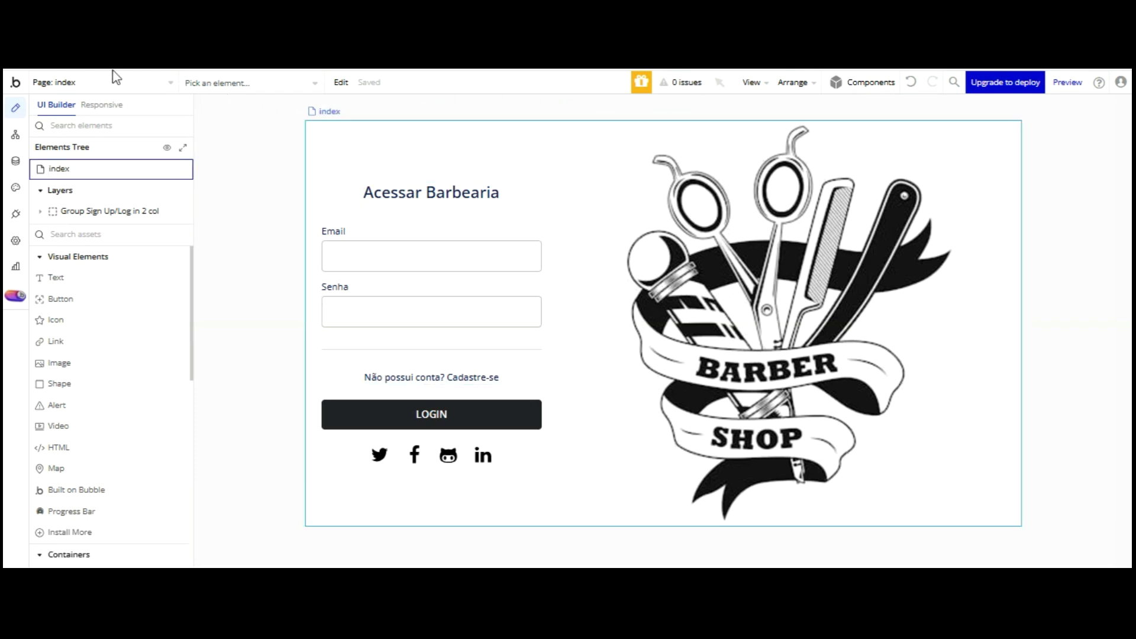
- Go to the Data section, look over the Barbearia type's fields, then return to Option sets
{"action": "left_click", "coordinate": [15, 161]}
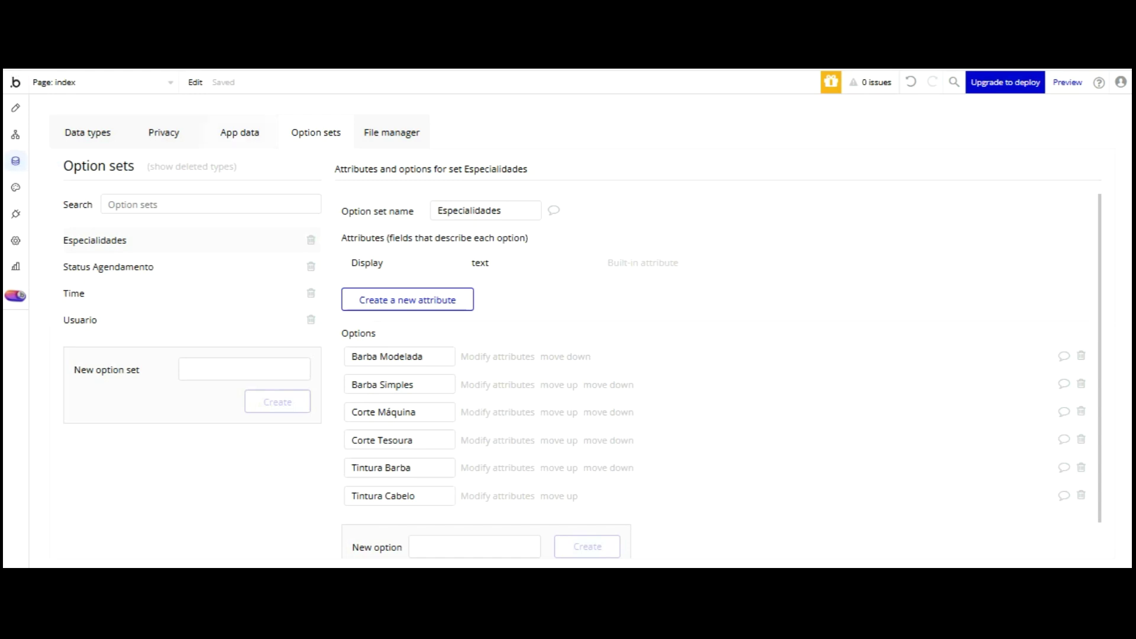
{"action": "left_click", "coordinate": [95, 133]}
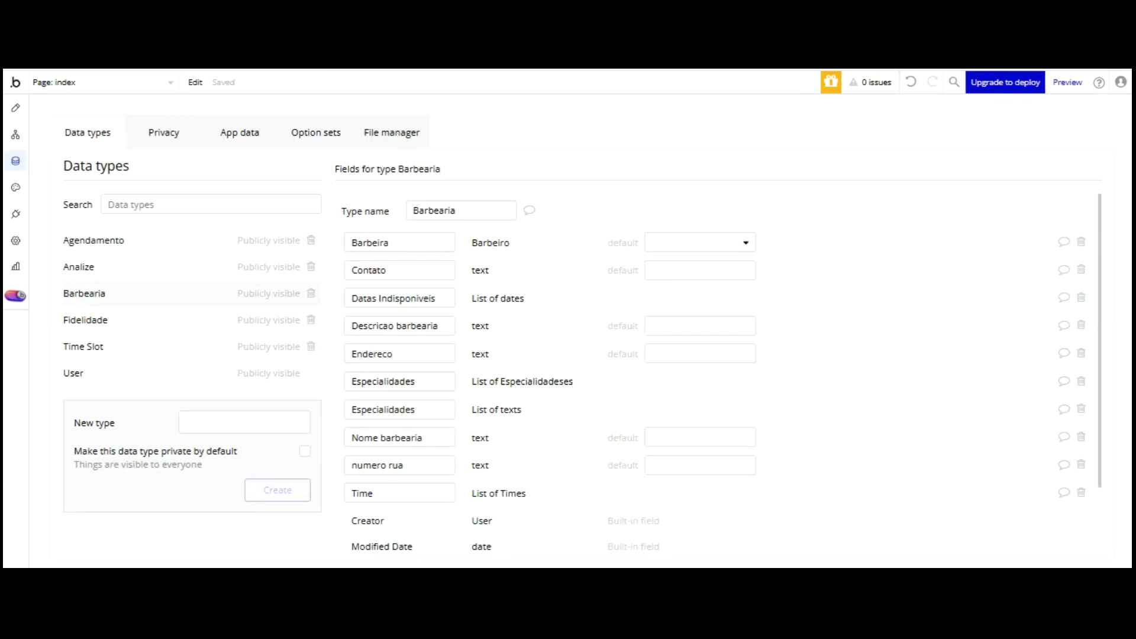
{"action": "left_click", "coordinate": [316, 133]}
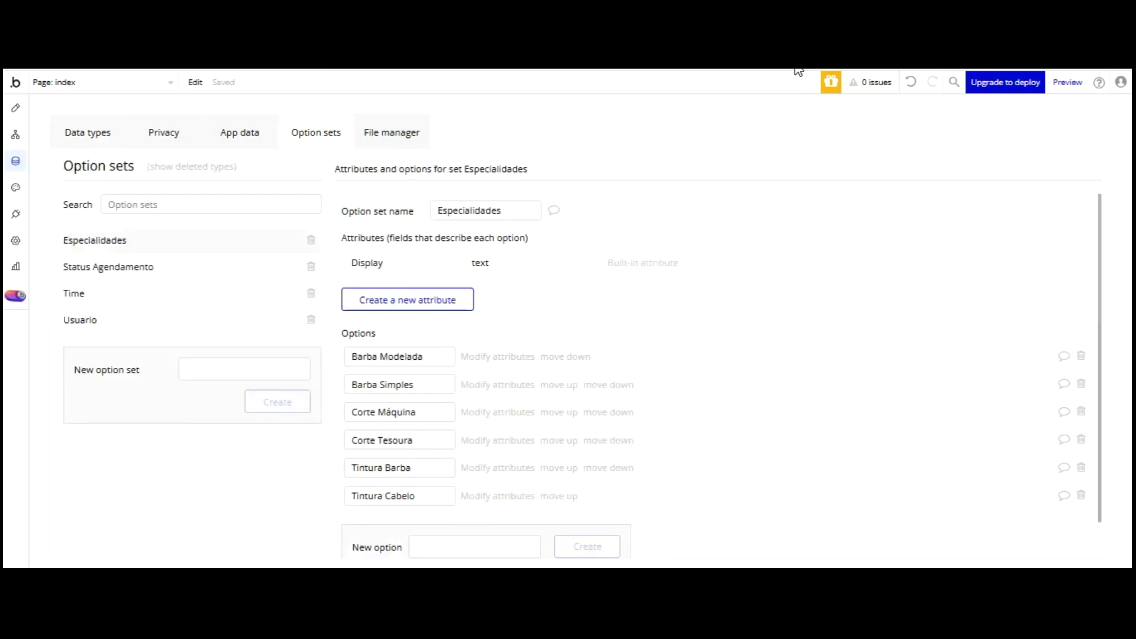
- Create the 'Confirmar Atendimento' option set with options 'Confirmado' and 'Cancelado'
{"action": "left_click", "coordinate": [258, 367]}
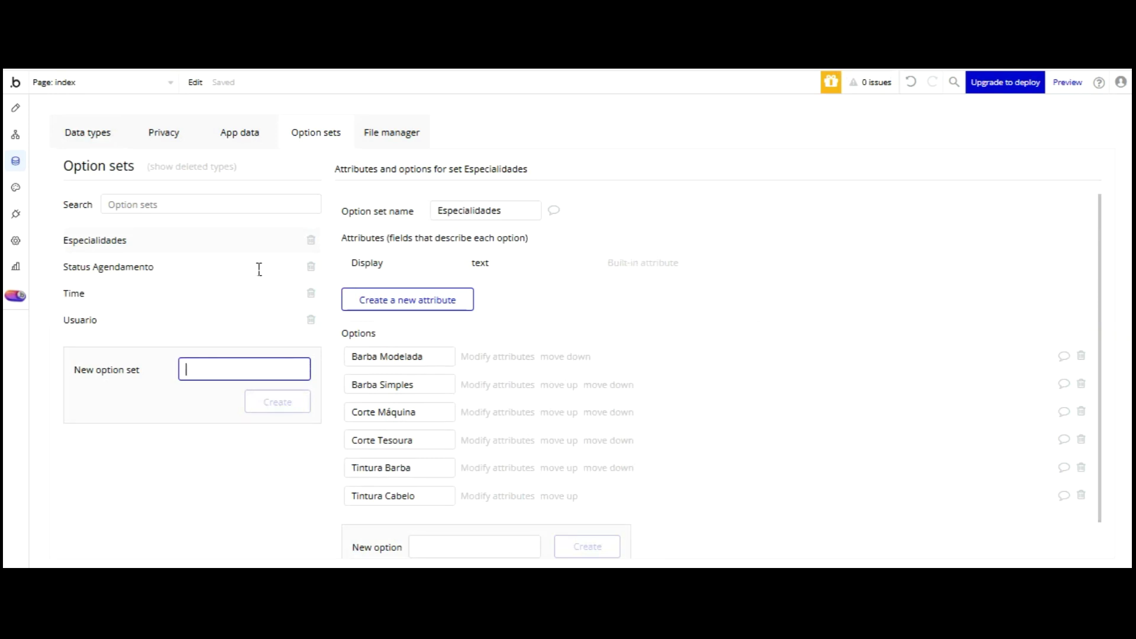
{"action": "type", "text": "Confirmar Atendimento"}
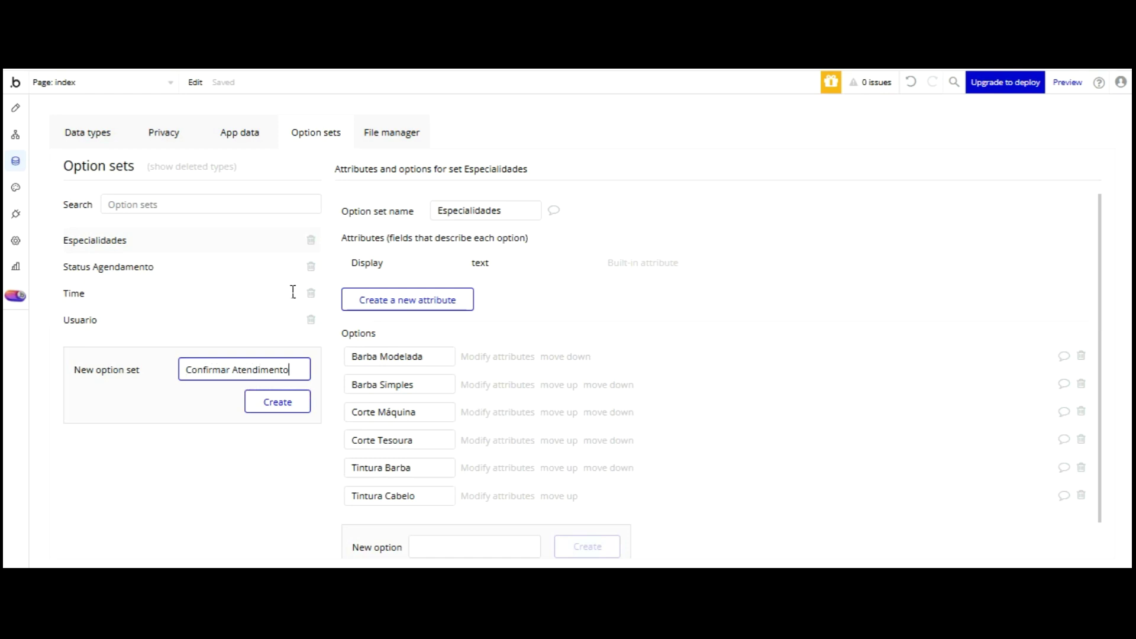
{"action": "key", "text": "Tab"}
{"action": "key", "text": "Return"}
{"action": "left_click", "coordinate": [444, 377]}
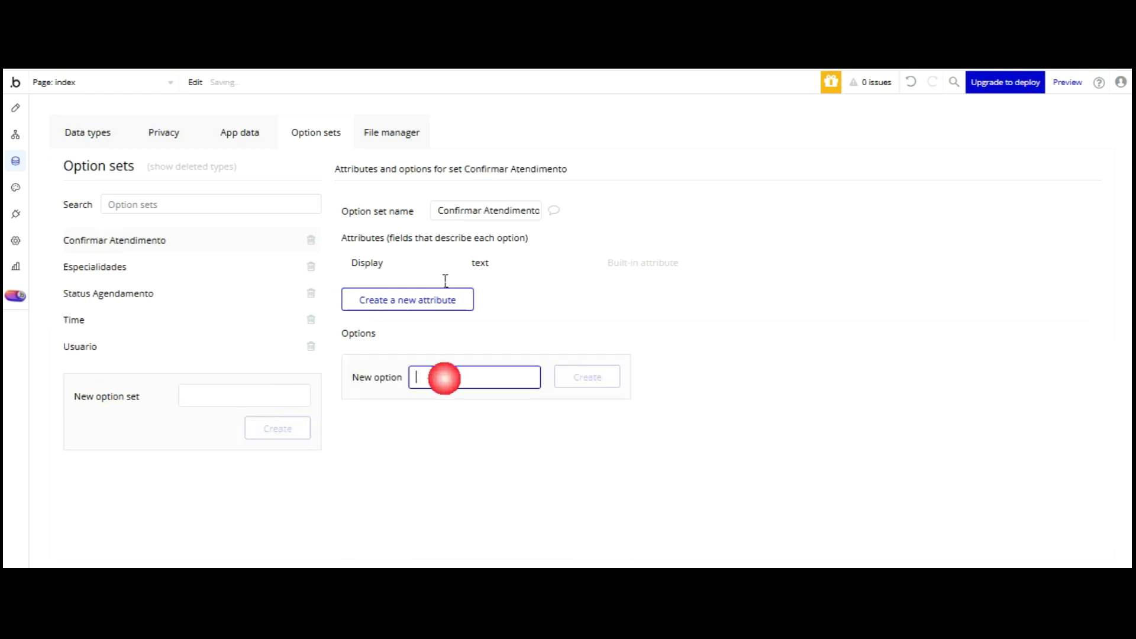
{"action": "type", "text": "Confirmado"}
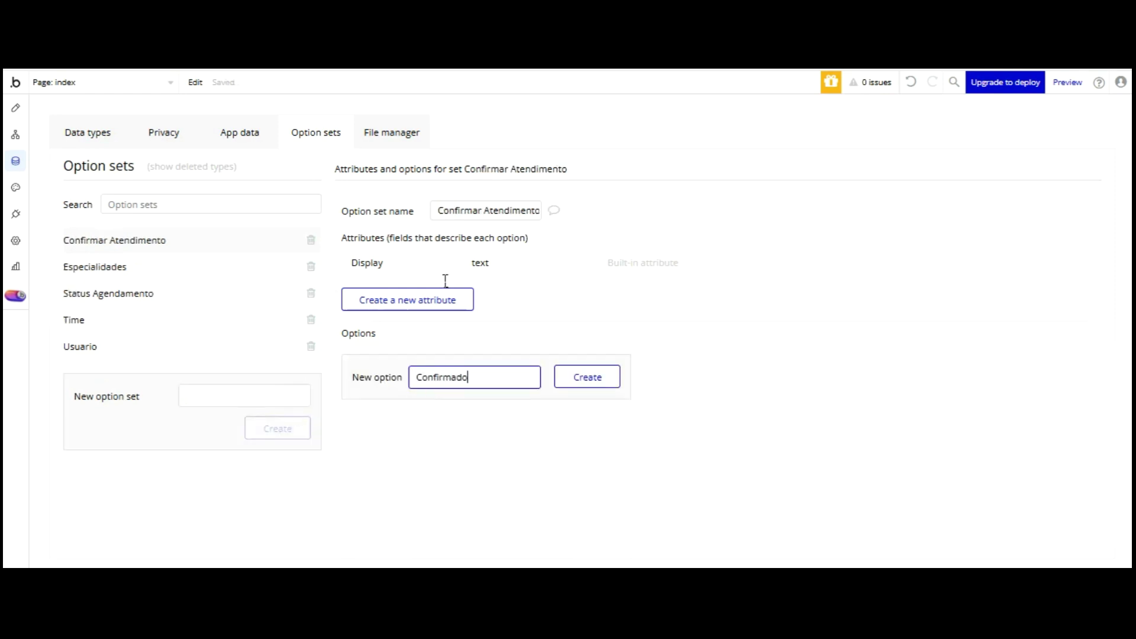
{"action": "key", "text": "Return"}
{"action": "type", "text": "Cancelado"}
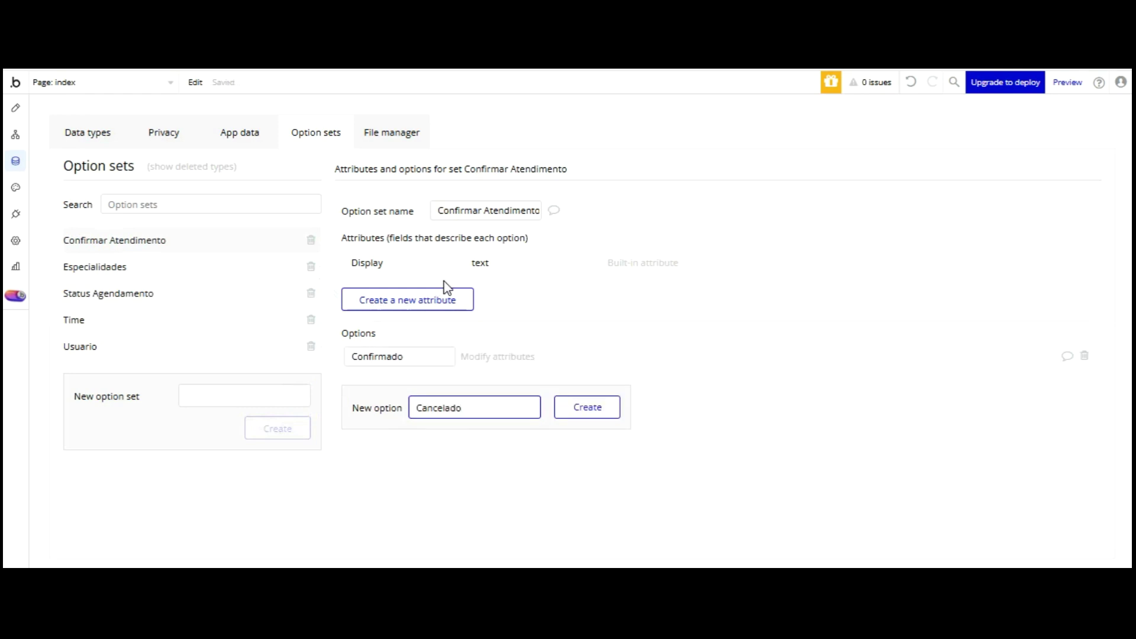
{"action": "key", "text": "Return"}
{"action": "left_click", "coordinate": [151, 269]}
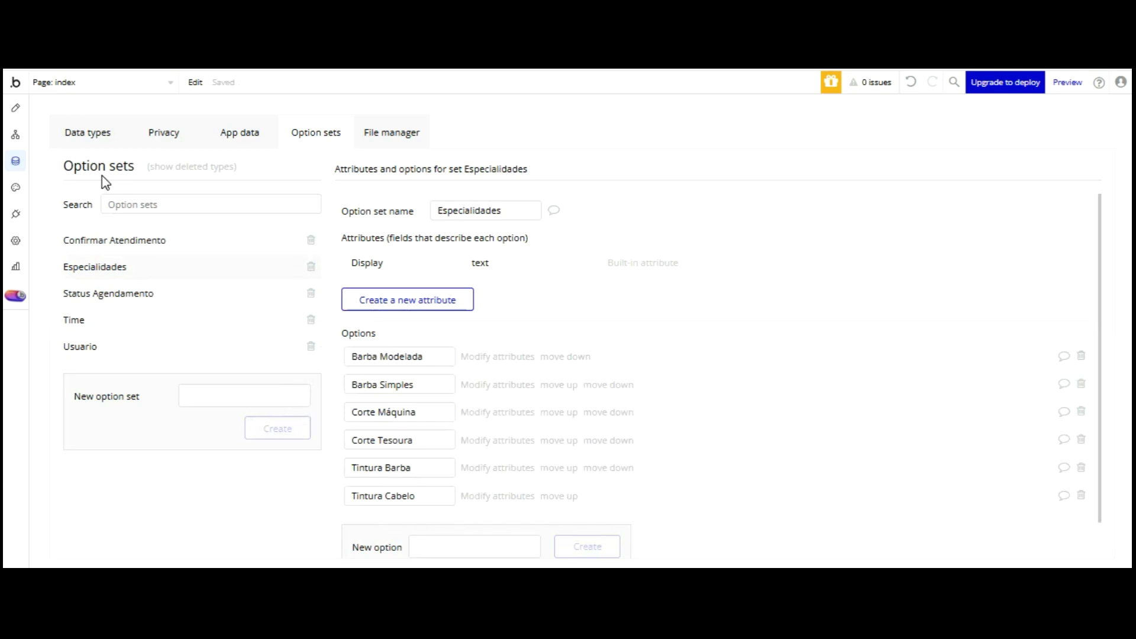
- Add 'Alisamento Cabelo' to Especialidades and move it to the top of the list
{"action": "left_click", "coordinate": [459, 549]}
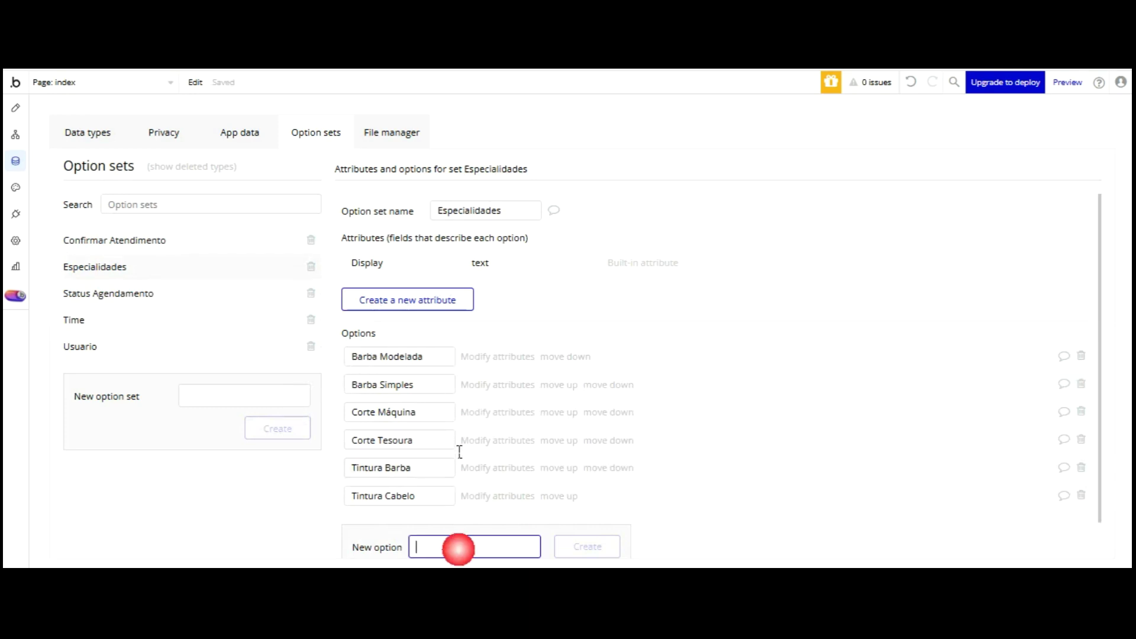
{"action": "type", "text": "Alisamento Cabelo"}
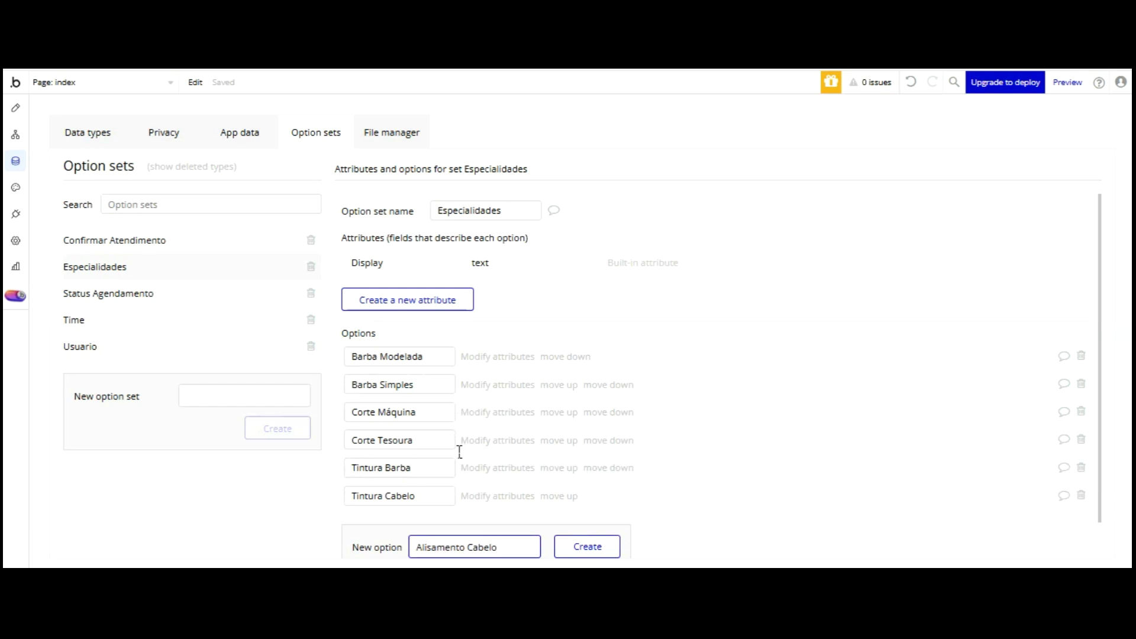
{"action": "left_click", "coordinate": [586, 547]}
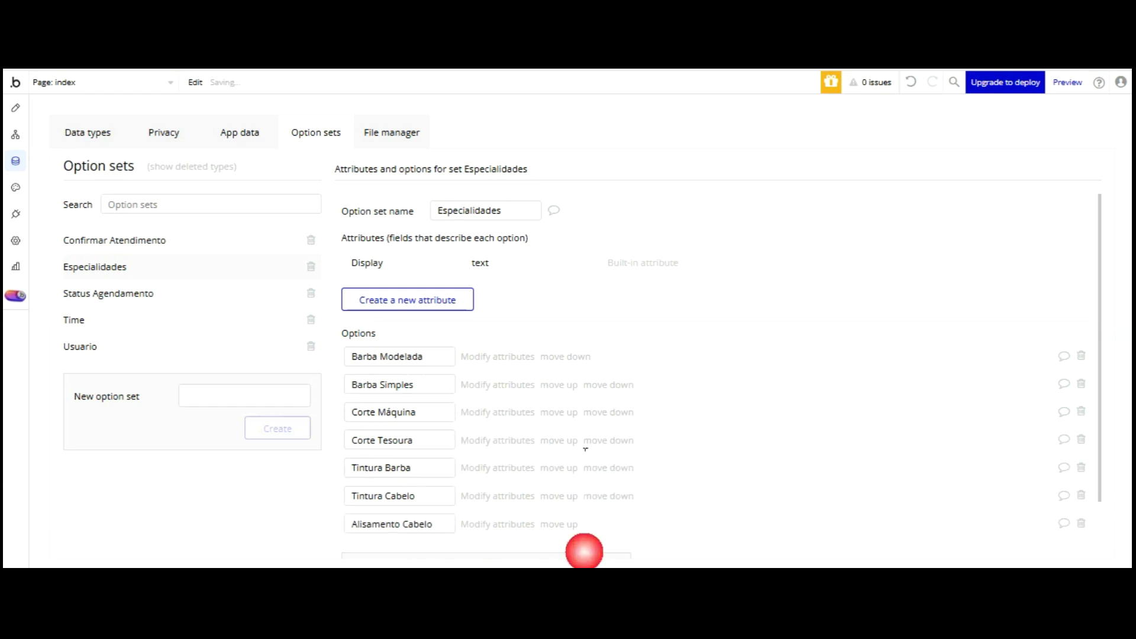
{"action": "left_click", "coordinate": [559, 524]}
{"action": "left_click", "coordinate": [558, 496]}
{"action": "left_click", "coordinate": [559, 467]}
{"action": "left_click", "coordinate": [558, 412]}
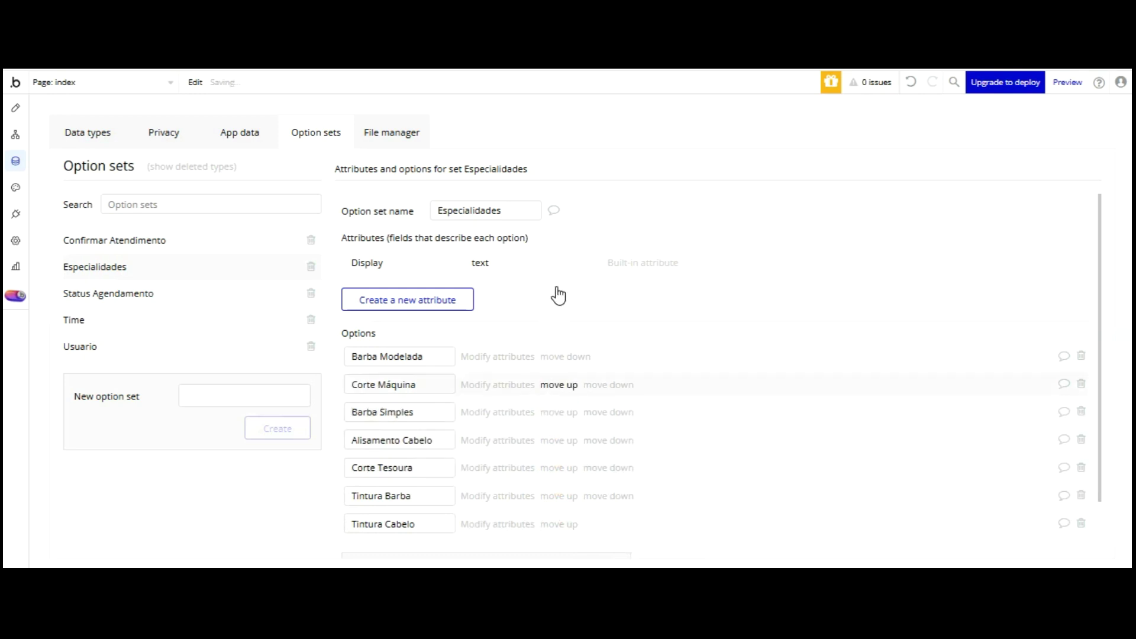
{"action": "left_click", "coordinate": [559, 437]}
{"action": "left_click", "coordinate": [558, 385]}
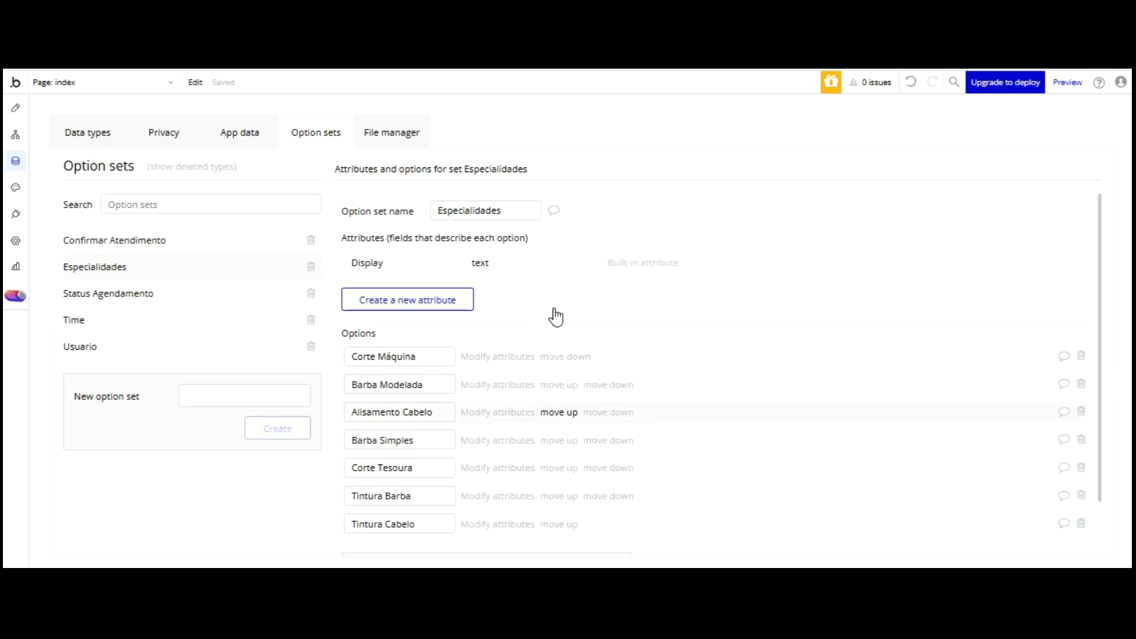
{"action": "left_click", "coordinate": [559, 411]}
{"action": "left_click", "coordinate": [559, 384]}
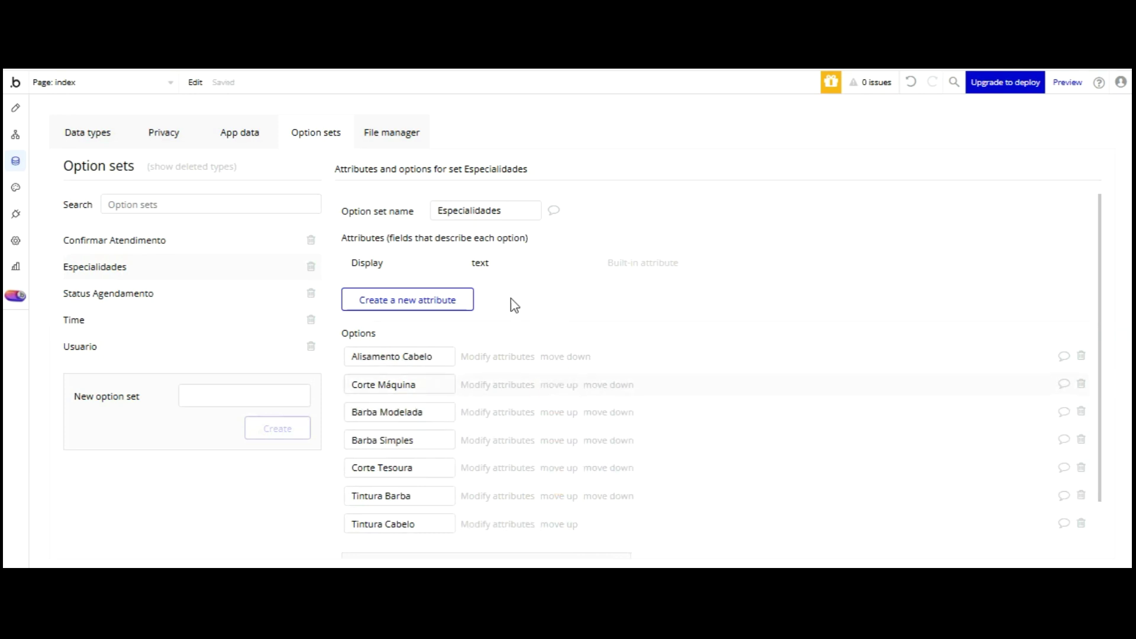
{"action": "left_click", "coordinate": [559, 412]}
{"action": "left_click", "coordinate": [558, 440]}
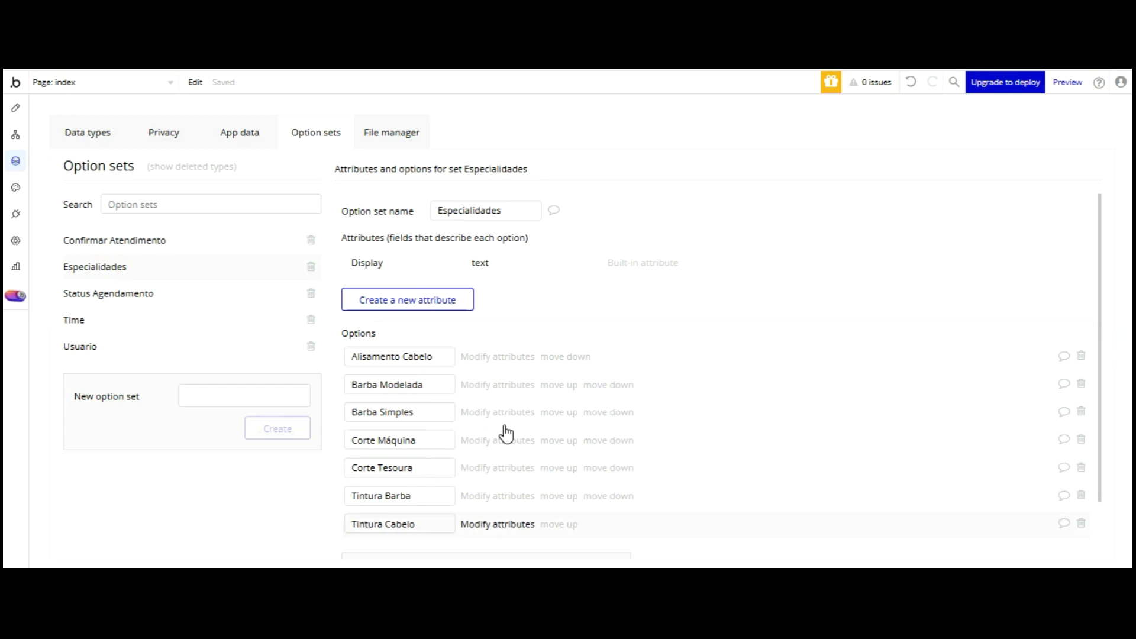
- Add 'Reflexo Cabelo' and move Tintura Cabelo up one place
{"action": "scroll", "coordinate": [505, 434], "scroll_direction": "down", "scroll_amount": 2}
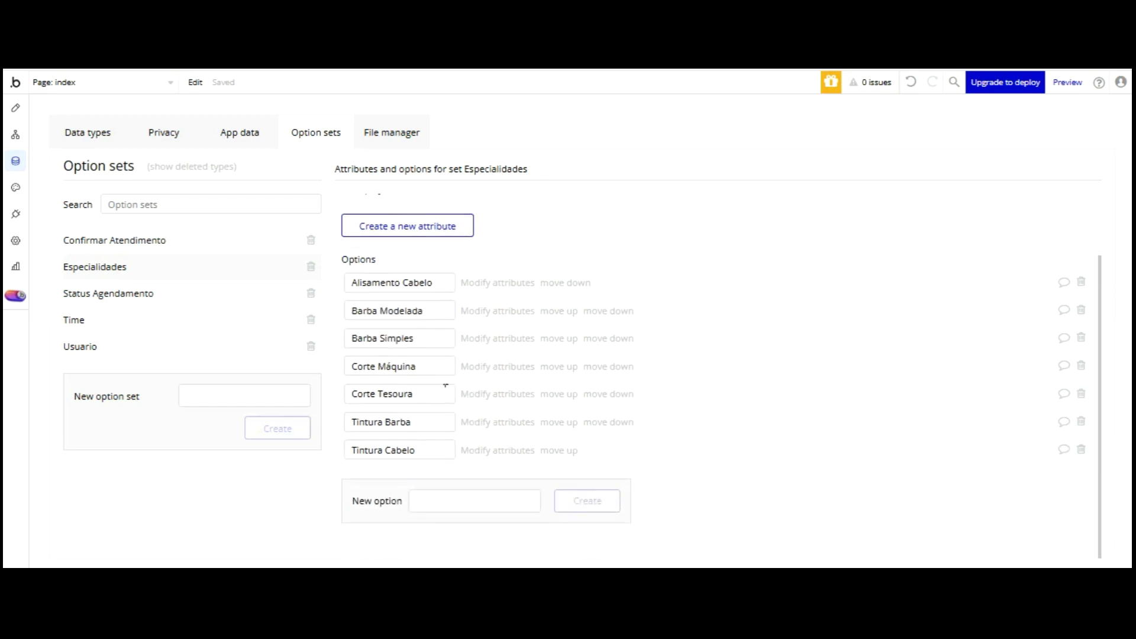
{"action": "left_click", "coordinate": [457, 500]}
{"action": "type", "text": "Reflexo C"}
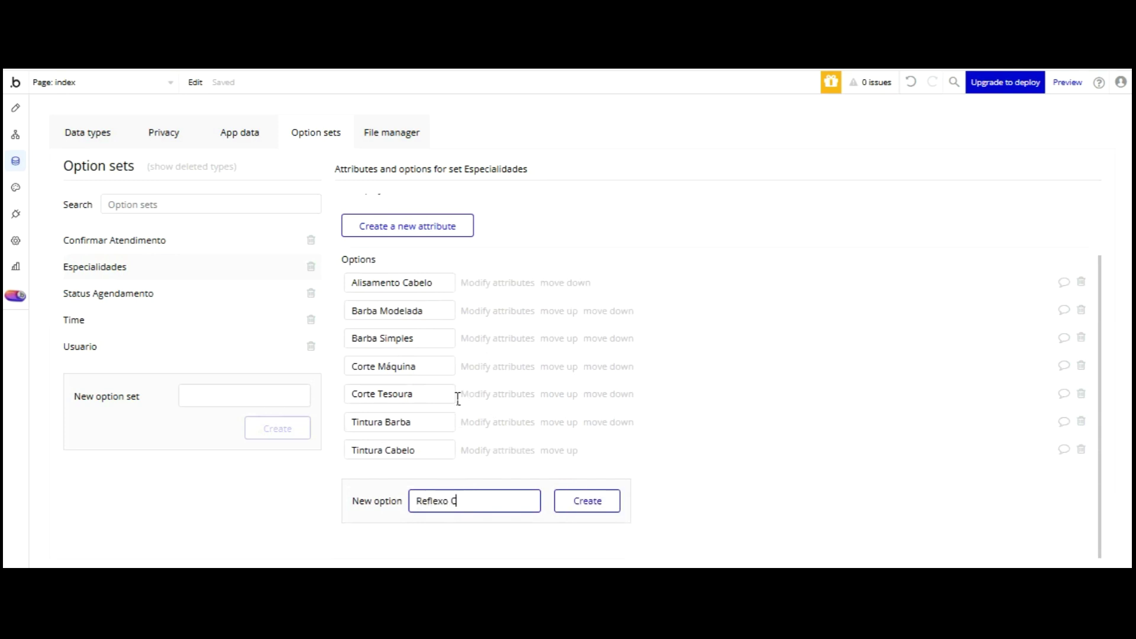
{"action": "type", "text": "abelo"}
{"action": "left_click", "coordinate": [588, 500]}
{"action": "left_click", "coordinate": [559, 450]}
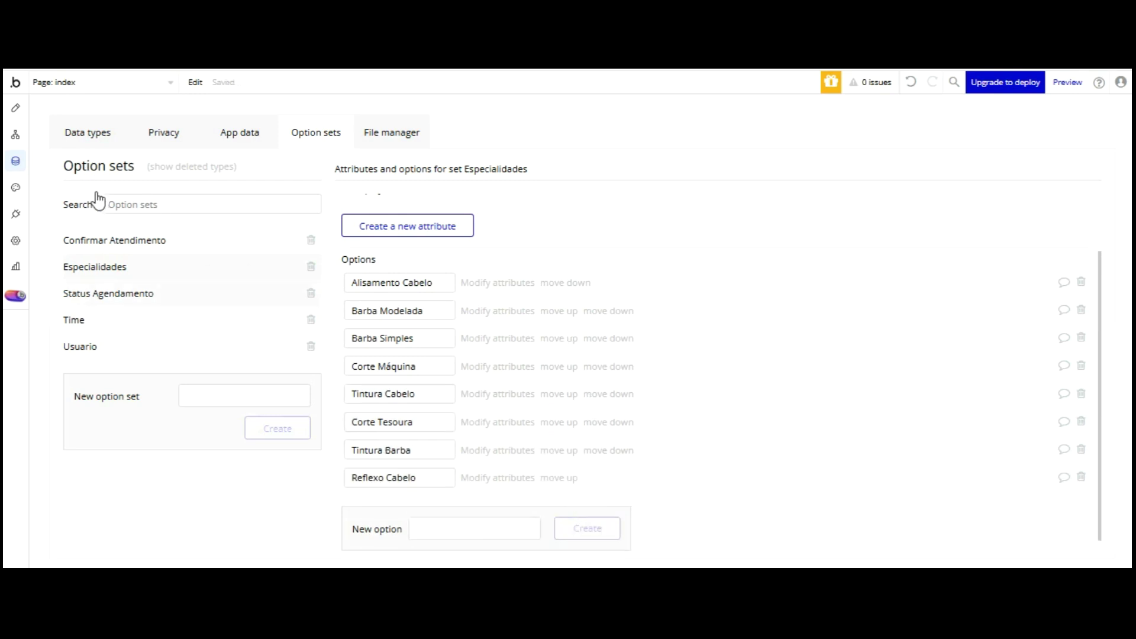
- Create a 'Sexo' option set with 'Masculino' and 'Feminino', then review Status Agendamento and Time
{"action": "left_click", "coordinate": [96, 290]}
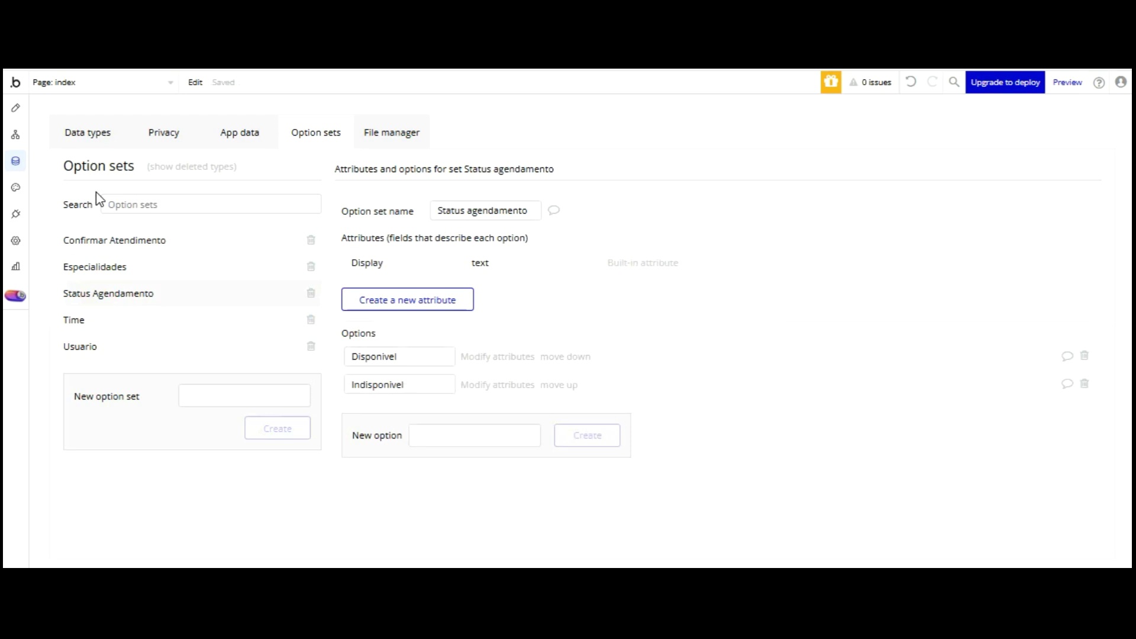
{"action": "left_click", "coordinate": [256, 397]}
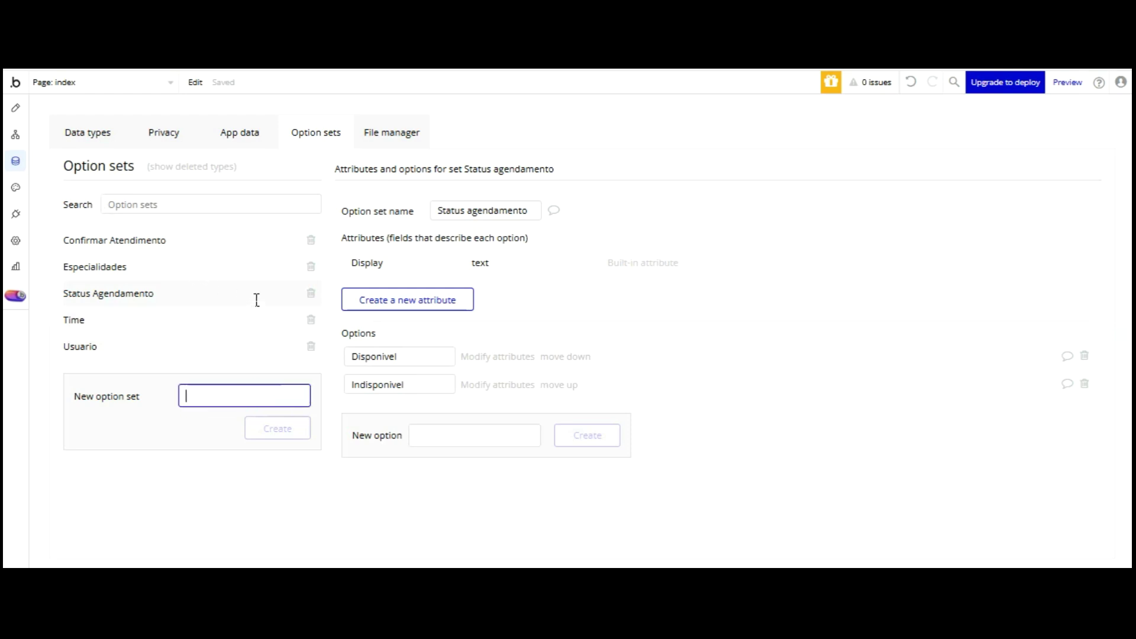
{"action": "type", "text": "Sexo"}
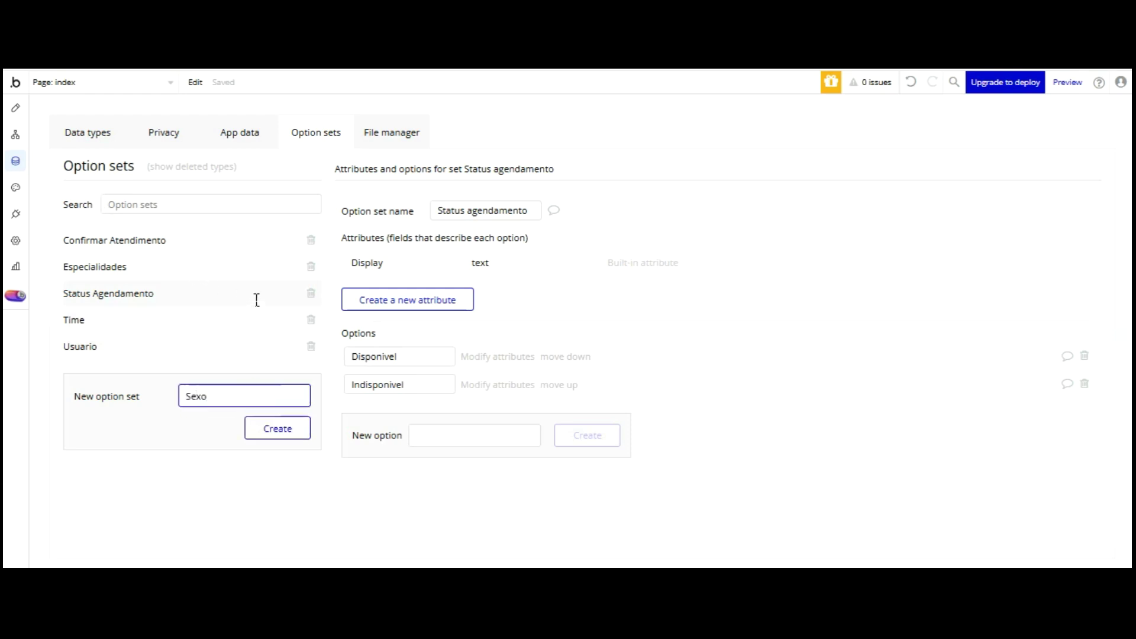
{"action": "key", "text": "Return"}
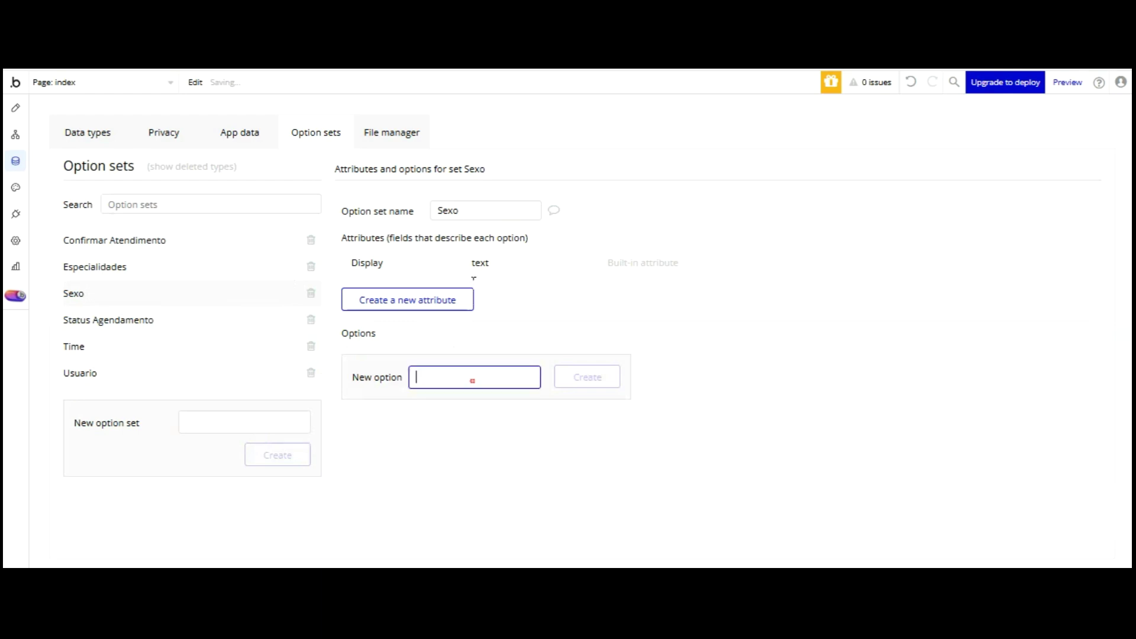
{"action": "type", "text": "Masculino"}
{"action": "key", "text": "Return"}
{"action": "left_click", "coordinate": [470, 406]}
{"action": "type", "text": "Feminino"}
{"action": "left_click", "coordinate": [579, 412]}
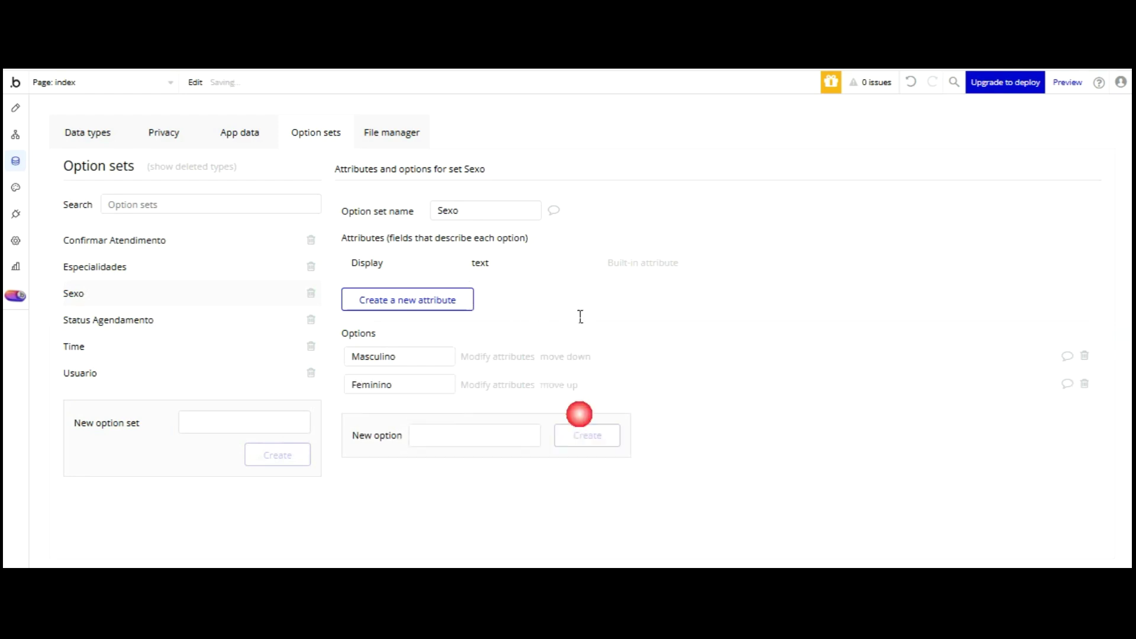
{"action": "left_click", "coordinate": [109, 319]}
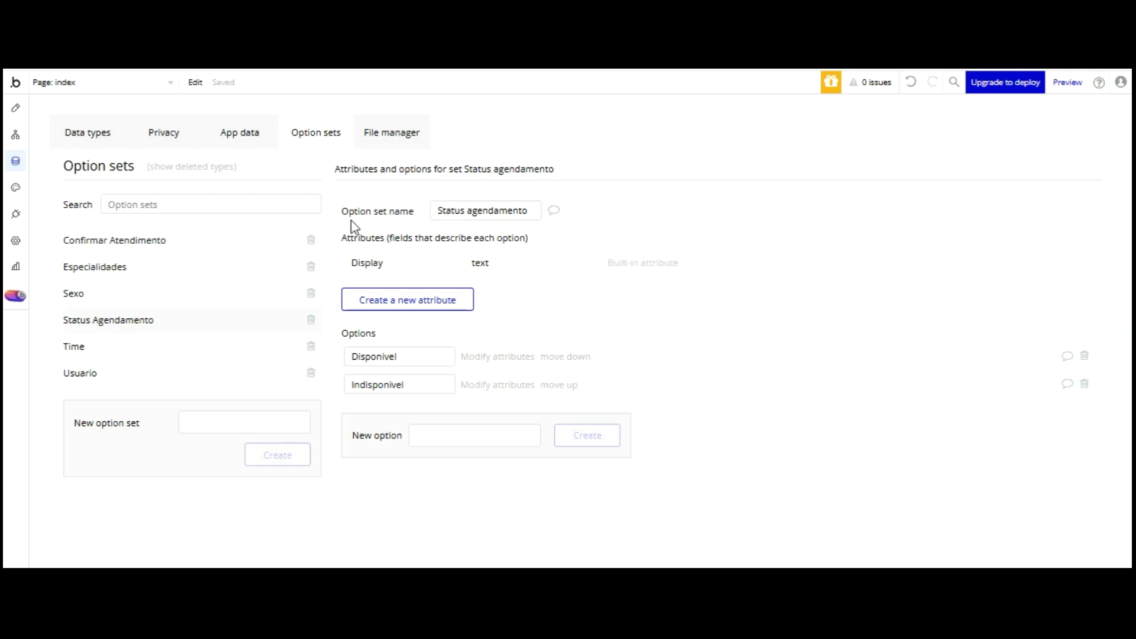
{"action": "left_click", "coordinate": [109, 350]}
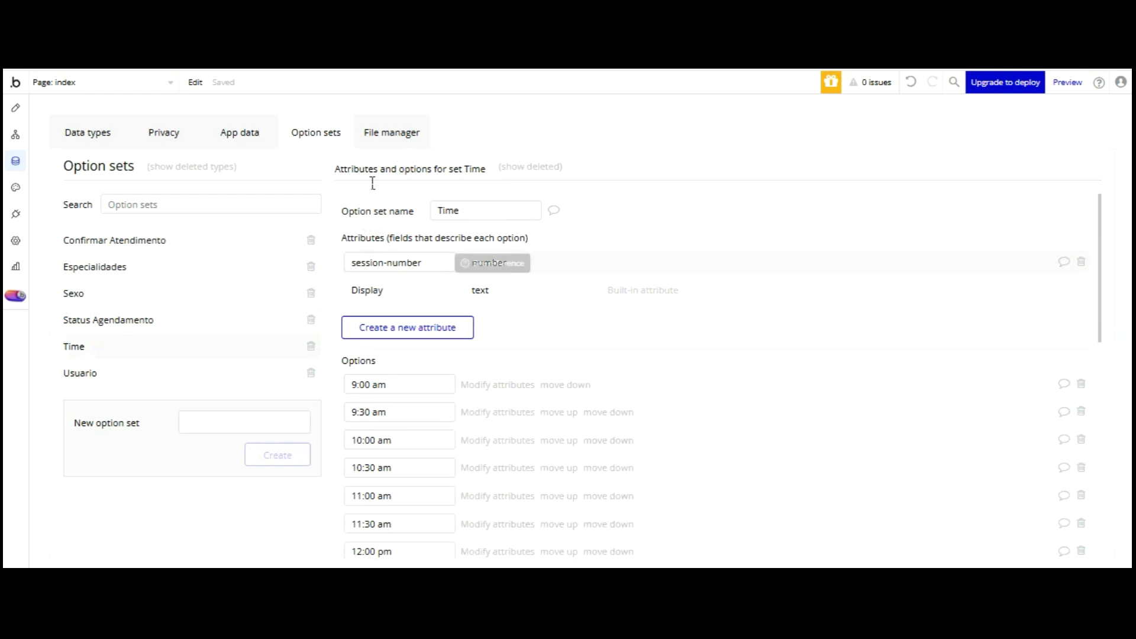
- Review the Usuario option set, then the Agendamento and Analize data types' fields
{"action": "left_click", "coordinate": [85, 374]}
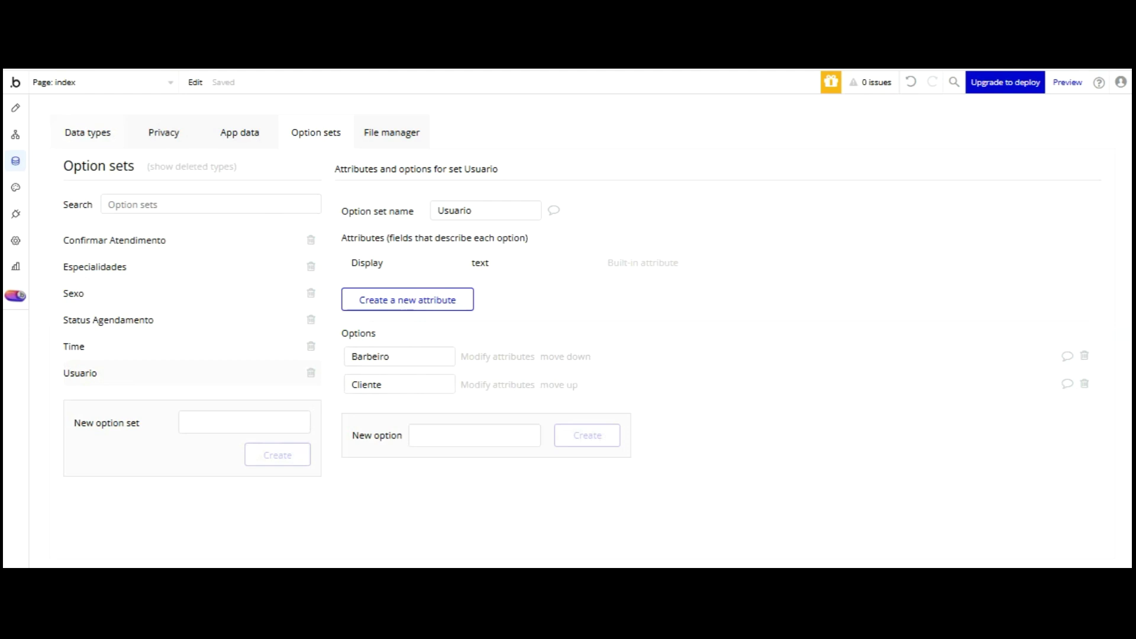
{"action": "key", "text": "alt+Left"}
{"action": "left_click", "coordinate": [95, 141]}
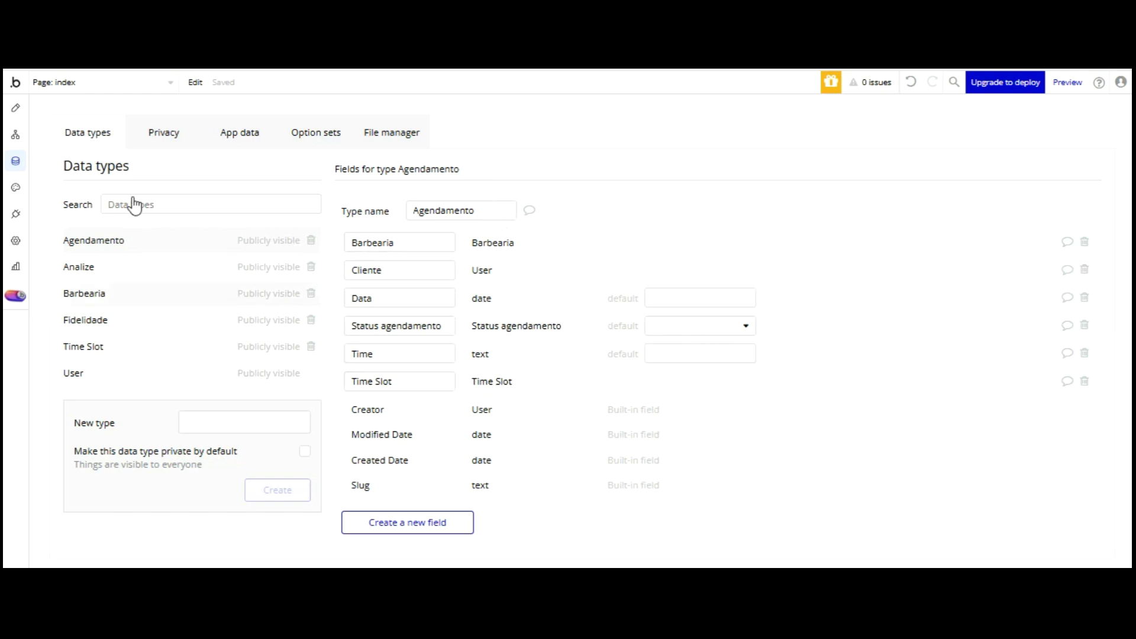
{"action": "left_click", "coordinate": [89, 266]}
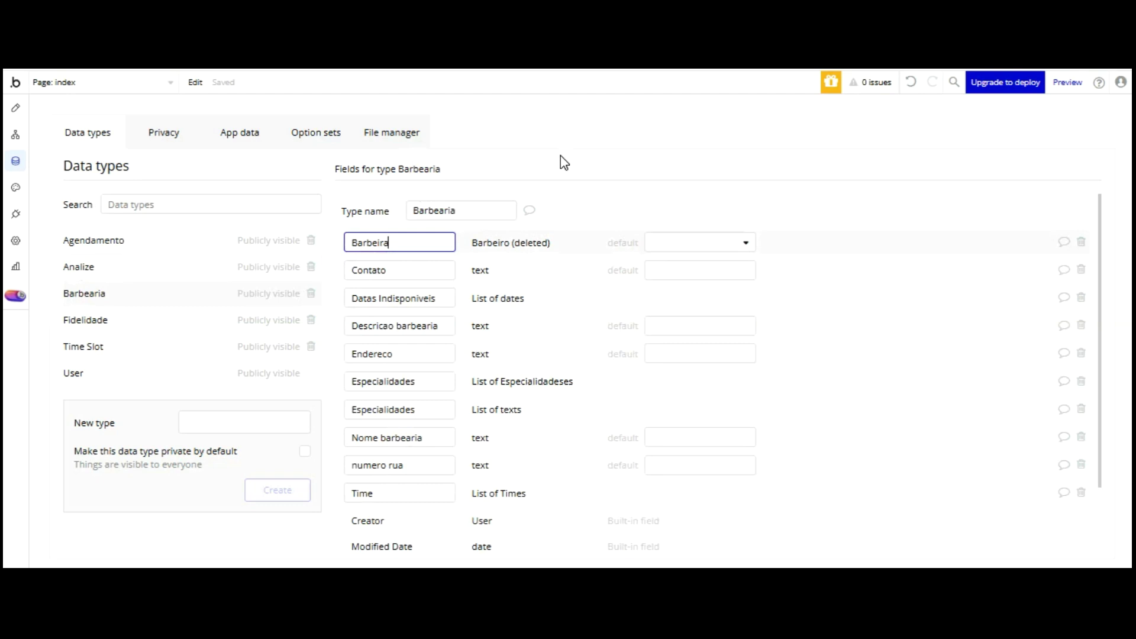
- Delete the obsolete Barbeira field and add a 'Bairro' text field to Barbearia
{"action": "left_click", "coordinate": [1081, 242]}
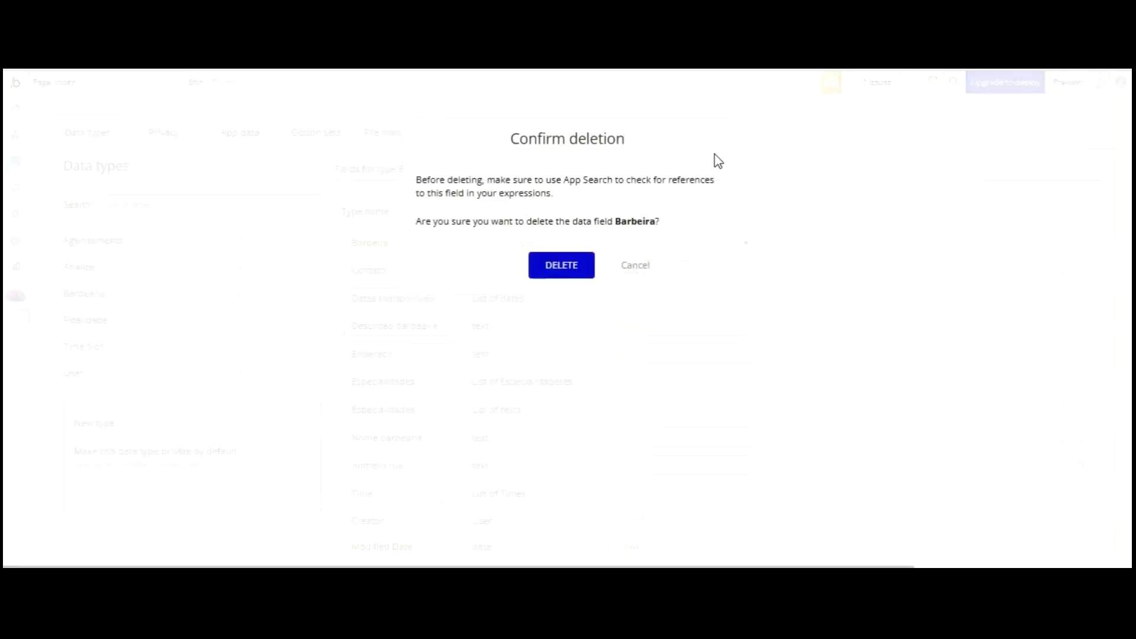
{"action": "key", "text": "Return"}
{"action": "scroll", "coordinate": [408, 355], "scroll_direction": "down", "scroll_amount": 1}
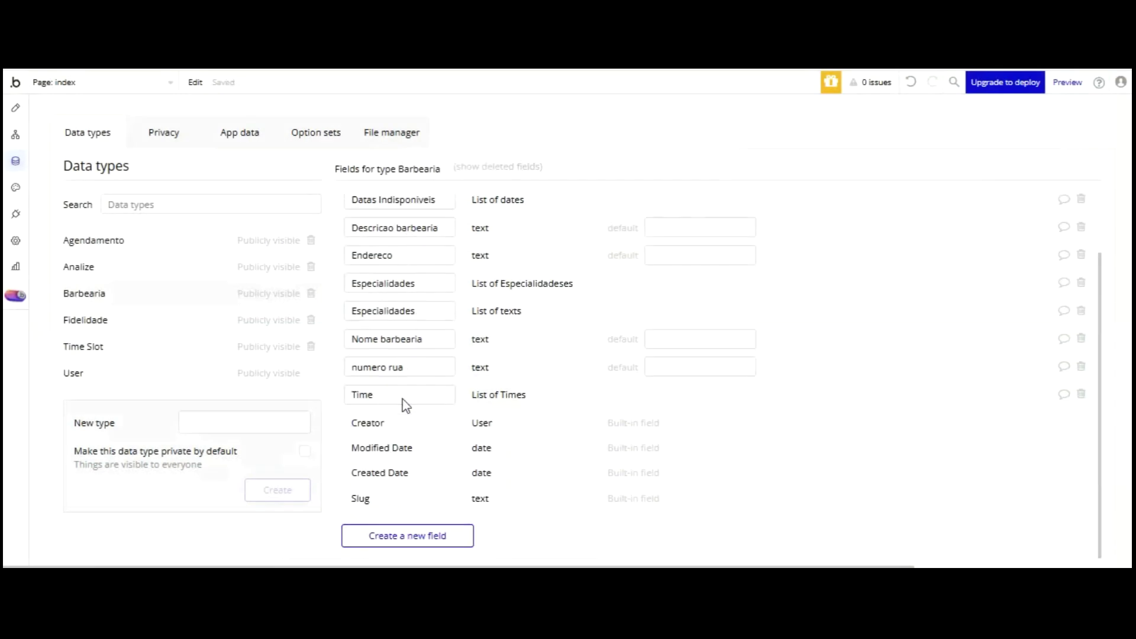
{"action": "left_click", "coordinate": [407, 535]}
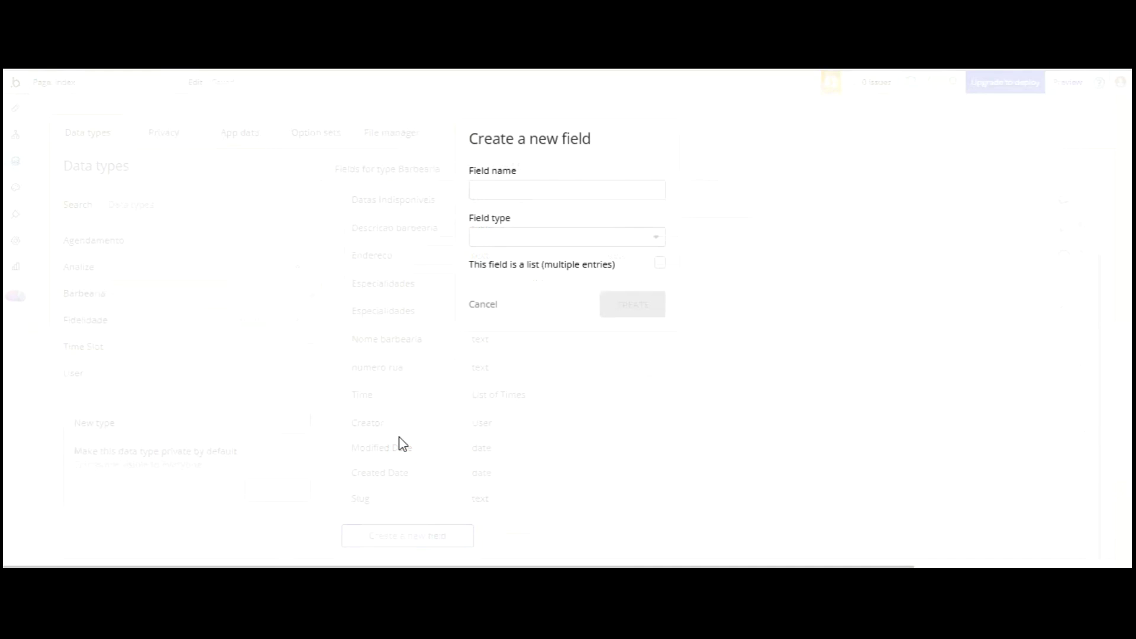
{"action": "left_click", "coordinate": [537, 189]}
{"action": "type", "text": "Bairro"}
{"action": "left_click", "coordinate": [528, 235]}
{"action": "scroll", "coordinate": [536, 305], "scroll_direction": "down", "scroll_amount": 3}
{"action": "left_click", "coordinate": [498, 353]}
{"action": "left_click", "coordinate": [632, 305]}
- Add a 'cep' text field to Barbearia
{"action": "left_click", "coordinate": [407, 539]}
{"action": "left_click", "coordinate": [487, 188]}
{"action": "type", "text": "cep"}
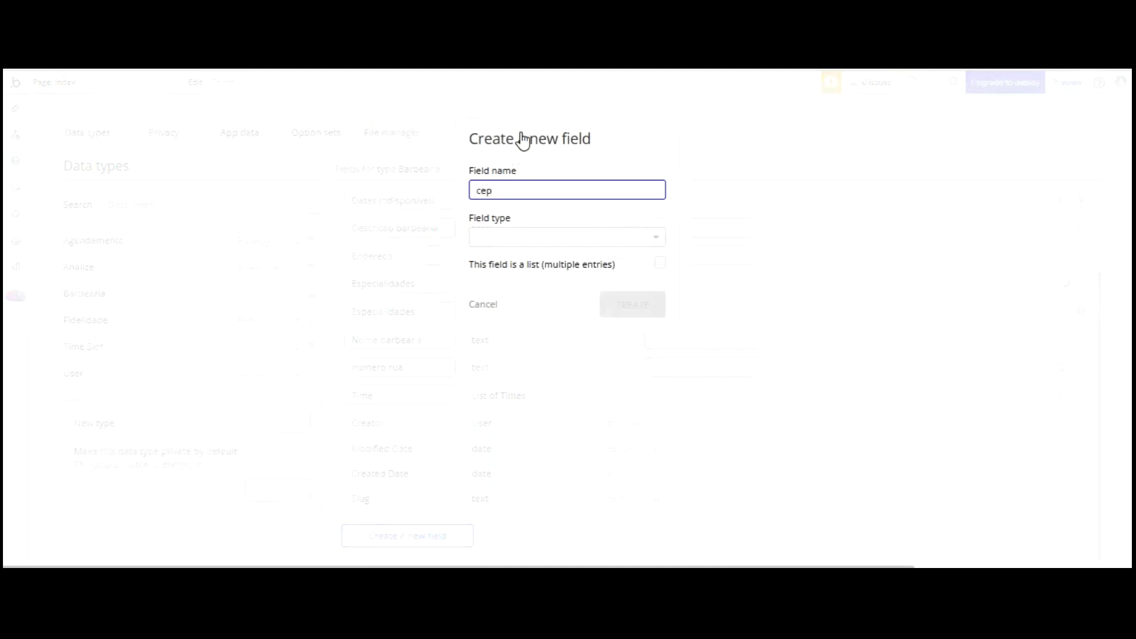
{"action": "left_click", "coordinate": [524, 238]}
{"action": "scroll", "coordinate": [522, 300], "scroll_direction": "down", "scroll_amount": 2}
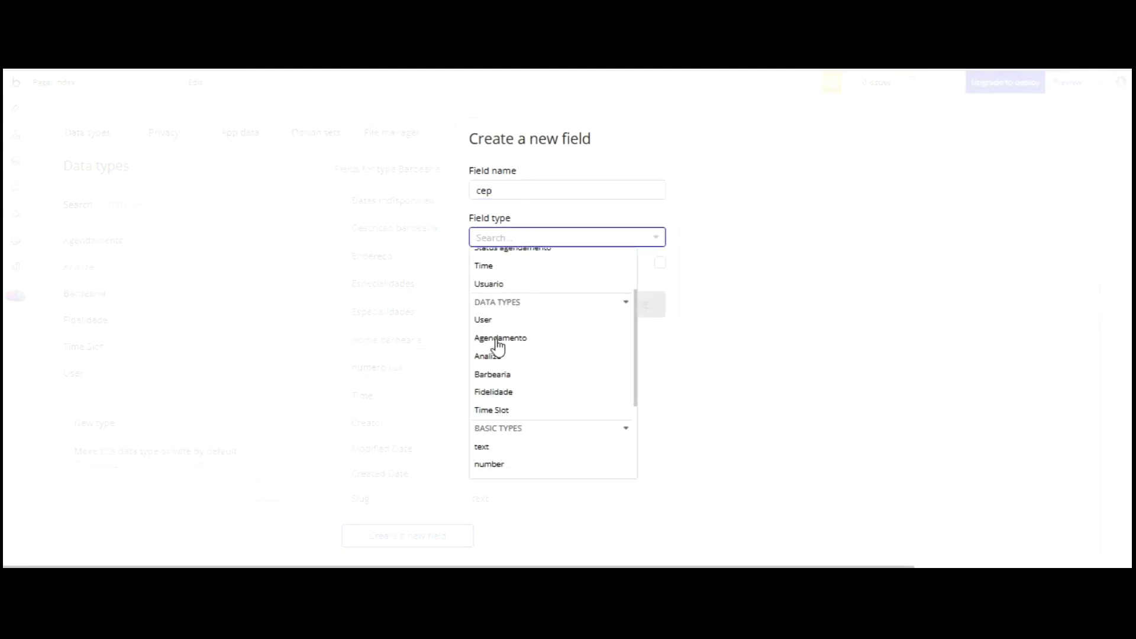
{"action": "left_click", "coordinate": [575, 385]}
{"action": "key", "text": "Return"}
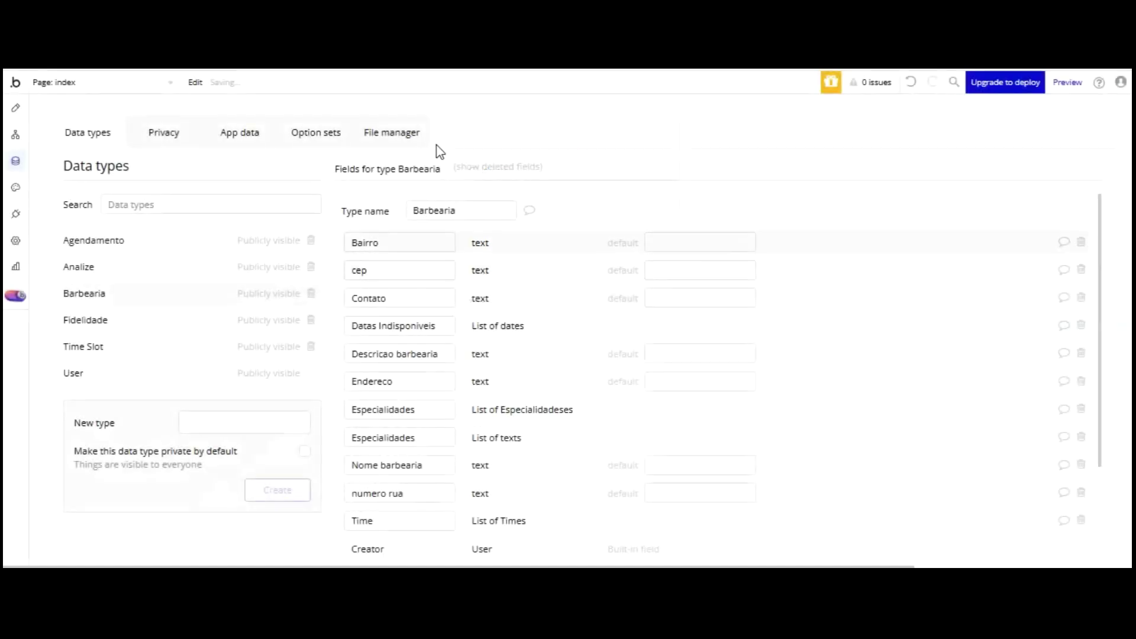
- Add a 'Cidade' text field to Barbearia
{"action": "scroll", "coordinate": [452, 272], "scroll_direction": "down", "scroll_amount": 3}
{"action": "left_click", "coordinate": [408, 536]}
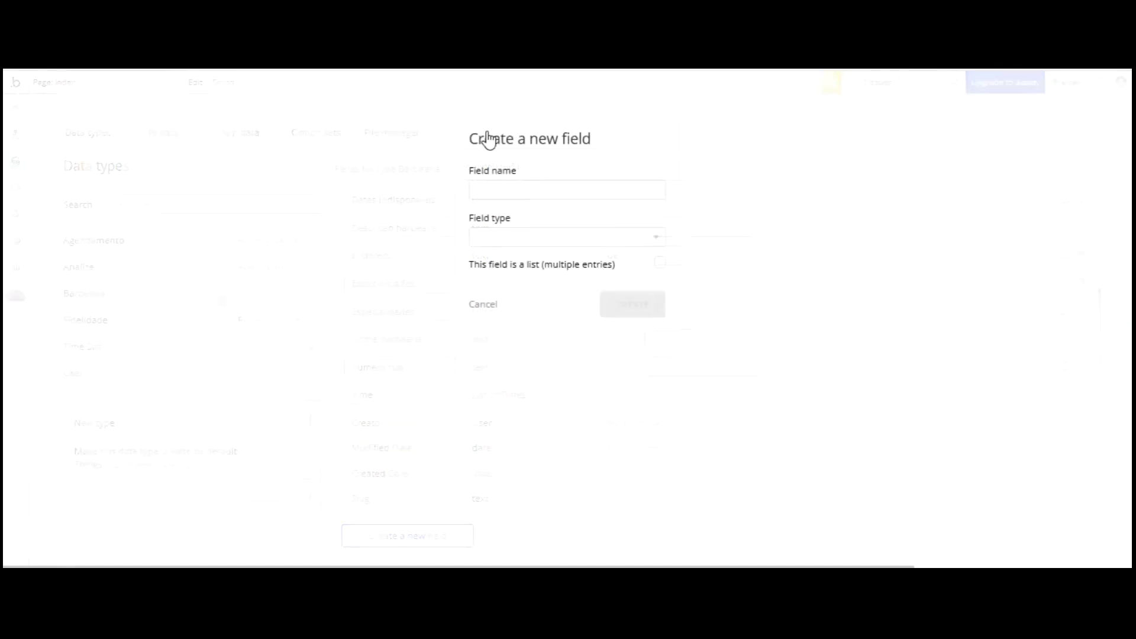
{"action": "type", "text": "Cidade"}
{"action": "left_click", "coordinate": [558, 237]}
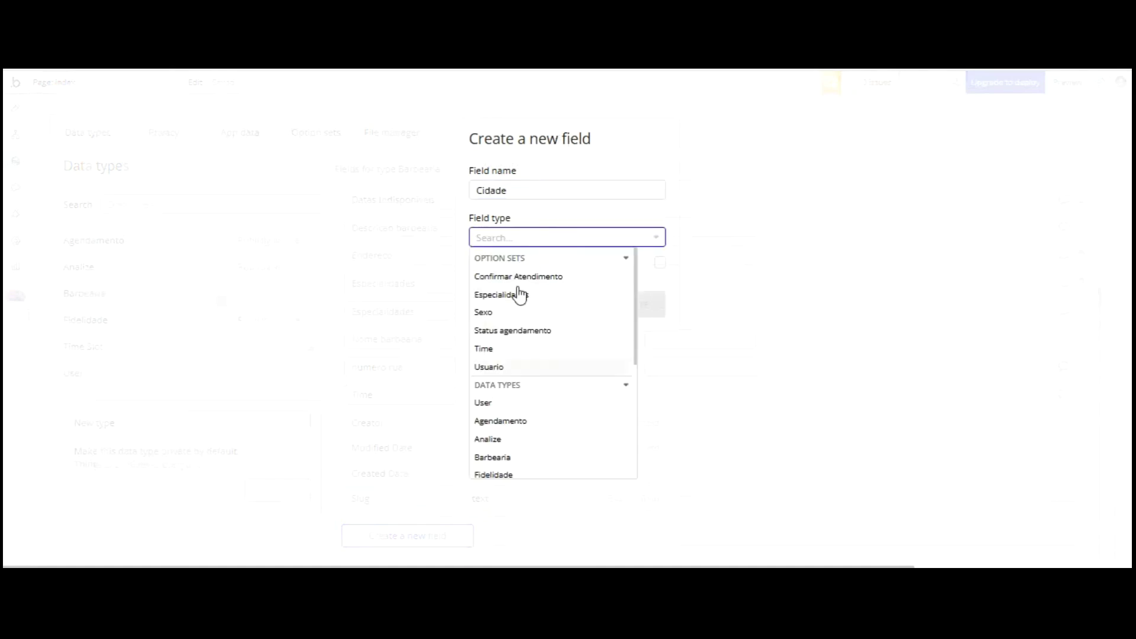
{"action": "scroll", "coordinate": [518, 296], "scroll_direction": "down", "scroll_amount": 3}
{"action": "left_click", "coordinate": [491, 362]}
{"action": "left_click", "coordinate": [621, 305]}
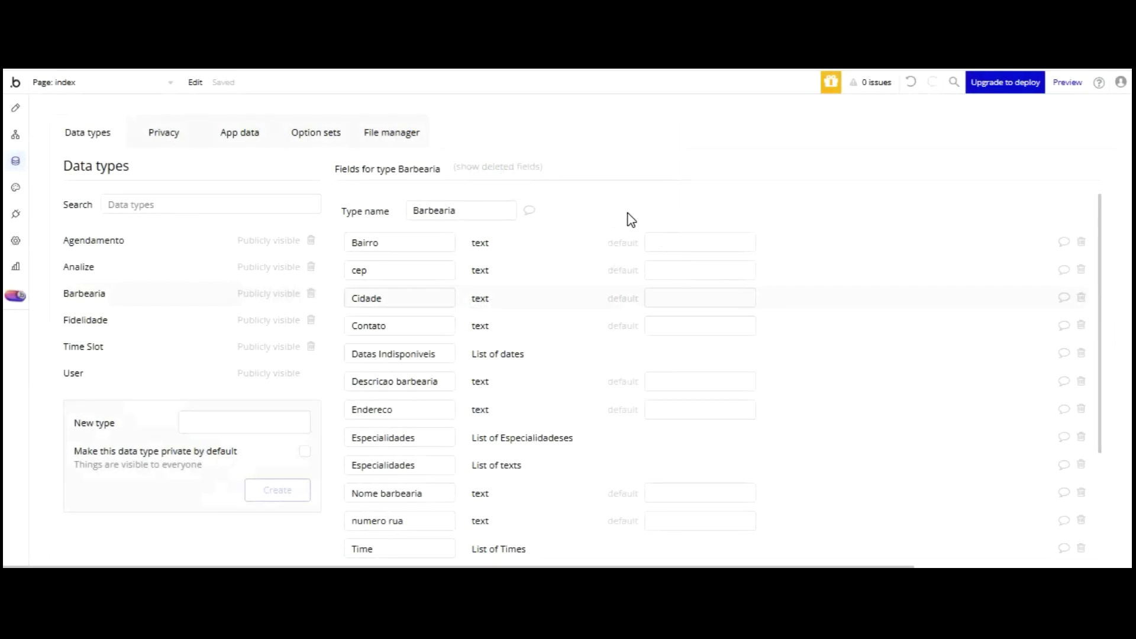
- Rename the Contato field to 'Contato Admin'
{"action": "scroll", "coordinate": [482, 325], "scroll_direction": "down", "scroll_amount": 2}
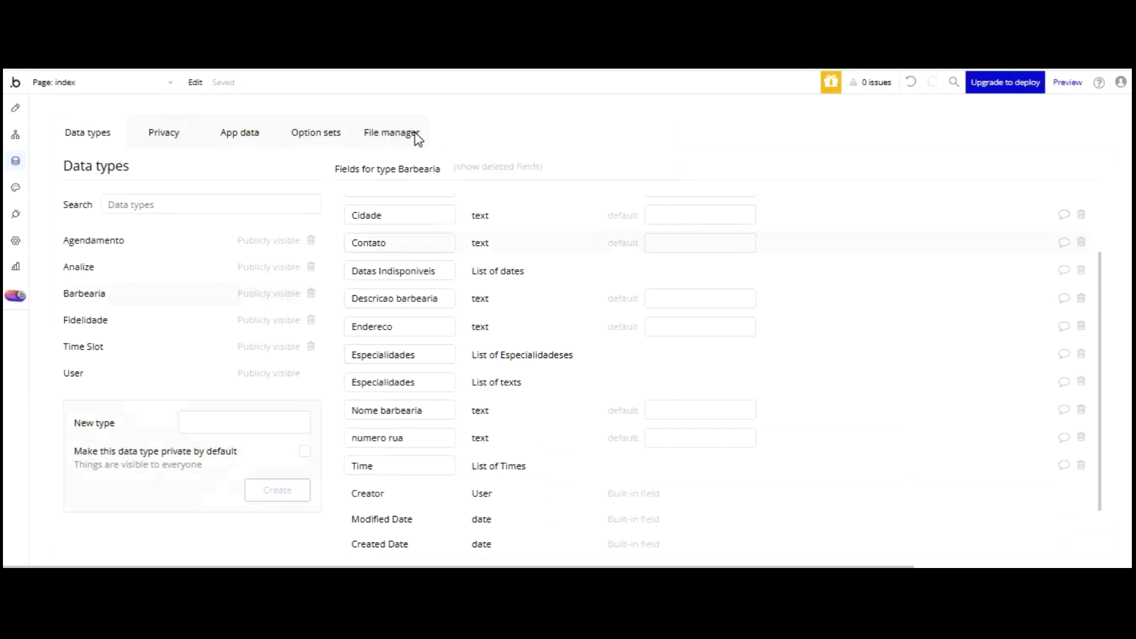
{"action": "key", "text": "Tab"}
{"action": "type", "text": "A"}
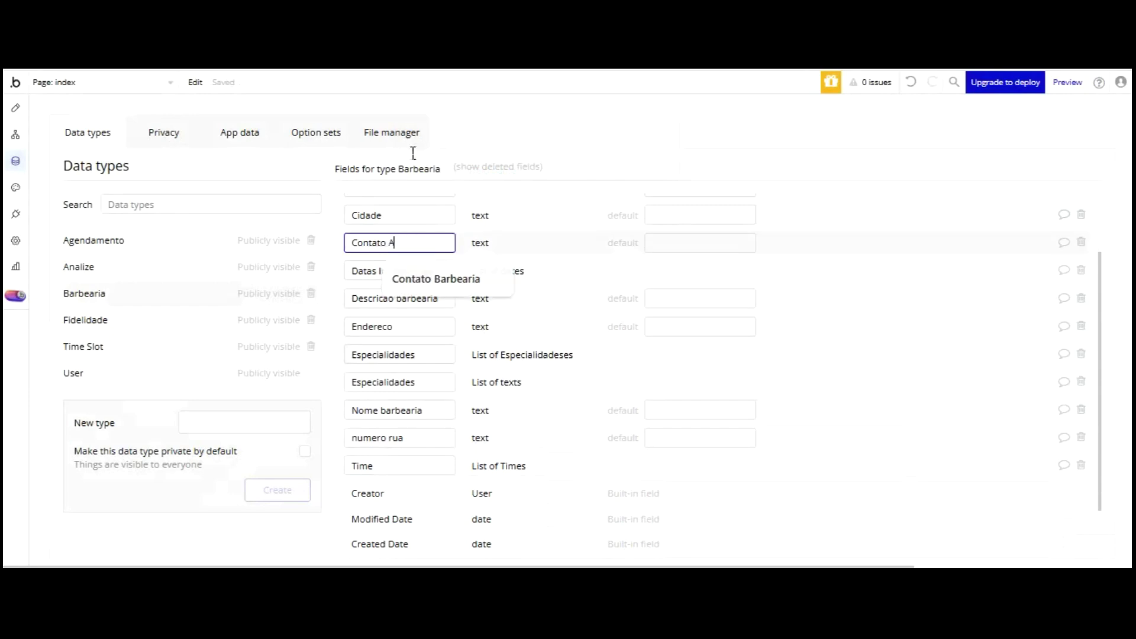
{"action": "type", "text": "dmin"}
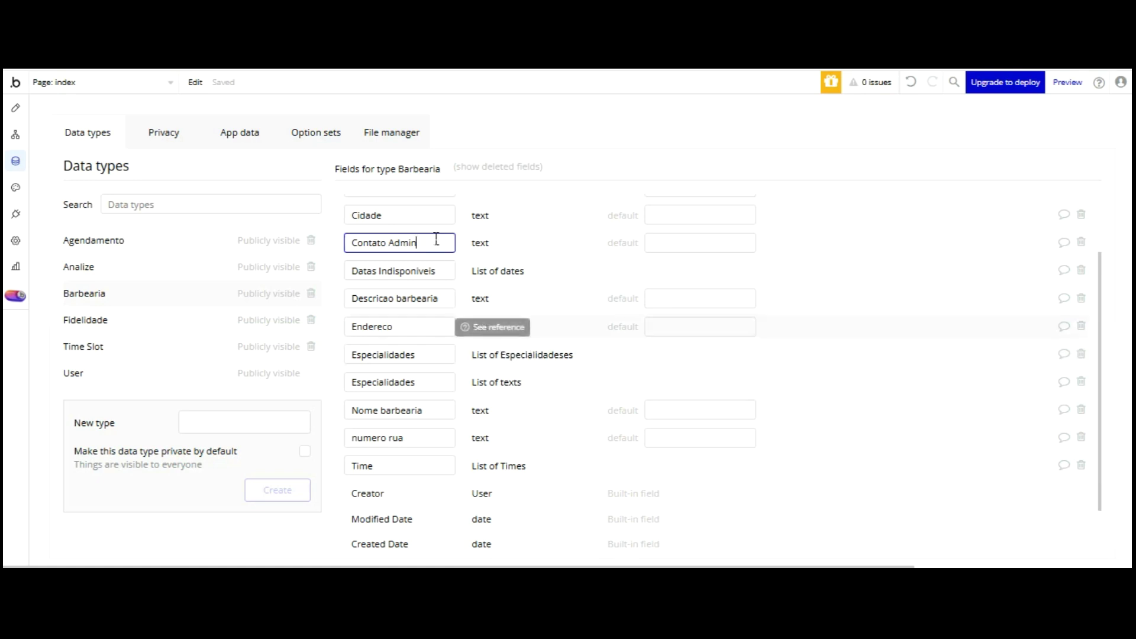
- Add a 'Contato Barbearia' text field to Barbearia
{"action": "scroll", "coordinate": [435, 249], "scroll_direction": "down", "scroll_amount": 2}
{"action": "left_click", "coordinate": [424, 533]}
{"action": "left_click", "coordinate": [513, 184]}
{"action": "type", "text": "Contato"}
{"action": "left_click", "coordinate": [550, 238]}
{"action": "scroll", "coordinate": [565, 278], "scroll_direction": "down", "scroll_amount": 3}
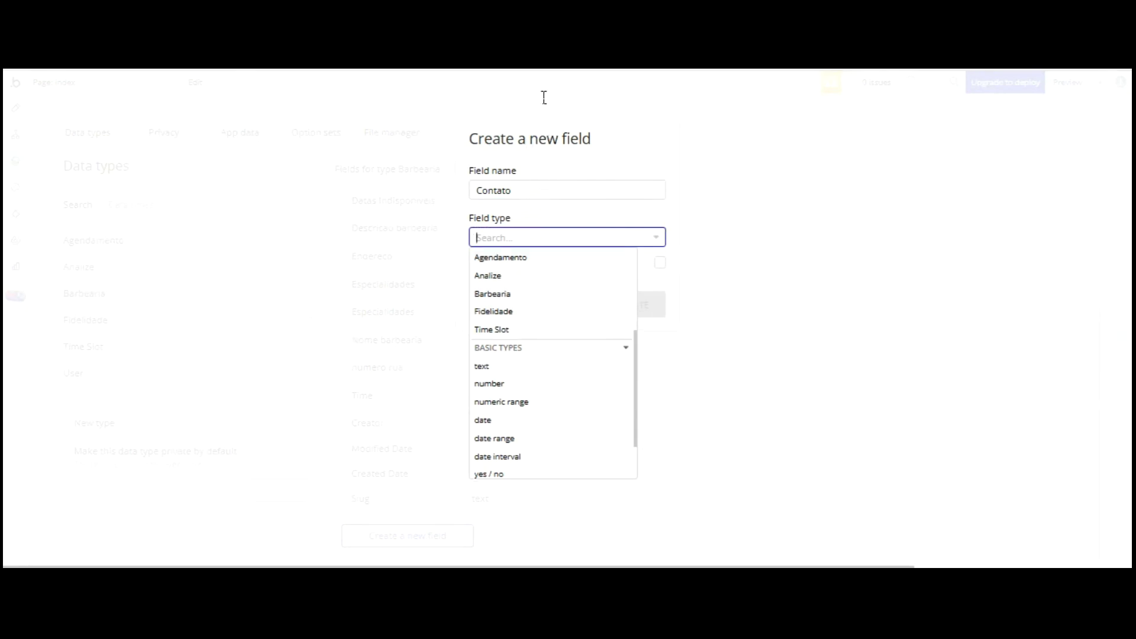
{"action": "left_click", "coordinate": [542, 190]}
{"action": "type", "text": "Bar"}
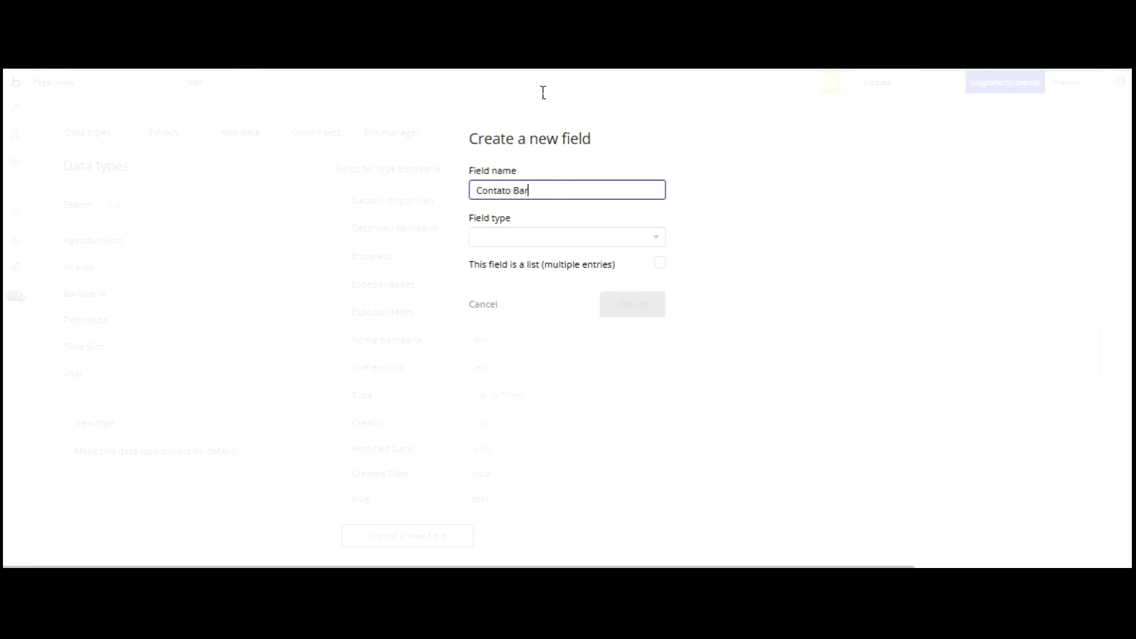
{"action": "type", "text": "bearia"}
{"action": "key", "text": "Tab"}
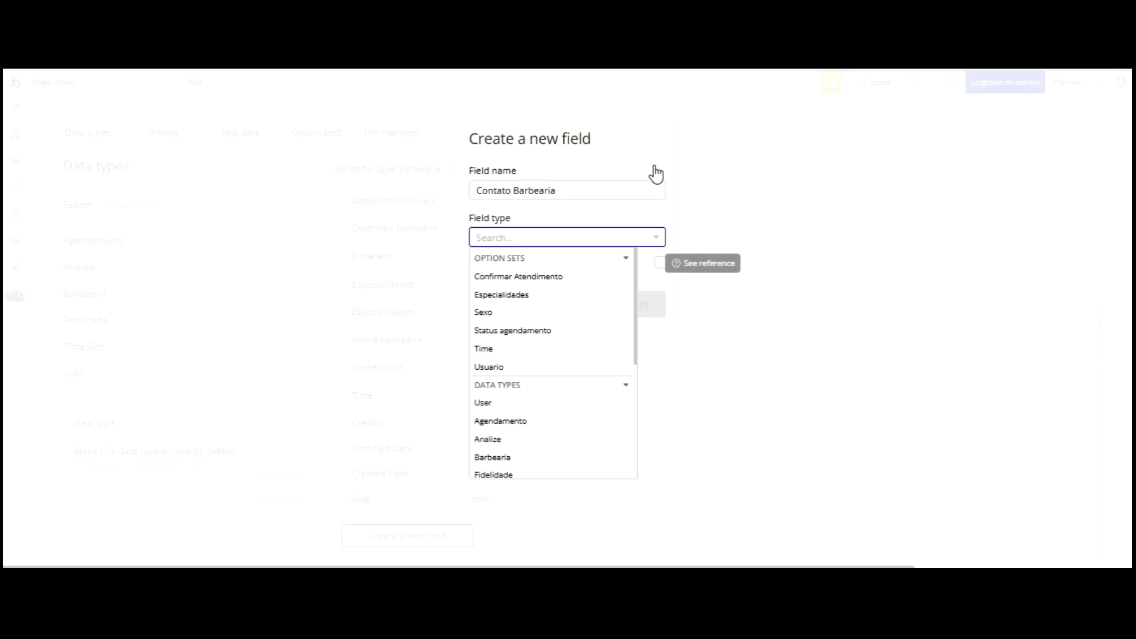
{"action": "scroll", "coordinate": [586, 274], "scroll_direction": "down", "scroll_amount": 3}
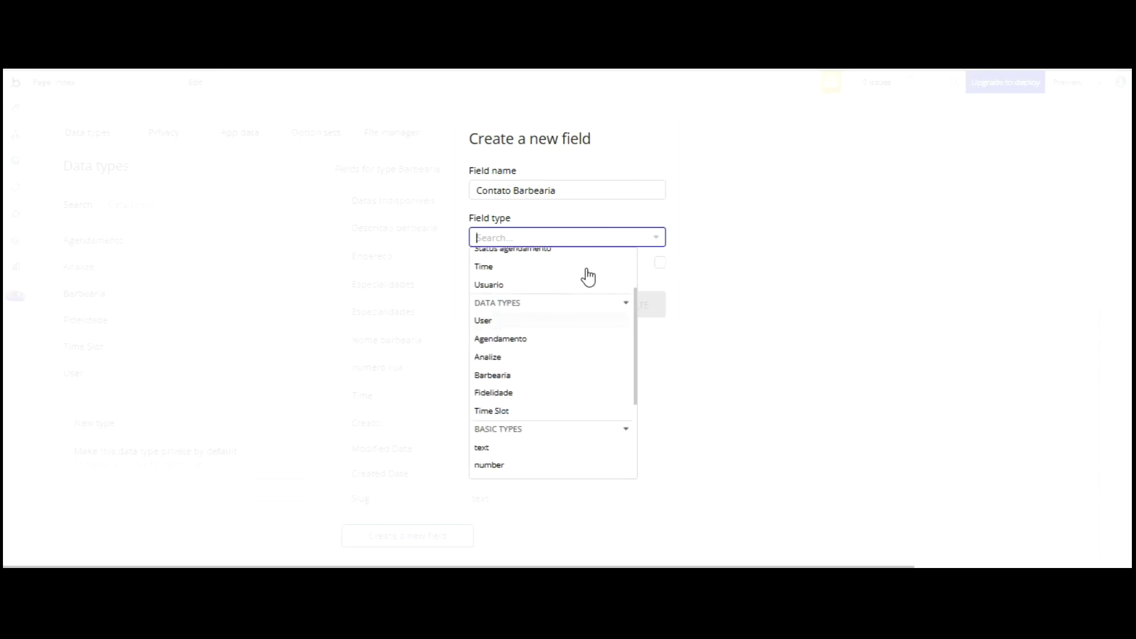
{"action": "left_click", "coordinate": [517, 333]}
{"action": "left_click", "coordinate": [626, 304]}
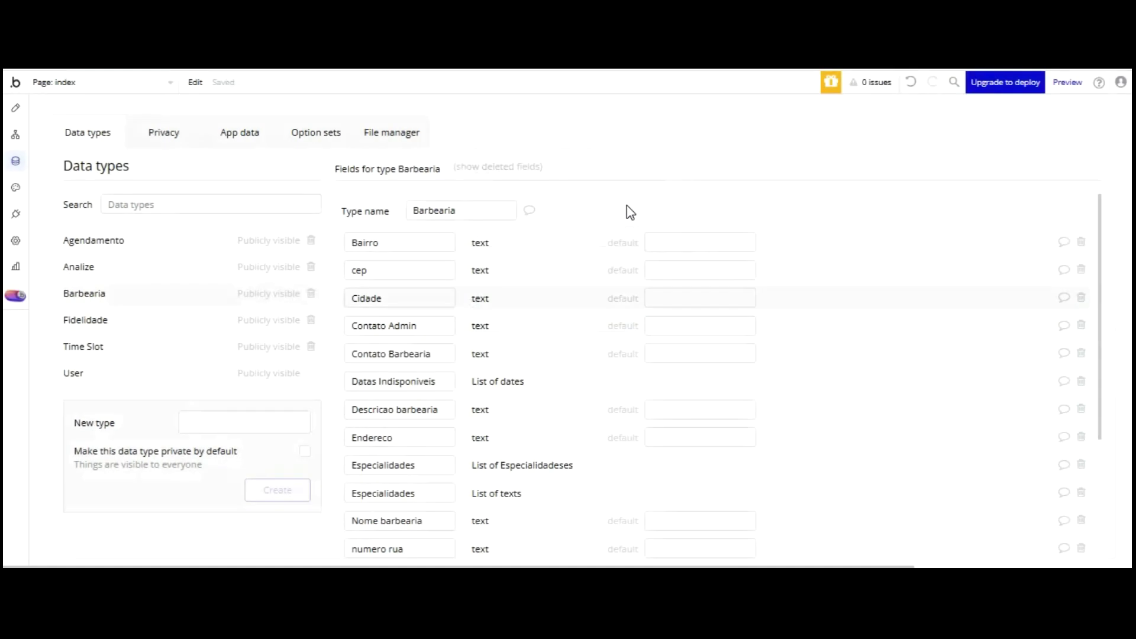
{"action": "scroll", "coordinate": [531, 264], "scroll_direction": "down", "scroll_amount": 3}
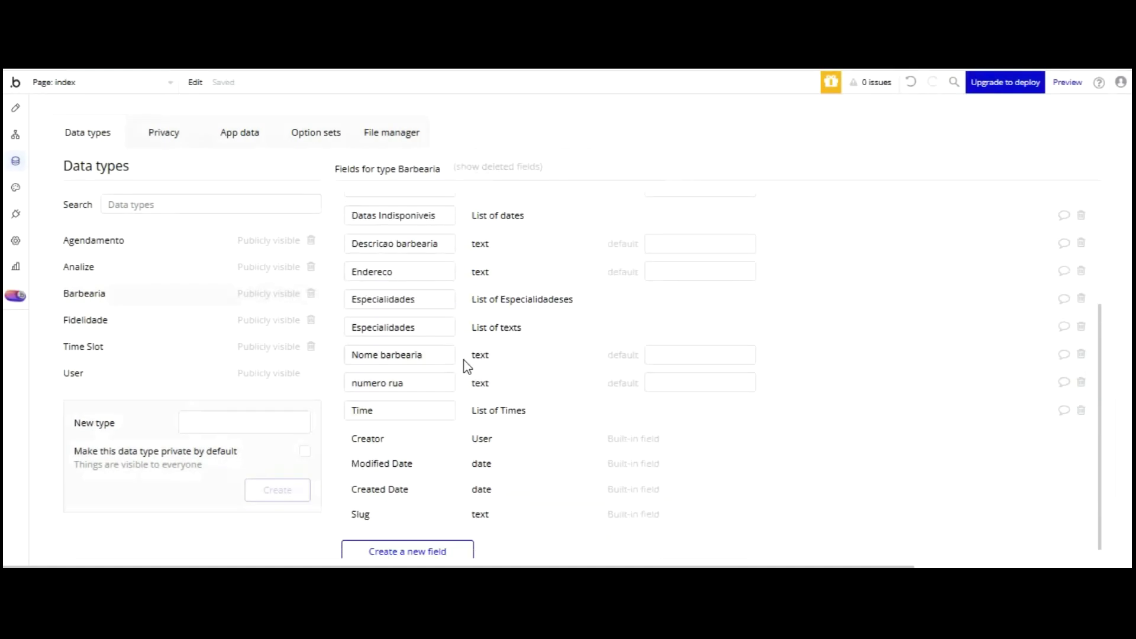
- Add an 'Email Admin' text field to Barbearia
{"action": "left_click", "coordinate": [443, 551]}
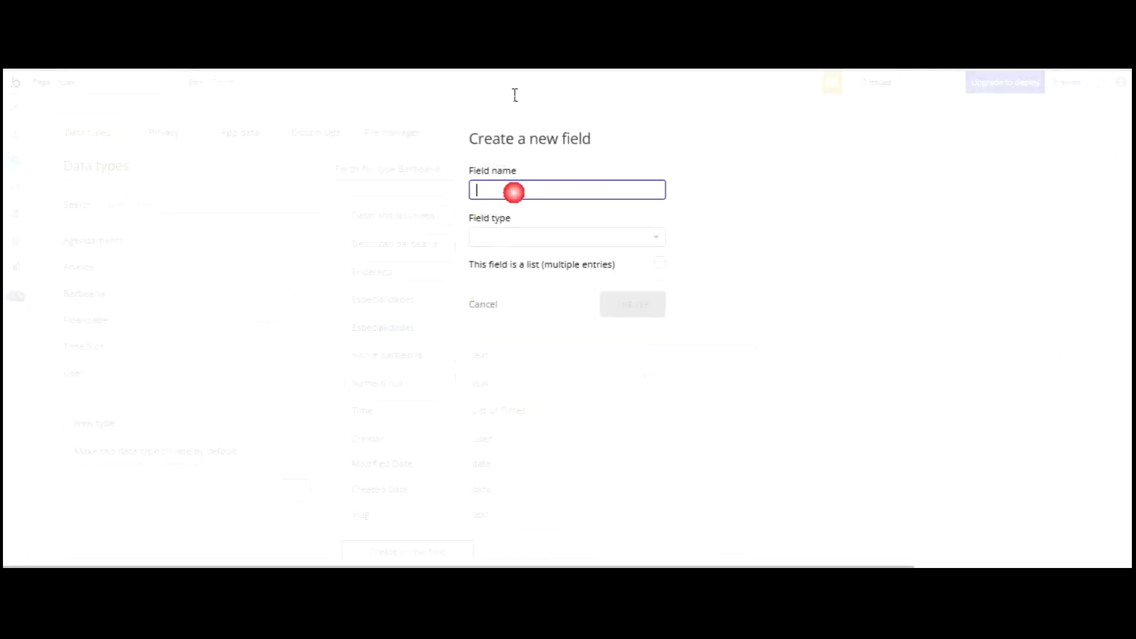
{"action": "type", "text": "Email Admin"}
{"action": "left_click", "coordinate": [561, 158]}
{"action": "left_click", "coordinate": [562, 237]}
{"action": "scroll", "coordinate": [513, 272], "scroll_direction": "down", "scroll_amount": 3}
{"action": "left_click", "coordinate": [503, 349]}
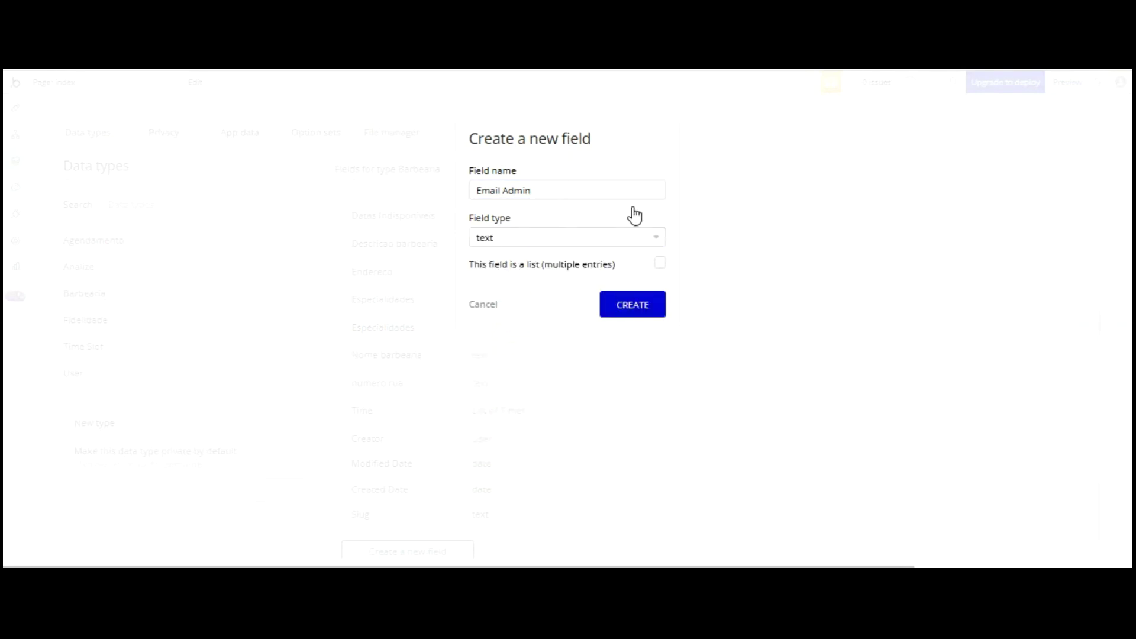
{"action": "key", "text": "Return"}
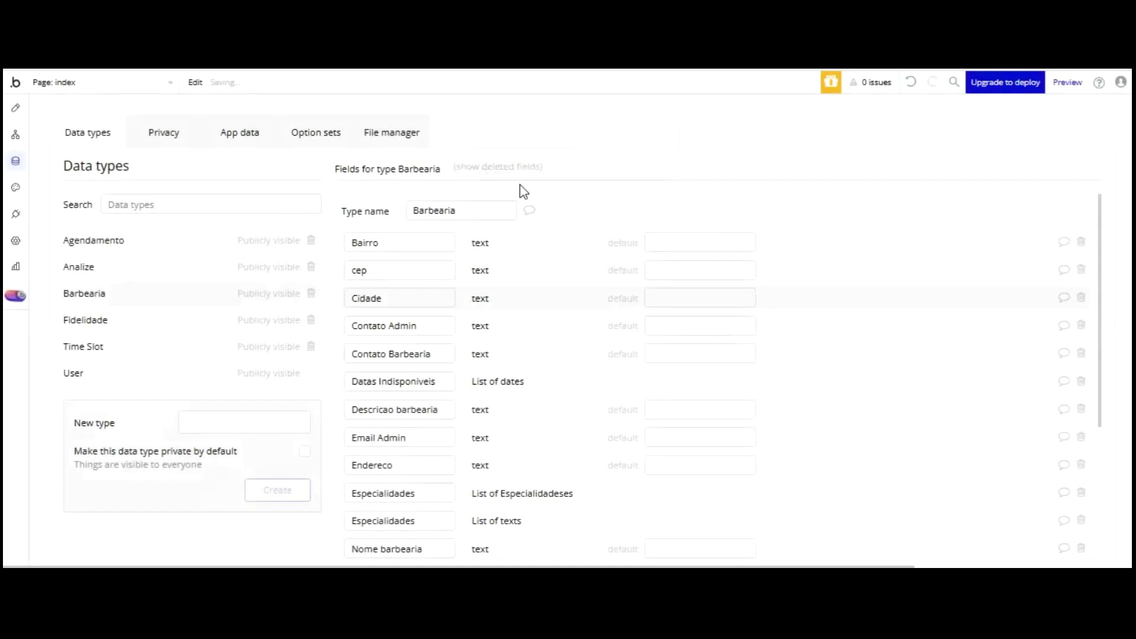
{"action": "scroll", "coordinate": [459, 228], "scroll_direction": "down", "scroll_amount": 5}
- Add an 'Email Barbearia' text field to Barbearia
{"action": "left_click", "coordinate": [407, 536]}
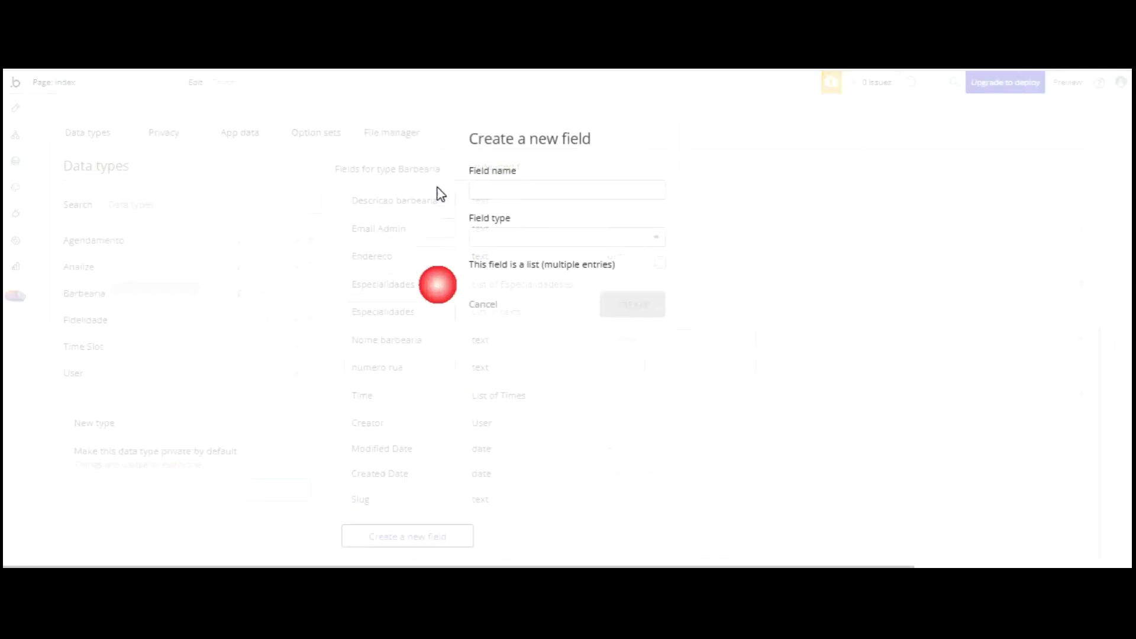
{"action": "type", "text": "Email"}
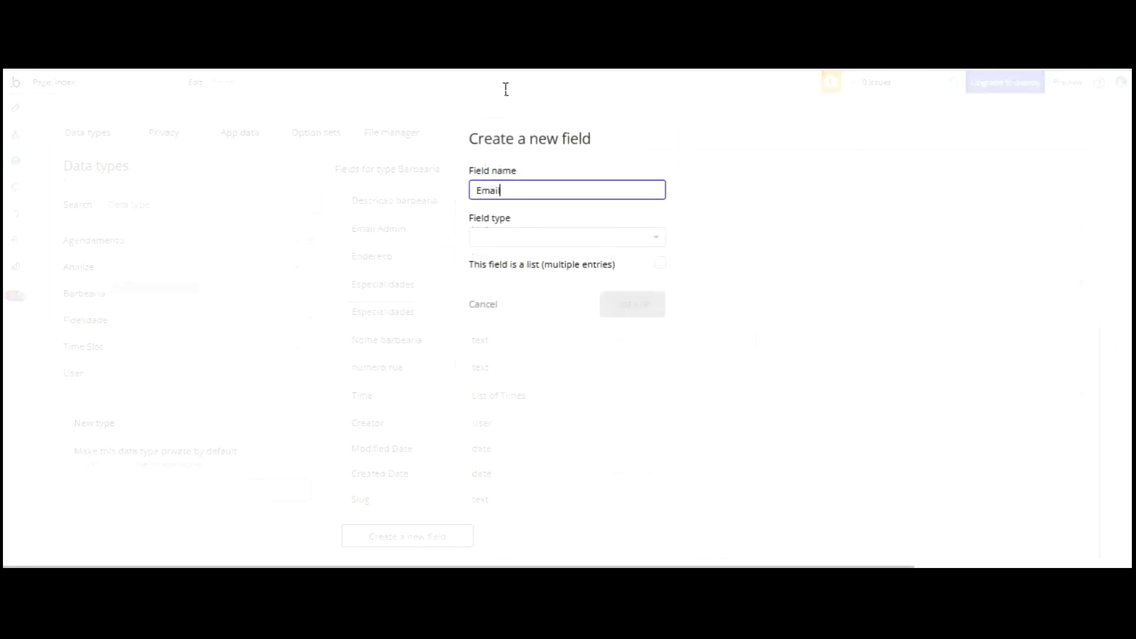
{"action": "type", "text": " Barbearia"}
{"action": "left_click", "coordinate": [535, 238]}
{"action": "scroll", "coordinate": [549, 258], "scroll_direction": "down", "scroll_amount": 3}
{"action": "left_click", "coordinate": [563, 361]}
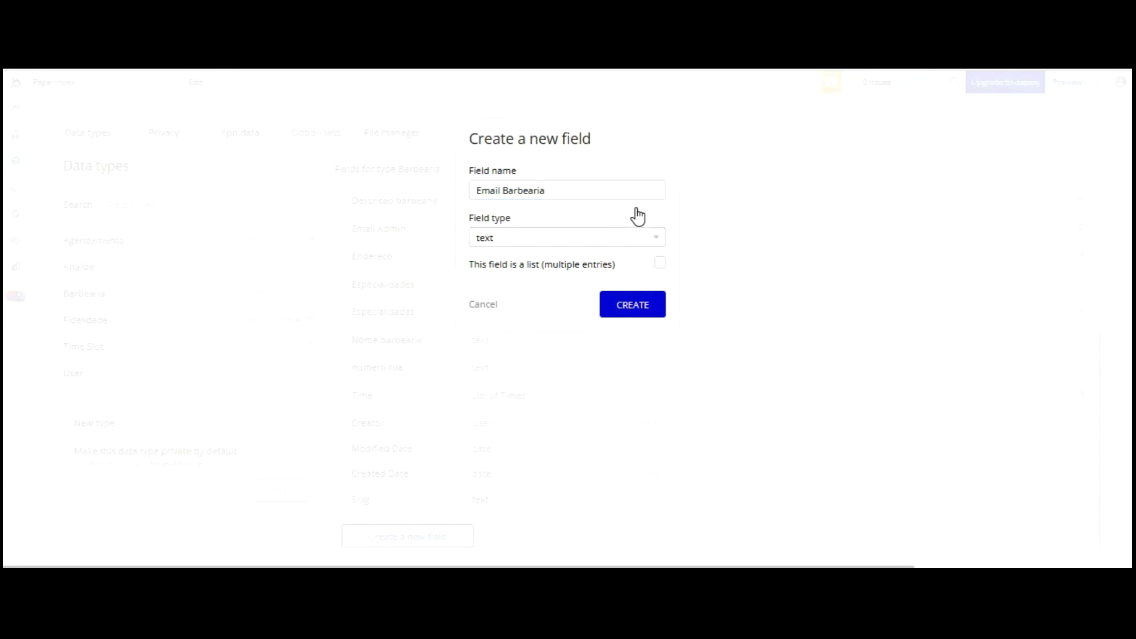
{"action": "key", "text": "Return"}
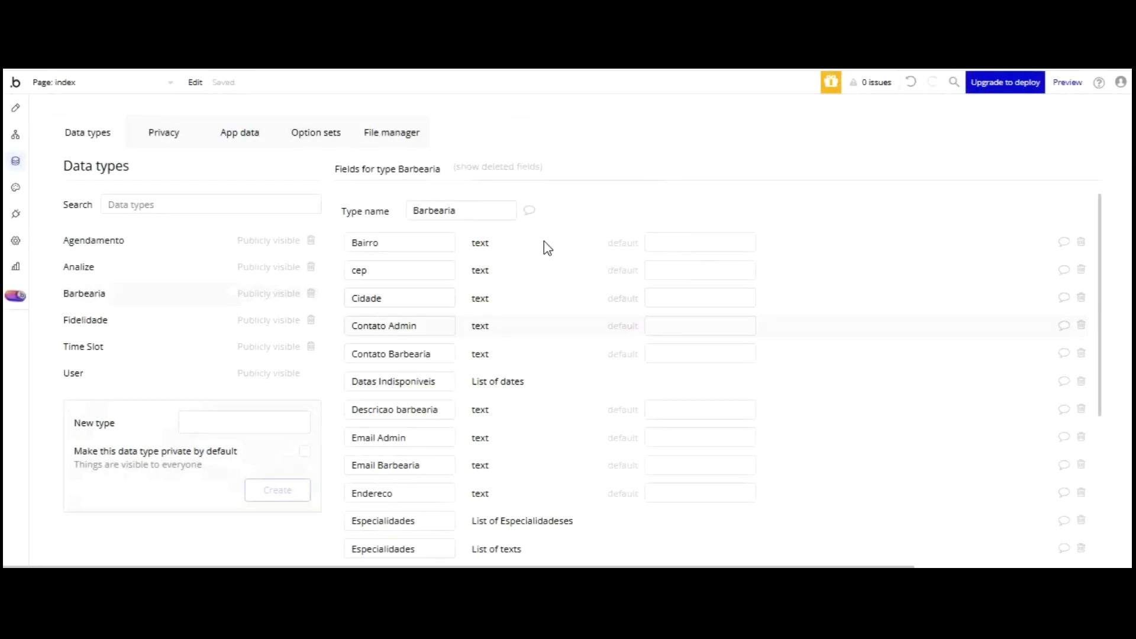
{"action": "scroll", "coordinate": [544, 254], "scroll_direction": "down", "scroll_amount": 3}
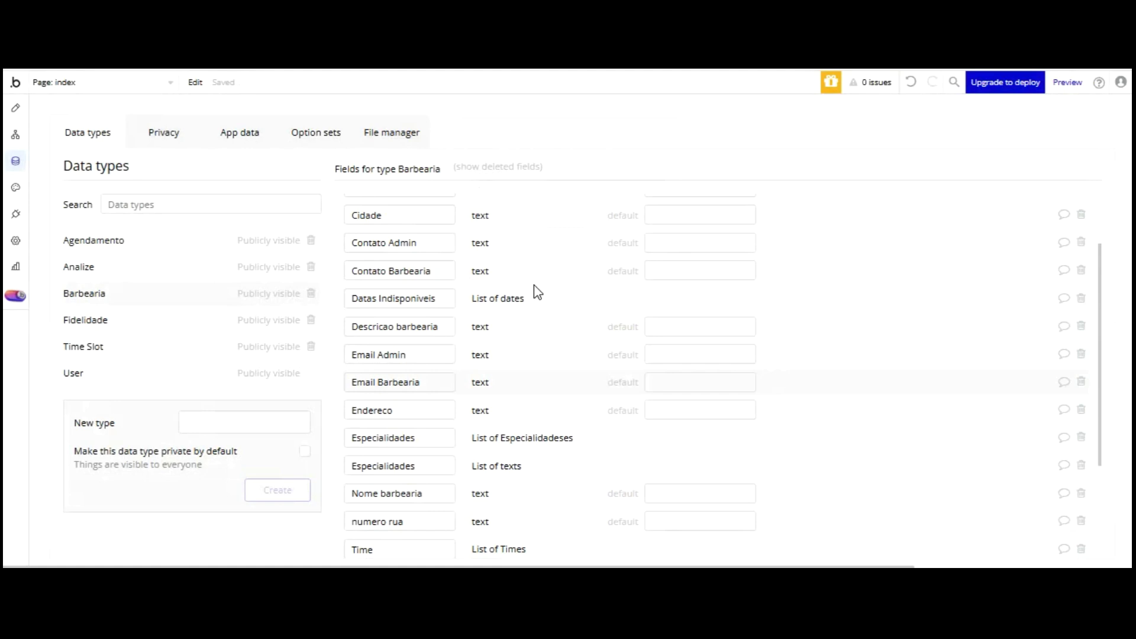
{"action": "scroll", "coordinate": [534, 302], "scroll_direction": "down", "scroll_amount": 3}
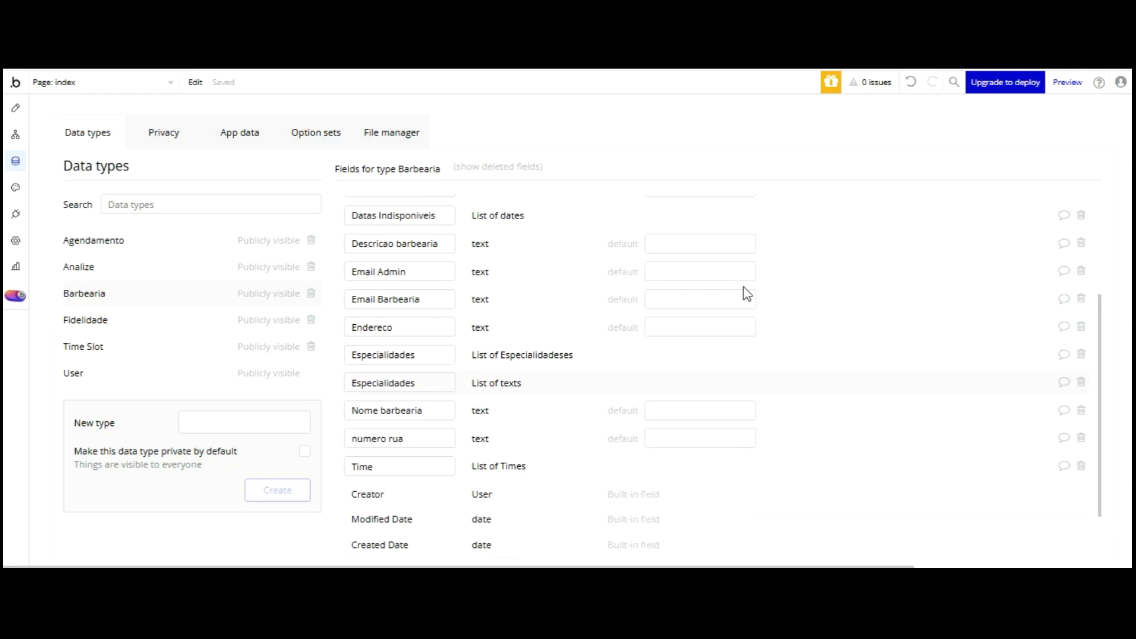
- Delete the Especialidades list-of-texts field and add an 'Estado' text field
{"action": "left_click", "coordinate": [1081, 381]}
{"action": "left_click", "coordinate": [548, 268]}
{"action": "scroll", "coordinate": [473, 355], "scroll_direction": "down", "scroll_amount": 3}
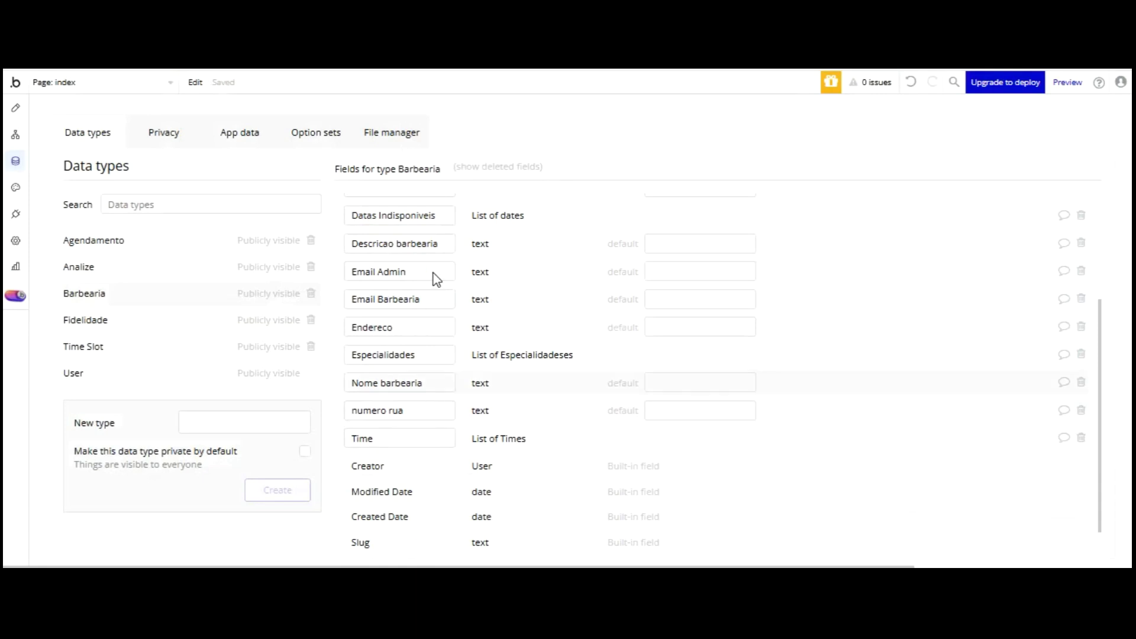
{"action": "scroll", "coordinate": [444, 377], "scroll_direction": "down", "scroll_amount": 1}
{"action": "left_click", "coordinate": [408, 536]}
{"action": "left_click", "coordinate": [490, 189]}
{"action": "type", "text": "Estad"}
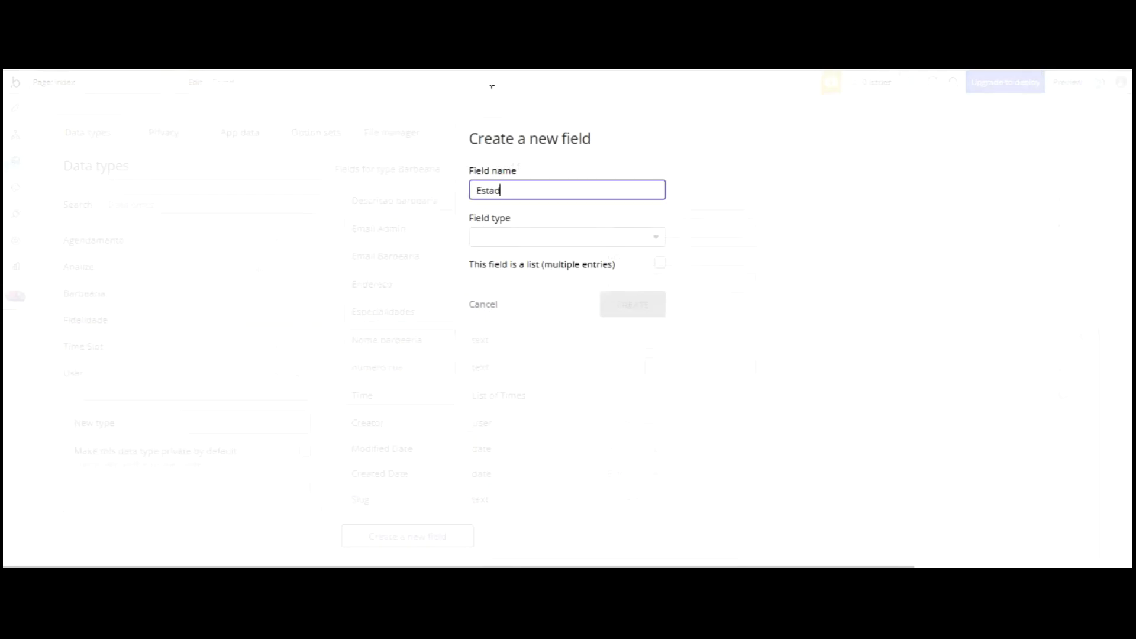
{"action": "type", "text": "o"}
{"action": "left_click", "coordinate": [550, 238]}
{"action": "scroll", "coordinate": [570, 284], "scroll_direction": "down", "scroll_amount": 3}
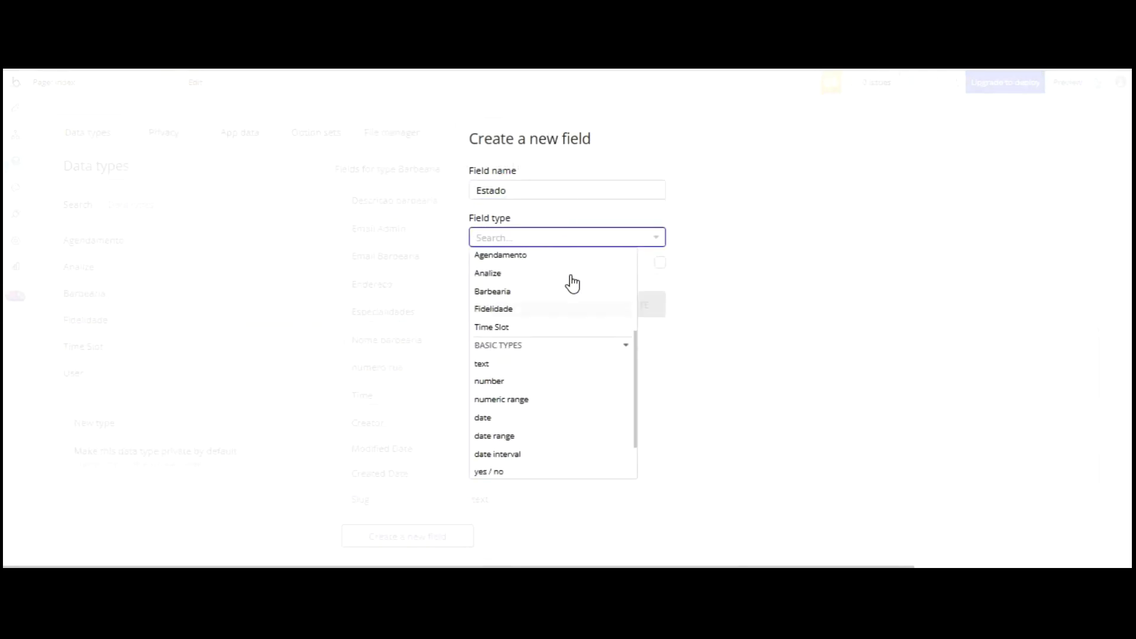
{"action": "left_click", "coordinate": [567, 364]}
{"action": "left_click", "coordinate": [631, 306]}
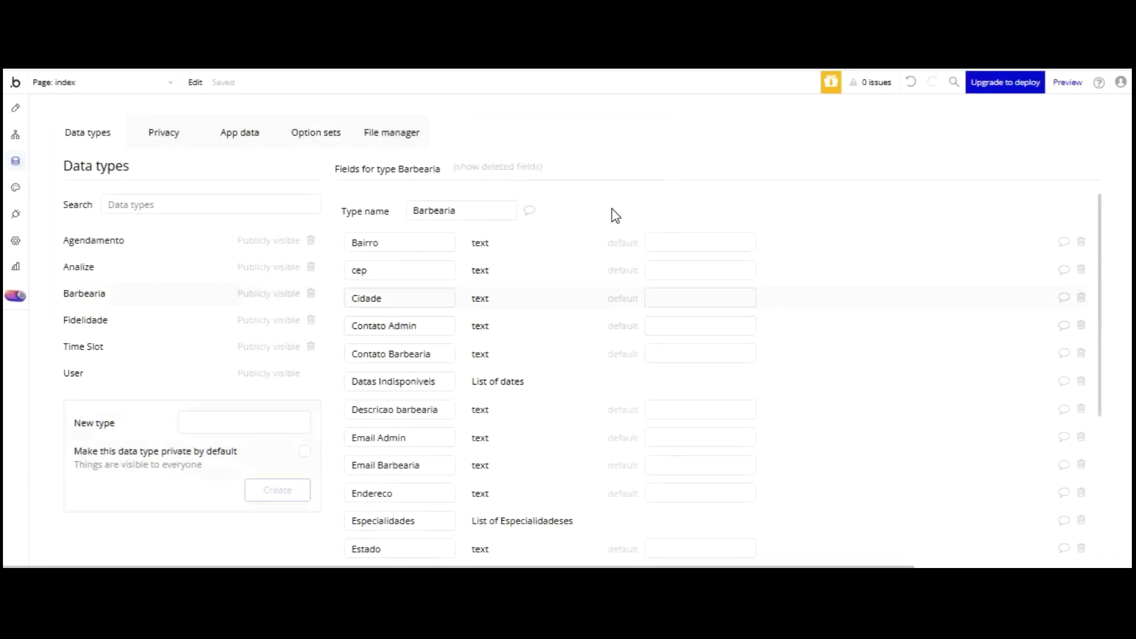
- Add a 'Nome Admin' text field to Barbearia
{"action": "scroll", "coordinate": [434, 388], "scroll_direction": "down", "scroll_amount": 3}
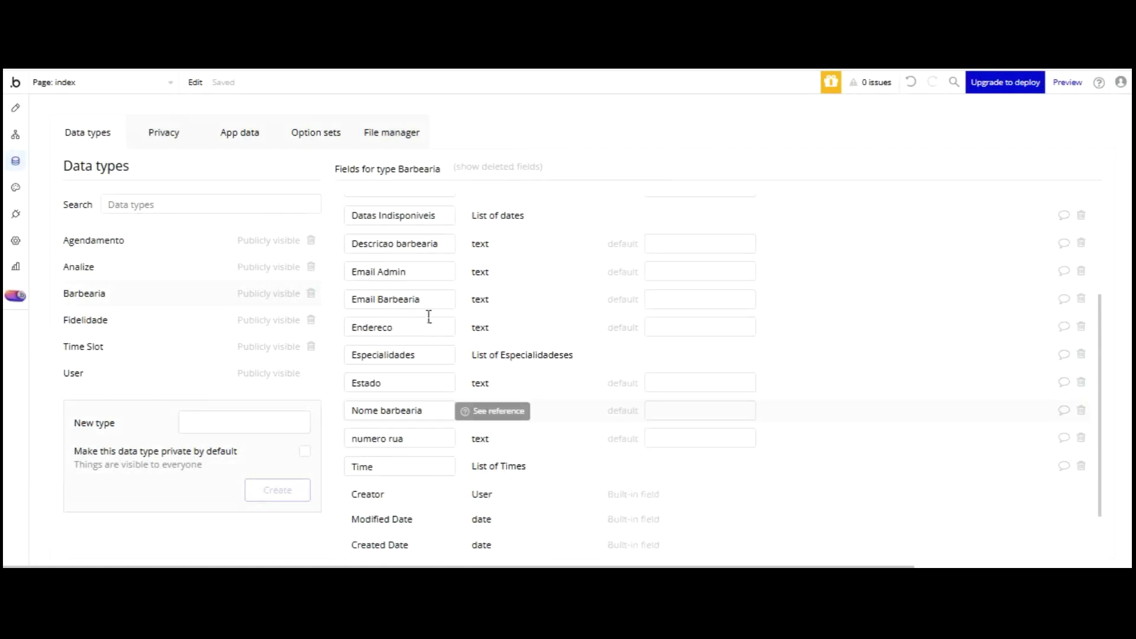
{"action": "scroll", "coordinate": [427, 323], "scroll_direction": "down", "scroll_amount": 3}
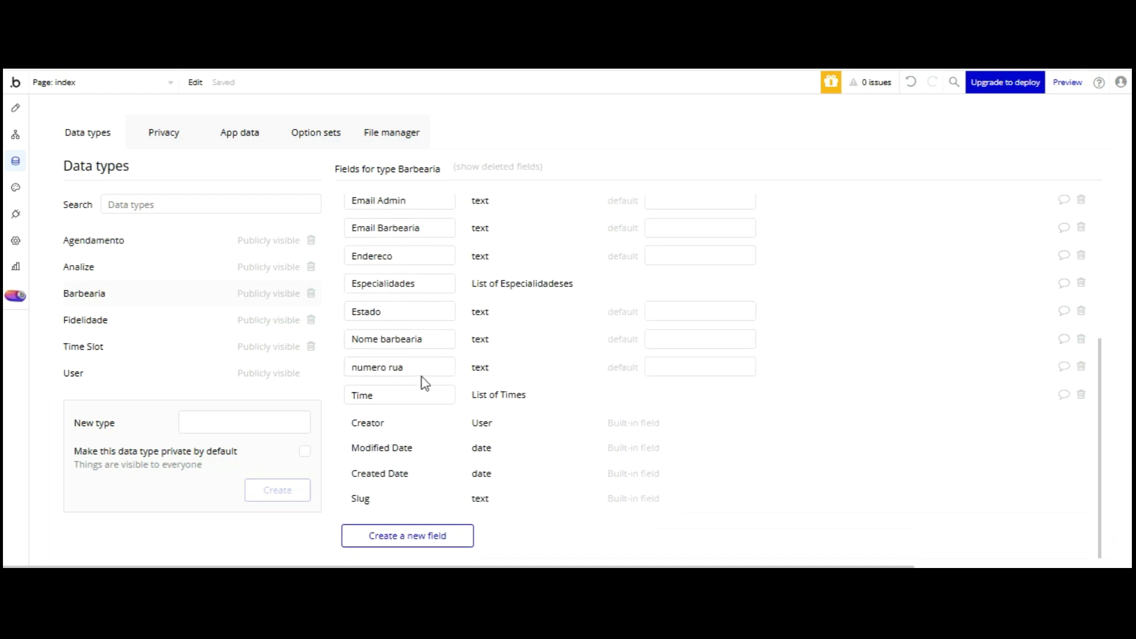
{"action": "left_click", "coordinate": [407, 535]}
{"action": "type", "text": "Nome Admin"}
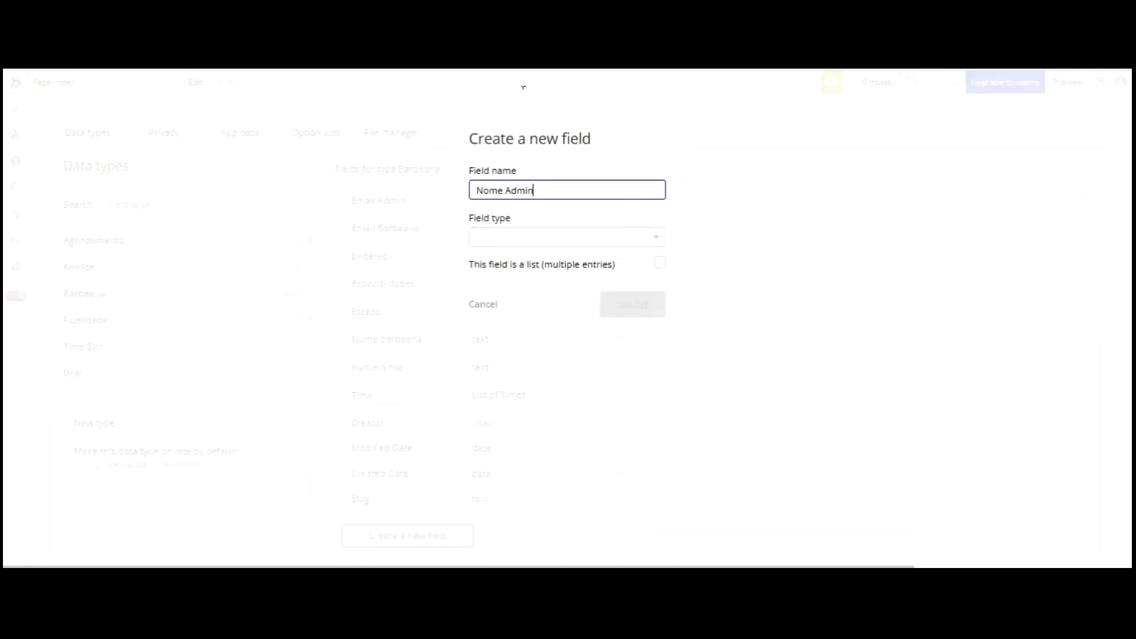
{"action": "key", "text": "Tab"}
{"action": "scroll", "coordinate": [545, 255], "scroll_direction": "down", "scroll_amount": 2}
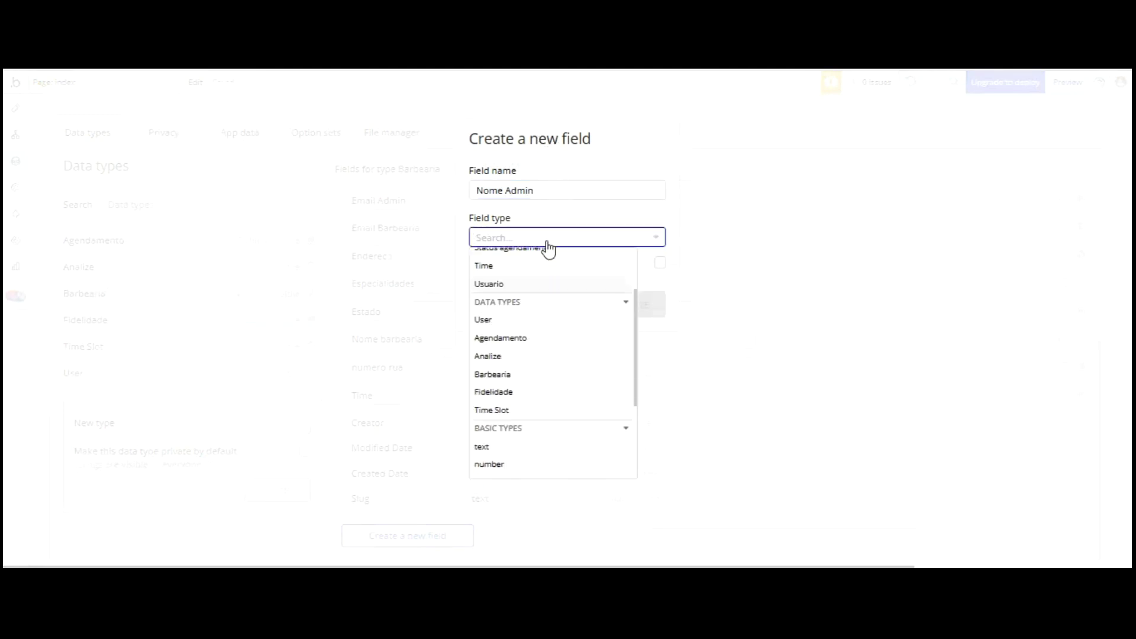
{"action": "left_click", "coordinate": [501, 447]}
{"action": "left_click", "coordinate": [626, 300]}
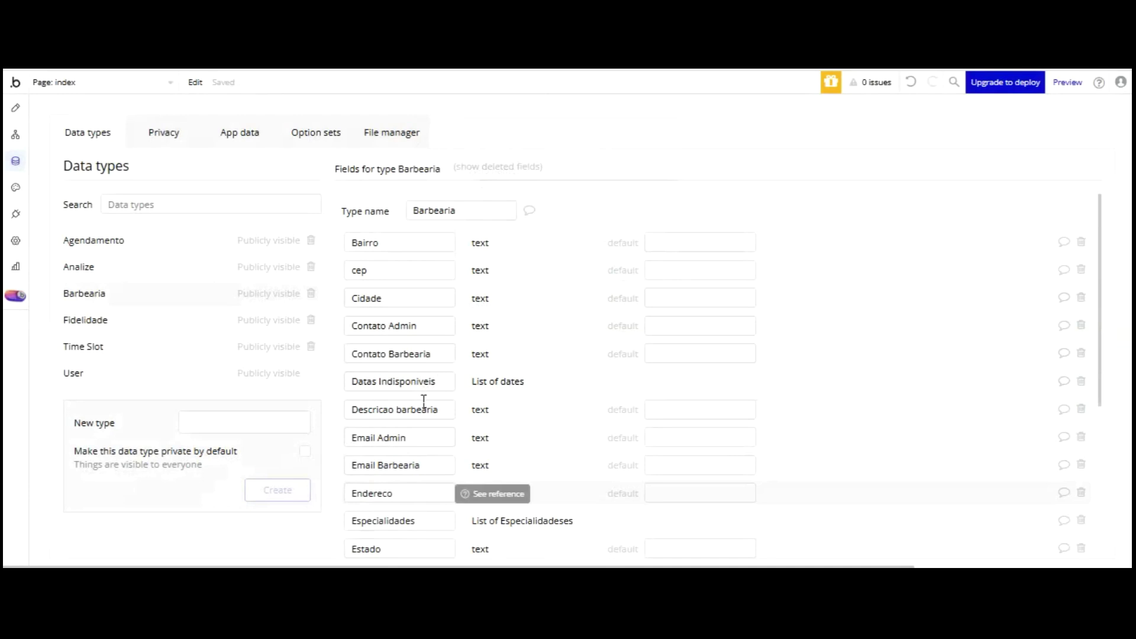
{"action": "scroll", "coordinate": [423, 401], "scroll_direction": "down", "scroll_amount": 3}
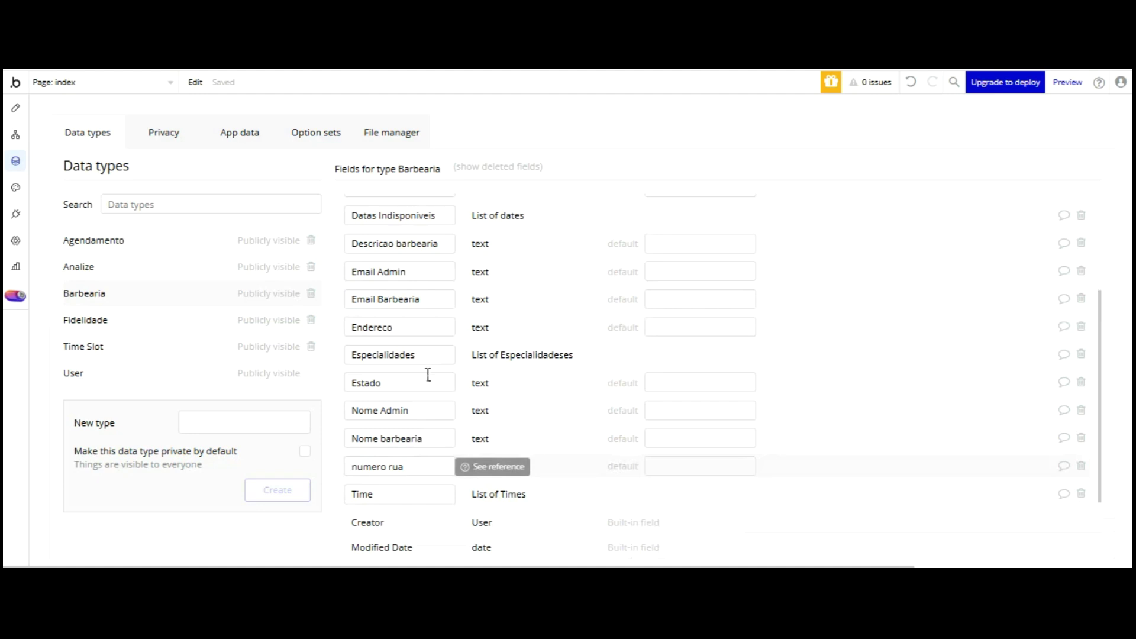
{"action": "scroll", "coordinate": [428, 377], "scroll_direction": "down", "scroll_amount": 2}
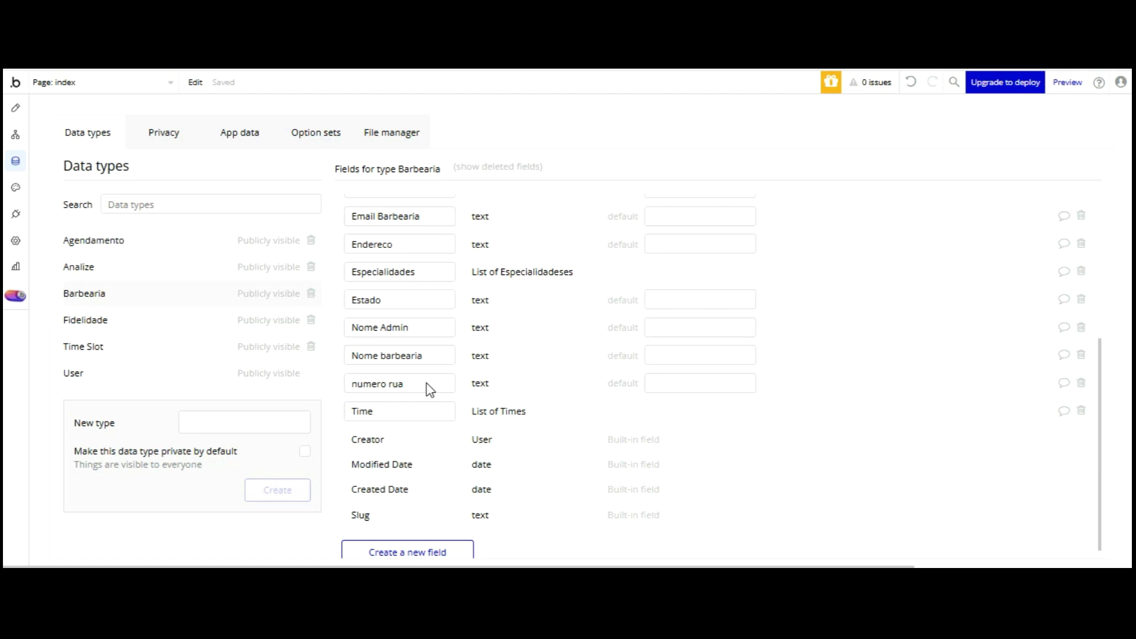
- Create the 'Senha Admin' text field, then switch to Fidelidade and begin a new field there
{"action": "left_click", "coordinate": [431, 551]}
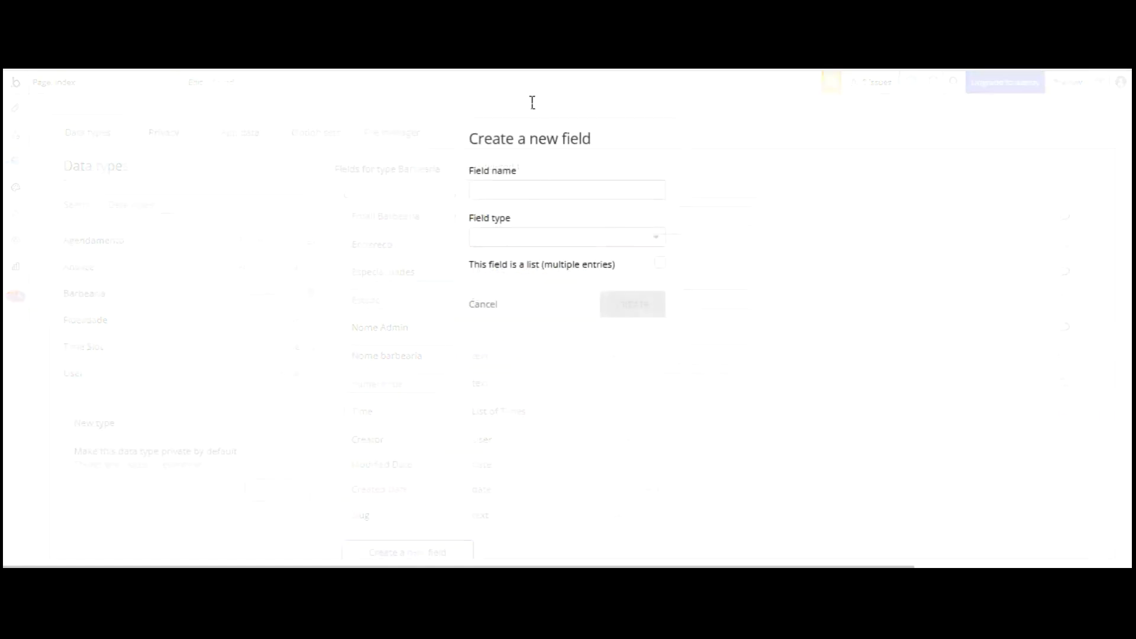
{"action": "type", "text": "Senha Admin"}
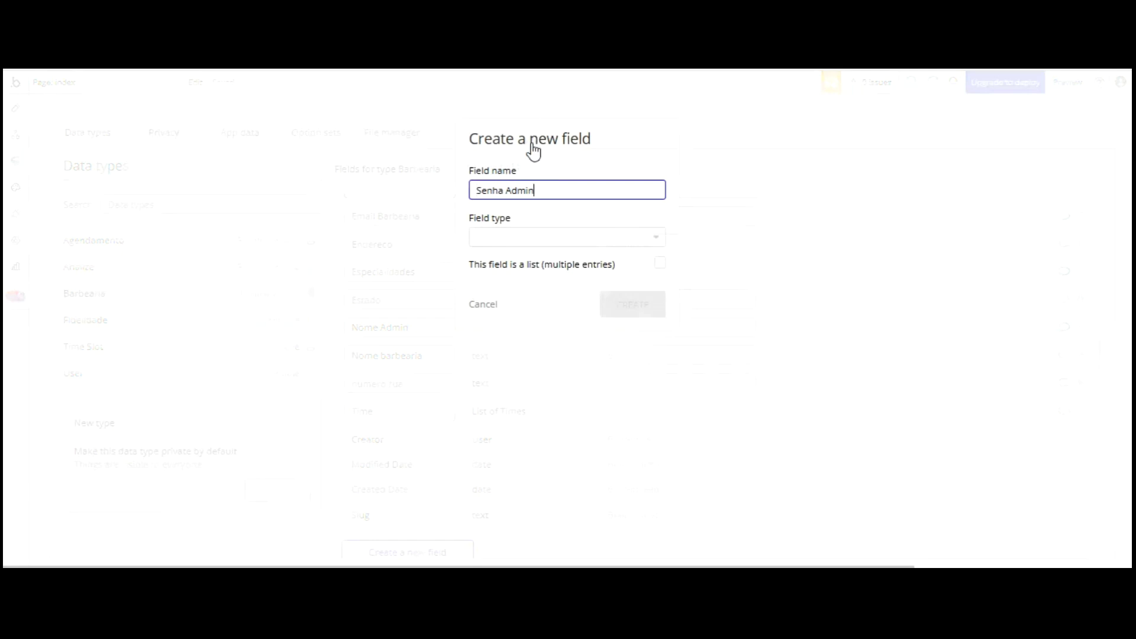
{"action": "key", "text": "Tab"}
{"action": "scroll", "coordinate": [558, 251], "scroll_direction": "down", "scroll_amount": 3}
{"action": "key", "text": "Return"}
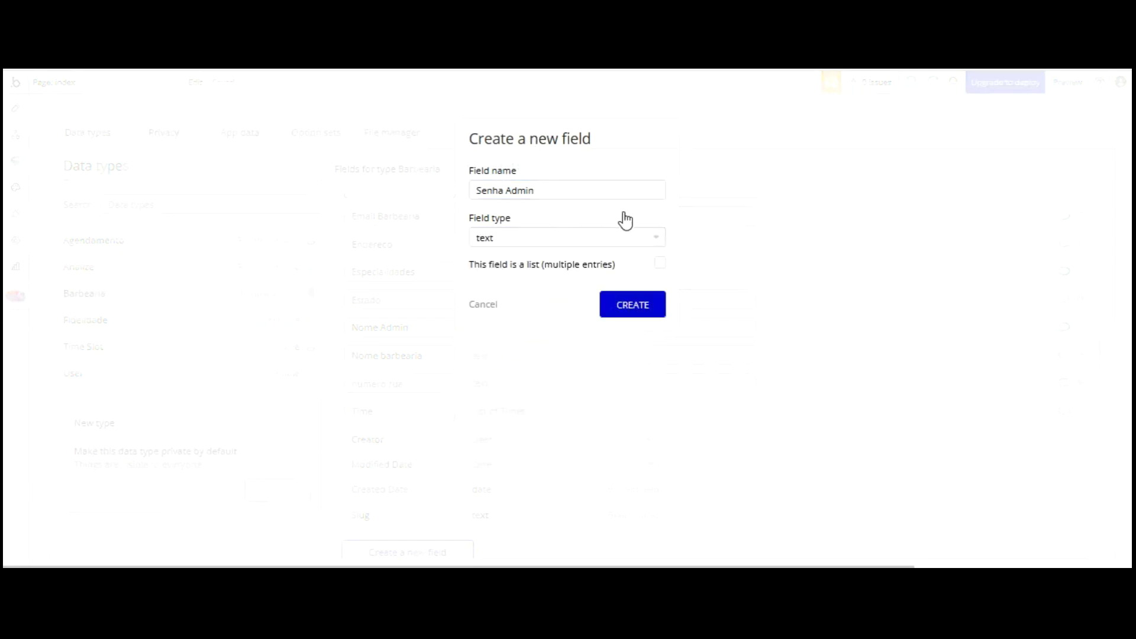
{"action": "key", "text": "Return"}
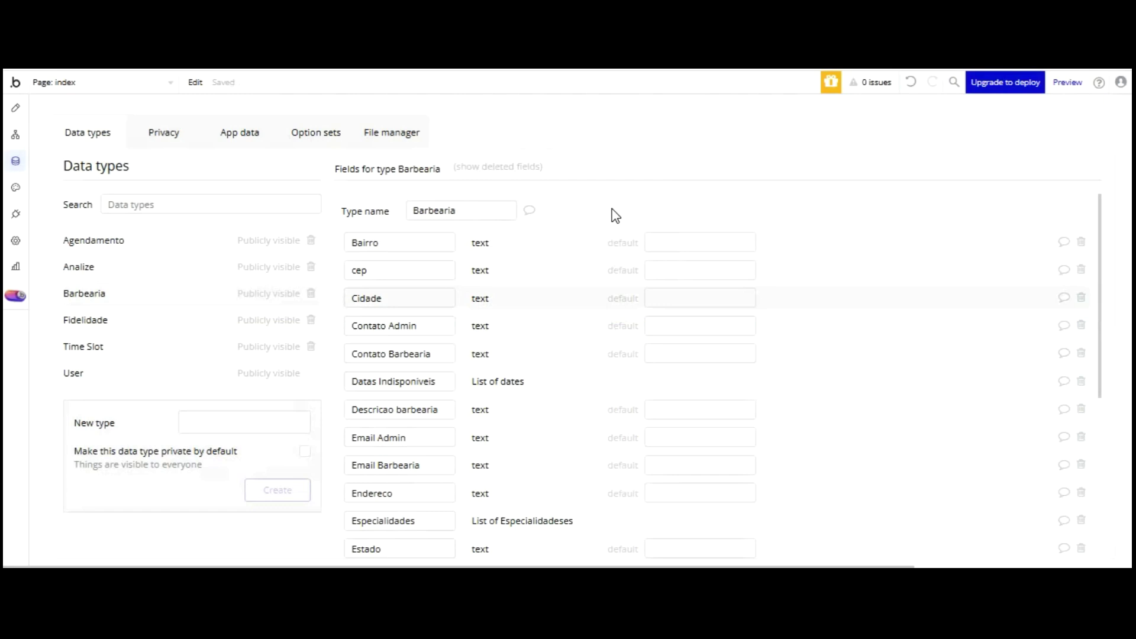
{"action": "left_click", "coordinate": [114, 319]}
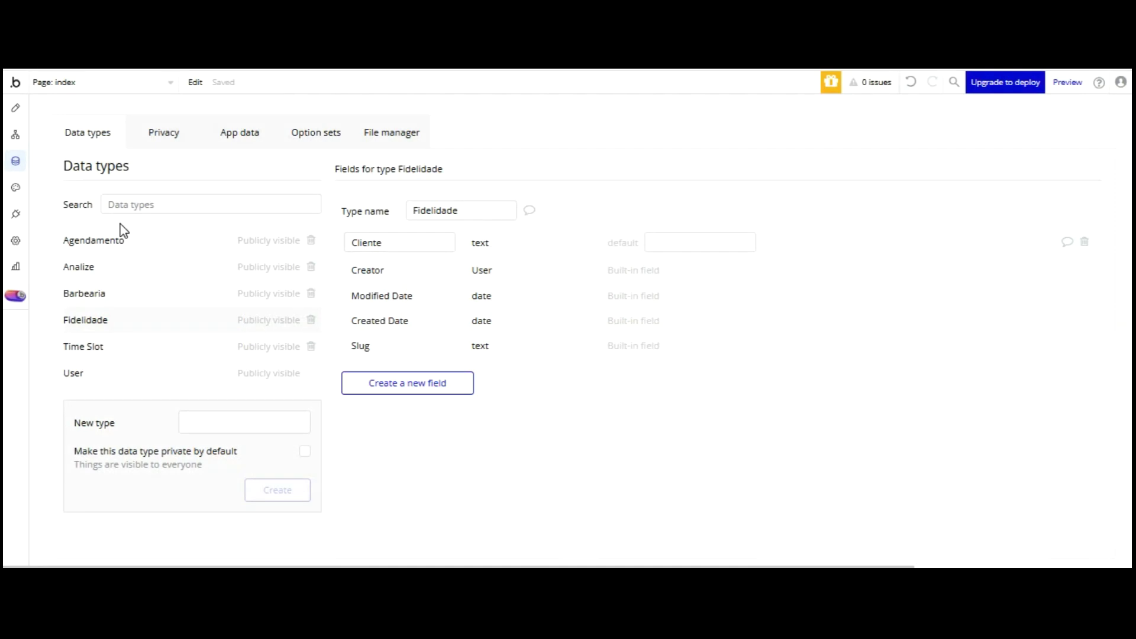
{"action": "left_click", "coordinate": [407, 382]}
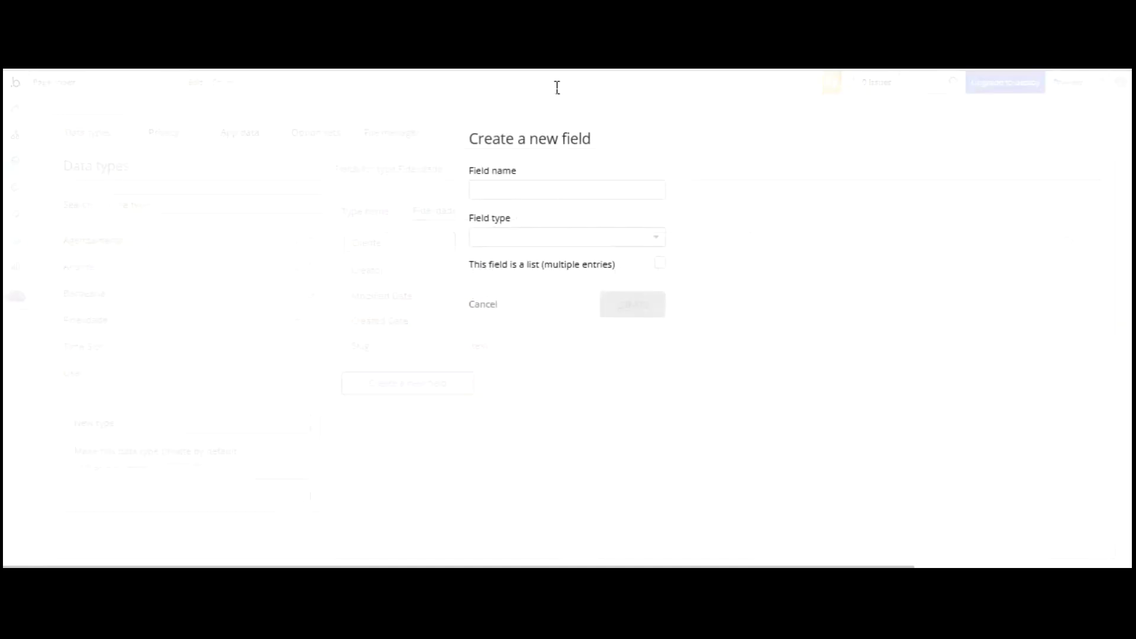
- Add a Barbearia field to Fidelidade that references the Barbearia data type
{"action": "type", "text": "Barbearia"}
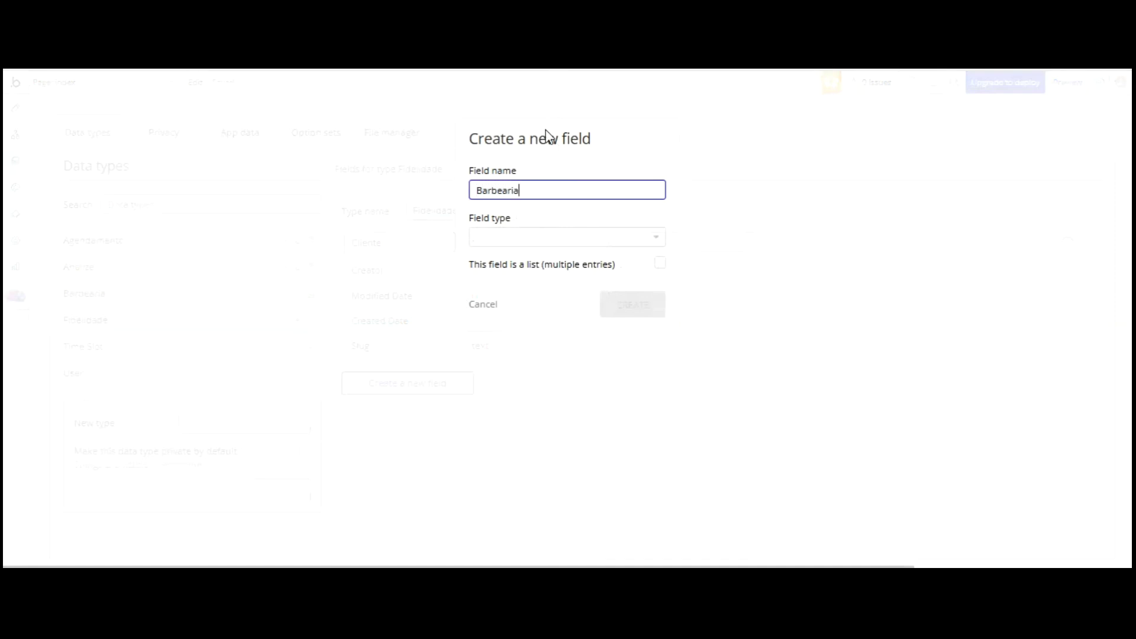
{"action": "left_click", "coordinate": [545, 237]}
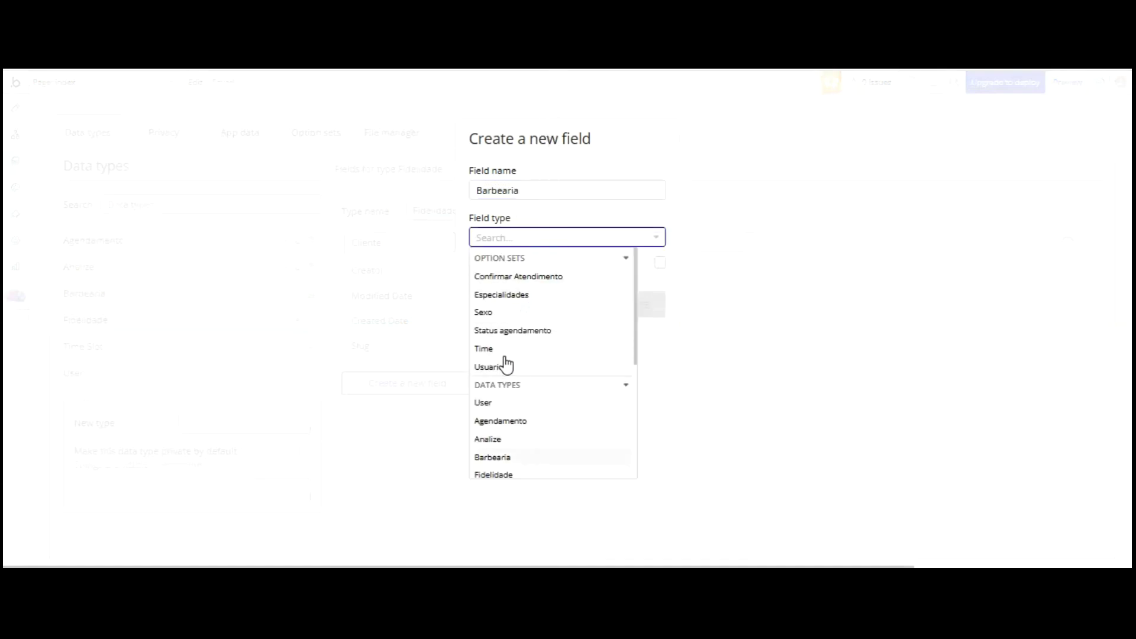
{"action": "left_click", "coordinate": [493, 457]}
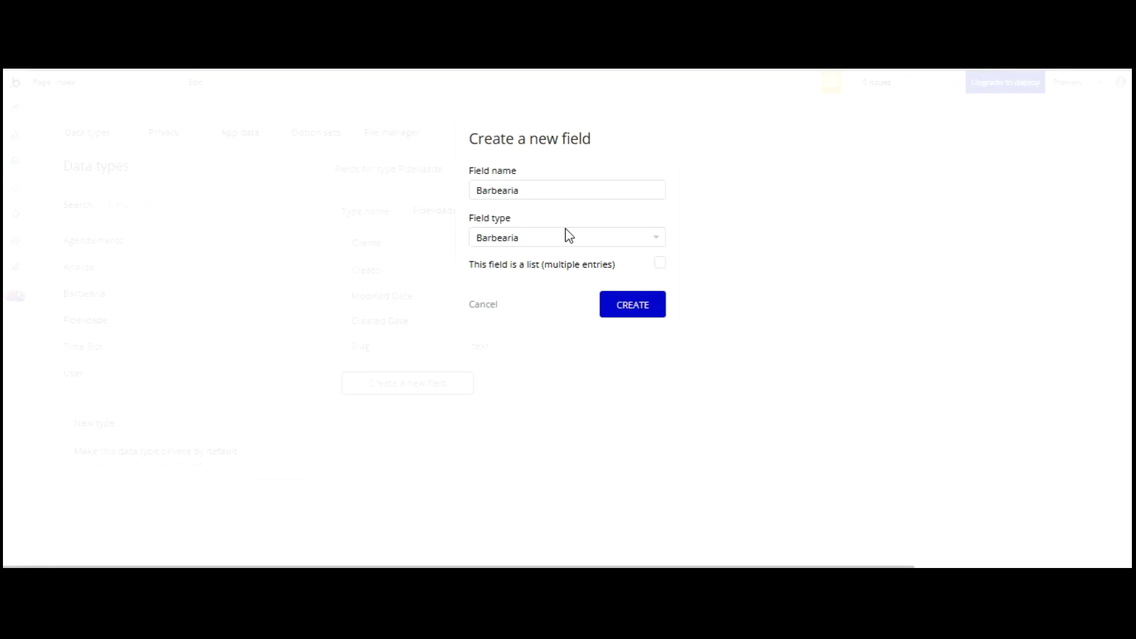
{"action": "left_click", "coordinate": [632, 304]}
- Add a Contato field of type text to Fidelidade
{"action": "left_click", "coordinate": [407, 410]}
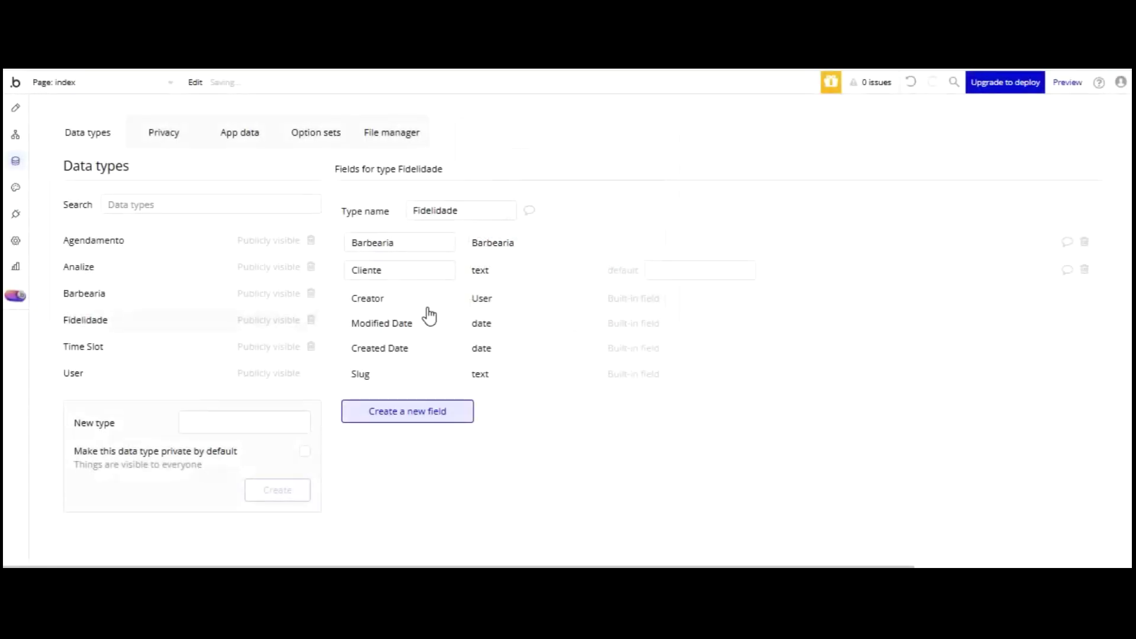
{"action": "type", "text": "Contato"}
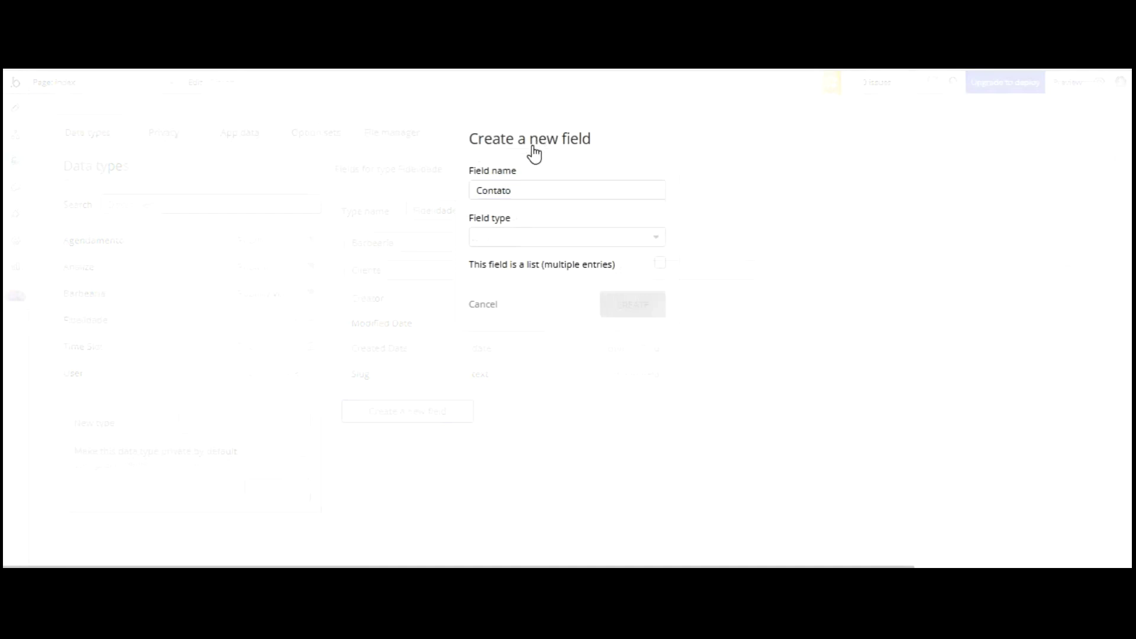
{"action": "left_click", "coordinate": [510, 237]}
{"action": "scroll", "coordinate": [520, 321], "scroll_direction": "down", "scroll_amount": 3}
{"action": "left_click", "coordinate": [586, 362]}
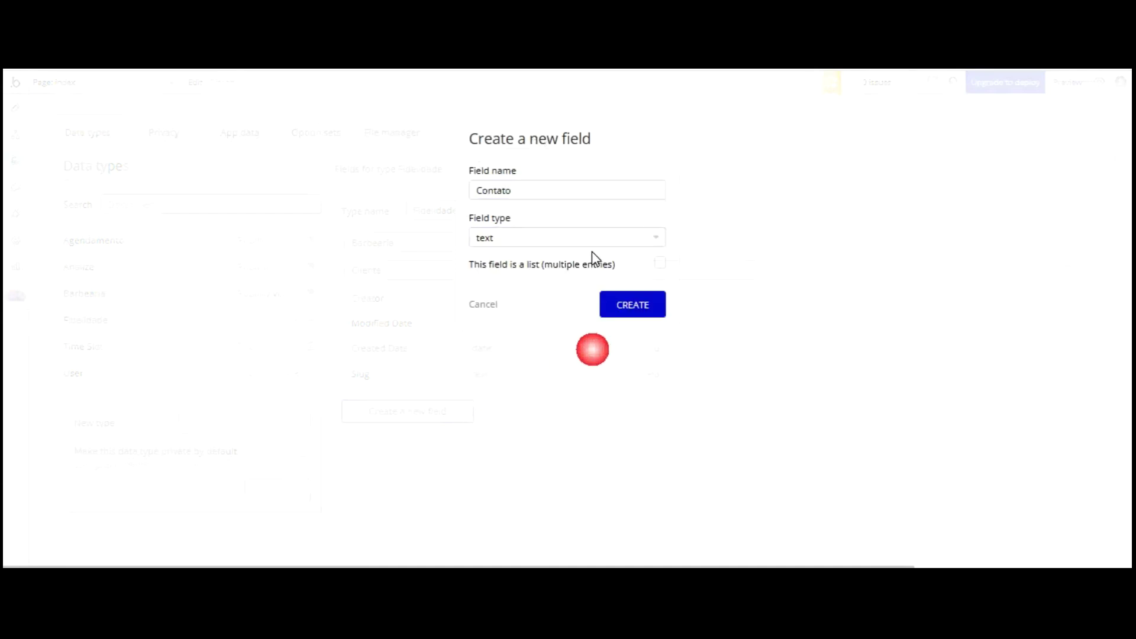
{"action": "key", "text": "Return"}
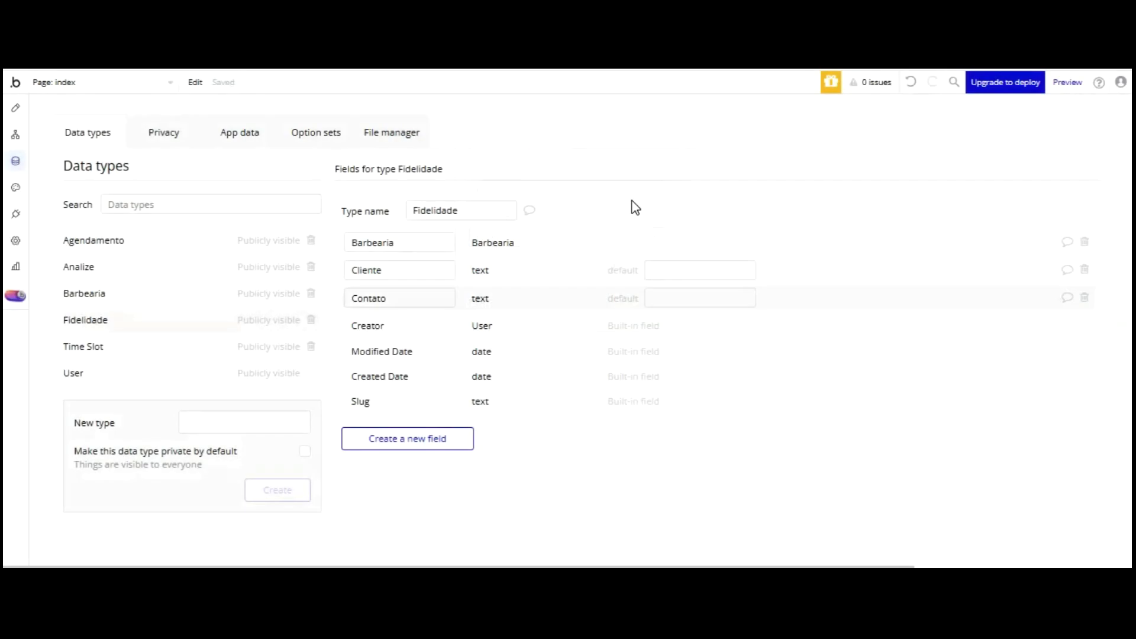
- Add a Data atendimento date field to Fidelidade, set as a list
{"action": "left_click", "coordinate": [408, 438]}
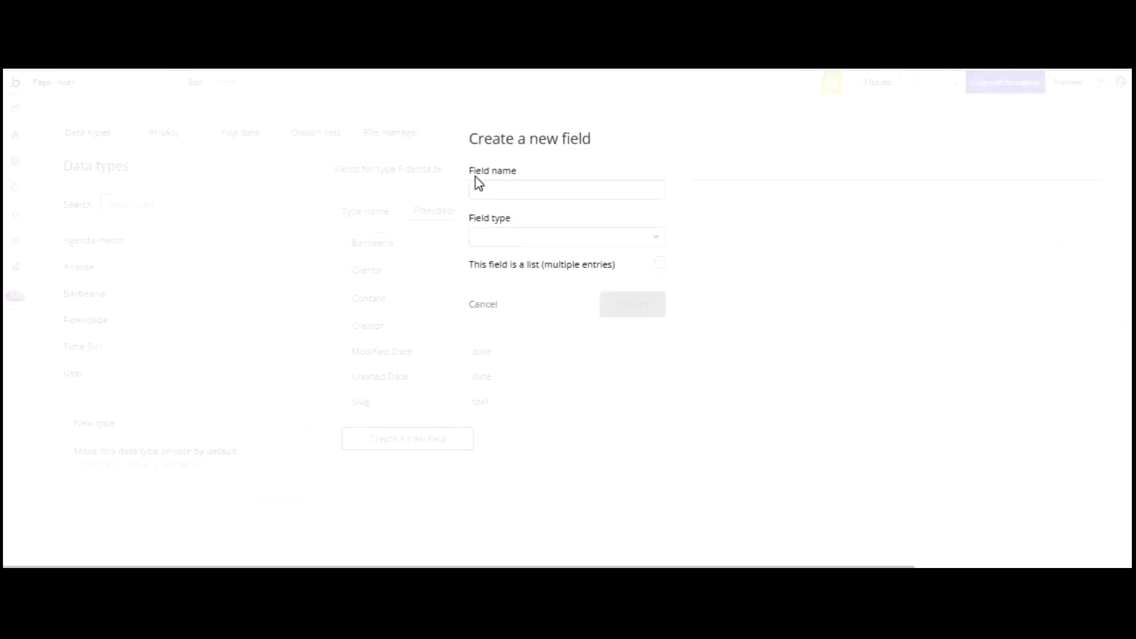
{"action": "type", "text": "Dat"}
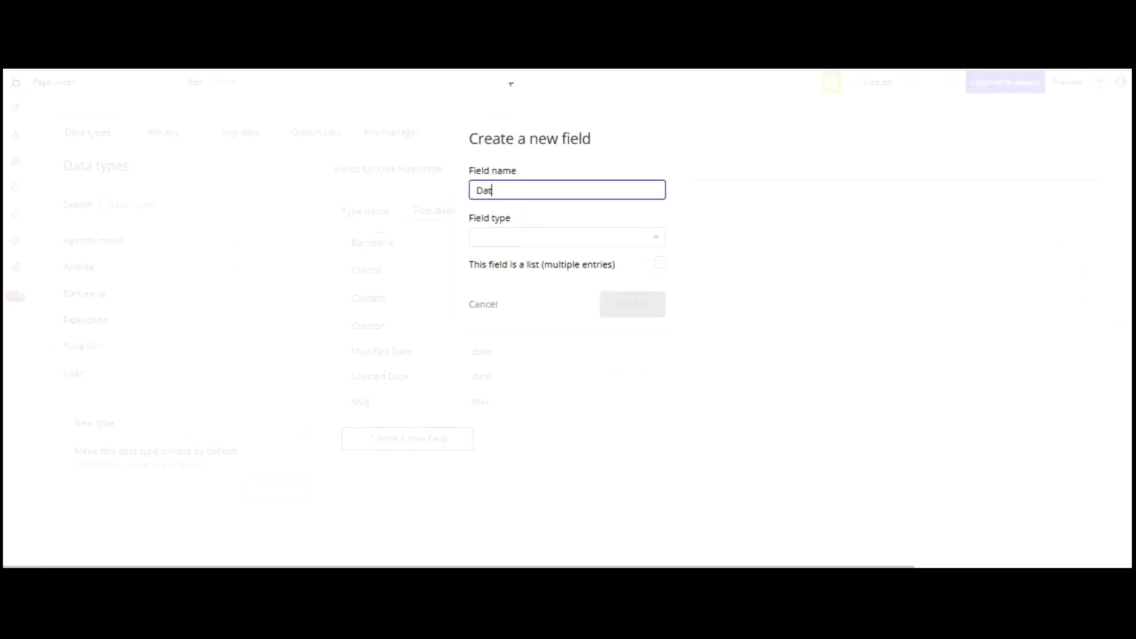
{"action": "type", "text": "a atendimento"}
{"action": "left_click", "coordinate": [581, 233]}
{"action": "scroll", "coordinate": [521, 307], "scroll_direction": "down", "scroll_amount": 2}
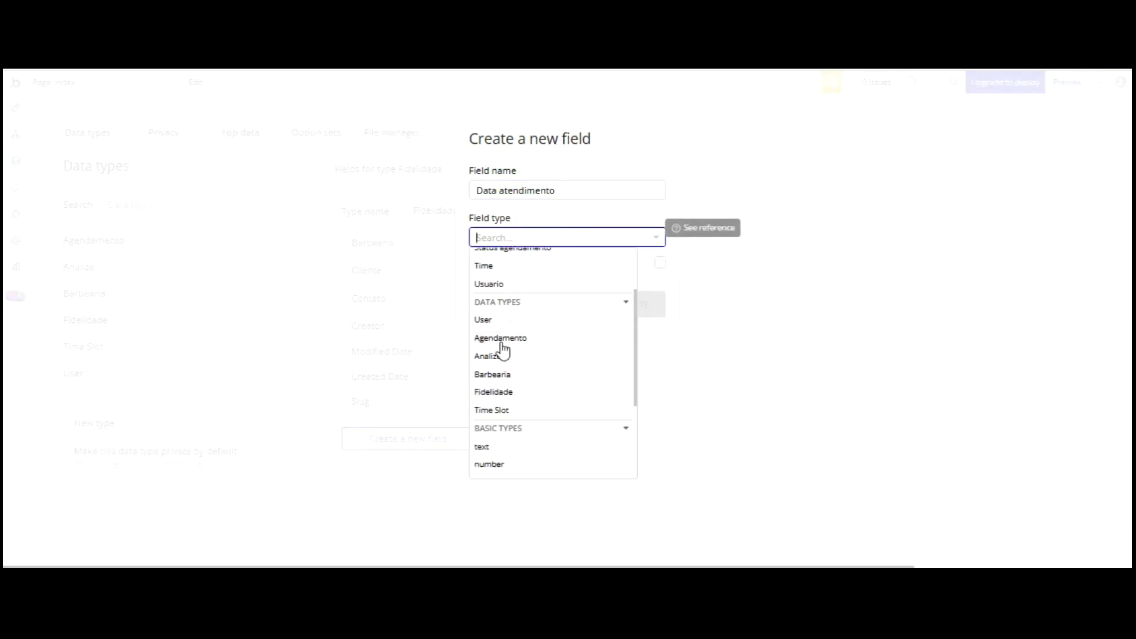
{"action": "scroll", "coordinate": [531, 308], "scroll_direction": "down", "scroll_amount": 2}
{"action": "left_click", "coordinate": [532, 345]}
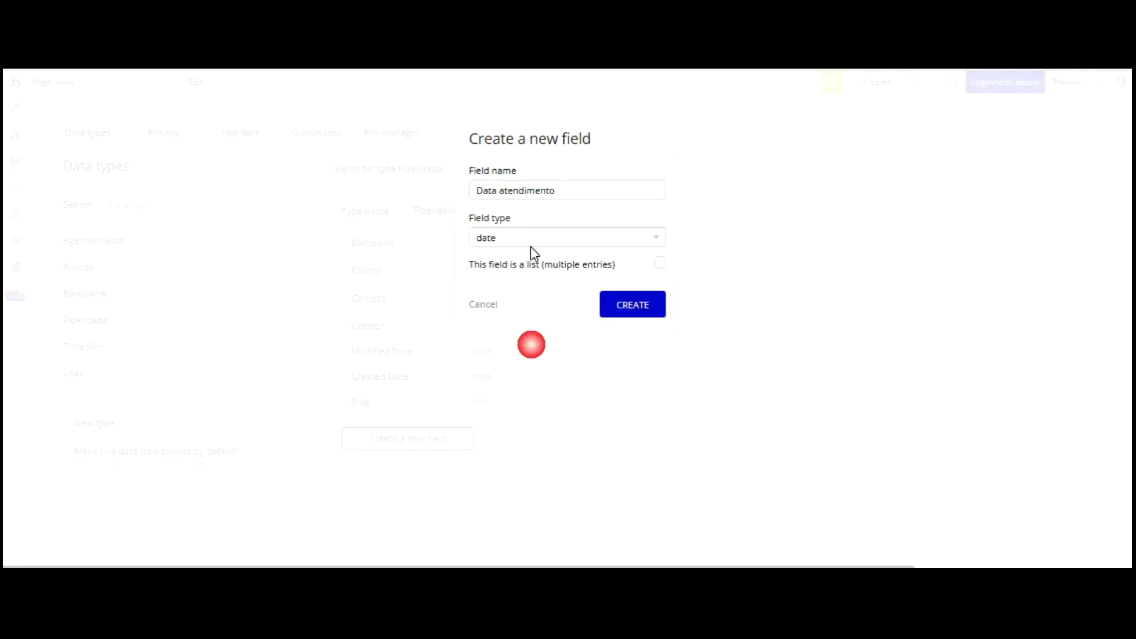
{"action": "left_click", "coordinate": [660, 263]}
{"action": "left_click", "coordinate": [631, 305]}
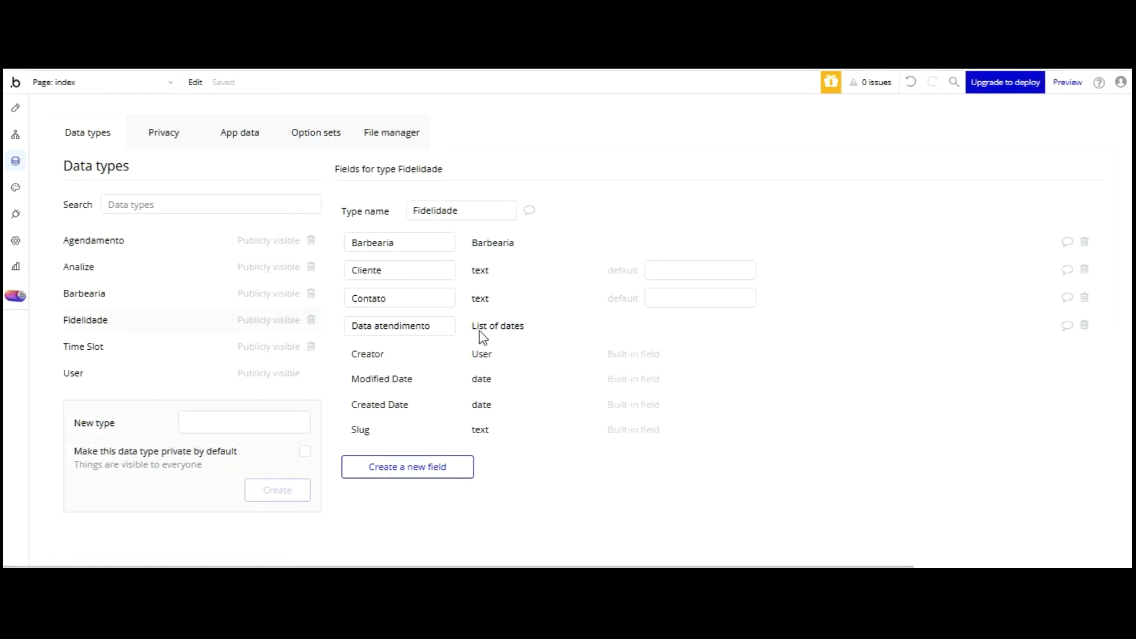
{"action": "left_click", "coordinate": [415, 467]}
{"action": "left_click", "coordinate": [513, 192]}
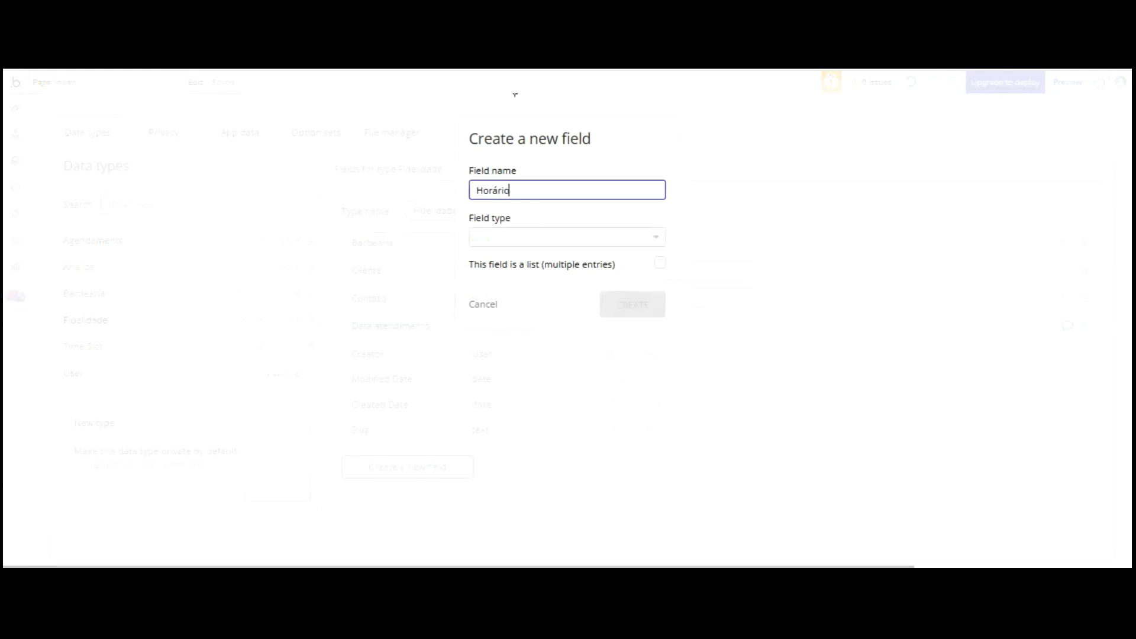
- Create the Horário field on Fidelidade as a text field
{"action": "key", "text": "Tab"}
{"action": "scroll", "coordinate": [552, 279], "scroll_direction": "down", "scroll_amount": 3}
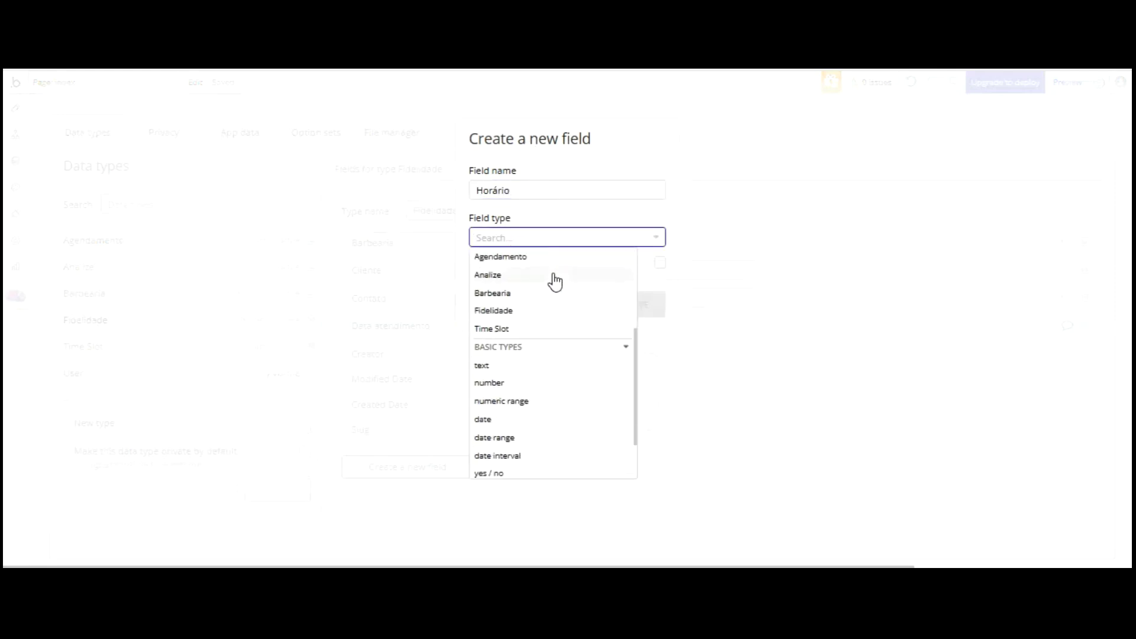
{"action": "left_click", "coordinate": [481, 363]}
{"action": "left_click", "coordinate": [631, 304]}
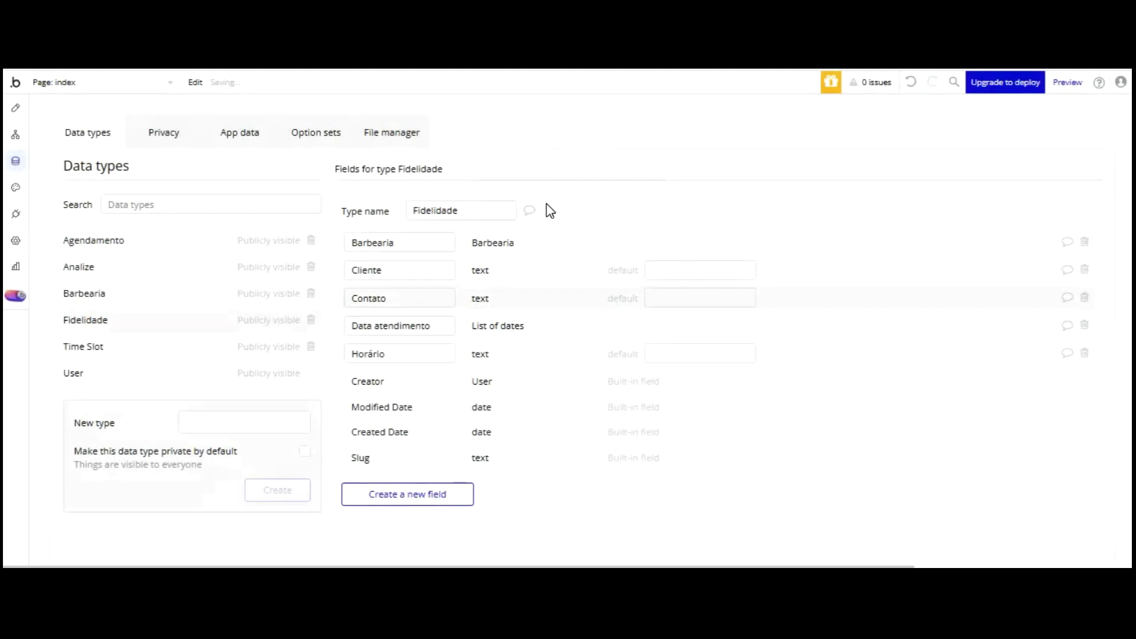
- Add a Ponto fidelidade number field, correcting a stray character in its name
{"action": "left_click", "coordinate": [414, 494]}
{"action": "left_click", "coordinate": [510, 191]}
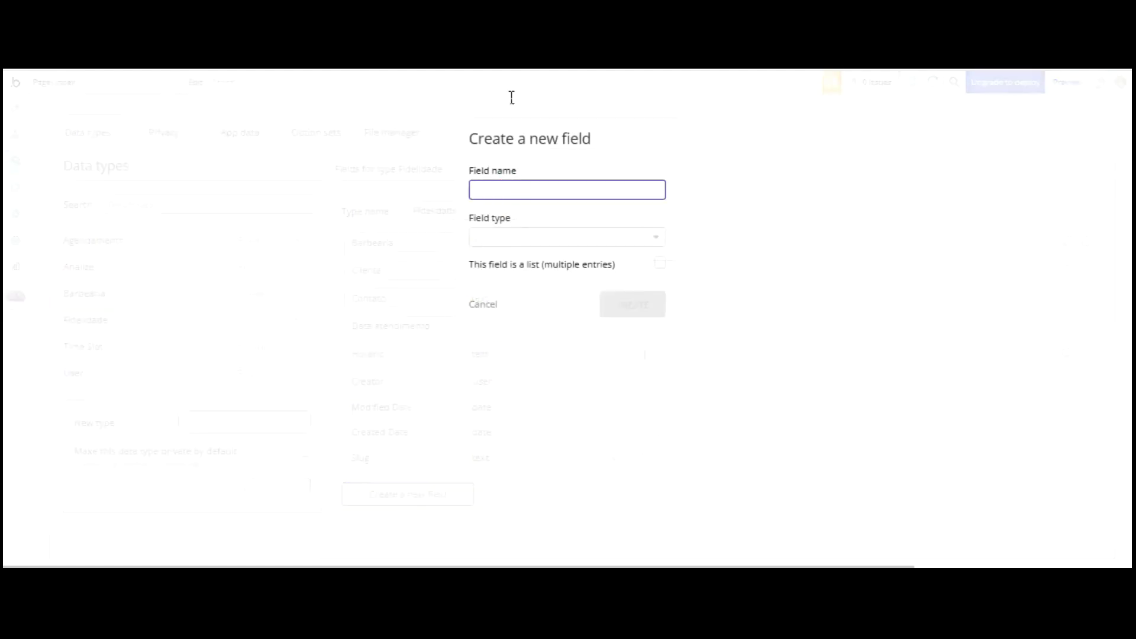
{"action": "type", "text": "Ponto |fidelidade"}
{"action": "key", "text": "Tab"}
{"action": "scroll", "coordinate": [513, 329], "scroll_direction": "down", "scroll_amount": 4}
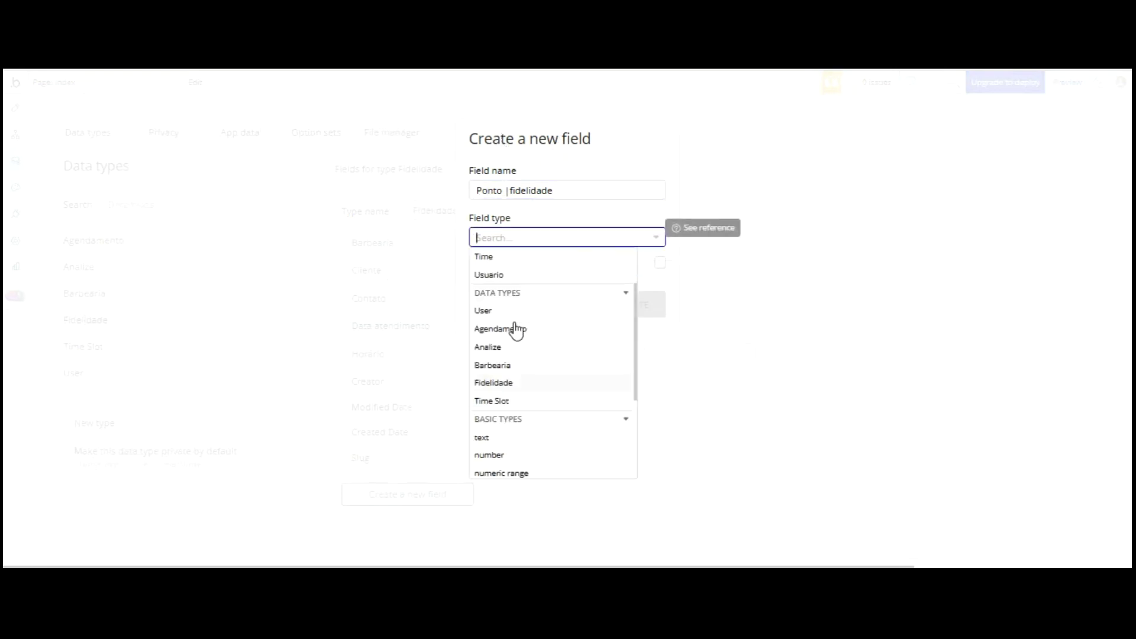
{"action": "left_click", "coordinate": [487, 380]}
{"action": "left_click", "coordinate": [505, 194]}
{"action": "key", "text": "Right"}
{"action": "key", "text": "BackSpace"}
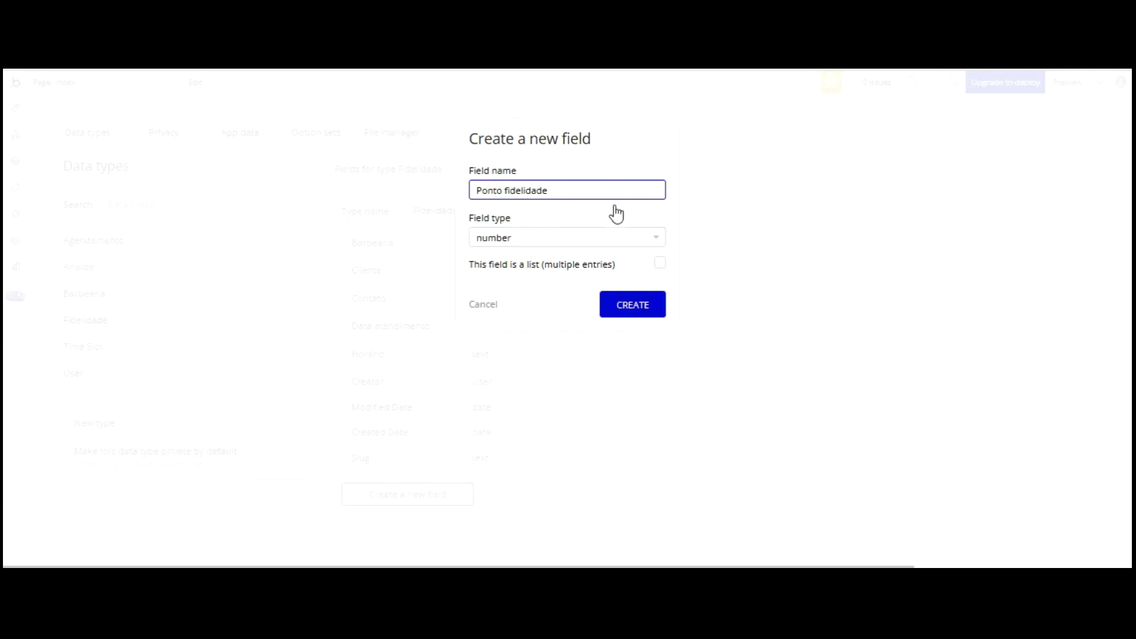
{"action": "key", "text": "Return"}
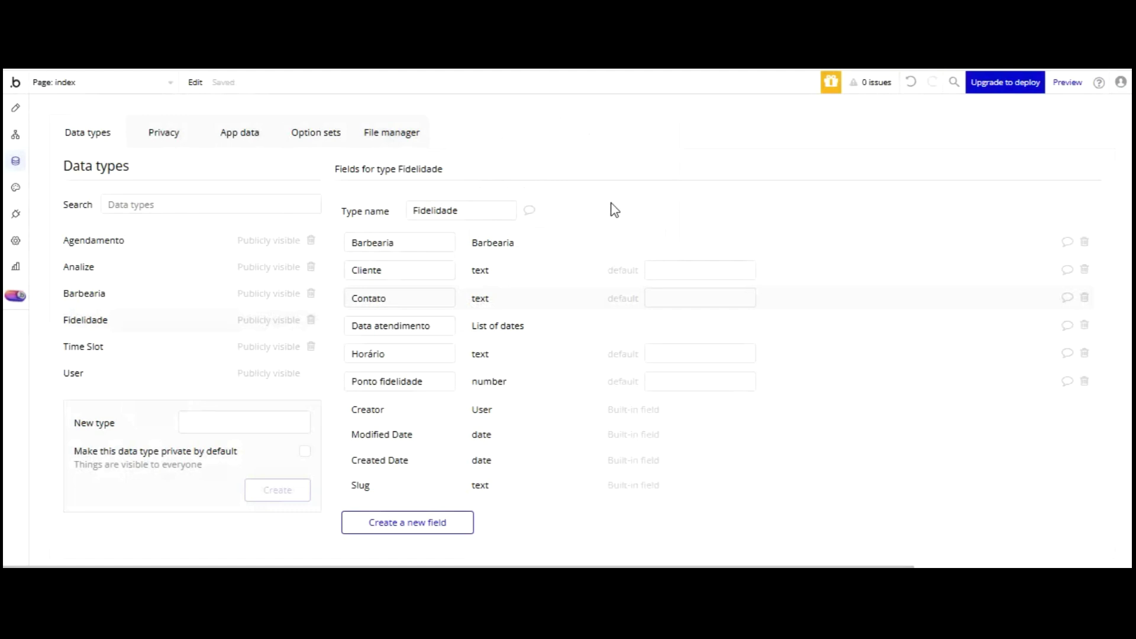
- Add a Usuário field holding a list of Users
{"action": "left_click", "coordinate": [407, 522]}
{"action": "left_click", "coordinate": [503, 190]}
{"action": "type", "text": "Usuário"}
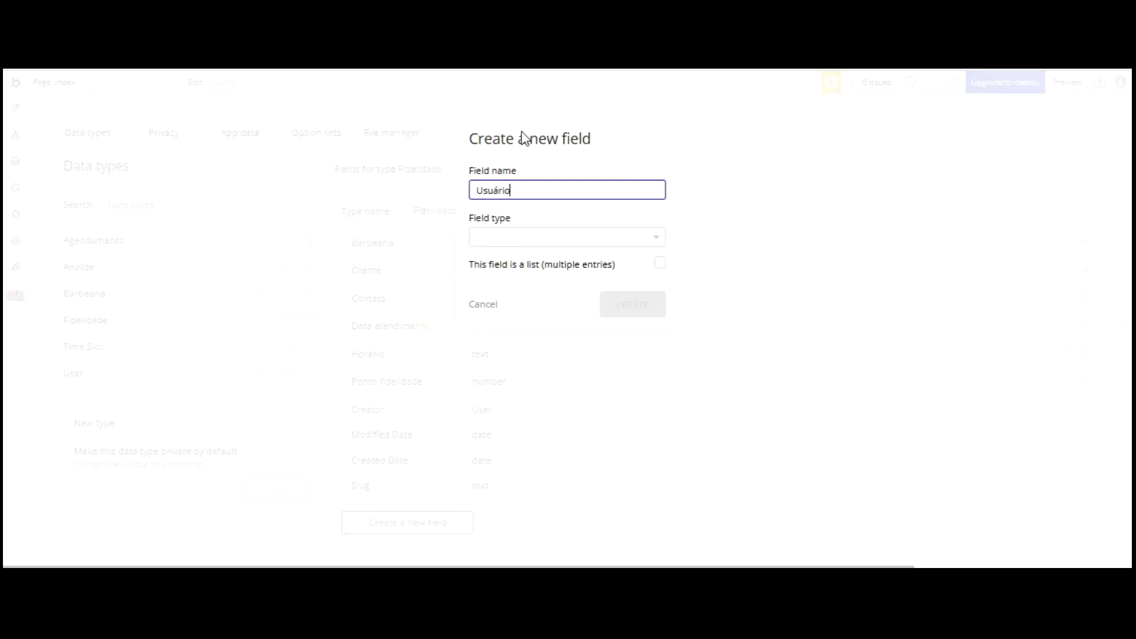
{"action": "key", "text": "Tab"}
{"action": "left_click", "coordinate": [486, 402]}
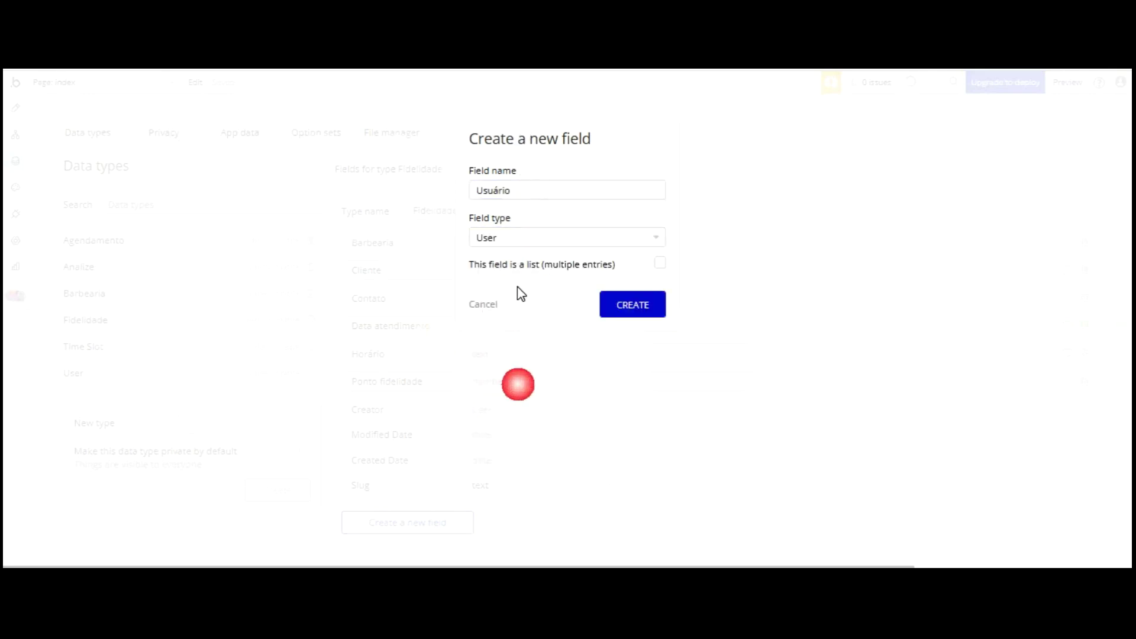
{"action": "left_click", "coordinate": [660, 262]}
{"action": "left_click", "coordinate": [632, 304]}
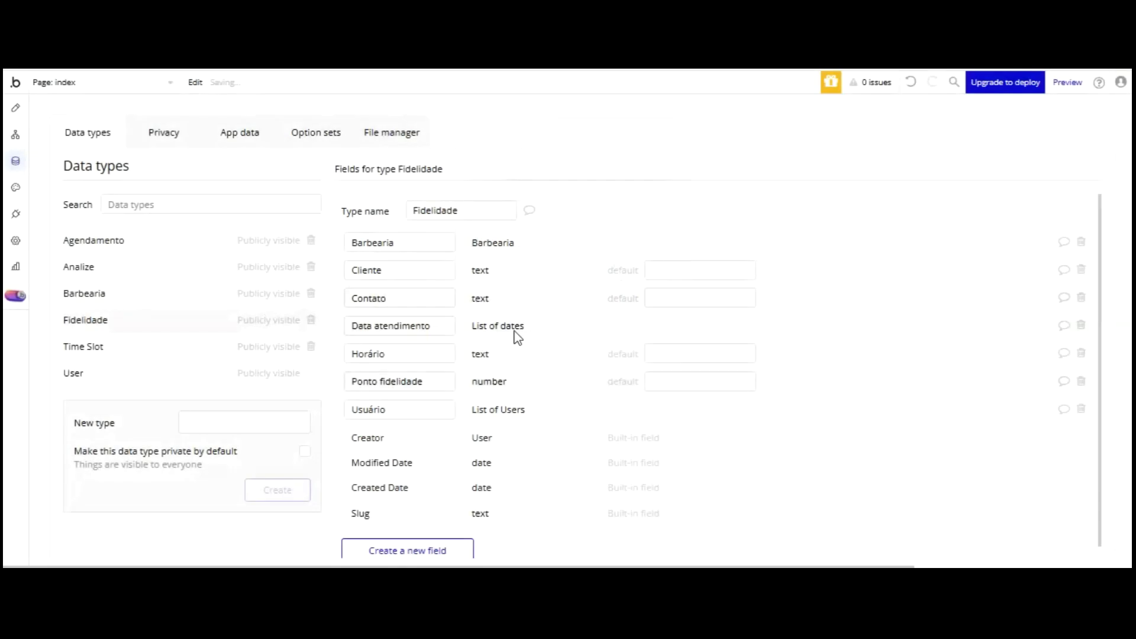
- Create a new data type named Resgate Fidelidade
{"action": "left_click", "coordinate": [99, 346]}
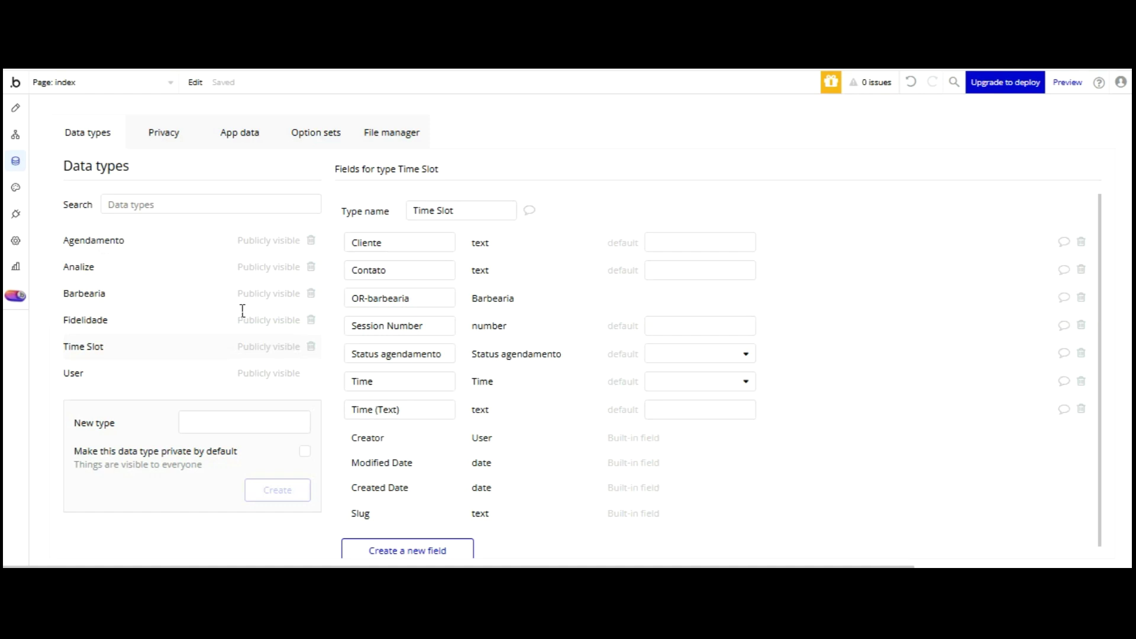
{"action": "left_click", "coordinate": [244, 417]}
{"action": "type", "text": "Resgate Fidelidade"}
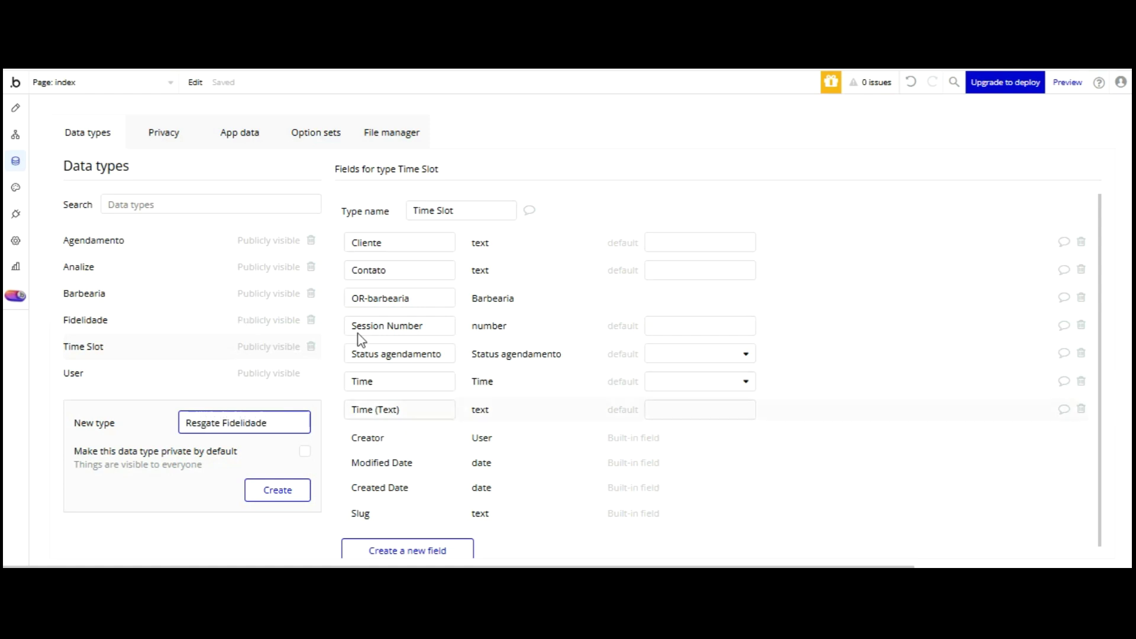
{"action": "key", "text": "Return"}
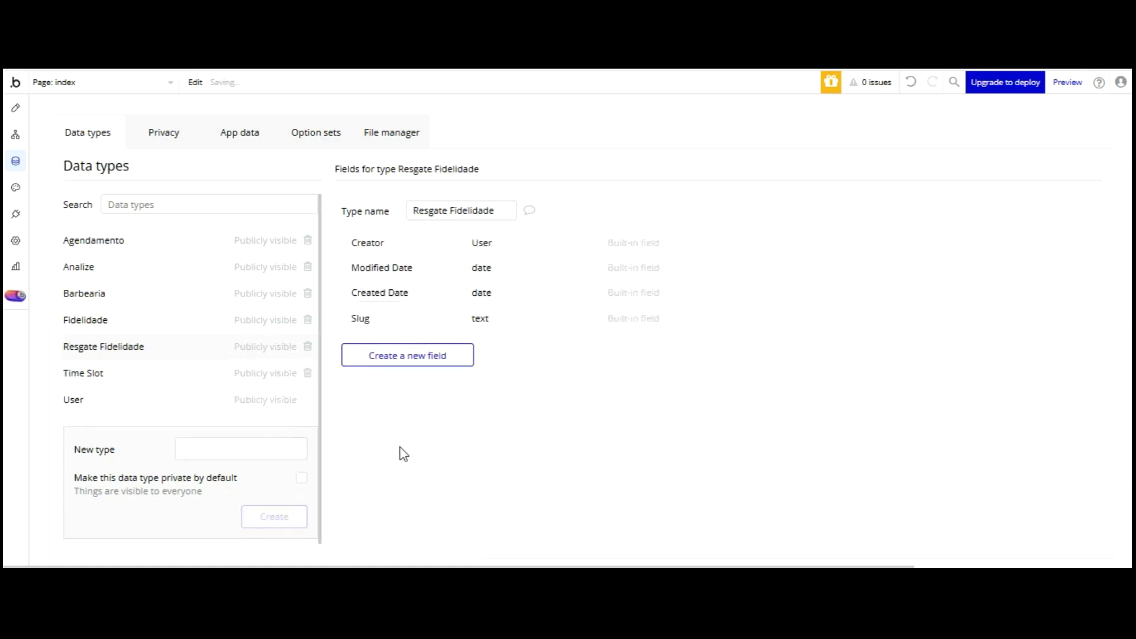
- Add a Código Prêmio text field to Resgate Fidelidade
{"action": "left_click", "coordinate": [440, 355]}
{"action": "left_click", "coordinate": [515, 179]}
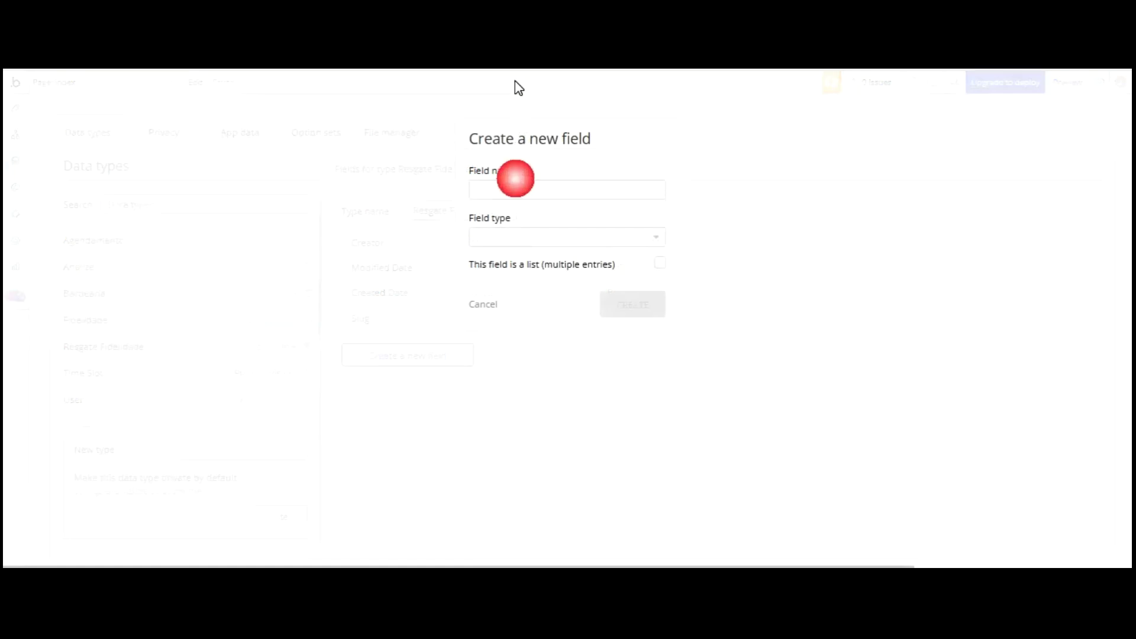
{"action": "left_click", "coordinate": [526, 189]}
{"action": "type", "text": "Codigo Prêmio"}
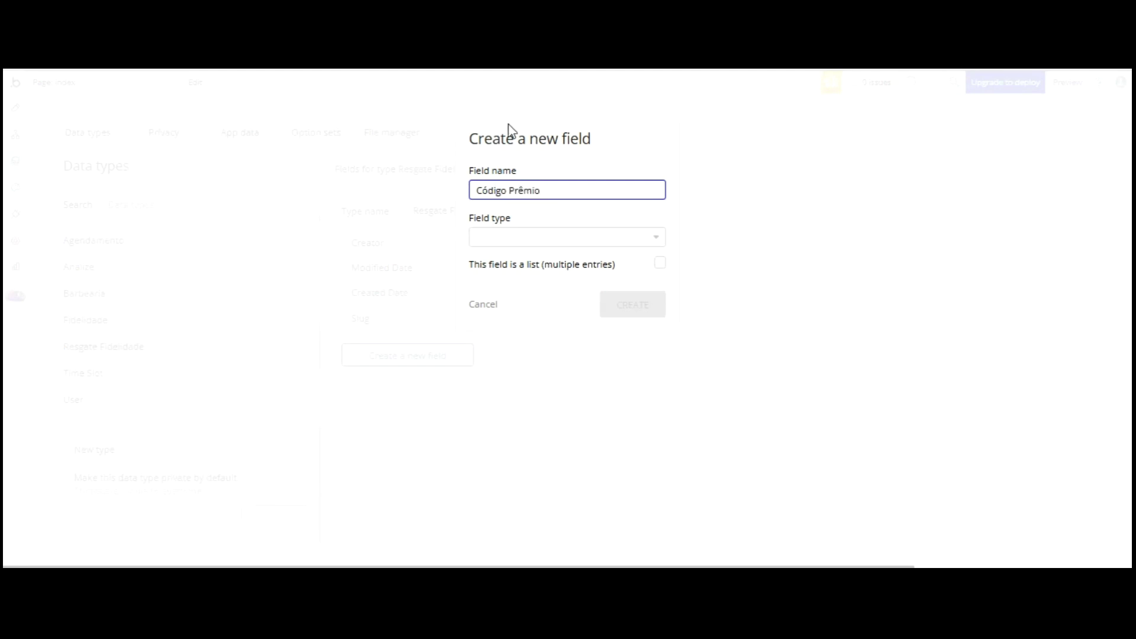
{"action": "left_click", "coordinate": [509, 241]}
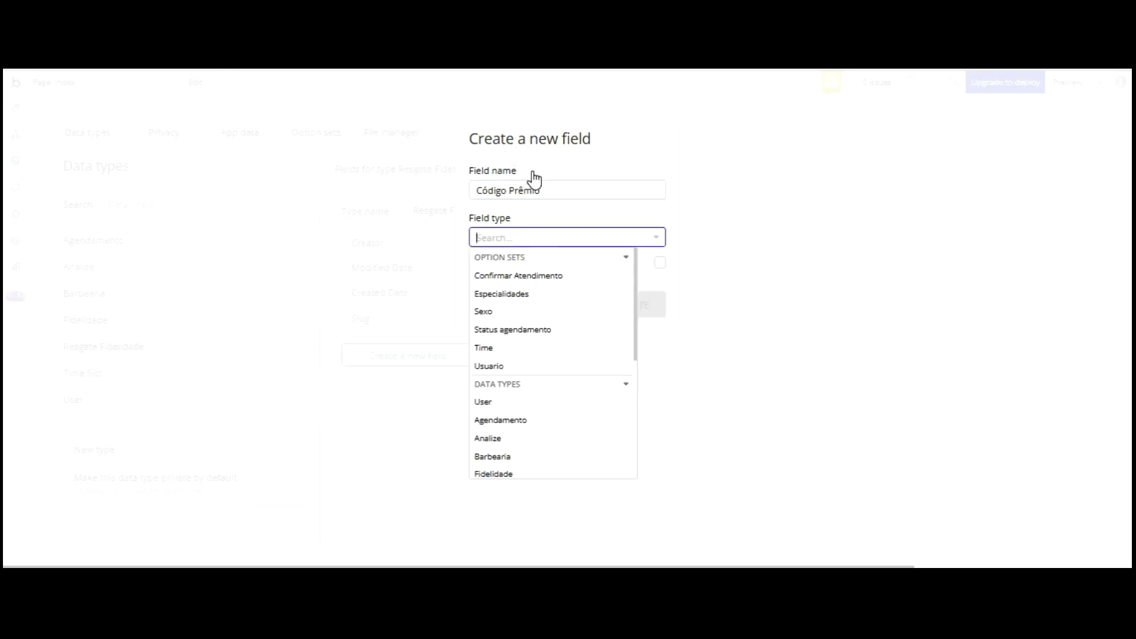
{"action": "left_click", "coordinate": [497, 381]}
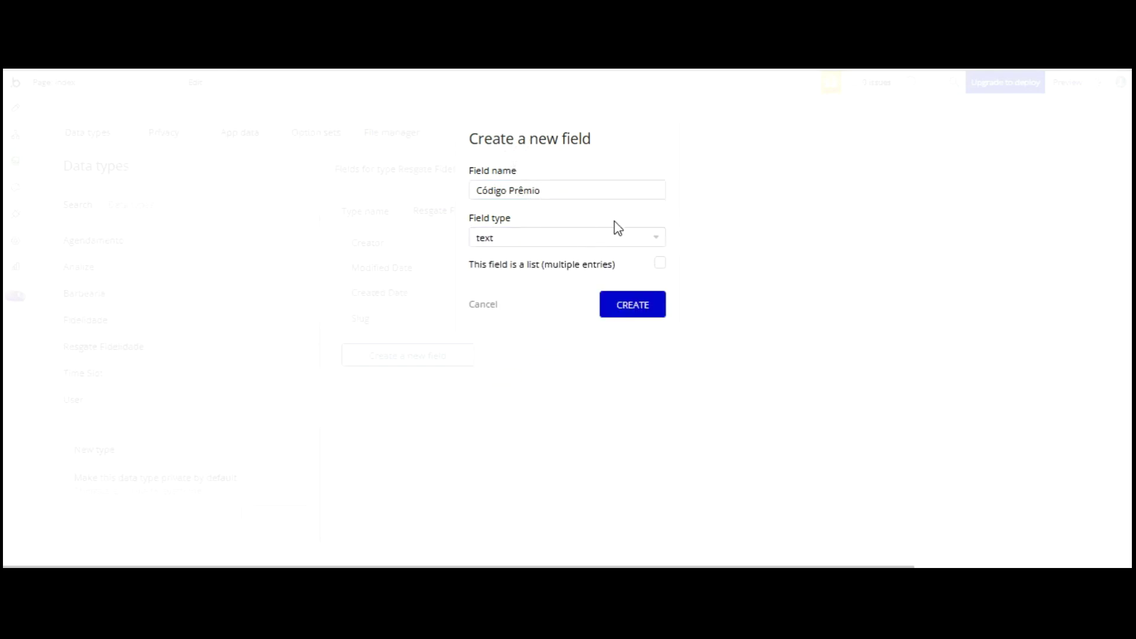
{"action": "left_click", "coordinate": [620, 305]}
- Add a Usuário field of type User to Resgate Fidelidade
{"action": "left_click", "coordinate": [406, 383]}
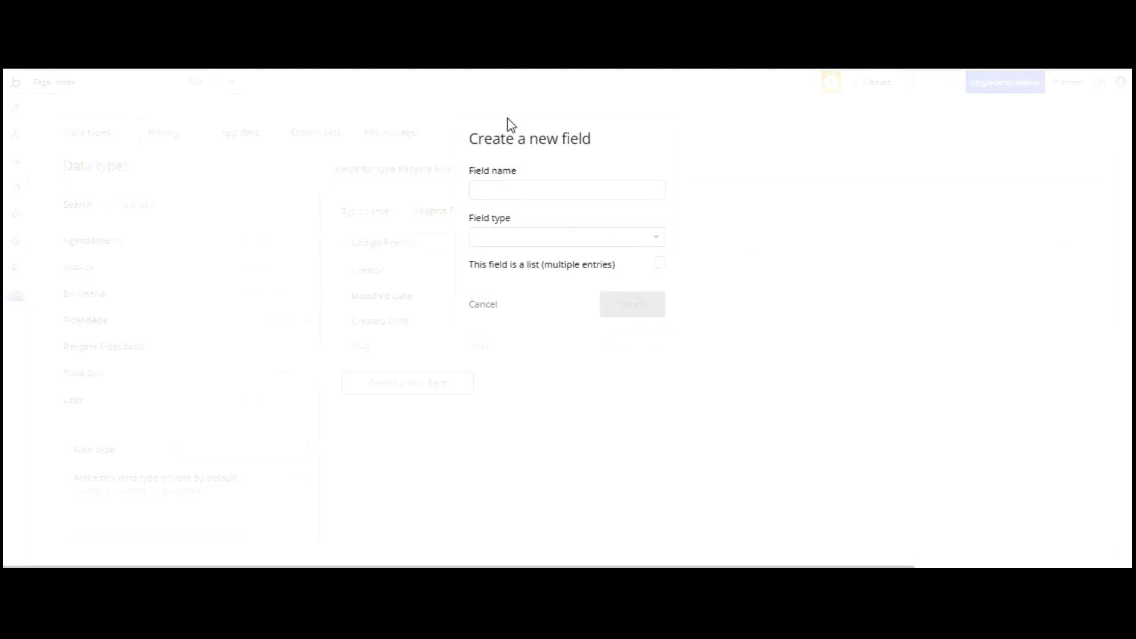
{"action": "left_click", "coordinate": [510, 190]}
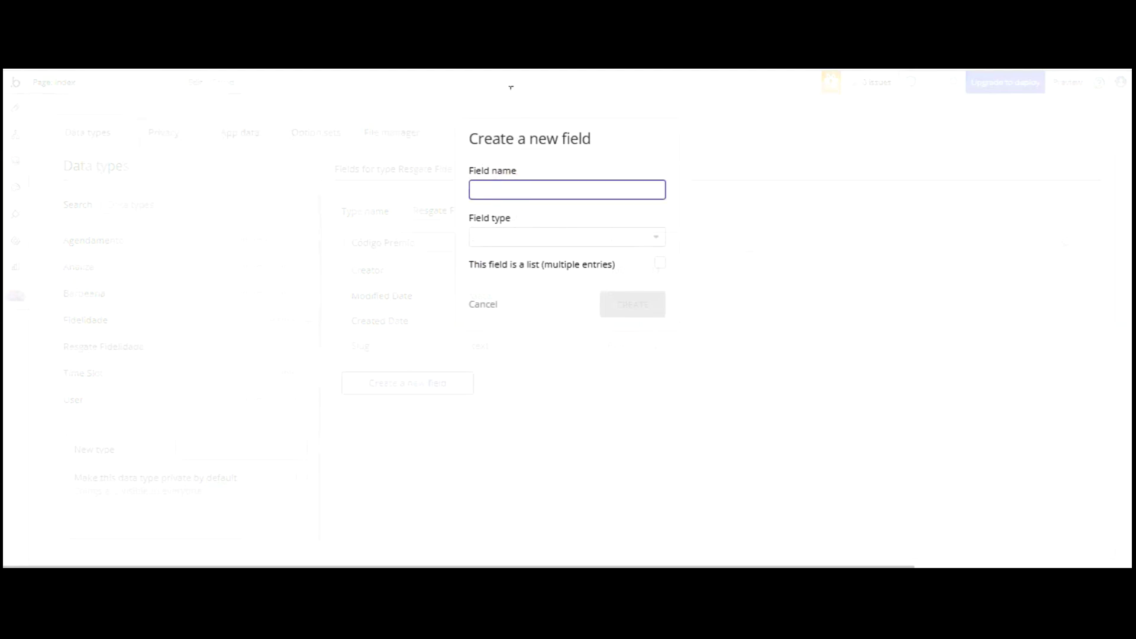
{"action": "type", "text": "Usuário"}
{"action": "left_click", "coordinate": [525, 237]}
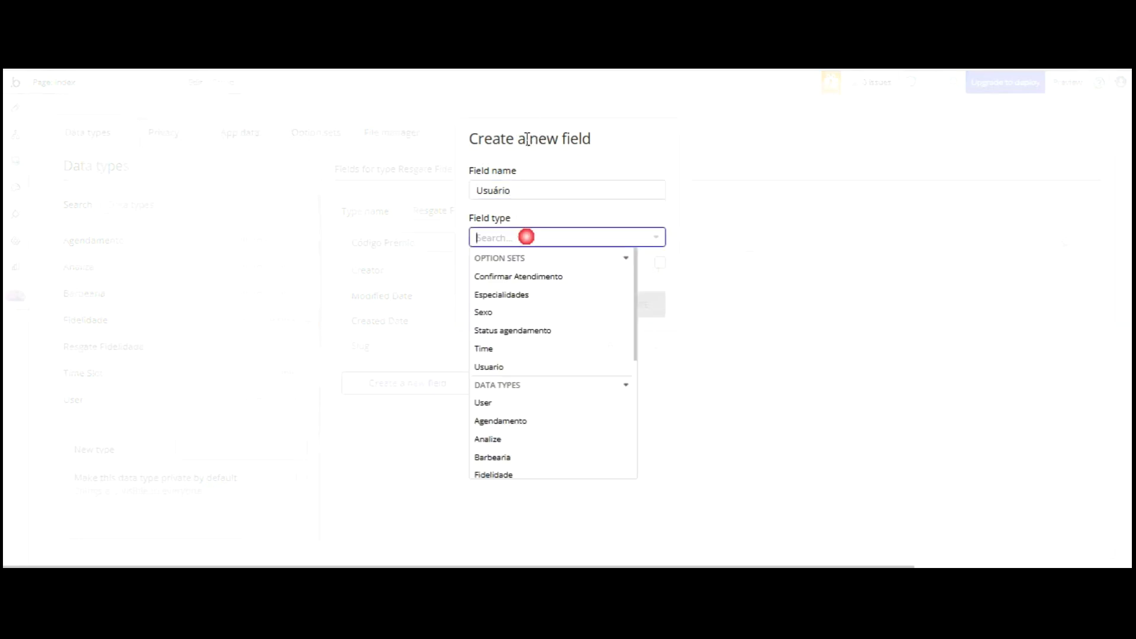
{"action": "left_click", "coordinate": [505, 385]}
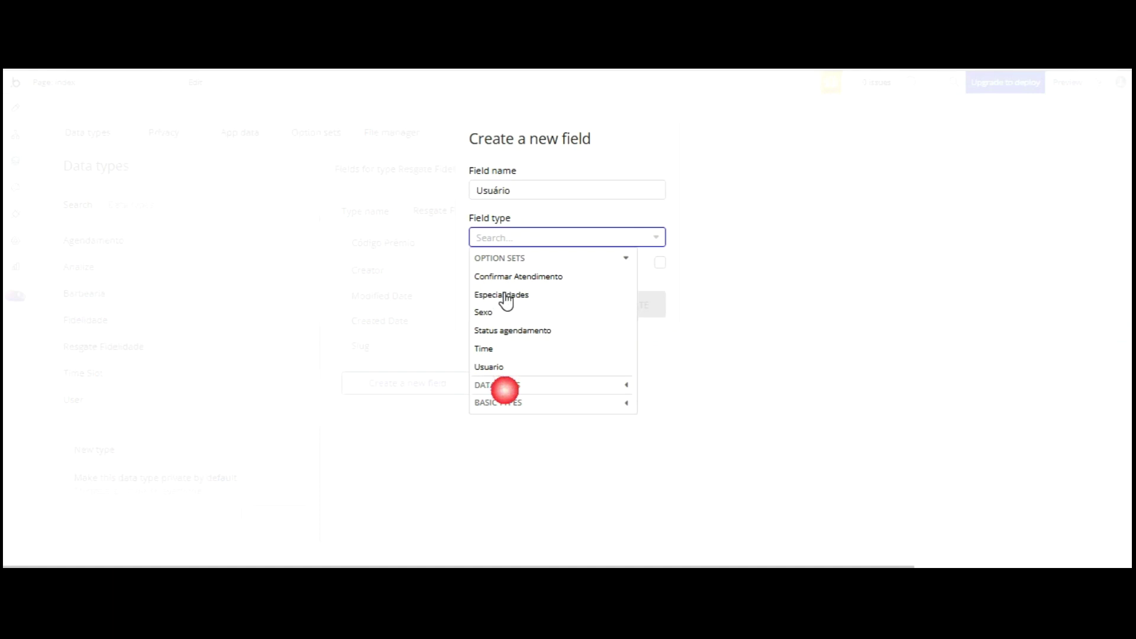
{"action": "left_click", "coordinate": [509, 400]}
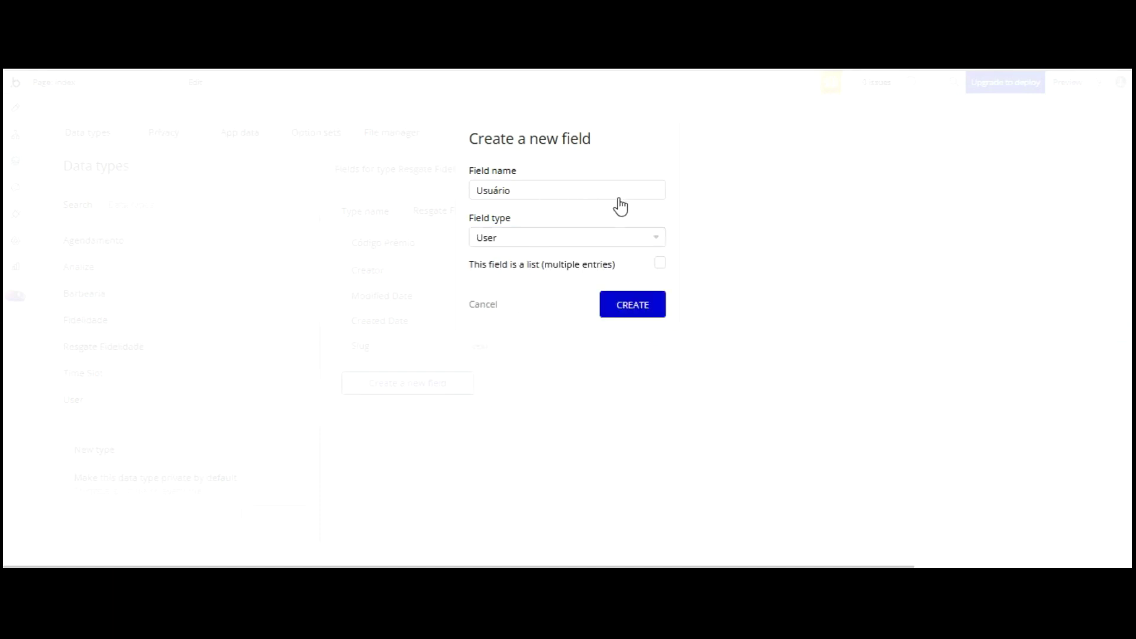
{"action": "left_click", "coordinate": [618, 303]}
{"action": "left_click", "coordinate": [98, 368]}
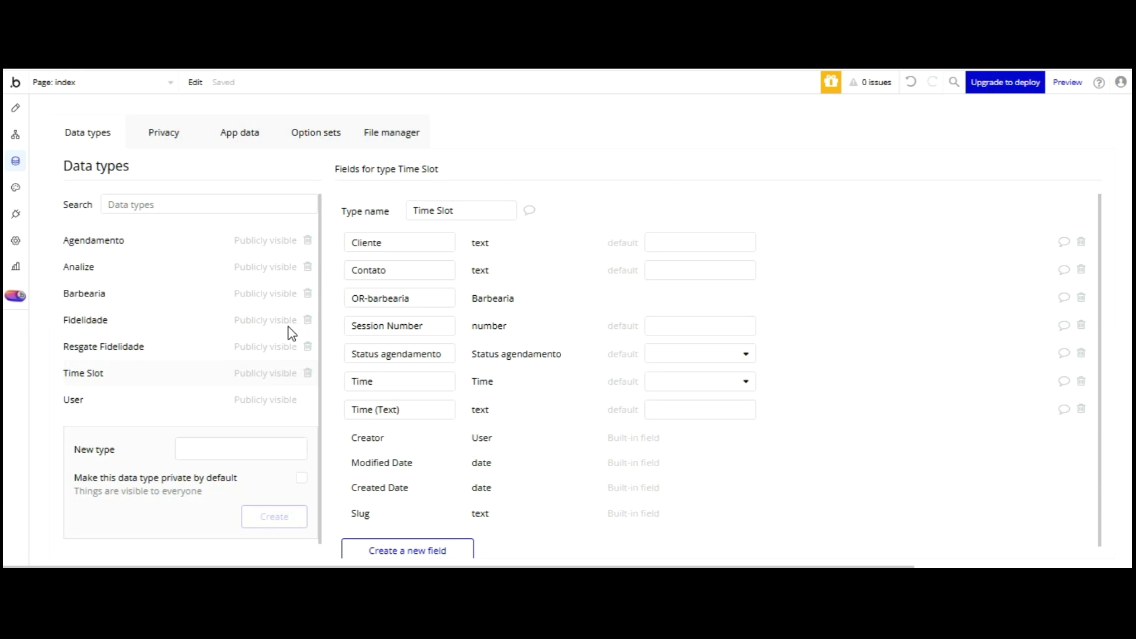
- Add a Barbearia field to Time Slot and delete the old OR-barbearia field
{"action": "left_click", "coordinate": [413, 542]}
{"action": "left_click", "coordinate": [520, 182]}
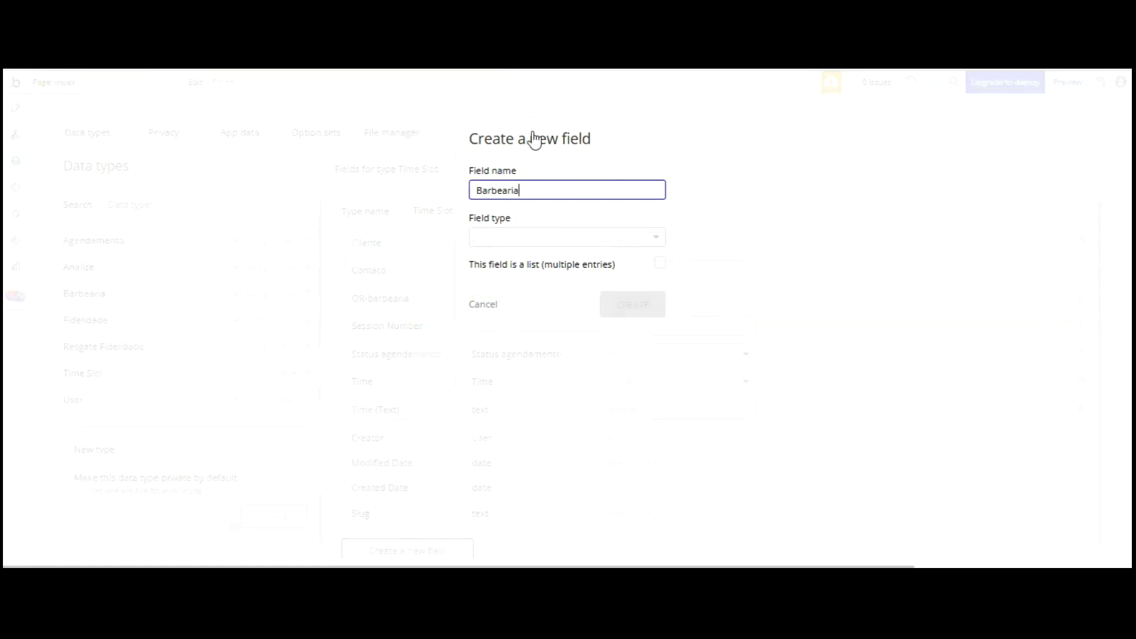
{"action": "left_click", "coordinate": [533, 237]}
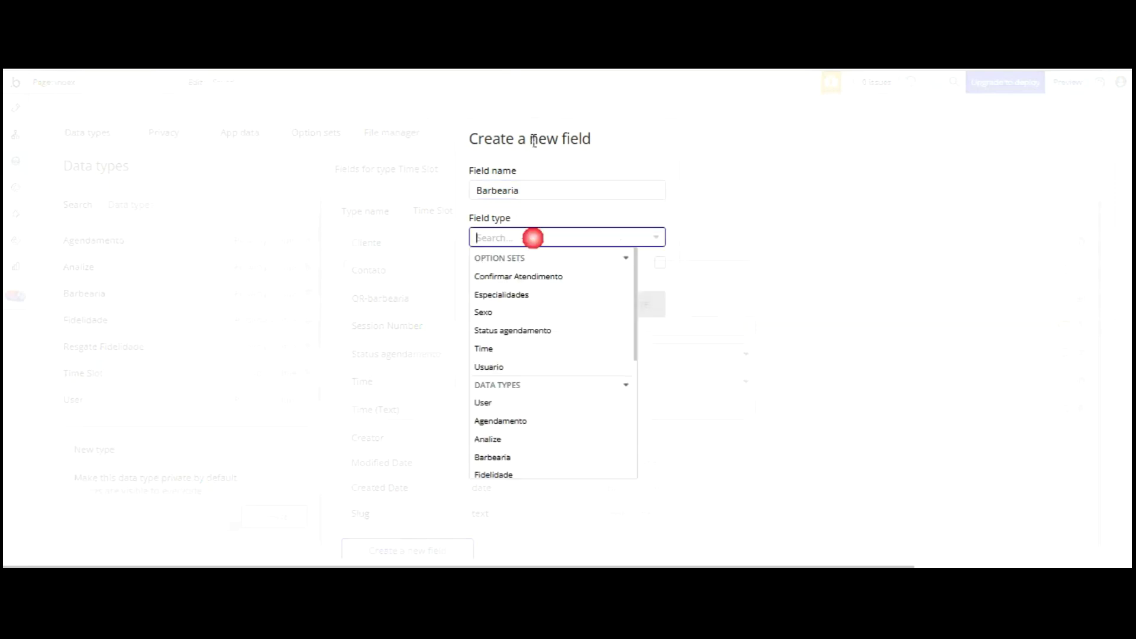
{"action": "left_click", "coordinate": [500, 363]}
{"action": "left_click", "coordinate": [632, 304]}
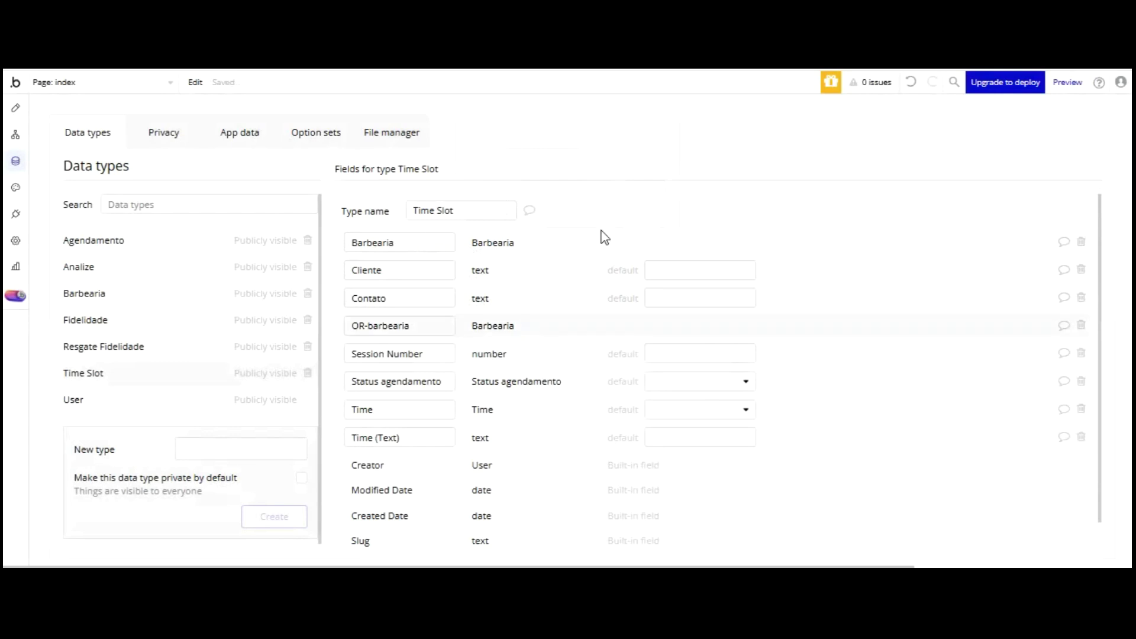
{"action": "left_click", "coordinate": [1082, 325]}
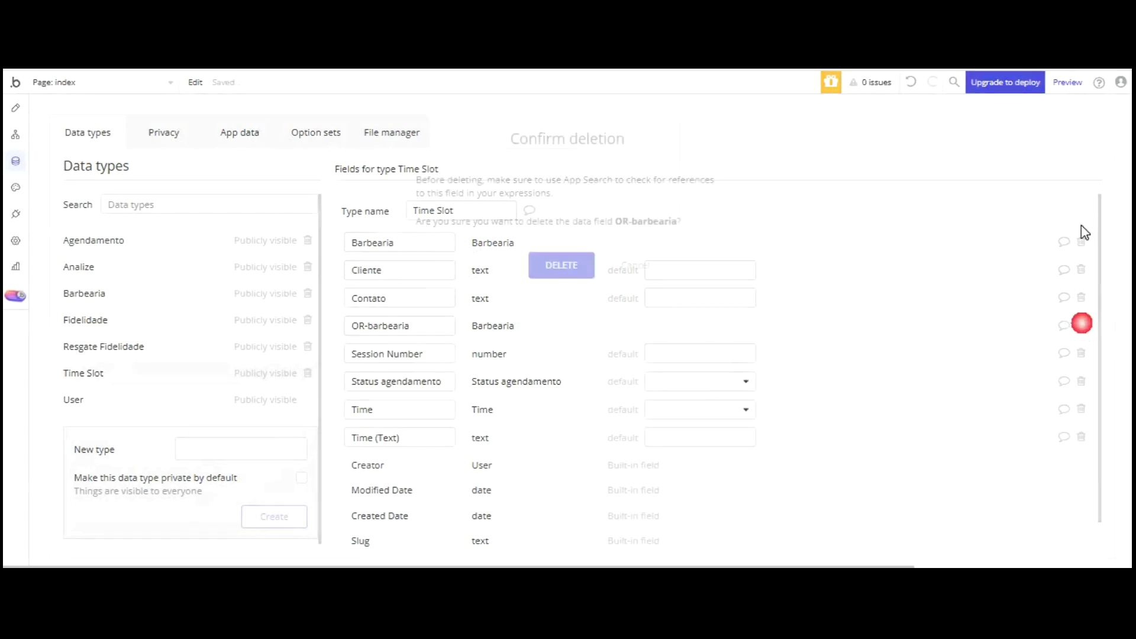
{"action": "key", "text": "Return"}
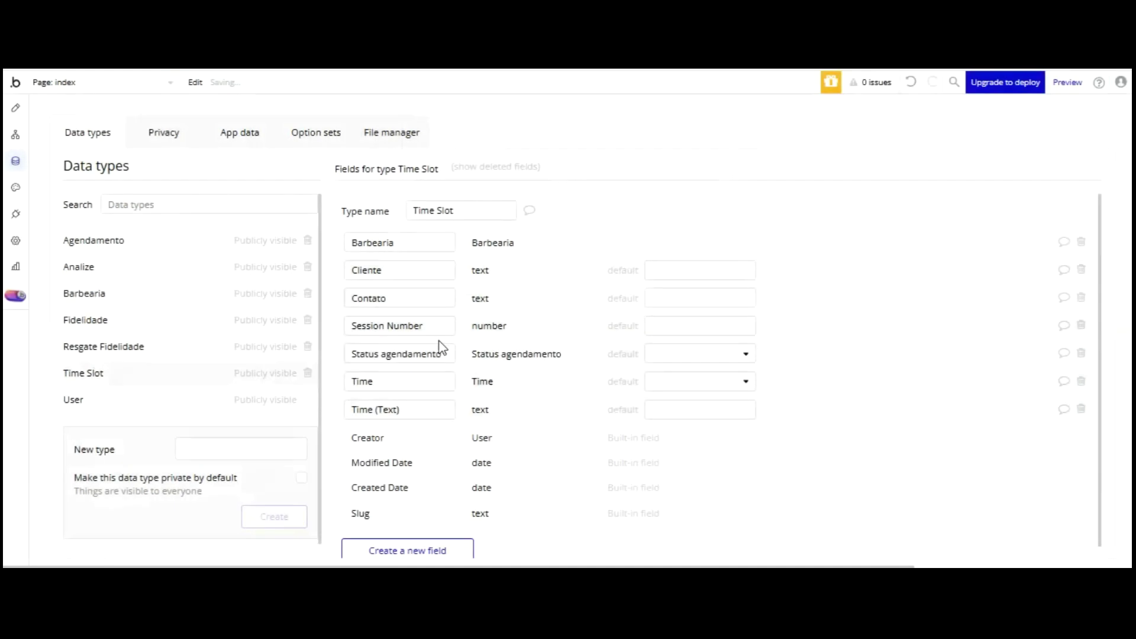
- Add a Data de Atendimento date field to Time Slot
{"action": "left_click", "coordinate": [412, 550]}
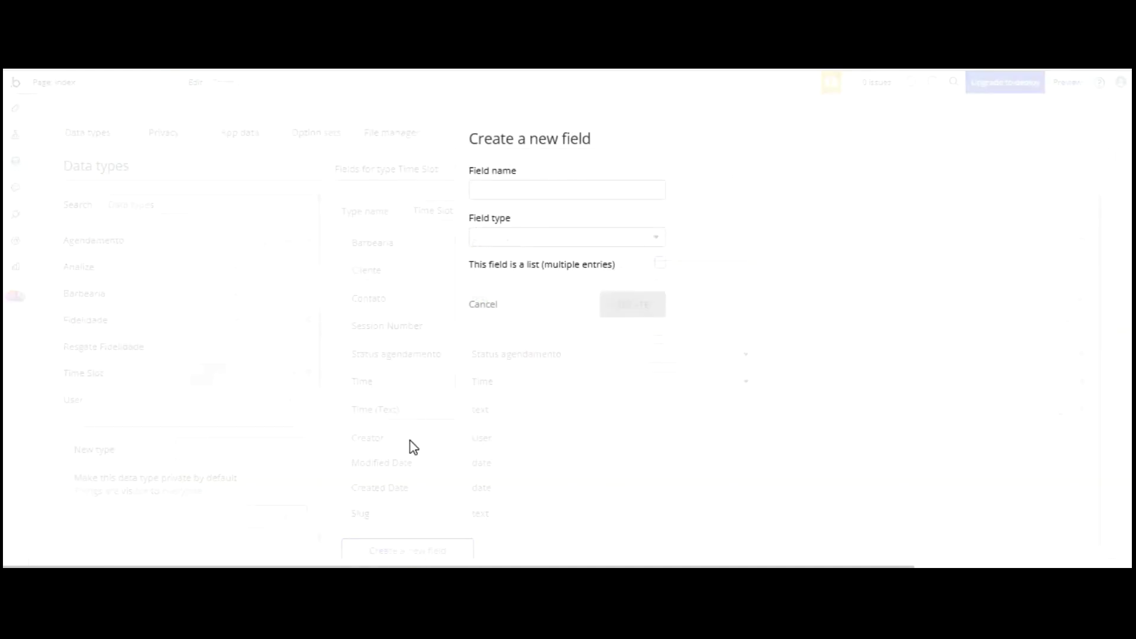
{"action": "left_click", "coordinate": [498, 190]}
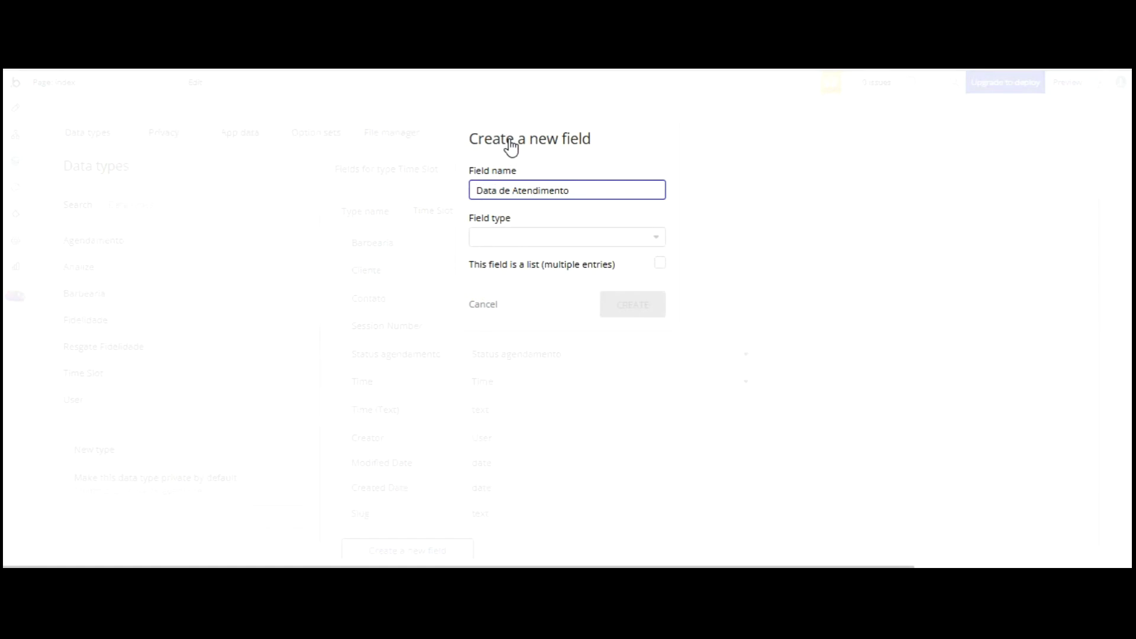
{"action": "left_click", "coordinate": [537, 236]}
{"action": "scroll", "coordinate": [553, 355], "scroll_direction": "down", "scroll_amount": 4}
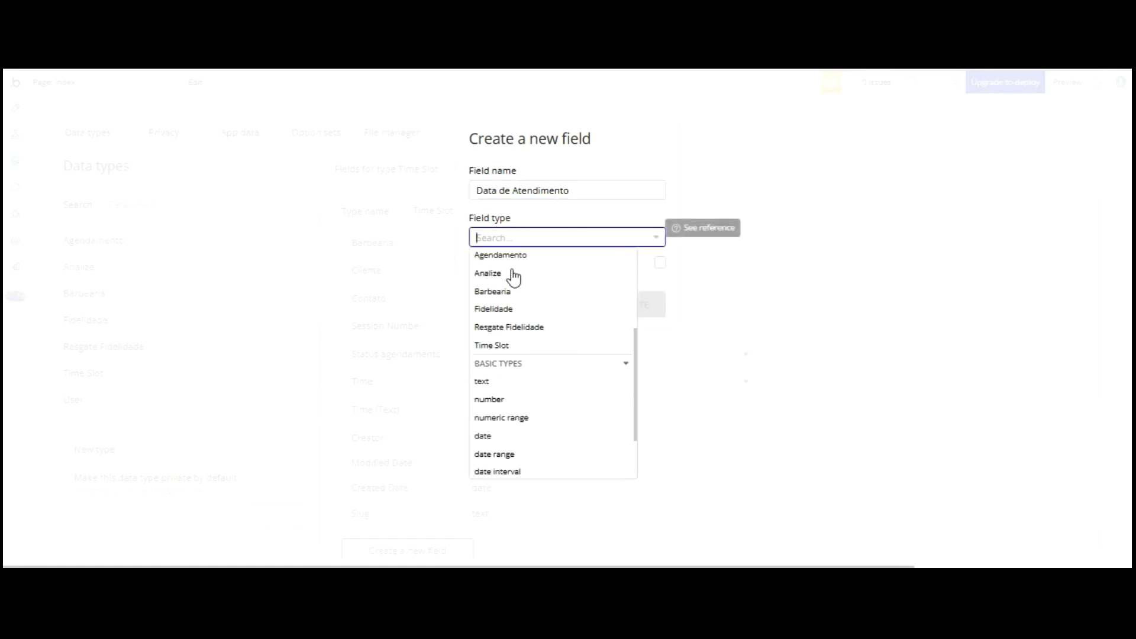
{"action": "left_click", "coordinate": [553, 352]}
{"action": "left_click", "coordinate": [632, 304]}
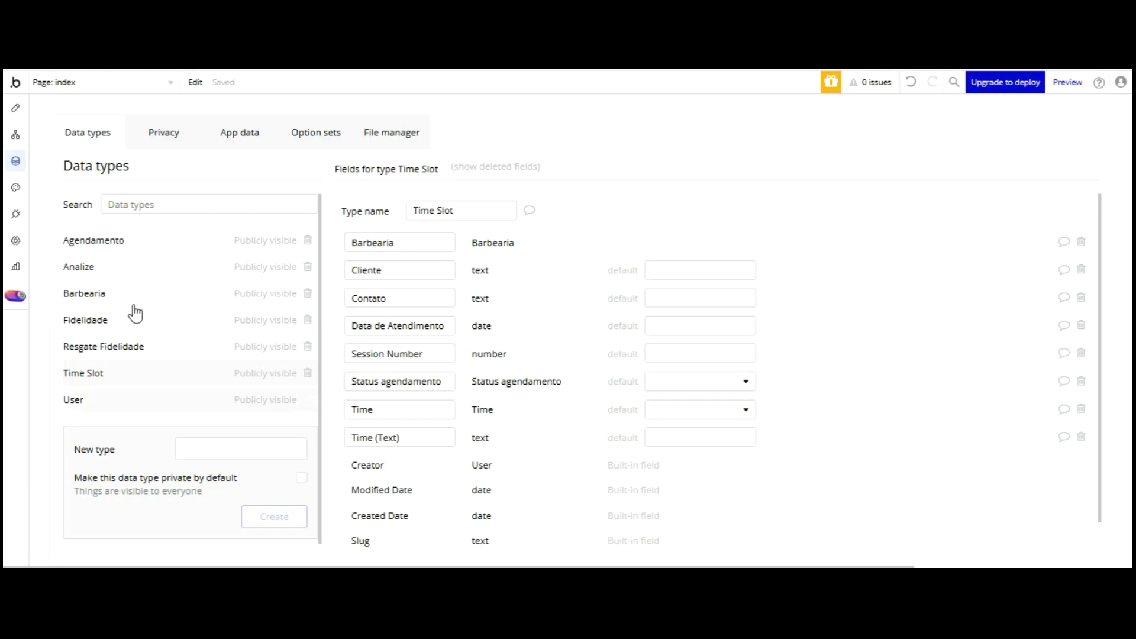
- Add a Ponto fidelidade number field to the User data type
{"action": "left_click", "coordinate": [129, 400]}
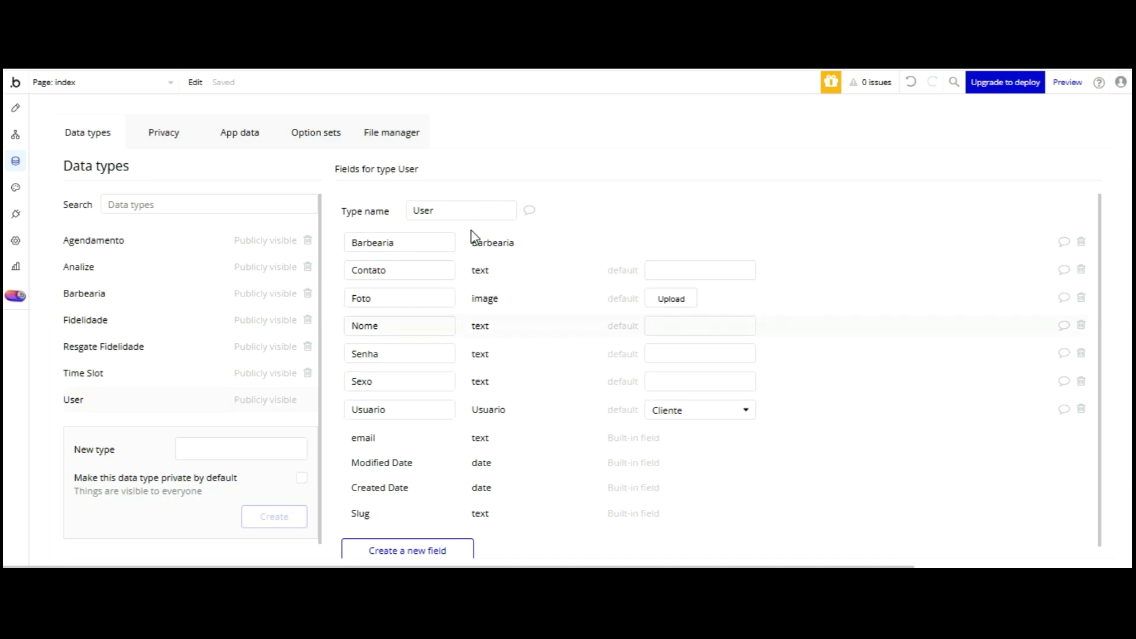
{"action": "left_click", "coordinate": [421, 549]}
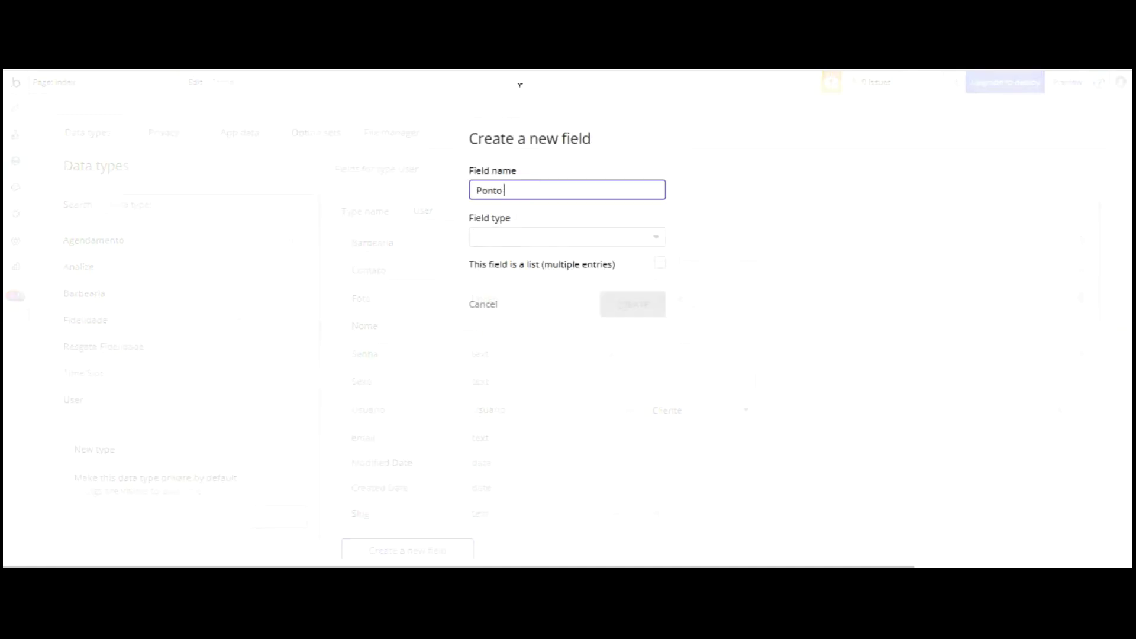
{"action": "type", "text": "Ponto fidelidad"}
{"action": "left_click", "coordinate": [545, 237]}
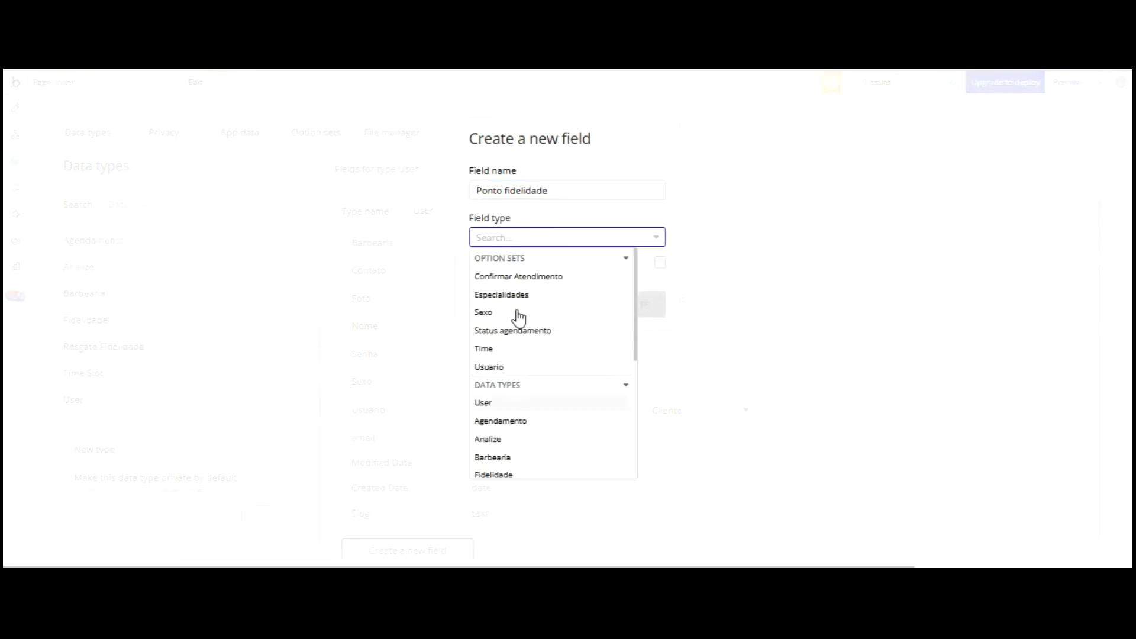
{"action": "scroll", "coordinate": [521, 322], "scroll_direction": "down", "scroll_amount": 3}
{"action": "scroll", "coordinate": [515, 355], "scroll_direction": "down", "scroll_amount": 3}
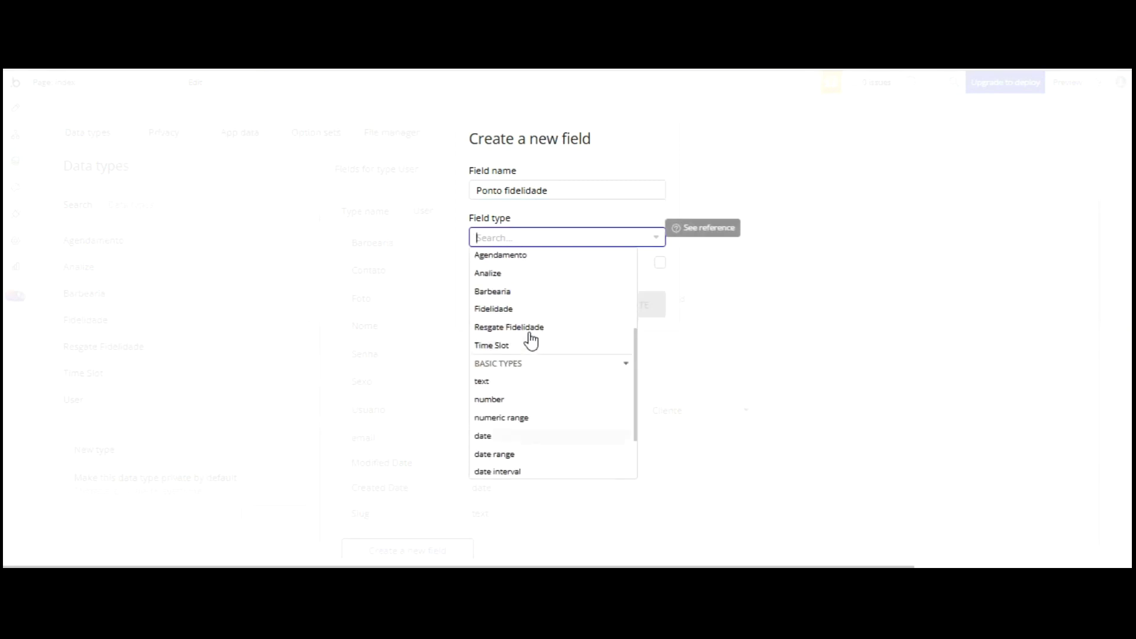
{"action": "left_click", "coordinate": [510, 400]}
{"action": "left_click", "coordinate": [630, 304]}
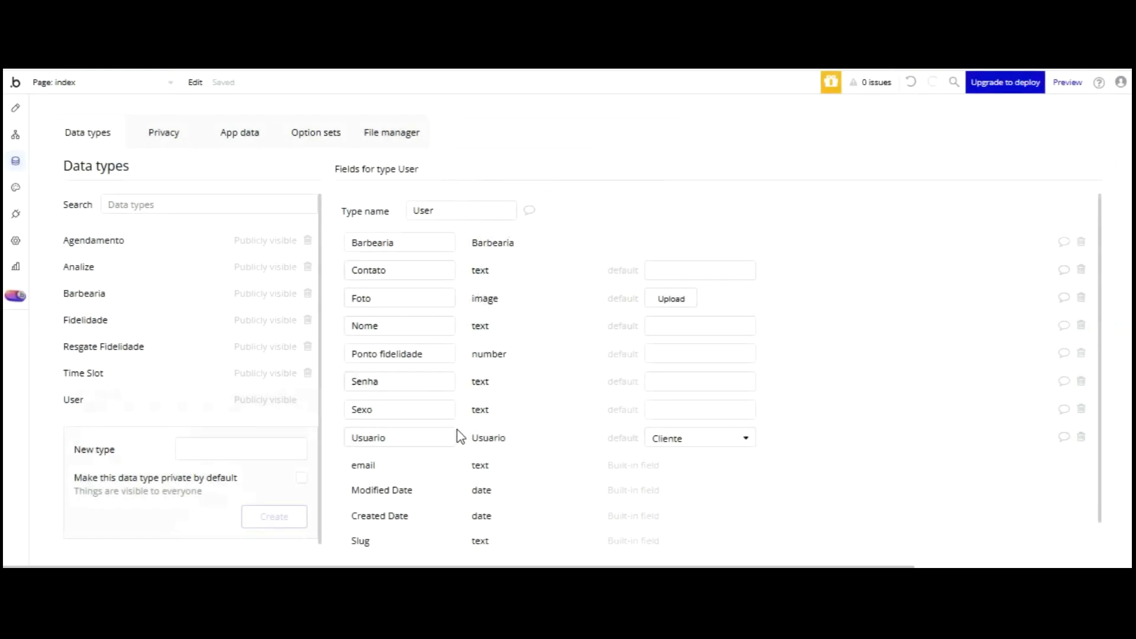
- Add an Agendamento field of type Agendamento to User
{"action": "scroll", "coordinate": [460, 400], "scroll_direction": "down", "scroll_amount": 1}
{"action": "left_click", "coordinate": [407, 536]}
{"action": "left_click", "coordinate": [504, 191]}
{"action": "type", "text": "Agendamento"}
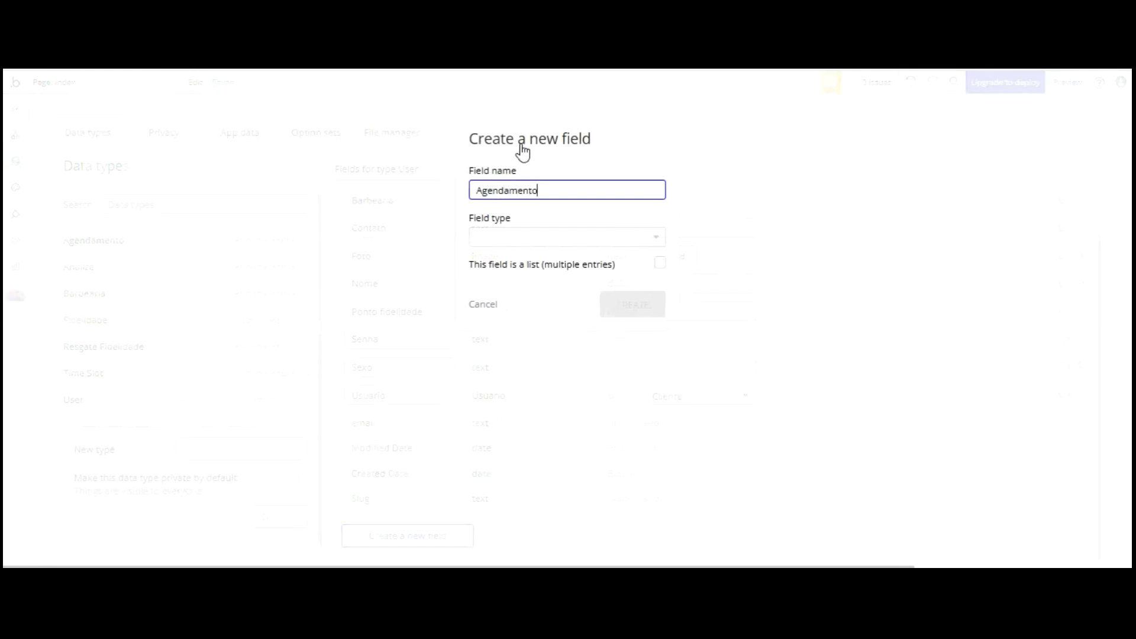
{"action": "left_click", "coordinate": [521, 237]}
{"action": "scroll", "coordinate": [540, 260], "scroll_direction": "down", "scroll_amount": 2}
{"action": "left_click", "coordinate": [533, 337]}
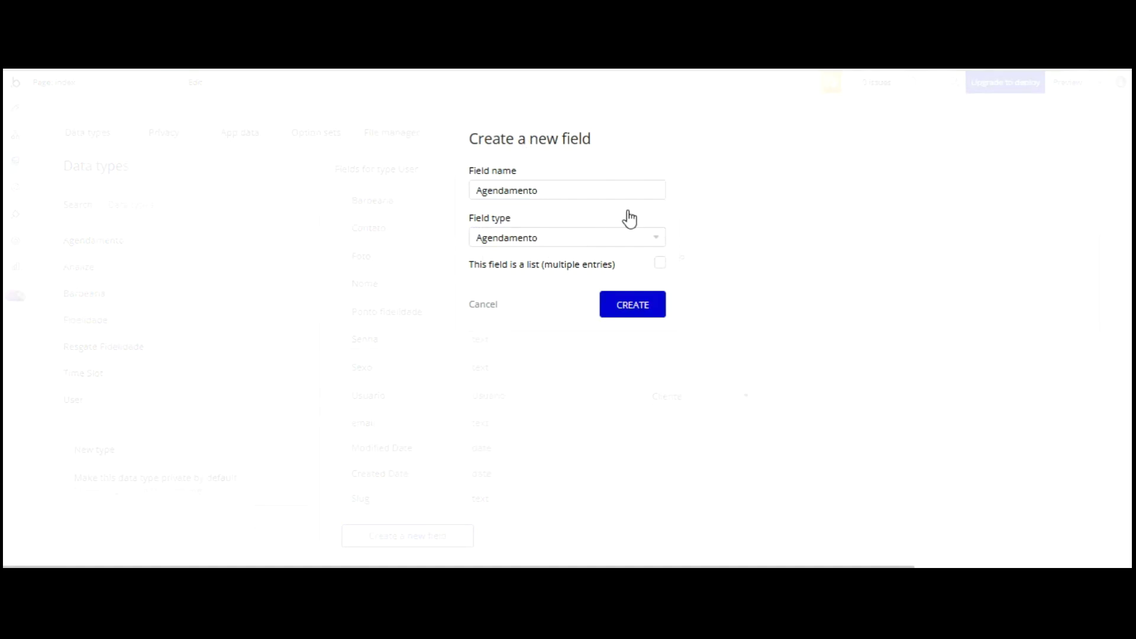
{"action": "left_click", "coordinate": [630, 306]}
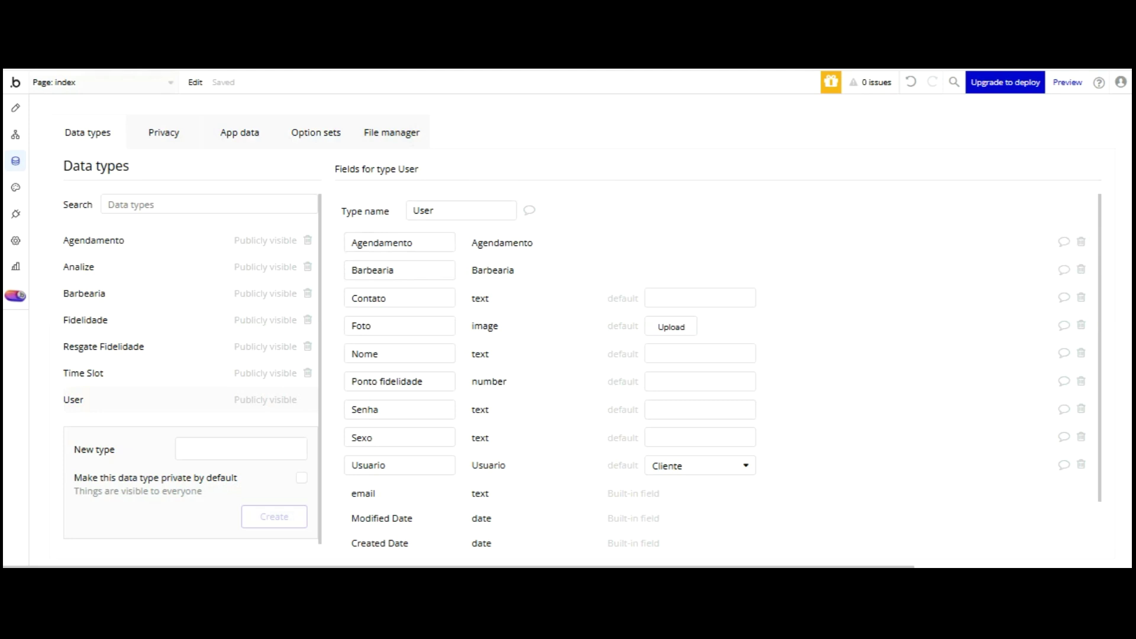
{"action": "left_click", "coordinate": [100, 82]}
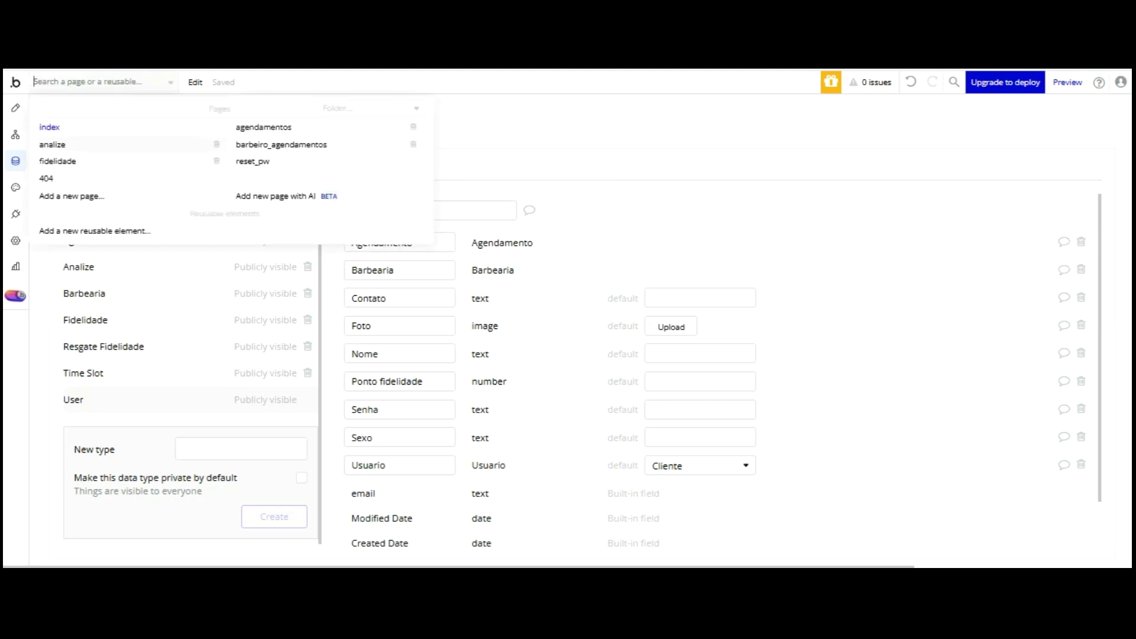
- Open the barbeiro_agendamentos page and shift the first-row Sim button slightly left
{"action": "left_click", "coordinate": [254, 144]}
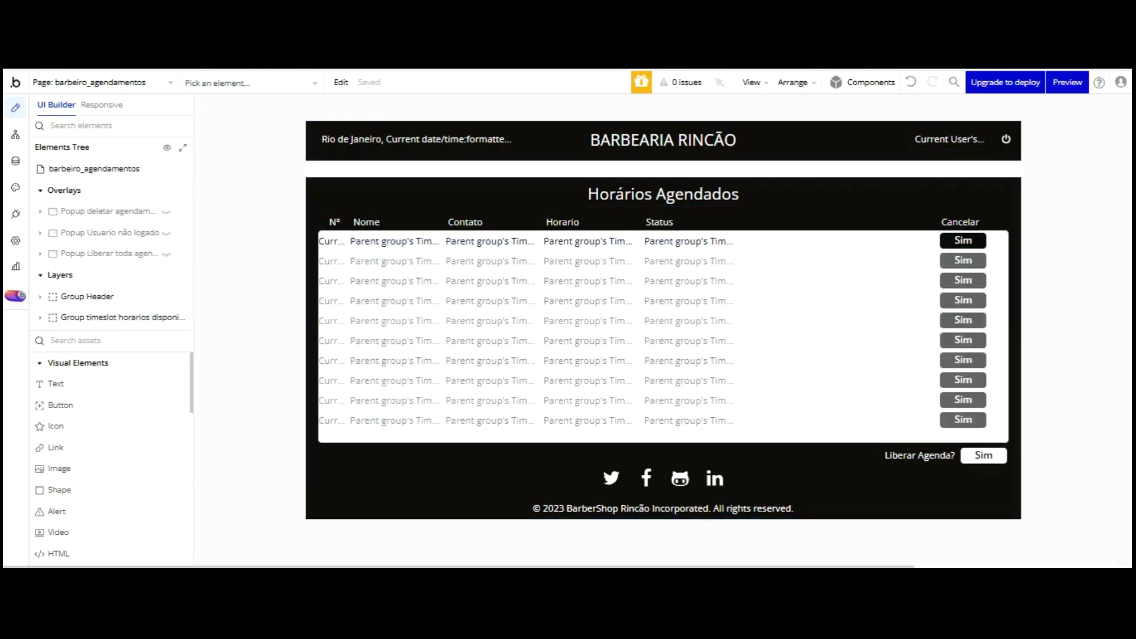
{"action": "left_click", "coordinate": [858, 241]}
{"action": "left_click_drag", "start_coordinate": [882, 152], "coordinate": [1081, 150]}
{"action": "left_click", "coordinate": [955, 240]}
{"action": "left_click_drag", "start_coordinate": [959, 240], "coordinate": [942, 241]}
- Drag the Sim cancel buttons and the Cancelar header left toward the Status column
{"action": "left_click_drag", "start_coordinate": [857, 157], "coordinate": [283, 148]}
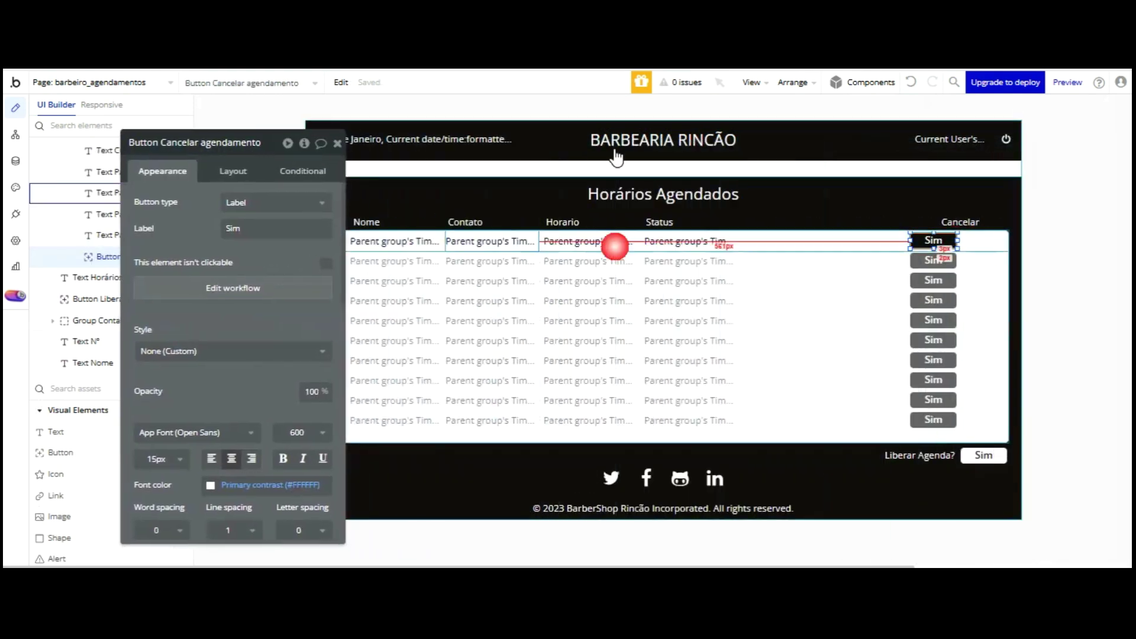
{"action": "left_click_drag", "start_coordinate": [919, 140], "coordinate": [846, 138]}
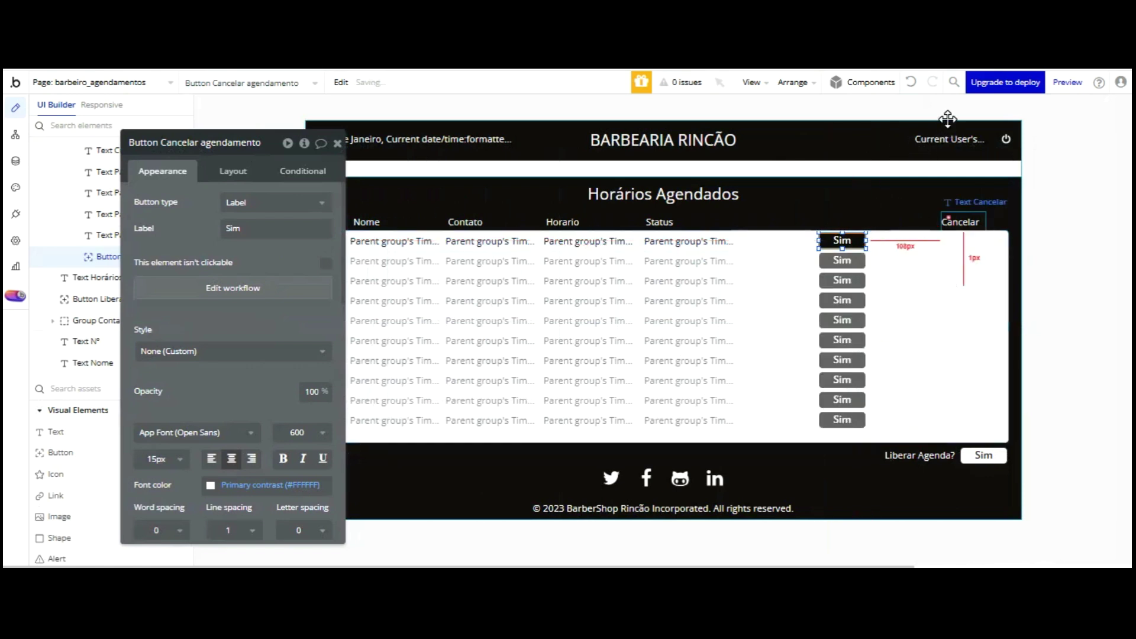
{"action": "left_click", "coordinate": [934, 122]}
{"action": "left_click_drag", "start_coordinate": [934, 122], "coordinate": [845, 160]}
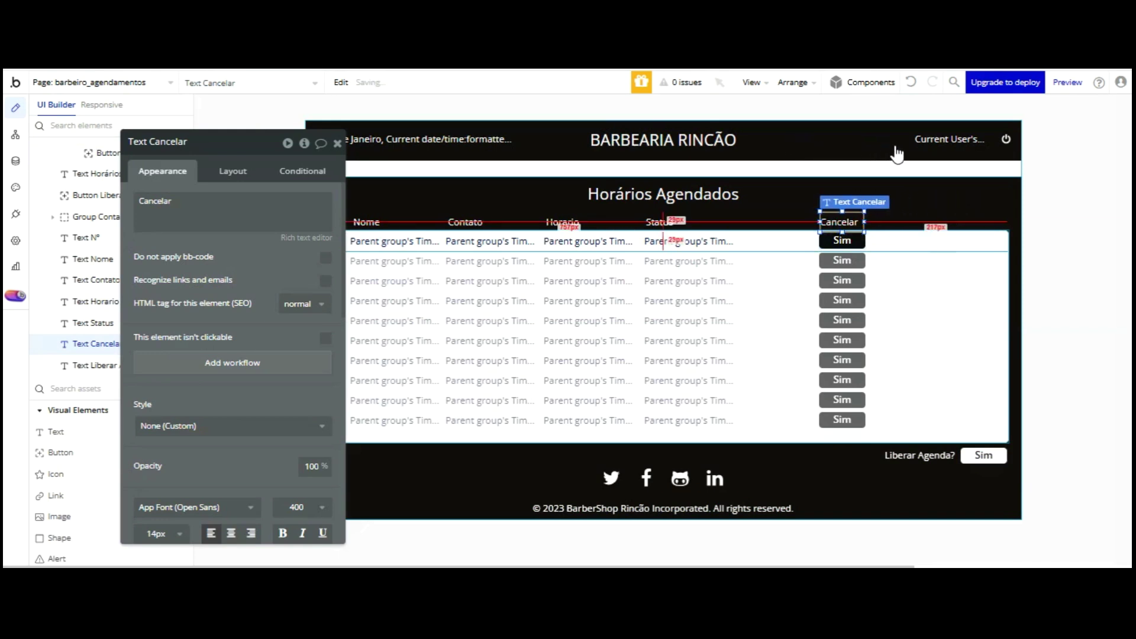
- Try a narrower width on the repeating row cell, then undo the change
{"action": "left_click", "coordinate": [895, 241]}
{"action": "left_click", "coordinate": [233, 171]}
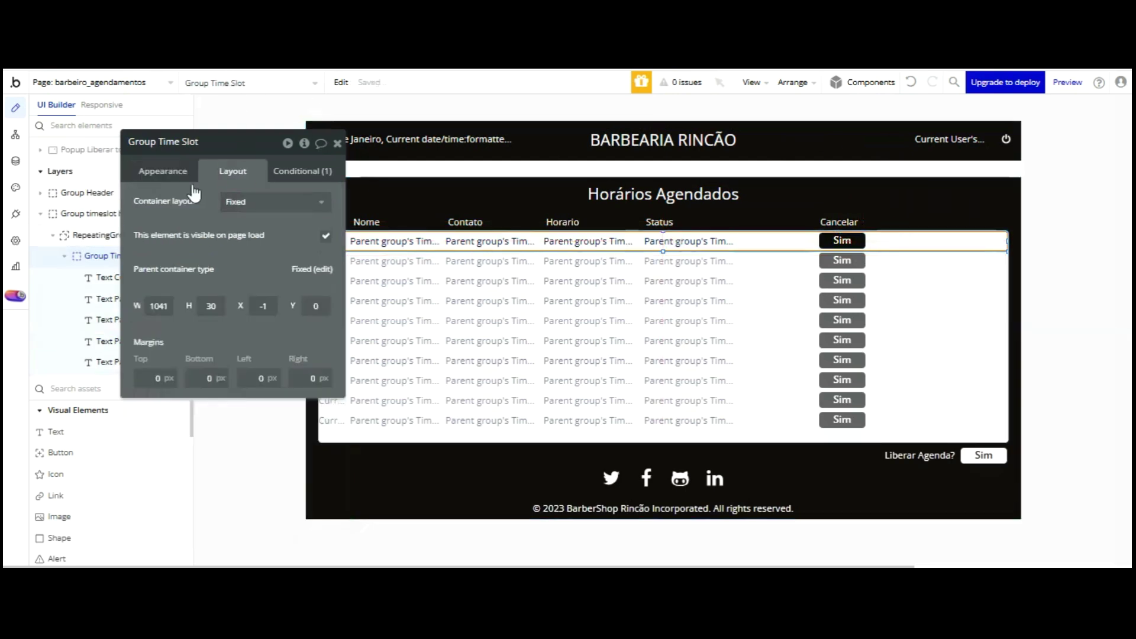
{"action": "key", "text": "ctrl+a"}
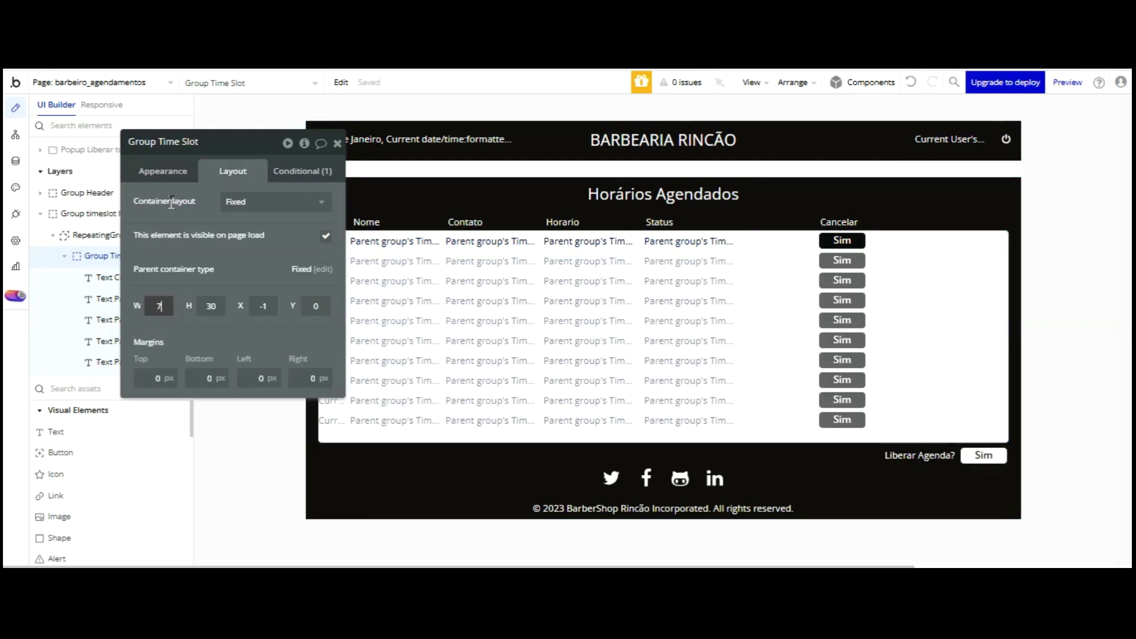
{"action": "left_click", "coordinate": [249, 184]}
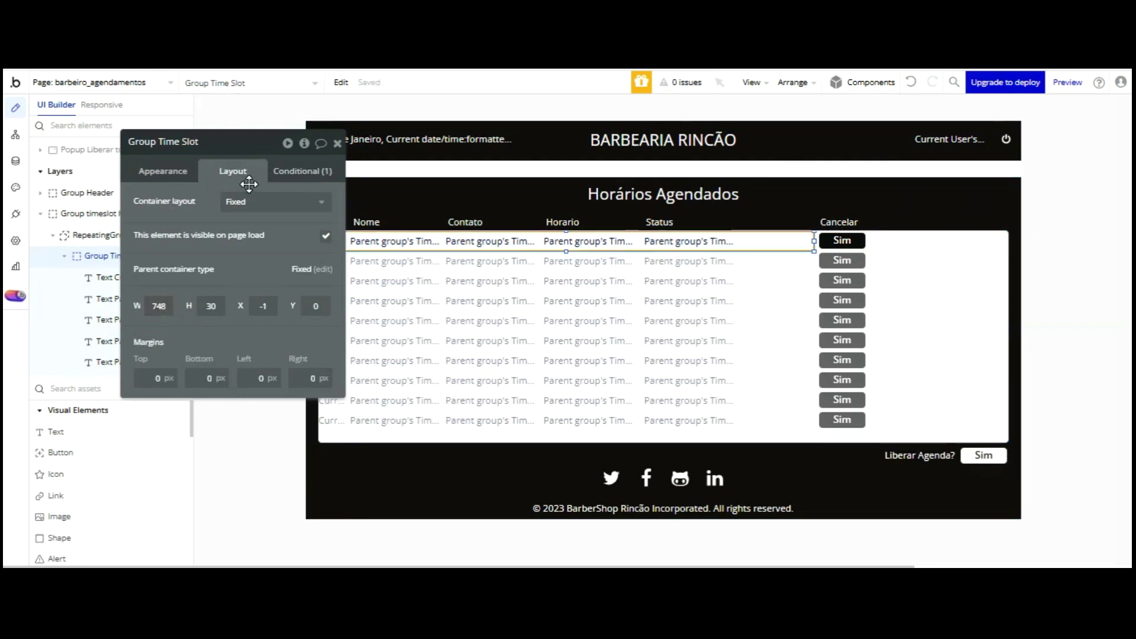
{"action": "left_click", "coordinate": [911, 82]}
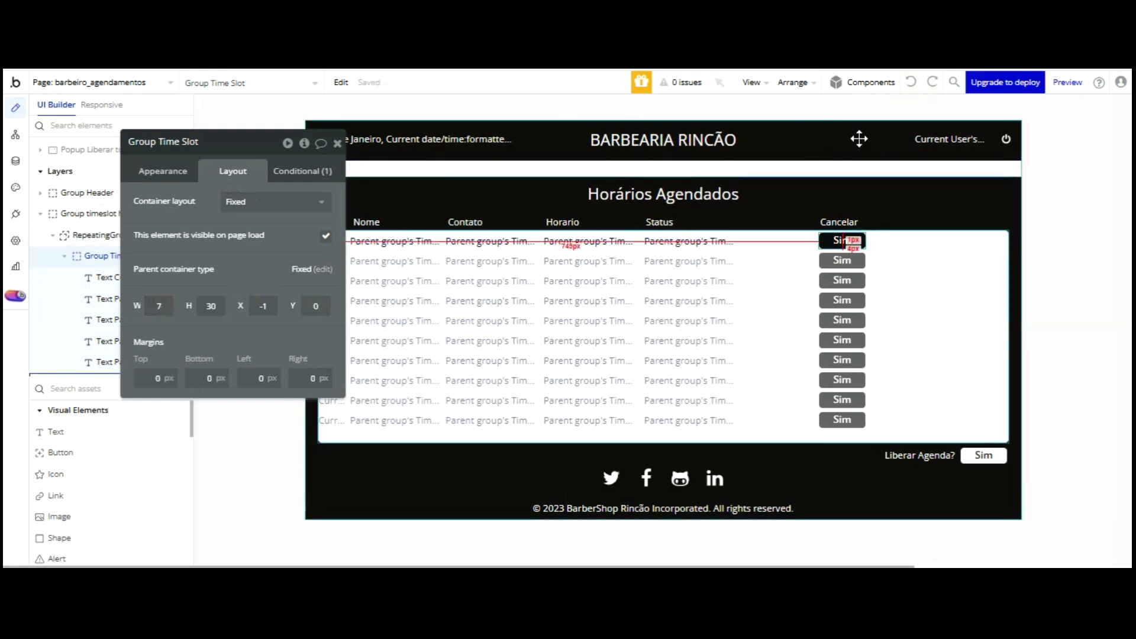
- Re-align the Sim buttons, undoing a wrong move, and nudge them left toward Status
{"action": "left_click", "coordinate": [845, 241]}
{"action": "mouse_move", "coordinate": [845, 242]}
{"action": "left_mouse_down"}
{"action": "mouse_move", "coordinate": [855, 142]}
{"action": "mouse_move", "coordinate": [829, 234]}
{"action": "mouse_move", "coordinate": [842, 240]}
{"action": "left_mouse_up"}
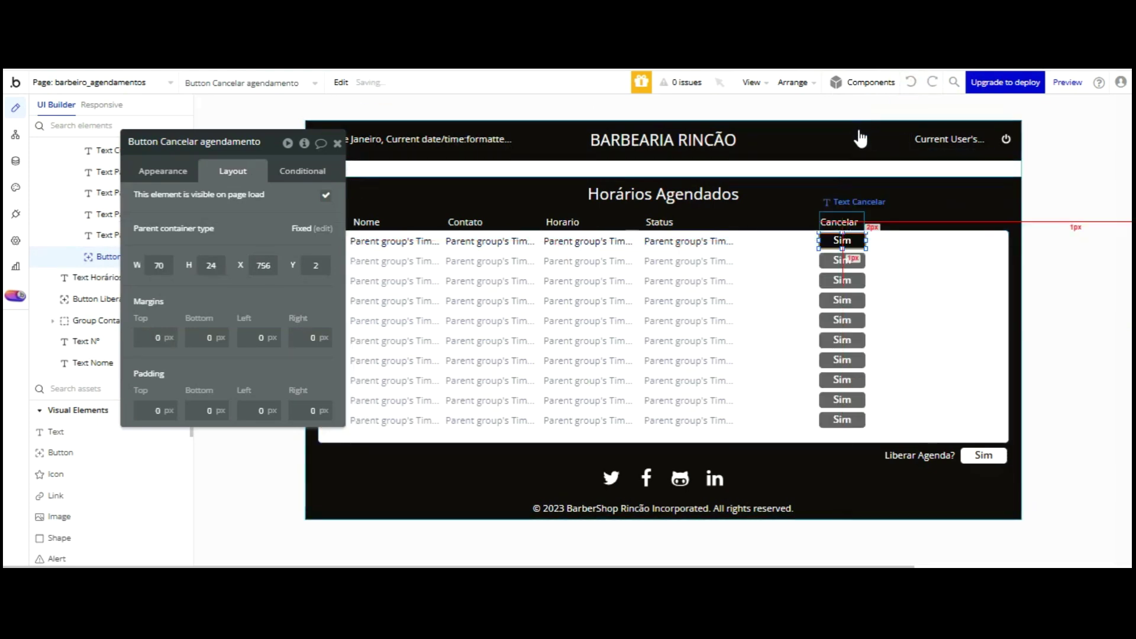
{"action": "left_click", "coordinate": [793, 245]}
{"action": "left_click", "coordinate": [827, 239]}
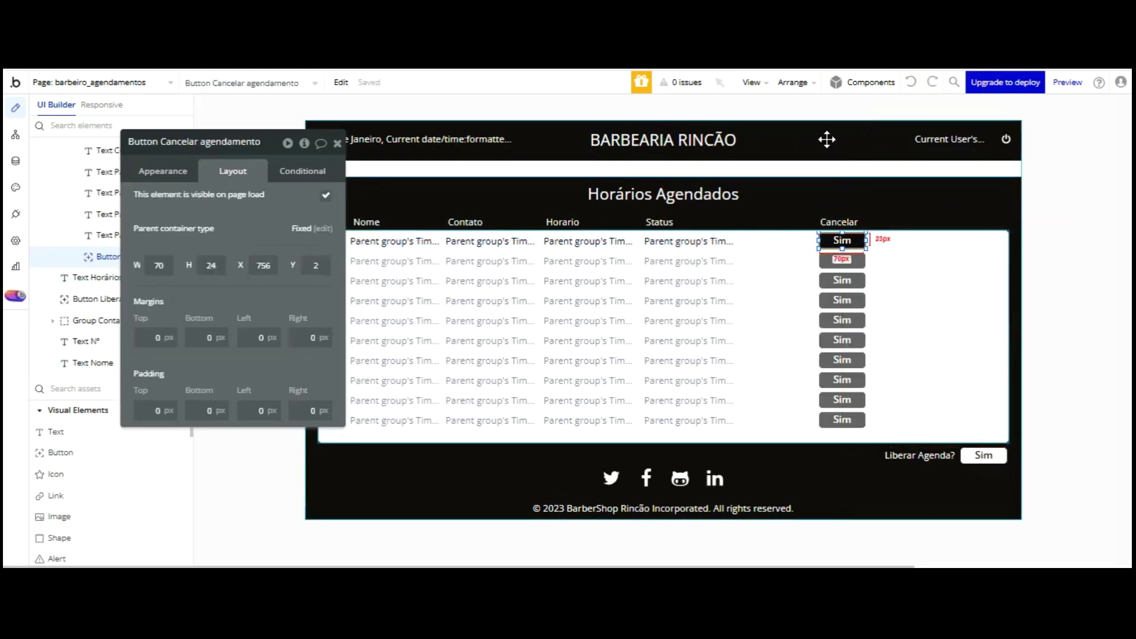
{"action": "left_click_drag", "start_coordinate": [827, 139], "coordinate": [828, 148]}
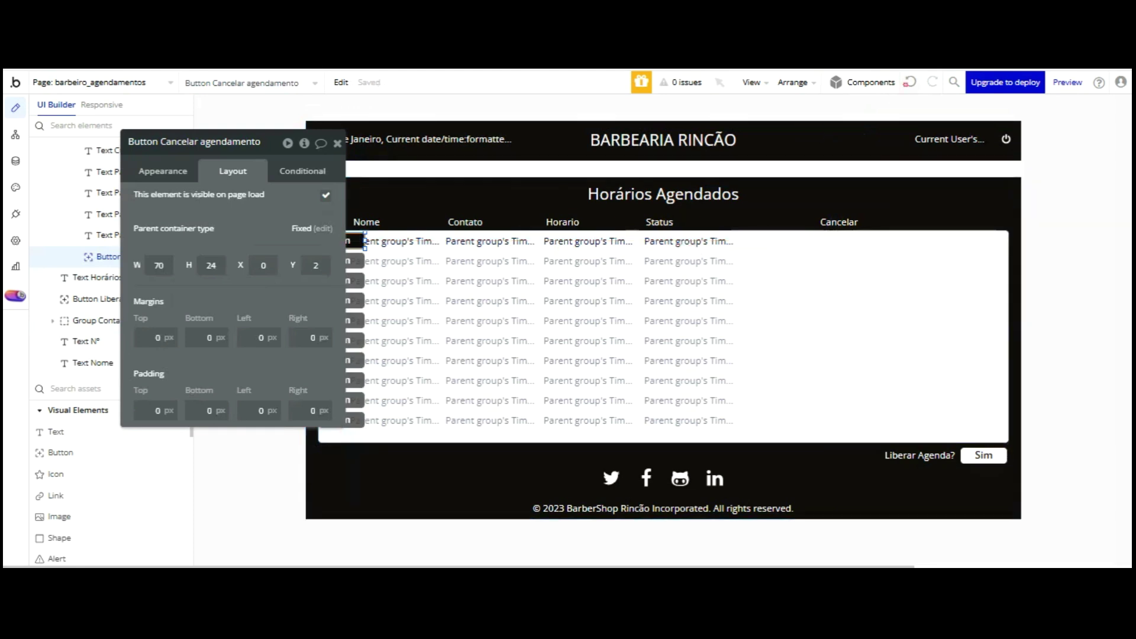
{"action": "left_click", "coordinate": [909, 82]}
{"action": "left_click", "coordinate": [910, 82]}
{"action": "left_click", "coordinate": [798, 248]}
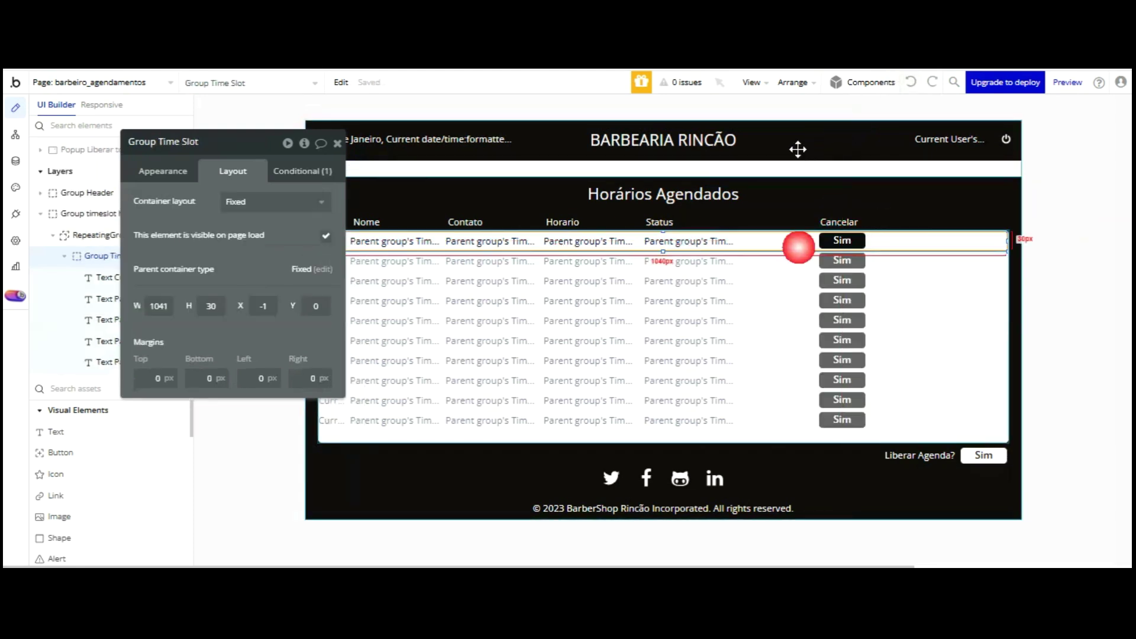
{"action": "left_click", "coordinate": [826, 242]}
{"action": "key", "text": "Left"}
{"action": "key", "text": "Left"}
{"action": "key", "text": "Left"}
{"action": "key", "text": "Left"}
{"action": "key", "text": "Left"}
{"action": "key", "text": "Left"}
{"action": "key", "text": "Left"}
{"action": "key", "text": "Left"}
{"action": "key", "text": "Left"}
{"action": "key", "text": "Left"}
{"action": "key", "text": "Left"}
{"action": "key", "text": "Left"}
{"action": "key", "text": "Left"}
{"action": "key", "text": "Left"}
{"action": "key", "text": "Left"}
{"action": "key", "text": "Left"}
{"action": "key", "text": "Left"}
{"action": "key", "text": "Left"}
{"action": "key", "text": "Left"}
{"action": "key", "text": "Left"}
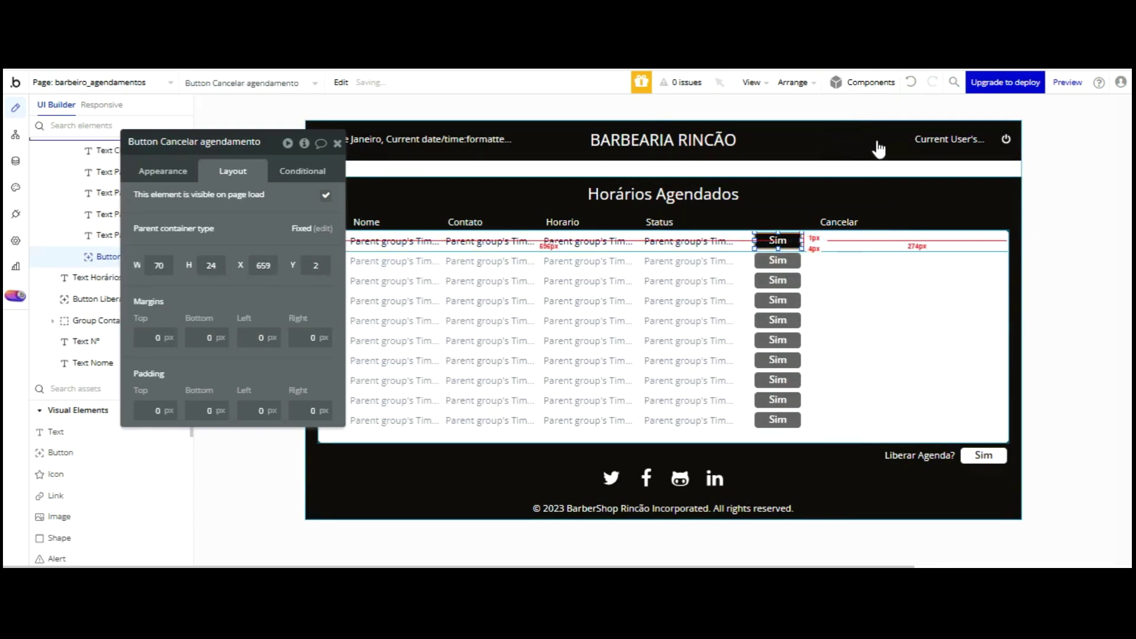
{"action": "left_click", "coordinate": [875, 239]}
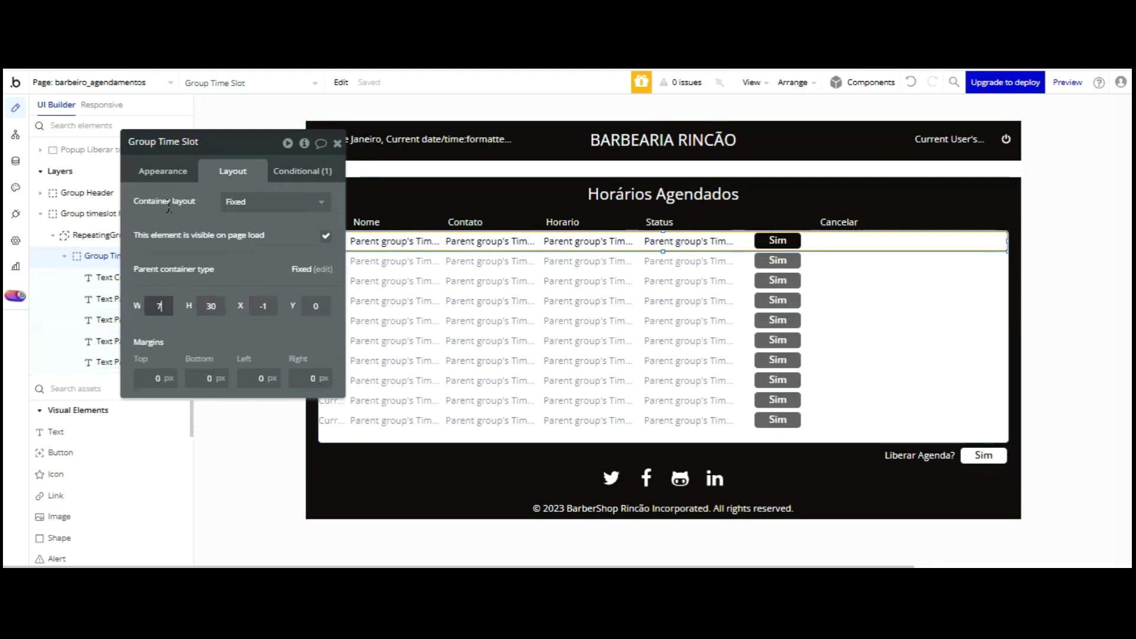
- Shrink the repeating group table to about 758 px wide and shift it right to X 300
{"action": "left_click", "coordinate": [891, 228]}
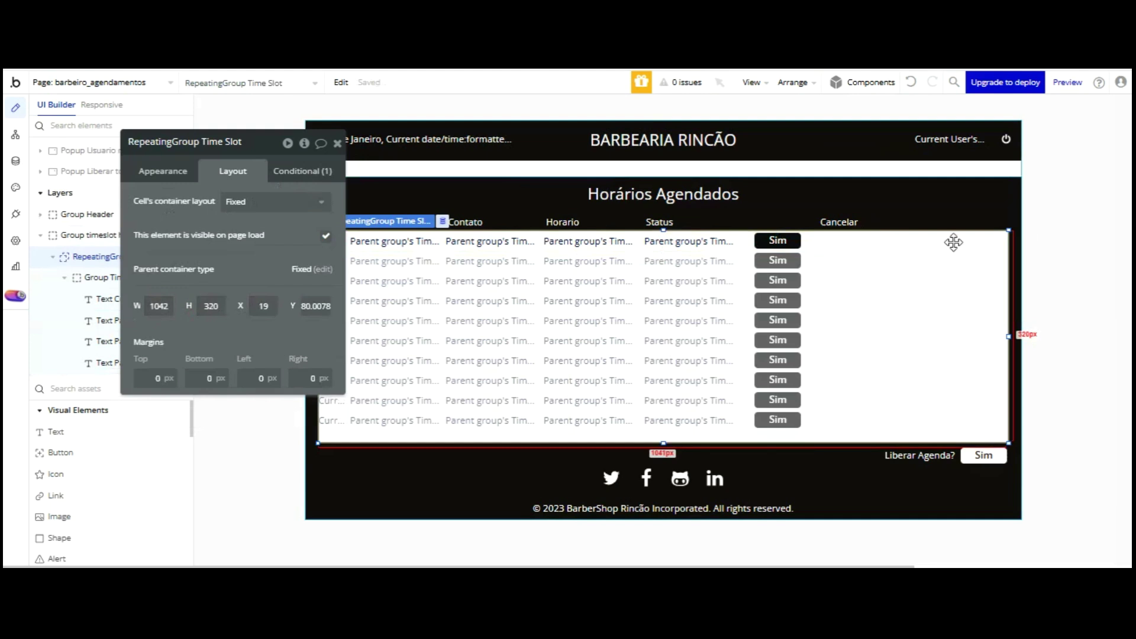
{"action": "left_click_drag", "start_coordinate": [1009, 240], "coordinate": [794, 241]}
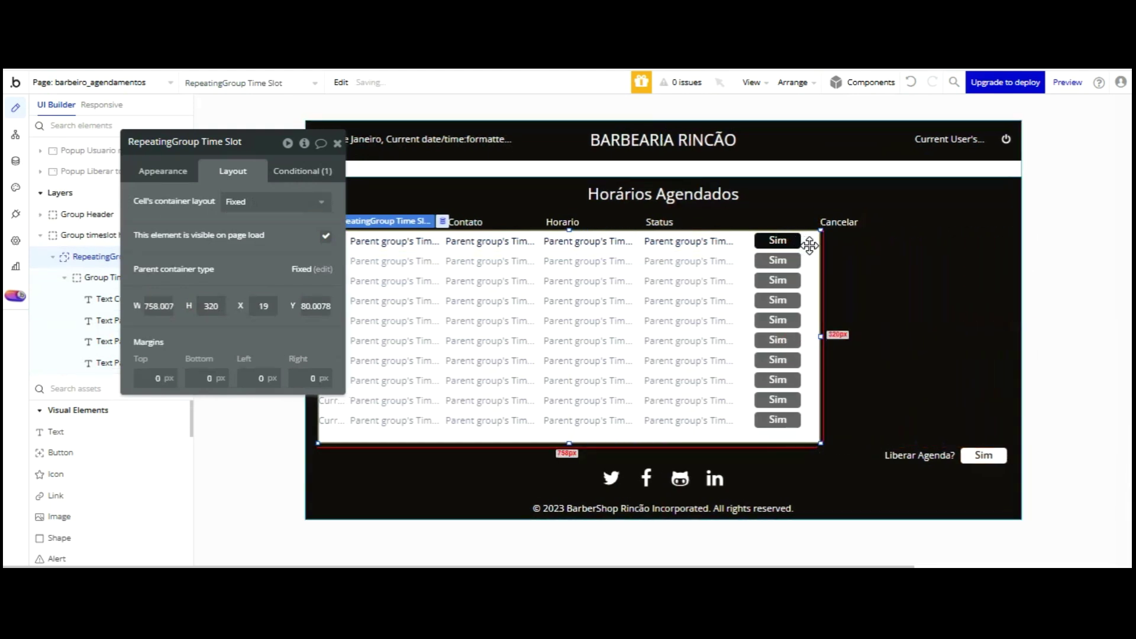
{"action": "key", "text": "Right"}
{"action": "key", "text": "Right"}
{"action": "key", "text": "Right"}
{"action": "key", "text": "Right"}
{"action": "key", "text": "Right"}
{"action": "key", "text": "Right"}
{"action": "key", "text": "Right"}
{"action": "key", "text": "Right"}
{"action": "key", "text": "Right"}
{"action": "key", "text": "Right"}
{"action": "key", "text": "Right"}
{"action": "key", "text": "Right"}
{"action": "key", "text": "Right"}
{"action": "key", "text": "Right"}
{"action": "key", "text": "Right"}
{"action": "key", "text": "Right"}
{"action": "key", "text": "Right"}
{"action": "key", "text": "Right"}
{"action": "key", "text": "Right"}
{"action": "key", "text": "Right"}
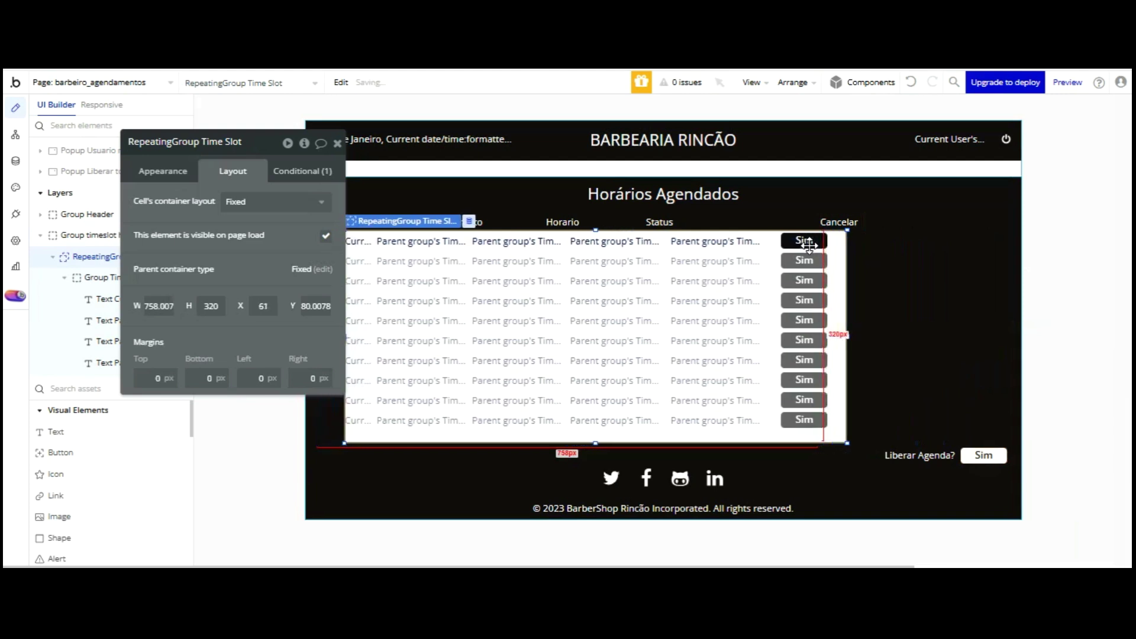
{"action": "key", "text": "Right"}
{"action": "key", "text": "Right"}
{"action": "key", "text": "Right"}
{"action": "key", "text": "Right"}
{"action": "key", "text": "Right"}
{"action": "key", "text": "Right"}
{"action": "key", "text": "Right"}
{"action": "key", "text": "Right"}
{"action": "key", "text": "Right"}
{"action": "key", "text": "Right"}
{"action": "key", "text": "Right"}
{"action": "key", "text": "Right"}
{"action": "key", "text": "Right"}
{"action": "key", "text": "Right"}
{"action": "key", "text": "Right"}
{"action": "key", "text": "Right"}
{"action": "key", "text": "Right"}
{"action": "key", "text": "Right"}
{"action": "key", "text": "Right"}
{"action": "key", "text": "Right"}
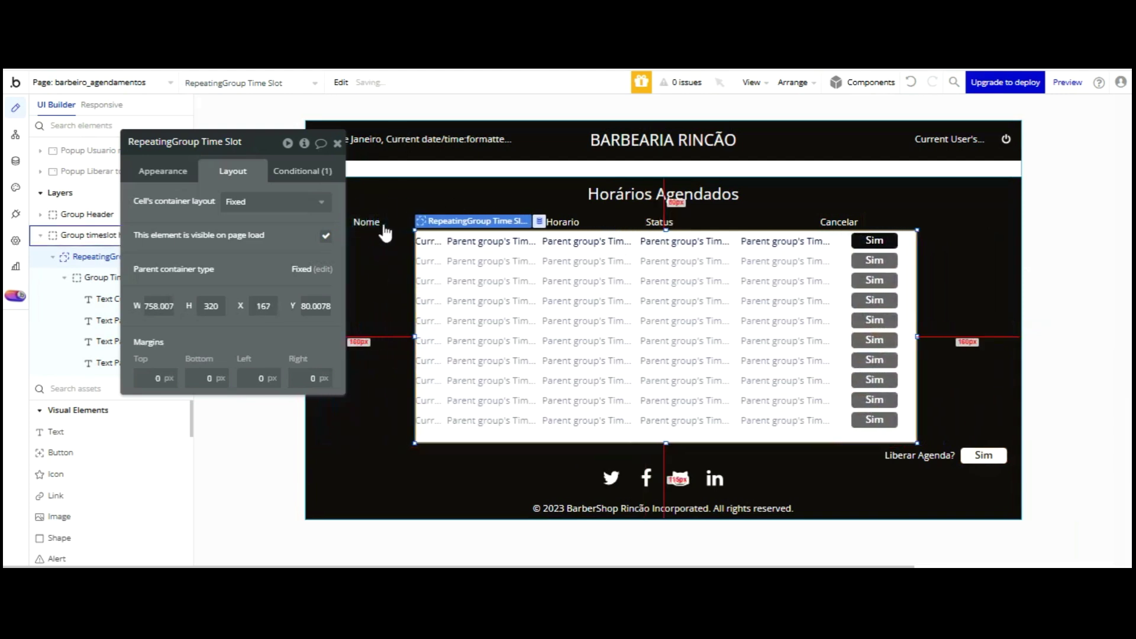
{"action": "key", "text": "Right"}
{"action": "key", "text": "Right"}
{"action": "key", "text": "Right"}
{"action": "key", "text": "Right"}
{"action": "key", "text": "Right"}
{"action": "key", "text": "Right"}
{"action": "key", "text": "Right"}
{"action": "key", "text": "Right"}
{"action": "key", "text": "Right"}
{"action": "key", "text": "Right"}
{"action": "key", "text": "Right"}
{"action": "key", "text": "Right"}
{"action": "key", "text": "Right"}
{"action": "key", "text": "Right"}
{"action": "key", "text": "Right"}
{"action": "key", "text": "Right"}
{"action": "key", "text": "Right"}
{"action": "key", "text": "Right"}
{"action": "key", "text": "Right"}
{"action": "key", "text": "Right"}
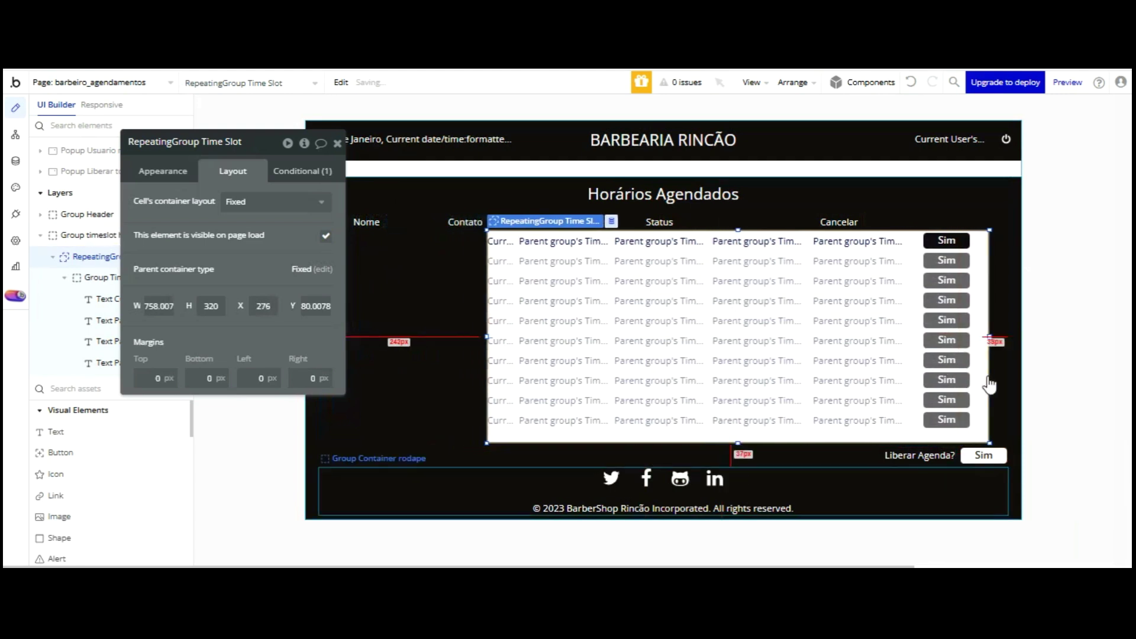
{"action": "key", "text": "Right"}
{"action": "key", "text": "Right"}
{"action": "key", "text": "Right"}
{"action": "key", "text": "Right"}
{"action": "key", "text": "Right"}
{"action": "key", "text": "Right"}
{"action": "key", "text": "Right"}
{"action": "key", "text": "Right"}
{"action": "key", "text": "Right"}
{"action": "key", "text": "Right"}
{"action": "key", "text": "Right"}
{"action": "key", "text": "Right"}
{"action": "key", "text": "Right"}
{"action": "key", "text": "Right"}
{"action": "key", "text": "Right"}
{"action": "key", "text": "Right"}
{"action": "key", "text": "Right"}
{"action": "key", "text": "Right"}
{"action": "key", "text": "Right"}
{"action": "key", "text": "Right"}
{"action": "key", "text": "Right"}
{"action": "key", "text": "Right"}
- Nudge the Cancelar header right to X 963, above the Sim buttons
{"action": "left_click", "coordinate": [1014, 355]}
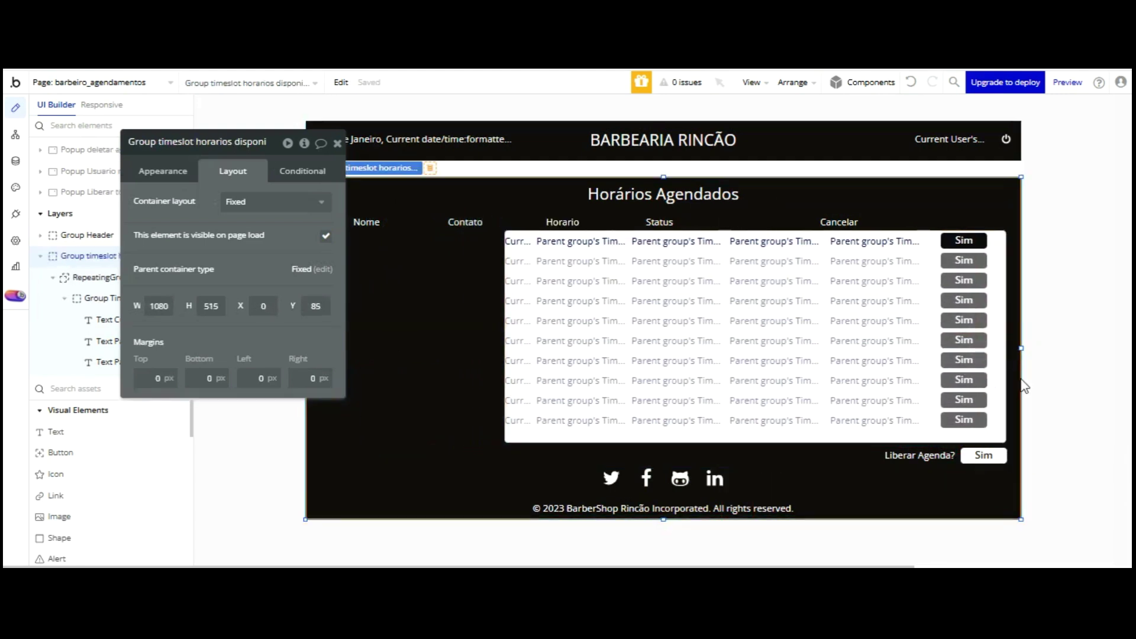
{"action": "left_click", "coordinate": [1009, 341]}
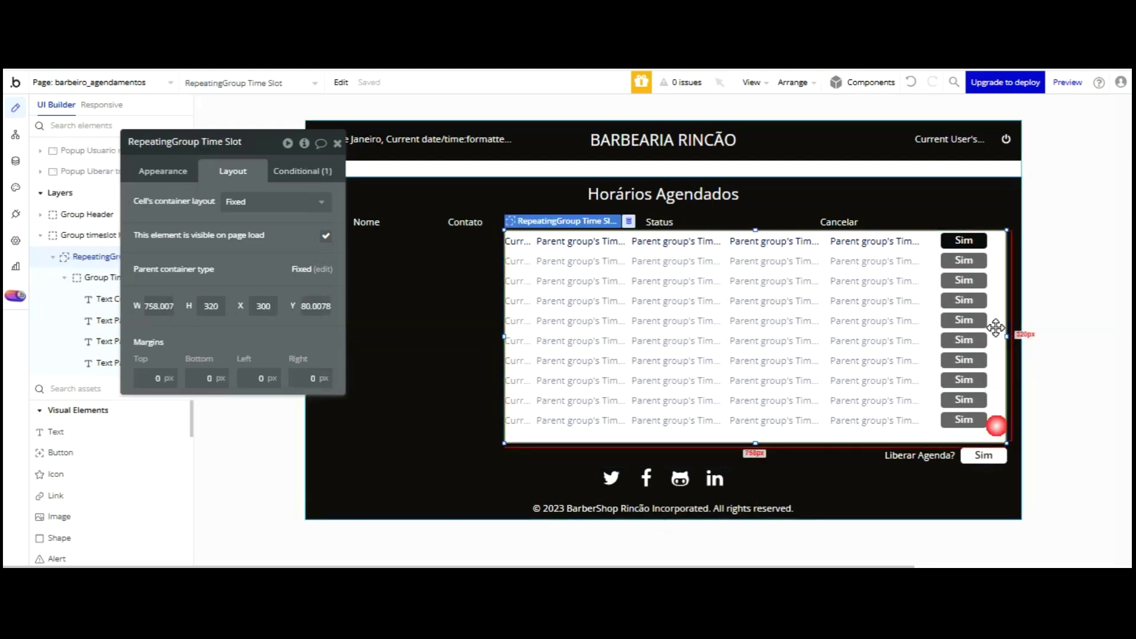
{"action": "left_click", "coordinate": [1016, 344]}
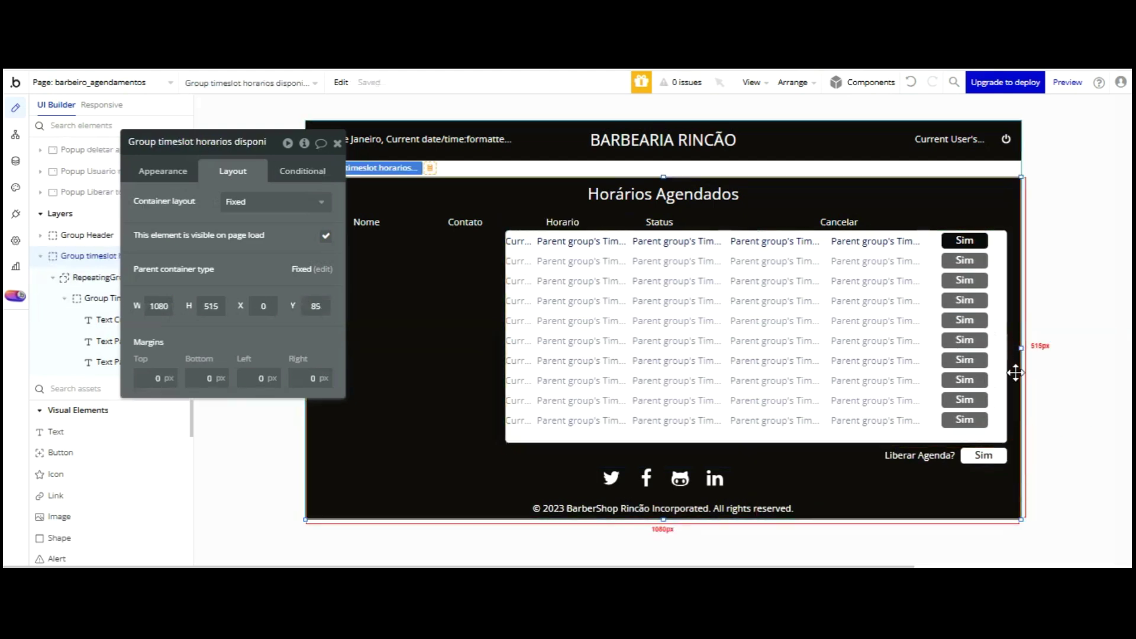
{"action": "left_click", "coordinate": [847, 222]}
{"action": "key", "text": "Right"}
{"action": "key", "text": "Right"}
{"action": "key", "text": "Right"}
{"action": "key", "text": "Right"}
{"action": "key", "text": "Right"}
{"action": "key", "text": "Right"}
{"action": "key", "text": "Right"}
{"action": "key", "text": "Right"}
{"action": "key", "text": "Right"}
{"action": "key", "text": "Right"}
{"action": "key", "text": "Right"}
{"action": "key", "text": "Right"}
{"action": "key", "text": "Right"}
{"action": "key", "text": "Right"}
{"action": "key", "text": "Right"}
{"action": "key", "text": "Right"}
{"action": "key", "text": "Right"}
{"action": "key", "text": "Right"}
{"action": "key", "text": "Right"}
{"action": "key", "text": "Right"}
{"action": "key", "text": "Right"}
{"action": "key", "text": "Right"}
{"action": "key", "text": "Right"}
{"action": "key", "text": "Right"}
{"action": "key", "text": "Right"}
{"action": "key", "text": "Right"}
{"action": "key", "text": "Right"}
{"action": "key", "text": "Right"}
{"action": "key", "text": "Right"}
{"action": "key", "text": "Right"}
{"action": "key", "text": "Right"}
{"action": "key", "text": "Right"}
{"action": "key", "text": "Right"}
{"action": "key", "text": "Right"}
{"action": "key", "text": "Right"}
{"action": "key", "text": "Right"}
{"action": "key", "text": "Right"}
{"action": "key", "text": "Right"}
{"action": "key", "text": "Right"}
{"action": "key", "text": "Right"}
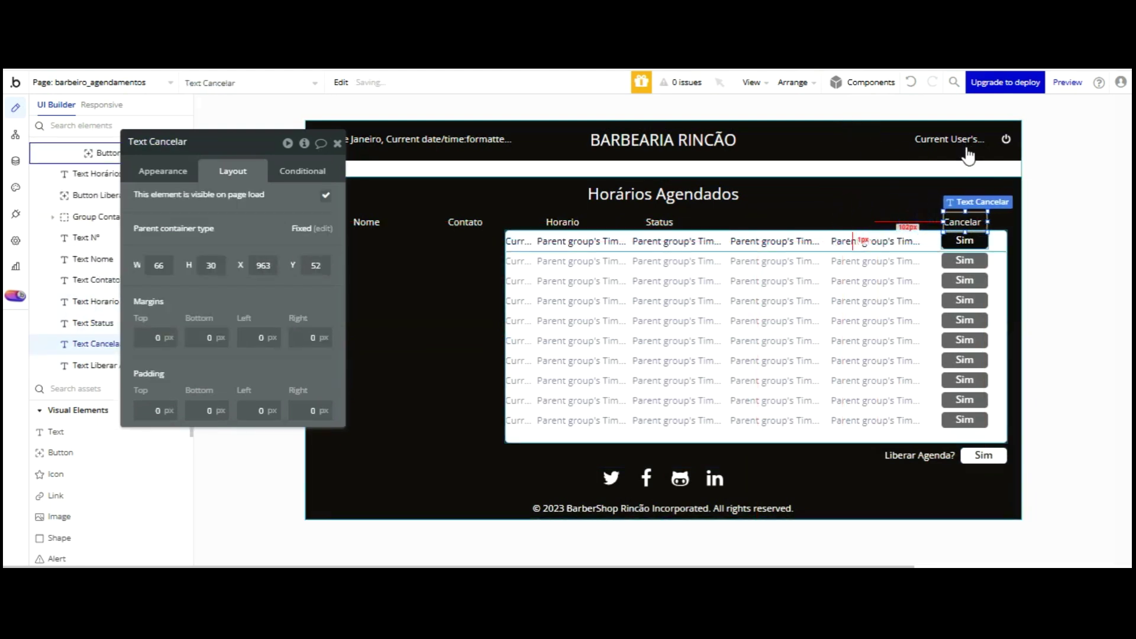
- Move the Status header right to X 794 and centre its text
{"action": "left_click", "coordinate": [665, 224]}
{"action": "key", "text": "Right"}
{"action": "key", "text": "Right"}
{"action": "key", "text": "Right"}
{"action": "key", "text": "Right"}
{"action": "key", "text": "Right"}
{"action": "key", "text": "Right"}
{"action": "key", "text": "Right"}
{"action": "key", "text": "Right"}
{"action": "key", "text": "Right"}
{"action": "key", "text": "Right"}
{"action": "key", "text": "Right"}
{"action": "key", "text": "Right"}
{"action": "key", "text": "Right"}
{"action": "key", "text": "Right"}
{"action": "key", "text": "Right"}
{"action": "key", "text": "Right"}
{"action": "key", "text": "Right"}
{"action": "key", "text": "Right"}
{"action": "key", "text": "Right"}
{"action": "key", "text": "Right"}
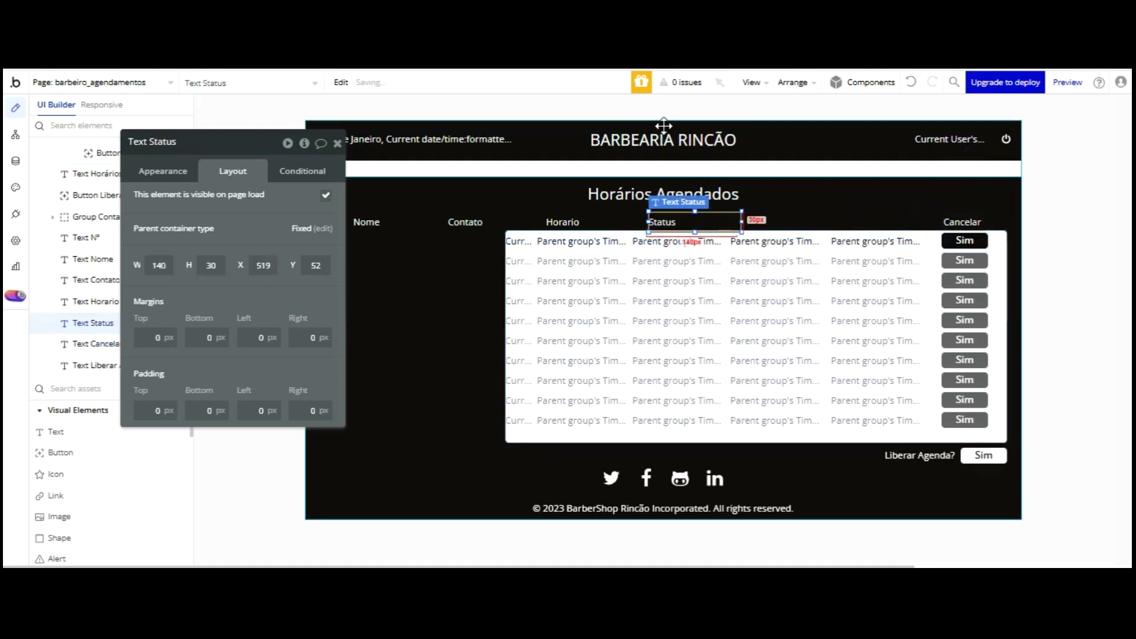
{"action": "key", "text": "Right"}
{"action": "key", "text": "Right"}
{"action": "key", "text": "Right"}
{"action": "key", "text": "Right"}
{"action": "key", "text": "Right"}
{"action": "key", "text": "Right"}
{"action": "key", "text": "Right"}
{"action": "key", "text": "Right"}
{"action": "key", "text": "Right"}
{"action": "key", "text": "Right"}
{"action": "key", "text": "Right"}
{"action": "key", "text": "Right"}
{"action": "key", "text": "Right"}
{"action": "key", "text": "Right"}
{"action": "key", "text": "Right"}
{"action": "key", "text": "Right"}
{"action": "key", "text": "Right"}
{"action": "key", "text": "Right"}
{"action": "key", "text": "Right"}
{"action": "key", "text": "Right"}
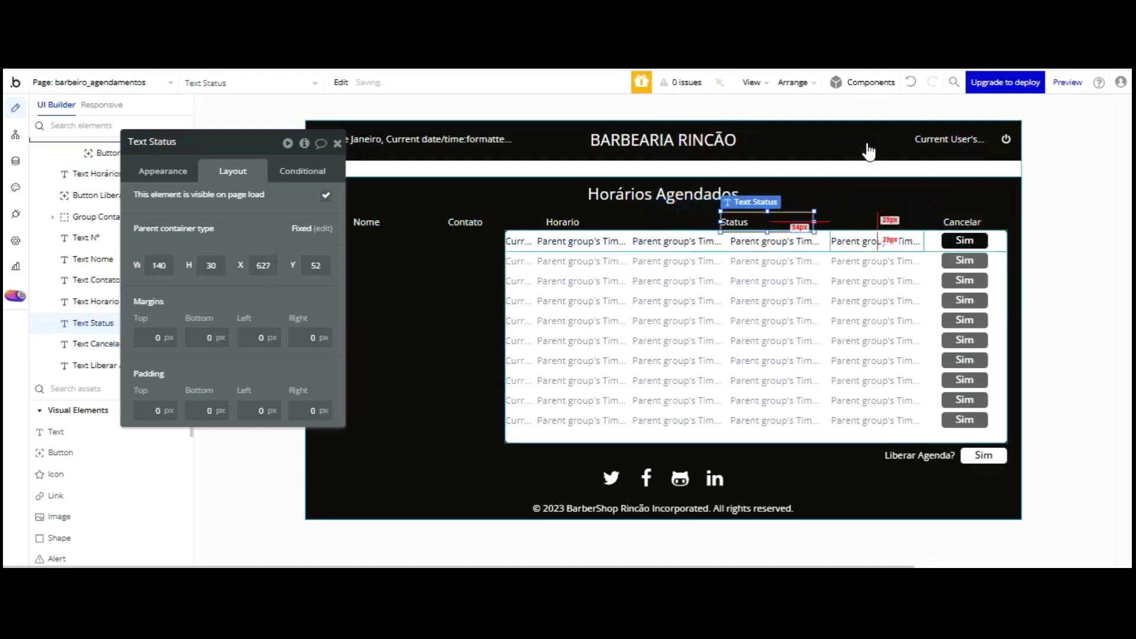
{"action": "key", "text": "Right"}
{"action": "key", "text": "Right"}
{"action": "key", "text": "Right"}
{"action": "key", "text": "Right"}
{"action": "key", "text": "Right"}
{"action": "key", "text": "Right"}
{"action": "key", "text": "Right"}
{"action": "key", "text": "Right"}
{"action": "key", "text": "Right"}
{"action": "key", "text": "Right"}
{"action": "key", "text": "Right"}
{"action": "key", "text": "Right"}
{"action": "key", "text": "Right"}
{"action": "key", "text": "Right"}
{"action": "key", "text": "Right"}
{"action": "key", "text": "Right"}
{"action": "key", "text": "Right"}
{"action": "key", "text": "Right"}
{"action": "key", "text": "Right"}
{"action": "key", "text": "Right"}
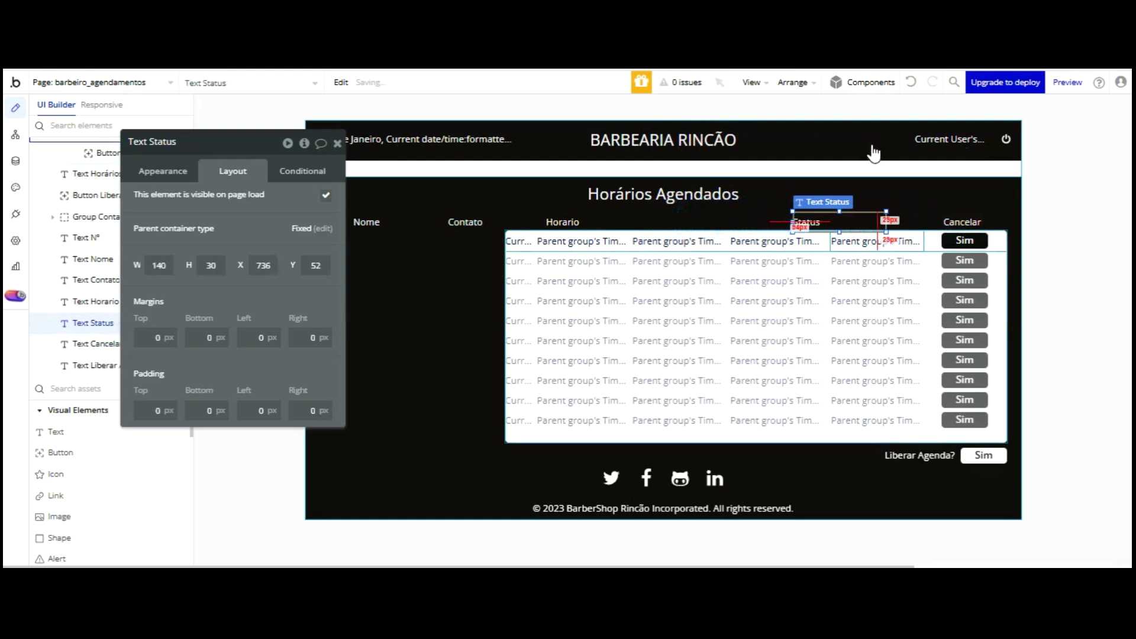
{"action": "key", "text": "Right"}
{"action": "key", "text": "Right"}
{"action": "key", "text": "Right"}
{"action": "key", "text": "Right"}
{"action": "key", "text": "Right"}
{"action": "key", "text": "Right"}
{"action": "key", "text": "Right"}
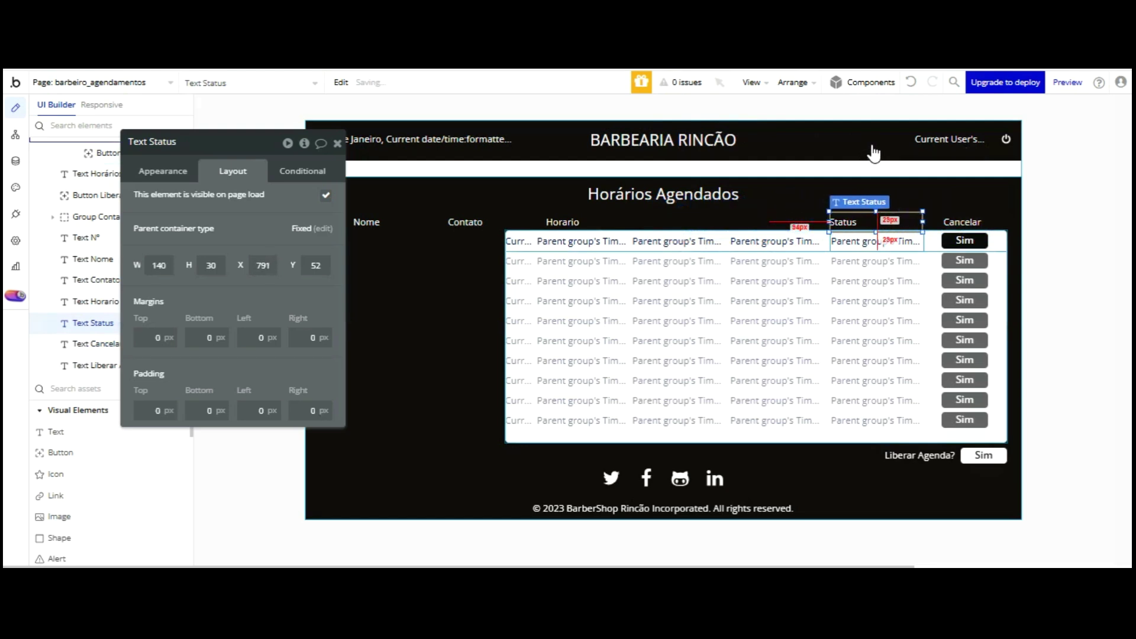
{"action": "key", "text": "Right"}
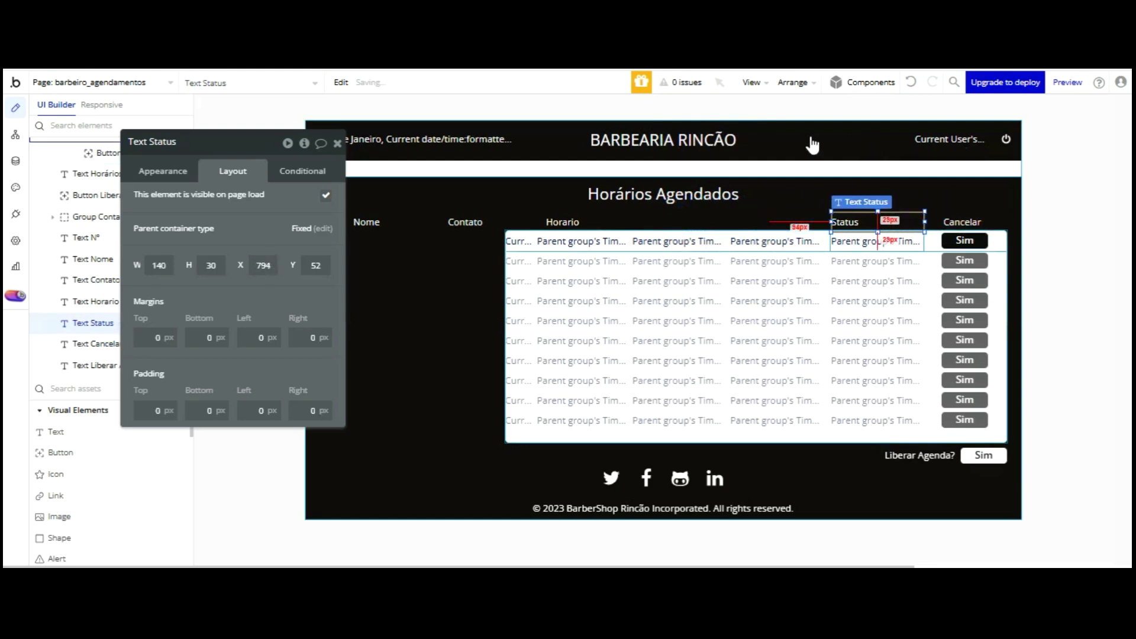
{"action": "left_click", "coordinate": [162, 171]}
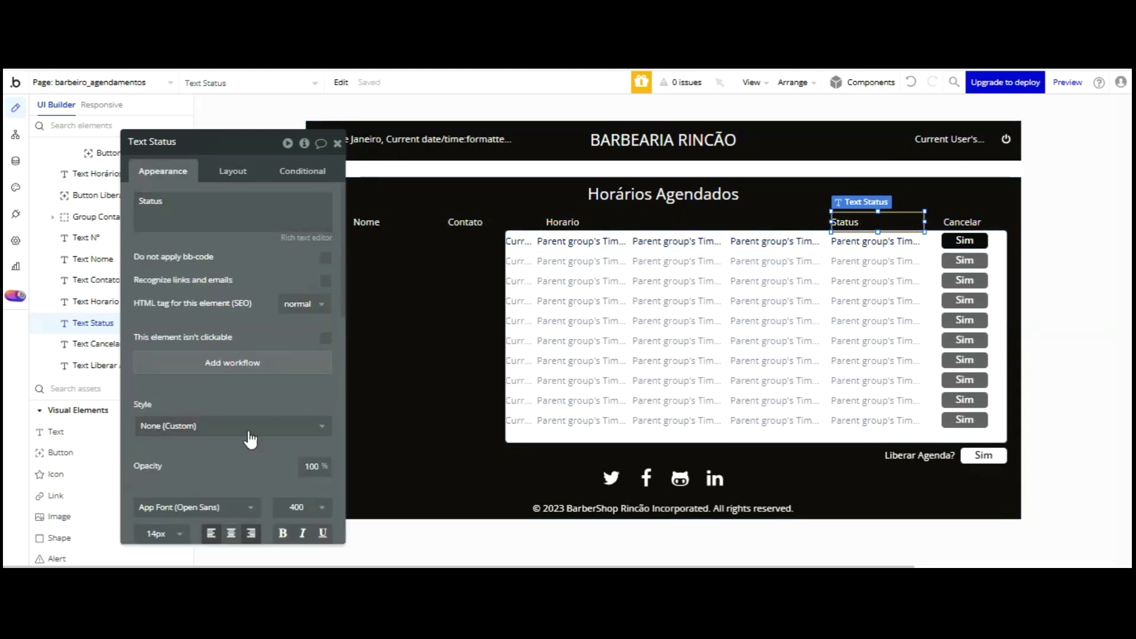
{"action": "left_click", "coordinate": [231, 533]}
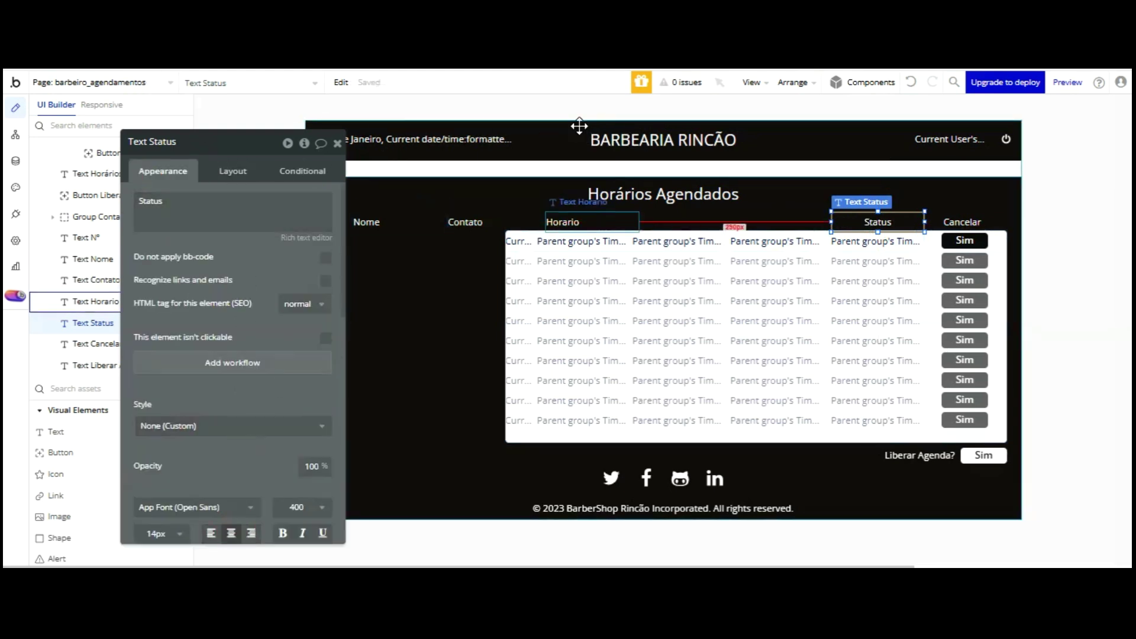
- Nudge the Horario header right over its column, just left of Status
{"action": "left_click", "coordinate": [94, 301]}
{"action": "key", "text": "Right"}
{"action": "key", "text": "Right"}
{"action": "key", "text": "Right"}
{"action": "key", "text": "Right"}
{"action": "key", "text": "Right"}
{"action": "key", "text": "Right"}
{"action": "key", "text": "Right"}
{"action": "key", "text": "Right"}
{"action": "key", "text": "Right"}
{"action": "key", "text": "Right"}
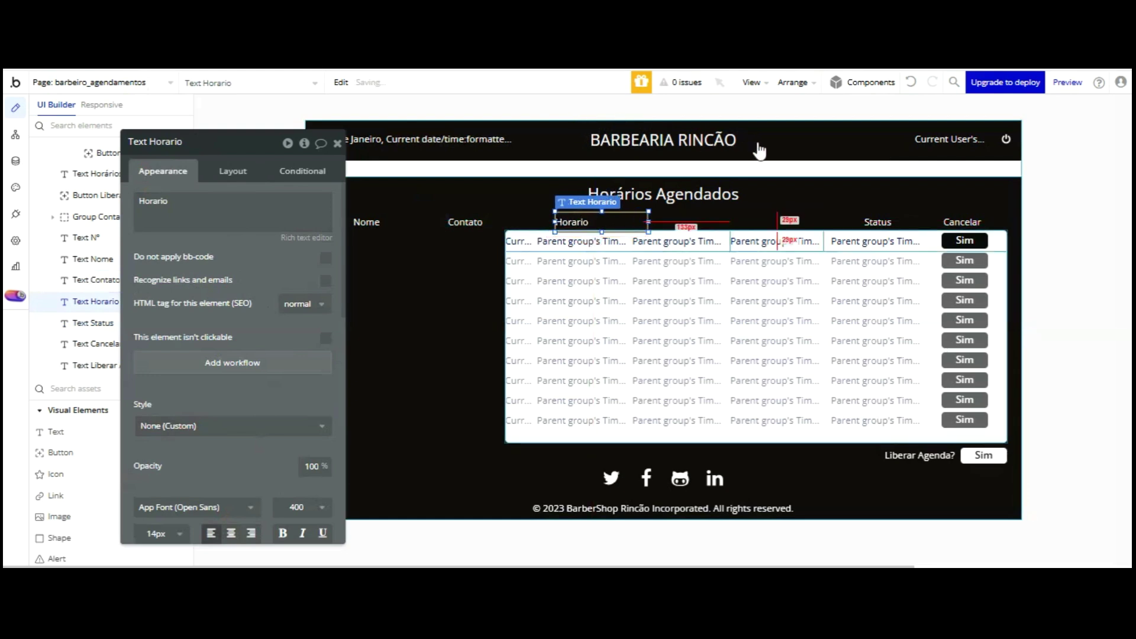
{"action": "key", "text": "Right"}
{"action": "key", "text": "Right"}
{"action": "key", "text": "Right"}
{"action": "key", "text": "Right"}
{"action": "key", "text": "Right"}
{"action": "key", "text": "Right"}
{"action": "key", "text": "Right"}
{"action": "key", "text": "Right"}
{"action": "key", "text": "Right"}
{"action": "key", "text": "Right"}
{"action": "key", "text": "Right"}
{"action": "key", "text": "Right"}
{"action": "key", "text": "Right"}
{"action": "key", "text": "Right"}
{"action": "key", "text": "Right"}
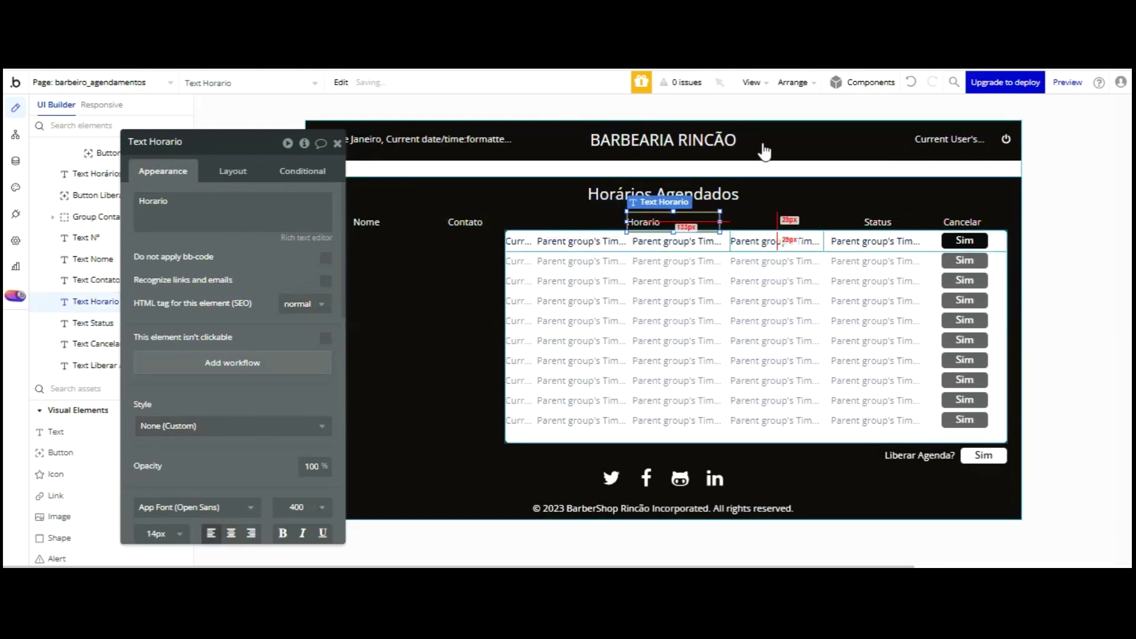
{"action": "key", "text": "Right"}
{"action": "key", "text": "Right"}
{"action": "key", "text": "Right"}
{"action": "key", "text": "Right"}
{"action": "key", "text": "Right"}
{"action": "key", "text": "Right"}
{"action": "key", "text": "Right"}
{"action": "key", "text": "Right"}
{"action": "key", "text": "Right"}
{"action": "key", "text": "Right"}
{"action": "key", "text": "Right"}
{"action": "key", "text": "Right"}
{"action": "key", "text": "Right"}
{"action": "key", "text": "Right"}
{"action": "key", "text": "Right"}
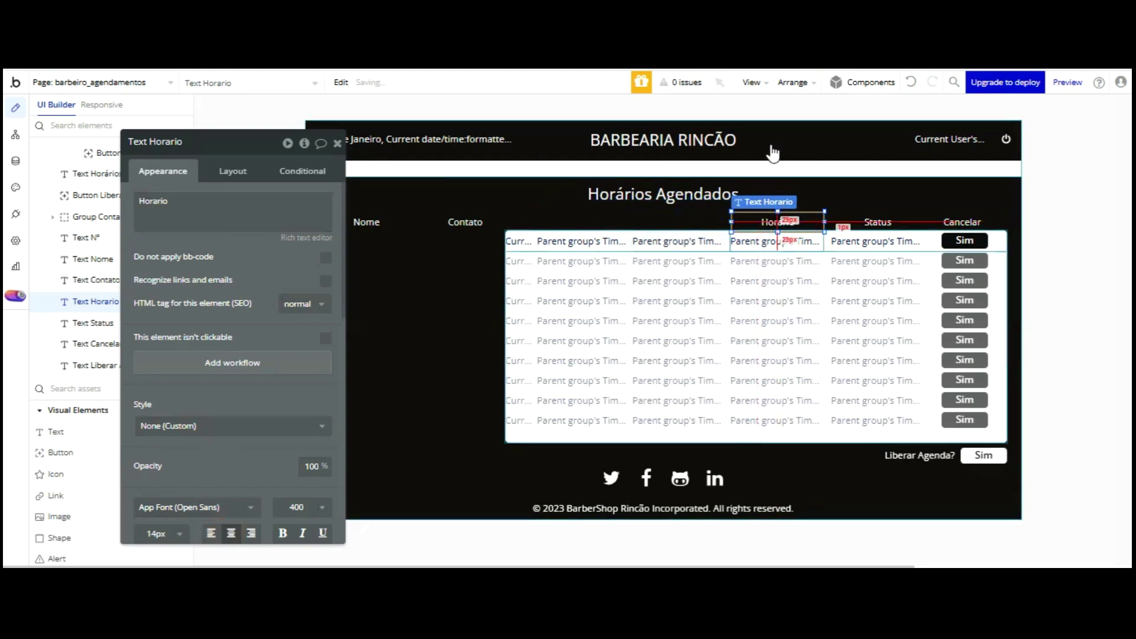
{"action": "left_click", "coordinate": [771, 243]}
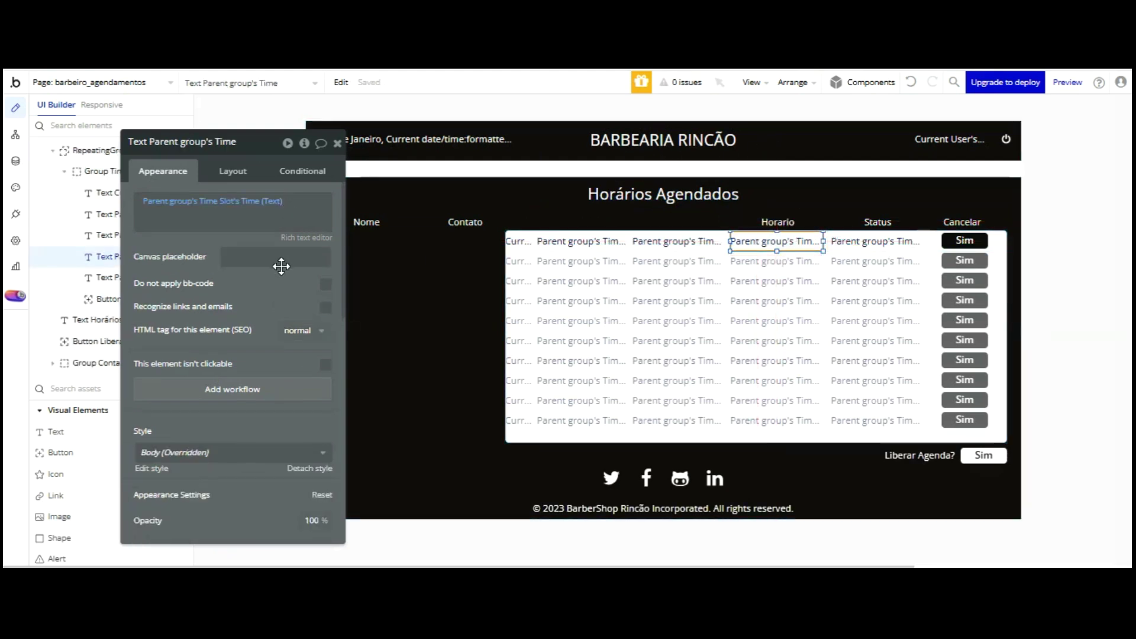
- Make the first-row Horario text black (#000000)
{"action": "scroll", "coordinate": [246, 324], "scroll_direction": "down", "scroll_amount": 3}
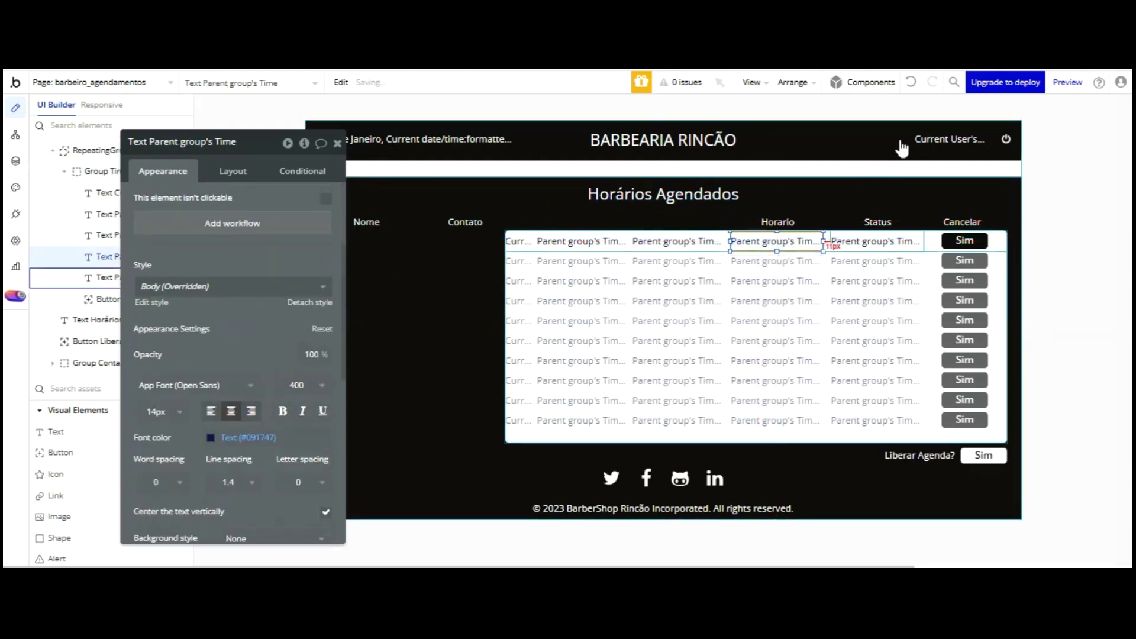
{"action": "left_click", "coordinate": [896, 240]}
{"action": "left_click", "coordinate": [237, 437]}
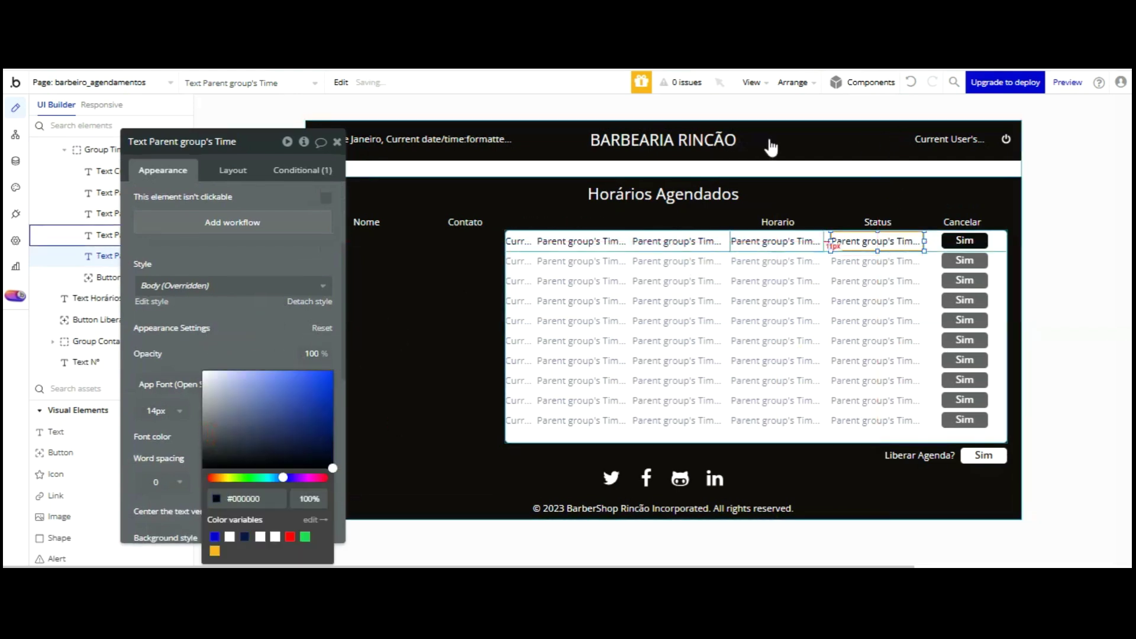
{"action": "left_click", "coordinate": [771, 240]}
{"action": "left_click", "coordinate": [225, 436]}
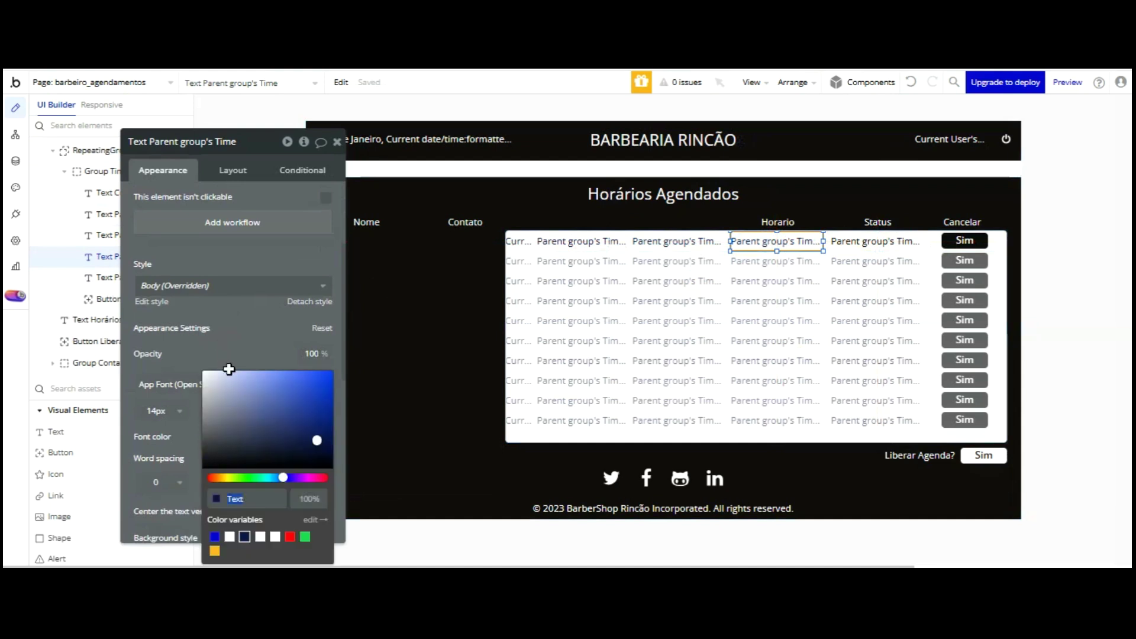
{"action": "type", "text": "#000000"}
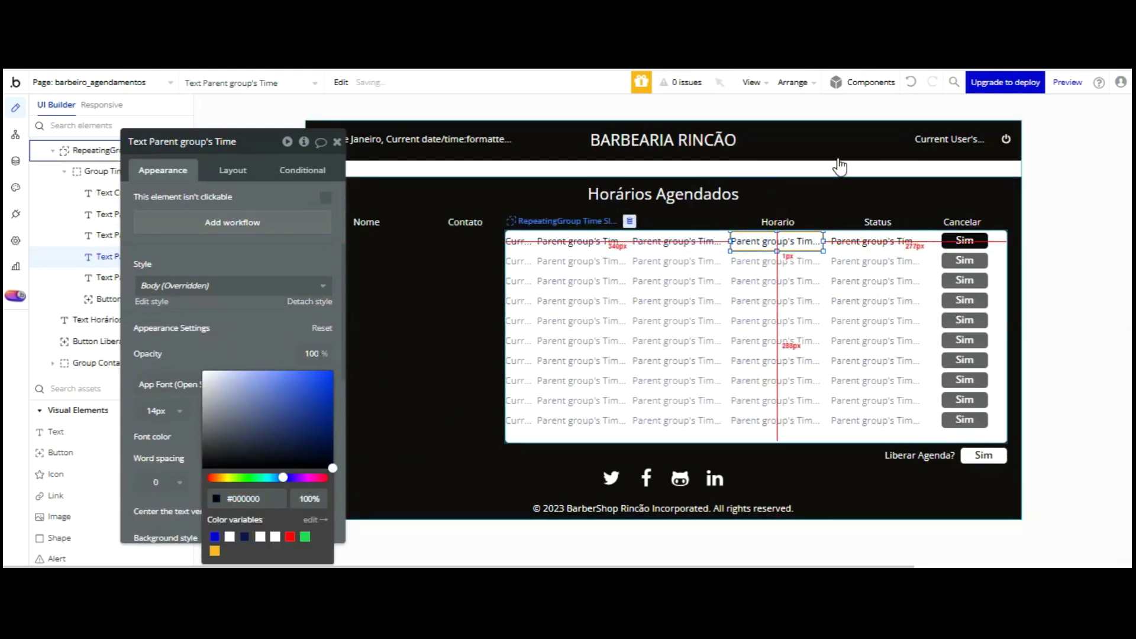
- Make the first-row Contato text black and nudge the Contato header right
{"action": "left_click", "coordinate": [680, 242]}
{"action": "left_click", "coordinate": [225, 437]}
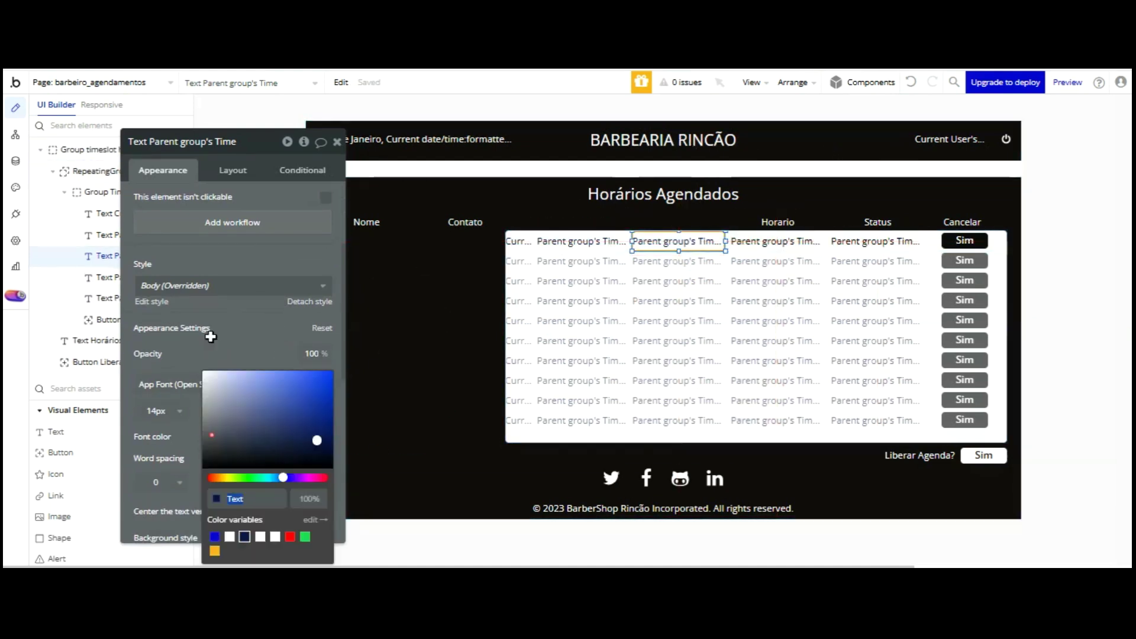
{"action": "type", "text": "#000000"}
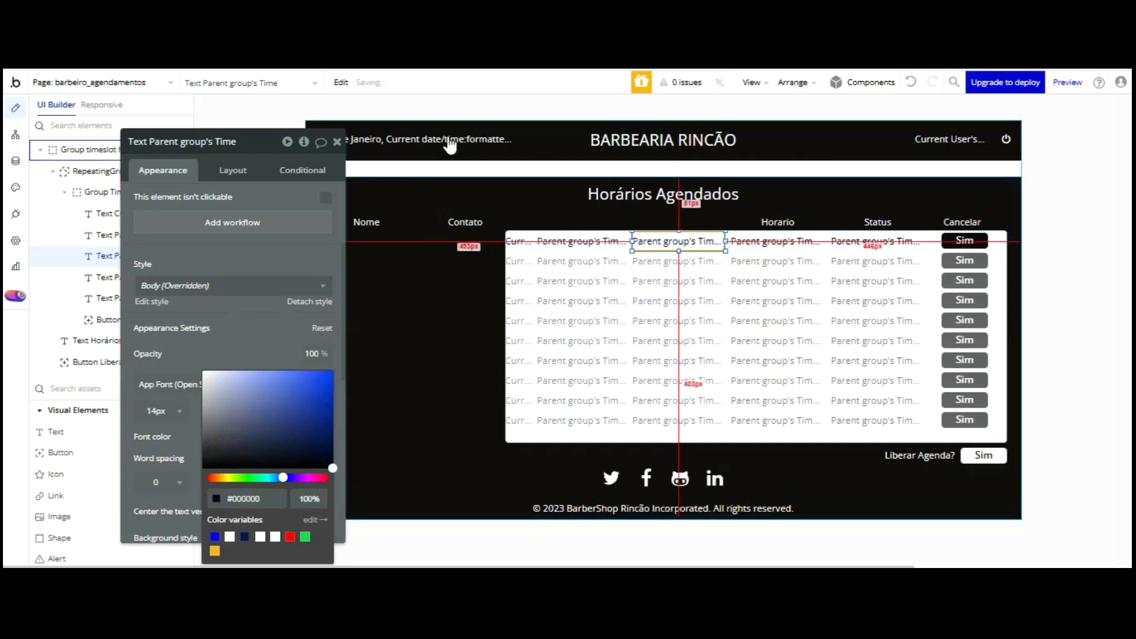
{"action": "left_click", "coordinate": [469, 219]}
{"action": "key", "text": "Right"}
{"action": "key", "text": "Right"}
{"action": "key", "text": "Right"}
{"action": "key", "text": "Right"}
{"action": "key", "text": "Right"}
{"action": "key", "text": "Right"}
{"action": "key", "text": "Right"}
{"action": "key", "text": "Right"}
{"action": "key", "text": "Right"}
{"action": "key", "text": "Right"}
{"action": "key", "text": "Right"}
{"action": "key", "text": "Right"}
{"action": "key", "text": "Right"}
{"action": "key", "text": "Right"}
{"action": "key", "text": "Right"}
{"action": "key", "text": "Right"}
{"action": "key", "text": "Right"}
{"action": "key", "text": "Right"}
{"action": "key", "text": "Right"}
{"action": "key", "text": "Right"}
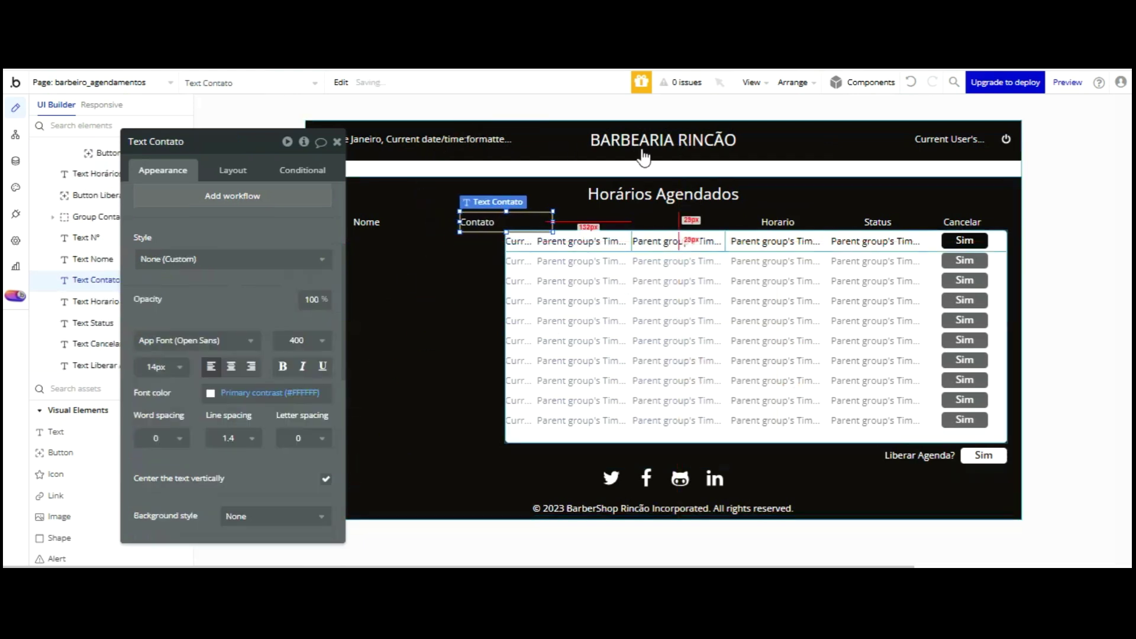
- Move the Contato header over its column and centre it and the first-row Contato text
{"action": "key", "text": "Right"}
{"action": "key", "text": "Right"}
{"action": "key", "text": "Right"}
{"action": "key", "text": "Right"}
{"action": "key", "text": "Right"}
{"action": "key", "text": "Right"}
{"action": "key", "text": "Right"}
{"action": "key", "text": "Right"}
{"action": "key", "text": "Right"}
{"action": "key", "text": "Right"}
{"action": "key", "text": "Right"}
{"action": "key", "text": "Right"}
{"action": "key", "text": "Right"}
{"action": "key", "text": "Right"}
{"action": "key", "text": "Right"}
{"action": "key", "text": "Right"}
{"action": "key", "text": "Right"}
{"action": "key", "text": "Right"}
{"action": "key", "text": "Right"}
{"action": "key", "text": "Right"}
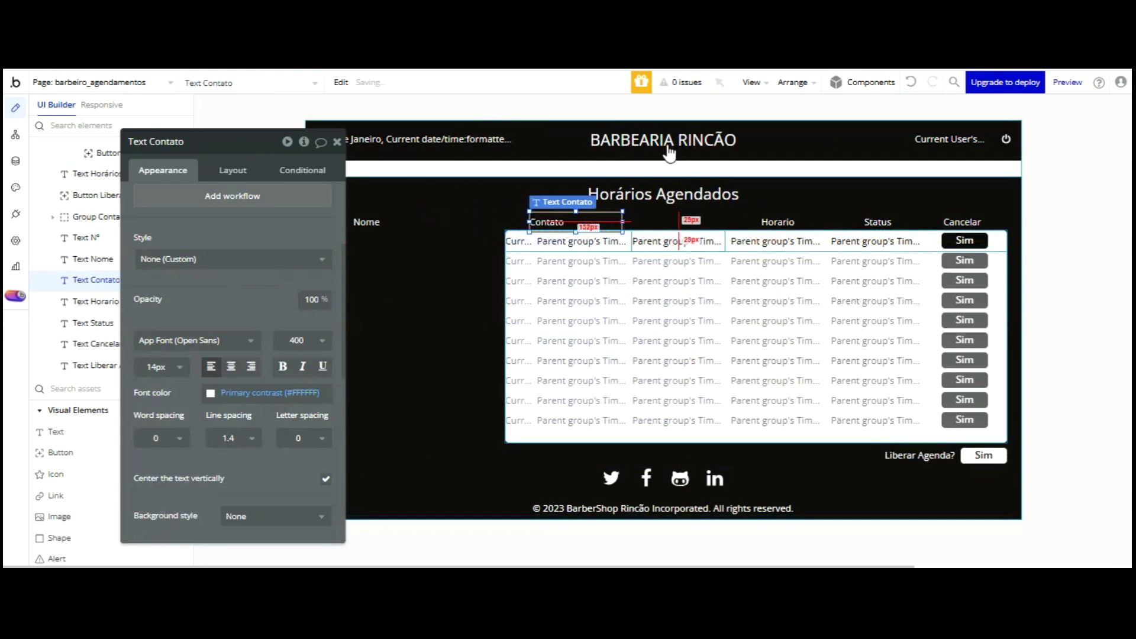
{"action": "key", "text": "Right"}
{"action": "key", "text": "Right"}
{"action": "key", "text": "Right"}
{"action": "key", "text": "Right"}
{"action": "key", "text": "Right"}
{"action": "key", "text": "Right"}
{"action": "key", "text": "Right"}
{"action": "key", "text": "Right"}
{"action": "key", "text": "Right"}
{"action": "key", "text": "Right"}
{"action": "key", "text": "Right"}
{"action": "key", "text": "Right"}
{"action": "key", "text": "Right"}
{"action": "key", "text": "Right"}
{"action": "key", "text": "Right"}
{"action": "key", "text": "Right"}
{"action": "key", "text": "Right"}
{"action": "key", "text": "Right"}
{"action": "key", "text": "Right"}
{"action": "key", "text": "Right"}
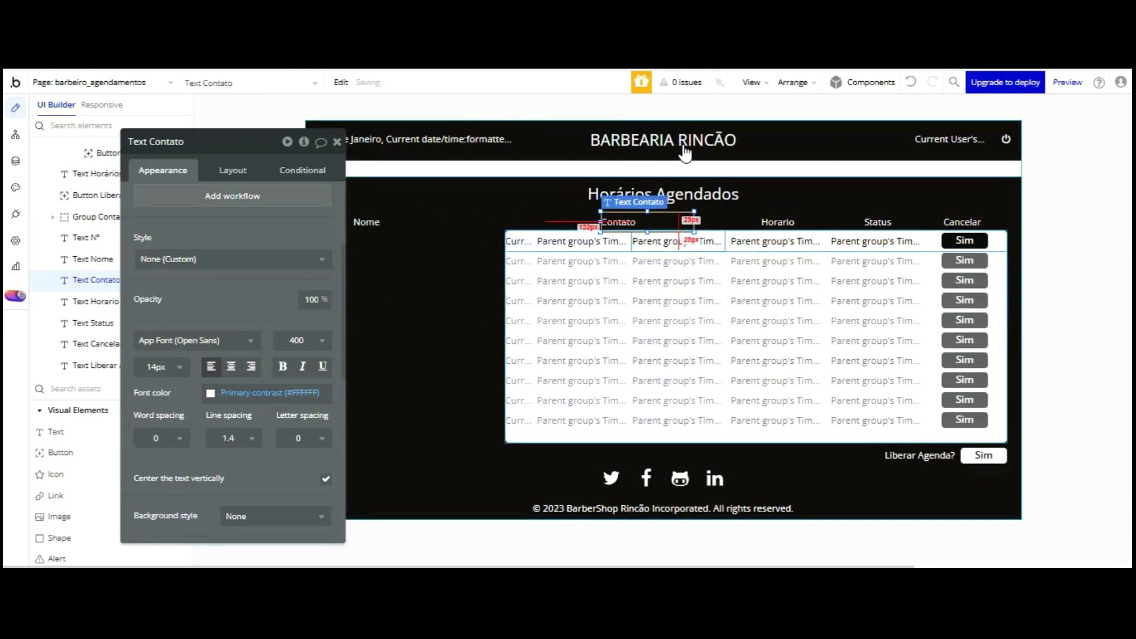
{"action": "key", "text": "Right"}
{"action": "key", "text": "Right"}
{"action": "key", "text": "Right"}
{"action": "key", "text": "Right"}
{"action": "key", "text": "Right"}
{"action": "key", "text": "Right"}
{"action": "key", "text": "Right"}
{"action": "key", "text": "Right"}
{"action": "key", "text": "Right"}
{"action": "key", "text": "Right"}
{"action": "key", "text": "Right"}
{"action": "key", "text": "Right"}
{"action": "key", "text": "Right"}
{"action": "key", "text": "Right"}
{"action": "key", "text": "Right"}
{"action": "key", "text": "Right"}
{"action": "key", "text": "Right"}
{"action": "key", "text": "Right"}
{"action": "key", "text": "Right"}
{"action": "key", "text": "Right"}
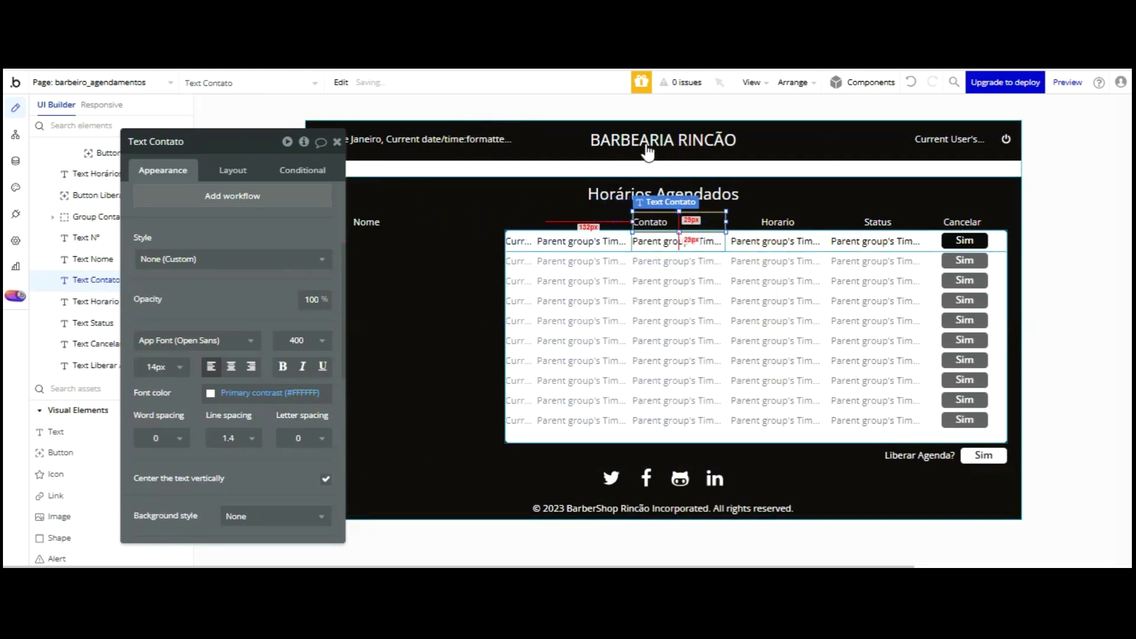
{"action": "left_click", "coordinate": [230, 366]}
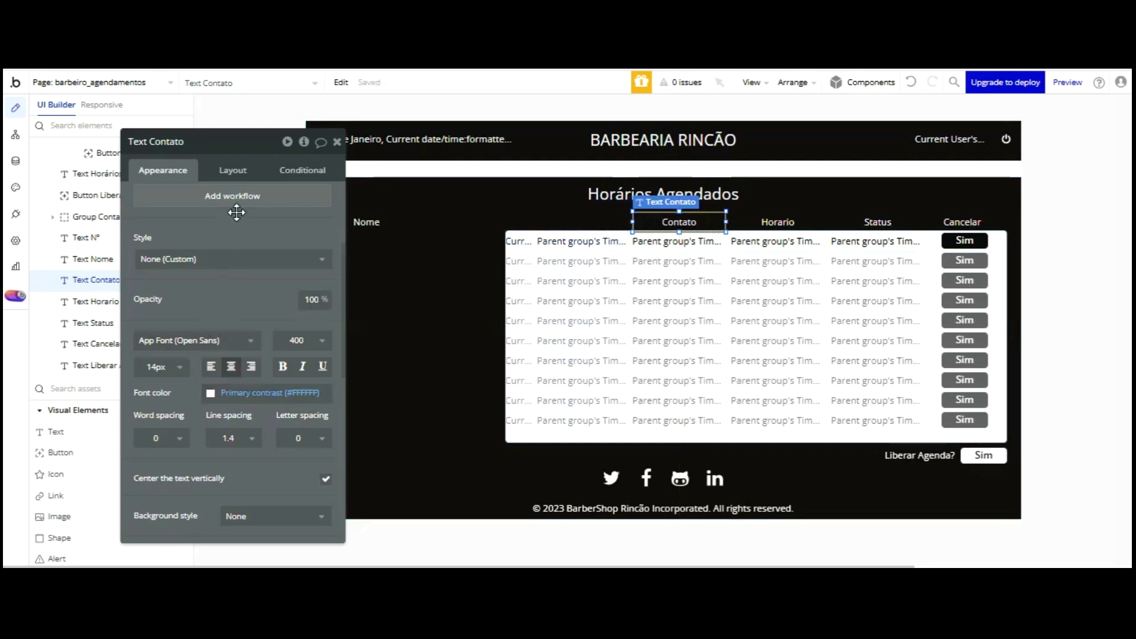
{"action": "left_click", "coordinate": [660, 240]}
{"action": "left_click", "coordinate": [231, 410]}
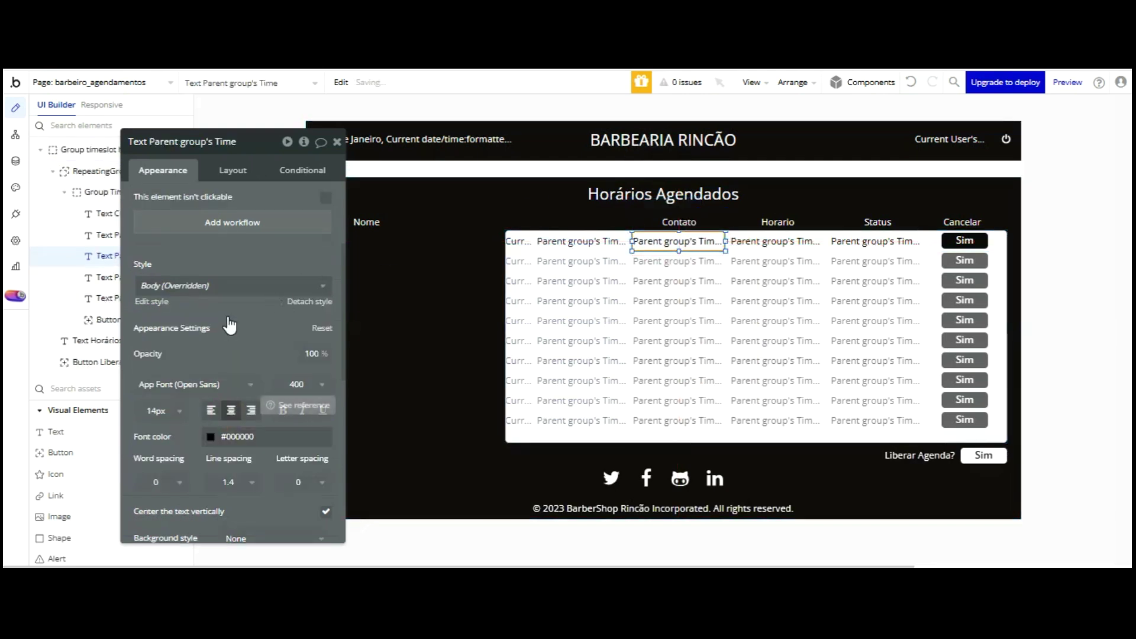
- Set the first-row Nome text colour to black (#000000)
{"action": "left_click", "coordinate": [567, 241]}
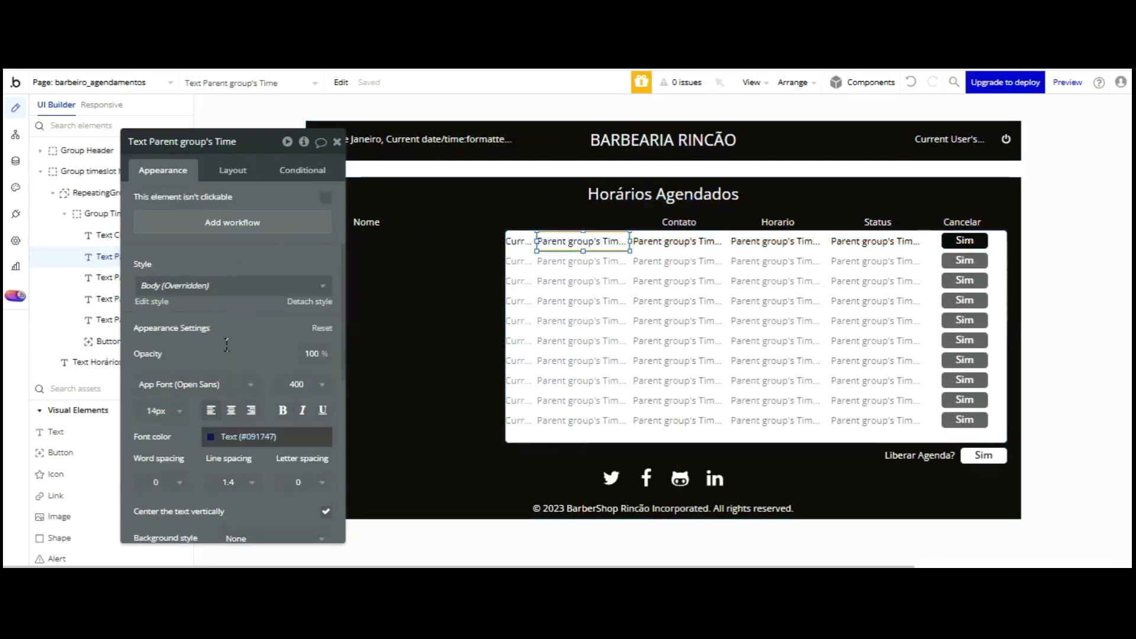
{"action": "left_click", "coordinate": [249, 437]}
{"action": "left_click", "coordinate": [274, 237]}
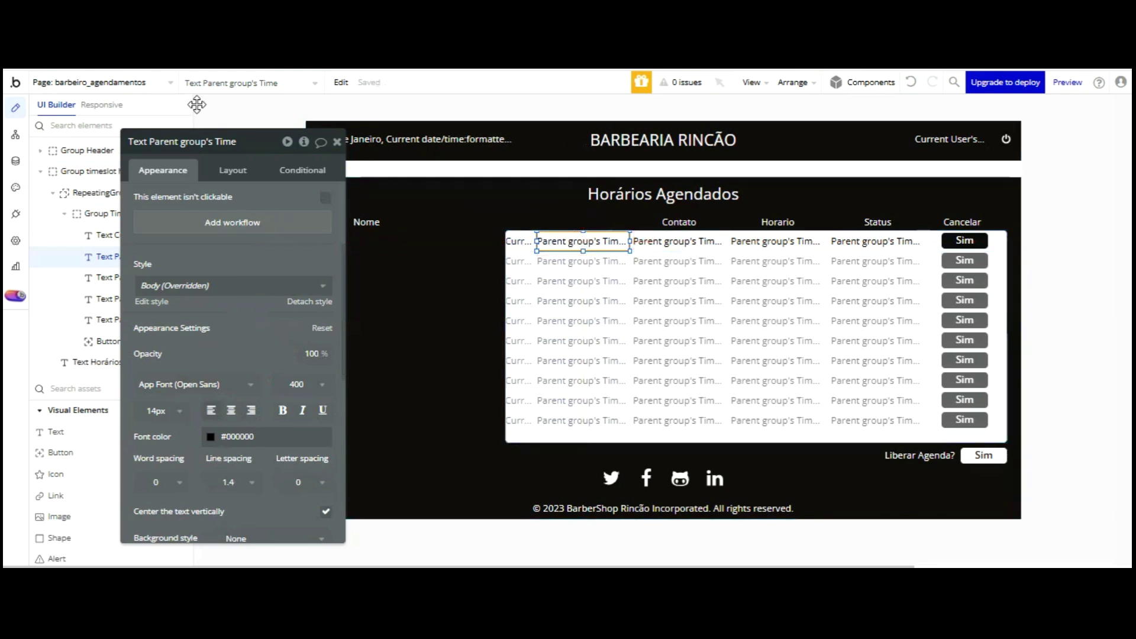
- Uncover the N° header and select it together with the Nome header
{"action": "scroll", "coordinate": [219, 129], "scroll_direction": "up", "scroll_amount": 3}
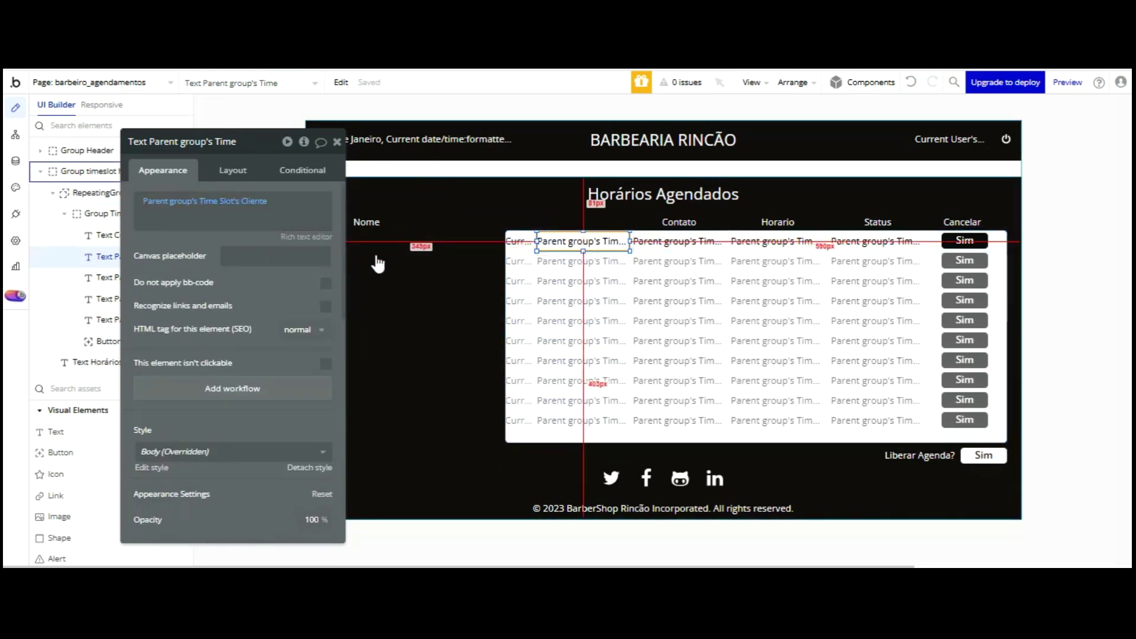
{"action": "scroll", "coordinate": [271, 303], "scroll_direction": "down", "scroll_amount": 2}
{"action": "left_click_drag", "start_coordinate": [399, 134], "coordinate": [333, 133]}
{"action": "left_click", "coordinate": [332, 222]}
{"action": "left_click", "coordinate": [370, 222], "text": "shift"}
- Nudge the N° and Nome headers above the first two columns, then select RepeatingGroup Time Slot
{"action": "key", "text": "Right"}
{"action": "key", "text": "Right"}
{"action": "key", "text": "Right"}
{"action": "key", "text": "Right"}
{"action": "key", "text": "Right"}
{"action": "key", "text": "Right"}
{"action": "key", "text": "Right"}
{"action": "key", "text": "Right"}
{"action": "key", "text": "Right"}
{"action": "key", "text": "Right"}
{"action": "key", "text": "Right"}
{"action": "key", "text": "Right"}
{"action": "key", "text": "Right"}
{"action": "key", "text": "Right"}
{"action": "key", "text": "Right"}
{"action": "key", "text": "Right"}
{"action": "key", "text": "Right"}
{"action": "key", "text": "Right"}
{"action": "key", "text": "Right"}
{"action": "key", "text": "Right"}
{"action": "key", "text": "Right"}
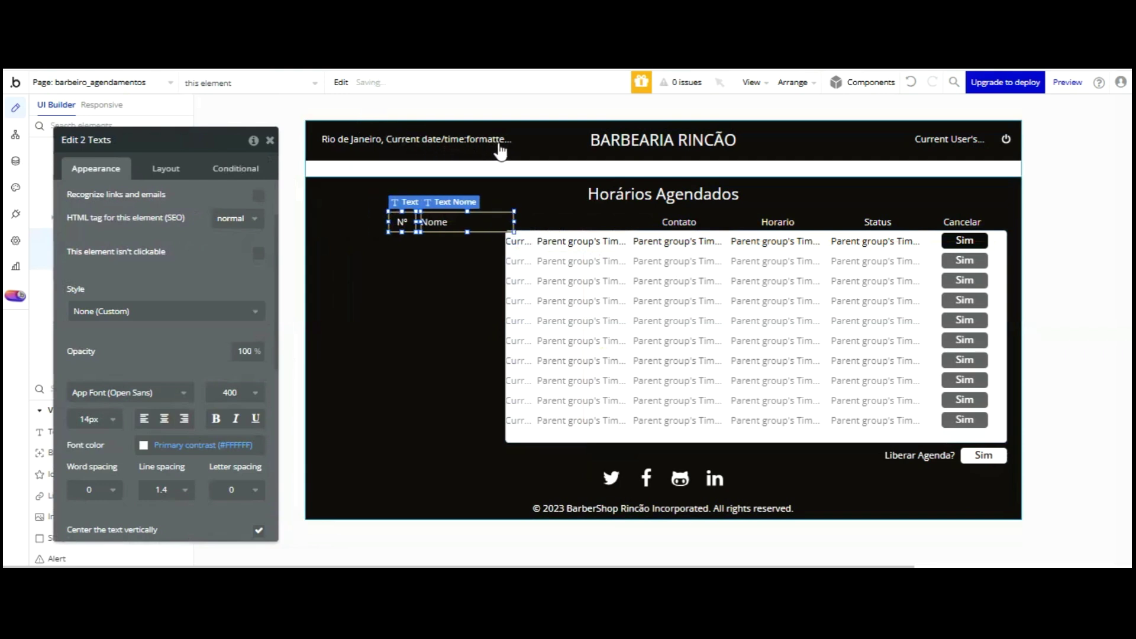
{"action": "key", "text": "Right"}
{"action": "key", "text": "Right"}
{"action": "key", "text": "Right"}
{"action": "key", "text": "Right"}
{"action": "key", "text": "Right"}
{"action": "key", "text": "Right"}
{"action": "key", "text": "Right"}
{"action": "key", "text": "Right"}
{"action": "key", "text": "Right"}
{"action": "key", "text": "Right"}
{"action": "key", "text": "Right"}
{"action": "key", "text": "Right"}
{"action": "key", "text": "Right"}
{"action": "key", "text": "Right"}
{"action": "key", "text": "Right"}
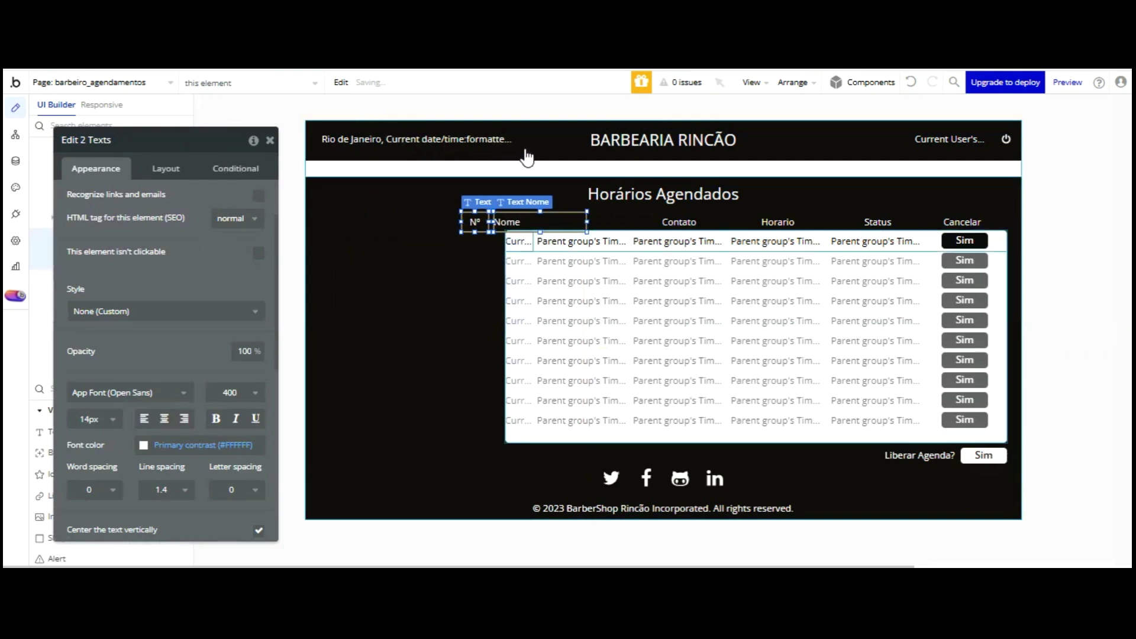
{"action": "key", "text": "Right"}
{"action": "key", "text": "Right"}
{"action": "key", "text": "Right"}
{"action": "key", "text": "Right"}
{"action": "key", "text": "Right"}
{"action": "key", "text": "Right"}
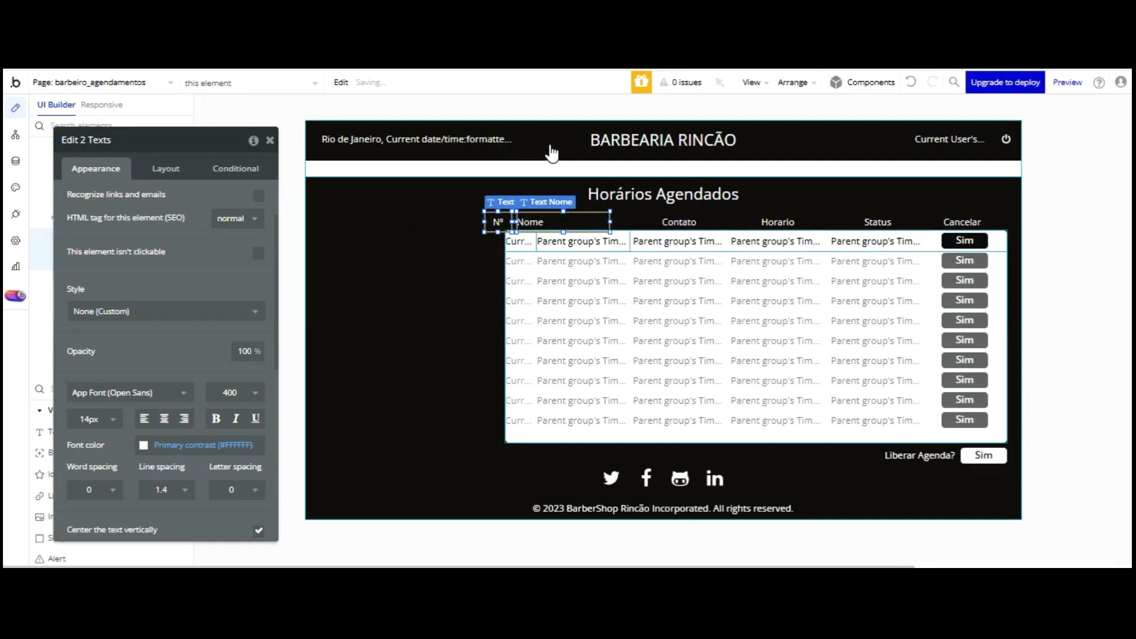
{"action": "key", "text": "Right"}
{"action": "key", "text": "Right"}
{"action": "key", "text": "Right"}
{"action": "key", "text": "Right"}
{"action": "key", "text": "Right"}
{"action": "key", "text": "Right"}
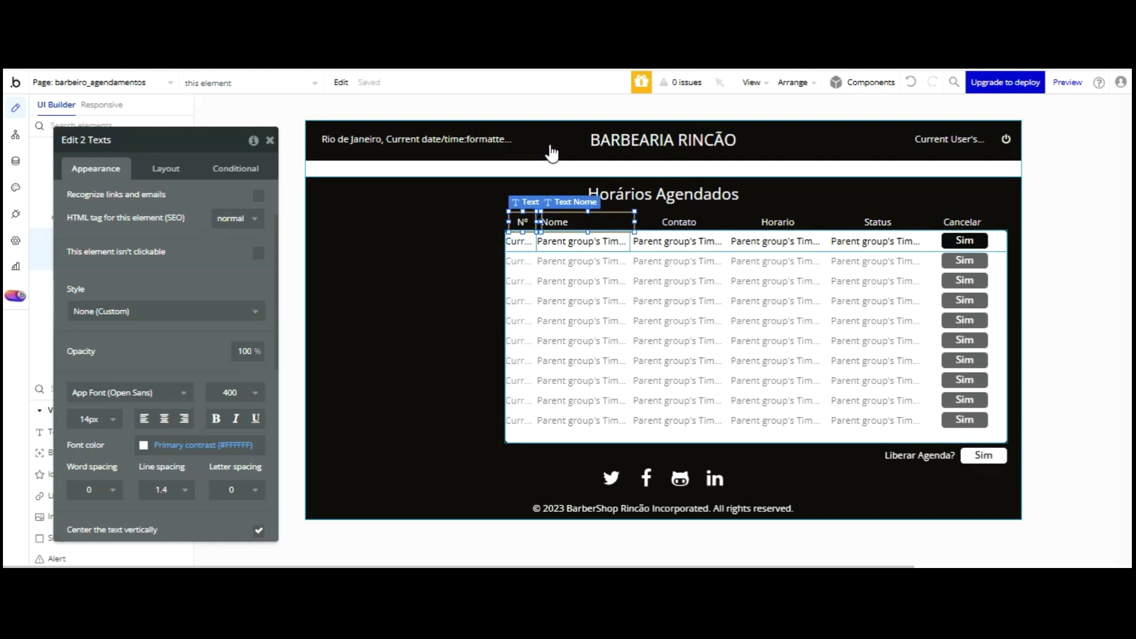
{"action": "key", "text": "Left"}
{"action": "key", "text": "Left"}
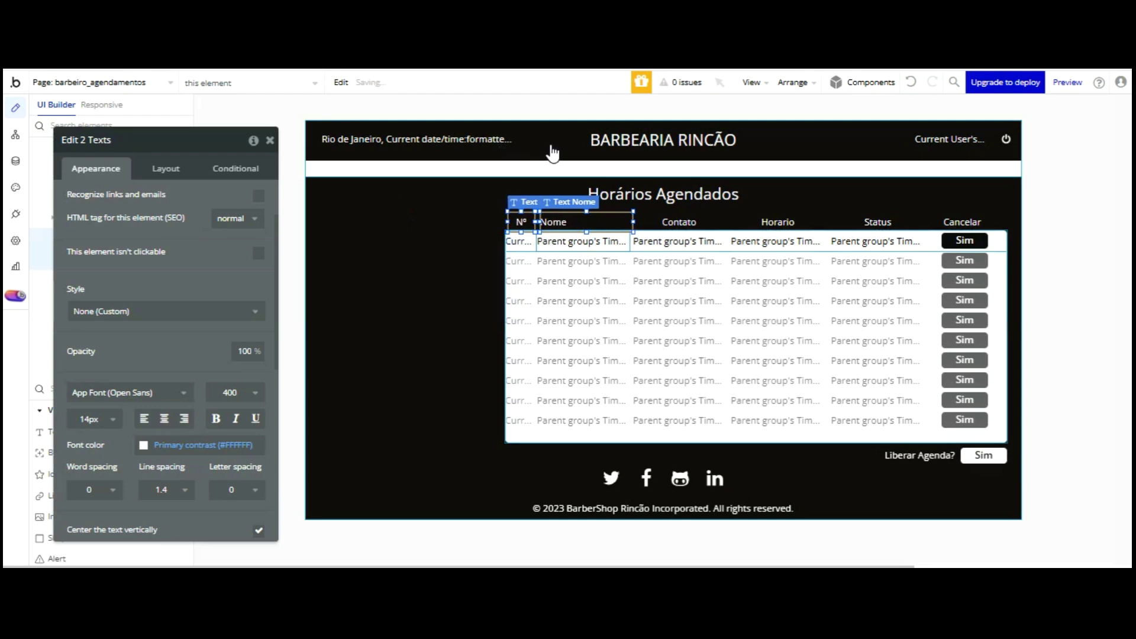
{"action": "key", "text": "Left"}
{"action": "left_click", "coordinate": [428, 152]}
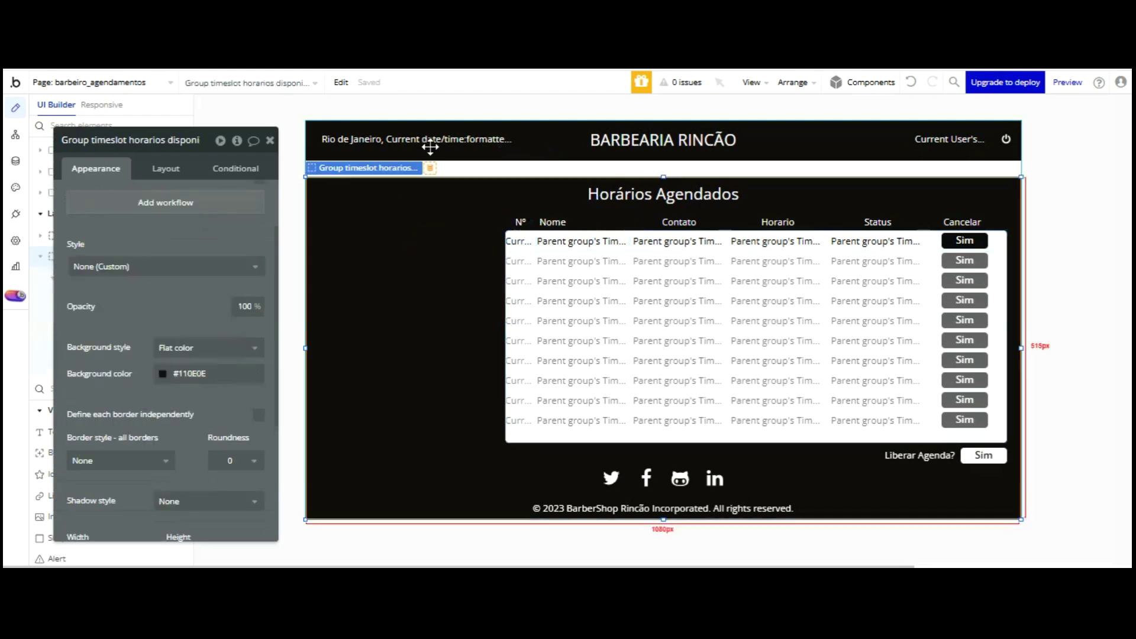
{"action": "left_click", "coordinate": [575, 186]}
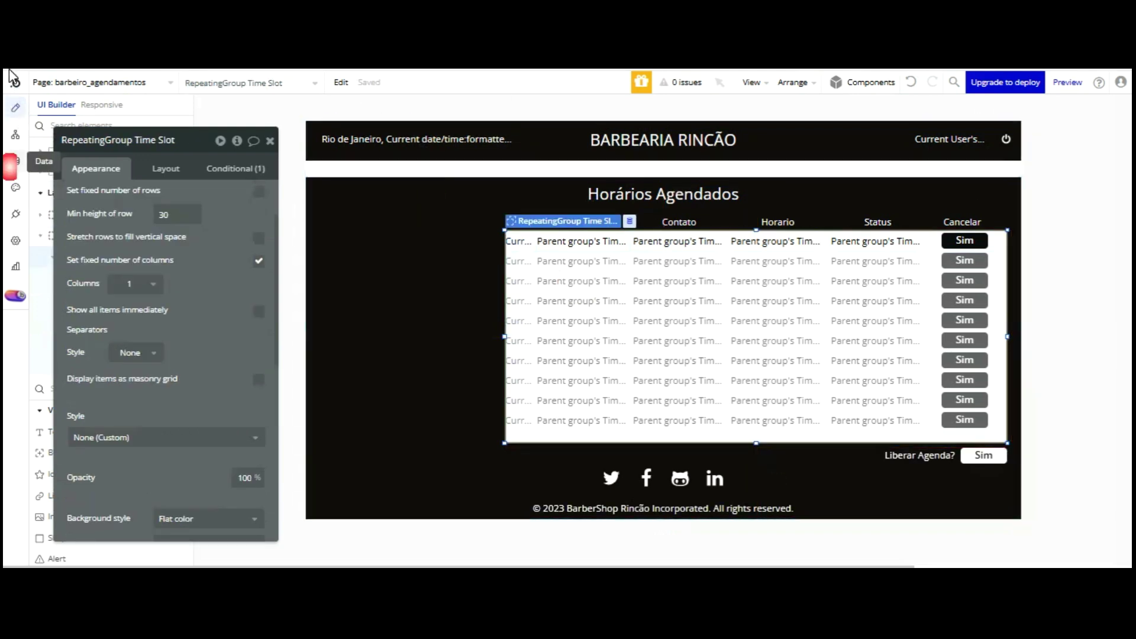
{"action": "left_click", "coordinate": [15, 161]}
{"action": "left_click", "coordinate": [230, 137]}
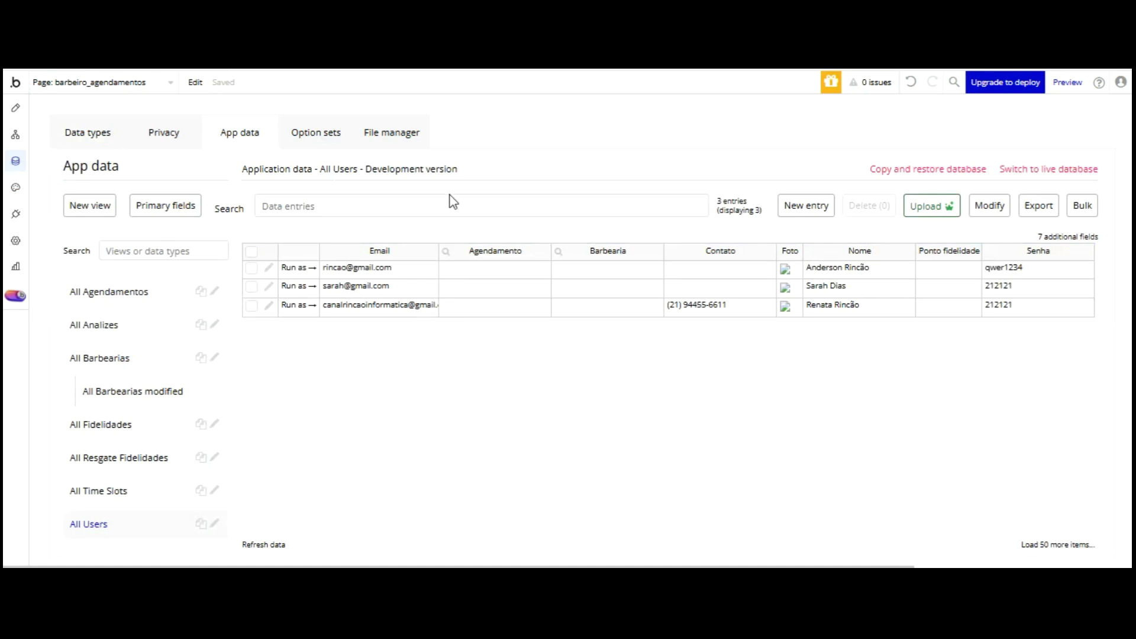
{"action": "left_click", "coordinate": [294, 267]}
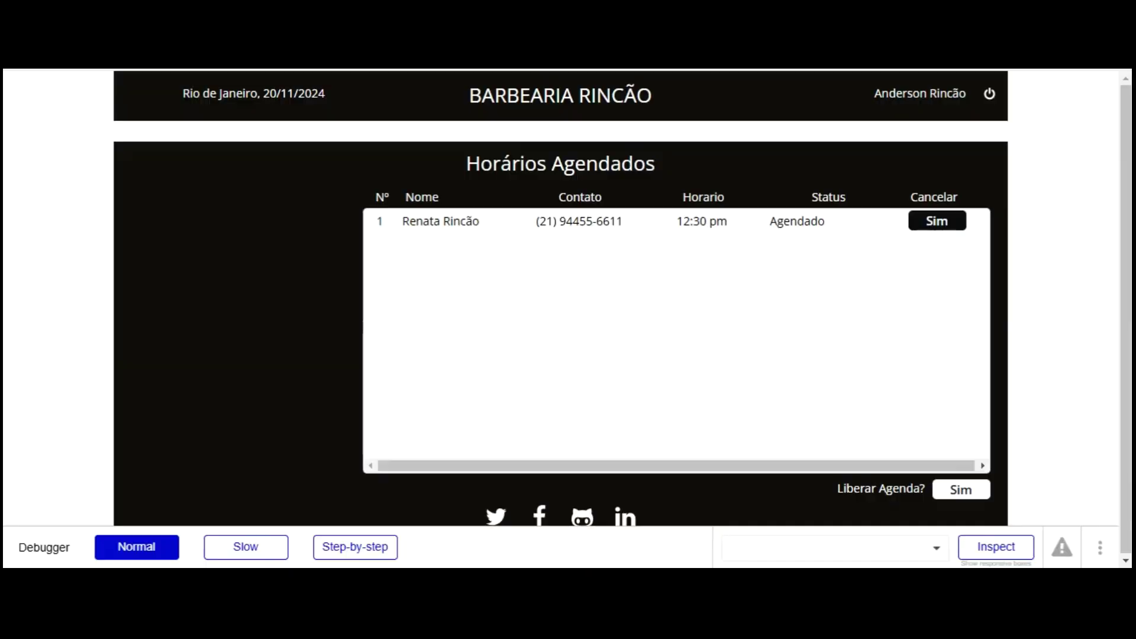
{"action": "type", "text": "false"}
{"action": "key", "text": "Return"}
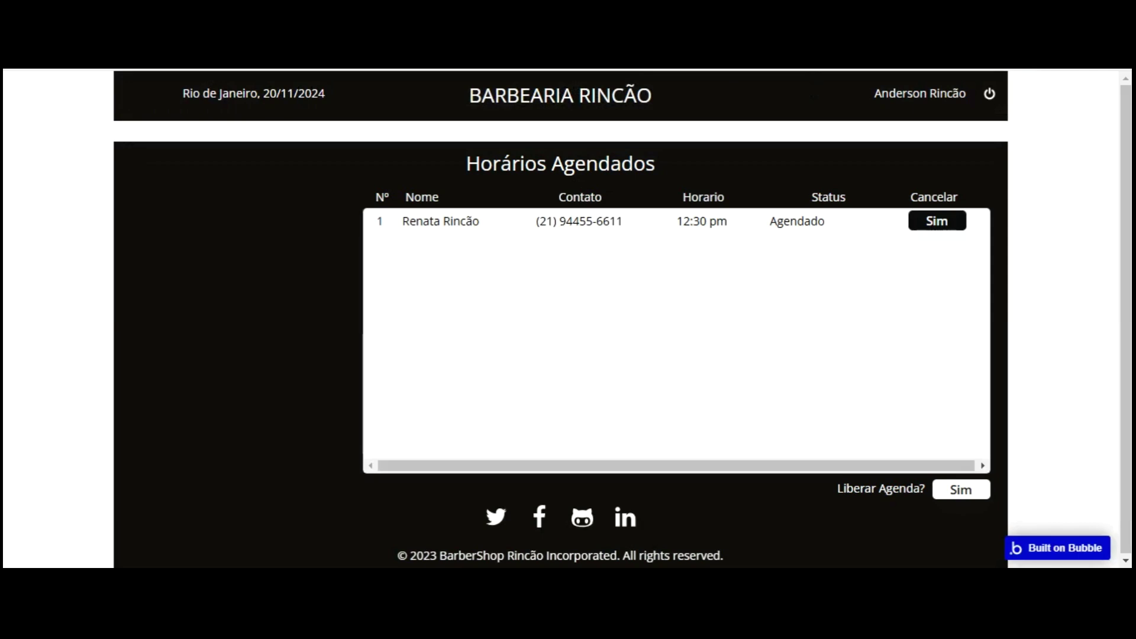
{"action": "key", "text": "ctrl+Tab"}
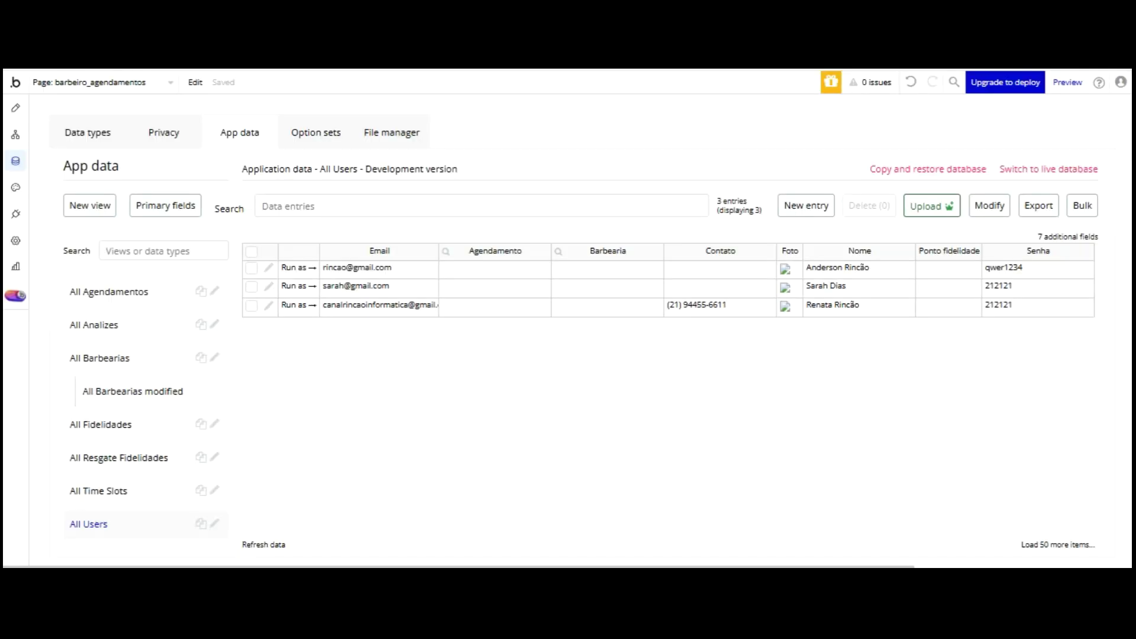
{"action": "key", "text": "ctrl+Tab"}
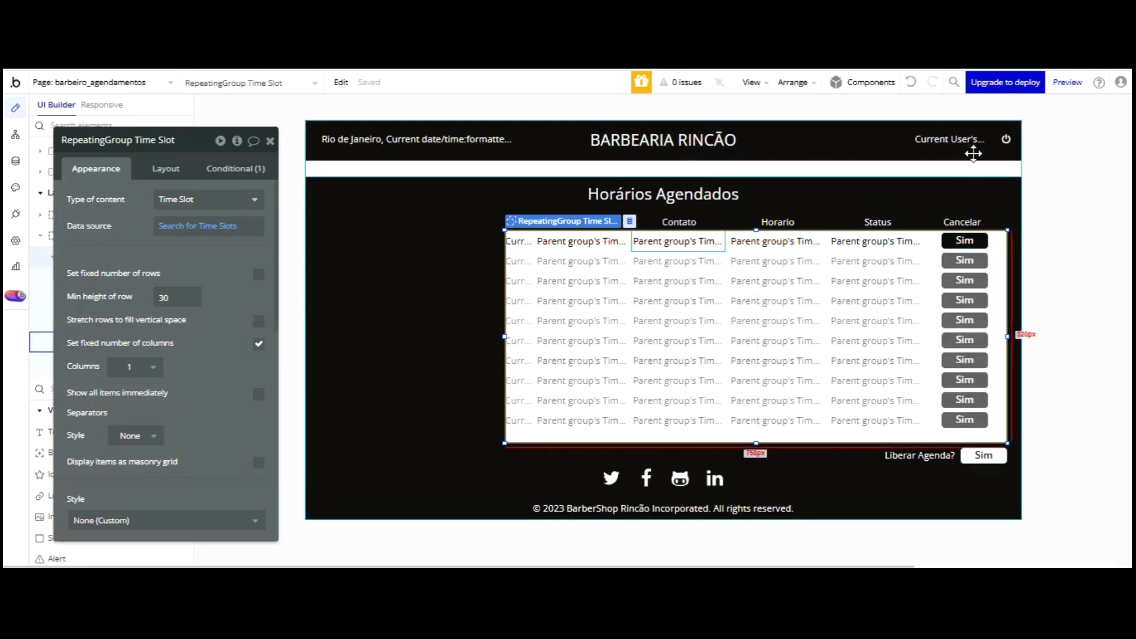
- Set the first-row time slot group's width to 756
{"action": "left_click", "coordinate": [997, 243]}
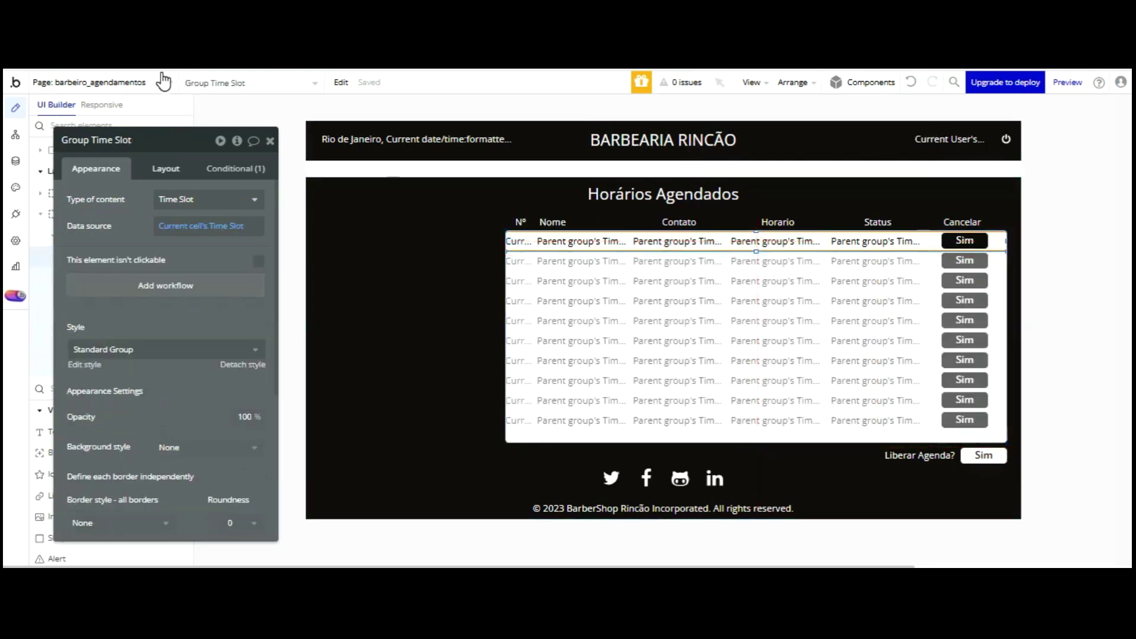
{"action": "left_click", "coordinate": [165, 169]}
{"action": "left_click", "coordinate": [95, 304]}
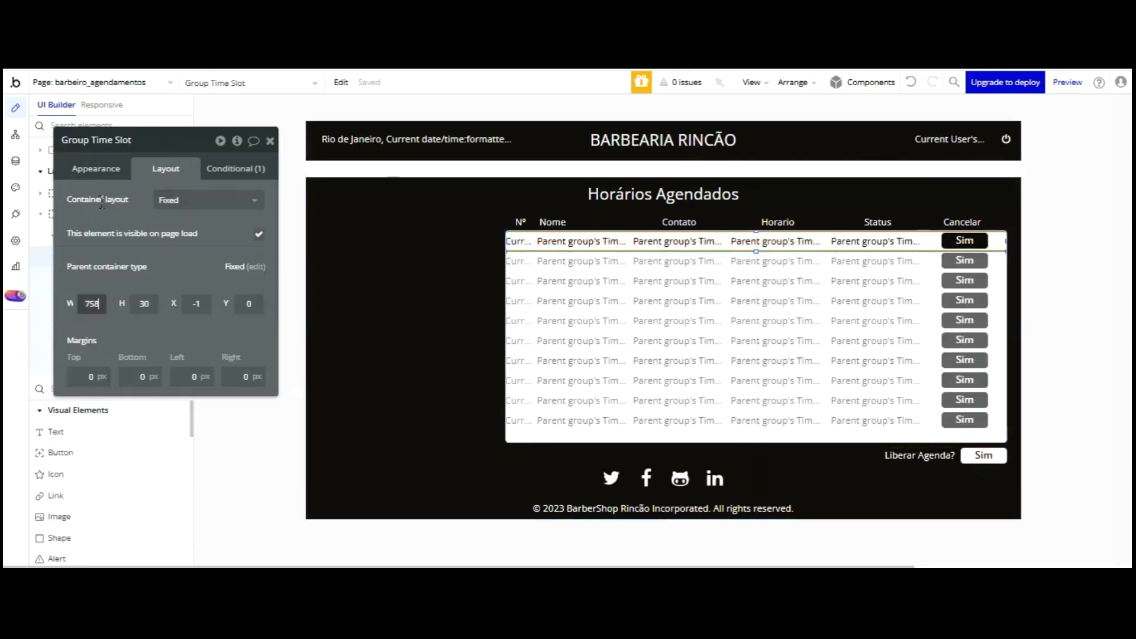
{"action": "type", "text": "45"}
{"action": "key", "text": "Return"}
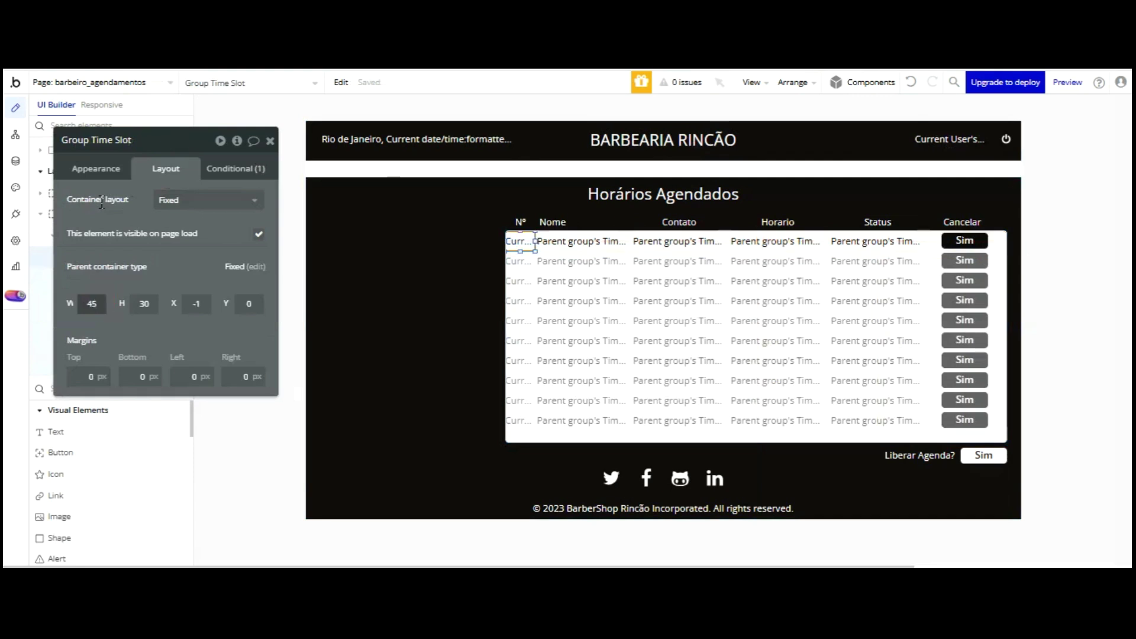
{"action": "type", "text": "756"}
{"action": "key", "text": "Return"}
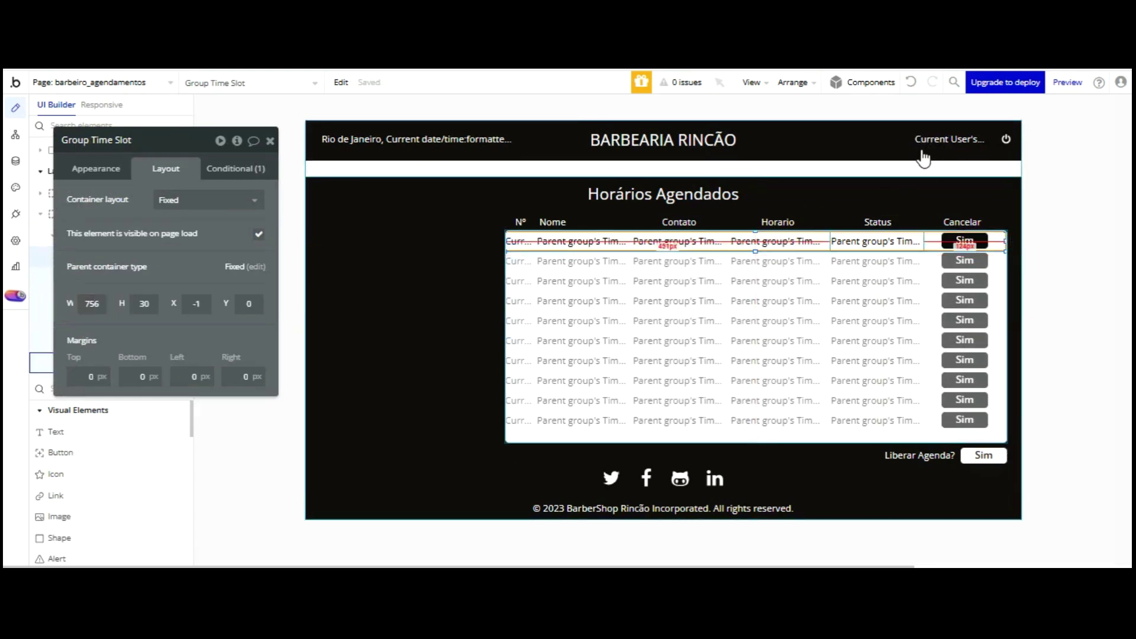
- Nudge the Sim buttons and Cancelar header right, then reload the live preview to check
{"action": "left_click", "coordinate": [965, 241]}
{"action": "key", "text": "Right"}
{"action": "key", "text": "Right"}
{"action": "key", "text": "Right"}
{"action": "key", "text": "Right"}
{"action": "key", "text": "Right"}
{"action": "key", "text": "Right"}
{"action": "key", "text": "Right"}
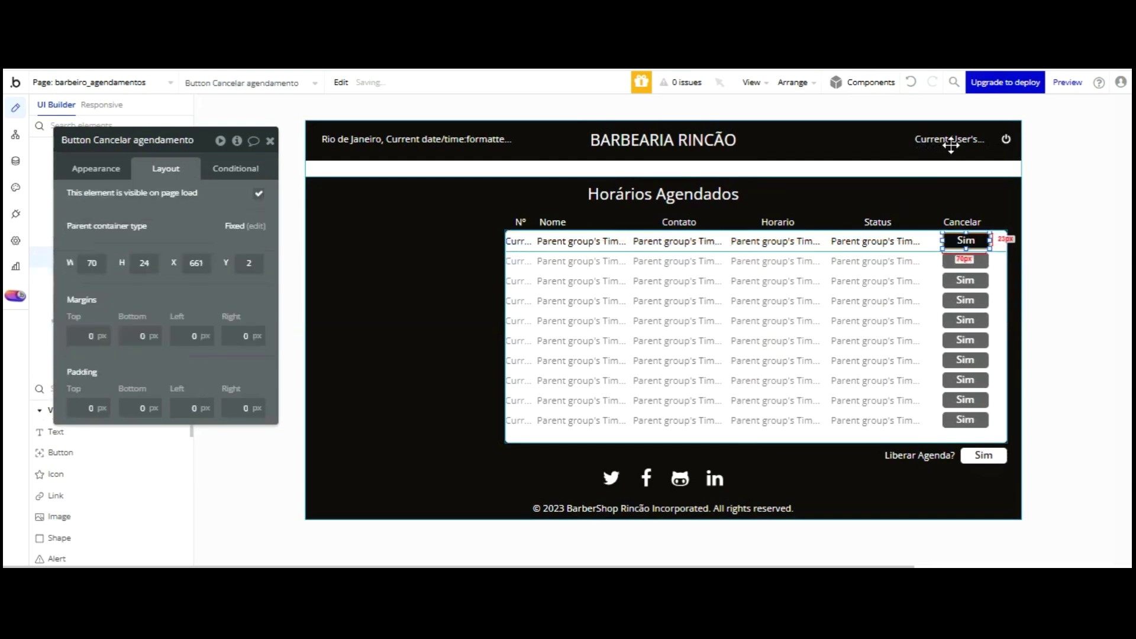
{"action": "left_click", "coordinate": [964, 222]}
{"action": "key", "text": "Right"}
{"action": "key", "text": "Right"}
{"action": "key", "text": "Right"}
{"action": "key", "text": "Right"}
{"action": "key", "text": "Right"}
{"action": "key", "text": "Right"}
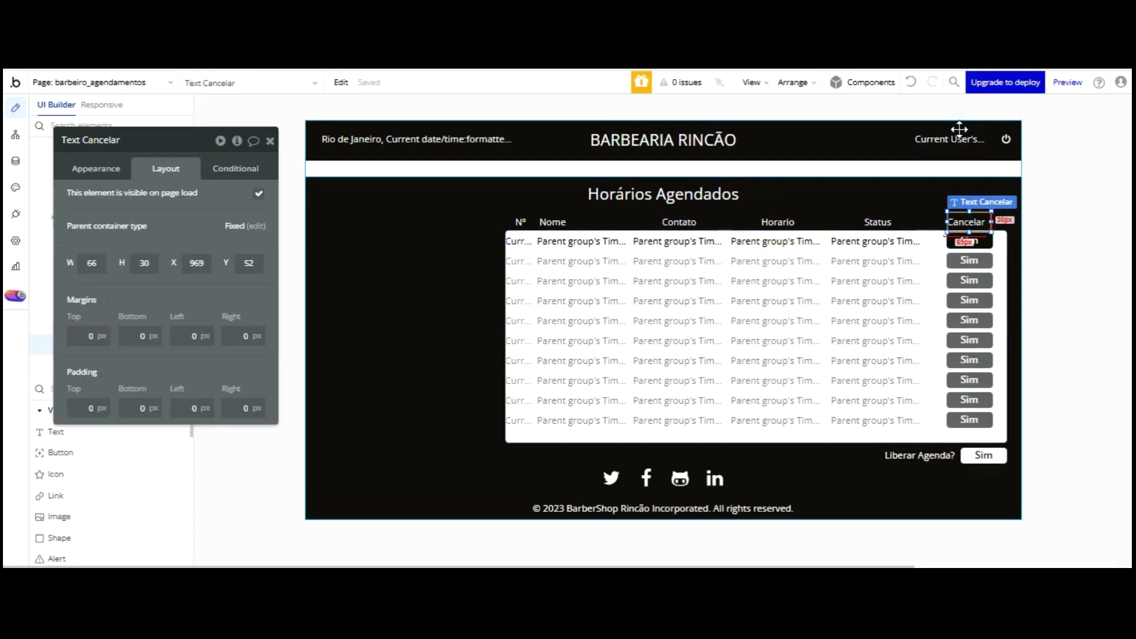
{"action": "key", "text": "ctrl+Tab"}
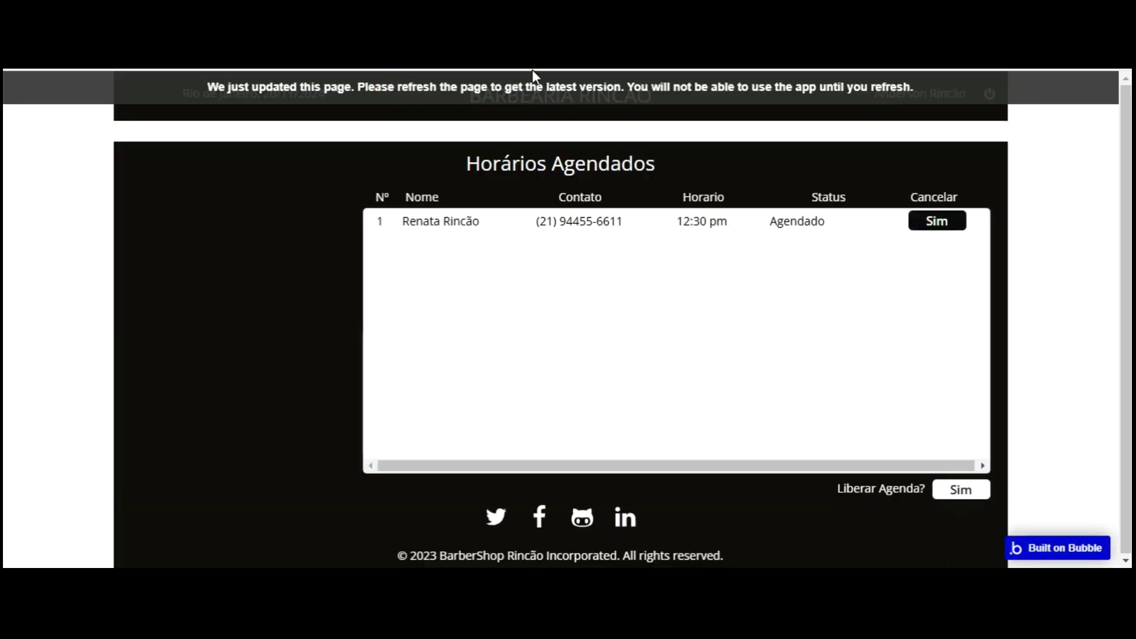
{"action": "key", "text": "F5"}
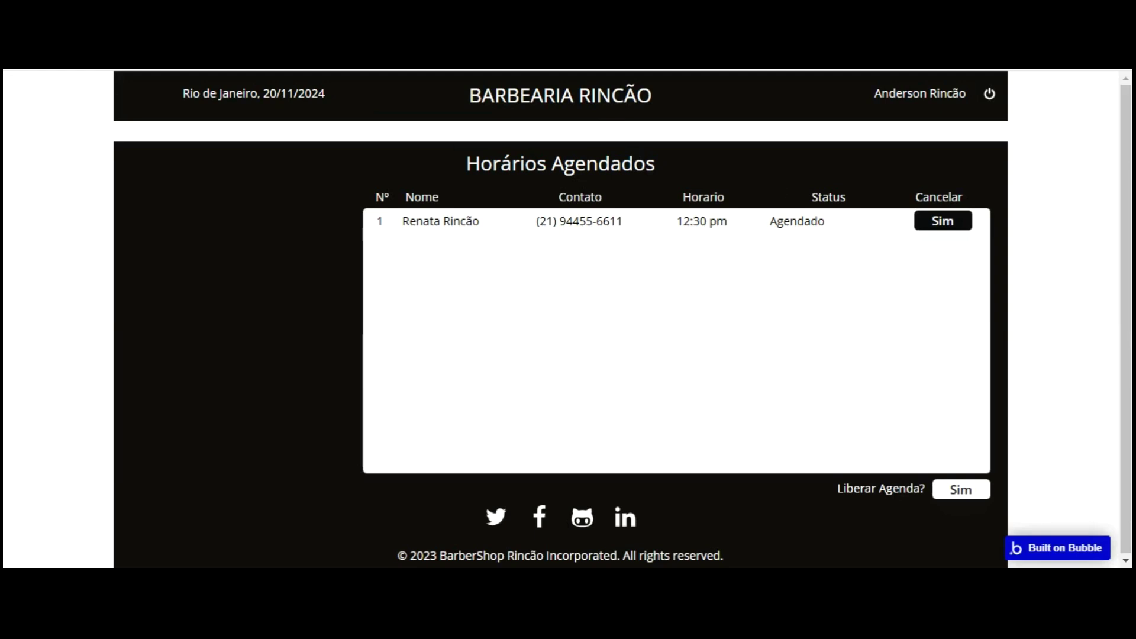
{"action": "key", "text": "ctrl+shift+Tab"}
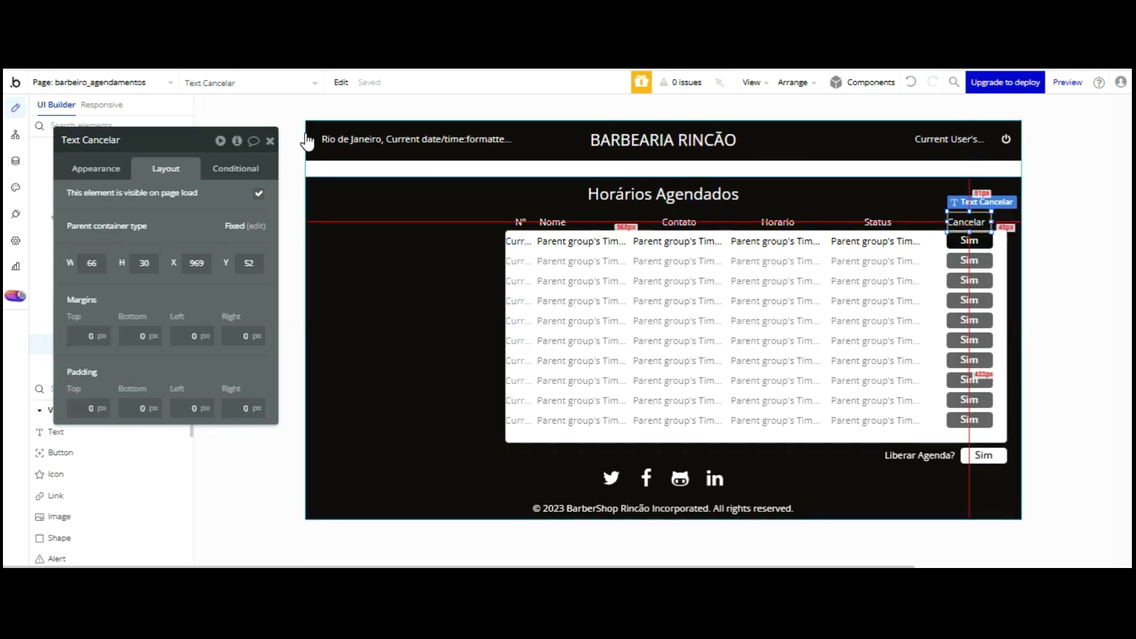
- Centre the Cancelar header text and check it in the live preview
{"action": "left_click", "coordinate": [113, 168]}
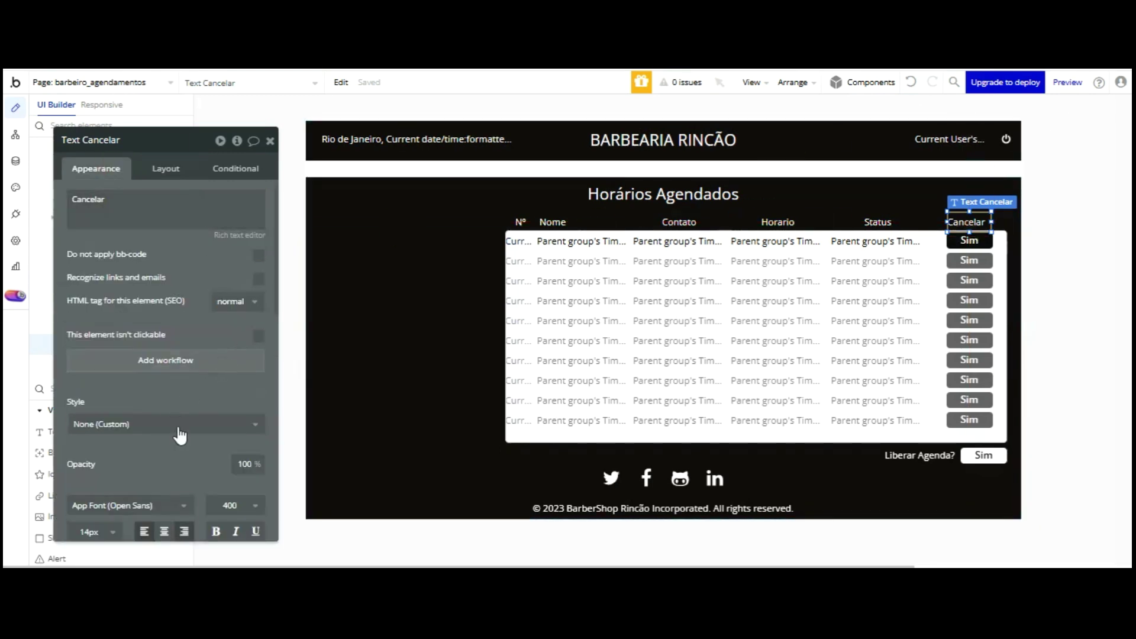
{"action": "left_click", "coordinate": [164, 531]}
{"action": "key", "text": "ctrl+Tab"}
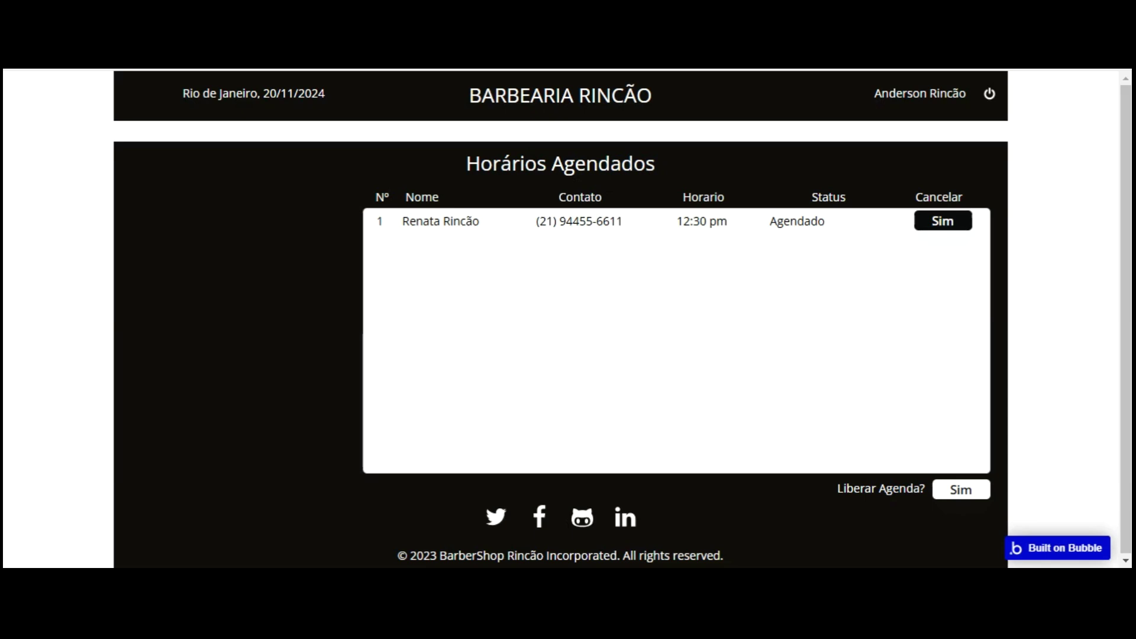
{"action": "key", "text": "ctrl+Tab"}
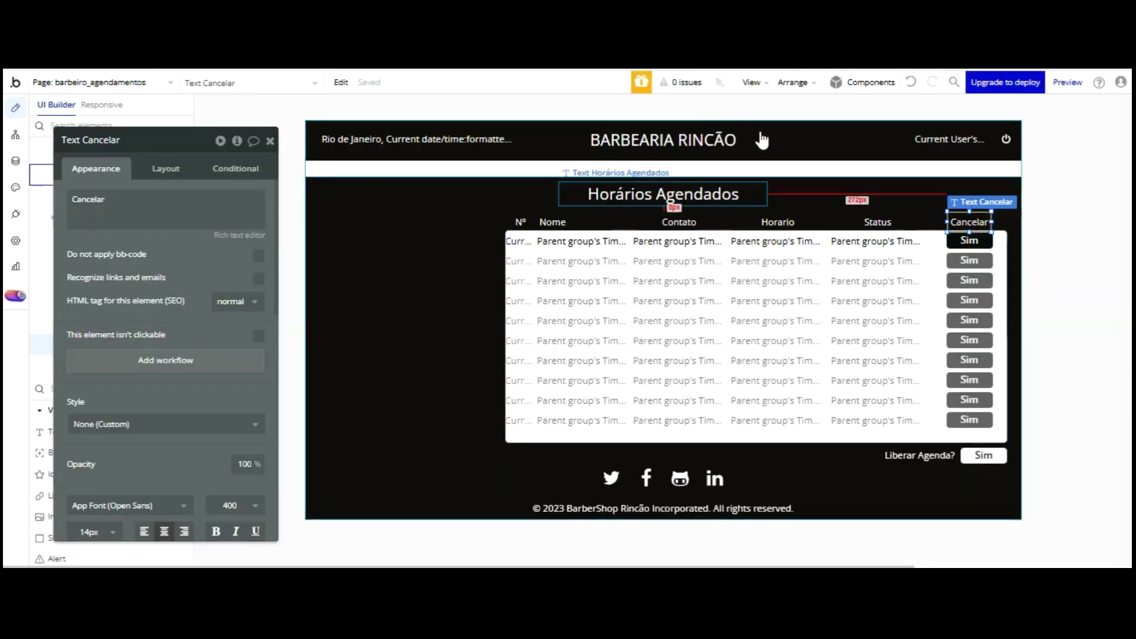
- Select the first-row Status value and review the centred Status column in the preview
{"action": "left_click", "coordinate": [878, 222]}
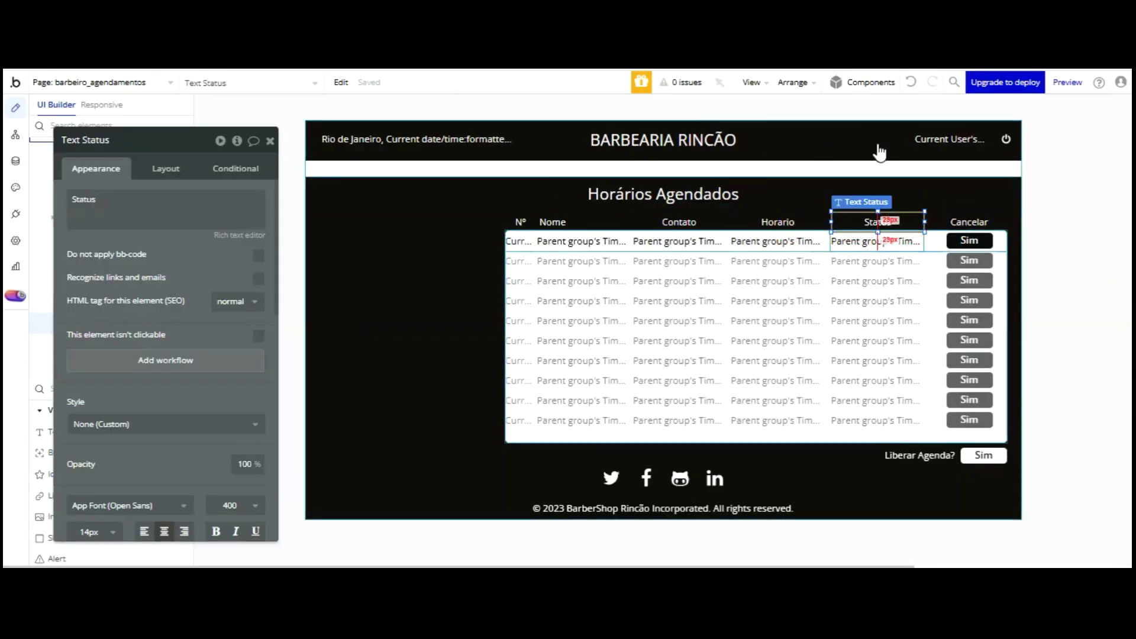
{"action": "left_click", "coordinate": [878, 241]}
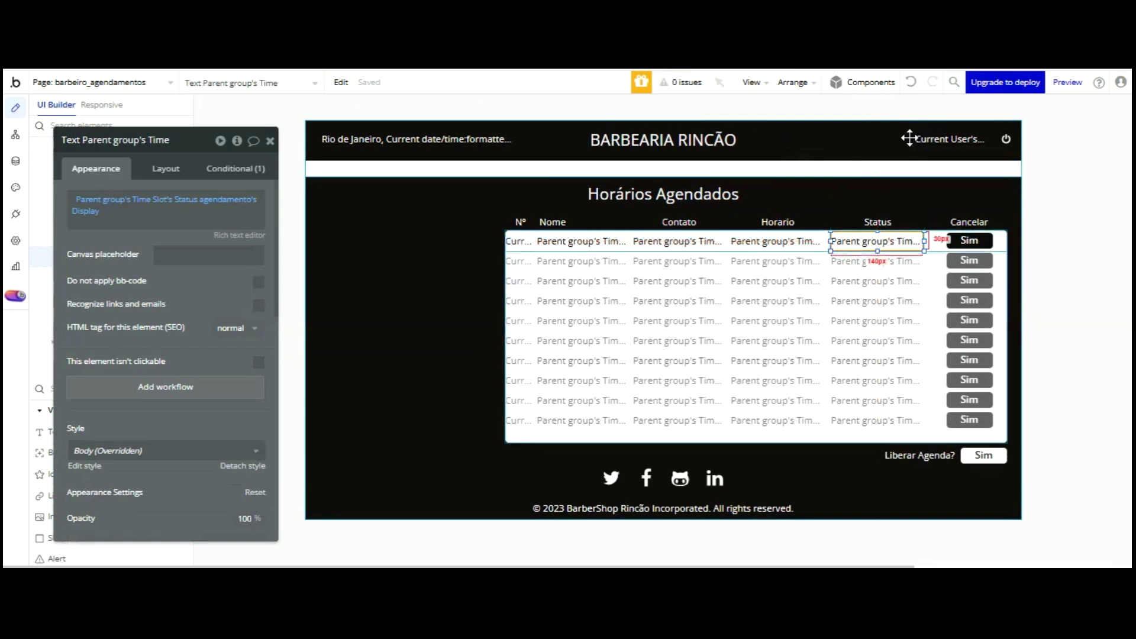
{"action": "scroll", "coordinate": [193, 370], "scroll_direction": "down", "scroll_amount": 3}
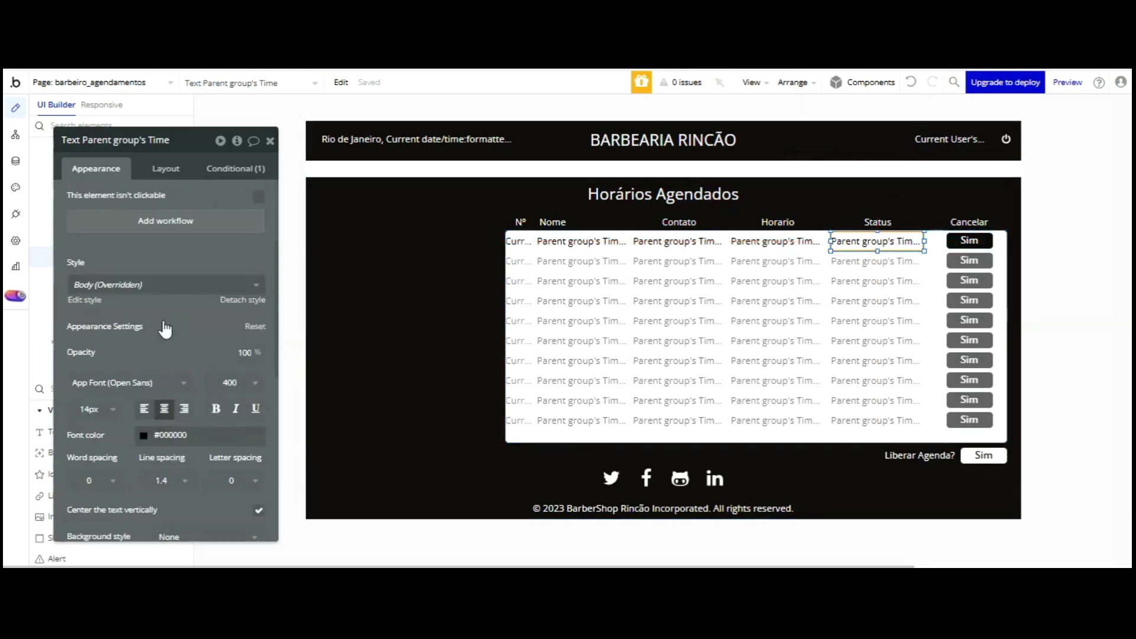
{"action": "left_click", "coordinate": [339, 61]}
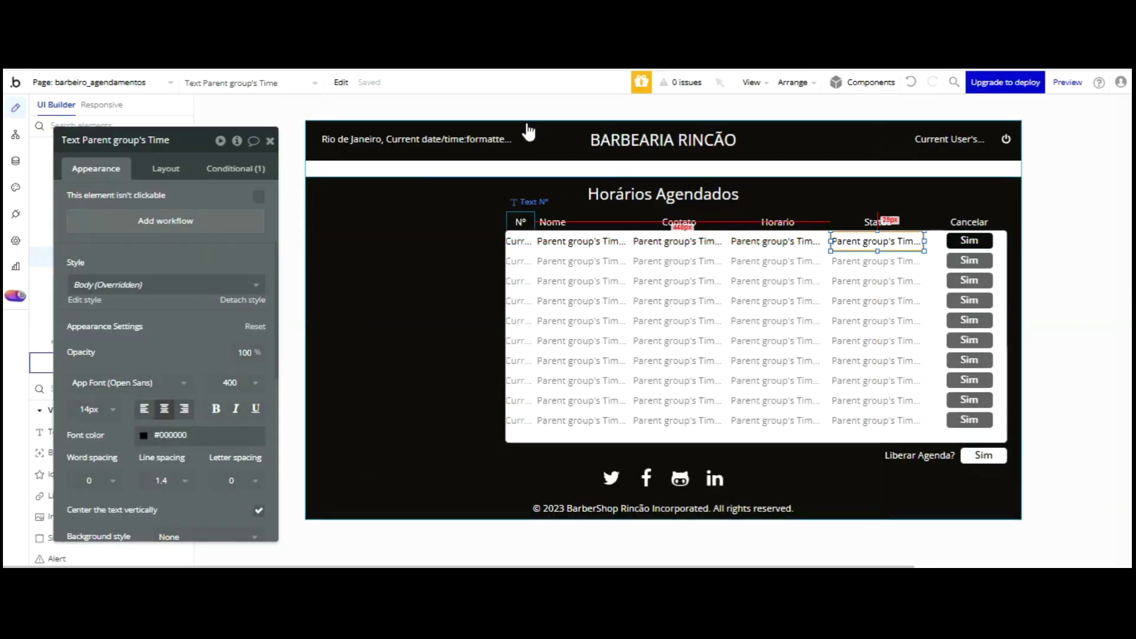
{"action": "left_click", "coordinate": [526, 221]}
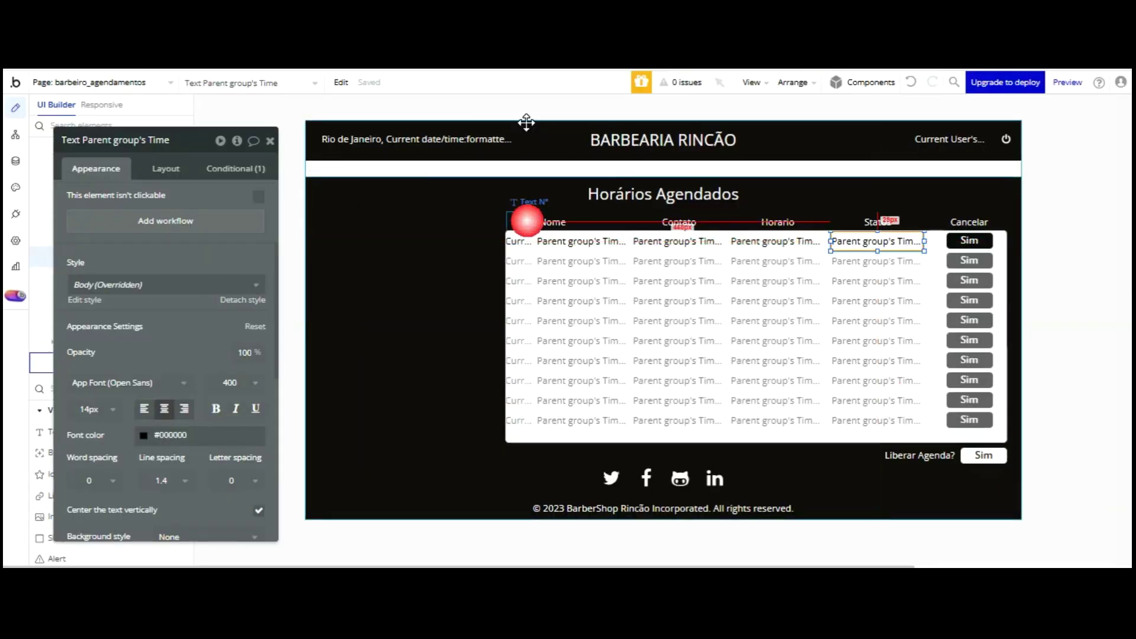
- Select the N°, Nome, Contato, Horario, Status and Cancelar headers plus the table, and align vertical centres
{"action": "left_click", "coordinate": [576, 223], "text": "shift"}
{"action": "left_click", "coordinate": [667, 223], "text": "shift"}
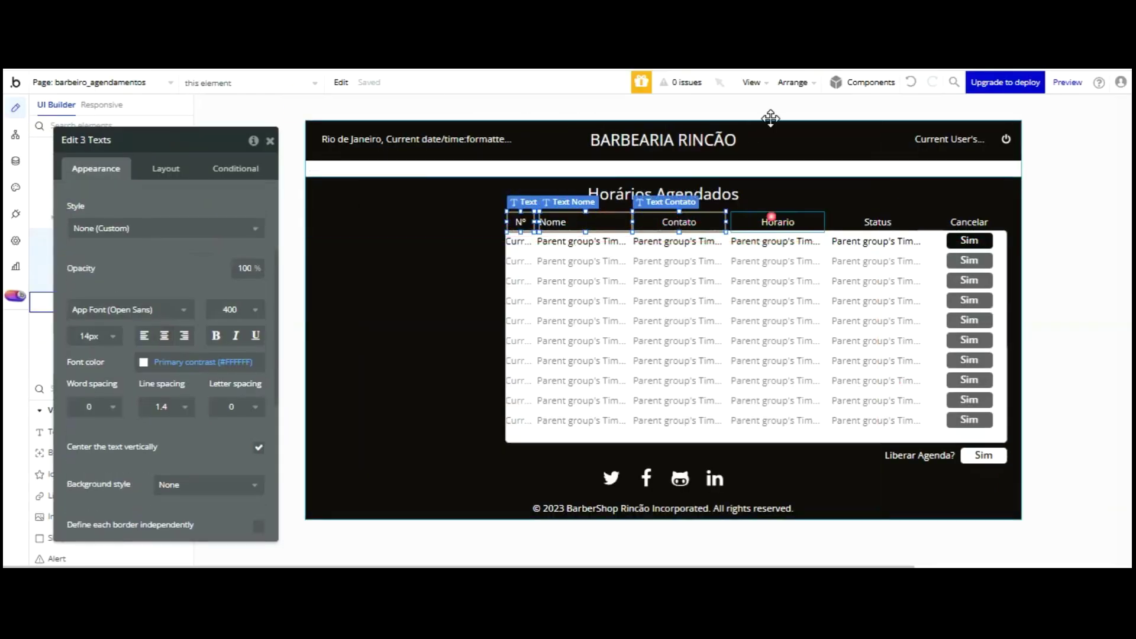
{"action": "left_click", "coordinate": [771, 218], "text": "shift"}
{"action": "left_click", "coordinate": [878, 219], "text": "shift"}
{"action": "left_click", "coordinate": [955, 219], "text": "shift"}
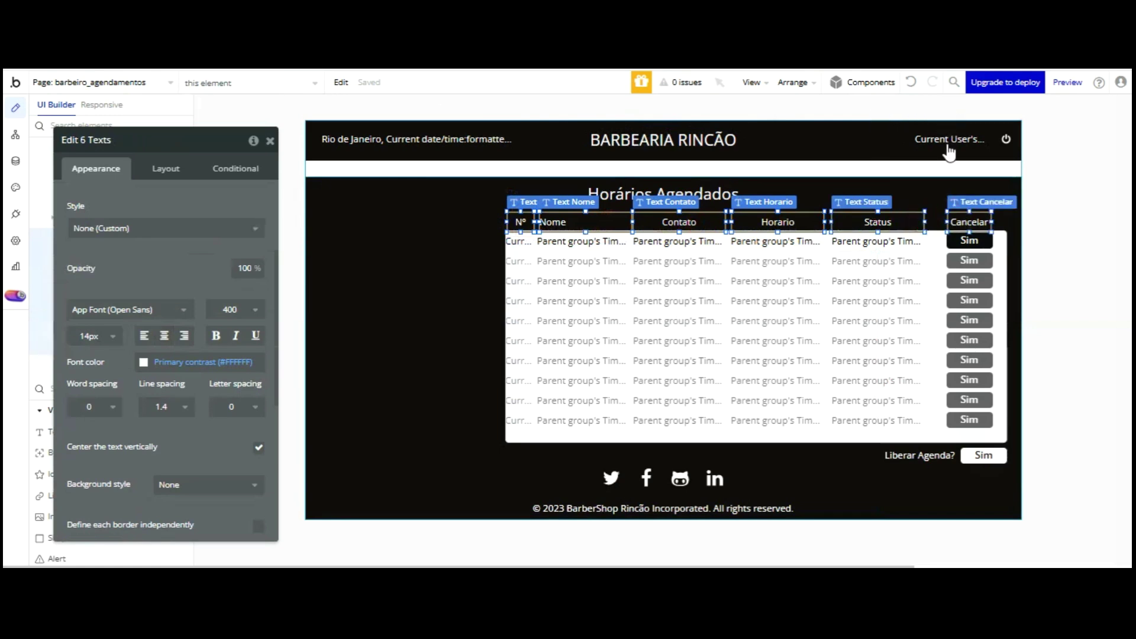
{"action": "left_click", "coordinate": [937, 276], "text": "shift"}
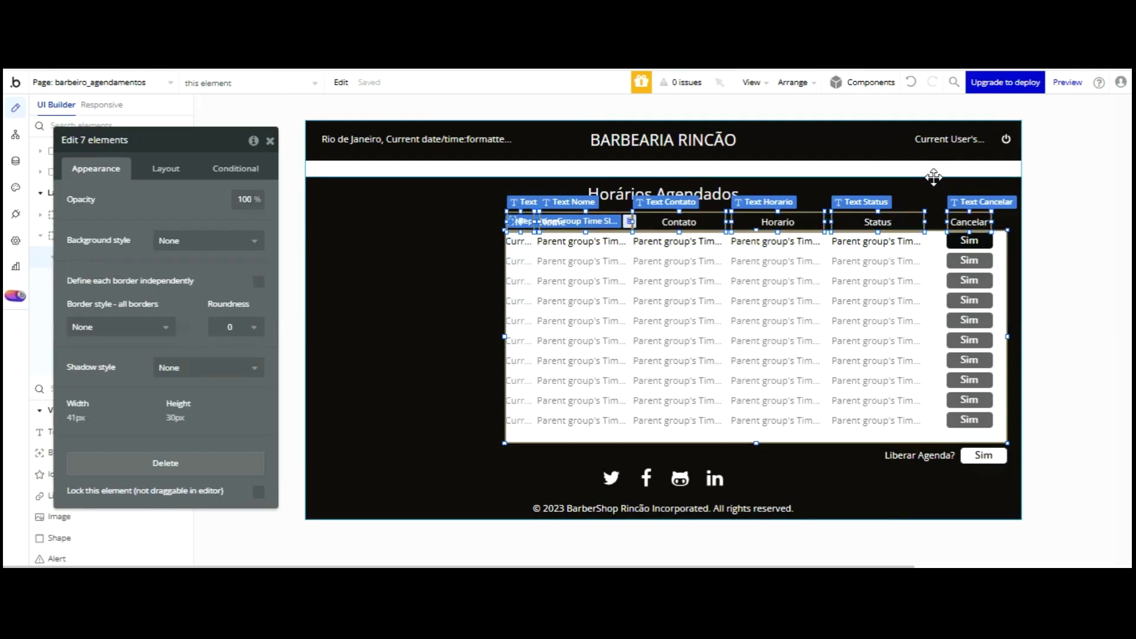
{"action": "left_click", "coordinate": [793, 83]}
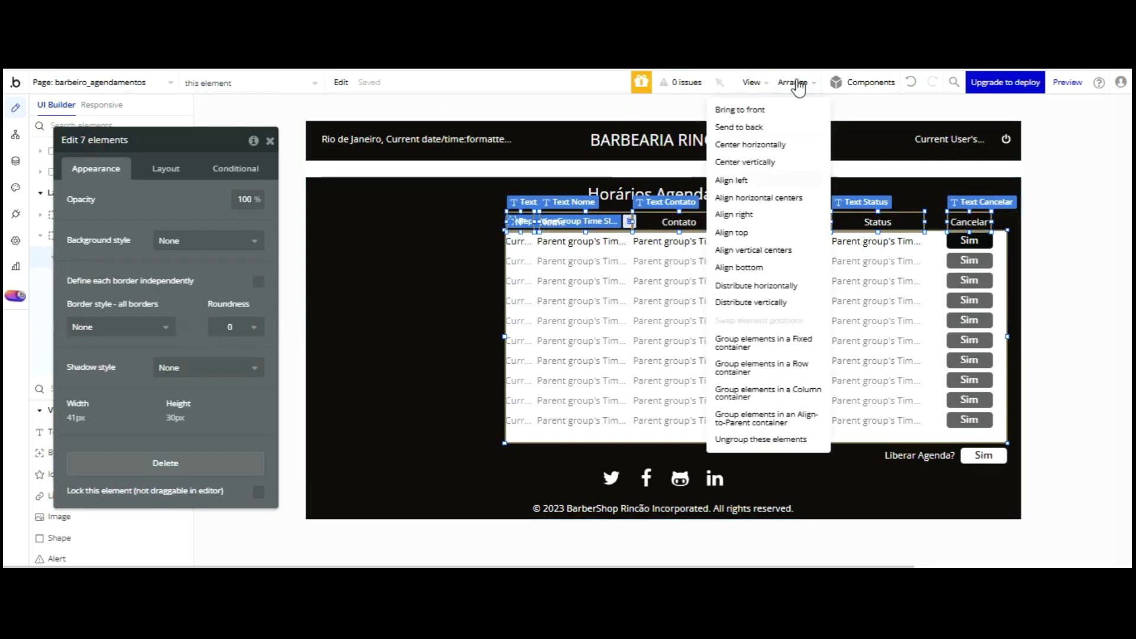
{"action": "left_click", "coordinate": [761, 248]}
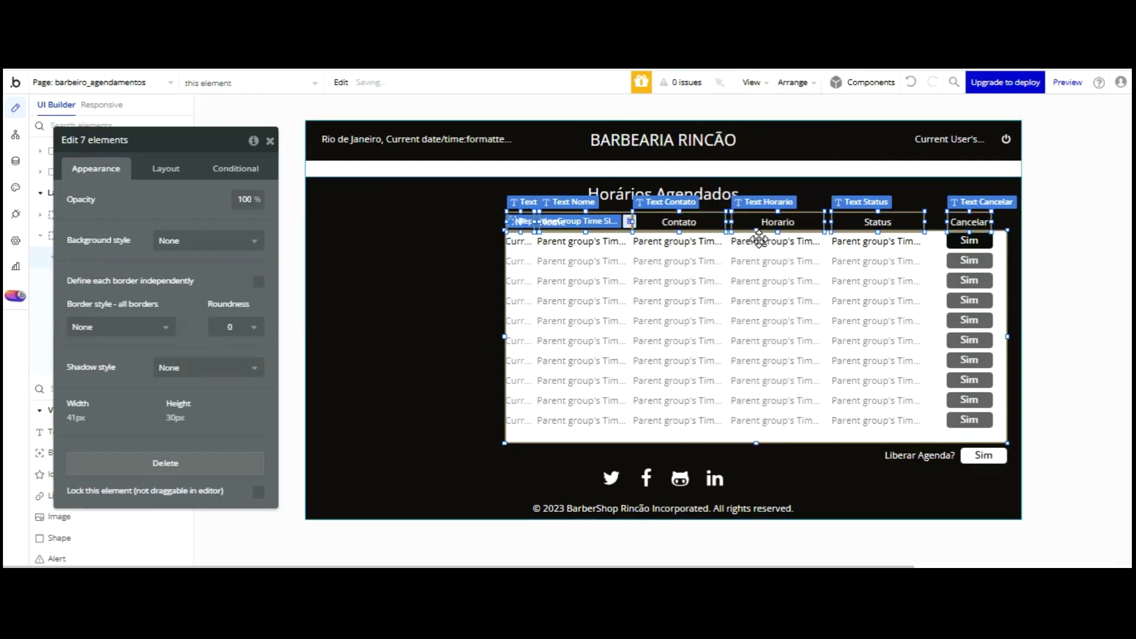
{"action": "left_click", "coordinate": [760, 240]}
- Rename Group Barbeiro to 'Group Agendamentos Barbearia'
{"action": "double_click", "coordinate": [169, 140]}
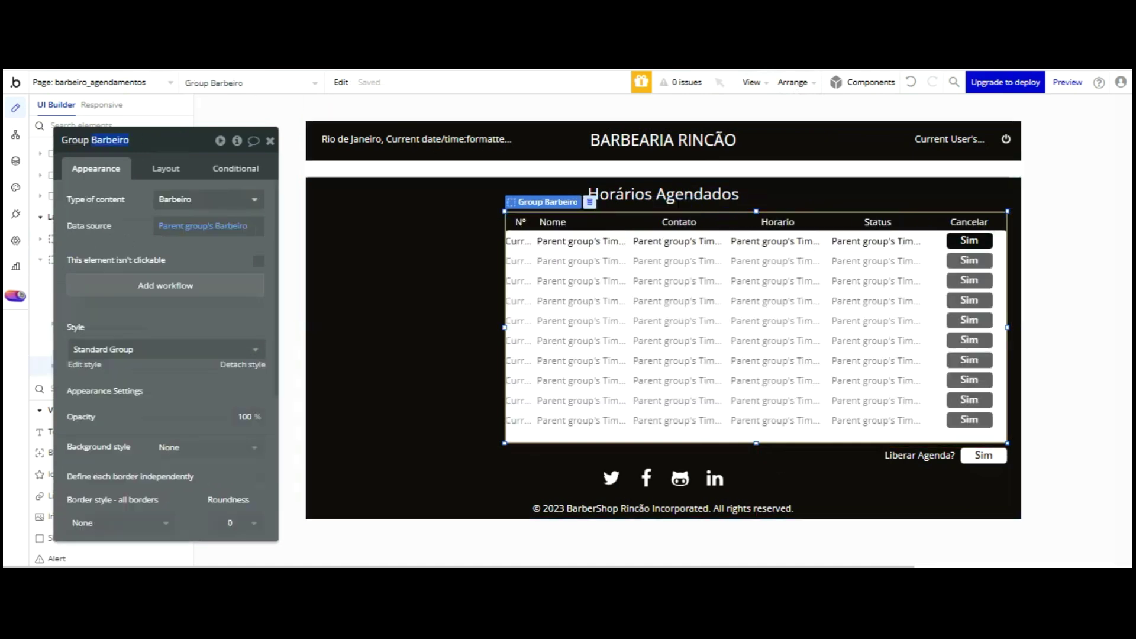
{"action": "type", "text": "Agendamentos"}
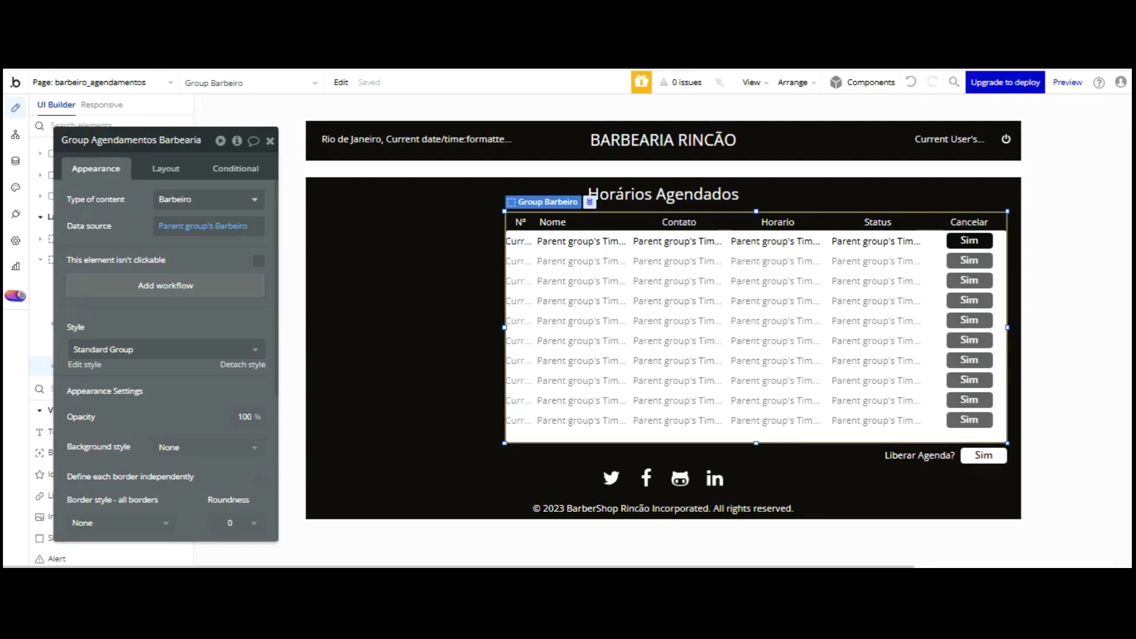
{"action": "key", "text": "Return"}
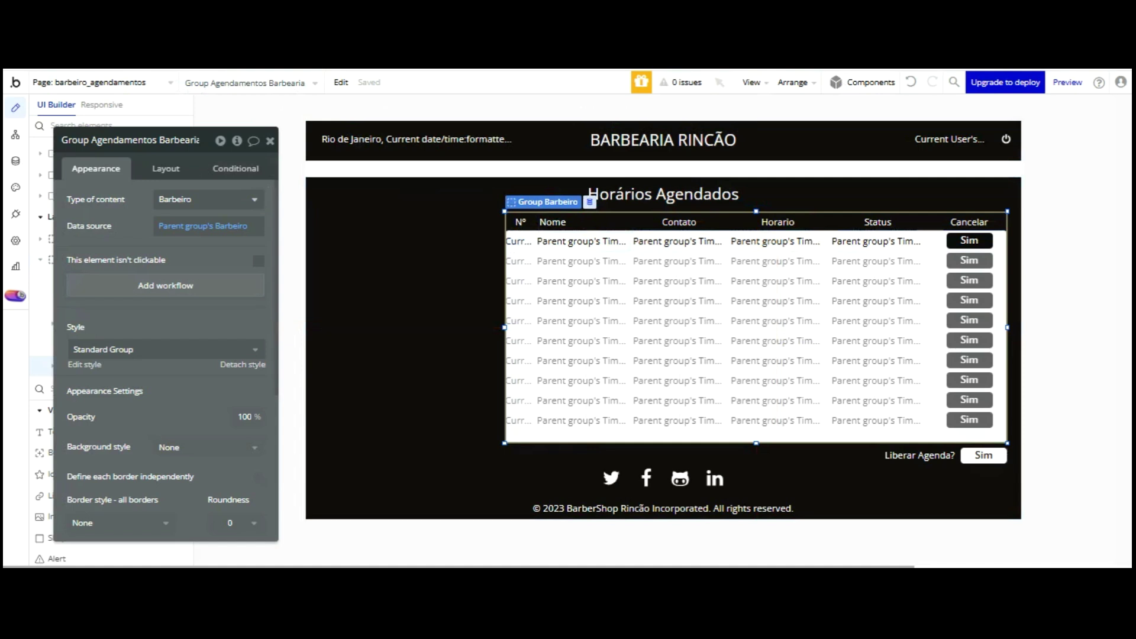
{"action": "left_click", "coordinate": [270, 140]}
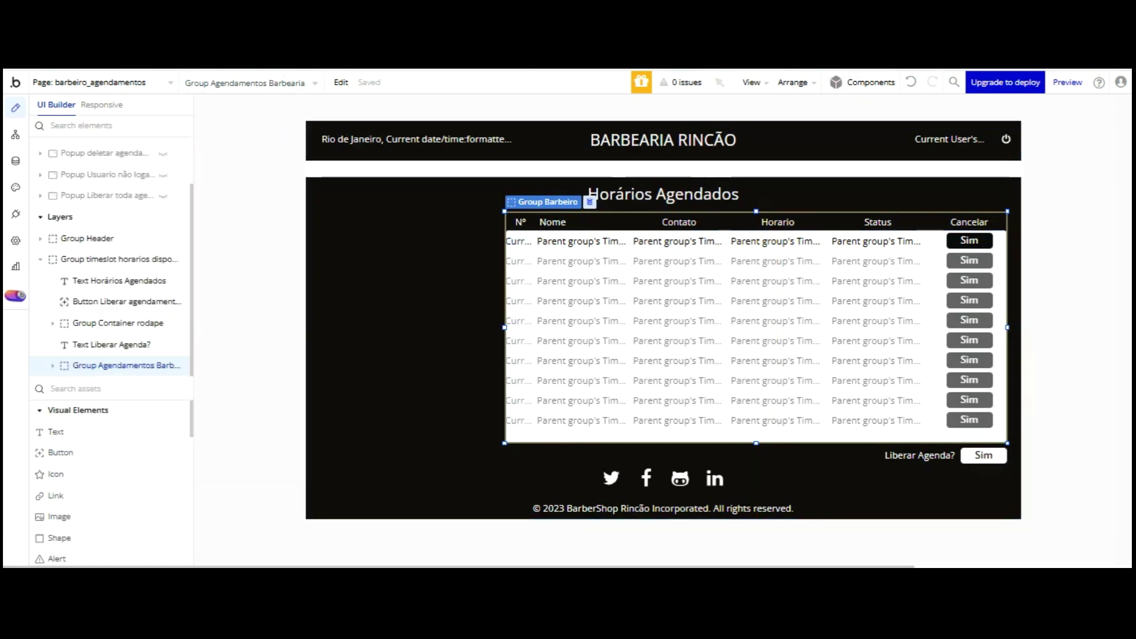
- Draw a new Group G to the left of the appointments table
{"action": "scroll", "coordinate": [96, 396], "scroll_direction": "down", "scroll_amount": 3}
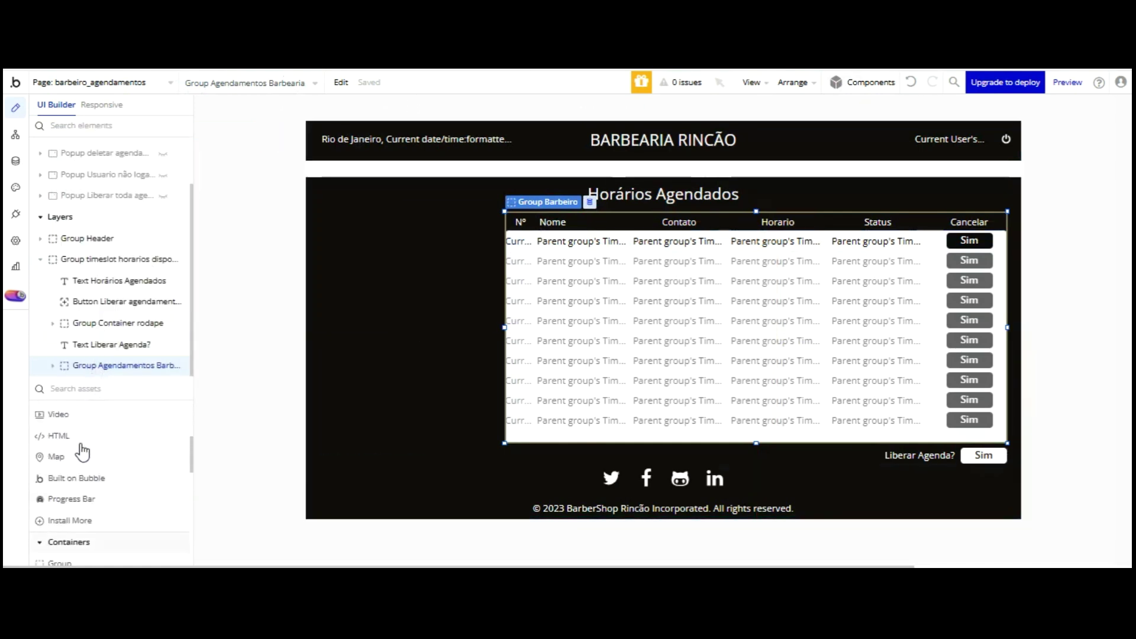
{"action": "scroll", "coordinate": [80, 426], "scroll_direction": "down", "scroll_amount": 2}
{"action": "left_click", "coordinate": [59, 480]}
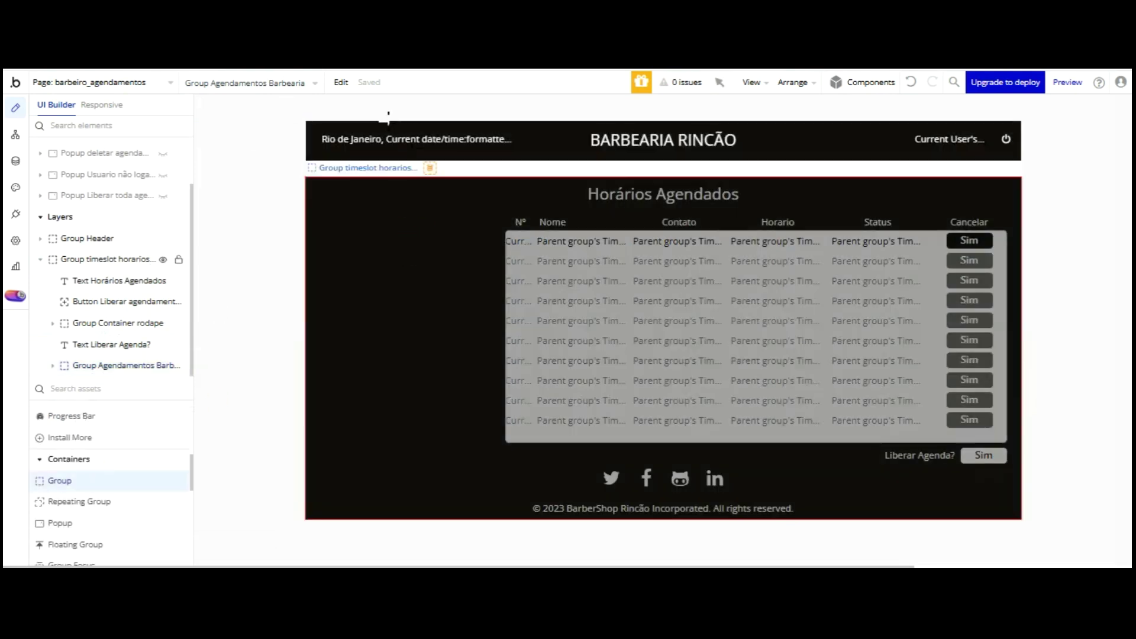
{"action": "left_click_drag", "start_coordinate": [323, 233], "coordinate": [508, 419]}
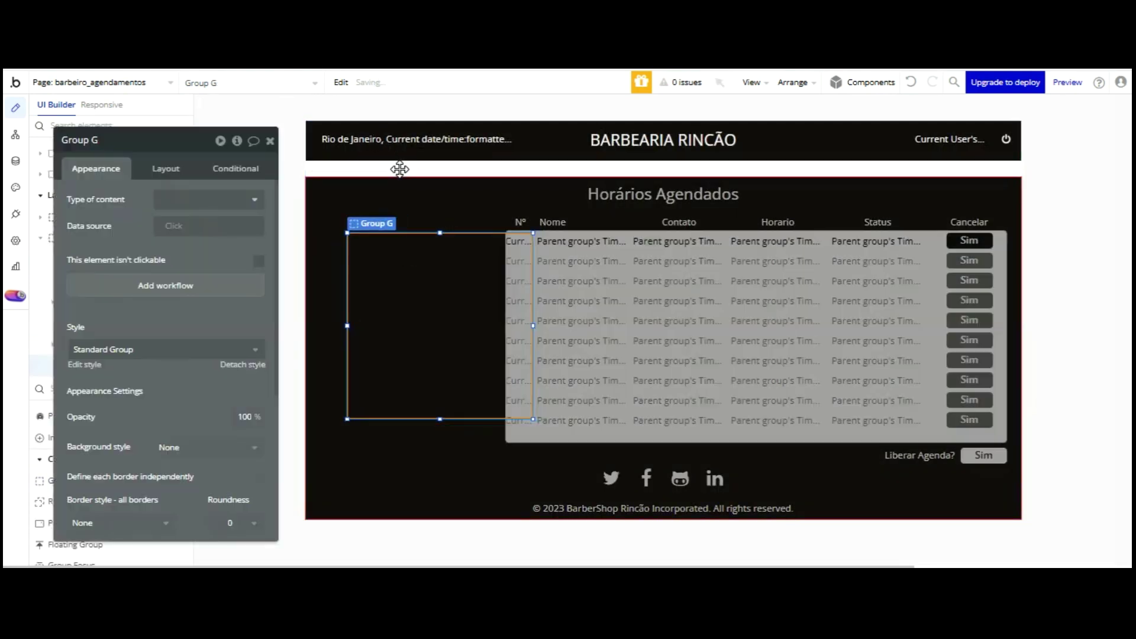
{"action": "left_click_drag", "start_coordinate": [378, 169], "coordinate": [369, 169]}
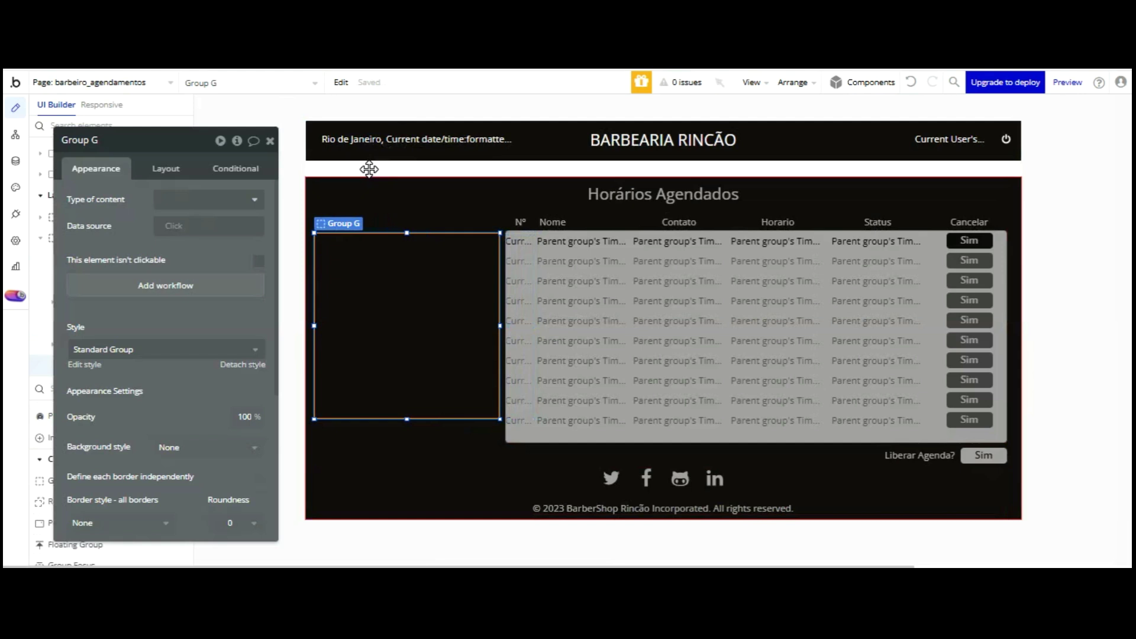
{"action": "left_click_drag", "start_coordinate": [369, 169], "coordinate": [368, 169]}
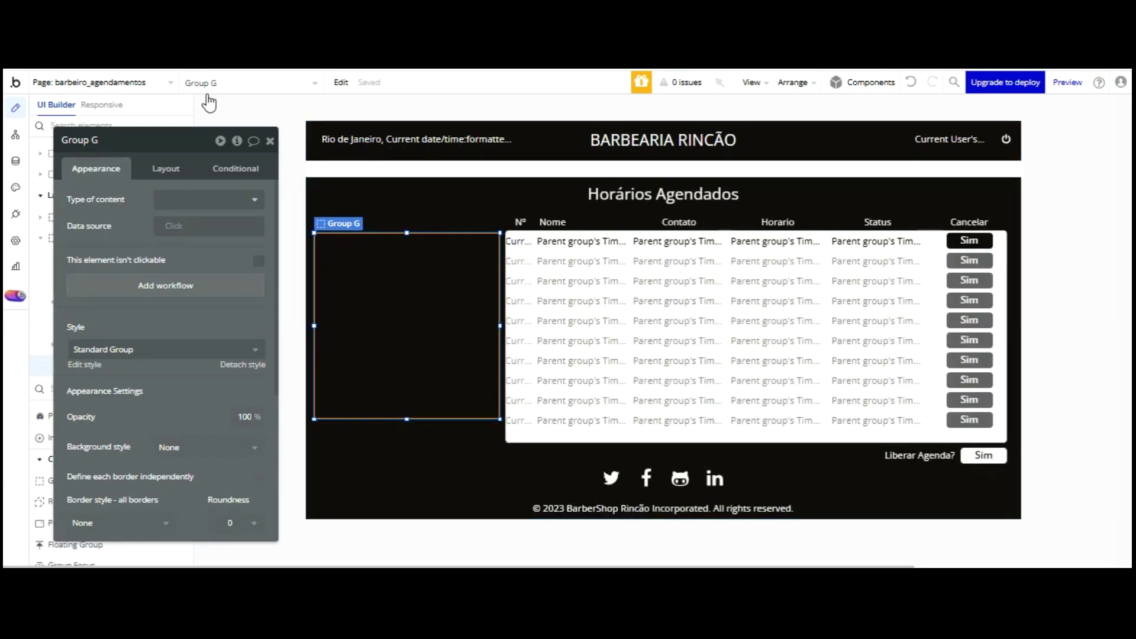
- Give Group G width 248, X 24, and a Fixed container layout
{"action": "left_click", "coordinate": [175, 168]}
{"action": "left_click", "coordinate": [97, 376]}
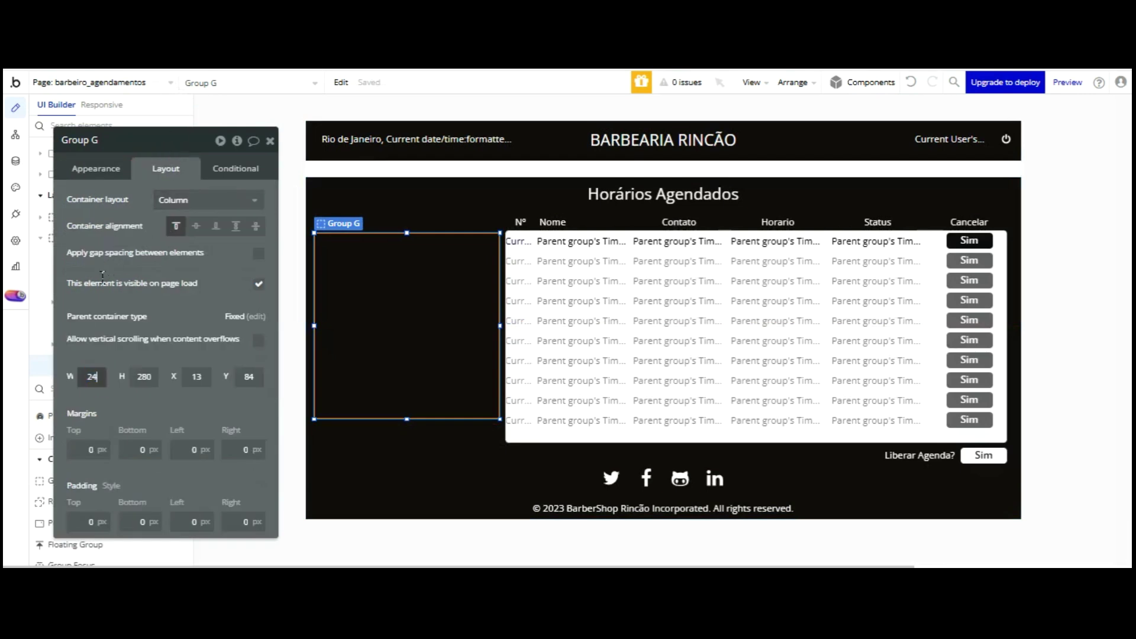
{"action": "type", "text": "248"}
{"action": "key", "text": "Return"}
{"action": "left_click", "coordinate": [405, 303]}
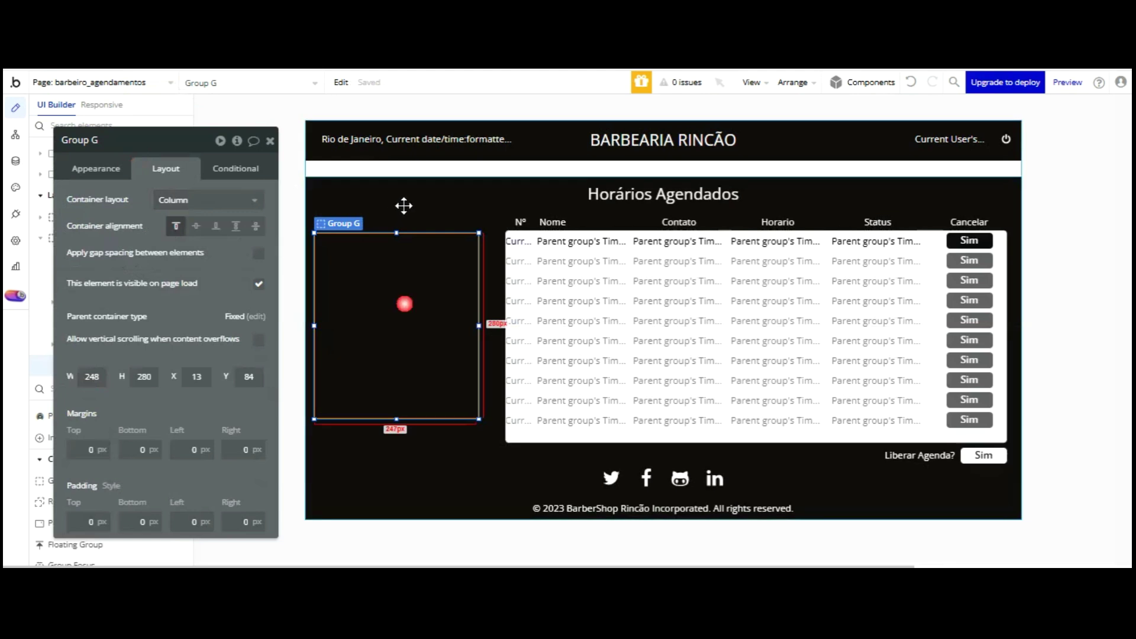
{"action": "key", "text": "Right"}
{"action": "key", "text": "Right"}
{"action": "key", "text": "Right"}
{"action": "key", "text": "Right"}
{"action": "key", "text": "Right"}
{"action": "key", "text": "Right"}
{"action": "key", "text": "Right"}
{"action": "key", "text": "Right"}
{"action": "key", "text": "Right"}
{"action": "key", "text": "Right"}
{"action": "key", "text": "Right"}
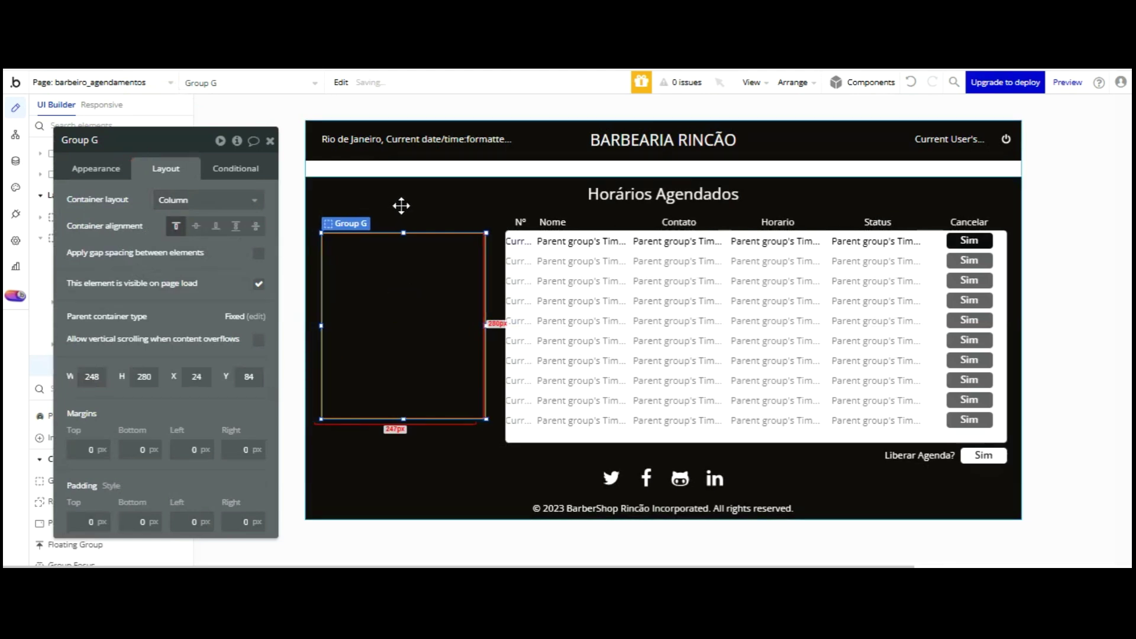
{"action": "left_click", "coordinate": [207, 199]}
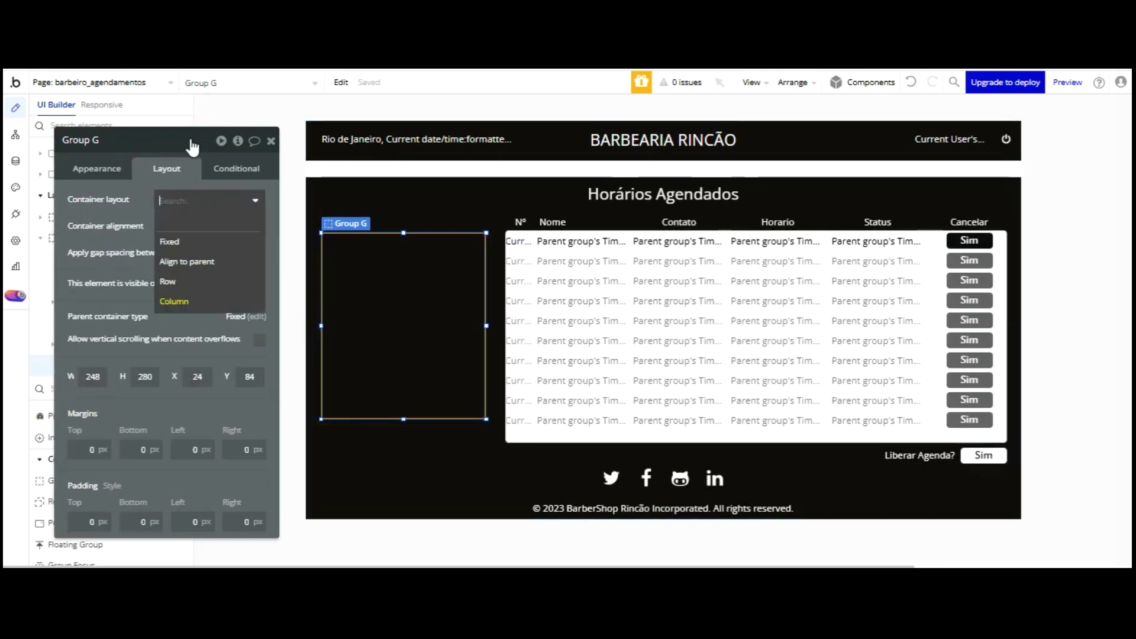
{"action": "left_click", "coordinate": [168, 166]}
{"action": "left_click_drag", "start_coordinate": [107, 135], "coordinate": [105, 134]}
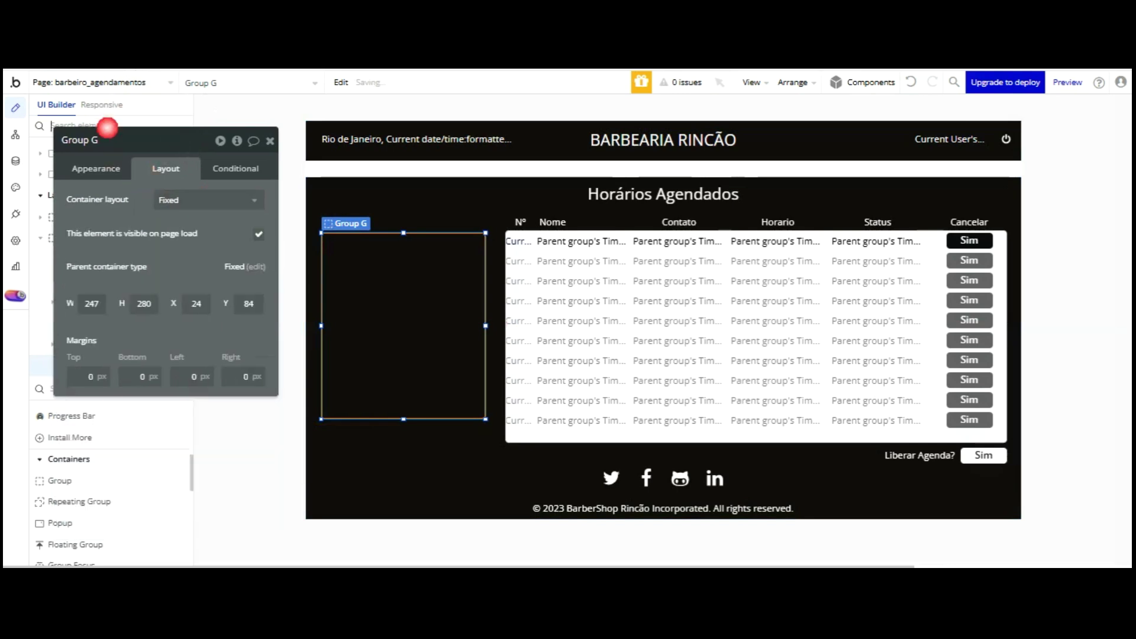
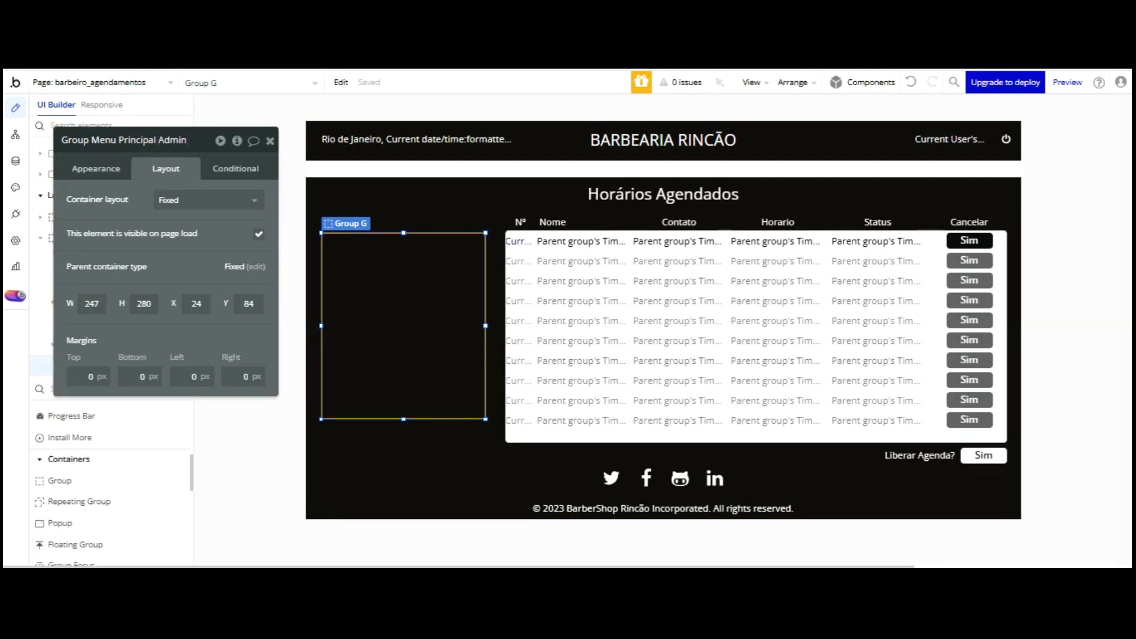
- Name the left group 'Group Menu Principal Admin', keep Standard Group style, and stretch it to 348px tall
{"action": "key", "text": "Return"}
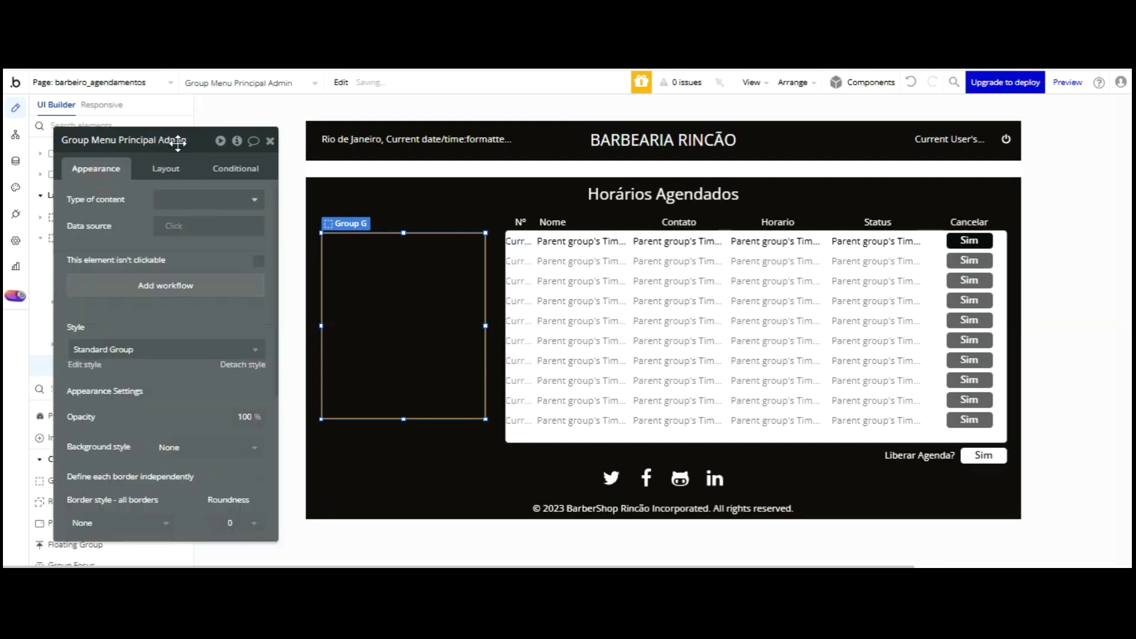
{"action": "left_click", "coordinate": [210, 199]}
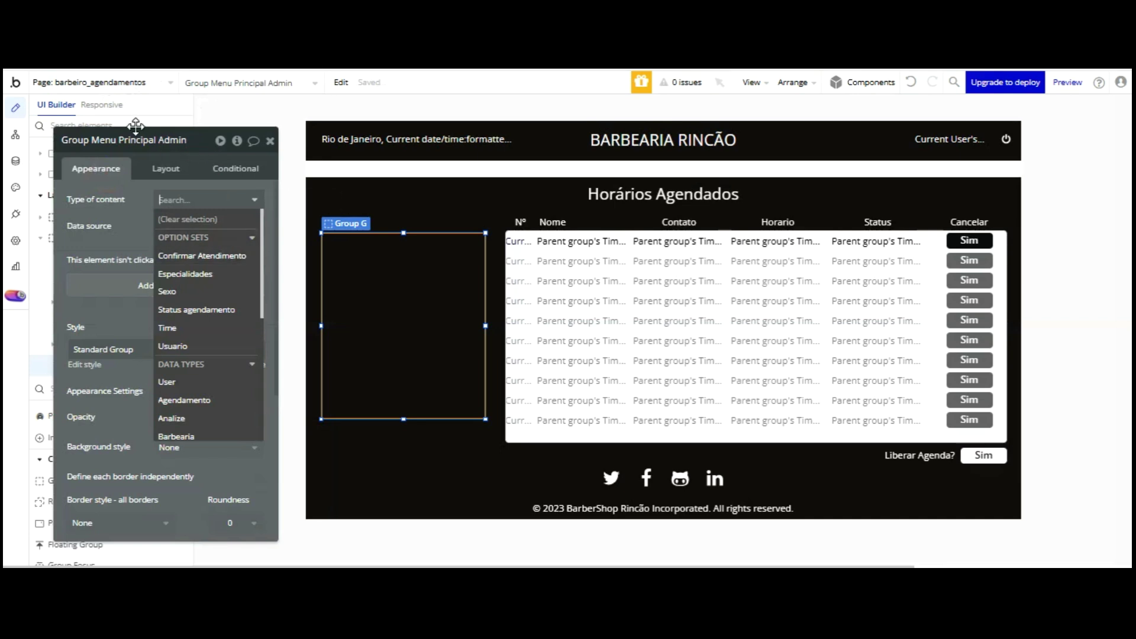
{"action": "left_click", "coordinate": [171, 156]}
{"action": "left_click", "coordinate": [236, 349]}
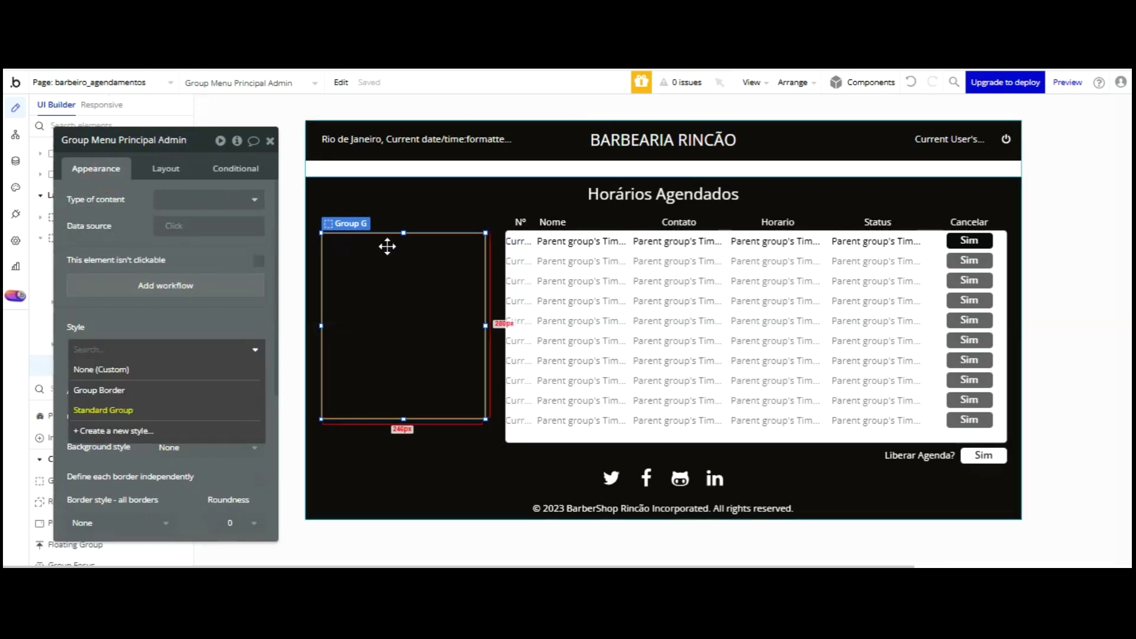
{"action": "left_click_drag", "start_coordinate": [402, 322], "coordinate": [402, 346]}
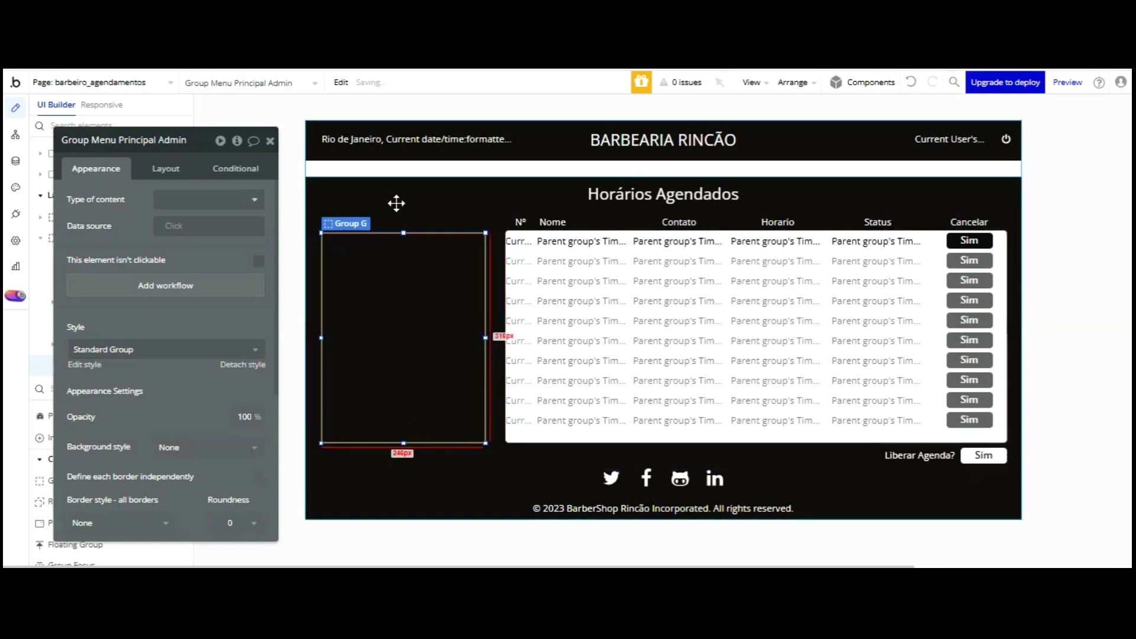
{"action": "left_click_drag", "start_coordinate": [401, 136], "coordinate": [405, 114]}
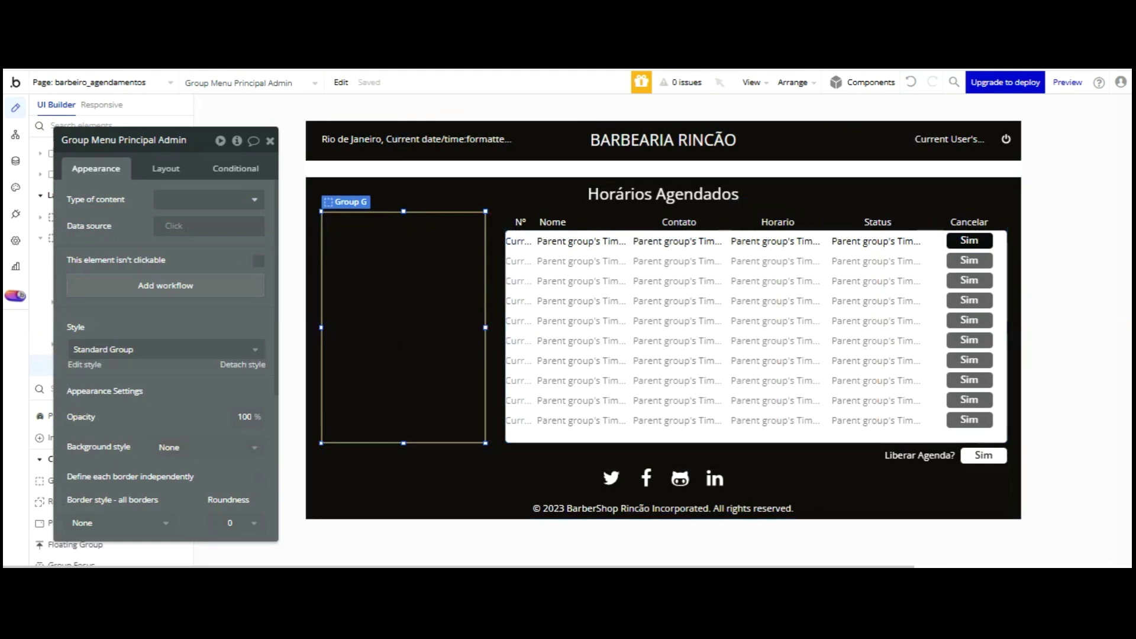
- Preview the admin page, return to the editor, and select the bookings table group
{"action": "left_click", "coordinate": [686, 70]}
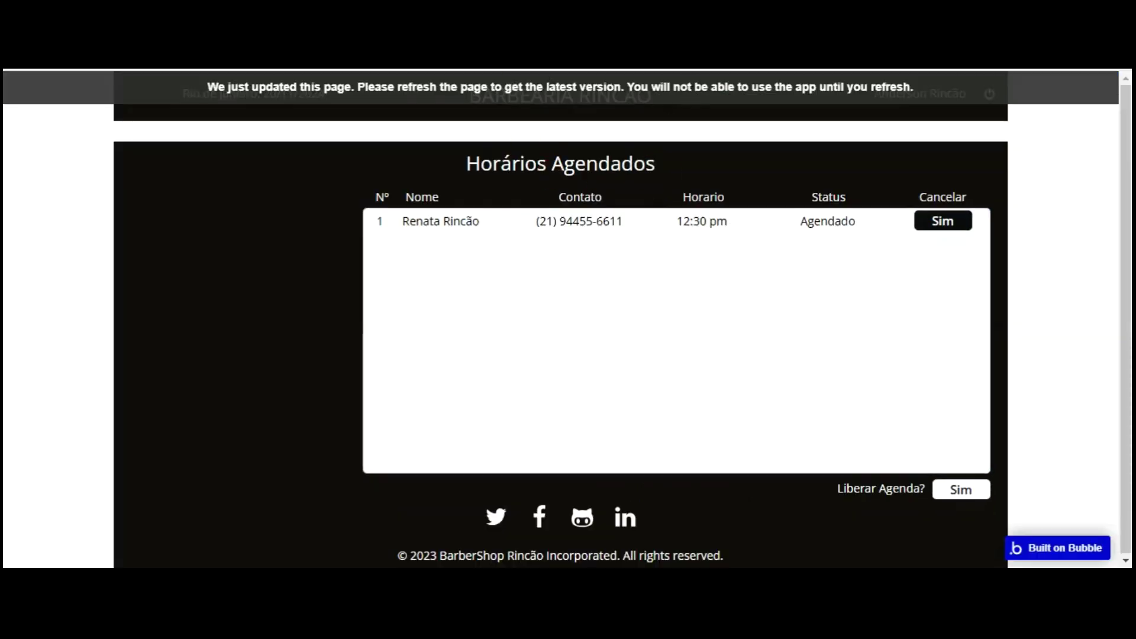
{"action": "left_click", "coordinate": [698, 69]}
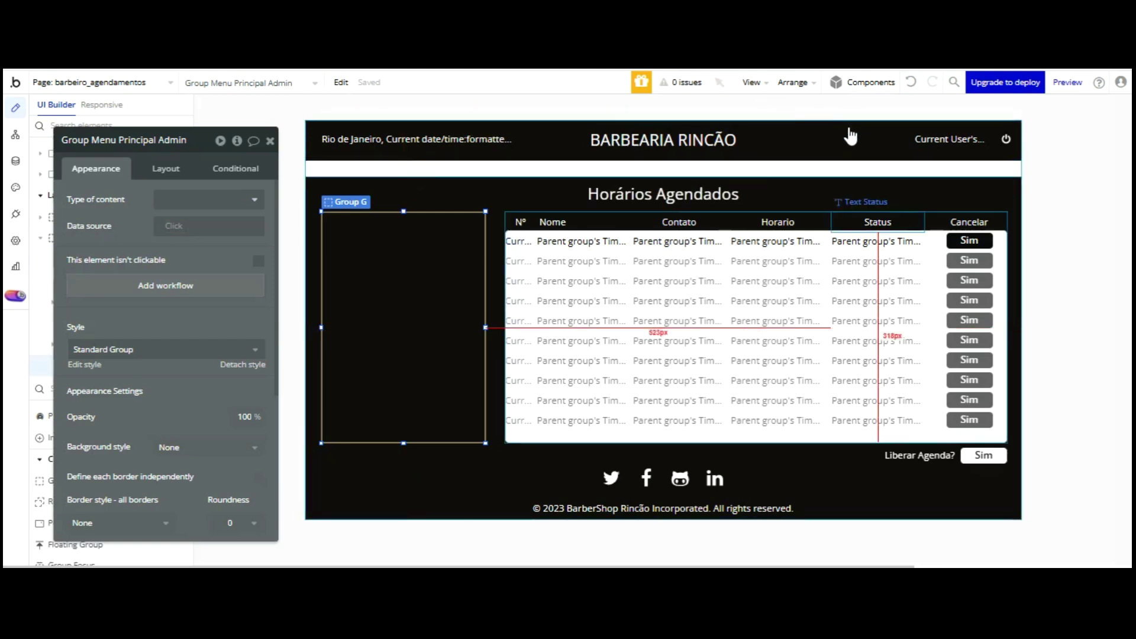
{"action": "left_click", "coordinate": [930, 225]}
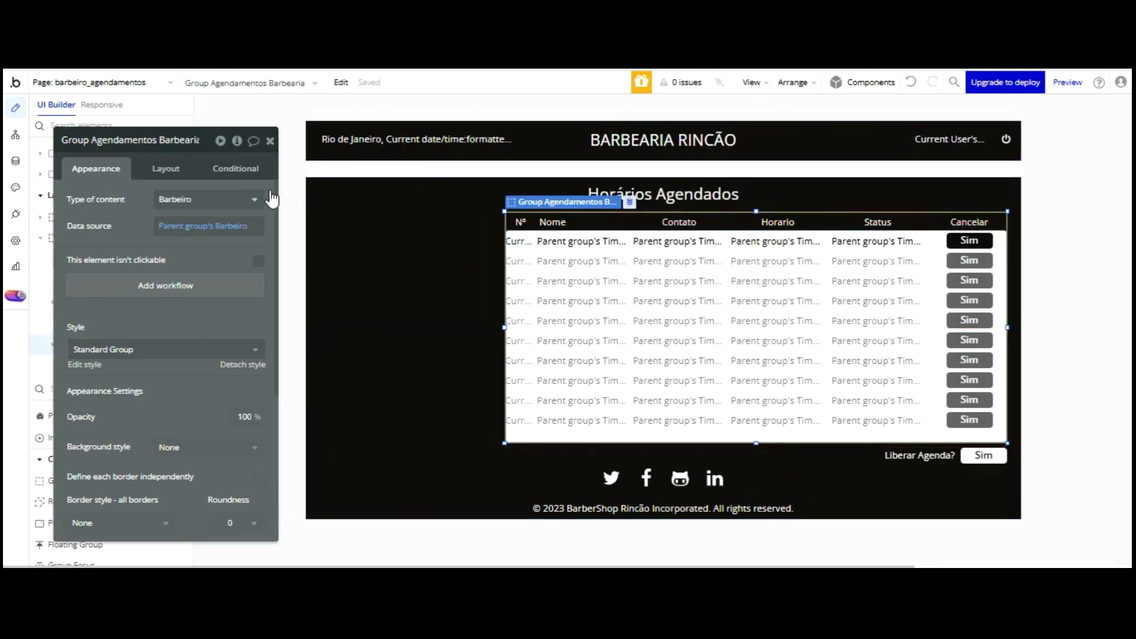
- Give the bookings group a flat dark grey #4E4848 background
{"action": "scroll", "coordinate": [233, 367], "scroll_direction": "down", "scroll_amount": 3}
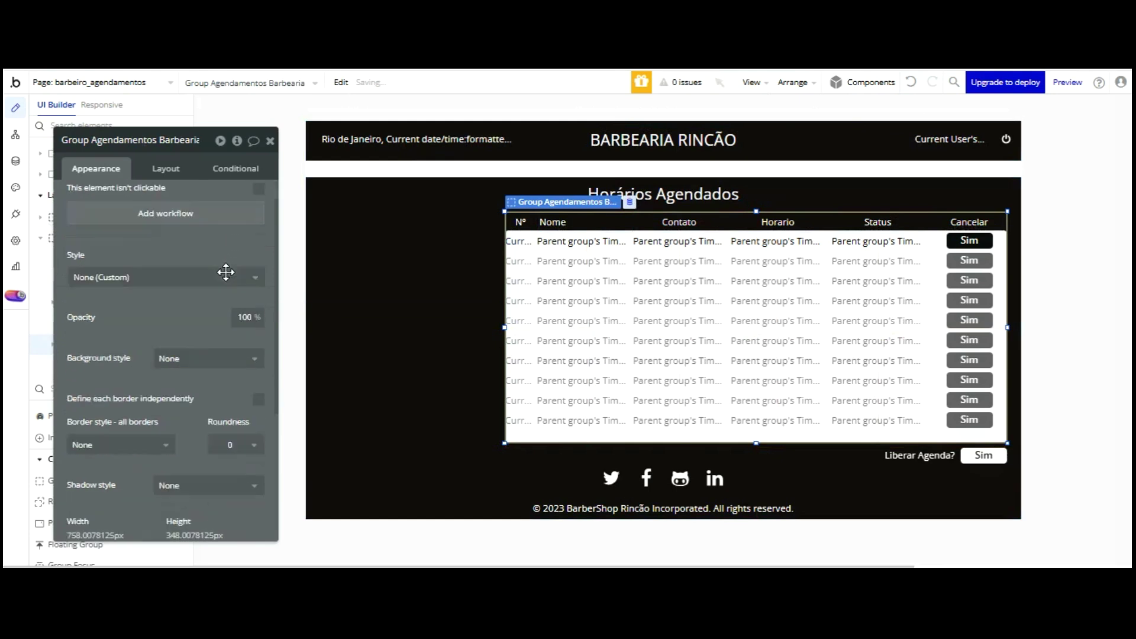
{"action": "left_click", "coordinate": [178, 264]}
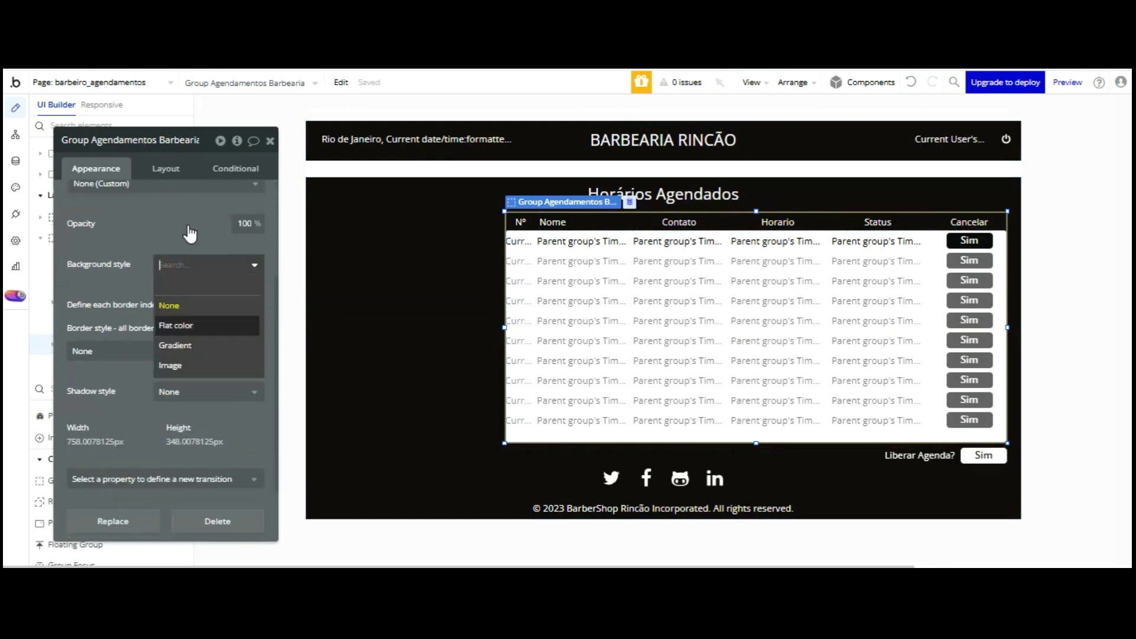
{"action": "left_click", "coordinate": [190, 326]}
{"action": "left_click", "coordinate": [171, 290]}
{"action": "left_click_drag", "start_coordinate": [172, 260], "coordinate": [163, 270]}
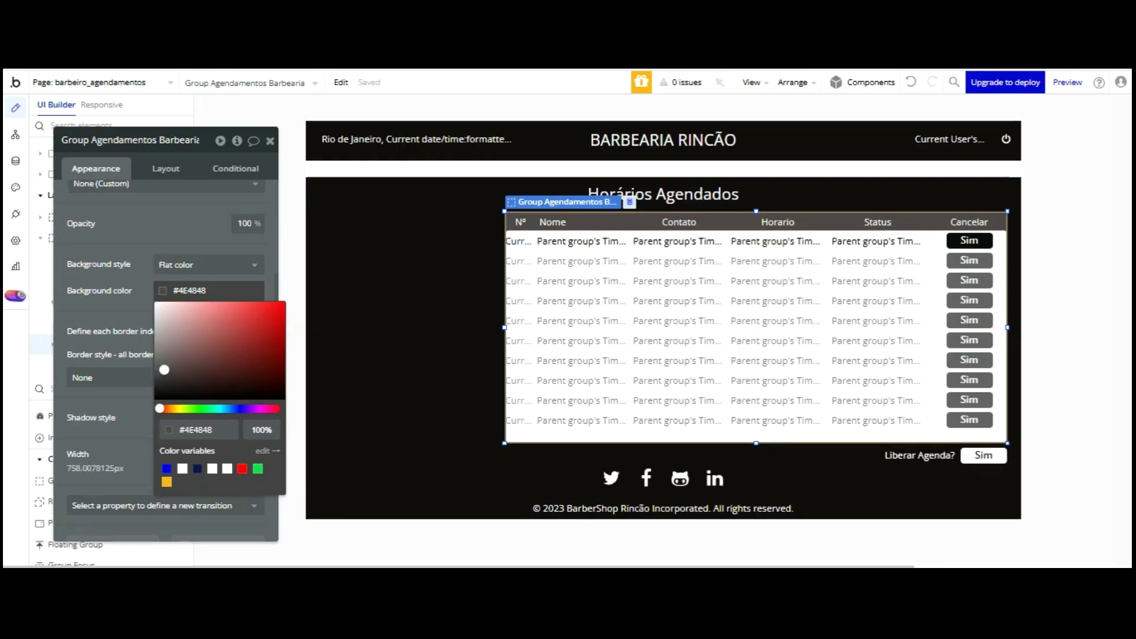
- Set the menu group's roundness to 5 and its background to flat Primary contrast white
{"action": "left_click", "coordinate": [395, 253]}
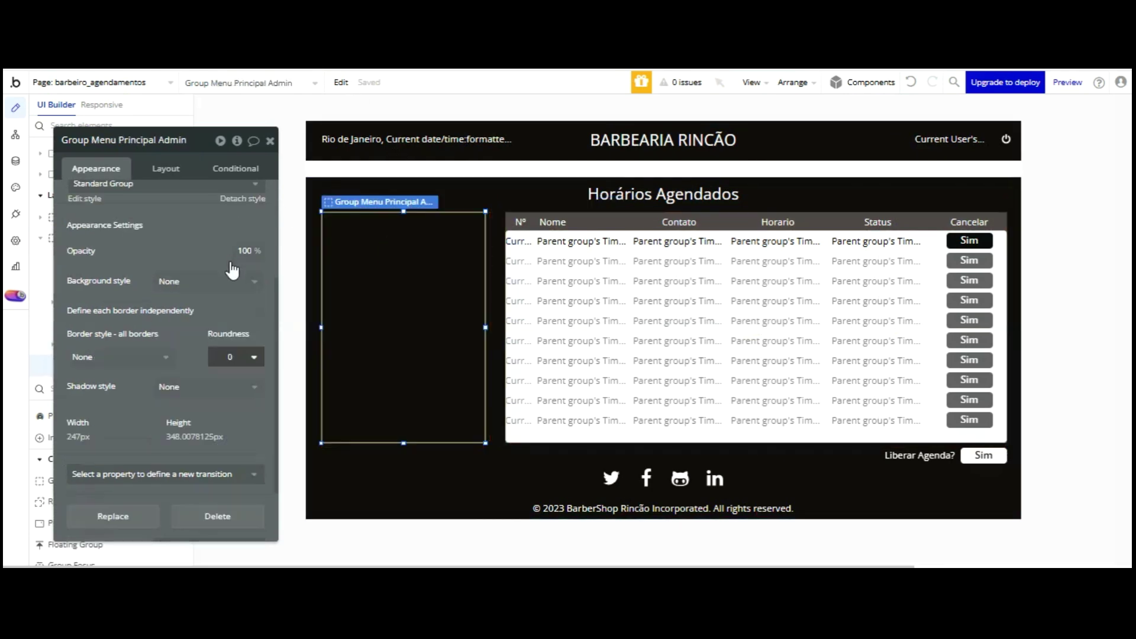
{"action": "left_click", "coordinate": [237, 357]}
{"action": "left_click", "coordinate": [224, 453]}
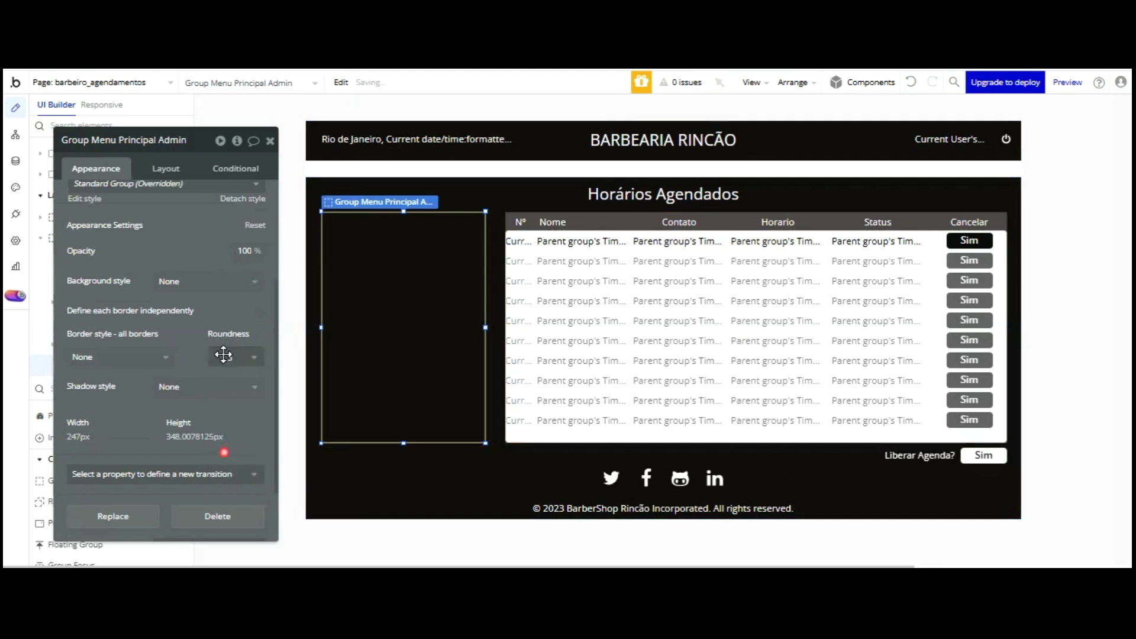
{"action": "left_click", "coordinate": [185, 281]}
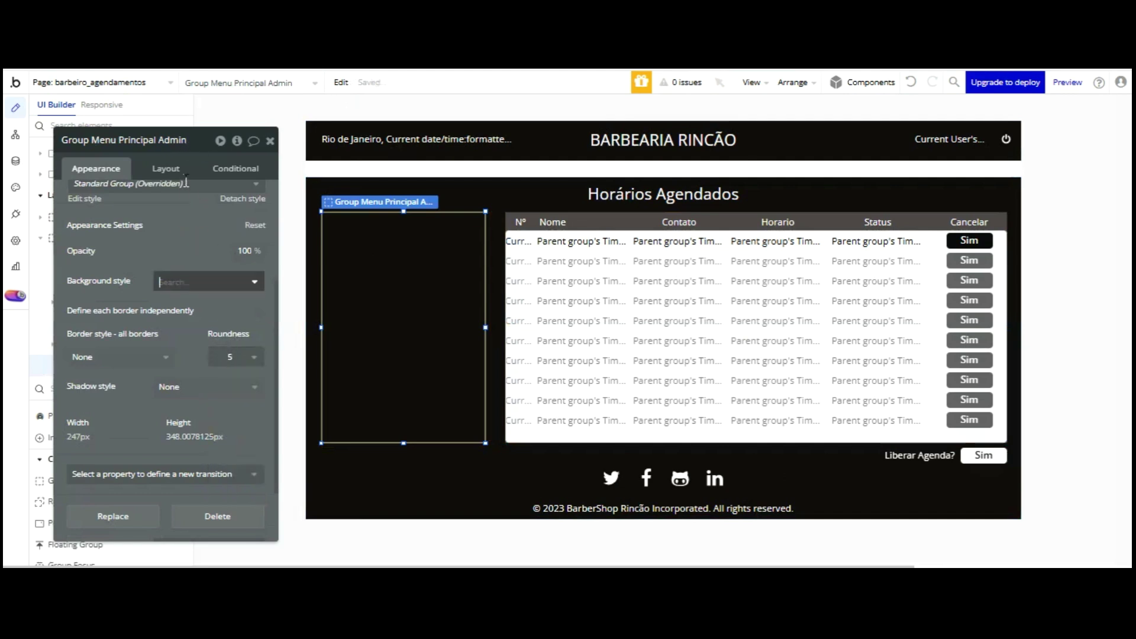
{"action": "left_click", "coordinate": [194, 339]}
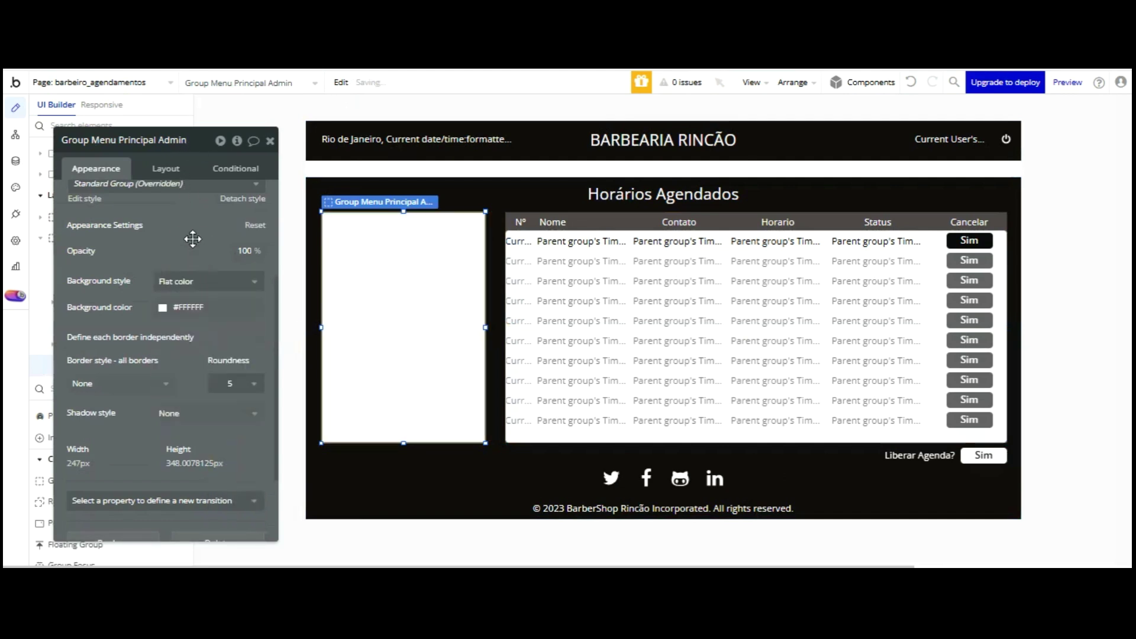
{"action": "left_click", "coordinate": [162, 308]}
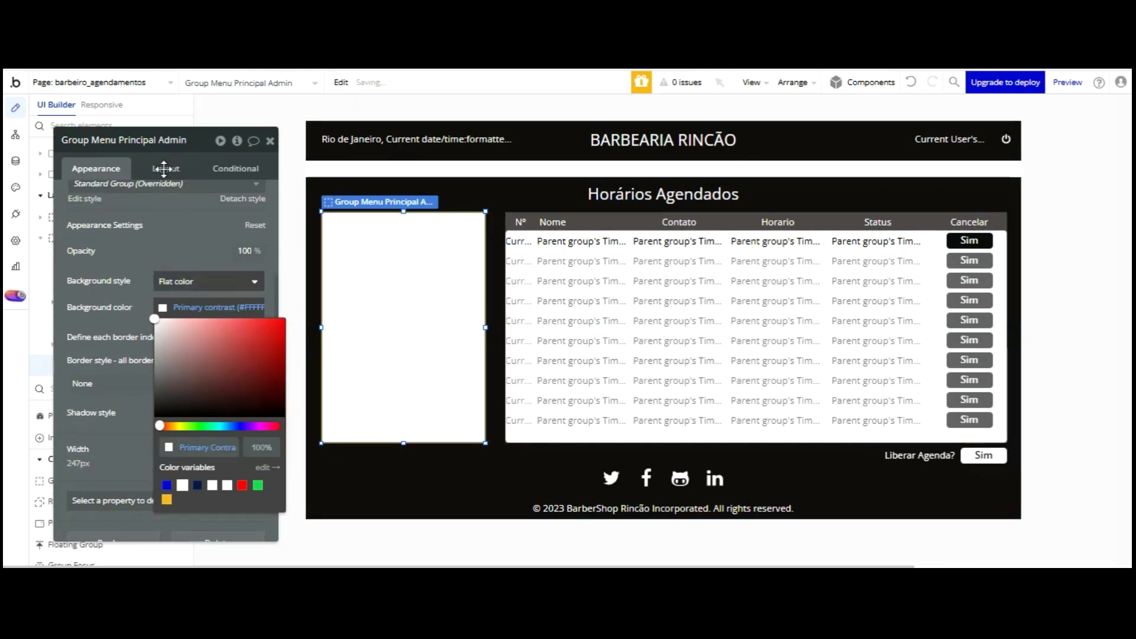
{"action": "left_click", "coordinate": [170, 243]}
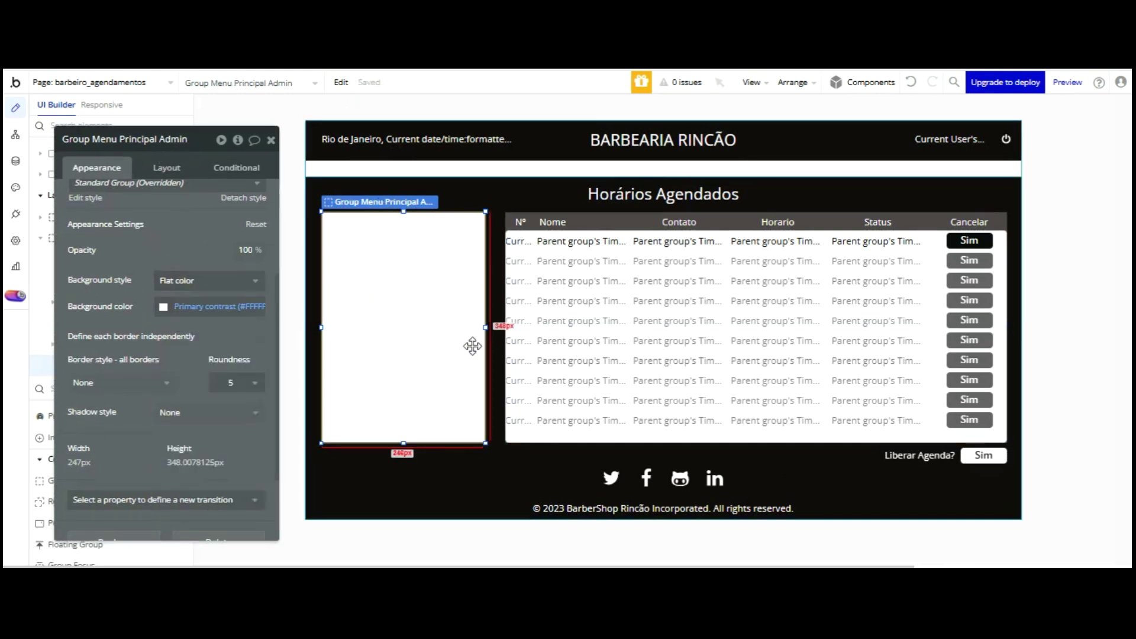
- Reselect the menu group, move the properties window right of the page, and pick the Button element
{"action": "left_click", "coordinate": [481, 462]}
{"action": "left_click", "coordinate": [441, 358]}
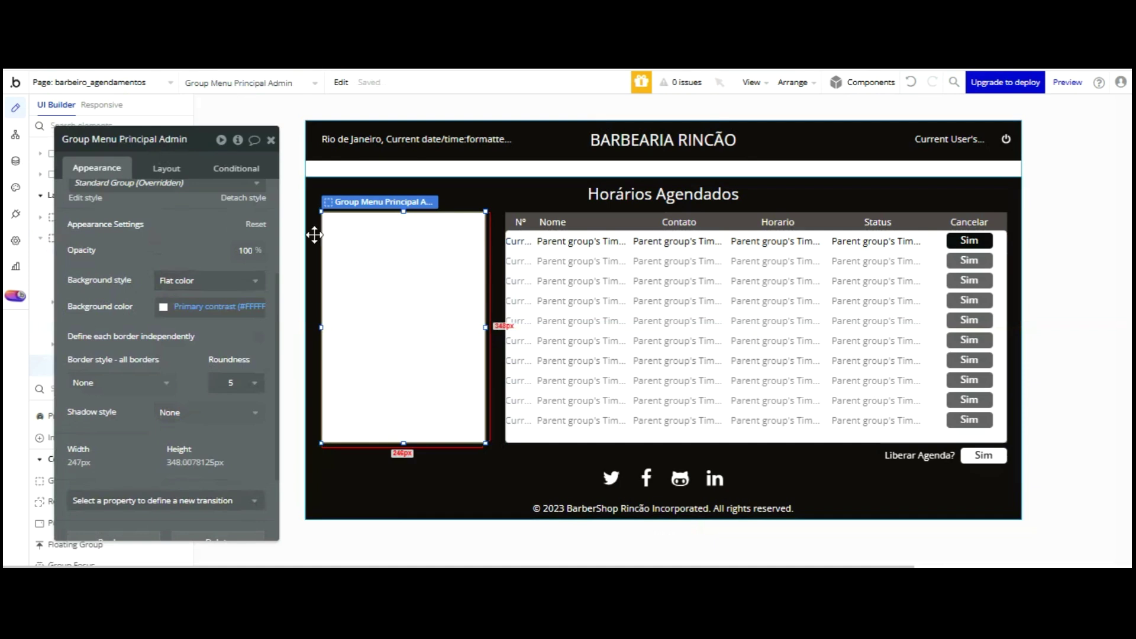
{"action": "left_click_drag", "start_coordinate": [126, 322], "coordinate": [856, 302]}
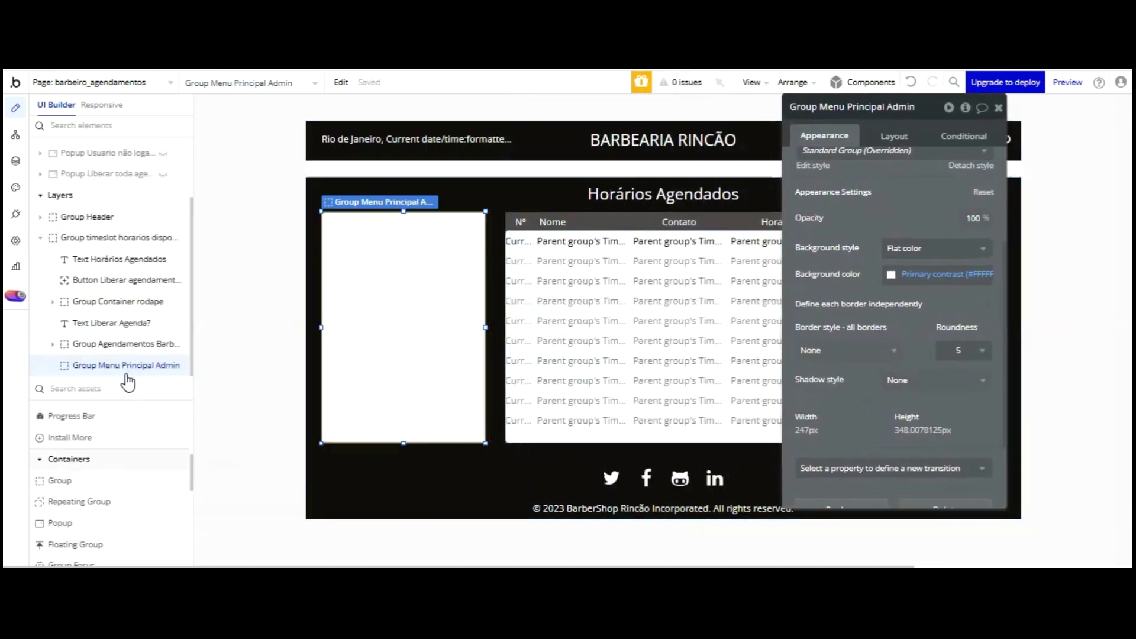
{"action": "scroll", "coordinate": [122, 374], "scroll_direction": "down", "scroll_amount": 2}
{"action": "scroll", "coordinate": [95, 394], "scroll_direction": "up", "scroll_amount": 5}
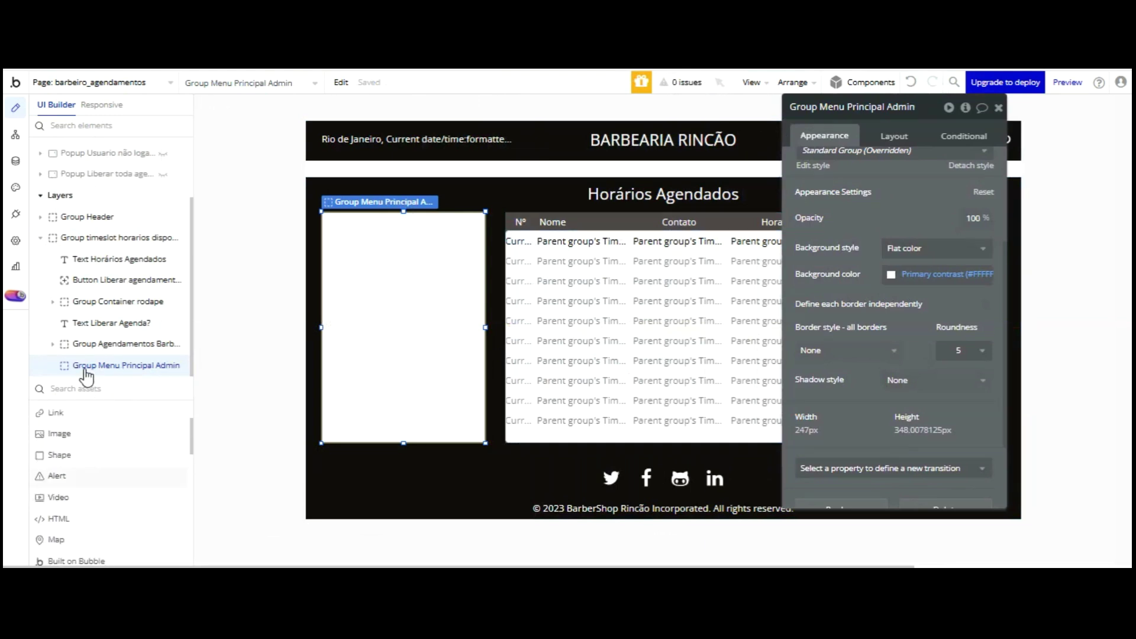
{"action": "left_click", "coordinate": [71, 452]}
- Place a button inside the menu group labelled 'Agendamentos'
{"action": "left_click", "coordinate": [345, 228]}
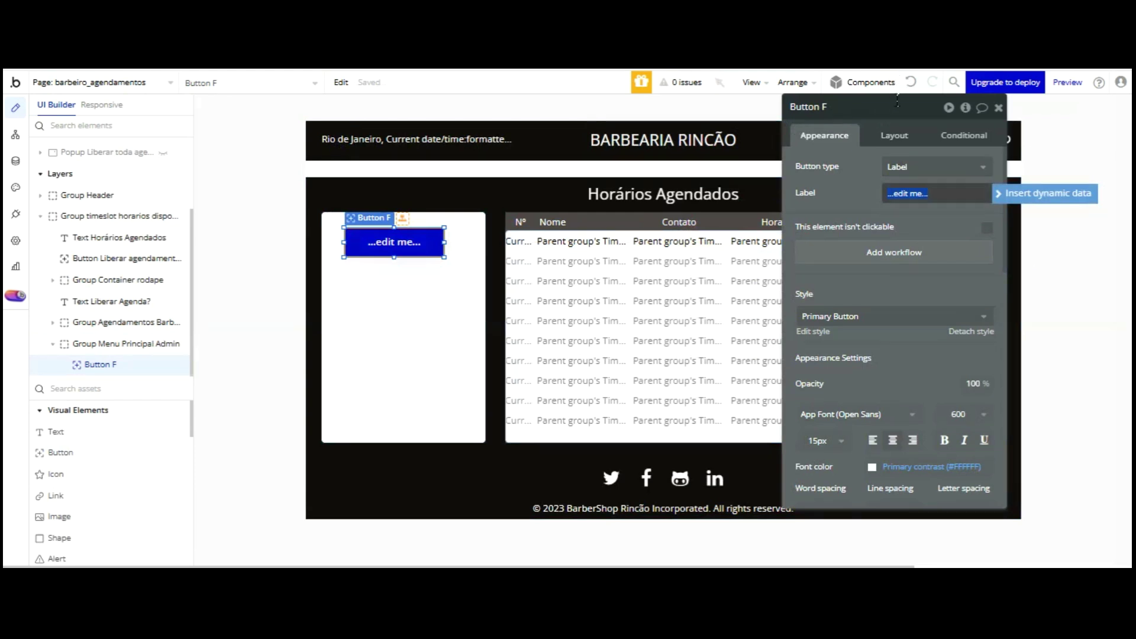
{"action": "type", "text": "Ag"}
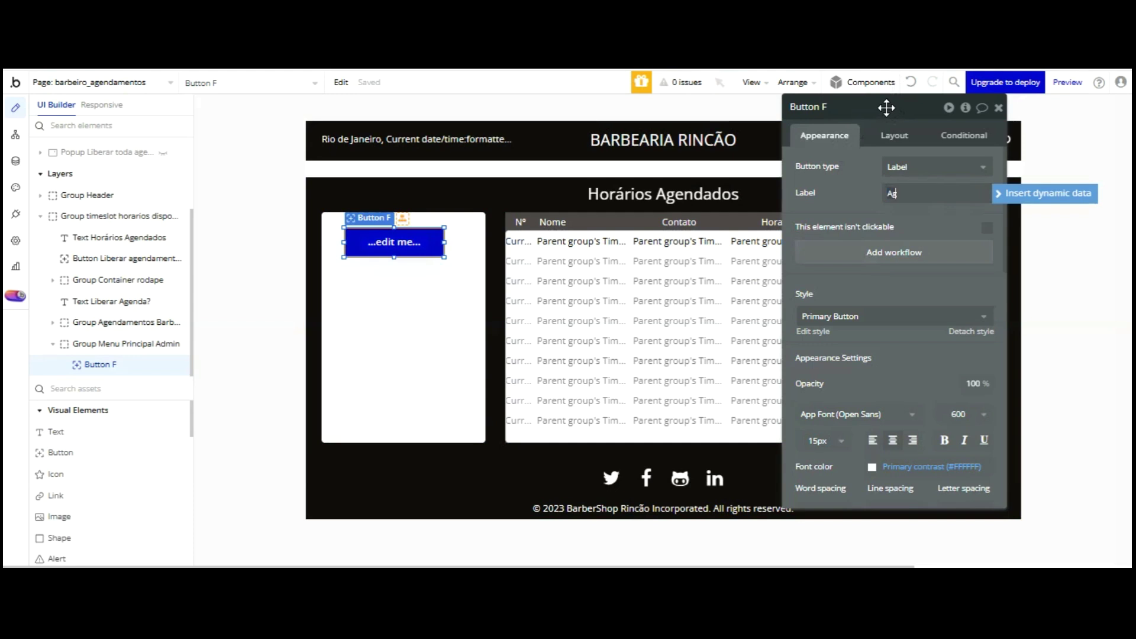
{"action": "type", "text": "endamentos"}
{"action": "key", "text": "Tab"}
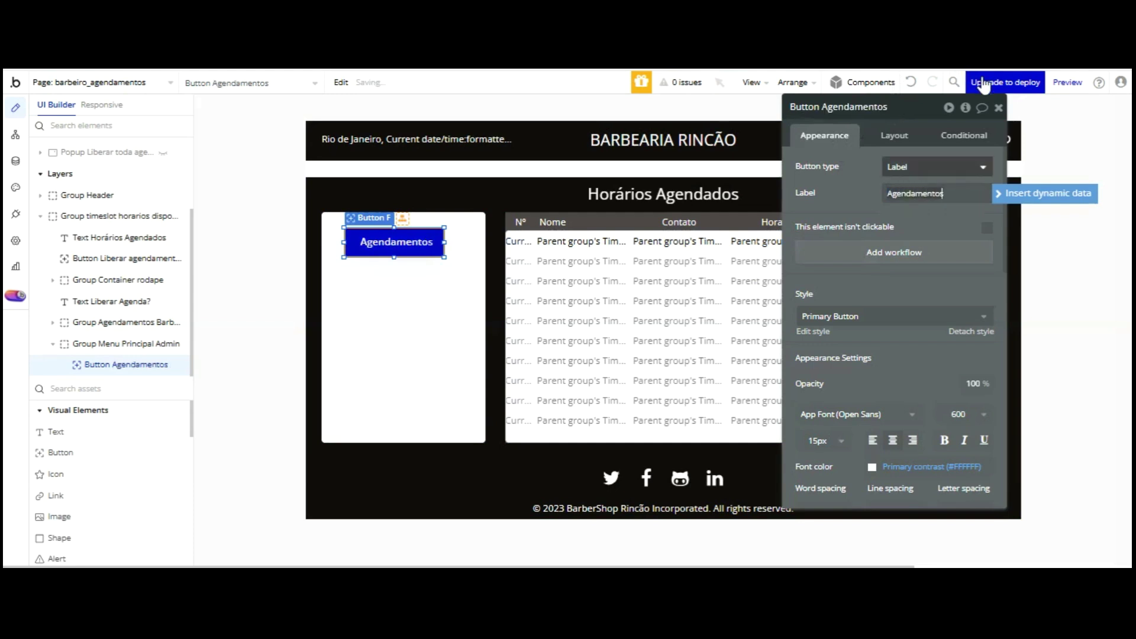
- Detach the button from its shared style and give it a black #000000 background
{"action": "scroll", "coordinate": [885, 229], "scroll_direction": "down", "scroll_amount": 2}
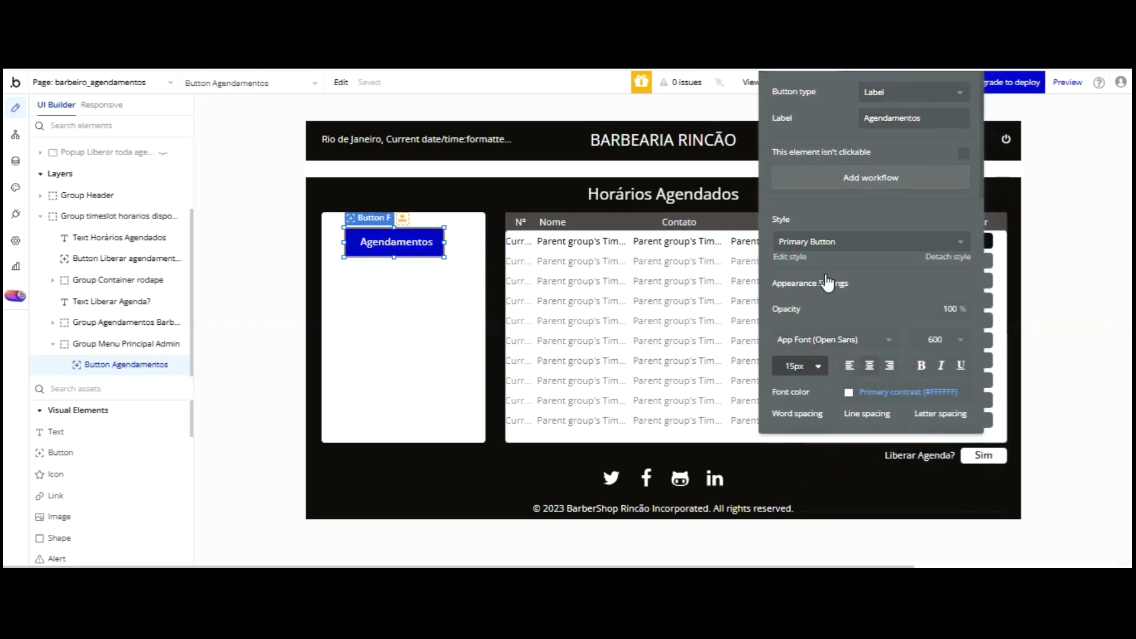
{"action": "left_click", "coordinate": [932, 254]}
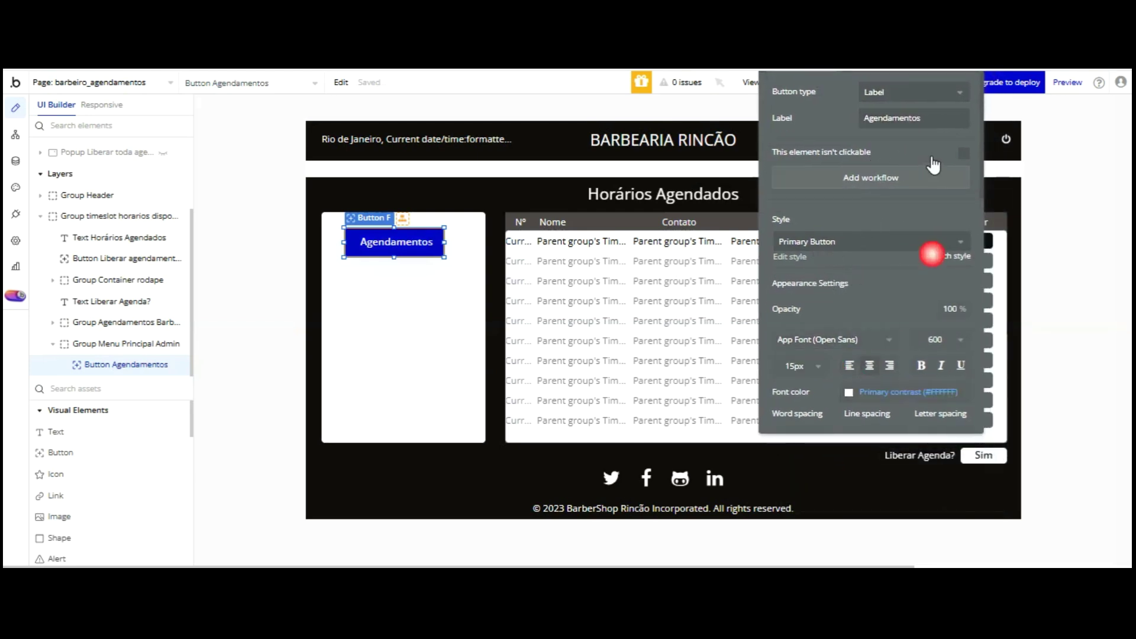
{"action": "left_click_drag", "start_coordinate": [933, 76], "coordinate": [888, 173]}
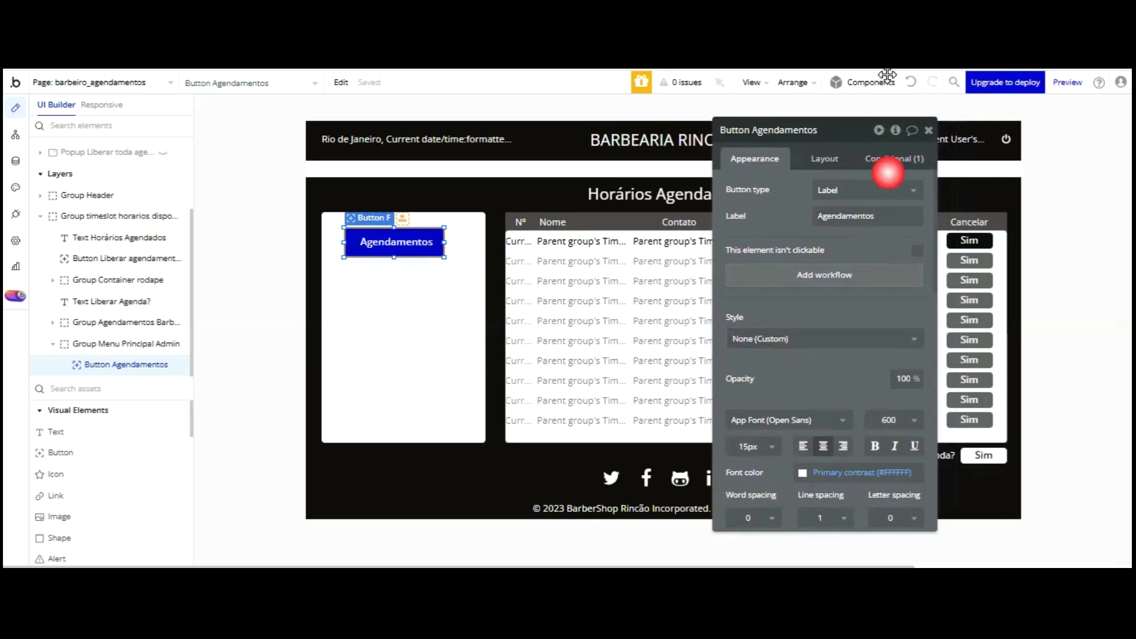
{"action": "left_click", "coordinate": [893, 164]}
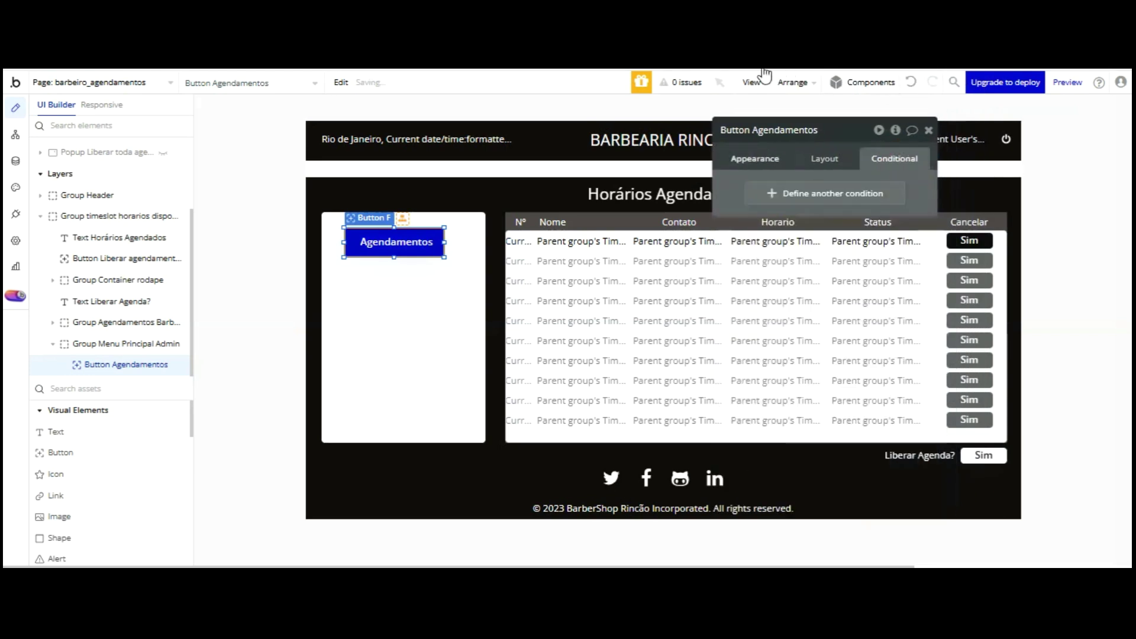
{"action": "left_click", "coordinate": [758, 160]}
{"action": "scroll", "coordinate": [818, 204], "scroll_direction": "down", "scroll_amount": 2}
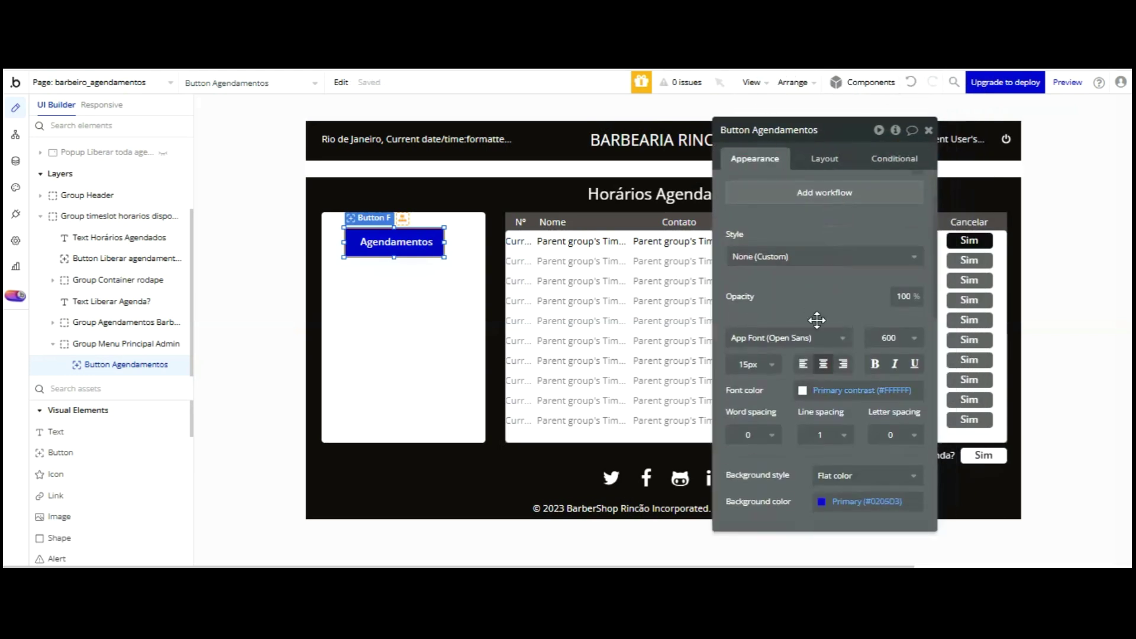
{"action": "left_click", "coordinate": [858, 502]}
{"action": "type", "text": "#000000"}
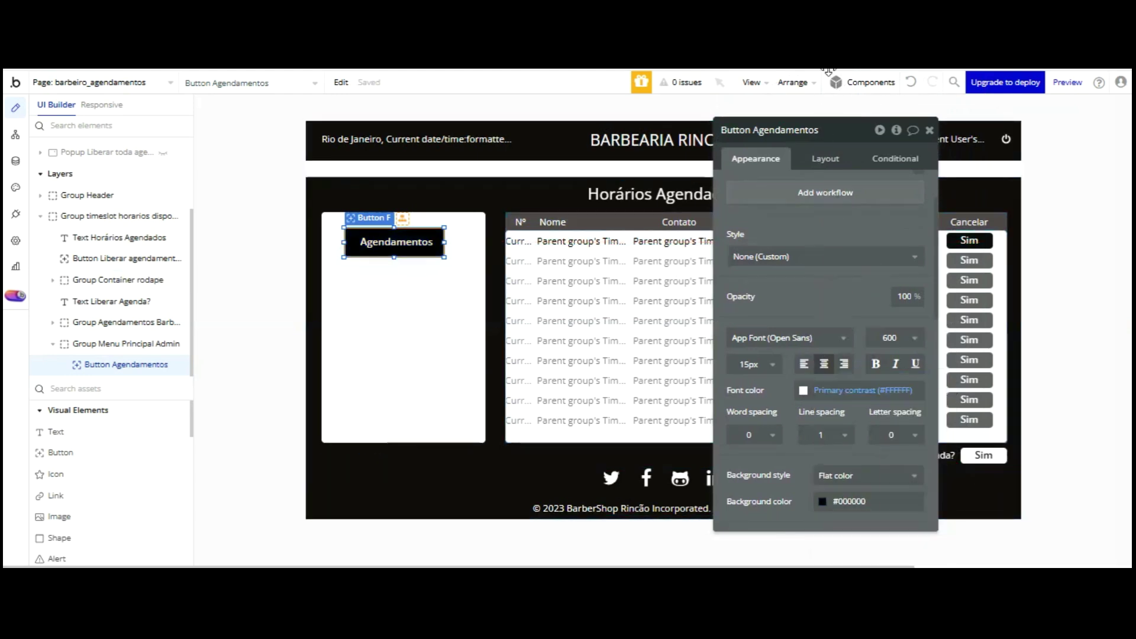
{"action": "left_click", "coordinate": [825, 158]}
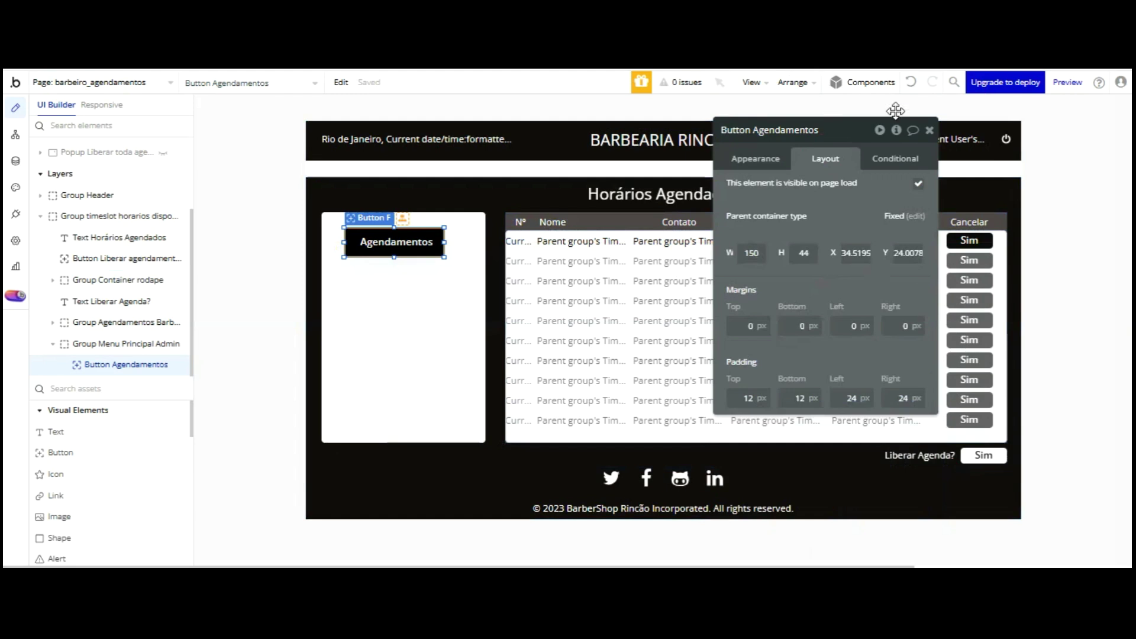
- Size the Agendamentos button to 226×40 at X 10 and nudge it up into place
{"action": "left_click", "coordinate": [762, 253]}
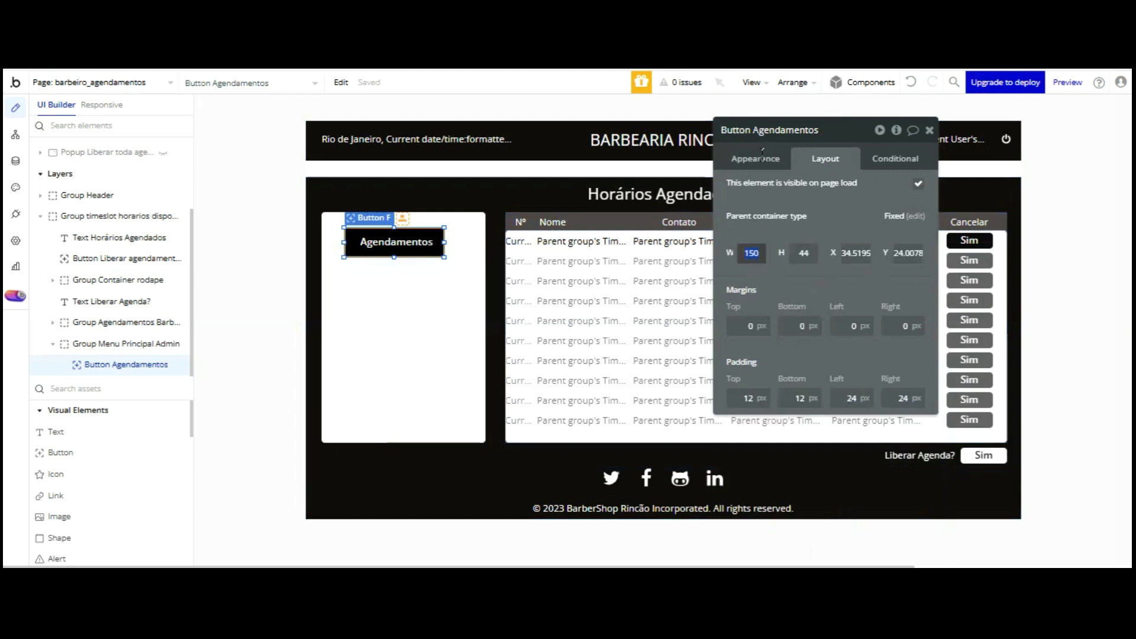
{"action": "key", "text": "Return"}
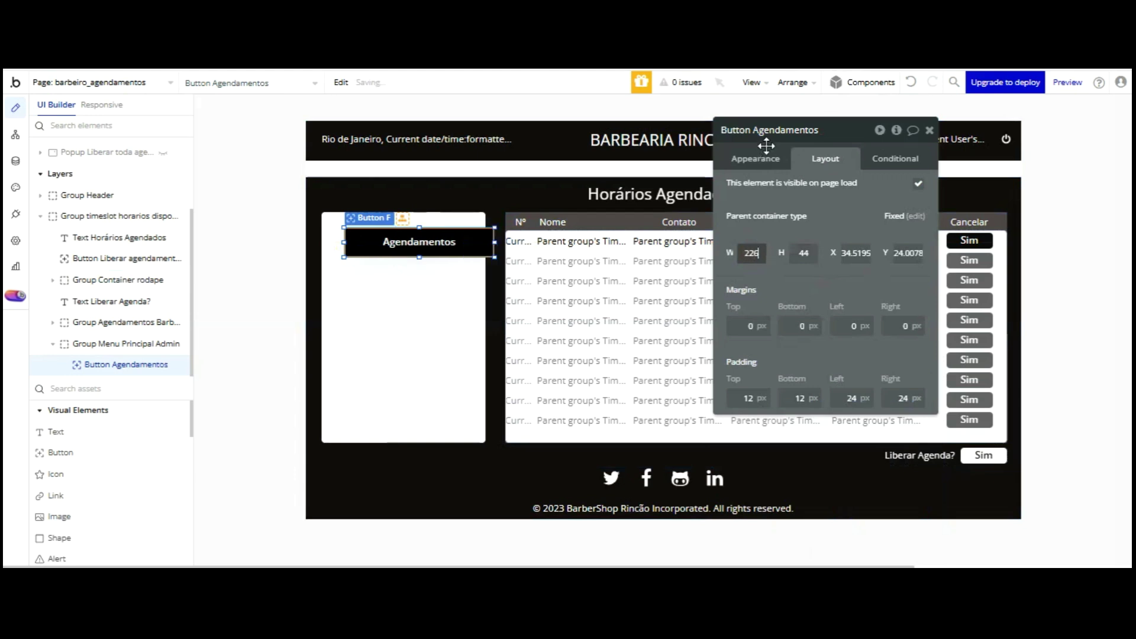
{"action": "left_click", "coordinate": [804, 252]}
{"action": "type", "text": "40"}
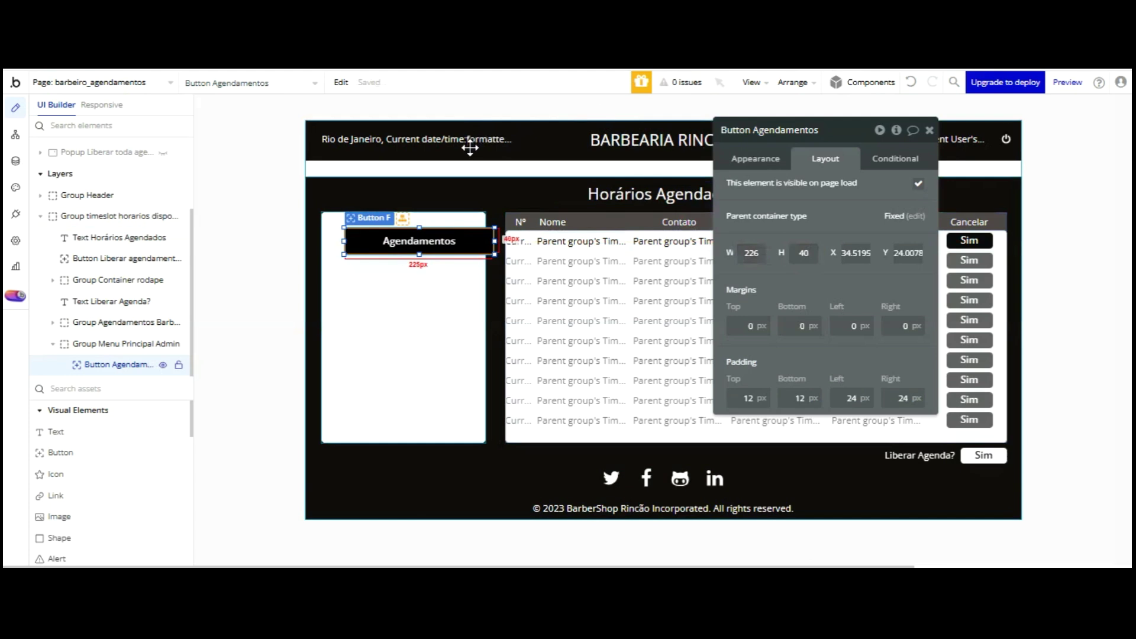
{"action": "key", "text": "ctrl+e"}
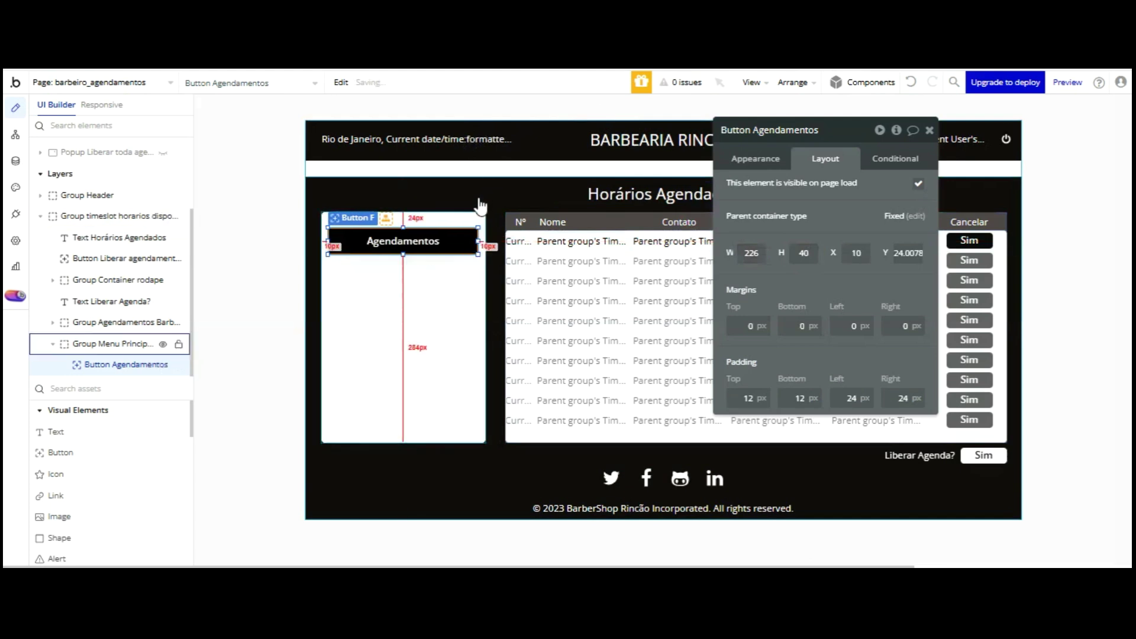
{"action": "key", "text": "Up"}
{"action": "key", "text": "Up"}
{"action": "key", "text": "Up"}
{"action": "key", "text": "Up"}
{"action": "key", "text": "Up"}
{"action": "key", "text": "Up"}
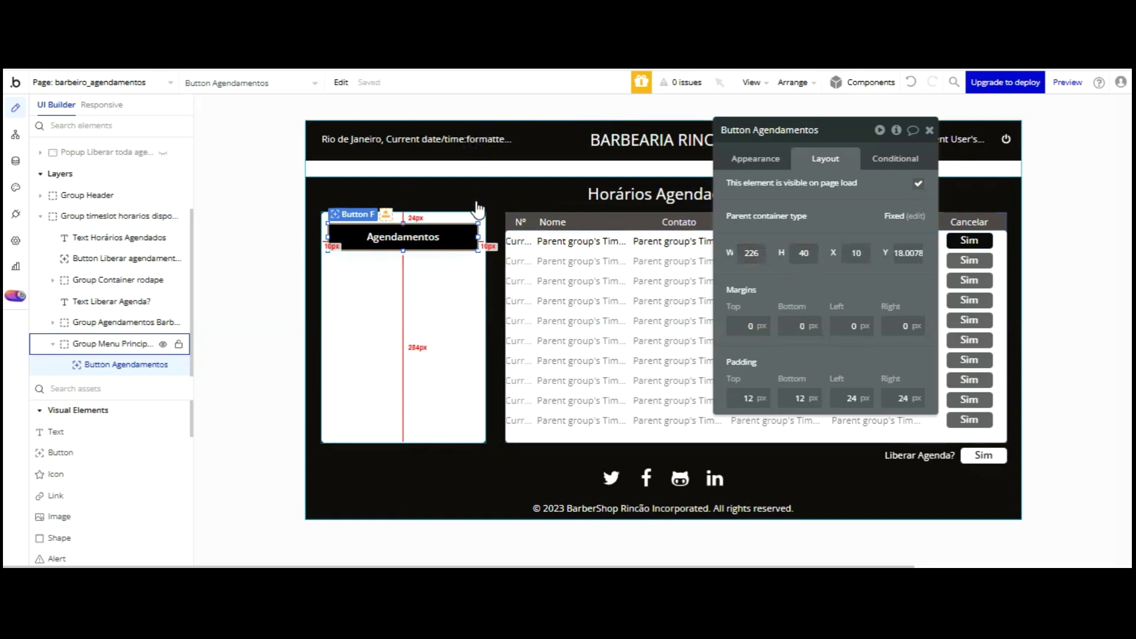
{"action": "key", "text": "Up"}
{"action": "key", "text": "Up"}
{"action": "key", "text": "Up"}
{"action": "key", "text": "Up"}
{"action": "key", "text": "Up"}
{"action": "key", "text": "Up"}
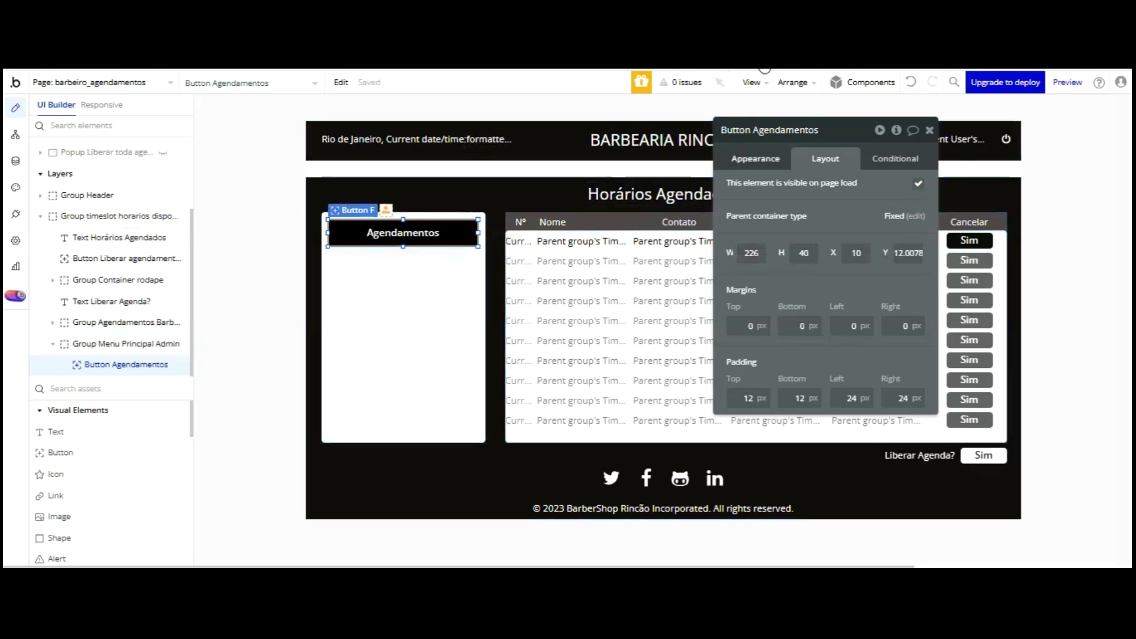
- Rename the element to 'Button Agendamentos Menu principal'
{"action": "left_click", "coordinate": [810, 128]}
{"action": "type", "text": "Menu rincipal"}
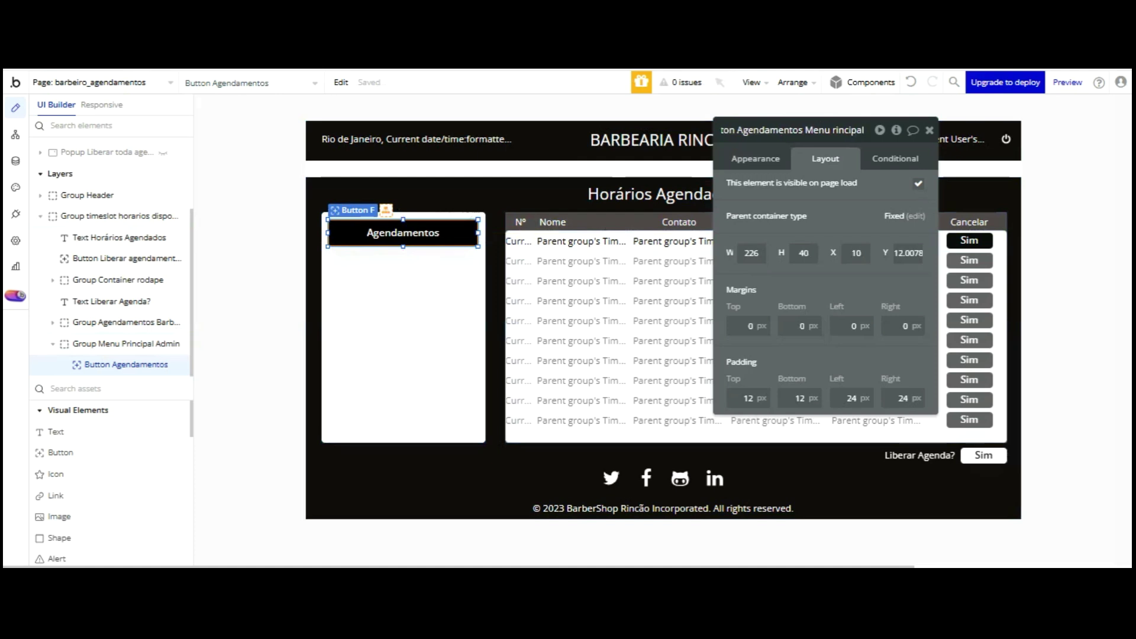
{"action": "left_click", "coordinate": [833, 130]}
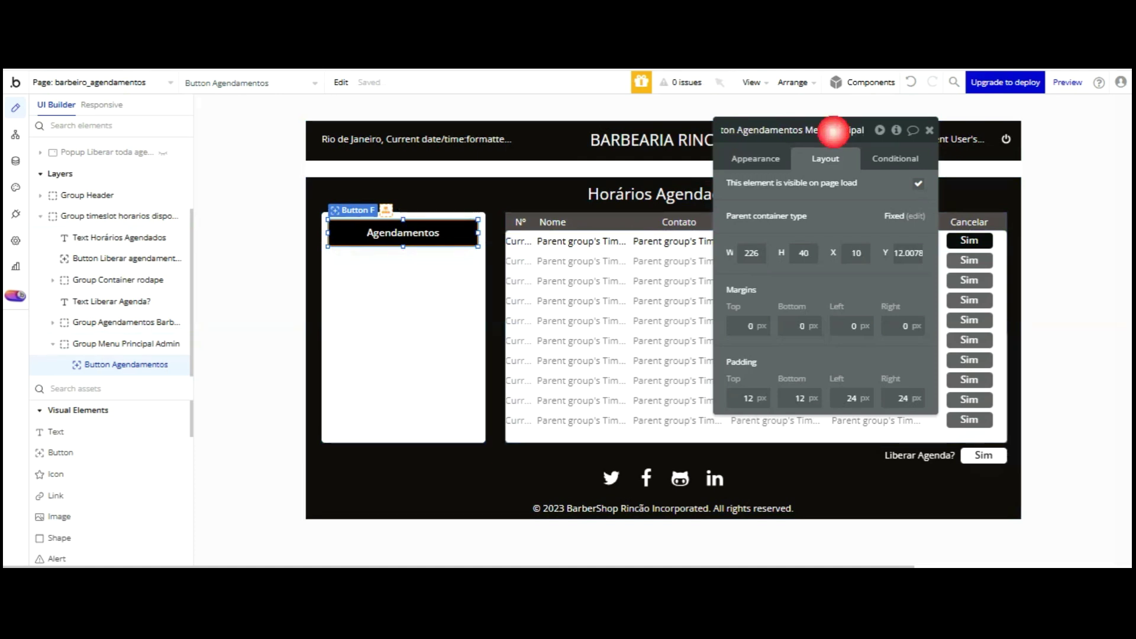
{"action": "key", "text": "Return"}
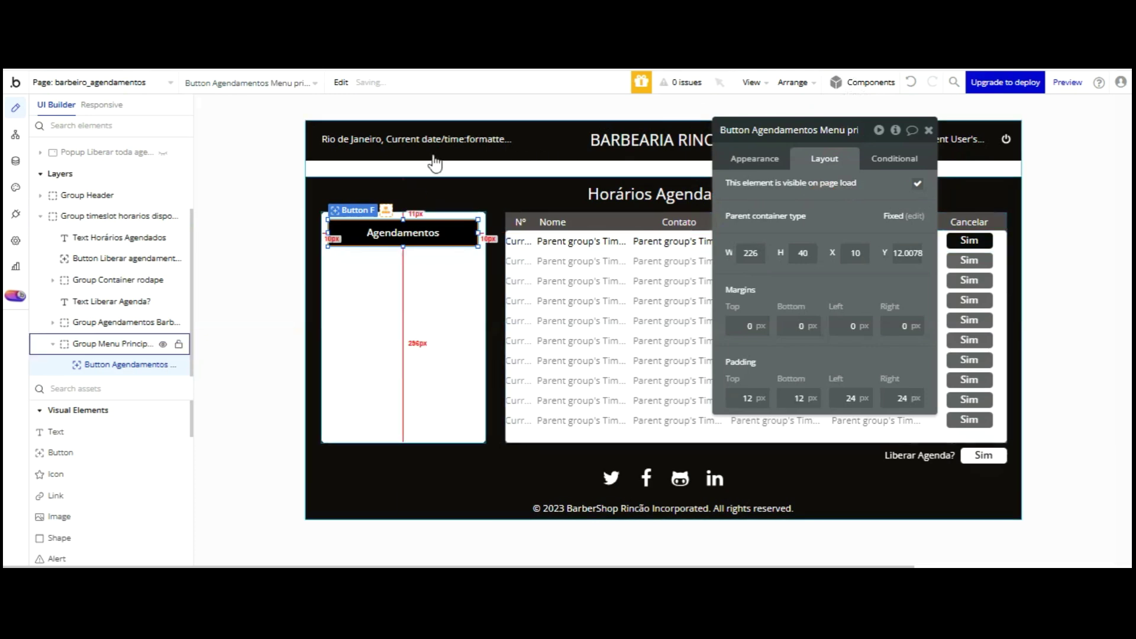
{"action": "key", "text": "ctrl+d"}
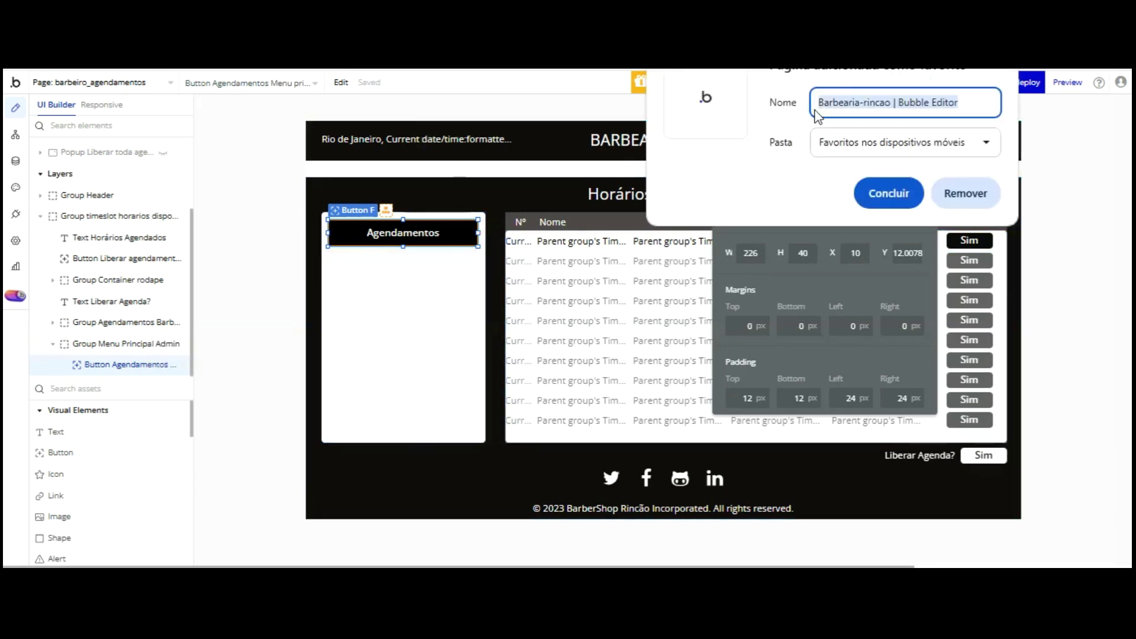
{"action": "left_click", "coordinate": [525, 219]}
{"action": "left_click", "coordinate": [388, 261]}
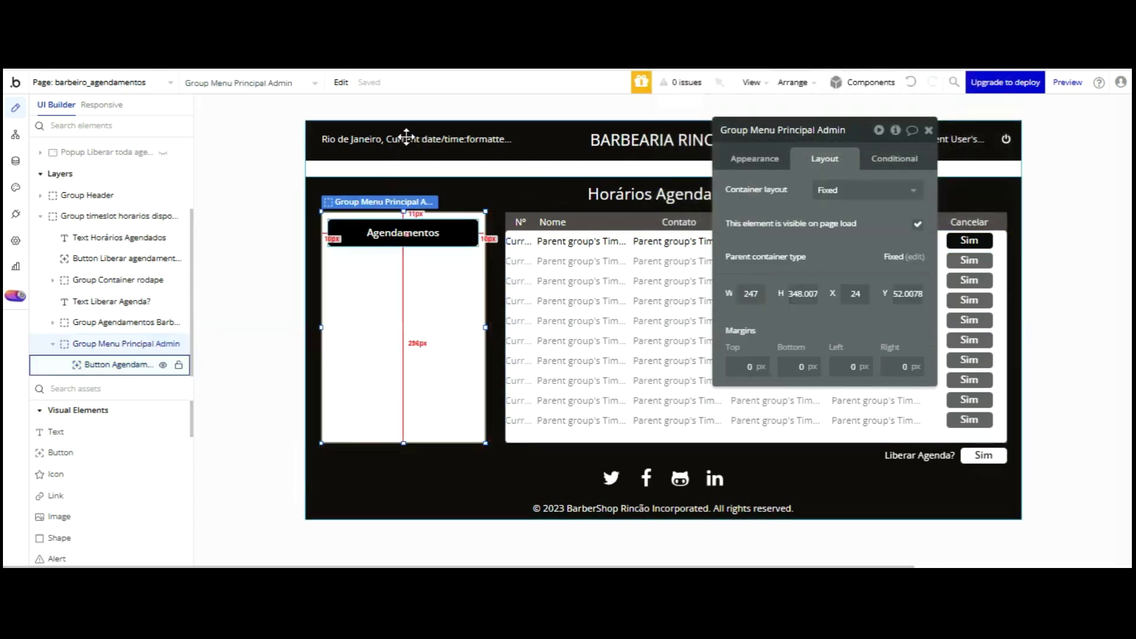
{"action": "left_click", "coordinate": [406, 235]}
- Paste three copies of the button and stack all four evenly in the menu group
{"action": "key", "text": "ctrl+c"}
{"action": "key", "text": "ctrl+v"}
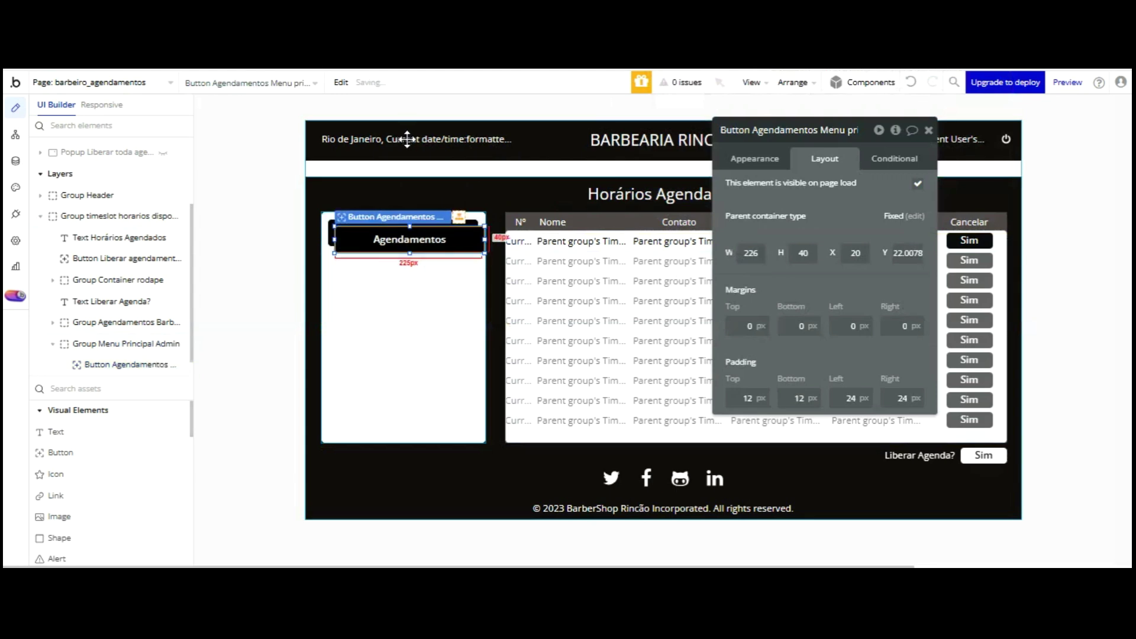
{"action": "left_click_drag", "start_coordinate": [411, 169], "coordinate": [420, 183]}
{"action": "left_click", "coordinate": [420, 183]}
{"action": "key", "text": "ctrl+v"}
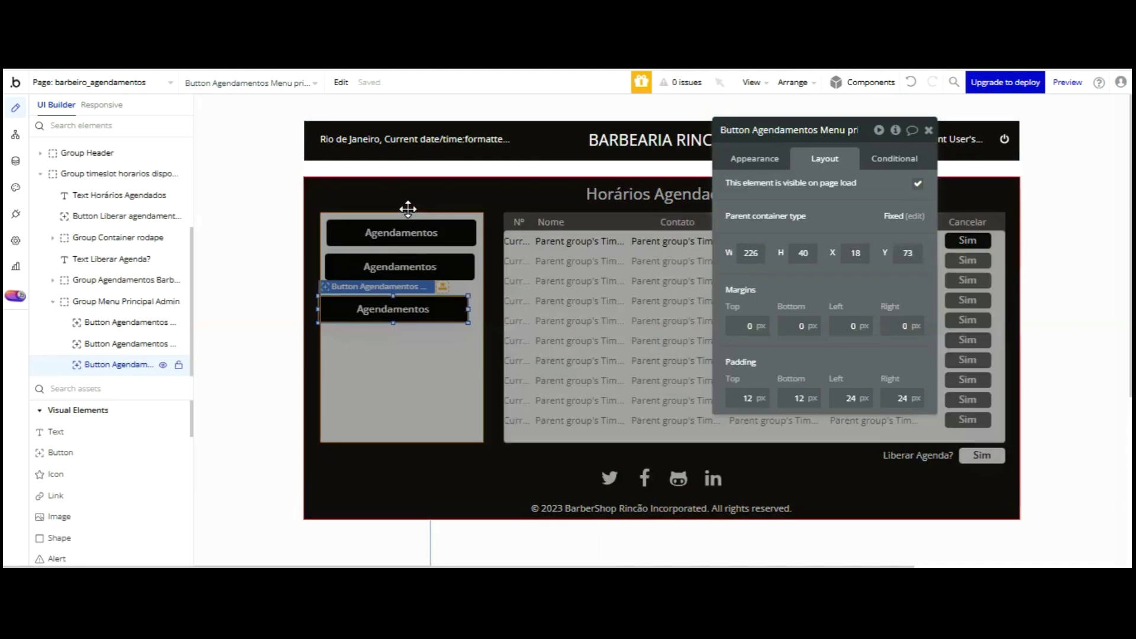
{"action": "key", "text": "ctrl+v"}
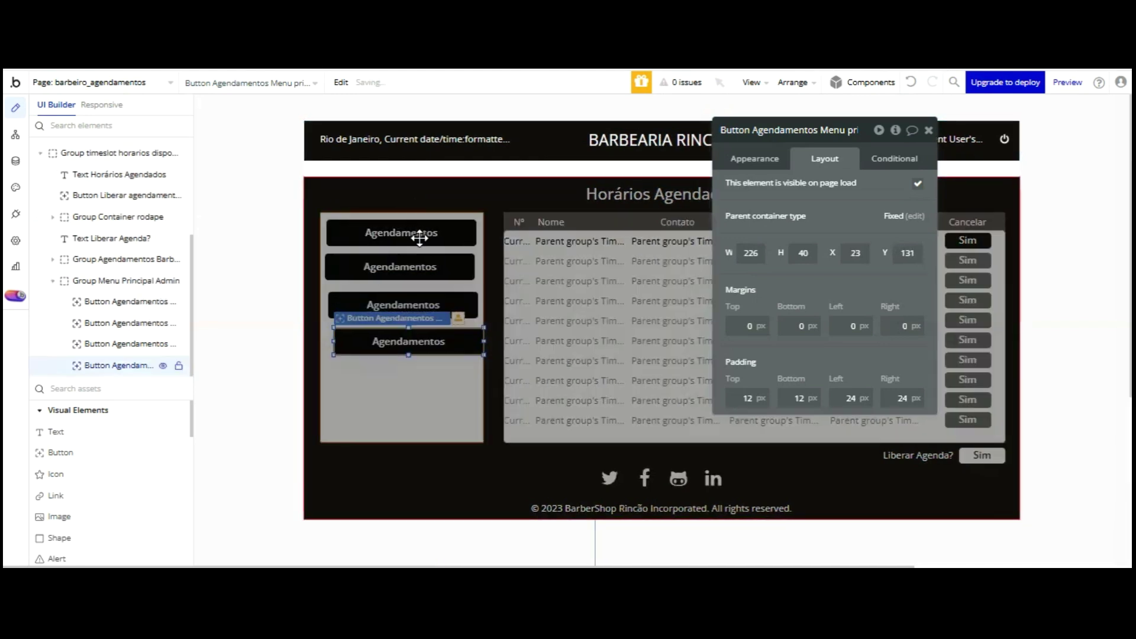
{"action": "left_click_drag", "start_coordinate": [412, 239], "coordinate": [421, 170]}
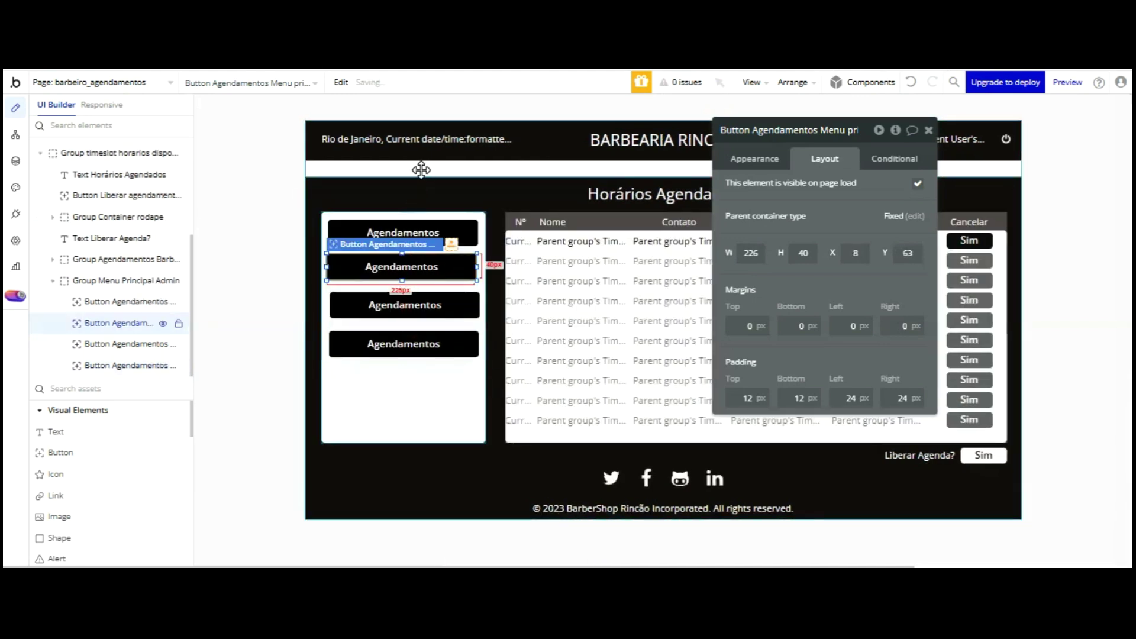
{"action": "left_click_drag", "start_coordinate": [427, 303], "coordinate": [426, 303]}
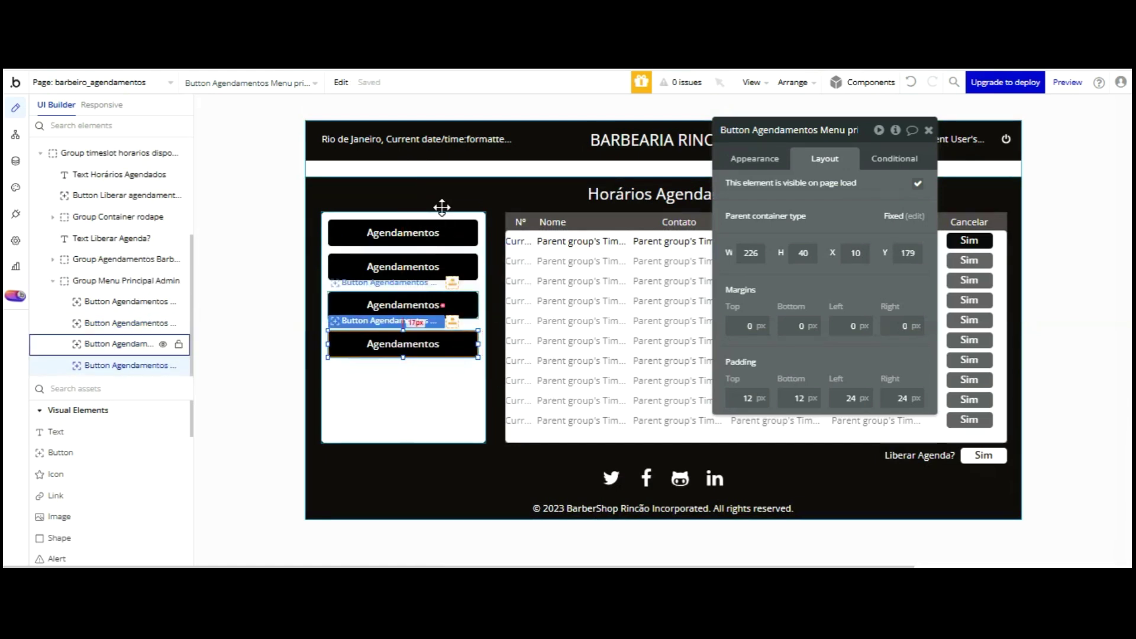
{"action": "left_click_drag", "start_coordinate": [442, 206], "coordinate": [439, 240]}
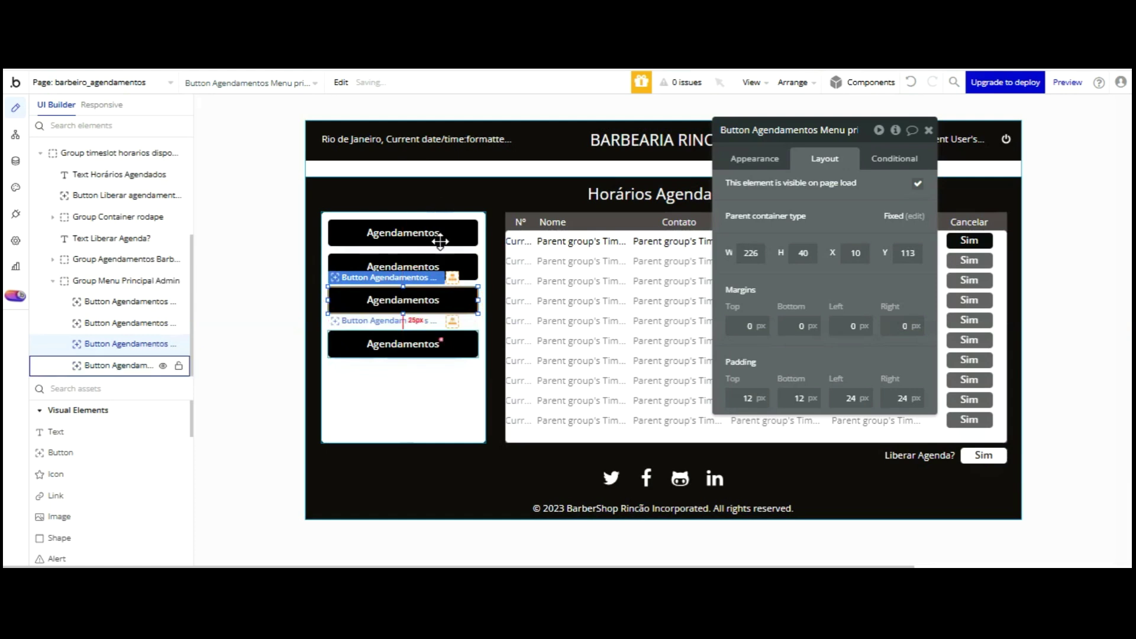
{"action": "key", "text": "Up"}
{"action": "key", "text": "Up"}
{"action": "key", "text": "Up"}
{"action": "key", "text": "Up"}
{"action": "key", "text": "Up"}
{"action": "key", "text": "Up"}
{"action": "key", "text": "Up"}
{"action": "key", "text": "Up"}
{"action": "key", "text": "Up"}
{"action": "key", "text": "Up"}
{"action": "key", "text": "Up"}
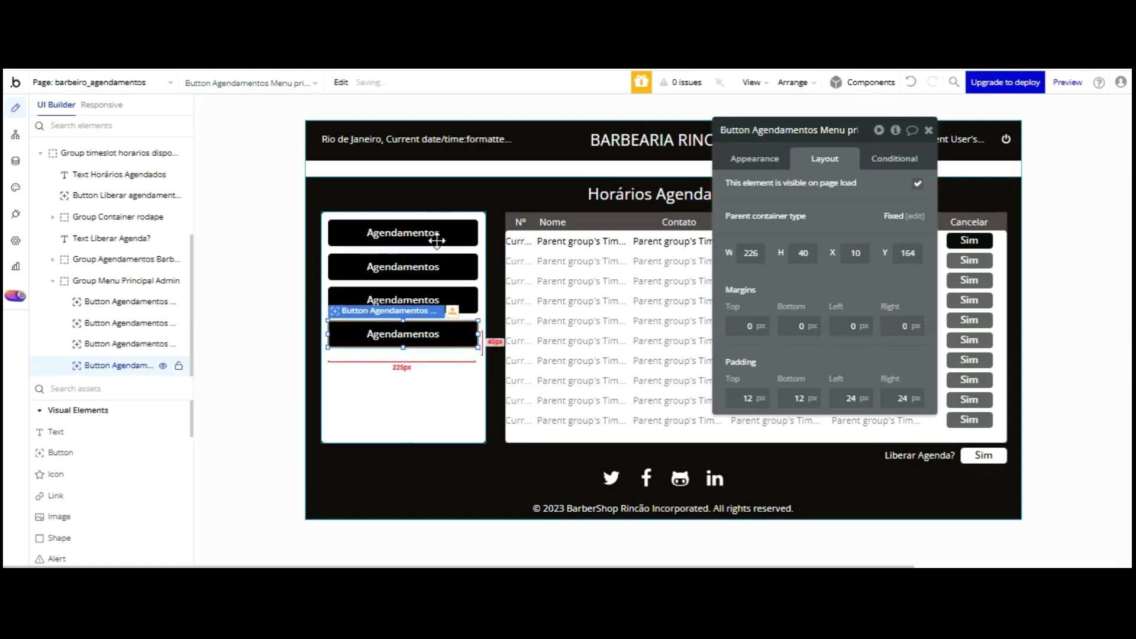
{"action": "left_click", "coordinate": [409, 266]}
{"action": "left_click", "coordinate": [792, 130]}
- Rename the second button's element and label to Fidelidade
{"action": "key", "text": "BackSpace"}
{"action": "key", "text": "BackSpace"}
{"action": "key", "text": "BackSpace"}
{"action": "key", "text": "BackSpace"}
{"action": "key", "text": "BackSpace"}
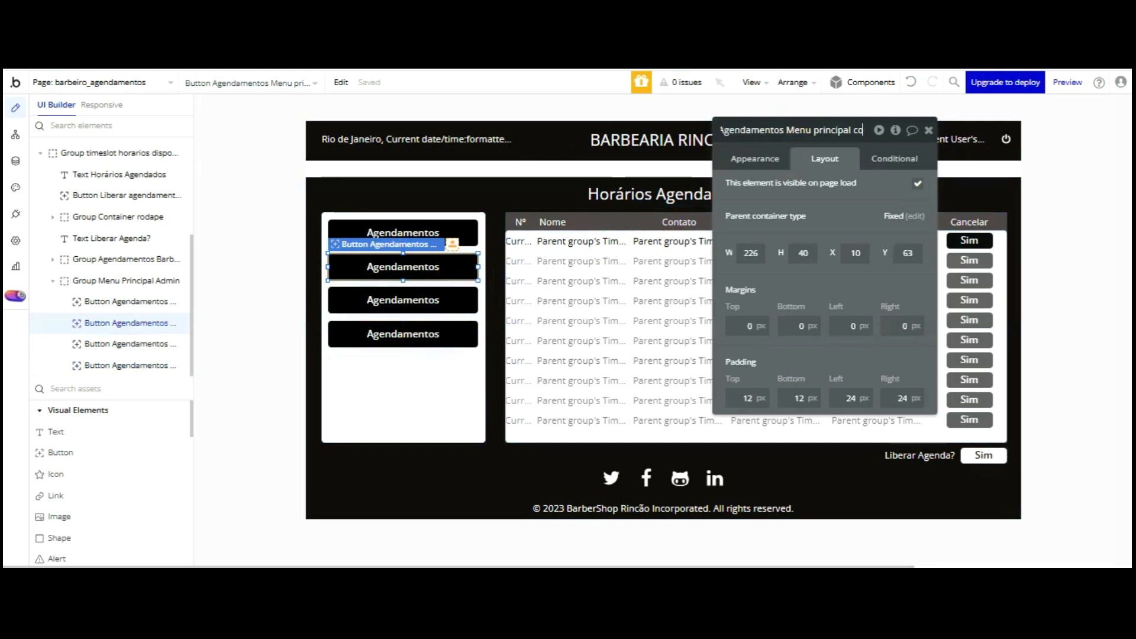
{"action": "key", "text": "Left"}
{"action": "key", "text": "Left"}
{"action": "key", "text": "Left"}
{"action": "key", "text": "Left"}
{"action": "key", "text": "Left"}
{"action": "key", "text": "Left"}
{"action": "key", "text": "Left"}
{"action": "key", "text": "Left"}
{"action": "key", "text": "Left"}
{"action": "key", "text": "Left"}
{"action": "key", "text": "Left"}
{"action": "key", "text": "Left"}
{"action": "key", "text": "Left"}
{"action": "key", "text": "Left"}
{"action": "key", "text": "Left"}
{"action": "key", "text": "Left"}
{"action": "key", "text": "Left"}
{"action": "key", "text": "Left"}
{"action": "key", "text": "Left"}
{"action": "key", "text": "Left"}
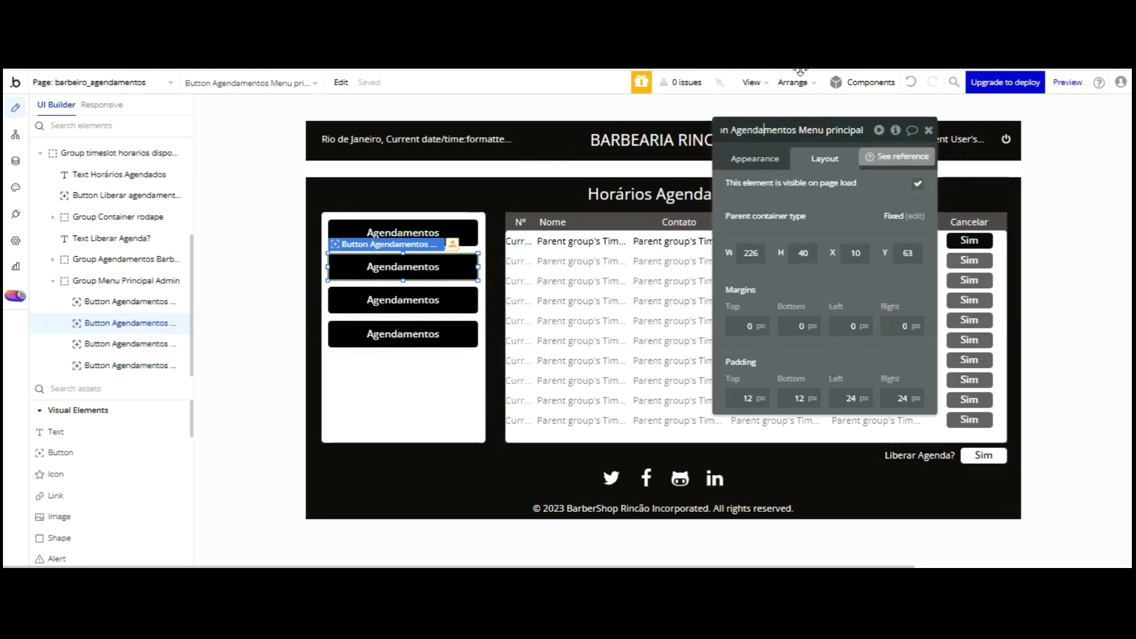
{"action": "left_click", "coordinate": [789, 130]}
{"action": "key", "text": "BackSpace"}
{"action": "key", "text": "BackSpace"}
{"action": "key", "text": "BackSpace"}
{"action": "key", "text": "BackSpace"}
{"action": "key", "text": "BackSpace"}
{"action": "key", "text": "BackSpace"}
{"action": "key", "text": "BackSpace"}
{"action": "key", "text": "BackSpace"}
{"action": "key", "text": "BackSpace"}
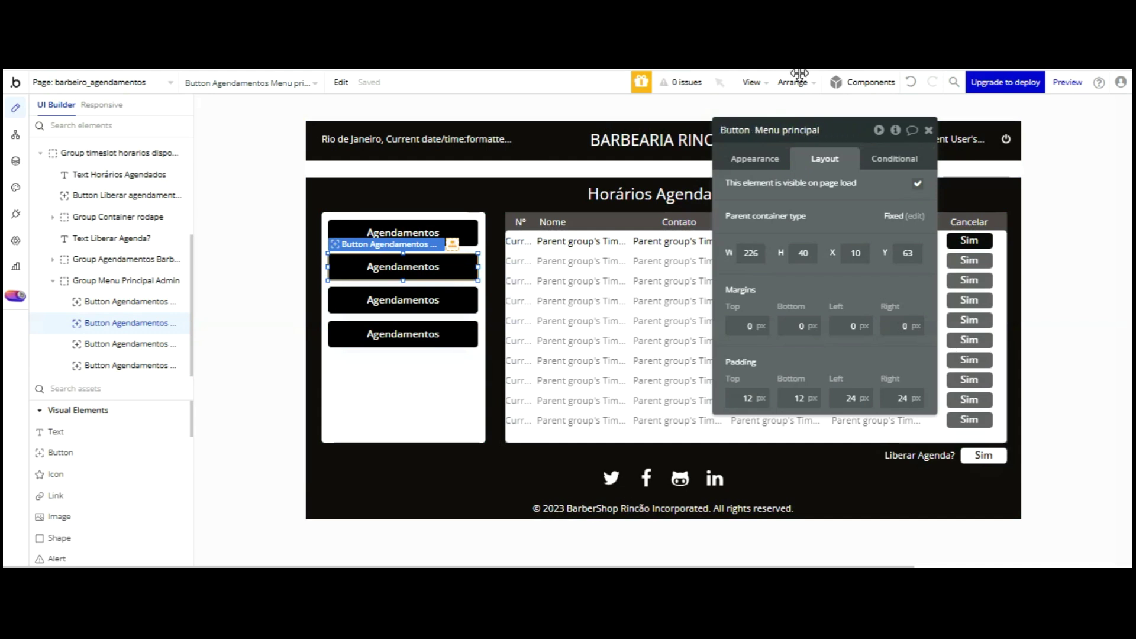
{"action": "type", "text": "Fidelidae"}
{"action": "left_click", "coordinate": [787, 129]}
{"action": "type", "text": "de"}
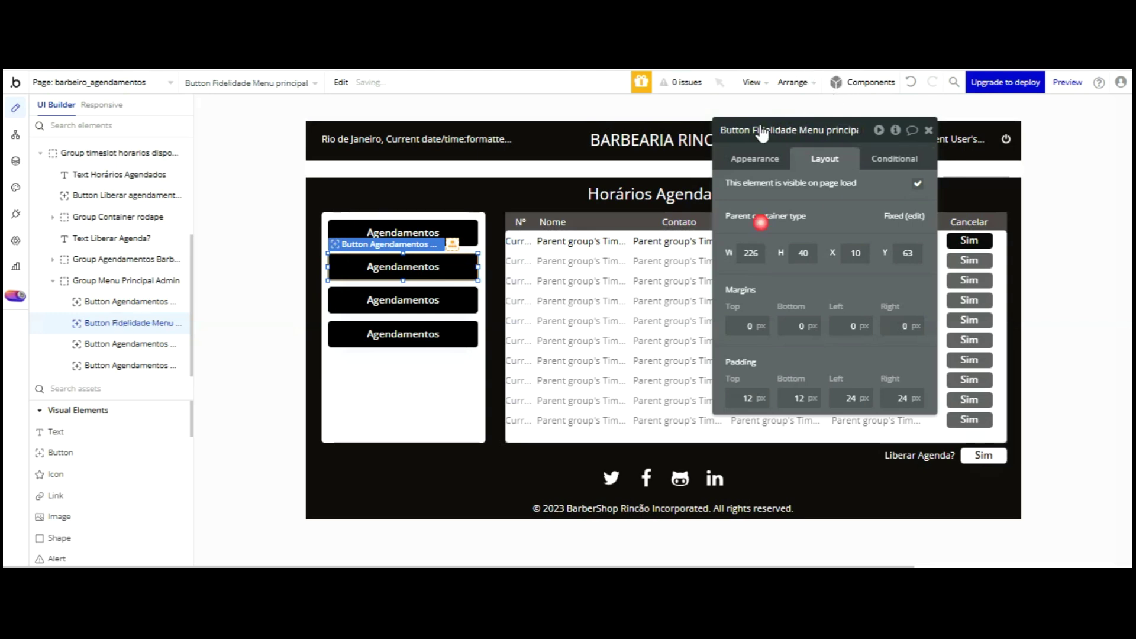
{"action": "left_click", "coordinate": [774, 156]}
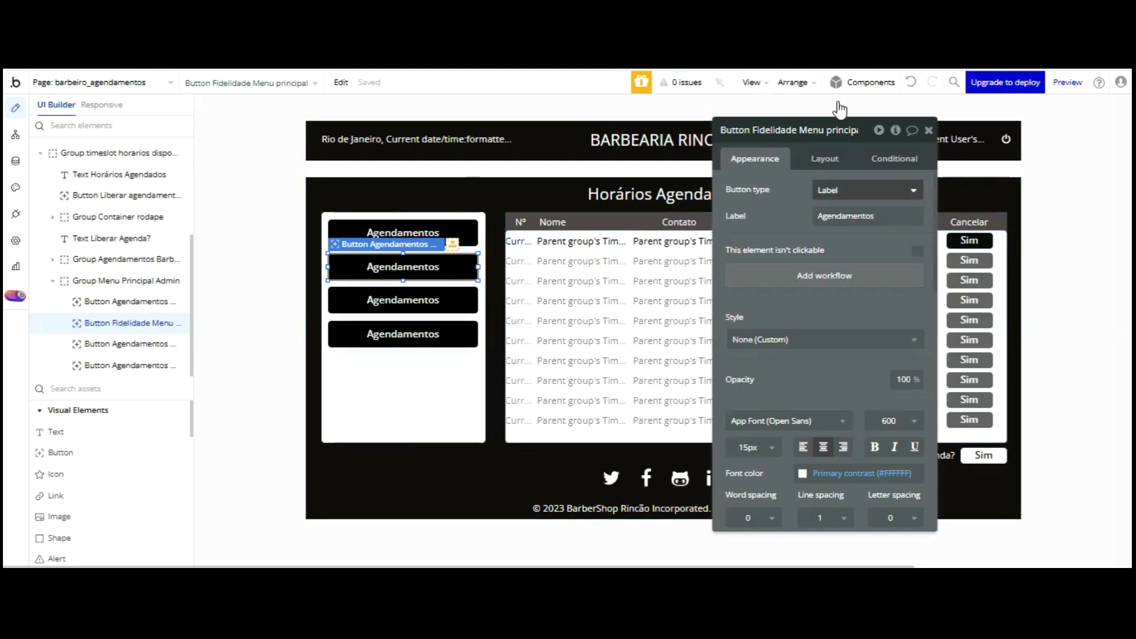
{"action": "double_click", "coordinate": [858, 216]}
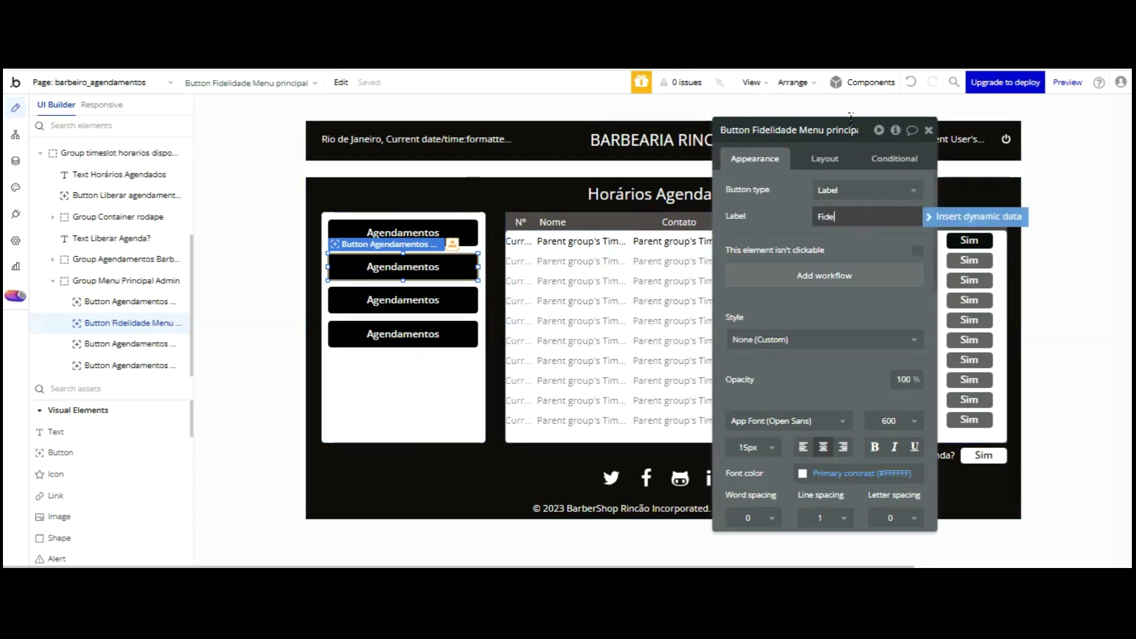
{"action": "left_click", "coordinate": [870, 146]}
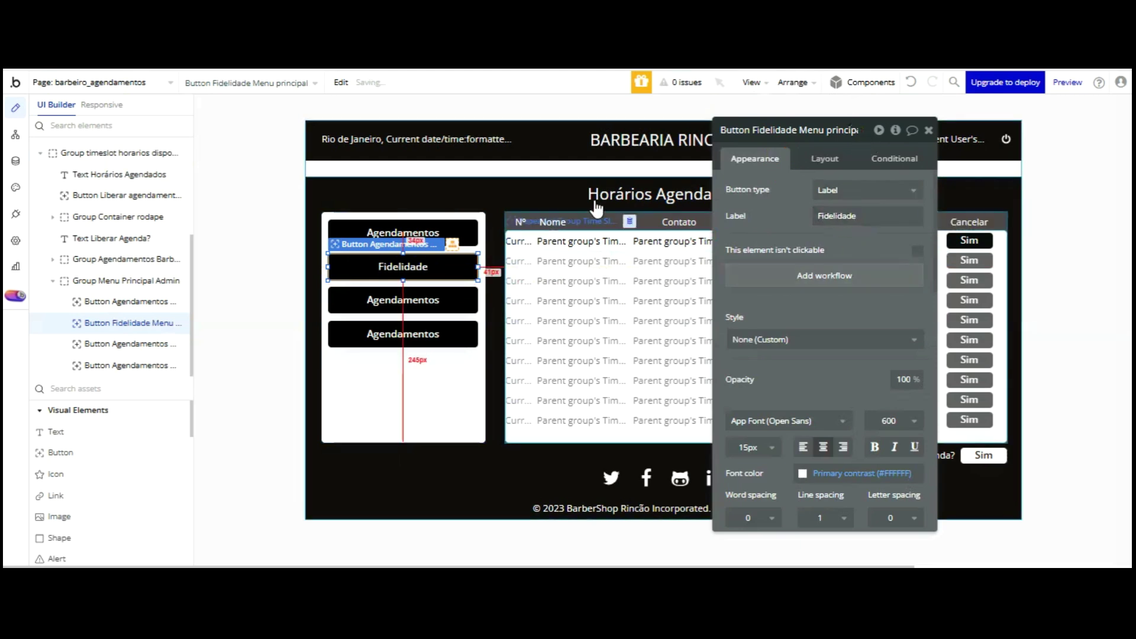
- Label the third button 'Resgate Premiação' and name it 'Button Resgate premiação Menu principal'
{"action": "left_click", "coordinate": [116, 344]}
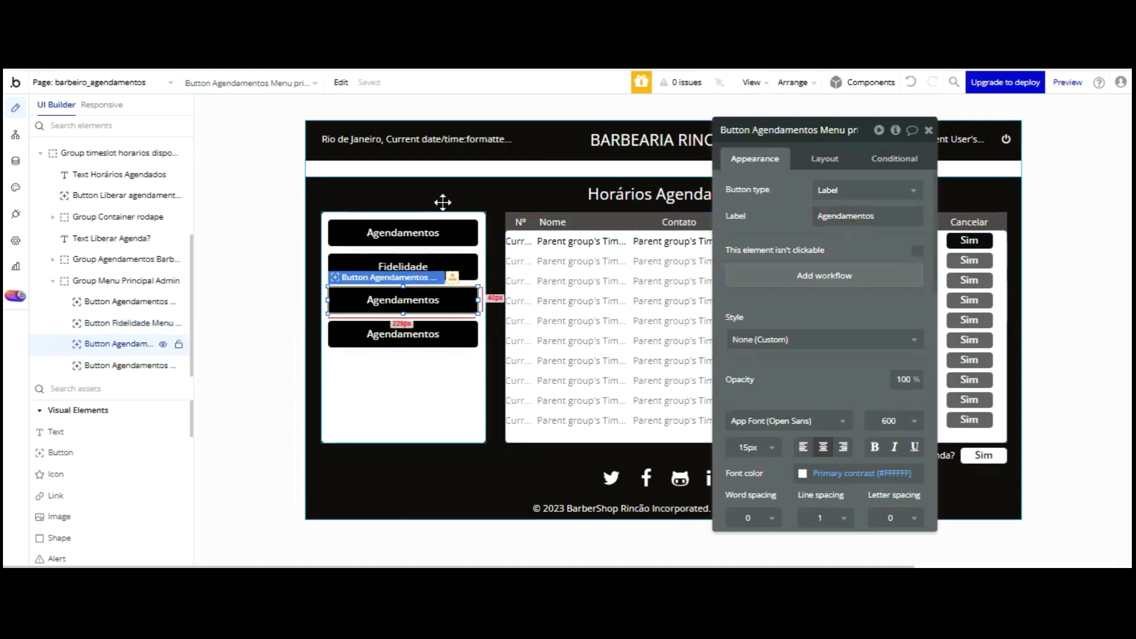
{"action": "double_click", "coordinate": [846, 216]}
{"action": "type", "text": "Resgate Premiação"}
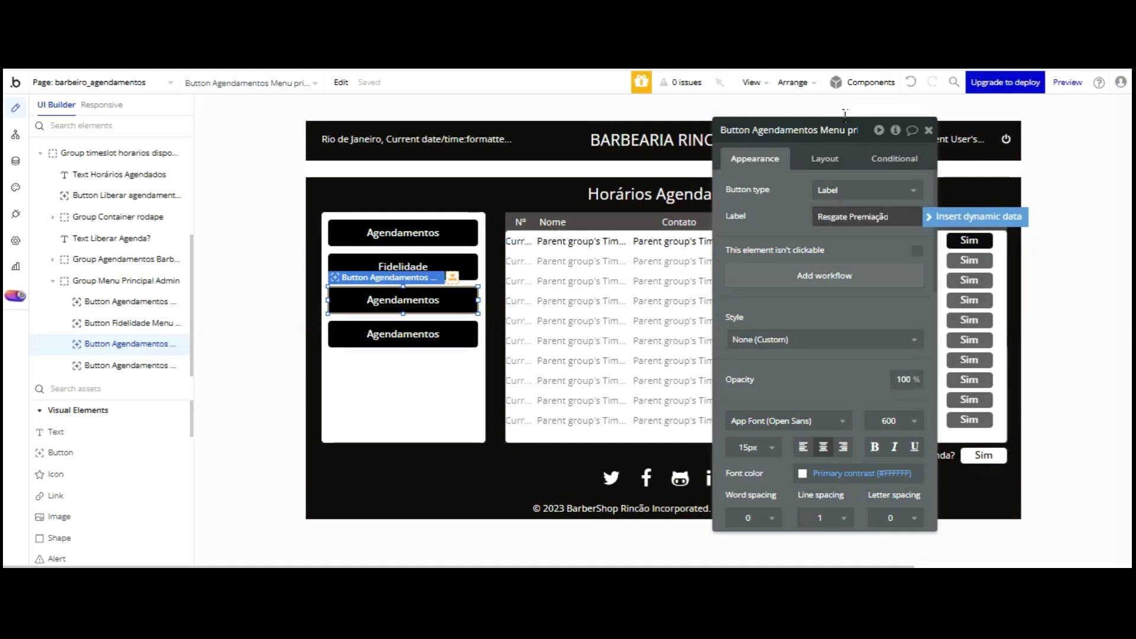
{"action": "left_click", "coordinate": [845, 129]}
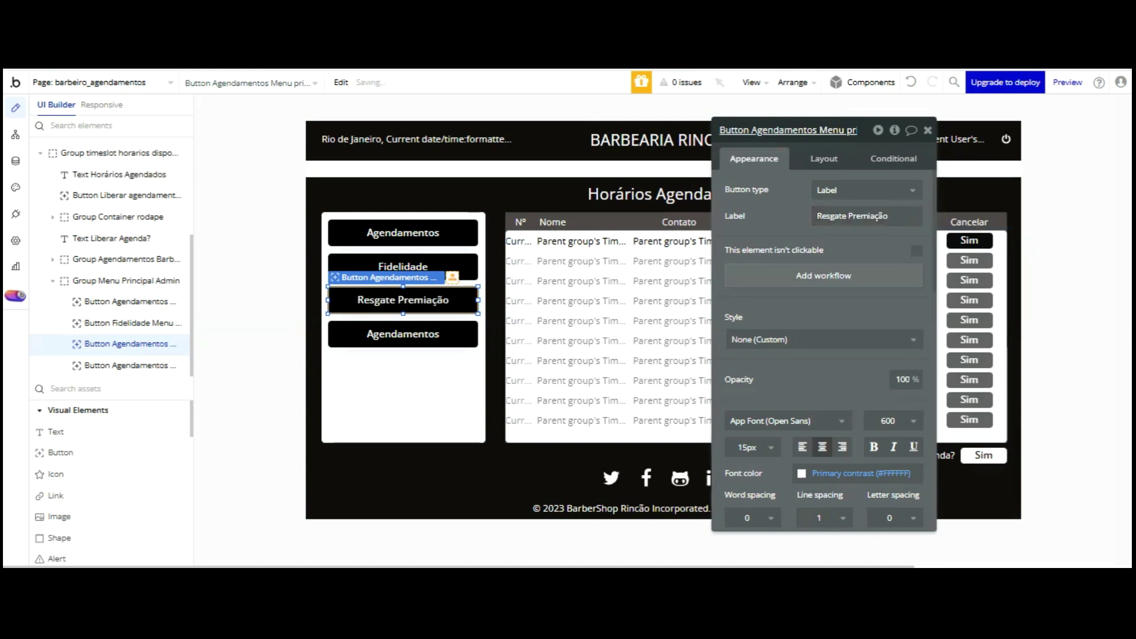
{"action": "key", "text": "BackSpace"}
{"action": "key", "text": "BackSpace"}
{"action": "key", "text": "BackSpace"}
{"action": "key", "text": "BackSpace"}
{"action": "key", "text": "BackSpace"}
{"action": "key", "text": "BackSpace"}
{"action": "key", "text": "BackSpace"}
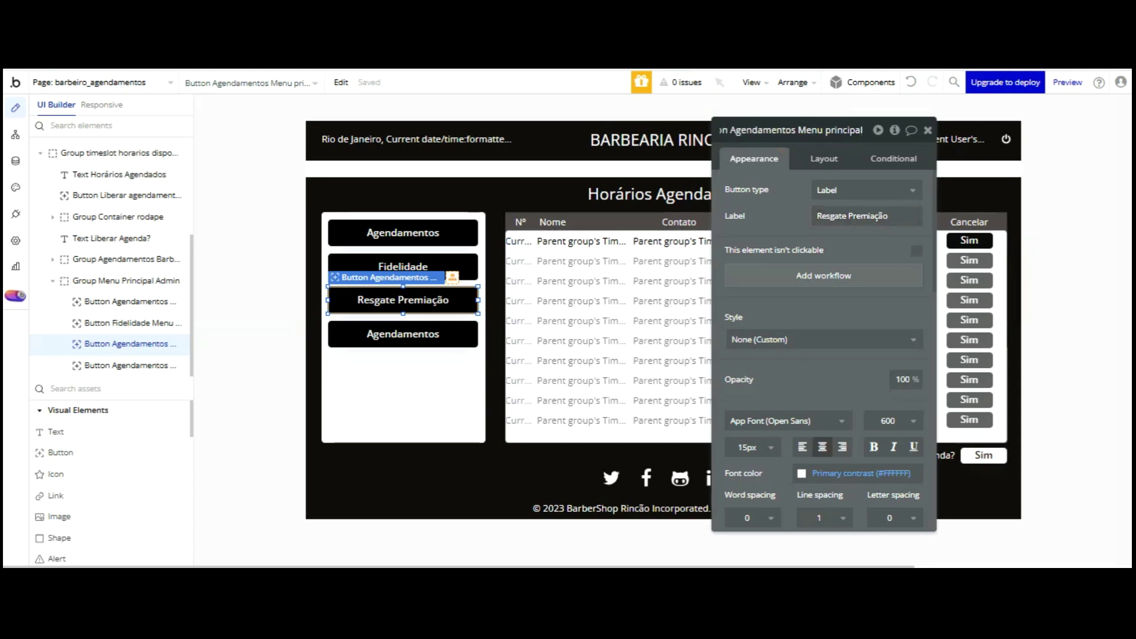
{"action": "key", "text": "Home"}
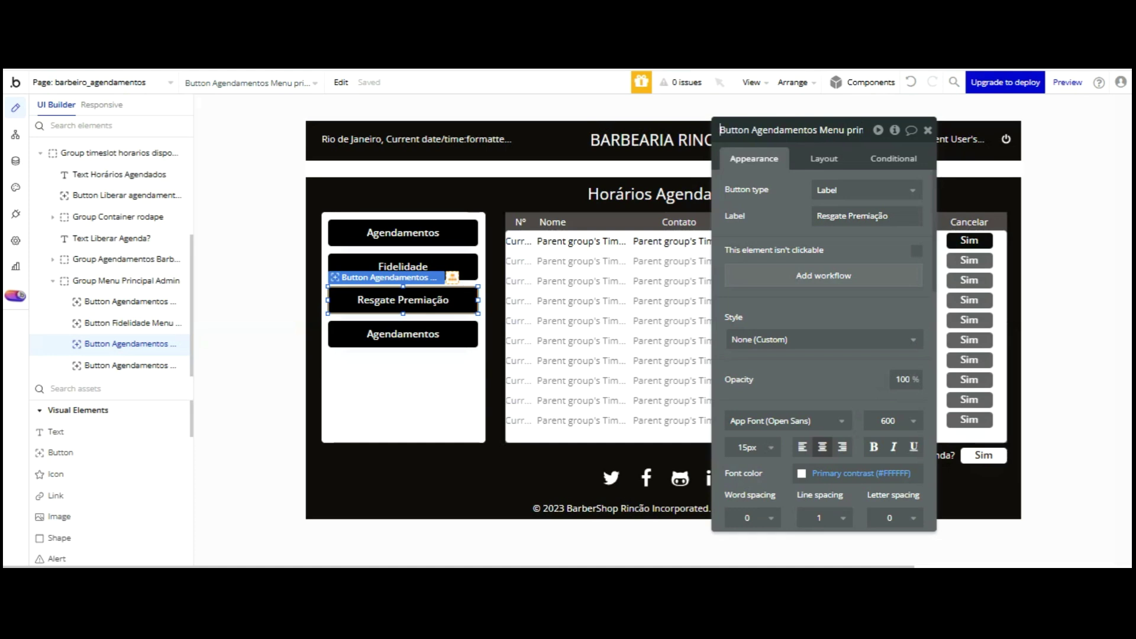
{"action": "key", "text": "BackSpace"}
{"action": "key", "text": "BackSpace"}
{"action": "key", "text": "BackSpace"}
{"action": "key", "text": "BackSpace"}
{"action": "key", "text": "BackSpace"}
{"action": "key", "text": "BackSpace"}
{"action": "key", "text": "BackSpace"}
{"action": "key", "text": "BackSpace"}
{"action": "key", "text": "BackSpace"}
{"action": "key", "text": "BackSpace"}
{"action": "key", "text": "BackSpace"}
{"action": "key", "text": "BackSpace"}
{"action": "key", "text": "BackSpace"}
{"action": "type", "text": "Resgate"}
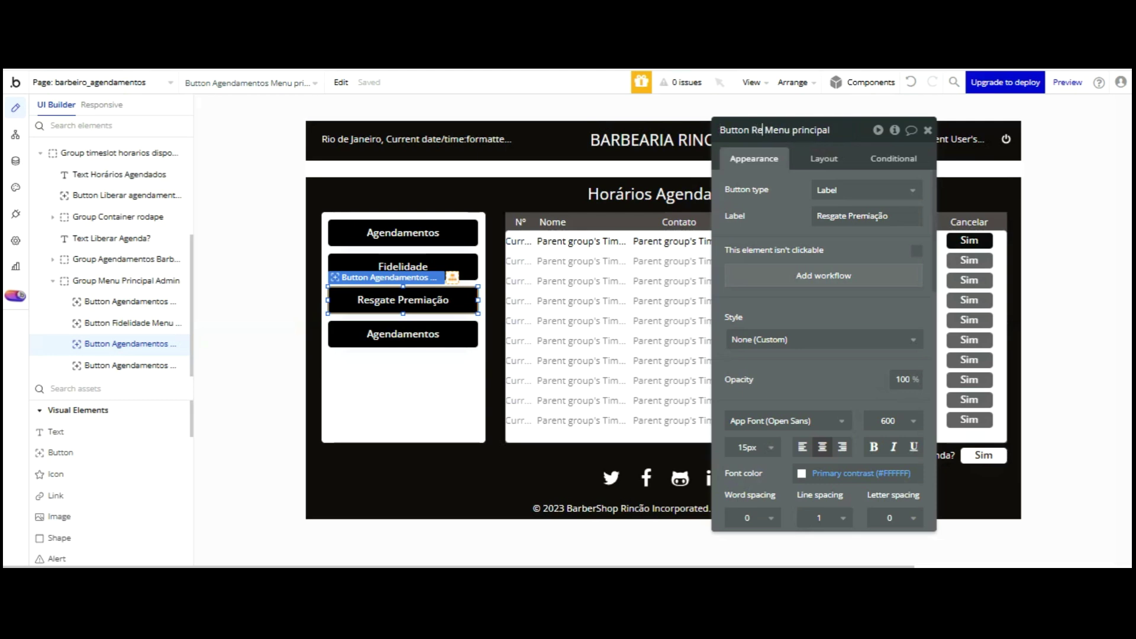
{"action": "type", "text": " premiação"}
{"action": "left_click", "coordinate": [779, 224]}
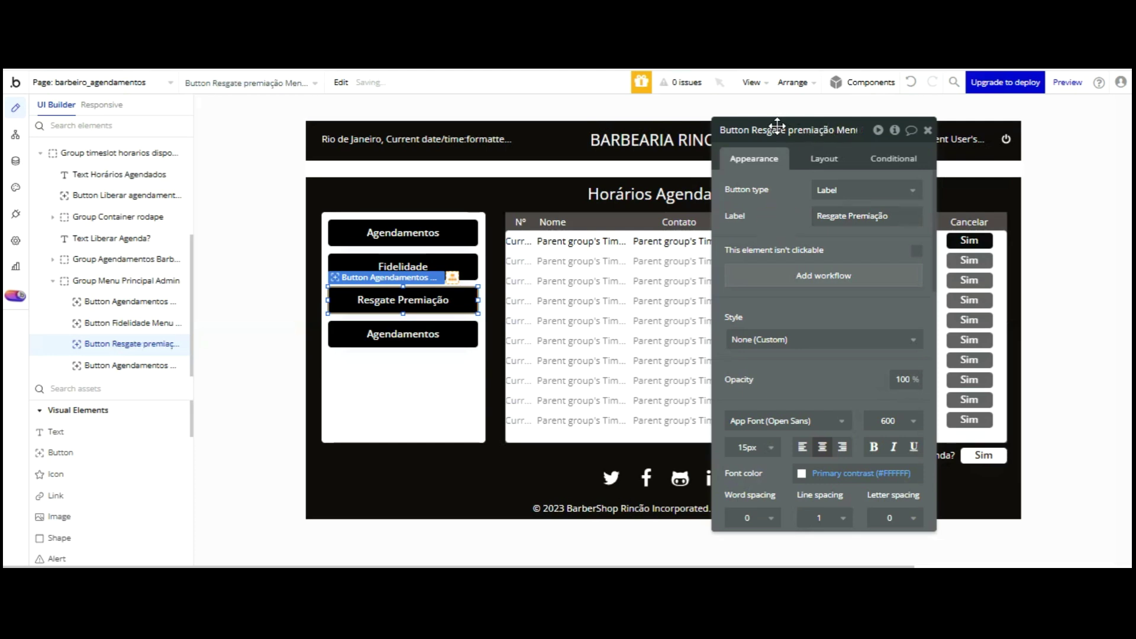
- Change the bottom button's label to 'Avaliação'
{"action": "left_click", "coordinate": [127, 365]}
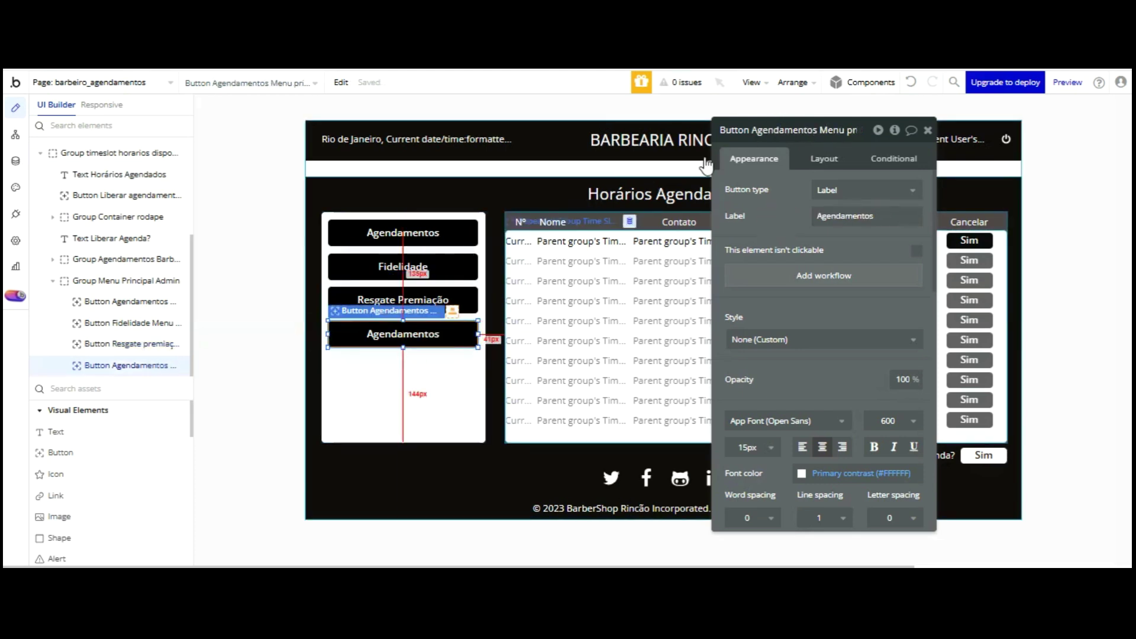
{"action": "double_click", "coordinate": [849, 214]}
{"action": "type", "text": "Avaliação"}
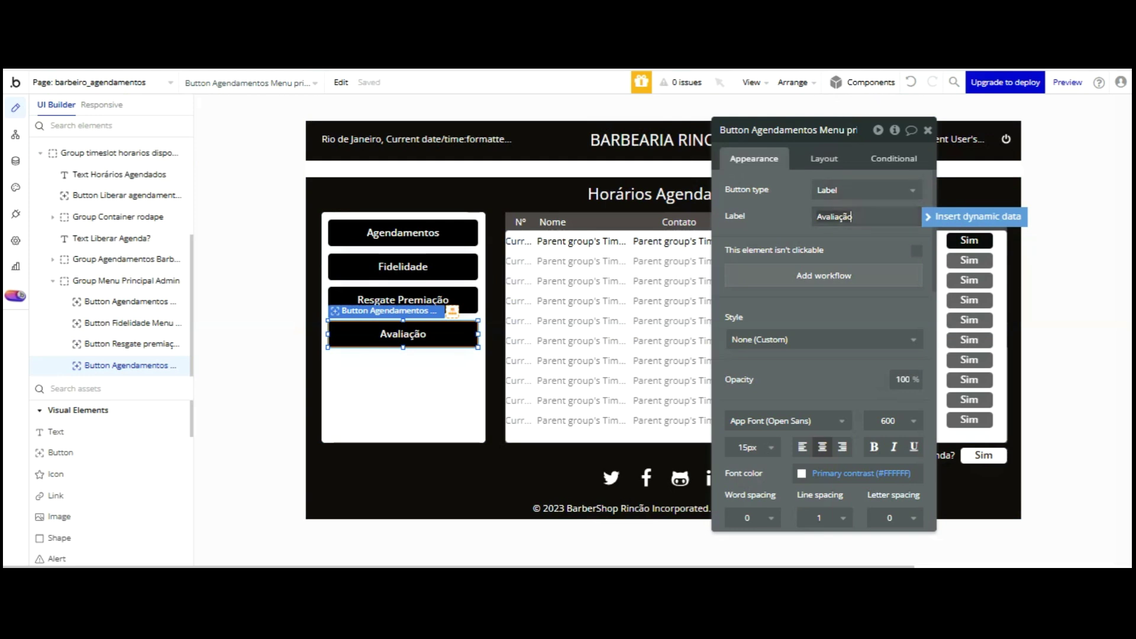
{"action": "left_click", "coordinate": [840, 130]}
- Name the element 'Button Avaliação Menu principal', then select Group Menu Principal Admin
{"action": "key", "text": "BackSpace"}
{"action": "key", "text": "BackSpace"}
{"action": "key", "text": "BackSpace"}
{"action": "key", "text": "BackSpace"}
{"action": "key", "text": "BackSpace"}
{"action": "key", "text": "BackSpace"}
{"action": "key", "text": "BackSpace"}
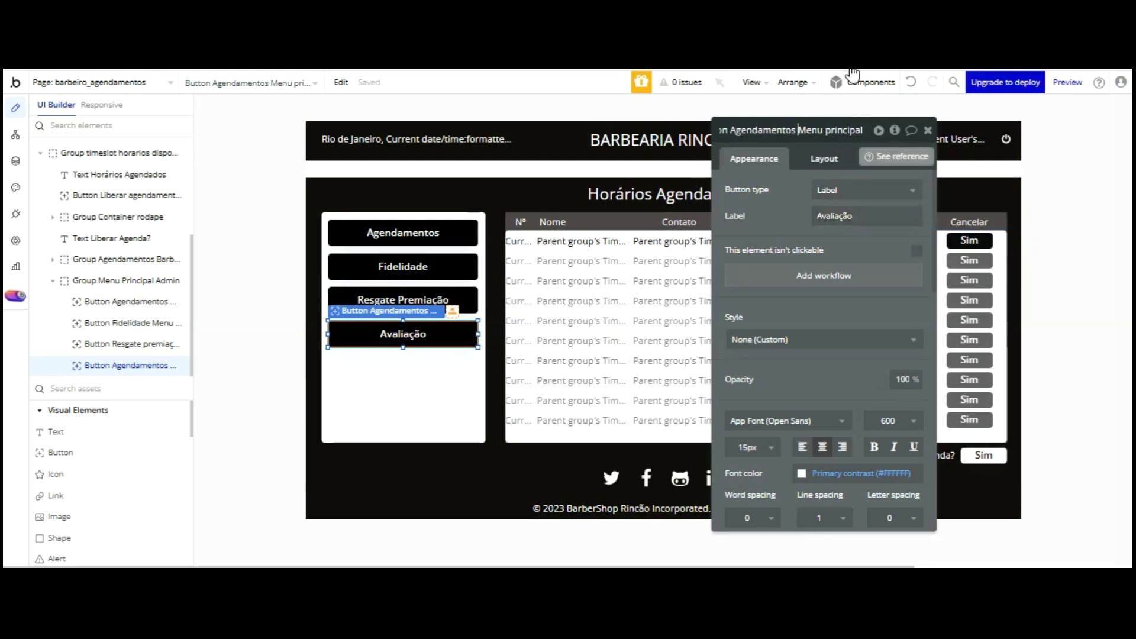
{"action": "key", "text": "Home"}
{"action": "key", "text": "ctrl+Right"}
{"action": "key", "text": "Delete"}
{"action": "key", "text": "Delete"}
{"action": "key", "text": "Delete"}
{"action": "key", "text": "Delete"}
{"action": "key", "text": "Delete"}
{"action": "key", "text": "Delete"}
{"action": "key", "text": "Delete"}
{"action": "key", "text": "Delete"}
{"action": "key", "text": "Delete"}
{"action": "key", "text": "Delete"}
{"action": "key", "text": "Delete"}
{"action": "key", "text": "Delete"}
{"action": "key", "text": "Delete"}
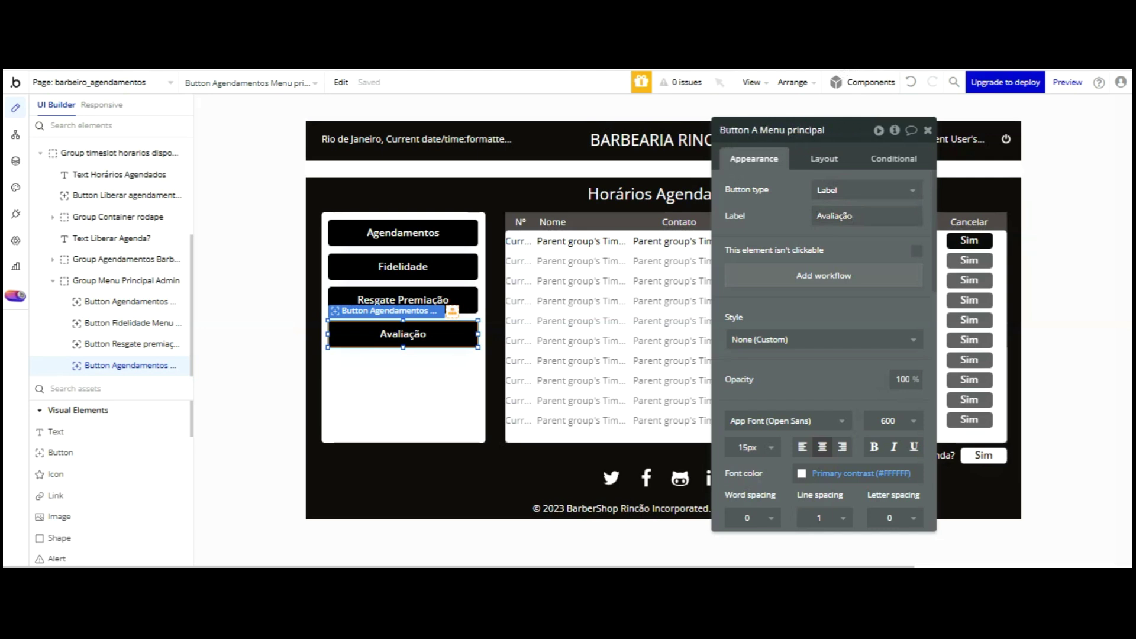
{"action": "type", "text": "Avaliação"}
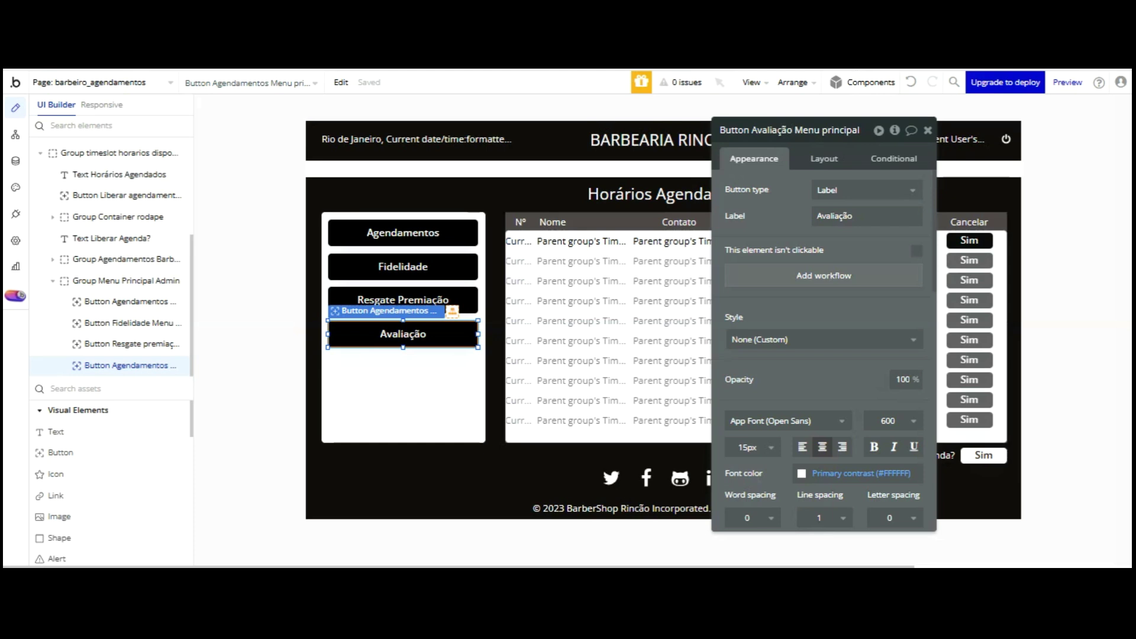
{"action": "key", "text": "Return"}
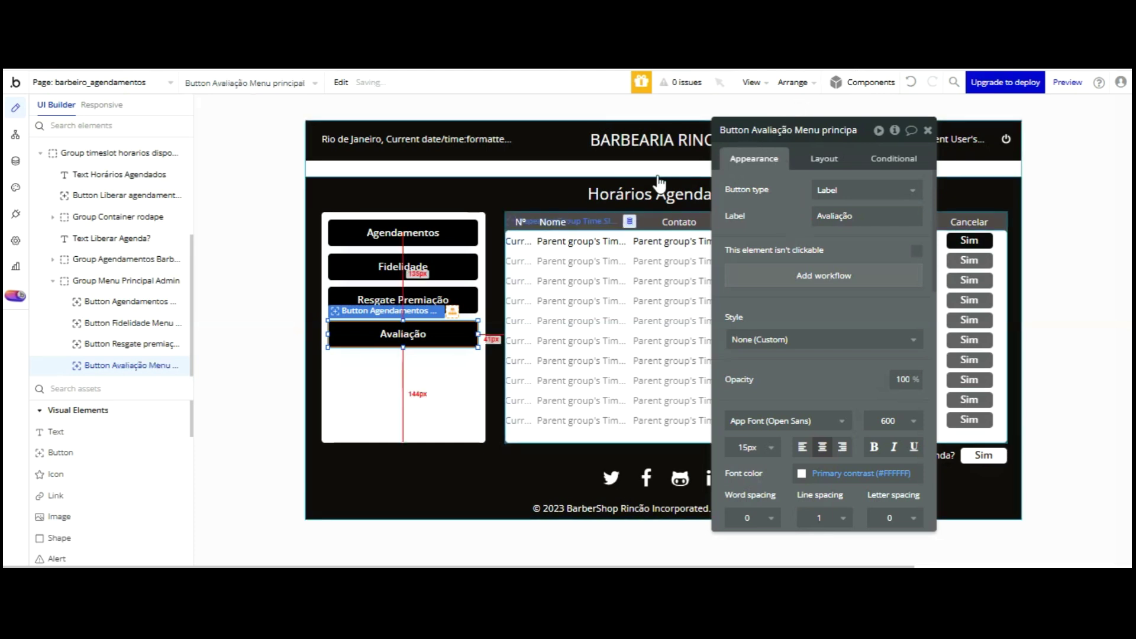
{"action": "left_click", "coordinate": [449, 232]}
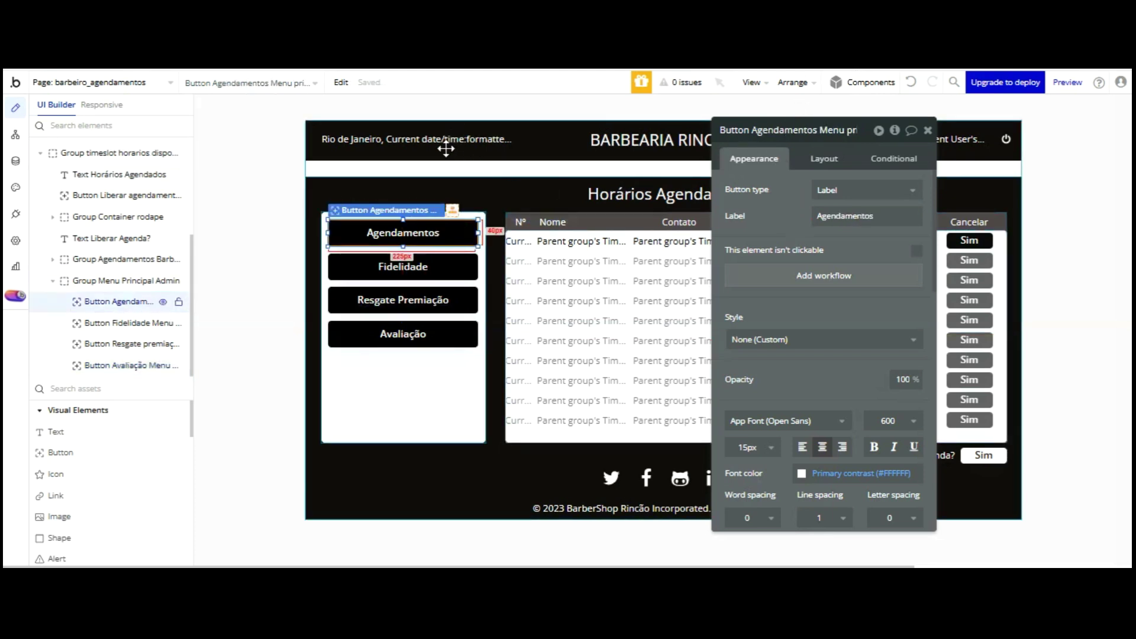
{"action": "left_click", "coordinate": [405, 407]}
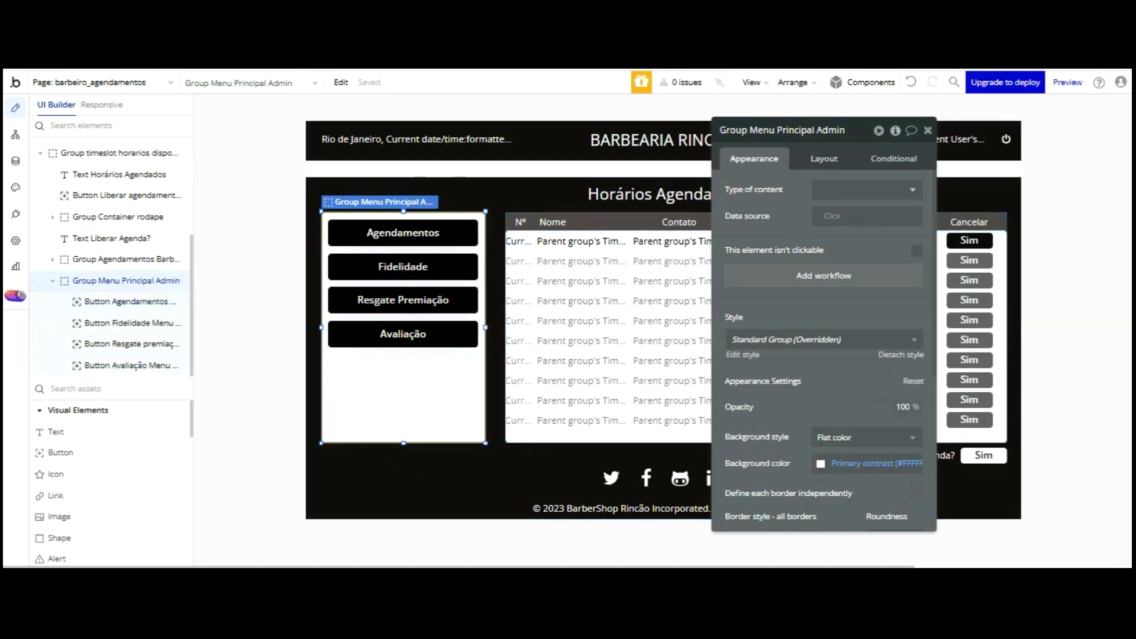
- Create a text-type custom state 'Menu Principal' on Group Menu Principal Admin in the Element inspector
{"action": "left_click", "coordinate": [895, 130]}
{"action": "left_click", "coordinate": [536, 172]}
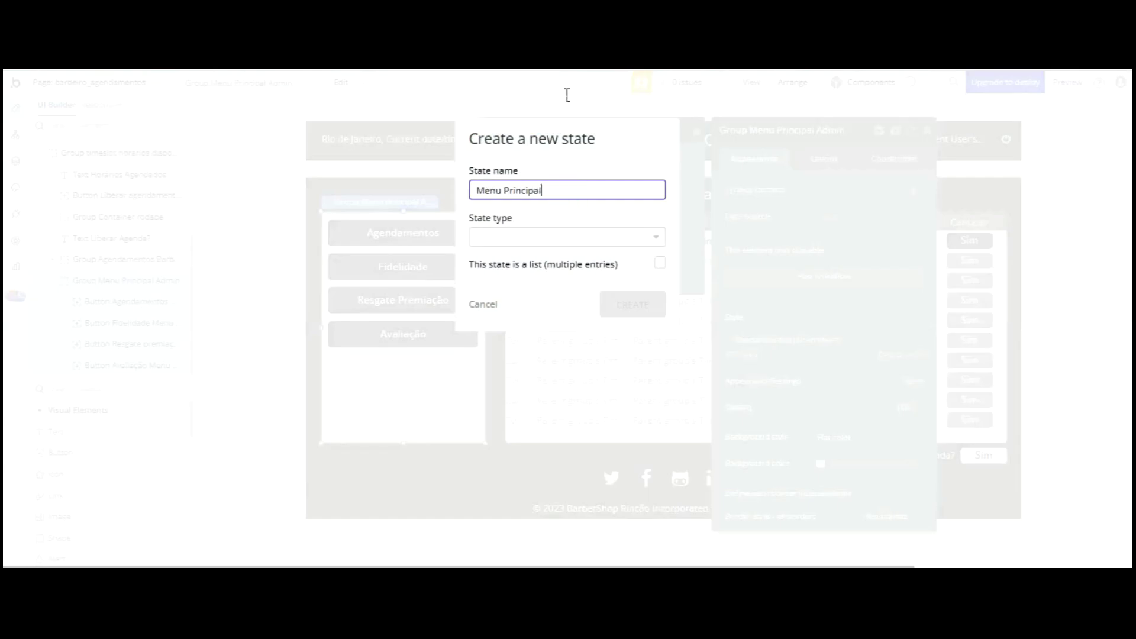
{"action": "type", "text": "Menu Principal"}
{"action": "left_click", "coordinate": [541, 237]}
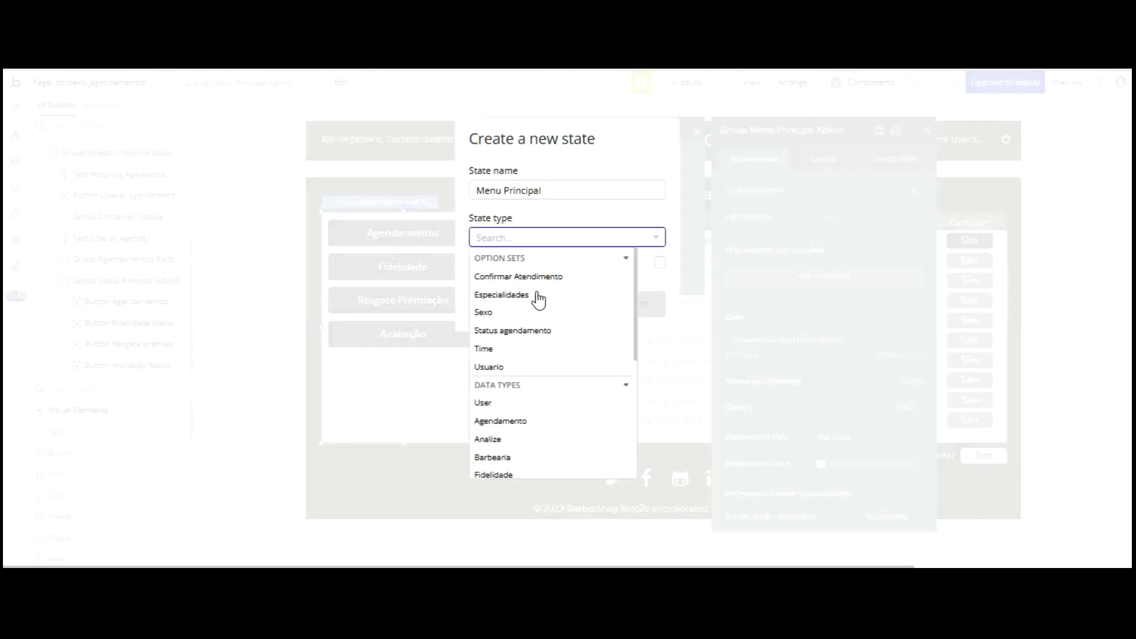
{"action": "scroll", "coordinate": [532, 306], "scroll_direction": "down", "scroll_amount": 3}
{"action": "left_click", "coordinate": [491, 381]}
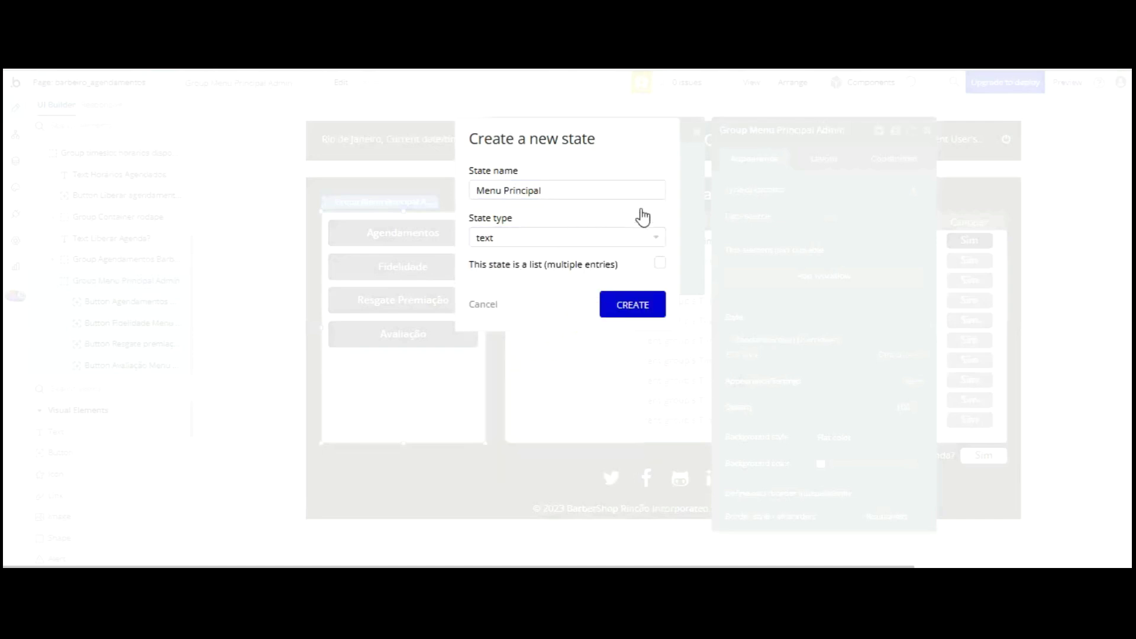
{"action": "left_click", "coordinate": [632, 303]}
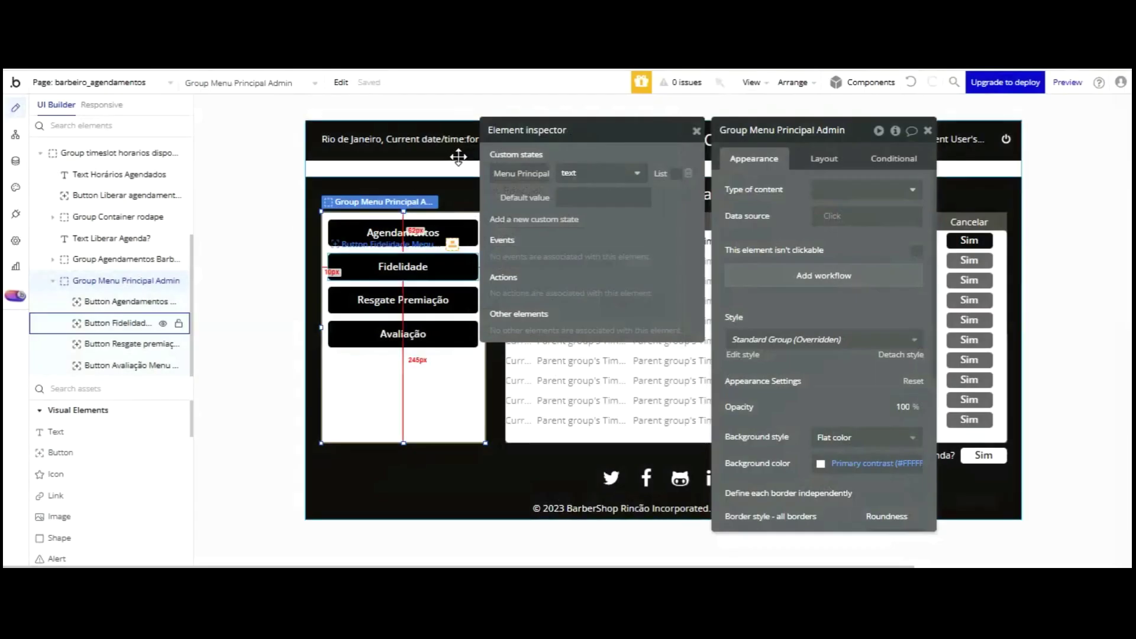
{"action": "left_click", "coordinate": [927, 130]}
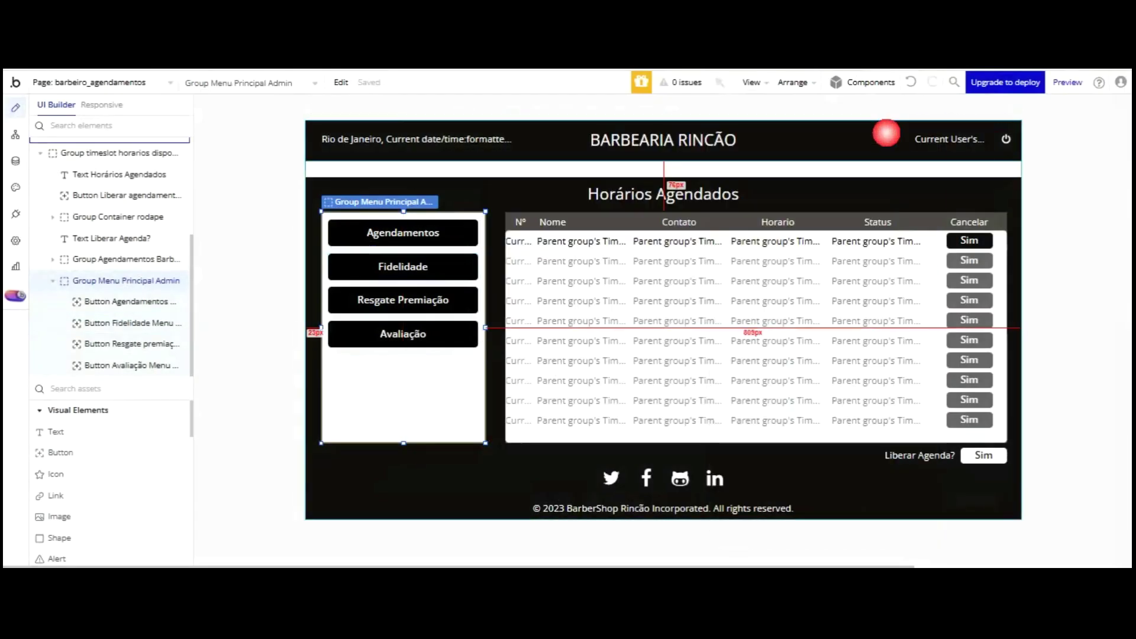
- Open RepeatingGroup Time Slot's layout and keep its cell container layout Fixed
{"action": "double_click", "coordinate": [654, 308]}
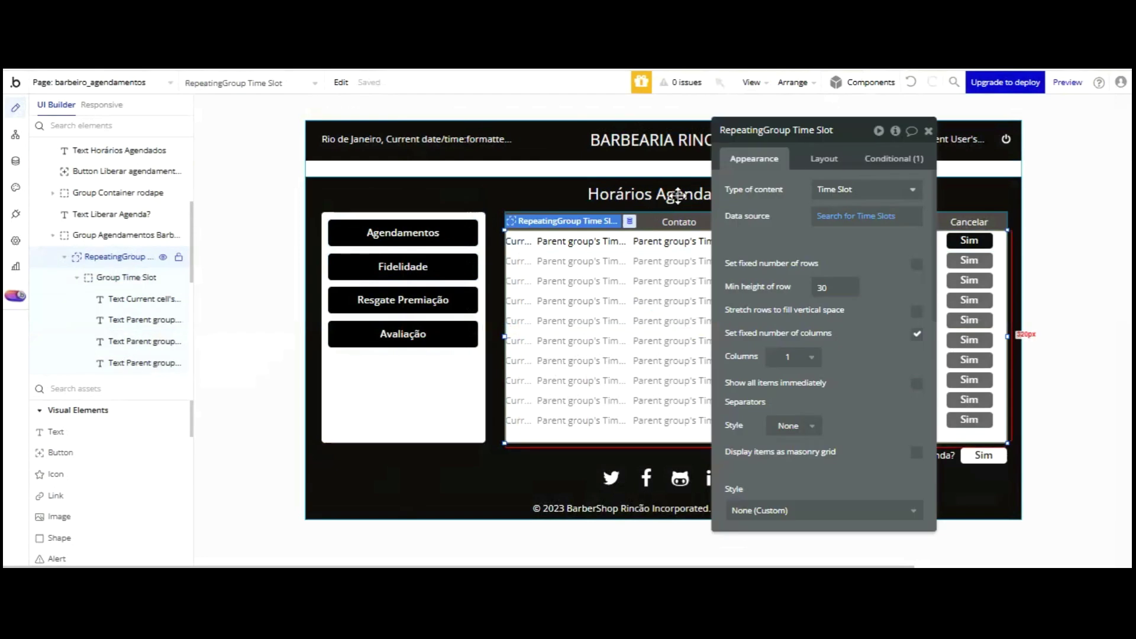
{"action": "left_click", "coordinate": [824, 158]}
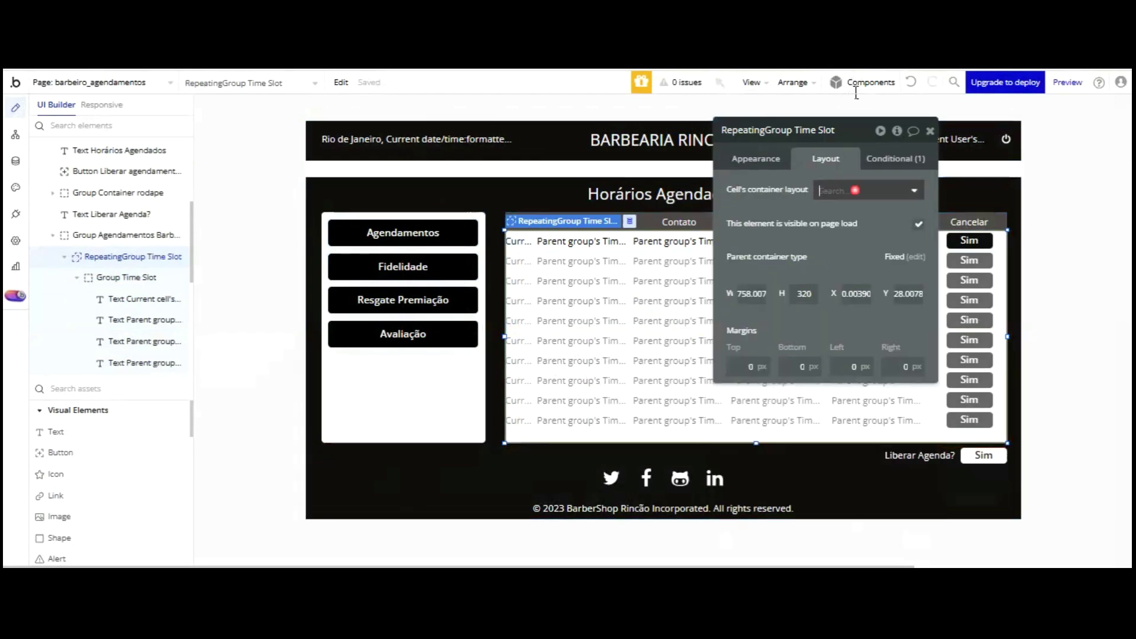
{"action": "left_click", "coordinate": [845, 181]}
{"action": "left_click", "coordinate": [919, 227]}
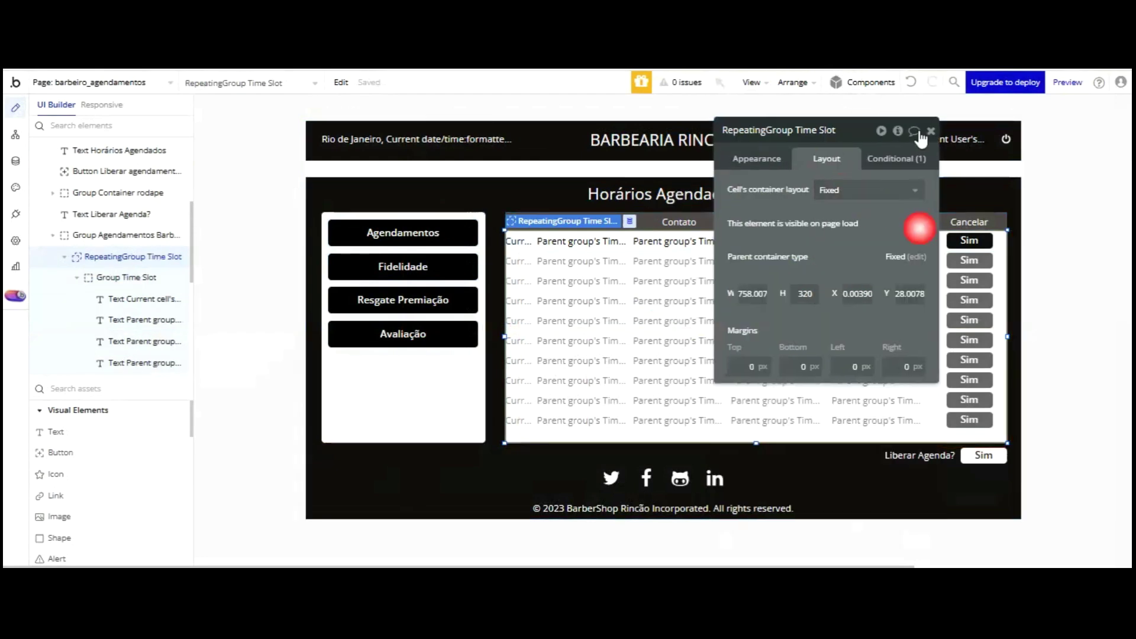
- Add a Time Slot condition: Group Menu Principal Admin's Menu Principal is Agendamento
{"action": "left_click", "coordinate": [896, 158]}
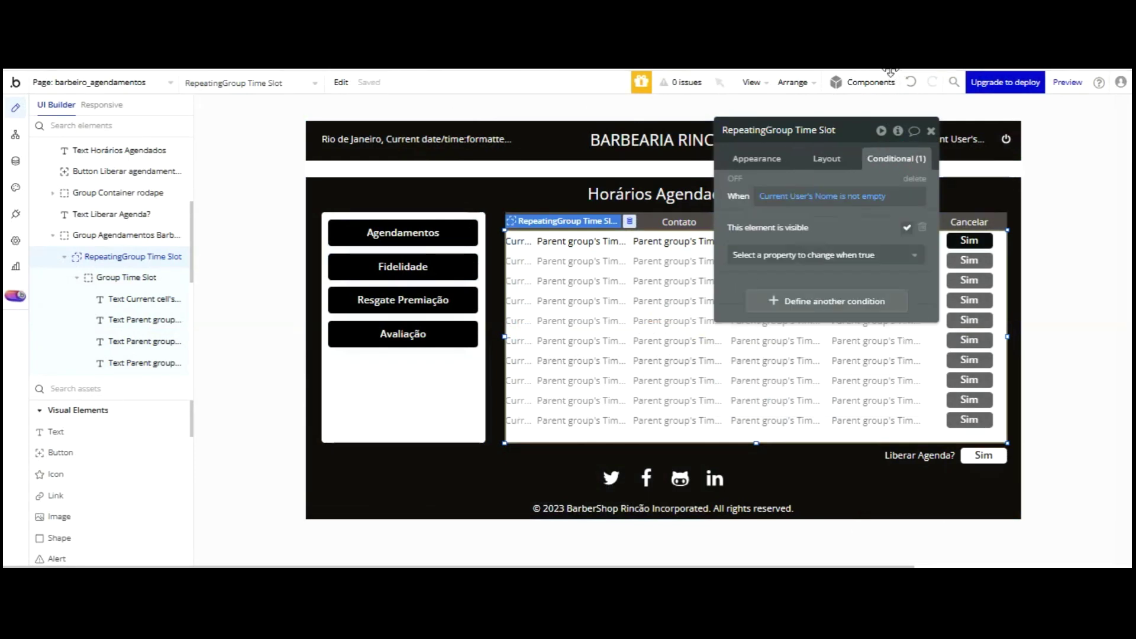
{"action": "left_click", "coordinate": [845, 303]}
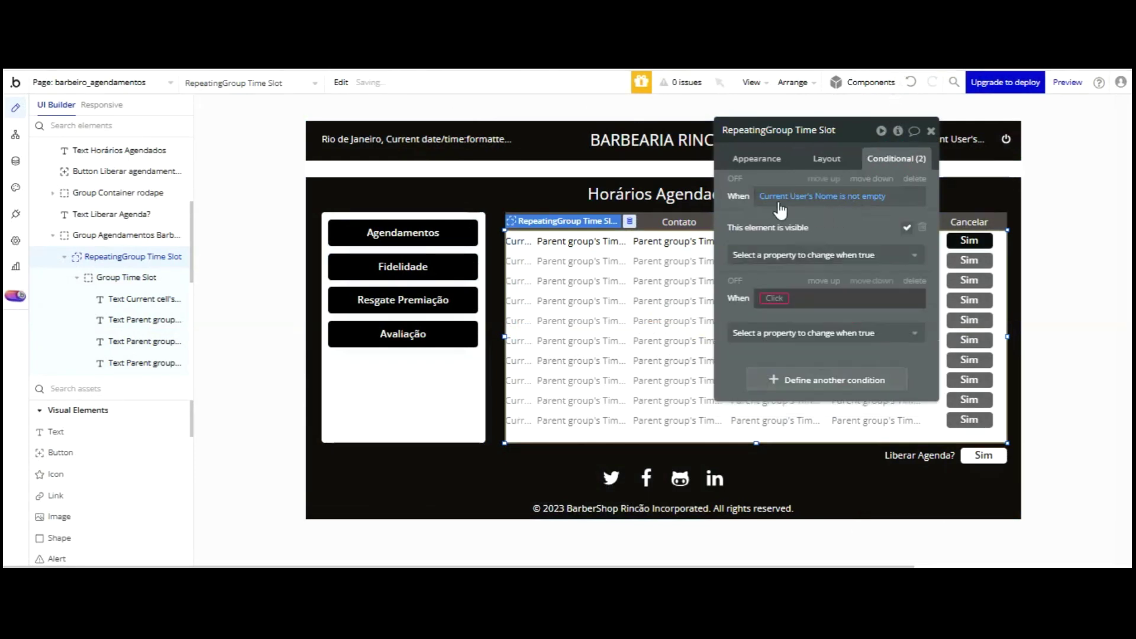
{"action": "left_click", "coordinate": [774, 298]}
{"action": "scroll", "coordinate": [847, 307], "scroll_direction": "down", "scroll_amount": 5}
{"action": "scroll", "coordinate": [848, 306], "scroll_direction": "down", "scroll_amount": 5}
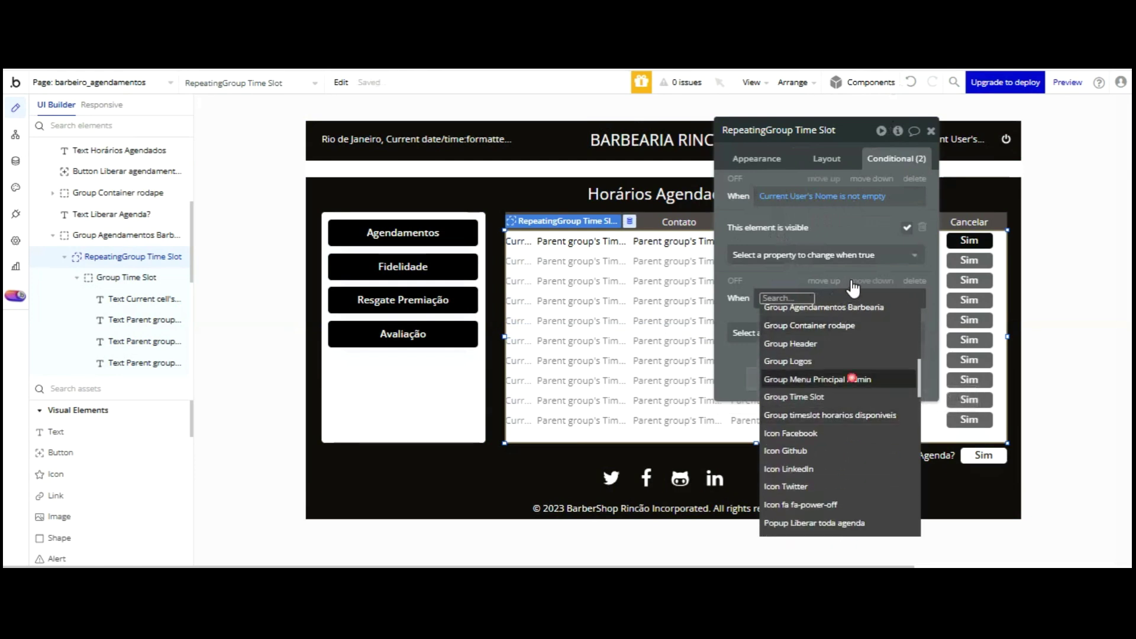
{"action": "left_click", "coordinate": [851, 379]}
{"action": "left_click", "coordinate": [864, 525]}
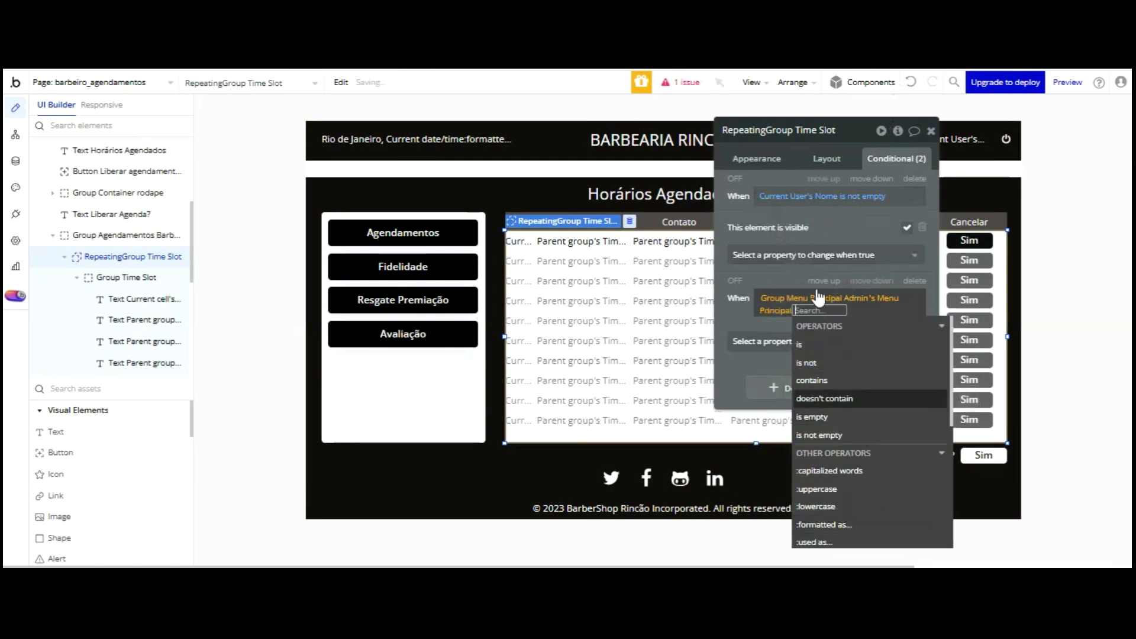
{"action": "key", "text": "Return"}
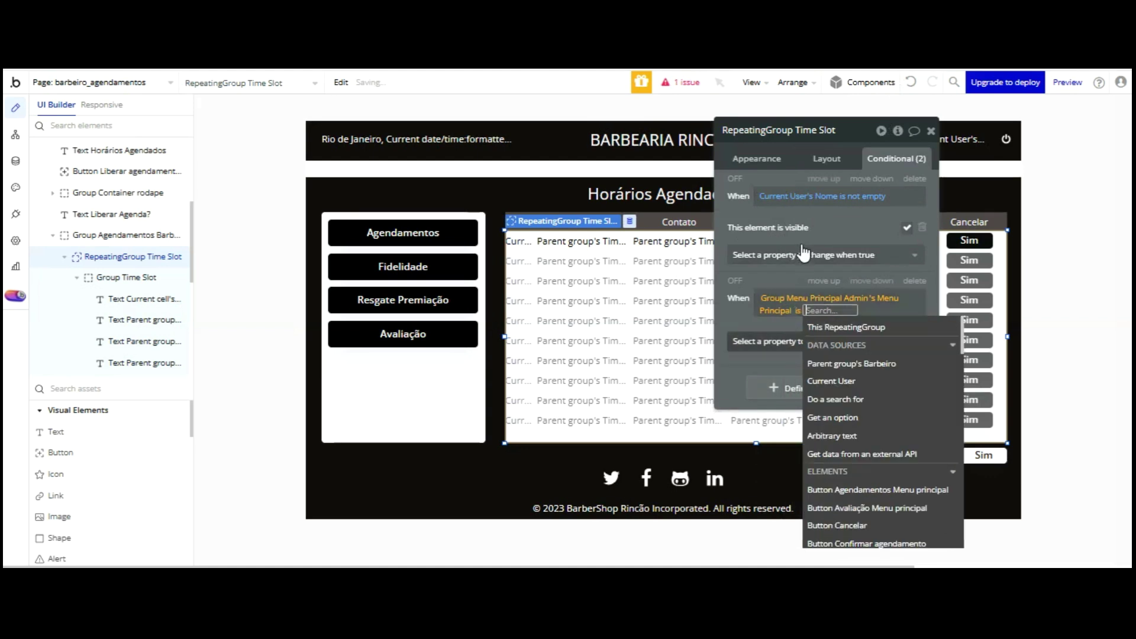
{"action": "type", "text": "Age"}
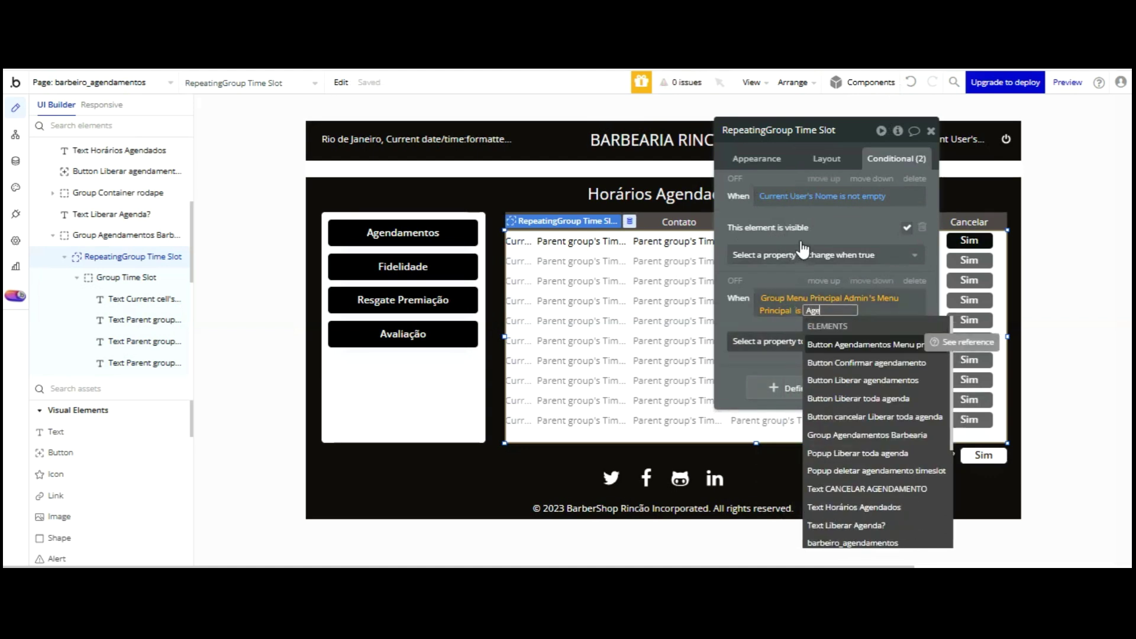
{"action": "type", "text": "ndam"}
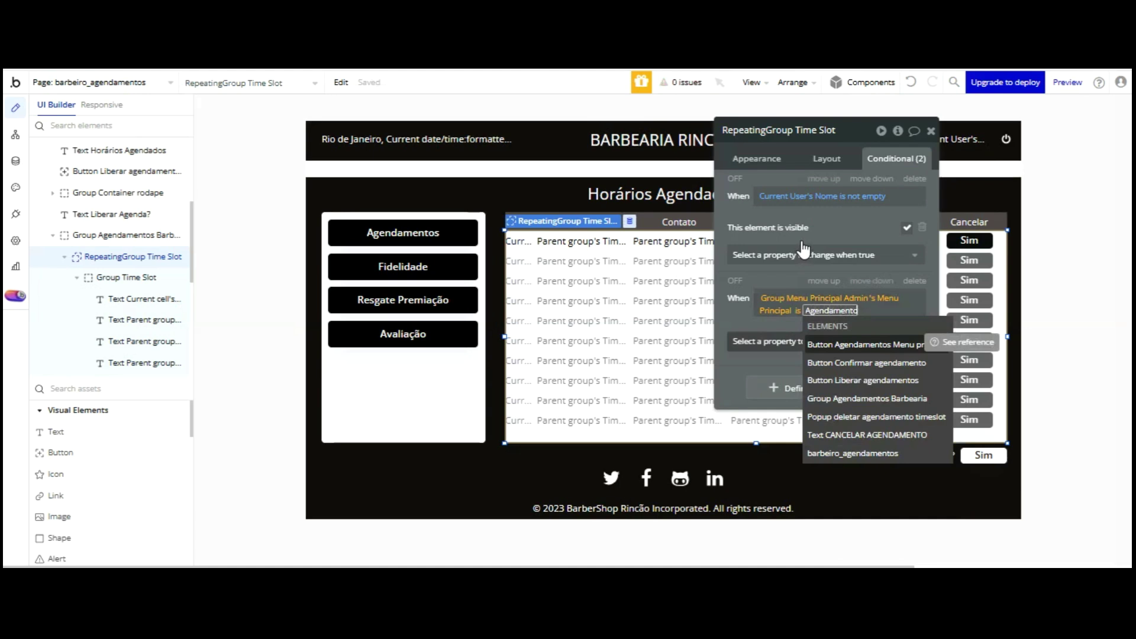
{"action": "type", "text": "ento"}
{"action": "key", "text": "Return"}
{"action": "left_click", "coordinate": [746, 318]}
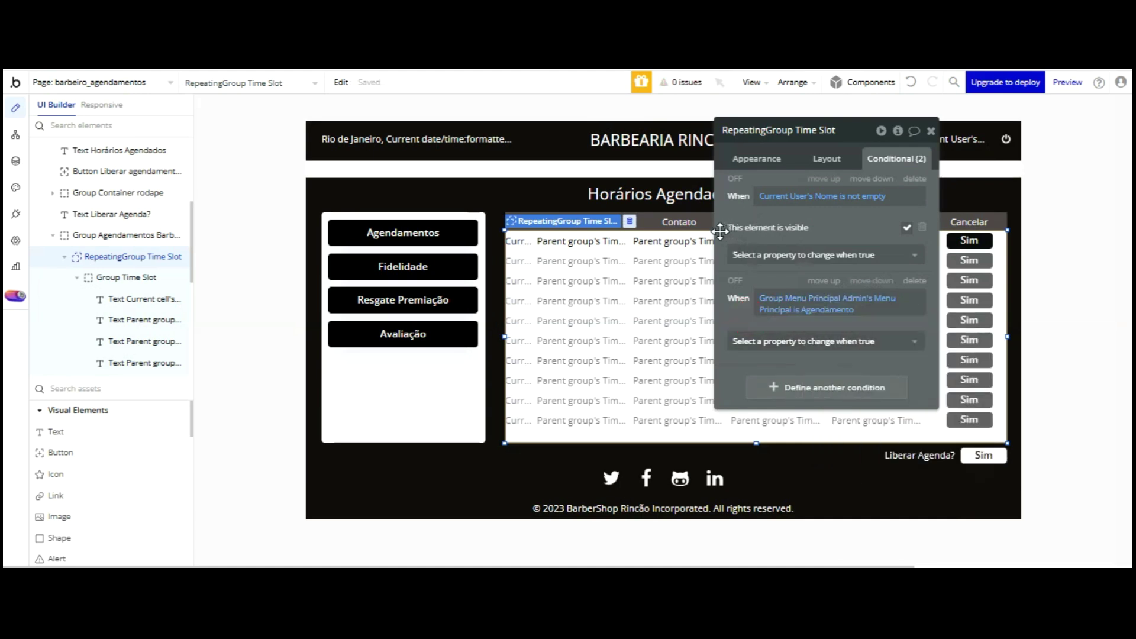
{"action": "left_click", "coordinate": [403, 233]}
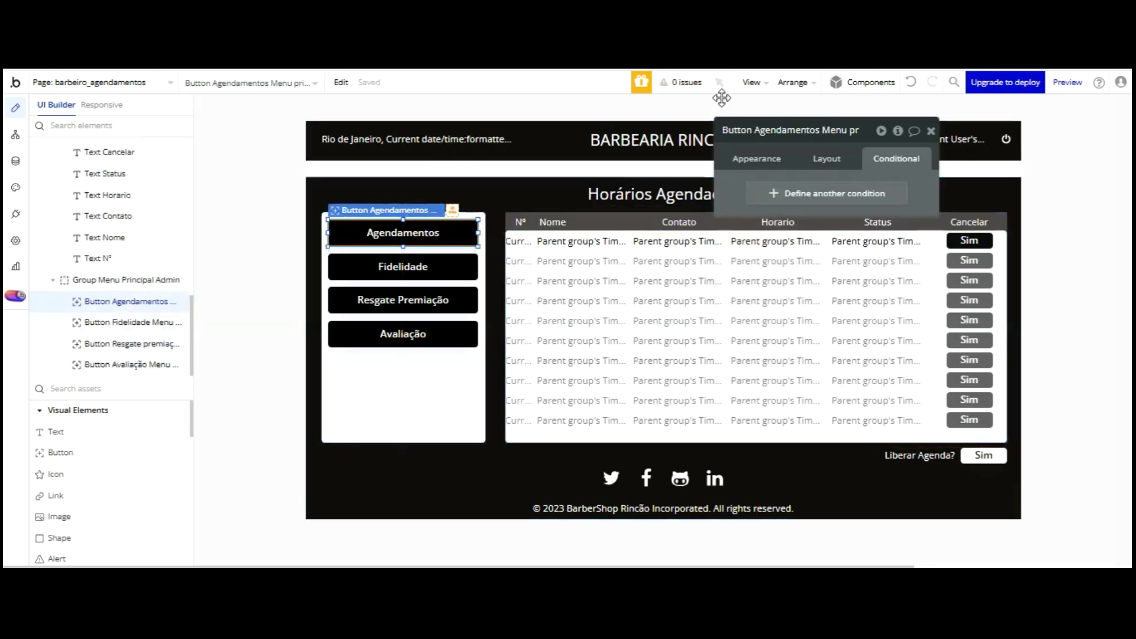
{"action": "left_click", "coordinate": [744, 159]}
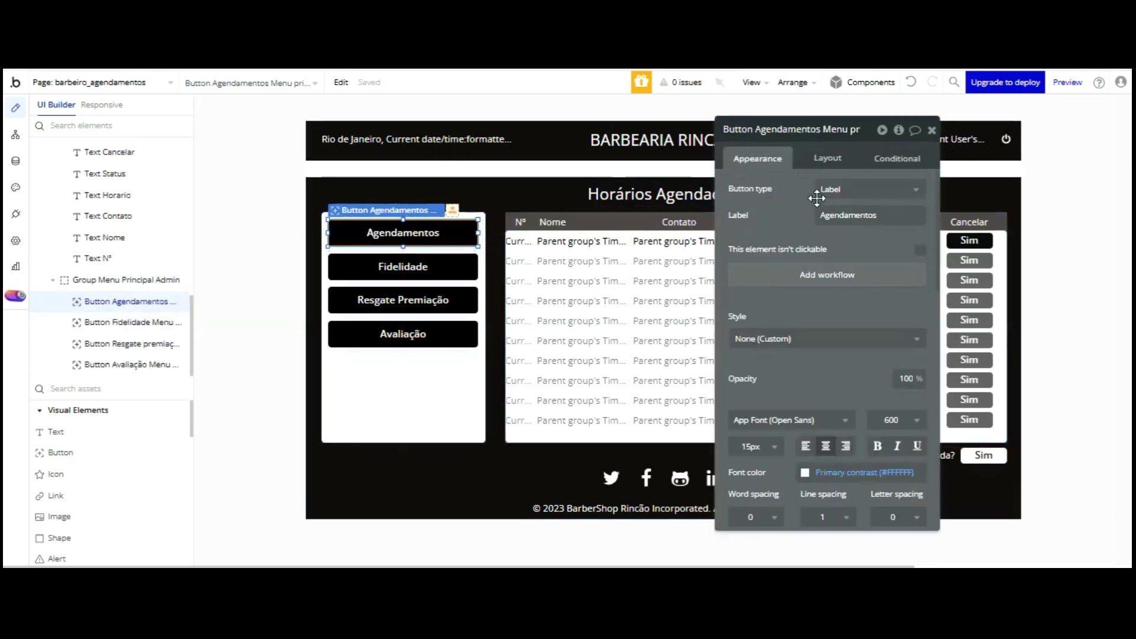
- Add an Agendamentos button workflow setting Group Menu Principal Admin's Menu Principal state to Agendamento
{"action": "left_click", "coordinate": [812, 273]}
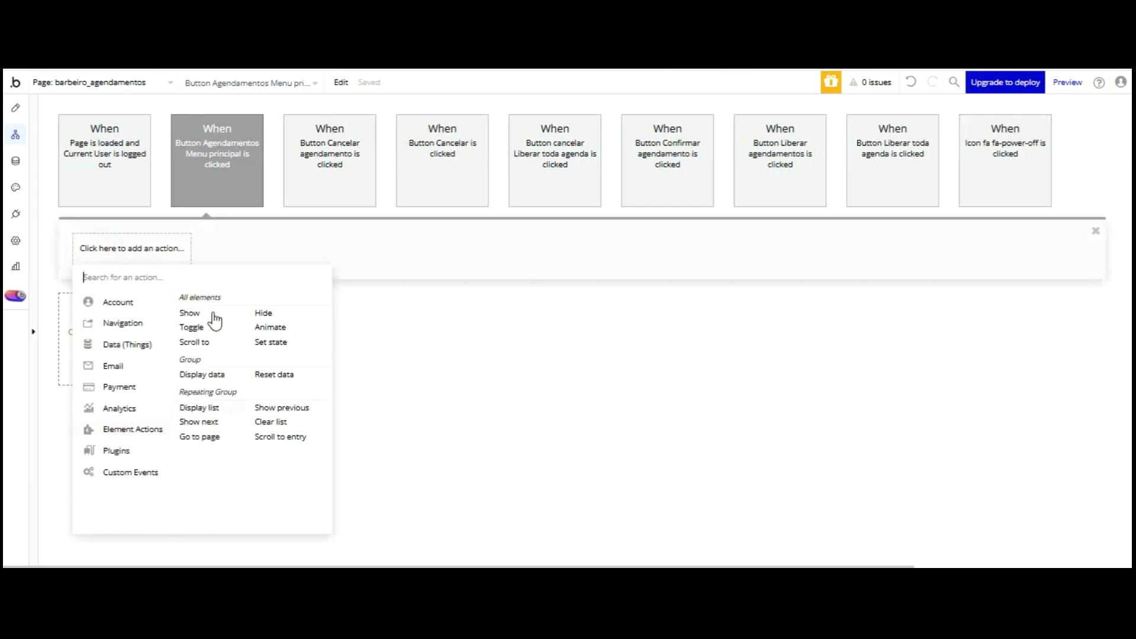
{"action": "left_click", "coordinate": [271, 342]}
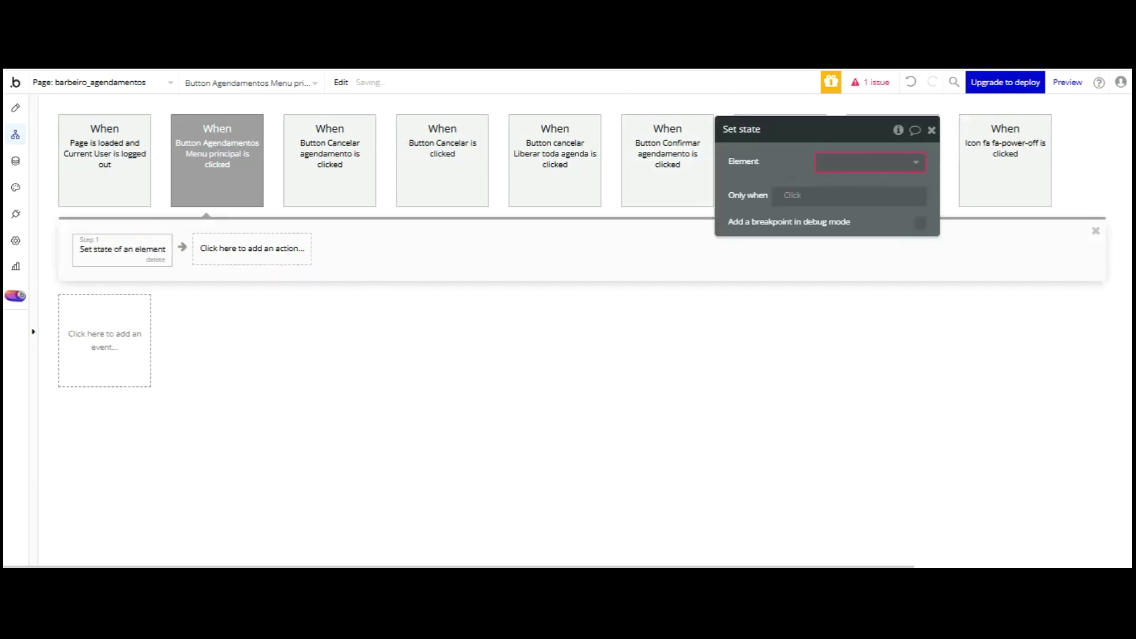
{"action": "left_click", "coordinate": [875, 164]}
{"action": "scroll", "coordinate": [901, 171], "scroll_direction": "down", "scroll_amount": 2}
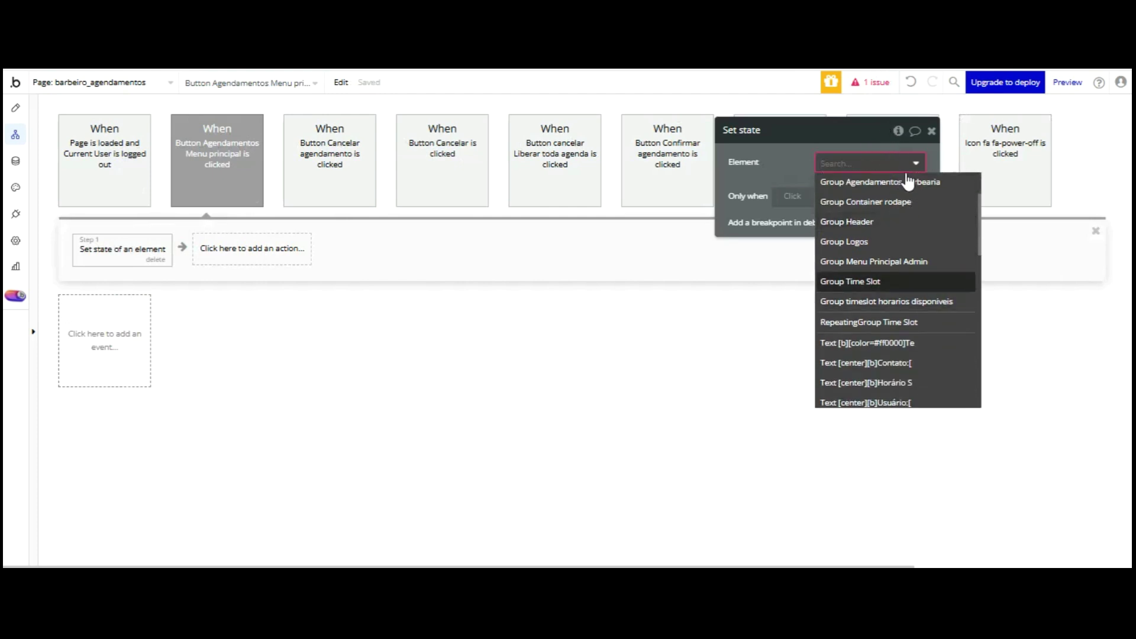
{"action": "left_click", "coordinate": [906, 258]}
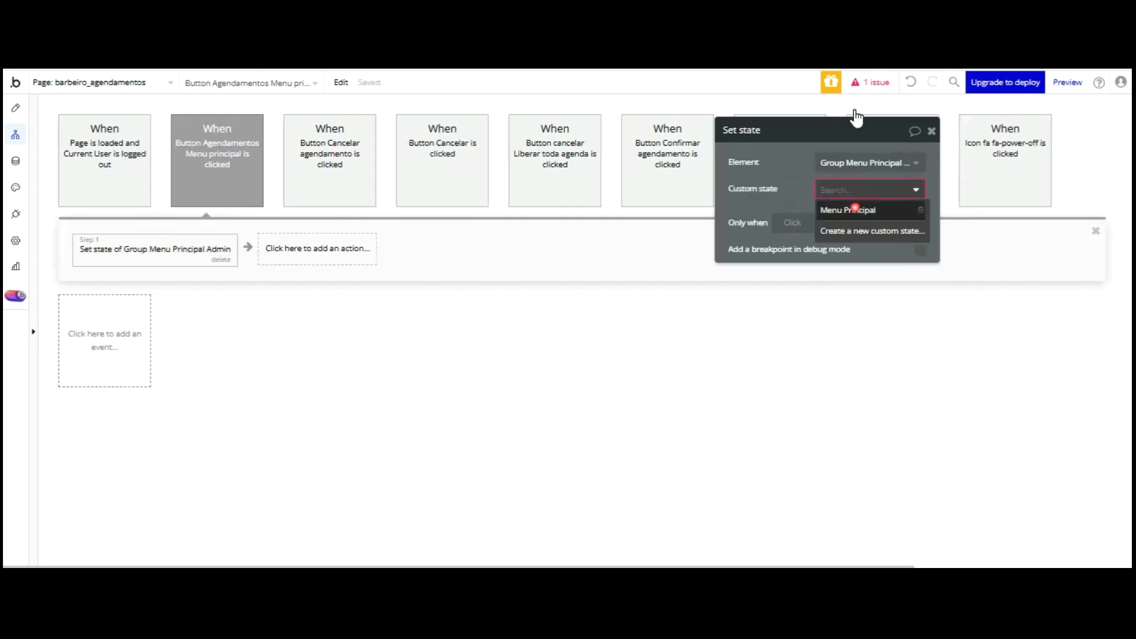
{"action": "left_click", "coordinate": [853, 207]}
{"action": "type", "text": "Agendamento"}
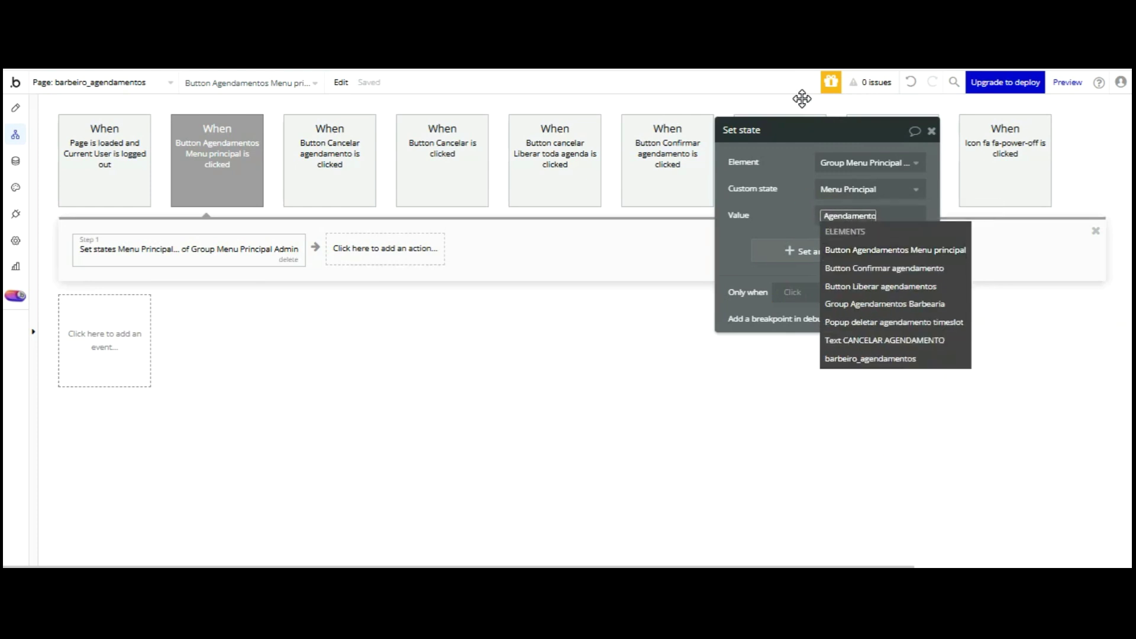
{"action": "left_click", "coordinate": [801, 197]}
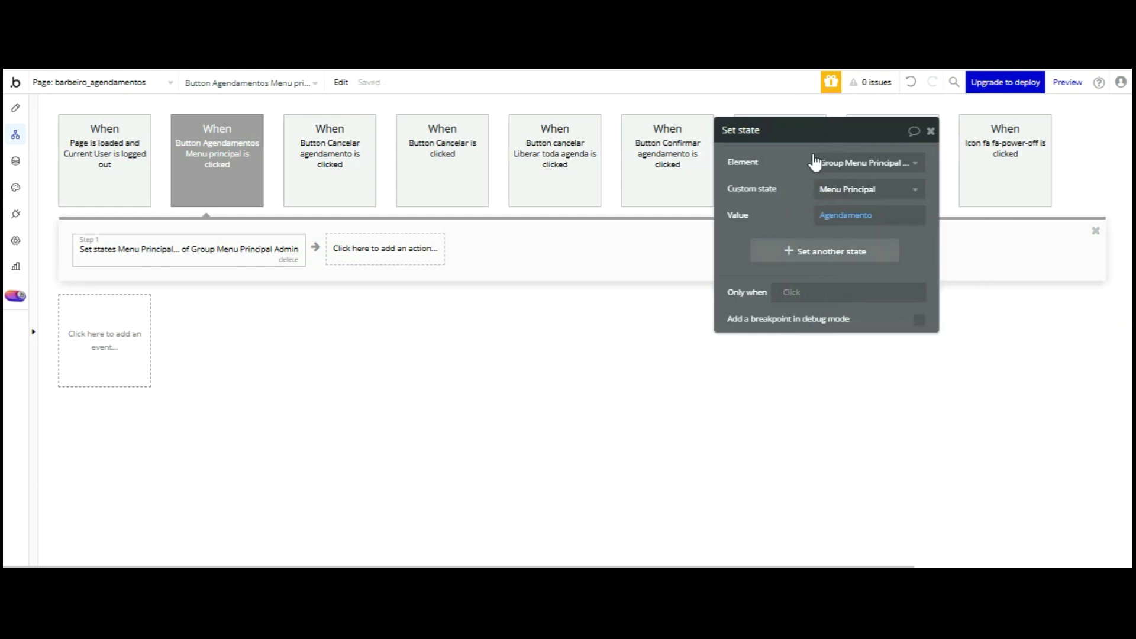
{"action": "left_click_drag", "start_coordinate": [808, 109], "coordinate": [701, 279]}
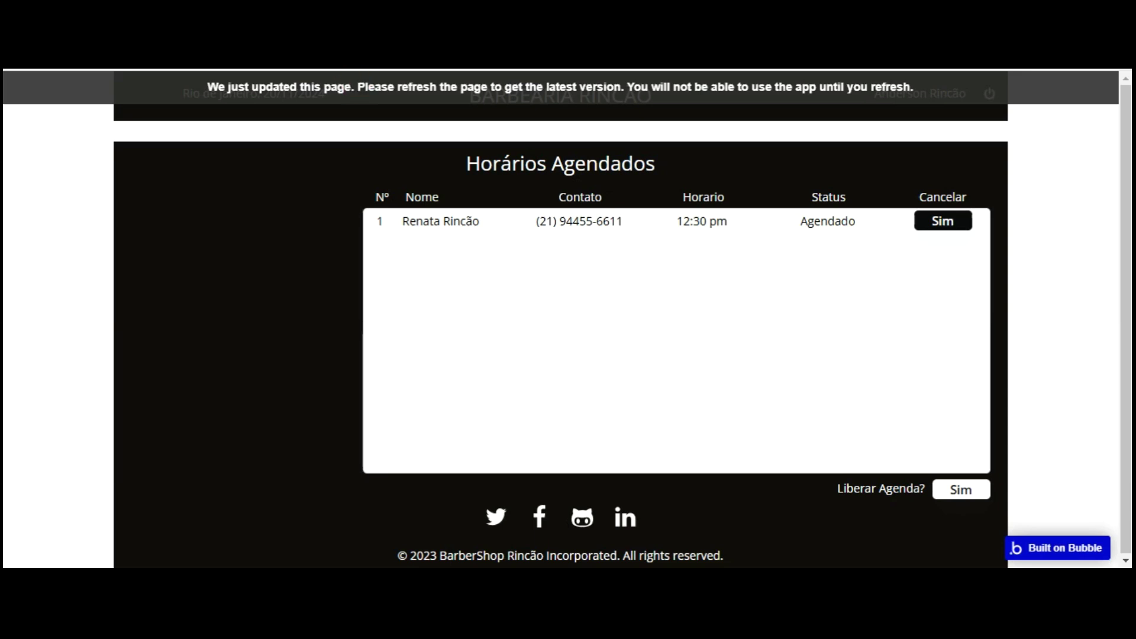
- Reload the app preview with F5 to run the latest page version
{"action": "key", "text": "F5"}
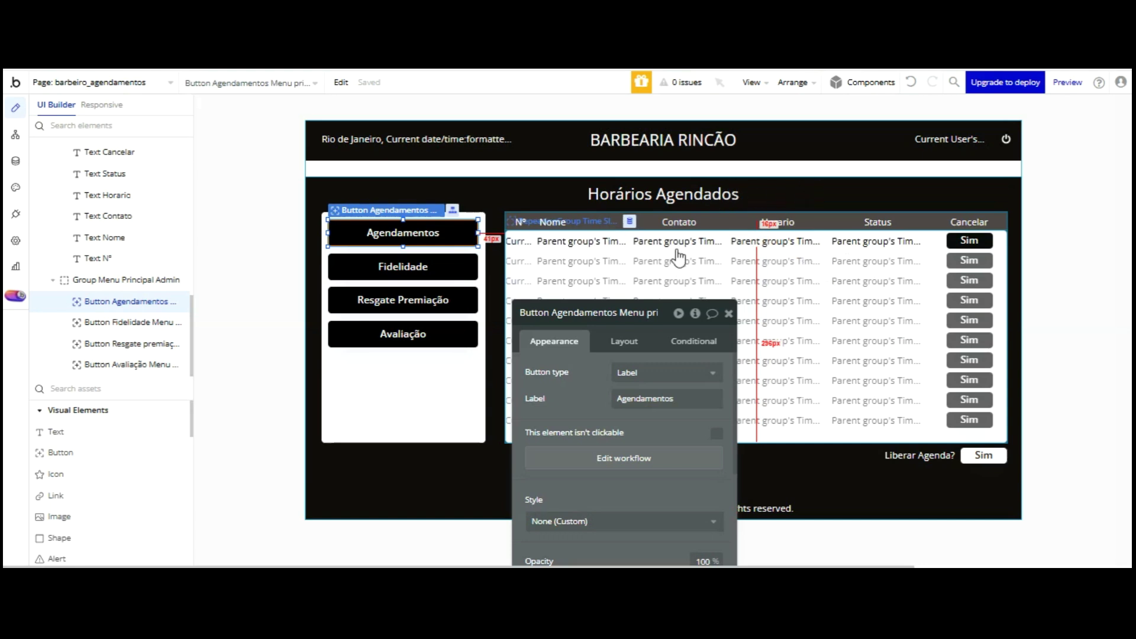
- Review RepeatingGroup Time Slot's layout and visibility conditions, then inspect the existing page-load workflow
{"action": "left_click", "coordinate": [623, 249]}
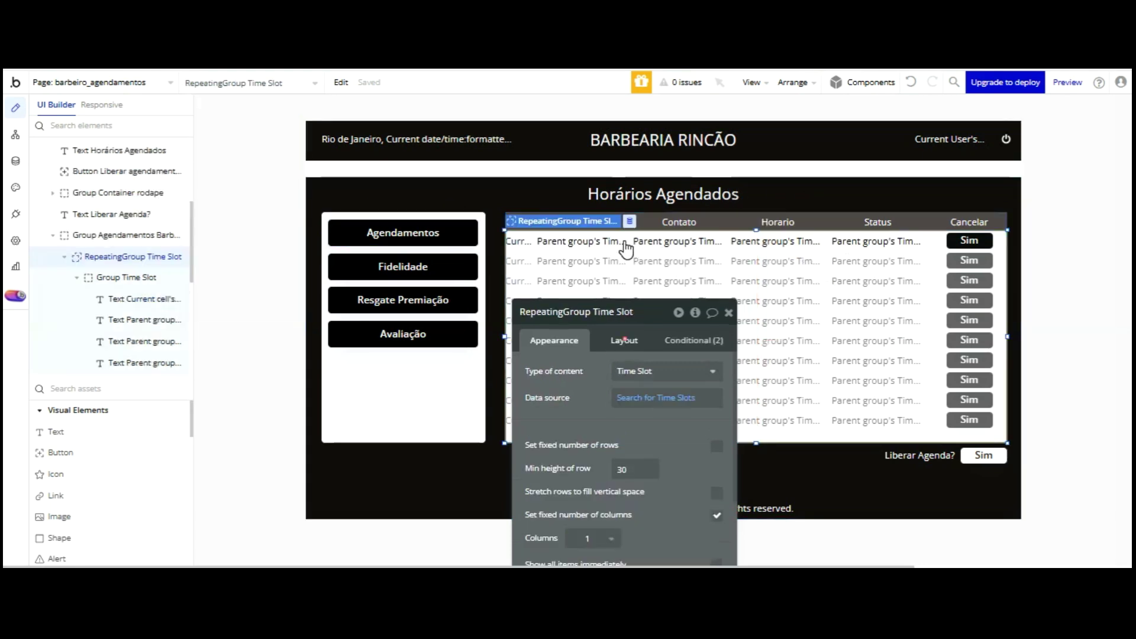
{"action": "left_click", "coordinate": [624, 341]}
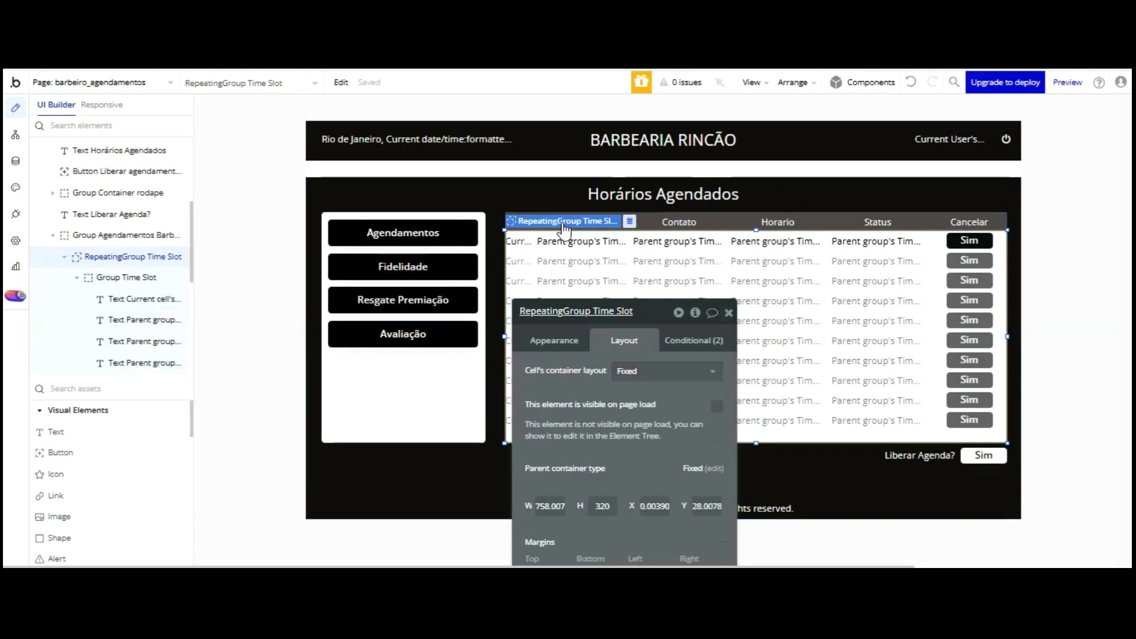
{"action": "left_click", "coordinate": [683, 340]}
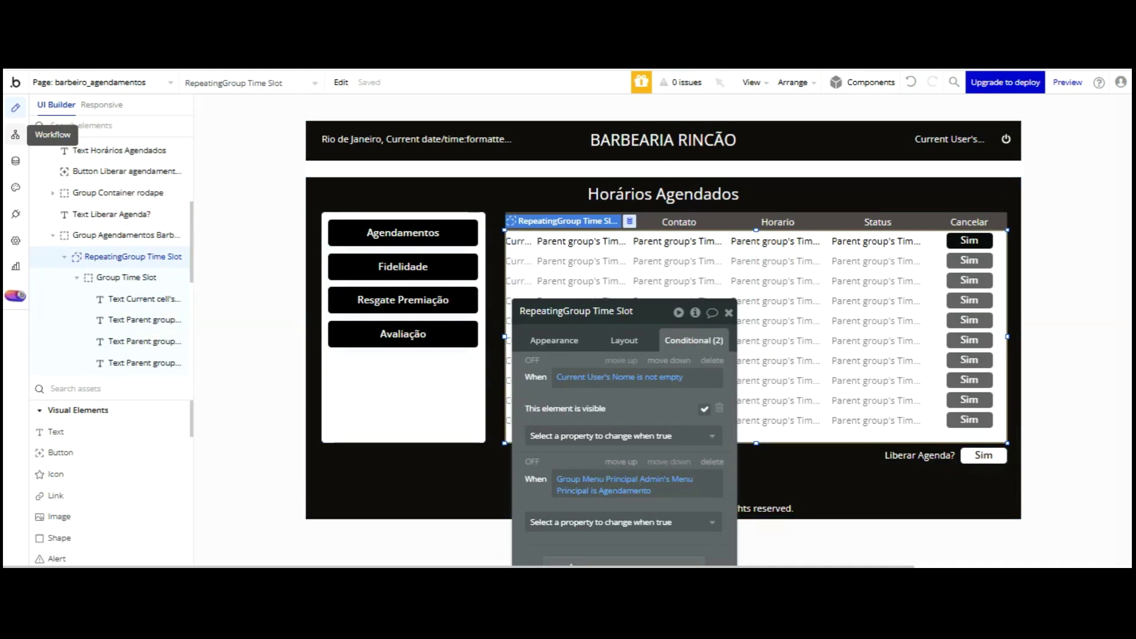
{"action": "left_click", "coordinate": [15, 135]}
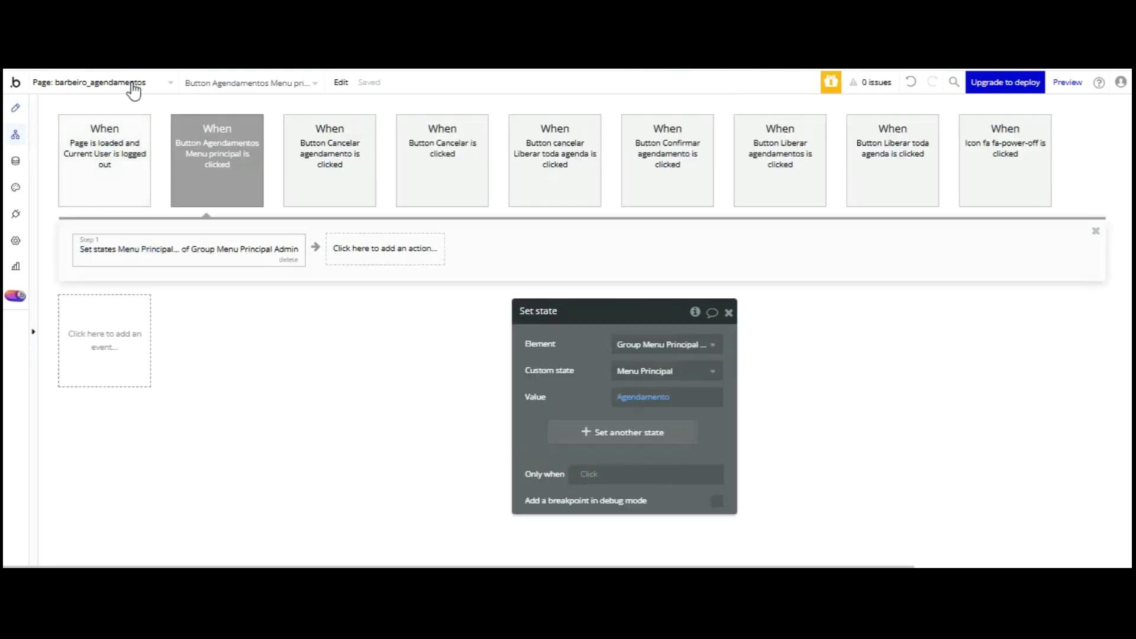
{"action": "left_click", "coordinate": [119, 148]}
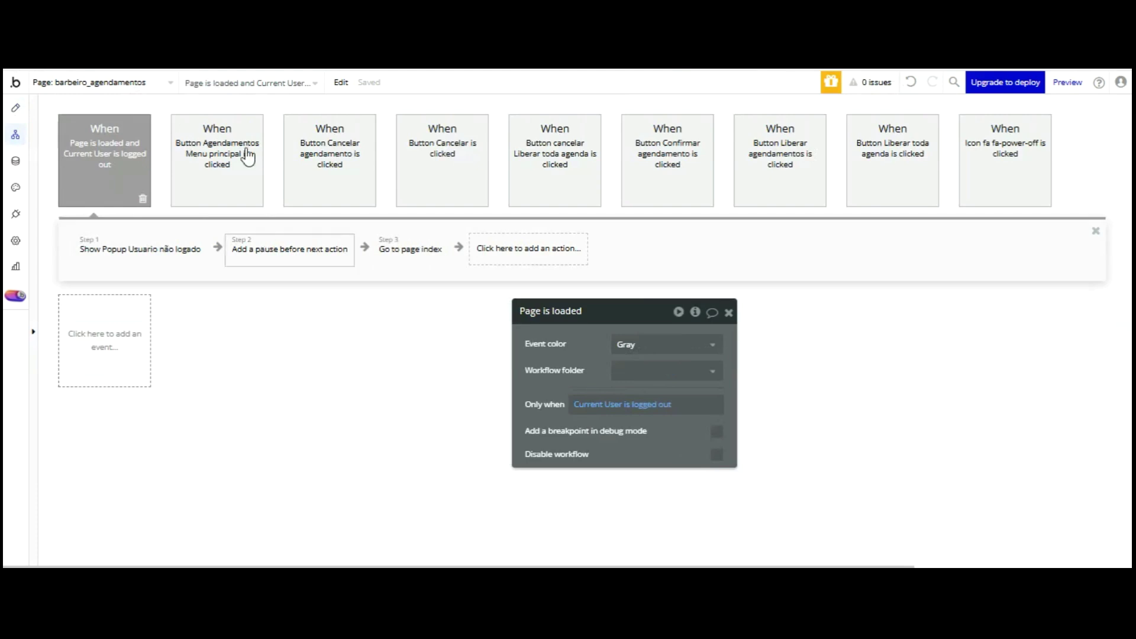
- Add a Page is loaded event setting Group Menu Principal Admin's Menu Principal to Agendamento, then preview
{"action": "left_click", "coordinate": [130, 235]}
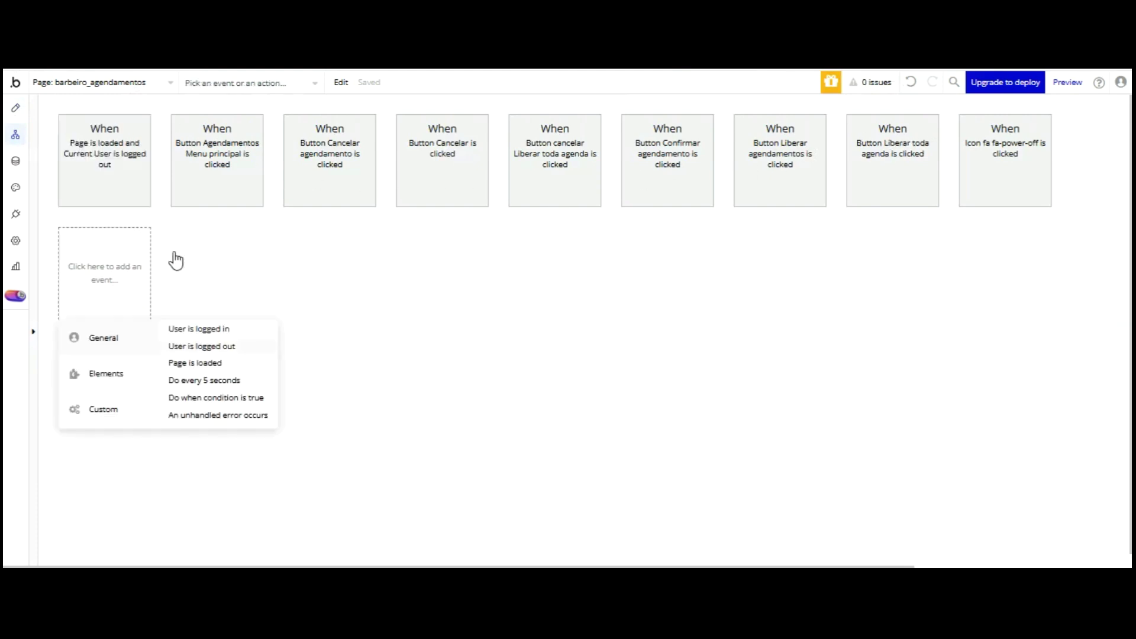
{"action": "left_click", "coordinate": [195, 363]}
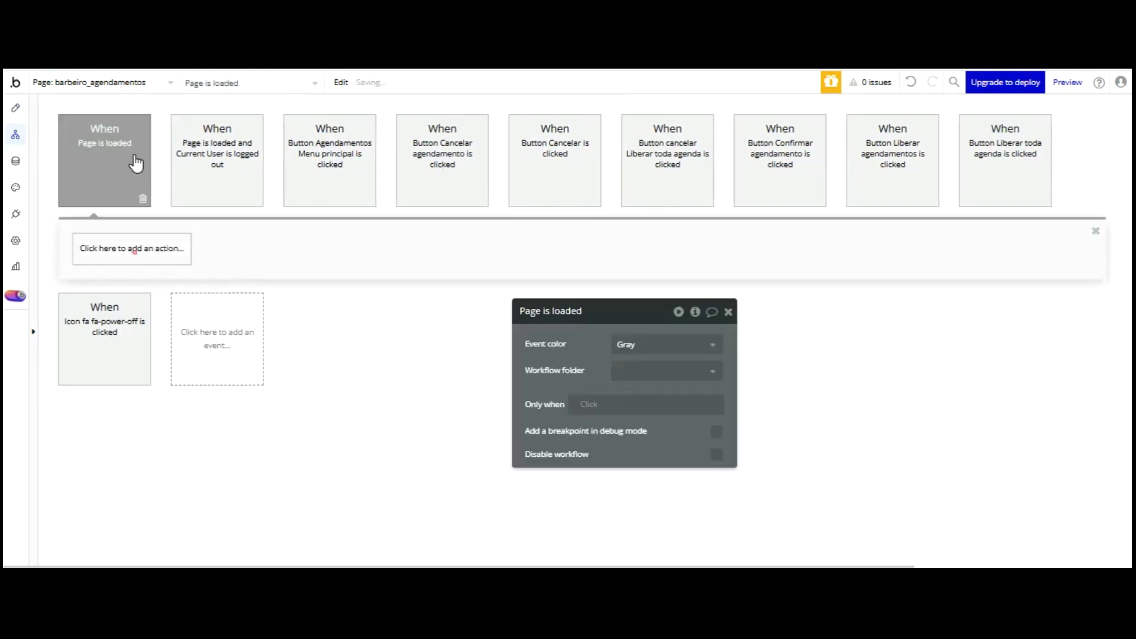
{"action": "left_click", "coordinate": [132, 248]}
{"action": "mouse_move", "coordinate": [127, 429]}
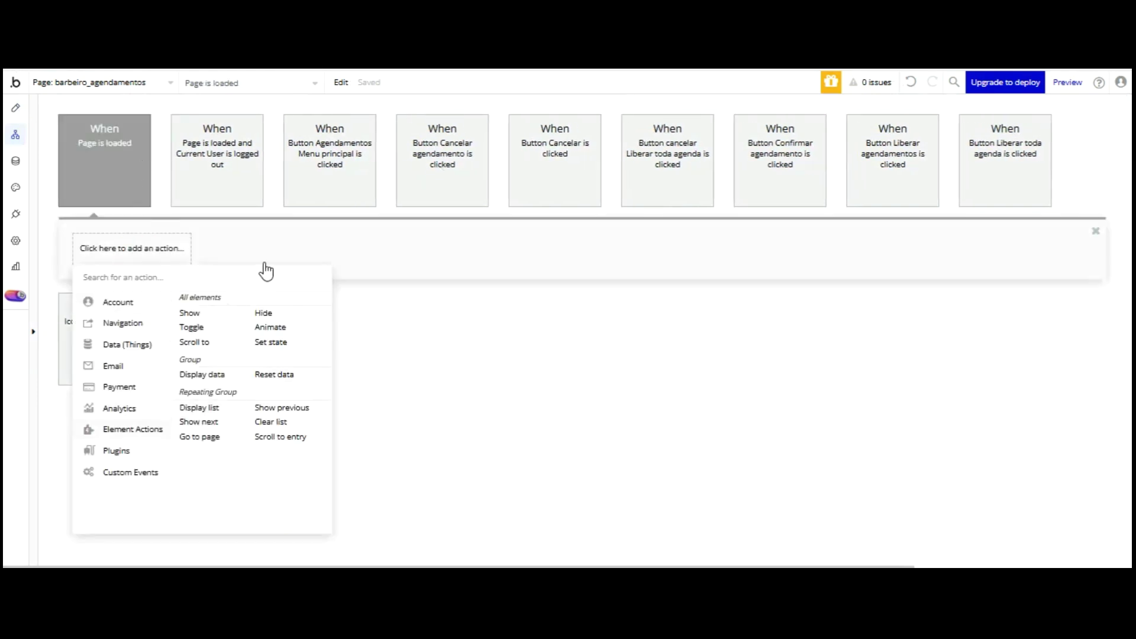
{"action": "left_click", "coordinate": [270, 342]}
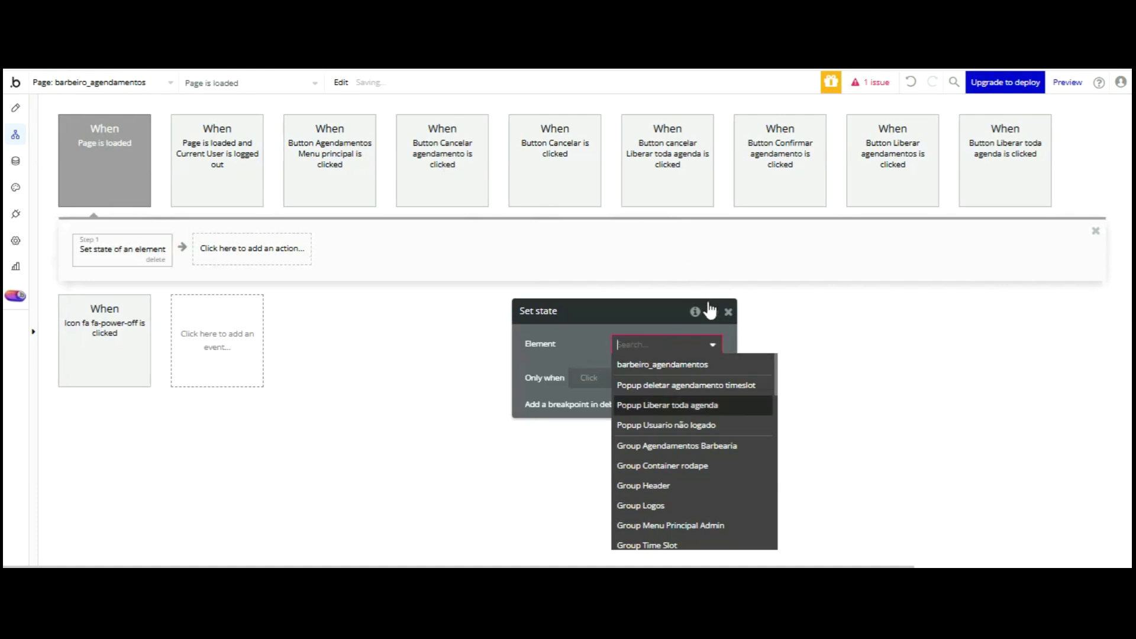
{"action": "left_click", "coordinate": [671, 442]}
{"action": "left_click", "coordinate": [674, 374]}
{"action": "left_click", "coordinate": [662, 391]}
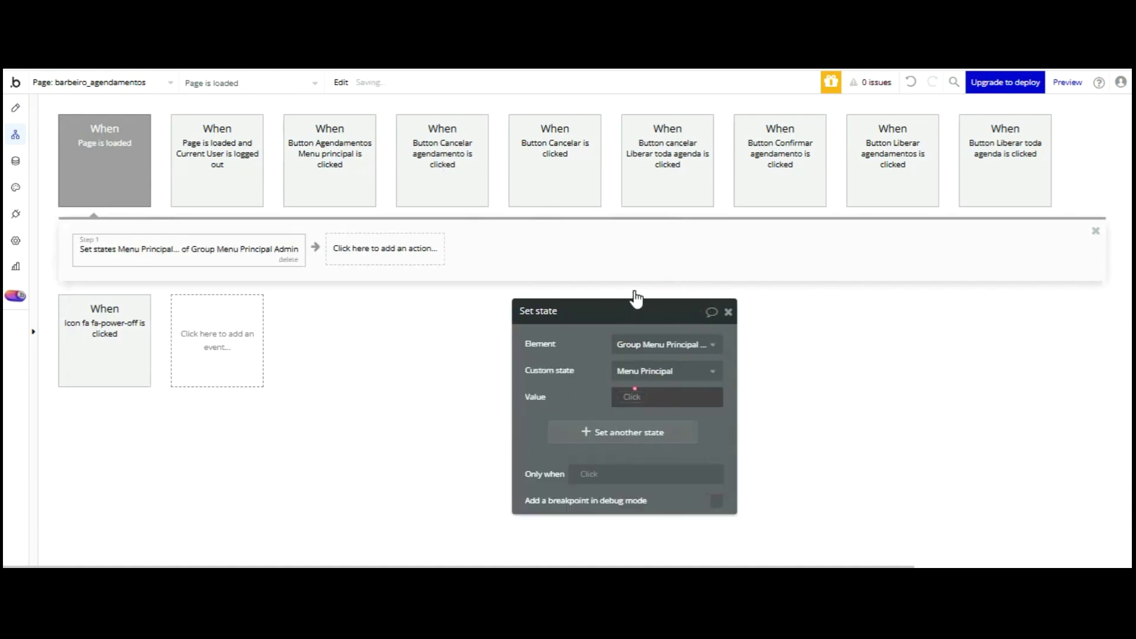
{"action": "left_click", "coordinate": [631, 396]}
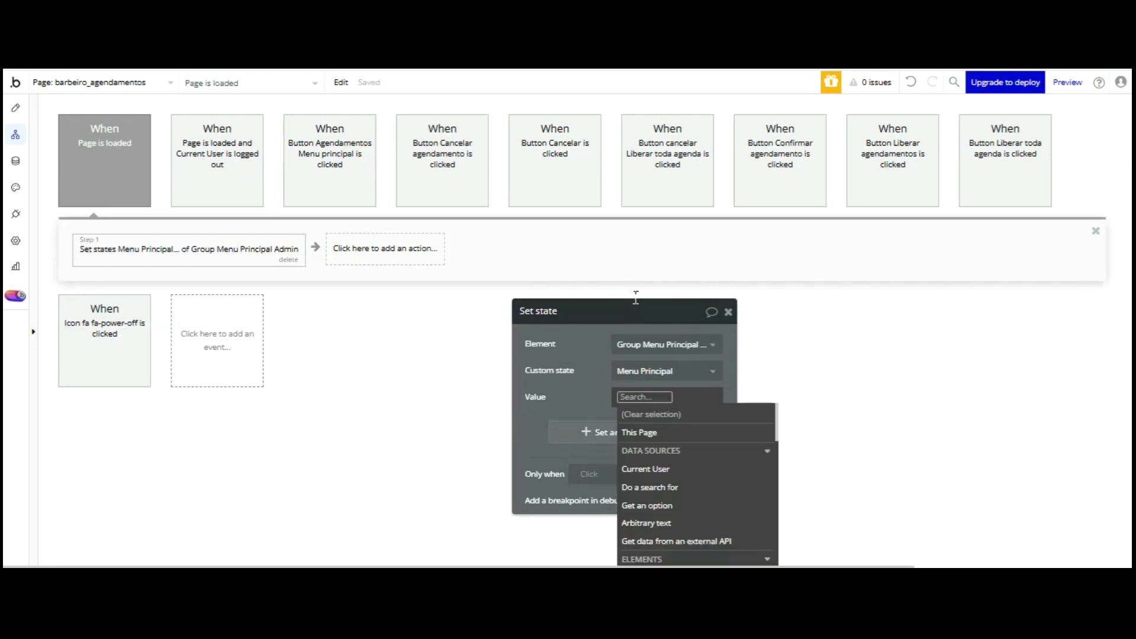
{"action": "type", "text": "Agendamen"}
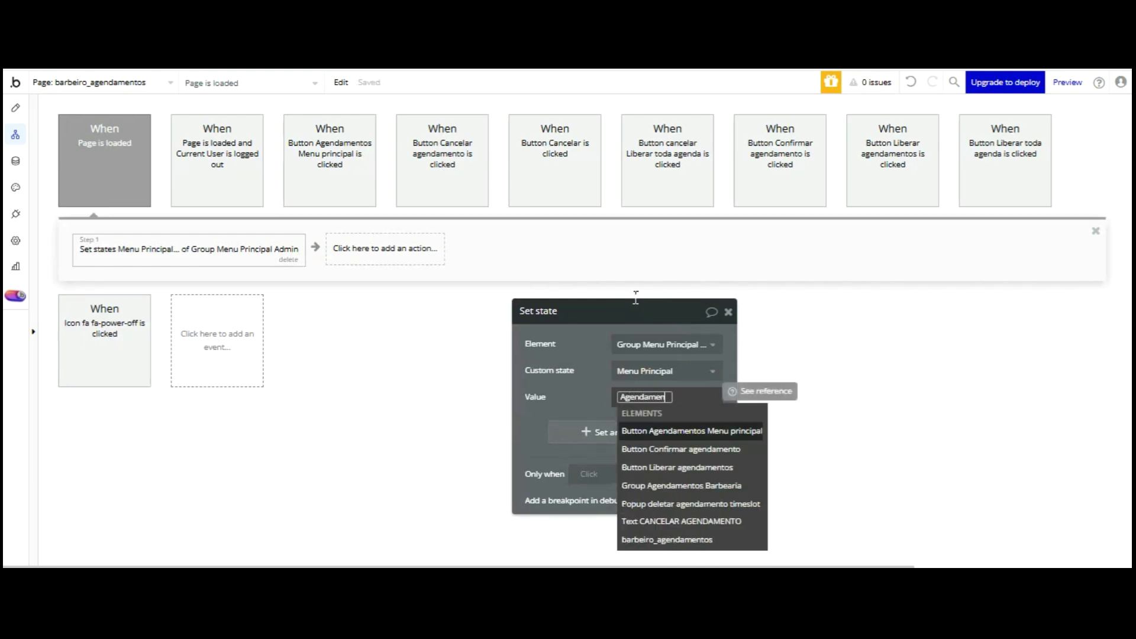
{"action": "type", "text": "to"}
{"action": "left_click", "coordinate": [609, 392]}
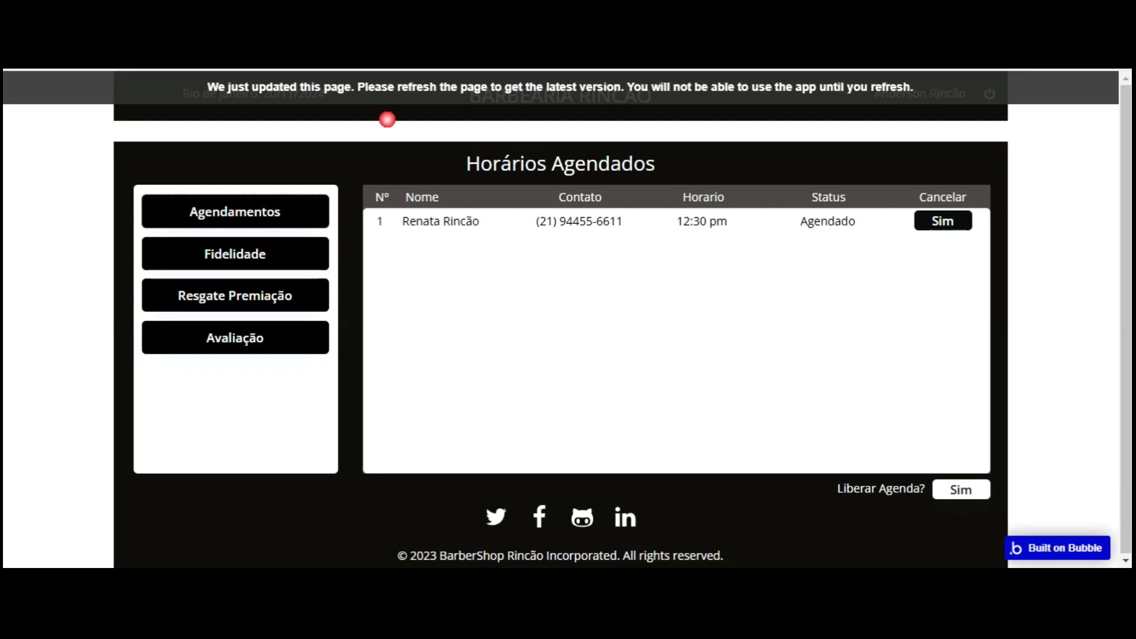
{"action": "left_click", "coordinate": [377, 58]}
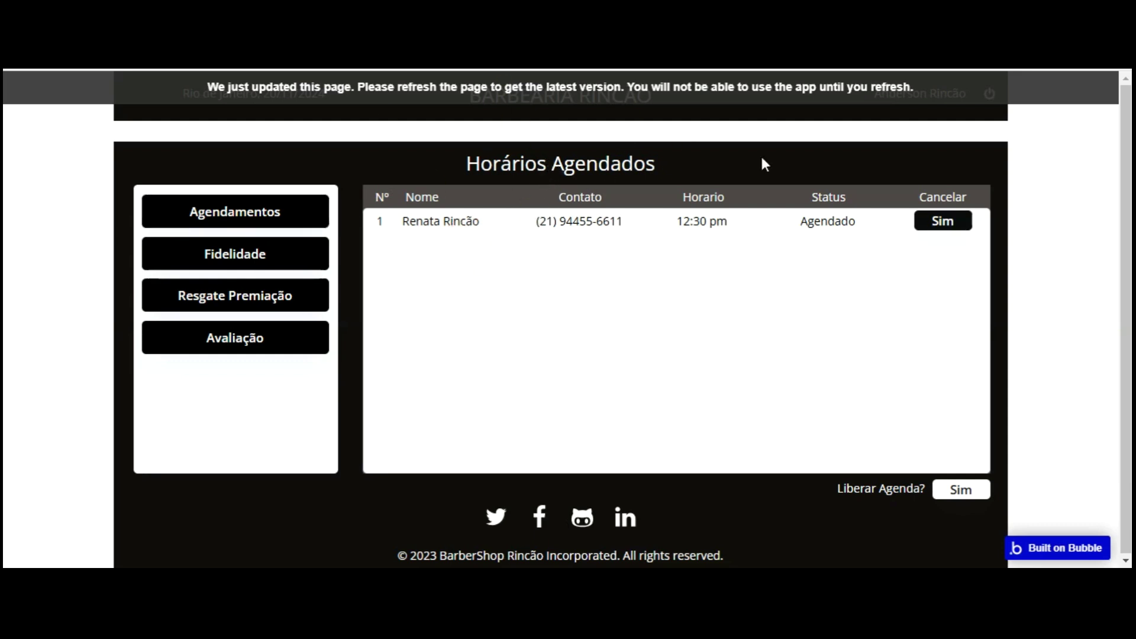
- Reload the preview, check the appointment list, dismiss the cancel prompt, and return to Design
{"action": "key", "text": "F5"}
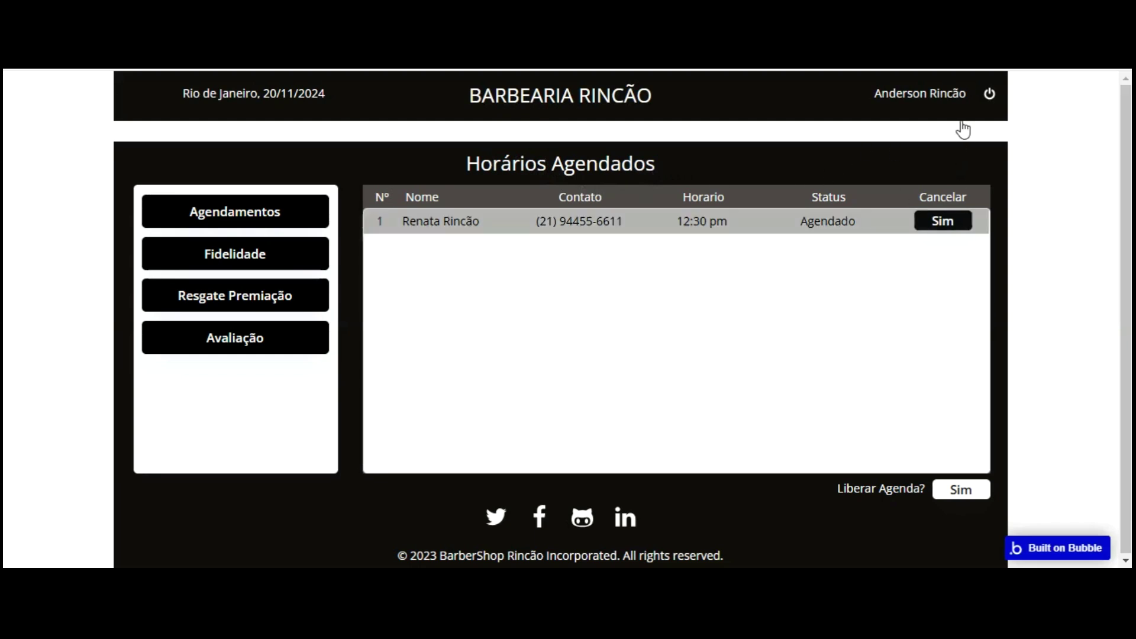
{"action": "left_click", "coordinate": [876, 234]}
{"action": "left_click", "coordinate": [590, 406]}
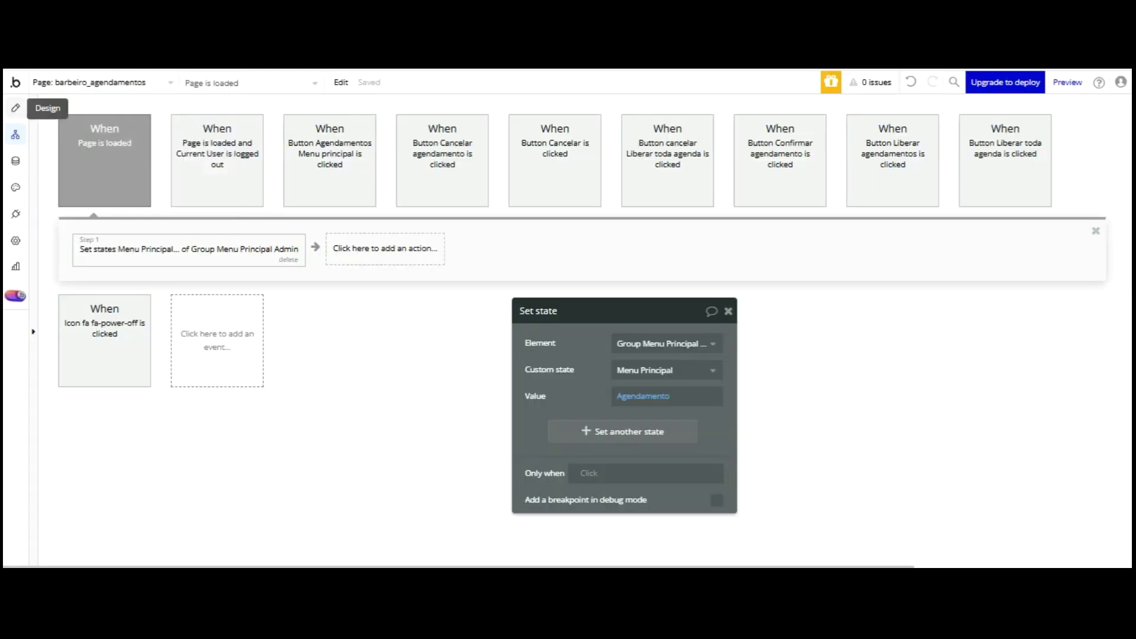
{"action": "left_click", "coordinate": [67, 134]}
{"action": "left_click", "coordinate": [16, 108]}
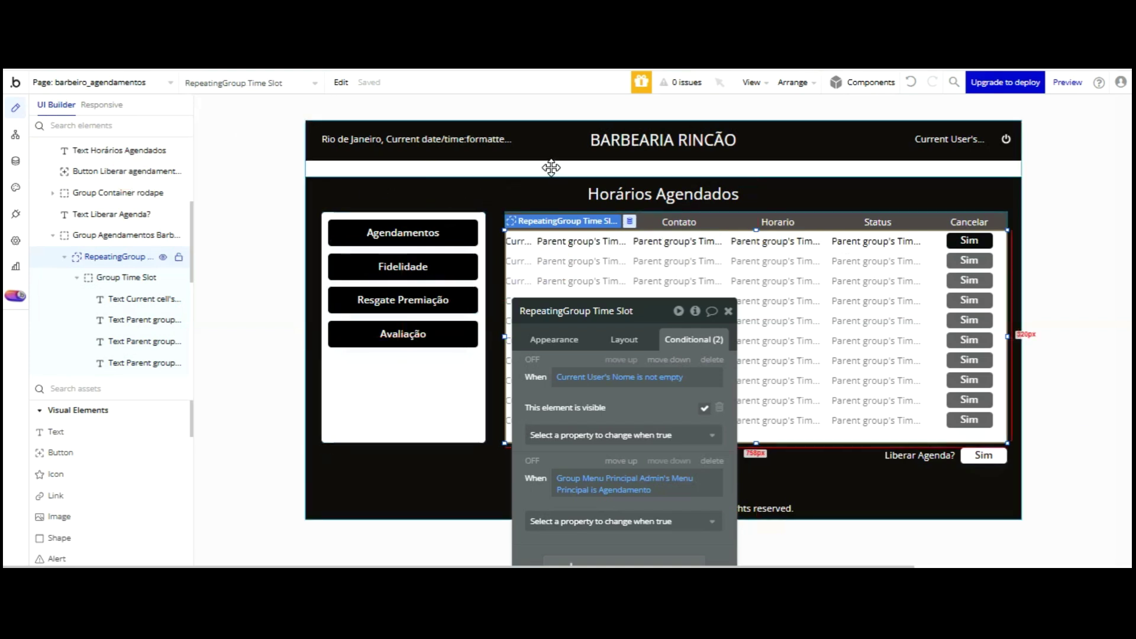
- Paste, undo and redo the repeating group copy, then undo an accidental nudge of Group Agendamentos Barbearia
{"action": "key", "text": "ctrl+v"}
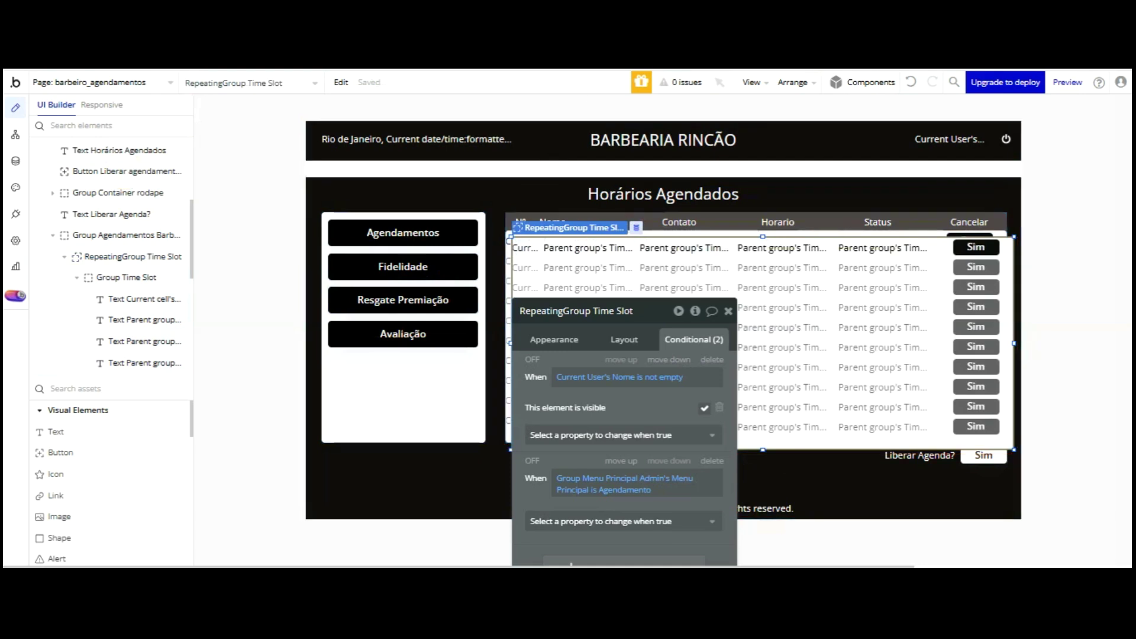
{"action": "left_click", "coordinate": [911, 82]}
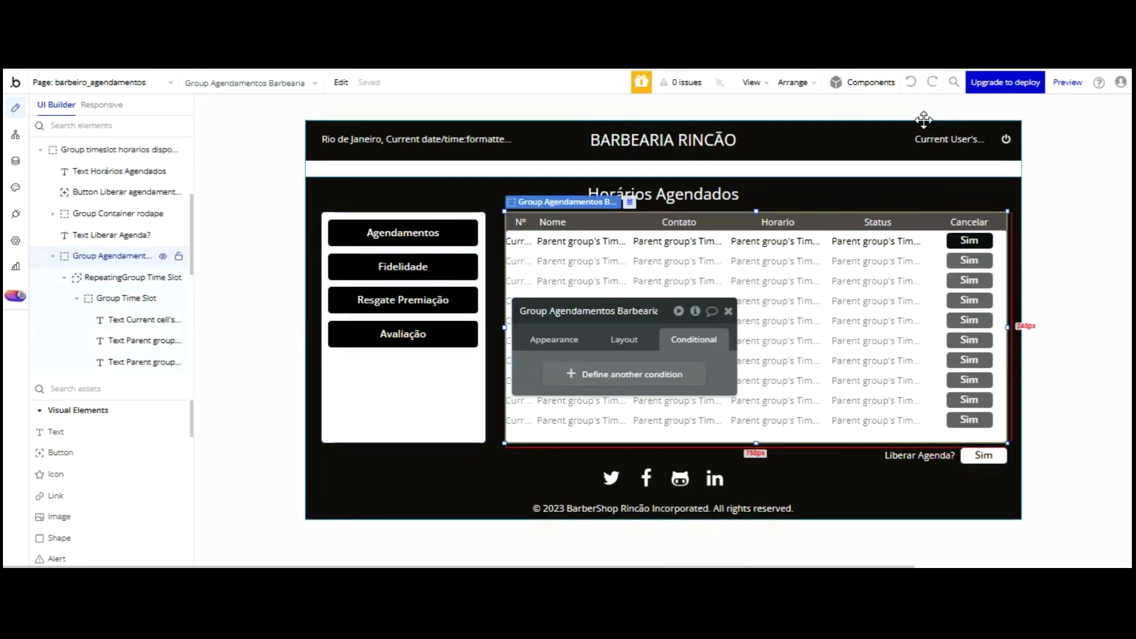
{"action": "key", "text": "ctrl+y"}
{"action": "key", "text": "Up"}
{"action": "key", "text": "Up"}
{"action": "key", "text": "Up"}
{"action": "key", "text": "Up"}
{"action": "key", "text": "Up"}
{"action": "key", "text": "Up"}
{"action": "key", "text": "Up"}
{"action": "key", "text": "Up"}
{"action": "key", "text": "Up"}
{"action": "key", "text": "Up"}
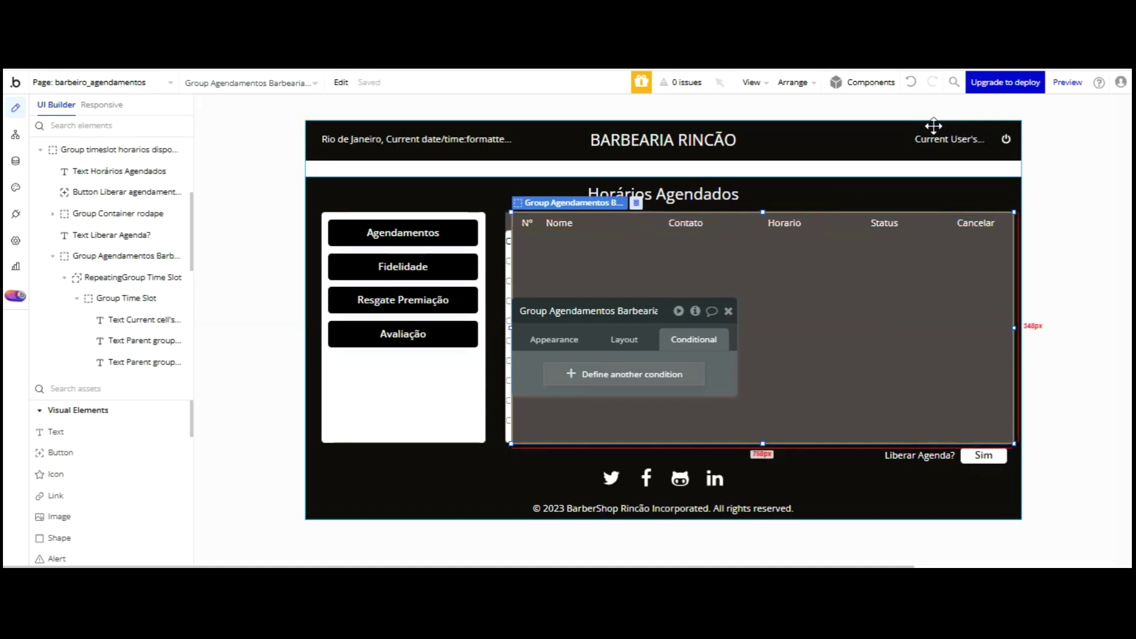
{"action": "left_click", "coordinate": [932, 224]}
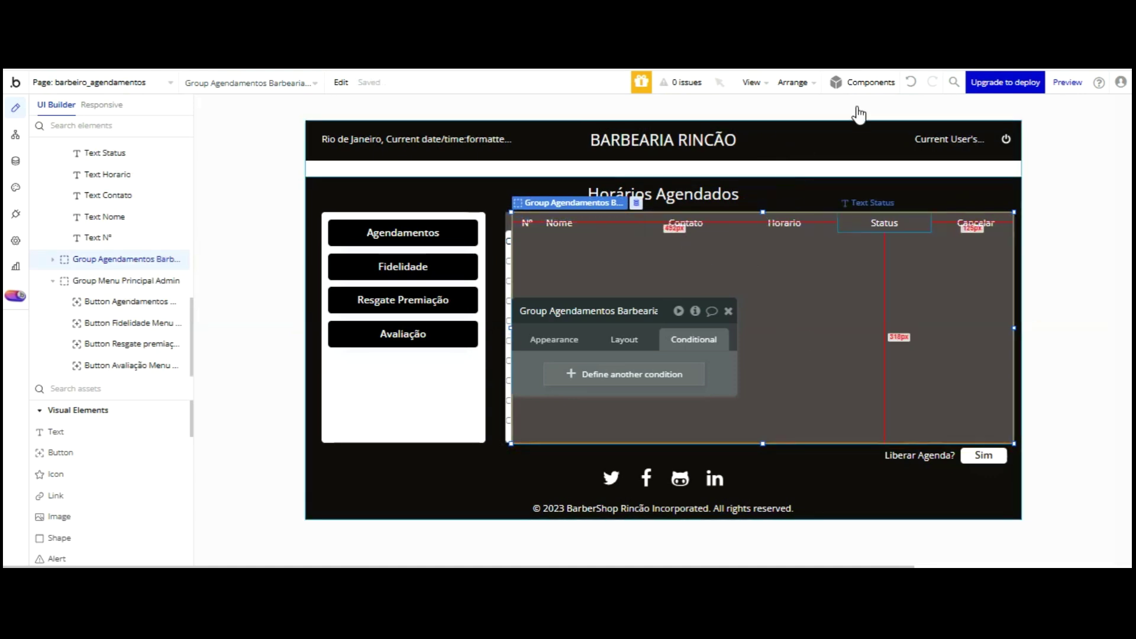
{"action": "key", "text": "ctrl+z"}
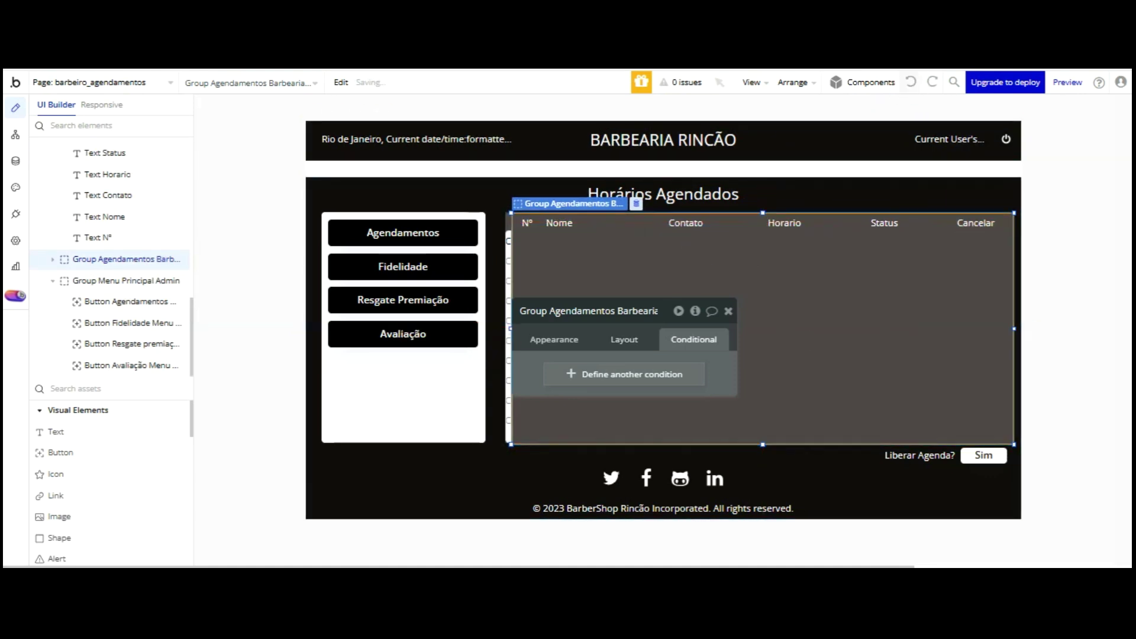
{"action": "left_click", "coordinate": [912, 82]}
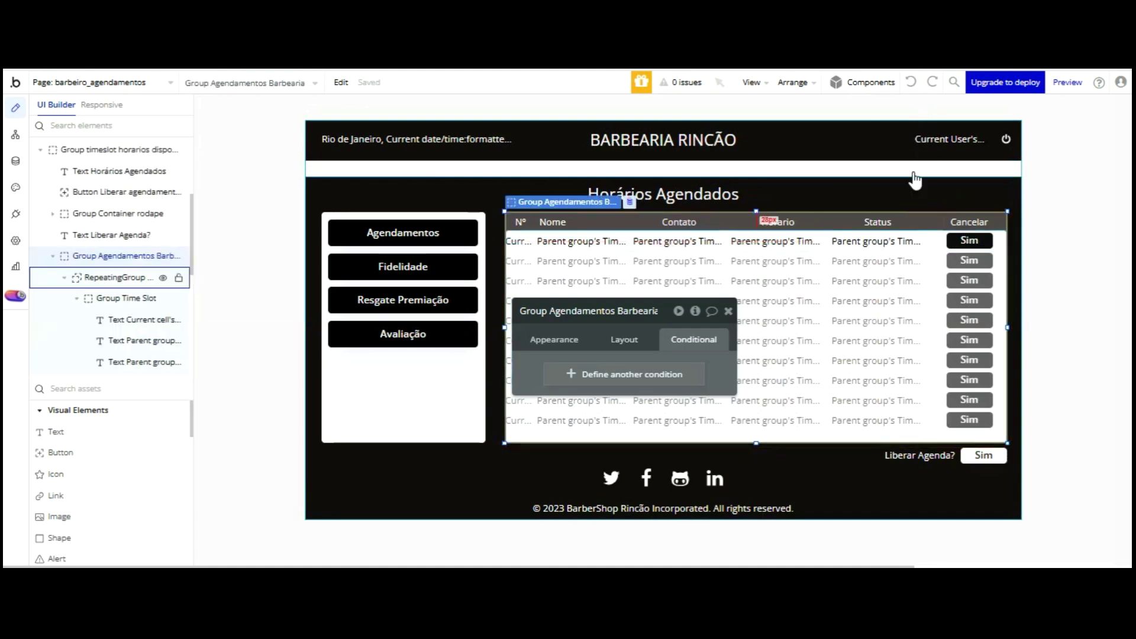
- Paste a copy of Group Agendamentos Barbearia using its Elements tree context menu
{"action": "left_click", "coordinate": [115, 257]}
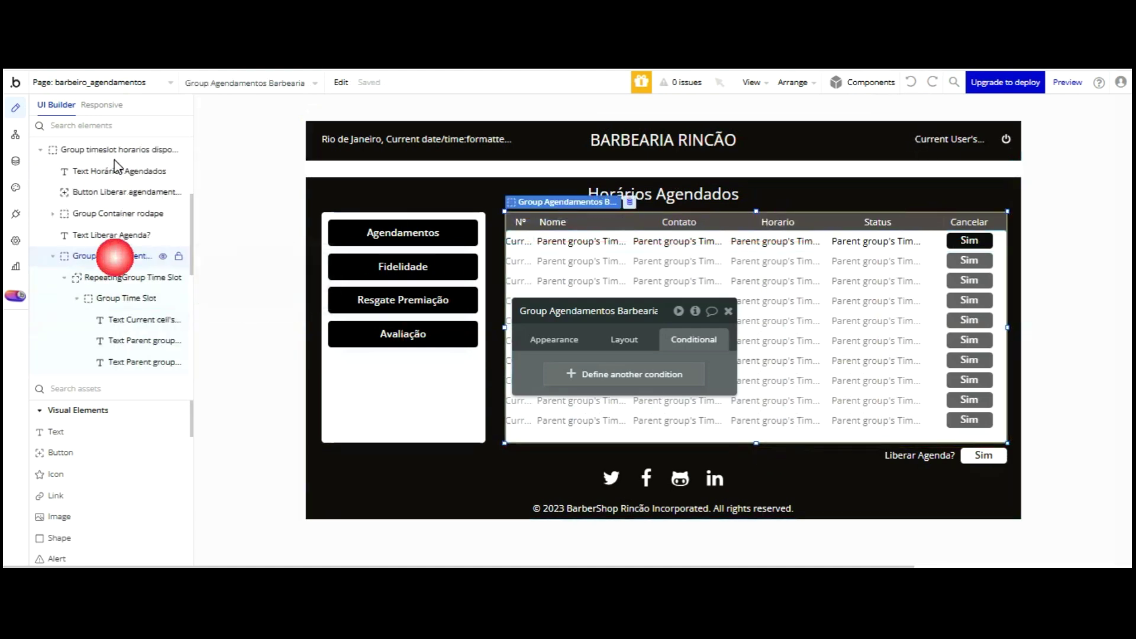
{"action": "right_click", "coordinate": [106, 255]}
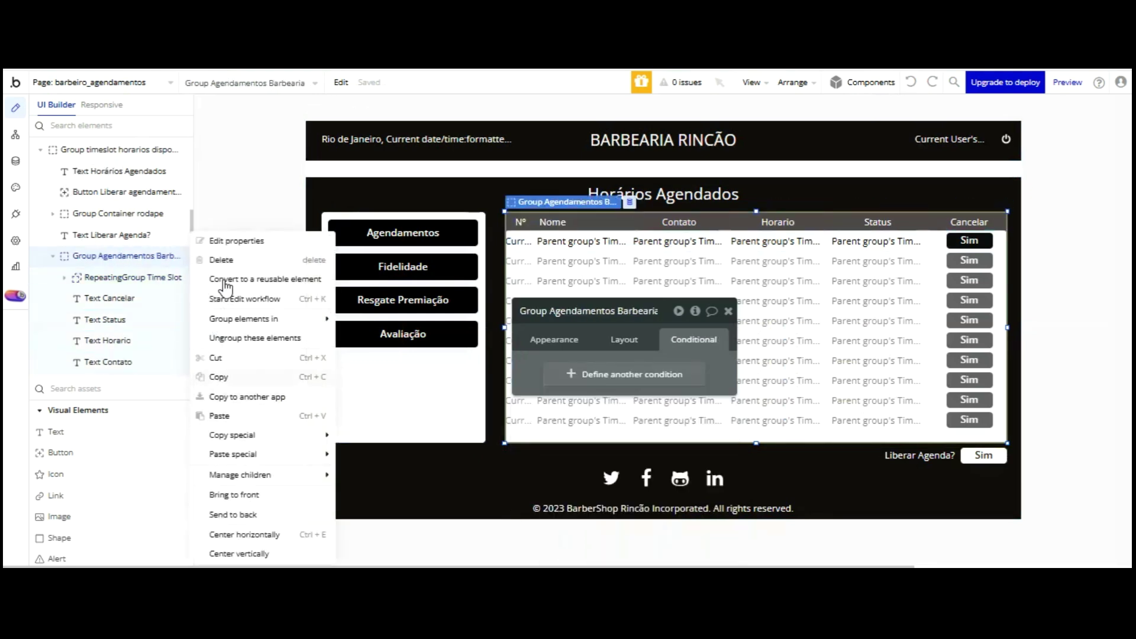
{"action": "left_click", "coordinate": [118, 277]}
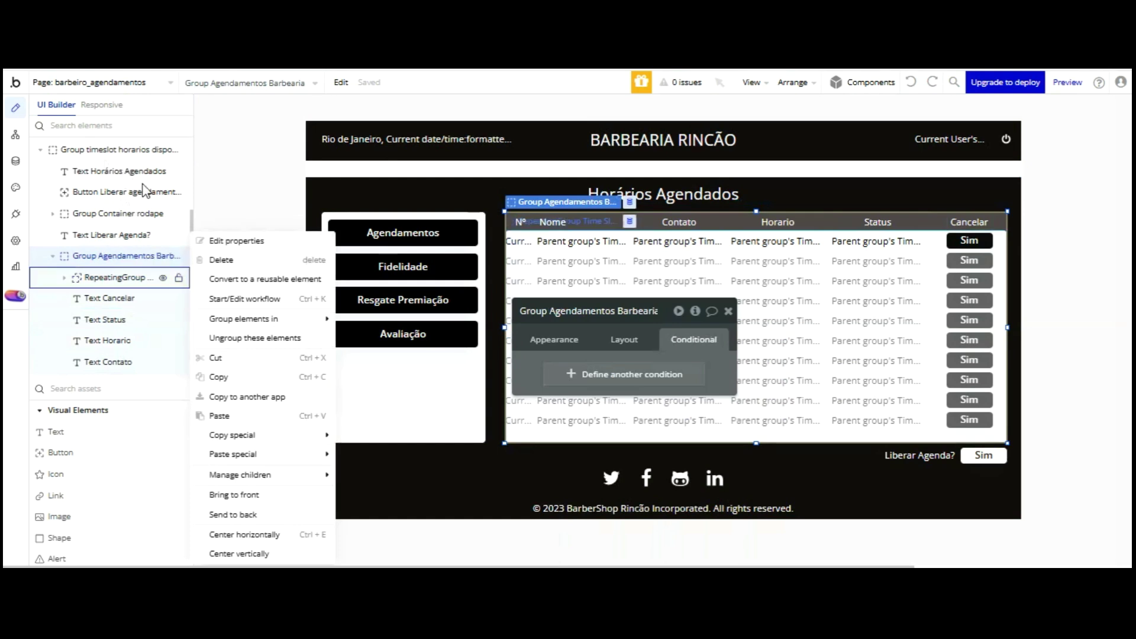
{"action": "left_click", "coordinate": [229, 320]}
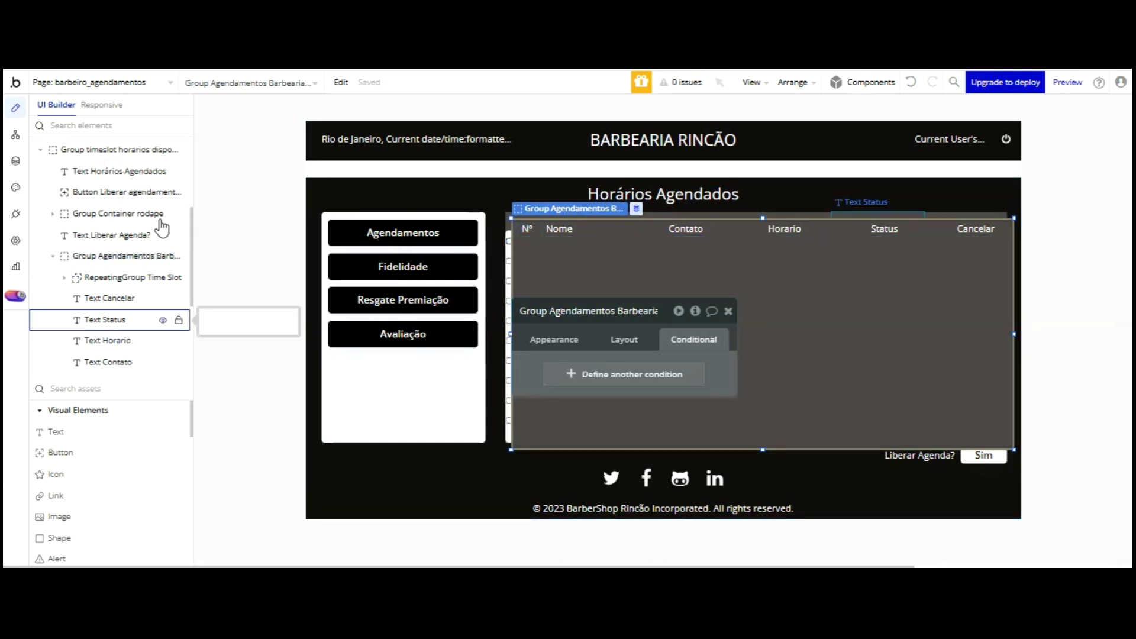
- Rename the copied group to Group Fidelidade Barbearia
{"action": "scroll", "coordinate": [152, 214], "scroll_direction": "down", "scroll_amount": 3}
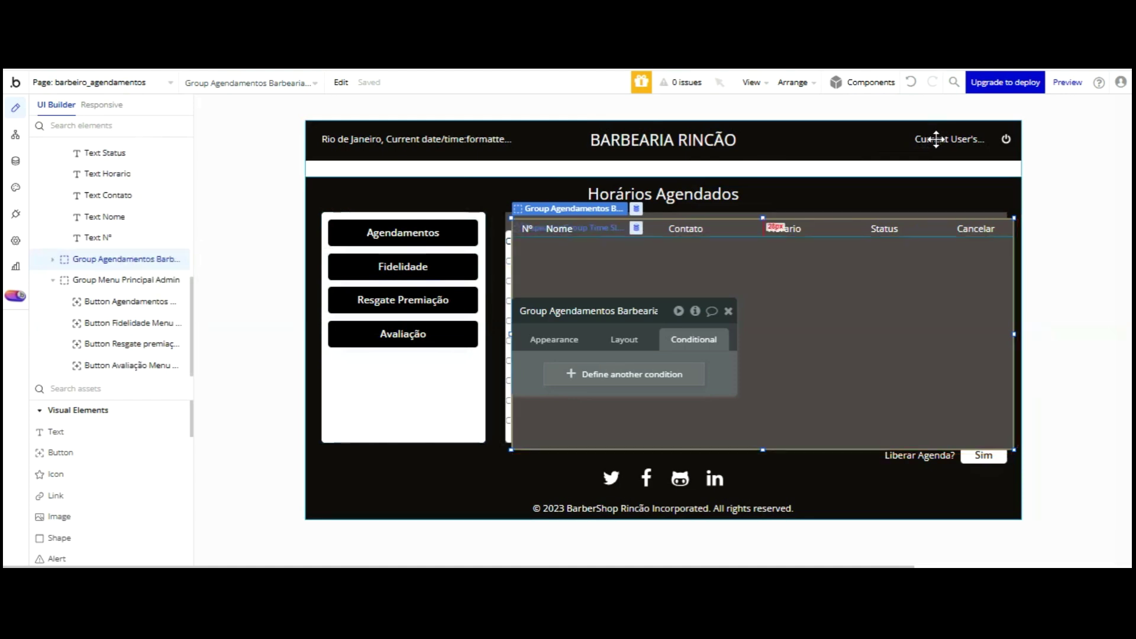
{"action": "double_click", "coordinate": [617, 308]}
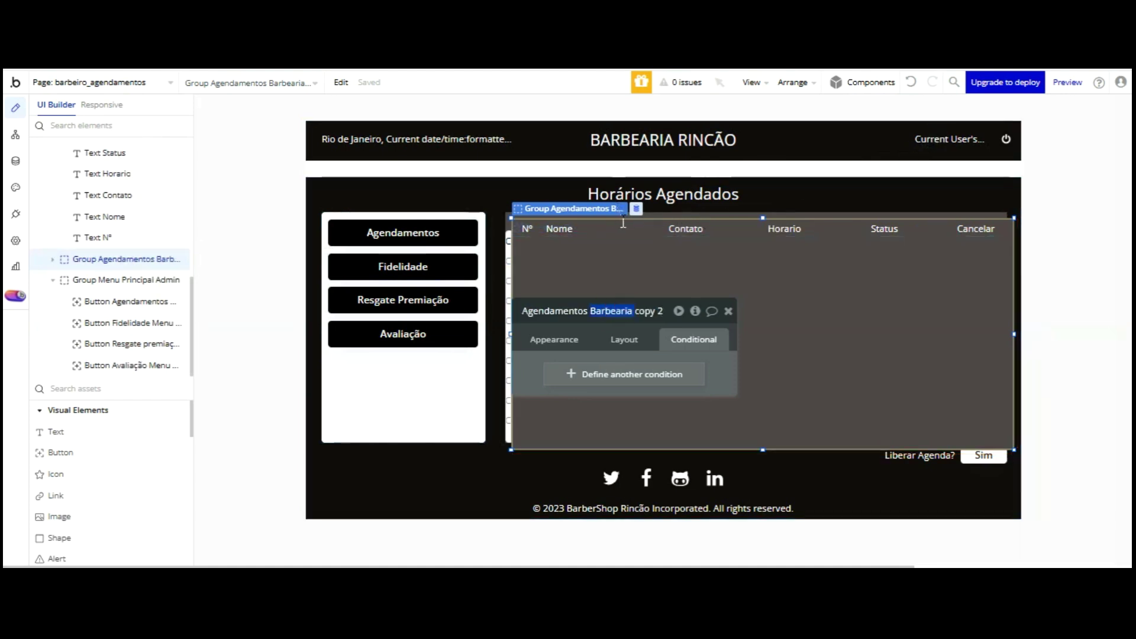
{"action": "key", "text": "BackSpace"}
{"action": "key", "text": "BackSpace"}
{"action": "key", "text": "BackSpace"}
{"action": "key", "text": "BackSpace"}
{"action": "key", "text": "BackSpace"}
{"action": "key", "text": "BackSpace"}
{"action": "key", "text": "BackSpace"}
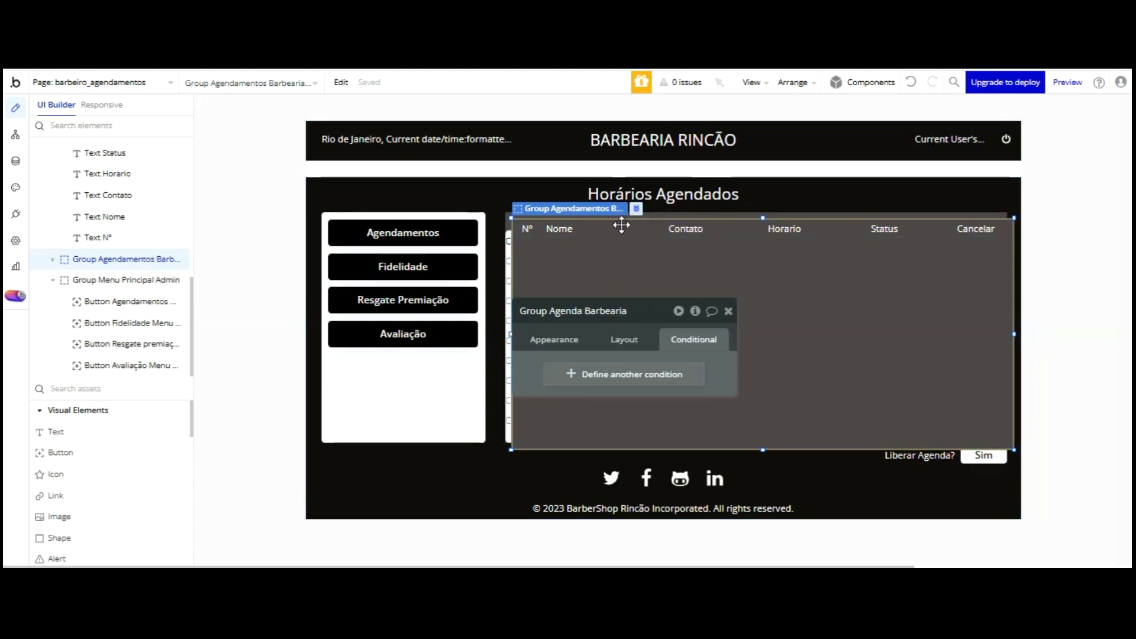
{"action": "type", "text": "Fidelidade"}
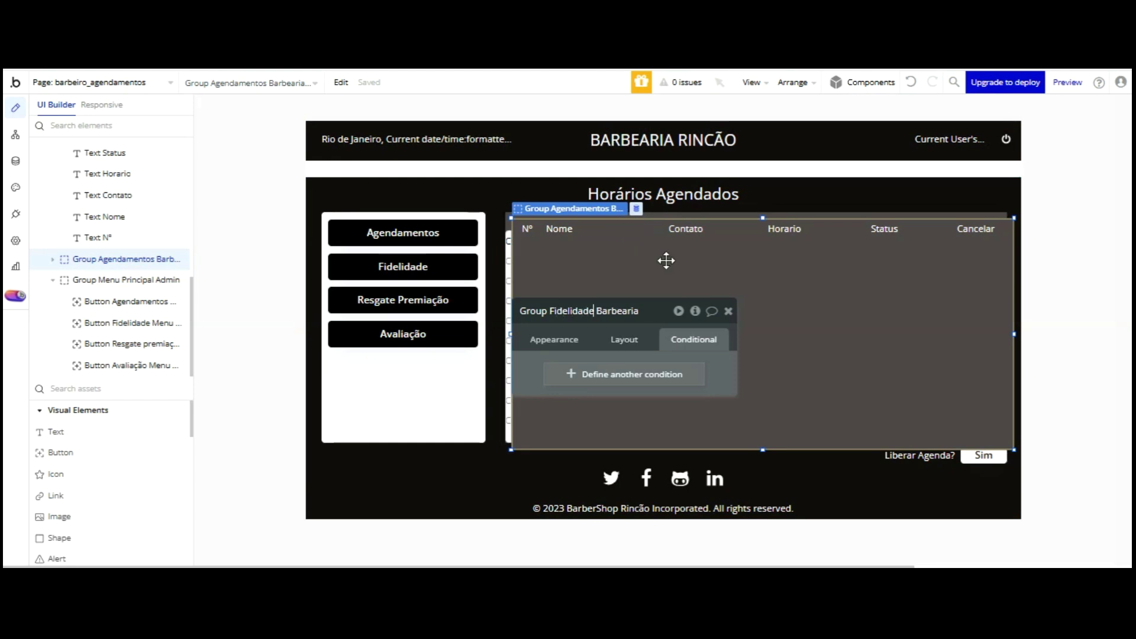
{"action": "left_click", "coordinate": [625, 339]}
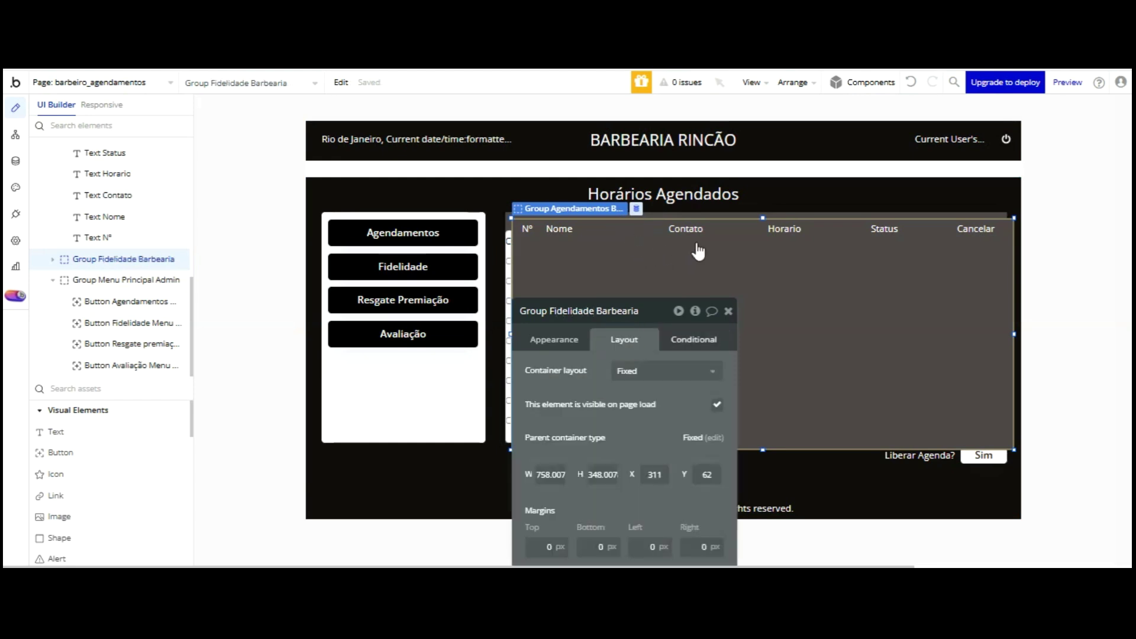
- Add a condition: When Group Menu Principal Admin's Menu Principal is Fidelidade
{"action": "left_click", "coordinate": [693, 339]}
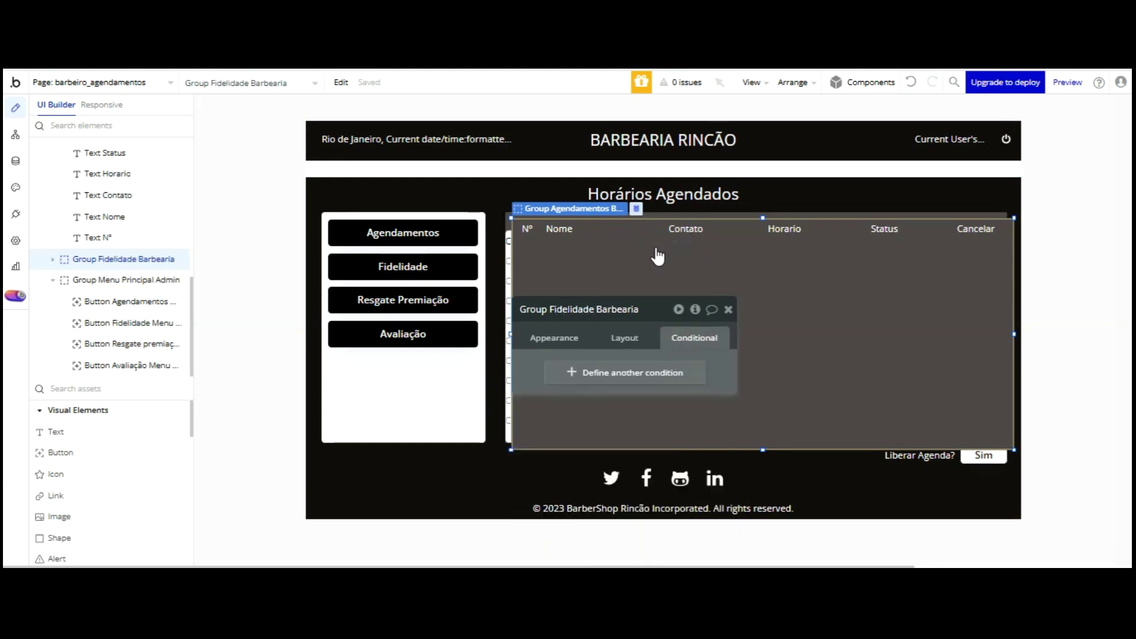
{"action": "left_click", "coordinate": [657, 330]}
{"action": "left_click", "coordinate": [572, 342]}
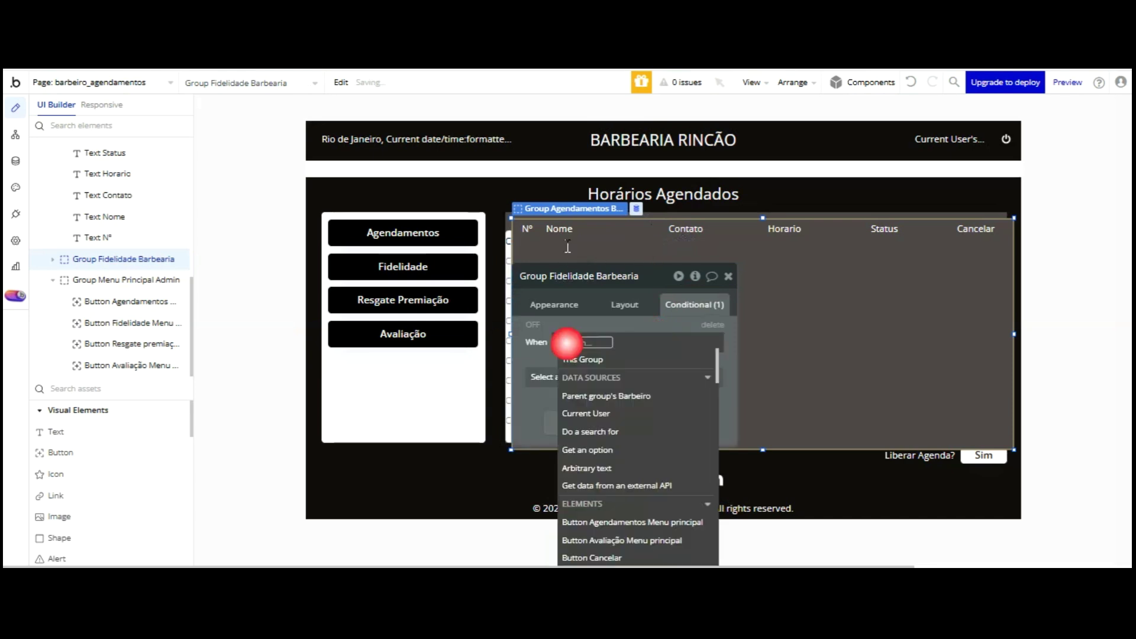
{"action": "scroll", "coordinate": [661, 355], "scroll_direction": "down", "scroll_amount": 5}
{"action": "scroll", "coordinate": [664, 375], "scroll_direction": "down", "scroll_amount": 3}
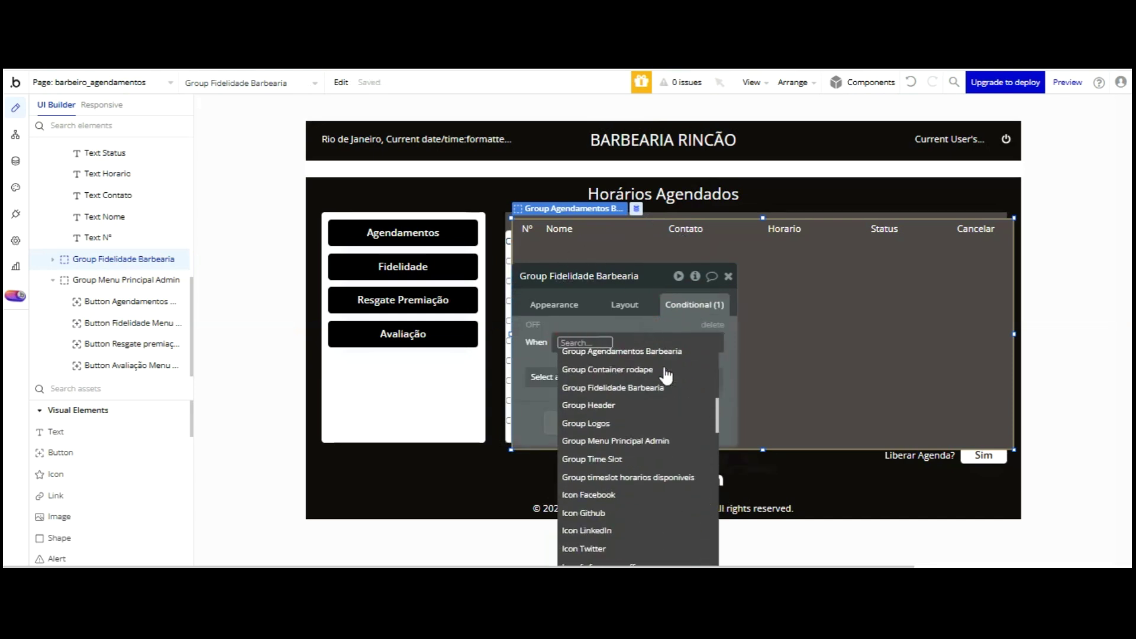
{"action": "left_click", "coordinate": [655, 423]}
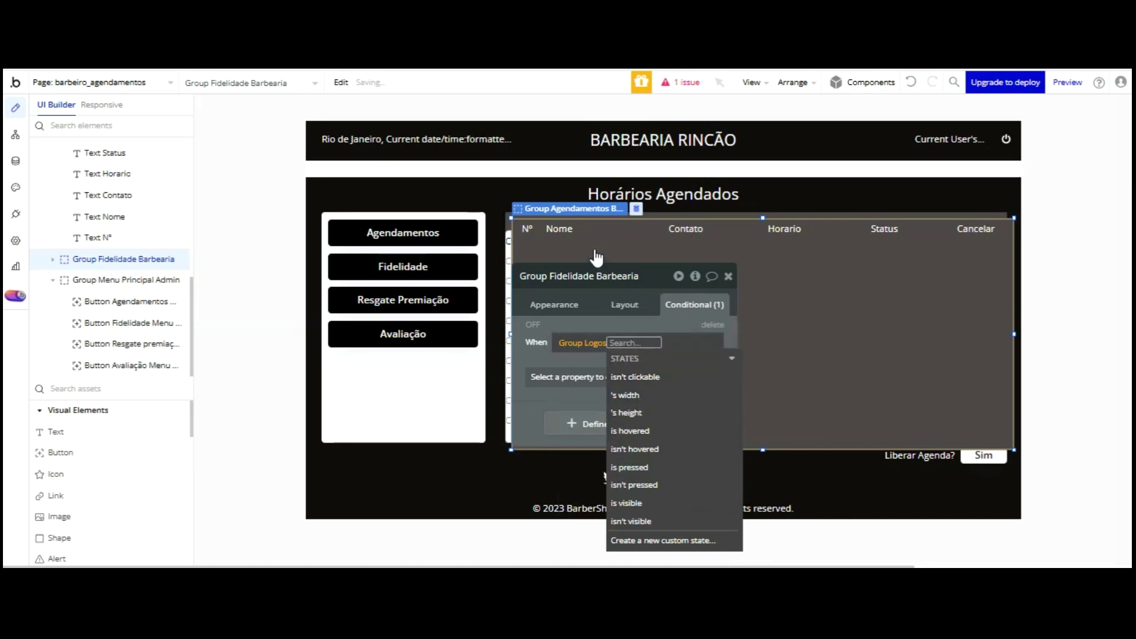
{"action": "left_click", "coordinate": [582, 343]}
{"action": "scroll", "coordinate": [645, 391], "scroll_direction": "down", "scroll_amount": 3}
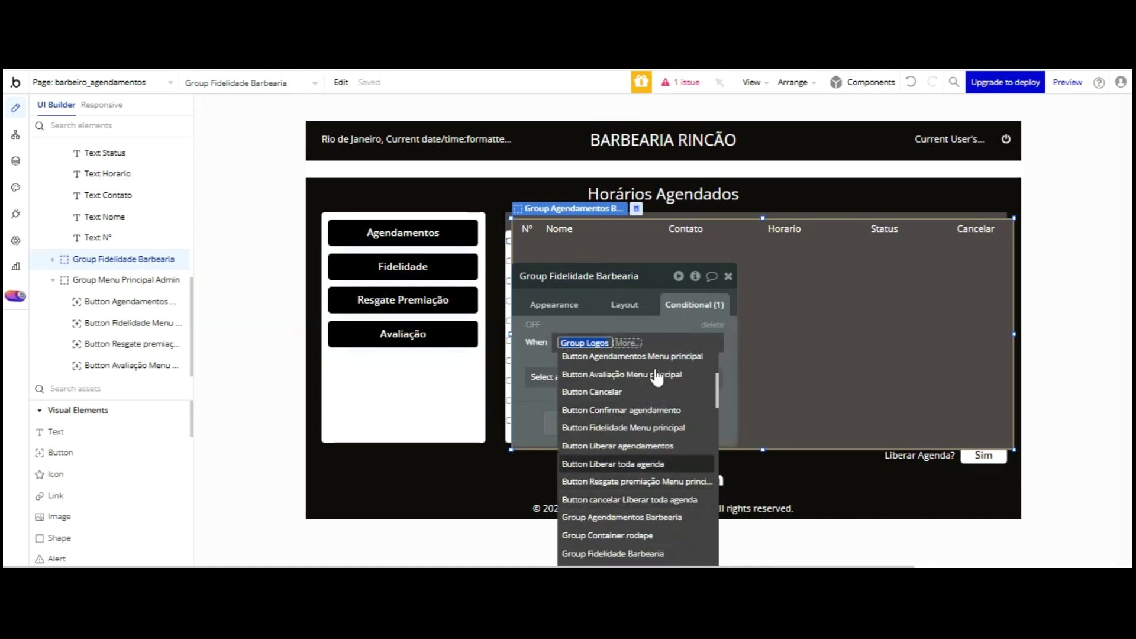
{"action": "scroll", "coordinate": [662, 370], "scroll_direction": "down", "scroll_amount": 2}
{"action": "left_click", "coordinate": [651, 524]}
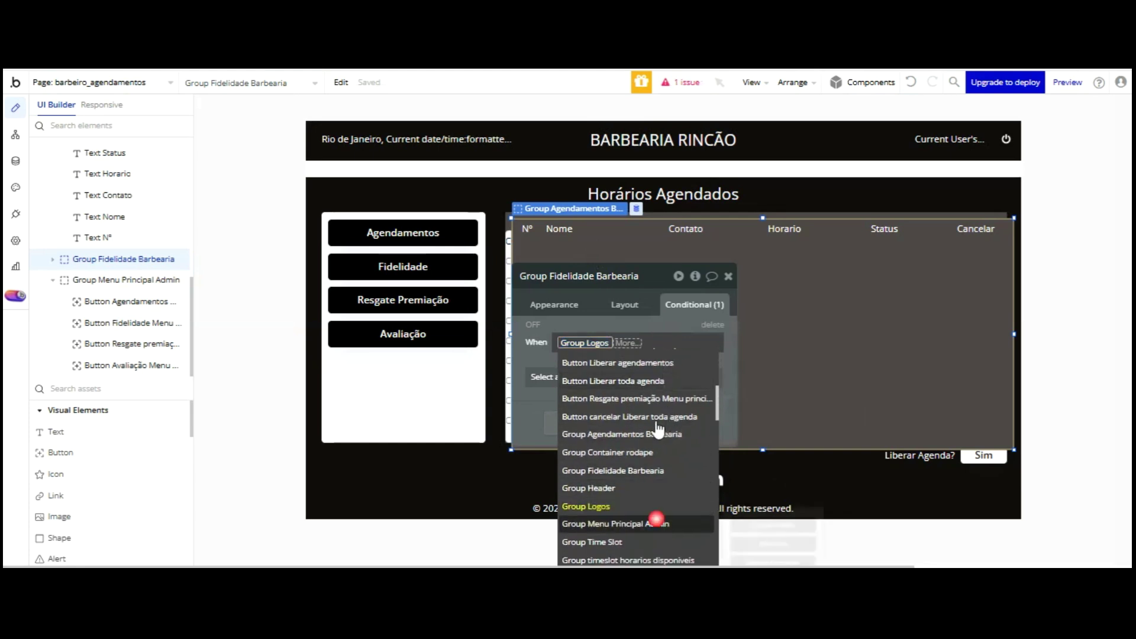
{"action": "scroll", "coordinate": [669, 445], "scroll_direction": "down", "scroll_amount": 5}
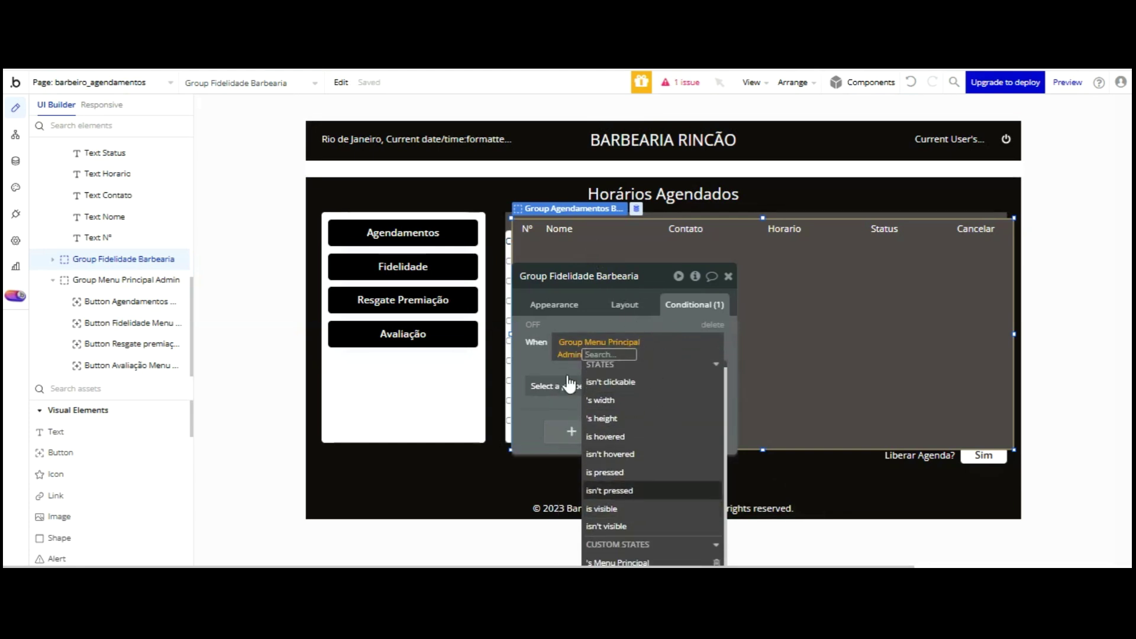
{"action": "left_click", "coordinate": [600, 493]}
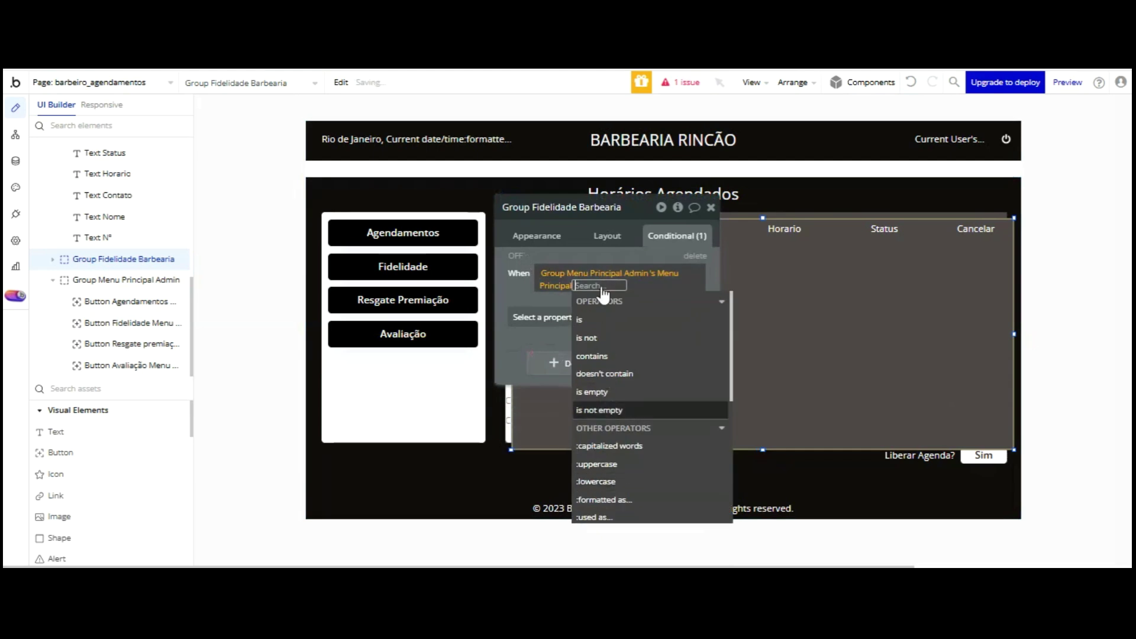
{"action": "key", "text": "Return"}
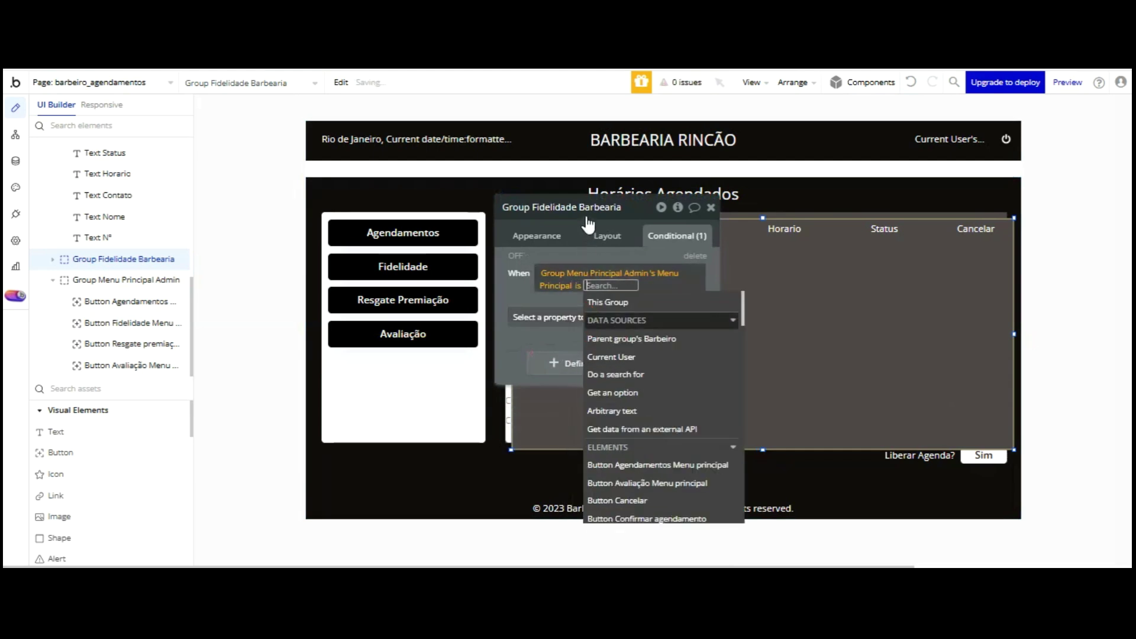
{"action": "type", "text": "Fidelidade"}
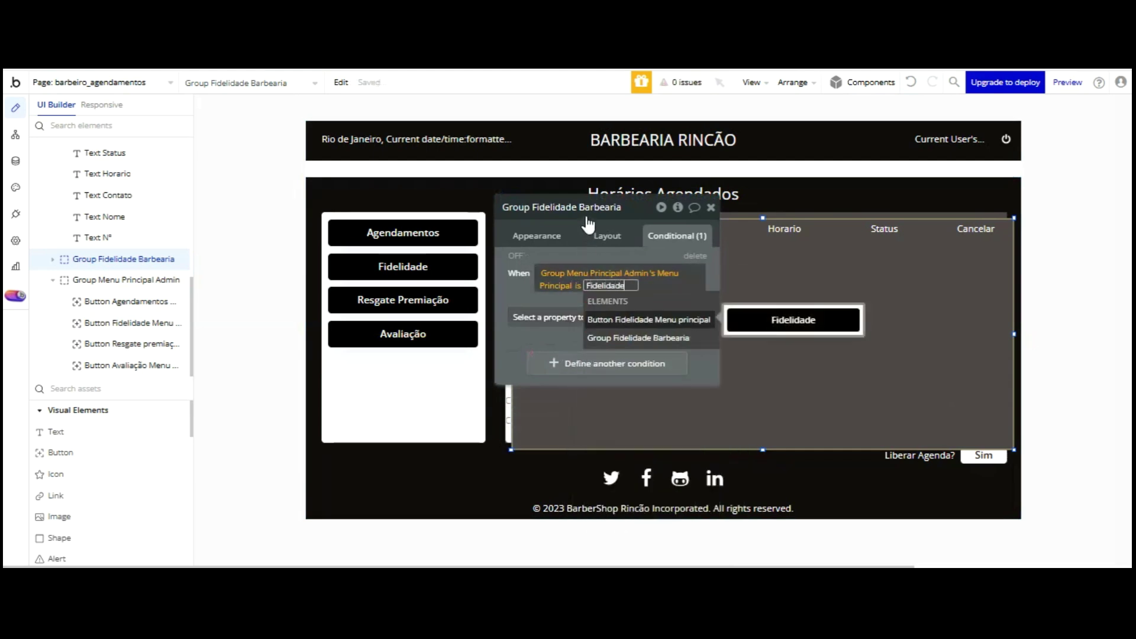
{"action": "key", "text": "Return"}
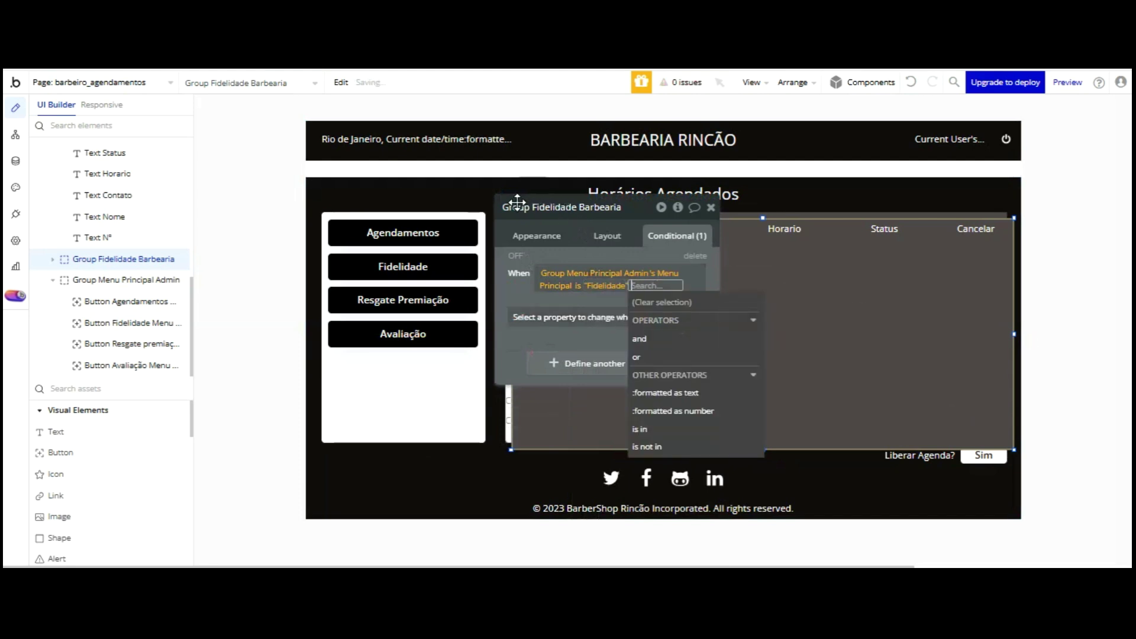
- Make the group visible when that condition is true
{"action": "left_click", "coordinate": [552, 316]}
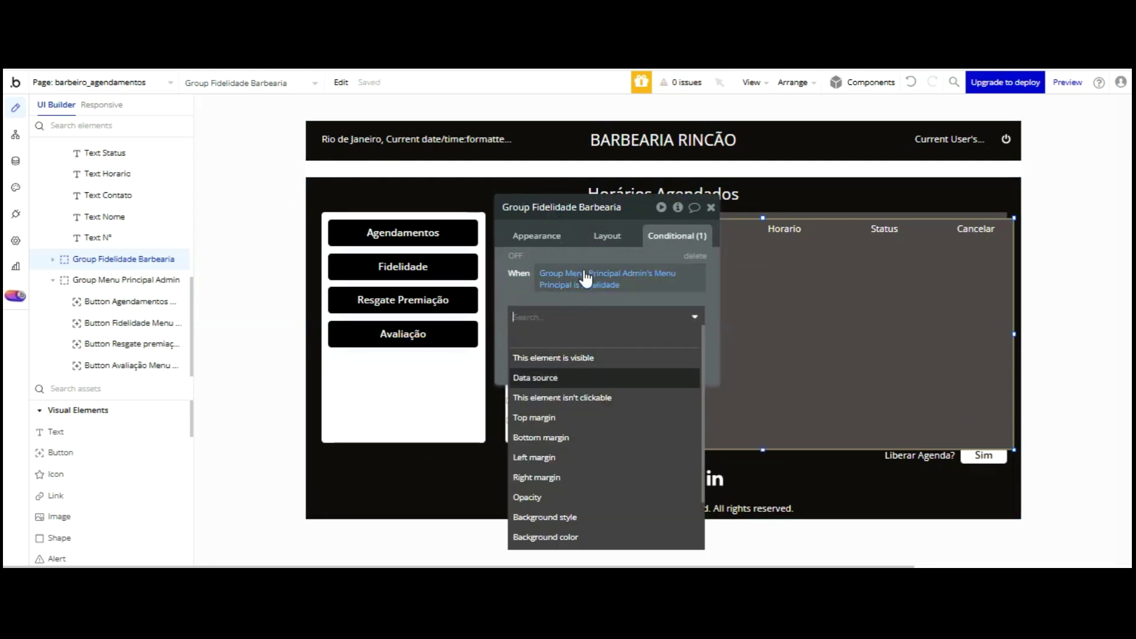
{"action": "left_click", "coordinate": [580, 357]}
{"action": "left_click_drag", "start_coordinate": [588, 214], "coordinate": [302, 187]}
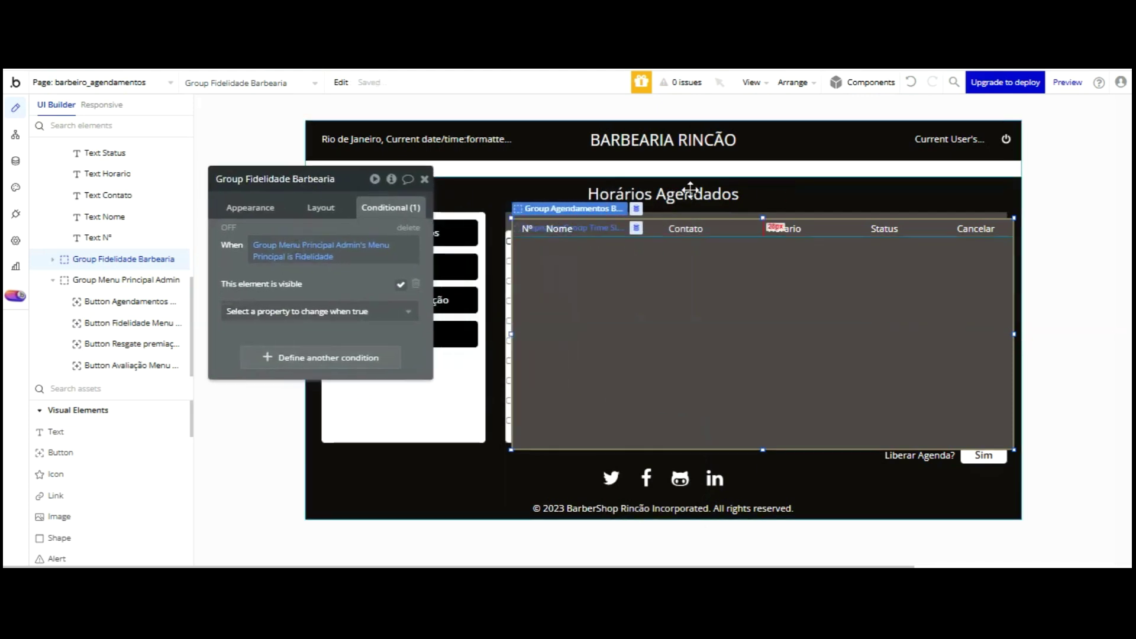
{"action": "left_click", "coordinate": [264, 205]}
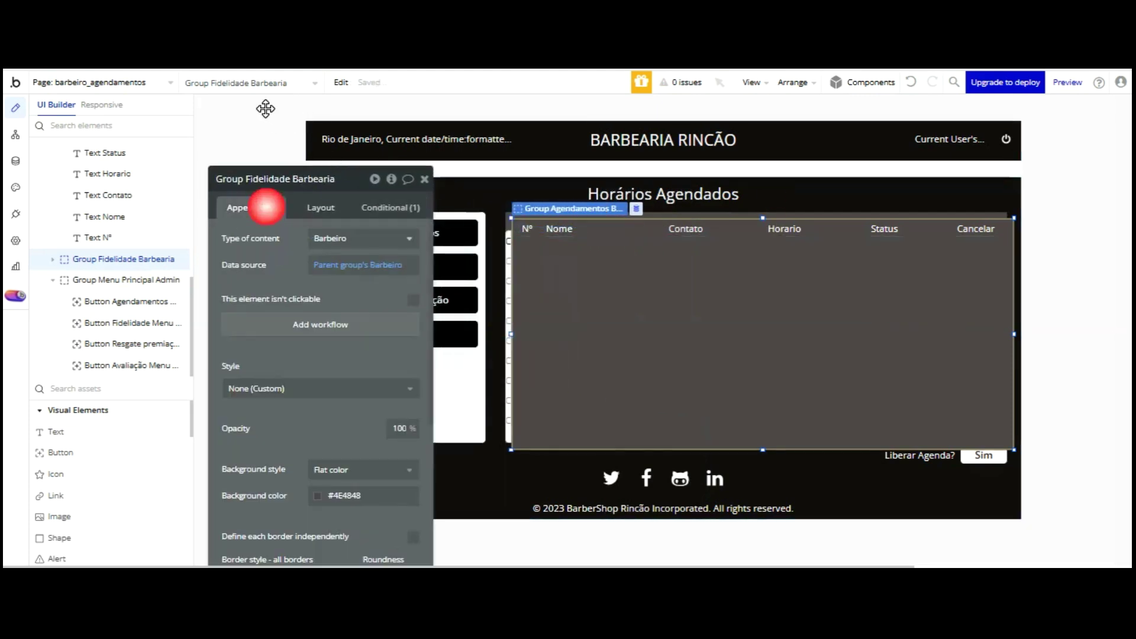
- Give Group Fidelidade Barbearia a gold background colour
{"action": "left_click", "coordinate": [317, 496]}
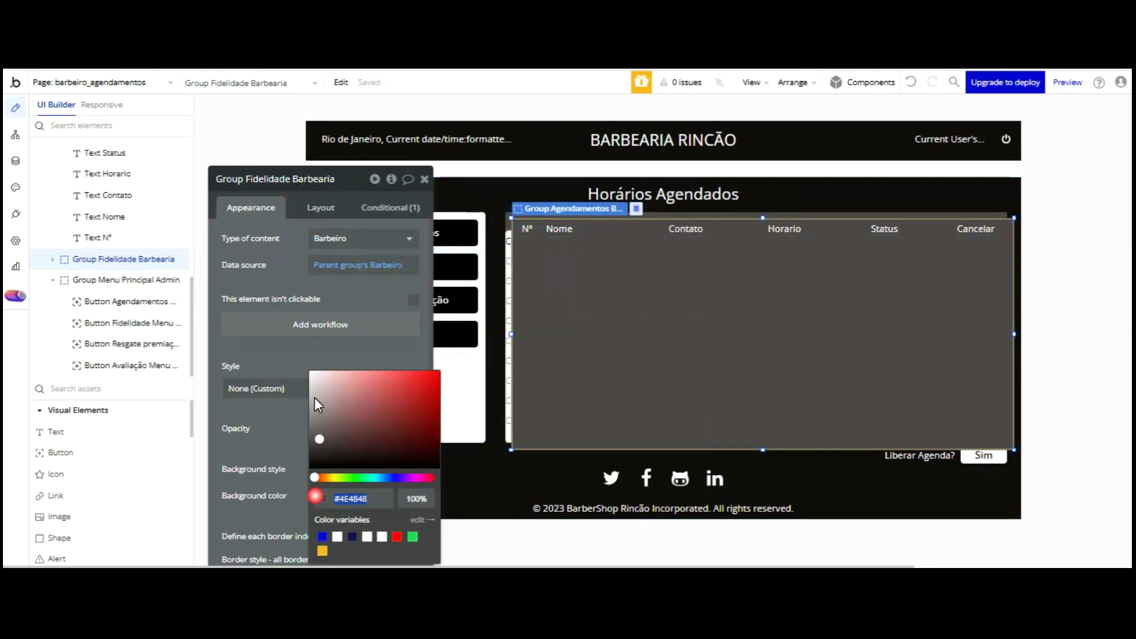
{"action": "left_click", "coordinate": [322, 550]}
{"action": "left_click_drag", "start_coordinate": [429, 372], "coordinate": [370, 381]}
{"action": "left_click", "coordinate": [363, 254]}
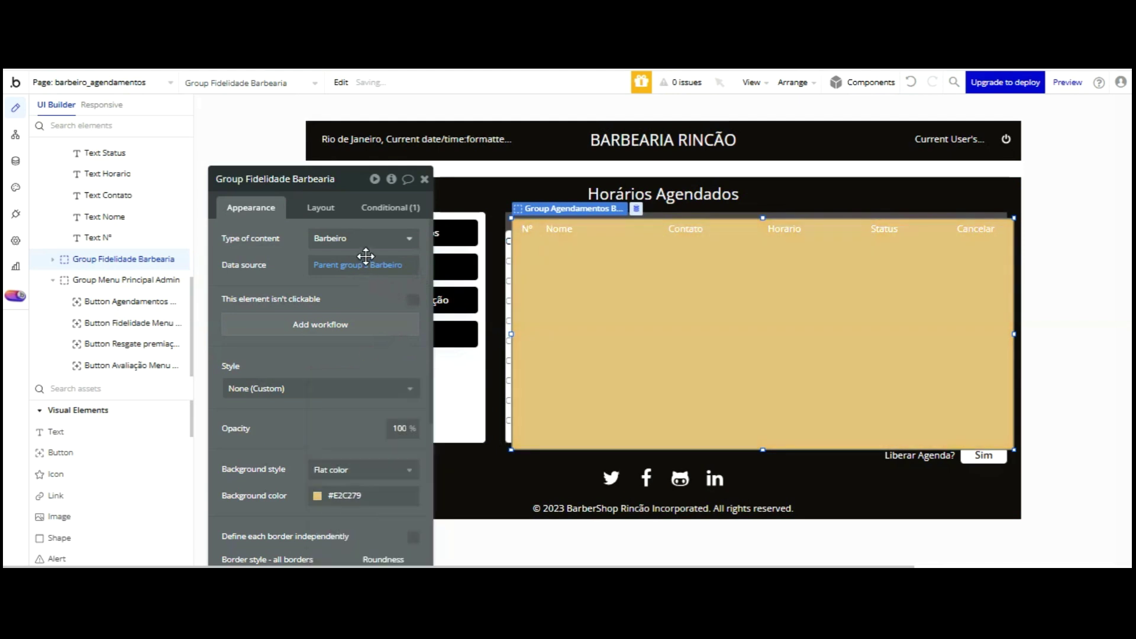
- Nudge Group Fidelidade Barbearia up and left to align it over the appointments table
{"action": "left_click", "coordinate": [558, 210]}
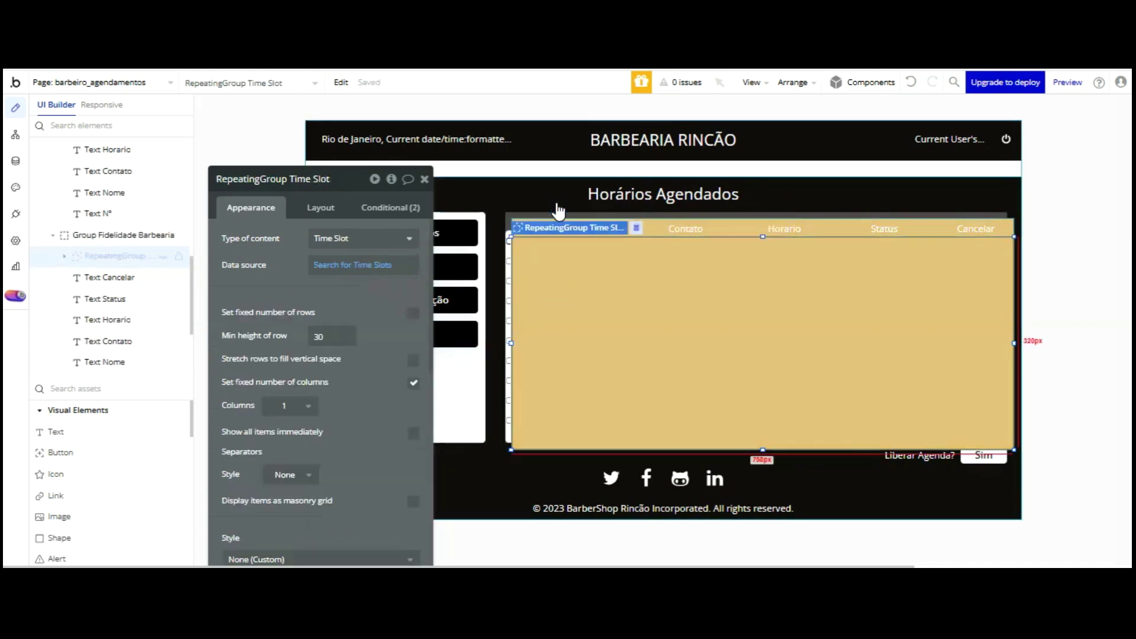
{"action": "left_click", "coordinate": [937, 224]}
{"action": "key", "text": "Up"}
{"action": "key", "text": "Up"}
{"action": "key", "text": "Up"}
{"action": "key", "text": "Up"}
{"action": "key", "text": "Up"}
{"action": "key", "text": "Up"}
{"action": "key", "text": "Up"}
{"action": "key", "text": "Up"}
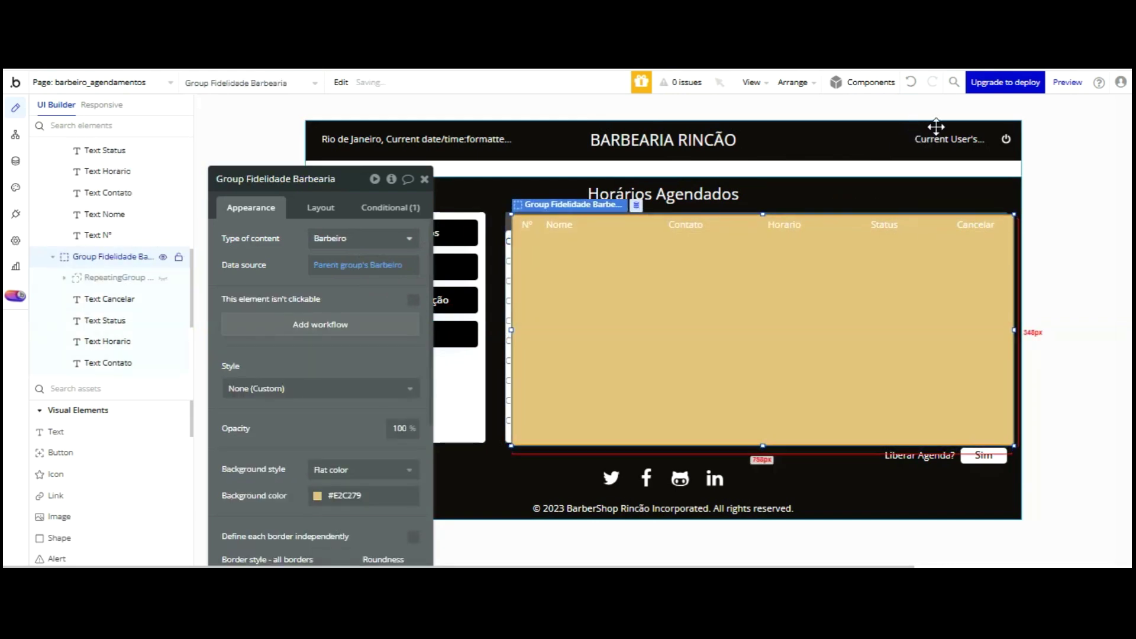
{"action": "key", "text": "Up"}
{"action": "key", "text": "Up"}
{"action": "key", "text": "Left"}
{"action": "key", "text": "Left"}
{"action": "key", "text": "Left"}
{"action": "key", "text": "Left"}
{"action": "key", "text": "Left"}
{"action": "key", "text": "Left"}
{"action": "key", "text": "Left"}
{"action": "key", "text": "Left"}
{"action": "key", "text": "Left"}
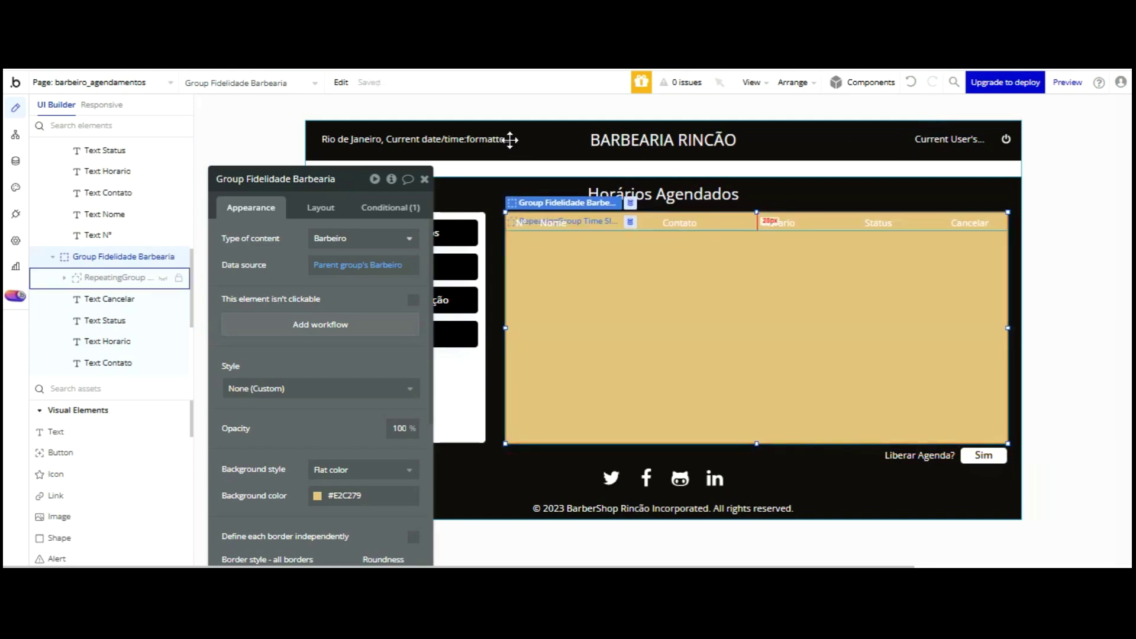
{"action": "left_click", "coordinate": [453, 268]}
{"action": "left_click_drag", "start_coordinate": [354, 185], "coordinate": [206, 186]}
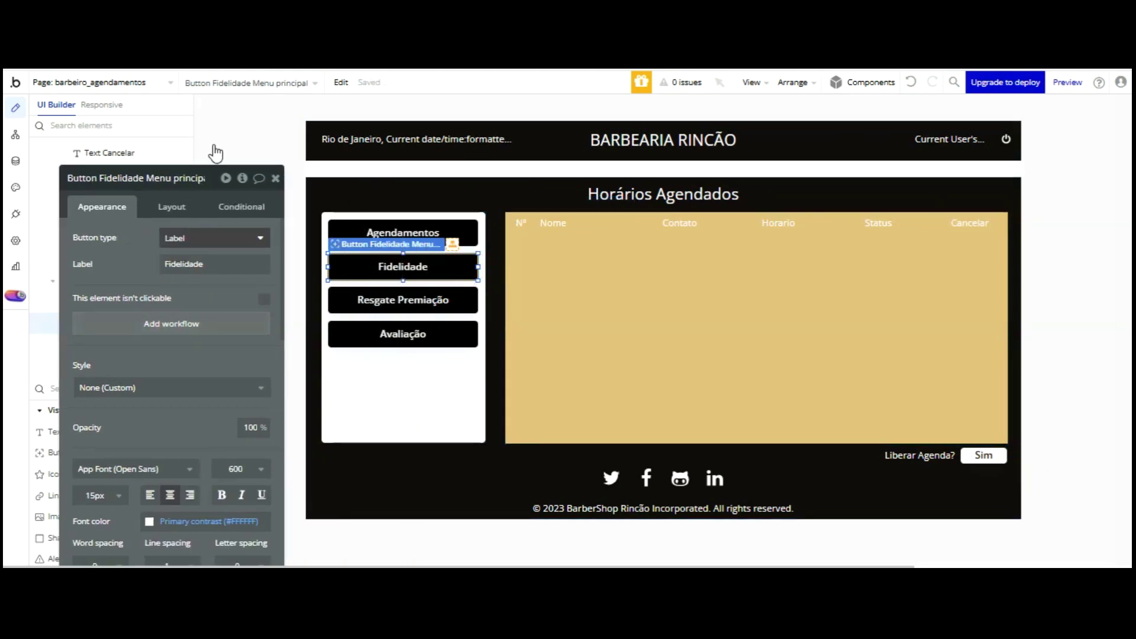
- Add a Fidelidade button click workflow setting Group Menu Principal Admin's Menu Principal to Fidelidade, then preview
{"action": "left_click", "coordinate": [178, 326]}
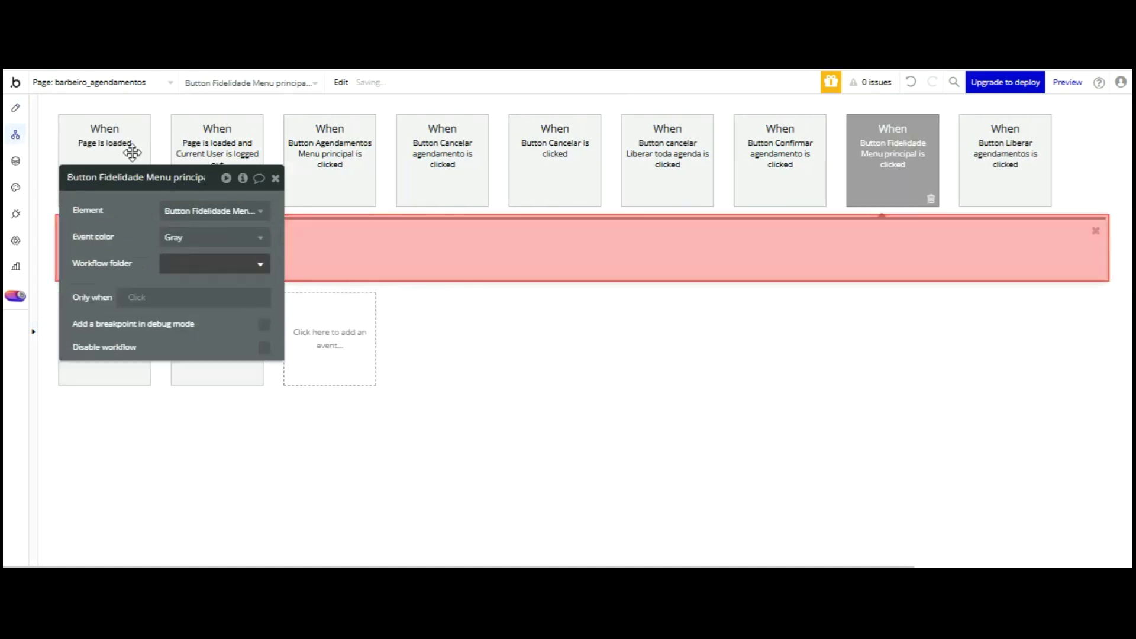
{"action": "left_click", "coordinate": [142, 248]}
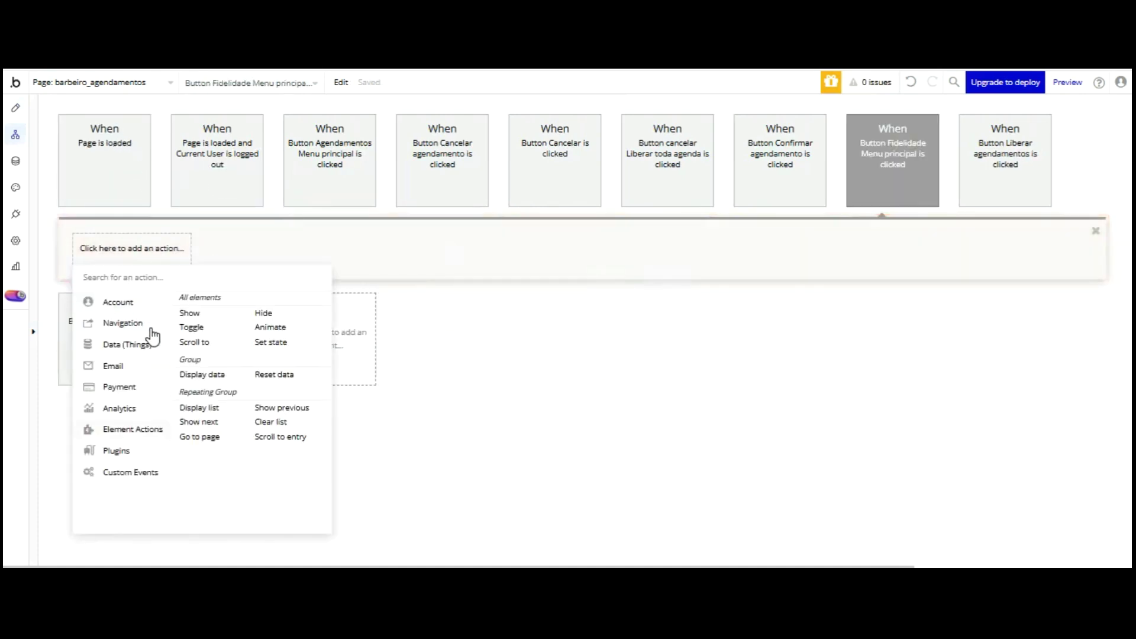
{"action": "left_click", "coordinate": [271, 342]}
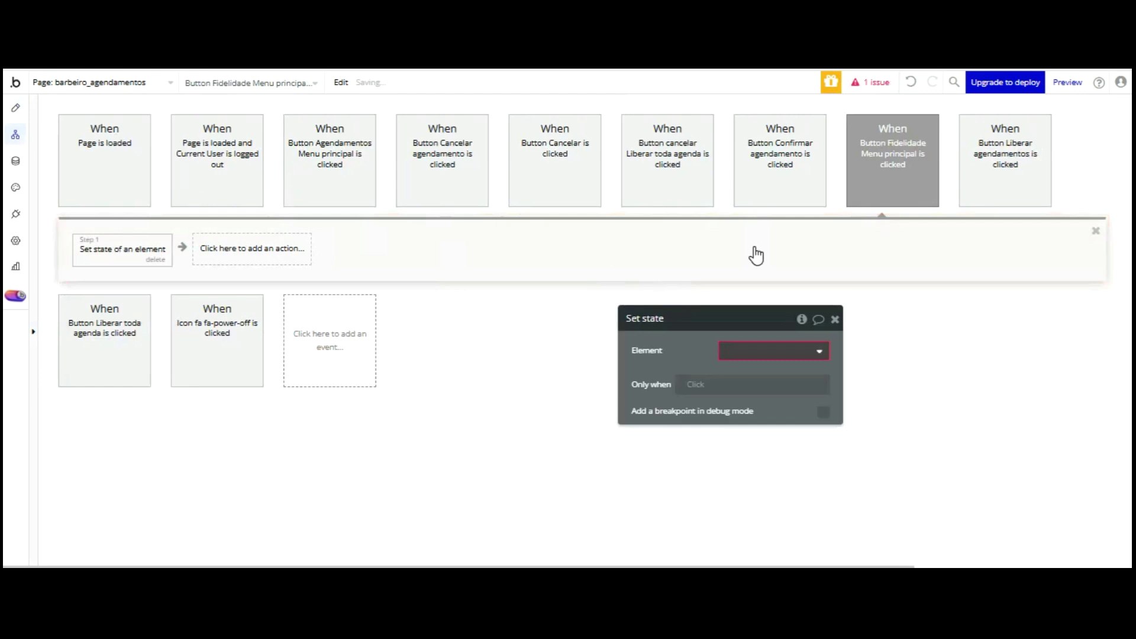
{"action": "scroll", "coordinate": [822, 367], "scroll_direction": "down", "scroll_amount": 2}
{"action": "scroll", "coordinate": [823, 378], "scroll_direction": "up", "scroll_amount": 2}
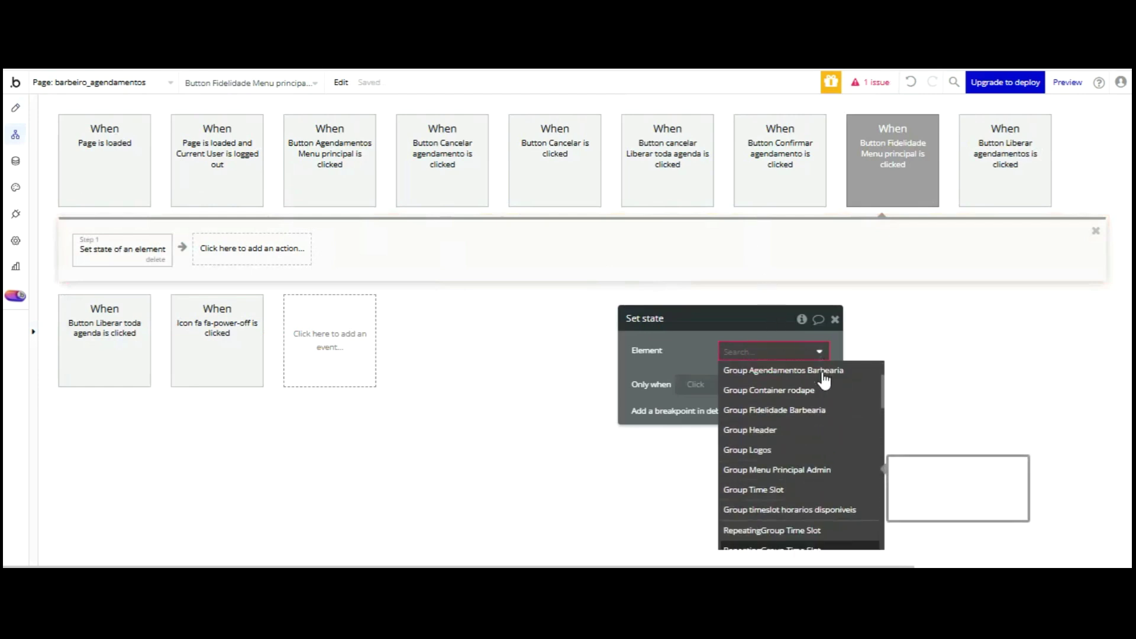
{"action": "left_click", "coordinate": [763, 388]}
{"action": "left_click", "coordinate": [765, 395]}
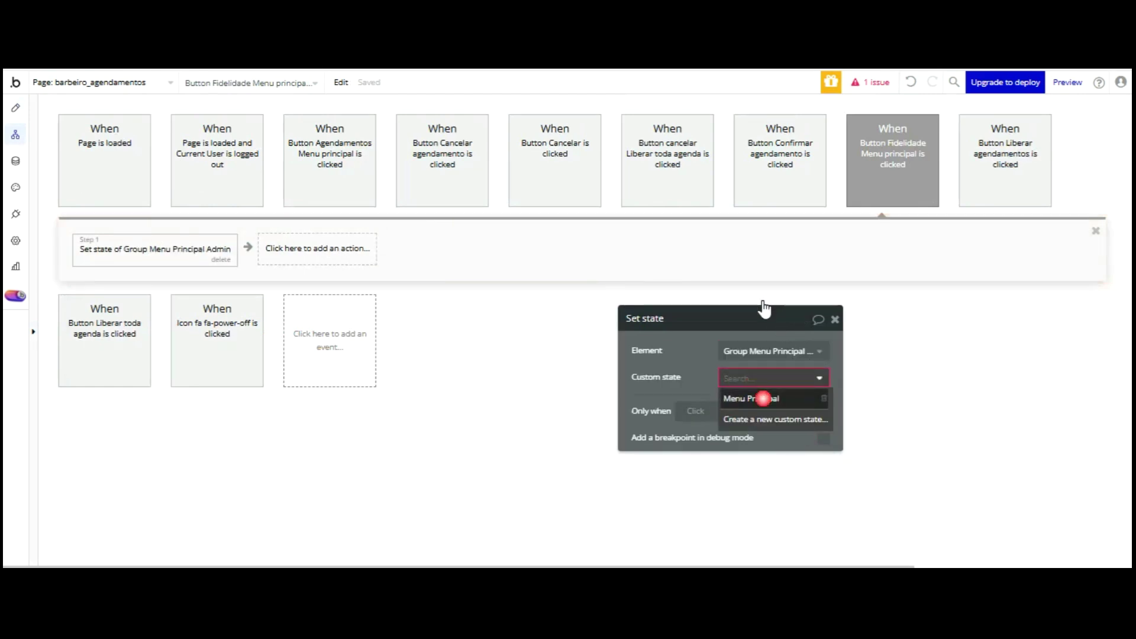
{"action": "left_click", "coordinate": [772, 404]}
{"action": "type", "text": "Fidelidade"}
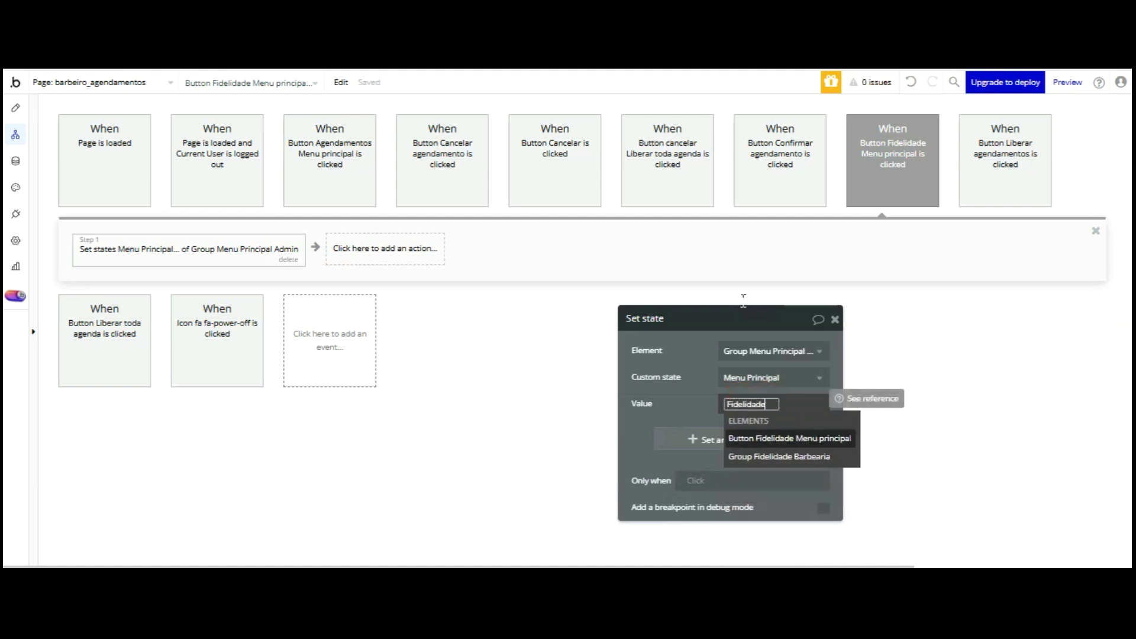
{"action": "left_click", "coordinate": [710, 405]}
{"action": "left_click", "coordinate": [701, 405]}
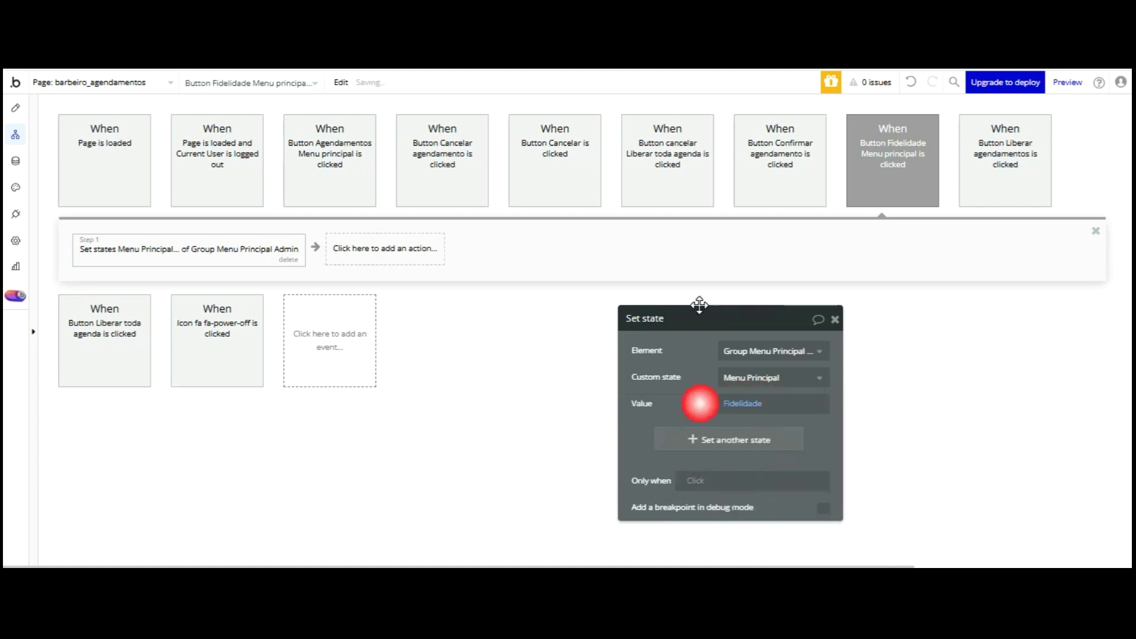
{"action": "left_click", "coordinate": [355, 35]}
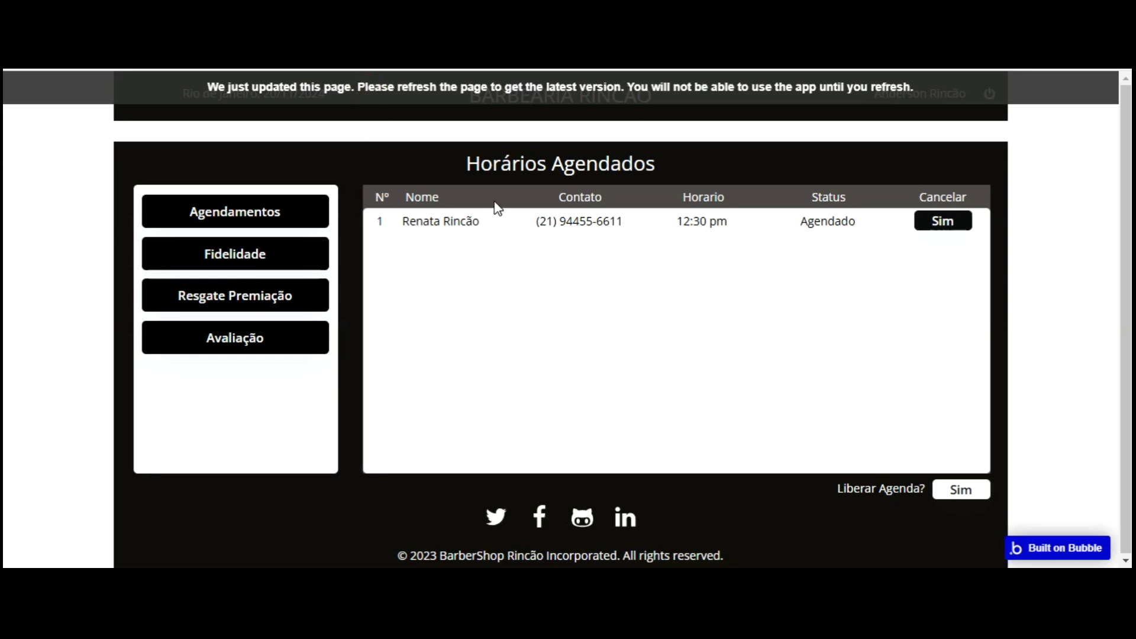
- Refresh the preview, go back to the Design tab, and select Group Fidelidade Barbearia
{"action": "key", "text": "F5"}
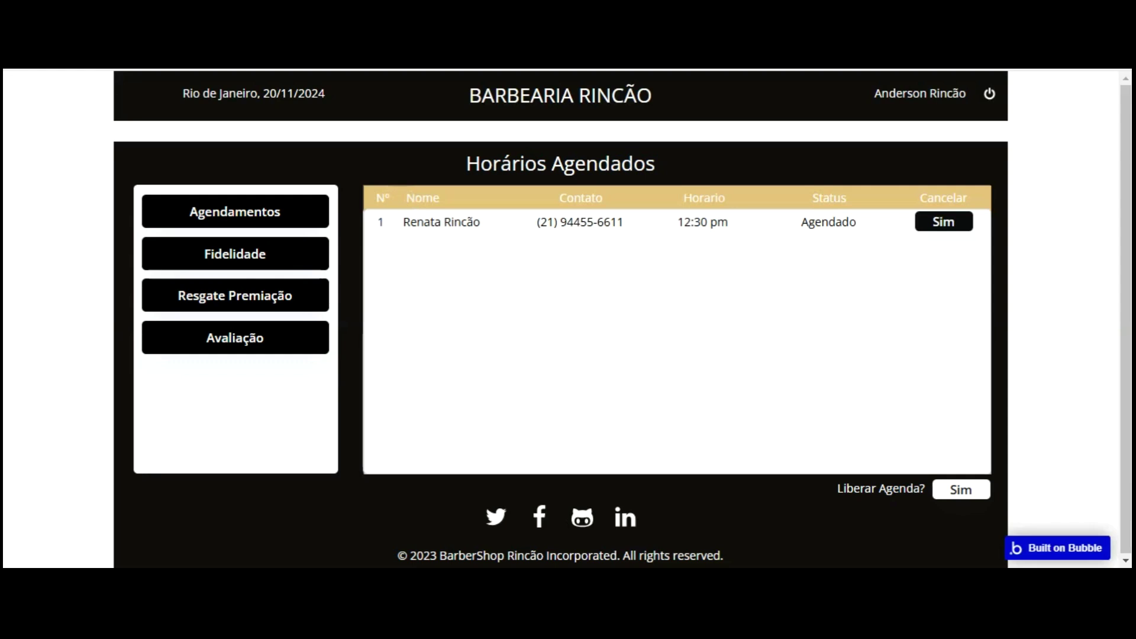
{"action": "key", "text": "ctrl+Tab"}
{"action": "left_click", "coordinate": [16, 108]}
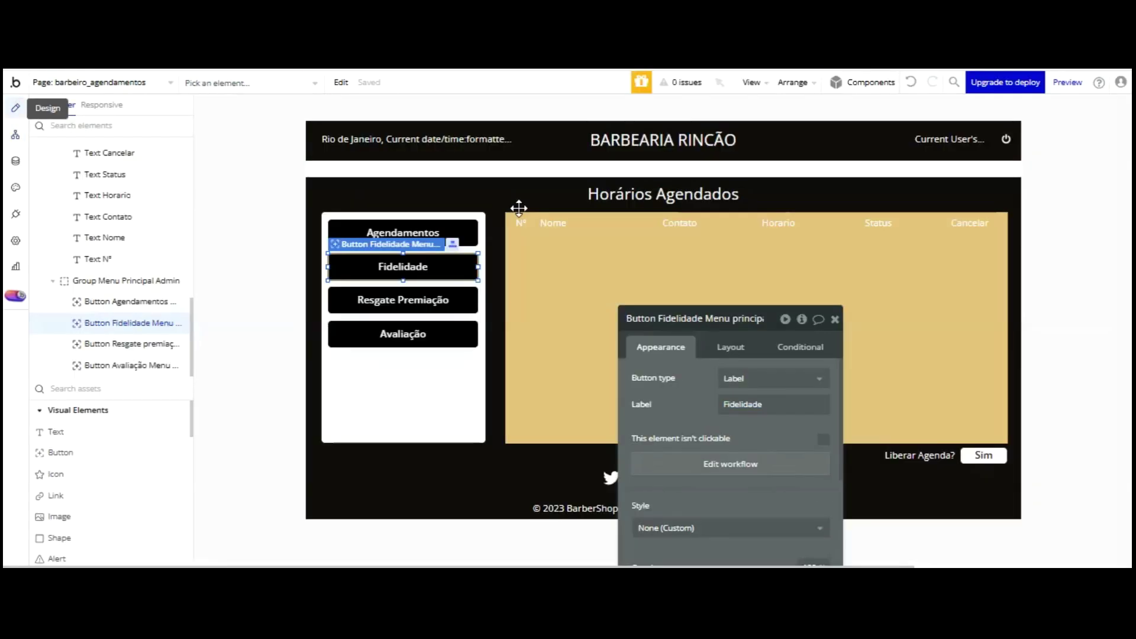
{"action": "left_click", "coordinate": [600, 224]}
{"action": "left_click", "coordinate": [914, 222]}
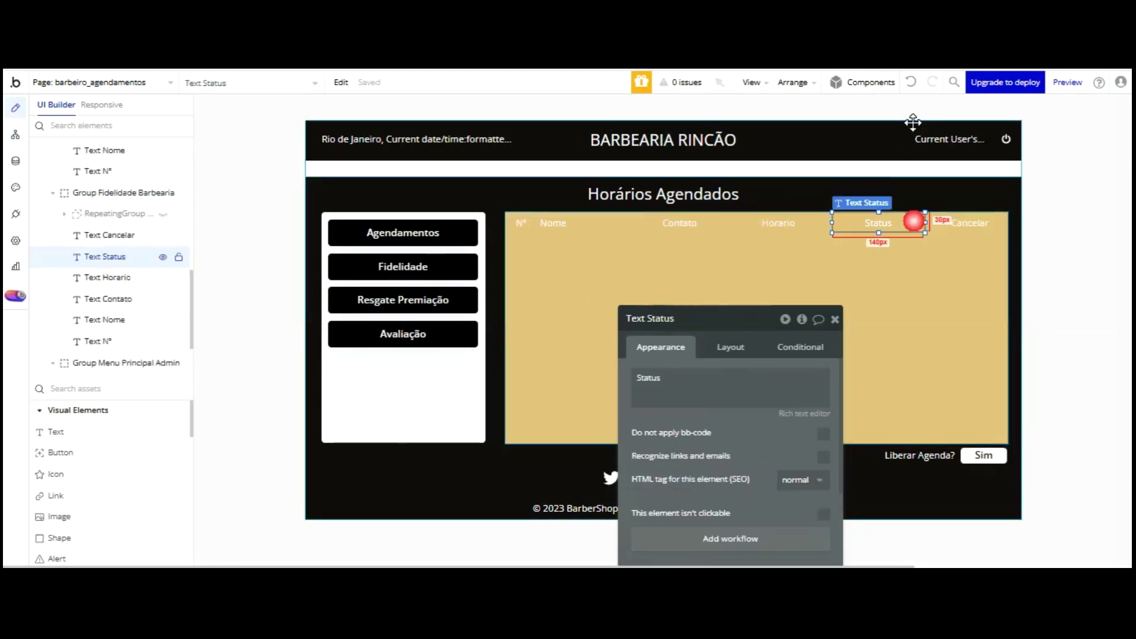
{"action": "left_click", "coordinate": [933, 222]}
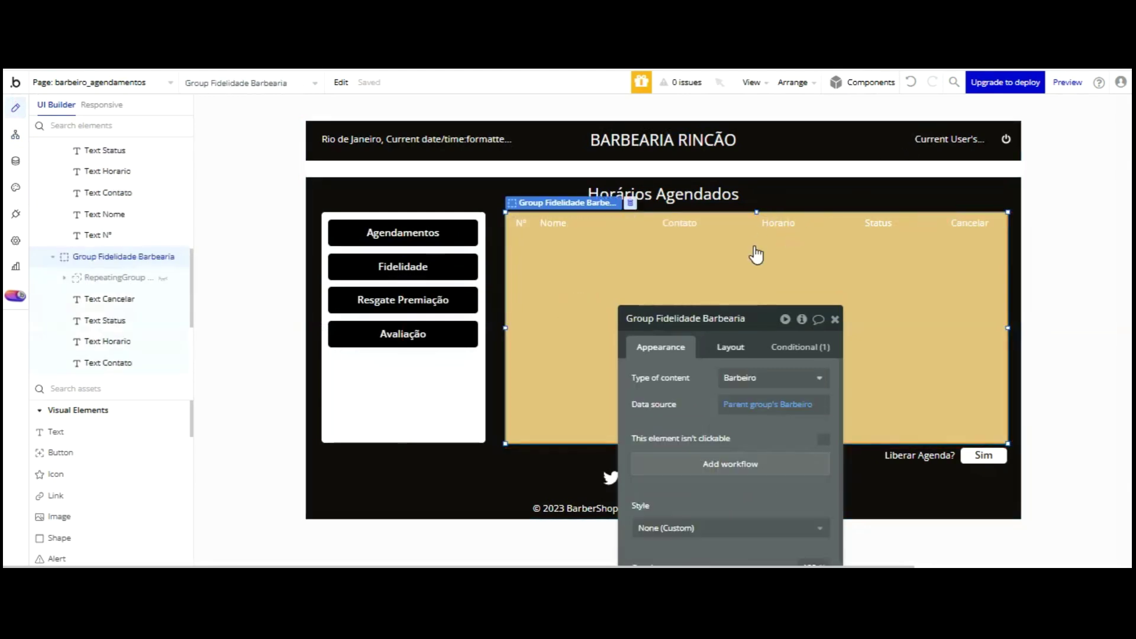
- Uncheck 'This element is visible on page load' for Group Fidelidade Barbearia and reload the preview
{"action": "left_click", "coordinate": [723, 349]}
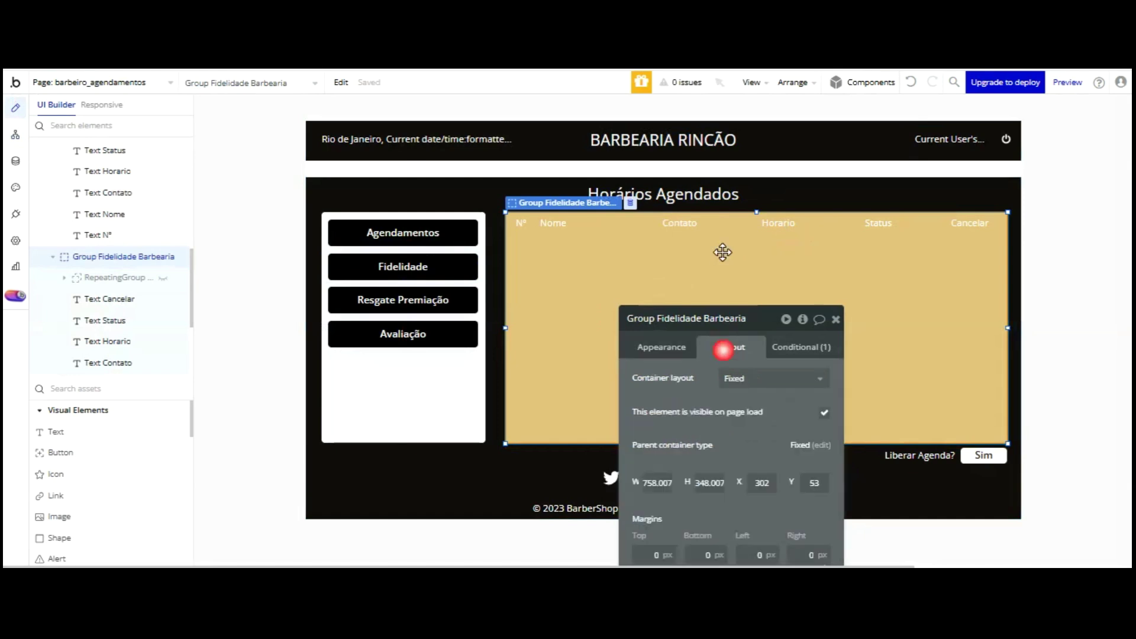
{"action": "left_click", "coordinate": [825, 412]}
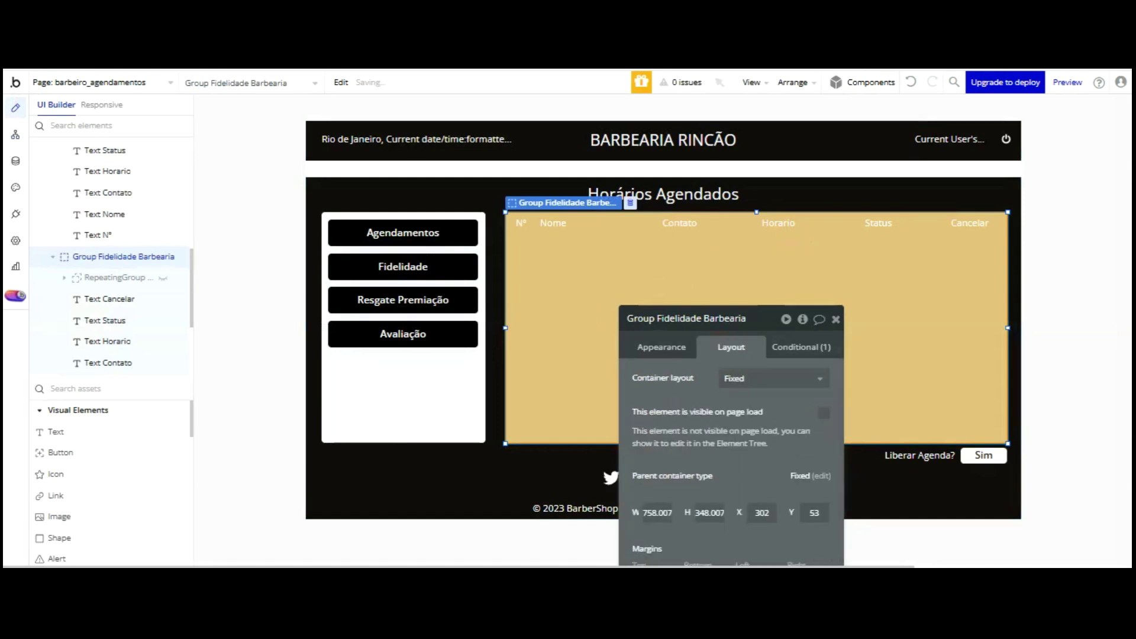
{"action": "key", "text": "ctrl+Tab"}
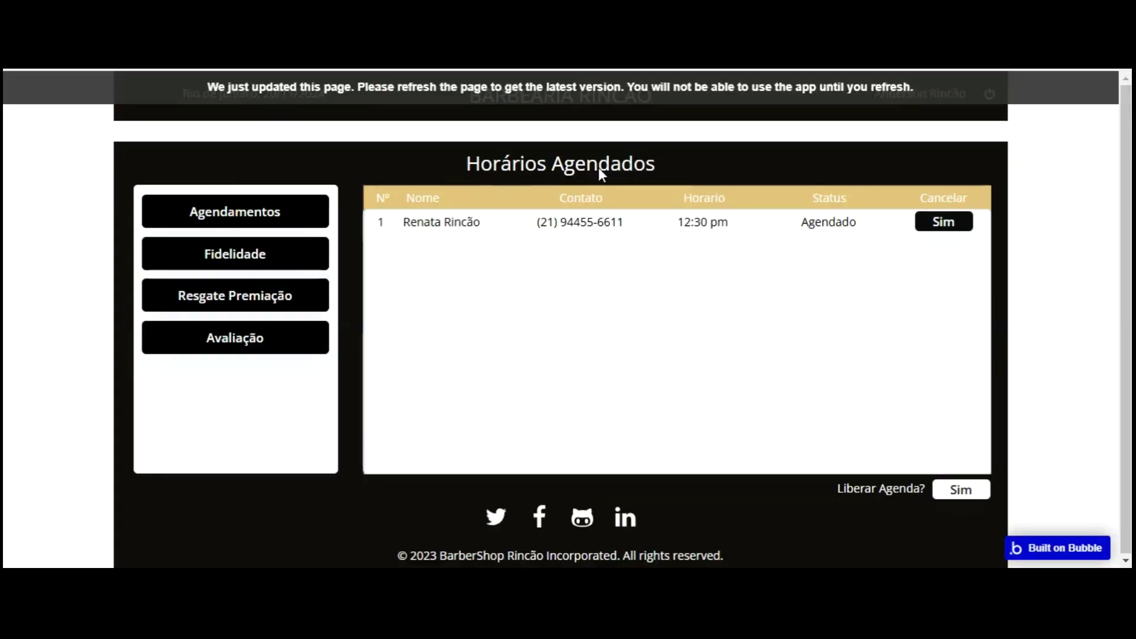
{"action": "key", "text": "F5"}
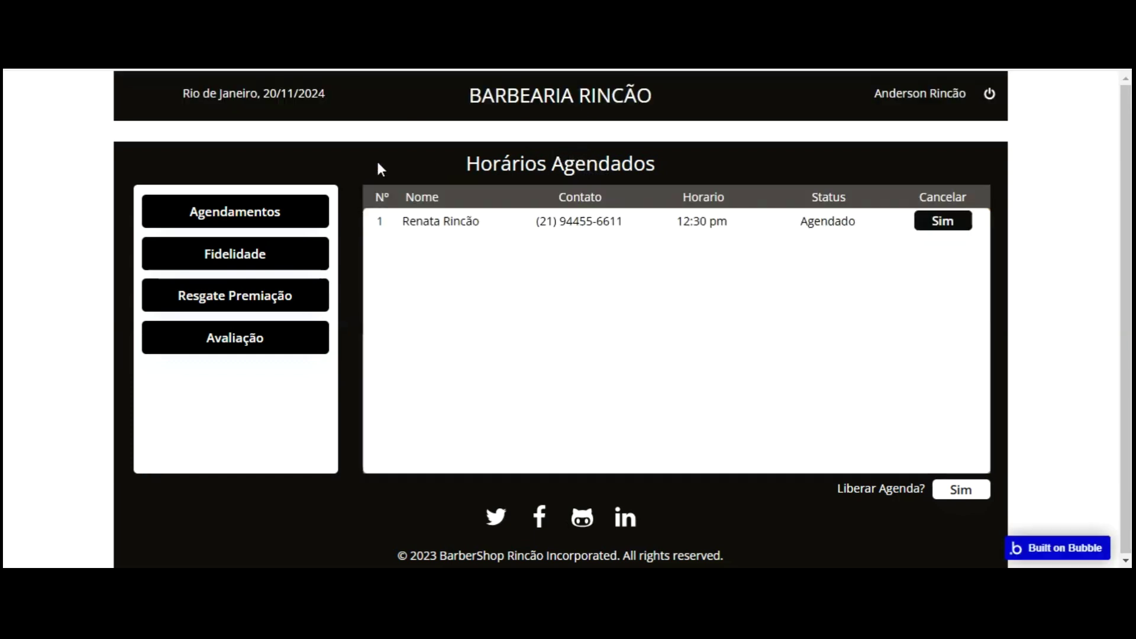
- Test the Agendamentos and Fidelidade menu buttons in the preview, nudging the group 1 px left
{"action": "left_click", "coordinate": [249, 121]}
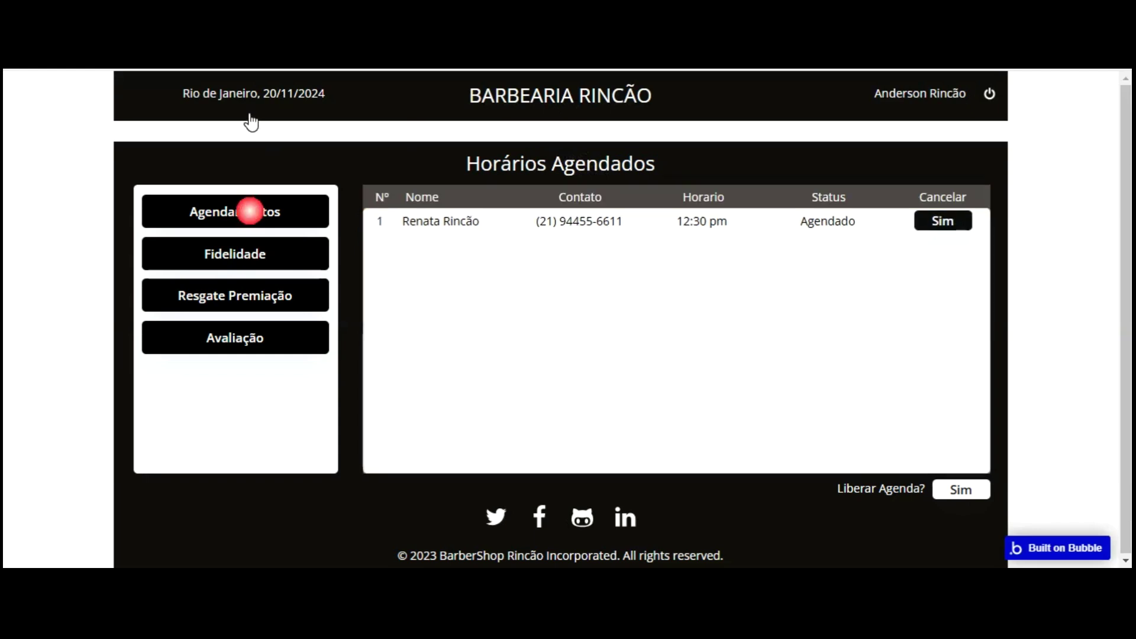
{"action": "left_click", "coordinate": [247, 137]}
{"action": "left_click", "coordinate": [243, 135]}
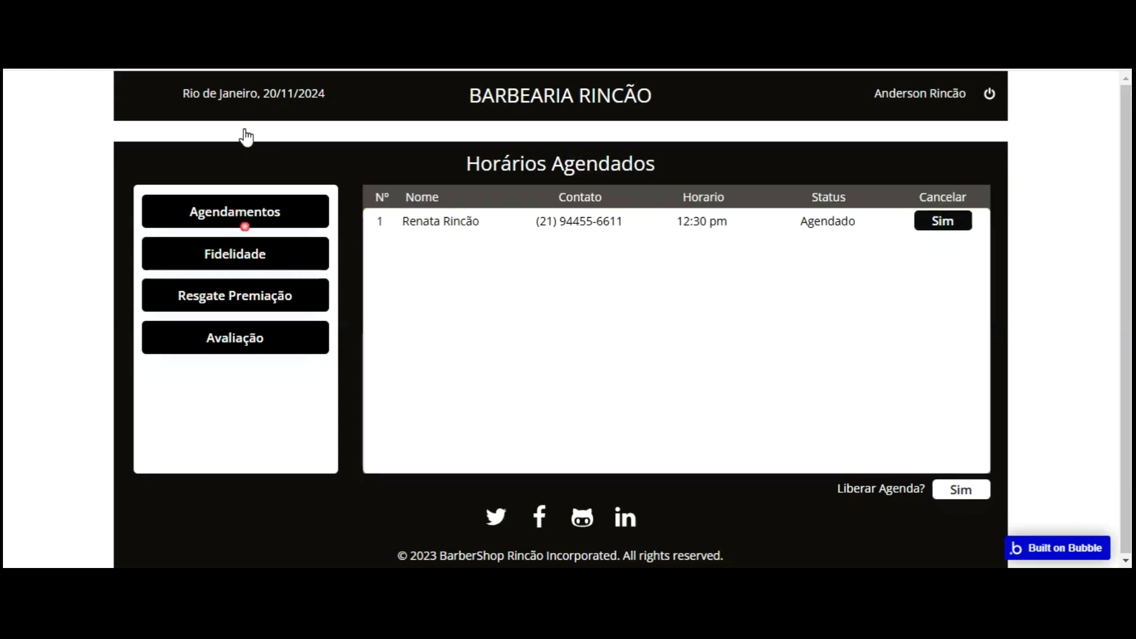
{"action": "left_click", "coordinate": [248, 162]}
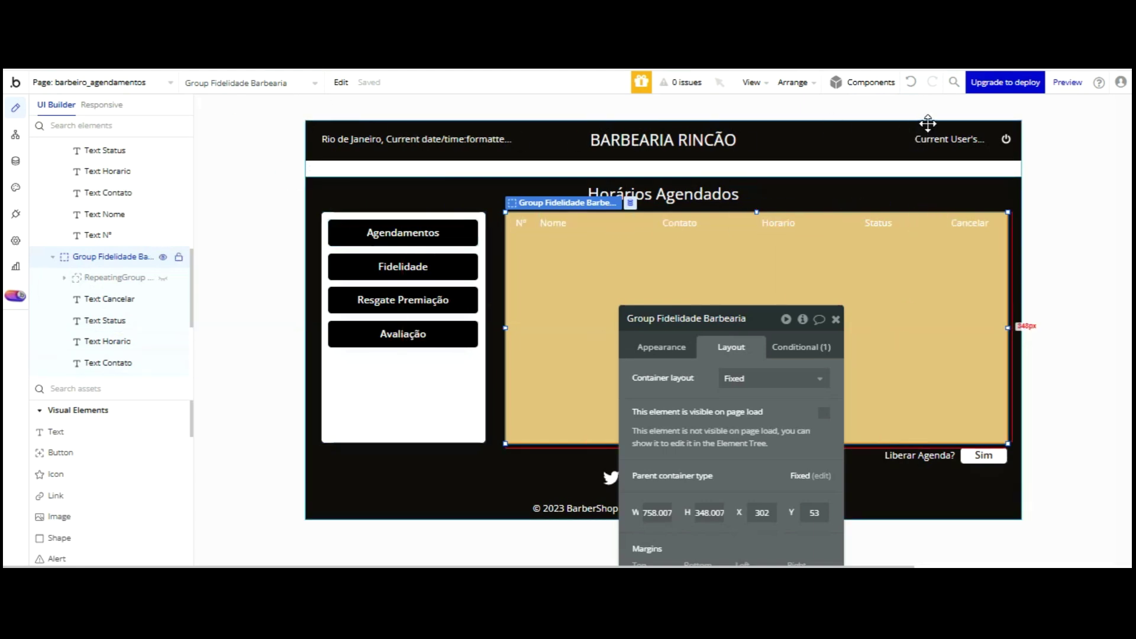
{"action": "key", "text": "Left"}
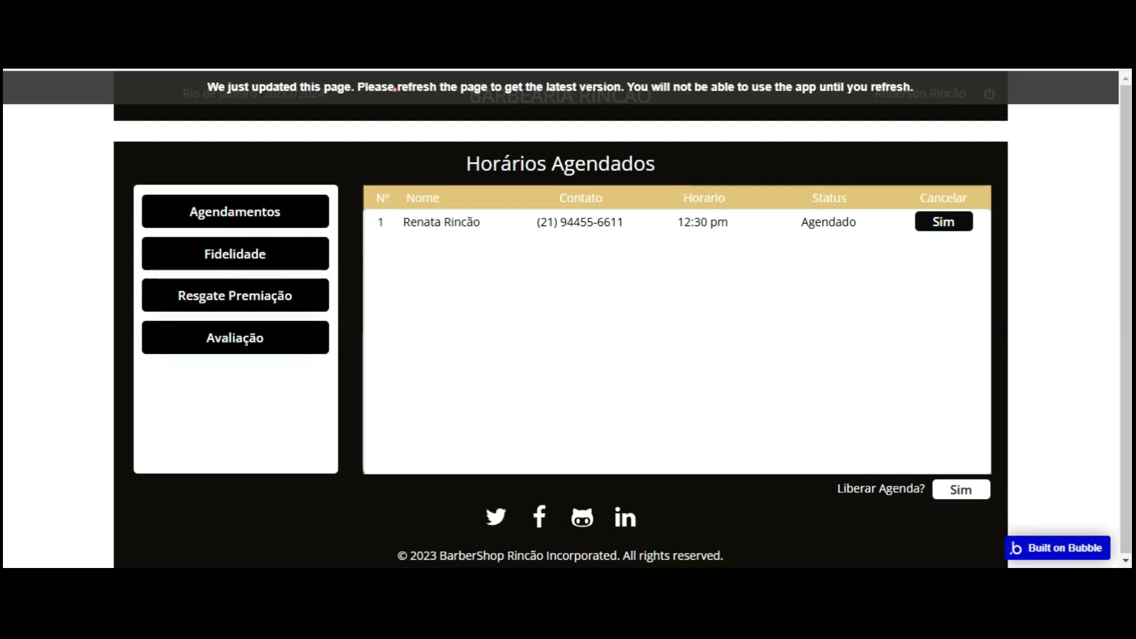
{"action": "key", "text": "F5"}
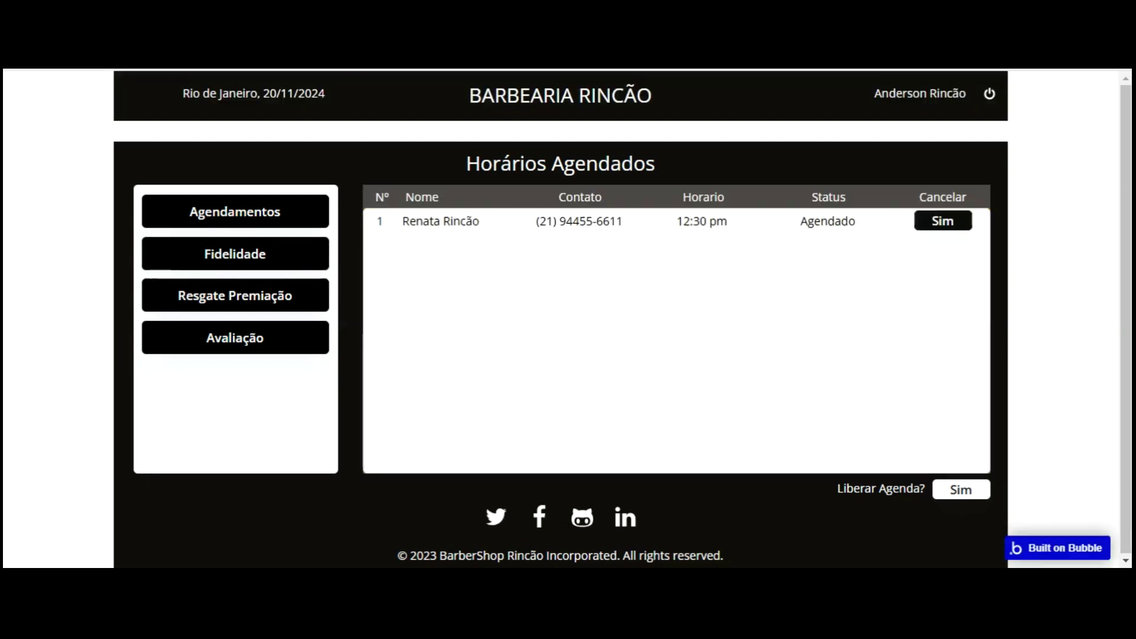
{"action": "left_click", "coordinate": [251, 232]}
- Switch between the Fidelidade and Agendamentos views in the preview
{"action": "left_click", "coordinate": [248, 246]}
{"action": "left_click", "coordinate": [251, 215]}
{"action": "left_click", "coordinate": [251, 247]}
{"action": "left_click", "coordinate": [247, 214]}
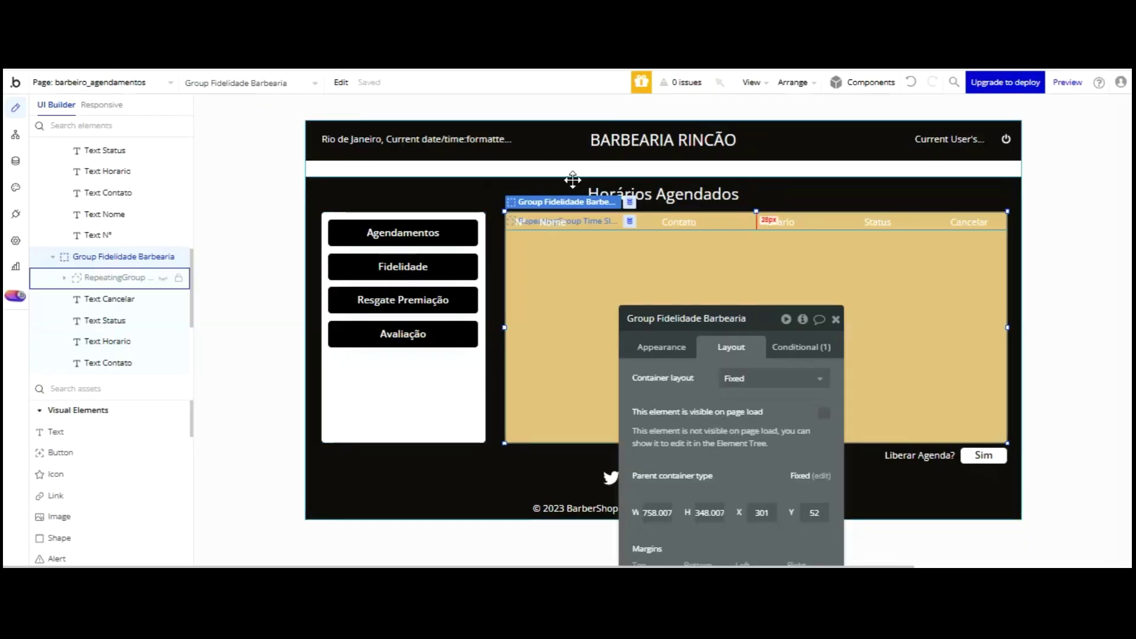
- In the editor's Elements tree, select Group Fidelidade Barbearia and open its context menu
{"action": "left_click", "coordinate": [115, 255]}
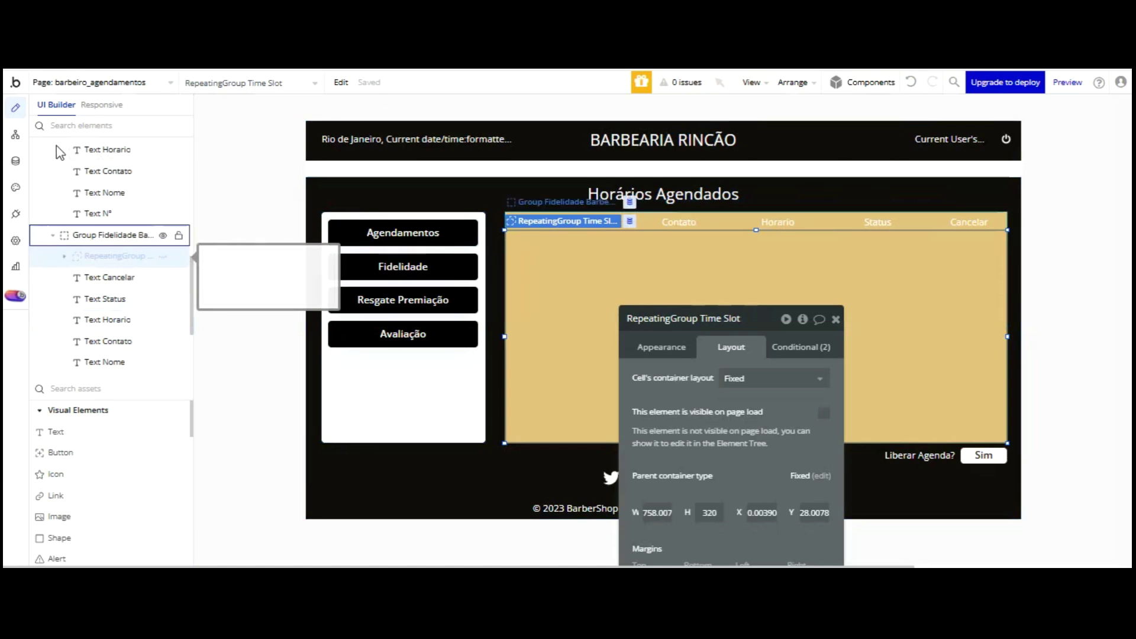
{"action": "left_click", "coordinate": [58, 235]}
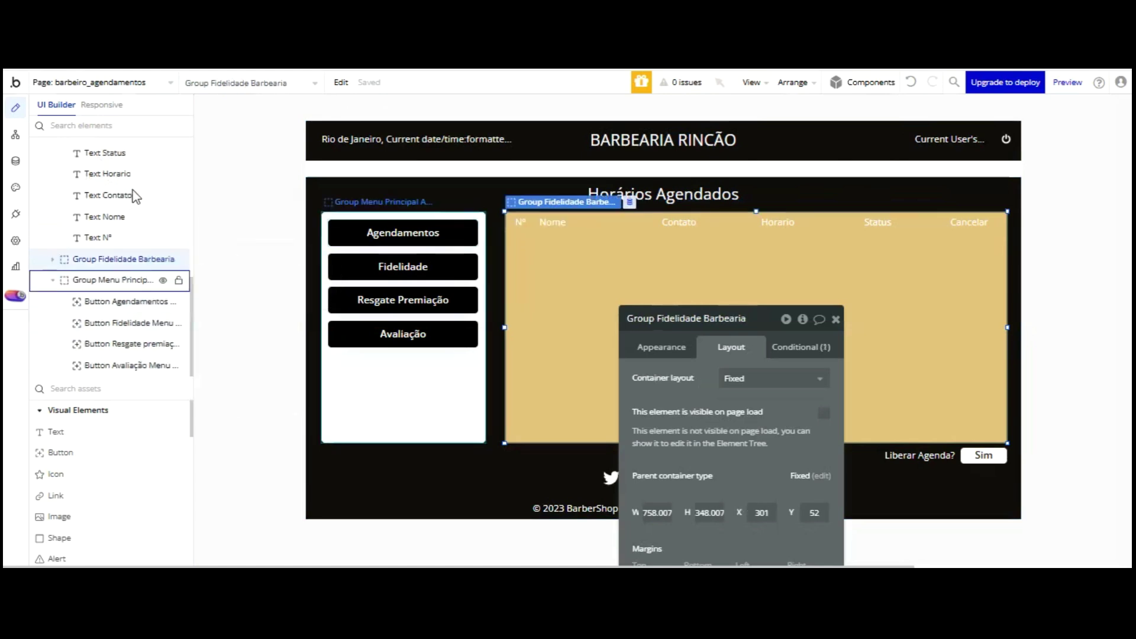
{"action": "scroll", "coordinate": [118, 131], "scroll_direction": "up", "scroll_amount": 3}
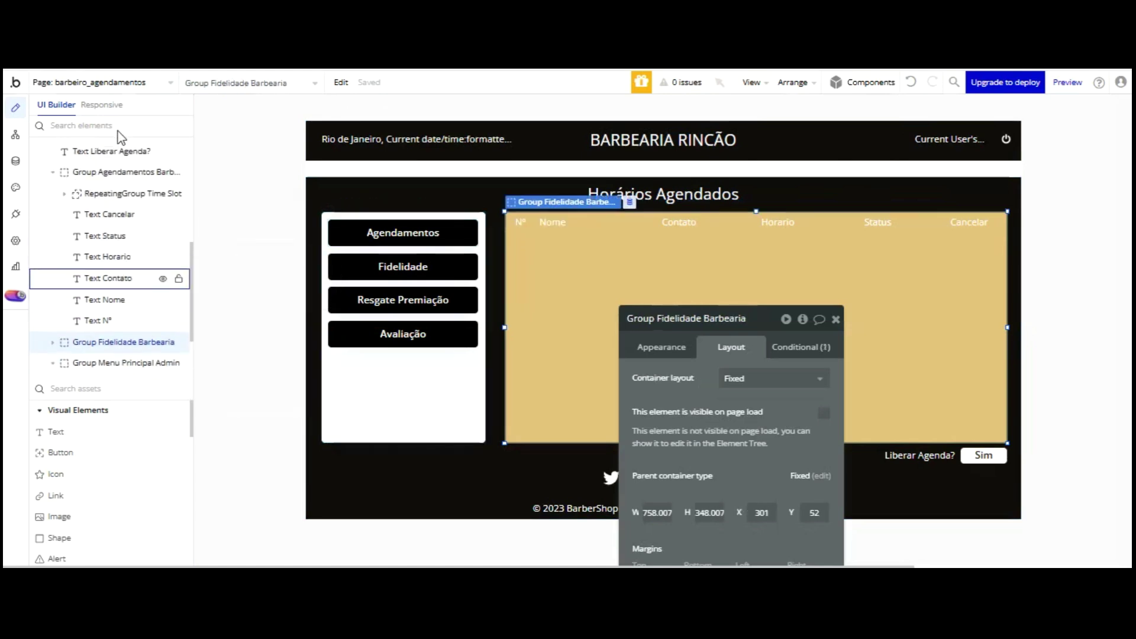
{"action": "left_click", "coordinate": [49, 172]}
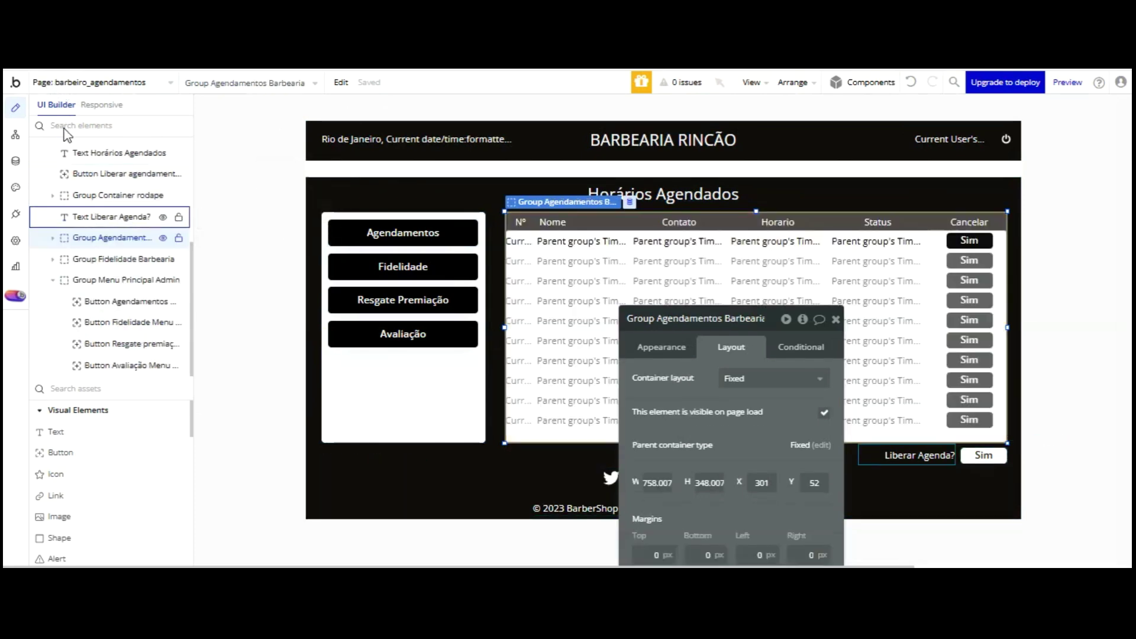
{"action": "left_click", "coordinate": [112, 280]}
{"action": "scroll", "coordinate": [118, 249], "scroll_direction": "up", "scroll_amount": 3}
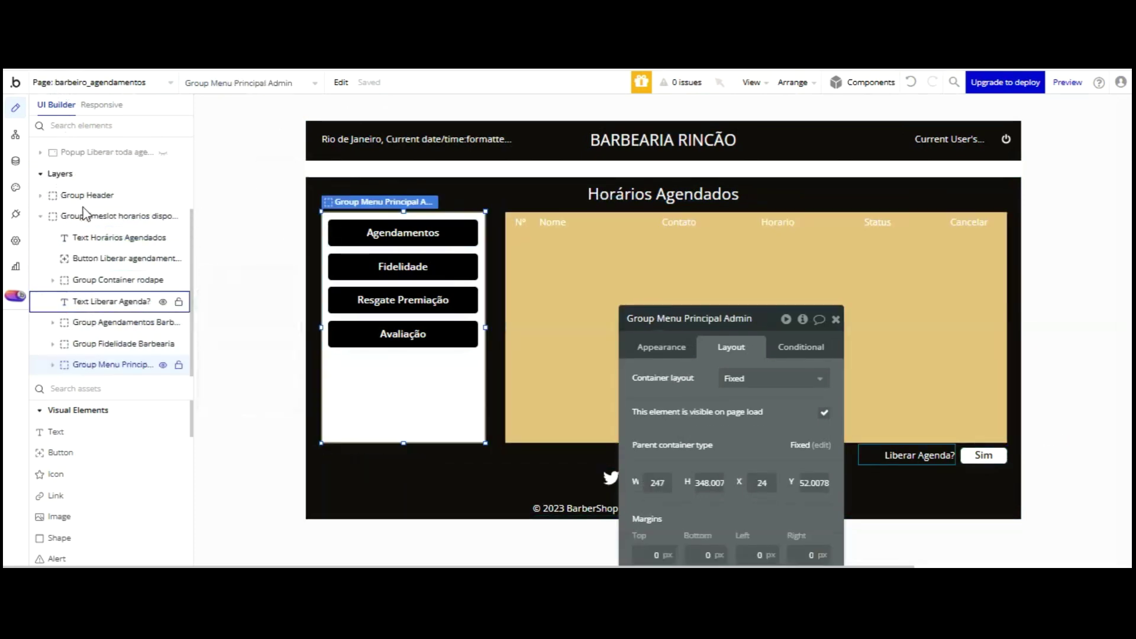
{"action": "left_click", "coordinate": [118, 344]}
{"action": "right_click", "coordinate": [120, 247]}
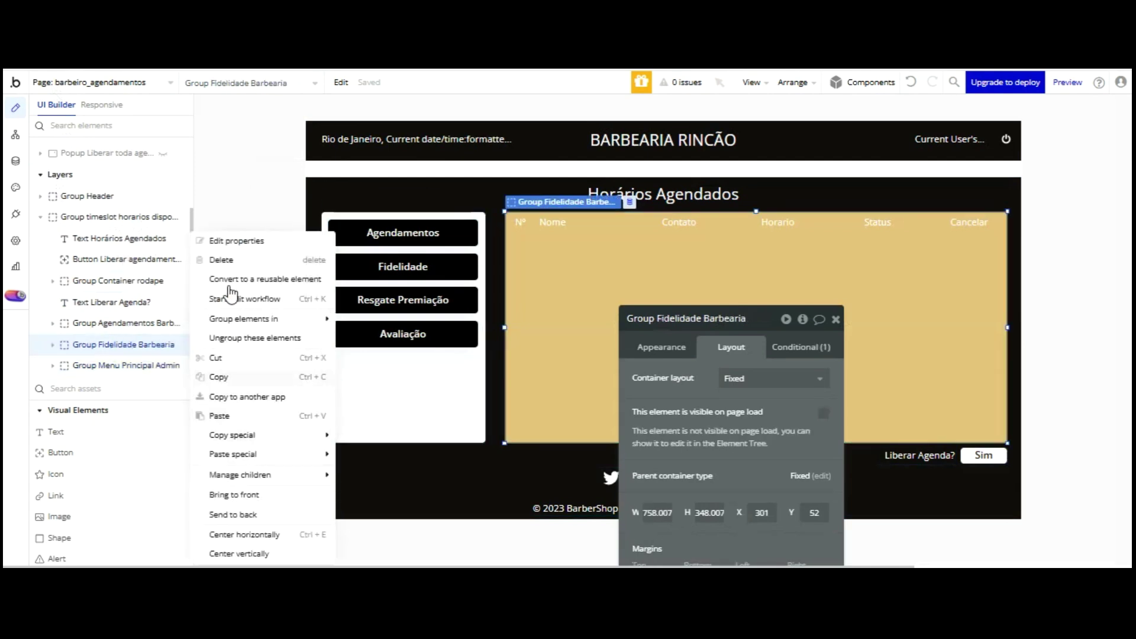
{"action": "left_click", "coordinate": [190, 368]}
{"action": "right_click", "coordinate": [120, 250]}
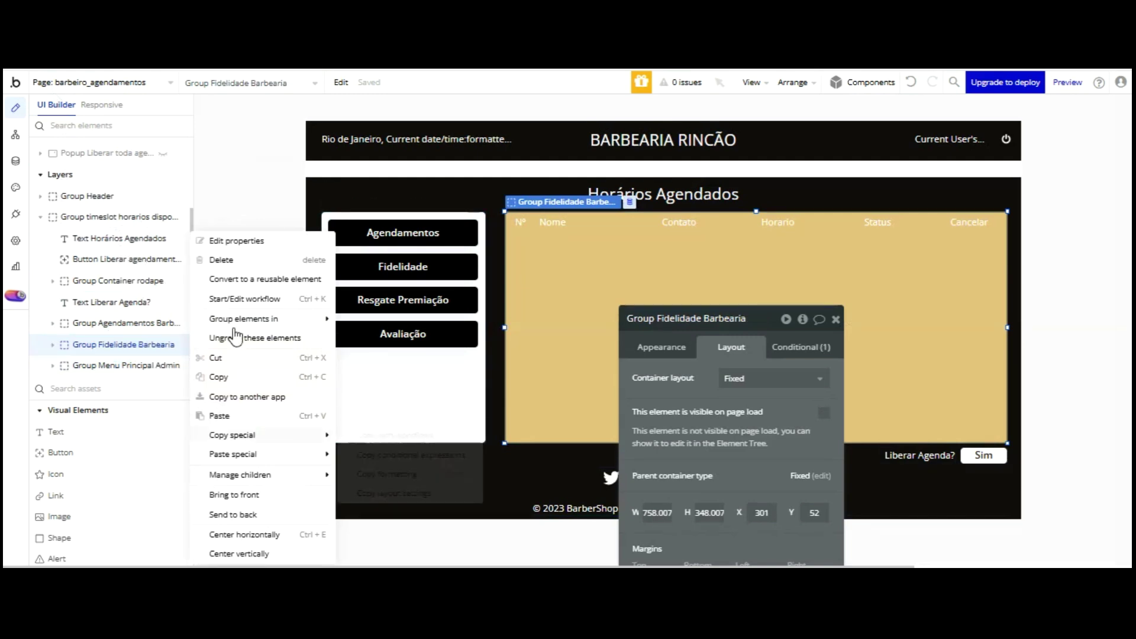
- Paste a copy of the Fidelidade group and rename it Group Resgate Premiação
{"action": "left_click", "coordinate": [219, 416]}
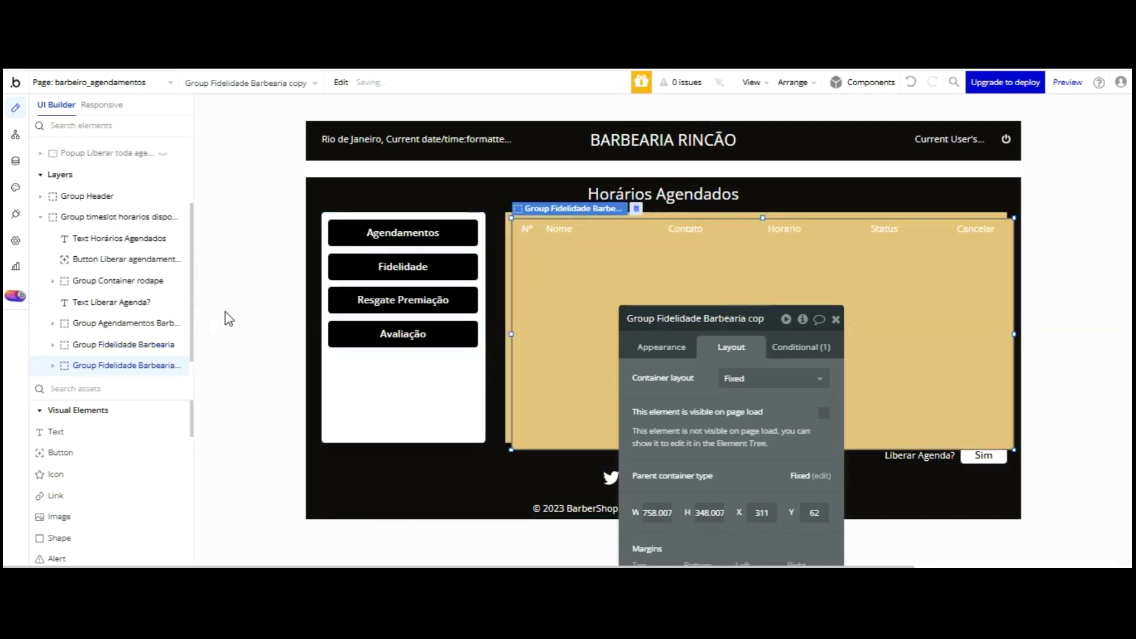
{"action": "left_click_drag", "start_coordinate": [586, 258], "coordinate": [588, 266]}
{"action": "left_click", "coordinate": [706, 318]}
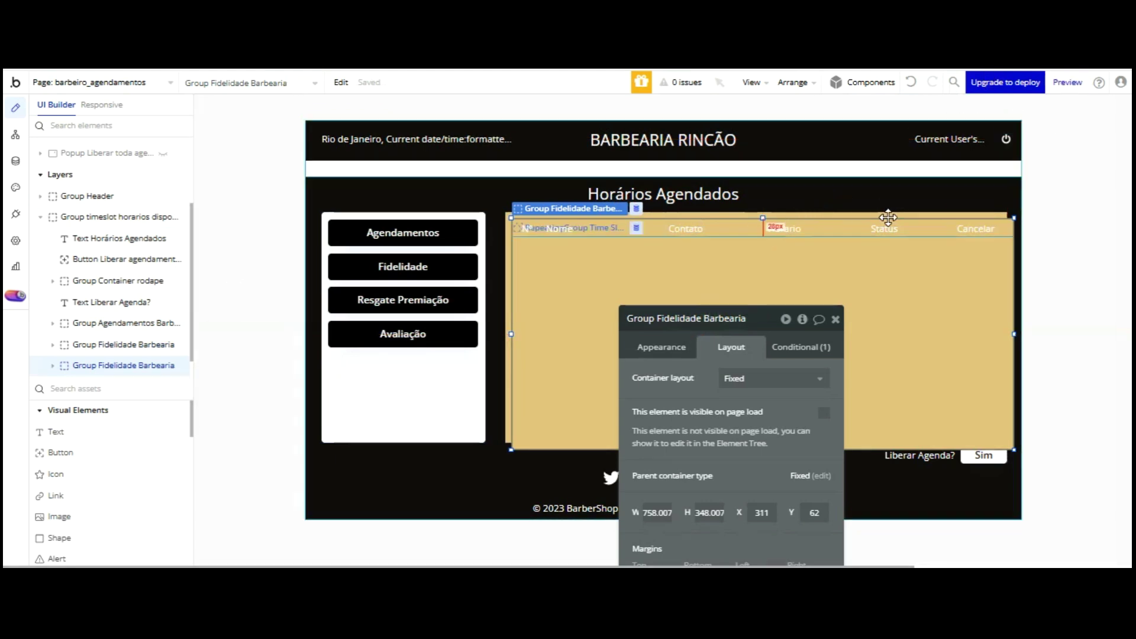
{"action": "key", "text": "BackSpace"}
{"action": "key", "text": "BackSpace"}
{"action": "key", "text": "BackSpace"}
{"action": "key", "text": "BackSpace"}
{"action": "key", "text": "BackSpace"}
{"action": "key", "text": "BackSpace"}
{"action": "key", "text": "BackSpace"}
{"action": "key", "text": "BackSpace"}
{"action": "key", "text": "BackSpace"}
{"action": "key", "text": "BackSpace"}
{"action": "key", "text": "BackSpace"}
{"action": "key", "text": "BackSpace"}
{"action": "key", "text": "BackSpace"}
{"action": "key", "text": "BackSpace"}
{"action": "key", "text": "BackSpace"}
{"action": "key", "text": "BackSpace"}
{"action": "key", "text": "BackSpace"}
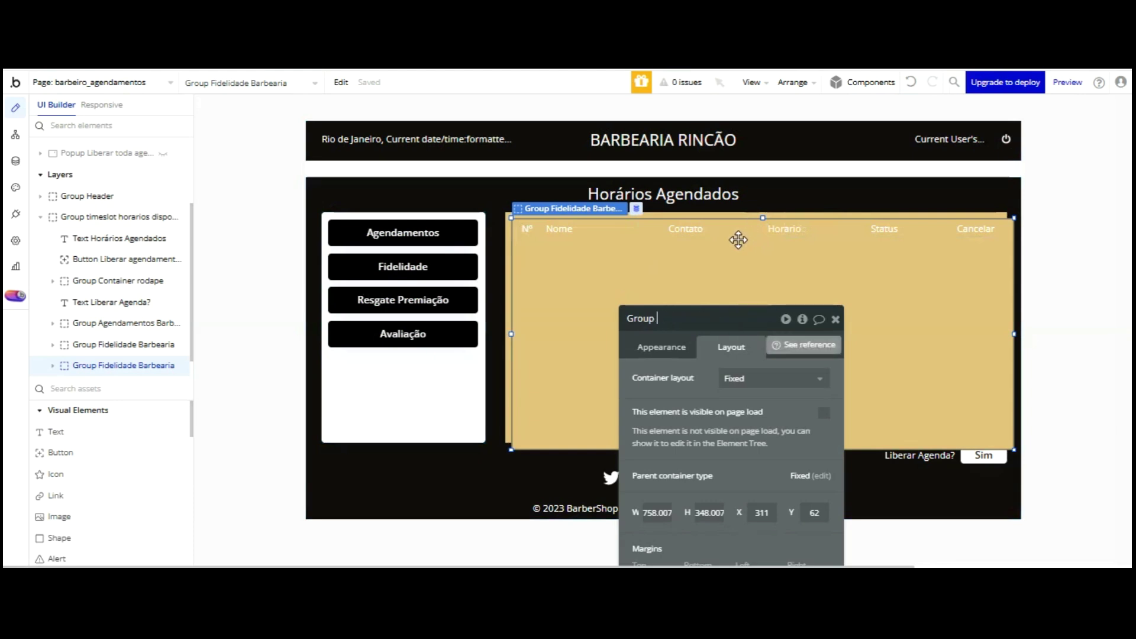
{"action": "type", "text": "Resgate "}
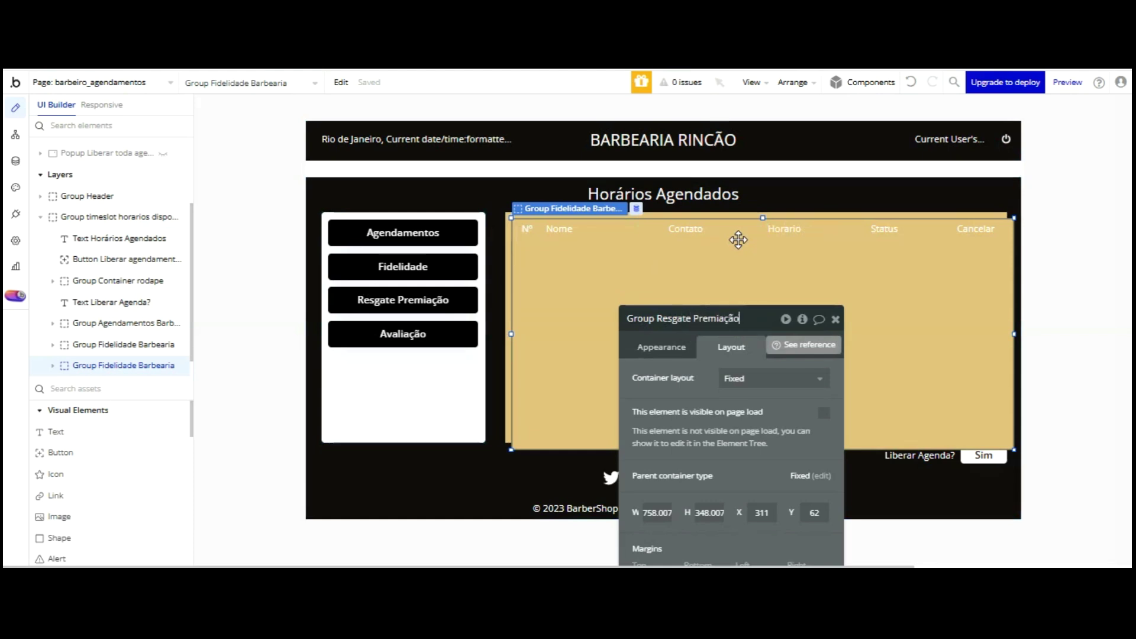
{"action": "type", "text": "Premiação"}
{"action": "key", "text": "Return"}
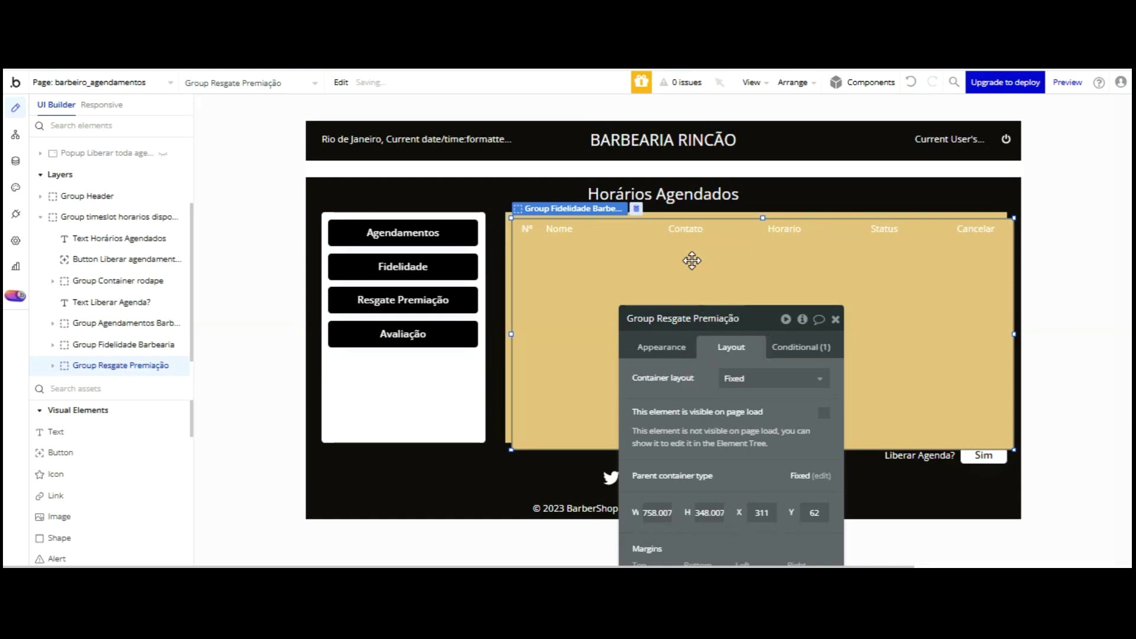
{"action": "left_click", "coordinate": [663, 346]}
- Change Group Resgate Premiação's visibility condition value from Fidelidade to Resgate
{"action": "left_click_drag", "start_coordinate": [709, 312], "coordinate": [697, 222]}
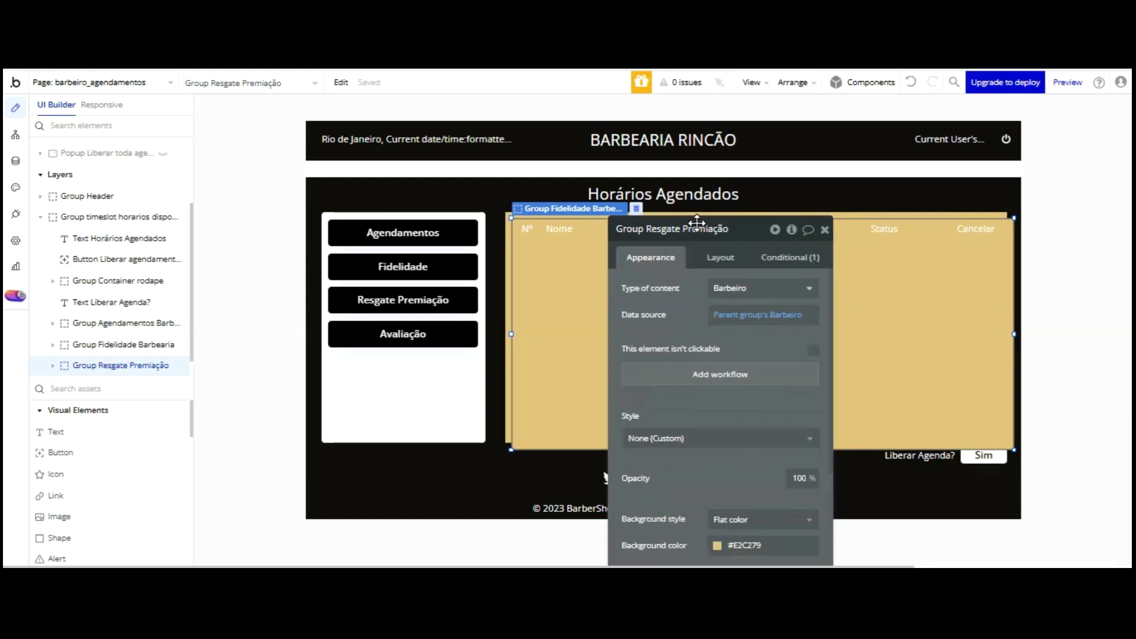
{"action": "scroll", "coordinate": [717, 322], "scroll_direction": "down", "scroll_amount": 3}
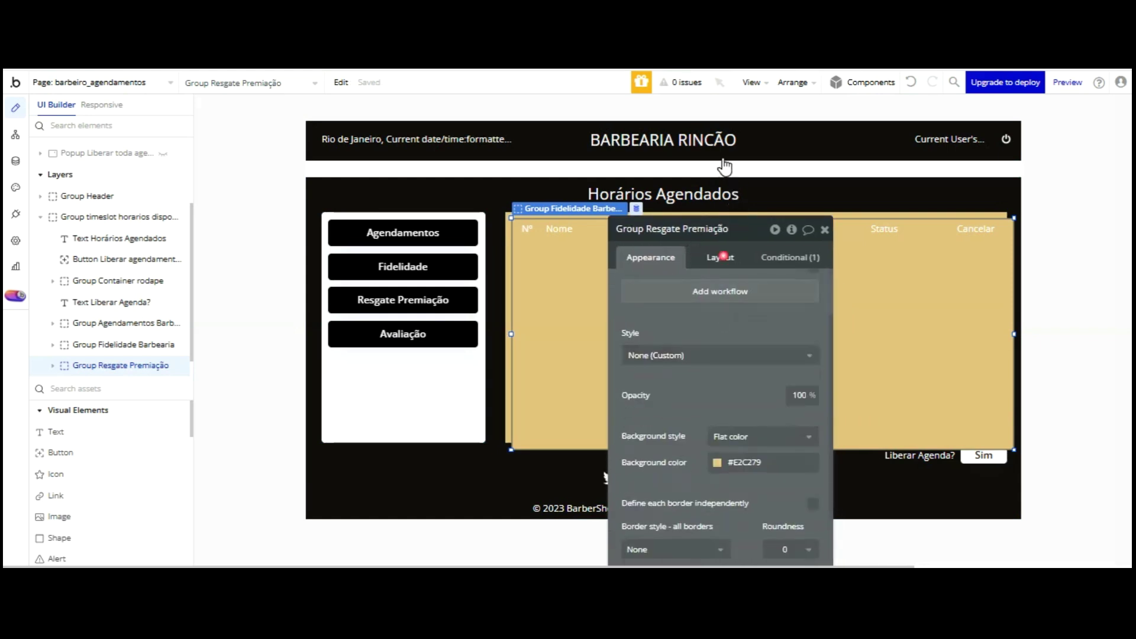
{"action": "left_click", "coordinate": [720, 255]}
{"action": "left_click", "coordinate": [651, 257]}
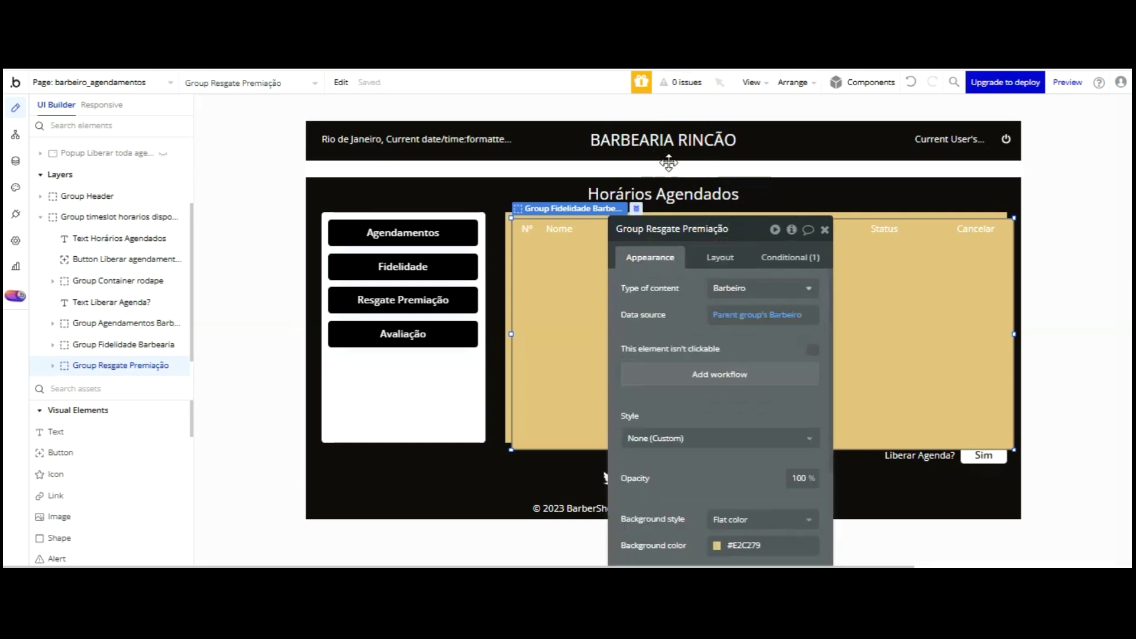
{"action": "left_click", "coordinate": [716, 306]}
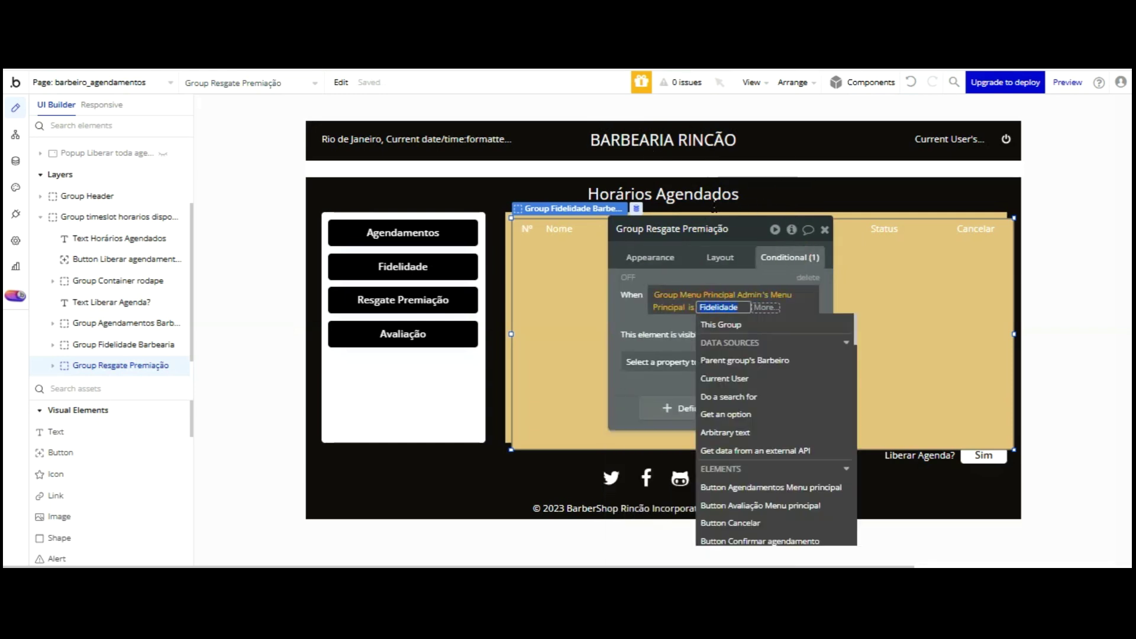
{"action": "type", "text": "Resgate"}
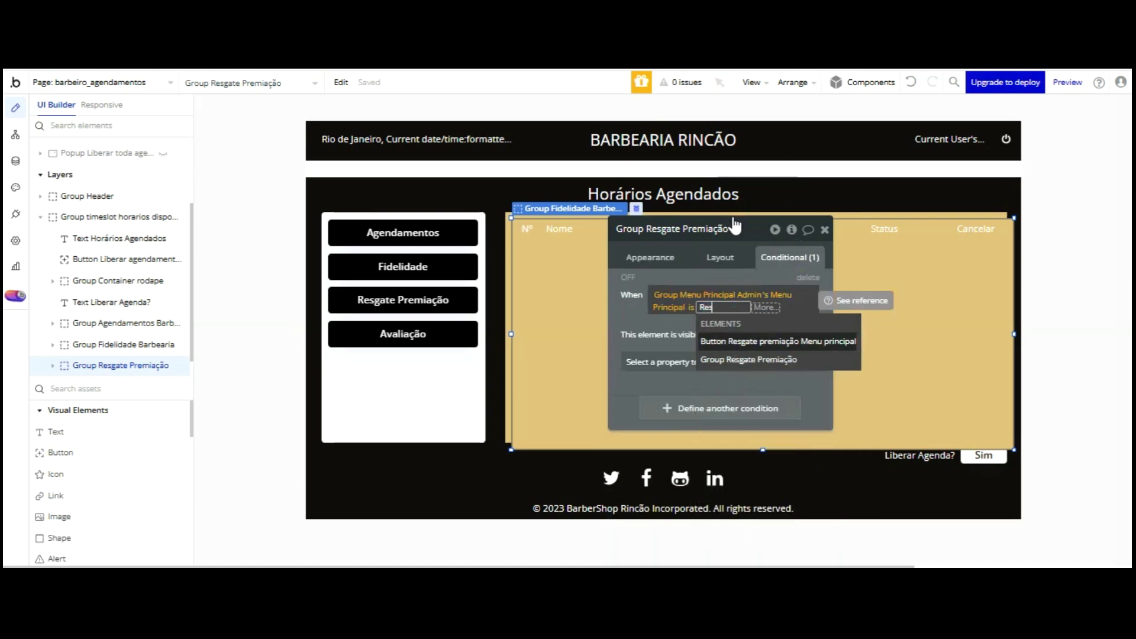
{"action": "left_click", "coordinate": [632, 220]}
{"action": "left_click", "coordinate": [632, 220]}
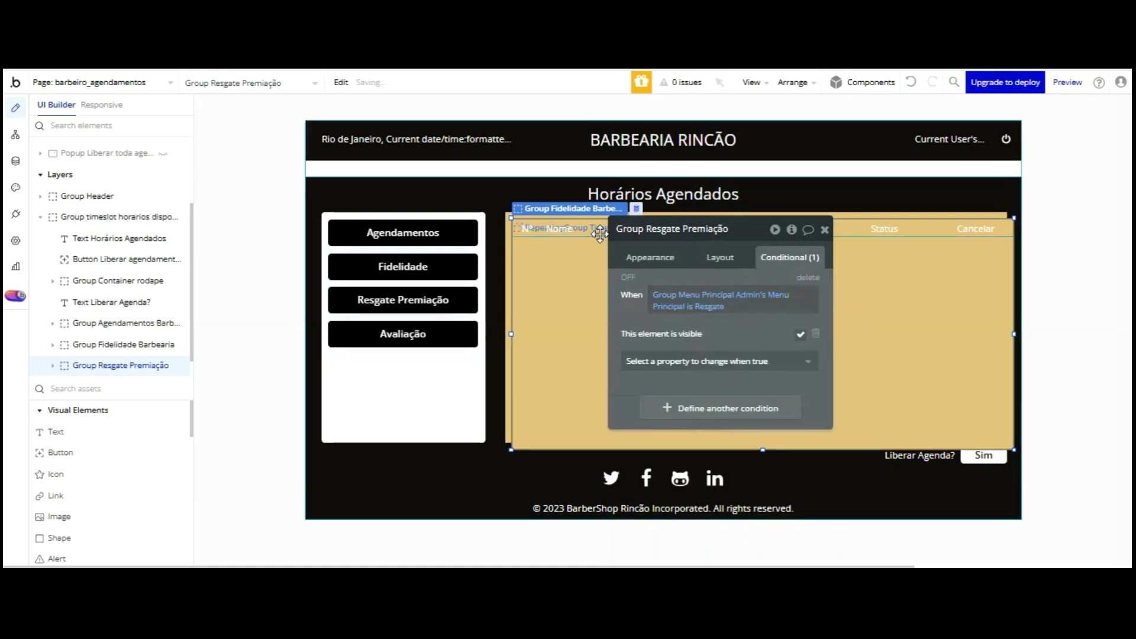
{"action": "left_click", "coordinate": [549, 258]}
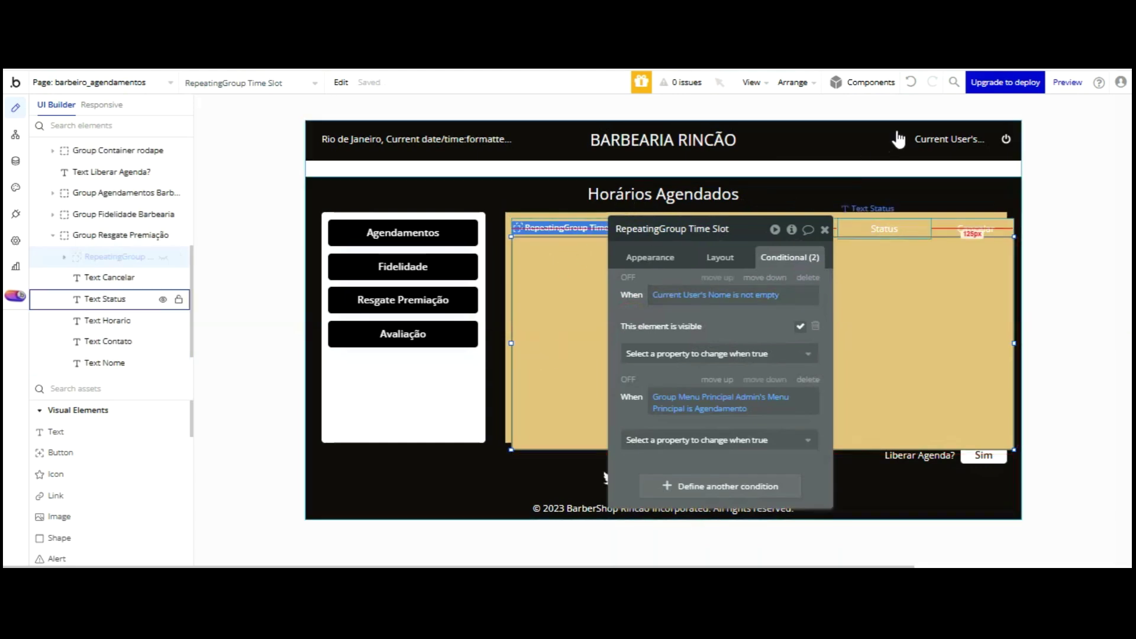
{"action": "left_click", "coordinate": [926, 228]}
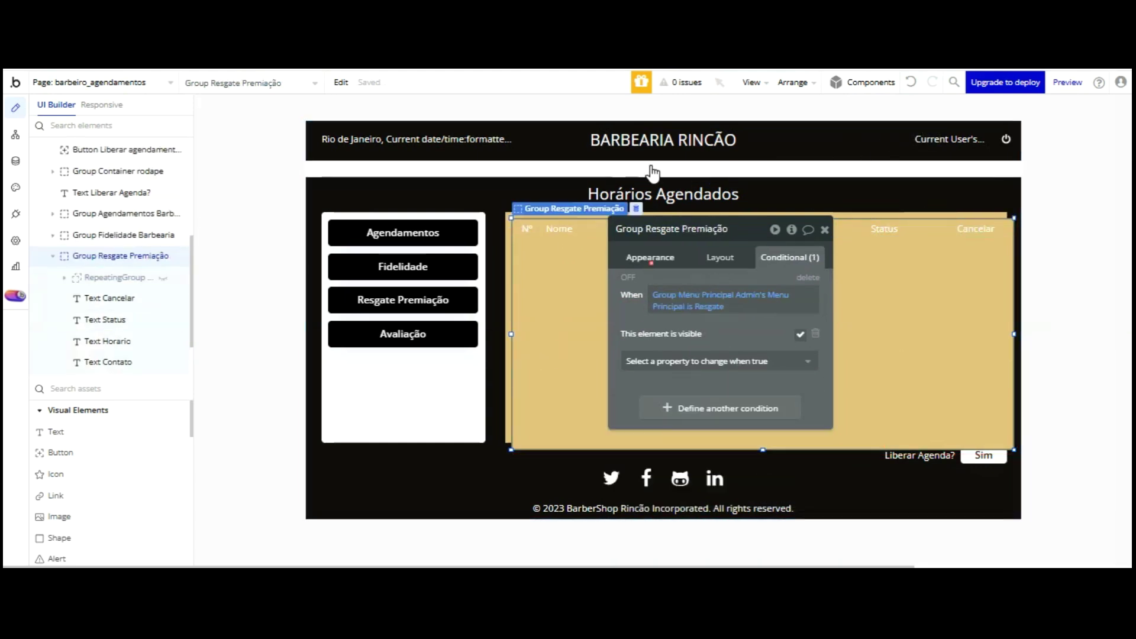
- Set Group Resgate Premiação's background colour to blue #0004FF
{"action": "left_click", "coordinate": [650, 258]}
{"action": "scroll", "coordinate": [710, 296], "scroll_direction": "down", "scroll_amount": 3}
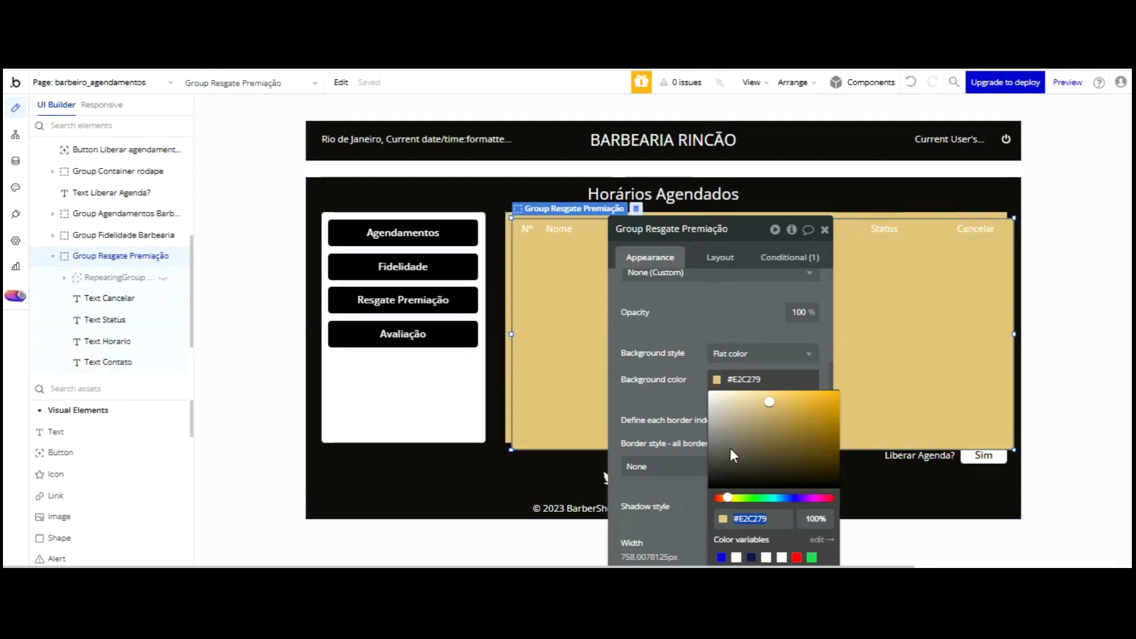
{"action": "left_click", "coordinate": [721, 557]}
{"action": "mouse_move", "coordinate": [773, 414]}
{"action": "left_mouse_down"}
{"action": "mouse_move", "coordinate": [761, 391]}
{"action": "mouse_move", "coordinate": [807, 391]}
{"action": "mouse_move", "coordinate": [835, 407]}
{"action": "mouse_move", "coordinate": [839, 392]}
{"action": "left_mouse_up"}
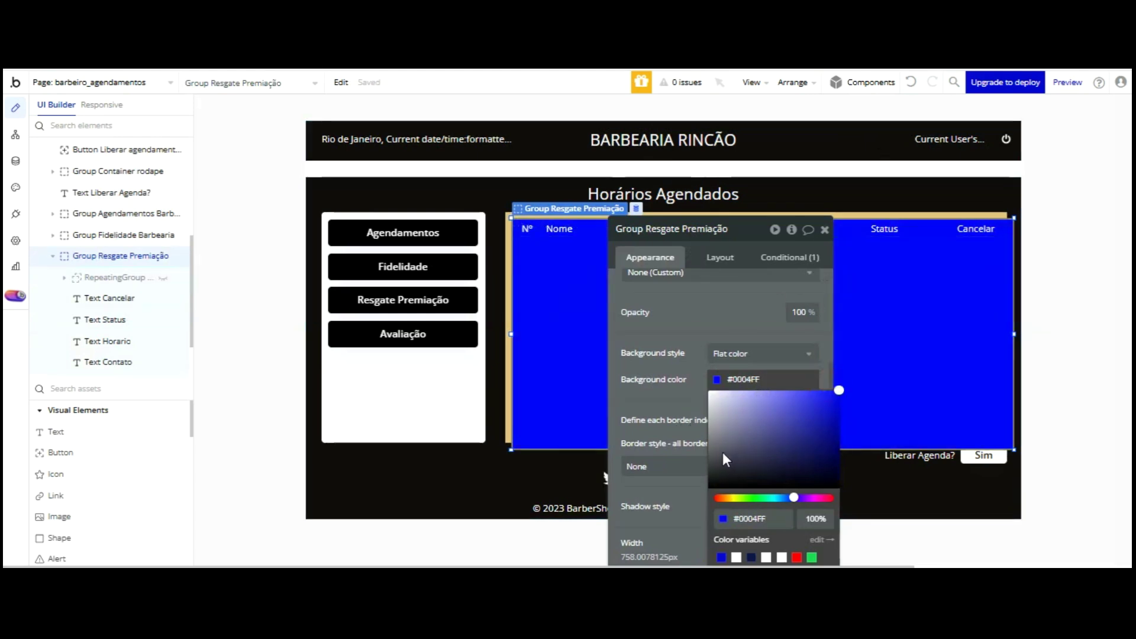
{"action": "left_click", "coordinate": [702, 379]}
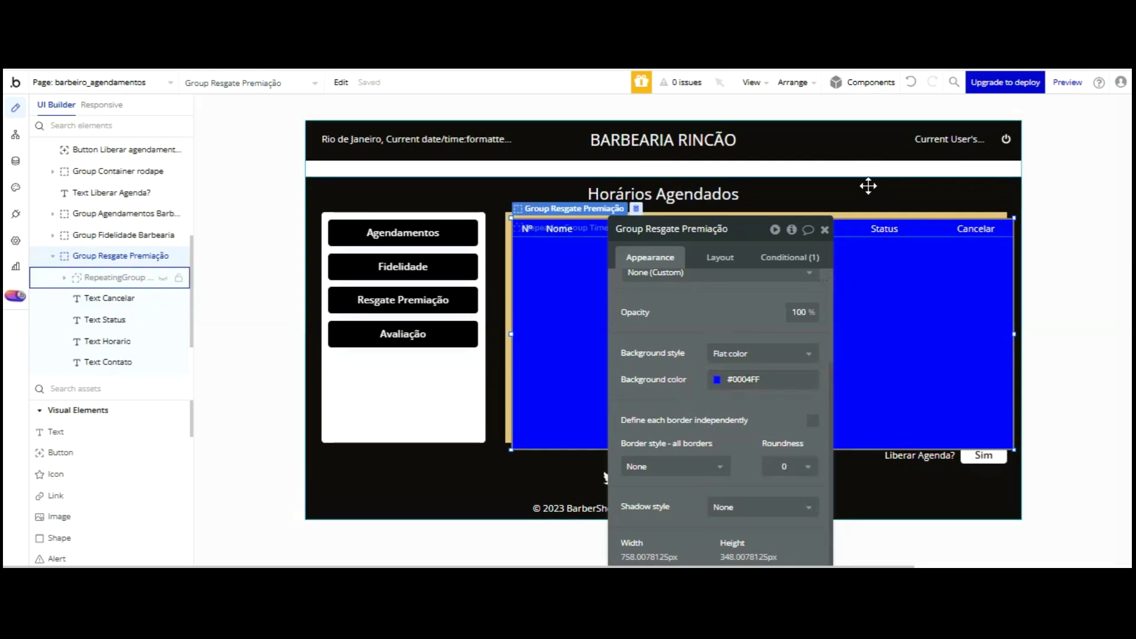
- Nudge the group up and left so it sits over the appointments table
{"action": "key", "text": "Up"}
{"action": "key", "text": "Up"}
{"action": "key", "text": "Up"}
{"action": "key", "text": "Up"}
{"action": "key", "text": "Up"}
{"action": "key", "text": "Up"}
{"action": "key", "text": "Up"}
{"action": "key", "text": "Up"}
{"action": "key", "text": "Up"}
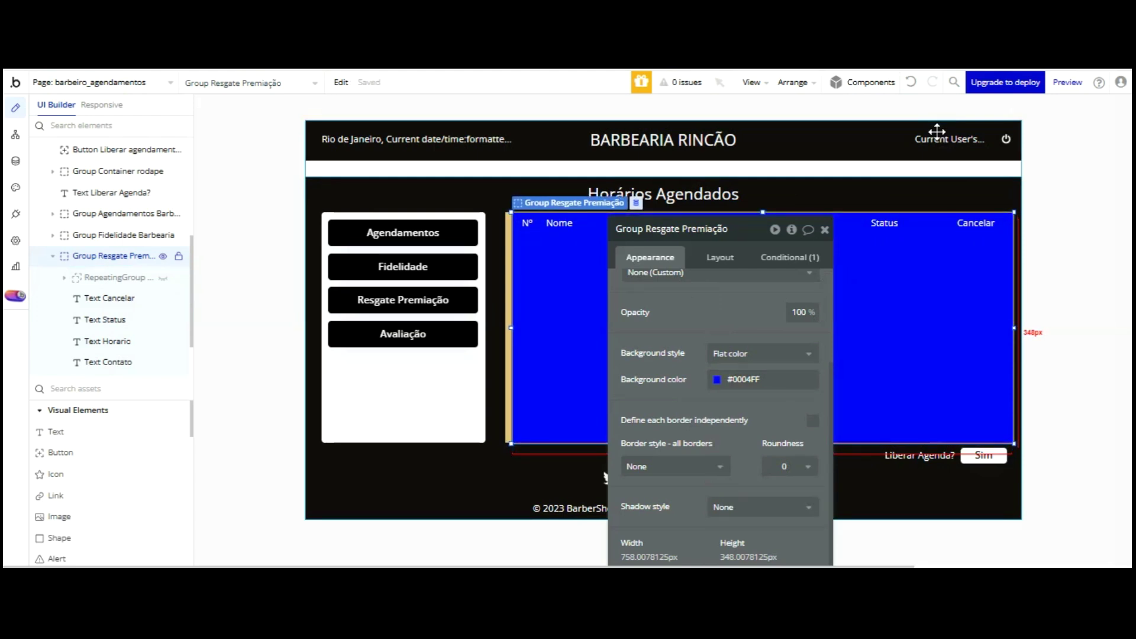
{"action": "key", "text": "Up"}
{"action": "key", "text": "Left"}
{"action": "key", "text": "Left"}
{"action": "key", "text": "Left"}
{"action": "key", "text": "Left"}
{"action": "key", "text": "Left"}
{"action": "key", "text": "Left"}
{"action": "key", "text": "Left"}
{"action": "key", "text": "Left"}
{"action": "key", "text": "Left"}
{"action": "key", "text": "Left"}
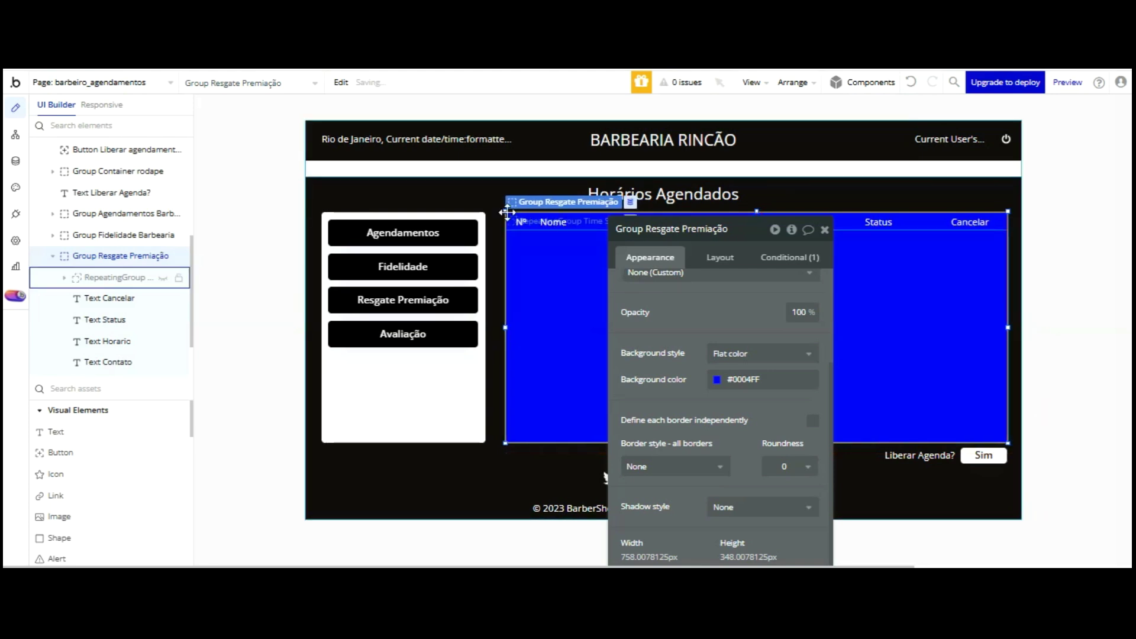
{"action": "left_click", "coordinate": [426, 298]}
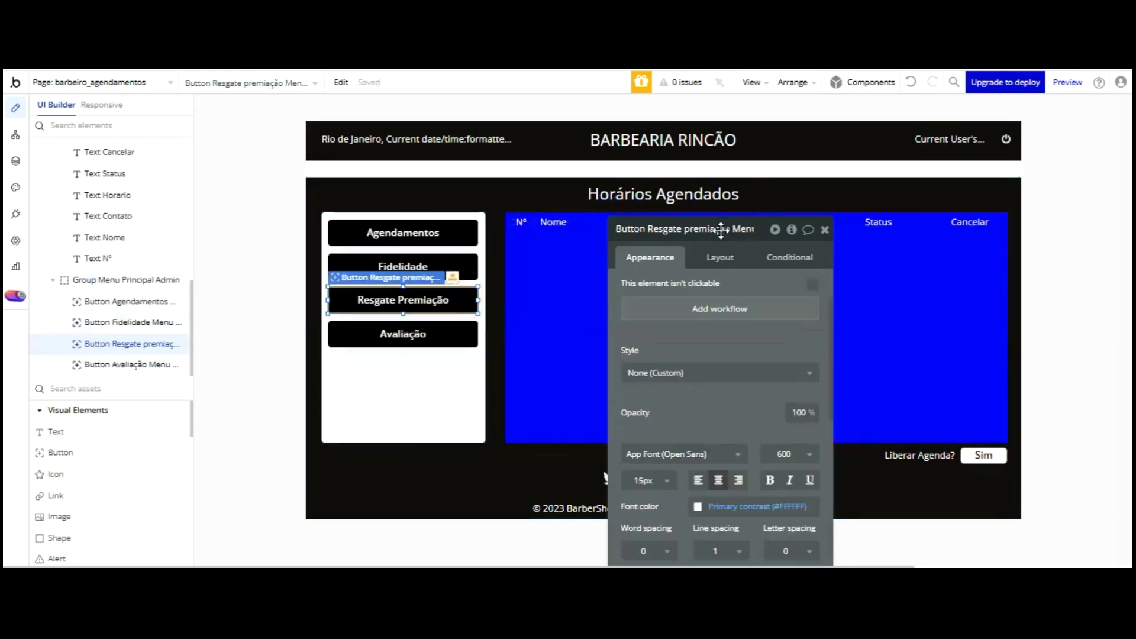
- Add a click workflow to the Resgate Premiação button with a Set state action on Group Menu Principal Admin
{"action": "left_click", "coordinate": [723, 371]}
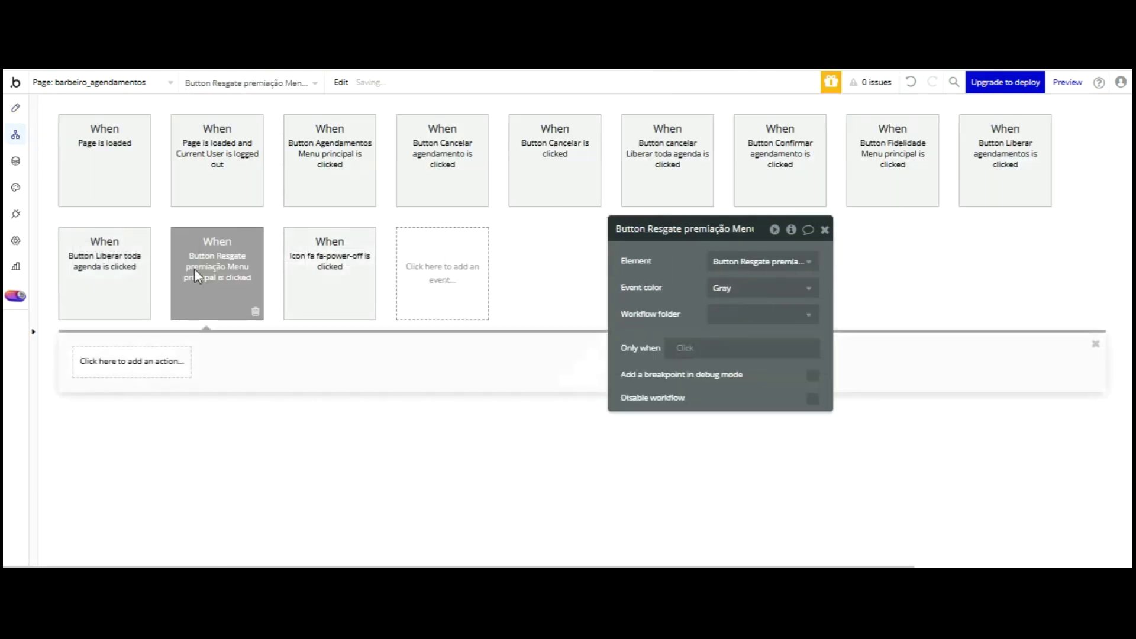
{"action": "left_click", "coordinate": [131, 361]}
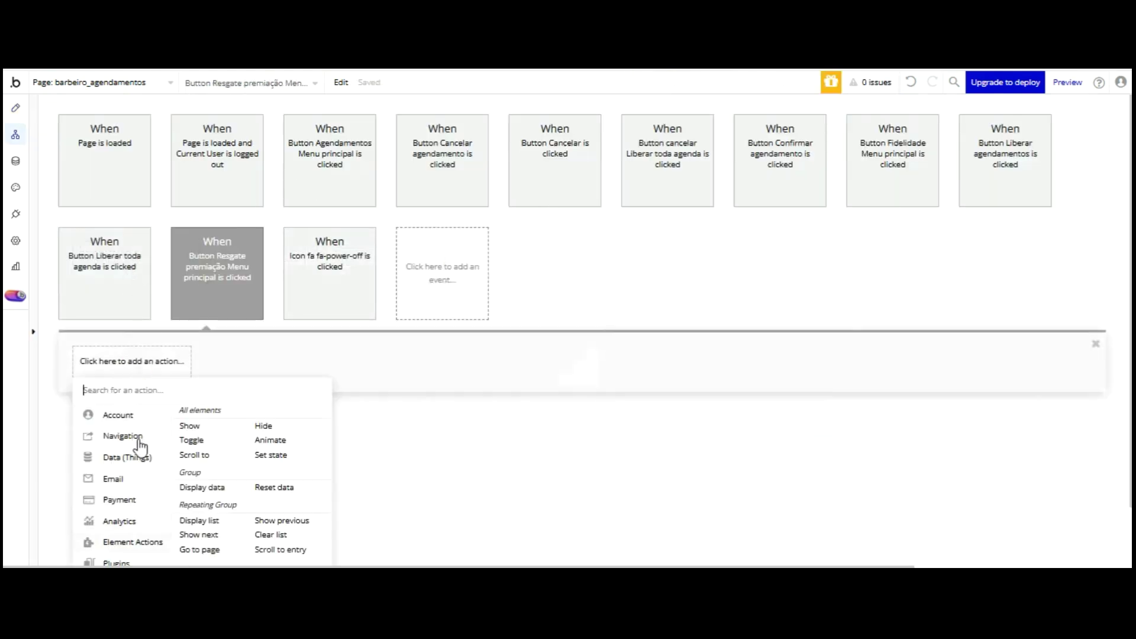
{"action": "left_click", "coordinate": [270, 454]}
{"action": "left_click", "coordinate": [765, 261]}
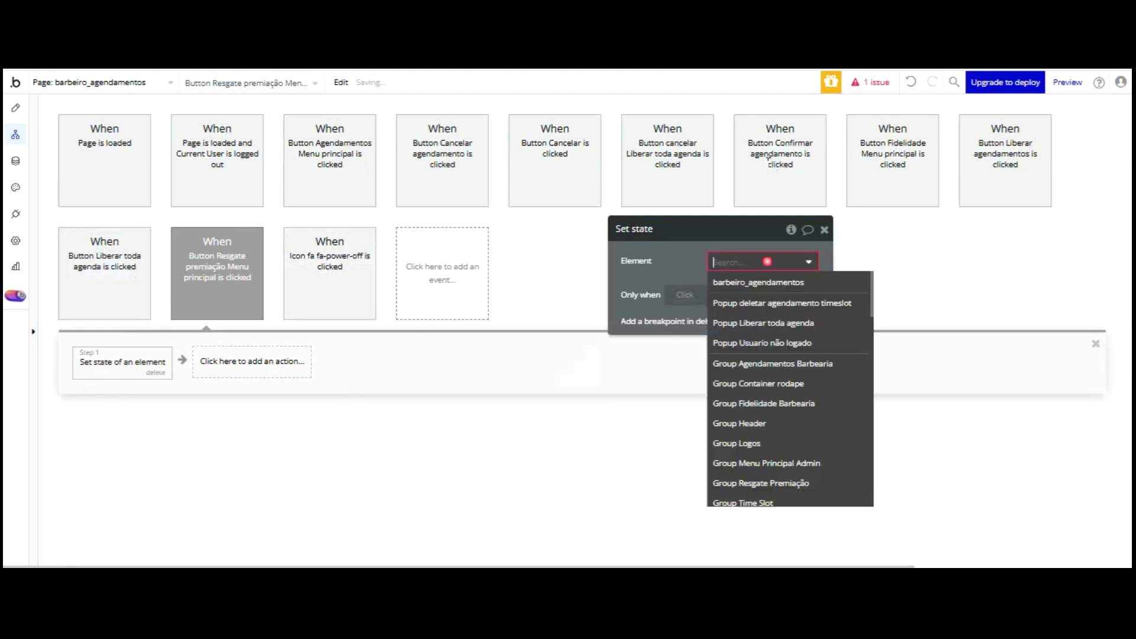
{"action": "scroll", "coordinate": [802, 355], "scroll_direction": "down", "scroll_amount": 2}
{"action": "left_click", "coordinate": [805, 382]}
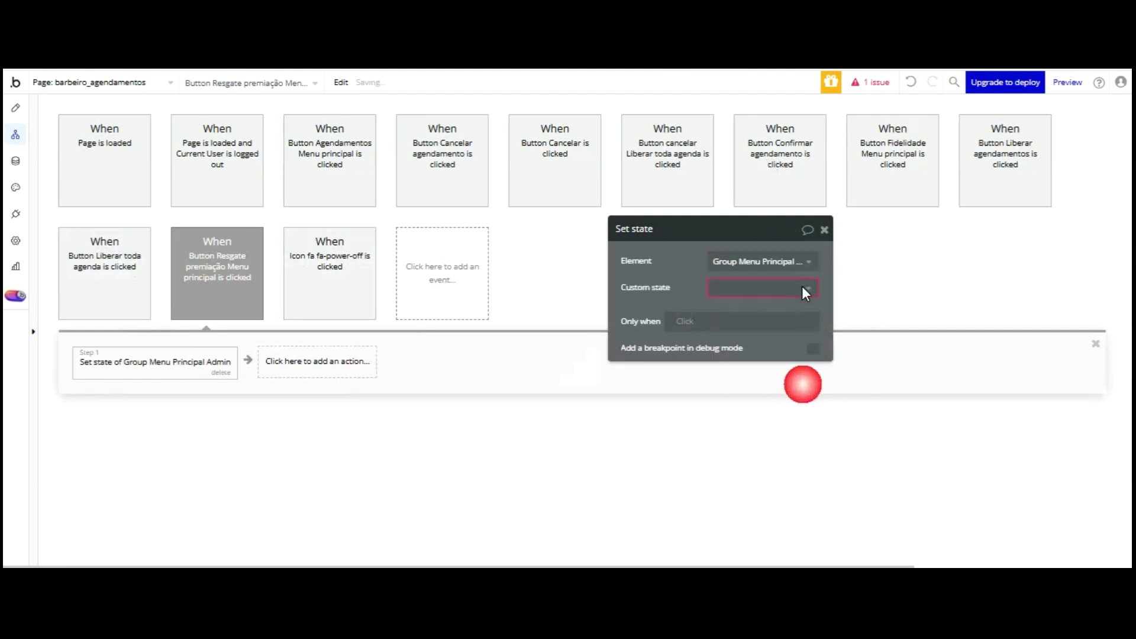
- Set custom state Menu Principal to Resgate and open the live preview
{"action": "left_click", "coordinate": [725, 308]}
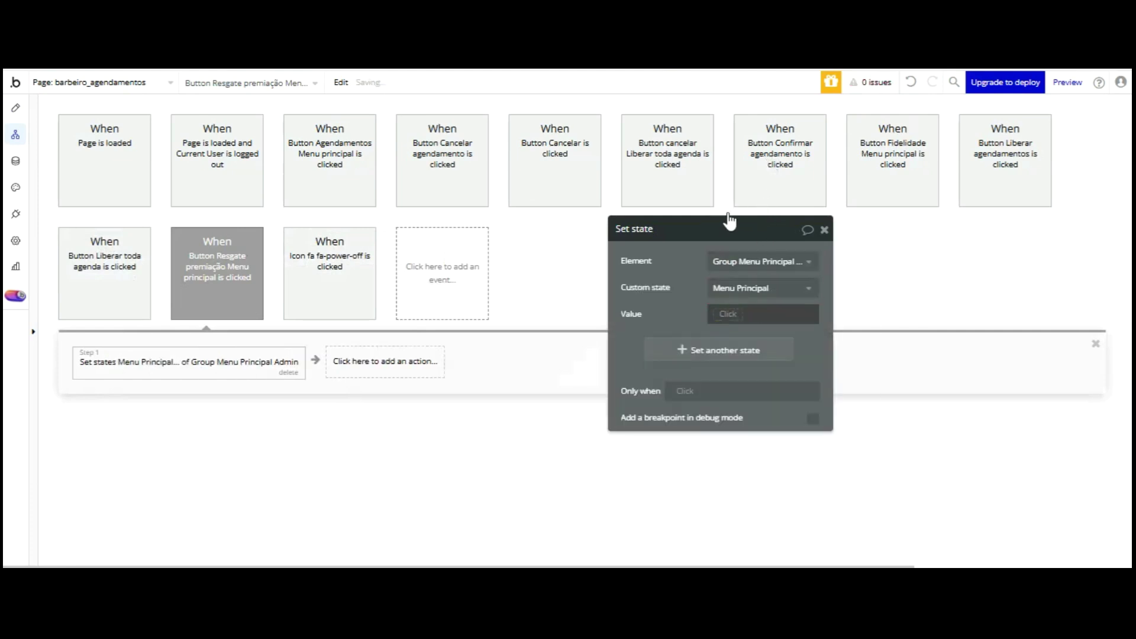
{"action": "left_click", "coordinate": [728, 310]}
{"action": "type", "text": "Resgate"}
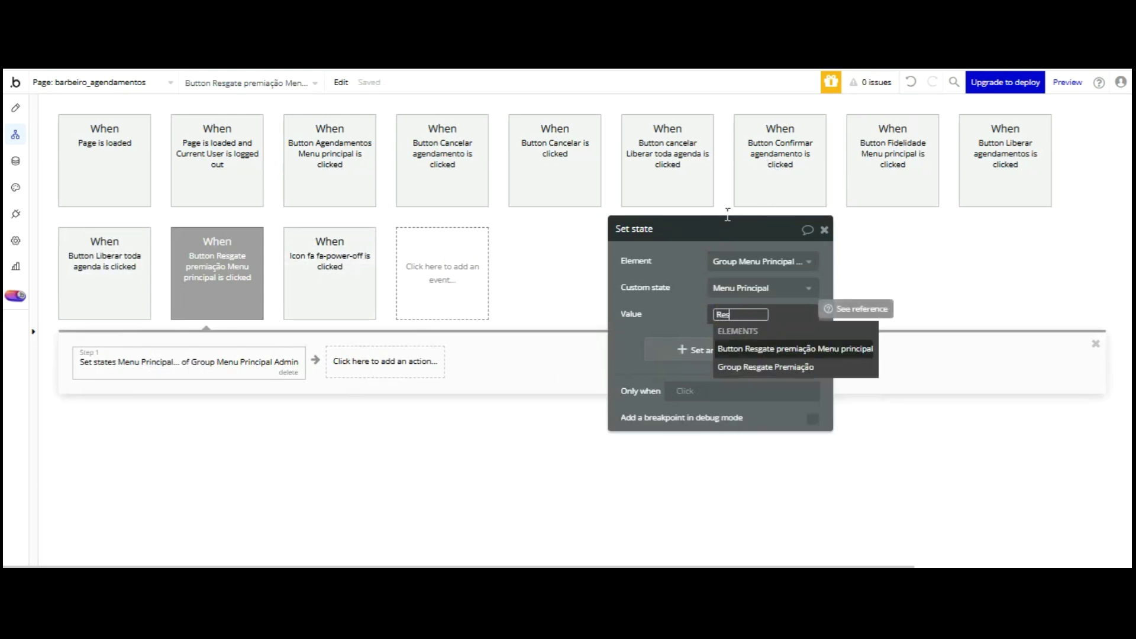
{"action": "left_click", "coordinate": [684, 214]}
{"action": "key", "text": "ctrl+Tab"}
{"action": "left_click", "coordinate": [283, 188]}
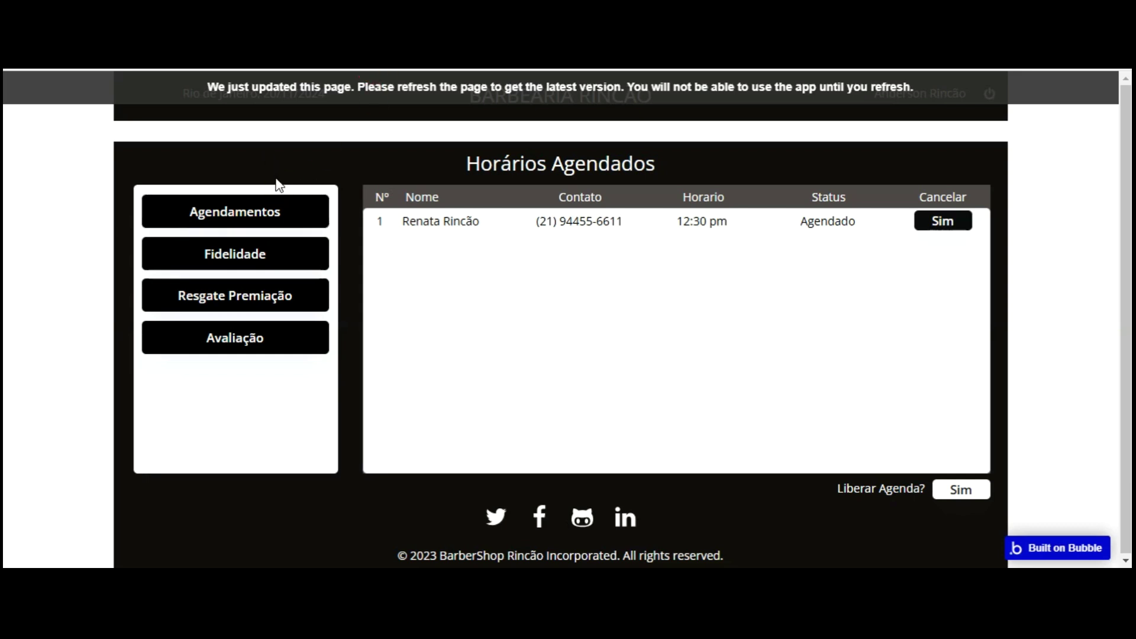
- Reload the live preview with F5 to check the updated Horários Agendados table
{"action": "key", "text": "F5"}
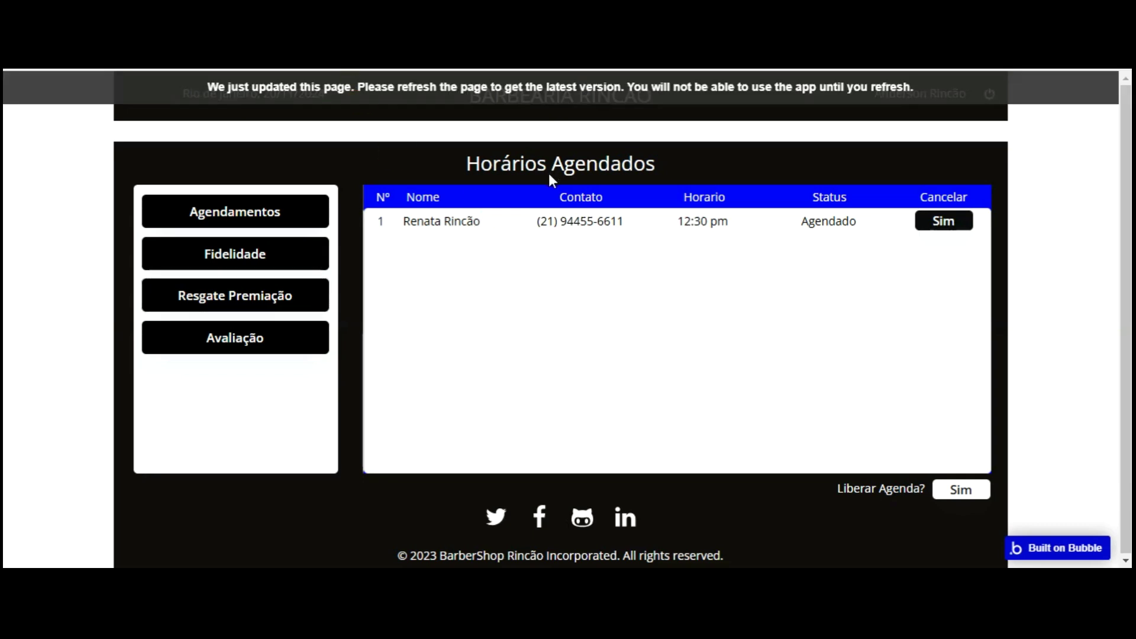
{"action": "key", "text": "F5"}
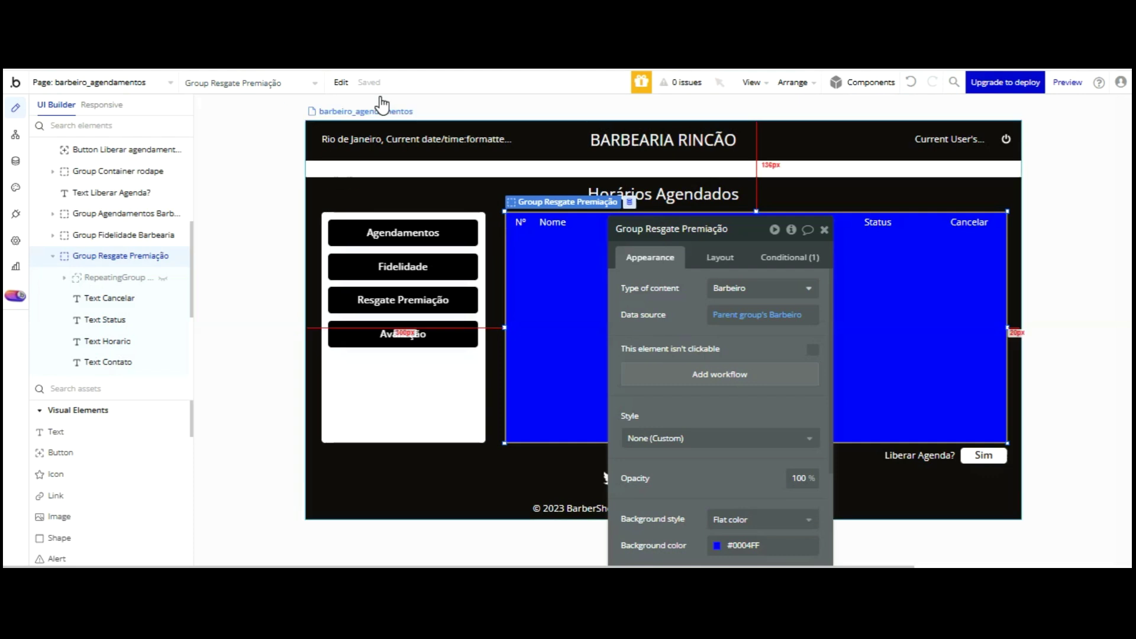
- On RepeatingGroup Time Slot, enable independent borders and round the top-left corner to 5
{"action": "left_click", "coordinate": [568, 260]}
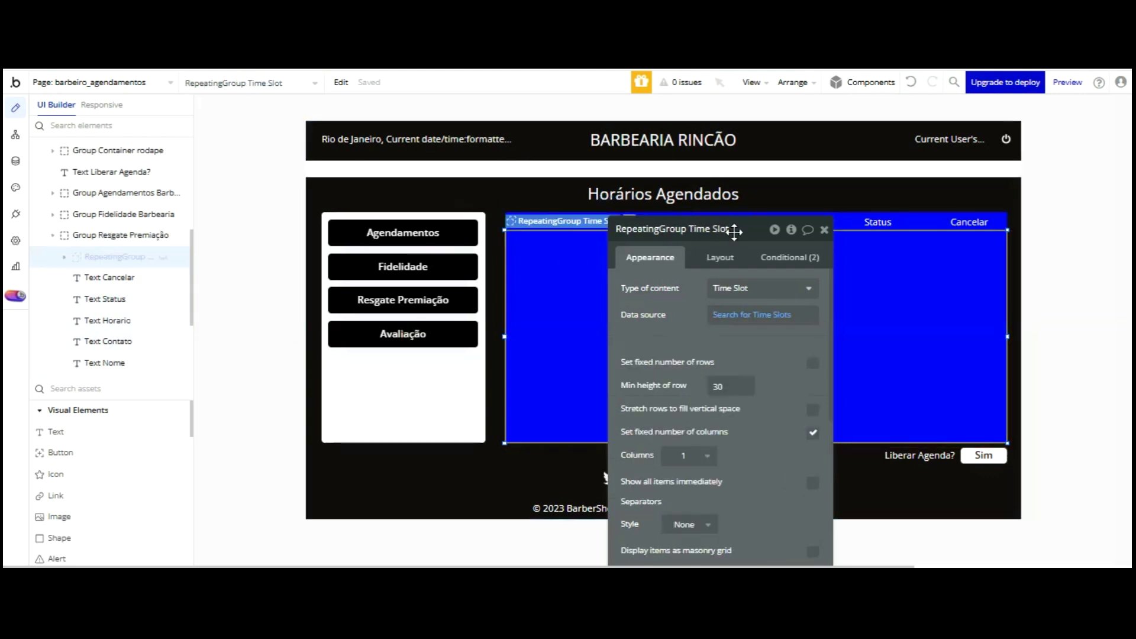
{"action": "scroll", "coordinate": [739, 288], "scroll_direction": "down", "scroll_amount": 6}
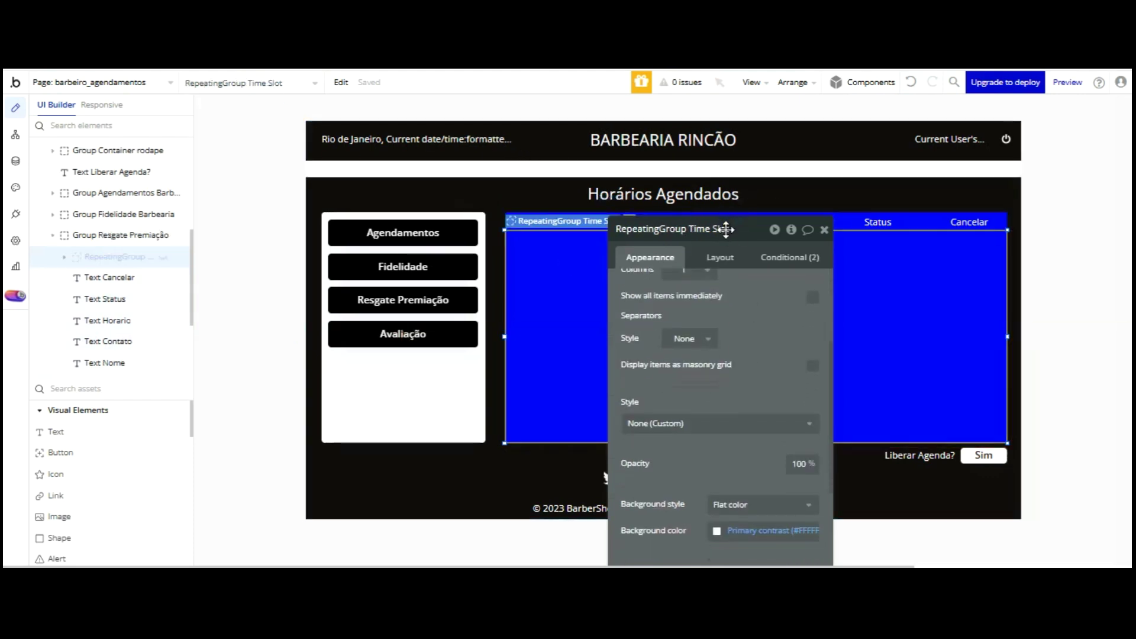
{"action": "scroll", "coordinate": [741, 293], "scroll_direction": "down", "scroll_amount": 2}
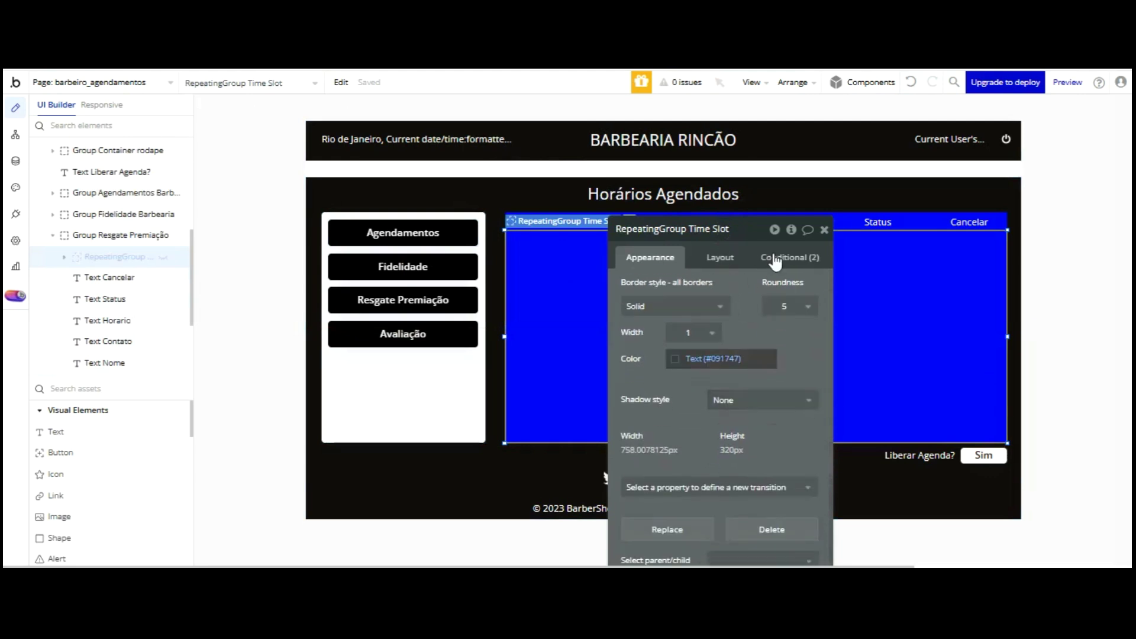
{"action": "scroll", "coordinate": [775, 261], "scroll_direction": "up", "scroll_amount": 2}
{"action": "left_click", "coordinate": [812, 343]}
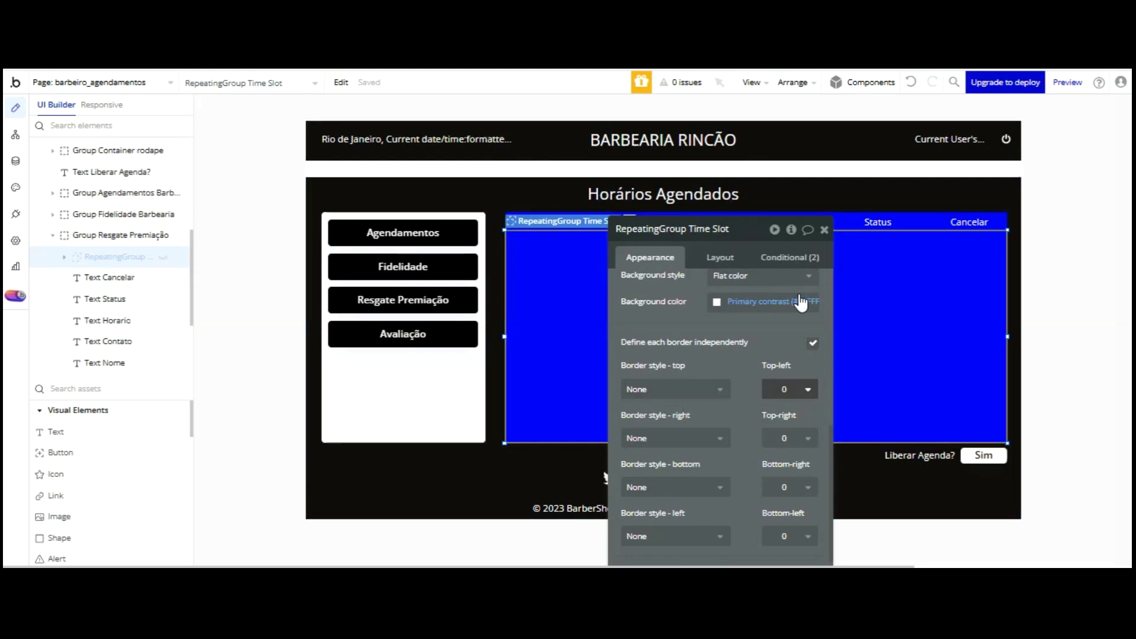
{"action": "left_click", "coordinate": [680, 389]}
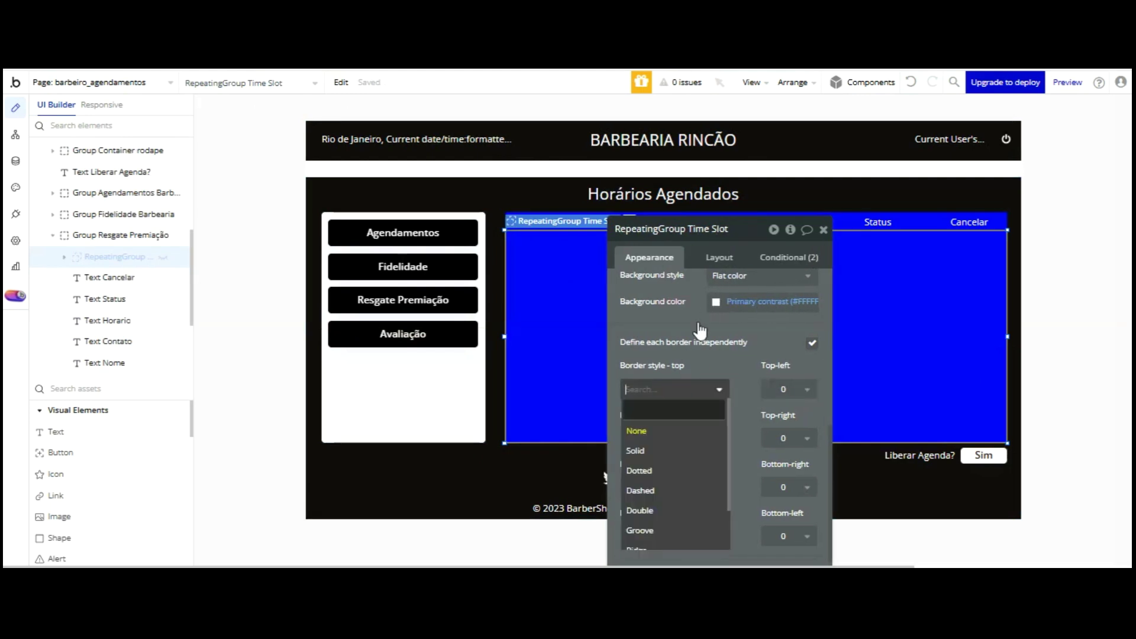
{"action": "left_click", "coordinate": [635, 450]}
{"action": "left_click", "coordinate": [799, 389]}
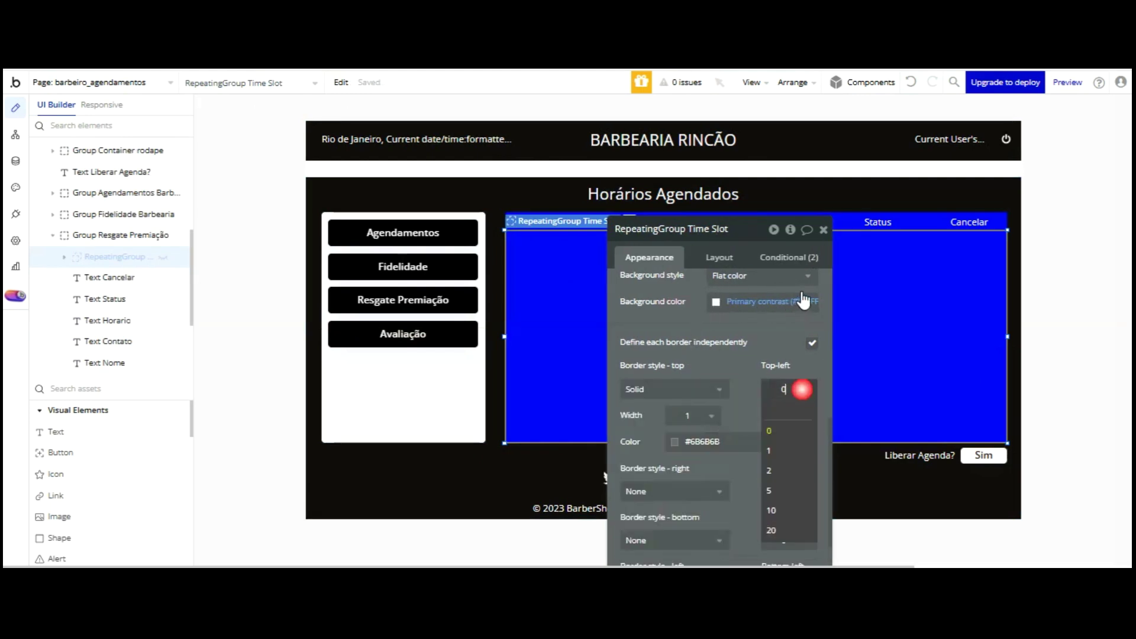
{"action": "left_click", "coordinate": [800, 489]}
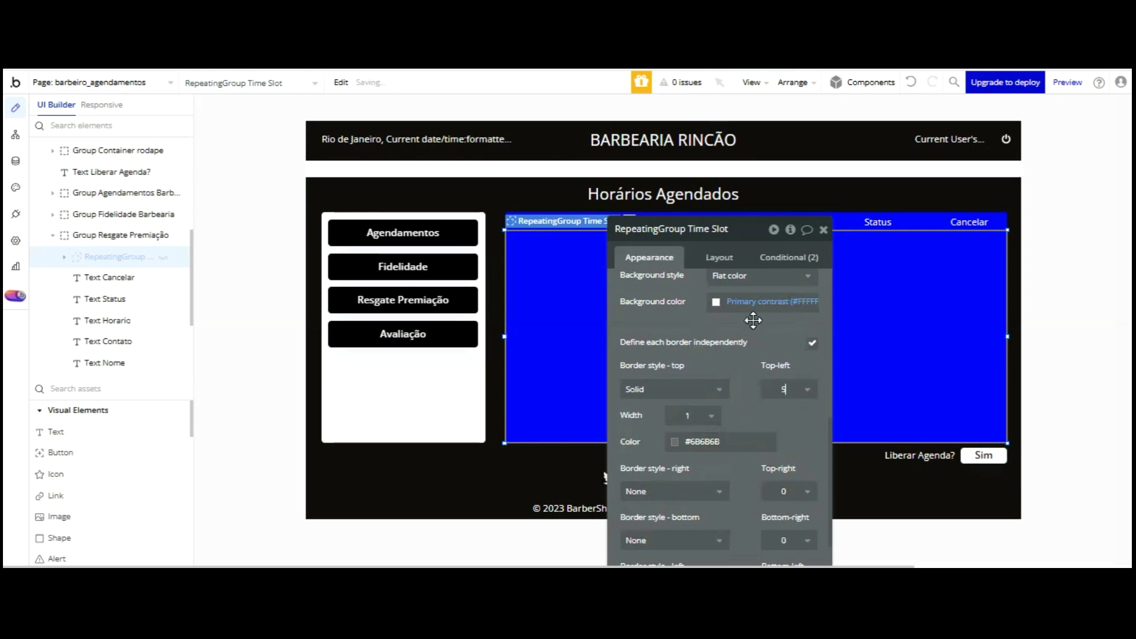
- Set the top border to None, make the right border solid, and round the top-right corner to 5
{"action": "left_click", "coordinate": [692, 491]}
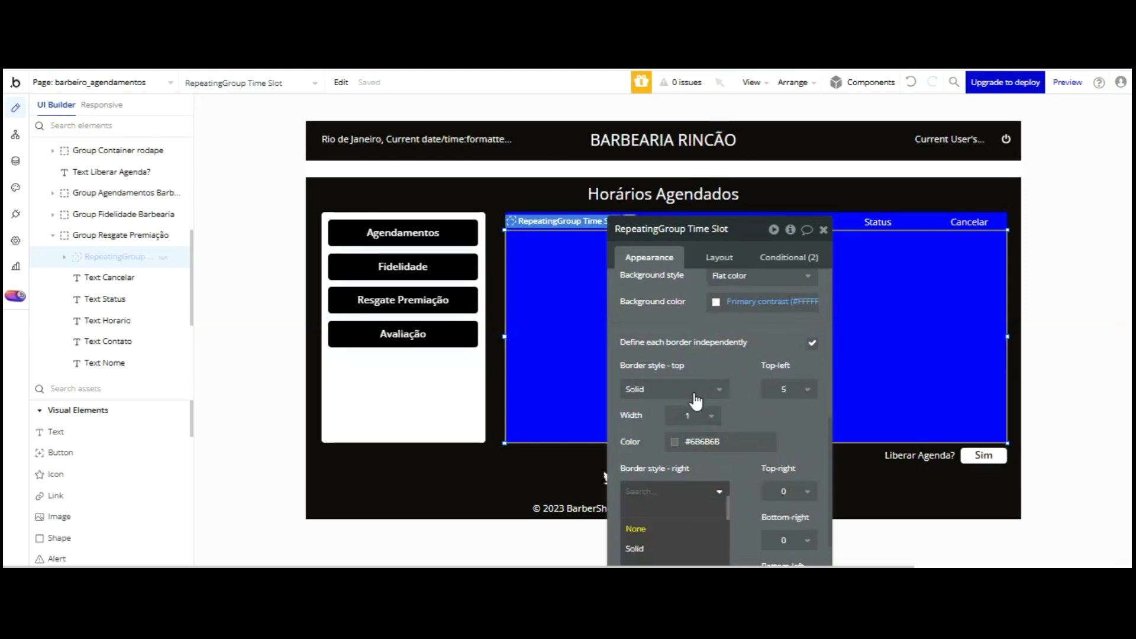
{"action": "left_click", "coordinate": [763, 354]}
{"action": "left_click_drag", "start_coordinate": [763, 354], "coordinate": [738, 236]}
{"action": "left_click", "coordinate": [689, 272]}
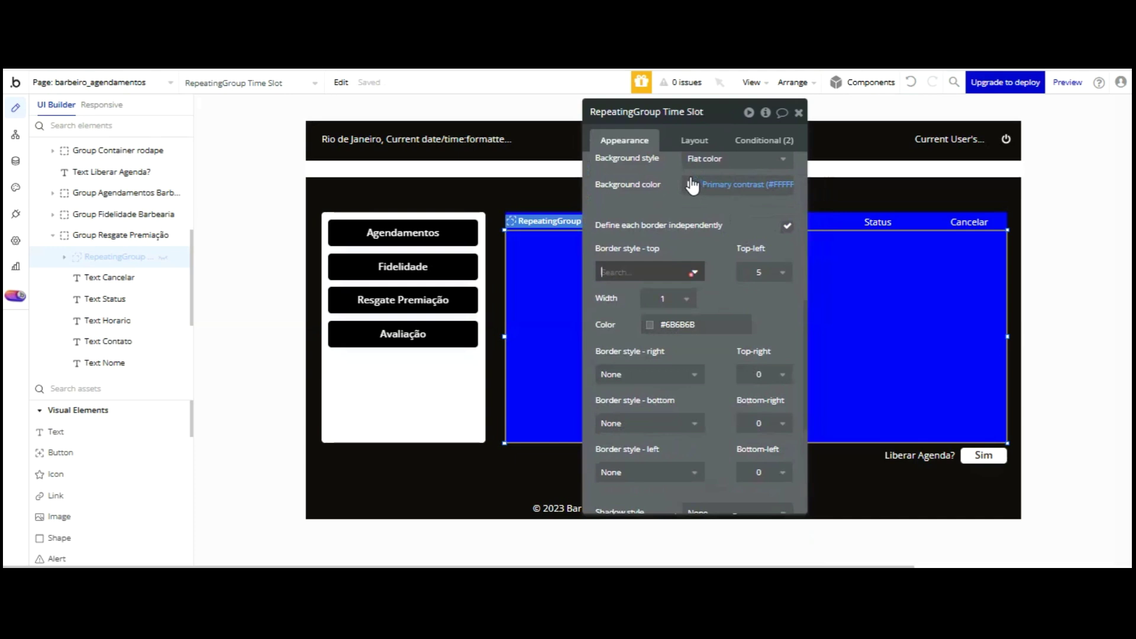
{"action": "left_click", "coordinate": [638, 296]}
{"action": "left_click", "coordinate": [688, 319]}
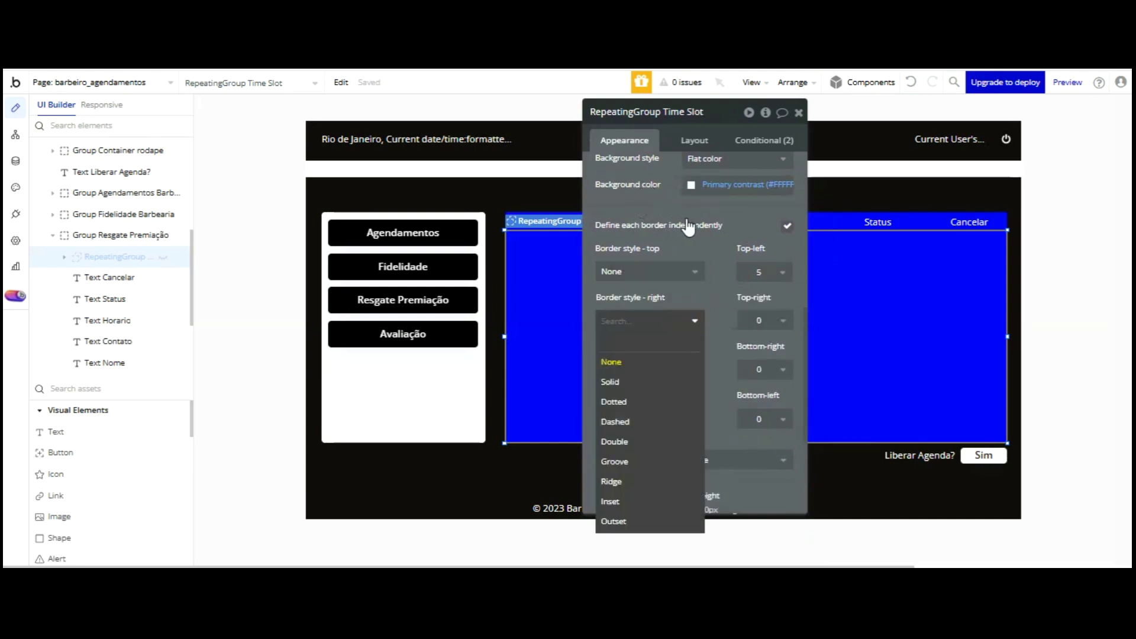
{"action": "key", "text": "Return"}
{"action": "left_click", "coordinate": [767, 320]}
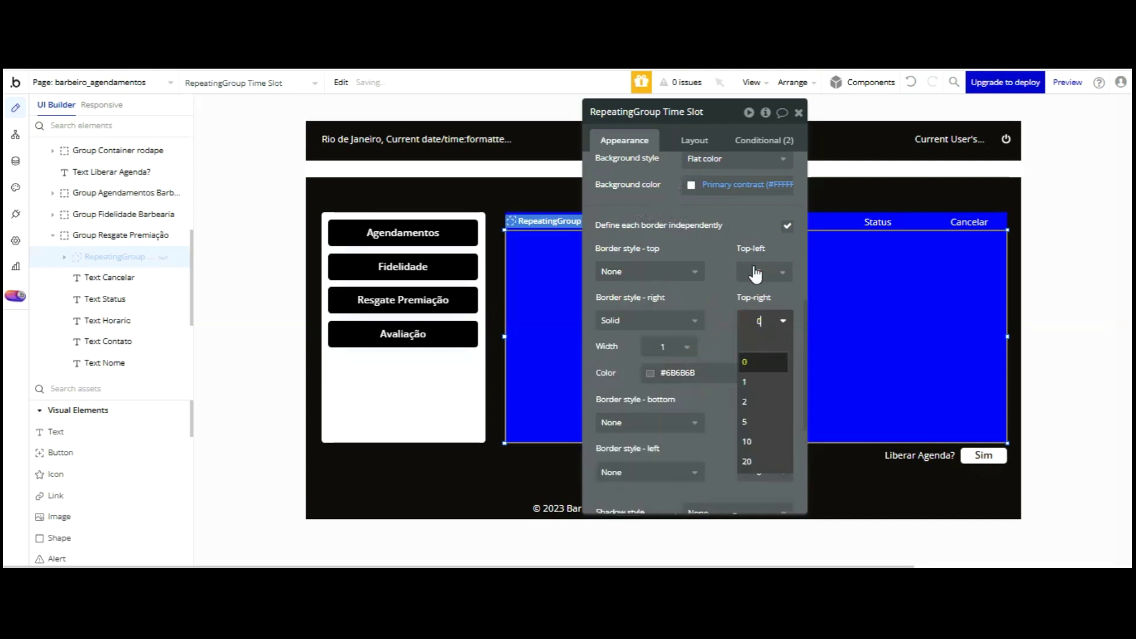
{"action": "left_click", "coordinate": [737, 371]}
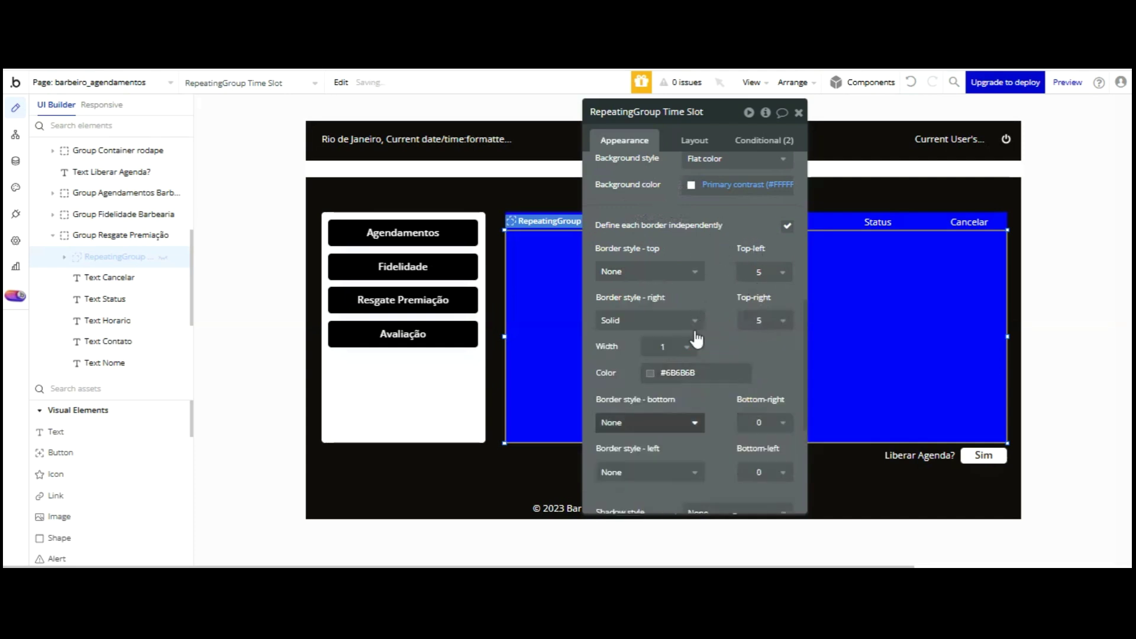
- Make the bottom border solid and round the bottom-right corner to 5
{"action": "left_click", "coordinate": [697, 422]}
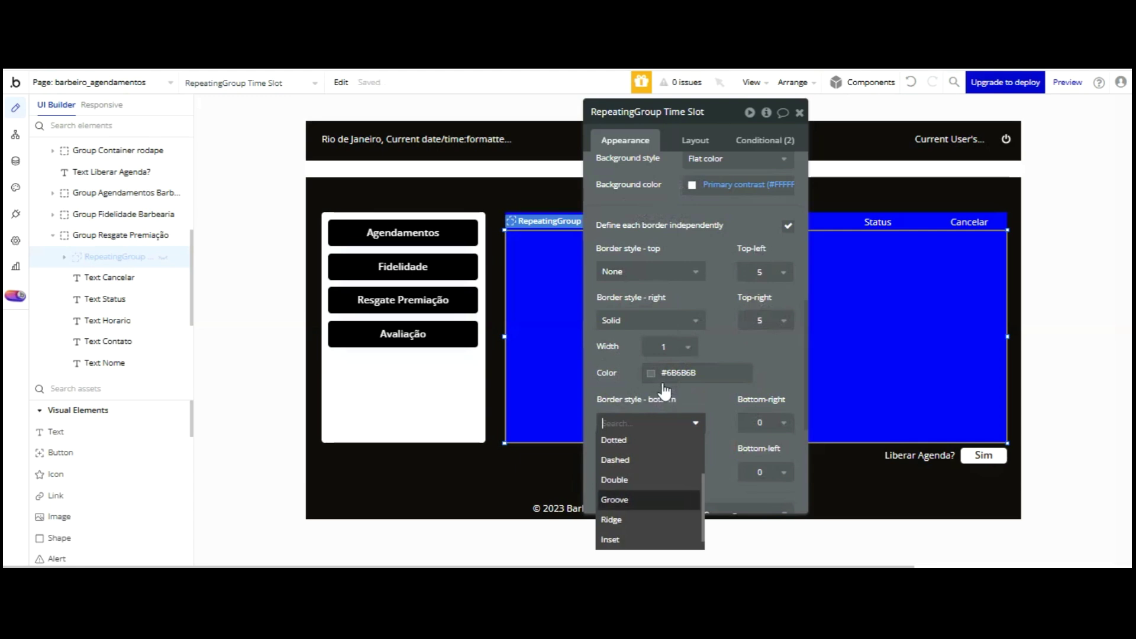
{"action": "key", "text": "Down"}
{"action": "key", "text": "Return"}
{"action": "left_click", "coordinate": [759, 423]}
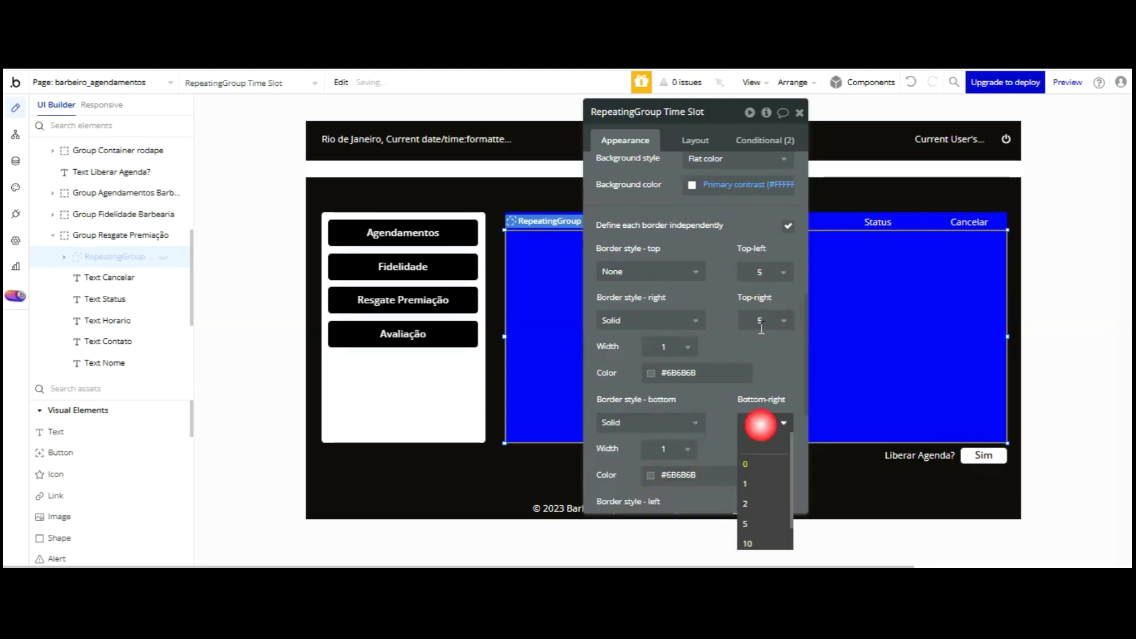
{"action": "left_click", "coordinate": [747, 523]}
- Make the left border solid and round the bottom-left corner to 5
{"action": "scroll", "coordinate": [763, 274], "scroll_direction": "down", "scroll_amount": 5}
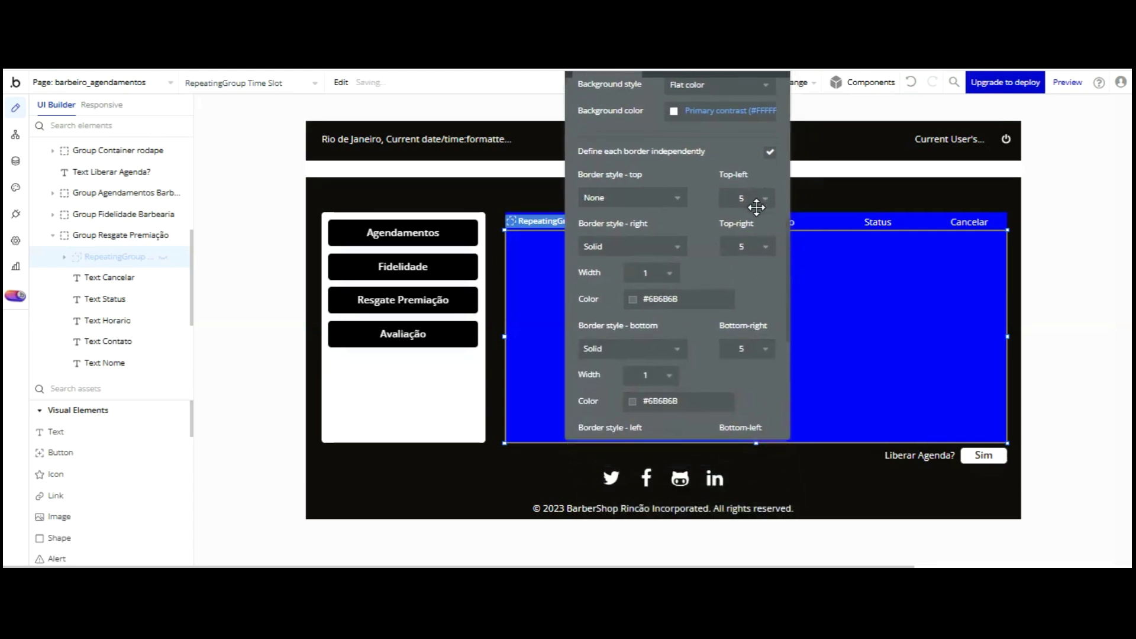
{"action": "scroll", "coordinate": [683, 219], "scroll_direction": "down", "scroll_amount": 1}
{"action": "left_click", "coordinate": [664, 285]}
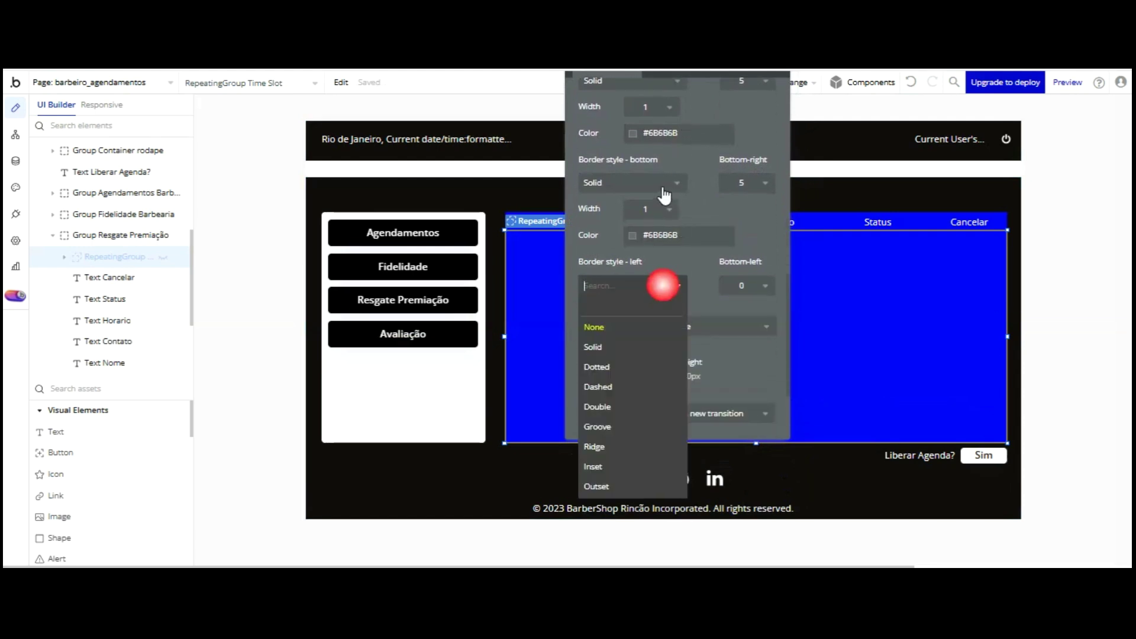
{"action": "key", "text": "Down"}
{"action": "key", "text": "Down"}
{"action": "key", "text": "Up"}
{"action": "key", "text": "Return"}
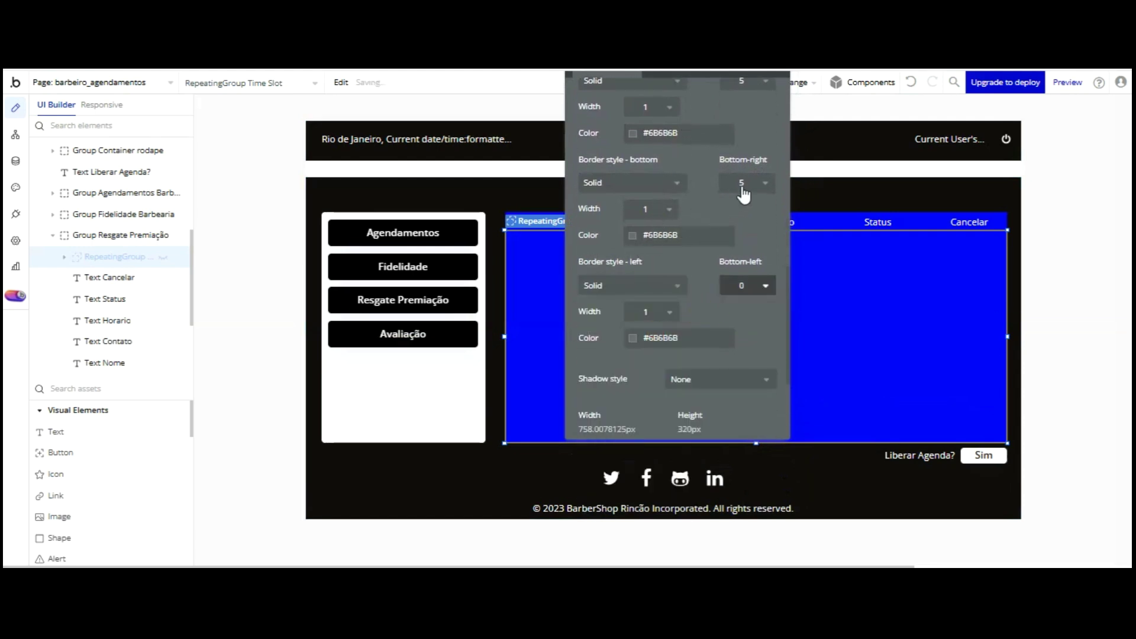
{"action": "left_click", "coordinate": [742, 290]}
{"action": "key", "text": "Down"}
{"action": "key", "text": "Down"}
{"action": "key", "text": "Down"}
{"action": "key", "text": "Return"}
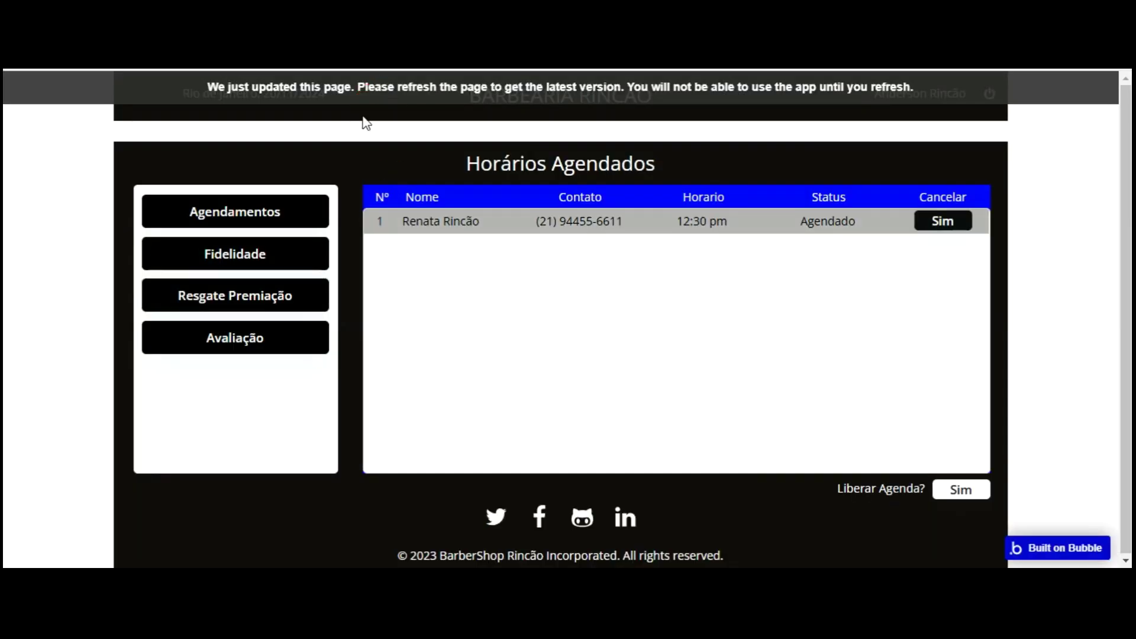
{"action": "key", "text": "F5"}
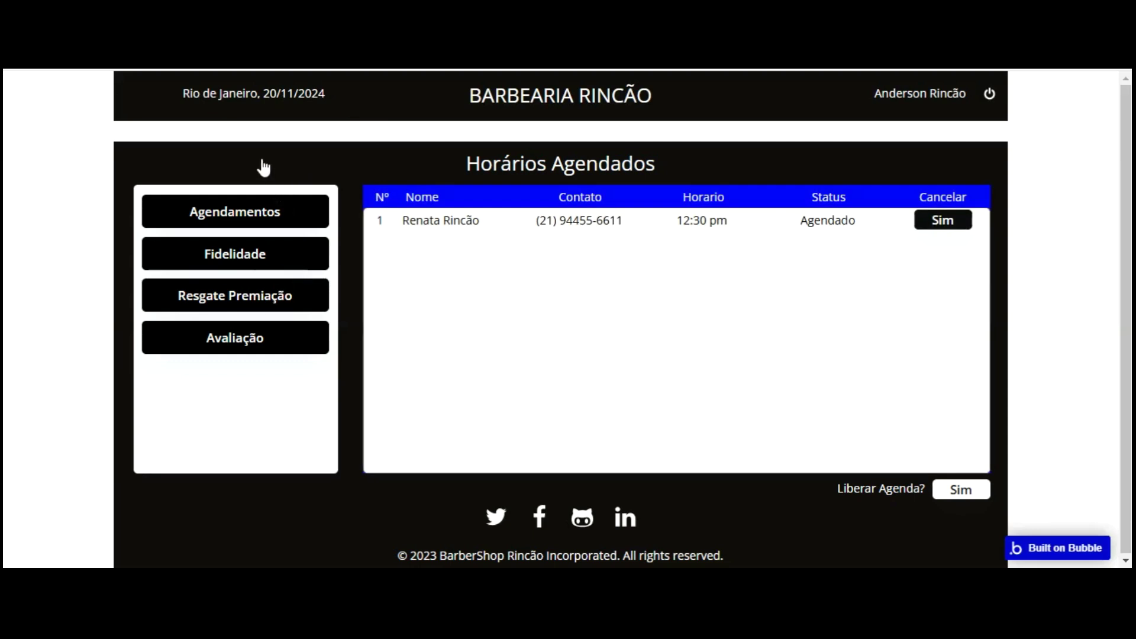
{"action": "left_click", "coordinate": [257, 204]}
{"action": "left_click", "coordinate": [513, 208]}
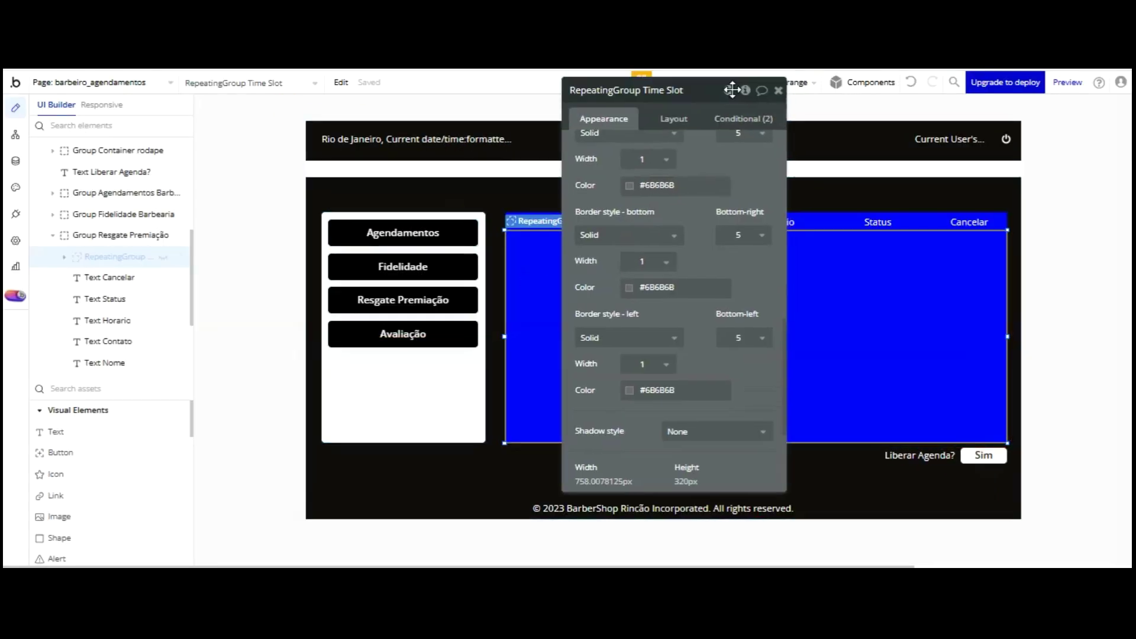
- Set the Time Slot repeating group's conditional rule to show it when the user is logged in
{"action": "left_click_drag", "start_coordinate": [732, 90], "coordinate": [716, 138]}
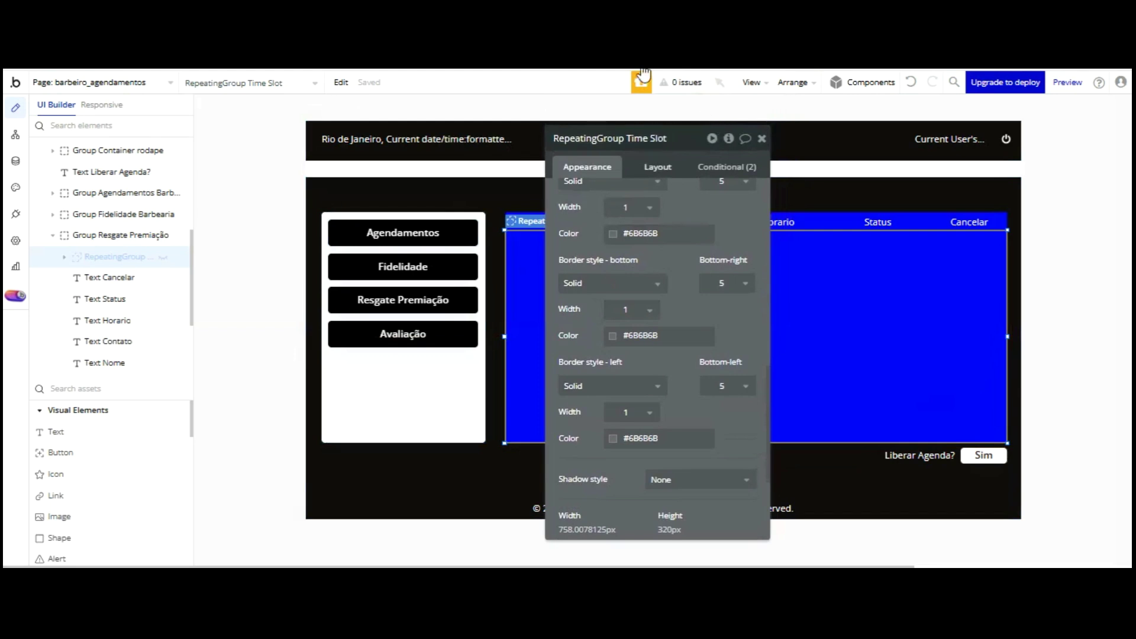
{"action": "scroll", "coordinate": [640, 171], "scroll_direction": "up", "scroll_amount": 5}
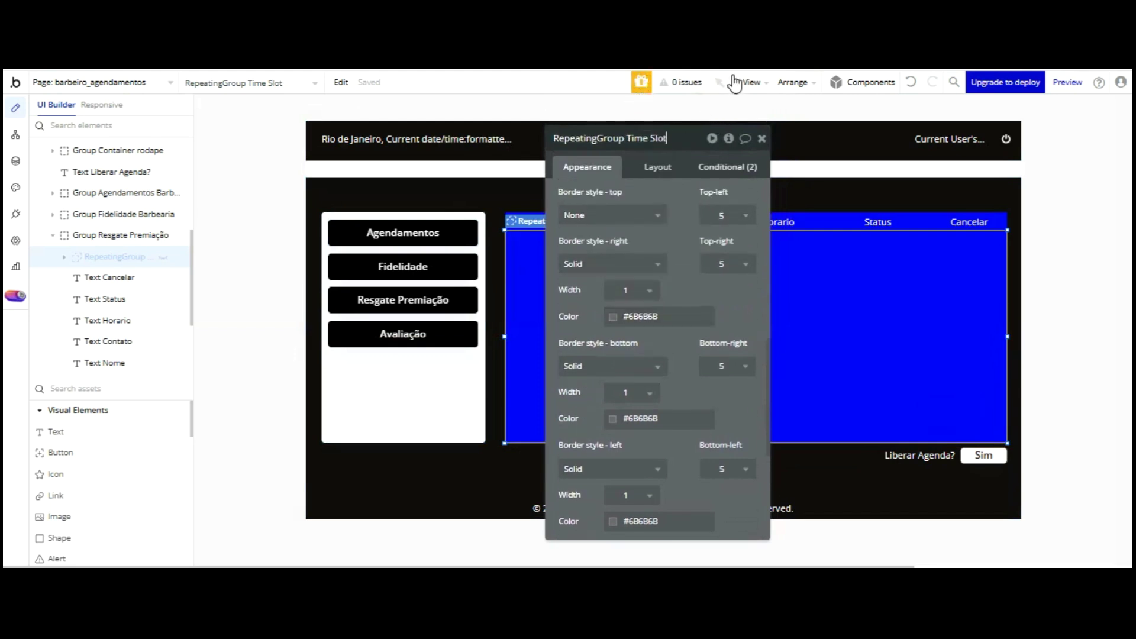
{"action": "left_click", "coordinate": [728, 167]}
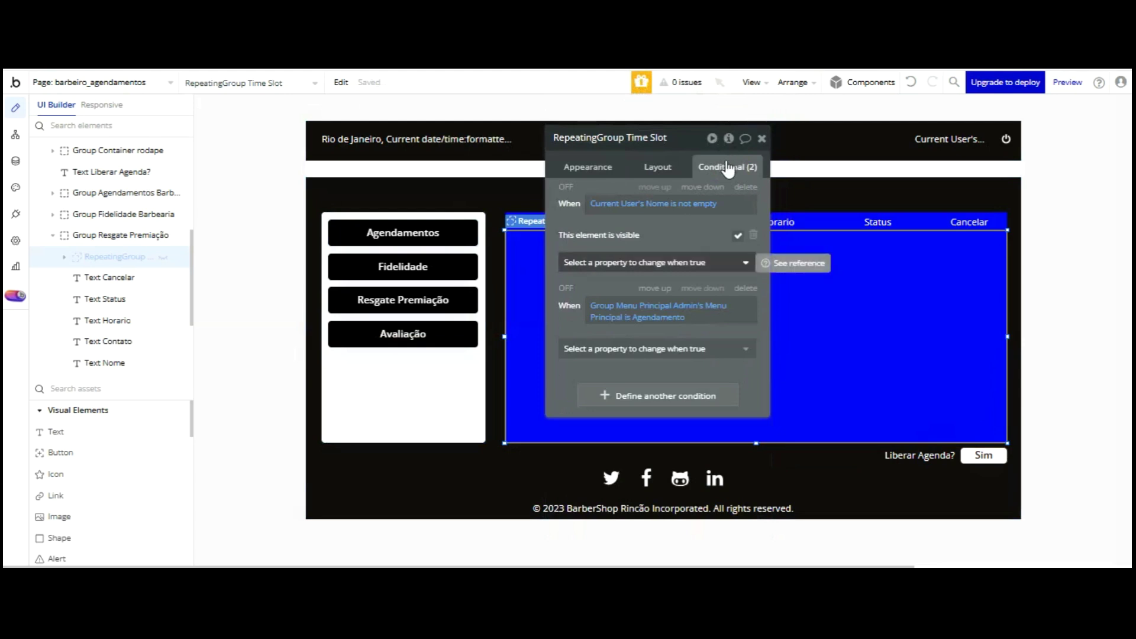
{"action": "left_click", "coordinate": [738, 234]}
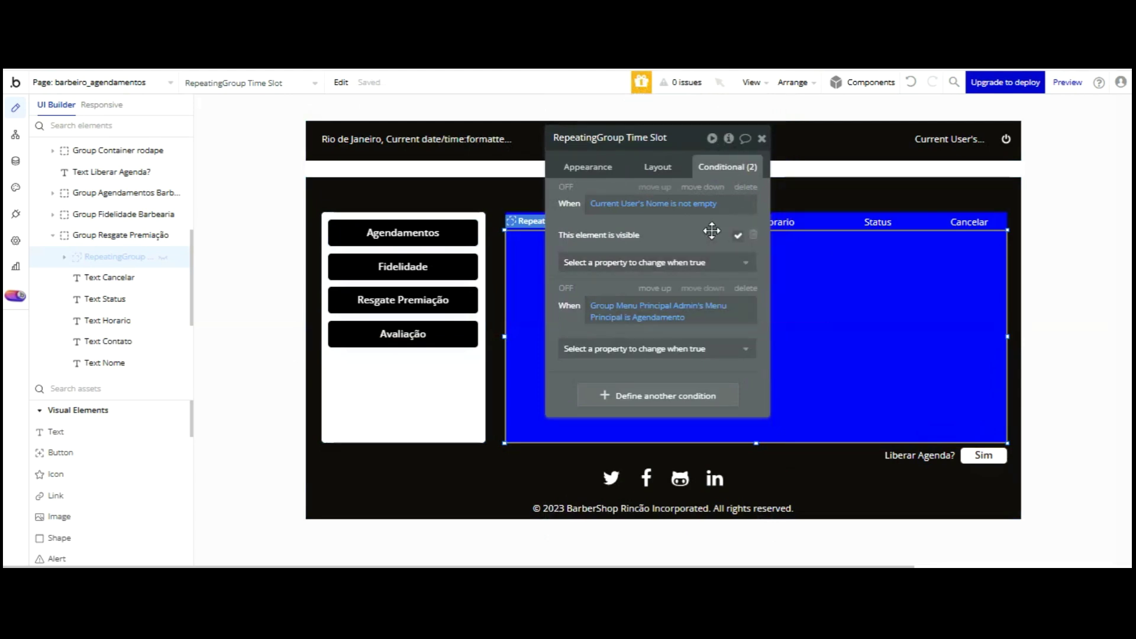
{"action": "left_click", "coordinate": [142, 192]}
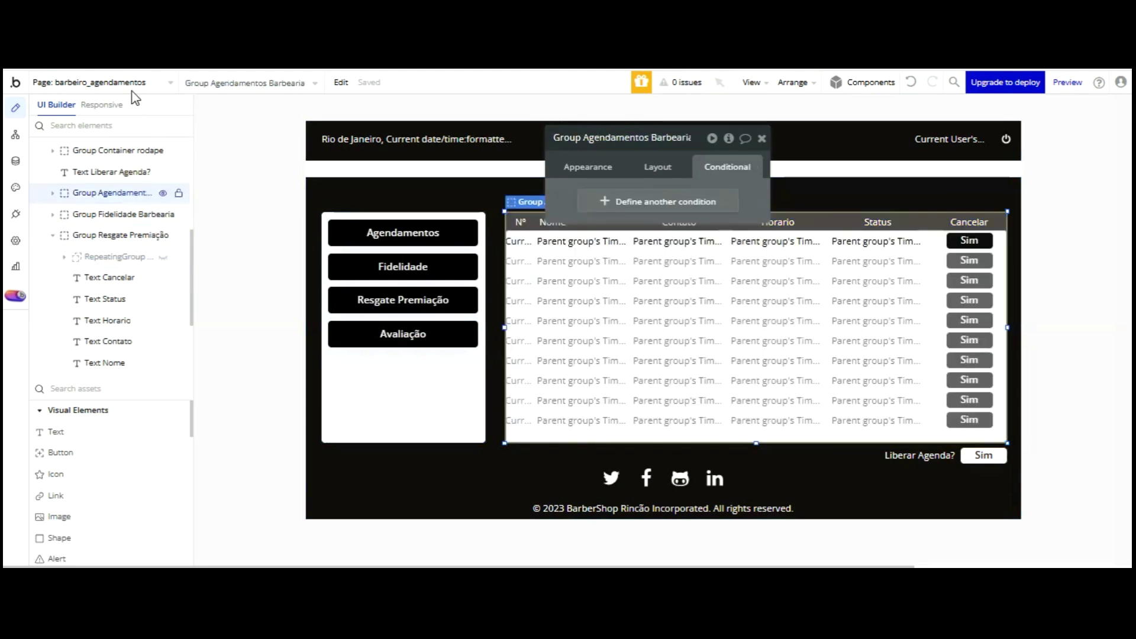
{"action": "left_click", "coordinate": [651, 267]}
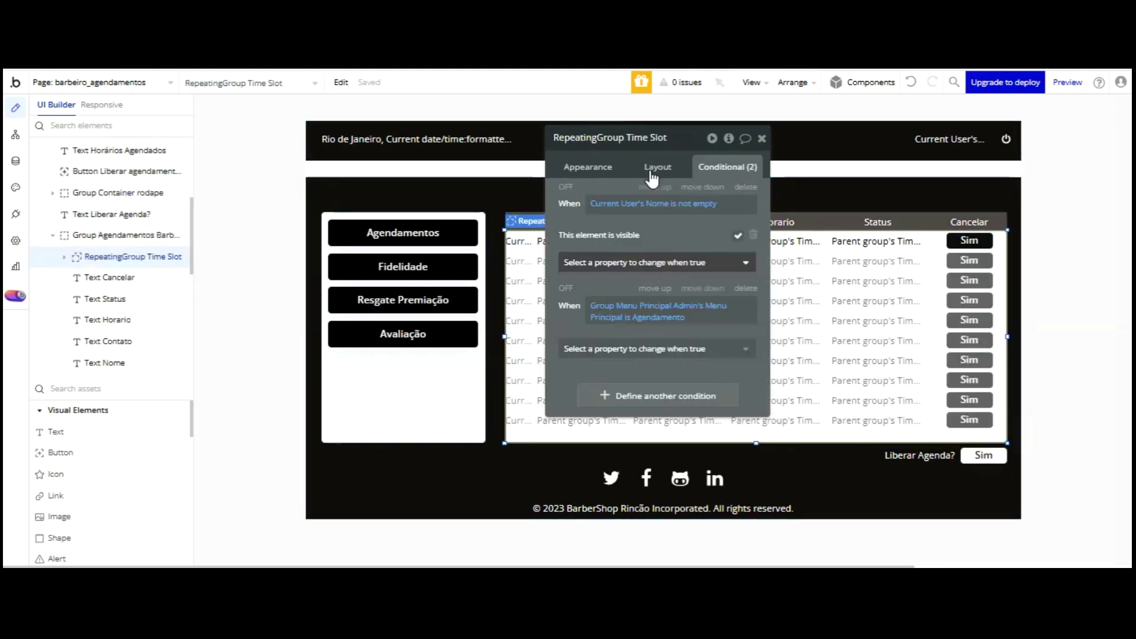
- Rename the repeating group to 'RepeatingGroup Agendamento menu principal'
{"action": "left_click", "coordinate": [629, 136]}
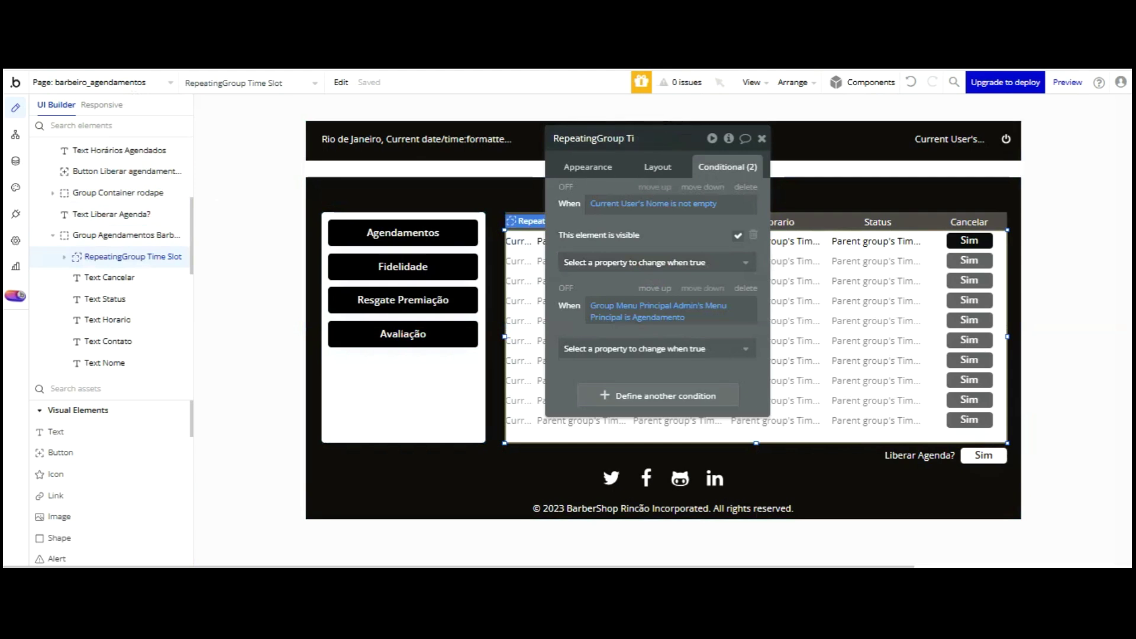
{"action": "type", "text": "Age"}
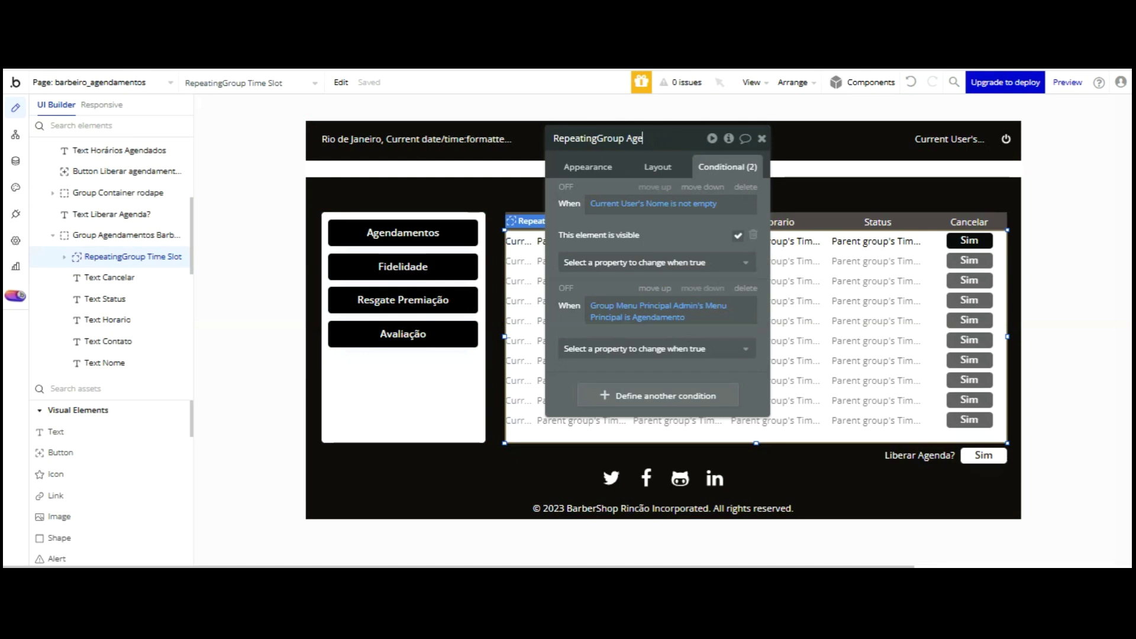
{"action": "type", "text": "ndamento menu"}
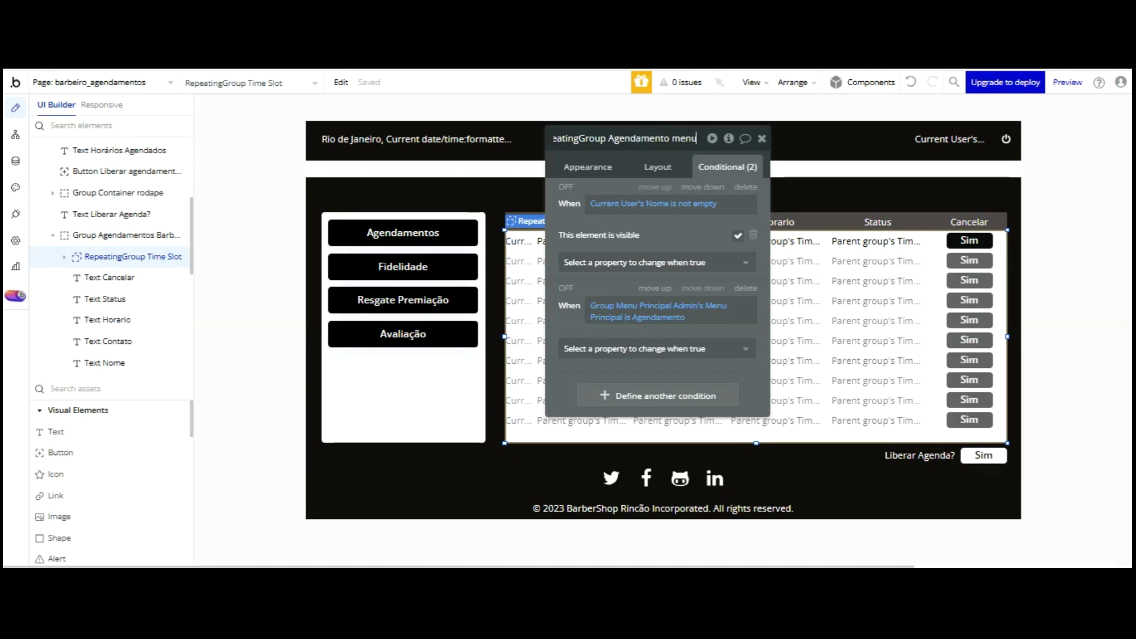
{"action": "type", "text": " principal"}
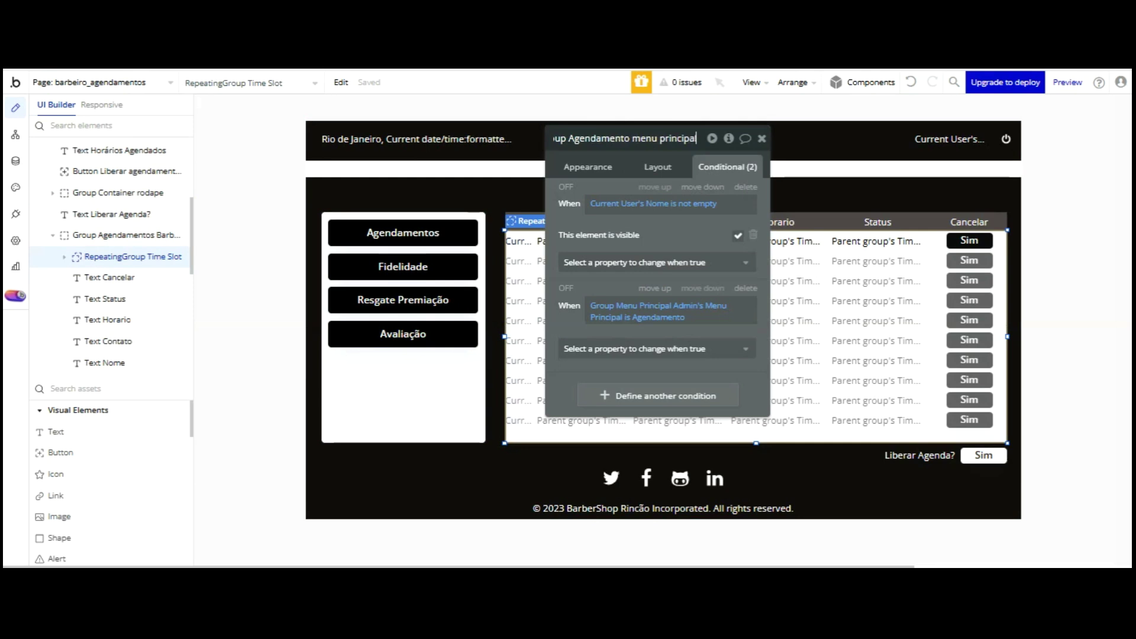
{"action": "key", "text": "Return"}
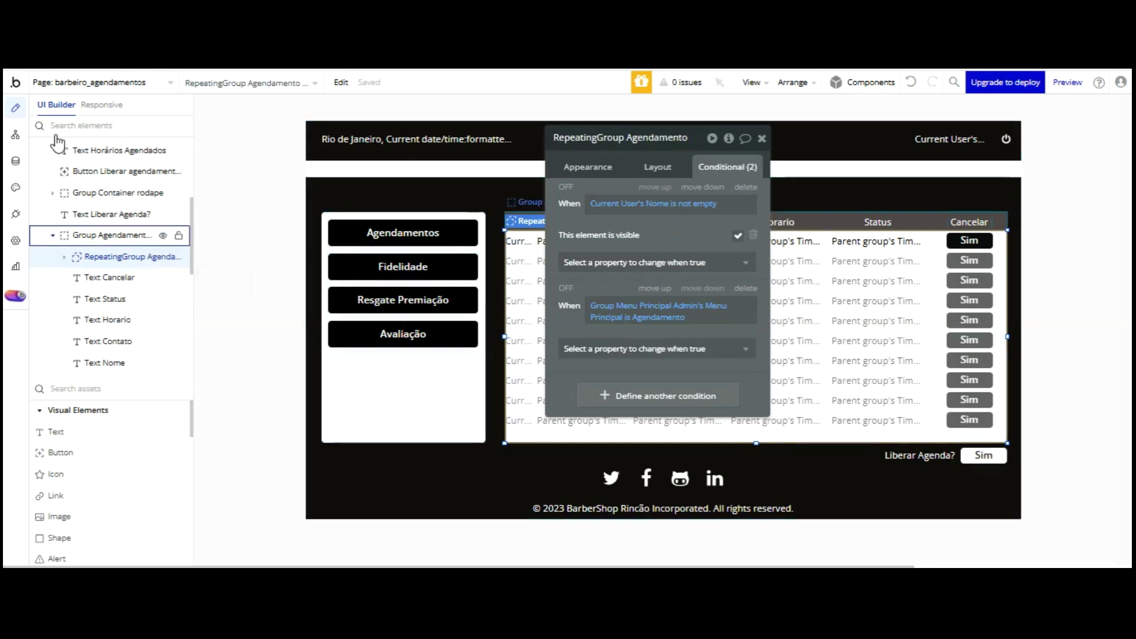
{"action": "left_click", "coordinate": [53, 235]}
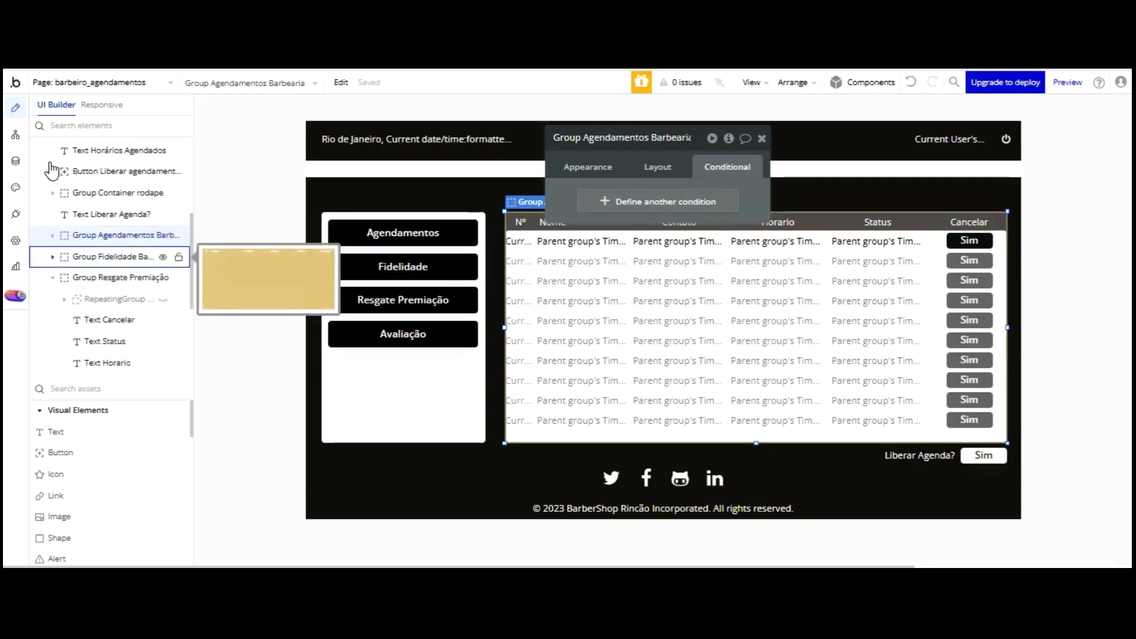
- Rename the loyalty repeating group to 'RepeatingGroup Fidelidade Menu Principal'
{"action": "left_click", "coordinate": [53, 256]}
{"action": "left_click", "coordinate": [98, 277]}
{"action": "left_click", "coordinate": [611, 138]}
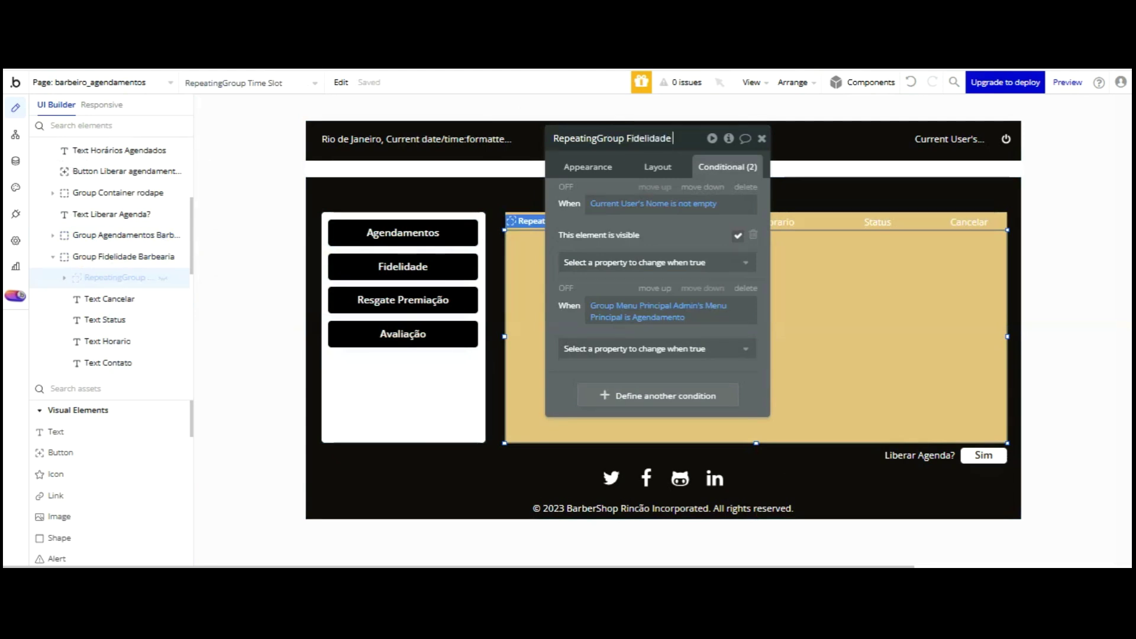
{"action": "type", "text": "u Prin"}
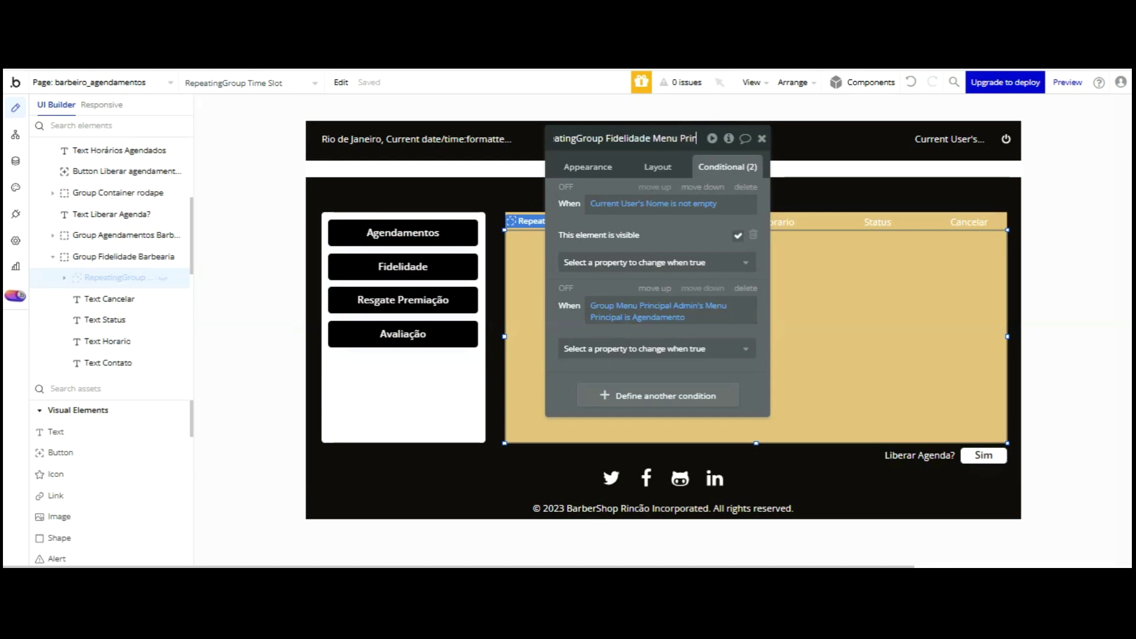
{"action": "type", "text": "cipal"}
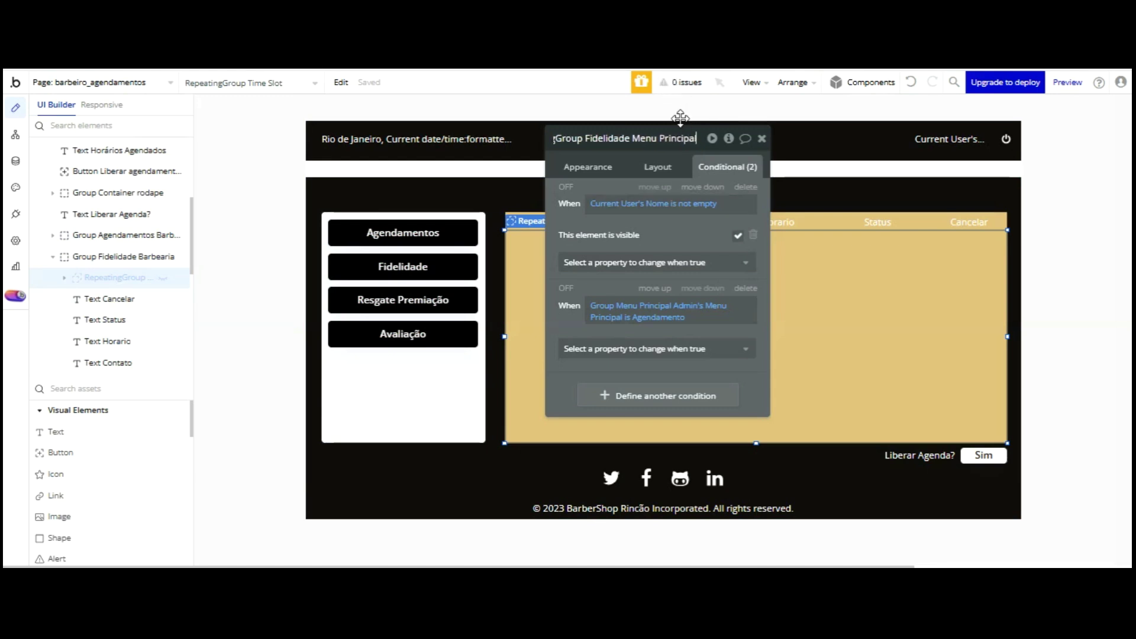
{"action": "key", "text": "Return"}
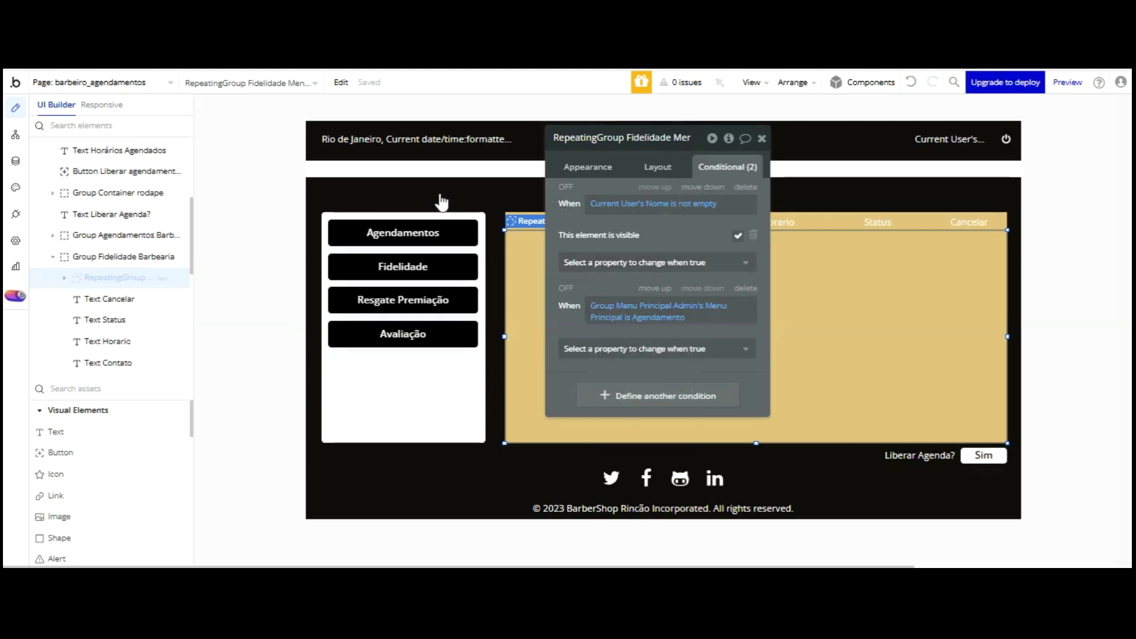
- Change its visibility condition value from Agendamento to Fidelidade
{"action": "left_click", "coordinate": [94, 235]}
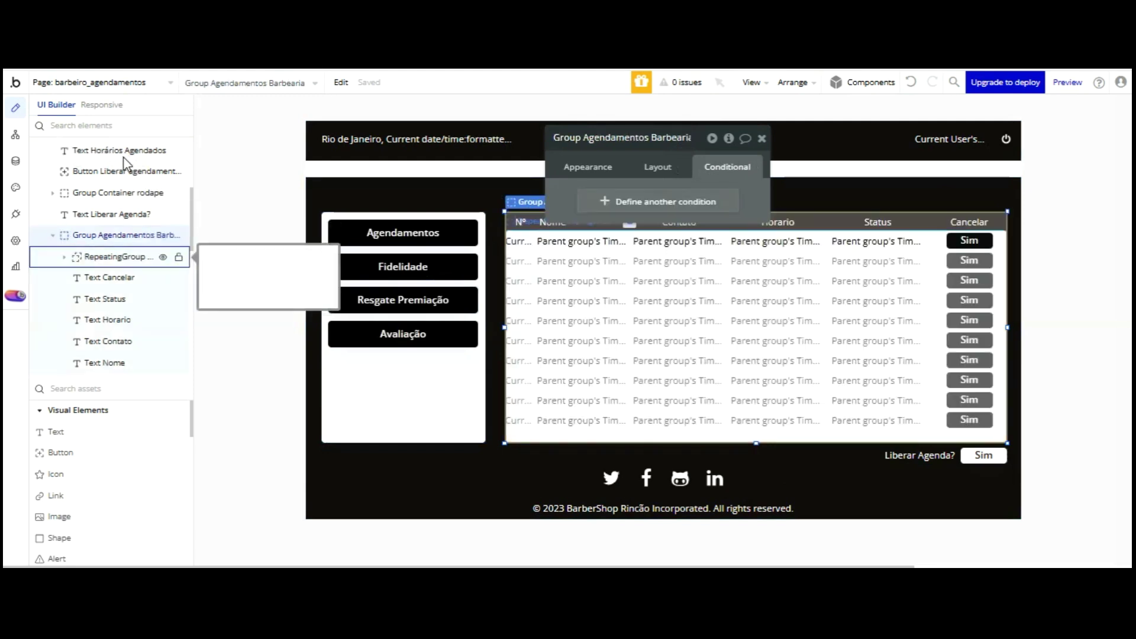
{"action": "left_click", "coordinate": [118, 256]}
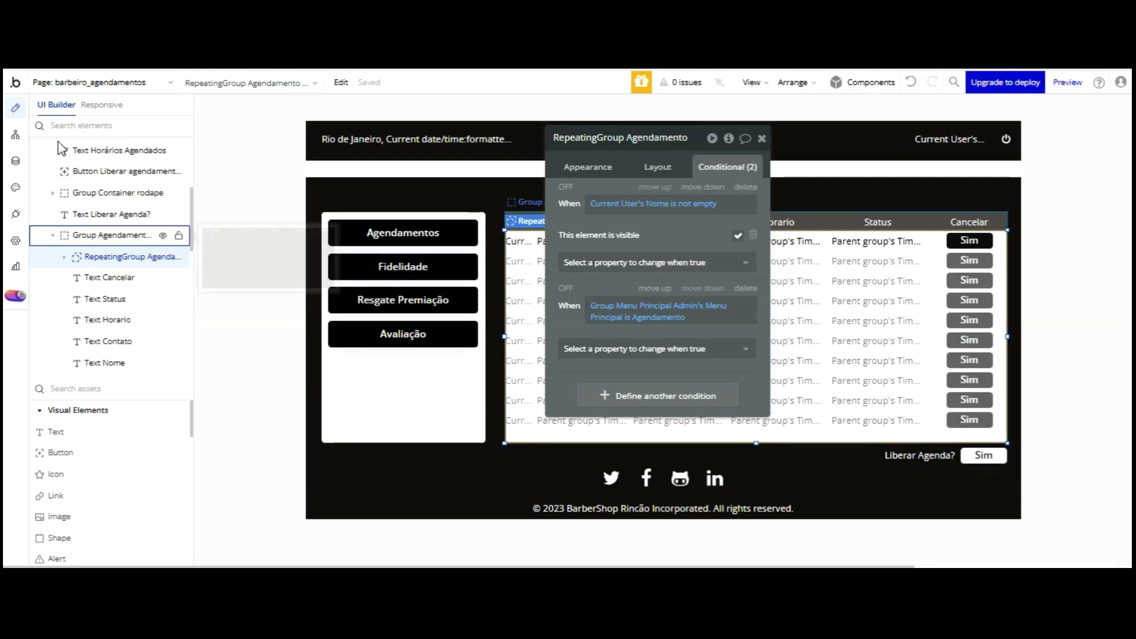
{"action": "left_click", "coordinate": [56, 235]}
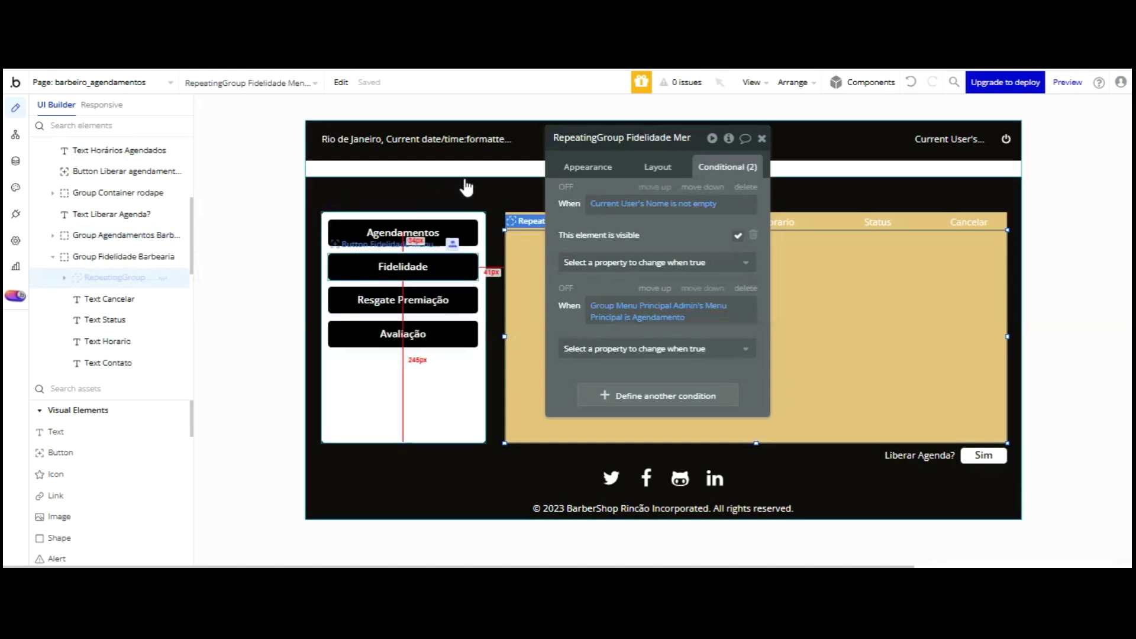
{"action": "left_click", "coordinate": [662, 318]}
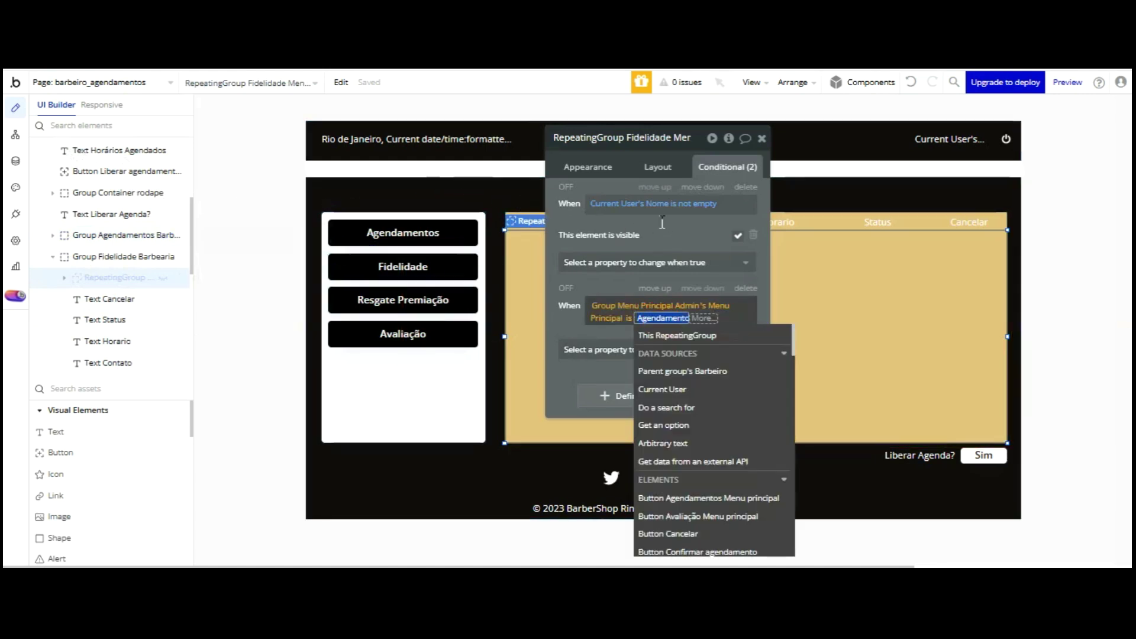
{"action": "type", "text": "Fi"}
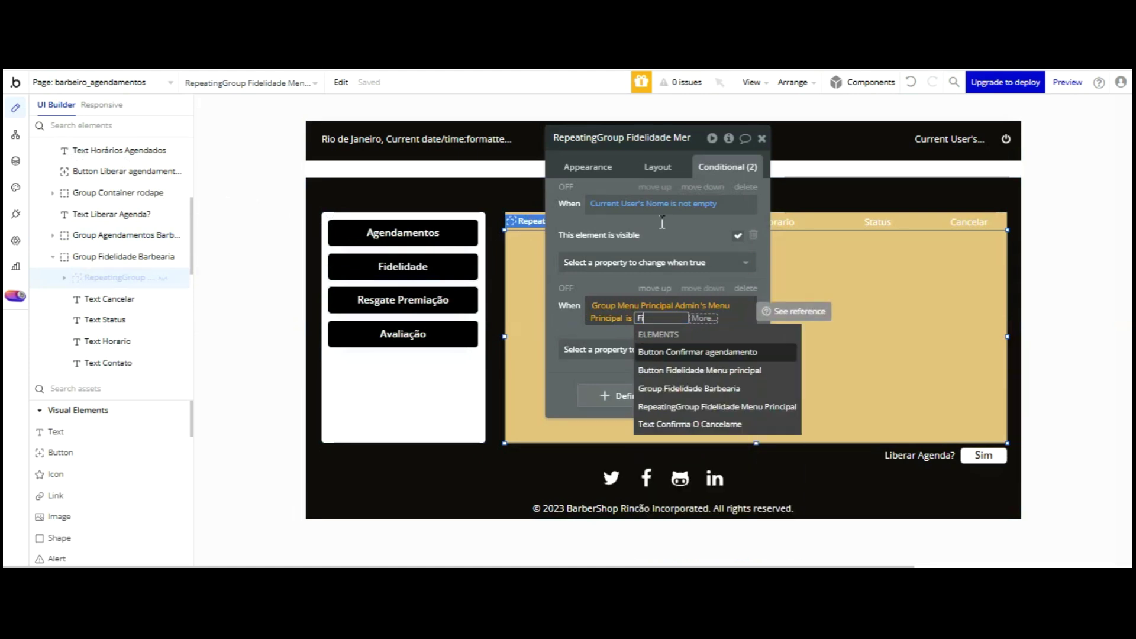
{"action": "type", "text": "delidade"}
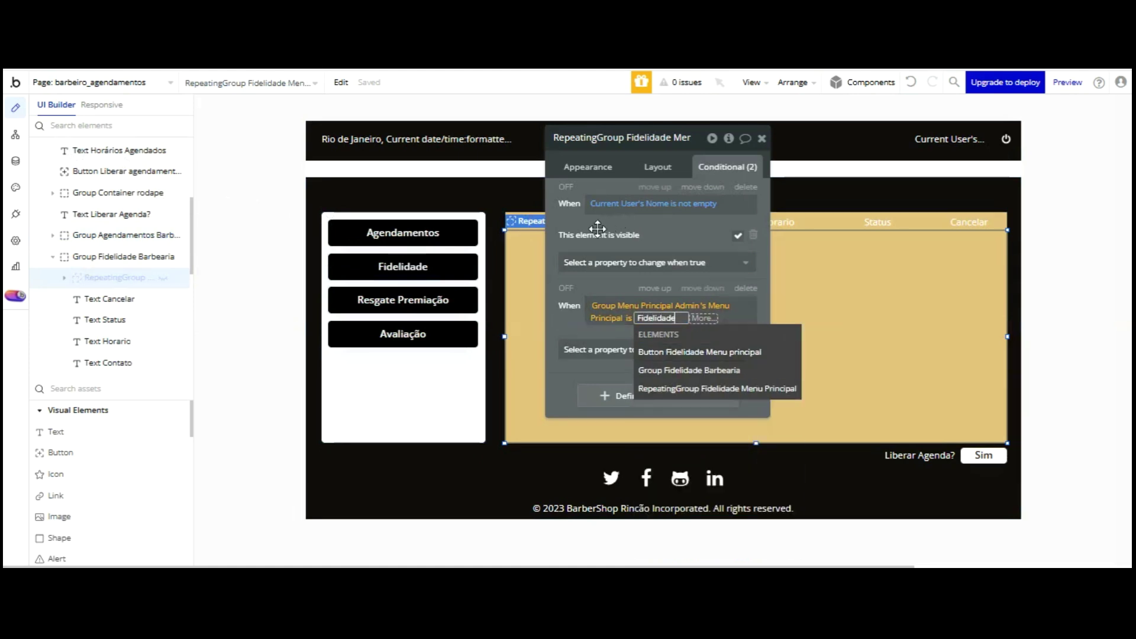
{"action": "left_click", "coordinate": [573, 326]}
{"action": "left_click", "coordinate": [572, 327]}
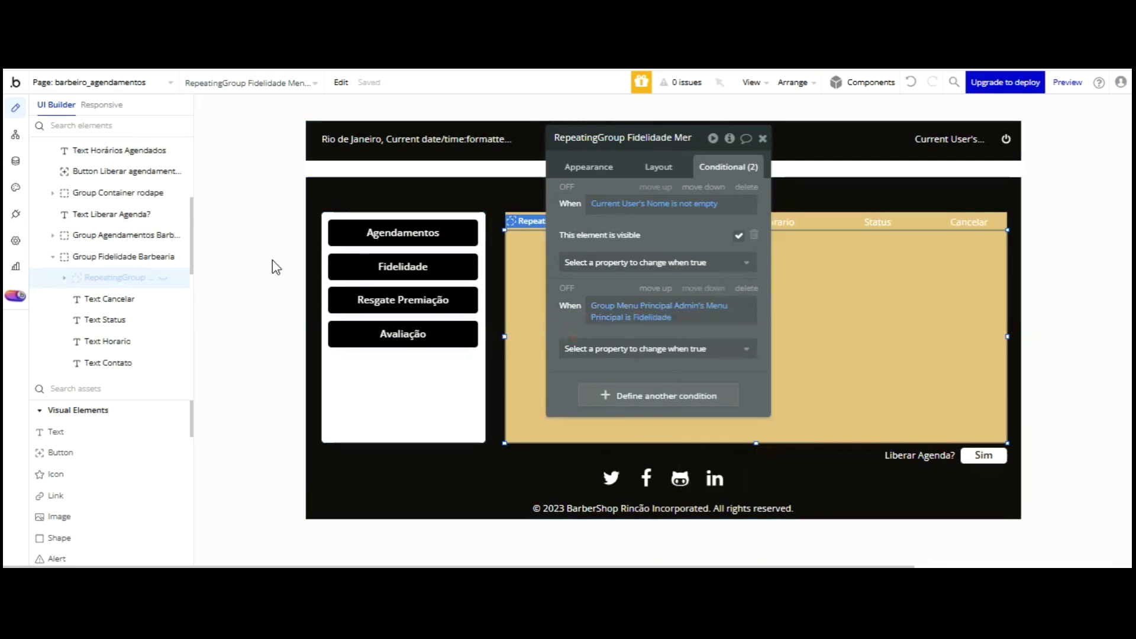
{"action": "left_click", "coordinate": [53, 256]}
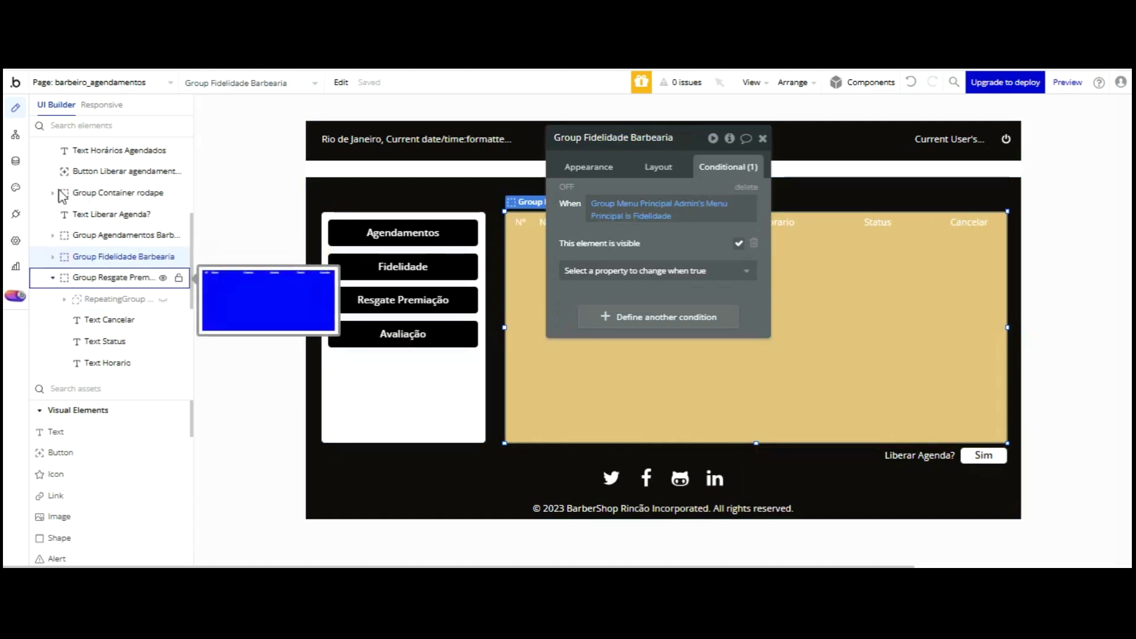
- Set the rewards repeating group's visibility condition value to Resgate
{"action": "left_click", "coordinate": [109, 299]}
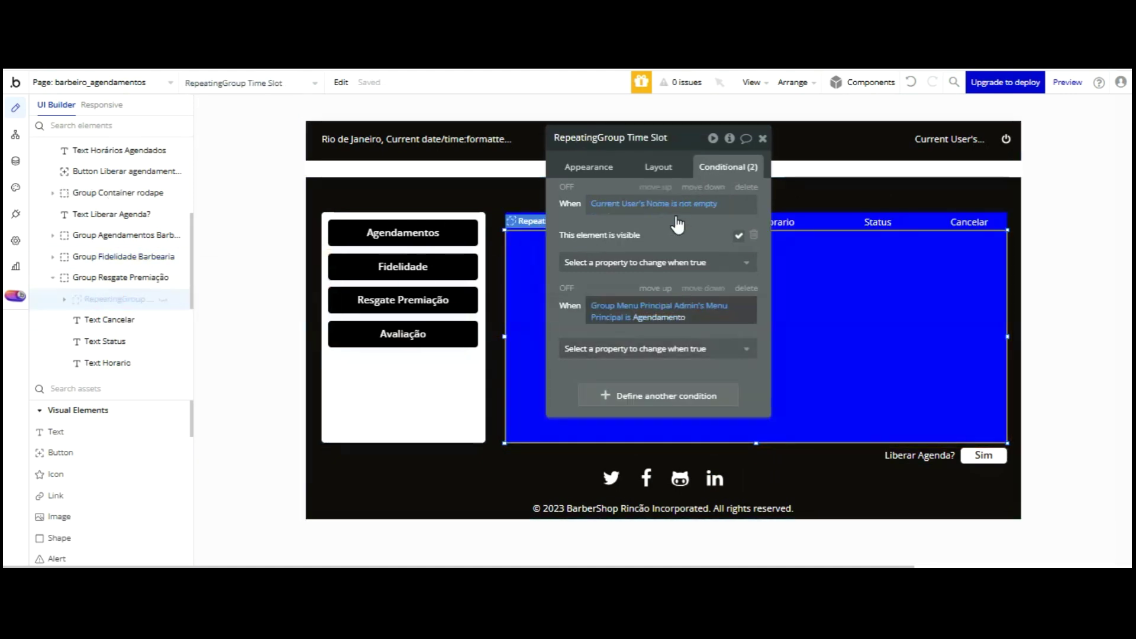
{"action": "left_click", "coordinate": [662, 317]}
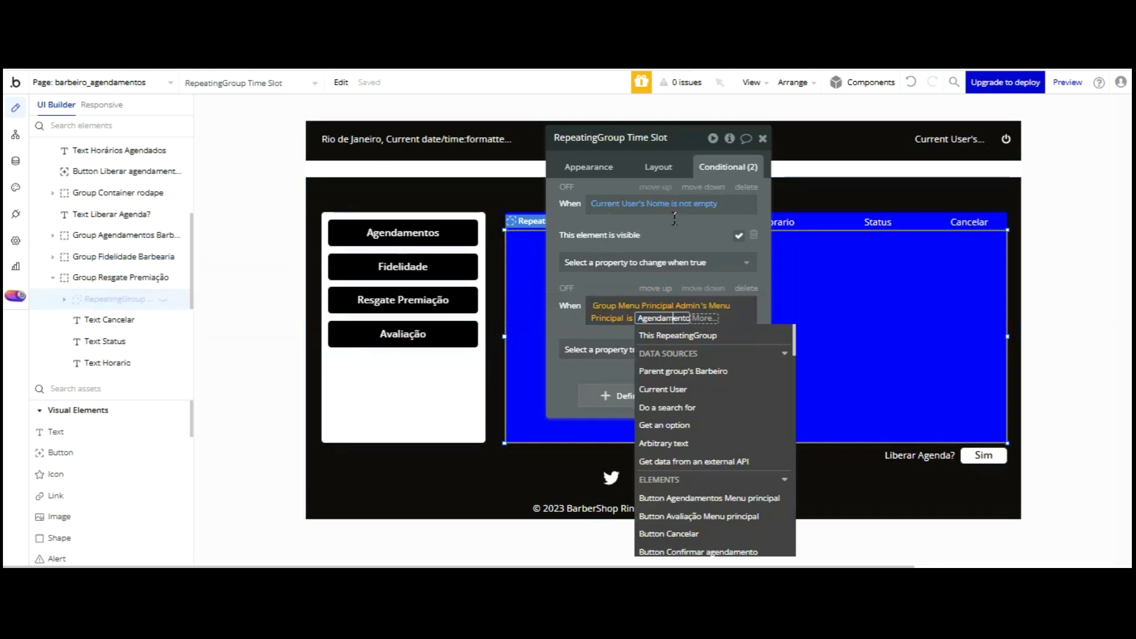
{"action": "type", "text": "Resgate"}
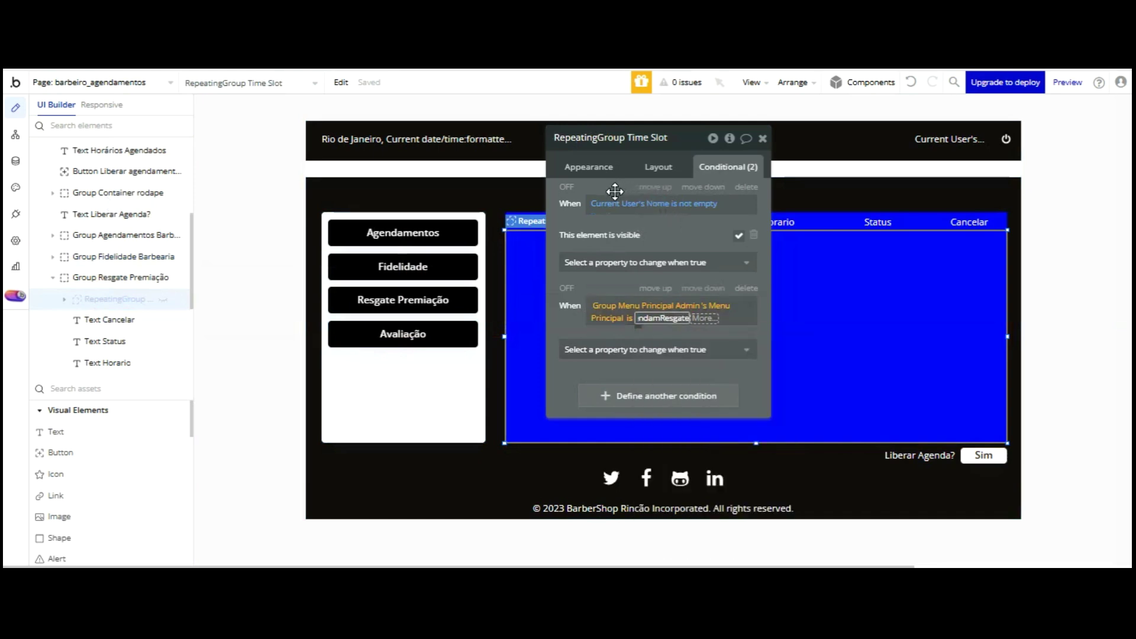
{"action": "key", "text": "Return"}
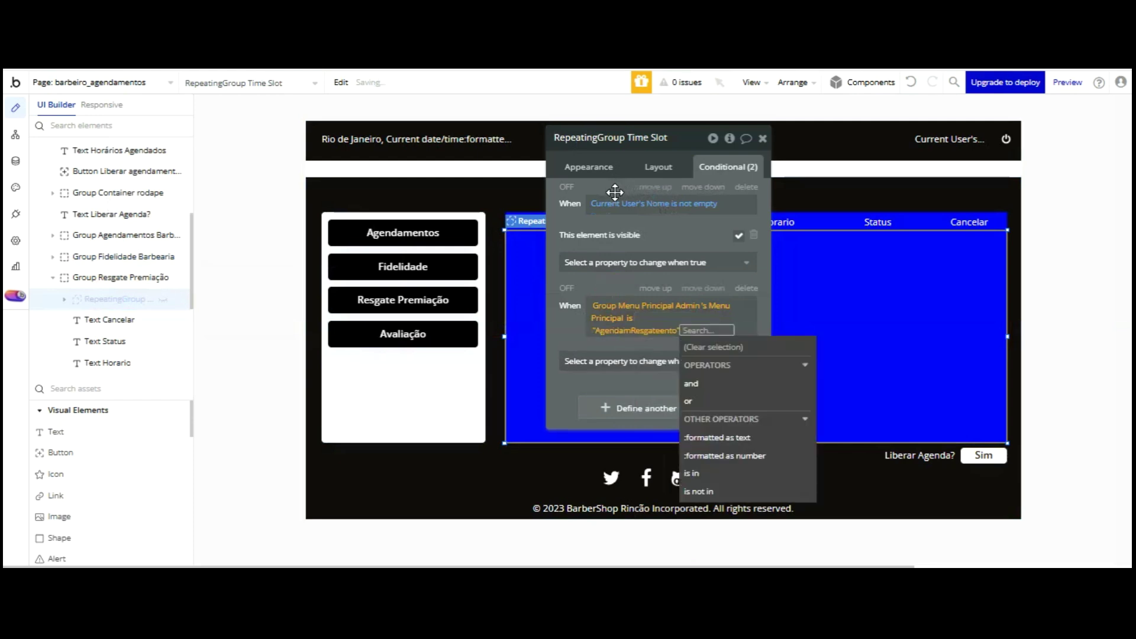
{"action": "left_click", "coordinate": [641, 327]}
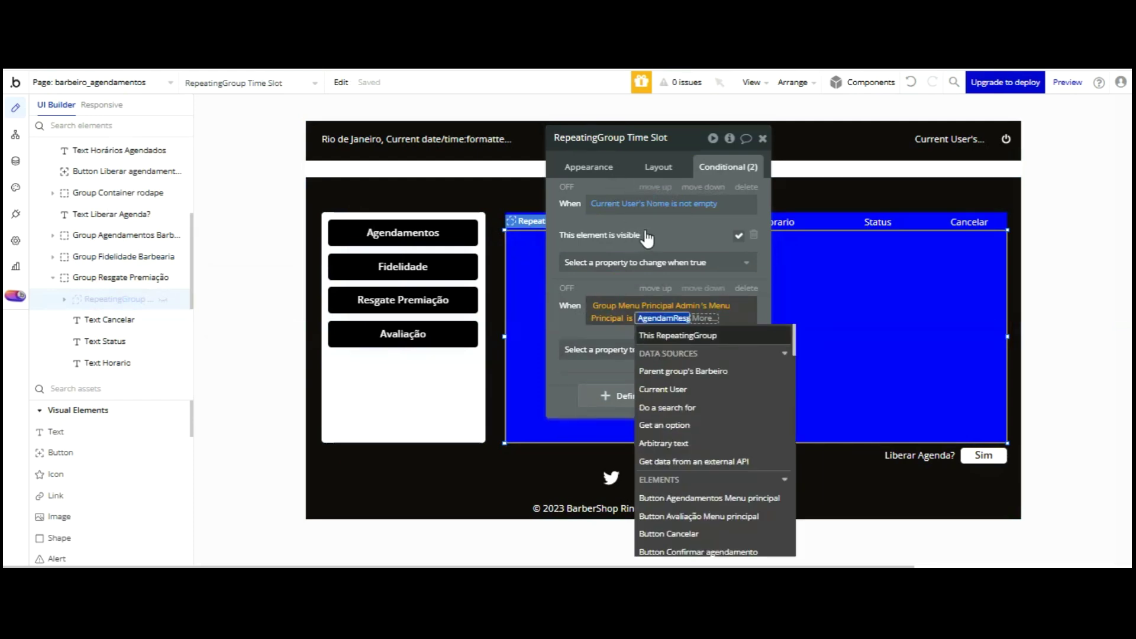
{"action": "type", "text": "Res"}
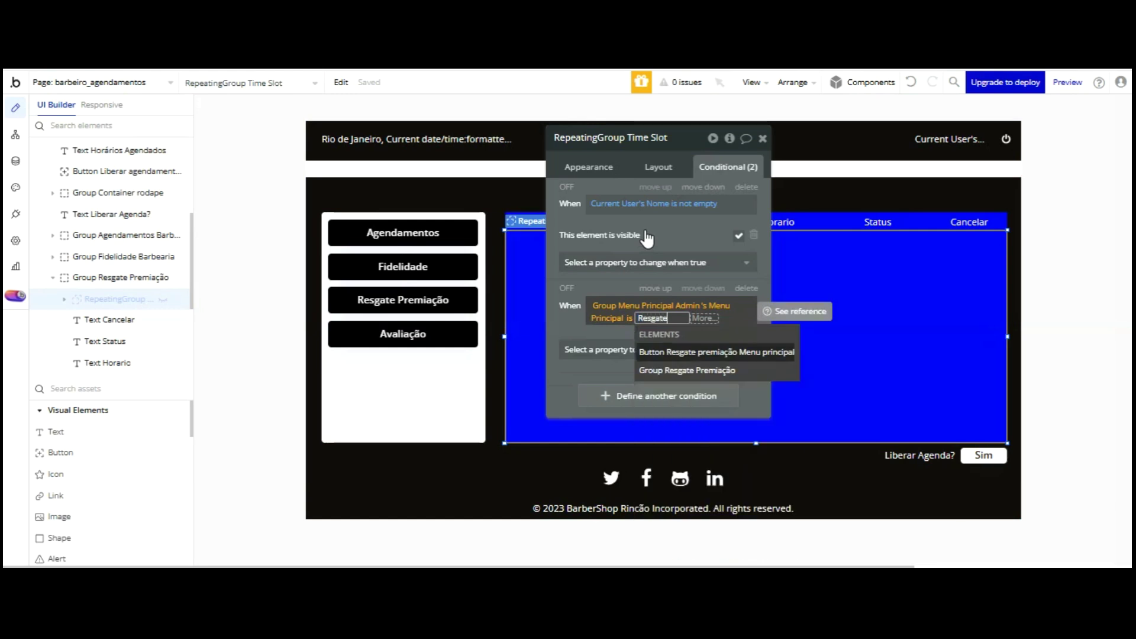
{"action": "type", "text": "gate"}
{"action": "key", "text": "Return"}
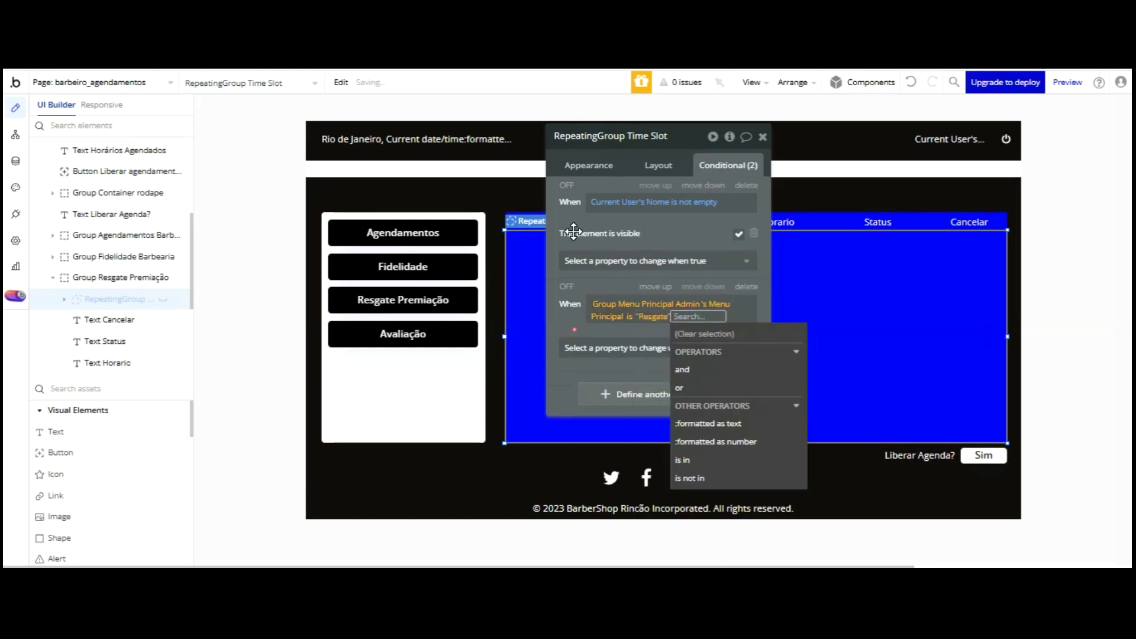
{"action": "left_click", "coordinate": [574, 231]}
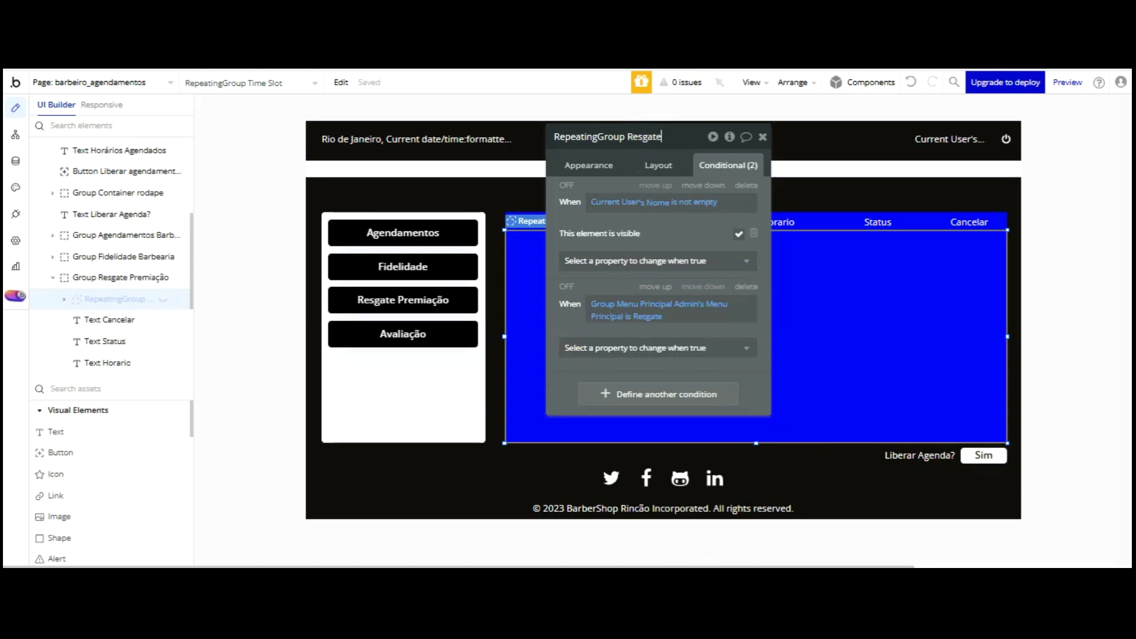
- Rename it 'RepeatingGroup Resgate Menu Principal' and switch to the live preview
{"action": "type", "text": "Principal"}
{"action": "left_click", "coordinate": [680, 214]}
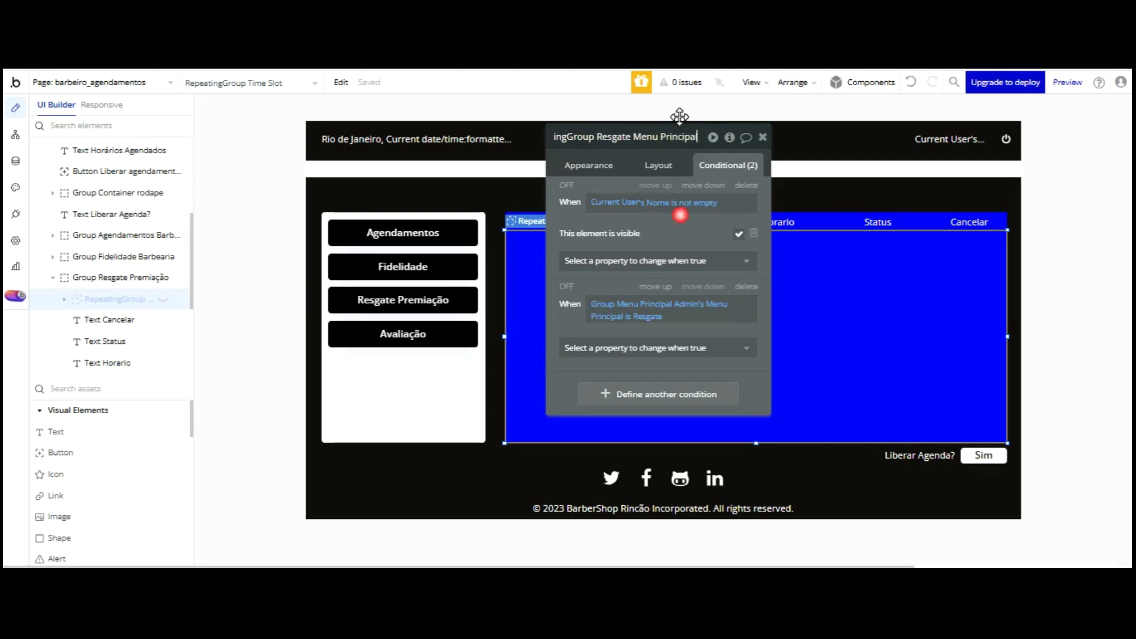
{"action": "key", "text": "ctrl+Tab"}
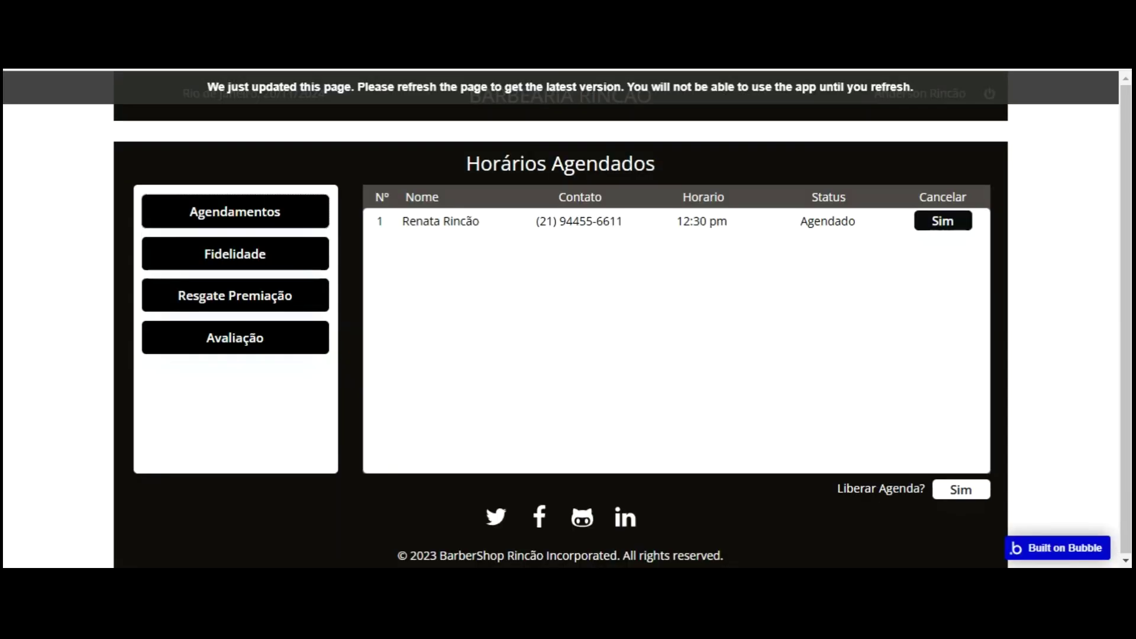
- Reload the preview and click the Fidelidade menu button to test the table switching
{"action": "key", "text": "F5"}
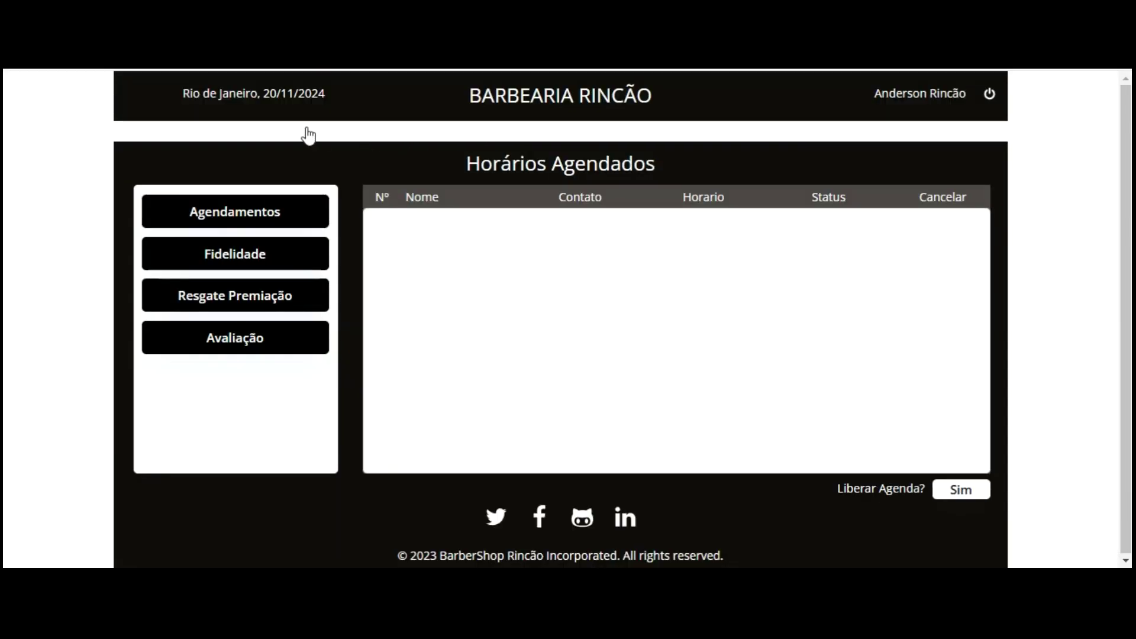
{"action": "left_click", "coordinate": [246, 210]}
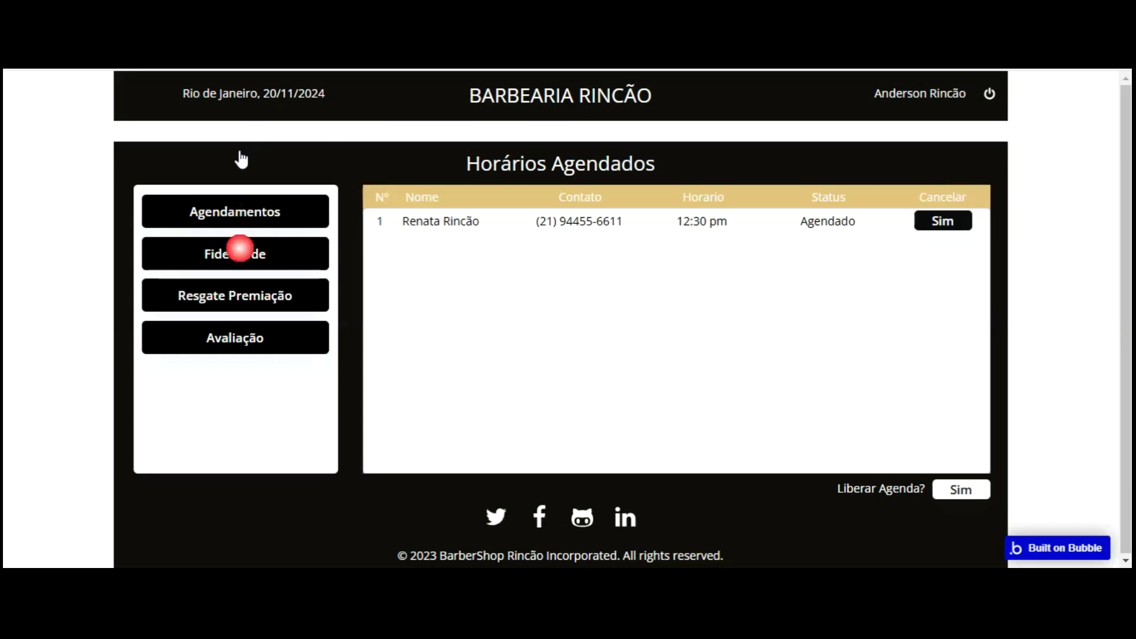
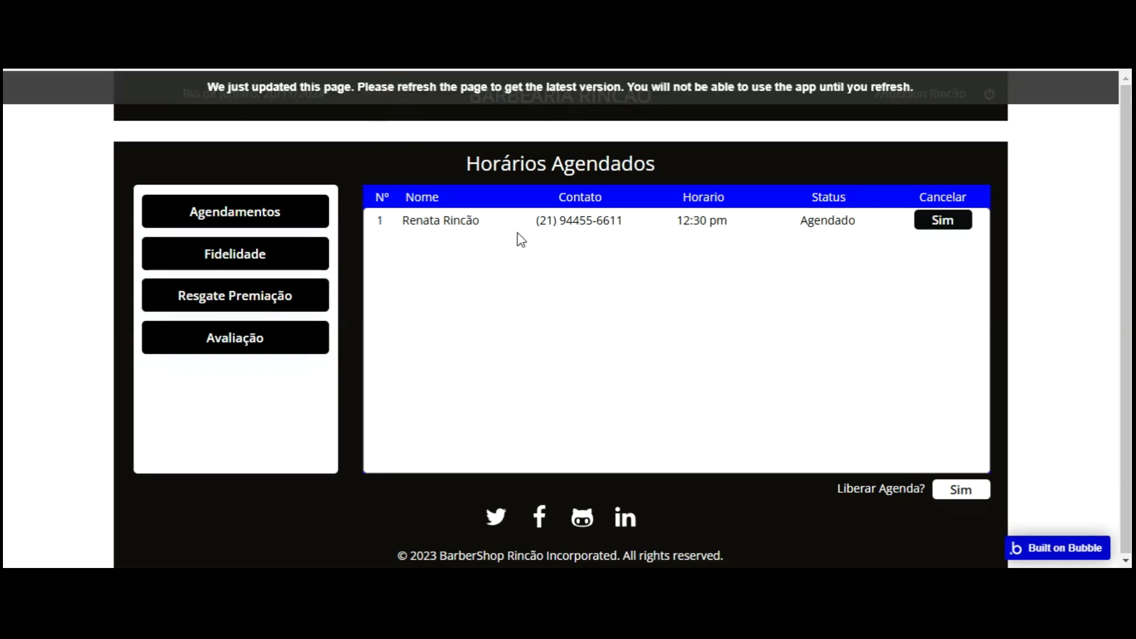
- Reload the live preview twice, then select the Resgate repeating group in the editor
{"action": "key", "text": "F5"}
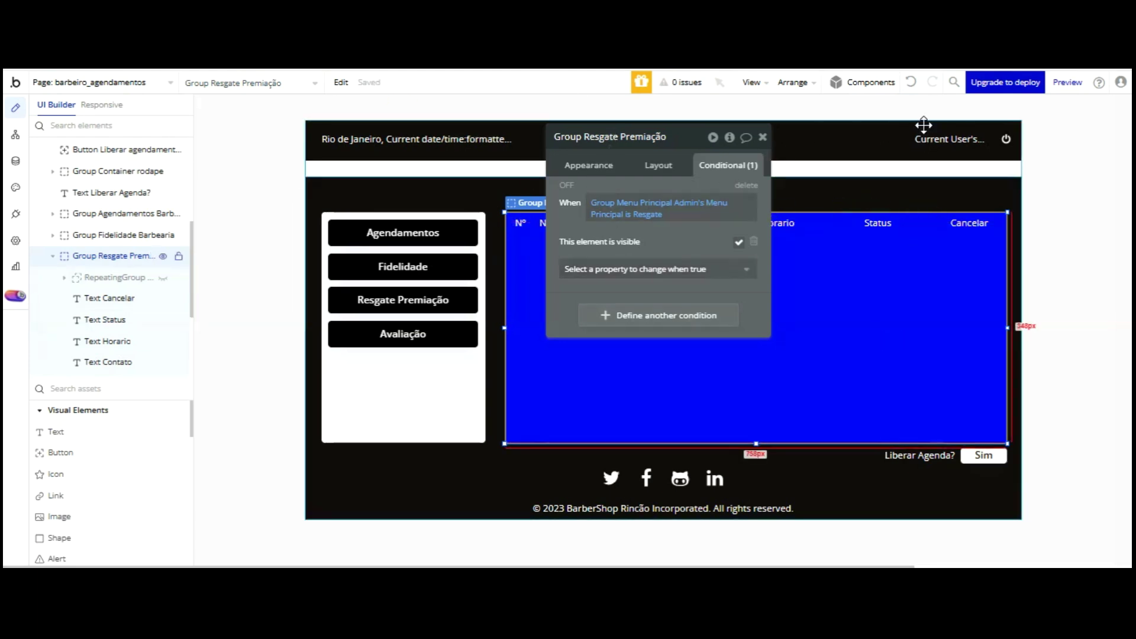
{"action": "left_click", "coordinate": [535, 482]}
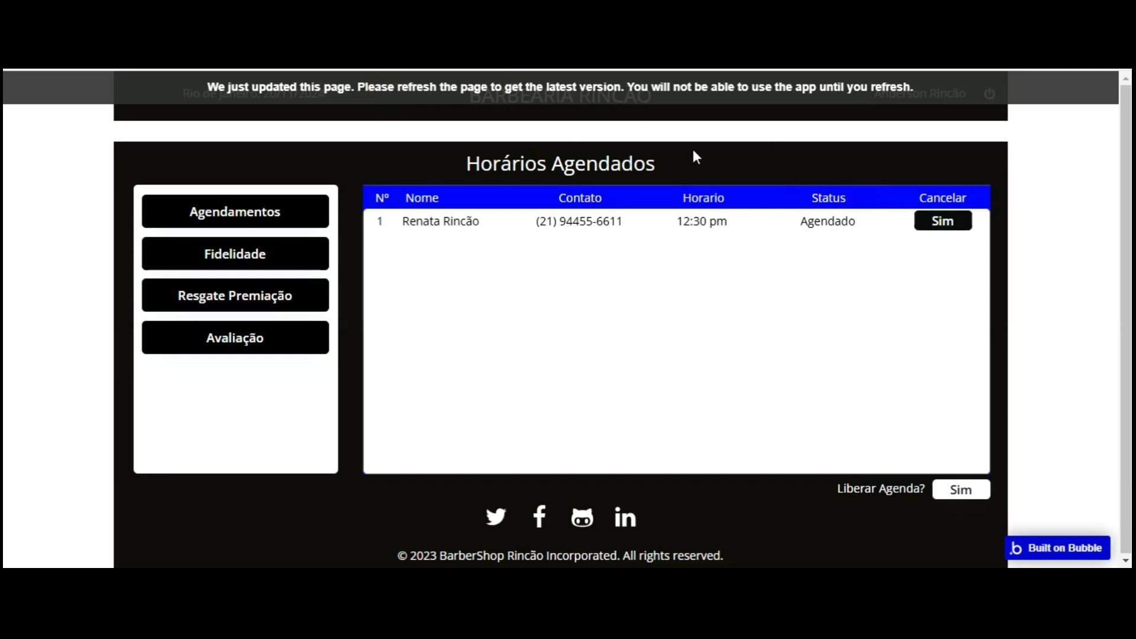
{"action": "key", "text": "F5"}
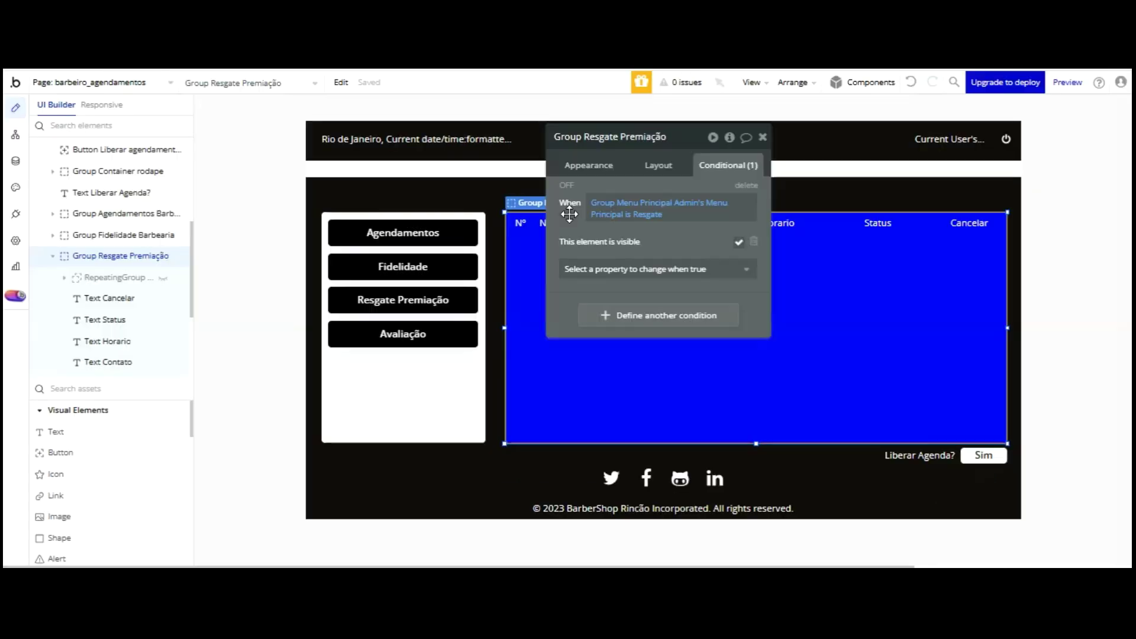
{"action": "left_click", "coordinate": [859, 332]}
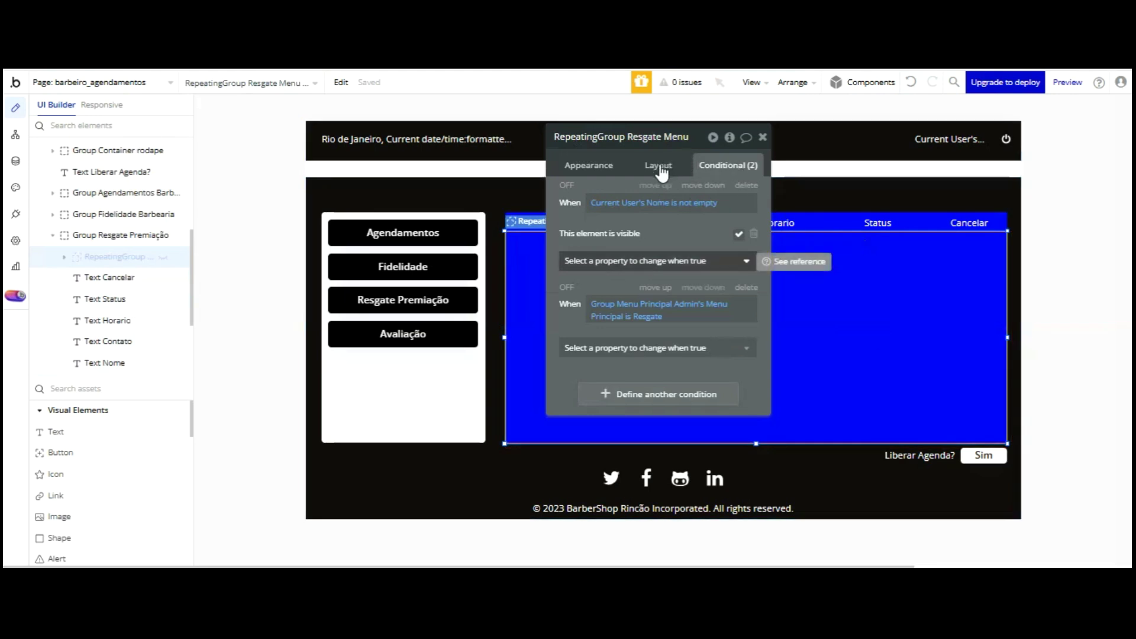
- Remove the menu-based condition from the Resgate list and make it visible on page load
{"action": "left_click", "coordinate": [747, 288]}
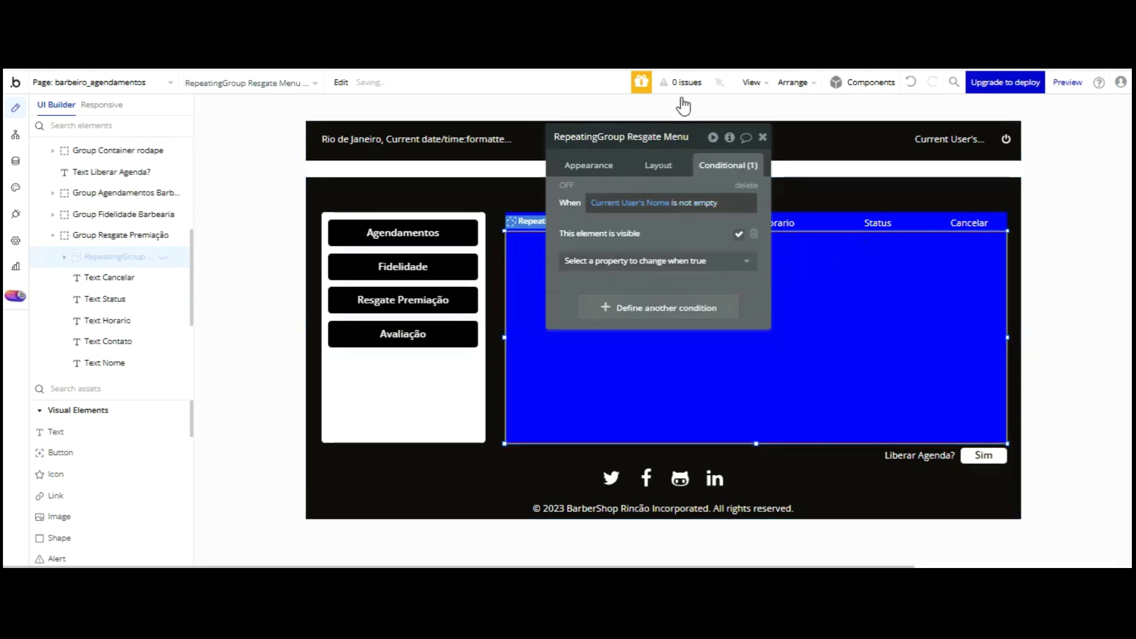
{"action": "left_click", "coordinate": [662, 166]}
{"action": "left_click", "coordinate": [751, 231]}
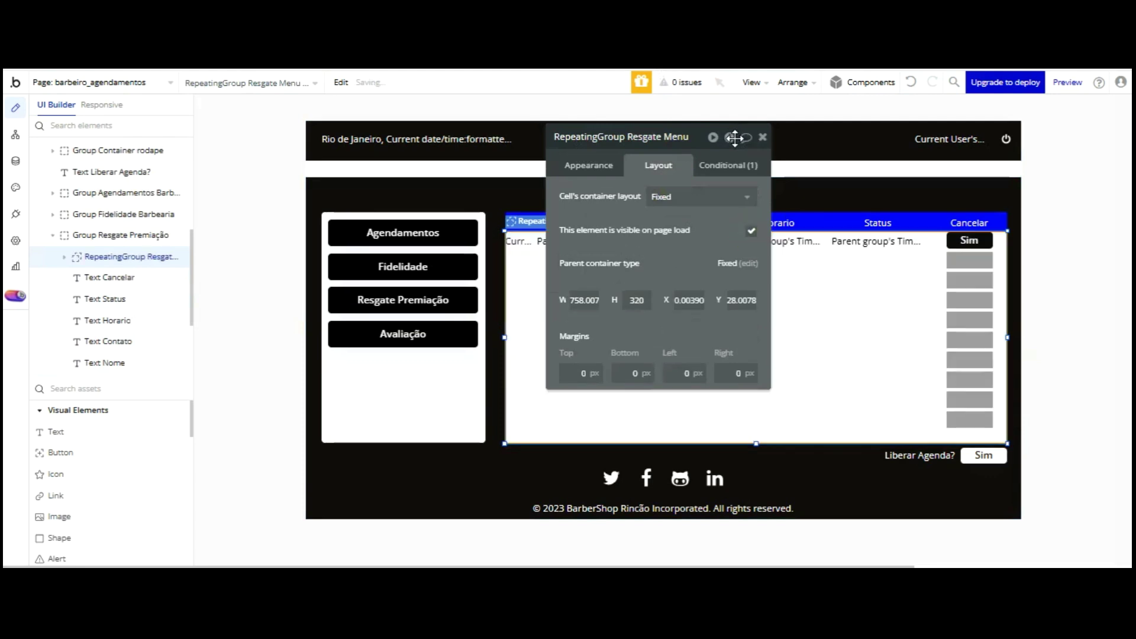
- Make the Fidelidade repeating group visible on page load and delete its menu-based condition
{"action": "left_click", "coordinate": [122, 214]}
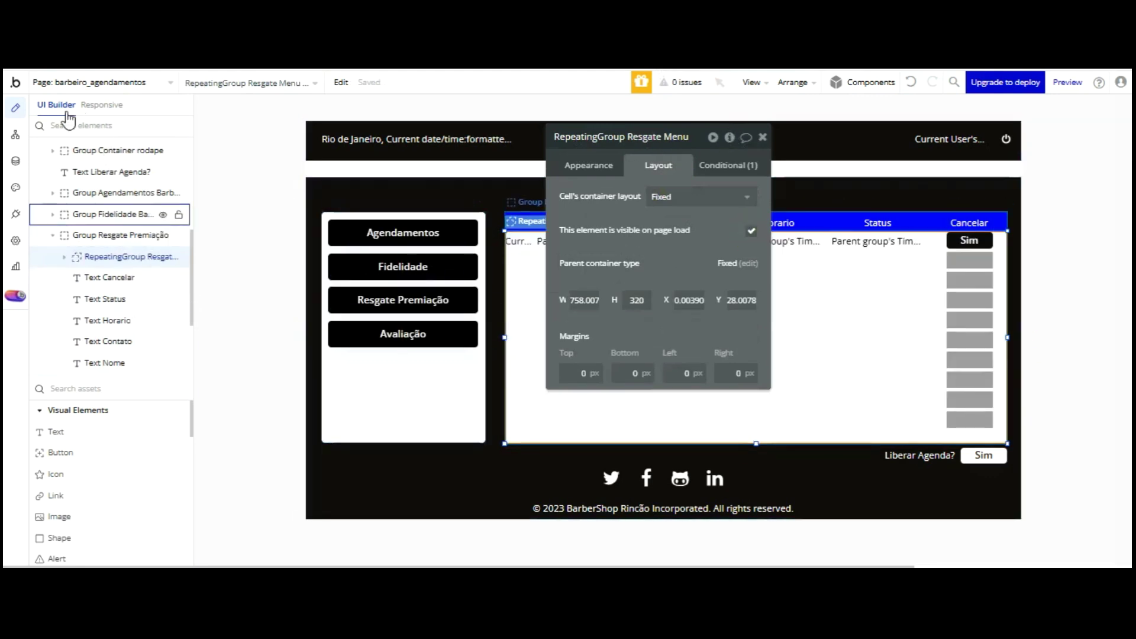
{"action": "left_click", "coordinate": [83, 234]}
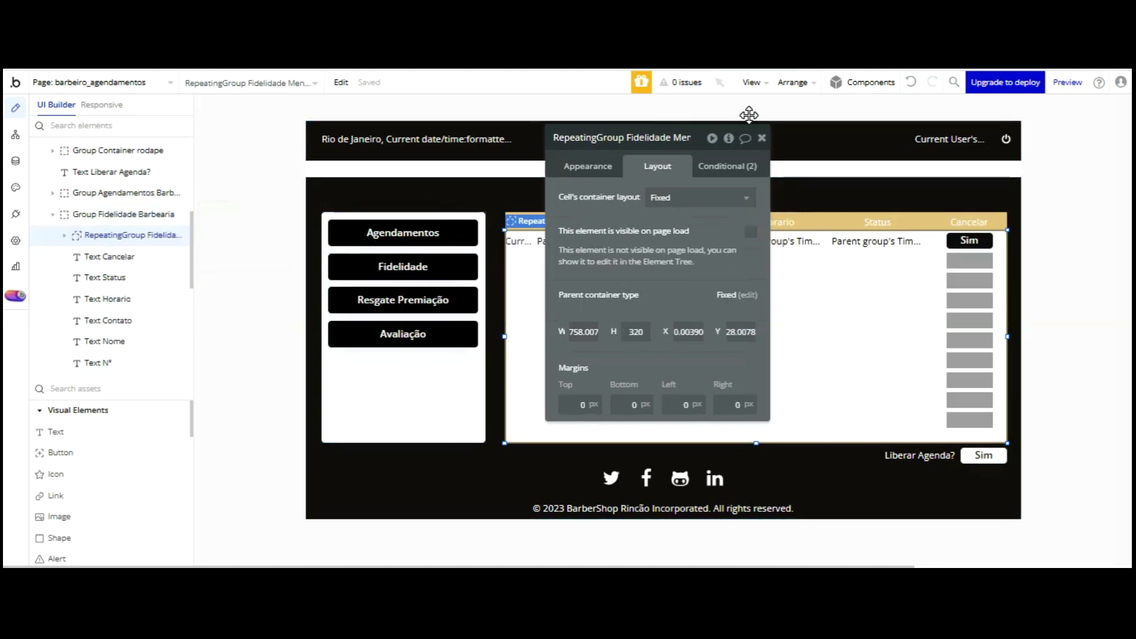
{"action": "left_click", "coordinate": [750, 231]}
{"action": "left_click", "coordinate": [727, 166]}
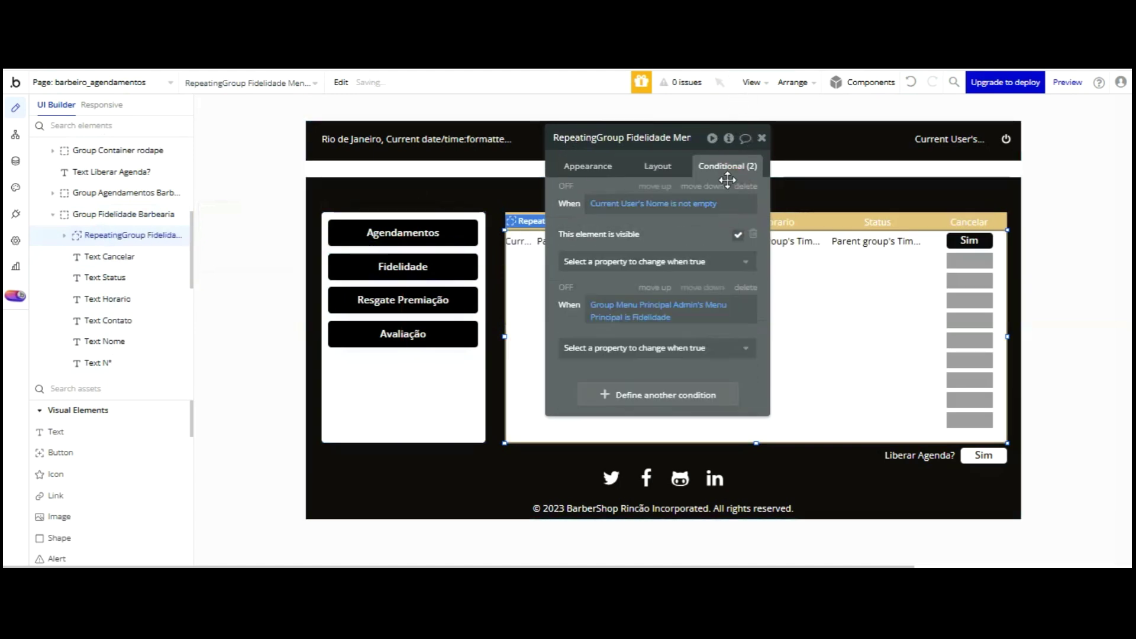
{"action": "left_click", "coordinate": [746, 287]}
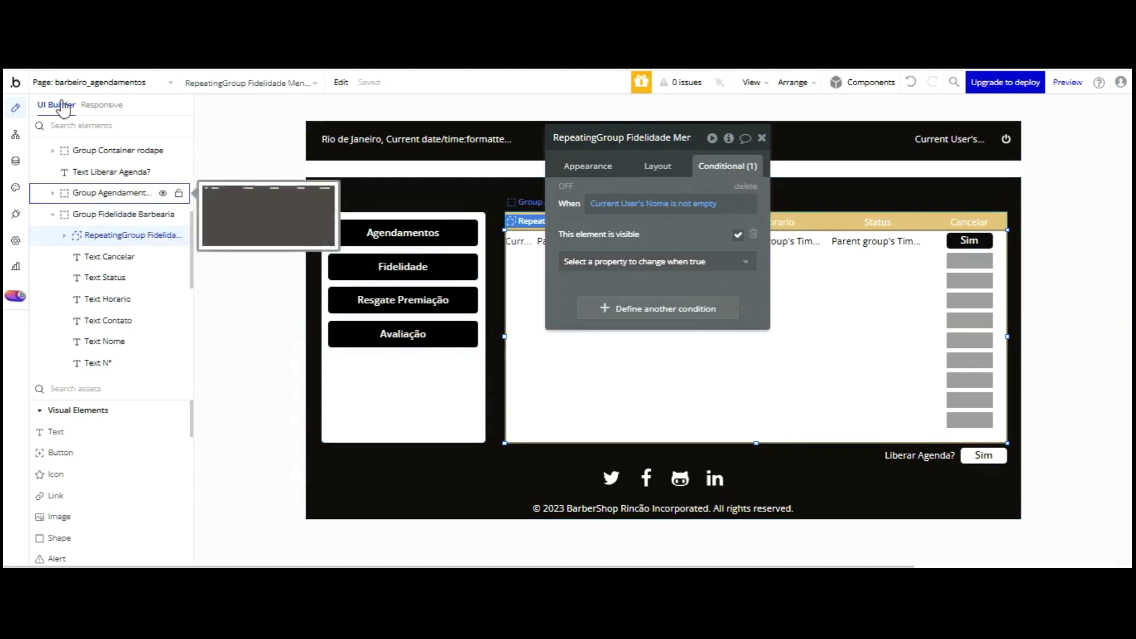
- Delete the menu-based visibility condition from the Agendamento repeating group
{"action": "left_click", "coordinate": [53, 193]}
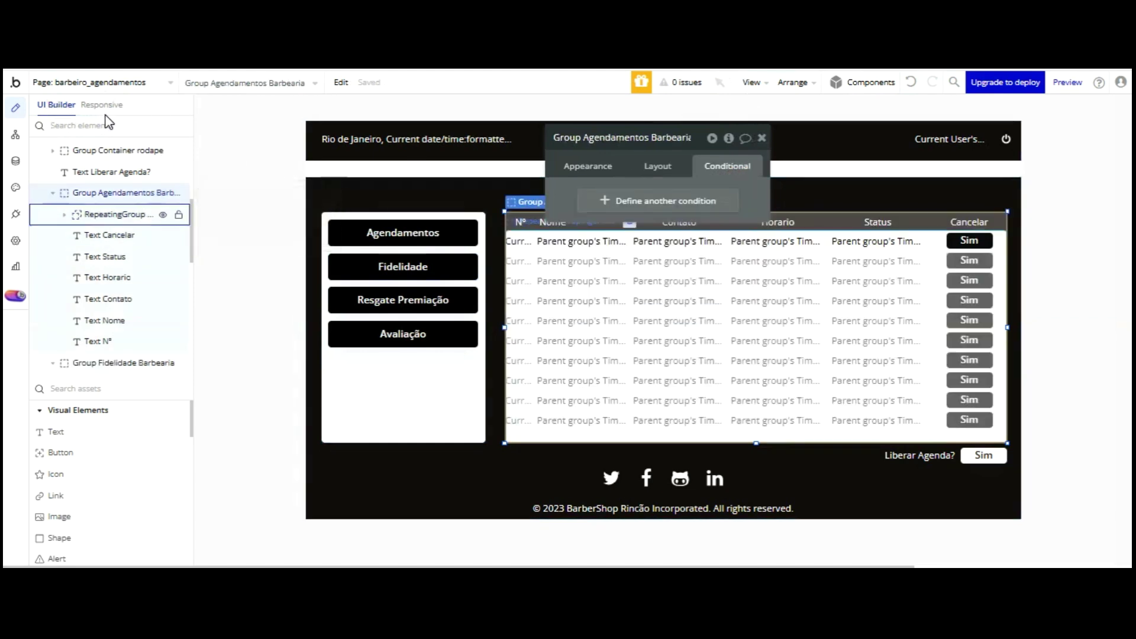
{"action": "left_click", "coordinate": [107, 214]}
{"action": "left_click", "coordinate": [746, 287]}
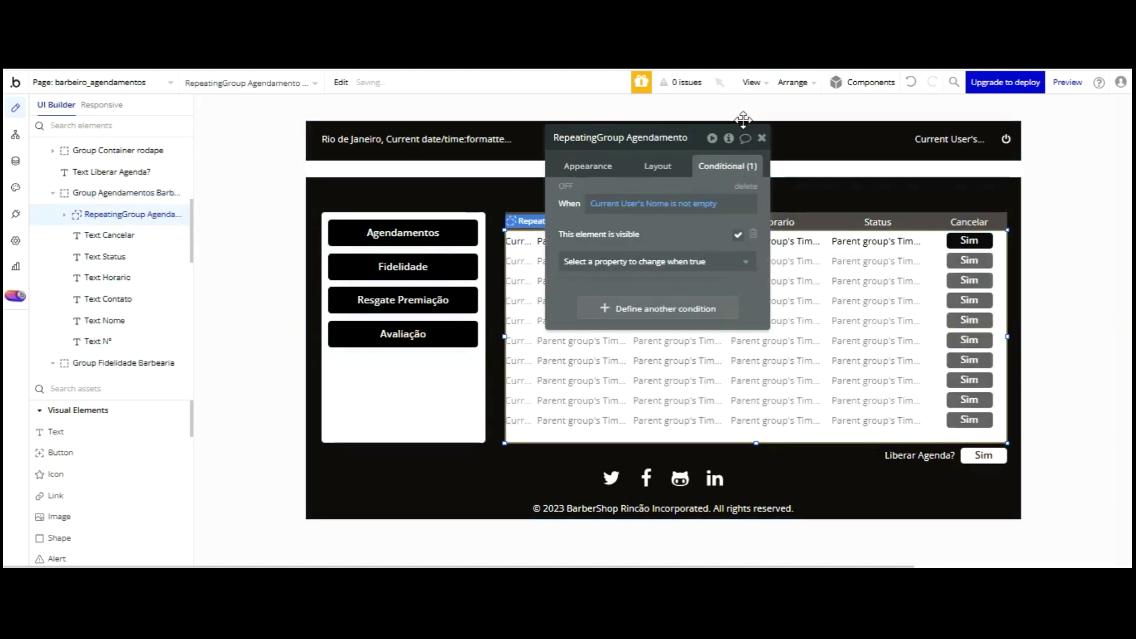
{"action": "left_click", "coordinate": [660, 167]}
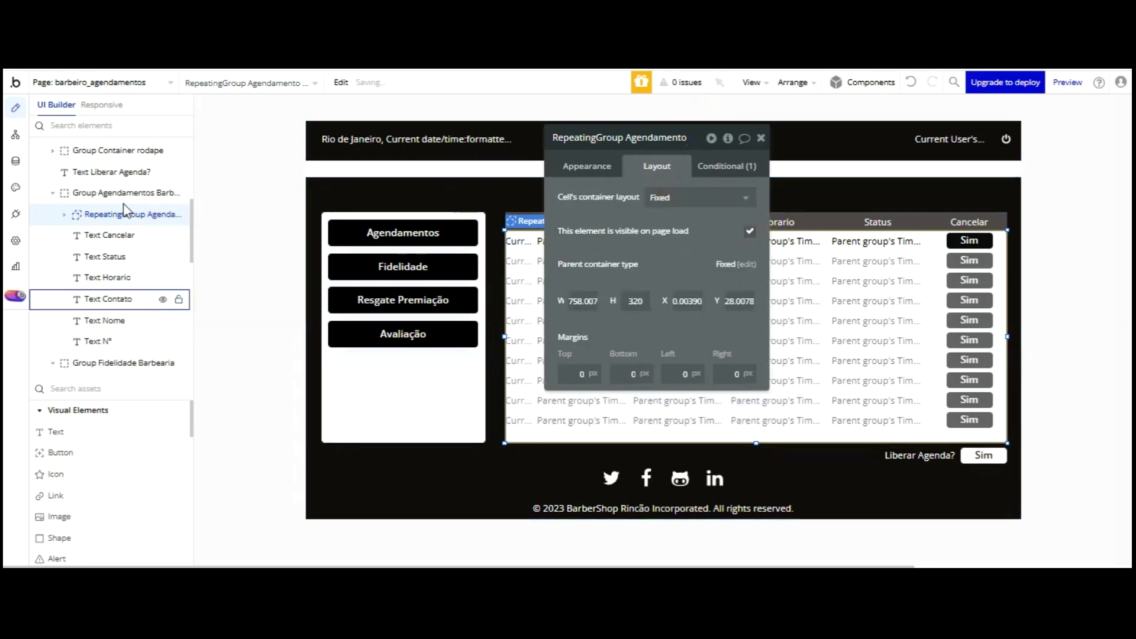
- Collapse the Agendamentos and Fidelidade groups and reselect the Resgate repeating group
{"action": "left_click", "coordinate": [53, 192]}
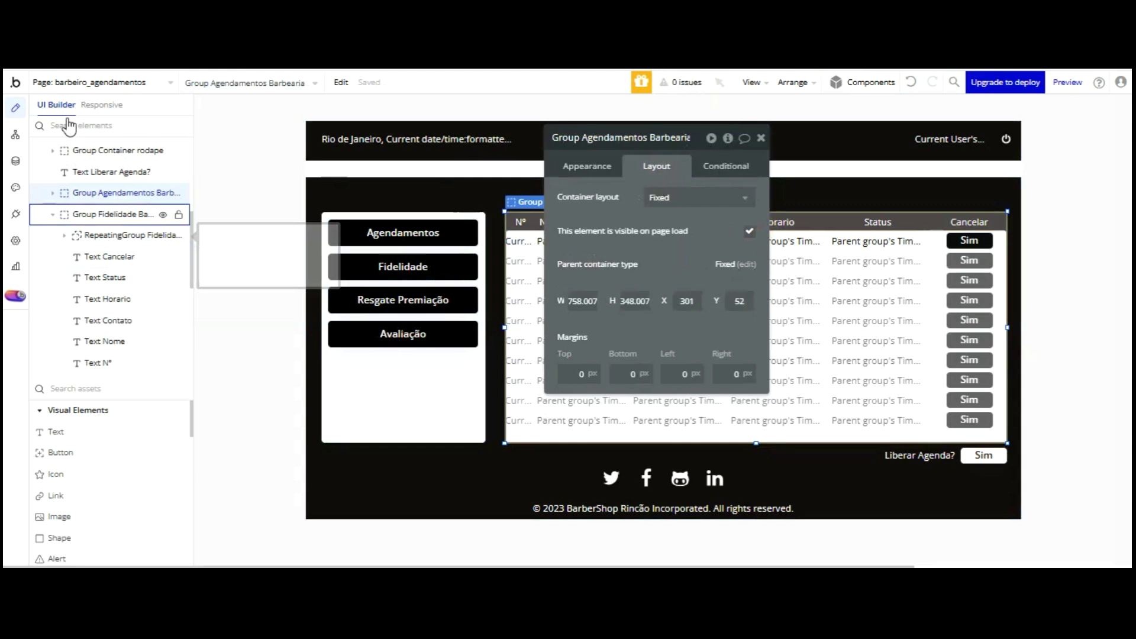
{"action": "left_click", "coordinate": [54, 214]}
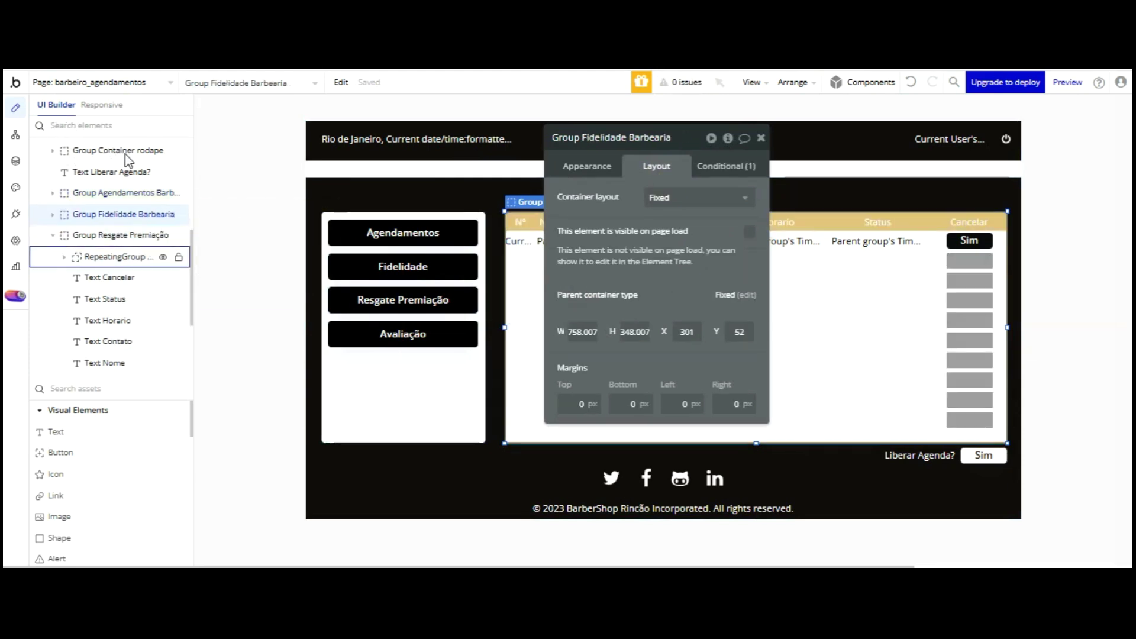
{"action": "left_click", "coordinate": [127, 255]}
{"action": "left_click_drag", "start_coordinate": [627, 137], "coordinate": [293, 105]}
{"action": "left_click", "coordinate": [726, 284]}
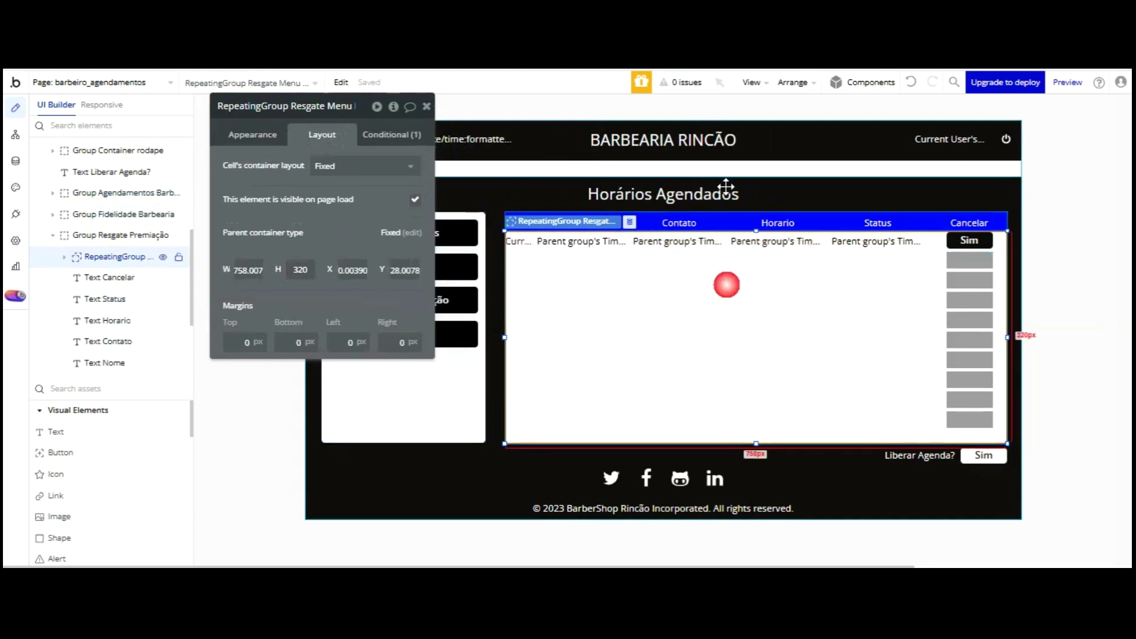
- Set the Resgate repeating group's Type of content to Resgate Fidelidade
{"action": "left_click", "coordinate": [243, 134]}
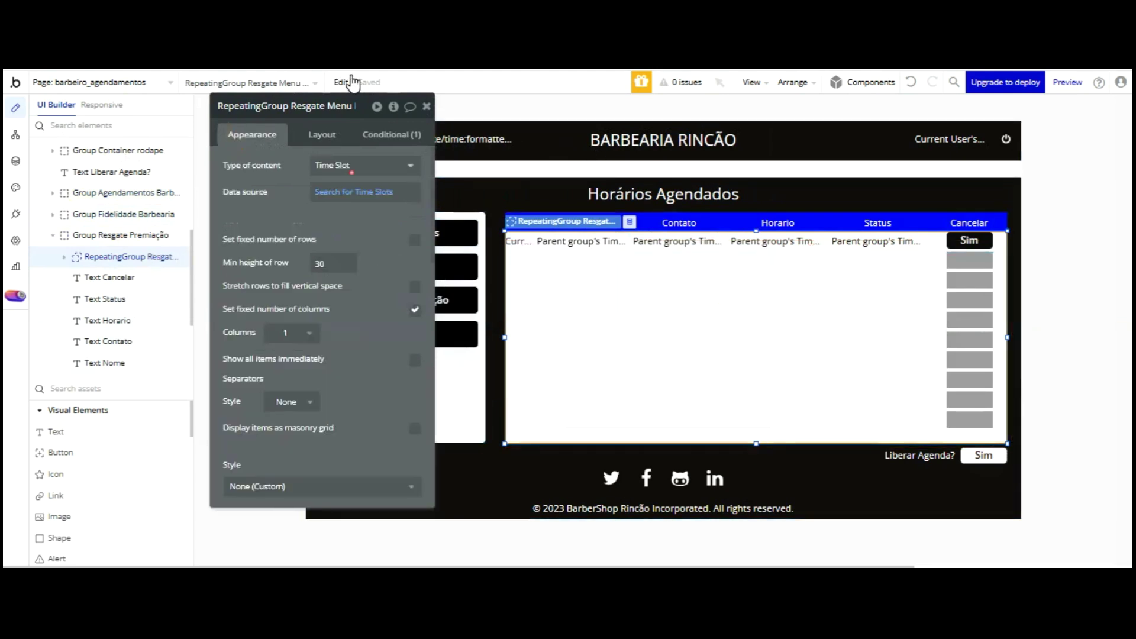
{"action": "left_click", "coordinate": [360, 166]}
{"action": "scroll", "coordinate": [382, 236], "scroll_direction": "down", "scroll_amount": 3}
{"action": "left_click", "coordinate": [379, 331]}
- Change its data source to Search for Resgate Fidelidades with no sort order
{"action": "left_click", "coordinate": [319, 194]}
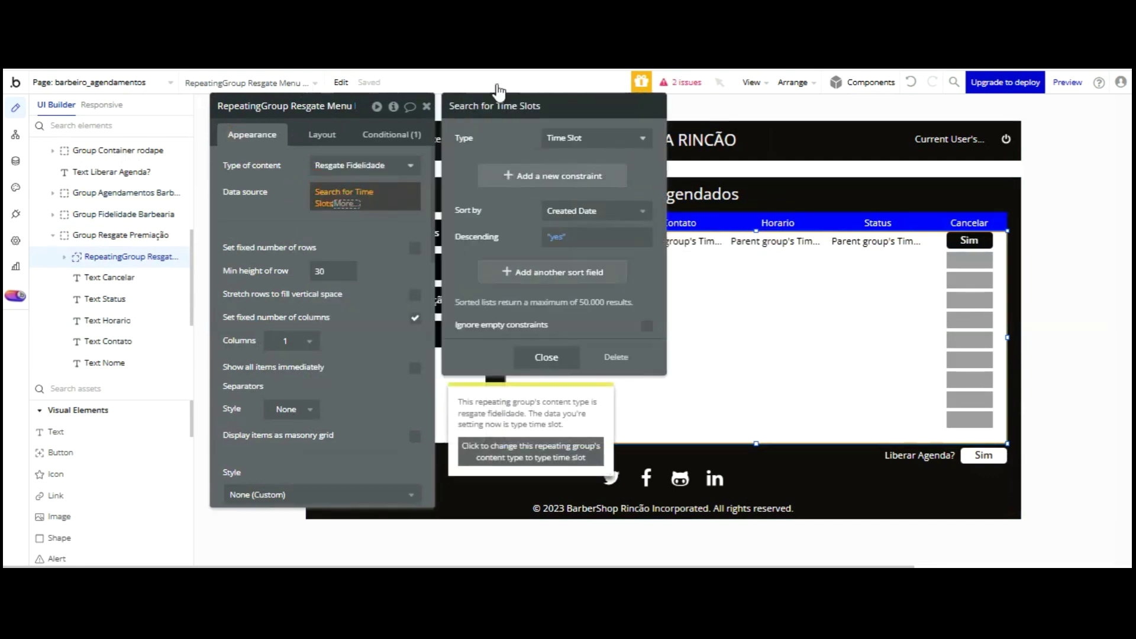
{"action": "left_click", "coordinate": [595, 138]}
{"action": "left_click", "coordinate": [596, 260]}
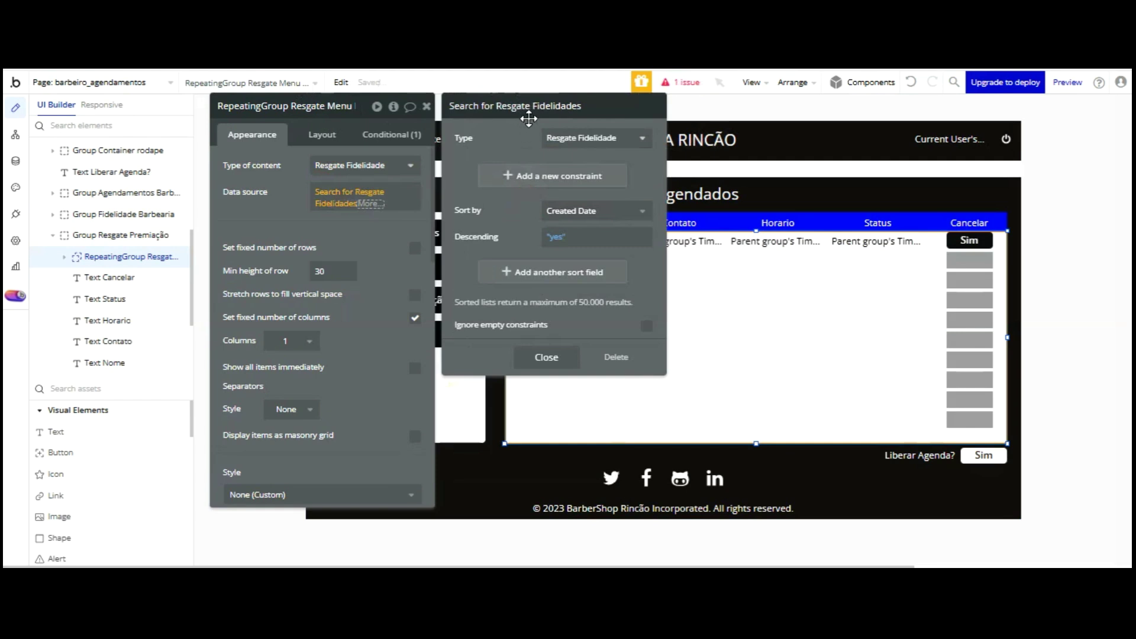
{"action": "left_click", "coordinate": [610, 212]}
{"action": "left_click", "coordinate": [600, 233]}
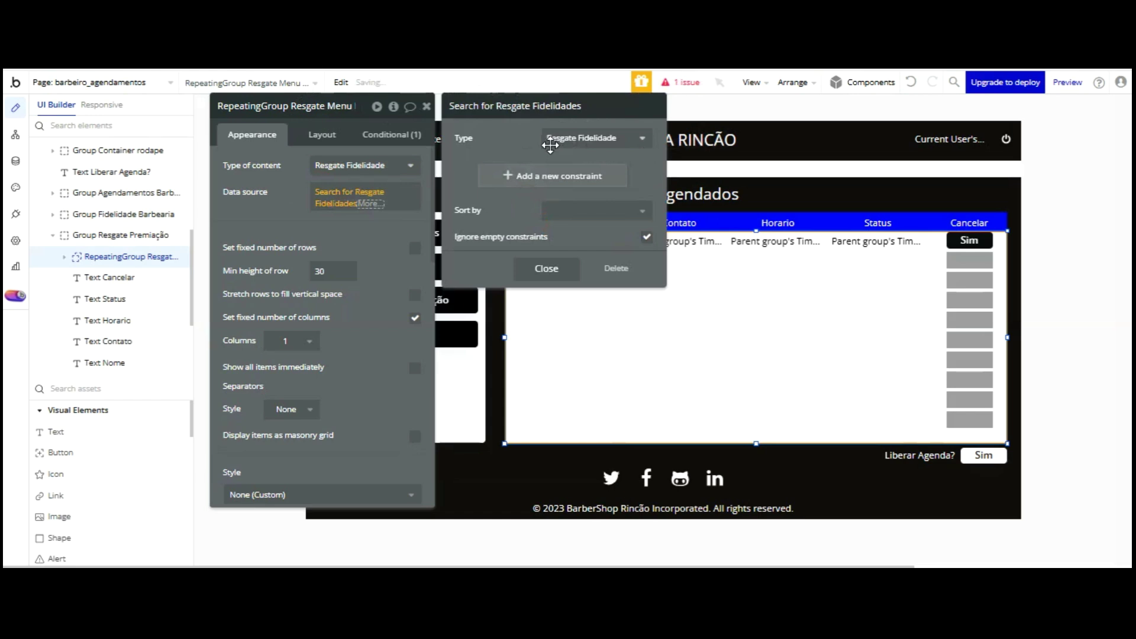
{"action": "left_click", "coordinate": [294, 115]}
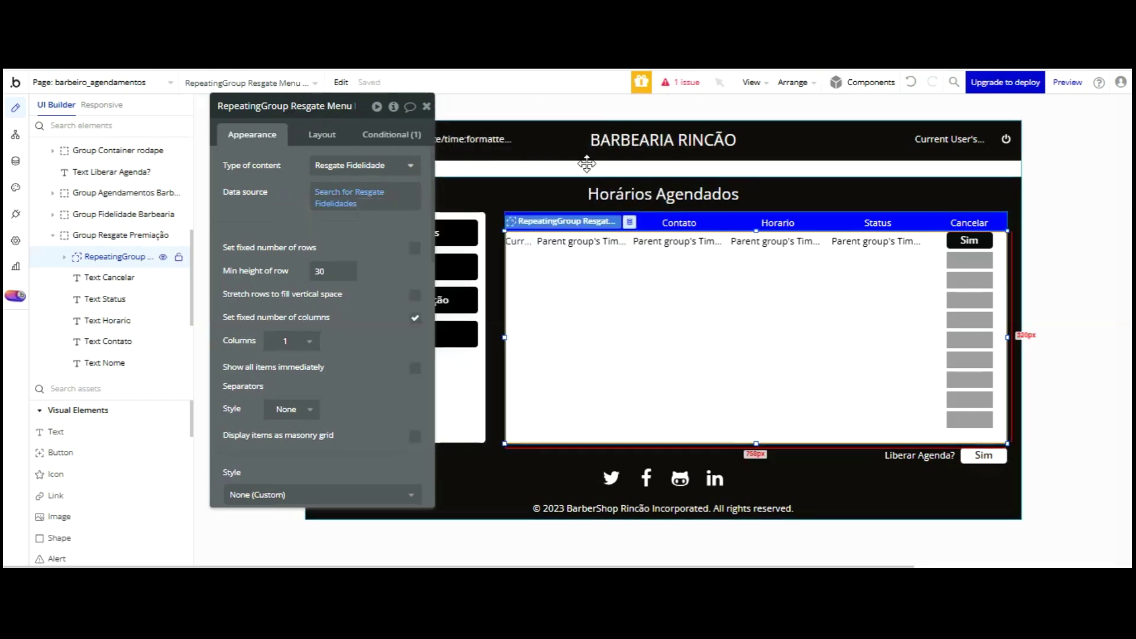
{"action": "left_click", "coordinate": [596, 242]}
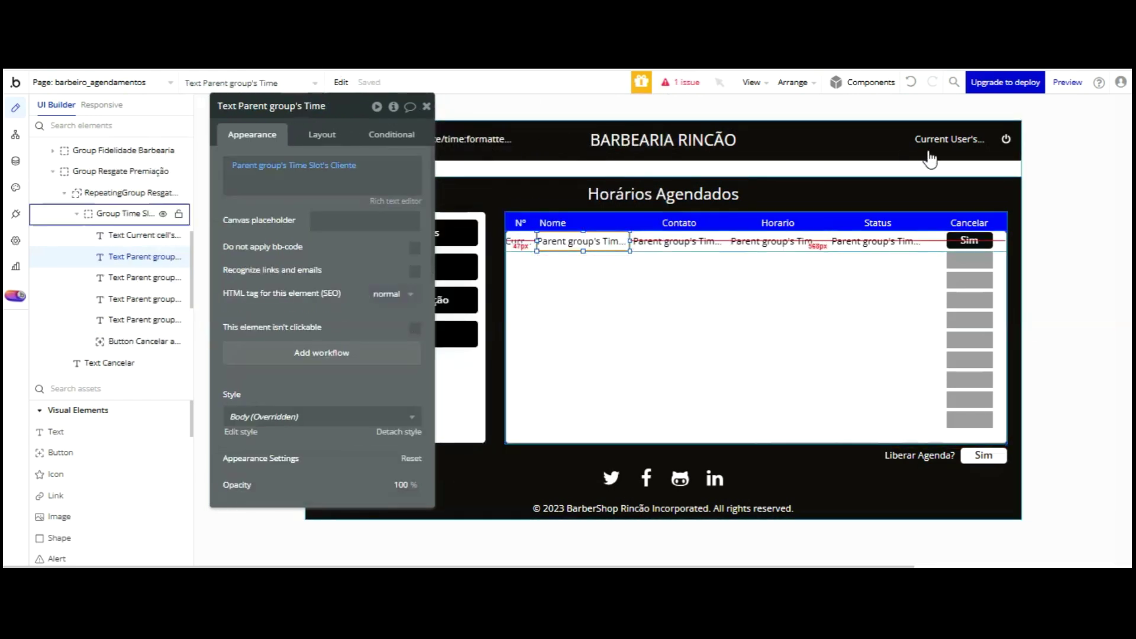
- Set the row group's Type of content to Resgate Fidelidade
{"action": "left_click", "coordinate": [930, 246]}
{"action": "left_click", "coordinate": [359, 167]}
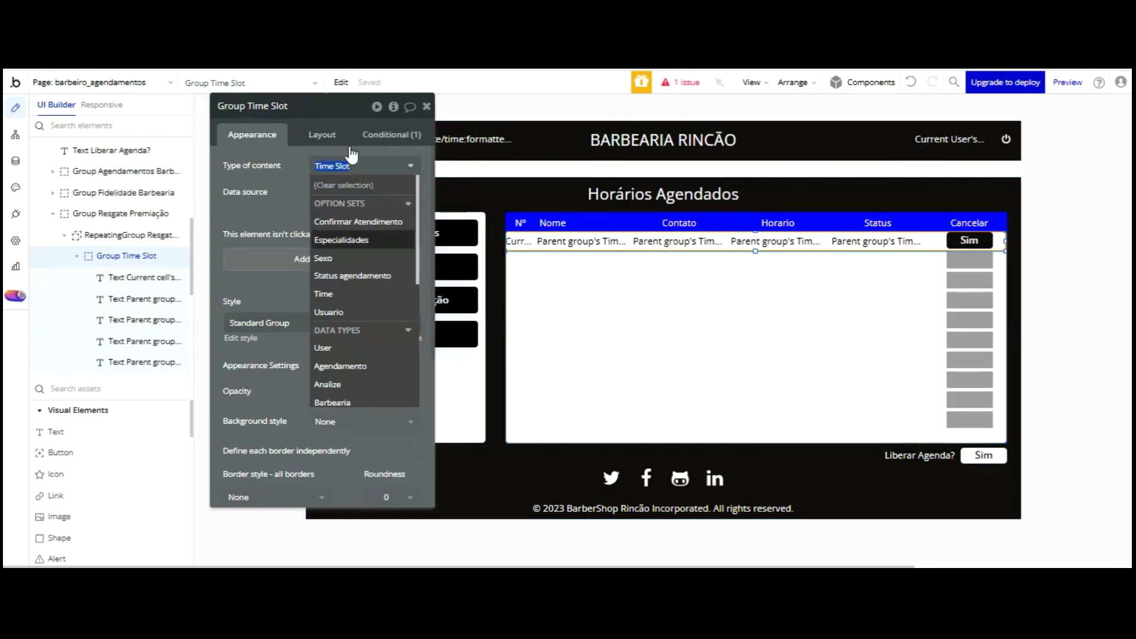
{"action": "scroll", "coordinate": [367, 263], "scroll_direction": "down", "scroll_amount": 2}
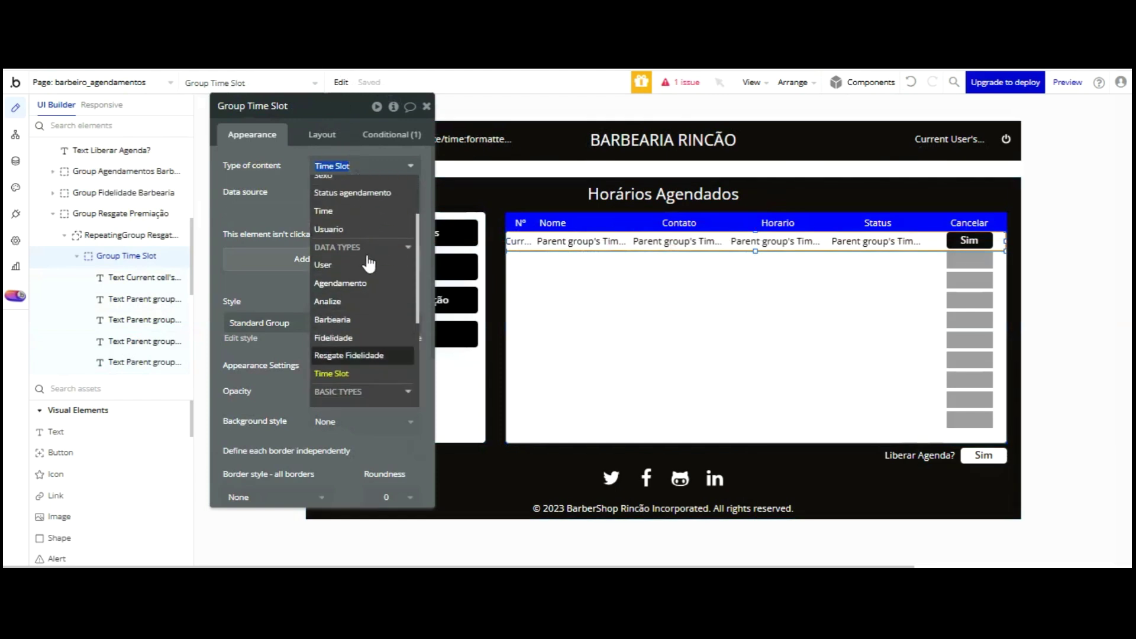
{"action": "left_click", "coordinate": [370, 355]}
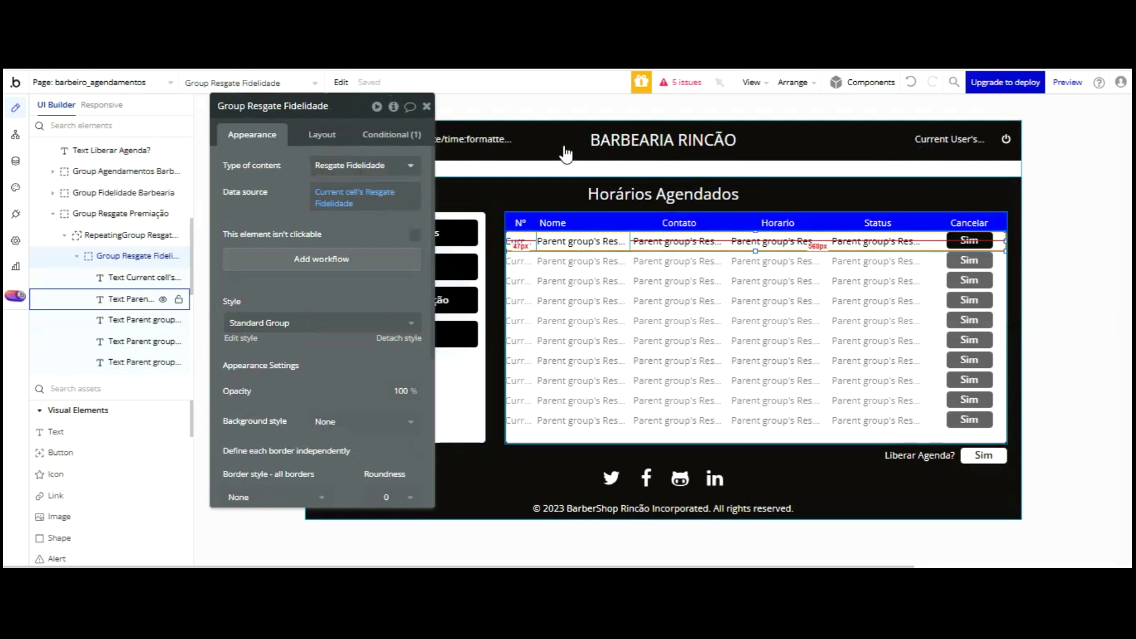
- Make the name text show Parent group's Resgate Fidelidade's Usuário's Nome
{"action": "left_click", "coordinate": [565, 242]}
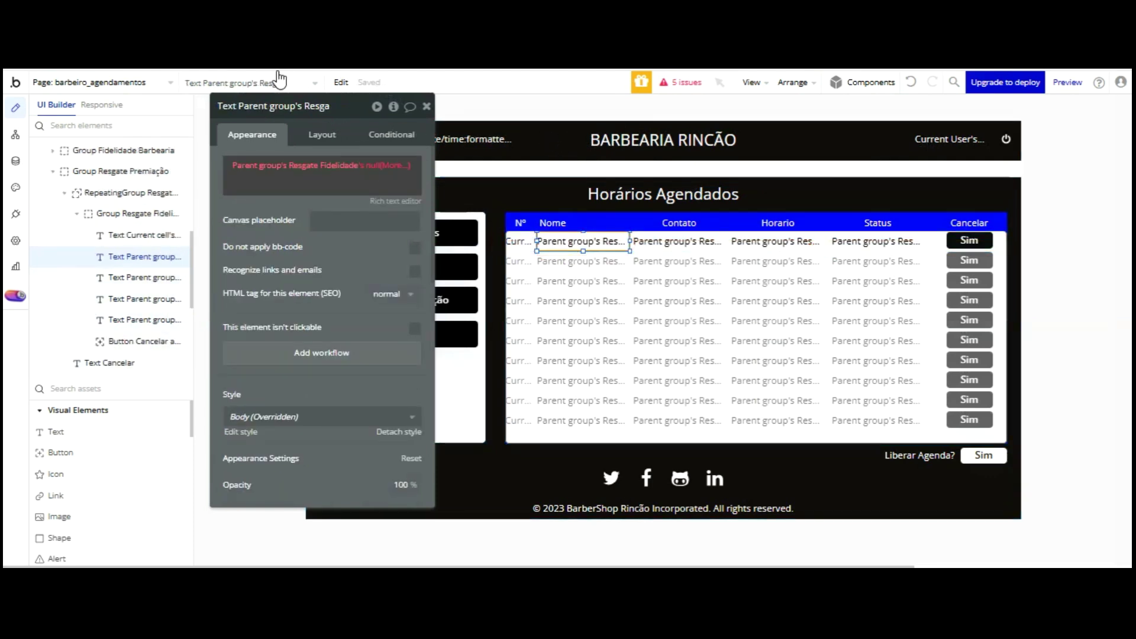
{"action": "left_click", "coordinate": [379, 165]}
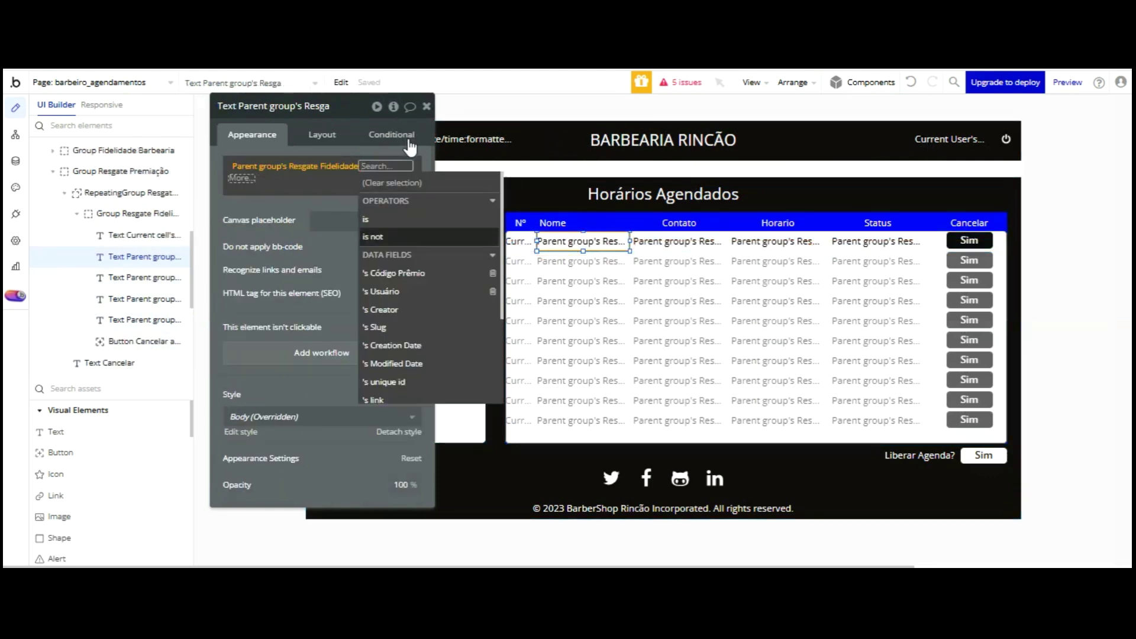
{"action": "left_click", "coordinate": [406, 290]}
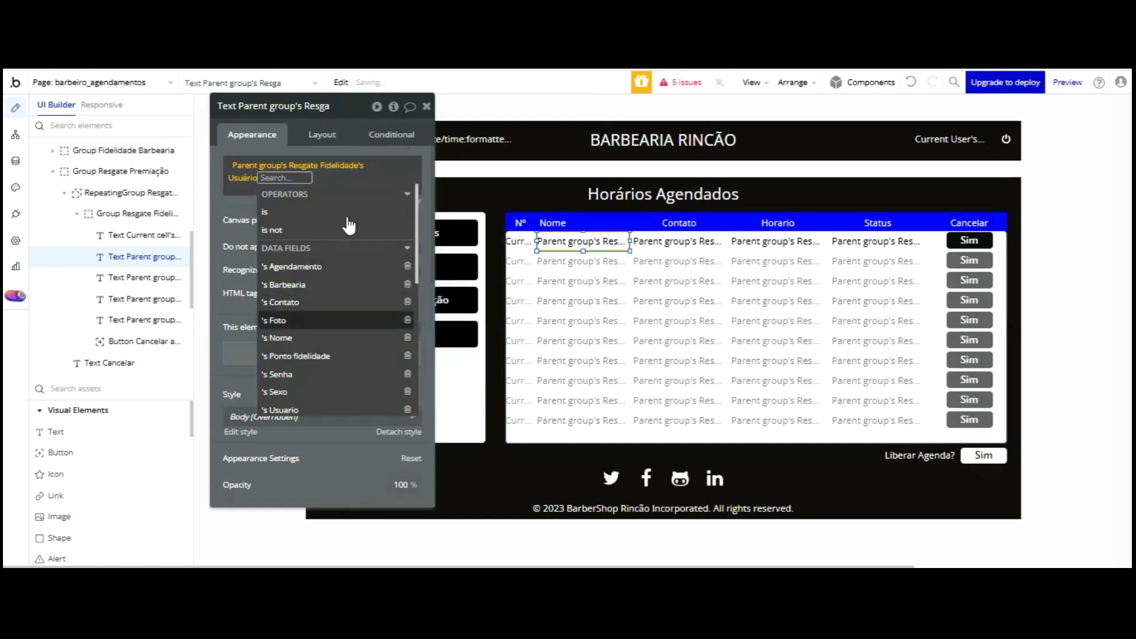
{"action": "left_click", "coordinate": [331, 332]}
{"action": "left_click", "coordinate": [236, 203]}
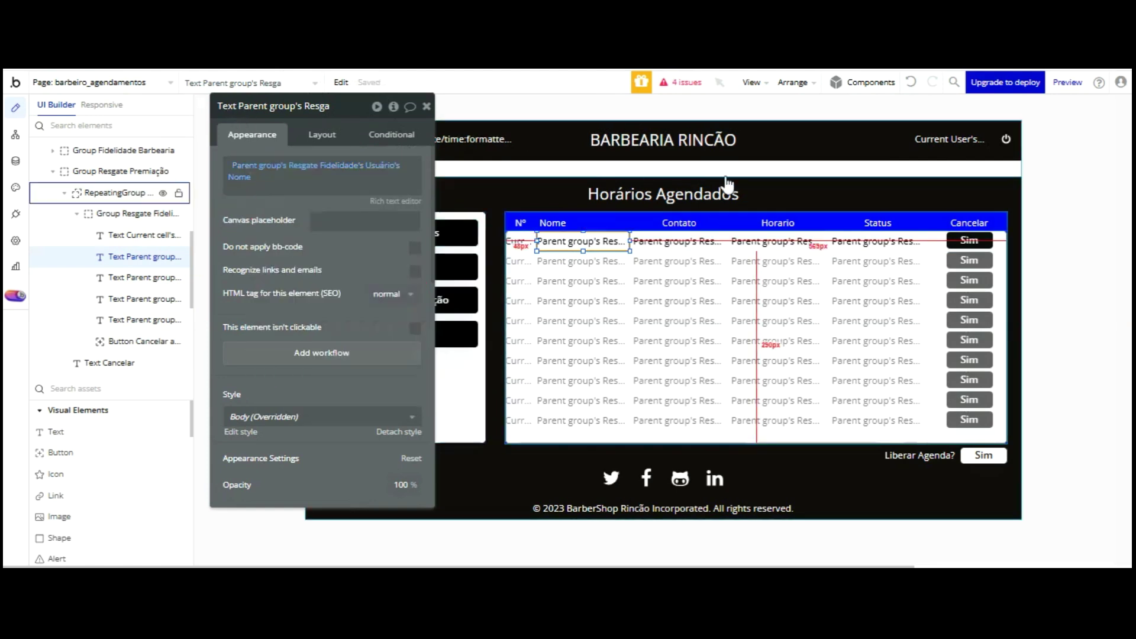
- Delete the Contato and Horario column headings
{"action": "left_click", "coordinate": [690, 223]}
{"action": "key", "text": "Delete"}
{"action": "left_click", "coordinate": [751, 223]}
{"action": "key", "text": "Delete"}
{"action": "left_click", "coordinate": [875, 223]}
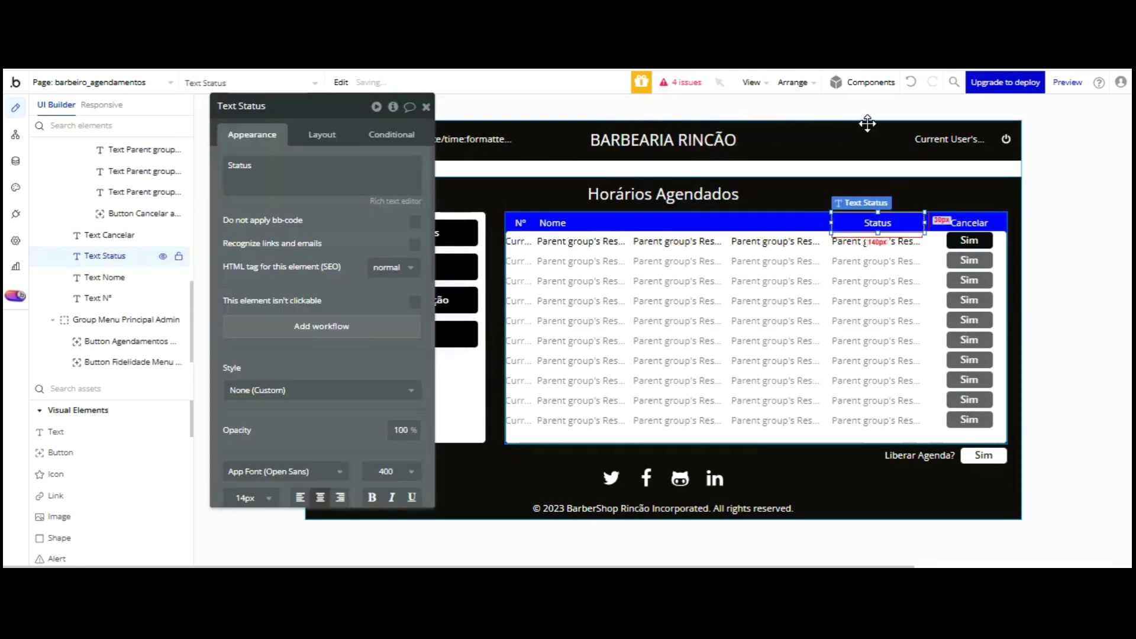
- Delete the Status heading and the first-row Sim cancel button
{"action": "key", "text": "Delete"}
{"action": "left_click", "coordinate": [967, 237]}
{"action": "key", "text": "Delete"}
- Align the last row text under the Cancelar header column
{"action": "left_click", "coordinate": [902, 241]}
{"action": "left_click_drag", "start_coordinate": [902, 142], "coordinate": [964, 133]}
{"action": "key", "text": "Right"}
{"action": "key", "text": "Right"}
{"action": "key", "text": "Right"}
{"action": "key", "text": "Right"}
{"action": "key", "text": "Right"}
{"action": "key", "text": "Right"}
{"action": "key", "text": "Right"}
{"action": "key", "text": "Right"}
{"action": "key", "text": "Right"}
{"action": "key", "text": "Right"}
{"action": "key", "text": "Right"}
{"action": "key", "text": "Right"}
{"action": "key", "text": "Right"}
{"action": "key", "text": "Right"}
{"action": "key", "text": "Right"}
{"action": "key", "text": "Right"}
{"action": "key", "text": "Right"}
{"action": "key", "text": "Right"}
{"action": "key", "text": "Right"}
{"action": "key", "text": "Right"}
{"action": "key", "text": "Left"}
{"action": "key", "text": "Left"}
{"action": "key", "text": "Left"}
{"action": "key", "text": "Left"}
{"action": "key", "text": "Left"}
{"action": "key", "text": "Left"}
{"action": "key", "text": "Left"}
{"action": "key", "text": "Left"}
{"action": "key", "text": "Left"}
{"action": "key", "text": "Left"}
{"action": "key", "text": "Left"}
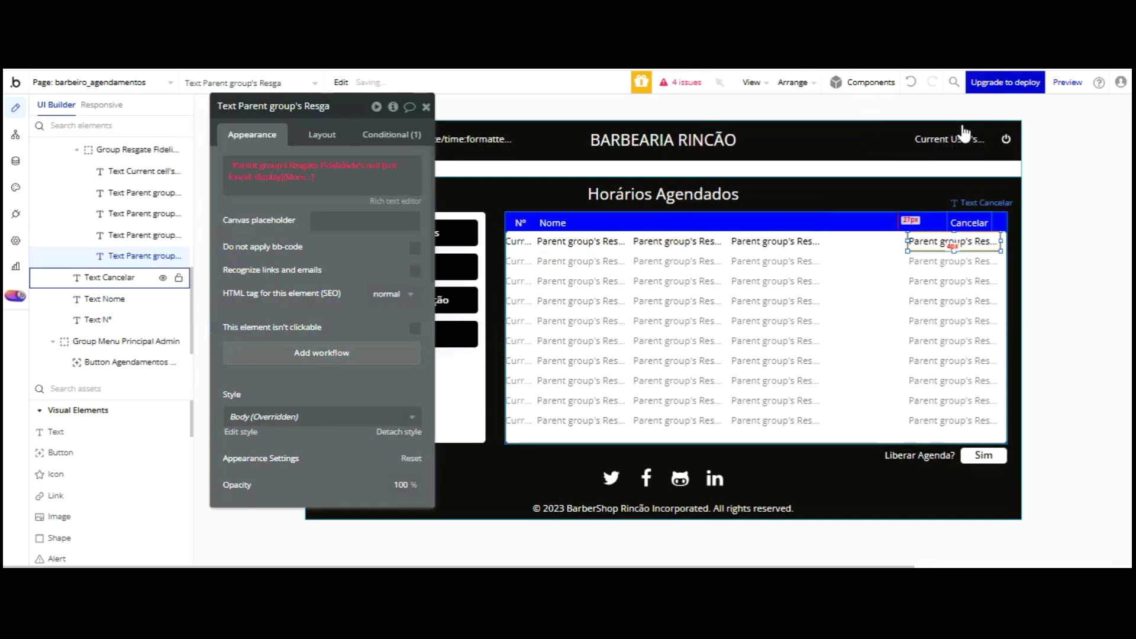
{"action": "left_click", "coordinate": [965, 125]}
{"action": "key", "text": "Left"}
{"action": "key", "text": "Left"}
{"action": "key", "text": "Left"}
{"action": "key", "text": "Left"}
{"action": "key", "text": "Left"}
{"action": "key", "text": "Left"}
{"action": "key", "text": "Left"}
{"action": "key", "text": "Left"}
{"action": "key", "text": "Left"}
{"action": "key", "text": "Left"}
{"action": "key", "text": "Left"}
{"action": "key", "text": "Left"}
{"action": "key", "text": "Left"}
{"action": "key", "text": "Left"}
{"action": "key", "text": "Left"}
{"action": "key", "text": "Left"}
{"action": "key", "text": "Left"}
{"action": "key", "text": "Left"}
{"action": "key", "text": "Left"}
{"action": "key", "text": "Left"}
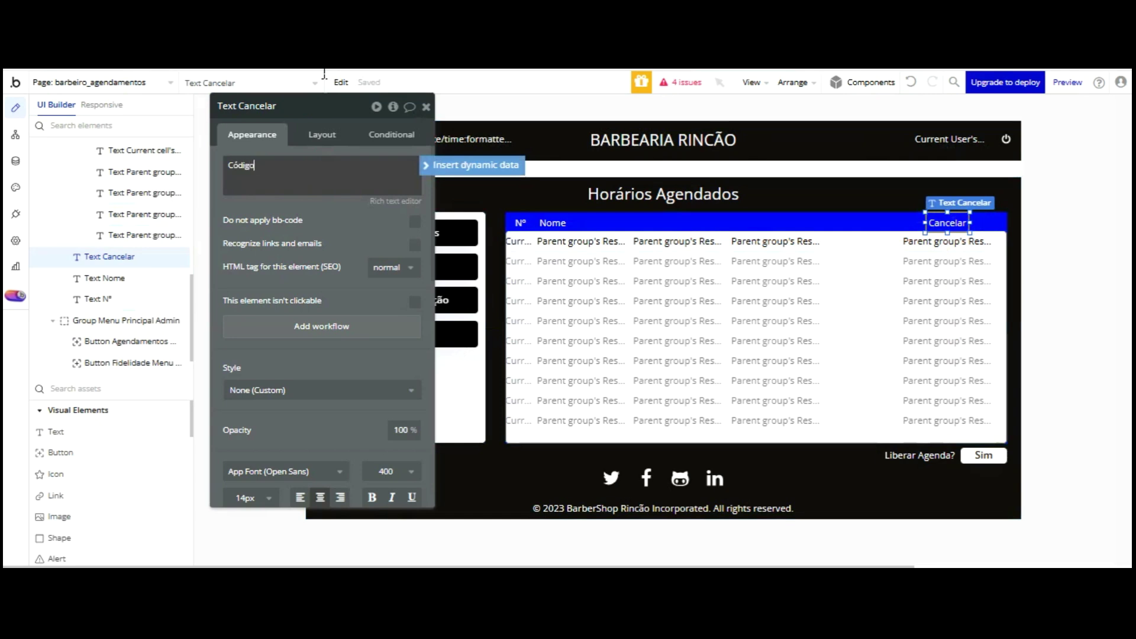
- Make the Código column cell show Parent group's Resgate Fidelidade's Código Prêmio
{"action": "left_click", "coordinate": [924, 239]}
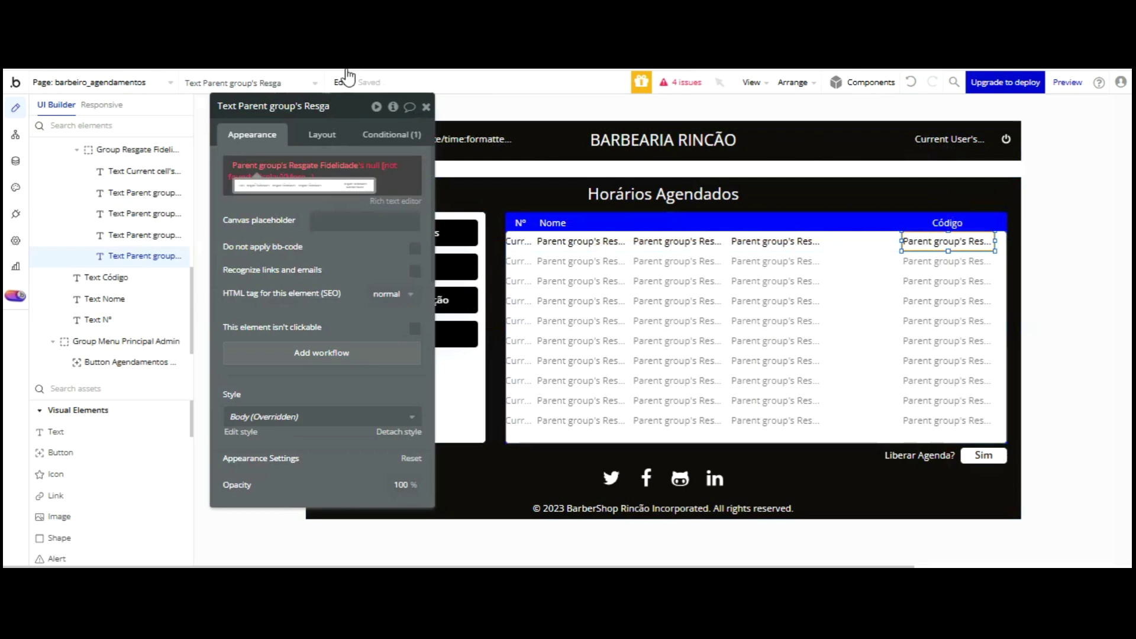
{"action": "left_click", "coordinate": [372, 168]}
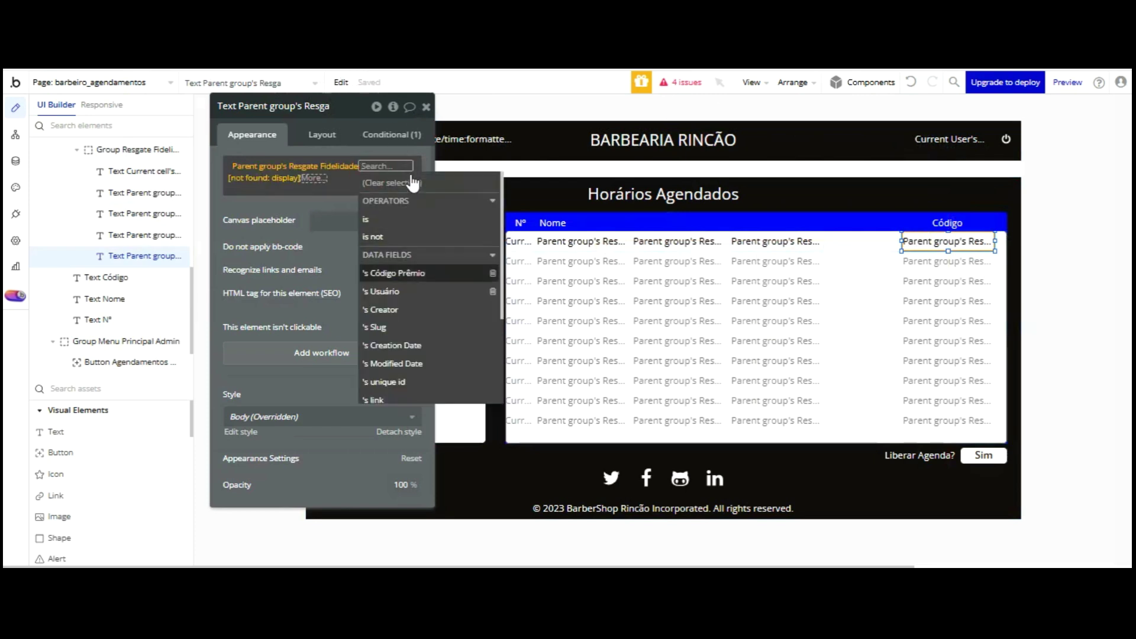
{"action": "left_click", "coordinate": [410, 272]}
{"action": "left_click", "coordinate": [238, 196]}
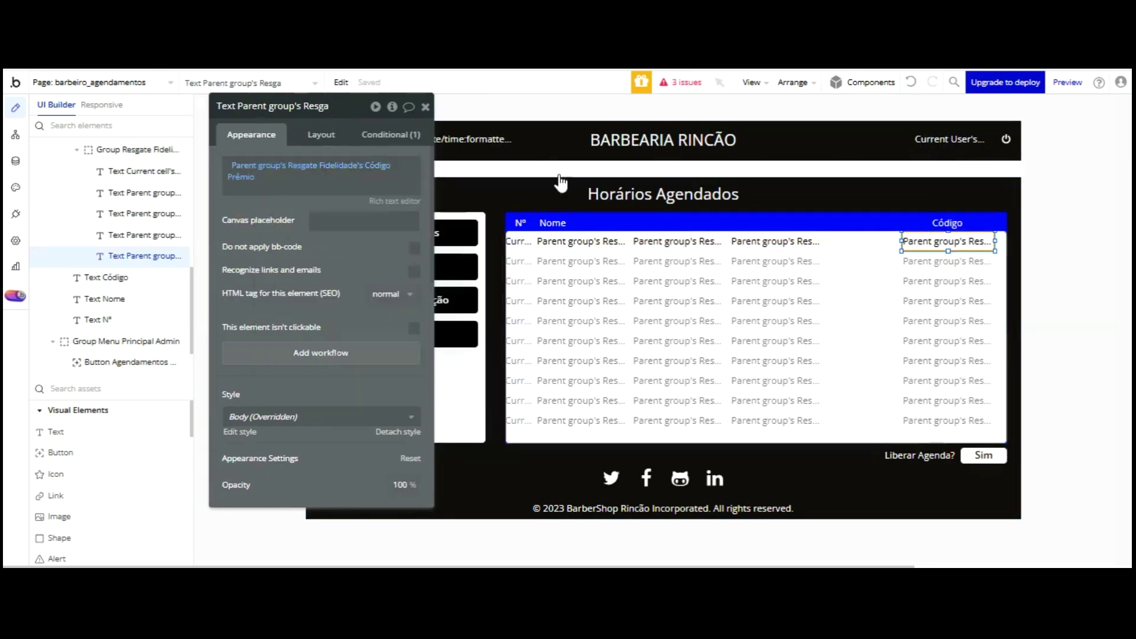
- Delete the two middle row texts, leaving Nome and Código columns
{"action": "left_click", "coordinate": [687, 240]}
{"action": "key", "text": "Delete"}
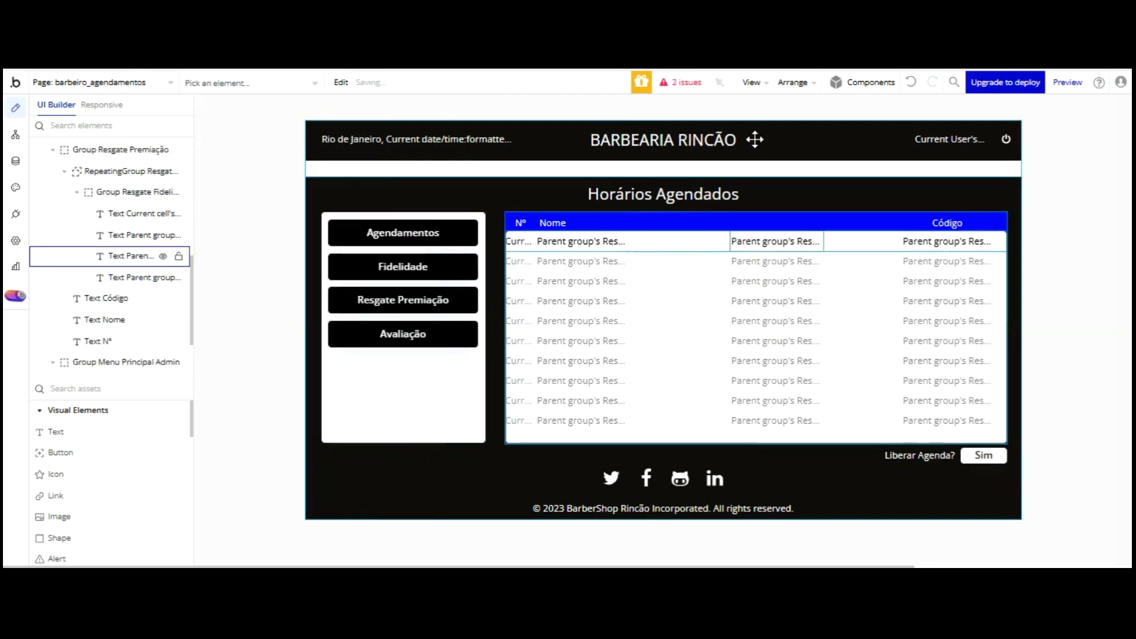
{"action": "key", "text": "Delete"}
{"action": "left_click", "coordinate": [724, 279]}
{"action": "left_click", "coordinate": [730, 246]}
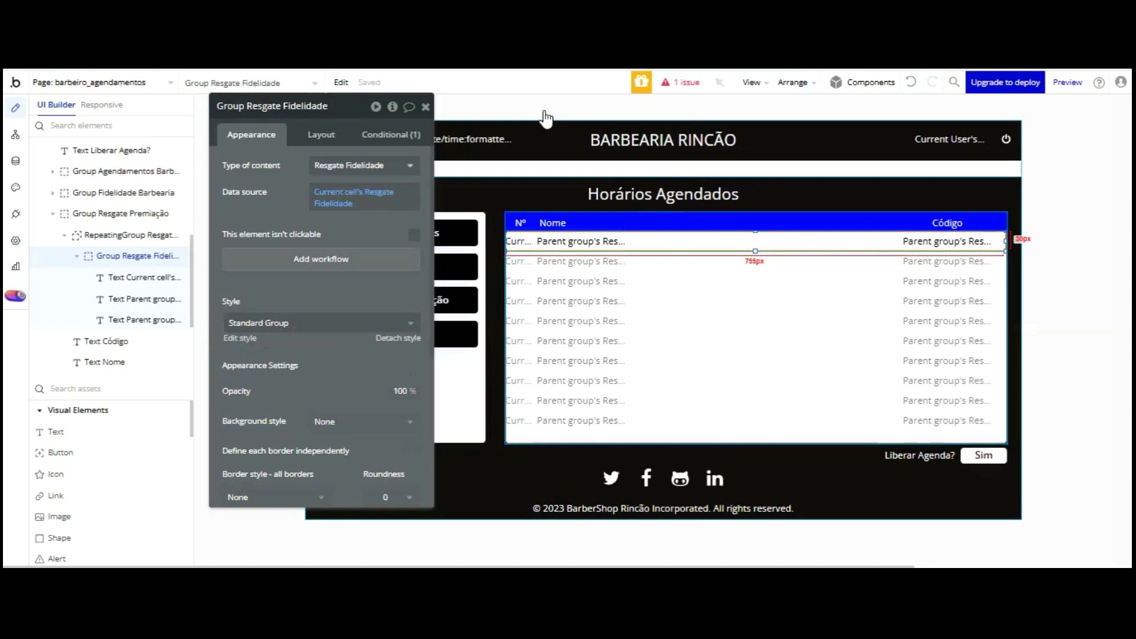
- Review the row group's hover condition and appearance settings
{"action": "left_click", "coordinate": [390, 135]}
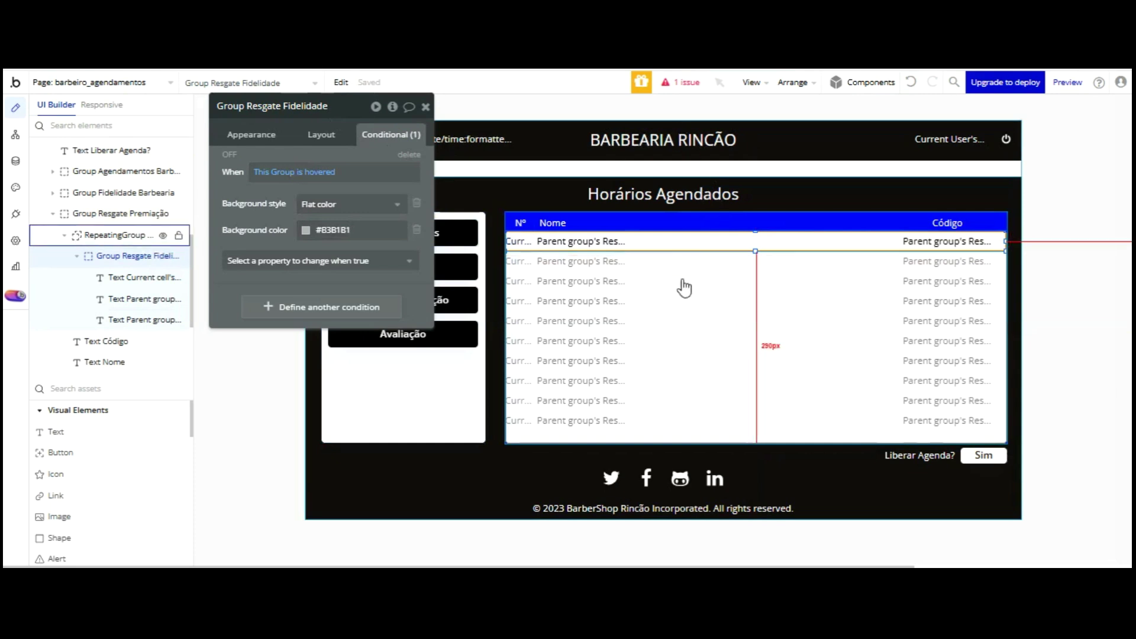
{"action": "left_click", "coordinate": [251, 134]}
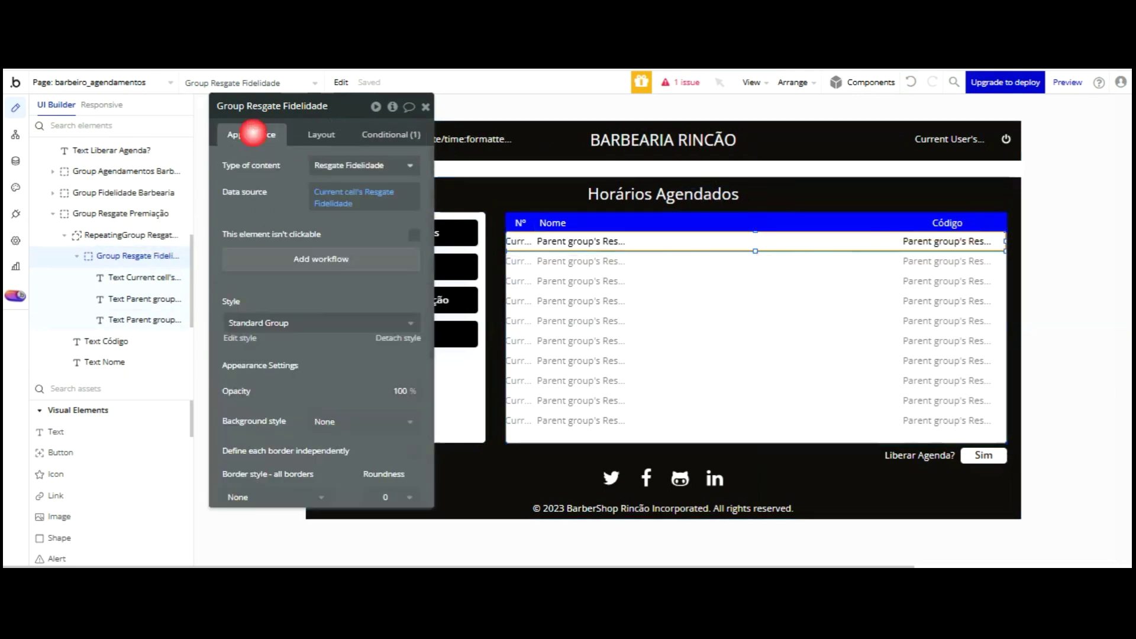
{"action": "left_click_drag", "start_coordinate": [370, 113], "coordinate": [489, 103]}
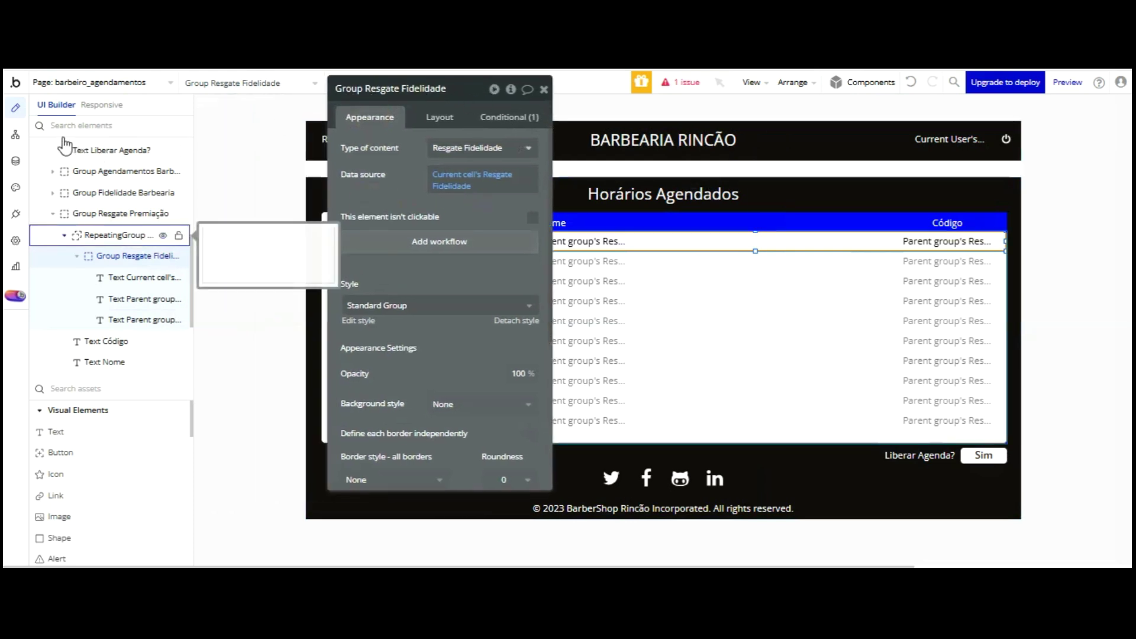
- Move Group Resgate Premiação above Fidelidade Barbearia, hide Agendamentos, and select the loyalty repeating group
{"action": "left_click", "coordinate": [53, 214]}
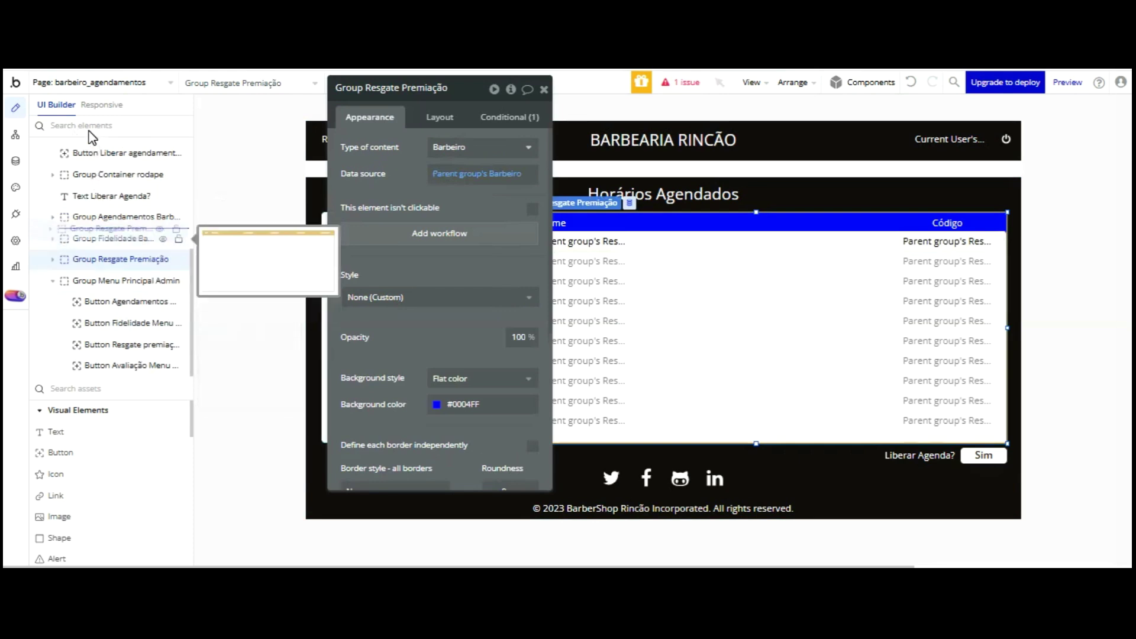
{"action": "left_click_drag", "start_coordinate": [89, 227], "coordinate": [89, 229]}
{"action": "left_click", "coordinate": [109, 258]}
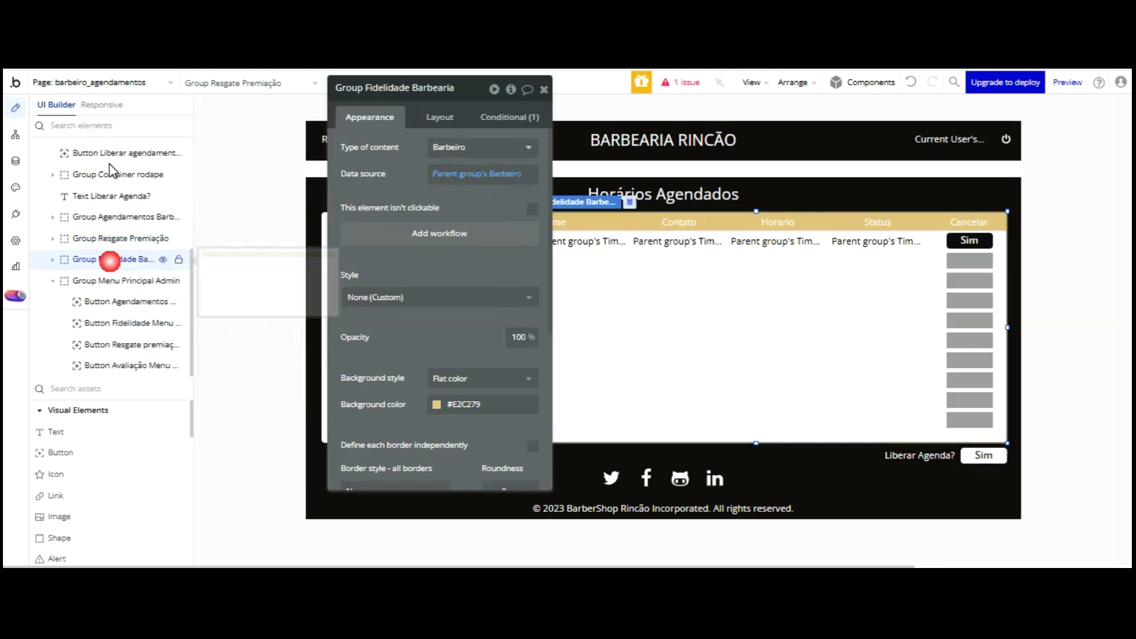
{"action": "left_click", "coordinate": [163, 259]}
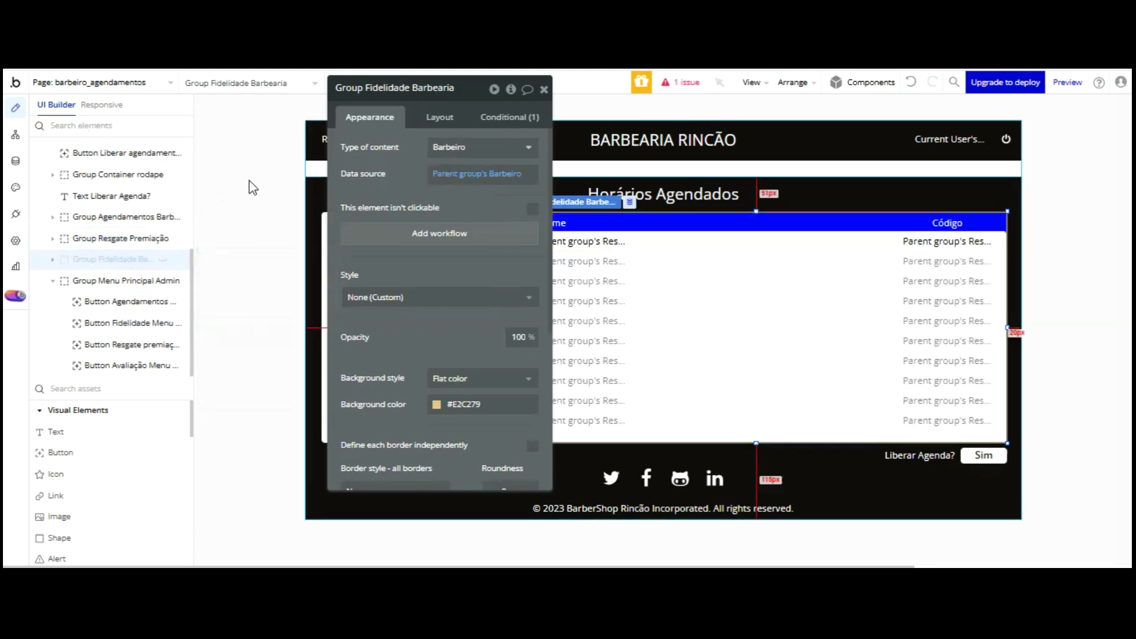
{"action": "left_click", "coordinate": [163, 259]}
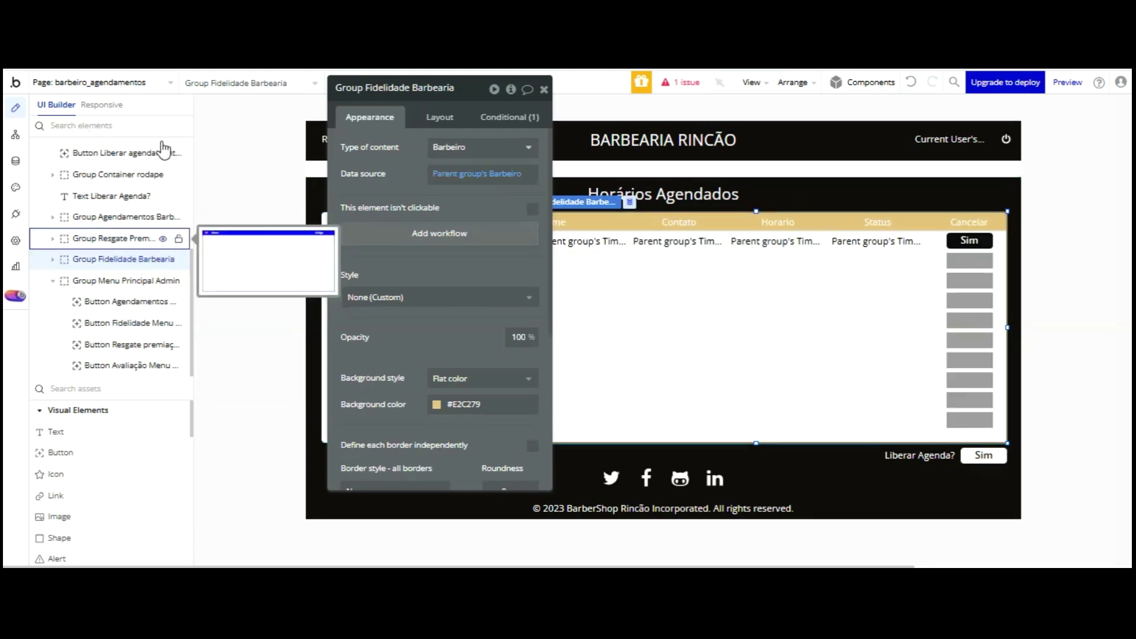
{"action": "left_click", "coordinate": [163, 217]}
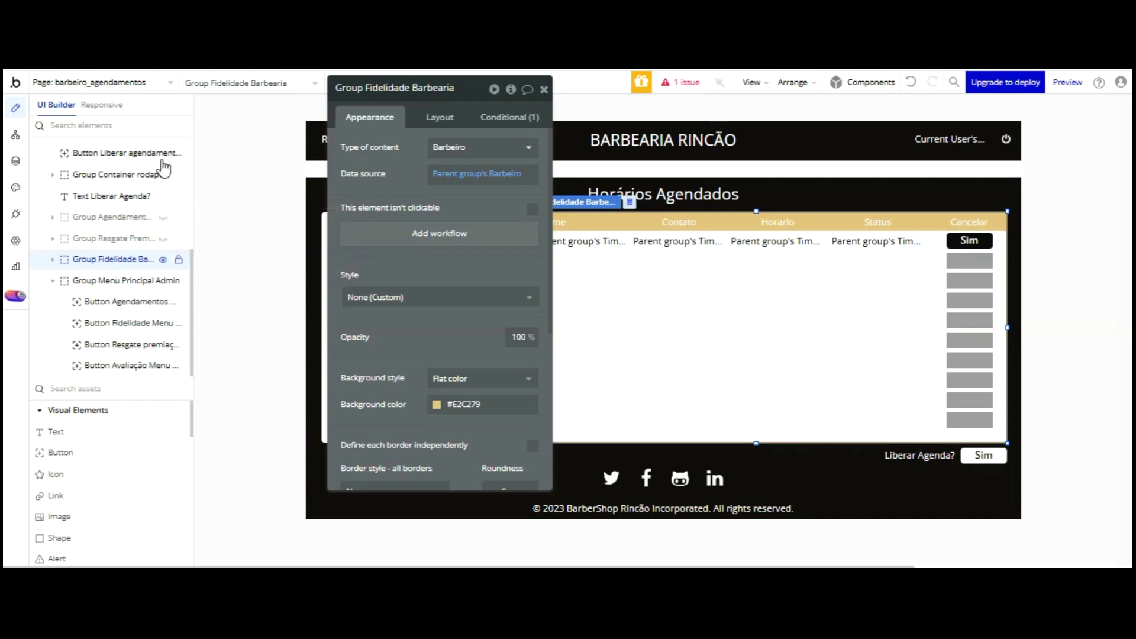
{"action": "left_click", "coordinate": [768, 304]}
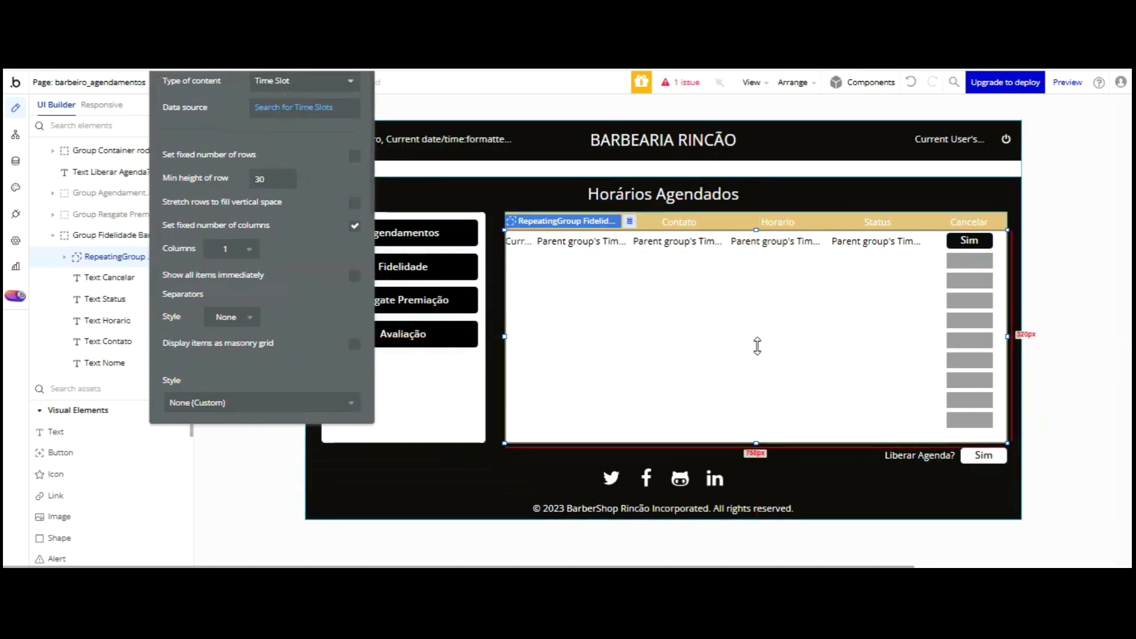
- Set the loyalty repeating group's height to 270 px
{"action": "scroll", "coordinate": [267, 236], "scroll_direction": "up", "scroll_amount": 2}
{"action": "left_click", "coordinate": [270, 113]}
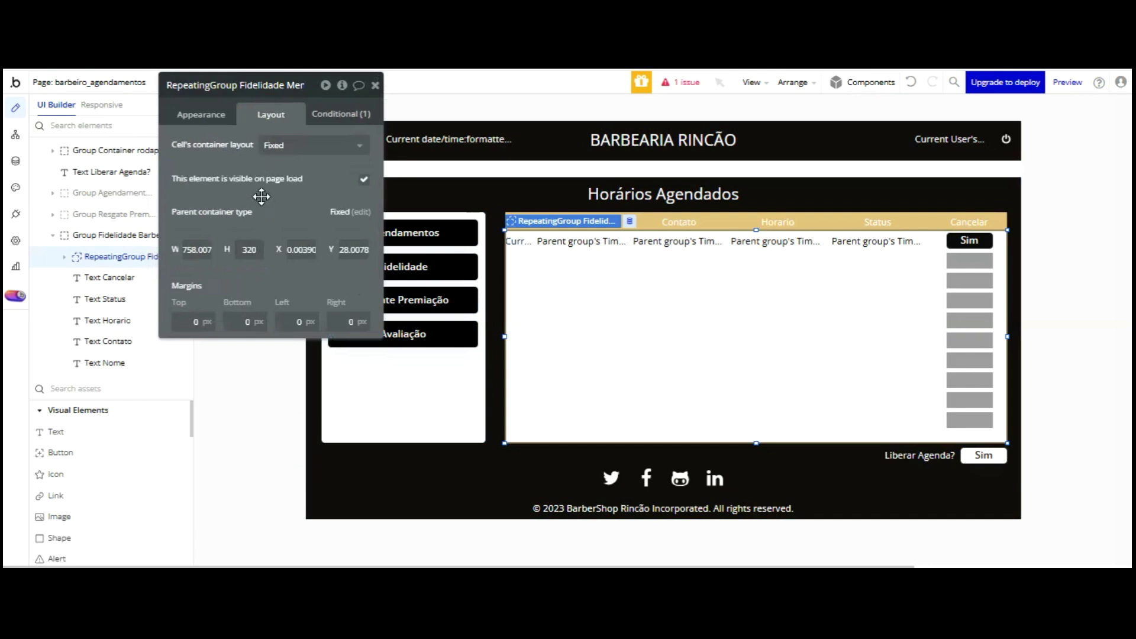
{"action": "left_click", "coordinate": [220, 247]}
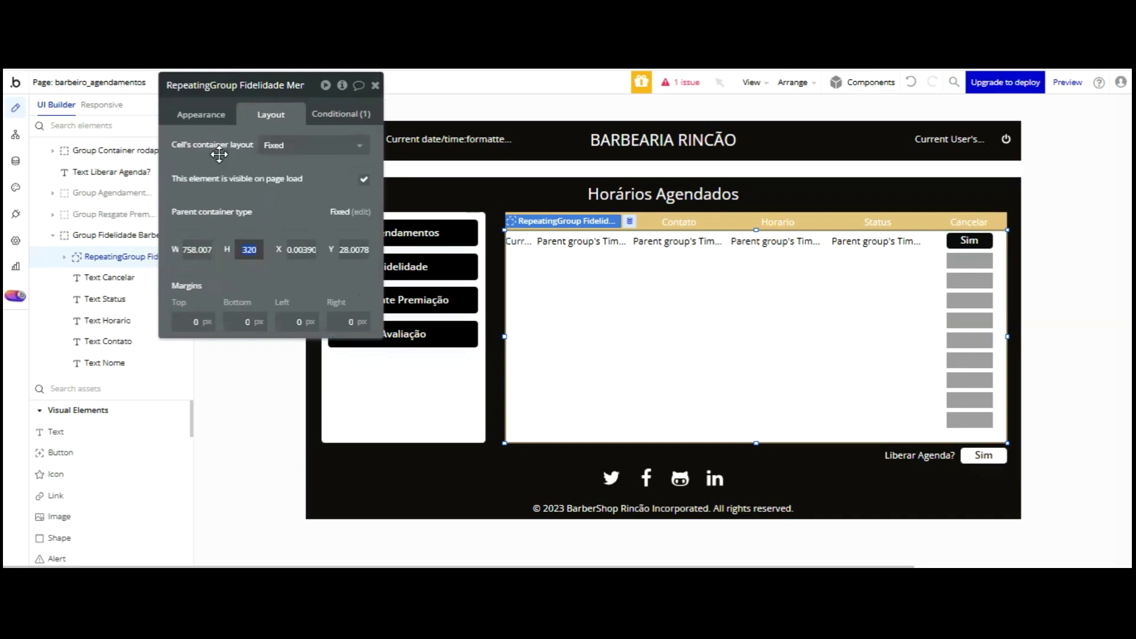
{"action": "type", "text": "270"}
{"action": "key", "text": "Return"}
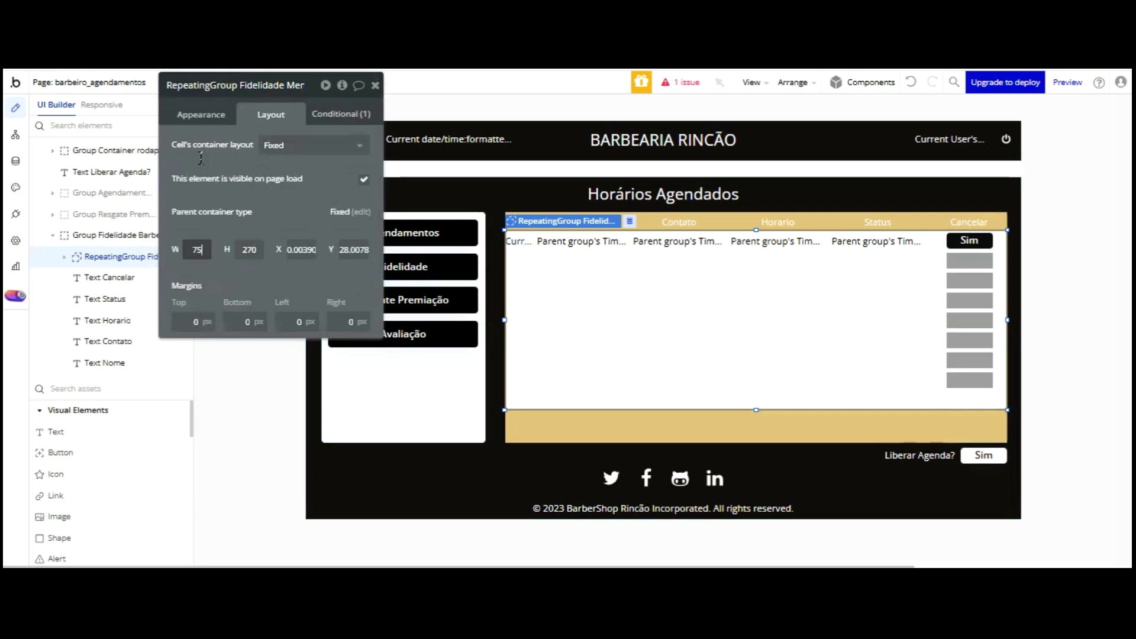
- Move the repeating group 50 px down to Y 78, below the header row
{"action": "left_click", "coordinate": [747, 315]}
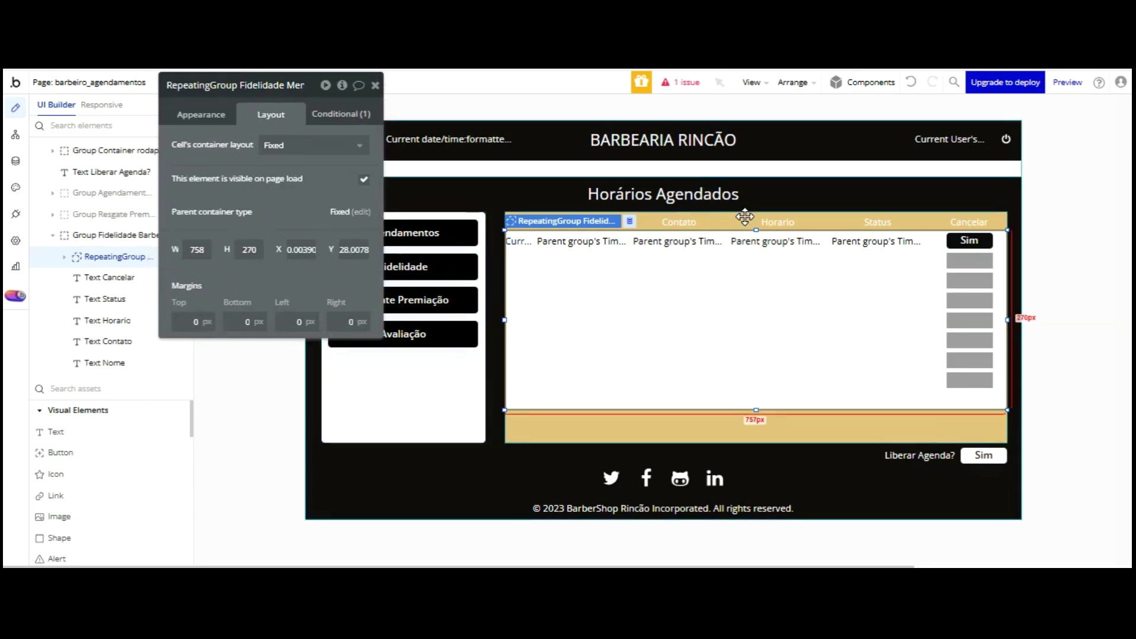
{"action": "key", "text": "Down"}
{"action": "key", "text": "Down"}
{"action": "key", "text": "Down"}
{"action": "key", "text": "Down"}
{"action": "key", "text": "Down"}
{"action": "key", "text": "Down"}
{"action": "key", "text": "Down"}
{"action": "key", "text": "Down"}
{"action": "key", "text": "Down"}
{"action": "key", "text": "Down"}
{"action": "key", "text": "Down"}
{"action": "key", "text": "Down"}
{"action": "key", "text": "Down"}
{"action": "key", "text": "Down"}
{"action": "key", "text": "Down"}
{"action": "key", "text": "Down"}
{"action": "key", "text": "Down"}
{"action": "key", "text": "Down"}
{"action": "key", "text": "Down"}
{"action": "key", "text": "Down"}
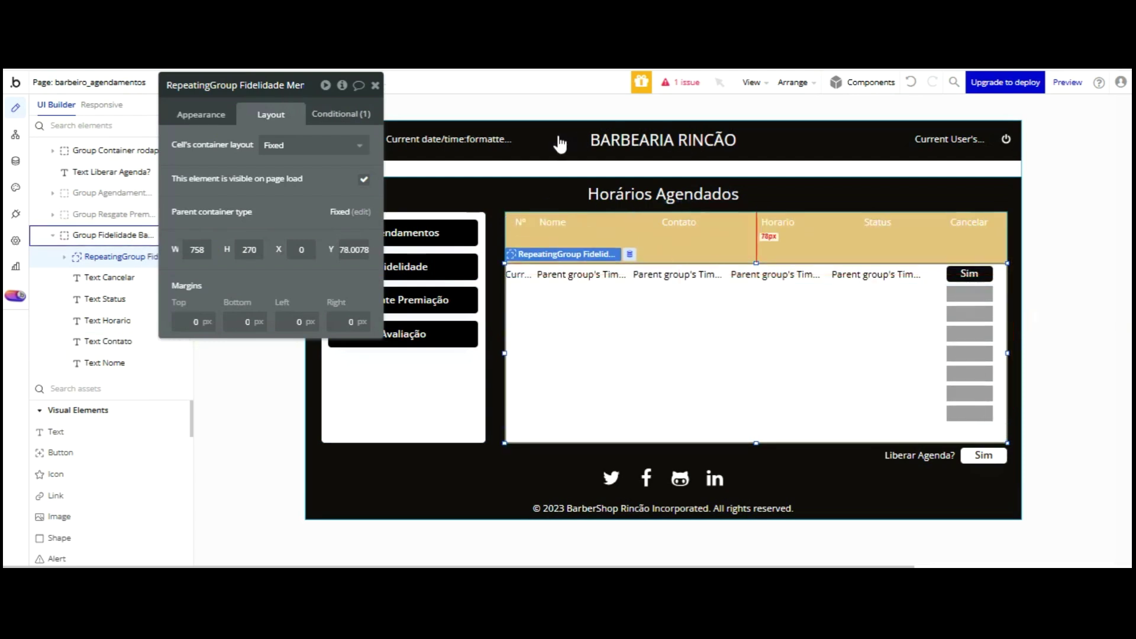
{"action": "left_click", "coordinate": [520, 227]}
{"action": "left_click", "coordinate": [553, 222], "text": "shift"}
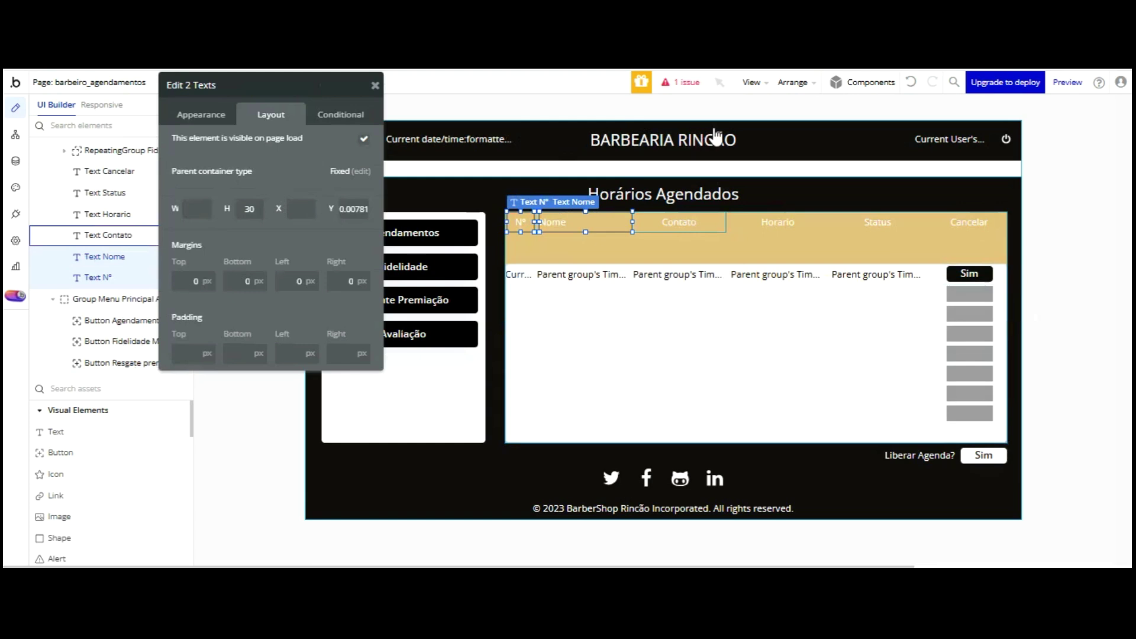
- Set the Cancelar header text's height to 25 px
{"action": "left_click", "coordinate": [512, 223]}
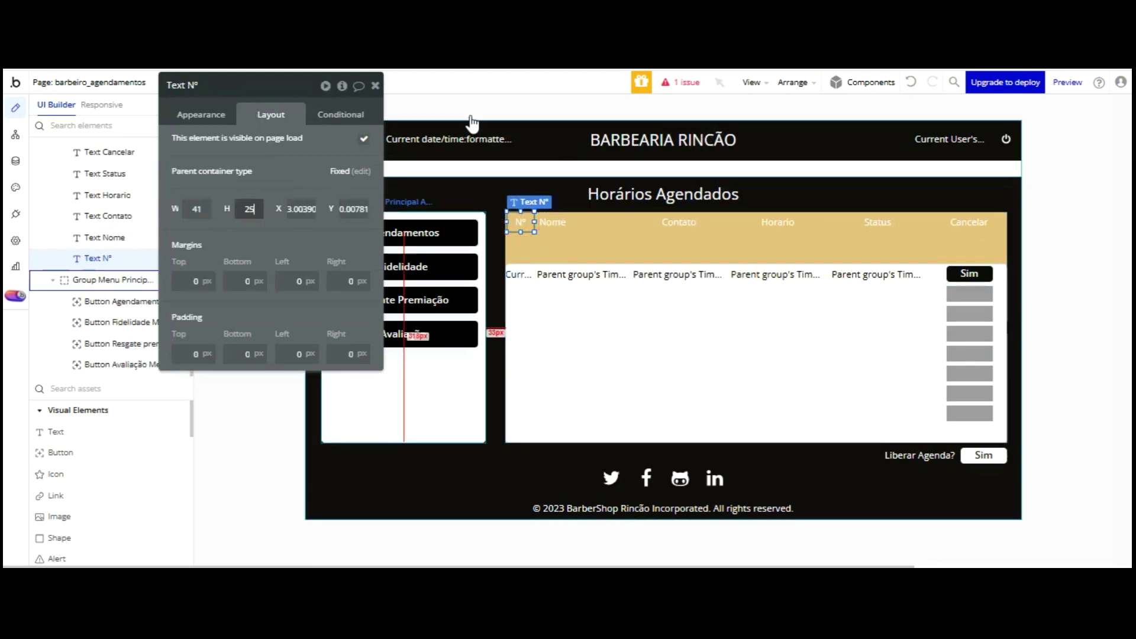
{"action": "left_click", "coordinate": [569, 228]}
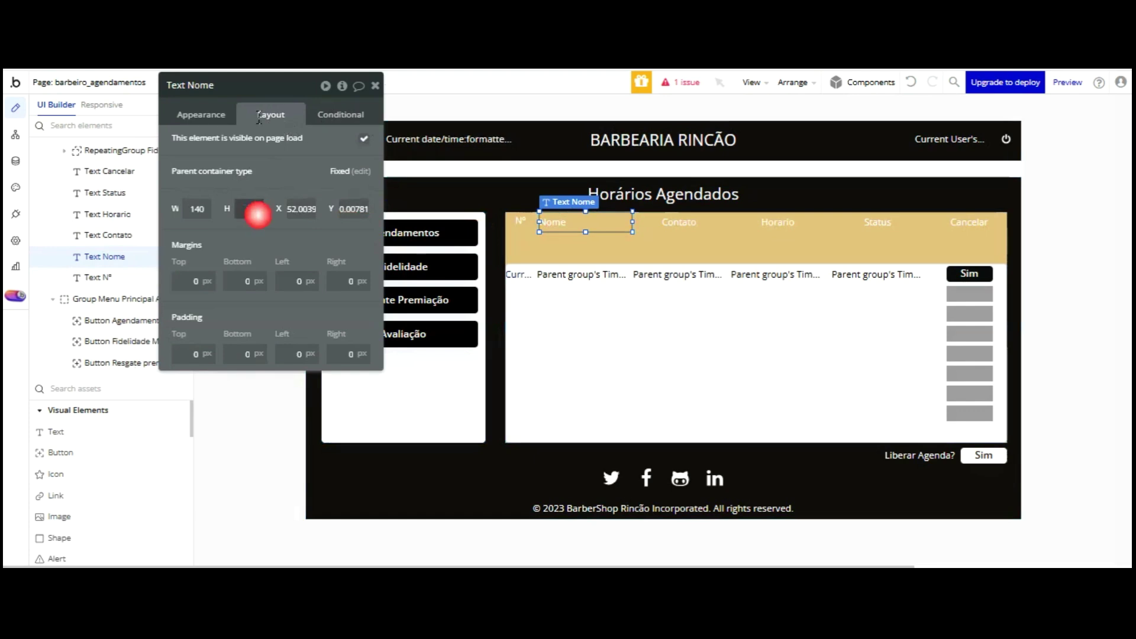
{"action": "left_click", "coordinate": [678, 224]}
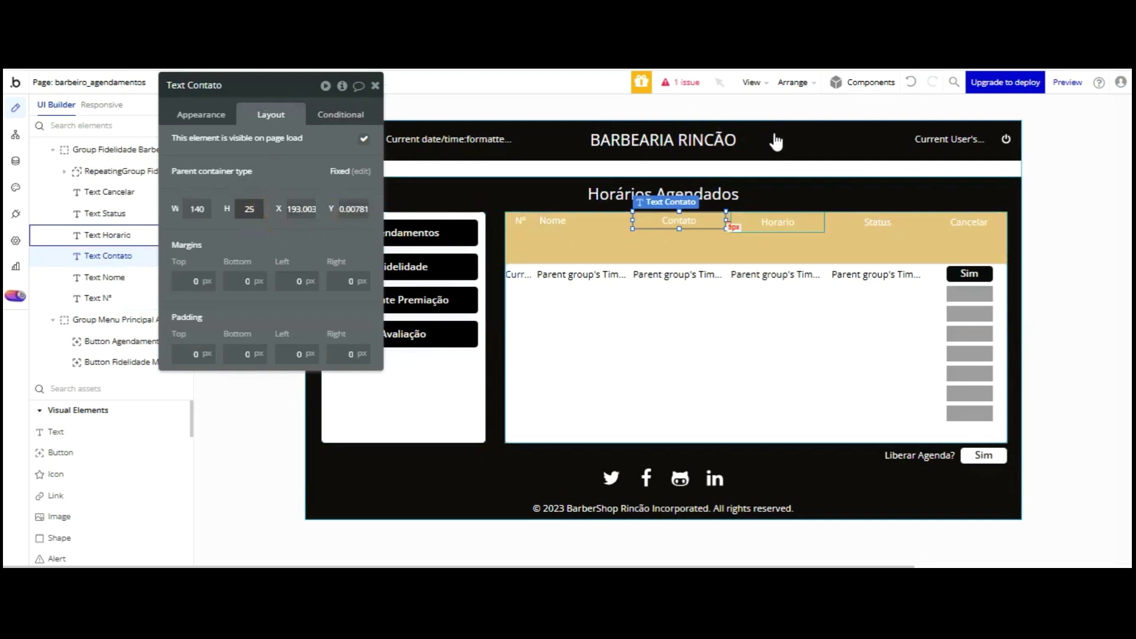
{"action": "left_click", "coordinate": [741, 221]}
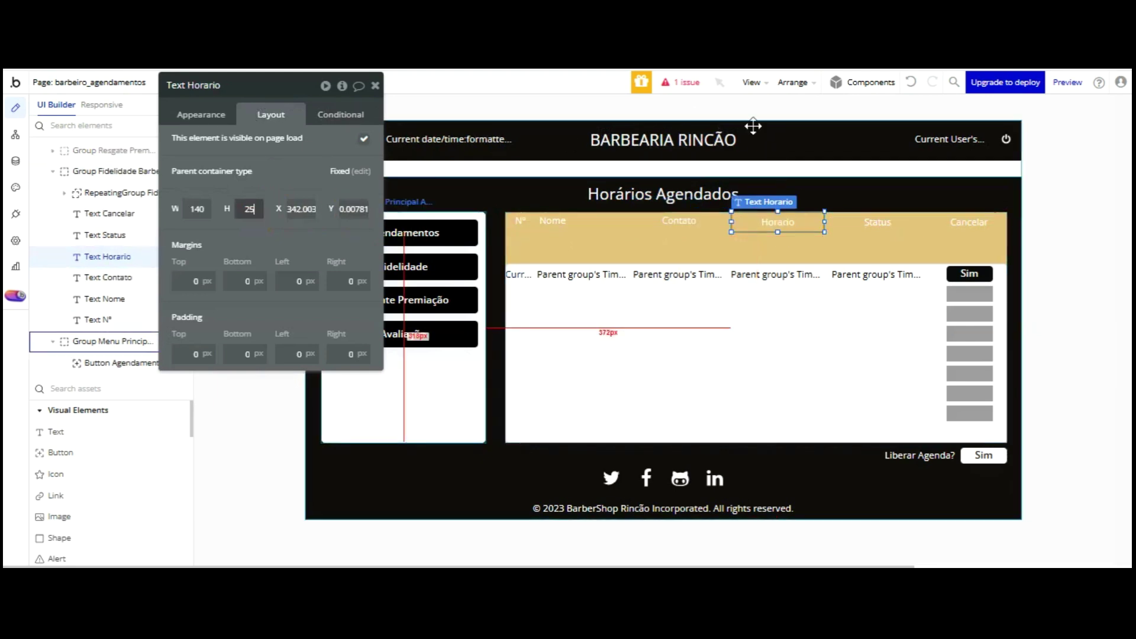
{"action": "left_click", "coordinate": [877, 223]}
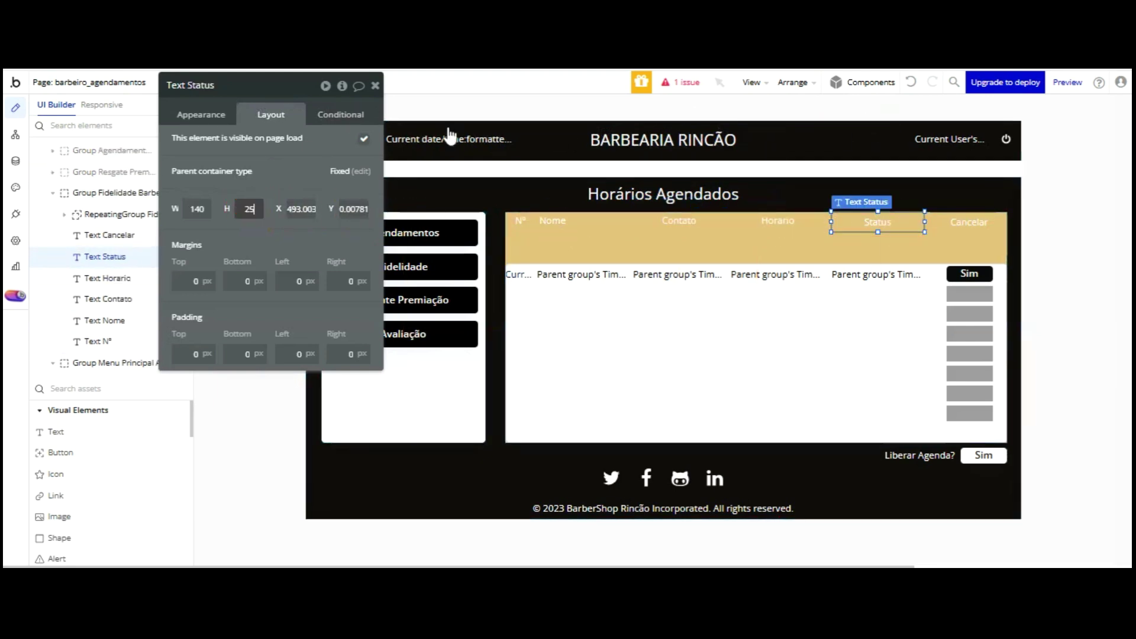
{"action": "left_click", "coordinate": [968, 222]}
{"action": "type", "text": "25"}
{"action": "left_click", "coordinate": [299, 260]}
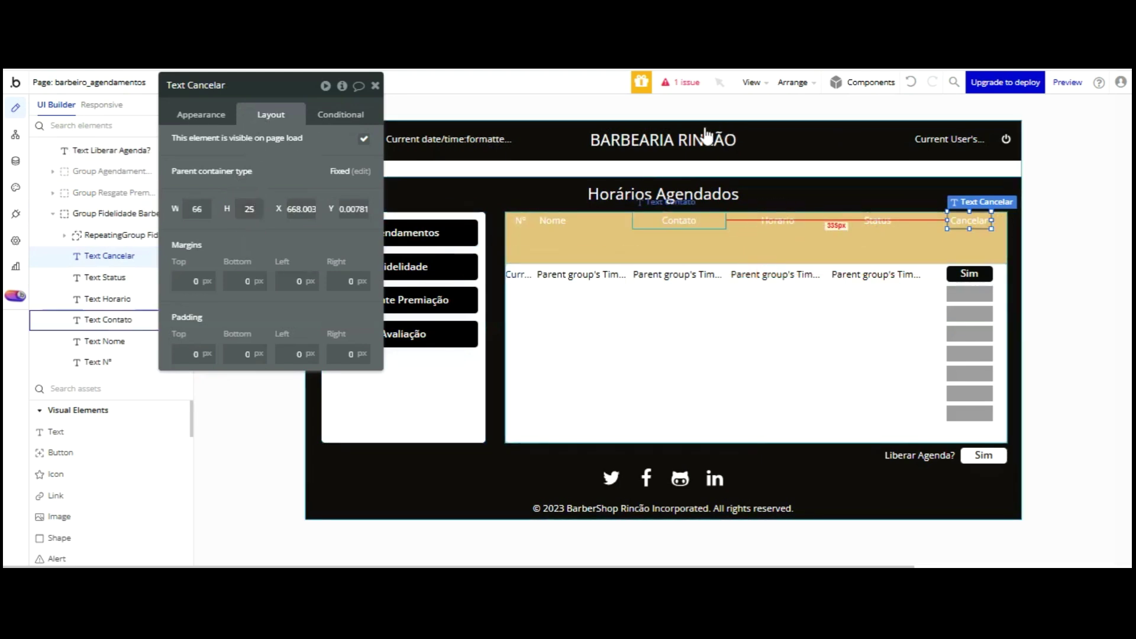
- Move all six header labels, Nº through Cancelar, down to Y 54
{"action": "left_click", "coordinate": [520, 220]}
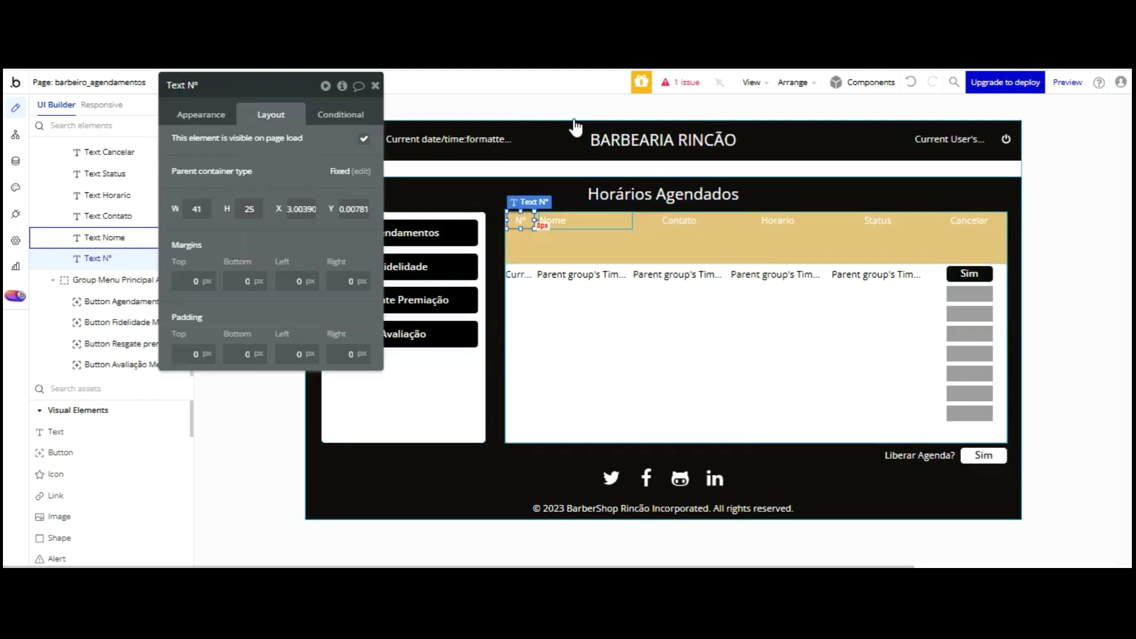
{"action": "left_click", "coordinate": [586, 220], "text": "shift"}
{"action": "left_click", "coordinate": [679, 220], "text": "shift"}
{"action": "left_click", "coordinate": [793, 222], "text": "shift"}
{"action": "left_click", "coordinate": [919, 222], "text": "shift"}
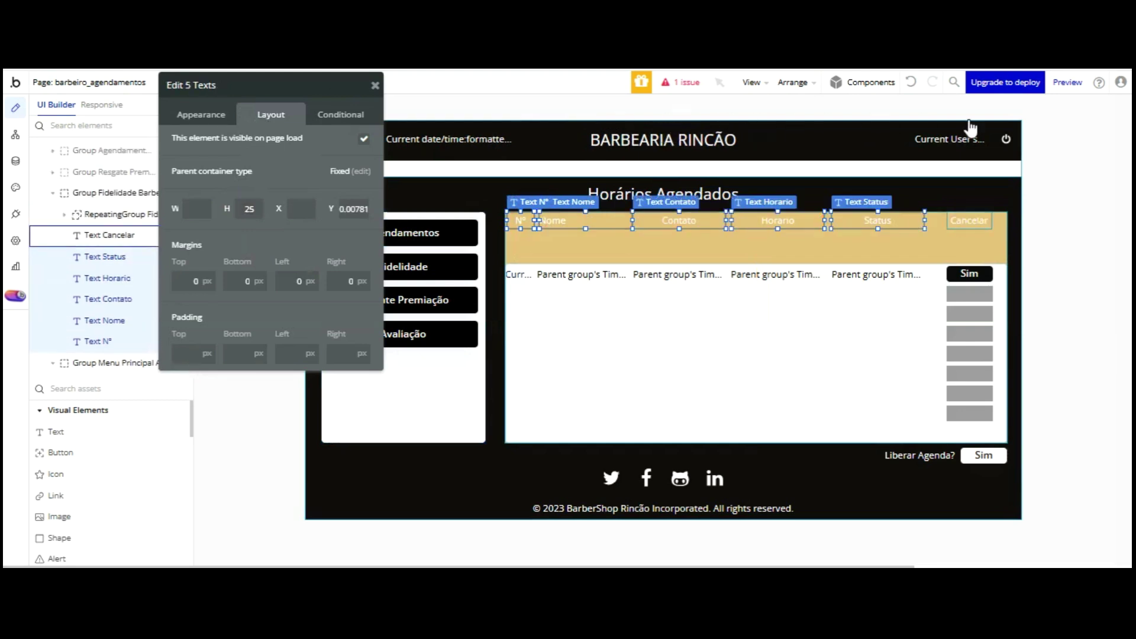
{"action": "left_click", "coordinate": [969, 219], "text": "shift"}
{"action": "key", "text": "shift+Down"}
{"action": "key", "text": "shift+Down"}
{"action": "key", "text": "shift+Down"}
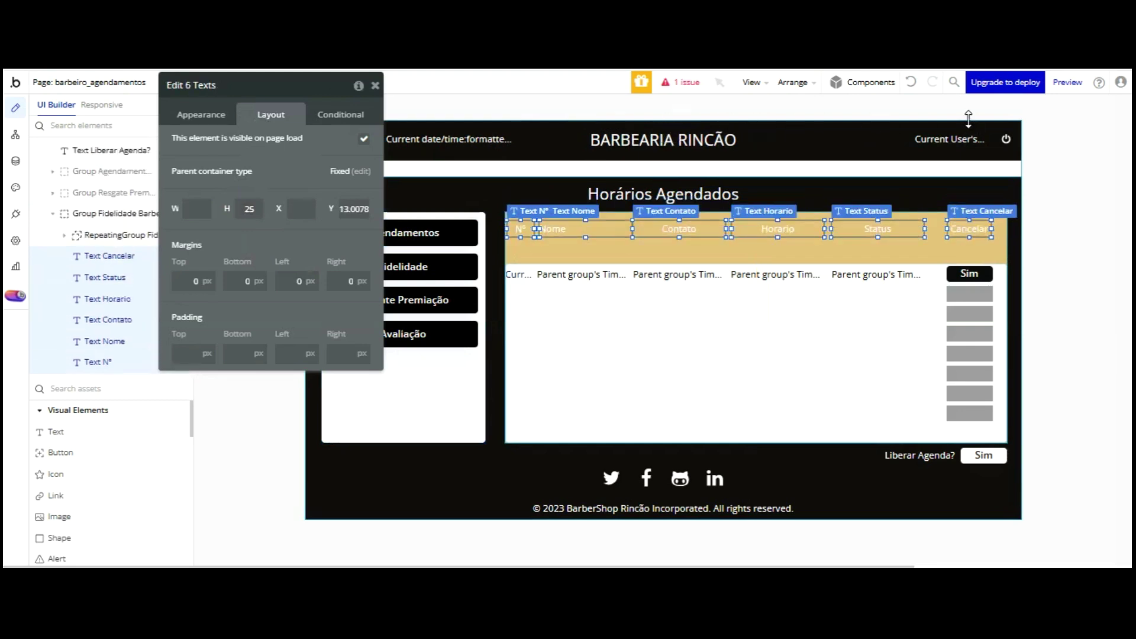
{"action": "key", "text": "Down"}
{"action": "key", "text": "Down"}
{"action": "key", "text": "Down"}
{"action": "key", "text": "Down"}
{"action": "key", "text": "Down"}
{"action": "key", "text": "Down"}
{"action": "key", "text": "Down"}
{"action": "key", "text": "Down"}
{"action": "key", "text": "Down"}
{"action": "key", "text": "Down"}
{"action": "key", "text": "Down"}
{"action": "key", "text": "Down"}
{"action": "key", "text": "Down"}
{"action": "key", "text": "Down"}
{"action": "key", "text": "Down"}
{"action": "key", "text": "Down"}
{"action": "key", "text": "Down"}
{"action": "key", "text": "Down"}
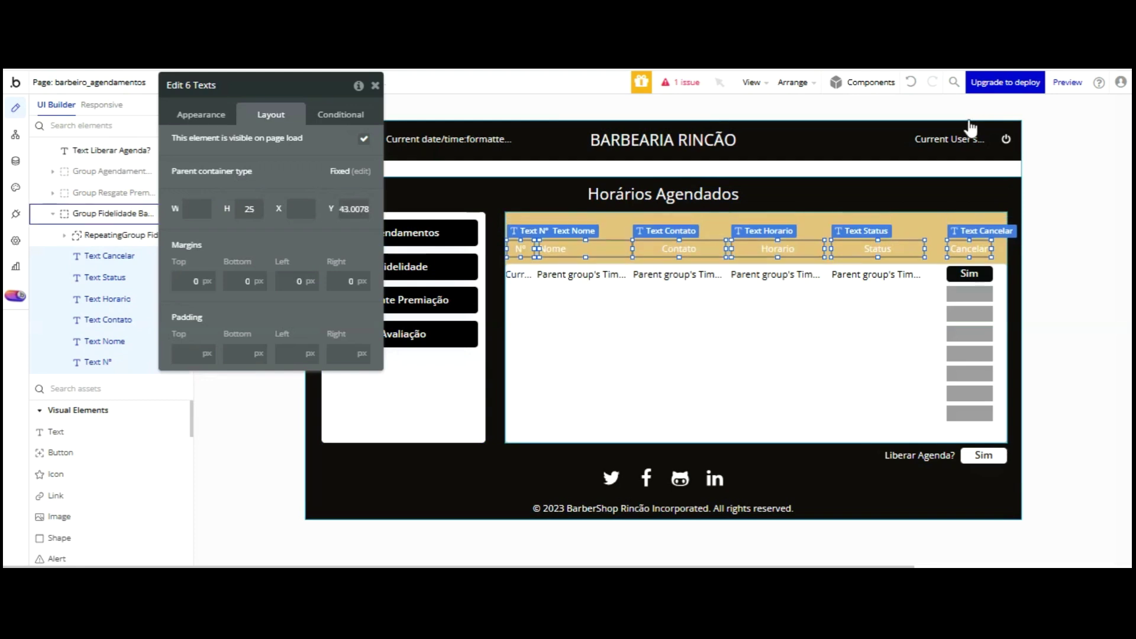
{"action": "key", "text": "Down"}
{"action": "key", "text": "Down"}
{"action": "key", "text": "Down"}
{"action": "key", "text": "Down"}
{"action": "key", "text": "Down"}
{"action": "key", "text": "Down"}
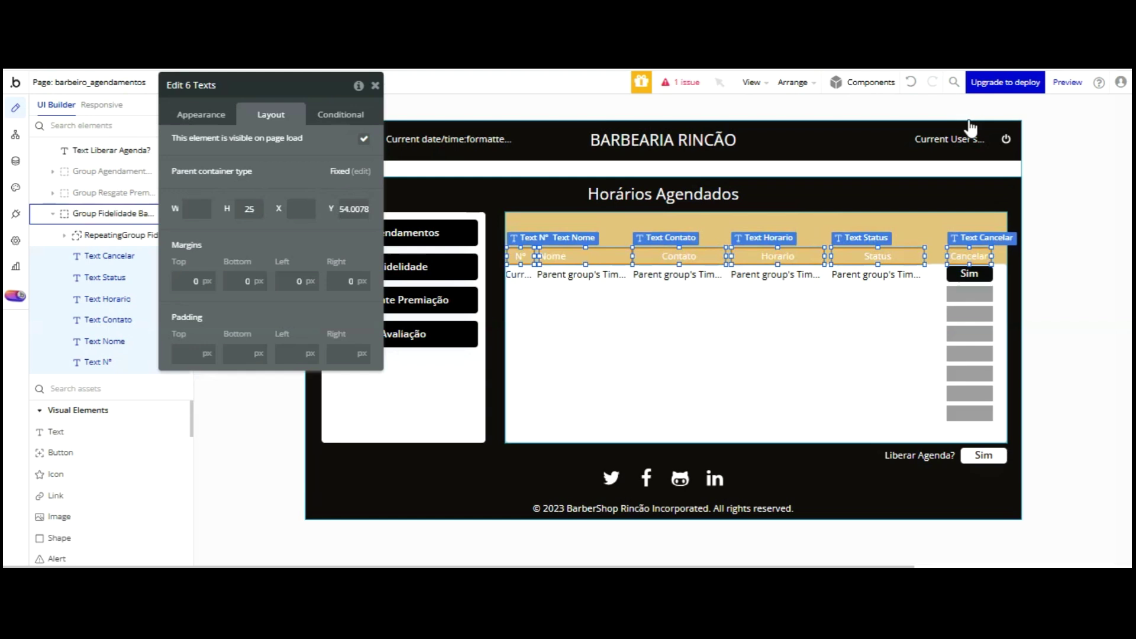
- Inspect the row-number text's appearance, then select the Nº header label
{"action": "left_click", "coordinate": [511, 274]}
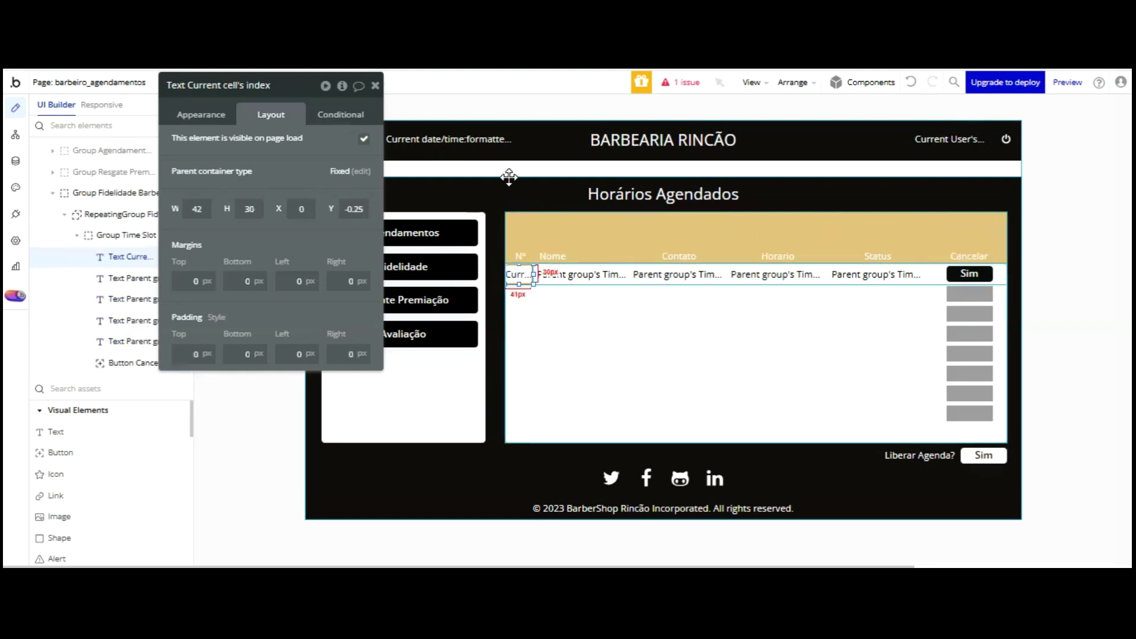
{"action": "left_click", "coordinate": [202, 115]}
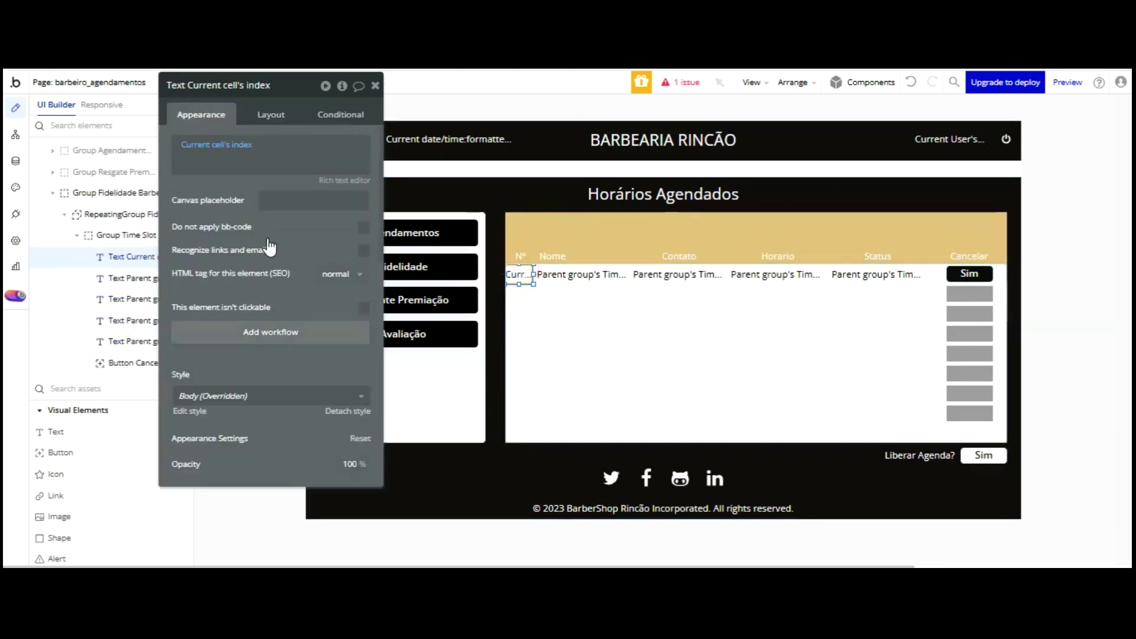
{"action": "scroll", "coordinate": [269, 248], "scroll_direction": "down", "scroll_amount": 3}
{"action": "left_click", "coordinate": [517, 258]}
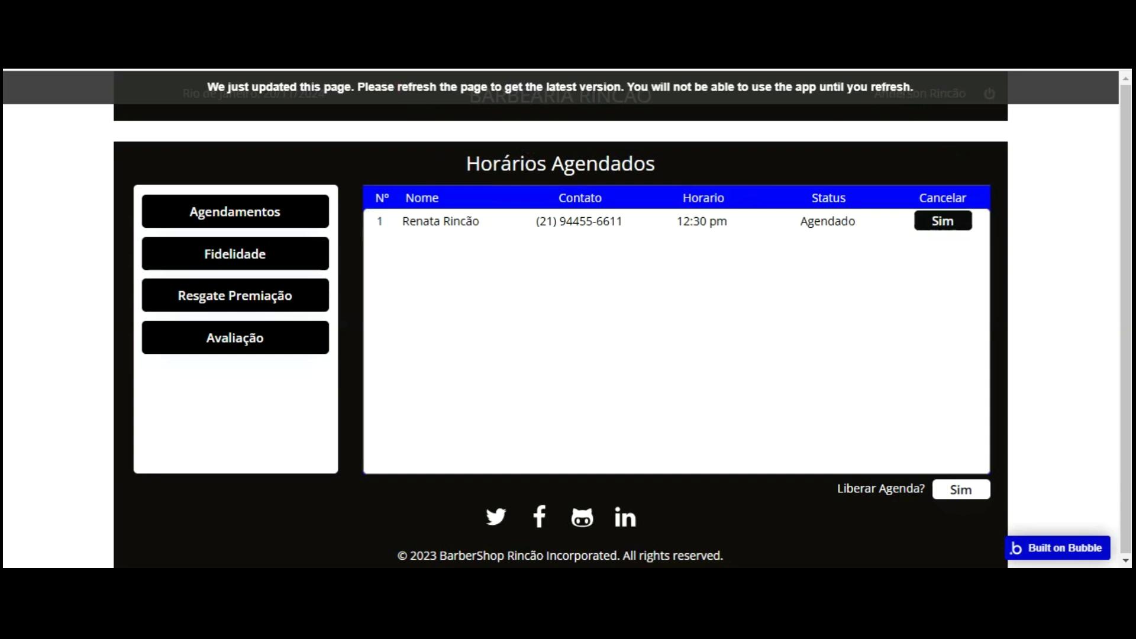
- Reload the preview, show the Código table, then return to the appointments list
{"action": "key", "text": "F5"}
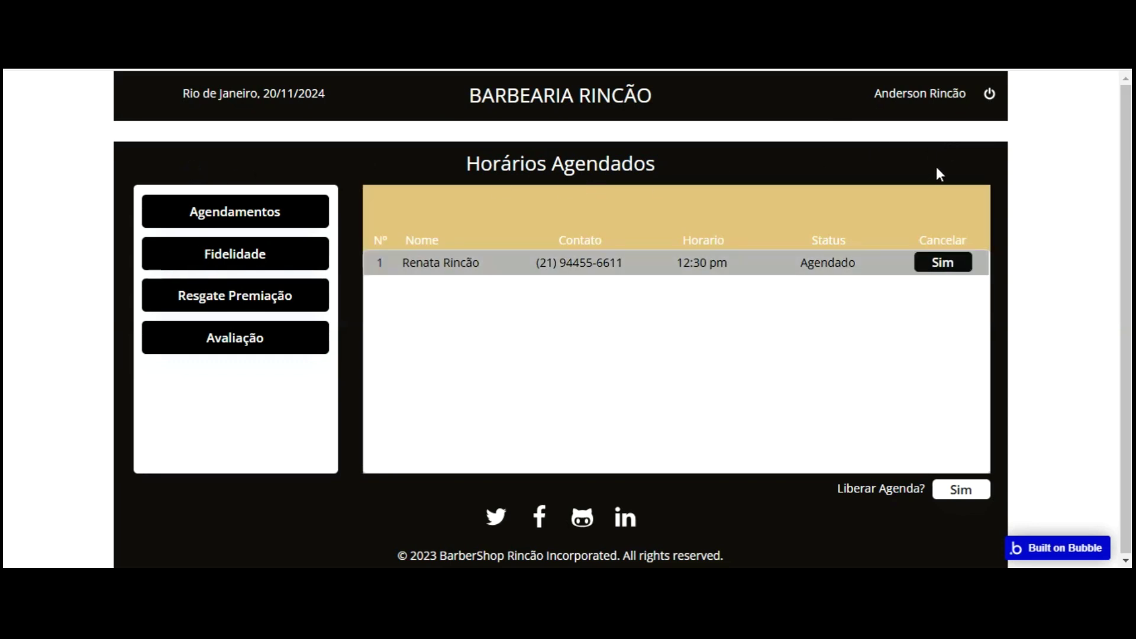
{"action": "left_click", "coordinate": [256, 207]}
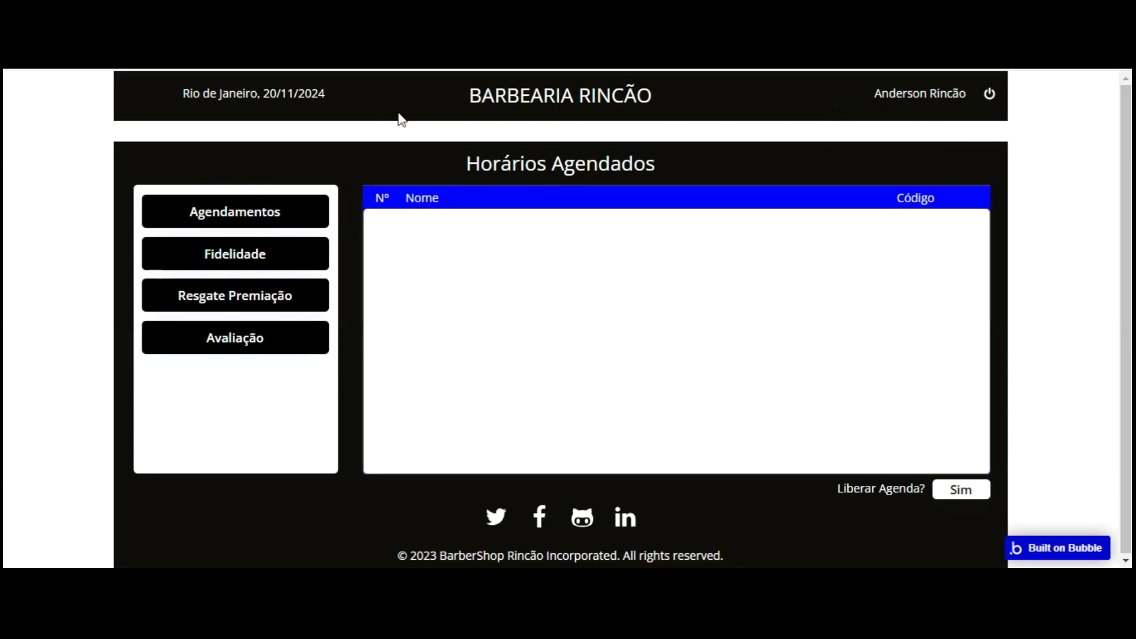
{"action": "left_click", "coordinate": [253, 214]}
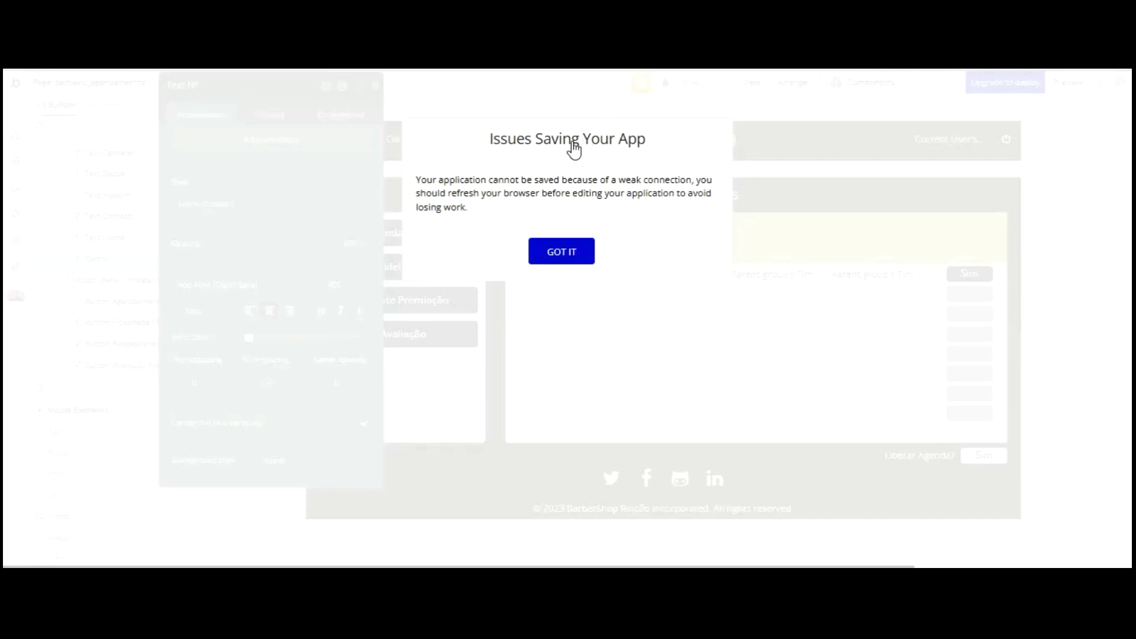
- Dismiss the saving warning and round Group Fidelidade Barbearia's corners to 5
{"action": "left_click", "coordinate": [563, 250]}
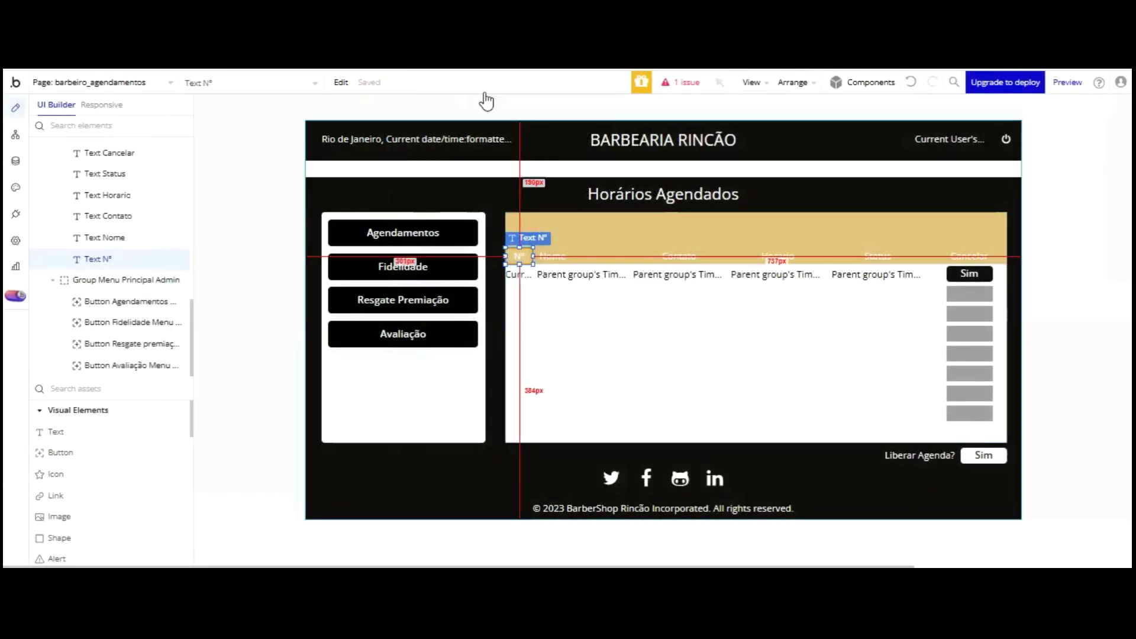
{"action": "double_click", "coordinate": [907, 220]}
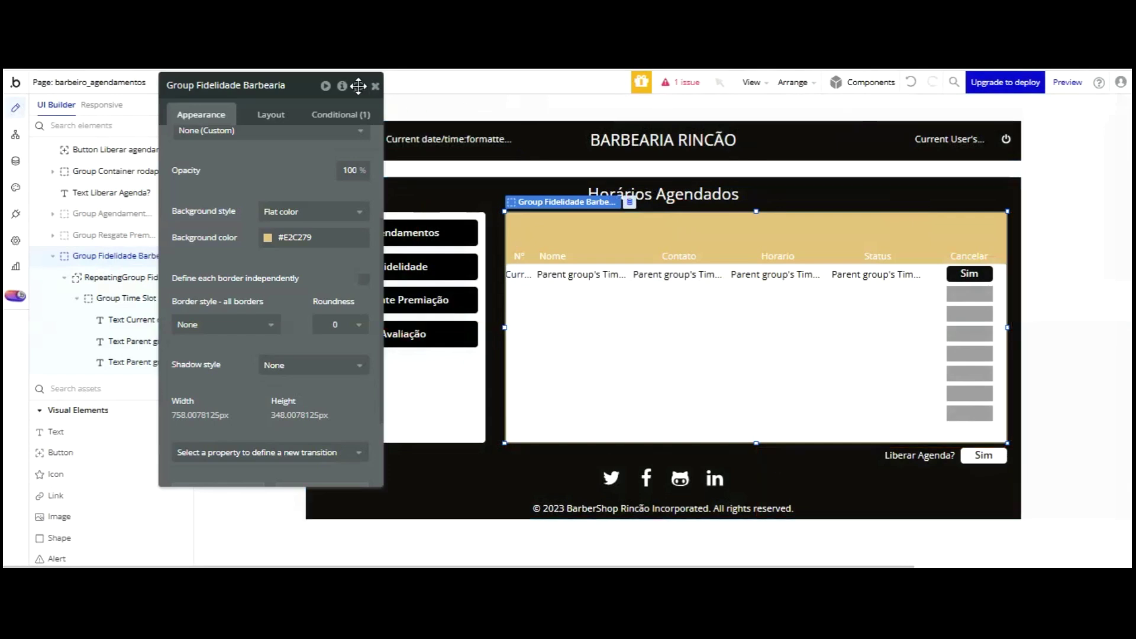
{"action": "left_click", "coordinate": [331, 325]}
{"action": "left_click", "coordinate": [339, 422]}
{"action": "left_click_drag", "start_coordinate": [291, 86], "coordinate": [435, 80]}
- Hide the Fidelidade and Resgate groups and show Agendamentos on the canvas
{"action": "left_click", "coordinate": [163, 256]}
{"action": "left_click", "coordinate": [164, 238]}
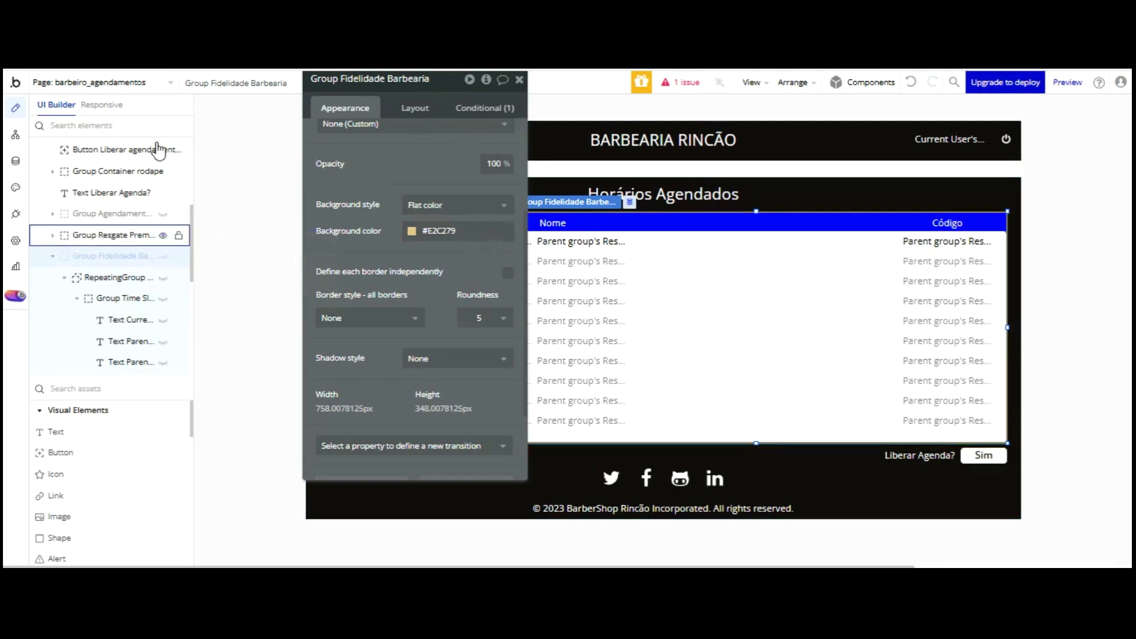
{"action": "left_click", "coordinate": [164, 235]}
{"action": "left_click", "coordinate": [163, 214]}
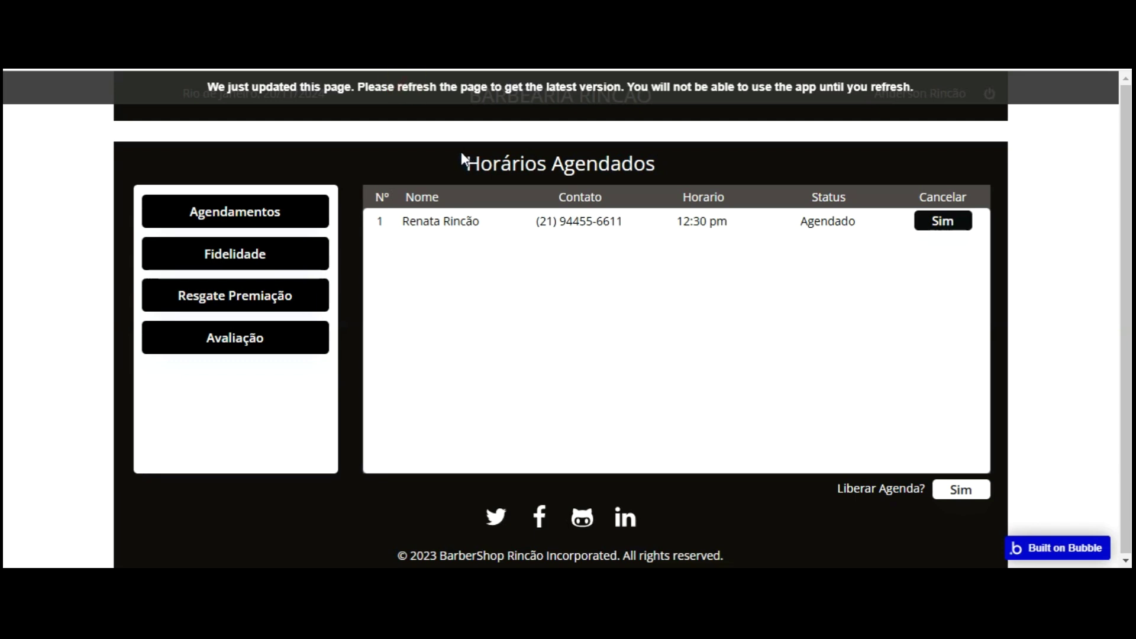
- Reload the preview page so it shows the 12:30 pm Agendado appointment
{"action": "key", "text": "F5"}
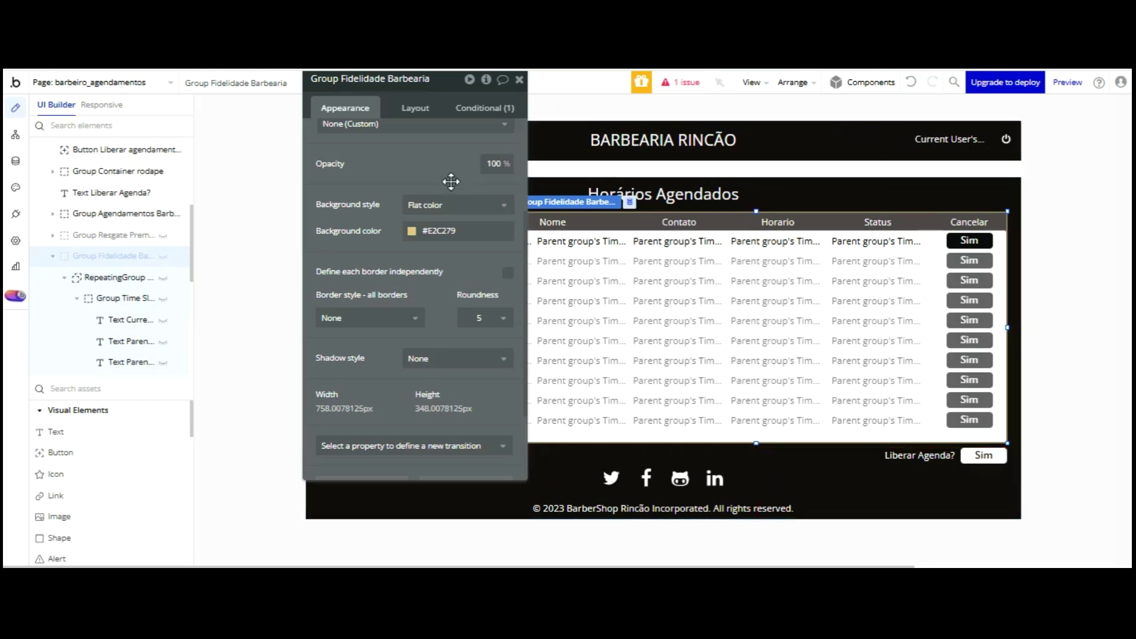
- Hide Agendamentos and Resgate Premiação so only Group Fidelidade Barbearia shows on the canvas
{"action": "left_click", "coordinate": [163, 256]}
{"action": "left_click", "coordinate": [163, 257]}
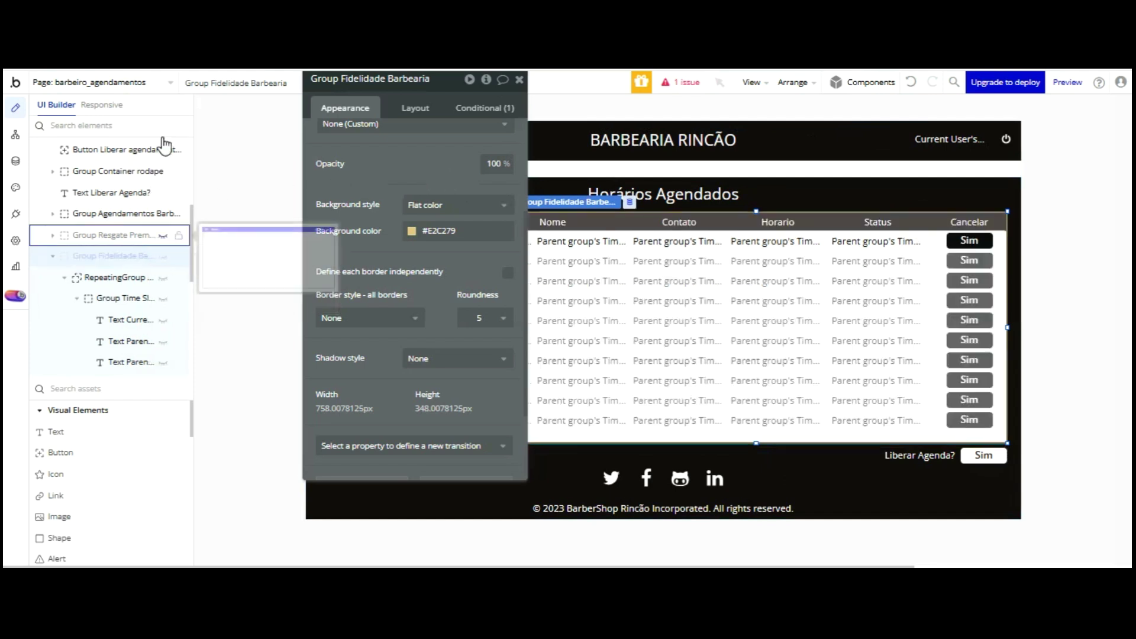
{"action": "left_click", "coordinate": [163, 236]}
{"action": "left_click", "coordinate": [163, 236]}
{"action": "left_click", "coordinate": [163, 236]}
{"action": "left_click", "coordinate": [163, 236]}
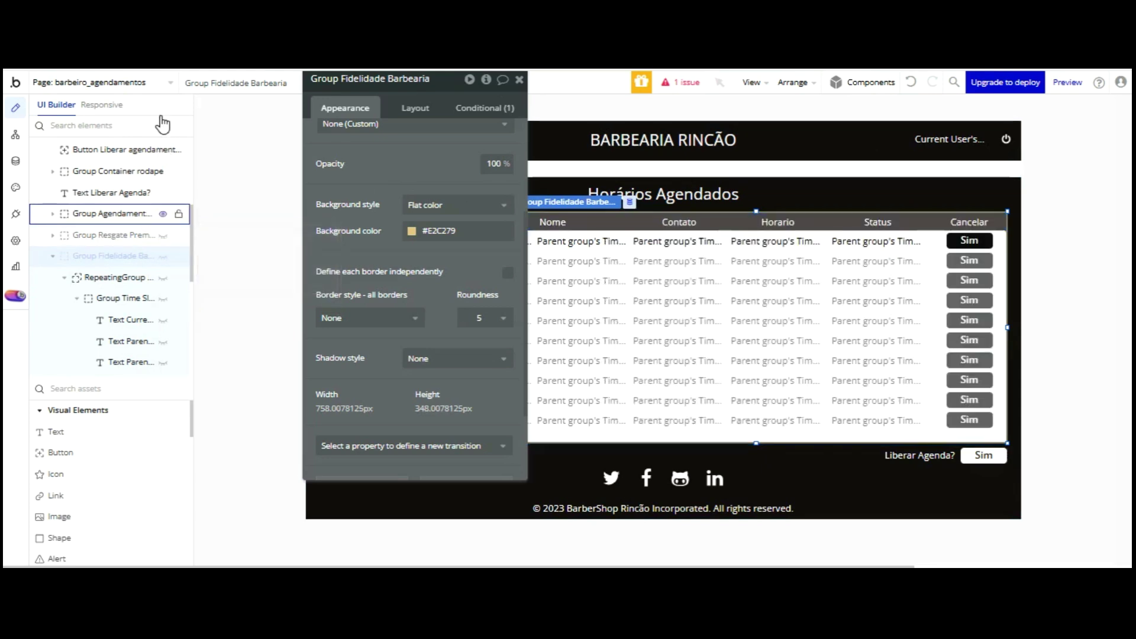
{"action": "left_click", "coordinate": [163, 214]}
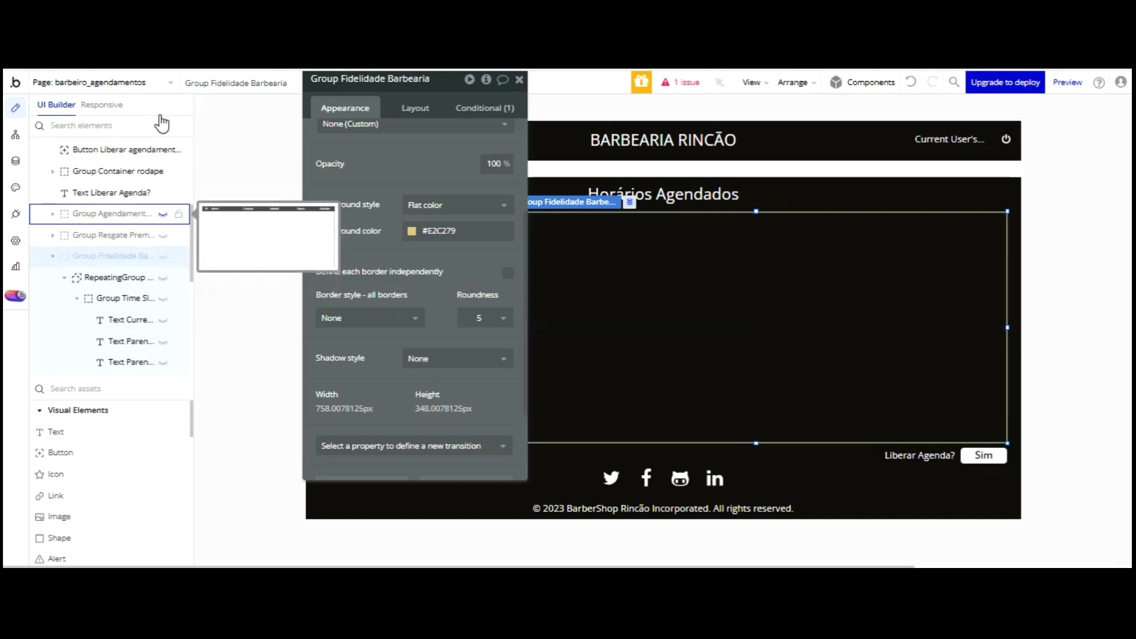
{"action": "left_click", "coordinate": [279, 214]}
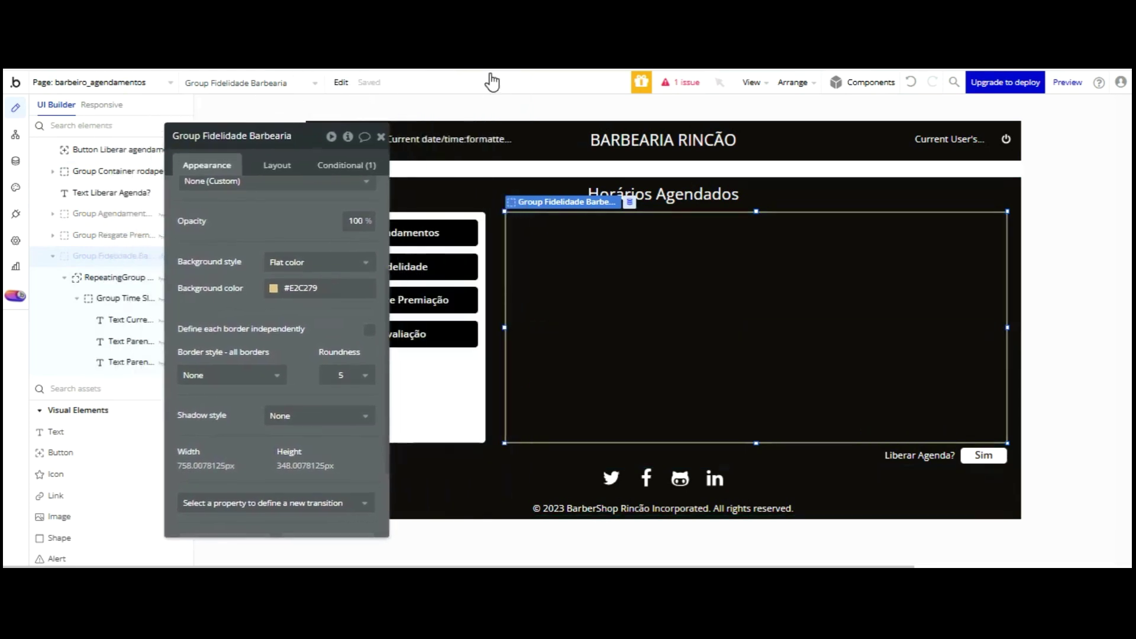
{"action": "left_click", "coordinate": [163, 235]}
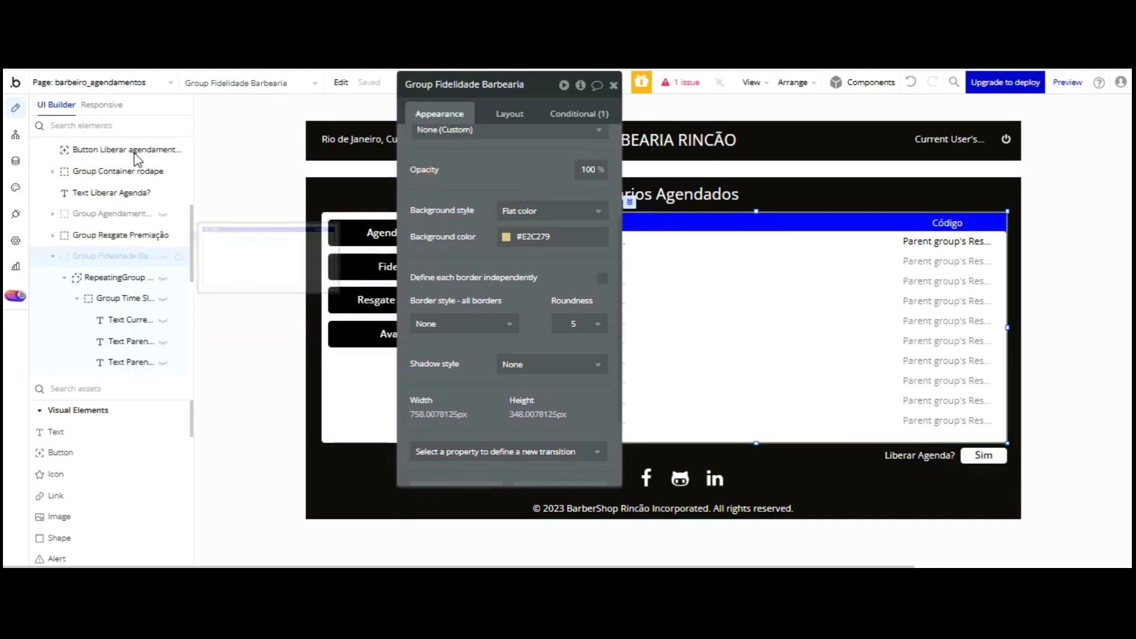
{"action": "left_click", "coordinate": [163, 256]}
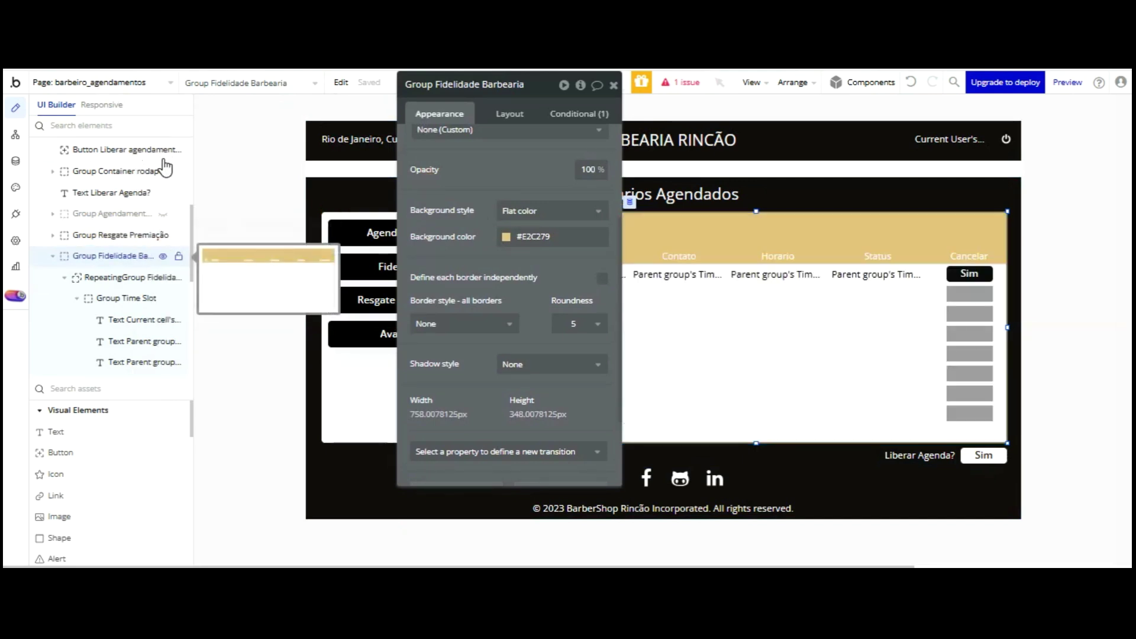
{"action": "left_click", "coordinate": [163, 236]}
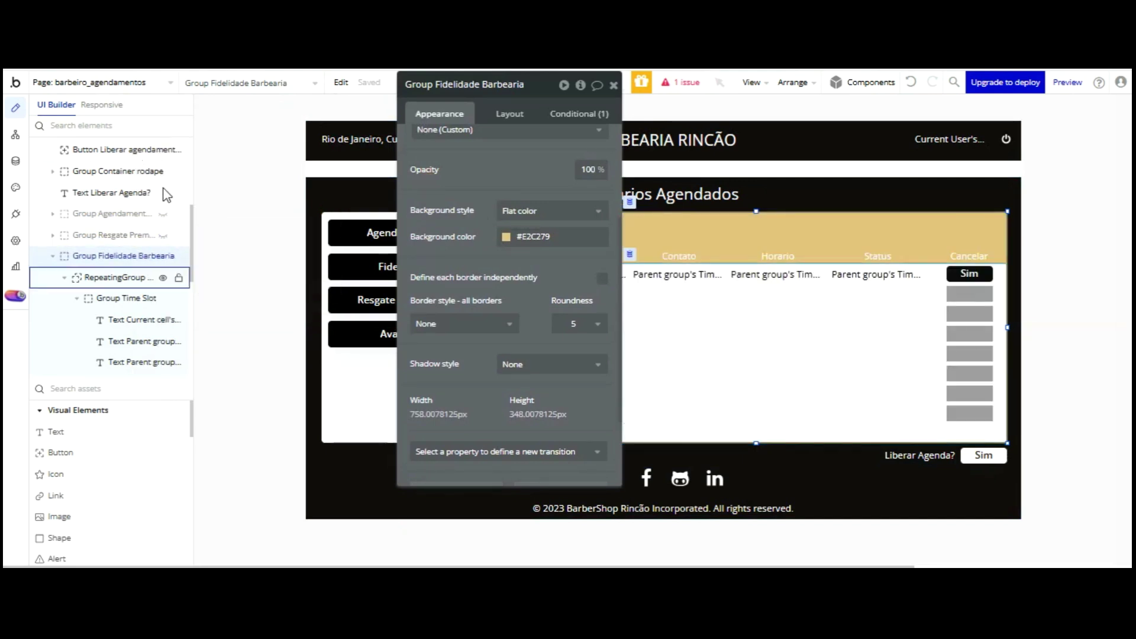
- Select the Fidelidade repeating group and choose the Dropdown visual element
{"action": "left_click", "coordinate": [138, 277]}
{"action": "left_click_drag", "start_coordinate": [507, 228], "coordinate": [203, 212]}
{"action": "scroll", "coordinate": [118, 435], "scroll_direction": "down", "scroll_amount": 10}
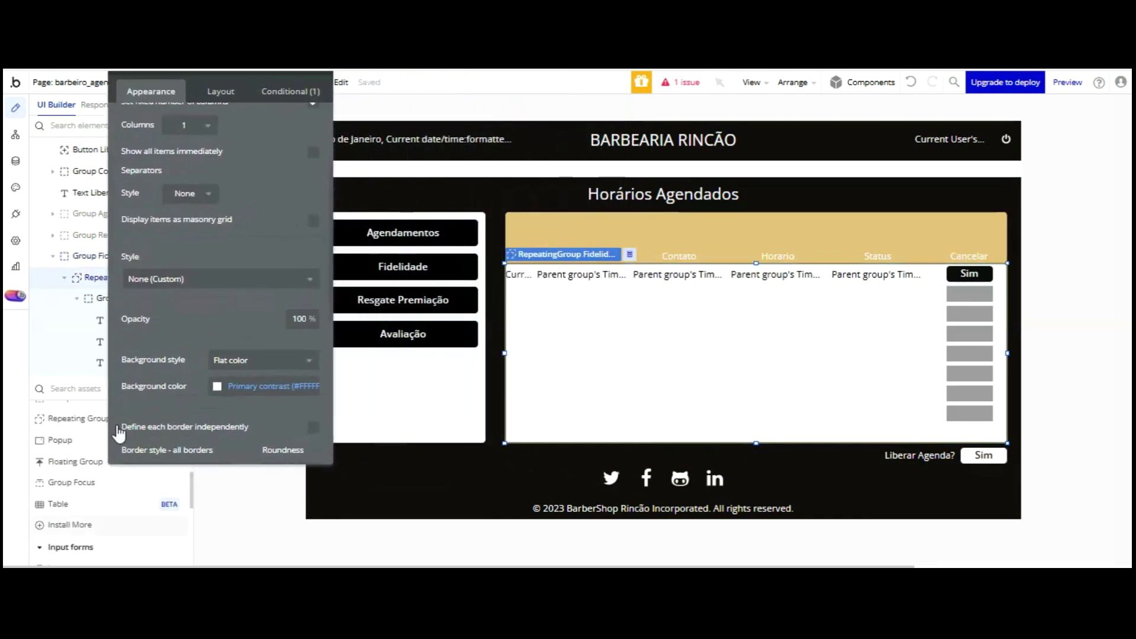
{"action": "scroll", "coordinate": [118, 435], "scroll_direction": "down", "scroll_amount": 1}
{"action": "left_click", "coordinate": [80, 466]}
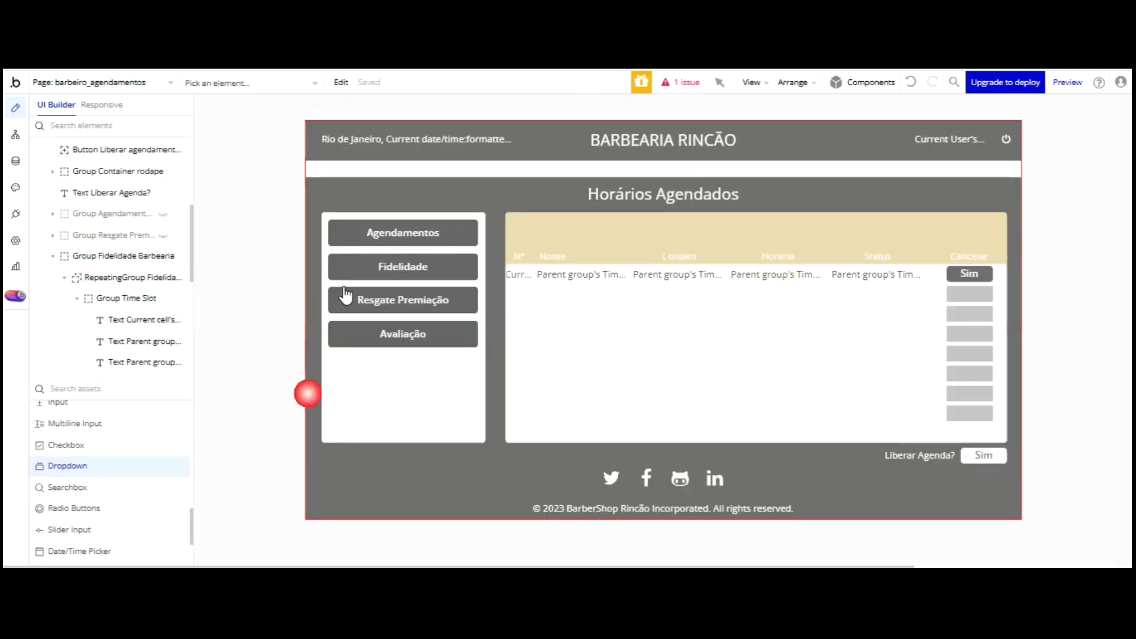
- Draw a dropdown in the gold header and name it 'Selecione o usuário pontos fidelidade'
{"action": "left_click_drag", "start_coordinate": [532, 220], "coordinate": [698, 252]}
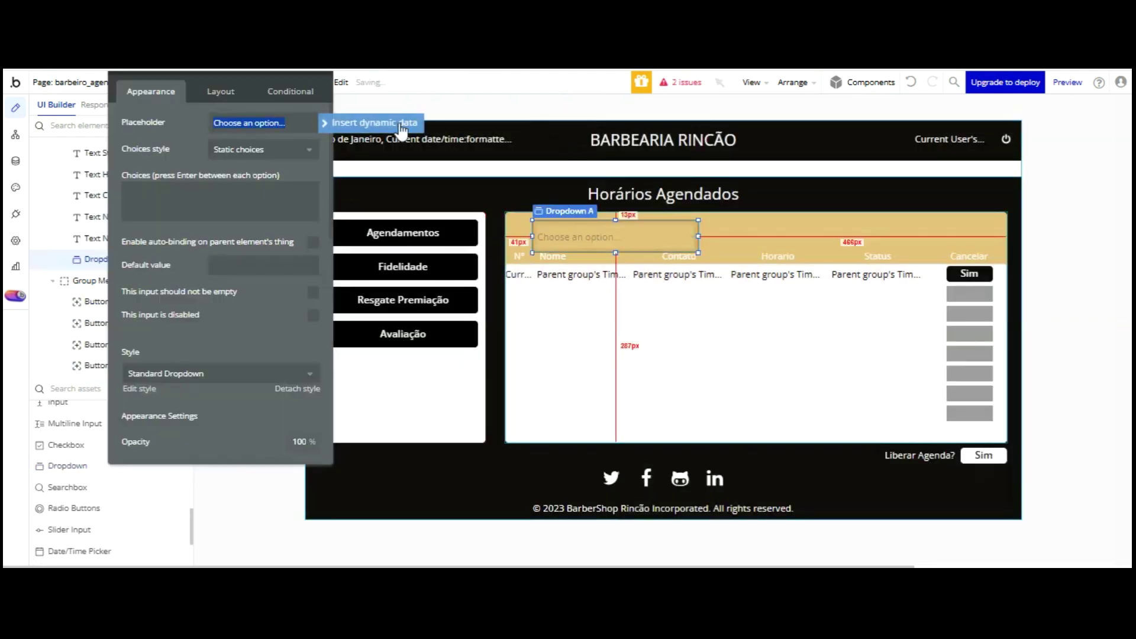
{"action": "left_click_drag", "start_coordinate": [190, 74], "coordinate": [196, 137]}
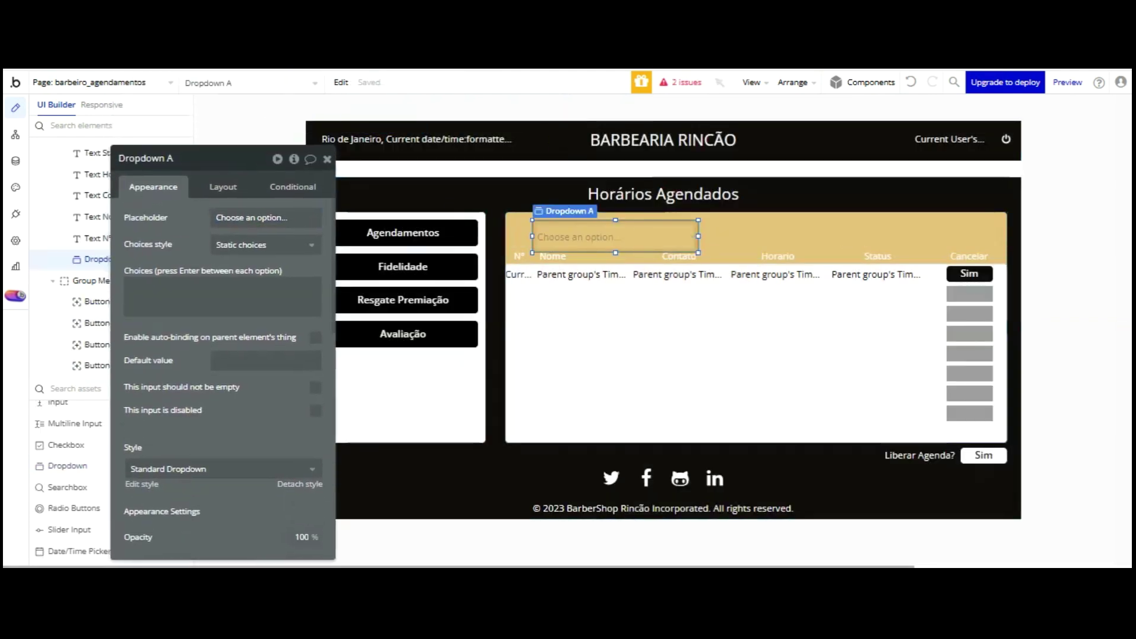
{"action": "left_click", "coordinate": [219, 187]}
{"action": "left_click", "coordinate": [190, 163]}
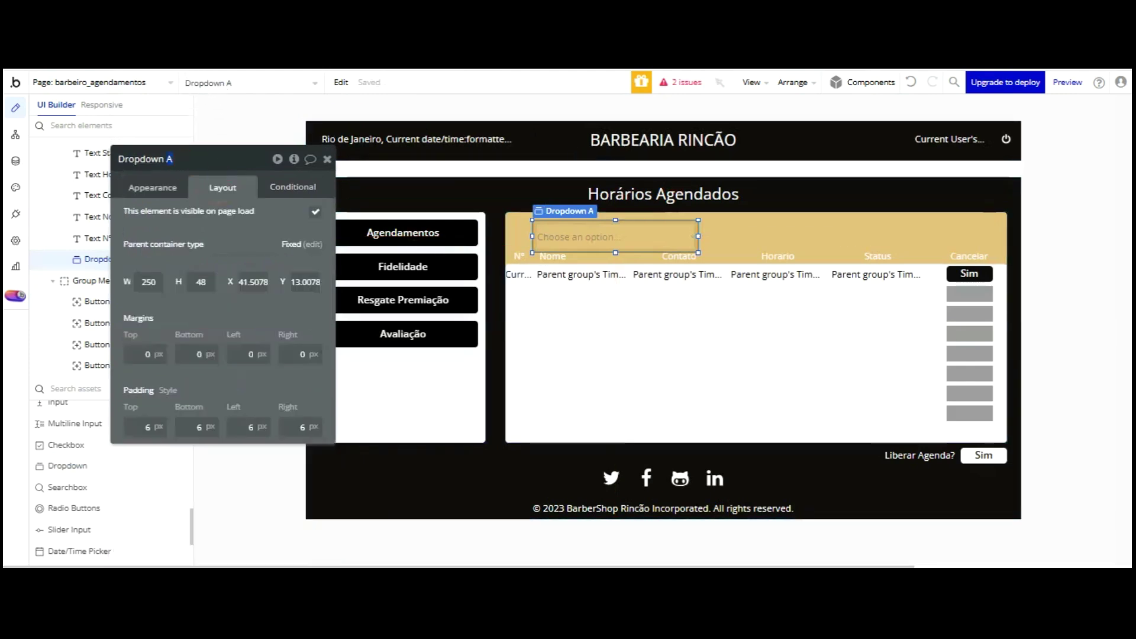
{"action": "type", "text": "Selecione o"}
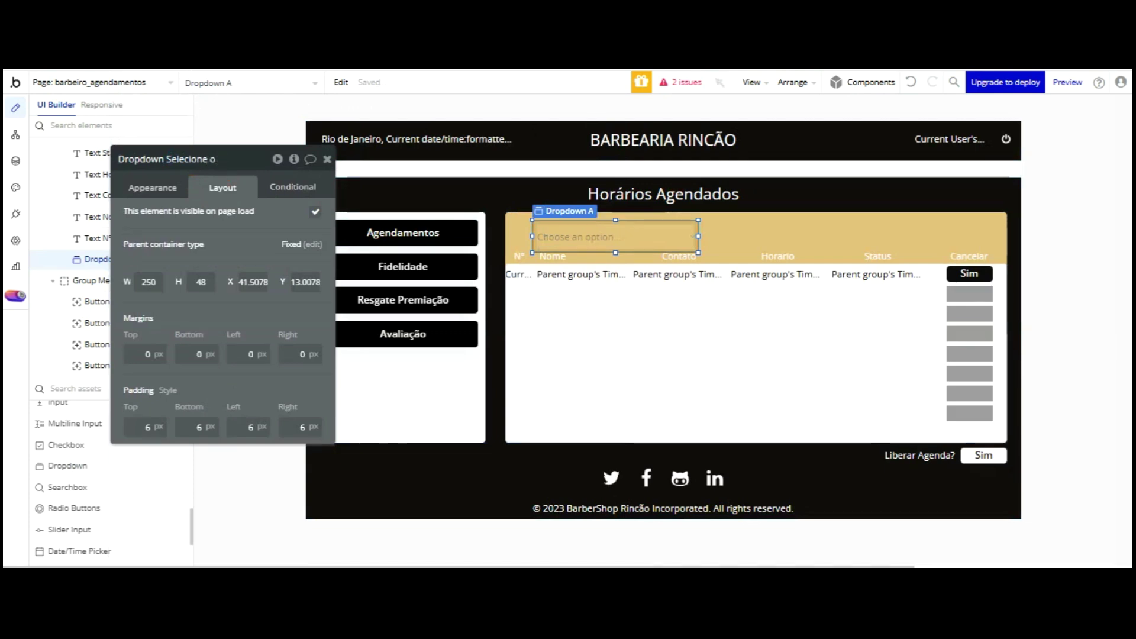
{"action": "type", "text": " usuário pontos"}
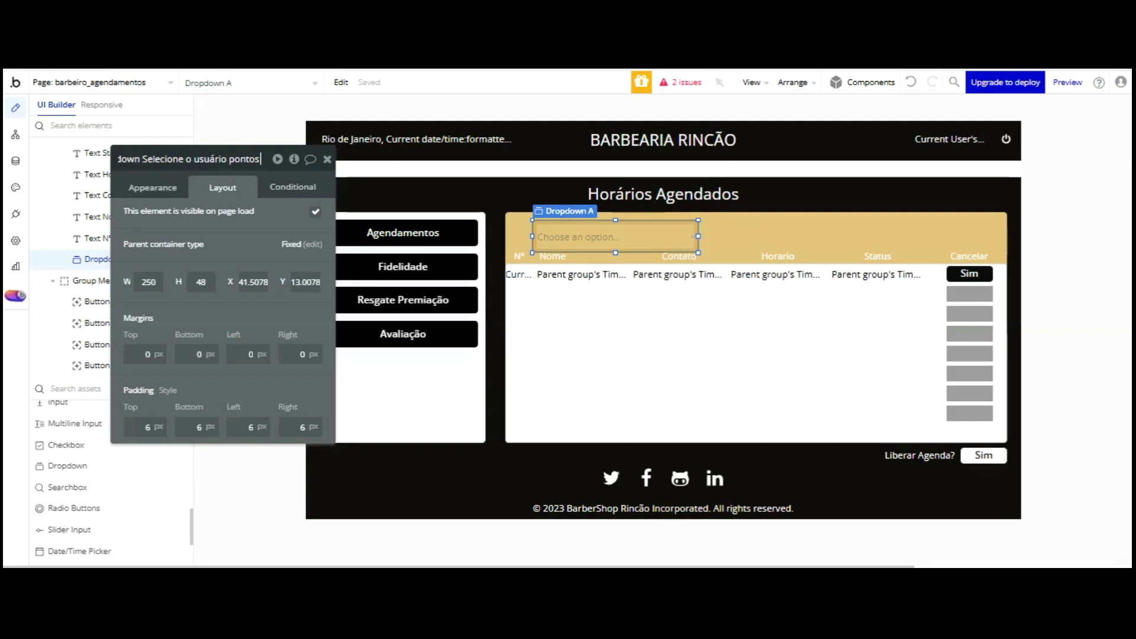
{"action": "type", "text": " fidelidade"}
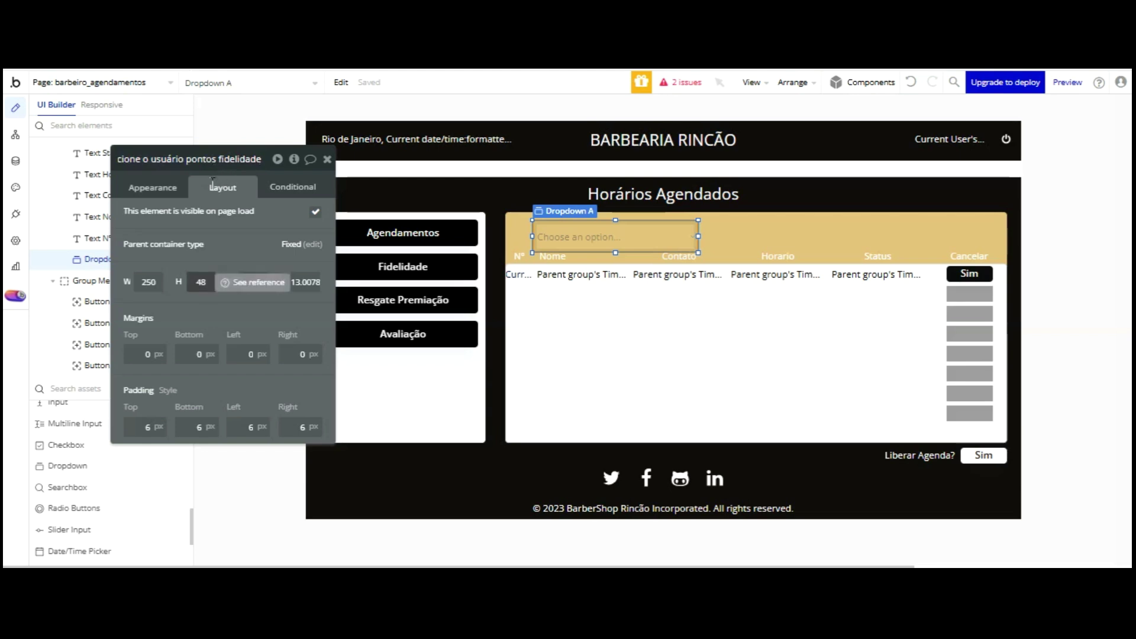
- Size the dropdown to 35 px high and 710 px wide, then show its Appearance settings
{"action": "left_click", "coordinate": [201, 282]}
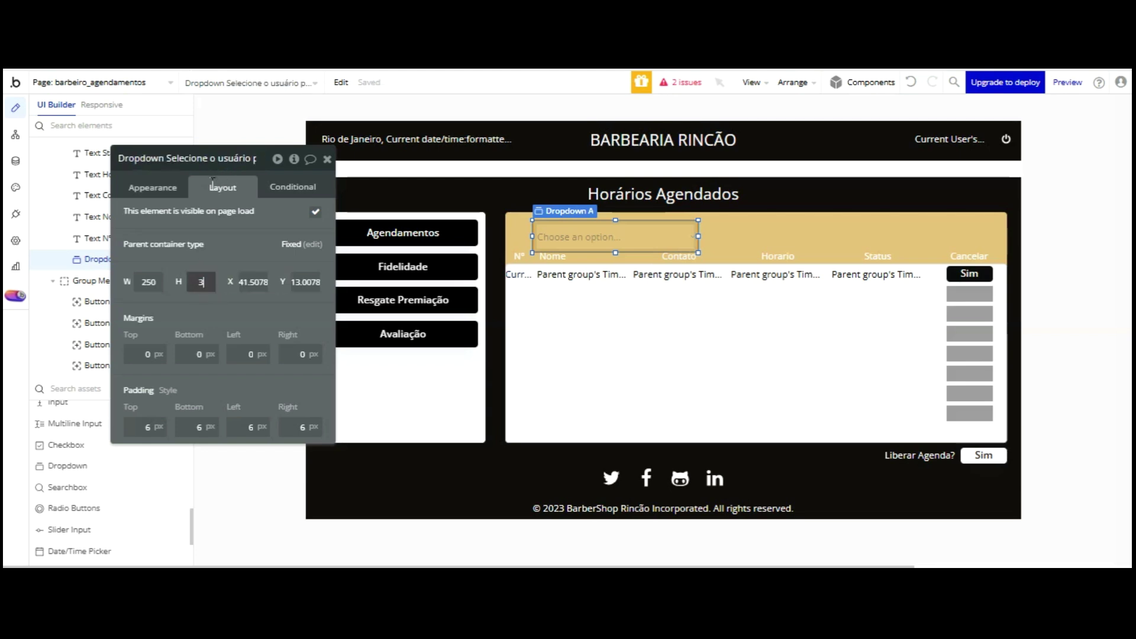
{"action": "left_click", "coordinate": [157, 282]}
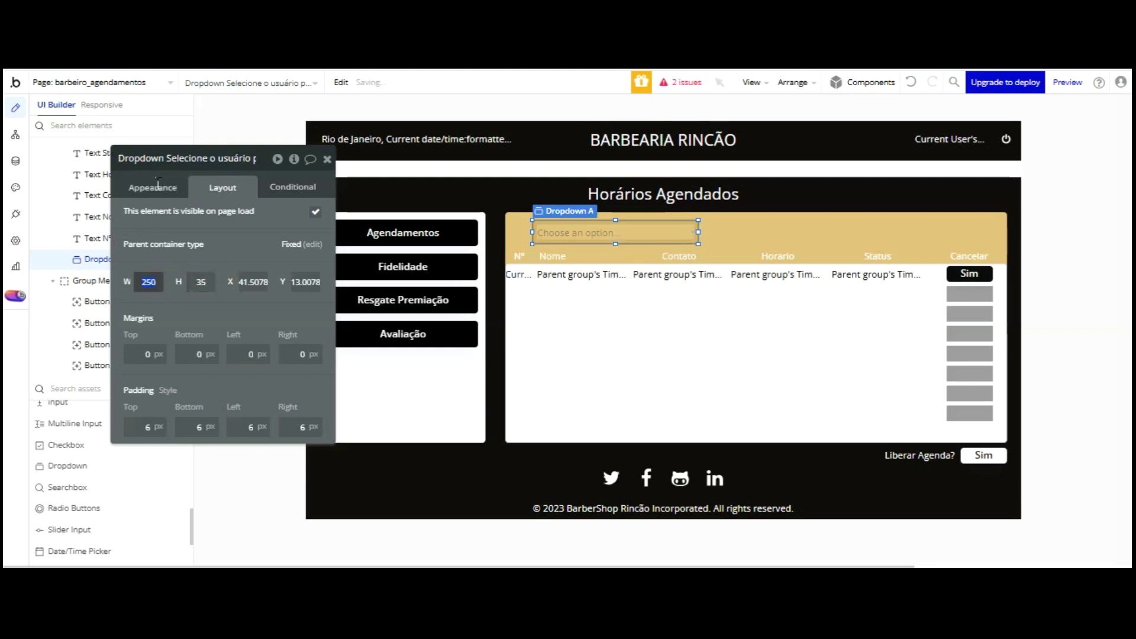
{"action": "type", "text": "710"}
{"action": "key", "text": "Return"}
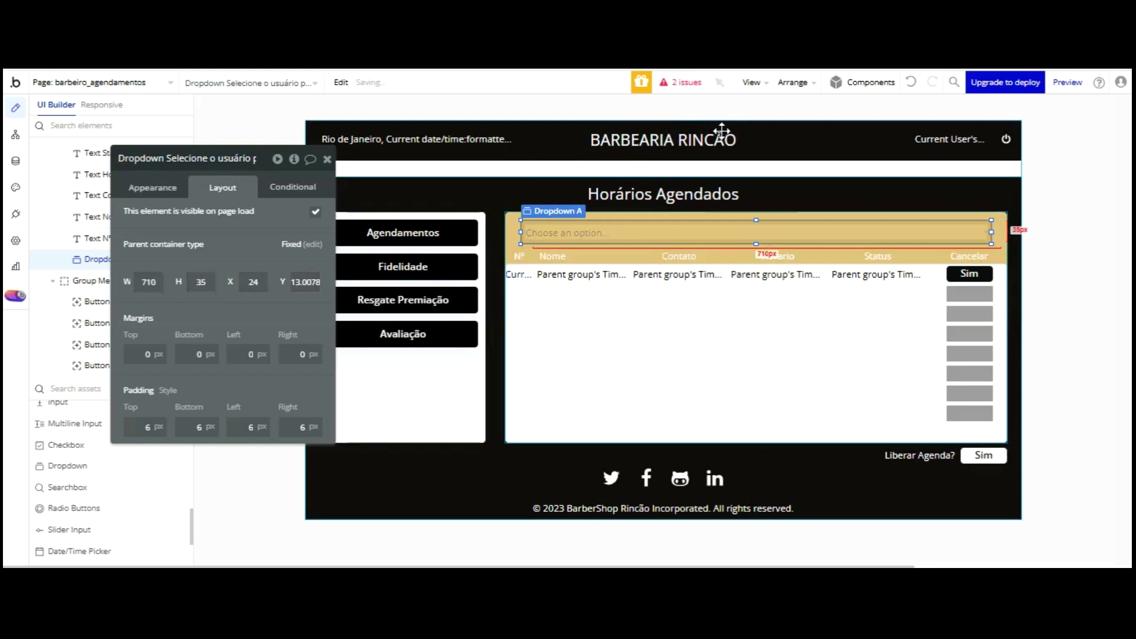
{"action": "left_click", "coordinate": [153, 189]}
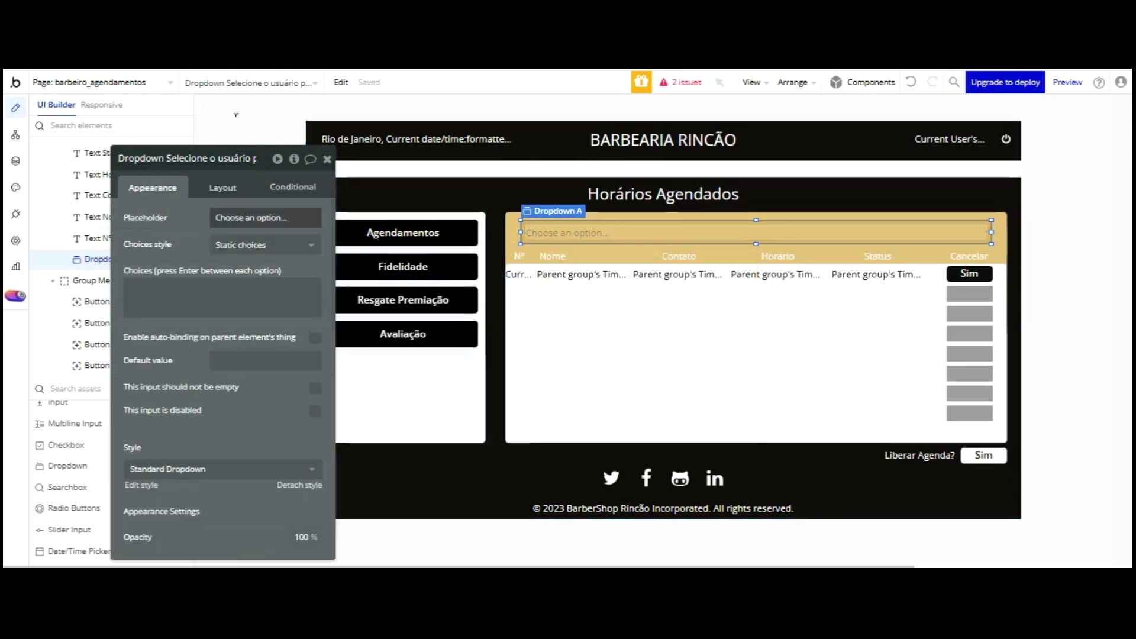
{"action": "left_click", "coordinate": [246, 217]}
- Replace the dropdown placeholder with 'Selecione o Usuário'
{"action": "key", "text": "ctrl+a"}
{"action": "type", "text": "Sel"}
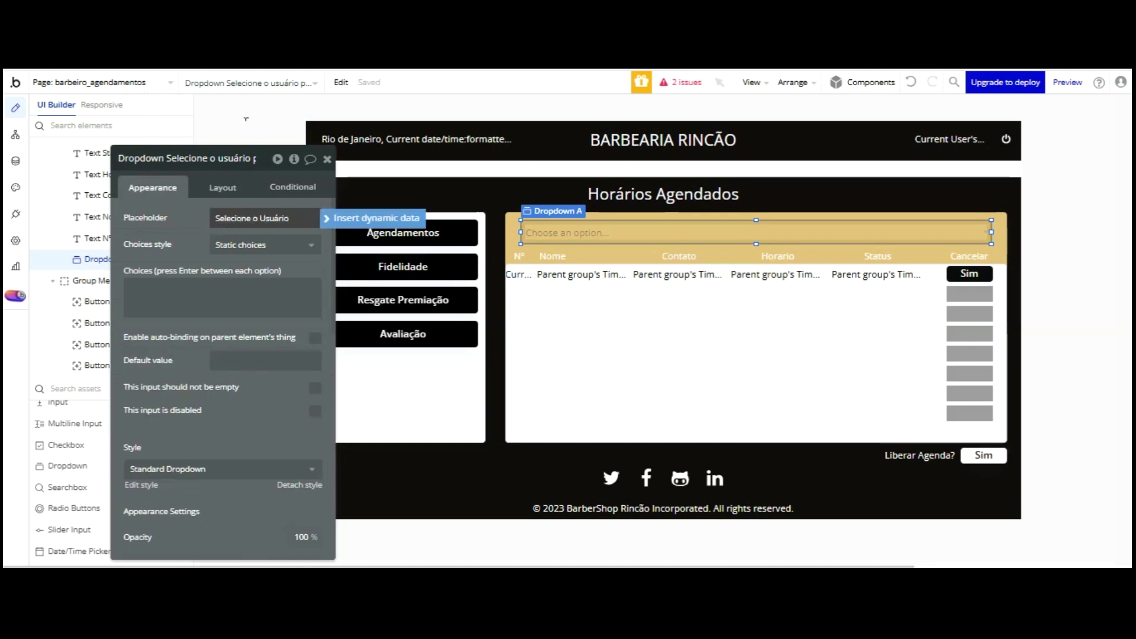
{"action": "left_click", "coordinate": [182, 226]}
- Make the choices dynamic, of type User, sourced from 'Do a search for'
{"action": "left_click", "coordinate": [245, 244]}
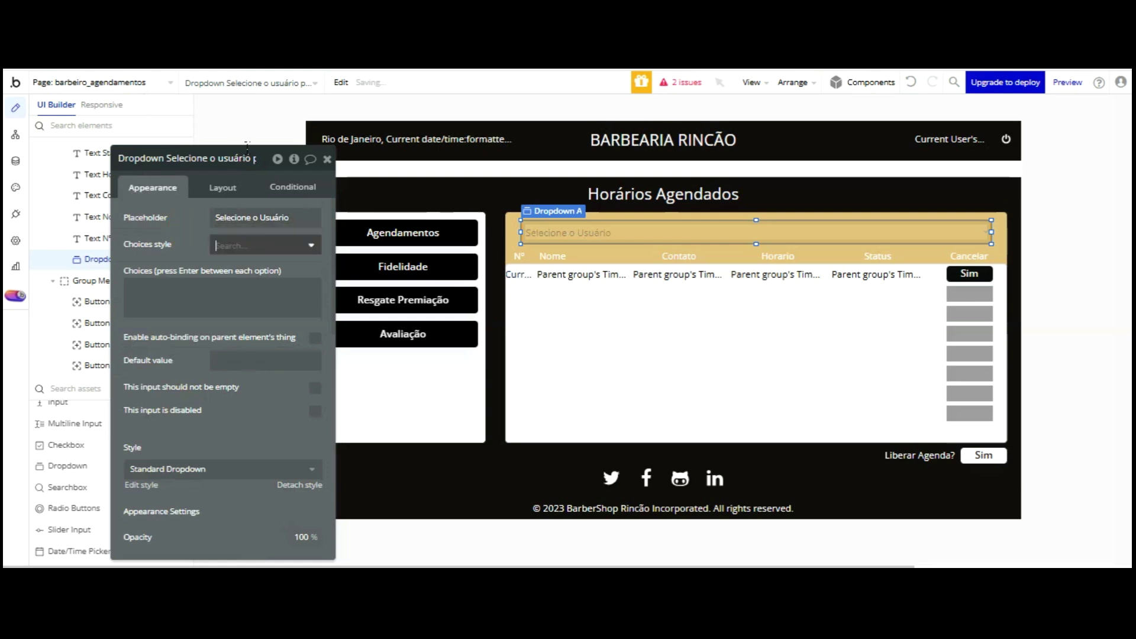
{"action": "left_click", "coordinate": [246, 306]}
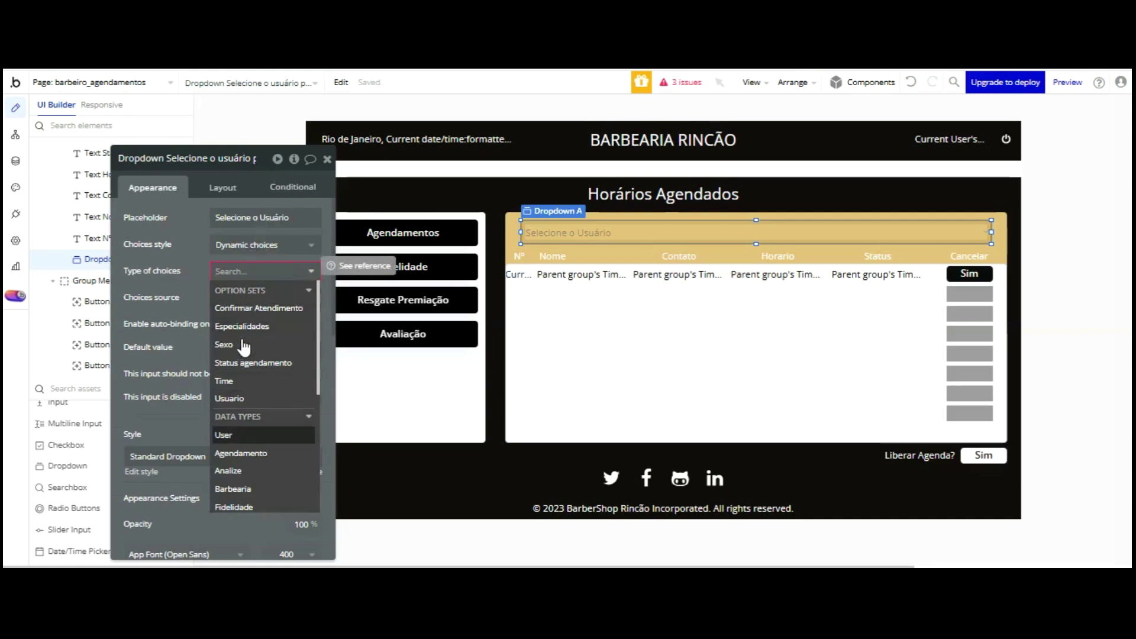
{"action": "left_click", "coordinate": [240, 427]}
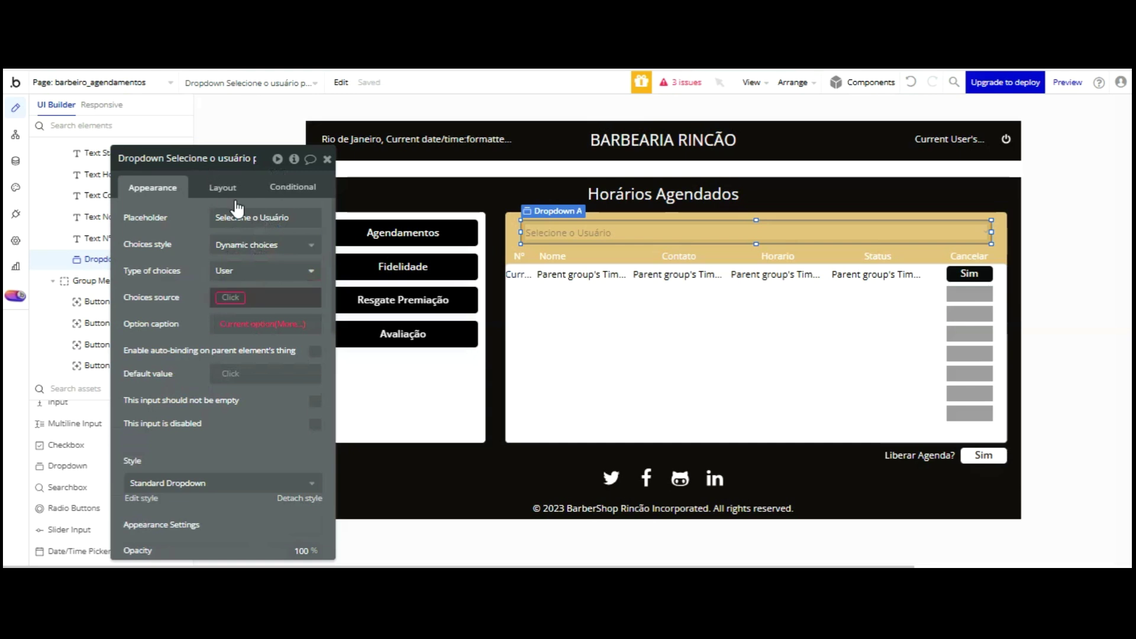
{"action": "left_click", "coordinate": [231, 297]}
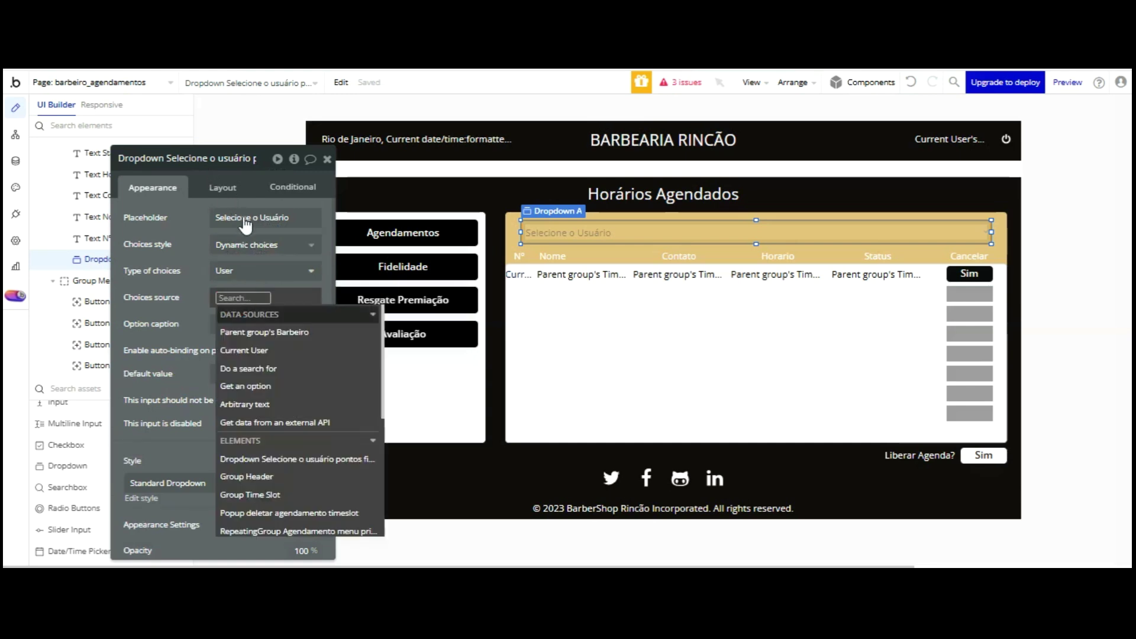
{"action": "left_click", "coordinate": [266, 367]}
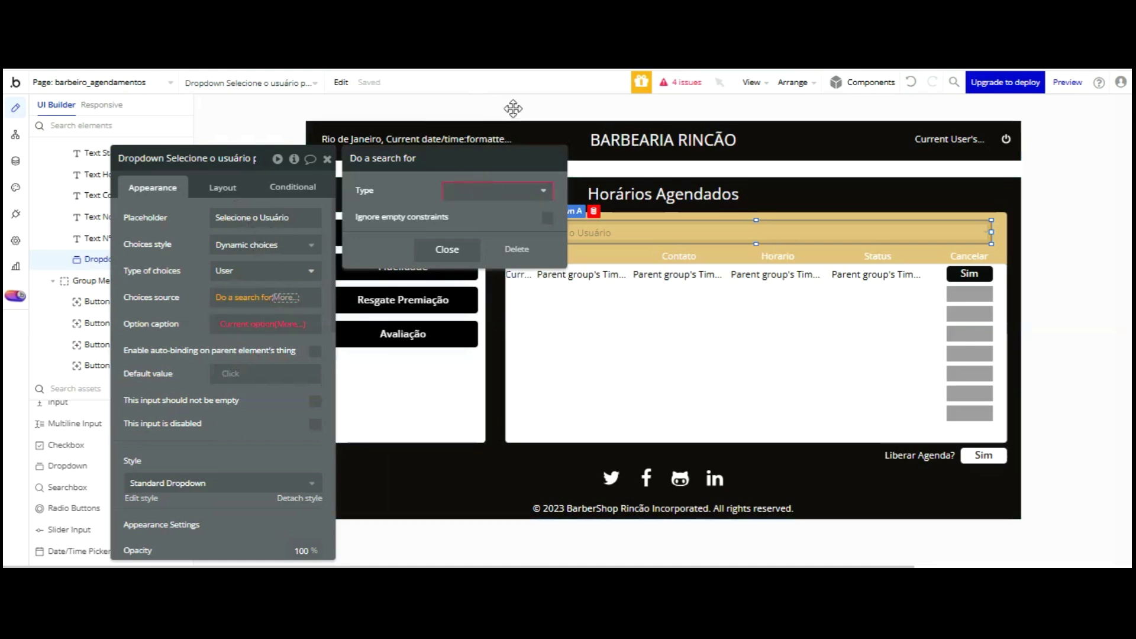
{"action": "left_click", "coordinate": [503, 190]}
- Search for Users with constraints on Nome and on Usuario = Cliente
{"action": "key", "text": "Up"}
{"action": "key", "text": "Up"}
{"action": "key", "text": "Return"}
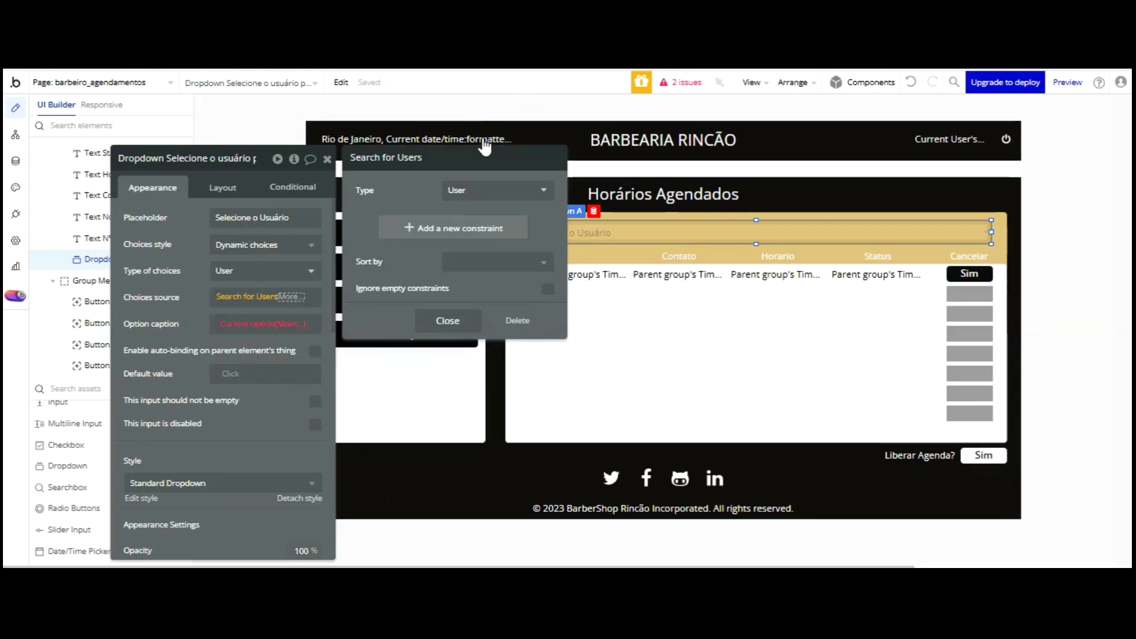
{"action": "left_click", "coordinate": [465, 228]}
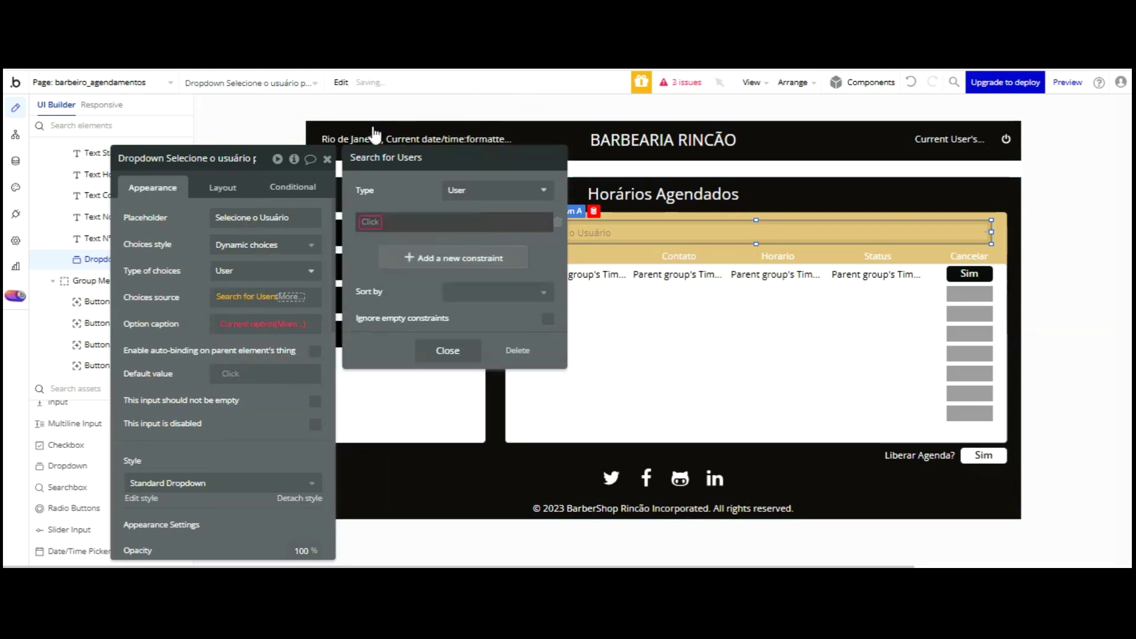
{"action": "left_click", "coordinate": [373, 221]}
{"action": "key", "text": "Down"}
{"action": "key", "text": "Down"}
{"action": "key", "text": "Down"}
{"action": "key", "text": "Down"}
{"action": "key", "text": "Down"}
{"action": "key", "text": "Return"}
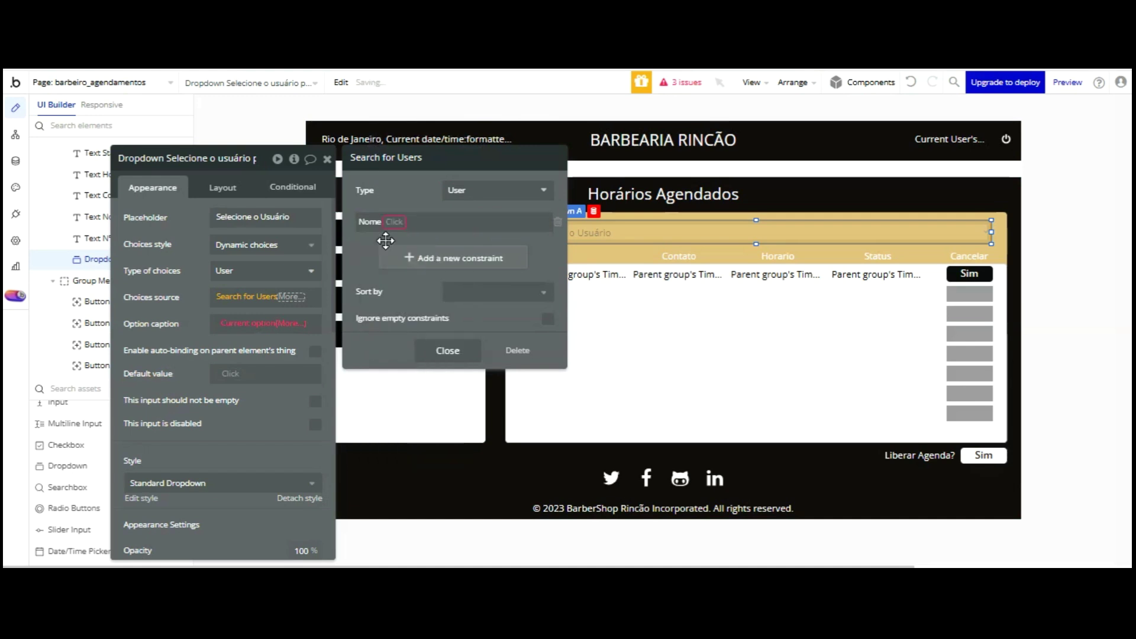
{"action": "left_click", "coordinate": [387, 253]}
{"action": "left_click", "coordinate": [373, 251]}
{"action": "key", "text": "Down"}
{"action": "key", "text": "Down"}
{"action": "key", "text": "Down"}
{"action": "key", "text": "Down"}
{"action": "key", "text": "Down"}
{"action": "key", "text": "Down"}
{"action": "key", "text": "Down"}
{"action": "key", "text": "Down"}
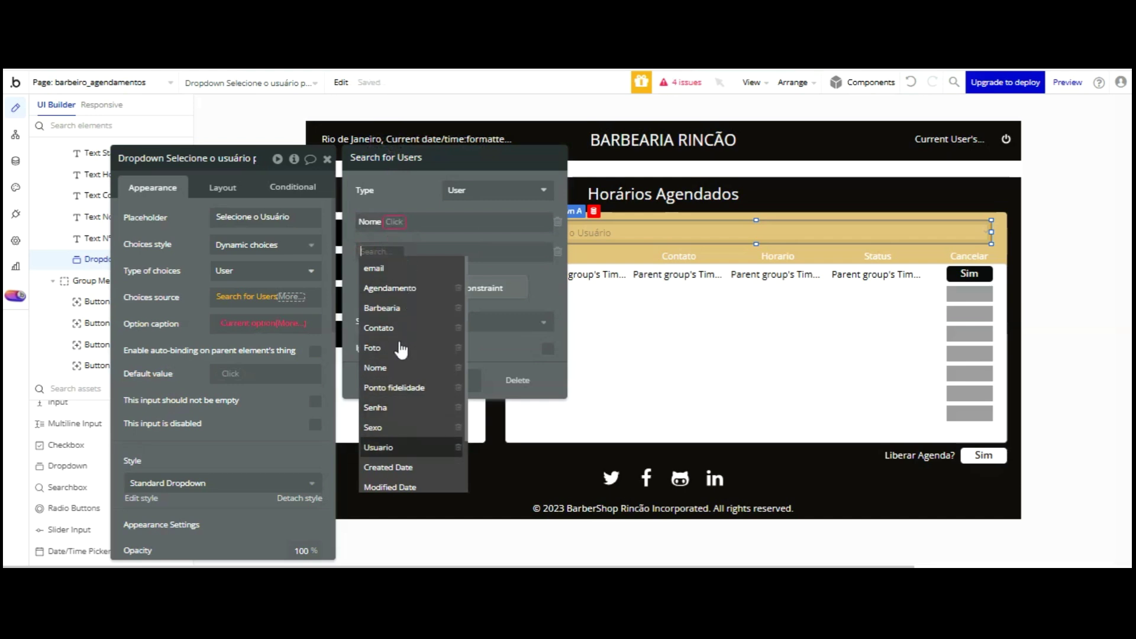
{"action": "key", "text": "Return"}
{"action": "left_click", "coordinate": [400, 253]}
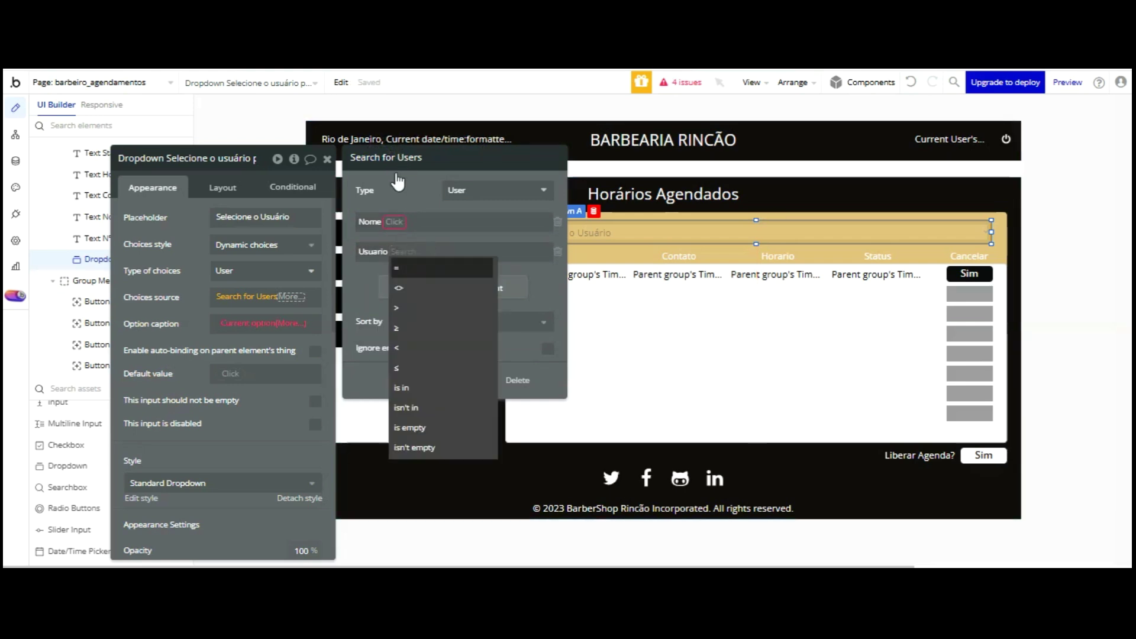
{"action": "left_click", "coordinate": [397, 268]}
{"action": "key", "text": "Down"}
{"action": "key", "text": "Down"}
{"action": "key", "text": "Down"}
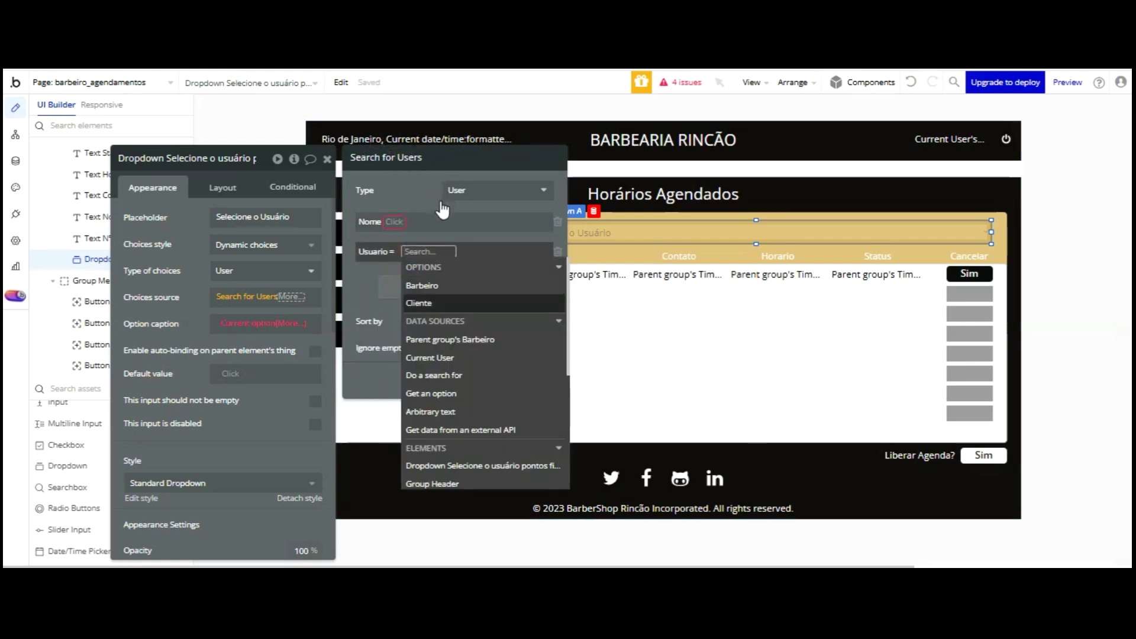
{"action": "key", "text": "Return"}
{"action": "left_click", "coordinate": [376, 296]}
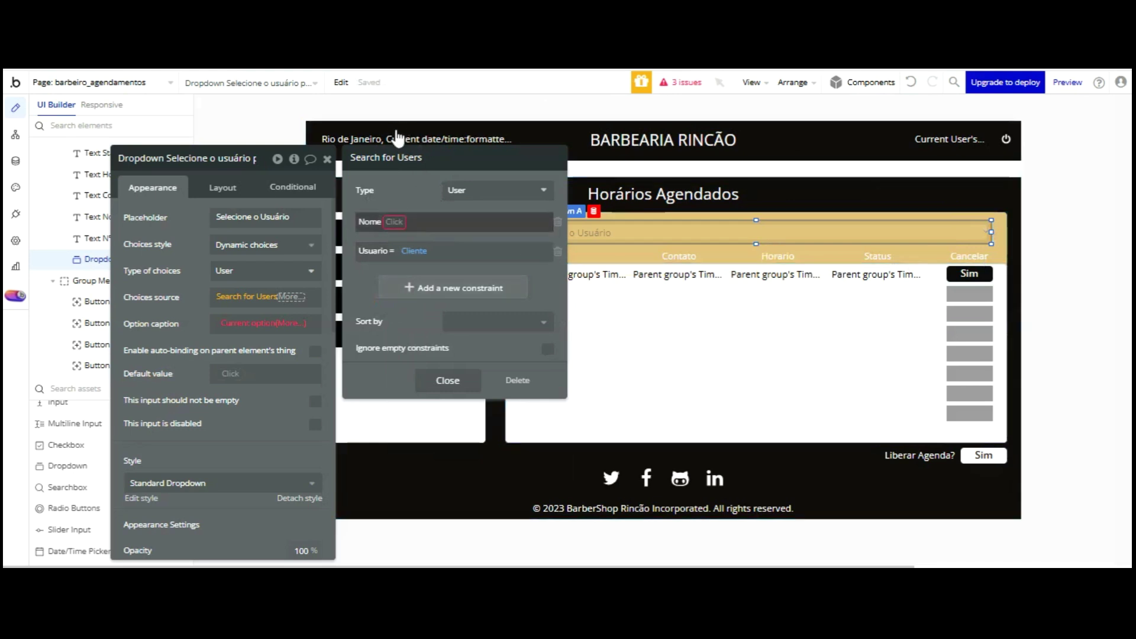
- Make the Nome constraint equal the dropdown's value's Nome
{"action": "left_click", "coordinate": [394, 222]}
{"action": "left_click", "coordinate": [393, 238]}
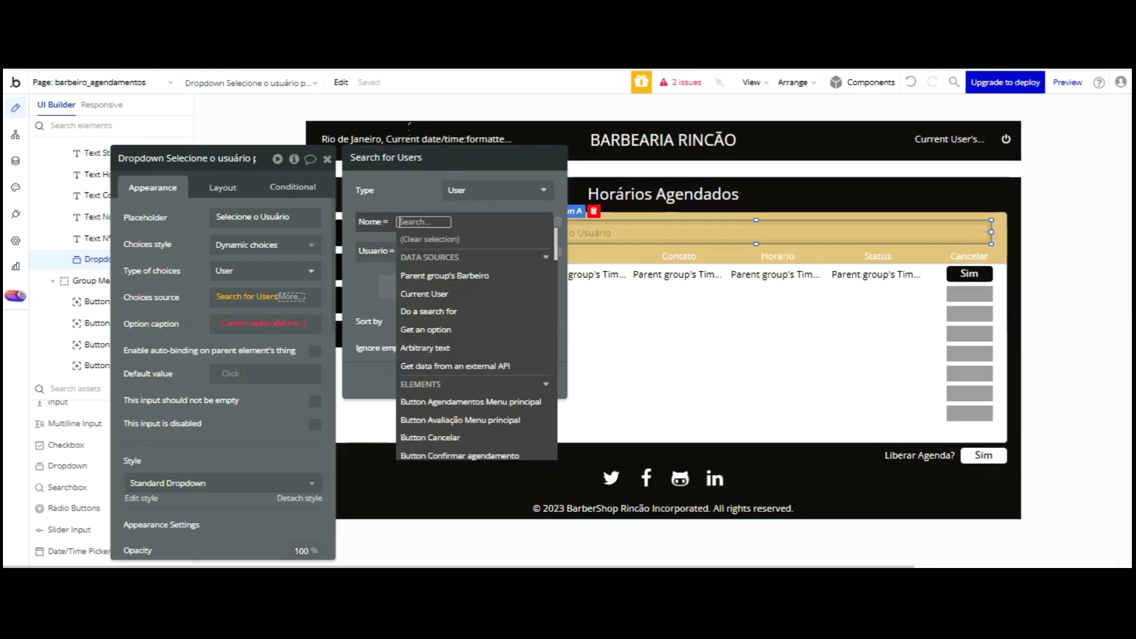
{"action": "scroll", "coordinate": [490, 286], "scroll_direction": "down", "scroll_amount": 3}
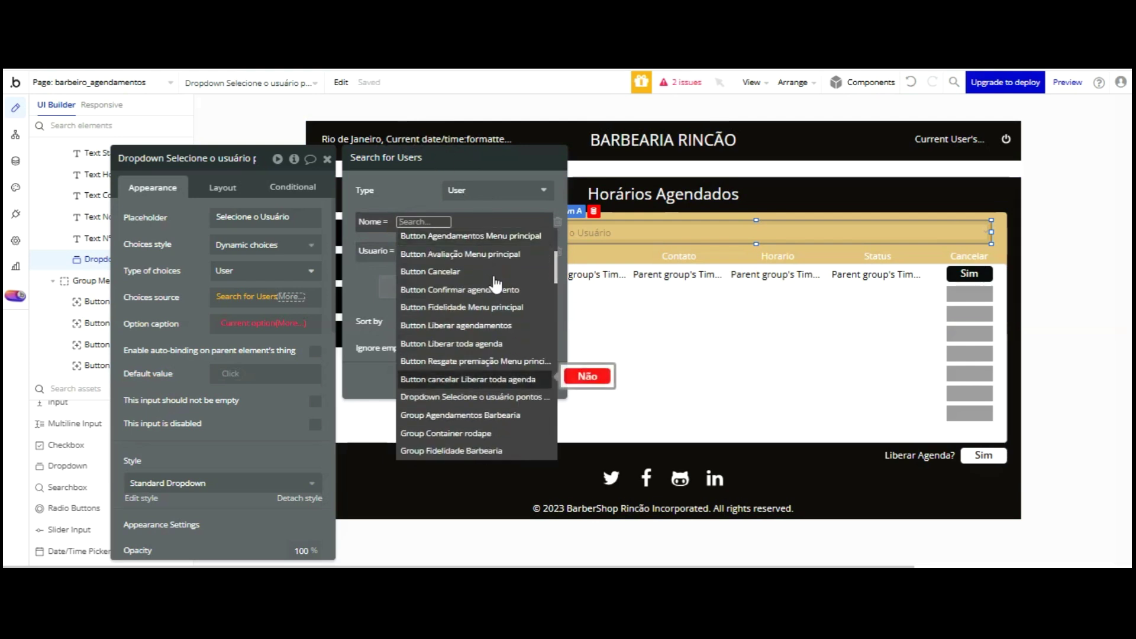
{"action": "left_click", "coordinate": [492, 397]}
{"action": "left_click", "coordinate": [421, 271]}
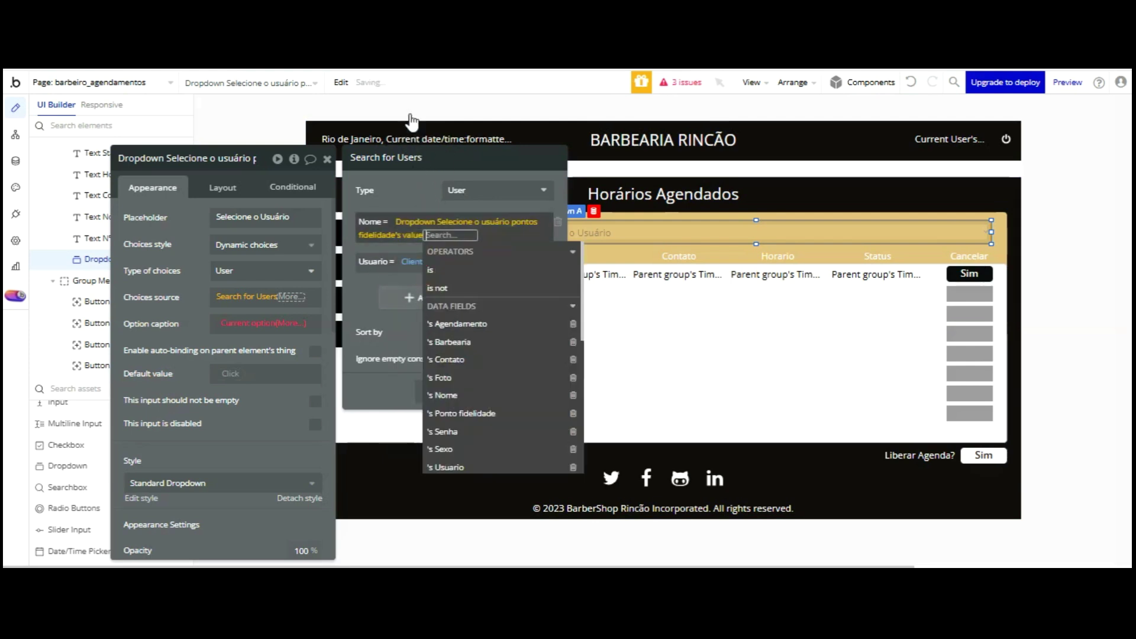
{"action": "left_click", "coordinate": [405, 194]}
{"action": "left_click", "coordinate": [436, 235]}
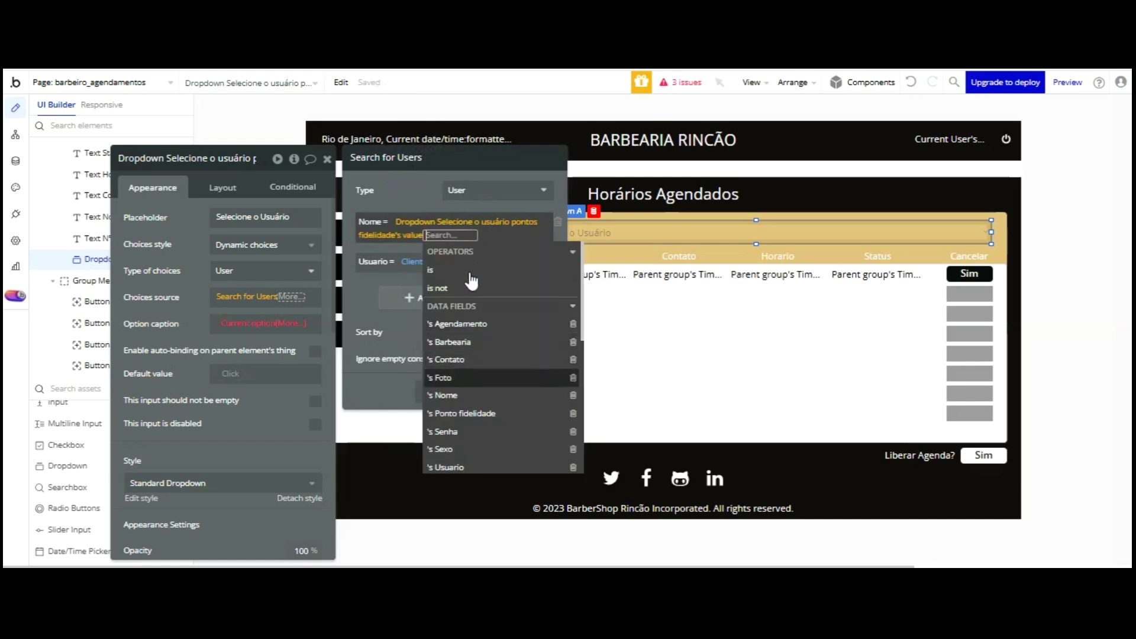
{"action": "left_click", "coordinate": [468, 395]}
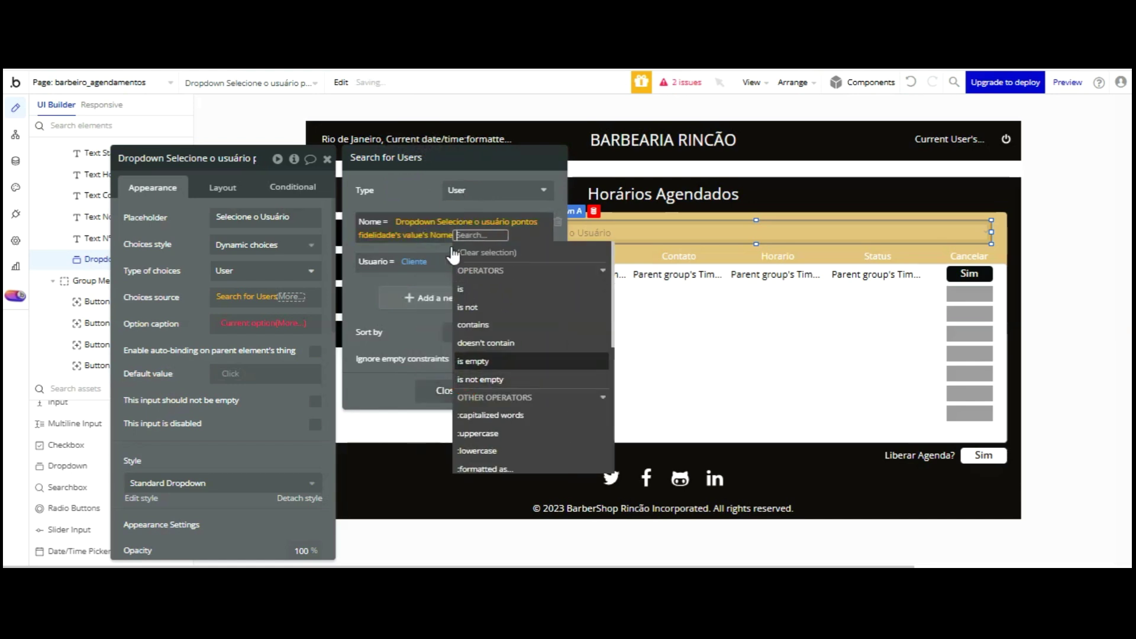
{"action": "left_click", "coordinate": [438, 153]}
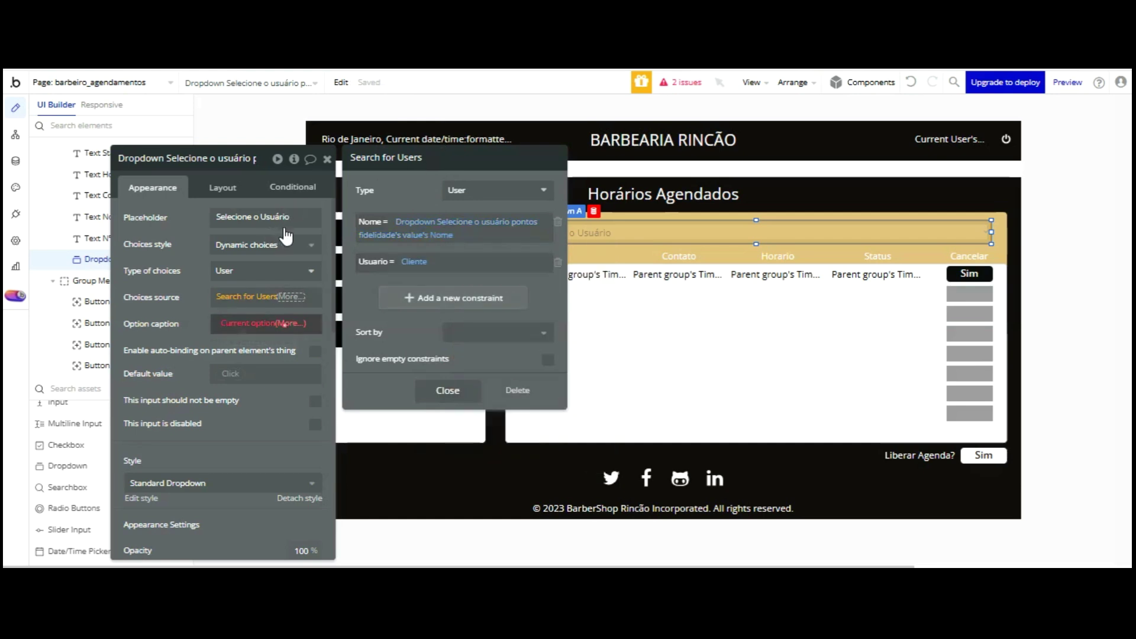
- Set the option caption to Current option's Nome and view the stored user data
{"action": "left_click", "coordinate": [289, 323]}
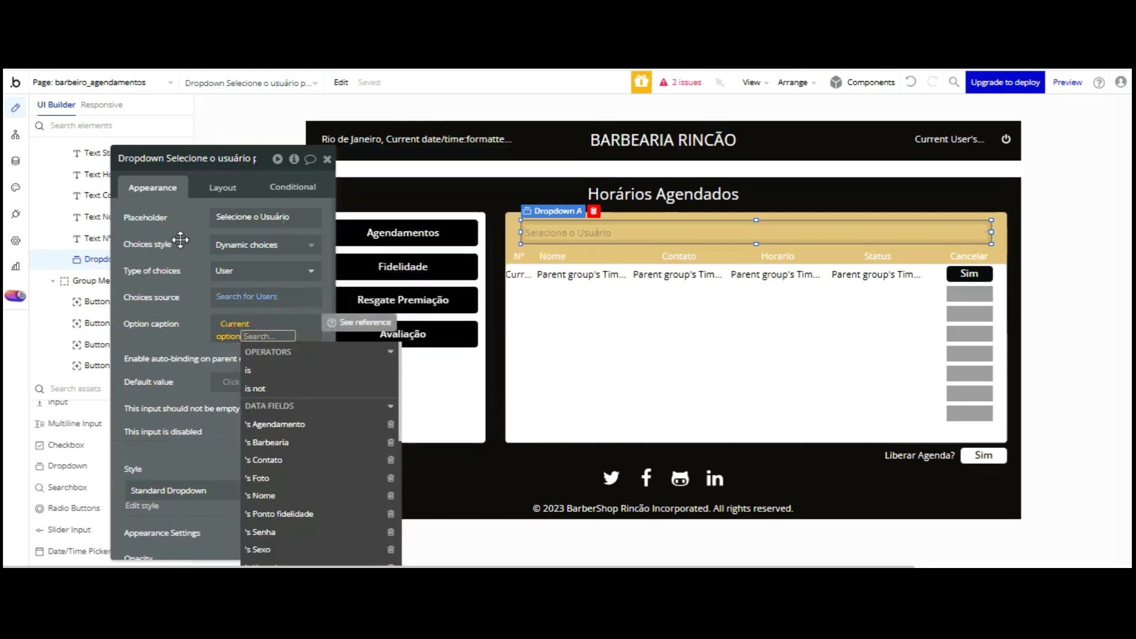
{"action": "left_click", "coordinate": [284, 495]}
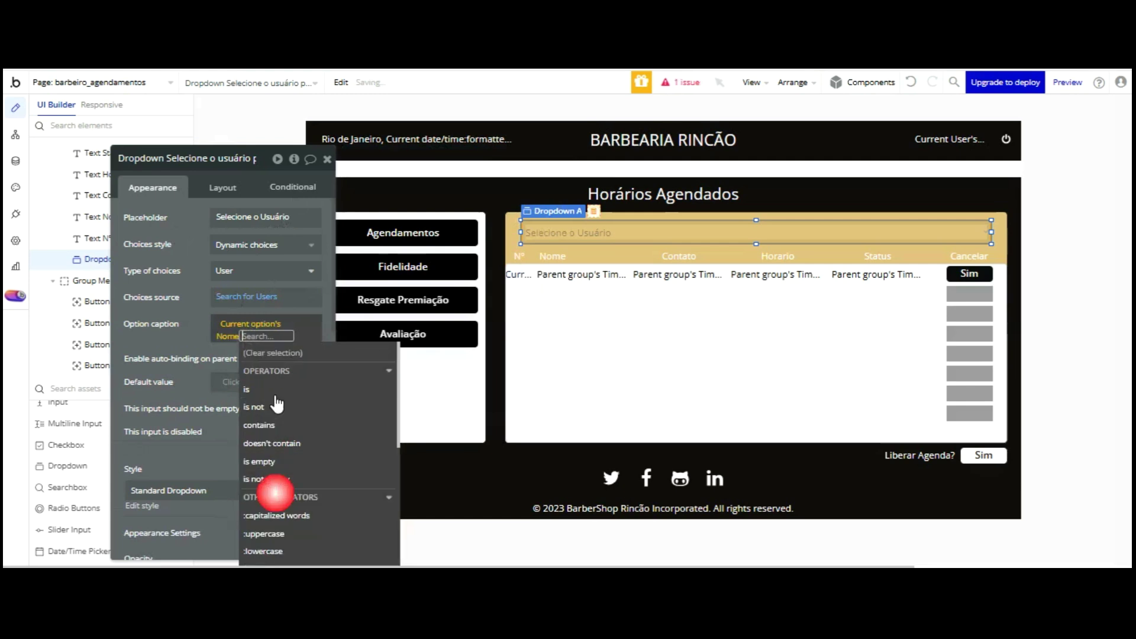
{"action": "left_click", "coordinate": [198, 223]}
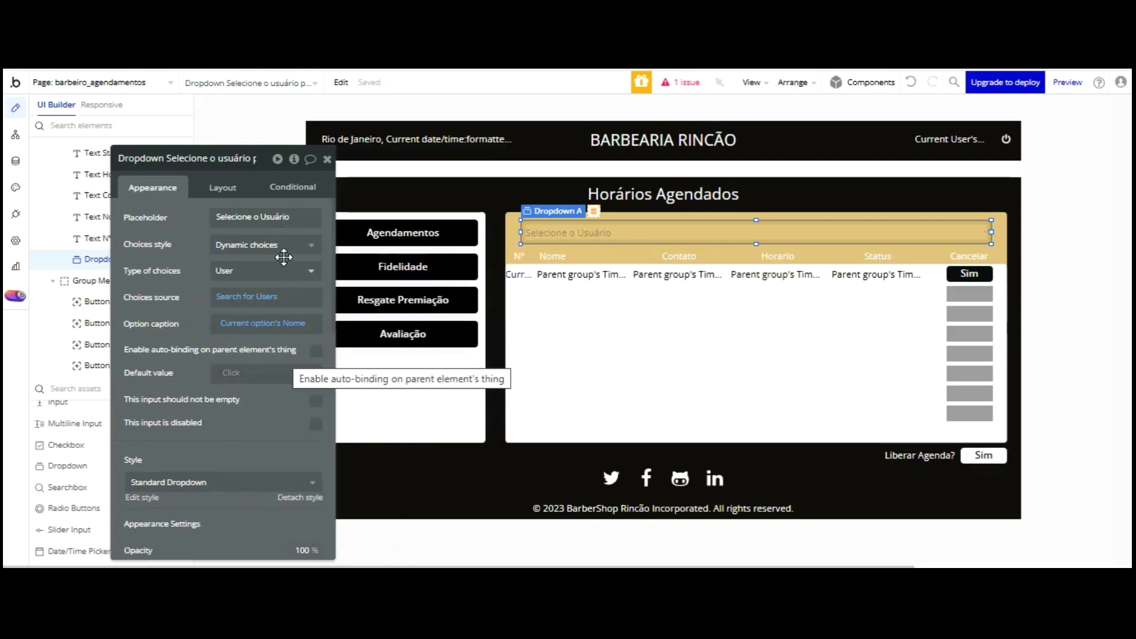
{"action": "left_click", "coordinate": [15, 161]}
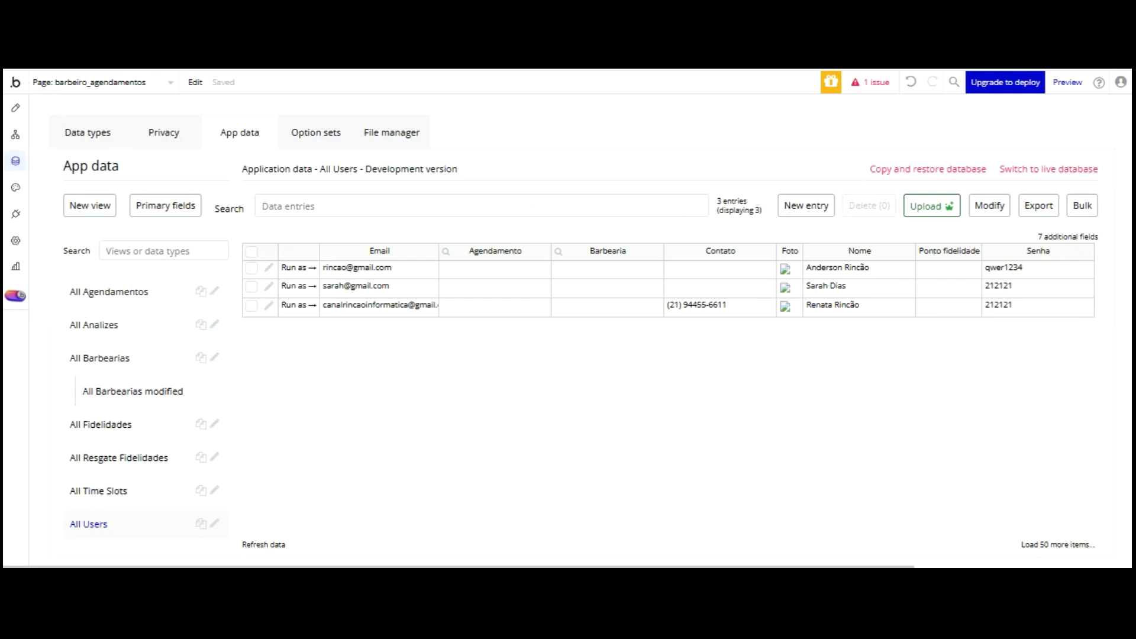
- Refresh the app preview tab and return to the All Users data
{"action": "key", "text": "ctrl+Tab"}
{"action": "left_click", "coordinate": [867, 84]}
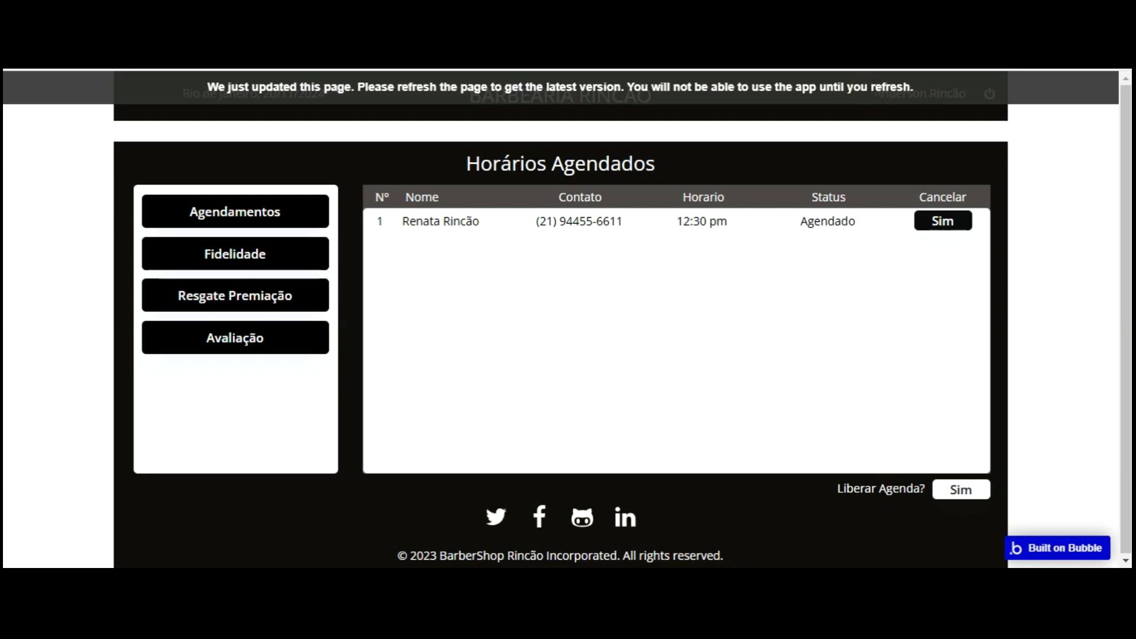
{"action": "key", "text": "ctrl+Tab"}
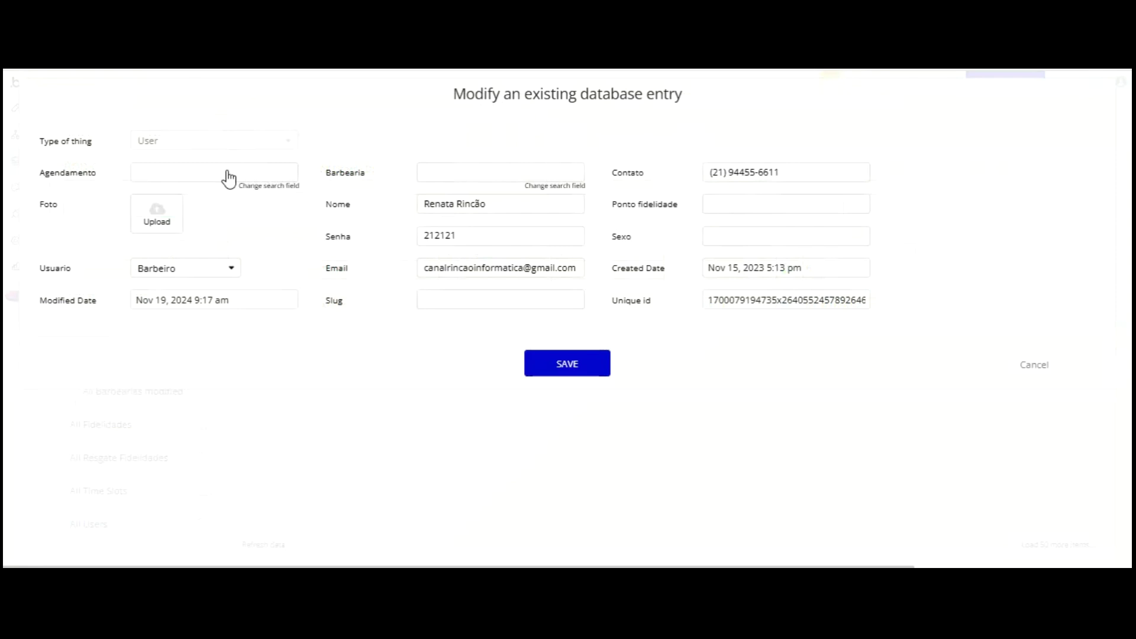
- Switch a user's Usuario to Cliente, save the record and save the All Users view
{"action": "left_click", "coordinate": [213, 266]}
{"action": "left_click", "coordinate": [213, 266]}
{"action": "left_click", "coordinate": [204, 270]}
{"action": "left_click", "coordinate": [188, 332]}
{"action": "left_click", "coordinate": [558, 368]}
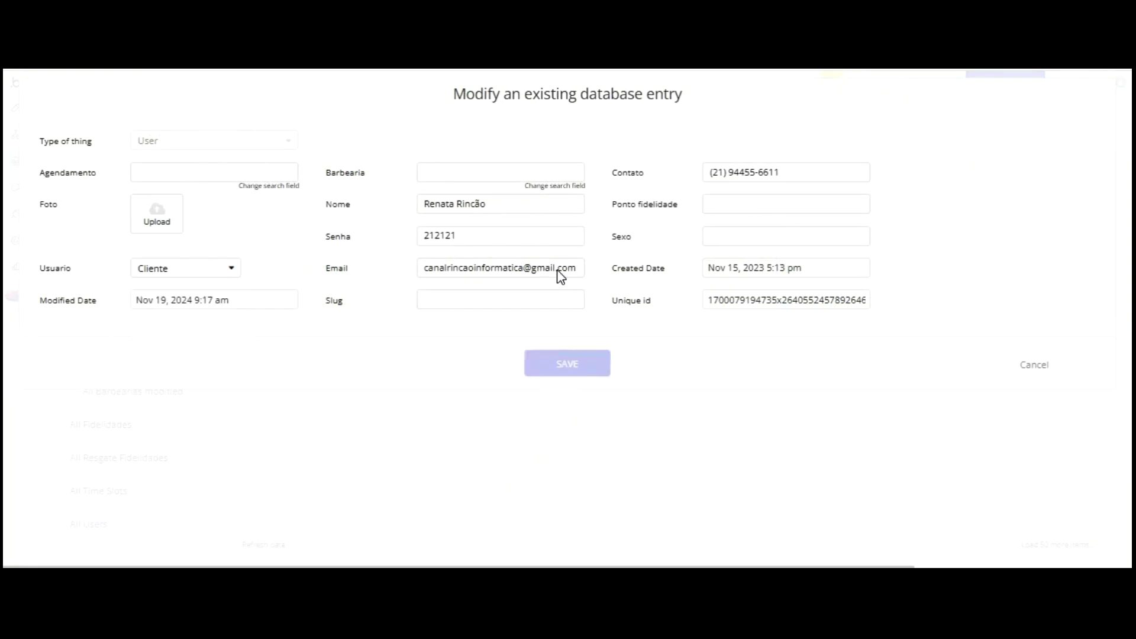
{"action": "left_click", "coordinate": [556, 239]}
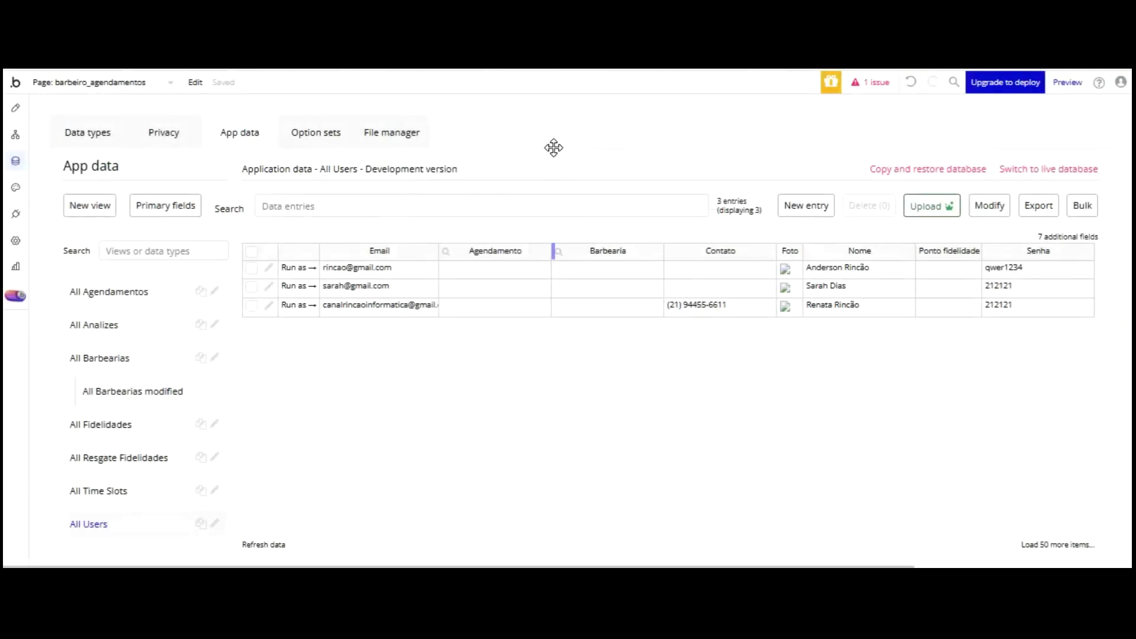
{"action": "left_click", "coordinate": [1068, 236]}
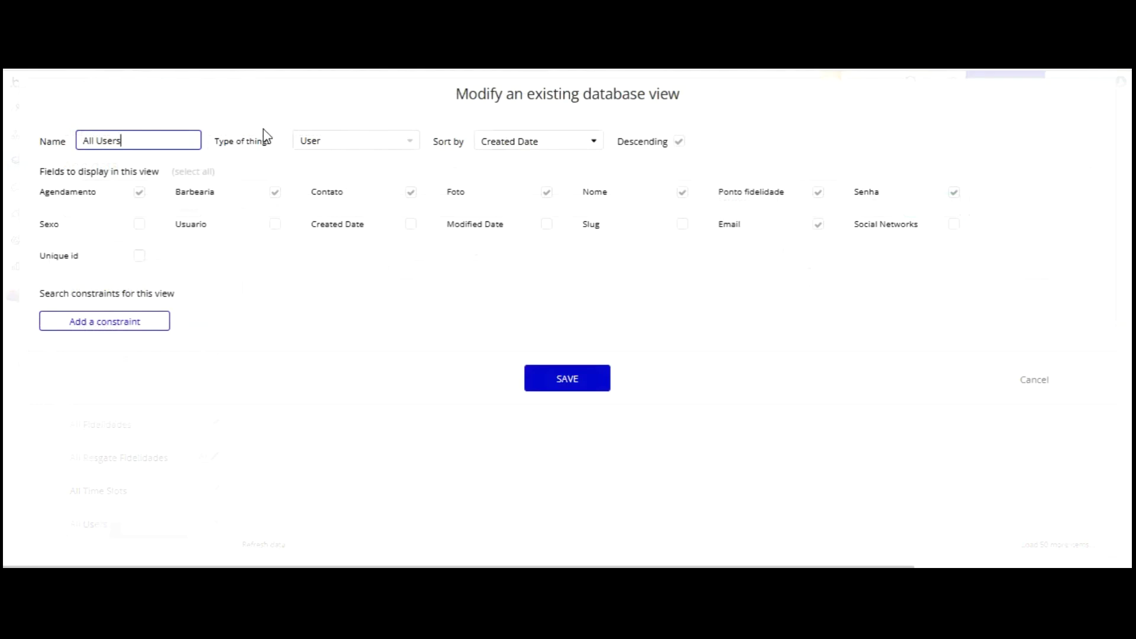
{"action": "left_click", "coordinate": [558, 373]}
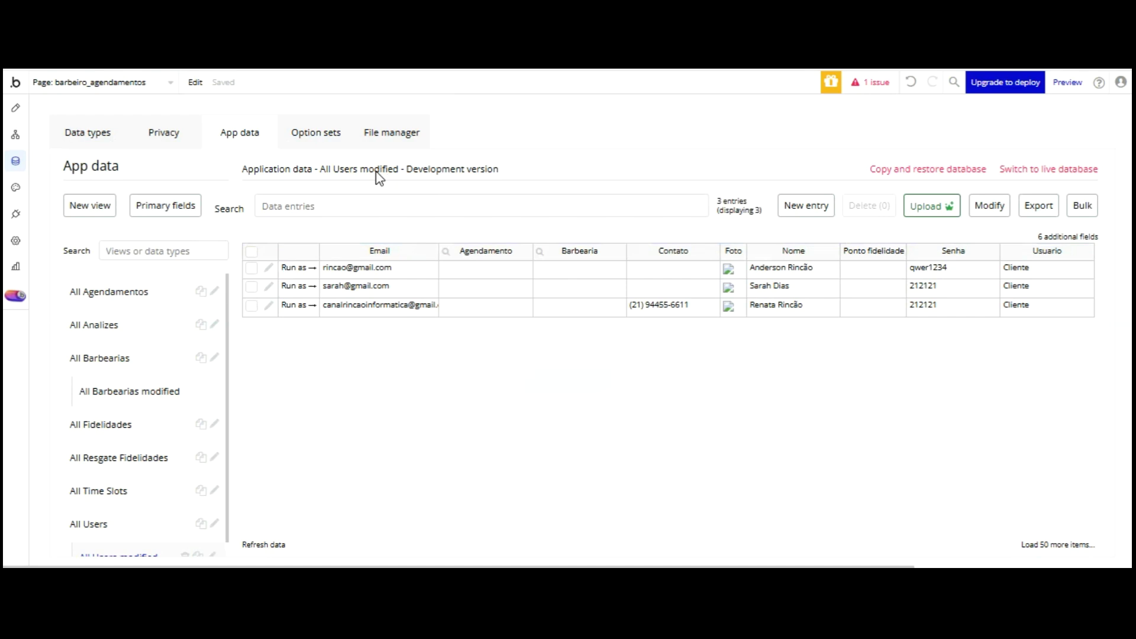
- Set the first user's Usuario to Barbeiro and save the entry
{"action": "left_click", "coordinate": [268, 268]}
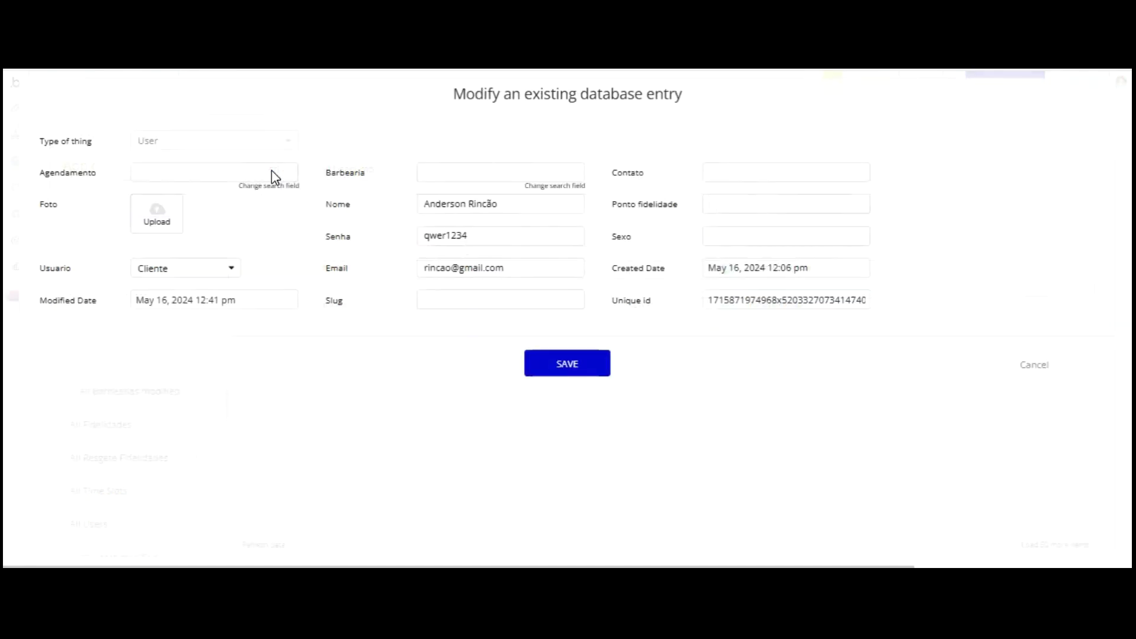
{"action": "left_click", "coordinate": [185, 268]}
{"action": "left_click", "coordinate": [158, 305]}
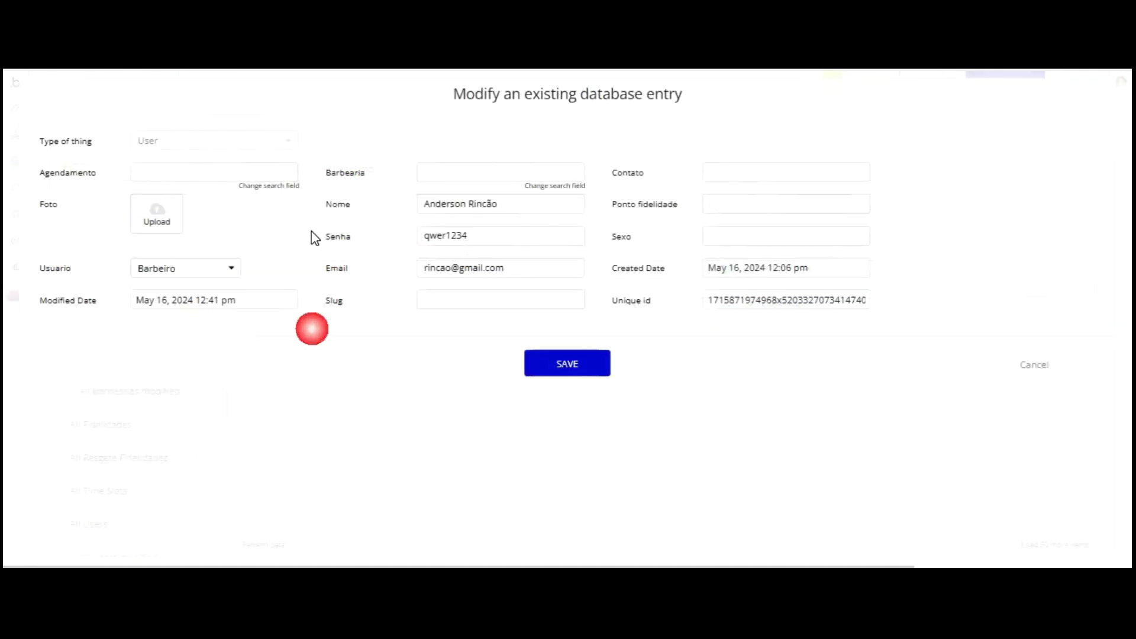
{"action": "key", "text": "Return"}
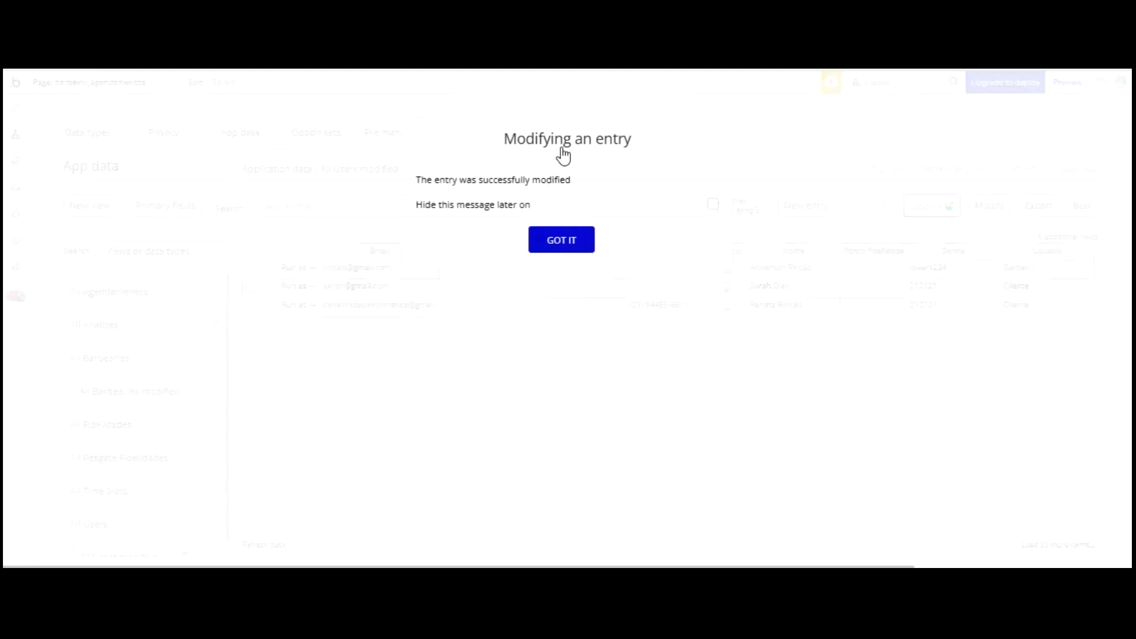
{"action": "key", "text": "Return"}
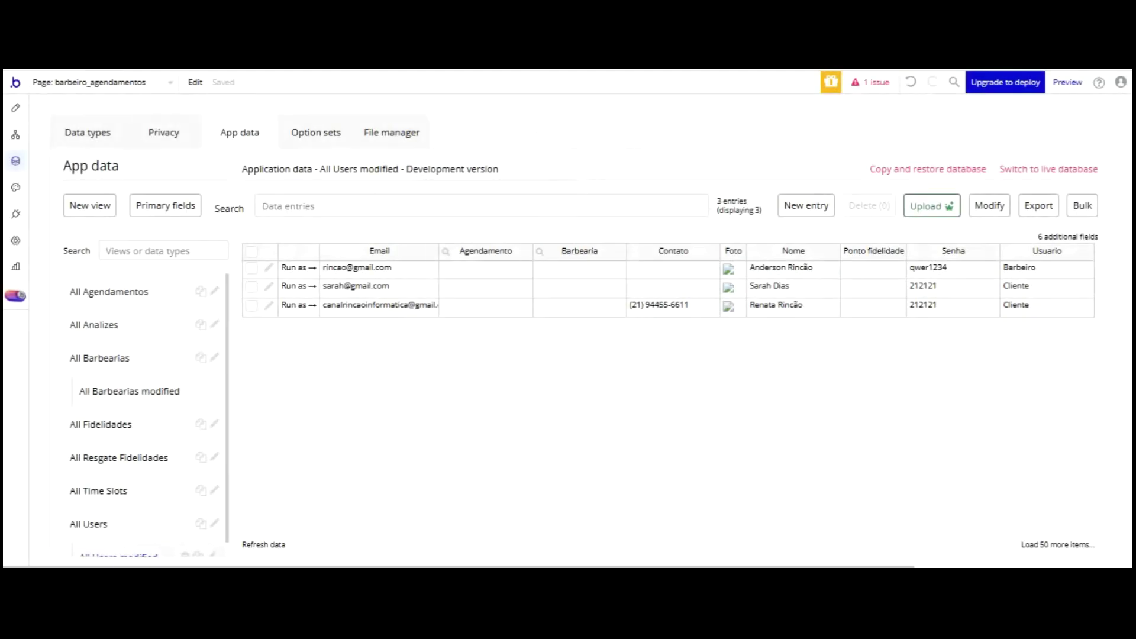
- Detach the user dropdown from its shared style
{"action": "left_click", "coordinate": [16, 108]}
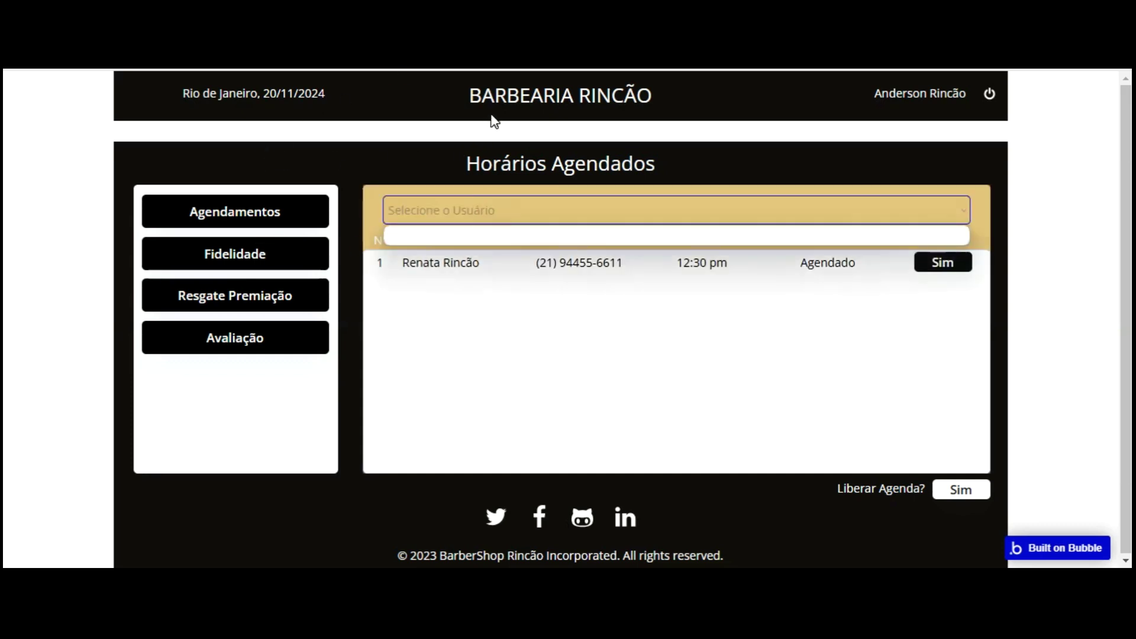
{"action": "left_click", "coordinate": [491, 211]}
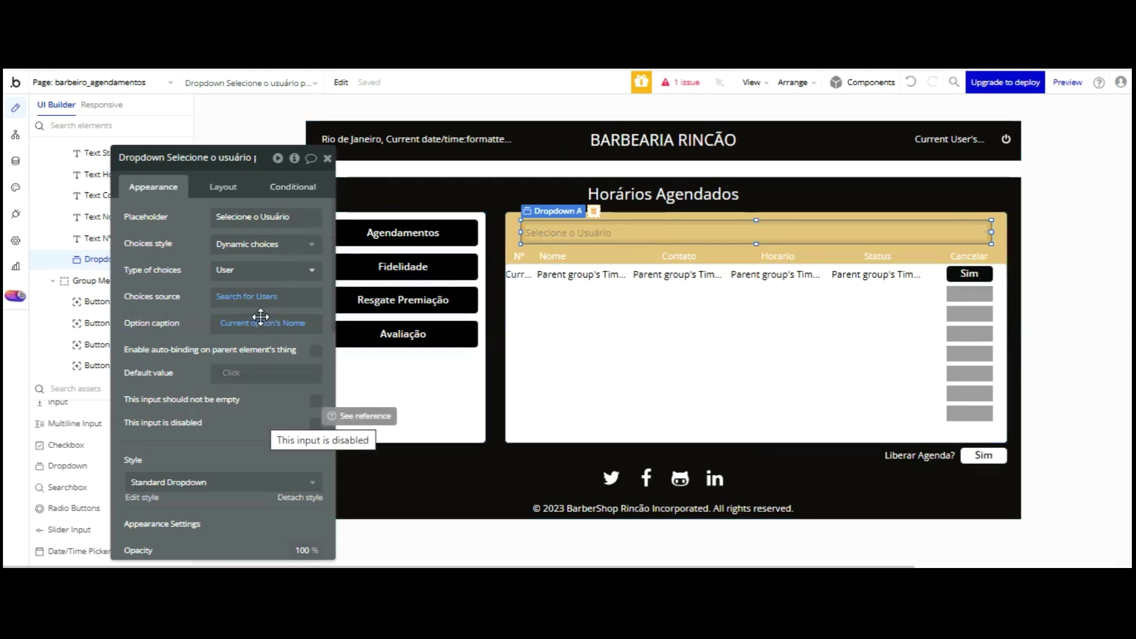
{"action": "scroll", "coordinate": [261, 318], "scroll_direction": "down", "scroll_amount": 1}
{"action": "left_click", "coordinate": [305, 414]}
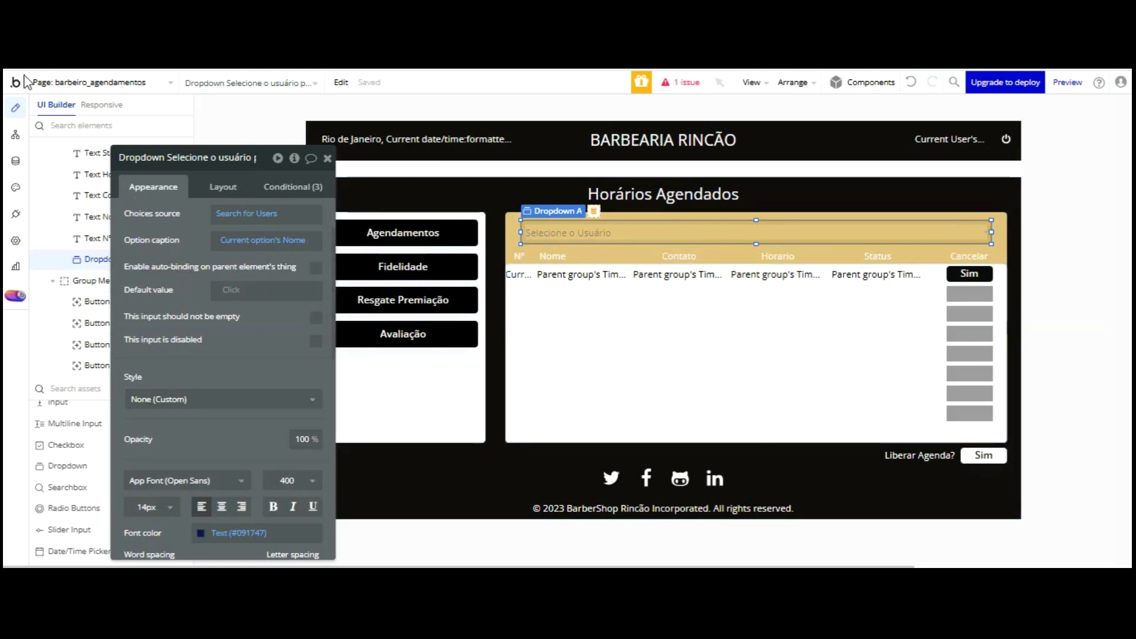
- Delete the two Cliente user entries in App data and return to the page editor
{"action": "left_click", "coordinate": [15, 161]}
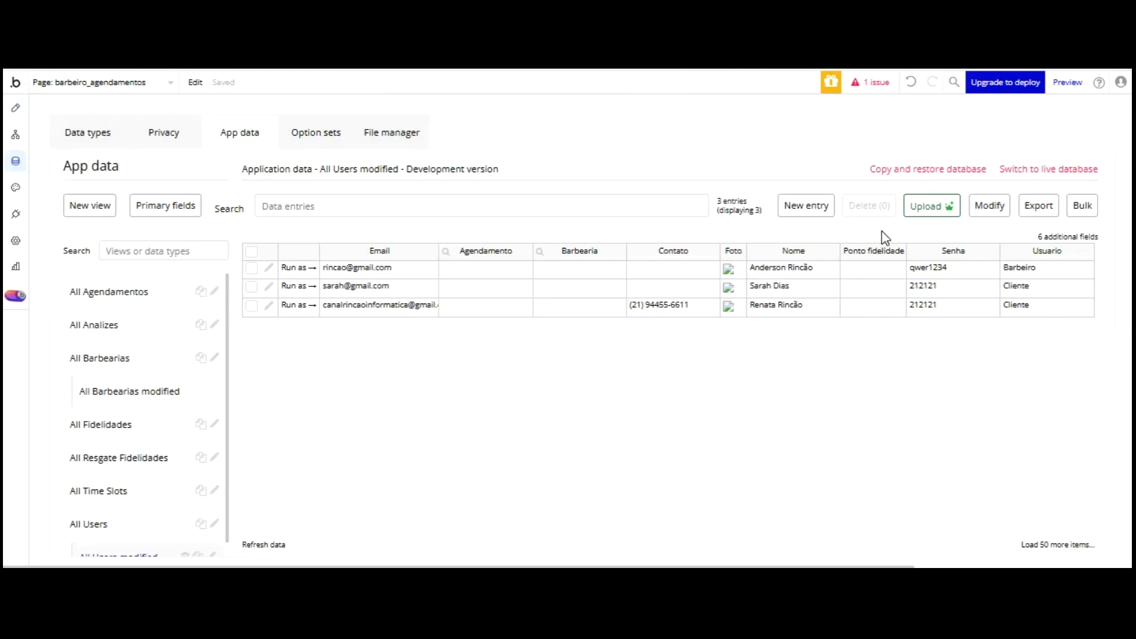
{"action": "left_click", "coordinate": [252, 268]}
{"action": "left_click", "coordinate": [252, 287]}
{"action": "left_click", "coordinate": [869, 205]}
{"action": "left_click", "coordinate": [558, 223]}
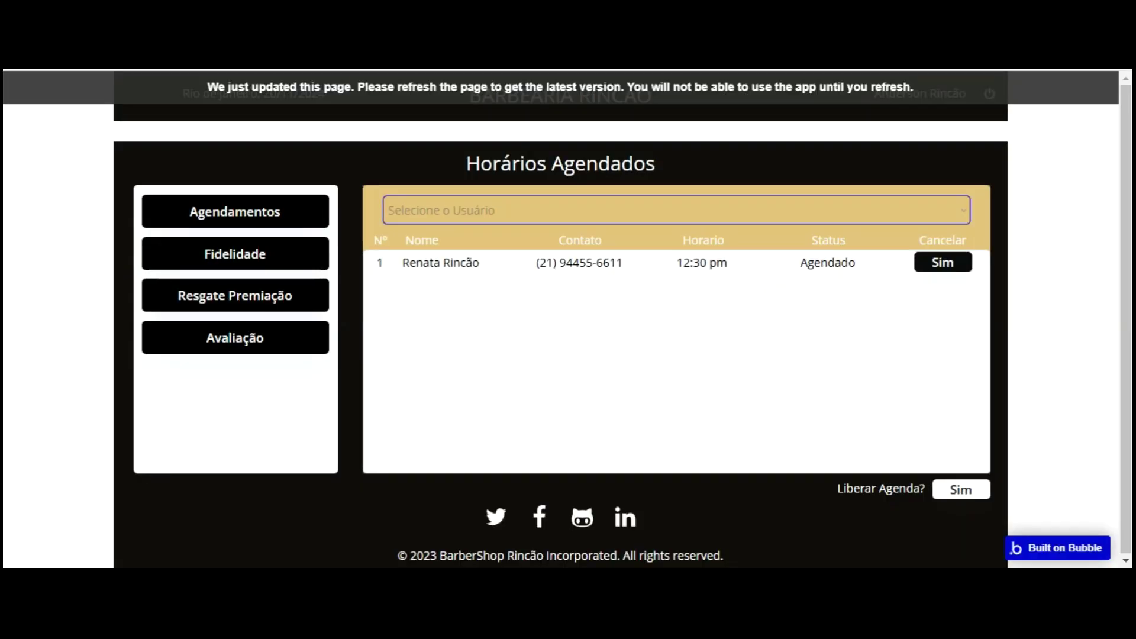
{"action": "left_click", "coordinate": [395, 83]}
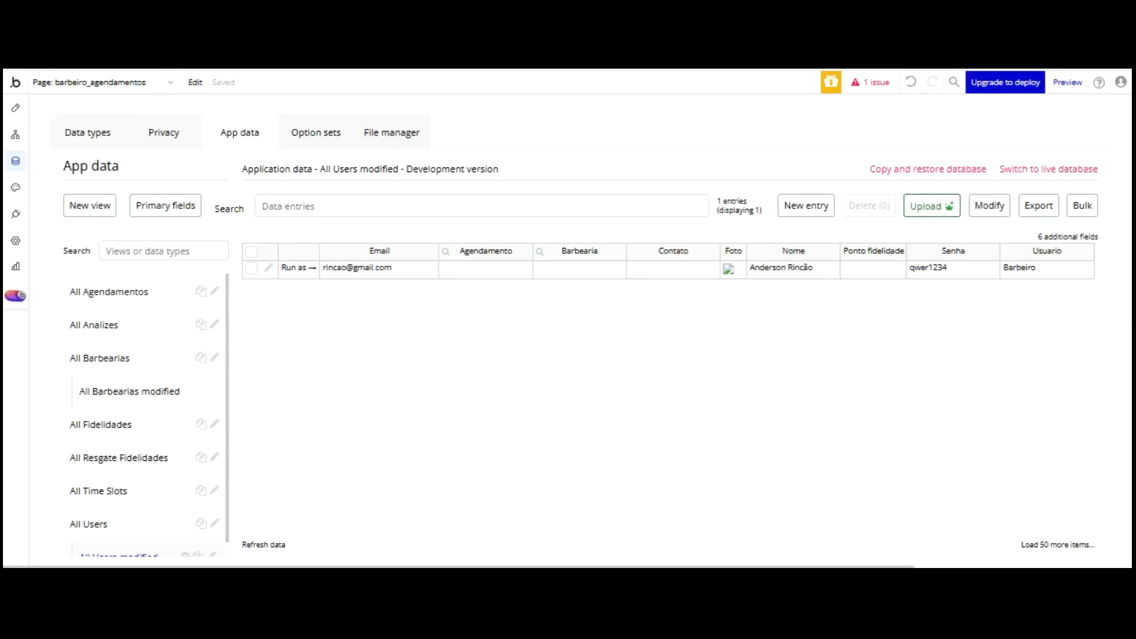
{"action": "left_click", "coordinate": [15, 107]}
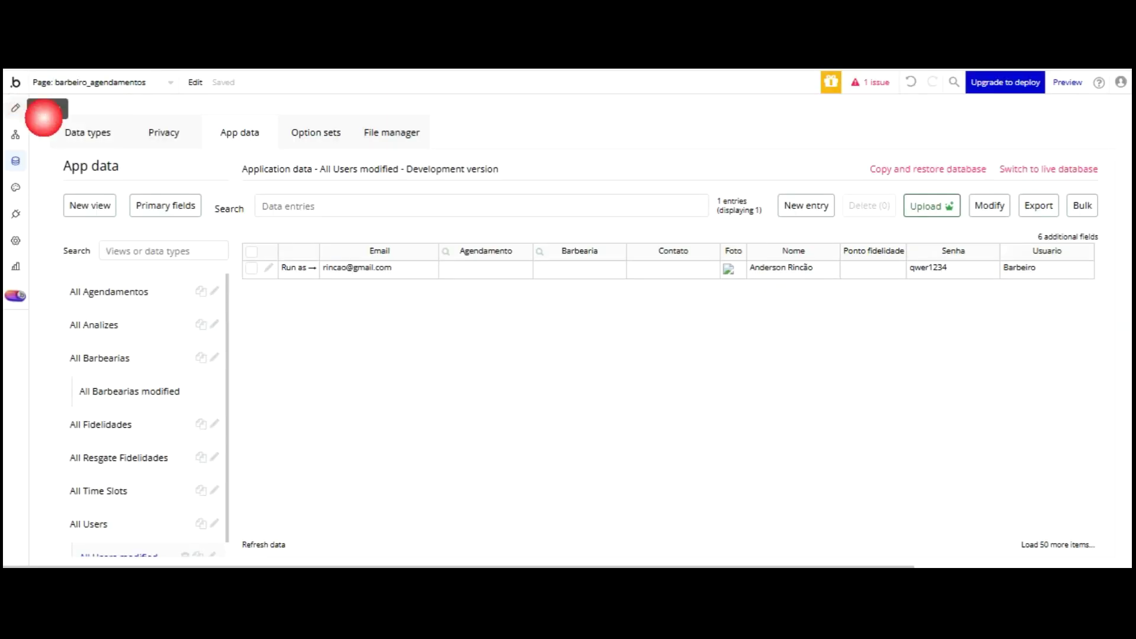
{"action": "scroll", "coordinate": [274, 312], "scroll_direction": "down", "scroll_amount": 3}
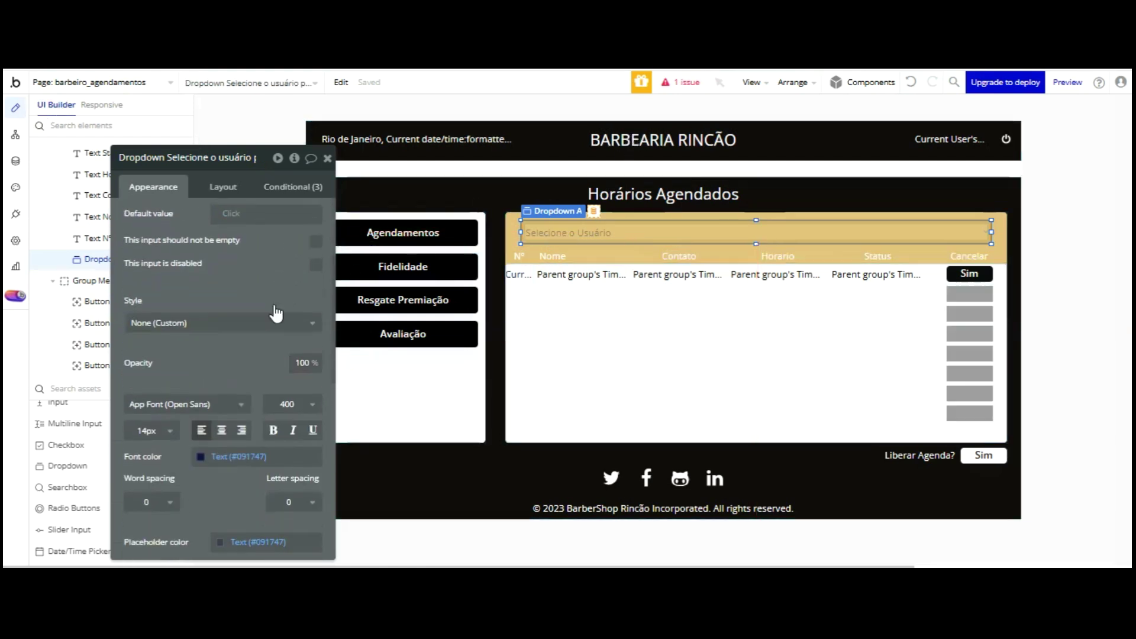
- Give the dropdown black #000000 text and a flat white background
{"action": "left_click", "coordinate": [239, 447]}
{"action": "type", "text": "#000000"}
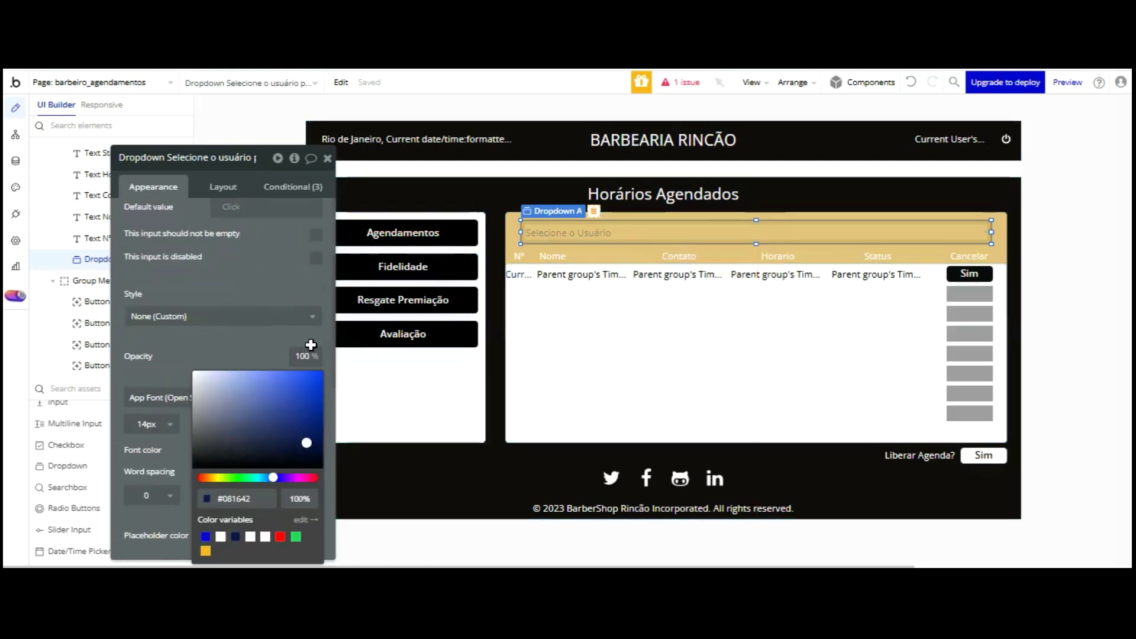
{"action": "left_click", "coordinate": [257, 332]}
{"action": "scroll", "coordinate": [258, 284], "scroll_direction": "down", "scroll_amount": 4}
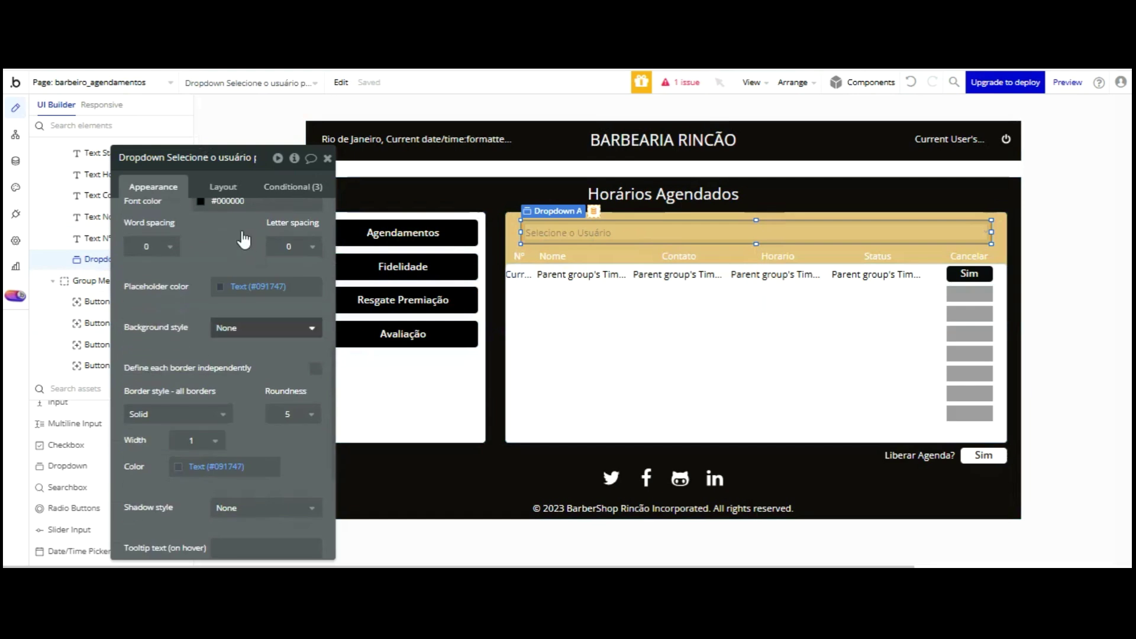
{"action": "left_click", "coordinate": [260, 327]}
{"action": "left_click", "coordinate": [258, 389]}
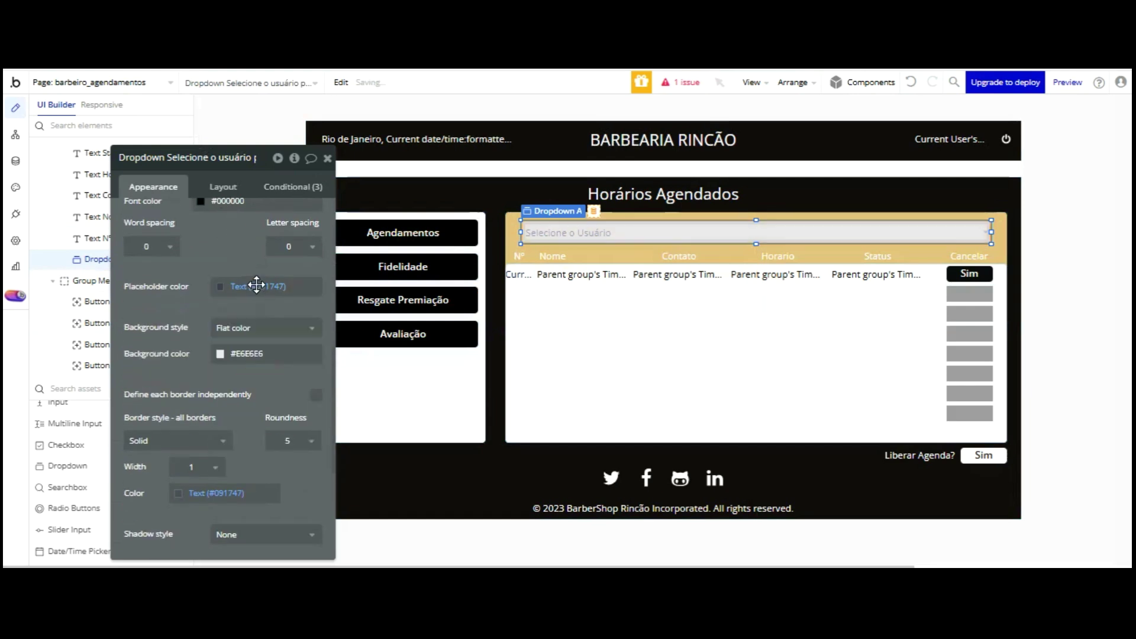
{"action": "left_click", "coordinate": [239, 532]}
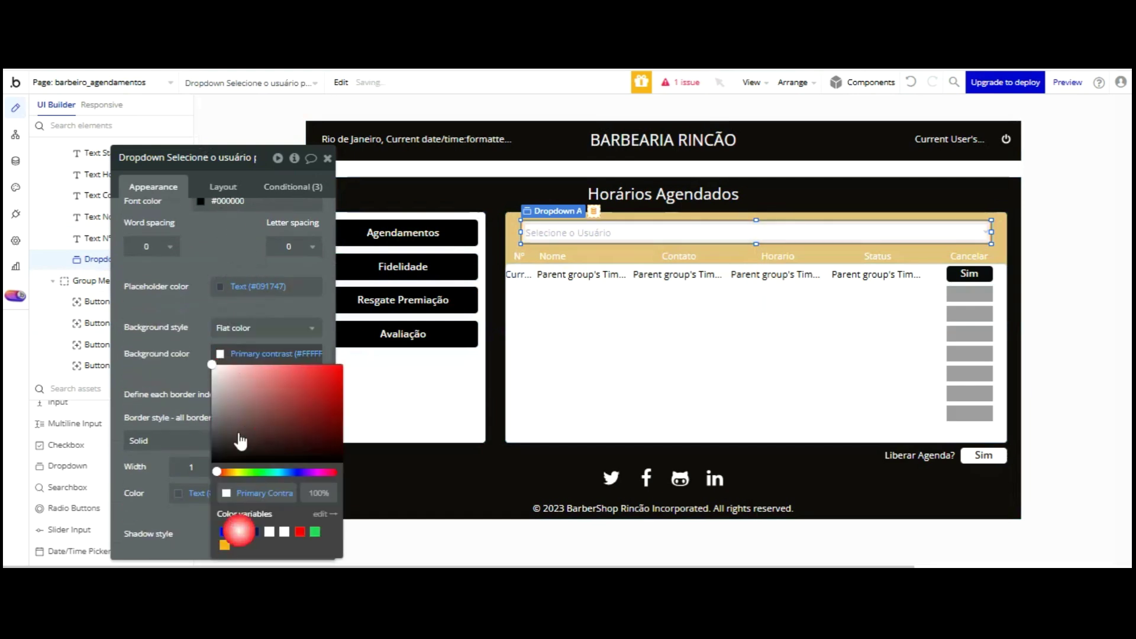
{"action": "left_click", "coordinate": [223, 247]}
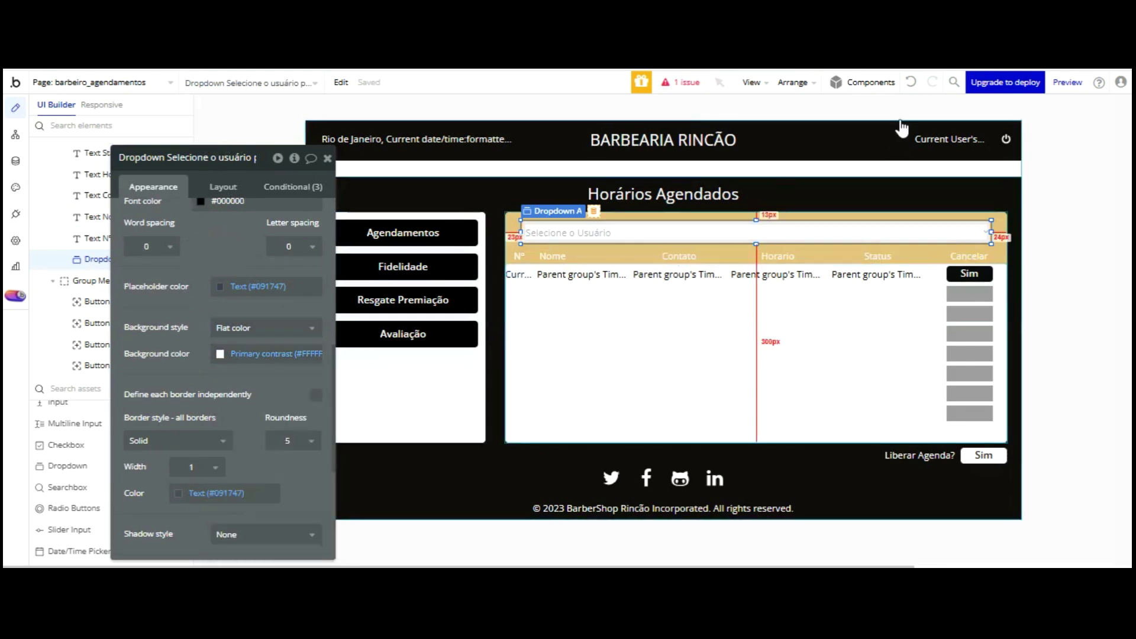
- Add an icon to the Fidelidade Barbearia header and nudge it into position
{"action": "left_click", "coordinate": [900, 215]}
{"action": "scroll", "coordinate": [71, 378], "scroll_direction": "up", "scroll_amount": 4}
{"action": "scroll", "coordinate": [73, 382], "scroll_direction": "up", "scroll_amount": 4}
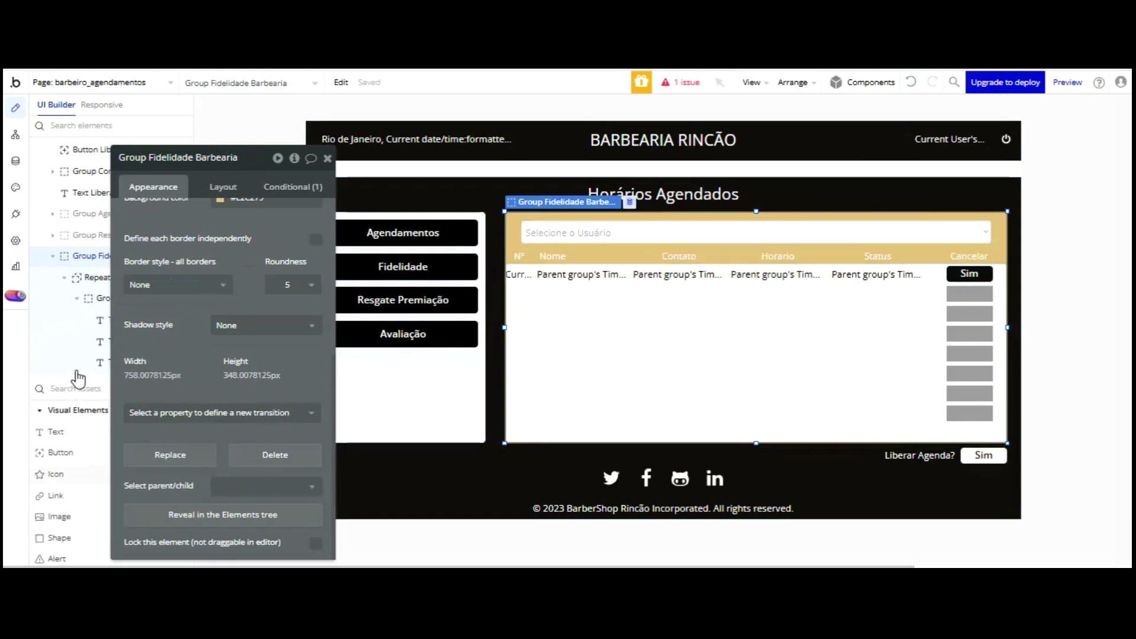
{"action": "left_click", "coordinate": [55, 474]}
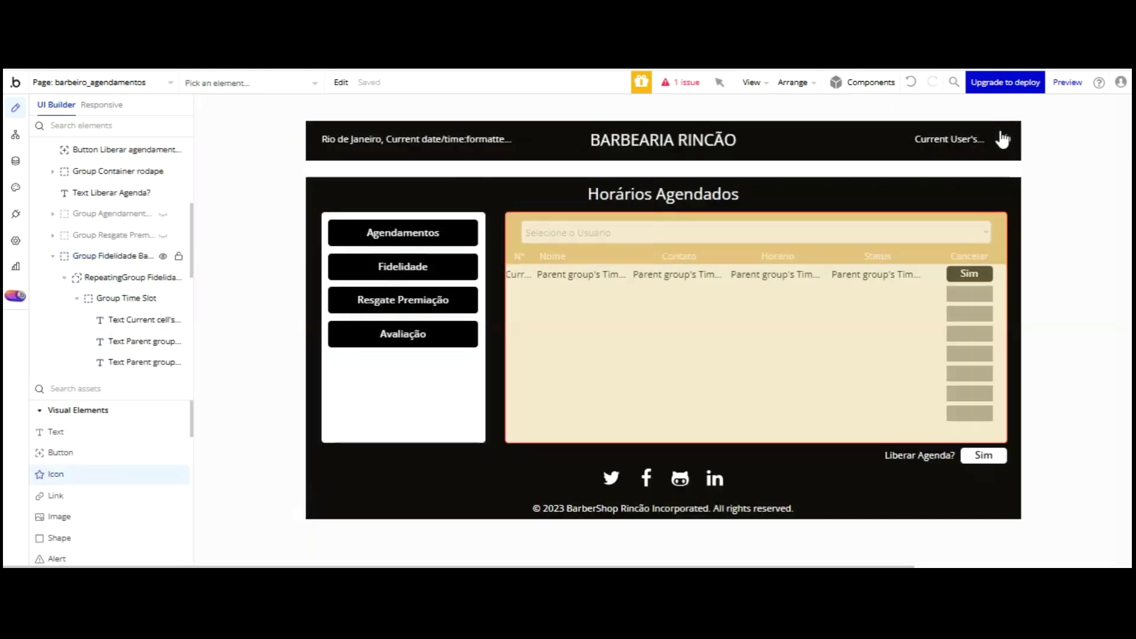
{"action": "left_click", "coordinate": [1002, 144]}
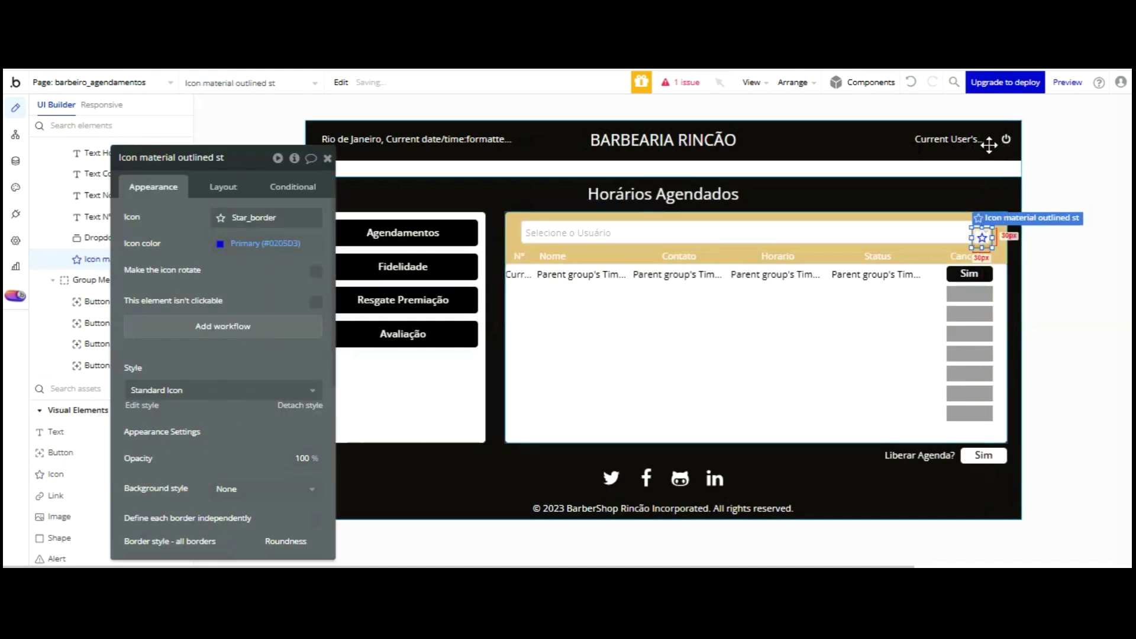
{"action": "key", "text": "Up"}
{"action": "key", "text": "Up"}
{"action": "key", "text": "Up"}
{"action": "key", "text": "Up"}
{"action": "key", "text": "Up"}
{"action": "key", "text": "Up"}
{"action": "key", "text": "Up"}
{"action": "key", "text": "Up"}
{"action": "key", "text": "Up"}
{"action": "key", "text": "Up"}
{"action": "key", "text": "Up"}
{"action": "key", "text": "Up"}
{"action": "key", "text": "Up"}
{"action": "key", "text": "Up"}
{"action": "key", "text": "Up"}
{"action": "key", "text": "Up"}
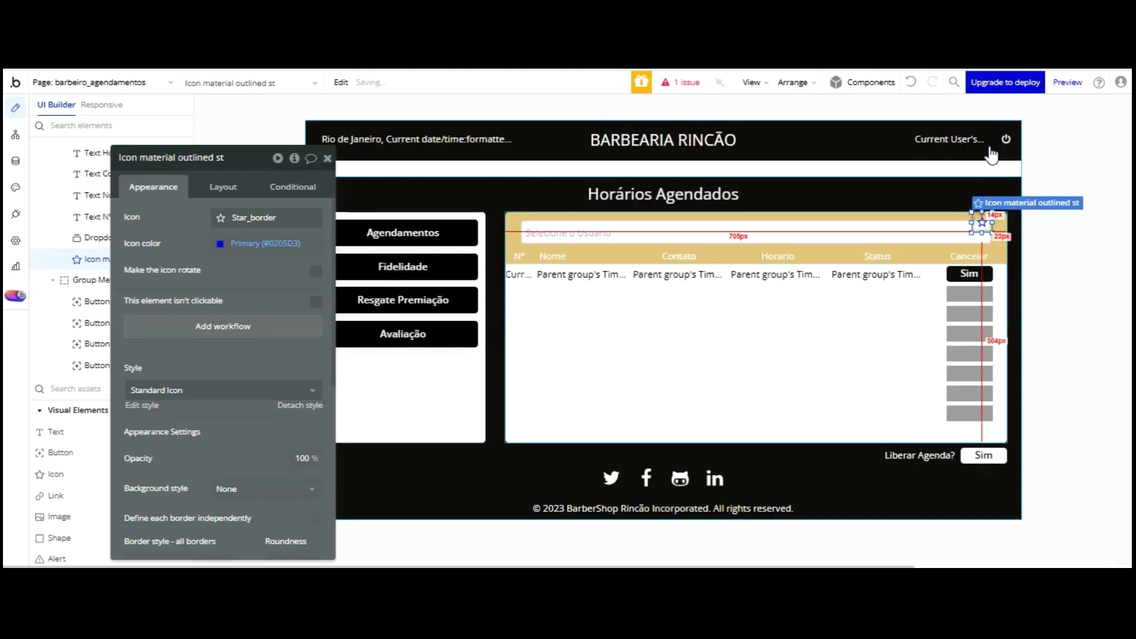
{"action": "key", "text": "Left"}
{"action": "key", "text": "Left"}
{"action": "key", "text": "Left"}
{"action": "key", "text": "Left"}
{"action": "key", "text": "Left"}
{"action": "key", "text": "Left"}
{"action": "key", "text": "Left"}
{"action": "key", "text": "Left"}
{"action": "key", "text": "Left"}
{"action": "key", "text": "Left"}
{"action": "key", "text": "Left"}
{"action": "key", "text": "Left"}
{"action": "key", "text": "Left"}
{"action": "key", "text": "Left"}
{"action": "key", "text": "Left"}
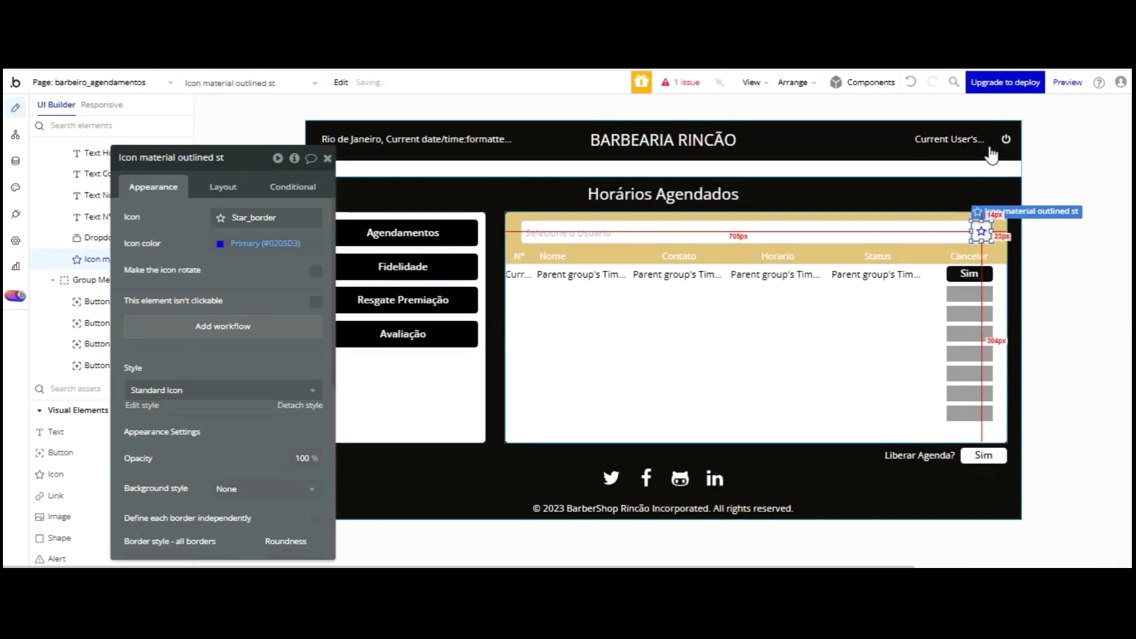
{"action": "key", "text": "Down"}
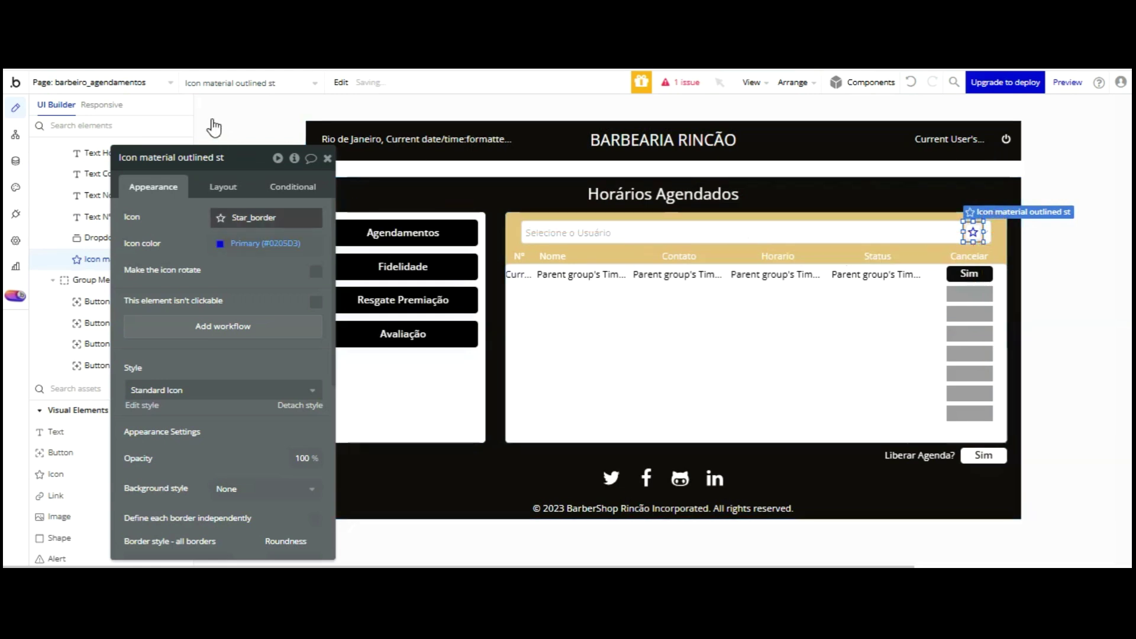
- Change the icon to a black #000000 Refresh icon and add its click workflow
{"action": "left_click", "coordinate": [230, 218]}
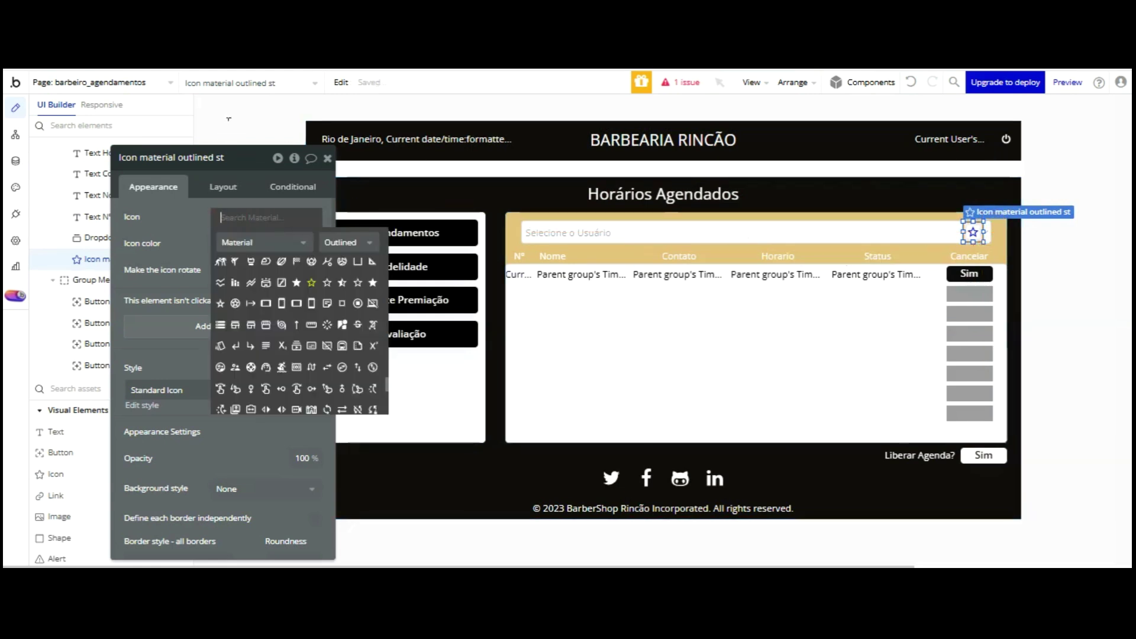
{"action": "left_click", "coordinate": [250, 243]}
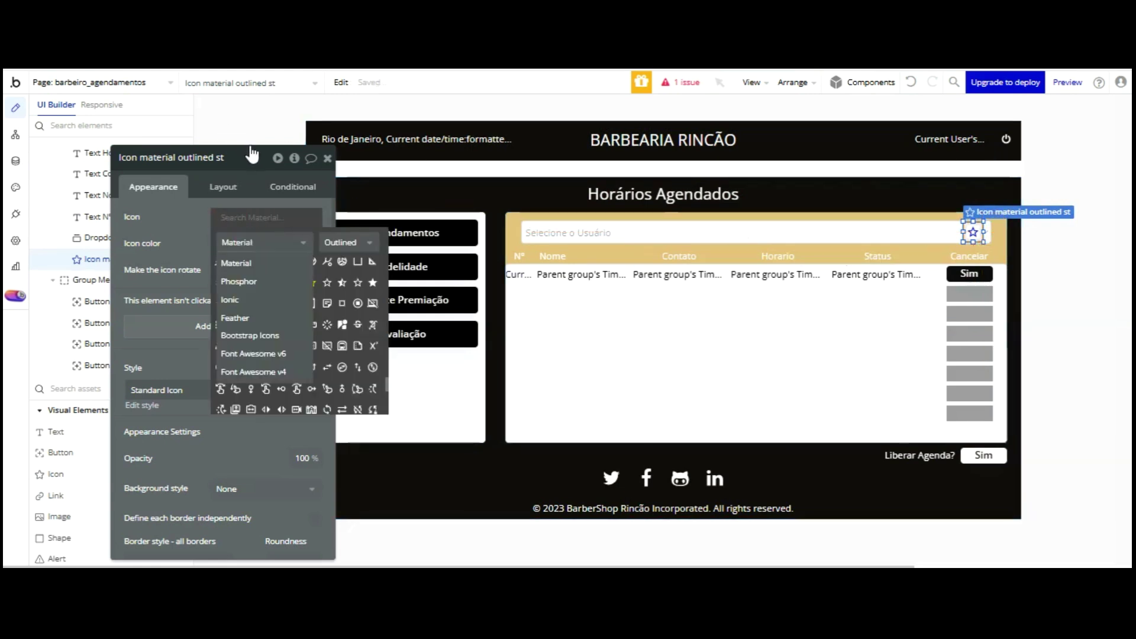
{"action": "left_click", "coordinate": [196, 122]}
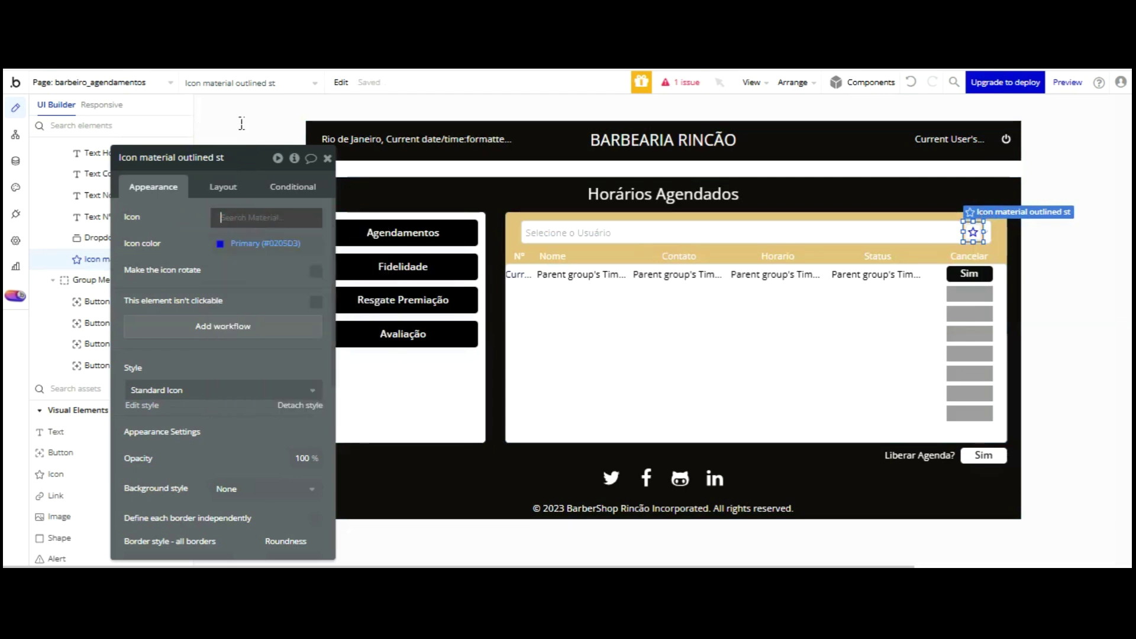
{"action": "type", "text": "ref"}
{"action": "left_click", "coordinate": [219, 267]}
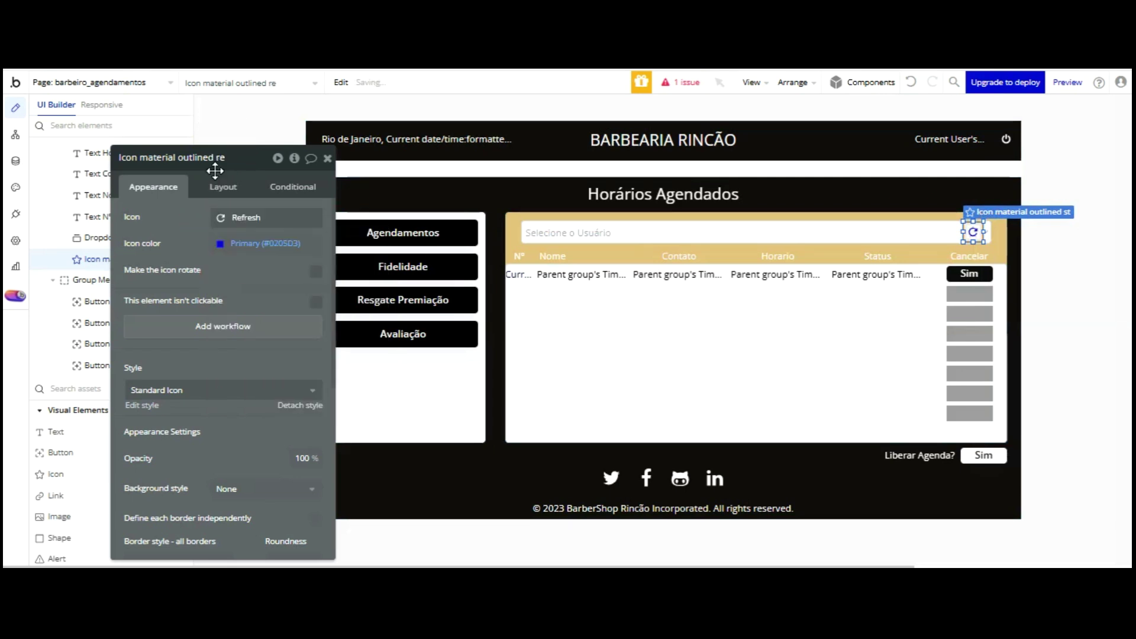
{"action": "left_click", "coordinate": [220, 243]}
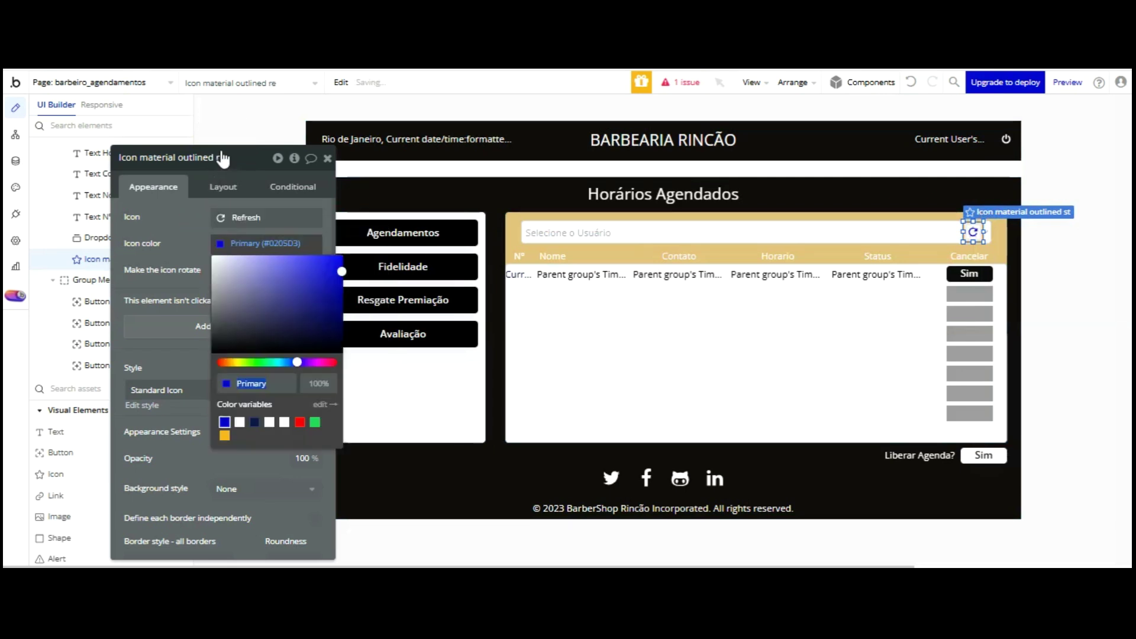
{"action": "left_click", "coordinate": [195, 236]}
{"action": "left_click", "coordinate": [203, 326]}
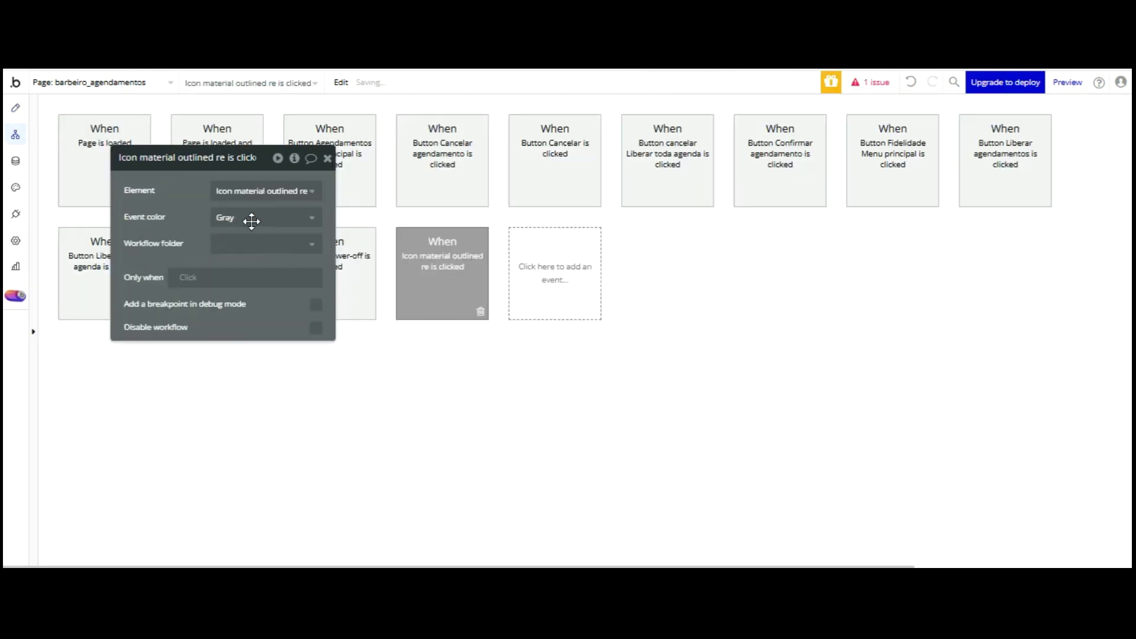
- Add a Reset data action on Group Fidelidade Barbearia to the icon's click workflow
{"action": "left_click_drag", "start_coordinate": [252, 221], "coordinate": [712, 221]}
{"action": "left_click", "coordinate": [170, 355]}
{"action": "mouse_move", "coordinate": [131, 542]}
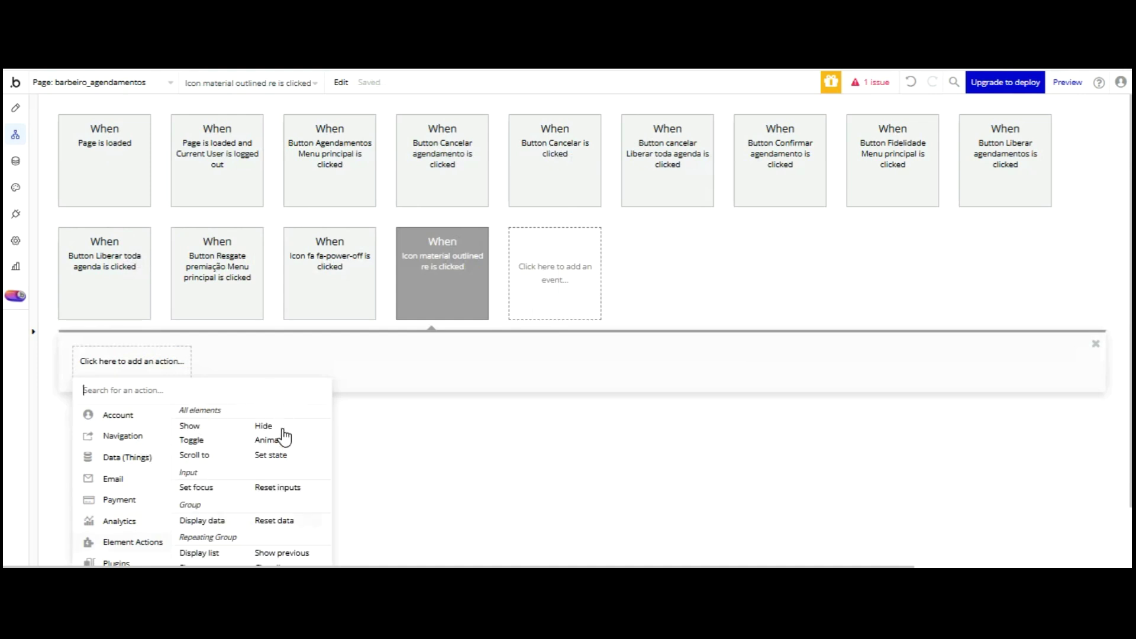
{"action": "left_click", "coordinate": [274, 520]}
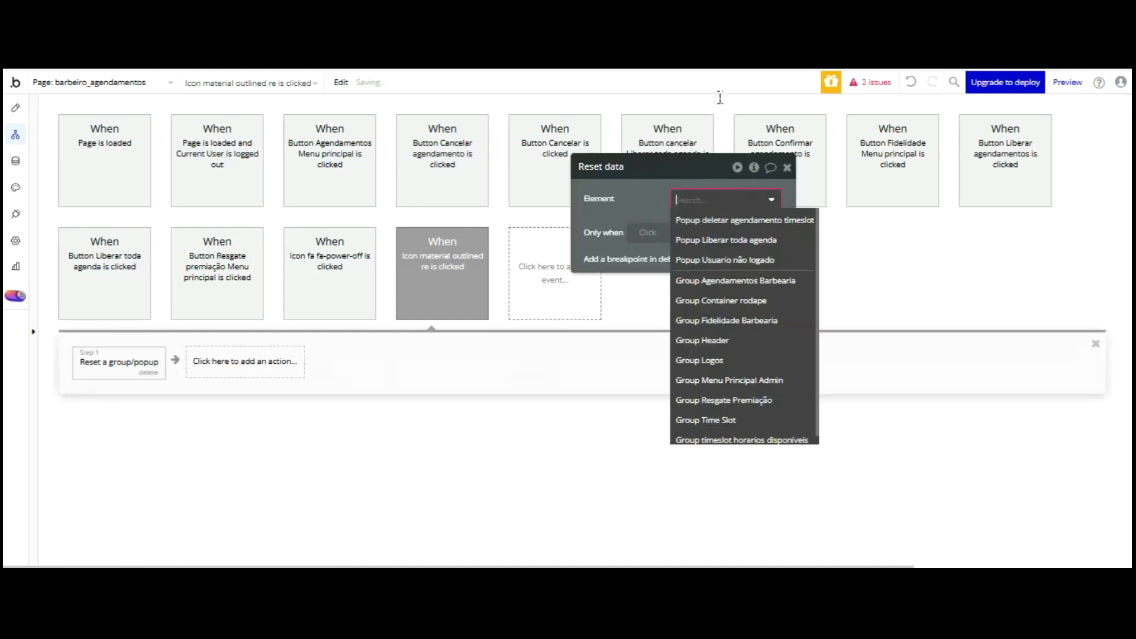
{"action": "left_click", "coordinate": [733, 321]}
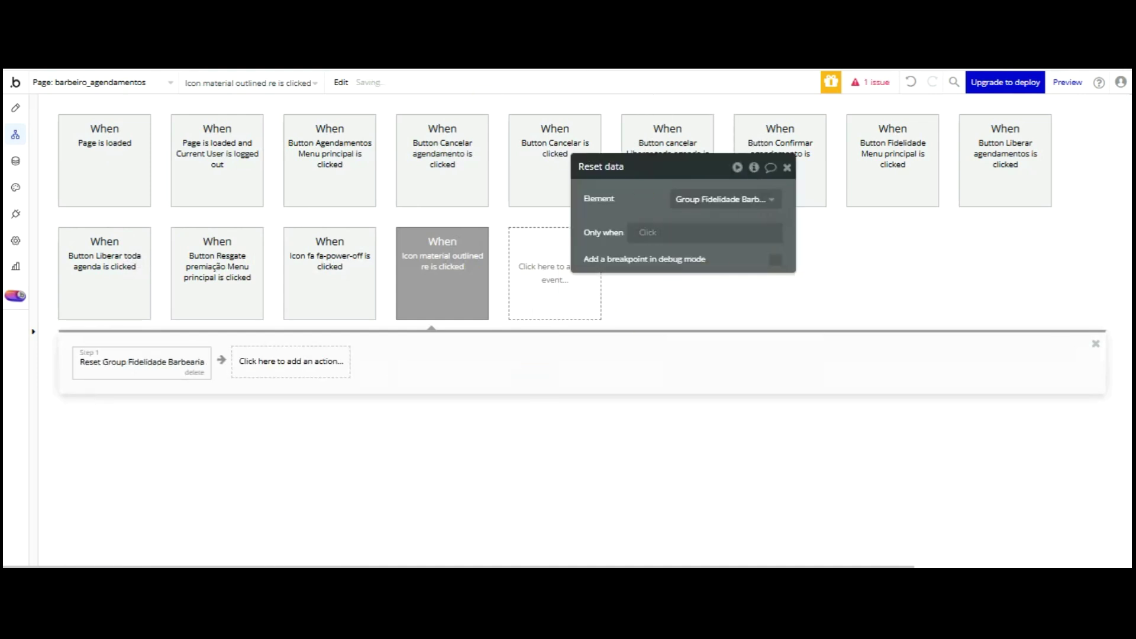
- Refresh the preview, test the Fidelidade and Agendamentos views, then return to Design
{"action": "key", "text": "ctrl+Tab"}
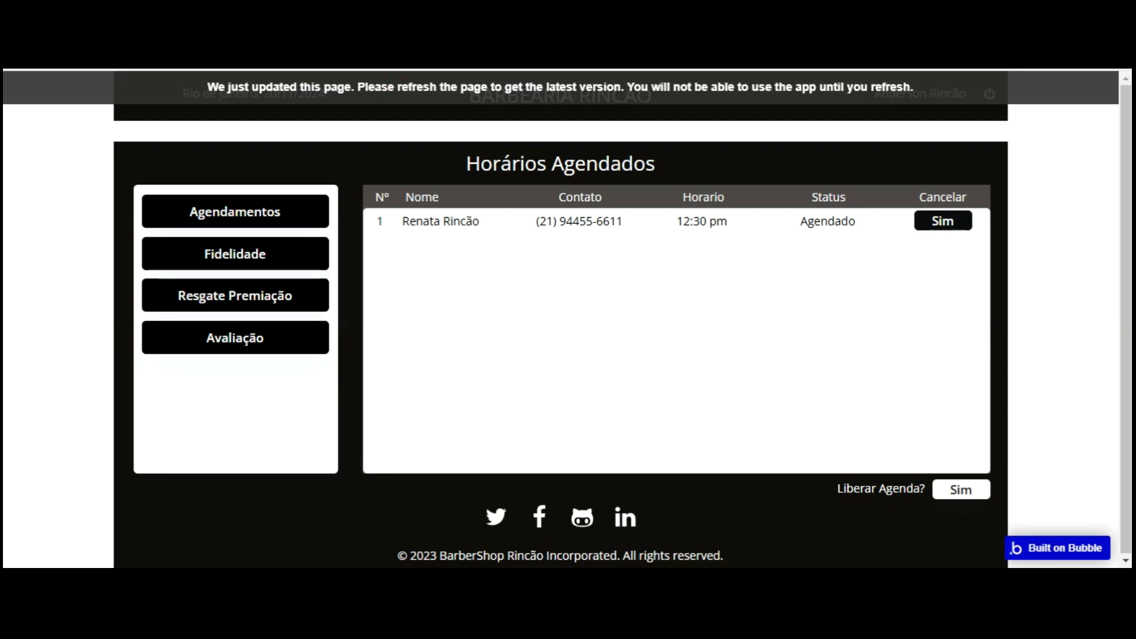
{"action": "key", "text": "F5"}
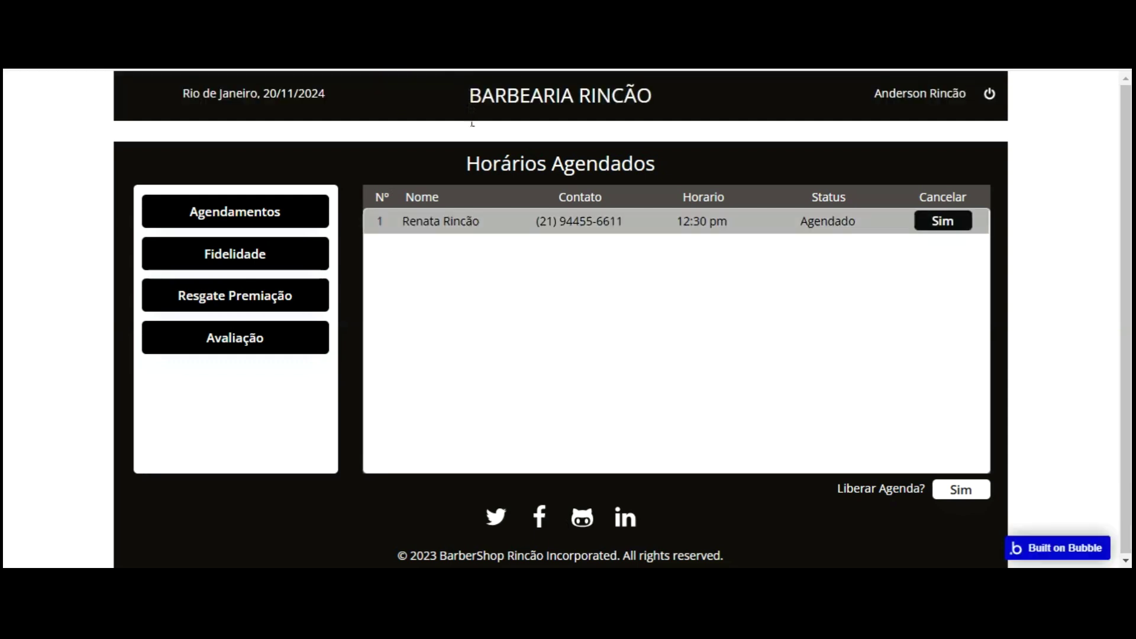
{"action": "left_click", "coordinate": [245, 253]}
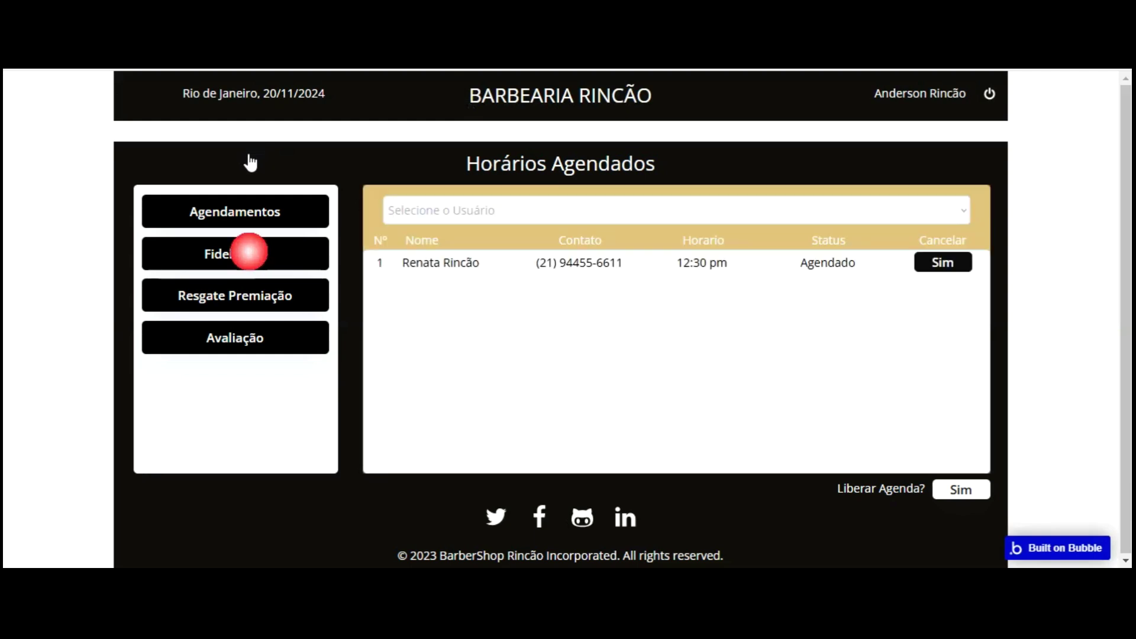
{"action": "left_click", "coordinate": [611, 265]}
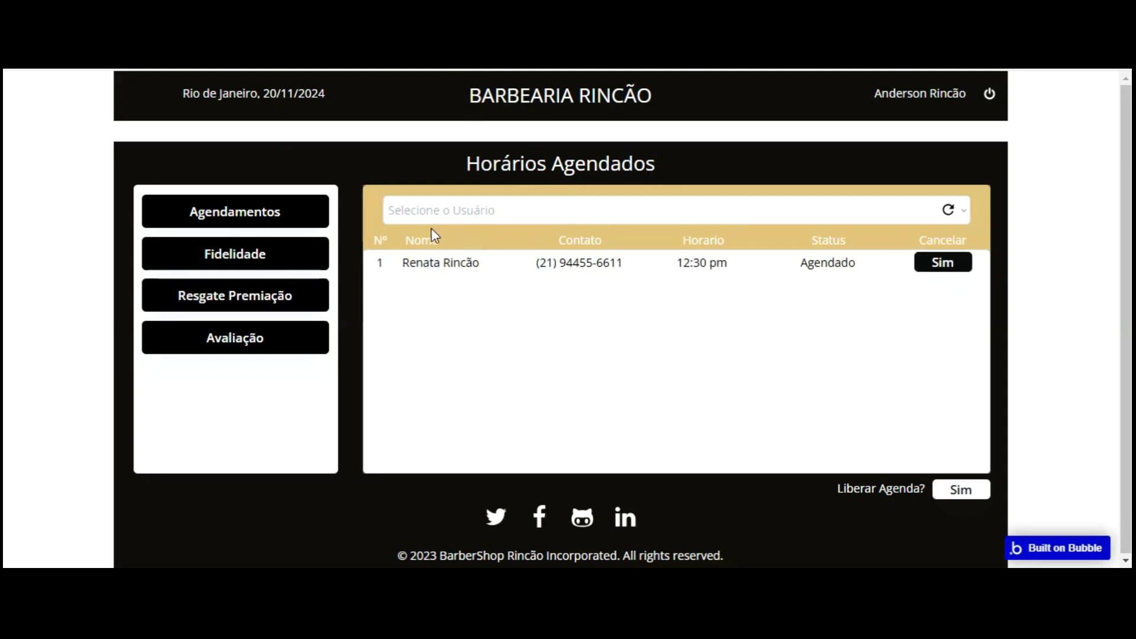
{"action": "left_click", "coordinate": [253, 211]}
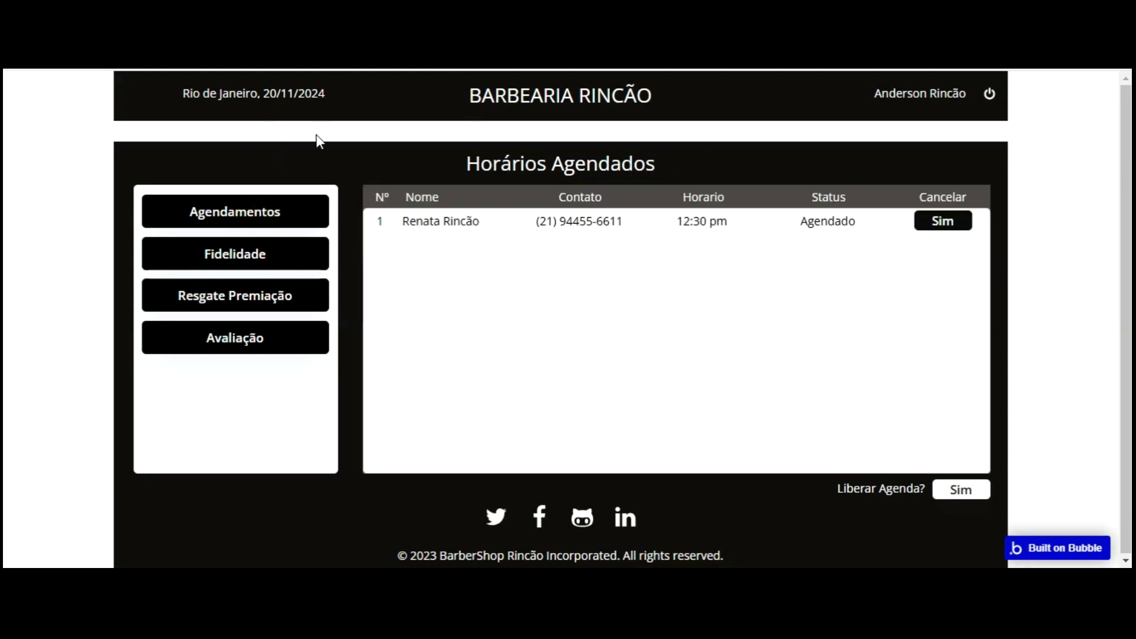
{"action": "left_click", "coordinate": [328, 238]}
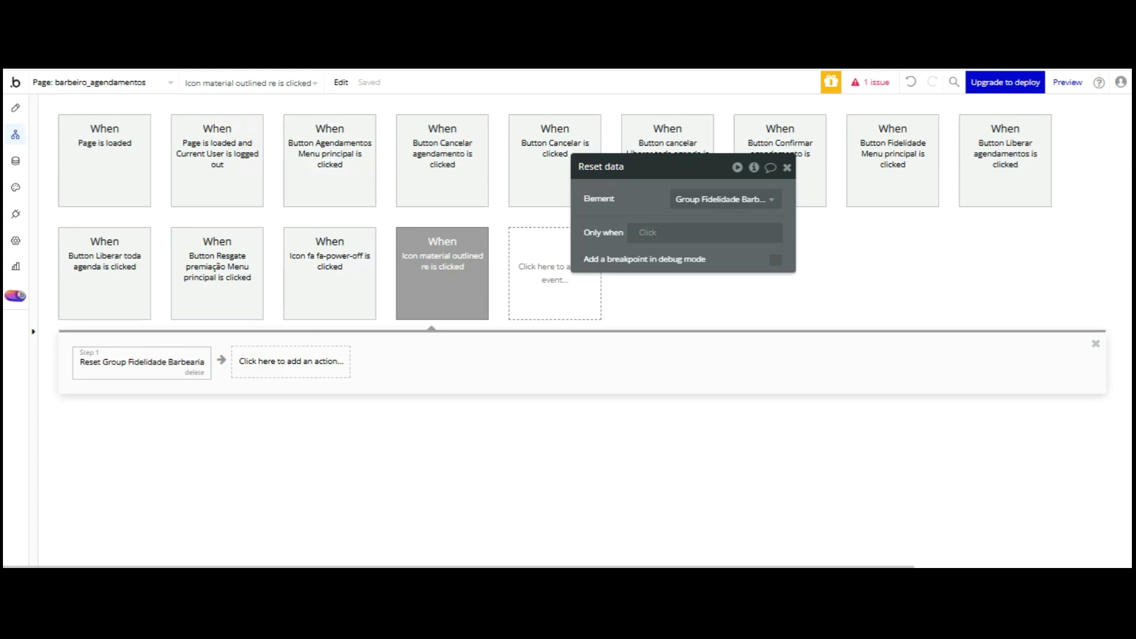
{"action": "left_click", "coordinate": [179, 105]}
{"action": "left_click", "coordinate": [15, 108]}
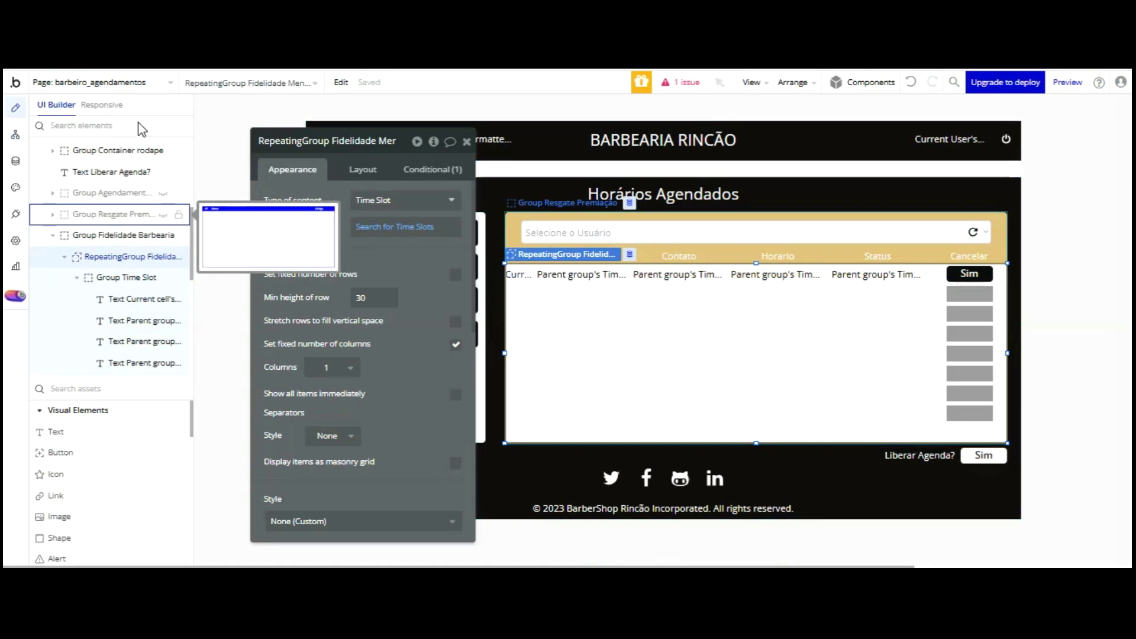
- Set the repeating group's content type to User and its data source to Search for Users, unsorted
{"action": "left_click", "coordinate": [402, 200]}
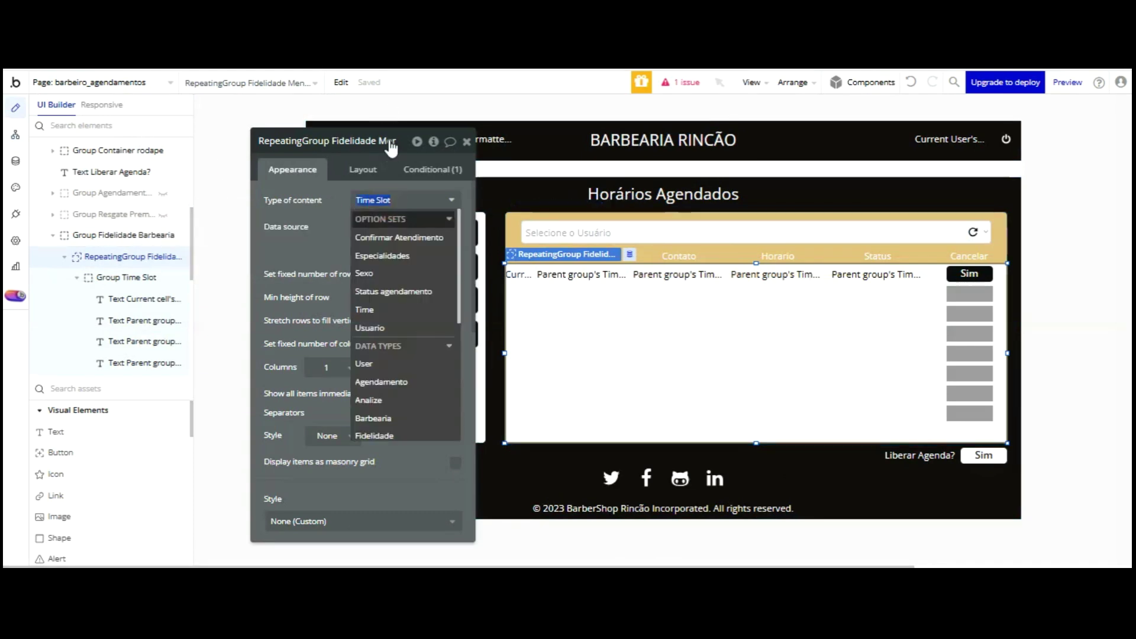
{"action": "left_click", "coordinate": [364, 363]}
{"action": "left_click", "coordinate": [378, 232]}
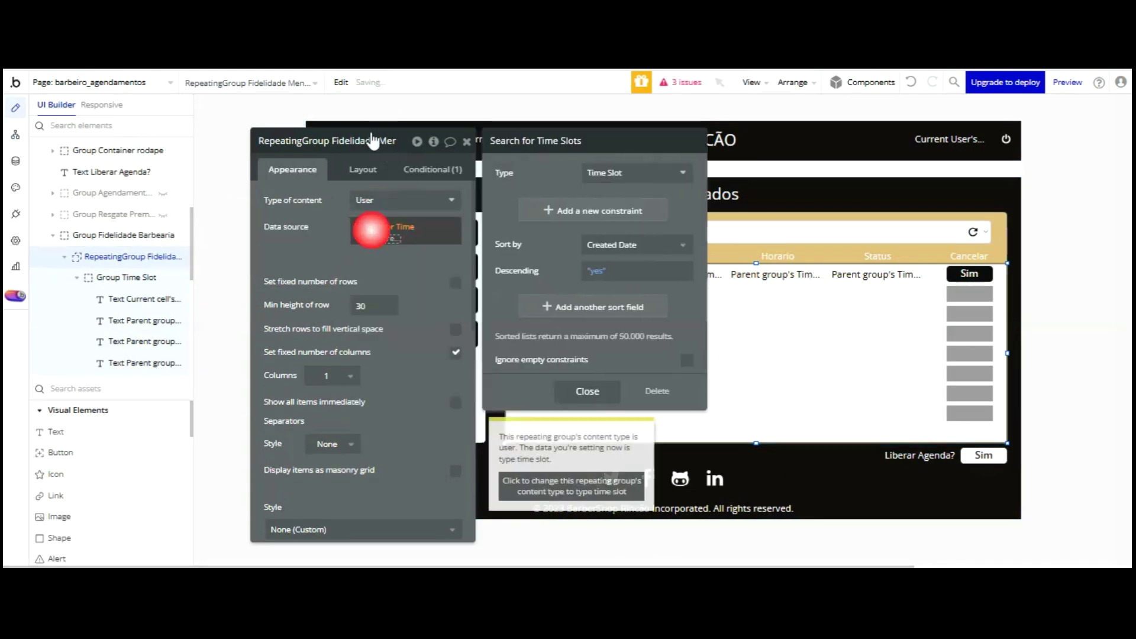
{"action": "left_click", "coordinate": [621, 172]}
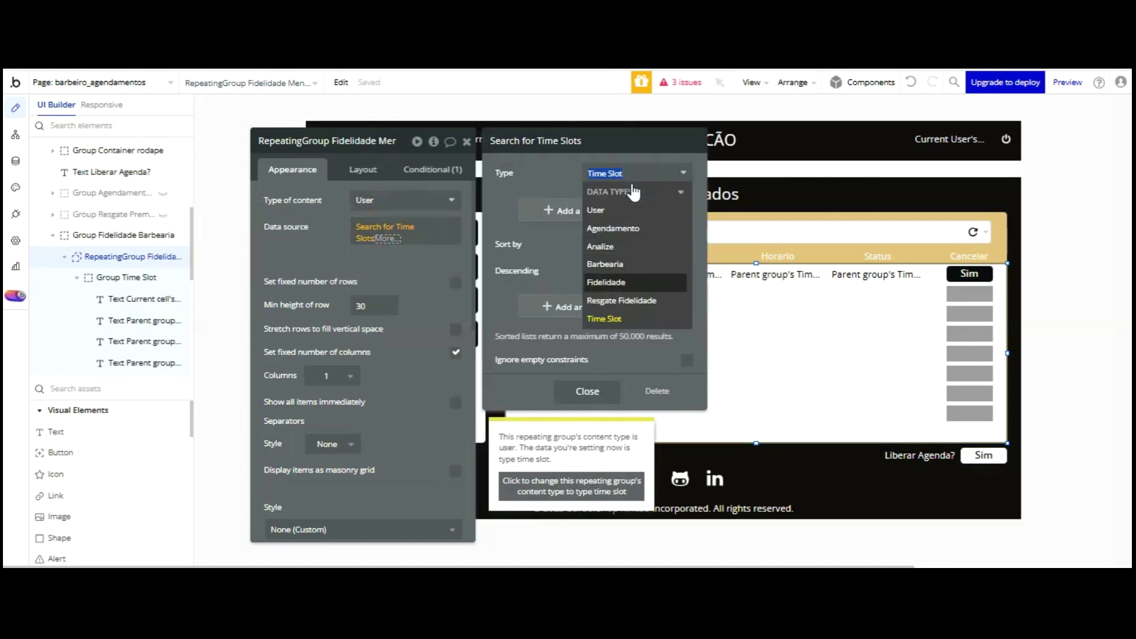
{"action": "left_click", "coordinate": [609, 202]}
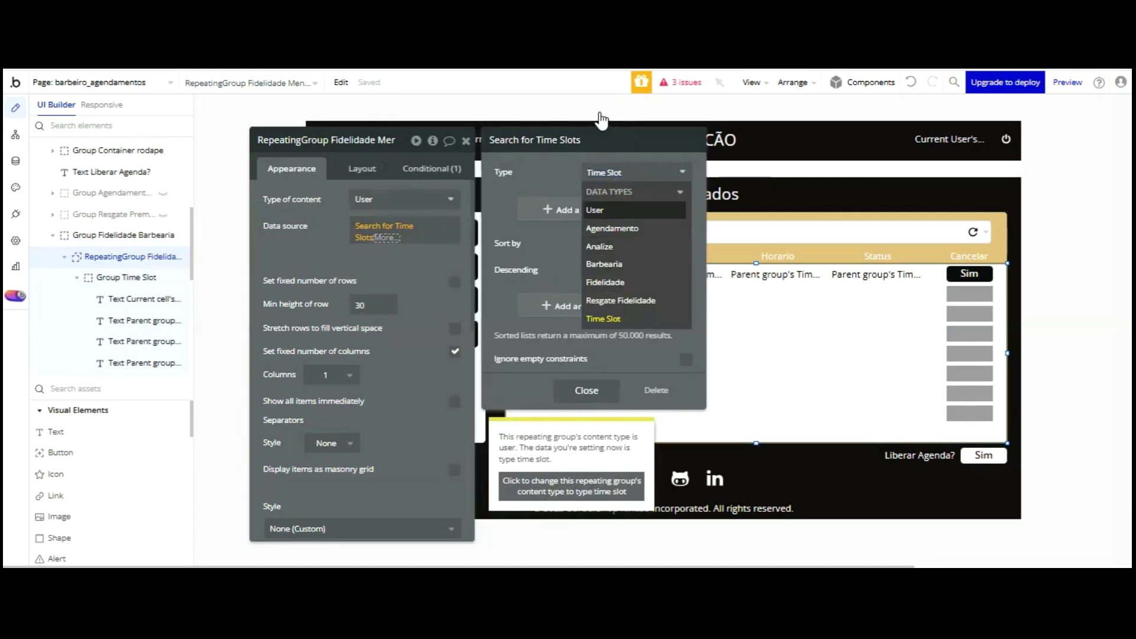
{"action": "left_click", "coordinate": [595, 210]}
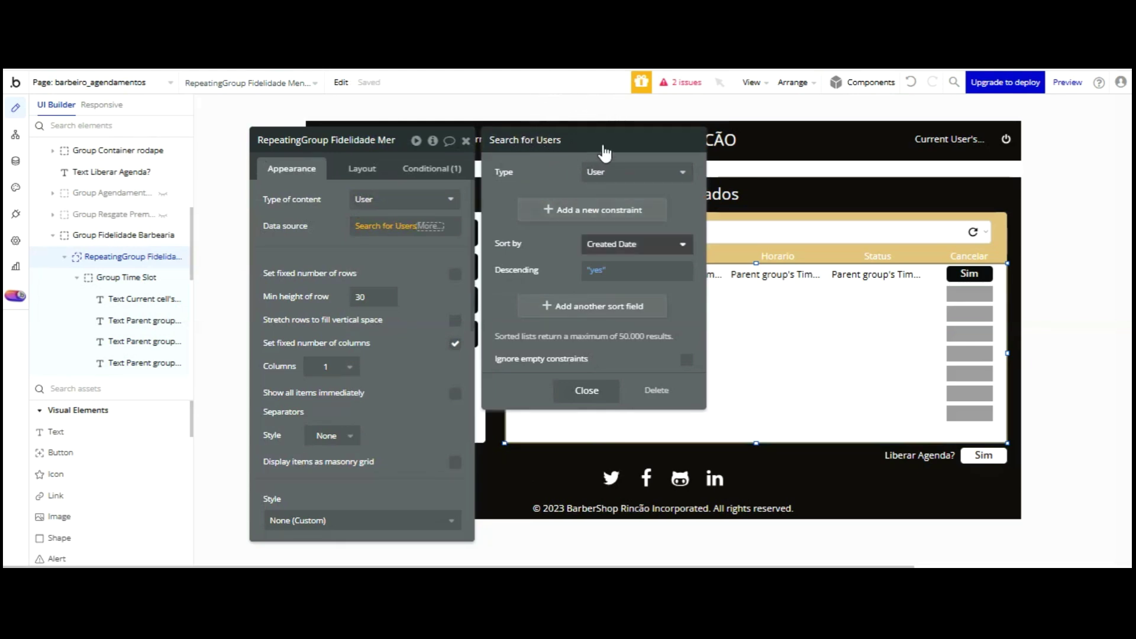
{"action": "left_click", "coordinate": [677, 240]}
{"action": "left_click", "coordinate": [635, 266]}
- Add a search constraint Nome = Dropdown's value's Nome
{"action": "left_click", "coordinate": [613, 216]}
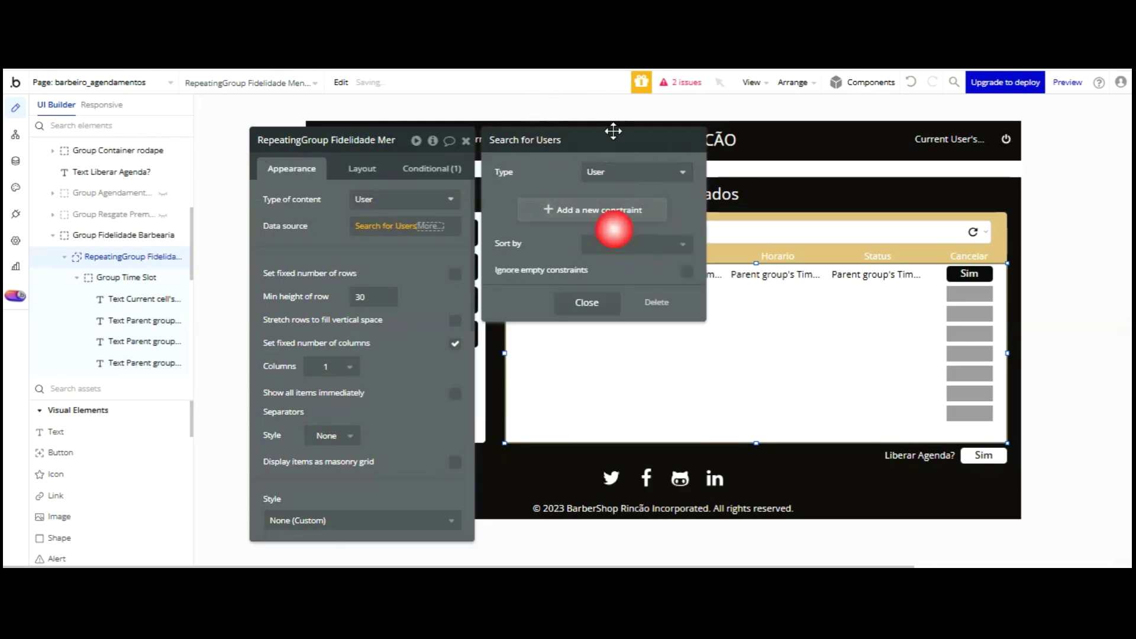
{"action": "left_click", "coordinate": [581, 203]}
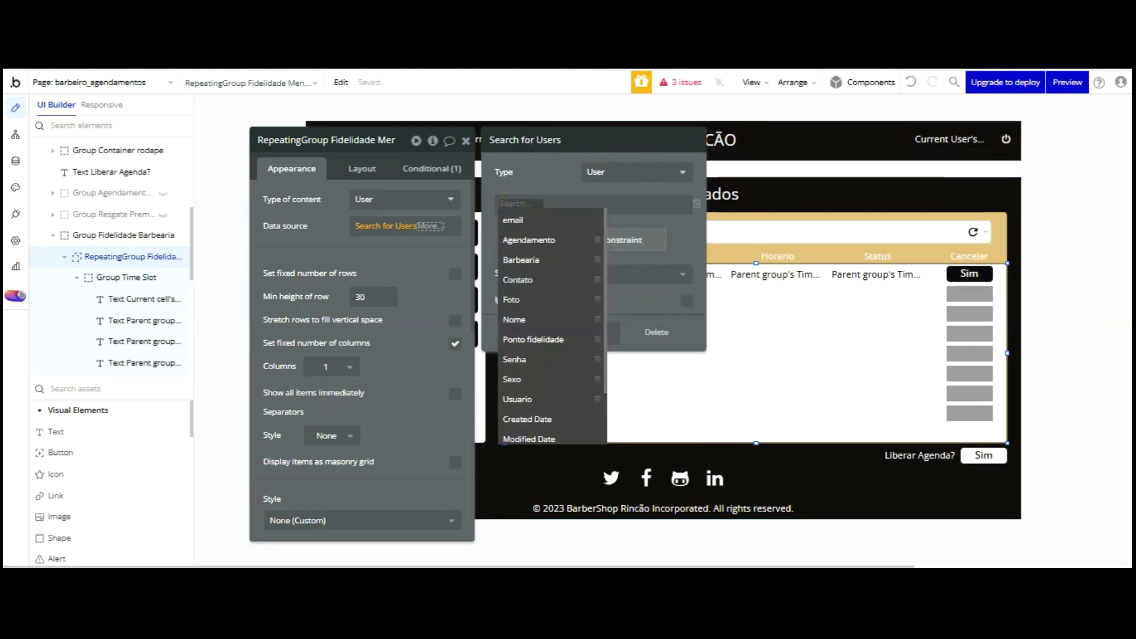
{"action": "left_click", "coordinate": [520, 319]}
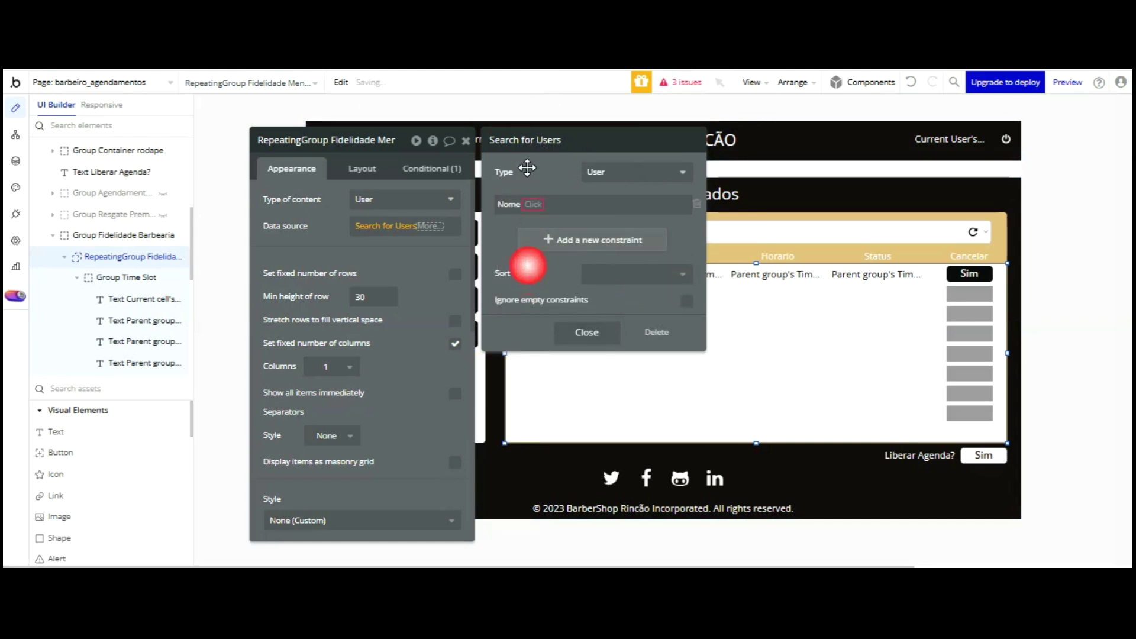
{"action": "left_click", "coordinate": [533, 204]}
{"action": "left_click", "coordinate": [542, 222]}
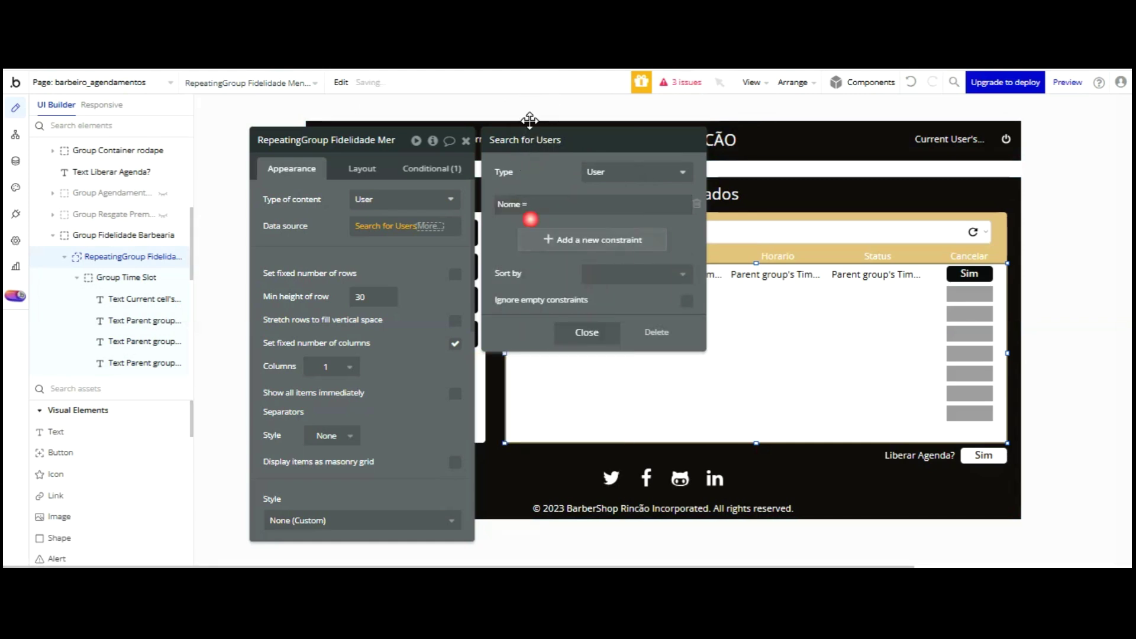
{"action": "left_click", "coordinate": [541, 204]}
{"action": "scroll", "coordinate": [627, 296], "scroll_direction": "down", "scroll_amount": 5}
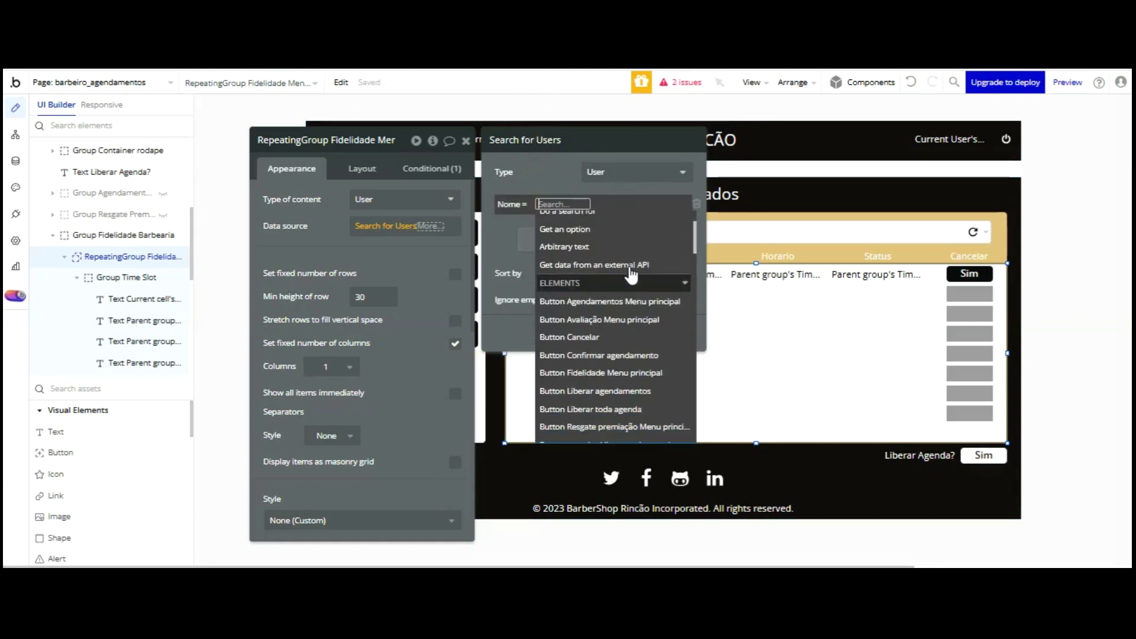
{"action": "left_click", "coordinate": [610, 379]}
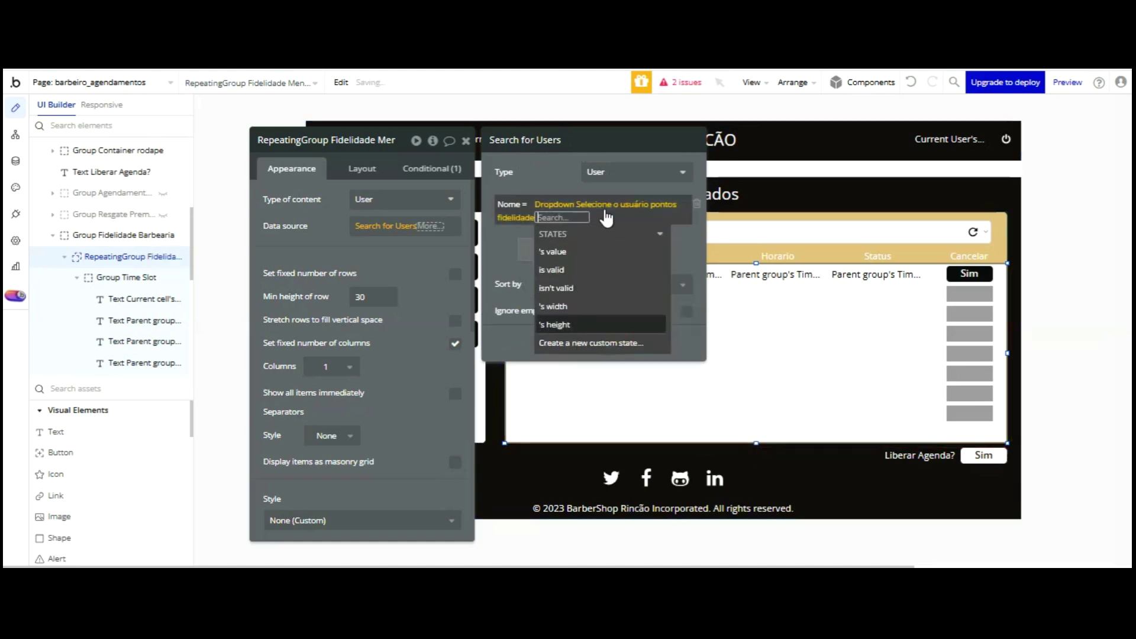
{"action": "left_click", "coordinate": [564, 218]}
{"action": "left_click", "coordinate": [566, 129]}
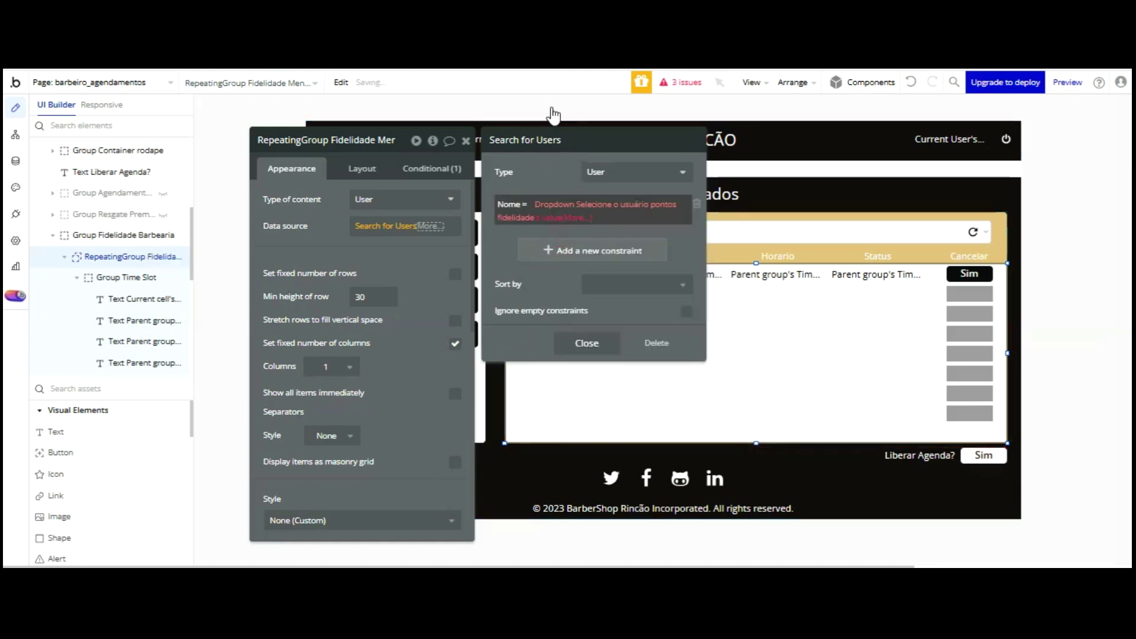
{"action": "left_click", "coordinate": [568, 218]}
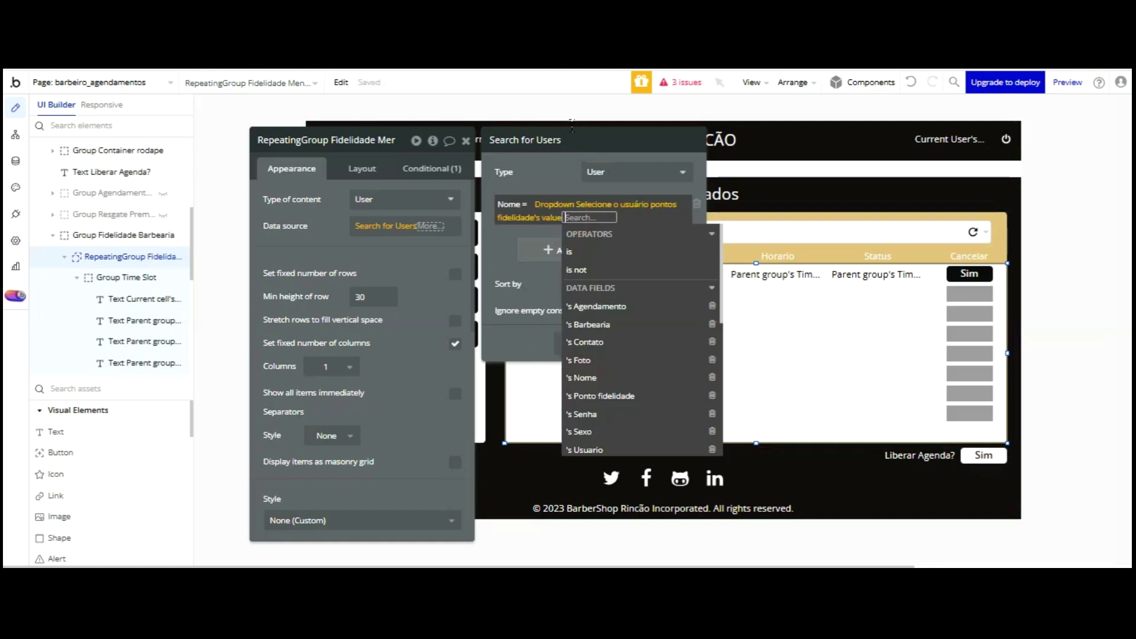
{"action": "left_click", "coordinate": [602, 267]}
- Add a second search constraint requiring Usuario = Cliente
{"action": "left_click", "coordinate": [532, 251]}
{"action": "left_click", "coordinate": [517, 244]}
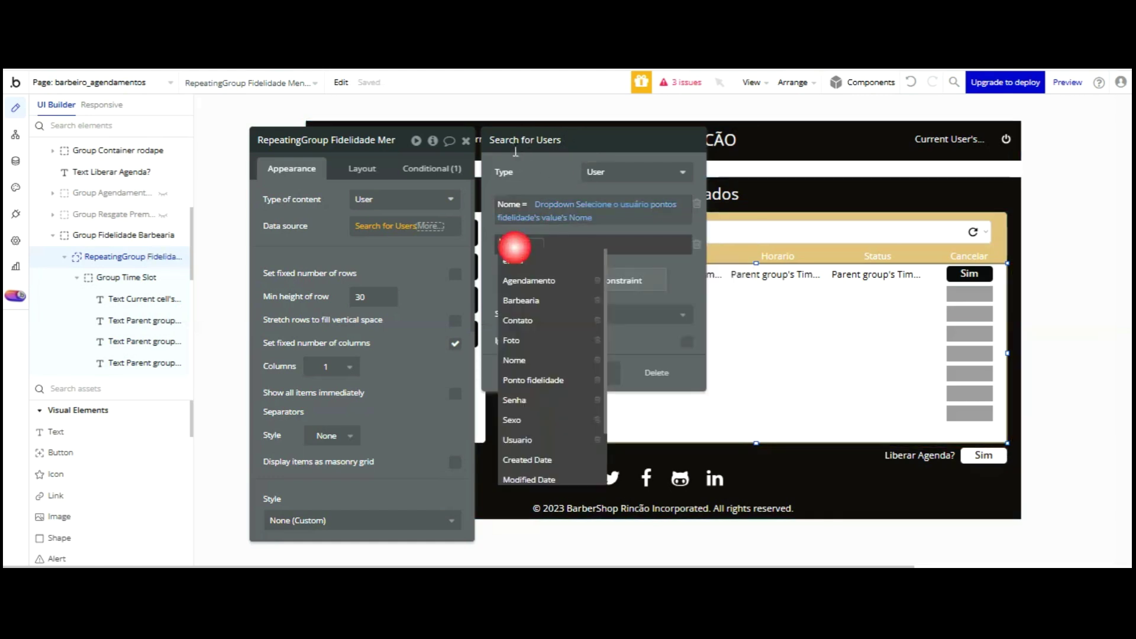
{"action": "left_click", "coordinate": [518, 440]}
{"action": "left_click", "coordinate": [535, 253]}
{"action": "left_click", "coordinate": [551, 243]}
{"action": "key", "text": "Down"}
{"action": "key", "text": "Down"}
{"action": "key", "text": "Down"}
{"action": "key", "text": "Down"}
{"action": "key", "text": "Down"}
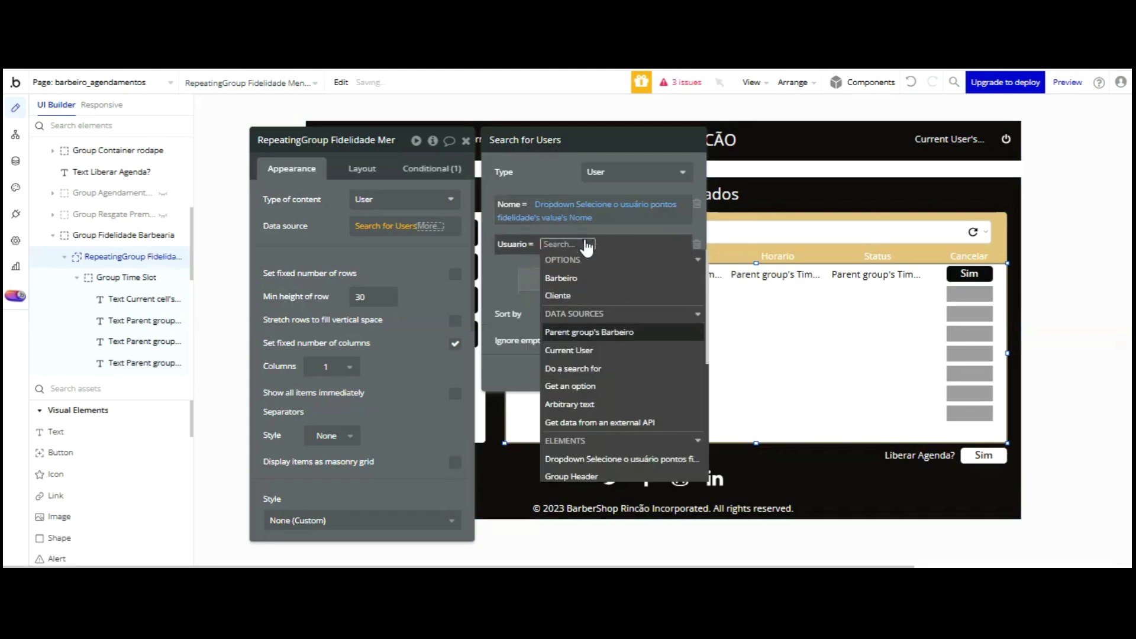
{"action": "left_click", "coordinate": [559, 295]}
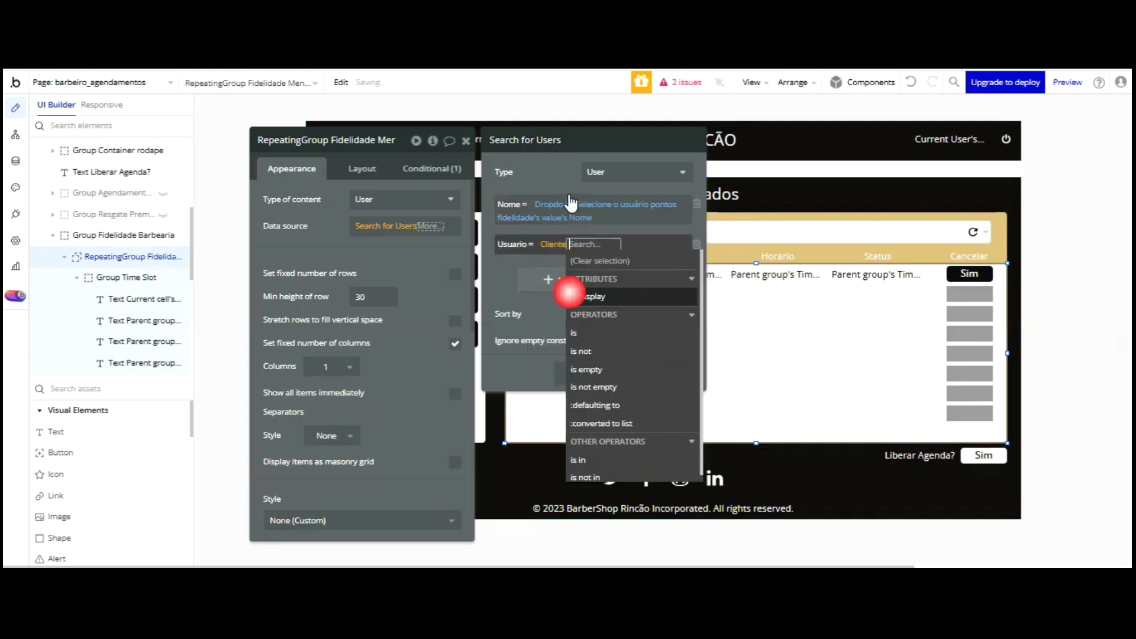
{"action": "left_click", "coordinate": [499, 302]}
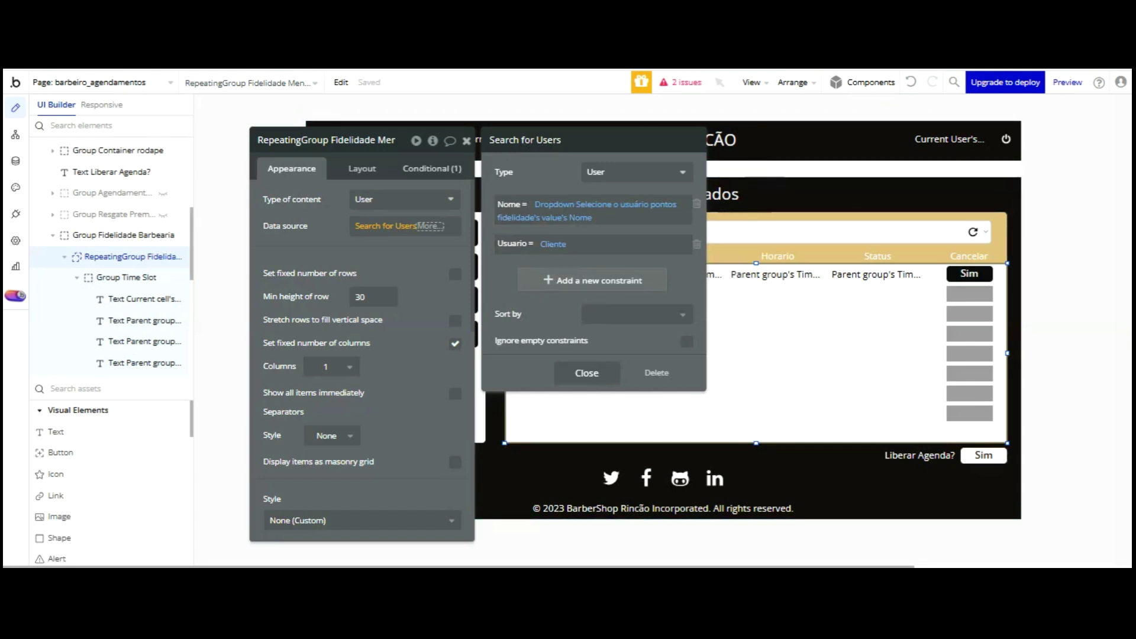
{"action": "key", "text": "Escape"}
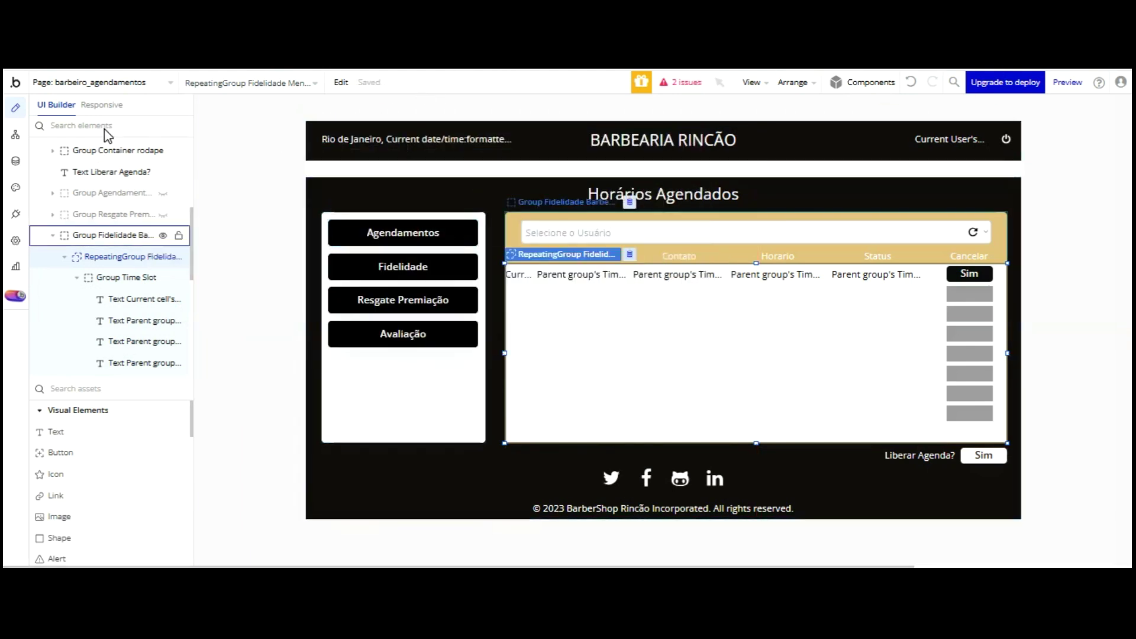
- Inspect the appointments group and its repeating group in the Elements tree
{"action": "left_click", "coordinate": [132, 193]}
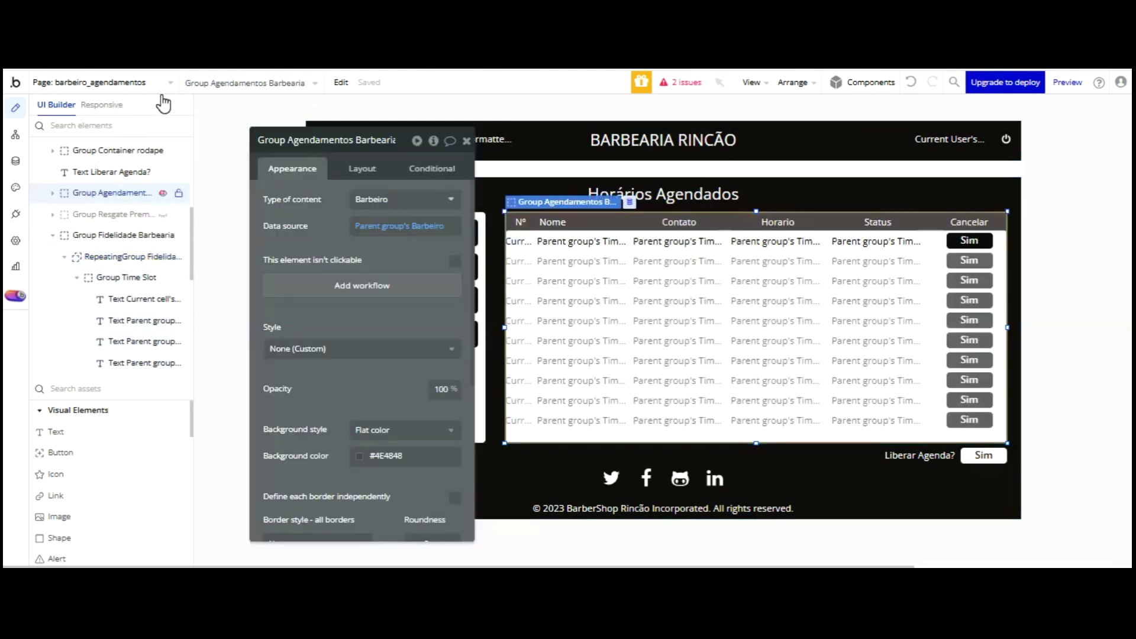
{"action": "left_click", "coordinate": [53, 193]}
{"action": "left_click", "coordinate": [97, 213]}
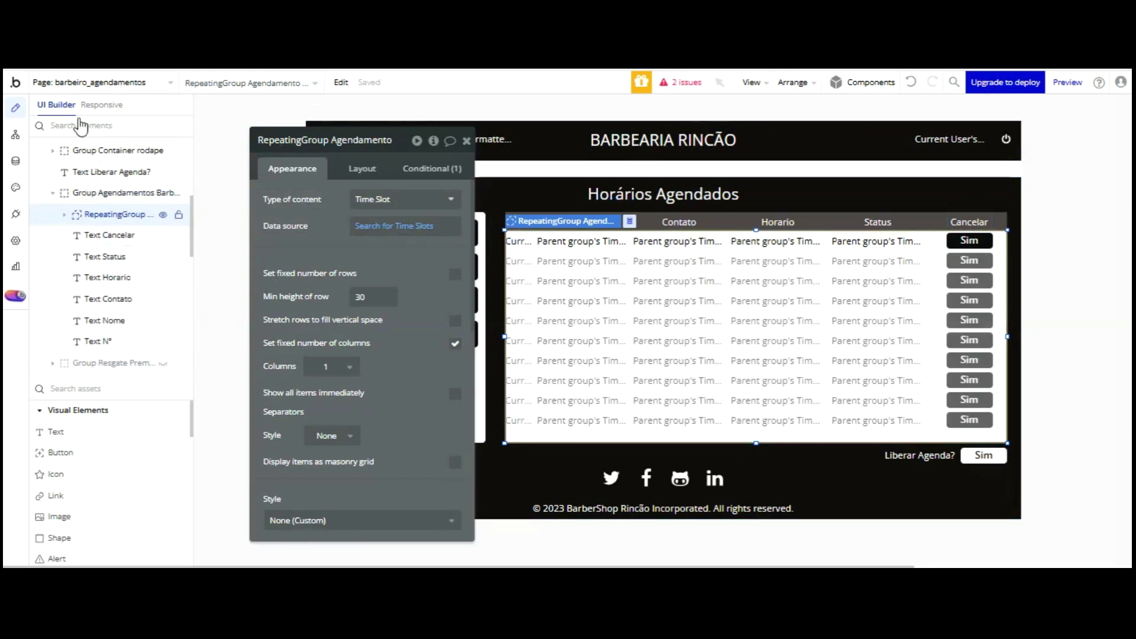
{"action": "left_click", "coordinate": [64, 214]}
{"action": "left_click", "coordinate": [64, 214]}
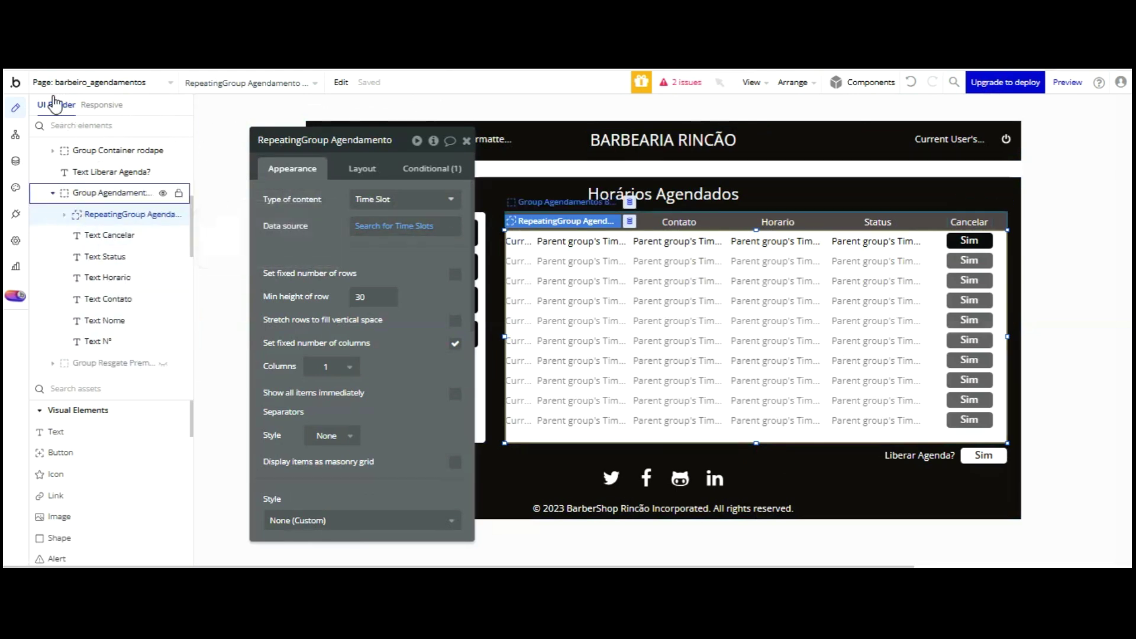
{"action": "left_click", "coordinate": [53, 193]}
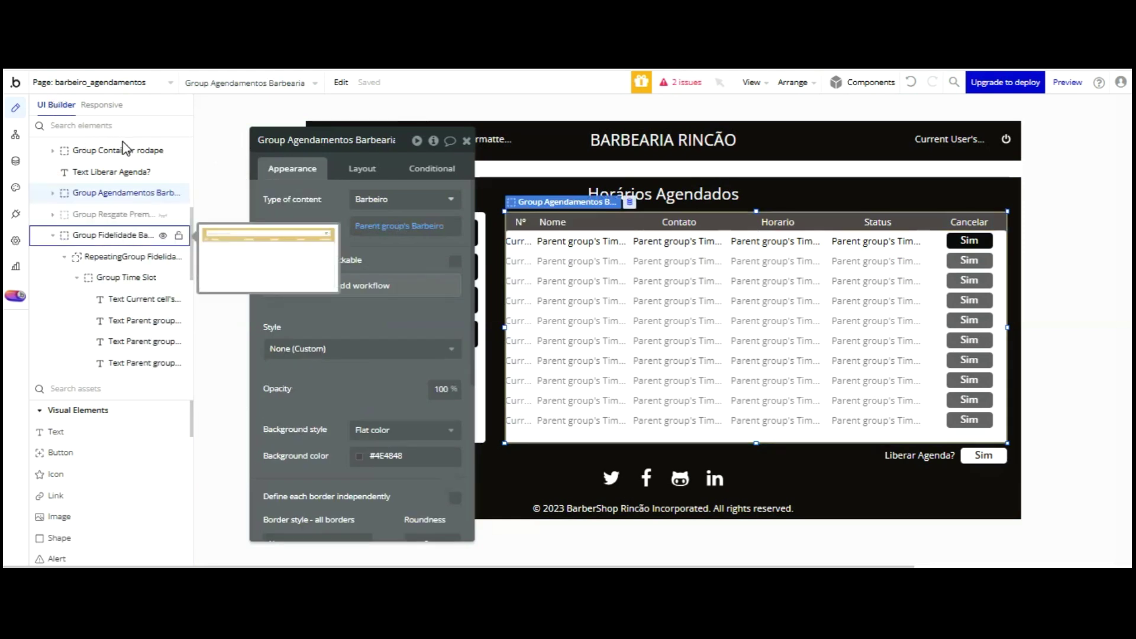
- Expand Group Resgate Premiação to its repeating group, then open the live preview
{"action": "left_click", "coordinate": [156, 214]}
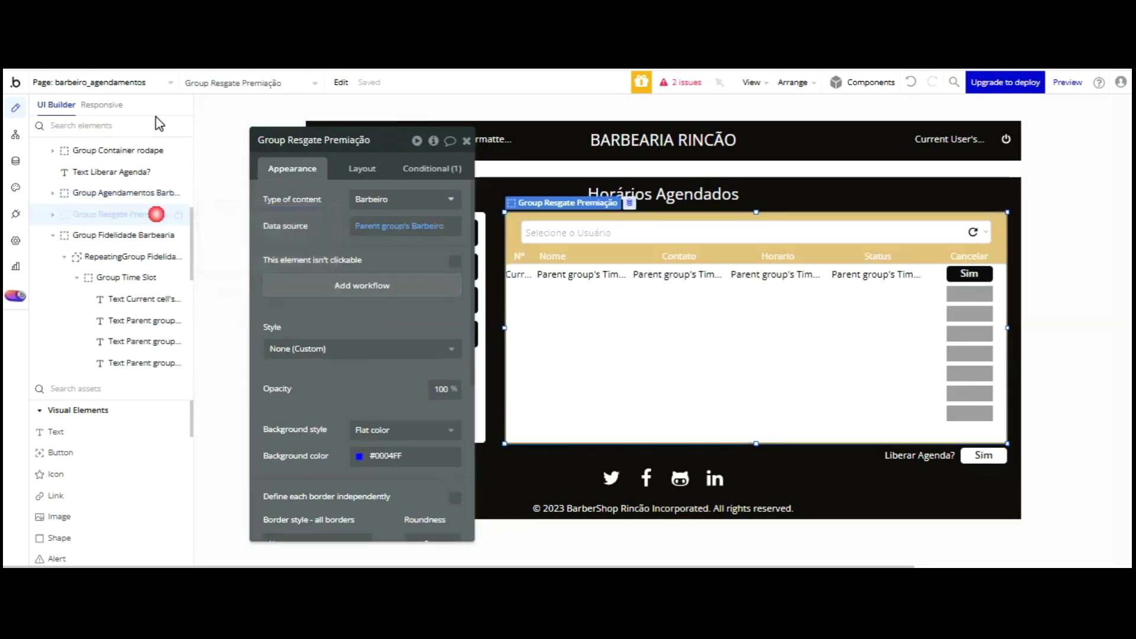
{"action": "left_click", "coordinate": [105, 227]}
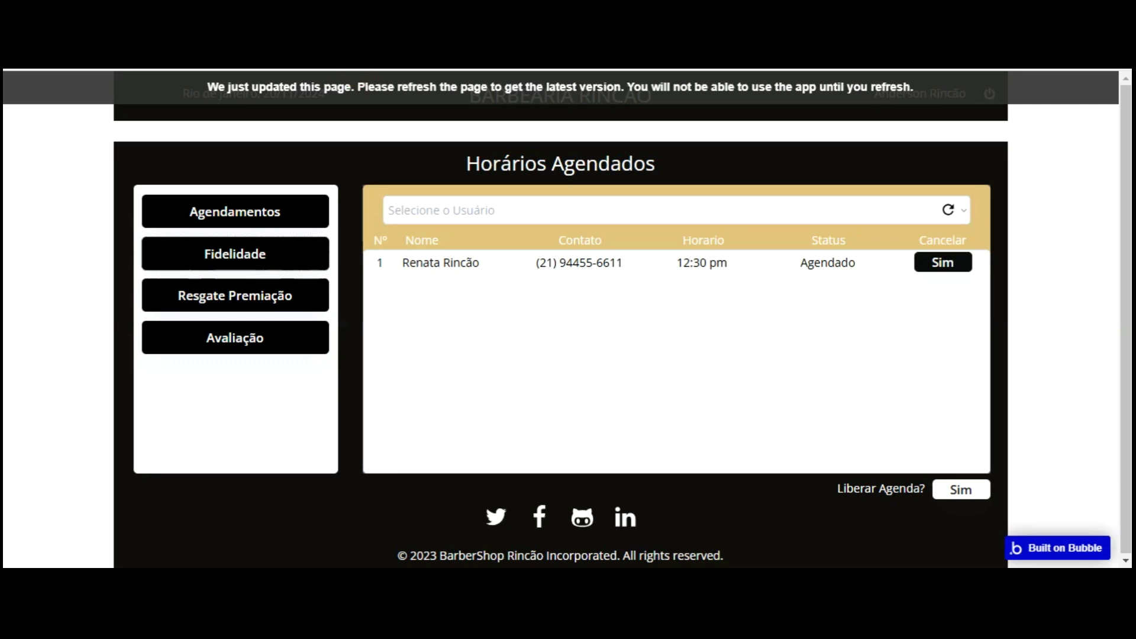
{"action": "left_click", "coordinate": [515, 160]}
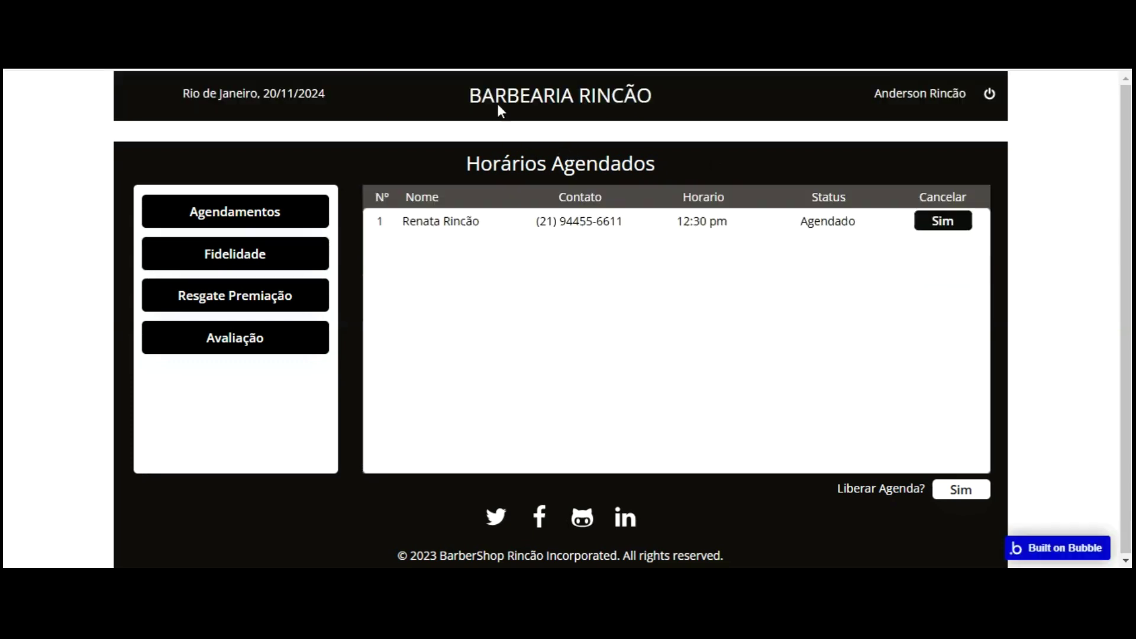
- Reload the preview, find the Selecione o Usuário list empty, and log out of the admin account
{"action": "left_click", "coordinate": [278, 165]}
{"action": "left_click", "coordinate": [476, 210]}
{"action": "left_click", "coordinate": [476, 209]}
{"action": "left_click", "coordinate": [475, 209]}
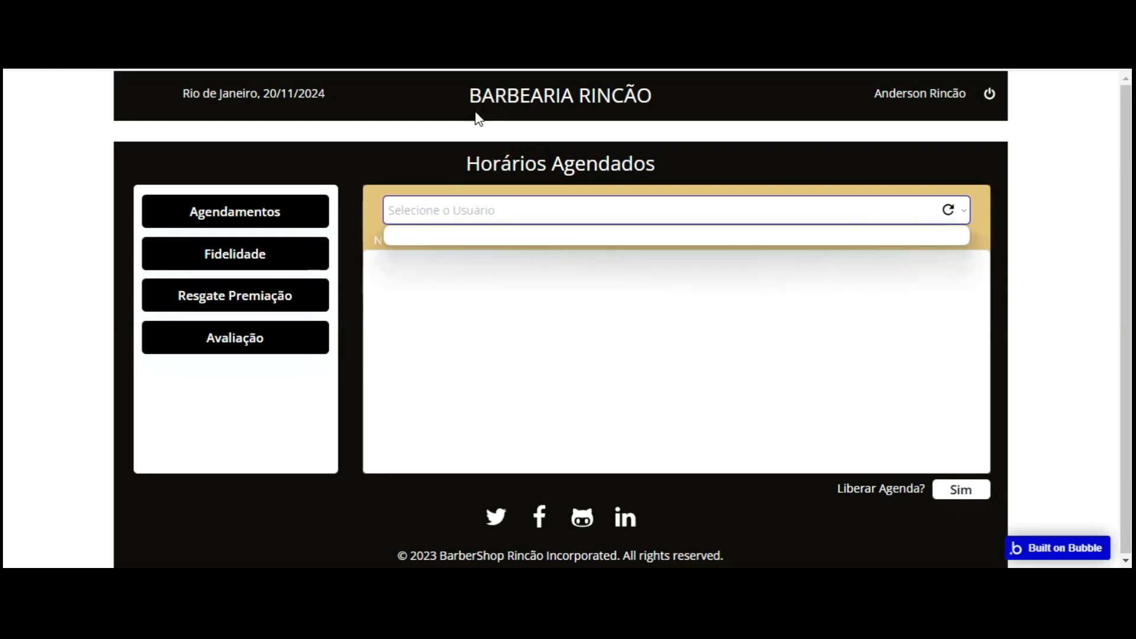
{"action": "key", "text": "Escape"}
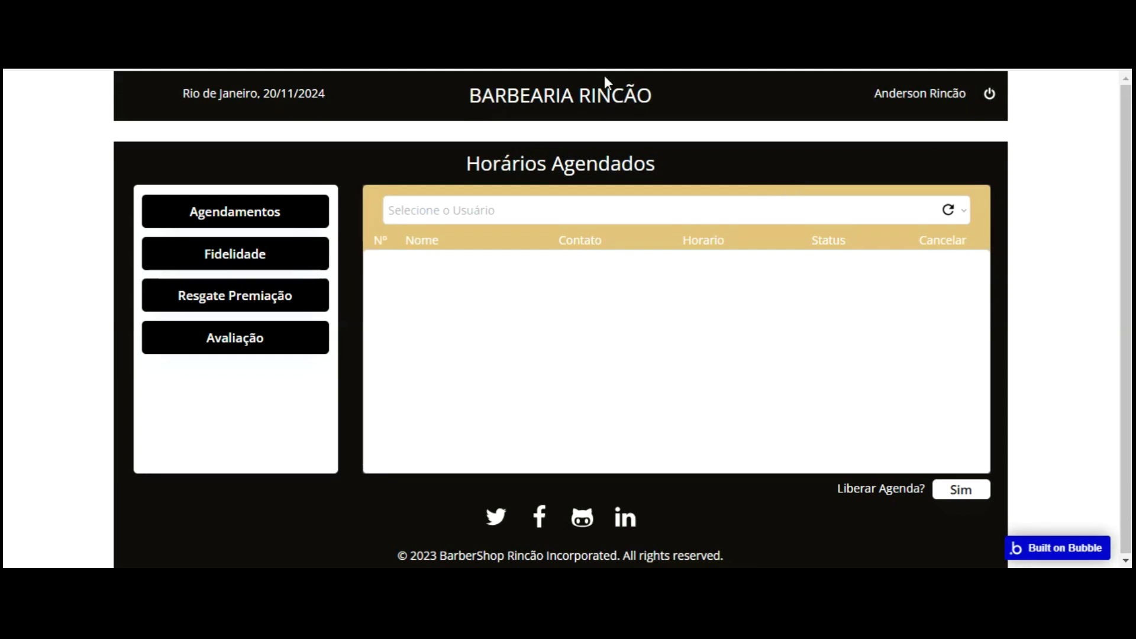
{"action": "left_click", "coordinate": [990, 94]}
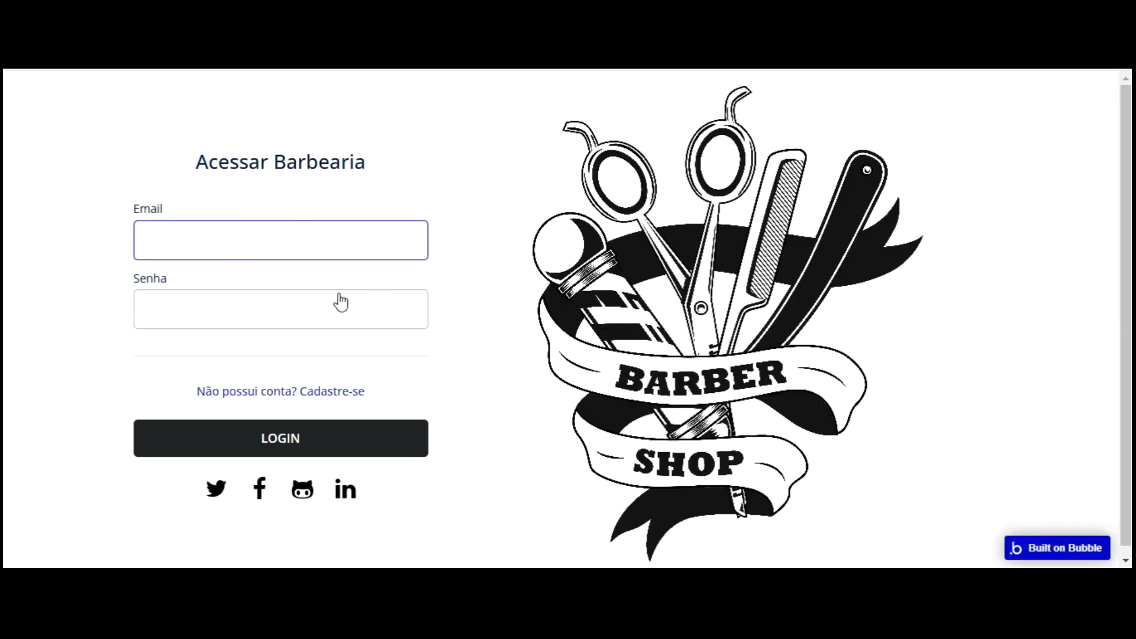
- Open the Cadastre-se form and enter the customer's name and e-mail
{"action": "left_click", "coordinate": [339, 391]}
{"action": "left_click", "coordinate": [239, 208]}
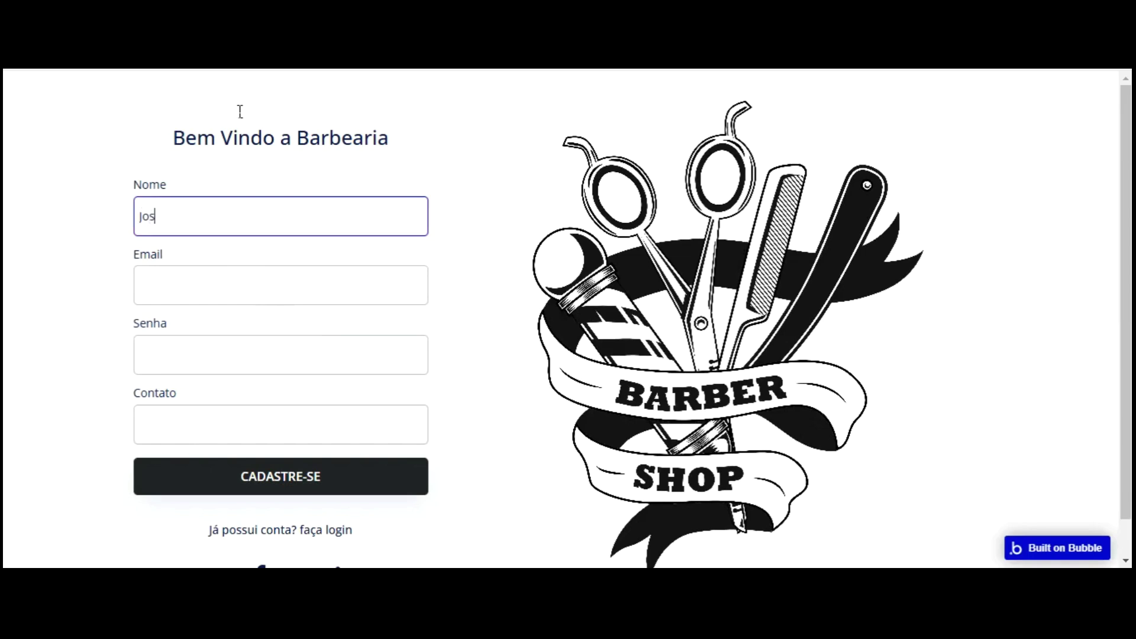
{"action": "key", "text": "Tab"}
{"action": "type", "text": "ren"}
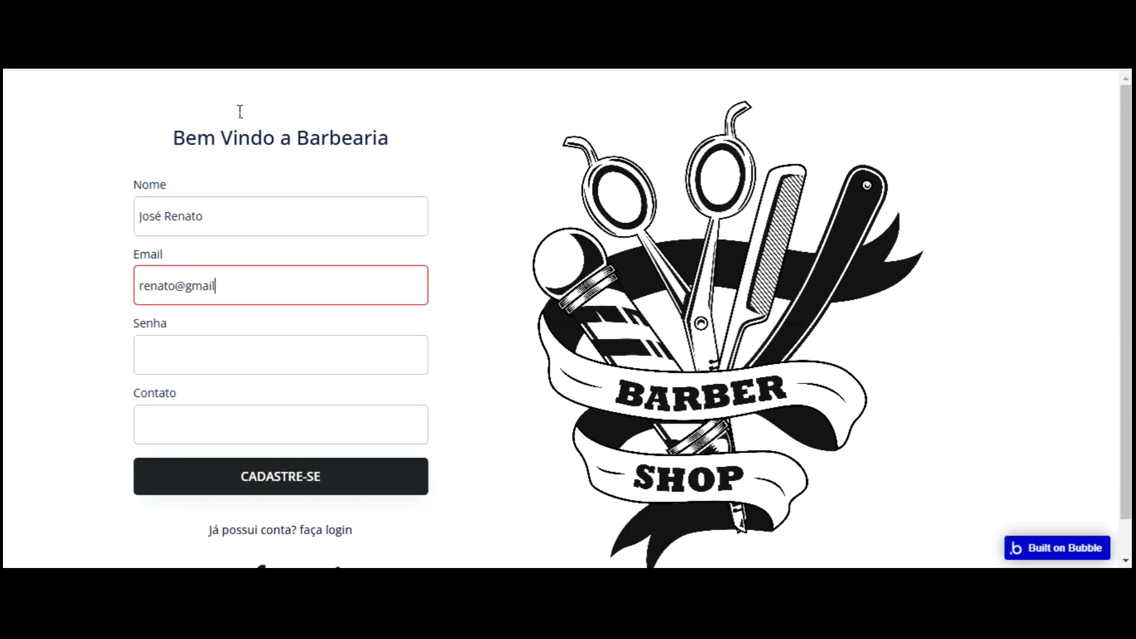
{"action": "key", "text": "Tab"}
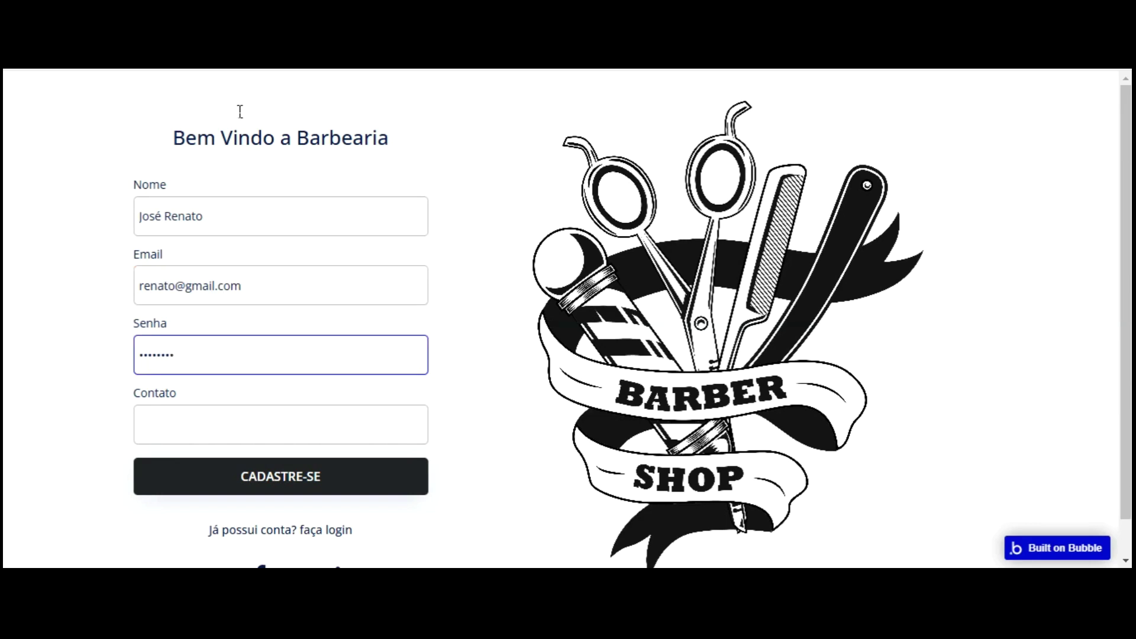
- Fill in the password and contact number, then submit CADASTRE-SE to create the account
{"action": "key", "text": "Tab"}
{"action": "type", "text": "•"}
{"action": "key", "text": "BackSpace"}
{"action": "type", "text": "•"}
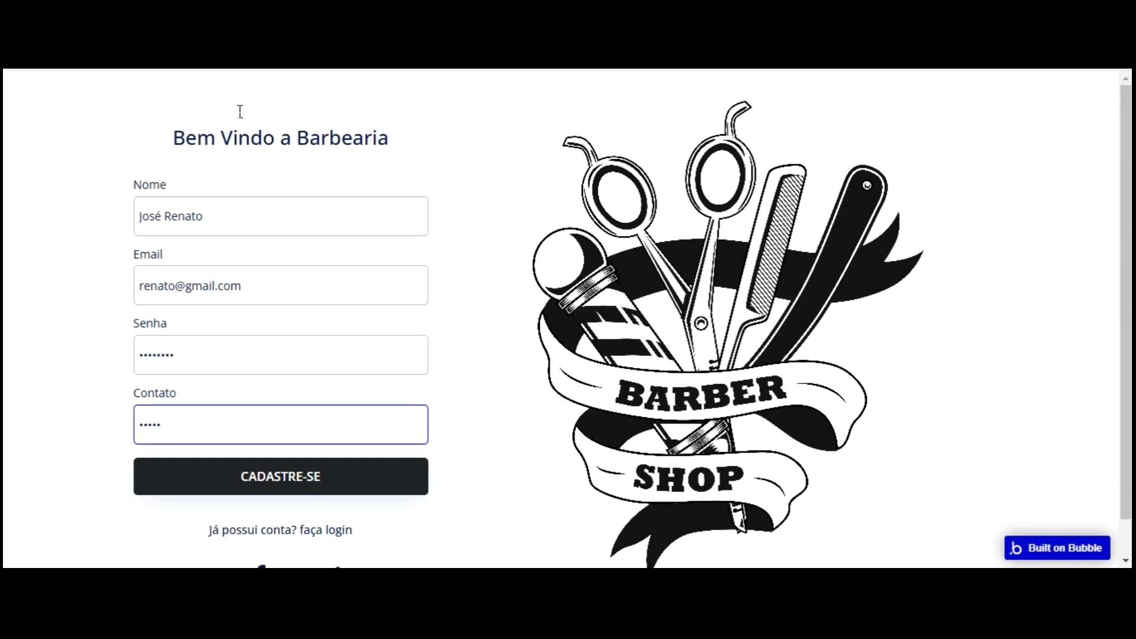
{"action": "key", "text": "BackSpace"}
{"action": "type", "text": "•"}
{"action": "left_click", "coordinate": [297, 481]}
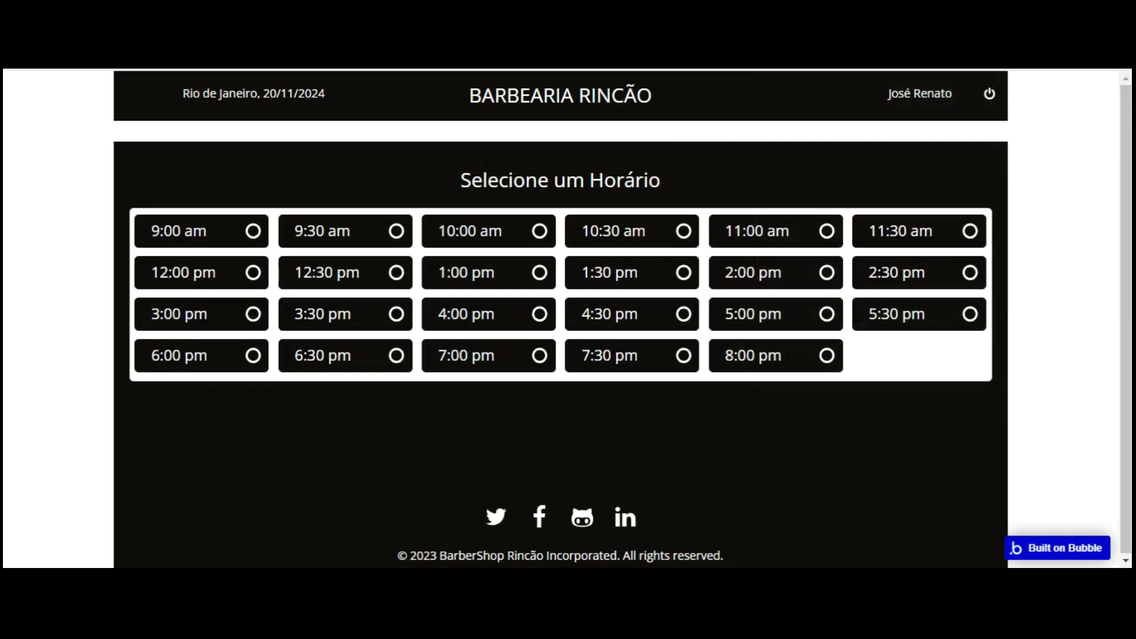
- Go to barbeiro_agendamentos, find the Fidelidade user list still empty, and return to the editor
{"action": "type", "text": "bar"}
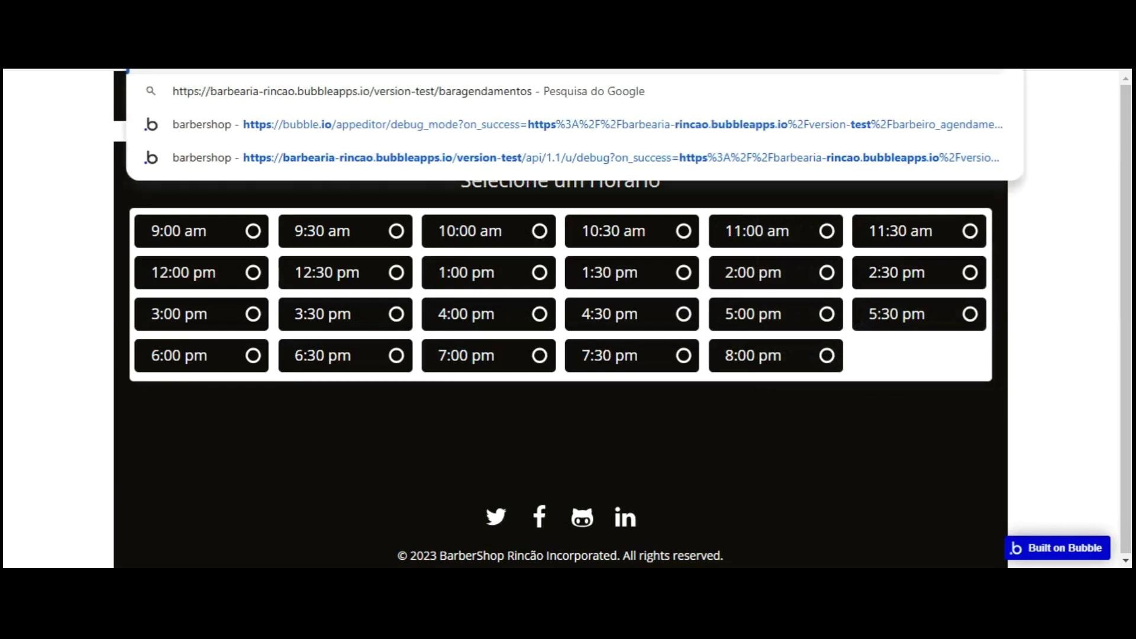
{"action": "type", "text": "beiro_"}
{"action": "key", "text": "Return"}
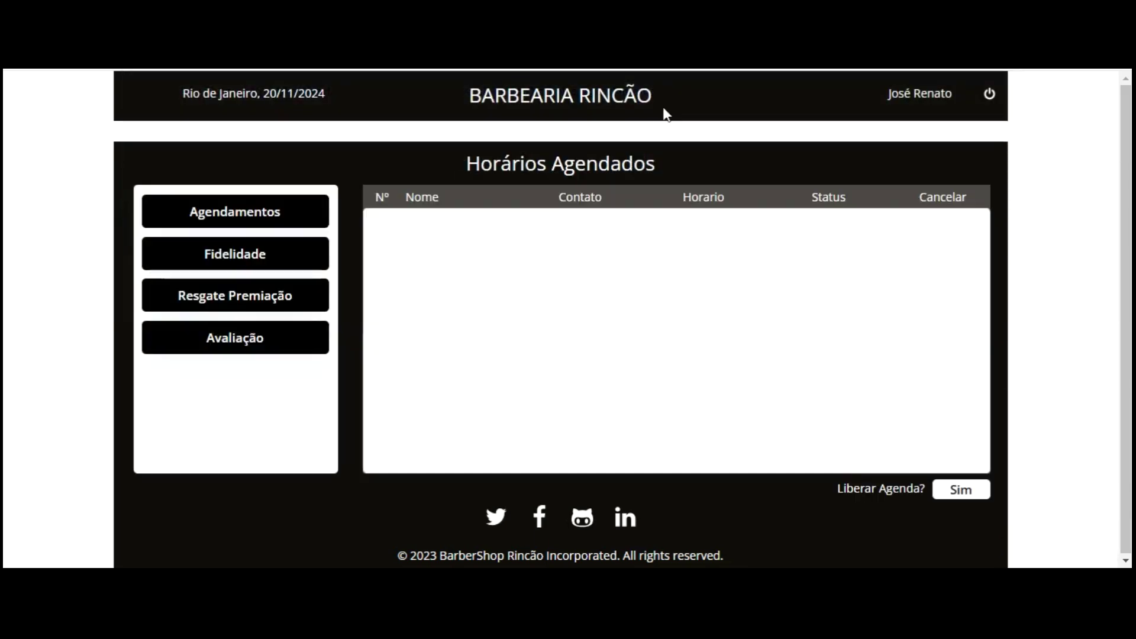
{"action": "left_click", "coordinate": [249, 254]}
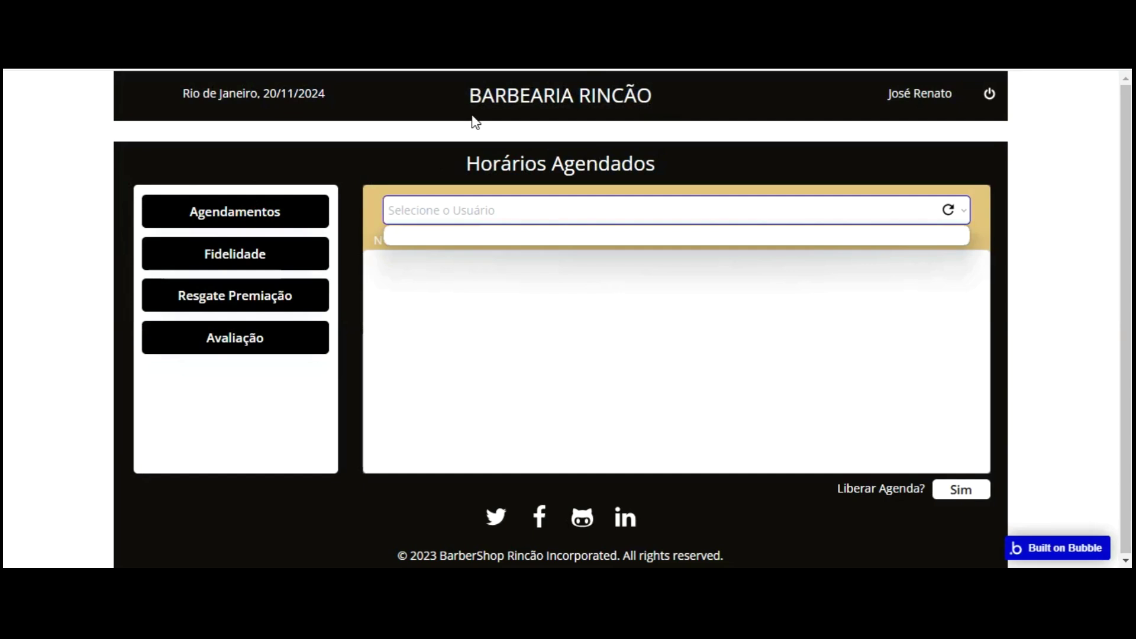
{"action": "left_click", "coordinate": [662, 167]}
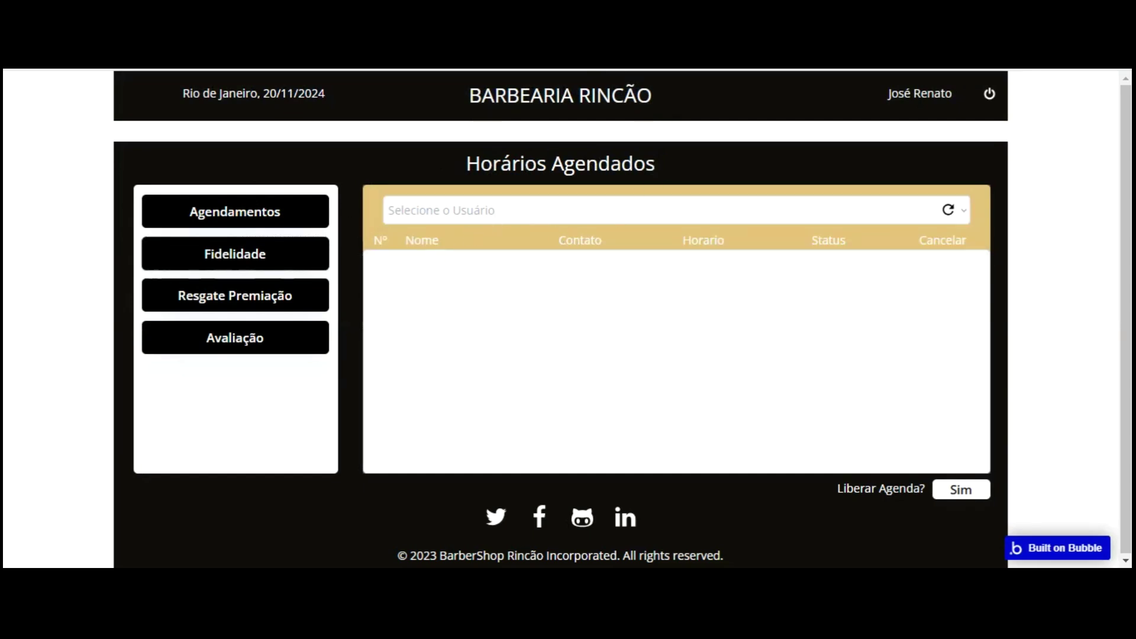
{"action": "left_click", "coordinate": [159, 30]}
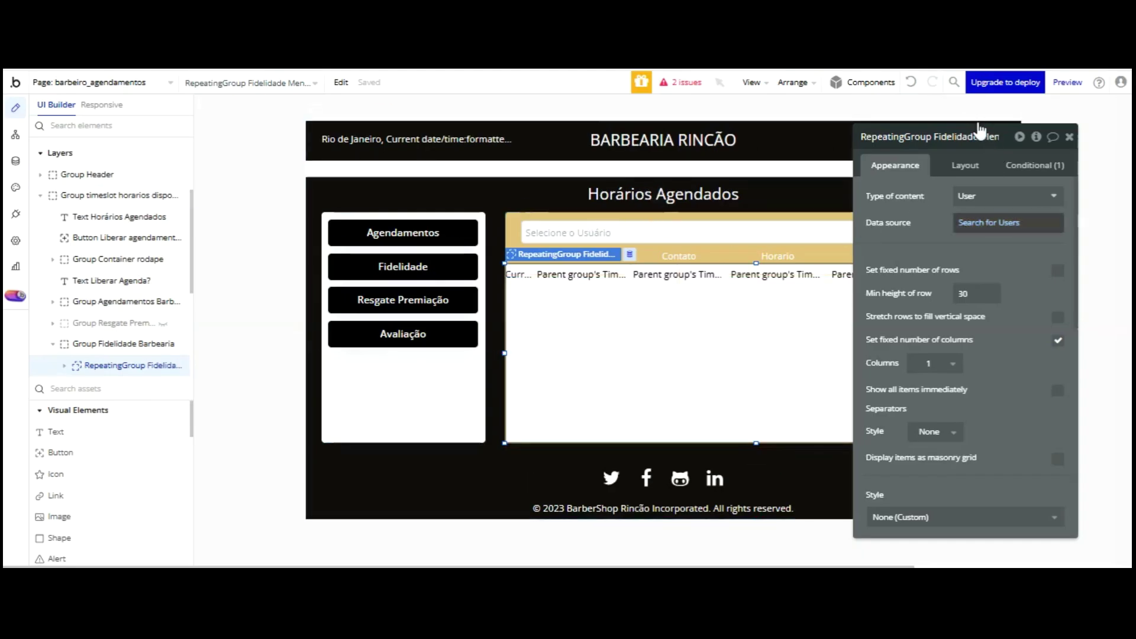
- Review the Search for Users constraints on the loyalty list and the user dropdown
{"action": "left_click", "coordinate": [989, 223]}
{"action": "left_click_drag", "start_coordinate": [801, 136], "coordinate": [712, 136]}
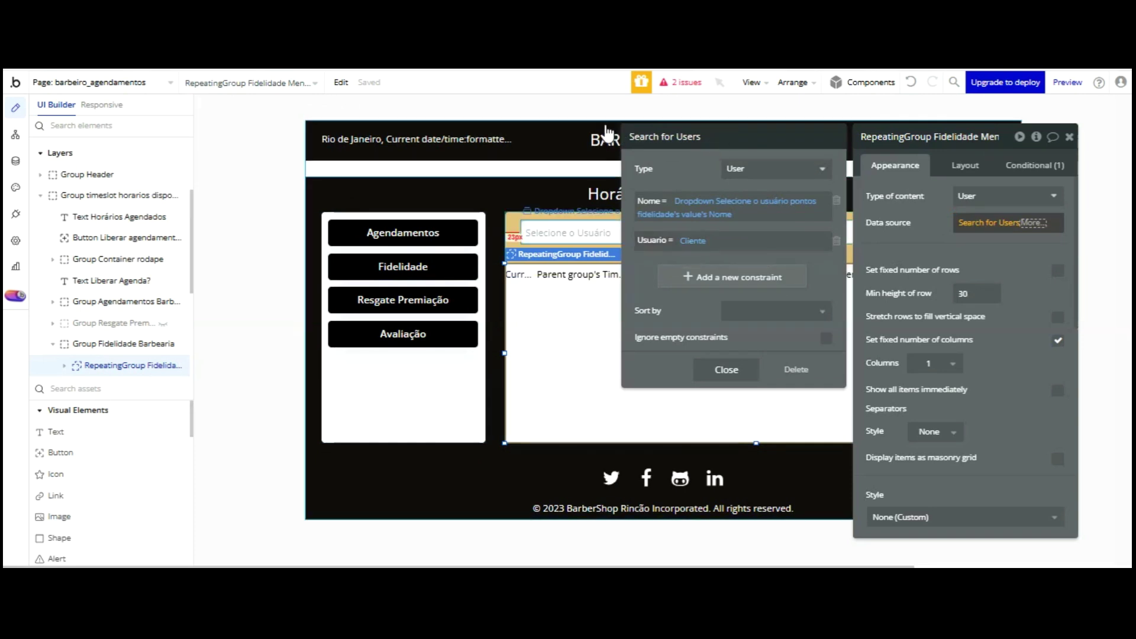
{"action": "left_click", "coordinate": [601, 231]}
{"action": "left_click", "coordinate": [1000, 276]}
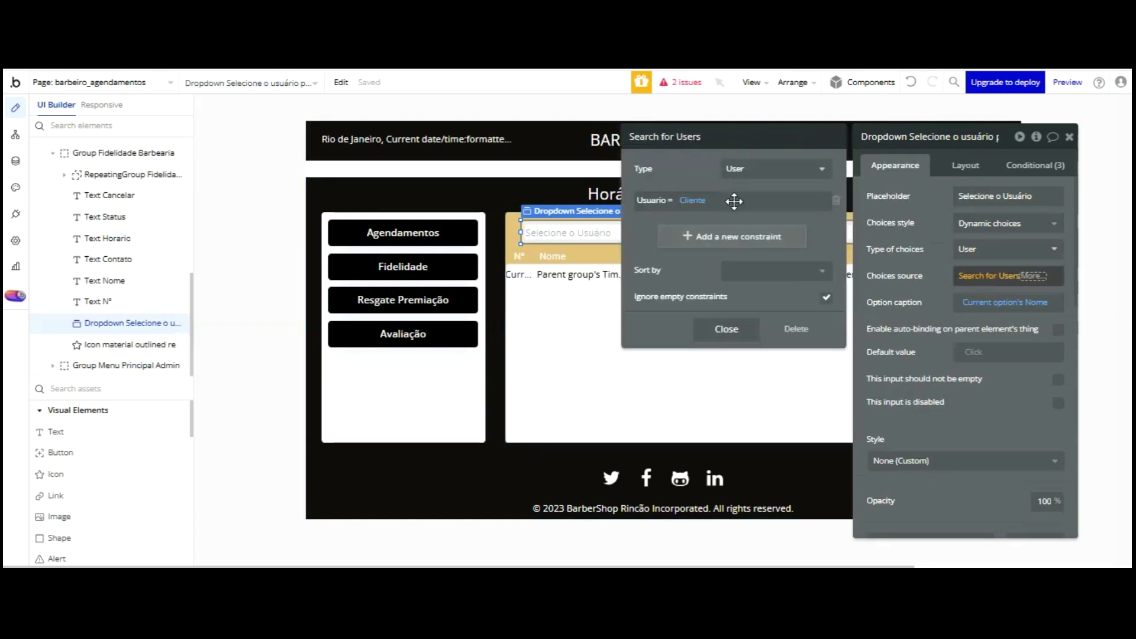
{"action": "left_click", "coordinate": [727, 329]}
- In the preview, pick the new customer from the user dropdown to fill the table
{"action": "left_click", "coordinate": [940, 335]}
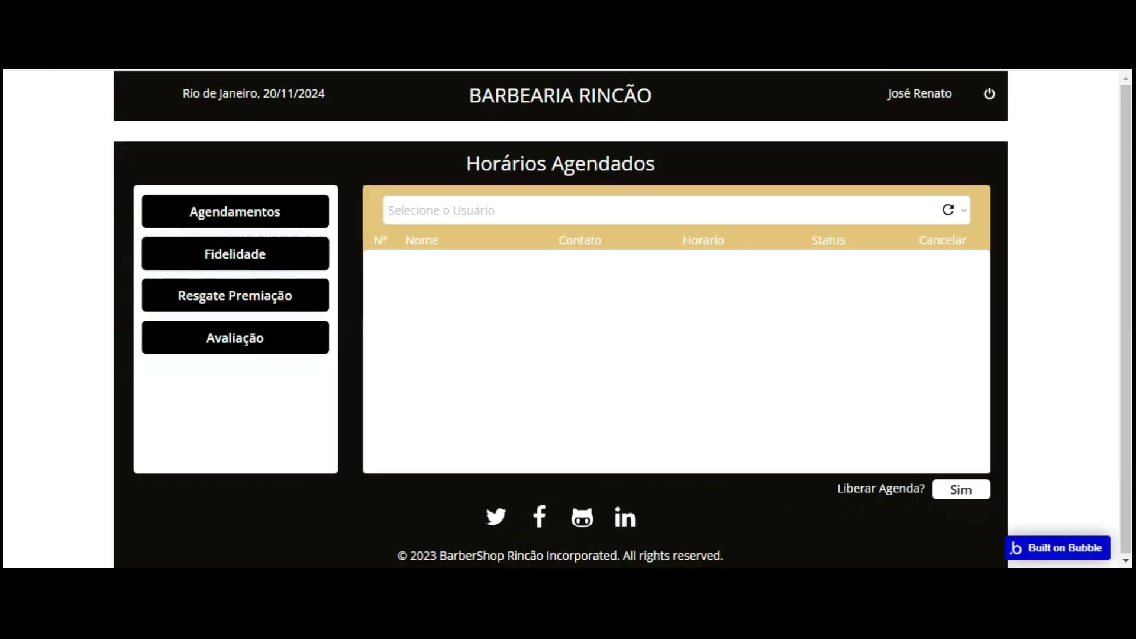
{"action": "left_click", "coordinate": [497, 210]}
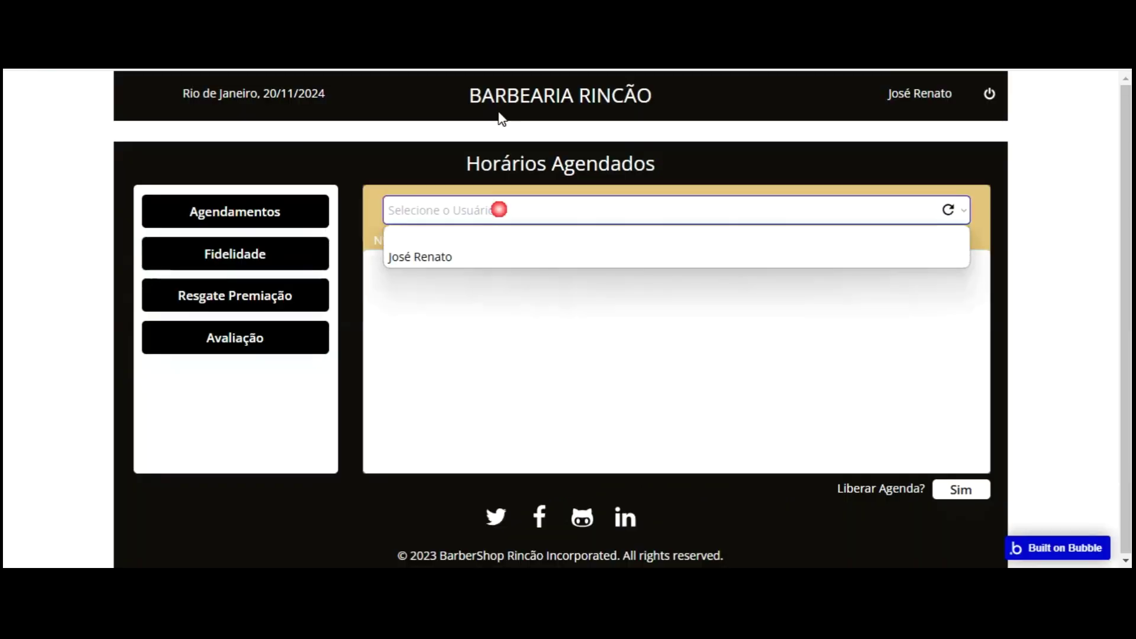
{"action": "key", "text": "Down"}
{"action": "key", "text": "Return"}
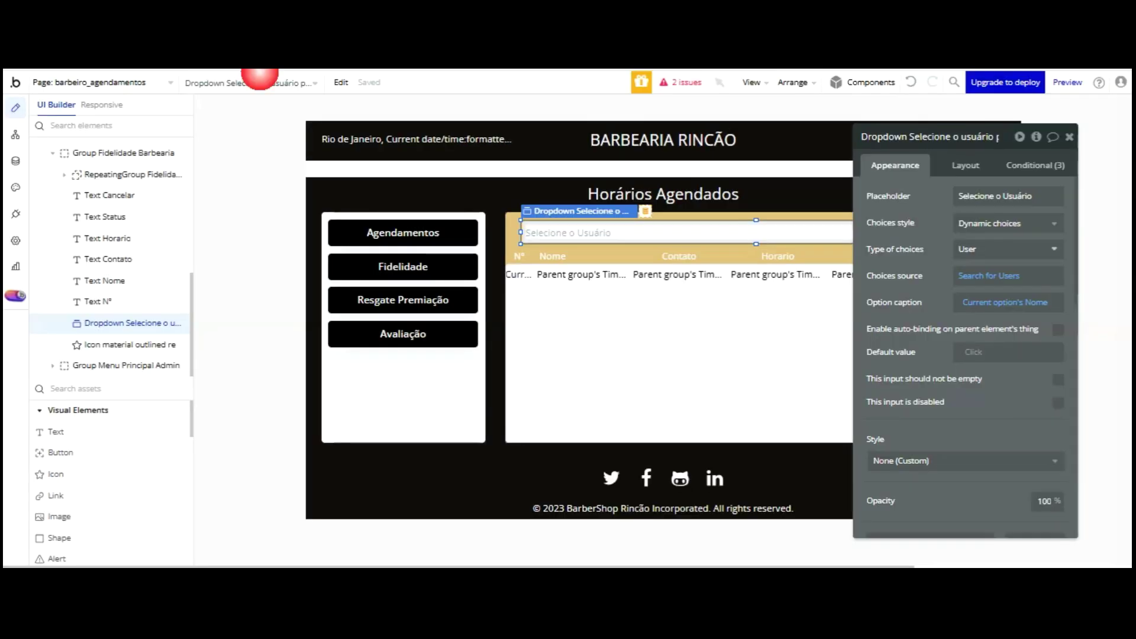
- Change the loyalty row group's Type of content from Time Slot to User
{"action": "left_click", "coordinate": [579, 273]}
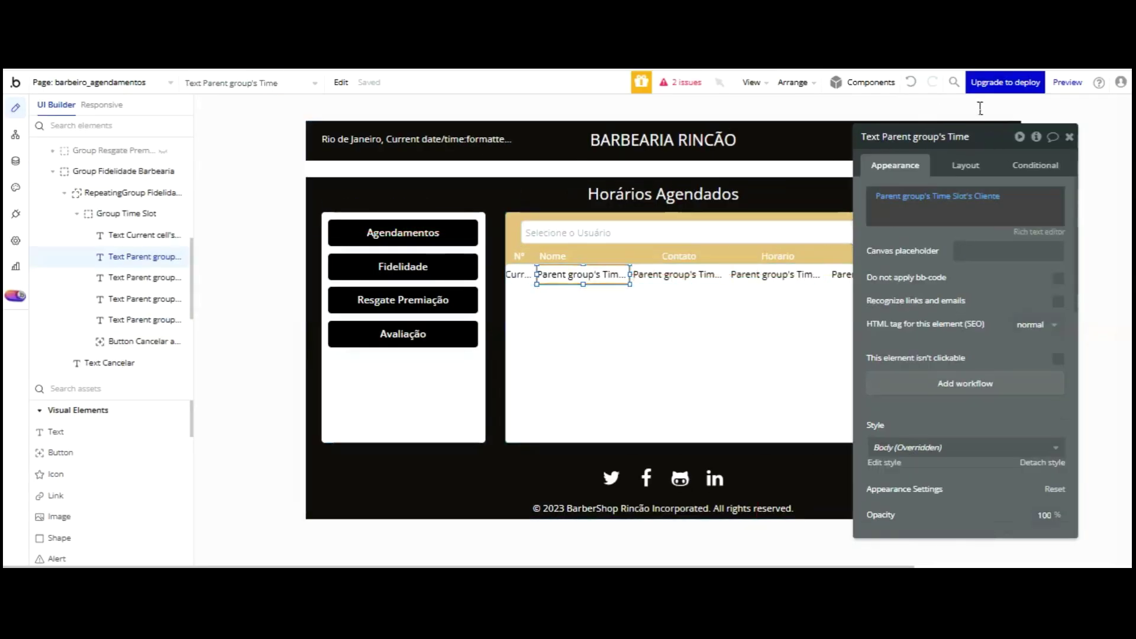
{"action": "left_click", "coordinate": [904, 197]}
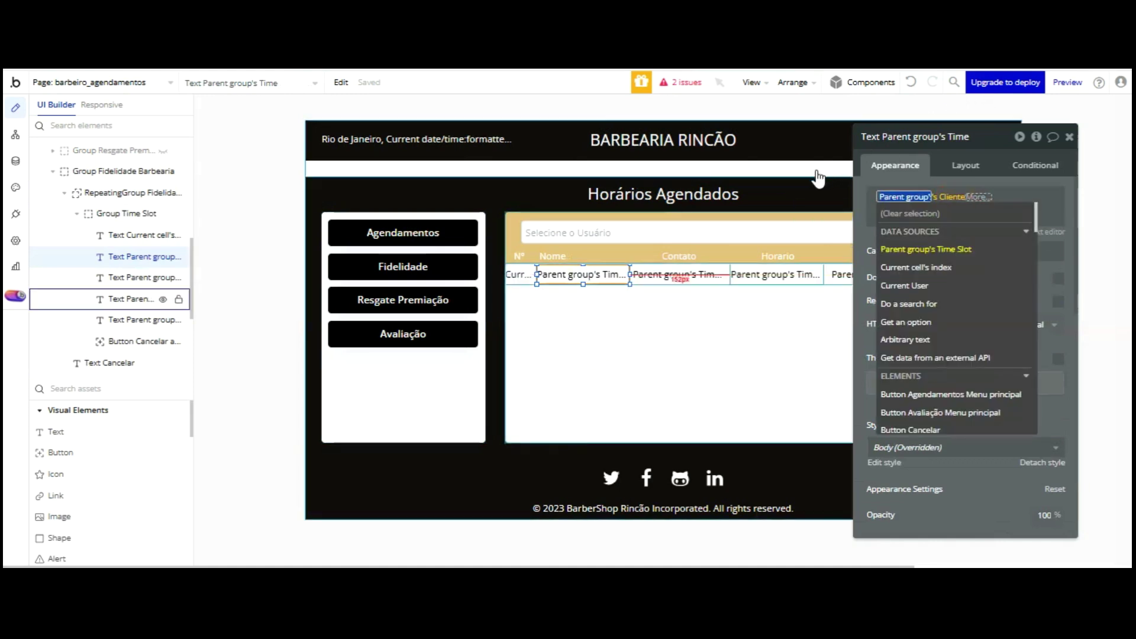
{"action": "left_click_drag", "start_coordinate": [990, 136], "coordinate": [302, 145]}
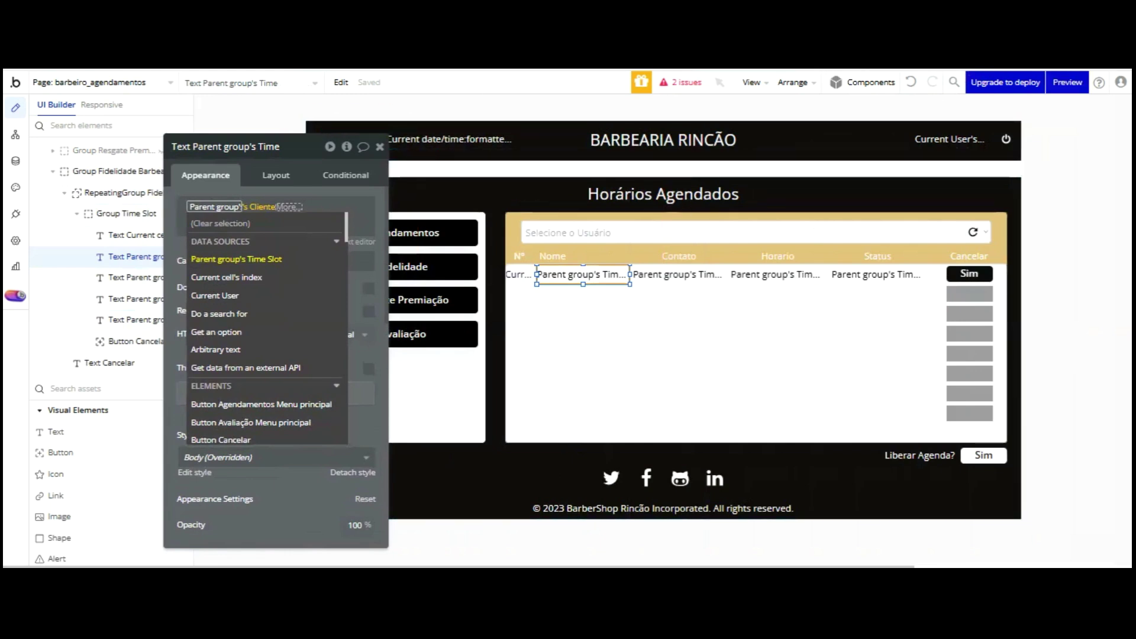
{"action": "left_click", "coordinate": [933, 267]}
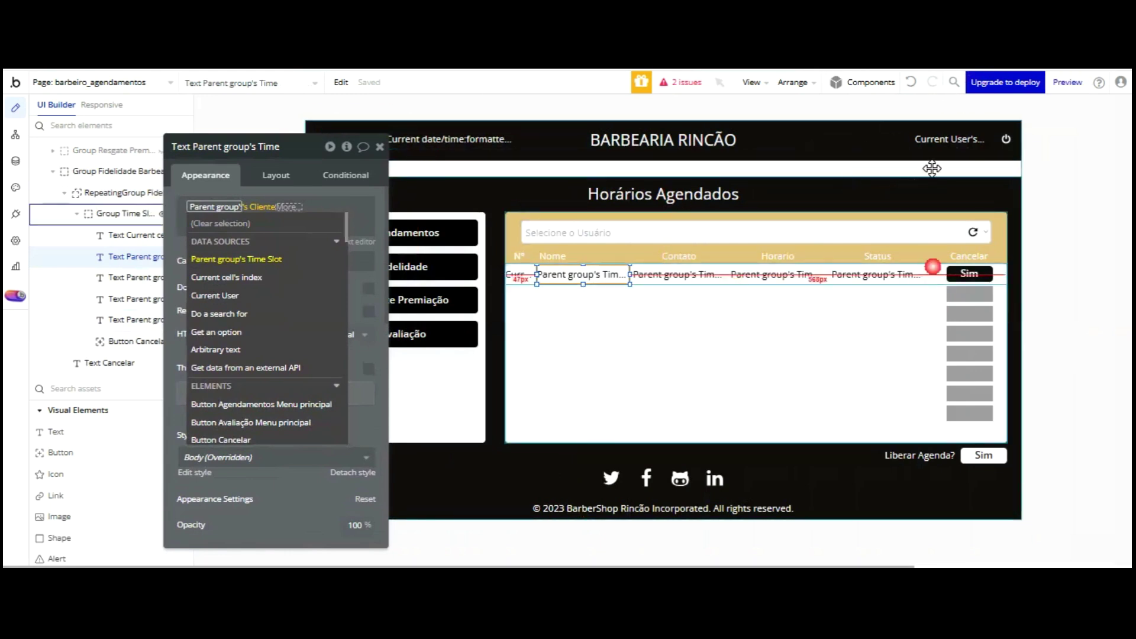
{"action": "left_click", "coordinate": [308, 206]}
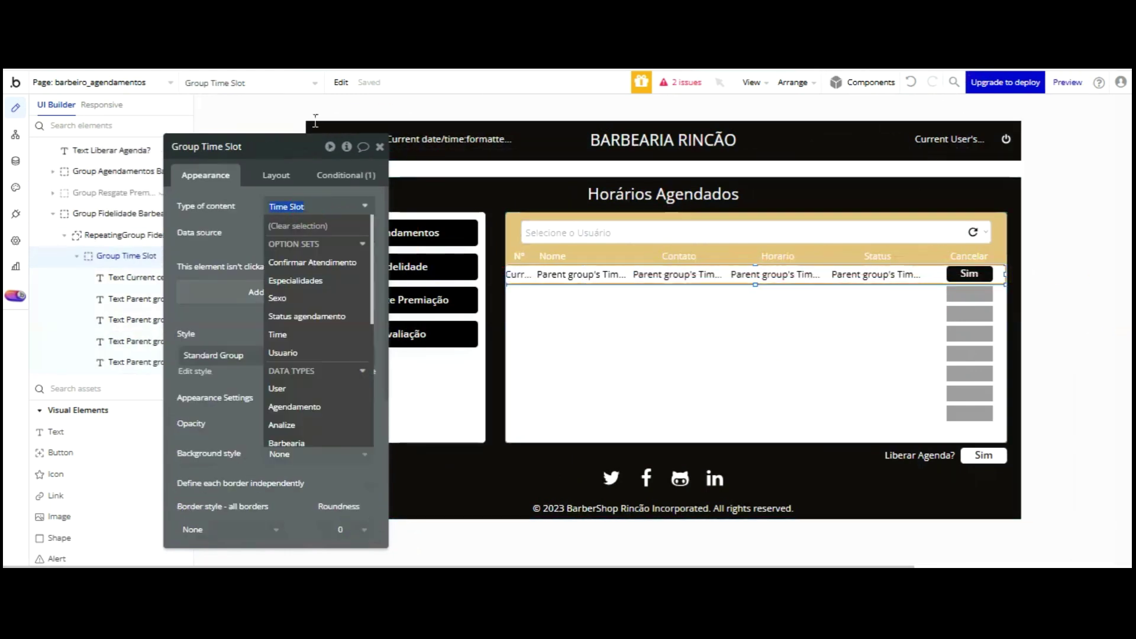
{"action": "left_click", "coordinate": [301, 386]}
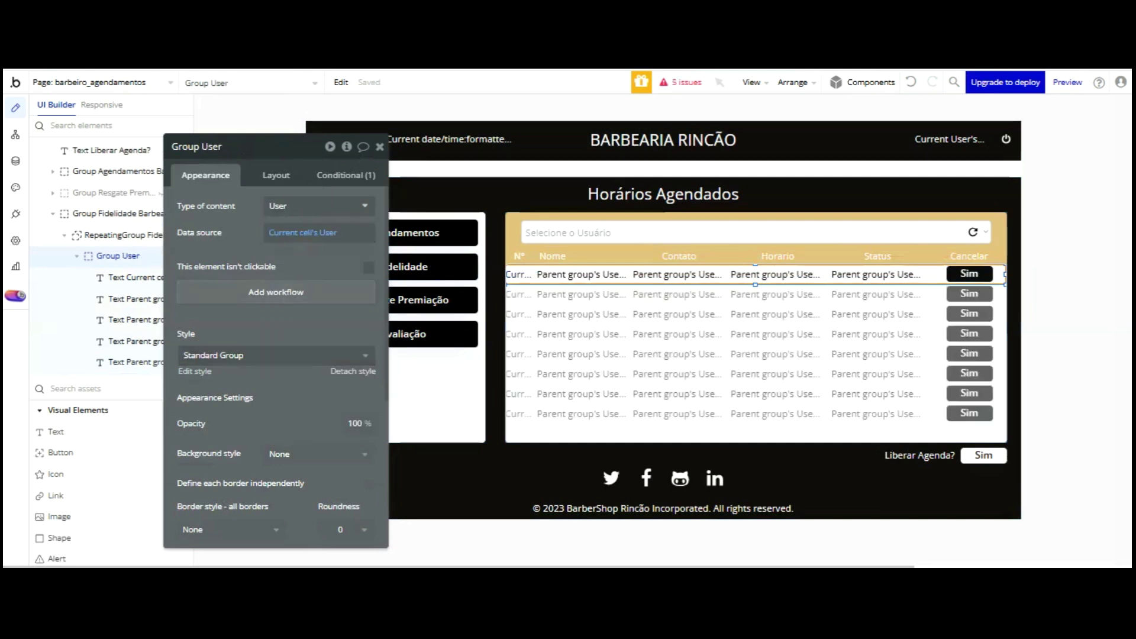
- Delete the Sim cancel buttons and rename the Cancelar header to Pontos
{"action": "left_click", "coordinate": [976, 271]}
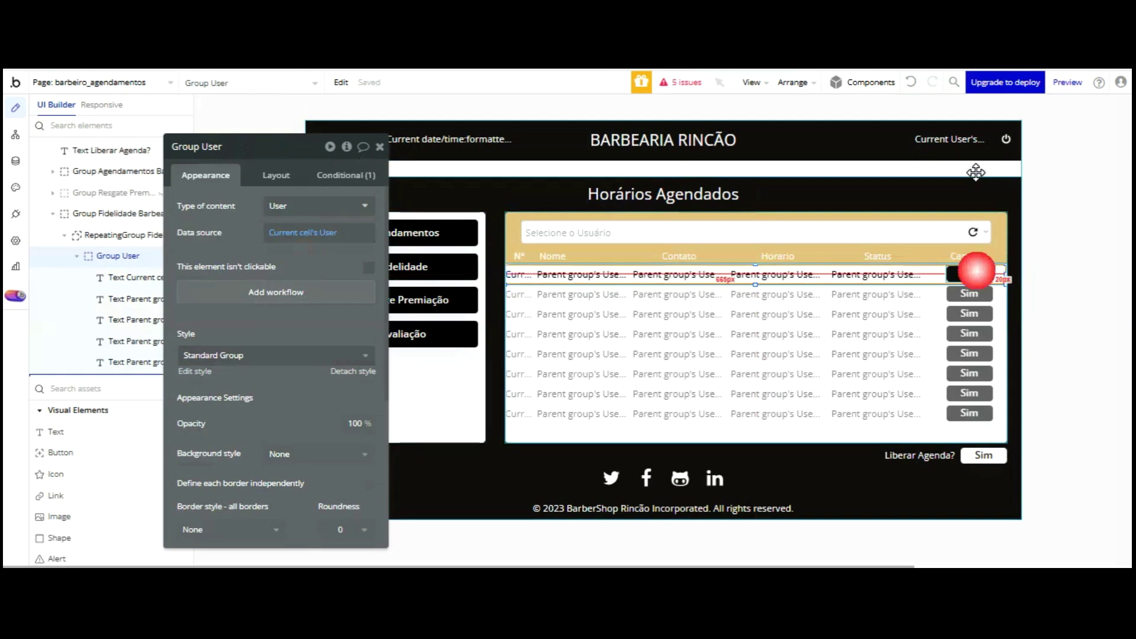
{"action": "key", "text": "Delete"}
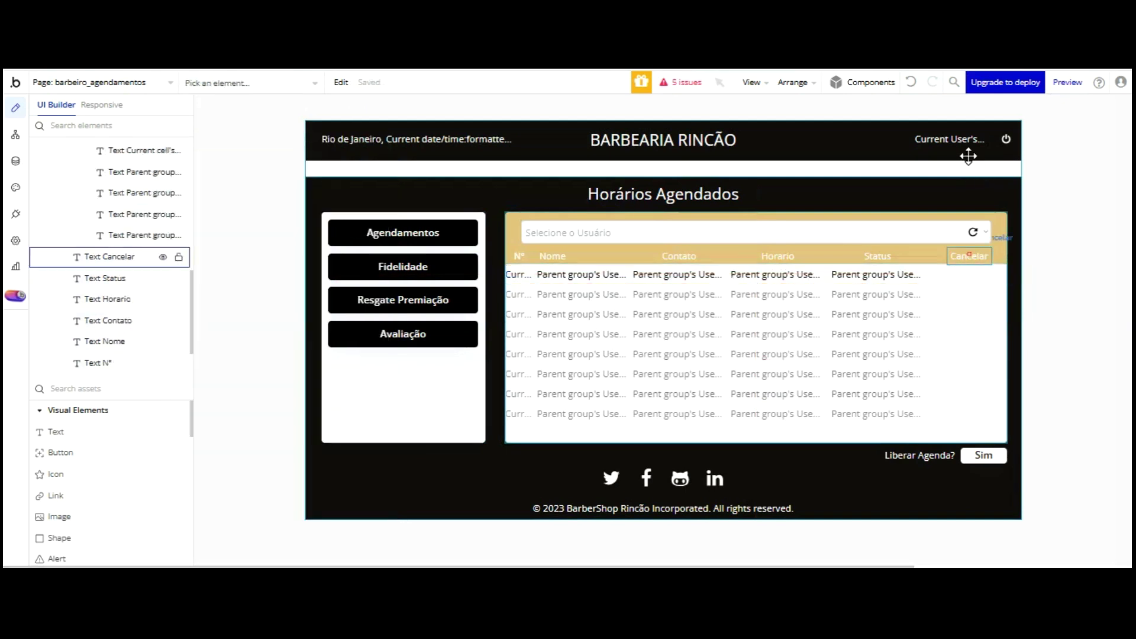
{"action": "left_click", "coordinate": [969, 256]}
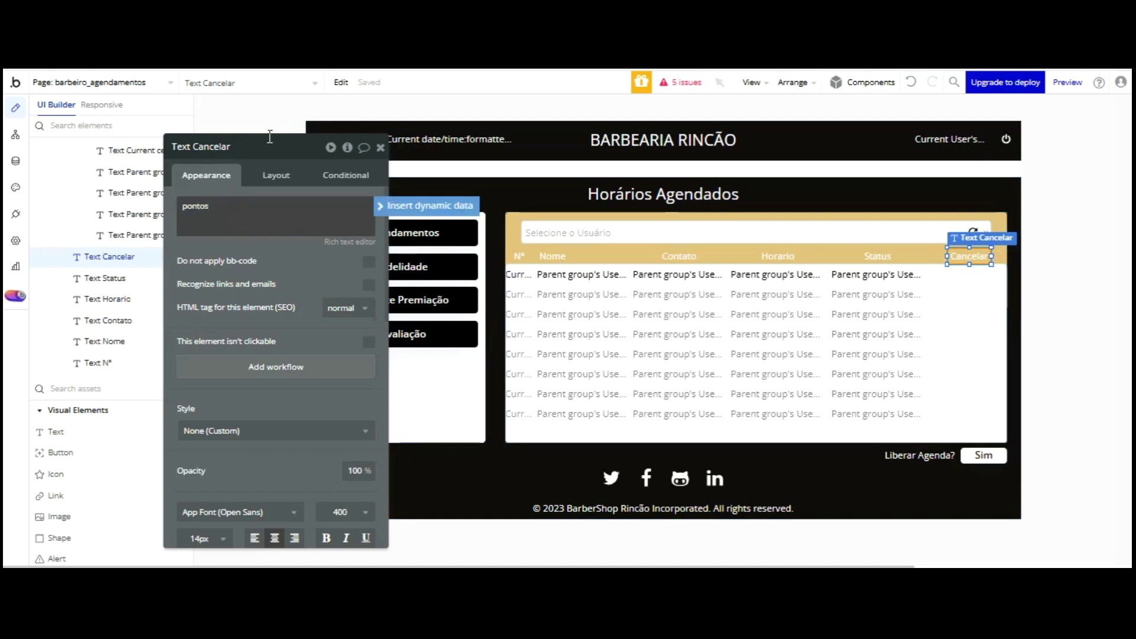
{"action": "left_click", "coordinate": [238, 252]}
{"action": "left_click", "coordinate": [187, 204]}
{"action": "left_click", "coordinate": [188, 204]}
{"action": "left_click", "coordinate": [275, 146]}
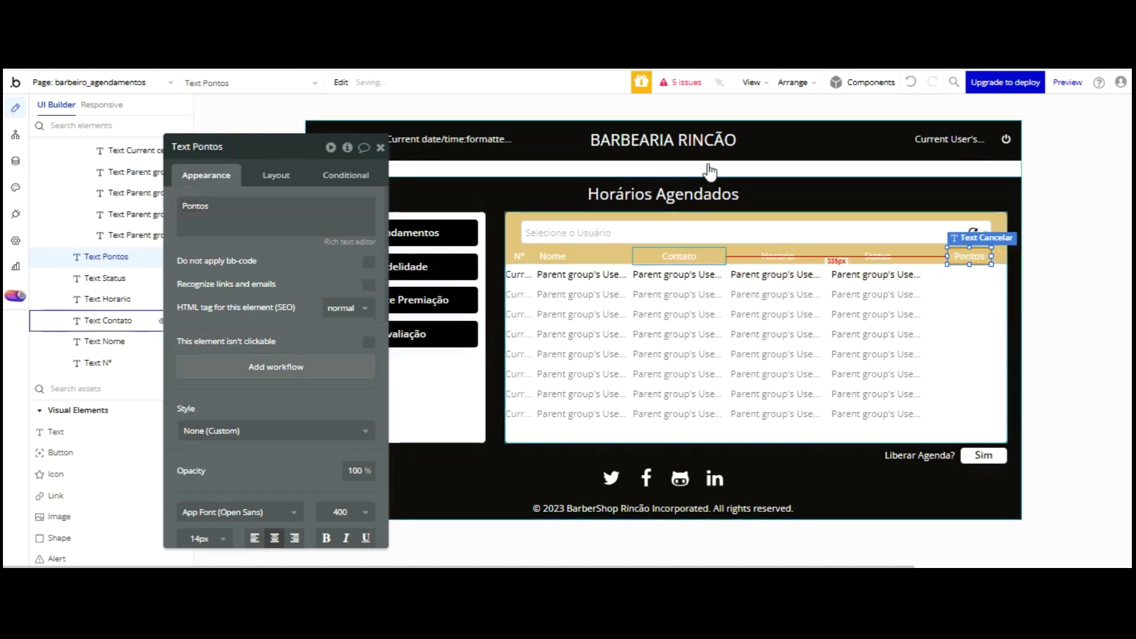
- Remove the Horario and Status headers and the first-row fourth-column cell
{"action": "left_click", "coordinate": [773, 257]}
{"action": "double_click", "coordinate": [853, 253]}
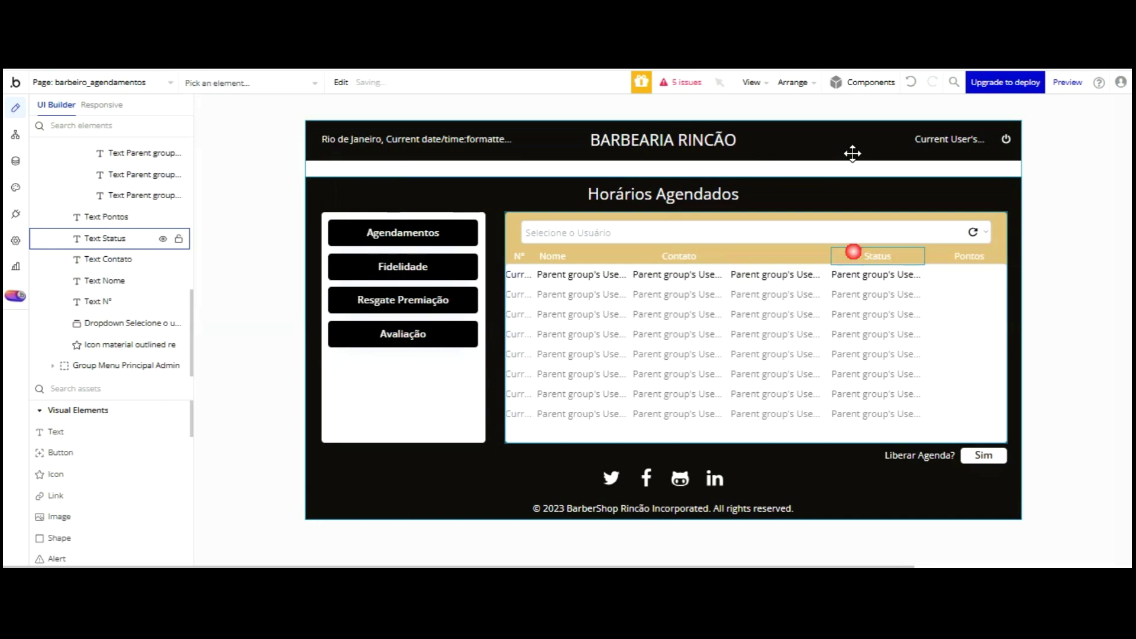
{"action": "left_click", "coordinate": [852, 275]}
{"action": "double_click", "coordinate": [801, 274]}
{"action": "key", "text": "Delete"}
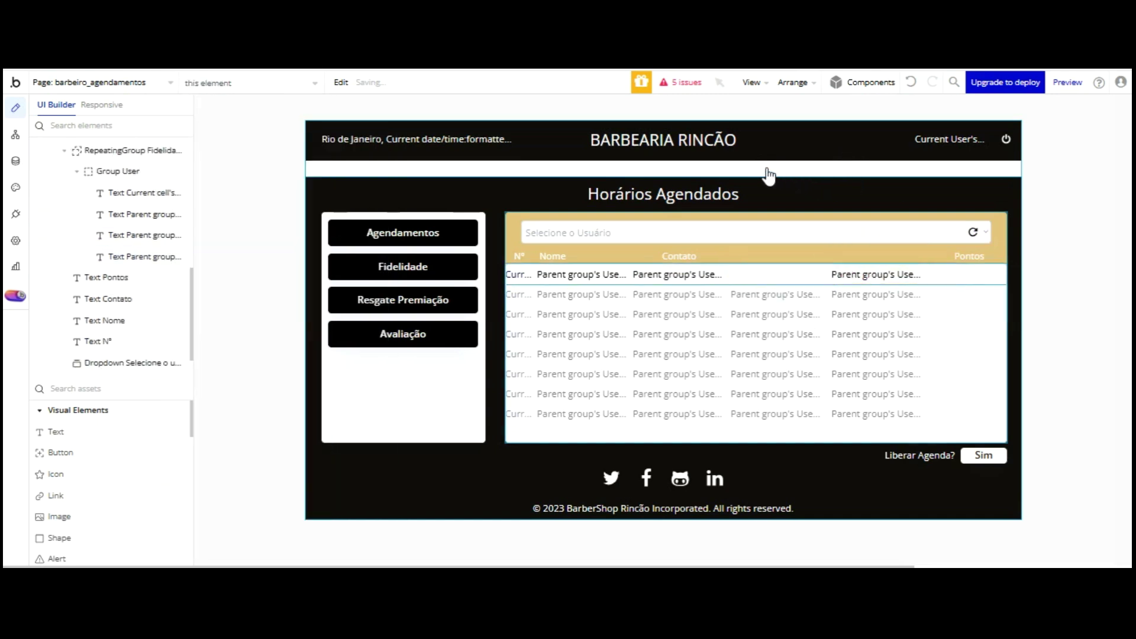
{"action": "left_click", "coordinate": [589, 275]}
{"action": "double_click", "coordinate": [589, 275]}
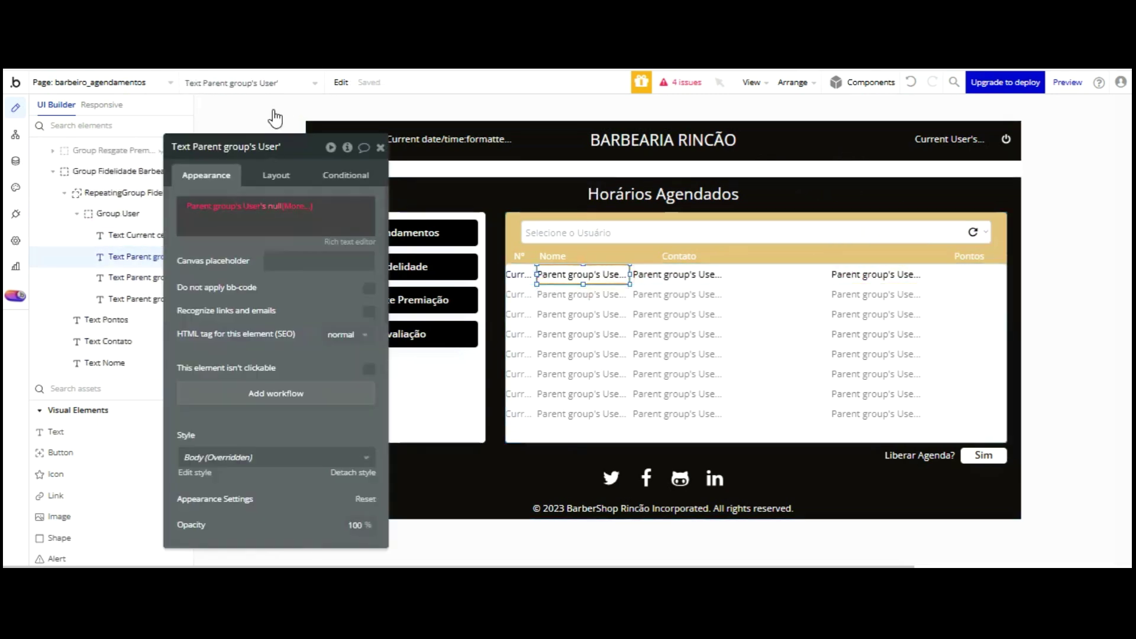
- Set the row texts to Parent group's User's Nome and Ponto fidelidade
{"action": "left_click", "coordinate": [270, 206]}
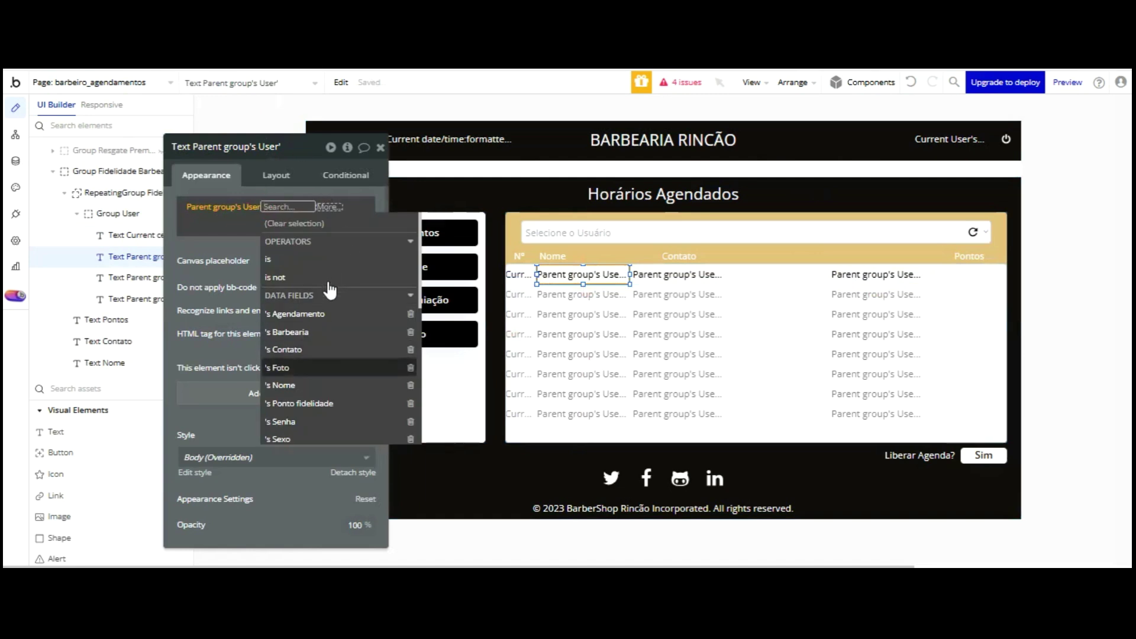
{"action": "left_click", "coordinate": [325, 384]}
{"action": "left_click", "coordinate": [236, 246]}
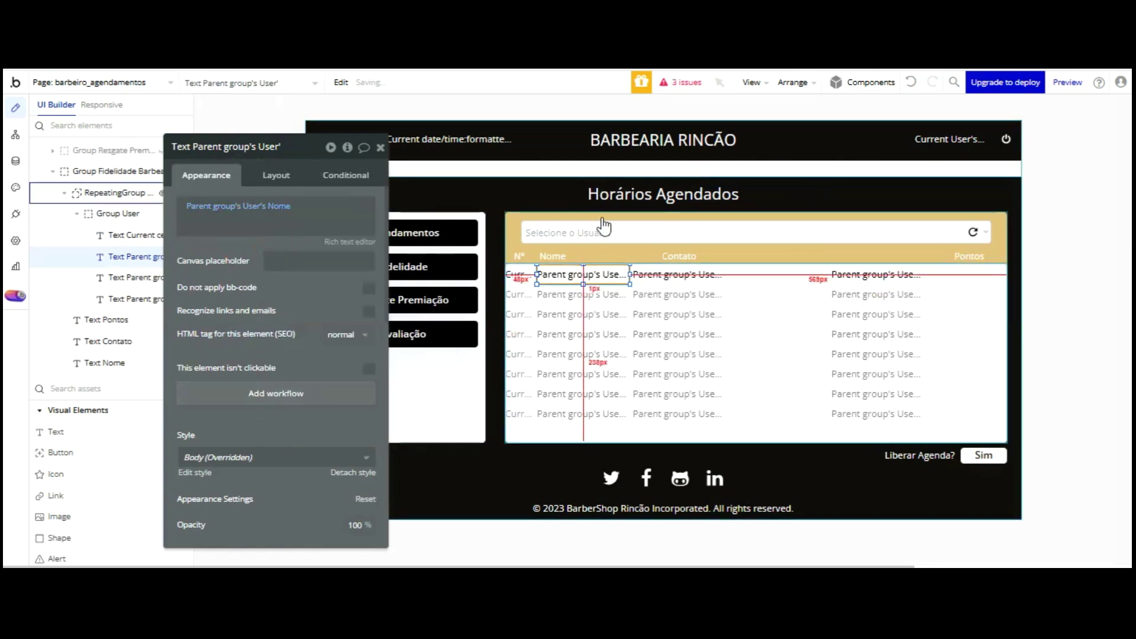
{"action": "left_click", "coordinate": [669, 275]}
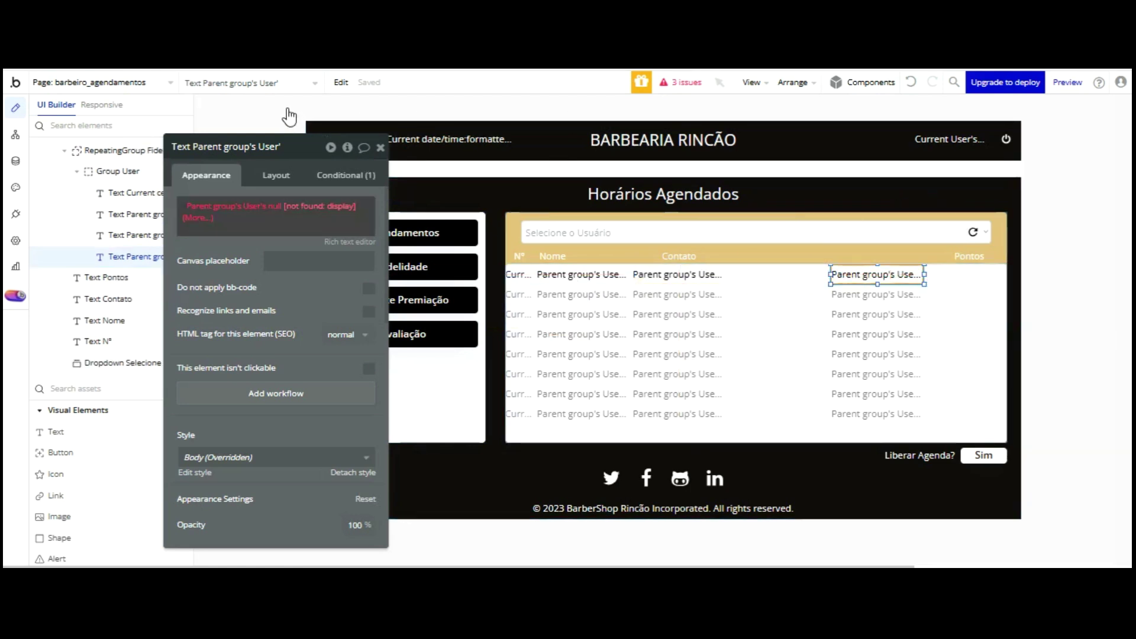
{"action": "left_click", "coordinate": [272, 206]}
{"action": "left_click", "coordinate": [324, 401]}
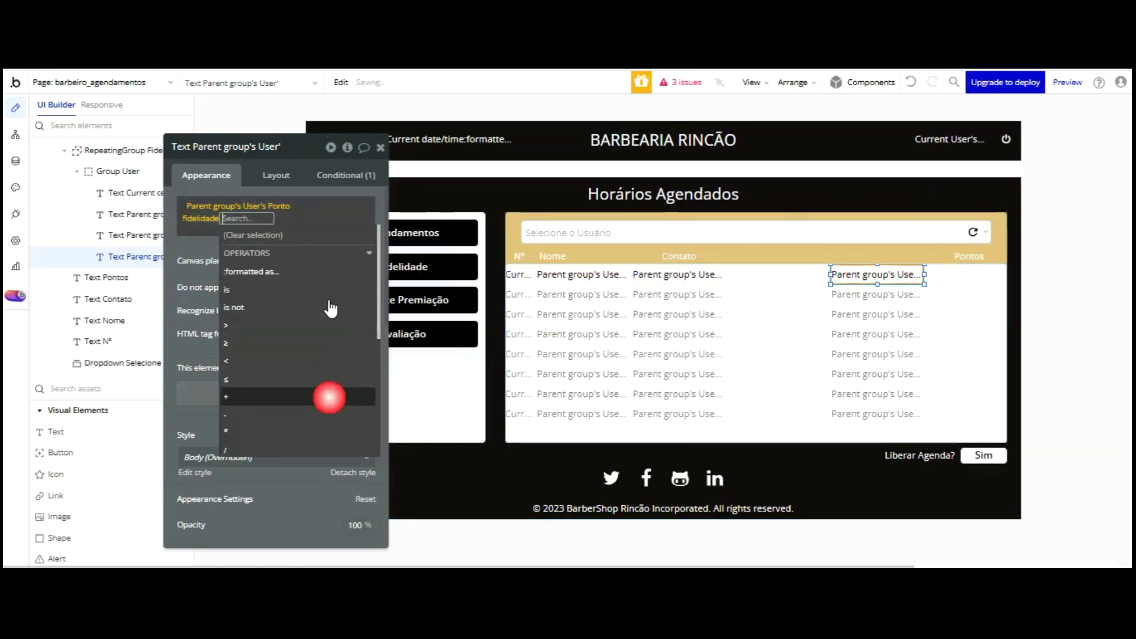
{"action": "left_click", "coordinate": [186, 253]}
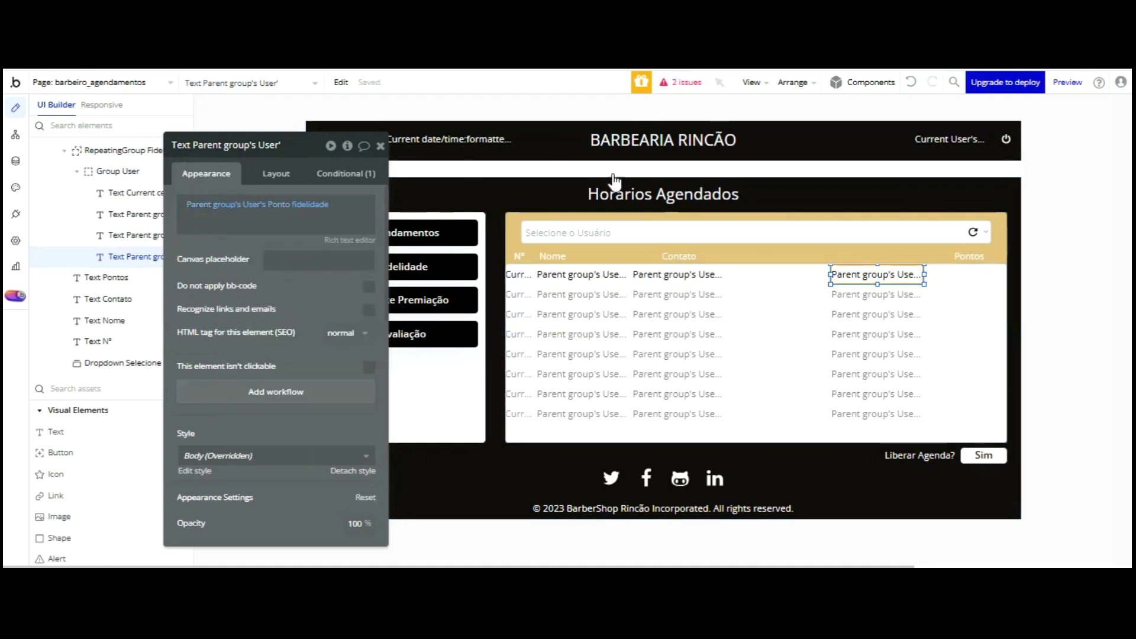
- Move and resize the points text under the Pontos header, nudging the header into alignment
{"action": "left_click", "coordinate": [967, 257]}
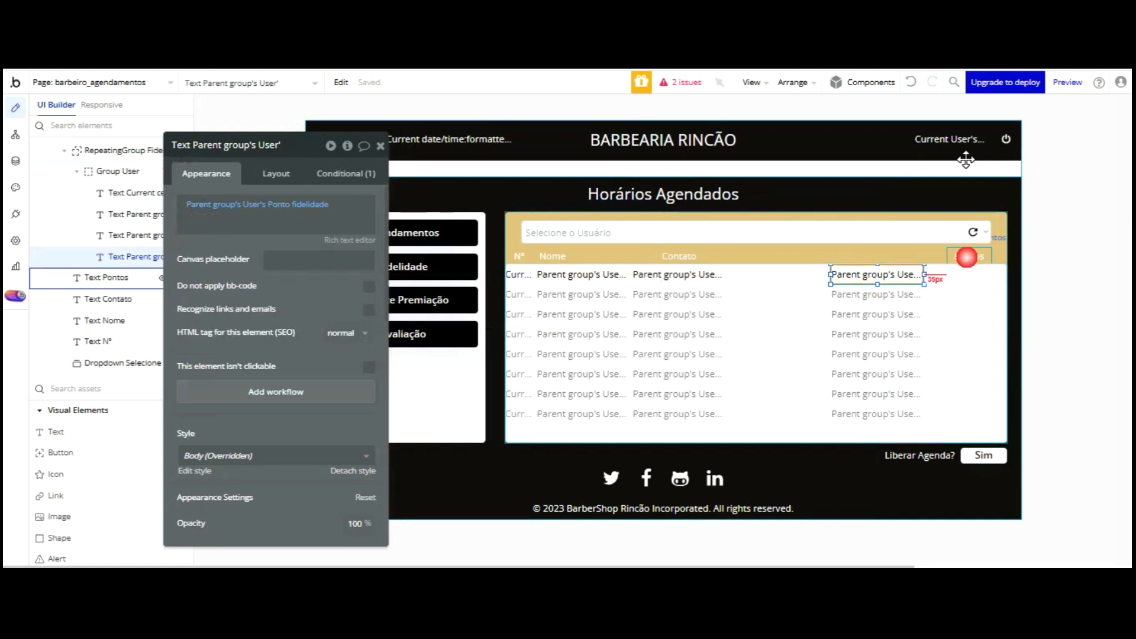
{"action": "left_click", "coordinate": [906, 275]}
{"action": "left_click_drag", "start_coordinate": [922, 275], "coordinate": [888, 275]}
{"action": "left_click_drag", "start_coordinate": [886, 178], "coordinate": [963, 167]}
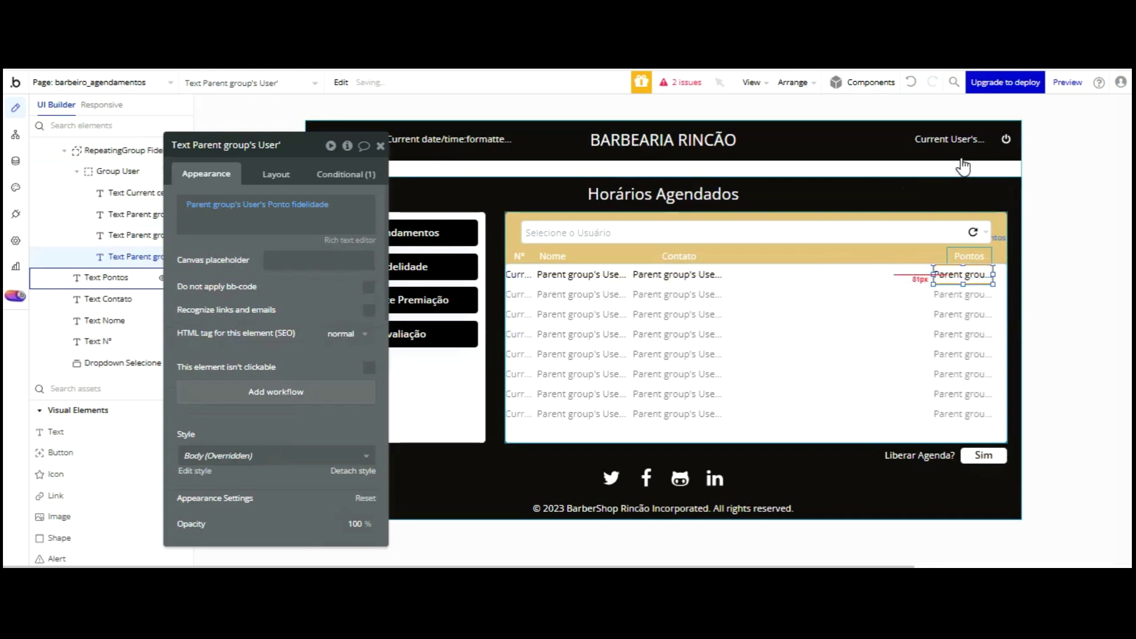
{"action": "left_click", "coordinate": [961, 158]}
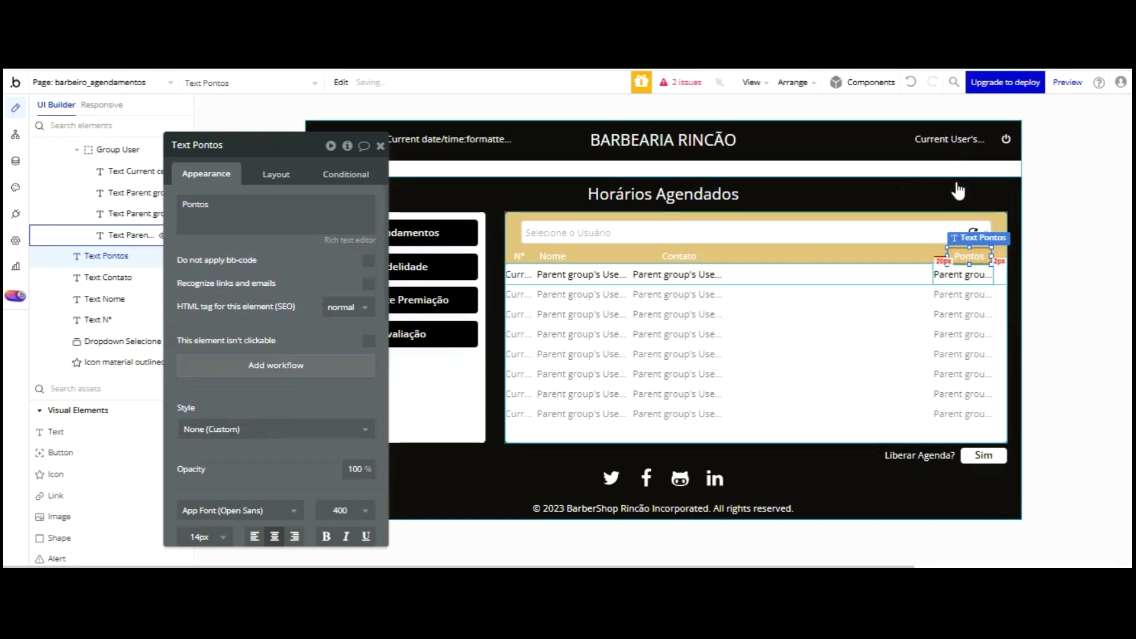
{"action": "key", "text": "Down"}
{"action": "key", "text": "Down"}
{"action": "key", "text": "Down"}
{"action": "key", "text": "Down"}
{"action": "key", "text": "Down"}
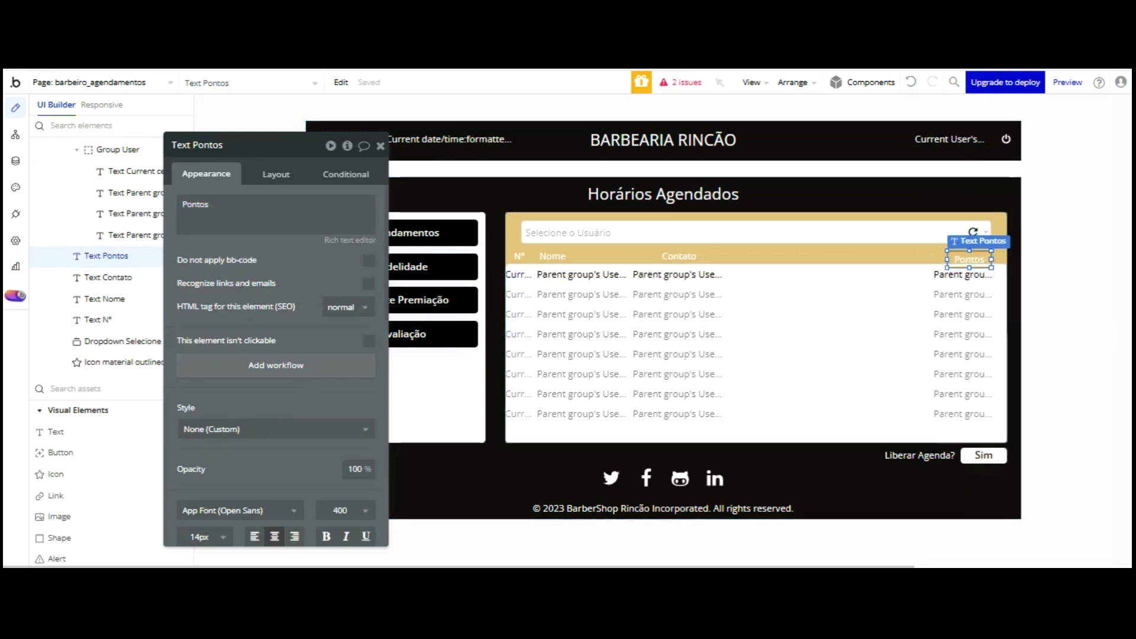
{"action": "left_click", "coordinate": [982, 172]}
{"action": "key", "text": "Left"}
{"action": "key", "text": "Left"}
{"action": "key", "text": "Left"}
{"action": "left_click", "coordinate": [911, 82]}
{"action": "left_click", "coordinate": [962, 160]}
{"action": "key", "text": "Left"}
{"action": "key", "text": "Left"}
{"action": "key", "text": "Left"}
{"action": "key", "text": "Left"}
{"action": "key", "text": "Left"}
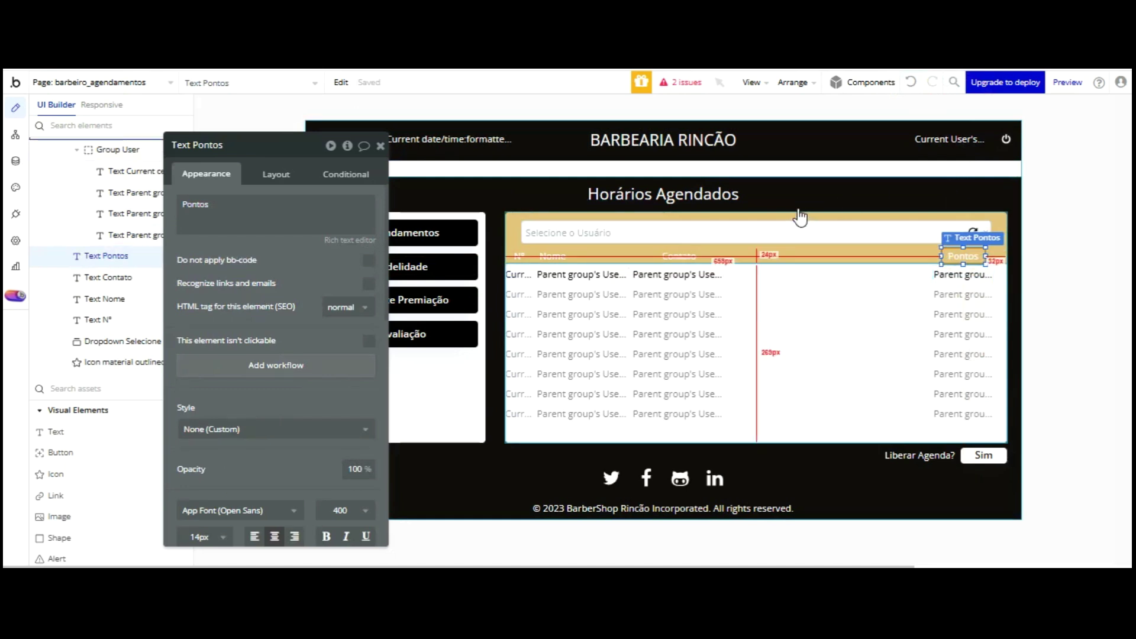
{"action": "left_click", "coordinate": [817, 275]}
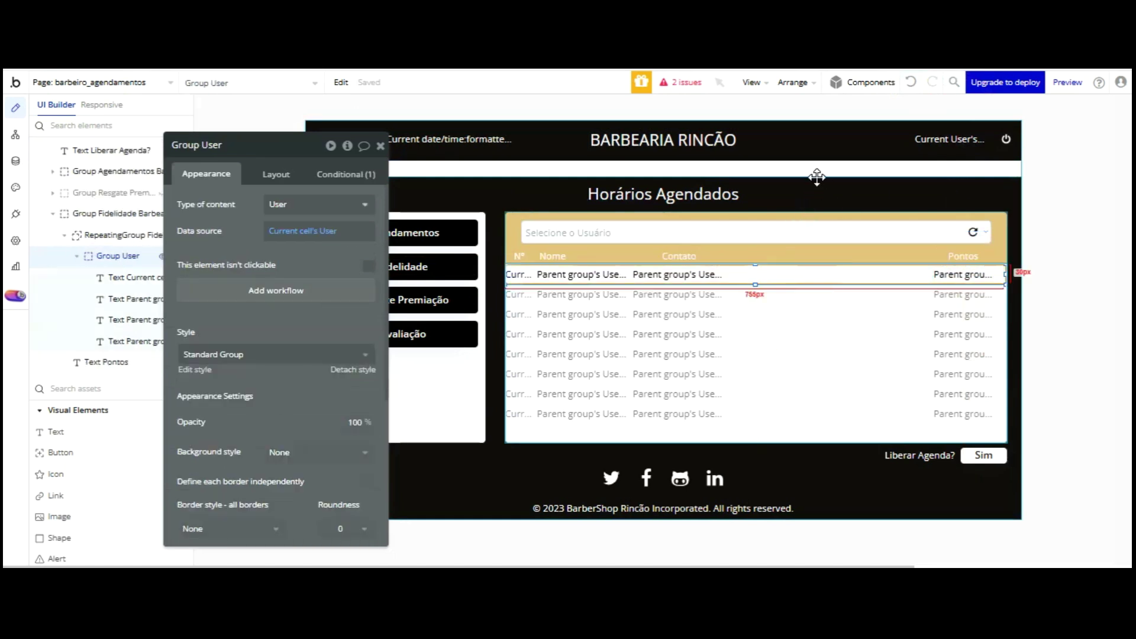
{"action": "key", "text": "ctrl+Tab"}
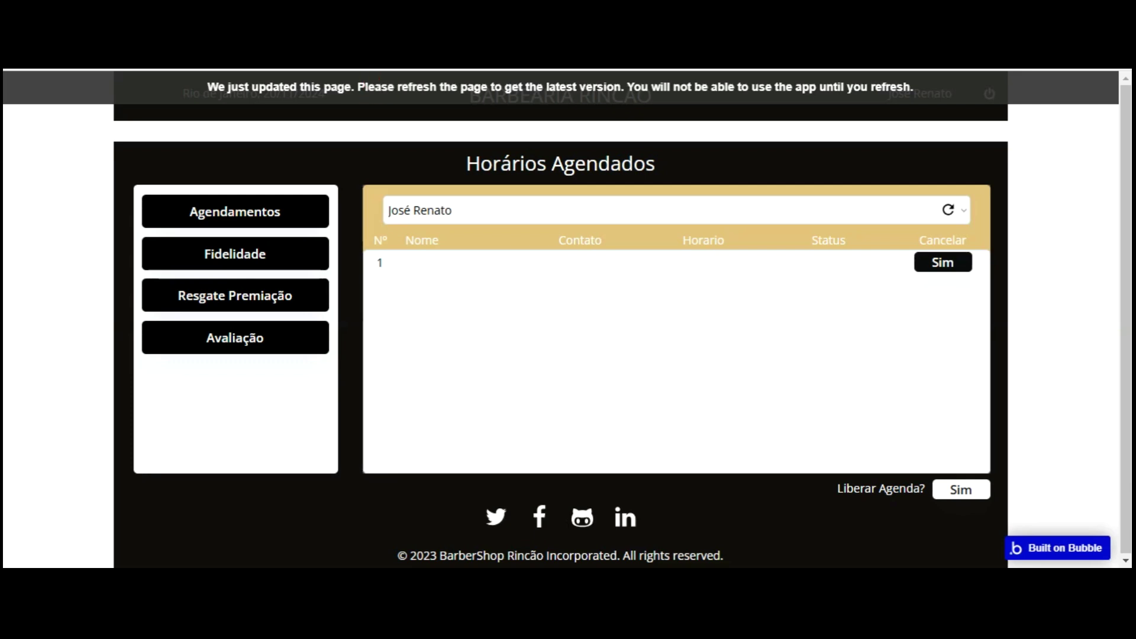
{"action": "key", "text": "F5"}
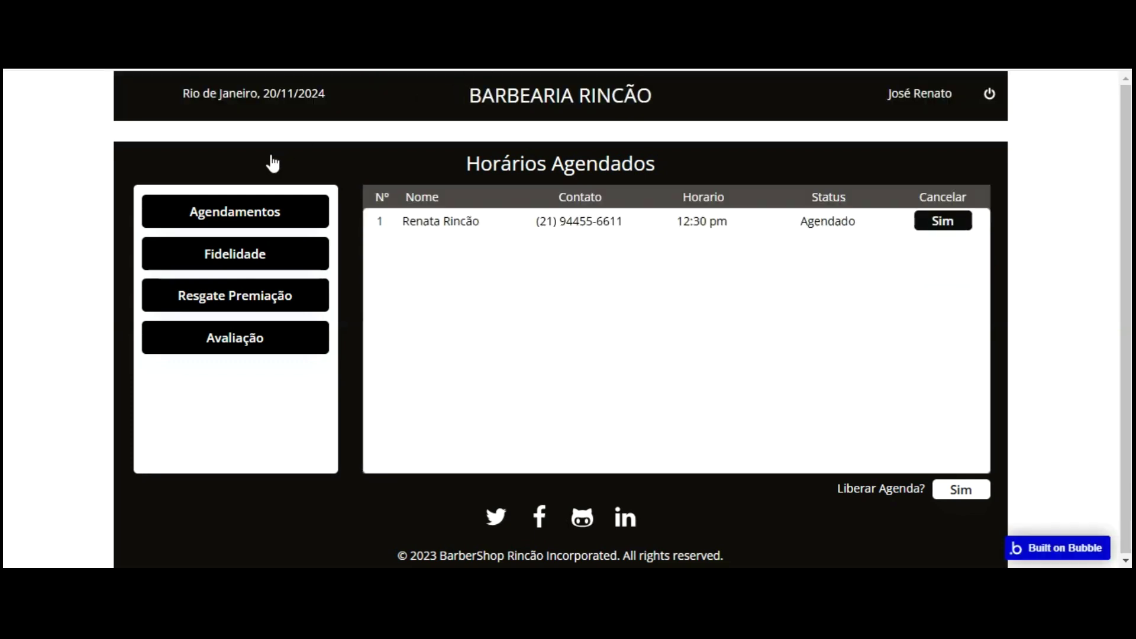
{"action": "left_click", "coordinate": [449, 204]}
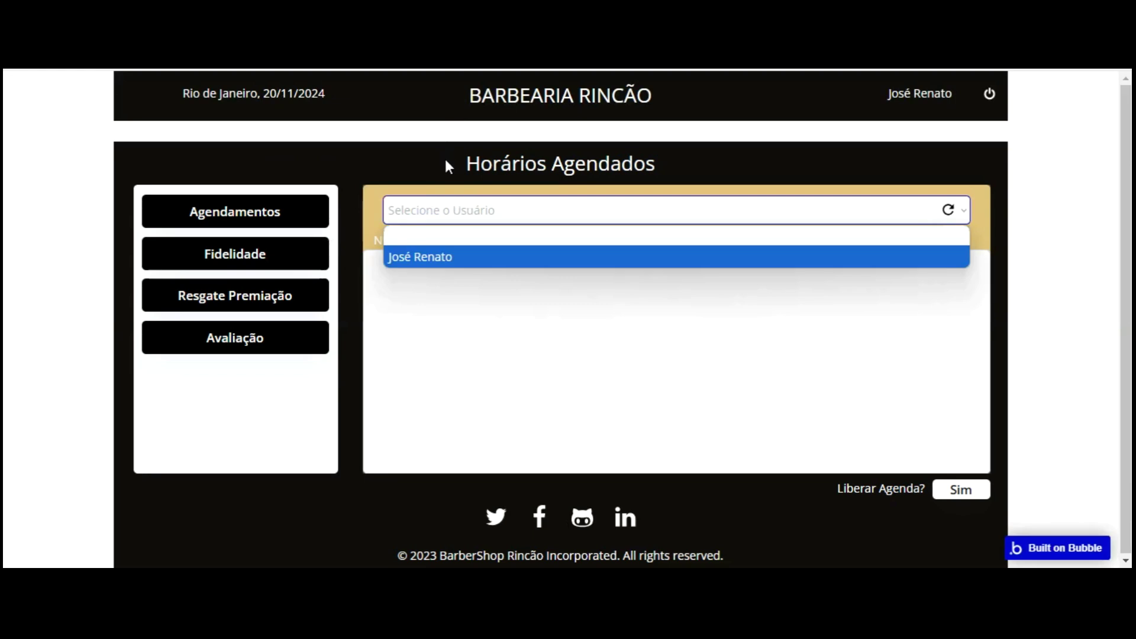
{"action": "left_click", "coordinate": [446, 256]}
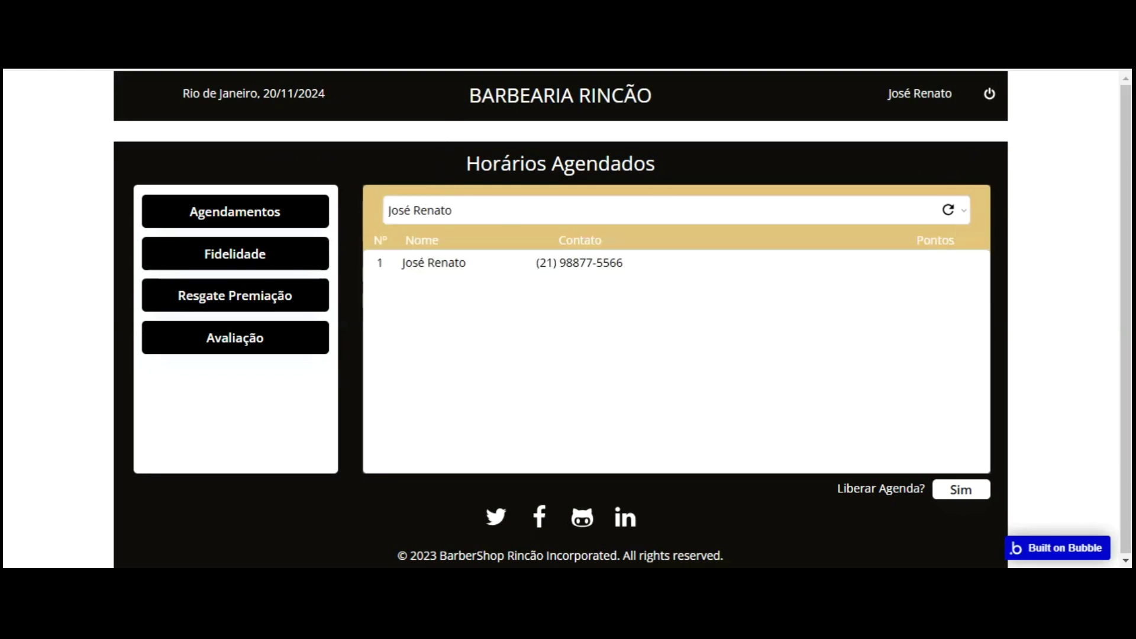
{"action": "key", "text": "ctrl+Tab"}
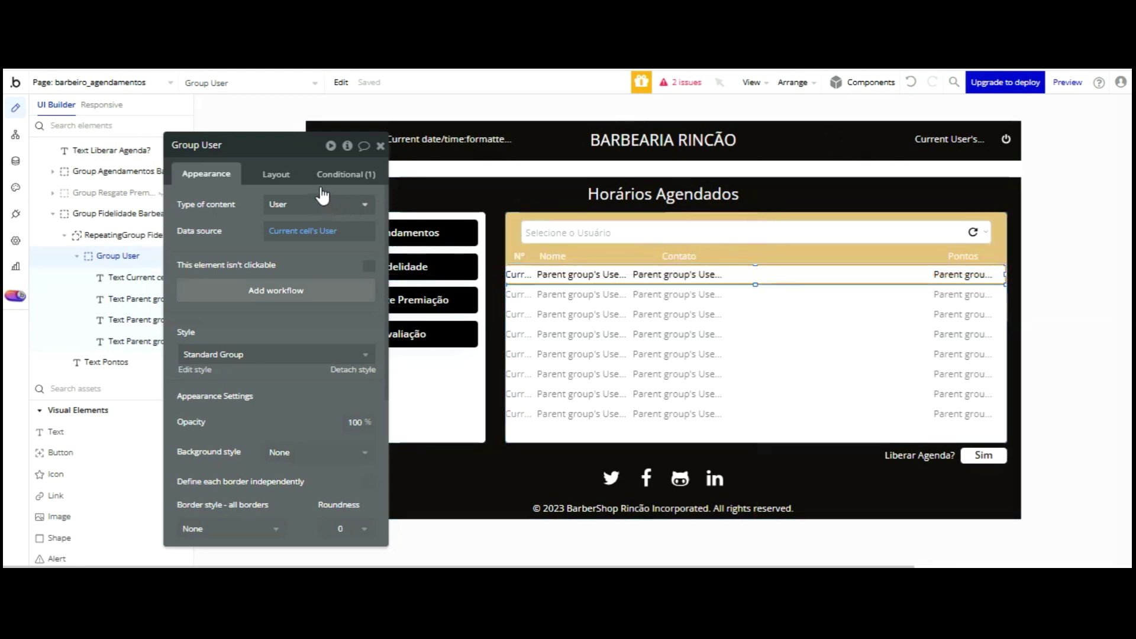
- View the signup page in preview, then open the index page in the editor
{"action": "key", "text": "ctrl+Tab"}
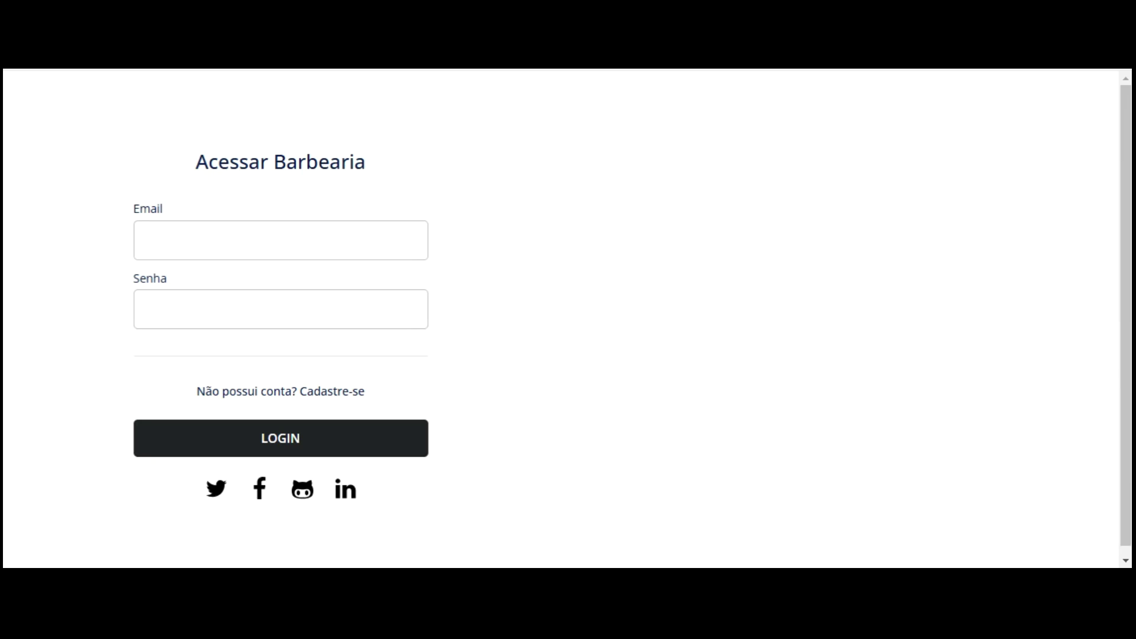
{"action": "left_click", "coordinate": [348, 389]}
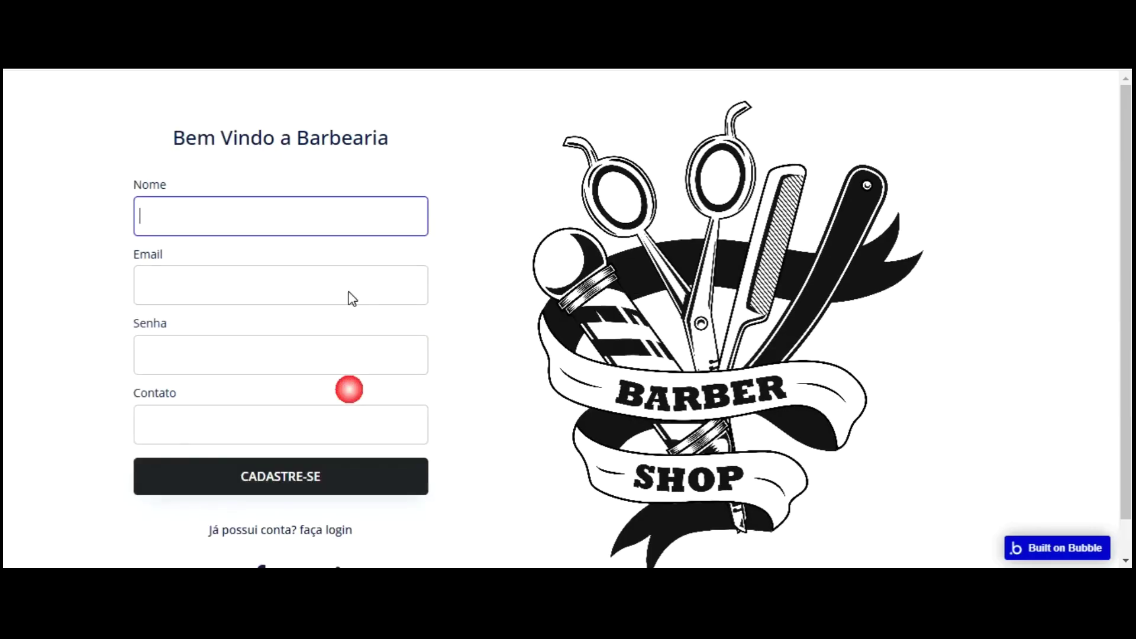
{"action": "key", "text": "ctrl+Tab"}
{"action": "left_click", "coordinate": [76, 82]}
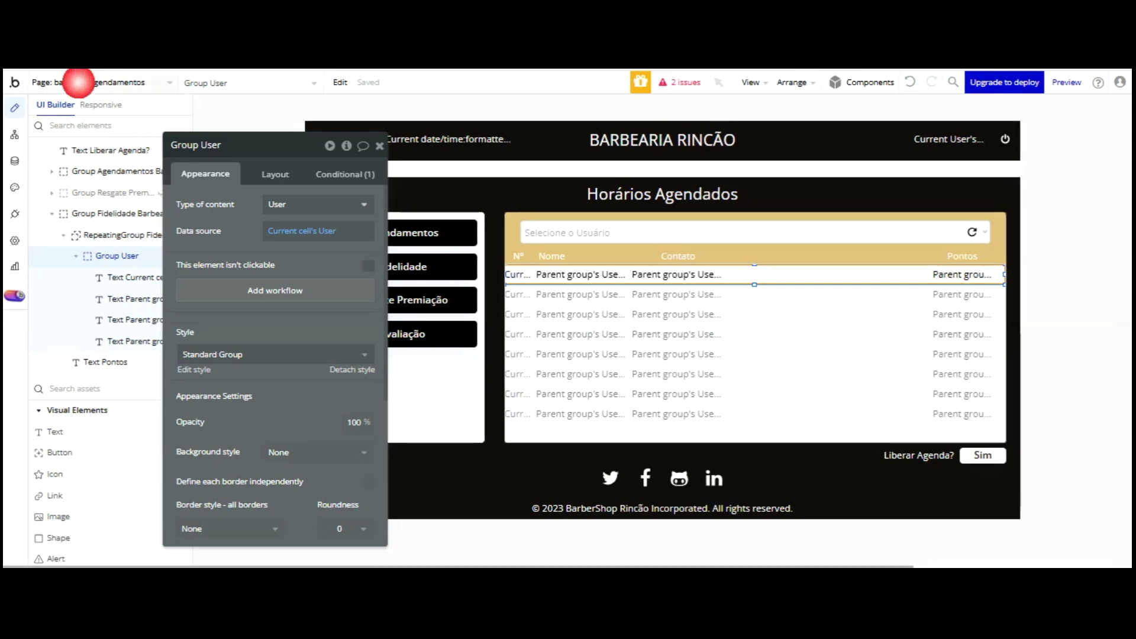
{"action": "left_click", "coordinate": [51, 127]}
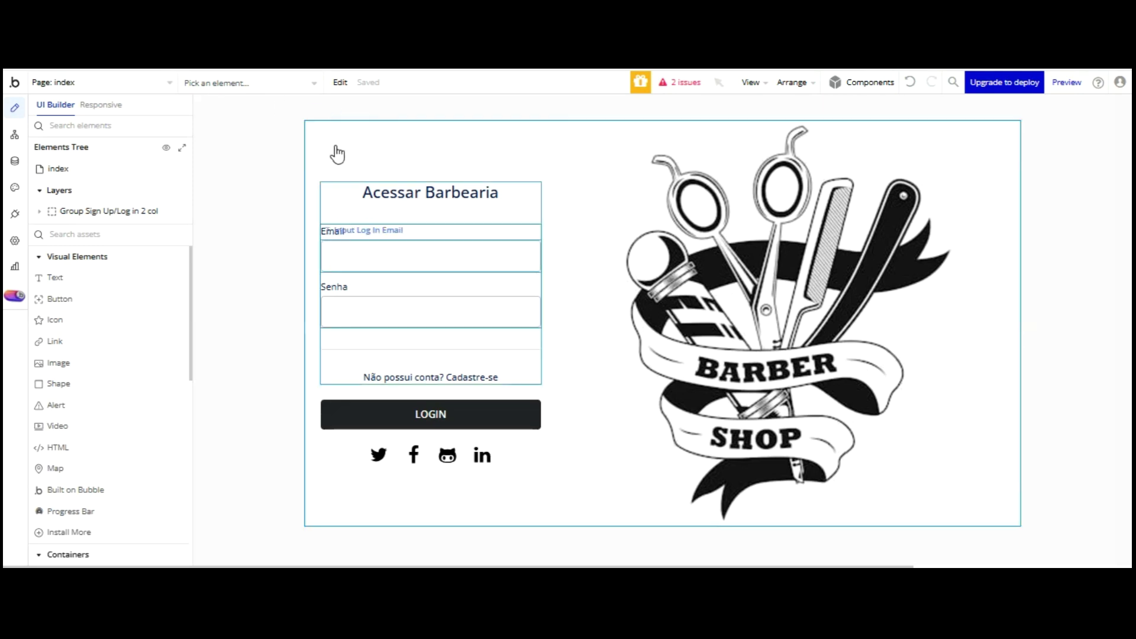
- Open the Sign Up button's workflow and inspect its go-to-agendamentos step
{"action": "left_click", "coordinate": [14, 135]}
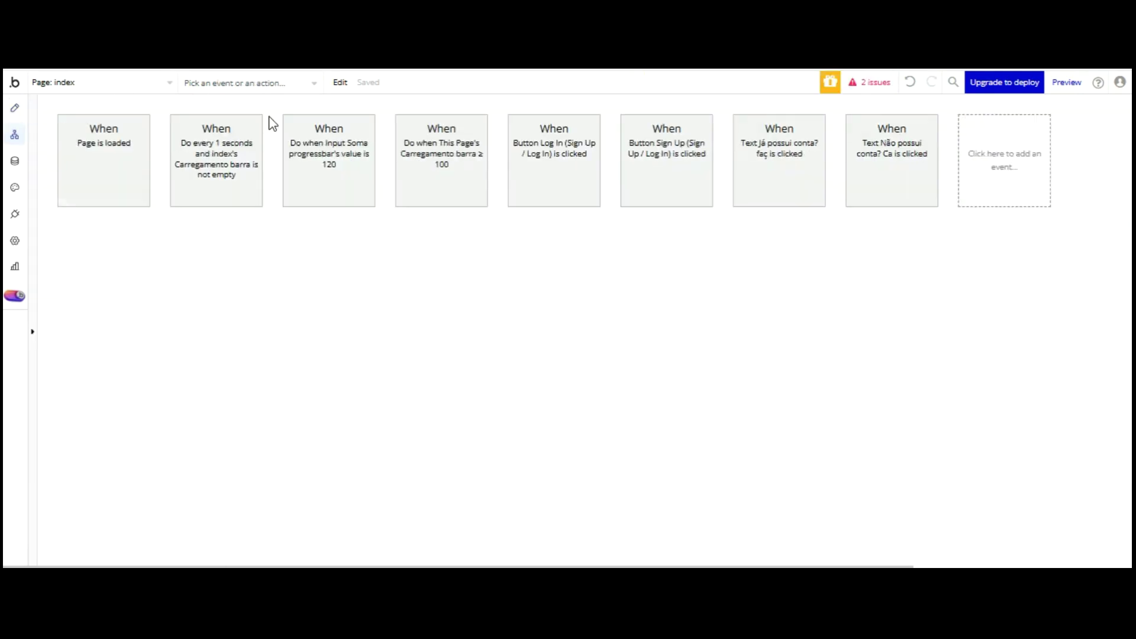
{"action": "left_click", "coordinate": [642, 163]}
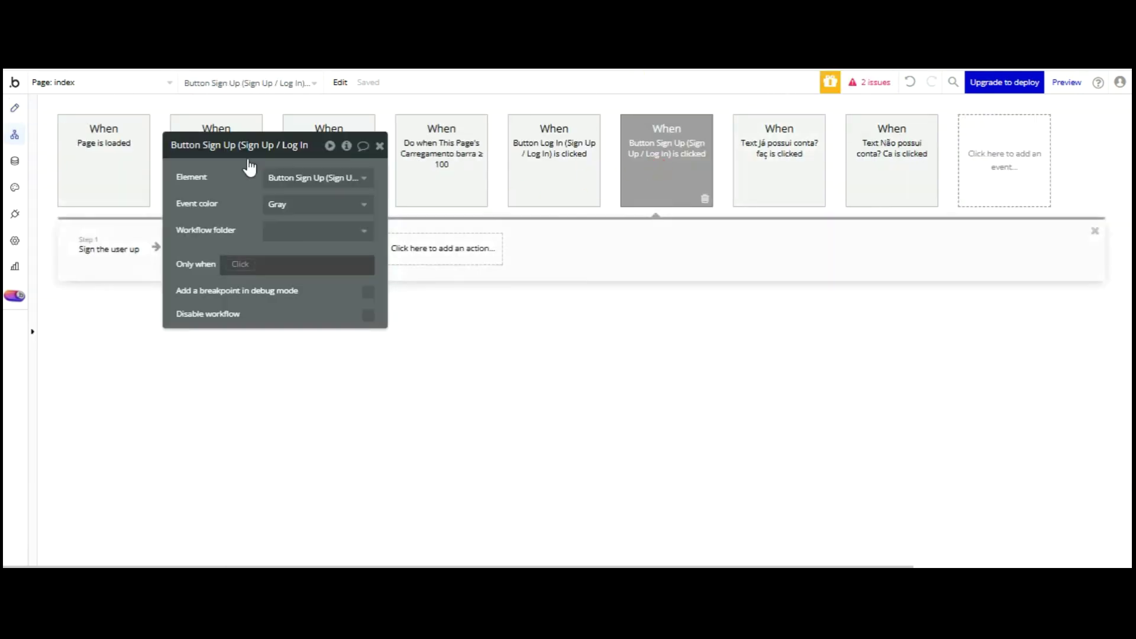
{"action": "left_click_drag", "start_coordinate": [220, 142], "coordinate": [375, 425]}
{"action": "left_click", "coordinate": [322, 249]}
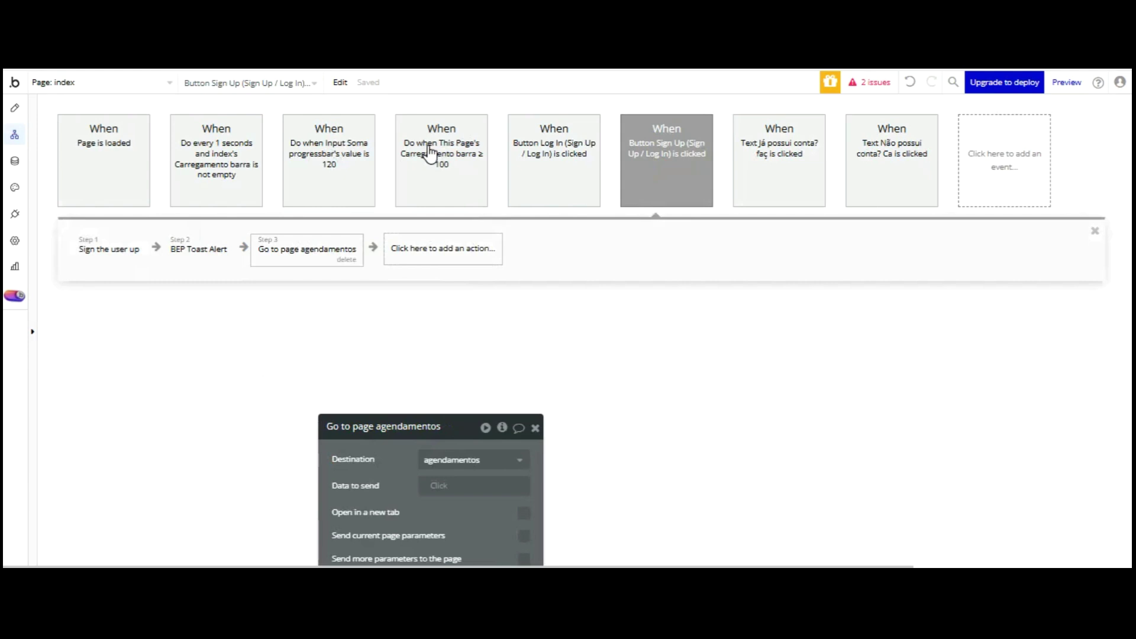
- Browse the add-action choices and close them without adding any action
{"action": "left_click", "coordinate": [430, 243]}
{"action": "right_click", "coordinate": [429, 243]}
{"action": "right_click", "coordinate": [429, 243]}
{"action": "left_click", "coordinate": [426, 243]}
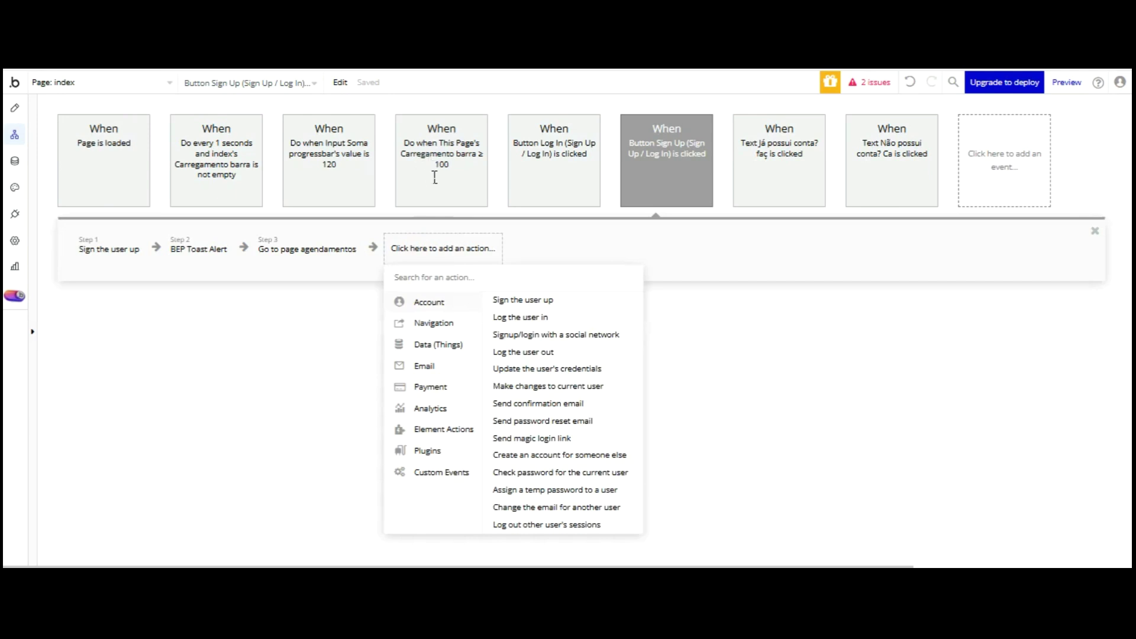
{"action": "left_click", "coordinate": [329, 248]}
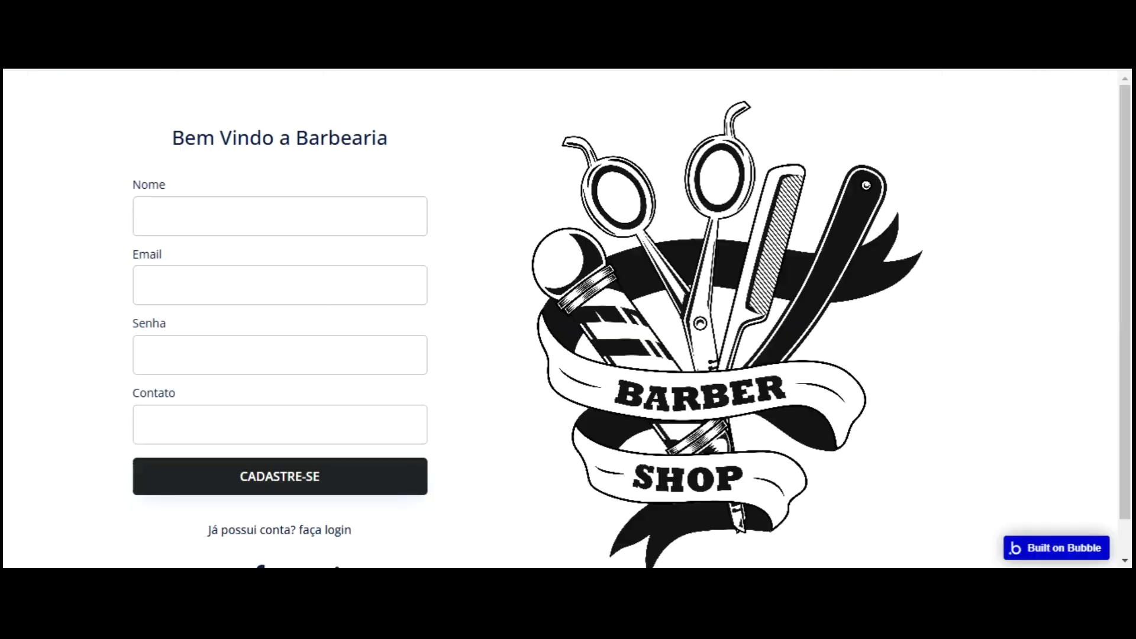
- On the Cadastre-se signup form, enter a customer's full name in Nome and begin the e-mail
{"action": "left_click", "coordinate": [337, 529]}
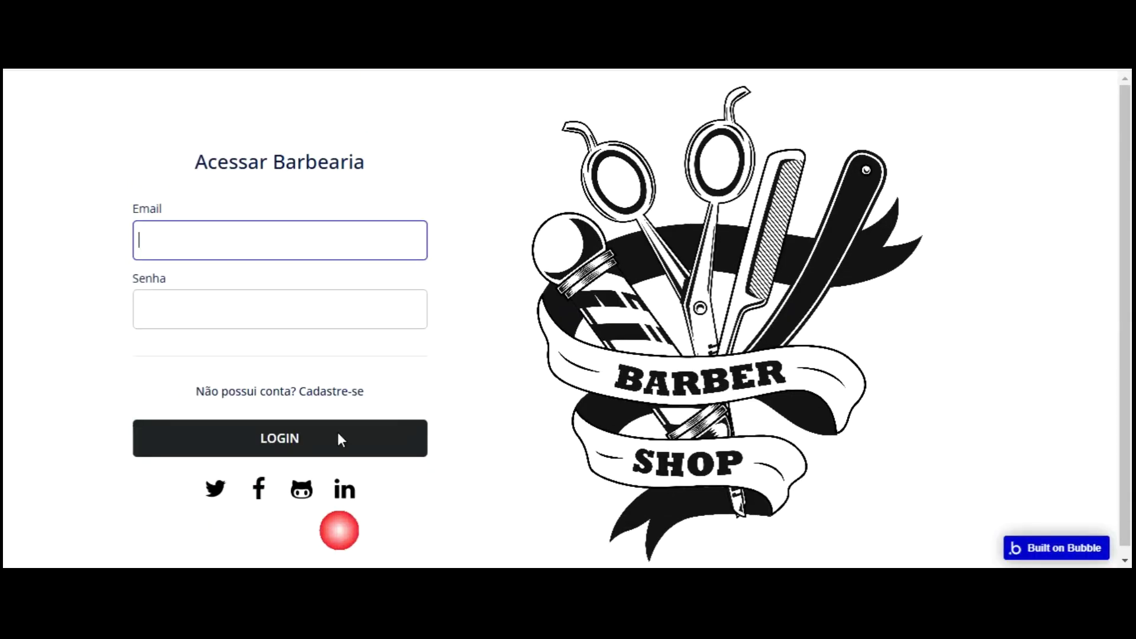
{"action": "left_click", "coordinate": [338, 391]}
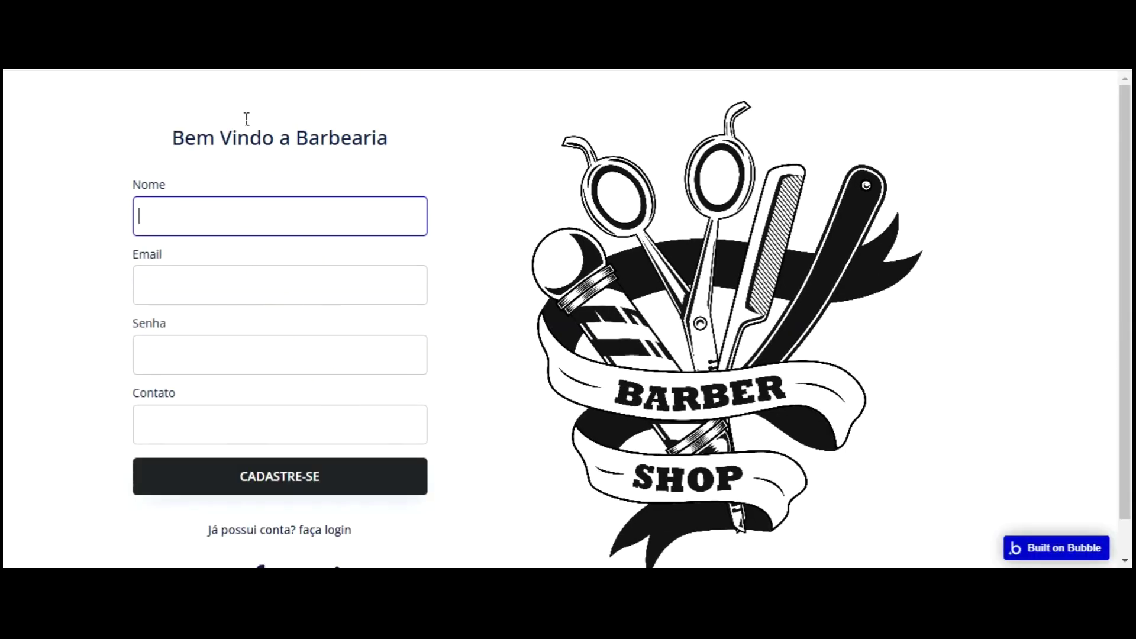
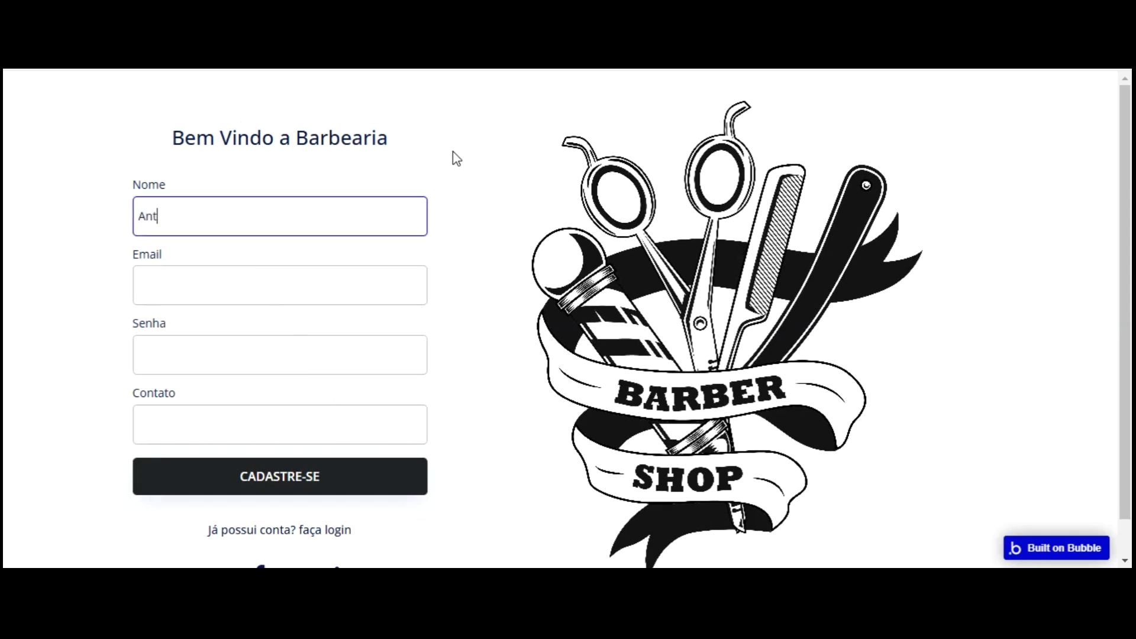
{"action": "key", "text": "Tab"}
{"action": "type", "text": "g"}
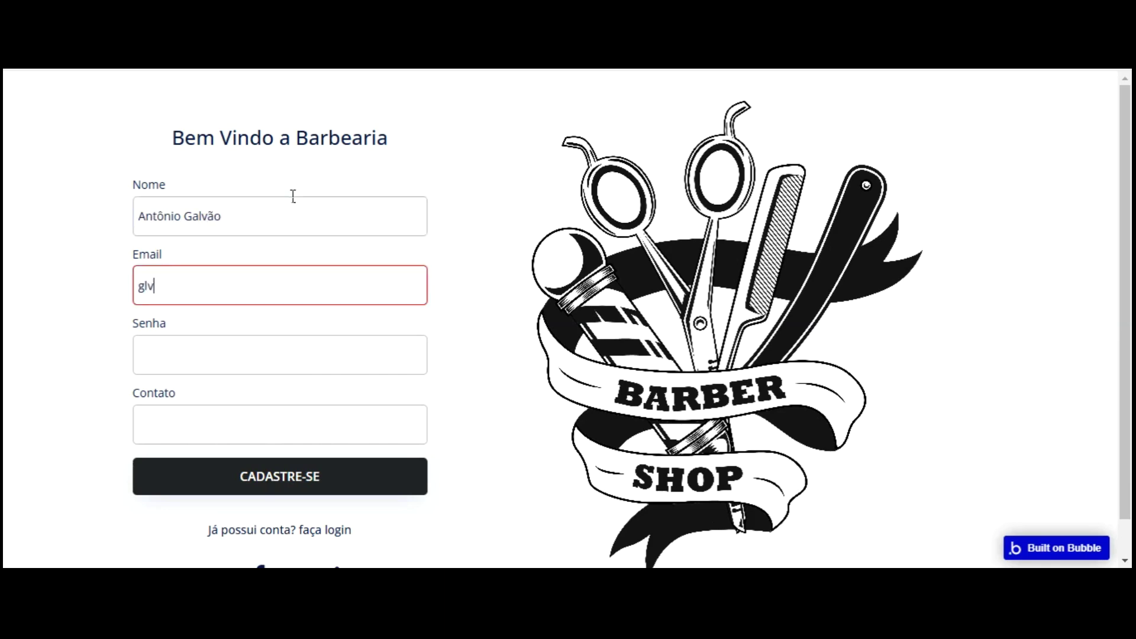
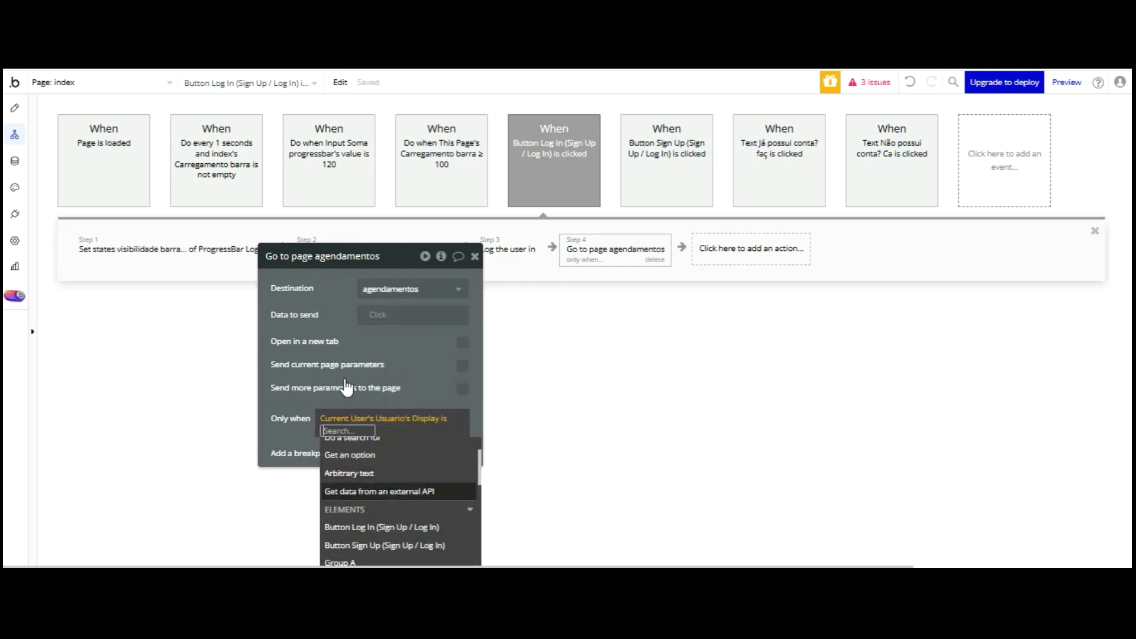
- Restrict Step 4 to run only when the current user's Usuario is Cliente
{"action": "left_click_drag", "start_coordinate": [300, 340], "coordinate": [270, 278]}
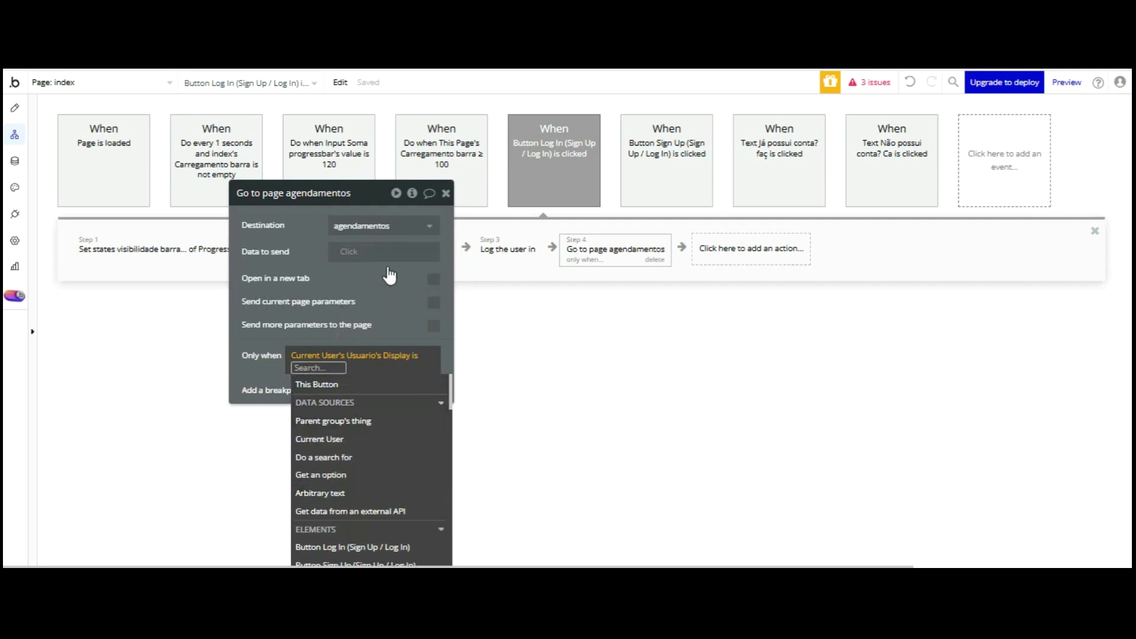
{"action": "left_click", "coordinate": [393, 355]}
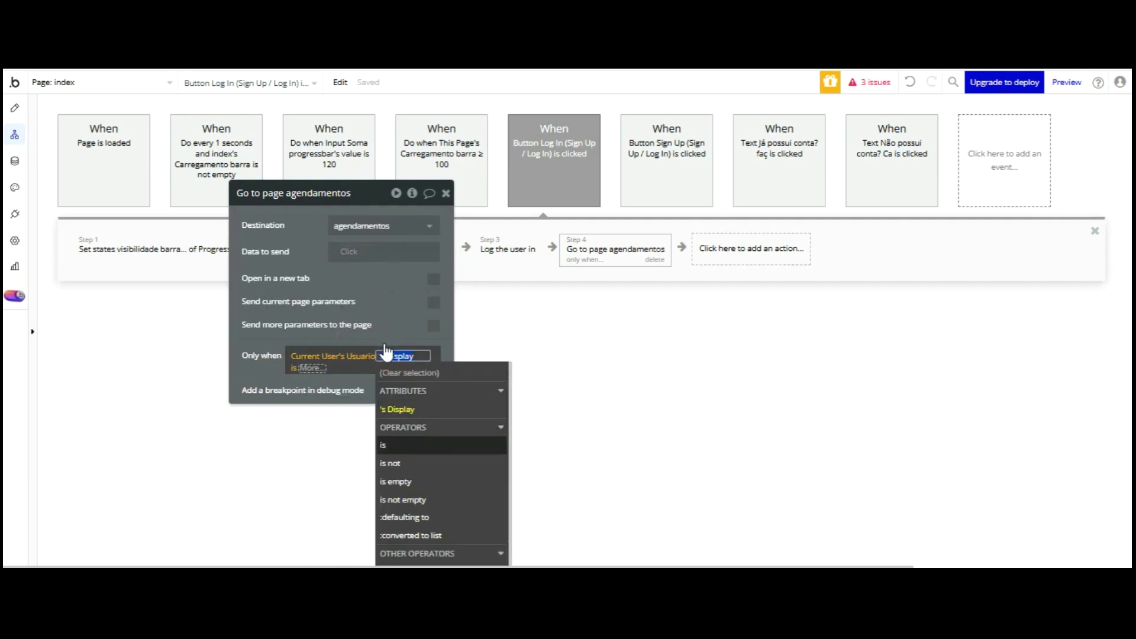
{"action": "left_click", "coordinate": [384, 444]}
{"action": "left_click", "coordinate": [325, 440]}
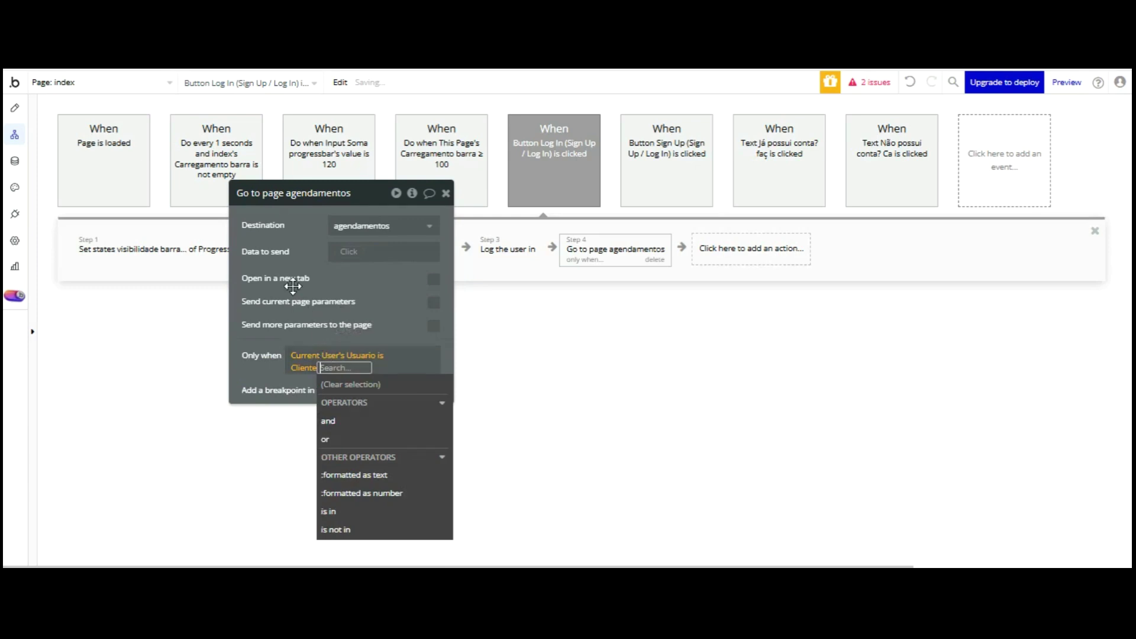
{"action": "left_click", "coordinate": [266, 367]}
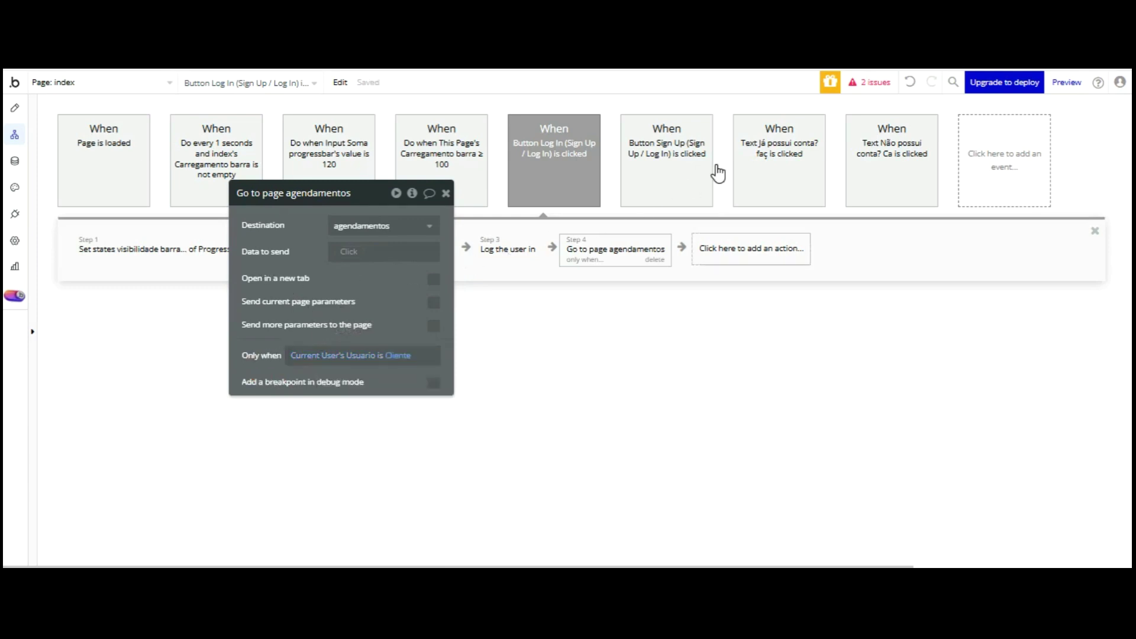
- Add a Go to page barbeiro_agendamentos navigation action as step 5
{"action": "left_click", "coordinate": [721, 251]}
{"action": "left_click", "coordinate": [742, 323]}
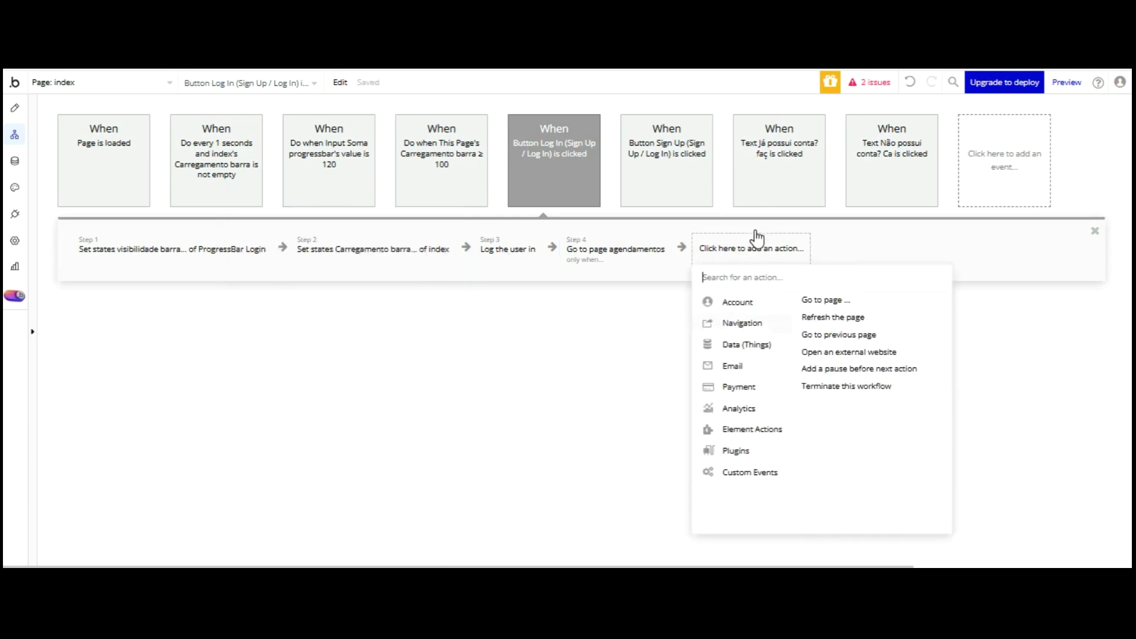
{"action": "left_click", "coordinate": [822, 300]}
{"action": "key", "text": "Down"}
{"action": "key", "text": "Down"}
{"action": "key", "text": "Down"}
{"action": "key", "text": "Down"}
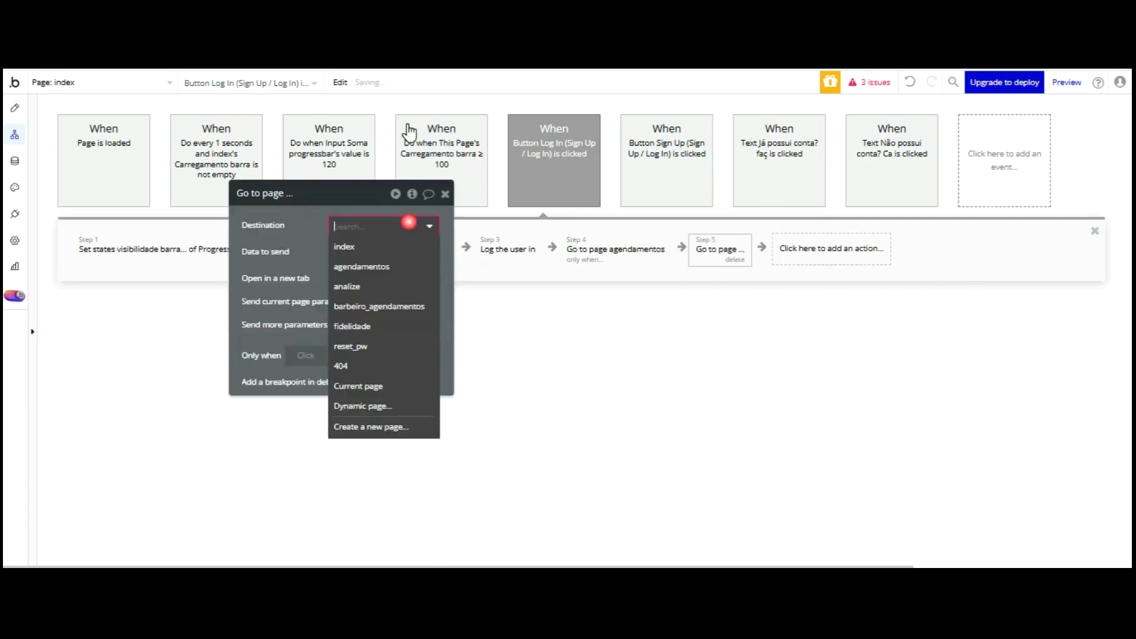
{"action": "key", "text": "Return"}
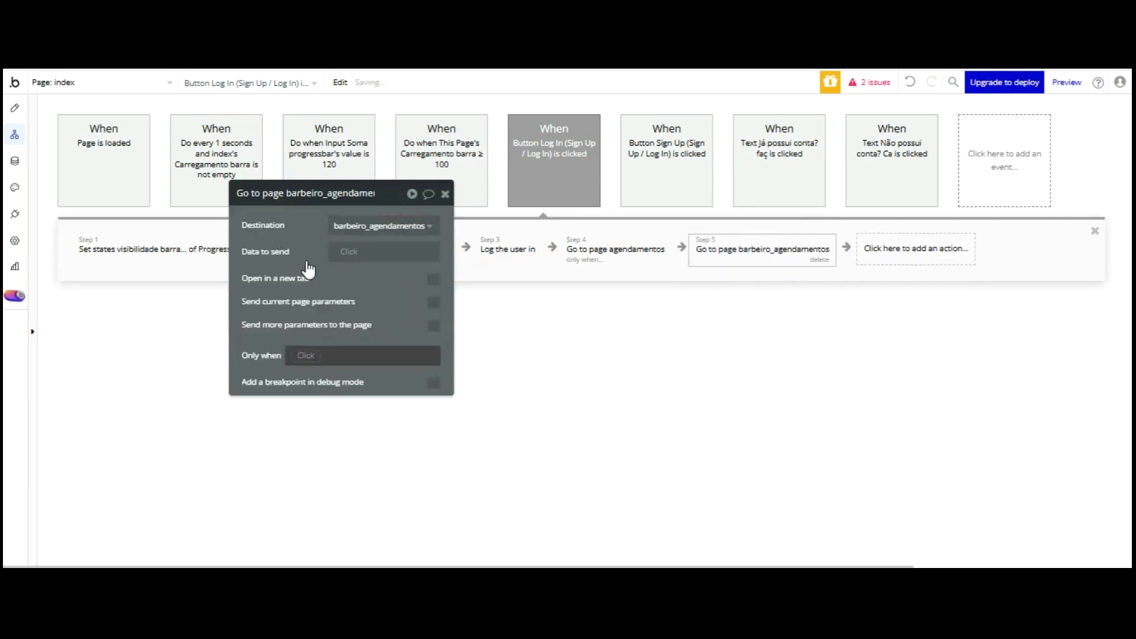
- Make step 5 run only when the current user's Usuario is Barbeiro, then go to the preview
{"action": "left_click", "coordinate": [312, 356]}
{"action": "left_click", "coordinate": [322, 445]}
{"action": "key", "text": "Down"}
{"action": "key", "text": "Down"}
{"action": "key", "text": "Down"}
{"action": "key", "text": "Down"}
{"action": "key", "text": "Down"}
{"action": "key", "text": "Down"}
{"action": "key", "text": "Down"}
{"action": "key", "text": "Down"}
{"action": "key", "text": "Down"}
{"action": "key", "text": "Down"}
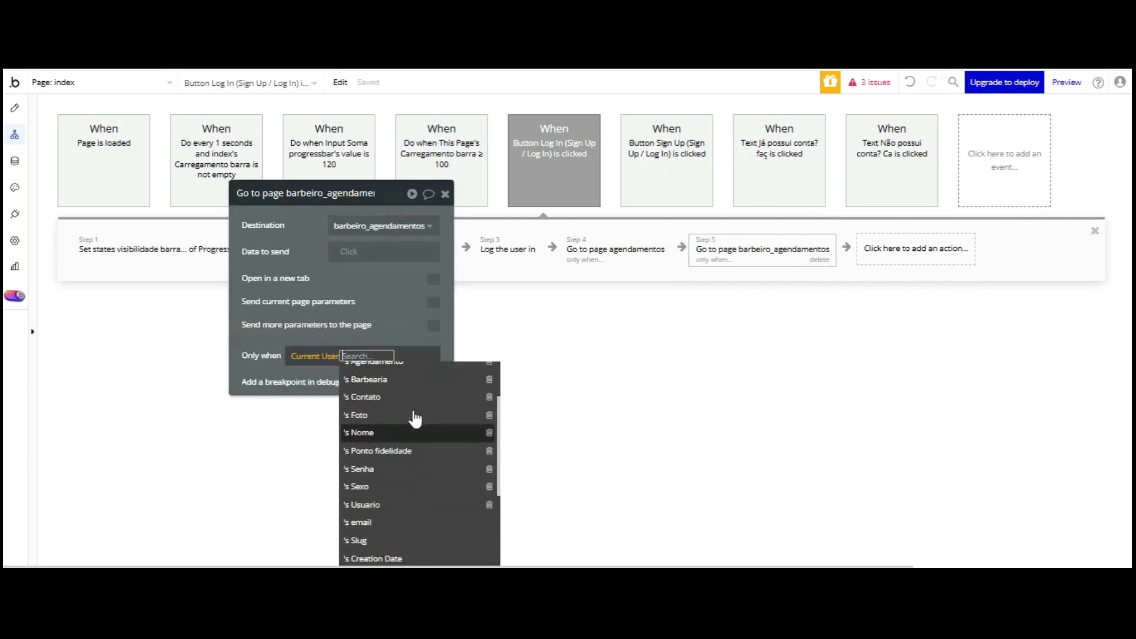
{"action": "key", "text": "Return"}
{"action": "key", "text": "Down"}
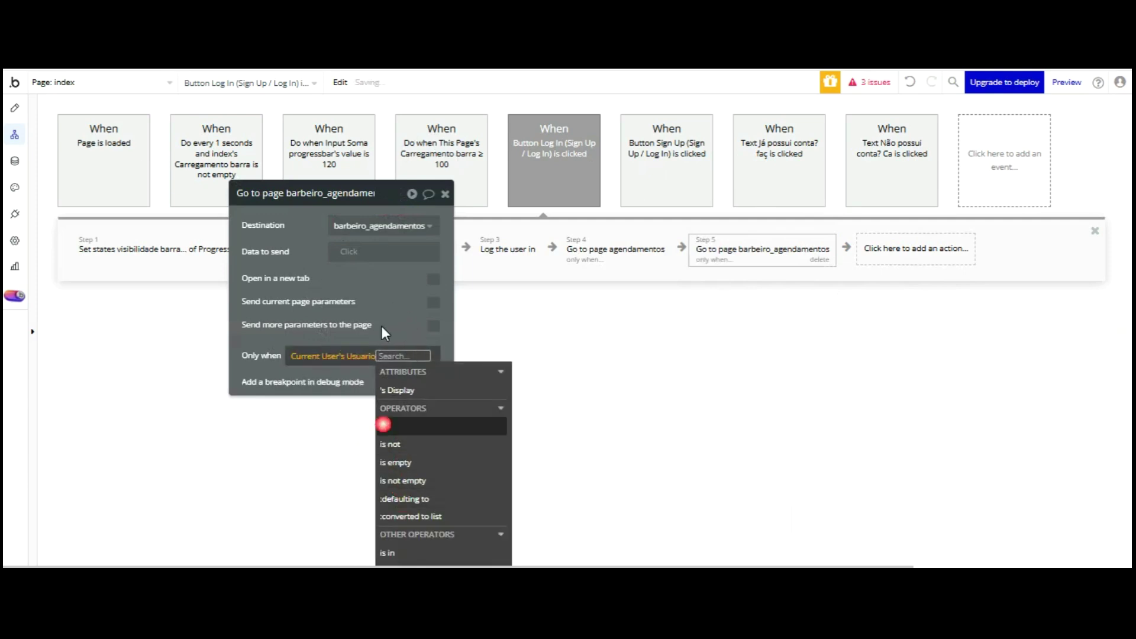
{"action": "key", "text": "Return"}
{"action": "key", "text": "Return"}
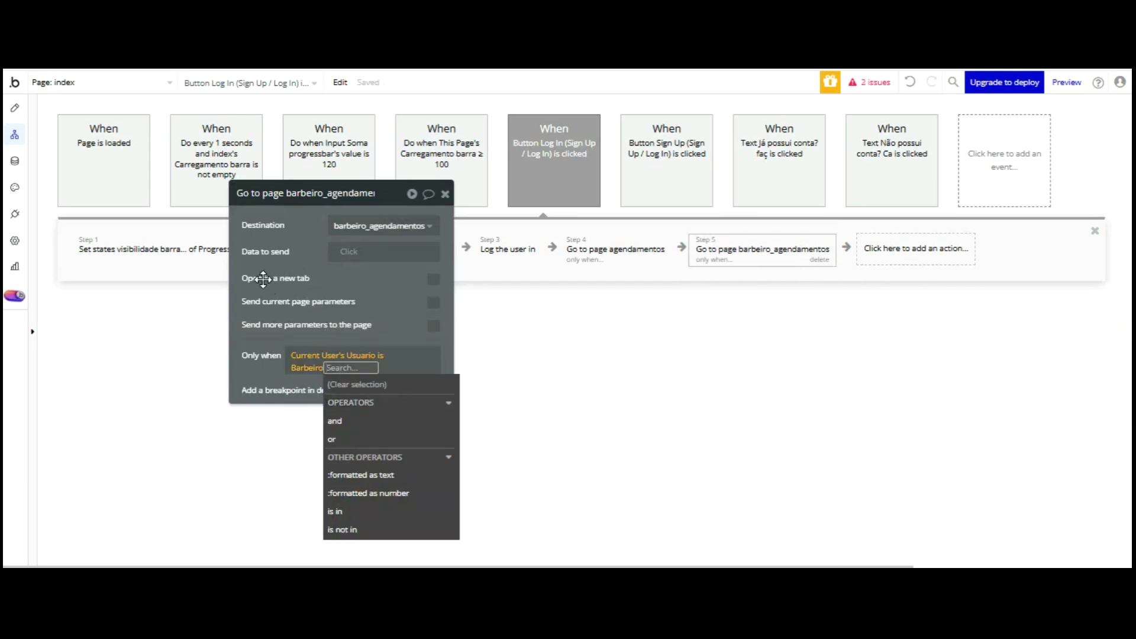
{"action": "left_click", "coordinate": [262, 279]}
{"action": "key", "text": "ctrl+Tab"}
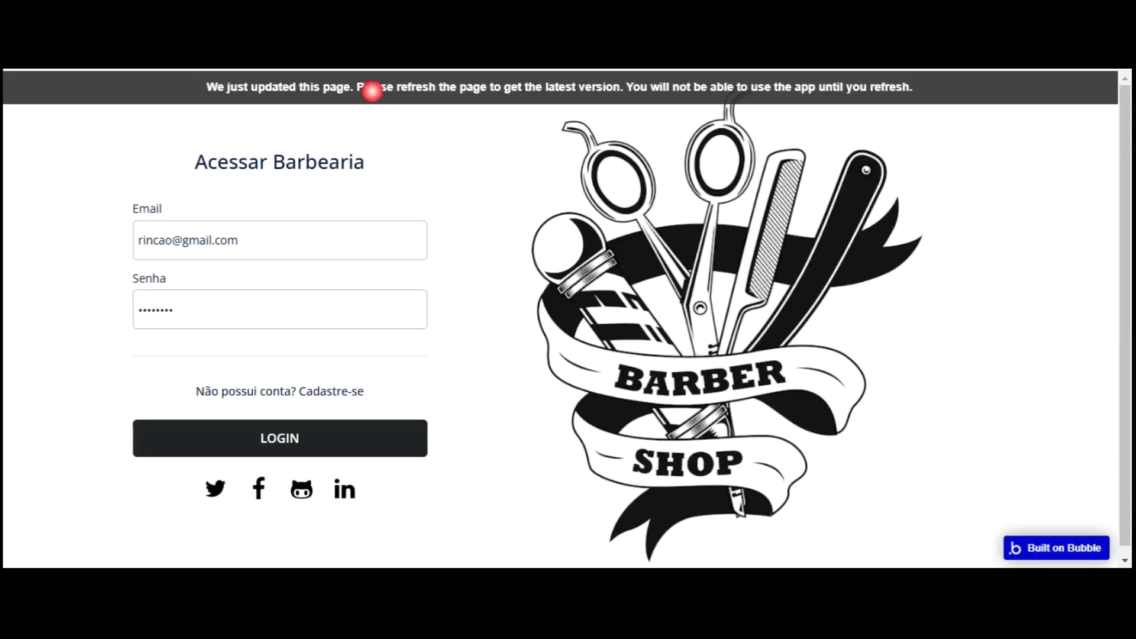
- Check the app data, then log in to the preview with the barber's e-mail and password
{"action": "key", "text": "ctrl+shift+Tab"}
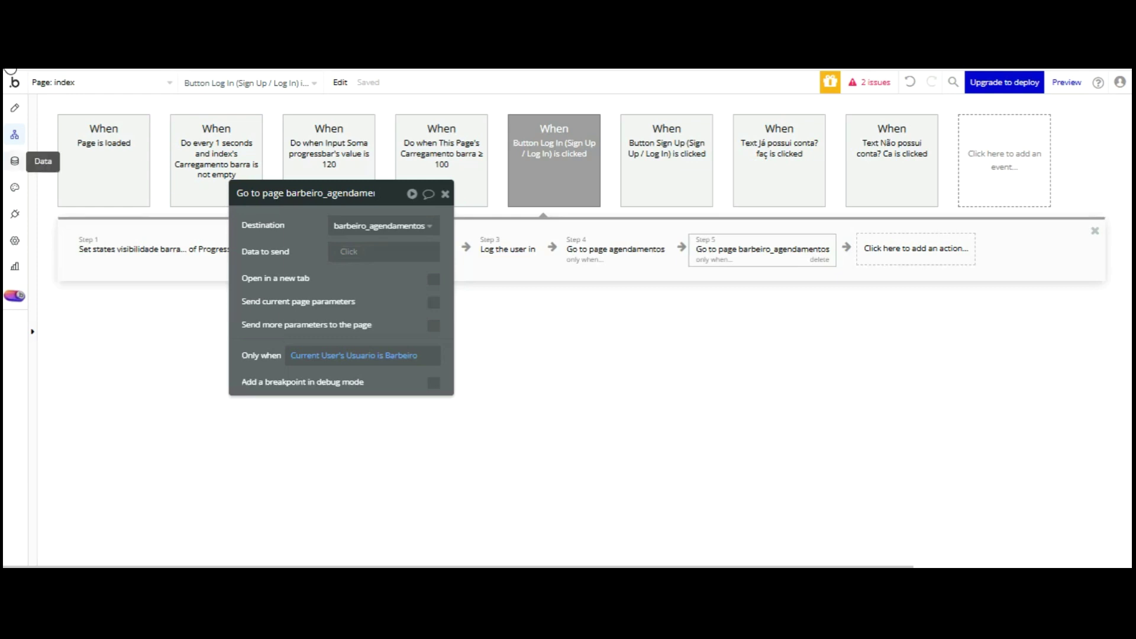
{"action": "left_click", "coordinate": [15, 161]}
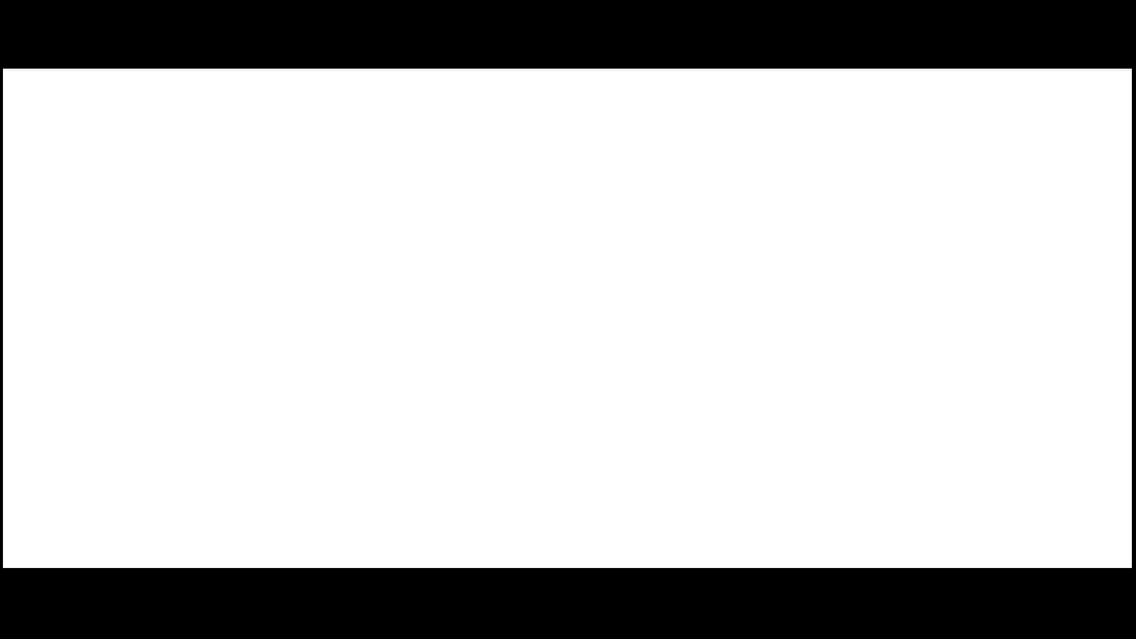
{"action": "type", "text": "rincao@"}
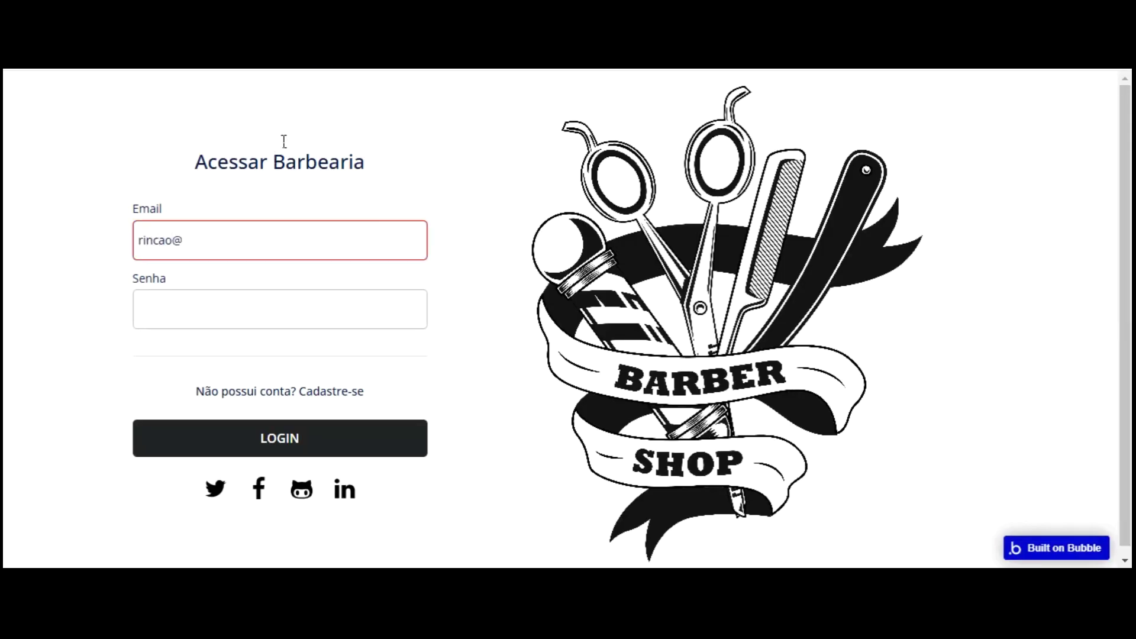
{"action": "key", "text": "Tab"}
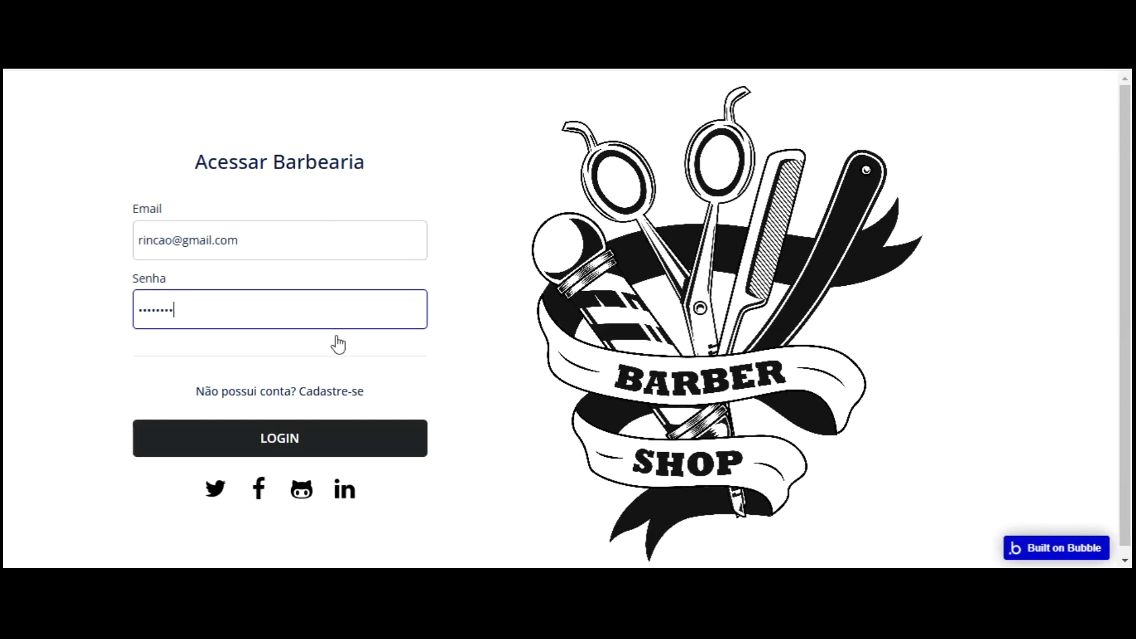
{"action": "key", "text": "Return"}
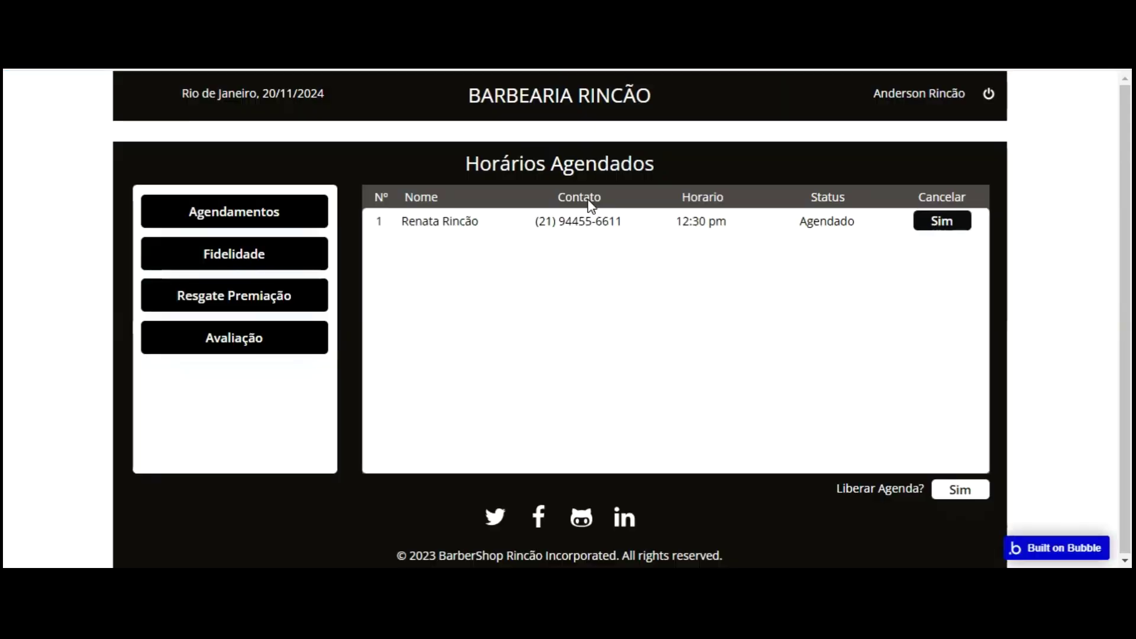
- Open Fidelidade and switch the loyalty list between two customers in the dropdown
{"action": "left_click", "coordinate": [241, 254]}
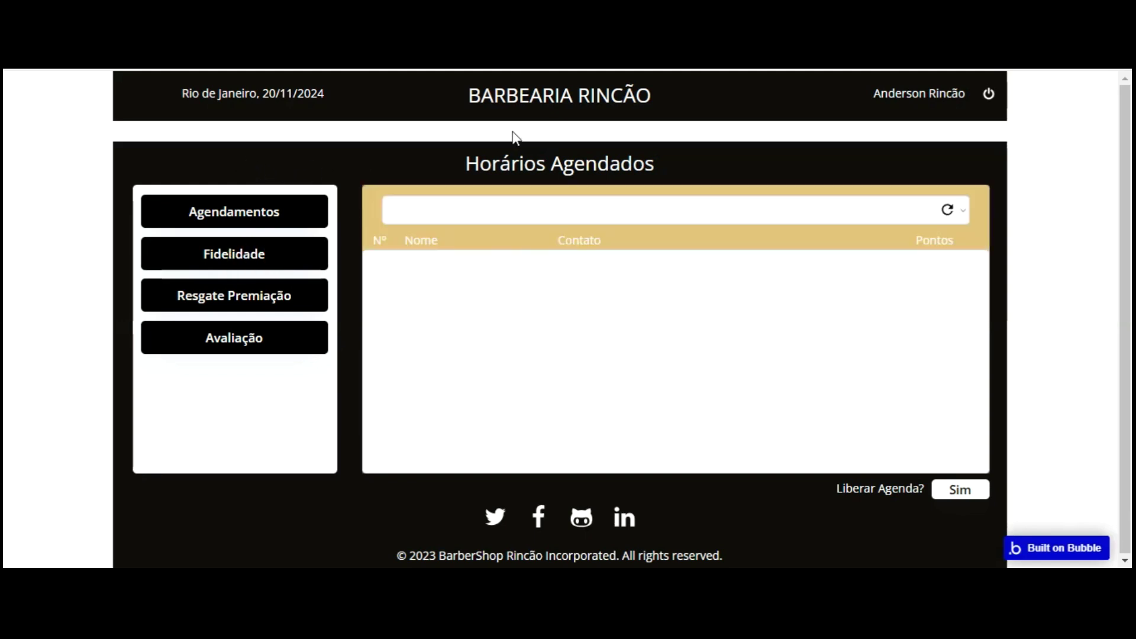
{"action": "left_click", "coordinate": [519, 214]}
{"action": "left_click", "coordinate": [419, 257]}
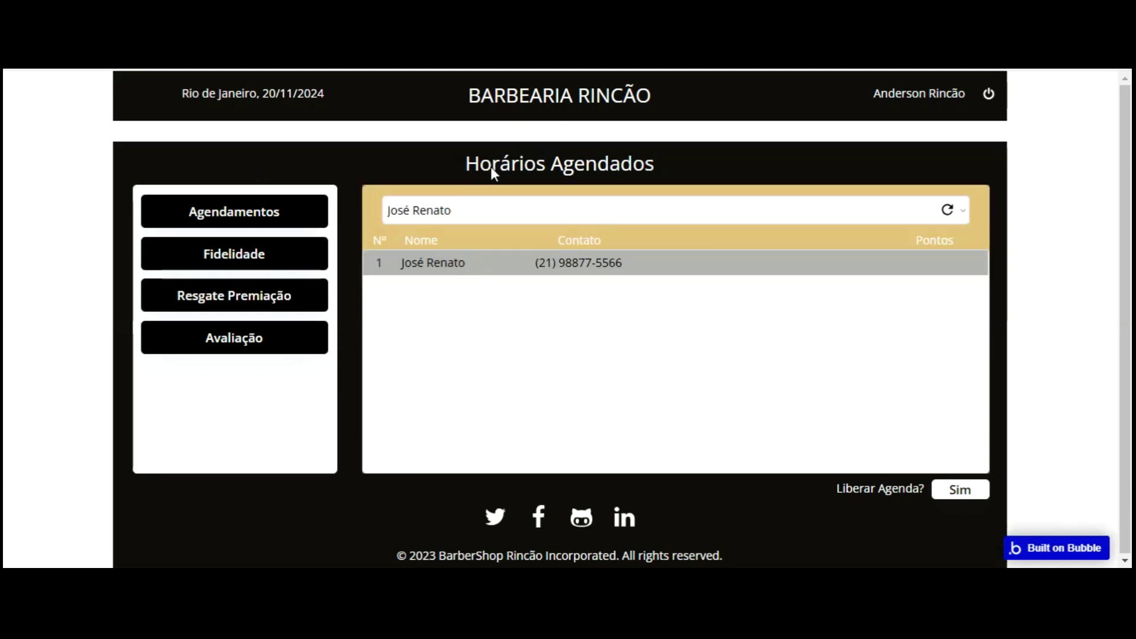
{"action": "left_click", "coordinate": [511, 211]}
{"action": "left_click", "coordinate": [480, 279]}
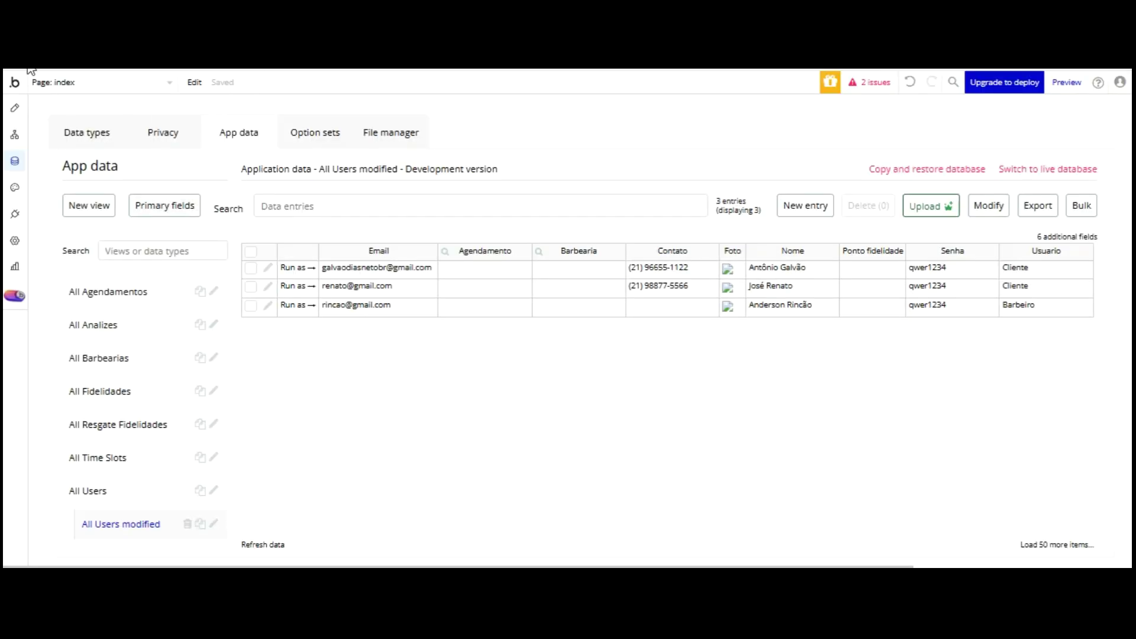
- Switch to the barbeiro_agendamentos page and unhide Group Fidelidade Barbearia
{"action": "left_click", "coordinate": [15, 108]}
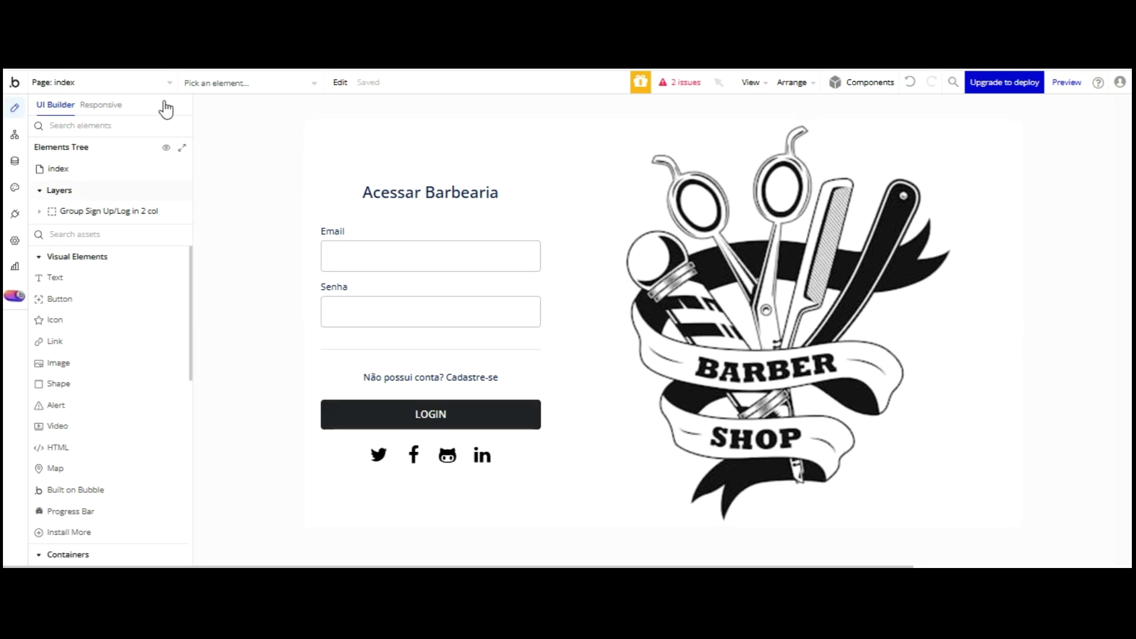
{"action": "left_click", "coordinate": [101, 82]}
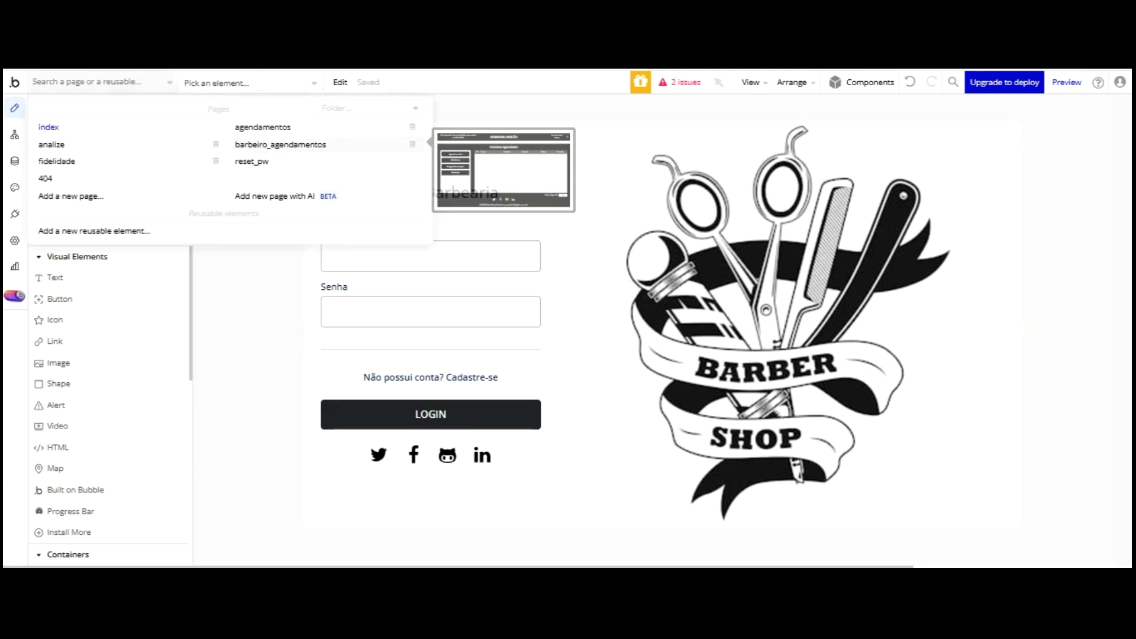
{"action": "left_click", "coordinate": [280, 144]}
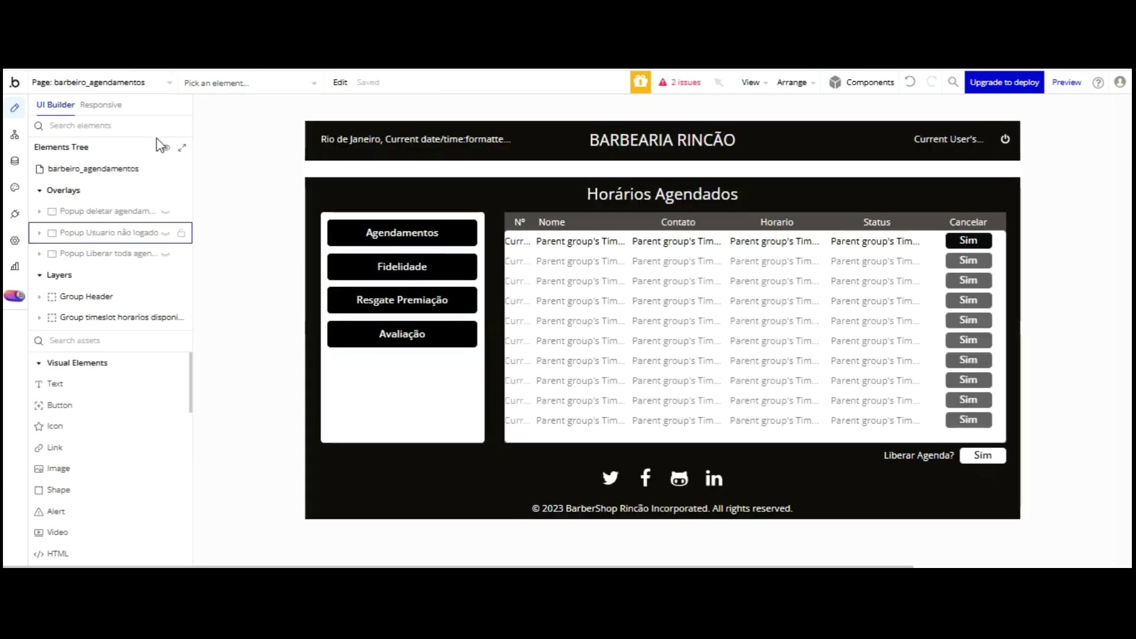
{"action": "left_click", "coordinate": [52, 317]}
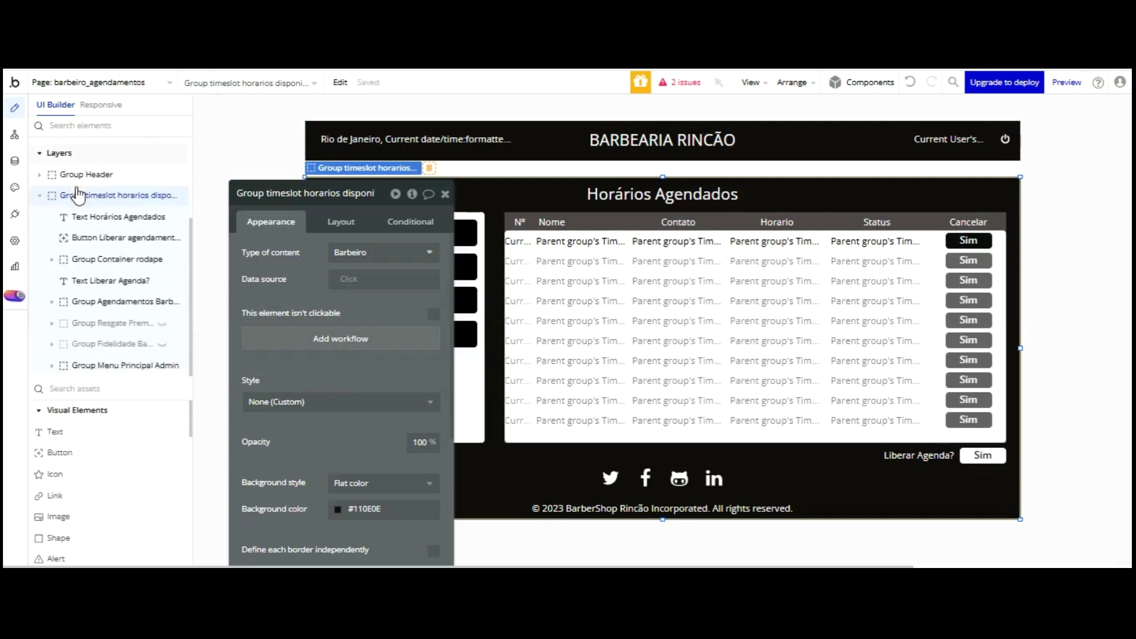
{"action": "left_click", "coordinate": [162, 344]}
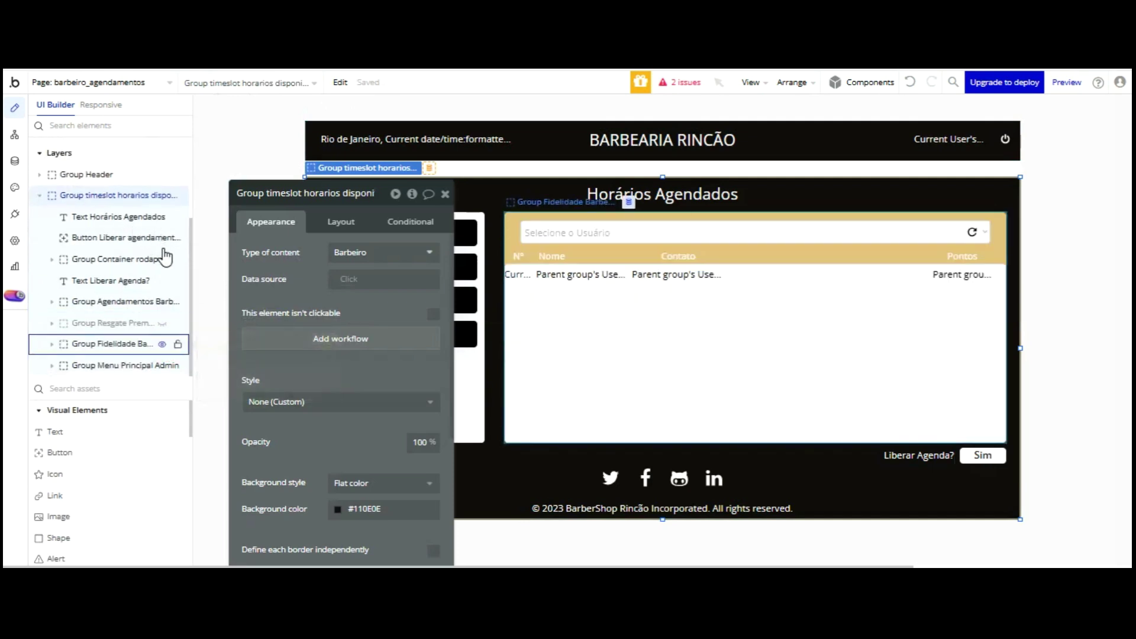
- Make the customer dropdown required with 'This input should not be empty'
{"action": "left_click", "coordinate": [566, 235]}
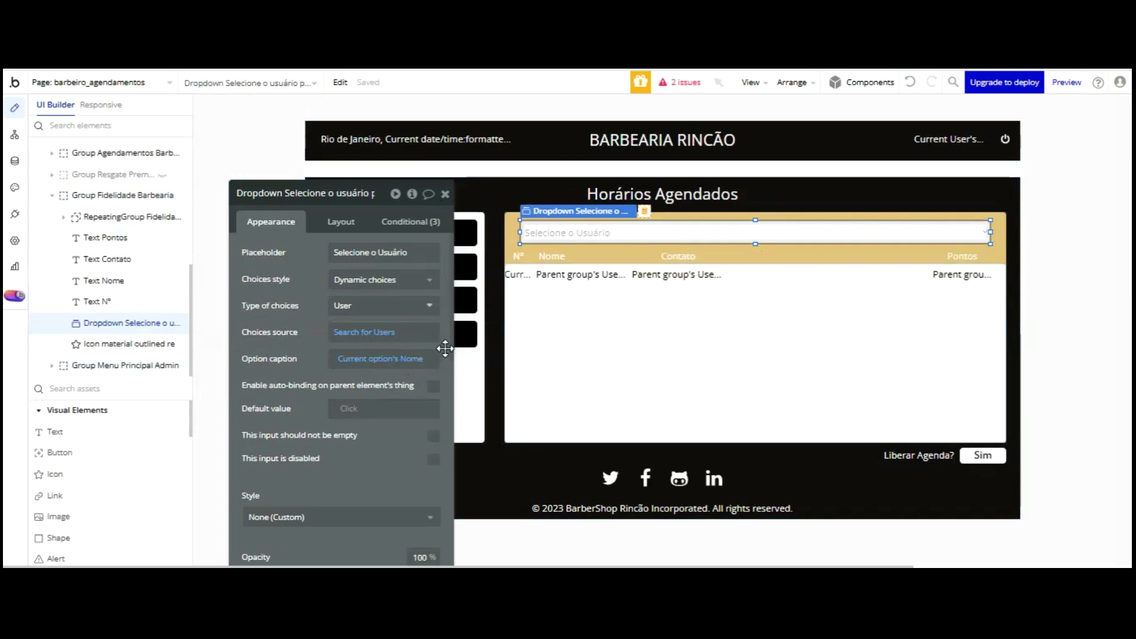
{"action": "left_click", "coordinate": [373, 332]}
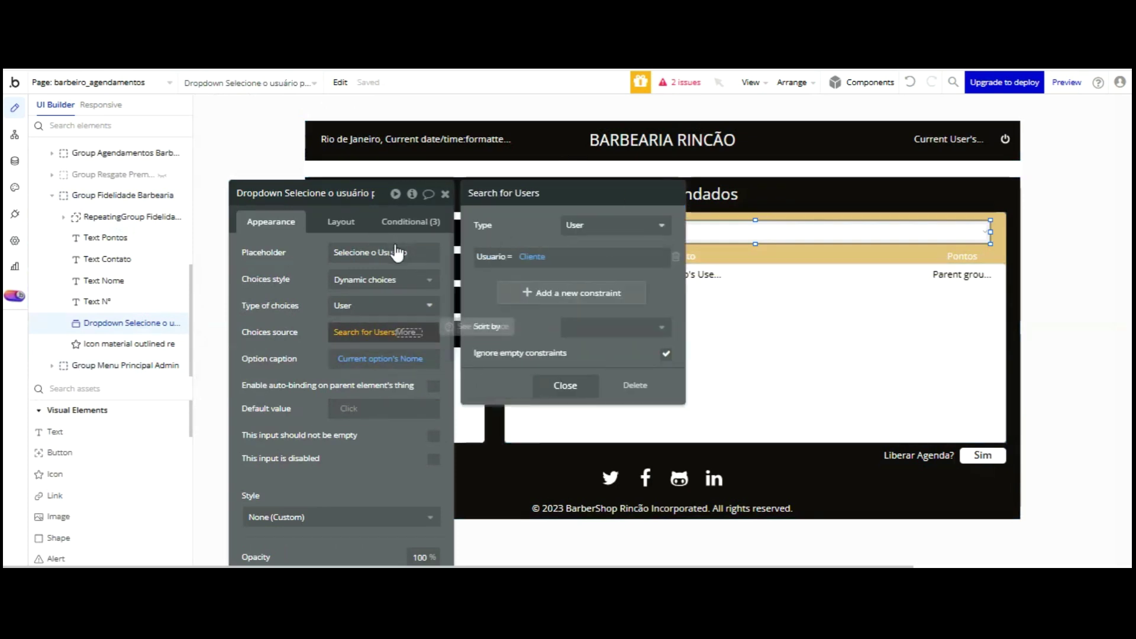
{"action": "left_click", "coordinate": [411, 349]}
{"action": "left_click", "coordinate": [434, 436]}
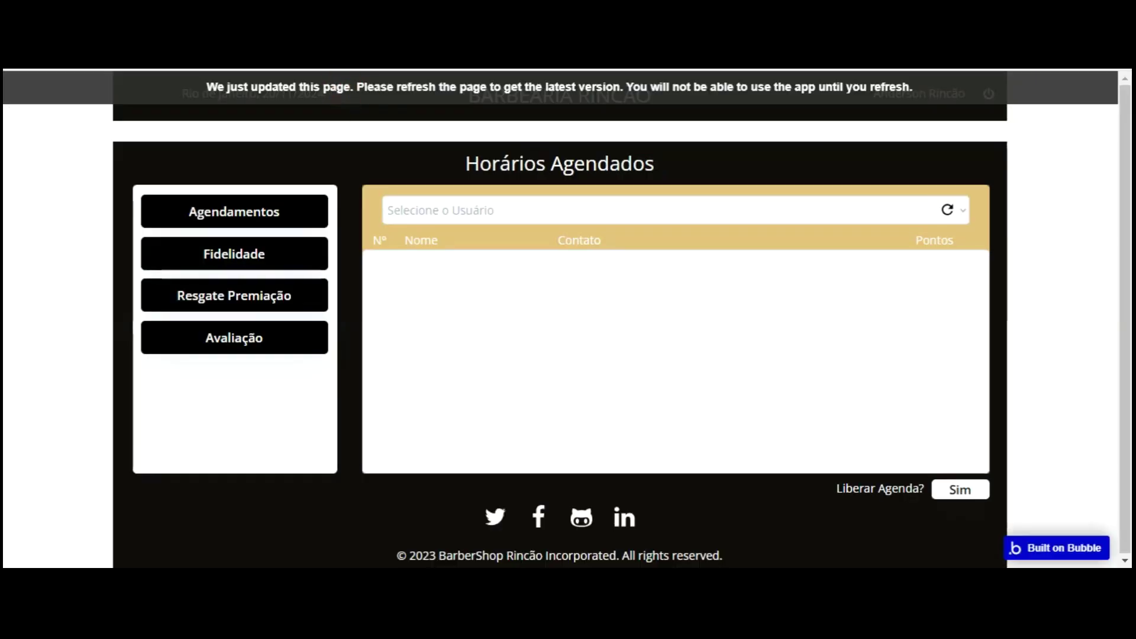
- Reload the preview, pick a customer, and choose Popup from Containers
{"action": "key", "text": "F5"}
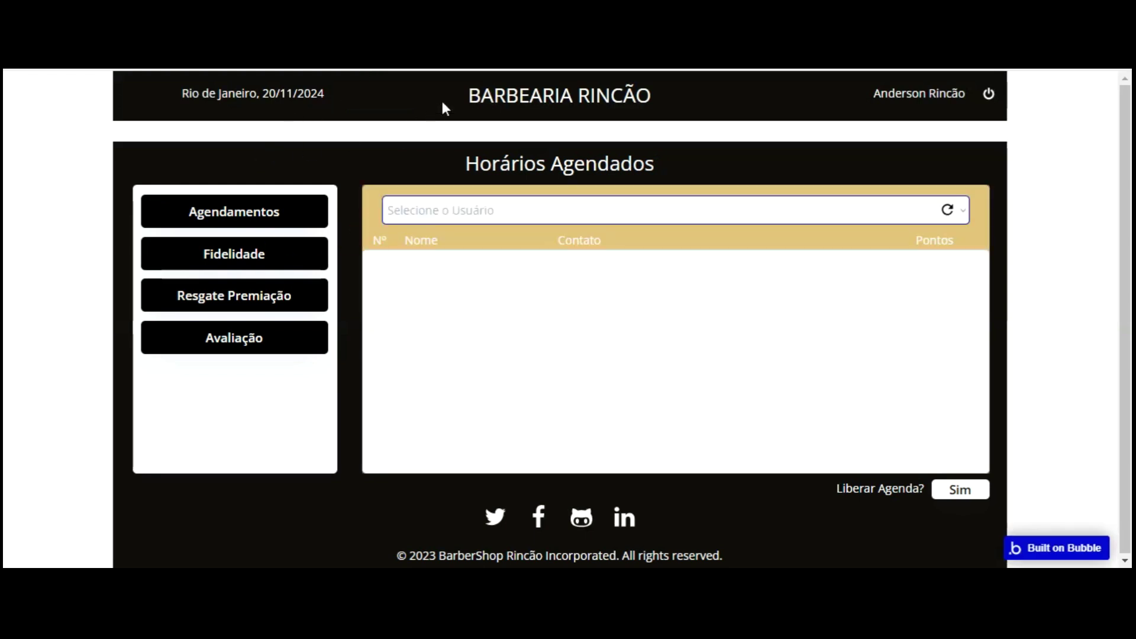
{"action": "key", "text": "Return"}
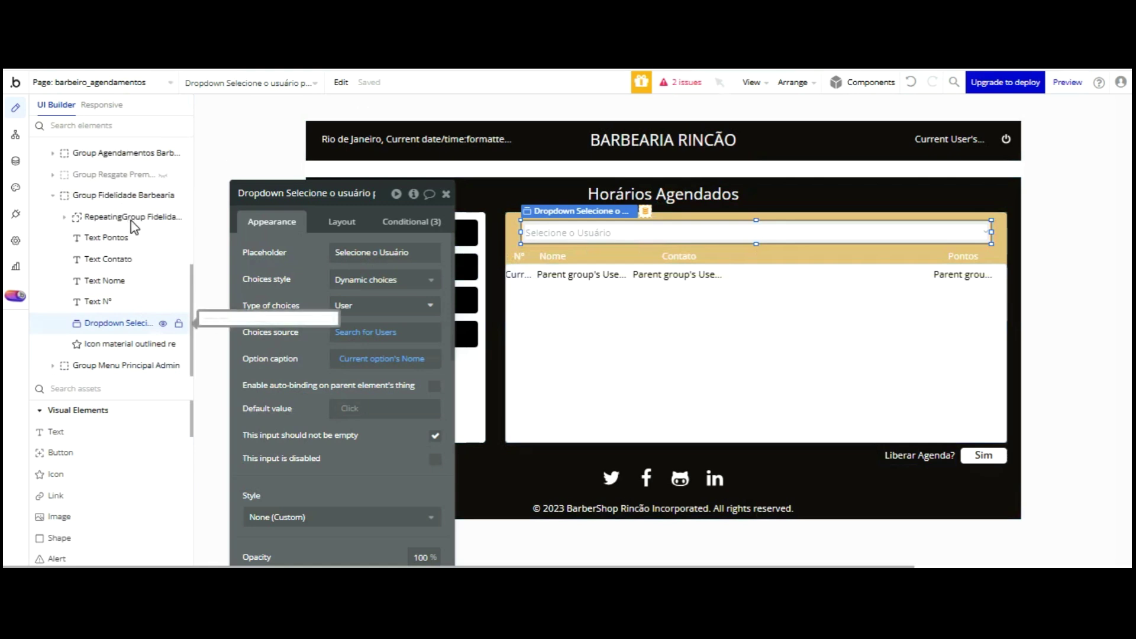
{"action": "scroll", "coordinate": [93, 438], "scroll_direction": "down", "scroll_amount": 5}
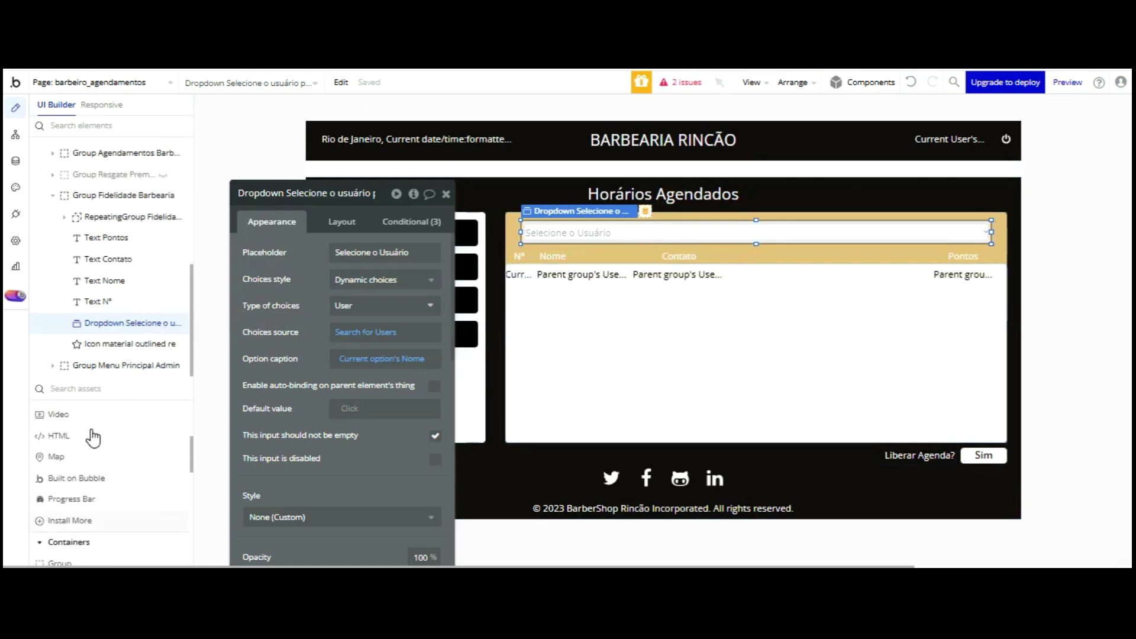
{"action": "scroll", "coordinate": [93, 438], "scroll_direction": "down", "scroll_amount": 3}
{"action": "left_click", "coordinate": [93, 439]}
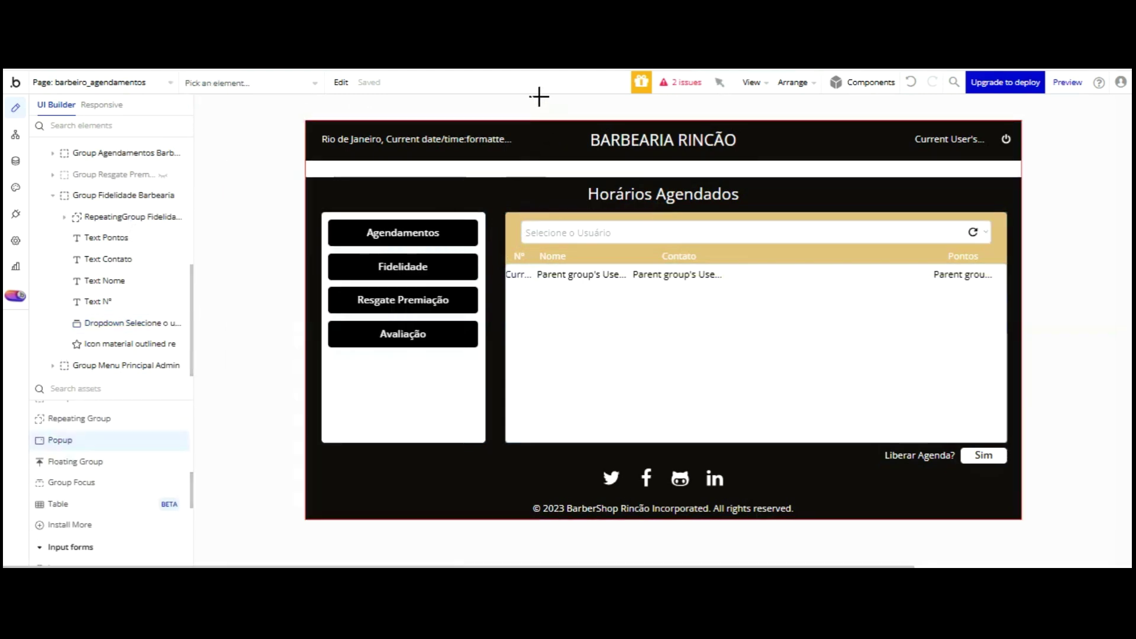
- Create the popup and name it 'Popup pontos de Fidelidade - Admin'
{"action": "left_click", "coordinate": [533, 96]}
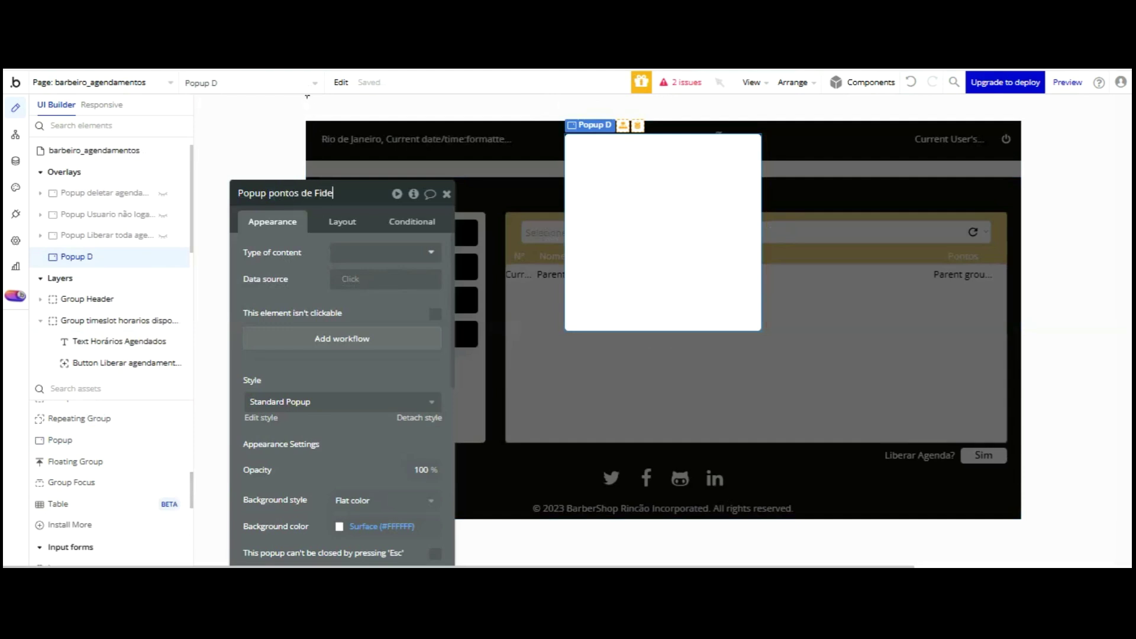
{"action": "type", "text": "ade"}
{"action": "type", "text": "- Admin"}
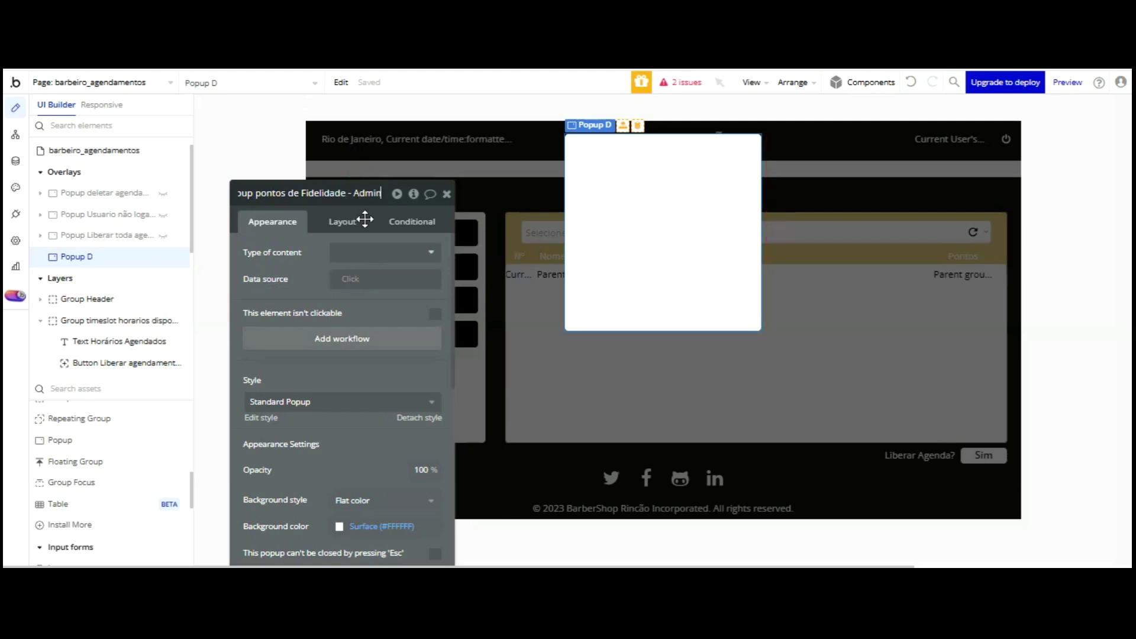
{"action": "left_click", "coordinate": [418, 418]}
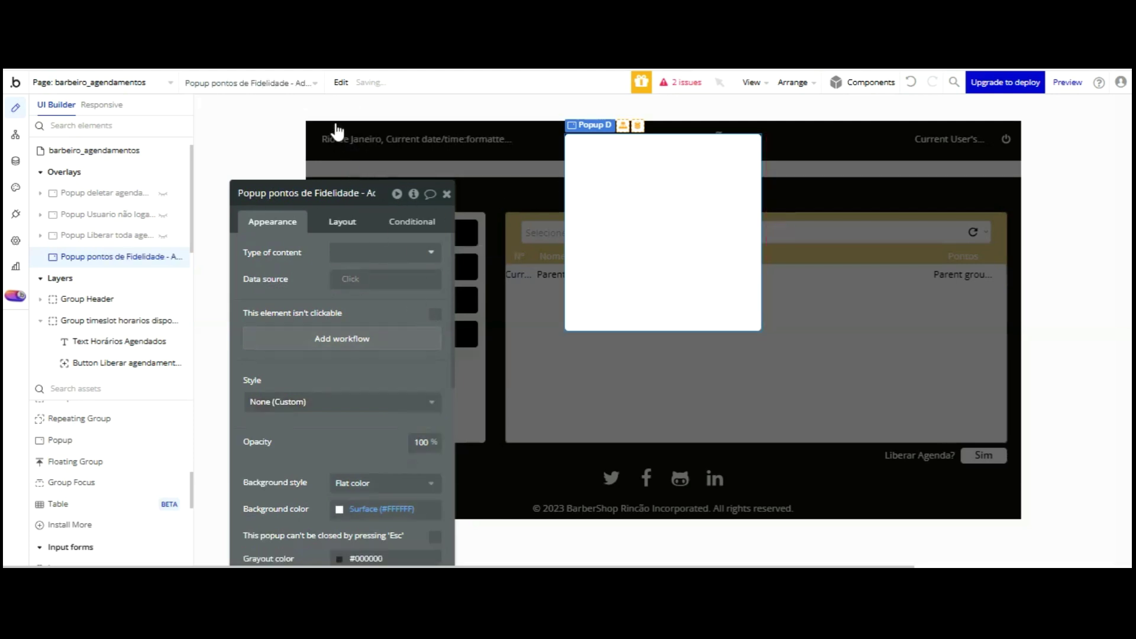
- Detach the popup's style and give it a fixed 700 × 360 container layout
{"action": "left_click", "coordinate": [338, 221]}
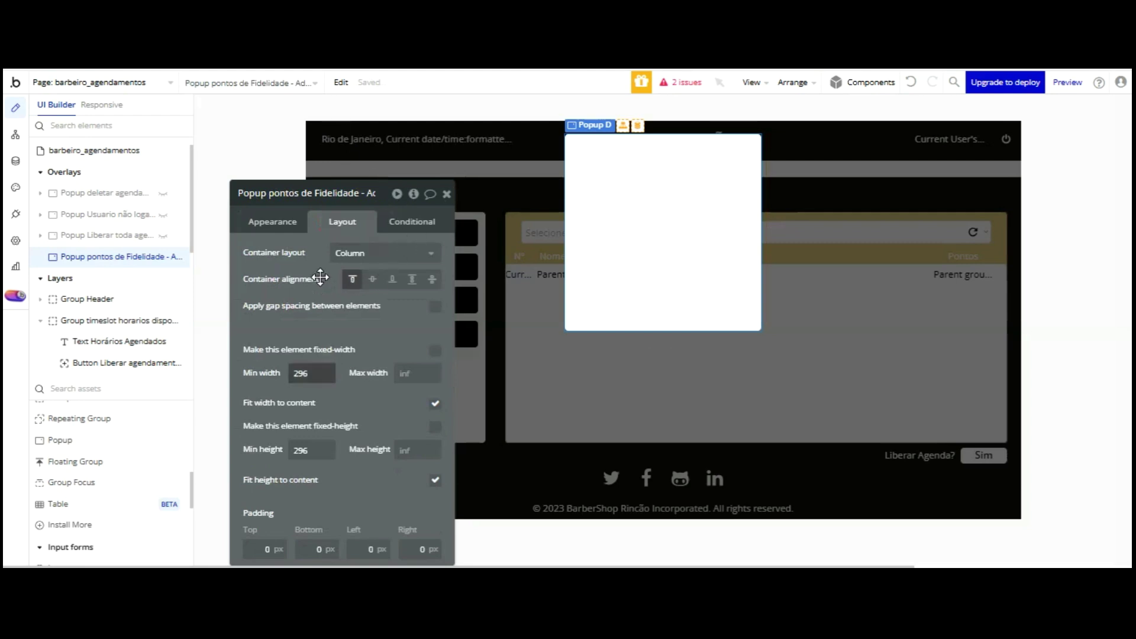
{"action": "left_click", "coordinate": [364, 253]}
{"action": "left_click", "coordinate": [358, 292]}
{"action": "left_click", "coordinate": [293, 293]}
{"action": "key", "text": "Tab"}
{"action": "type", "text": "3"}
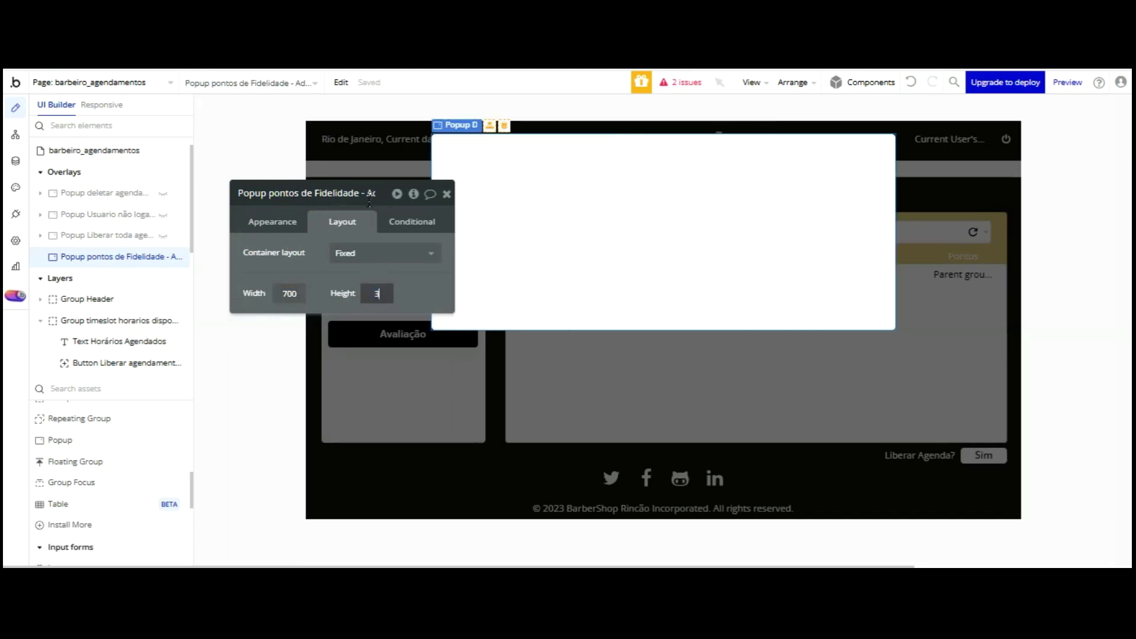
{"action": "left_click", "coordinate": [369, 274]}
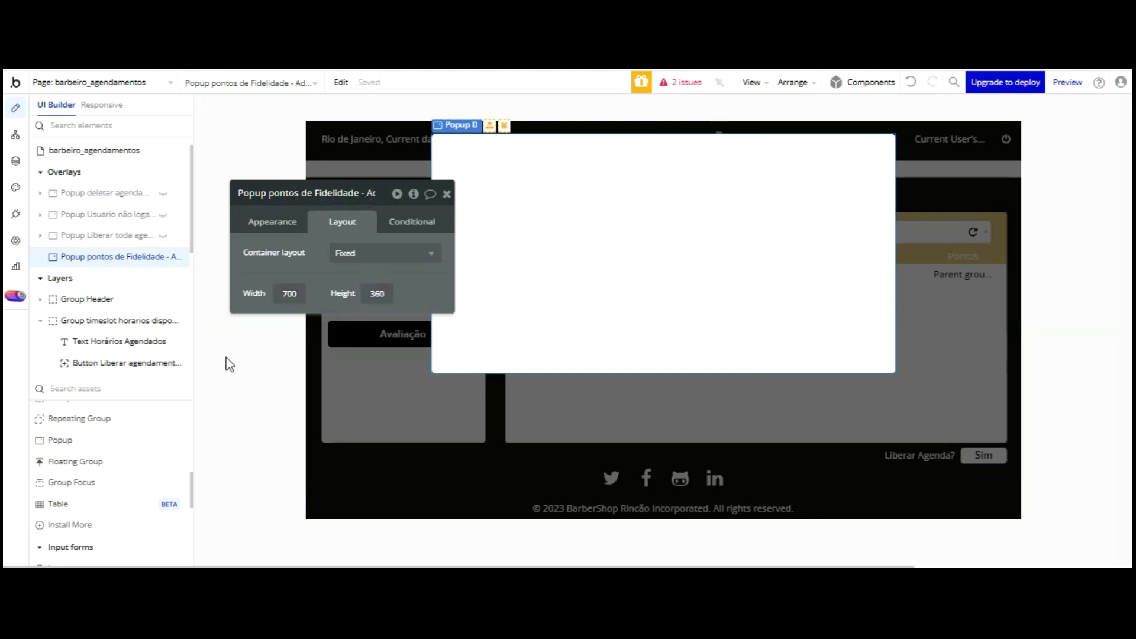
{"action": "scroll", "coordinate": [73, 409], "scroll_direction": "down", "scroll_amount": 5}
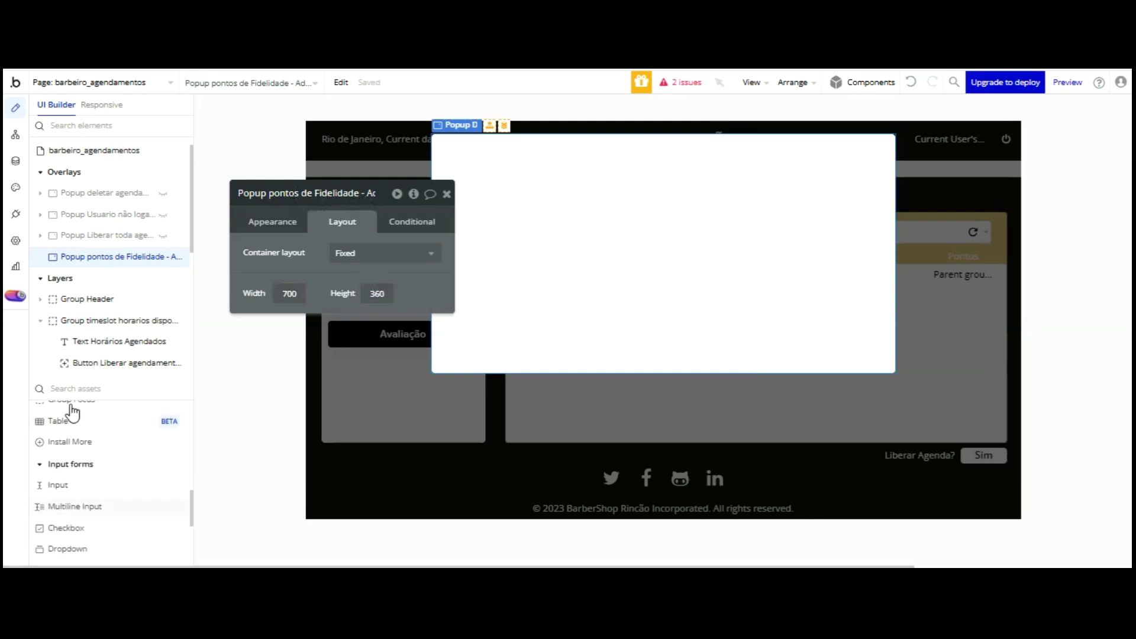
{"action": "scroll", "coordinate": [74, 408], "scroll_direction": "up", "scroll_amount": 5}
- Draw a text element in the popup sized 700 × 35 and snapped to X 0
{"action": "left_click", "coordinate": [543, 197]}
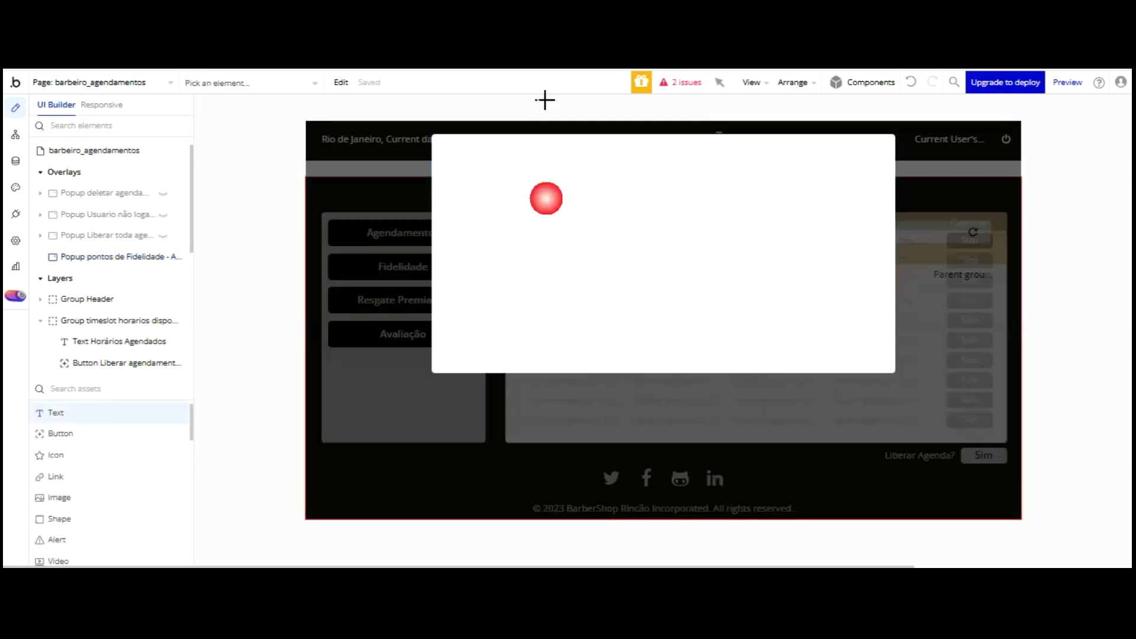
{"action": "left_click_drag", "start_coordinate": [495, 145], "coordinate": [560, 169]}
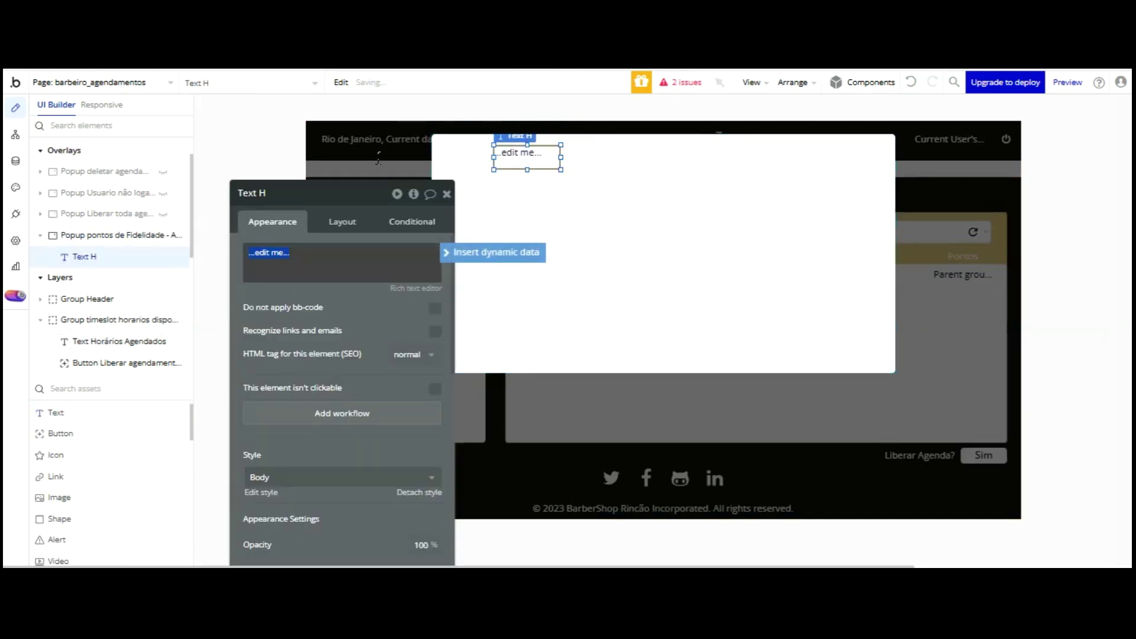
{"action": "left_click", "coordinate": [342, 221]}
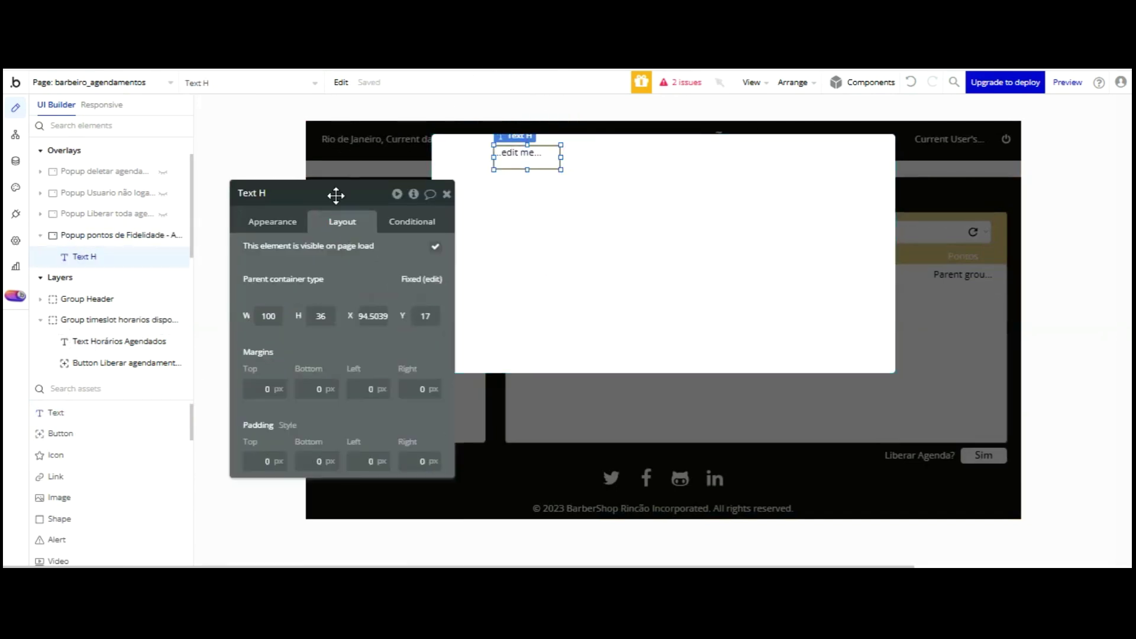
{"action": "type", "text": "700"}
{"action": "key", "text": "Tab"}
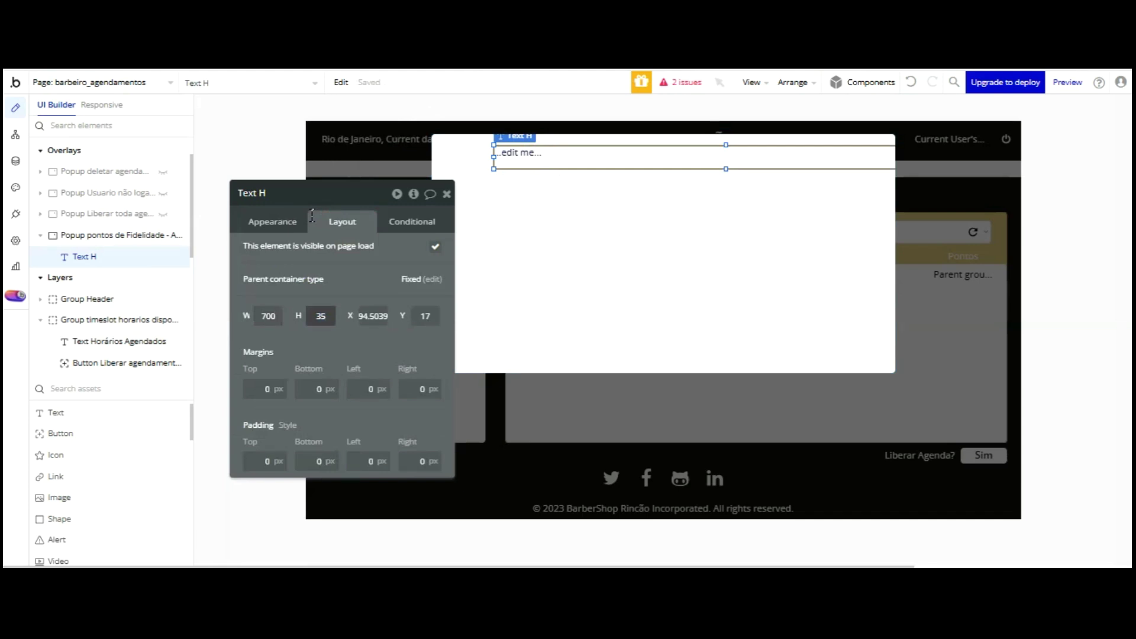
{"action": "left_click", "coordinate": [340, 223]}
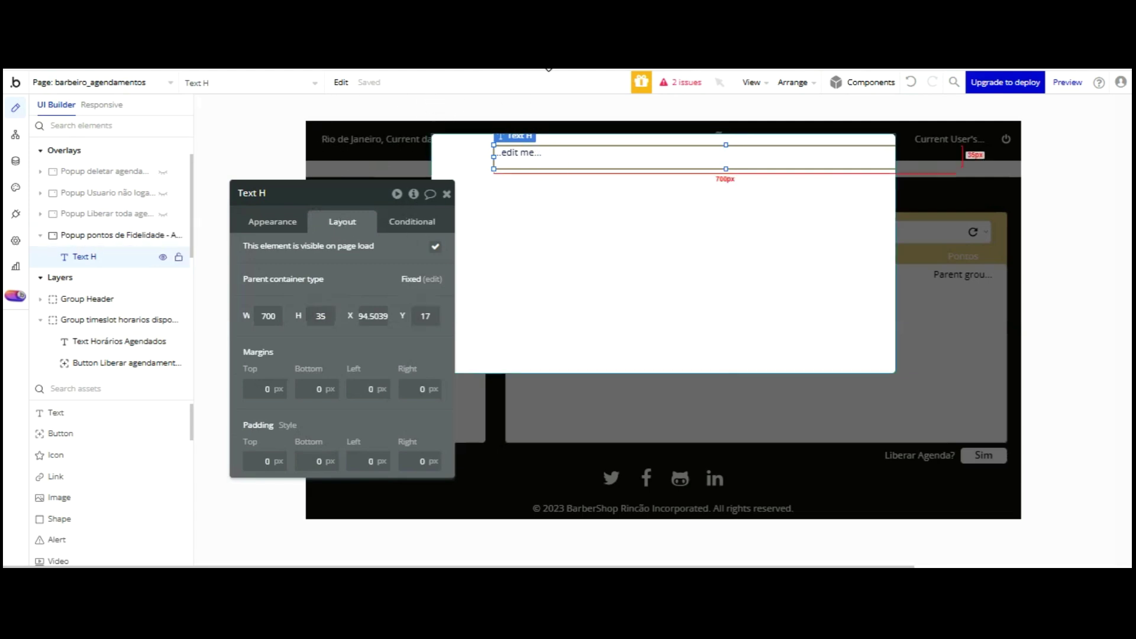
{"action": "left_click_drag", "start_coordinate": [549, 71], "coordinate": [291, 134]}
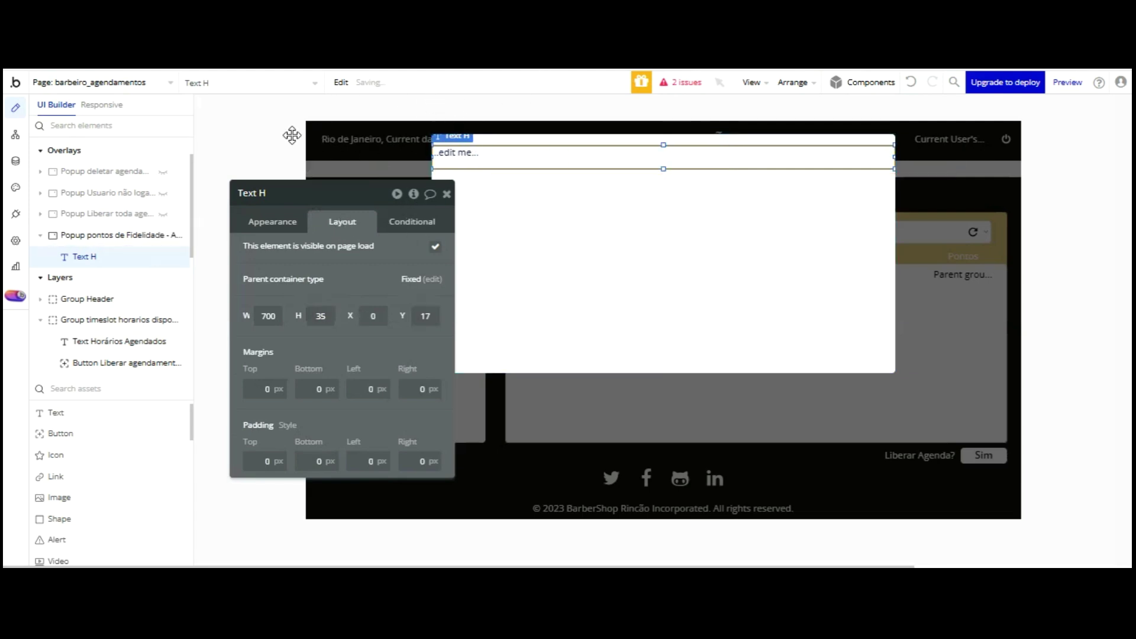
- Replace the placeholder text with 'Pontos de Fidelidade de:'
{"action": "triple_click", "coordinate": [290, 253]}
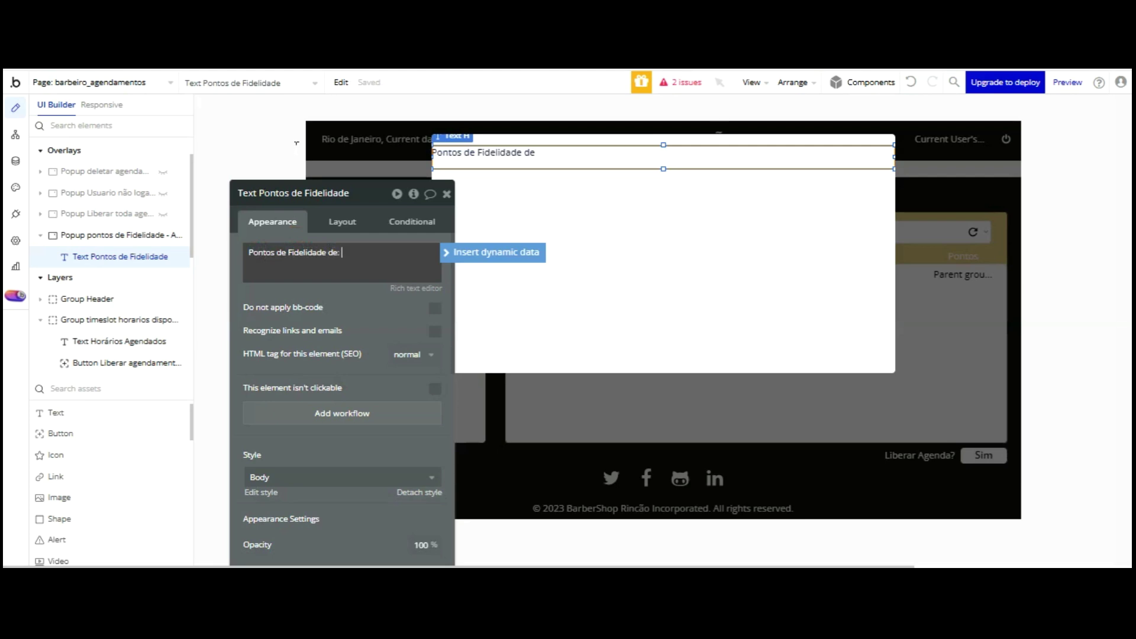
{"action": "left_click", "coordinate": [492, 253]}
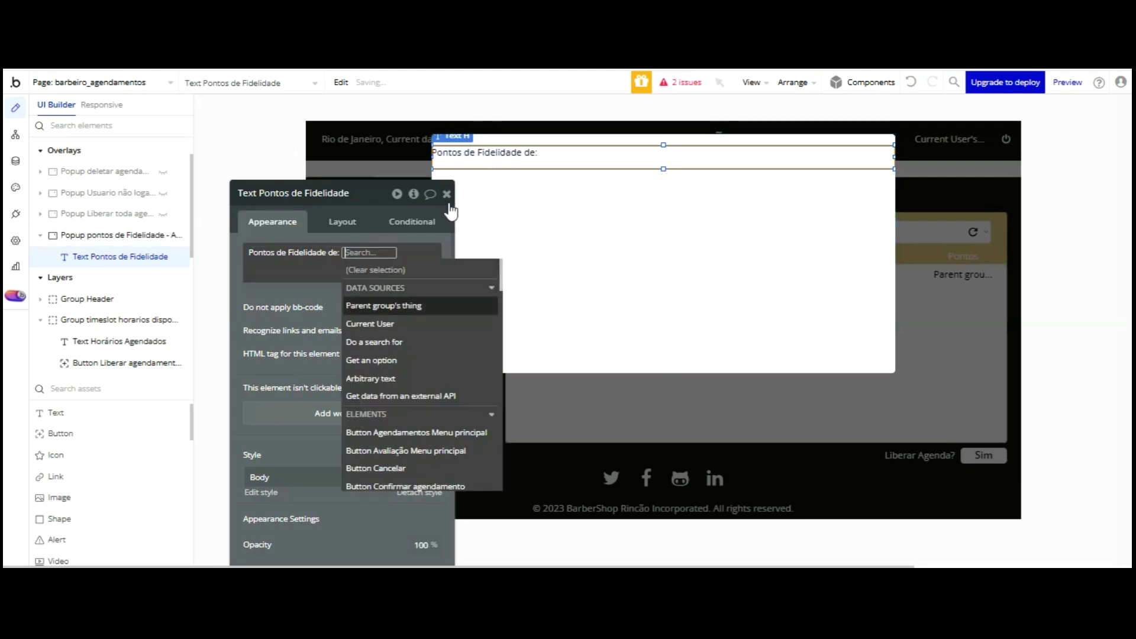
{"action": "left_click", "coordinate": [573, 126]}
{"action": "left_click", "coordinate": [376, 254]}
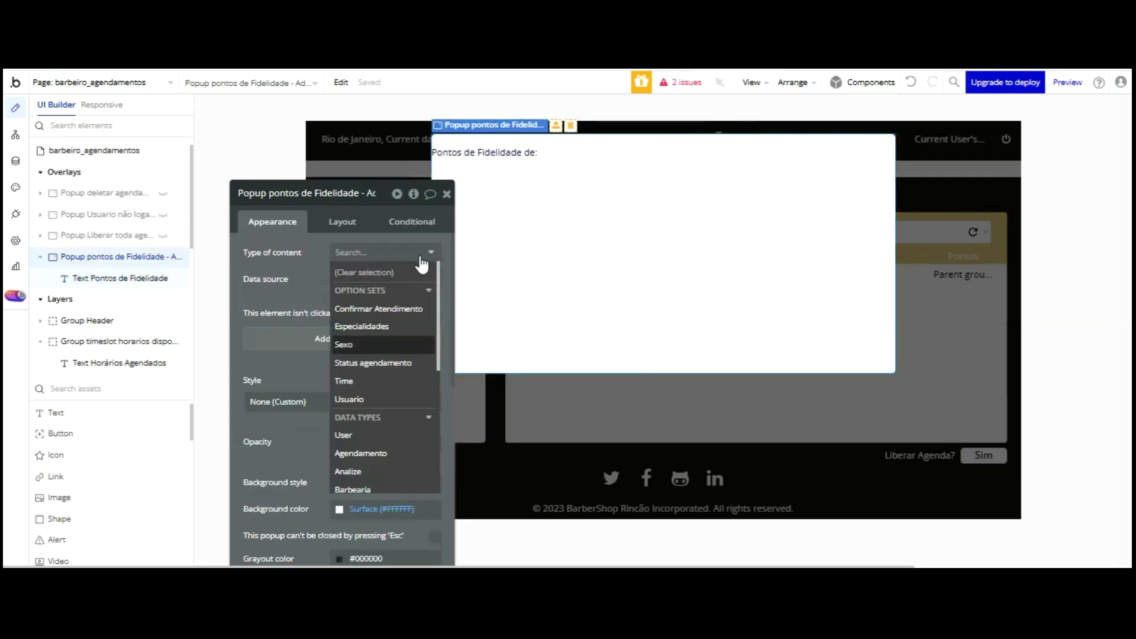
- Set the popup's content type to Fidelidade and show the parent group's Fidelidade's Cliente in the heading
{"action": "scroll", "coordinate": [395, 335], "scroll_direction": "down", "scroll_amount": 2}
{"action": "key", "text": "Down"}
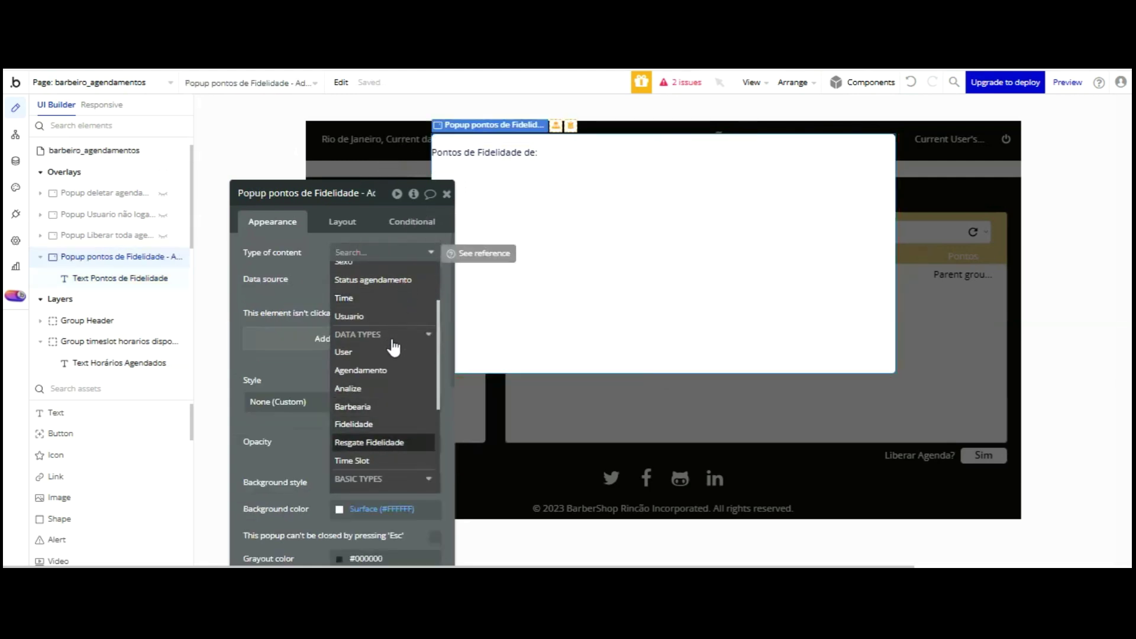
{"action": "left_click", "coordinate": [393, 424]}
{"action": "left_click", "coordinate": [314, 256]}
{"action": "left_click", "coordinate": [589, 155]}
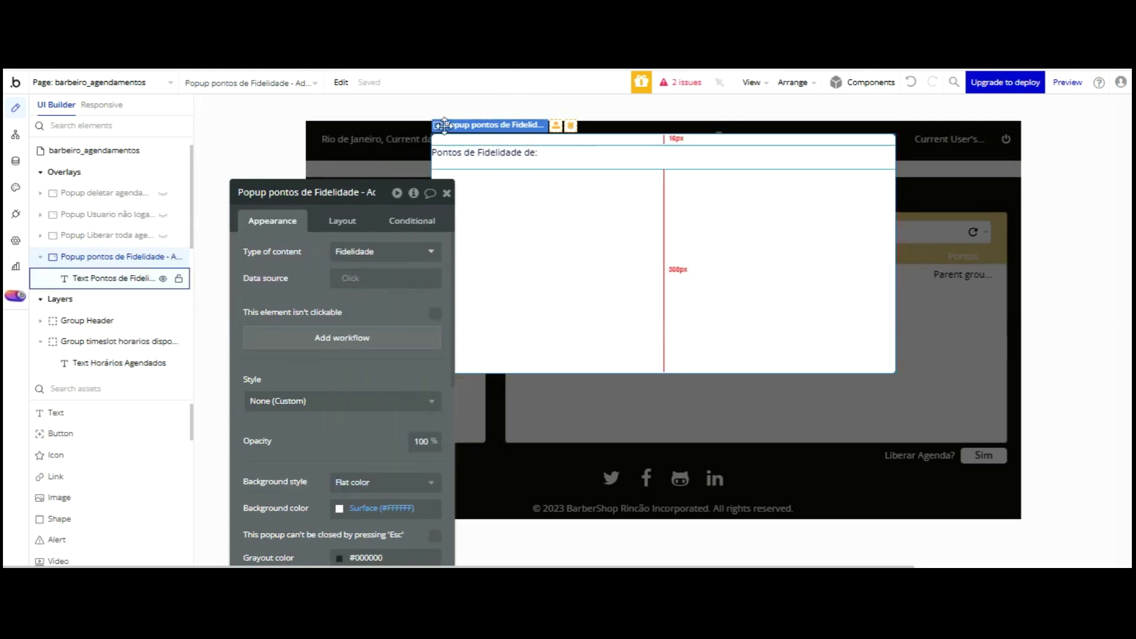
{"action": "left_click", "coordinate": [382, 303]}
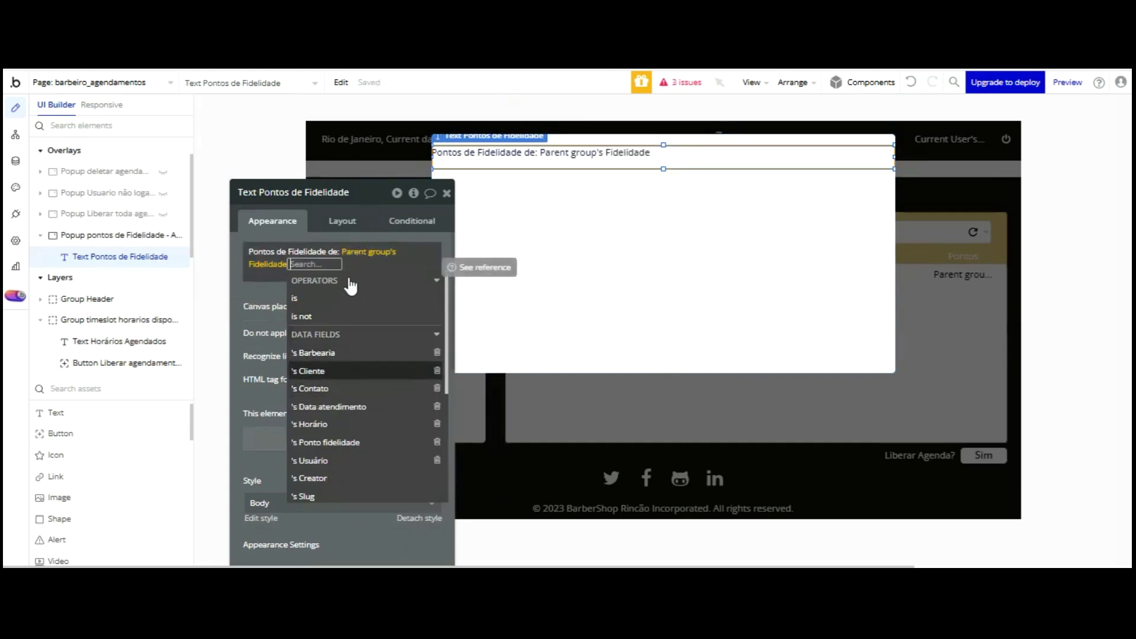
{"action": "left_click", "coordinate": [348, 370]}
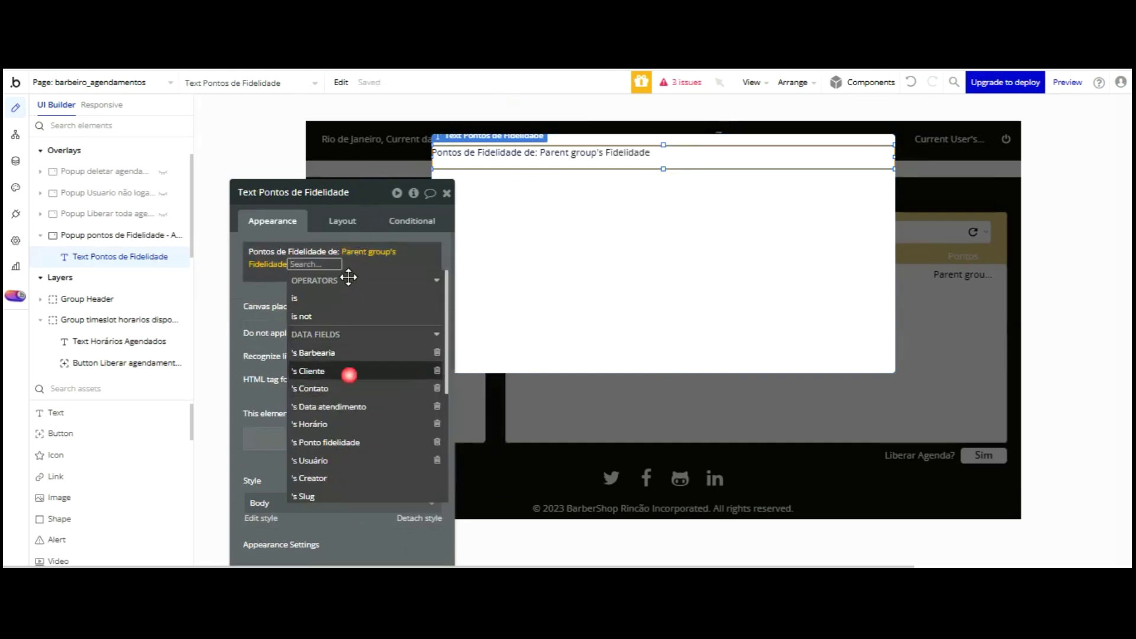
{"action": "left_click", "coordinate": [290, 299]}
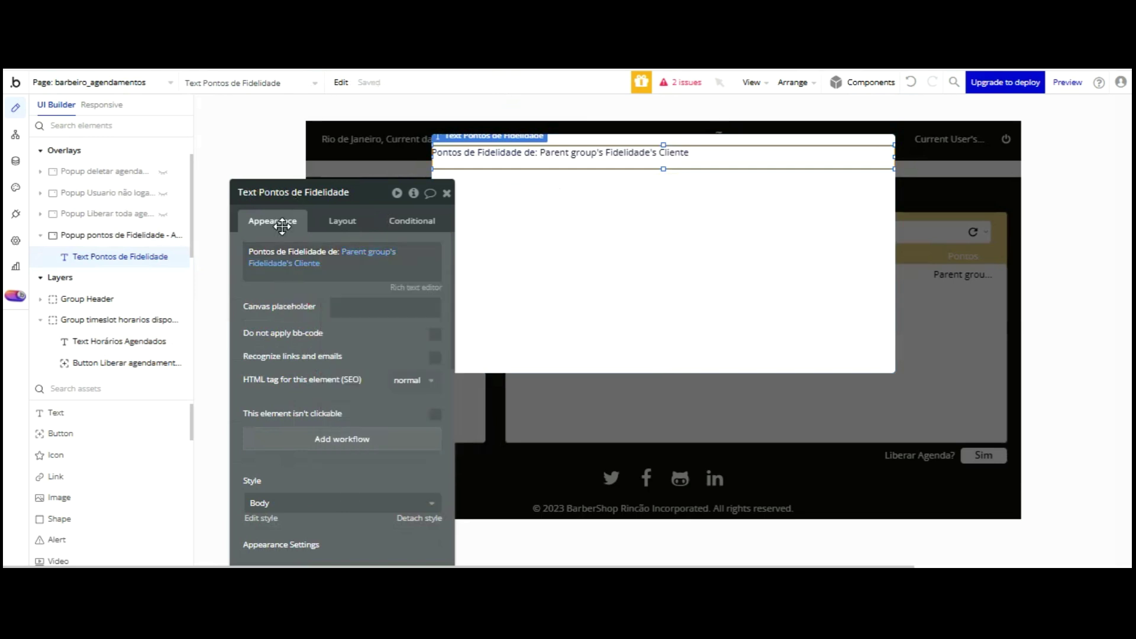
{"action": "left_click", "coordinate": [985, 239]}
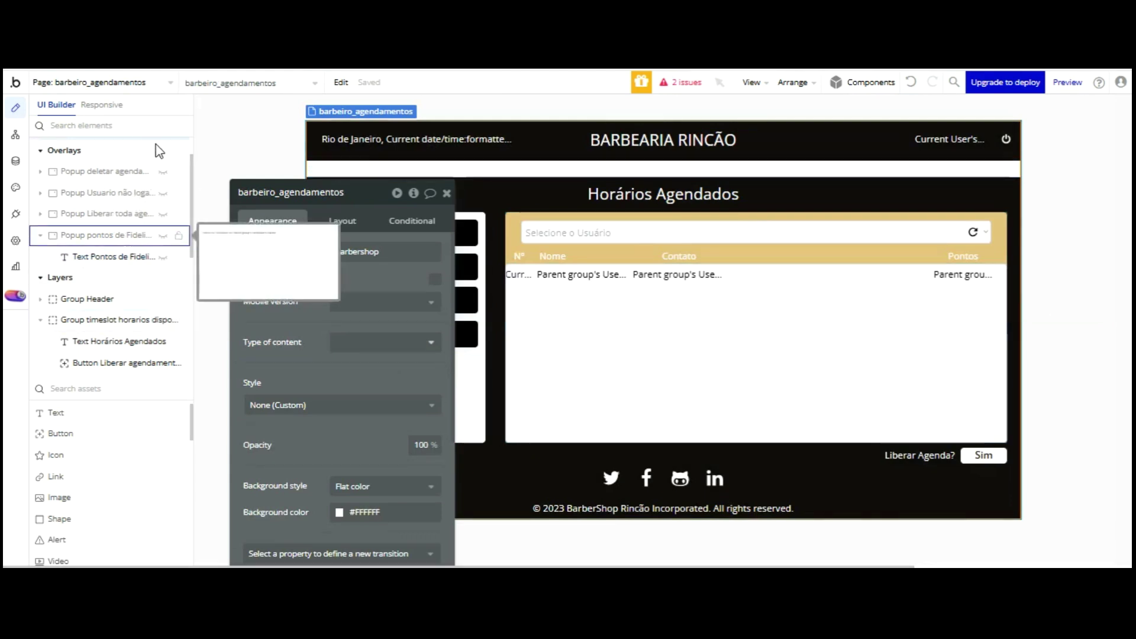
- Reopen the loyalty popup and change its content type to User
{"action": "left_click", "coordinate": [113, 256]}
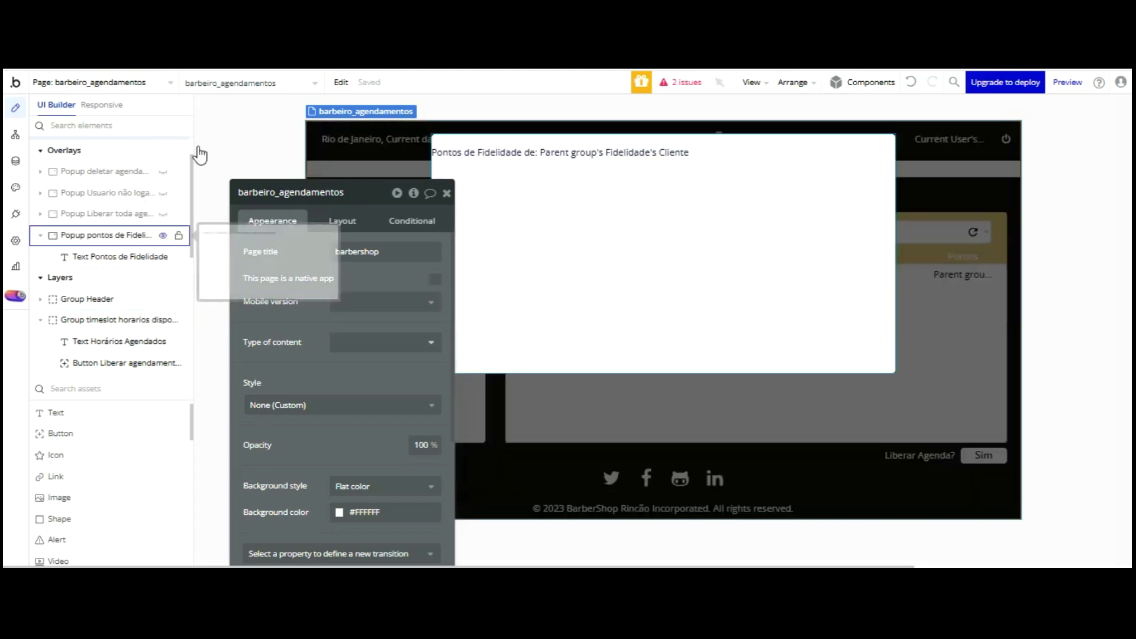
{"action": "left_click", "coordinate": [587, 223]}
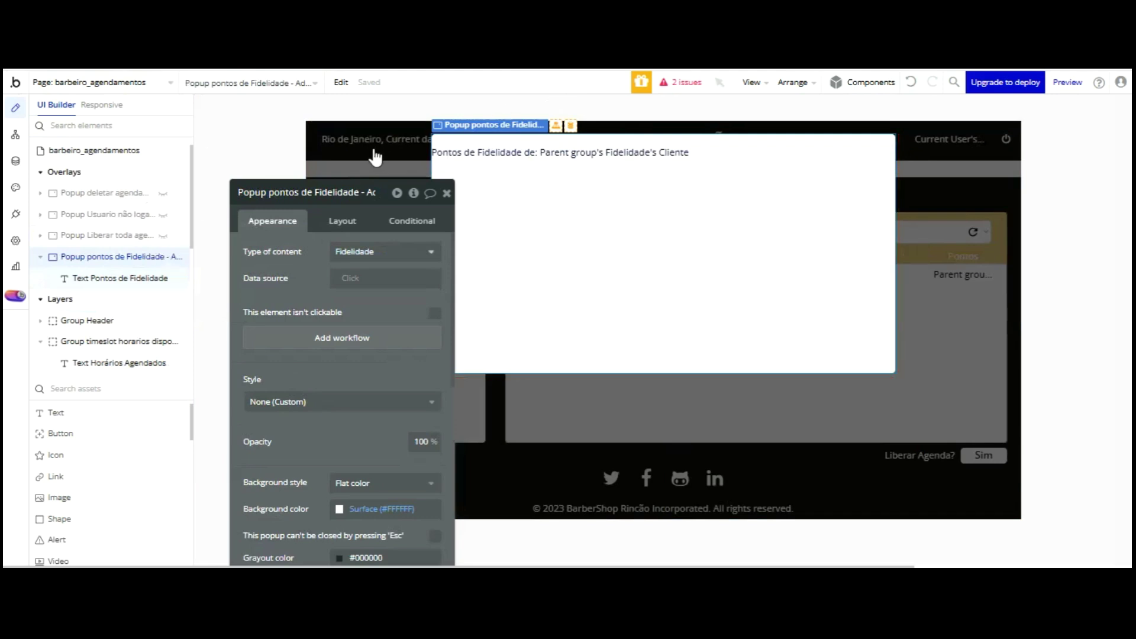
{"action": "left_click", "coordinate": [362, 252]}
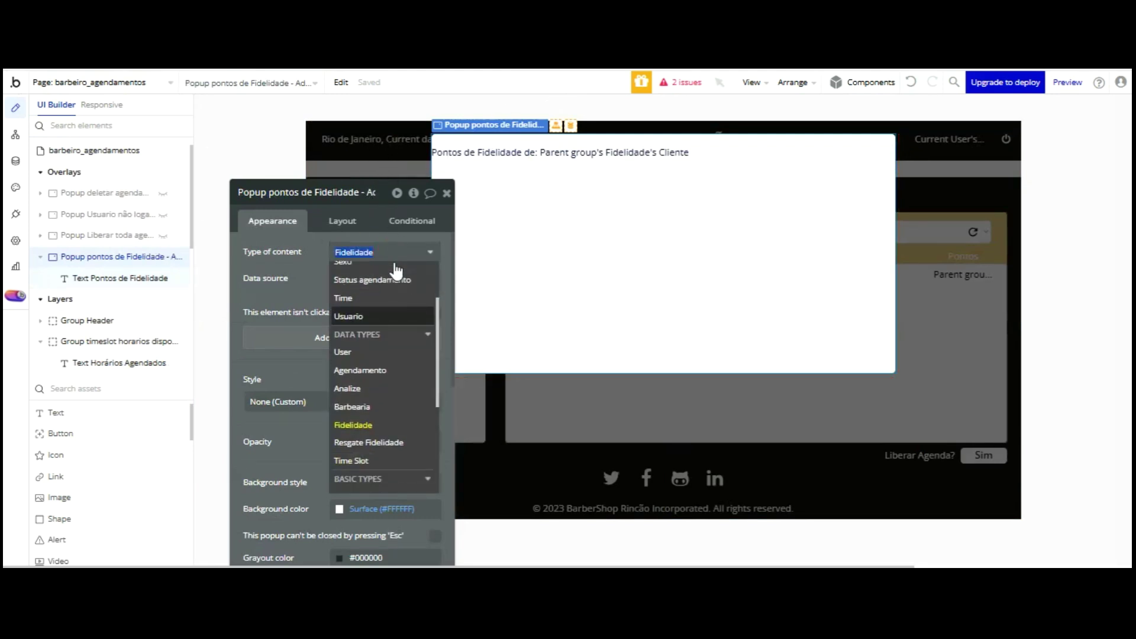
{"action": "left_click", "coordinate": [363, 354]}
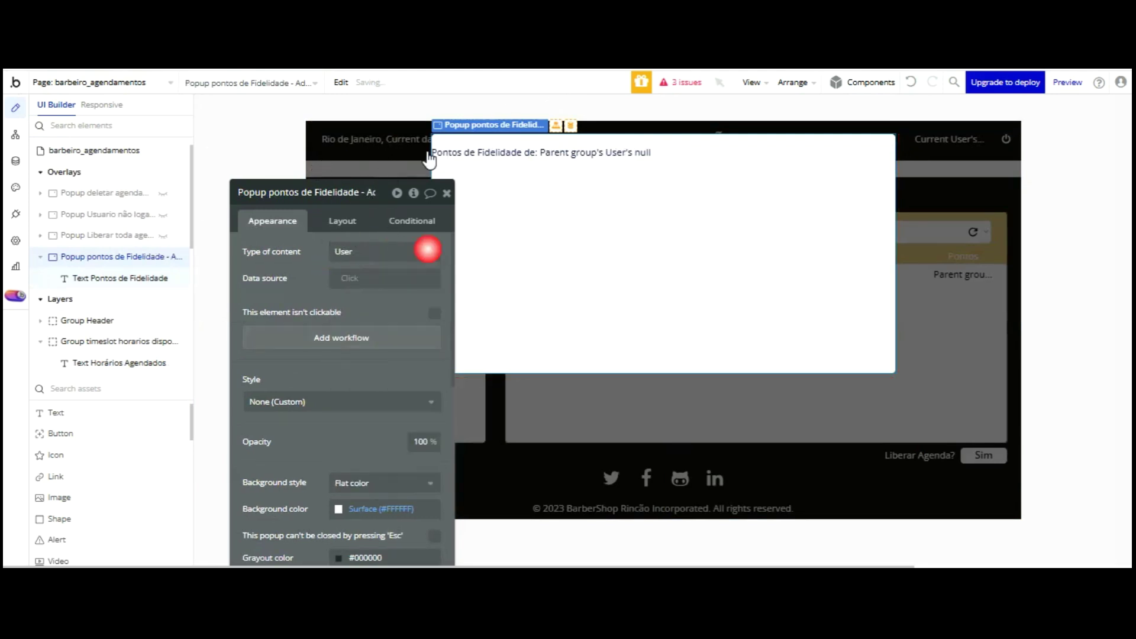
- Make the heading show Parent group's User's Nome and set its height to 40
{"action": "left_click", "coordinate": [564, 160]}
{"action": "left_click", "coordinate": [367, 252]}
{"action": "left_click", "coordinate": [382, 305]}
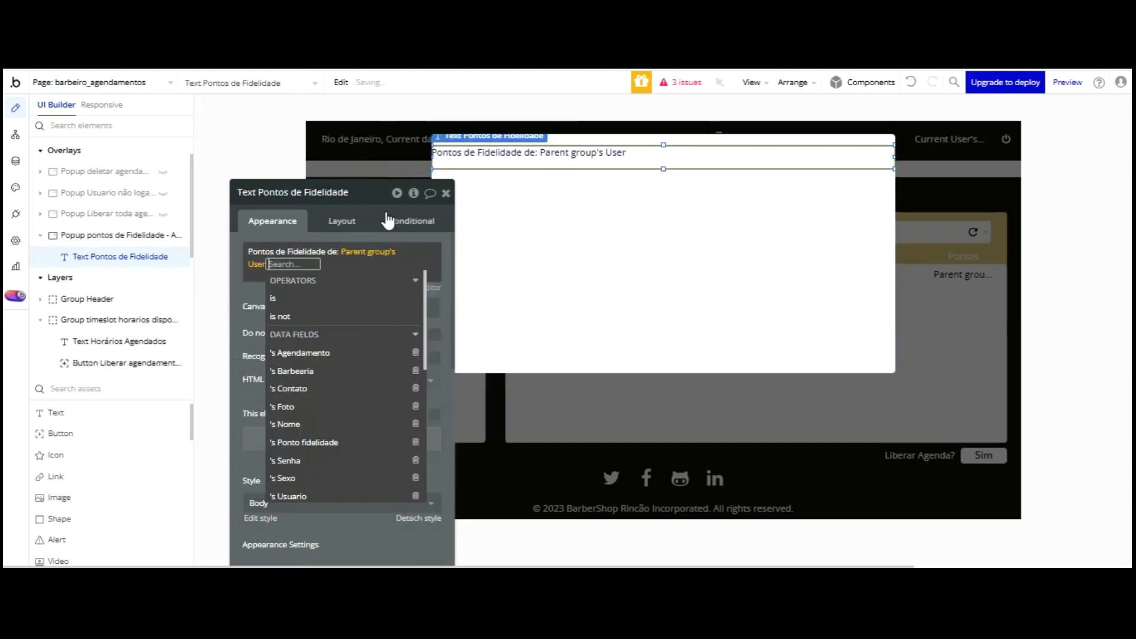
{"action": "left_click", "coordinate": [317, 423]}
{"action": "left_click", "coordinate": [258, 193]}
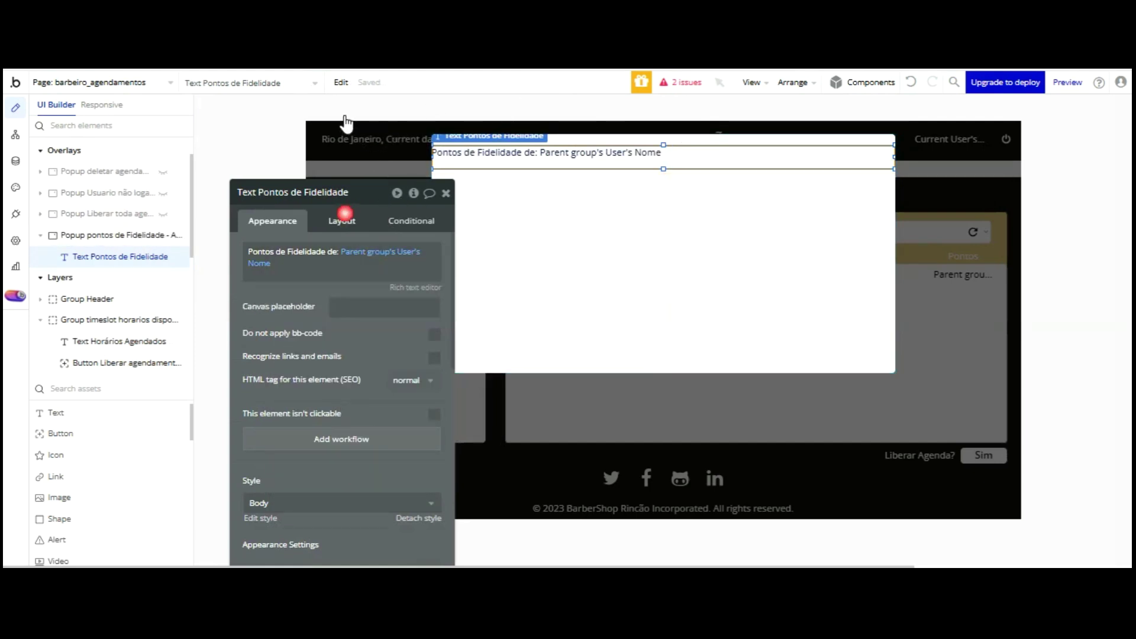
{"action": "left_click", "coordinate": [331, 219]}
{"action": "type", "text": "40"}
{"action": "key", "text": "Return"}
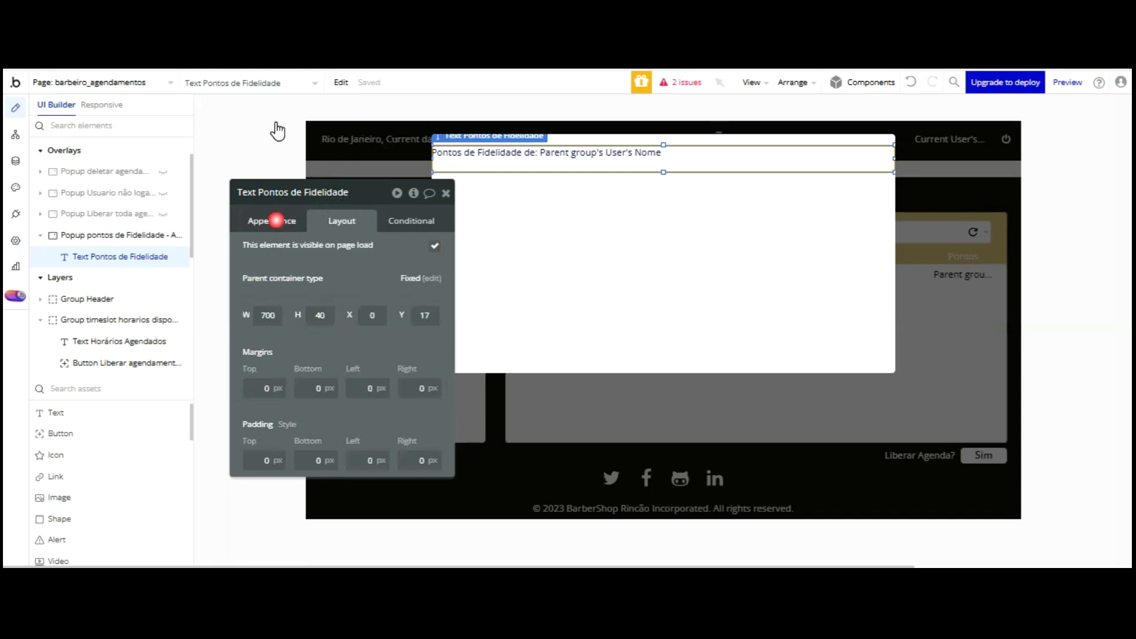
- Remove the heading's preset style and make it centred white Primary contrast text
{"action": "left_click", "coordinate": [276, 220]}
{"action": "scroll", "coordinate": [355, 284], "scroll_direction": "down", "scroll_amount": 3}
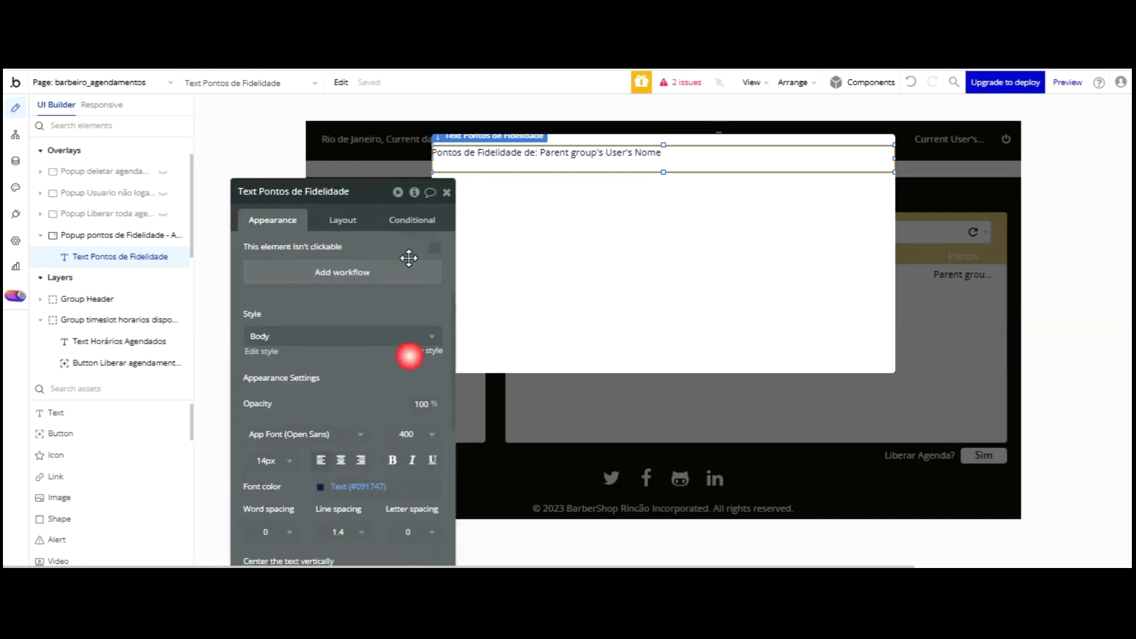
{"action": "left_click", "coordinate": [414, 351]}
{"action": "left_click", "coordinate": [342, 441]}
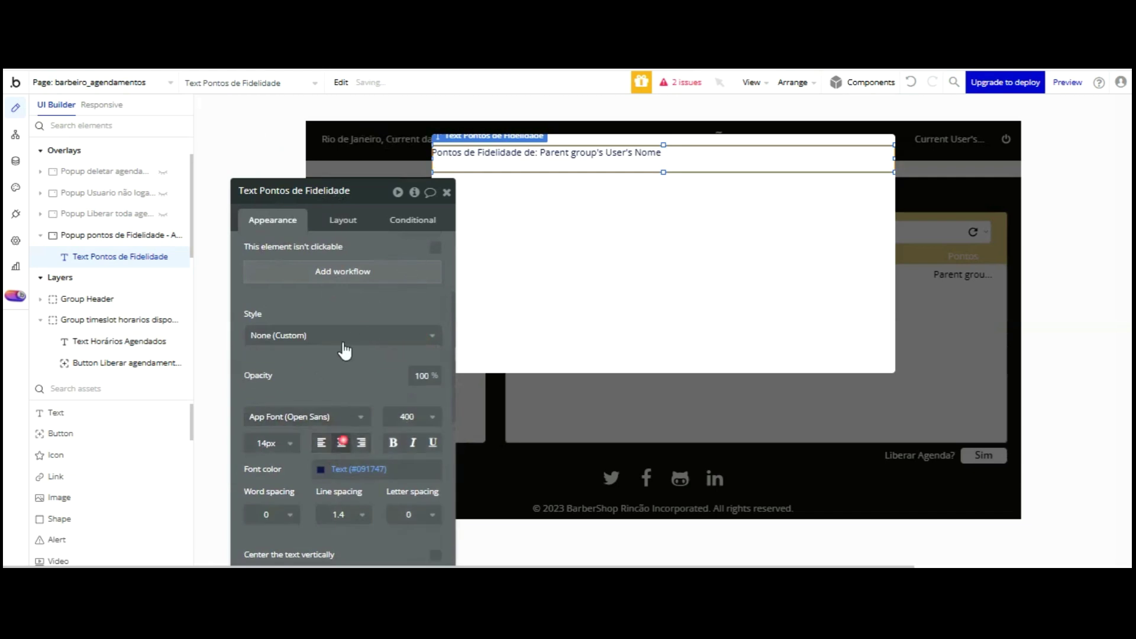
{"action": "left_click", "coordinate": [320, 468]}
{"action": "left_click", "coordinate": [371, 537]}
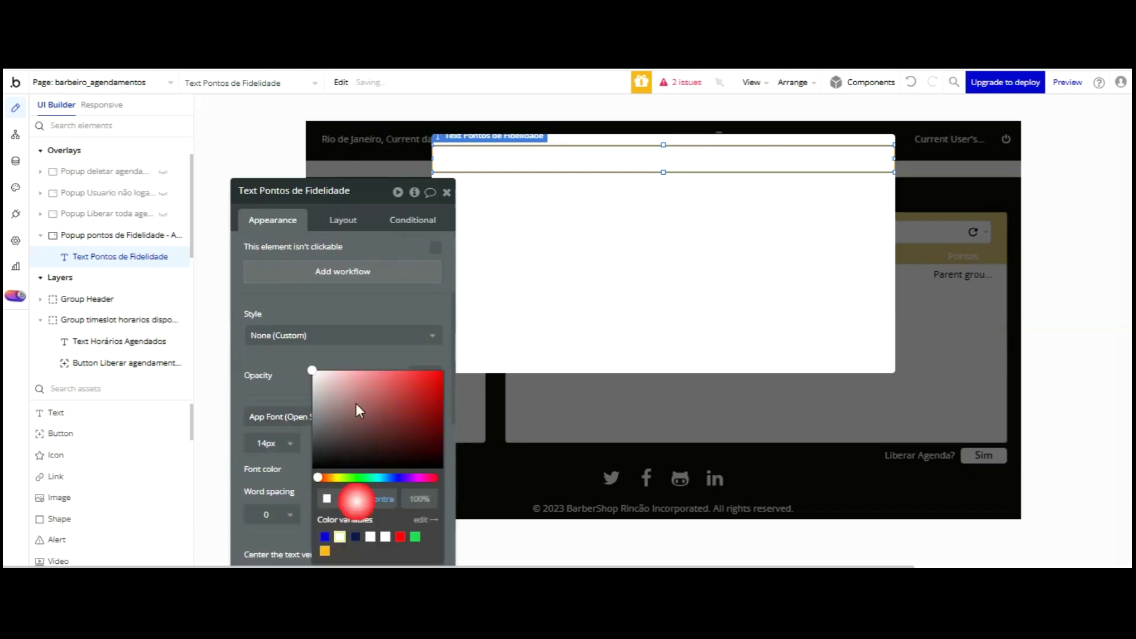
{"action": "left_click", "coordinate": [377, 367]}
- Give the heading a flat #000000 background colour
{"action": "scroll", "coordinate": [373, 355], "scroll_direction": "down", "scroll_amount": 3}
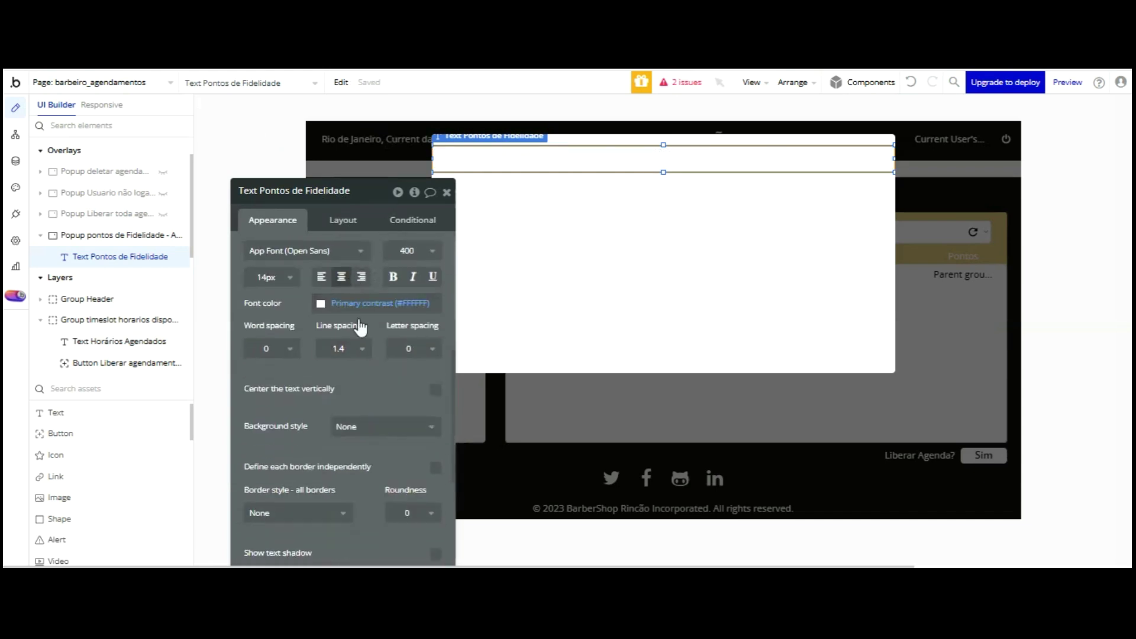
{"action": "left_click", "coordinate": [385, 426]}
{"action": "left_click", "coordinate": [355, 487]}
{"action": "left_click", "coordinate": [339, 451]}
{"action": "type", "text": "000000"}
{"action": "left_click", "coordinate": [463, 368]}
- Move the title bar up to the popup's top edge
{"action": "left_click", "coordinate": [659, 152]}
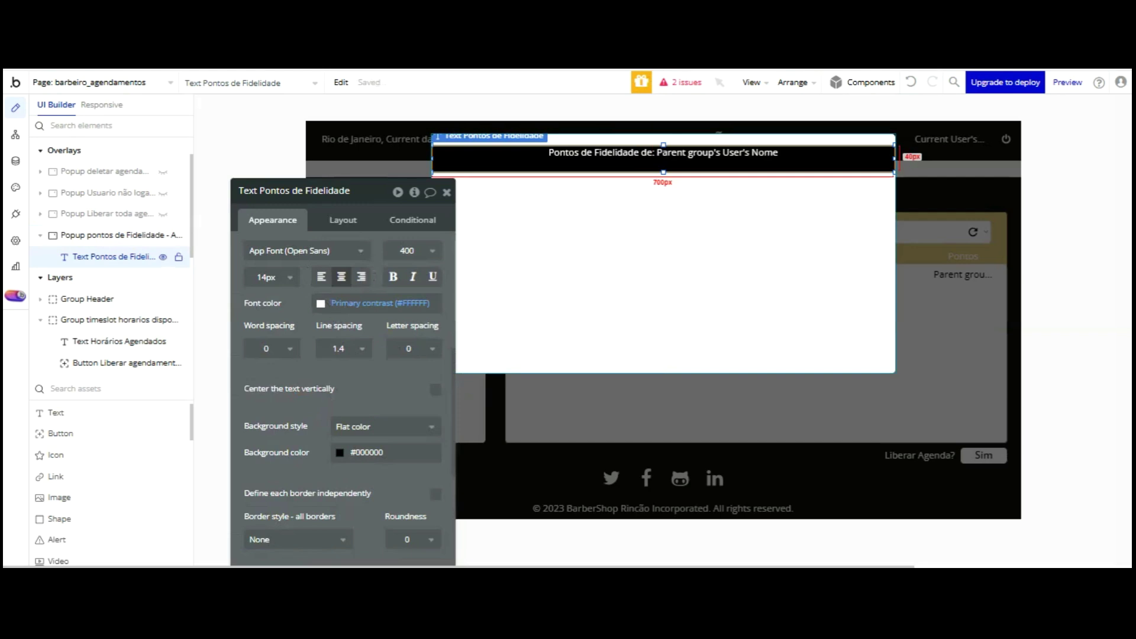
{"action": "left_click_drag", "start_coordinate": [659, 152], "coordinate": [647, 125]}
{"action": "left_click_drag", "start_coordinate": [546, 140], "coordinate": [544, 140]}
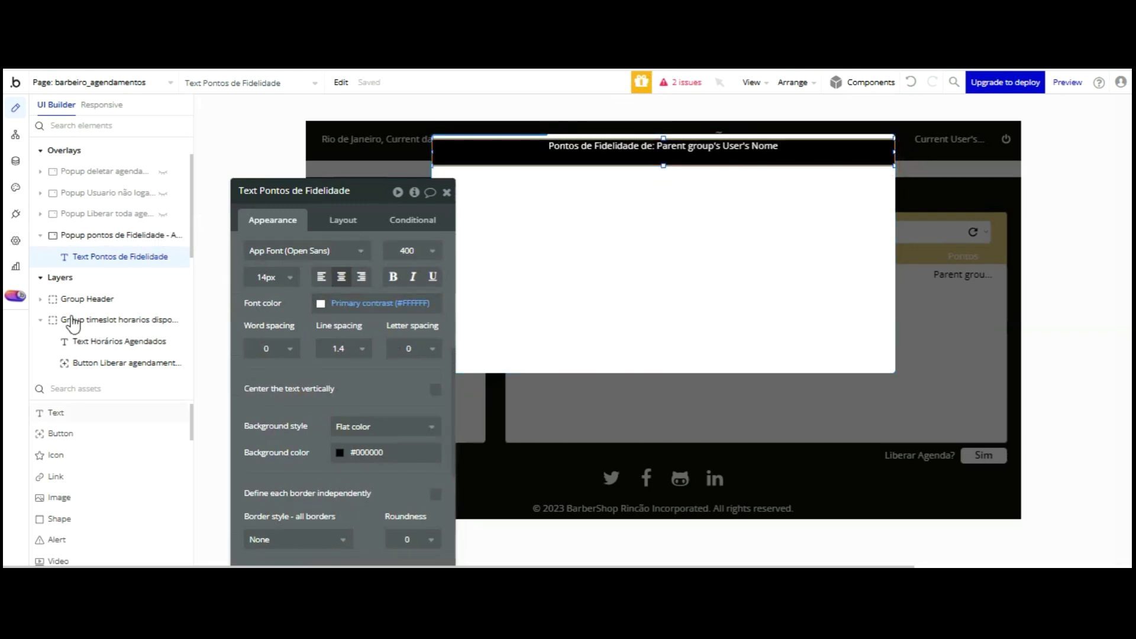
{"action": "left_click", "coordinate": [431, 261]}
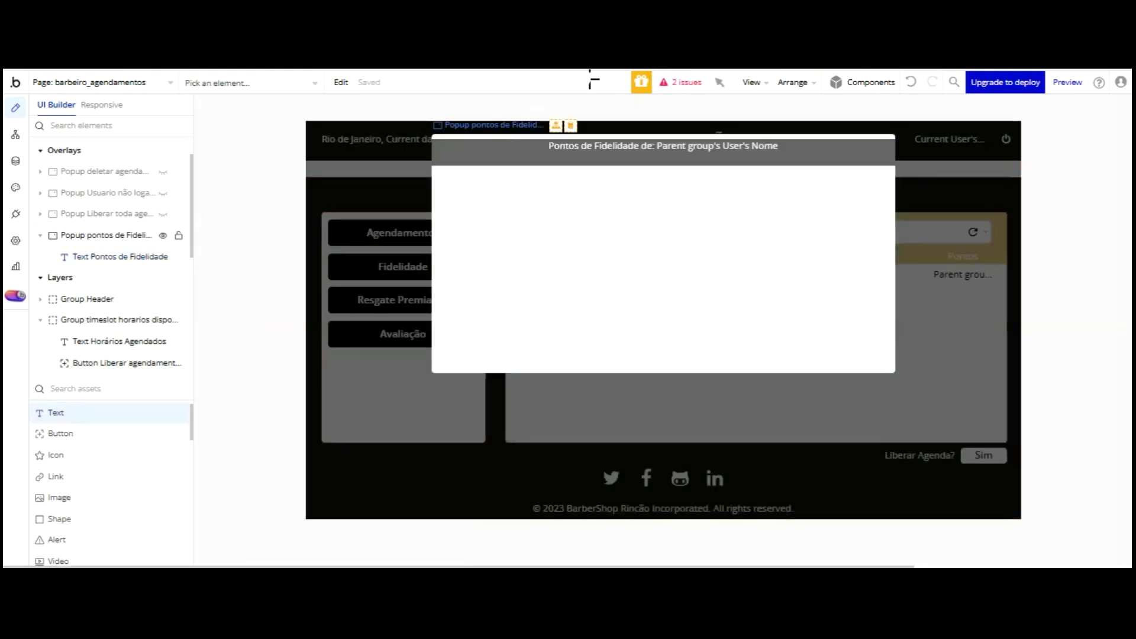
- Add a text box reading 'Você Já tem' + user's Ponto fidelidade + 'Pontos!' below the title
{"action": "left_click_drag", "start_coordinate": [590, 177], "coordinate": [657, 201]}
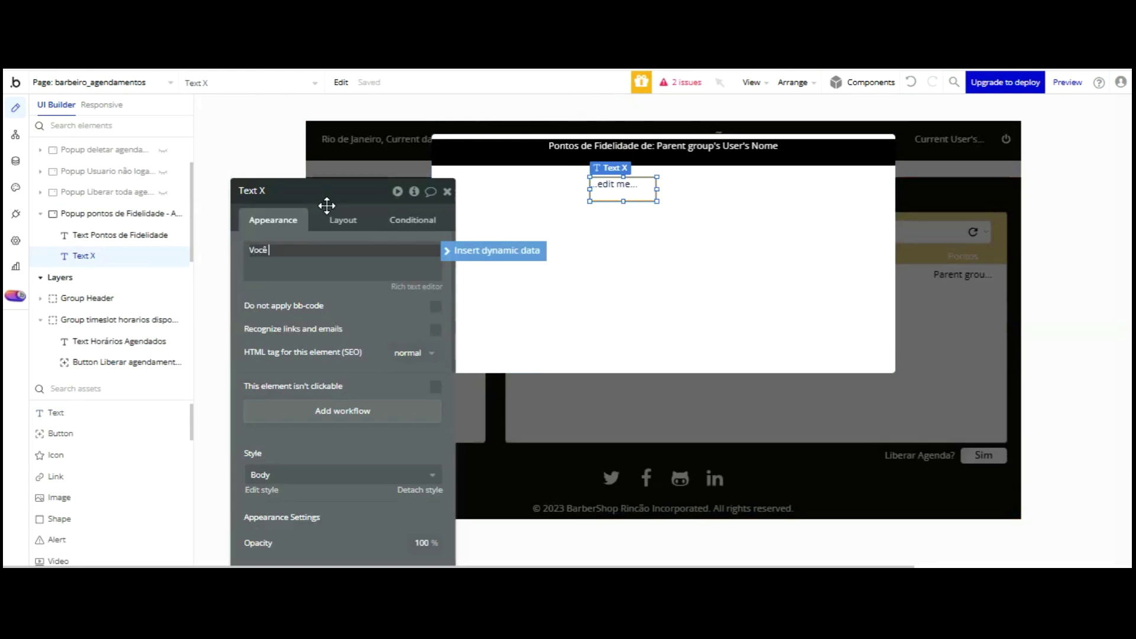
{"action": "type", "text": "Você Já tem"}
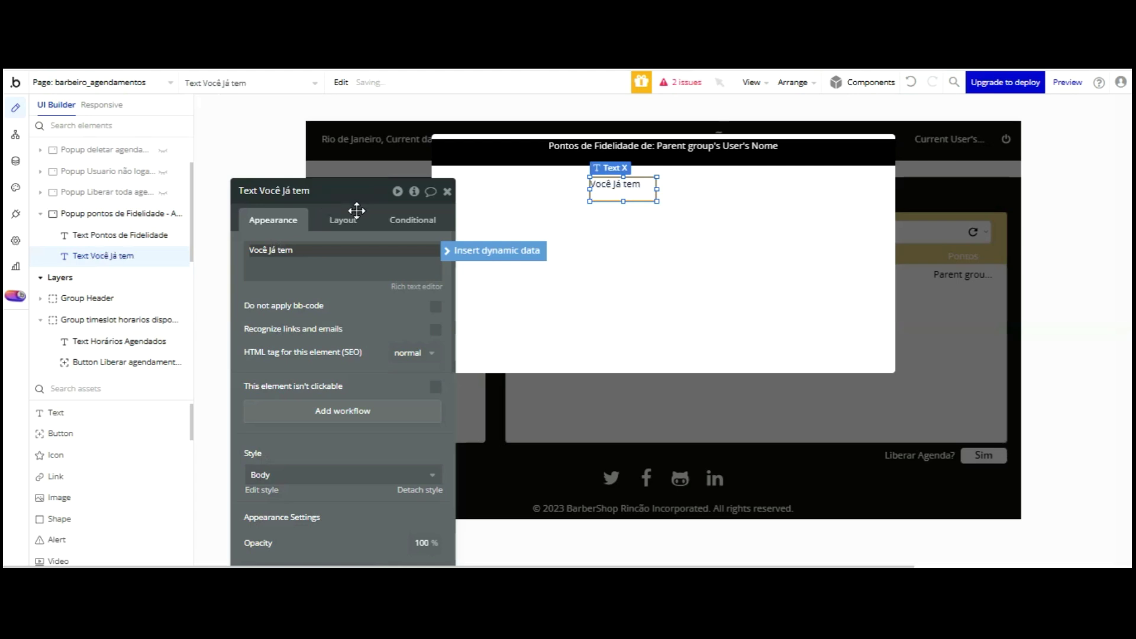
{"action": "left_click", "coordinate": [377, 196]}
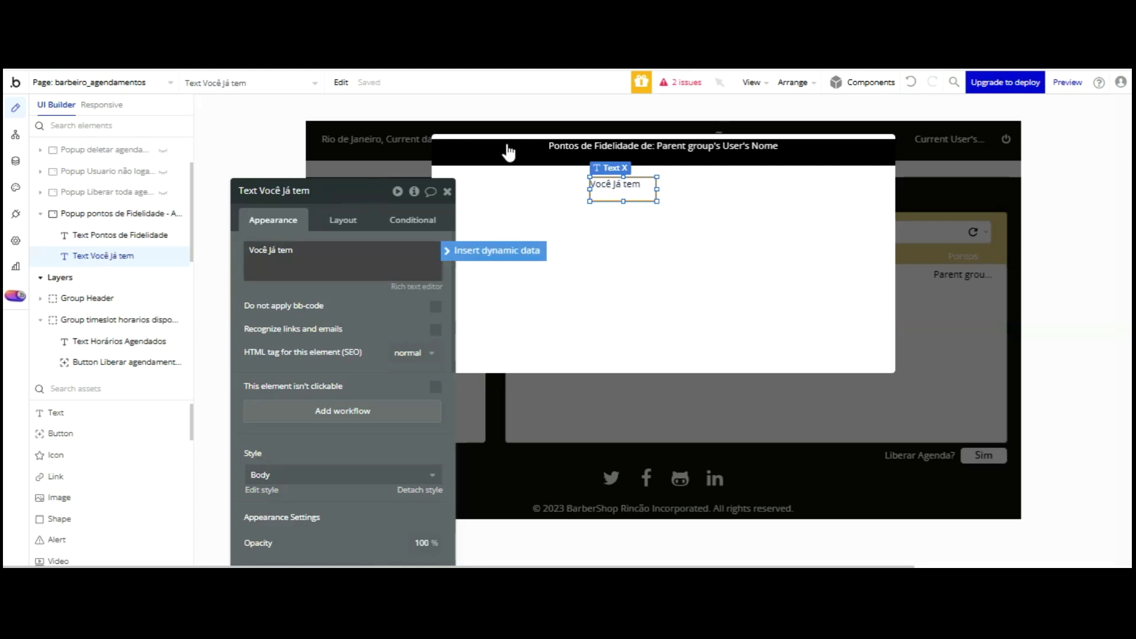
{"action": "left_click", "coordinate": [385, 261]}
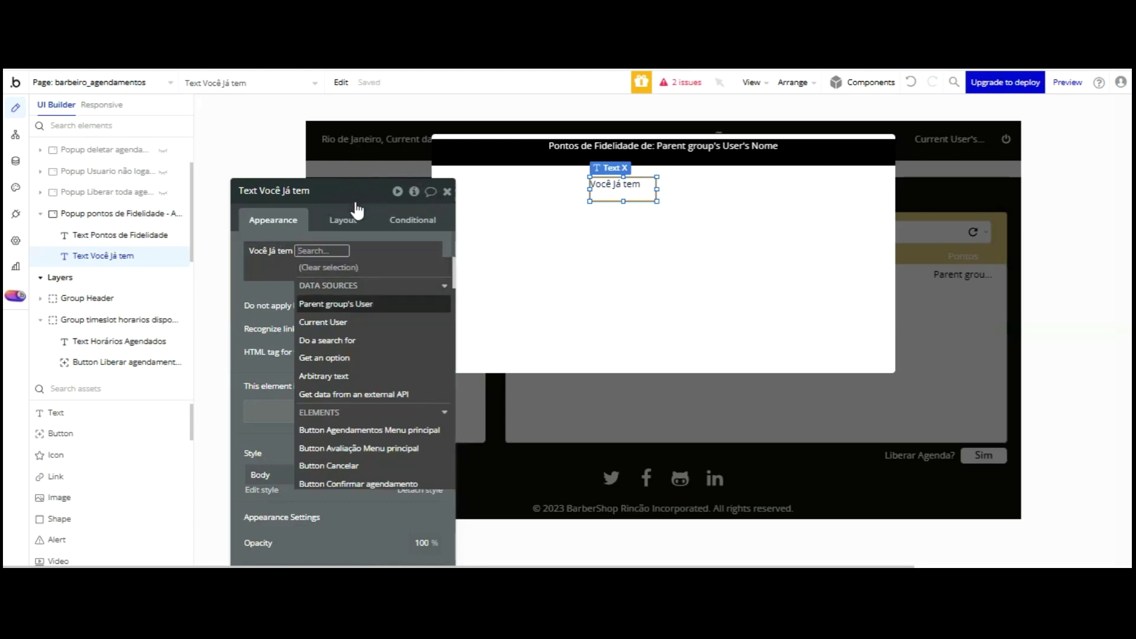
{"action": "left_click", "coordinate": [348, 325]}
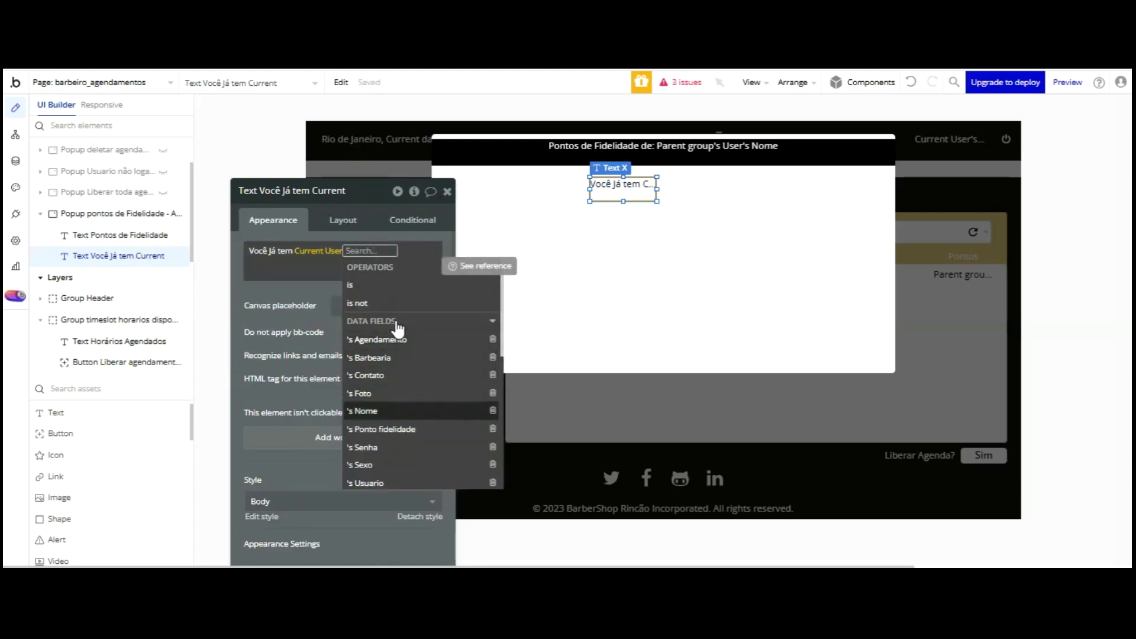
{"action": "left_click", "coordinate": [397, 428]}
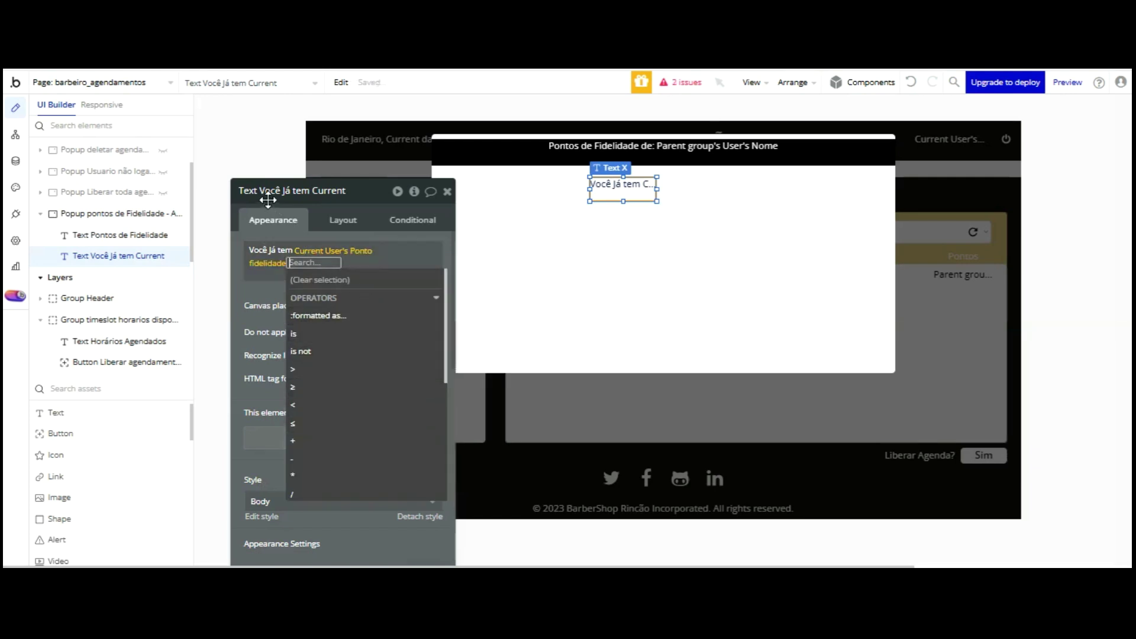
{"action": "left_click", "coordinate": [268, 296]}
{"action": "left_click", "coordinate": [401, 268]}
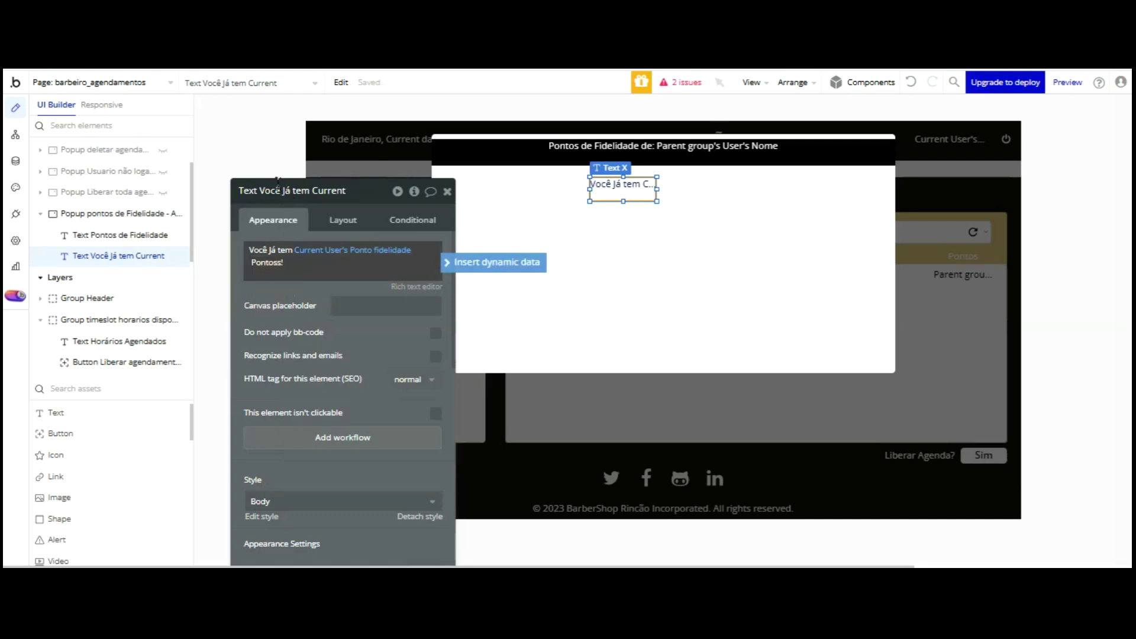
{"action": "key", "text": "BackSpace"}
{"action": "left_click", "coordinate": [292, 306]}
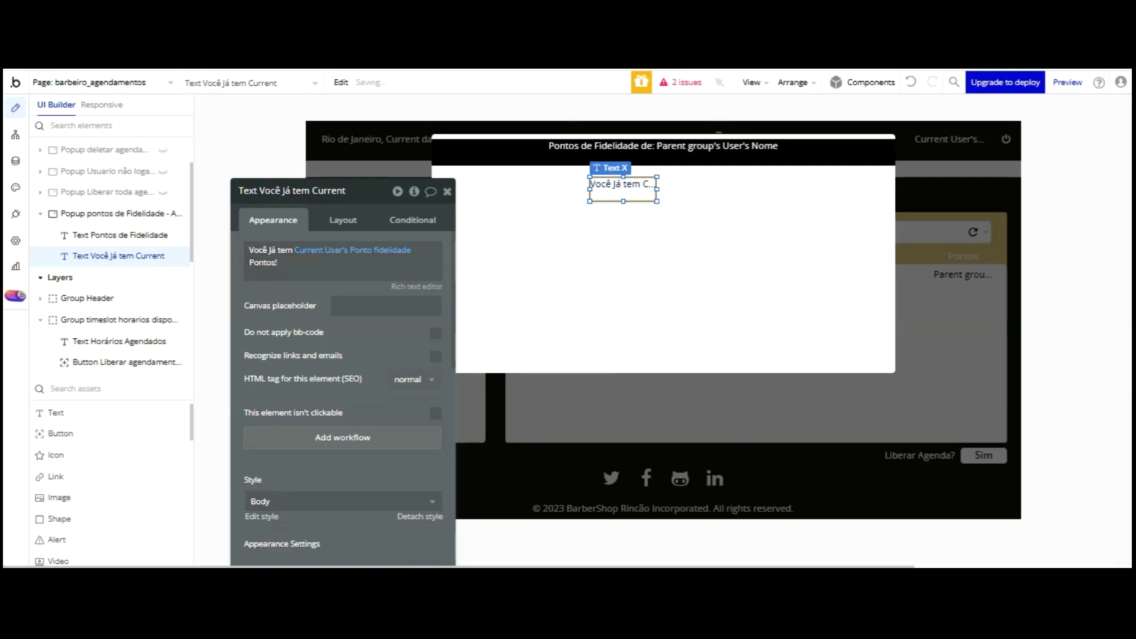
- Widen the sentence to fit and centre it horizontally and vertically
{"action": "left_click_drag", "start_coordinate": [657, 188], "coordinate": [743, 189]}
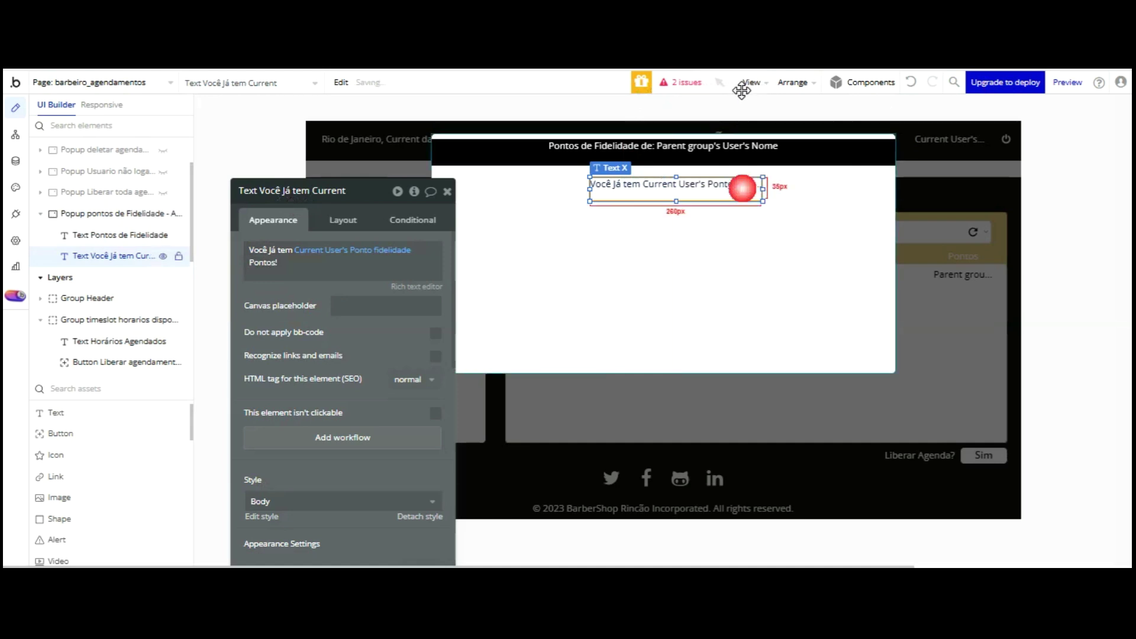
{"action": "left_click_drag", "start_coordinate": [589, 92], "coordinate": [490, 104]}
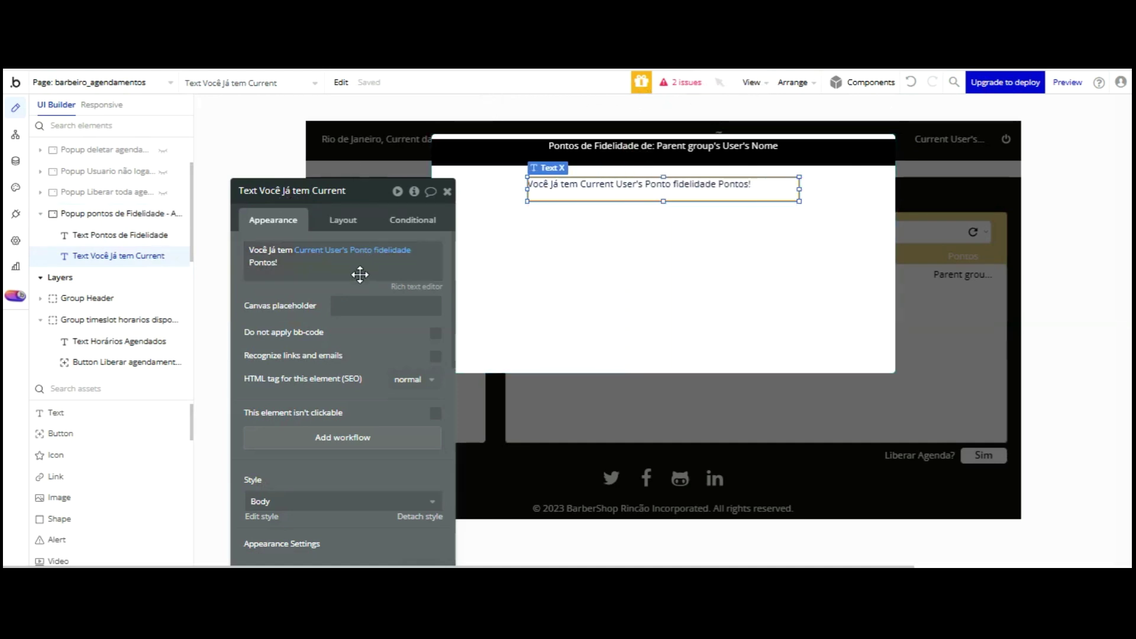
{"action": "scroll", "coordinate": [365, 296], "scroll_direction": "down", "scroll_amount": 5}
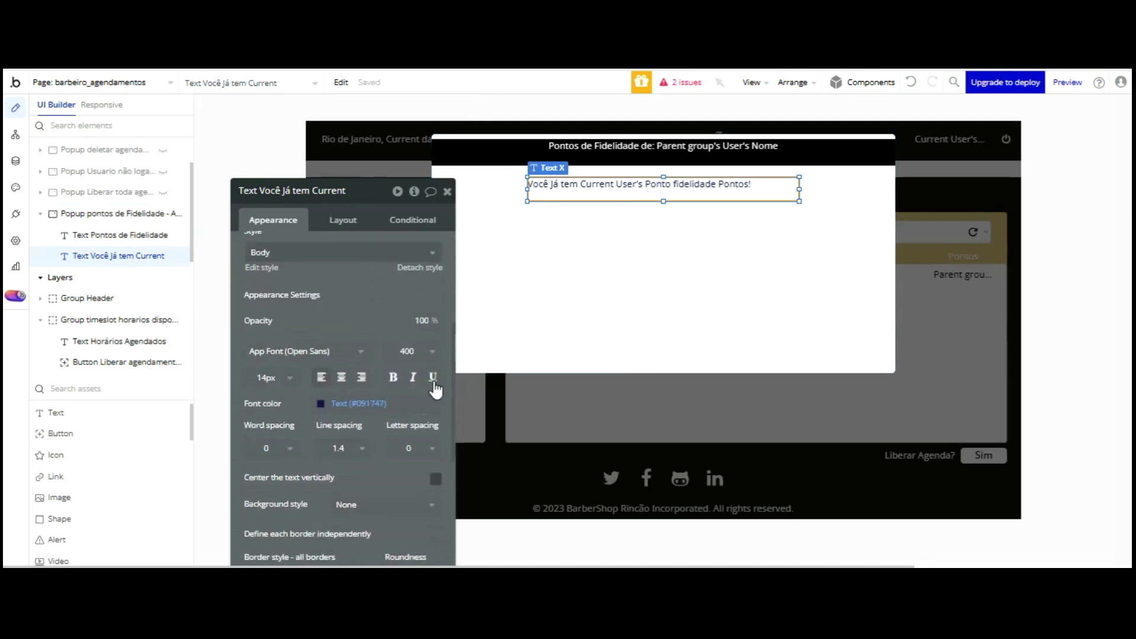
{"action": "left_click", "coordinate": [435, 478]}
{"action": "left_click", "coordinate": [340, 377]}
{"action": "left_click", "coordinate": [320, 403]}
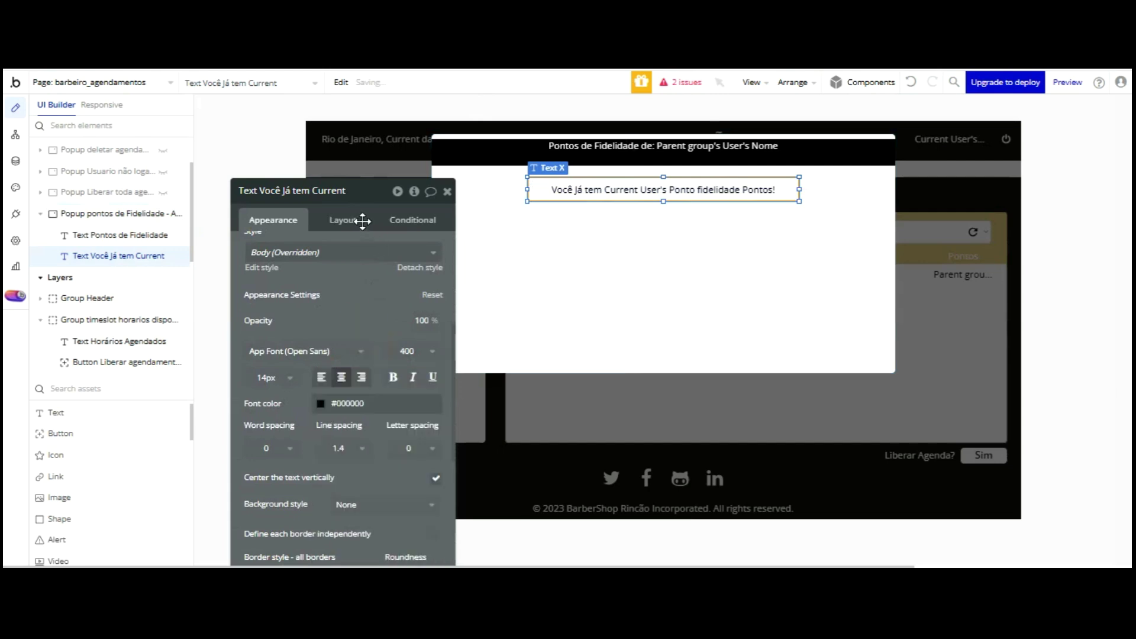
{"action": "scroll", "coordinate": [363, 220], "scroll_direction": "up", "scroll_amount": 3}
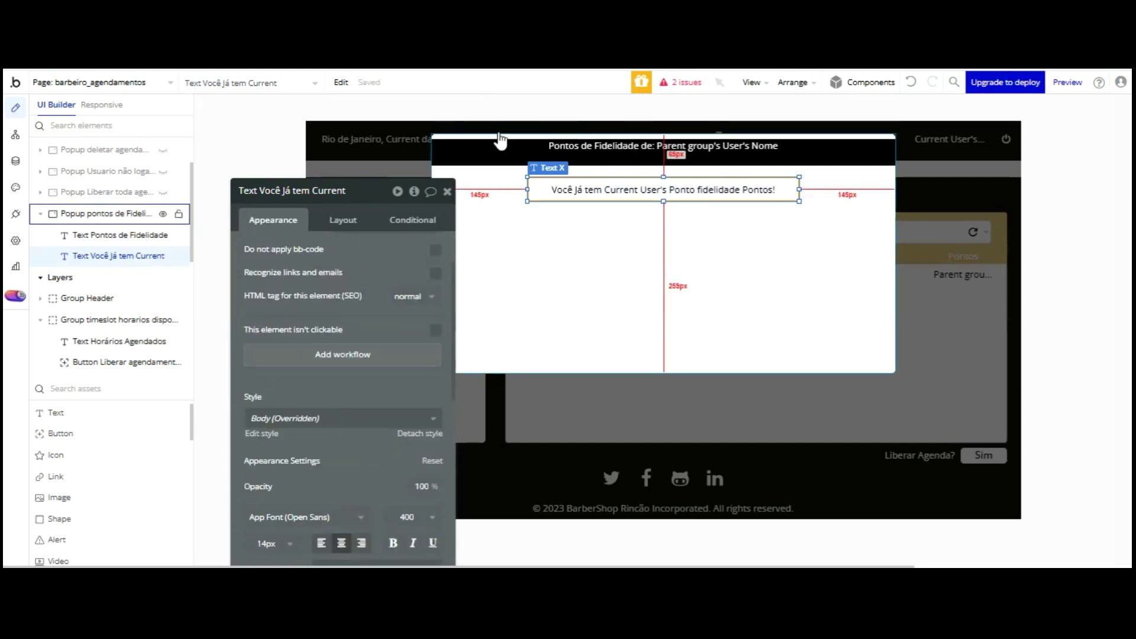
{"action": "scroll", "coordinate": [325, 195], "scroll_direction": "up", "scroll_amount": 2}
- Switch the points expression to Parent group's User's Ponto fidelidade
{"action": "left_click", "coordinate": [321, 251]}
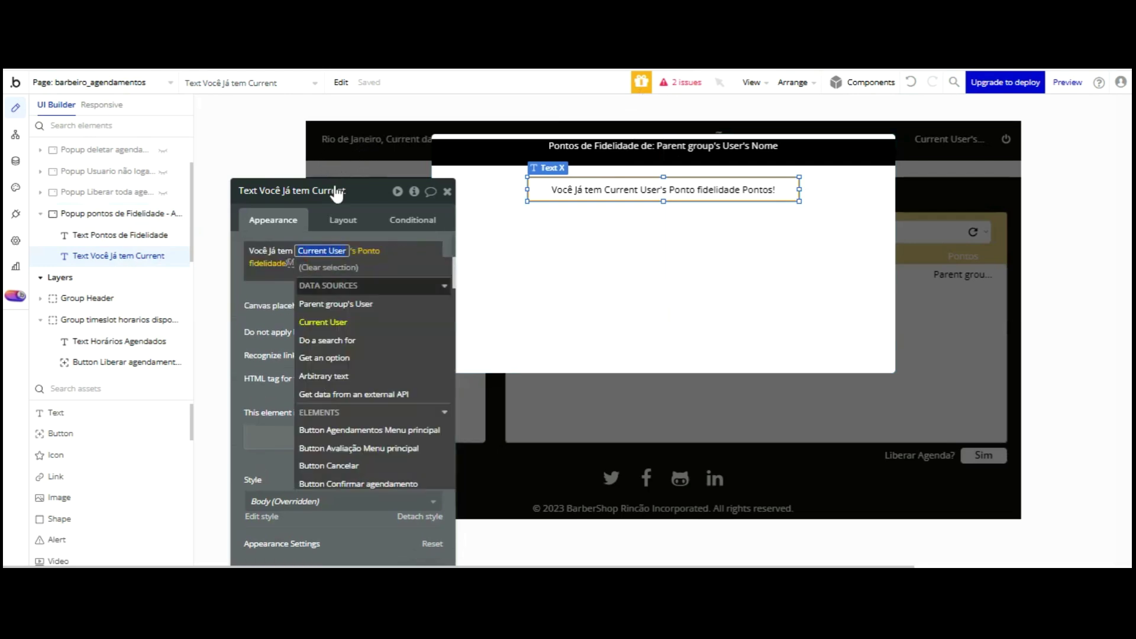
{"action": "left_click", "coordinate": [307, 301]}
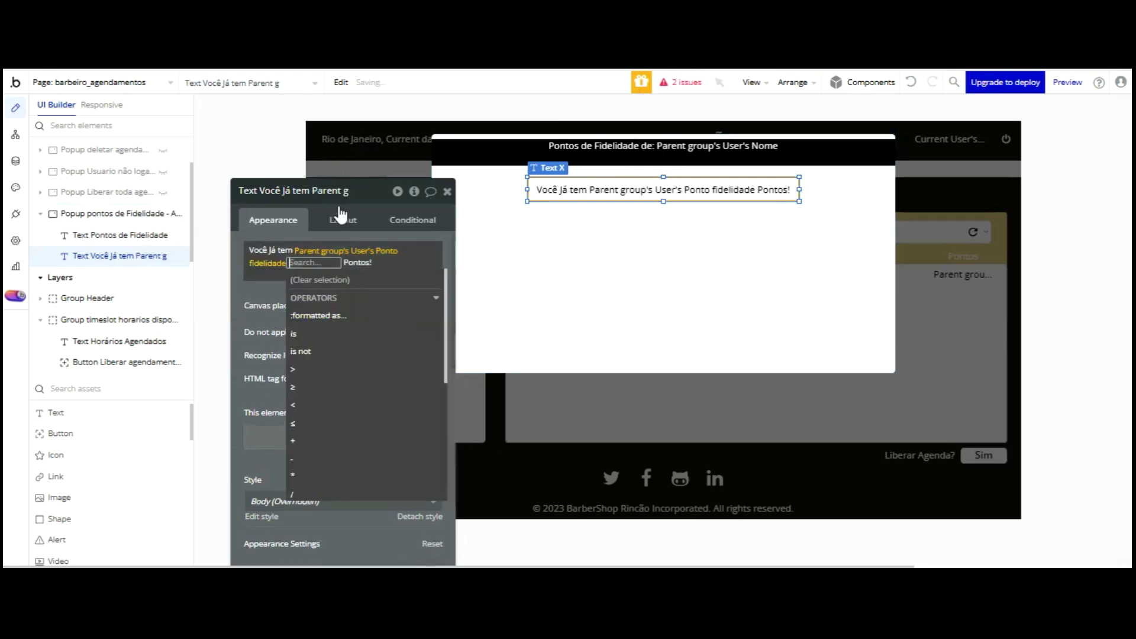
{"action": "left_click", "coordinate": [258, 190]}
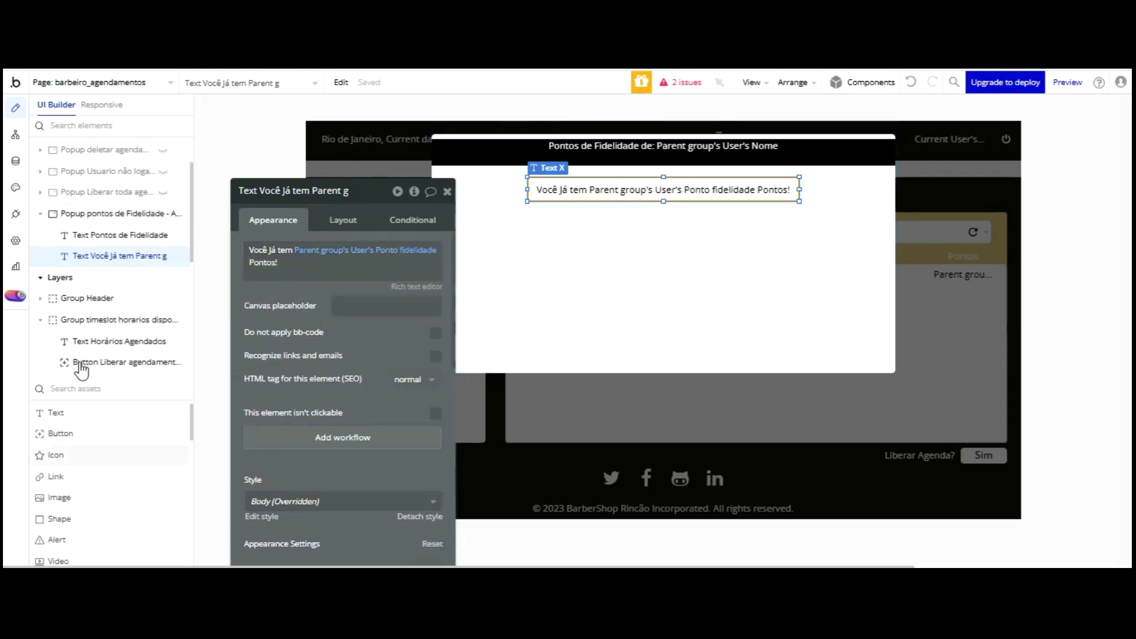
{"action": "left_click", "coordinate": [56, 455]}
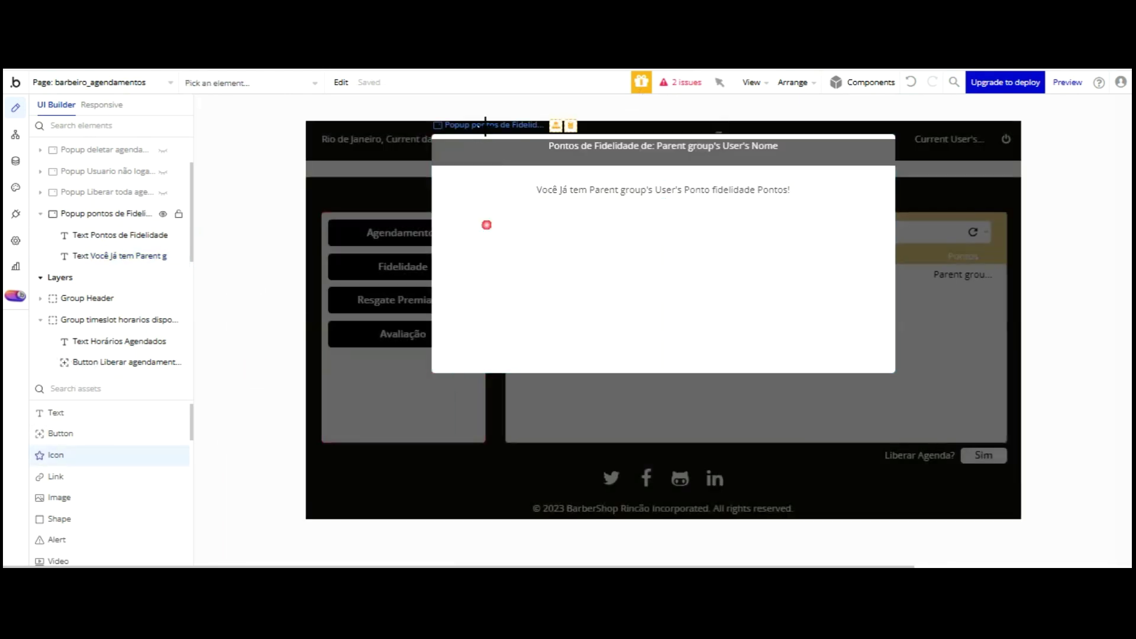
- Place a white Star_border icon below the points sentence and detach it from its style
{"action": "left_click", "coordinate": [486, 225]}
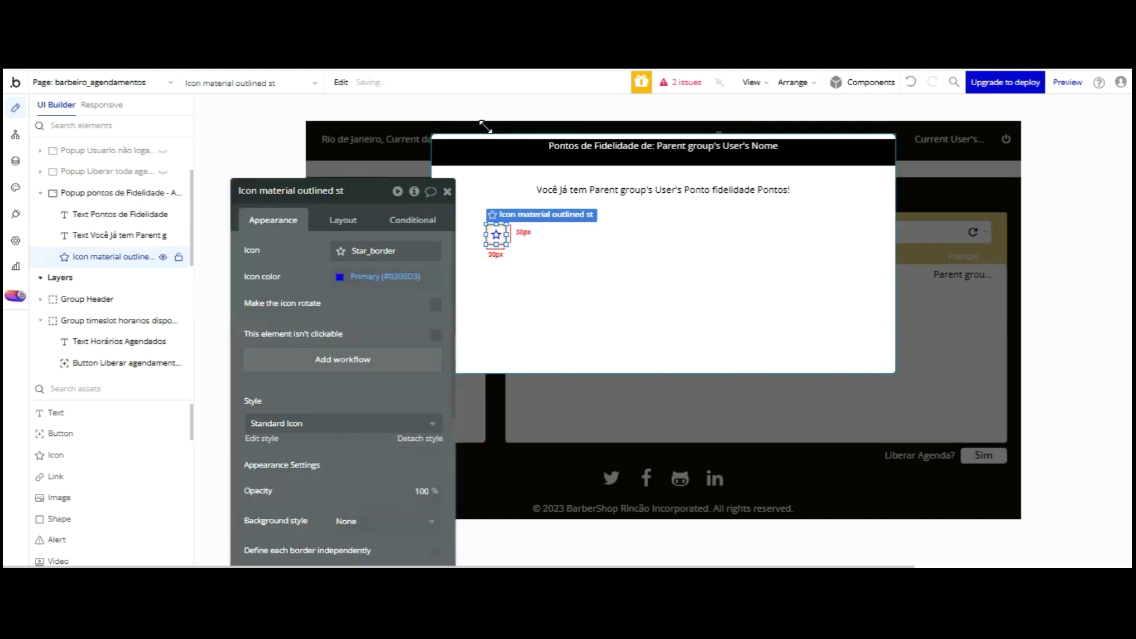
{"action": "left_click", "coordinate": [325, 178]}
{"action": "left_click", "coordinate": [355, 276]}
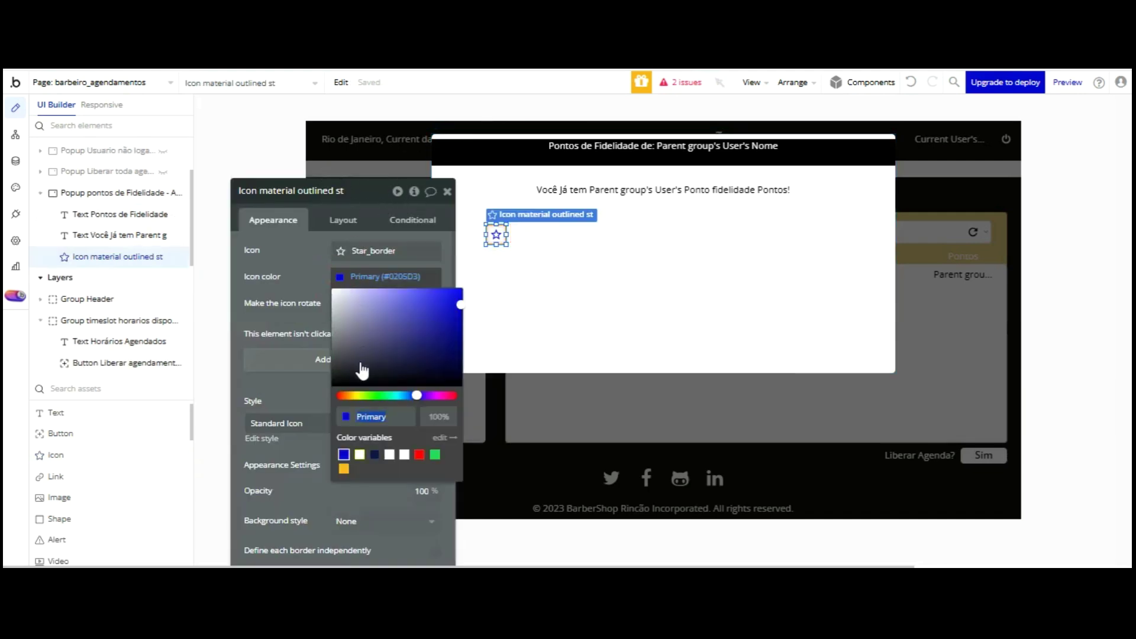
{"action": "left_click", "coordinate": [360, 454]}
{"action": "left_click", "coordinate": [312, 275]}
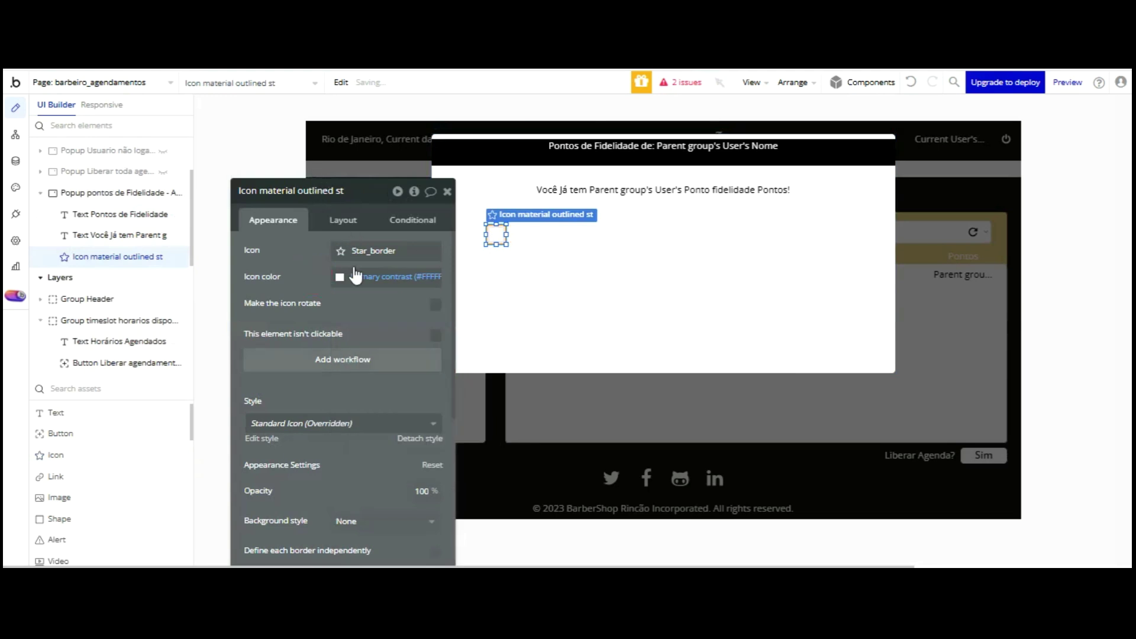
{"action": "left_click", "coordinate": [414, 438]}
- Give the star a flat color background of #000000
{"action": "scroll", "coordinate": [393, 320], "scroll_direction": "down", "scroll_amount": 3}
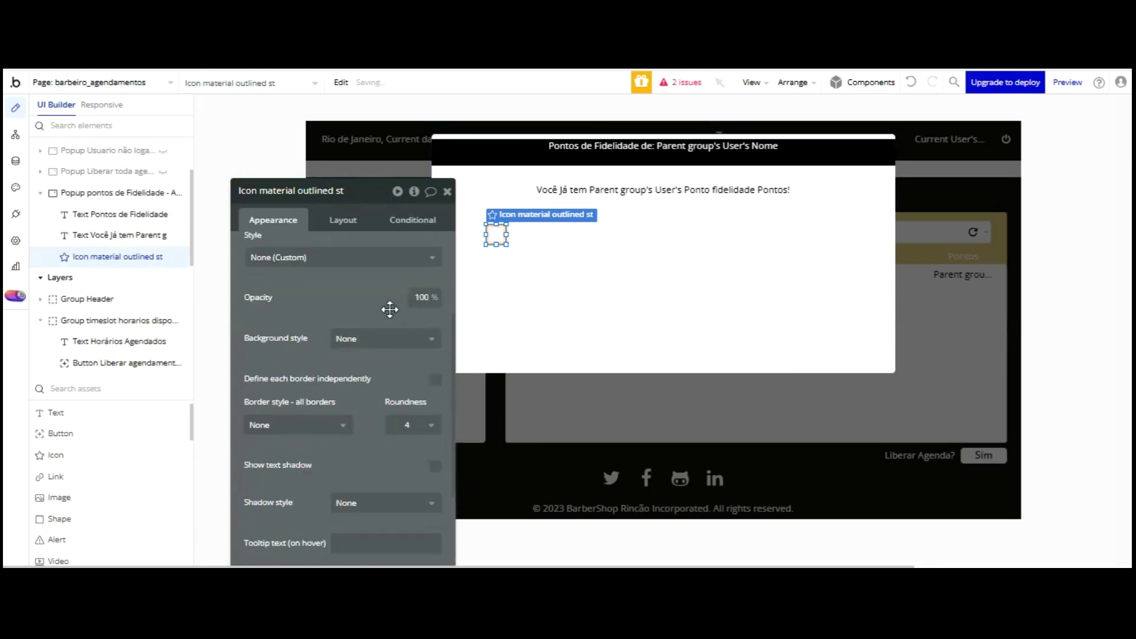
{"action": "left_click", "coordinate": [379, 339]}
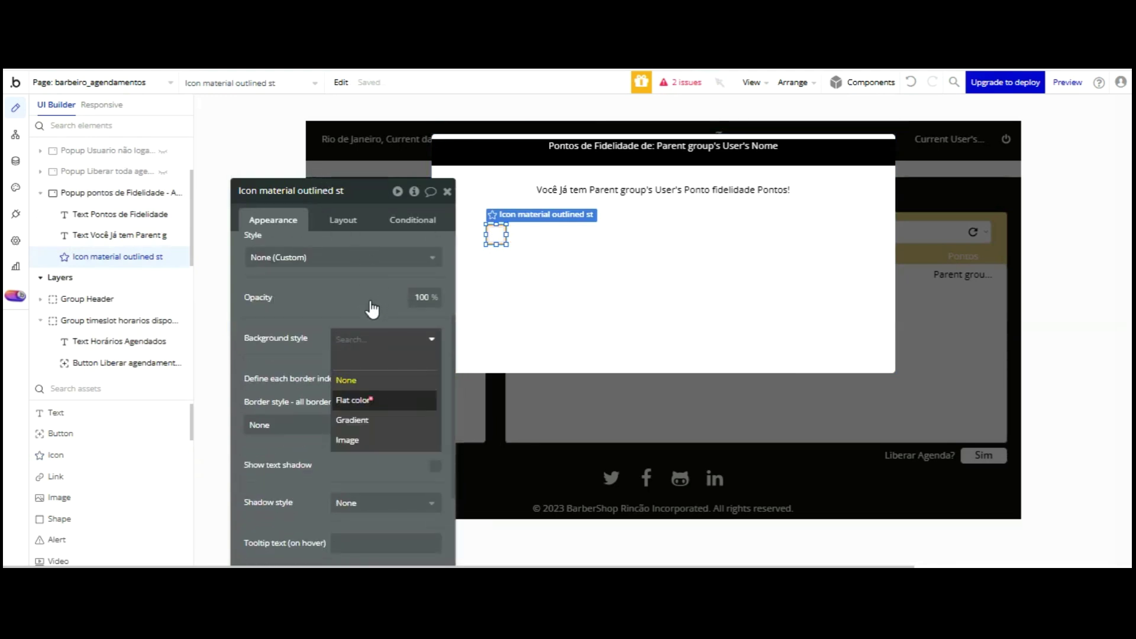
{"action": "left_click", "coordinate": [379, 400]}
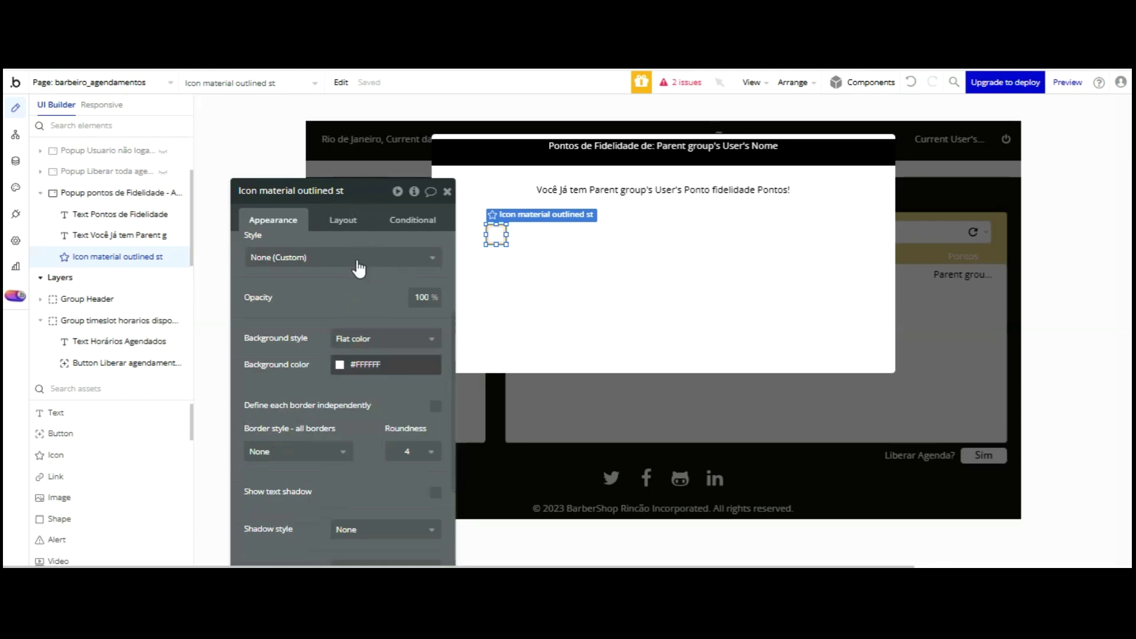
{"action": "left_click", "coordinate": [337, 367]}
{"action": "type", "text": "000000"}
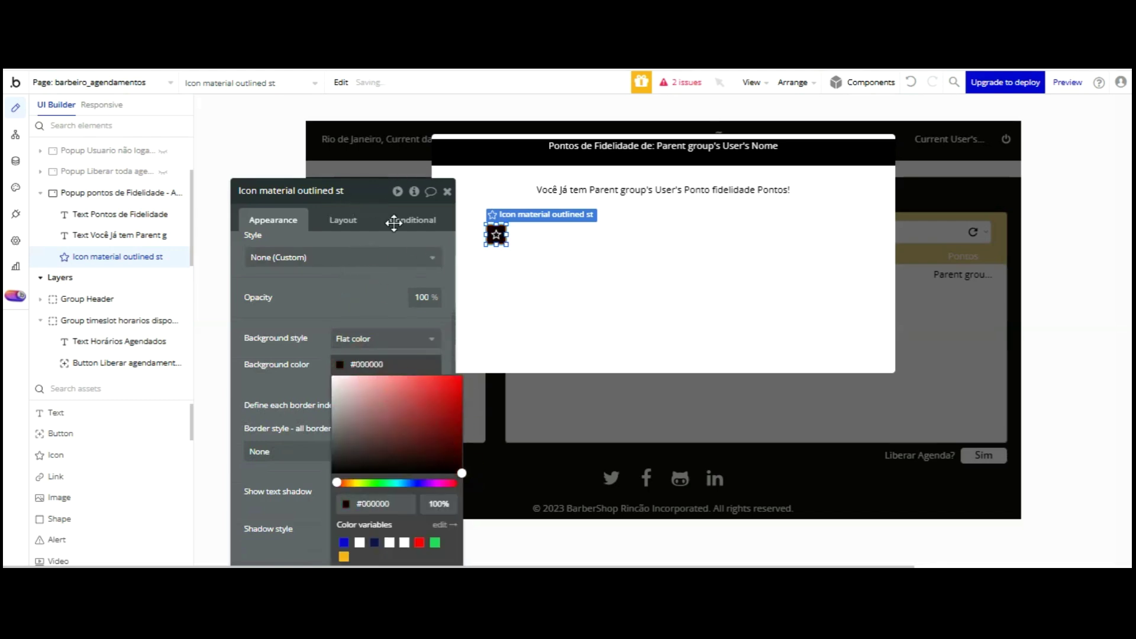
{"action": "left_click", "coordinate": [355, 179]}
- Enlarge the star and set its Layout width to 53
{"action": "left_click_drag", "start_coordinate": [510, 154], "coordinate": [522, 157]}
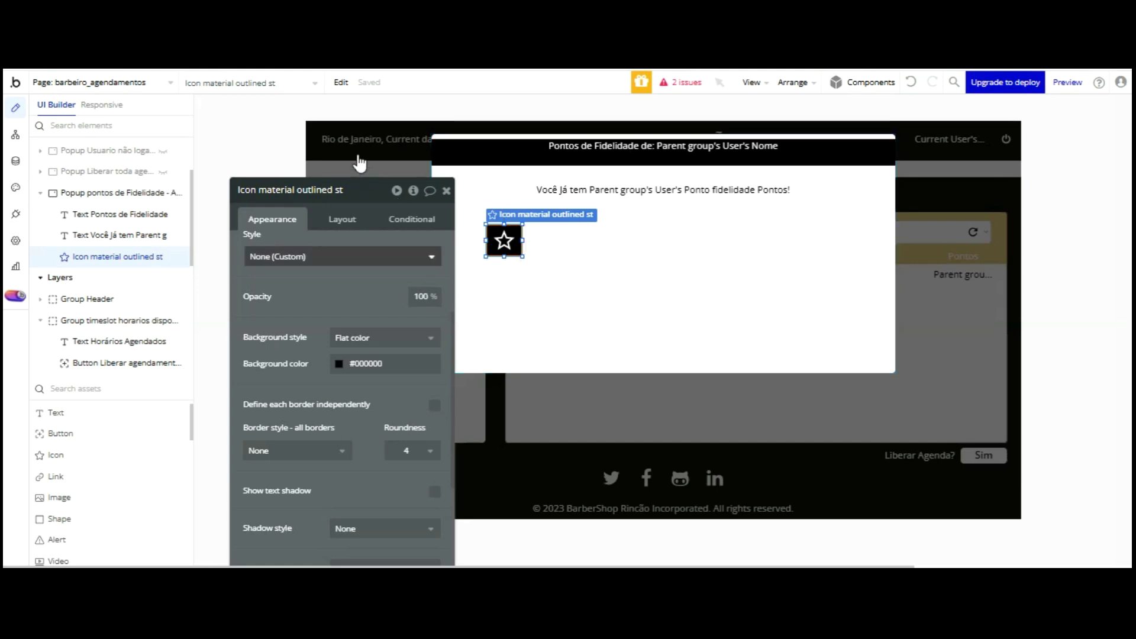
{"action": "left_click", "coordinate": [342, 219]}
{"action": "left_click", "coordinate": [272, 313]}
{"action": "key", "text": "BackSpace"}
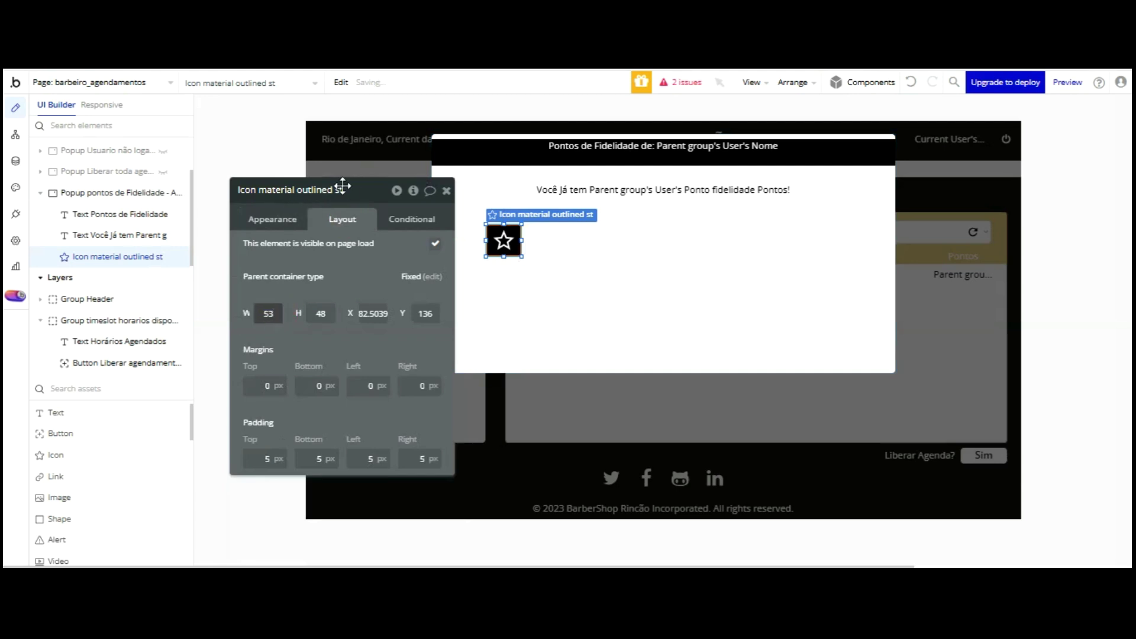
{"action": "left_click", "coordinate": [431, 276]}
{"action": "left_click", "coordinate": [507, 241]}
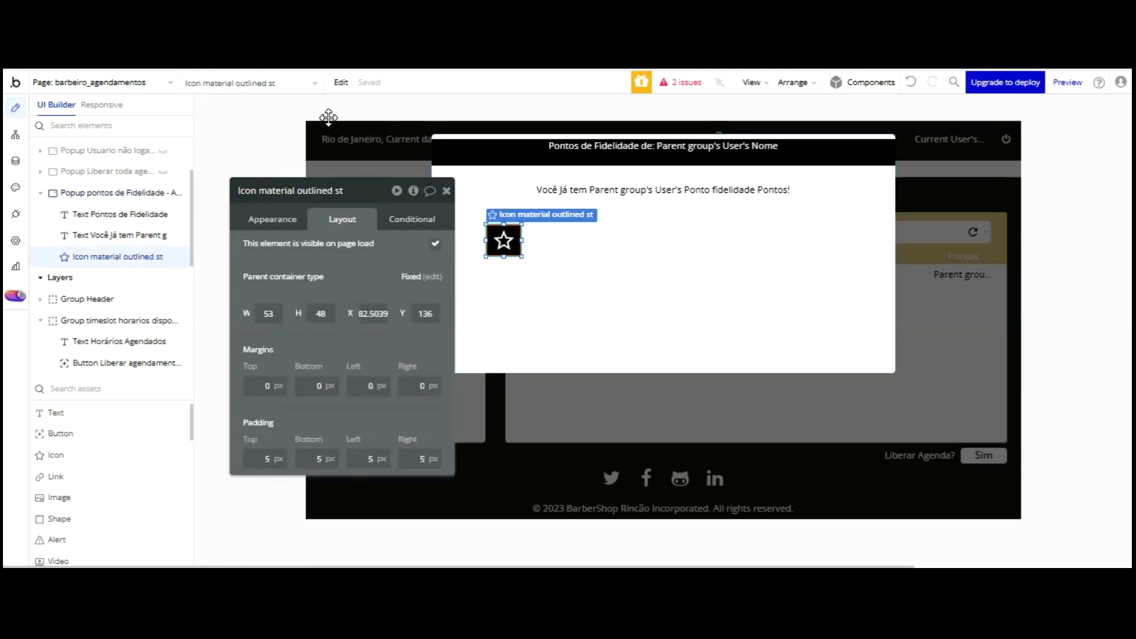
- Move the star toward the popup's left edge, nudging it a few pixels left
{"action": "left_click_drag", "start_coordinate": [296, 190], "coordinate": [199, 165]}
{"action": "left_click_drag", "start_coordinate": [498, 236], "coordinate": [466, 238]}
{"action": "key", "text": "Left"}
{"action": "key", "text": "Left"}
{"action": "key", "text": "Left"}
{"action": "key", "text": "Left"}
{"action": "key", "text": "Left"}
{"action": "key", "text": "Left"}
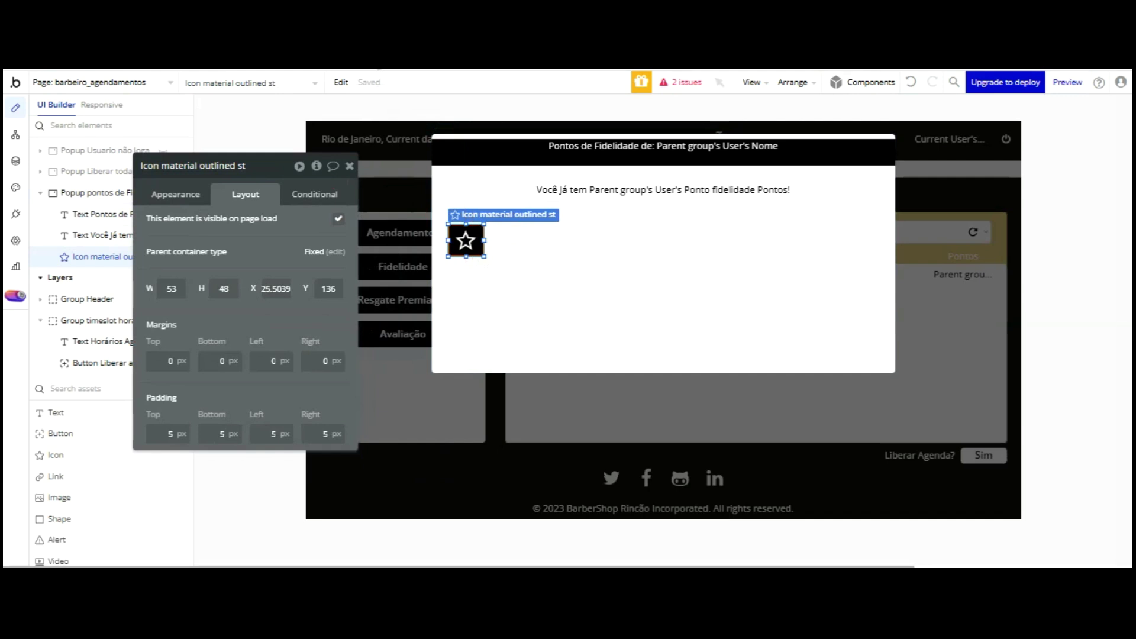
- Rename the star icon to 'Icon Fidelidade 01'
{"action": "left_click", "coordinate": [248, 172]}
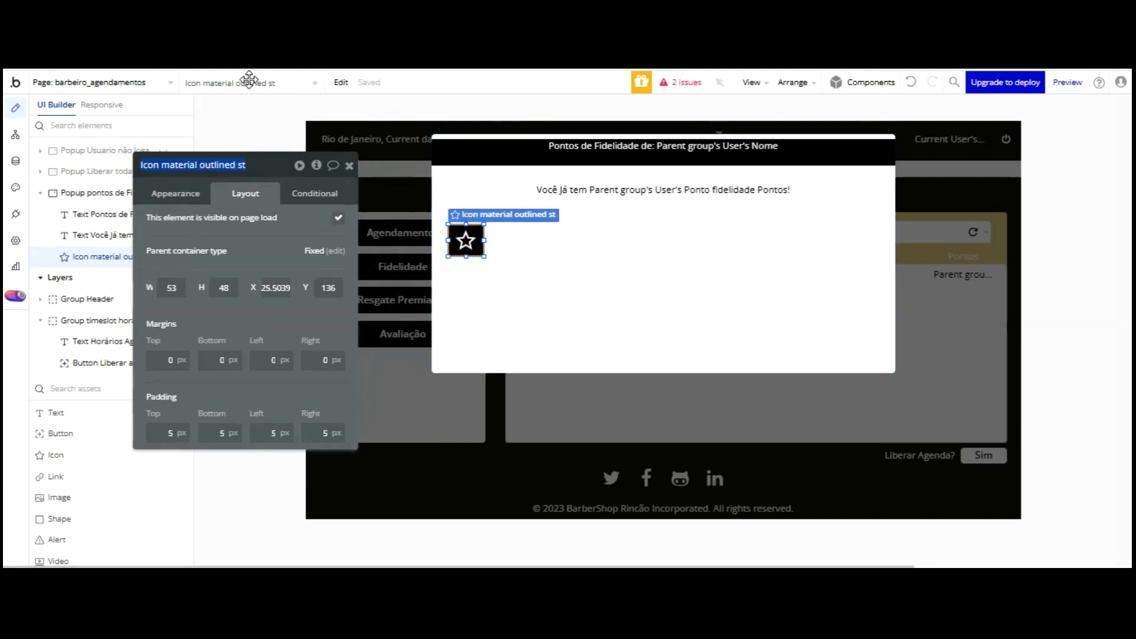
{"action": "key", "text": "Return"}
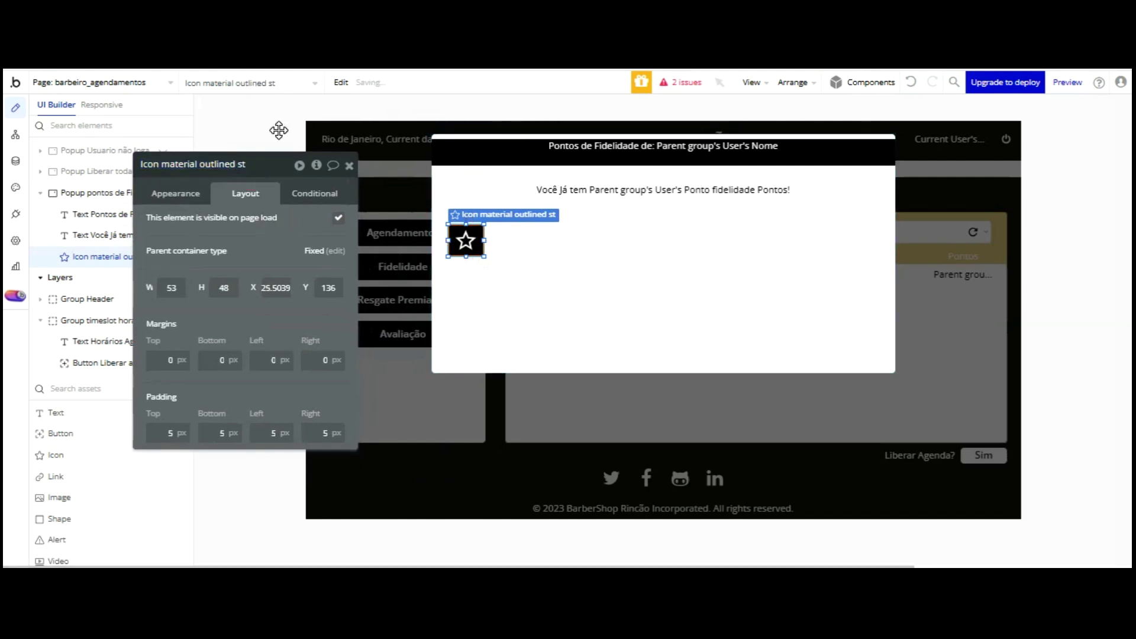
{"action": "left_click", "coordinate": [237, 175]}
{"action": "left_click", "coordinate": [237, 172]}
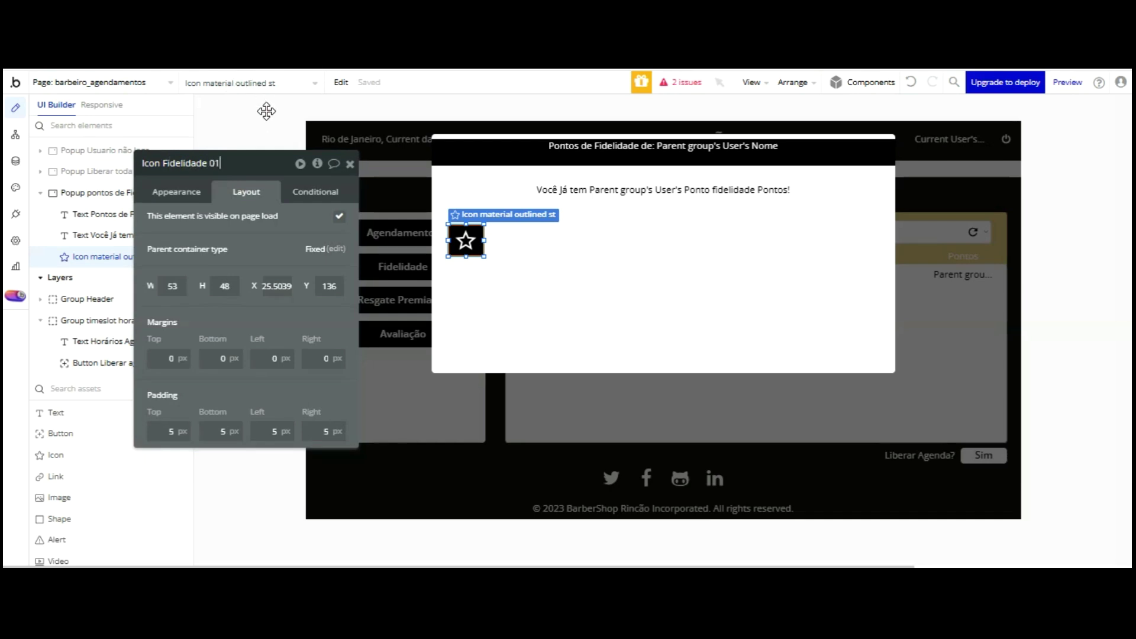
{"action": "key", "text": "Return"}
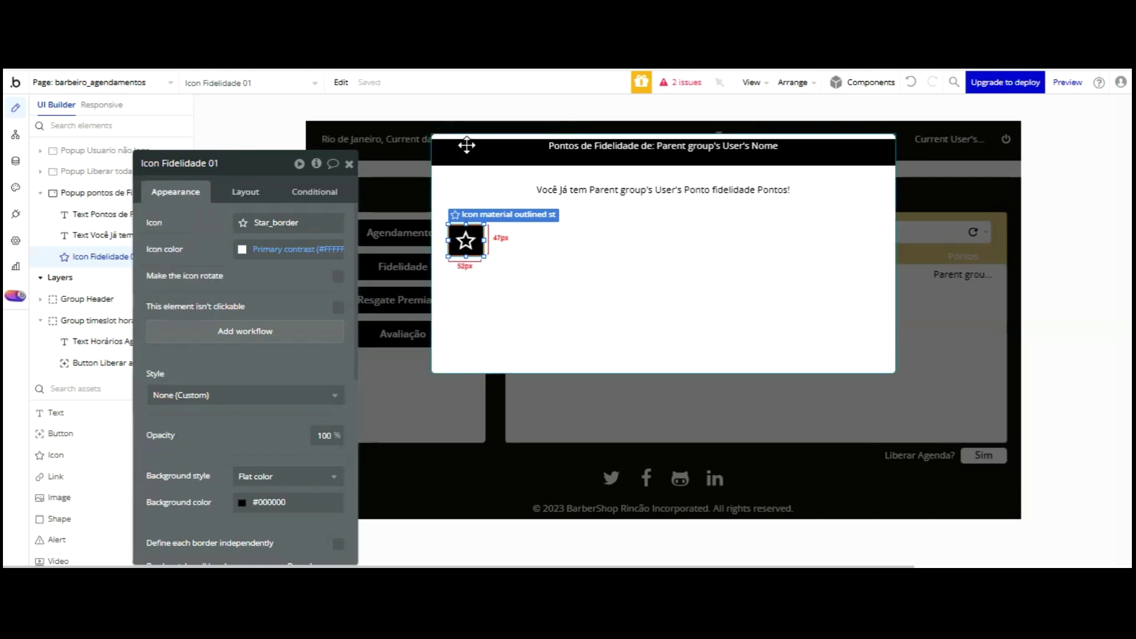
- Duplicate the star nine times into a row of ten, aligning the last copy and nudging the first left
{"action": "key", "text": "ctrl+d"}
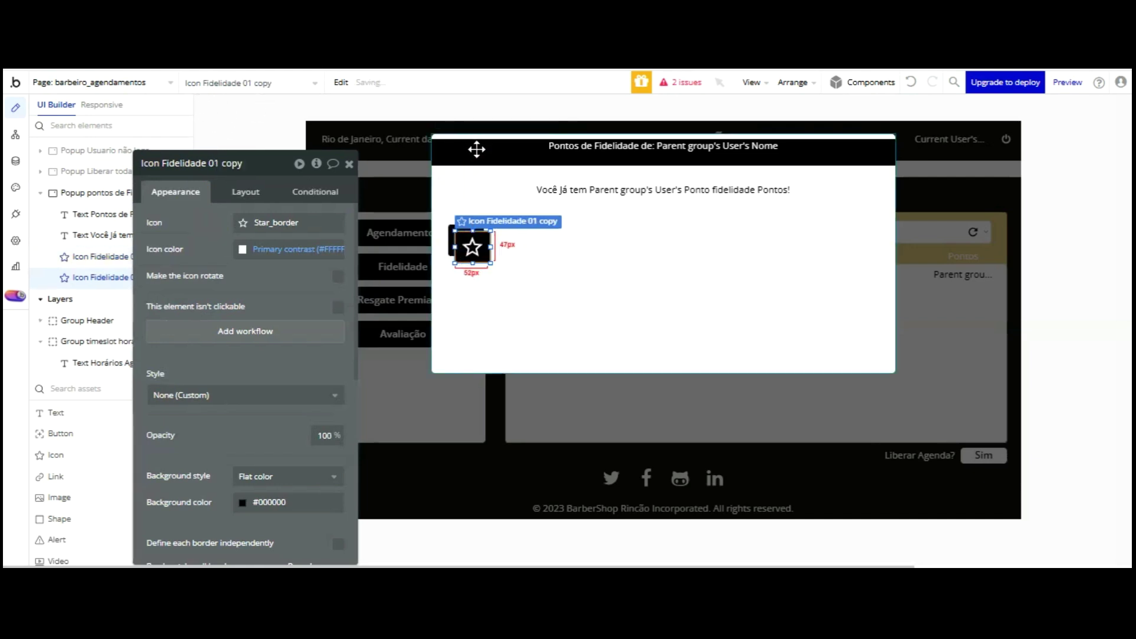
{"action": "key", "text": "ctrl+d"}
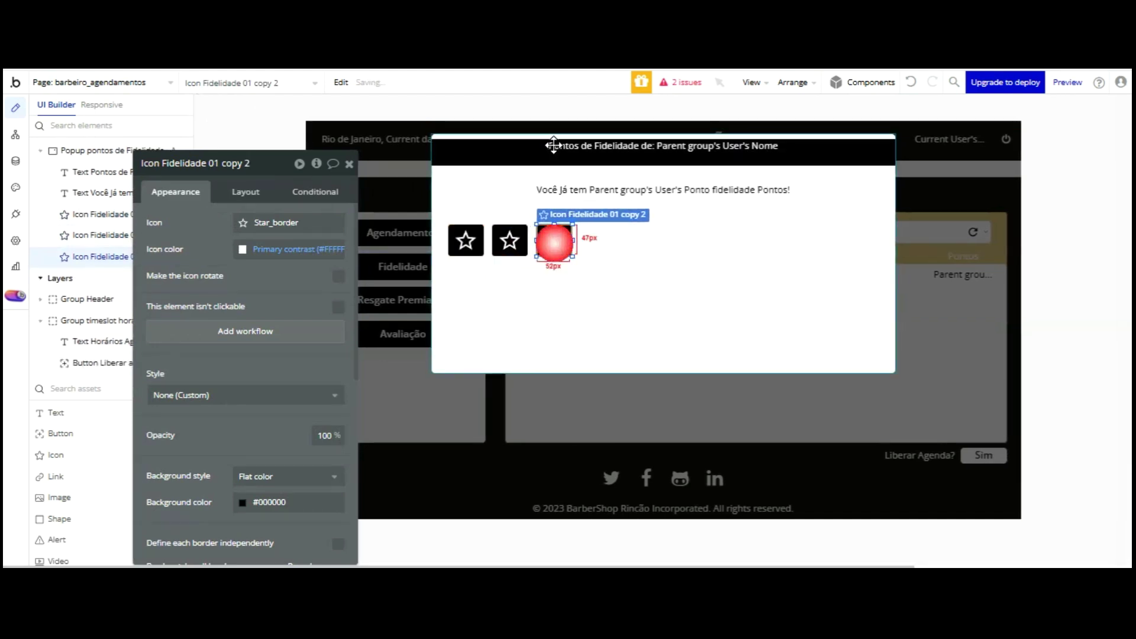
{"action": "key", "text": "ctrl+d"}
{"action": "key", "text": "ctrl+d"}
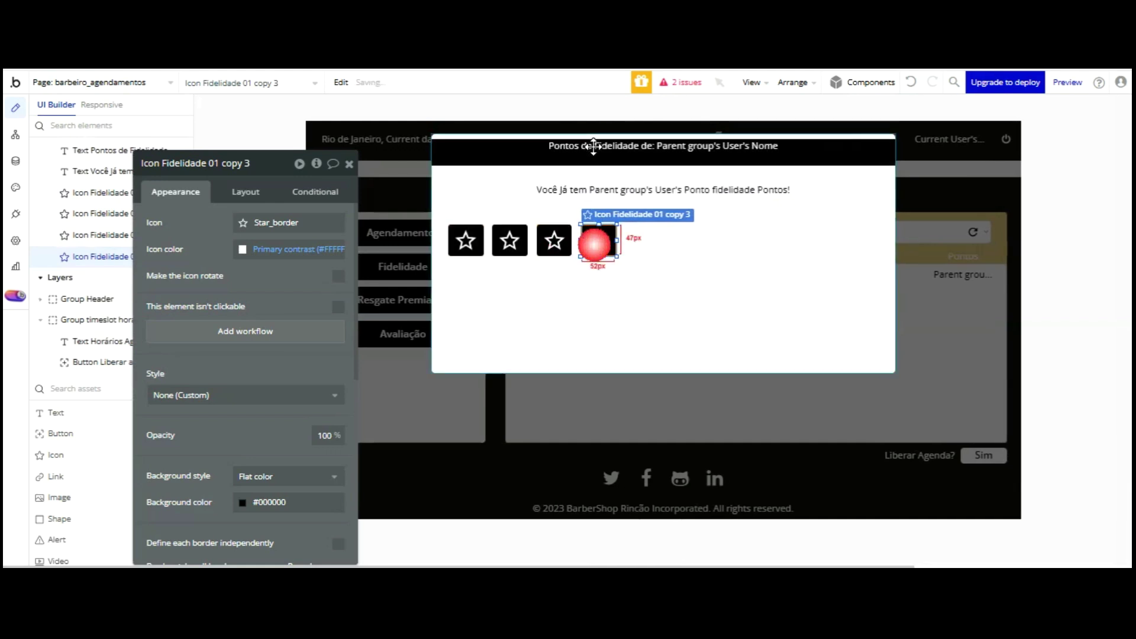
{"action": "key", "text": "ctrl+d"}
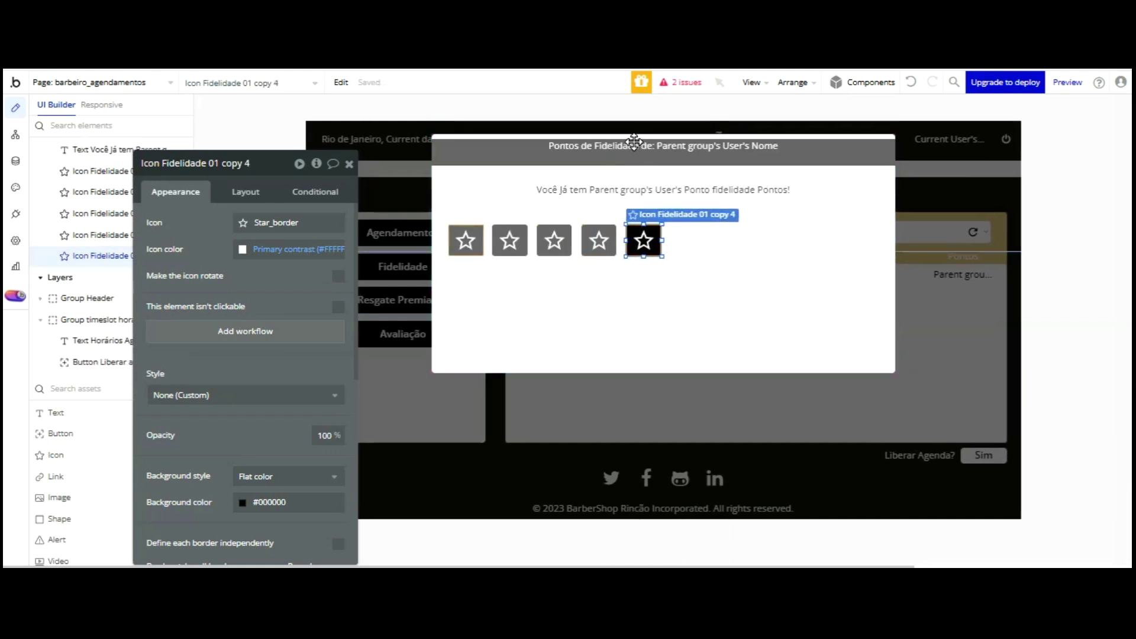
{"action": "key", "text": "ctrl+d"}
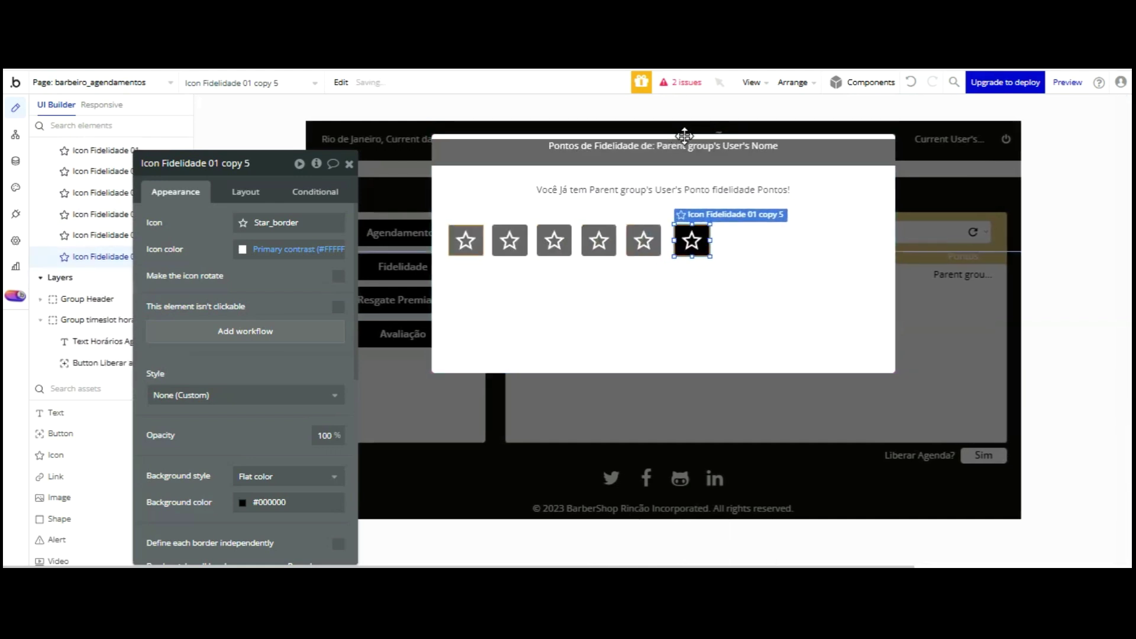
{"action": "key", "text": "ctrl+d"}
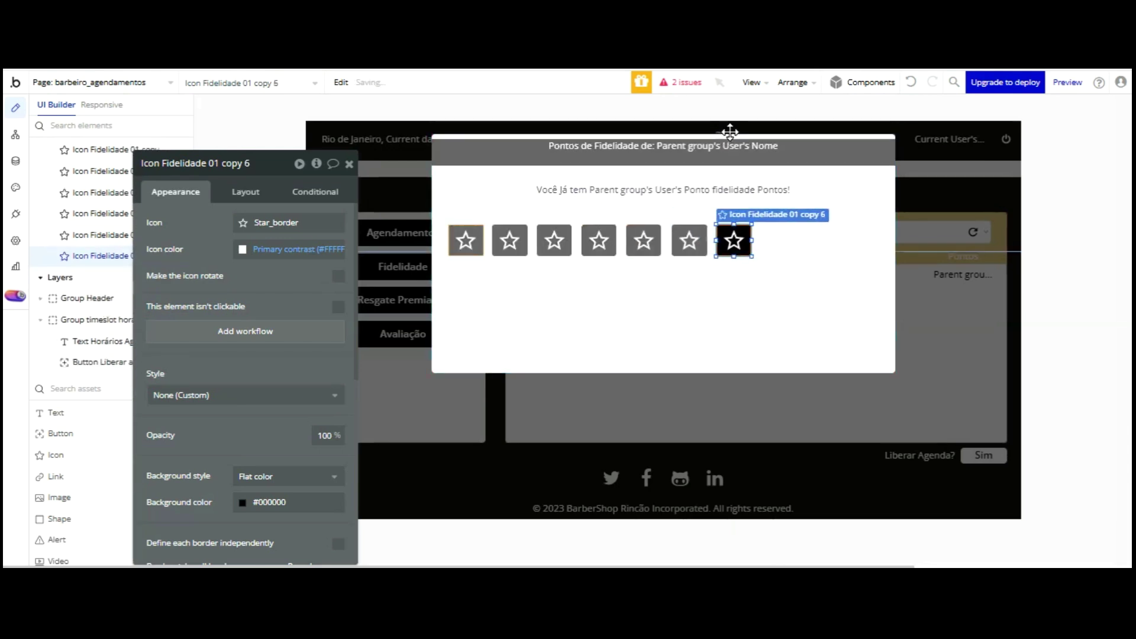
{"action": "key", "text": "ctrl+d"}
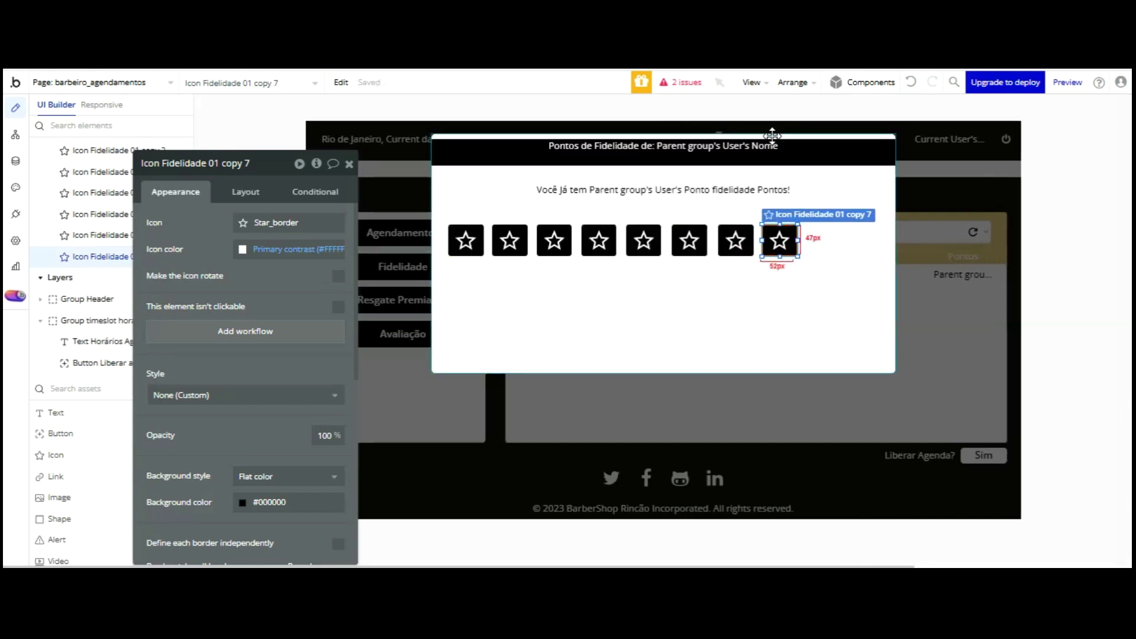
{"action": "key", "text": "ctrl+d"}
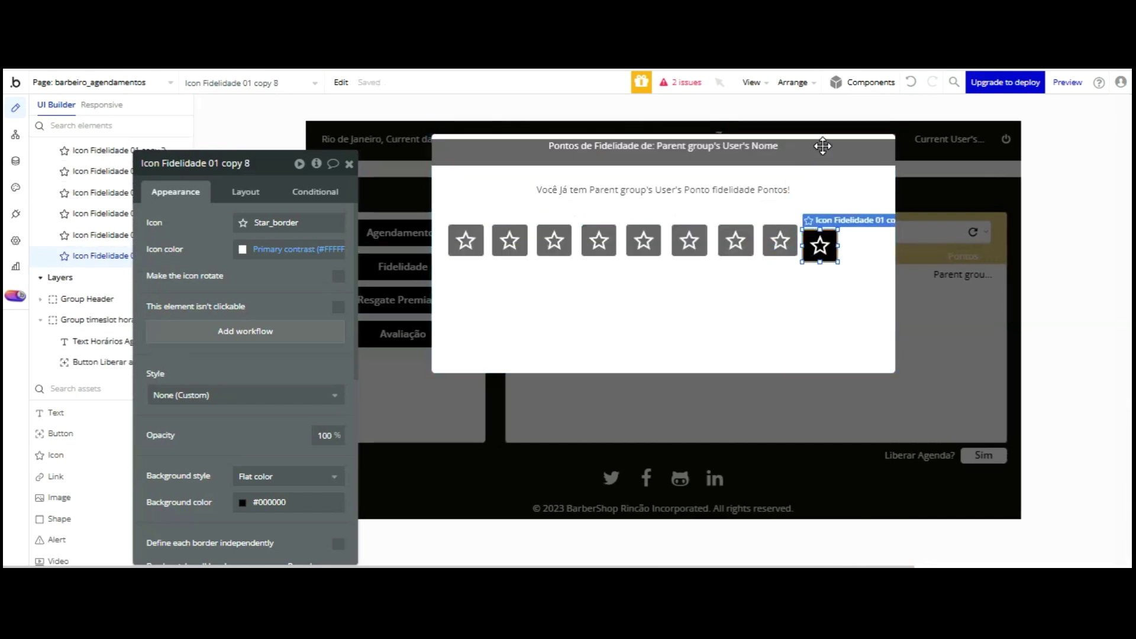
{"action": "key", "text": "ctrl+d"}
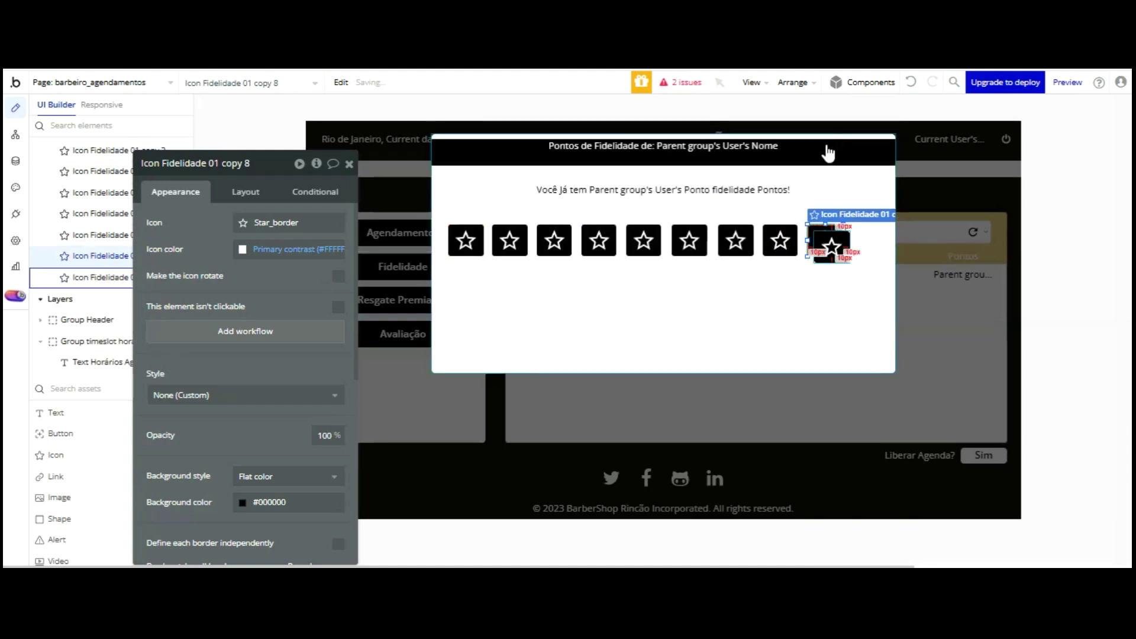
{"action": "left_click_drag", "start_coordinate": [865, 139], "coordinate": [865, 140]}
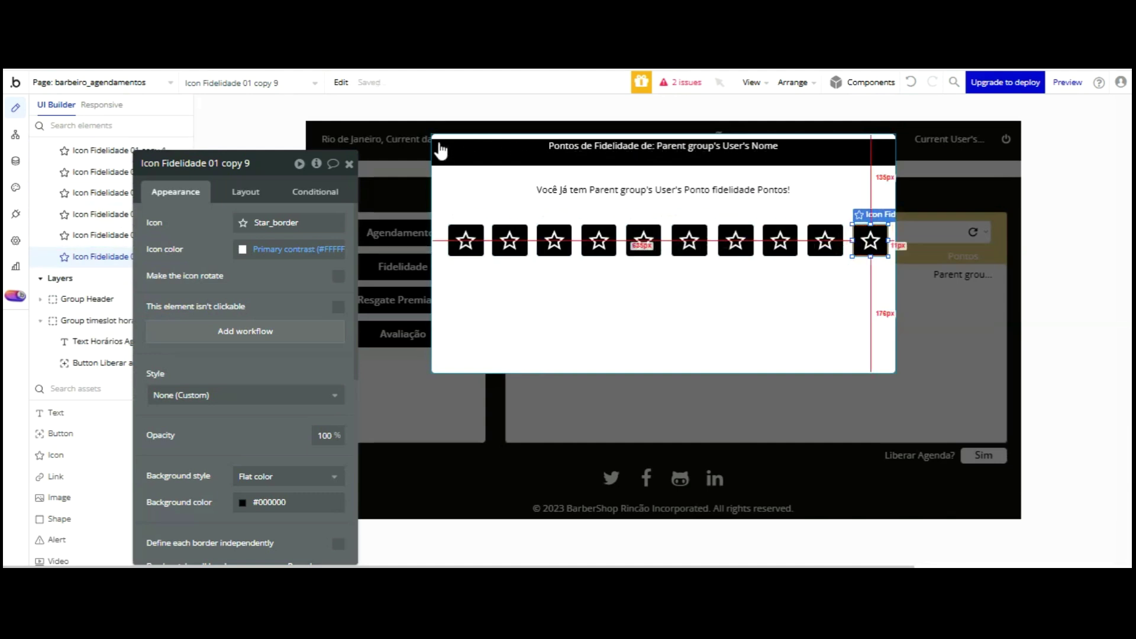
{"action": "left_click", "coordinate": [461, 240]}
{"action": "key", "text": "Left"}
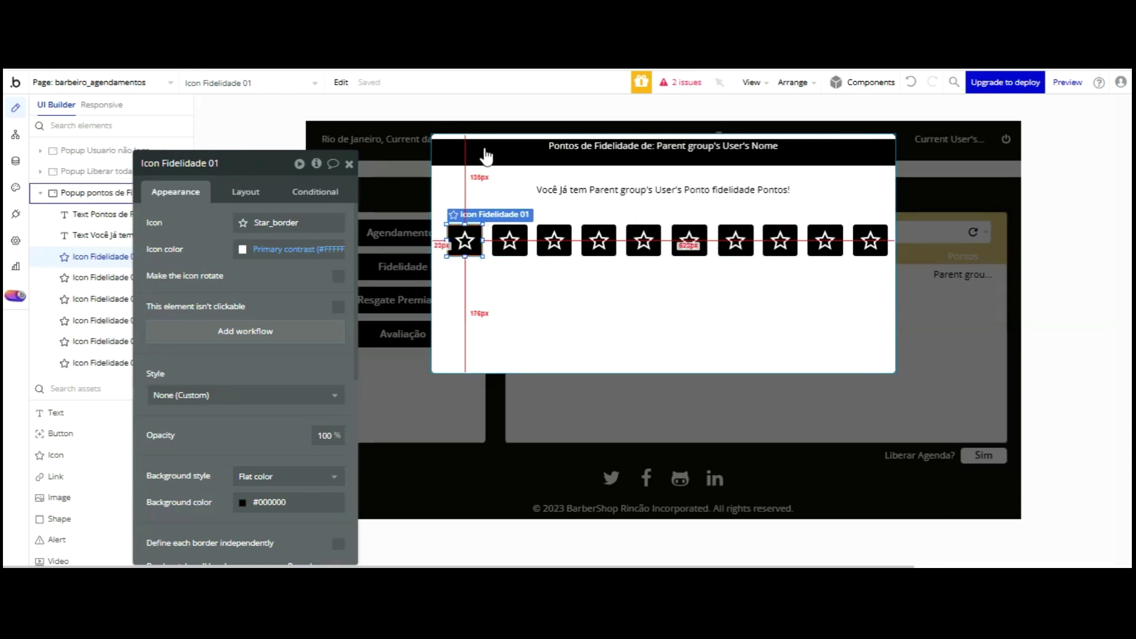
- Select all ten stars and group them in a container
{"action": "left_click", "coordinate": [509, 240], "text": "shift"}
{"action": "left_click", "coordinate": [554, 239], "text": "shift"}
{"action": "left_click", "coordinate": [598, 239], "text": "shift"}
{"action": "left_click", "coordinate": [645, 240], "text": "shift"}
{"action": "left_click", "coordinate": [690, 239], "text": "shift"}
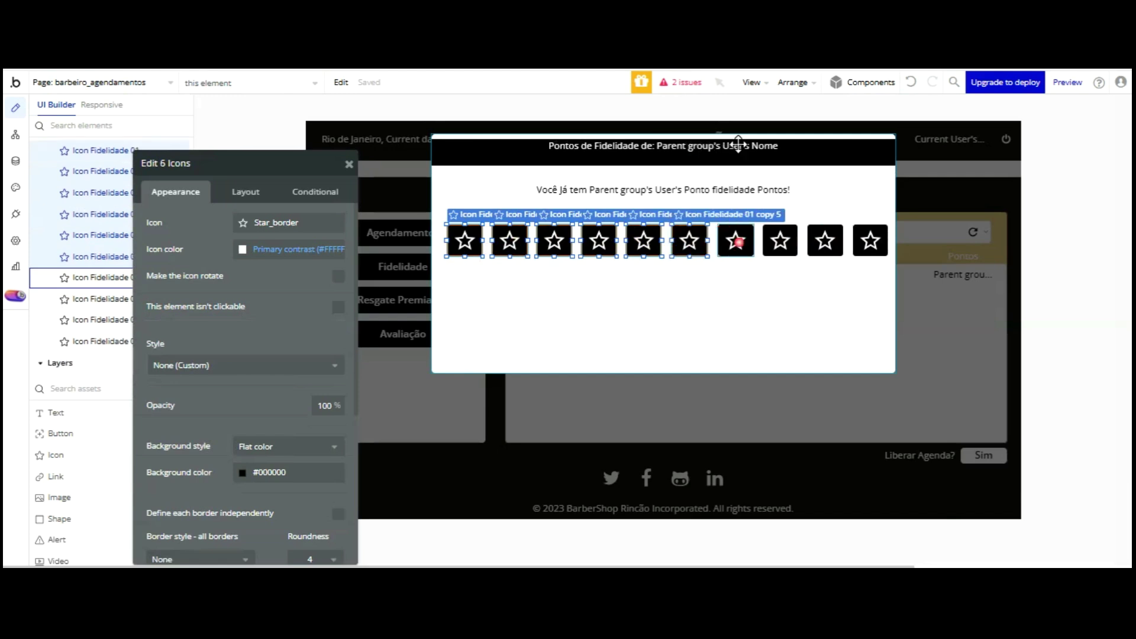
{"action": "left_click", "coordinate": [735, 240], "text": "shift"}
{"action": "left_click", "coordinate": [844, 242], "text": "shift"}
{"action": "left_click", "coordinate": [868, 240], "text": "shift"}
{"action": "left_click", "coordinate": [779, 239], "text": "shift"}
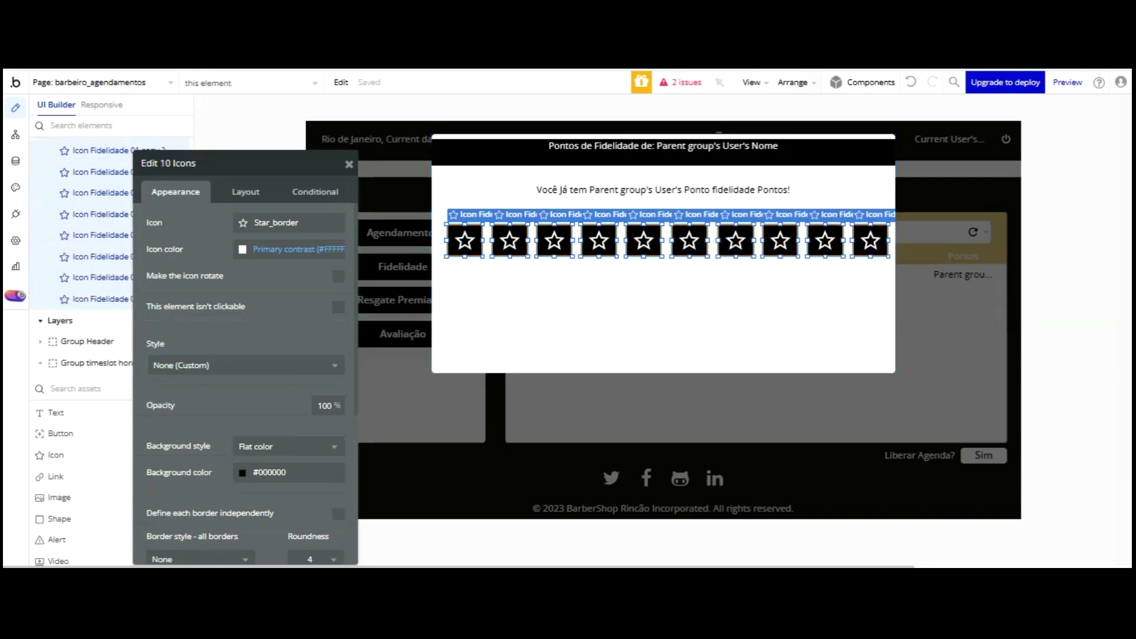
{"action": "left_click", "coordinate": [792, 82]}
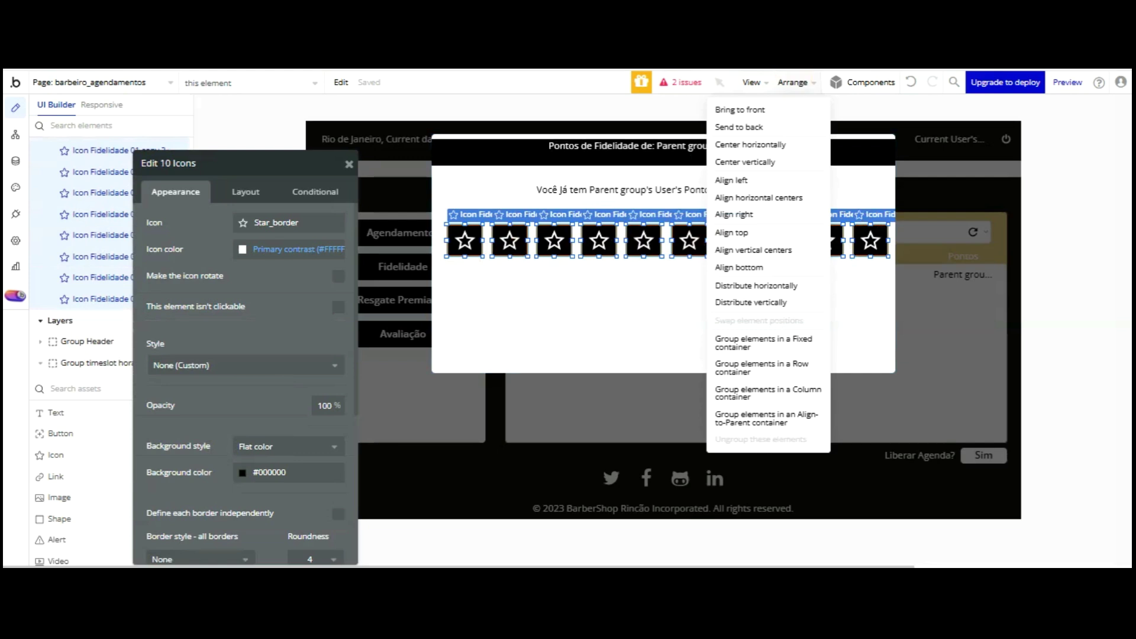
{"action": "left_click", "coordinate": [760, 250]}
- Name the group 'Group Estrelas ponto fidelidade' and nudge it slightly left
{"action": "left_click", "coordinate": [733, 224]}
{"action": "double_click", "coordinate": [201, 172]}
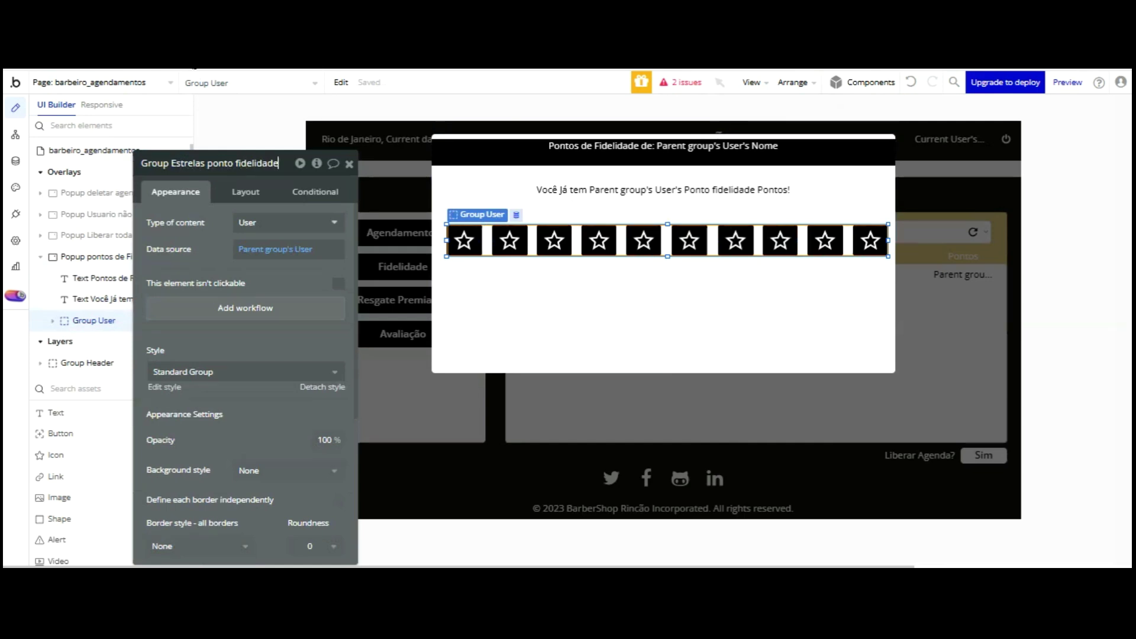
{"action": "key", "text": "Return"}
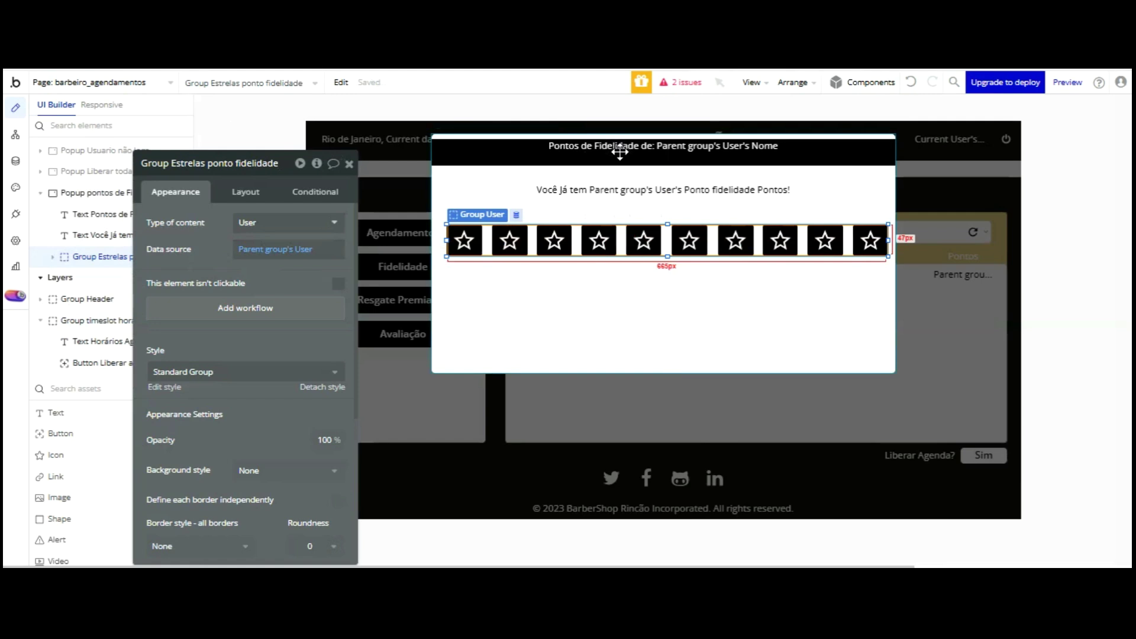
{"action": "key", "text": "Left"}
{"action": "key", "text": "Left"}
{"action": "key", "text": "Left"}
{"action": "key", "text": "Left"}
{"action": "key", "text": "Left"}
{"action": "key", "text": "Left"}
{"action": "key", "text": "Left"}
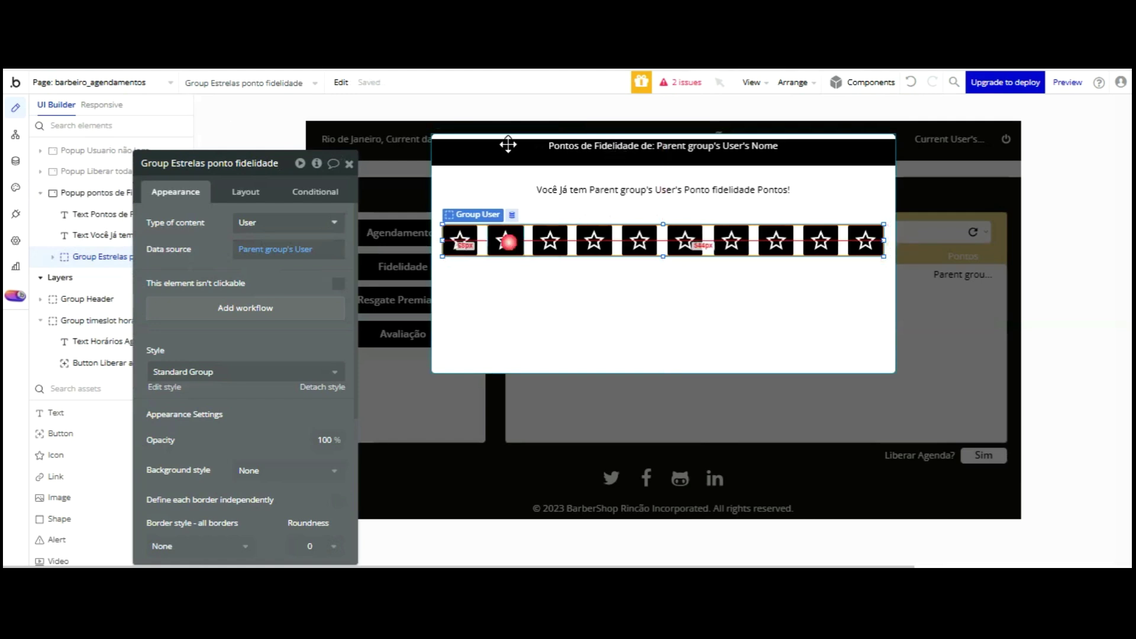
- Select the first star, Icon Fidelidade 01, and begin editing its name
{"action": "left_click", "coordinate": [494, 240]}
{"action": "left_click", "coordinate": [459, 240]}
{"action": "left_click", "coordinate": [225, 168]}
- Renumber the names of the first five stars in sequence from Icon Fidelidade 01
{"action": "double_click", "coordinate": [224, 165]}
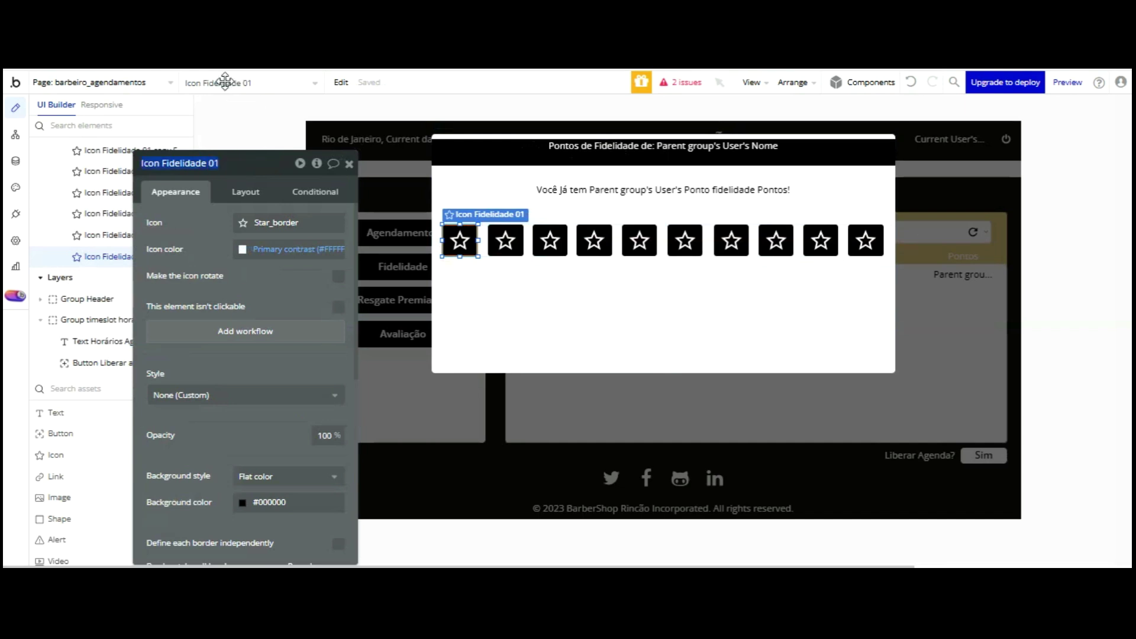
{"action": "left_click", "coordinate": [499, 240]}
{"action": "left_click", "coordinate": [244, 159]}
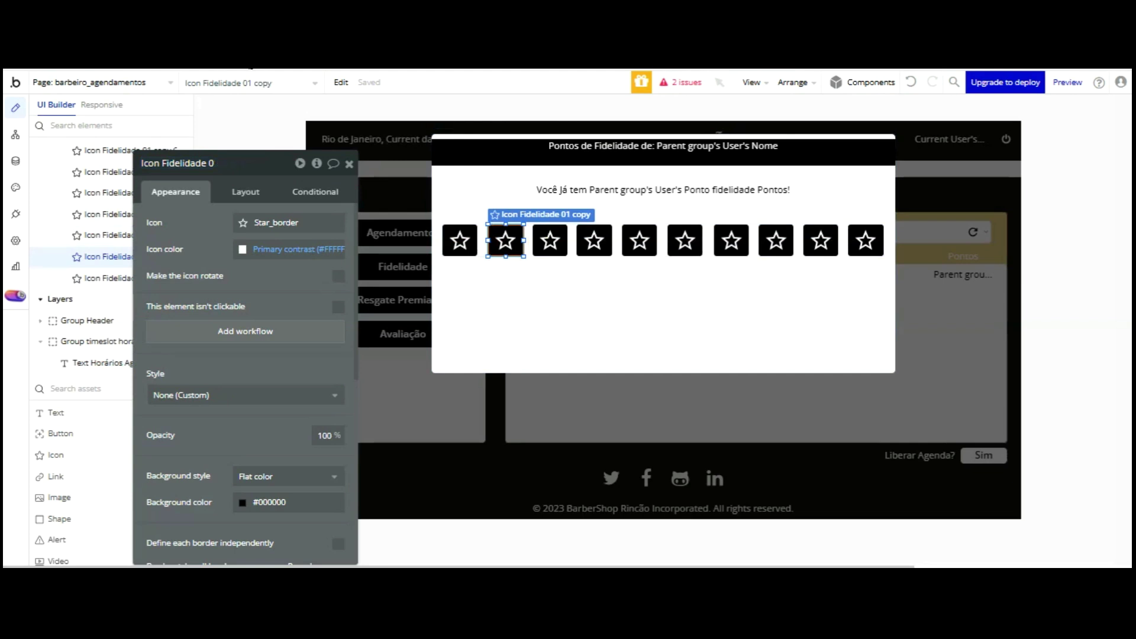
{"action": "left_click", "coordinate": [550, 239]}
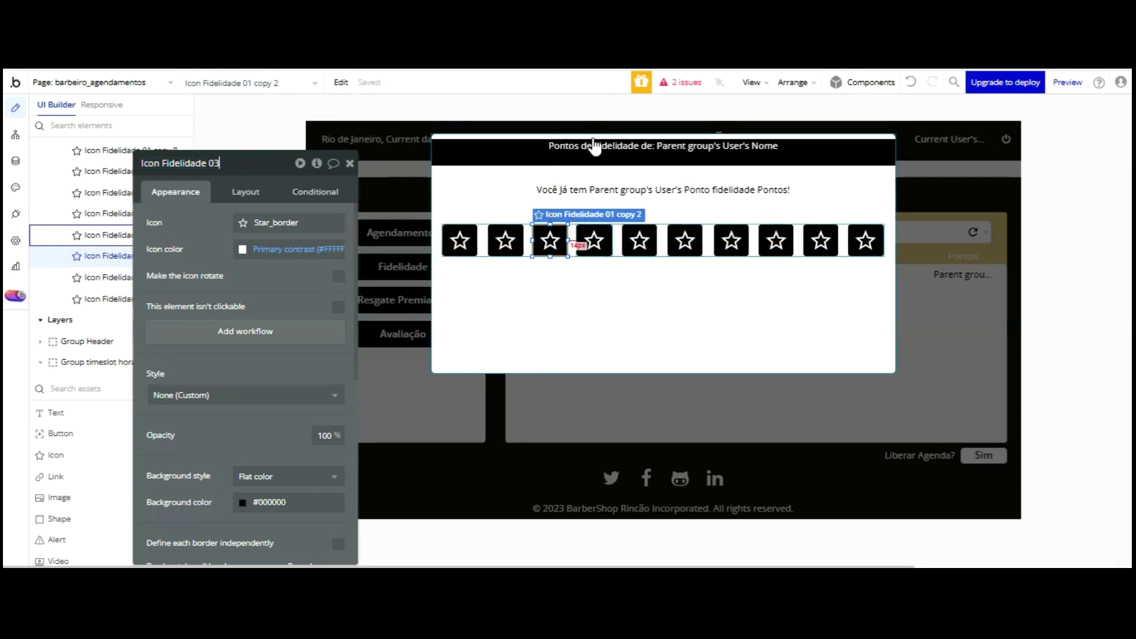
{"action": "left_click", "coordinate": [594, 239]}
{"action": "left_click", "coordinate": [243, 164]}
{"action": "key", "text": "BackSpace"}
{"action": "key", "text": "BackSpace"}
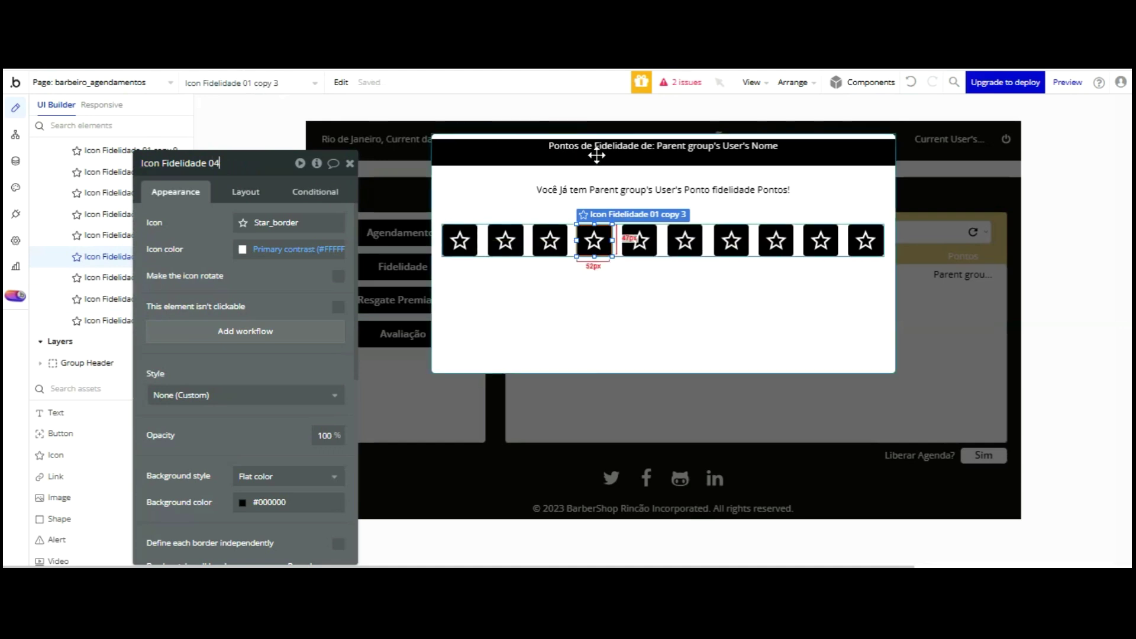
{"action": "left_click", "coordinate": [639, 242]}
{"action": "left_click", "coordinate": [260, 166]}
{"action": "key", "text": "BackSpace"}
{"action": "key", "text": "BackSpace"}
{"action": "key", "text": "BackSpace"}
- Renumber stars six to ten, ending with Icon Fidelidade 09 and Icon Fidelidade 10
{"action": "left_click", "coordinate": [685, 240]}
{"action": "left_click", "coordinate": [254, 163]}
{"action": "key", "text": "BackSpace"}
{"action": "key", "text": "BackSpace"}
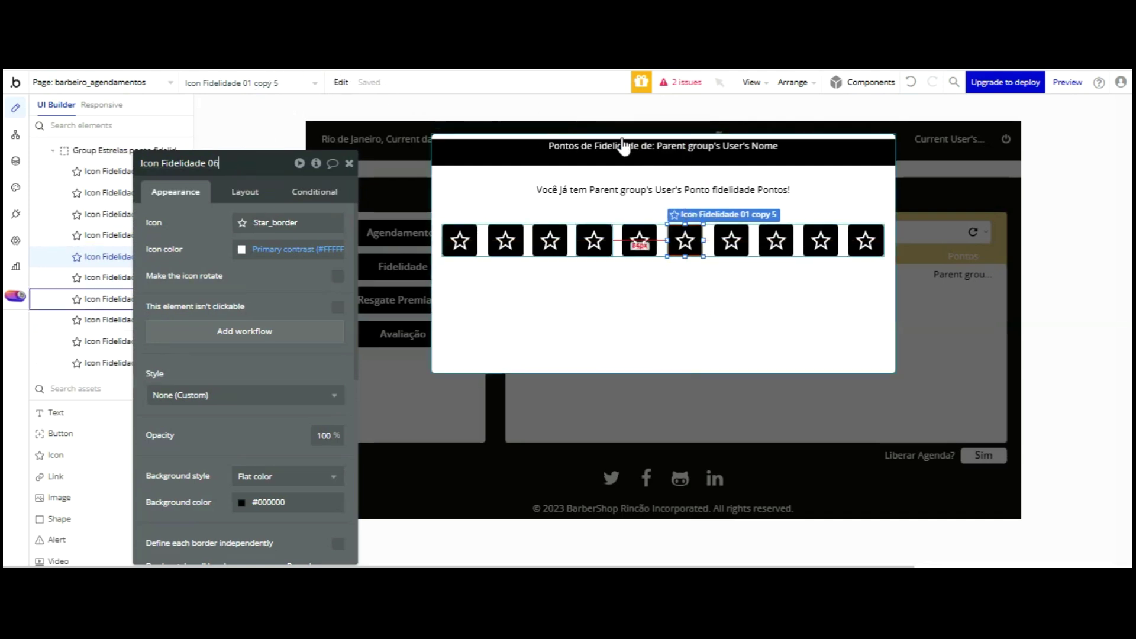
{"action": "left_click", "coordinate": [732, 241]}
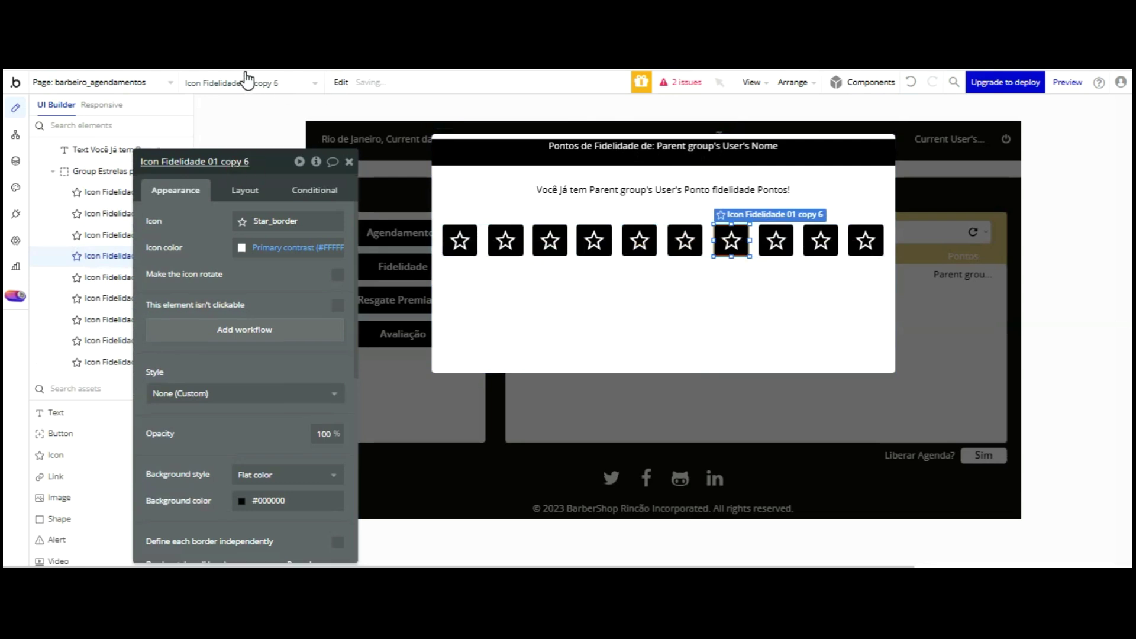
{"action": "left_click", "coordinate": [254, 162]}
{"action": "key", "text": "BackSpace"}
{"action": "key", "text": "BackSpace"}
{"action": "type", "text": "1 copy 7"}
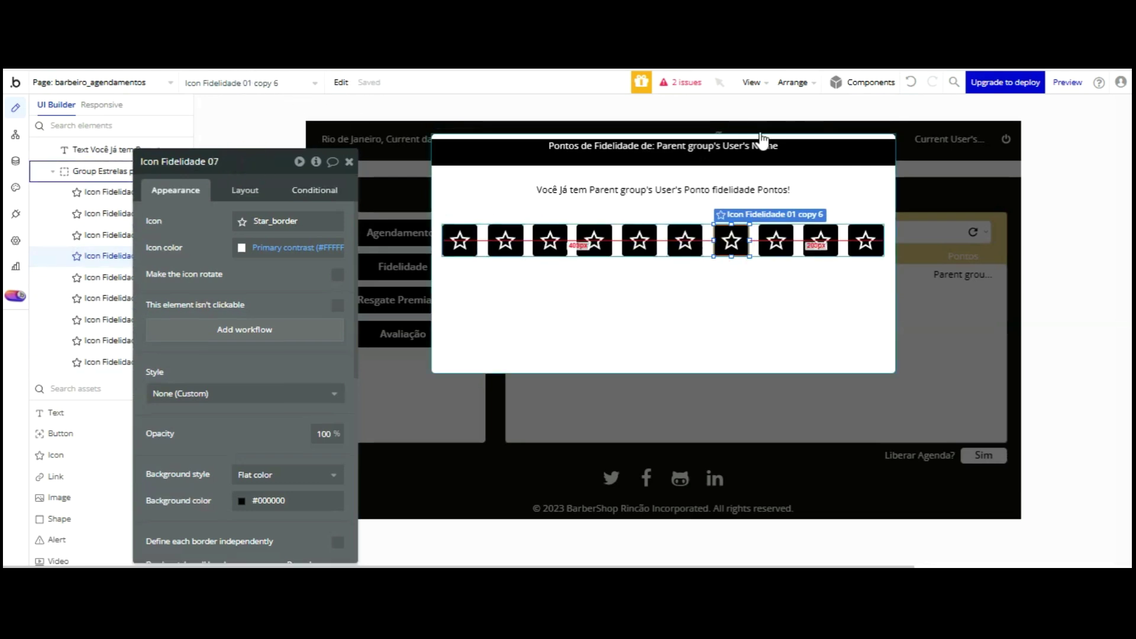
{"action": "left_click", "coordinate": [248, 161]}
{"action": "key", "text": "BackSpace"}
{"action": "key", "text": "BackSpace"}
{"action": "key", "text": "BackSpace"}
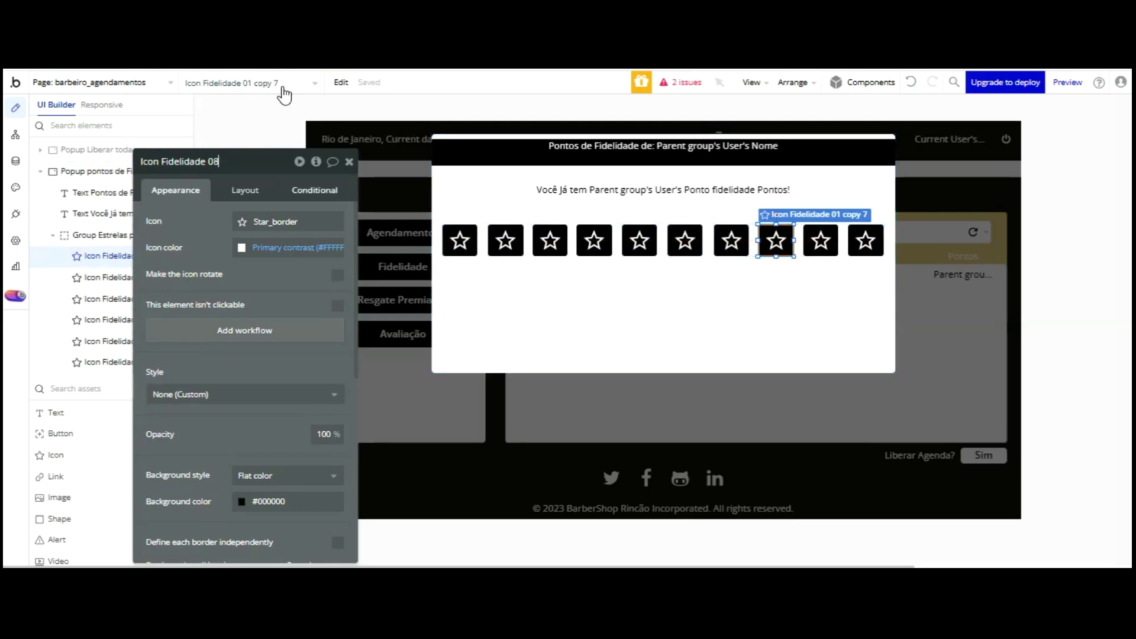
{"action": "left_click", "coordinate": [820, 240]}
{"action": "left_click", "coordinate": [264, 162]}
{"action": "key", "text": "BackSpace"}
{"action": "key", "text": "BackSpace"}
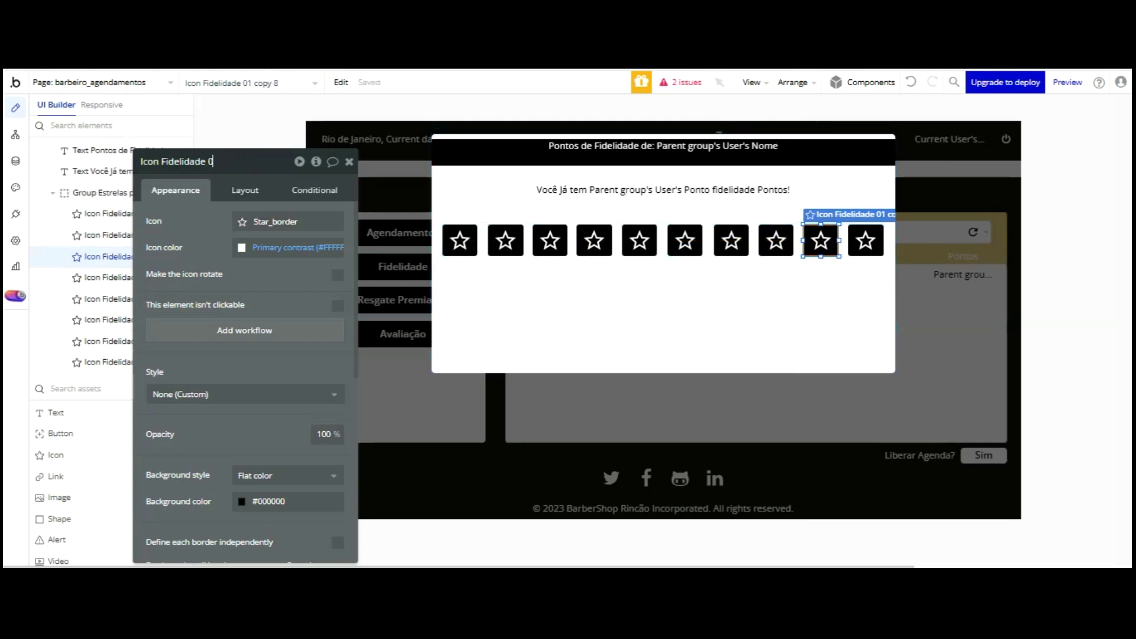
{"action": "left_click", "coordinate": [861, 240]}
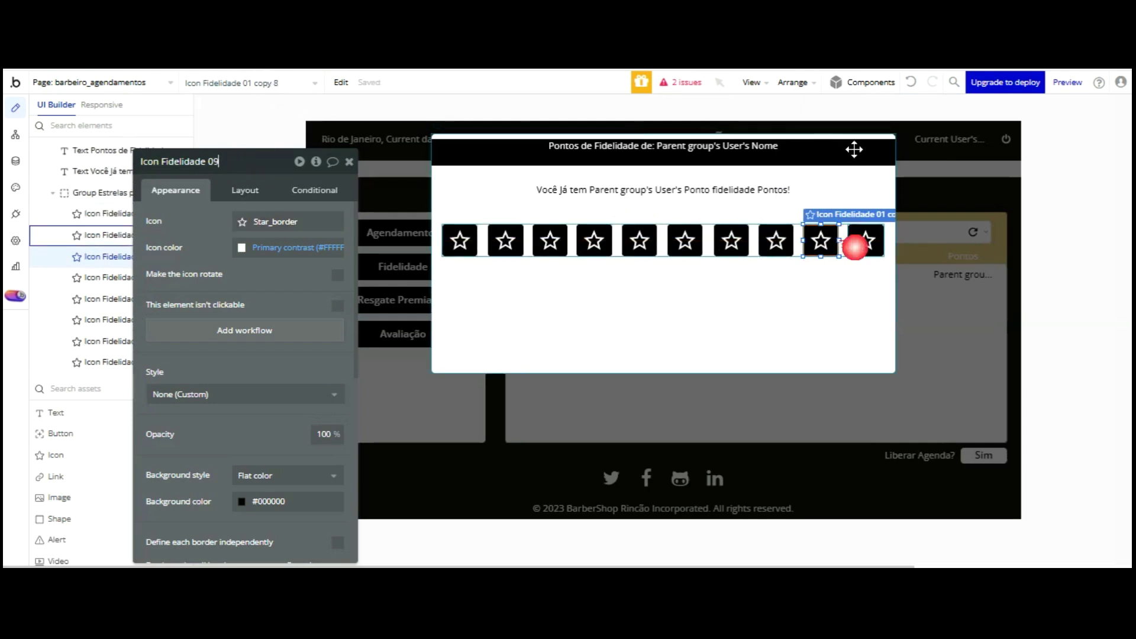
{"action": "key", "text": "BackSpace"}
{"action": "key", "text": "BackSpace"}
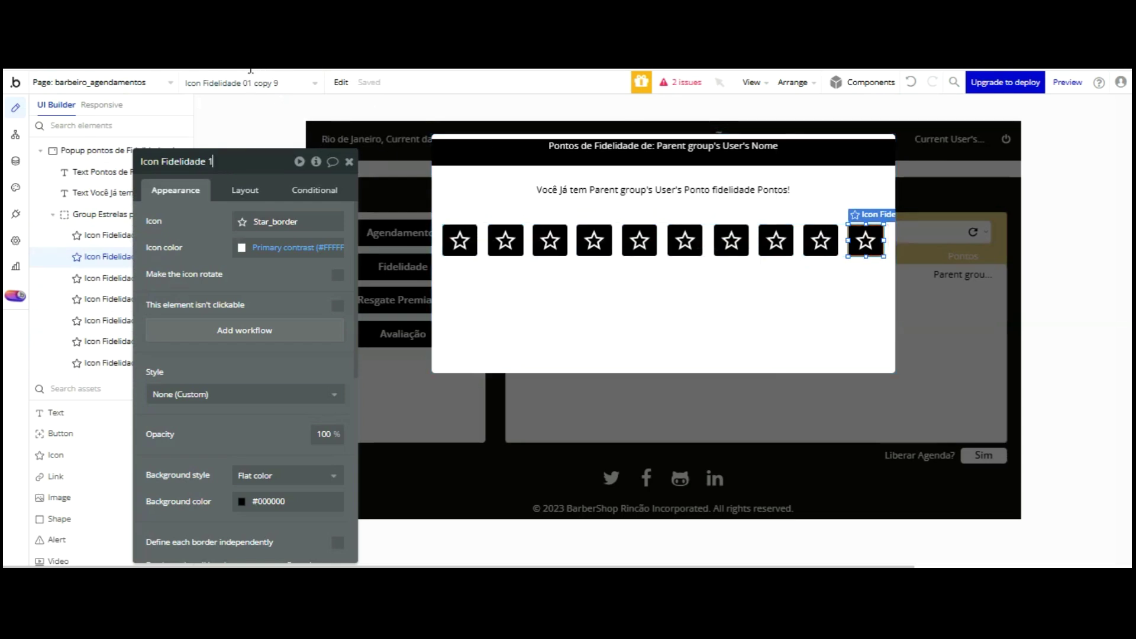
{"action": "type", "text": "10"}
{"action": "left_click", "coordinate": [243, 271]}
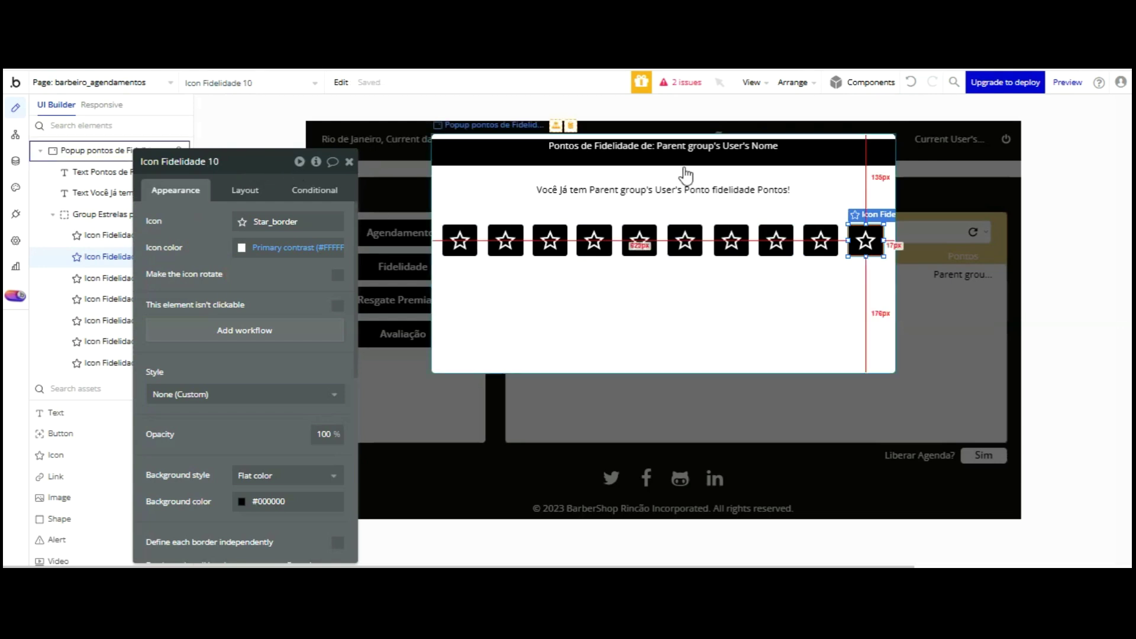
- Reselect the first star, Icon Fidelidade 01, and open its conditional rules
{"action": "left_click", "coordinate": [844, 246]}
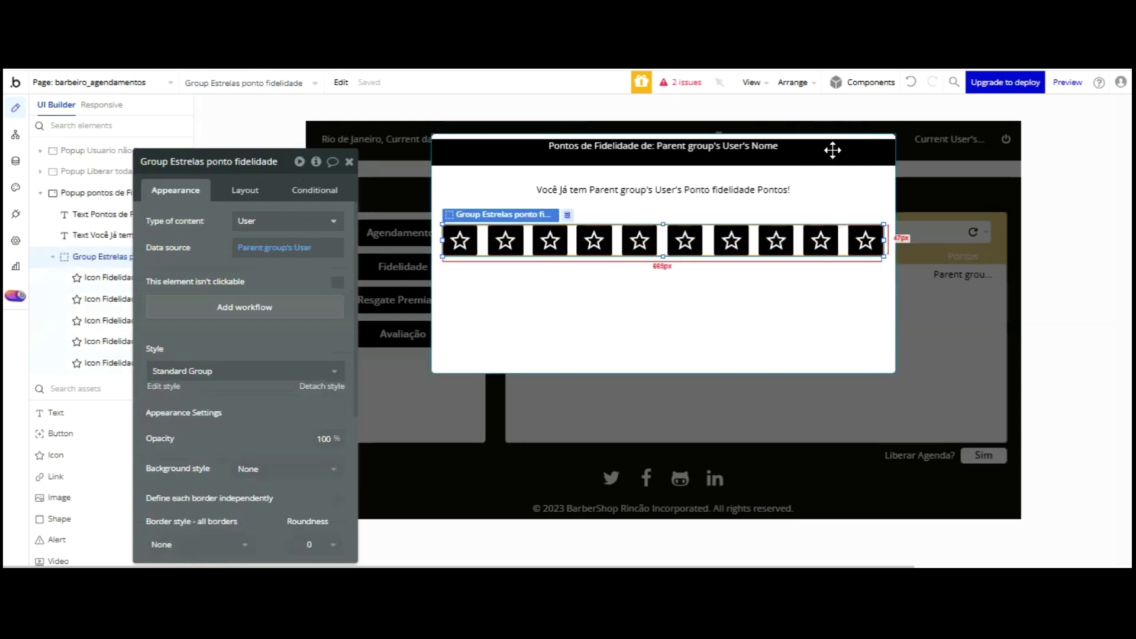
{"action": "left_click", "coordinate": [459, 240]}
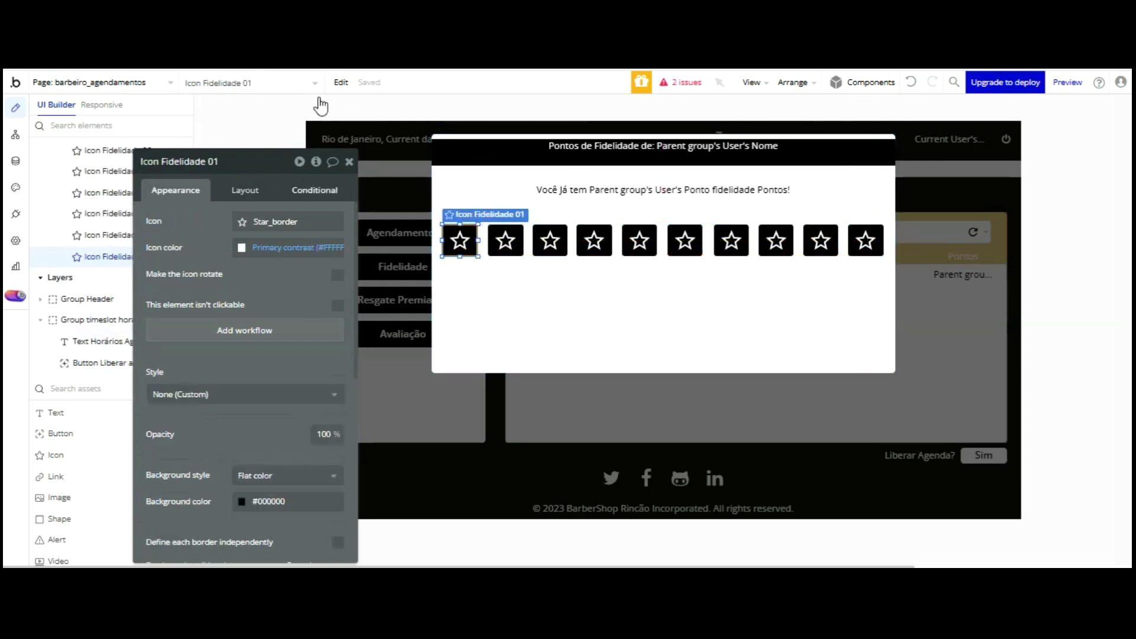
{"action": "left_click", "coordinate": [316, 190]}
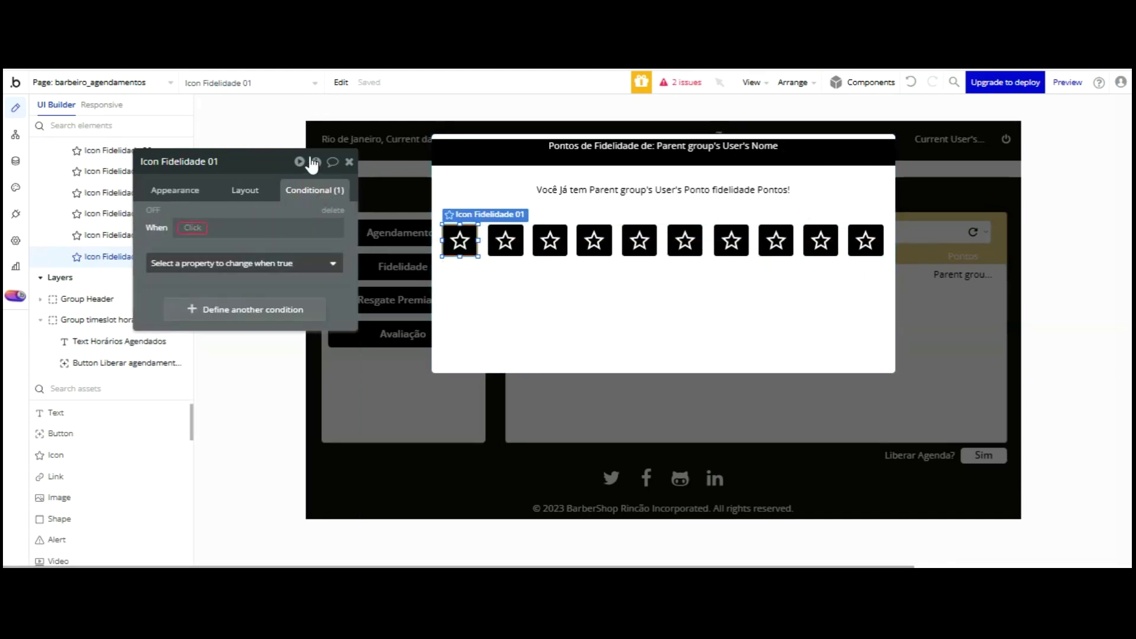
- On Icon Fidelidade 01, when Current User's Ponto fidelidade ≥ 1, set icon color to Alert yellow
{"action": "left_click", "coordinate": [193, 226]}
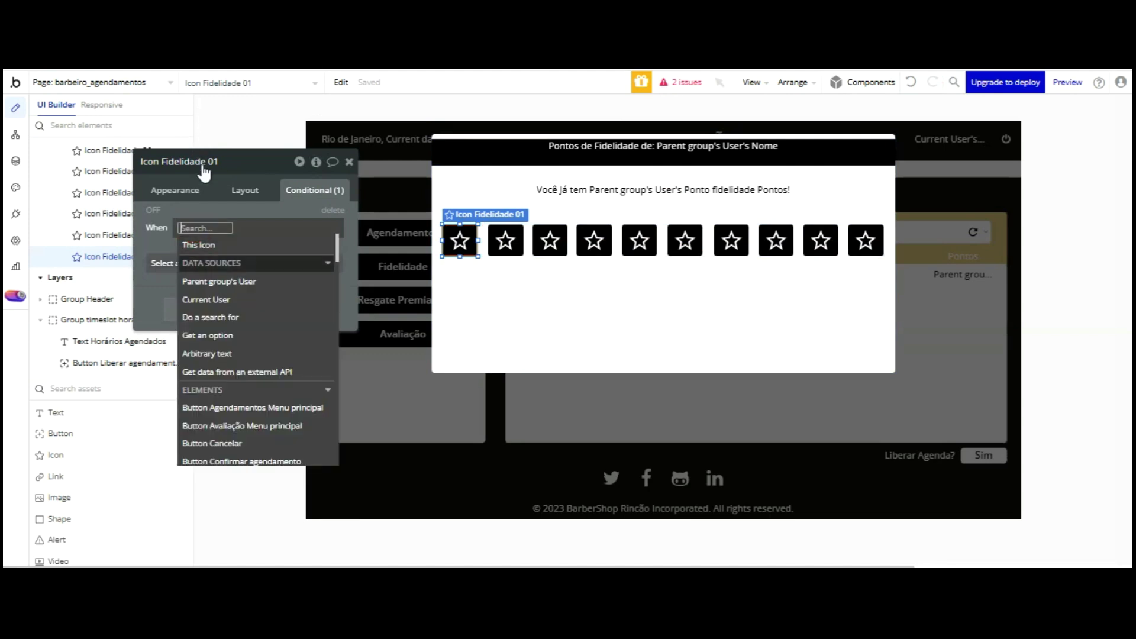
{"action": "left_click", "coordinate": [231, 300]}
{"action": "key", "text": "Up"}
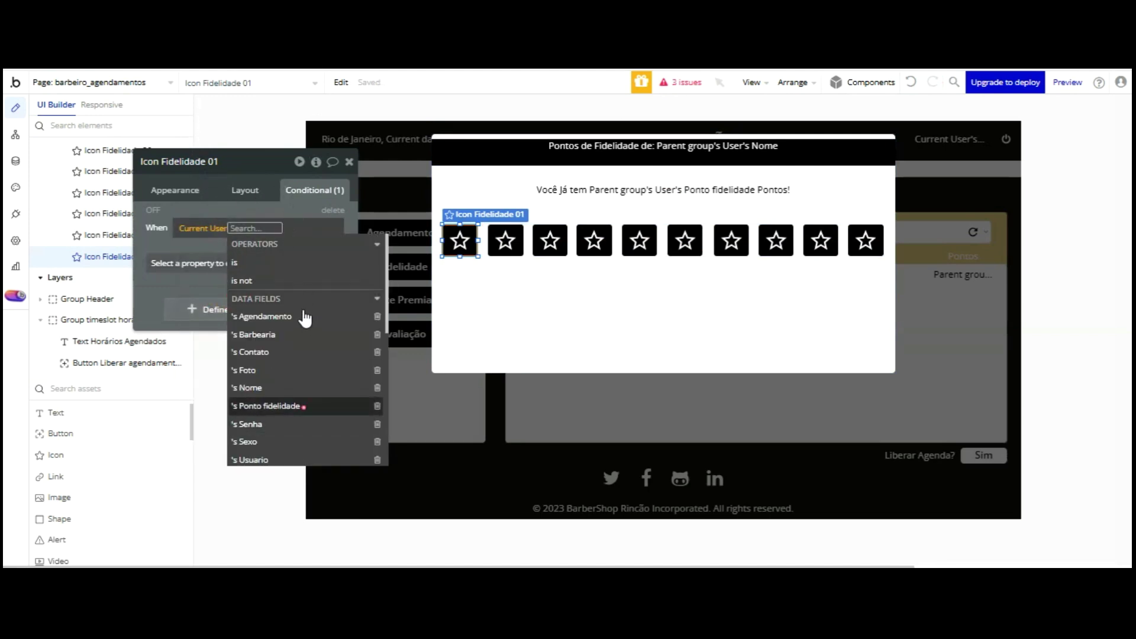
{"action": "key", "text": "Return"}
{"action": "key", "text": "Up"}
{"action": "key", "text": "Up"}
{"action": "key", "text": "Up"}
{"action": "key", "text": "Return"}
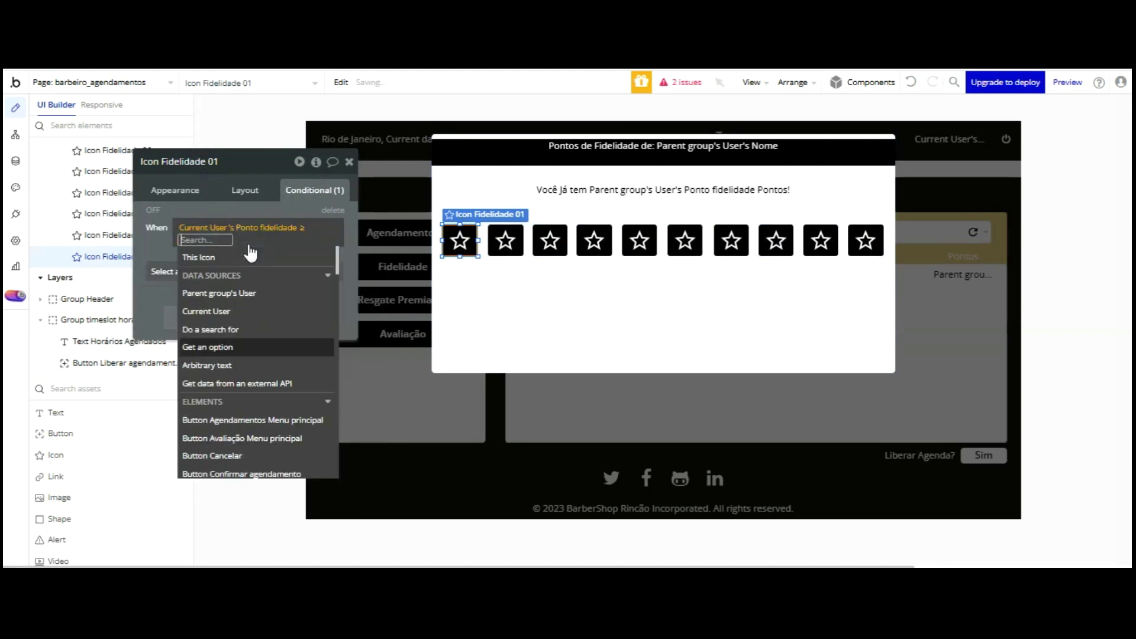
{"action": "type", "text": "1"}
{"action": "key", "text": "Return"}
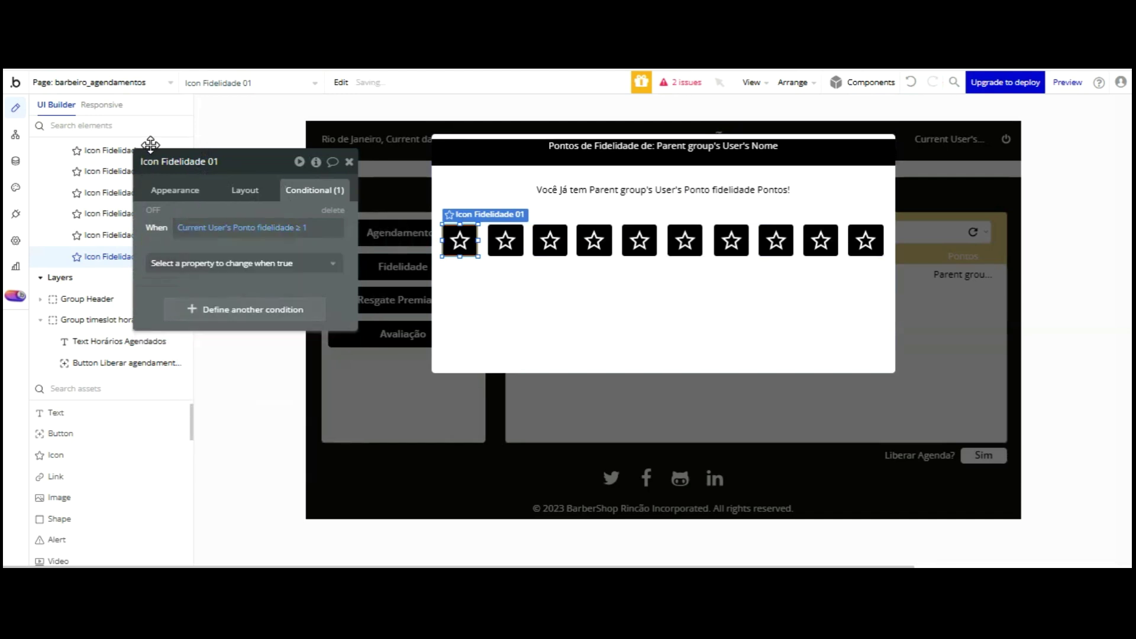
{"action": "left_click", "coordinate": [200, 263]}
{"action": "left_click", "coordinate": [180, 343]}
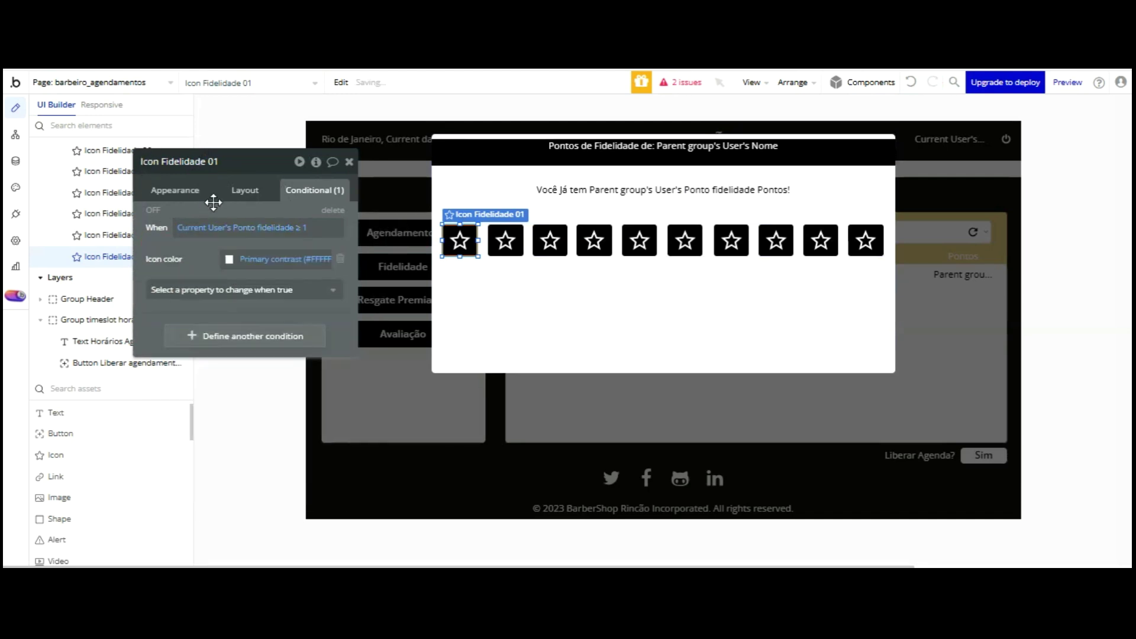
{"action": "left_click", "coordinate": [229, 259]}
{"action": "left_click", "coordinate": [233, 451]}
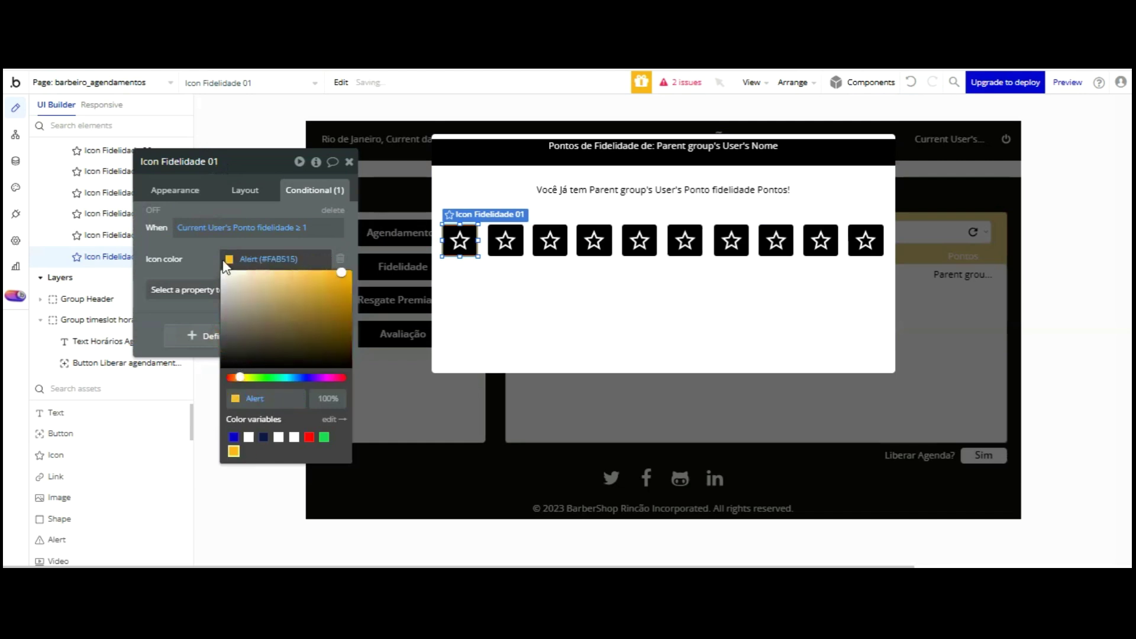
{"action": "left_click", "coordinate": [195, 161]}
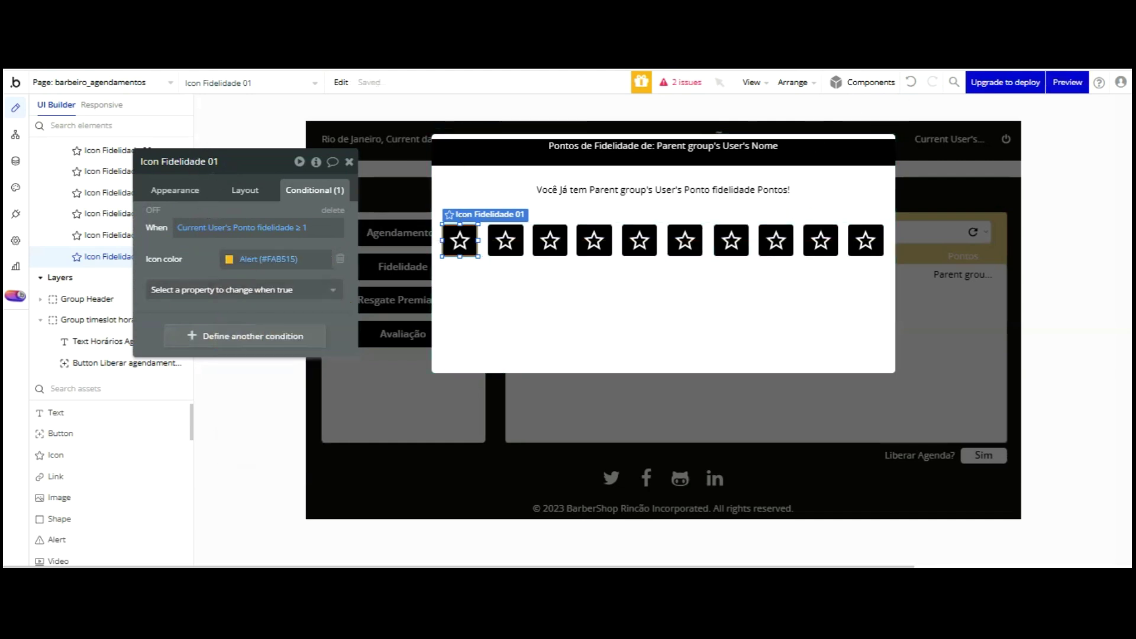
- Copy that condition and paste it onto star 2 with a threshold of 2
{"action": "mouse_move", "coordinate": [1067, 82]}
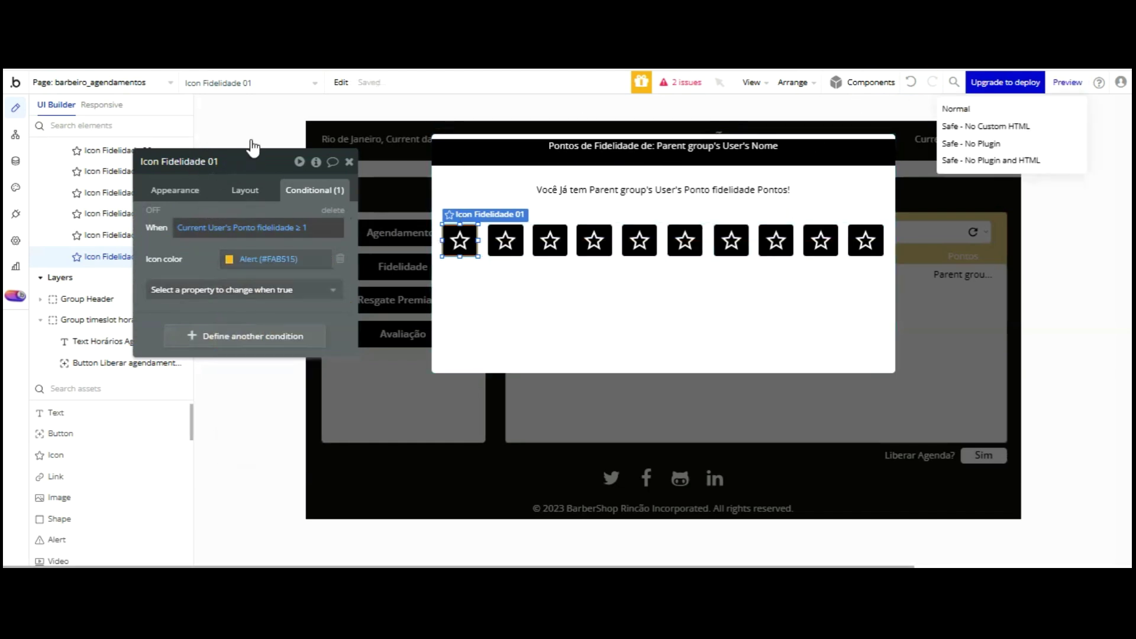
{"action": "right_click", "coordinate": [281, 232]}
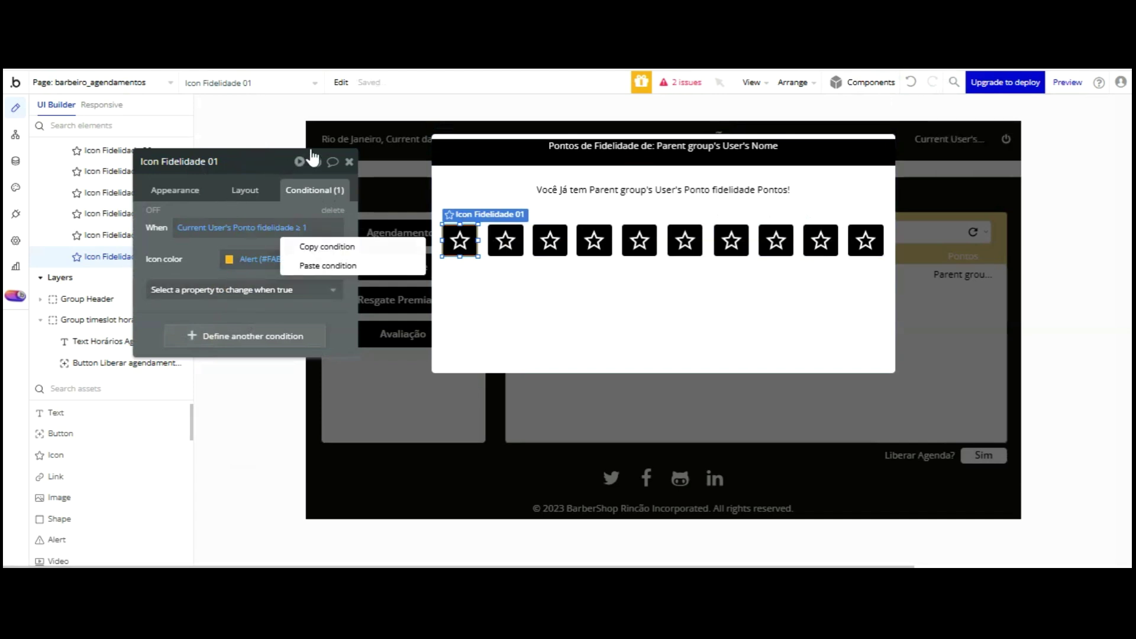
{"action": "left_click", "coordinate": [505, 240]}
{"action": "right_click", "coordinate": [281, 225]}
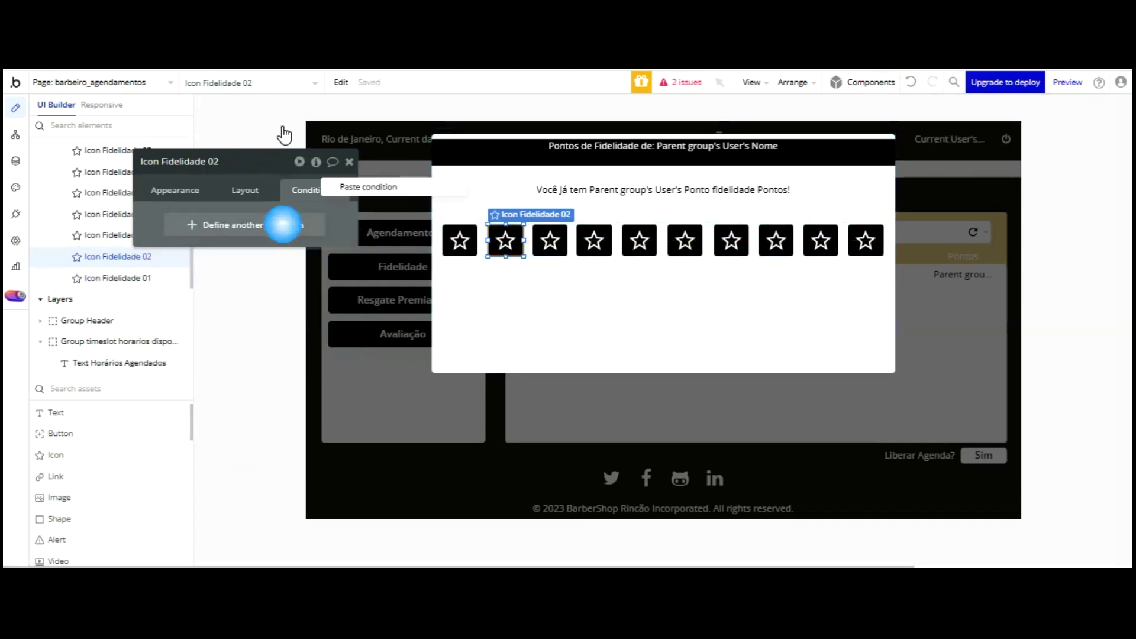
{"action": "left_click", "coordinate": [334, 187]}
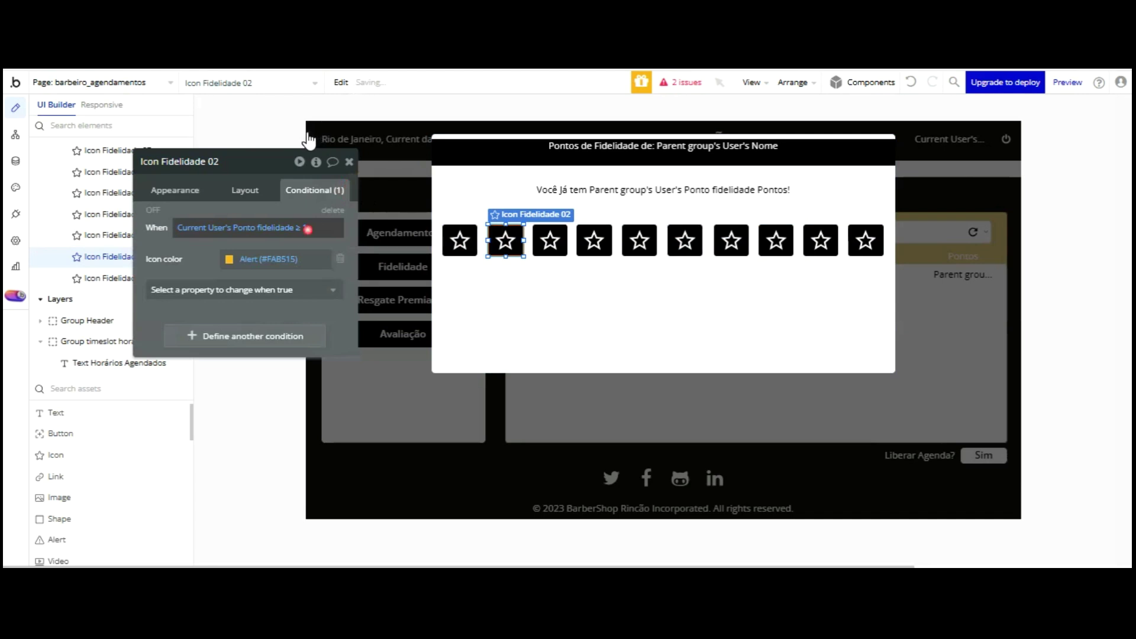
{"action": "left_click", "coordinate": [305, 227]}
{"action": "type", "text": "2"}
{"action": "left_click", "coordinate": [272, 206]}
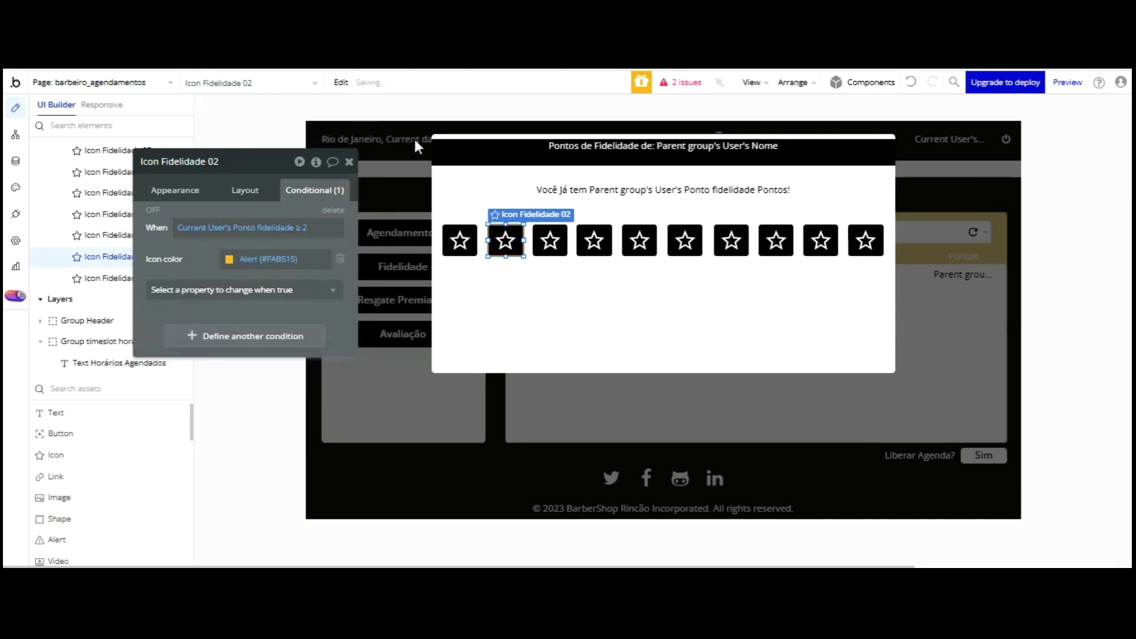
- Paste the condition onto Icon Fidelidade 03 and set its threshold to 3
{"action": "left_click", "coordinate": [550, 240]}
{"action": "right_click", "coordinate": [335, 187]}
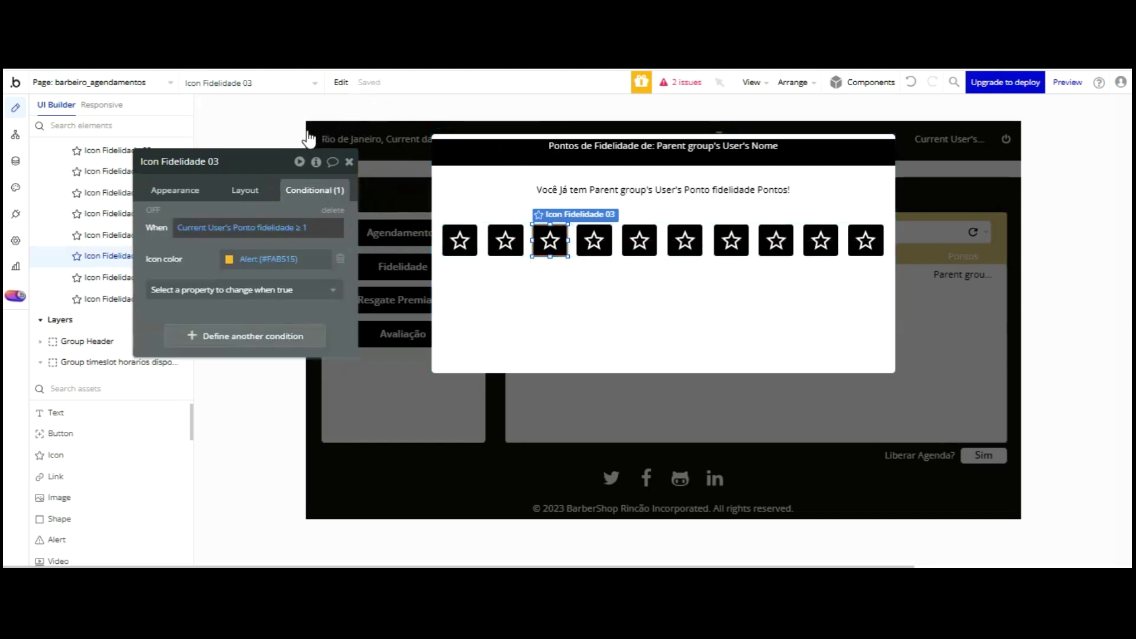
{"action": "left_click", "coordinate": [305, 229]}
{"action": "type", "text": "1"}
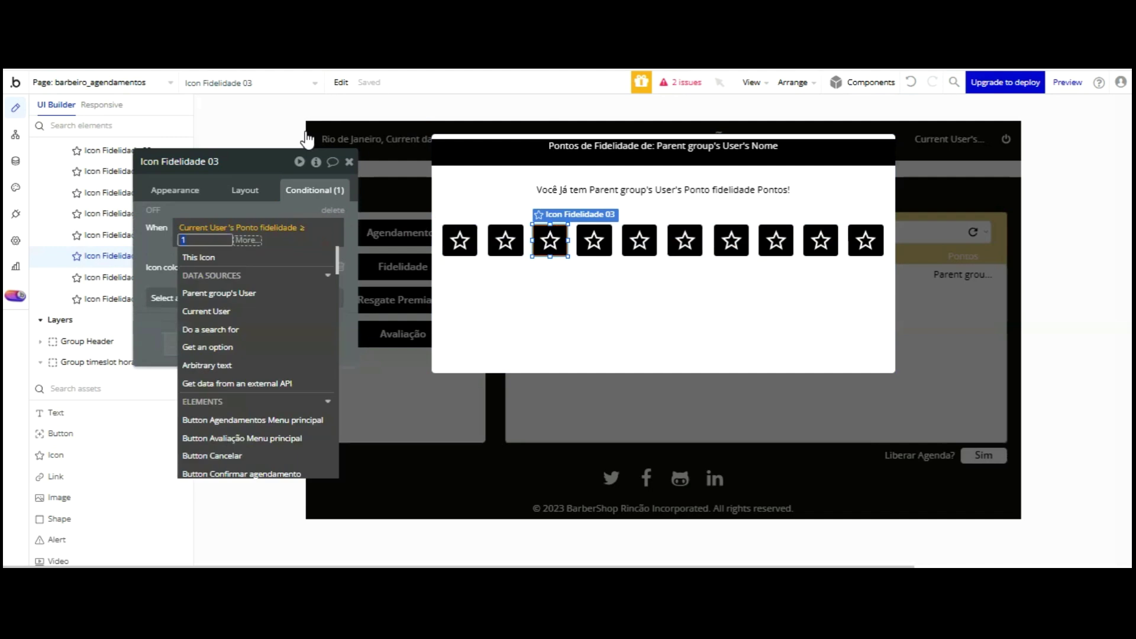
{"action": "type", "text": "3"}
{"action": "key", "text": "Return"}
{"action": "left_click", "coordinate": [465, 230]}
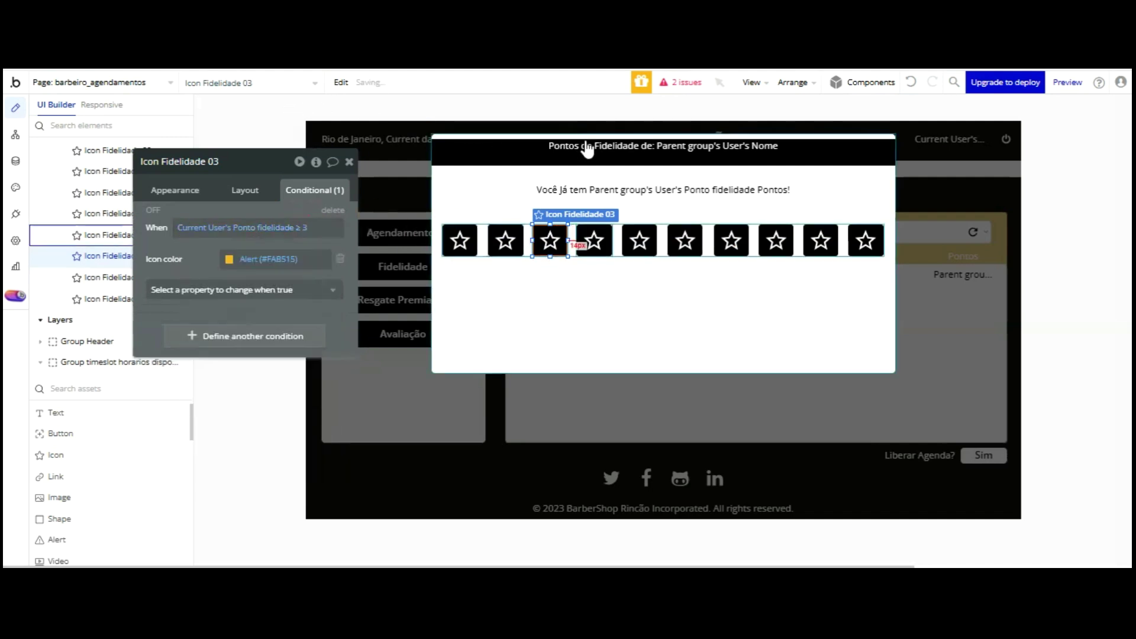
- Paste the condition onto Icon Fidelidade 04 with a threshold of 4 points
{"action": "left_click", "coordinate": [592, 241]}
{"action": "left_click", "coordinate": [183, 223]}
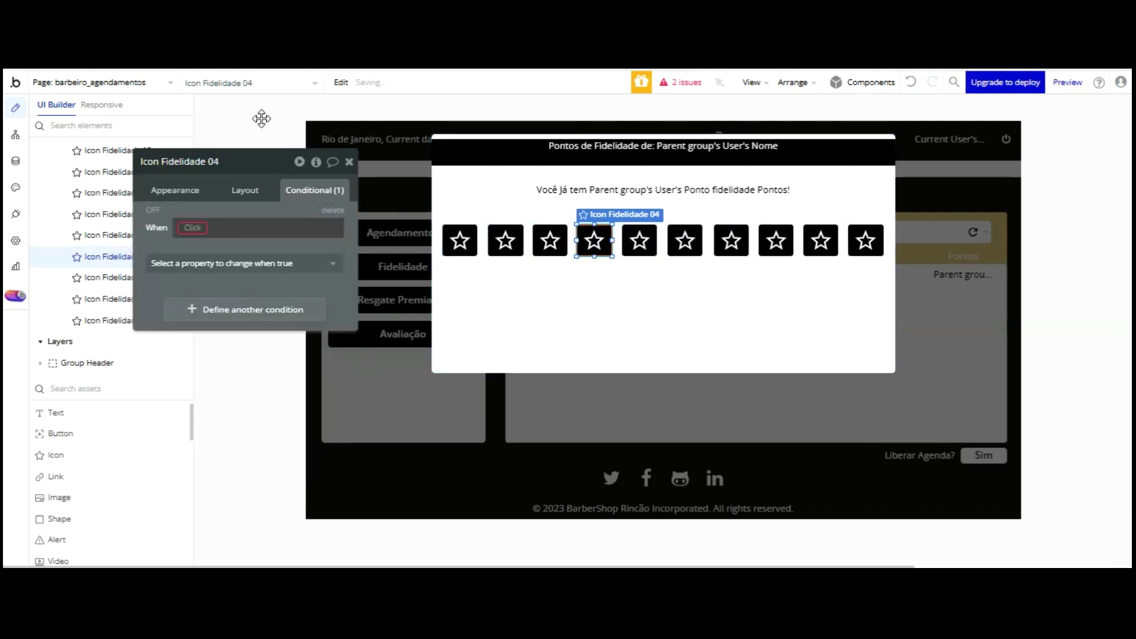
{"action": "left_click", "coordinate": [333, 210]}
{"action": "left_click", "coordinate": [262, 225]}
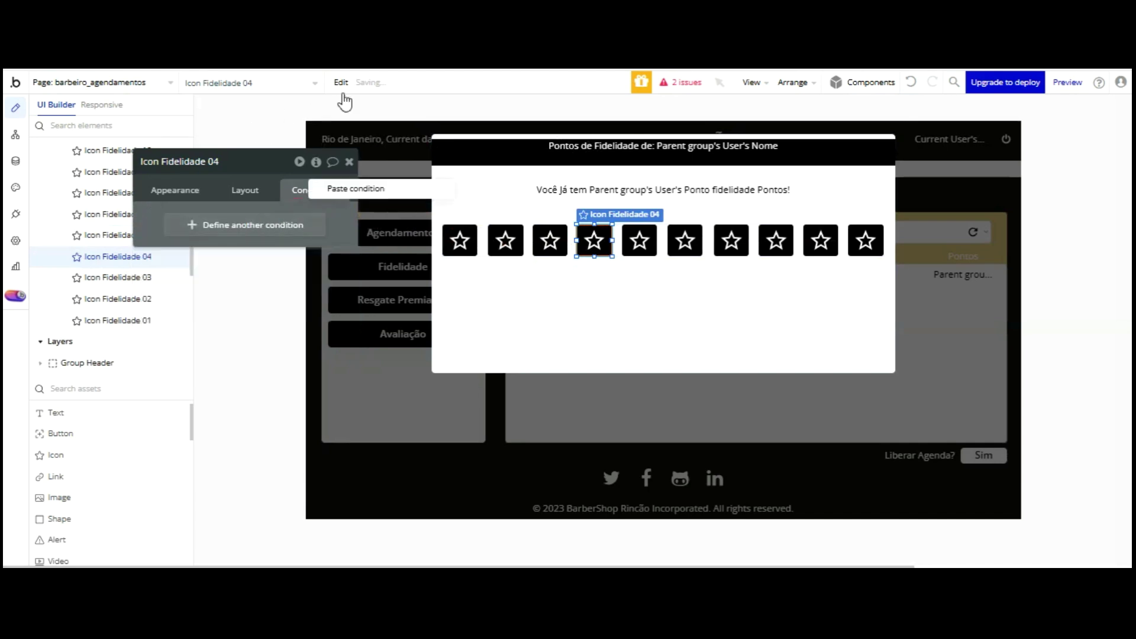
{"action": "key", "text": "ctrl+v"}
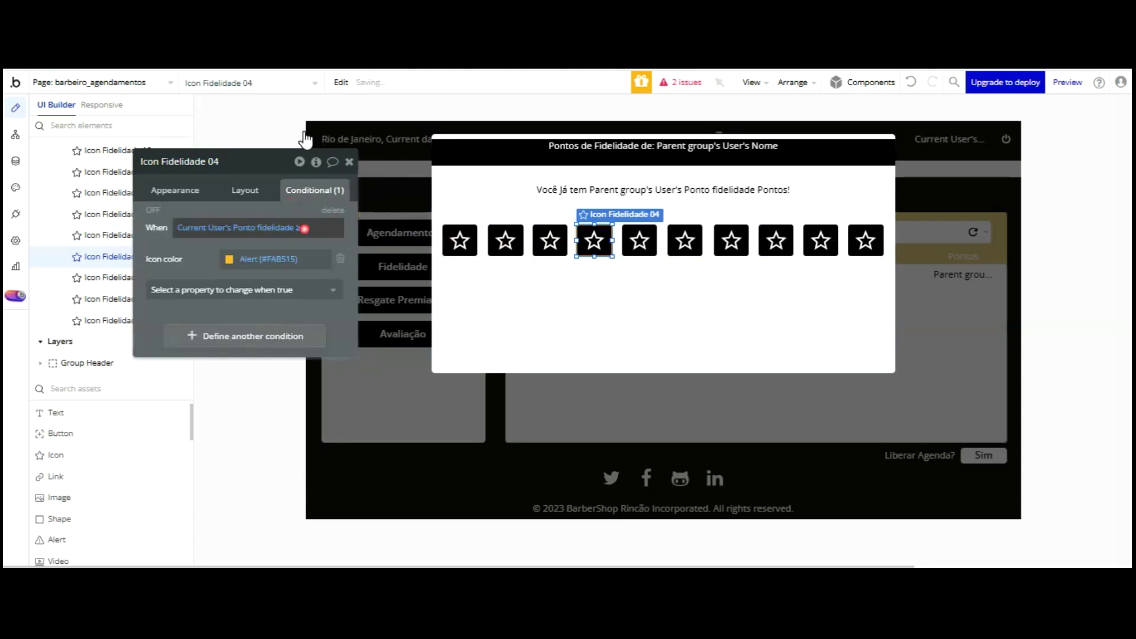
{"action": "left_click", "coordinate": [304, 228]}
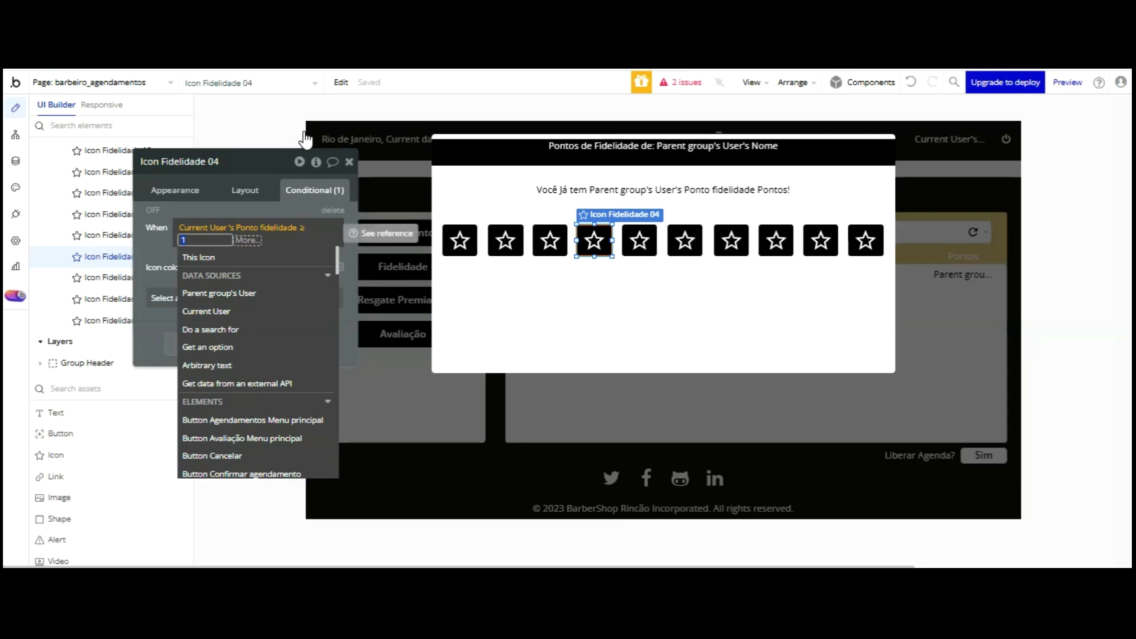
{"action": "type", "text": "4"}
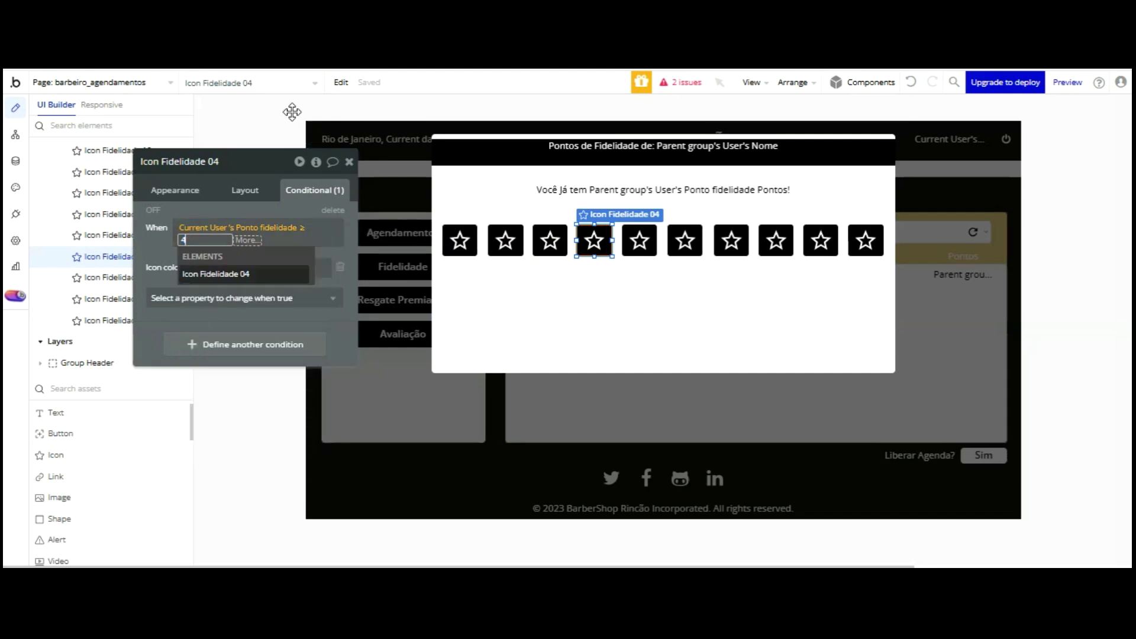
{"action": "left_click", "coordinate": [275, 210]}
{"action": "left_click", "coordinate": [639, 240]}
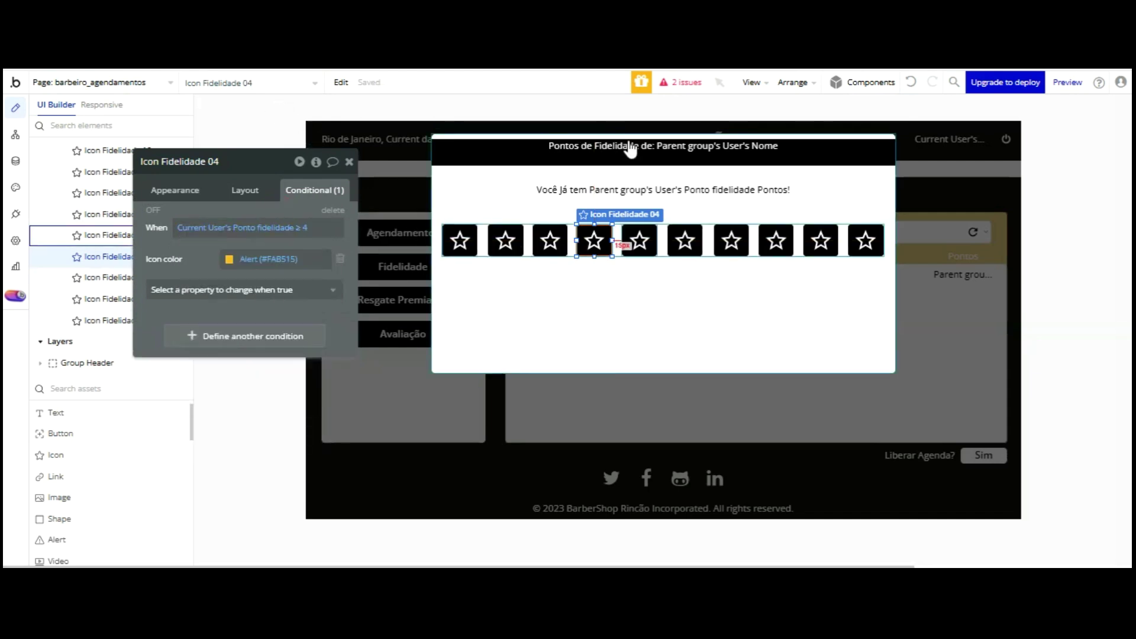
{"action": "right_click", "coordinate": [289, 220]}
- Paste the star colour condition onto stars 5 and 6, with thresholds 5 and 6
{"action": "left_click", "coordinate": [369, 183]}
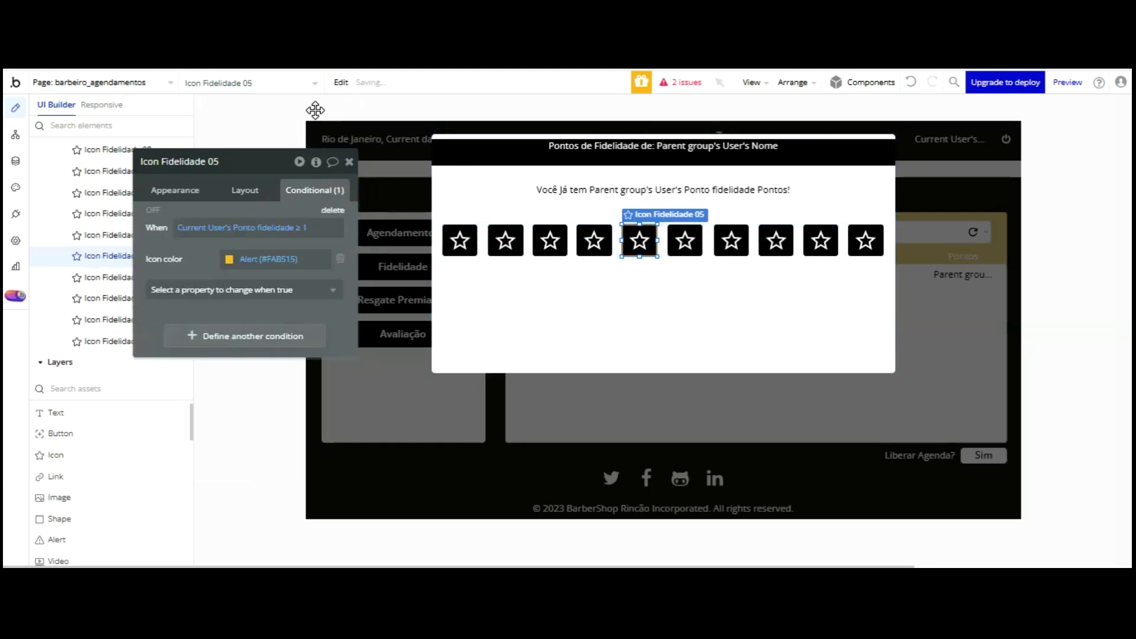
{"action": "left_click", "coordinate": [304, 227]}
{"action": "type", "text": "5"}
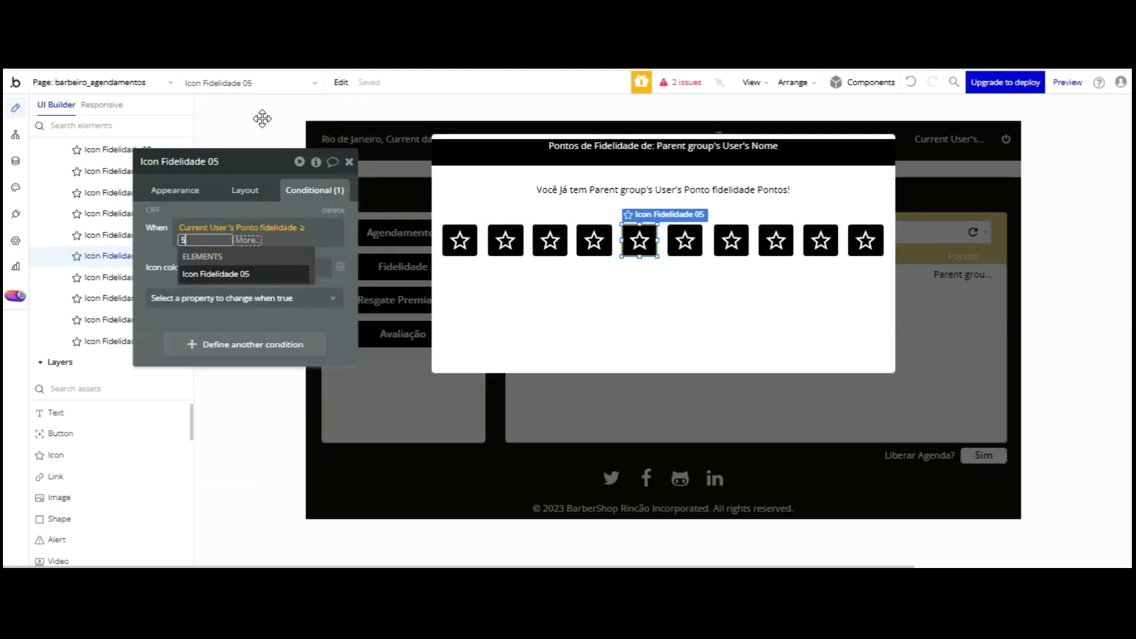
{"action": "left_click", "coordinate": [685, 240]}
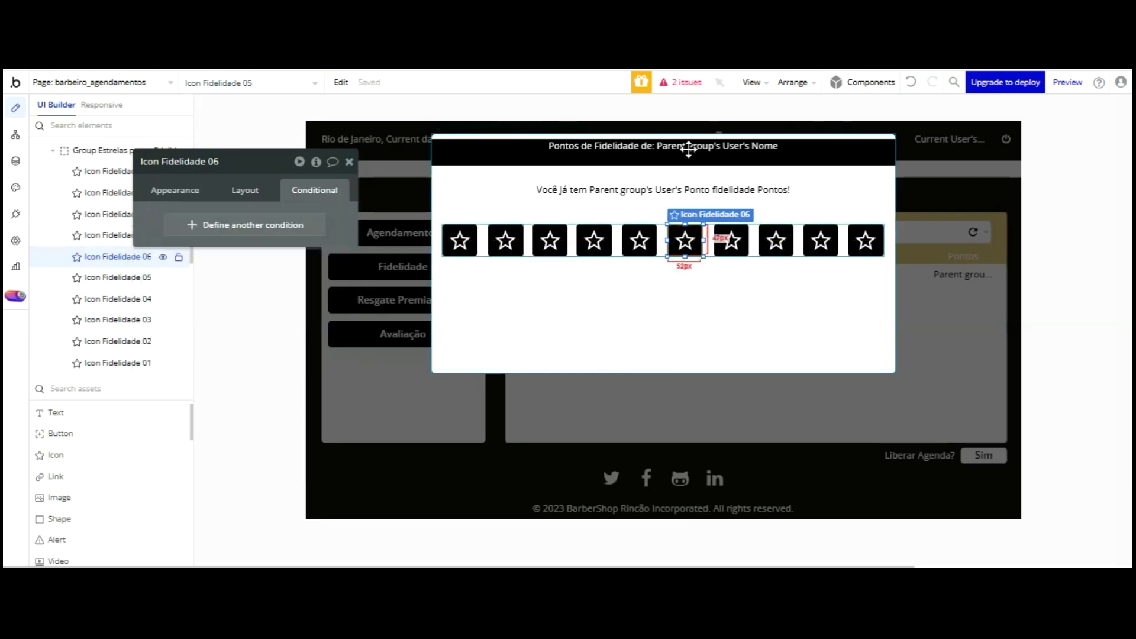
{"action": "left_click", "coordinate": [371, 199]}
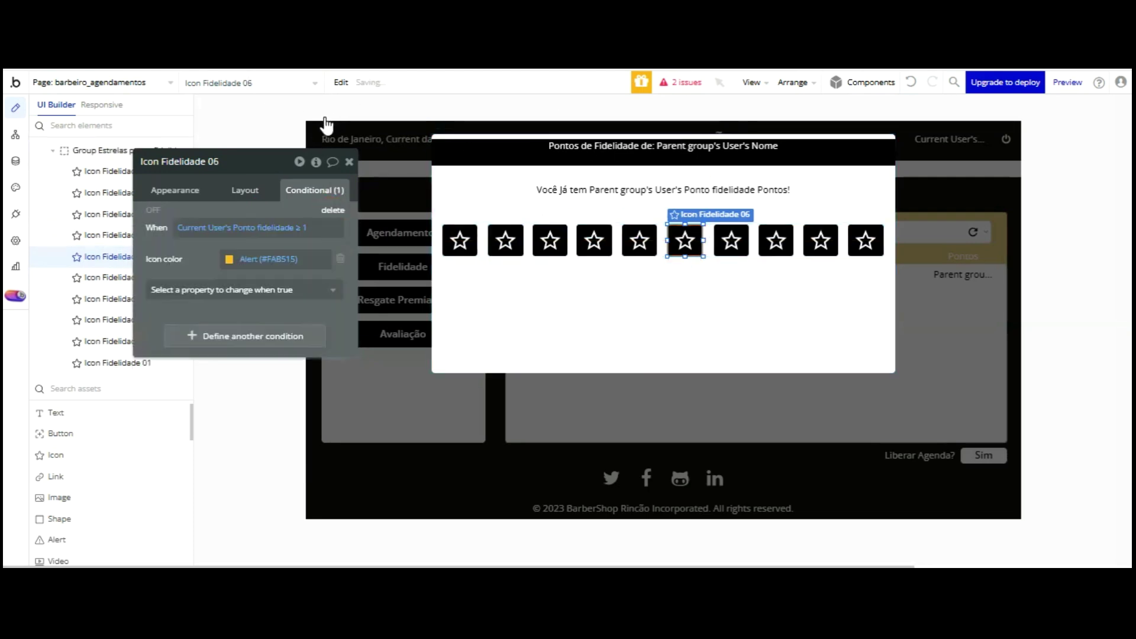
{"action": "left_click", "coordinate": [301, 227]}
{"action": "type", "text": "6"}
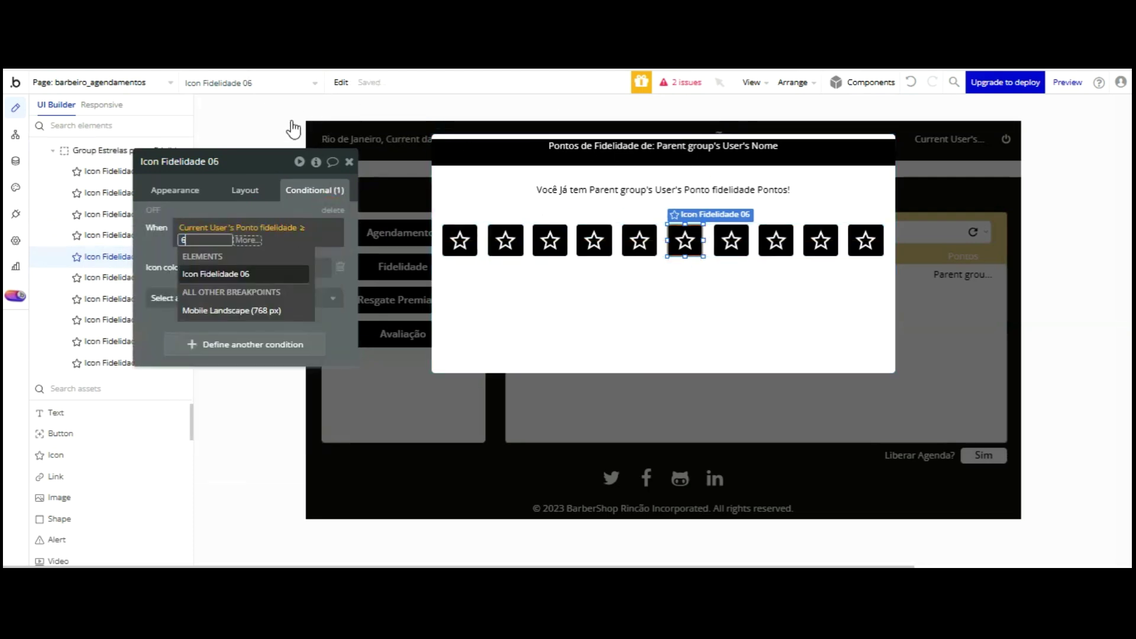
{"action": "left_click", "coordinate": [731, 240]}
- Paste the colour condition onto the 7th star and set its threshold to 7
{"action": "right_click", "coordinate": [314, 190]}
{"action": "left_click", "coordinate": [367, 195]}
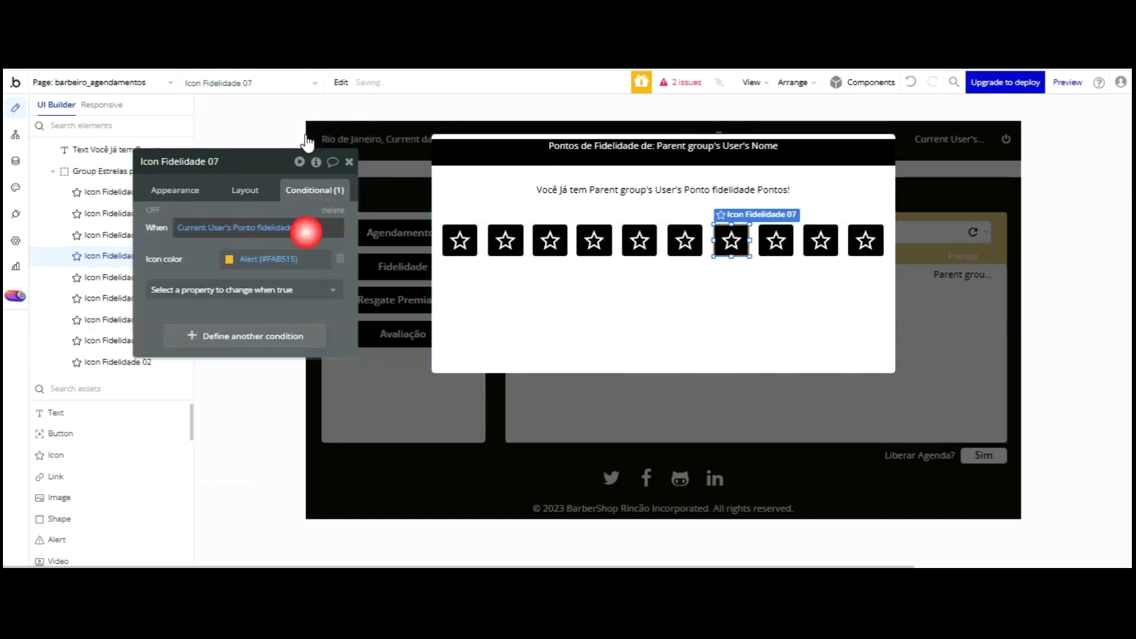
{"action": "left_click", "coordinate": [304, 228]}
{"action": "type", "text": "7"}
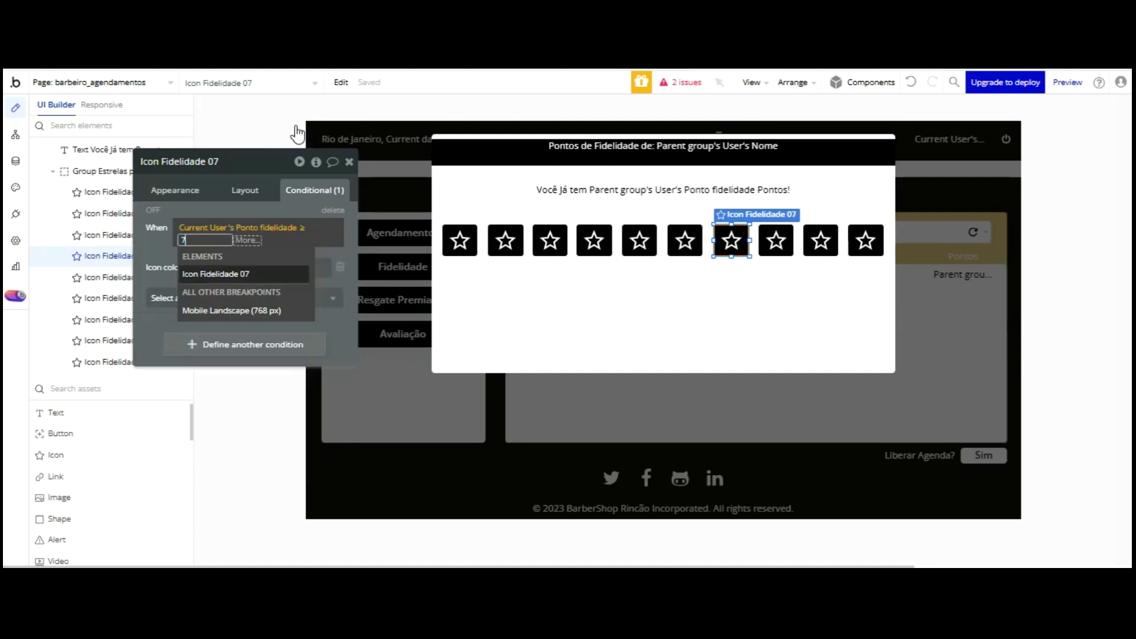
{"action": "left_click", "coordinate": [298, 110]}
- Paste the colour condition onto the 8th star, replacing the empty one, with threshold 8
{"action": "left_click", "coordinate": [776, 240]}
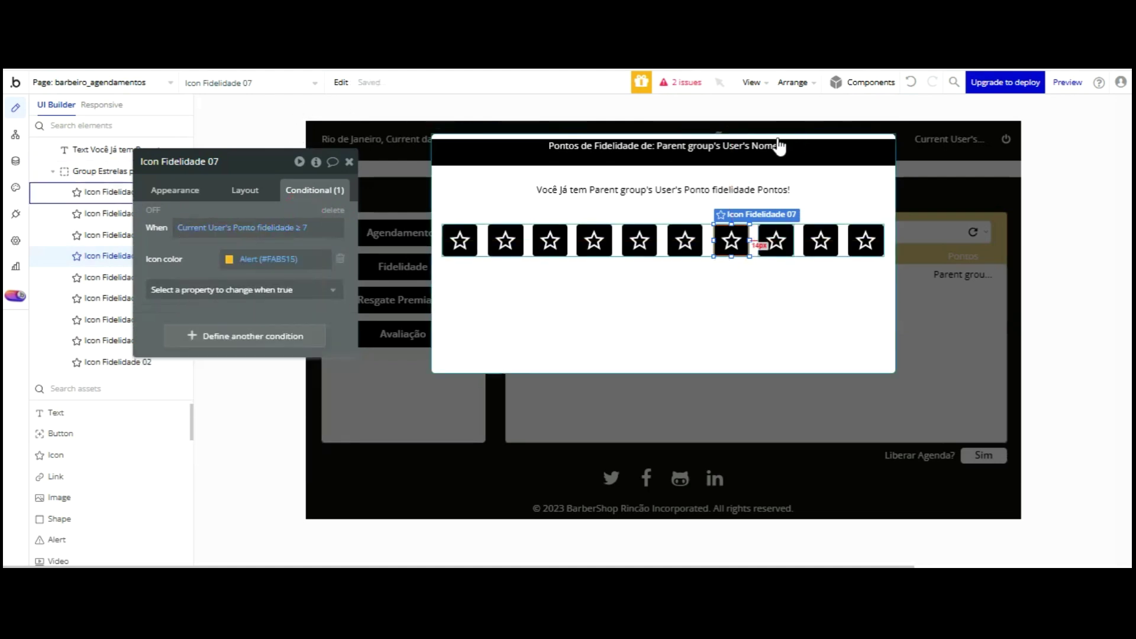
{"action": "left_click", "coordinate": [279, 224]}
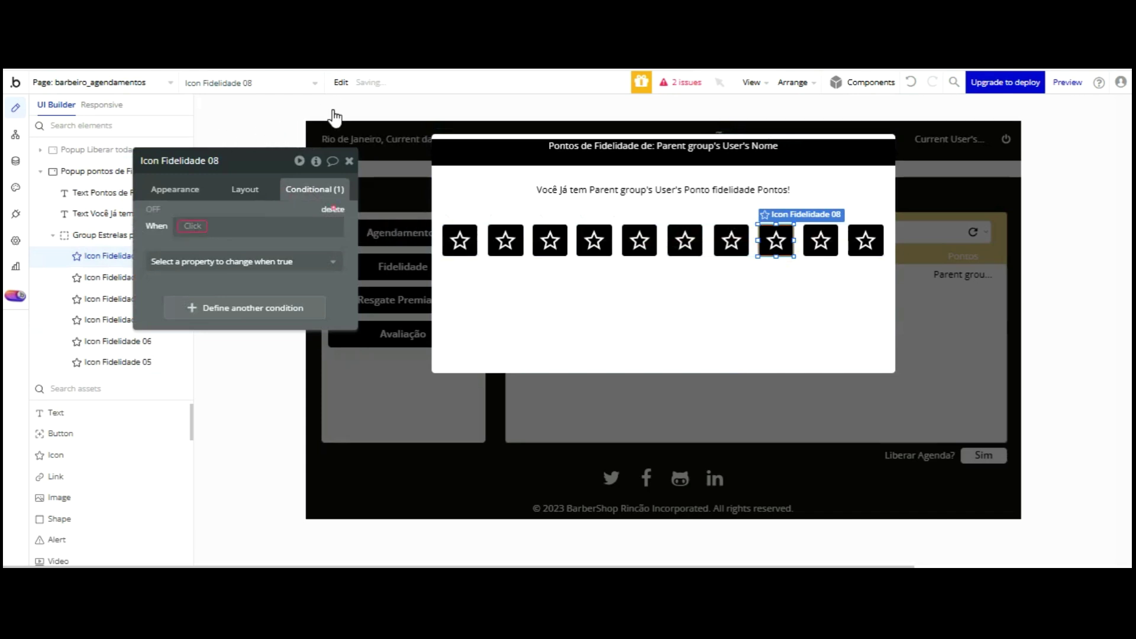
{"action": "left_click", "coordinate": [333, 209]}
{"action": "right_click", "coordinate": [314, 189]}
{"action": "left_click", "coordinate": [357, 194]}
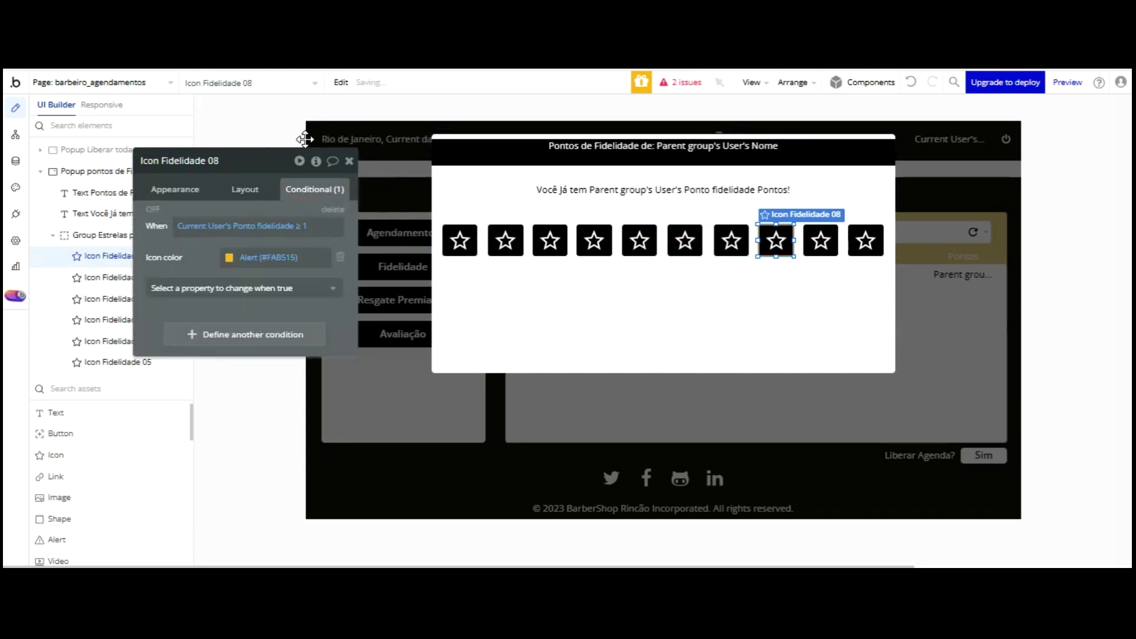
{"action": "left_click", "coordinate": [302, 225]}
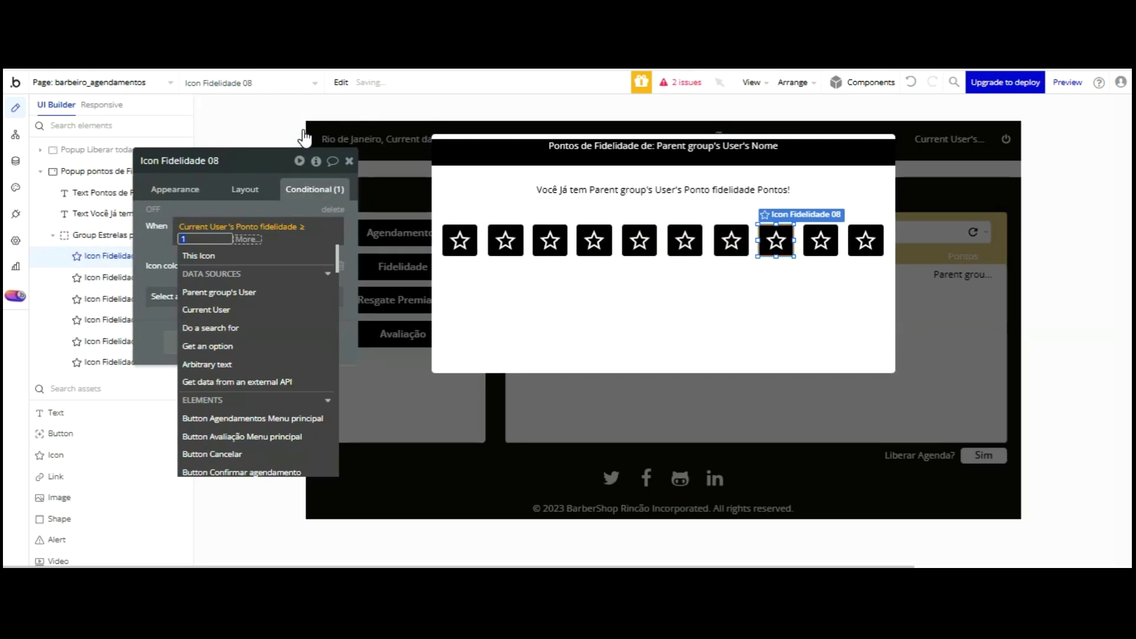
{"action": "type", "text": "8"}
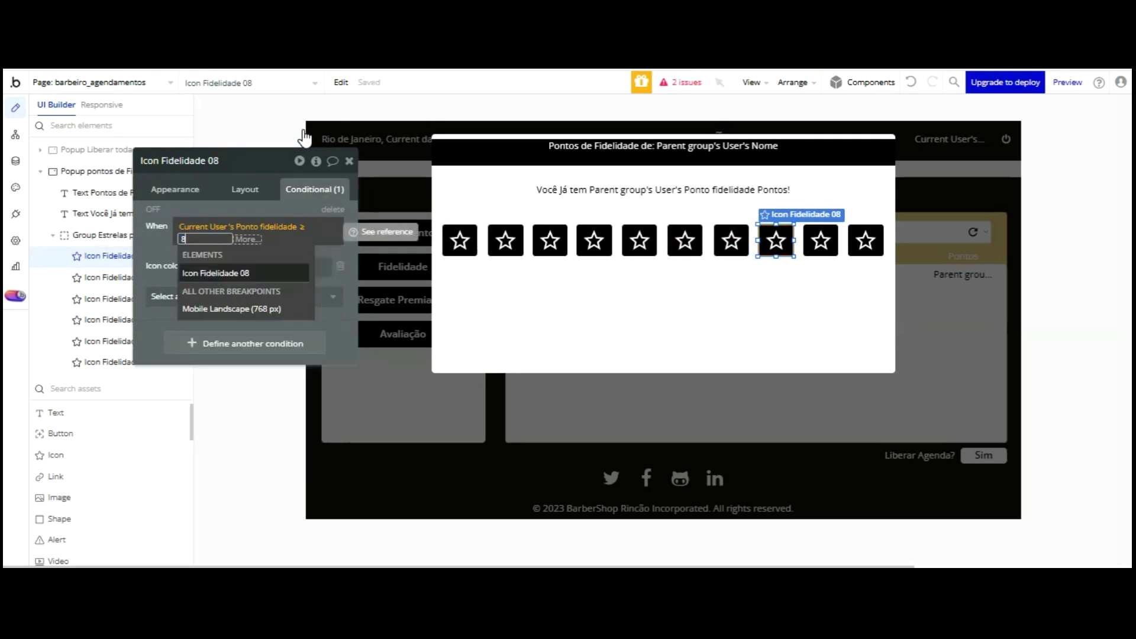
{"action": "left_click", "coordinate": [291, 207]}
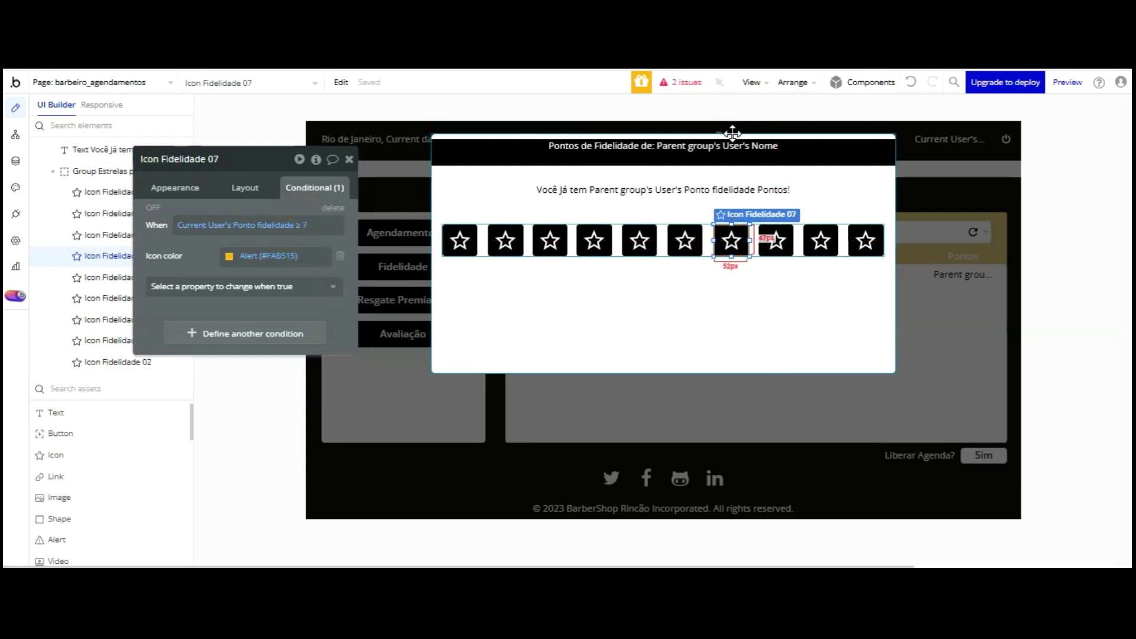
- Paste the colour condition onto the 9th star with a threshold of 9
{"action": "left_click", "coordinate": [821, 239]}
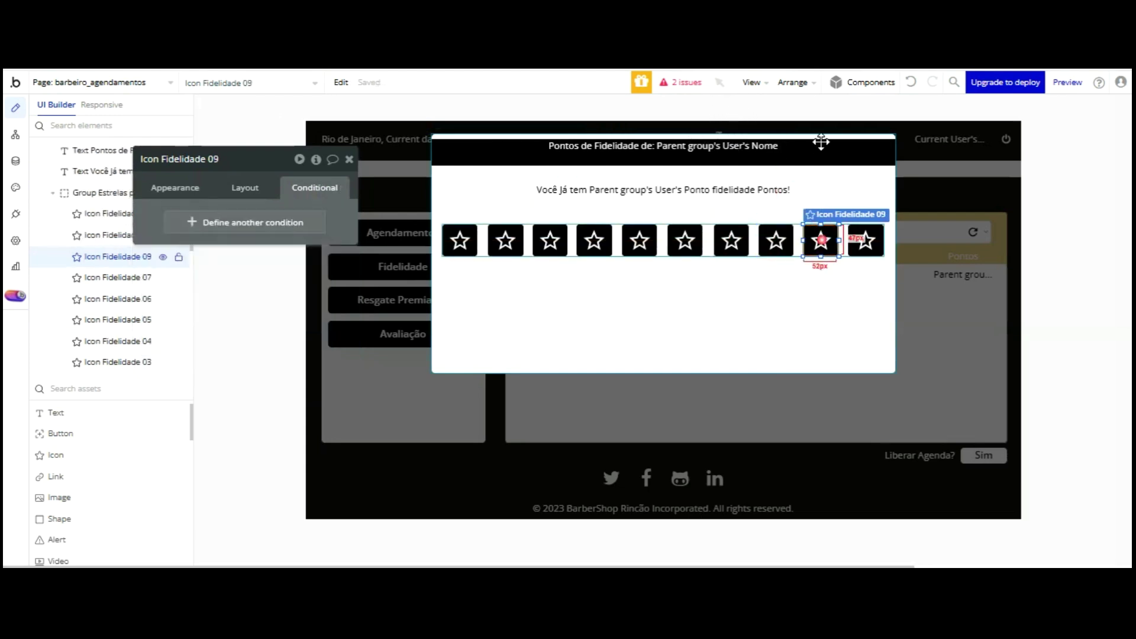
{"action": "left_click", "coordinate": [365, 188]}
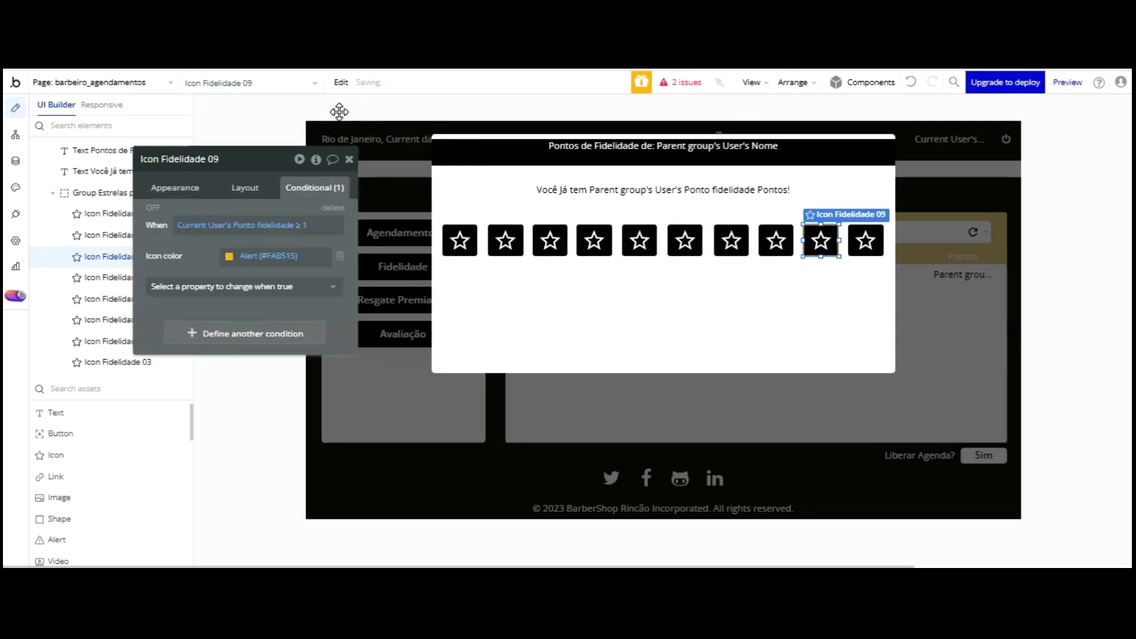
{"action": "left_click", "coordinate": [308, 225]}
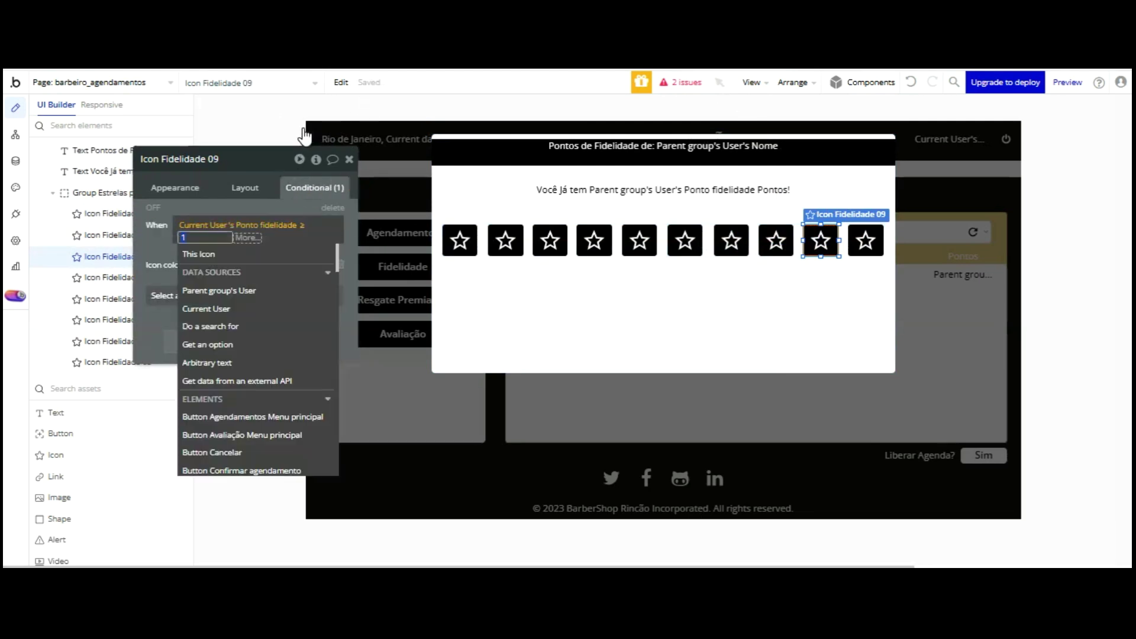
{"action": "type", "text": "9"}
{"action": "key", "text": "Return"}
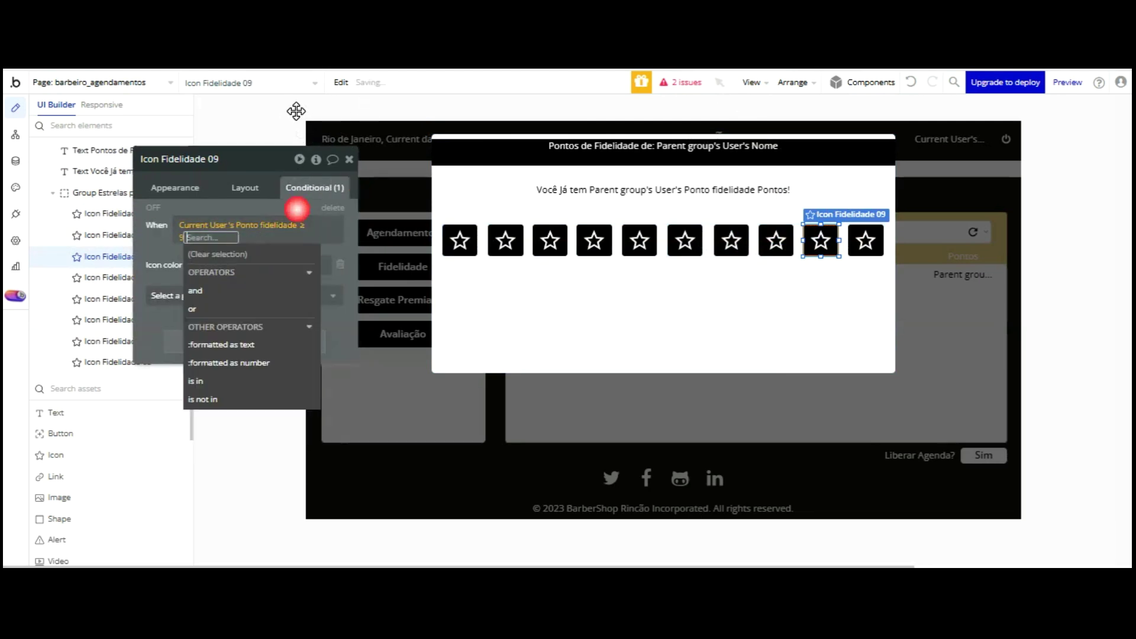
{"action": "left_click", "coordinate": [297, 208]}
{"action": "left_click", "coordinate": [773, 238]}
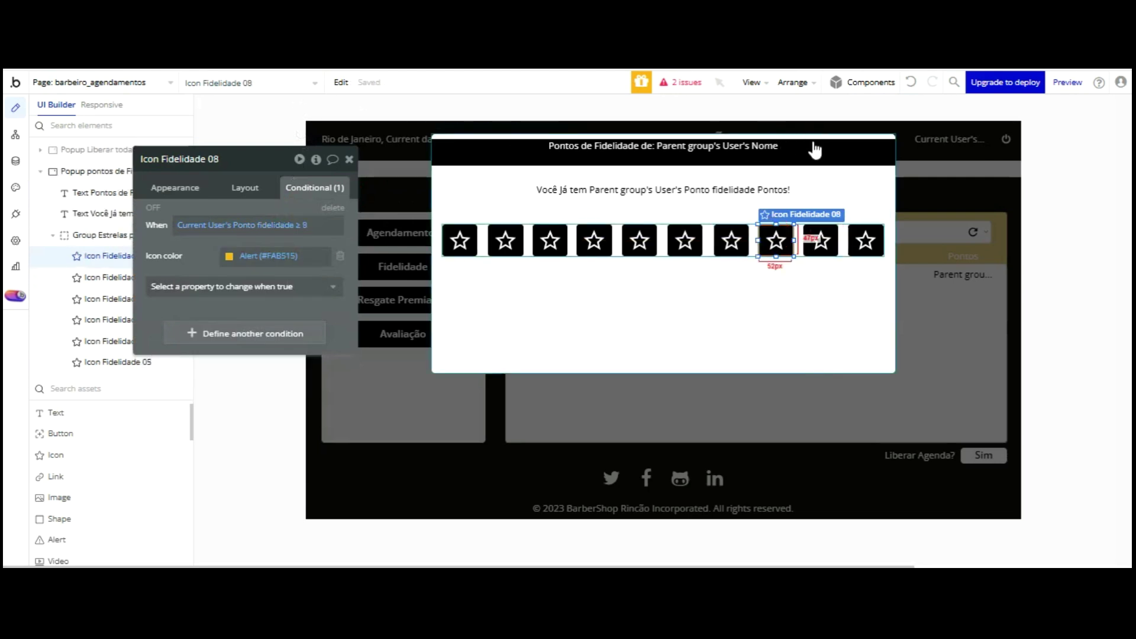
{"action": "left_click", "coordinate": [865, 240]}
{"action": "right_click", "coordinate": [304, 224]}
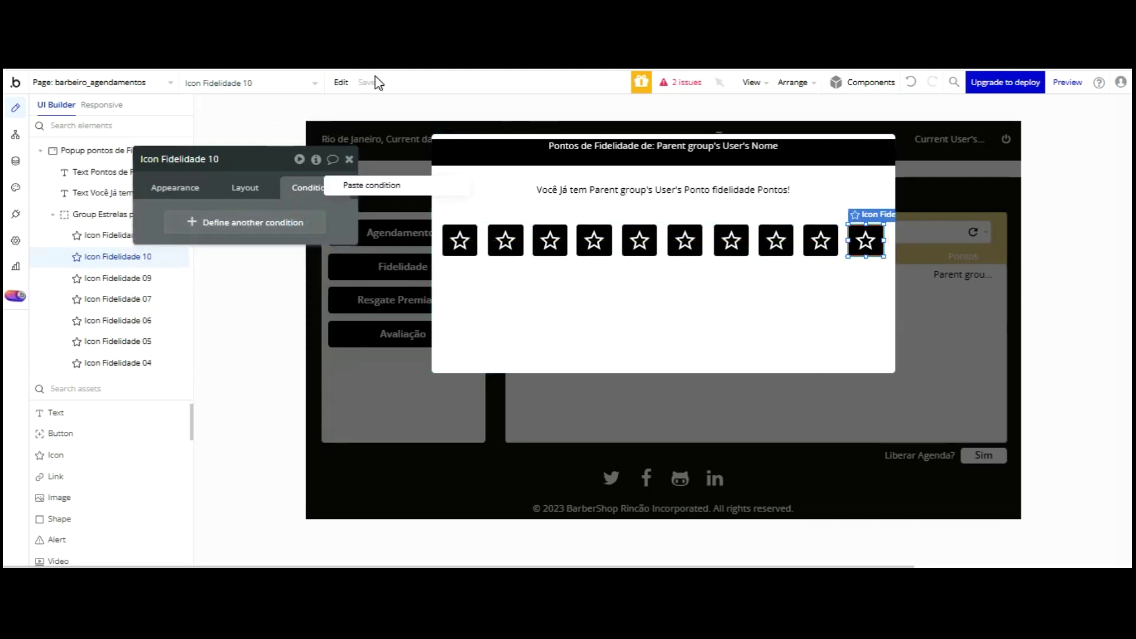
- Paste the Alert colour condition onto Icon Fidelidade 10 and set its threshold to 10
{"action": "left_click", "coordinate": [307, 110]}
{"action": "left_click_drag", "start_coordinate": [155, 159], "coordinate": [213, 158]}
{"action": "left_click", "coordinate": [165, 150]}
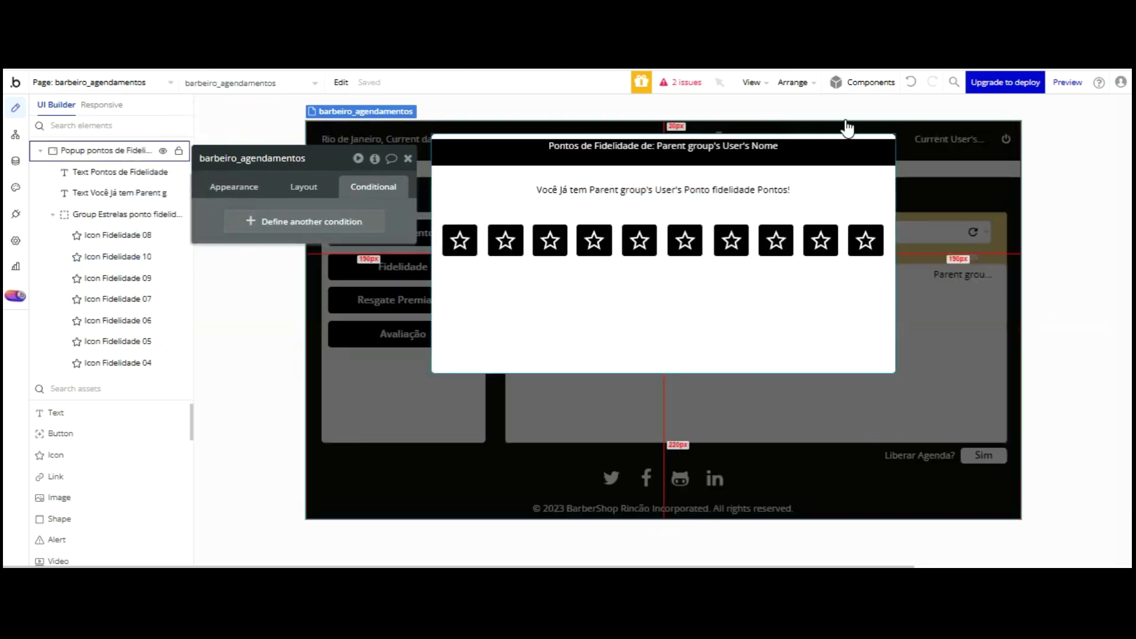
{"action": "left_click", "coordinate": [865, 240]}
{"action": "right_click", "coordinate": [352, 228]}
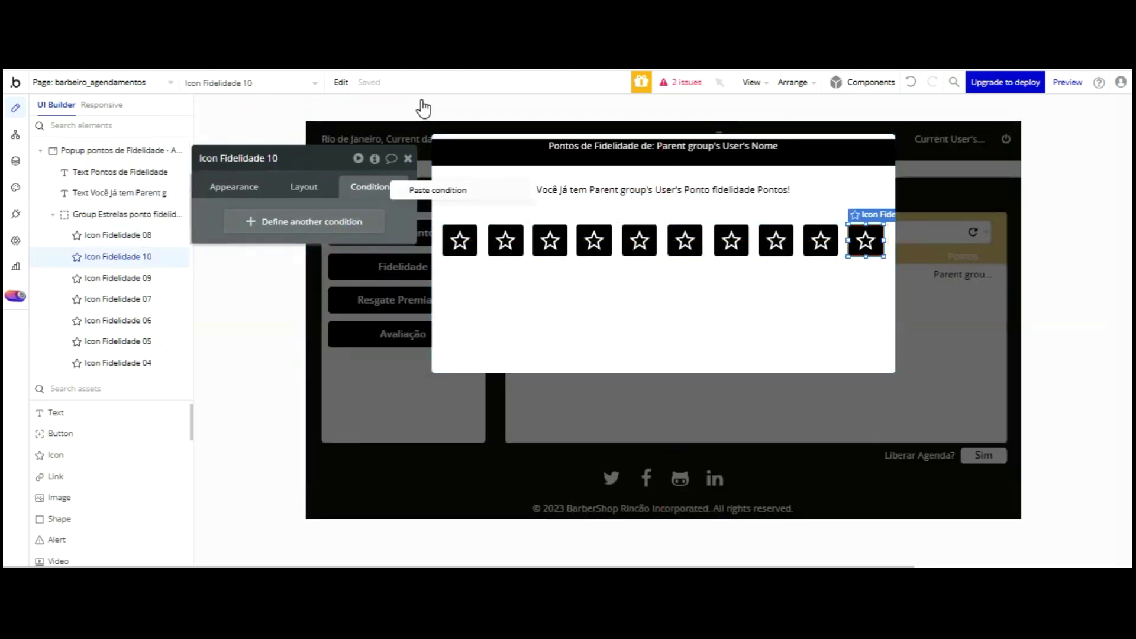
{"action": "left_click", "coordinate": [421, 191]}
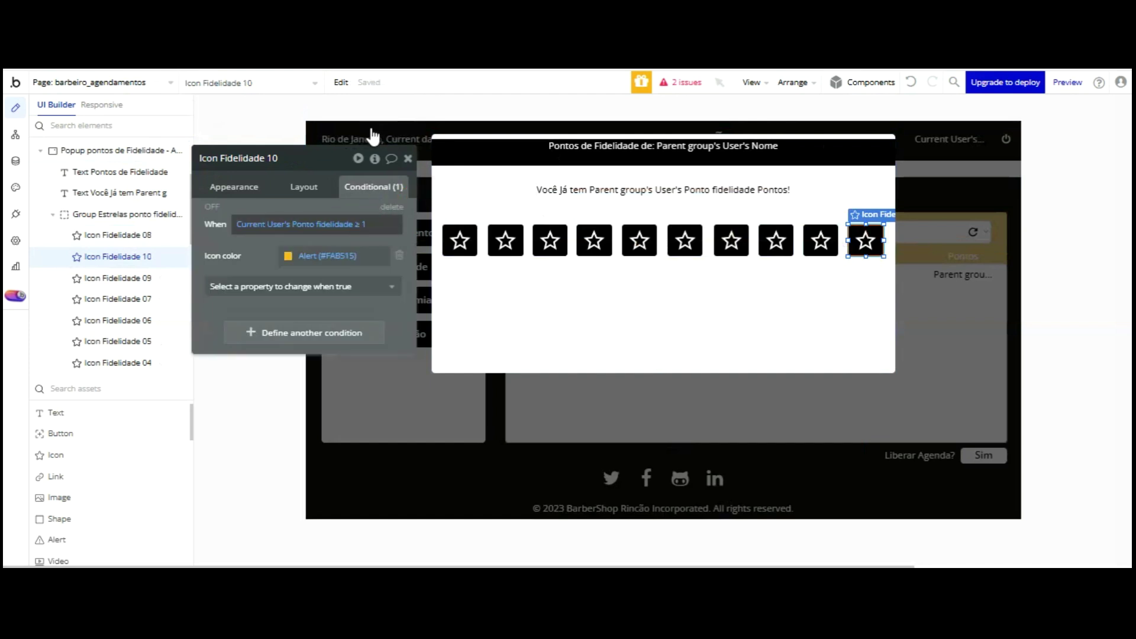
{"action": "left_click", "coordinate": [363, 224]}
{"action": "type", "text": "10"}
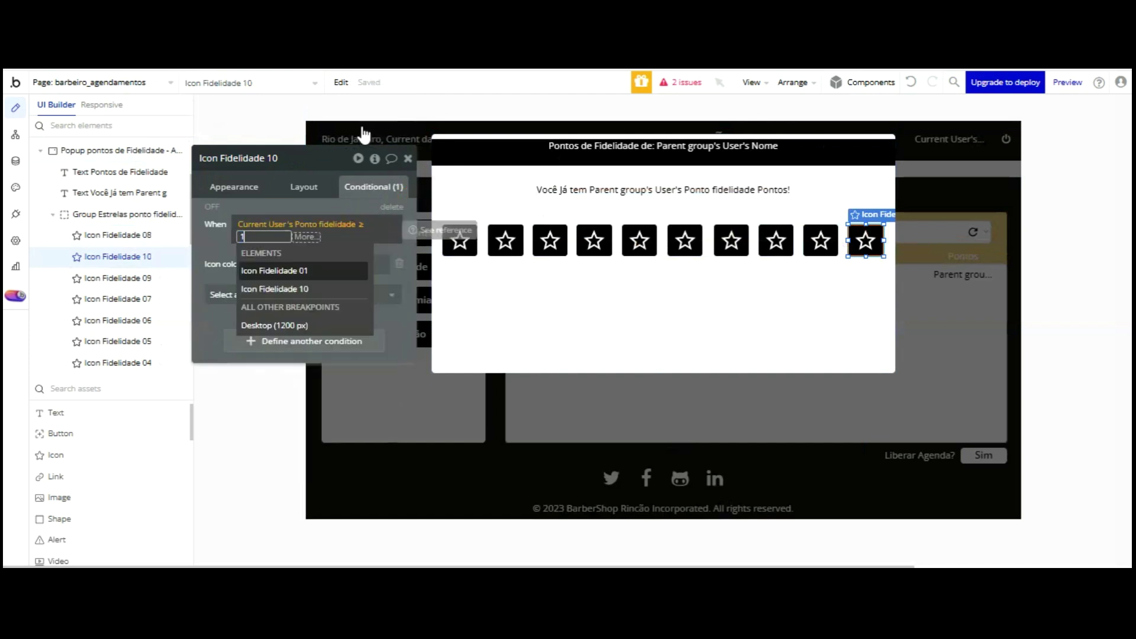
{"action": "left_click", "coordinate": [351, 103]}
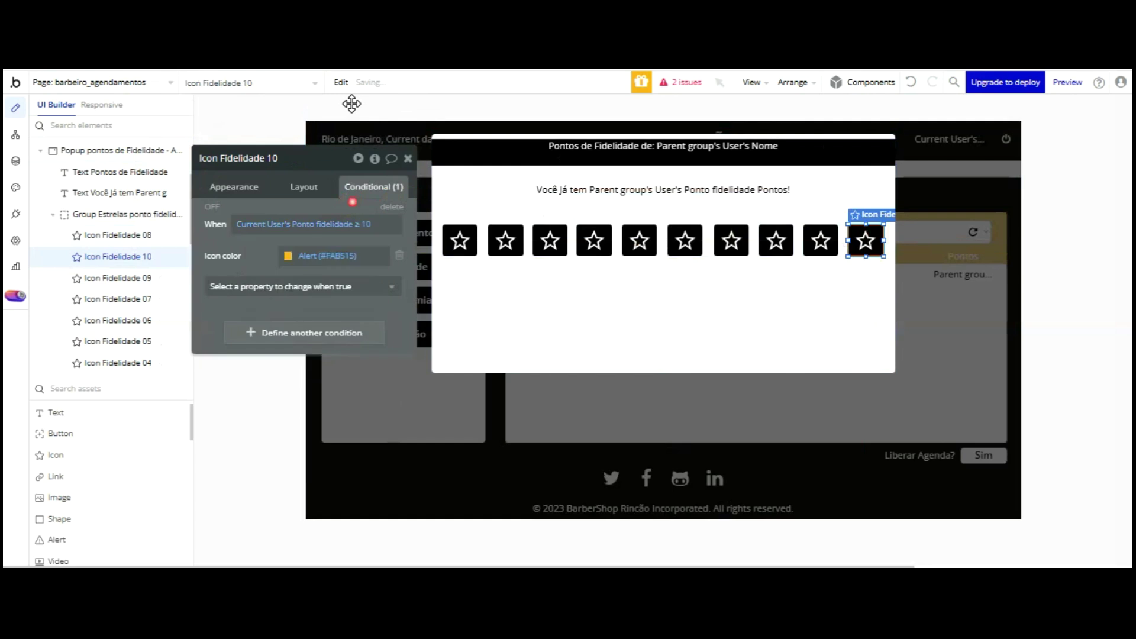
{"action": "left_click", "coordinate": [563, 183]}
{"action": "left_click", "coordinate": [237, 185]}
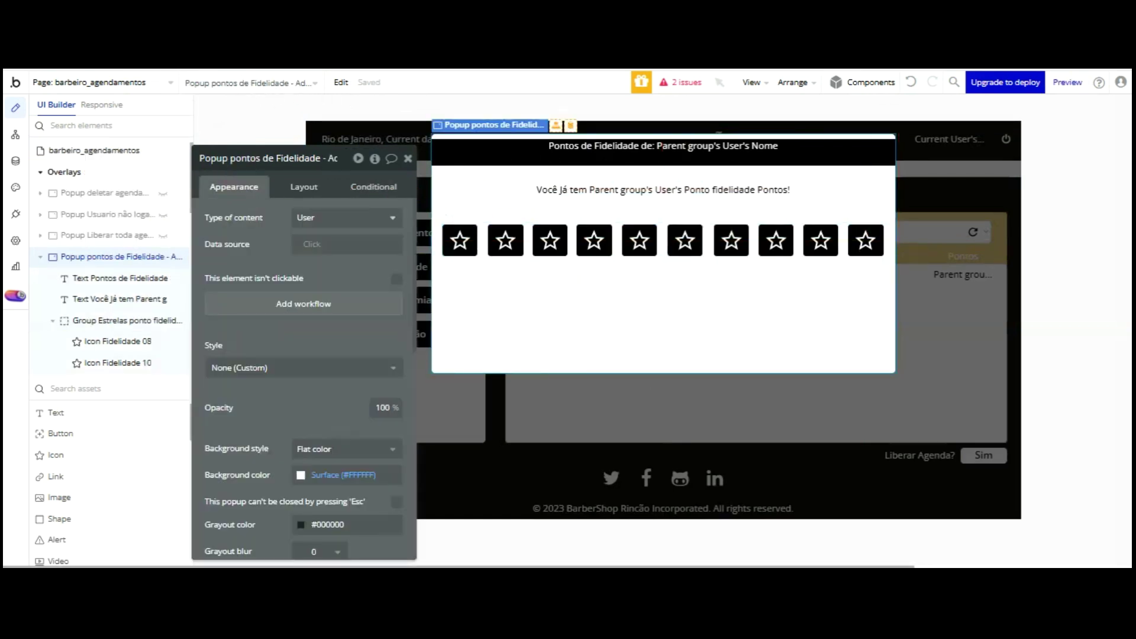
- Add a text box below the stars reading 'Parabéns! Você acaba de ganhar um corte de cabelo.' with a second line
{"action": "left_click", "coordinate": [56, 412]}
{"action": "left_click_drag", "start_coordinate": [469, 275], "coordinate": [536, 300]}
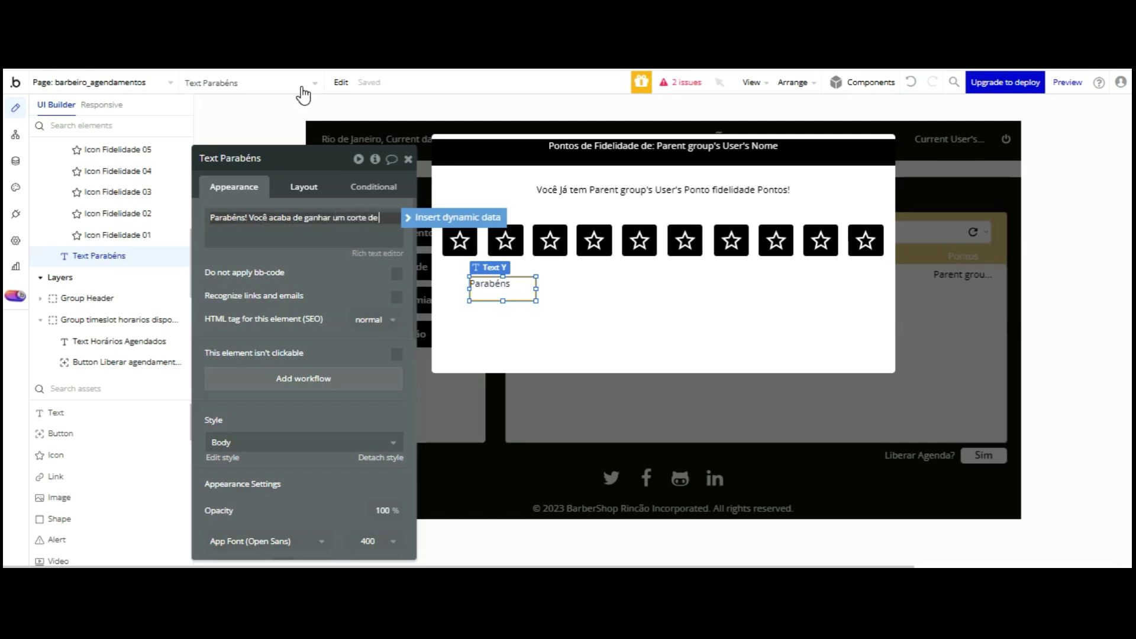
{"action": "type", "text": "cabelo"}
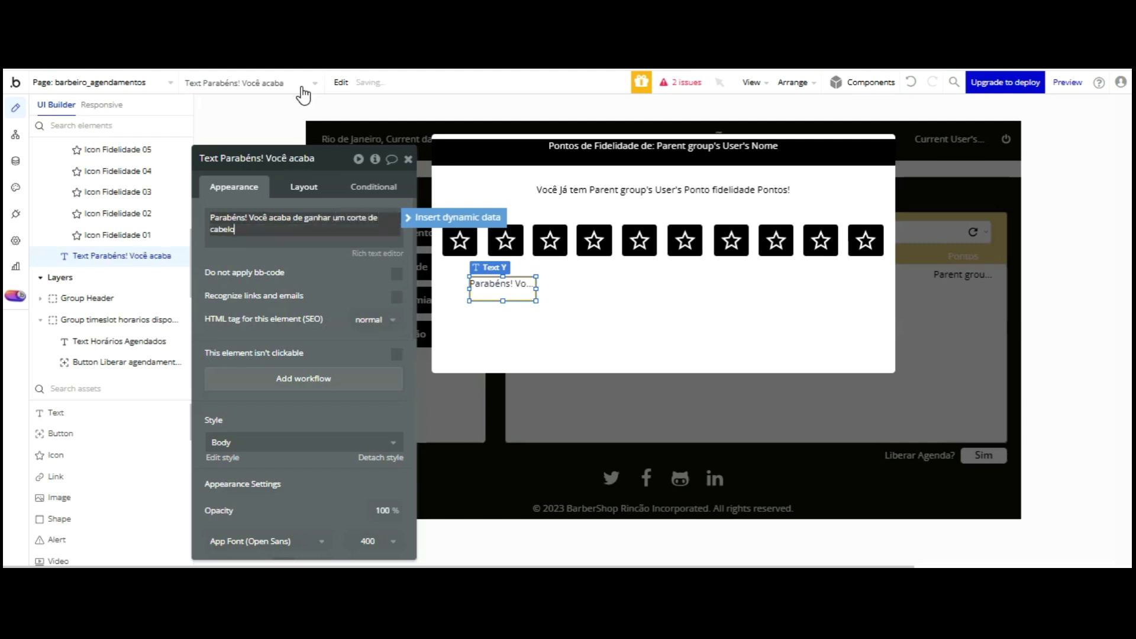
{"action": "type", "text": "."}
{"action": "key", "text": "Return"}
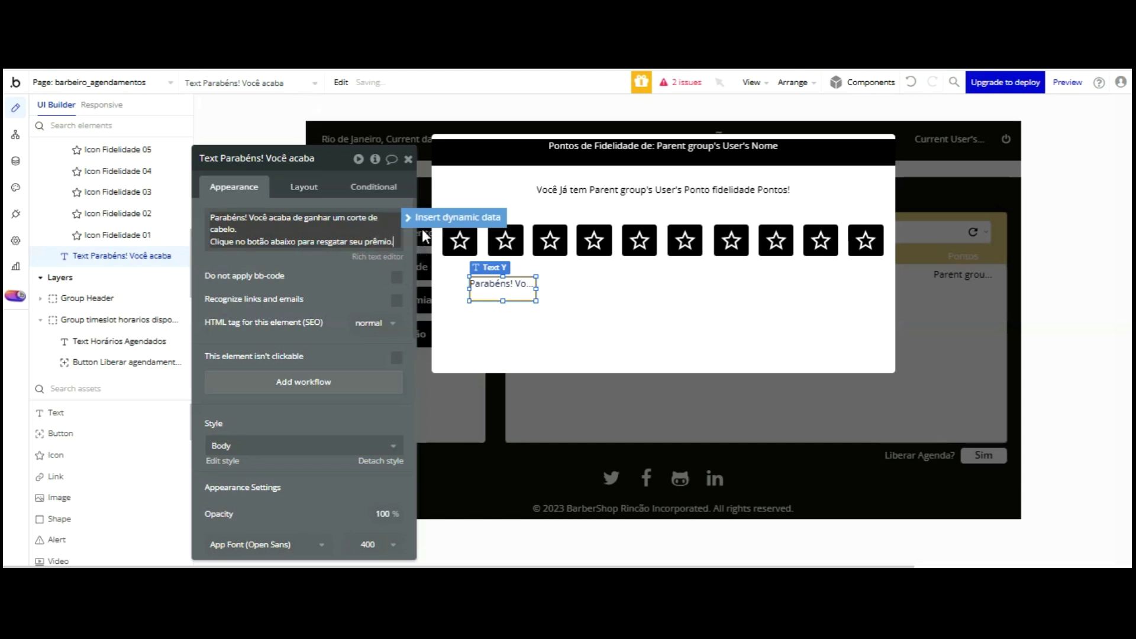
- Resize the message text box to 630 × 72 and shift it left to line up
{"action": "left_click", "coordinate": [306, 189]}
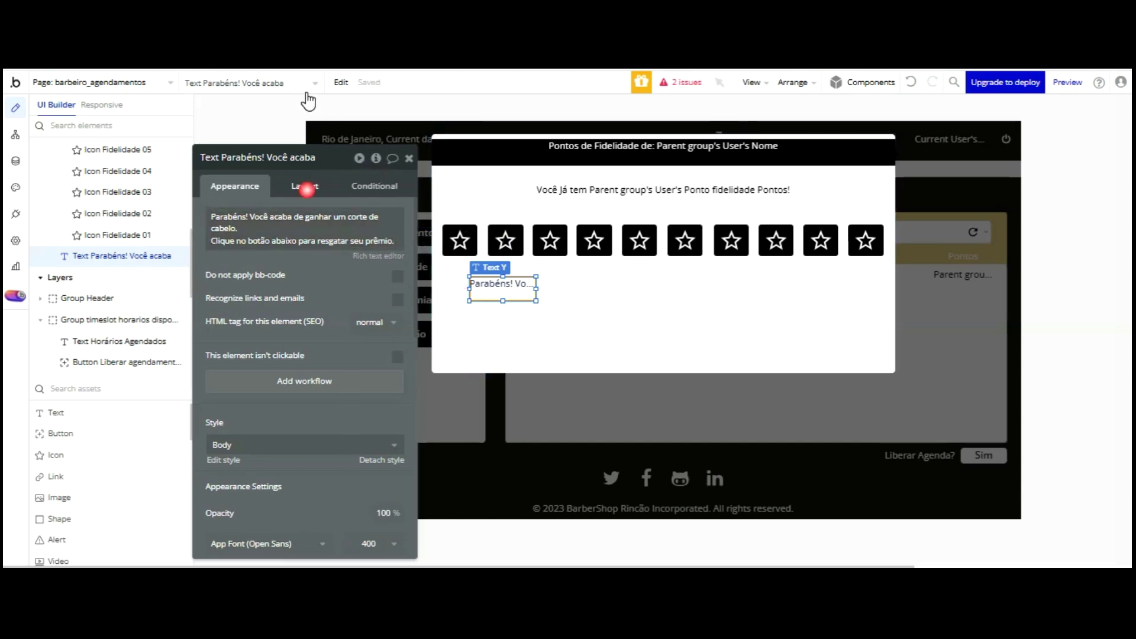
{"action": "left_click", "coordinate": [243, 278]}
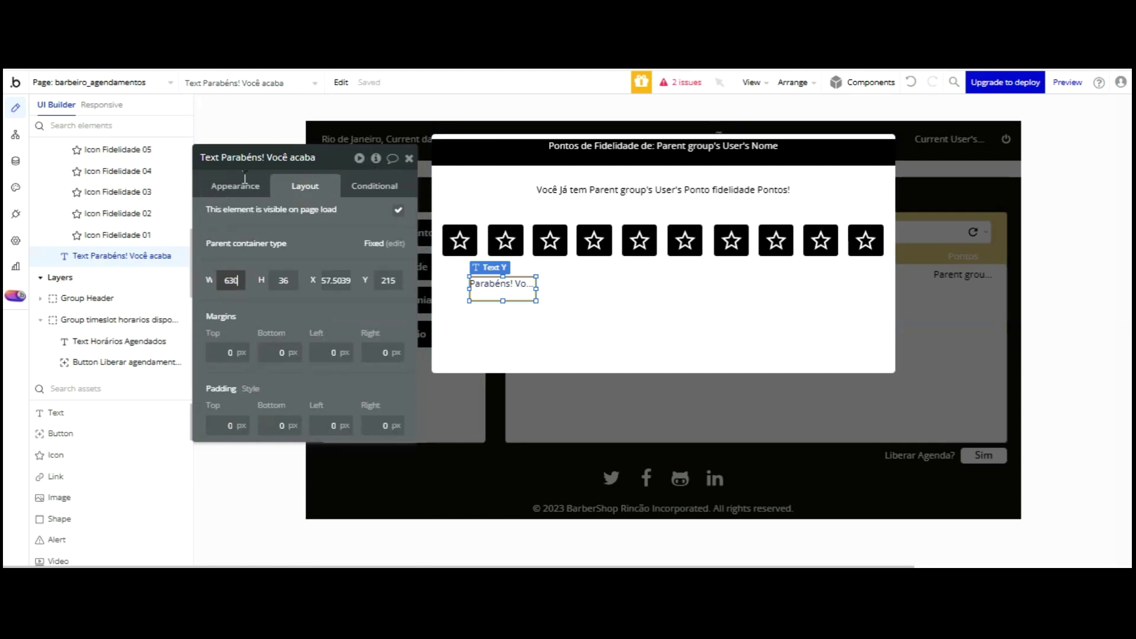
{"action": "type", "text": "630"}
{"action": "left_click", "coordinate": [291, 280]}
{"action": "type", "text": "72"}
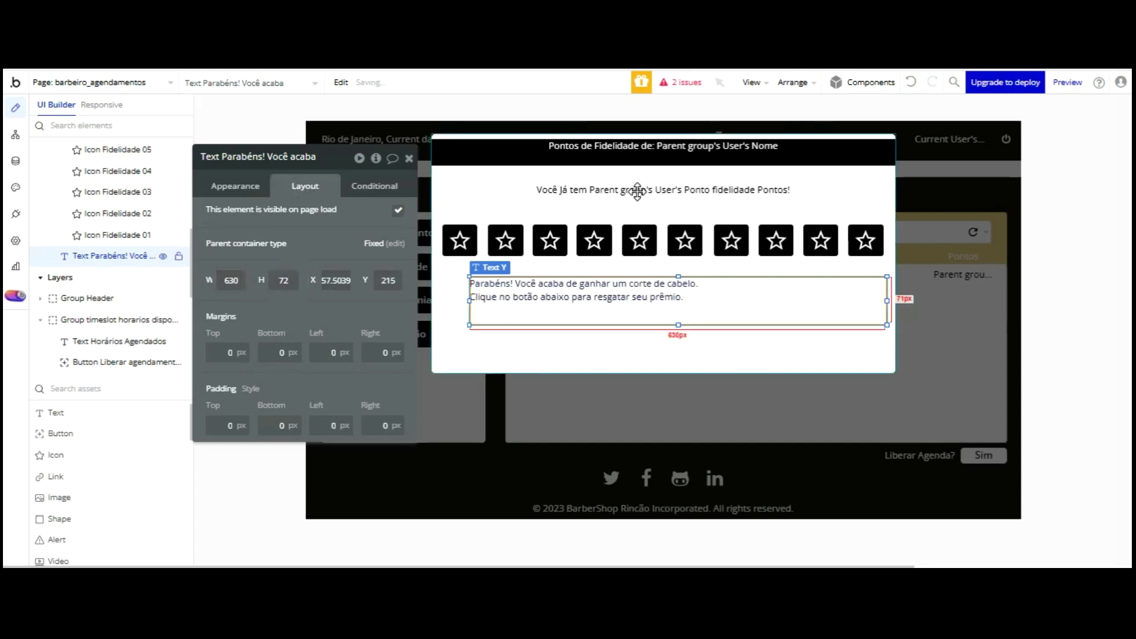
{"action": "left_click_drag", "start_coordinate": [633, 288], "coordinate": [618, 288]}
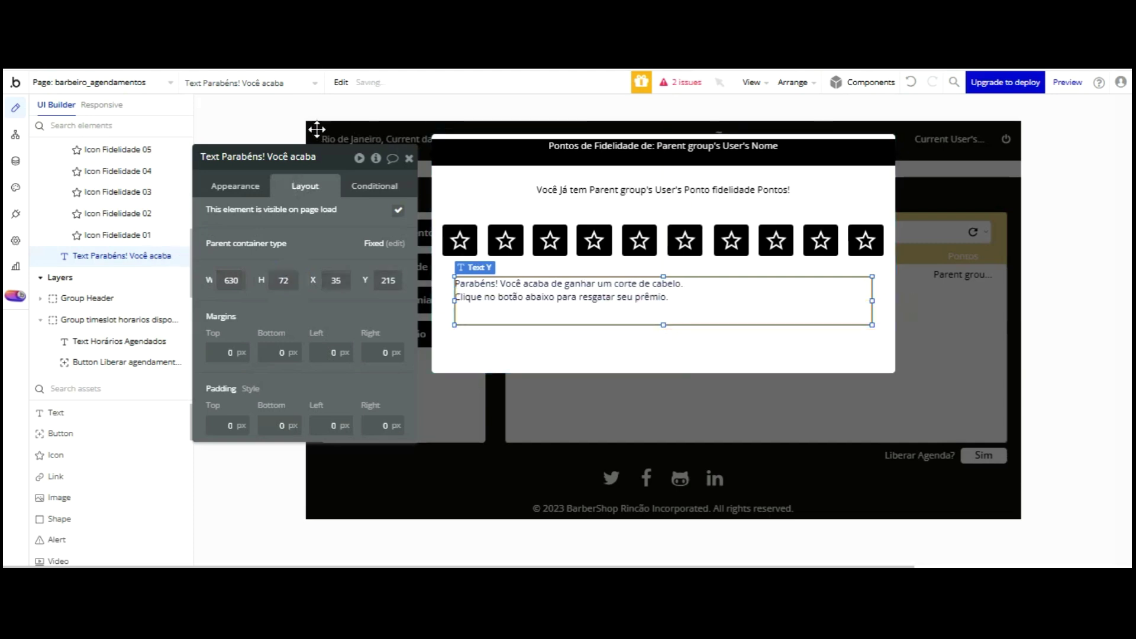
- In the rich text editor, colour the first line red and centre both lines
{"action": "left_click", "coordinate": [235, 191]}
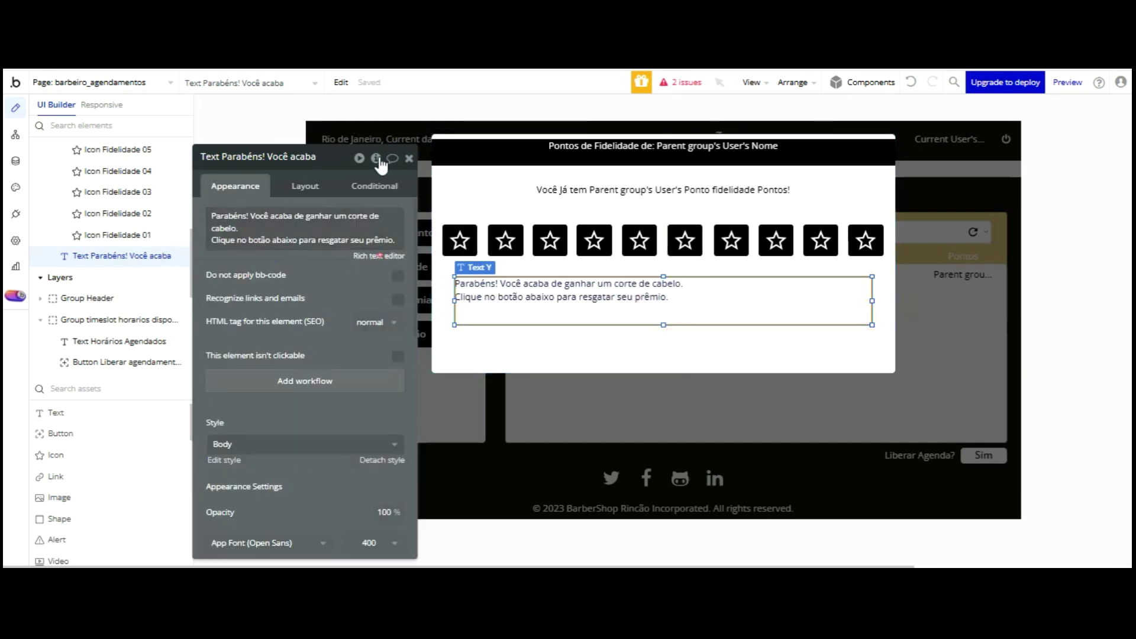
{"action": "left_click", "coordinate": [379, 256]}
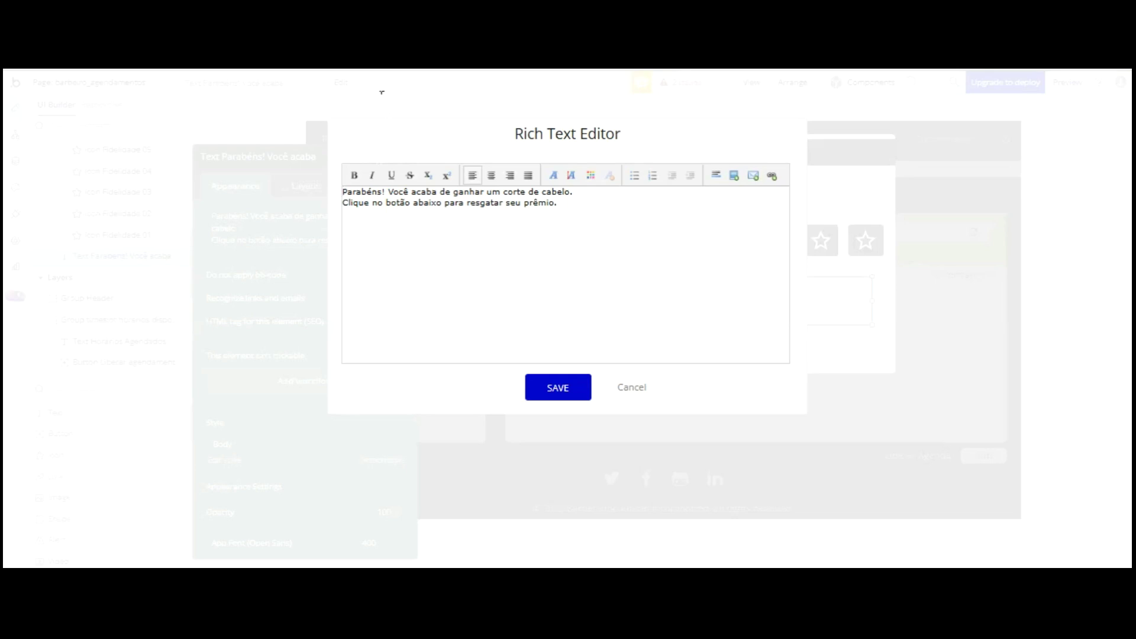
{"action": "left_click_drag", "start_coordinate": [574, 192], "coordinate": [343, 192]}
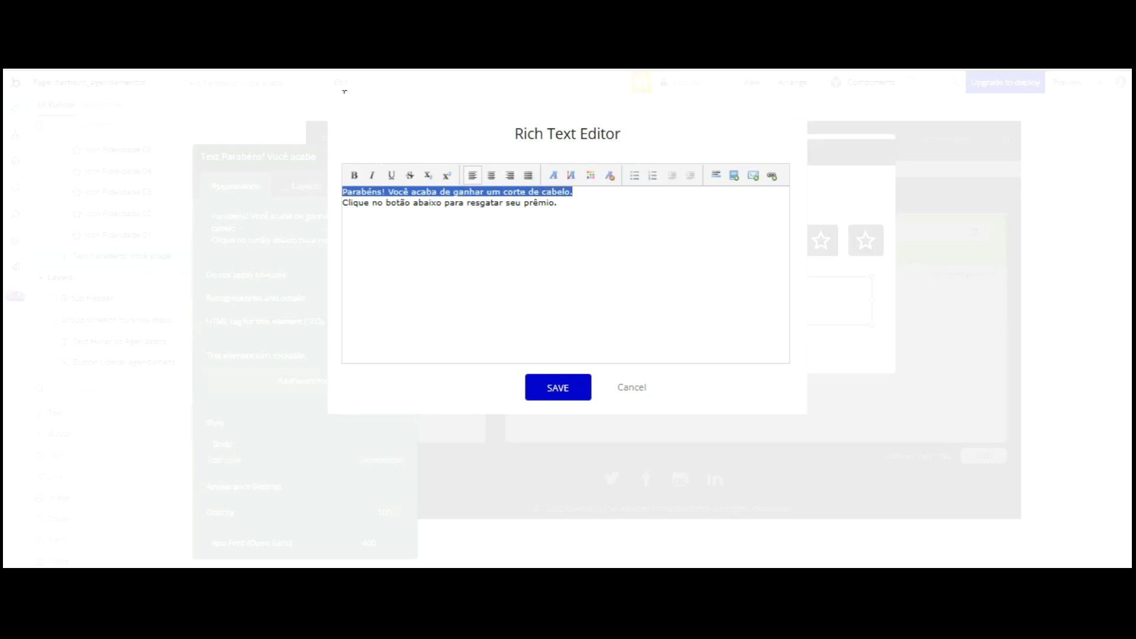
{"action": "left_click", "coordinate": [590, 175]}
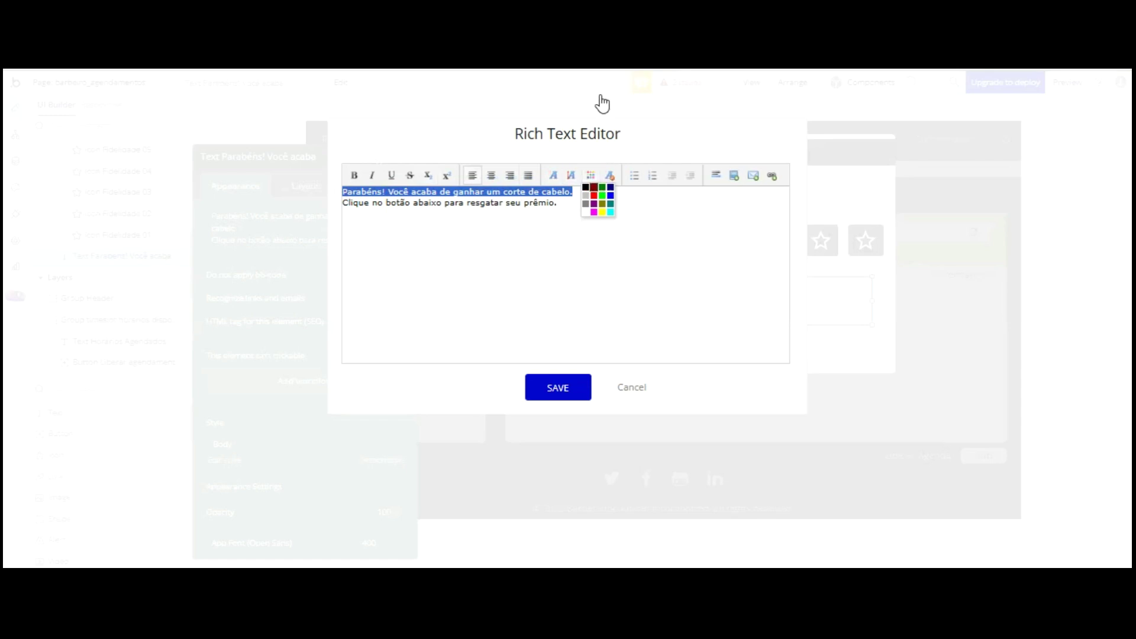
{"action": "left_click", "coordinate": [594, 196]}
{"action": "left_click", "coordinate": [572, 204]}
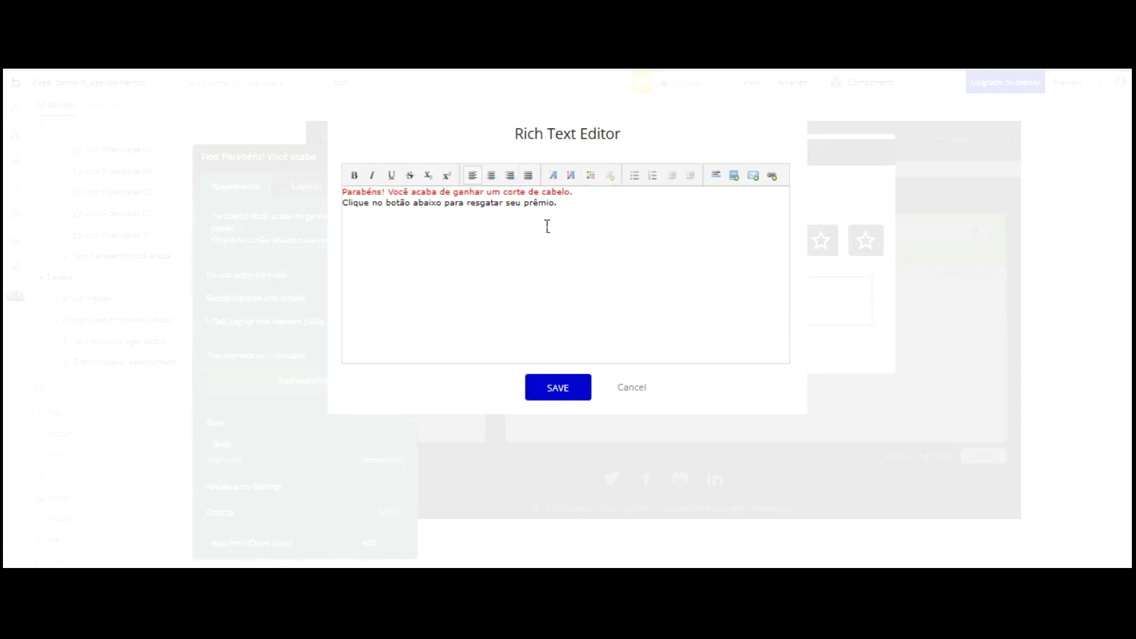
{"action": "left_click_drag", "start_coordinate": [546, 202], "coordinate": [343, 192]}
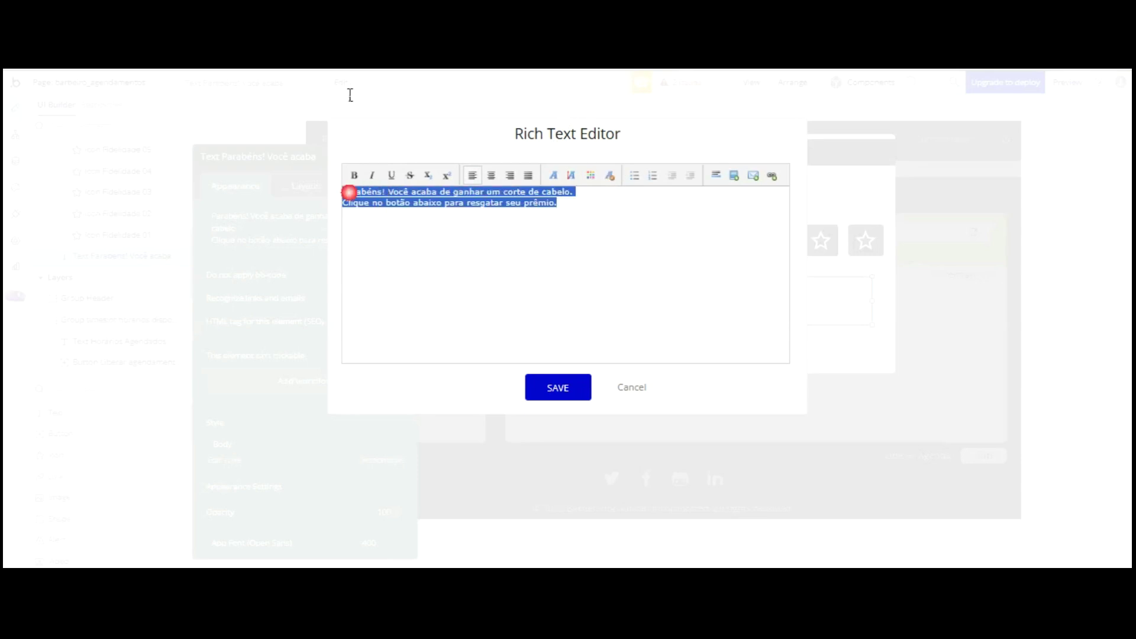
{"action": "left_click", "coordinate": [491, 175]}
{"action": "left_click", "coordinate": [560, 387]}
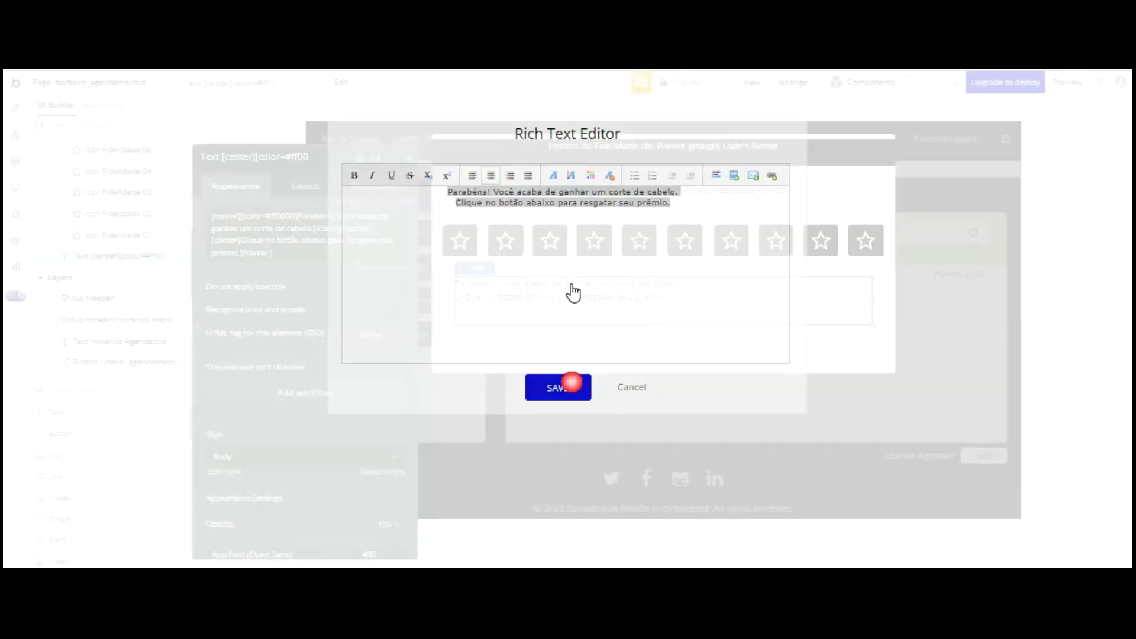
- Detach the text's style and make it black, size 18, centred horizontally and vertically
{"action": "scroll", "coordinate": [299, 337], "scroll_direction": "down", "scroll_amount": 2}
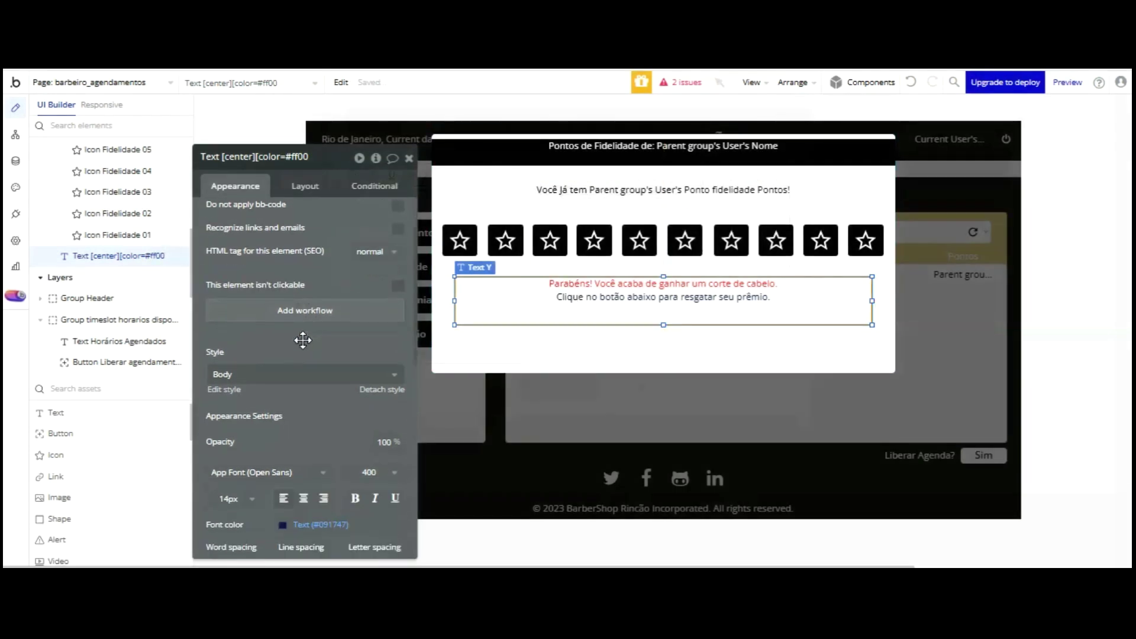
{"action": "scroll", "coordinate": [325, 314], "scroll_direction": "down", "scroll_amount": 6}
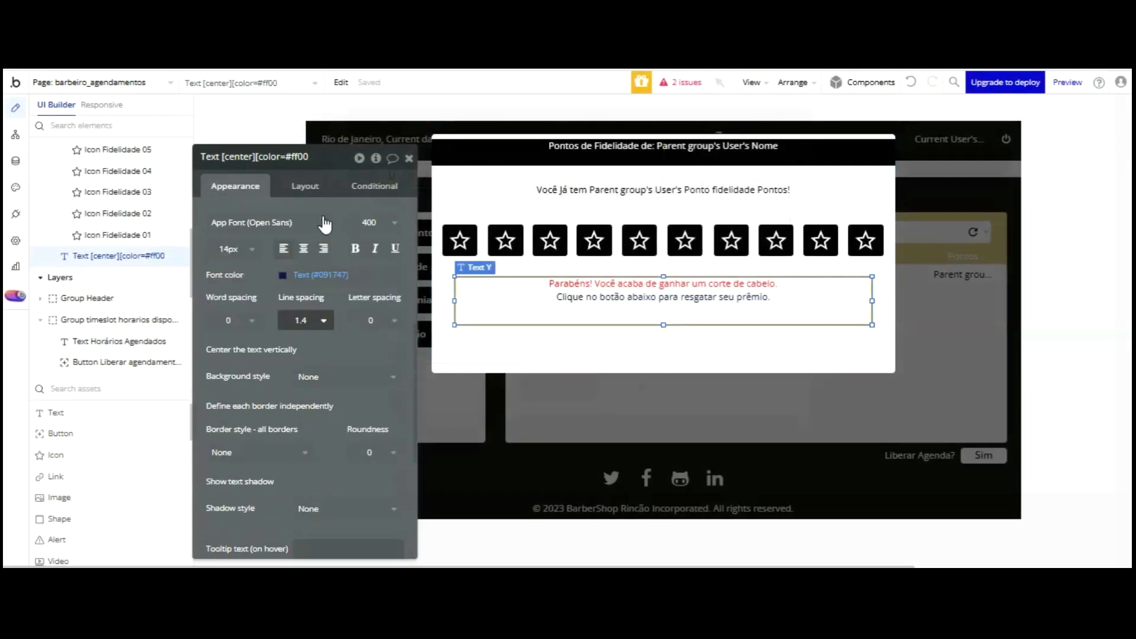
{"action": "scroll", "coordinate": [320, 223], "scroll_direction": "up", "scroll_amount": 2}
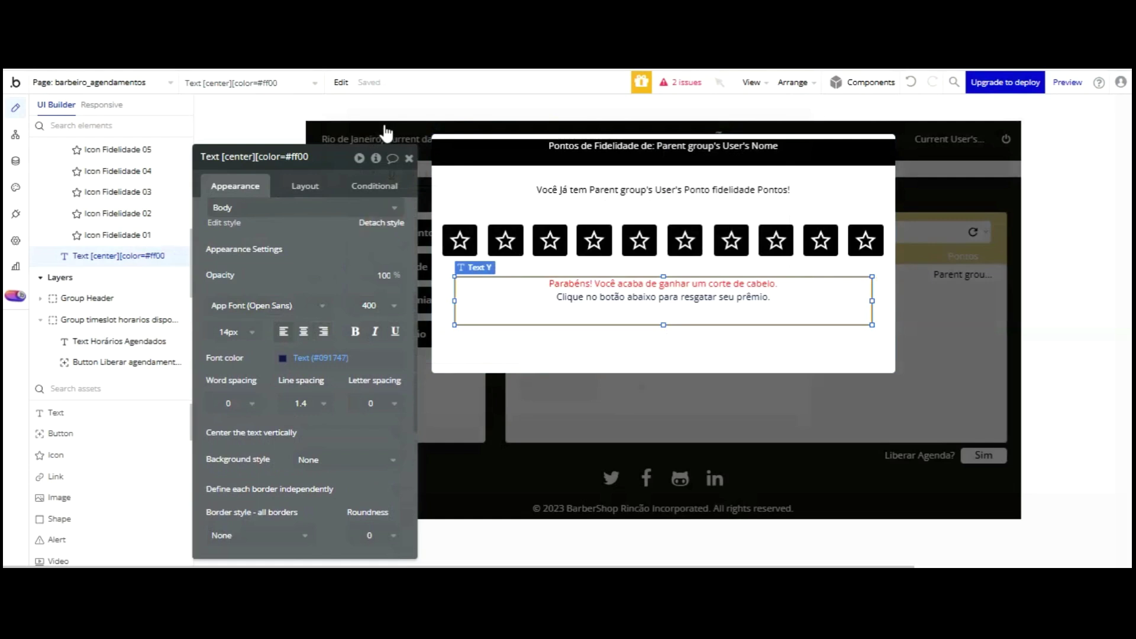
{"action": "left_click", "coordinate": [382, 222]}
{"action": "left_click", "coordinate": [283, 341]}
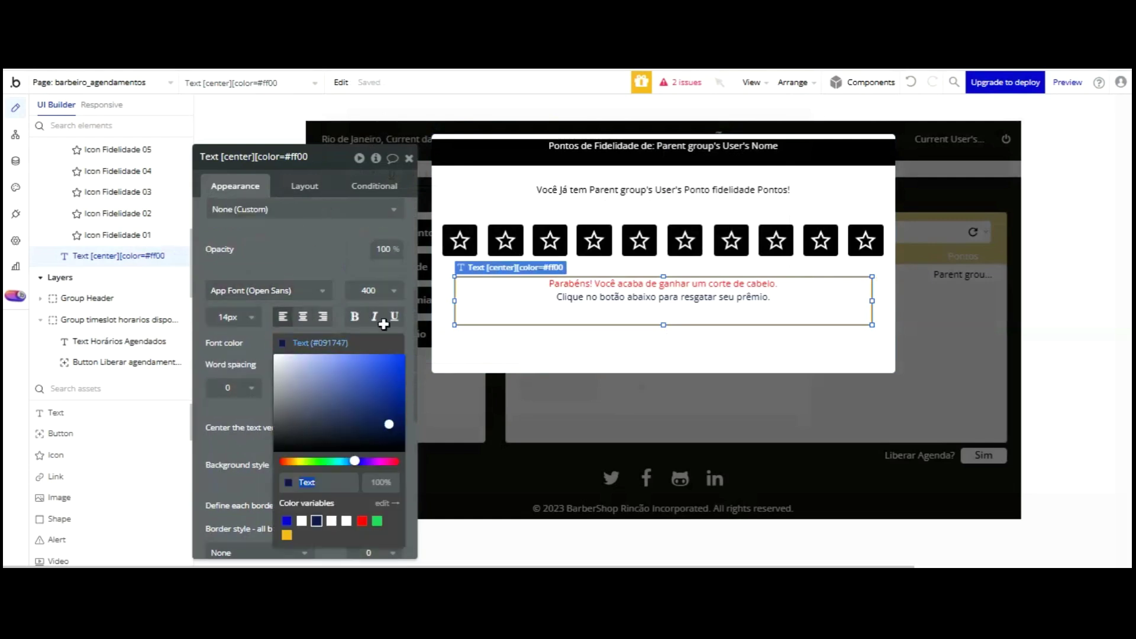
{"action": "left_click", "coordinate": [329, 254]}
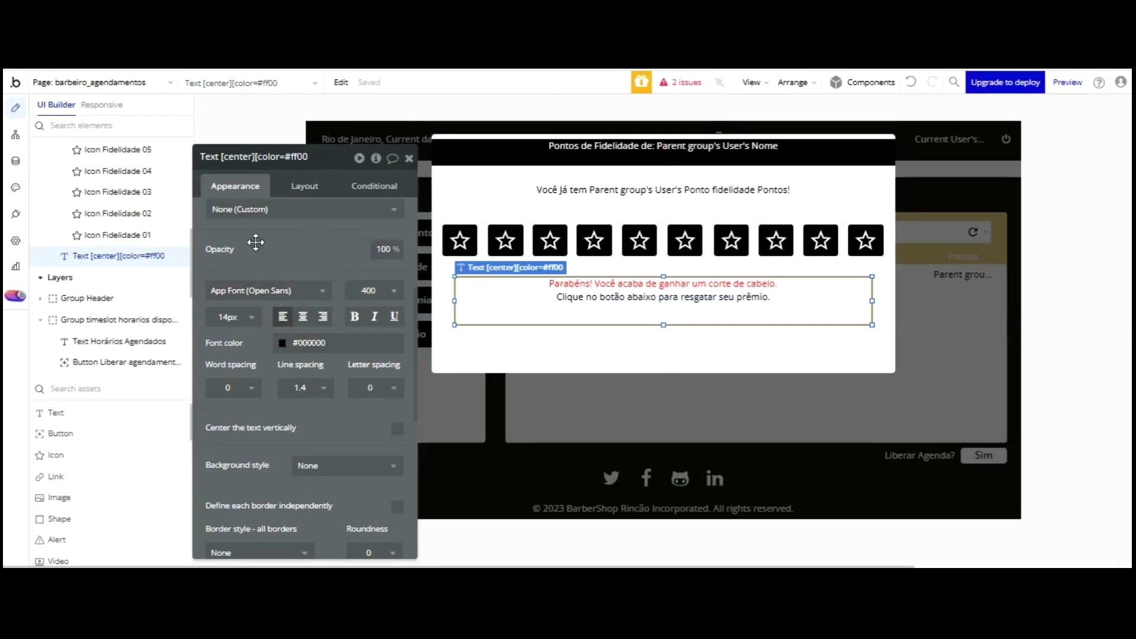
{"action": "left_click", "coordinate": [241, 317]}
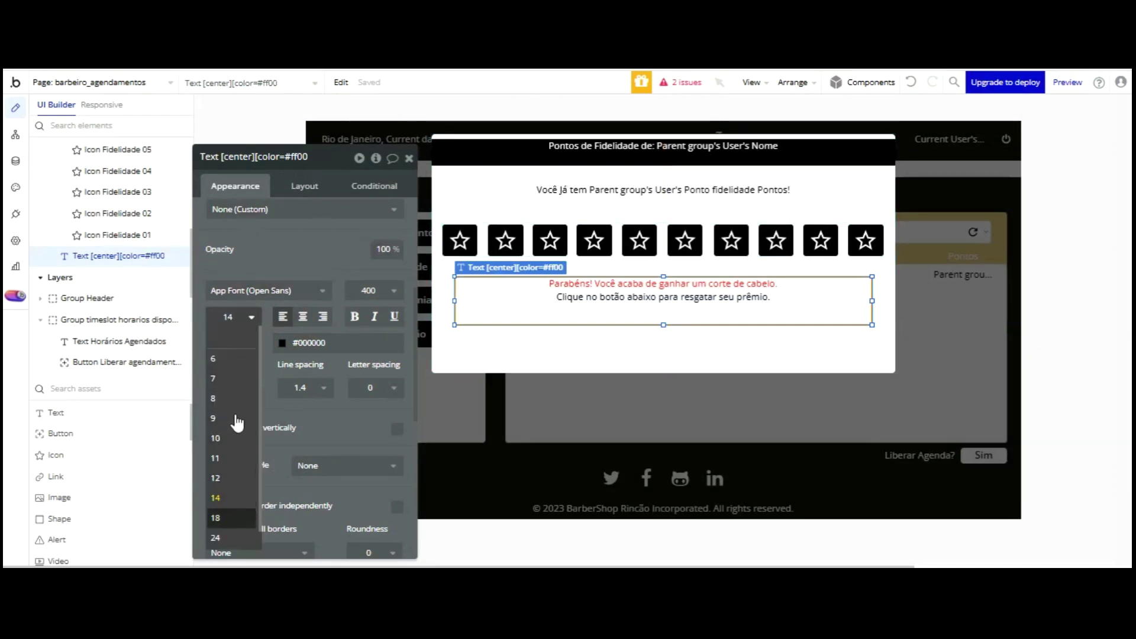
{"action": "left_click", "coordinate": [215, 517]}
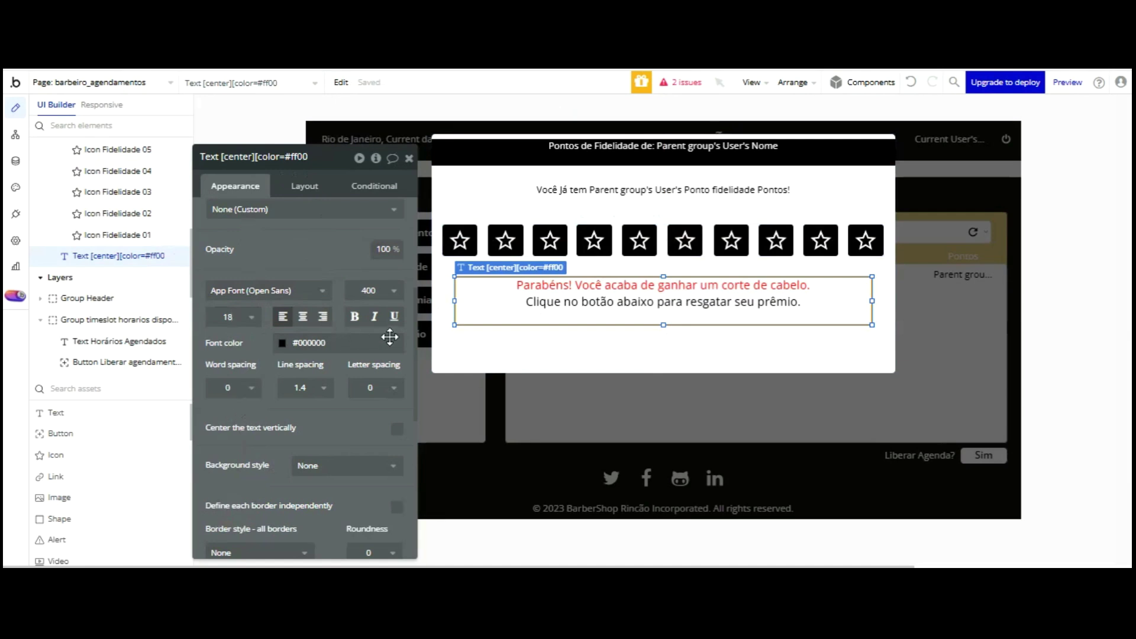
{"action": "left_click", "coordinate": [303, 316]}
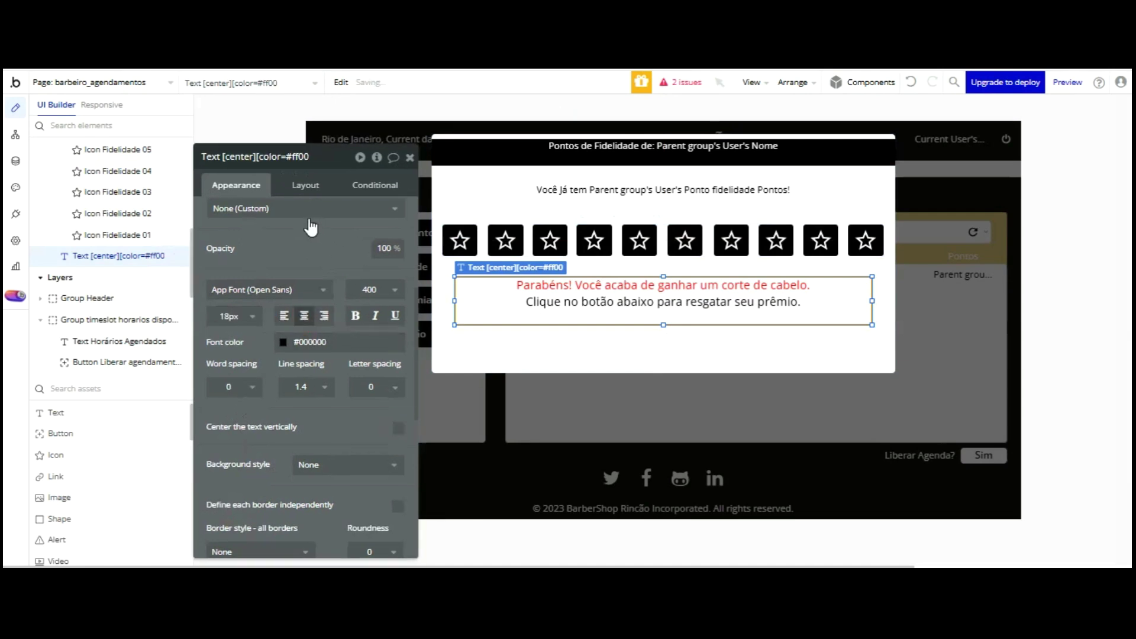
{"action": "left_click", "coordinate": [397, 428]}
- Colour the message's second line black in the rich text editor and nudge the text up
{"action": "scroll", "coordinate": [334, 177], "scroll_direction": "up", "scroll_amount": 5}
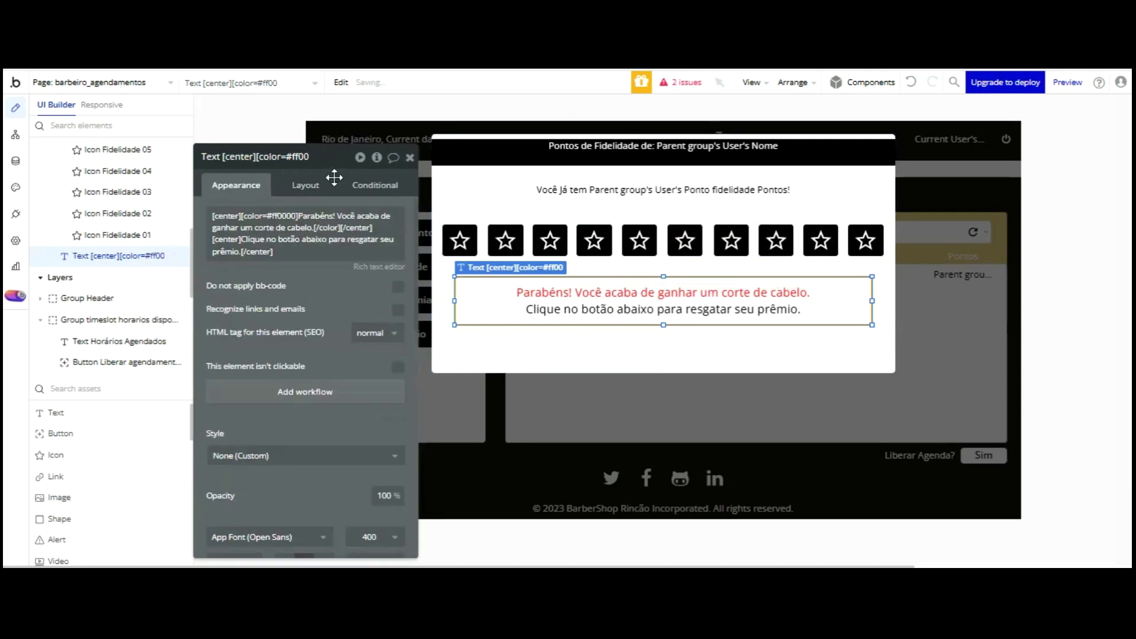
{"action": "left_click", "coordinate": [380, 267]}
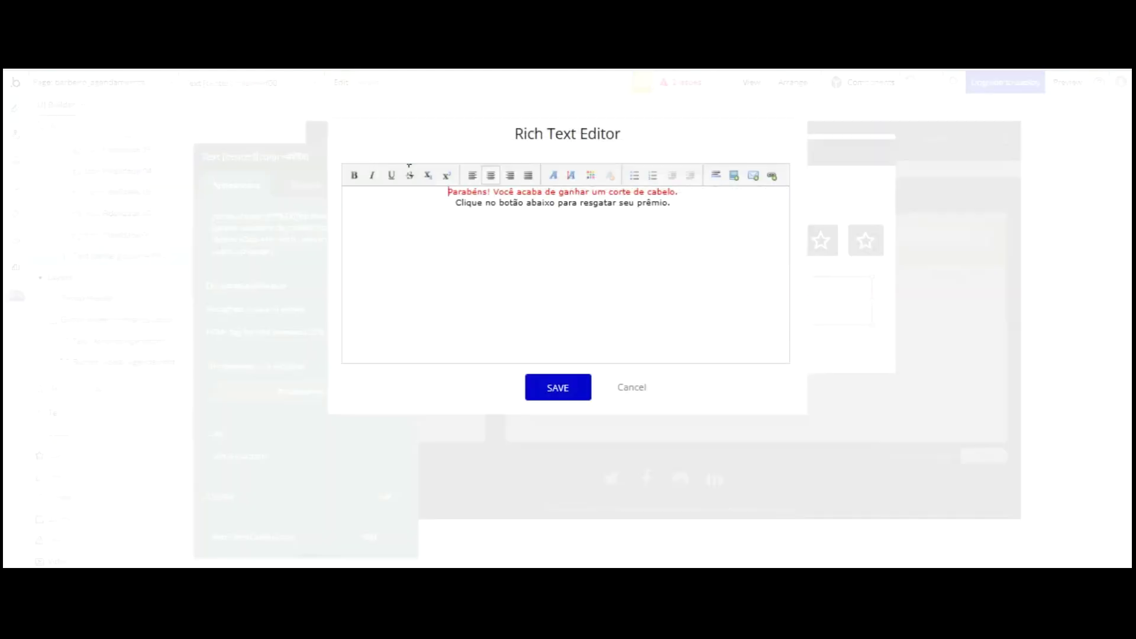
{"action": "left_click_drag", "start_coordinate": [670, 100], "coordinate": [471, 99]}
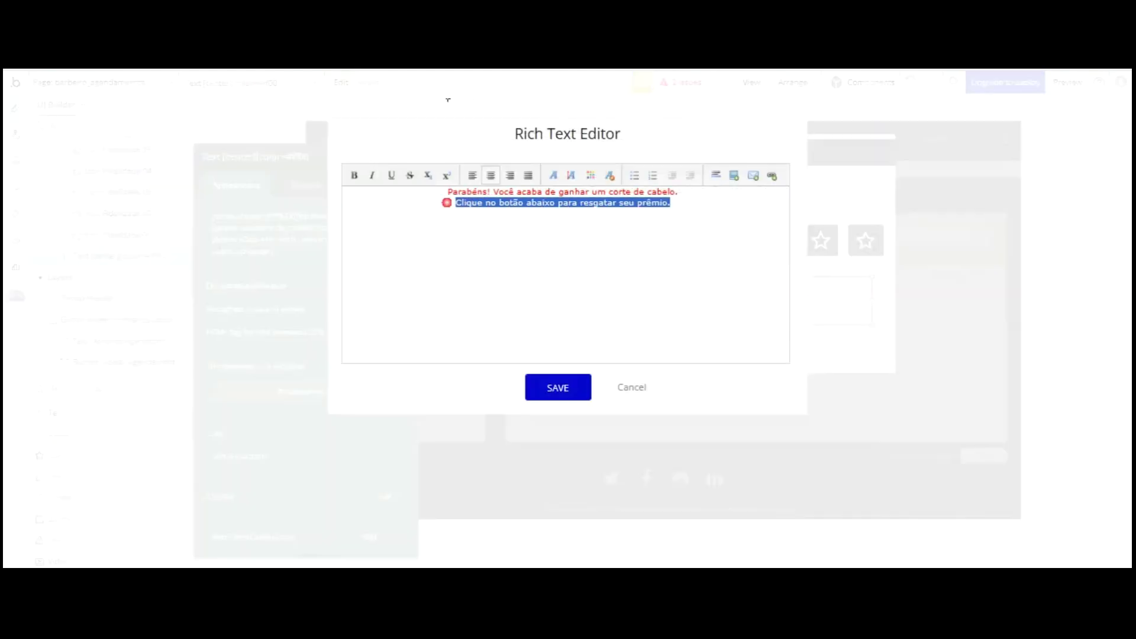
{"action": "left_click", "coordinate": [590, 175]}
{"action": "left_click", "coordinate": [589, 184]}
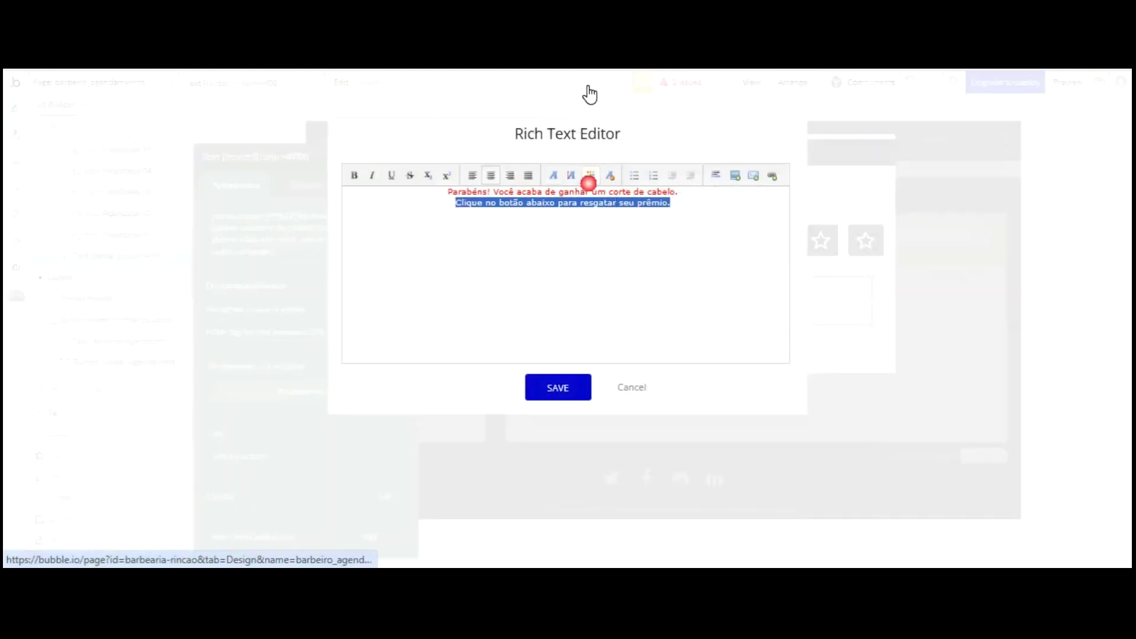
{"action": "left_click", "coordinate": [559, 385]}
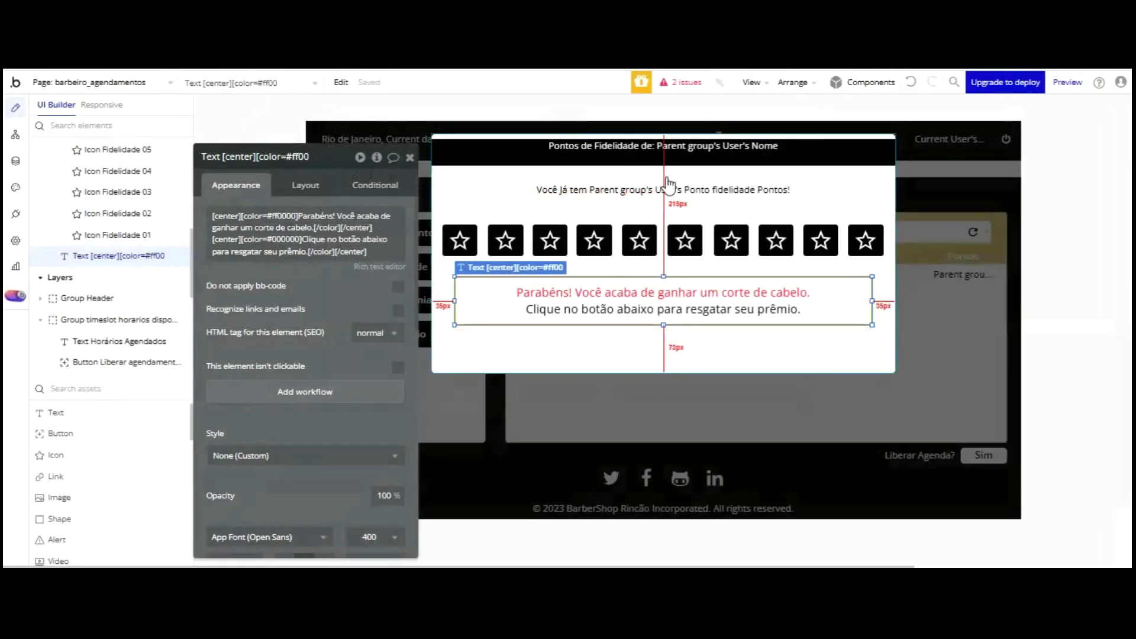
{"action": "left_click", "coordinate": [675, 181]}
{"action": "left_click", "coordinate": [677, 294]}
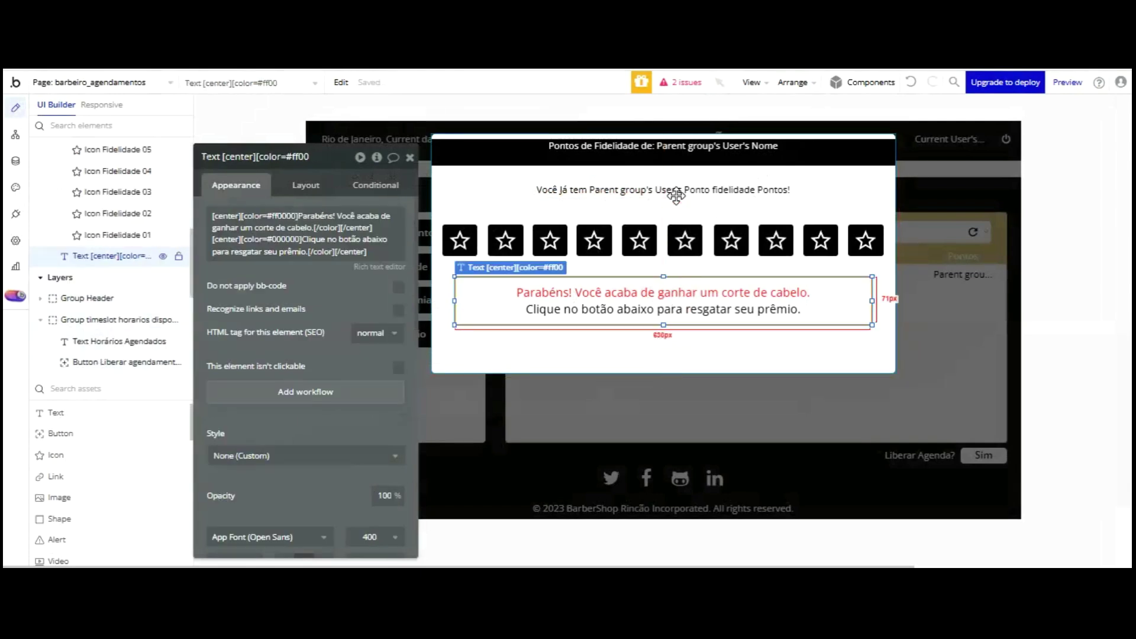
{"action": "key", "text": "Up"}
{"action": "key", "text": "Up"}
{"action": "key", "text": "Up"}
{"action": "key", "text": "Up"}
{"action": "key", "text": "Up"}
{"action": "key", "text": "Up"}
{"action": "key", "text": "Up"}
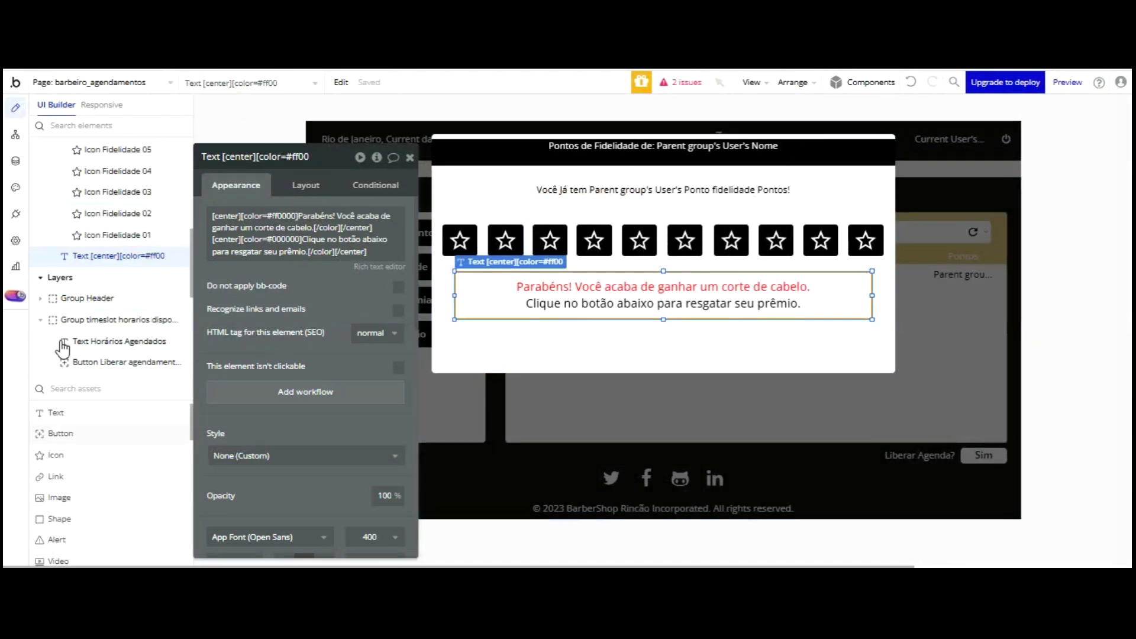
- Draw a button below the message, detach its style and label it 'Resgatar Premio'
{"action": "left_click", "coordinate": [59, 434]}
{"action": "left_click_drag", "start_coordinate": [609, 331], "coordinate": [709, 360]}
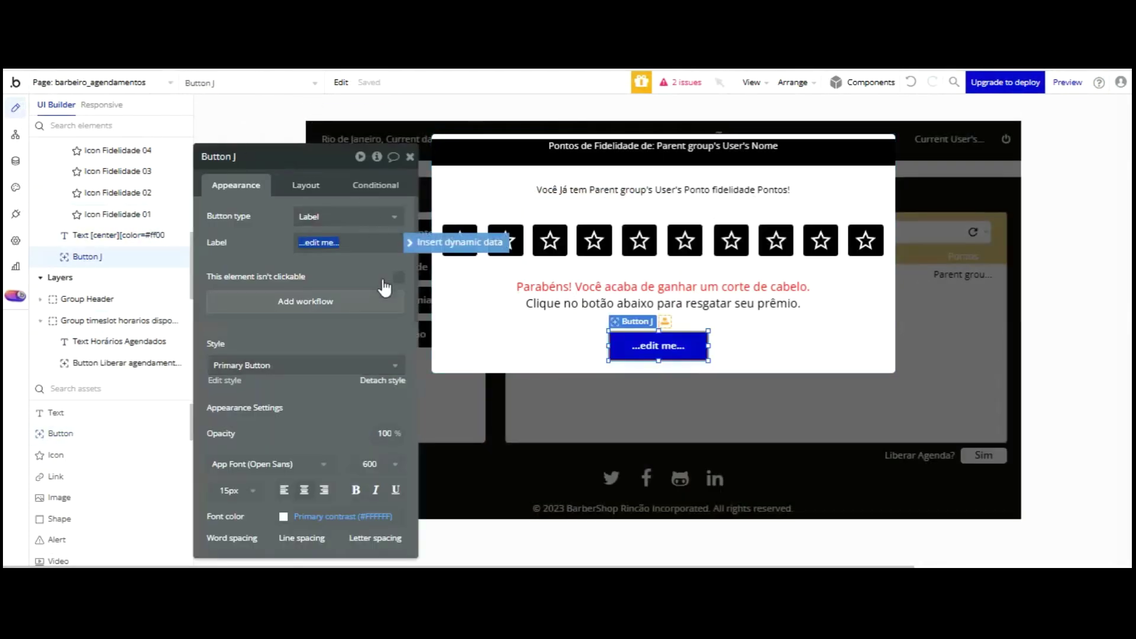
{"action": "left_click", "coordinate": [379, 381]}
{"action": "left_click", "coordinate": [350, 242]}
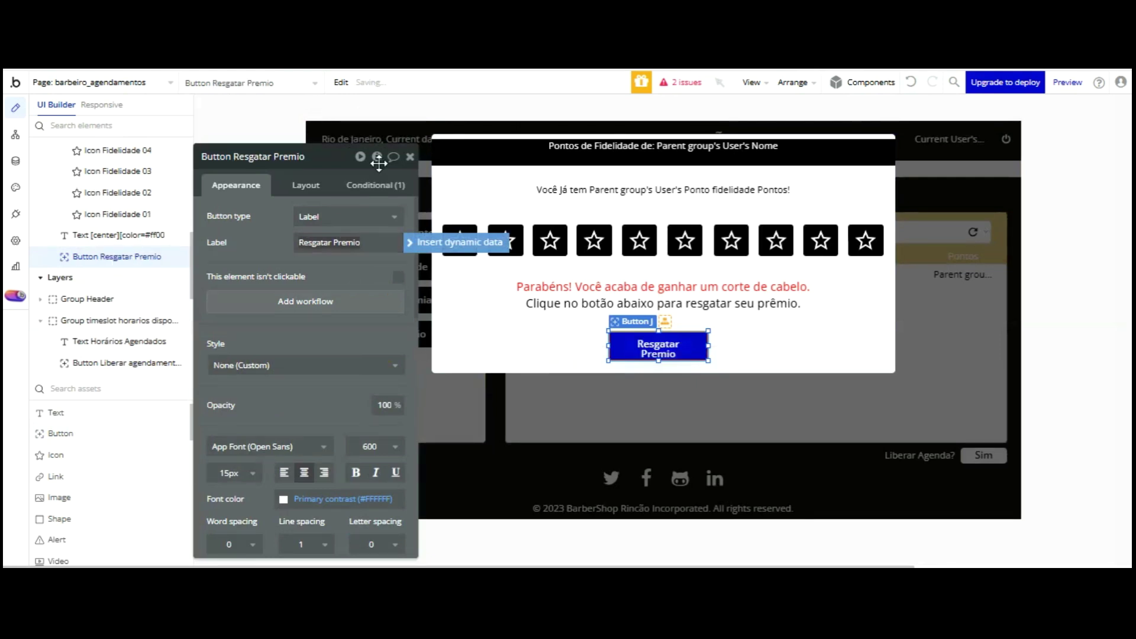
{"action": "left_click", "coordinate": [358, 276]}
- Size the button to 176 px wide and 45 px high
{"action": "left_click", "coordinate": [305, 185]}
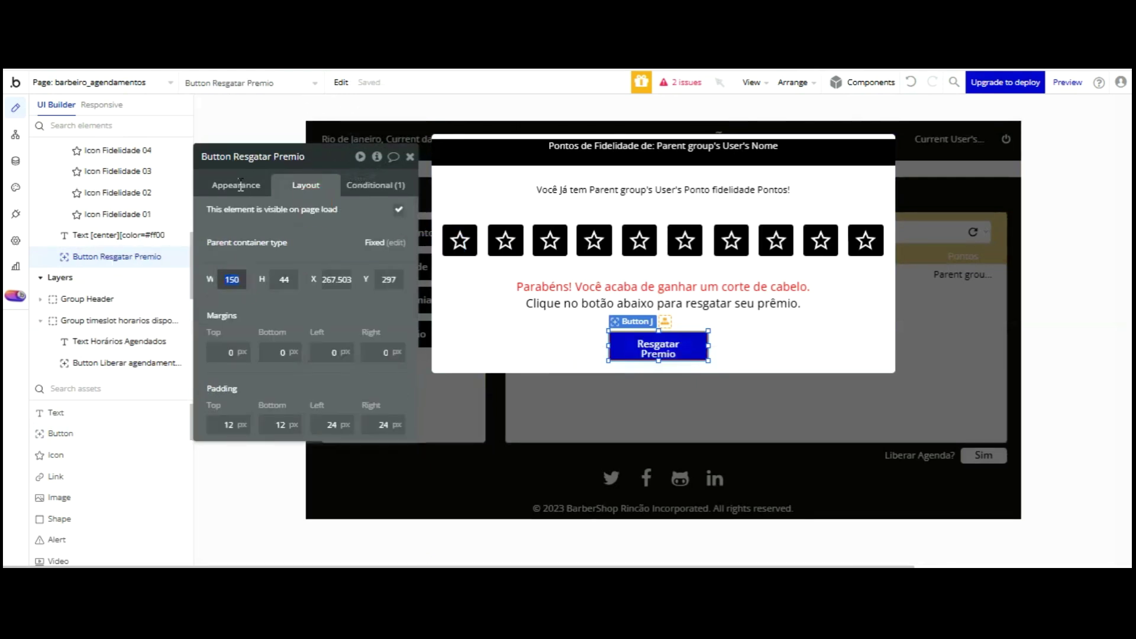
{"action": "type", "text": "176"}
{"action": "key", "text": "Tab"}
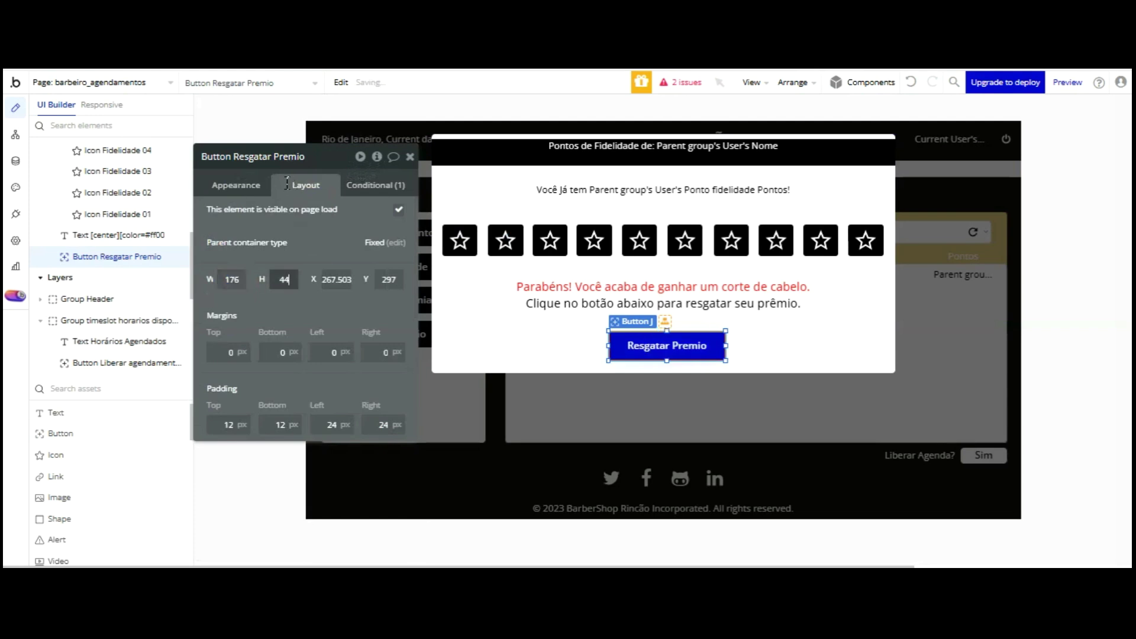
{"action": "type", "text": "75"}
{"action": "key", "text": "Return"}
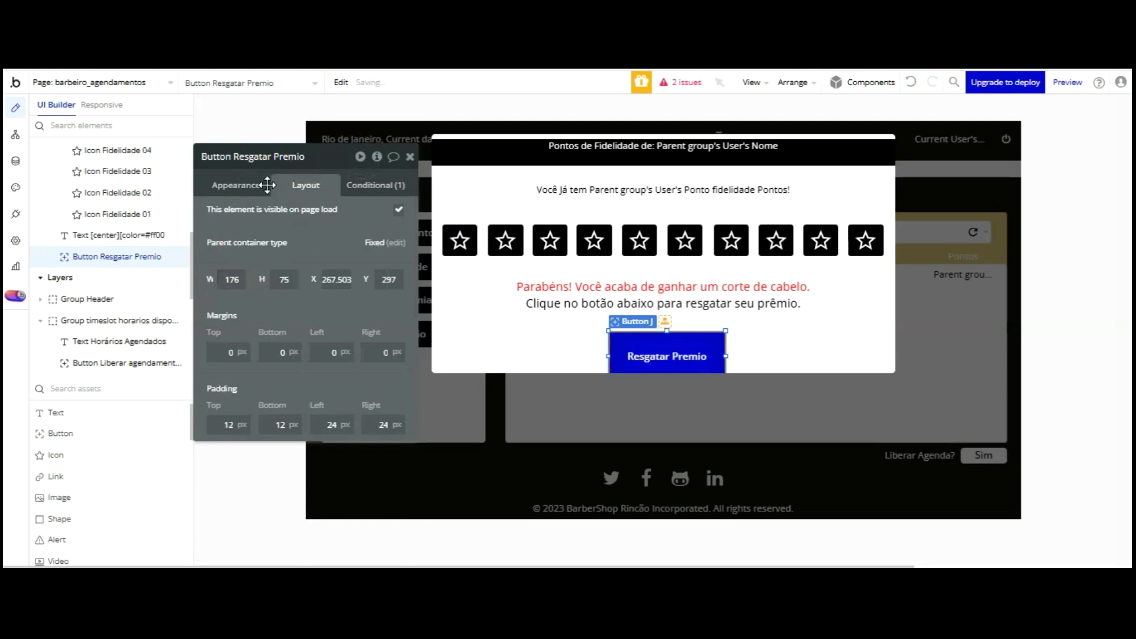
{"action": "type", "text": "45"}
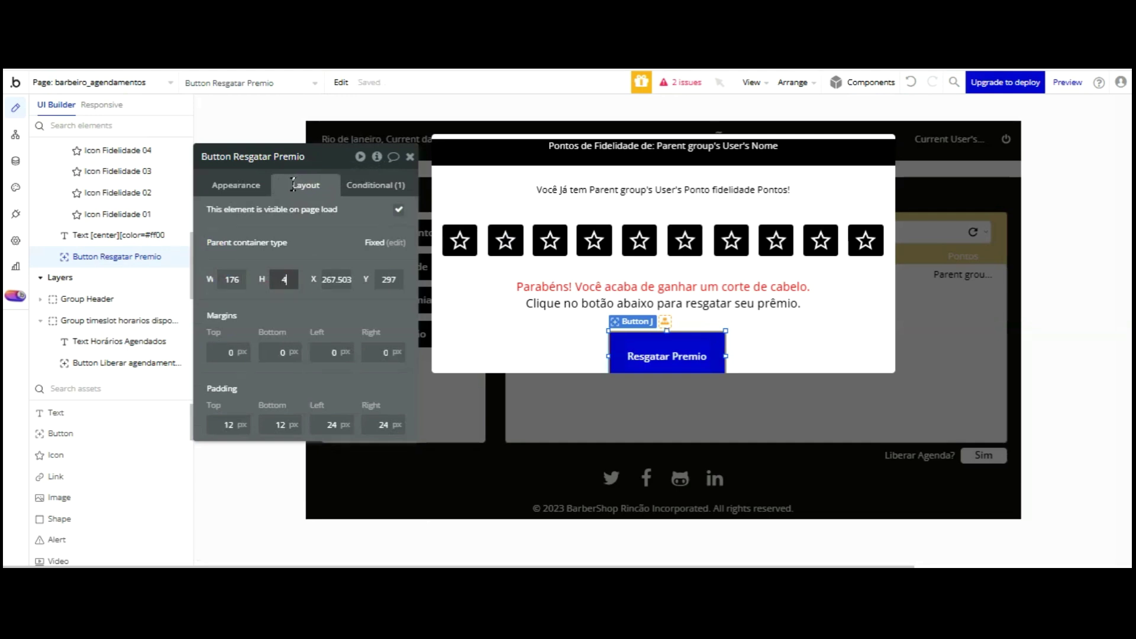
{"action": "key", "text": "Return"}
- Remove the button's hover condition, give it a black #000000 background and nudge it into place
{"action": "left_click", "coordinate": [354, 184]}
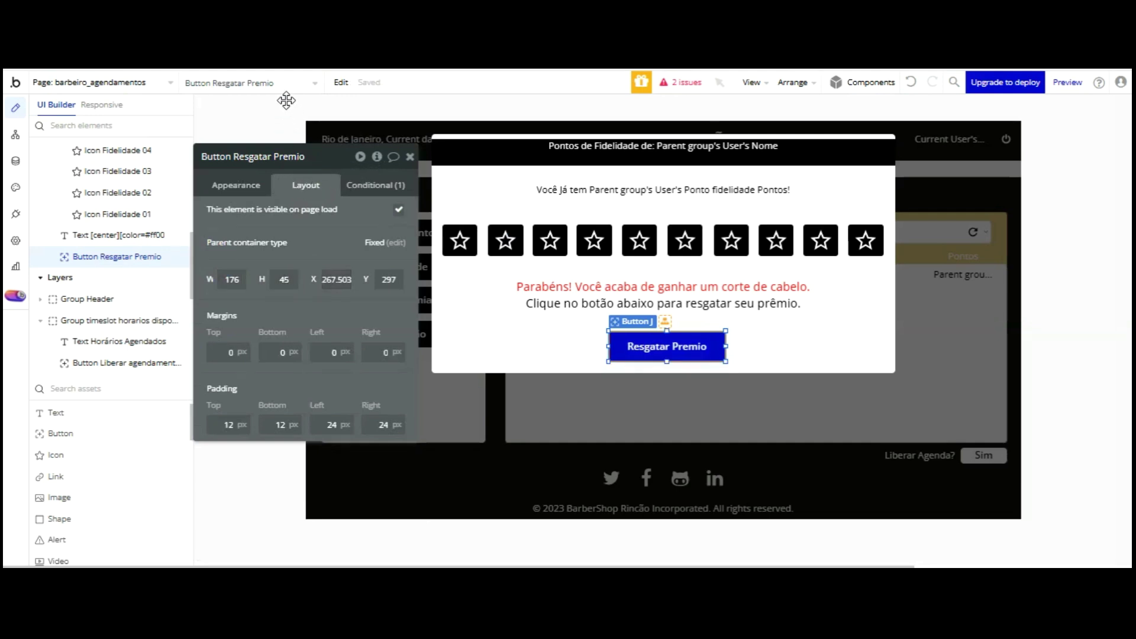
{"action": "left_click", "coordinate": [394, 204]}
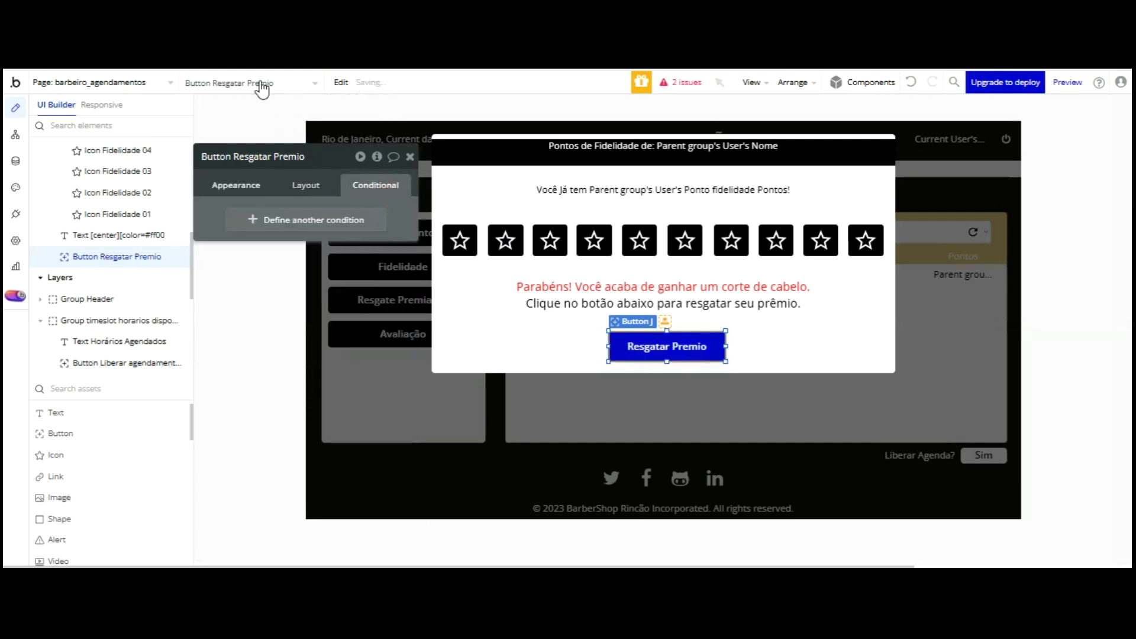
{"action": "left_click", "coordinate": [269, 182]}
{"action": "scroll", "coordinate": [302, 248], "scroll_direction": "down", "scroll_amount": 3}
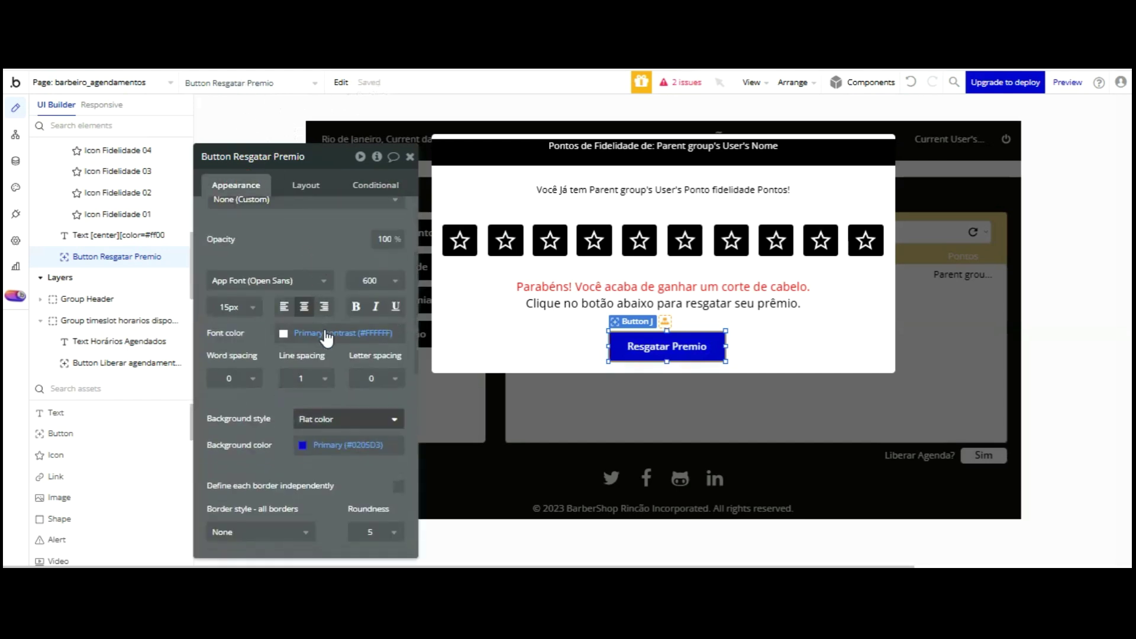
{"action": "left_click", "coordinate": [305, 445]}
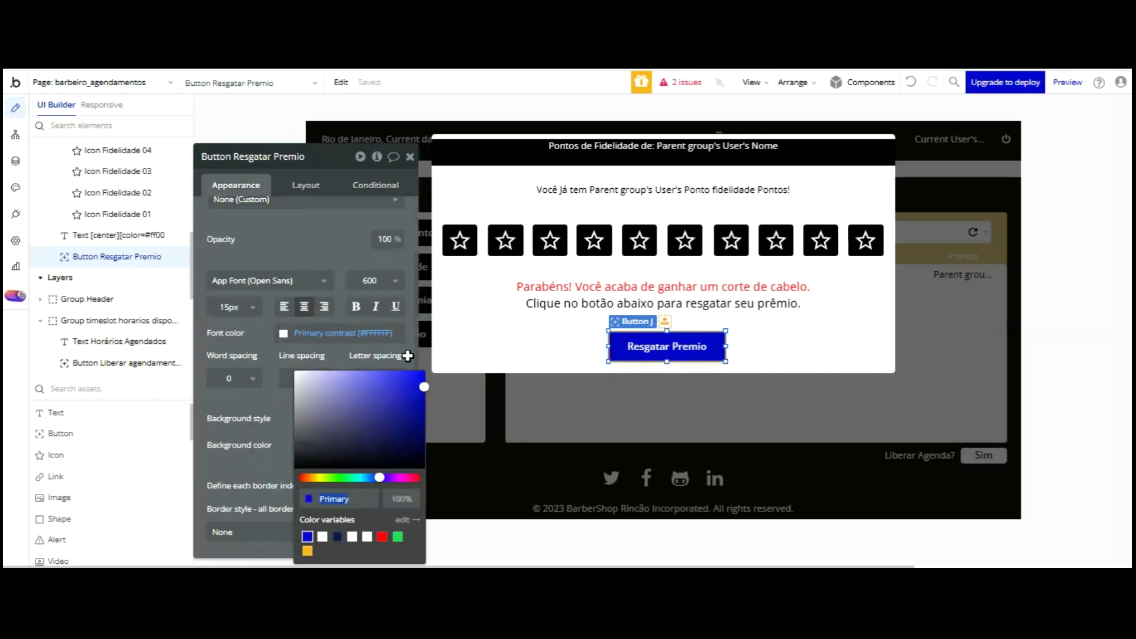
{"action": "type", "text": "#000000"}
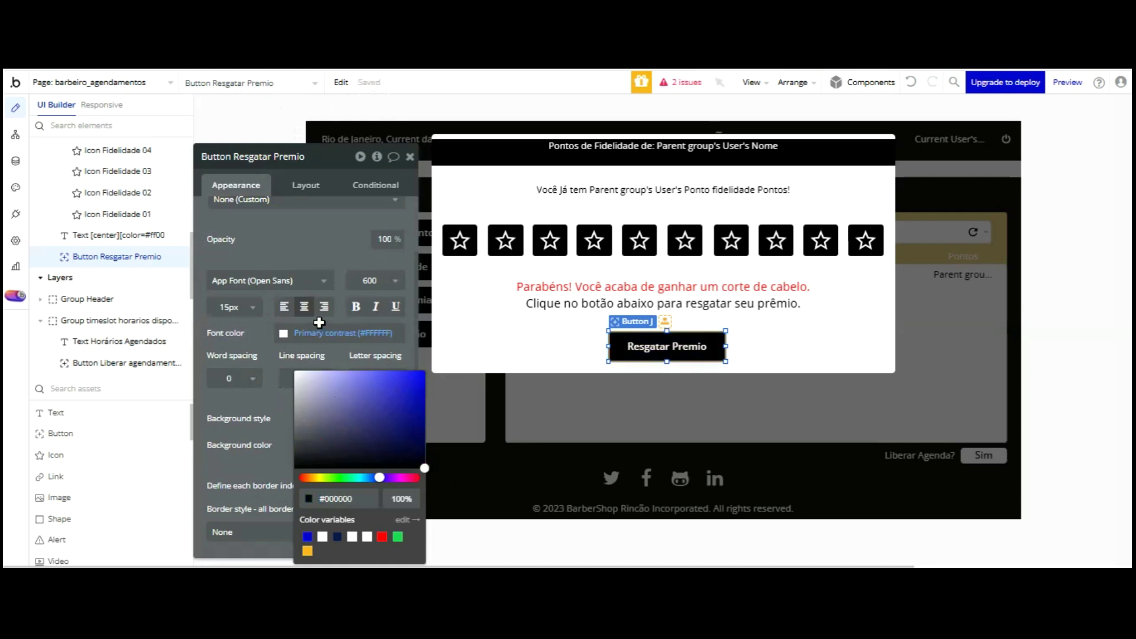
{"action": "left_click", "coordinate": [648, 350]}
{"action": "key", "text": "Up"}
{"action": "key", "text": "Up"}
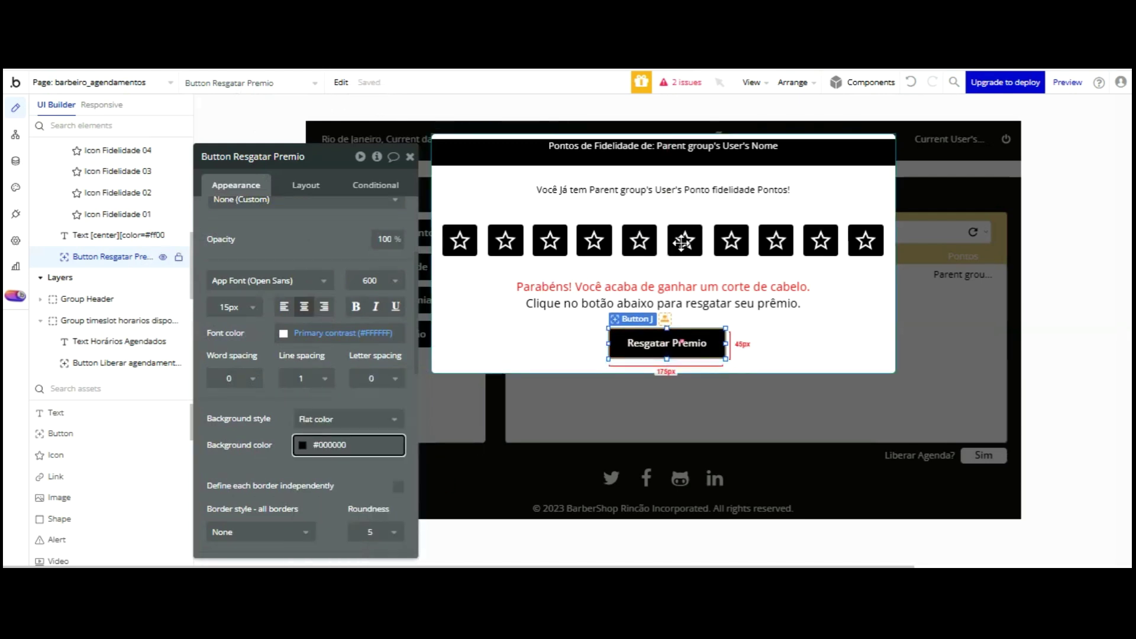
{"action": "key", "text": "Left"}
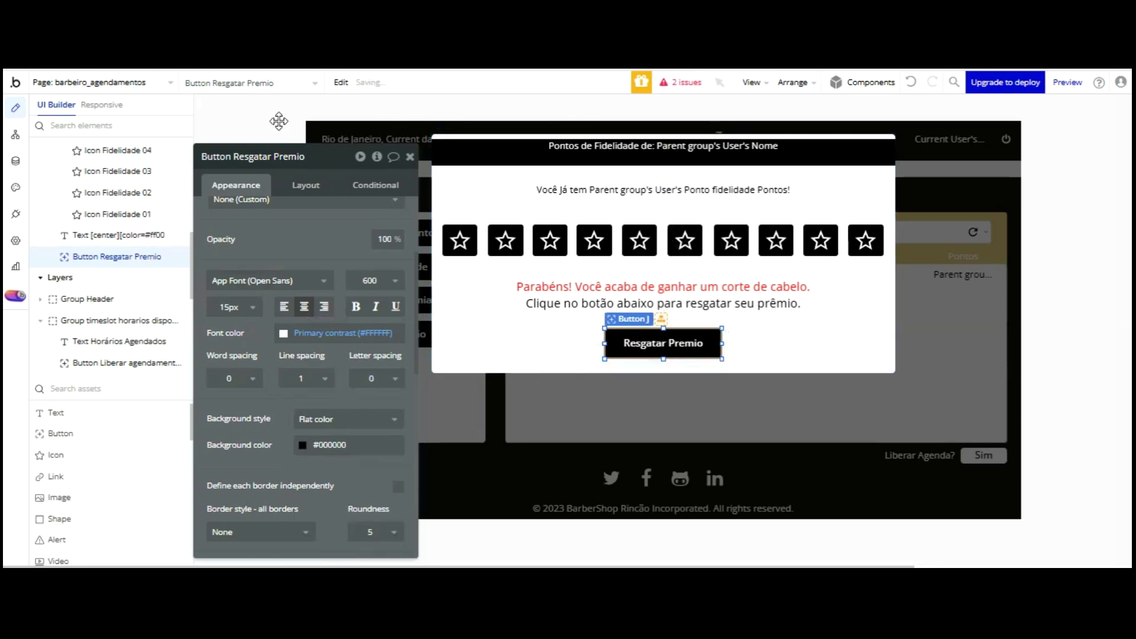
{"action": "left_click", "coordinate": [627, 284]}
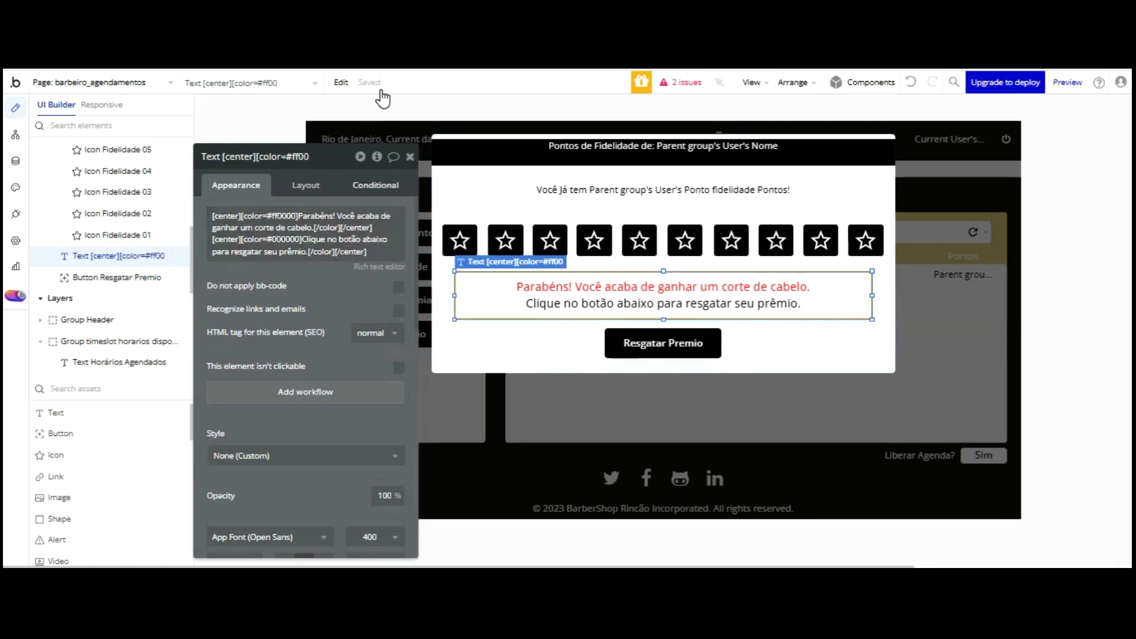
- Hide the points summary text when the parent group's User's Ponto fidelidade equals 10
{"action": "left_click", "coordinate": [375, 184]}
{"action": "left_click", "coordinate": [663, 190]}
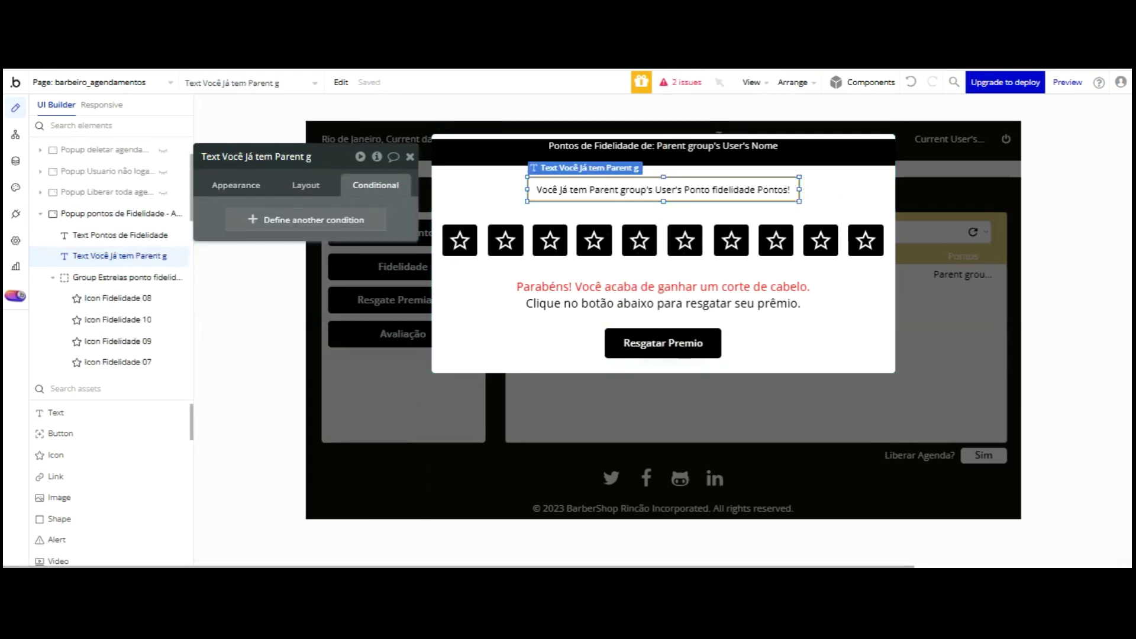
{"action": "left_click", "coordinate": [346, 221]}
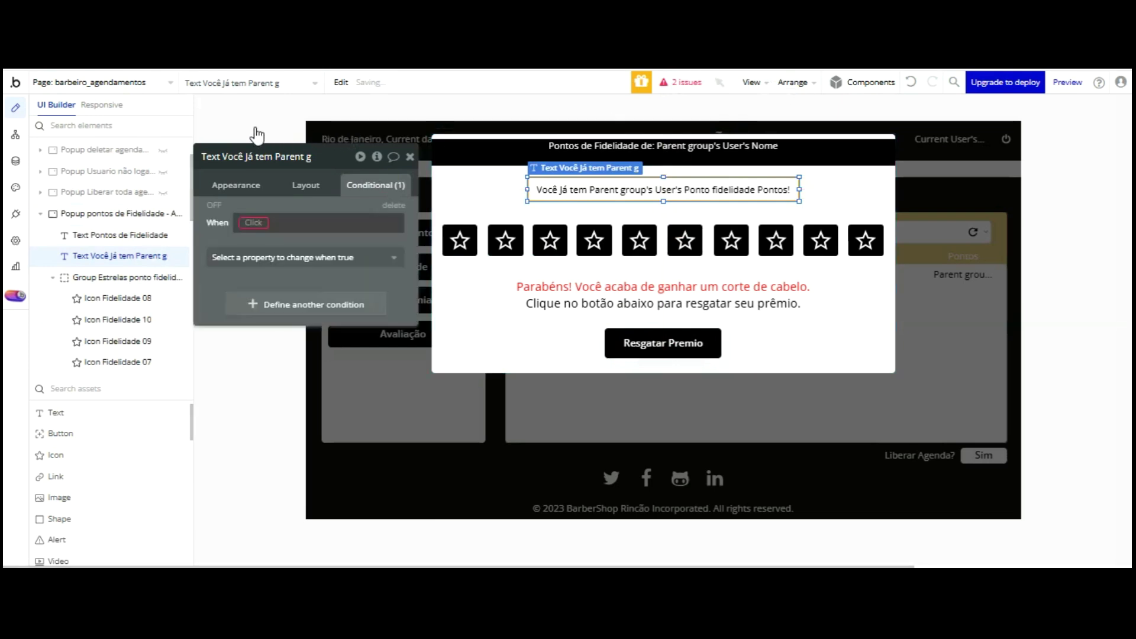
{"action": "left_click", "coordinate": [290, 276]}
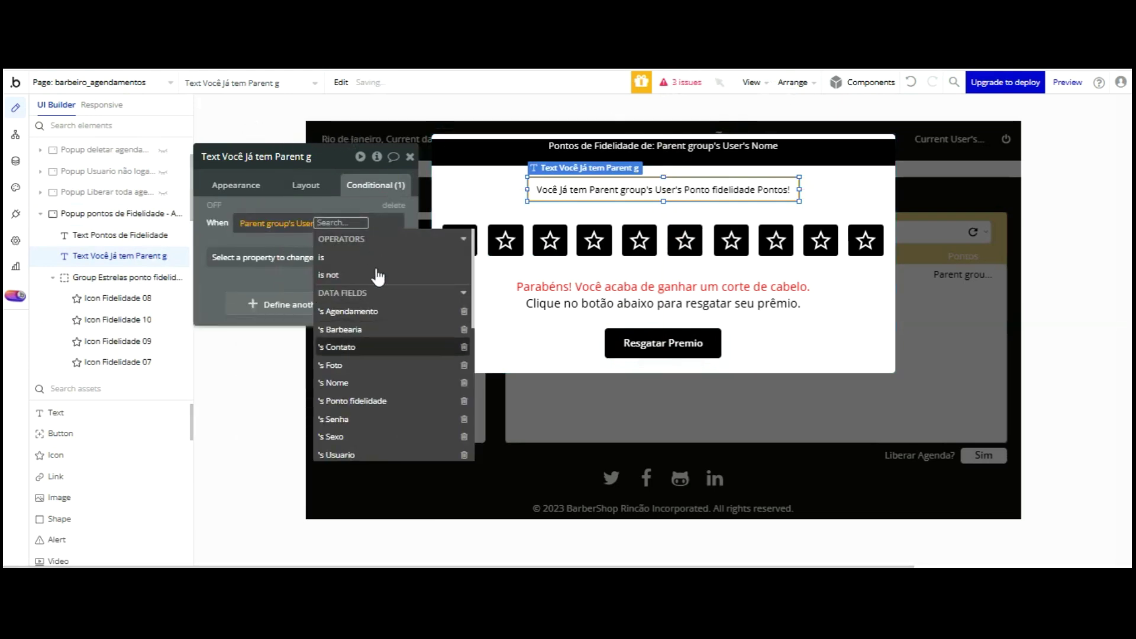
{"action": "left_click", "coordinate": [378, 401]}
{"action": "left_click", "coordinate": [289, 286]}
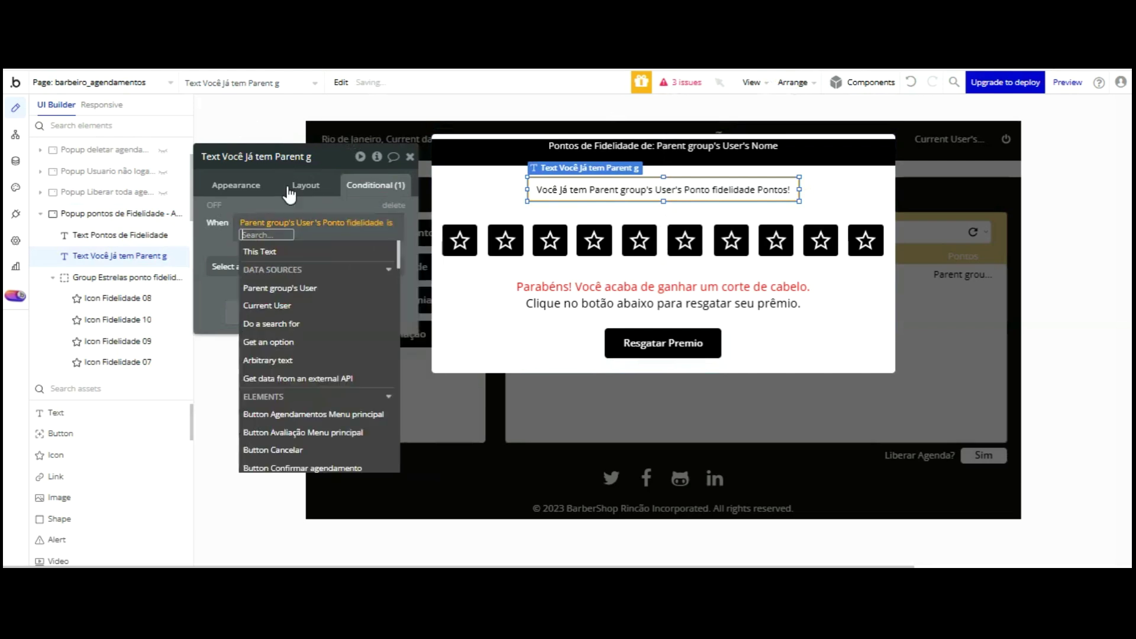
{"action": "type", "text": "10"}
{"action": "key", "text": "Return"}
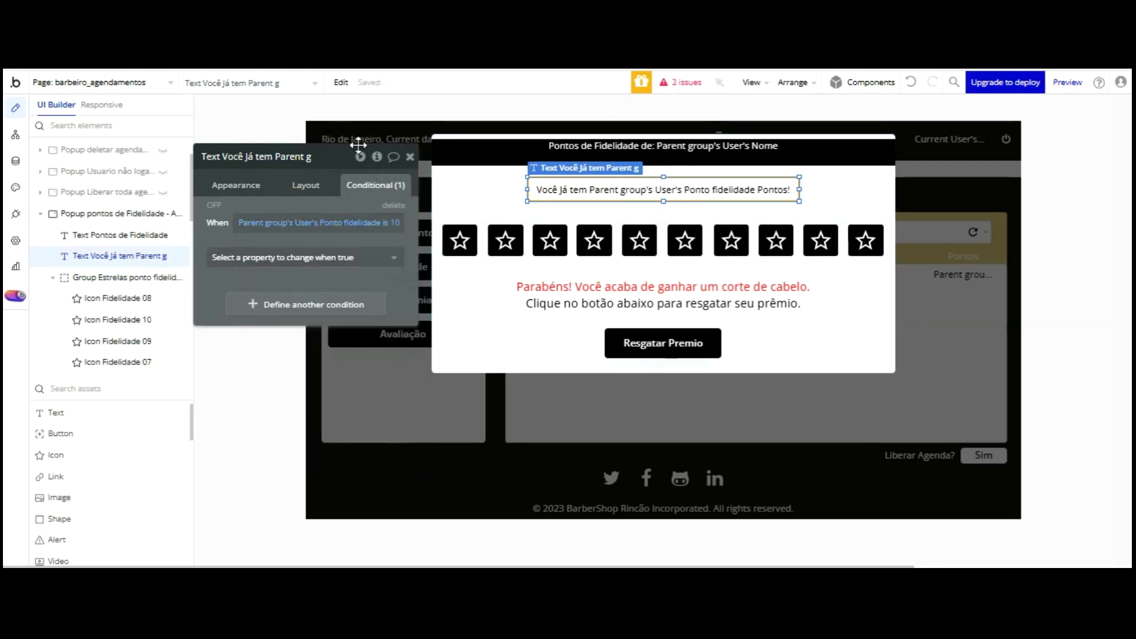
{"action": "left_click", "coordinate": [303, 258]}
{"action": "left_click", "coordinate": [236, 296]}
{"action": "left_click", "coordinate": [385, 255]}
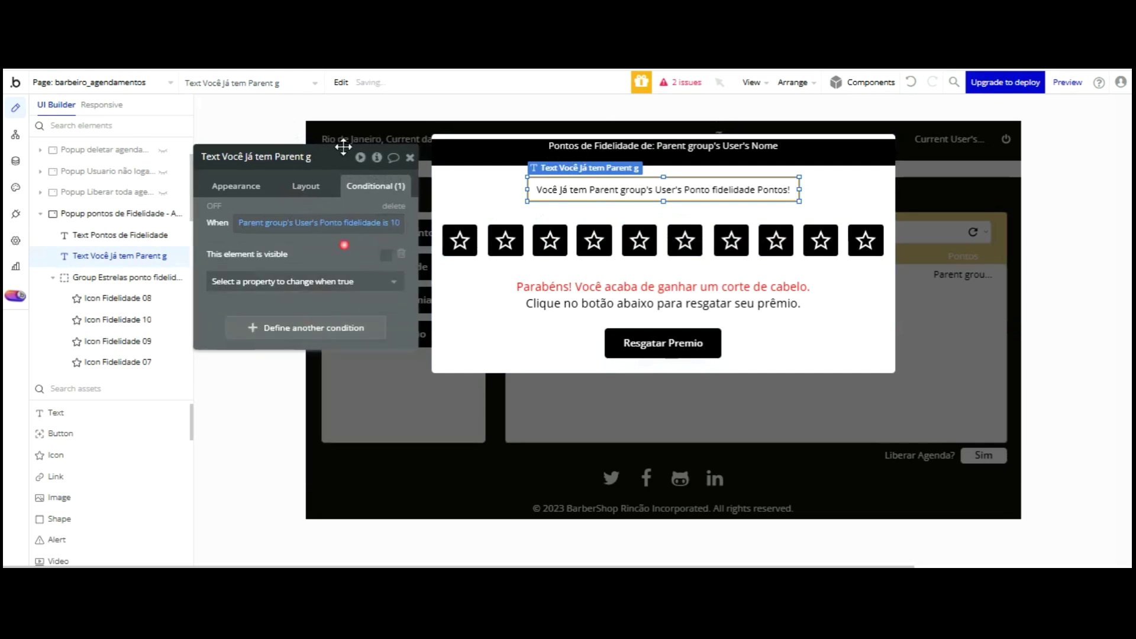
- Set the Resgatar Premio button to be hidden on page load
{"action": "left_click", "coordinate": [305, 185]}
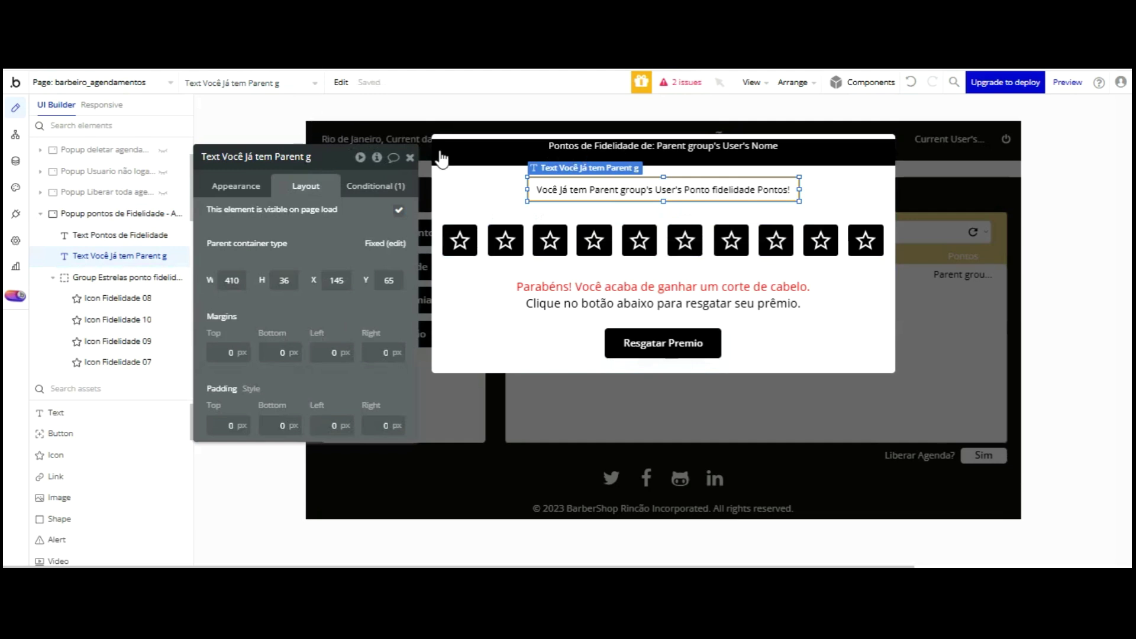
{"action": "left_click", "coordinate": [473, 285]}
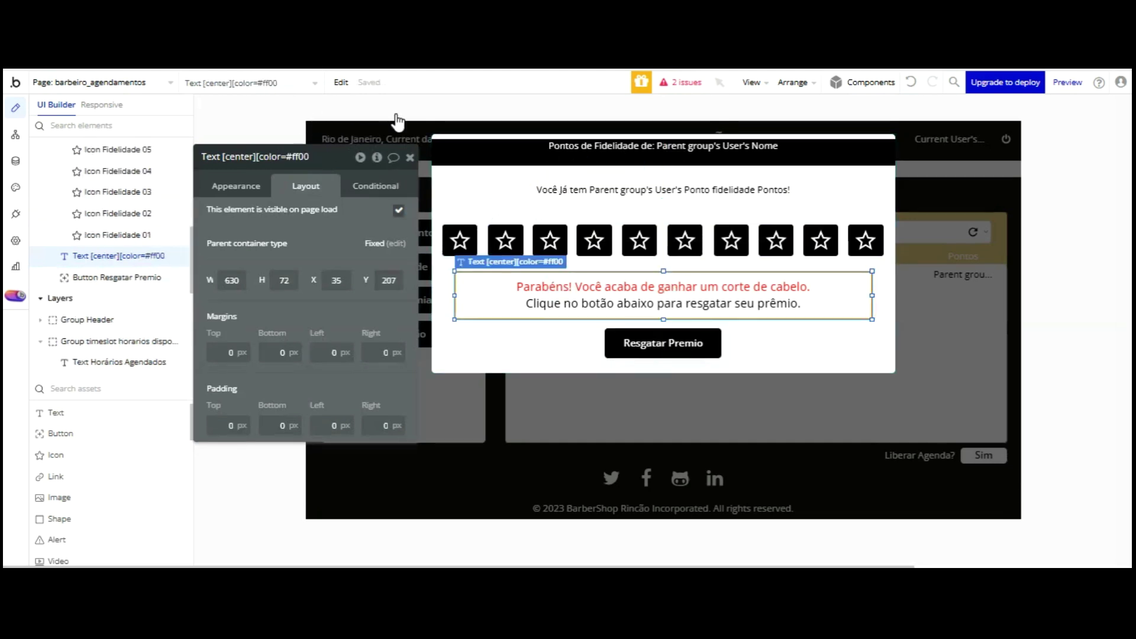
{"action": "left_click", "coordinate": [613, 343]}
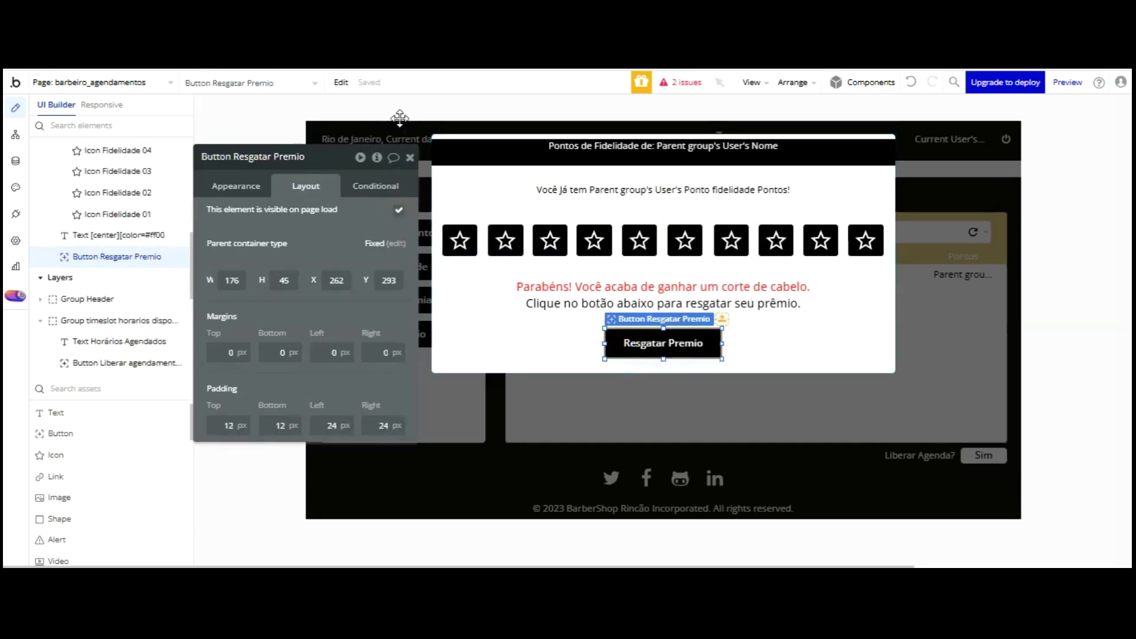
{"action": "left_click", "coordinate": [399, 209]}
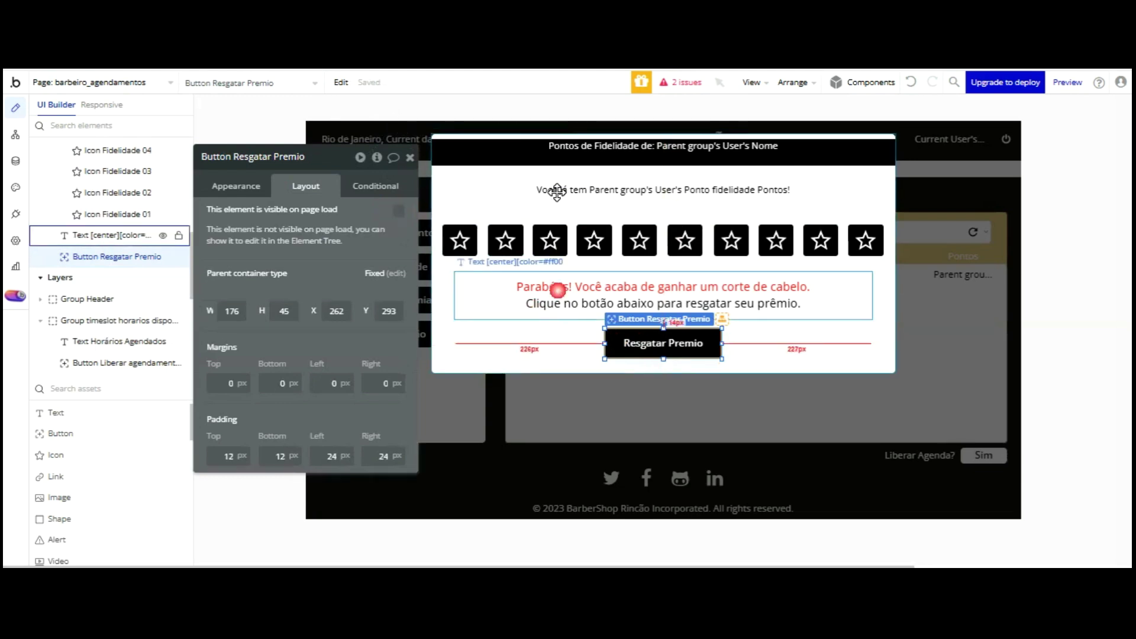
- Make the reward text visible when the user's Ponto fidelidade is ≥ 10
{"action": "left_click", "coordinate": [557, 290]}
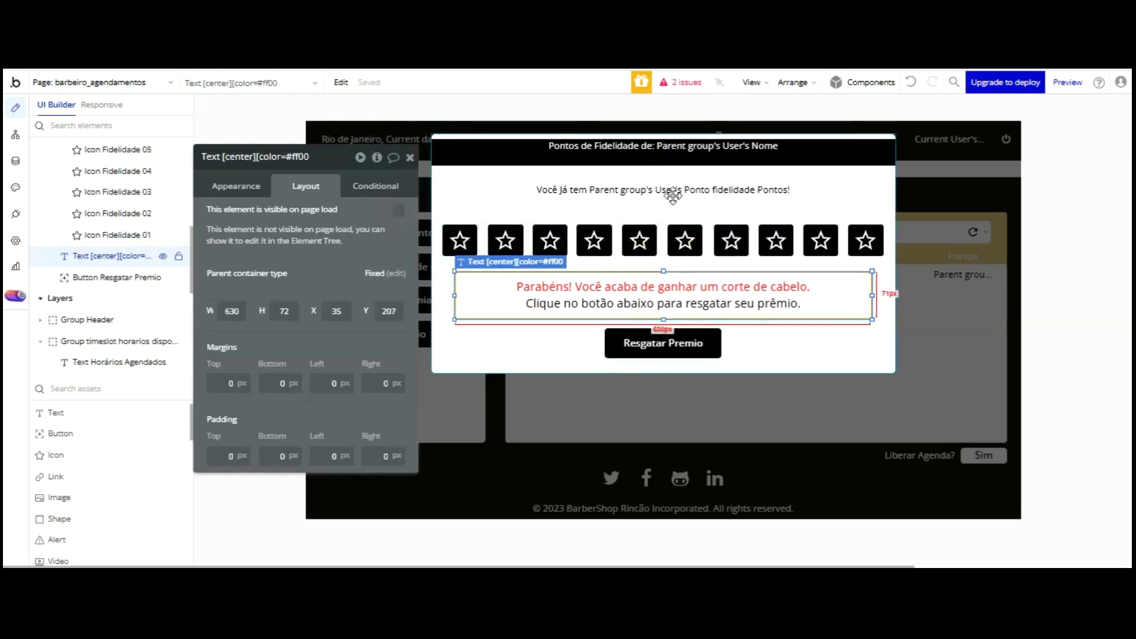
{"action": "left_click", "coordinate": [376, 188]}
{"action": "left_click", "coordinate": [296, 224]}
{"action": "left_click", "coordinate": [257, 223]}
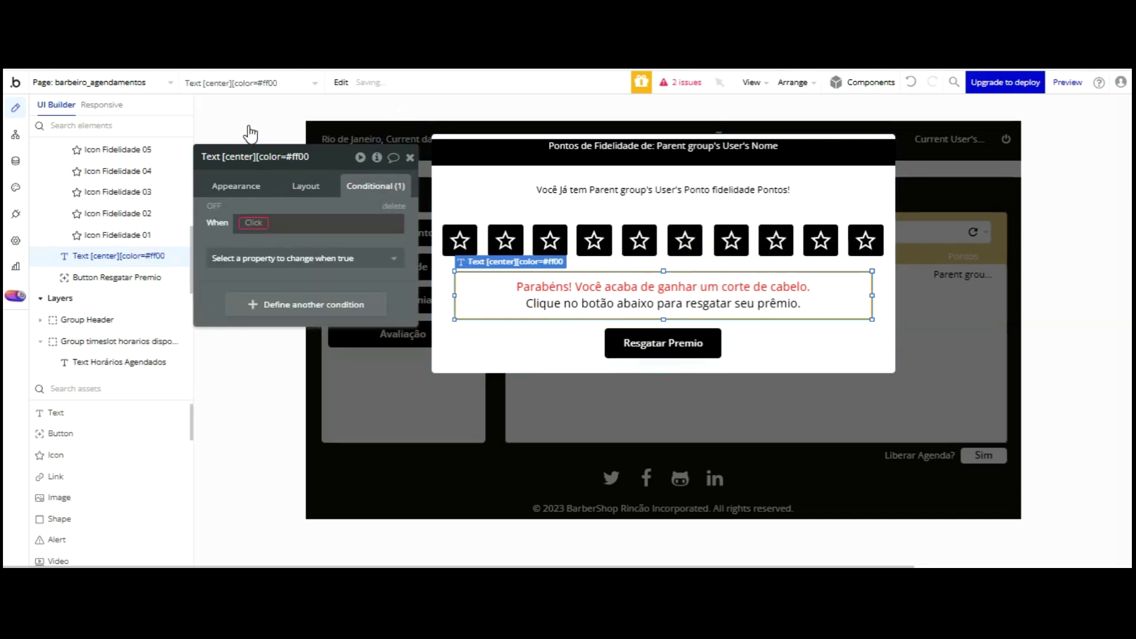
{"action": "left_click", "coordinate": [353, 275]}
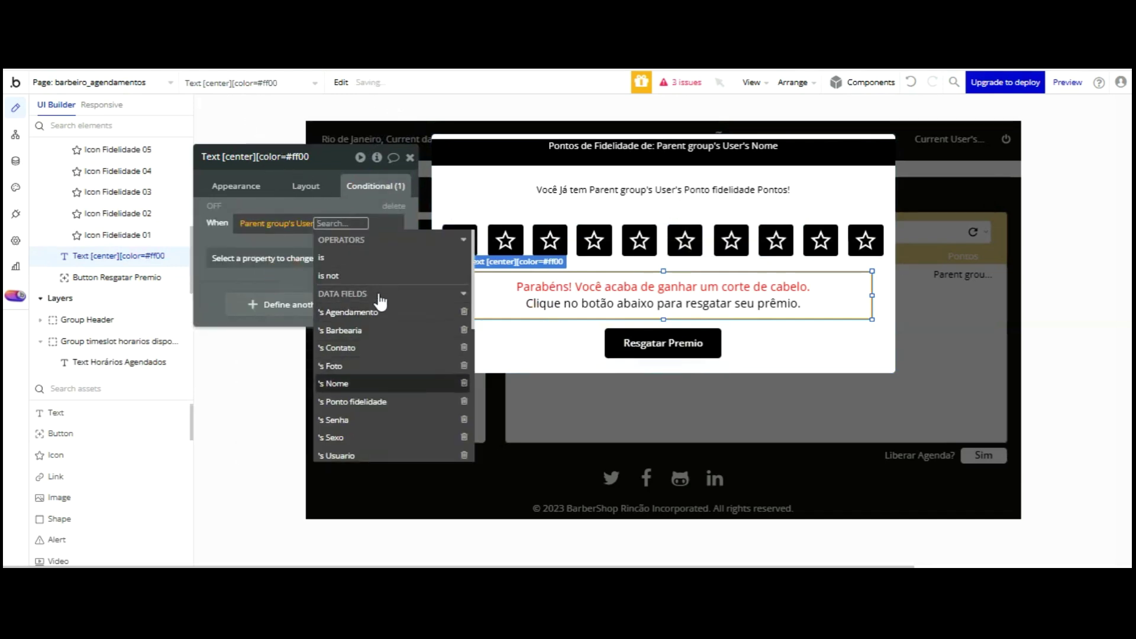
{"action": "left_click", "coordinate": [355, 401]}
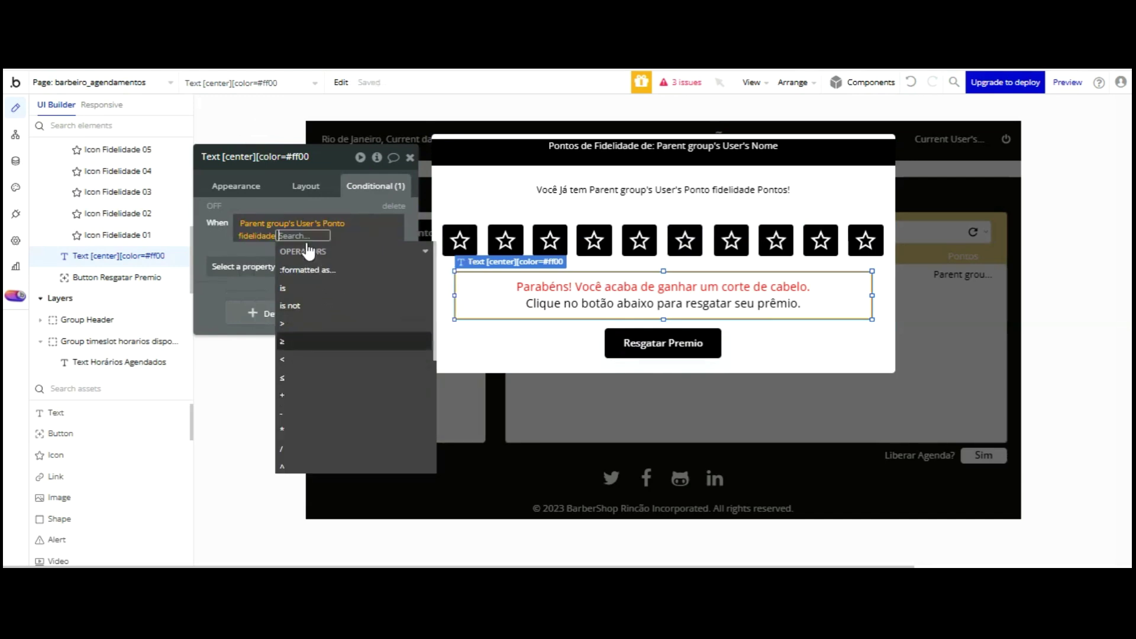
{"action": "left_click", "coordinate": [306, 340]}
{"action": "type", "text": "10"}
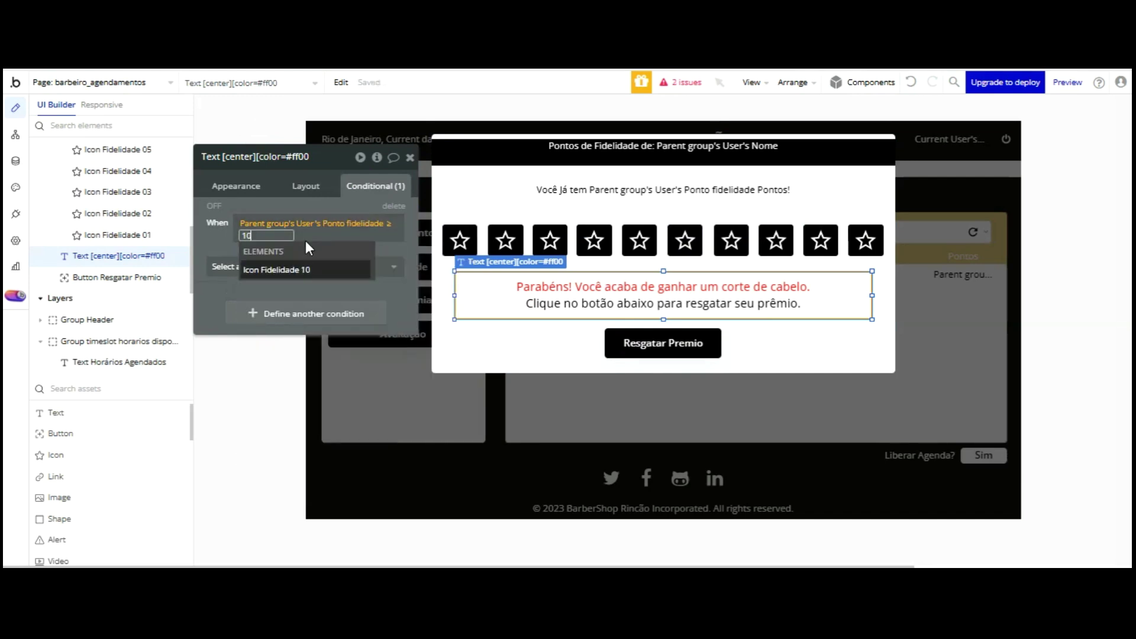
{"action": "left_click", "coordinate": [279, 206]}
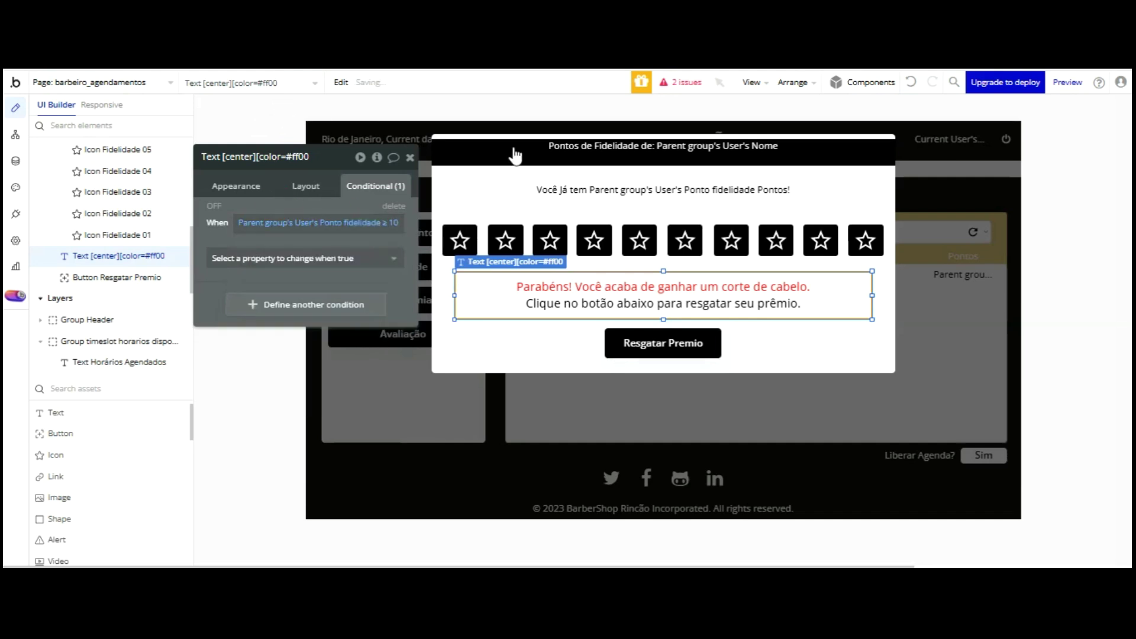
{"action": "left_click", "coordinate": [331, 260]}
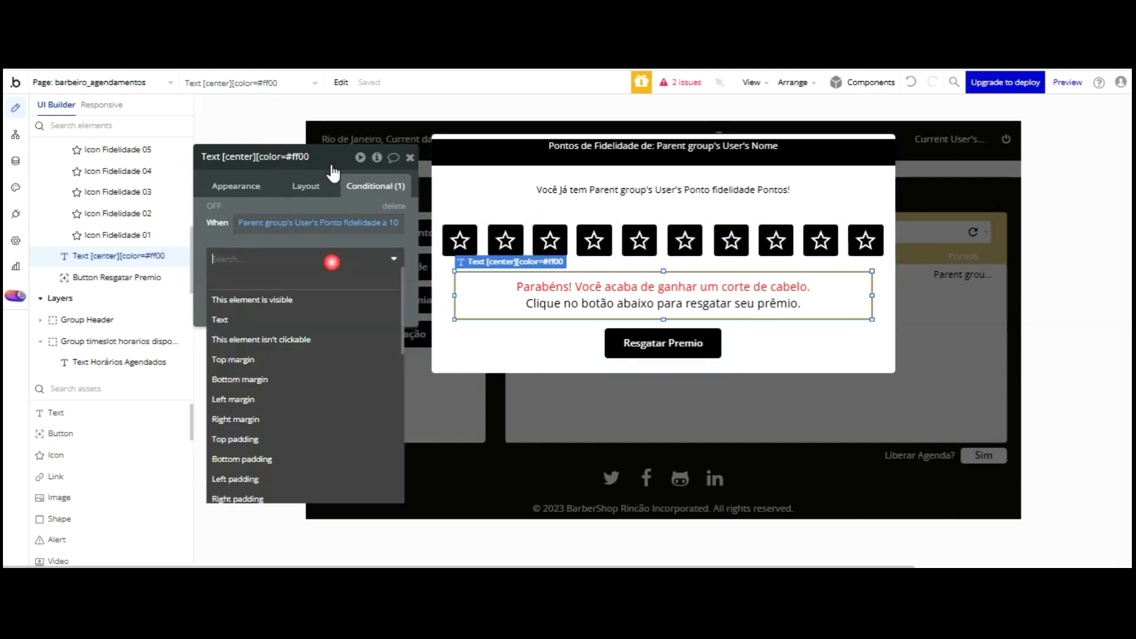
{"action": "left_click", "coordinate": [304, 200]}
- Make the Resgatar Premio button visible when the user's Ponto fidelidade is ≥ 10
{"action": "left_click", "coordinate": [663, 343]}
{"action": "left_click", "coordinate": [297, 222]}
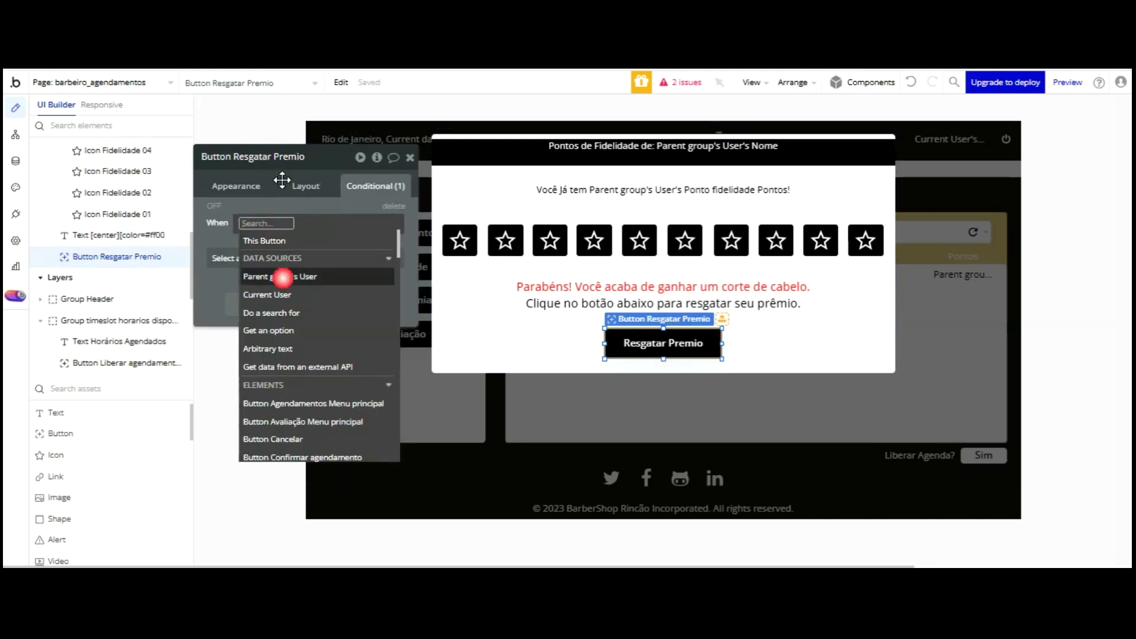
{"action": "left_click", "coordinate": [279, 276]}
{"action": "left_click", "coordinate": [379, 399]}
{"action": "left_click", "coordinate": [312, 341]}
{"action": "type", "text": "10"}
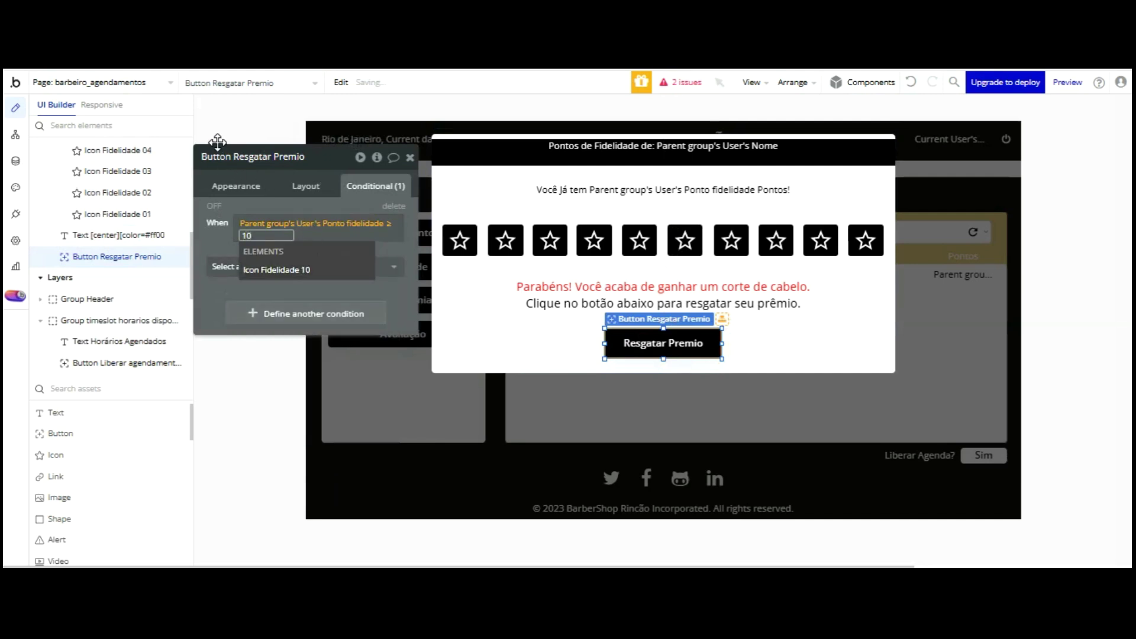
{"action": "left_click", "coordinate": [218, 240]}
{"action": "left_click", "coordinate": [218, 241]}
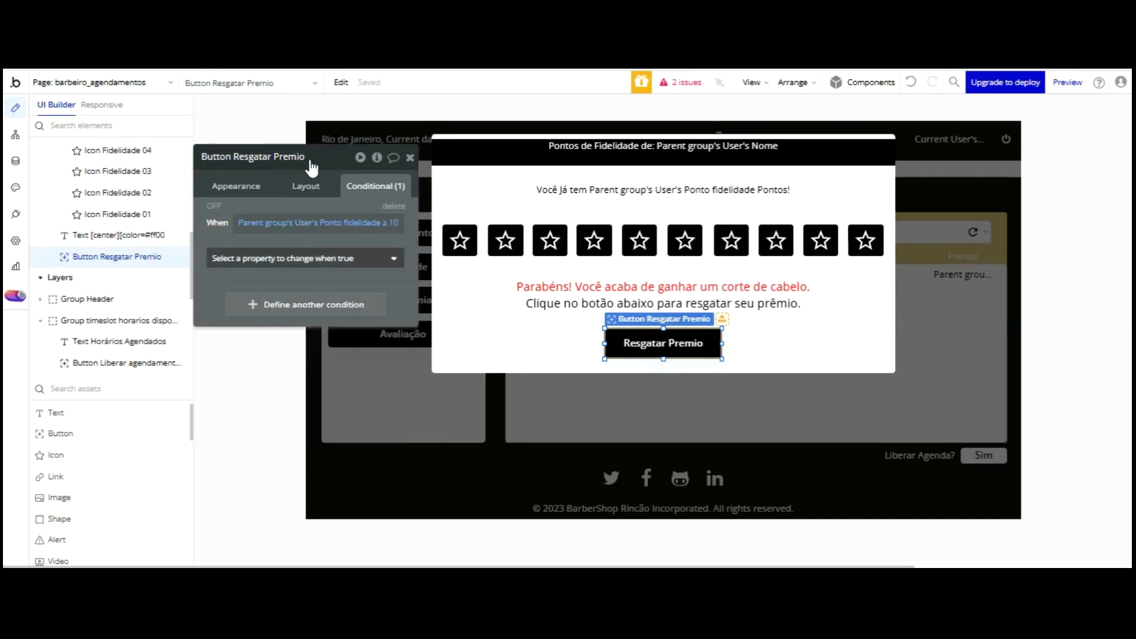
{"action": "left_click", "coordinate": [312, 256]}
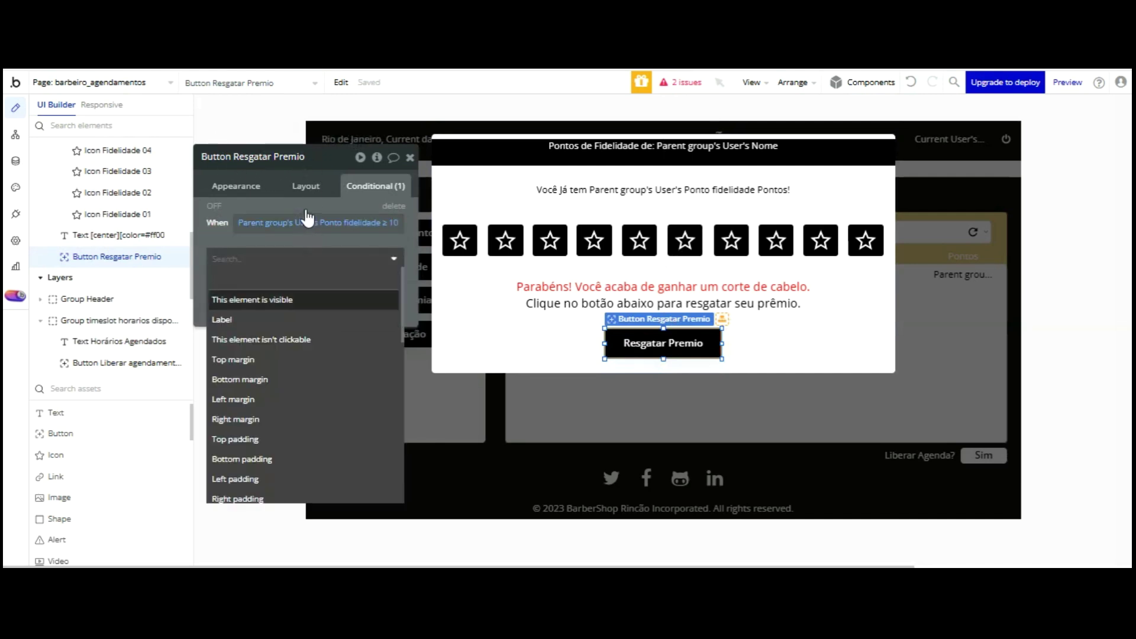
{"action": "left_click", "coordinate": [306, 303]}
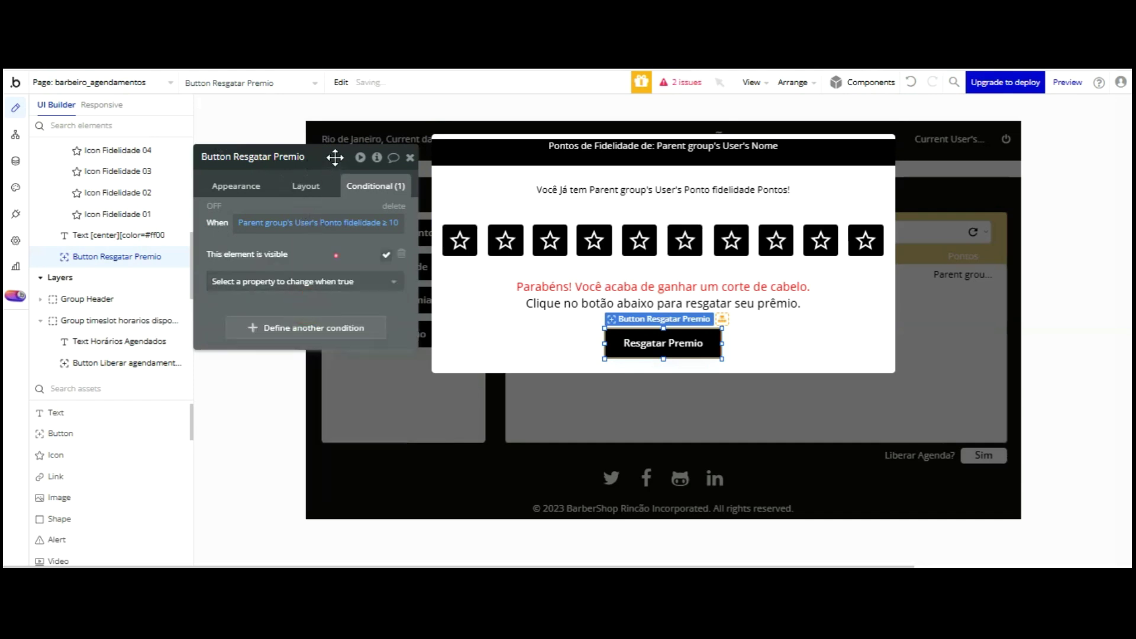
{"action": "left_click", "coordinate": [306, 186]}
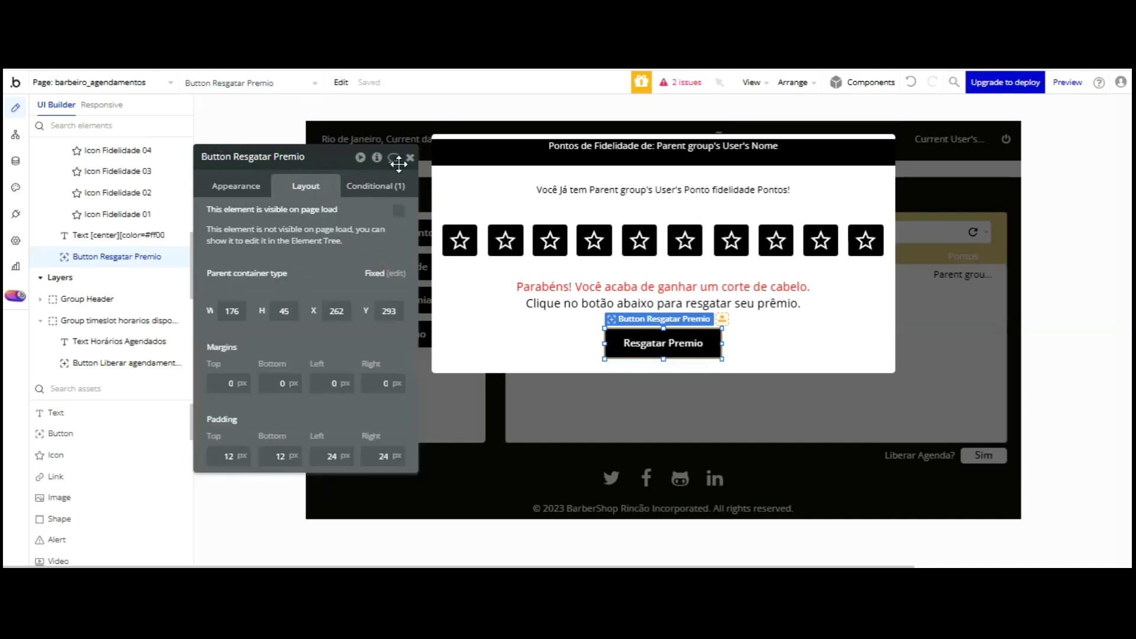
{"action": "left_click", "coordinate": [239, 82]}
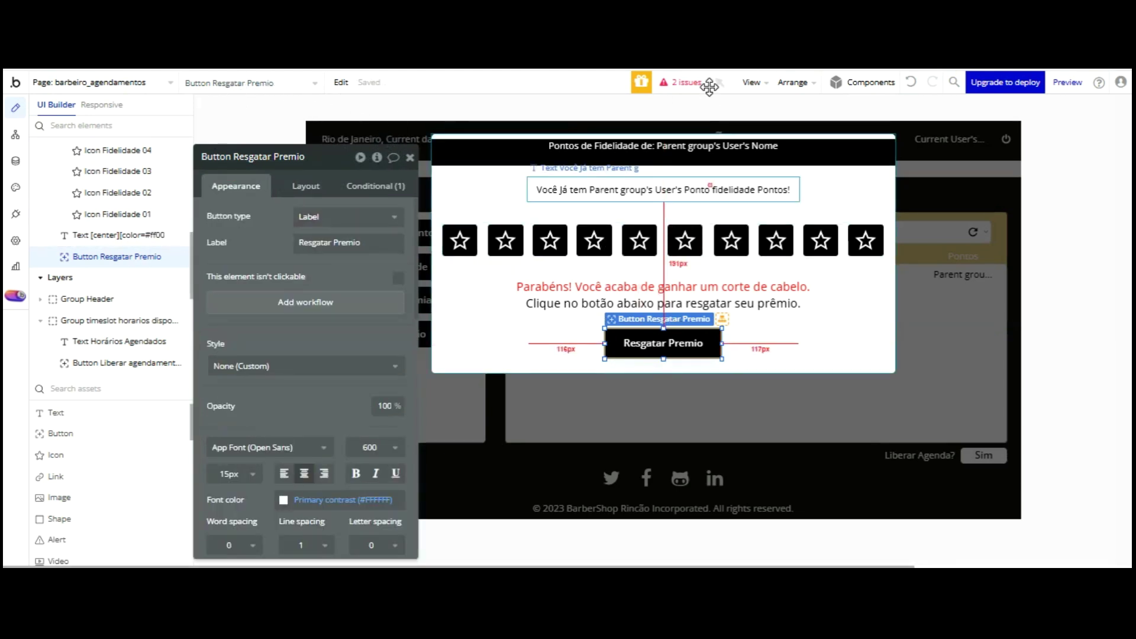
- Set the 'Você Já tem' points text to 18px, widen its box, and close the popup
{"action": "left_click", "coordinate": [592, 195]}
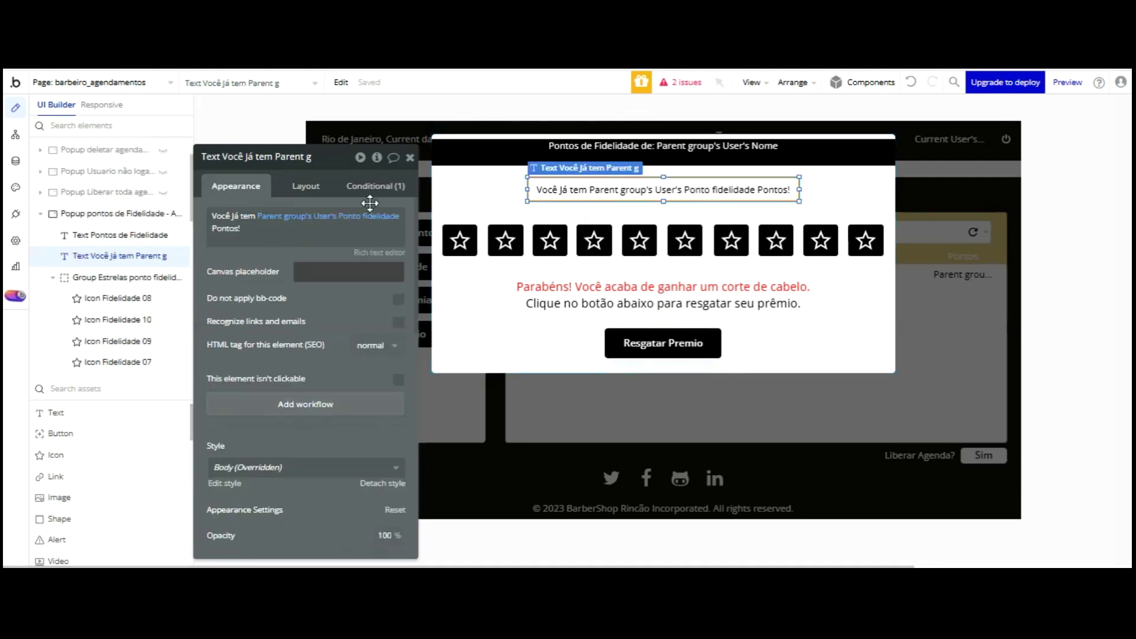
{"action": "scroll", "coordinate": [367, 296], "scroll_direction": "down", "scroll_amount": 3}
{"action": "scroll", "coordinate": [355, 311], "scroll_direction": "down", "scroll_amount": 3}
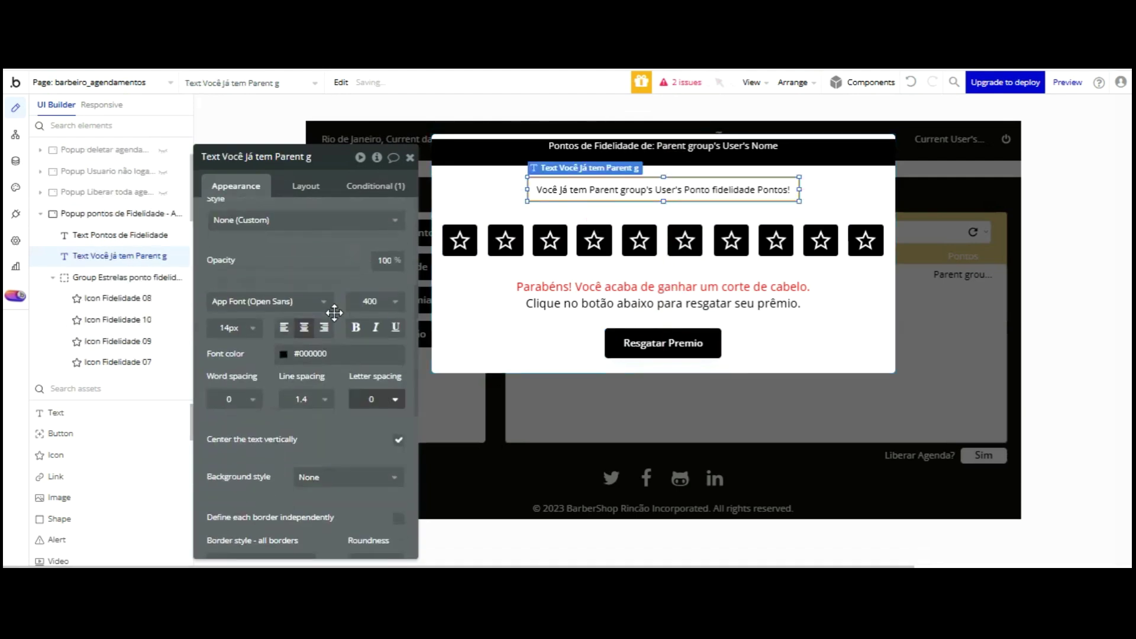
{"action": "left_click", "coordinate": [249, 327]}
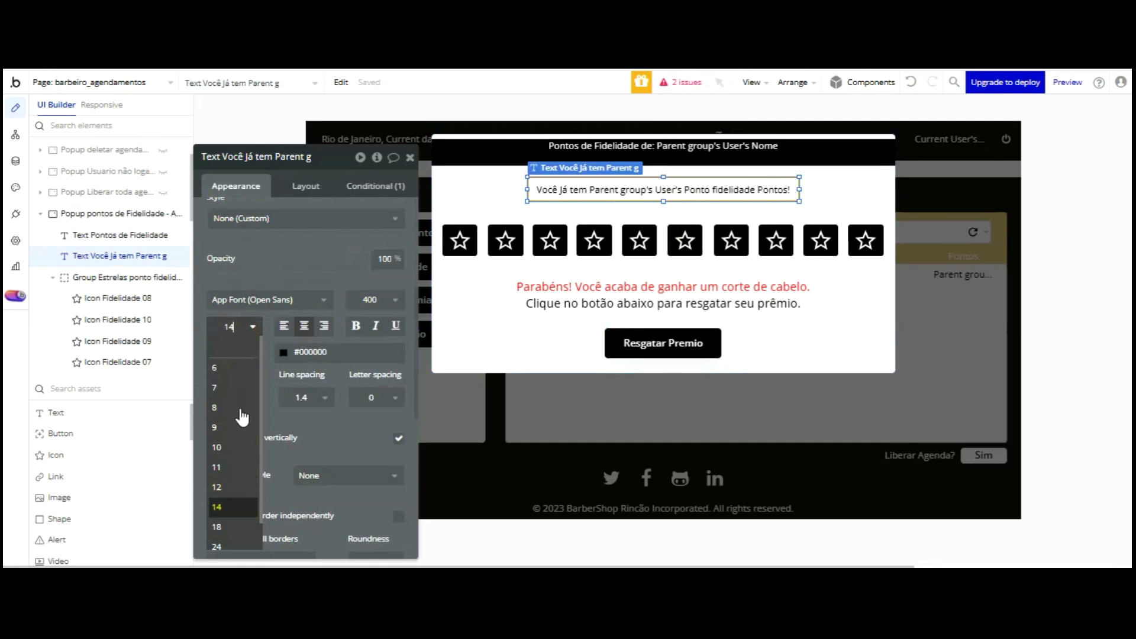
{"action": "left_click", "coordinate": [216, 526]}
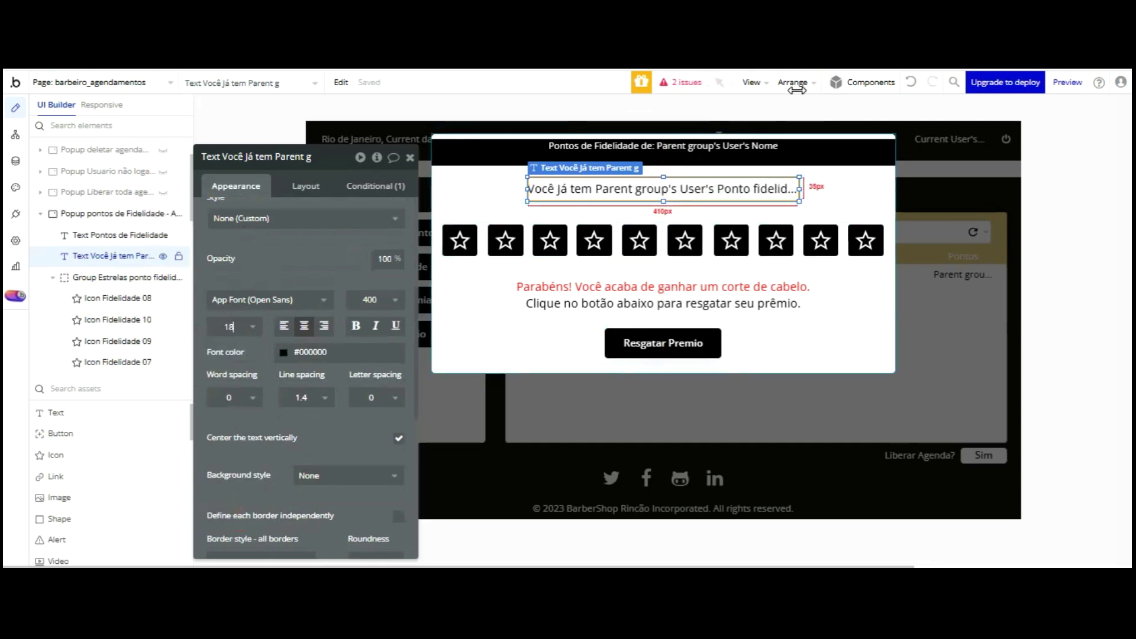
{"action": "left_click_drag", "start_coordinate": [799, 190], "coordinate": [847, 188]}
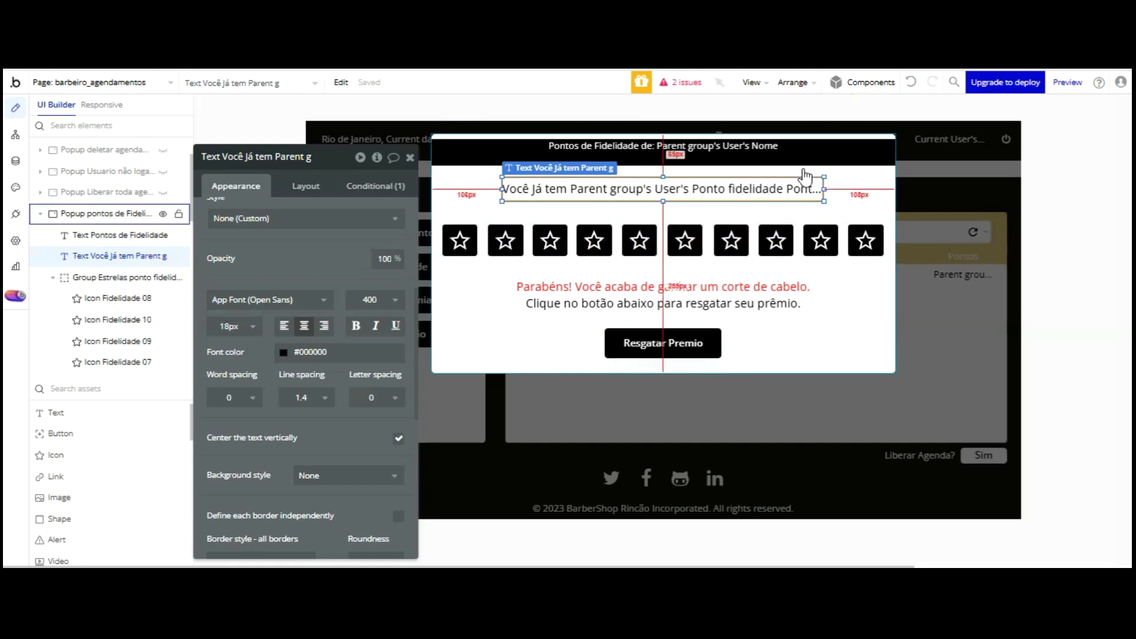
{"action": "left_click", "coordinate": [875, 177]}
{"action": "left_click", "coordinate": [942, 215]}
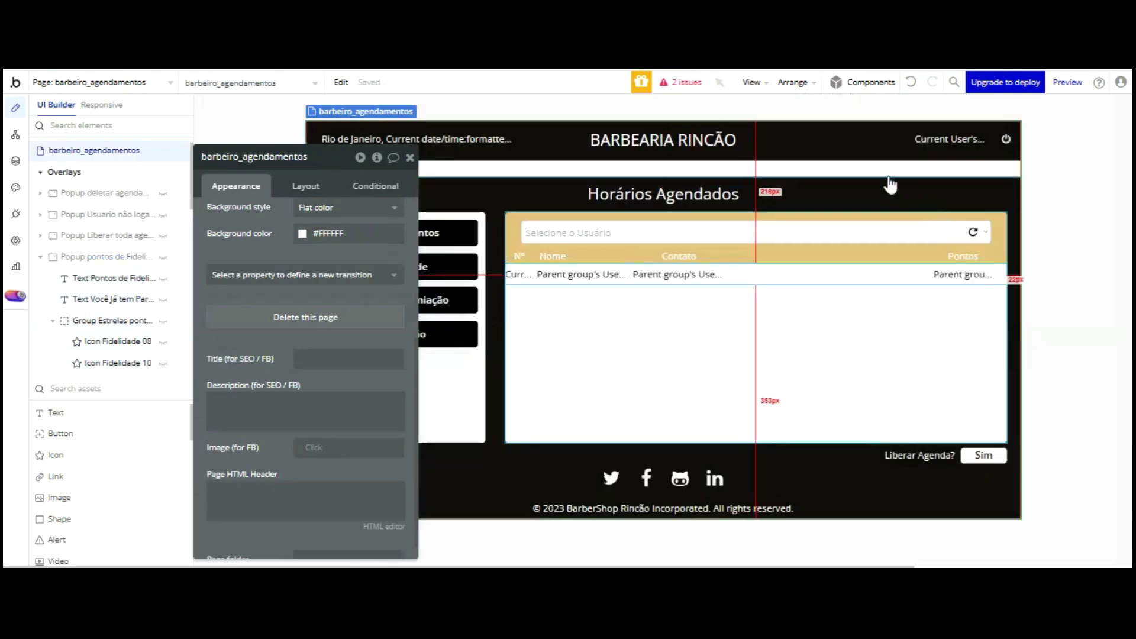
- Rename the user row group to 'Group Usuario Visualizar pontos fidelidade' and add its click workflow
{"action": "left_click", "coordinate": [888, 274]}
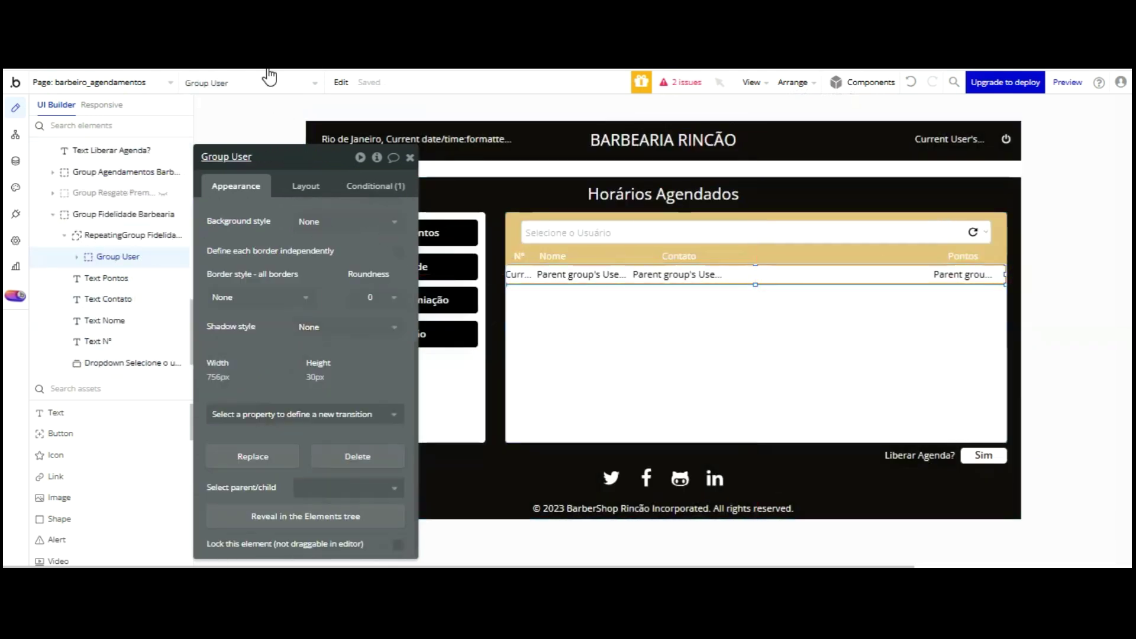
{"action": "double_click", "coordinate": [241, 157]}
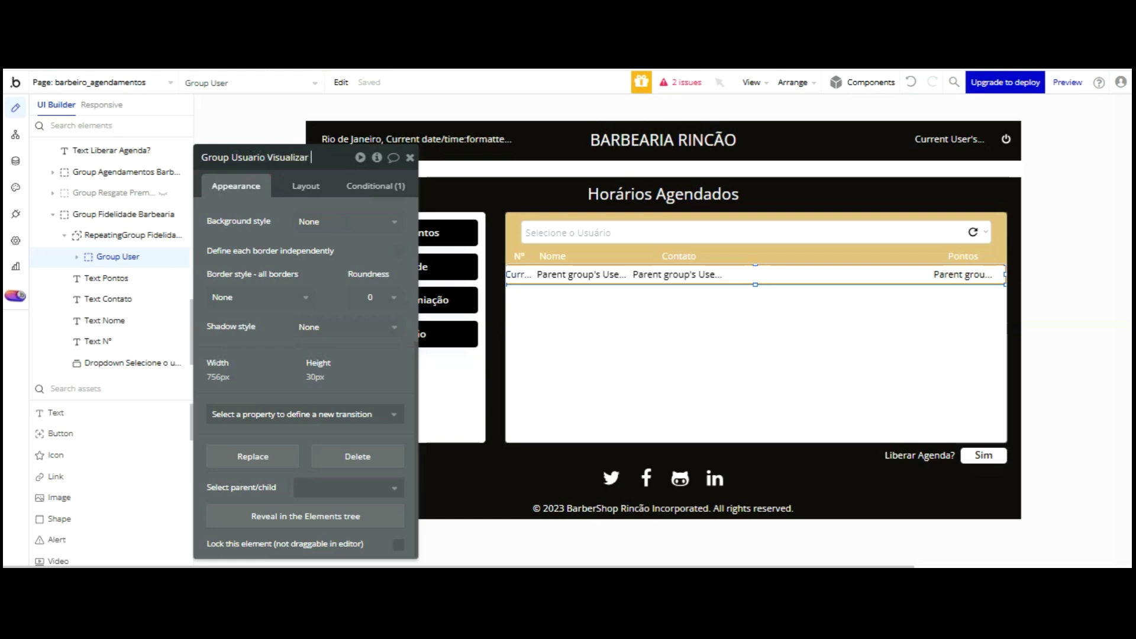
{"action": "type", "text": "fidelidade"}
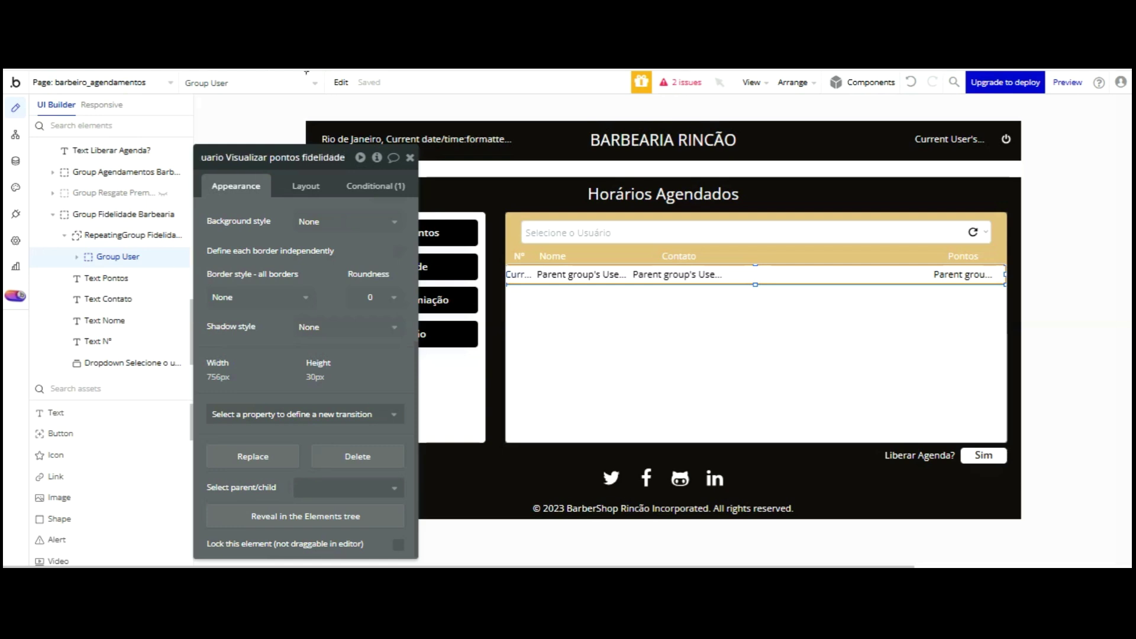
{"action": "left_click", "coordinate": [364, 225]}
{"action": "left_click", "coordinate": [271, 212]}
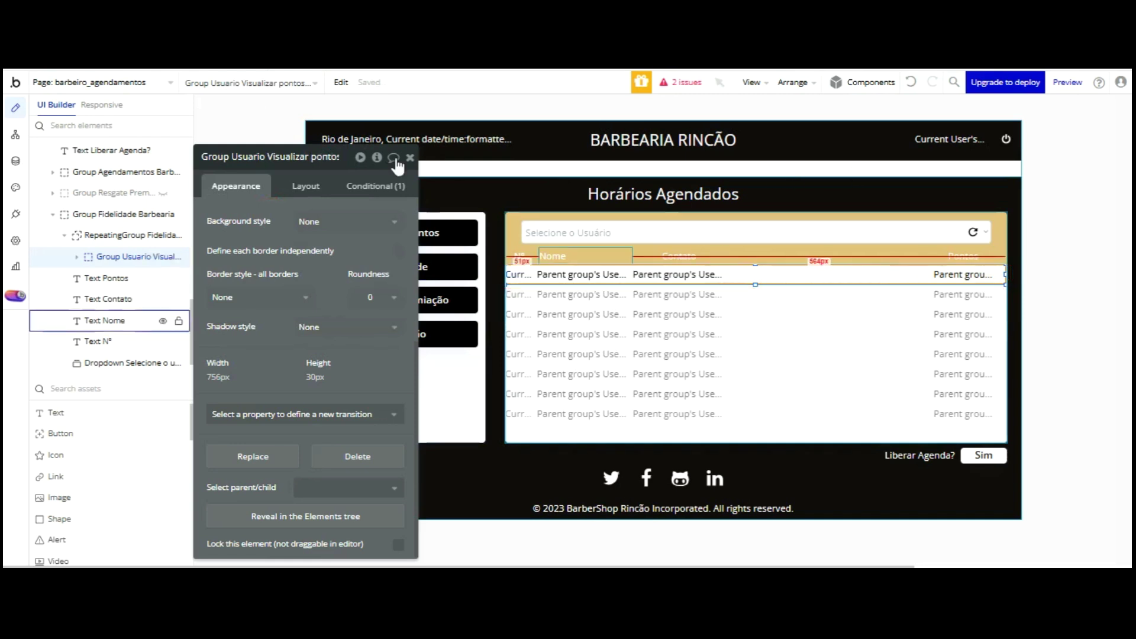
{"action": "scroll", "coordinate": [291, 273], "scroll_direction": "up", "scroll_amount": 4}
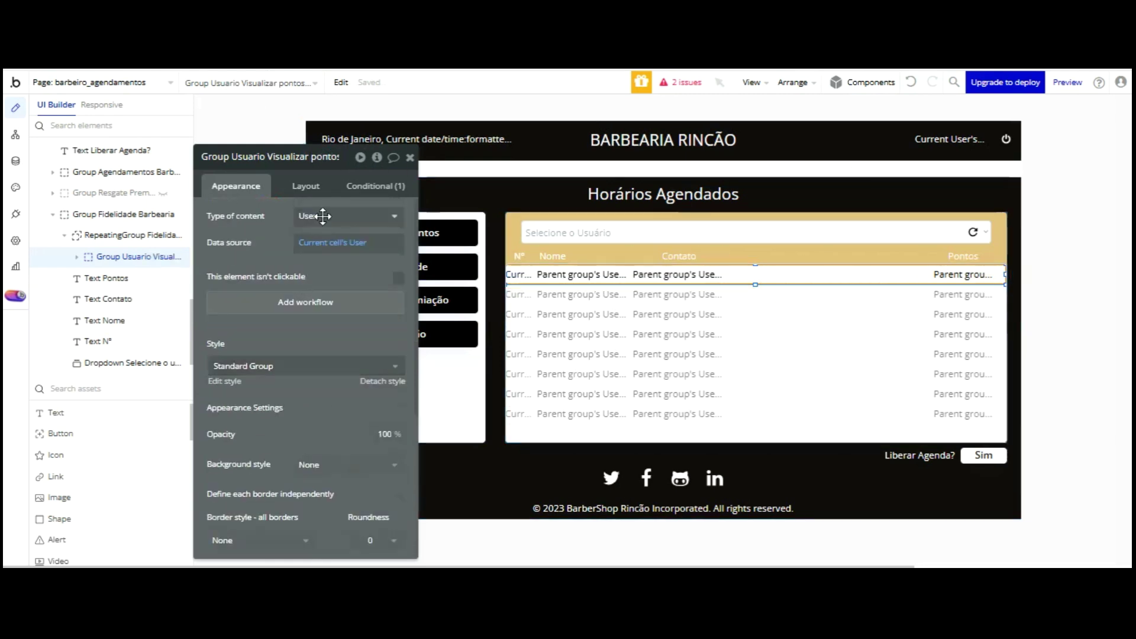
{"action": "left_click", "coordinate": [320, 303]}
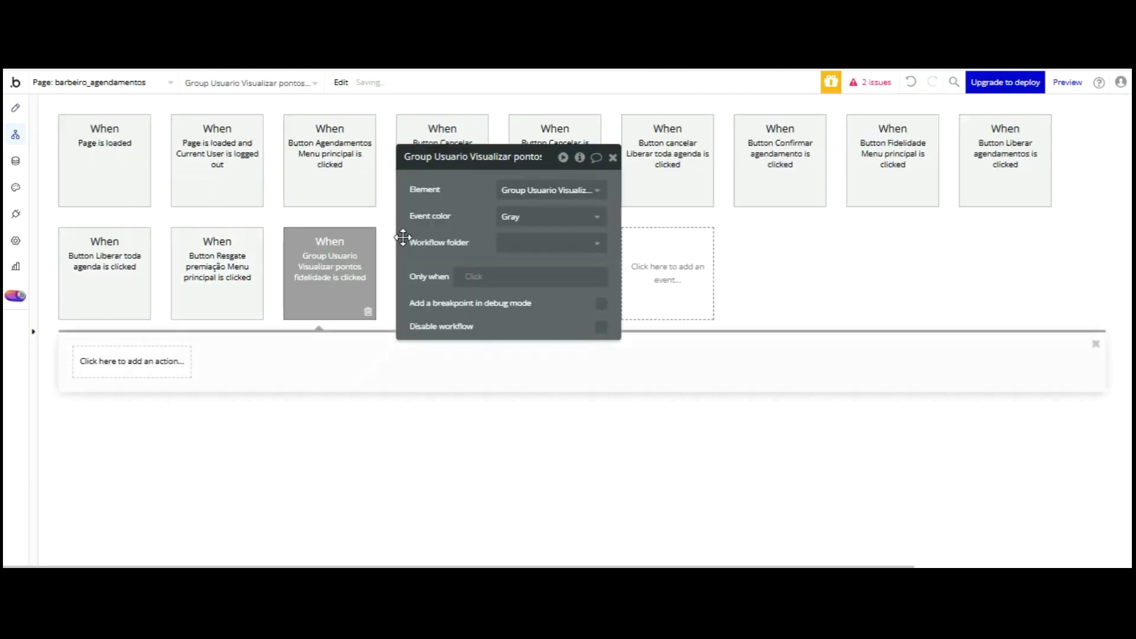
- Add a Show action for the 'Popup pontos de Fidelidade - Admin' popup
{"action": "left_click", "coordinate": [140, 366]}
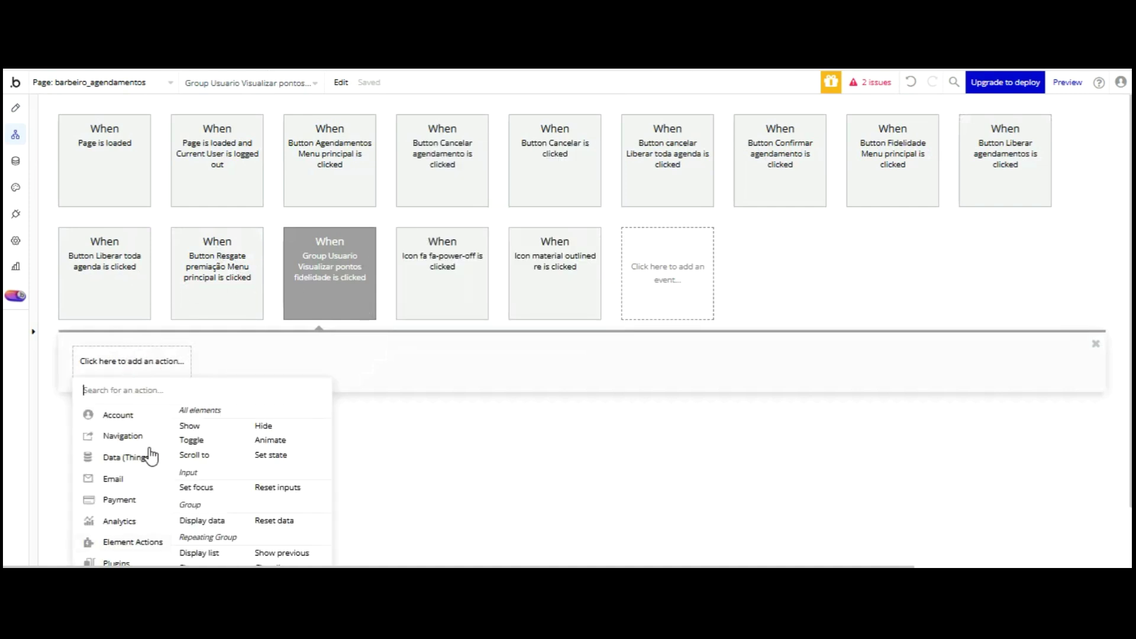
{"action": "left_click", "coordinate": [189, 426]}
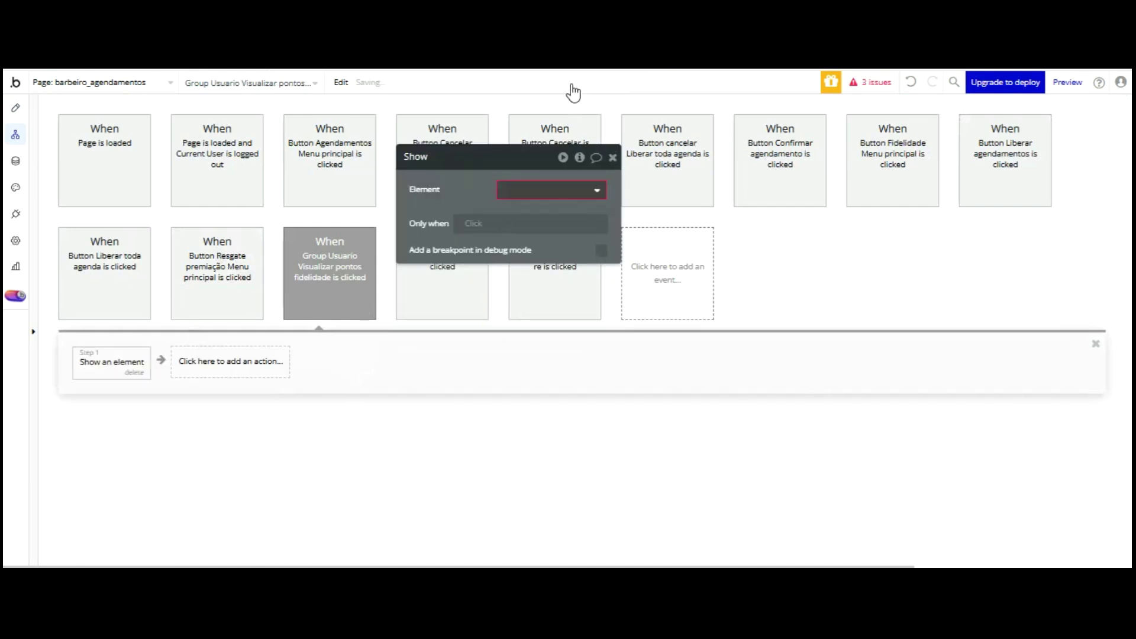
{"action": "left_click", "coordinate": [592, 250]}
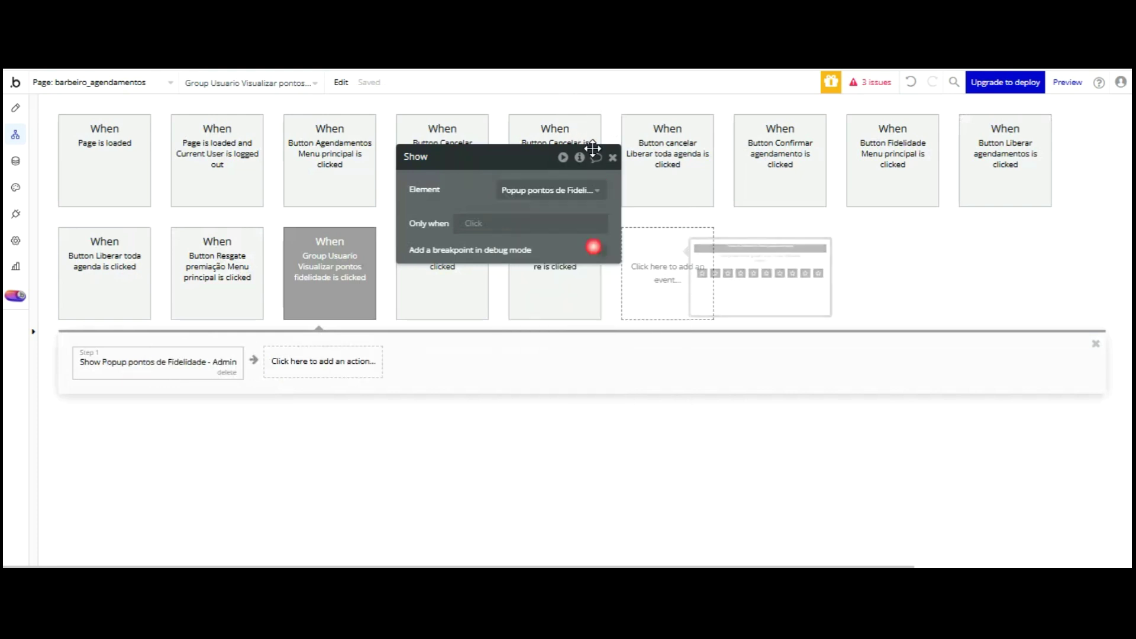
- Add a Display data action sending Current cell's User to the popup, then preview the app
{"action": "left_click", "coordinate": [340, 363]}
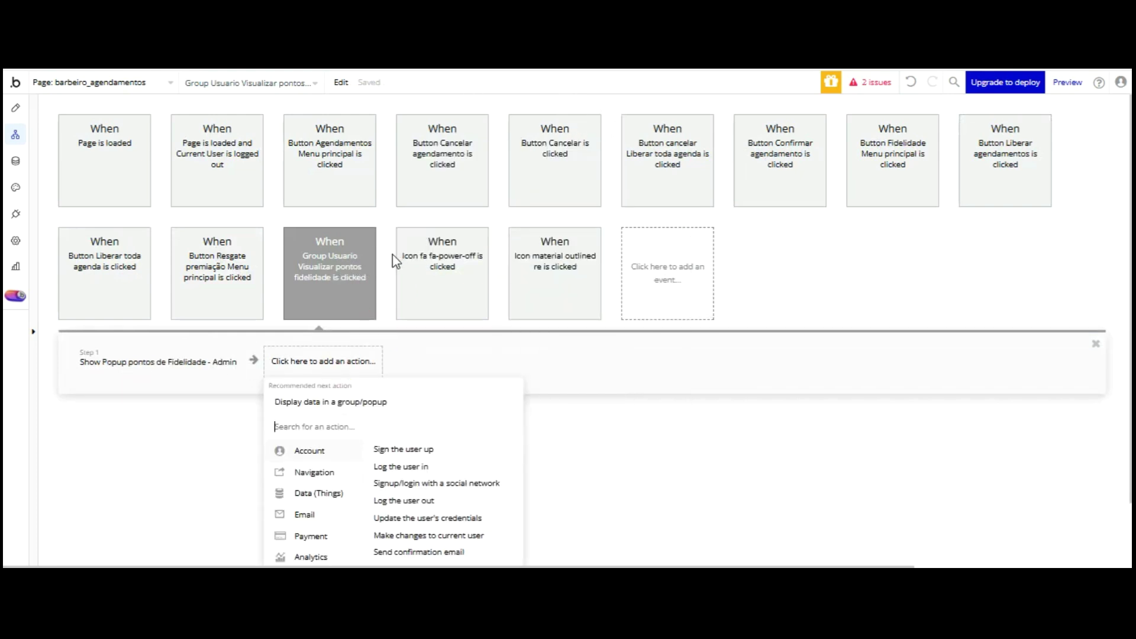
{"action": "key", "text": "Return"}
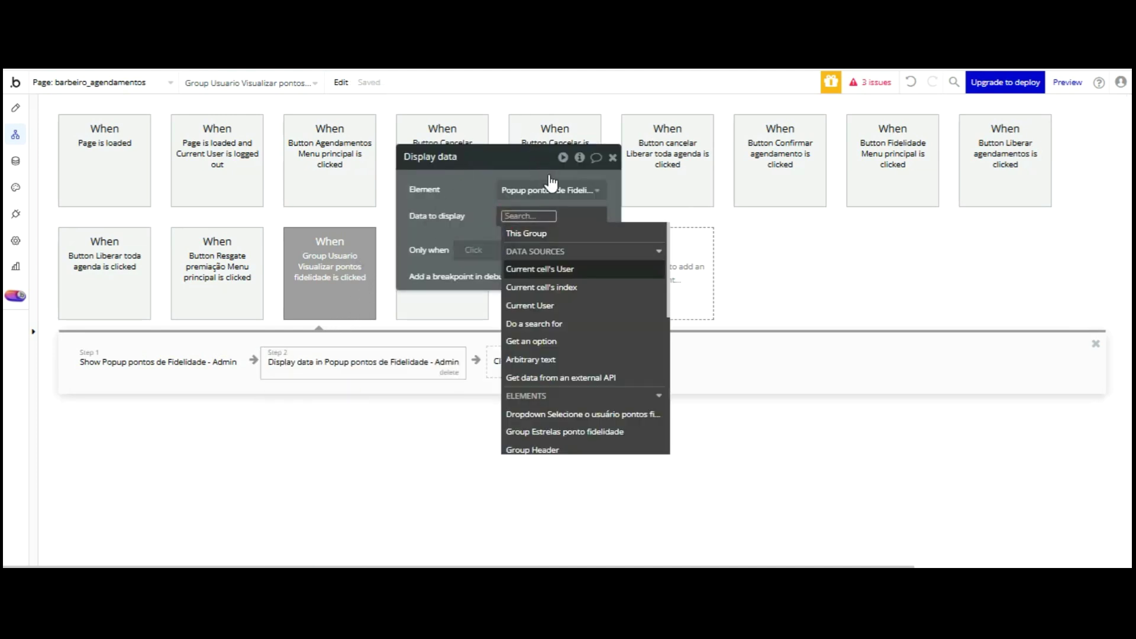
{"action": "left_click", "coordinate": [541, 269]}
{"action": "left_click", "coordinate": [485, 231]}
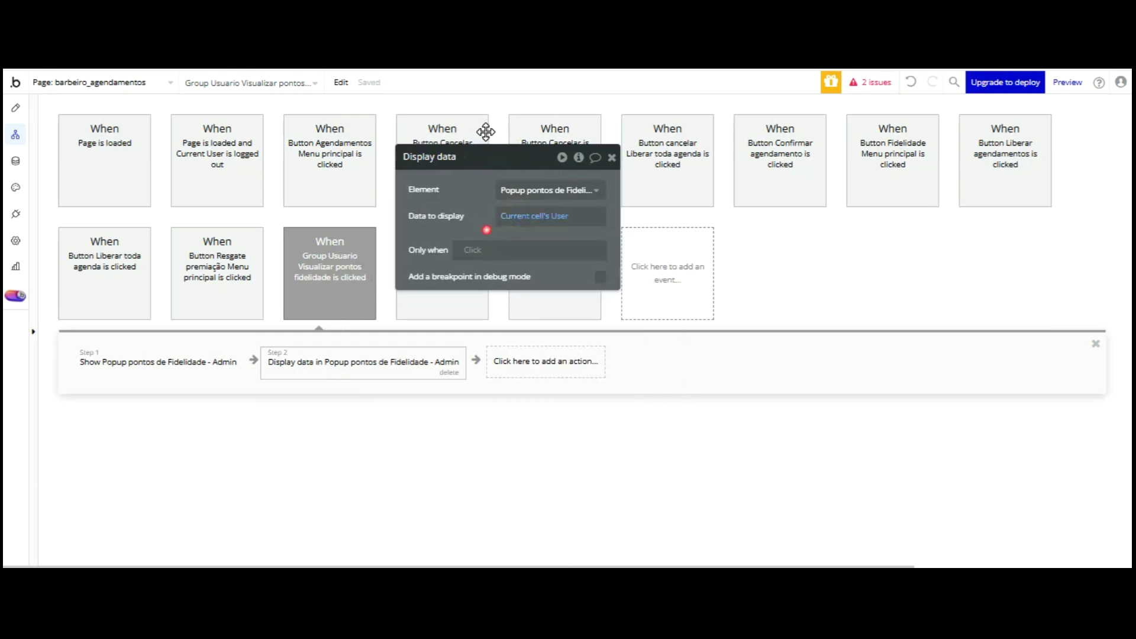
{"action": "left_click", "coordinate": [331, 56]}
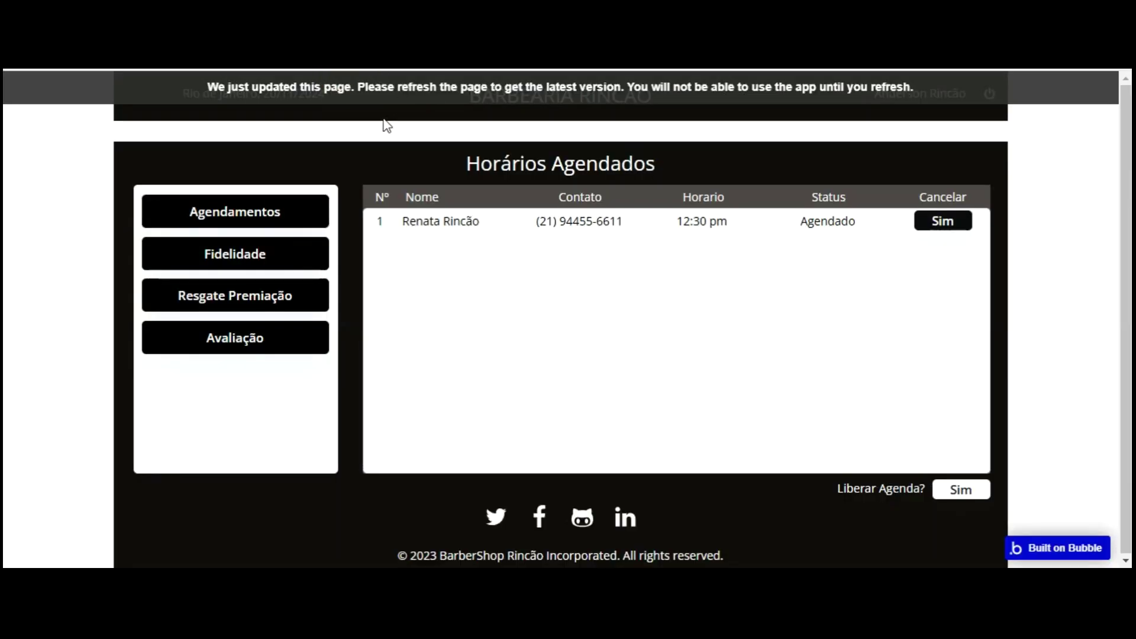
- In the preview's Fidelidade view, pick a client to see their loyalty stars popup, then close it
{"action": "left_click", "coordinate": [258, 251]}
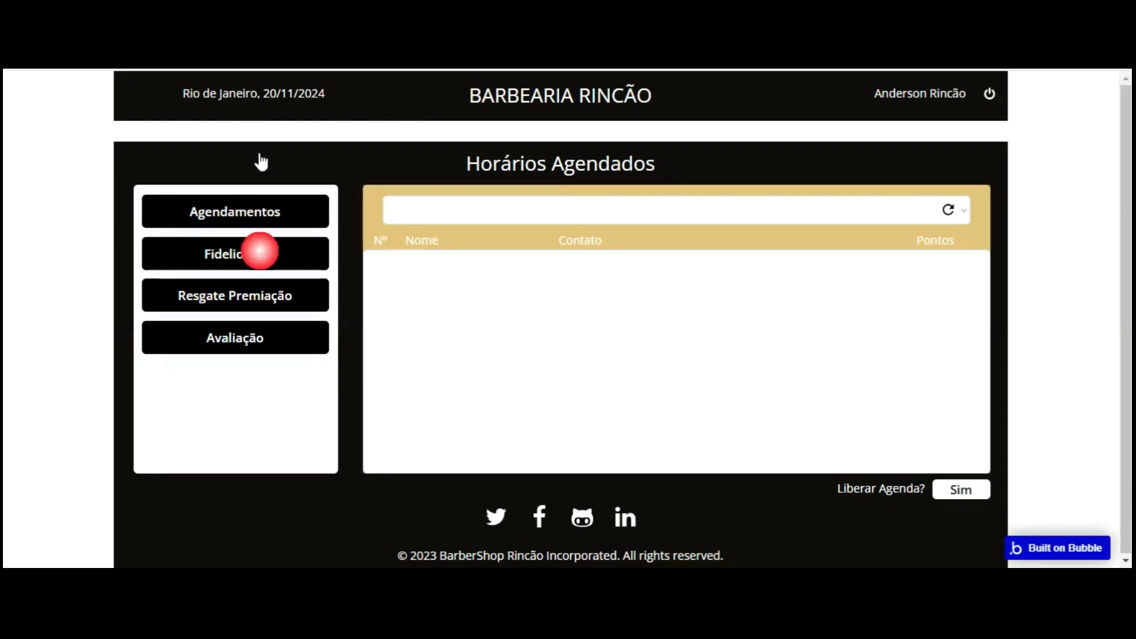
{"action": "left_click", "coordinate": [430, 210]}
{"action": "left_click", "coordinate": [453, 234]}
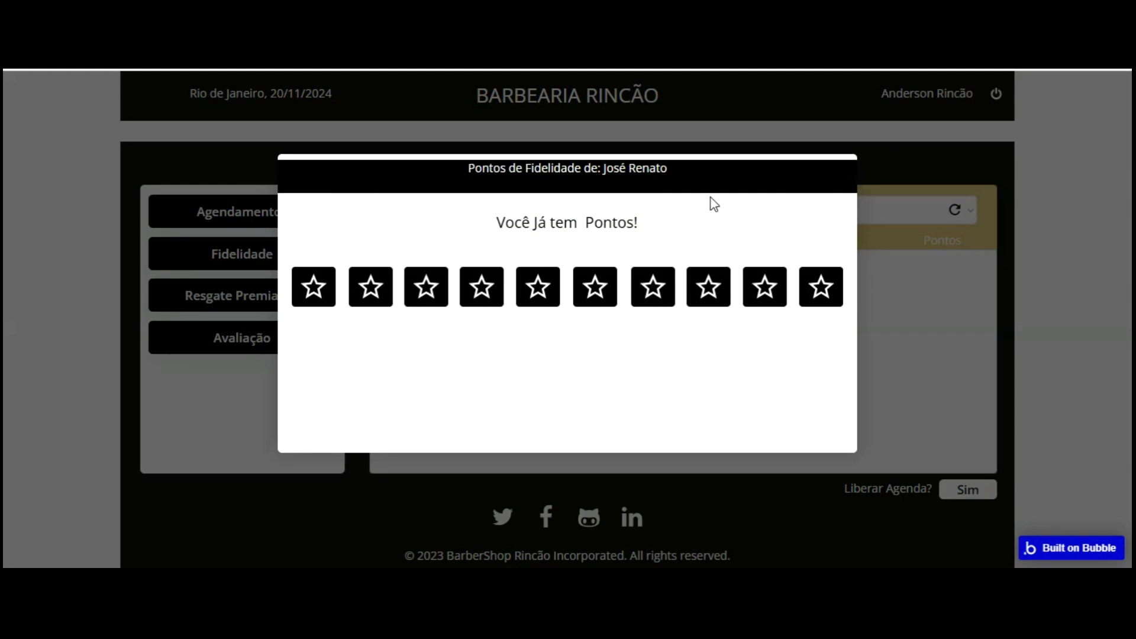
{"action": "left_click", "coordinate": [928, 233]}
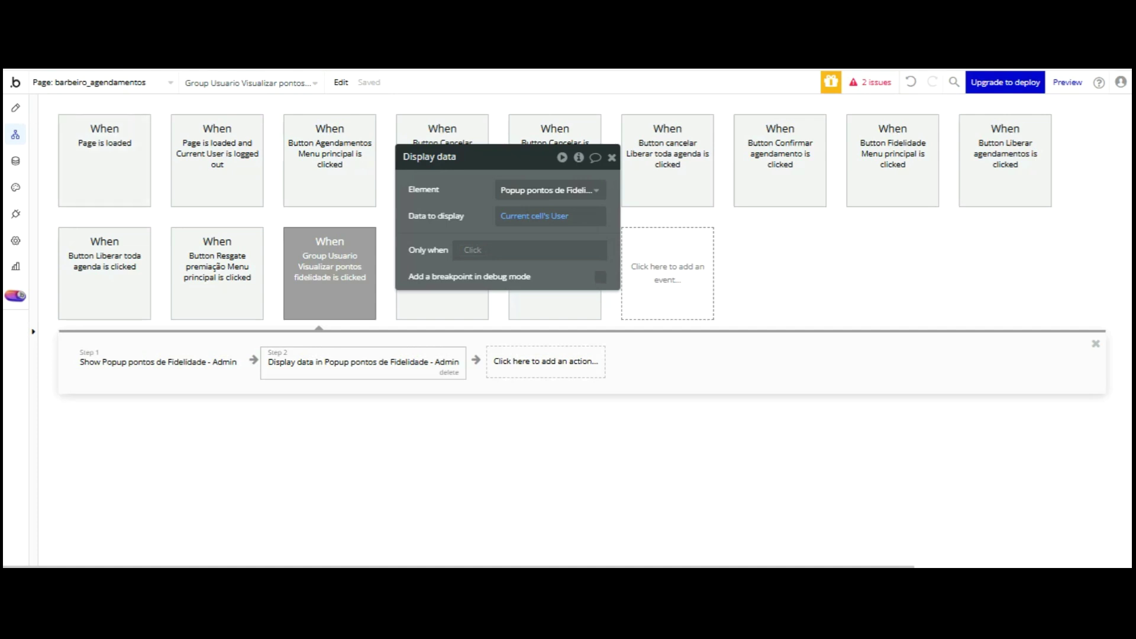
- Copy the Admin loyalty points popup from the Elements Tree
{"action": "left_click", "coordinate": [15, 107]}
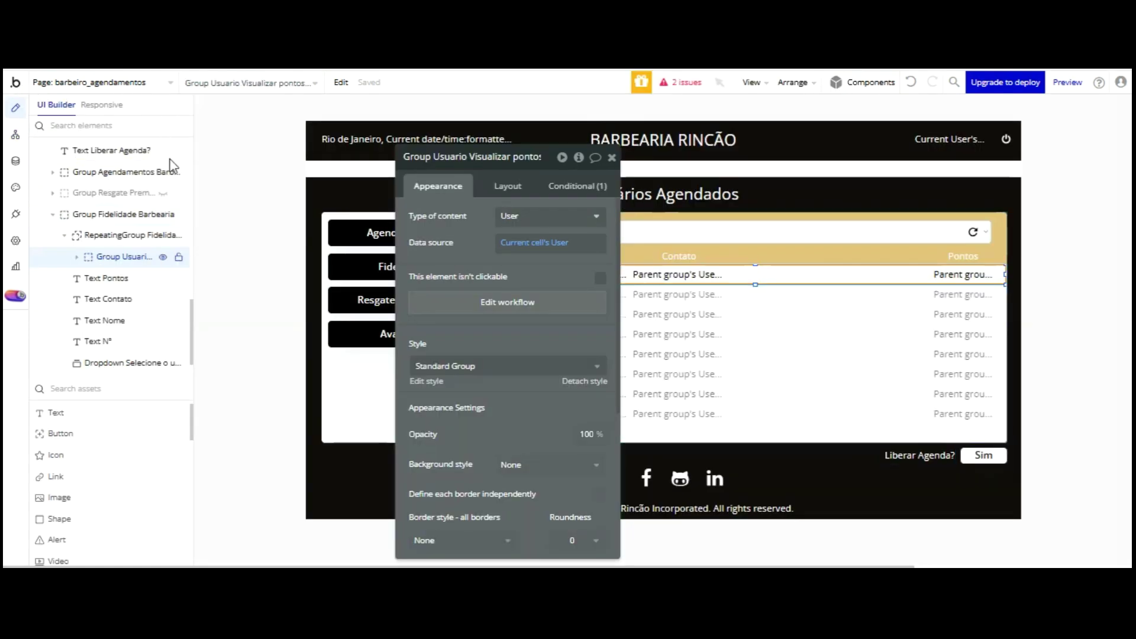
{"action": "scroll", "coordinate": [160, 172], "scroll_direction": "up", "scroll_amount": 3}
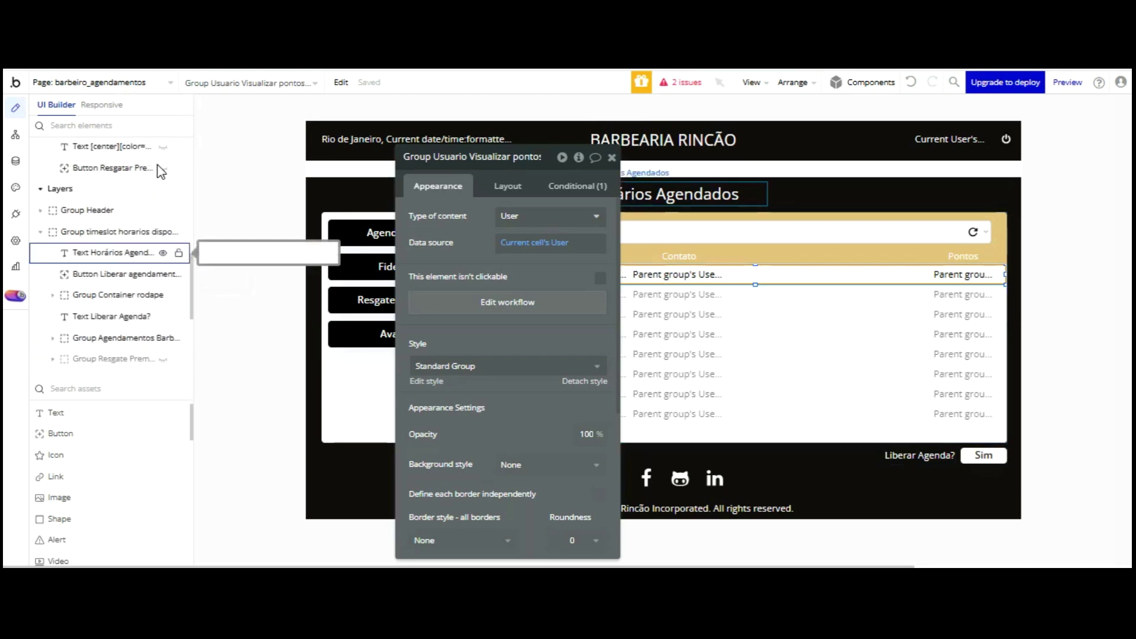
{"action": "scroll", "coordinate": [159, 172], "scroll_direction": "up", "scroll_amount": 3}
{"action": "scroll", "coordinate": [160, 172], "scroll_direction": "up", "scroll_amount": 3}
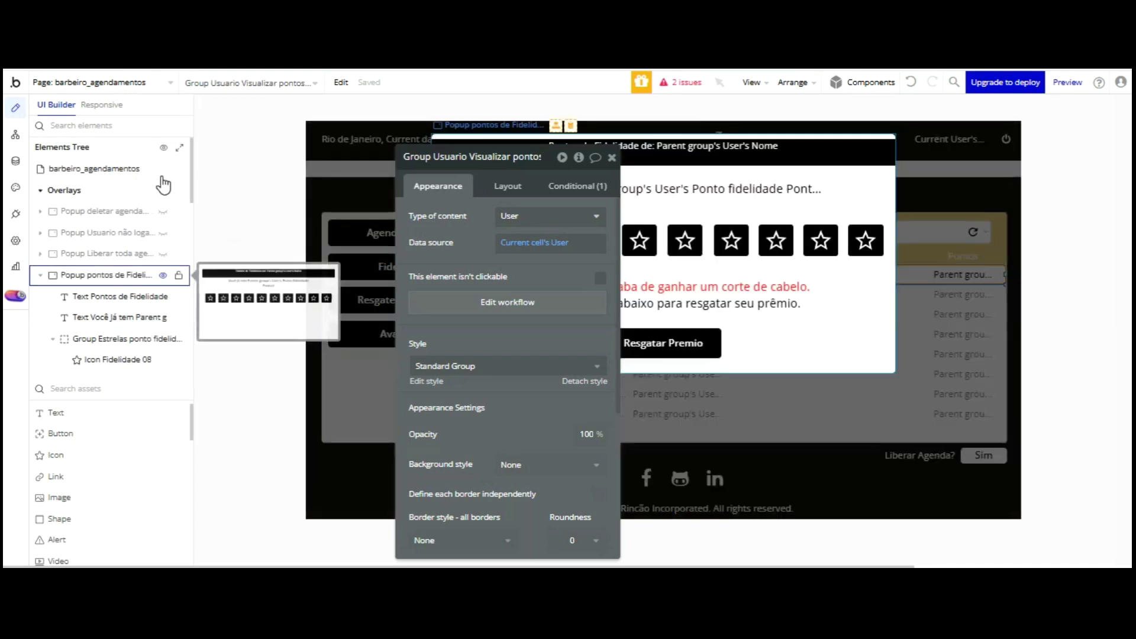
{"action": "right_click", "coordinate": [124, 274]}
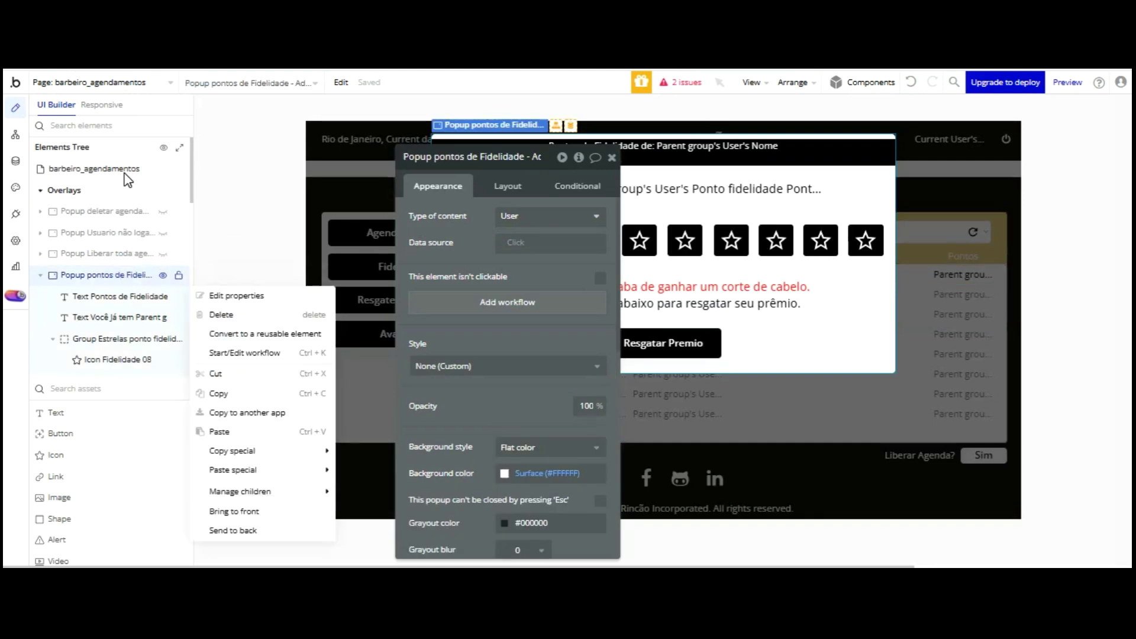
{"action": "left_click", "coordinate": [218, 393]}
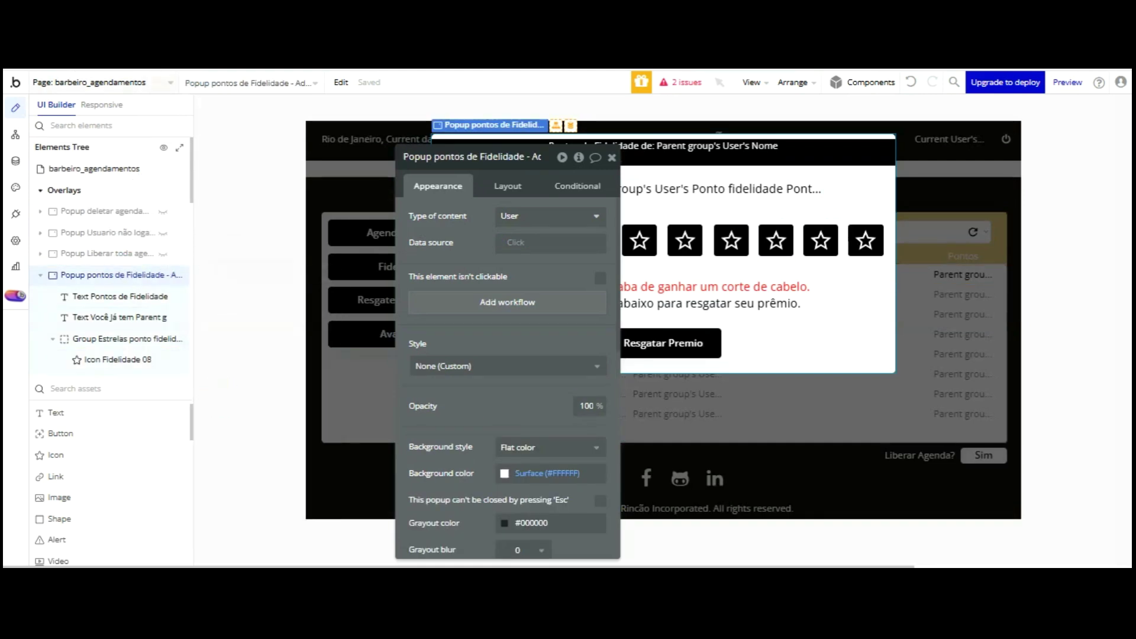
- Paste the copied popup onto the agendamentos page
{"action": "left_click", "coordinate": [89, 82]}
{"action": "left_click", "coordinate": [263, 127]}
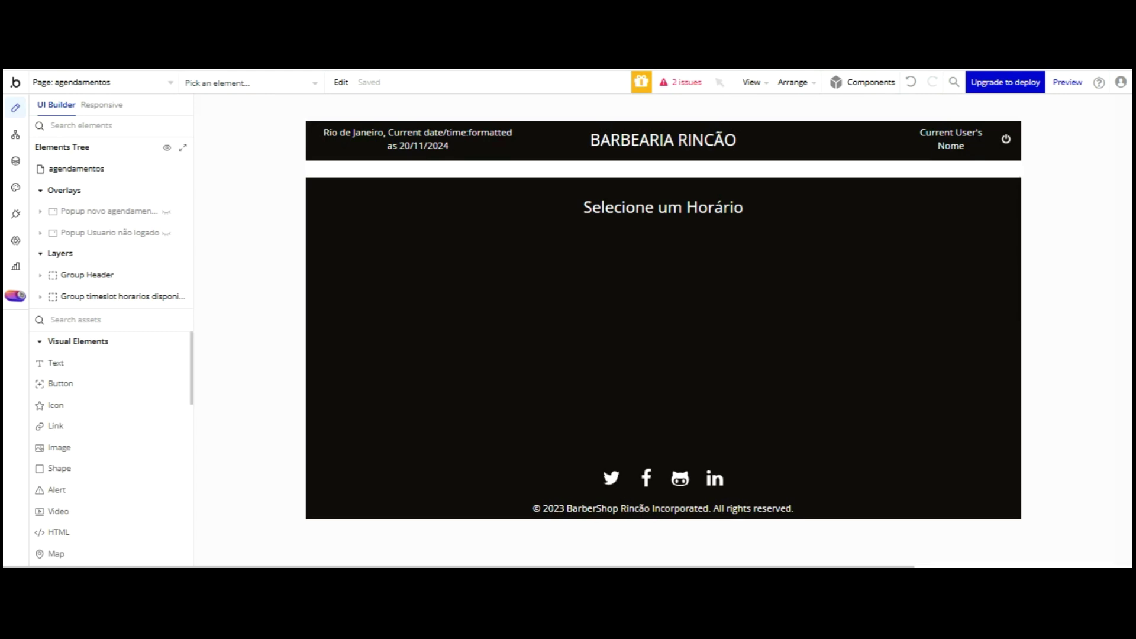
{"action": "right_click", "coordinate": [78, 82]}
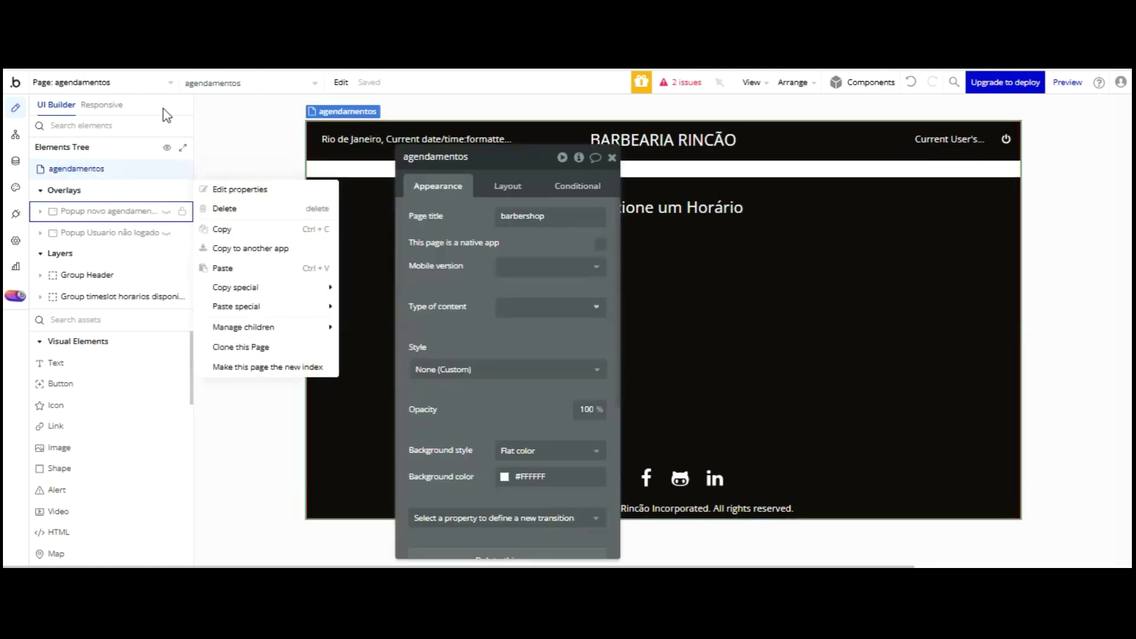
{"action": "left_click", "coordinate": [236, 178]}
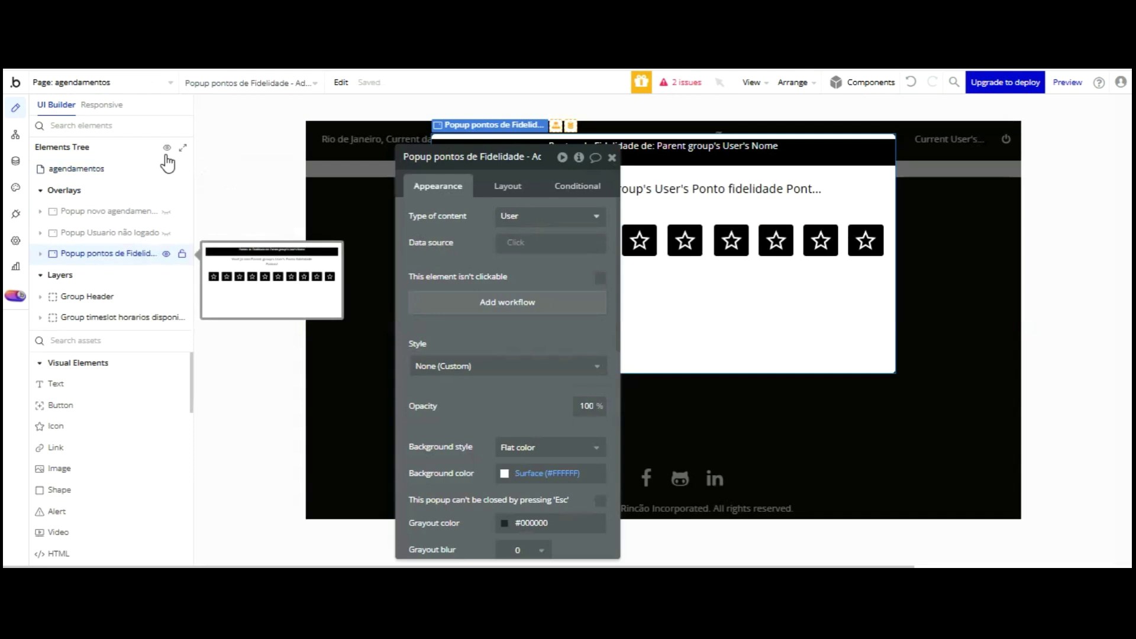
- Rename the pasted popup to 'Popup pontos de Fidelidade - Usuário'
{"action": "left_click", "coordinate": [132, 246]}
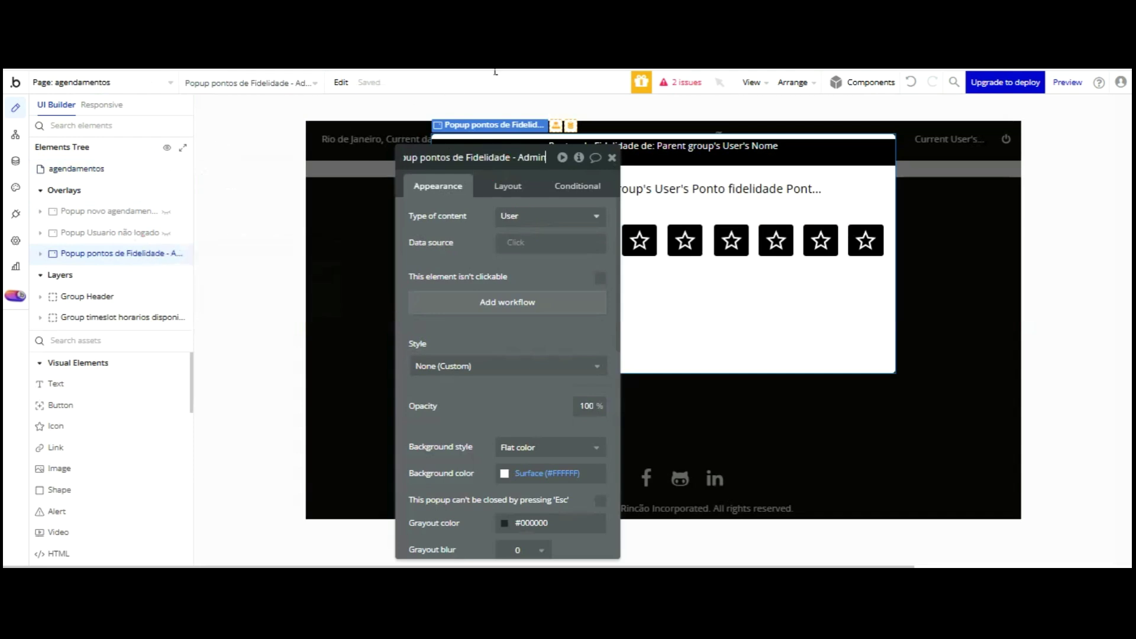
{"action": "key", "text": "BackSpace"}
{"action": "key", "text": "BackSpace"}
{"action": "key", "text": "BackSpace"}
{"action": "key", "text": "BackSpace"}
{"action": "key", "text": "BackSpace"}
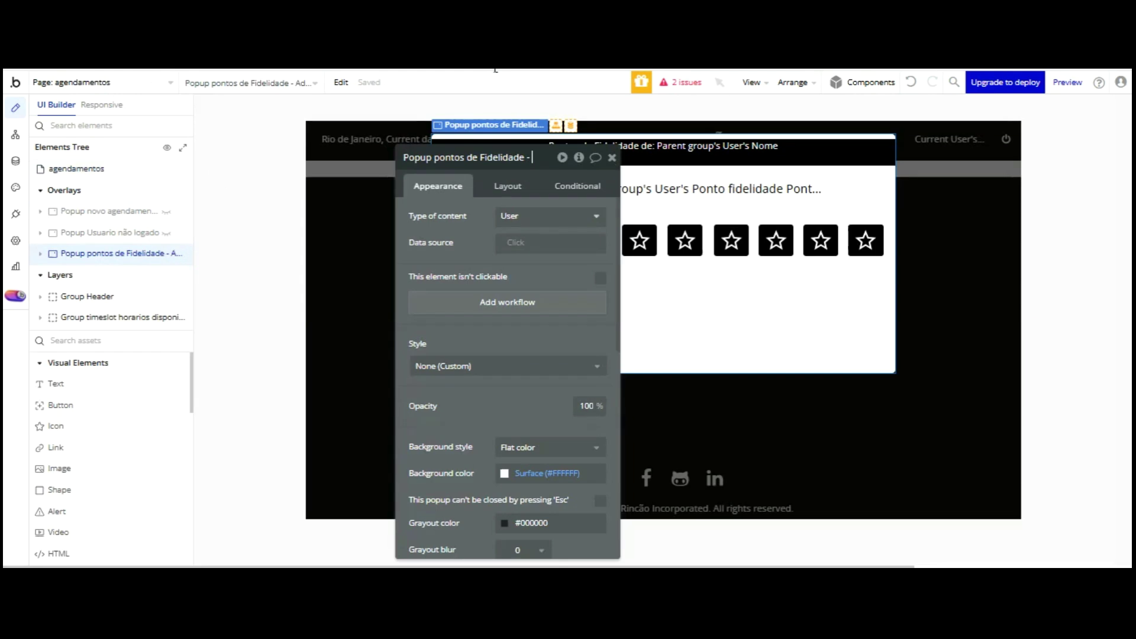
{"action": "type", "text": "Usuário"}
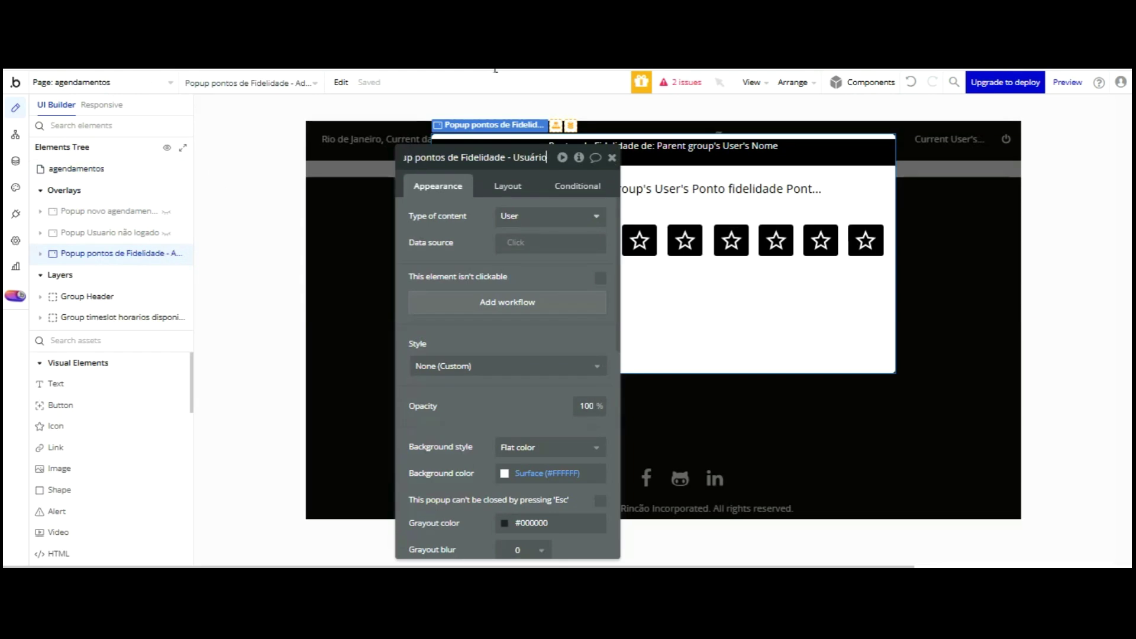
{"action": "key", "text": "Return"}
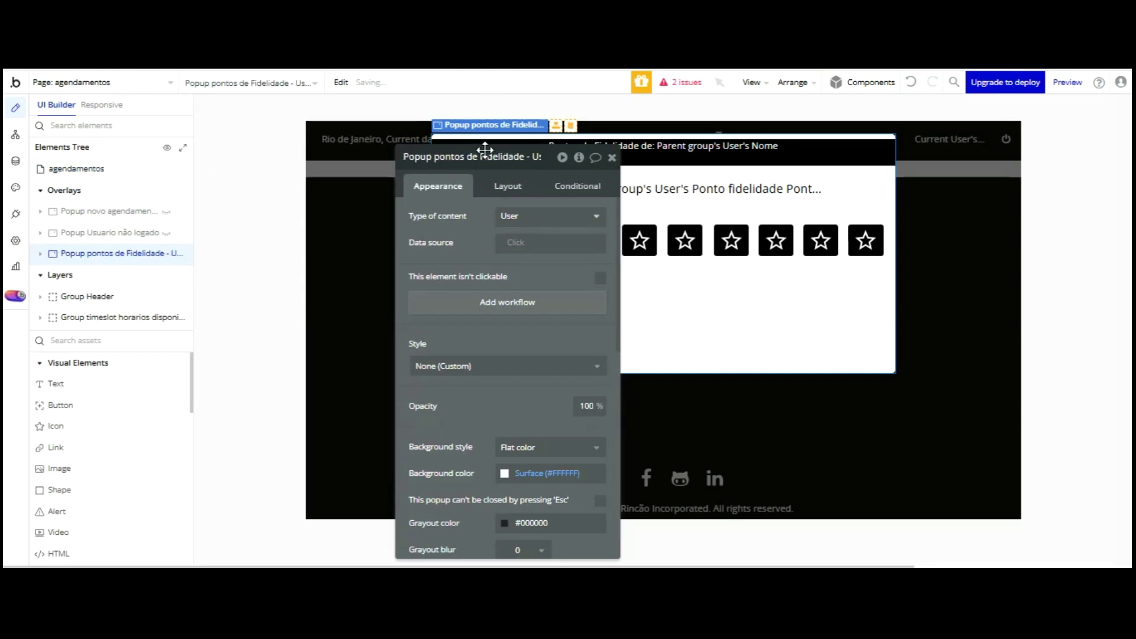
{"action": "left_click", "coordinate": [665, 245]}
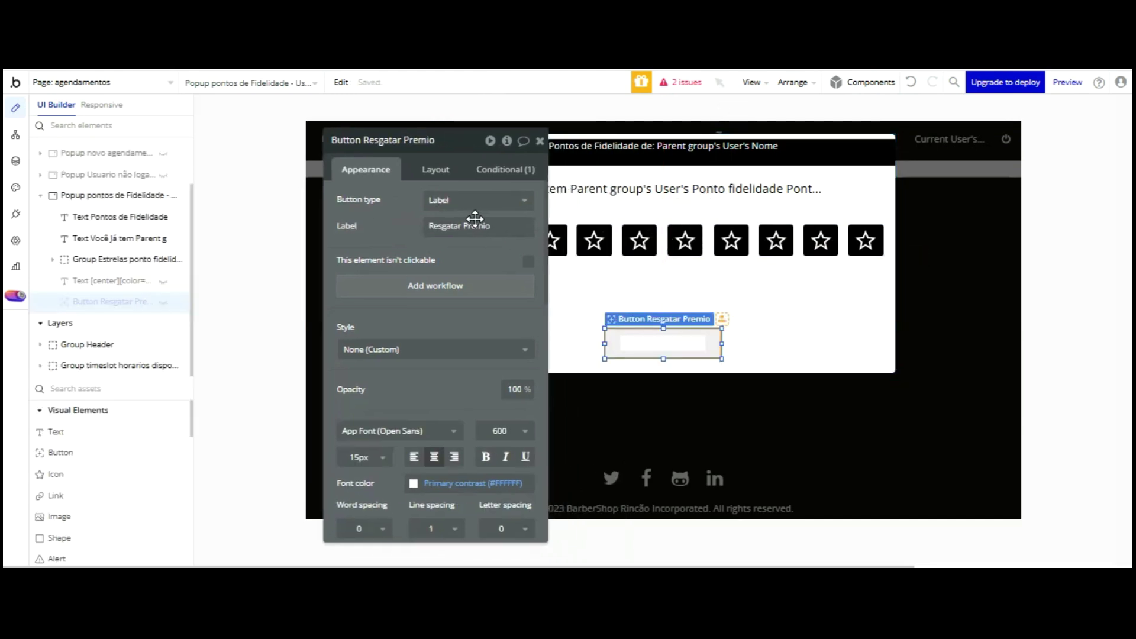
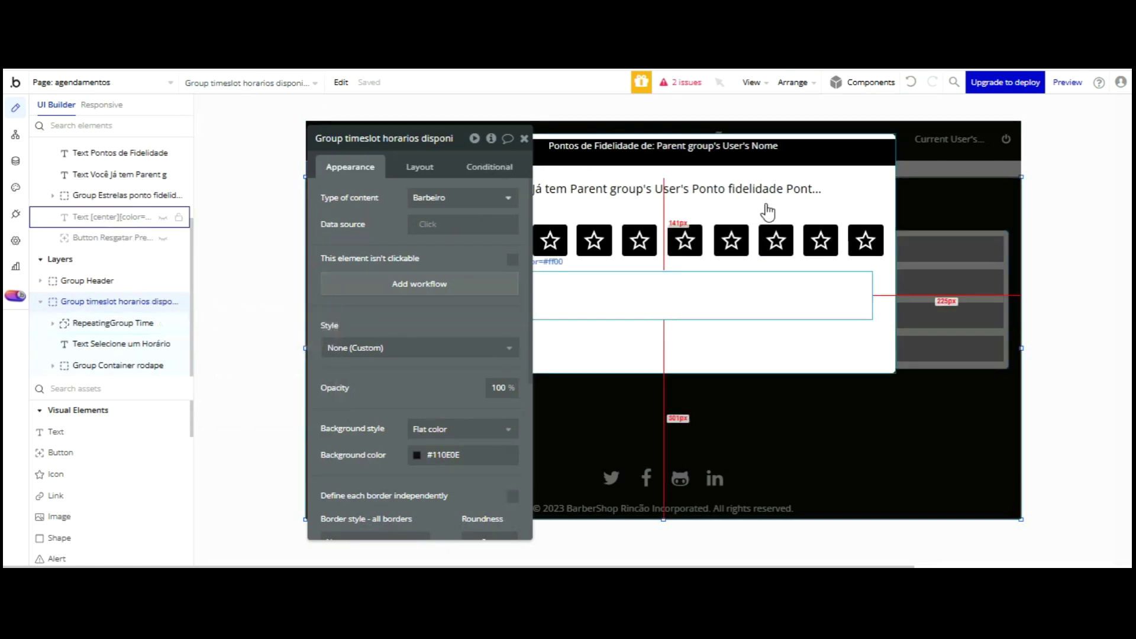
- Scroll the Elements Tree up to Overlays and show 'Popup novo agendamento' on the canvas
{"action": "scroll", "coordinate": [181, 180], "scroll_direction": "up", "scroll_amount": 3}
{"action": "scroll", "coordinate": [137, 171], "scroll_direction": "up", "scroll_amount": 2}
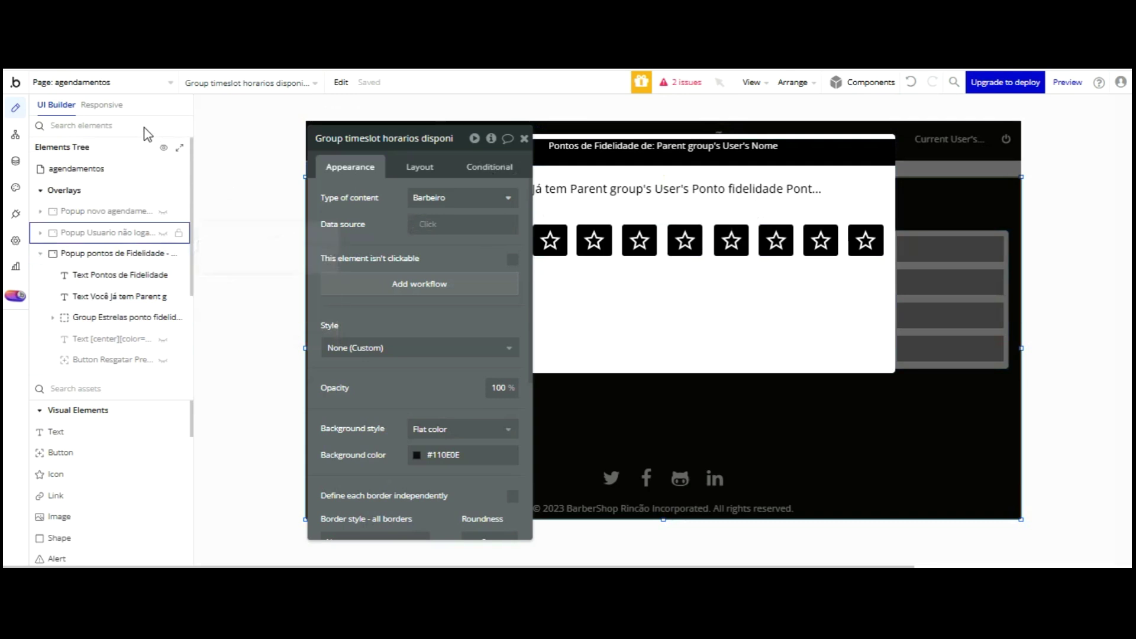
{"action": "left_click", "coordinate": [106, 211]}
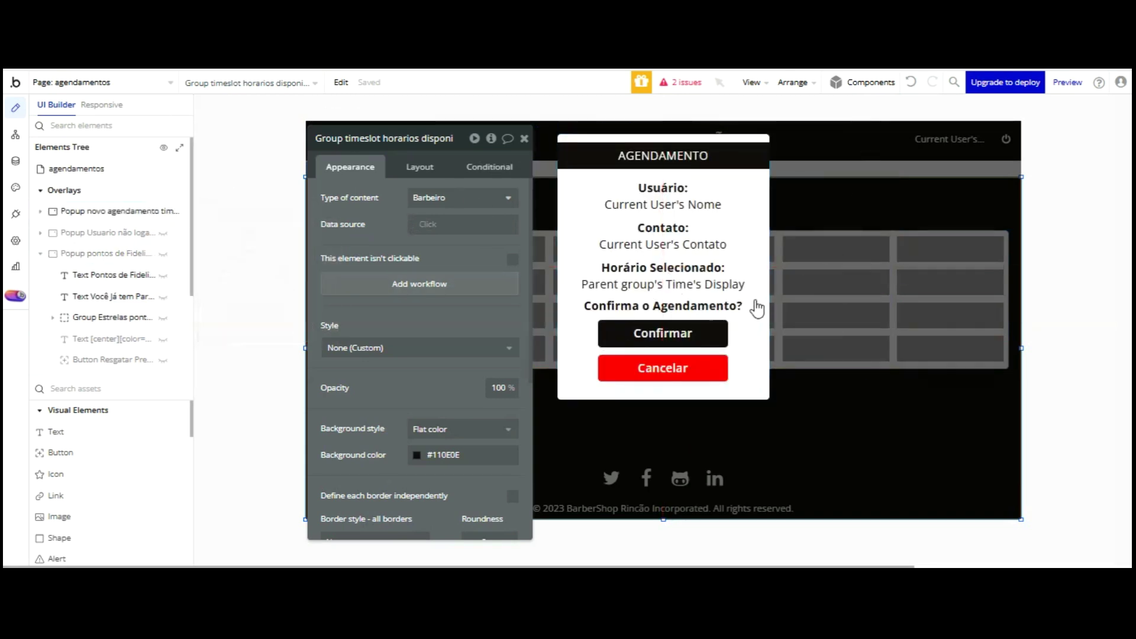
- Make the popup's Group Time content group taller, to H 379
{"action": "left_click", "coordinate": [760, 299]}
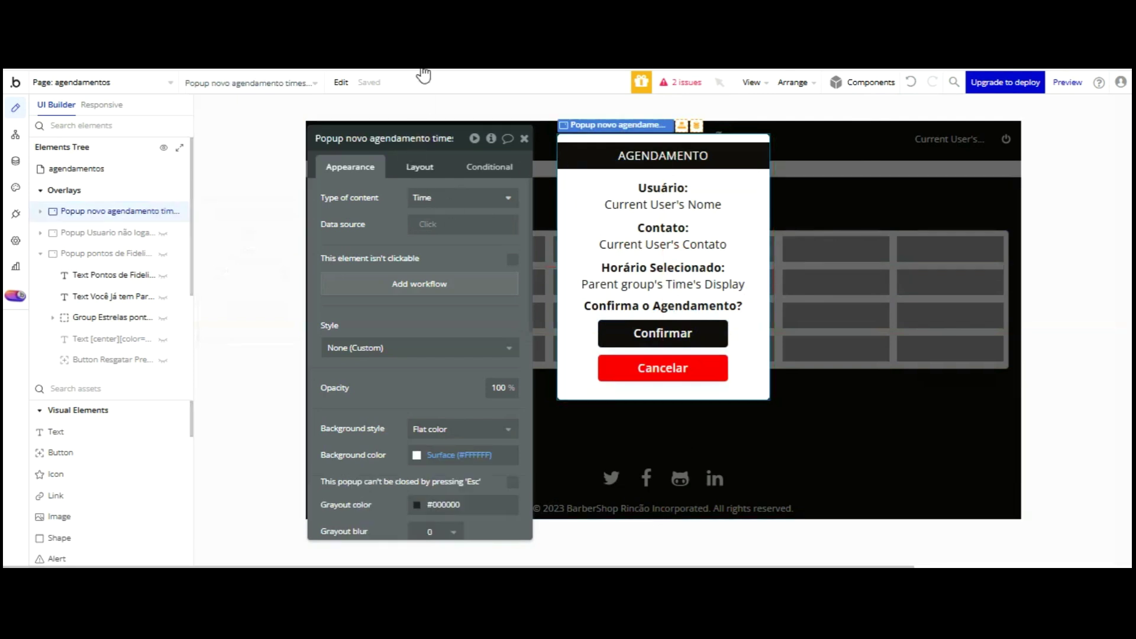
{"action": "left_click", "coordinate": [421, 163]}
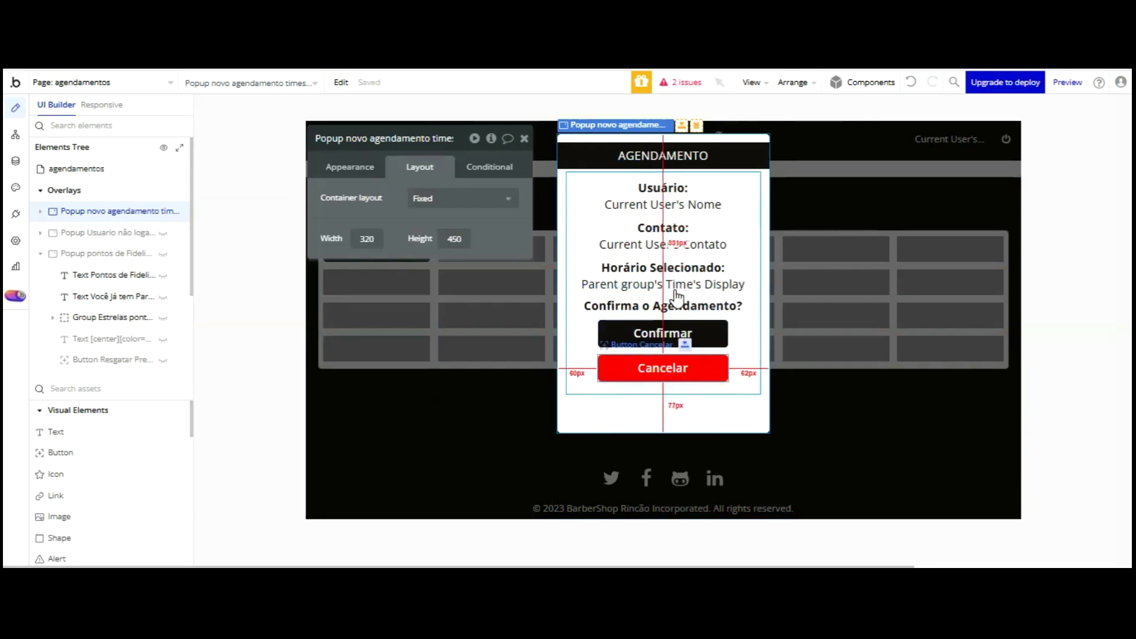
{"action": "left_click", "coordinate": [661, 310]}
{"action": "left_click_drag", "start_coordinate": [663, 393], "coordinate": [663, 424]}
- Nudge the Confirmar and Cancelar buttons down about 39 px
{"action": "left_click", "coordinate": [669, 376]}
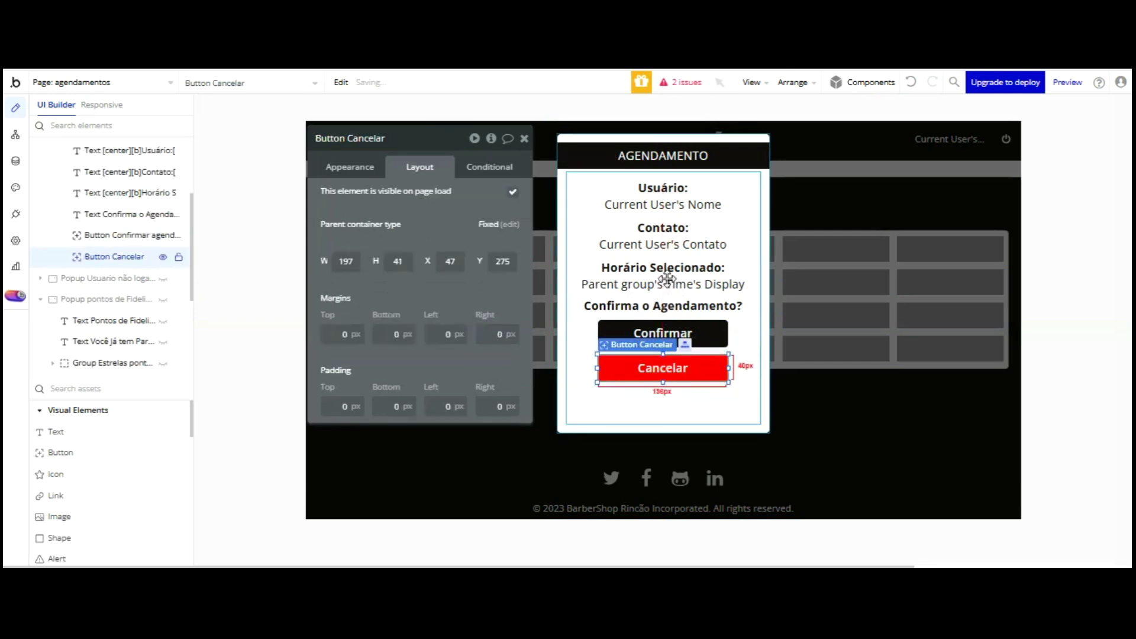
{"action": "left_click", "coordinate": [667, 339]}
{"action": "left_click", "coordinate": [657, 331]}
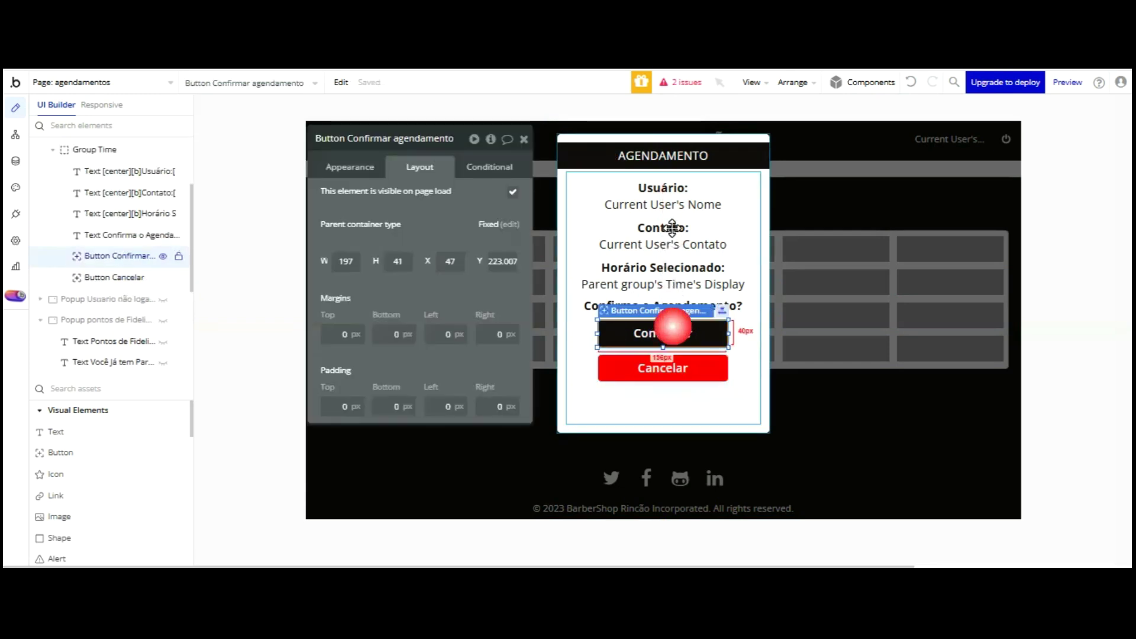
{"action": "left_click", "coordinate": [657, 368], "text": "shift"}
{"action": "key", "text": "Down"}
{"action": "key", "text": "Down"}
{"action": "key", "text": "Down"}
{"action": "key", "text": "Down"}
{"action": "key", "text": "Down"}
{"action": "key", "text": "Down"}
{"action": "key", "text": "Down"}
{"action": "key", "text": "Down"}
{"action": "key", "text": "Down"}
{"action": "key", "text": "Down"}
{"action": "key", "text": "Down"}
{"action": "key", "text": "Down"}
{"action": "key", "text": "Down"}
{"action": "key", "text": "Down"}
{"action": "key", "text": "Down"}
{"action": "key", "text": "Down"}
{"action": "key", "text": "Down"}
{"action": "key", "text": "Down"}
{"action": "key", "text": "Down"}
{"action": "key", "text": "Down"}
{"action": "key", "text": "Down"}
{"action": "key", "text": "Down"}
{"action": "key", "text": "Down"}
{"action": "key", "text": "Down"}
{"action": "key", "text": "Down"}
{"action": "key", "text": "Down"}
{"action": "key", "text": "Down"}
{"action": "key", "text": "Down"}
{"action": "key", "text": "Down"}
{"action": "key", "text": "Down"}
{"action": "key", "text": "Down"}
{"action": "key", "text": "Down"}
{"action": "key", "text": "Down"}
{"action": "key", "text": "Down"}
{"action": "key", "text": "Down"}
{"action": "key", "text": "Down"}
{"action": "key", "text": "Down"}
{"action": "key", "text": "Down"}
{"action": "key", "text": "Down"}
{"action": "key", "text": "Down"}
{"action": "key", "text": "Down"}
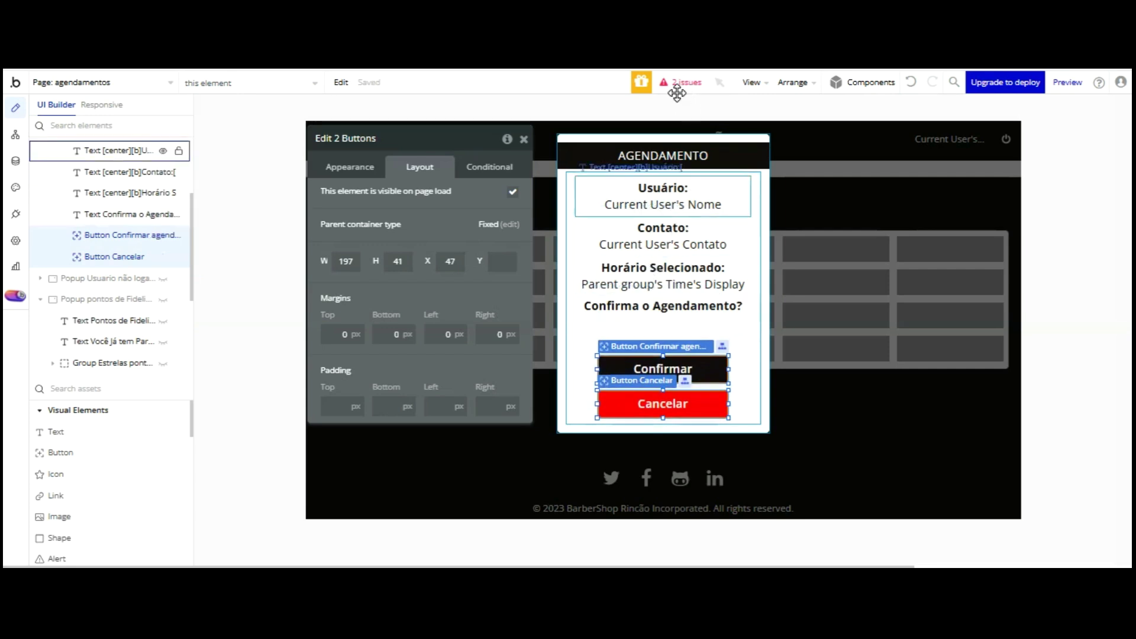
- Move the 'Confirma o Agendamento?' question text down above the buttons
{"action": "left_click", "coordinate": [677, 193]}
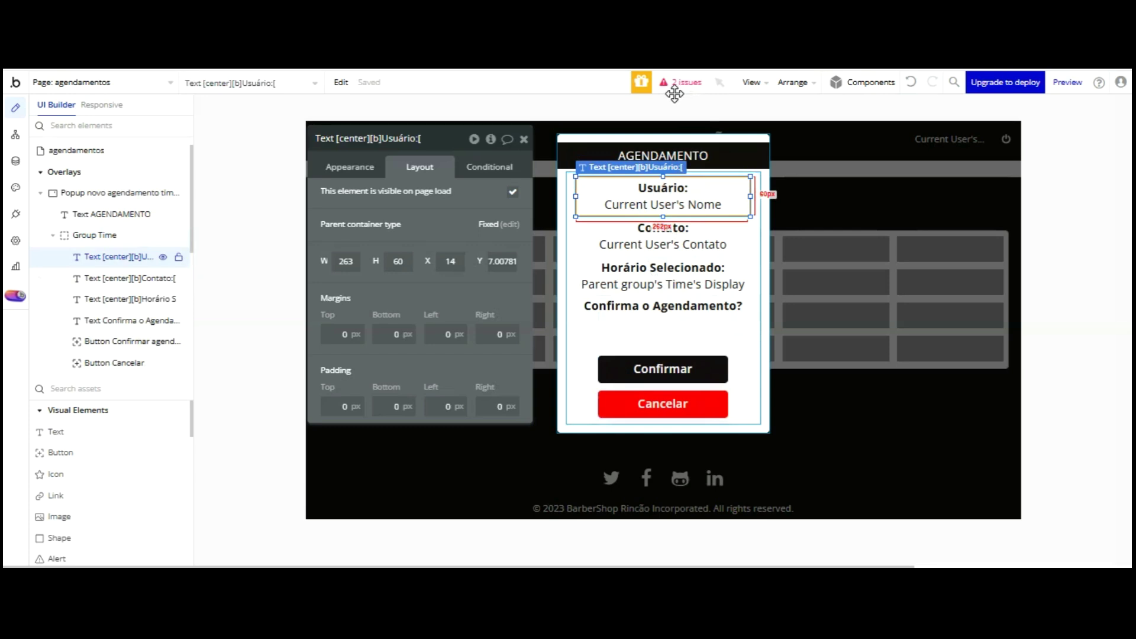
{"action": "left_click", "coordinate": [680, 244], "text": "shift"}
{"action": "left_click", "coordinate": [672, 281], "text": "shift"}
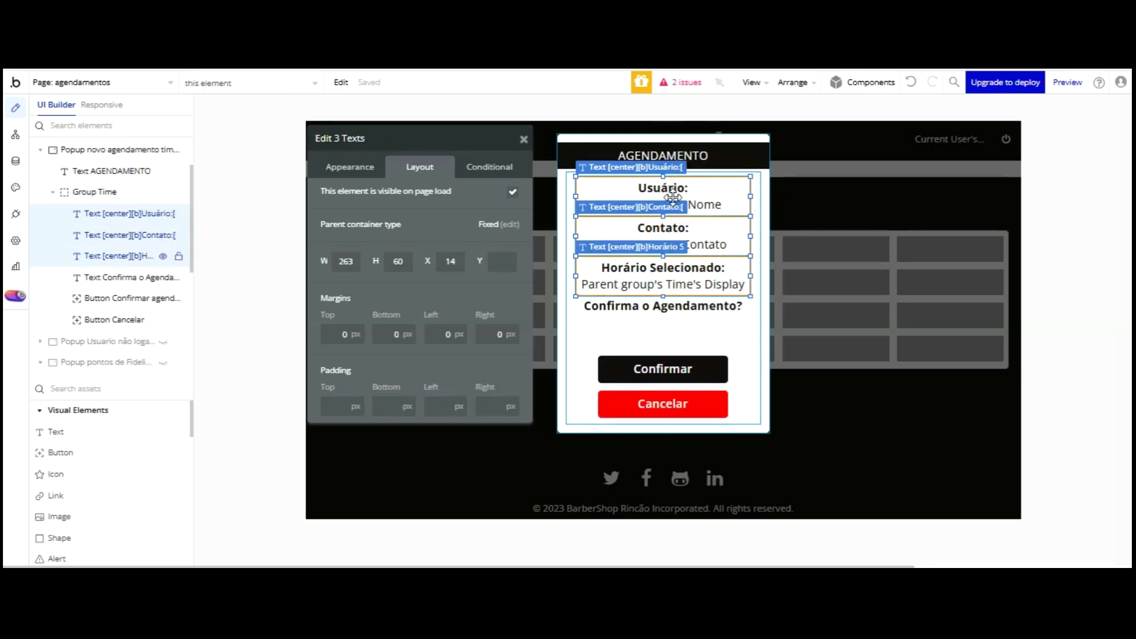
{"action": "left_click", "coordinate": [674, 306], "text": "shift"}
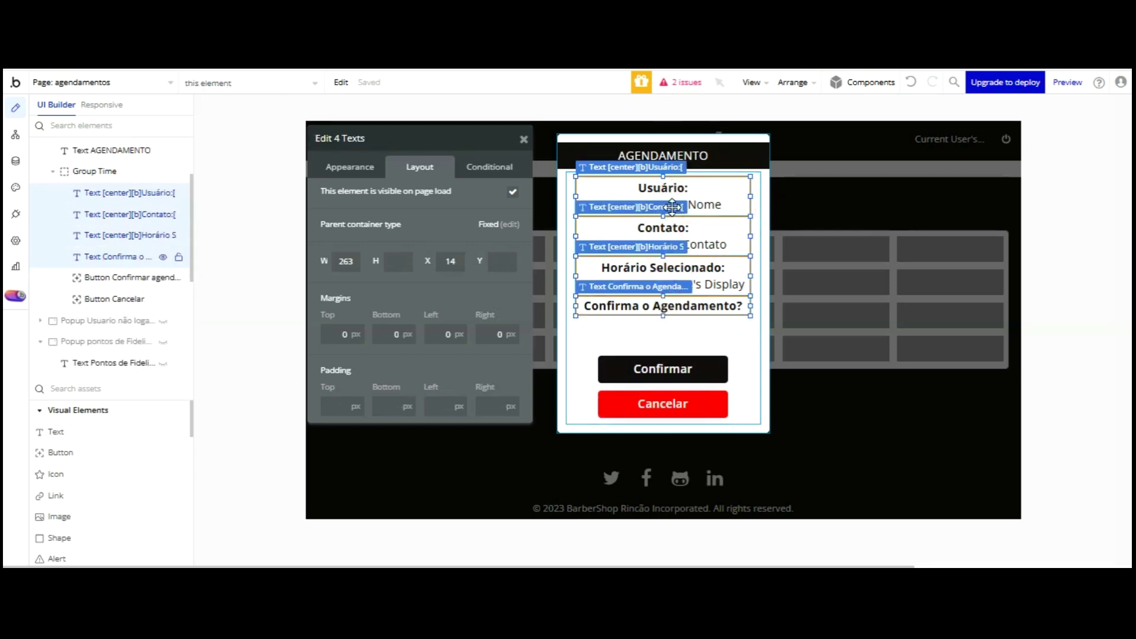
{"action": "left_click", "coordinate": [673, 208]}
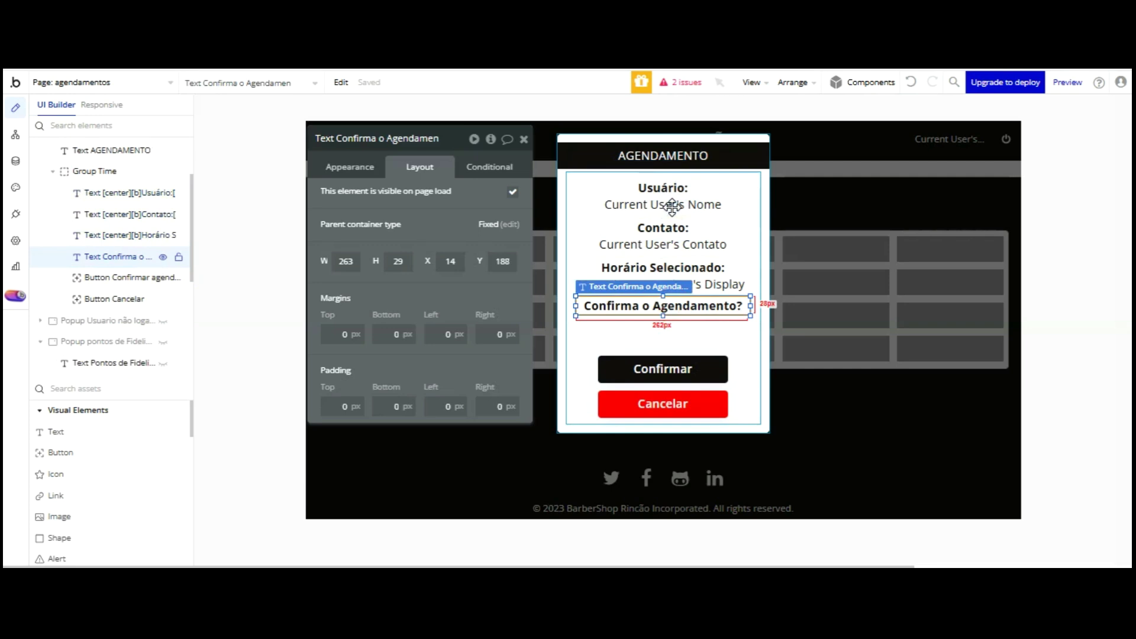
{"action": "key", "text": "Down"}
{"action": "key", "text": "Down"}
{"action": "key", "text": "Down"}
{"action": "key", "text": "Down"}
{"action": "key", "text": "Down"}
{"action": "key", "text": "Down"}
{"action": "key", "text": "Down"}
{"action": "key", "text": "Down"}
{"action": "key", "text": "Down"}
{"action": "key", "text": "Down"}
{"action": "key", "text": "Down"}
{"action": "key", "text": "Down"}
{"action": "key", "text": "Down"}
{"action": "key", "text": "Down"}
{"action": "key", "text": "Down"}
{"action": "key", "text": "Down"}
{"action": "key", "text": "Down"}
{"action": "key", "text": "Down"}
{"action": "key", "text": "Down"}
{"action": "key", "text": "Down"}
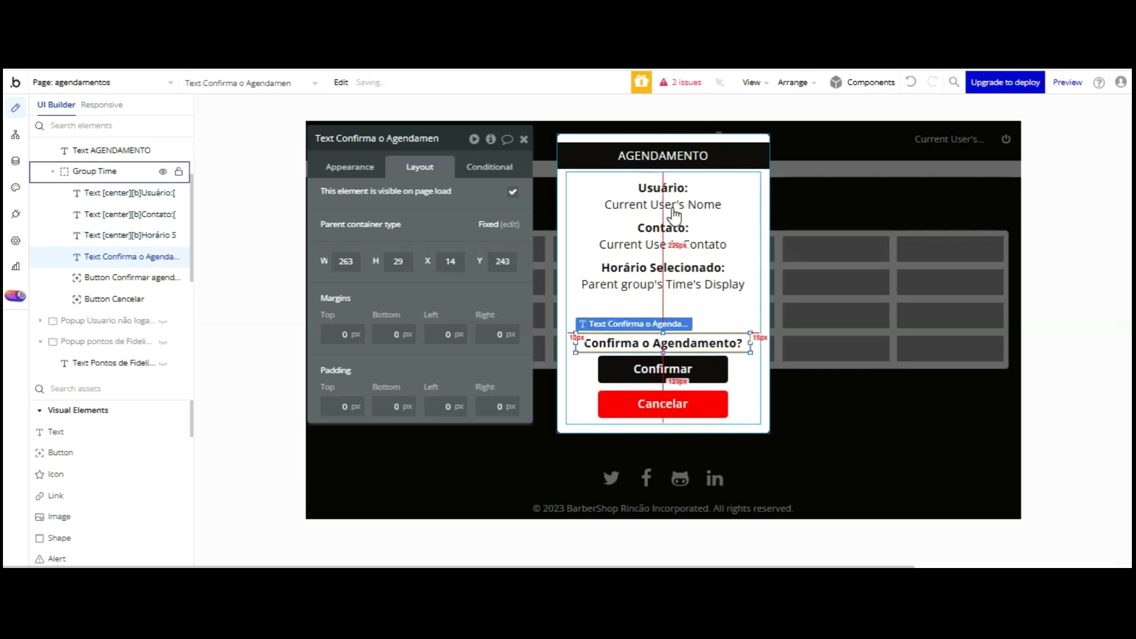
- Shift the Usuário, Contato and Horário label texts up slightly
{"action": "left_click", "coordinate": [712, 205]}
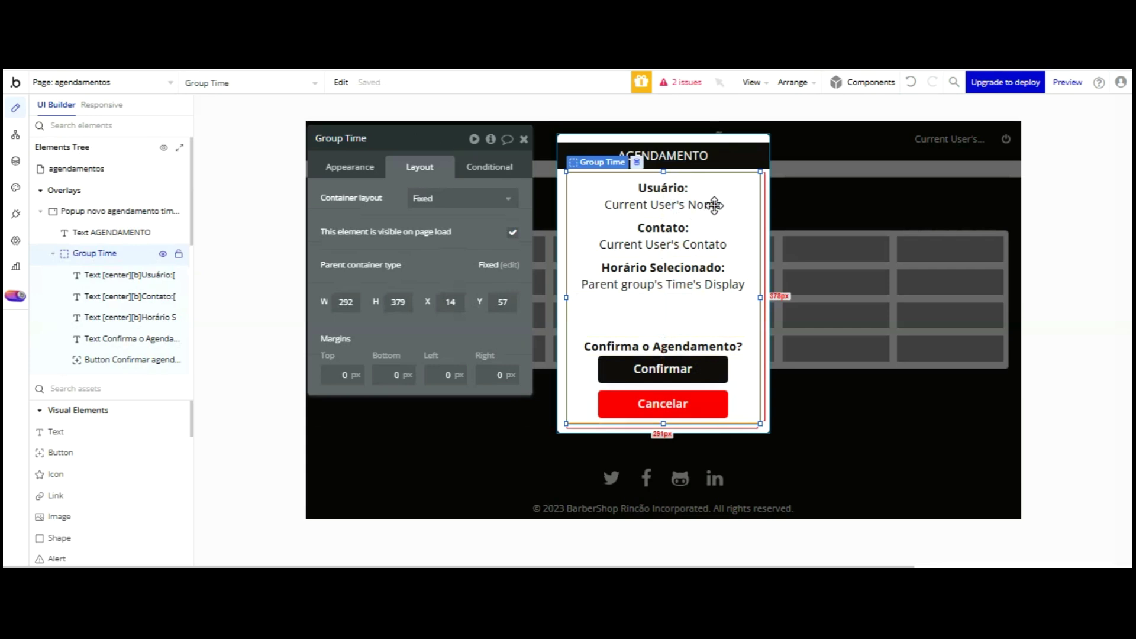
{"action": "left_click", "coordinate": [710, 346]}
{"action": "left_click_drag", "start_coordinate": [679, 205], "coordinate": [678, 117]}
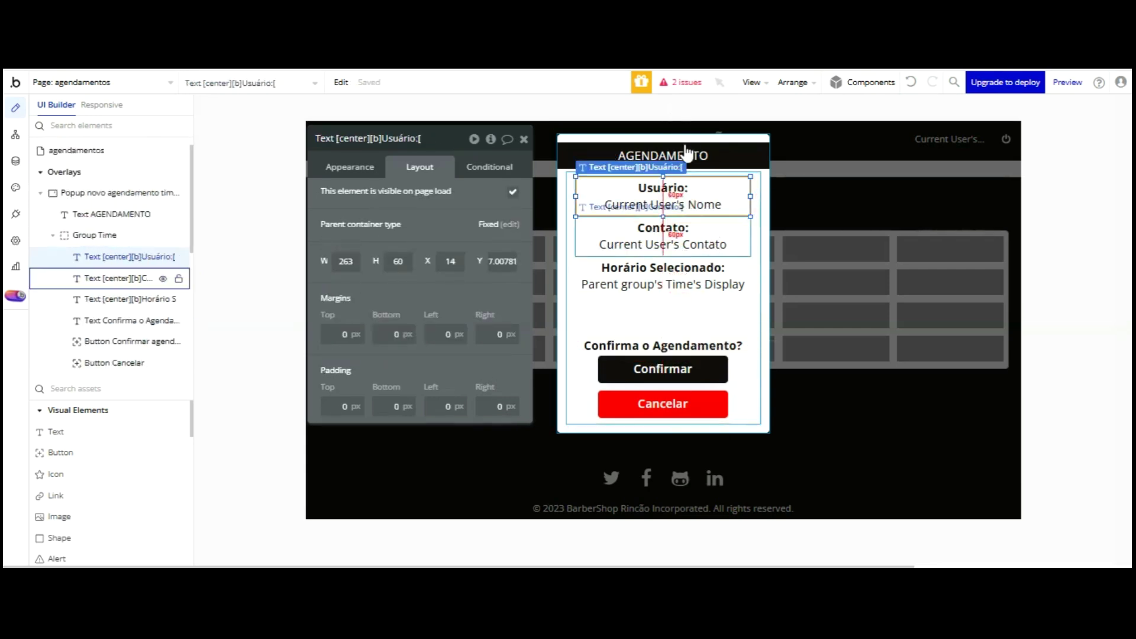
{"action": "left_click", "coordinate": [683, 243], "text": "shift"}
{"action": "left_click", "coordinate": [683, 275], "text": "shift"}
{"action": "key", "text": "Up"}
{"action": "key", "text": "Up"}
{"action": "key", "text": "Up"}
{"action": "key", "text": "Up"}
{"action": "key", "text": "Up"}
{"action": "key", "text": "Up"}
{"action": "key", "text": "Up"}
{"action": "key", "text": "Up"}
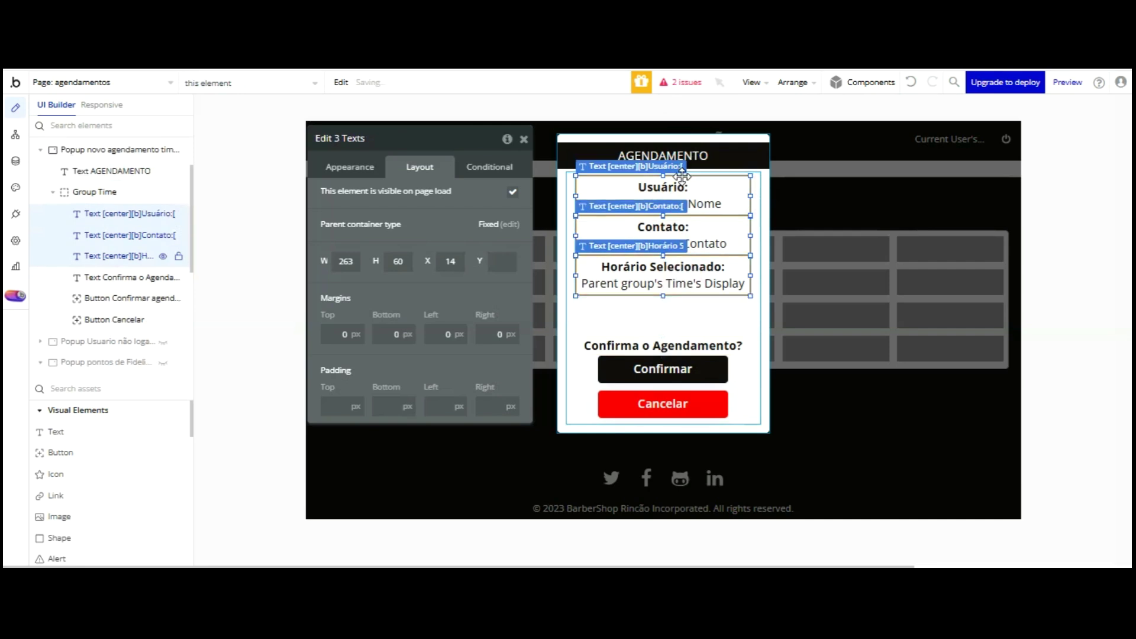
- Duplicate the Horário Selecionado text and place the copy just below the original
{"action": "left_click", "coordinate": [686, 286]}
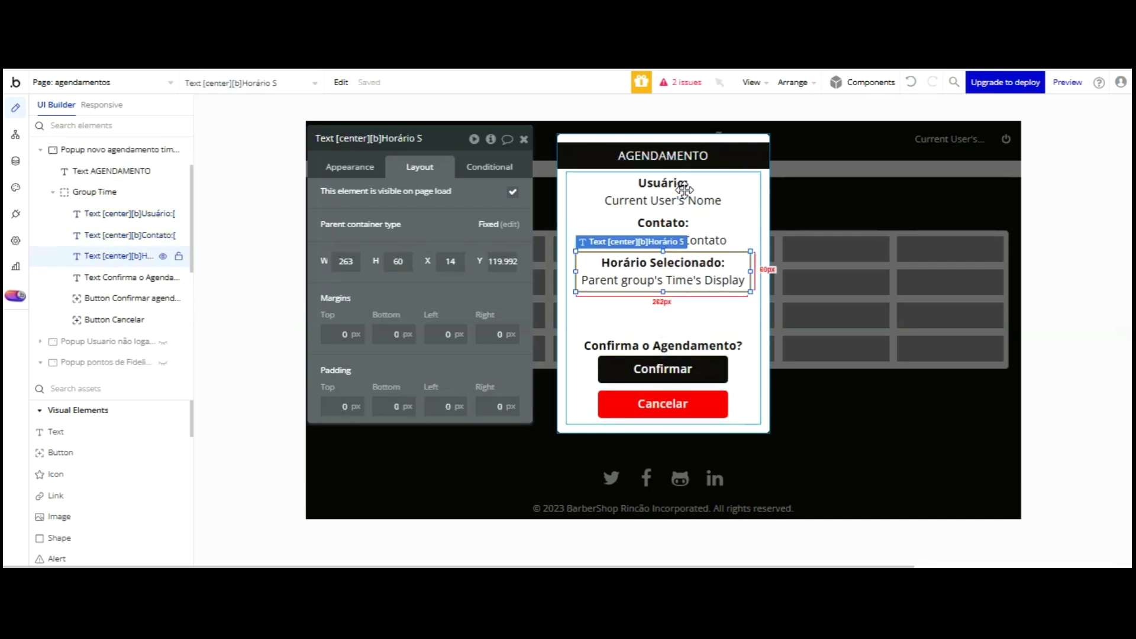
{"action": "key", "text": "ctrl+v"}
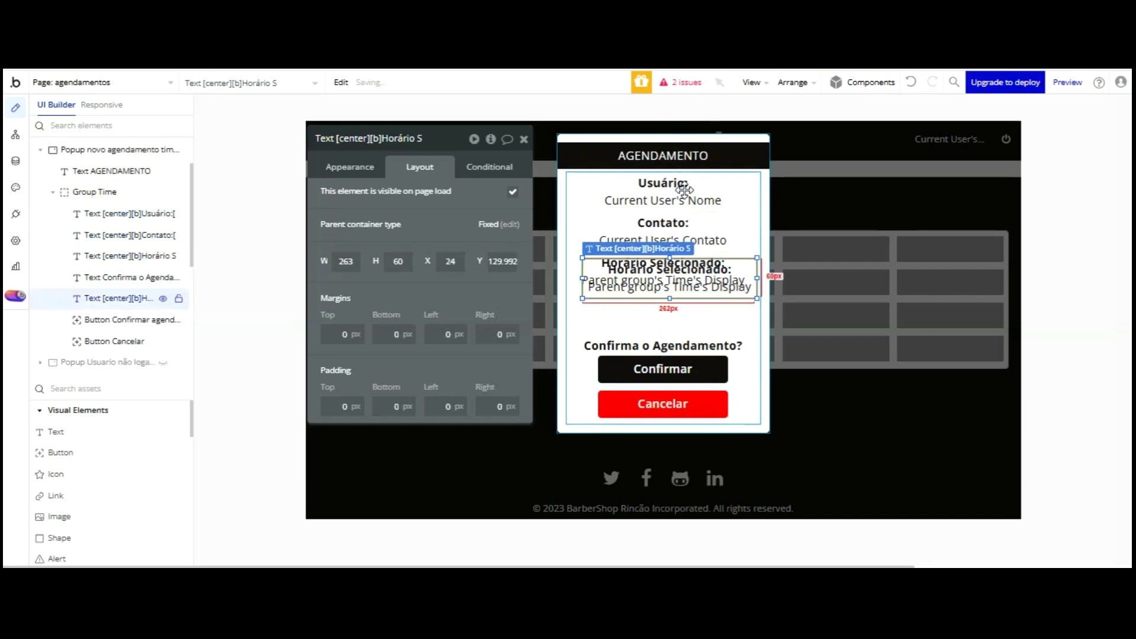
{"action": "key", "text": "shift+Left"}
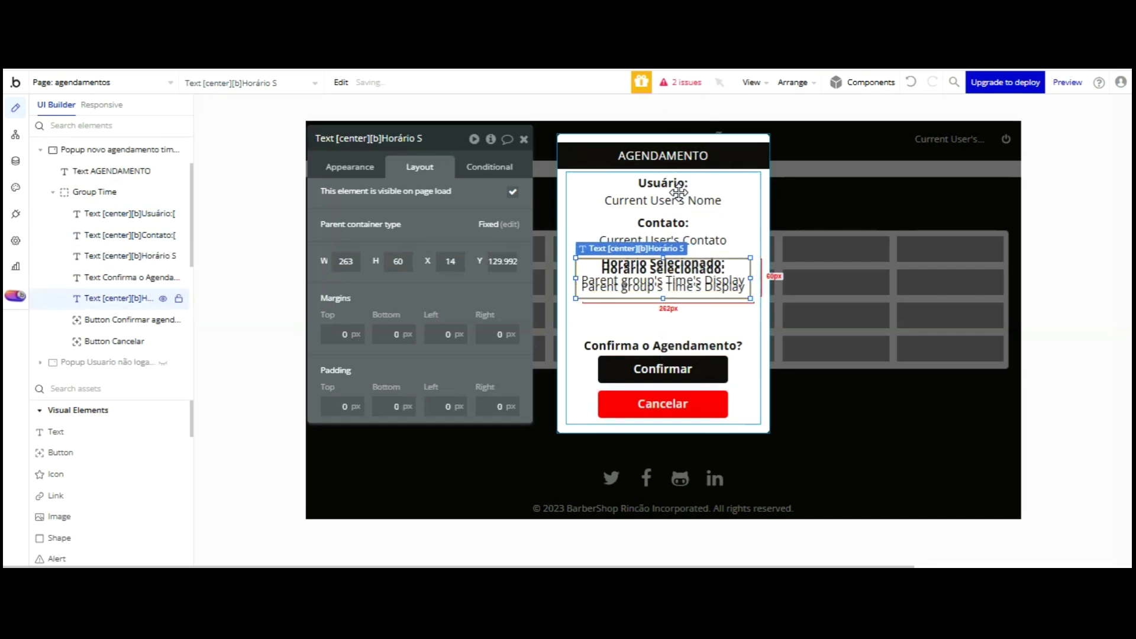
{"action": "key", "text": "Down"}
{"action": "key", "text": "Down"}
{"action": "key", "text": "Down"}
{"action": "key", "text": "Down"}
{"action": "key", "text": "Down"}
{"action": "key", "text": "Down"}
{"action": "key", "text": "Down"}
{"action": "key", "text": "Down"}
{"action": "key", "text": "Down"}
{"action": "key", "text": "Down"}
{"action": "key", "text": "Down"}
{"action": "key", "text": "Down"}
{"action": "key", "text": "Down"}
{"action": "key", "text": "Down"}
{"action": "key", "text": "Down"}
{"action": "key", "text": "Down"}
{"action": "key", "text": "Down"}
{"action": "key", "text": "Down"}
{"action": "key", "text": "Down"}
{"action": "key", "text": "Down"}
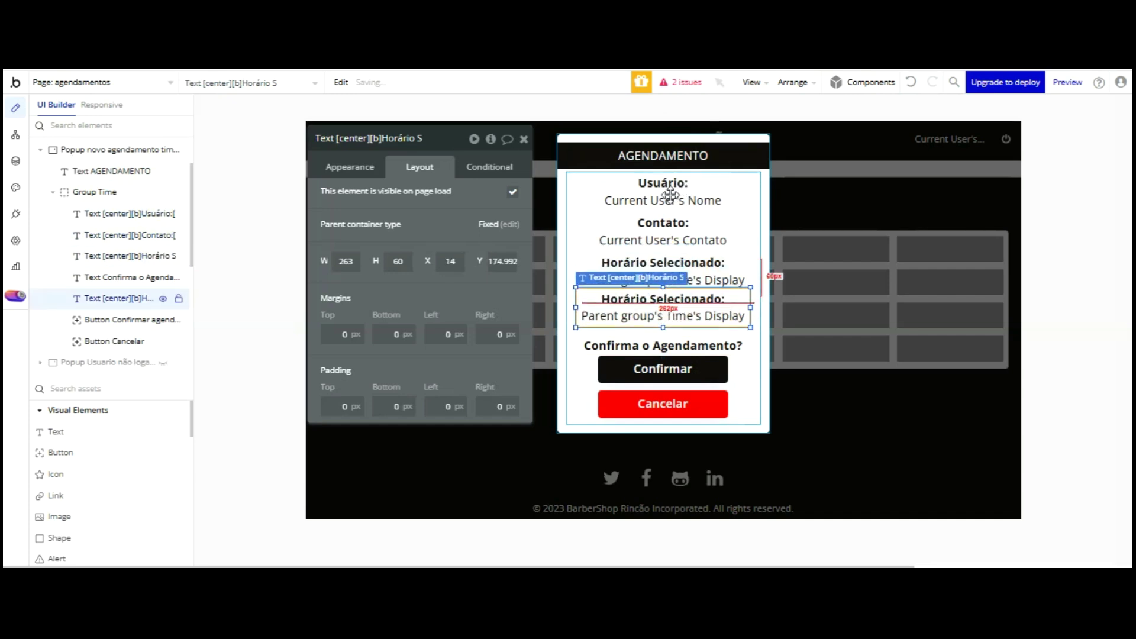
{"action": "key", "text": "Up"}
{"action": "key", "text": "Up"}
{"action": "key", "text": "Up"}
{"action": "key", "text": "Up"}
{"action": "key", "text": "Up"}
{"action": "key", "text": "Up"}
{"action": "key", "text": "Up"}
{"action": "key", "text": "Up"}
{"action": "key", "text": "Up"}
{"action": "key", "text": "Up"}
{"action": "key", "text": "Up"}
{"action": "key", "text": "Up"}
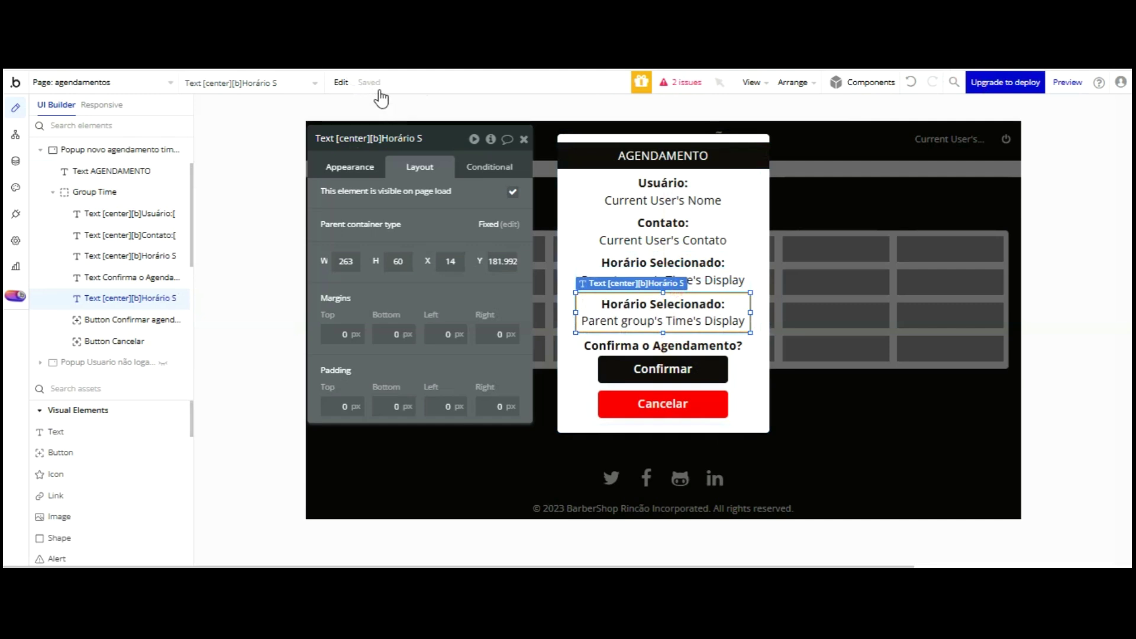
{"action": "left_click", "coordinate": [359, 167]}
- Replace the copied text's dynamic value with Current date/time
{"action": "left_click", "coordinate": [387, 209]}
{"action": "left_click", "coordinate": [387, 210]}
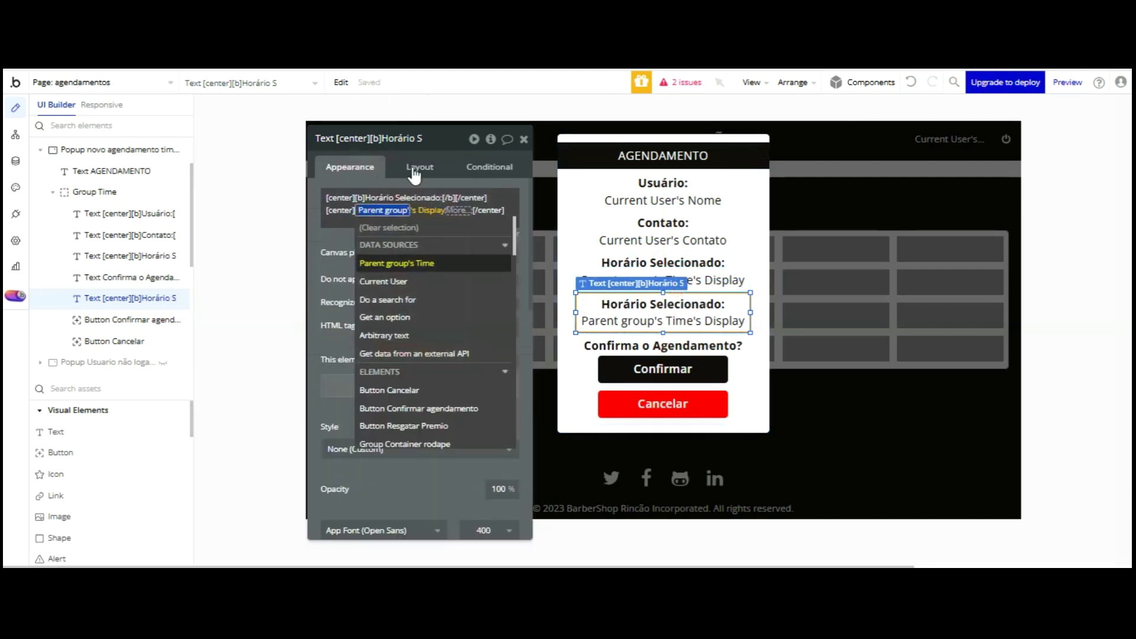
{"action": "scroll", "coordinate": [435, 231], "scroll_direction": "down", "scroll_amount": 10}
{"action": "scroll", "coordinate": [435, 237], "scroll_direction": "down", "scroll_amount": 5}
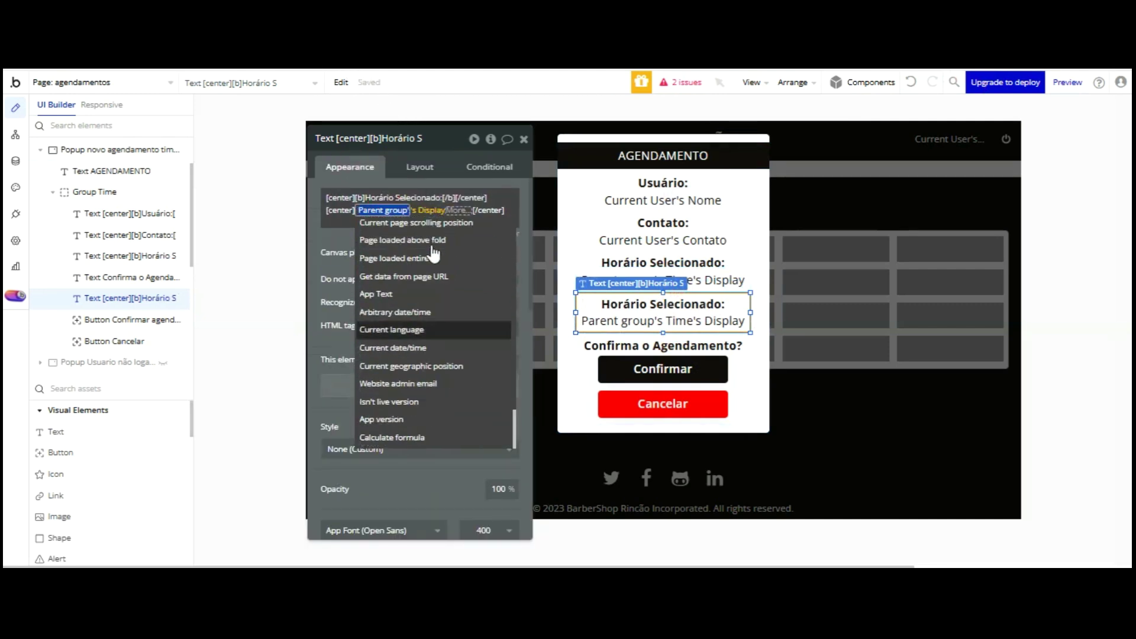
{"action": "key", "text": "Up"}
{"action": "key", "text": "Up"}
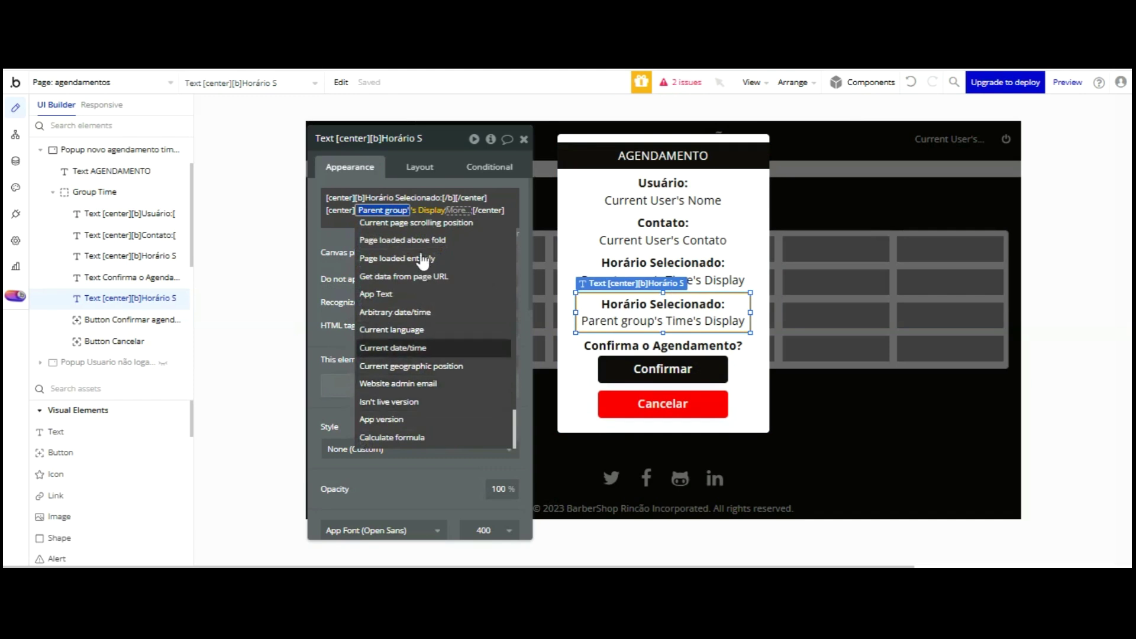
{"action": "key", "text": "Return"}
- Format the current date with a Custom 'dd/mm/yyyy' format
{"action": "left_click", "coordinate": [467, 264]}
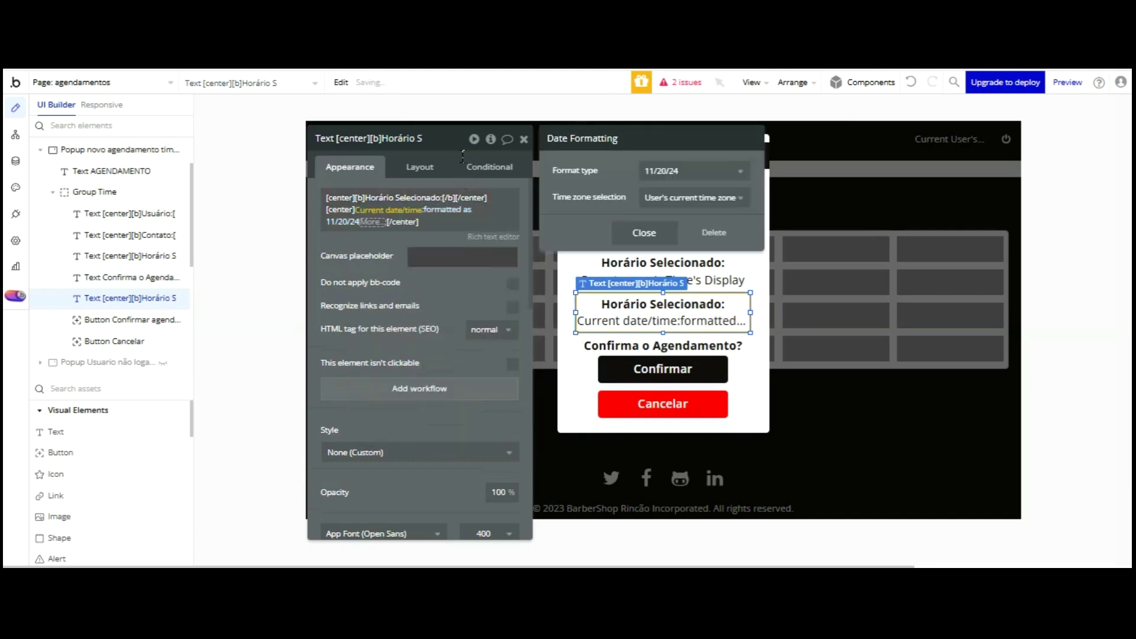
{"action": "left_click", "coordinate": [692, 170]}
{"action": "scroll", "coordinate": [692, 286], "scroll_direction": "down", "scroll_amount": 1}
{"action": "left_click", "coordinate": [654, 401]}
{"action": "left_click", "coordinate": [669, 194]}
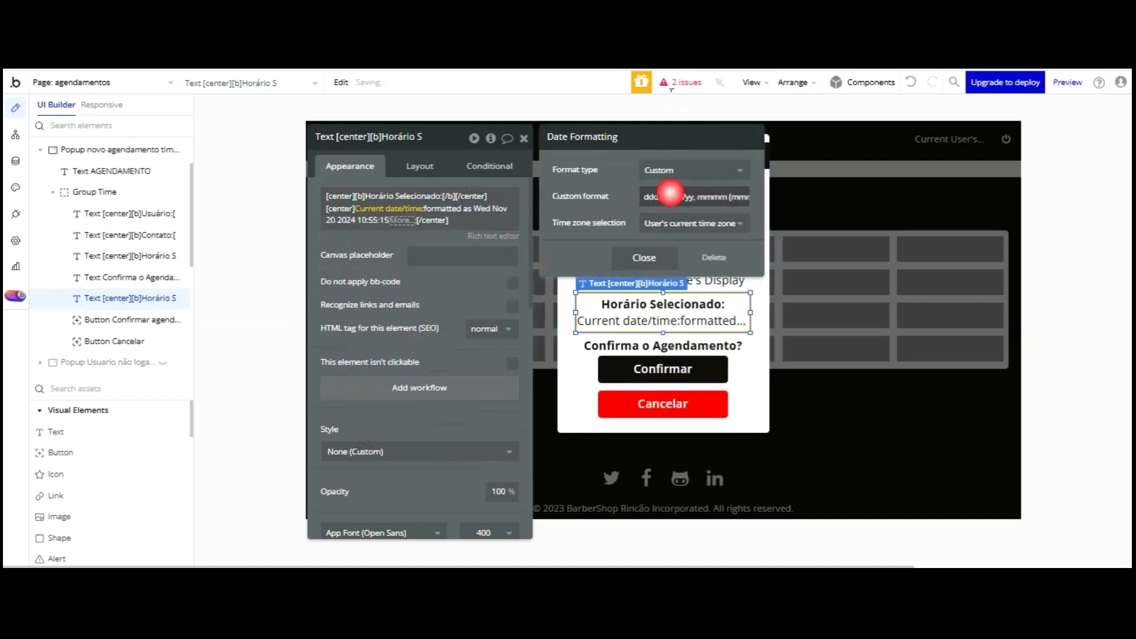
{"action": "type", "text": "dd/mm/yyyy"}
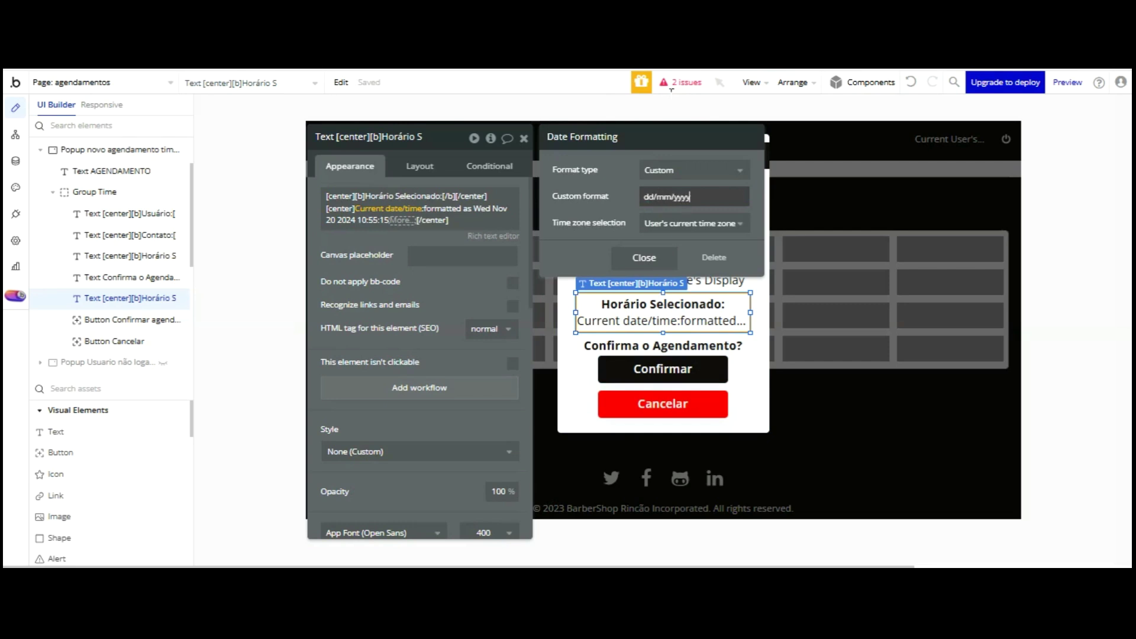
{"action": "left_click", "coordinate": [385, 220]}
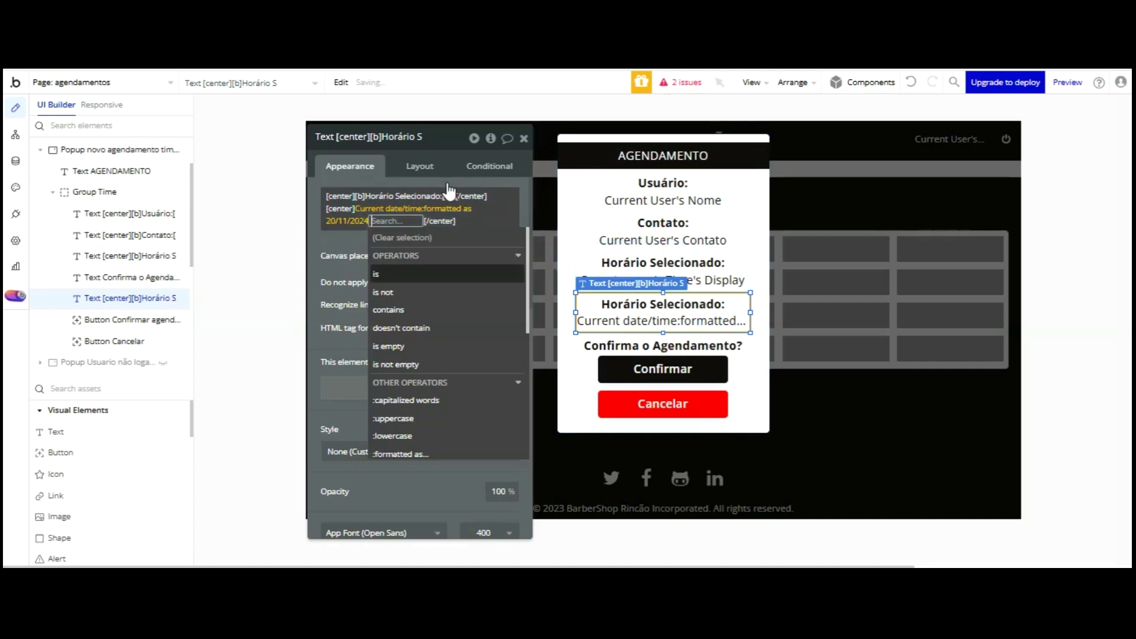
{"action": "left_click", "coordinate": [343, 138]}
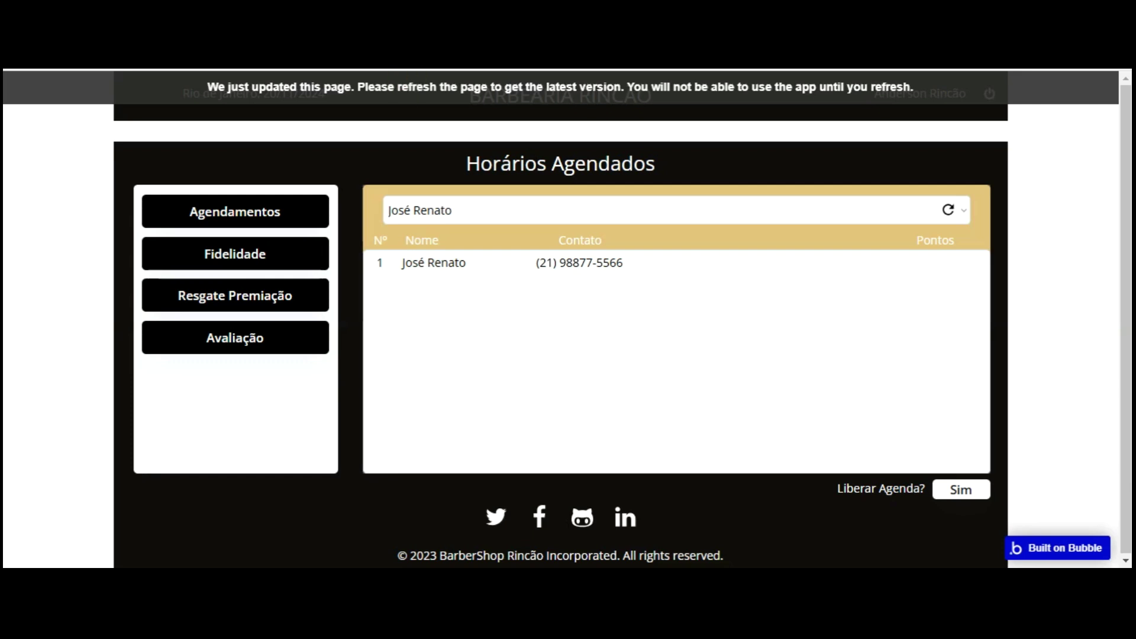
- Reload the app preview with F5 to load the latest version
{"action": "key", "text": "F5"}
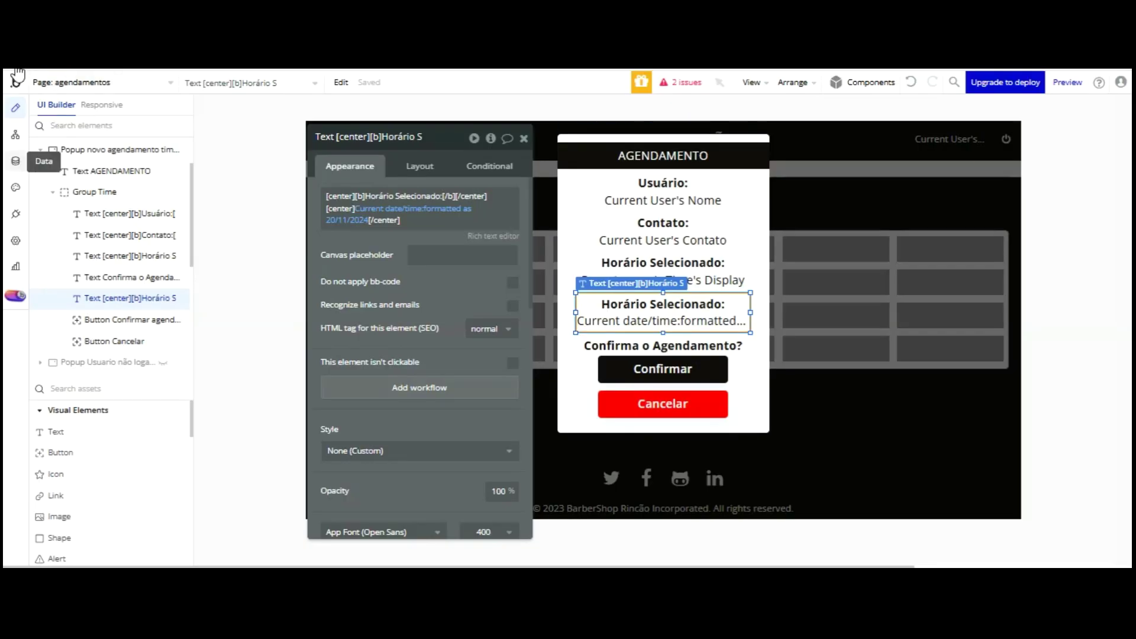
- Delete the All Users modified view from App data and confirm the deletion
{"action": "left_click", "coordinate": [16, 160]}
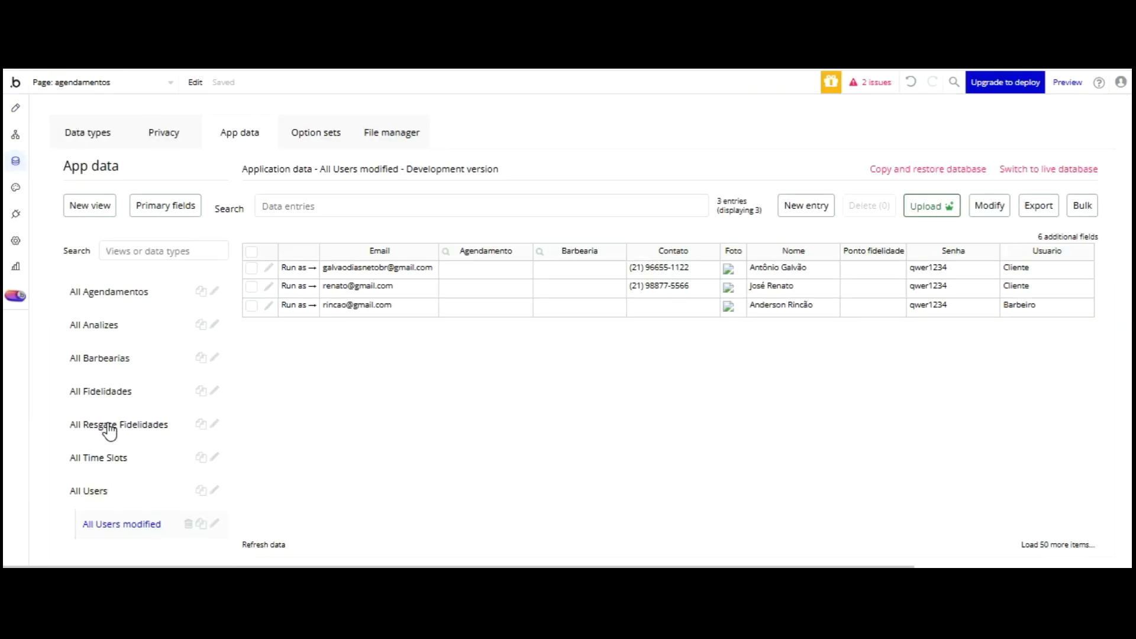
{"action": "left_click", "coordinate": [188, 523]}
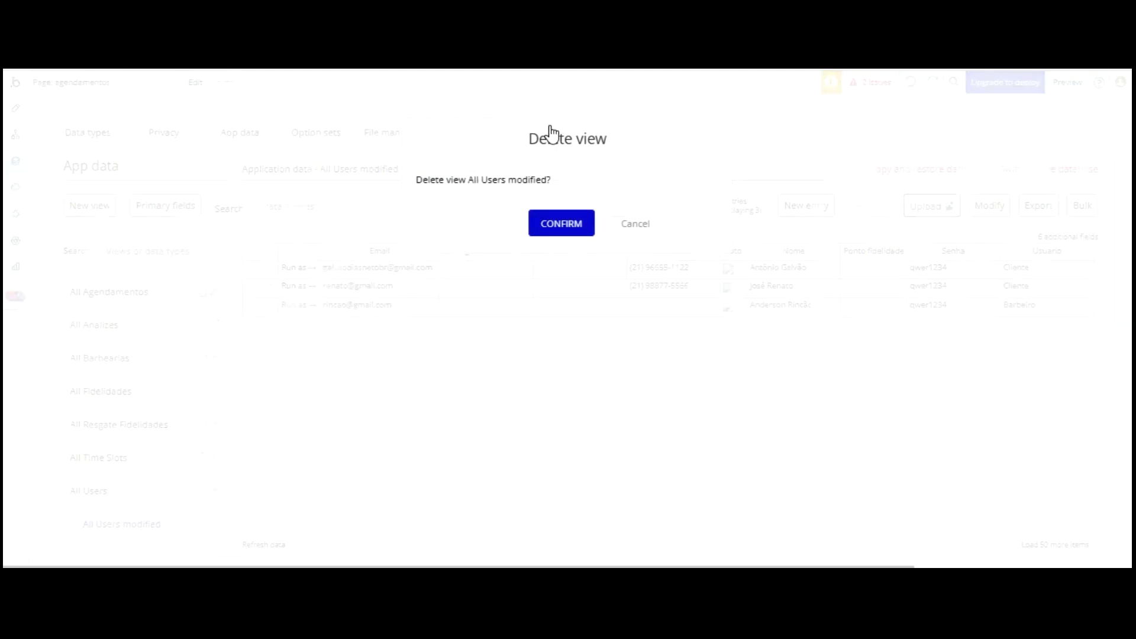
{"action": "left_click", "coordinate": [544, 223]}
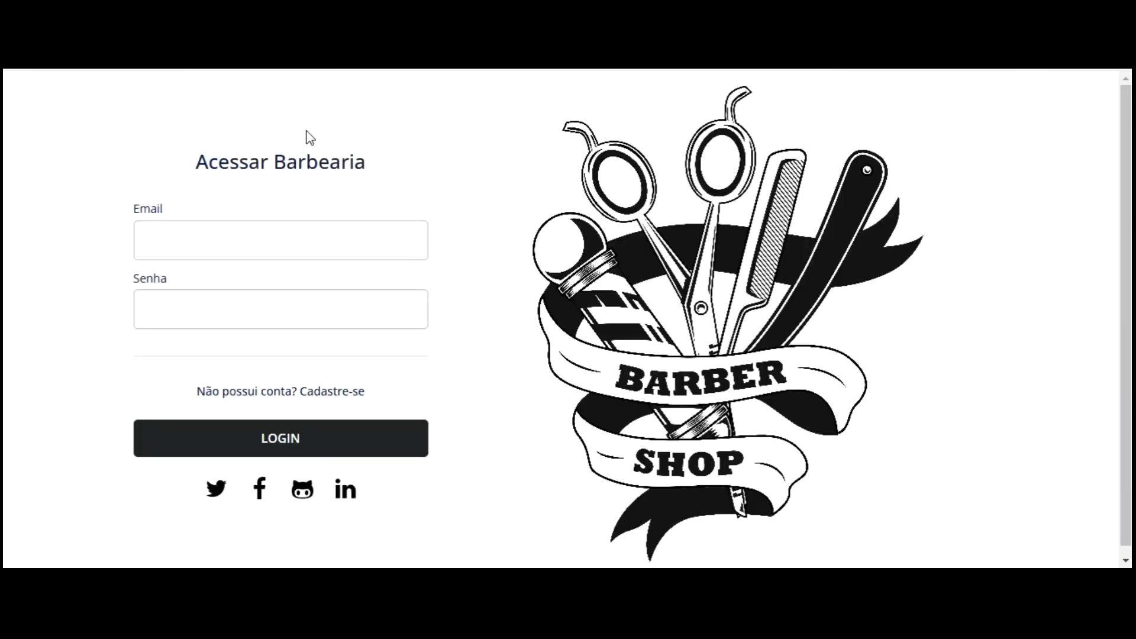
- Log in to the preview with the client's email and password, then close the Agendamento popup
{"action": "left_click", "coordinate": [292, 252]}
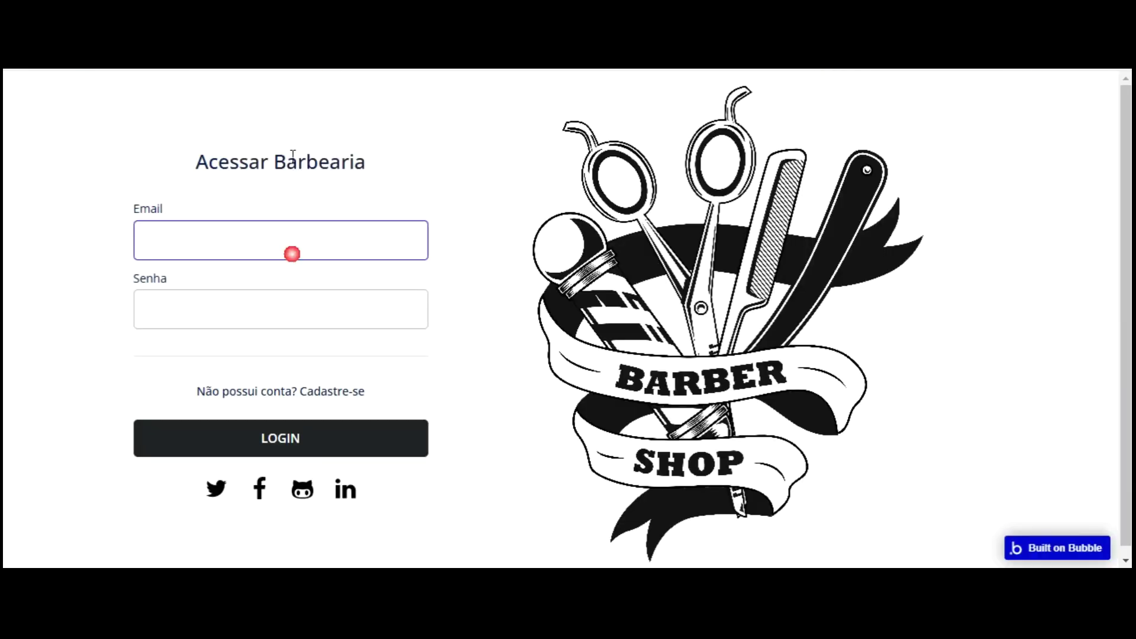
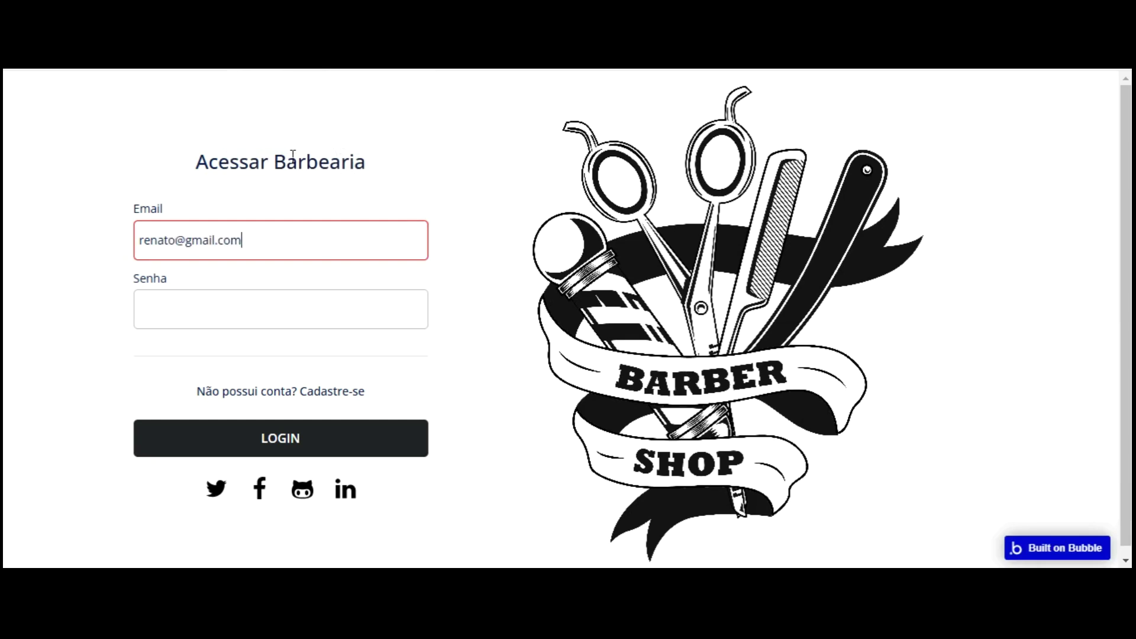
{"action": "key", "text": "Tab"}
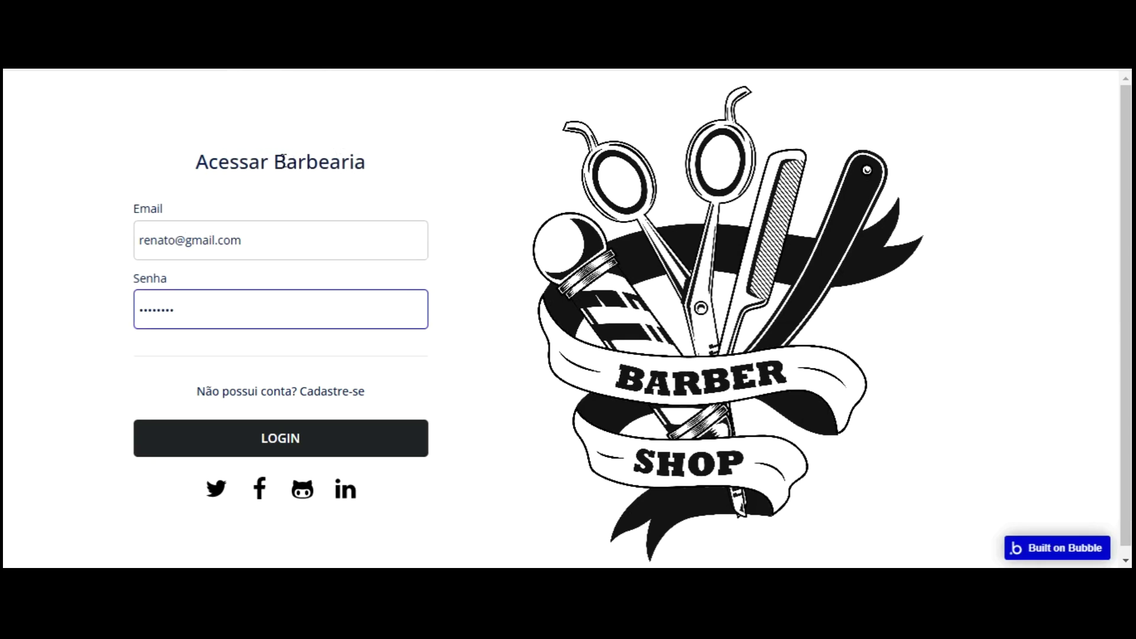
{"action": "key", "text": "Return"}
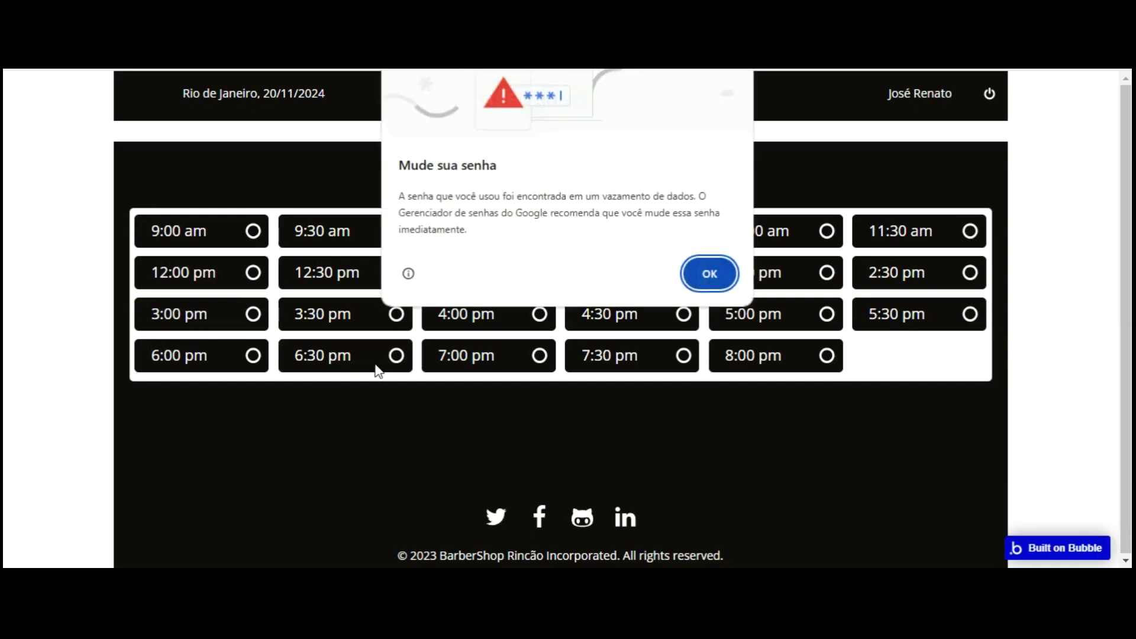
{"action": "key", "text": "Return"}
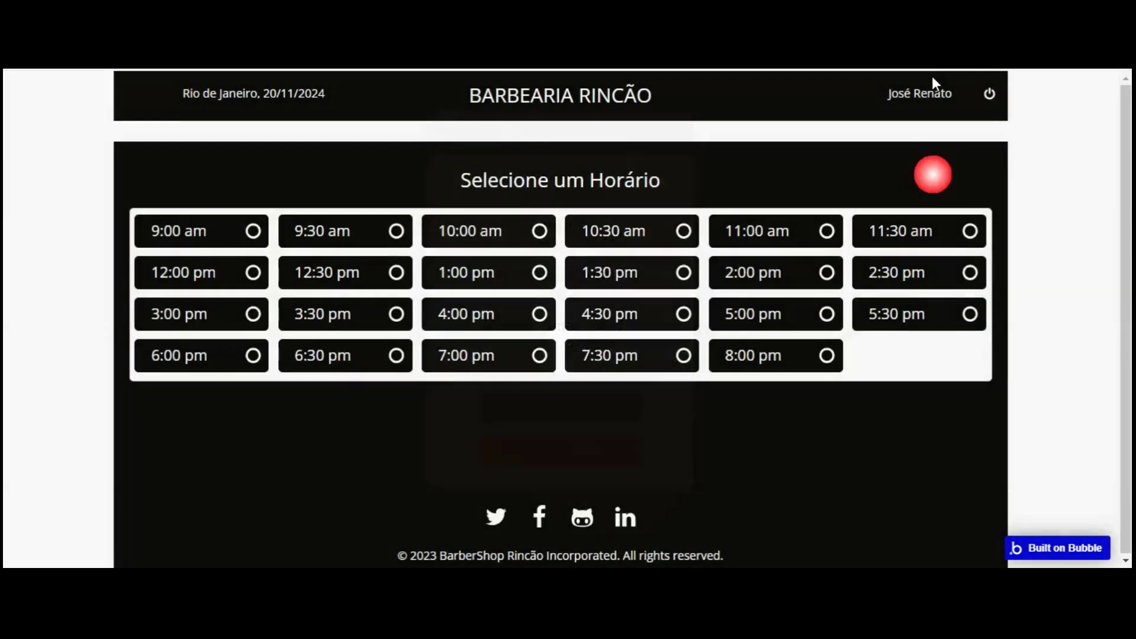
{"action": "left_click", "coordinate": [934, 81]}
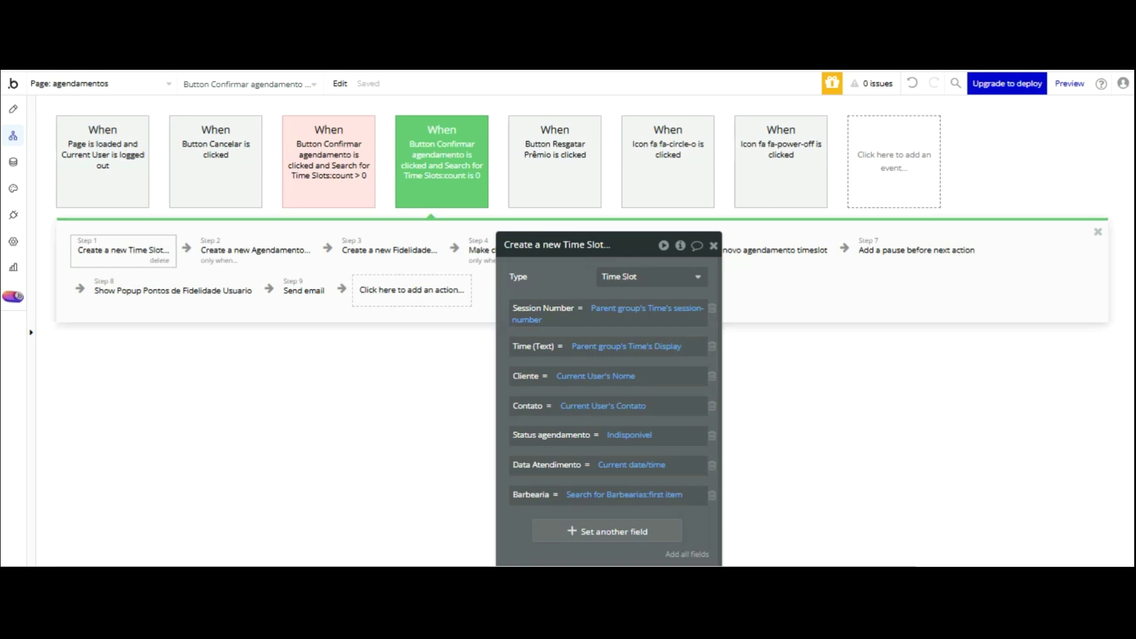
- Copy the Popup 1º Acesso Admin overlay from the Design view, then reselect the index page
{"action": "left_click", "coordinate": [115, 84]}
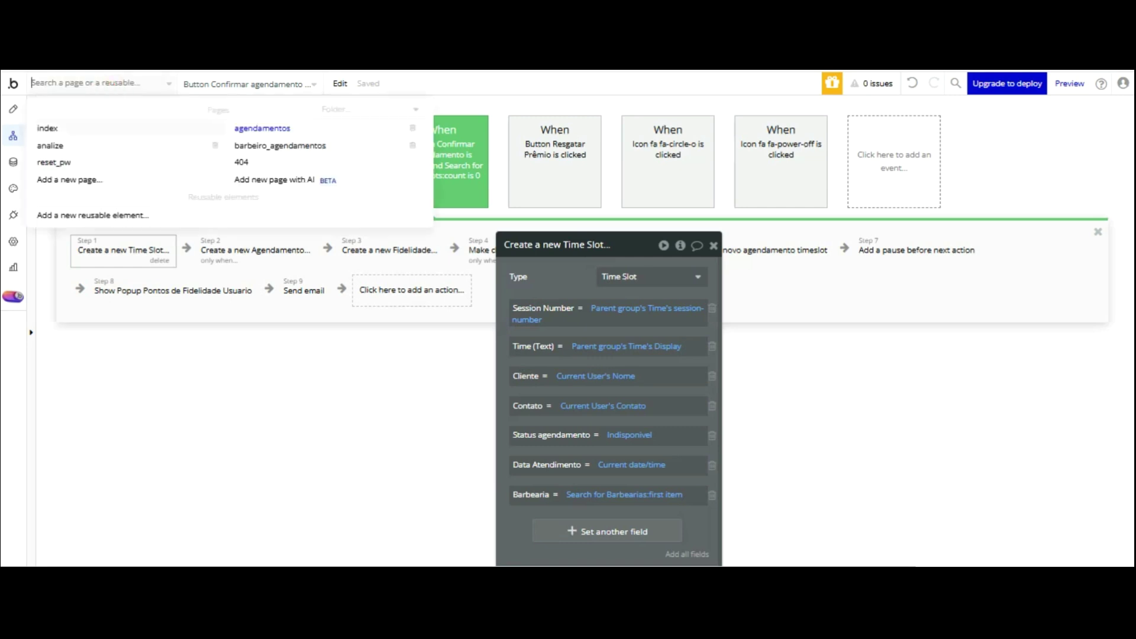
{"action": "left_click", "coordinate": [59, 128]}
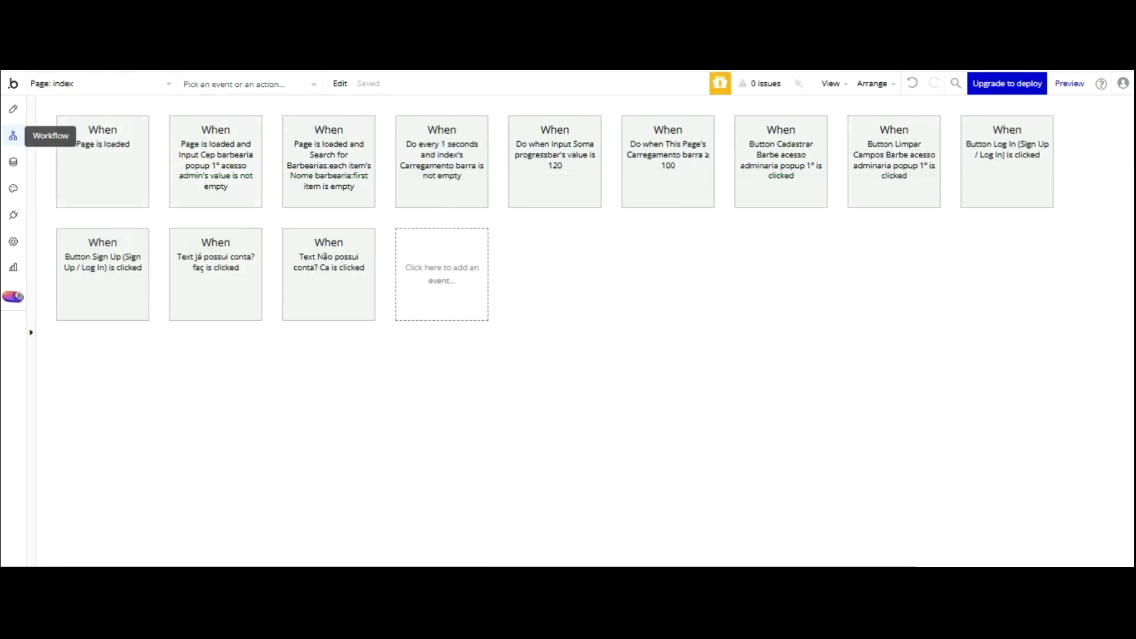
{"action": "left_click", "coordinate": [13, 109]}
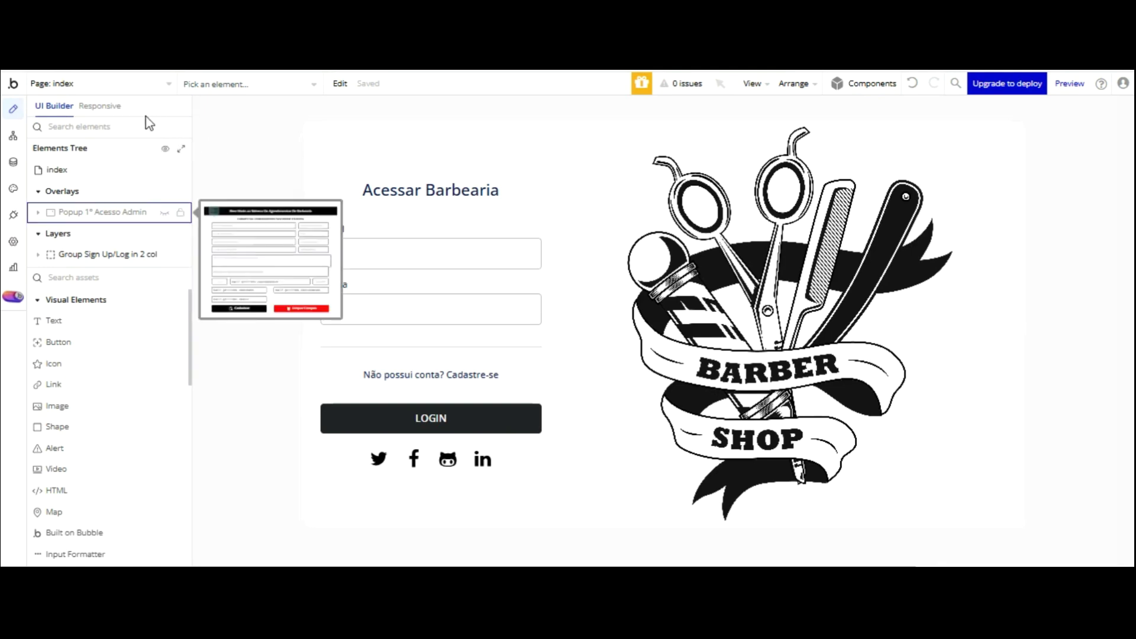
{"action": "left_click", "coordinate": [118, 212]}
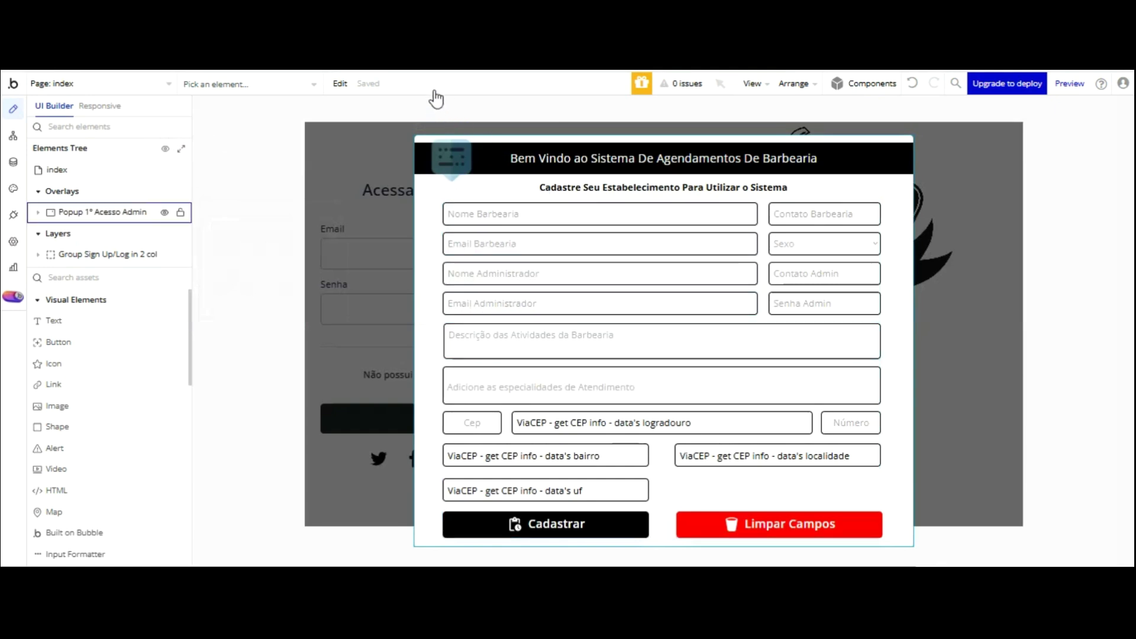
{"action": "right_click", "coordinate": [433, 183]}
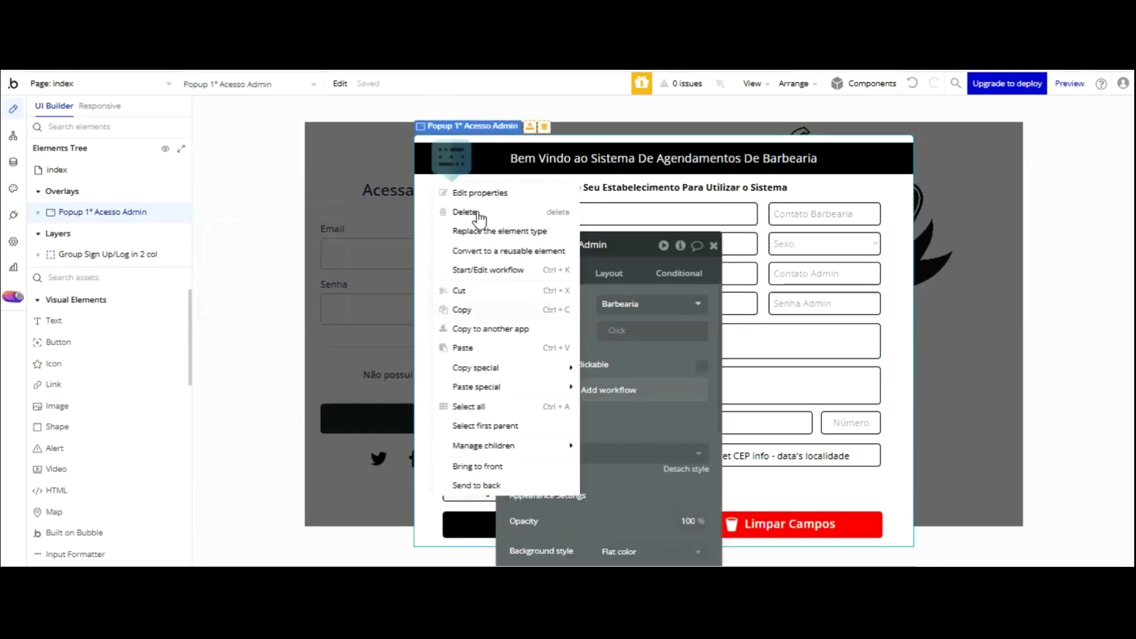
{"action": "left_click", "coordinate": [426, 271]}
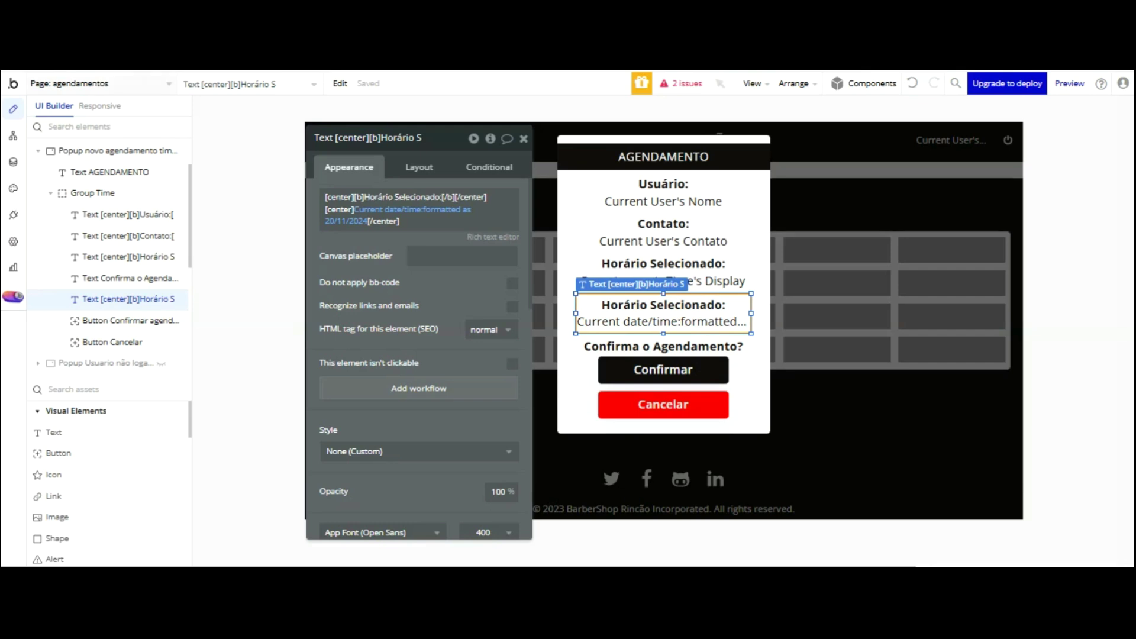
{"action": "left_click", "coordinate": [97, 83]}
{"action": "left_click", "coordinate": [66, 127]}
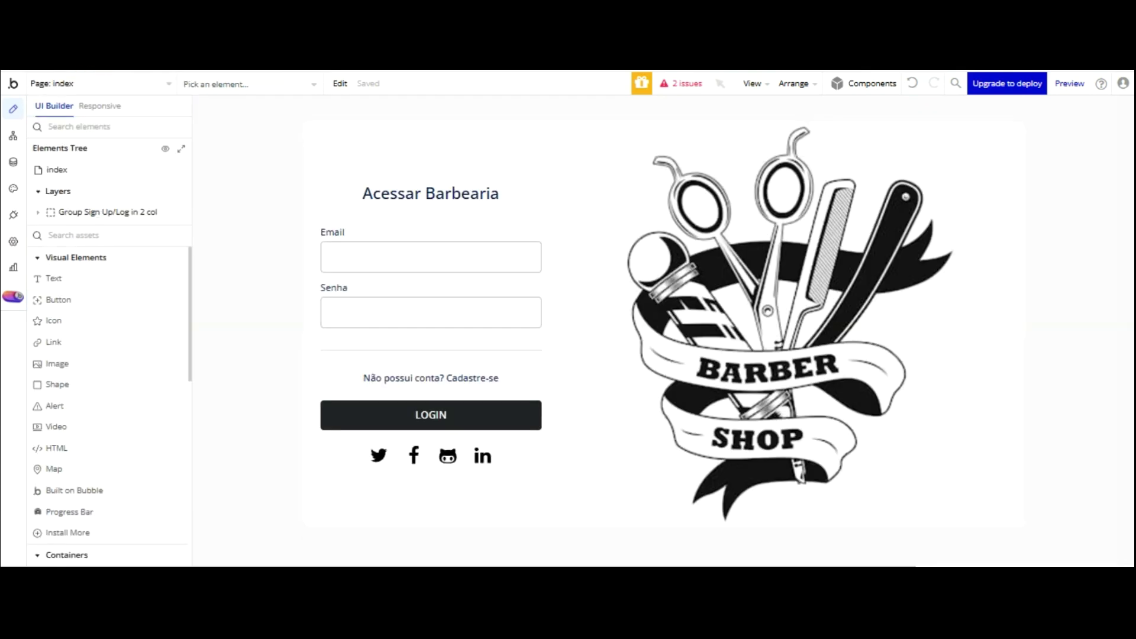
- Paste the copied popup into index as 'Popup 1º Acesso Admin copy' and move the property editor aside
{"action": "right_click", "coordinate": [55, 172]}
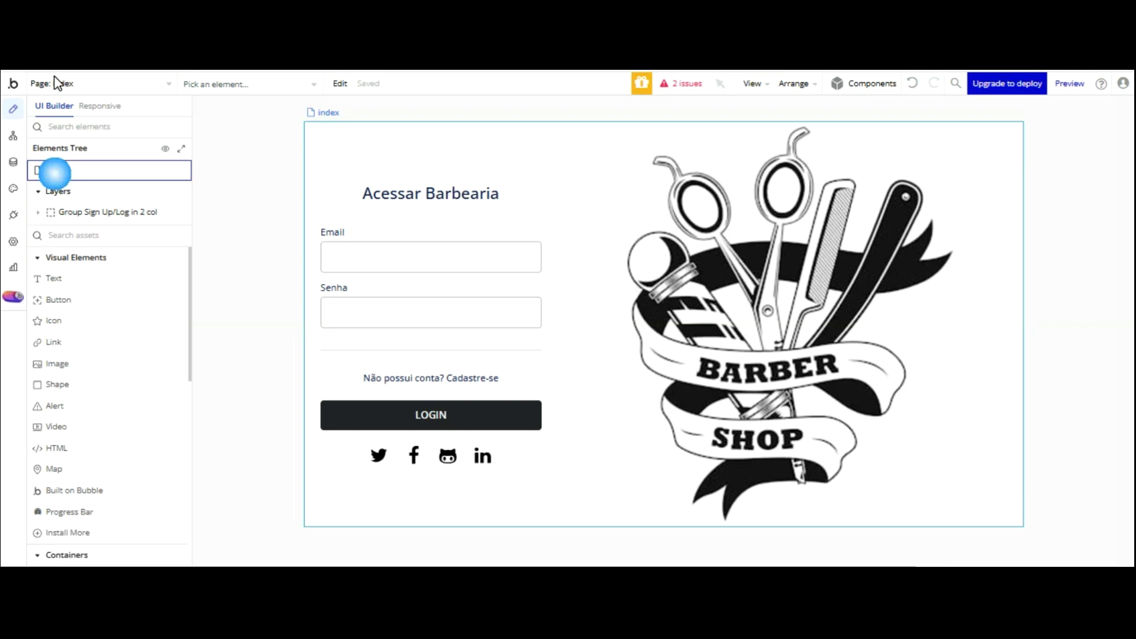
{"action": "left_click", "coordinate": [222, 248]}
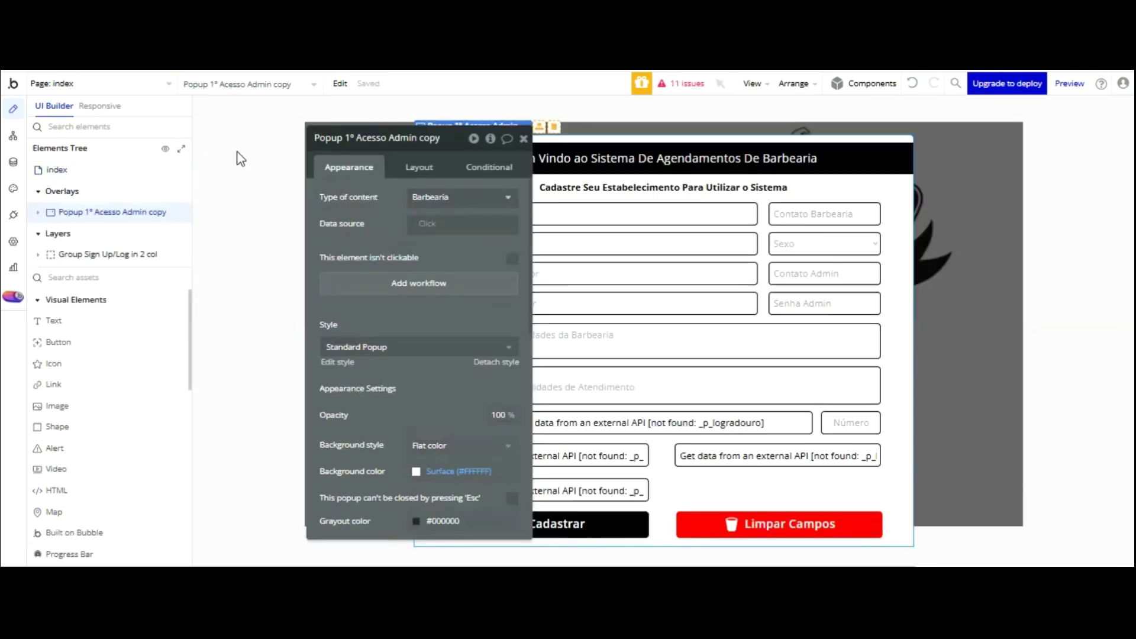
{"action": "left_click_drag", "start_coordinate": [379, 137], "coordinate": [218, 98]}
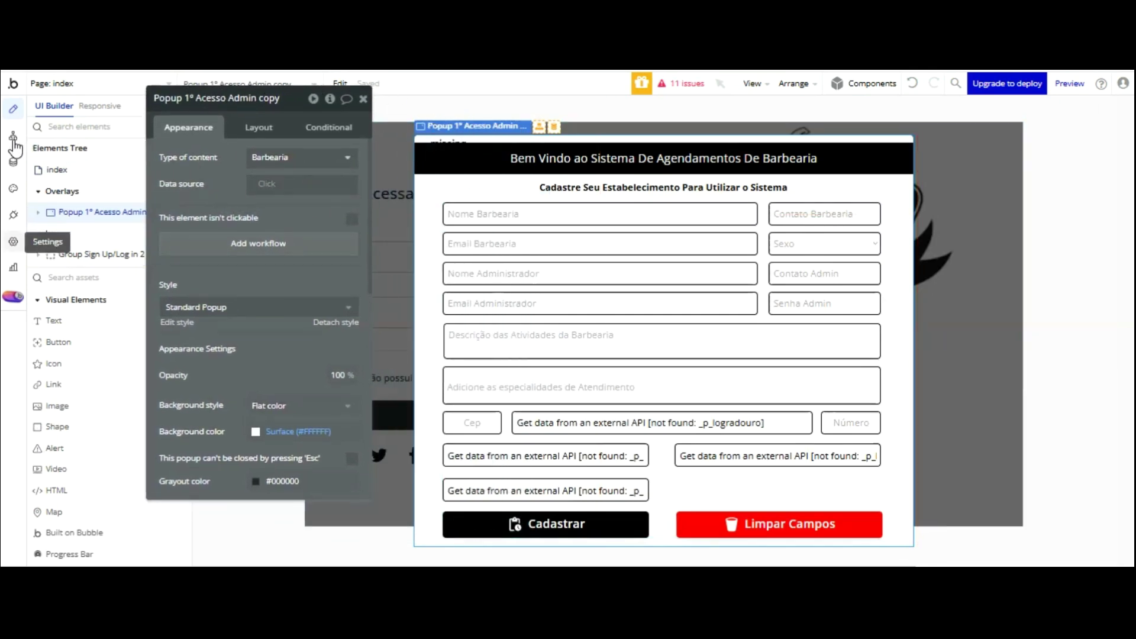
- Browse the new-plugin catalogue from the Plugins tab
{"action": "left_click", "coordinate": [13, 215]}
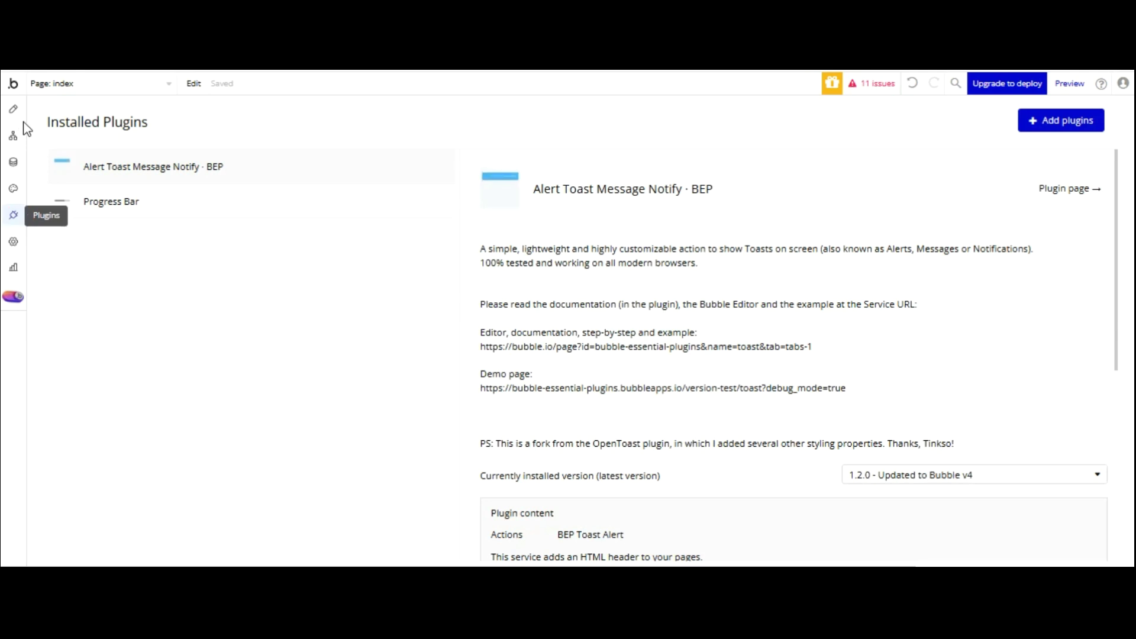
{"action": "left_click", "coordinate": [1061, 120]}
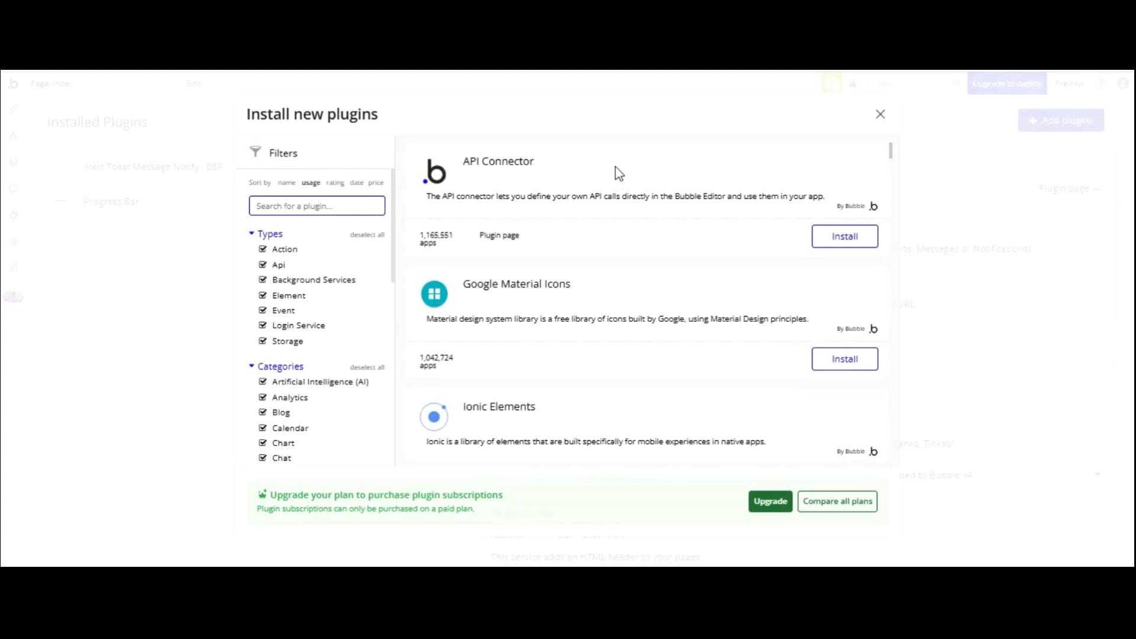
{"action": "type", "text": "form"}
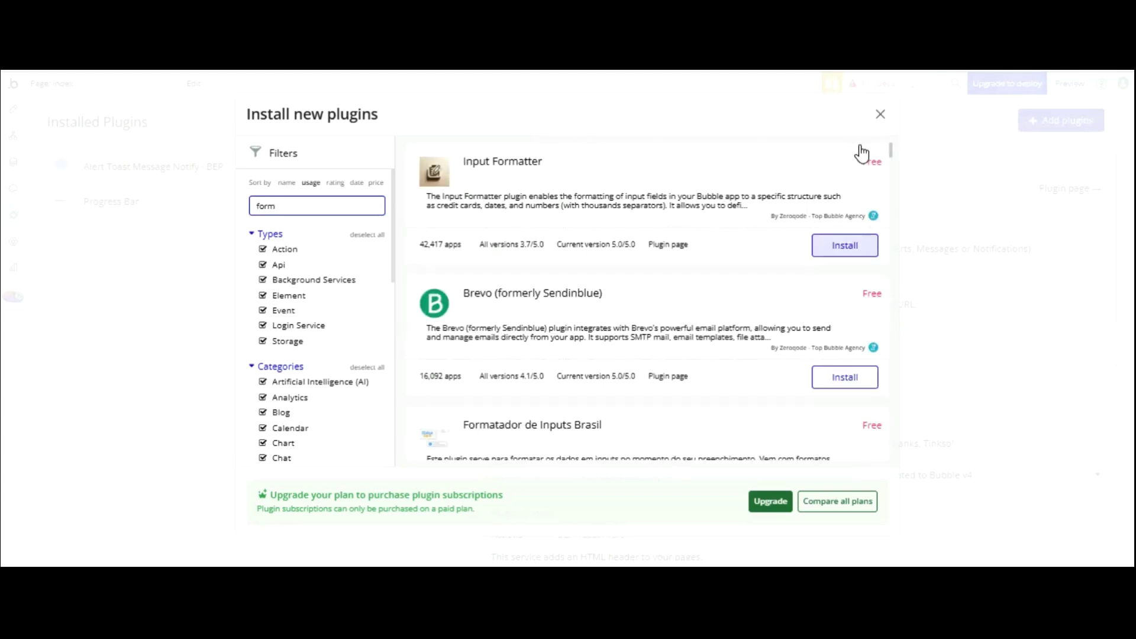
{"action": "scroll", "coordinate": [683, 254], "scroll_direction": "down", "scroll_amount": 3}
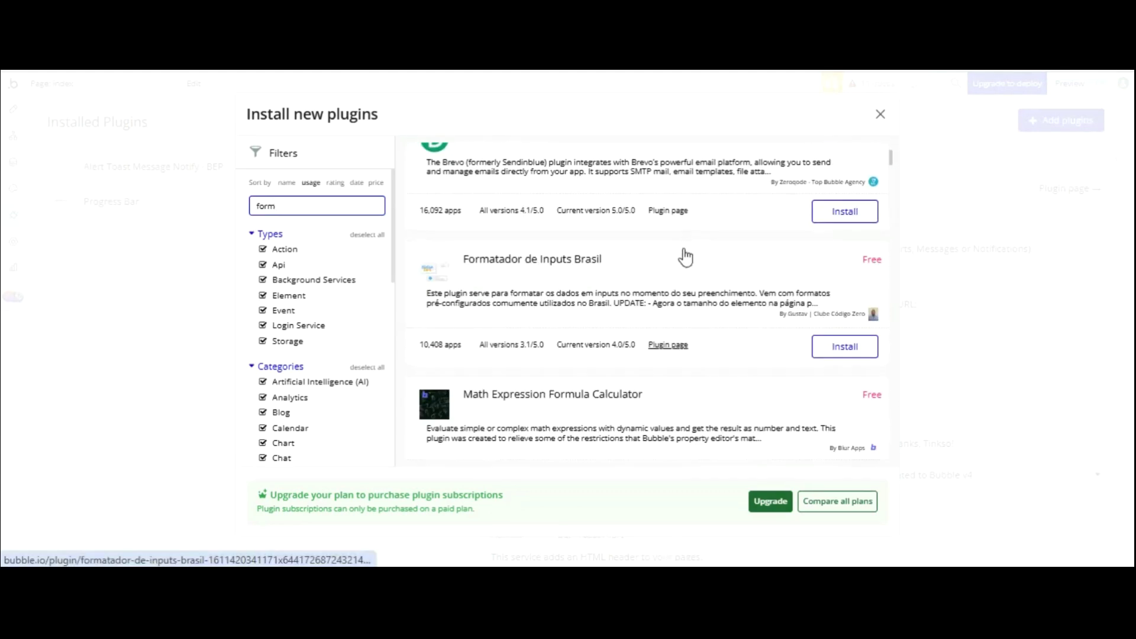
{"action": "scroll", "coordinate": [683, 257], "scroll_direction": "up", "scroll_amount": 3}
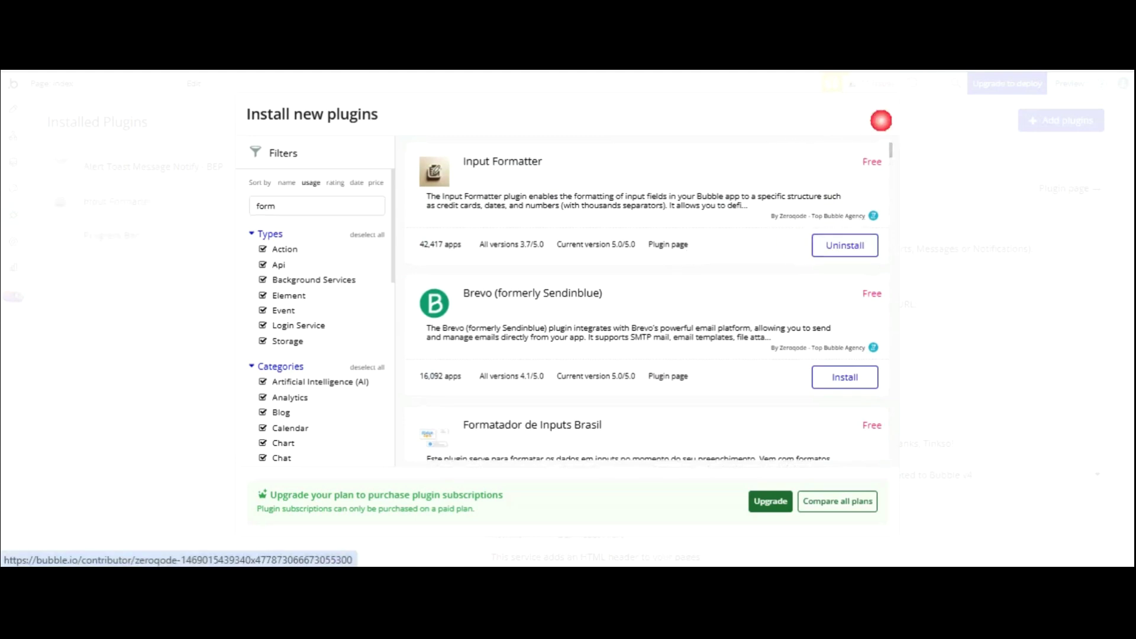
{"action": "left_click", "coordinate": [881, 115]}
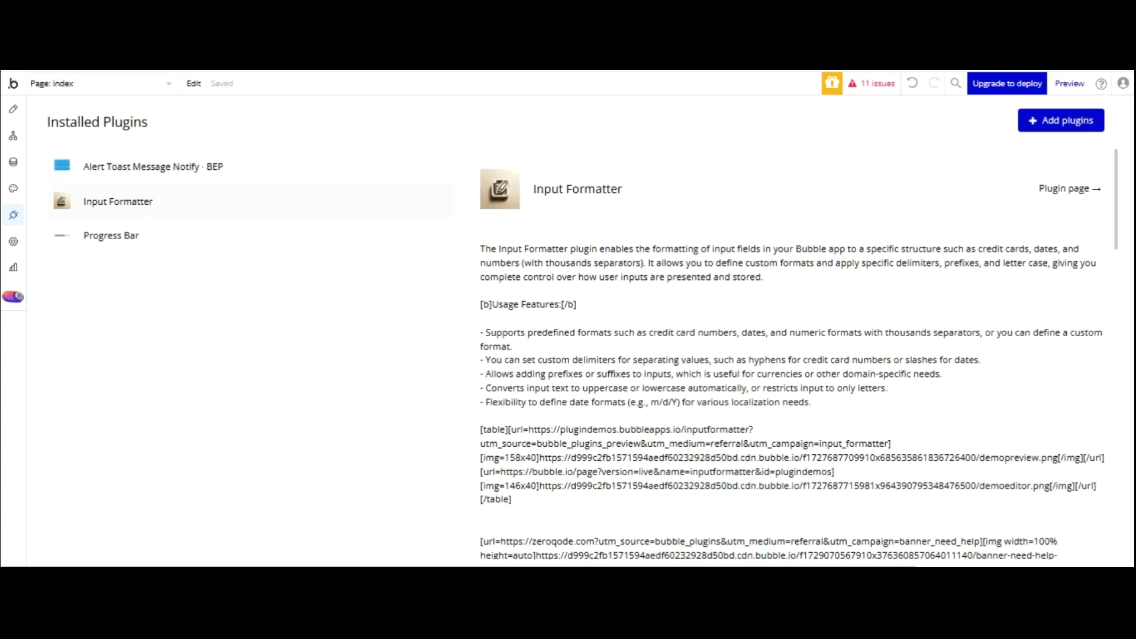
- Search 'viac' and install the free ViaCEP plugin (version 1.4.1)
{"action": "left_click", "coordinate": [1061, 119]}
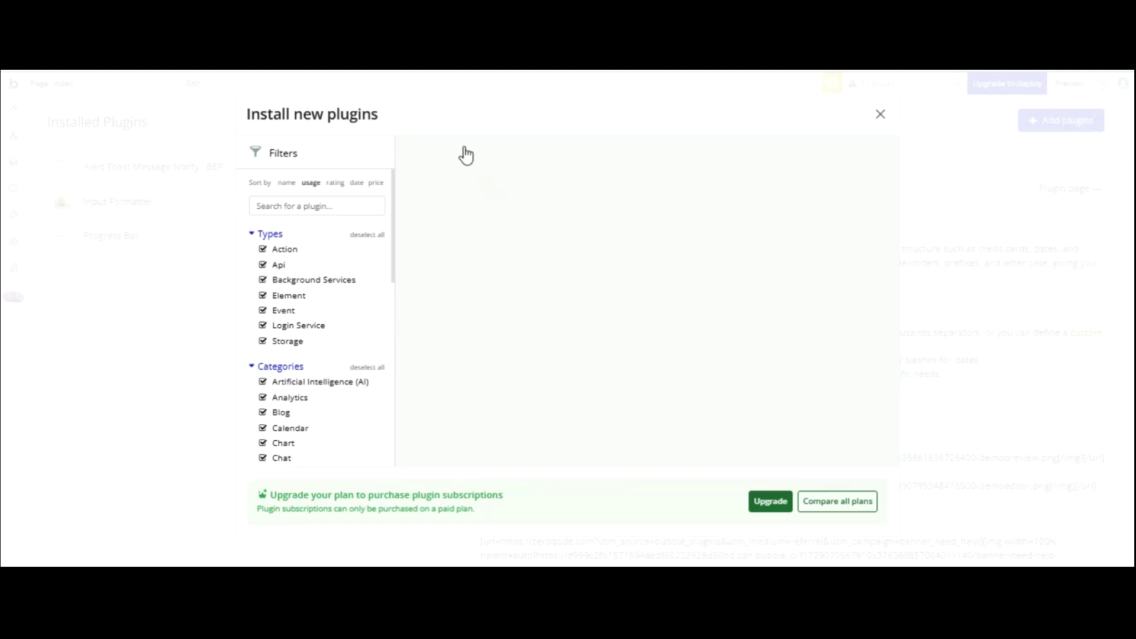
{"action": "type", "text": "viac"}
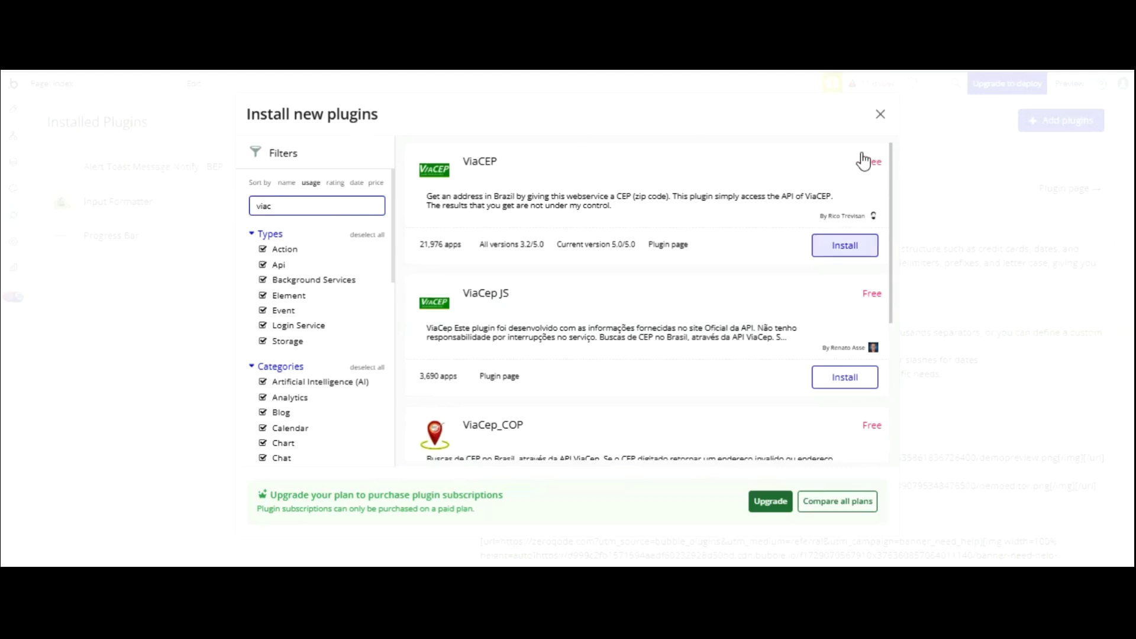
{"action": "scroll", "coordinate": [746, 218], "scroll_direction": "down", "scroll_amount": 5}
{"action": "scroll", "coordinate": [746, 220], "scroll_direction": "up", "scroll_amount": 5}
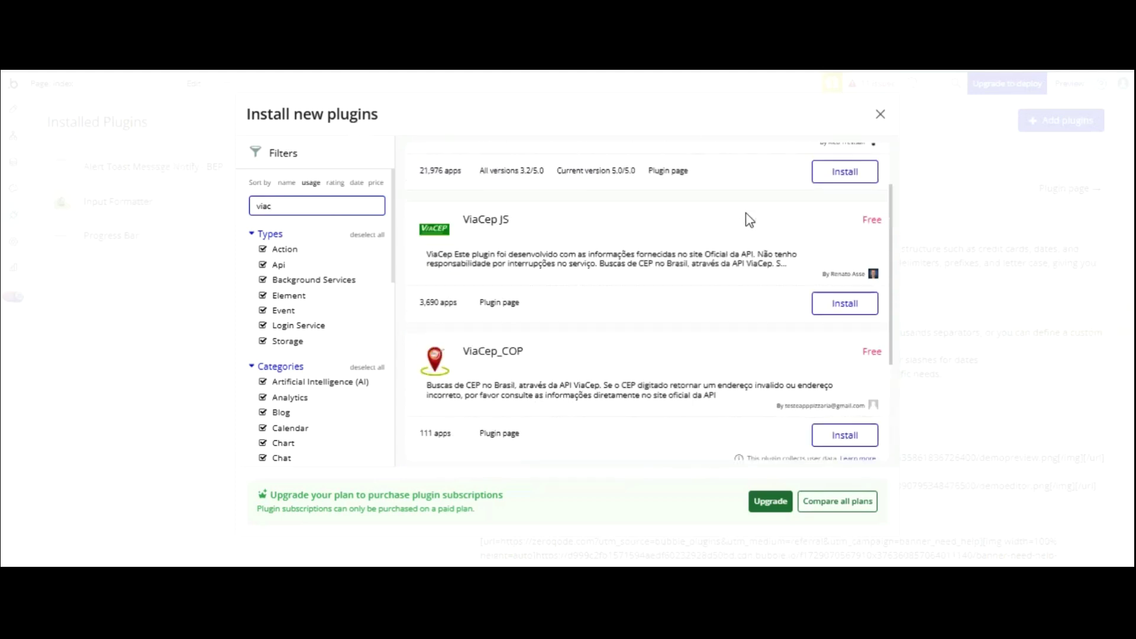
{"action": "left_click", "coordinate": [838, 249]}
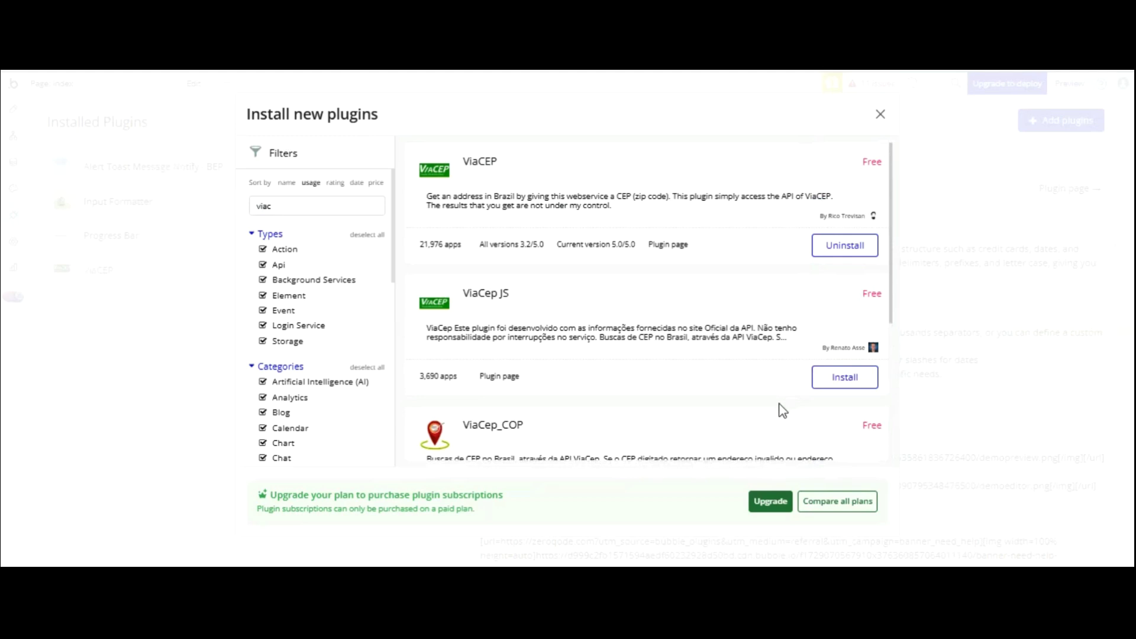
{"action": "left_click", "coordinate": [881, 114]}
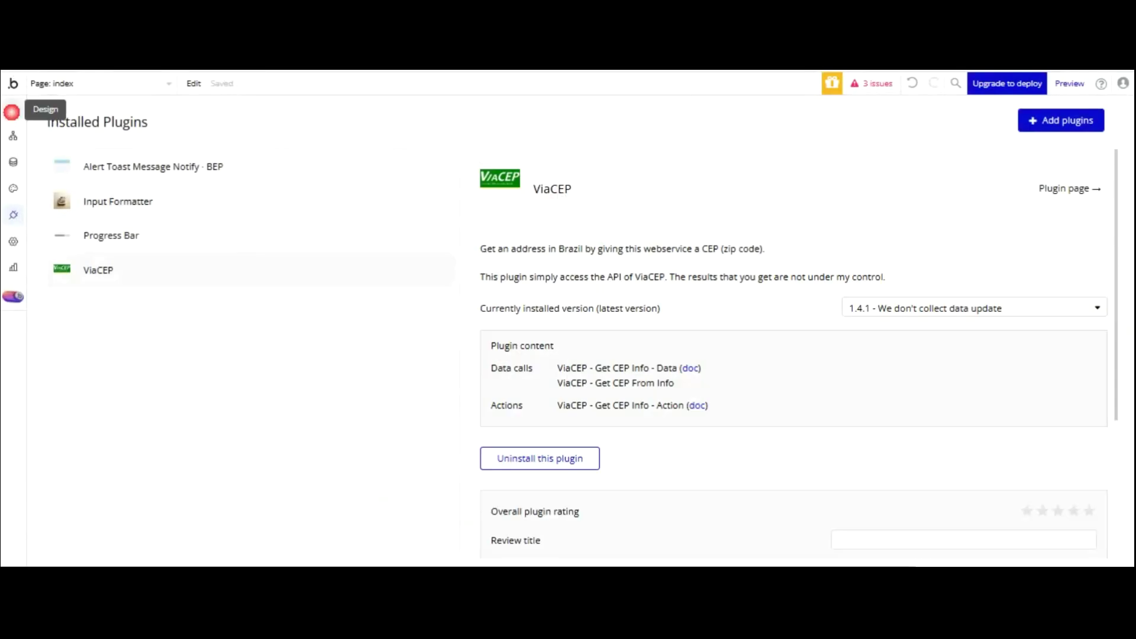
{"action": "left_click", "coordinate": [13, 109]}
- Drag an Input Formatter element onto the registration popup, inspect its settings, then open App data
{"action": "left_click", "coordinate": [1070, 84]}
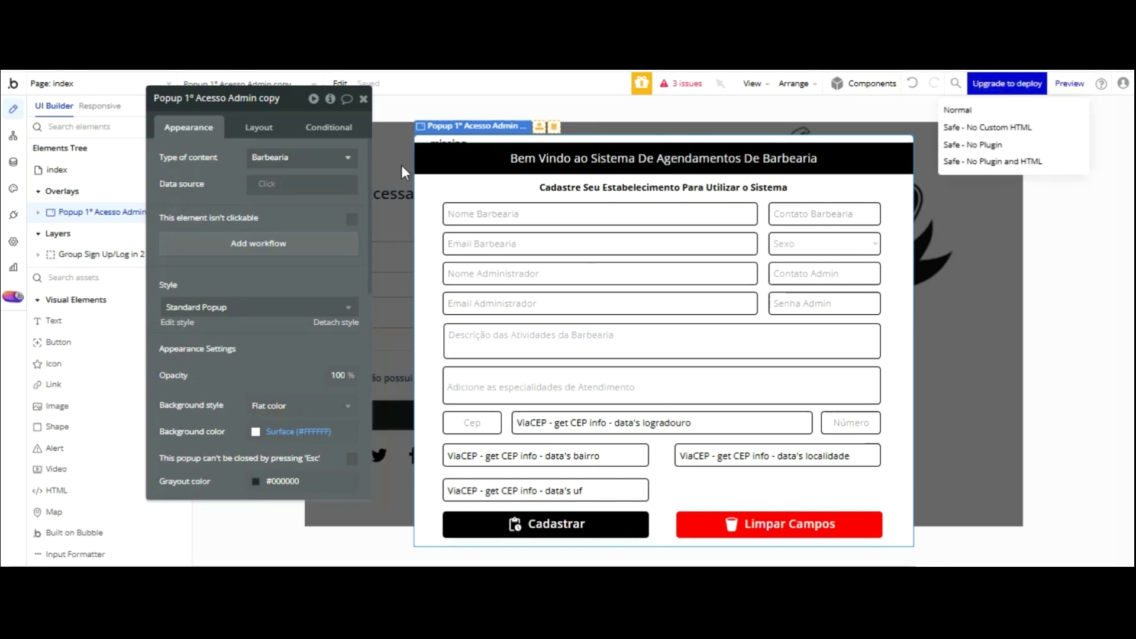
{"action": "left_click_drag", "start_coordinate": [75, 554], "coordinate": [445, 77]}
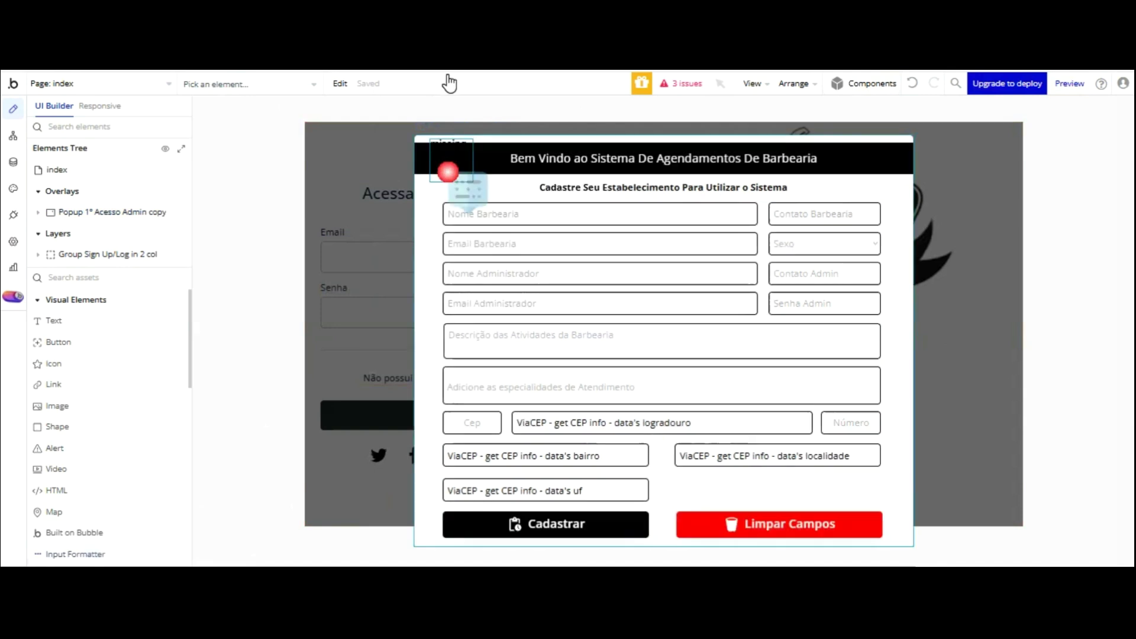
{"action": "left_click", "coordinate": [443, 153]}
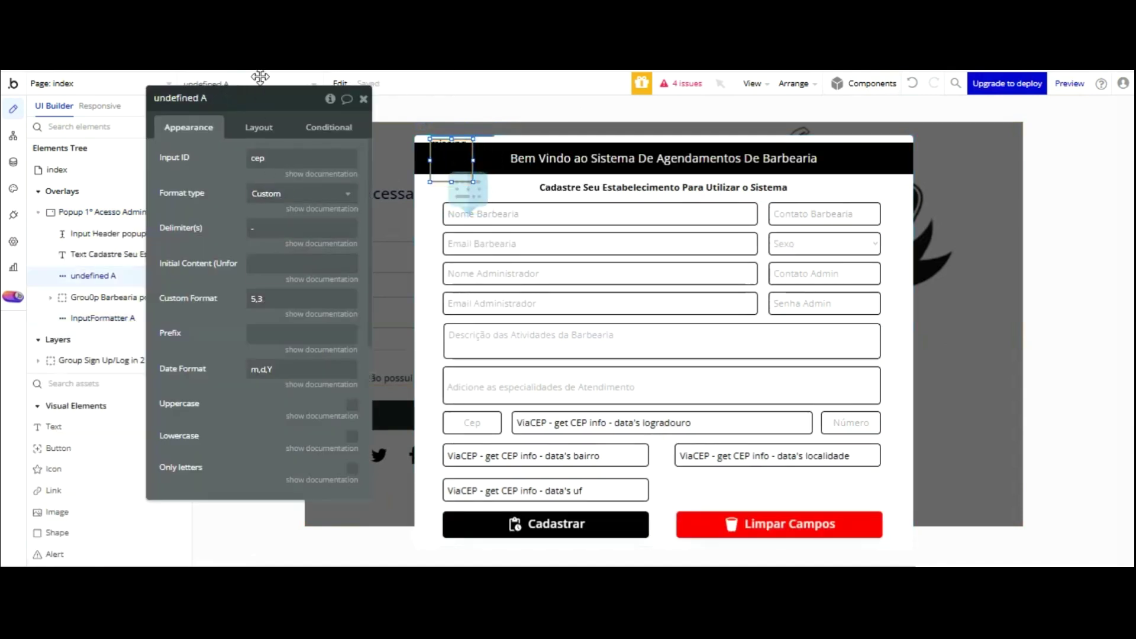
{"action": "scroll", "coordinate": [250, 278], "scroll_direction": "down", "scroll_amount": 5}
{"action": "left_click_drag", "start_coordinate": [223, 229], "coordinate": [200, 157]}
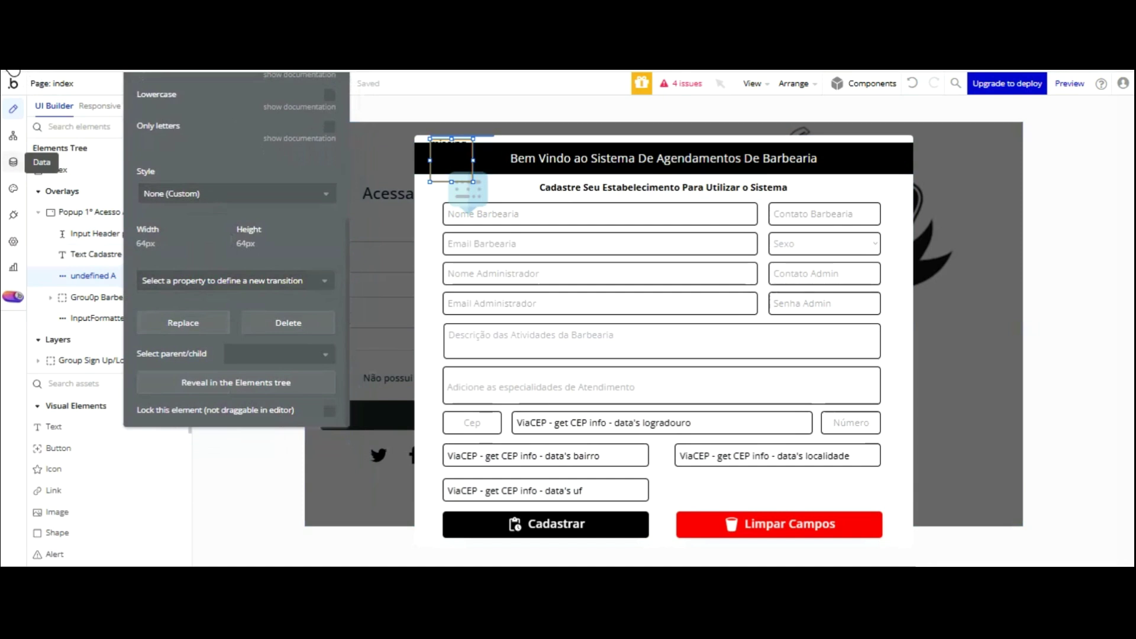
{"action": "left_click", "coordinate": [13, 162]}
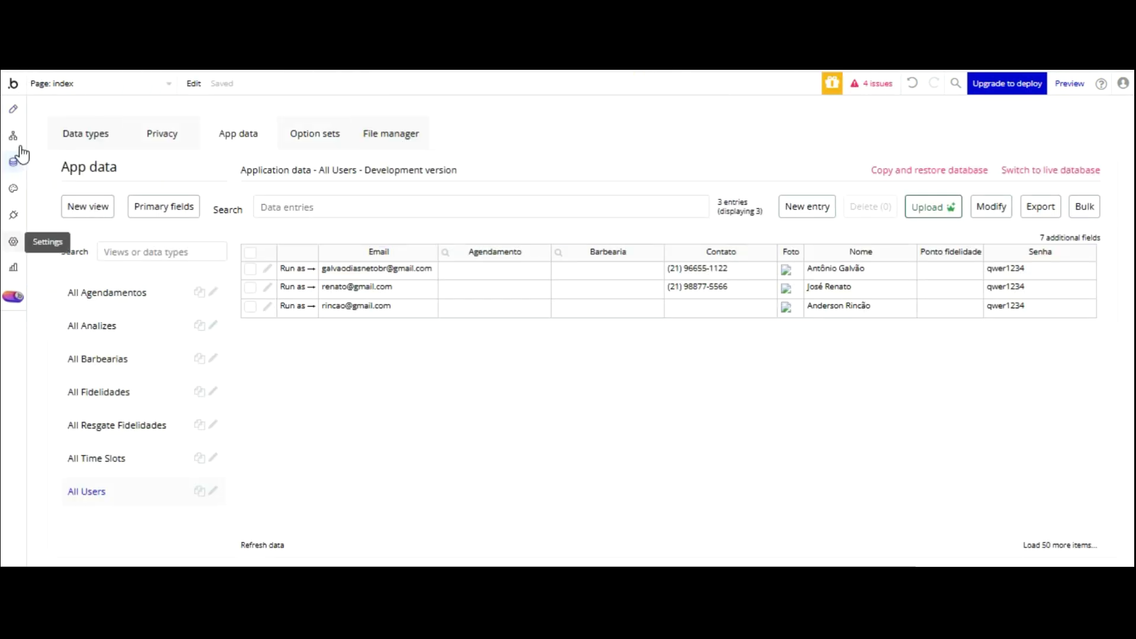
- In Settings > General, enable 'Expose the option to add an ID attribute to HTML elements'
{"action": "left_click", "coordinate": [13, 242]}
{"action": "scroll", "coordinate": [332, 275], "scroll_direction": "down", "scroll_amount": 7}
{"action": "scroll", "coordinate": [333, 276], "scroll_direction": "down", "scroll_amount": 8}
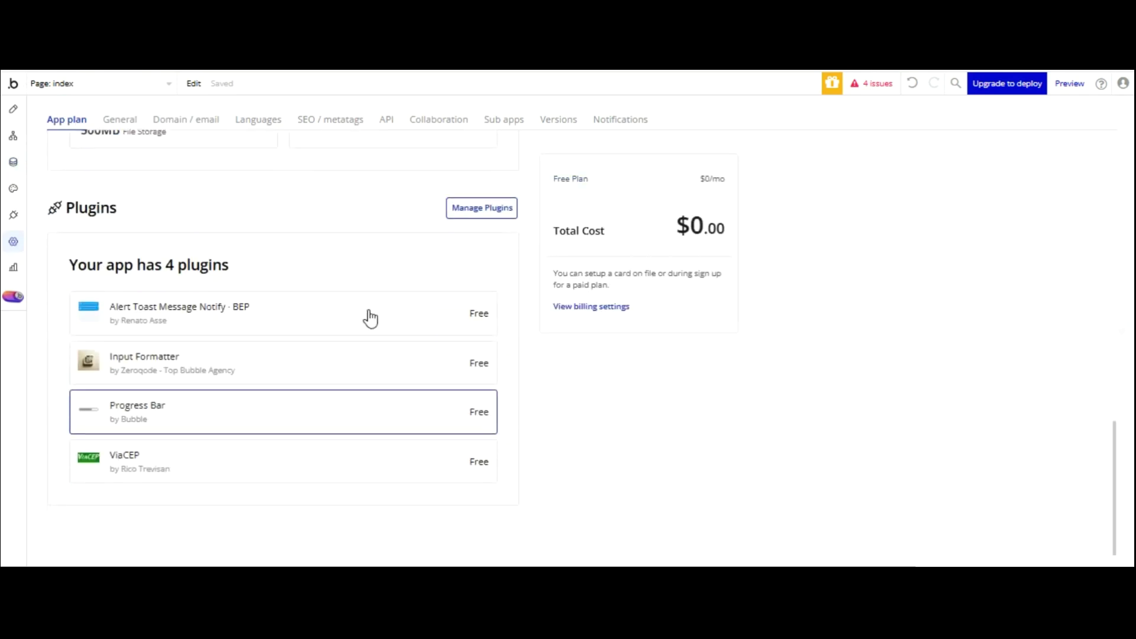
{"action": "left_click", "coordinate": [120, 126]}
{"action": "scroll", "coordinate": [813, 354], "scroll_direction": "down", "scroll_amount": 15}
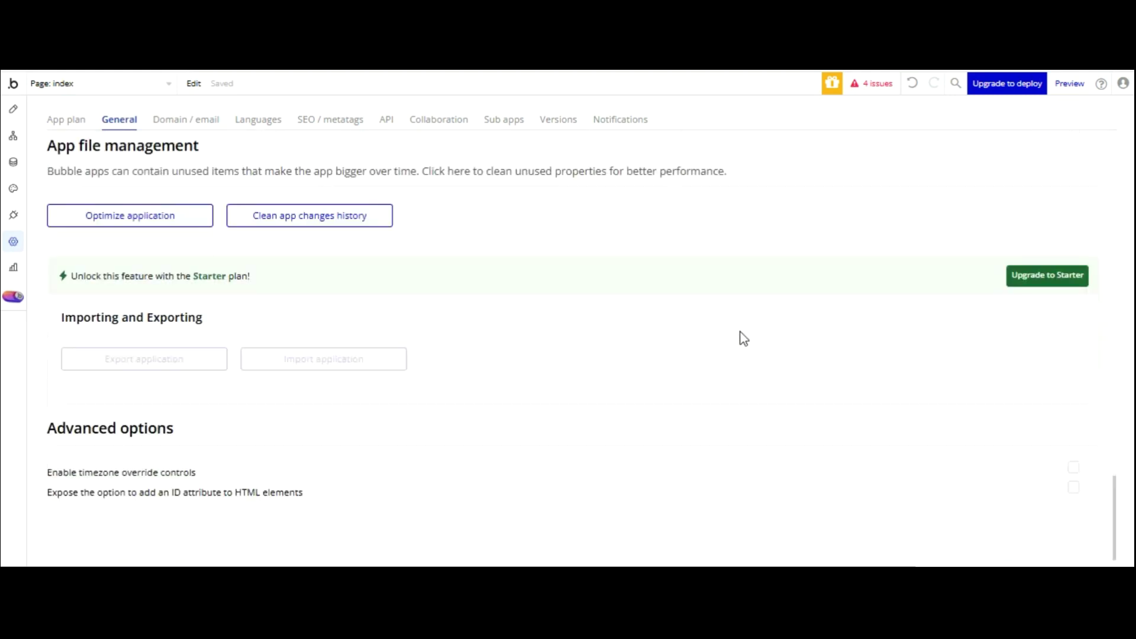
{"action": "left_click", "coordinate": [1074, 399]}
{"action": "left_click", "coordinate": [1073, 487]}
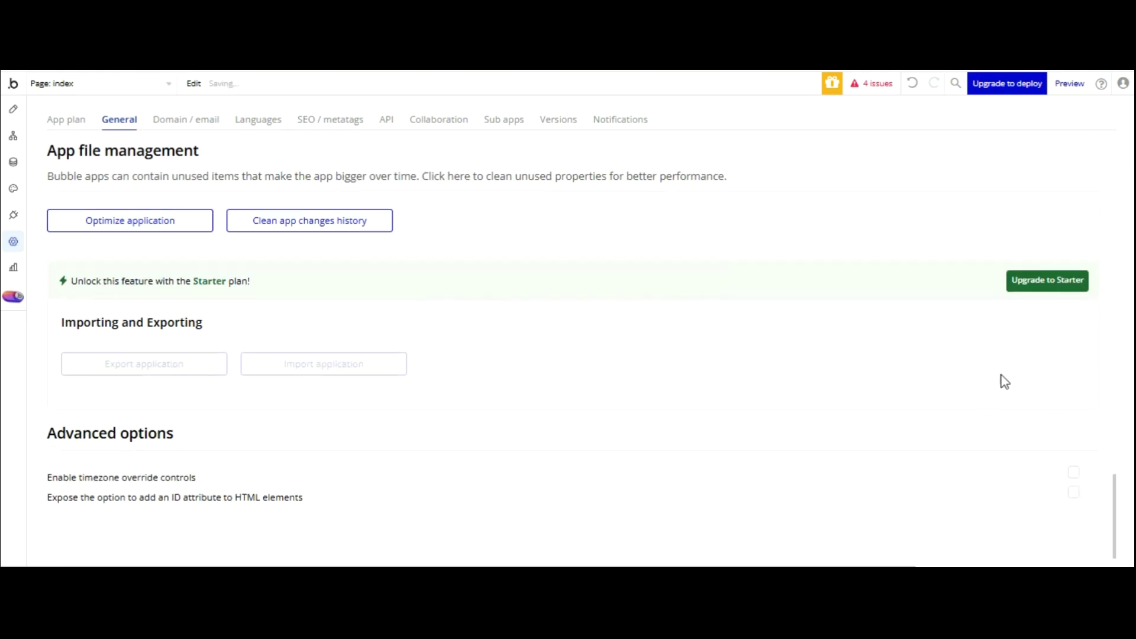
{"action": "left_click", "coordinate": [1073, 492]}
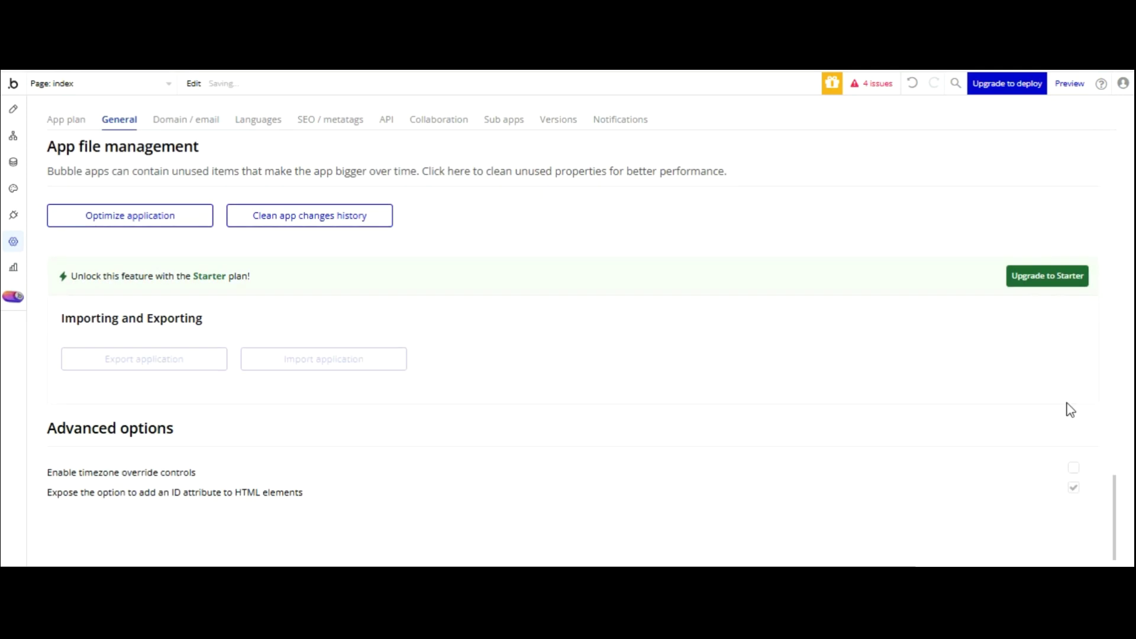
{"action": "left_click", "coordinate": [13, 109]}
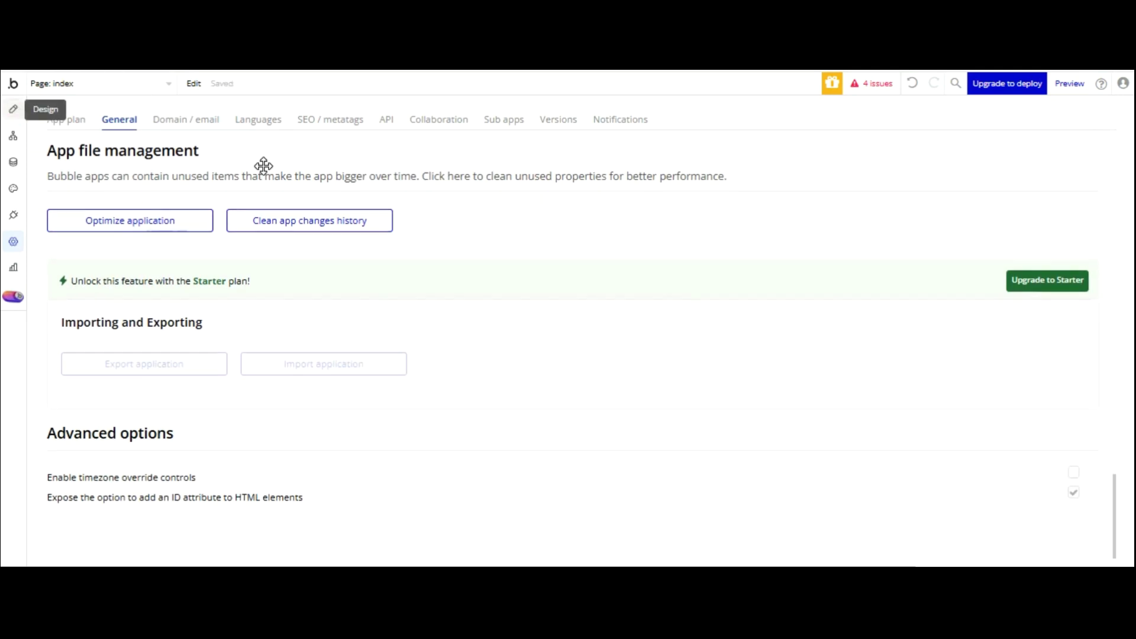
- Position the Input Formatter and set its custom format to 5,3 and input ID cep
{"action": "left_click_drag", "start_coordinate": [452, 180], "coordinate": [469, 212]}
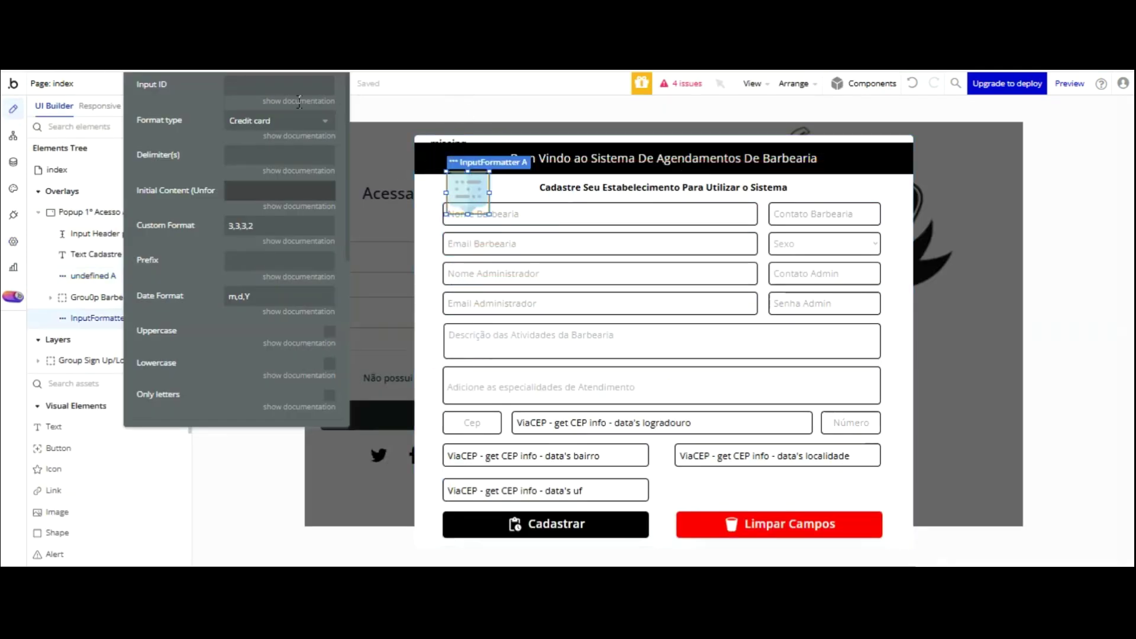
{"action": "key", "text": "ctrl+a"}
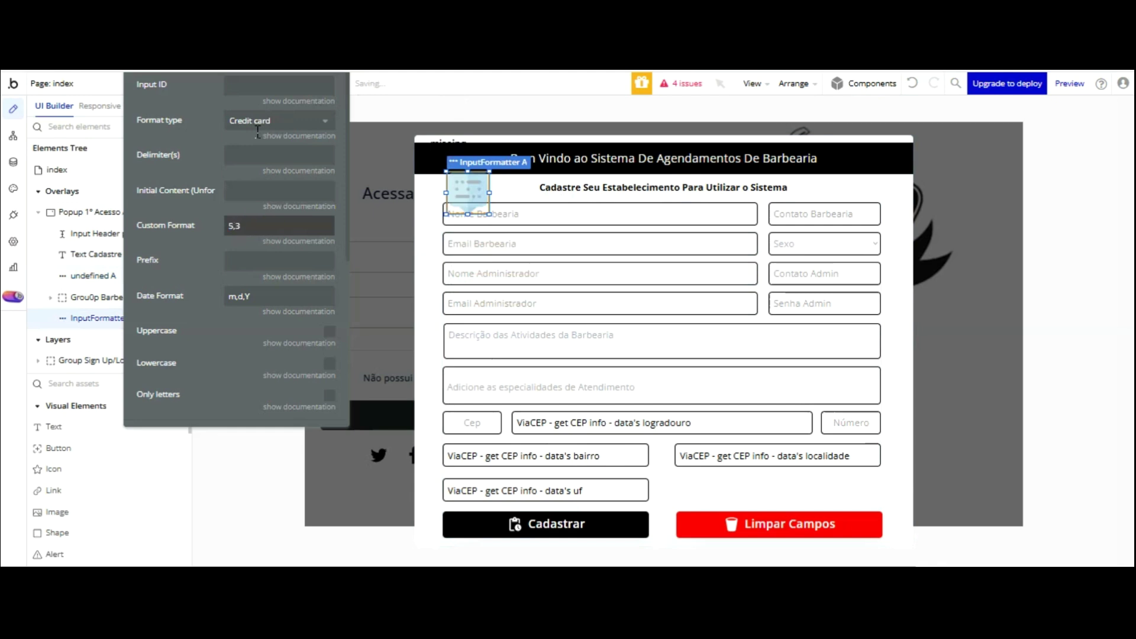
{"action": "type", "text": "5,3"}
{"action": "left_click", "coordinate": [203, 148]}
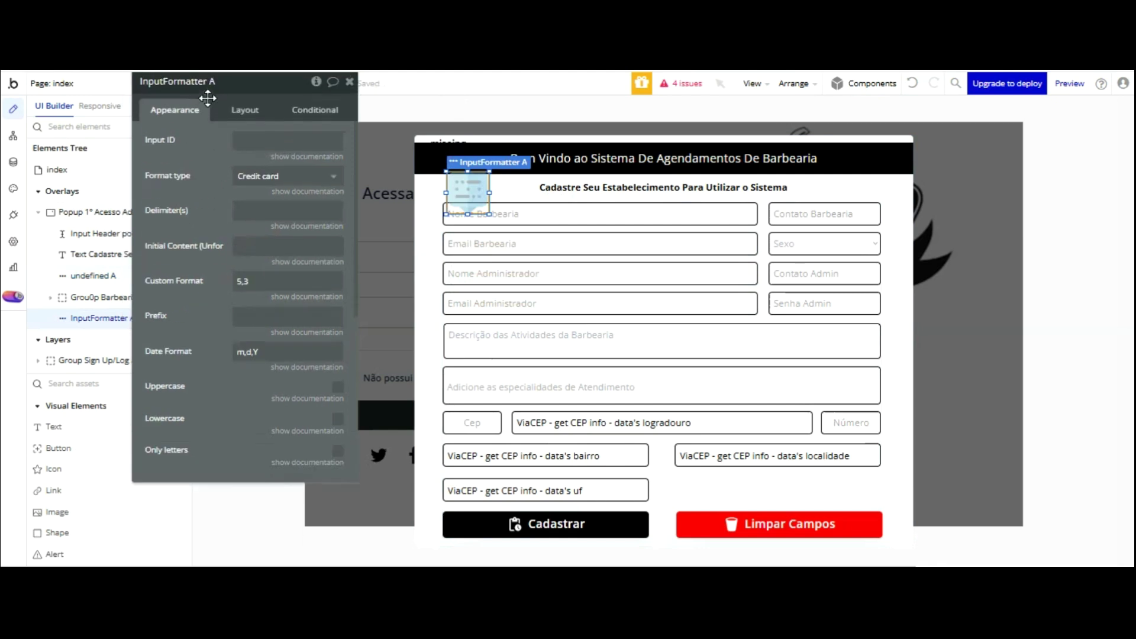
{"action": "left_click", "coordinate": [238, 141]}
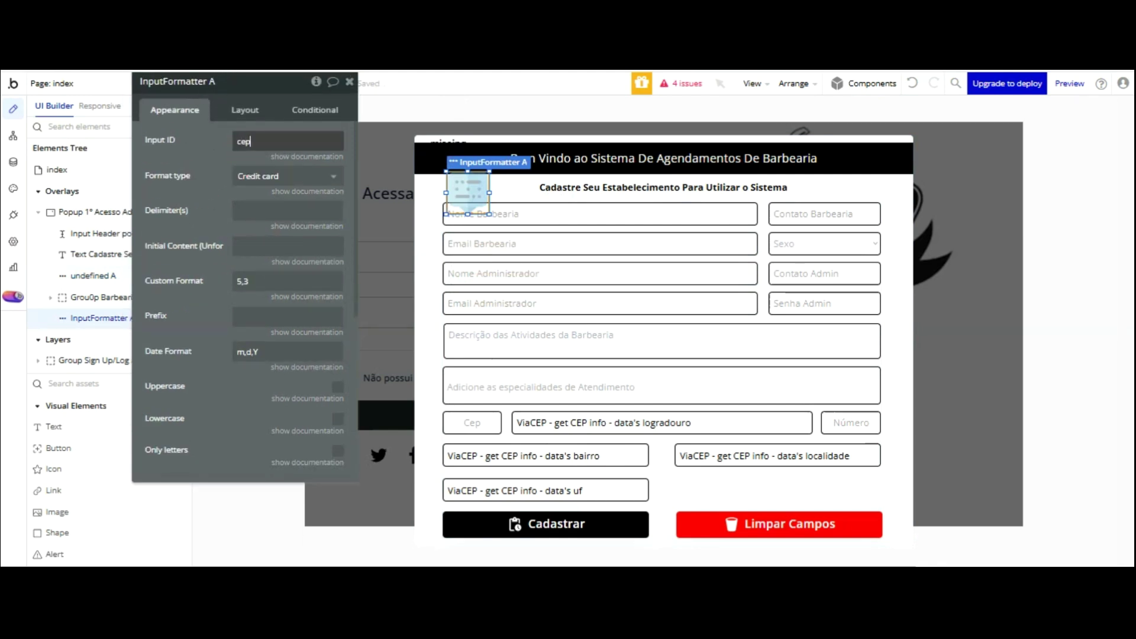
- Select the Cep input on the popup and copy its element name
{"action": "scroll", "coordinate": [254, 216], "scroll_direction": "down", "scroll_amount": 5}
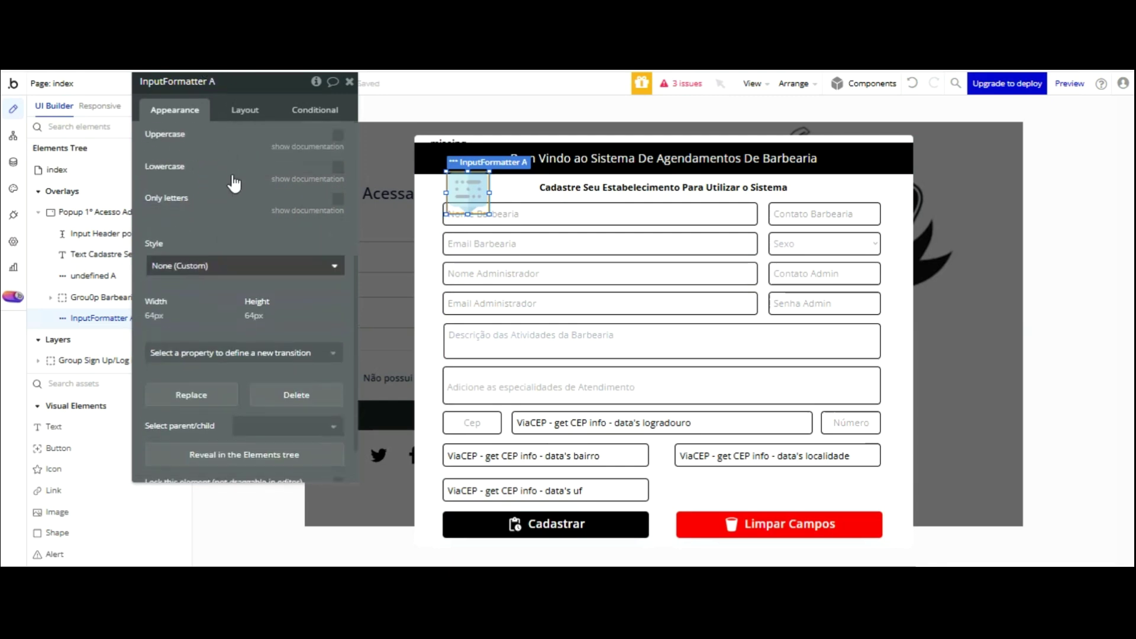
{"action": "left_click", "coordinate": [293, 465]}
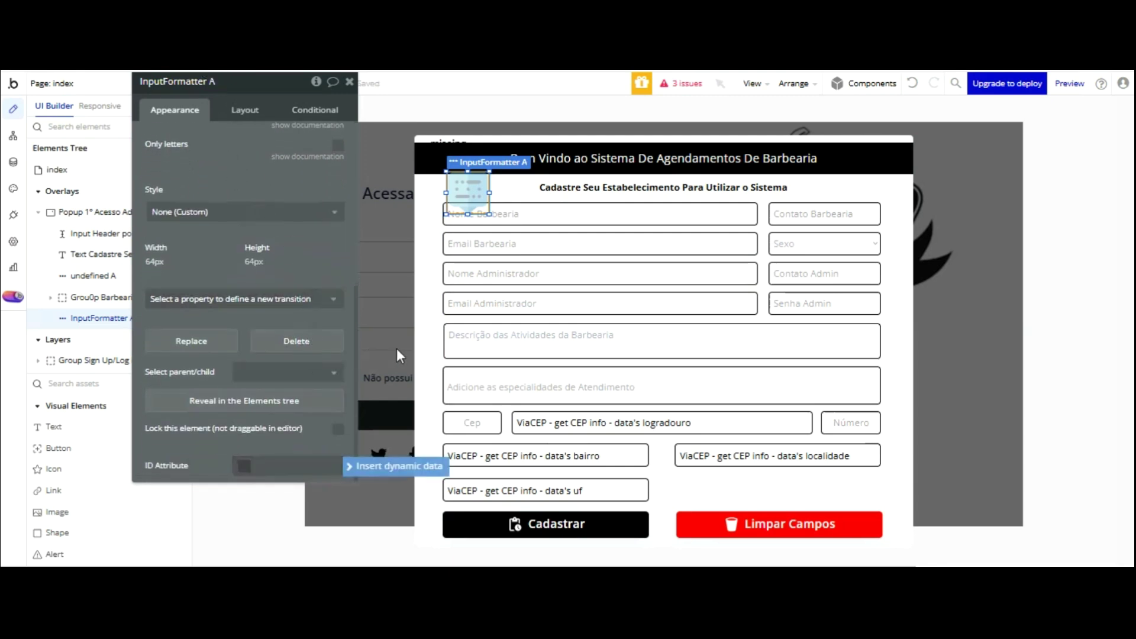
{"action": "left_click", "coordinate": [475, 424]}
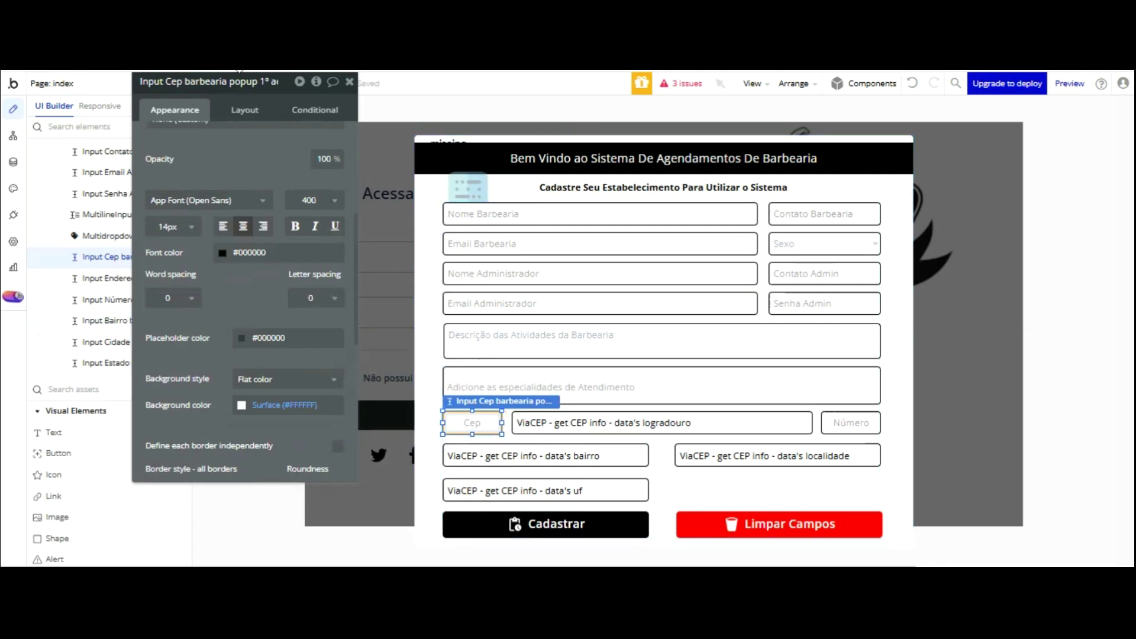
{"action": "left_click", "coordinate": [223, 81]}
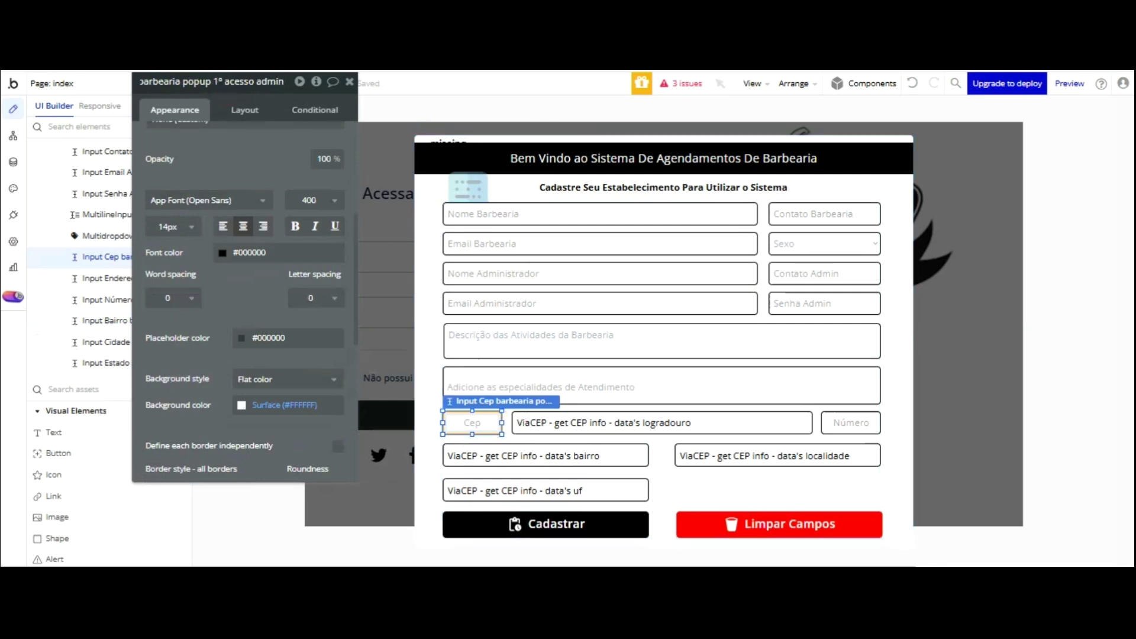
{"action": "key", "text": "Home"}
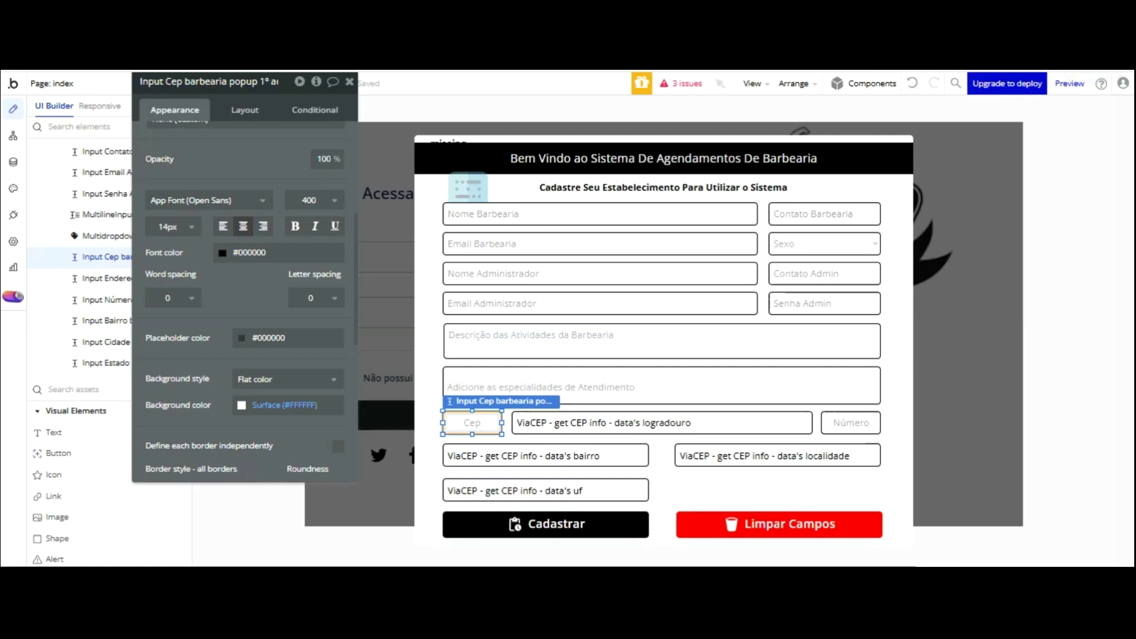
{"action": "key", "text": "End"}
{"action": "key", "text": "ctrl+a"}
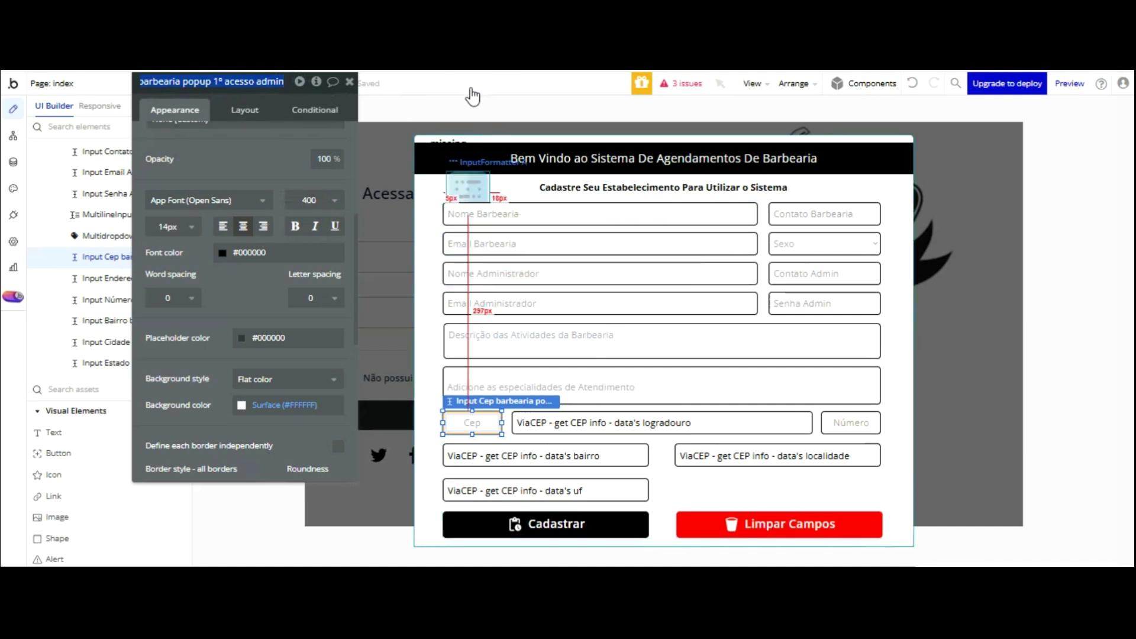
- Paste the Cep field's name into the Input Formatter's ID attribute
{"action": "left_click", "coordinate": [467, 187]}
{"action": "left_click_drag", "start_coordinate": [468, 192], "coordinate": [468, 192]}
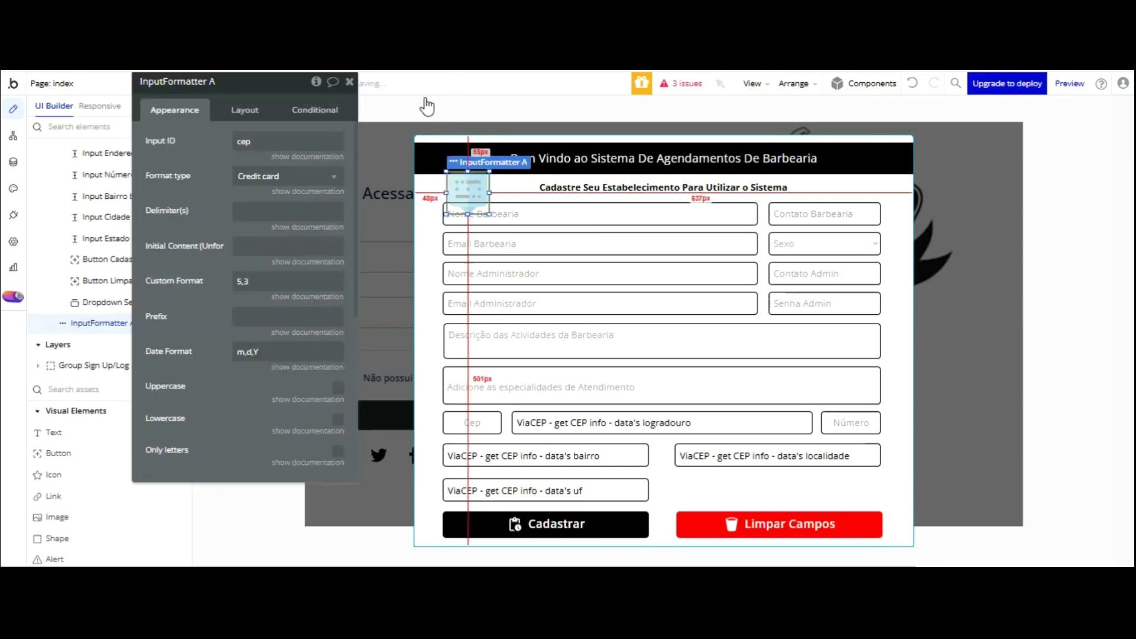
{"action": "scroll", "coordinate": [287, 291], "scroll_direction": "down", "scroll_amount": 3}
{"action": "left_click", "coordinate": [261, 465]}
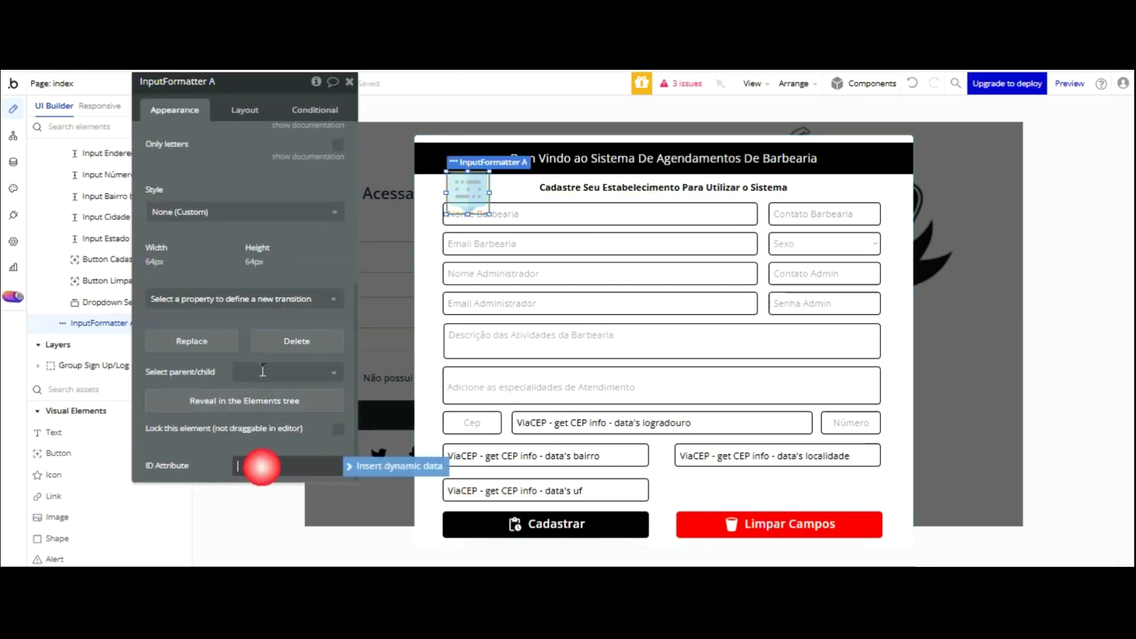
{"action": "type", "text": "Input Cep barbearia popup 1° acesso admin"}
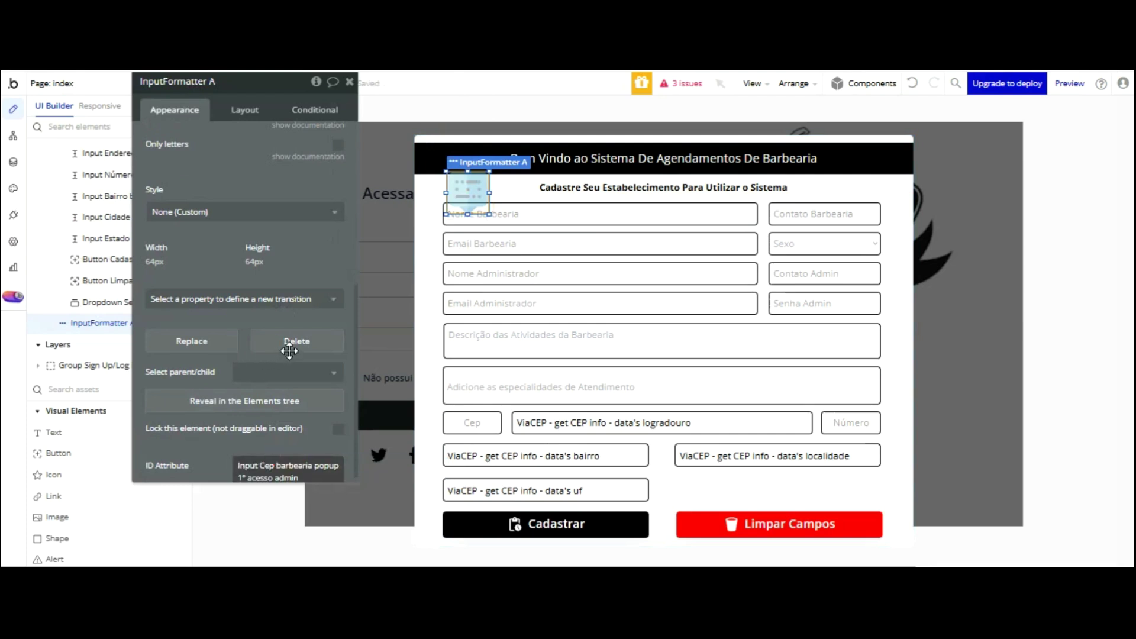
- Edit the ID attribute into Input_Cep_barbearia_popup_1°_acesso_admin, then reselect the Cep input
{"action": "left_click", "coordinate": [261, 467]}
{"action": "left_click", "coordinate": [282, 464]}
{"action": "key", "text": "Home"}
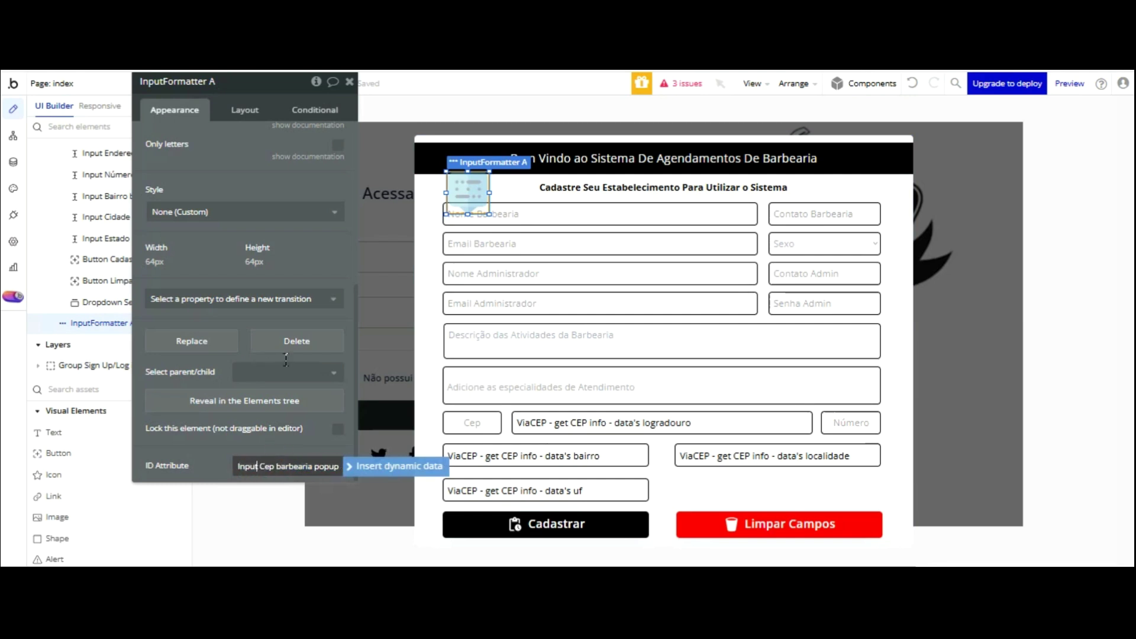
{"action": "key", "text": "Delete"}
{"action": "type", "text": "_"}
{"action": "key", "text": "Delete"}
{"action": "key", "text": "BackSpace"}
{"action": "type", "text": "_popup"}
{"action": "type", "text": " 1° acesso a"}
{"action": "type", "text": "dmin"}
{"action": "key", "text": "BackSpace"}
{"action": "left_click", "coordinate": [312, 444]}
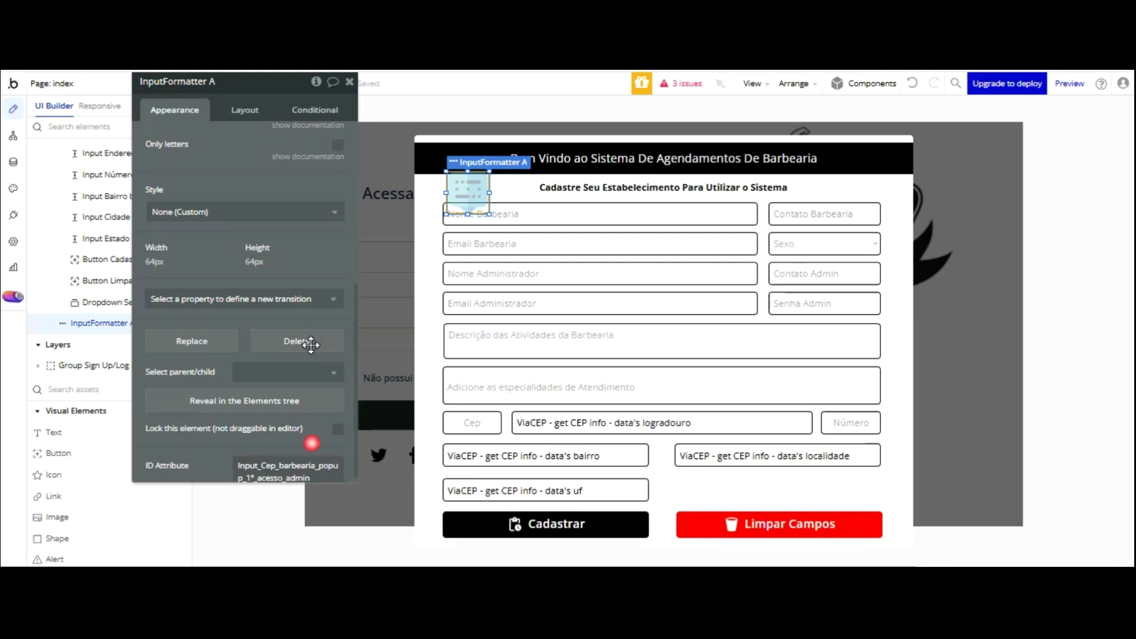
{"action": "left_click", "coordinate": [476, 421]}
{"action": "scroll", "coordinate": [299, 269], "scroll_direction": "down", "scroll_amount": 5}
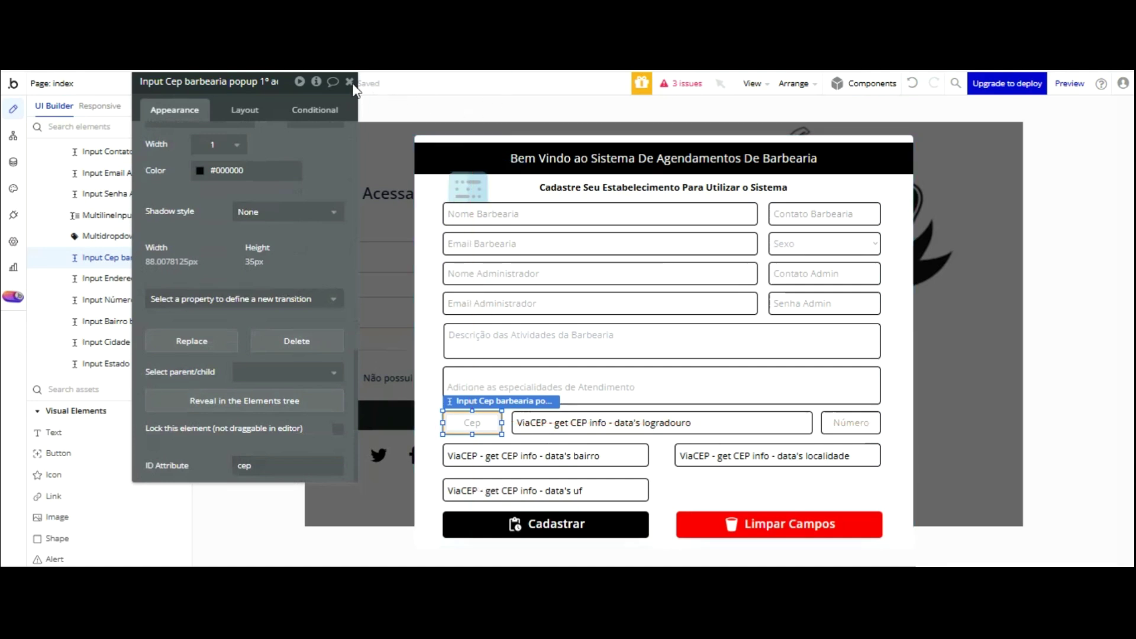
- Delete the only record in App data's All Barbearias list
{"action": "left_click", "coordinate": [13, 161]}
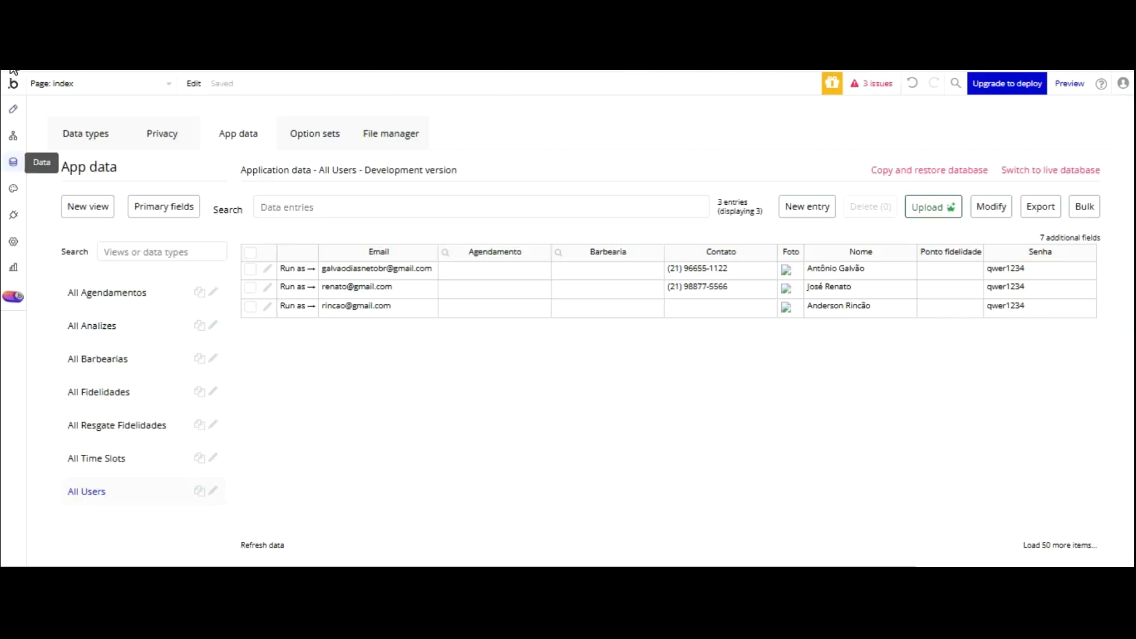
{"action": "left_click", "coordinate": [101, 358]}
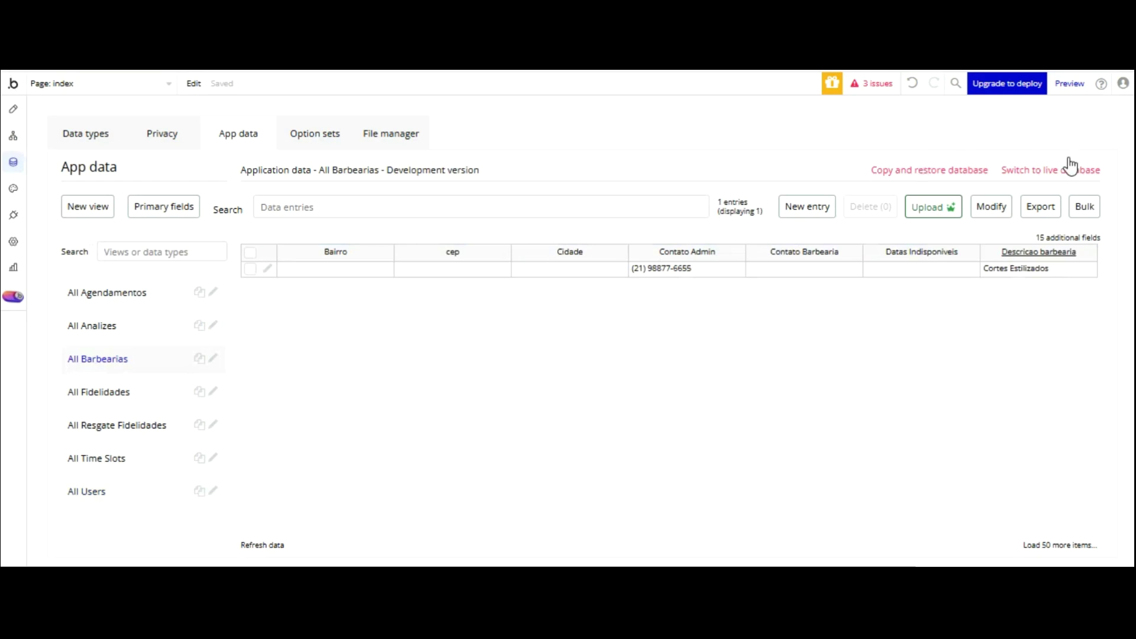
{"action": "left_click", "coordinate": [251, 252]}
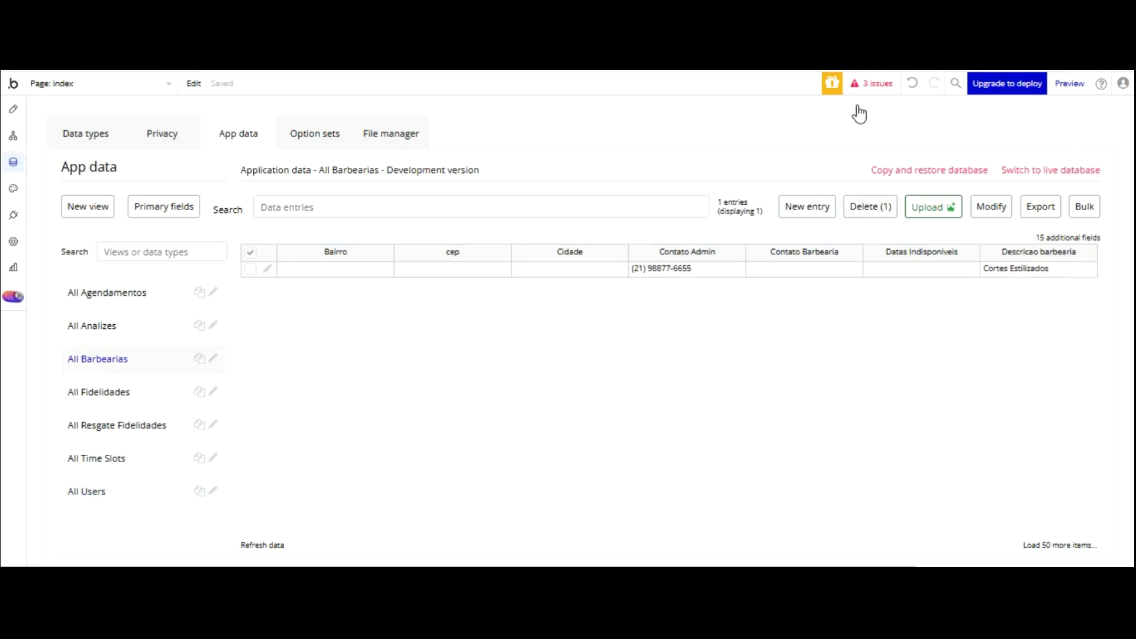
{"action": "left_click", "coordinate": [861, 205]}
{"action": "left_click", "coordinate": [561, 223]}
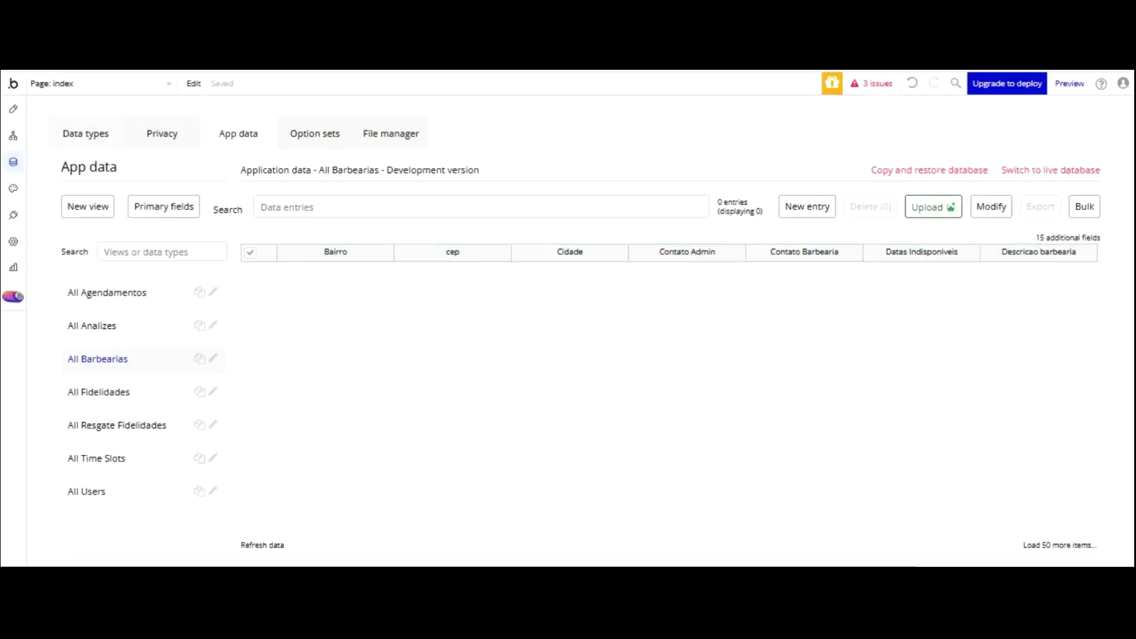
- Open the index page workflows, review the Page is loaded event, and start a new event
{"action": "left_click", "coordinate": [86, 133]}
{"action": "left_click", "coordinate": [13, 136]}
{"action": "left_click", "coordinate": [103, 136]}
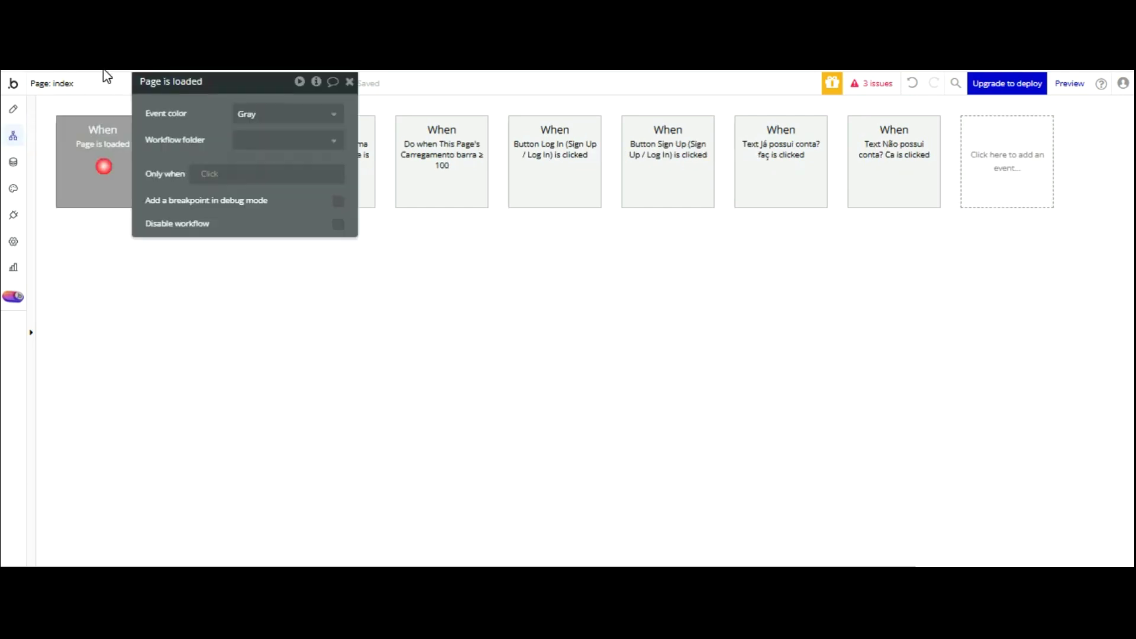
{"action": "left_click_drag", "start_coordinate": [276, 106], "coordinate": [555, 232]}
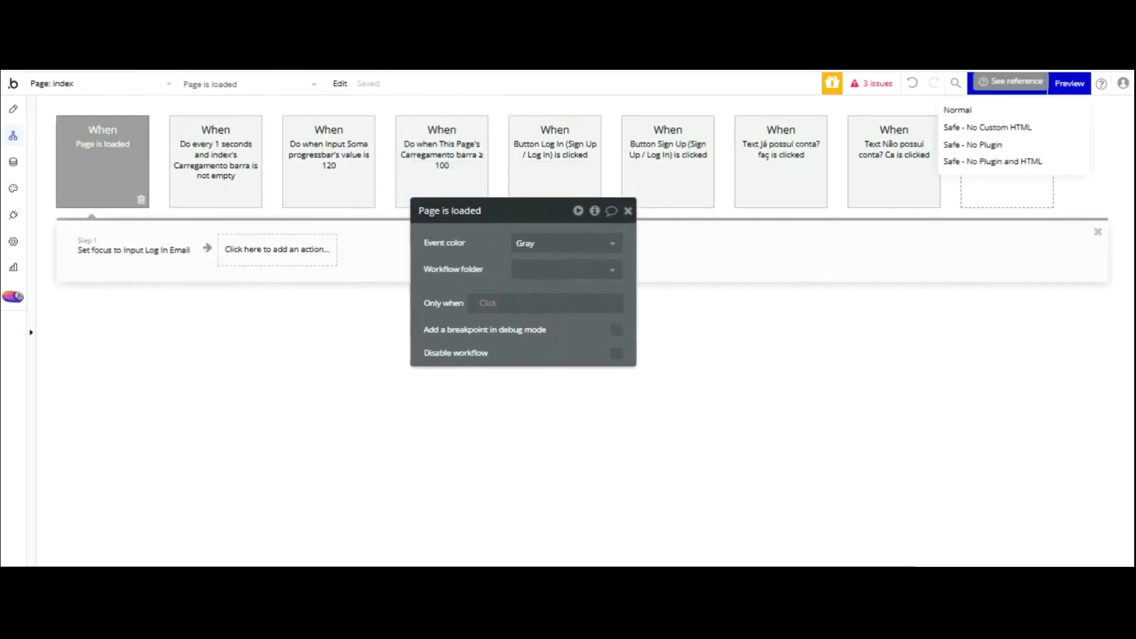
{"action": "left_click", "coordinate": [998, 146]}
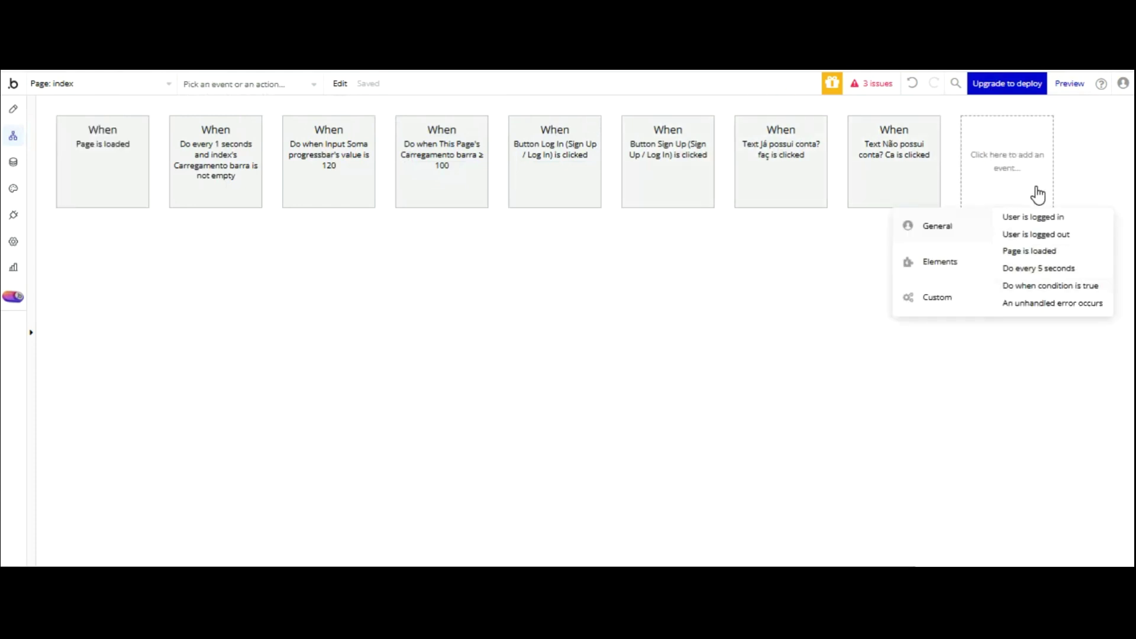
- Add a 'Do when condition is true' event with a Show action targeting Popup 1° Acesso Admin
{"action": "left_click", "coordinate": [1050, 285]}
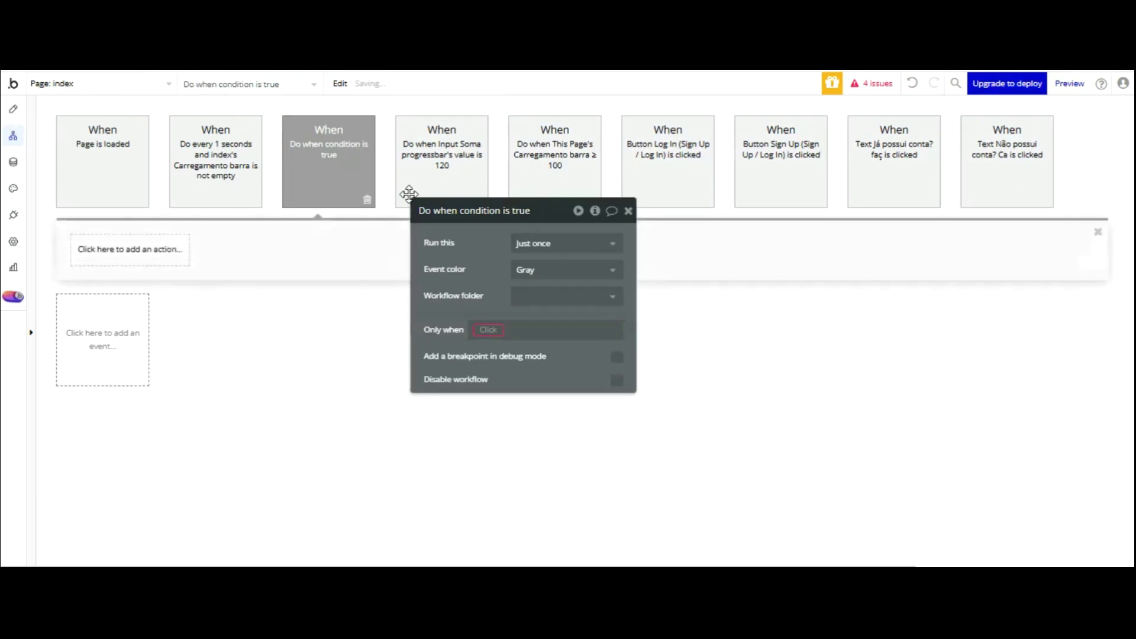
{"action": "left_click", "coordinate": [140, 248]}
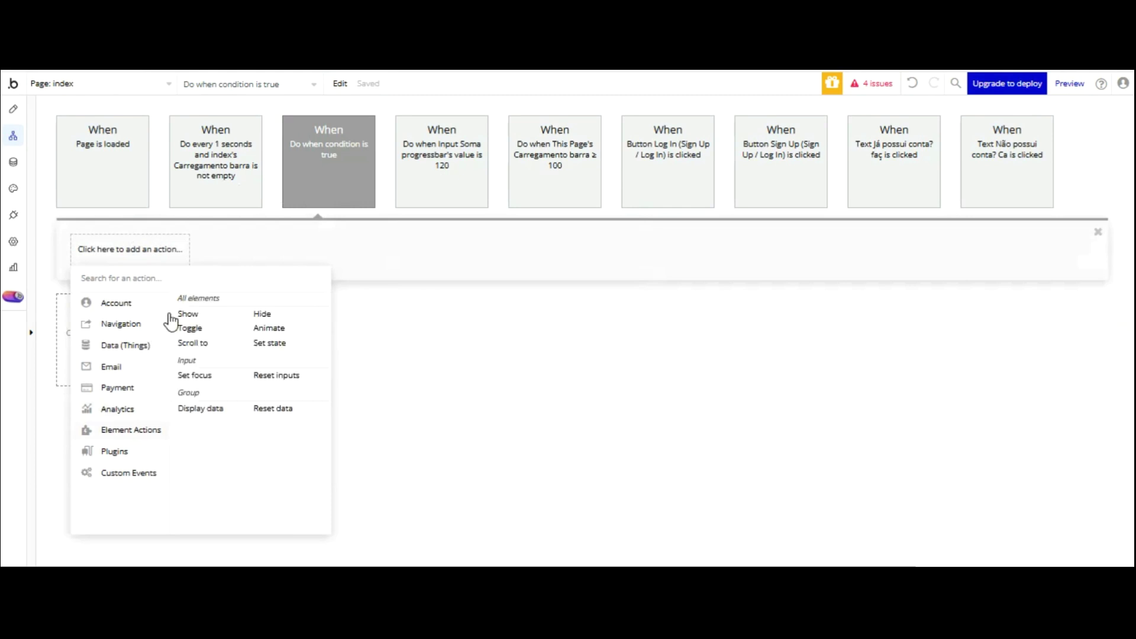
{"action": "left_click", "coordinate": [227, 312]}
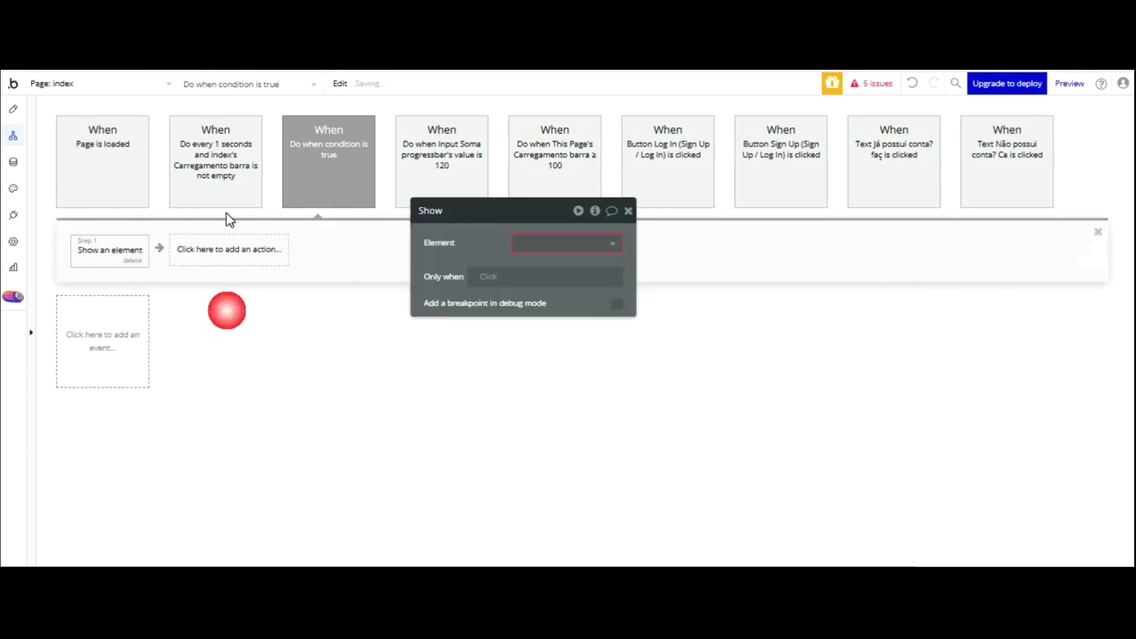
{"action": "left_click", "coordinate": [540, 243]}
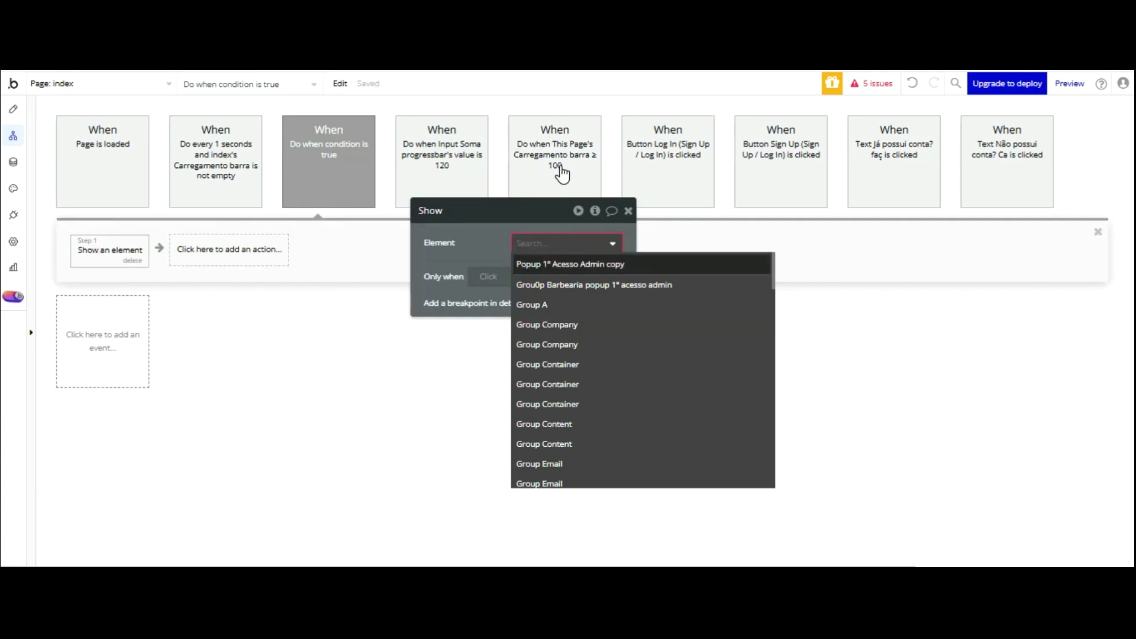
{"action": "left_click", "coordinate": [559, 264]}
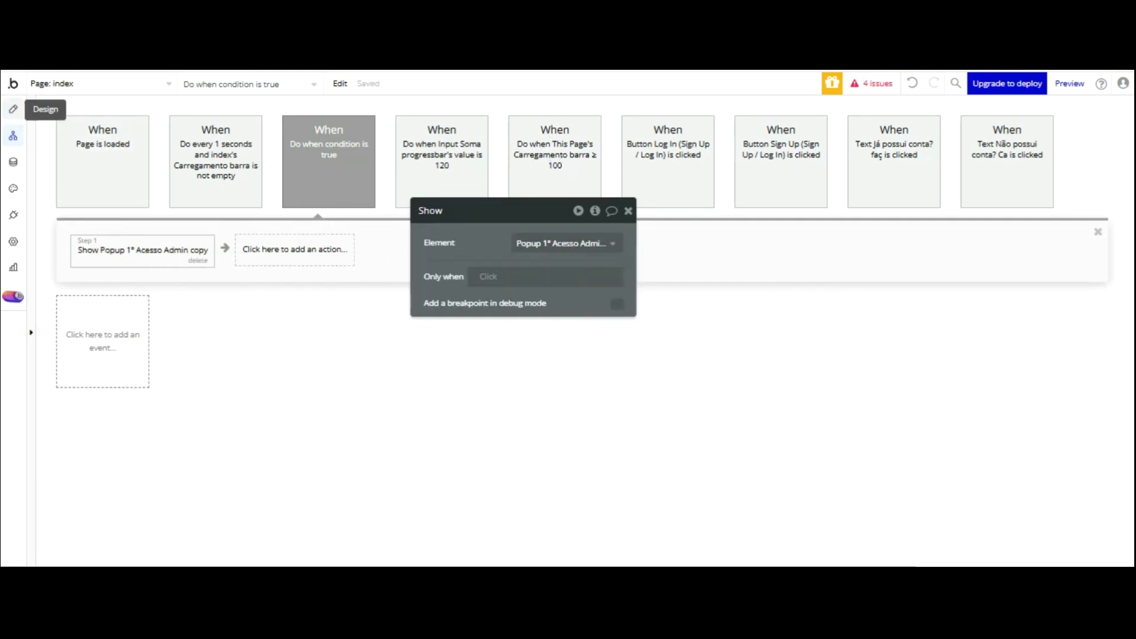
{"action": "left_click", "coordinate": [13, 109]}
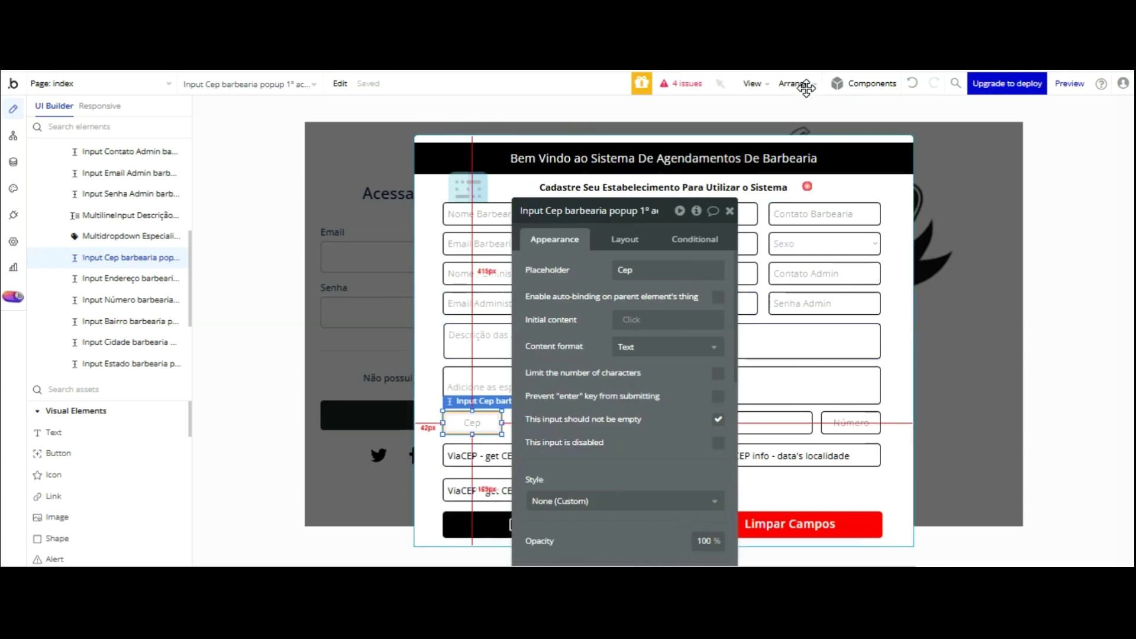
{"action": "left_click", "coordinate": [641, 115]}
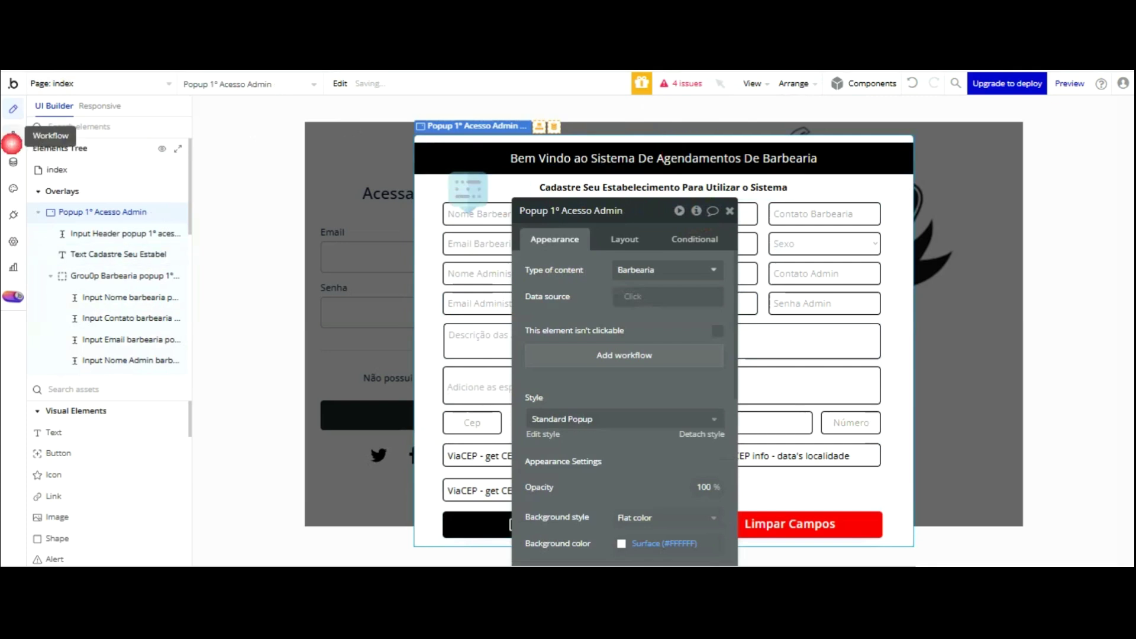
{"action": "left_click", "coordinate": [13, 136]}
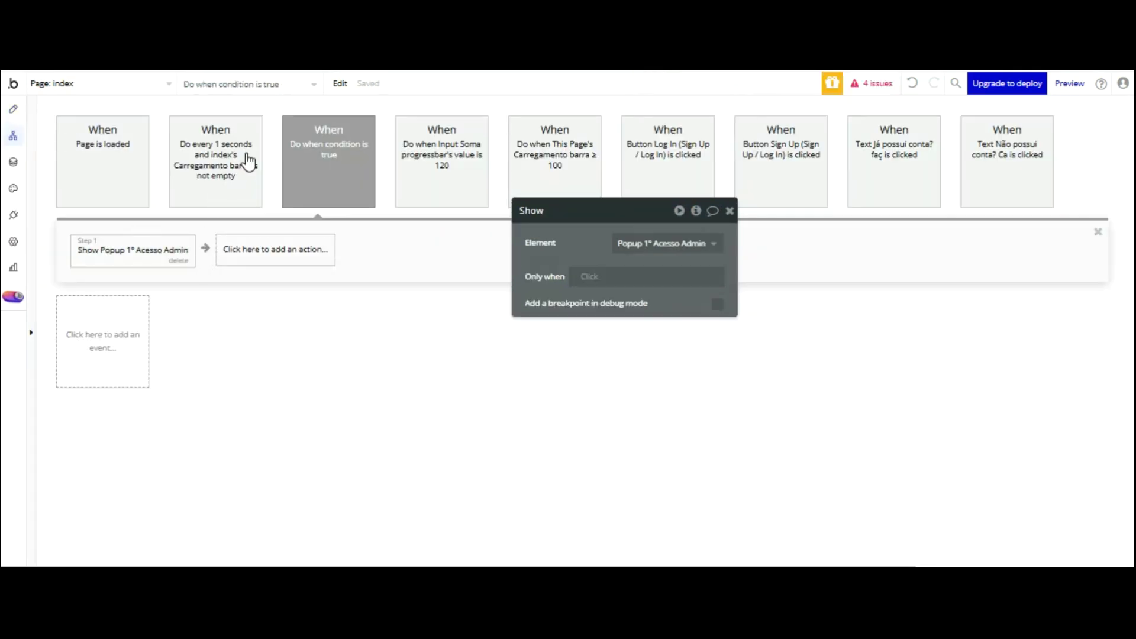
- Set the Show step's condition: Search for Barbearias:first item's Nome Admin is empty
{"action": "left_click", "coordinate": [590, 277]}
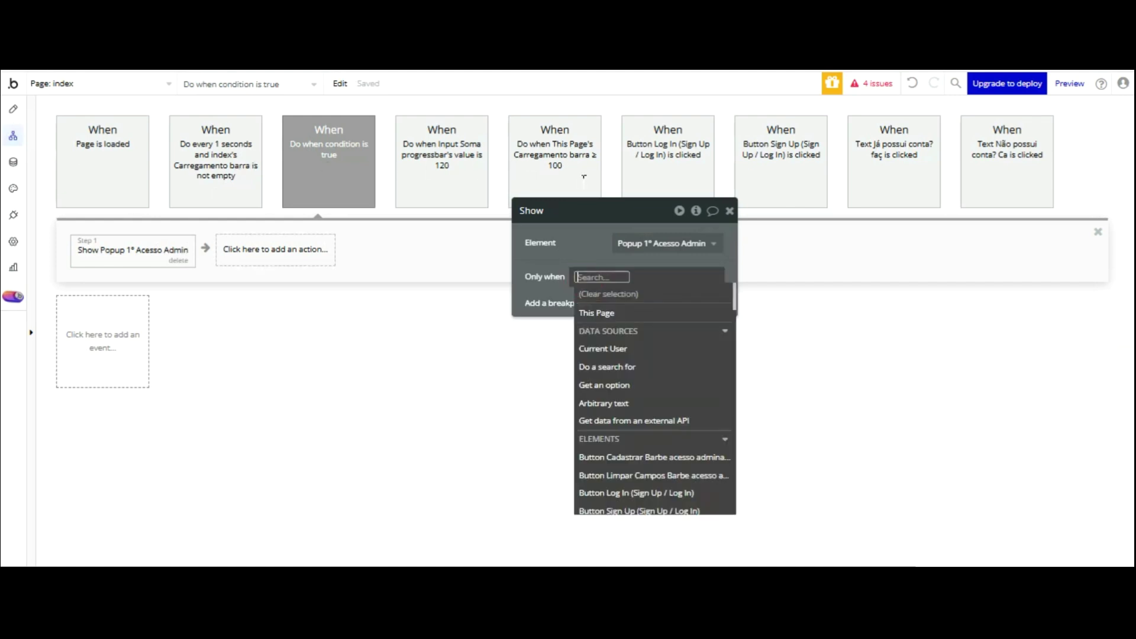
{"action": "left_click", "coordinate": [606, 366]}
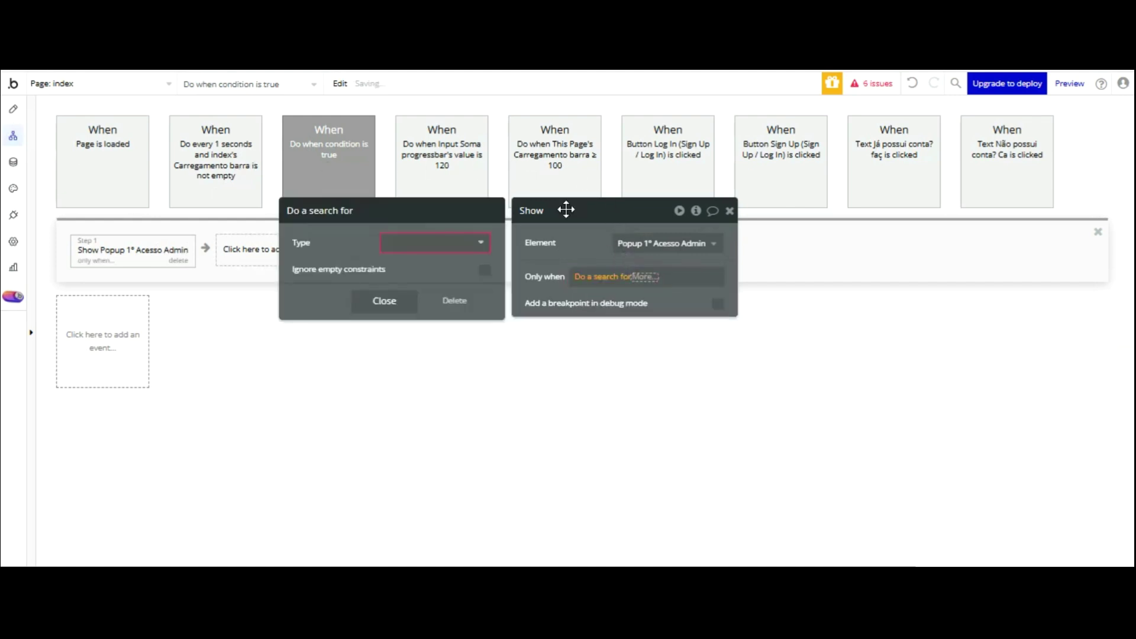
{"action": "left_click", "coordinate": [462, 243]}
{"action": "left_click", "coordinate": [426, 334]}
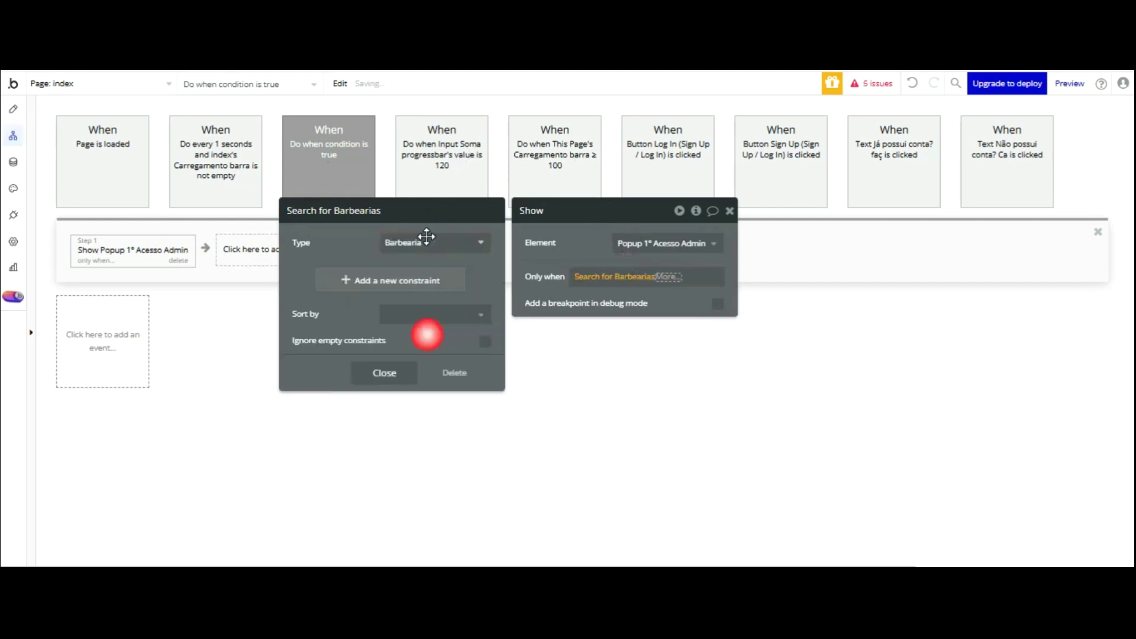
{"action": "left_click", "coordinate": [669, 277]}
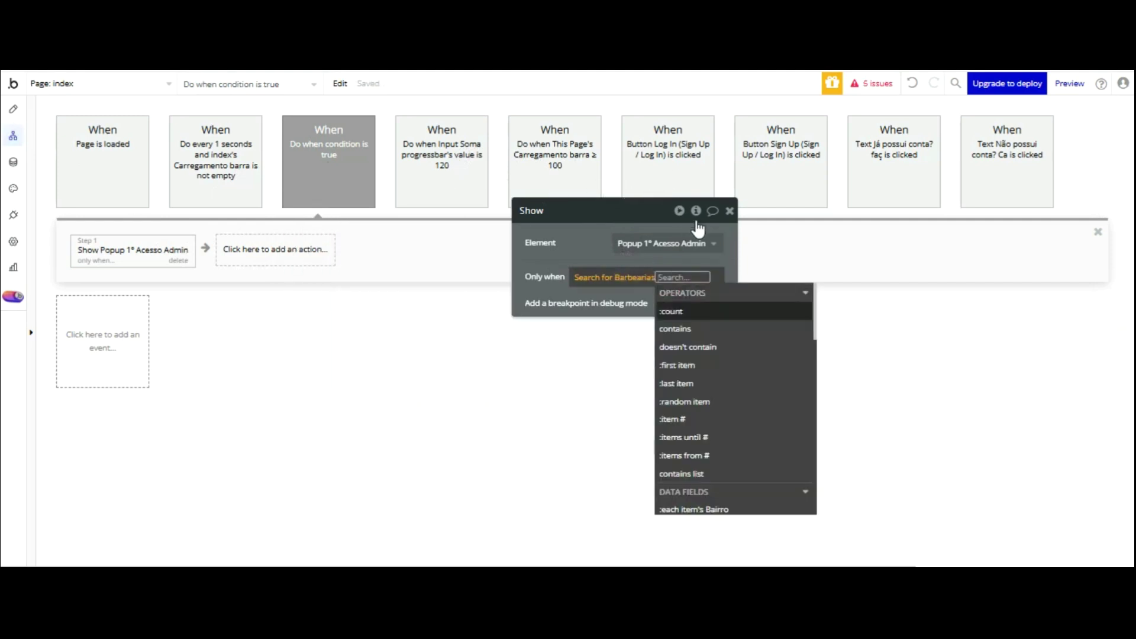
{"action": "left_click", "coordinate": [727, 365]}
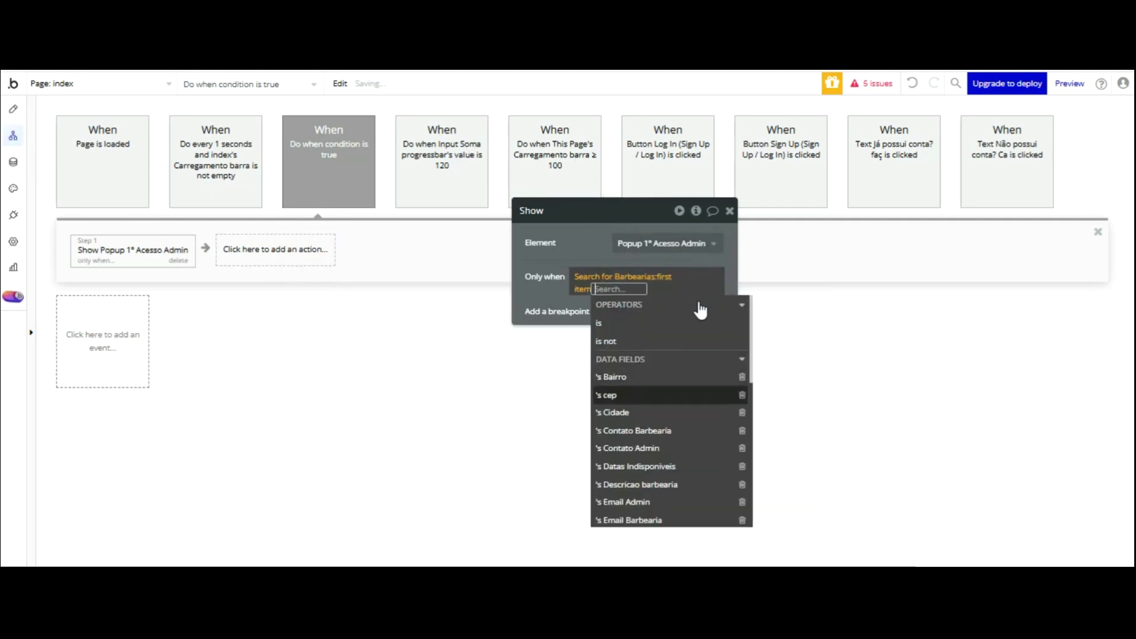
{"action": "scroll", "coordinate": [700, 309], "scroll_direction": "down", "scroll_amount": 5}
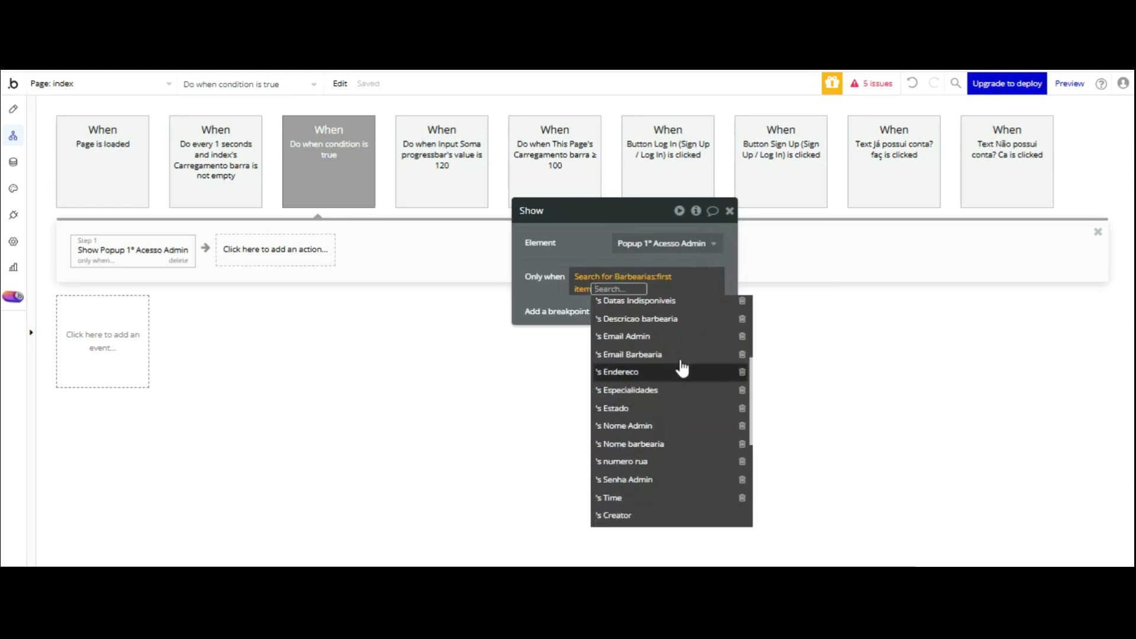
{"action": "left_click", "coordinate": [667, 426]}
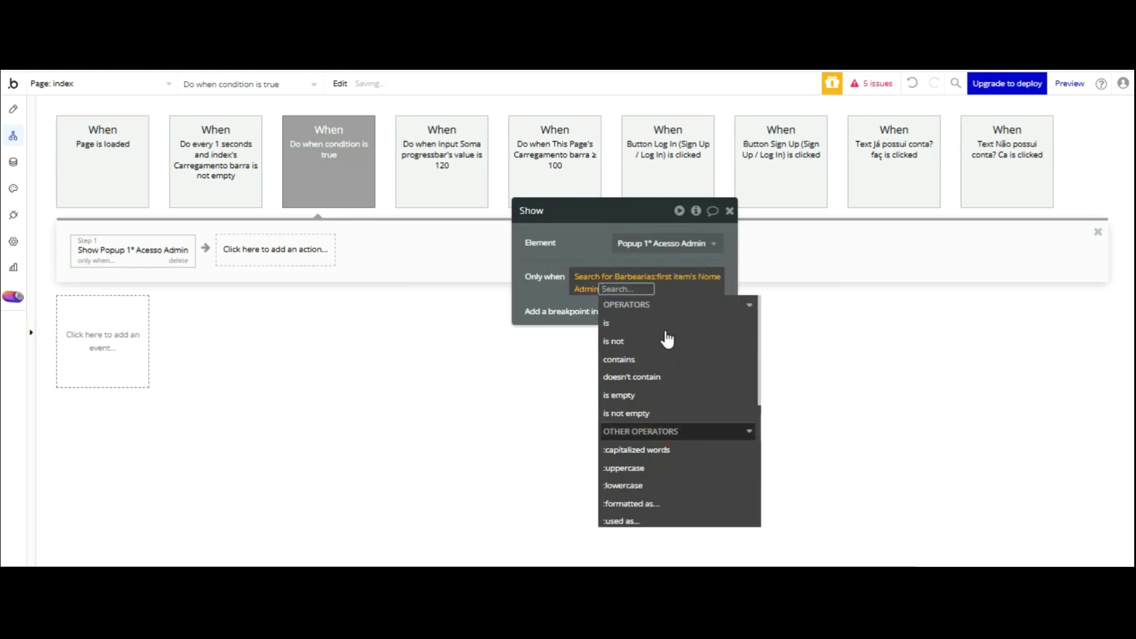
{"action": "left_click", "coordinate": [670, 395]}
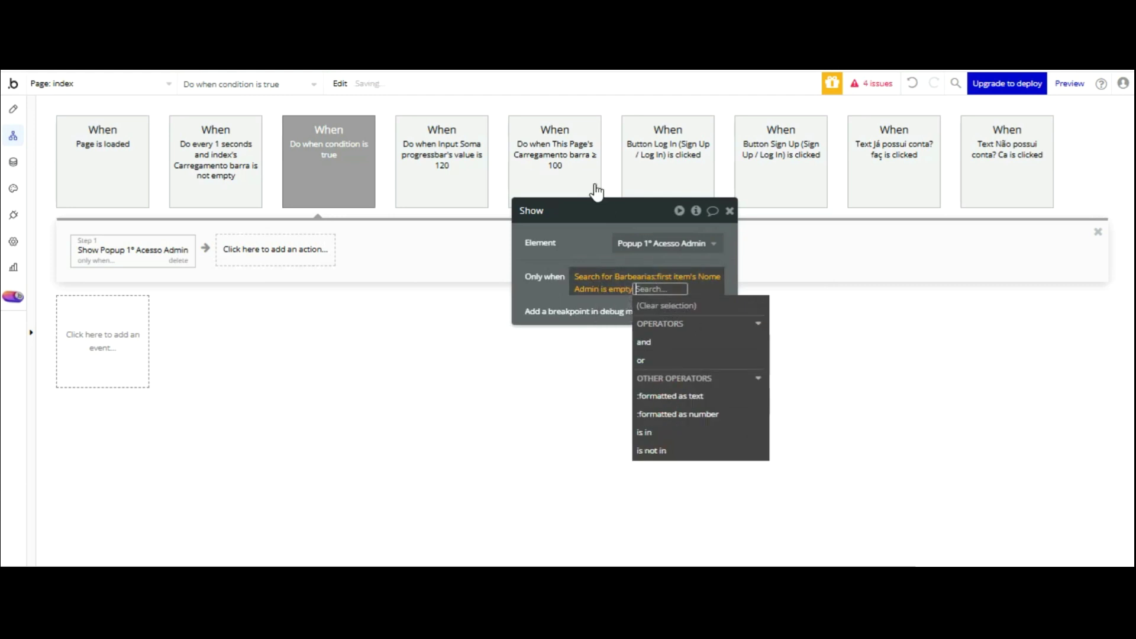
{"action": "left_click", "coordinate": [583, 244]}
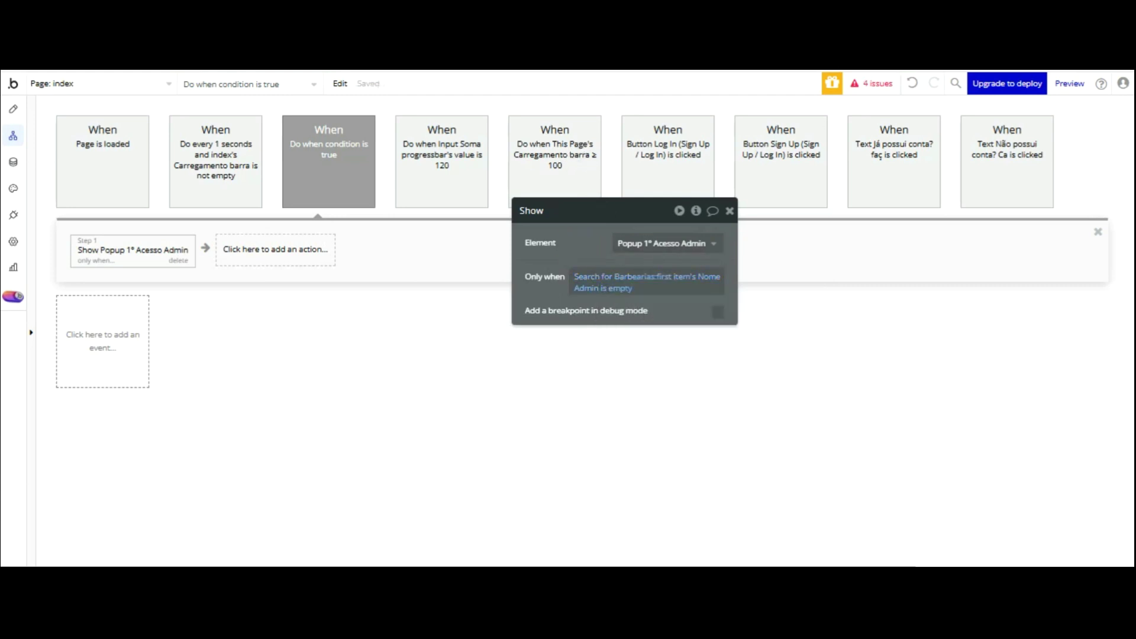
- Change the condition to the first Barbearia's Nome barbearia is empty, then refresh the preview
{"action": "left_click", "coordinate": [680, 276]}
{"action": "left_click", "coordinate": [645, 263]}
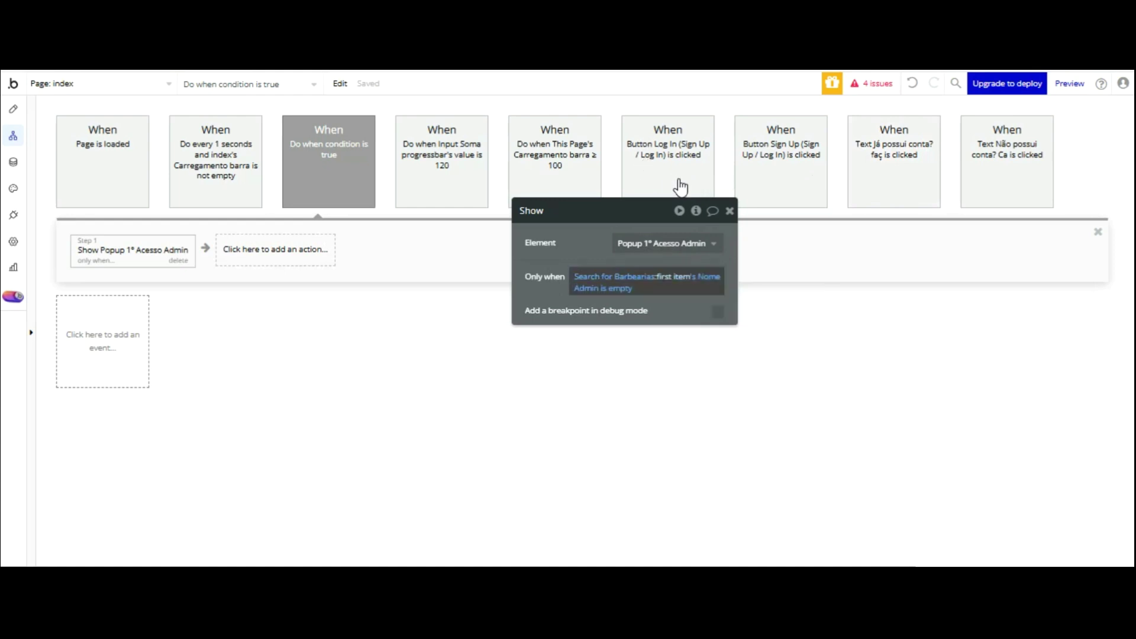
{"action": "left_click", "coordinate": [704, 273]}
{"action": "scroll", "coordinate": [715, 320], "scroll_direction": "down", "scroll_amount": 8}
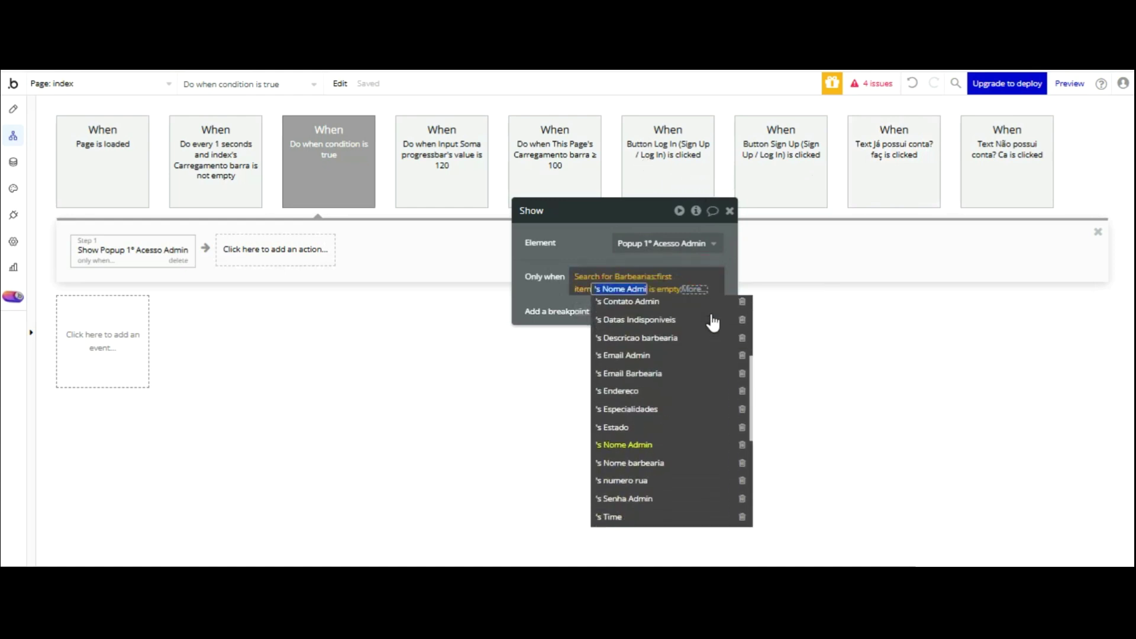
{"action": "scroll", "coordinate": [715, 319], "scroll_direction": "up", "scroll_amount": 8}
{"action": "left_click", "coordinate": [659, 276]}
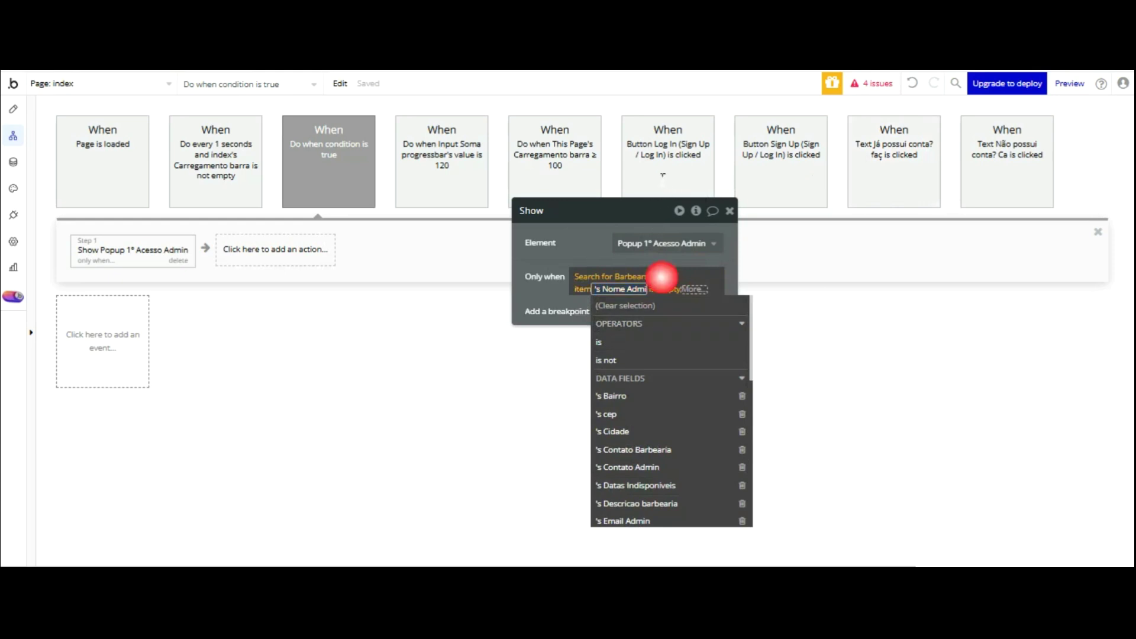
{"action": "scroll", "coordinate": [701, 310], "scroll_direction": "down", "scroll_amount": 5}
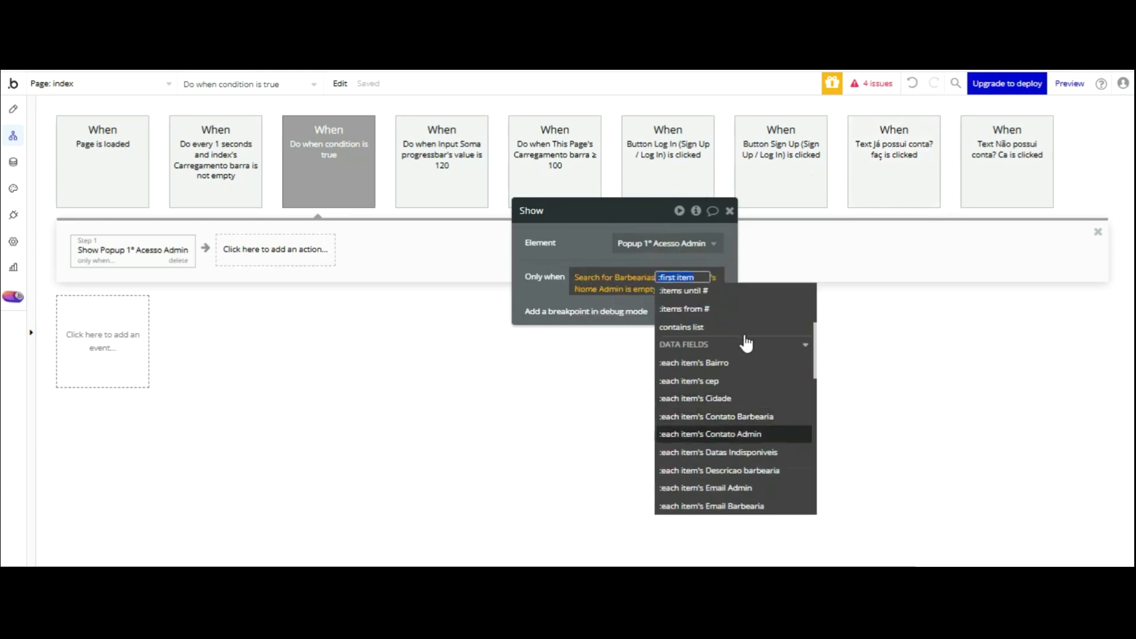
{"action": "scroll", "coordinate": [745, 340], "scroll_direction": "down", "scroll_amount": 2}
{"action": "scroll", "coordinate": [757, 379], "scroll_direction": "down", "scroll_amount": 2}
{"action": "left_click", "coordinate": [751, 430]}
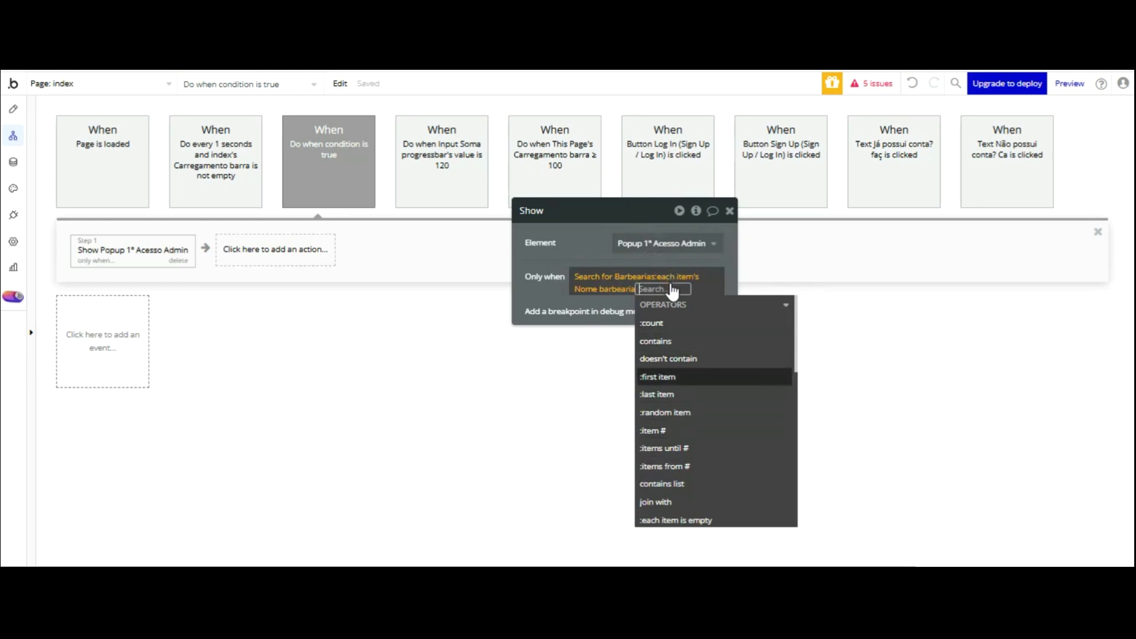
{"action": "left_click", "coordinate": [673, 377]}
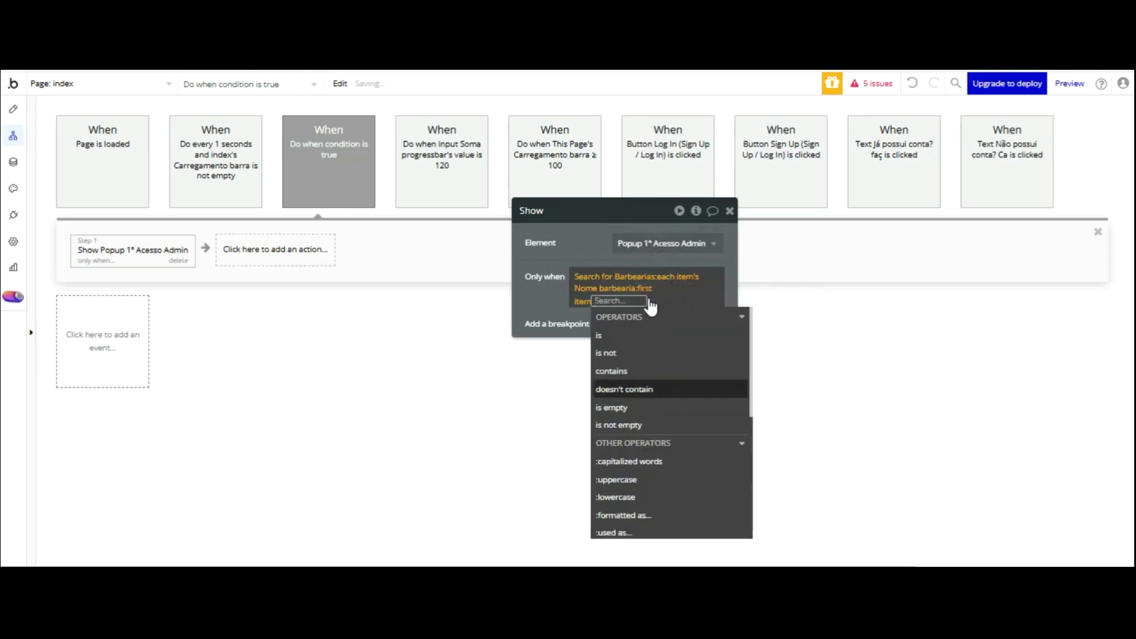
{"action": "left_click", "coordinate": [645, 406]}
{"action": "left_click", "coordinate": [555, 204]}
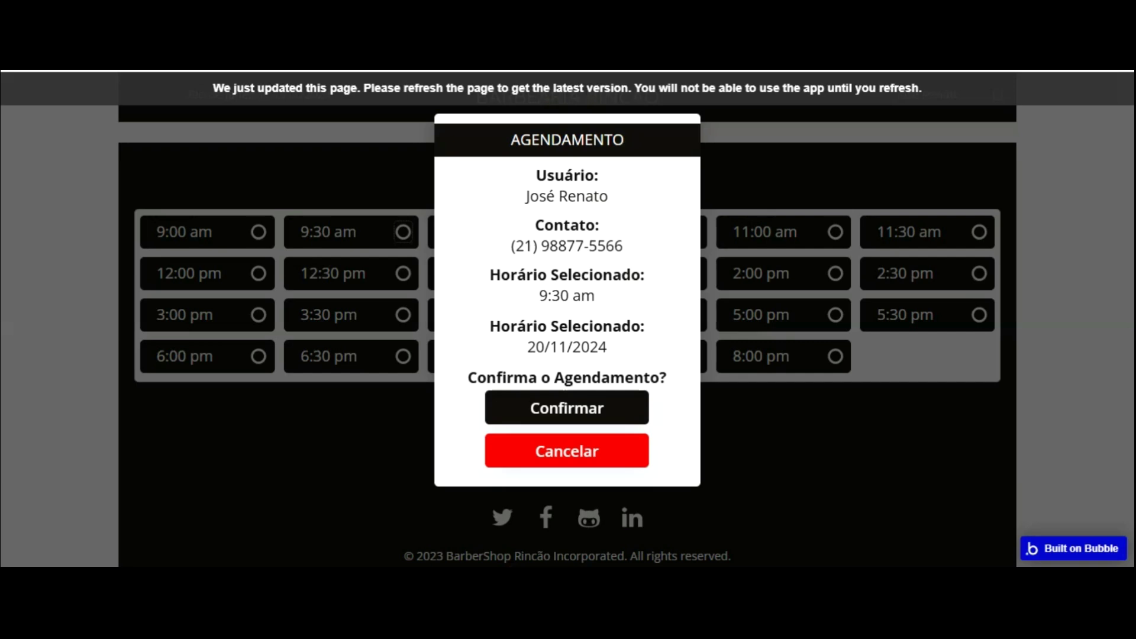
{"action": "left_click", "coordinate": [396, 81]}
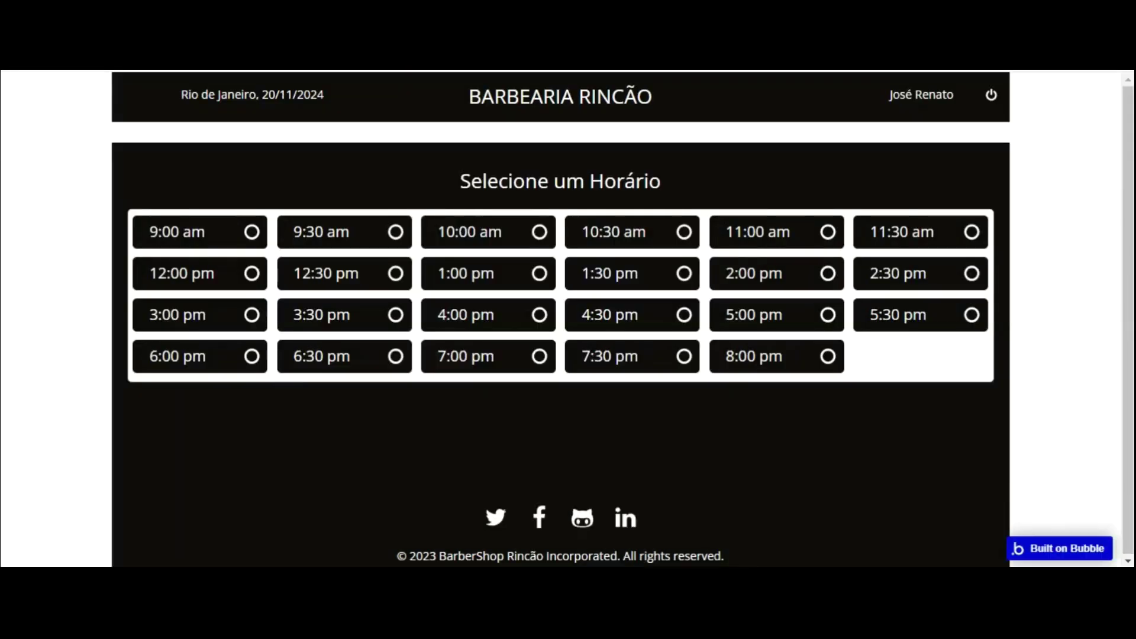
- Reload the app preview and zoom out so the whole registration form fits
{"action": "left_click", "coordinate": [993, 95]}
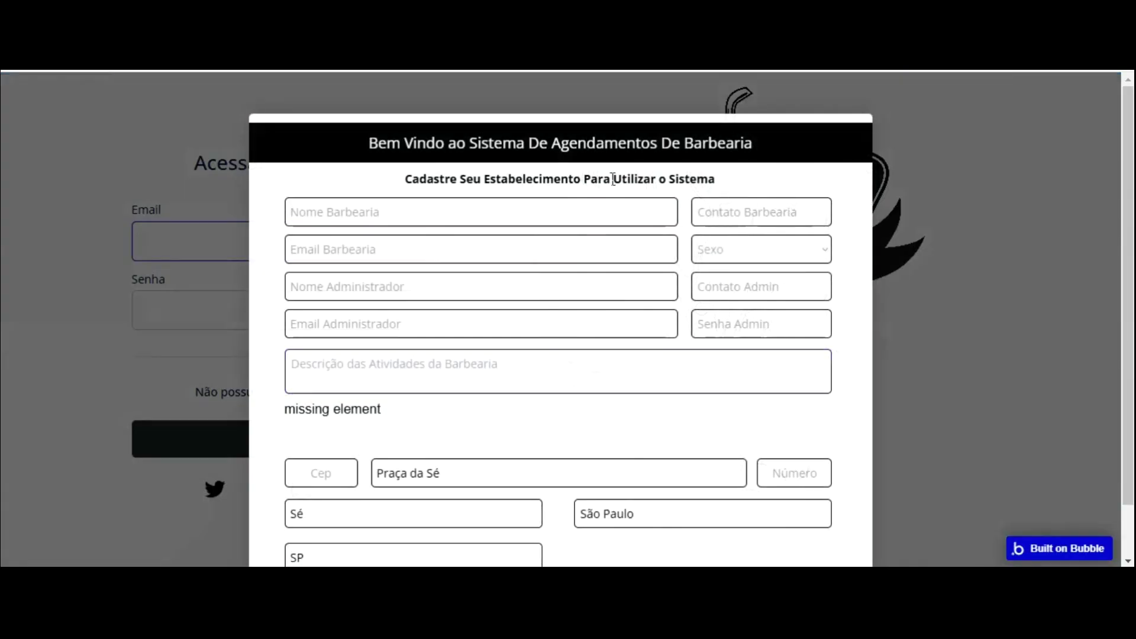
{"action": "scroll", "coordinate": [586, 198], "scroll_direction": "down", "scroll_amount": 2}
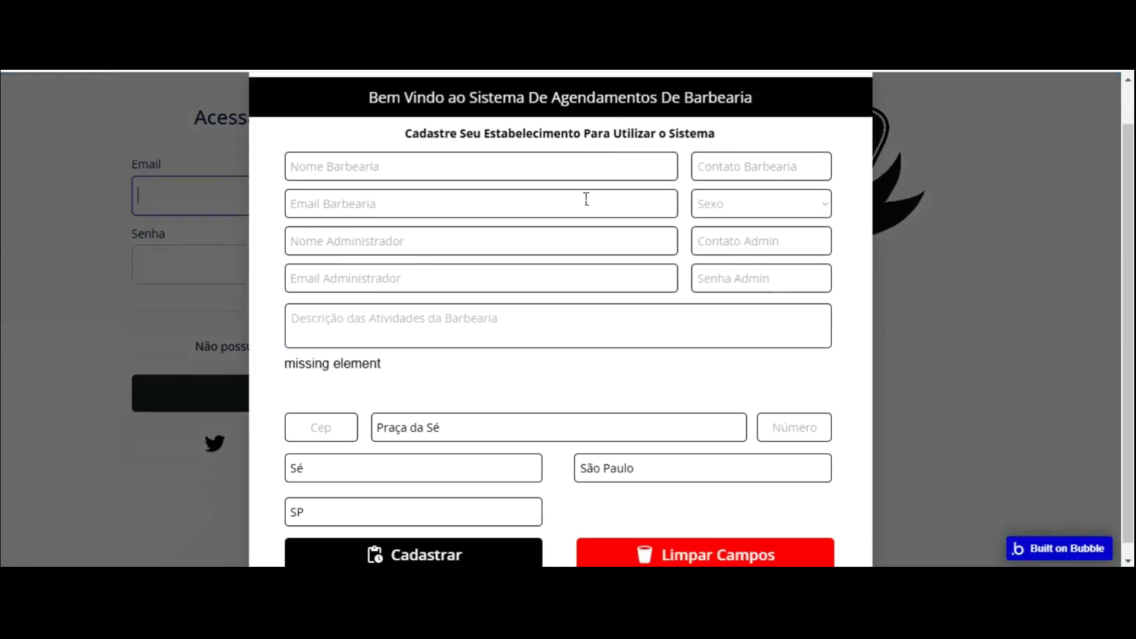
{"action": "scroll", "coordinate": [586, 198], "scroll_direction": "up", "scroll_amount": 2}
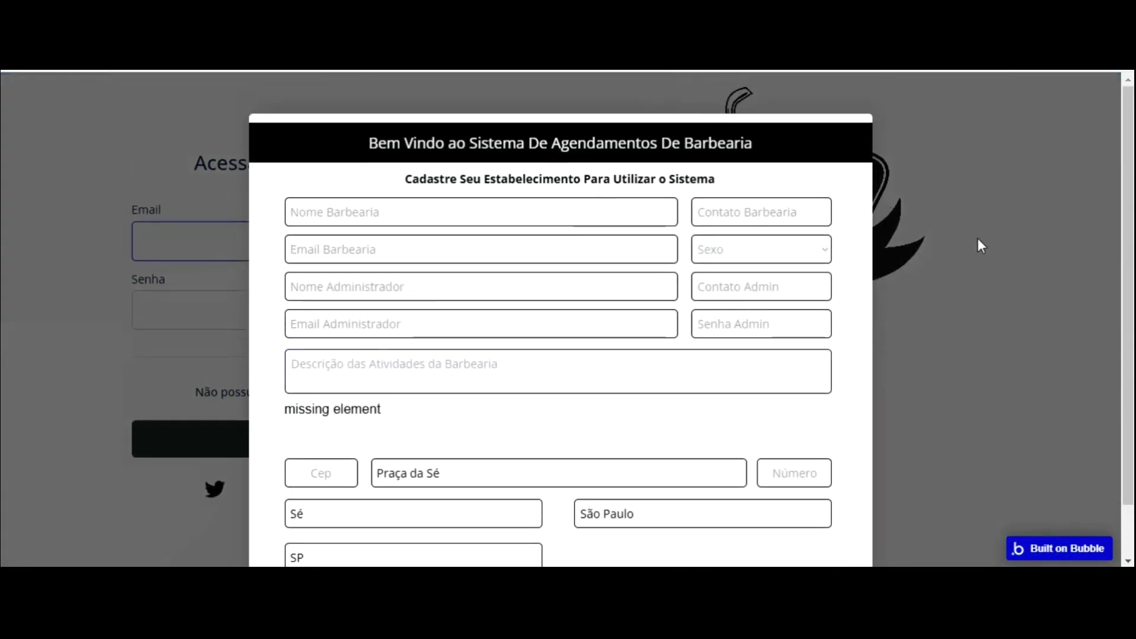
{"action": "key", "text": "ctrl+minus"}
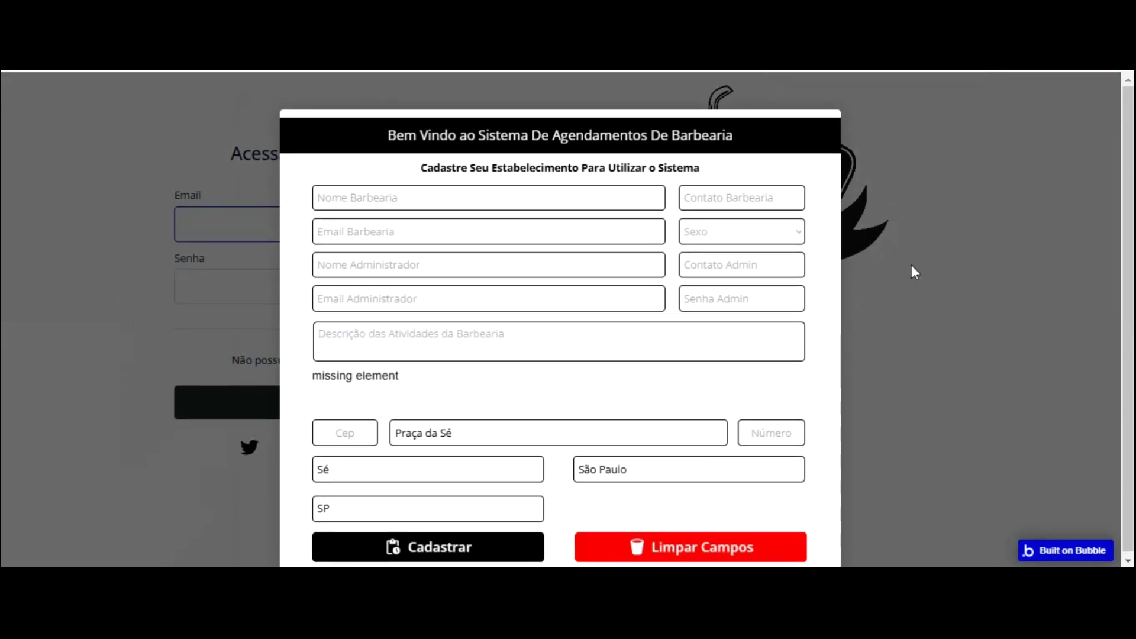
{"action": "scroll", "coordinate": [912, 266], "scroll_direction": "down", "scroll_amount": 1}
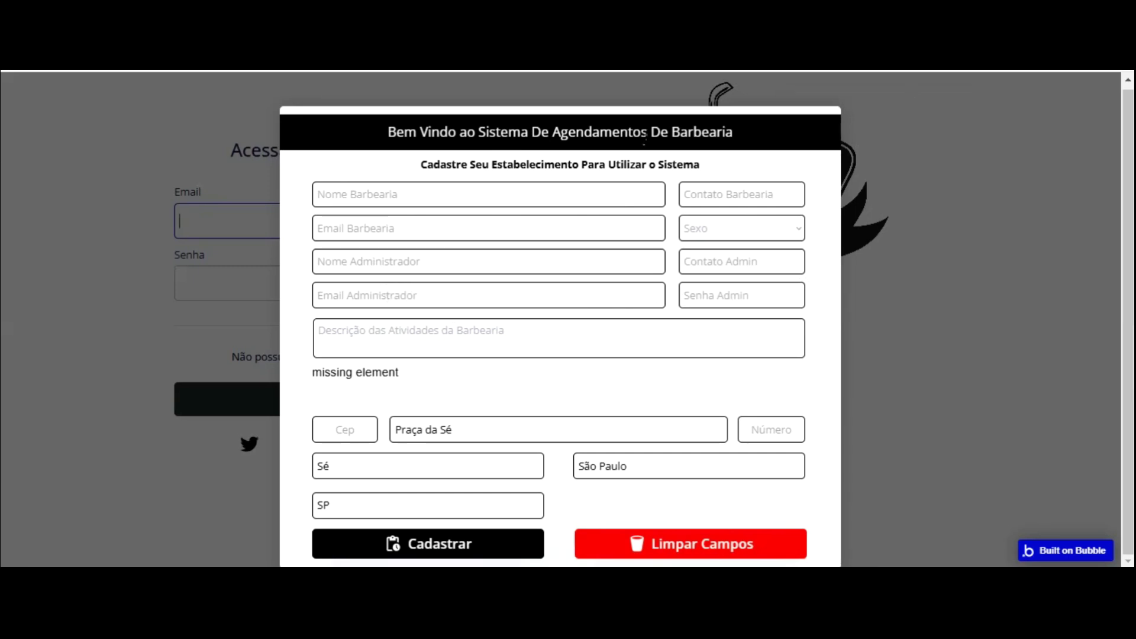
- Test the form fields, finding the Sexo list empty, and autofill the Cep field
{"action": "left_click", "coordinate": [436, 194]}
{"action": "left_click", "coordinate": [716, 185]}
{"action": "left_click", "coordinate": [567, 229]}
{"action": "key", "text": "Tab"}
{"action": "left_click", "coordinate": [733, 233]}
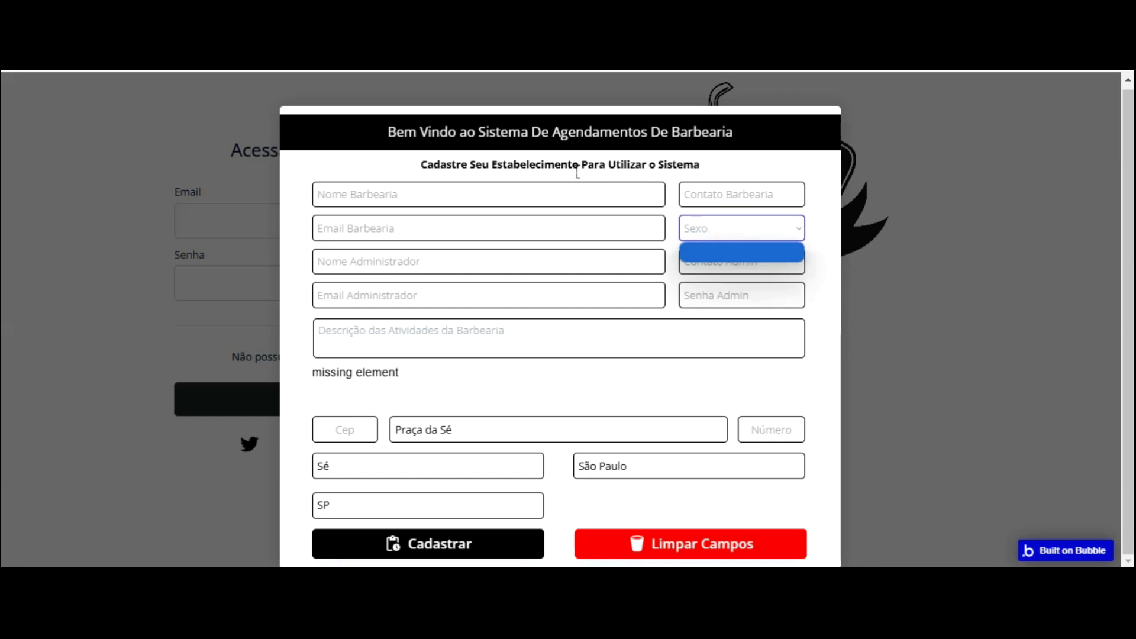
{"action": "left_click", "coordinate": [575, 268]}
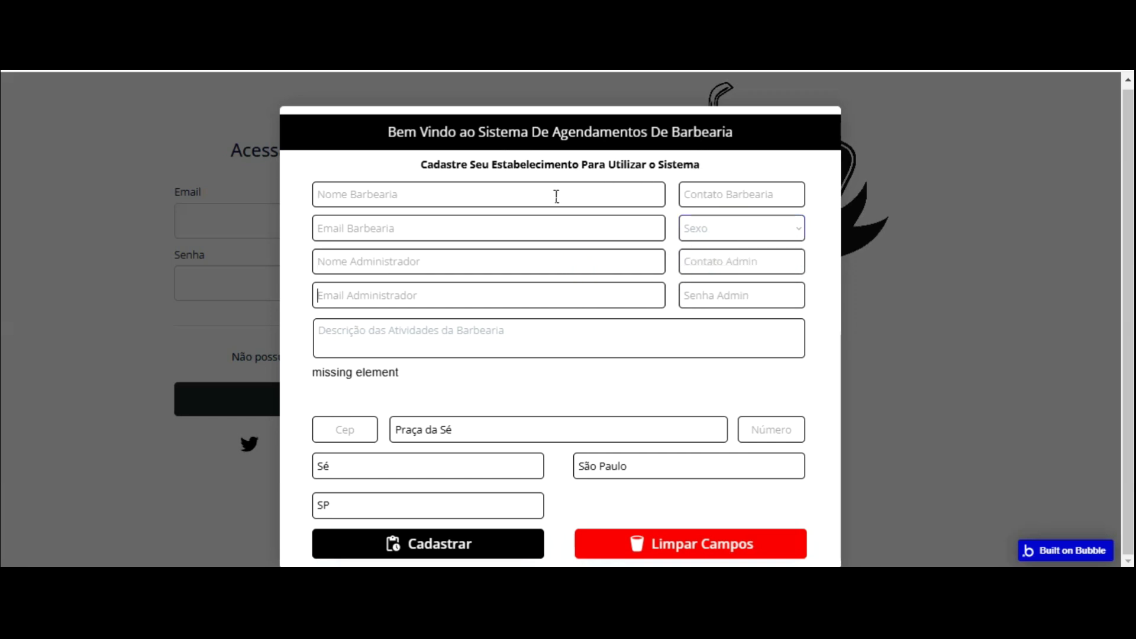
{"action": "key", "text": "Tab"}
{"action": "key", "text": "Tab"}
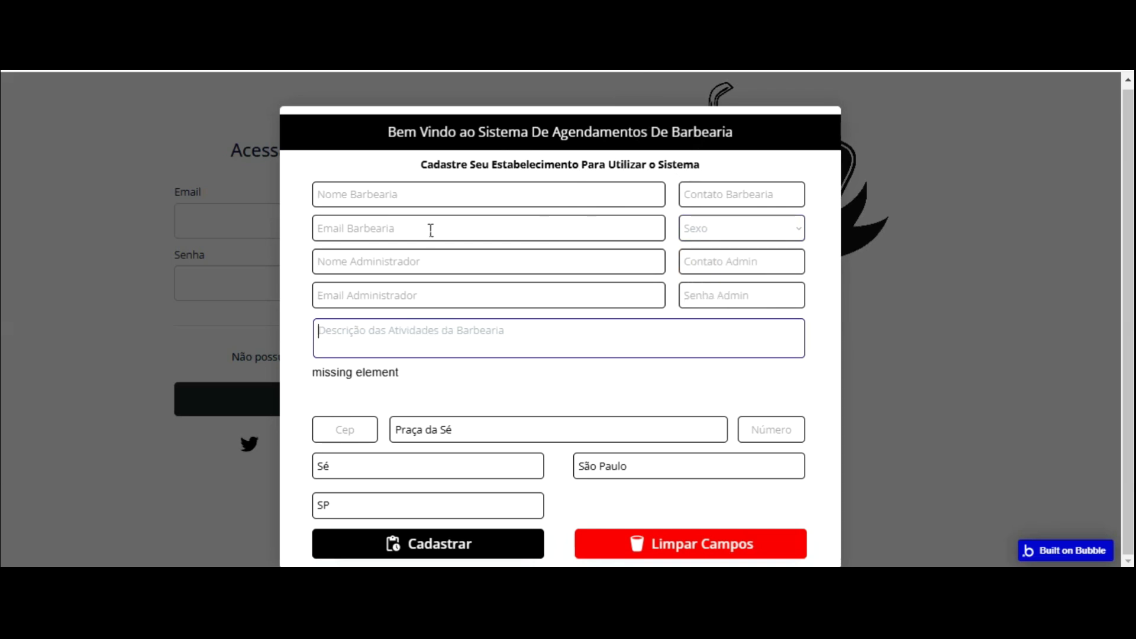
{"action": "key", "text": "Tab"}
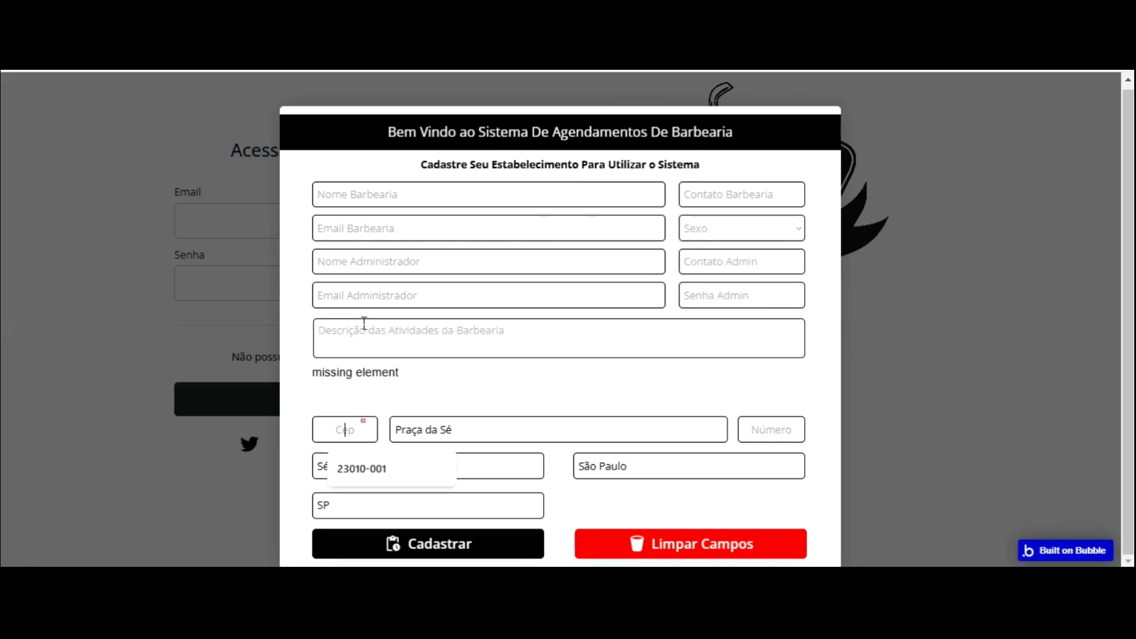
{"action": "left_click", "coordinate": [370, 476]}
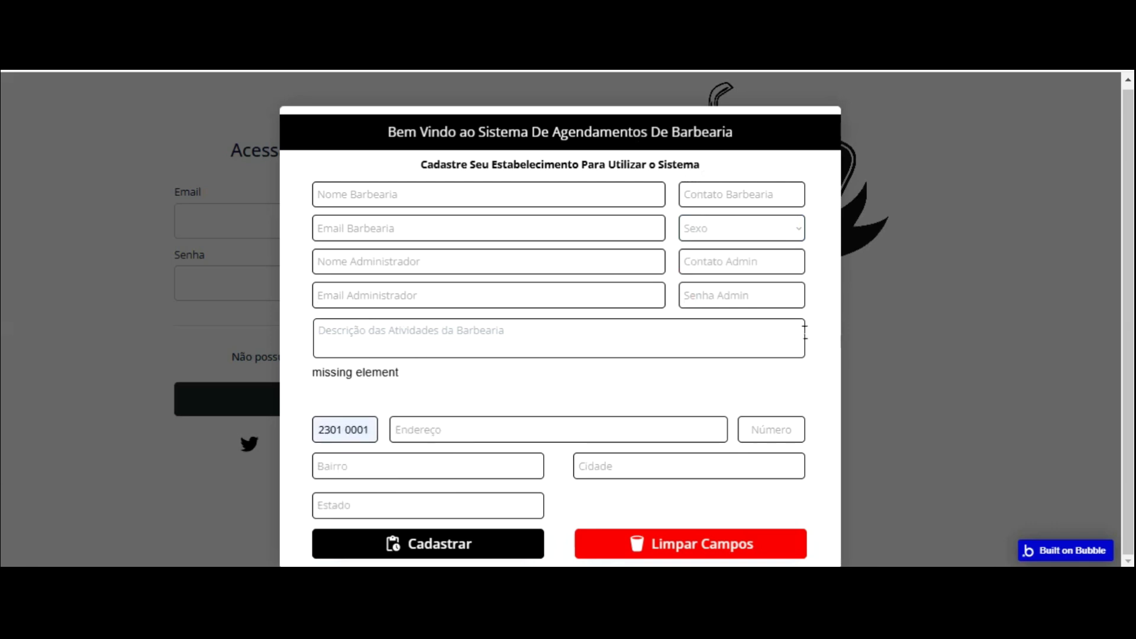
{"action": "key", "text": "ctrl+Tab"}
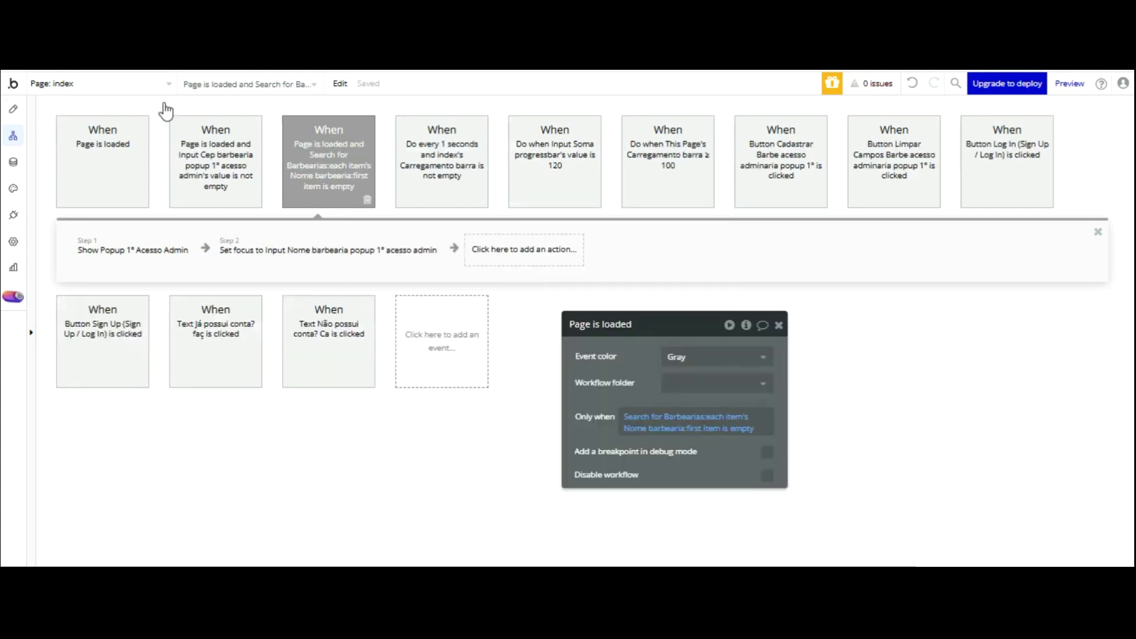
- Select the specialities multidropdown in the admin popup and scroll through the design view
{"action": "left_click", "coordinate": [13, 109]}
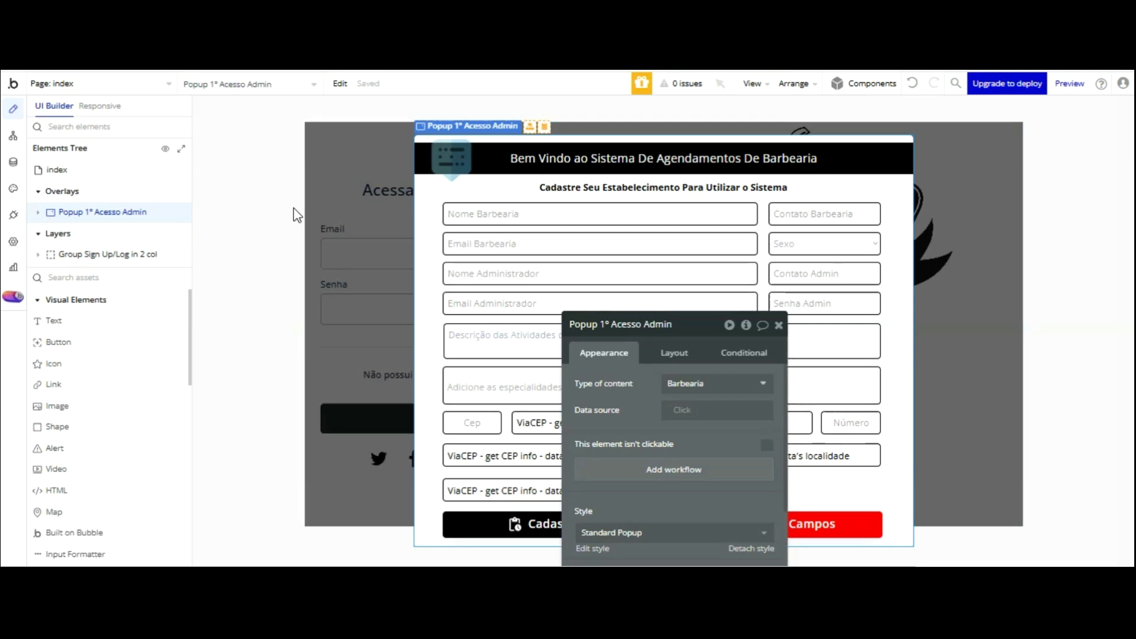
{"action": "left_click", "coordinate": [537, 384]}
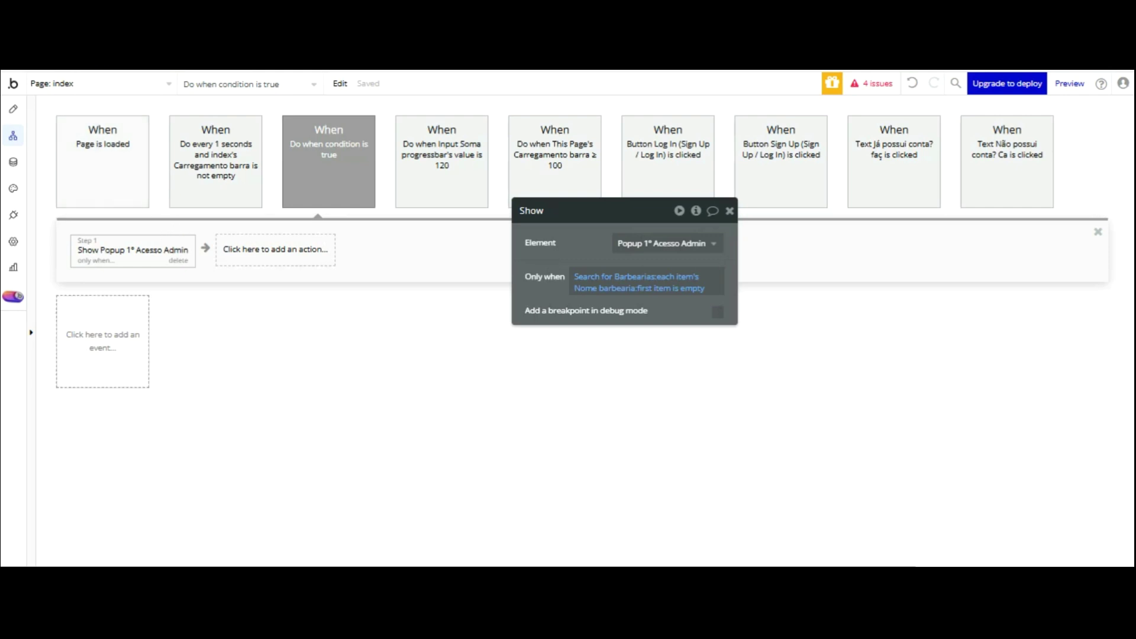
{"action": "left_click", "coordinate": [13, 109]}
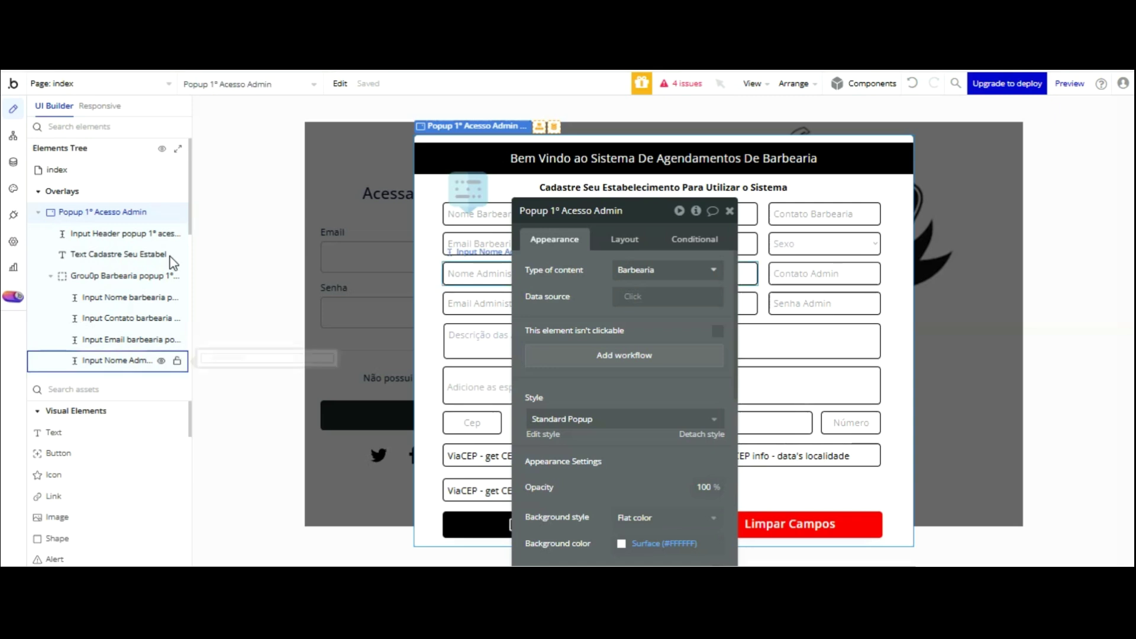
{"action": "scroll", "coordinate": [145, 296], "scroll_direction": "down", "scroll_amount": 5}
{"action": "scroll", "coordinate": [109, 391], "scroll_direction": "down", "scroll_amount": 8}
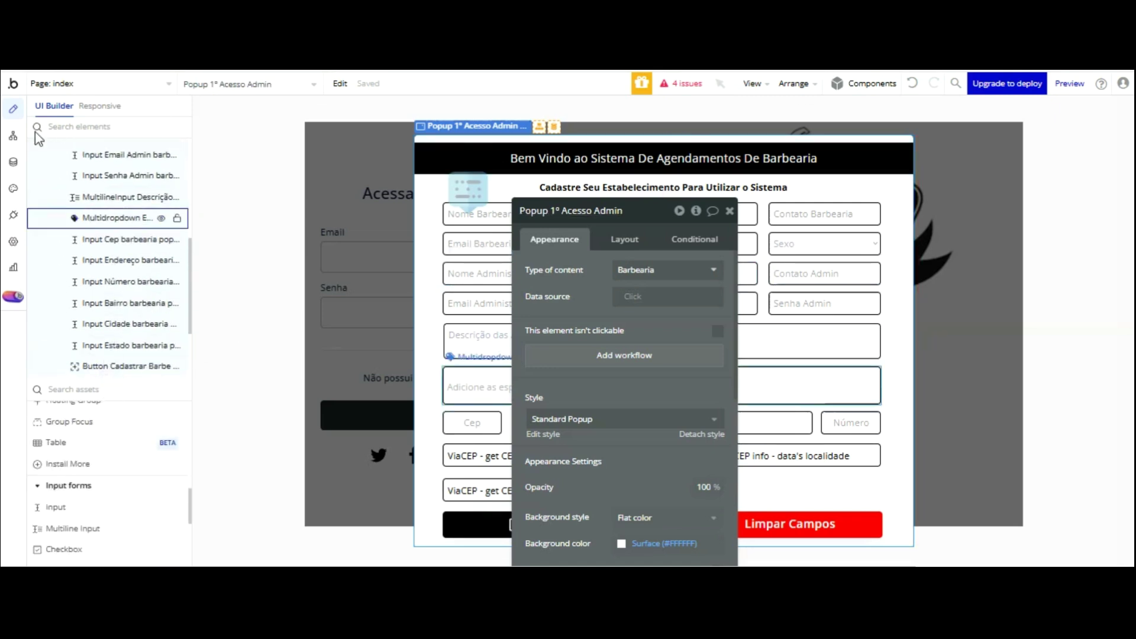
- Search plugins for 'mu' and install Multiselect Dropdown
{"action": "left_click", "coordinate": [13, 214]}
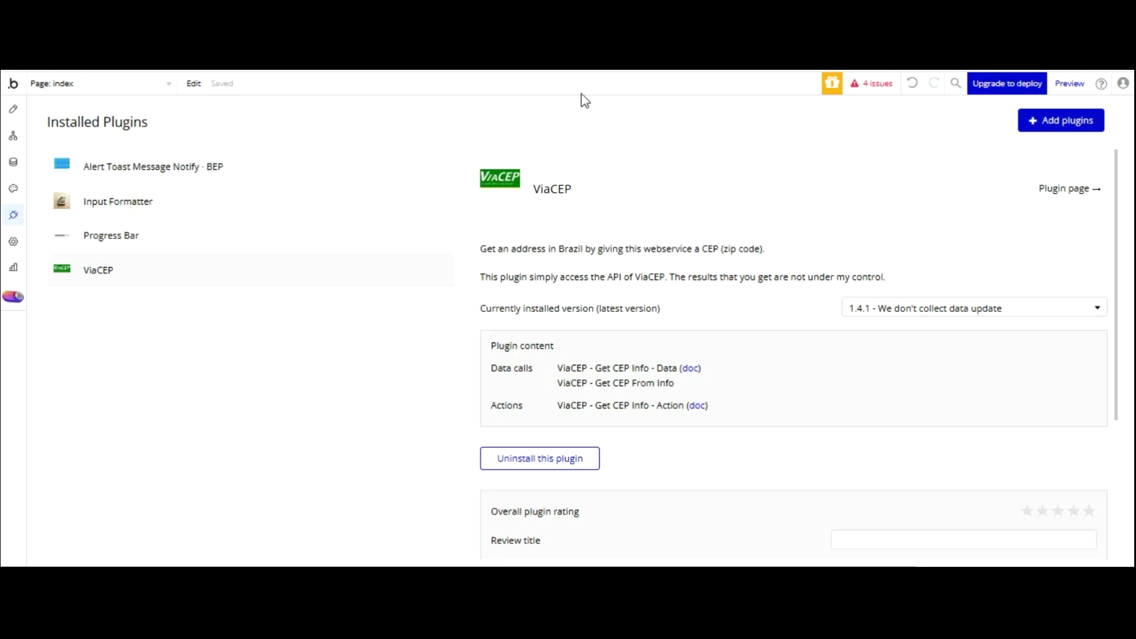
{"action": "left_click", "coordinate": [1060, 120]}
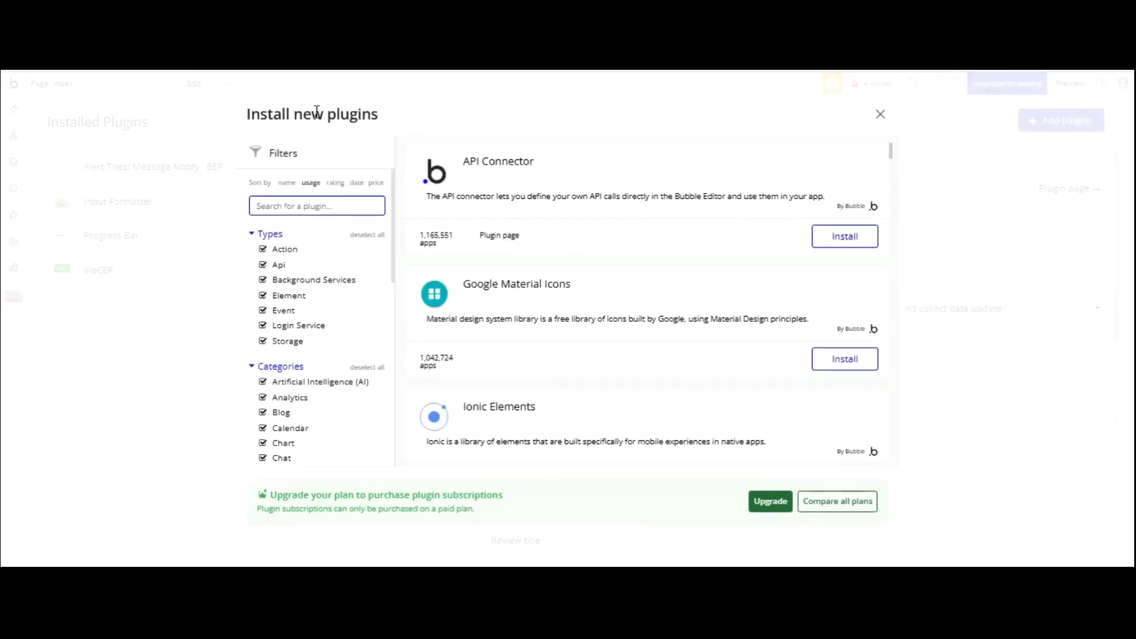
{"action": "type", "text": "mul"}
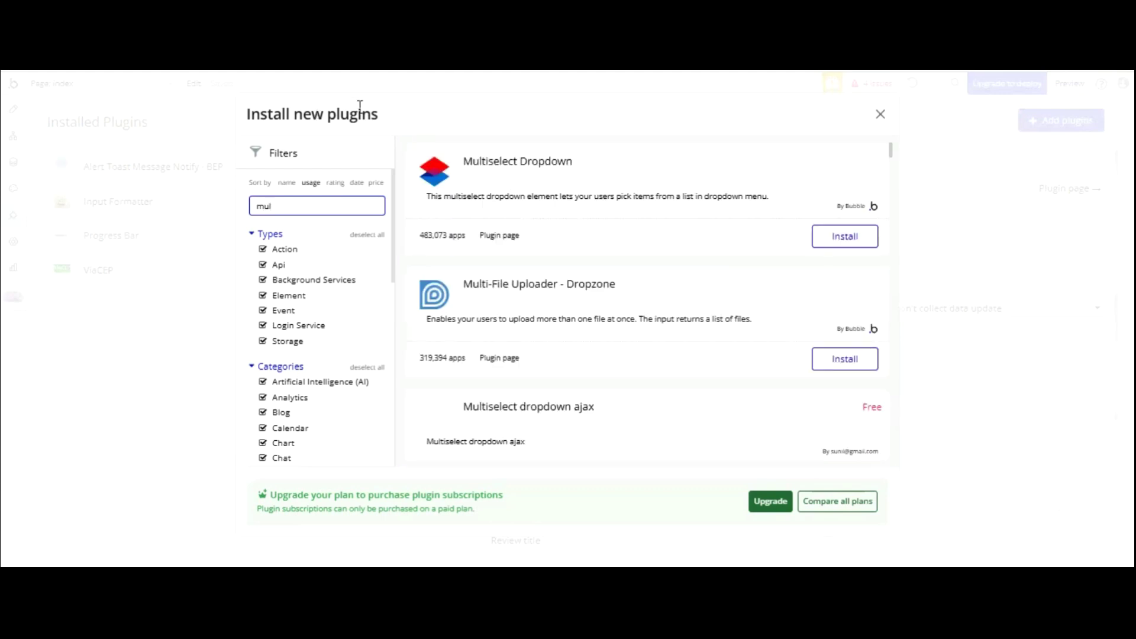
{"action": "left_click", "coordinate": [836, 234]}
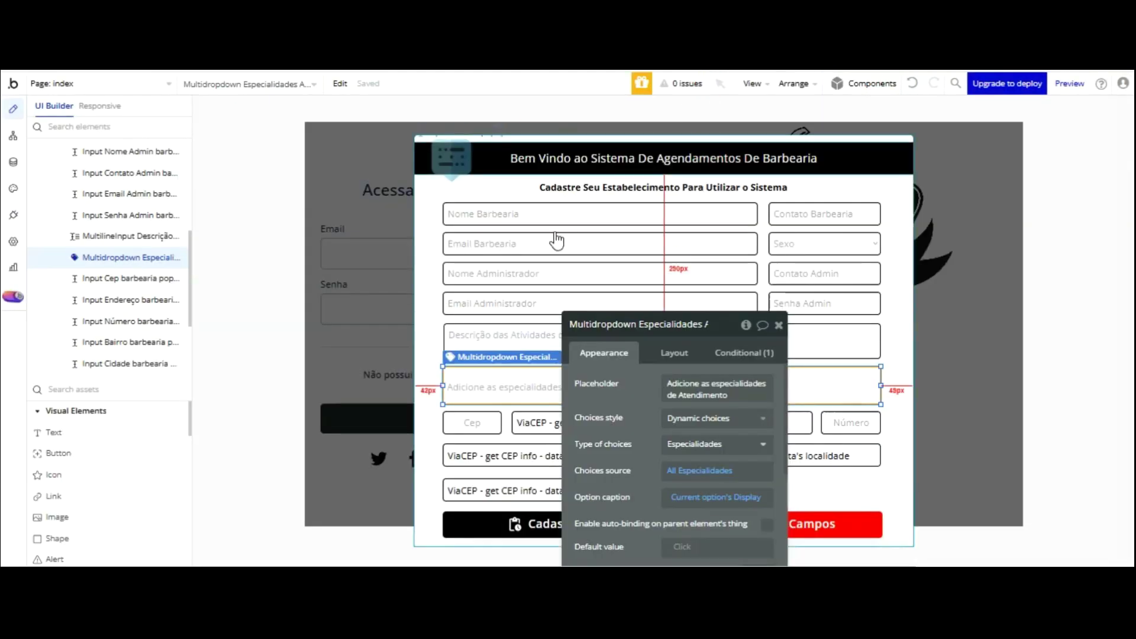
- Check the multidropdown's element actions and return to the admin popup design
{"action": "right_click", "coordinate": [512, 283]}
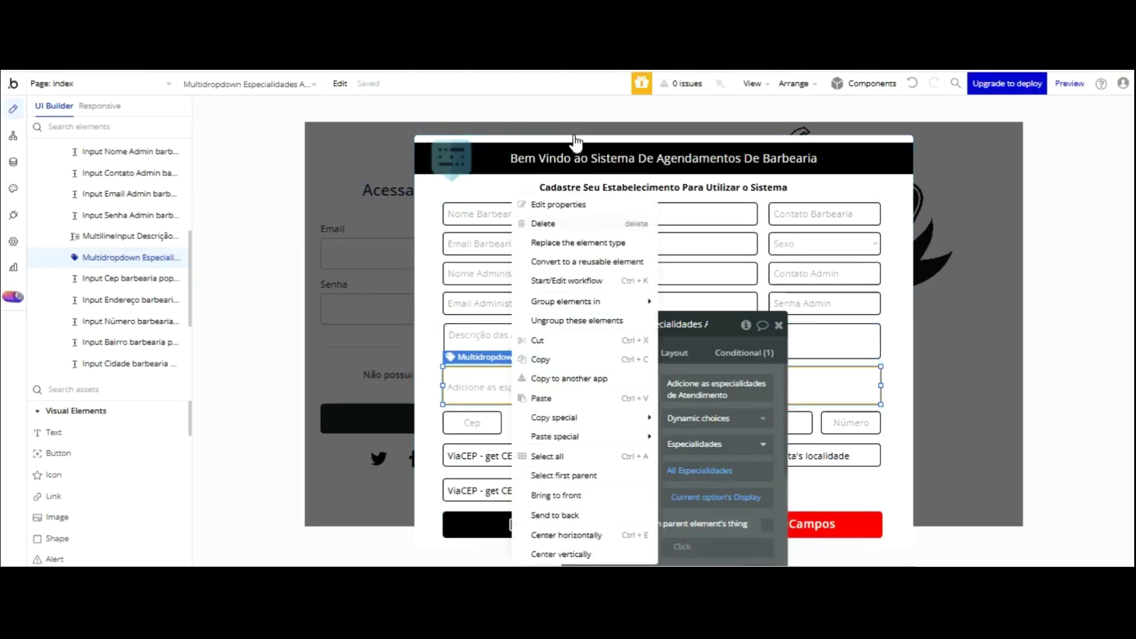
{"action": "key", "text": "Escape"}
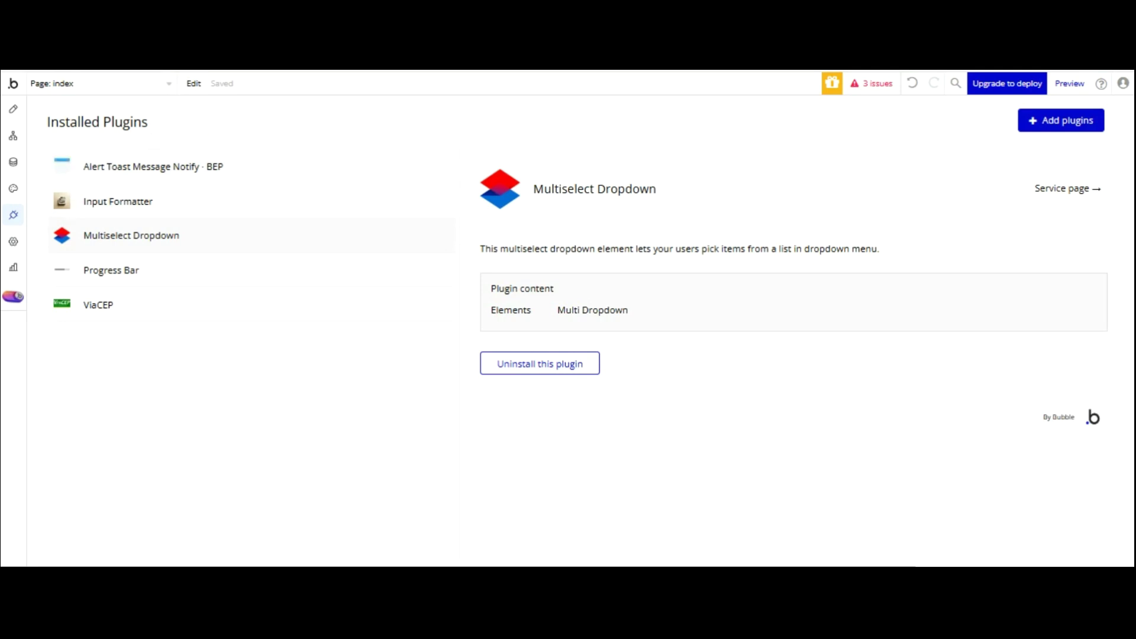
{"action": "left_click", "coordinate": [13, 108]}
{"action": "left_click_drag", "start_coordinate": [597, 271], "coordinate": [215, 200]}
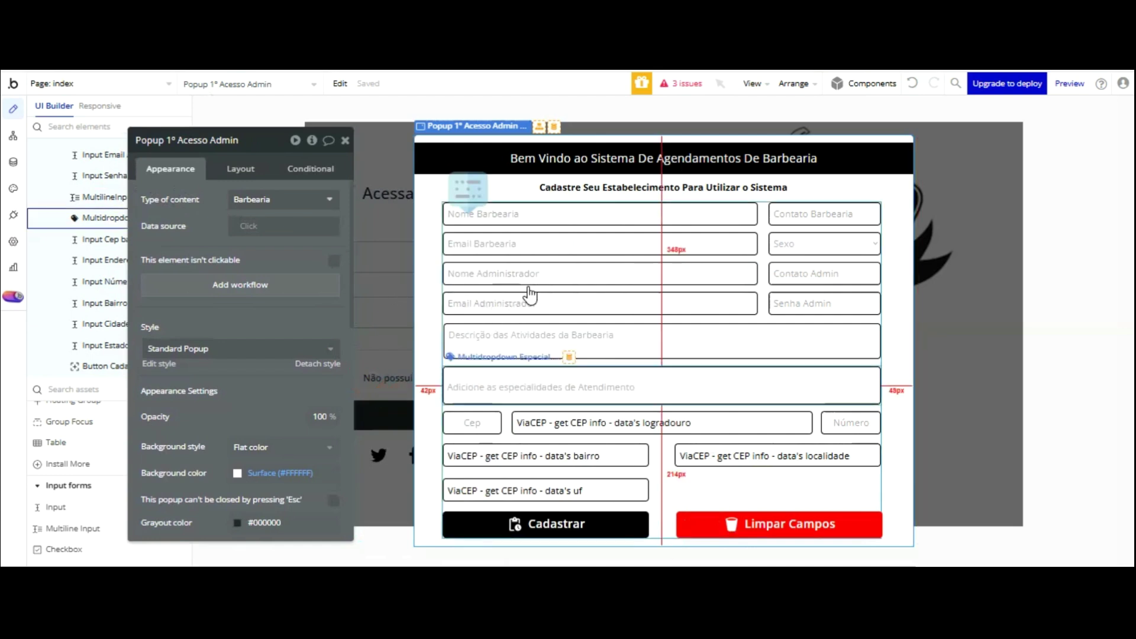
- Keep Especialidades as the multidropdown's choice type, then select the Sexo dropdown
{"action": "left_click", "coordinate": [529, 385]}
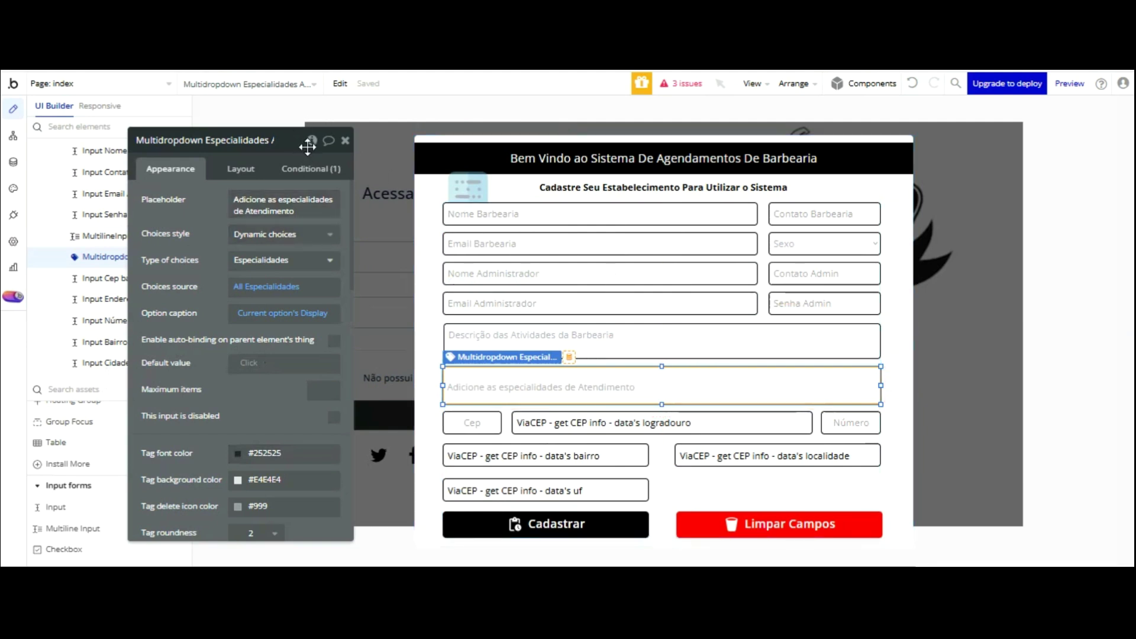
{"action": "left_click", "coordinate": [293, 255]}
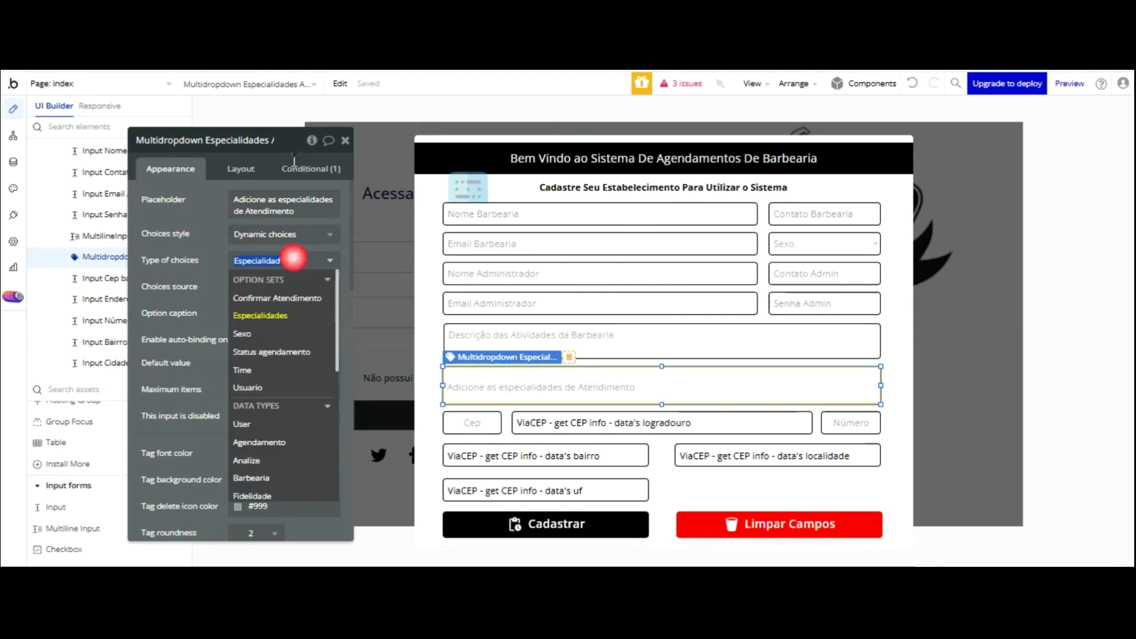
{"action": "left_click", "coordinate": [207, 233]}
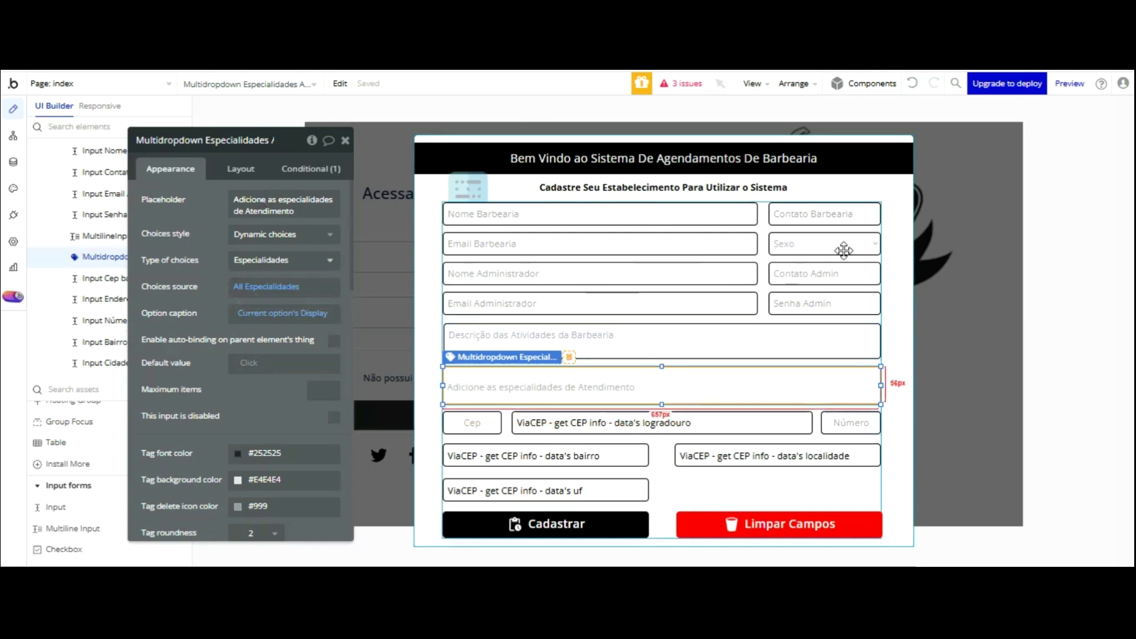
{"action": "left_click", "coordinate": [820, 243]}
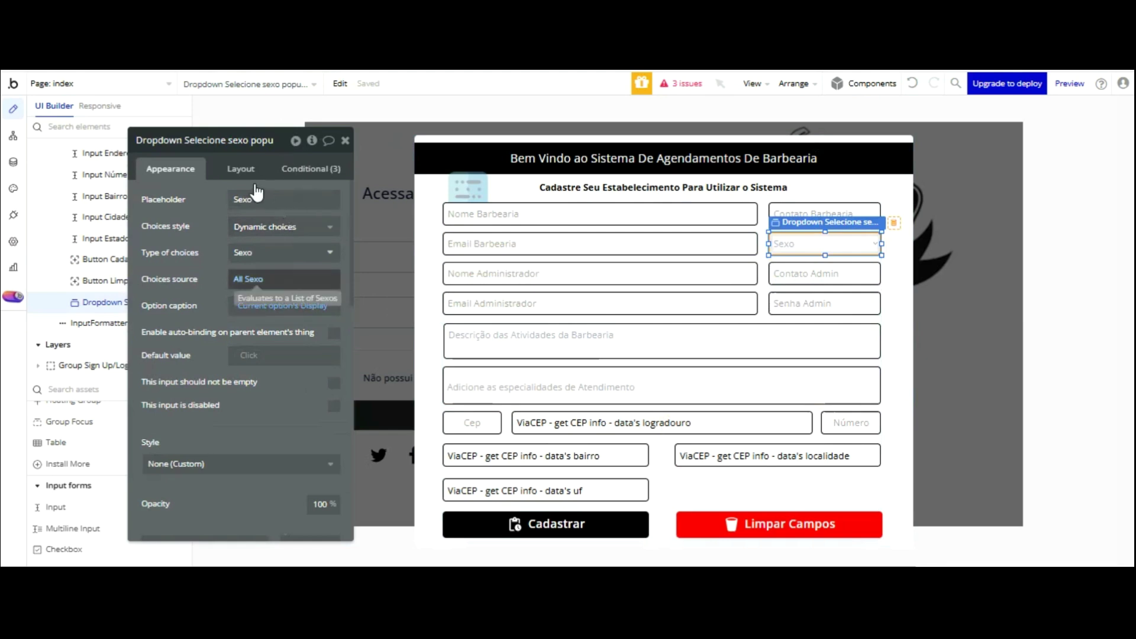
{"action": "key", "text": "ctrl+Tab"}
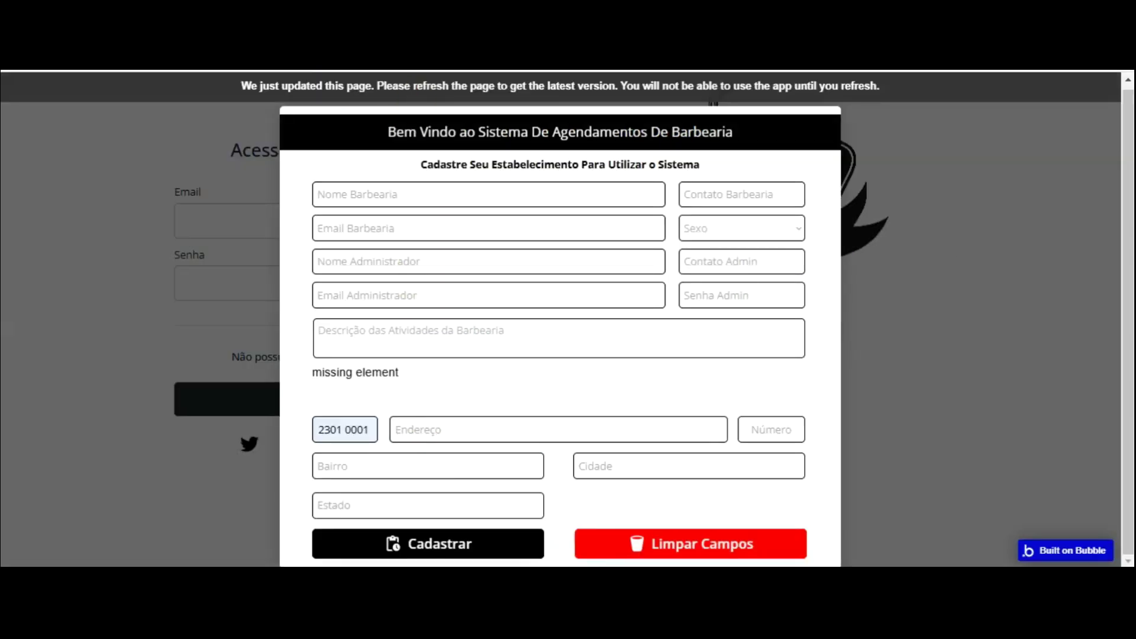
- Reload the preview, return to the editor, and select the popup's Sexo dropdown
{"action": "left_click", "coordinate": [523, 87]}
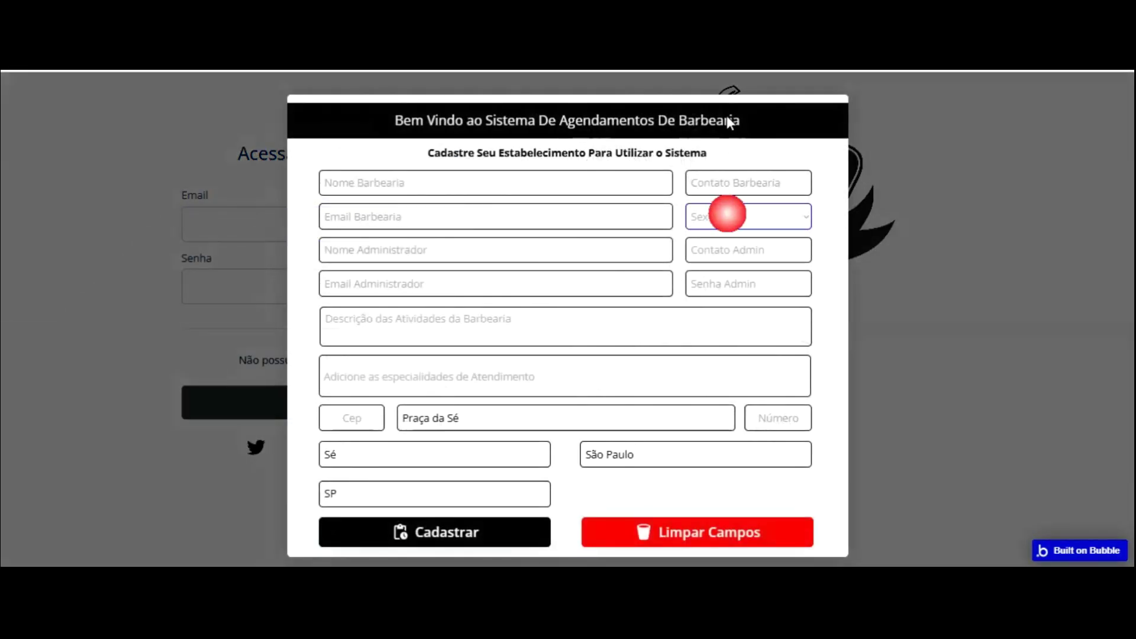
{"action": "key", "text": "ctrl+Tab"}
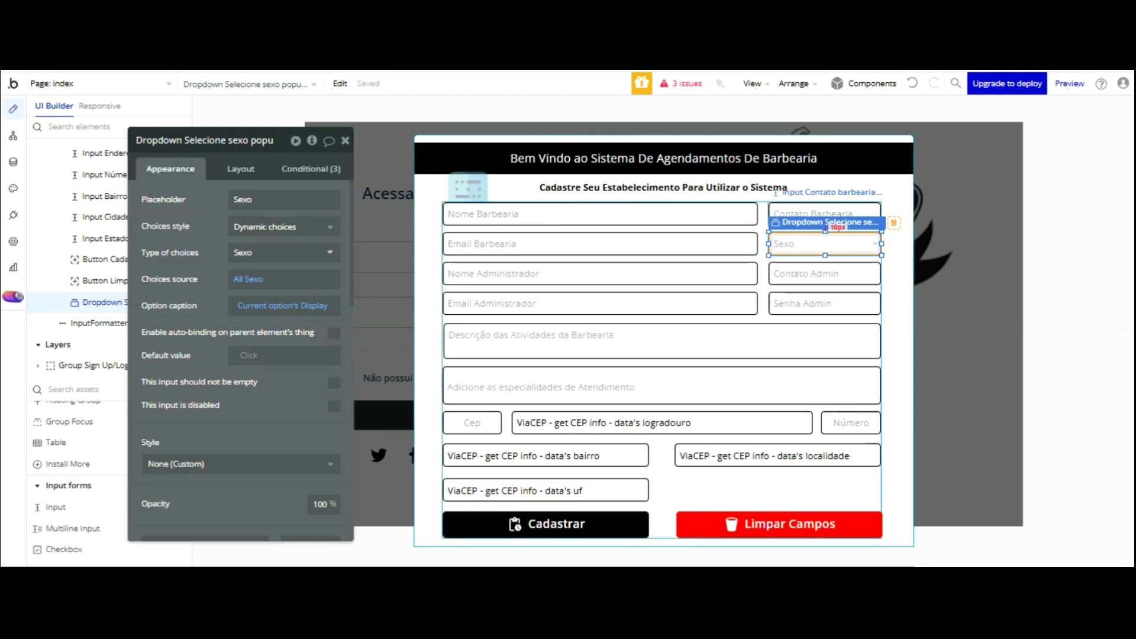
{"action": "key", "text": "ctrl+Tab"}
{"action": "left_click", "coordinate": [822, 244]}
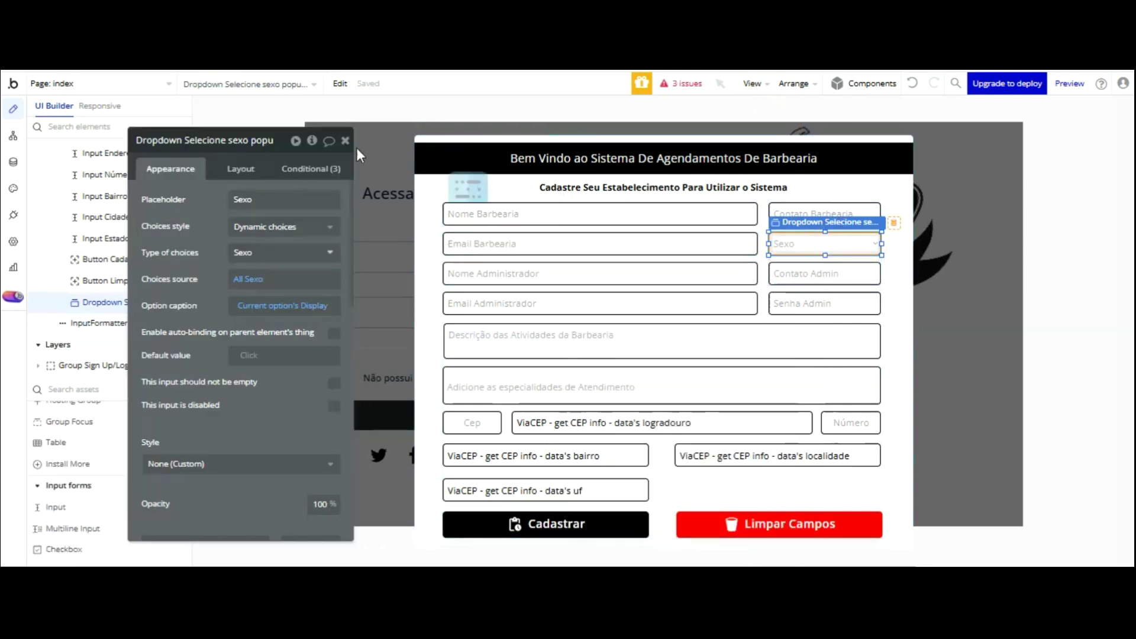
{"action": "left_click", "coordinate": [290, 252]}
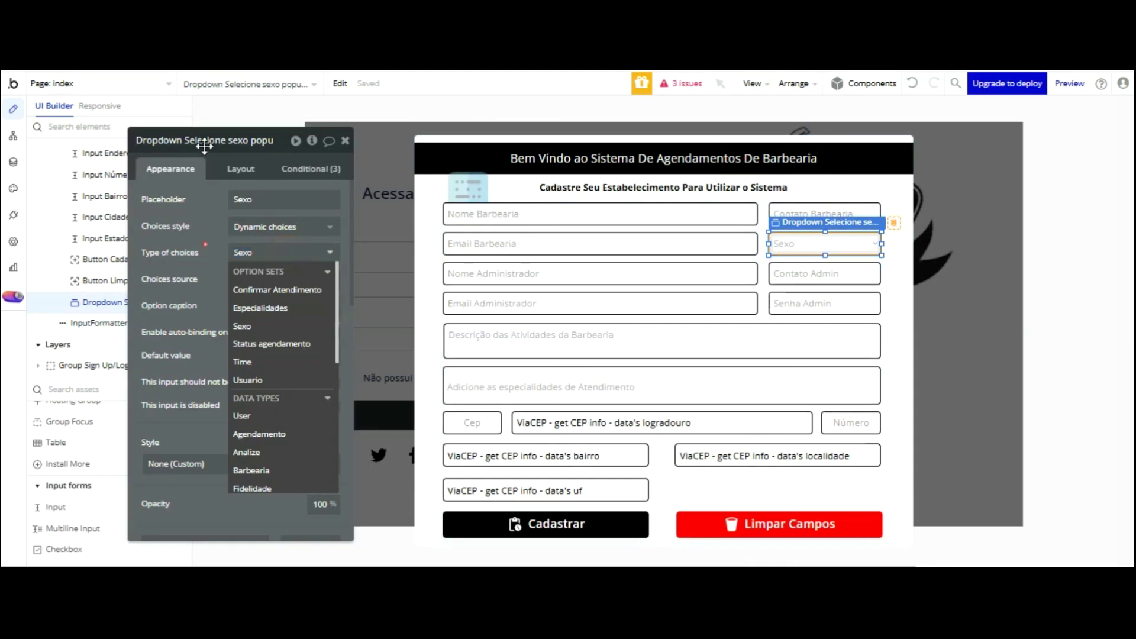
{"action": "left_click", "coordinate": [14, 161]}
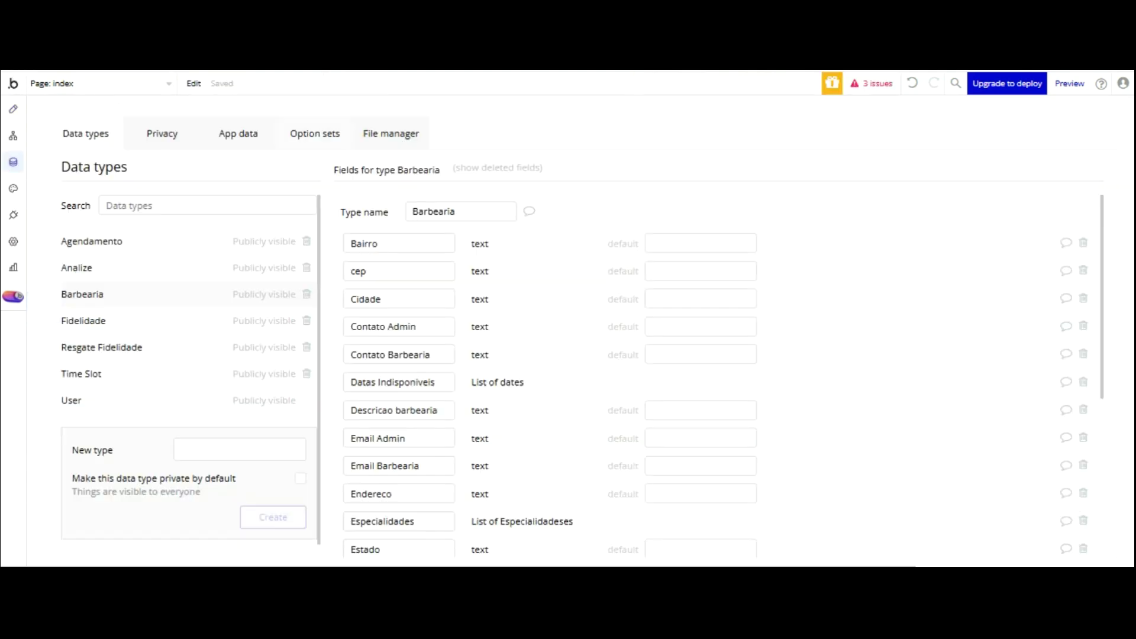
{"action": "left_click", "coordinate": [296, 133]}
{"action": "left_click", "coordinate": [95, 293]}
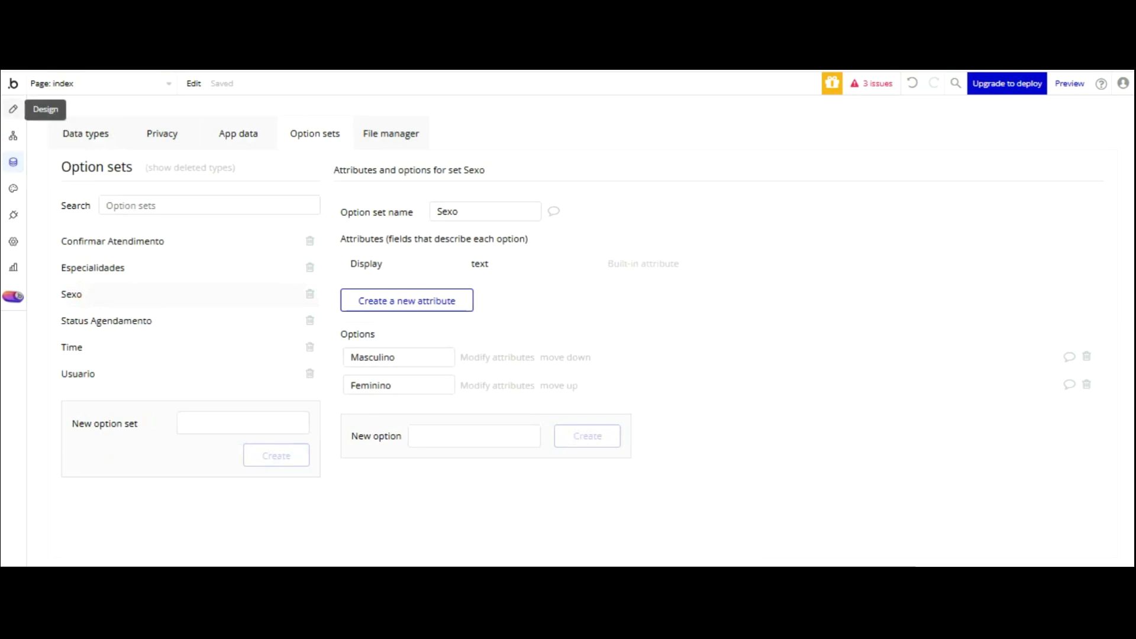
{"action": "left_click", "coordinate": [13, 109]}
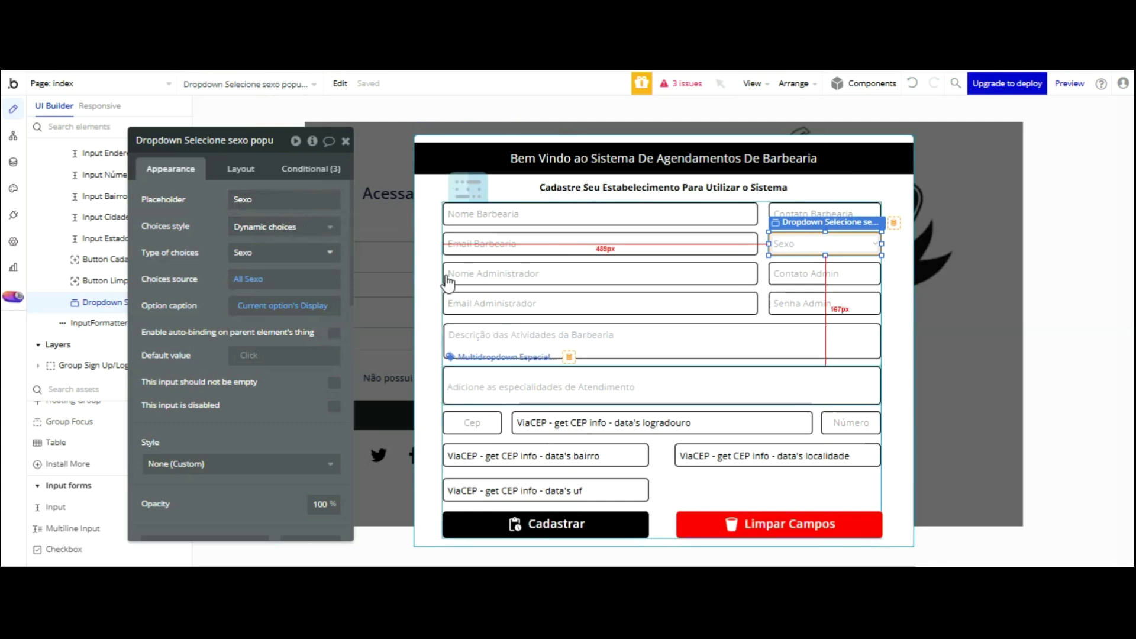
- Add a Display data action after the Show Popup 1º Acesso Admin step
{"action": "left_click", "coordinate": [13, 136]}
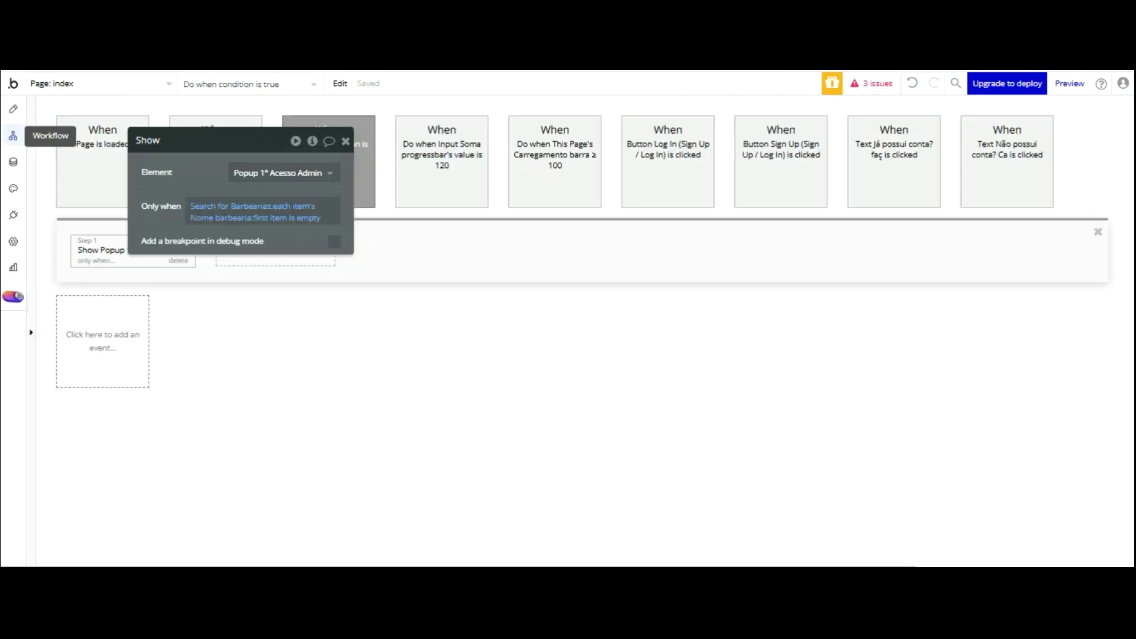
{"action": "left_click", "coordinate": [254, 261]}
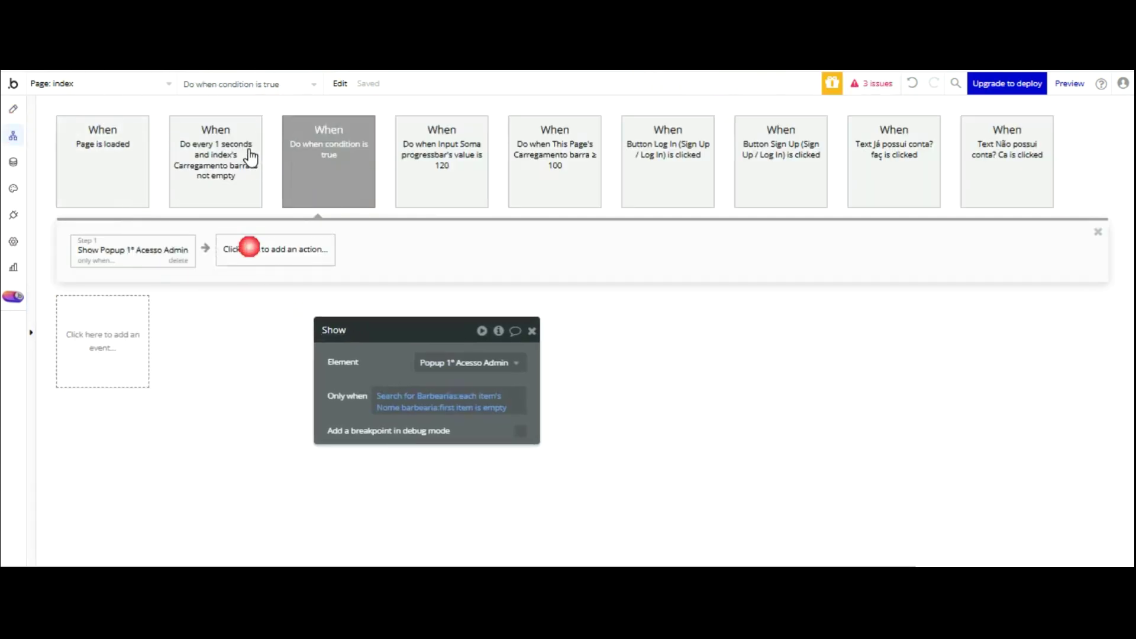
{"action": "left_click", "coordinate": [268, 292]}
{"action": "left_click", "coordinate": [431, 389]}
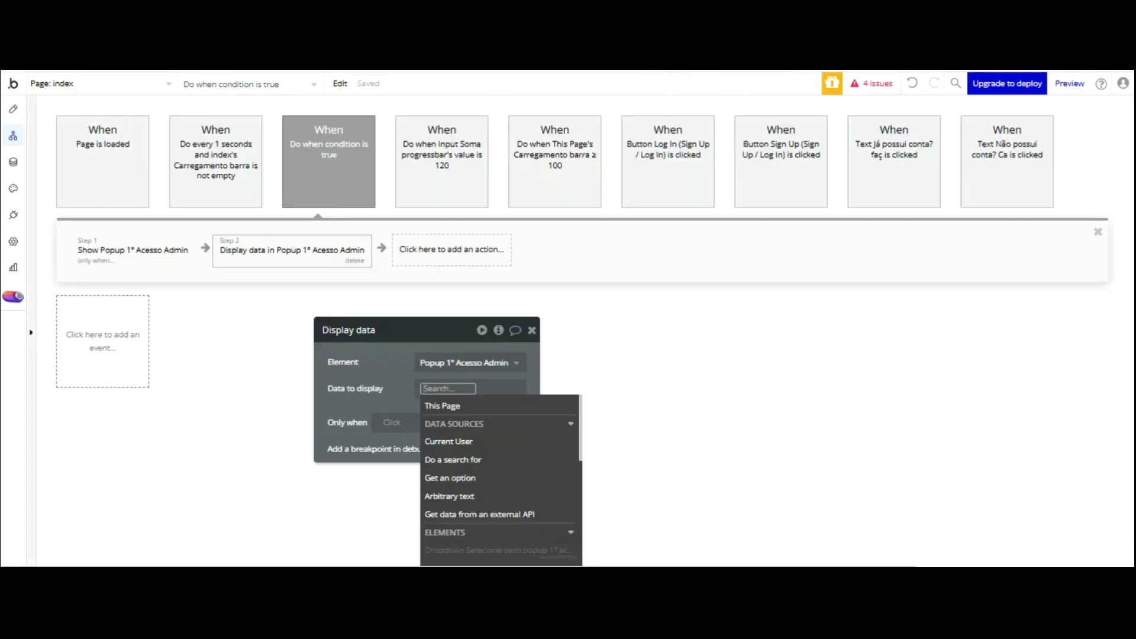
- Check the issues list and locate the event missing its condition
{"action": "left_click", "coordinate": [16, 120]}
{"action": "left_click", "coordinate": [428, 216]}
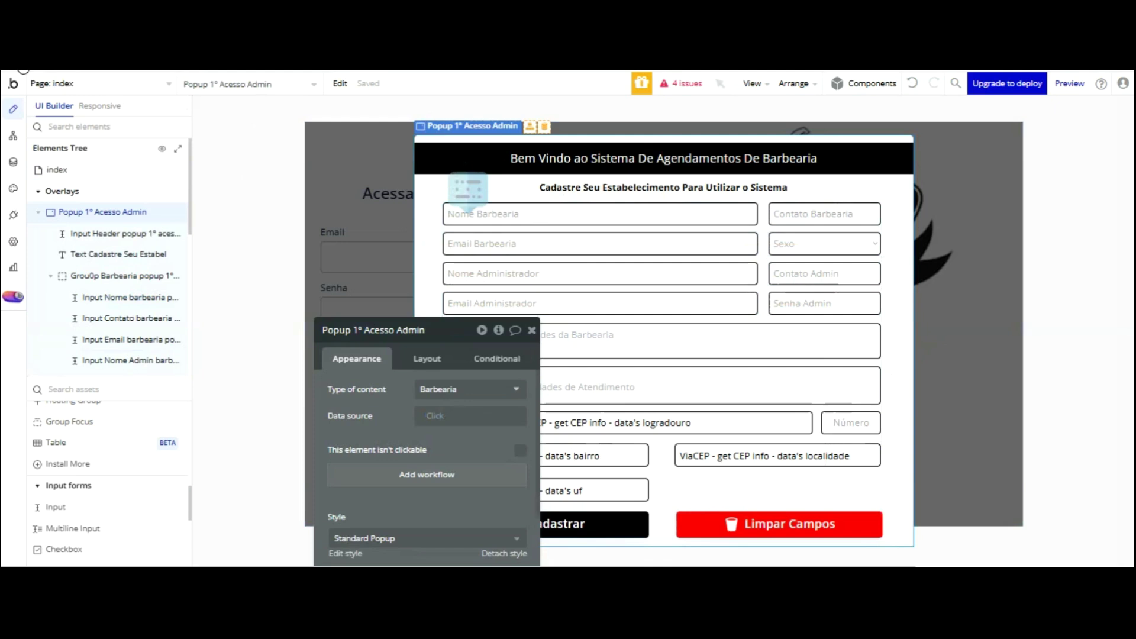
{"action": "key", "text": "Escape"}
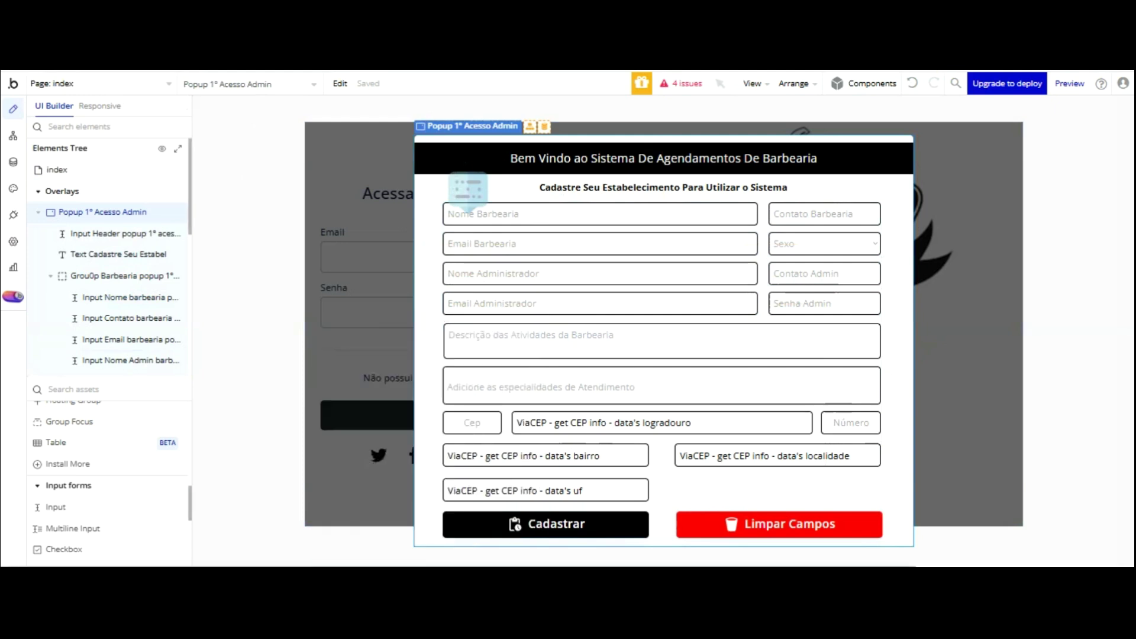
{"action": "left_click", "coordinate": [682, 83]}
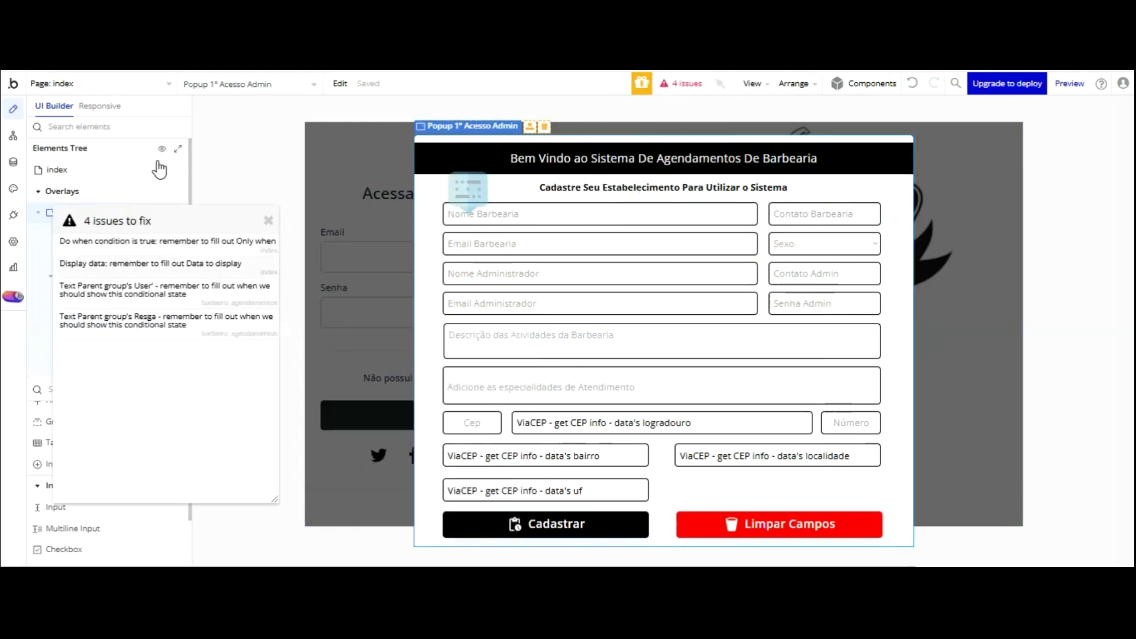
{"action": "left_click", "coordinate": [164, 240]}
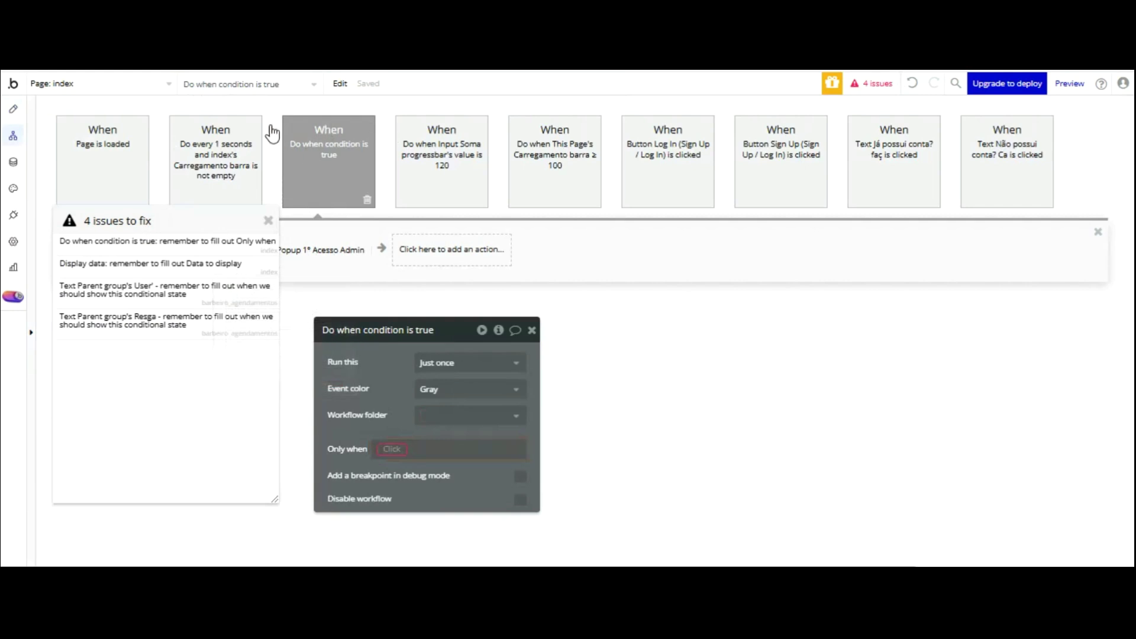
{"action": "left_click", "coordinate": [267, 220]}
- Move the empty-barbershop-name Only when condition from Step 1 onto the event
{"action": "left_click", "coordinate": [133, 252]}
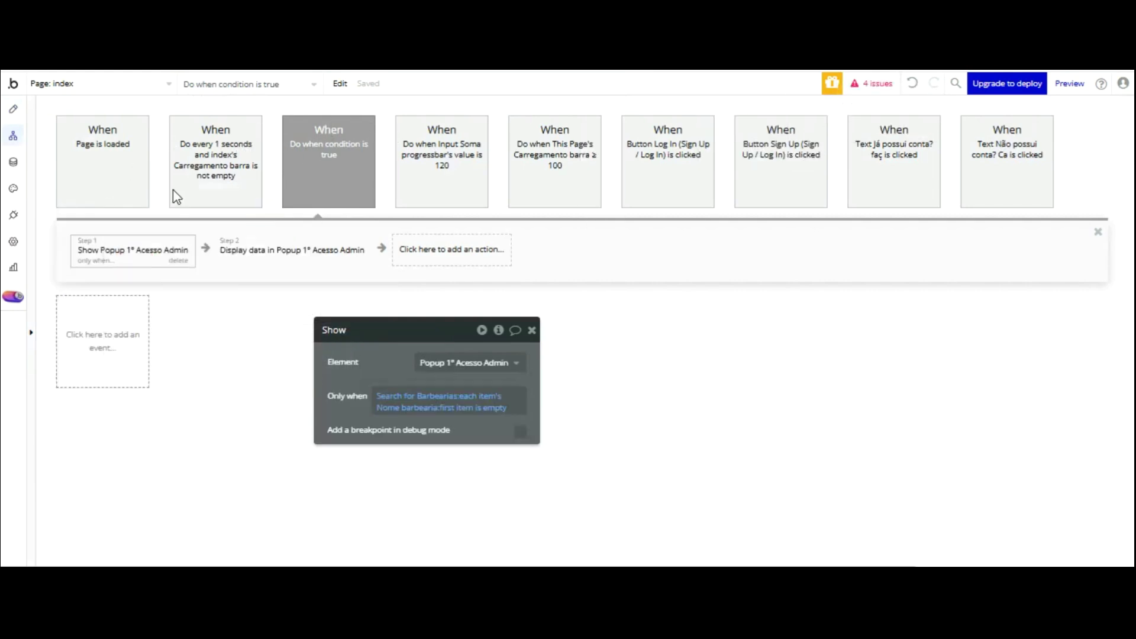
{"action": "right_click", "coordinate": [418, 393]}
{"action": "left_click", "coordinate": [325, 172]}
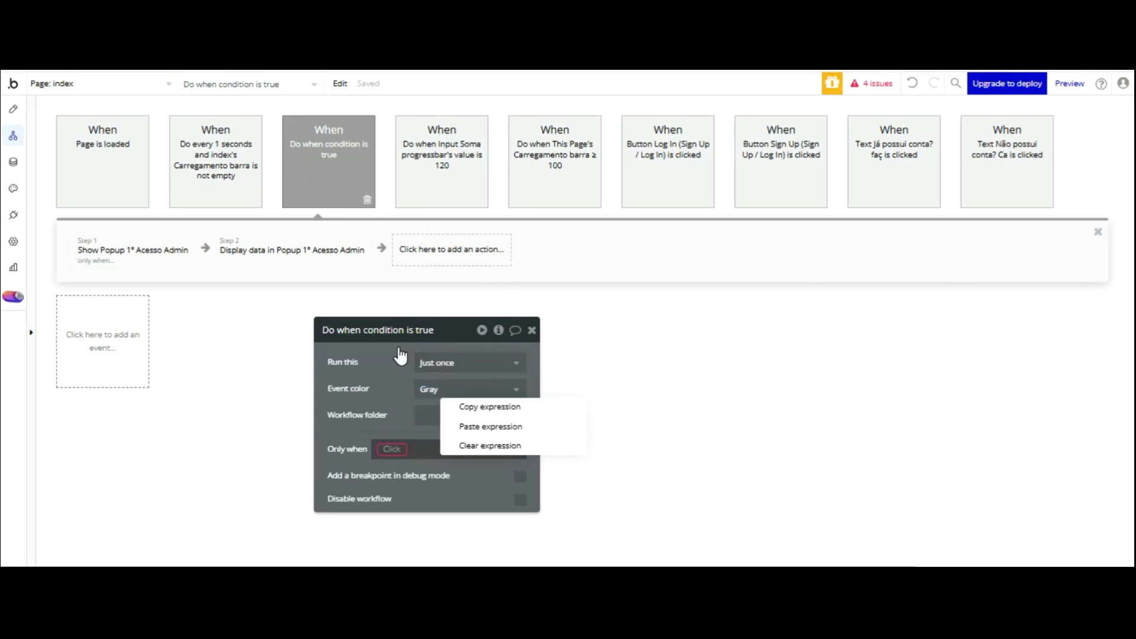
{"action": "key", "text": "ctrl+z"}
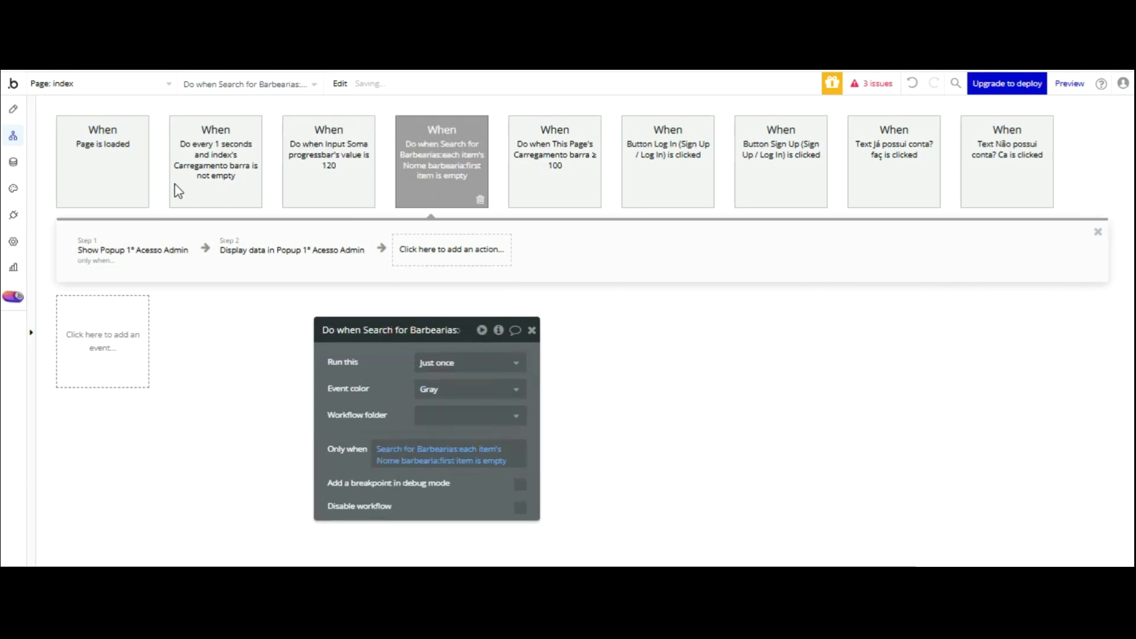
{"action": "left_click", "coordinate": [145, 255]}
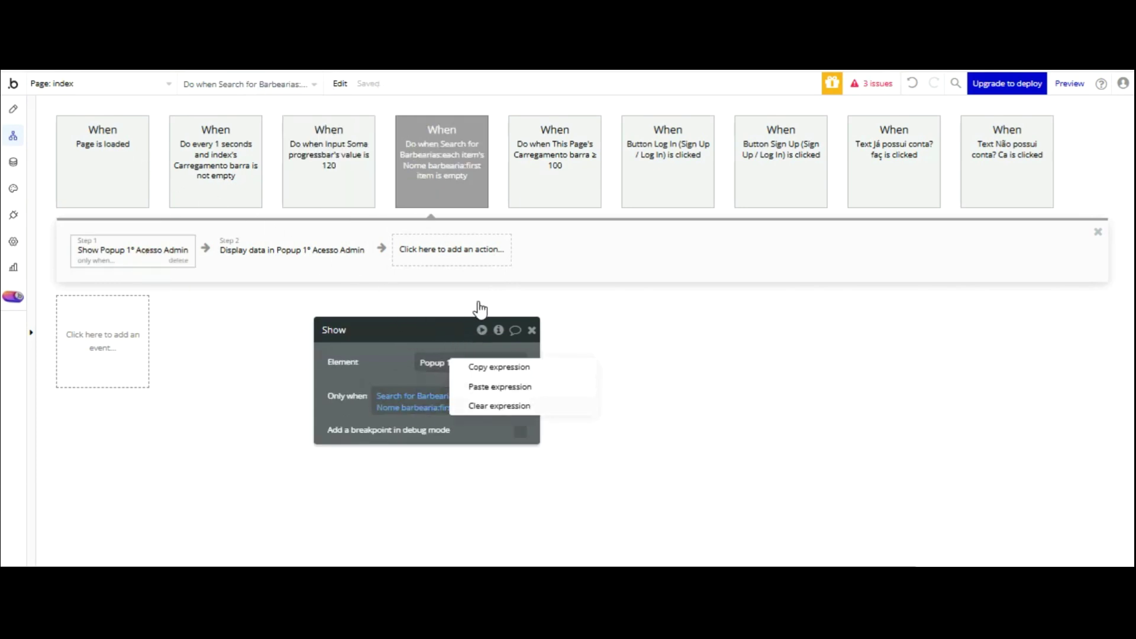
{"action": "left_click", "coordinate": [479, 402]}
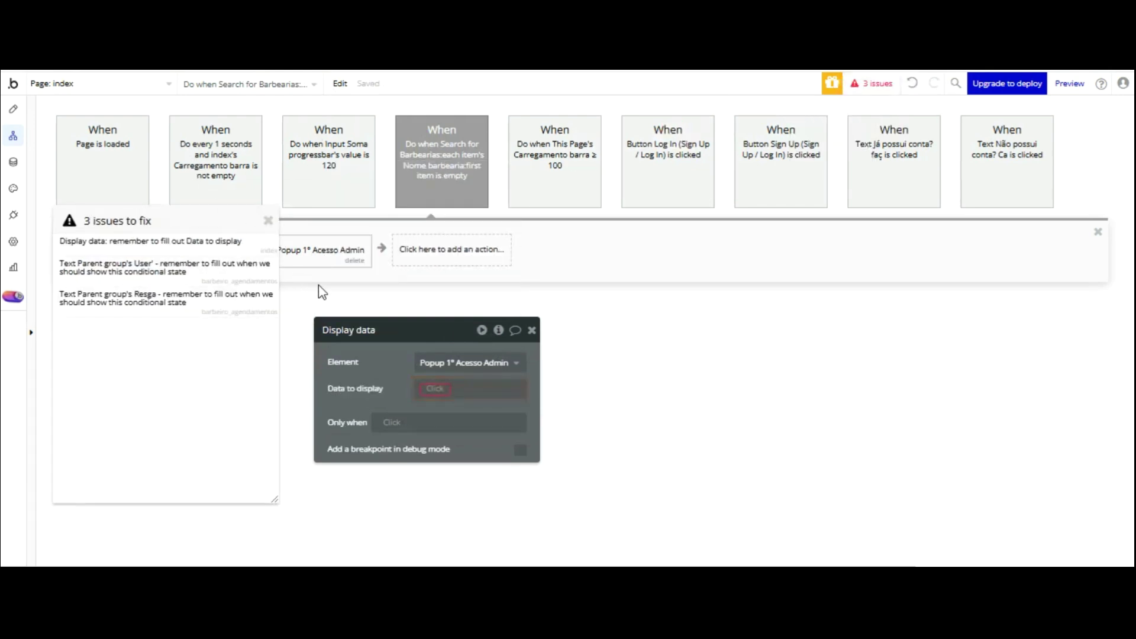
- Delete the unfinished Display data step from the workflow
{"action": "left_click", "coordinate": [538, 239]}
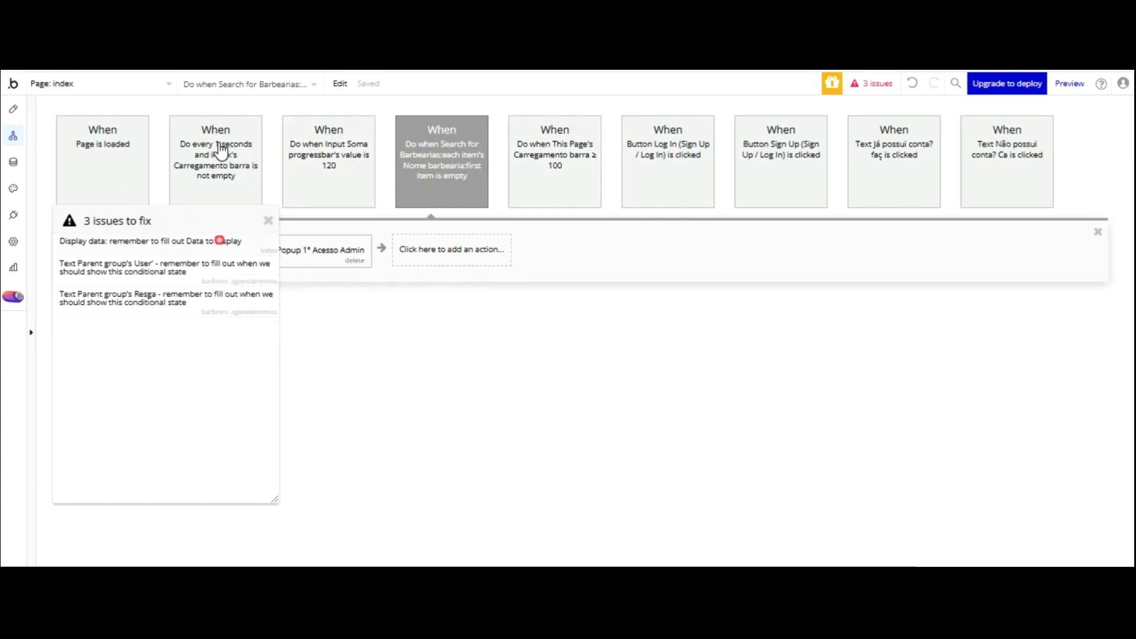
{"action": "left_click", "coordinate": [219, 241]}
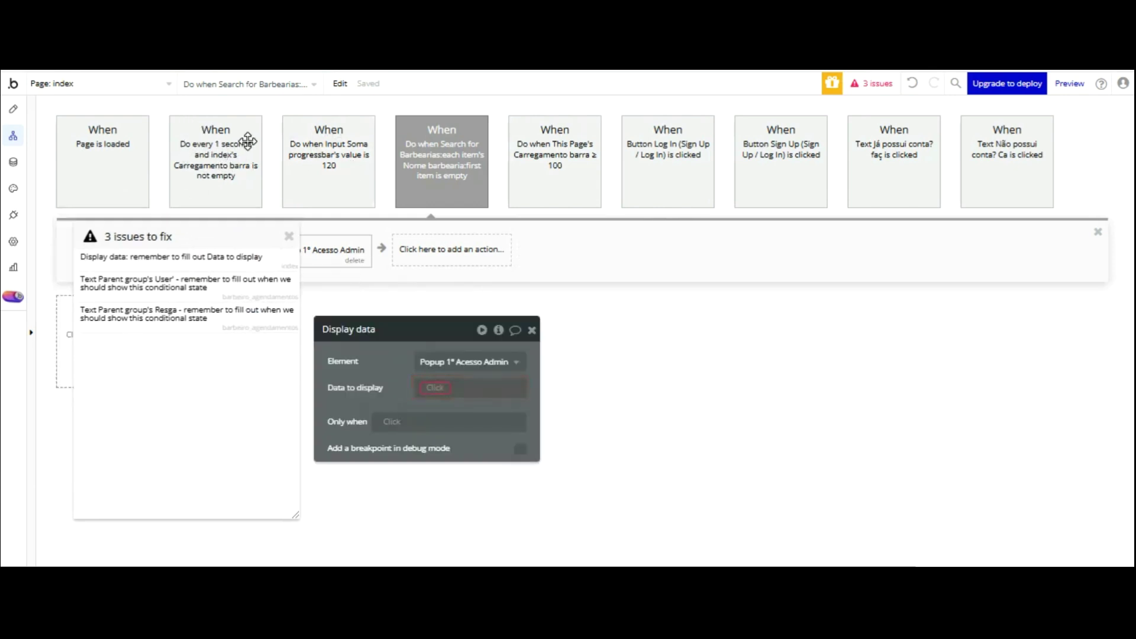
{"action": "left_click", "coordinate": [355, 261]}
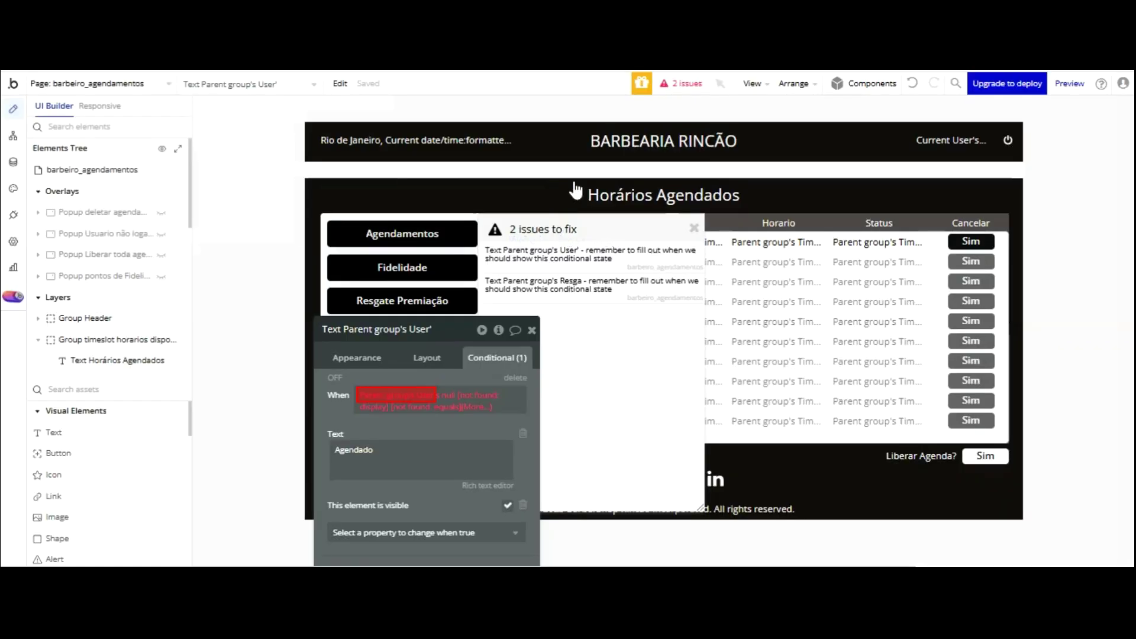
- Delete the empty conditional on the User' text
{"action": "left_click", "coordinate": [357, 356]}
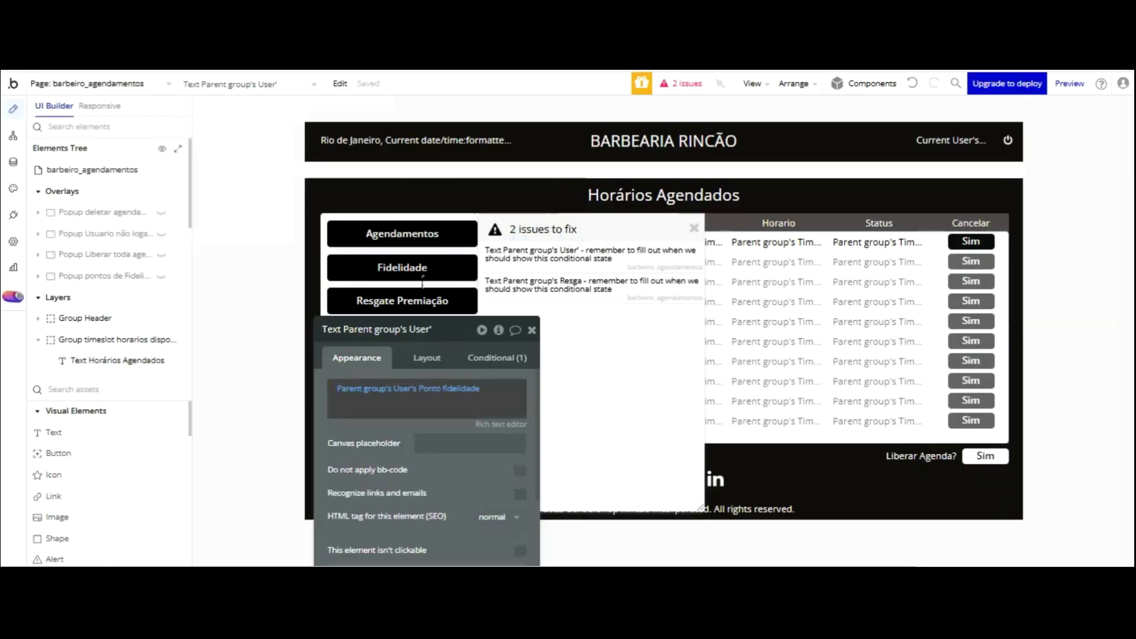
{"action": "left_click", "coordinate": [499, 357]}
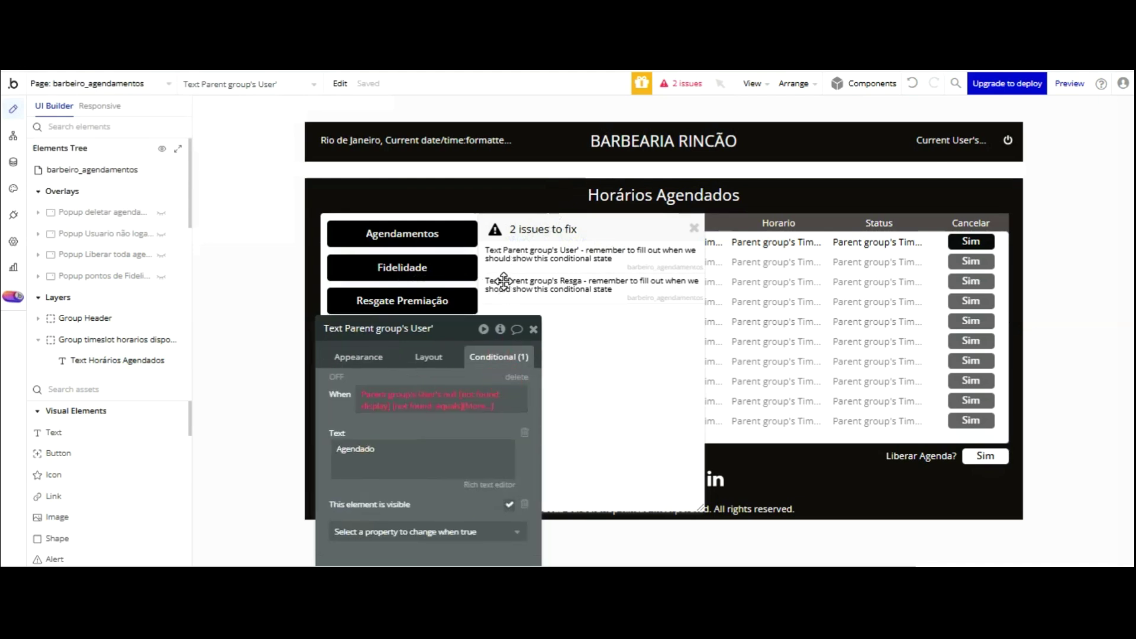
{"action": "left_click", "coordinate": [517, 377]}
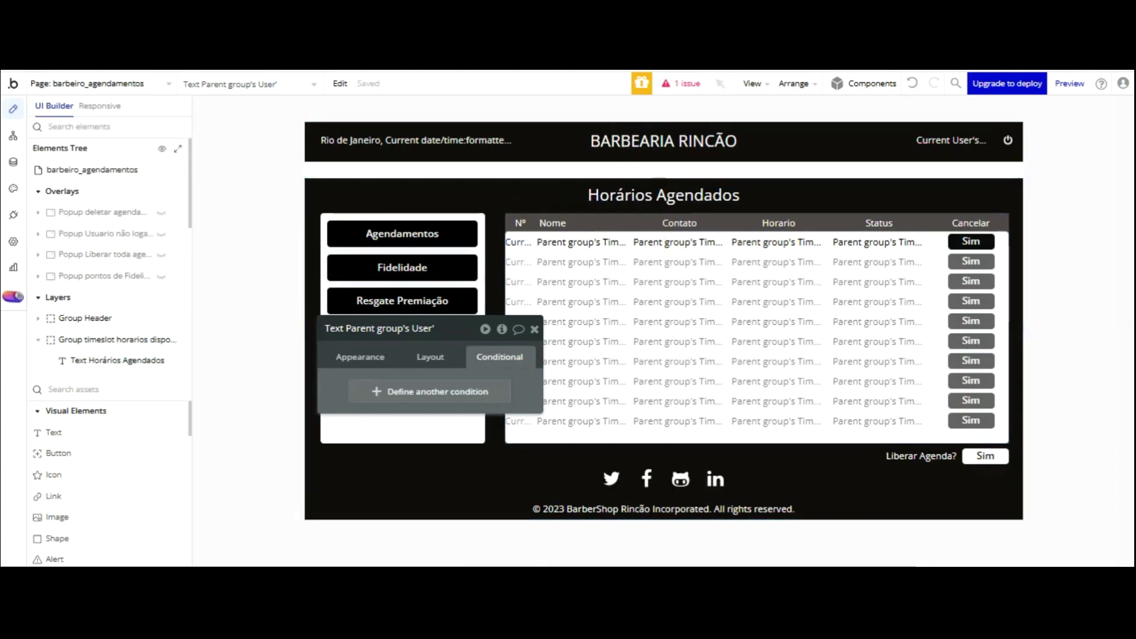
- Delete the Resga text's empty conditional and close its property editor
{"action": "left_click", "coordinate": [683, 83]}
{"action": "left_click", "coordinate": [583, 256]}
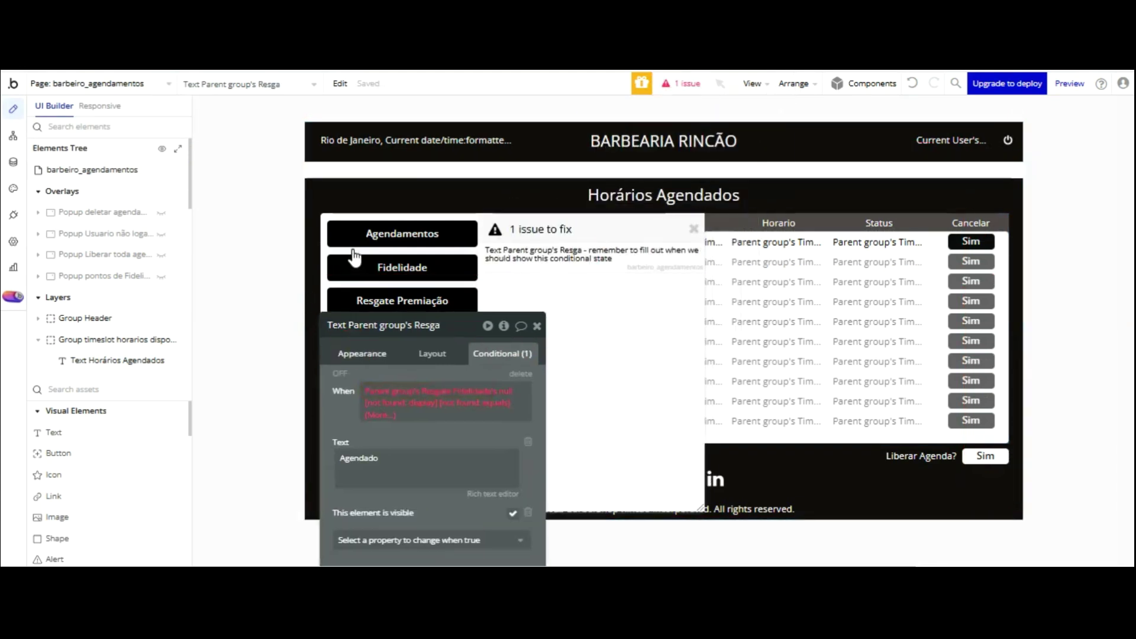
{"action": "left_click", "coordinate": [523, 266]}
{"action": "key", "text": "ctrl+z"}
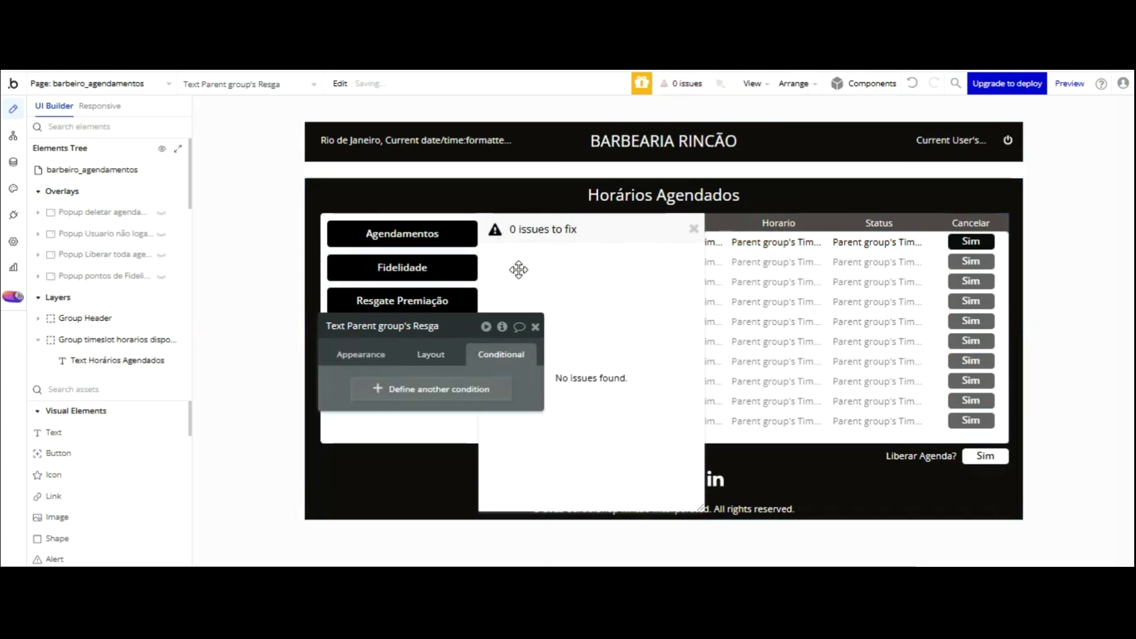
{"action": "left_click", "coordinate": [447, 305]}
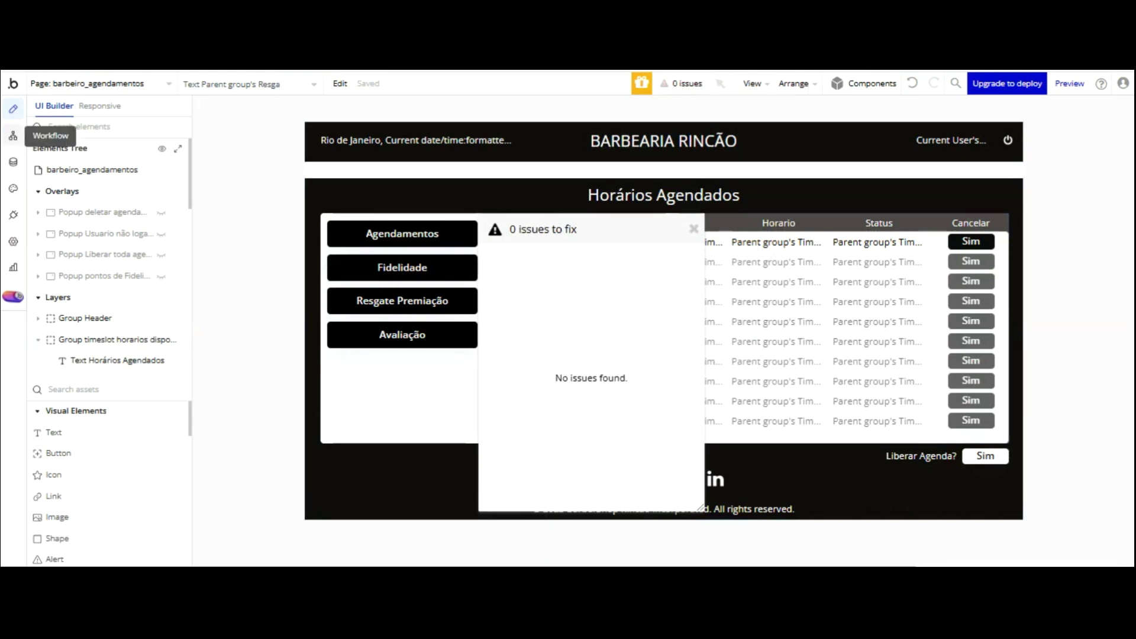
- Open the Barbearia data type's field definitions in the Data tab
{"action": "left_click", "coordinate": [13, 135]}
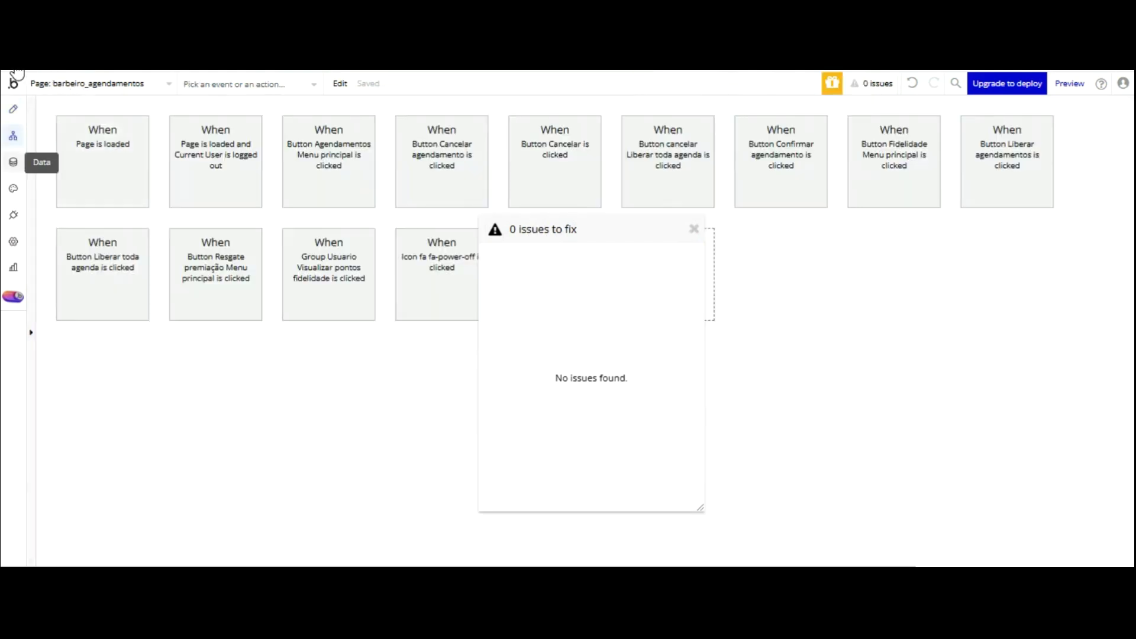
{"action": "left_click", "coordinate": [13, 161]}
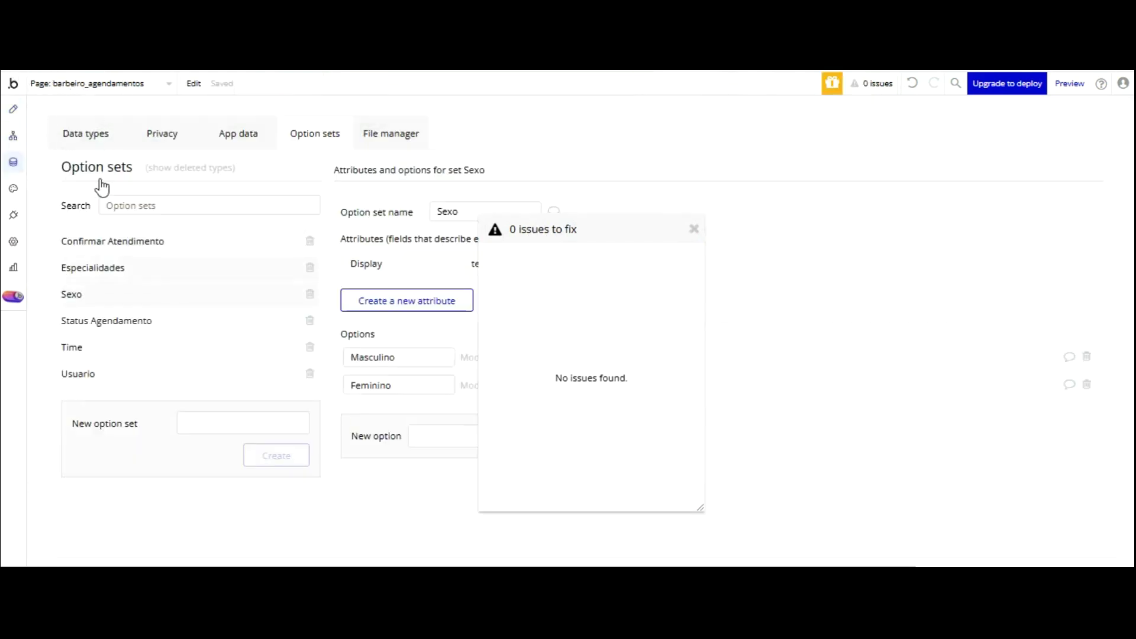
{"action": "left_click", "coordinate": [84, 139]}
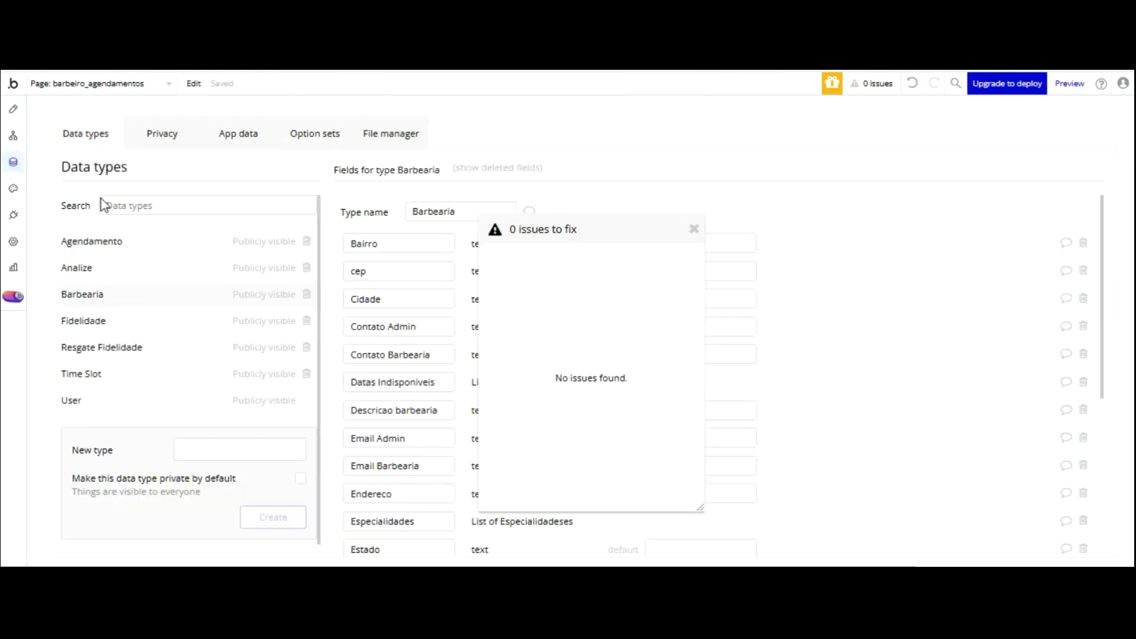
{"action": "left_click", "coordinate": [237, 133]}
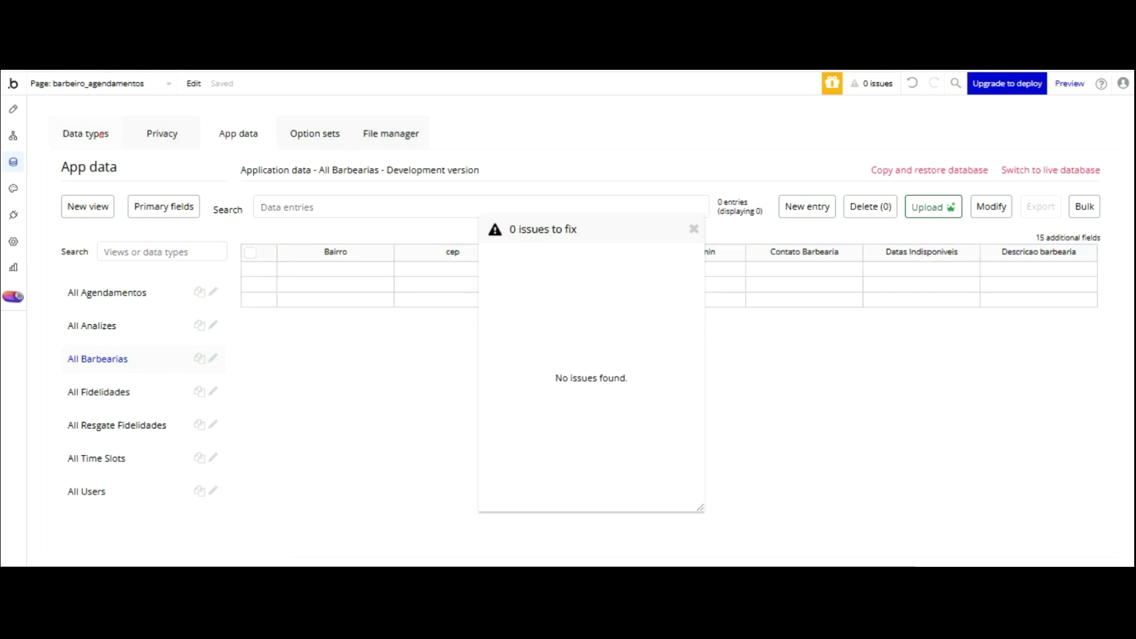
{"action": "left_click", "coordinate": [105, 135]}
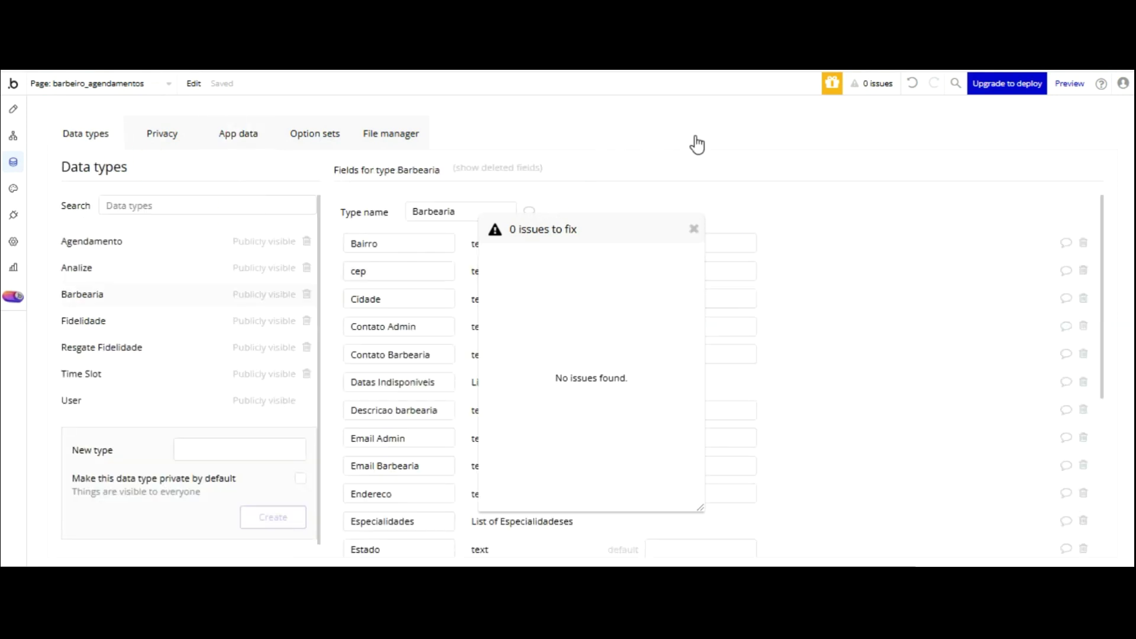
{"action": "left_click", "coordinate": [693, 228]}
- Start a new Barbearia field named Sexo, typed as the Sexo option set
{"action": "scroll", "coordinate": [539, 302], "scroll_direction": "down", "scroll_amount": 3}
{"action": "scroll", "coordinate": [538, 301], "scroll_direction": "down", "scroll_amount": 2}
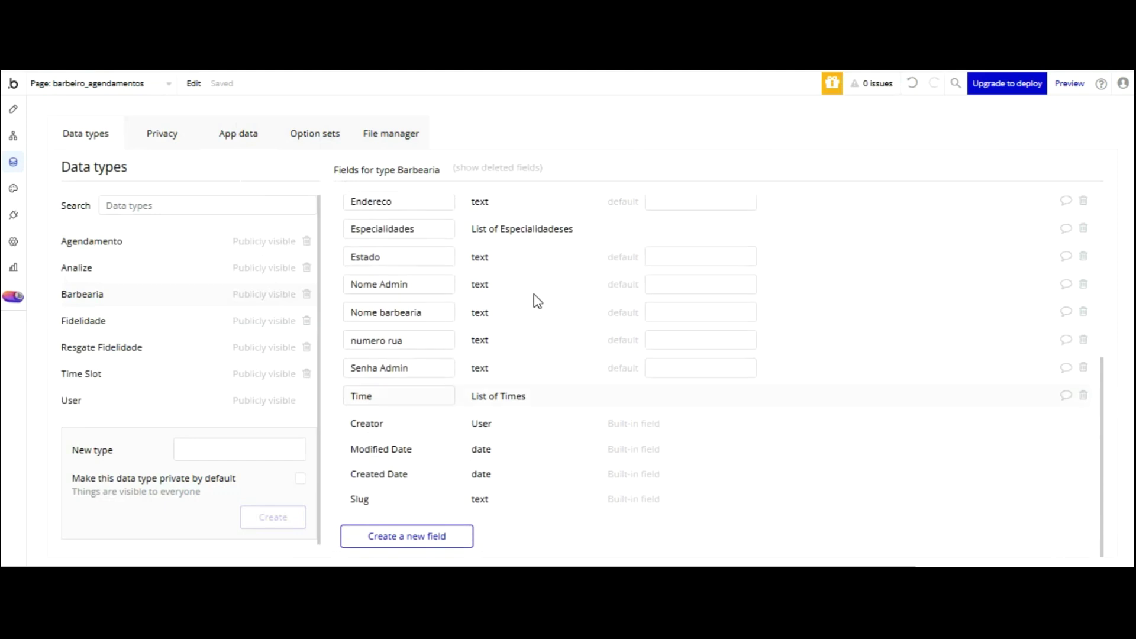
{"action": "scroll", "coordinate": [601, 254], "scroll_direction": "up", "scroll_amount": 2}
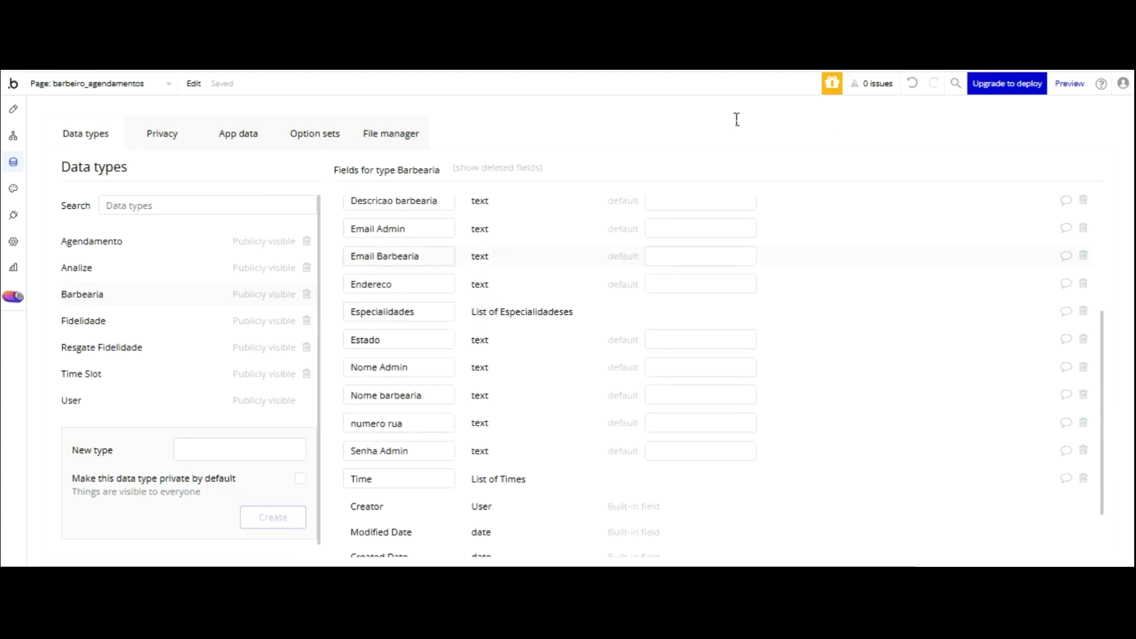
{"action": "scroll", "coordinate": [592, 201], "scroll_direction": "up", "scroll_amount": 4}
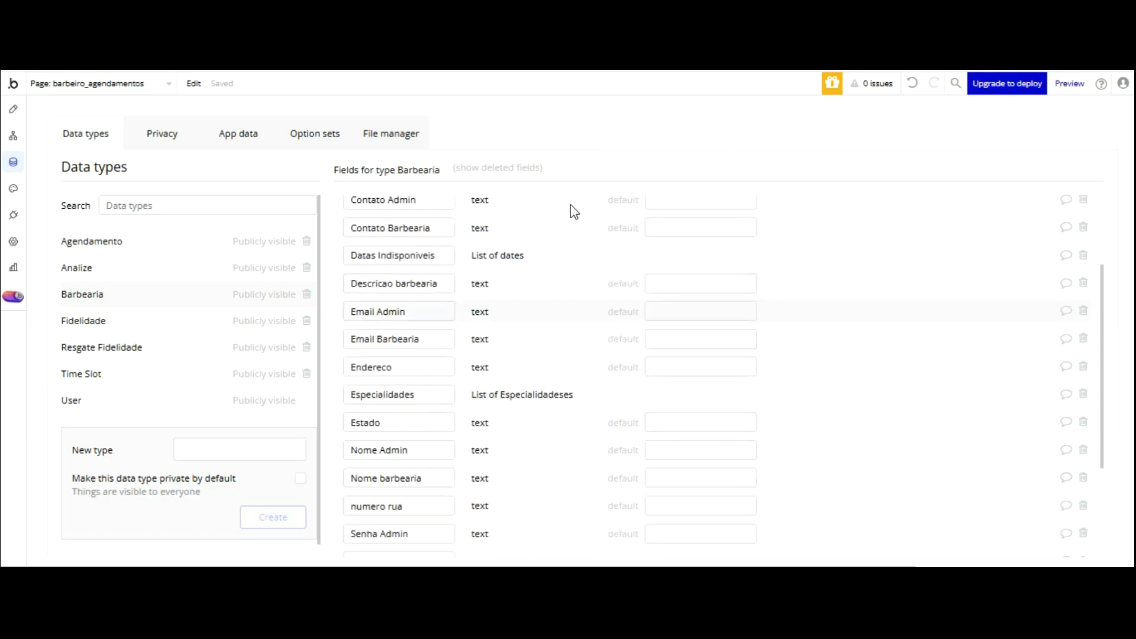
{"action": "scroll", "coordinate": [566, 217], "scroll_direction": "down", "scroll_amount": 3}
{"action": "scroll", "coordinate": [559, 229], "scroll_direction": "down", "scroll_amount": 3}
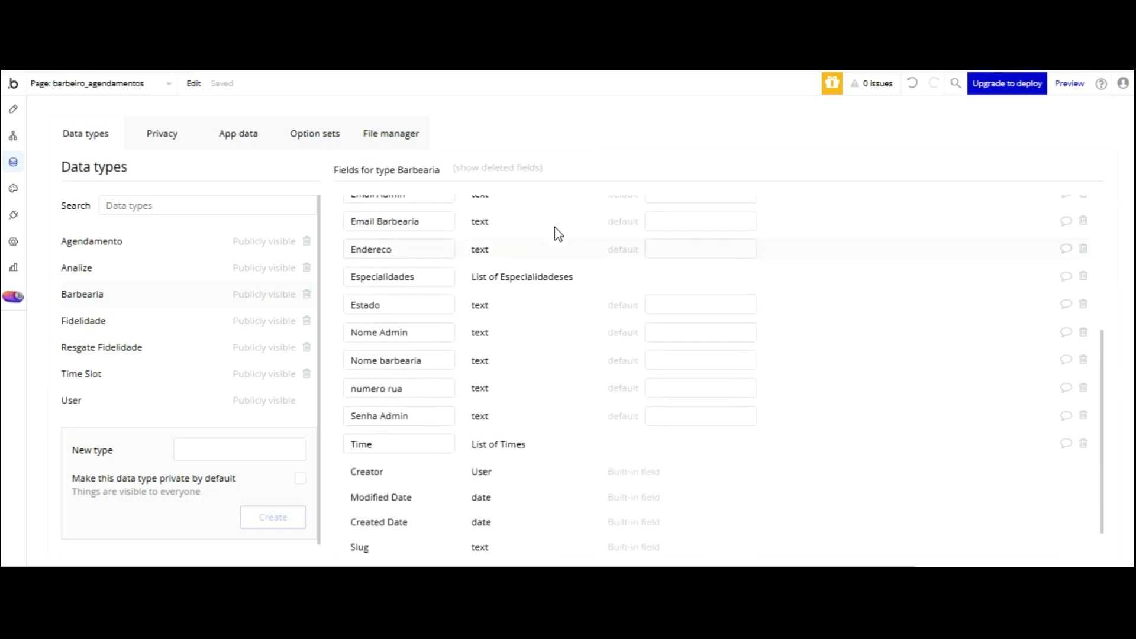
{"action": "left_click", "coordinate": [406, 536]}
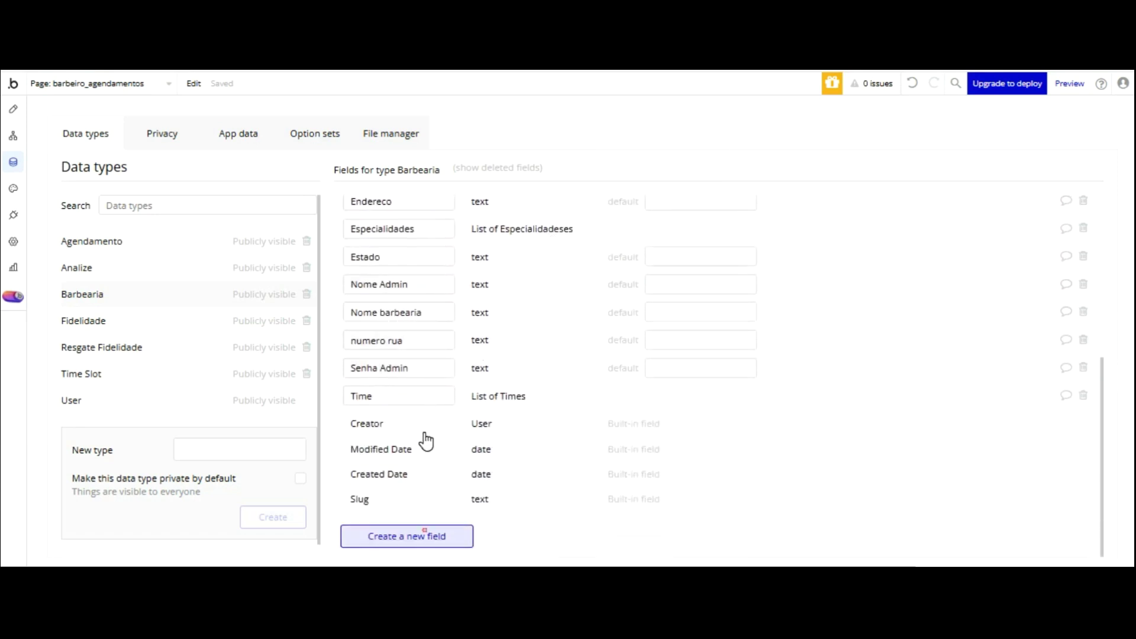
{"action": "type", "text": "Sexo"}
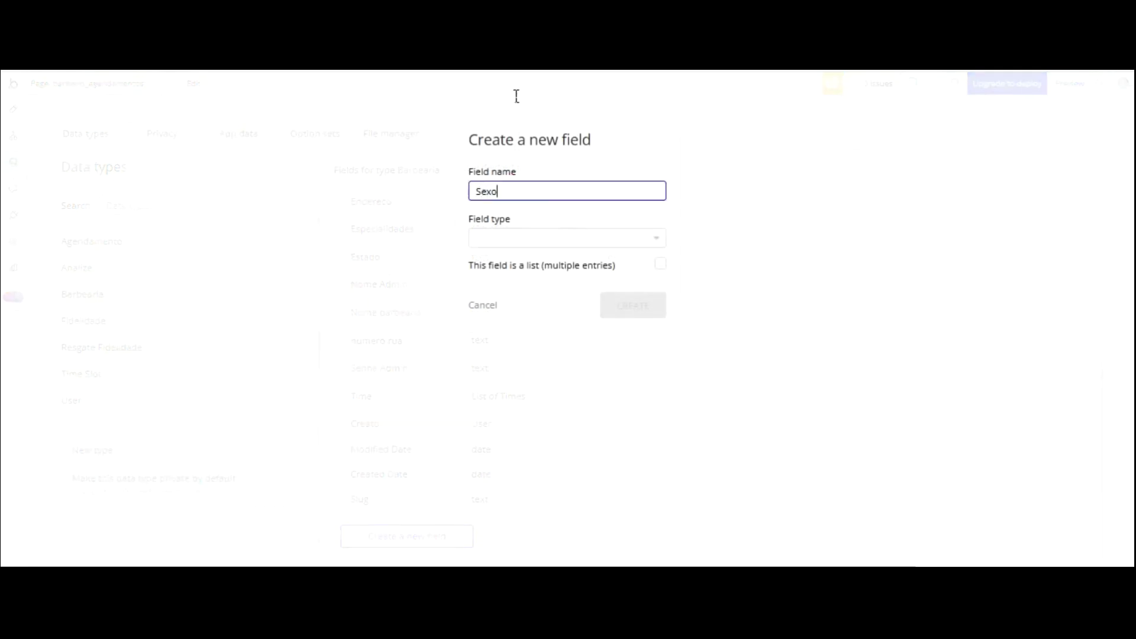
{"action": "left_click", "coordinate": [563, 232]}
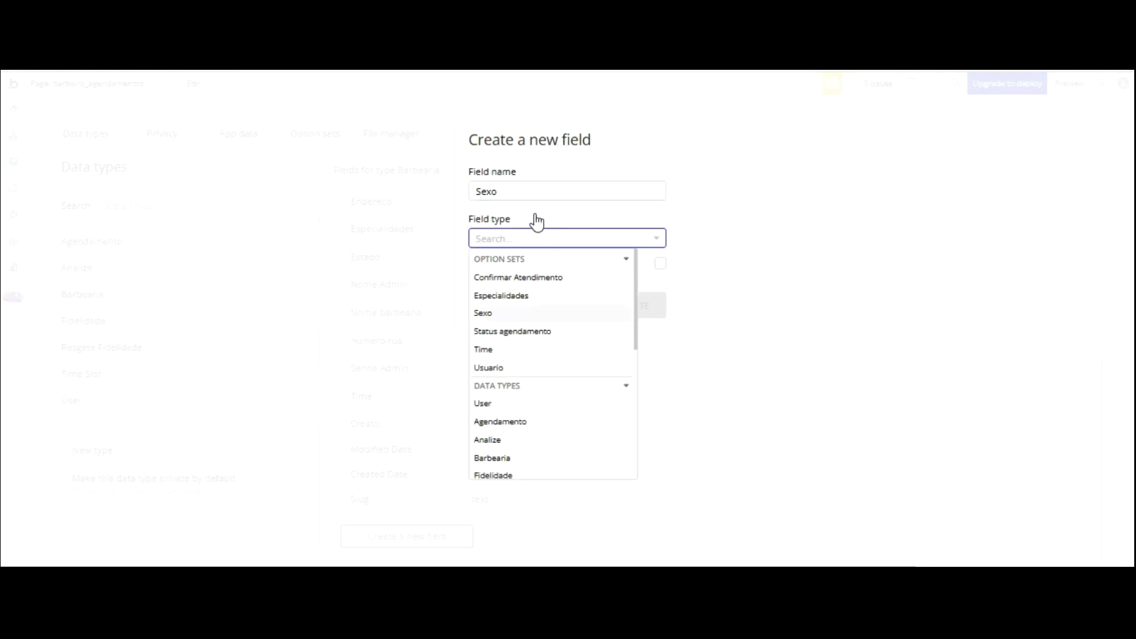
{"action": "left_click", "coordinate": [515, 313]}
- Create the Sexo field, reload the app preview, and find the Sexo list empty
{"action": "left_click", "coordinate": [623, 303]}
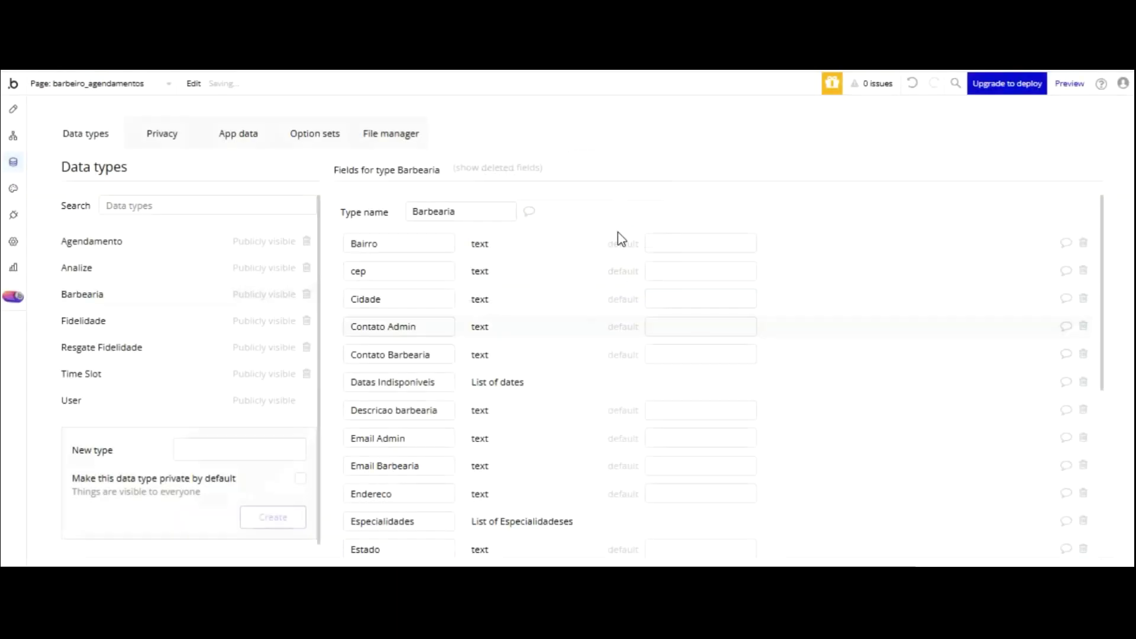
{"action": "key", "text": "ctrl+Tab"}
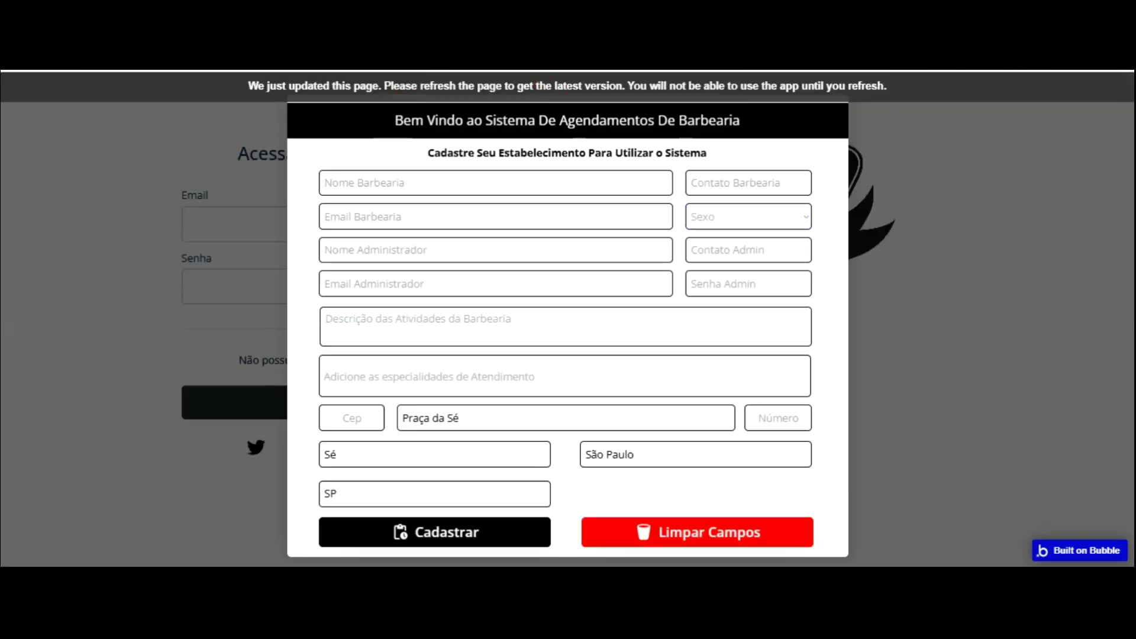
{"action": "key", "text": "F5"}
{"action": "left_click", "coordinate": [719, 217]}
{"action": "left_click", "coordinate": [735, 241]}
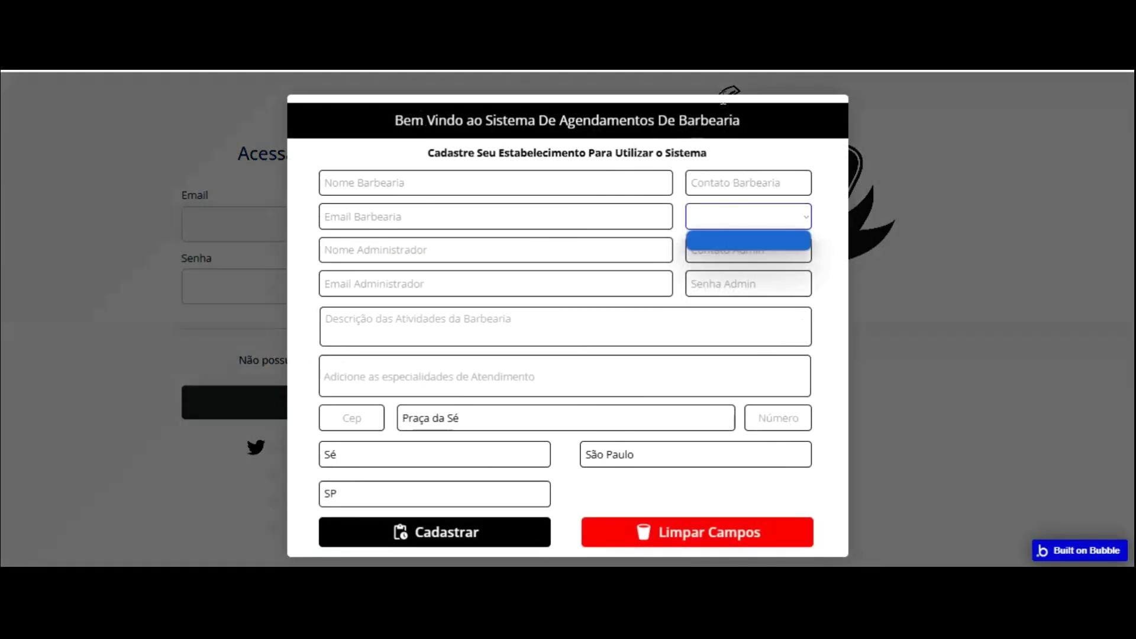
- Add Barba Modelada, Barba Simples and Corte Máquina as specialties, dismissing battery alerts
{"action": "left_click", "coordinate": [519, 366]}
{"action": "key", "text": "Down"}
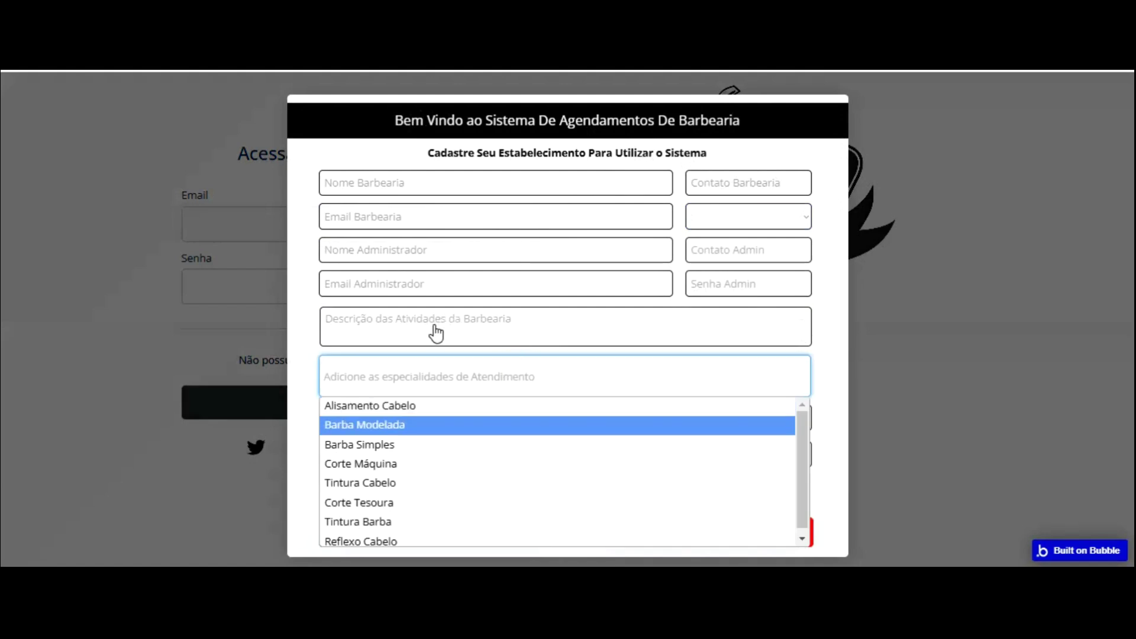
{"action": "key", "text": "Return"}
{"action": "left_click", "coordinate": [438, 385]}
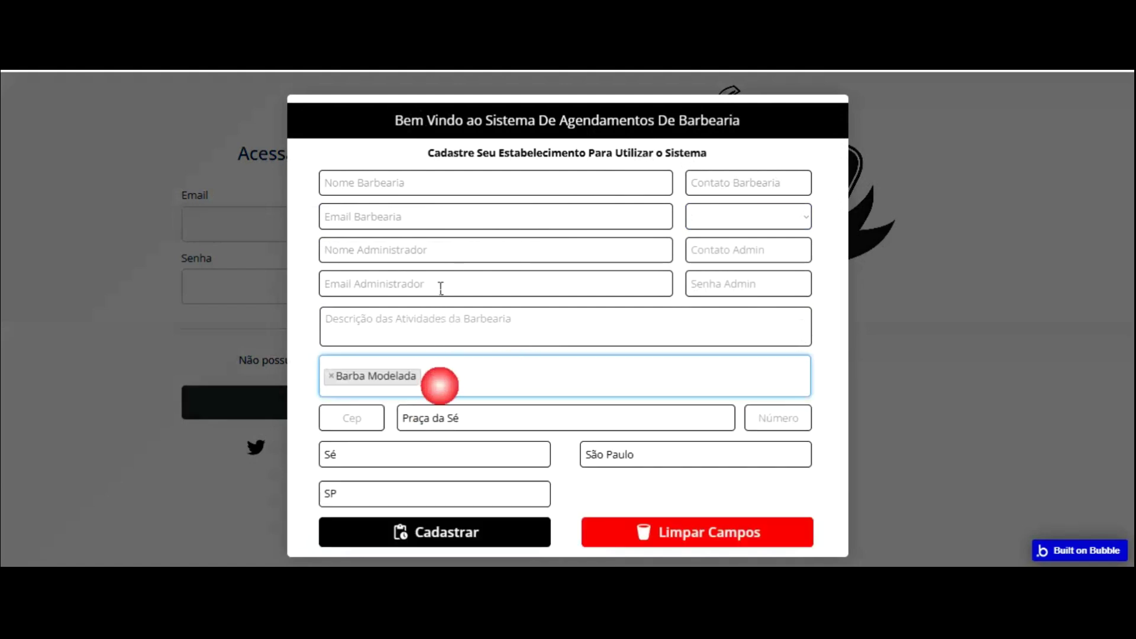
{"action": "left_click", "coordinate": [392, 442]}
{"action": "left_click", "coordinate": [426, 394]}
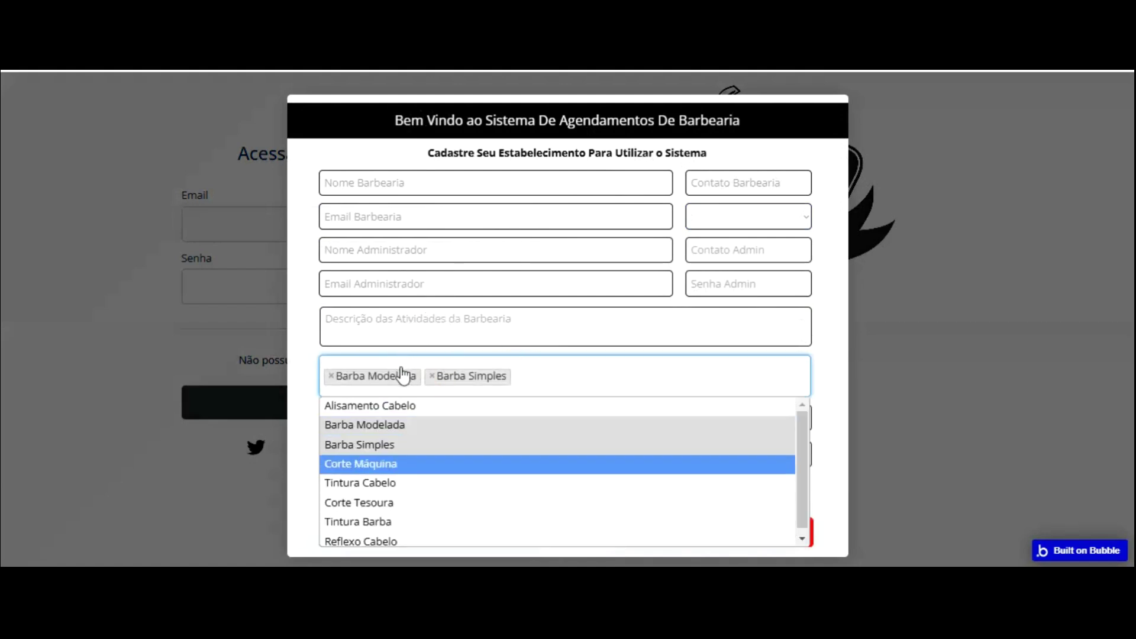
{"action": "left_click", "coordinate": [400, 464]}
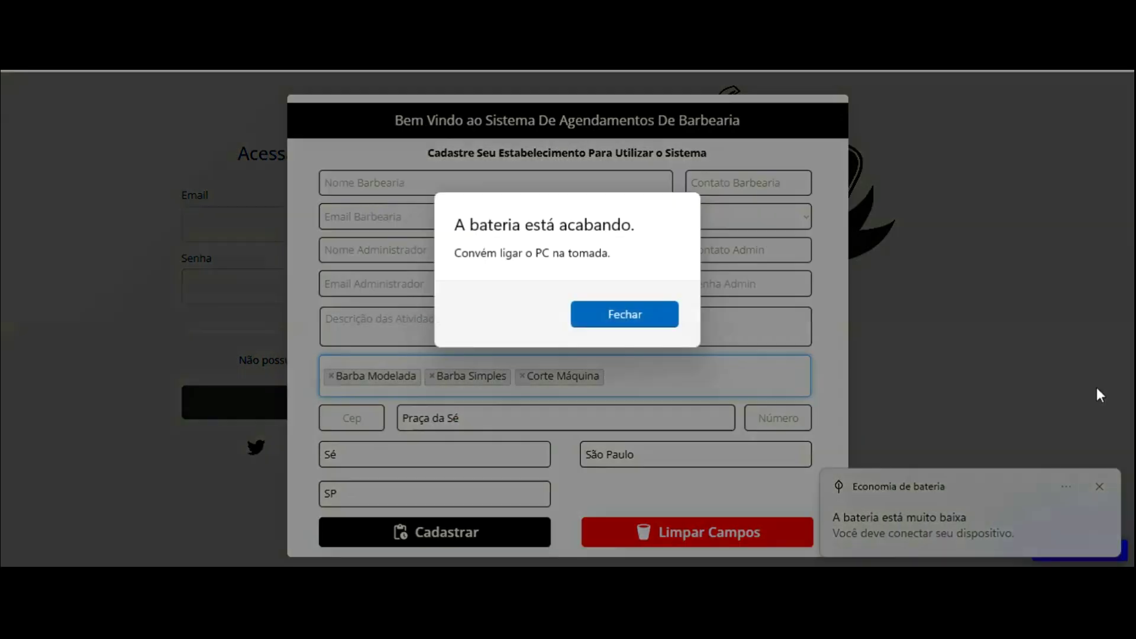
{"action": "key", "text": "Return"}
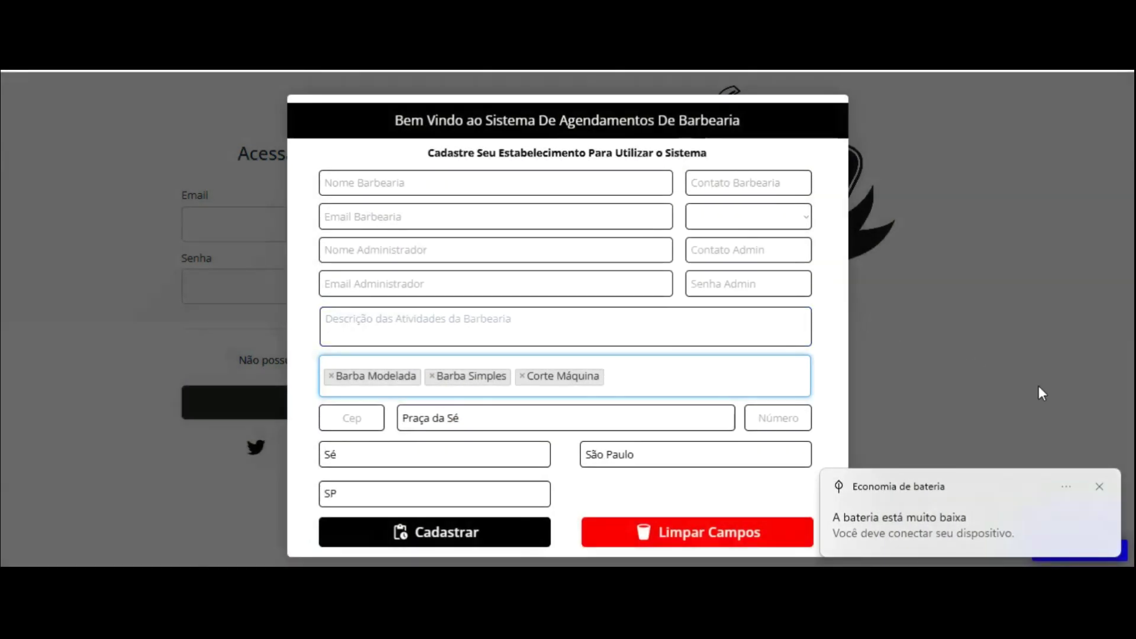
{"action": "left_click", "coordinate": [1100, 486]}
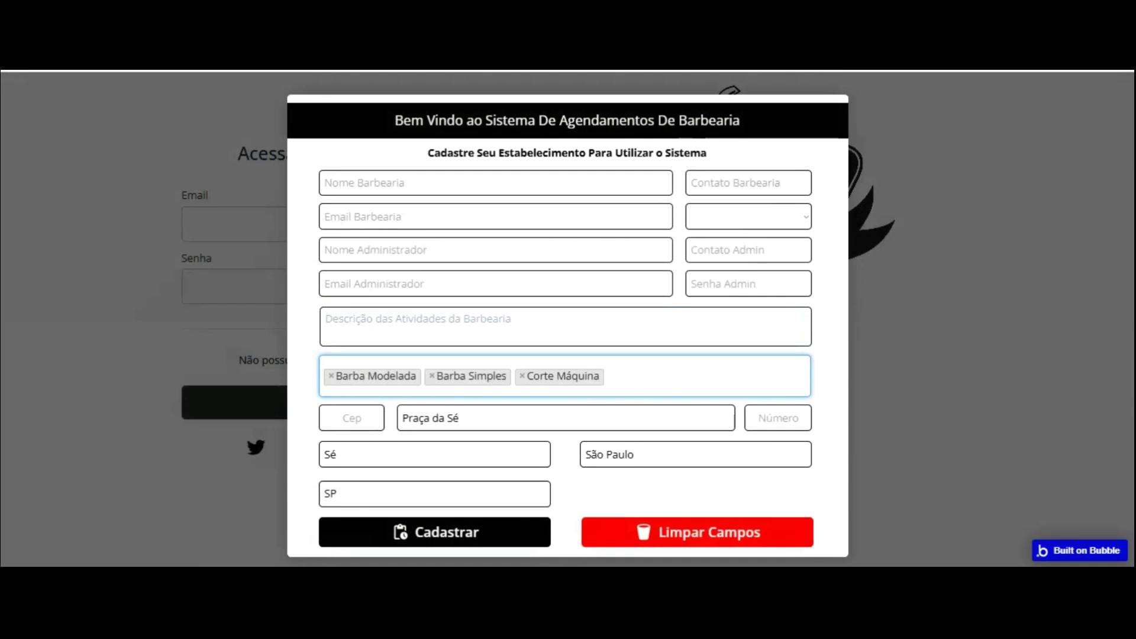
- Open the index page and show the Popup 1° Acesso Admin in the editor
{"action": "left_click", "coordinate": [681, 59]}
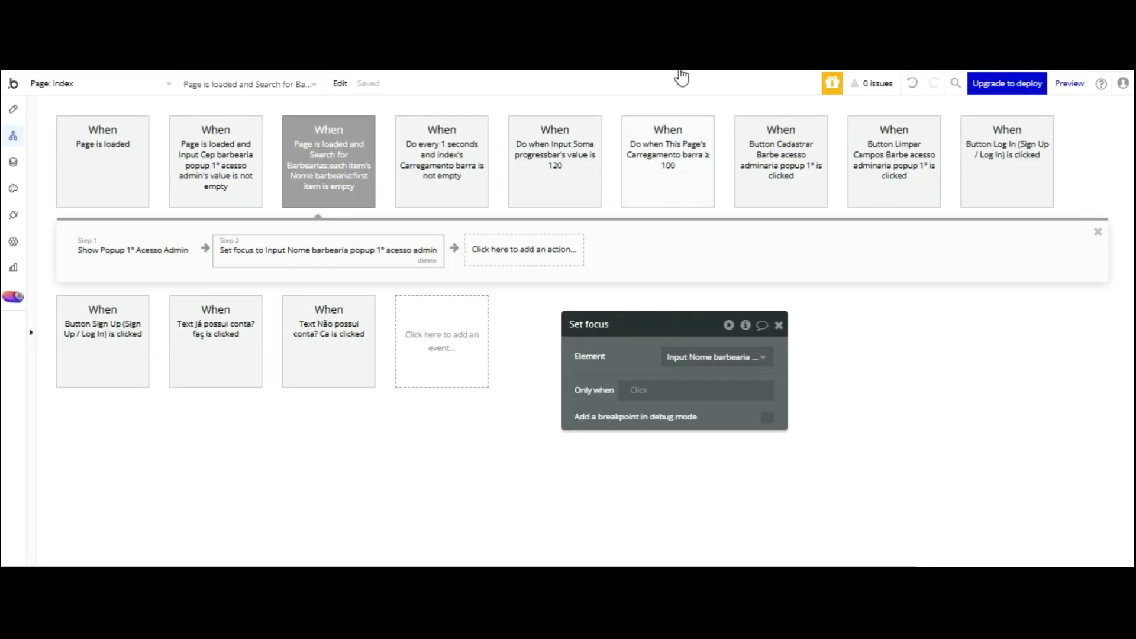
{"action": "left_click", "coordinate": [13, 109]}
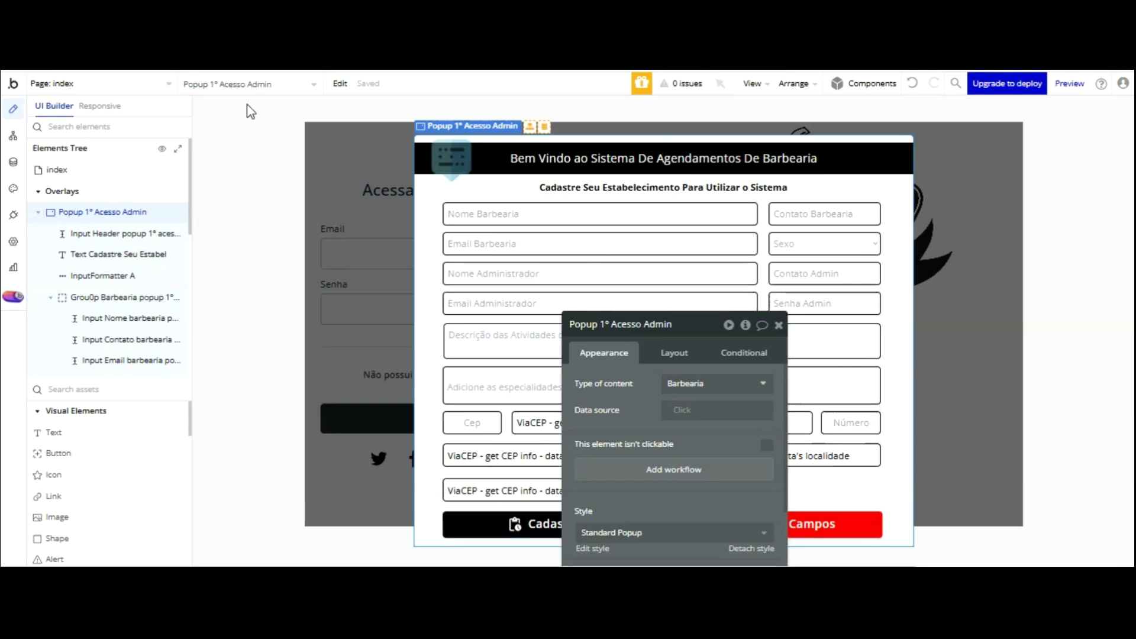
{"action": "left_click", "coordinate": [822, 244]}
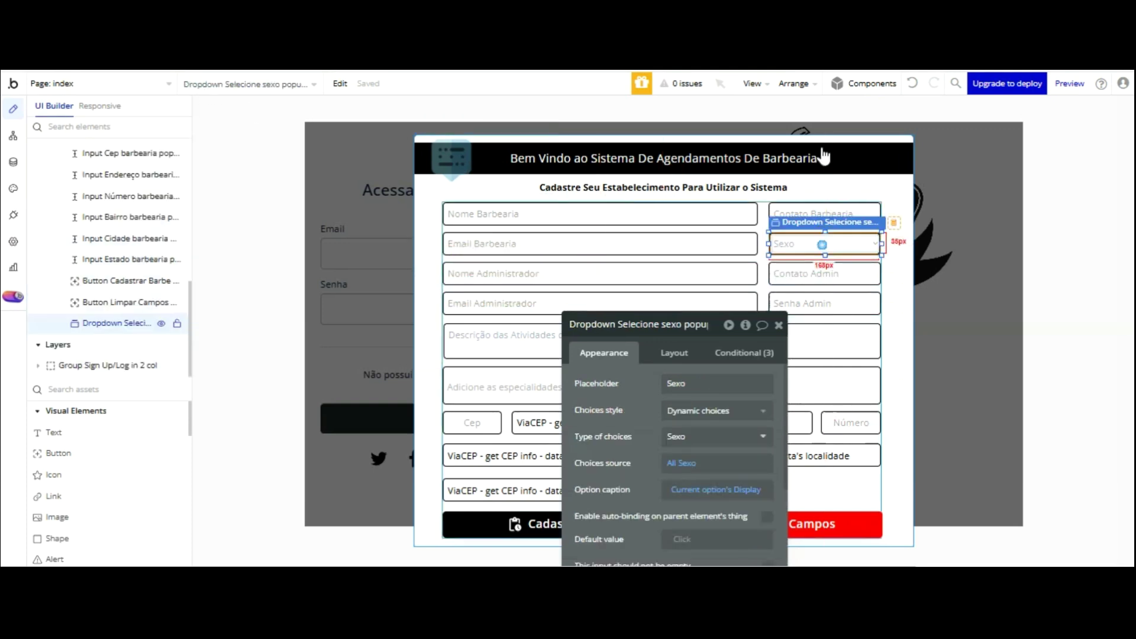
{"action": "right_click", "coordinate": [825, 155]}
{"action": "key", "text": "Escape"}
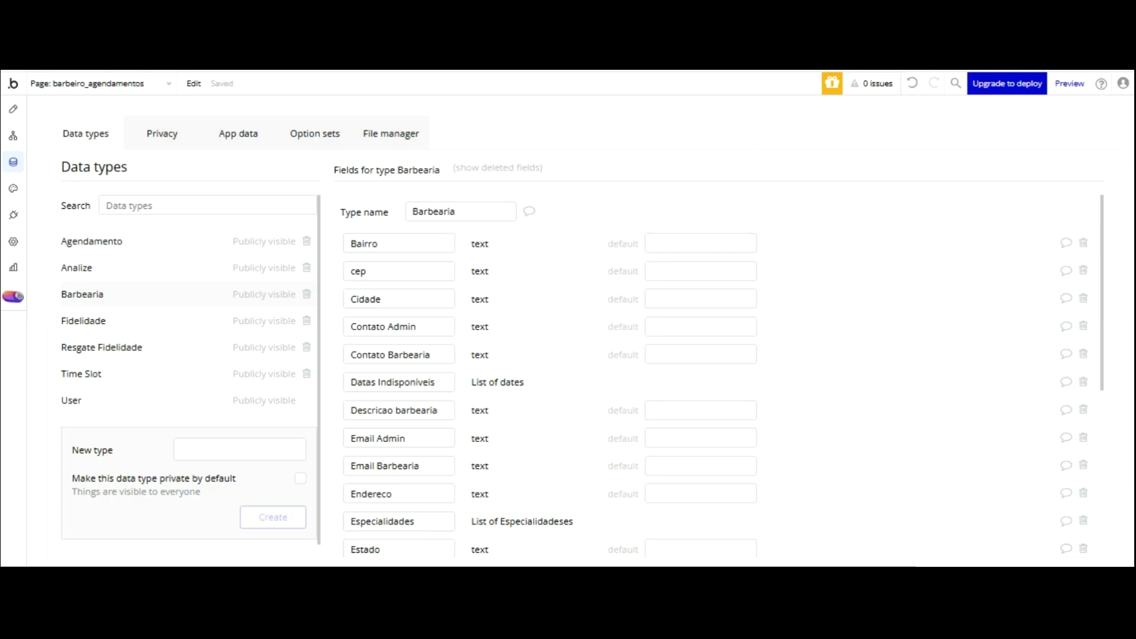
{"action": "left_click", "coordinate": [13, 109]}
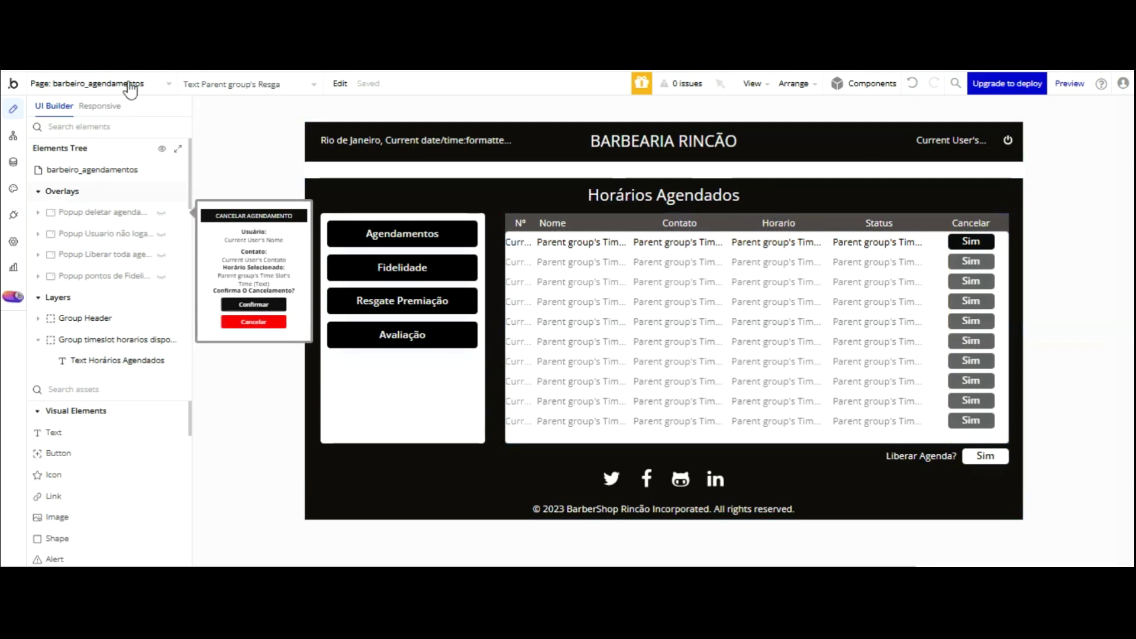
{"action": "left_click", "coordinate": [165, 83]}
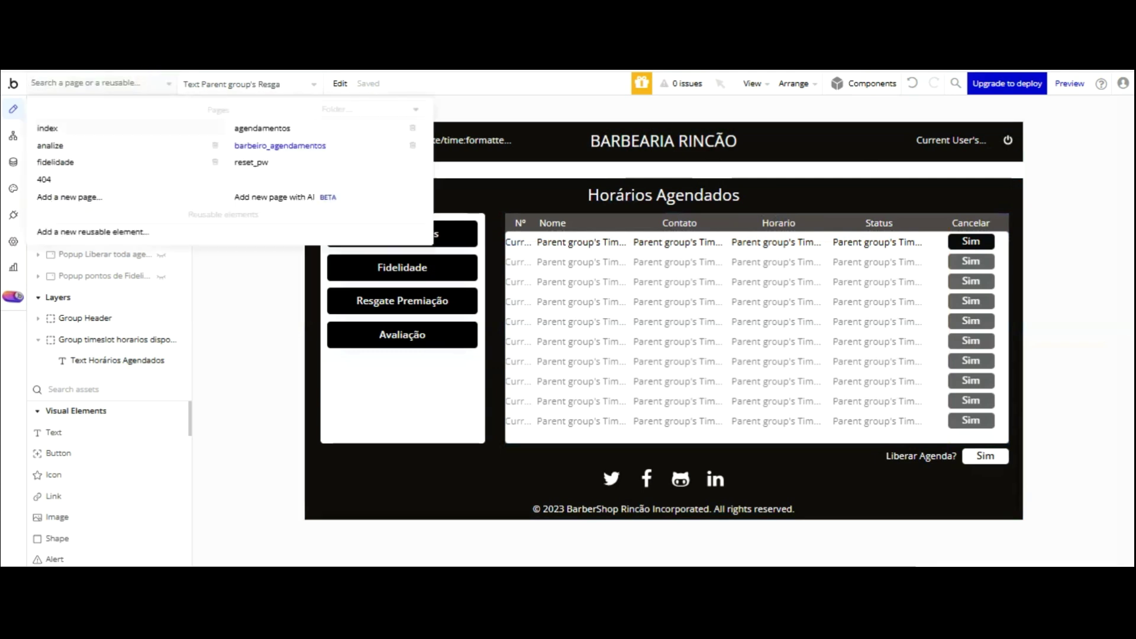
{"action": "left_click", "coordinate": [48, 128]}
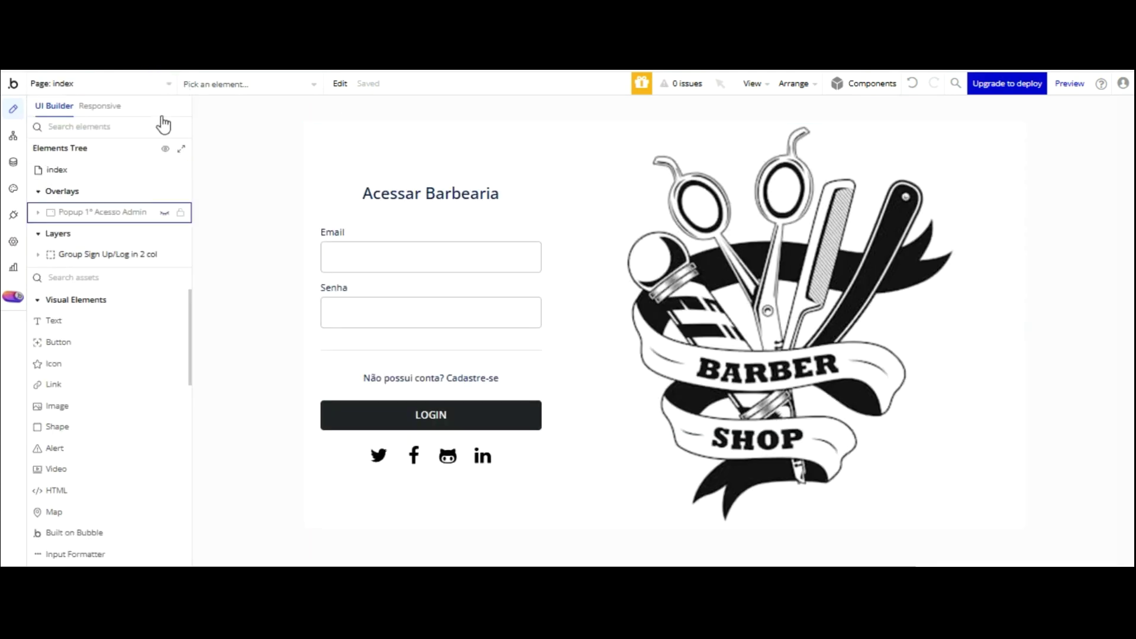
{"action": "left_click", "coordinate": [165, 212]}
- Cut the Sexo dropdown and paste it into the Barbearia popup group
{"action": "double_click", "coordinate": [822, 243]}
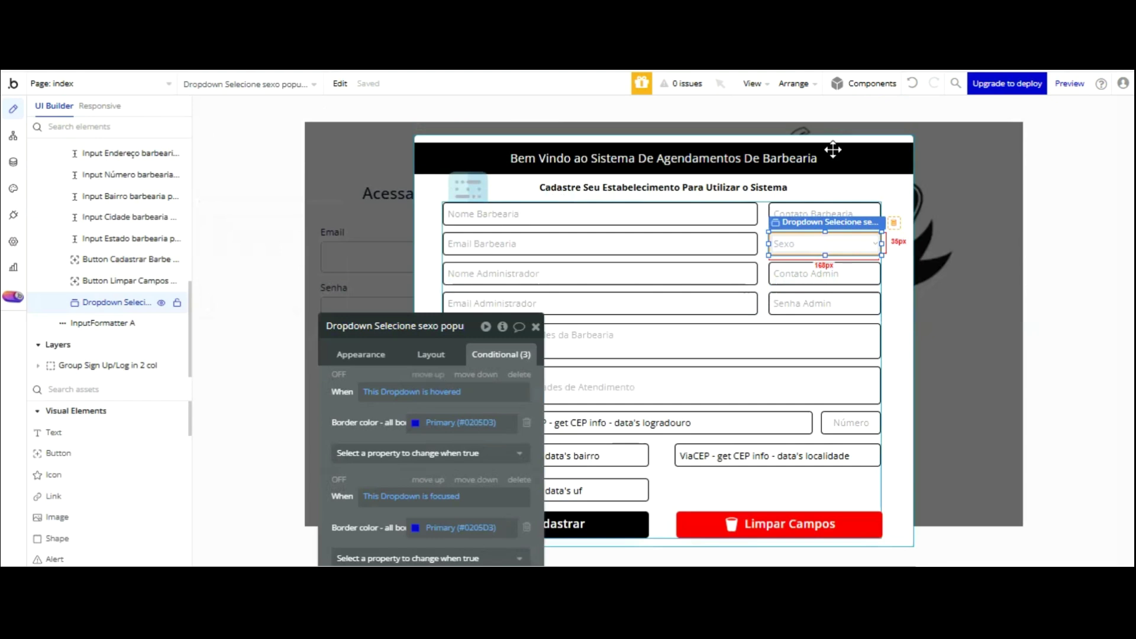
{"action": "key", "text": "Delete"}
{"action": "right_click", "coordinate": [834, 158]}
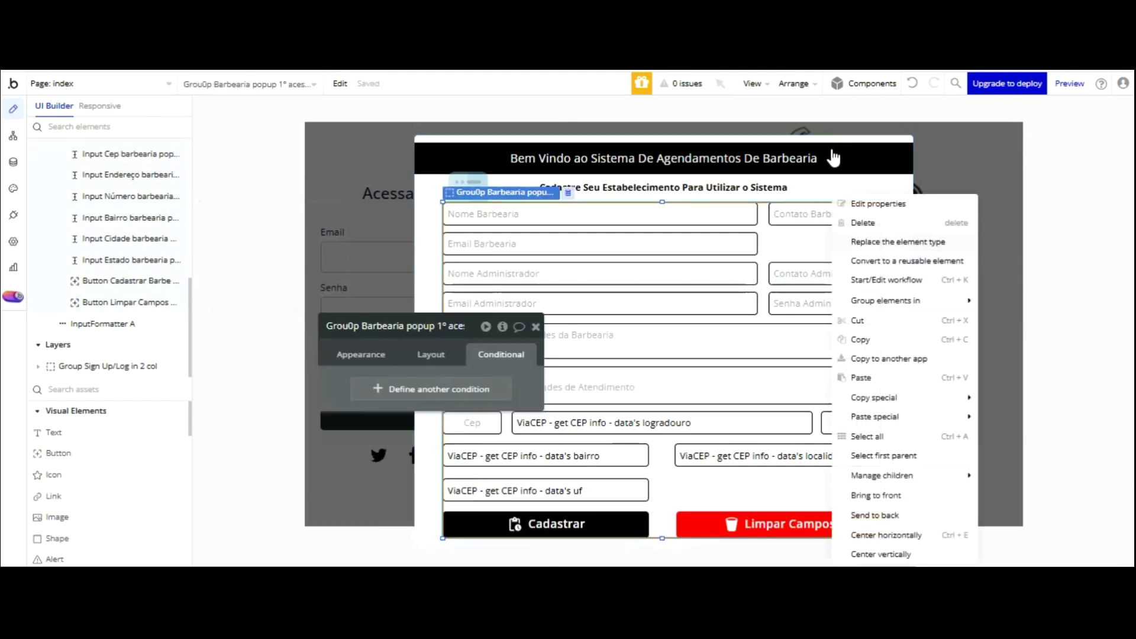
{"action": "key", "text": "ctrl+v"}
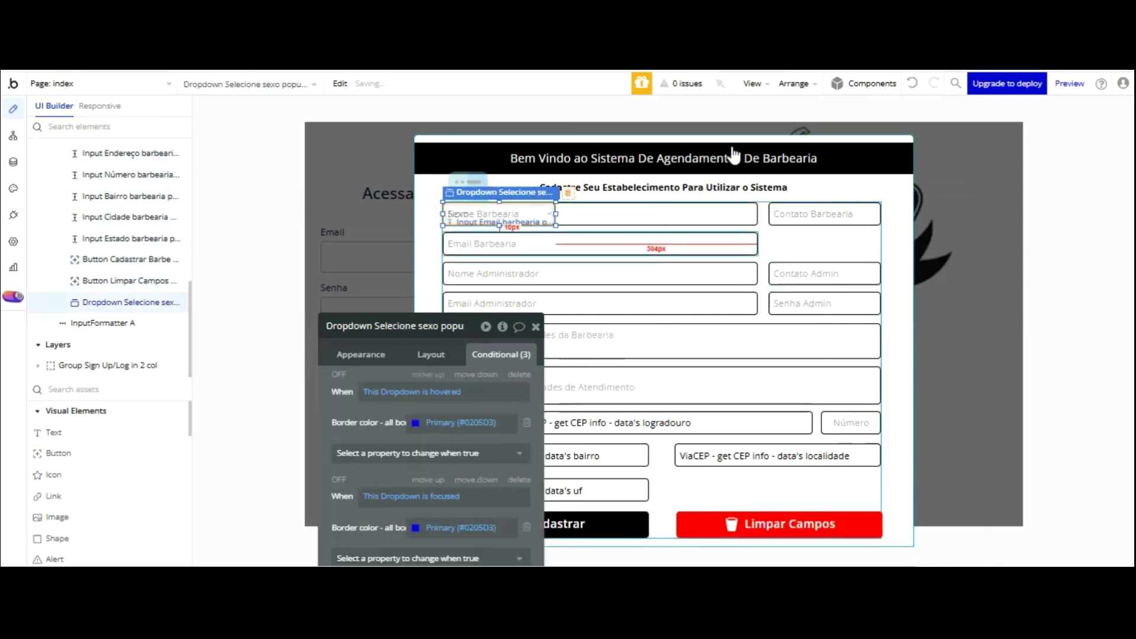
- Nudge the Sexo dropdown under Contato Barbearia, beside Email Barbearia
{"action": "key", "text": "shift+Right"}
{"action": "key", "text": "shift+Right"}
{"action": "key", "text": "shift+Right"}
{"action": "key", "text": "shift+Right"}
{"action": "key", "text": "shift+Right"}
{"action": "key", "text": "shift+Right"}
{"action": "key", "text": "shift+Right"}
{"action": "key", "text": "shift+Right"}
{"action": "key", "text": "shift+Right"}
{"action": "key", "text": "shift+Right"}
{"action": "key", "text": "shift+Right"}
{"action": "key", "text": "shift+Right"}
{"action": "key", "text": "shift+Right"}
{"action": "key", "text": "shift+Right"}
{"action": "key", "text": "shift+Right"}
{"action": "key", "text": "shift+Right"}
{"action": "key", "text": "shift+Right"}
{"action": "key", "text": "shift+Right"}
{"action": "key", "text": "shift+Right"}
{"action": "key", "text": "shift+Right"}
{"action": "key", "text": "Right"}
{"action": "key", "text": "Right"}
{"action": "key", "text": "shift+Right"}
{"action": "key", "text": "shift+Right"}
{"action": "key", "text": "shift+Right"}
{"action": "key", "text": "shift+Right"}
{"action": "key", "text": "shift+Right"}
{"action": "key", "text": "shift+Right"}
{"action": "key", "text": "shift+Right"}
{"action": "key", "text": "shift+Right"}
{"action": "key", "text": "shift+Right"}
{"action": "key", "text": "shift+Right"}
{"action": "key", "text": "shift+Right"}
{"action": "key", "text": "shift+Right"}
{"action": "key", "text": "shift+Right"}
{"action": "key", "text": "shift+Right"}
{"action": "key", "text": "shift+Right"}
{"action": "key", "text": "shift+Right"}
{"action": "key", "text": "shift+Right"}
{"action": "key", "text": "shift+Right"}
{"action": "key", "text": "shift+Right"}
{"action": "key", "text": "shift+Right"}
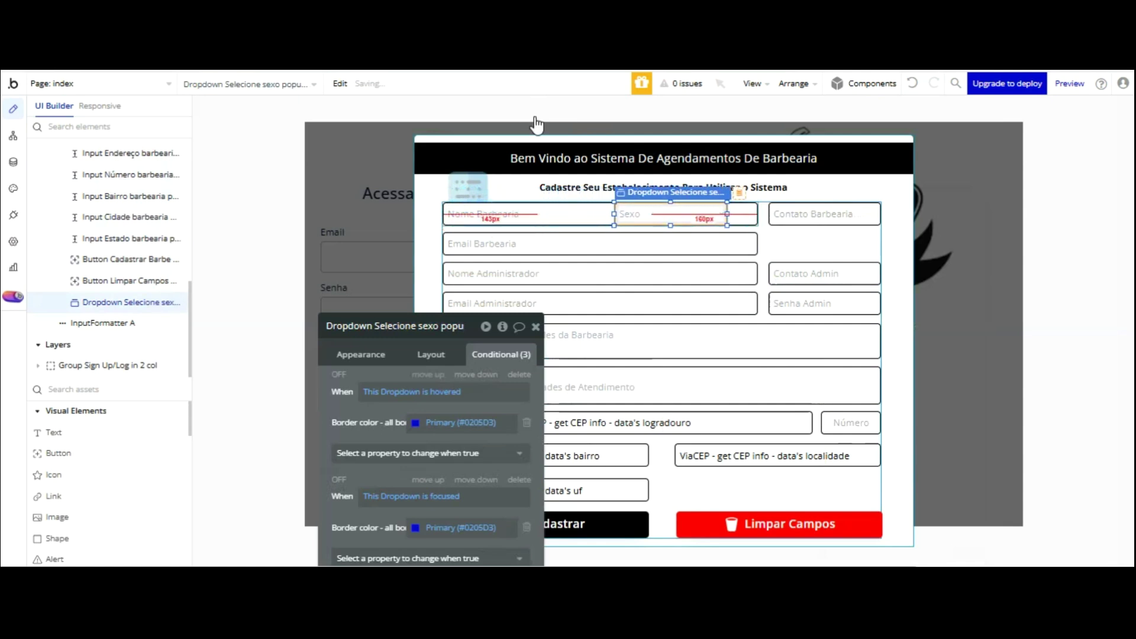
{"action": "key", "text": "shift+Down"}
{"action": "key", "text": "shift+Down"}
{"action": "key", "text": "shift+Down"}
{"action": "key", "text": "shift+Right"}
{"action": "key", "text": "shift+Right"}
{"action": "key", "text": "shift+Right"}
{"action": "key", "text": "shift+Right"}
{"action": "key", "text": "shift+Right"}
{"action": "key", "text": "shift+Right"}
{"action": "key", "text": "shift+Down"}
{"action": "key", "text": "shift+Down"}
{"action": "key", "text": "shift+Right"}
{"action": "key", "text": "shift+Right"}
{"action": "key", "text": "shift+Right"}
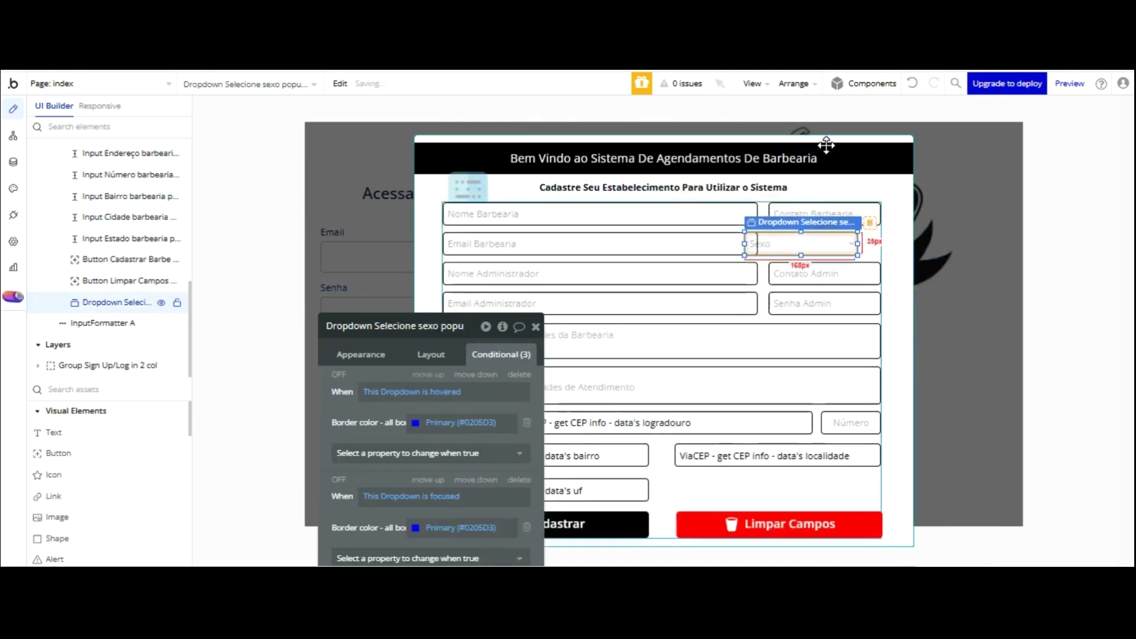
{"action": "key", "text": "shift+Right"}
{"action": "key", "text": "shift+Right"}
{"action": "key", "text": "shift+Right"}
{"action": "key", "text": "shift+Right"}
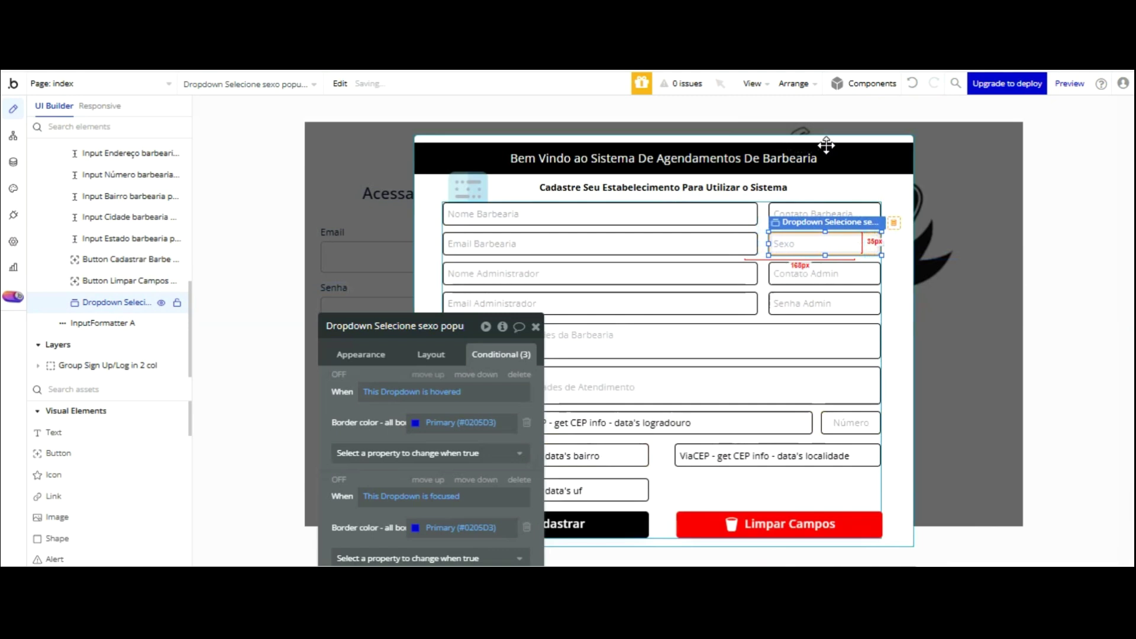
{"action": "left_click", "coordinate": [416, 320]}
{"action": "scroll", "coordinate": [460, 317], "scroll_direction": "down", "scroll_amount": 2}
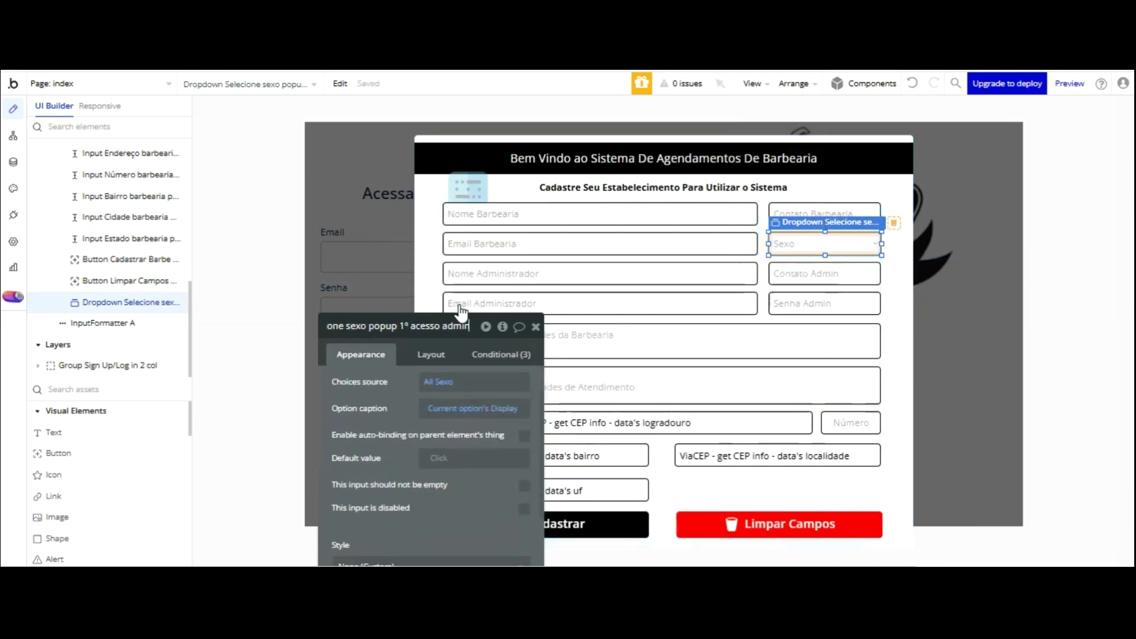
- Reload the preview, then set the Sexo dropdown's Type of choices to Sexo
{"action": "key", "text": "ctrl+Tab"}
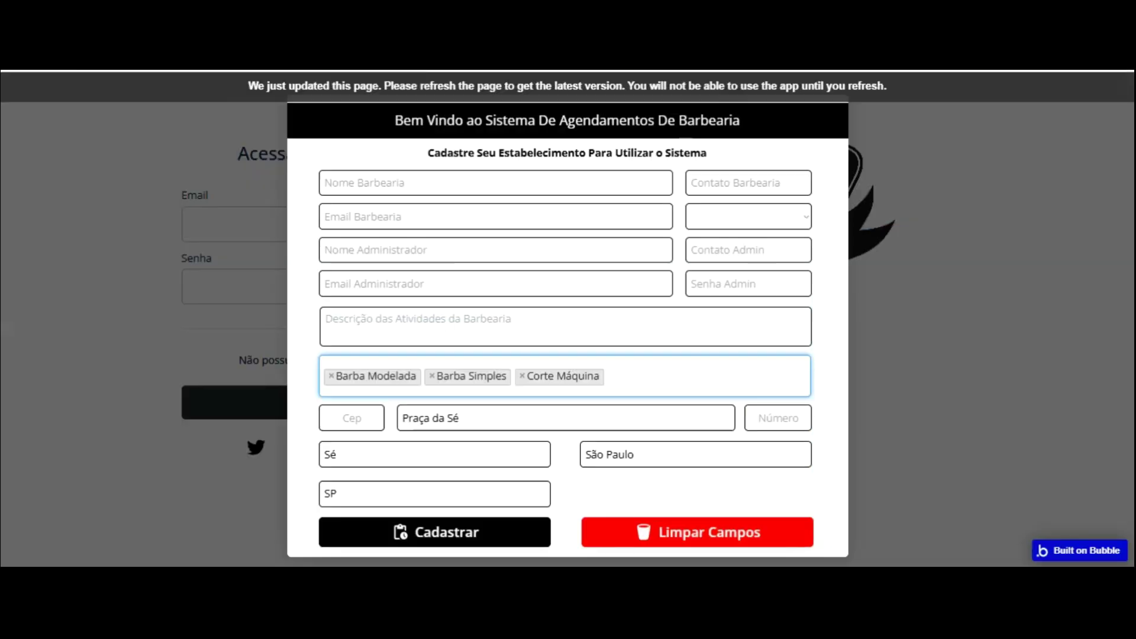
{"action": "key", "text": "F5"}
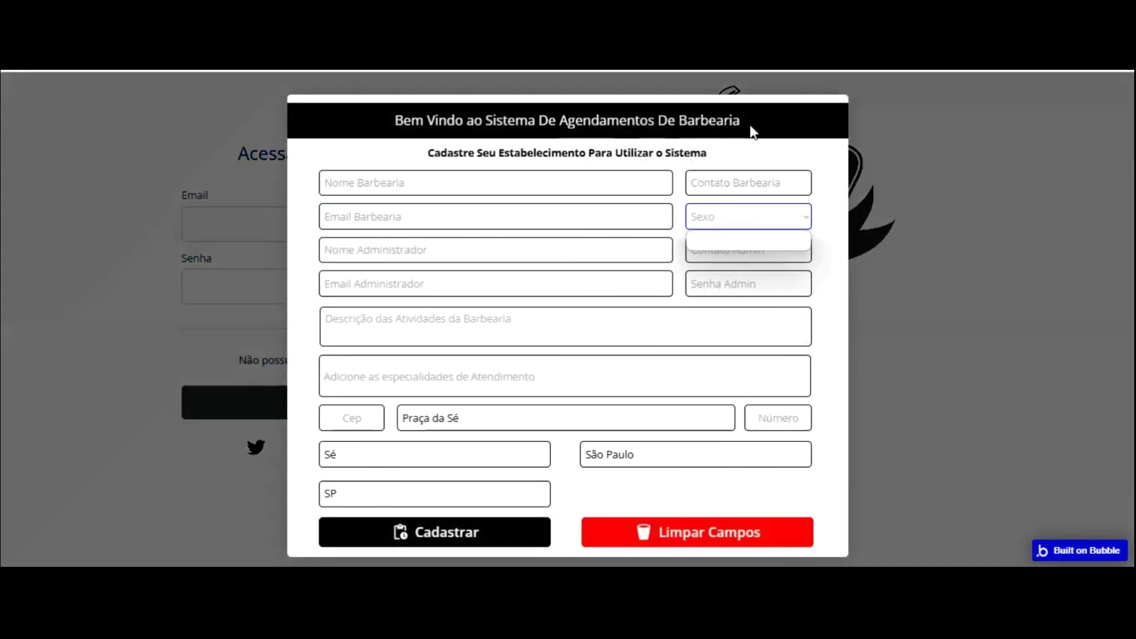
{"action": "key", "text": "ctrl+Tab"}
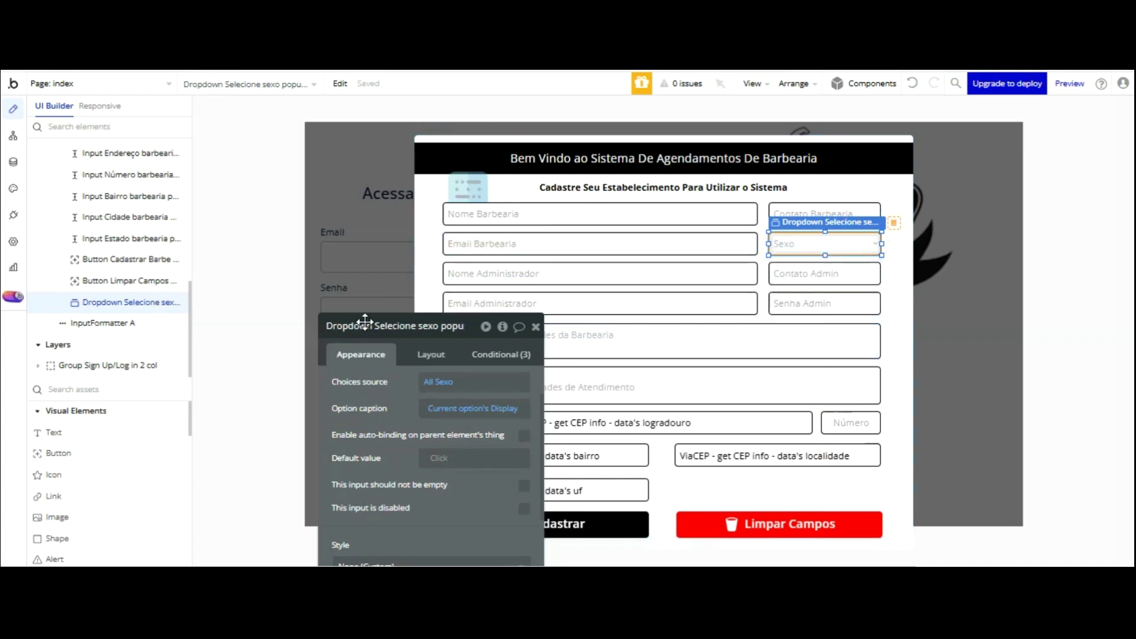
{"action": "left_click_drag", "start_coordinate": [378, 269], "coordinate": [348, 205]}
{"action": "scroll", "coordinate": [440, 291], "scroll_direction": "up", "scroll_amount": 1}
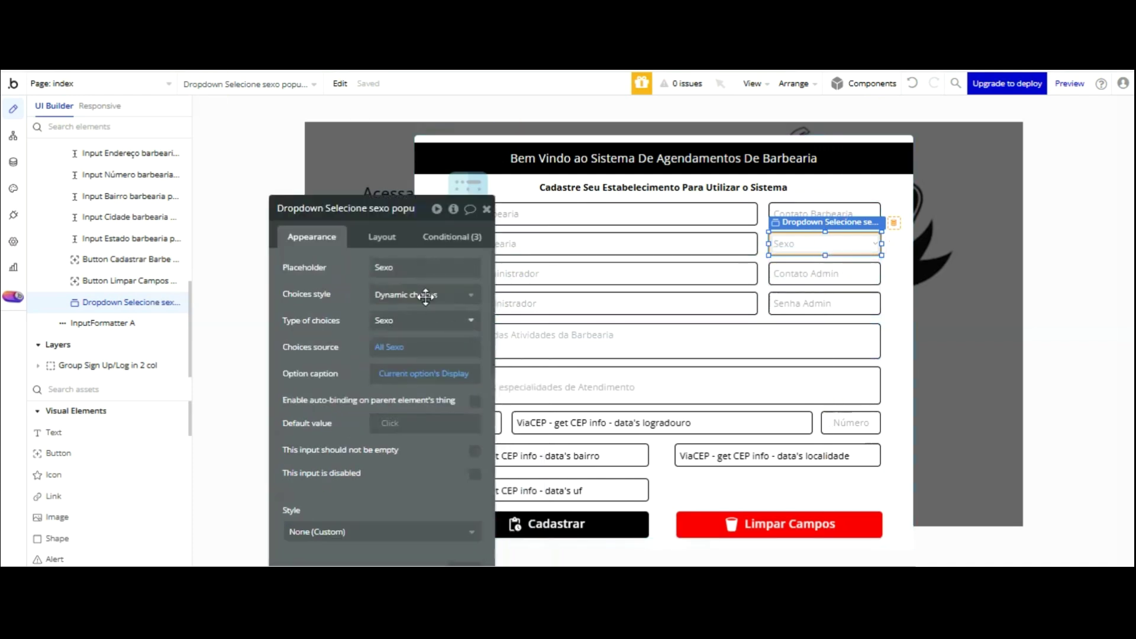
{"action": "right_click", "coordinate": [431, 203]}
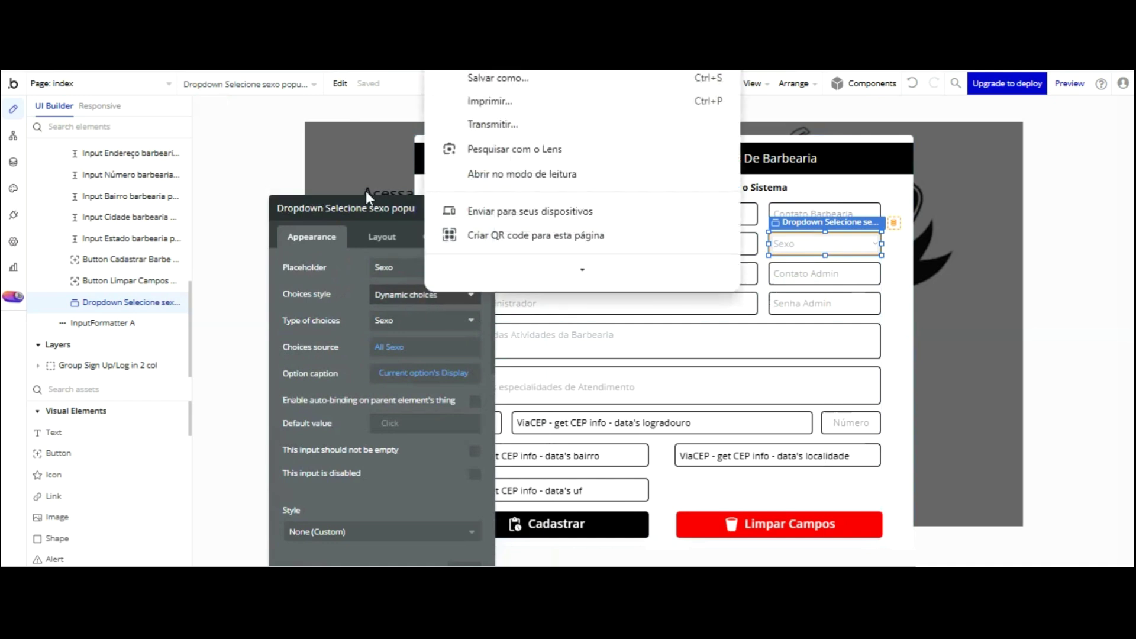
{"action": "left_click", "coordinate": [336, 281]}
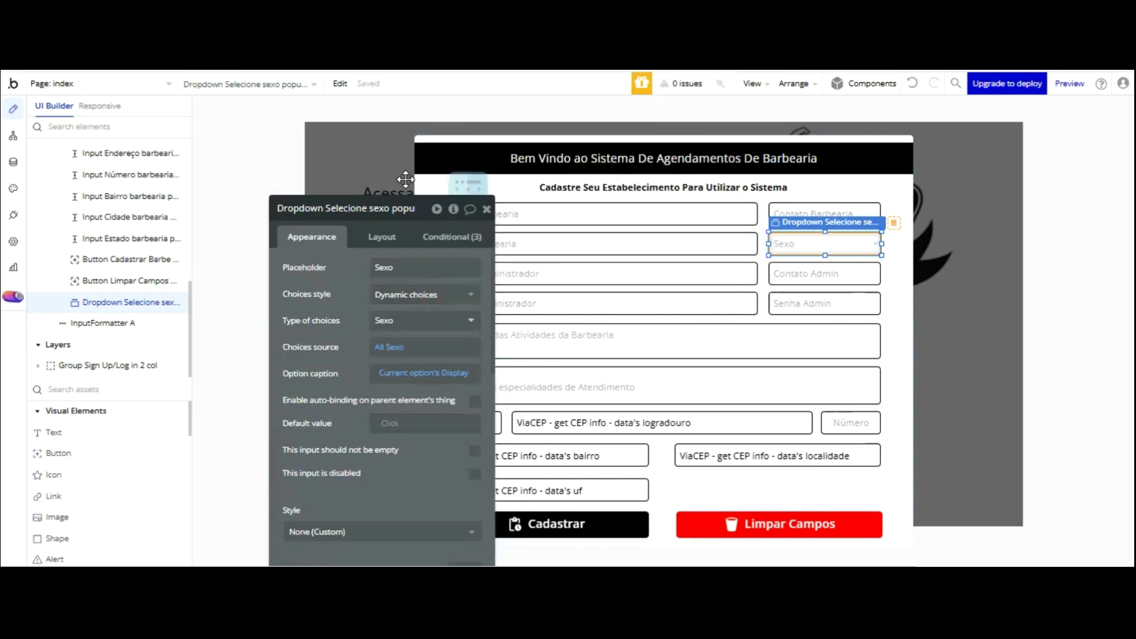
{"action": "left_click", "coordinate": [418, 319]}
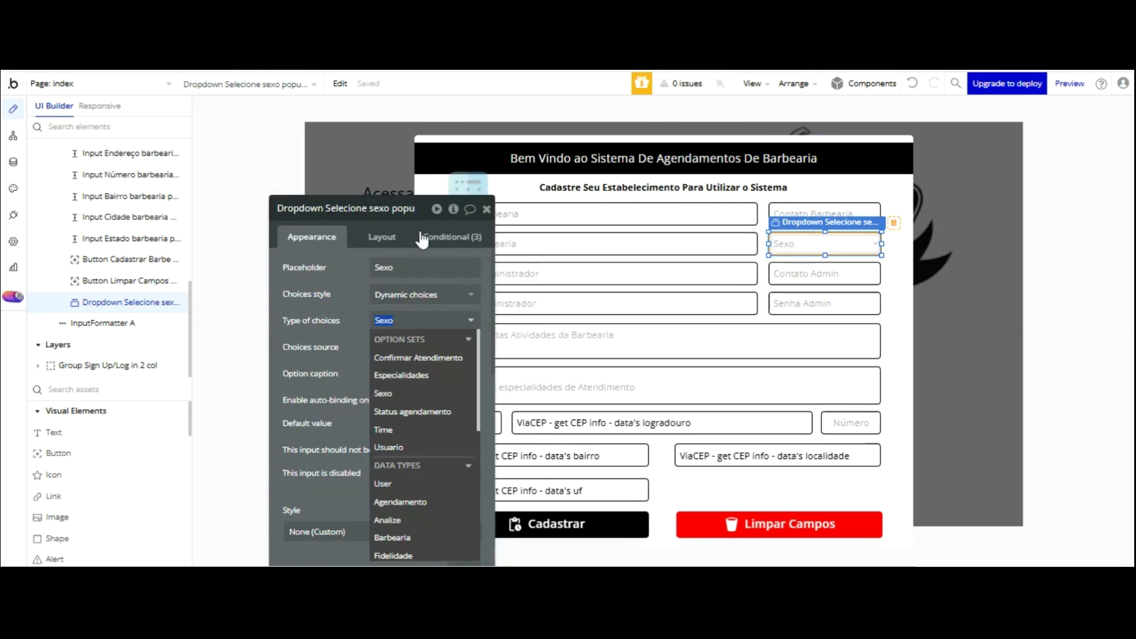
{"action": "left_click", "coordinate": [408, 294]}
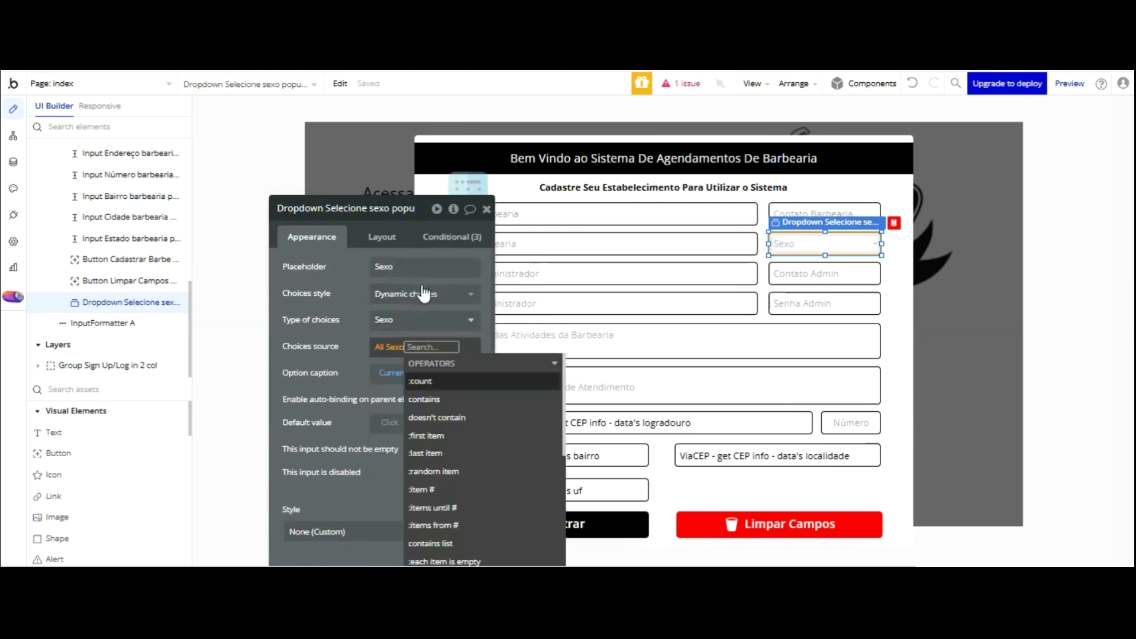
{"action": "left_click", "coordinate": [355, 253]}
- Set the dropdown's Choices source to All Sexo and tick 'This input should not be empty'
{"action": "left_click_drag", "start_coordinate": [355, 254], "coordinate": [325, 193]}
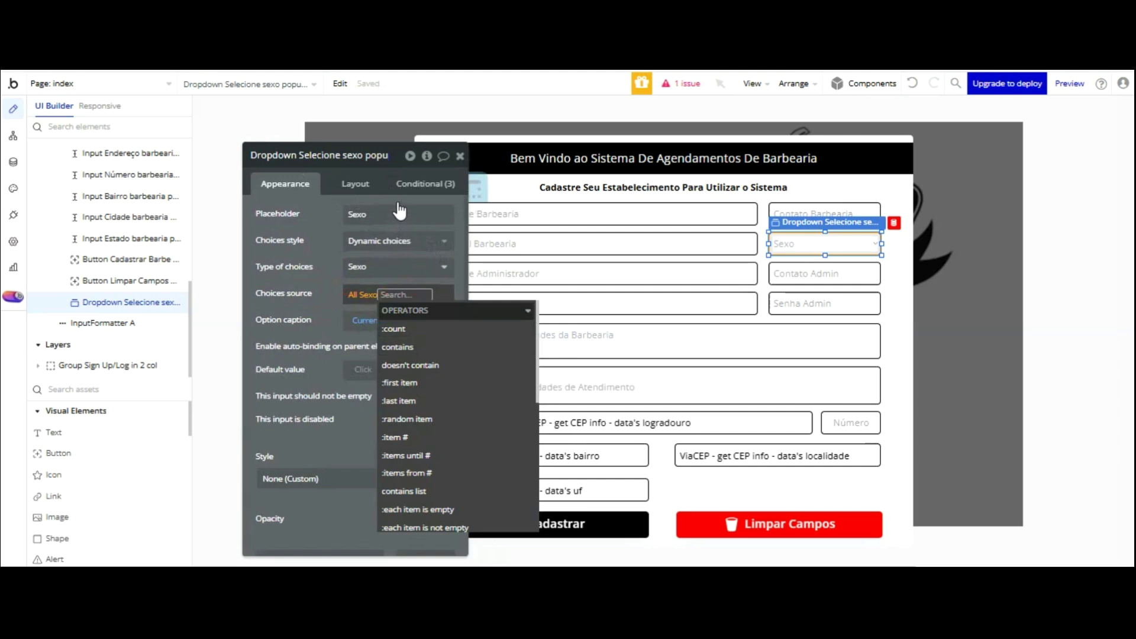
{"action": "right_click", "coordinate": [393, 294]}
{"action": "left_click", "coordinate": [482, 289]}
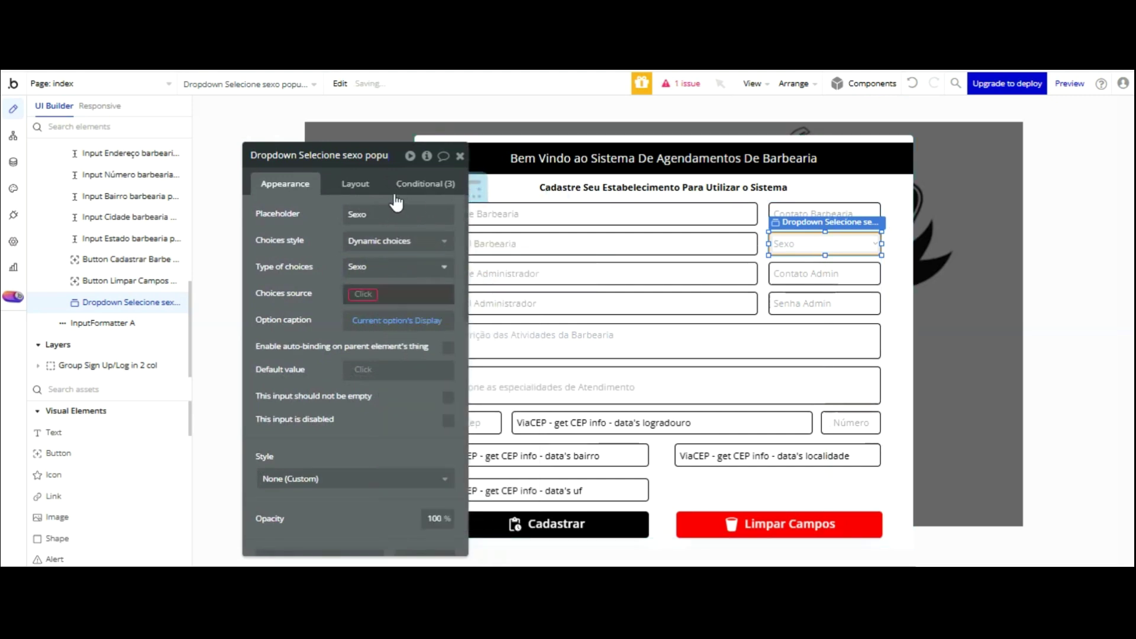
{"action": "left_click", "coordinate": [367, 350]}
{"action": "left_click", "coordinate": [327, 296]}
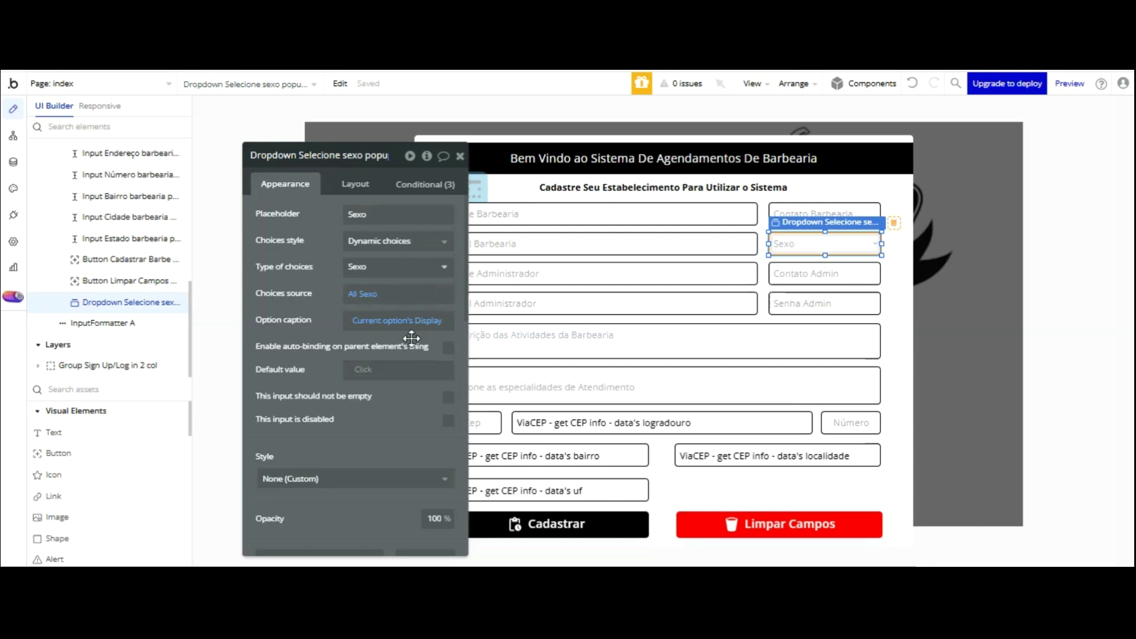
{"action": "left_click", "coordinate": [448, 396]}
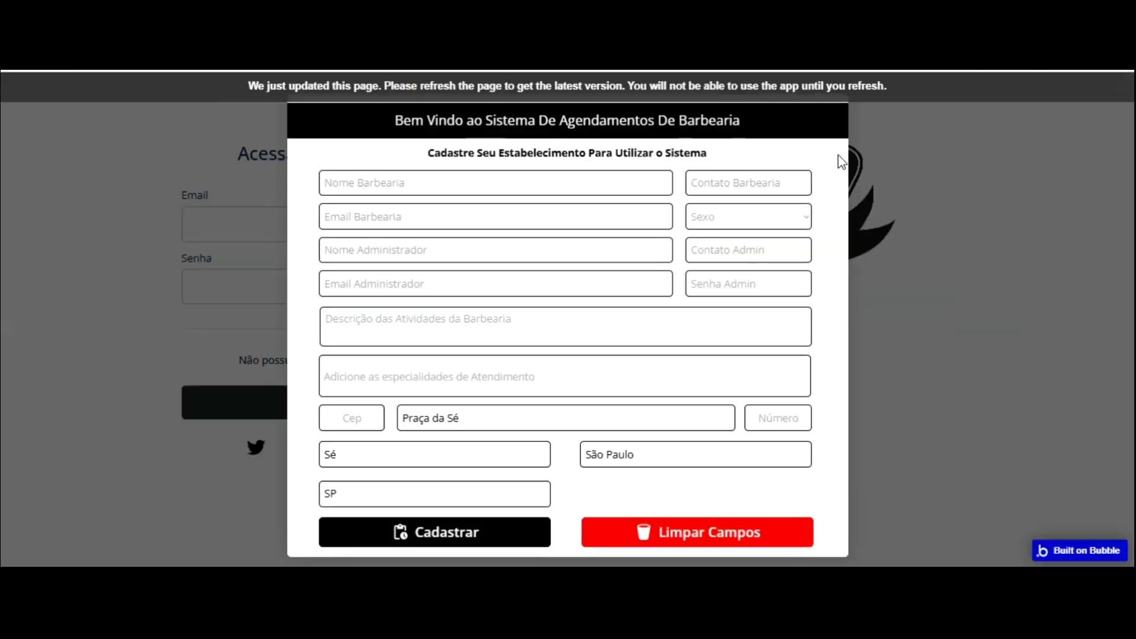
- Reload the preview and confirm the Sexo list offers Masculino and Feminino
{"action": "key", "text": "F5"}
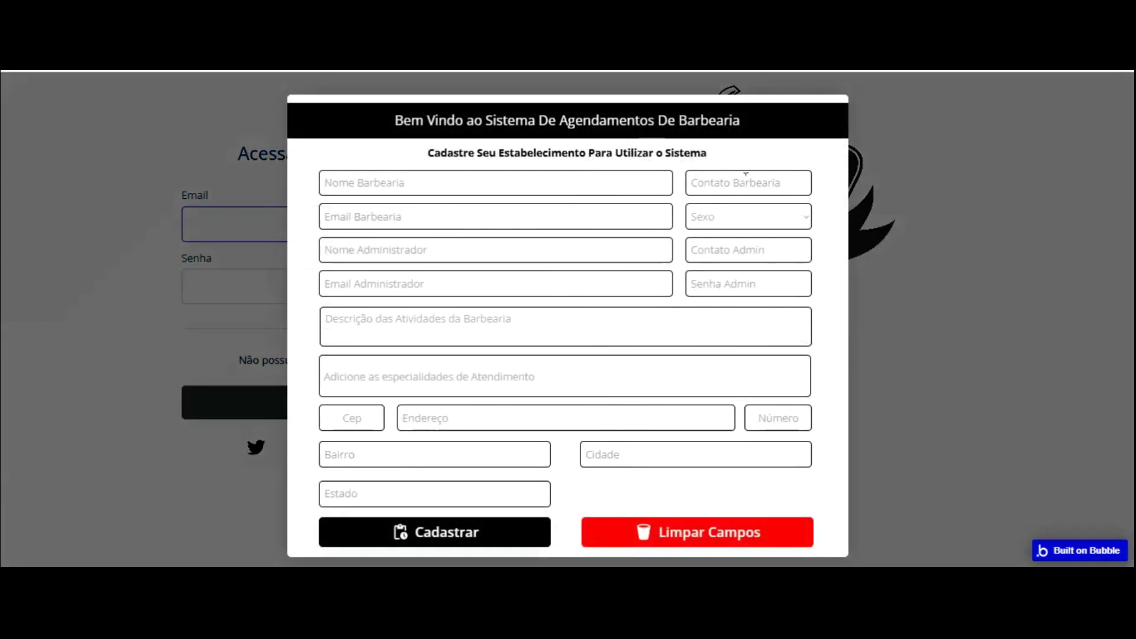
{"action": "left_click", "coordinate": [781, 215]}
{"action": "left_click", "coordinate": [781, 215]}
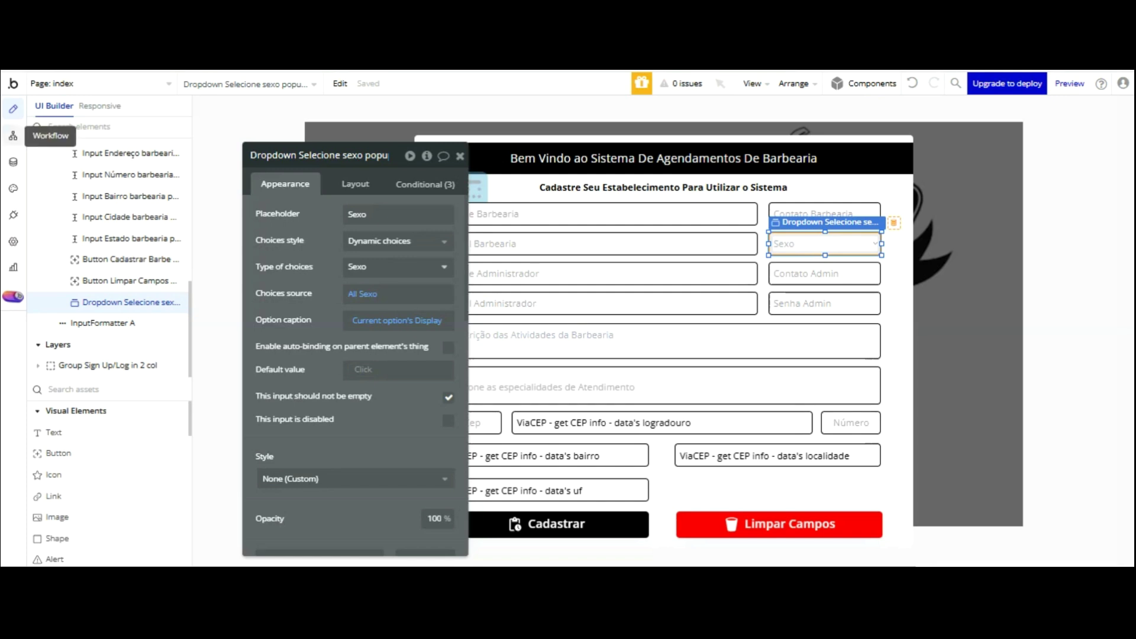
- Add a Set focus step targeting the popup's Nome barbearia input to the admin popup event
{"action": "left_click", "coordinate": [13, 136]}
{"action": "left_click", "coordinate": [442, 148]}
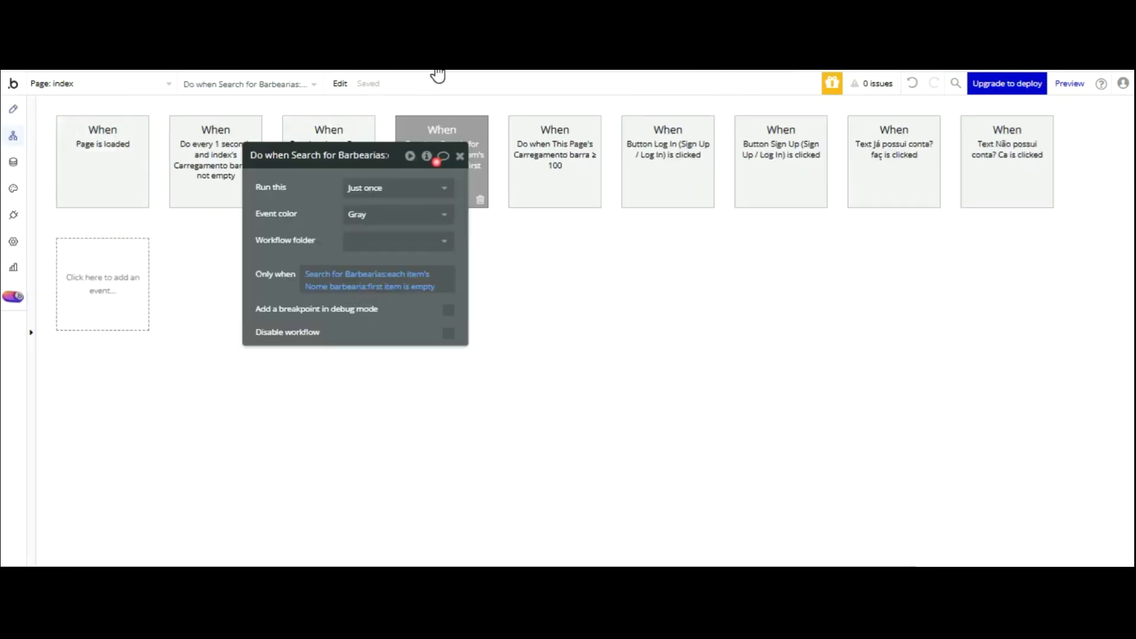
{"action": "left_click", "coordinate": [264, 252]}
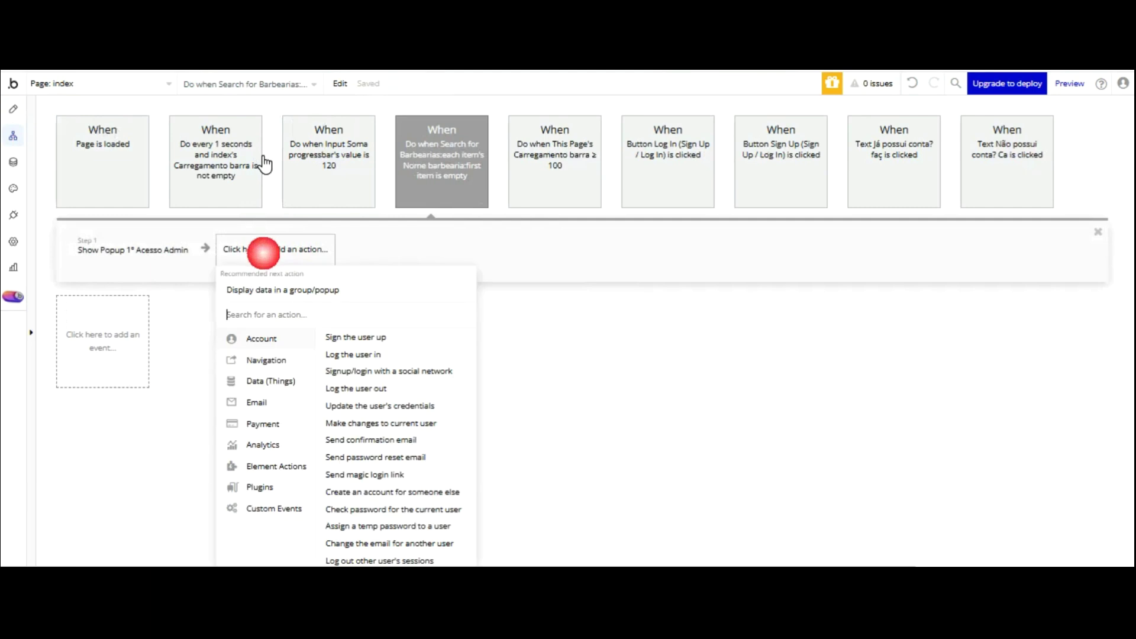
{"action": "mouse_move", "coordinate": [277, 467]}
{"action": "left_click", "coordinate": [340, 411]}
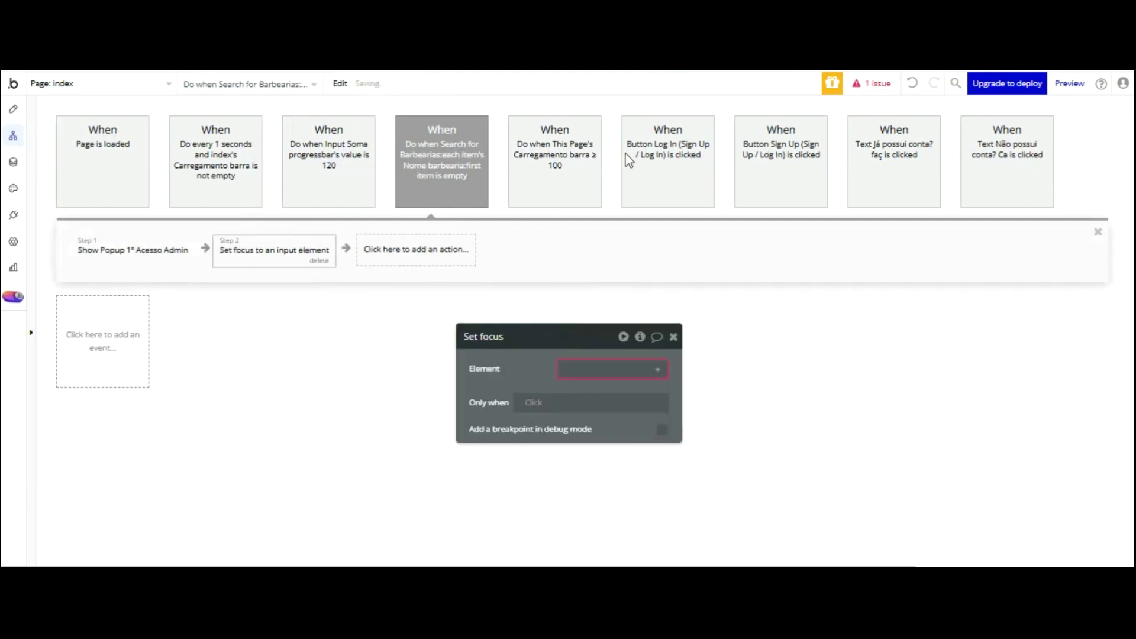
{"action": "left_click", "coordinate": [584, 368]}
{"action": "scroll", "coordinate": [703, 368], "scroll_direction": "down", "scroll_amount": 3}
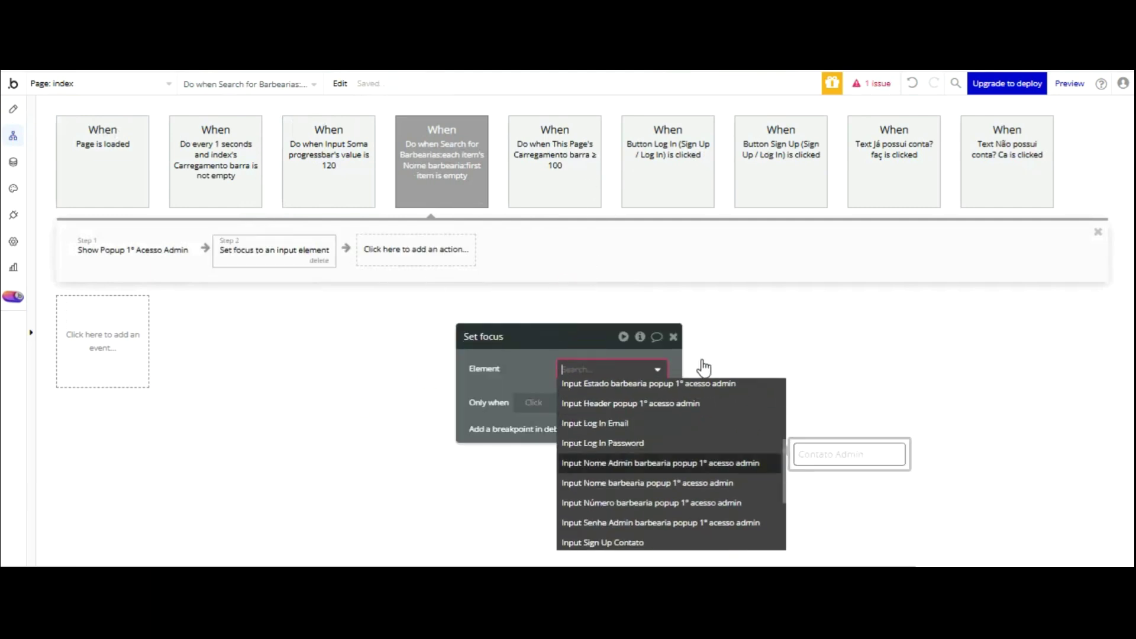
{"action": "left_click", "coordinate": [651, 489]}
{"action": "left_click", "coordinate": [558, 363]}
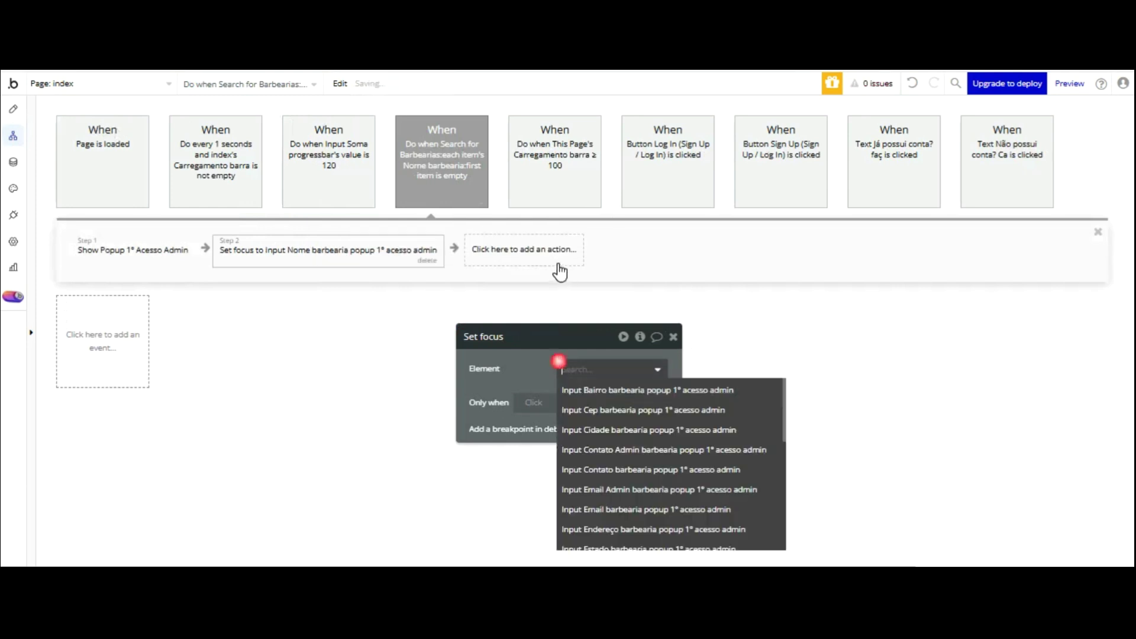
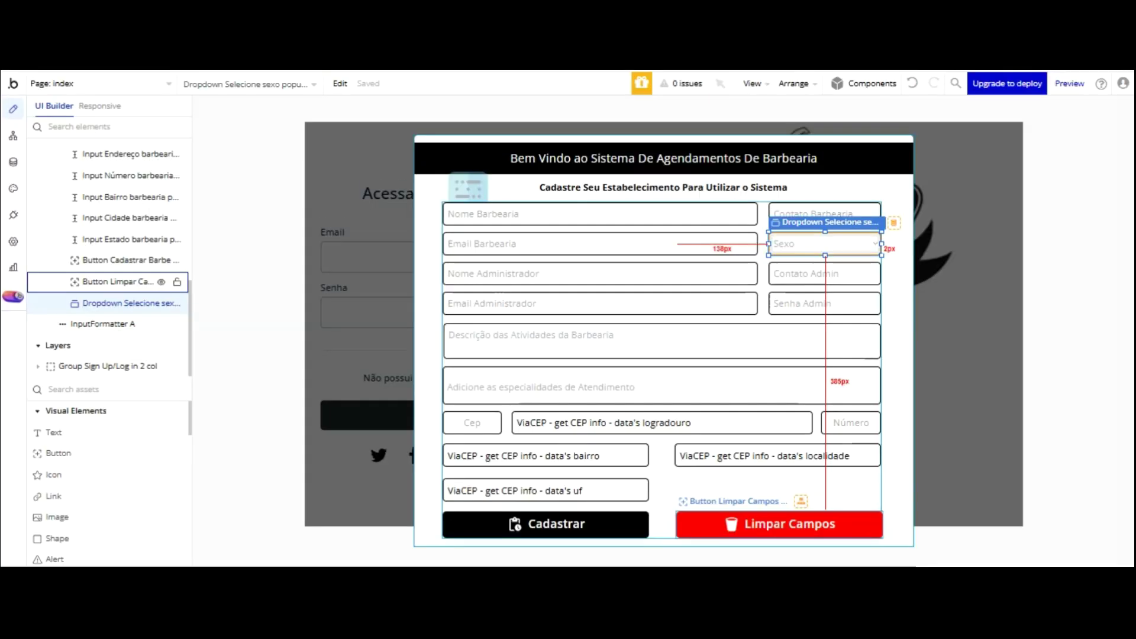
- Give the Limpar Campos button a workflow that resets data of Popup 1° Acesso Admin
{"action": "double_click", "coordinate": [790, 526]}
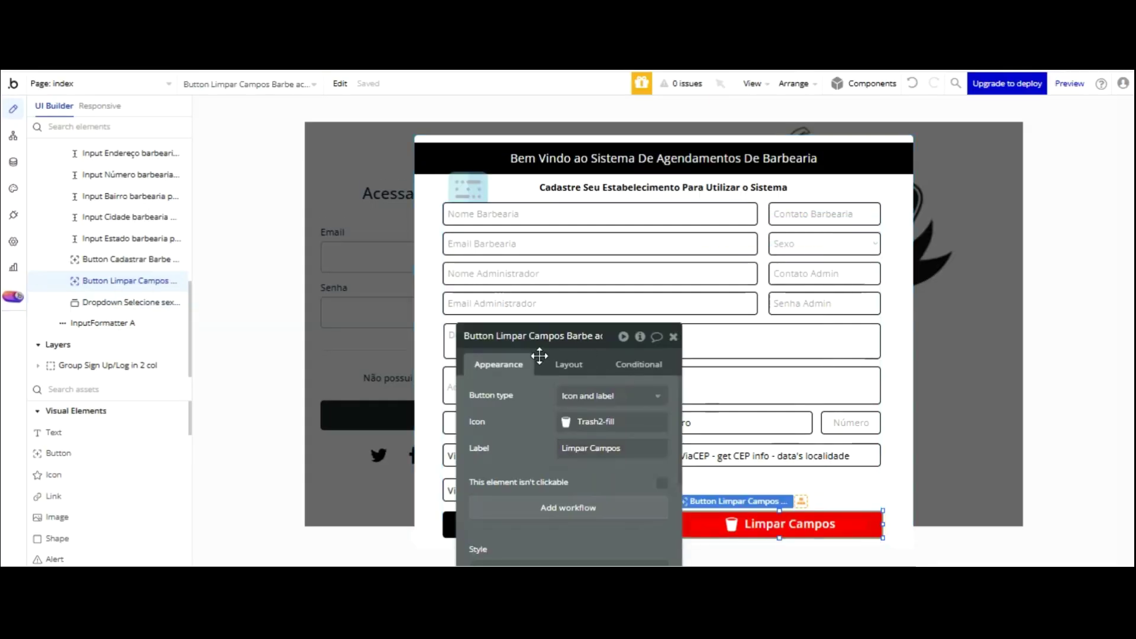
{"action": "left_click", "coordinate": [562, 508]}
{"action": "left_click", "coordinate": [130, 249]}
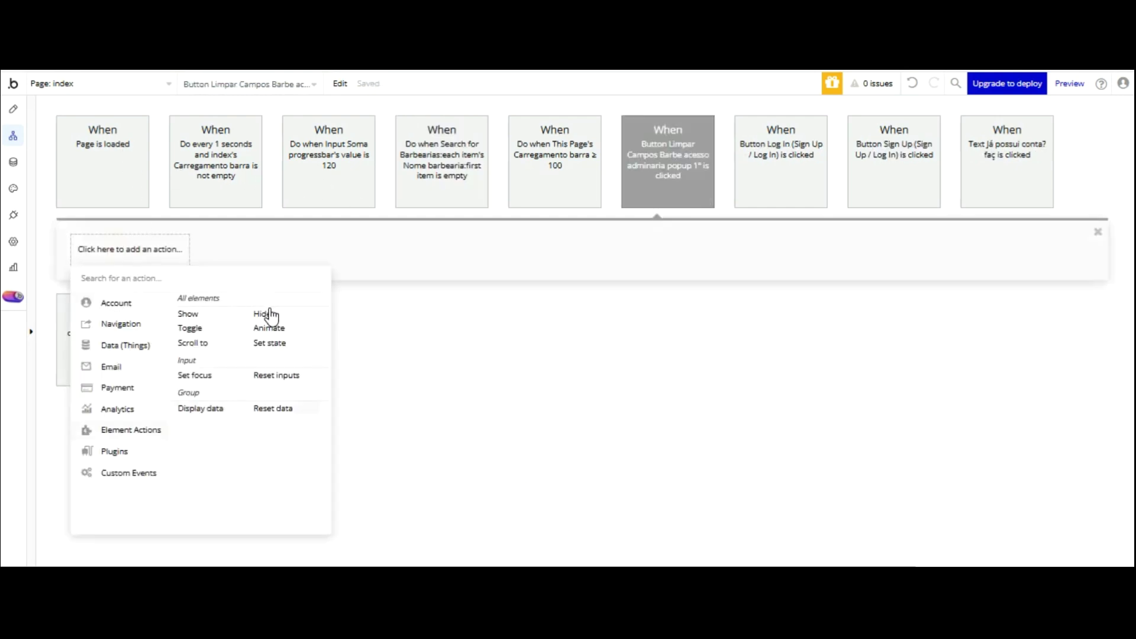
{"action": "left_click", "coordinate": [273, 409]}
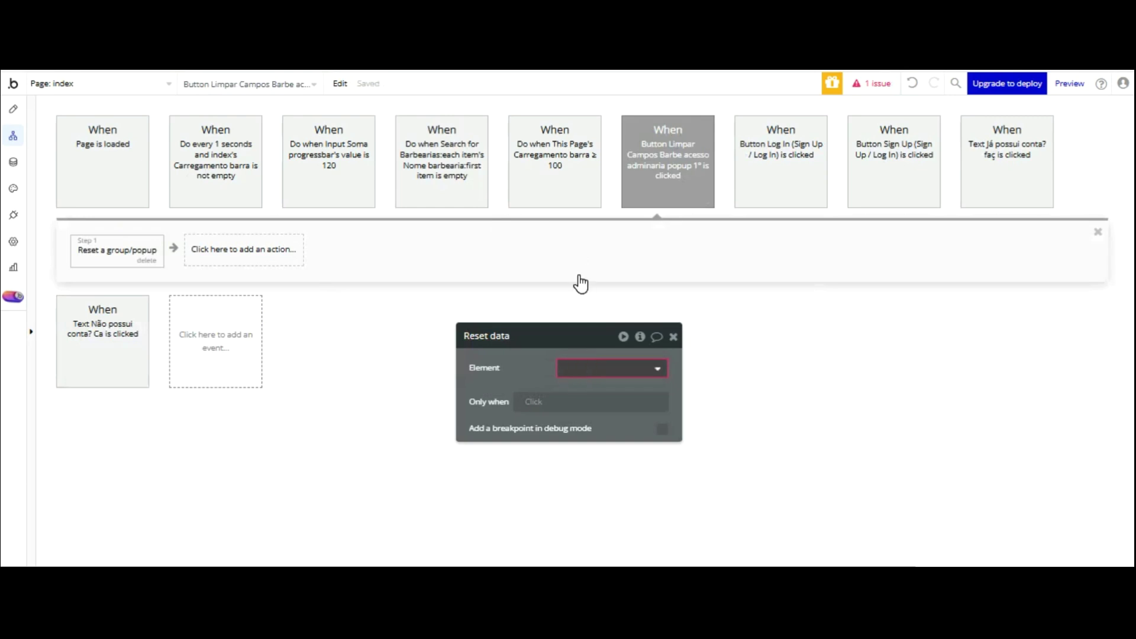
{"action": "left_click", "coordinate": [605, 389]}
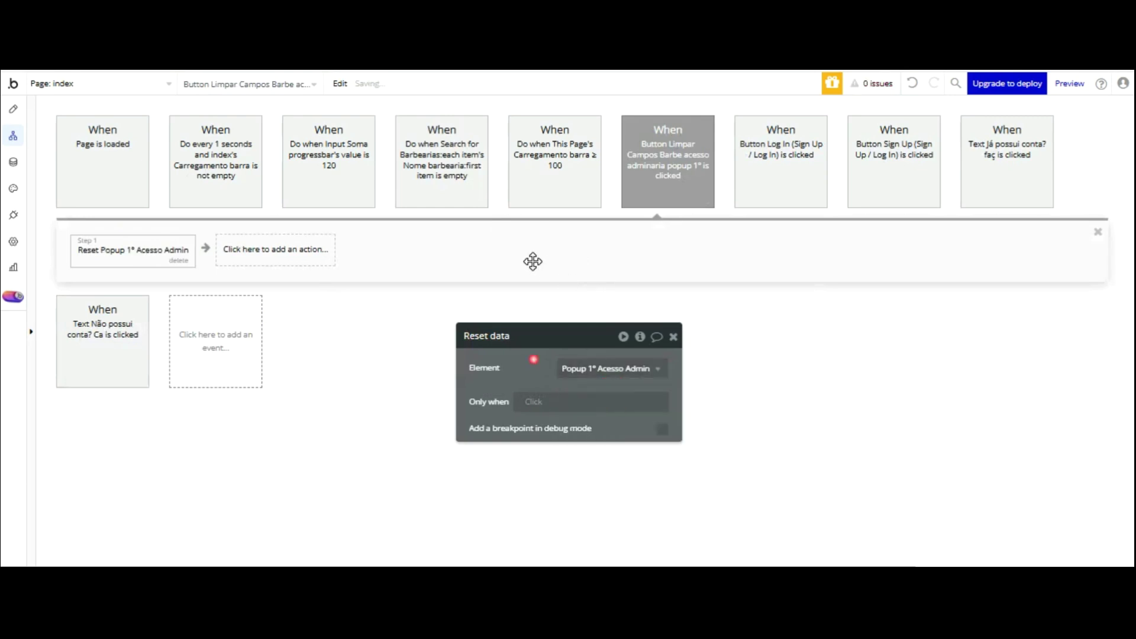
{"action": "left_click", "coordinate": [13, 109]}
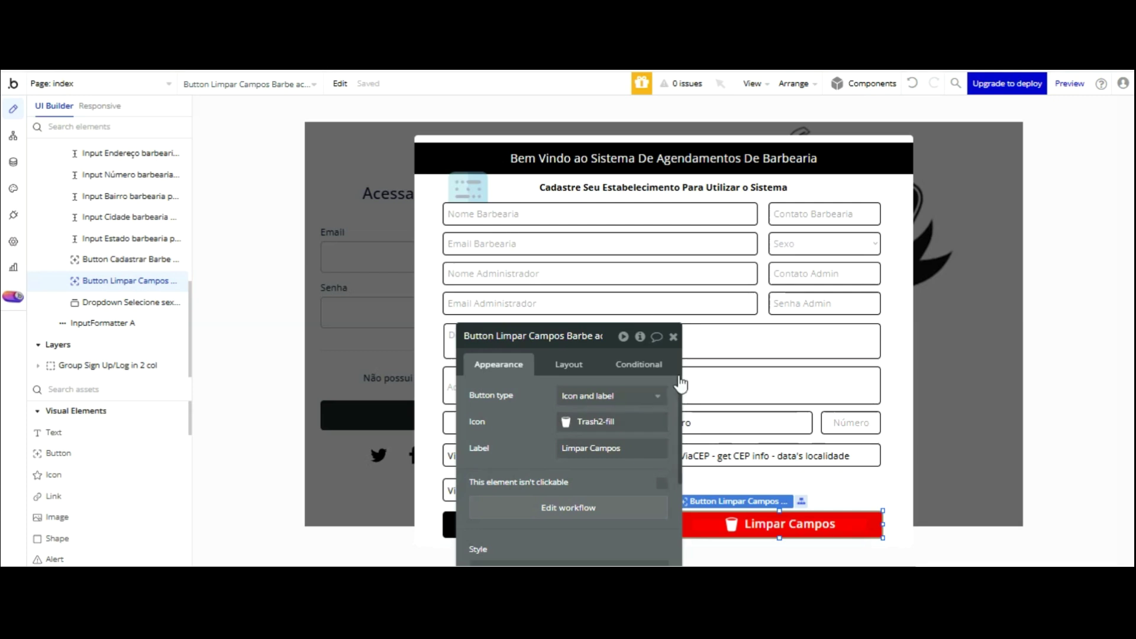
{"action": "left_click_drag", "start_coordinate": [668, 383], "coordinate": [986, 220]}
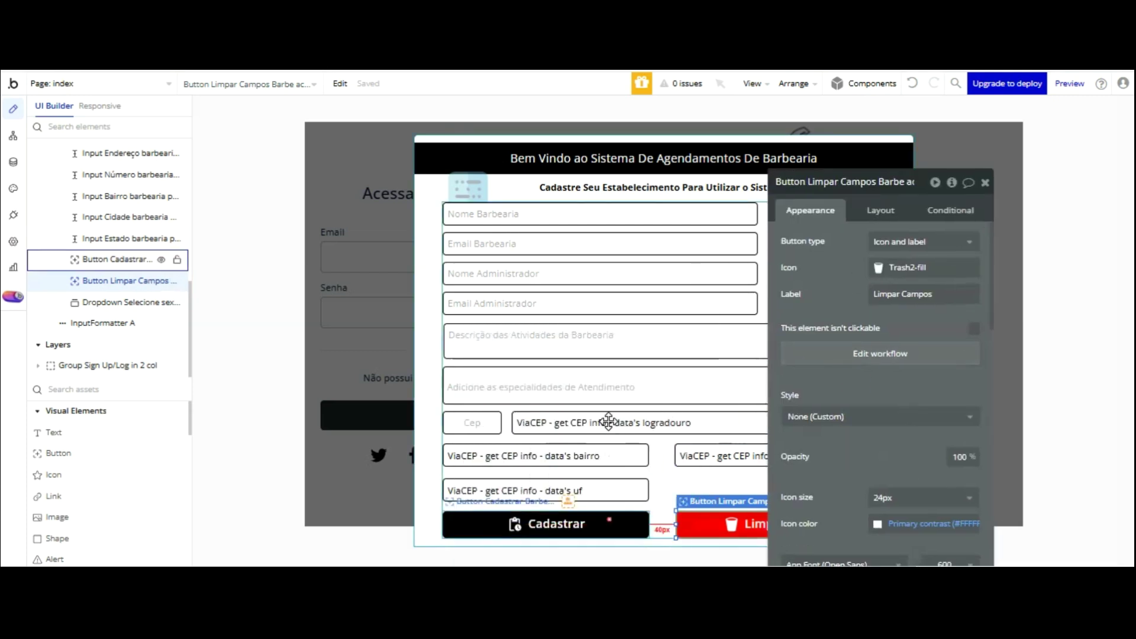
{"action": "left_click", "coordinate": [128, 259]}
- Give Cadastrar a Create a new Barbearia action with Bairro taken from Input Bairro's value
{"action": "left_click", "coordinate": [852, 355]}
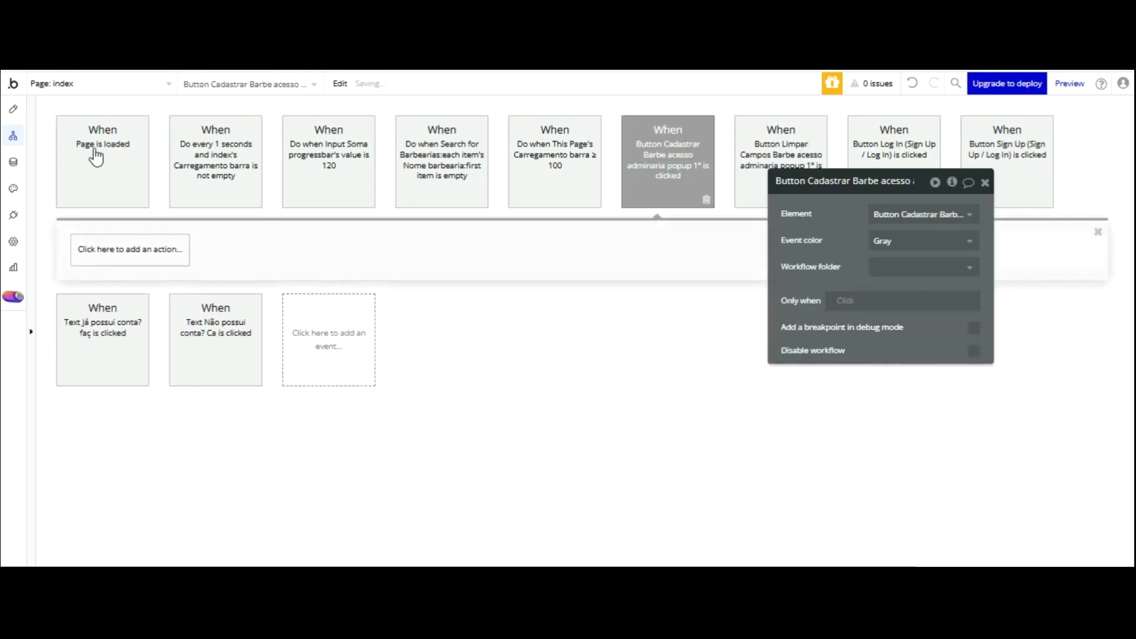
{"action": "left_click", "coordinate": [104, 247]}
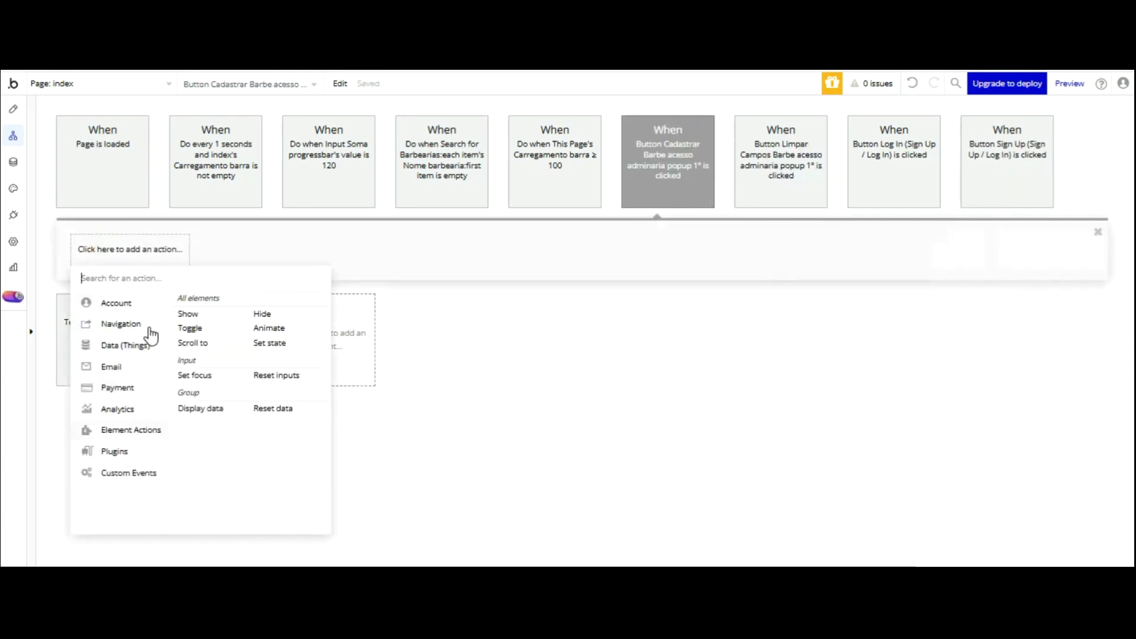
{"action": "left_click", "coordinate": [217, 301]}
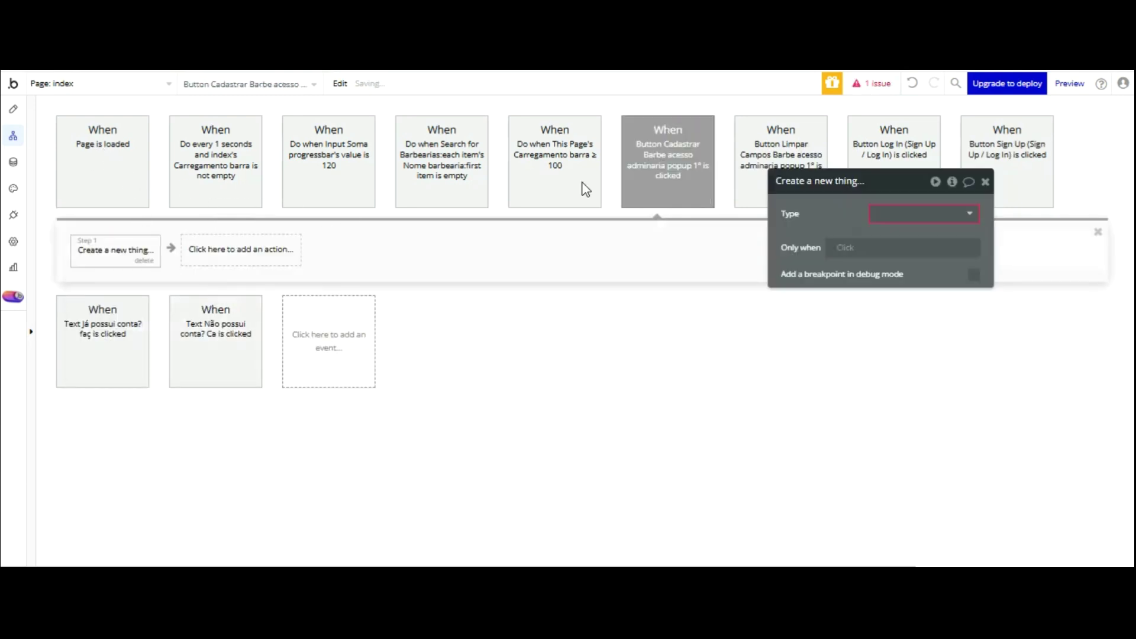
{"action": "left_click", "coordinate": [917, 279]}
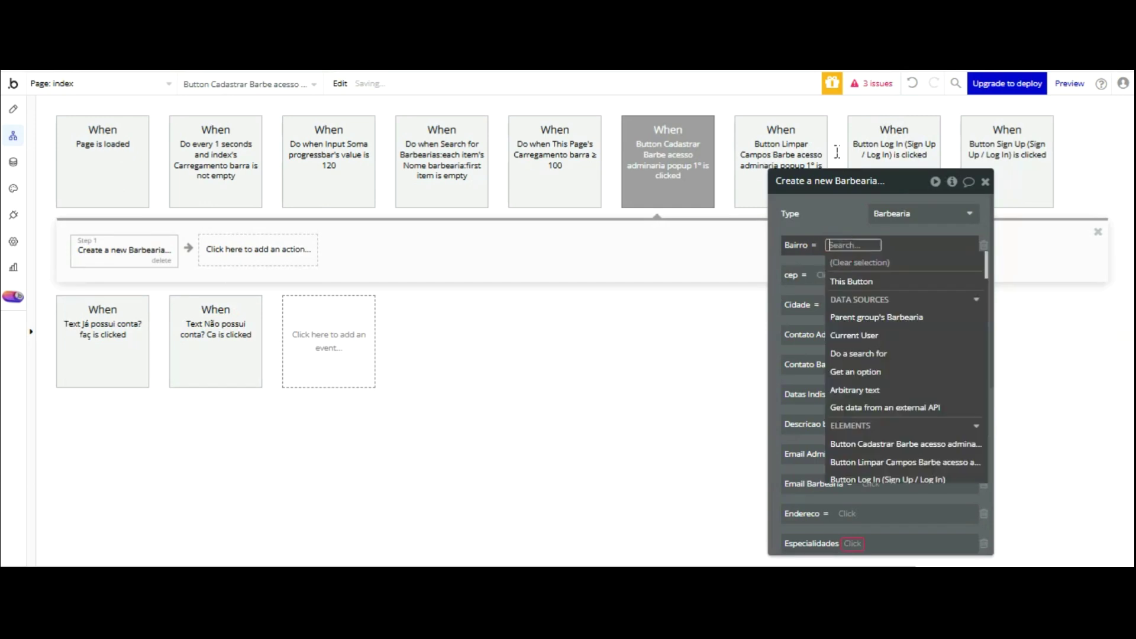
{"action": "type", "text": "ba"}
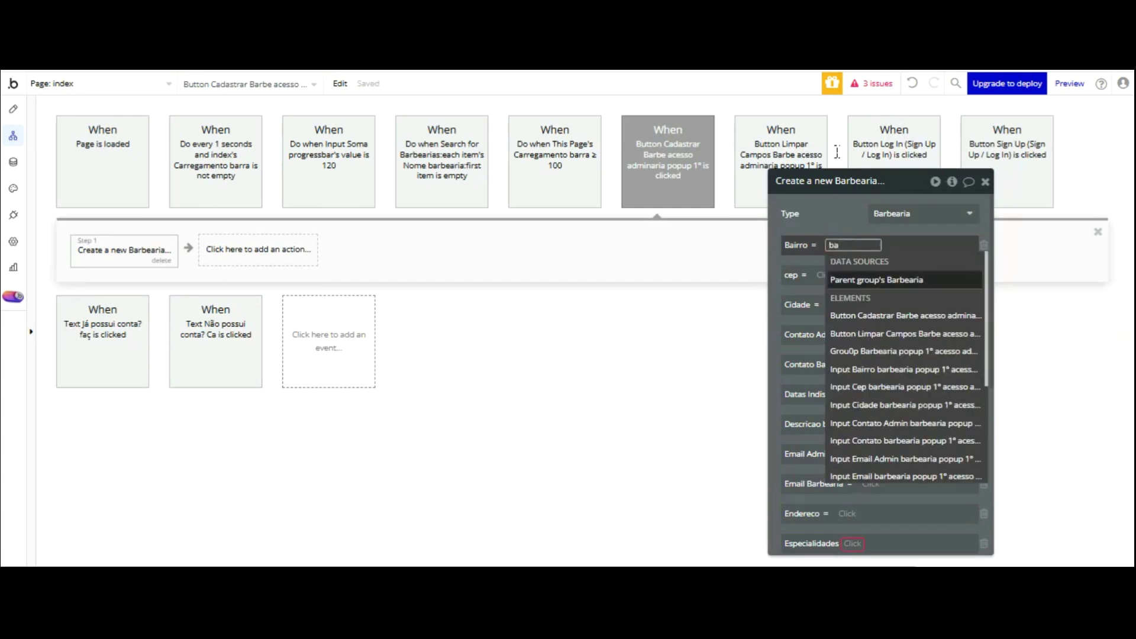
{"action": "key", "text": "Down"}
{"action": "key", "text": "Down"}
{"action": "key", "text": "Down"}
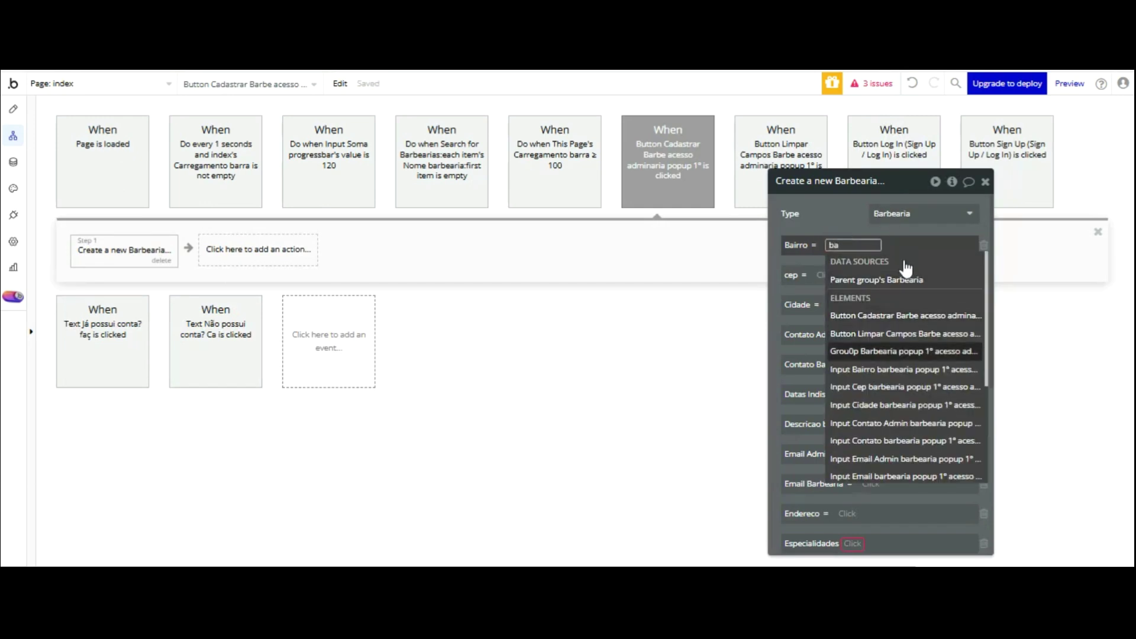
{"action": "key", "text": "Down"}
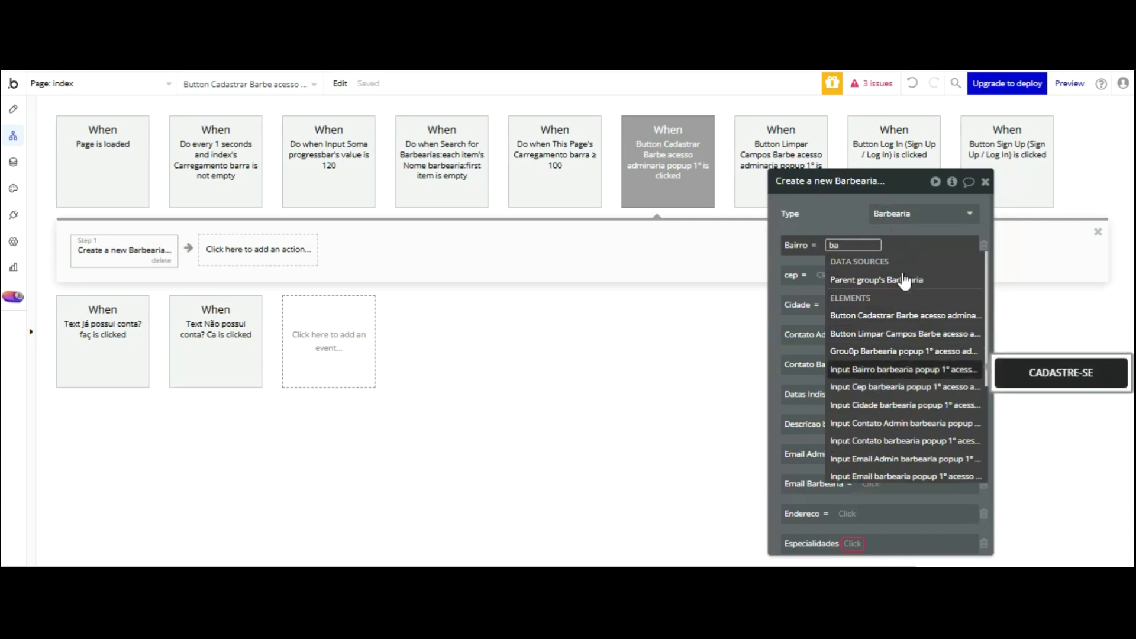
{"action": "left_click", "coordinate": [892, 370]}
{"action": "key", "text": "Up"}
{"action": "key", "text": "Up"}
{"action": "key", "text": "Up"}
{"action": "key", "text": "Up"}
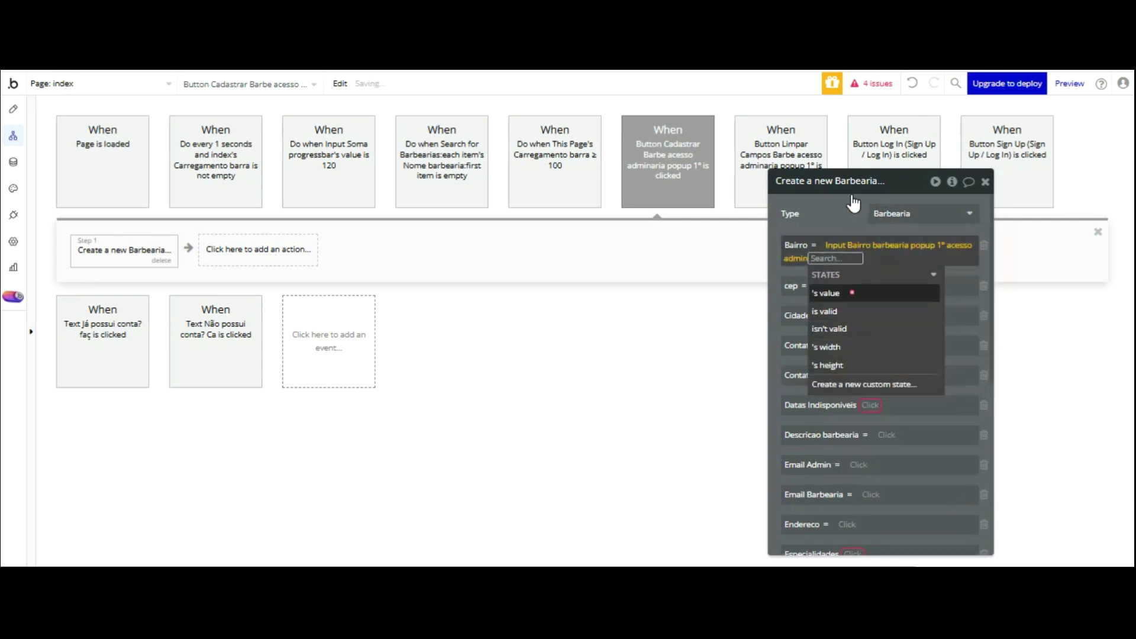
{"action": "key", "text": "Return"}
{"action": "left_click", "coordinate": [836, 115]}
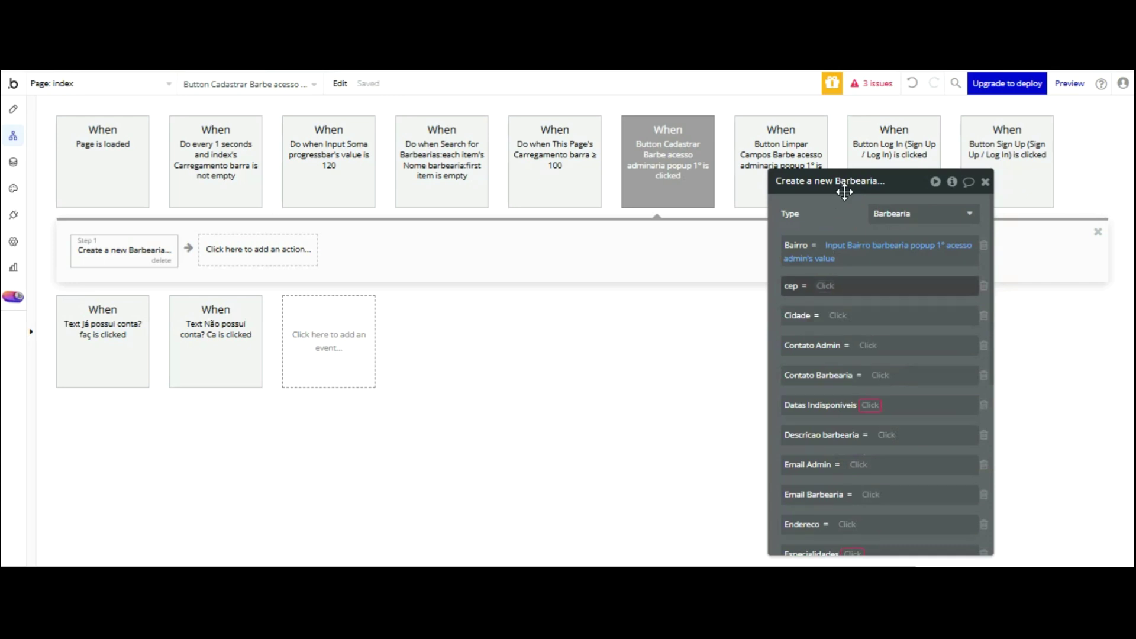
- Map the Barbearia's cep and Cidade fields to the Input Cep and Input Cidade values
{"action": "left_click", "coordinate": [825, 286]}
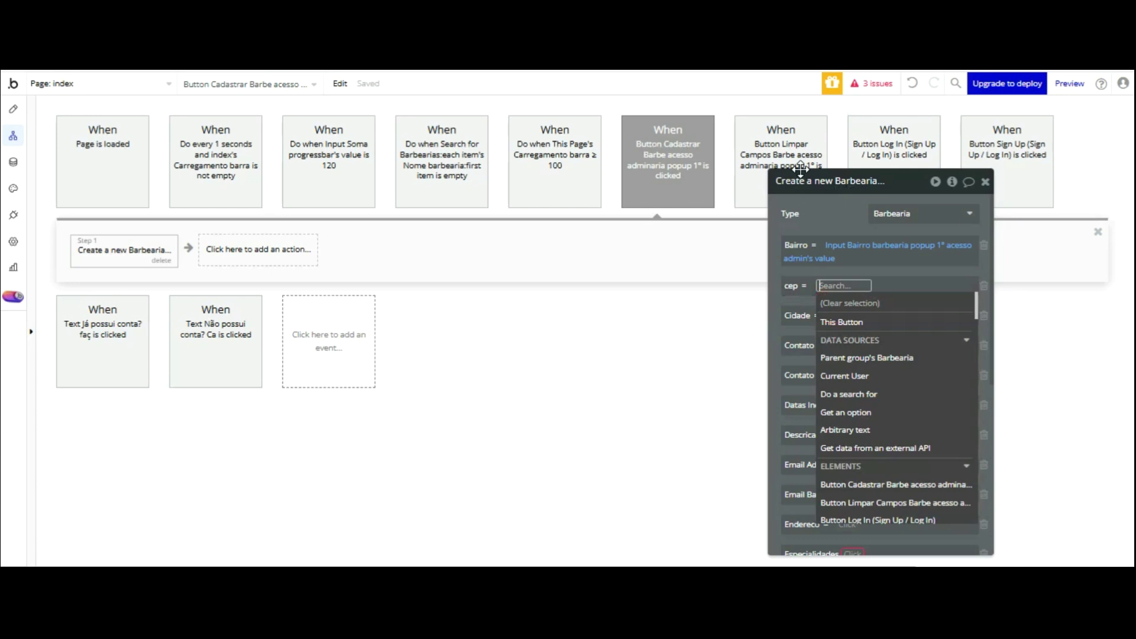
{"action": "type", "text": "ce"}
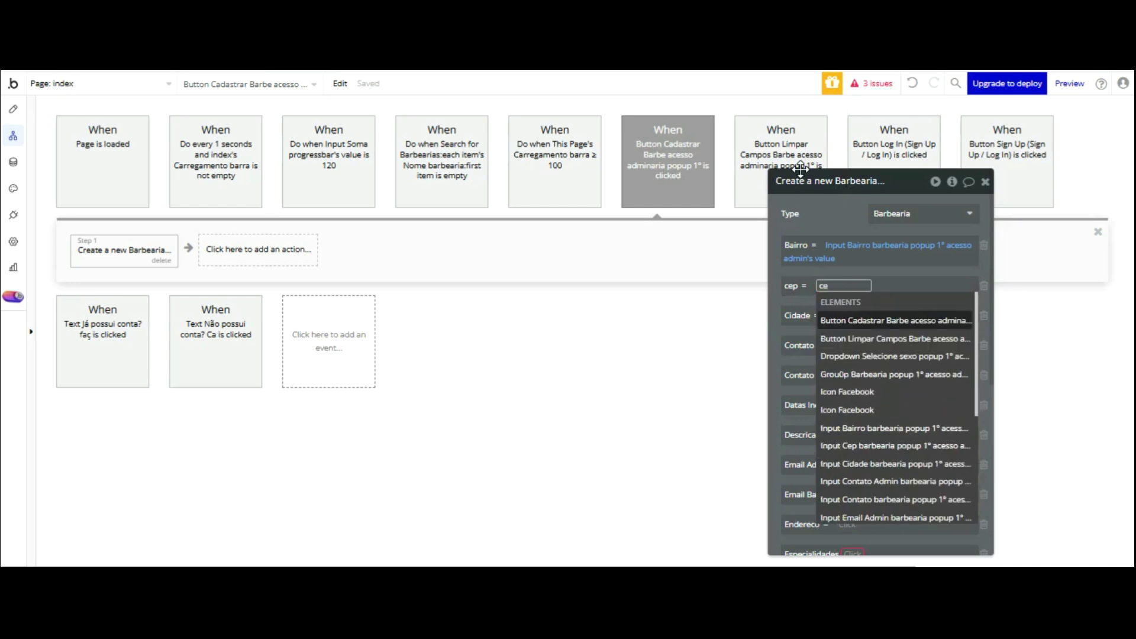
{"action": "type", "text": "p"}
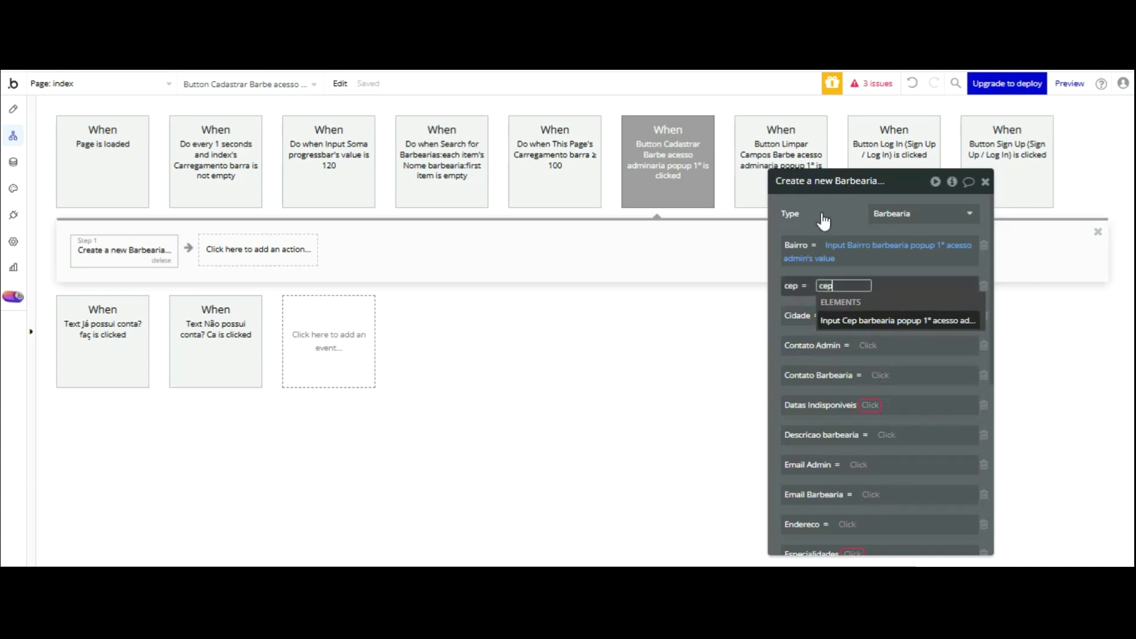
{"action": "left_click", "coordinate": [894, 320]}
{"action": "key", "text": "Return"}
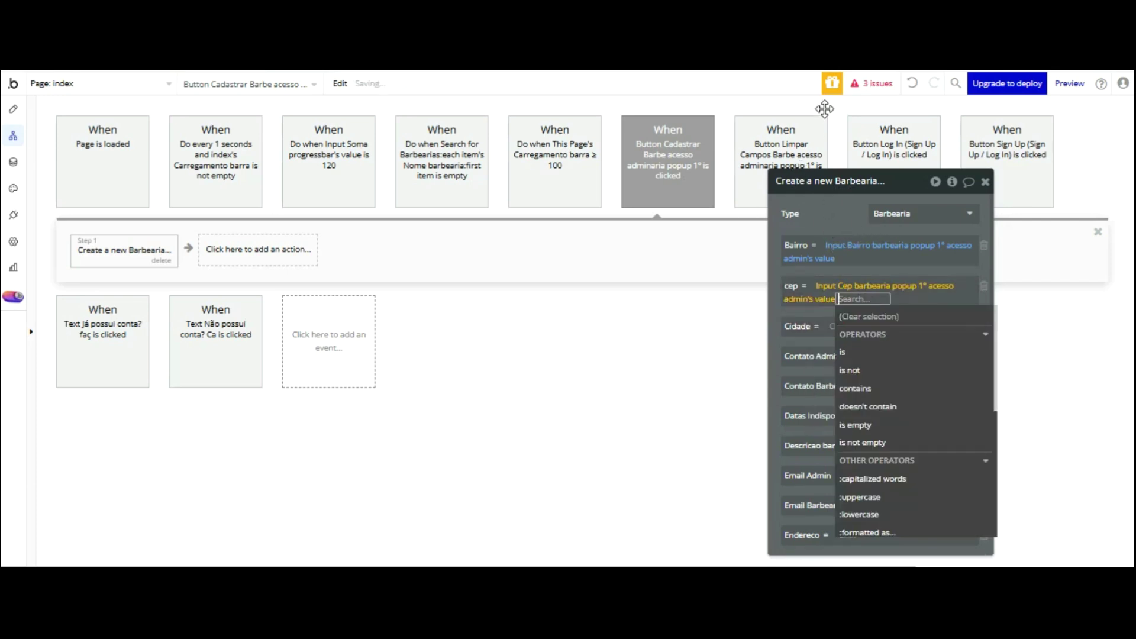
{"action": "left_click", "coordinate": [849, 226]}
{"action": "key", "text": "Return"}
{"action": "type", "text": "cidad"}
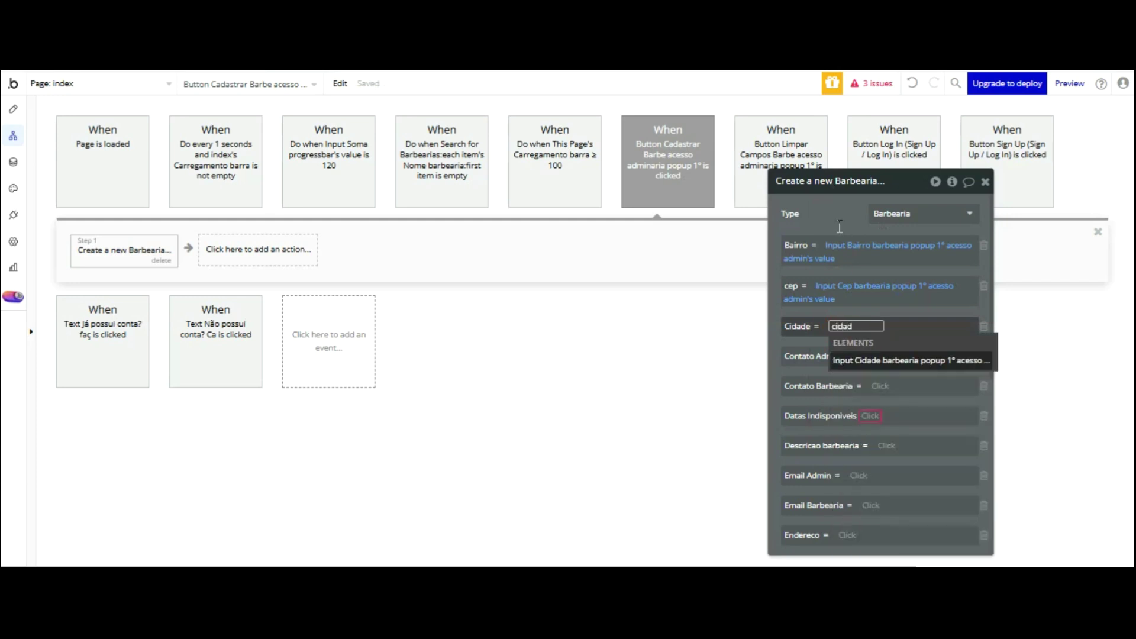
{"action": "key", "text": "Return"}
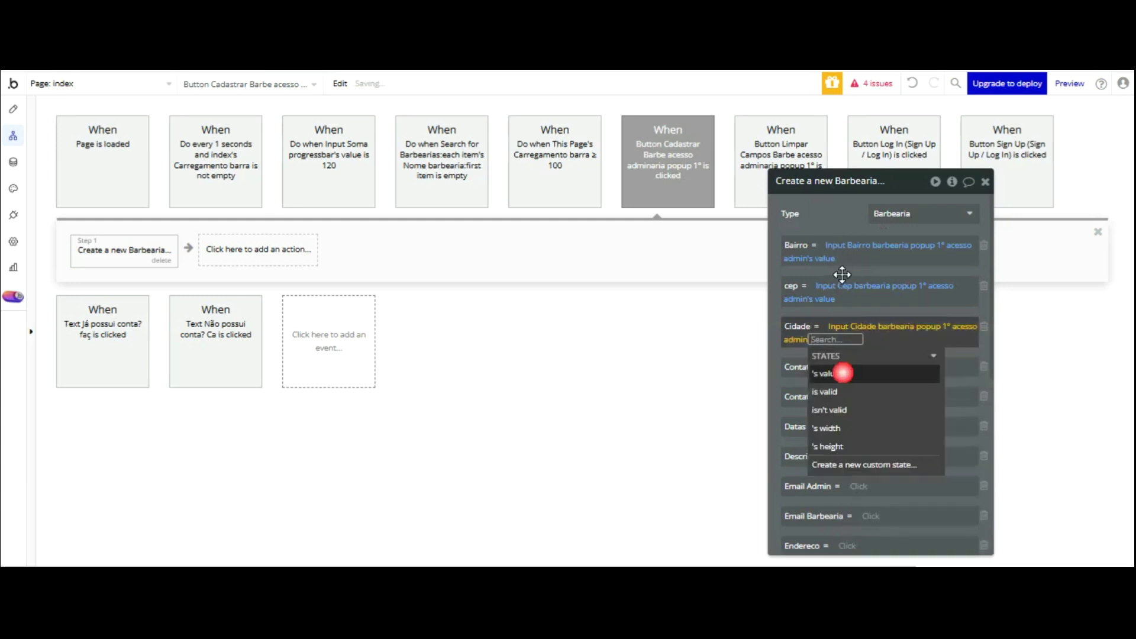
{"action": "key", "text": "Return"}
{"action": "key", "text": "Escape"}
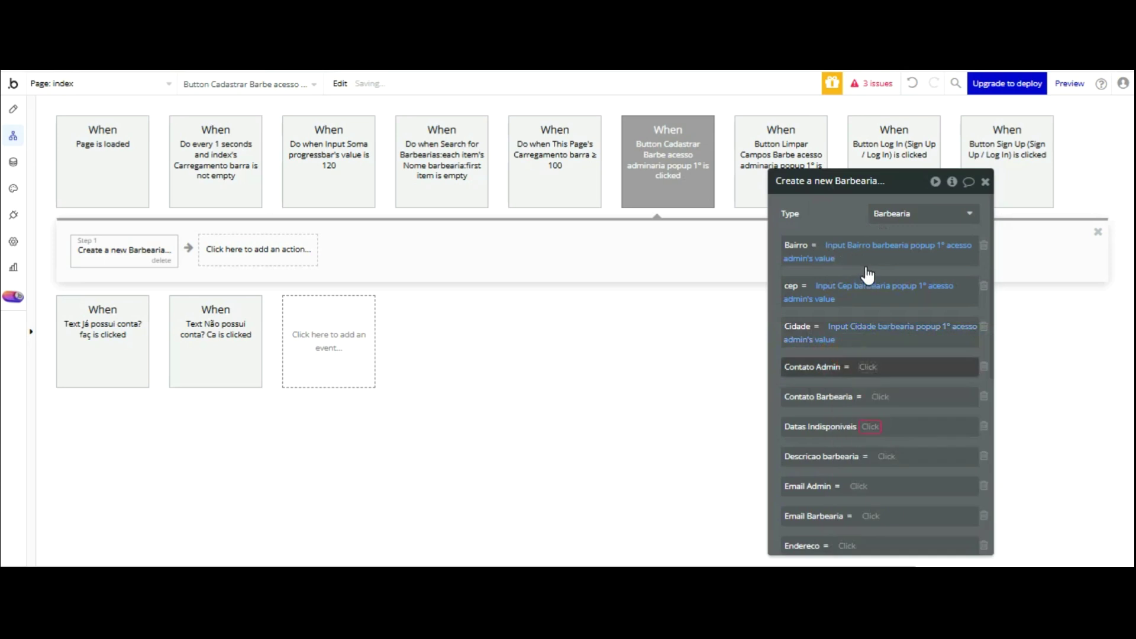
- Map Contato Admin and Contato Barbearia to their matching popup input values
{"action": "key", "text": "Return"}
{"action": "type", "text": "conta"}
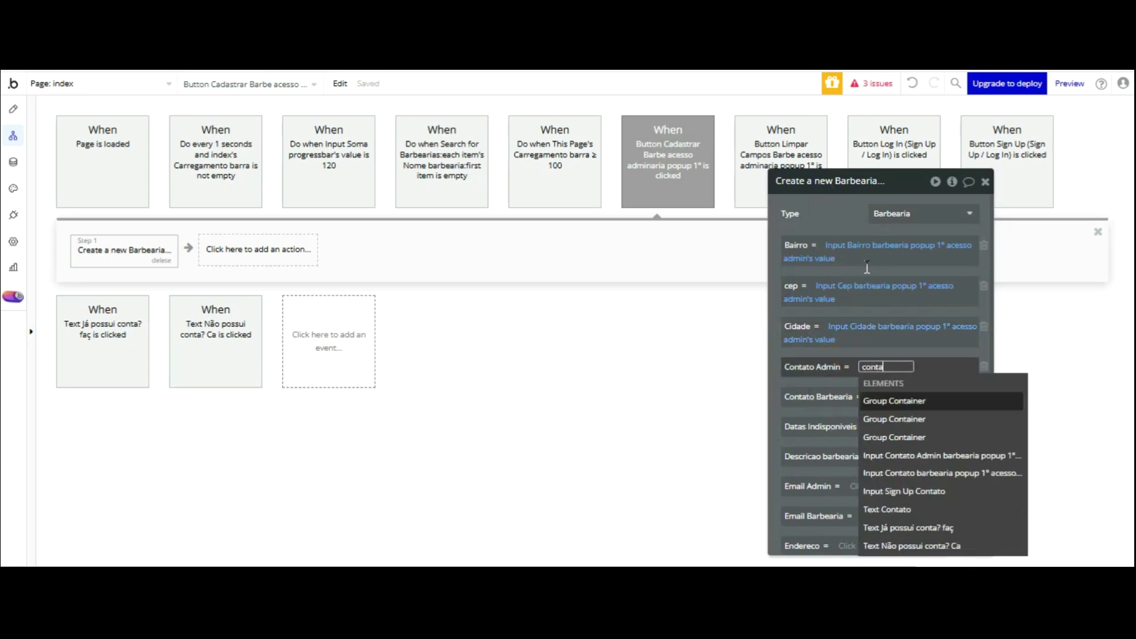
{"action": "left_click", "coordinate": [946, 456]}
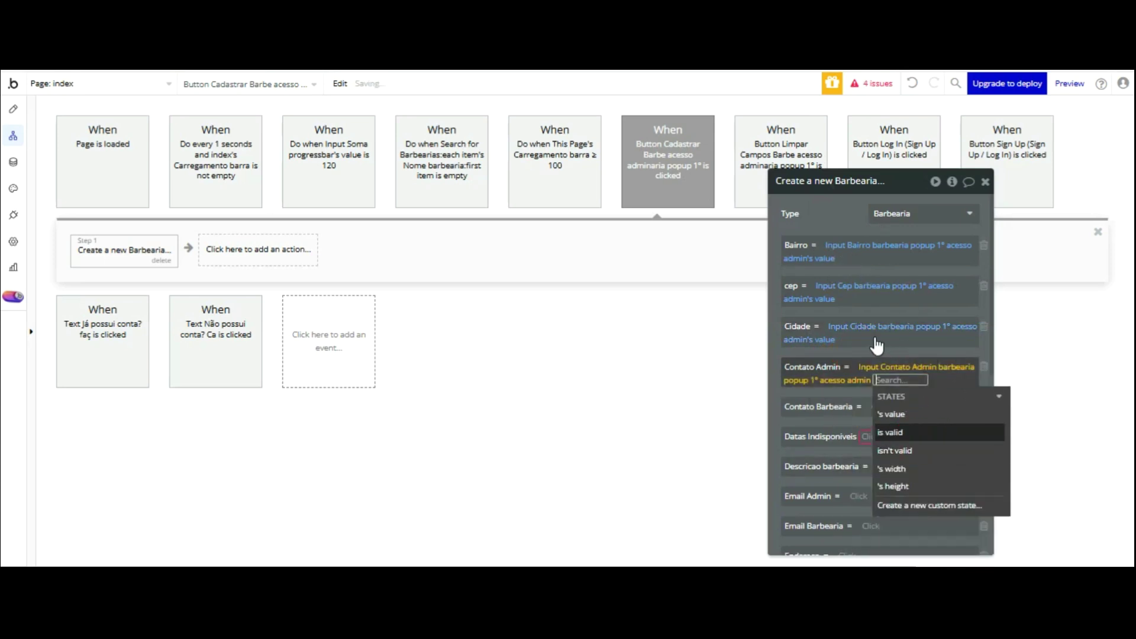
{"action": "key", "text": "Return"}
{"action": "key", "text": "Escape"}
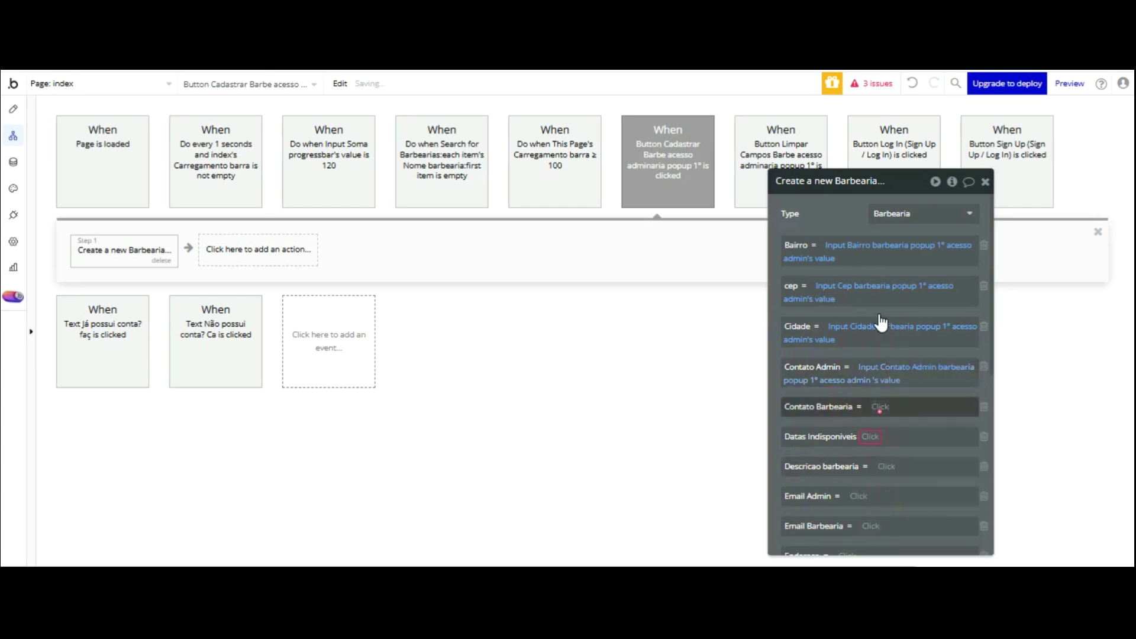
{"action": "key", "text": "Return"}
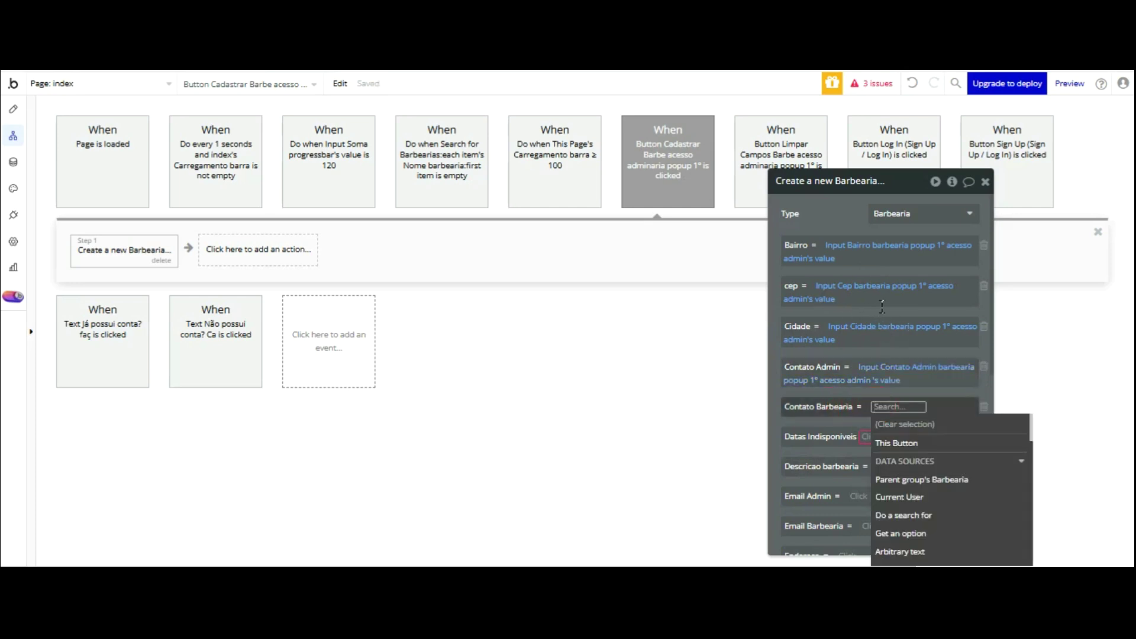
{"action": "type", "text": "conta"}
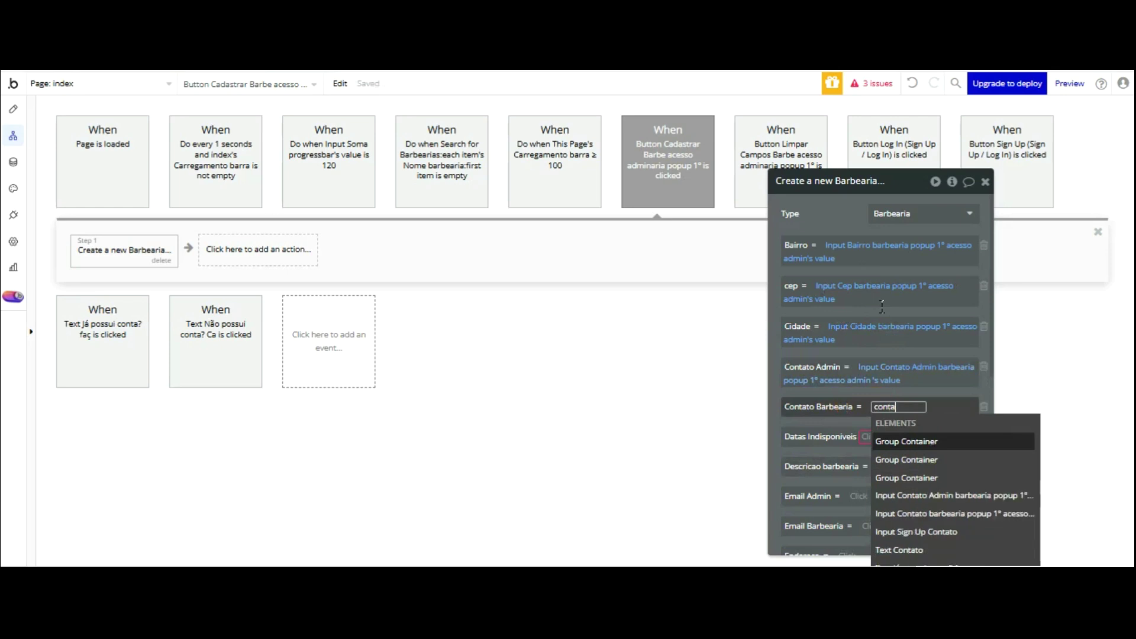
{"action": "key", "text": "Down"}
{"action": "key", "text": "Down"}
{"action": "key", "text": "Down"}
{"action": "key", "text": "Down"}
{"action": "key", "text": "Return"}
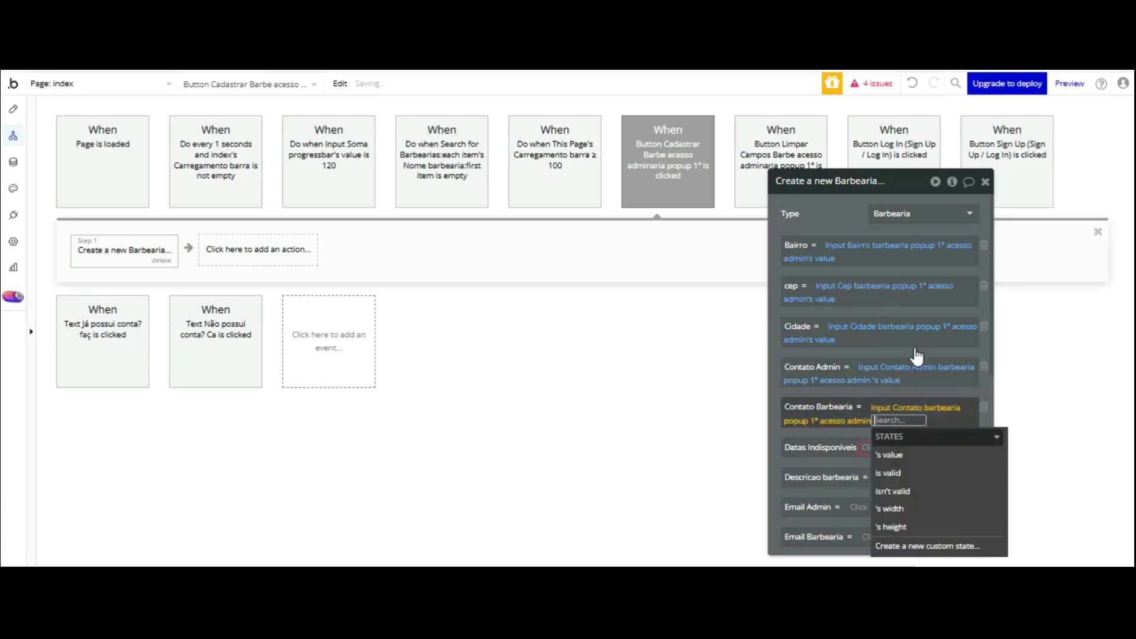
{"action": "left_click", "coordinate": [843, 246]}
{"action": "left_click_drag", "start_coordinate": [832, 219], "coordinate": [803, 204]}
{"action": "left_click_drag", "start_coordinate": [803, 108], "coordinate": [803, 107]}
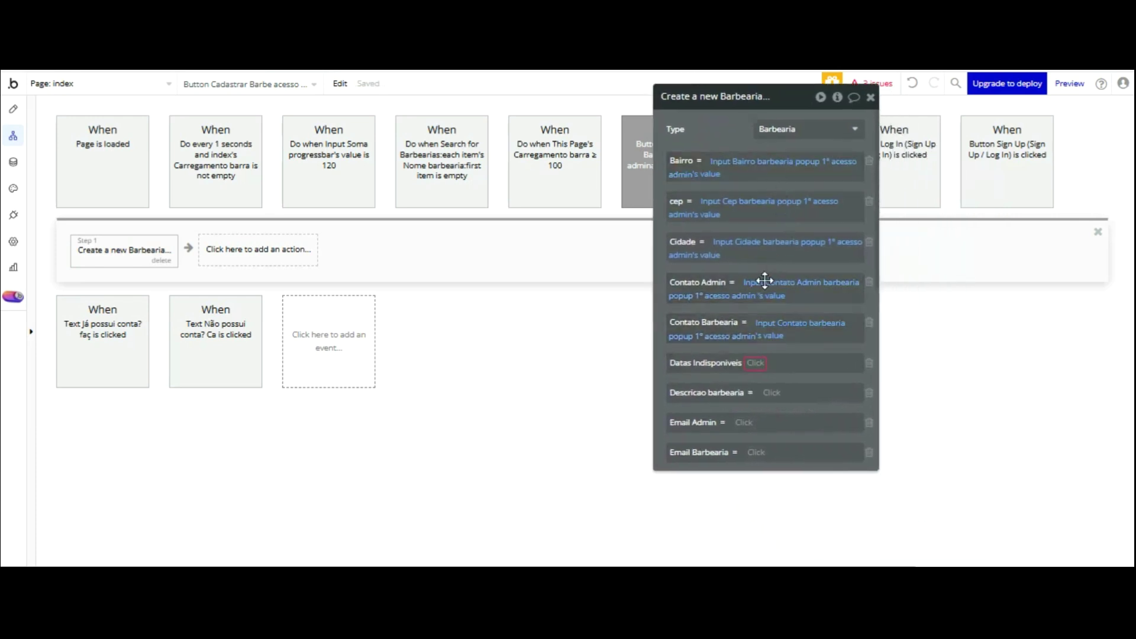
- Drop Datas Indisponiveis and set Descricao barbearia from the description multiline input's value
{"action": "left_click", "coordinate": [756, 363]}
{"action": "left_click", "coordinate": [869, 363]}
{"action": "left_click", "coordinate": [768, 362]}
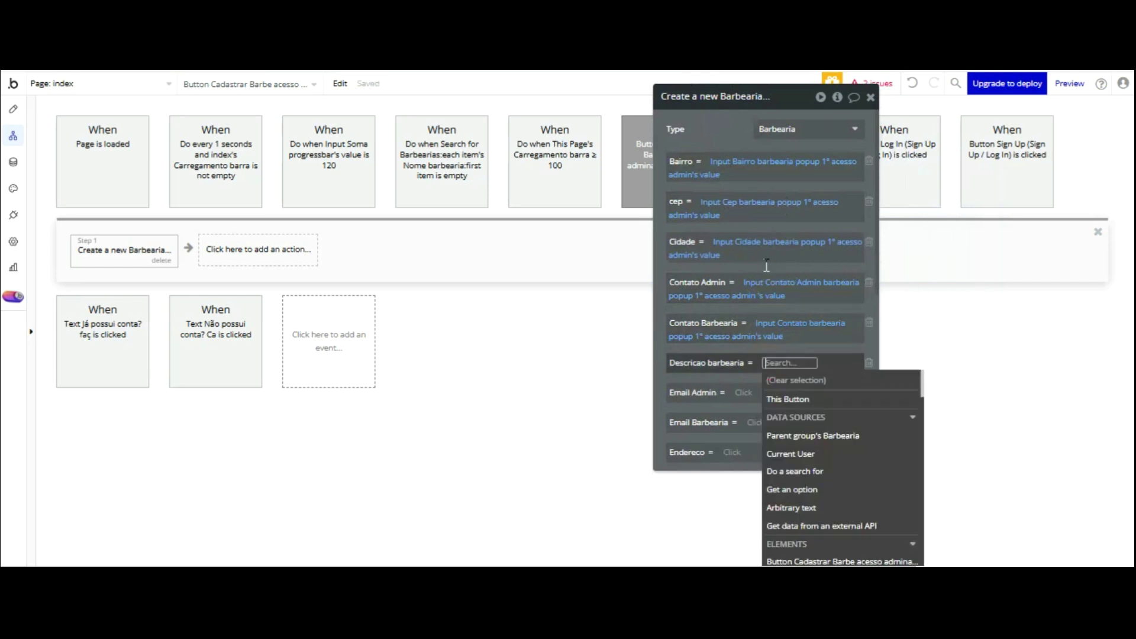
{"action": "type", "text": "des"}
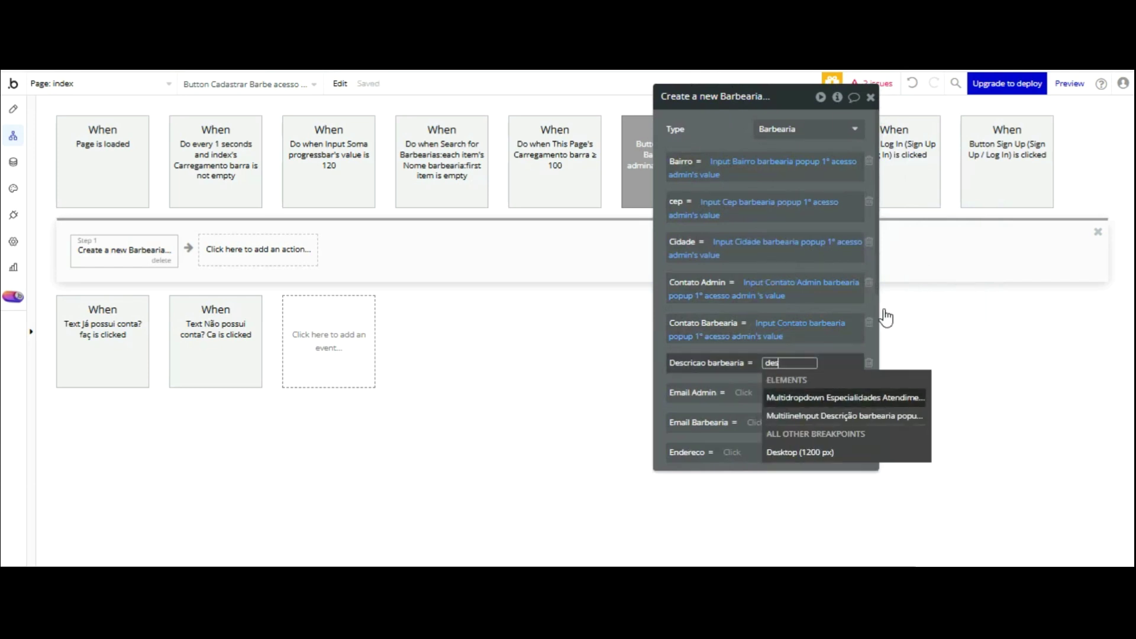
{"action": "left_click", "coordinate": [805, 416]}
{"action": "left_click", "coordinate": [815, 411]}
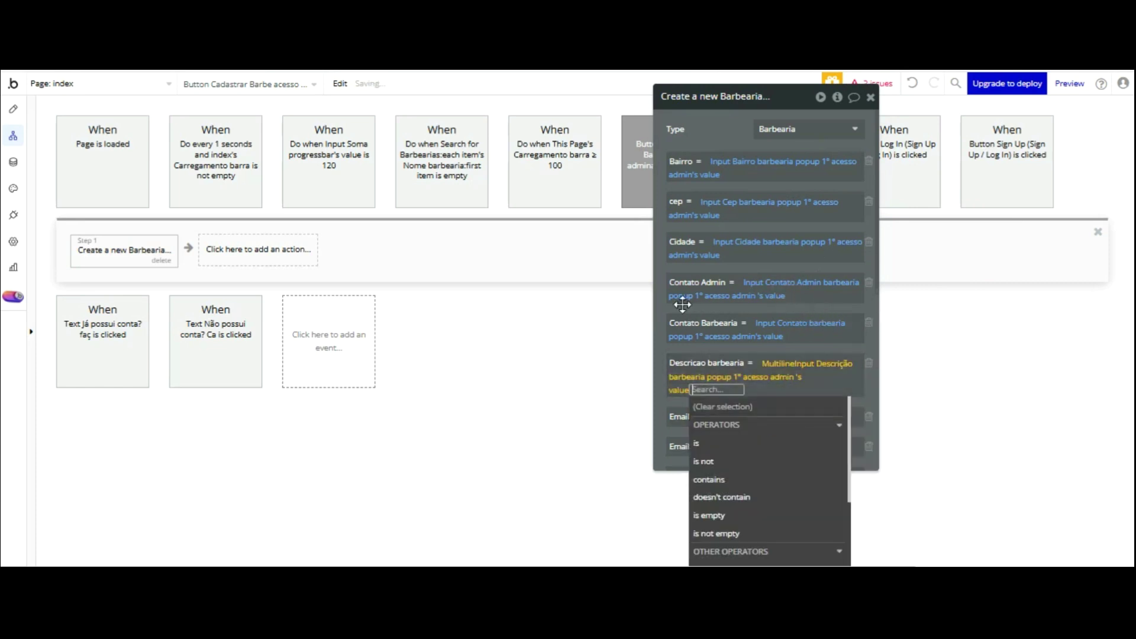
{"action": "left_click", "coordinate": [684, 399]}
{"action": "scroll", "coordinate": [752, 253], "scroll_direction": "down", "scroll_amount": 3}
{"action": "scroll", "coordinate": [752, 253], "scroll_direction": "down", "scroll_amount": 1}
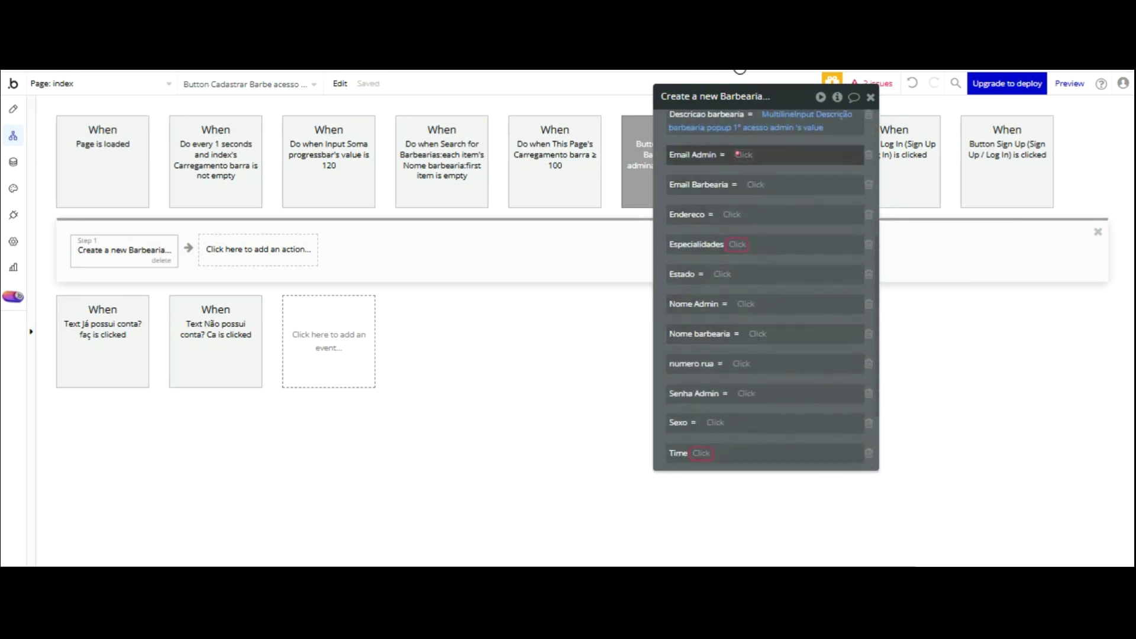
- Set Email Admin and Email Barbearia from the admin and barbershop email inputs
{"action": "left_click", "coordinate": [744, 155]}
{"action": "type", "text": "ema"}
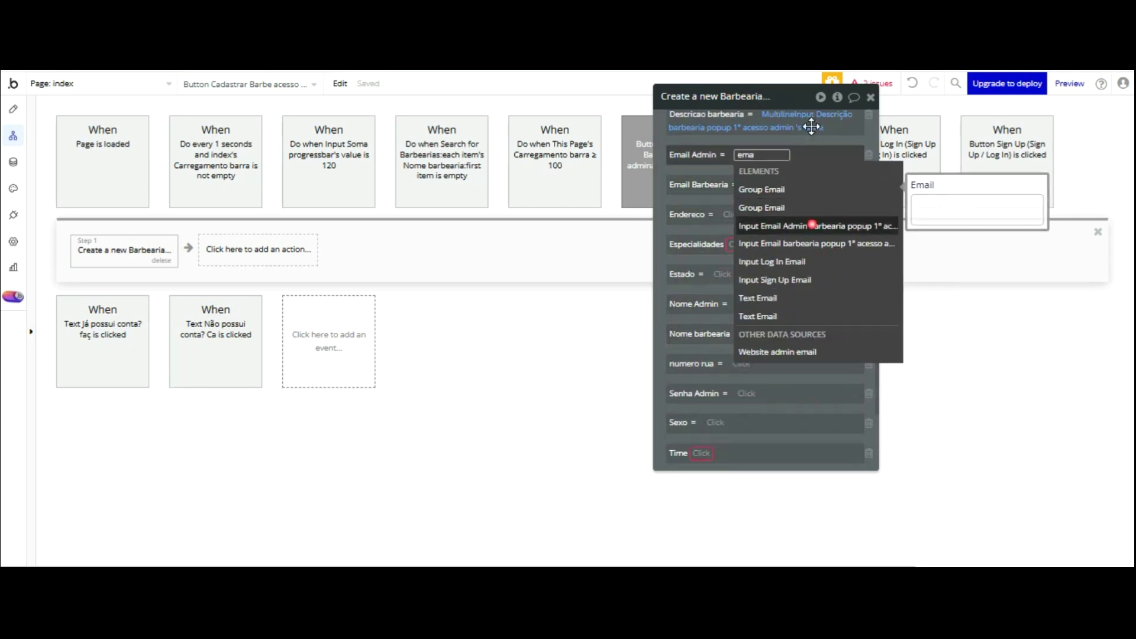
{"action": "left_click", "coordinate": [816, 226]}
{"action": "left_click", "coordinate": [734, 193]}
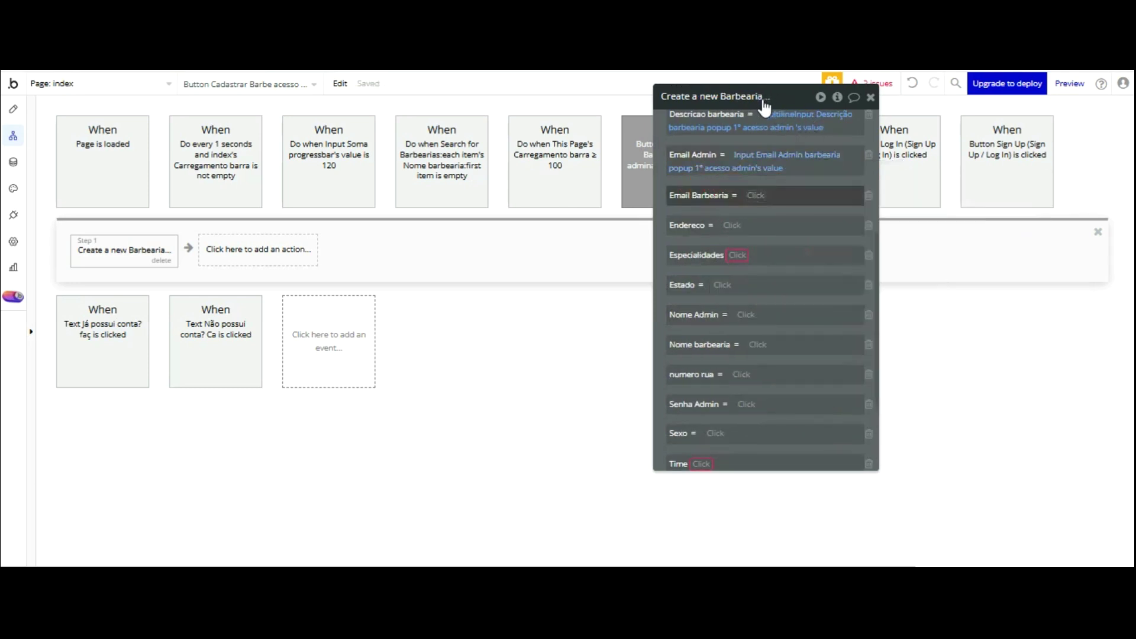
{"action": "left_click", "coordinate": [761, 196]}
{"action": "type", "text": "em"}
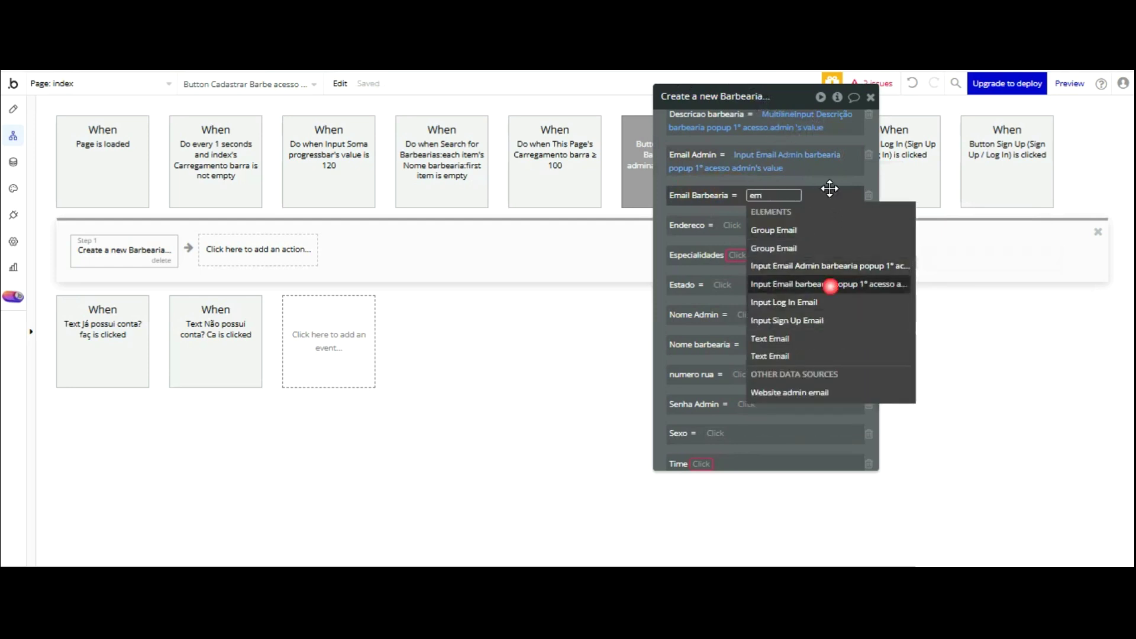
{"action": "left_click", "coordinate": [827, 284]}
{"action": "key", "text": "Tab"}
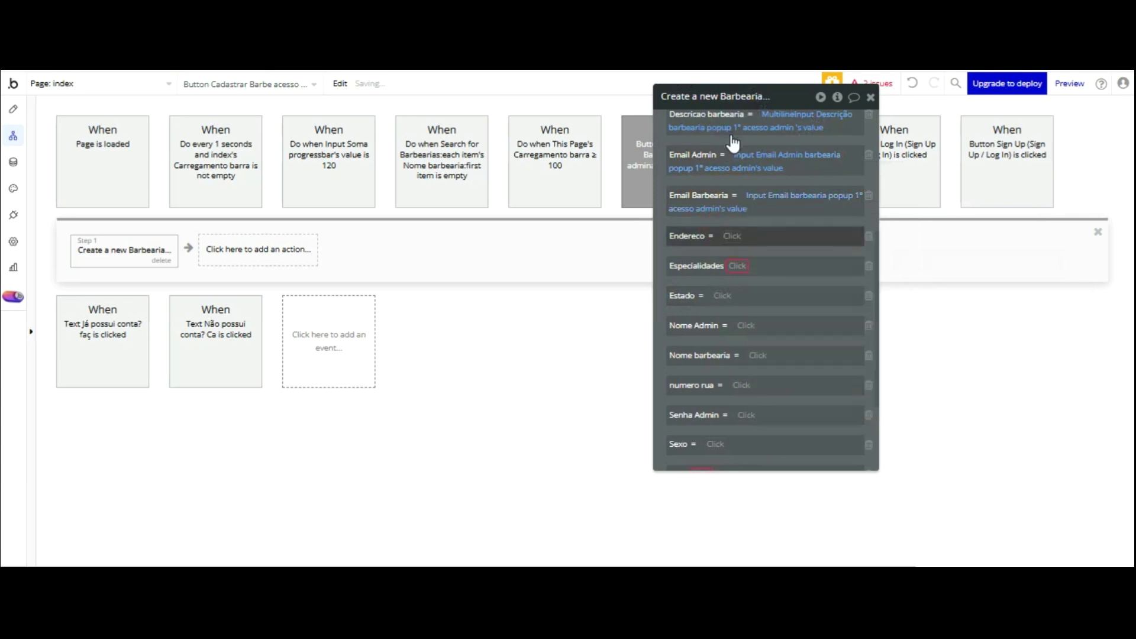
- Set Endereco from the address input and add the specialities multidropdown's list to Especialidades
{"action": "type", "text": "ende"}
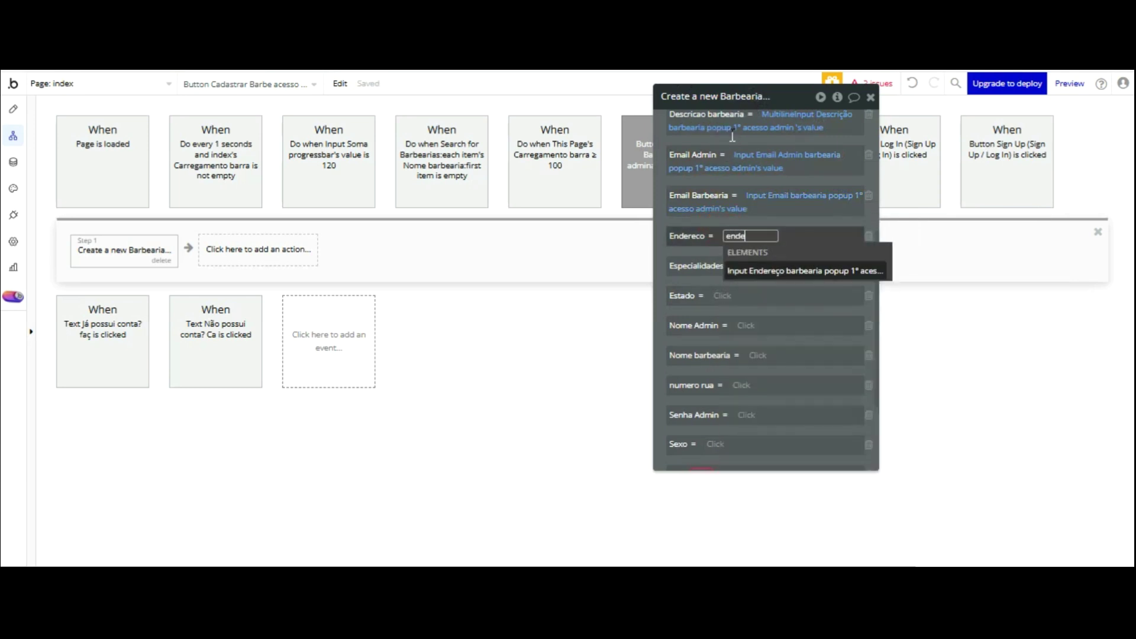
{"action": "left_click", "coordinate": [816, 271]}
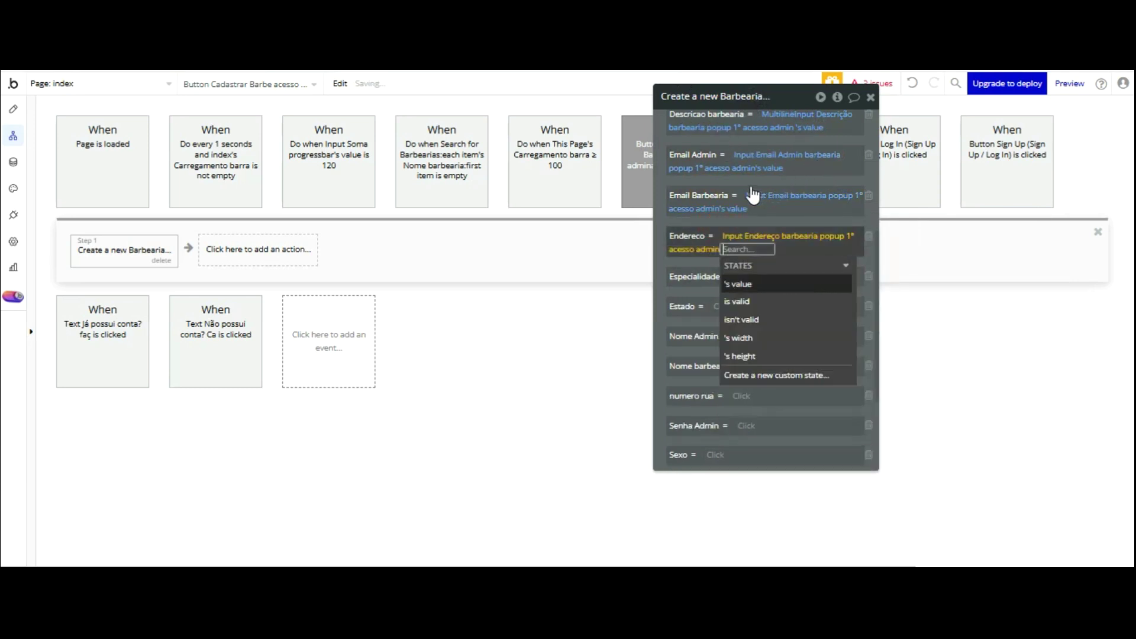
{"action": "key", "text": "Tab"}
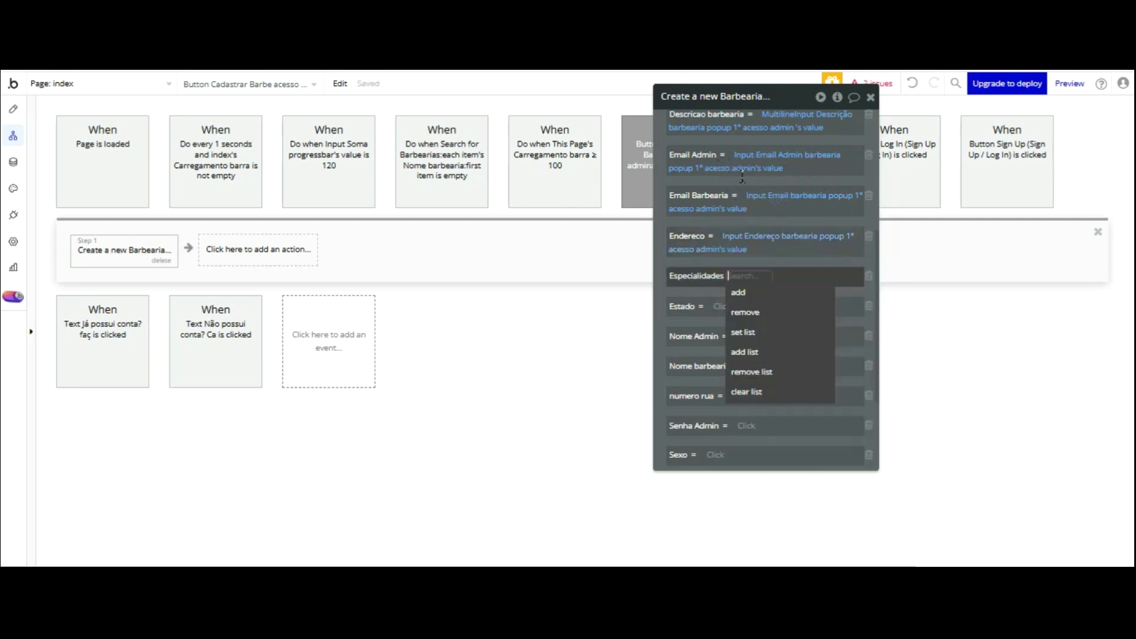
{"action": "key", "text": "Down"}
{"action": "key", "text": "Down"}
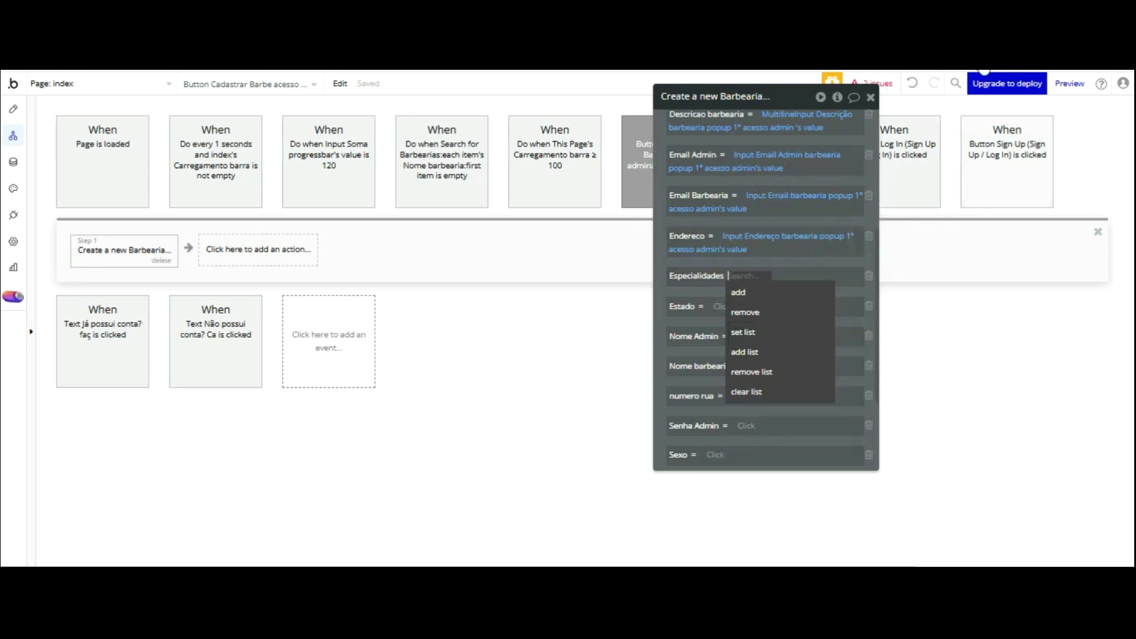
{"action": "left_click", "coordinate": [1069, 83]}
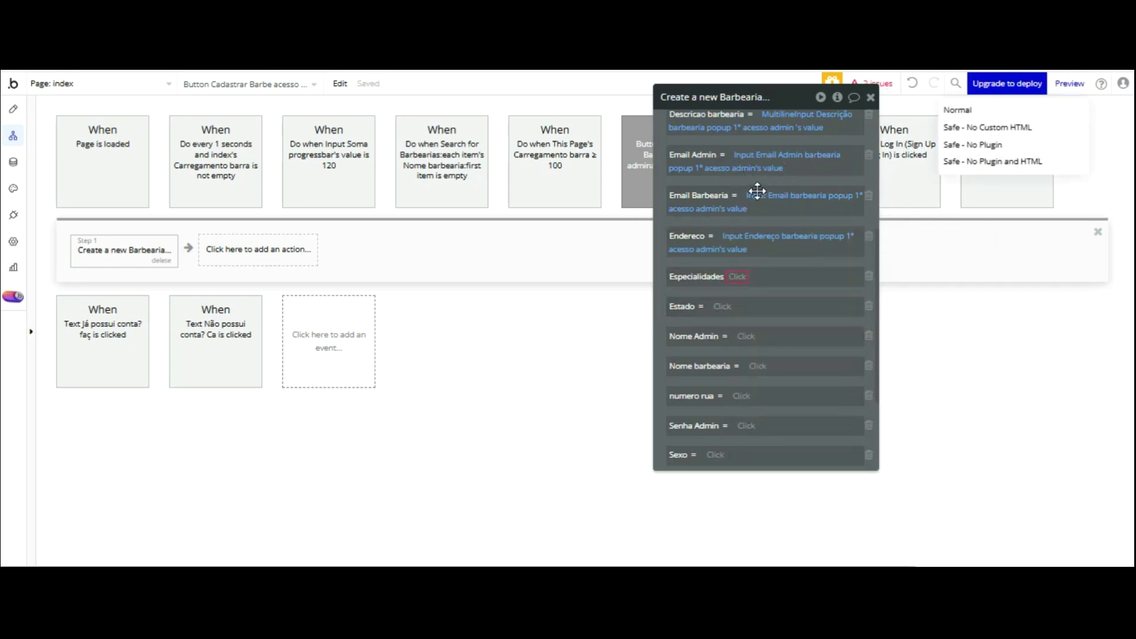
{"action": "left_click", "coordinate": [739, 277]}
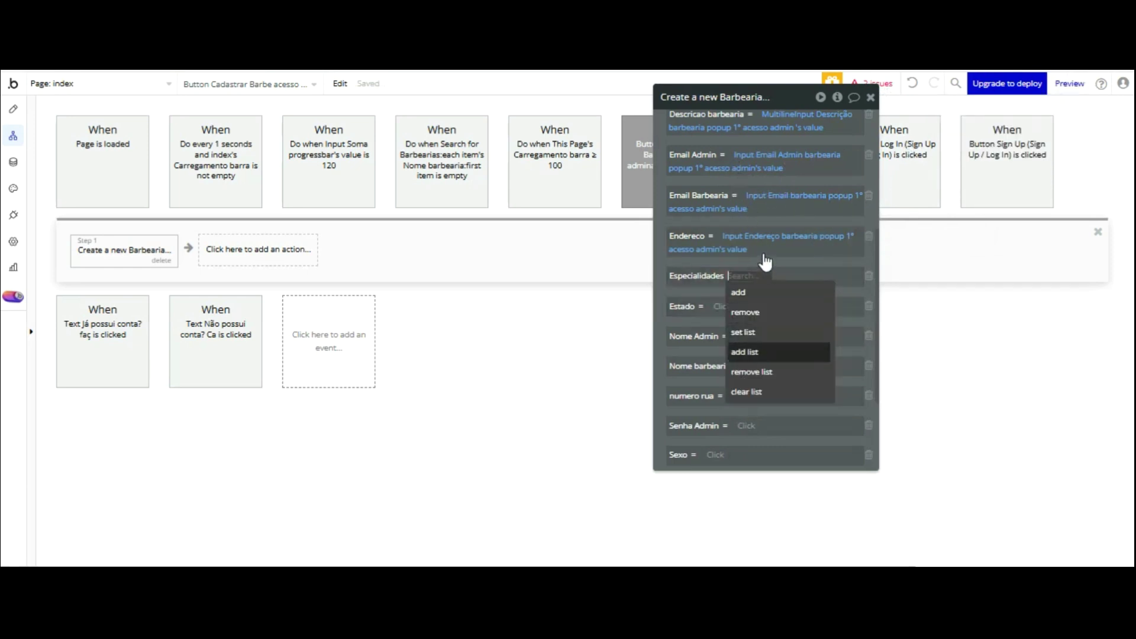
{"action": "key", "text": "Return"}
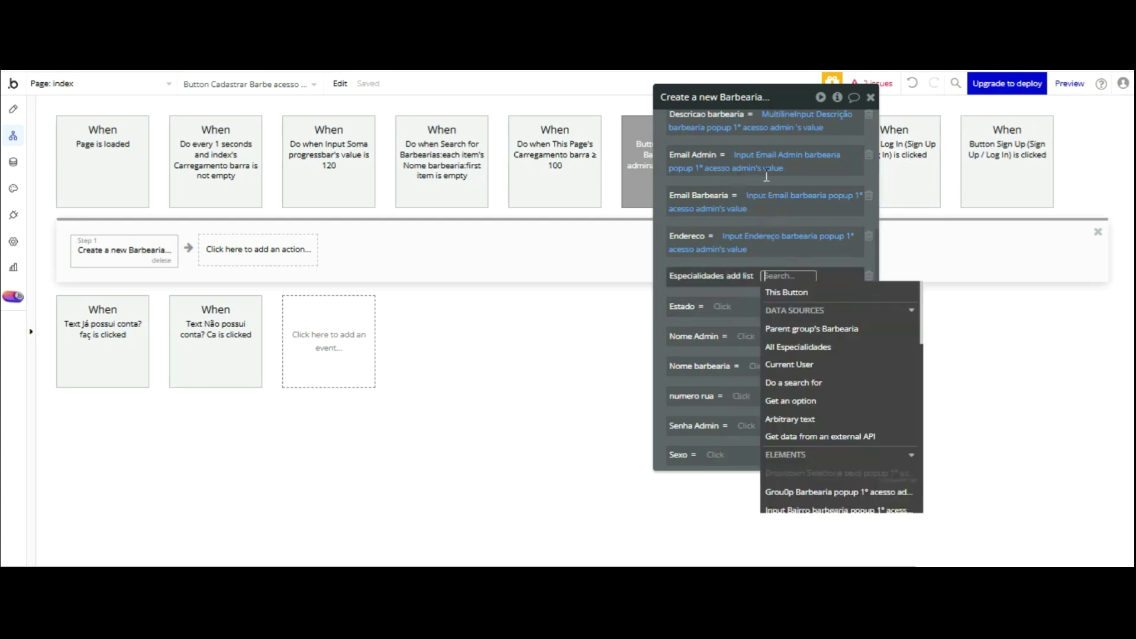
{"action": "type", "text": "mu"}
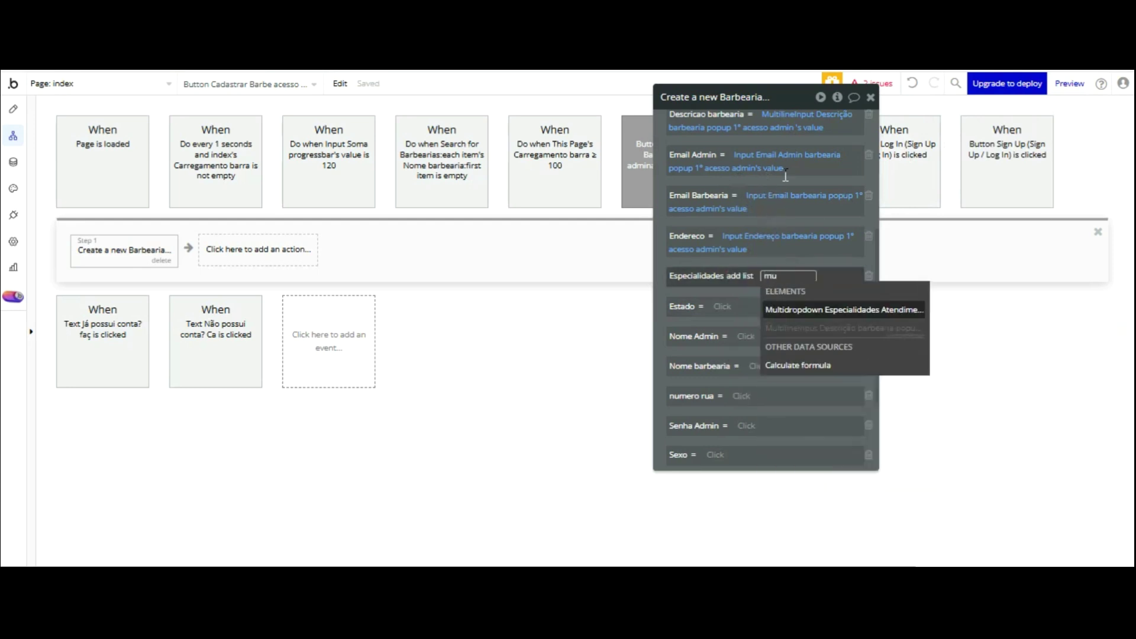
{"action": "left_click", "coordinate": [844, 308]}
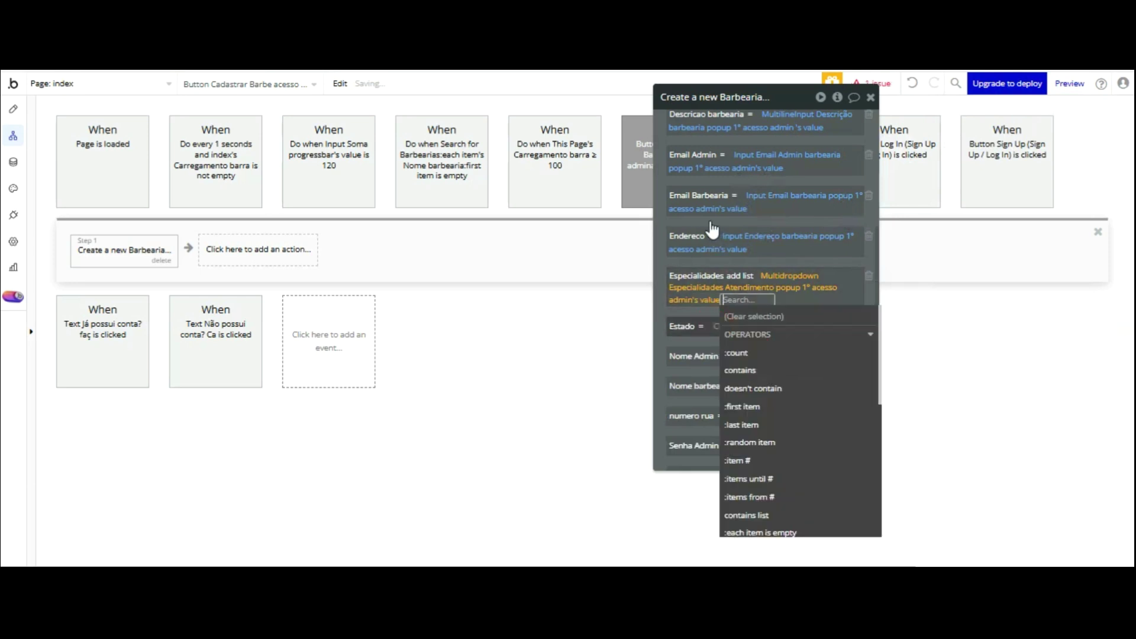
{"action": "left_click", "coordinate": [663, 213]}
- Set Estado from the state input's value
{"action": "left_click", "coordinate": [722, 326]}
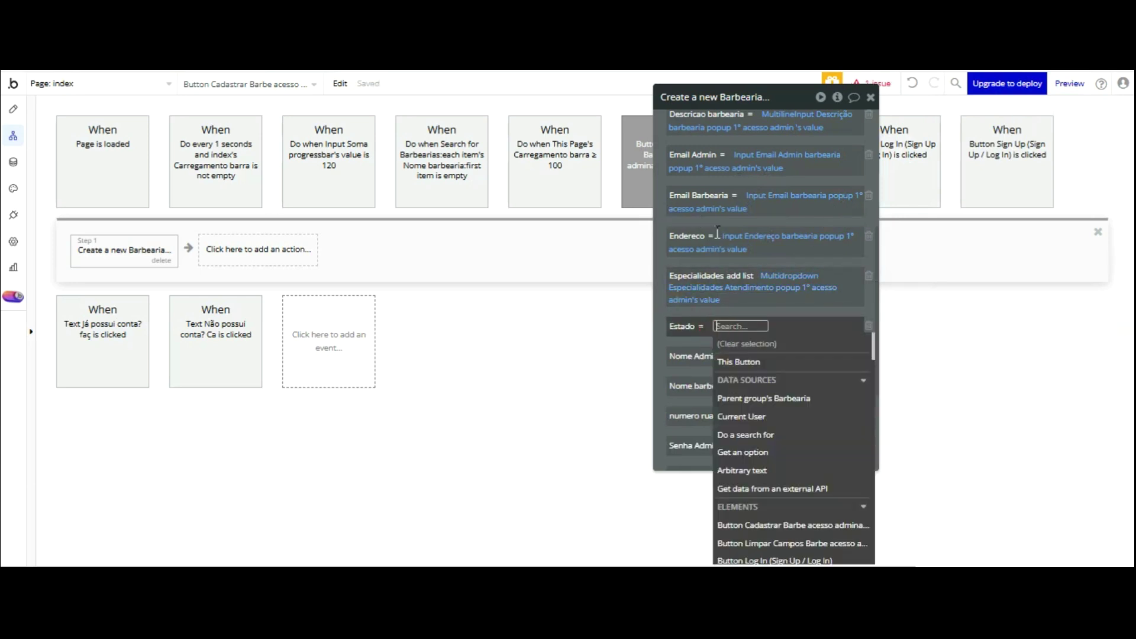
{"action": "type", "text": "esta"}
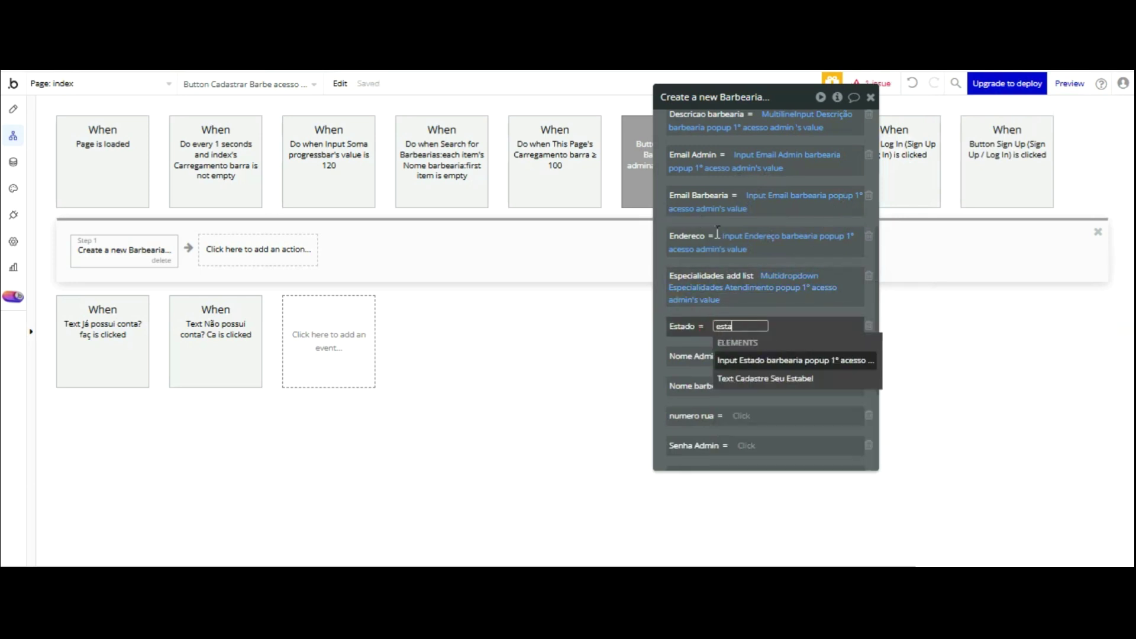
{"action": "left_click", "coordinate": [822, 360]}
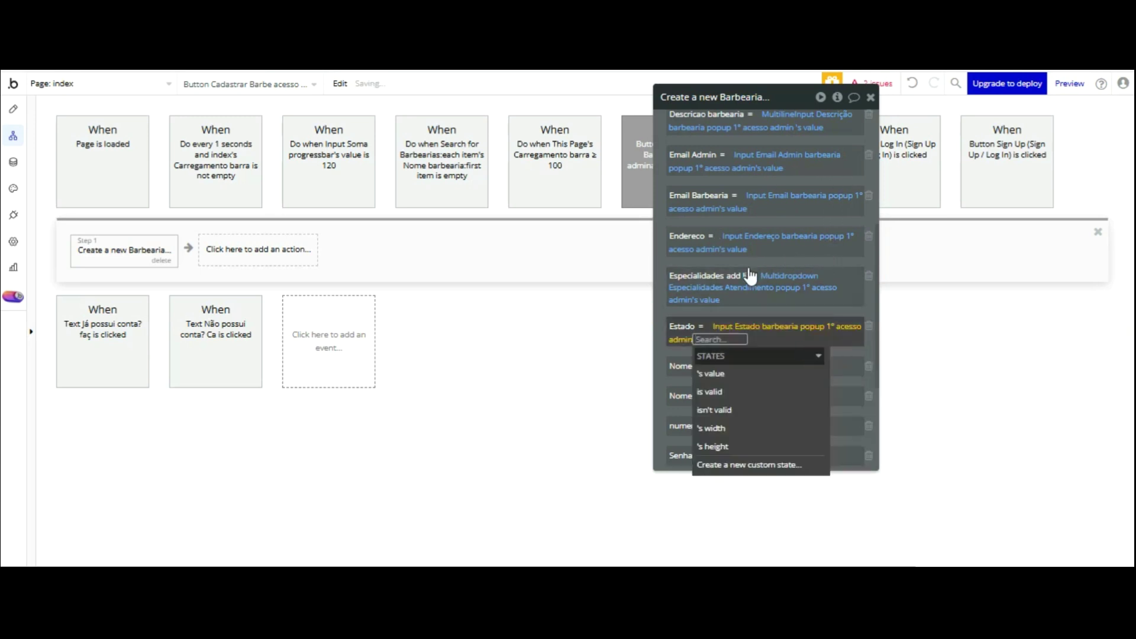
{"action": "left_click", "coordinate": [732, 373]}
{"action": "left_click", "coordinate": [726, 320]}
{"action": "left_click", "coordinate": [727, 315]}
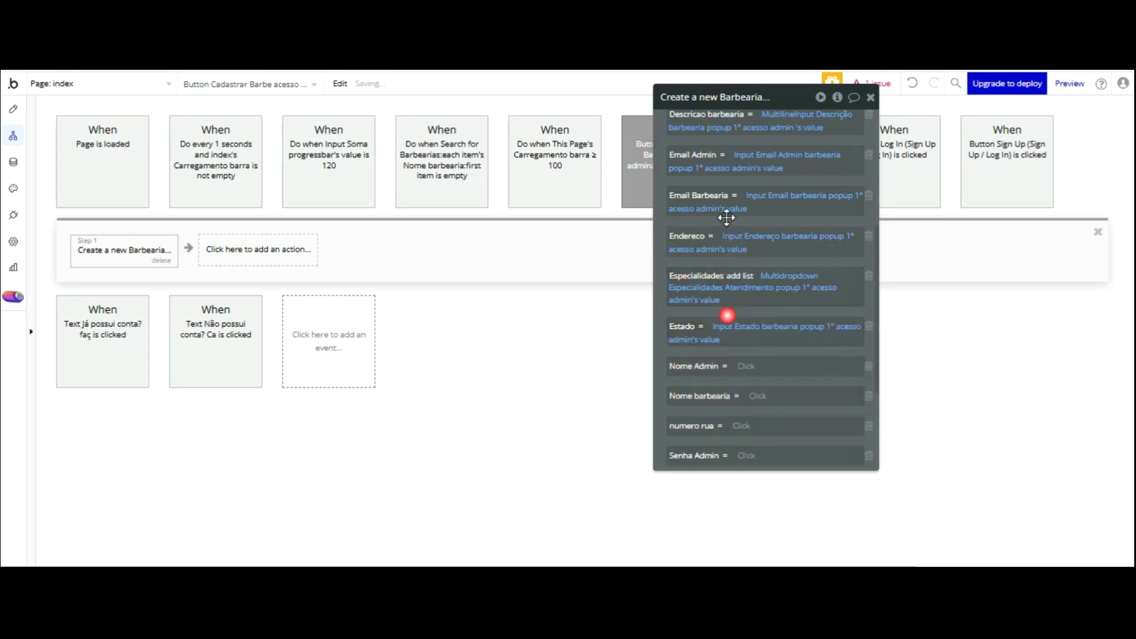
- Set Nome Admin from the admin name input's value
{"action": "left_click", "coordinate": [745, 366]}
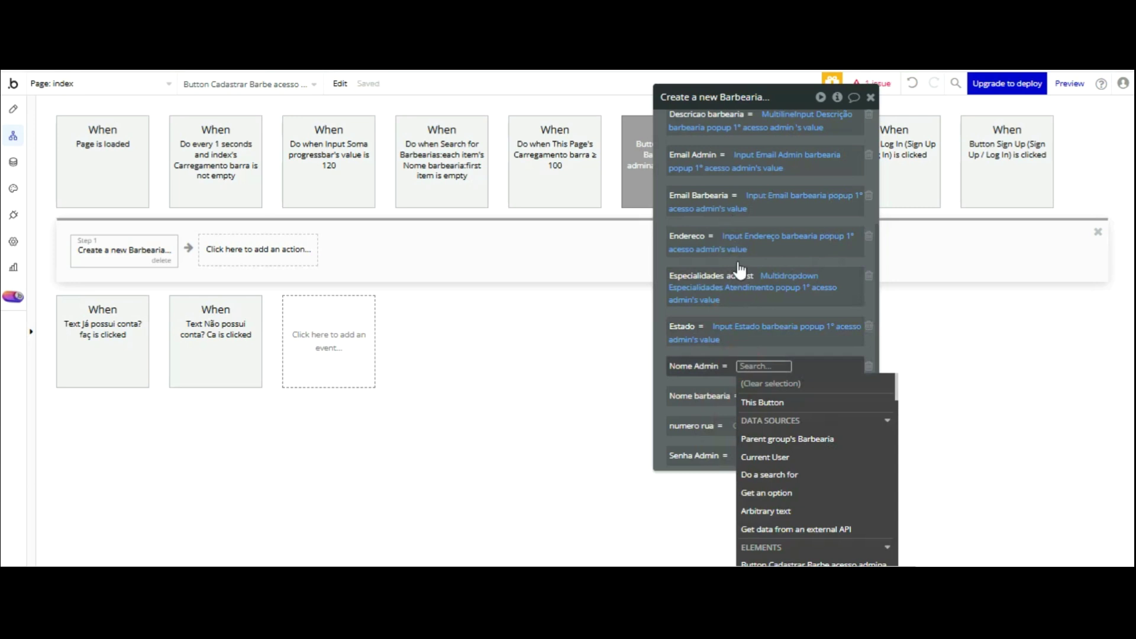
{"action": "type", "text": "nome"}
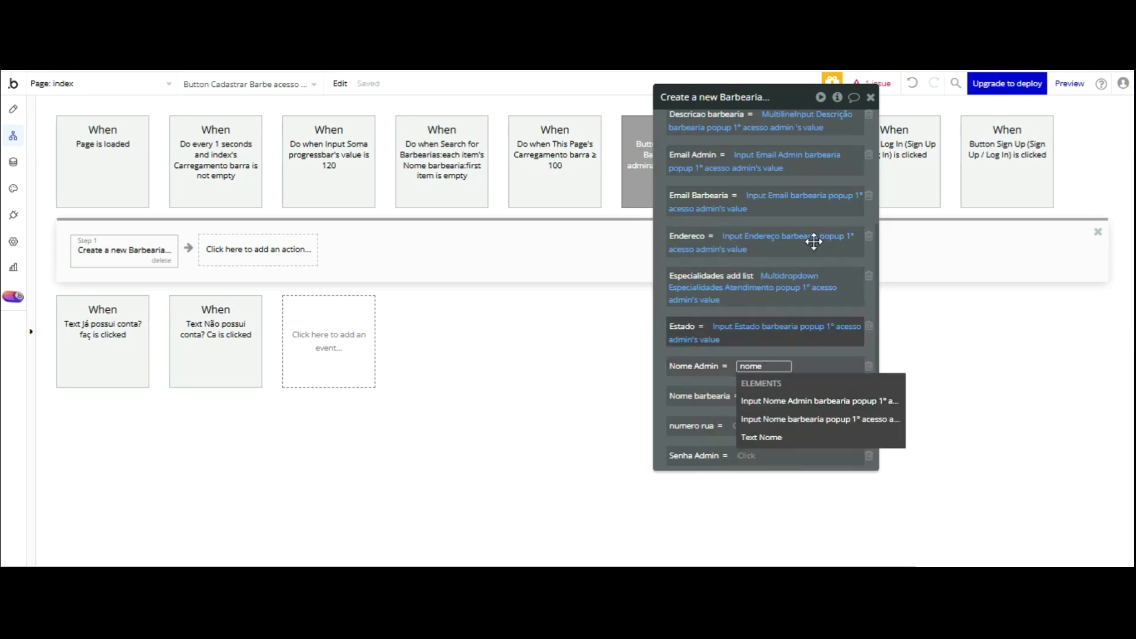
{"action": "left_click", "coordinate": [819, 401]}
{"action": "left_click", "coordinate": [784, 414]}
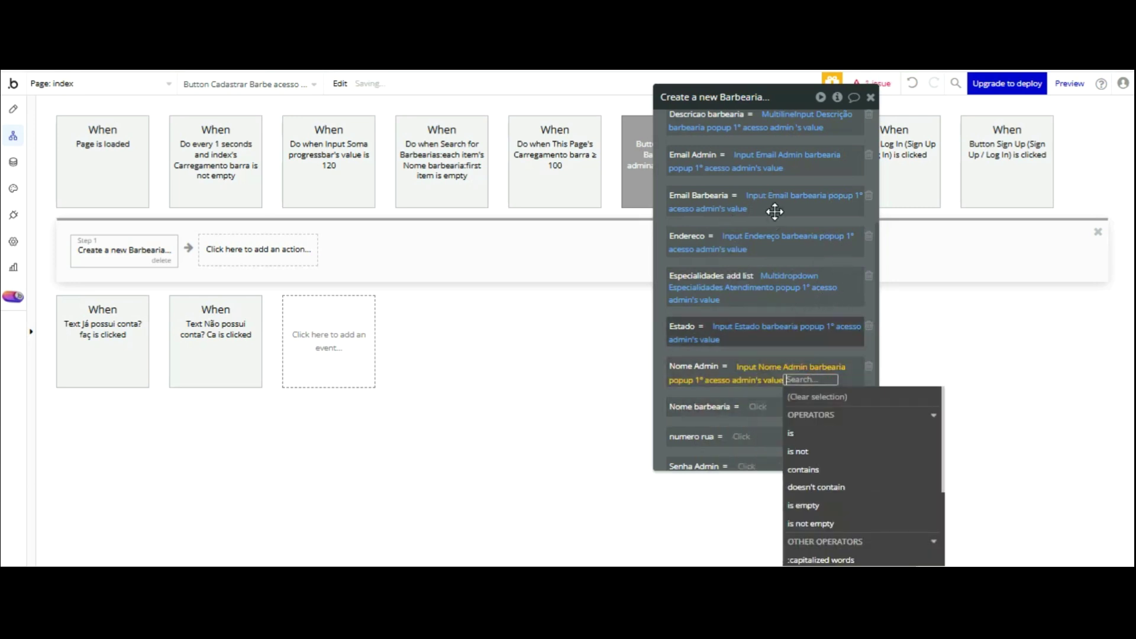
{"action": "scroll", "coordinate": [773, 211], "scroll_direction": "down", "scroll_amount": 3}
{"action": "left_click", "coordinate": [757, 228]}
- Set Nome barbearia from the barbershop name input's value
{"action": "type", "text": "nome"}
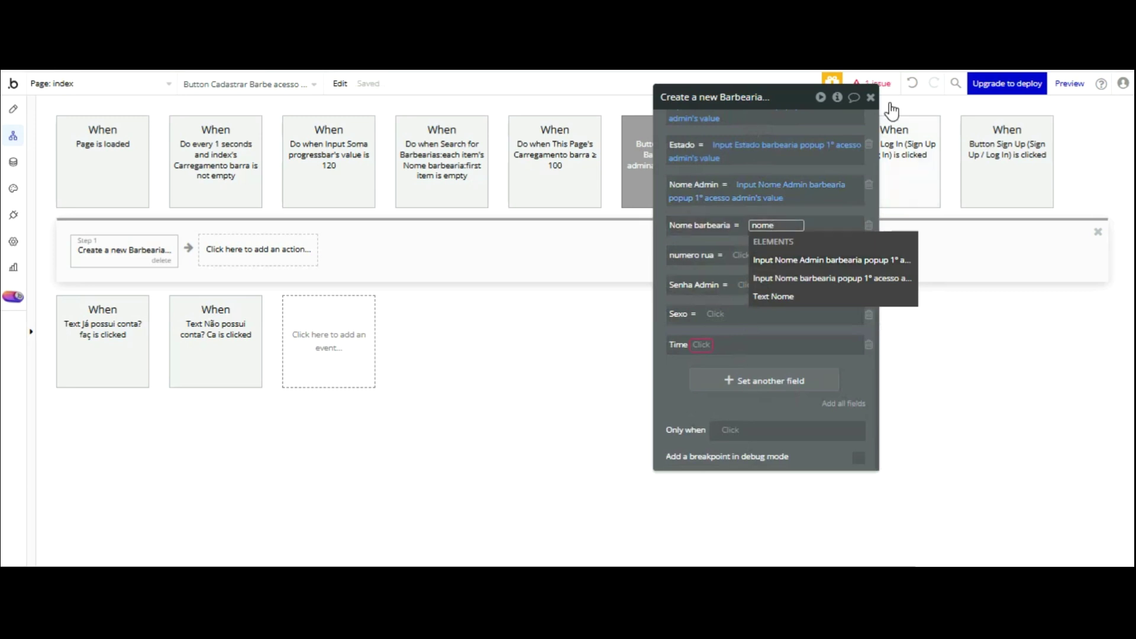
{"action": "key", "text": "Down"}
{"action": "key", "text": "Return"}
{"action": "left_click", "coordinate": [758, 268]}
{"action": "left_click", "coordinate": [713, 247]}
{"action": "left_click", "coordinate": [744, 270]}
{"action": "left_click", "coordinate": [743, 260]}
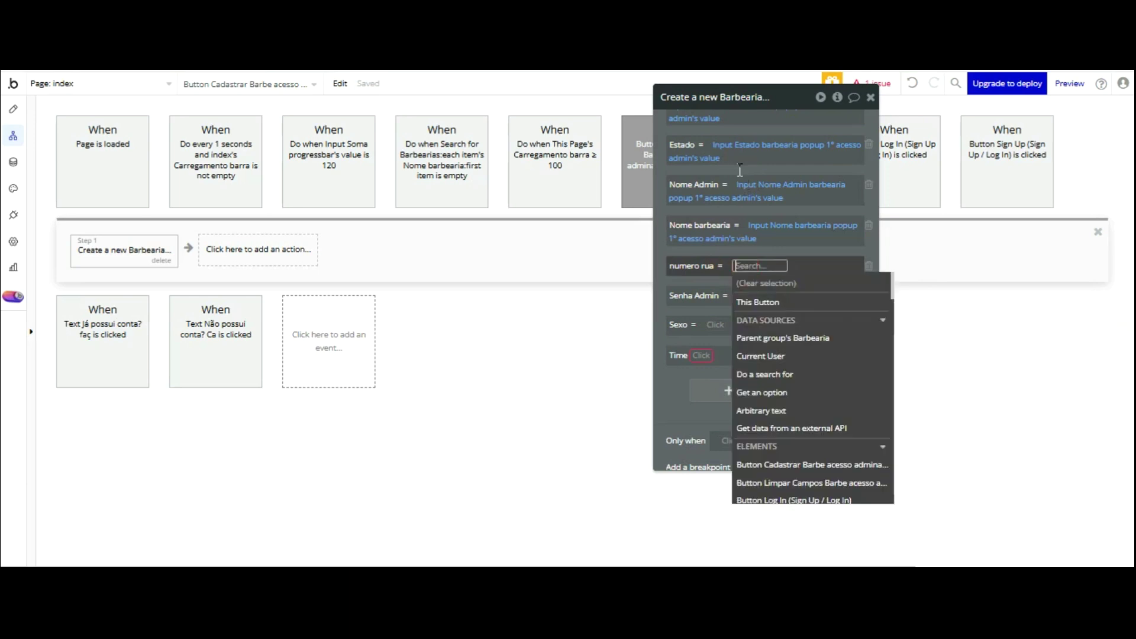
- Abandon the first numero rua search and put the field back into dynamic-data editing
{"action": "type", "text": "numer"}
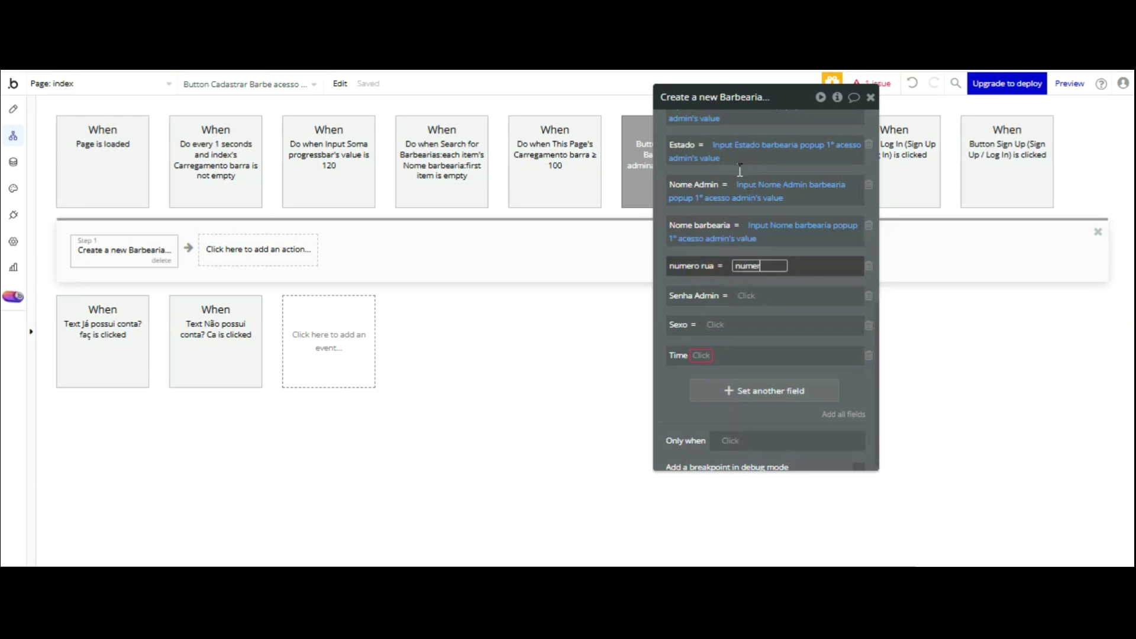
{"action": "left_click", "coordinate": [738, 170]}
{"action": "left_click", "coordinate": [743, 266]}
{"action": "left_click", "coordinate": [743, 294]}
{"action": "left_click", "coordinate": [744, 266]}
{"action": "left_click", "coordinate": [737, 266]}
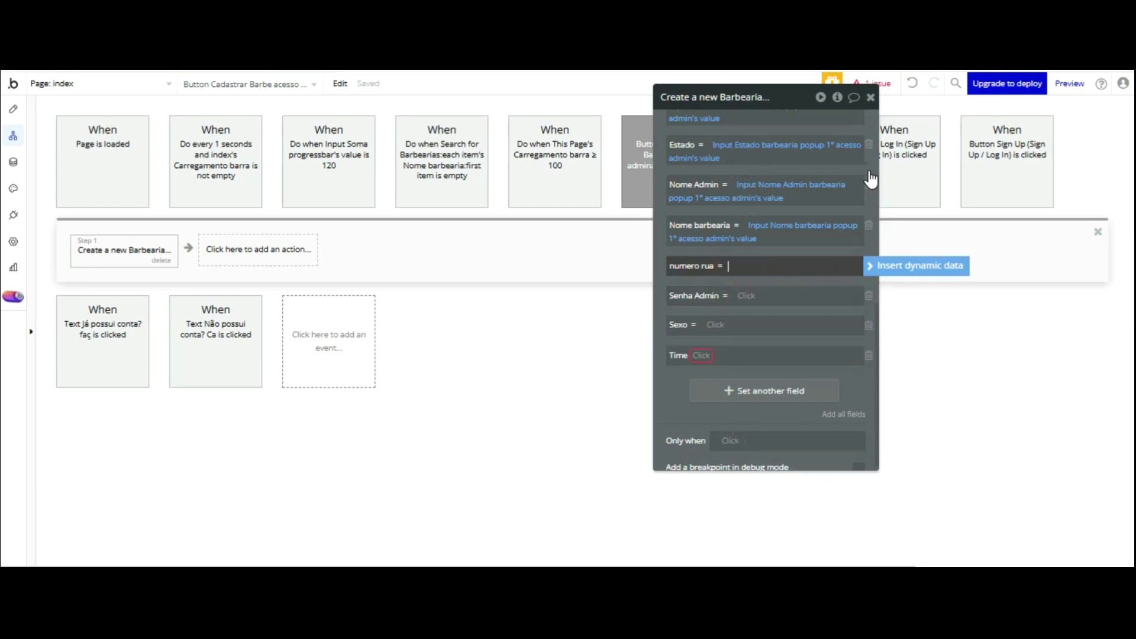
- Set numero rua to Input Número barbearia popup 1° acesso admin's value
{"action": "type", "text": "nume"}
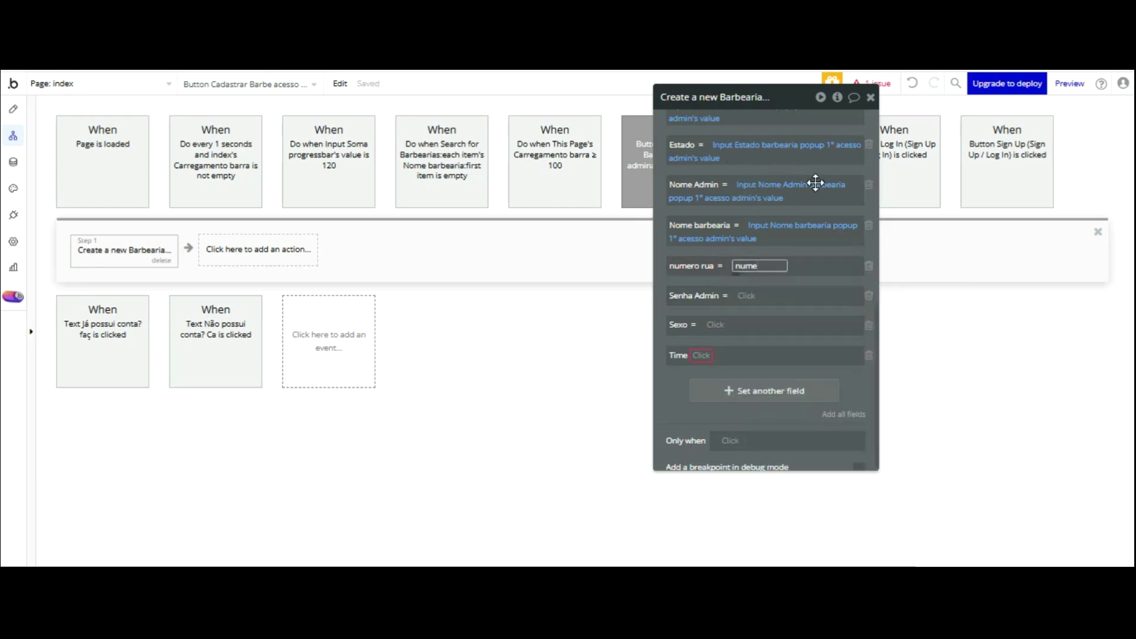
{"action": "key", "text": "BackSpace"}
{"action": "key", "text": "BackSpace"}
{"action": "key", "text": "BackSpace"}
{"action": "key", "text": "BackSpace"}
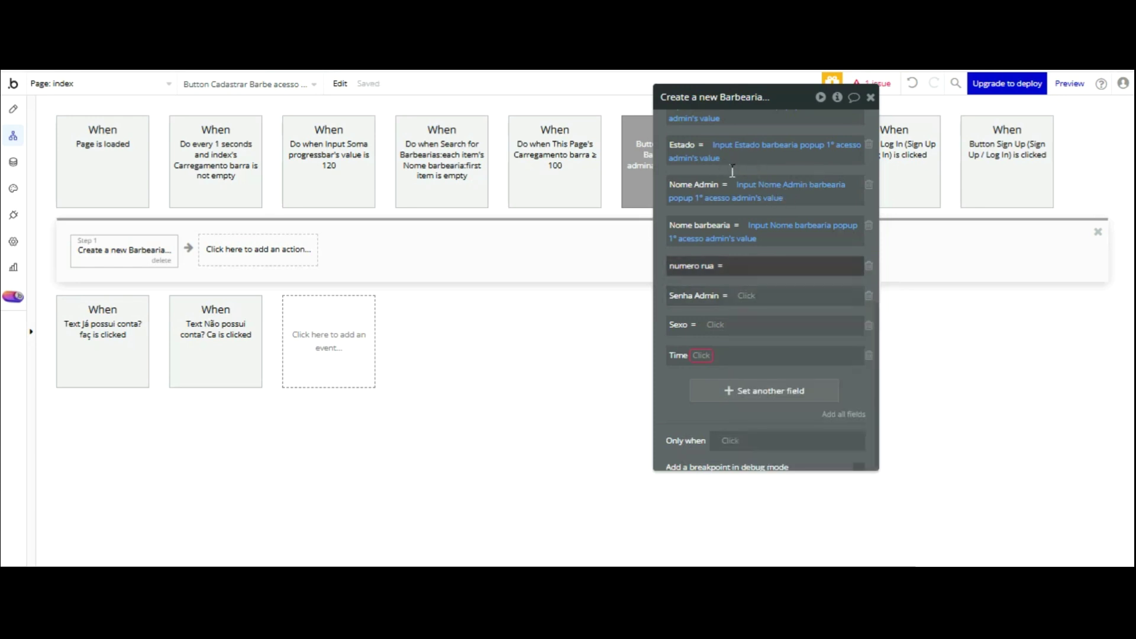
{"action": "type", "text": "nu"}
{"action": "key", "text": "BackSpace"}
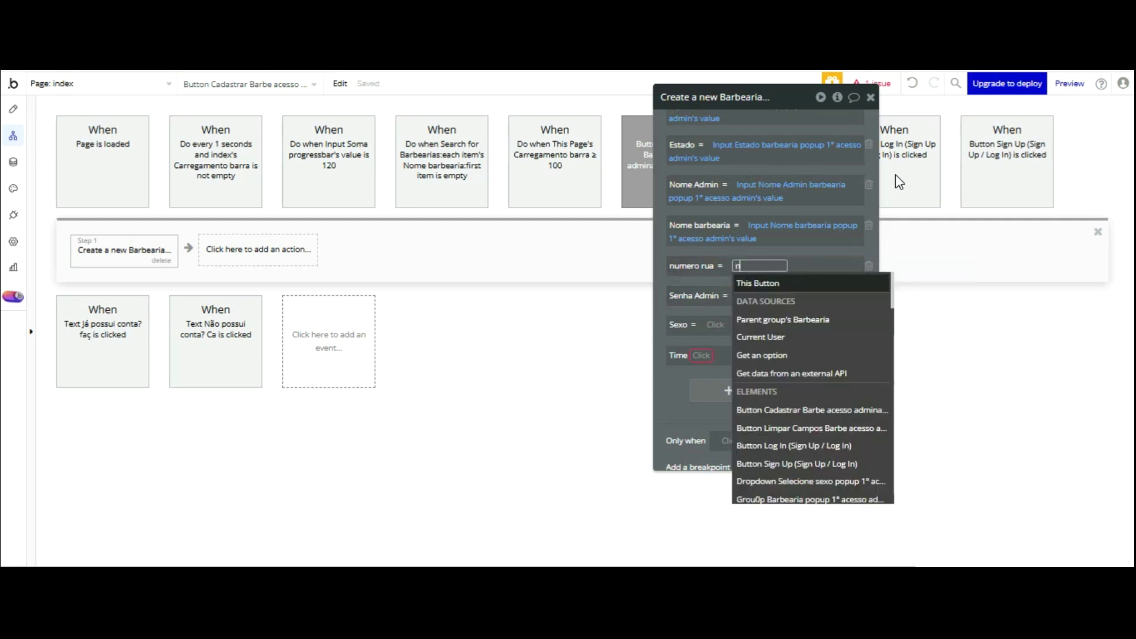
{"action": "scroll", "coordinate": [825, 295], "scroll_direction": "down", "scroll_amount": 10}
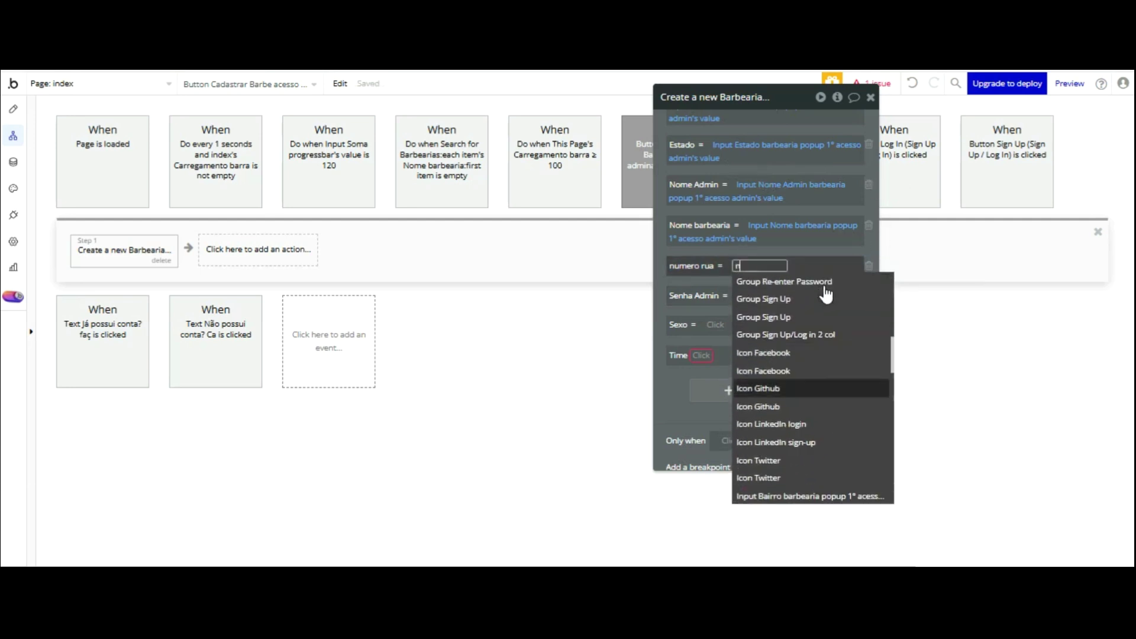
{"action": "scroll", "coordinate": [826, 294], "scroll_direction": "down", "scroll_amount": 5}
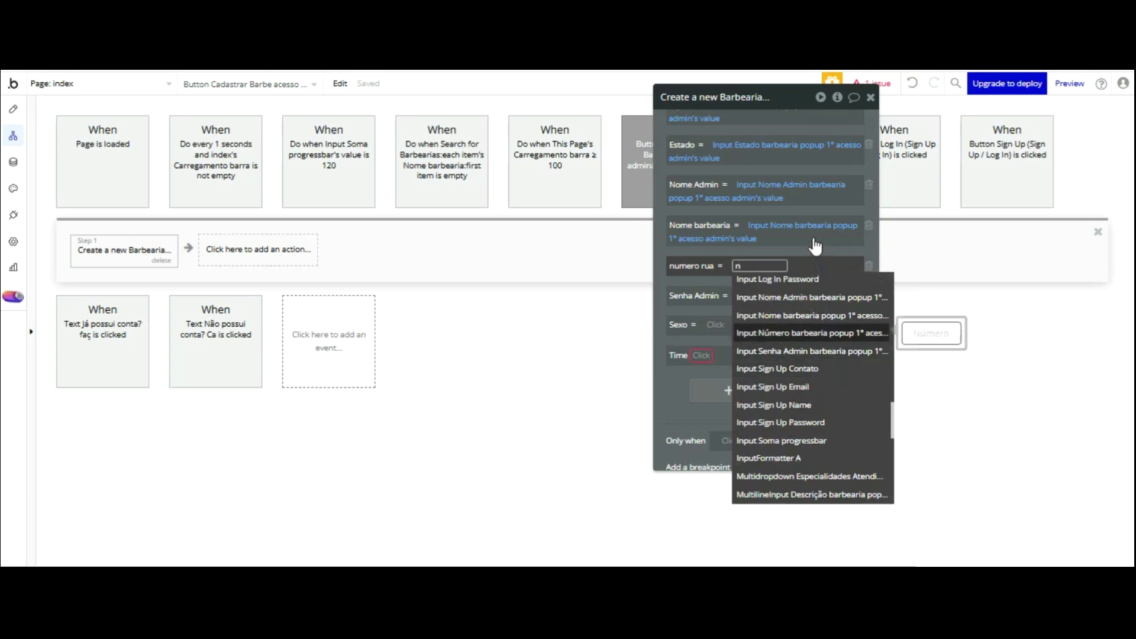
{"action": "key", "text": "Return"}
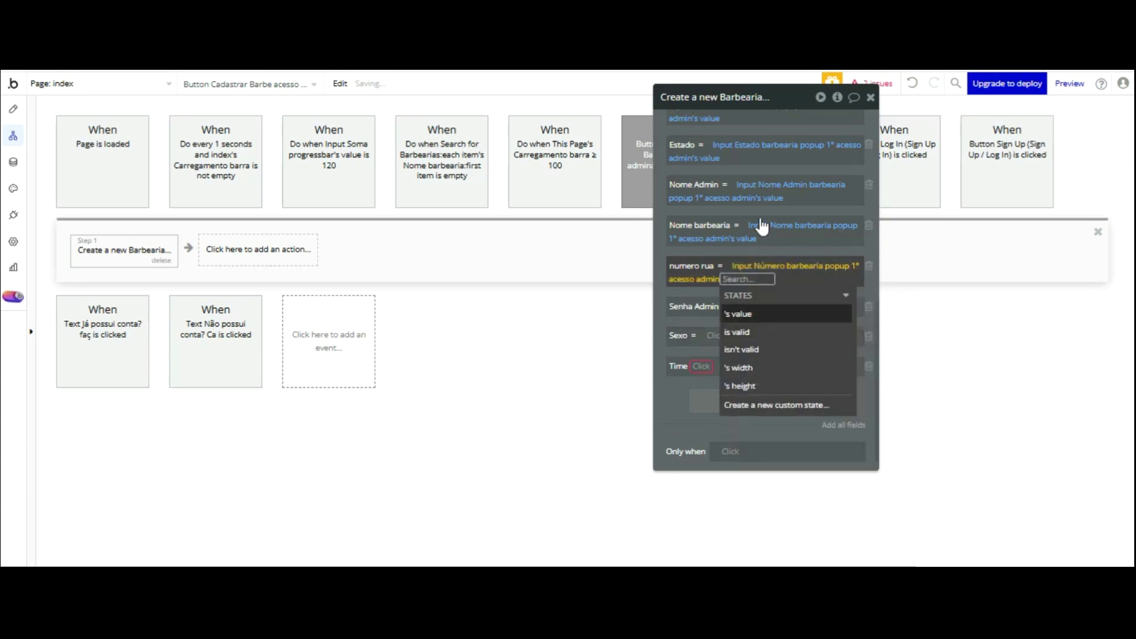
{"action": "left_click", "coordinate": [710, 192]}
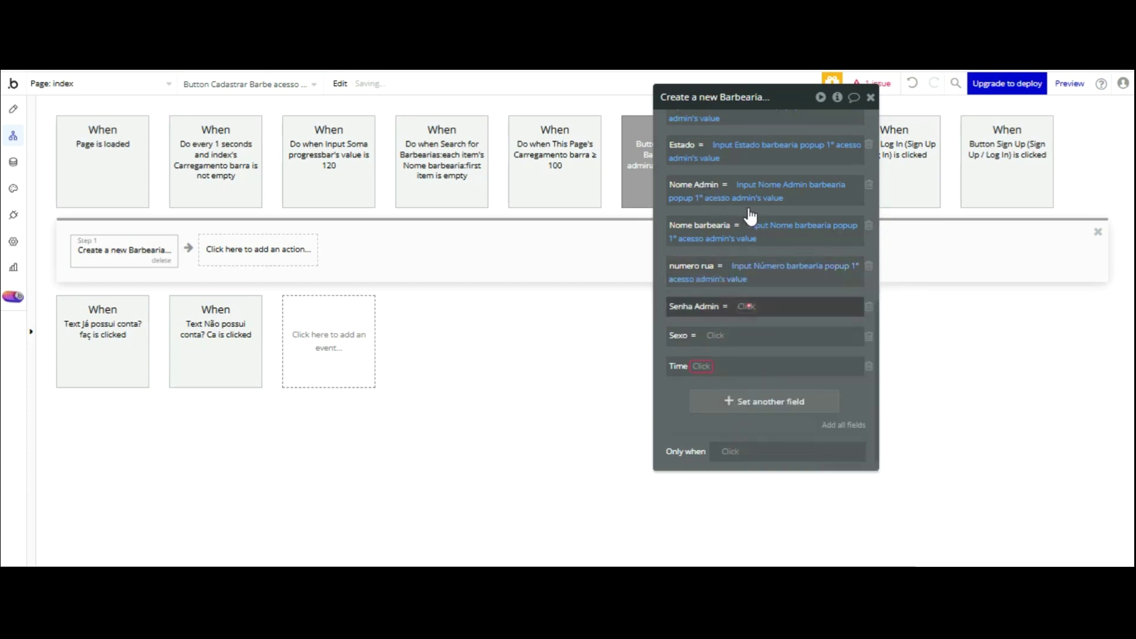
{"action": "type", "text": "senh"}
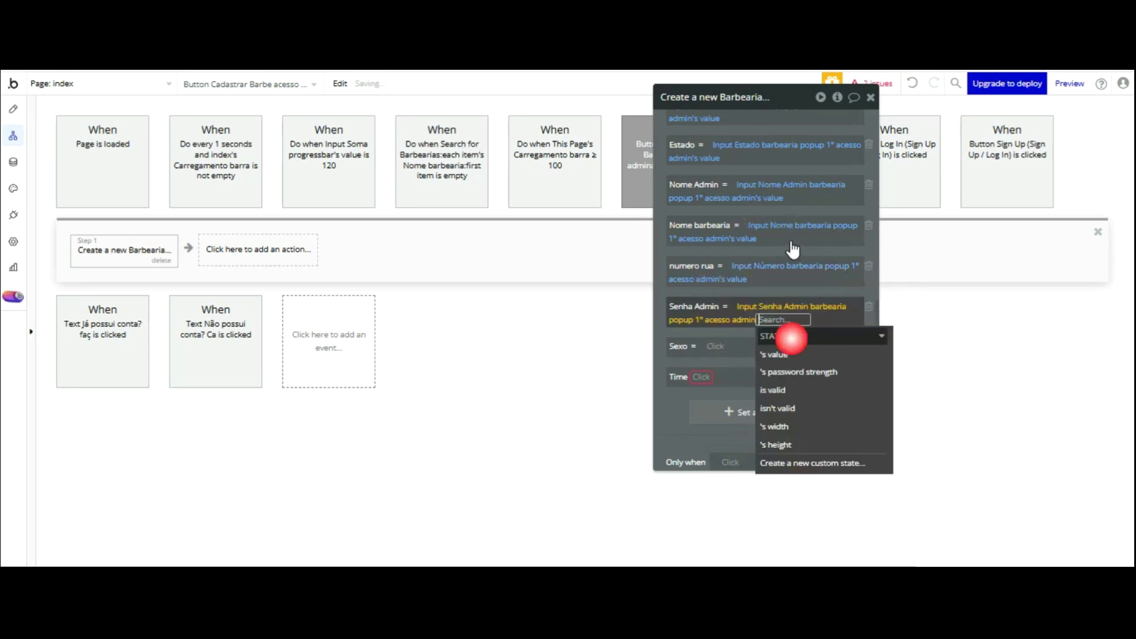
- Set Senha Admin to the Input Senha Admin's value
{"action": "key", "text": "Return"}
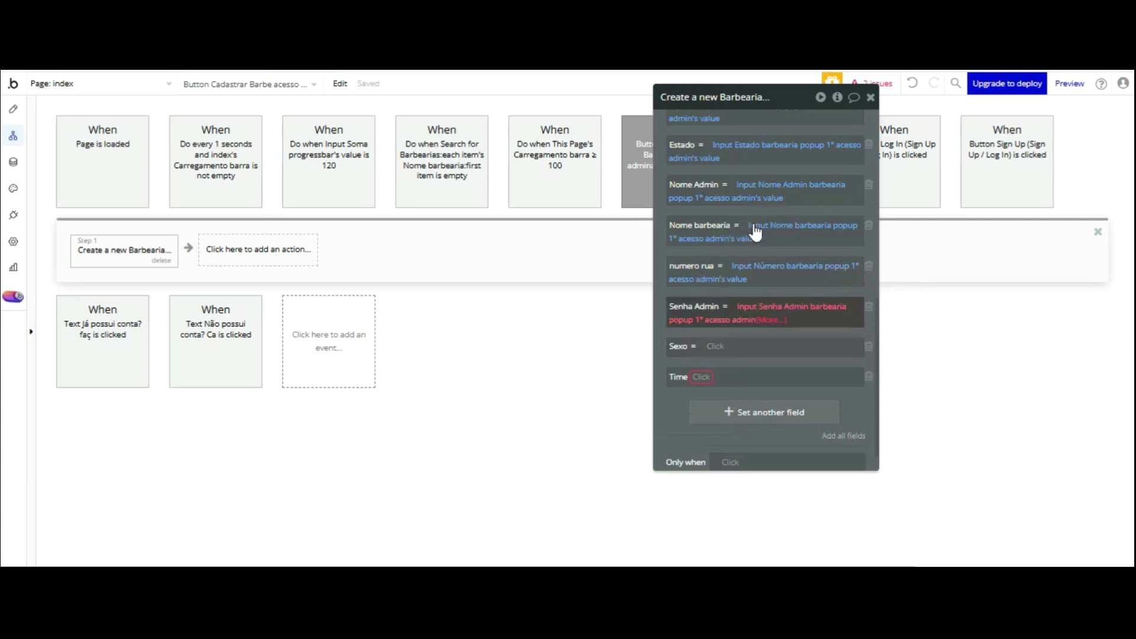
{"action": "left_click", "coordinate": [770, 319]}
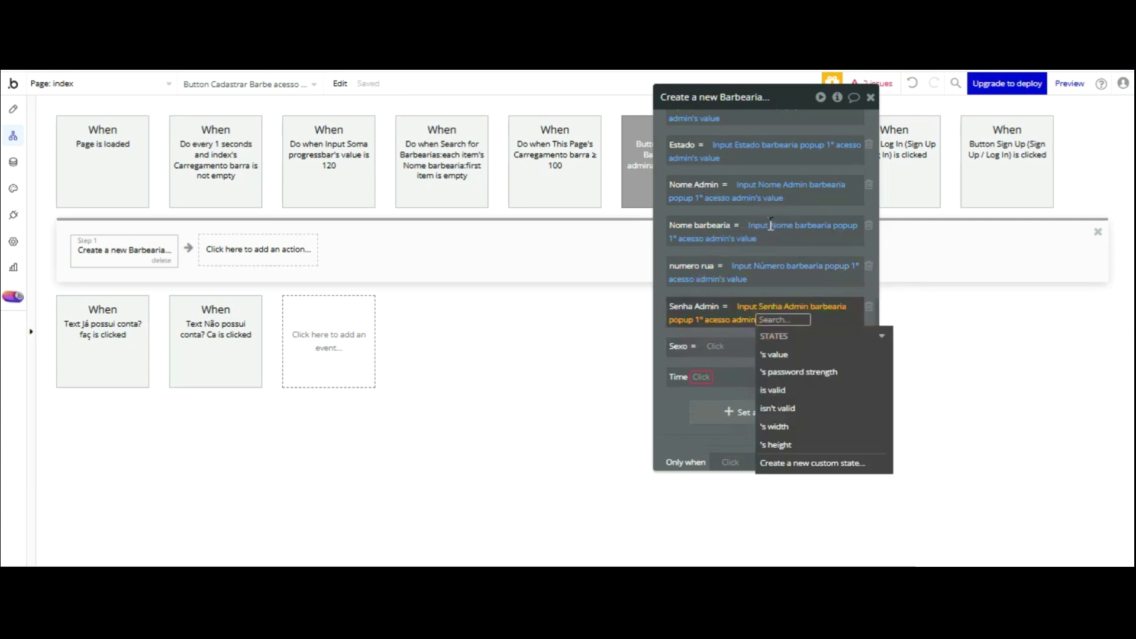
{"action": "key", "text": "Down"}
{"action": "key", "text": "Return"}
{"action": "key", "text": "Escape"}
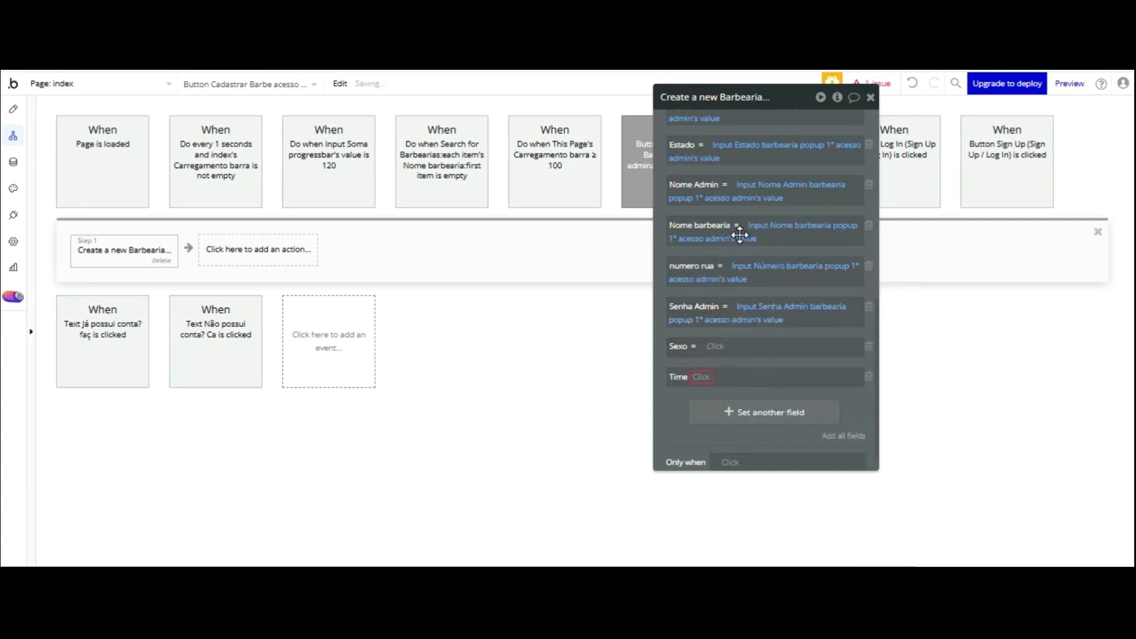
- Set Sexo from the Selecione sexo dropdown's value and delete the empty Time field
{"action": "left_click", "coordinate": [715, 347]}
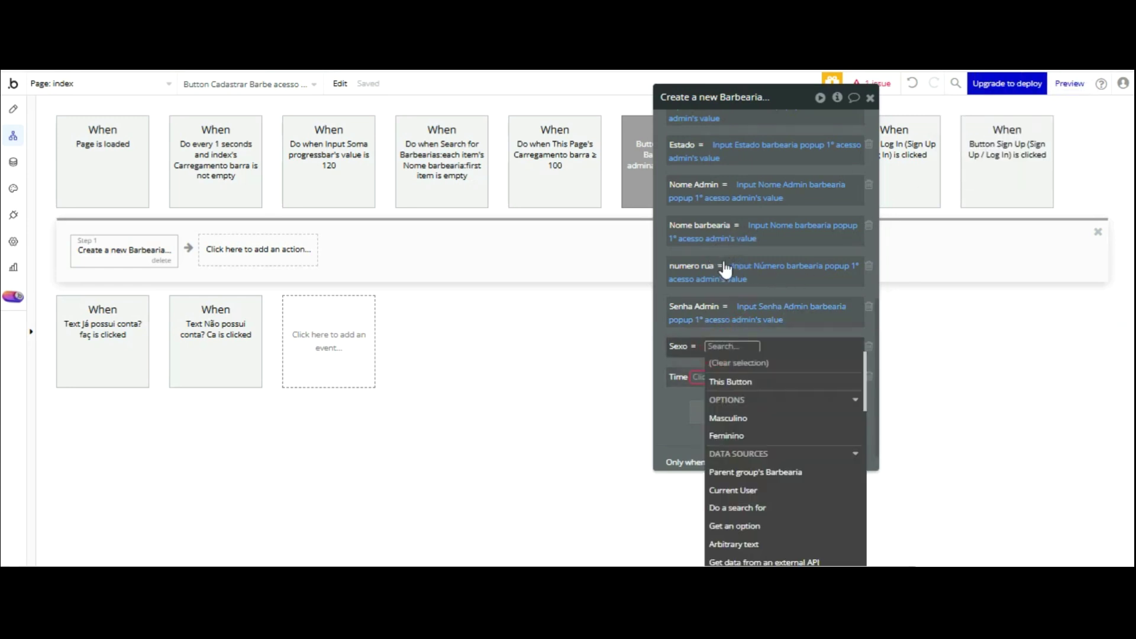
{"action": "scroll", "coordinate": [766, 352], "scroll_direction": "down", "scroll_amount": 5}
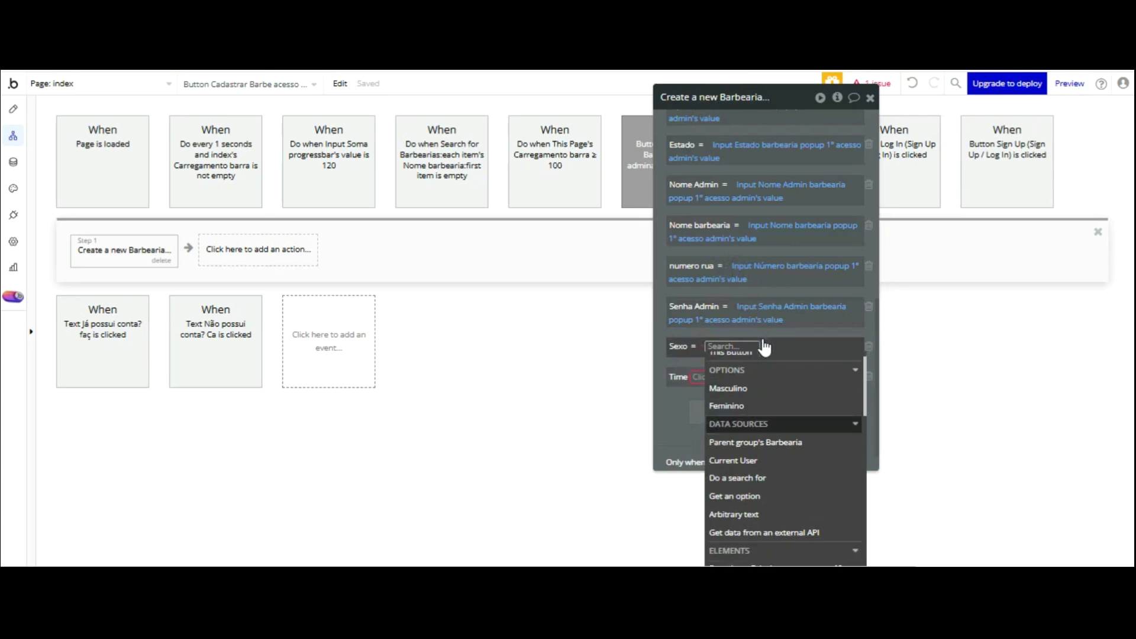
{"action": "left_click", "coordinate": [766, 432]}
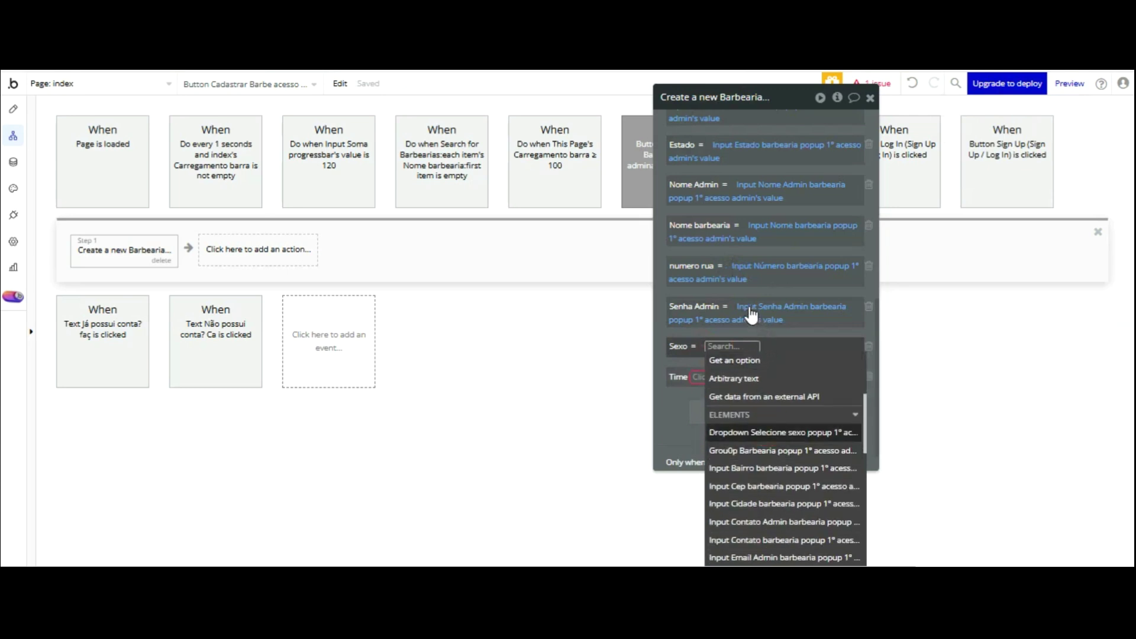
{"action": "key", "text": "Return"}
{"action": "left_click", "coordinate": [686, 320]}
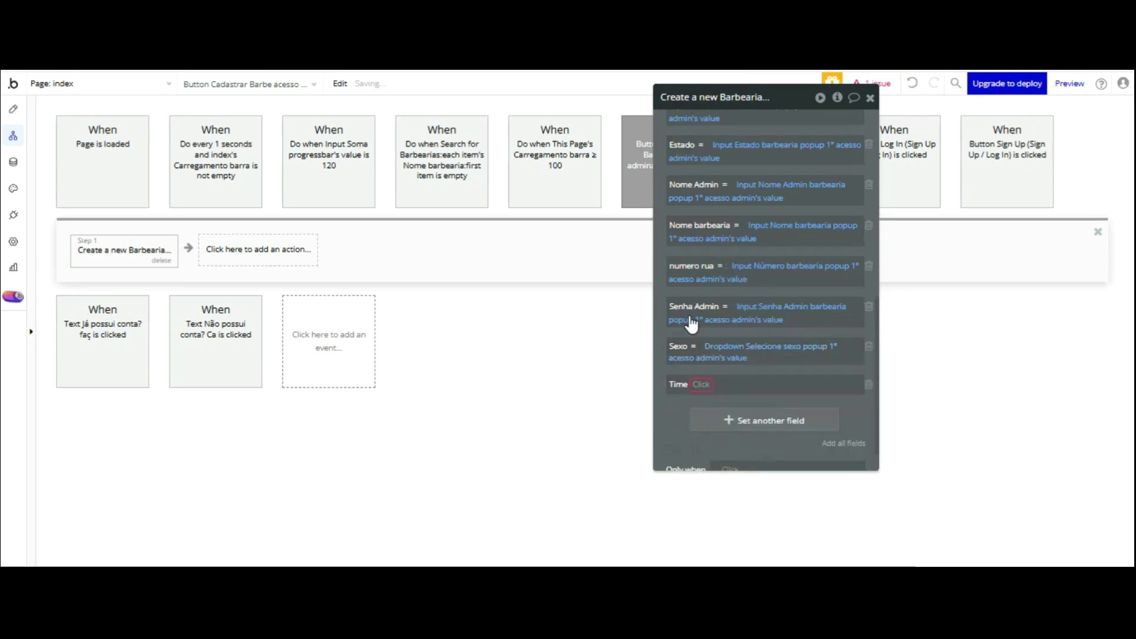
{"action": "left_click", "coordinate": [868, 383]}
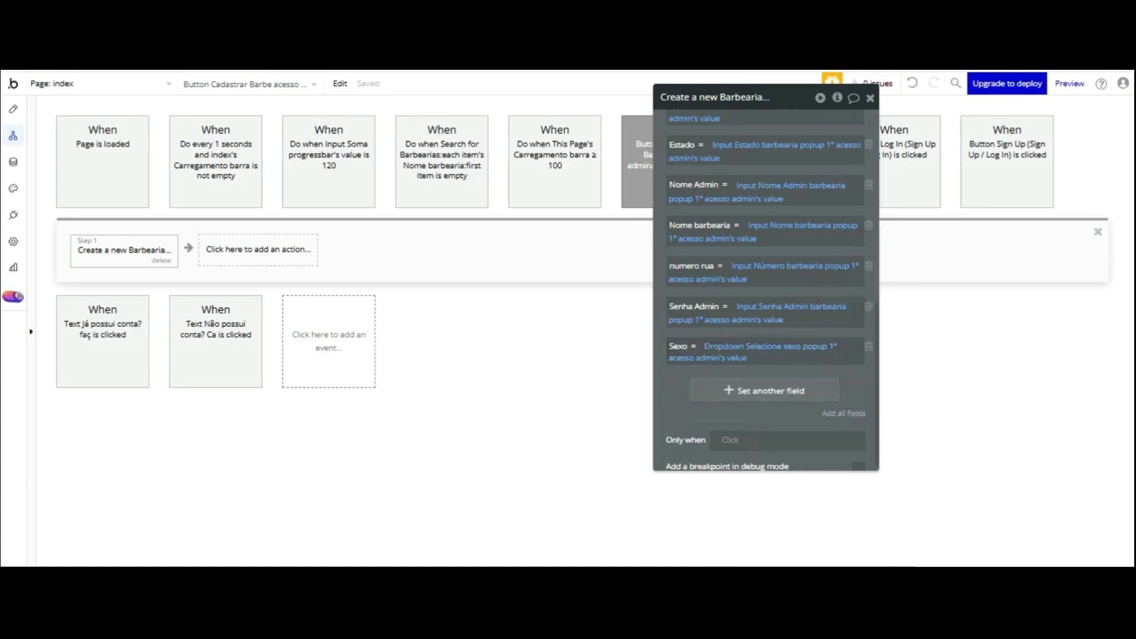
- Add a Sign the user up step with all fields, removing Agendamento, Barbearia, Foto and Ponto fidelidade
{"action": "left_click", "coordinate": [261, 250]}
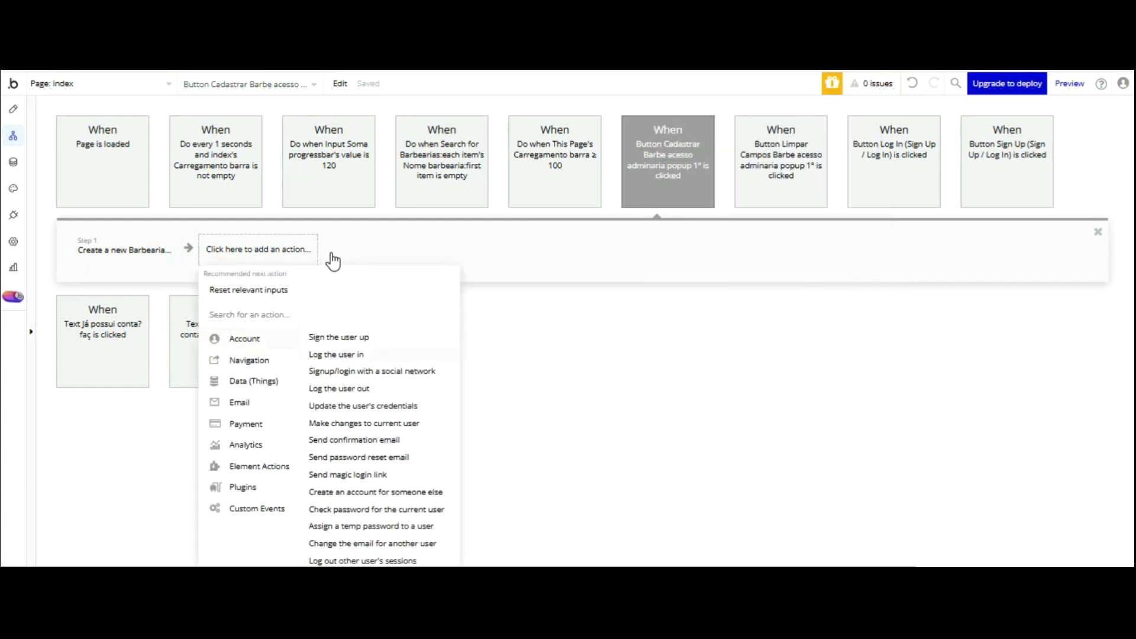
{"action": "left_click", "coordinate": [335, 338]}
{"action": "left_click", "coordinate": [842, 289]}
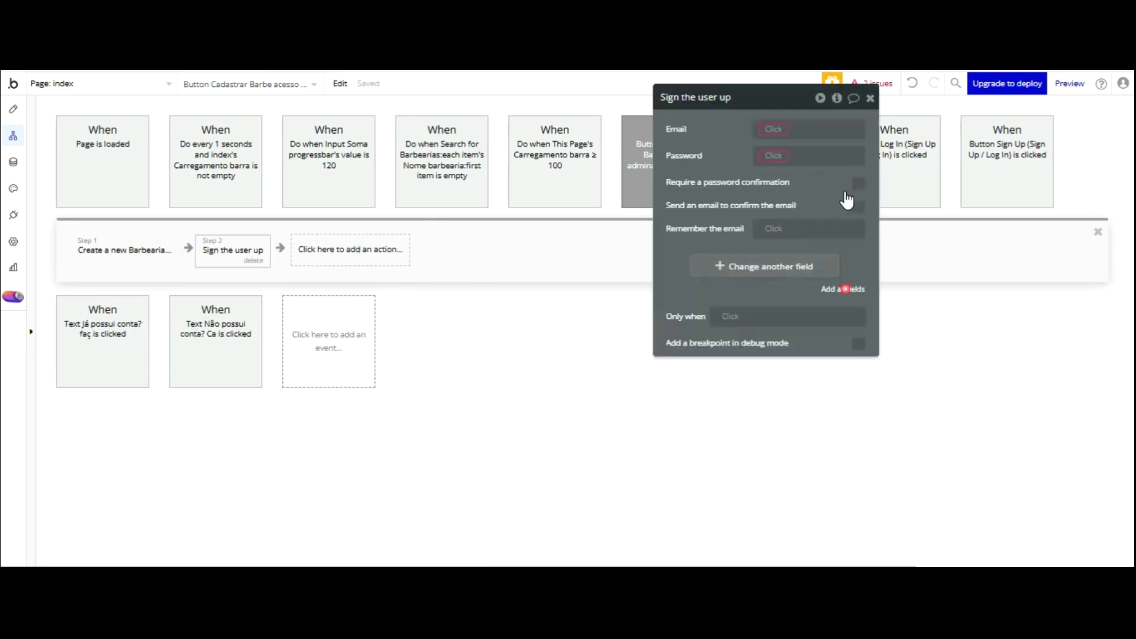
{"action": "left_click", "coordinate": [868, 260]}
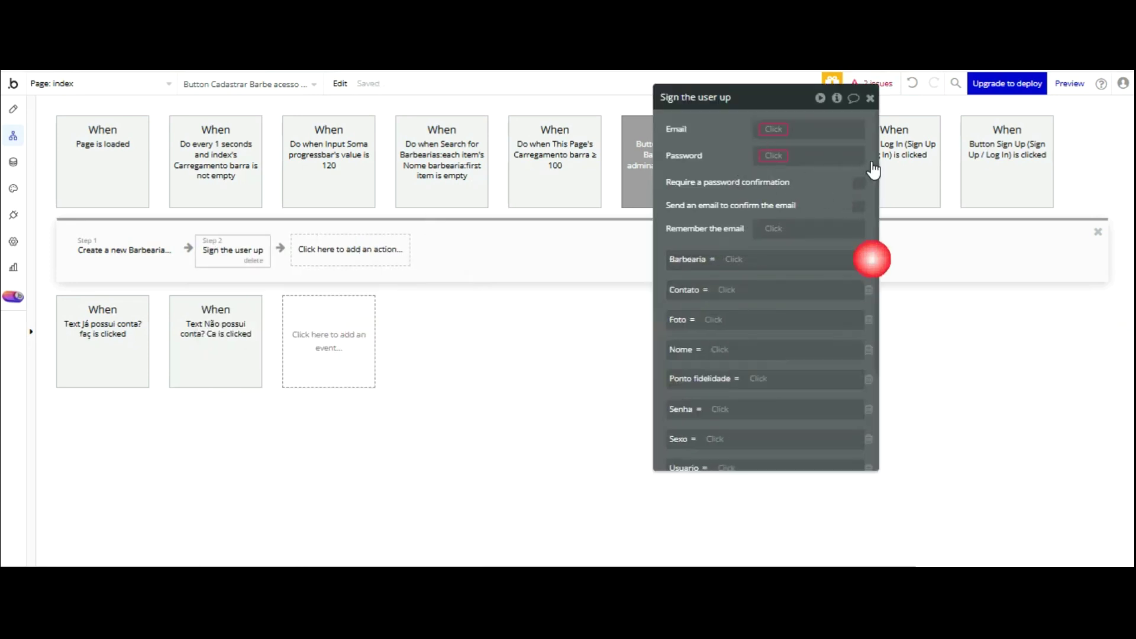
{"action": "left_click", "coordinate": [869, 260]}
{"action": "left_click", "coordinate": [869, 290]}
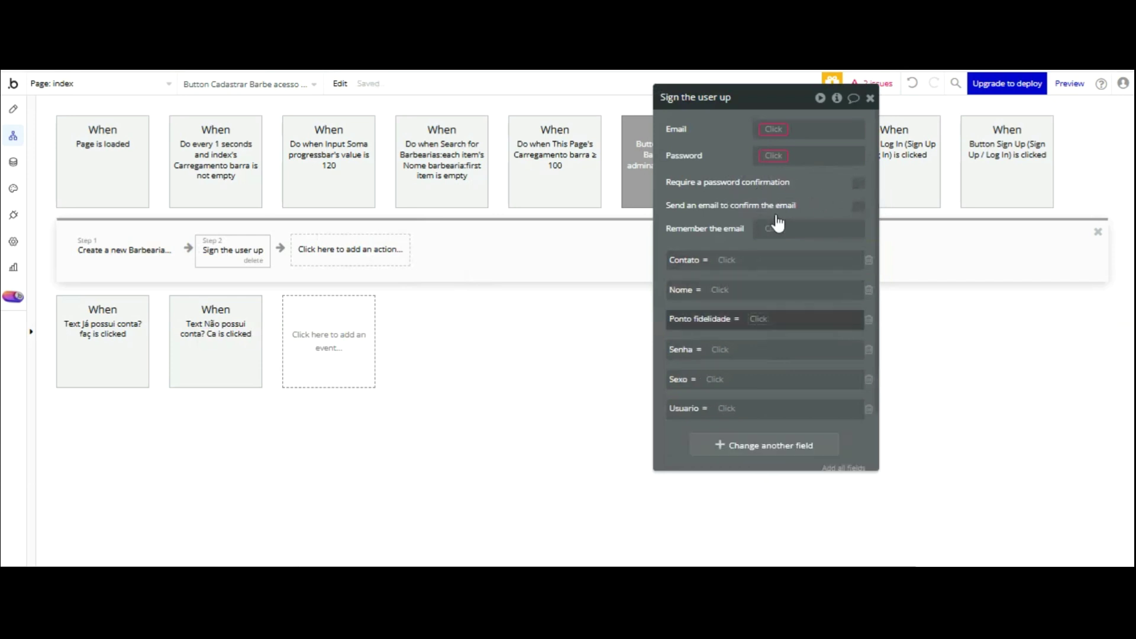
{"action": "left_click", "coordinate": [869, 319]}
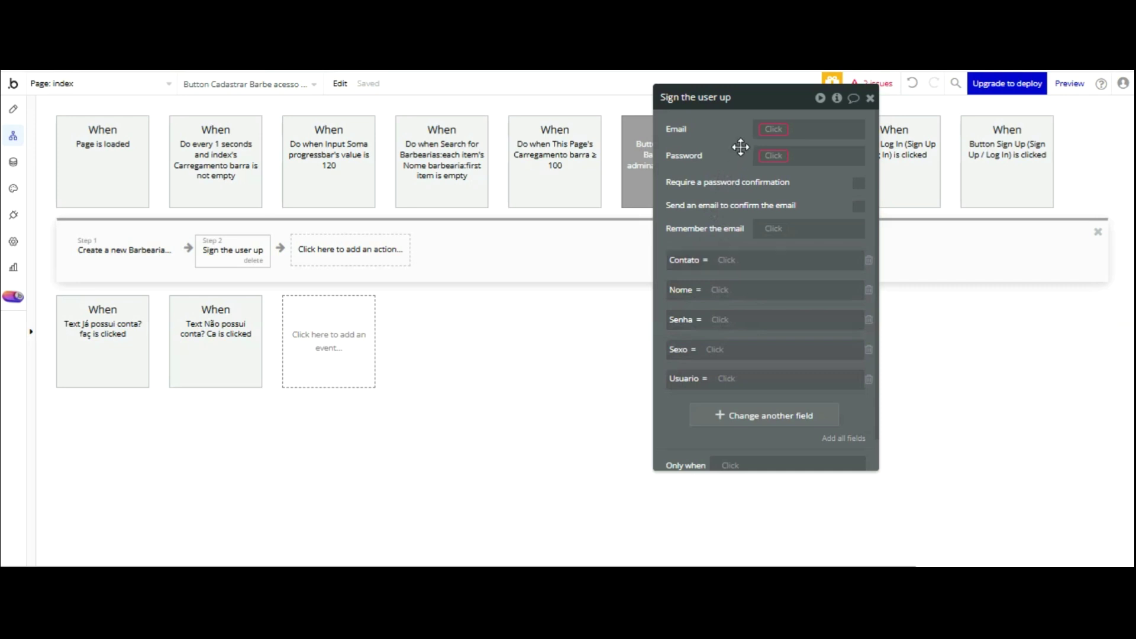
- Map the sign-up Email and Password to the admin popup's email and password input values
{"action": "left_click", "coordinate": [775, 129]}
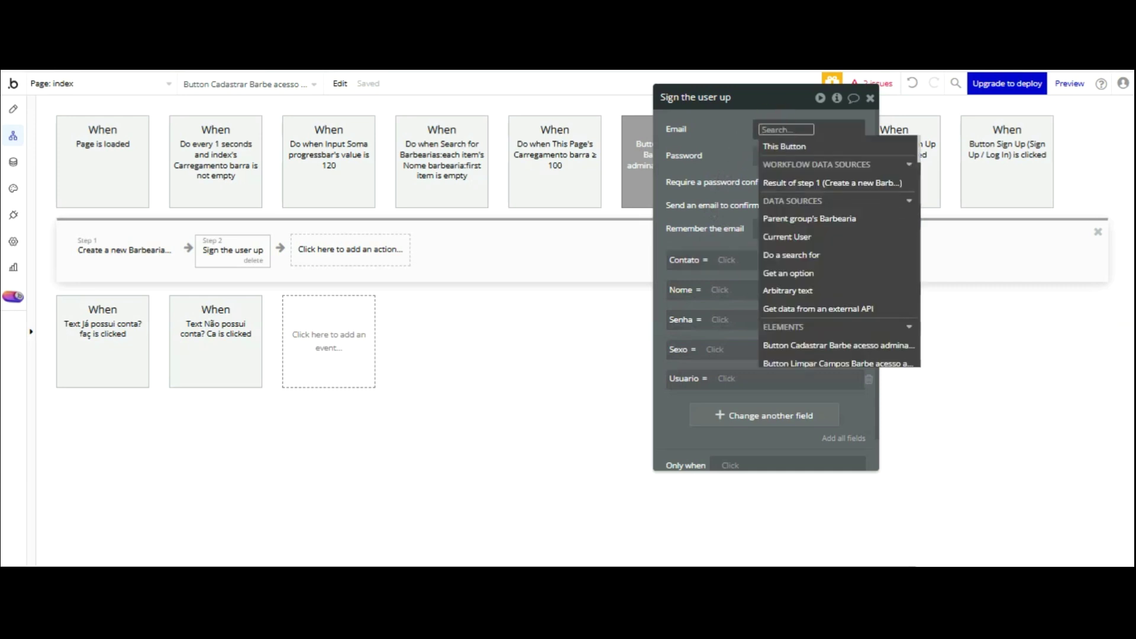
{"action": "type", "text": "em"}
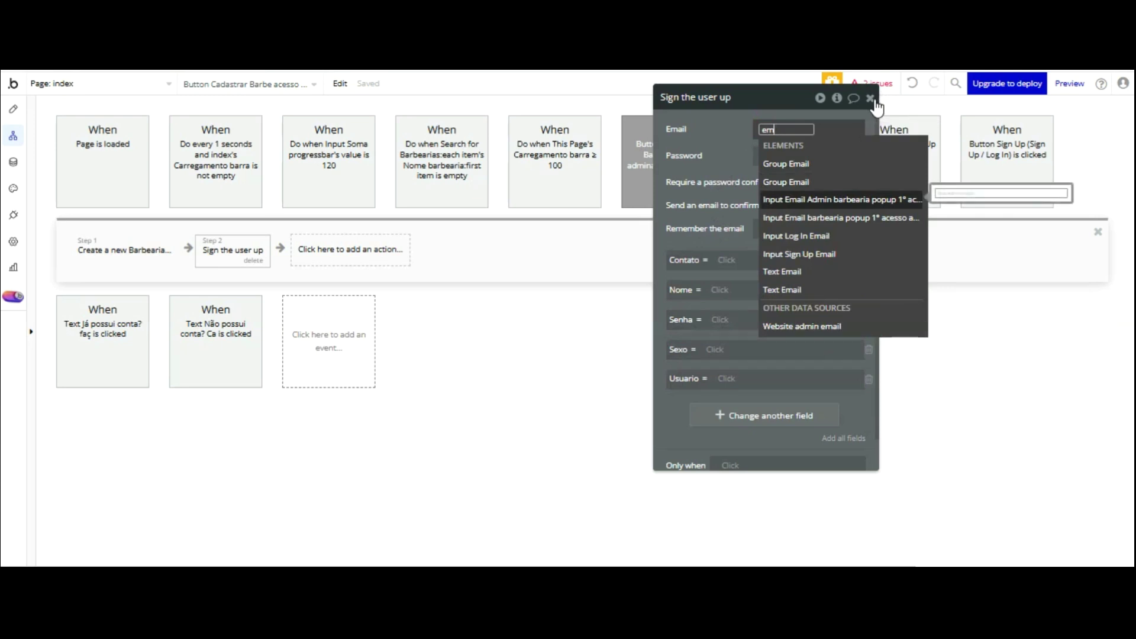
{"action": "key", "text": "Return"}
{"action": "key", "text": "Down"}
{"action": "key", "text": "Return"}
{"action": "left_click", "coordinate": [724, 146]}
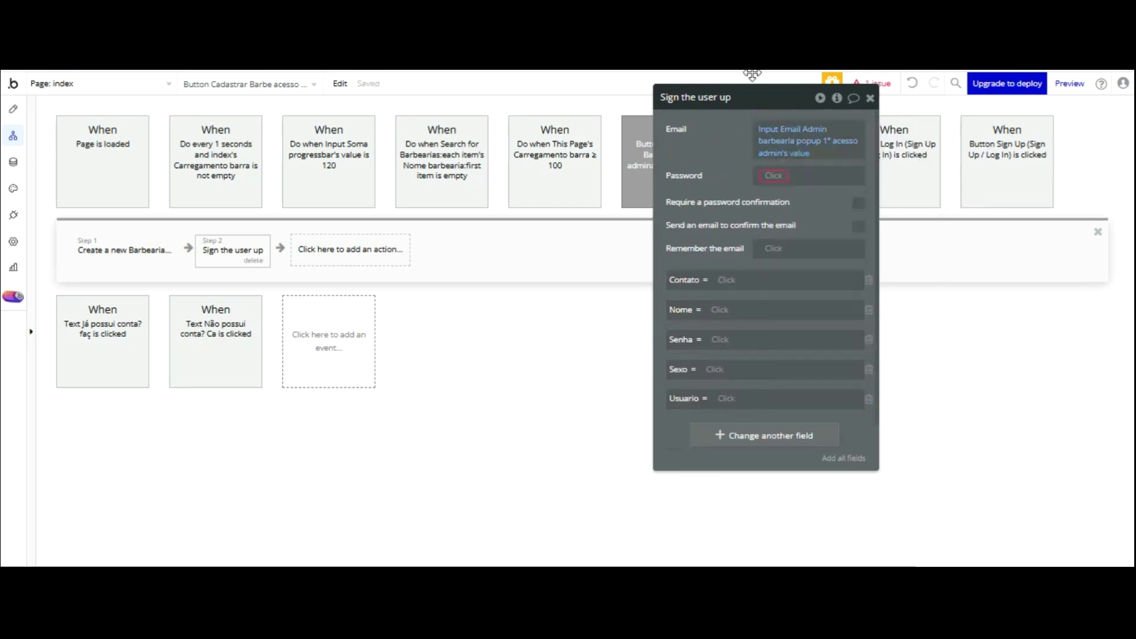
{"action": "left_click", "coordinate": [773, 175]}
{"action": "type", "text": "se"}
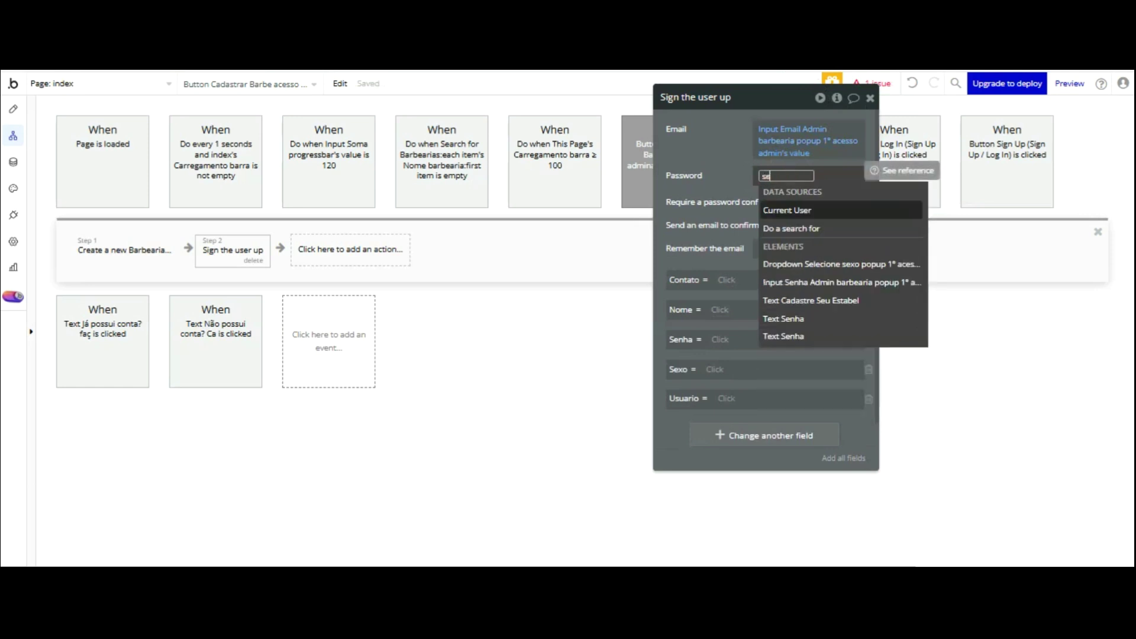
{"action": "type", "text": "nha"}
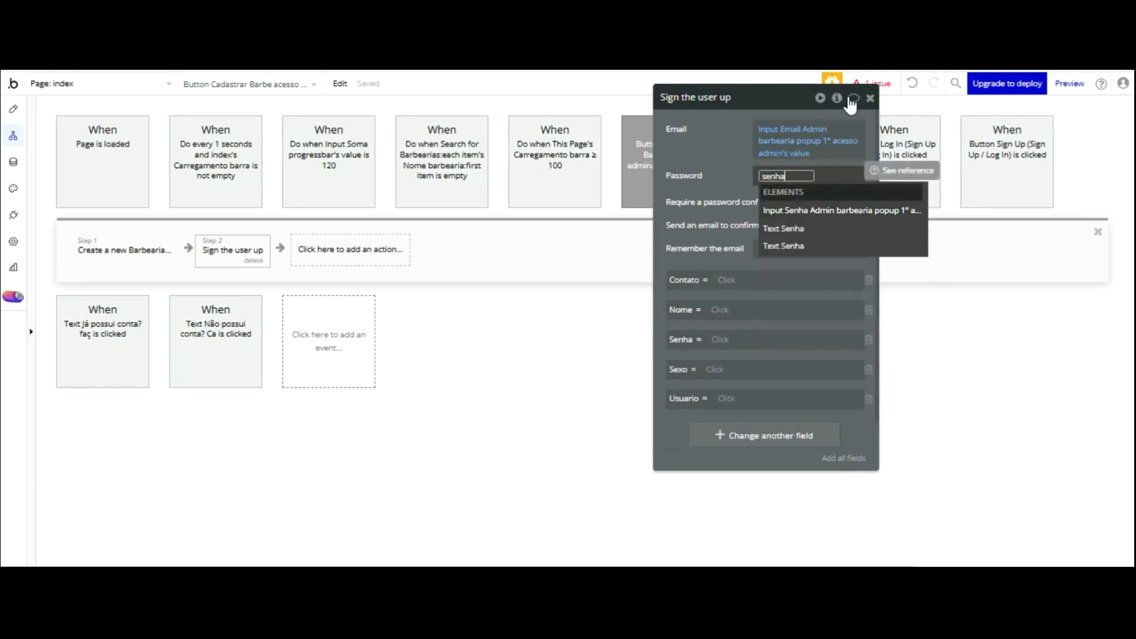
{"action": "key", "text": "Return"}
{"action": "left_click", "coordinate": [817, 228]}
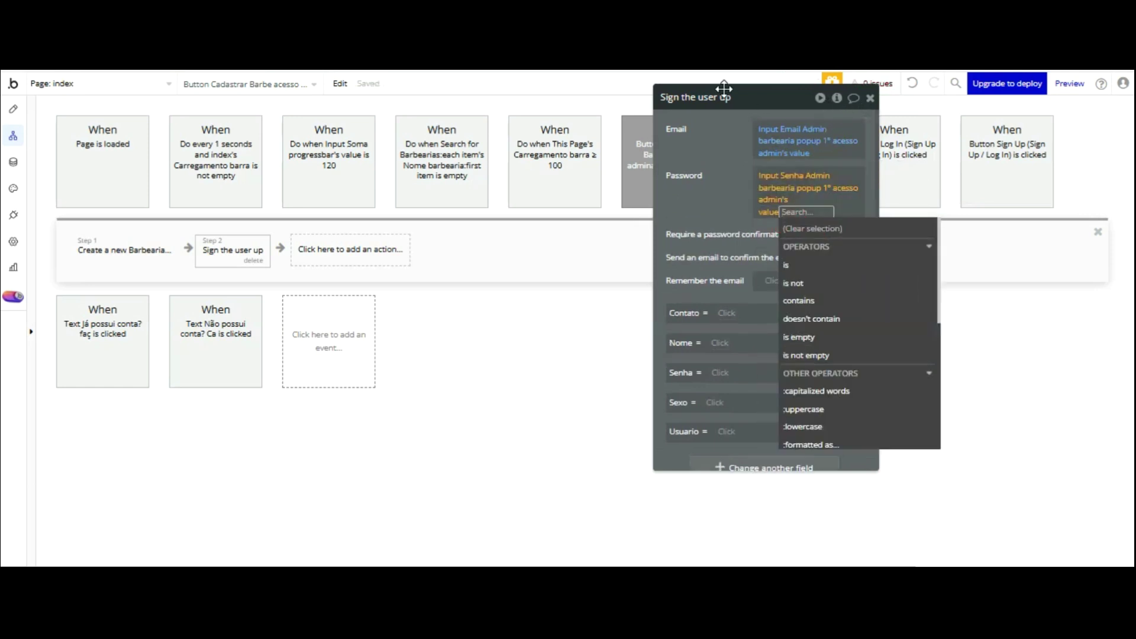
{"action": "left_click", "coordinate": [724, 187]}
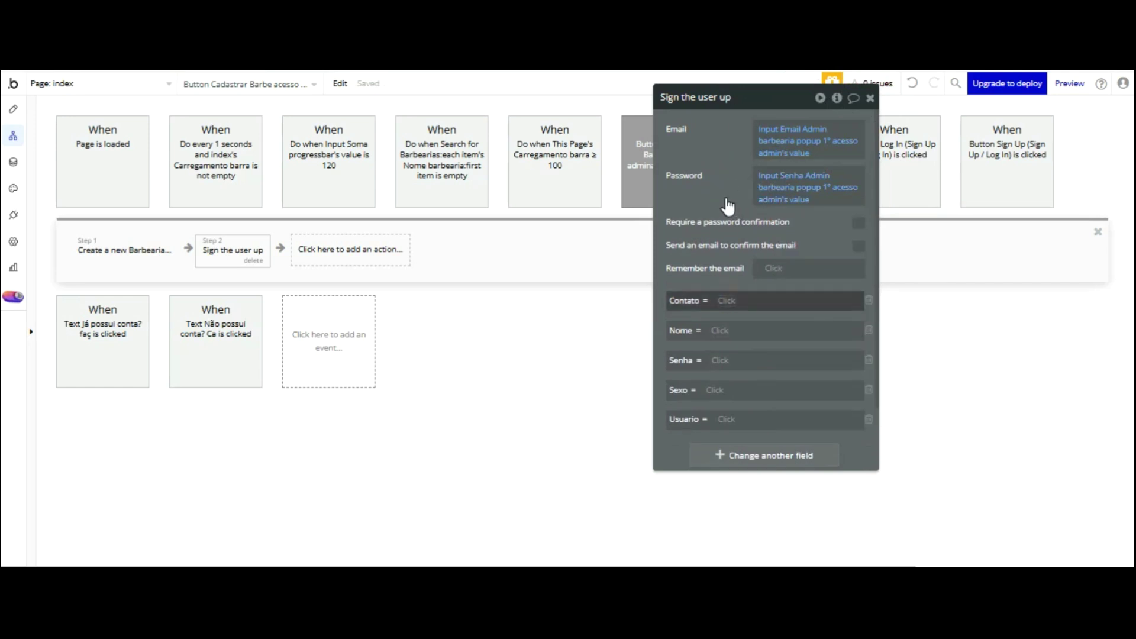
- Map the Contato and Nome fields to the admin contact and name input values
{"action": "type", "text": "cont"}
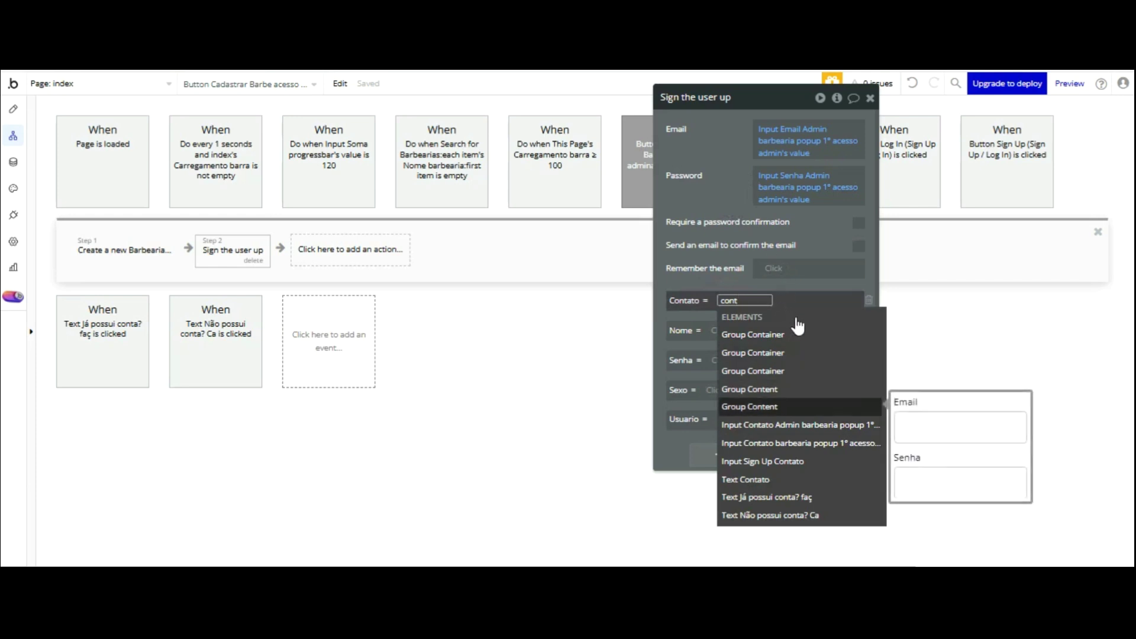
{"action": "left_click", "coordinate": [740, 425]}
{"action": "left_click", "coordinate": [750, 348]}
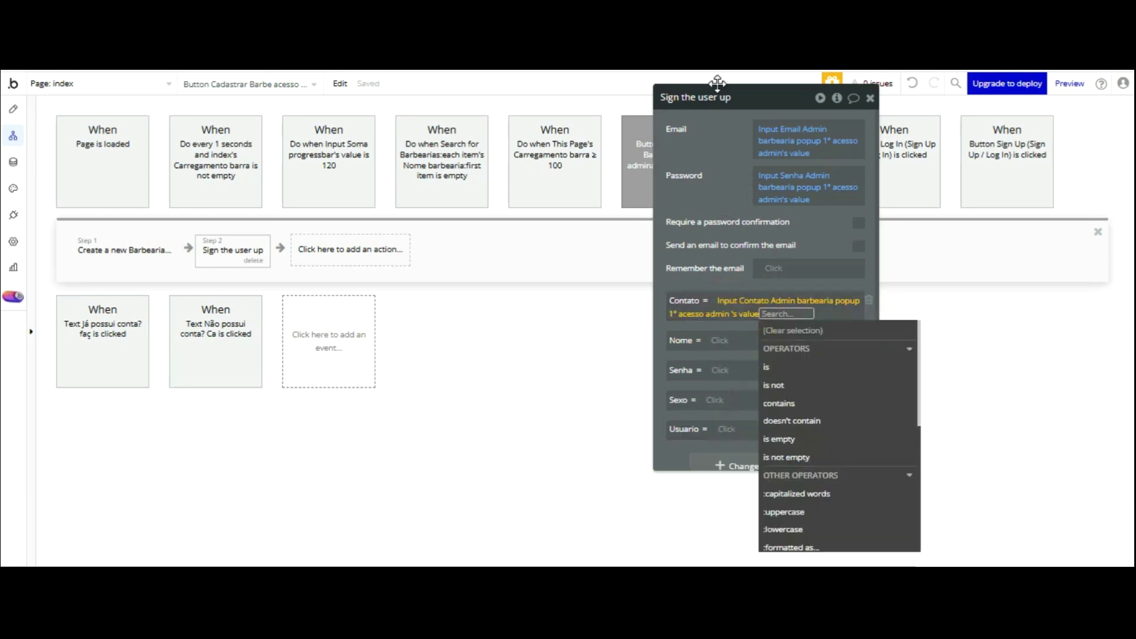
{"action": "left_click", "coordinate": [719, 181]}
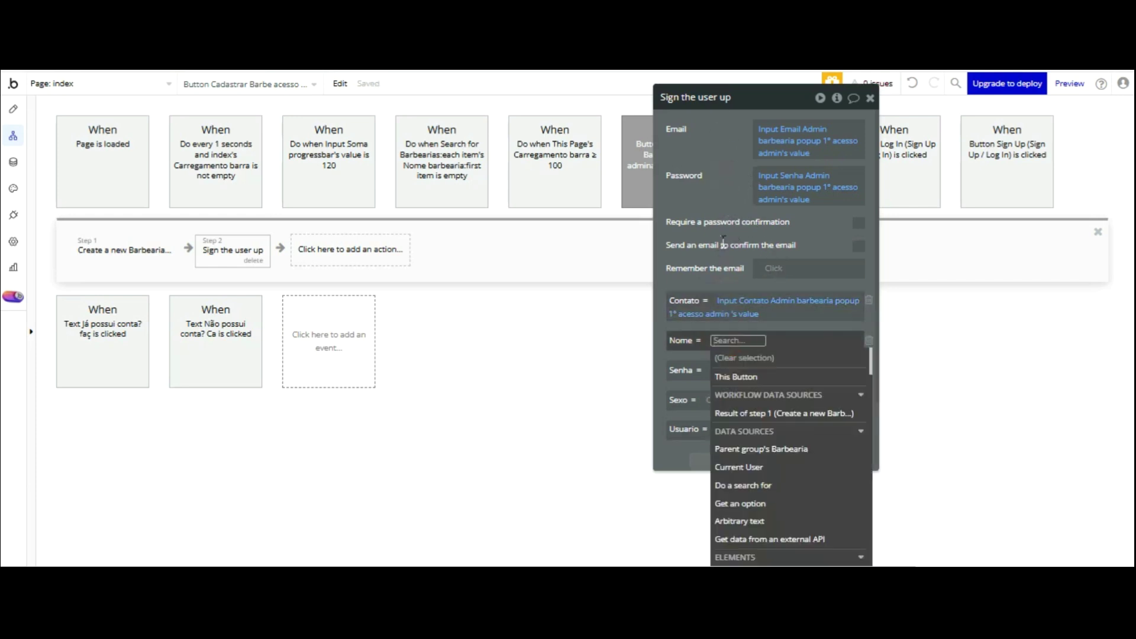
{"action": "type", "text": "nome"}
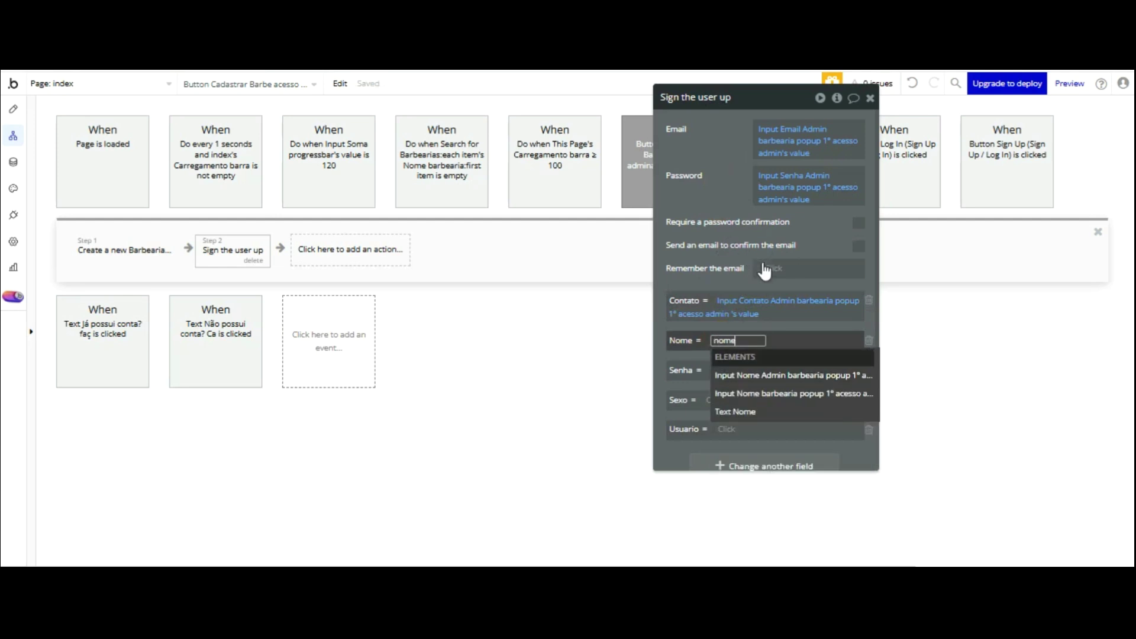
{"action": "left_click", "coordinate": [784, 375]}
{"action": "left_click", "coordinate": [753, 323]}
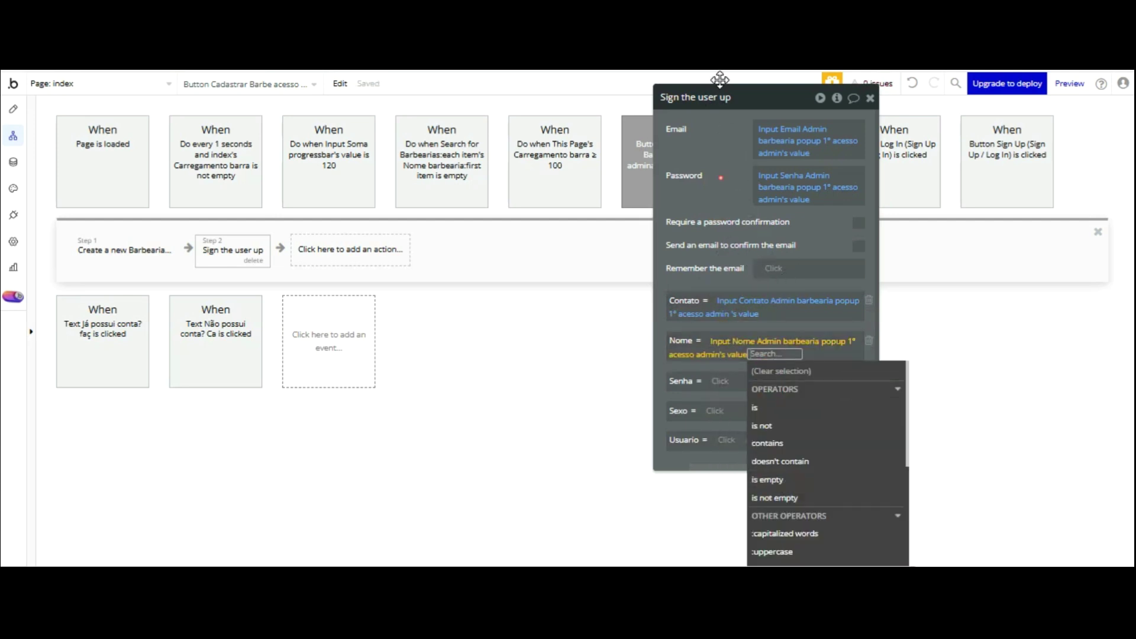
{"action": "left_click", "coordinate": [719, 290]}
- Set Senha to the admin password input and Sexo to the sex dropdown's Display
{"action": "type", "text": "dr"}
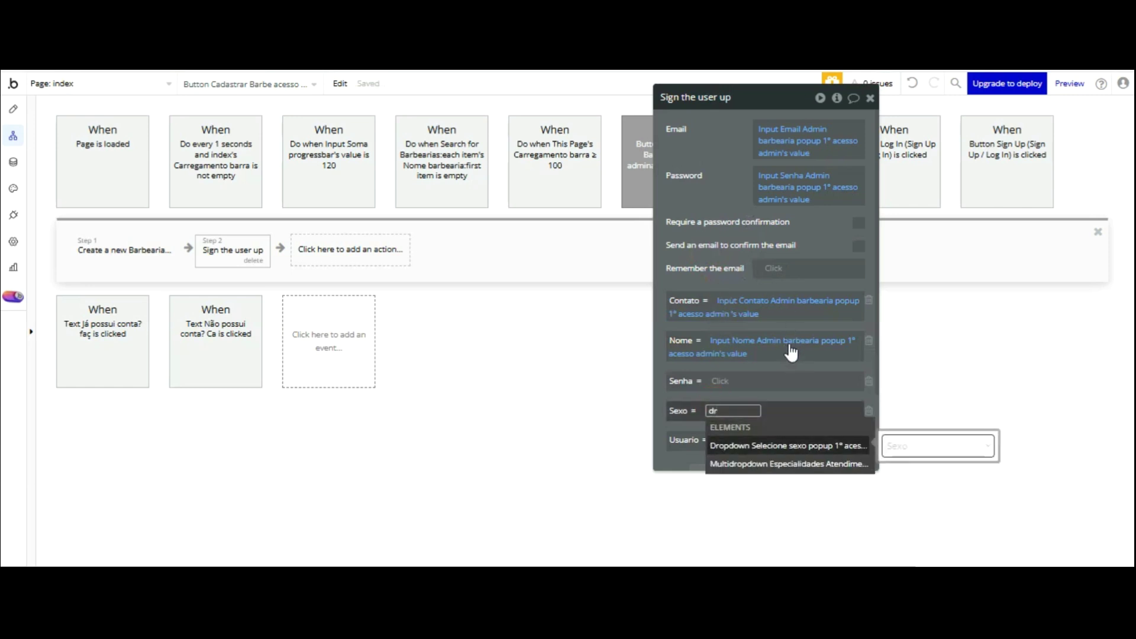
{"action": "key", "text": "Return"}
{"action": "key", "text": "Return"}
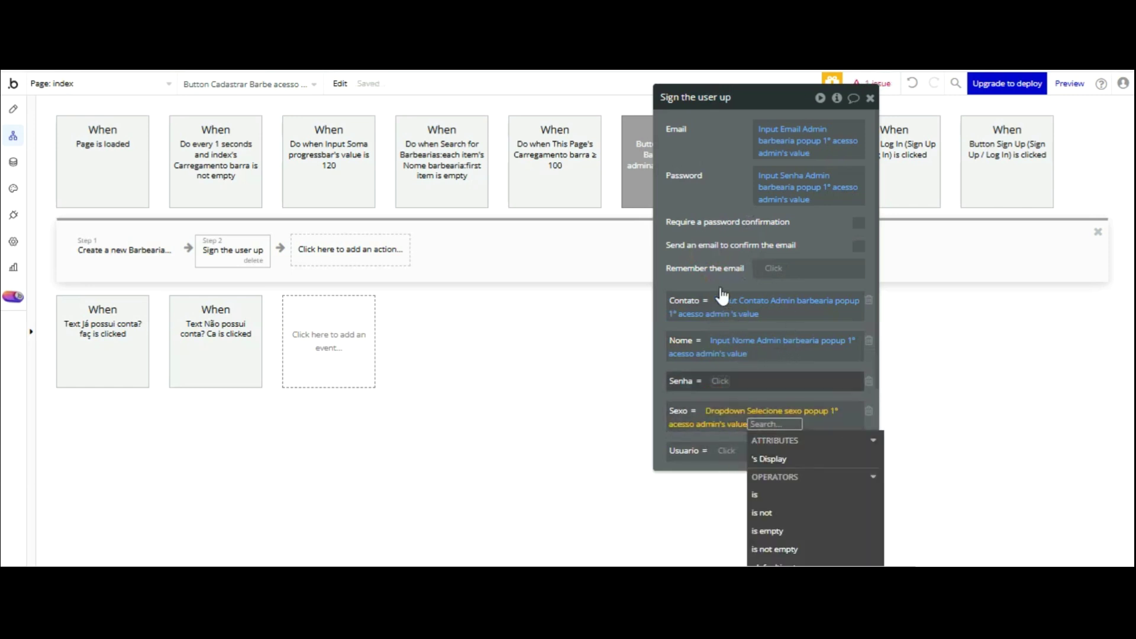
{"action": "left_click", "coordinate": [722, 288]}
{"action": "type", "text": "senh"}
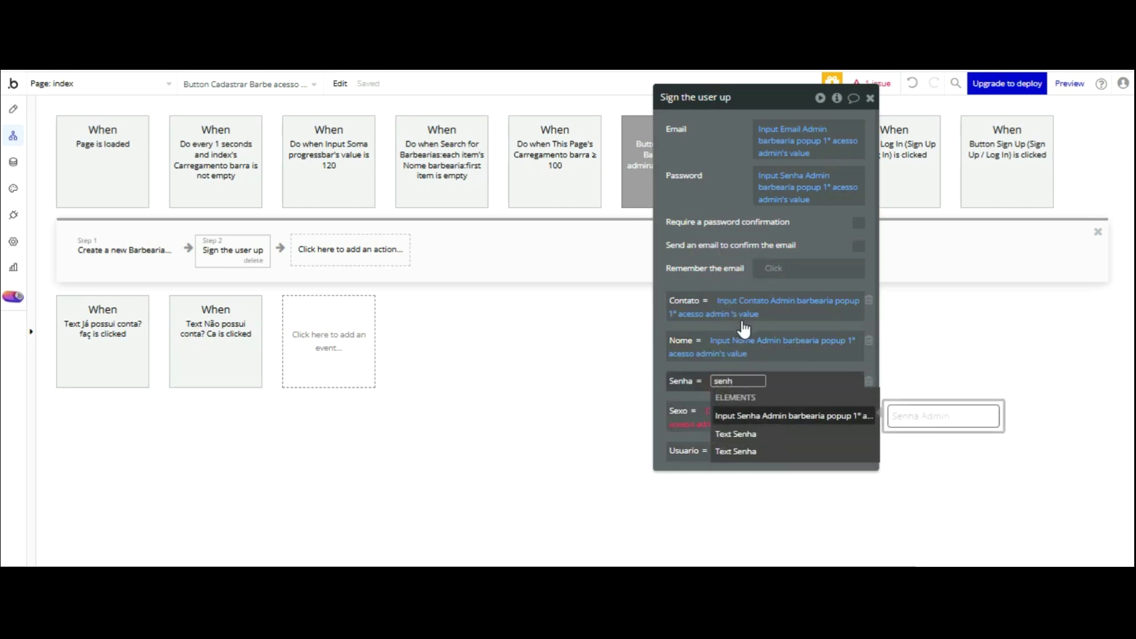
{"action": "key", "text": "Return"}
{"action": "key", "text": "Return"}
{"action": "left_click", "coordinate": [708, 408]}
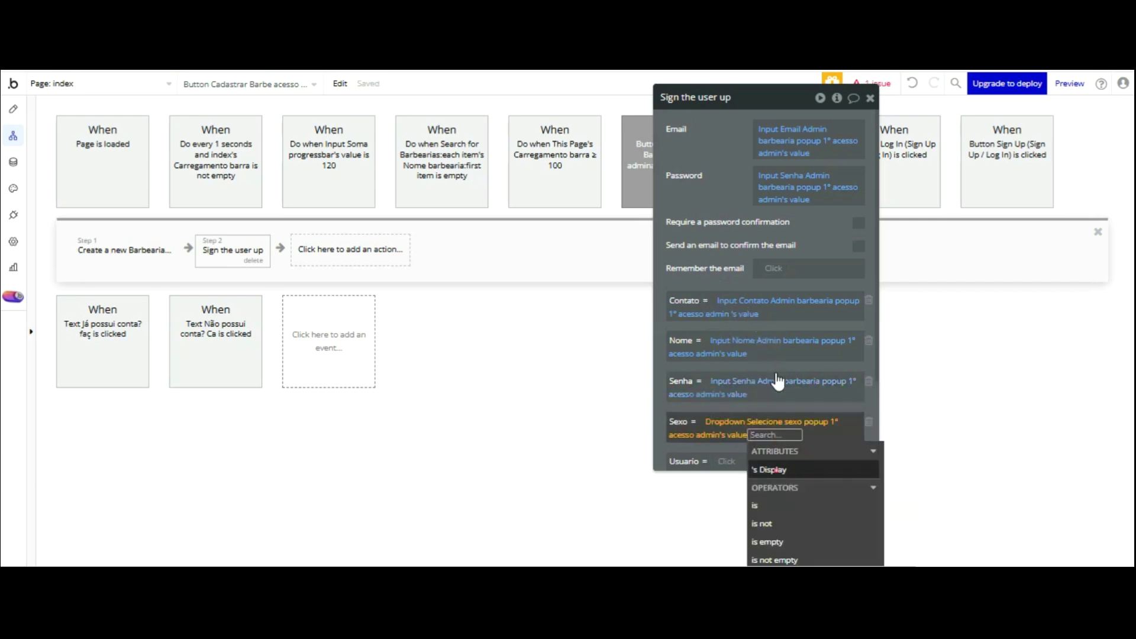
{"action": "key", "text": "Return"}
{"action": "left_click", "coordinate": [703, 305]}
- Set the Usuario field of the sign-up step to Barbeiro
{"action": "left_click_drag", "start_coordinate": [699, 301], "coordinate": [635, 247]}
{"action": "scroll", "coordinate": [634, 247], "scroll_direction": "down", "scroll_amount": 3}
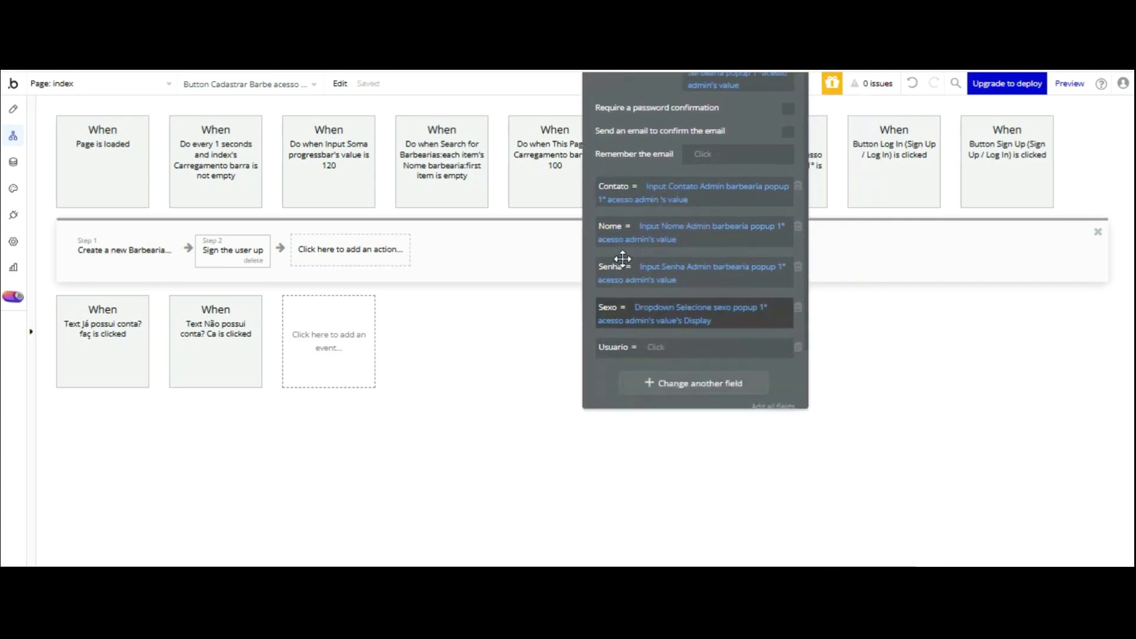
{"action": "left_click", "coordinate": [663, 282]}
{"action": "key", "text": "Down"}
{"action": "key", "text": "Down"}
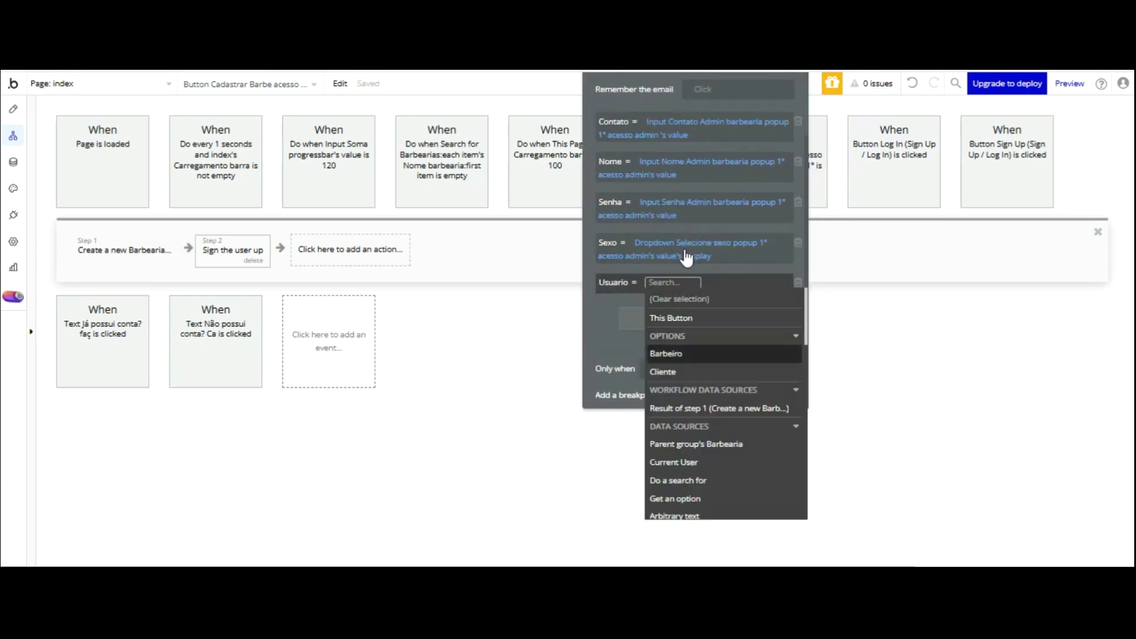
{"action": "key", "text": "Return"}
{"action": "left_click", "coordinate": [604, 337]}
{"action": "scroll", "coordinate": [613, 284], "scroll_direction": "up", "scroll_amount": 3}
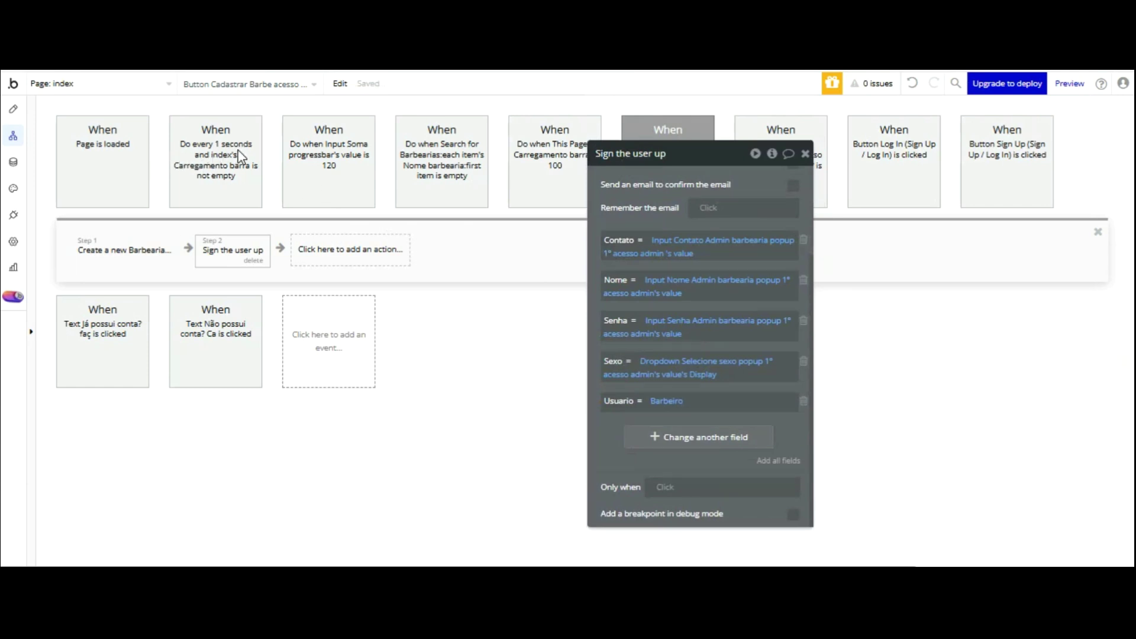
- Add a Make changes to Current User step setting Barbearia to Result of step 1
{"action": "left_click", "coordinate": [326, 247]}
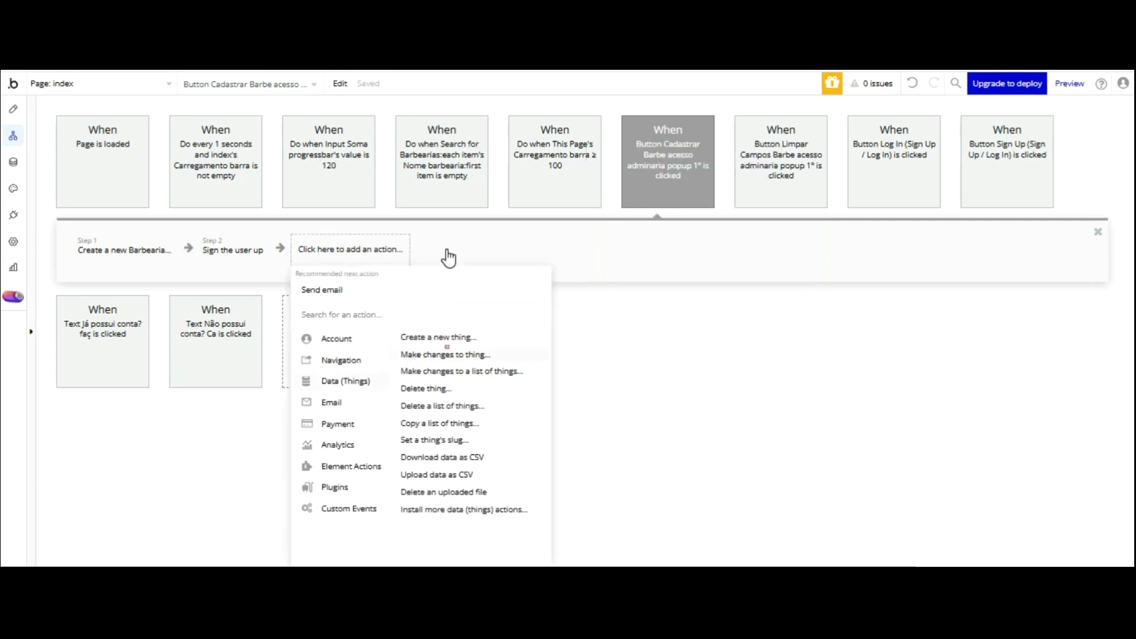
{"action": "left_click", "coordinate": [433, 354]}
{"action": "left_click", "coordinate": [713, 185]}
{"action": "key", "text": "Down"}
{"action": "key", "text": "Down"}
{"action": "key", "text": "Down"}
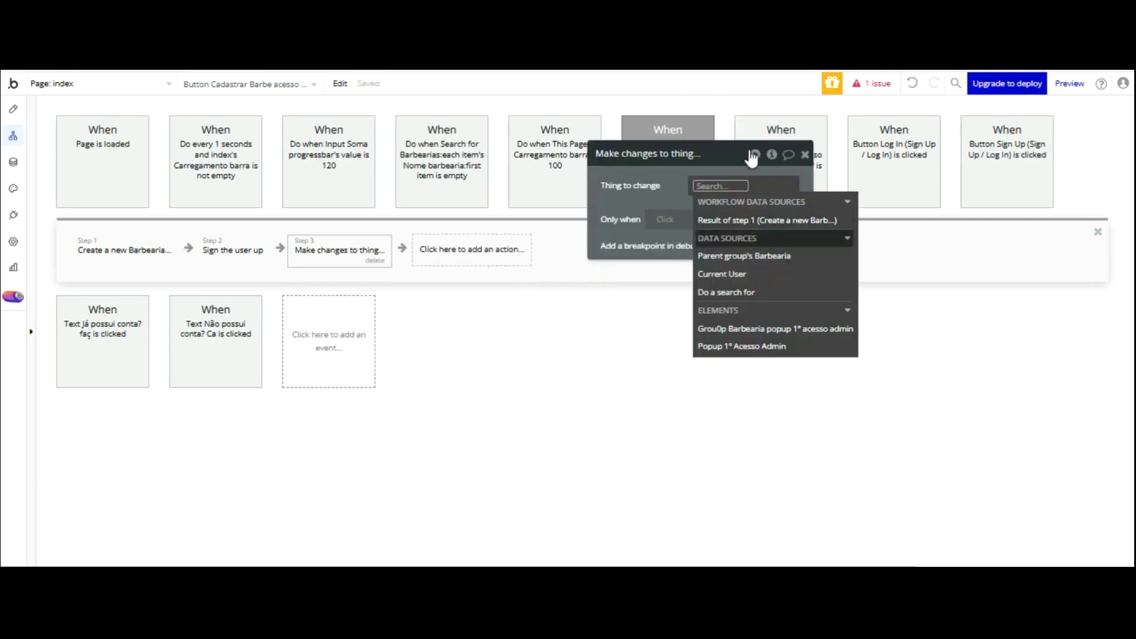
{"action": "key", "text": "Return"}
{"action": "left_click", "coordinate": [643, 102]}
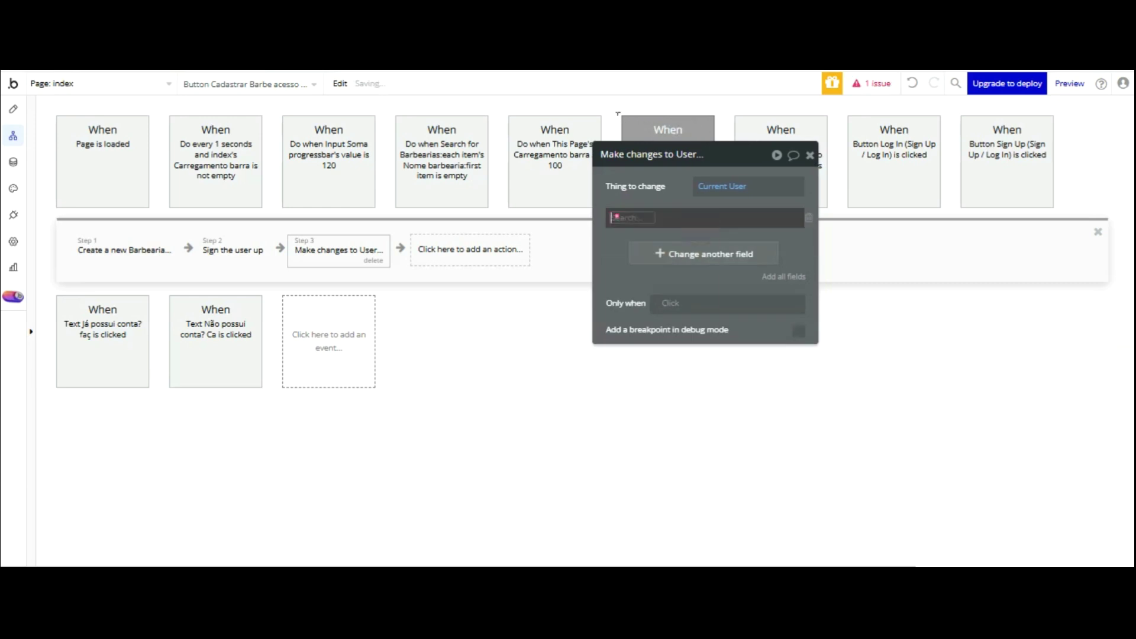
{"action": "left_click", "coordinate": [651, 254]}
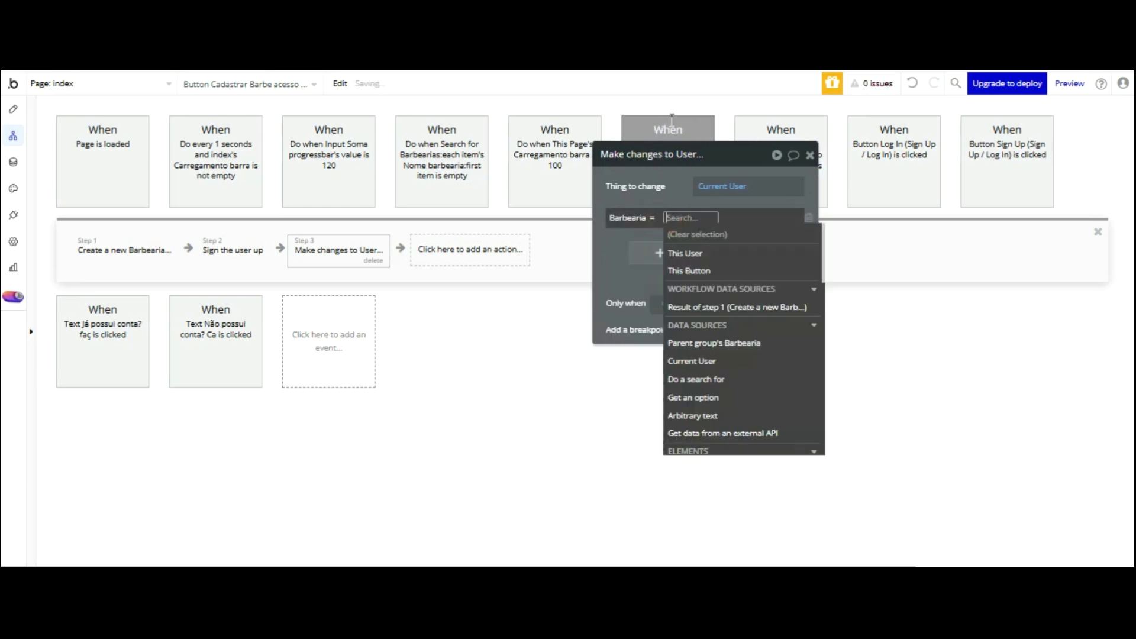
{"action": "left_click", "coordinate": [716, 307]}
{"action": "left_click", "coordinate": [680, 191]}
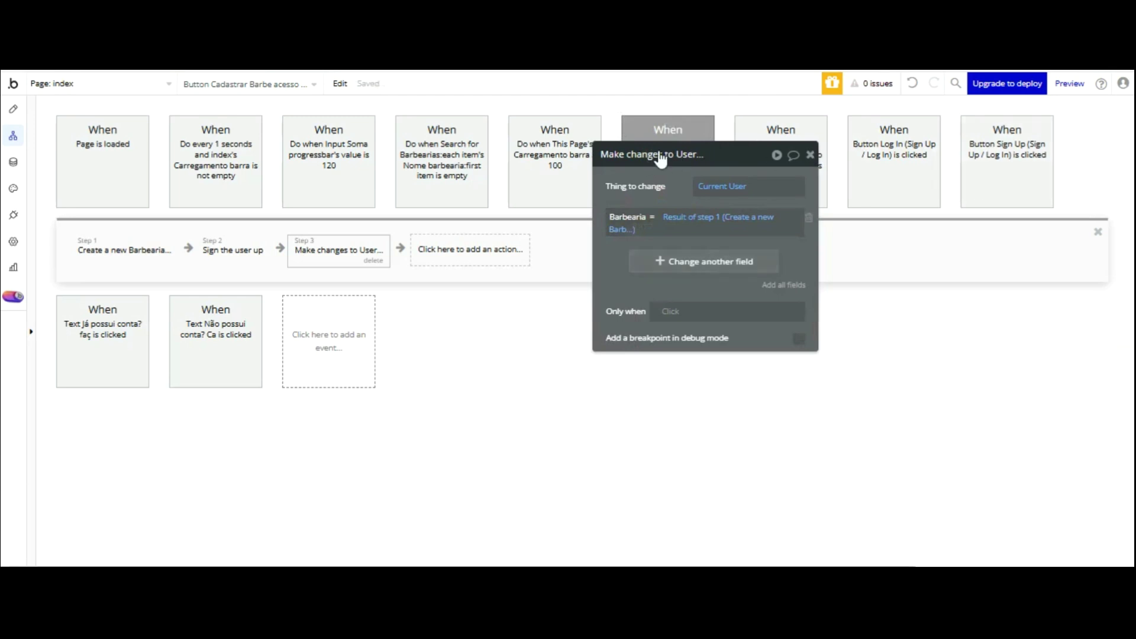
- Add a Reset data step on Popup 1° Acesso Admin
{"action": "left_click", "coordinate": [502, 249]}
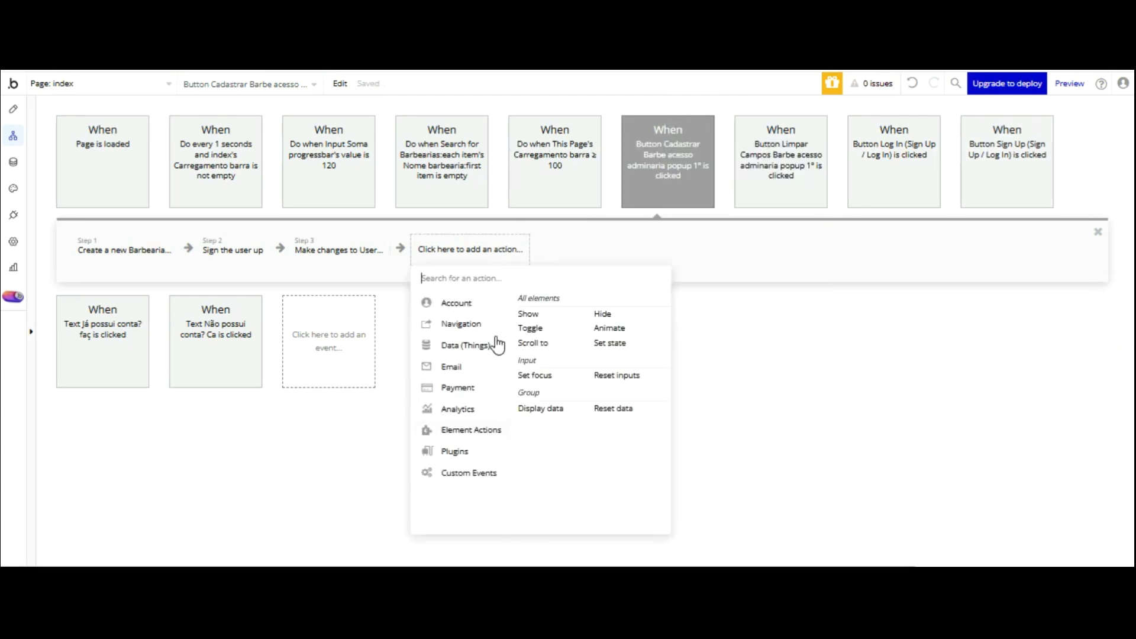
{"action": "left_click", "coordinate": [613, 408]}
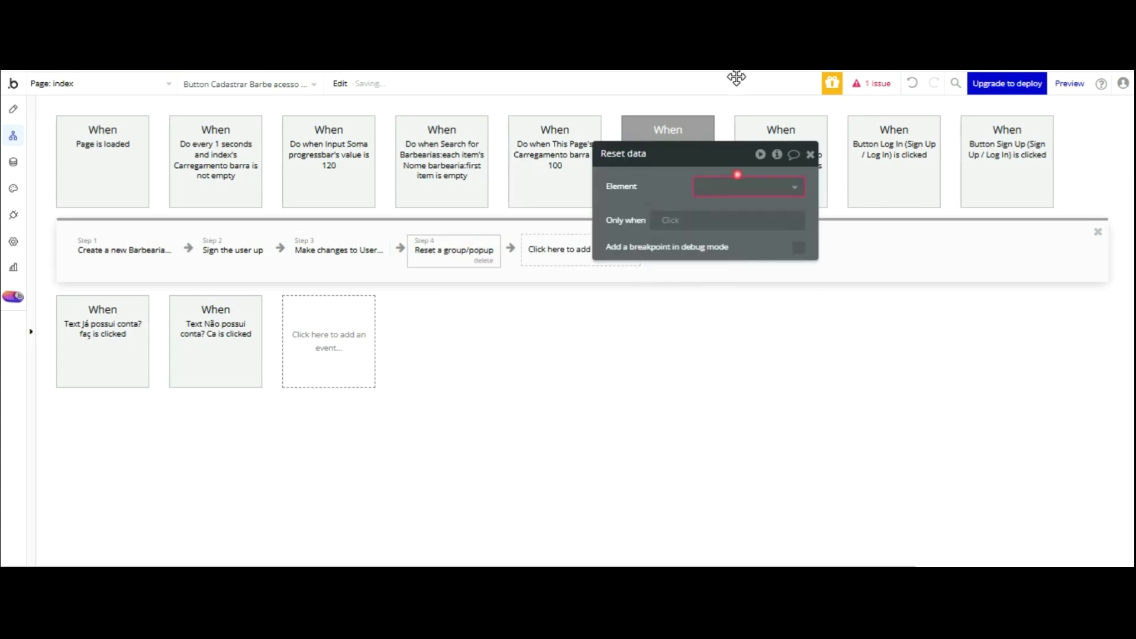
{"action": "left_click", "coordinate": [736, 186]}
{"action": "key", "text": "Return"}
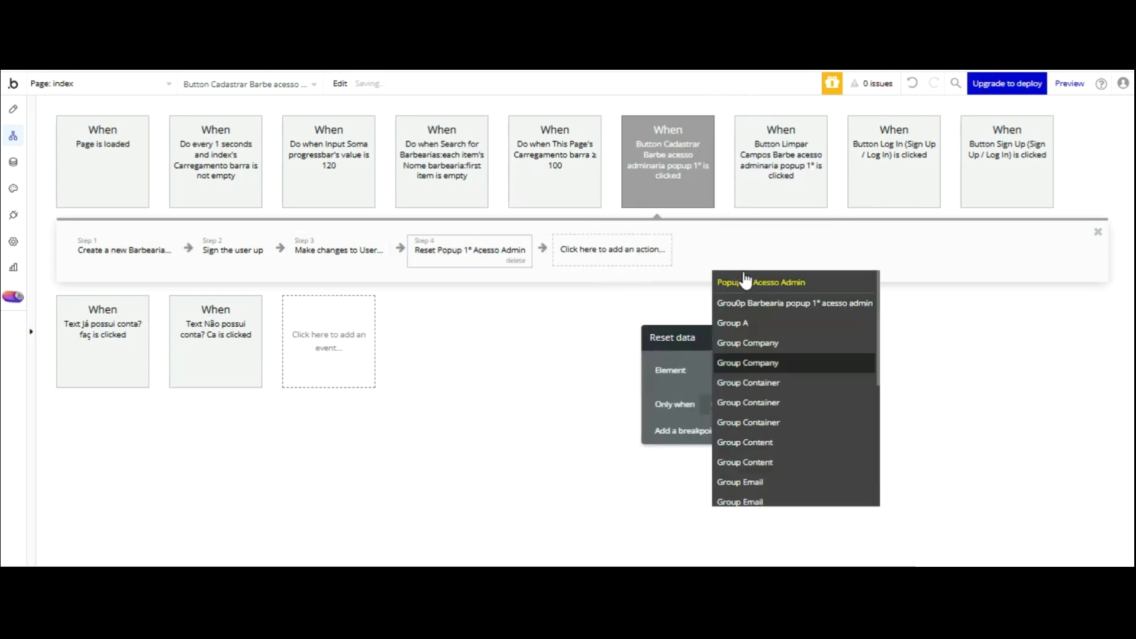
{"action": "left_click", "coordinate": [600, 245]}
{"action": "type", "text": "be"}
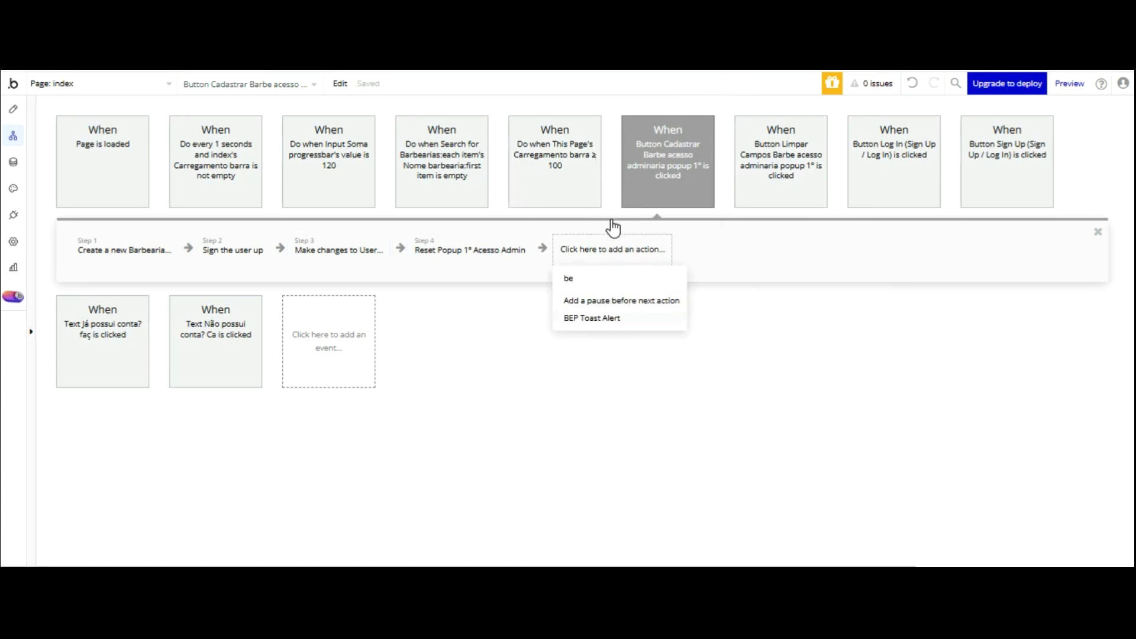
- Add a BEP Toast Alert with Success background, Center position and 2500 timeout
{"action": "left_click", "coordinate": [604, 318]}
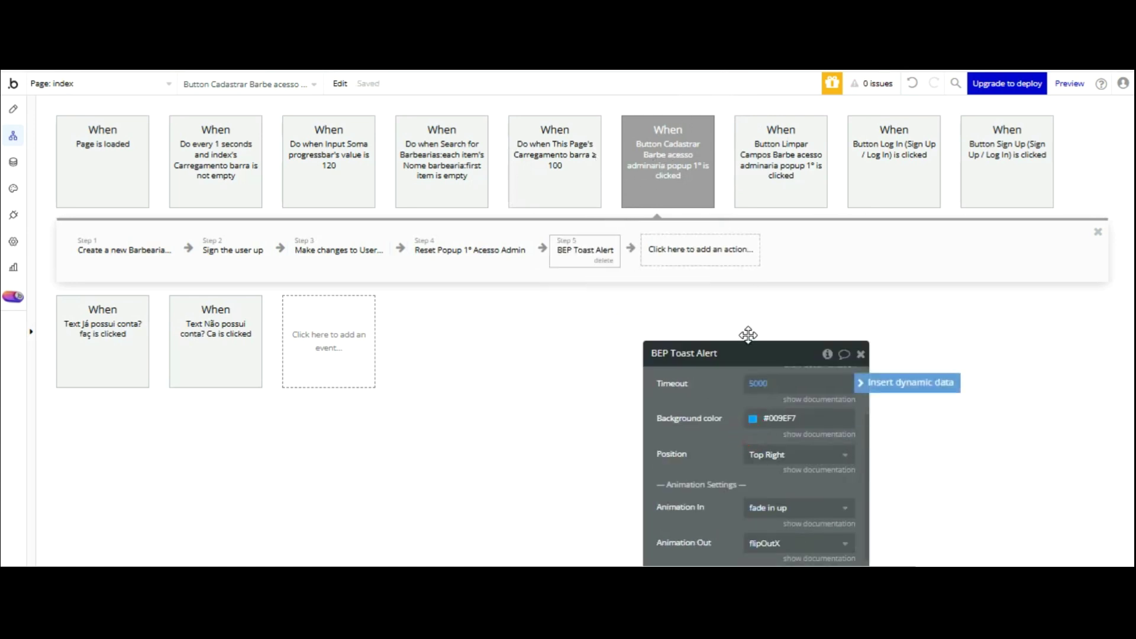
{"action": "left_click", "coordinate": [769, 419]}
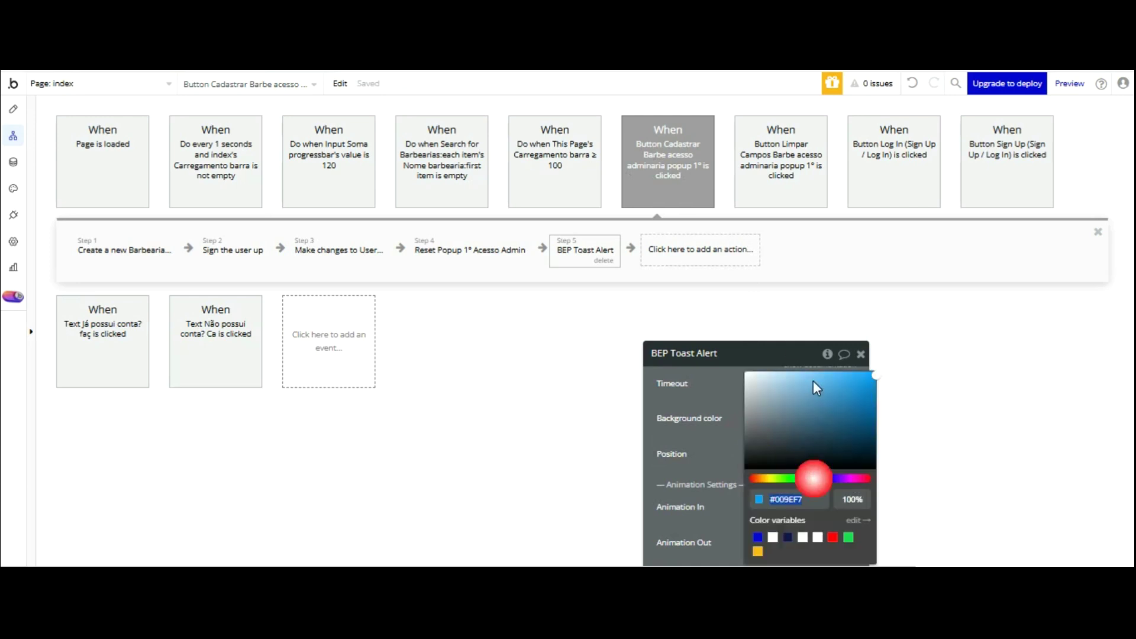
{"action": "left_click", "coordinate": [848, 537]}
{"action": "left_click", "coordinate": [720, 393]}
{"action": "left_click", "coordinate": [772, 454]}
{"action": "left_click", "coordinate": [752, 385]}
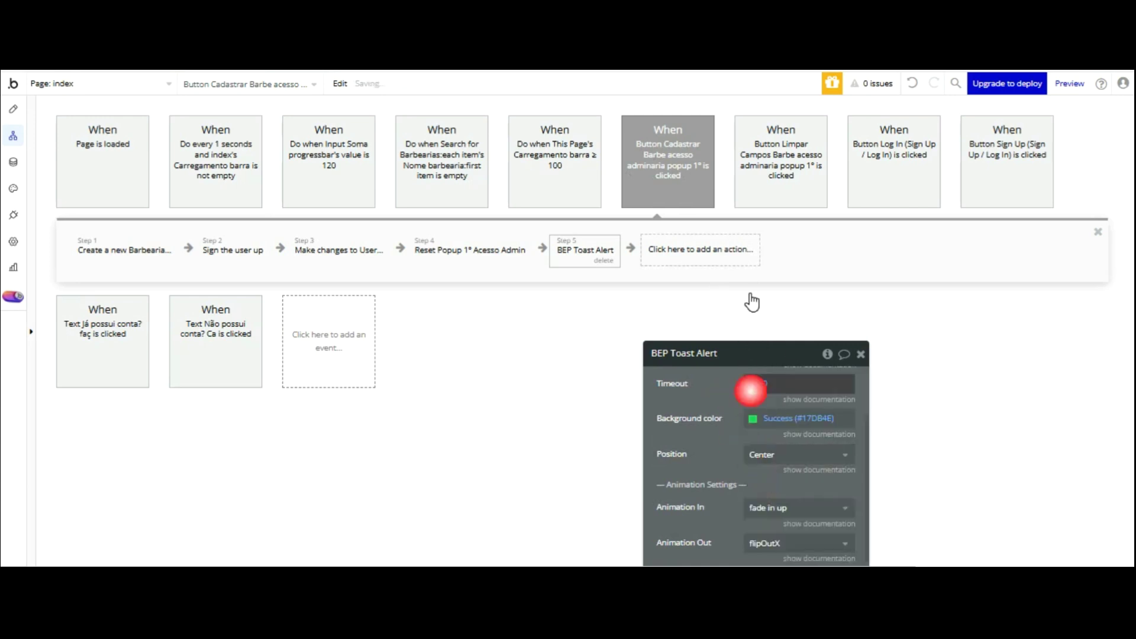
{"action": "type", "text": "2"}
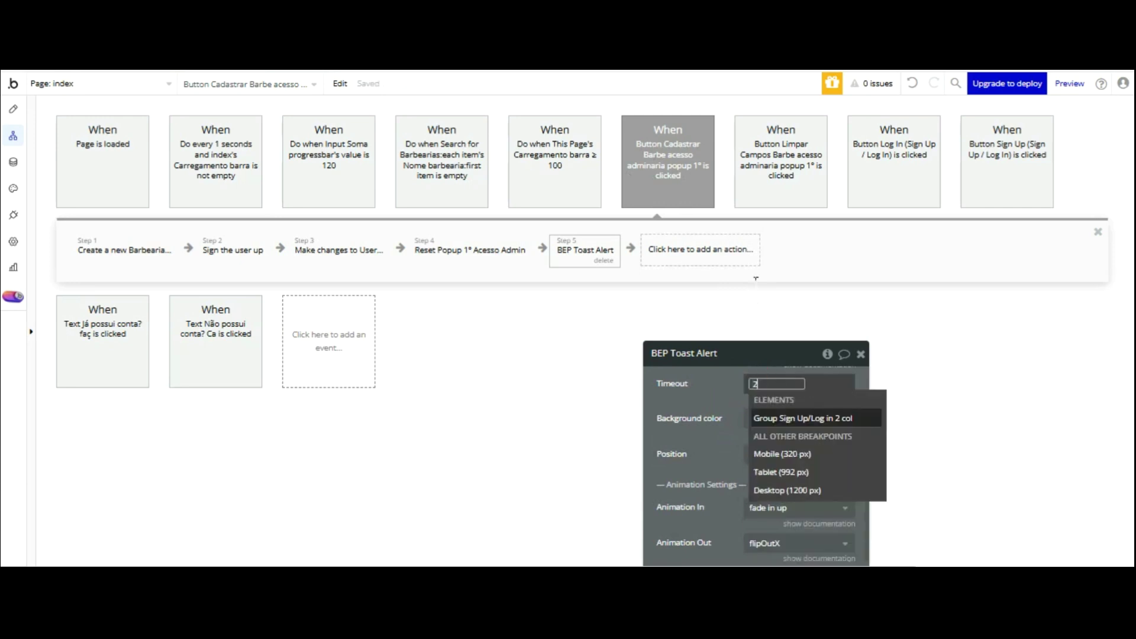
{"action": "type", "text": "500"}
{"action": "key", "text": "Return"}
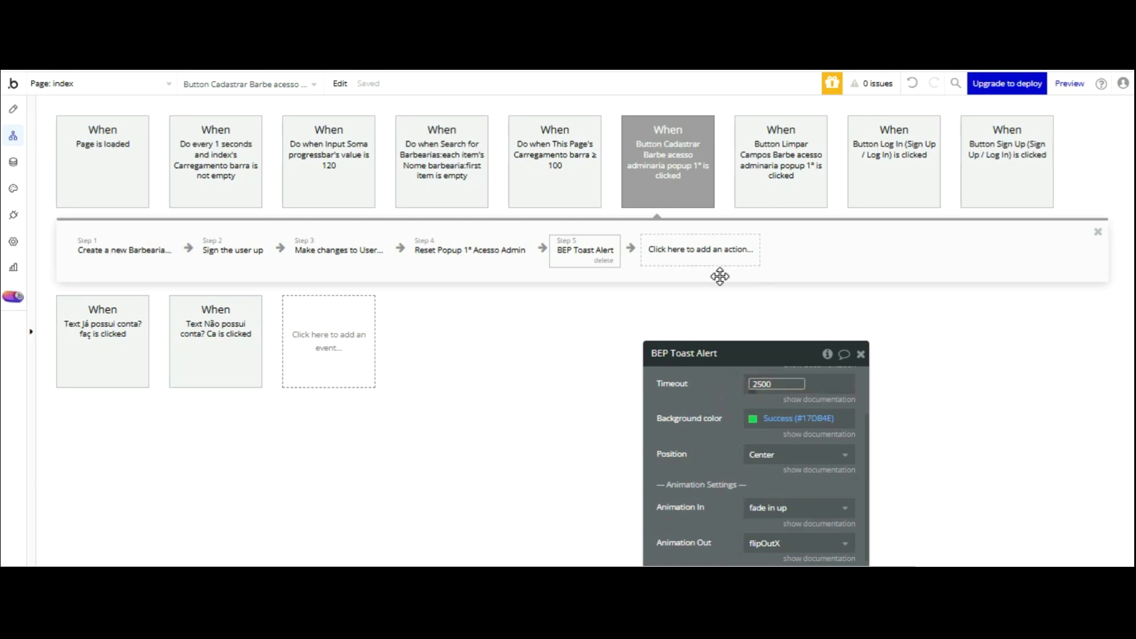
- Set the toast message to 'Barbearia Criada Com Sucesso' with message font size 20
{"action": "left_click_drag", "start_coordinate": [738, 423], "coordinate": [713, 339]}
{"action": "left_click", "coordinate": [705, 353]}
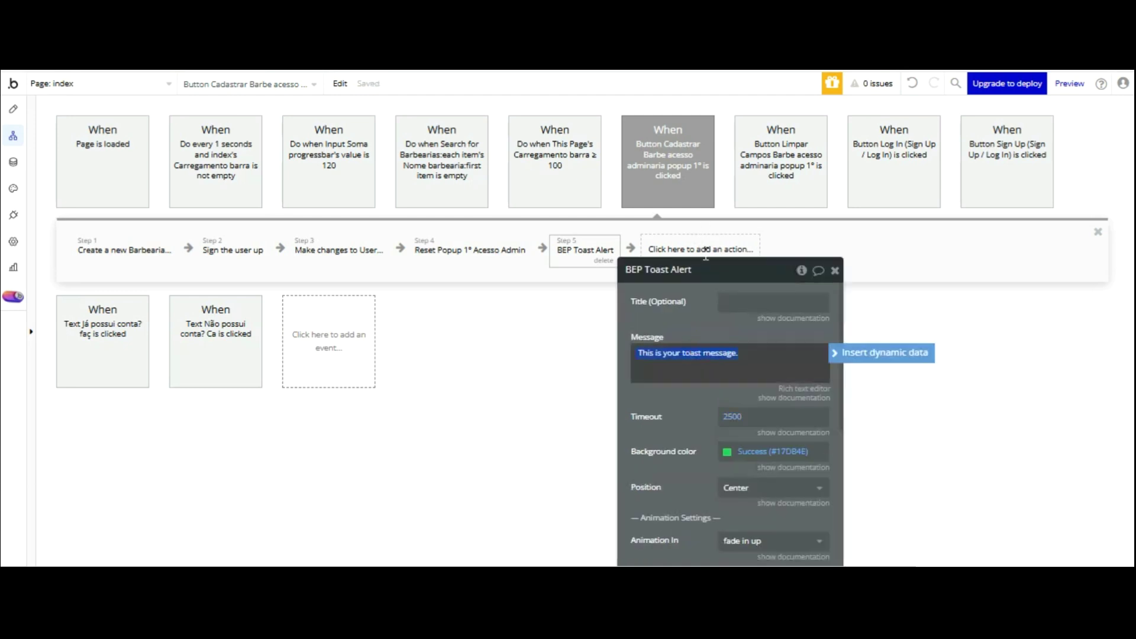
{"action": "type", "text": "Barbearia Criada Com Sucesso!"}
{"action": "scroll", "coordinate": [686, 320], "scroll_direction": "down", "scroll_amount": 8}
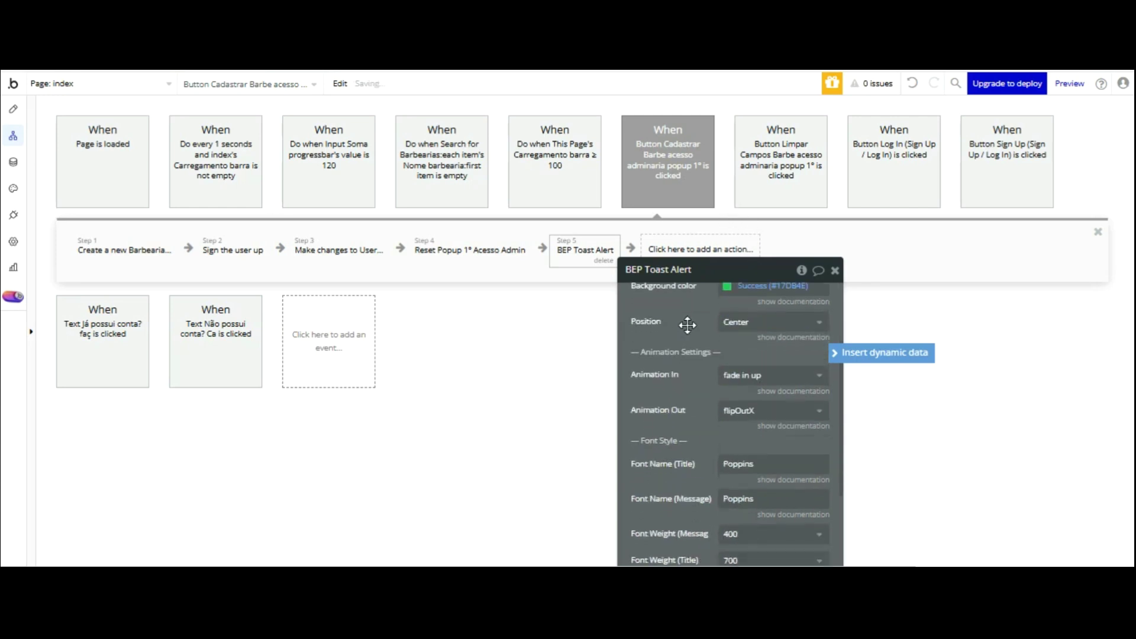
{"action": "scroll", "coordinate": [702, 332], "scroll_direction": "down", "scroll_amount": 1}
{"action": "left_click", "coordinate": [729, 309]}
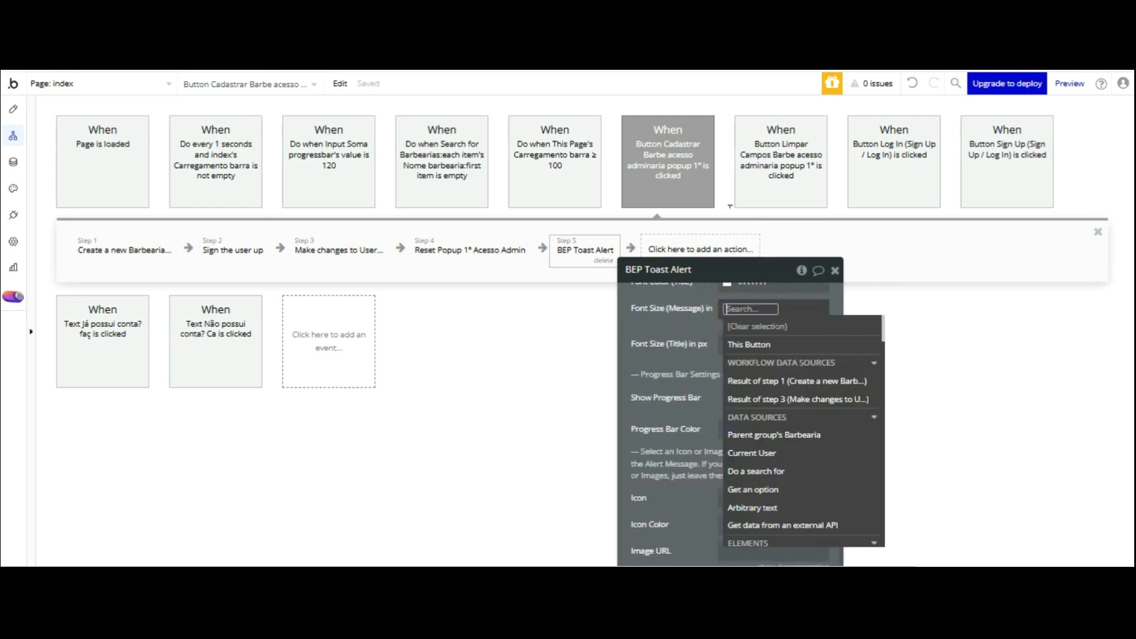
{"action": "type", "text": "20"}
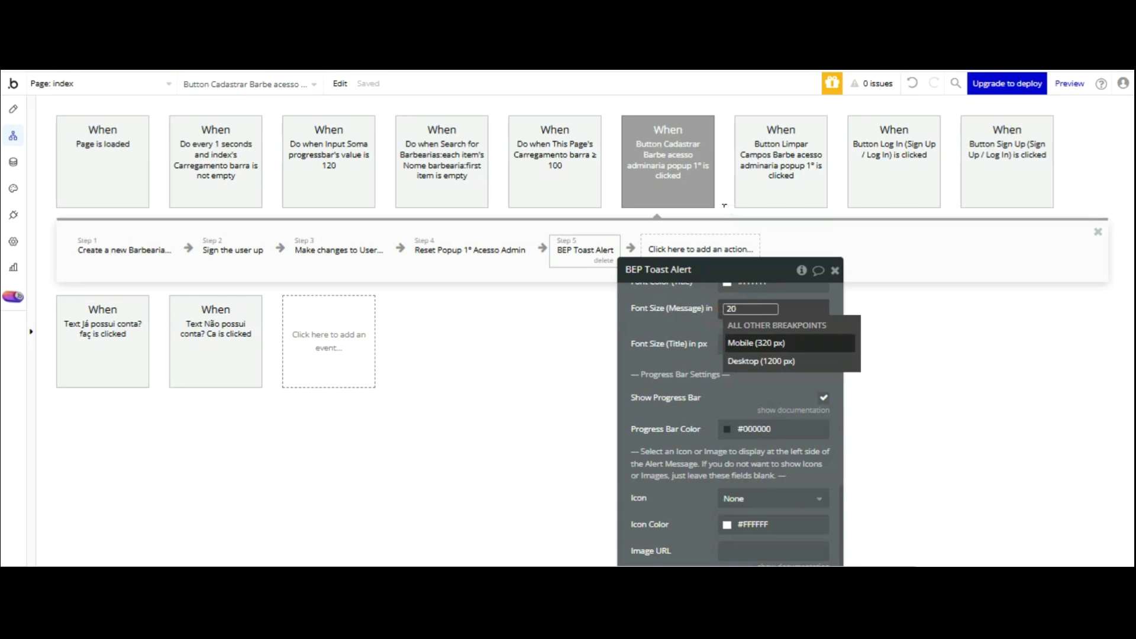
{"action": "key", "text": "Return"}
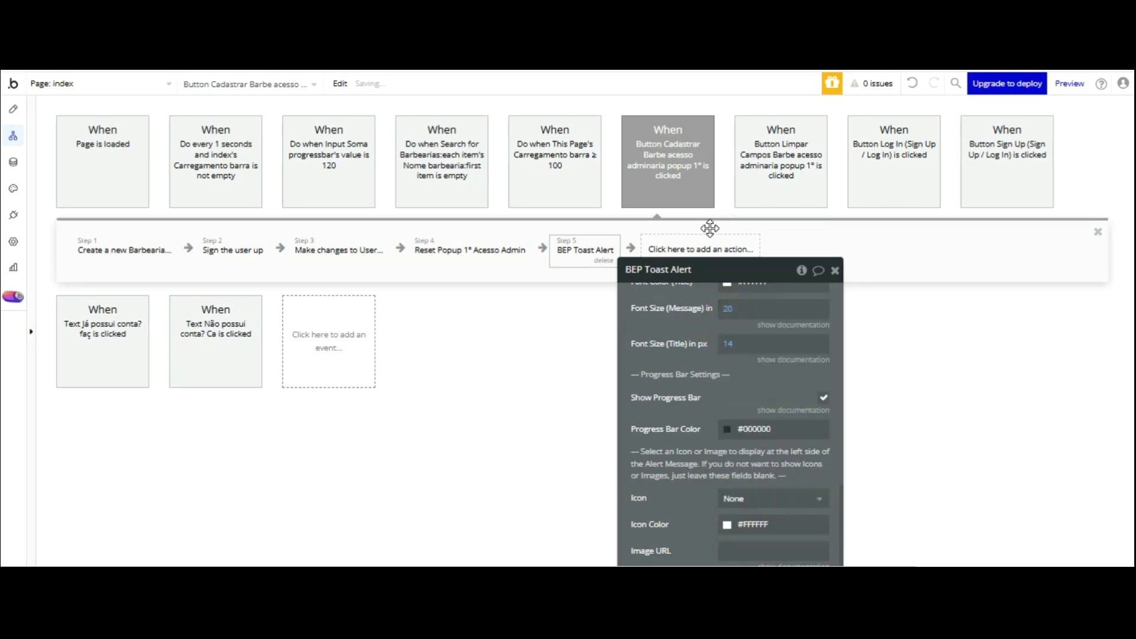
{"action": "left_click", "coordinate": [698, 251]}
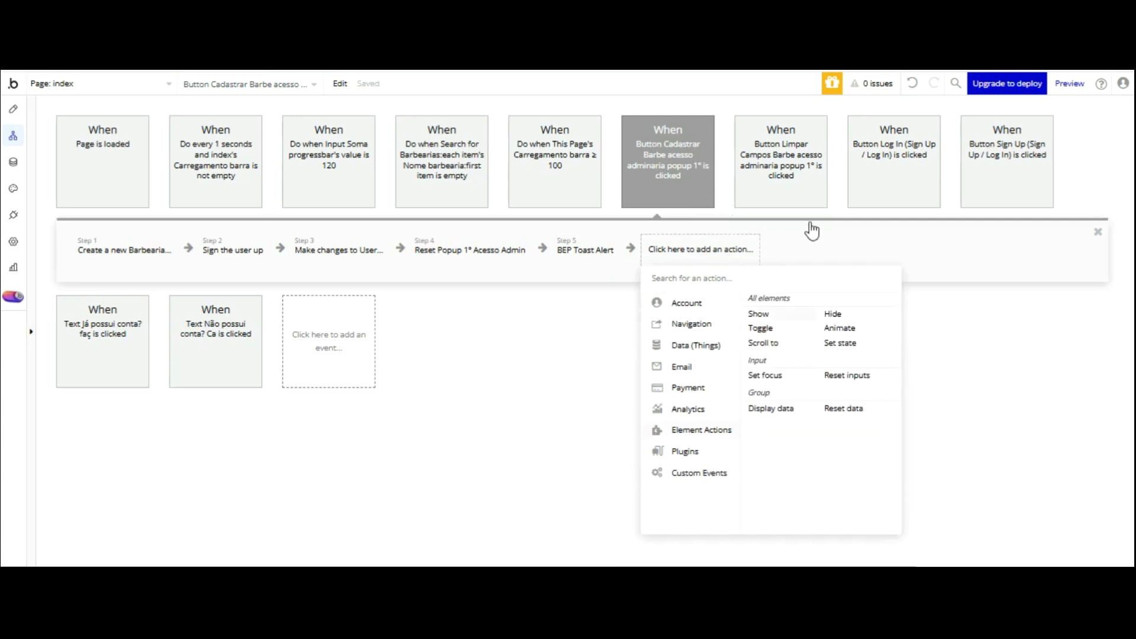
- Make step 6 hide the Popup 1° Acesso Admin
{"action": "left_click", "coordinate": [832, 314]}
{"action": "left_click", "coordinate": [792, 247]}
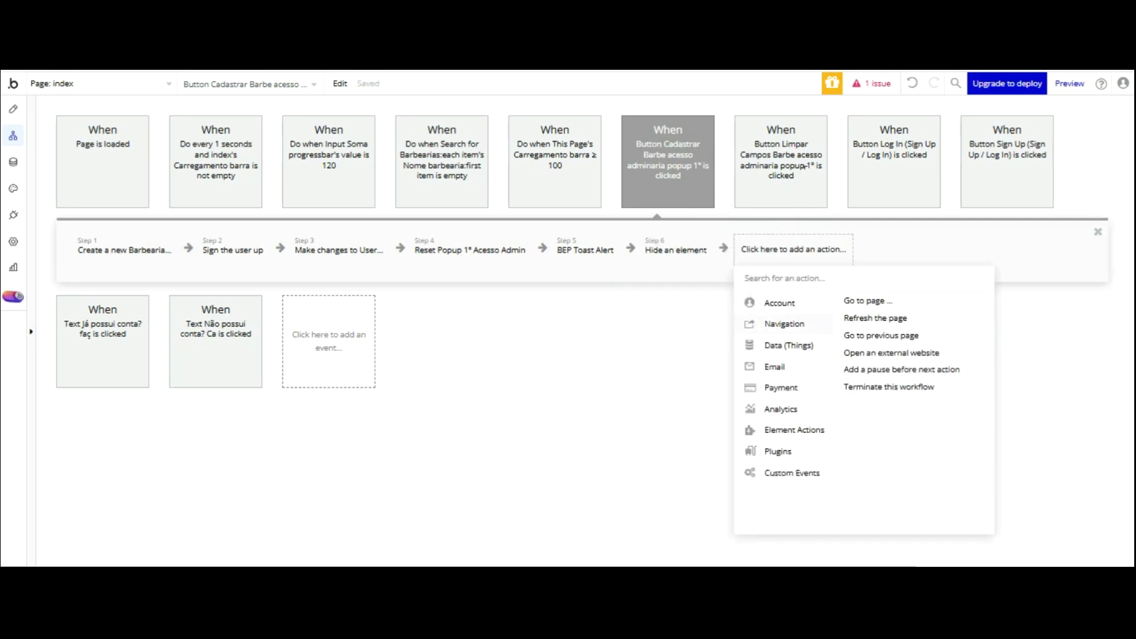
{"action": "left_click", "coordinate": [675, 250]}
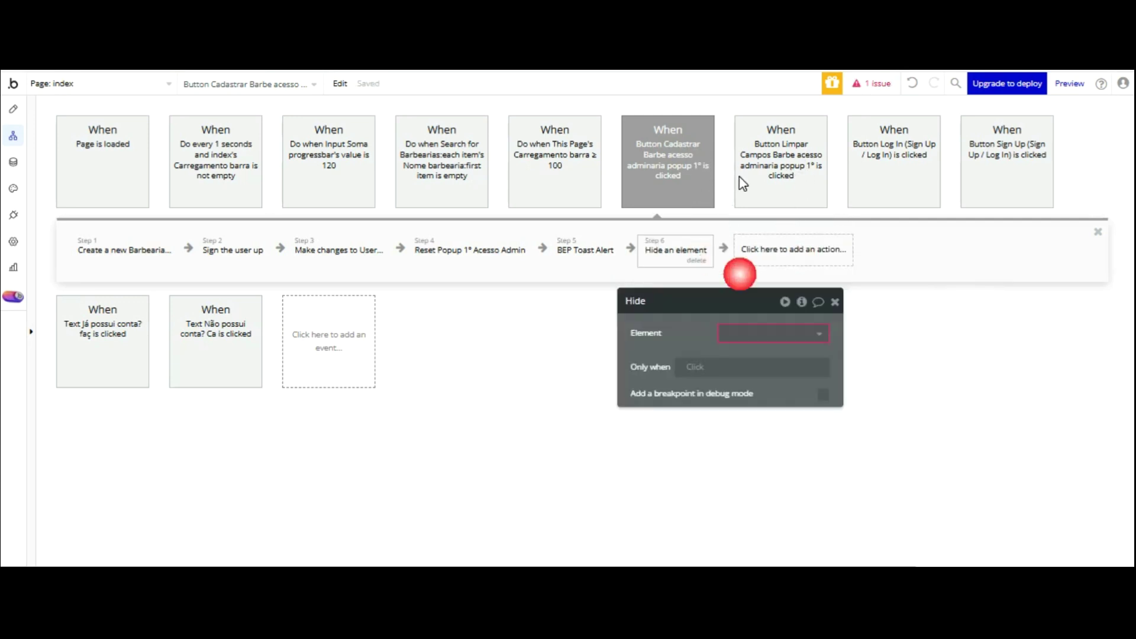
{"action": "key", "text": "Return"}
{"action": "left_click", "coordinate": [779, 260]}
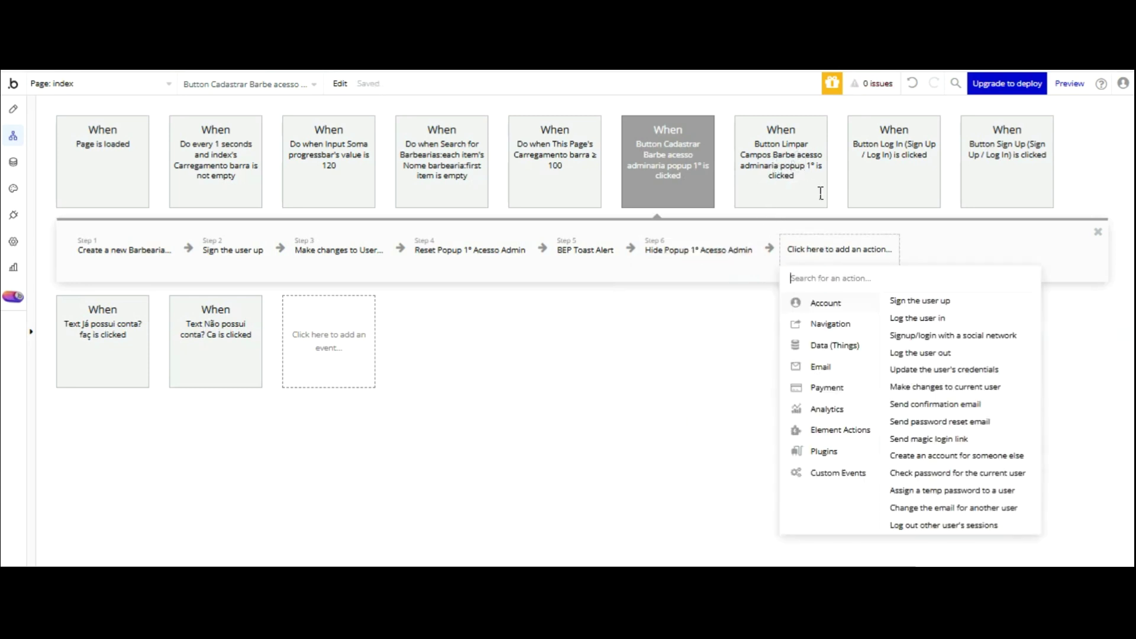
- Add a Go to page barbeiro_agendamentos step, then show the Agendamento data type's fields
{"action": "left_click", "coordinate": [896, 300]}
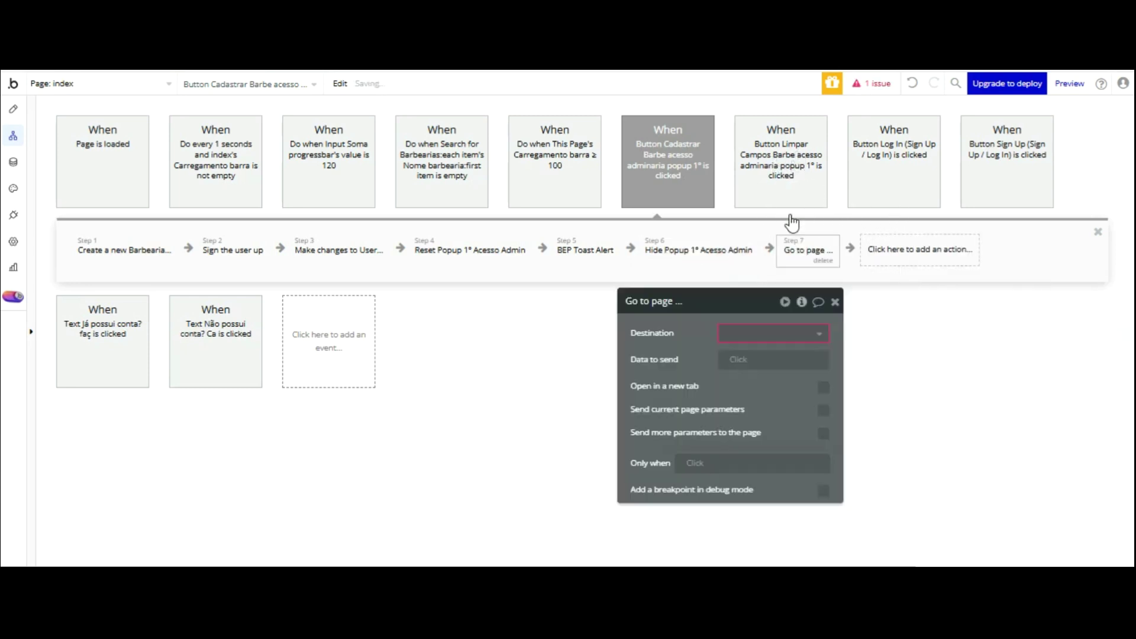
{"action": "left_click", "coordinate": [781, 333]}
{"action": "key", "text": "Down"}
{"action": "key", "text": "Down"}
{"action": "key", "text": "Down"}
{"action": "key", "text": "Return"}
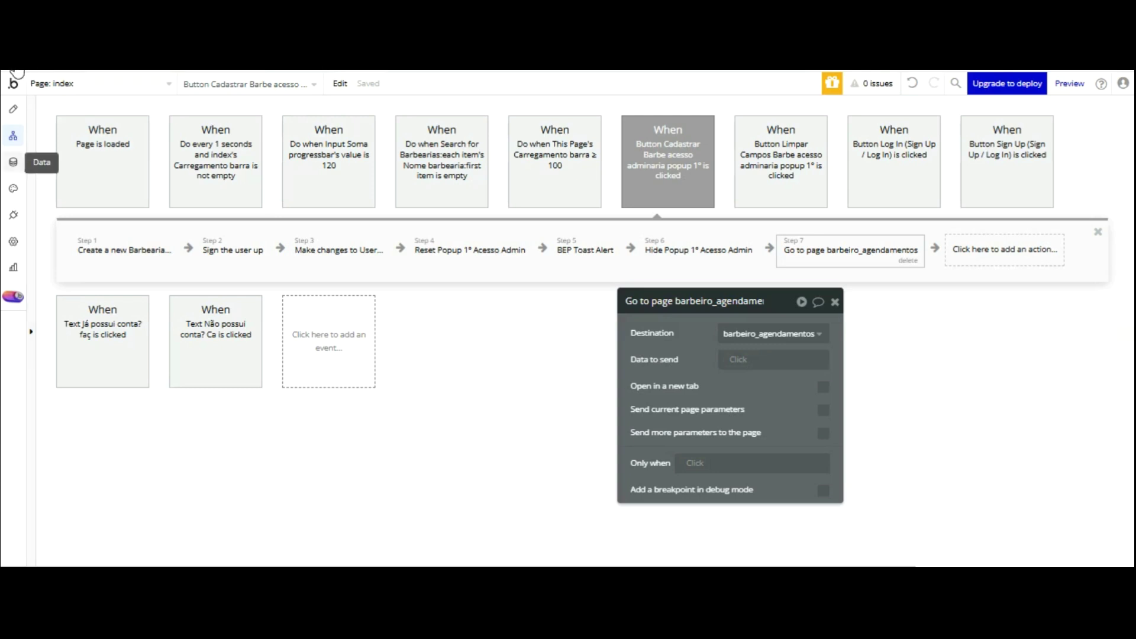
{"action": "left_click", "coordinate": [13, 162]}
{"action": "left_click", "coordinate": [90, 242]}
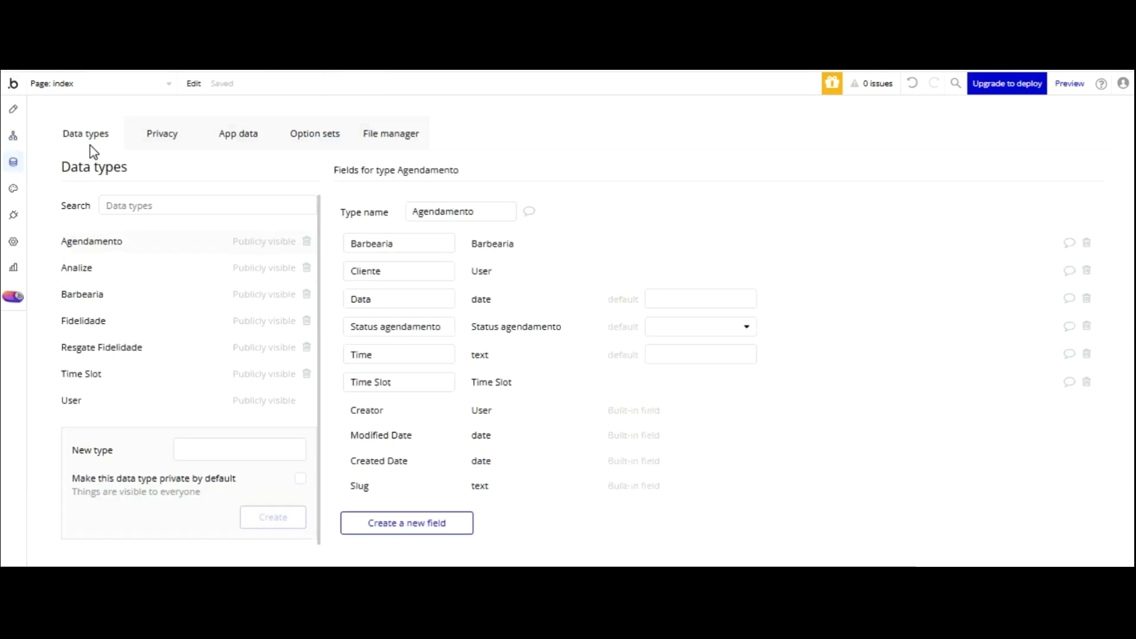
- Delete all 50 records in All Agendamentos
{"action": "left_click", "coordinate": [238, 133]}
{"action": "left_click", "coordinate": [250, 252]}
{"action": "left_click", "coordinate": [867, 206]}
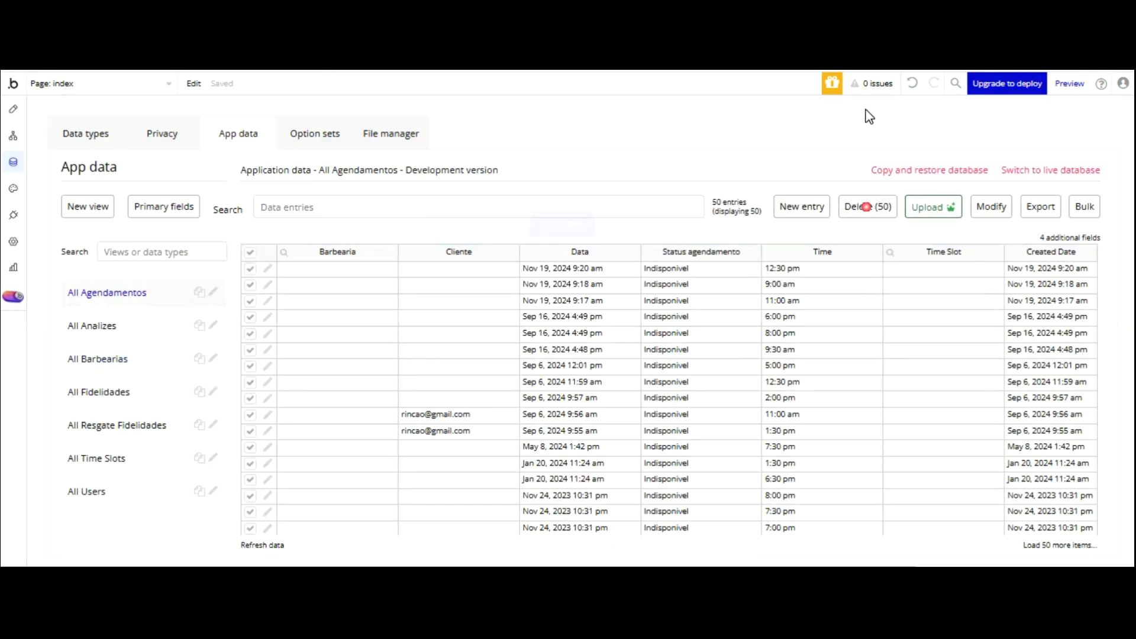
{"action": "key", "text": "Return"}
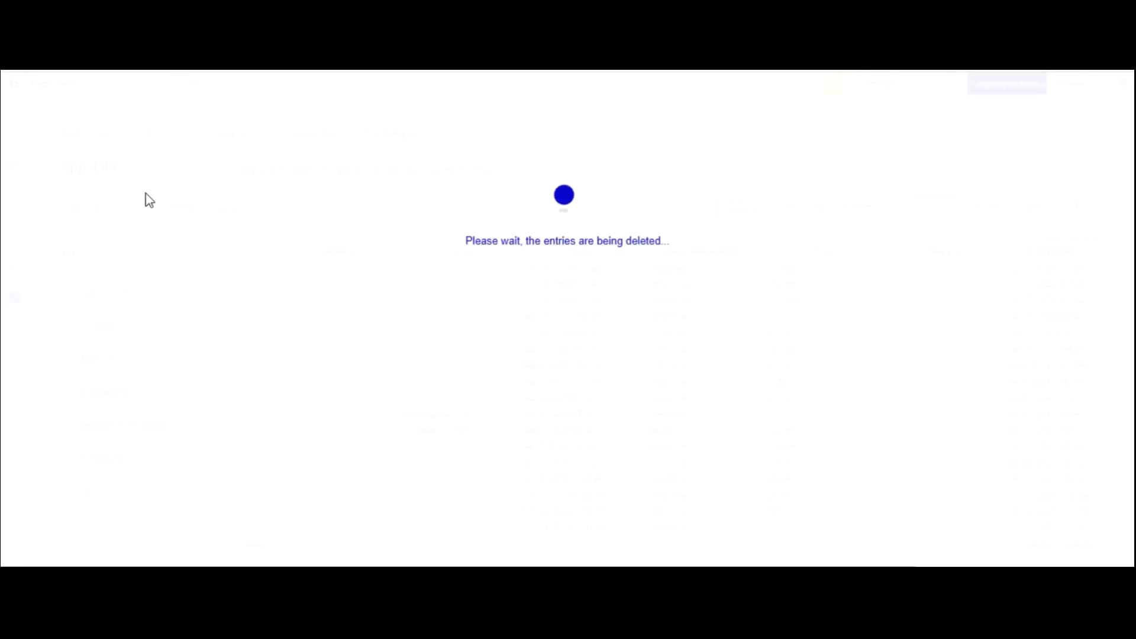
- Browse the other data tables and delete the single All Time Slots record
{"action": "left_click", "coordinate": [107, 323]}
{"action": "left_click", "coordinate": [109, 359]}
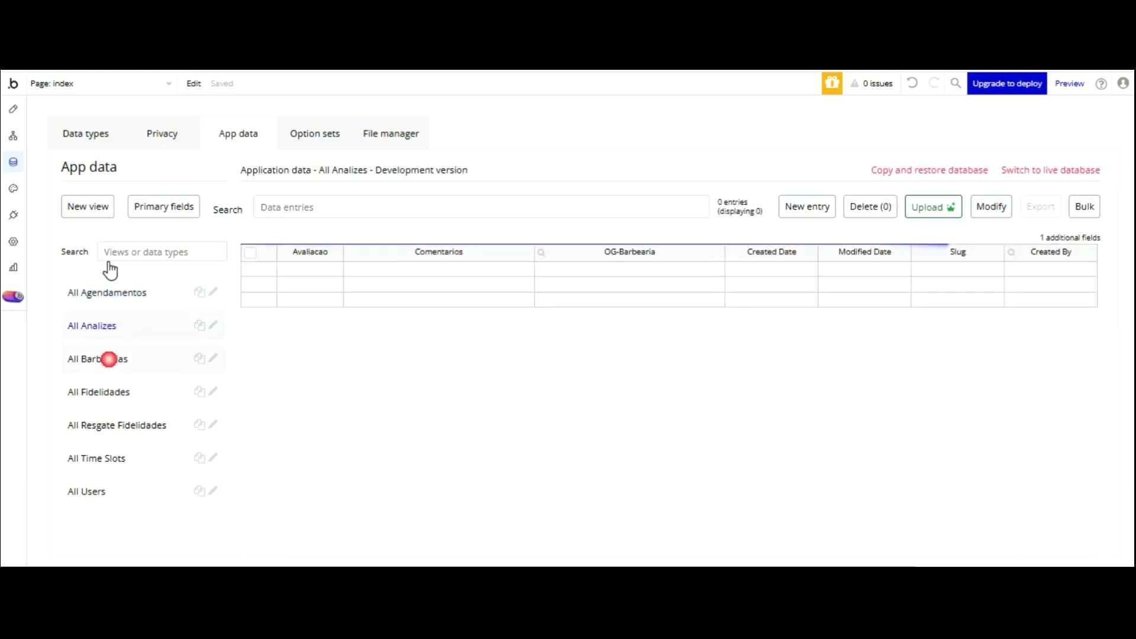
{"action": "left_click", "coordinate": [114, 389]}
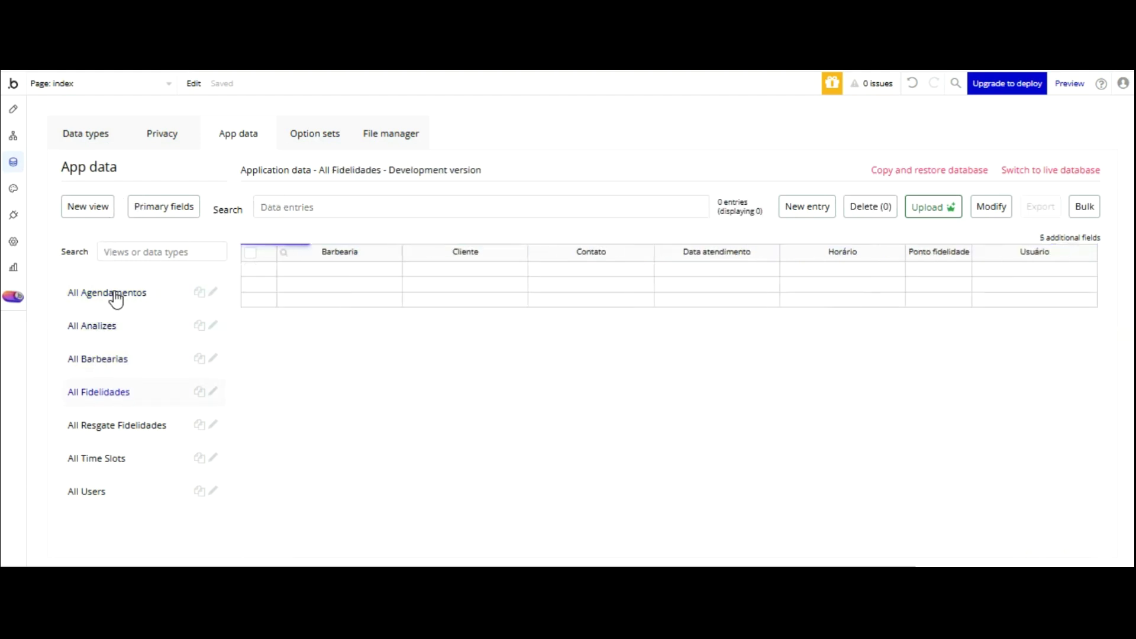
{"action": "left_click", "coordinate": [113, 424]}
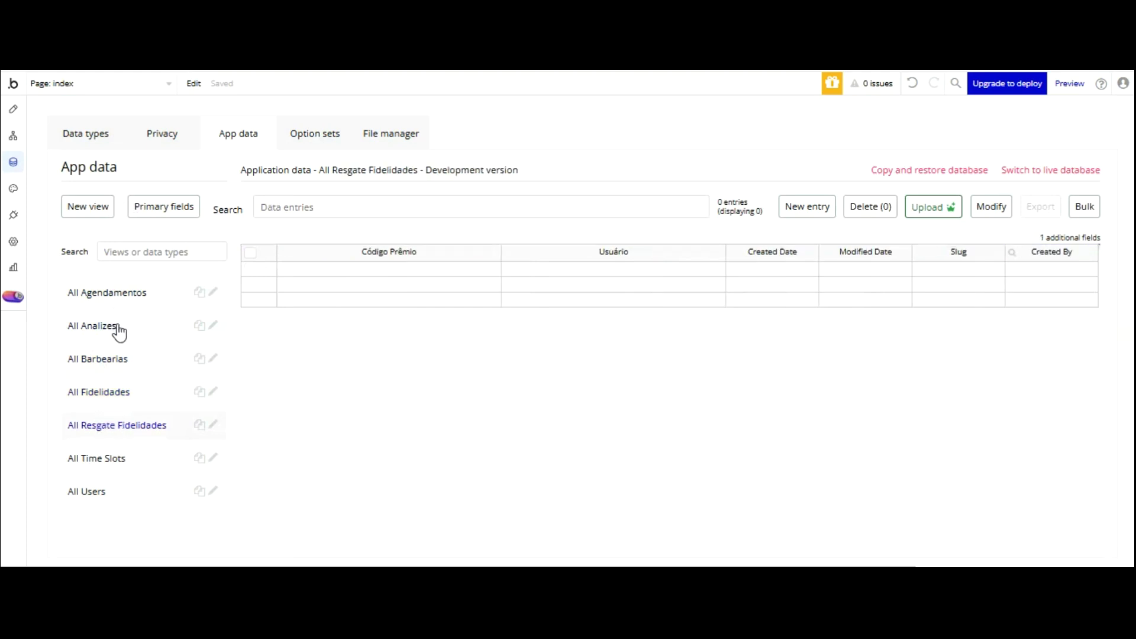
{"action": "left_click", "coordinate": [104, 457]}
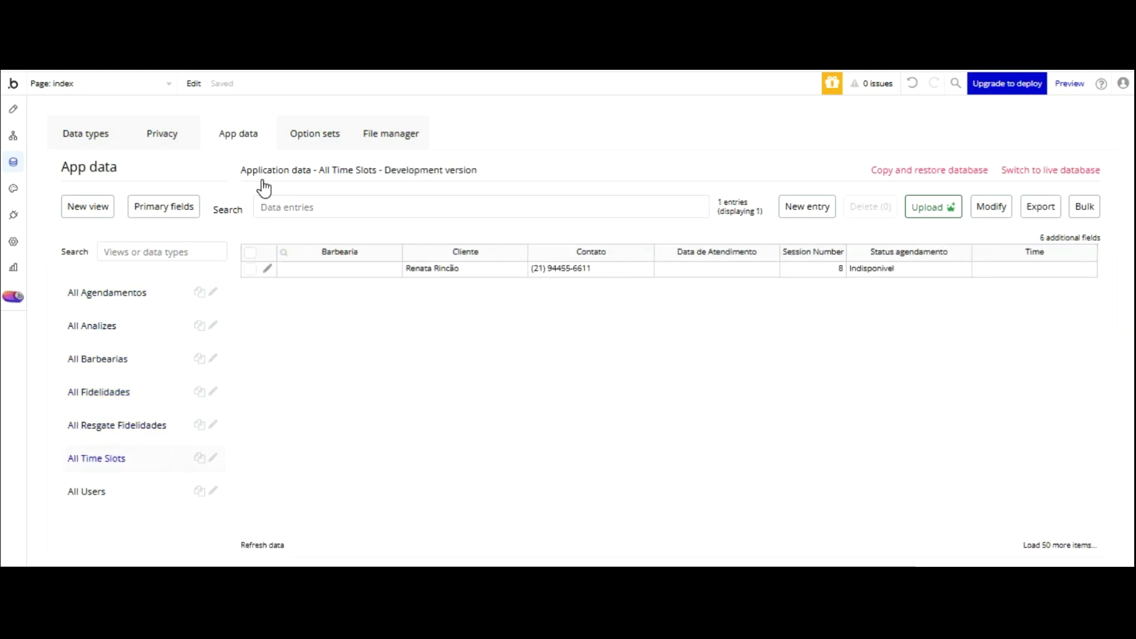
{"action": "left_click", "coordinate": [250, 253]}
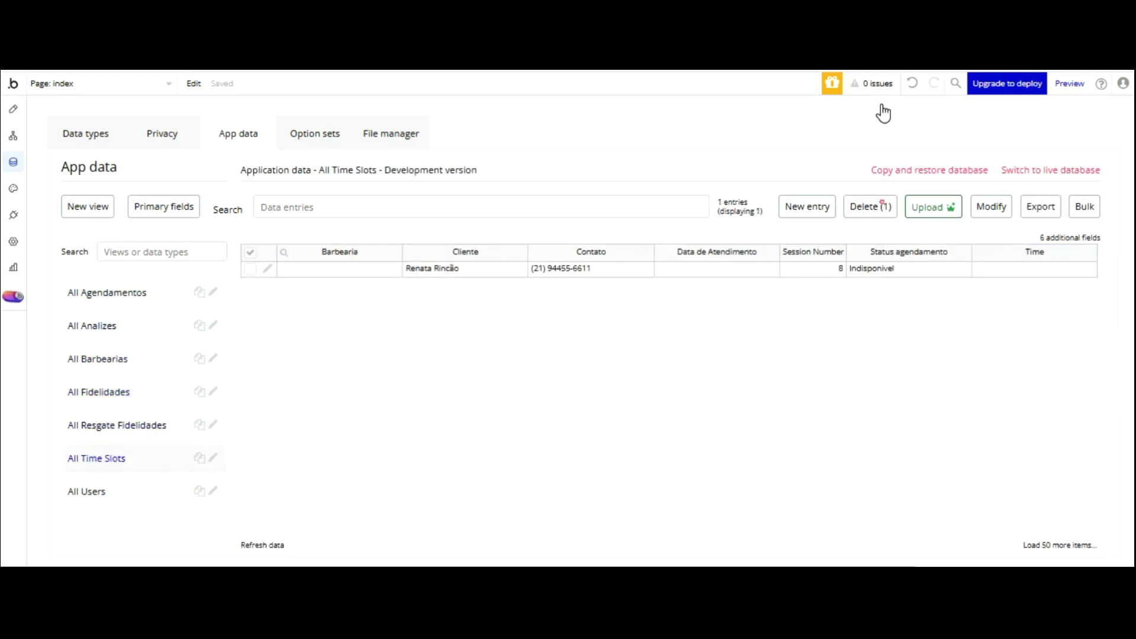
{"action": "left_click", "coordinate": [870, 206]}
{"action": "left_click", "coordinate": [561, 223]}
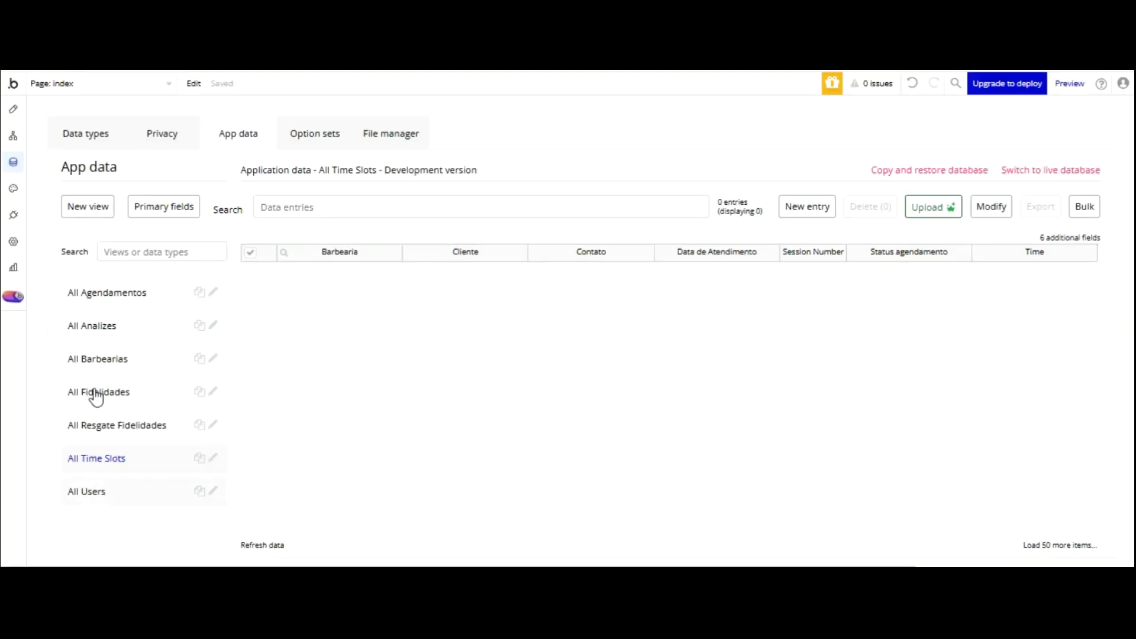
- Delete the three All Users records, then return to the app preview
{"action": "left_click", "coordinate": [94, 486]}
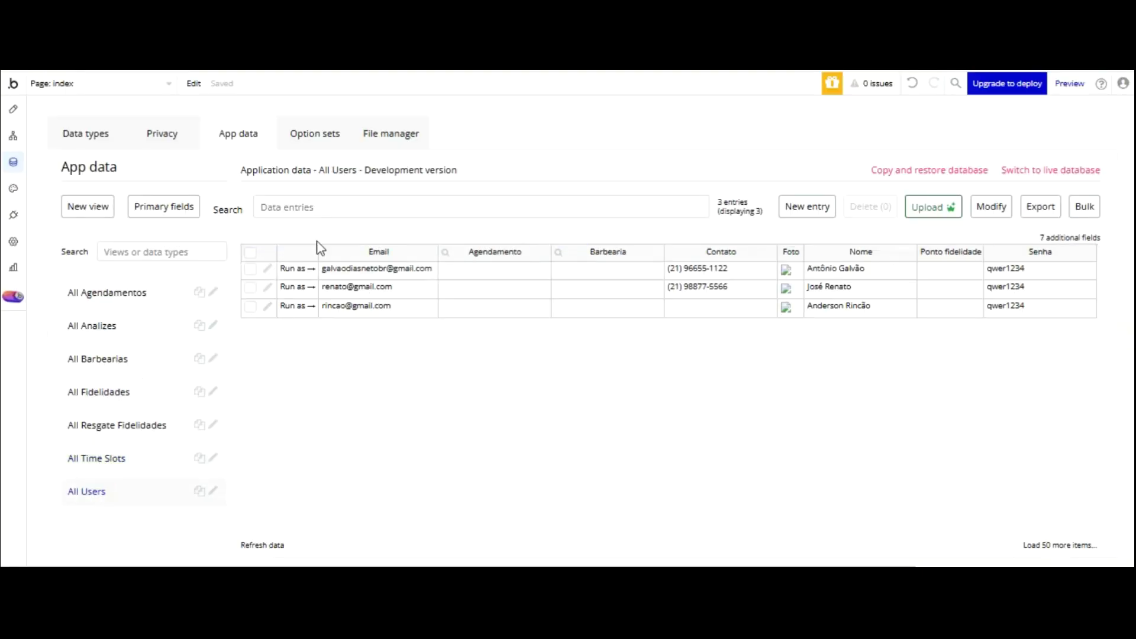
{"action": "left_click", "coordinate": [250, 252]}
{"action": "left_click", "coordinate": [869, 206]}
{"action": "left_click", "coordinate": [560, 223]}
{"action": "left_click", "coordinate": [271, 545]}
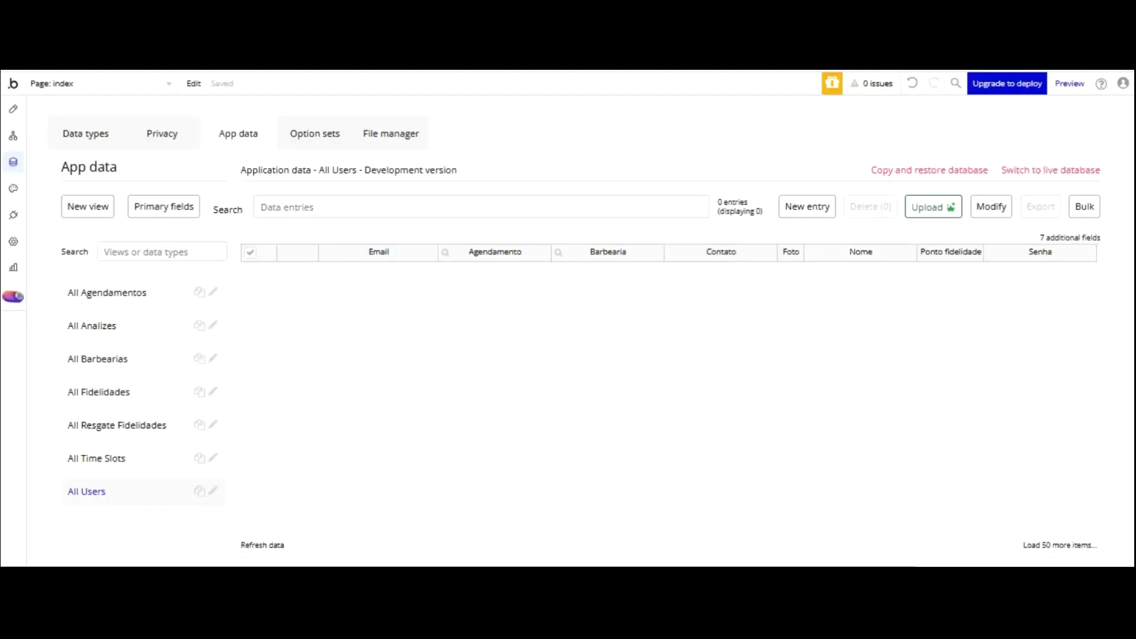
{"action": "key", "text": "ctrl+Tab"}
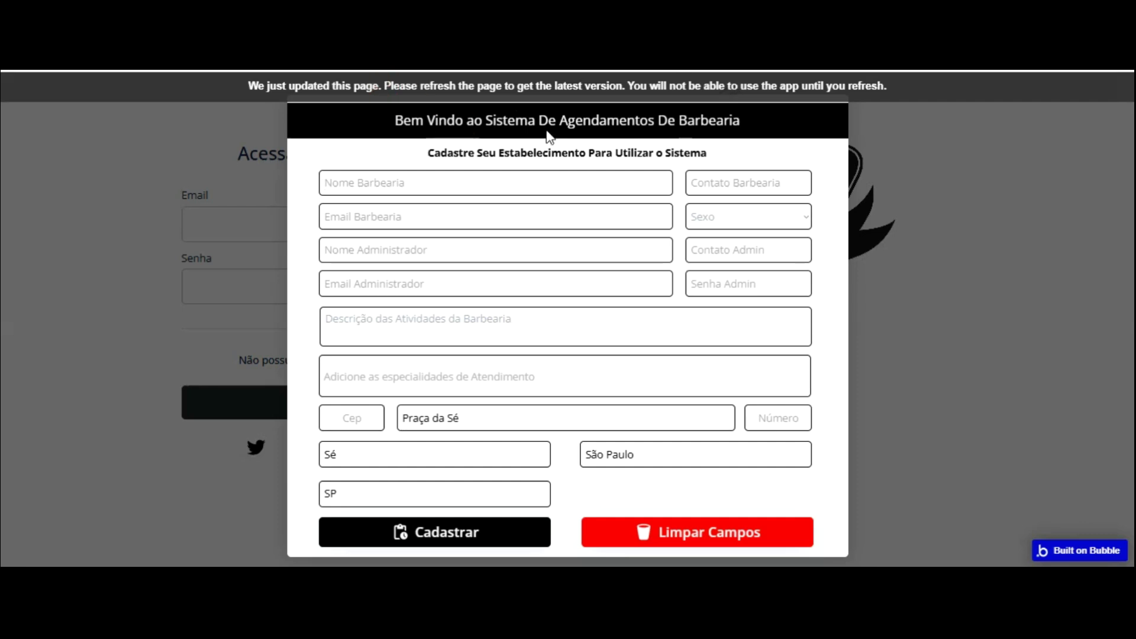
- Reload the preview, enter 'BarberShop do Rincão' as the shop name, and begin the shop's phone number
{"action": "key", "text": "F5"}
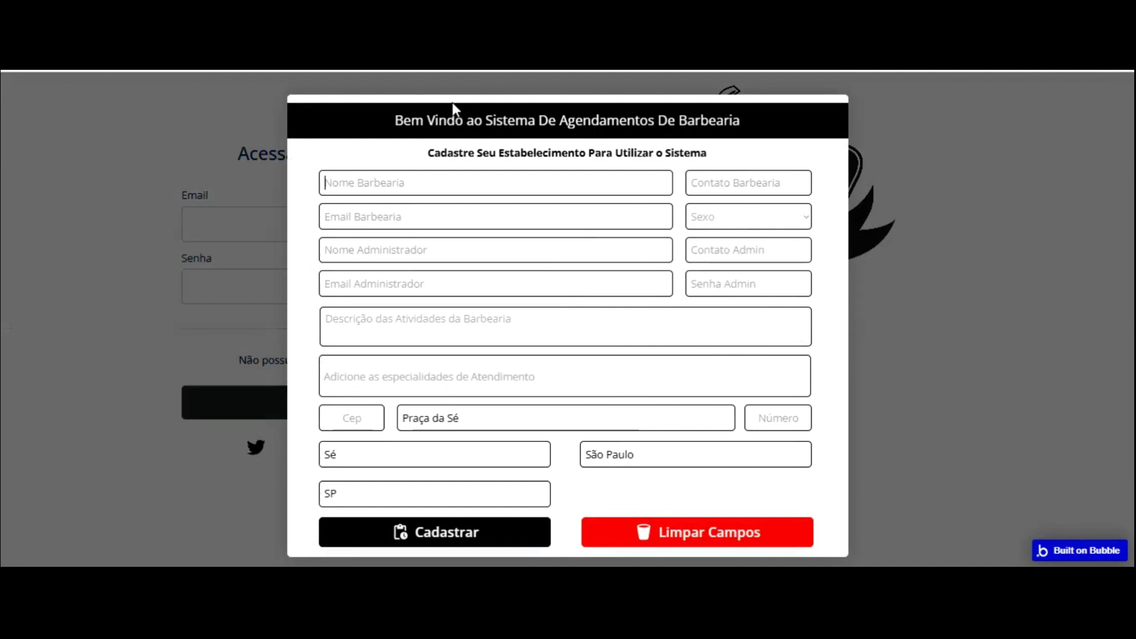
{"action": "type", "text": "BarberShop do Ri"}
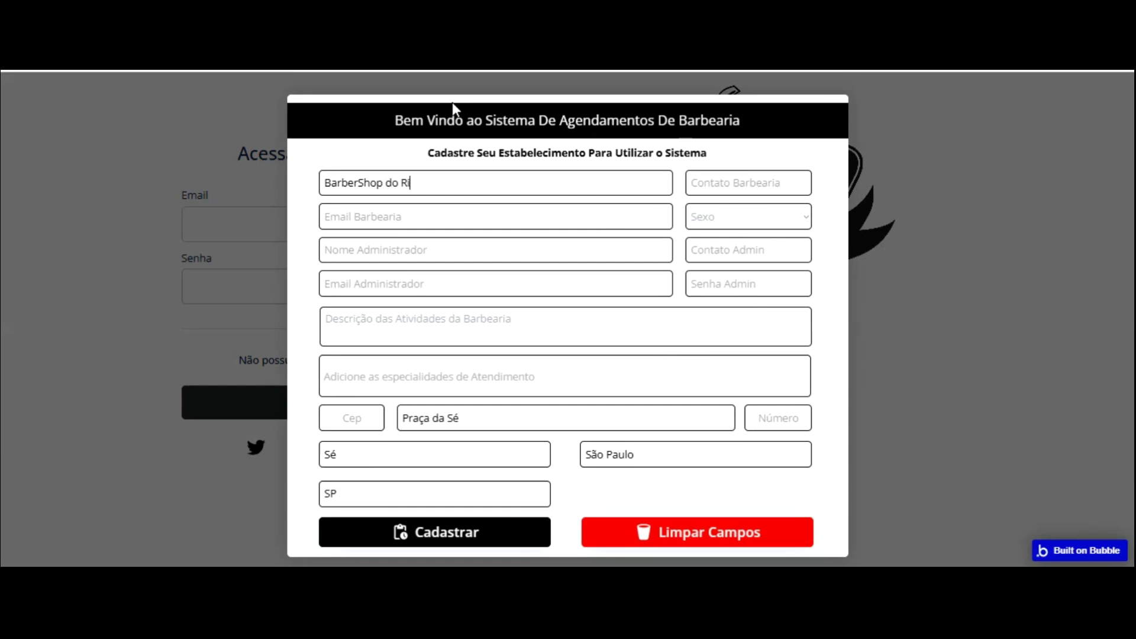
{"action": "type", "text": "nc~s"}
{"action": "key", "text": "BackSpace"}
{"action": "key", "text": "BackSpace"}
{"action": "type", "text": "ão"}
{"action": "left_click", "coordinate": [761, 183]}
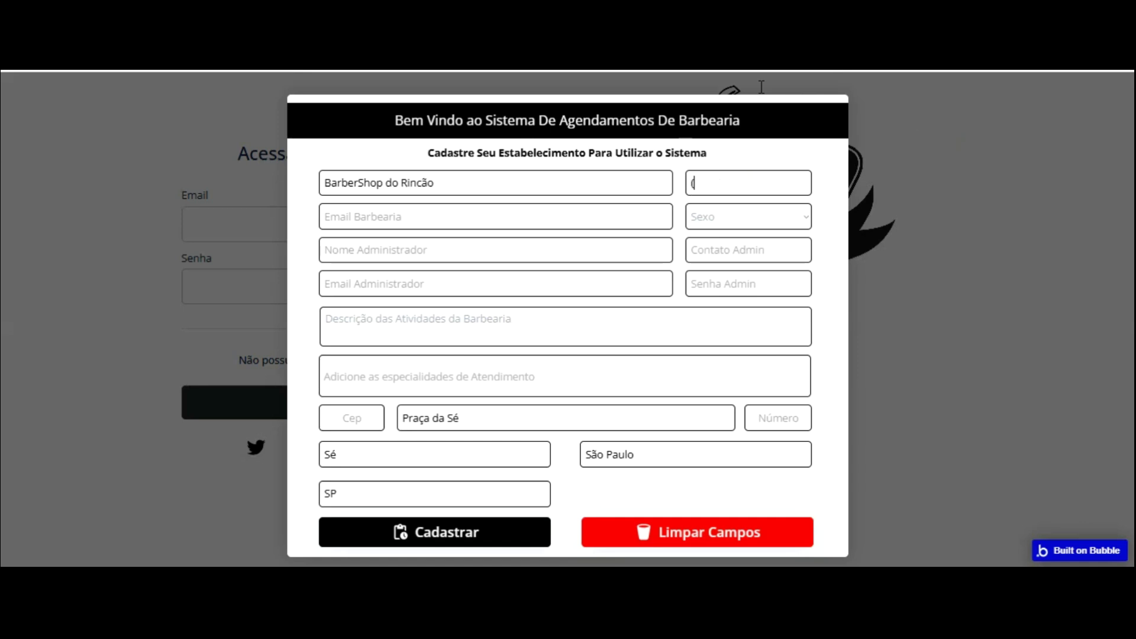
{"action": "left_click_drag", "start_coordinate": [771, 183], "coordinate": [643, 182]}
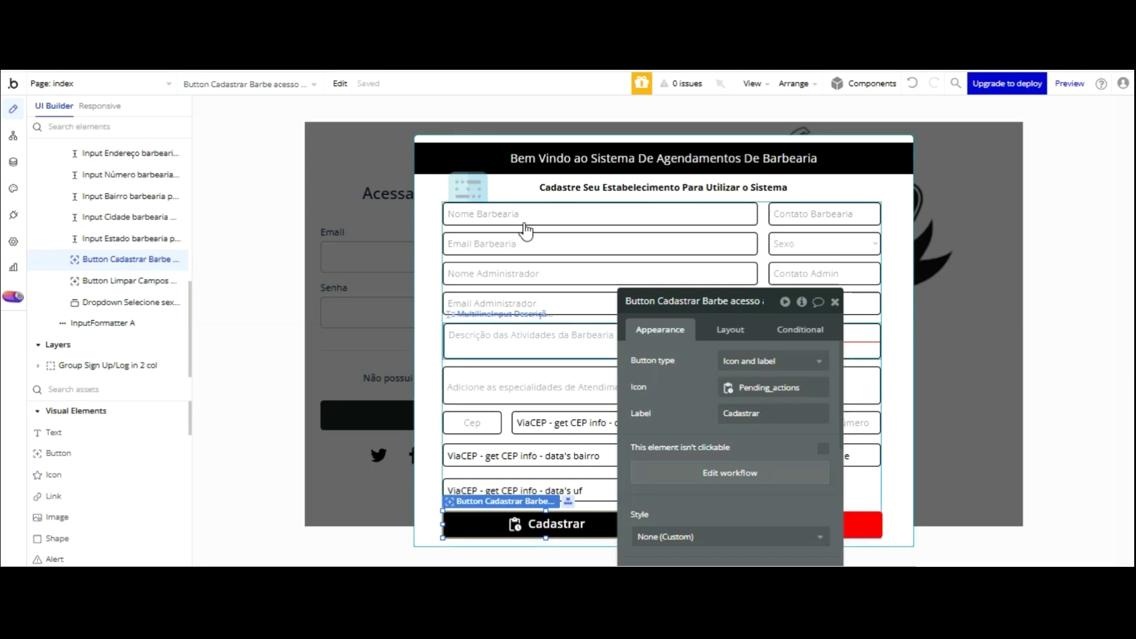
{"action": "left_click_drag", "start_coordinate": [679, 303], "coordinate": [745, 143]}
{"action": "left_click", "coordinate": [633, 422]}
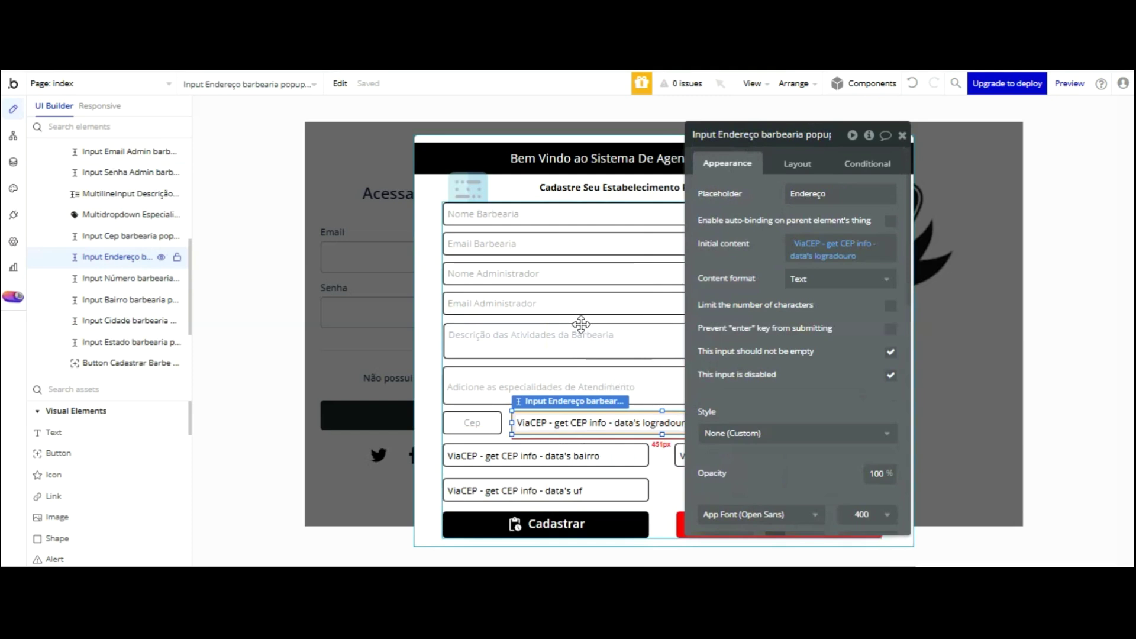
{"action": "scroll", "coordinate": [111, 375], "scroll_direction": "down", "scroll_amount": 10}
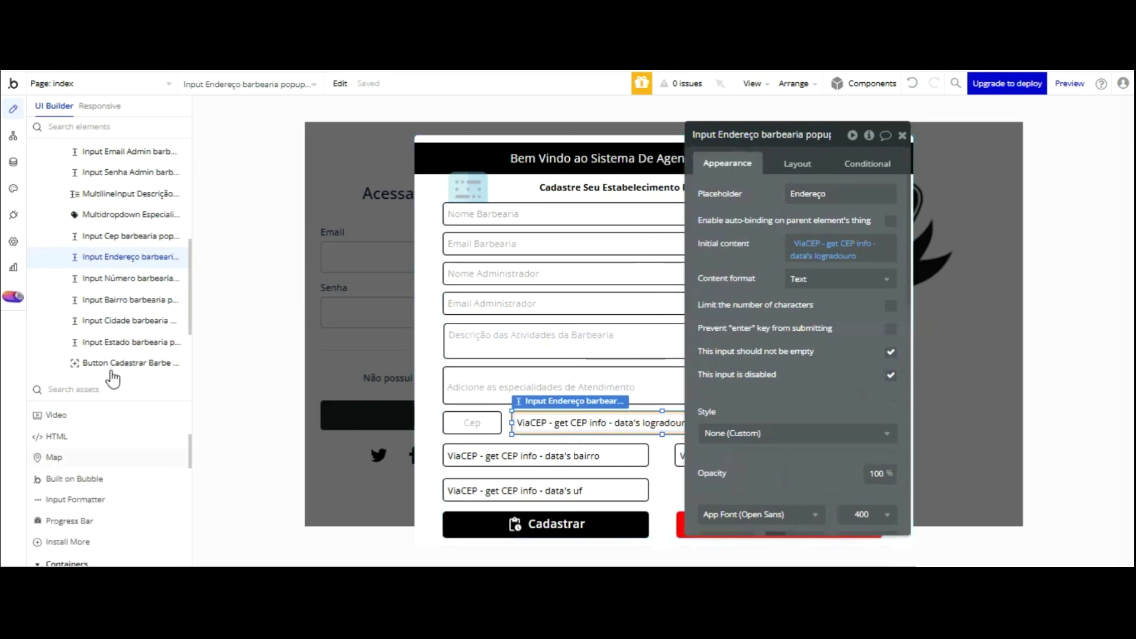
{"action": "scroll", "coordinate": [113, 448], "scroll_direction": "down", "scroll_amount": 1}
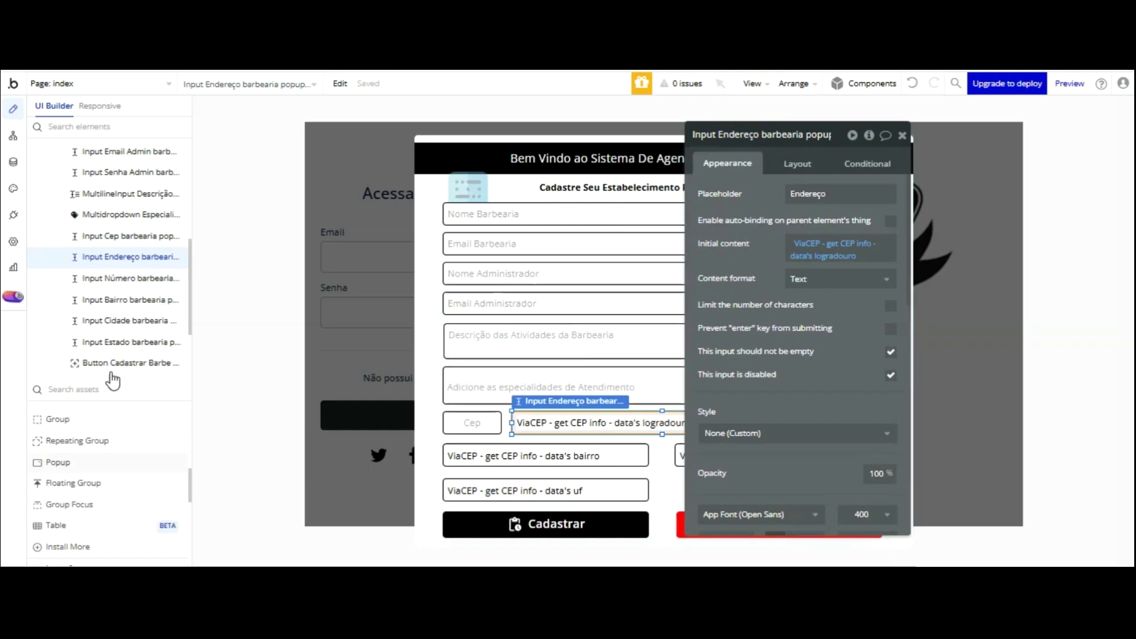
{"action": "left_click", "coordinate": [473, 422]}
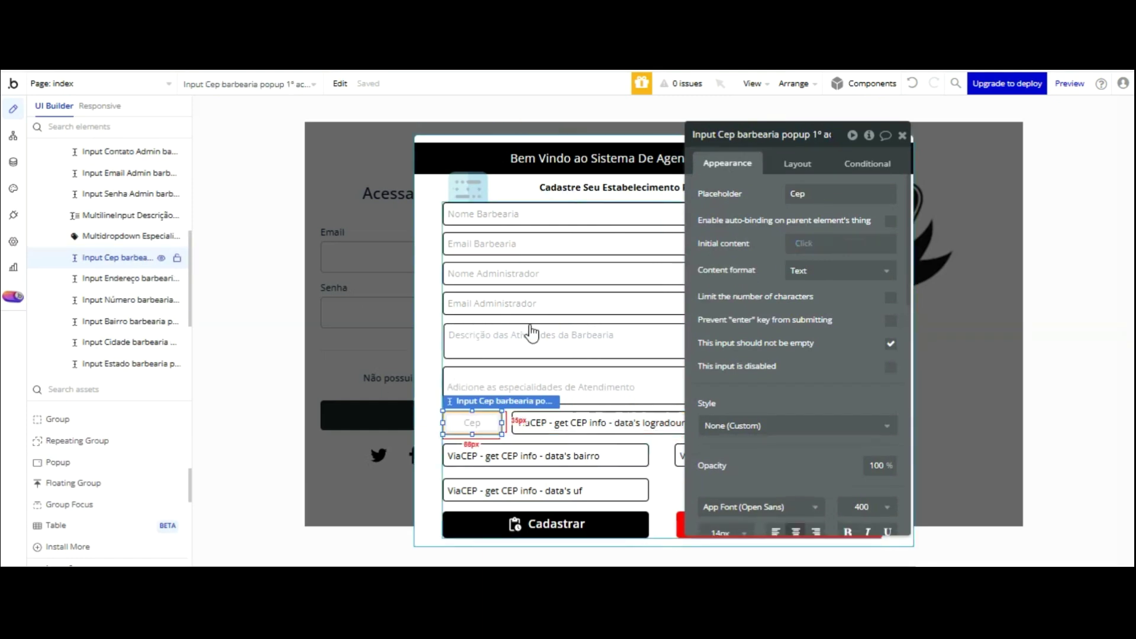
{"action": "left_click", "coordinate": [541, 423]}
{"action": "left_click", "coordinate": [817, 244]}
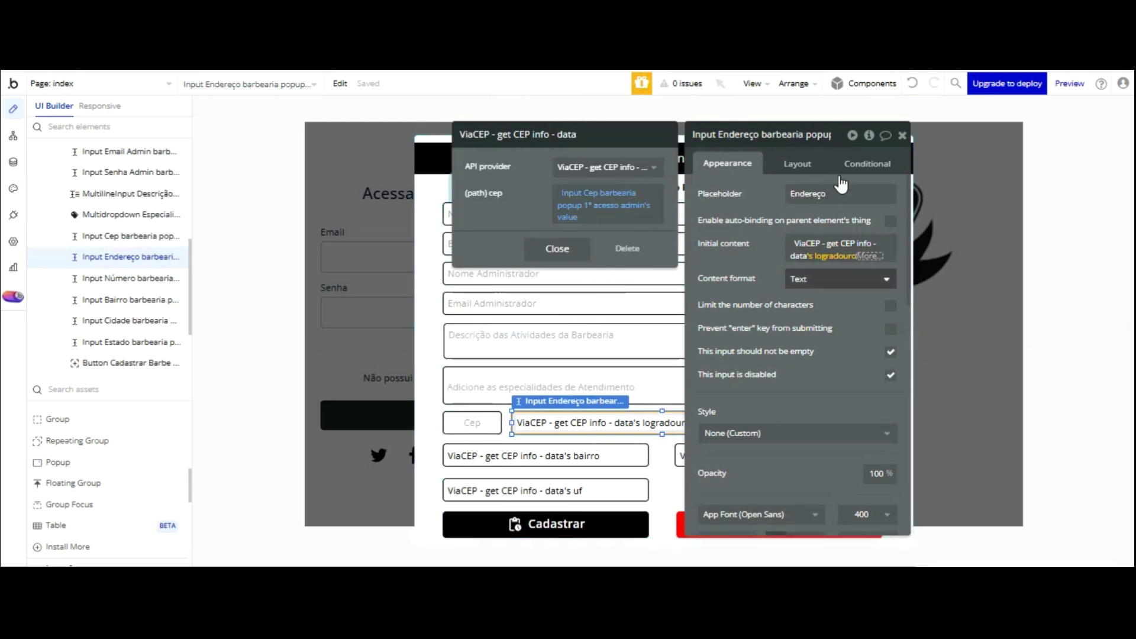
{"action": "left_click", "coordinate": [749, 305]}
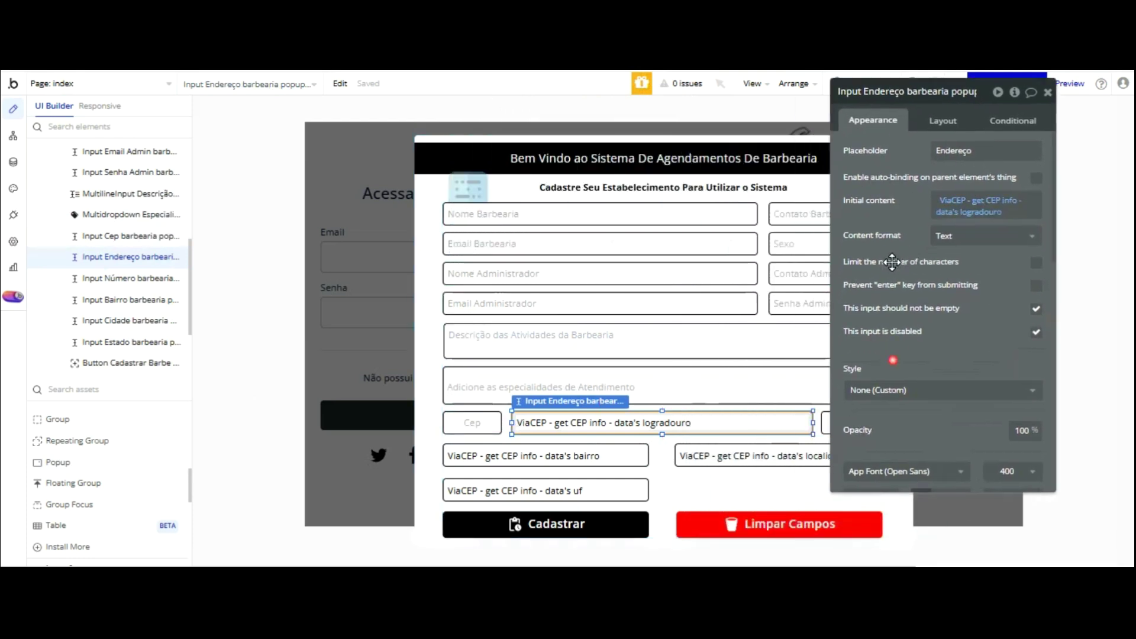
{"action": "left_click", "coordinate": [913, 391]}
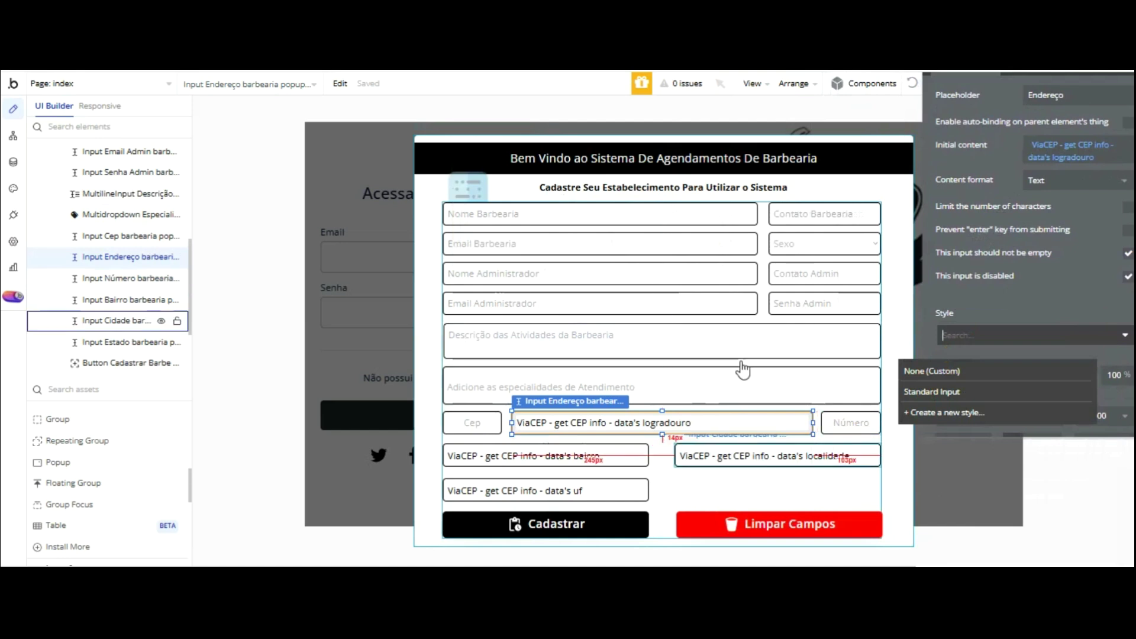
{"action": "left_click", "coordinate": [580, 448]}
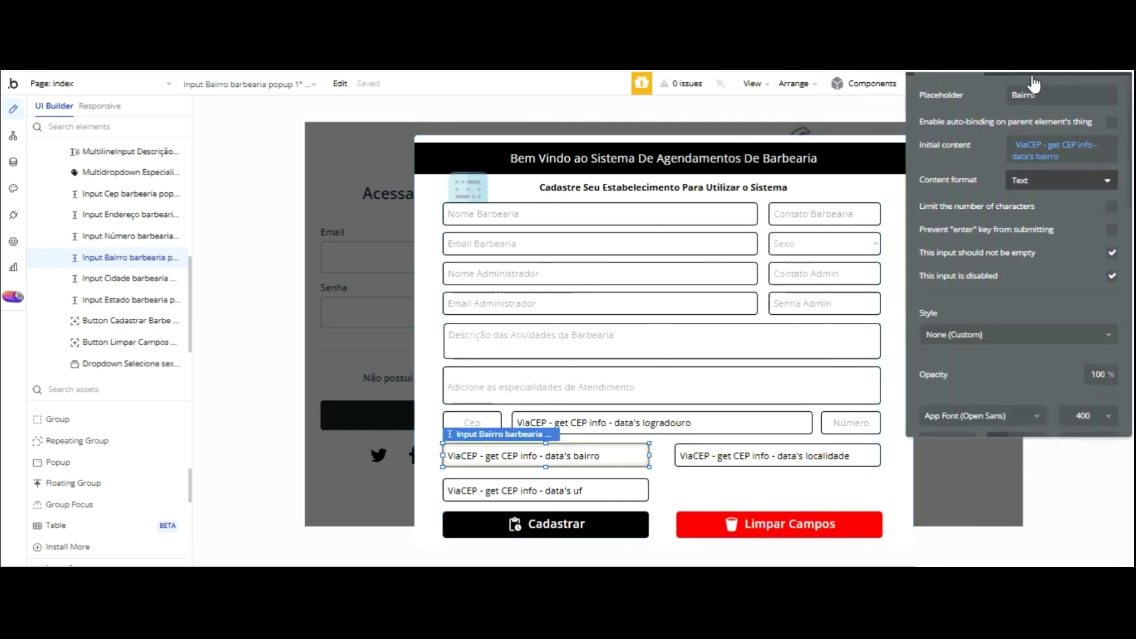
{"action": "left_click", "coordinate": [1032, 151]}
{"action": "left_click", "coordinate": [1030, 145]}
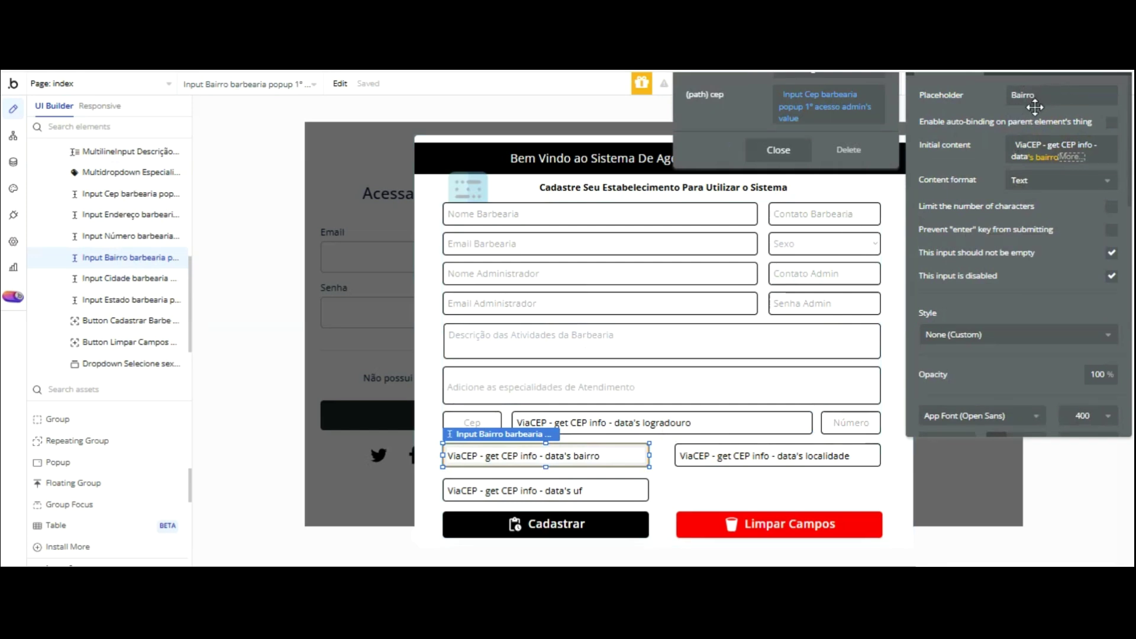
{"action": "left_click", "coordinate": [1013, 101]}
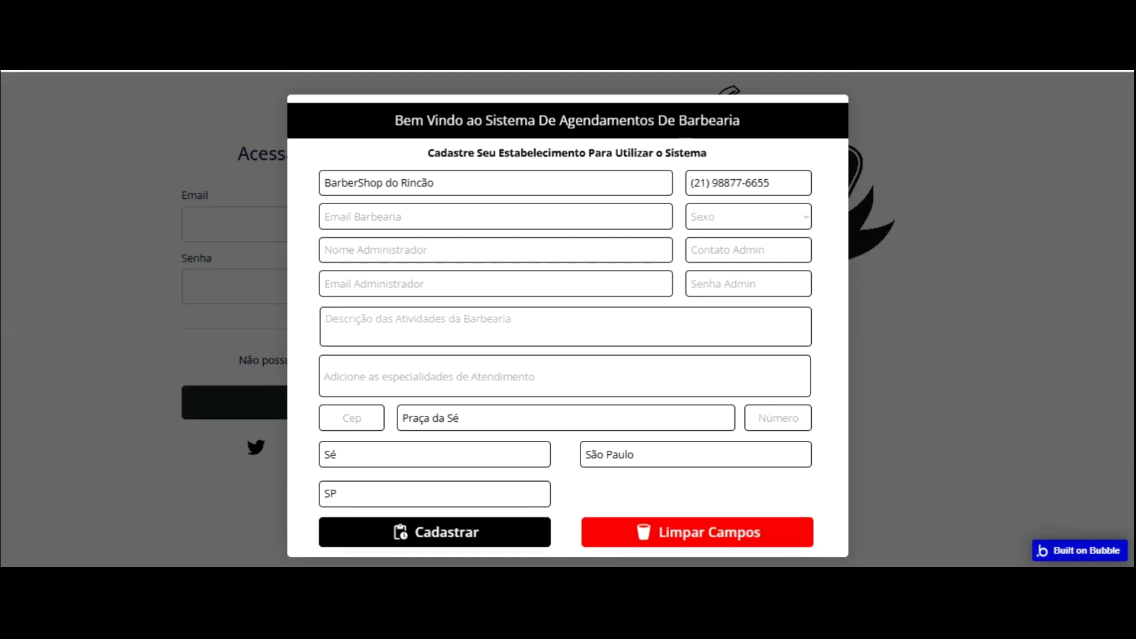
- Paste the phone number into Contato Admin and enter the admin password
{"action": "left_click_drag", "start_coordinate": [777, 185], "coordinate": [663, 186]}
{"action": "key", "text": "ctrl+c"}
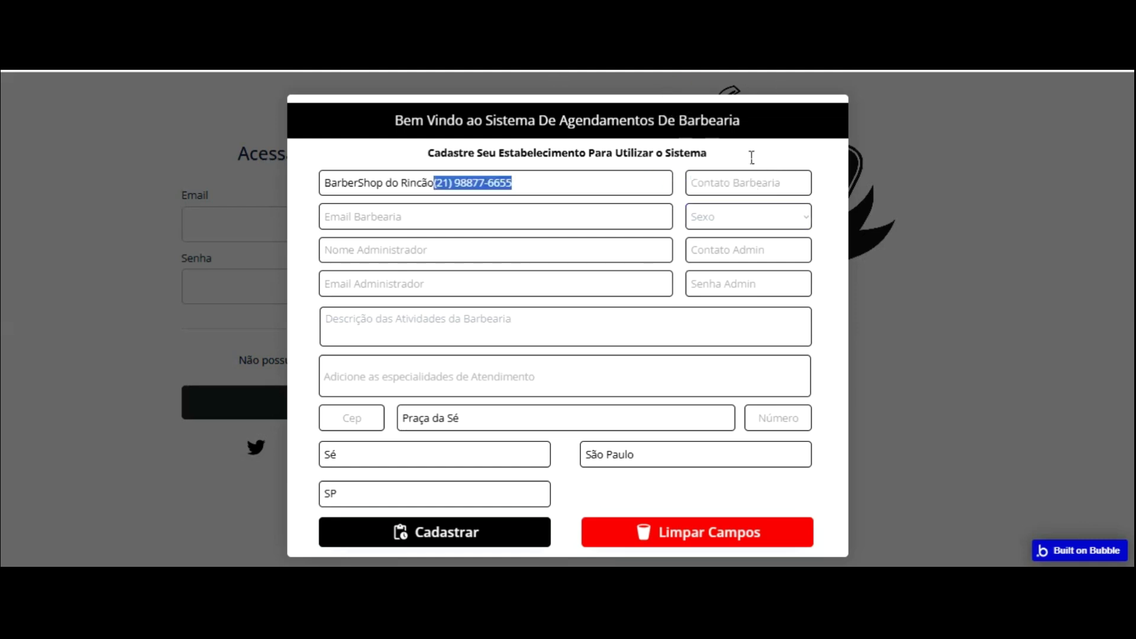
{"action": "left_click", "coordinate": [750, 253]}
{"action": "key", "text": "ctrl+v"}
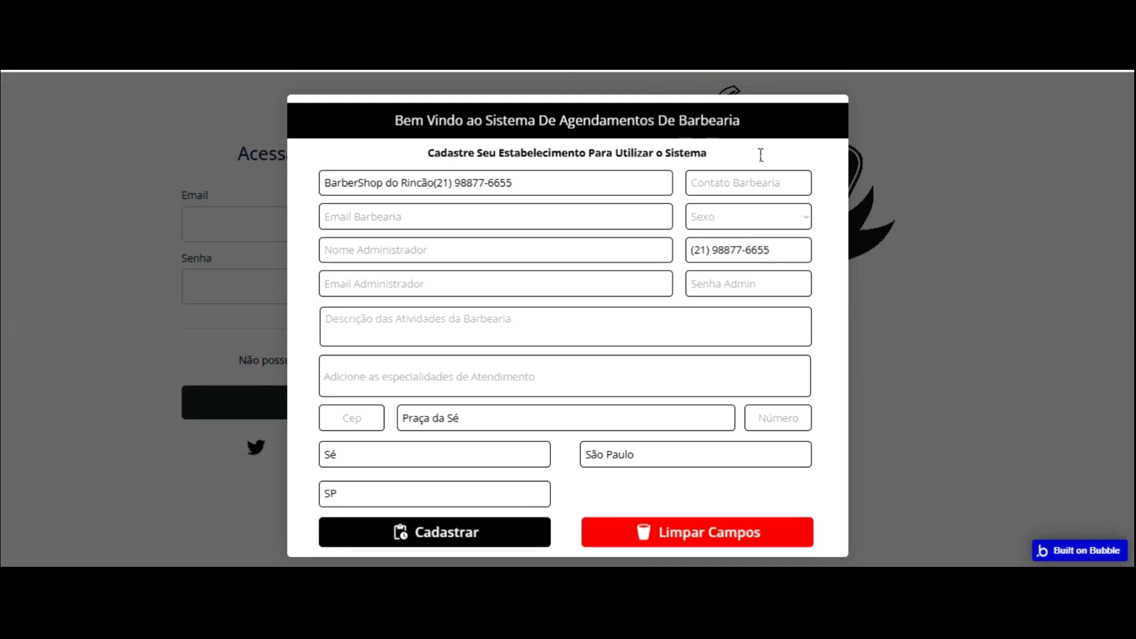
{"action": "key", "text": "Tab"}
{"action": "type", "text": "12"}
{"action": "key", "text": "BackSpace"}
{"action": "key", "text": "BackSpace"}
{"action": "key", "text": "BackSpace"}
{"action": "key", "text": "BackSpace"}
{"action": "type", "text": "1"}
- Enter the admin's e-mail and name, the barbershop e-mail, and description 'Serviços de corte de…'
{"action": "left_click", "coordinate": [471, 283]}
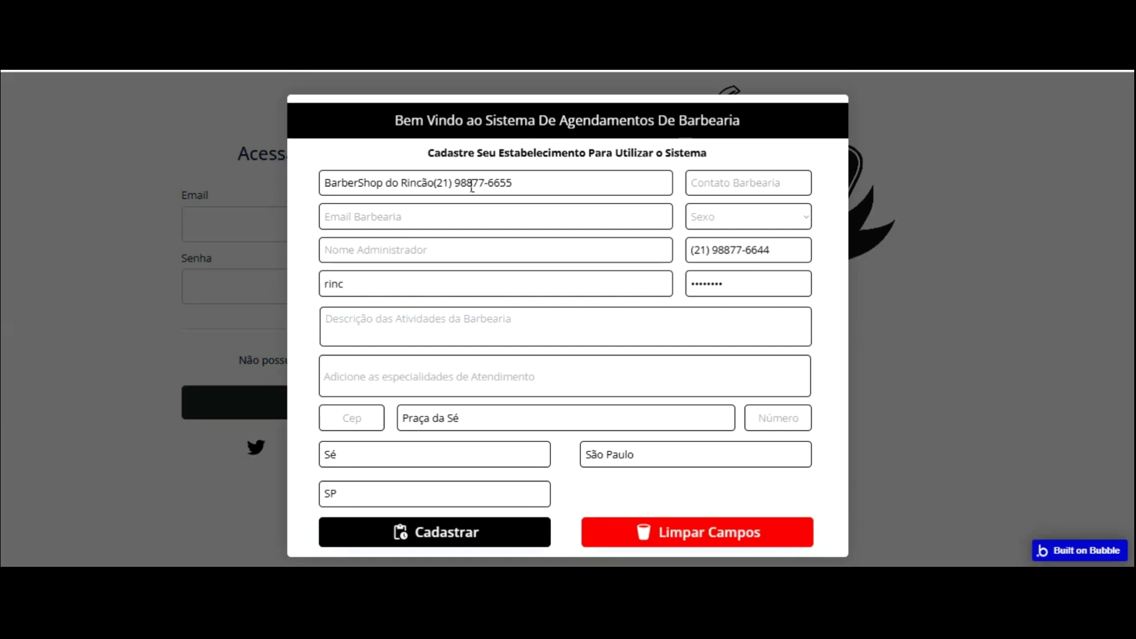
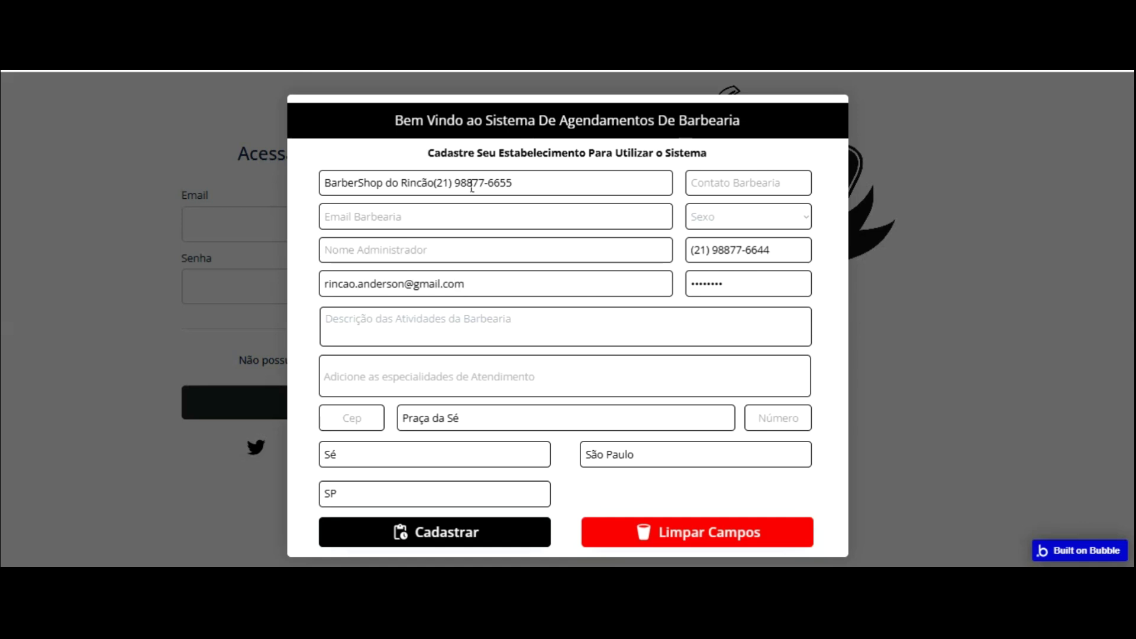
{"action": "left_click", "coordinate": [406, 252]}
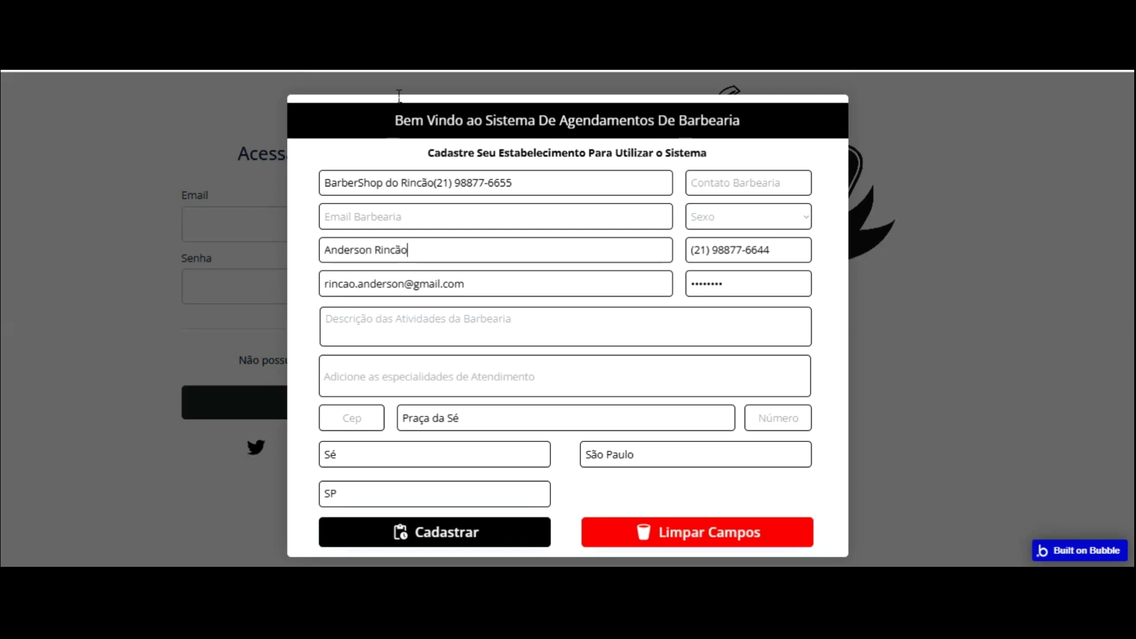
{"action": "left_click", "coordinate": [388, 225]}
{"action": "left_click", "coordinate": [417, 312]}
{"action": "type", "text": "Serviços"}
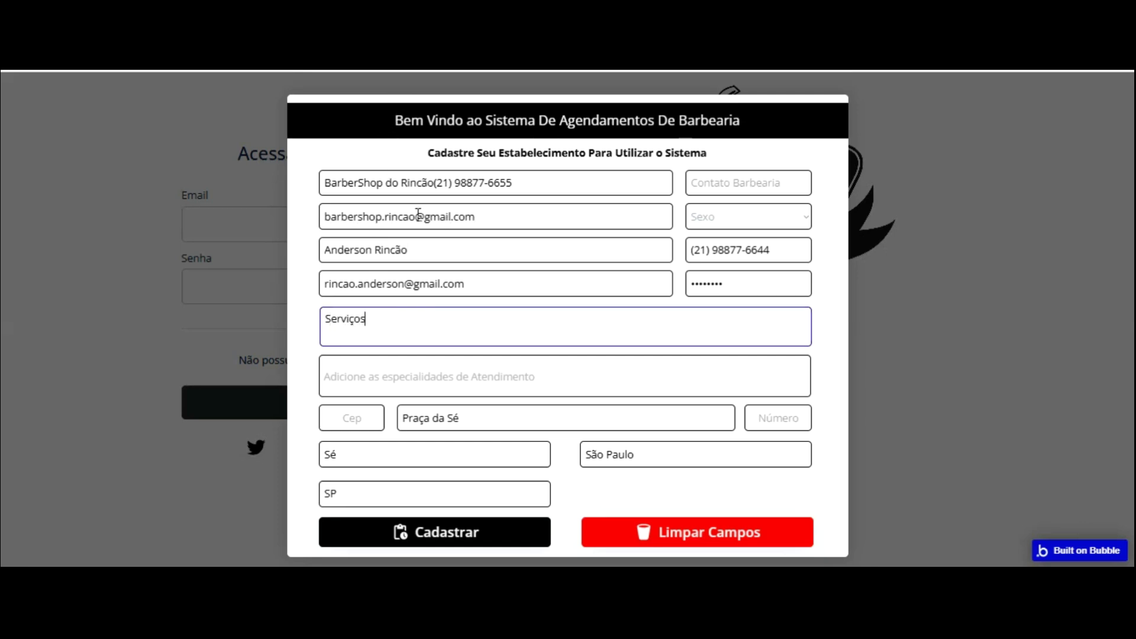
{"action": "type", "text": " de corte de cabelo e barba"}
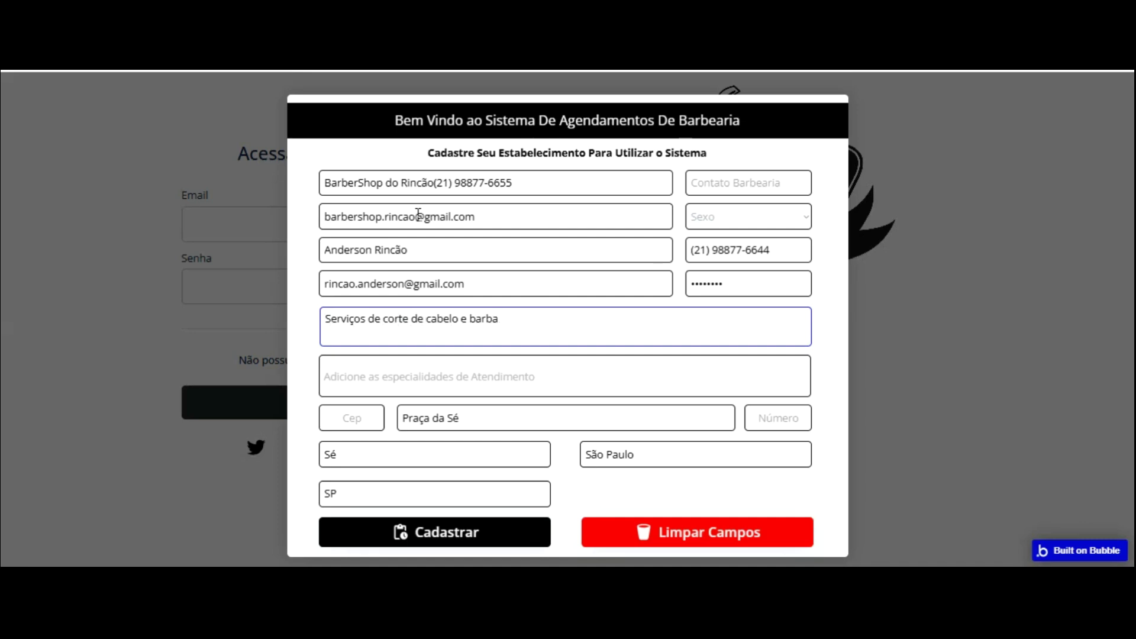
- Tag specialties Alisamento Cabelo, Barba Modelada, Barba Simples, Corte Máquina, Tintura Cabelo, Corte Tesoura, Tintura Barba, Reflexo Cabelo
{"action": "left_click", "coordinate": [431, 375]}
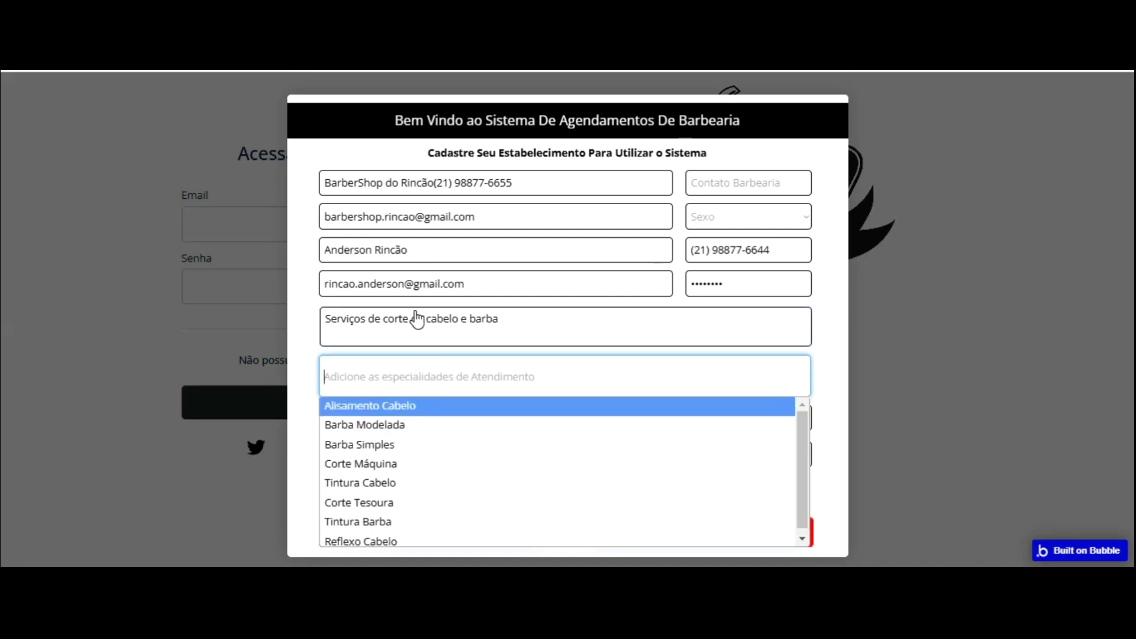
{"action": "key", "text": "Return"}
{"action": "left_click", "coordinate": [464, 385]}
{"action": "left_click", "coordinate": [473, 424]}
{"action": "left_click", "coordinate": [489, 374]}
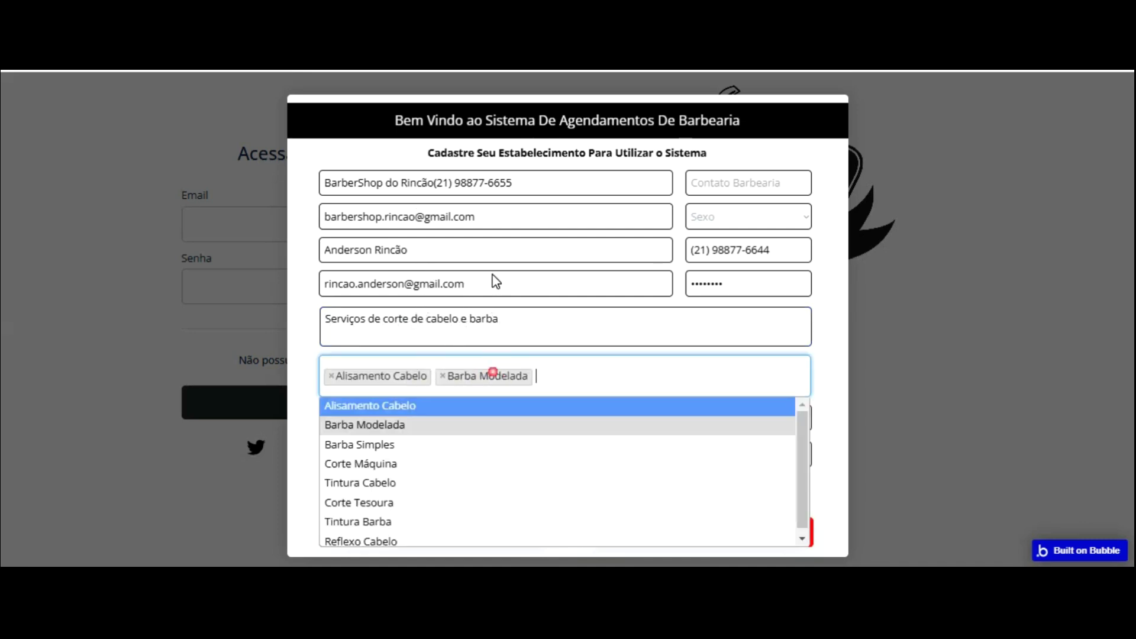
{"action": "left_click", "coordinate": [425, 443]}
{"action": "left_click", "coordinate": [422, 385]}
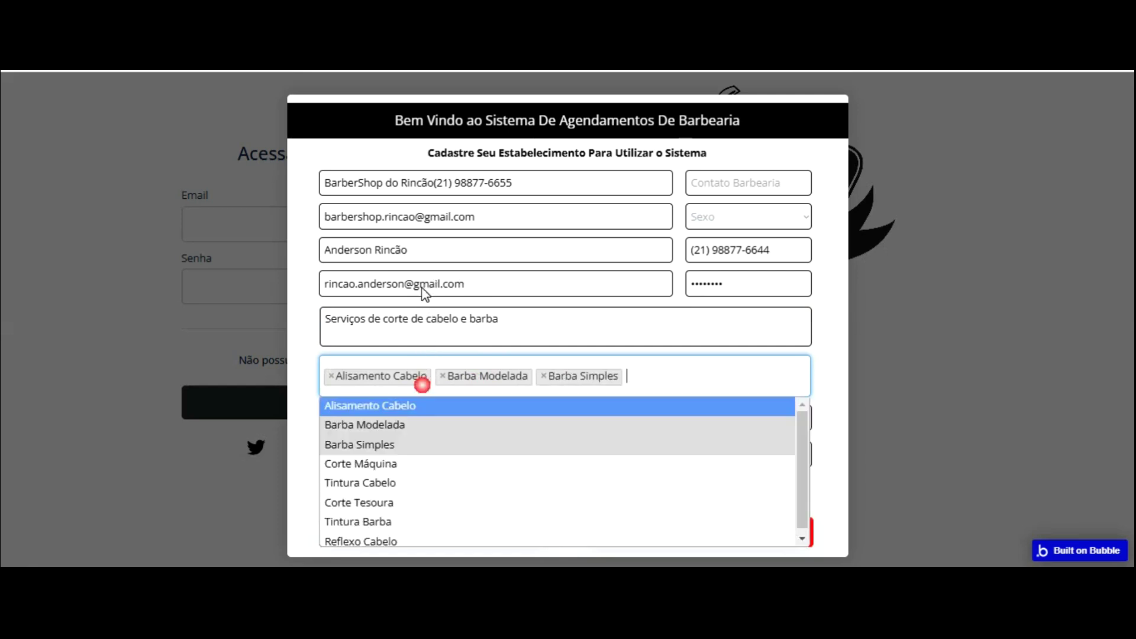
{"action": "left_click", "coordinate": [400, 462]}
{"action": "left_click", "coordinate": [423, 374]}
{"action": "left_click", "coordinate": [399, 483]}
{"action": "left_click", "coordinate": [400, 385]}
{"action": "left_click", "coordinate": [414, 502]}
{"action": "left_click", "coordinate": [418, 374]}
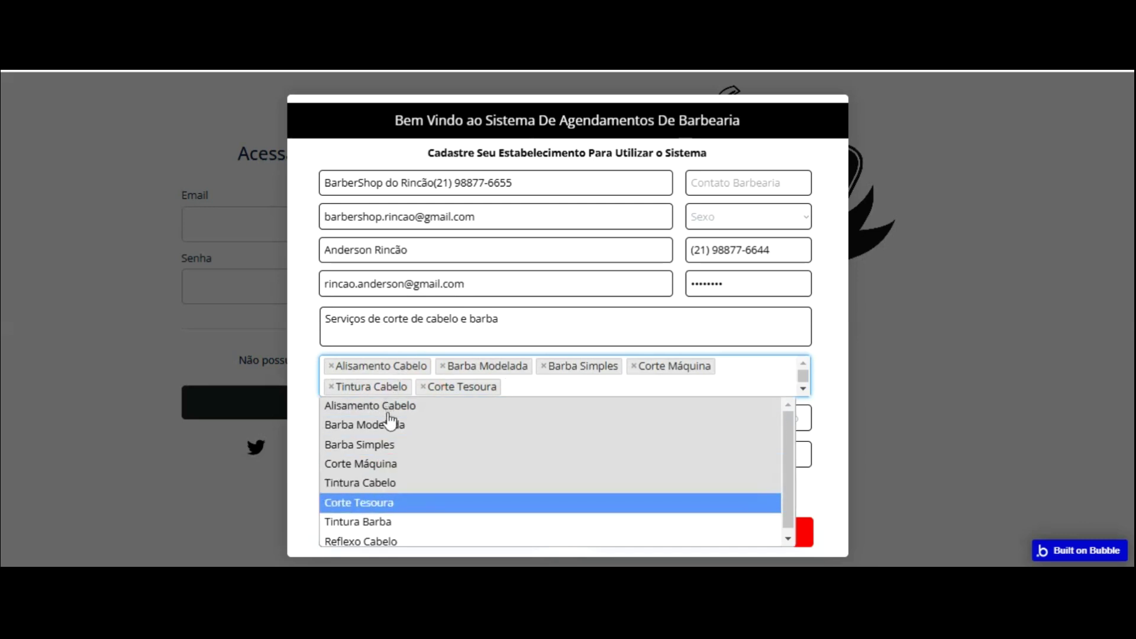
{"action": "left_click", "coordinate": [394, 521]}
{"action": "left_click", "coordinate": [449, 380]}
{"action": "left_click", "coordinate": [401, 539]}
{"action": "left_click", "coordinate": [497, 368]}
{"action": "scroll", "coordinate": [495, 514], "scroll_direction": "down", "scroll_amount": 1}
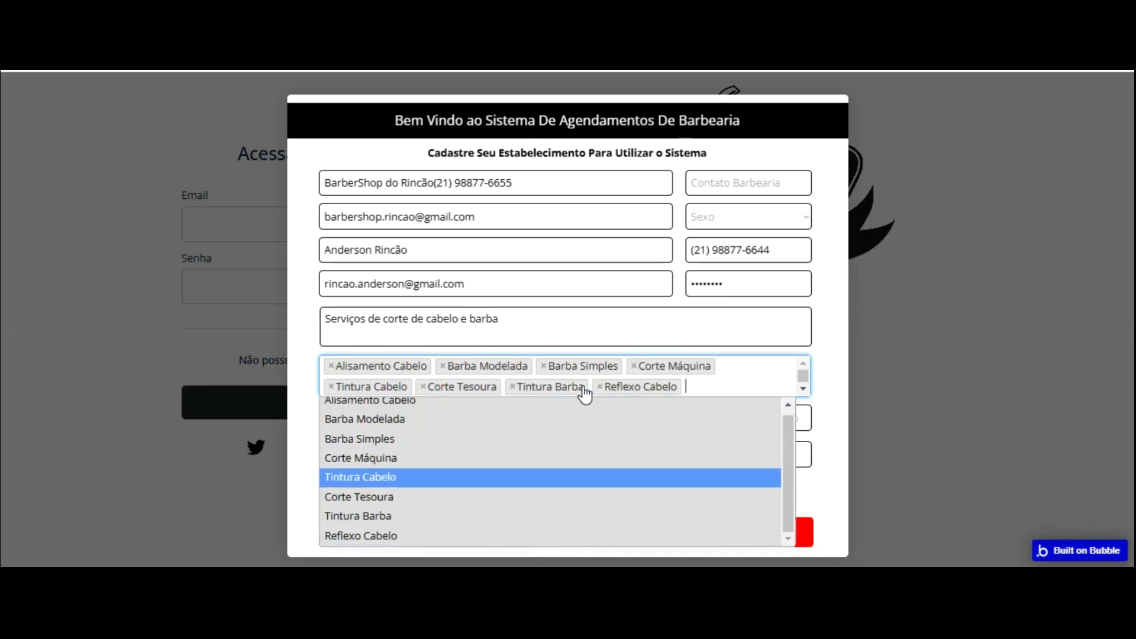
{"action": "left_click", "coordinate": [758, 376]}
- Fill the Cep field with the browser's saved postal code suggestion
{"action": "left_click", "coordinate": [350, 408]}
{"action": "key", "text": "Down"}
{"action": "key", "text": "Return"}
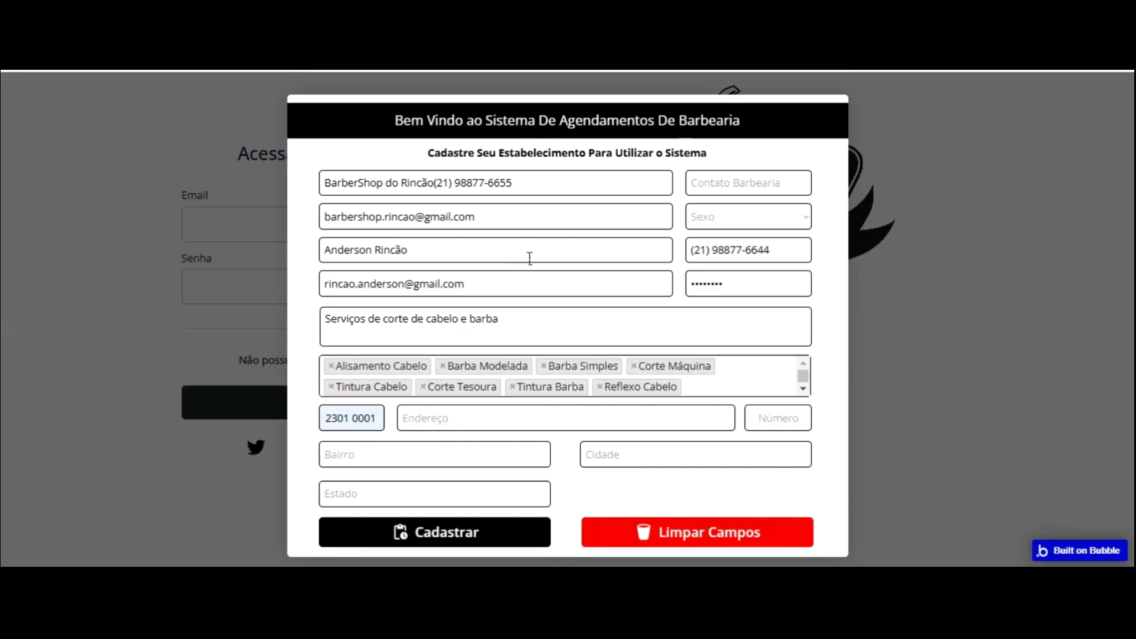
{"action": "left_click", "coordinate": [540, 410]}
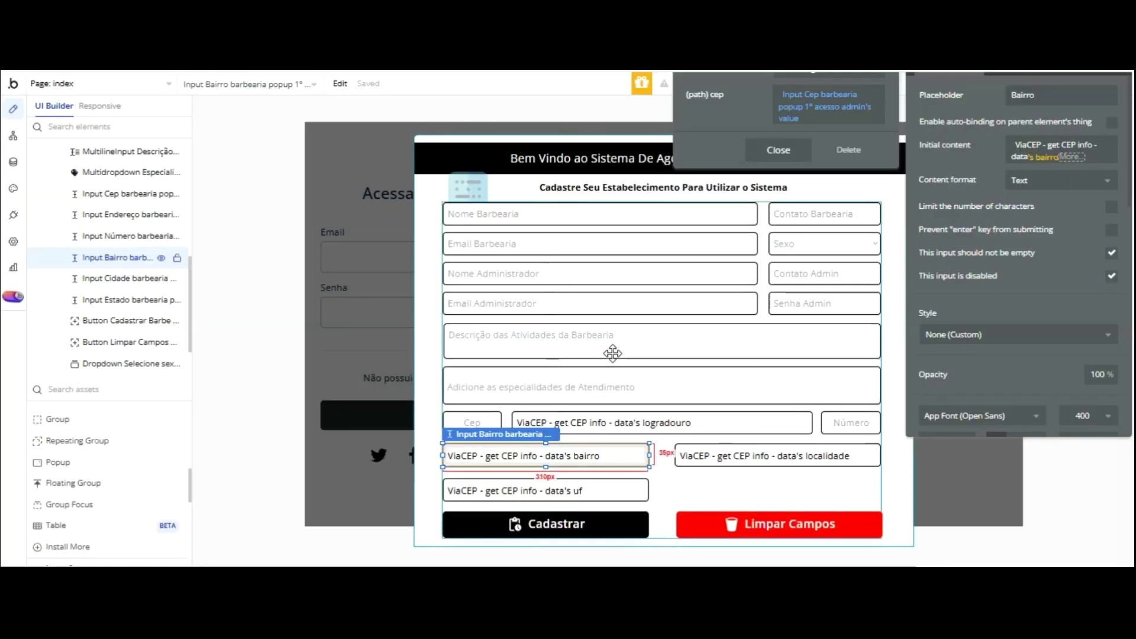
- Clear the Endereço input's initial content and source it from the ViaCEP get CEP info call
{"action": "left_click", "coordinate": [627, 423]}
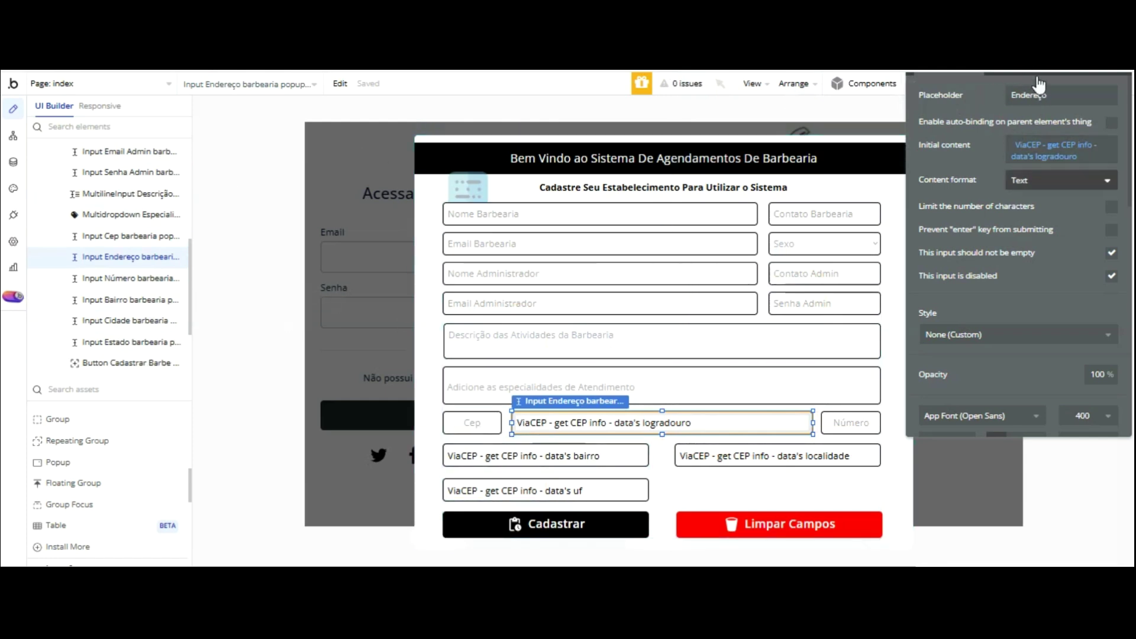
{"action": "right_click", "coordinate": [1031, 145]}
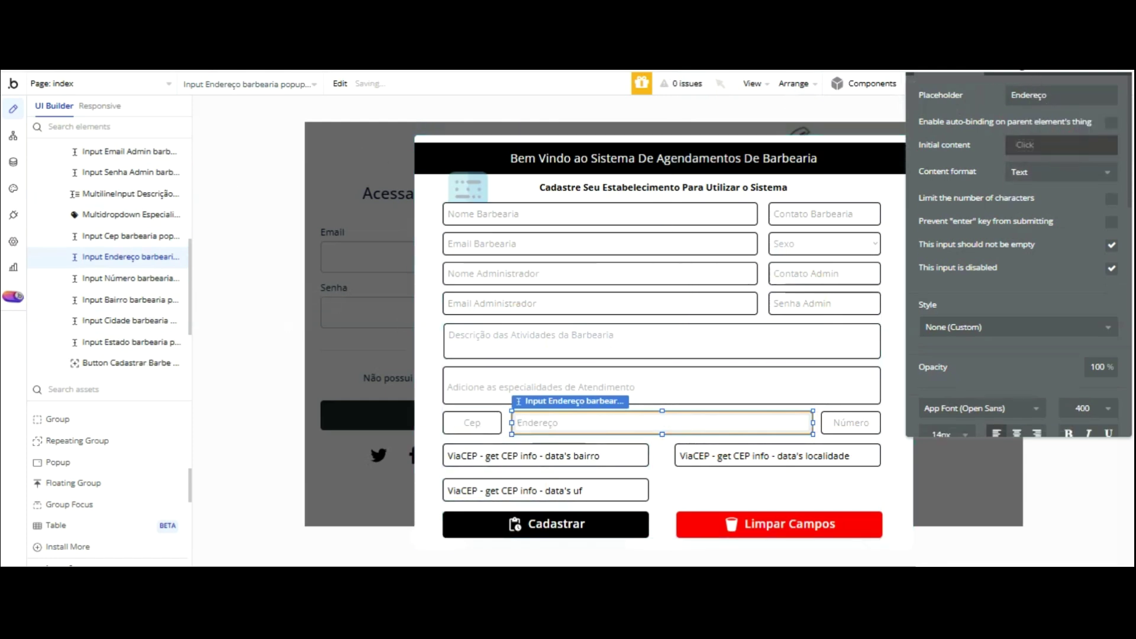
{"action": "left_click", "coordinate": [1064, 146]}
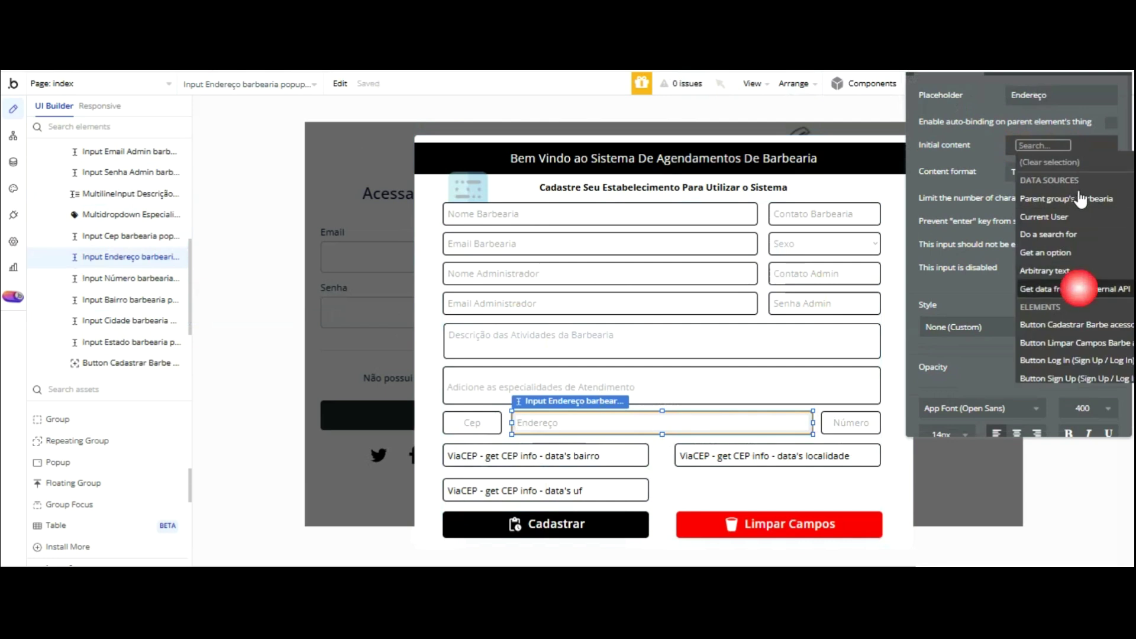
{"action": "left_click", "coordinate": [1075, 288]}
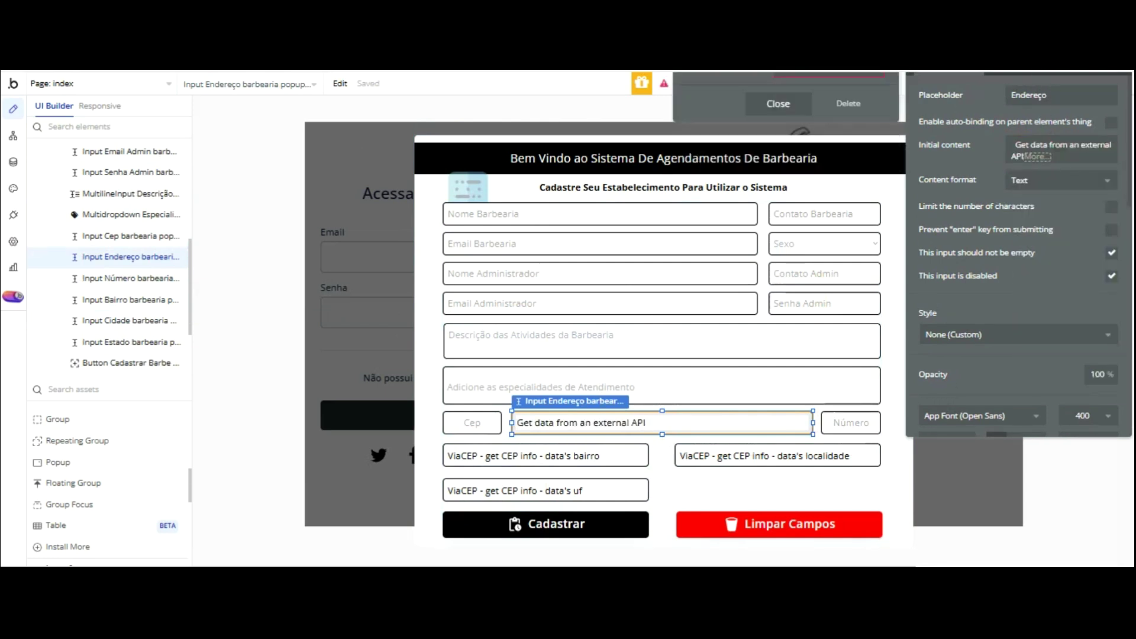
{"action": "left_click", "coordinate": [778, 104]}
{"action": "left_click", "coordinate": [970, 260]}
{"action": "left_click", "coordinate": [783, 194]}
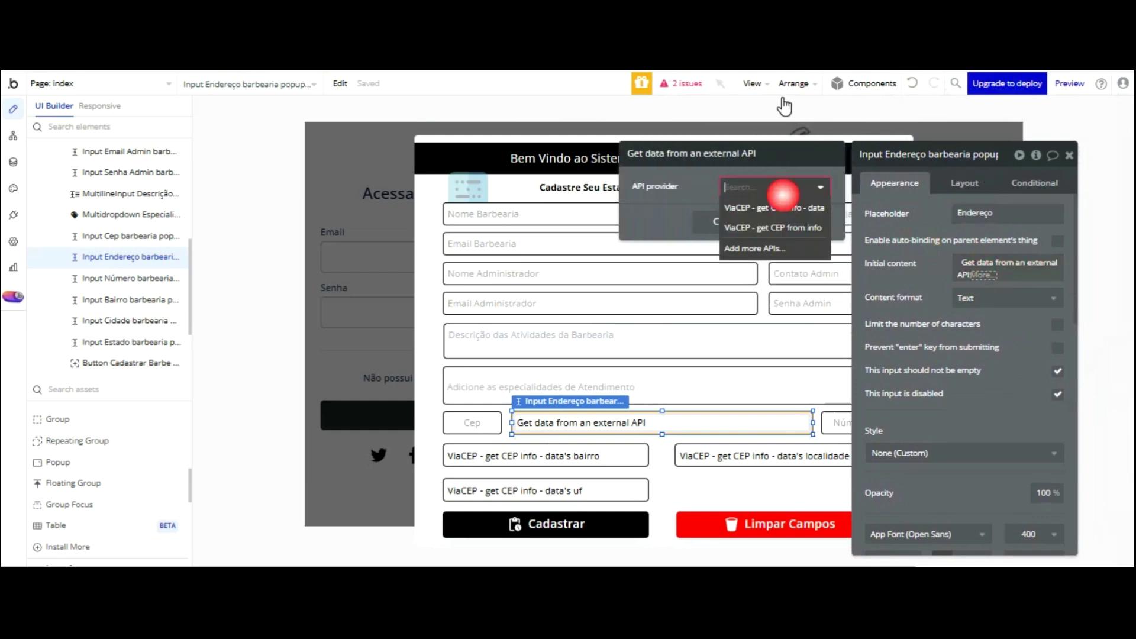
{"action": "left_click", "coordinate": [778, 207]}
- Set the lookup's cep path to the Cep input's value and use its logradouro field
{"action": "left_click", "coordinate": [751, 214]}
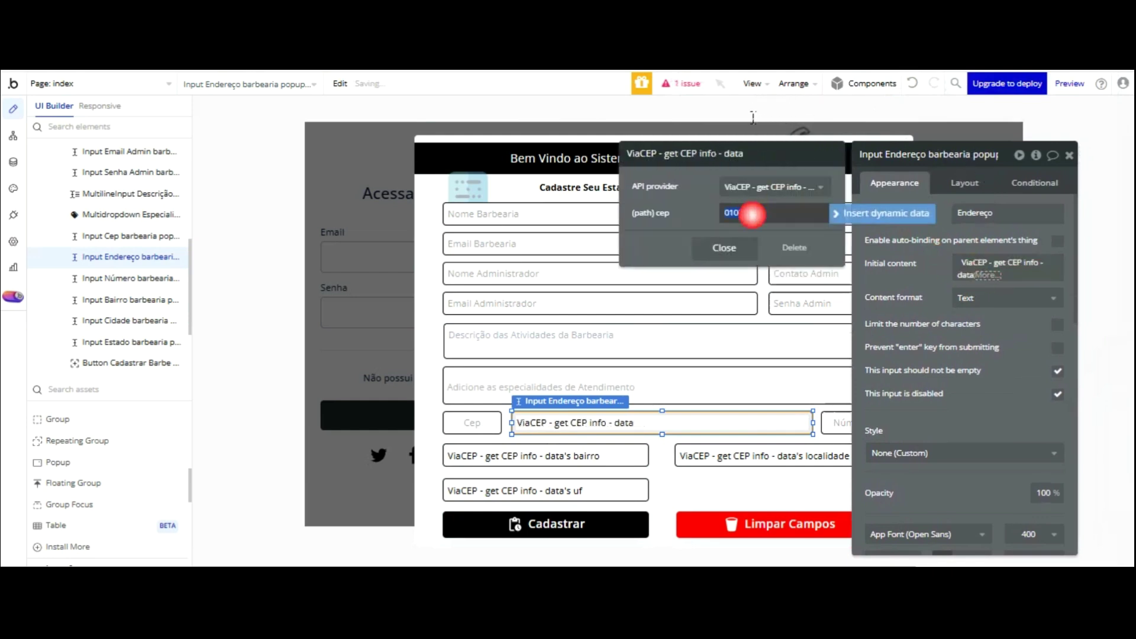
{"action": "key", "text": "BackSpace"}
{"action": "type", "text": "cep"}
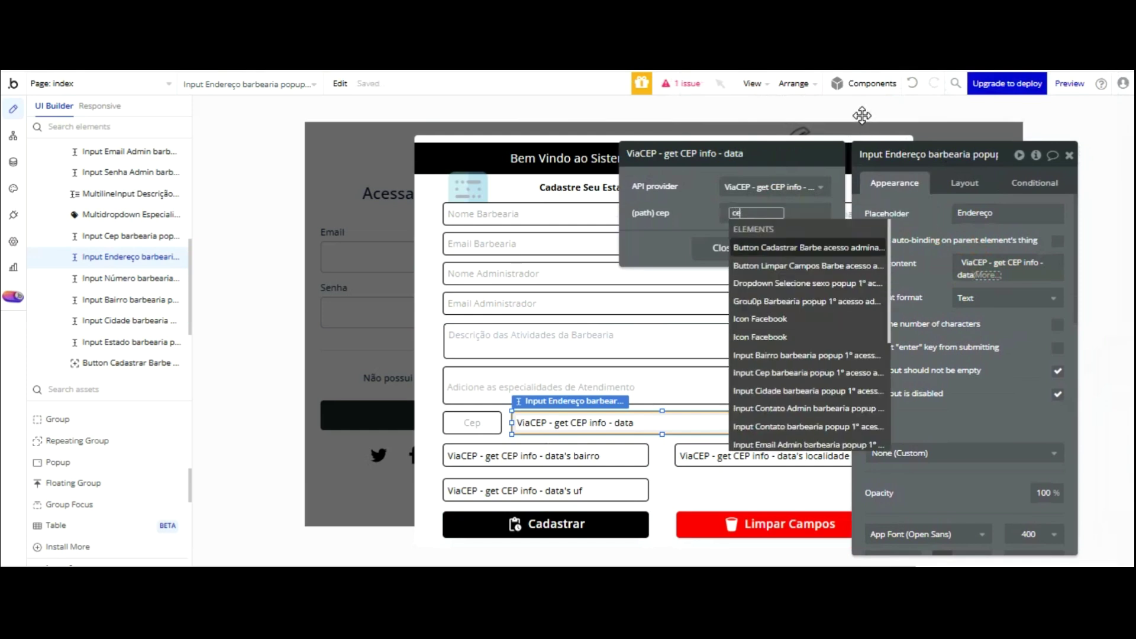
{"action": "left_click", "coordinate": [814, 244]}
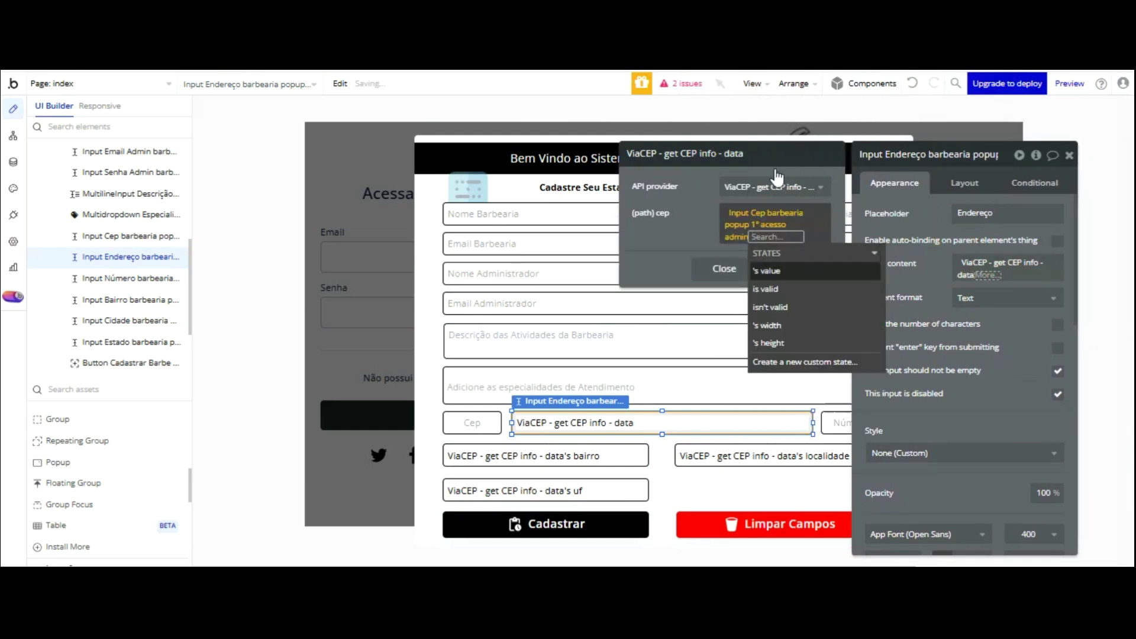
{"action": "left_click", "coordinate": [769, 270]}
{"action": "left_click", "coordinate": [680, 155]}
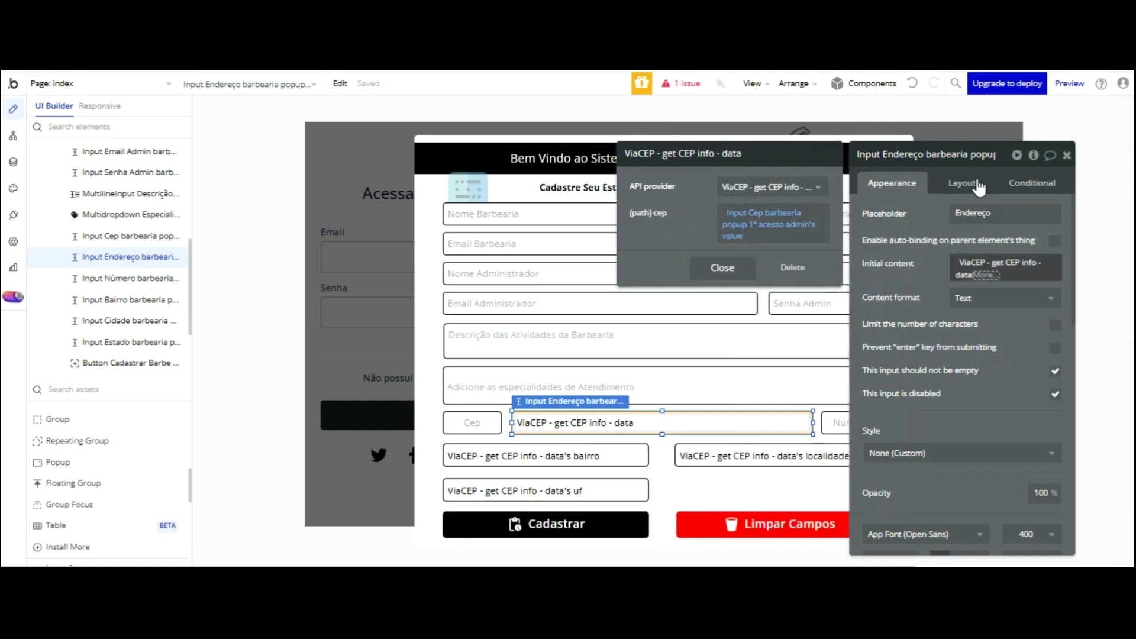
{"action": "left_click", "coordinate": [985, 275]}
{"action": "left_click", "coordinate": [1005, 328]}
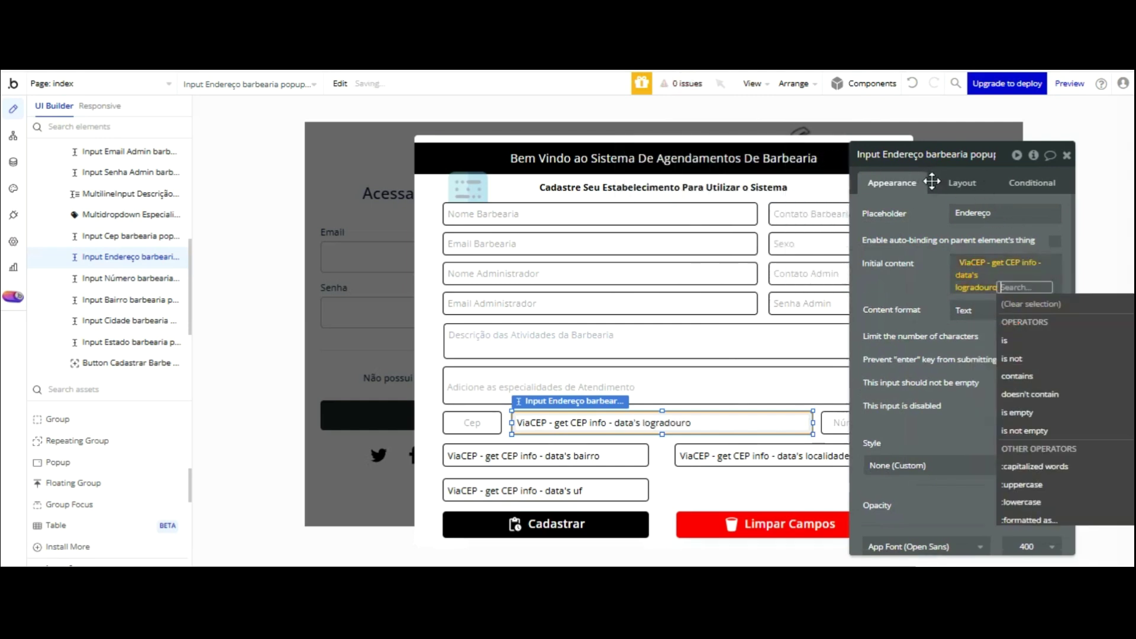
{"action": "key", "text": "ctrl+Tab"}
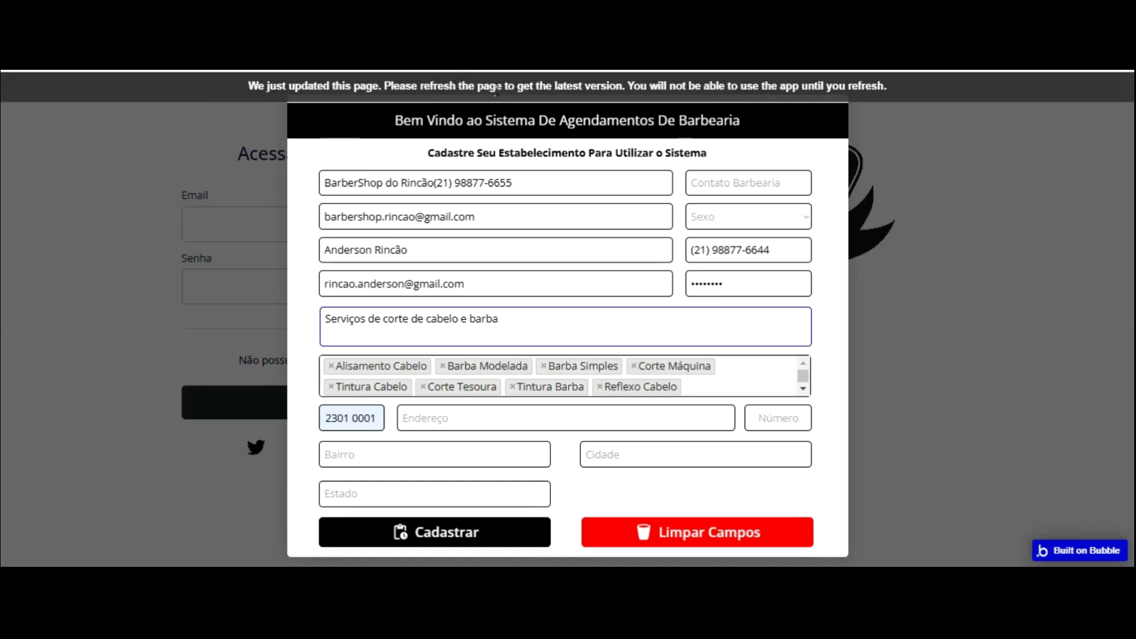
- Reload the preview and re-enter a saved postal code in Cep to test the Endereço lookup
{"action": "key", "text": "F5"}
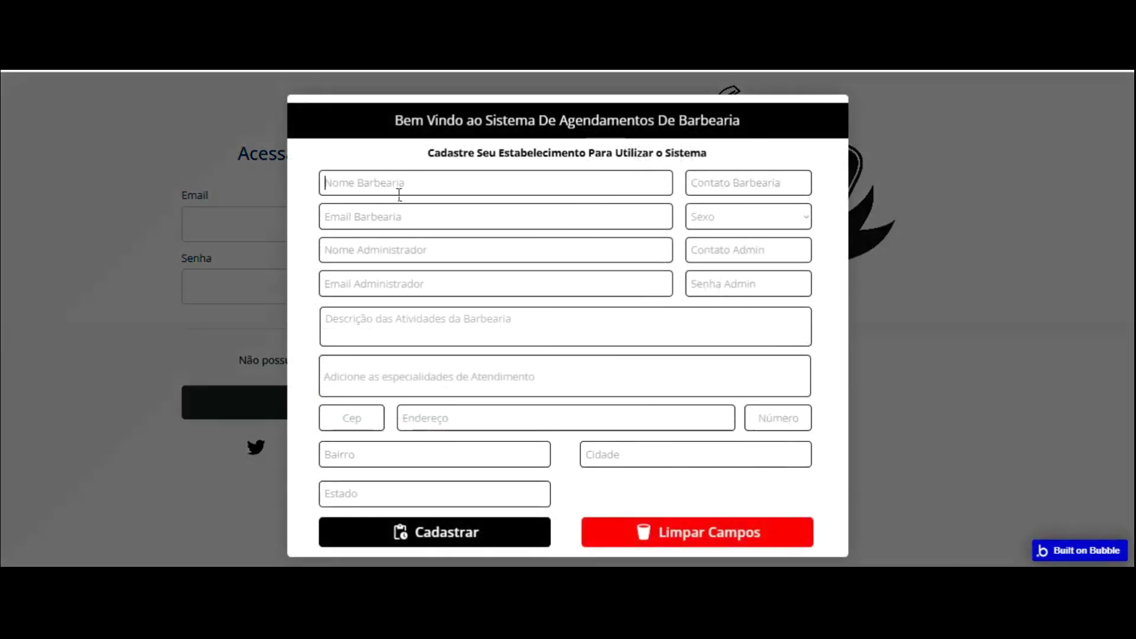
{"action": "left_click", "coordinate": [364, 420]}
{"action": "key", "text": "Down"}
{"action": "key", "text": "Down"}
{"action": "left_click", "coordinate": [378, 362]}
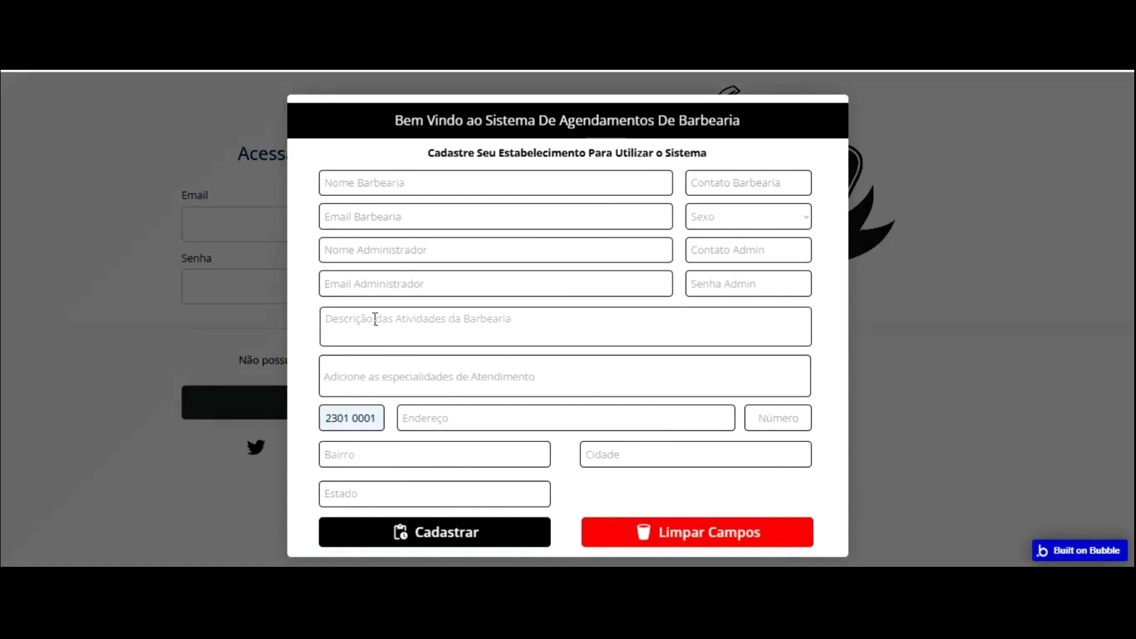
{"action": "type", "text": "0"}
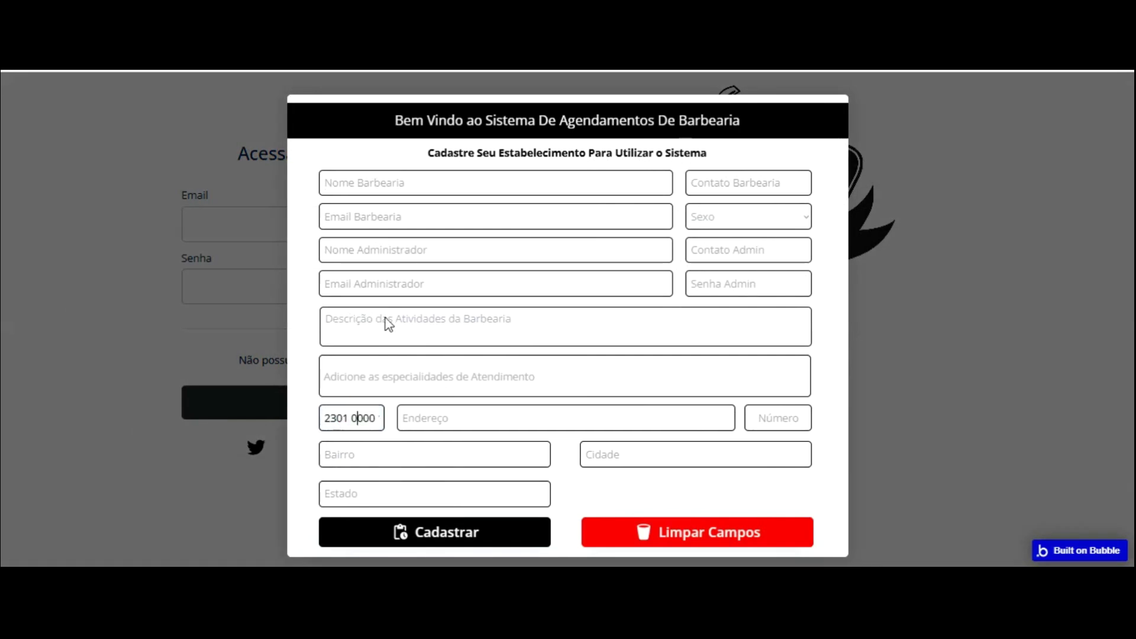
{"action": "key", "text": "BackSpace"}
{"action": "key", "text": "BackSpace"}
{"action": "key", "text": "BackSpace"}
{"action": "key", "text": "BackSpace"}
{"action": "key", "text": "BackSpace"}
{"action": "key", "text": "BackSpace"}
{"action": "key", "text": "Delete"}
{"action": "key", "text": "Delete"}
{"action": "key", "text": "Delete"}
{"action": "key", "text": "Delete"}
{"action": "key", "text": "Down"}
{"action": "key", "text": "Down"}
{"action": "key", "text": "Return"}
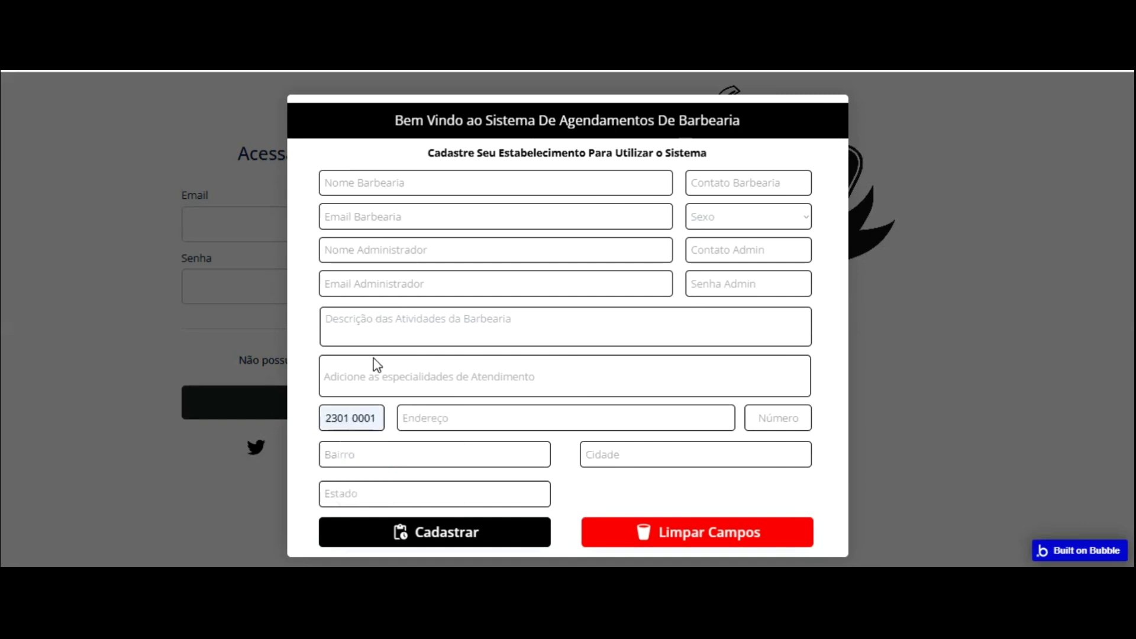
{"action": "key", "text": "ctrl+Tab"}
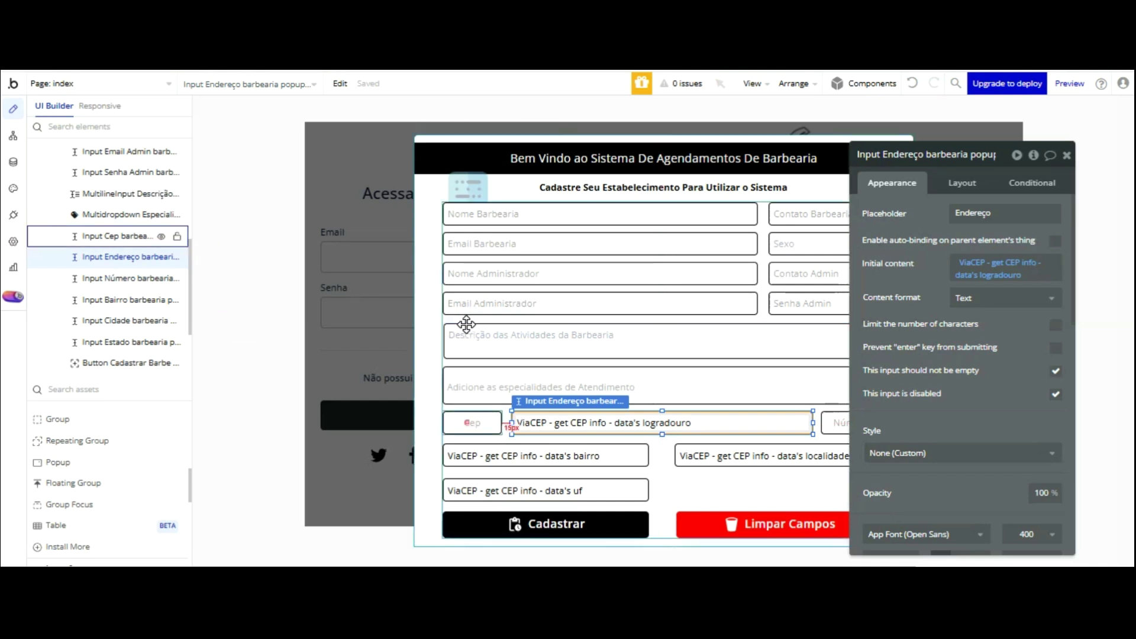
- Give InputFormatter A a Custom format type with the pattern 5,3
{"action": "left_click", "coordinate": [473, 422]}
{"action": "scroll", "coordinate": [997, 317], "scroll_direction": "down", "scroll_amount": 10}
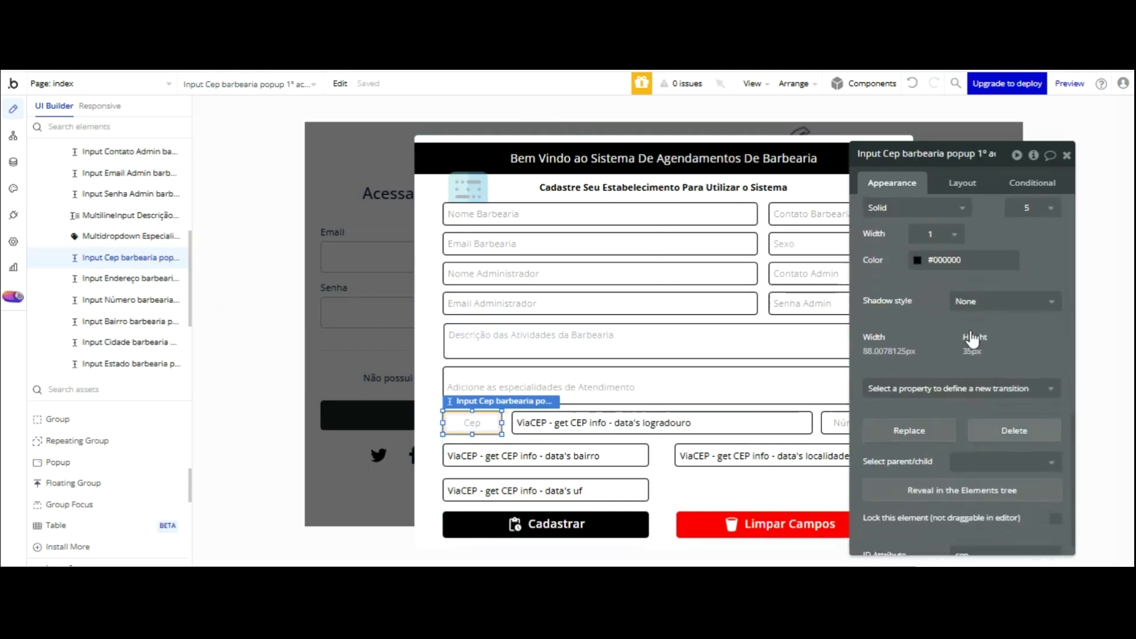
{"action": "left_click", "coordinate": [467, 188]}
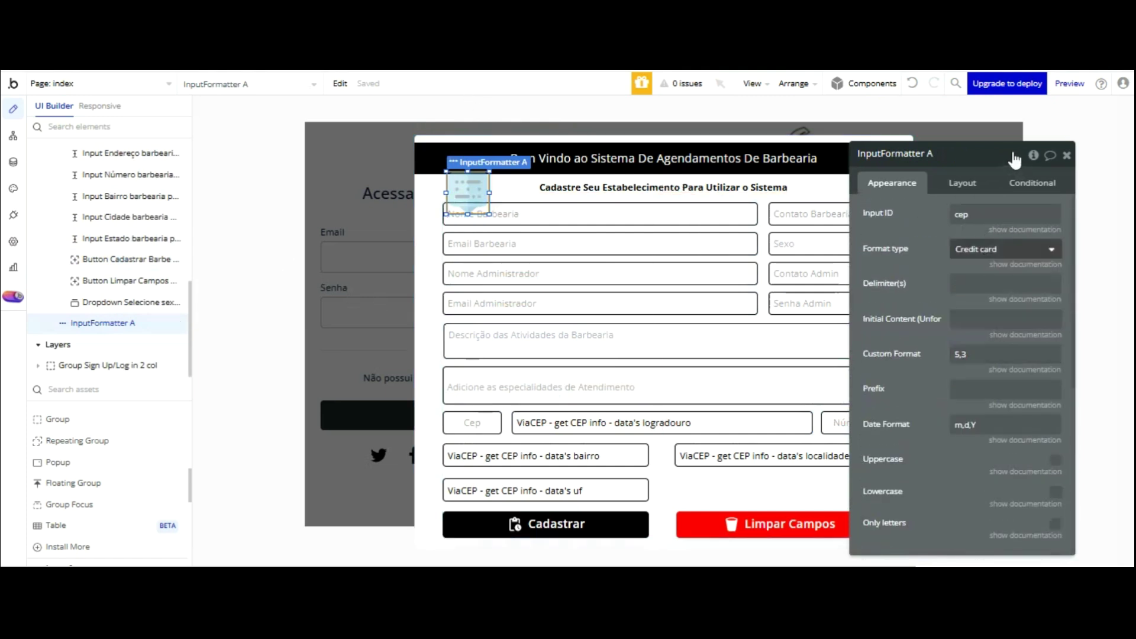
{"action": "left_click", "coordinate": [985, 249]}
{"action": "left_click", "coordinate": [998, 345]}
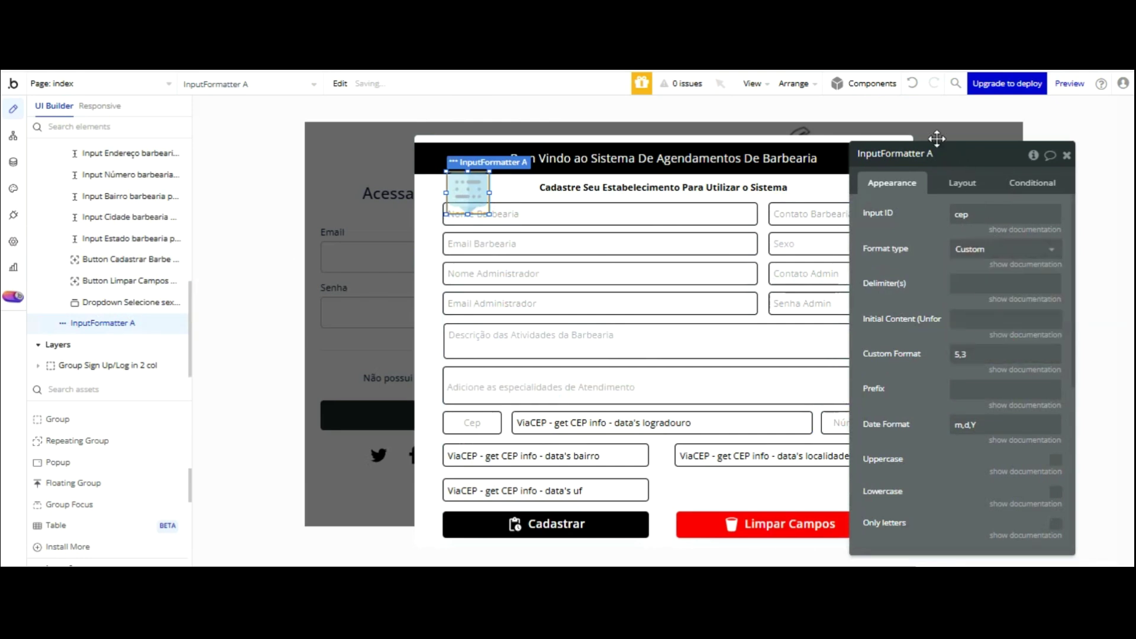
{"action": "left_click", "coordinate": [984, 354]}
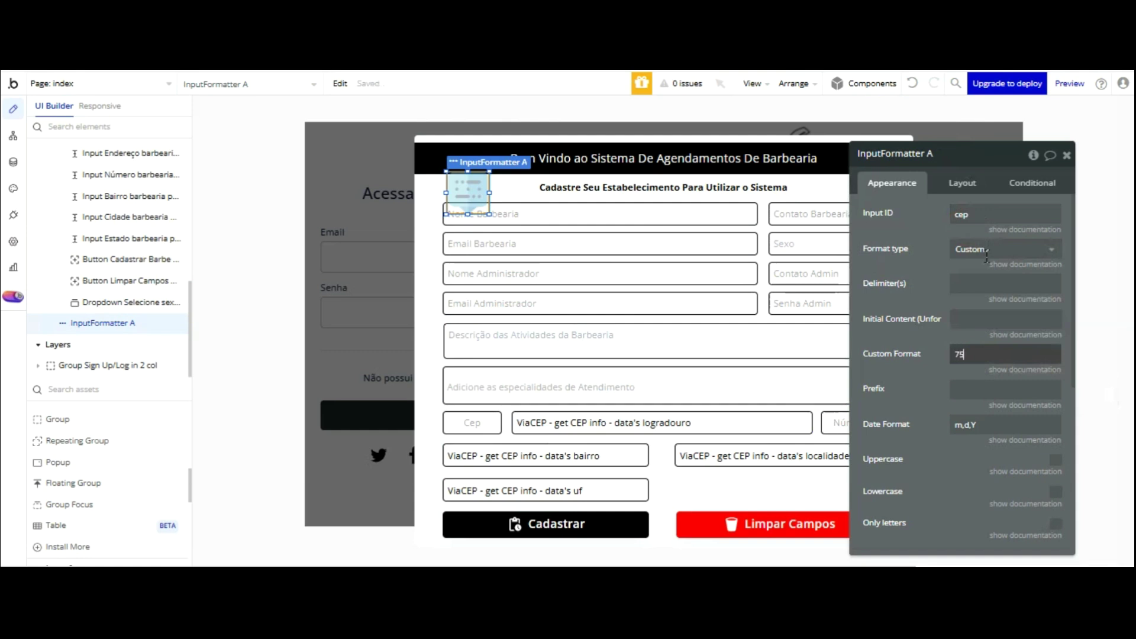
{"action": "type", "text": "5,3"}
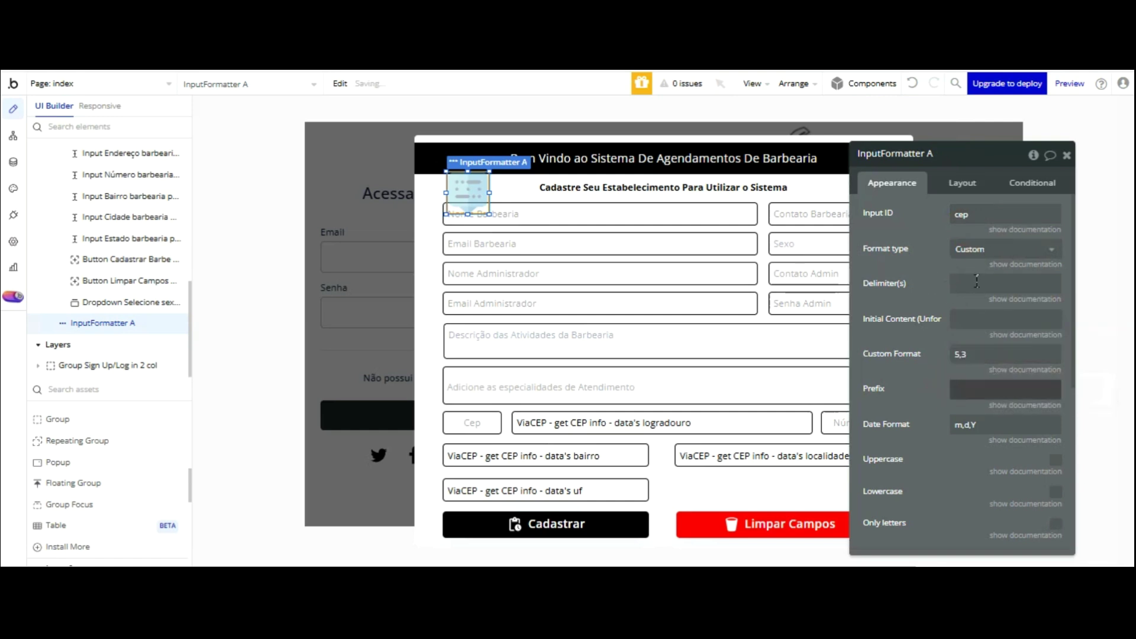
{"action": "key", "text": "ctrl+Tab"}
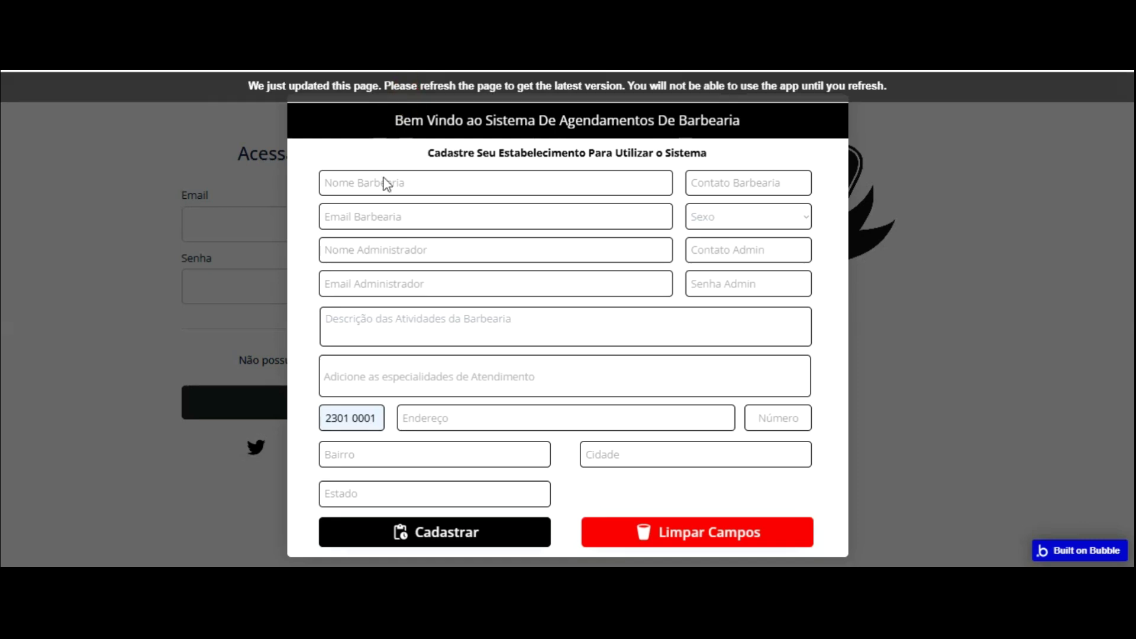
- Reload the preview and enter CEP 23010 000 in the Cep field
{"action": "key", "text": "F5"}
{"action": "left_click", "coordinate": [355, 416]}
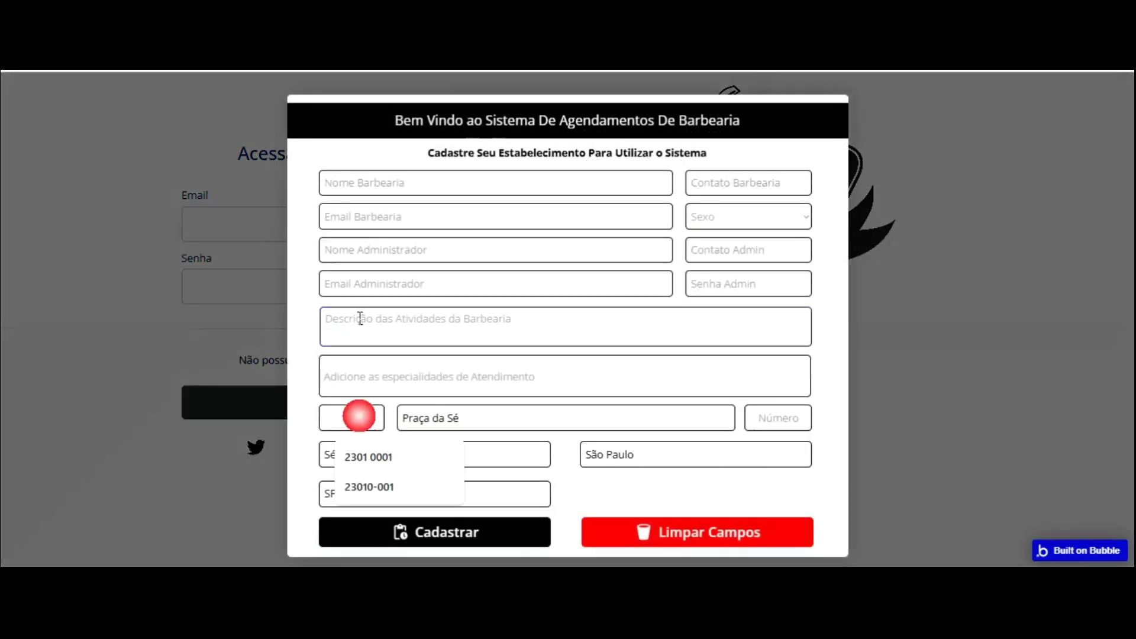
{"action": "type", "text": "23010 000"}
{"action": "left_click", "coordinate": [393, 437]}
{"action": "left_click", "coordinate": [389, 436]}
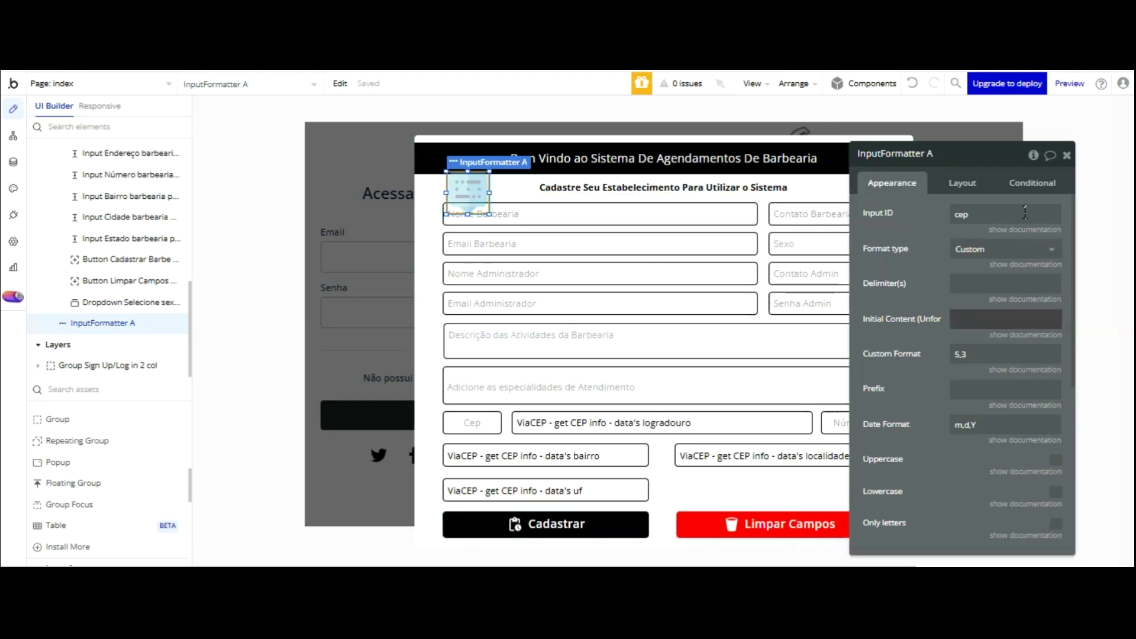
- Set the formatter delimiter to '-', reload the preview, and pick CEP 23010-001 in Cep
{"action": "key", "text": "shift+Tab"}
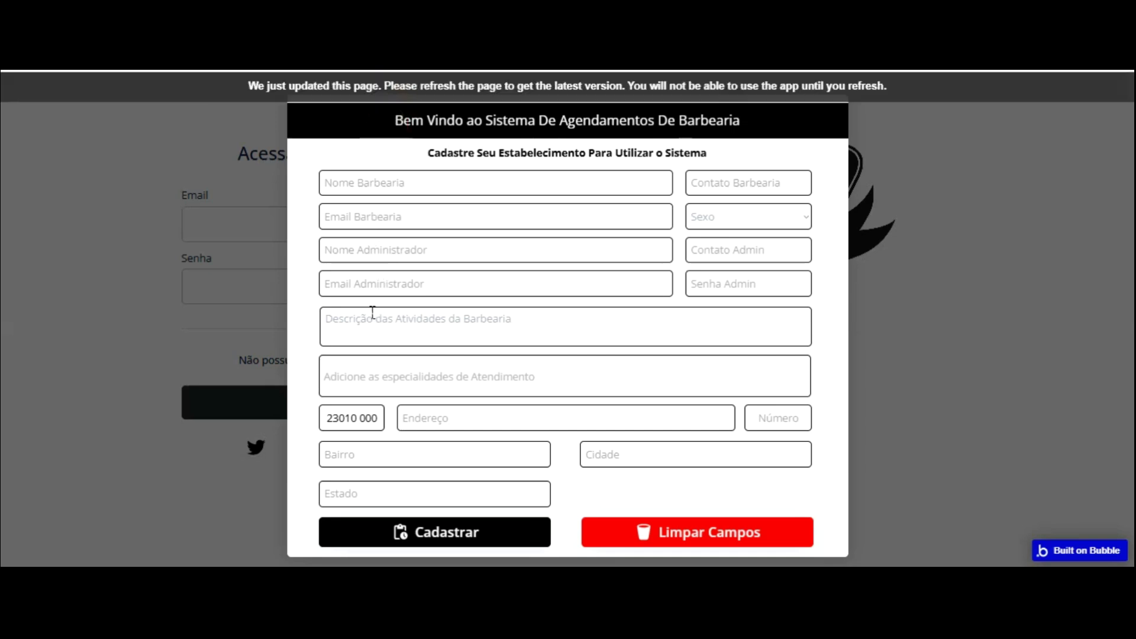
{"action": "key", "text": "F5"}
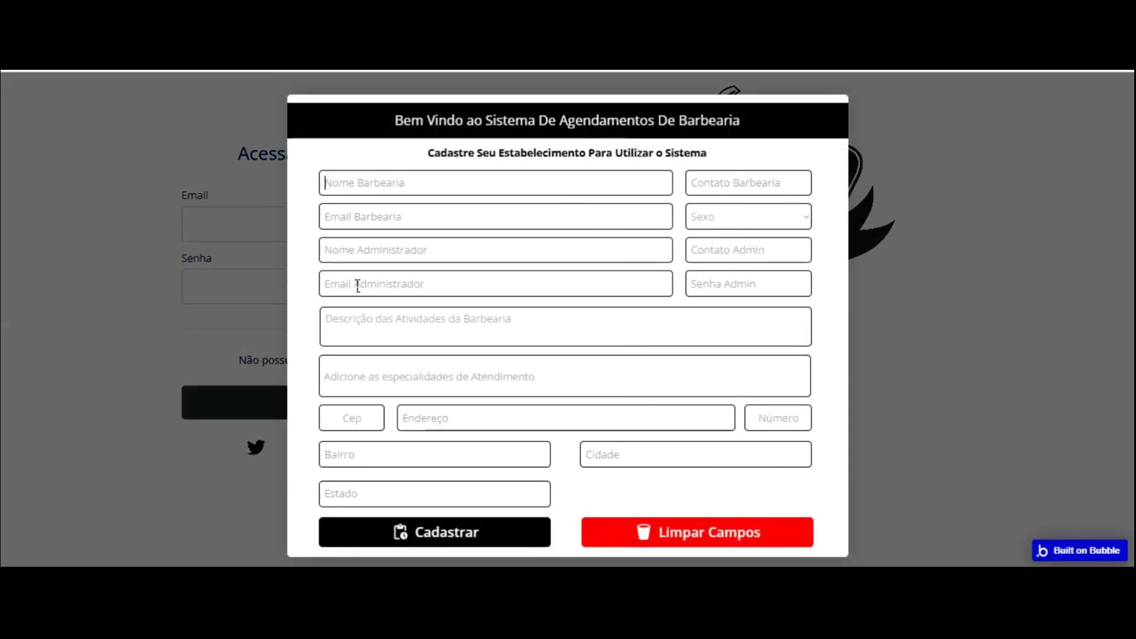
{"action": "left_click", "coordinate": [358, 412]}
{"action": "key", "text": "Down"}
{"action": "key", "text": "Down"}
{"action": "key", "text": "Return"}
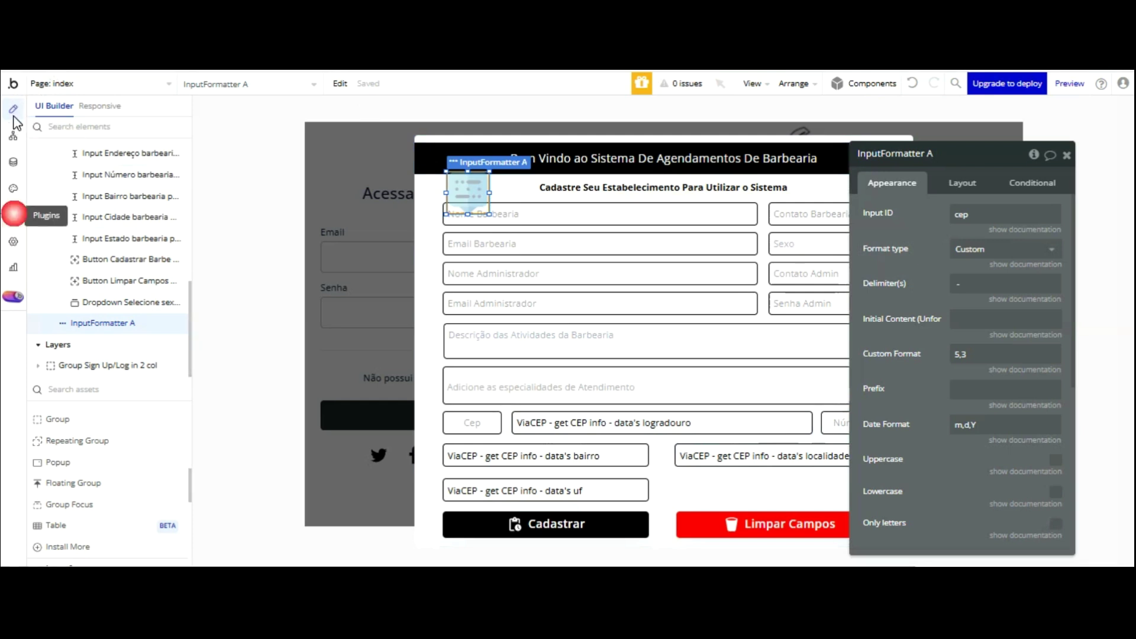
- Change the installed ViaCEP plugin's version to 1.4.0
{"action": "left_click", "coordinate": [13, 214]}
{"action": "left_click", "coordinate": [135, 301]}
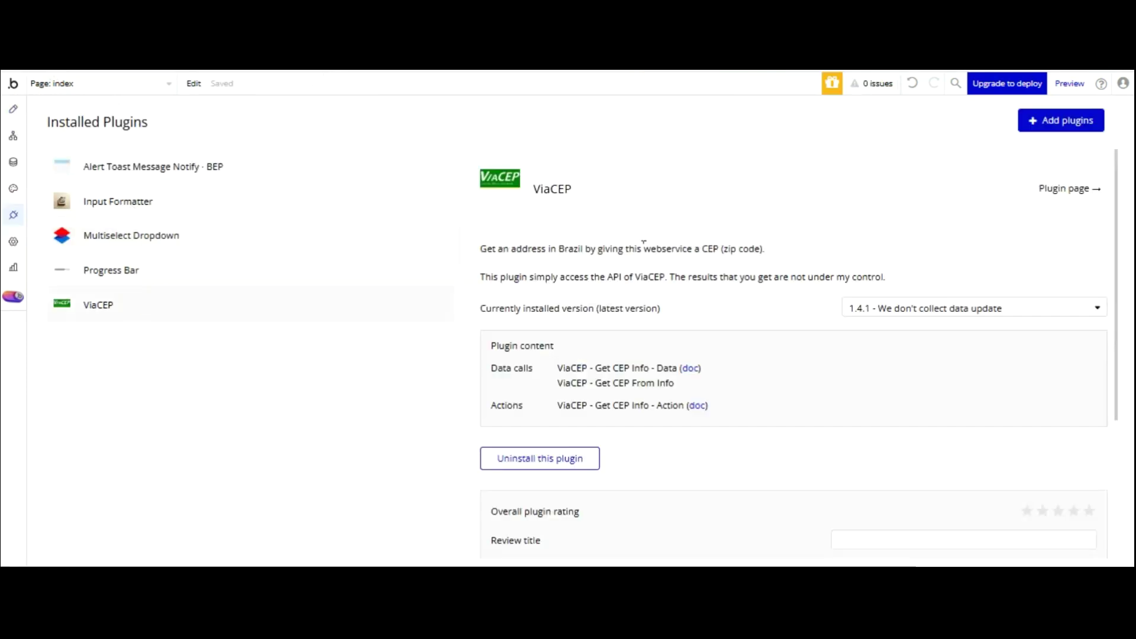
{"action": "left_click", "coordinate": [911, 297]}
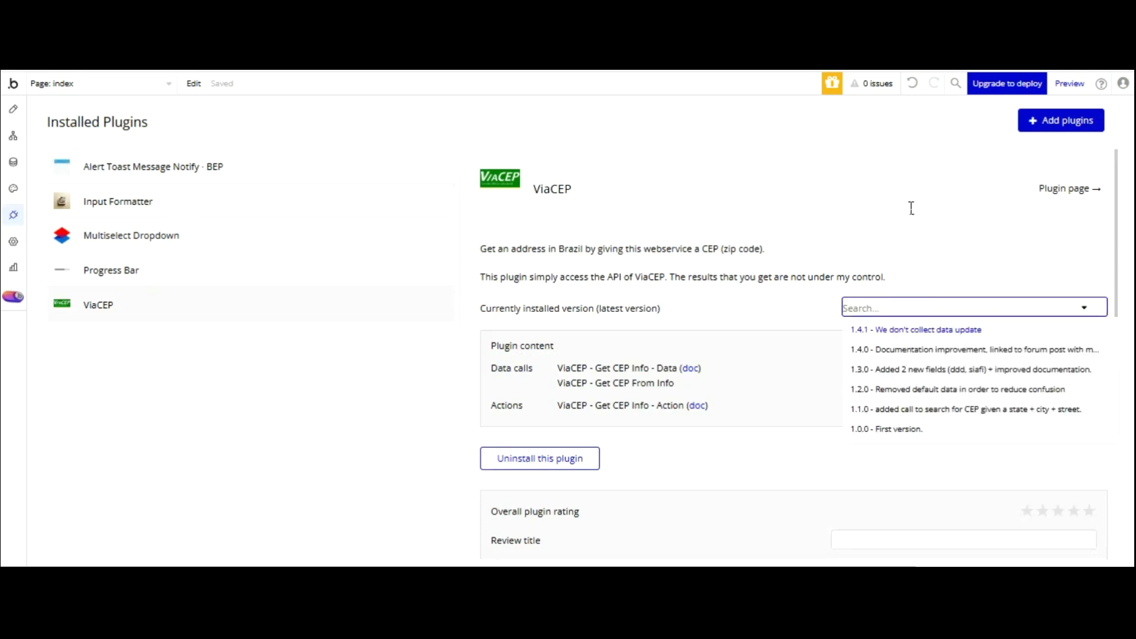
{"action": "left_click", "coordinate": [908, 349]}
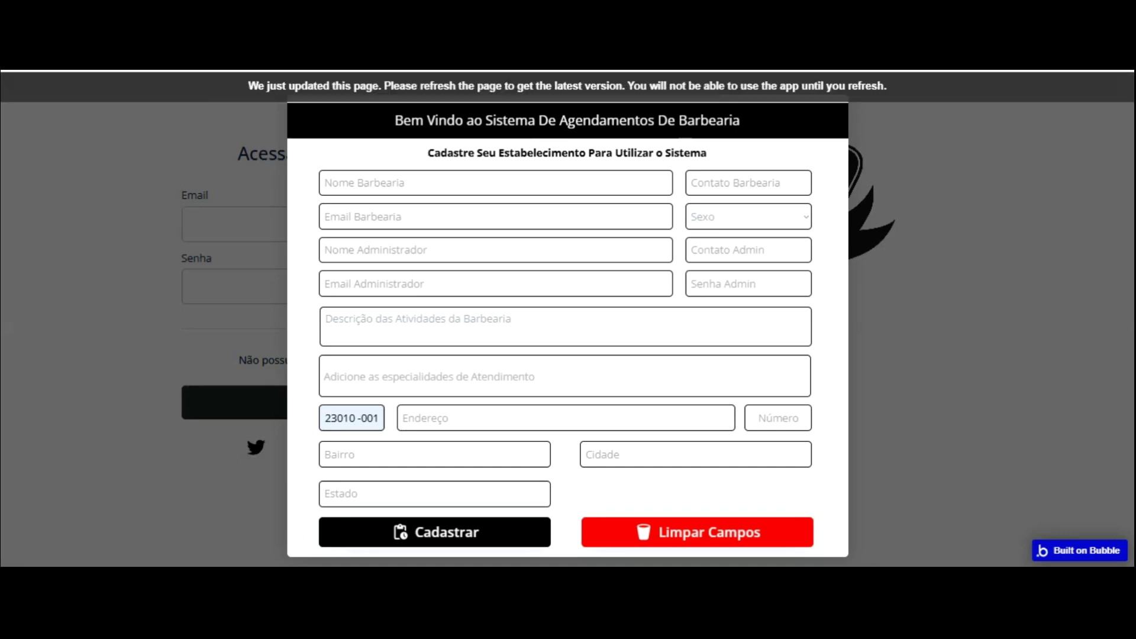
- Reload the preview and type CEP 23010-001 into the Cep field
{"action": "key", "text": "F5"}
{"action": "left_click", "coordinate": [355, 416]}
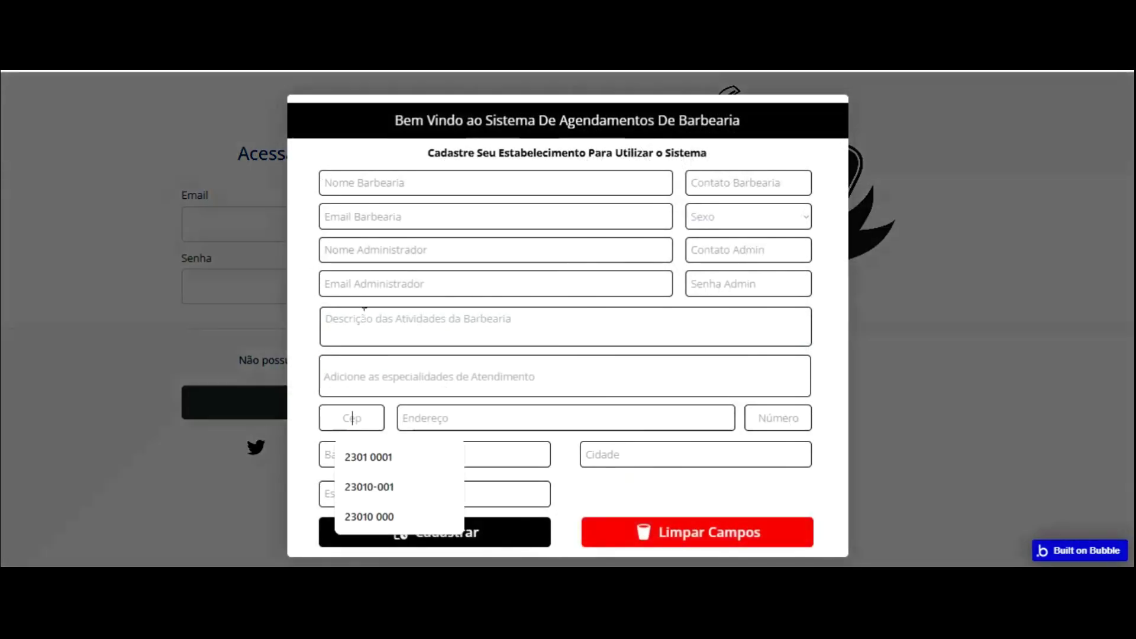
{"action": "type", "text": "23010-00"}
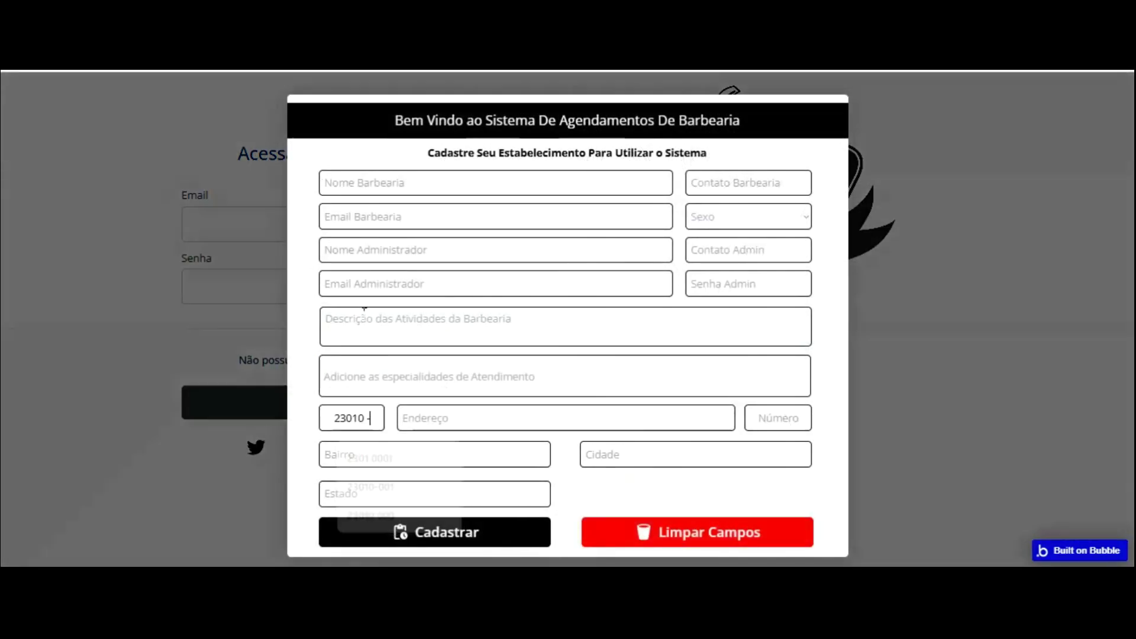
{"action": "type", "text": "1"}
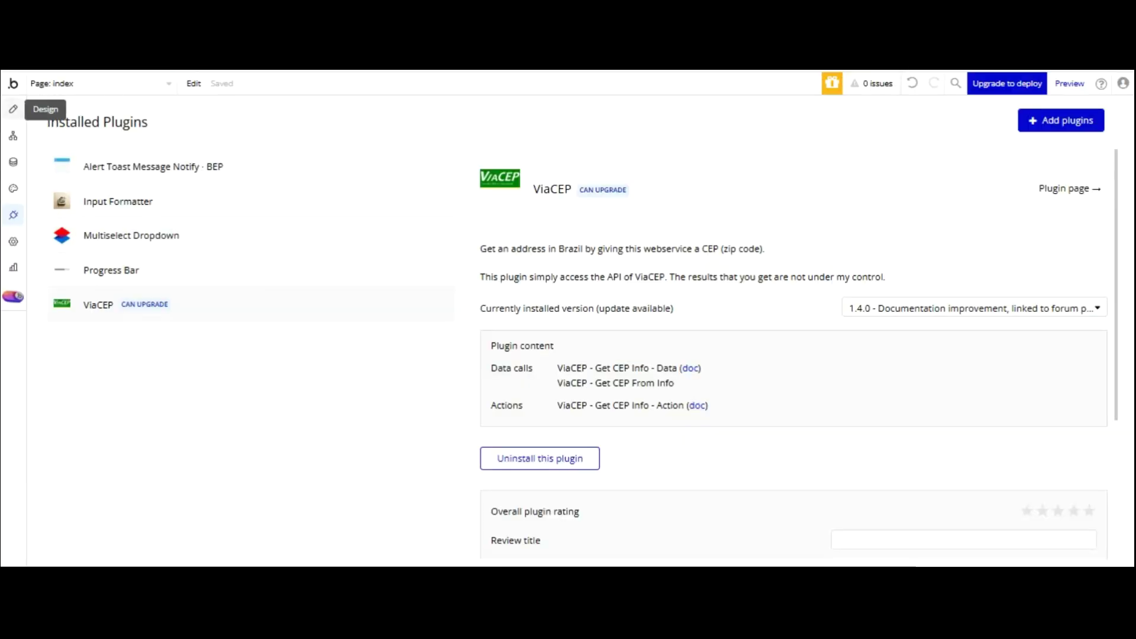
{"action": "left_click", "coordinate": [14, 109]}
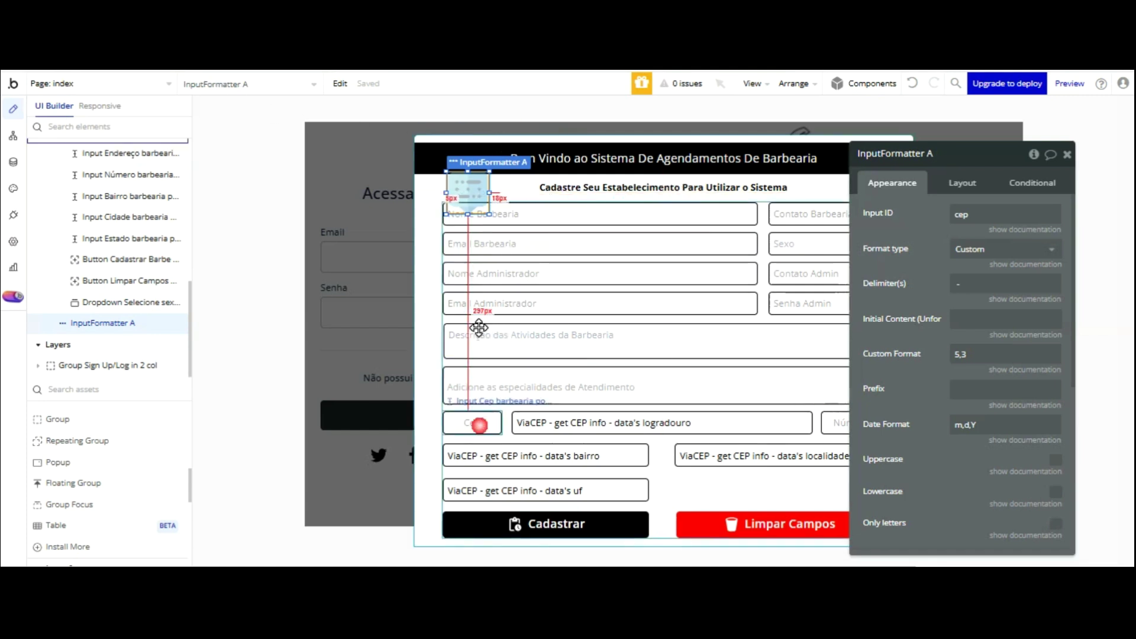
- Inspect InputFormatter A's settings to read the input ID it targets
{"action": "left_click", "coordinate": [480, 425]}
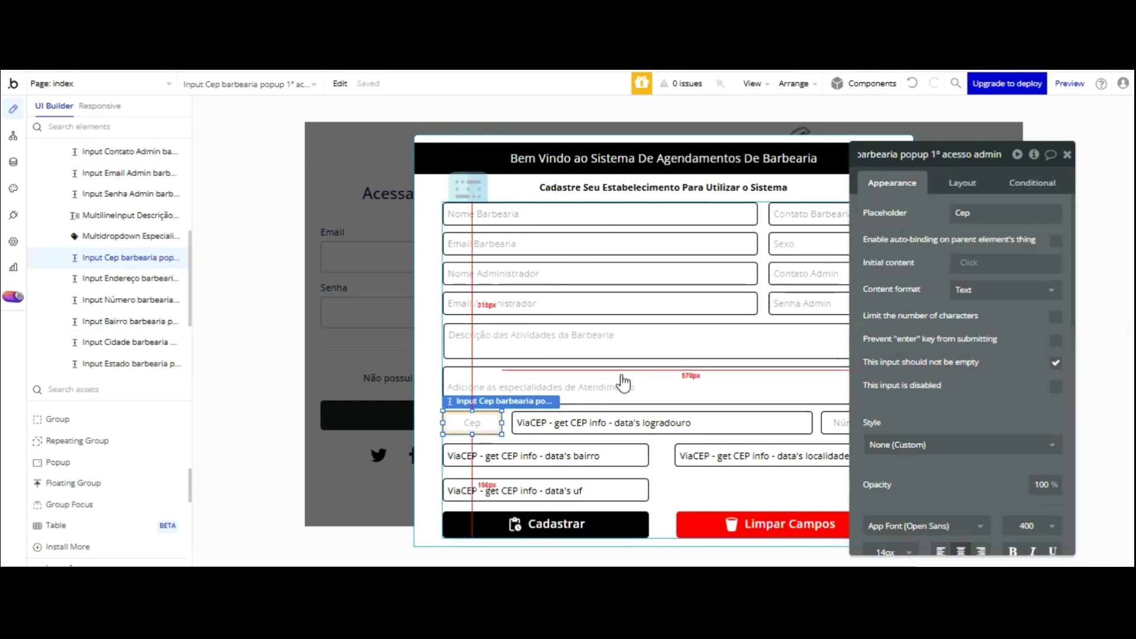
{"action": "left_click", "coordinate": [468, 188]}
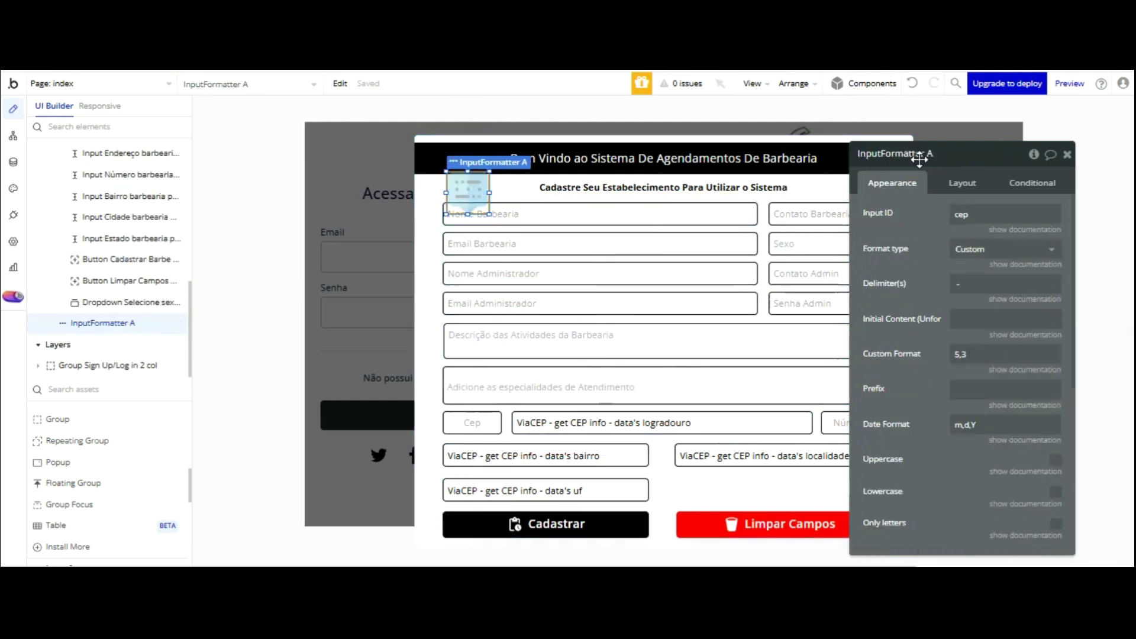
{"action": "scroll", "coordinate": [937, 174], "scroll_direction": "down", "scroll_amount": 3}
{"action": "scroll", "coordinate": [936, 252], "scroll_direction": "down", "scroll_amount": 2}
{"action": "left_click_drag", "start_coordinate": [942, 307], "coordinate": [882, 203]}
{"action": "left_click_drag", "start_coordinate": [916, 330], "coordinate": [918, 249]}
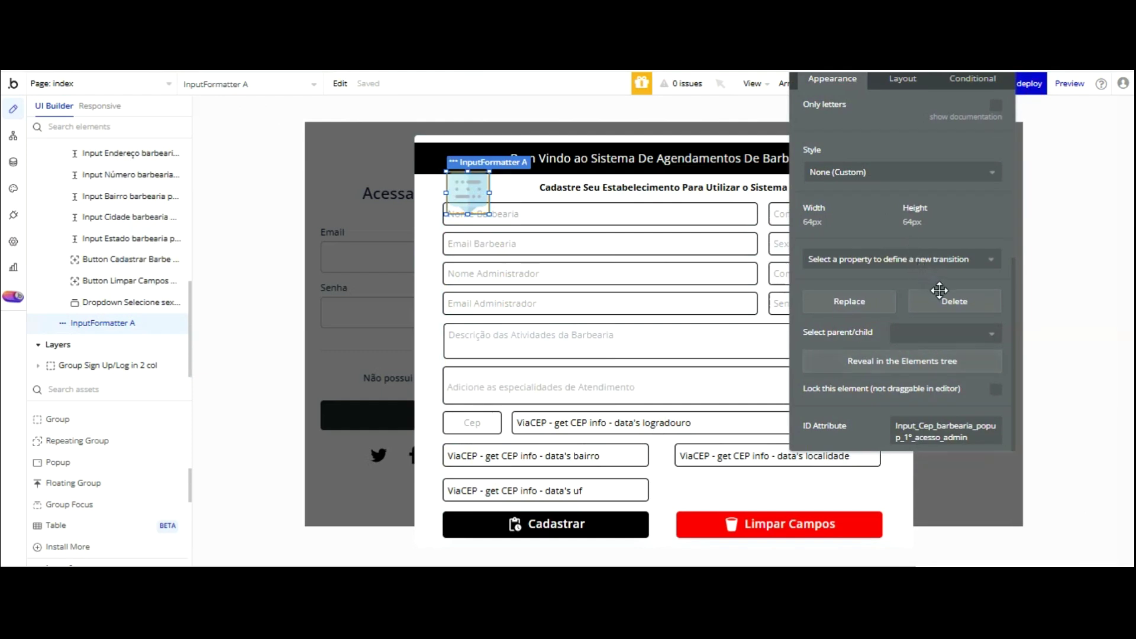
{"action": "triple_click", "coordinate": [982, 431]}
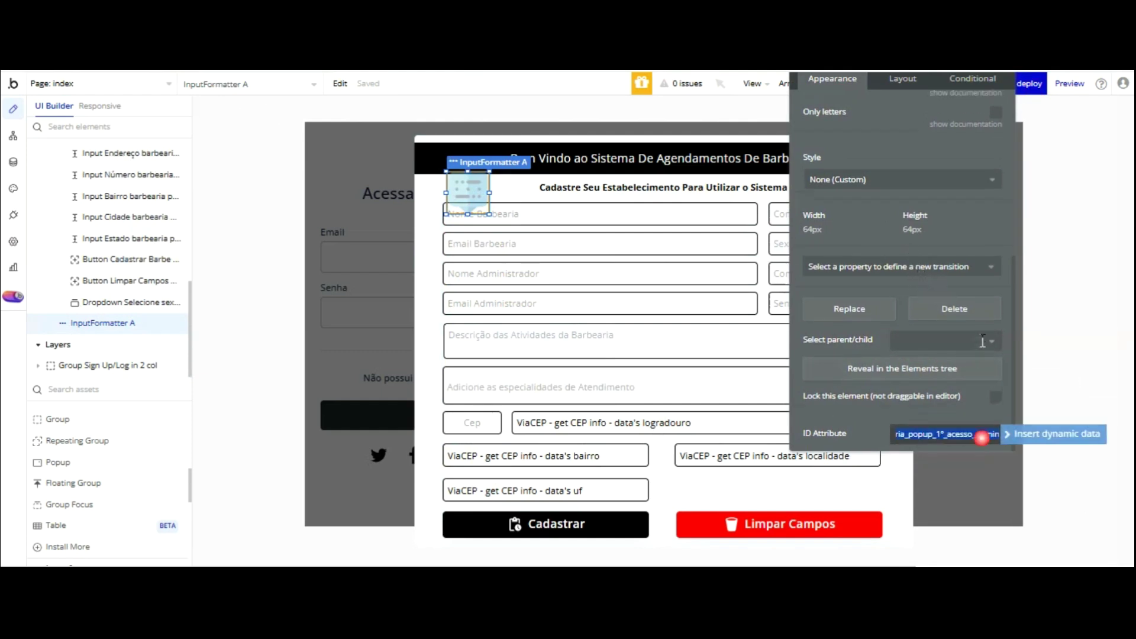
{"action": "key", "text": "End"}
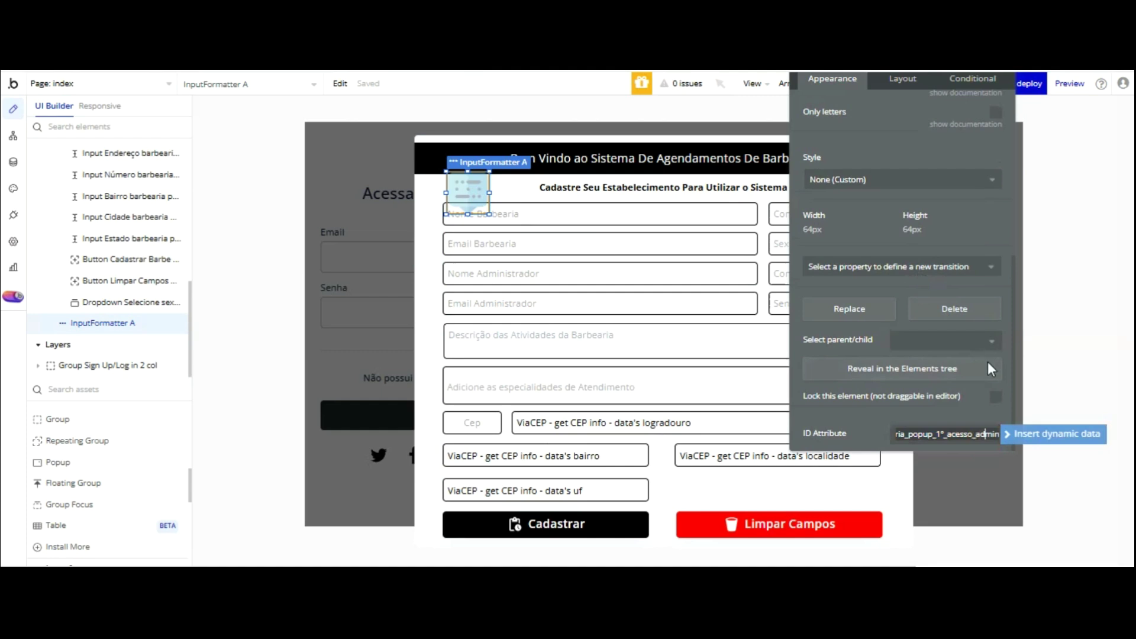
{"action": "key", "text": "Left"}
{"action": "key", "text": "Left"}
{"action": "key", "text": "Left"}
{"action": "key", "text": "Left"}
{"action": "key", "text": "Left"}
{"action": "key", "text": "Left"}
{"action": "key", "text": "Left"}
{"action": "key", "text": "Left"}
{"action": "key", "text": "Left"}
{"action": "key", "text": "Left"}
{"action": "key", "text": "Left"}
{"action": "key", "text": "Left"}
{"action": "key", "text": "Left"}
{"action": "key", "text": "Left"}
{"action": "key", "text": "Left"}
{"action": "key", "text": "Left"}
{"action": "key", "text": "Left"}
{"action": "key", "text": "Left"}
{"action": "key", "text": "Left"}
{"action": "key", "text": "Left"}
{"action": "scroll", "coordinate": [931, 183], "scroll_direction": "up", "scroll_amount": 5}
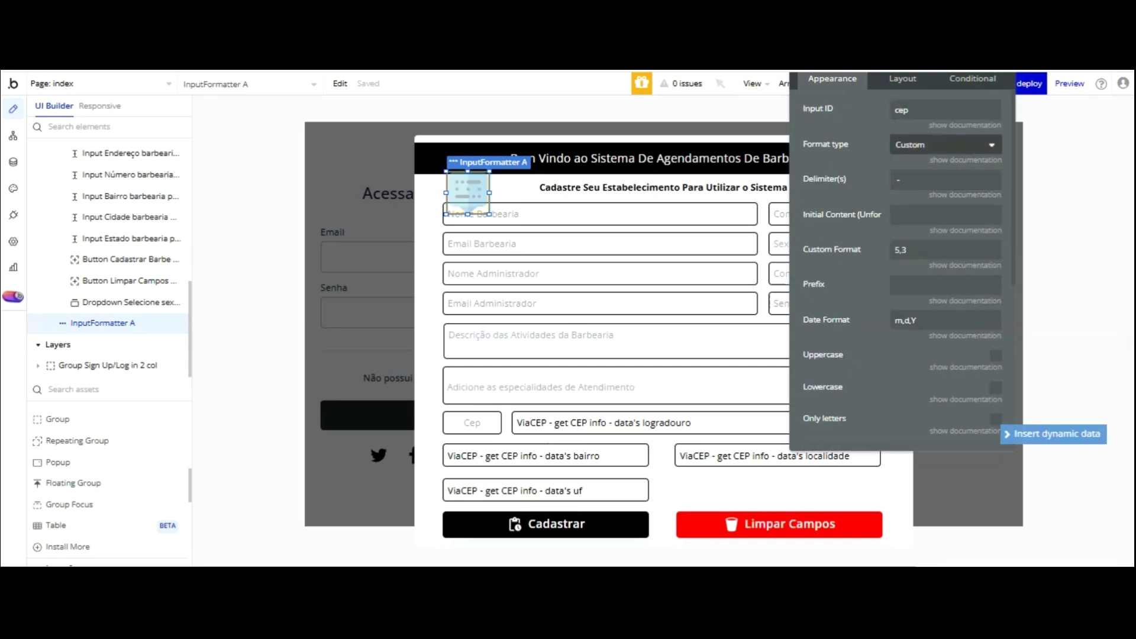
- Set the Cep input's ID Attribute to cep
{"action": "left_click", "coordinate": [473, 423]}
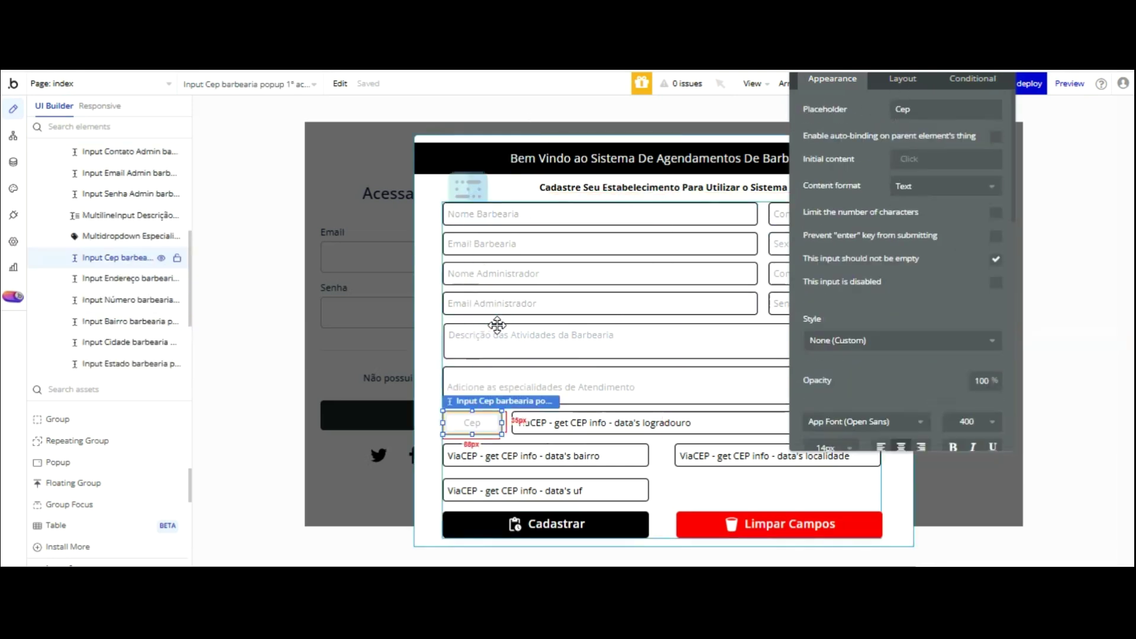
{"action": "scroll", "coordinate": [938, 254], "scroll_direction": "down", "scroll_amount": 10}
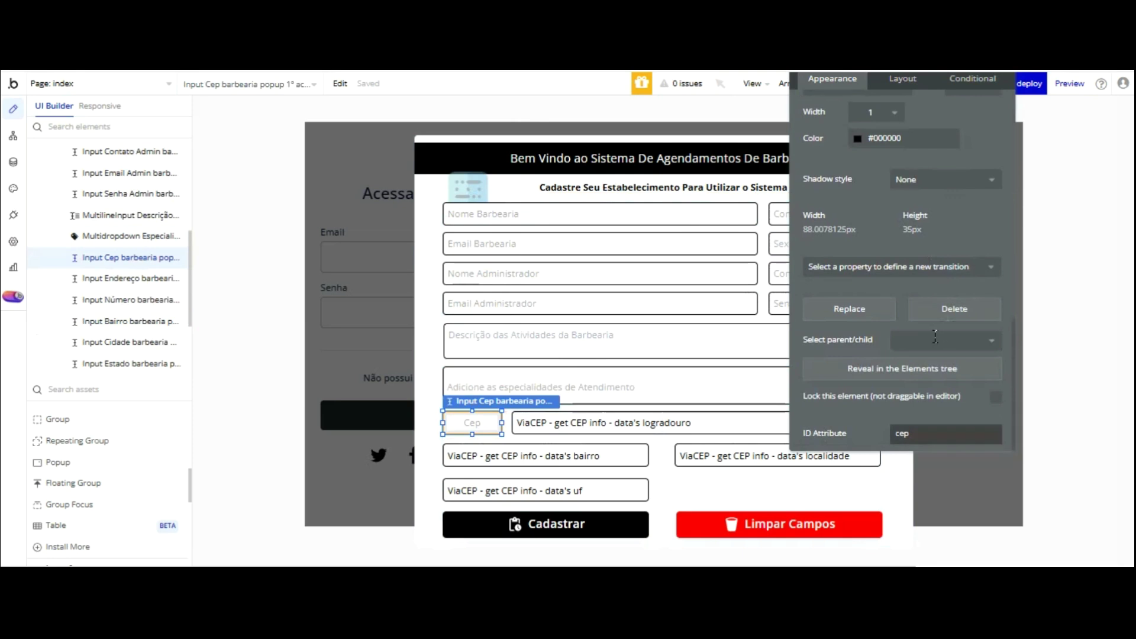
{"action": "double_click", "coordinate": [934, 434]}
{"action": "type", "text": "ce"}
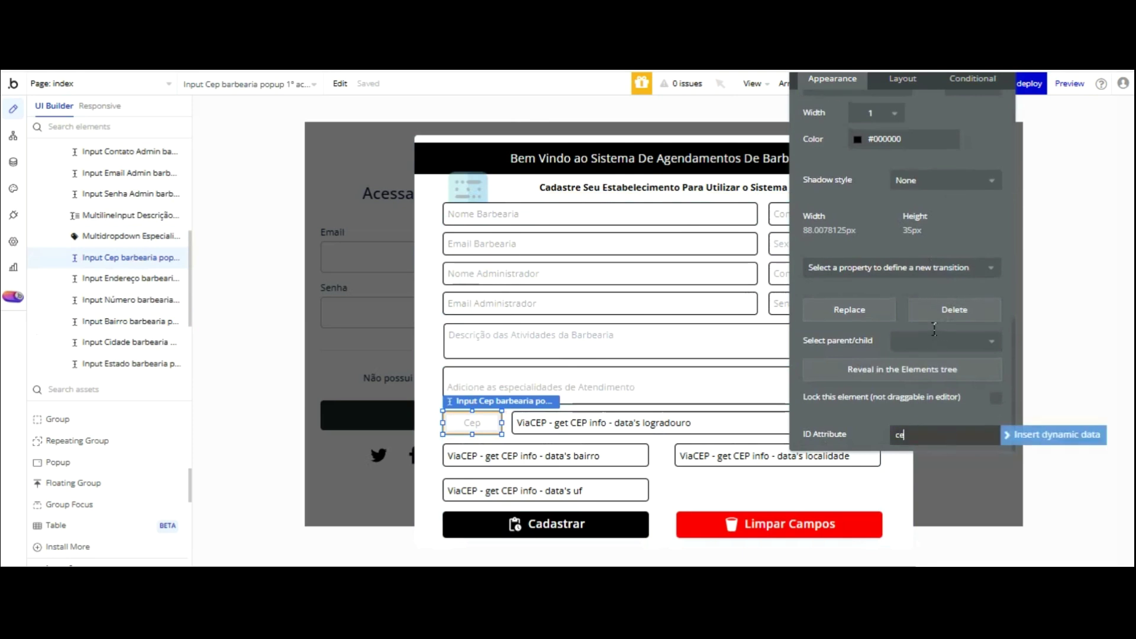
{"action": "type", "text": "p"}
{"action": "left_click", "coordinate": [931, 322]}
{"action": "scroll", "coordinate": [911, 266], "scroll_direction": "up", "scroll_amount": 10}
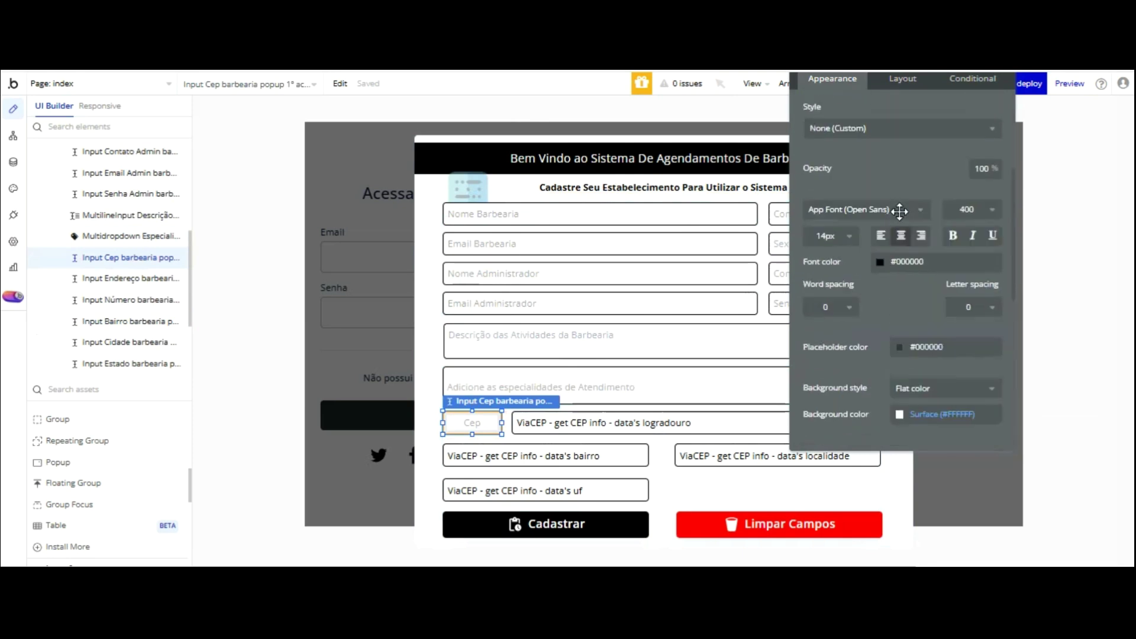
{"action": "scroll", "coordinate": [899, 211], "scroll_direction": "up", "scroll_amount": 4}
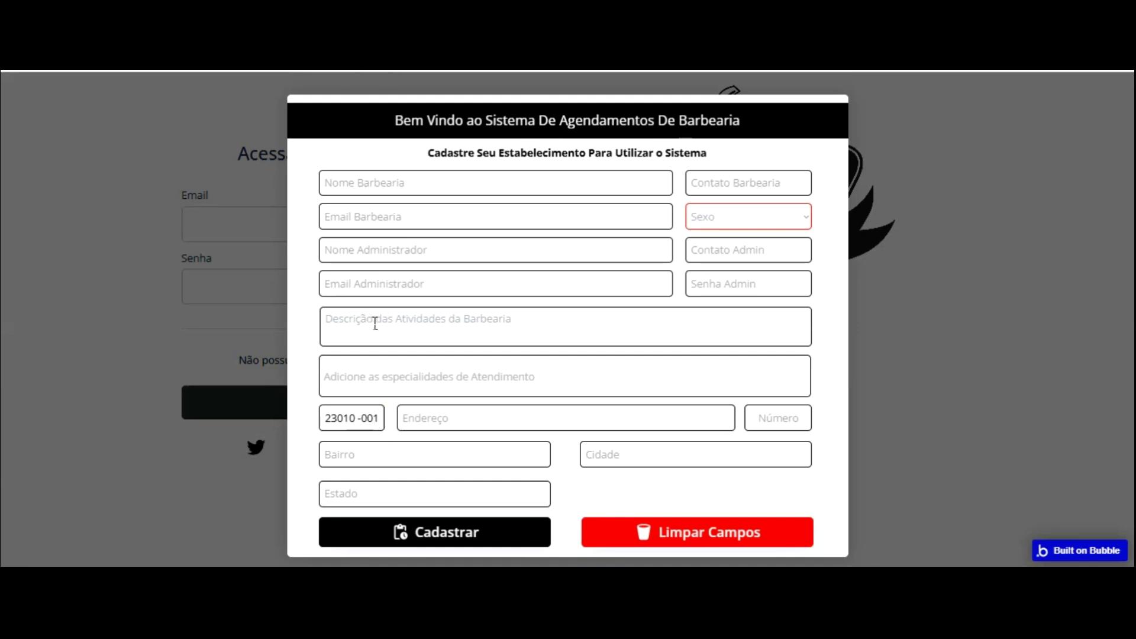
- Erase the preview's CEP and retype it as 23010 -001
{"action": "key", "text": "BackSpace"}
{"action": "key", "text": "BackSpace"}
{"action": "key", "text": "BackSpace"}
{"action": "key", "text": "BackSpace"}
{"action": "key", "text": "BackSpace"}
{"action": "key", "text": "BackSpace"}
{"action": "key", "text": "BackSpace"}
{"action": "key", "text": "BackSpace"}
{"action": "key", "text": "BackSpace"}
{"action": "type", "text": "23010 -001"}
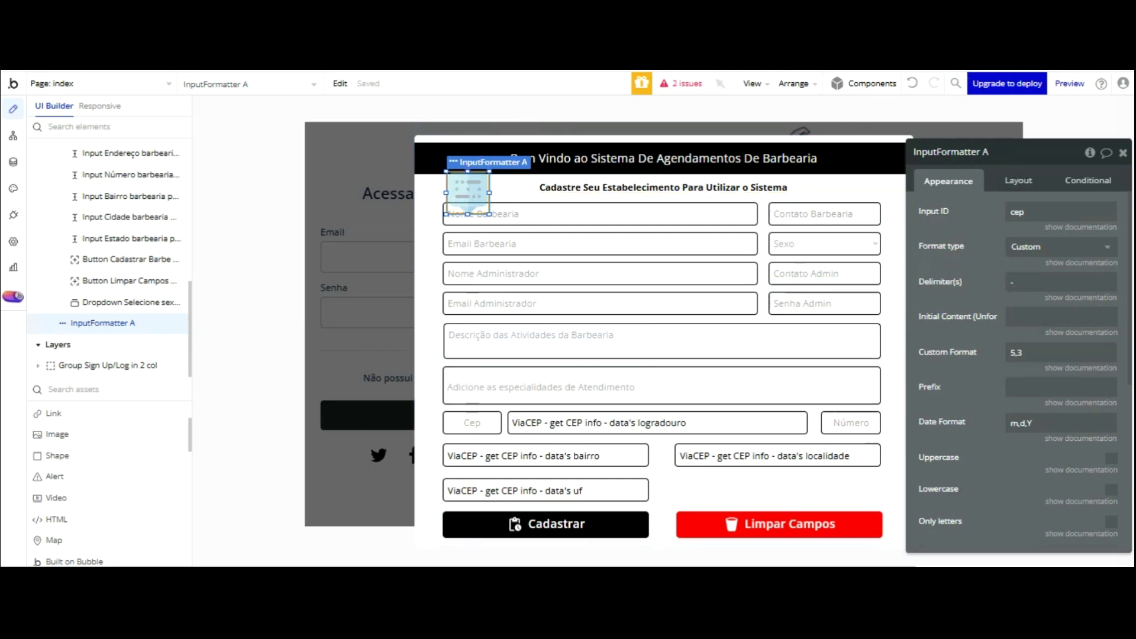
{"action": "key", "text": "ctrl+Tab"}
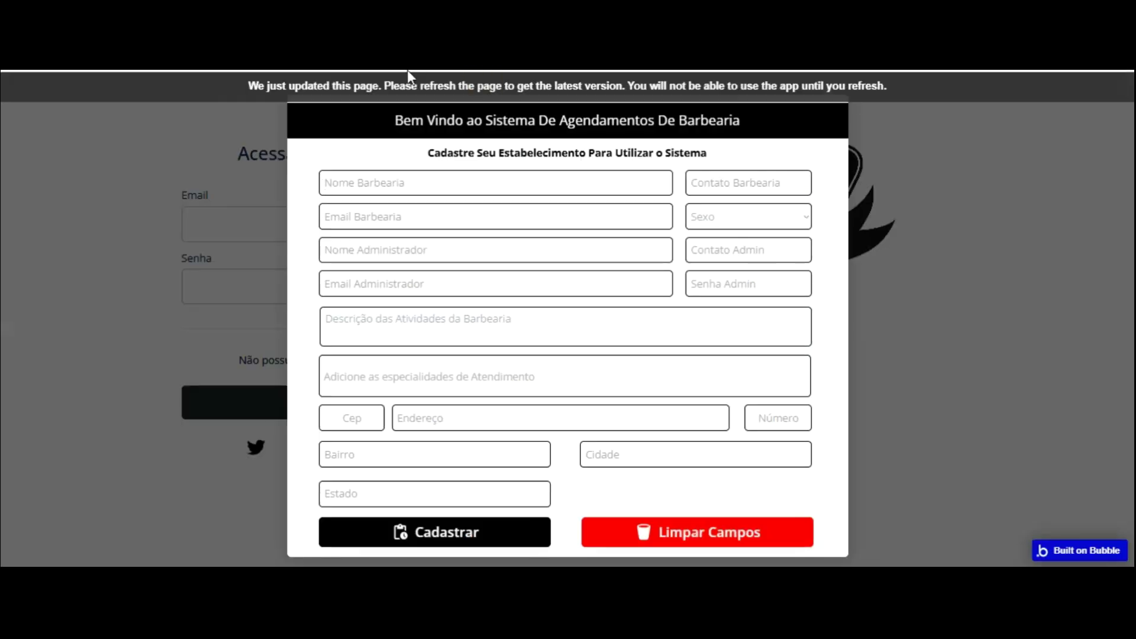
- Reload the preview, clear stale CEP suggestions, then fill CEP 23010-000 and Número 1500
{"action": "key", "text": "F5"}
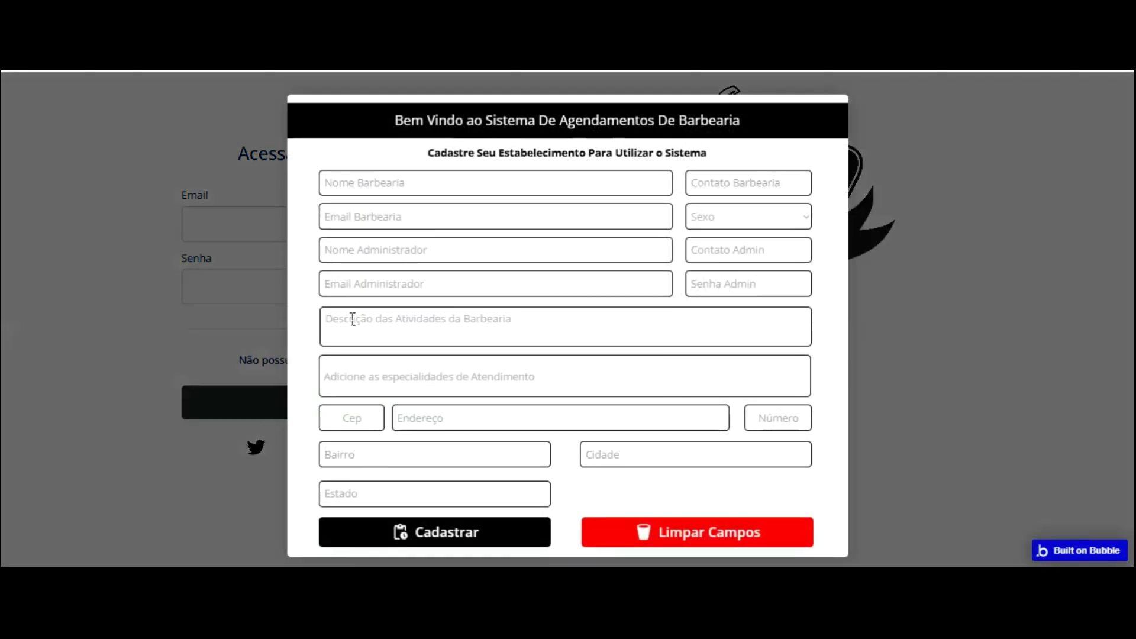
{"action": "left_click", "coordinate": [353, 412]}
{"action": "left_click", "coordinate": [446, 318]}
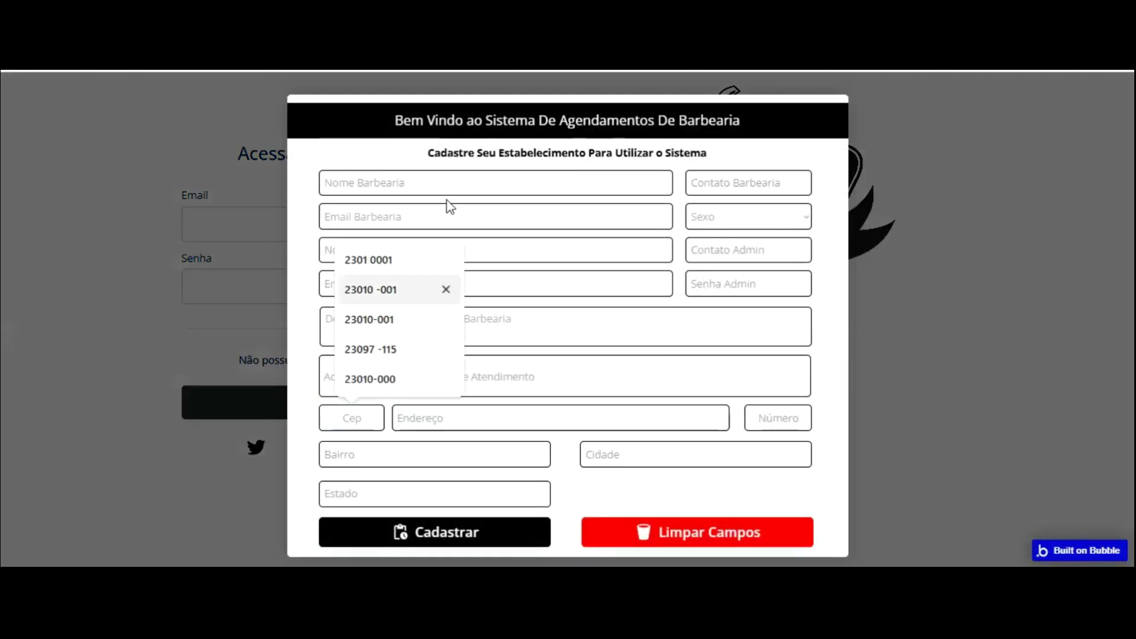
{"action": "left_click", "coordinate": [446, 289]}
{"action": "left_click", "coordinate": [446, 287]}
{"action": "left_click", "coordinate": [362, 418]}
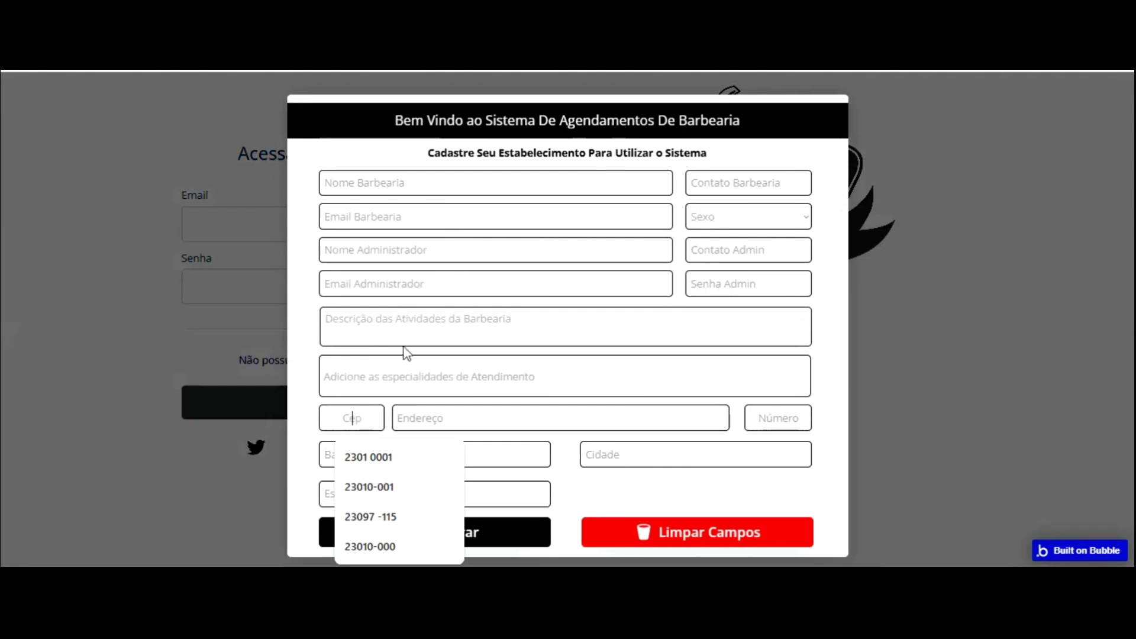
{"action": "left_click", "coordinate": [449, 456]}
{"action": "left_click", "coordinate": [448, 456]}
{"action": "left_click", "coordinate": [449, 456]}
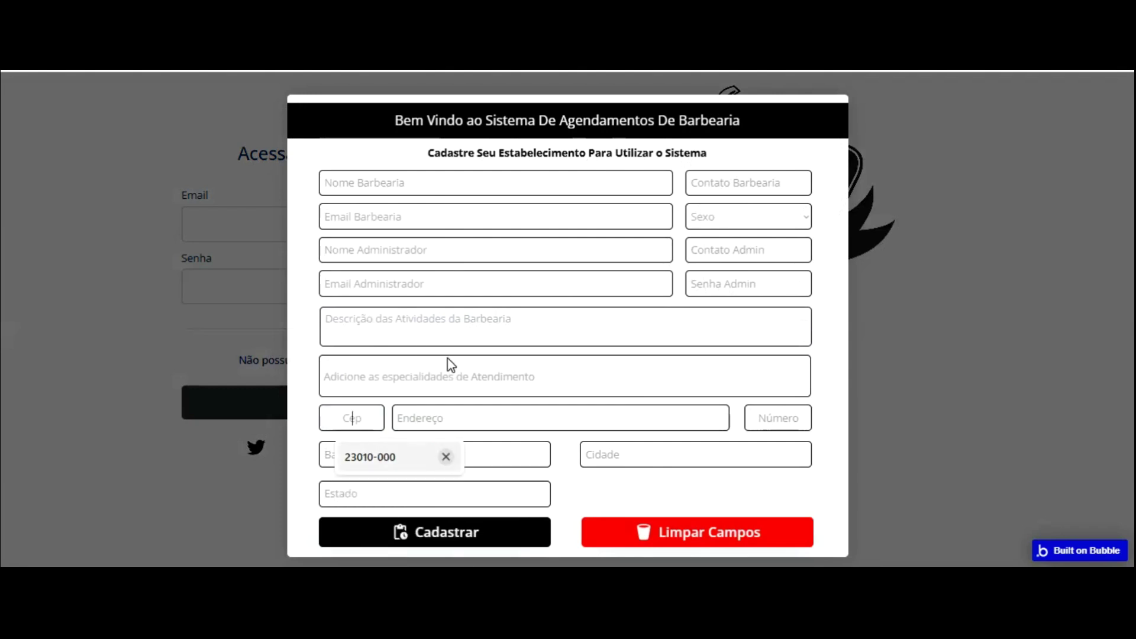
{"action": "left_click", "coordinate": [402, 457]}
{"action": "left_click", "coordinate": [392, 436]}
{"action": "type", "text": "1500"}
{"action": "left_click", "coordinate": [789, 318]}
- Select eight specialties, Alisamento Cabelo through Reflexo Cabelo, and begin retyping the barbershop name
{"action": "left_click", "coordinate": [391, 370]}
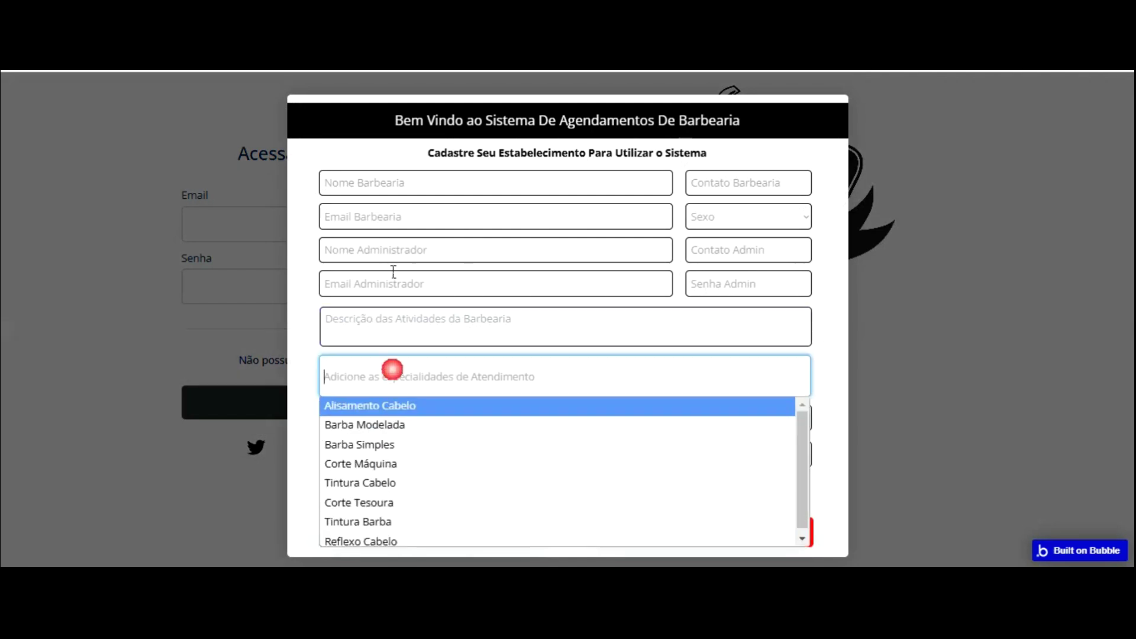
{"action": "left_click", "coordinate": [414, 425]}
{"action": "left_click", "coordinate": [438, 380]}
{"action": "left_click", "coordinate": [421, 444]}
{"action": "left_click", "coordinate": [448, 381]}
{"action": "left_click", "coordinate": [446, 405]}
{"action": "left_click", "coordinate": [459, 391]}
{"action": "left_click", "coordinate": [417, 468]}
{"action": "left_click", "coordinate": [442, 378]}
{"action": "left_click", "coordinate": [426, 425]}
{"action": "left_click", "coordinate": [434, 376]}
{"action": "left_click", "coordinate": [424, 482]}
{"action": "left_click", "coordinate": [426, 370]}
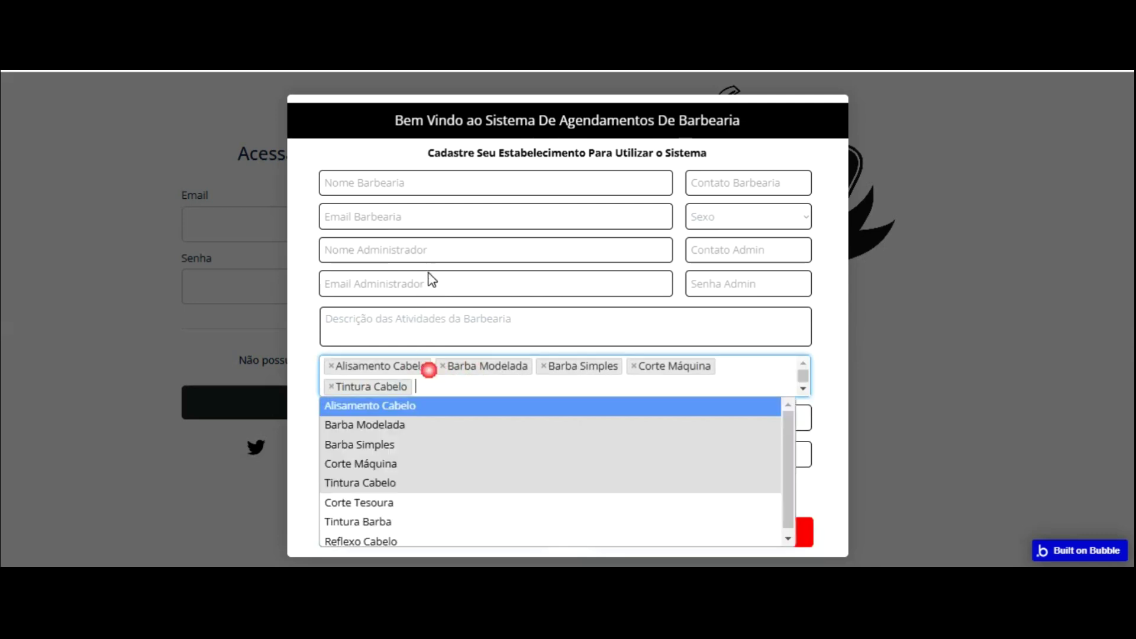
{"action": "left_click", "coordinate": [423, 483]}
{"action": "left_click", "coordinate": [451, 375]}
{"action": "left_click", "coordinate": [423, 502]}
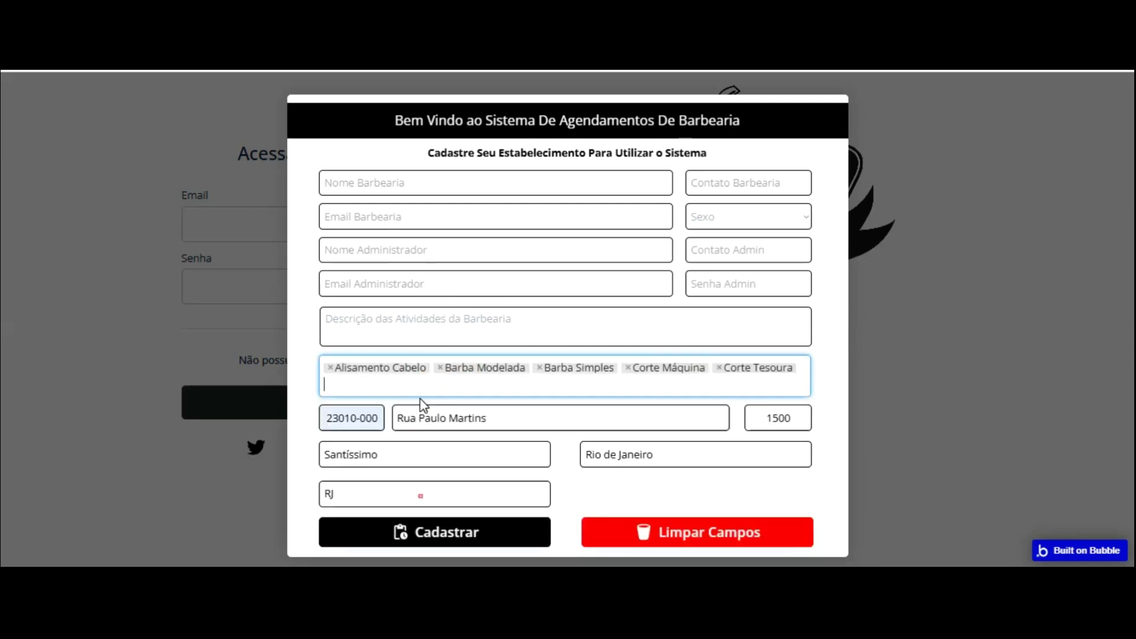
{"action": "left_click", "coordinate": [406, 375]}
{"action": "left_click", "coordinate": [417, 482]}
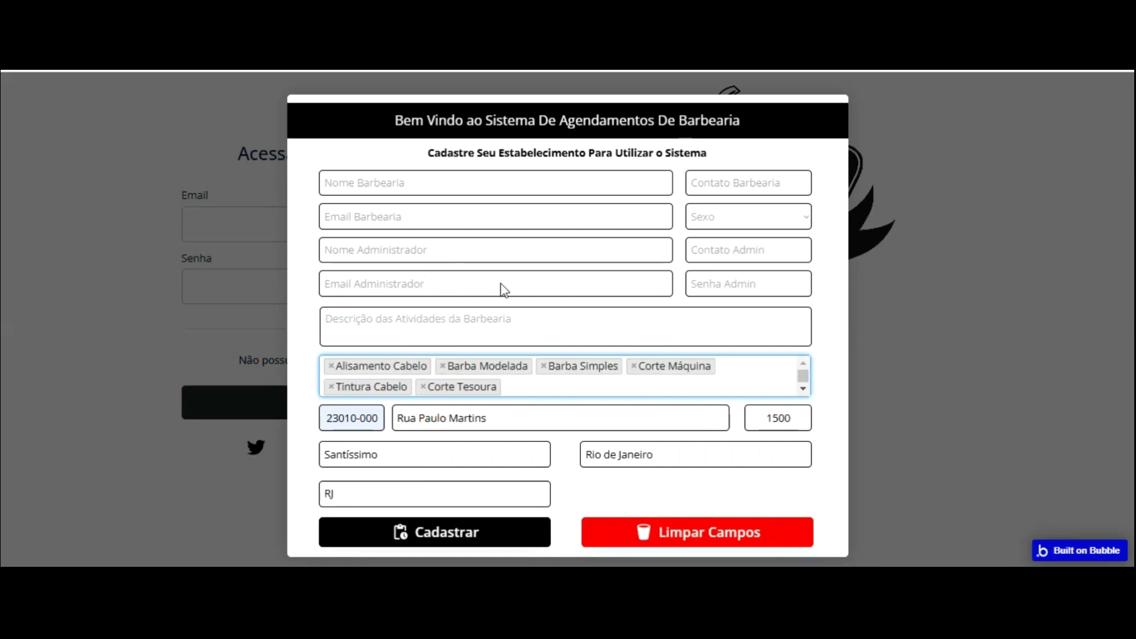
{"action": "left_click", "coordinate": [514, 387]}
{"action": "left_click", "coordinate": [434, 521]}
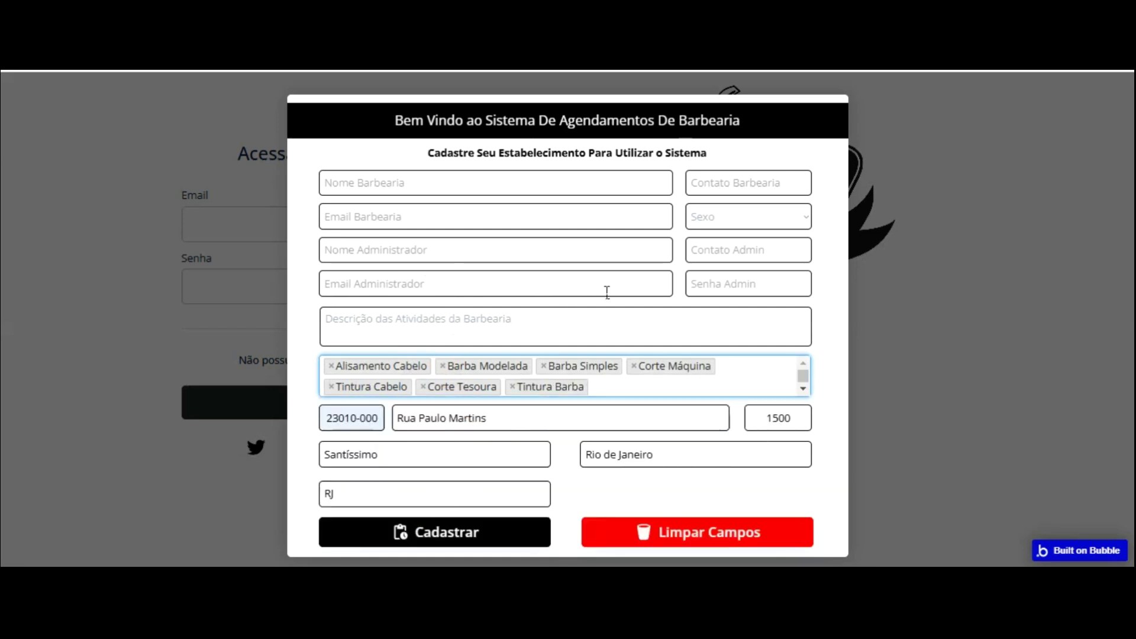
{"action": "left_click", "coordinate": [603, 384]}
{"action": "left_click", "coordinate": [443, 537]}
{"action": "left_click", "coordinate": [388, 185]}
{"action": "type", "text": "BarberShop do Rincão"}
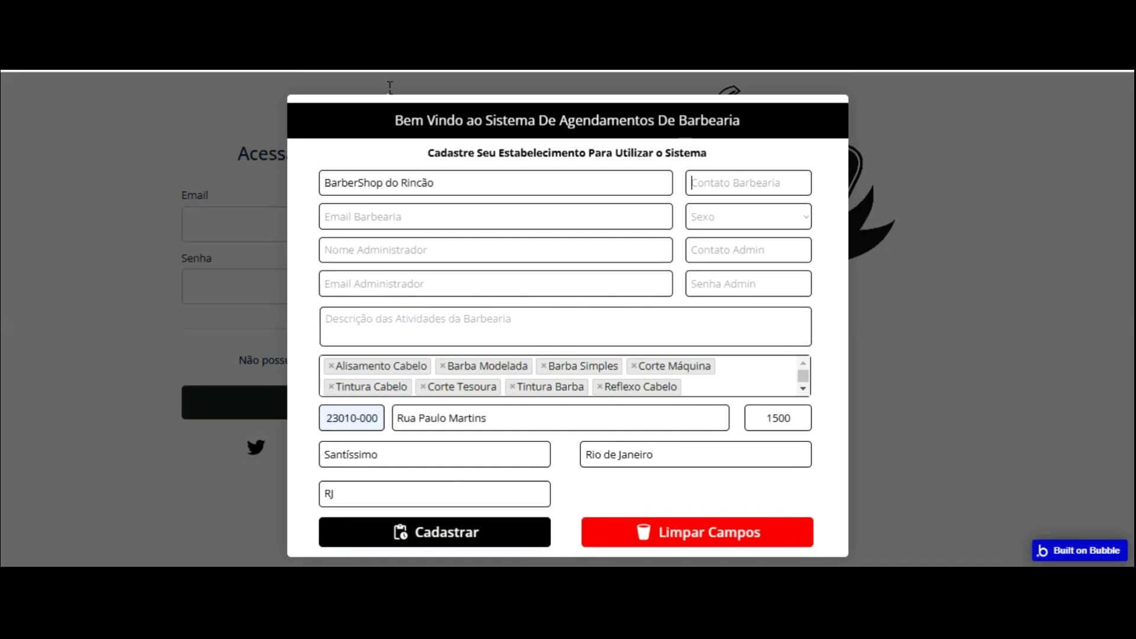
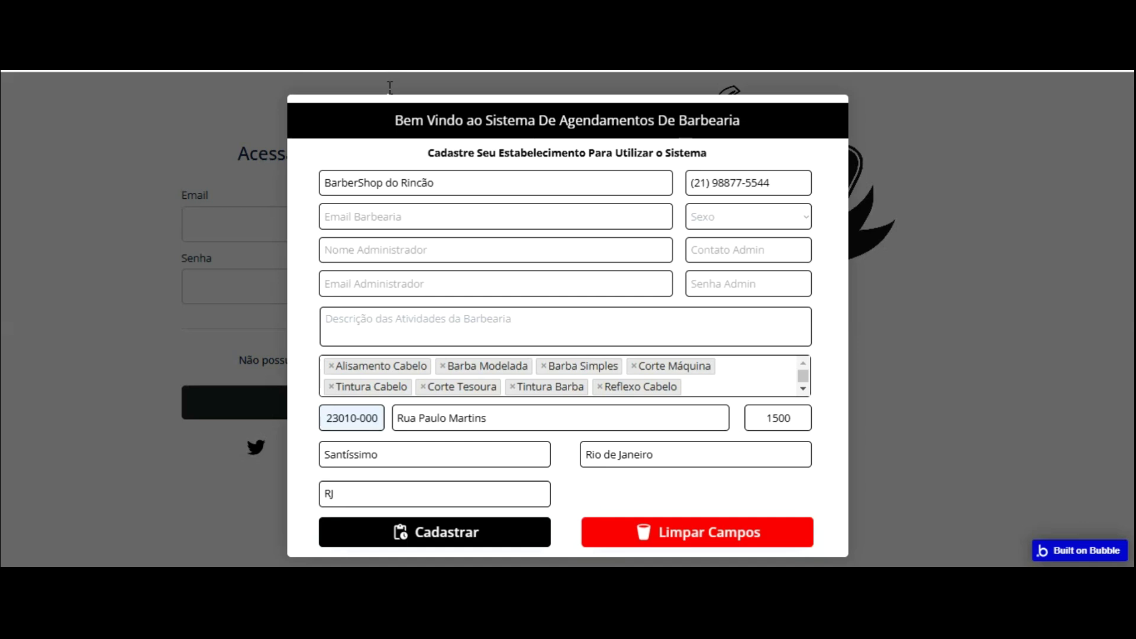
- Finish the barbershop phone and reuse it, edited, as the administrator's contact number
{"action": "key", "text": "ctrl+a"}
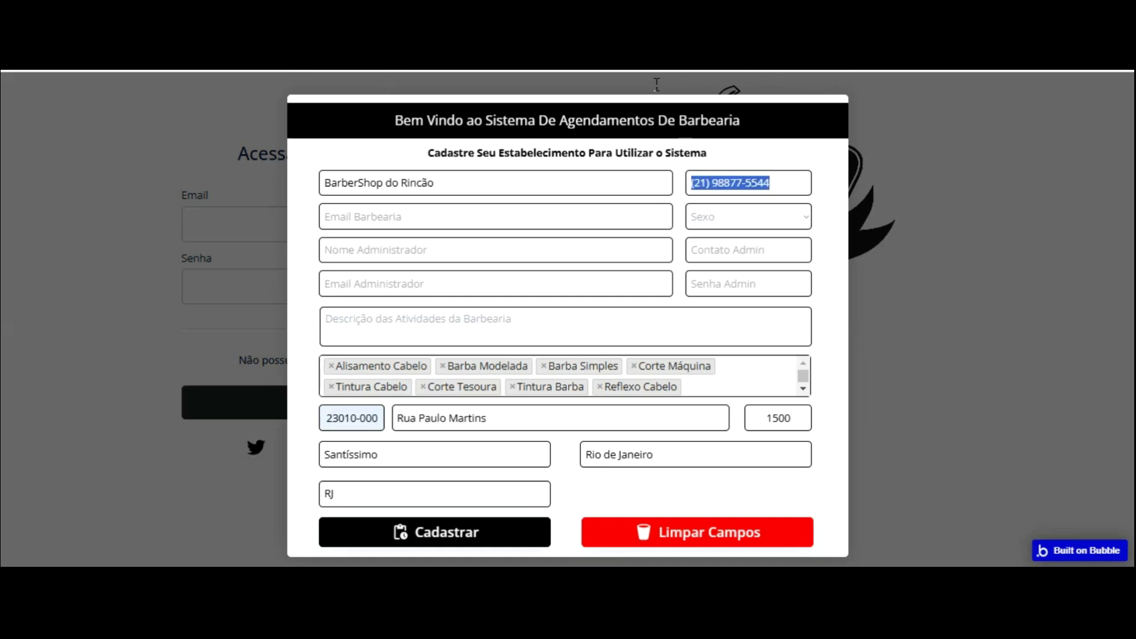
{"action": "key", "text": "ctrl+c"}
{"action": "key", "text": "Tab"}
{"action": "key", "text": "Tab"}
{"action": "key", "text": "ctrl+v"}
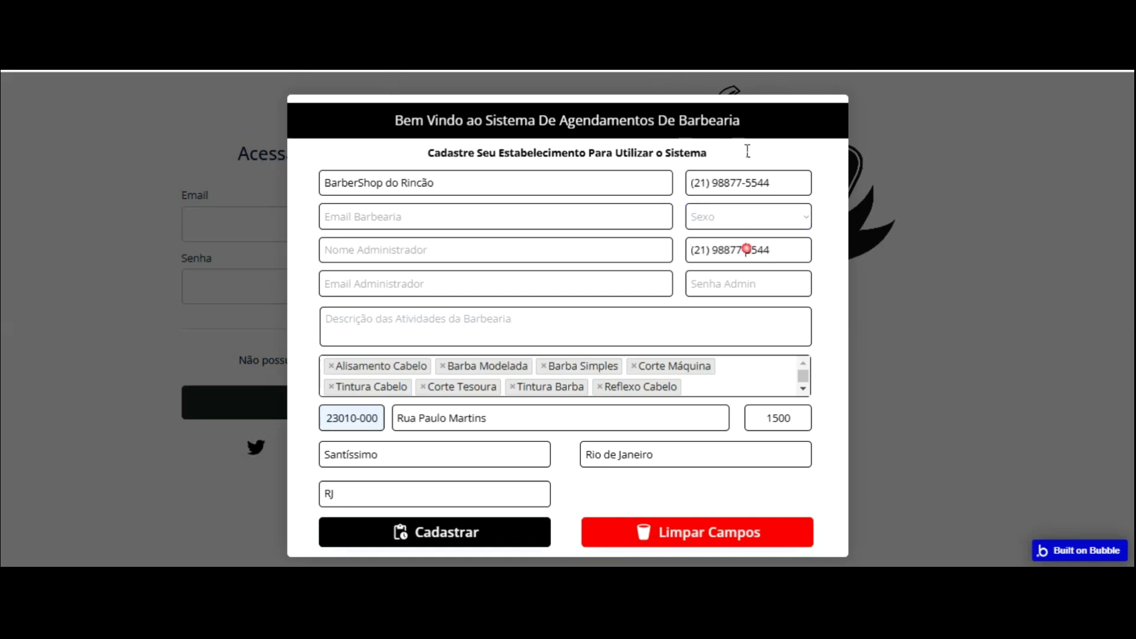
{"action": "key", "text": "Left"}
{"action": "key", "text": "Left"}
{"action": "key", "text": "Left"}
{"action": "key", "text": "Left"}
{"action": "key", "text": "BackSpace"}
{"action": "key", "text": "End"}
{"action": "key", "text": "BackSpace"}
{"action": "key", "text": "BackSpace"}
{"action": "type", "text": "2112345678"}
- Choose Masculino as Sexo, enter both e-mails, add a description and submit with Cadastrar
{"action": "left_click", "coordinate": [736, 216]}
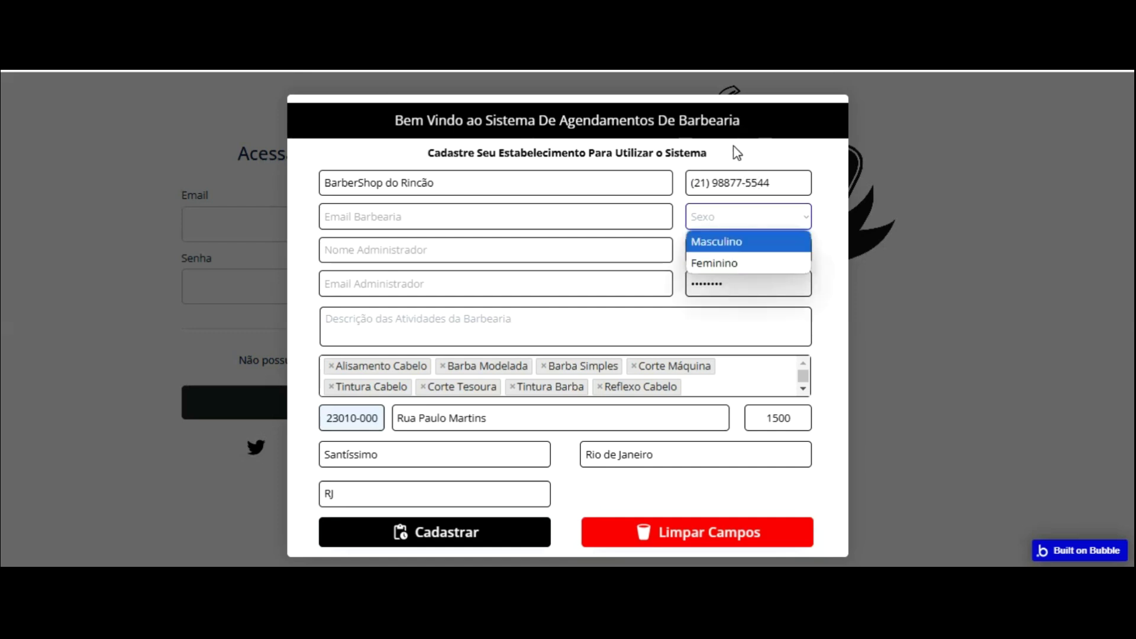
{"action": "key", "text": "Return"}
{"action": "key", "text": "Tab"}
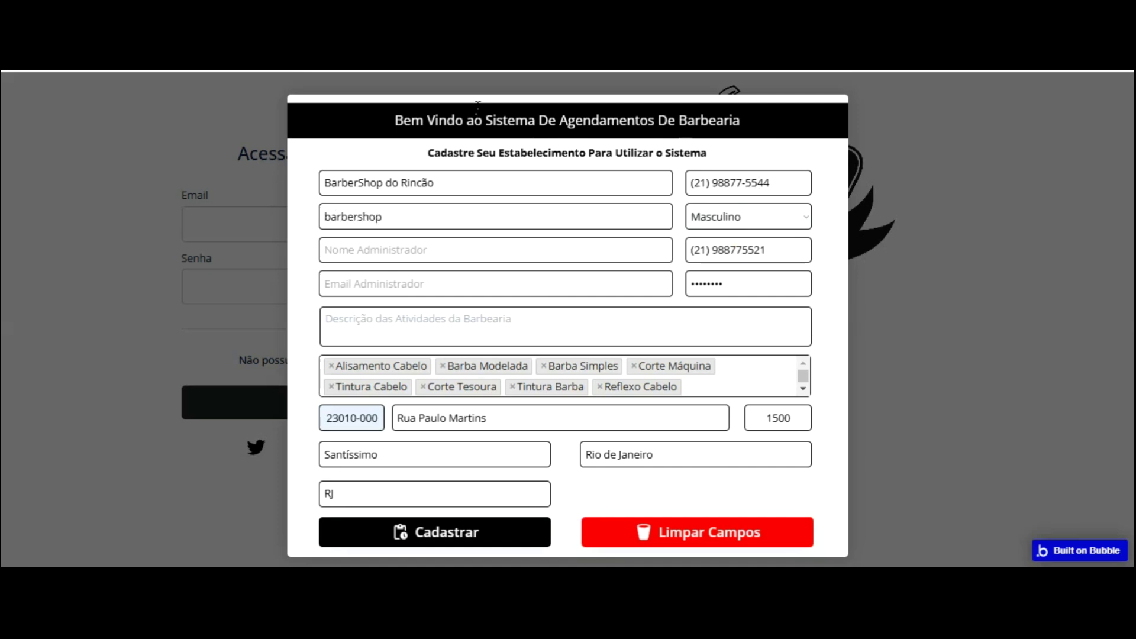
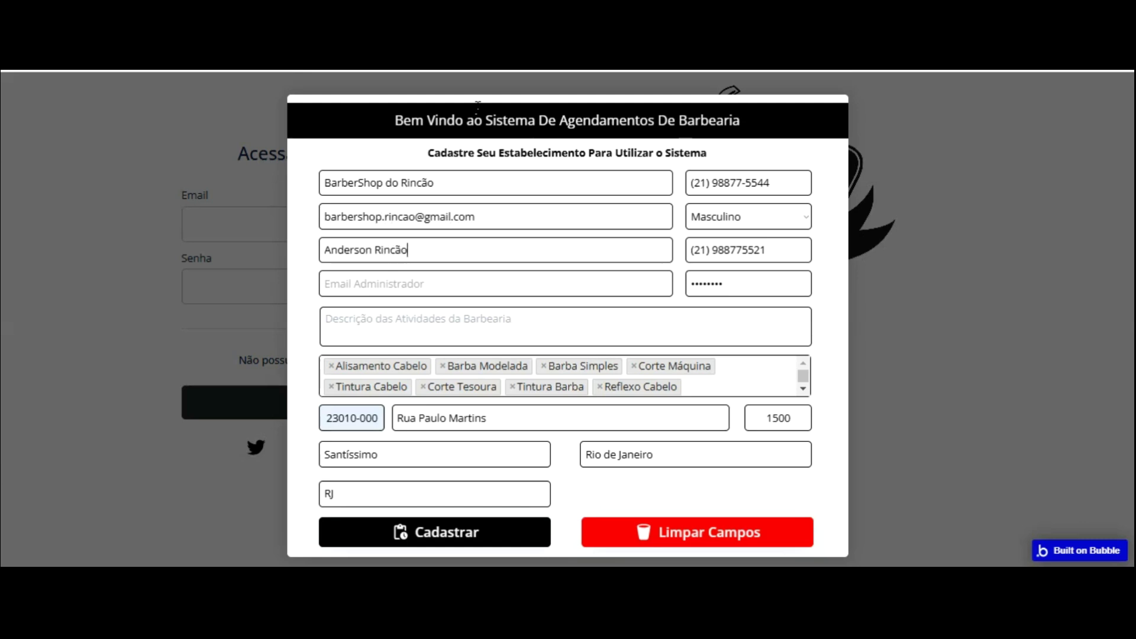
{"action": "key", "text": "Tab"}
{"action": "key", "text": "Tab"}
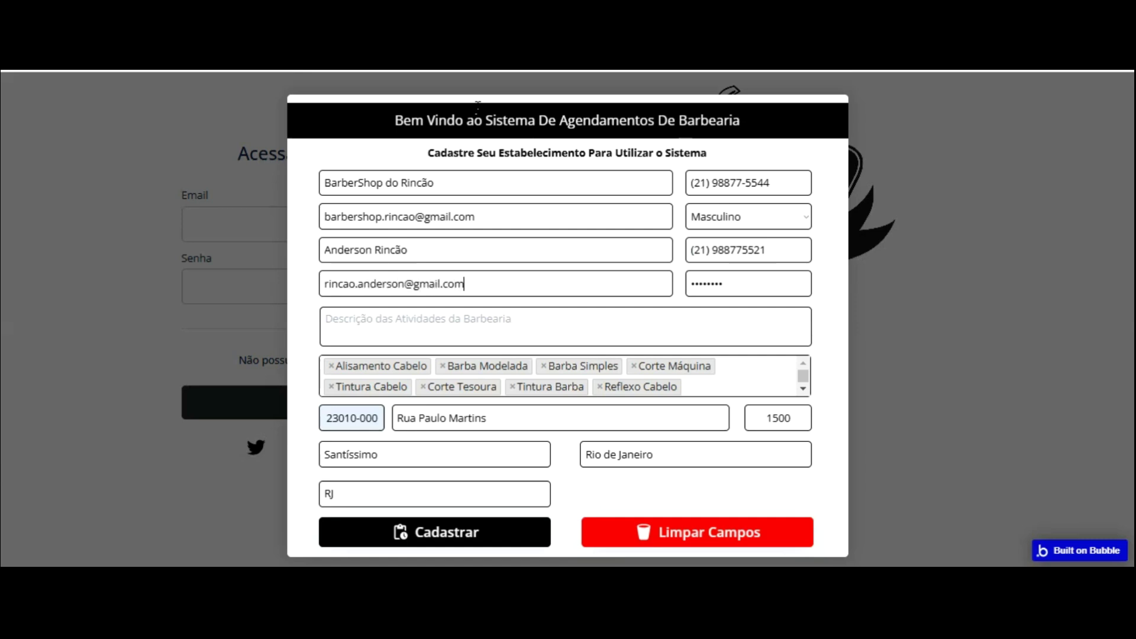
{"action": "left_click", "coordinate": [486, 323]}
{"action": "type", "text": "Se"}
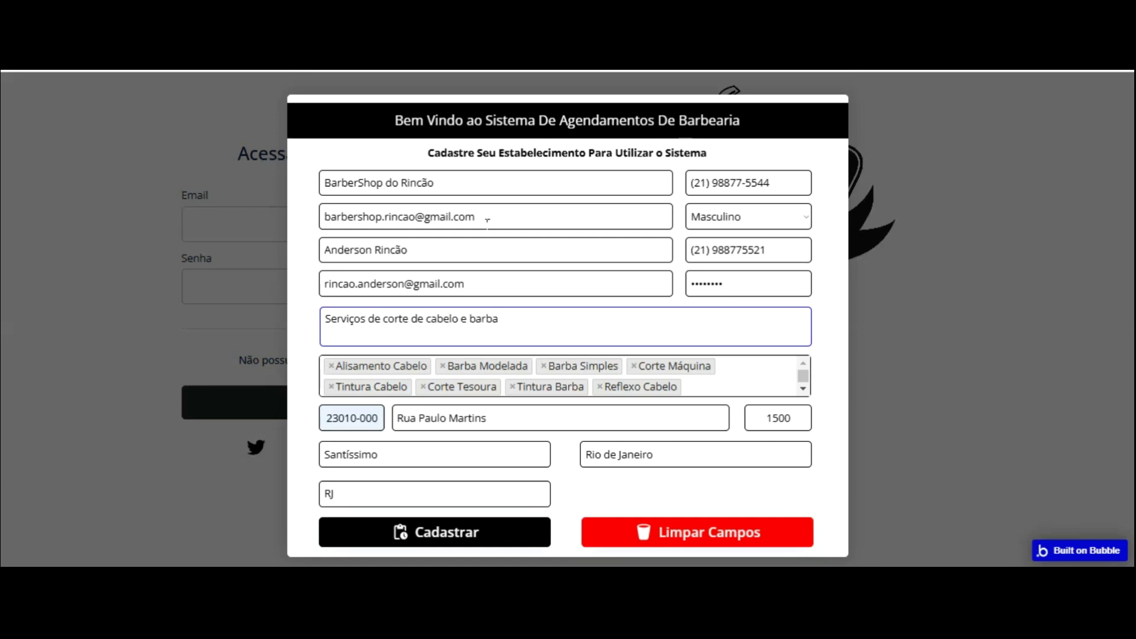
{"action": "left_click", "coordinate": [467, 442]}
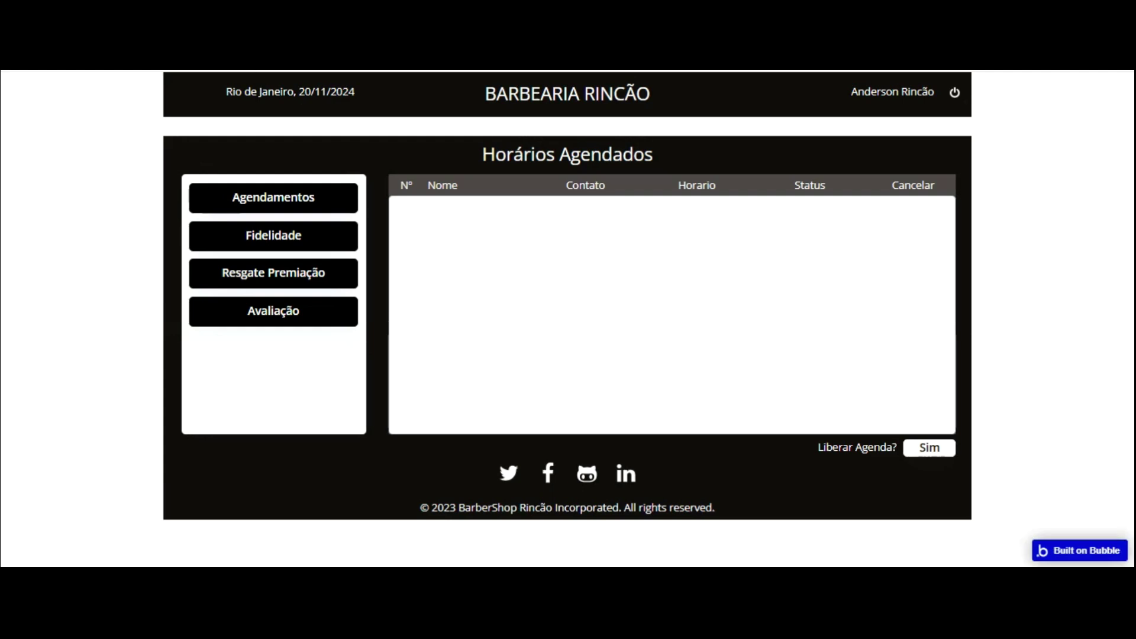
- Back in the editor, review the new user under App data > All Users, then reopen Workflows
{"action": "left_click", "coordinate": [248, 12]}
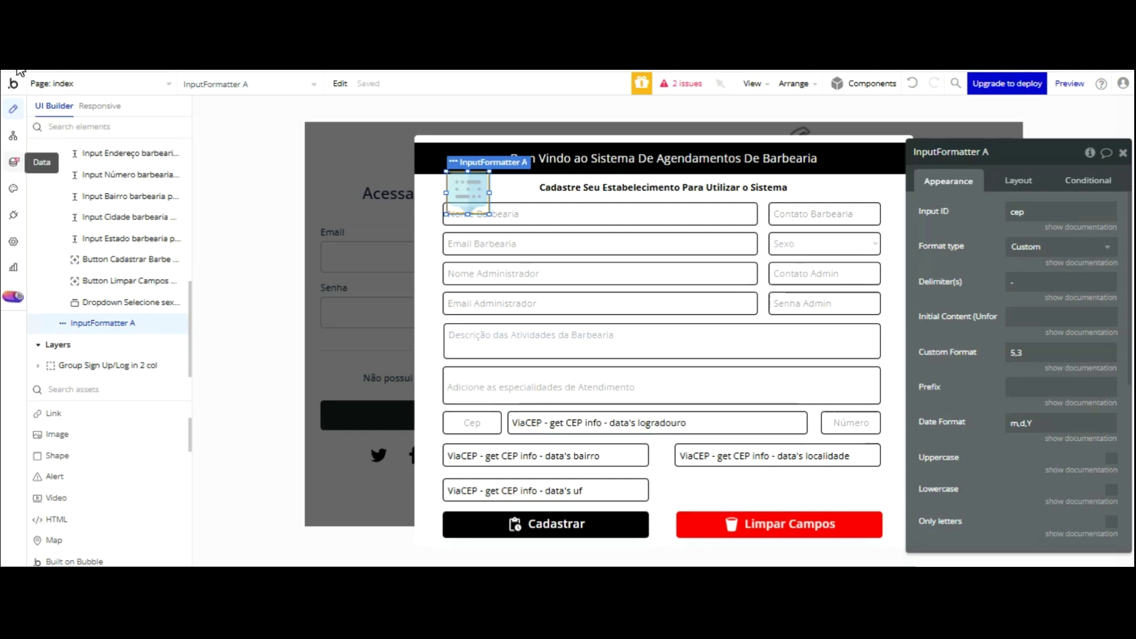
{"action": "left_click", "coordinate": [13, 162]}
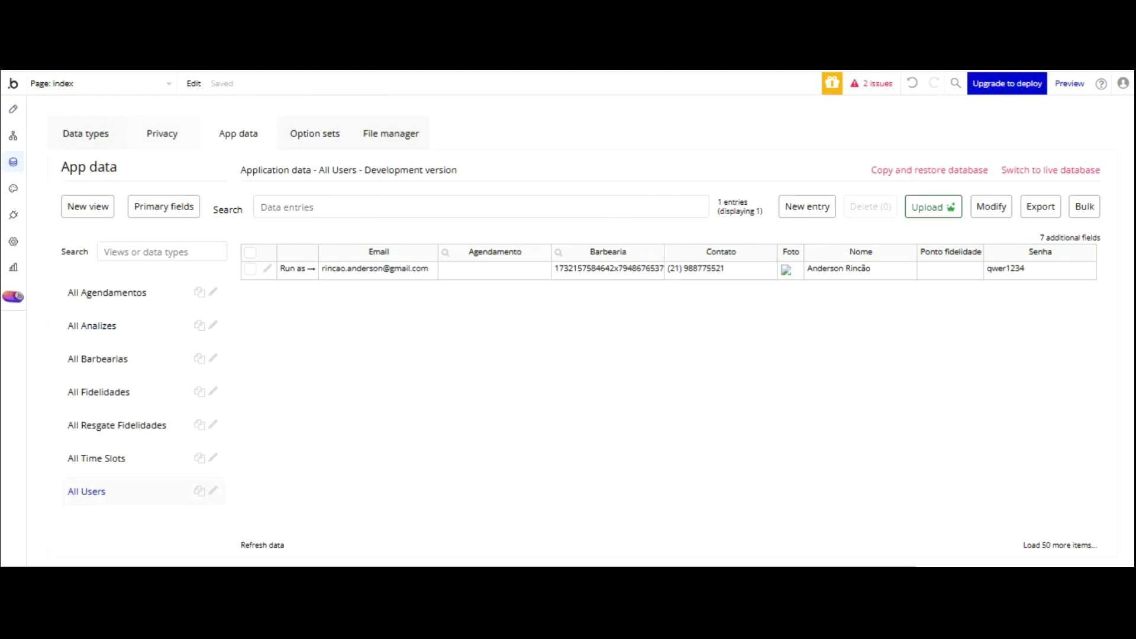
{"action": "left_click", "coordinate": [13, 135]}
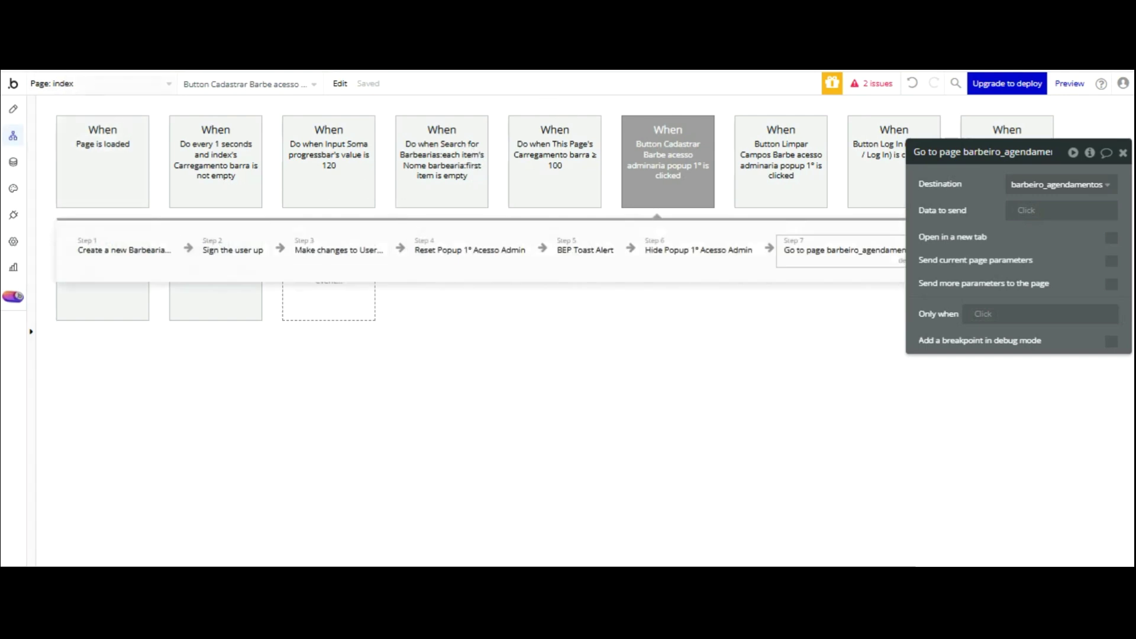
- On the agendamentos page, open Confirmar agendamento's Step 1, Create a new Time Slot
{"action": "left_click", "coordinate": [94, 83]}
{"action": "left_click", "coordinate": [254, 128]}
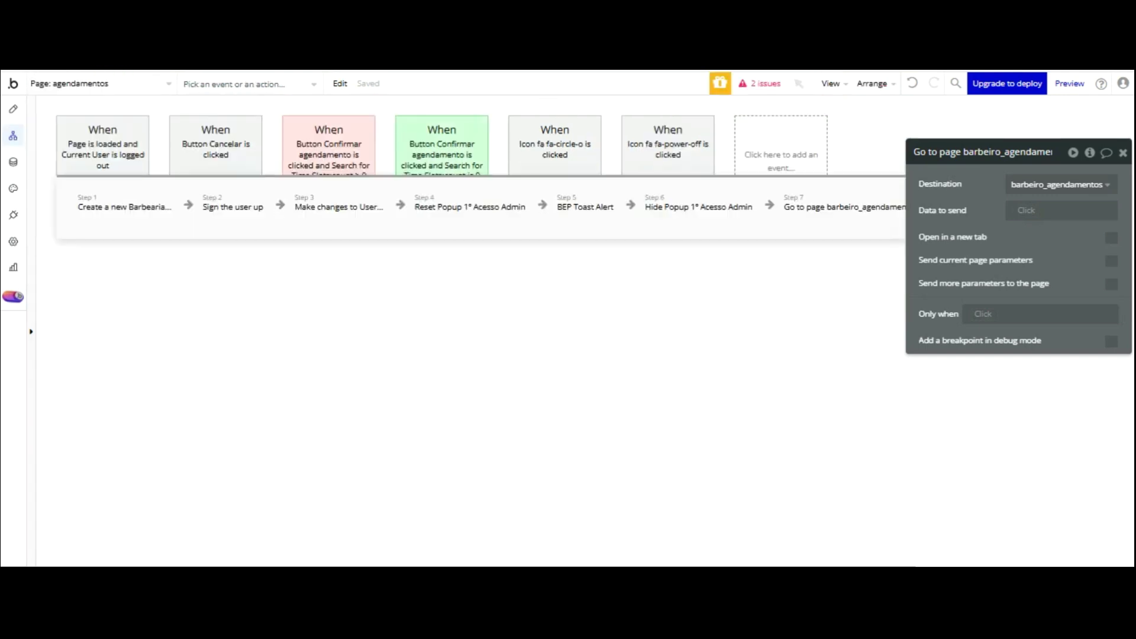
{"action": "left_click", "coordinate": [441, 162]}
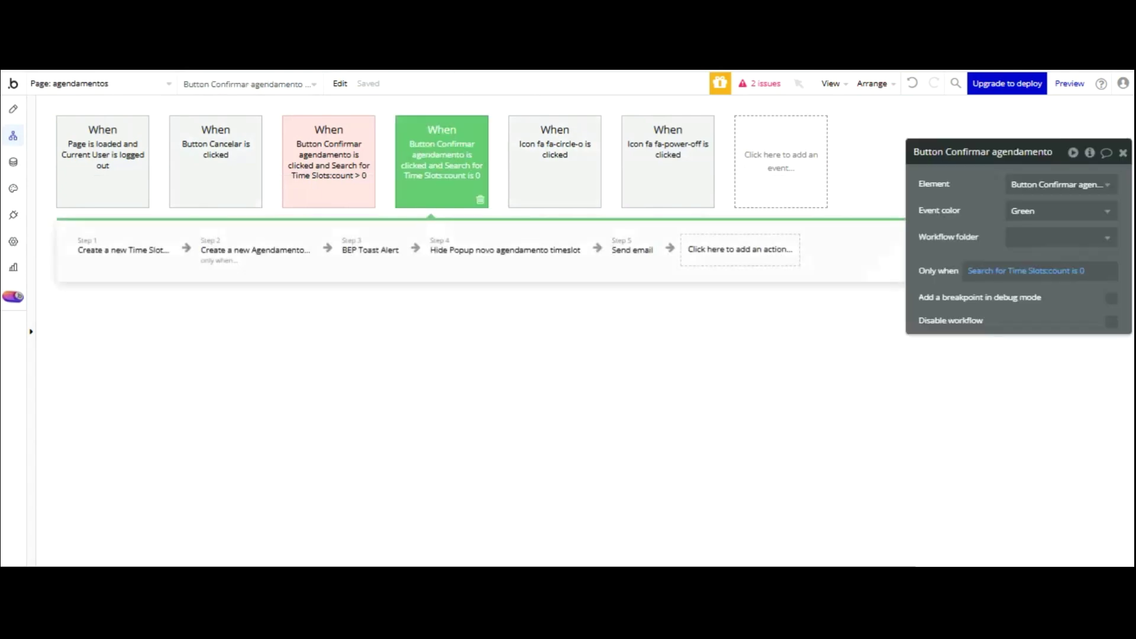
{"action": "left_click", "coordinate": [145, 249]}
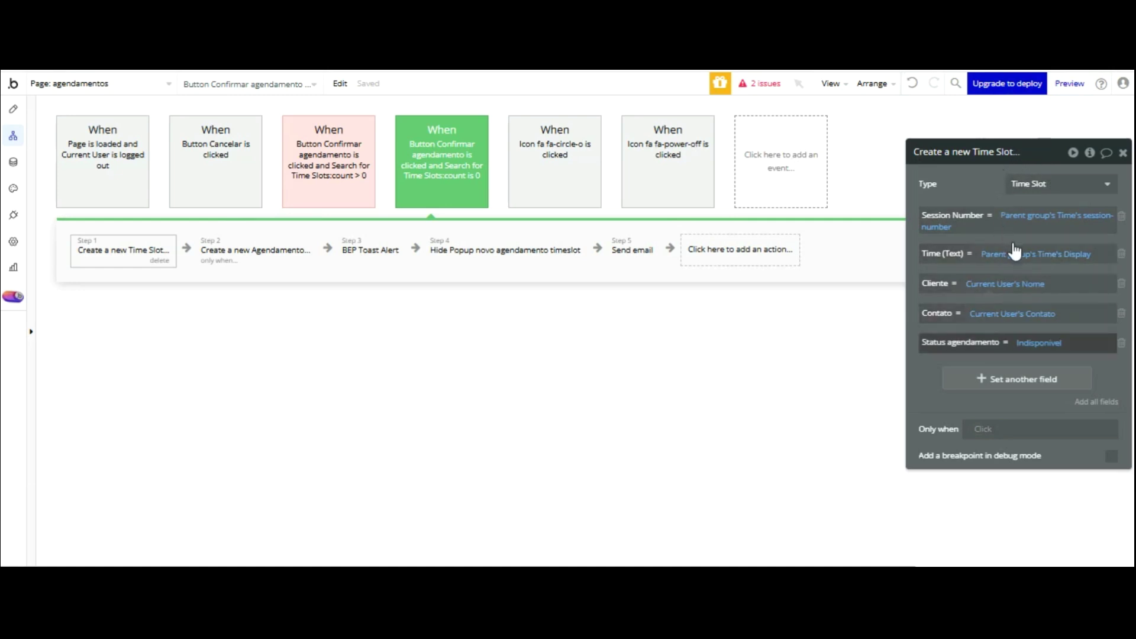
- Add Data de Atendimento to the new Time Slot, set to Current date/time
{"action": "left_click", "coordinate": [947, 380]}
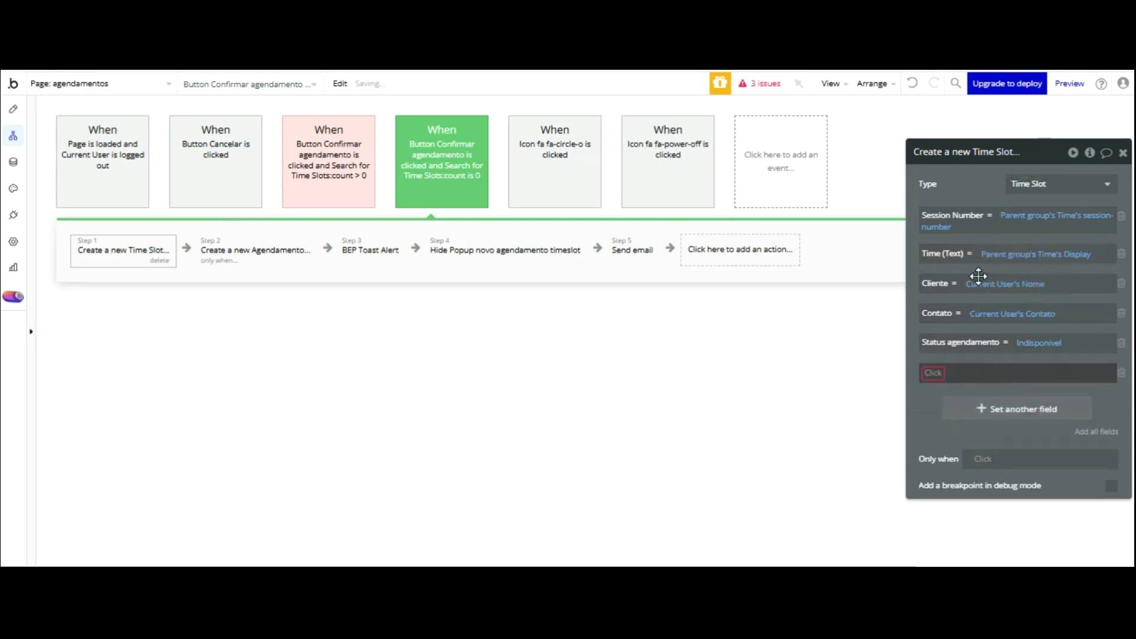
{"action": "left_click", "coordinate": [982, 456]}
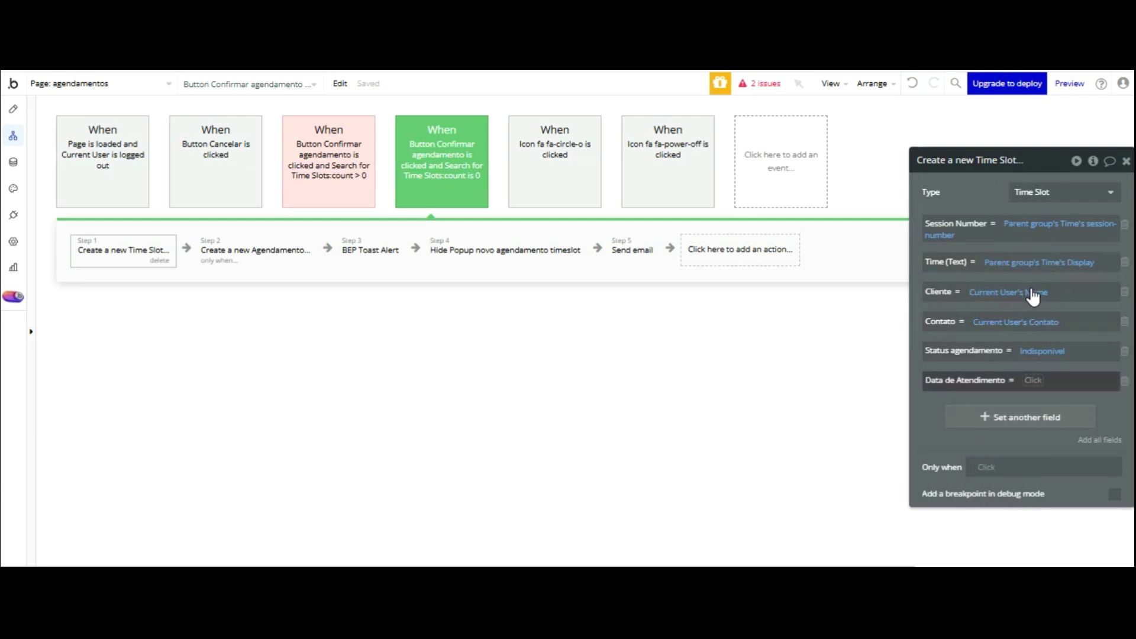
{"action": "left_click", "coordinate": [1033, 381]}
{"action": "scroll", "coordinate": [1069, 453], "scroll_direction": "down", "scroll_amount": 8}
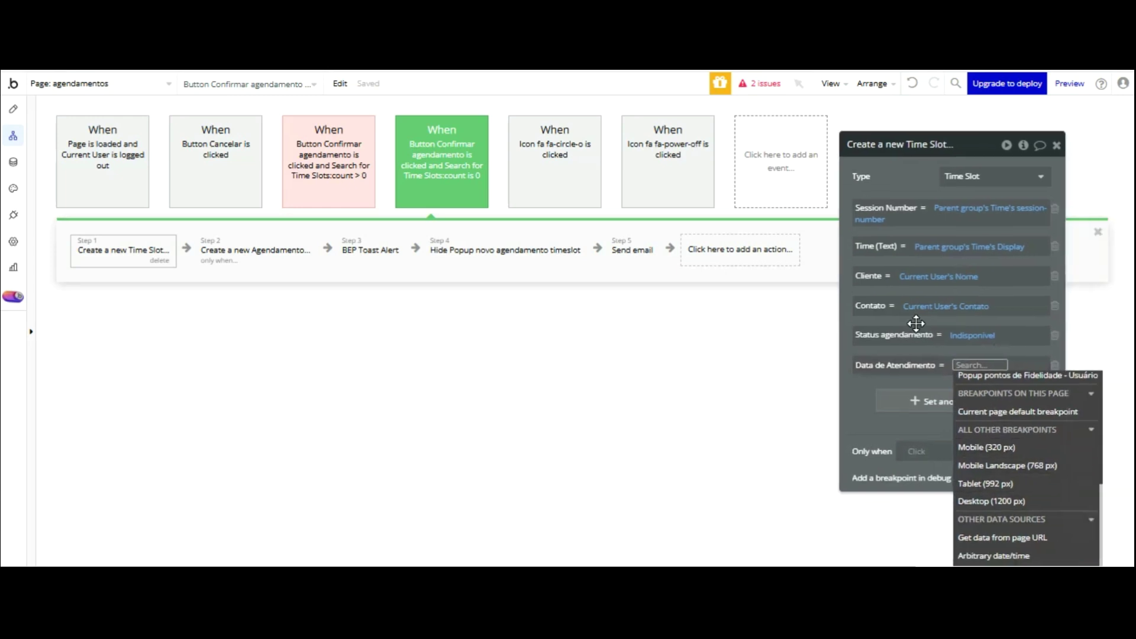
{"action": "left_click", "coordinate": [918, 486]}
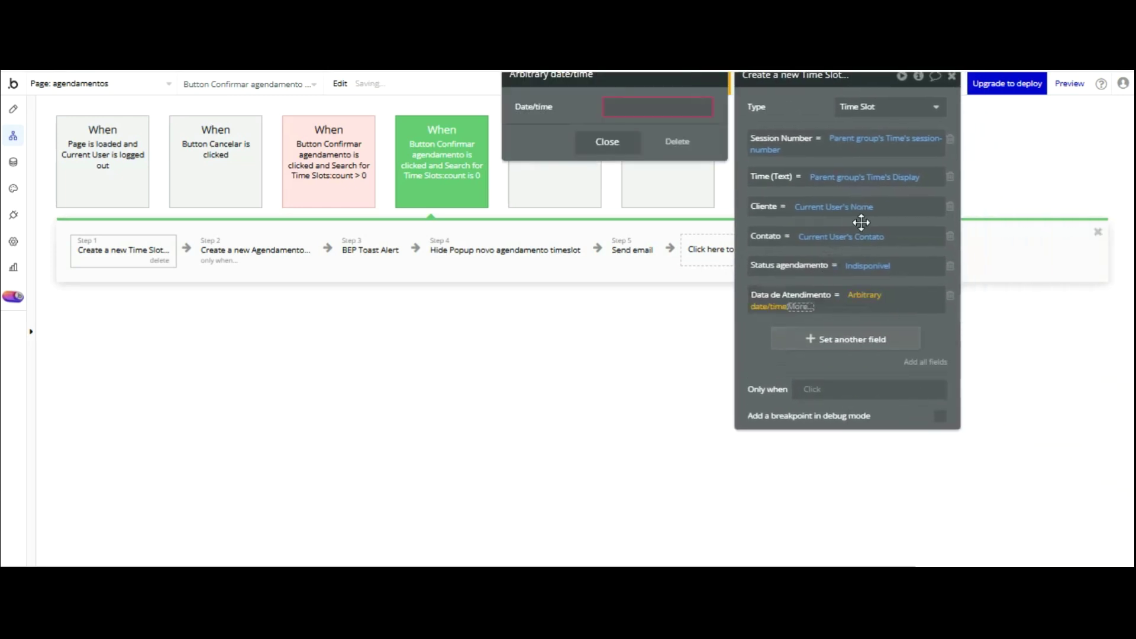
{"action": "left_click", "coordinate": [868, 296]}
{"action": "left_click", "coordinate": [862, 295]}
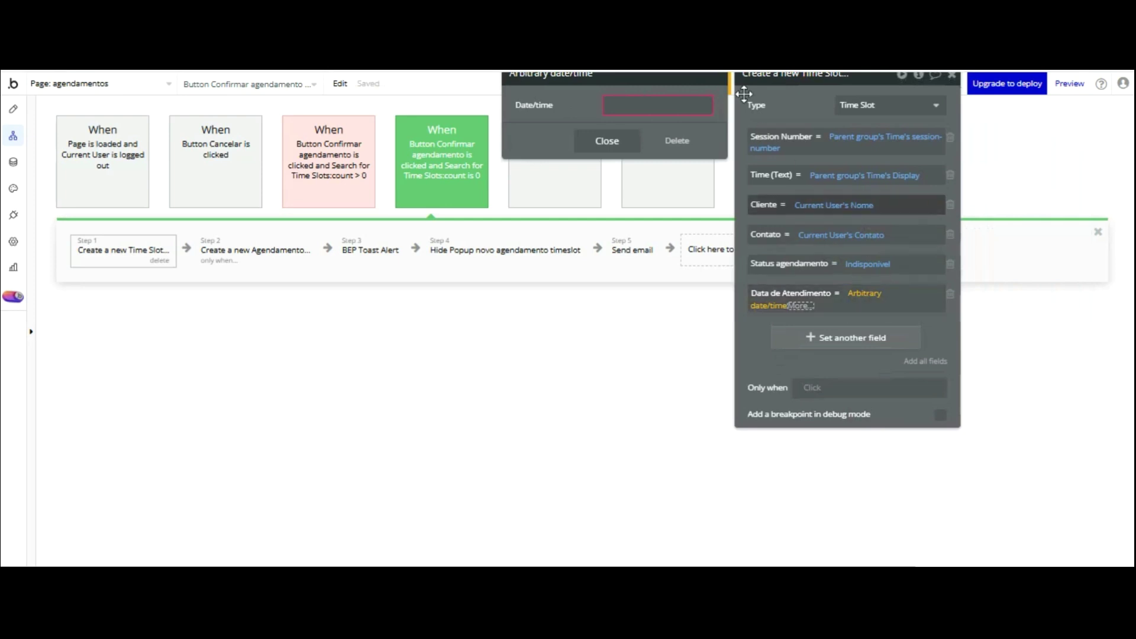
{"action": "left_click", "coordinate": [676, 139]}
{"action": "left_click", "coordinate": [857, 293]}
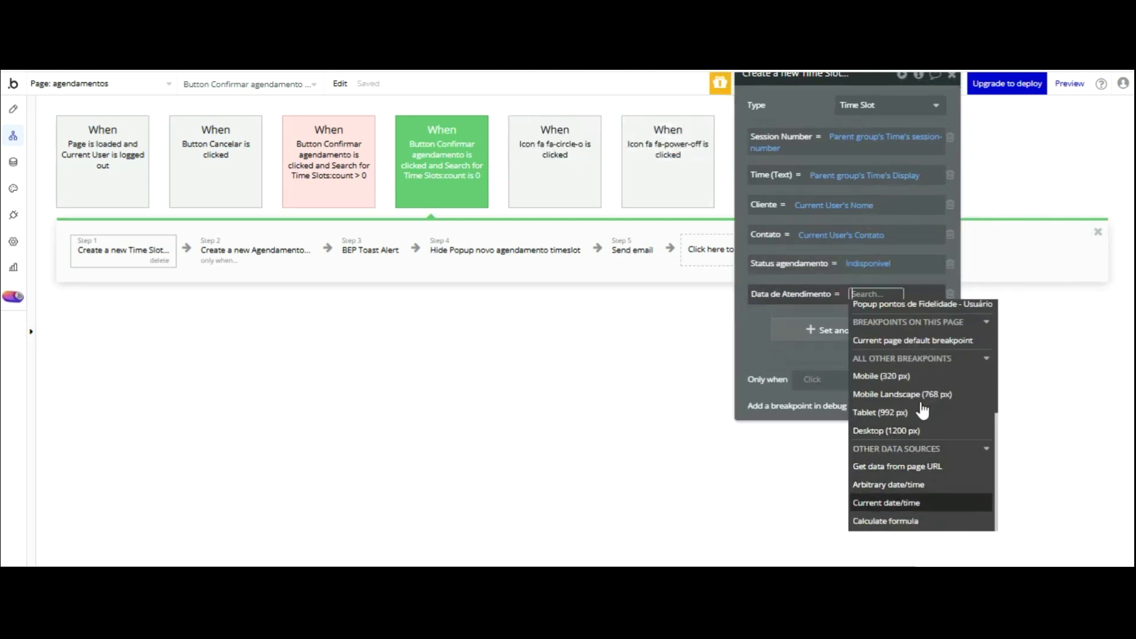
{"action": "left_click", "coordinate": [917, 502]}
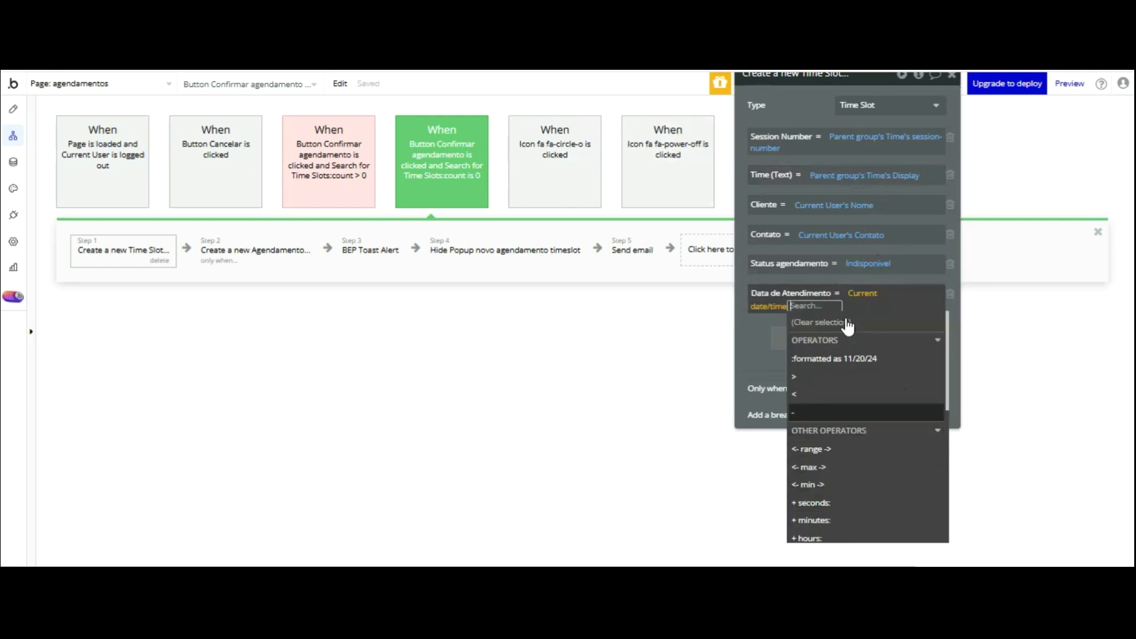
{"action": "left_click_drag", "start_coordinate": [755, 254], "coordinate": [752, 254]}
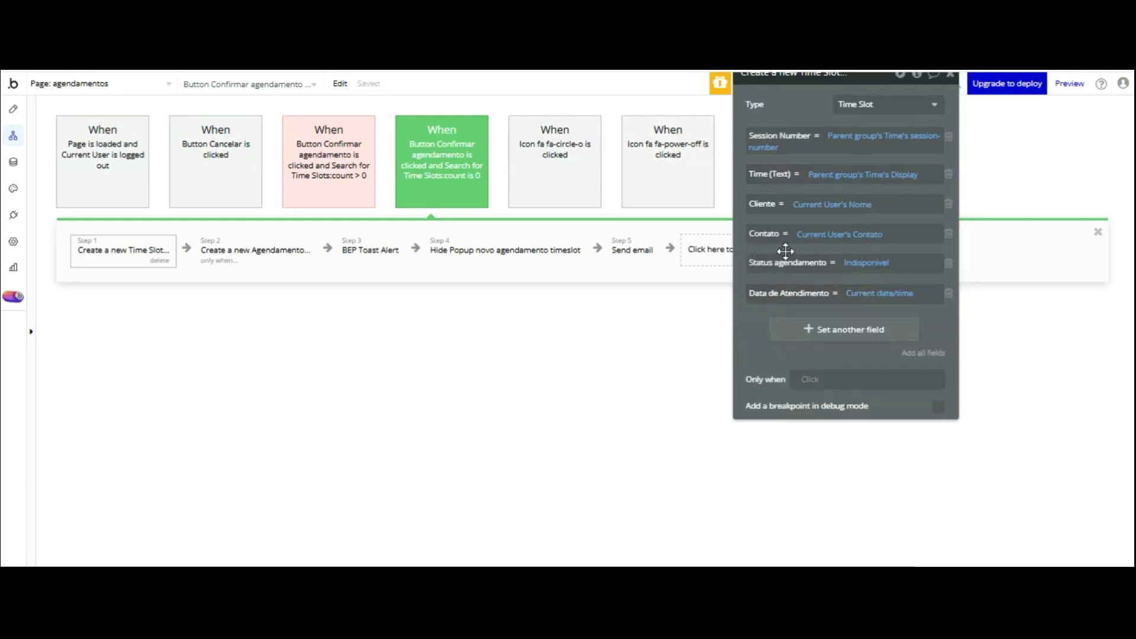
- Add Status agendamento = Indisponivel to the Time Slot creation
{"action": "left_click", "coordinate": [802, 330]}
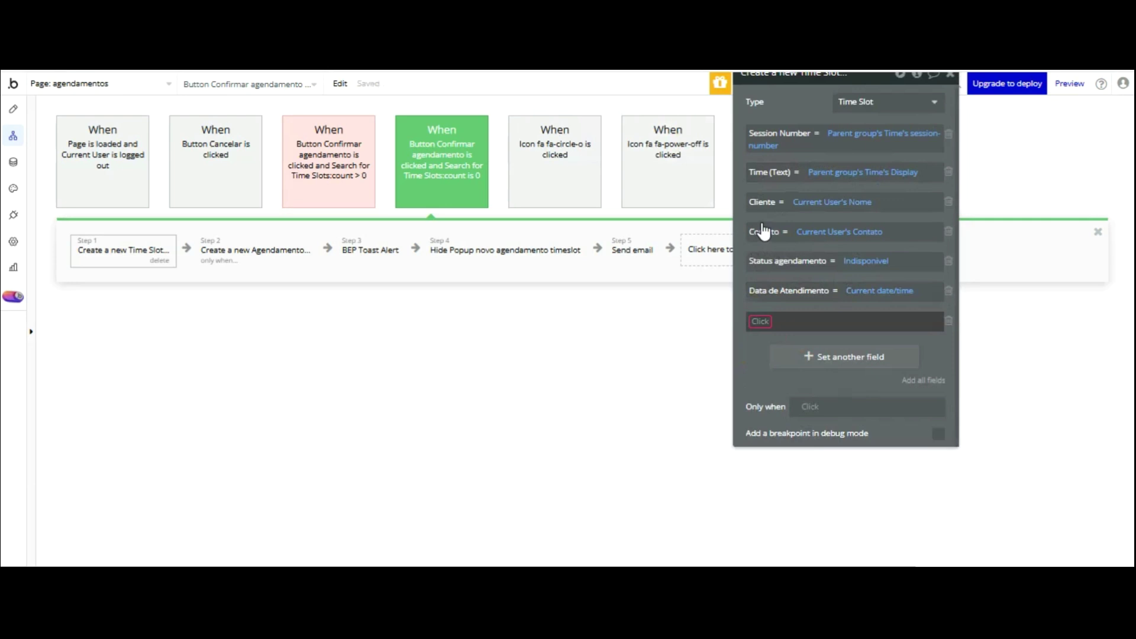
{"action": "left_click", "coordinate": [760, 321]}
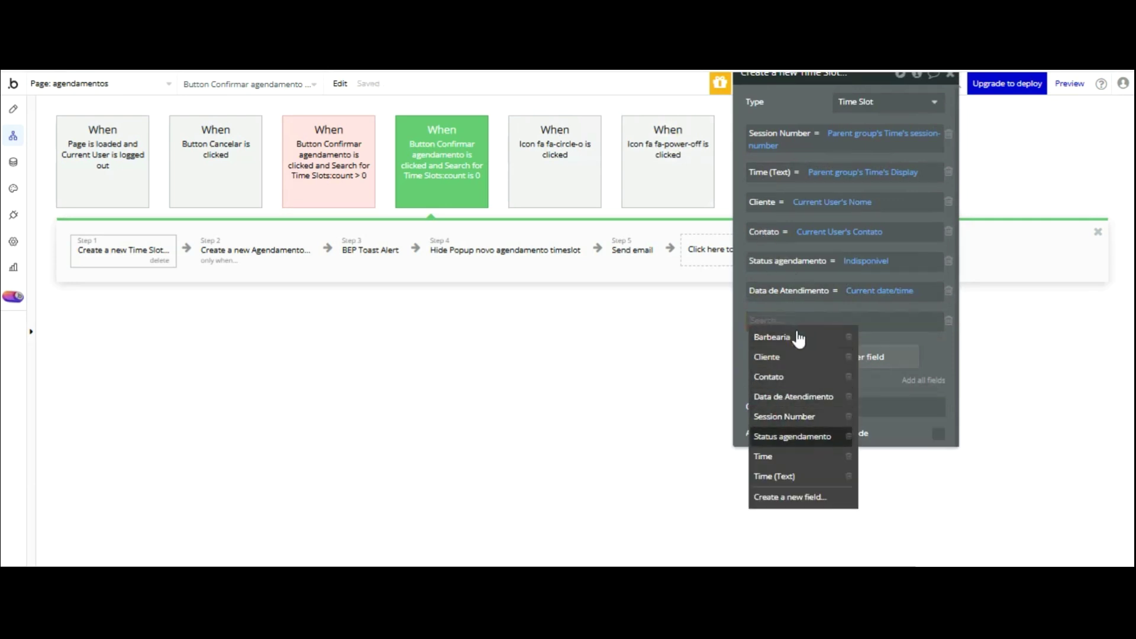
{"action": "left_click", "coordinate": [792, 436]}
{"action": "left_click", "coordinate": [851, 320]}
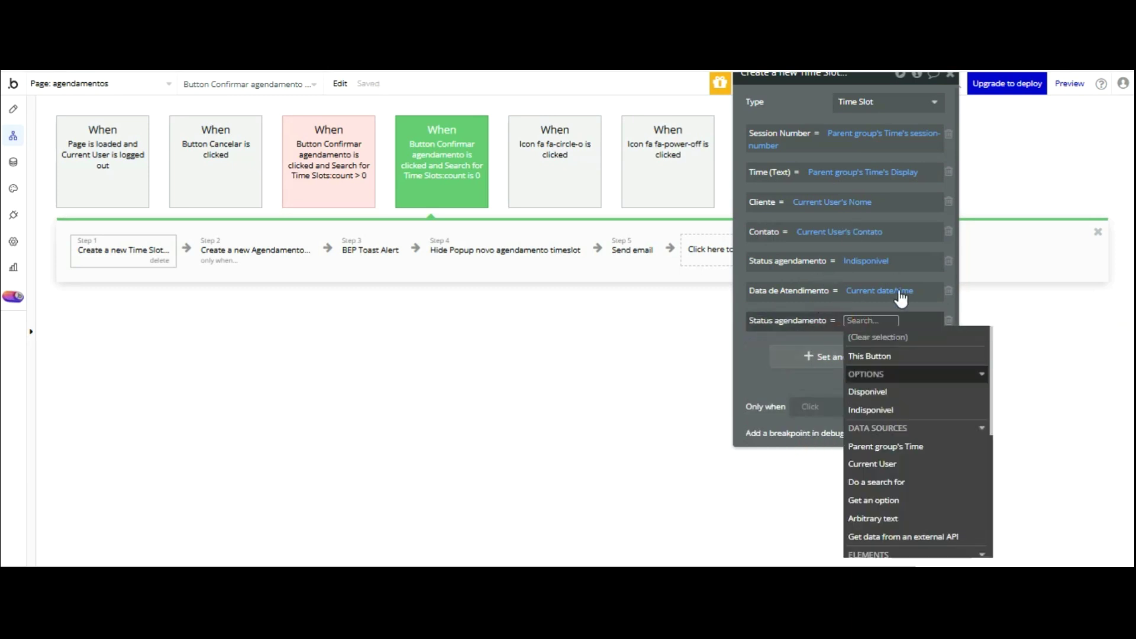
{"action": "left_click", "coordinate": [870, 409]}
{"action": "left_click", "coordinate": [757, 363]}
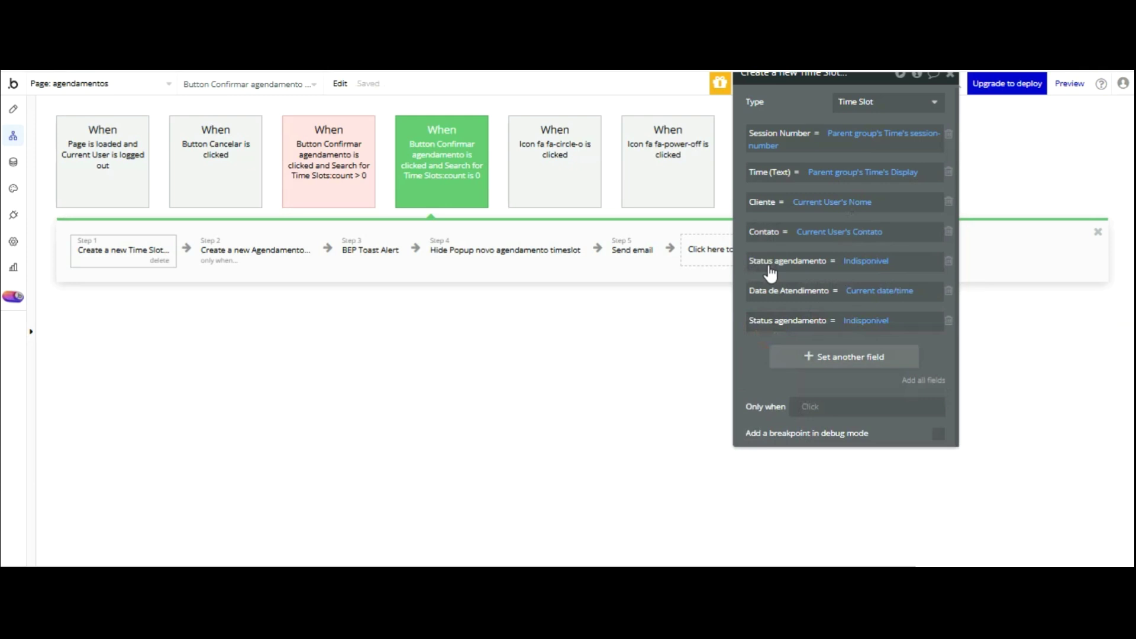
- Set the Time Slot's Barbearia to Do a search for Barbearia:first item
{"action": "left_click", "coordinate": [831, 356]}
{"action": "left_click", "coordinate": [762, 327]}
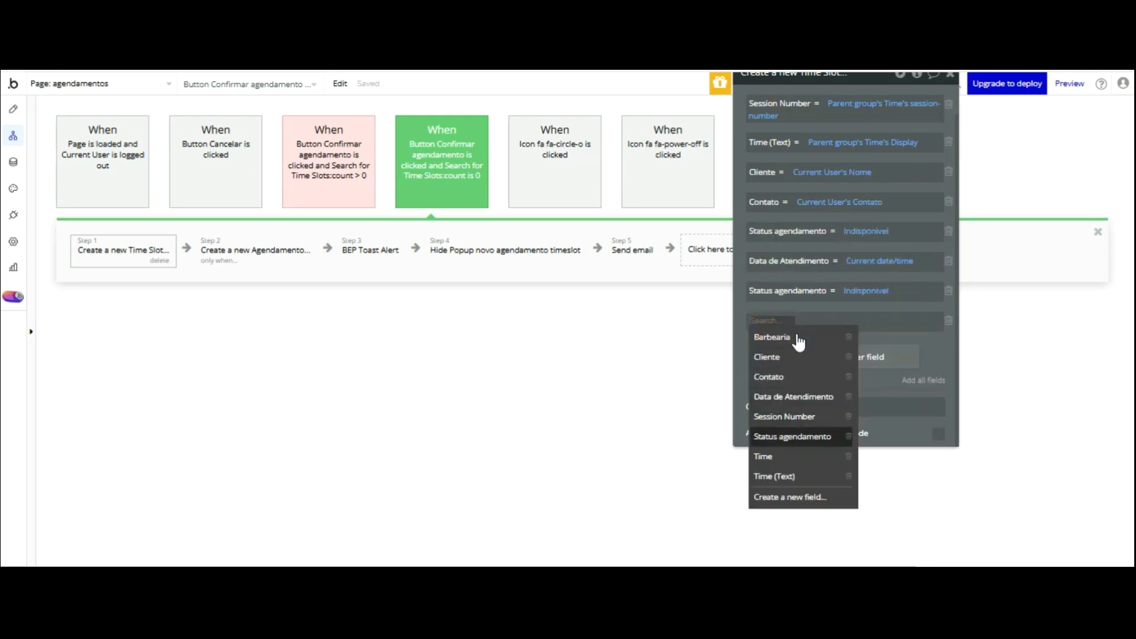
{"action": "left_click", "coordinate": [788, 335]}
{"action": "left_click", "coordinate": [816, 320]}
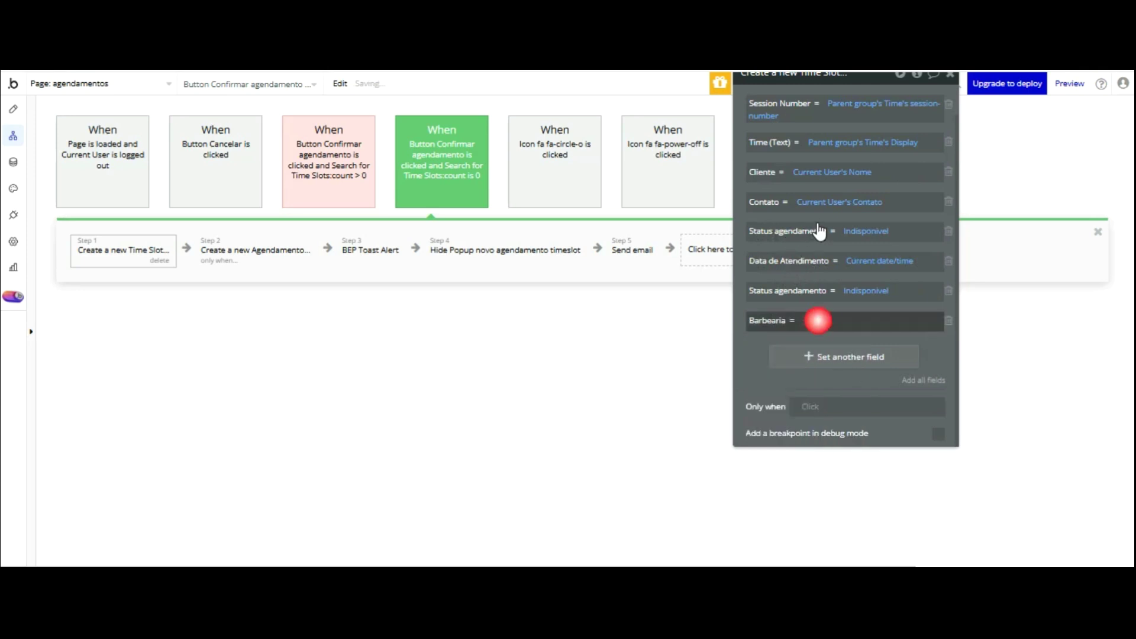
{"action": "left_click", "coordinate": [852, 427]}
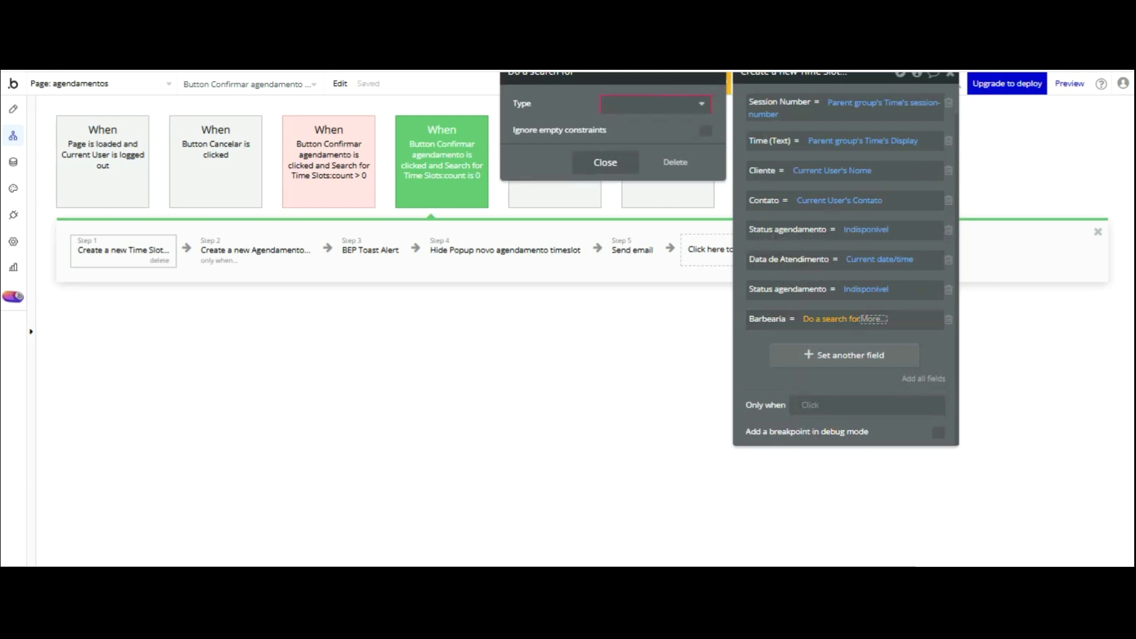
{"action": "left_click", "coordinate": [655, 103]}
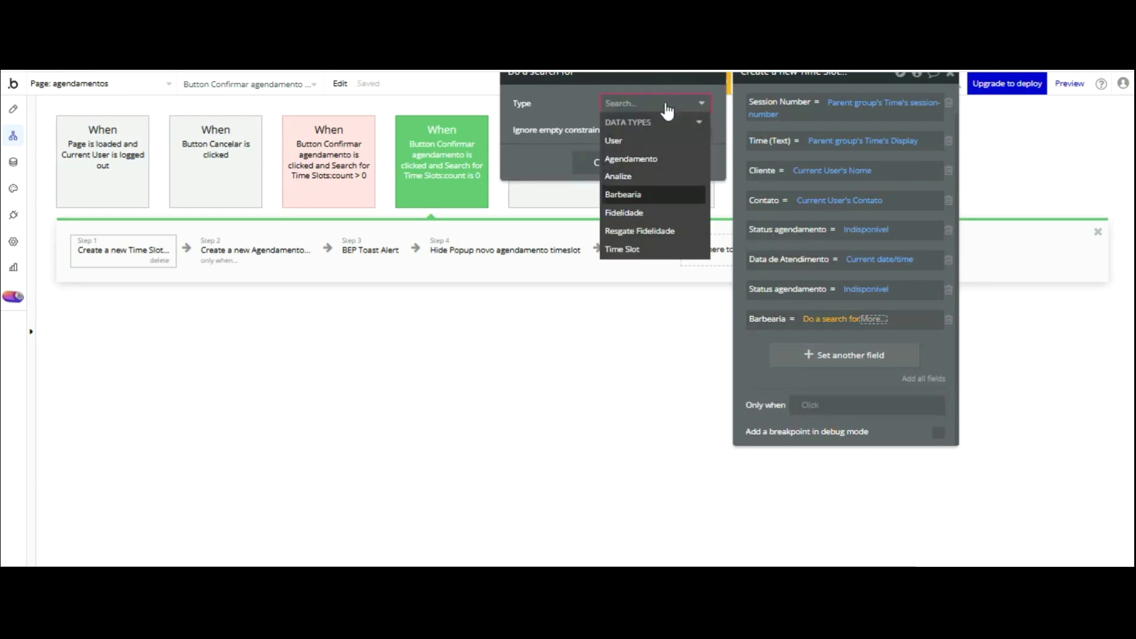
{"action": "left_click", "coordinate": [657, 194]}
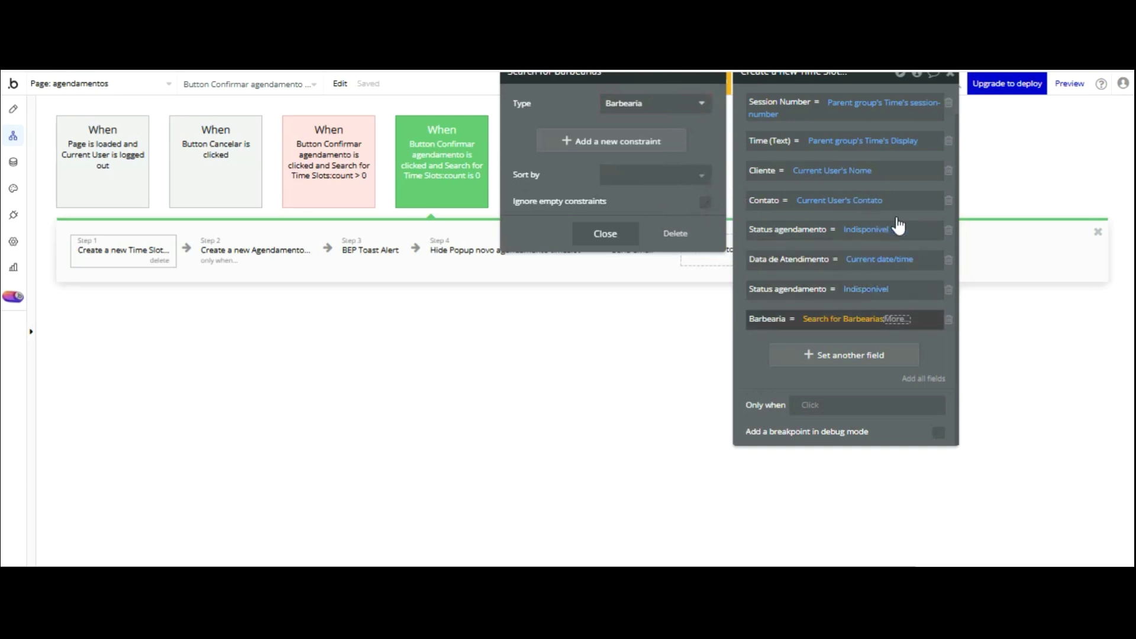
{"action": "left_click", "coordinate": [896, 319]}
{"action": "key", "text": "Up"}
{"action": "key", "text": "Up"}
{"action": "key", "text": "Up"}
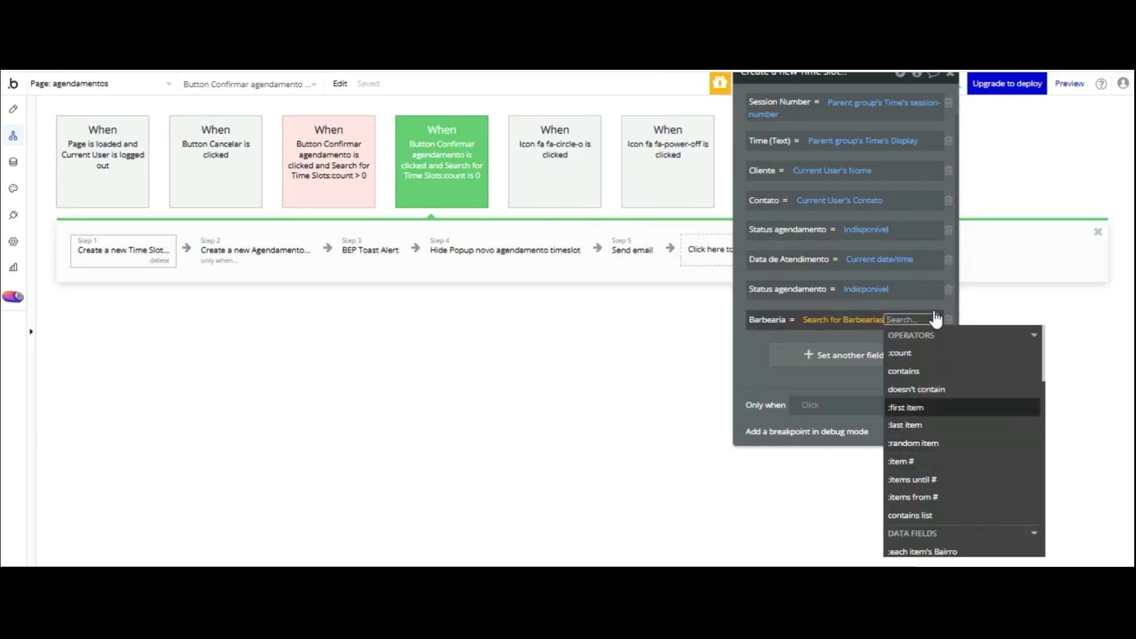
{"action": "key", "text": "Return"}
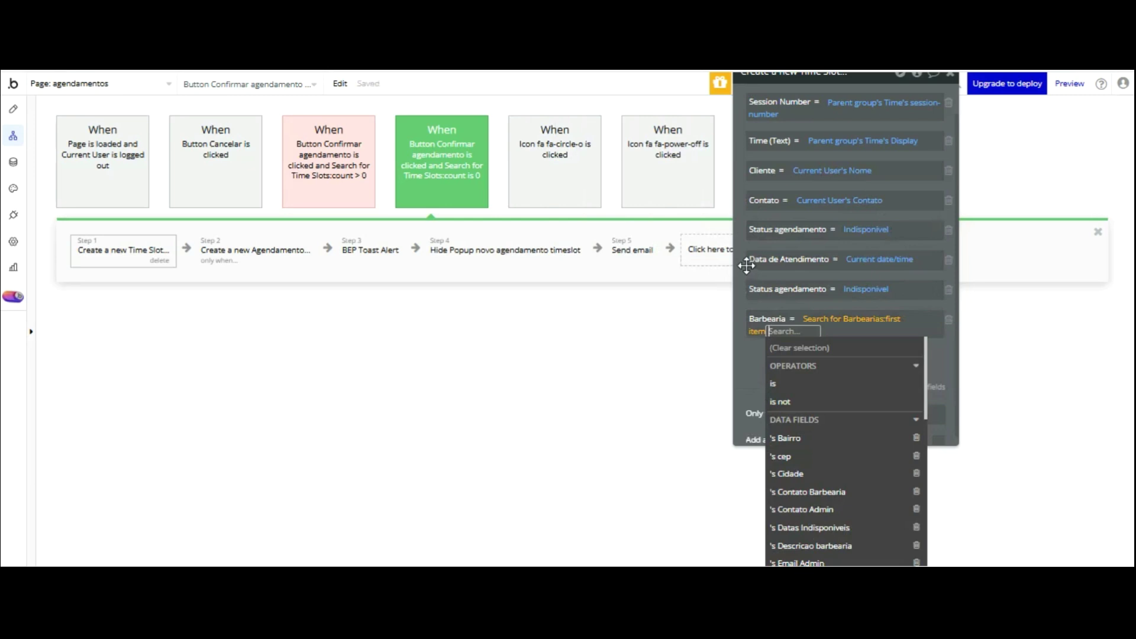
{"action": "left_click", "coordinate": [746, 263]}
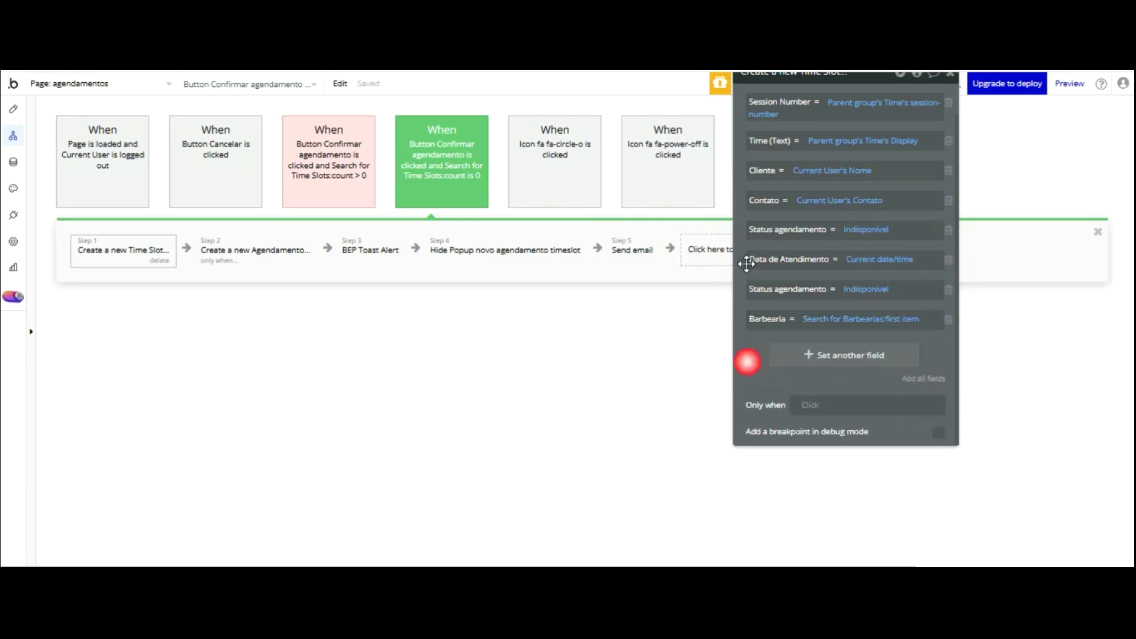
{"action": "left_click", "coordinate": [264, 243]}
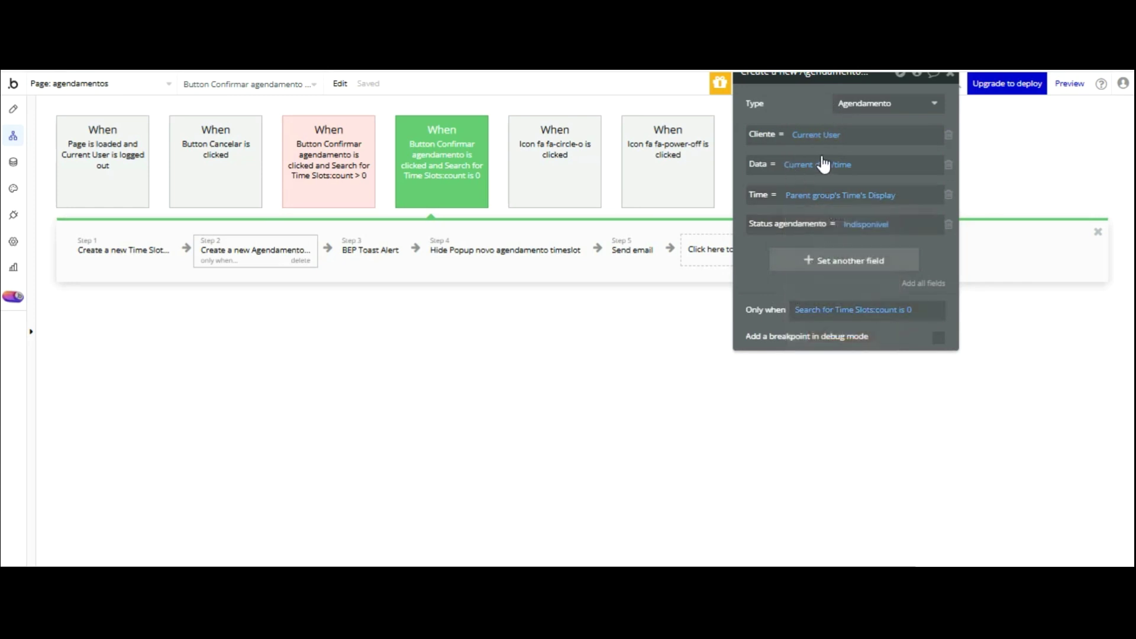
- Set the Agendamento's Time Slot field to Result of step 1
{"action": "left_click", "coordinate": [826, 260]}
{"action": "left_click", "coordinate": [764, 253]}
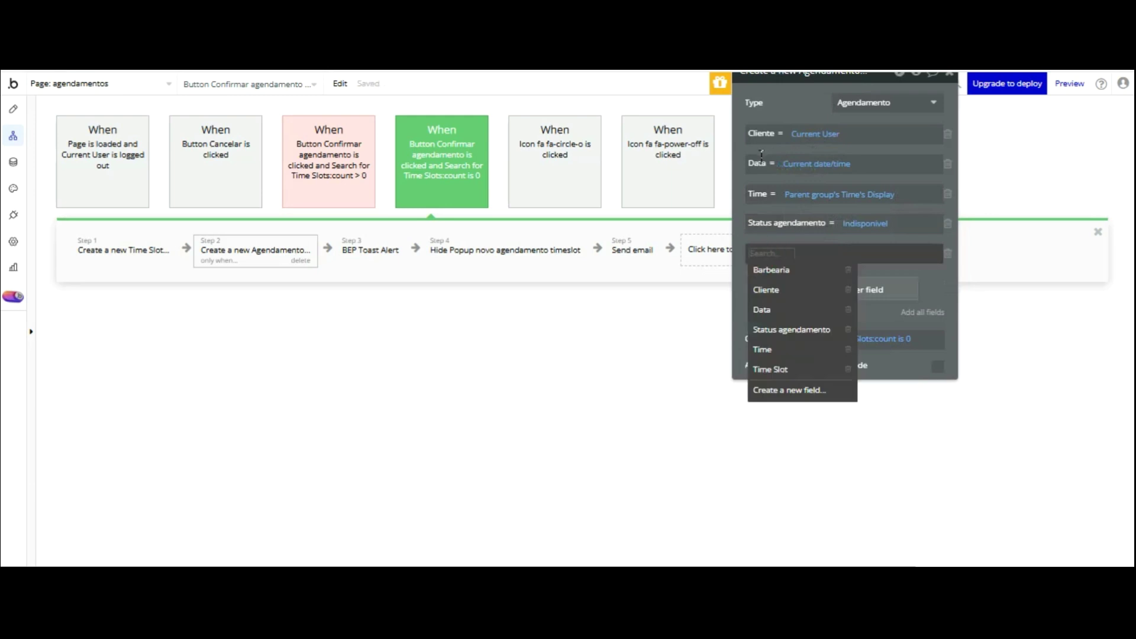
{"action": "left_click", "coordinate": [789, 368]}
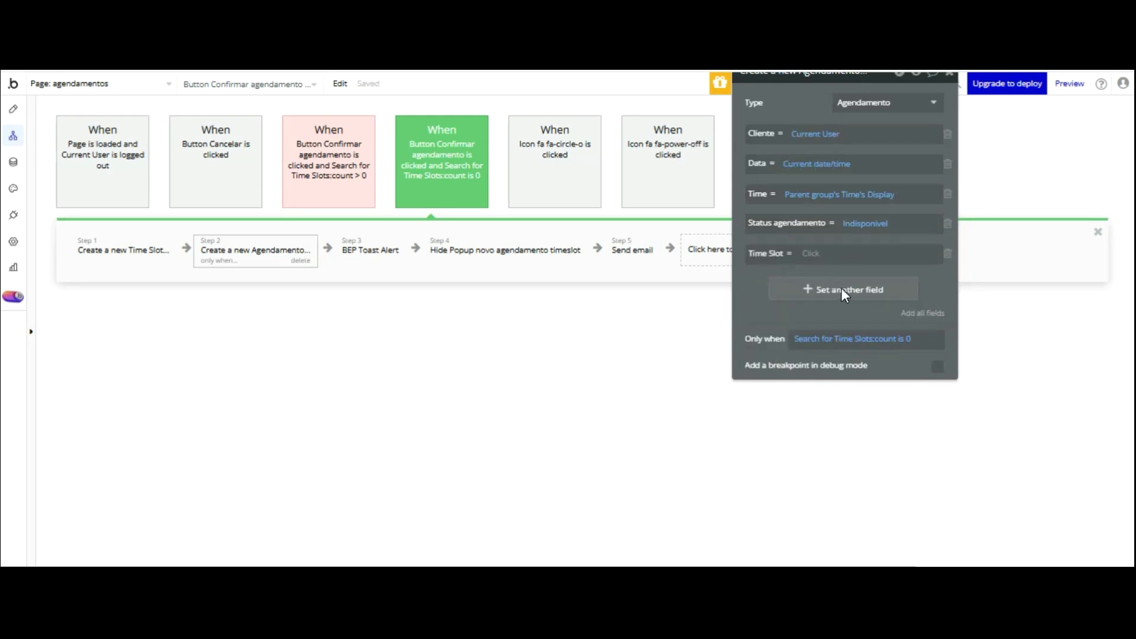
{"action": "left_click", "coordinate": [846, 253]}
{"action": "key", "text": "Down"}
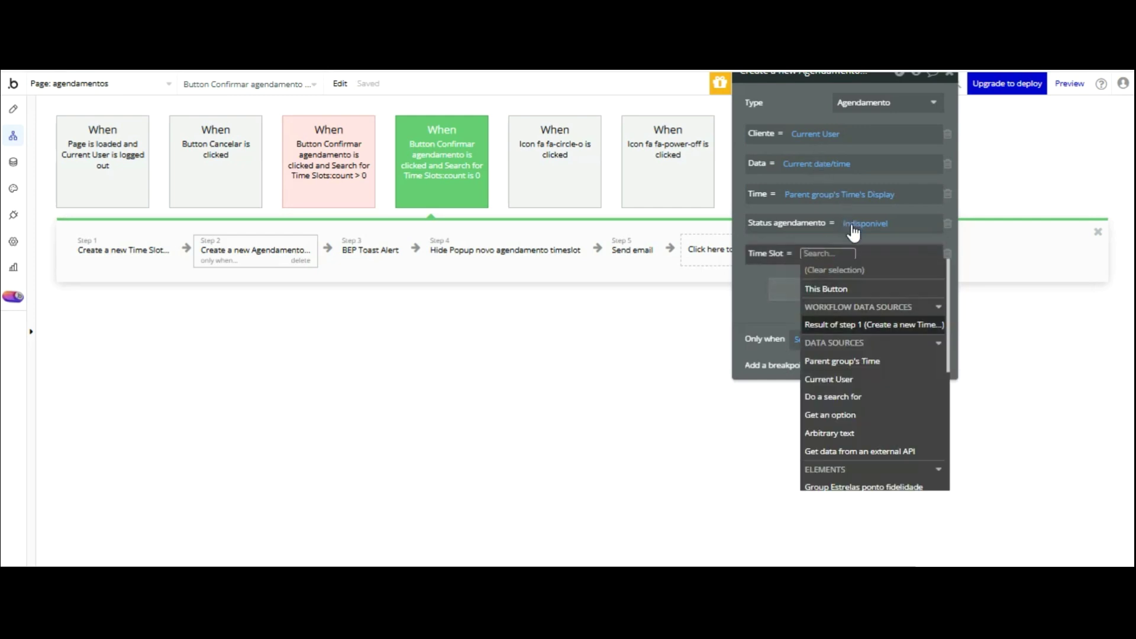
{"action": "key", "text": "Return"}
{"action": "key", "text": "Down"}
{"action": "key", "text": "Down"}
{"action": "key", "text": "Up"}
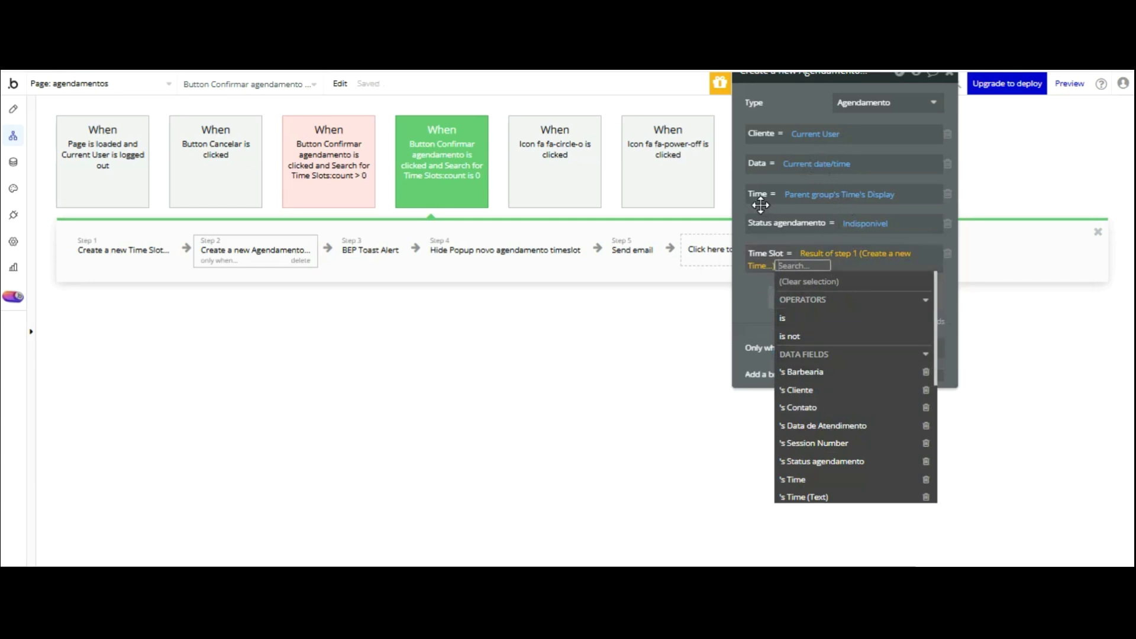
{"action": "left_click", "coordinate": [760, 204]}
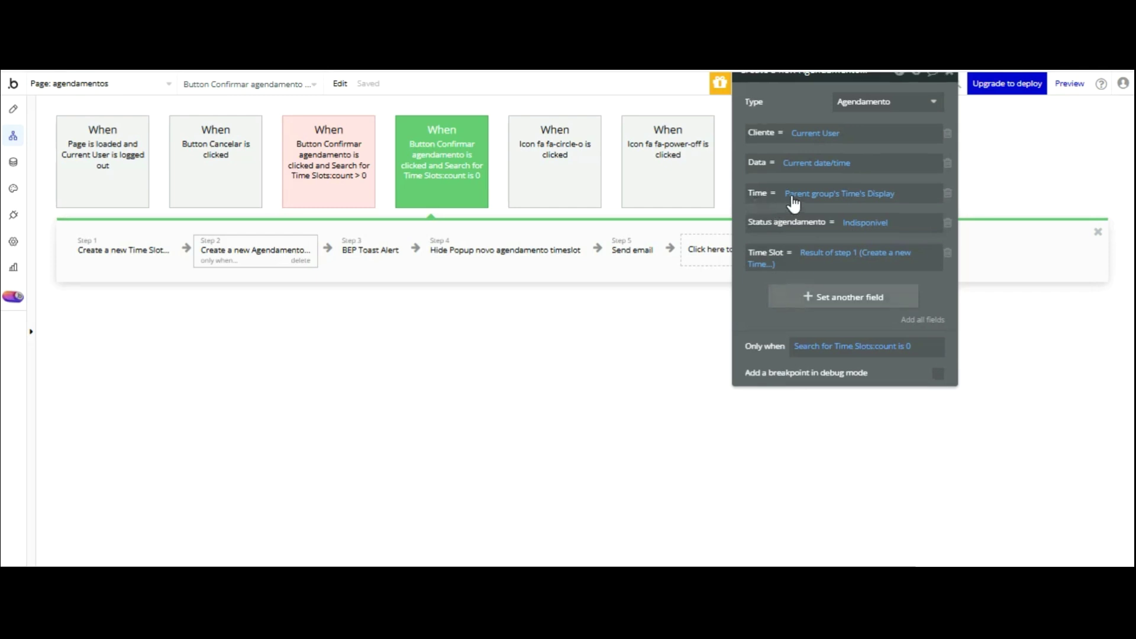
- Set the Agendamento's Barbearia to Result of step 1's Barbearia
{"action": "left_click", "coordinate": [806, 291]}
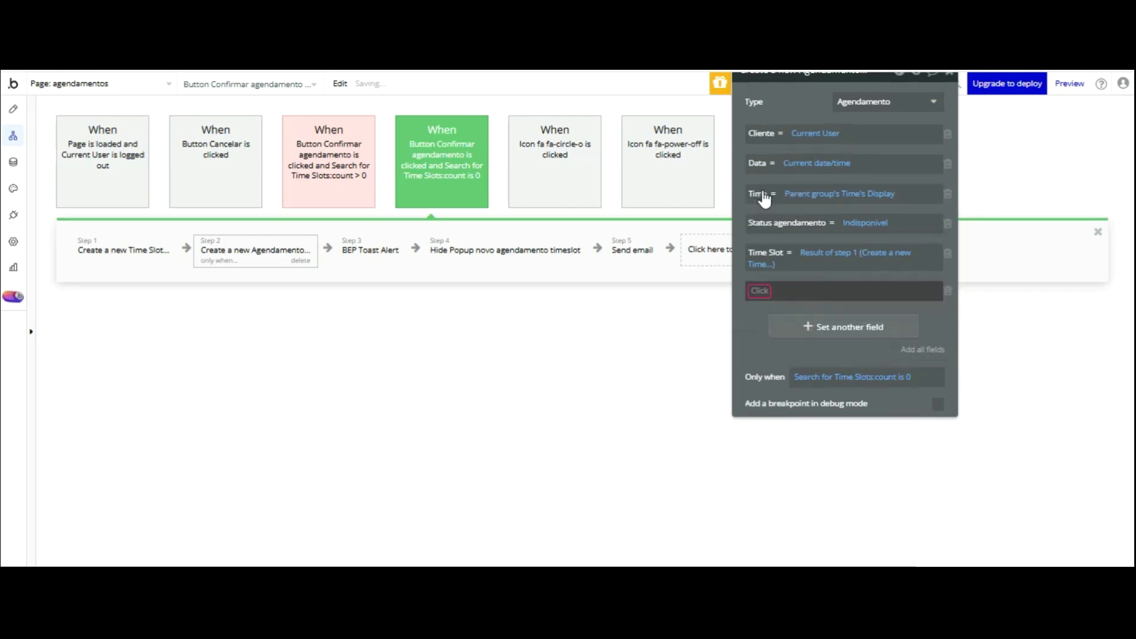
{"action": "left_click_drag", "start_coordinate": [756, 197], "coordinate": [758, 207]}
{"action": "left_click", "coordinate": [762, 300]}
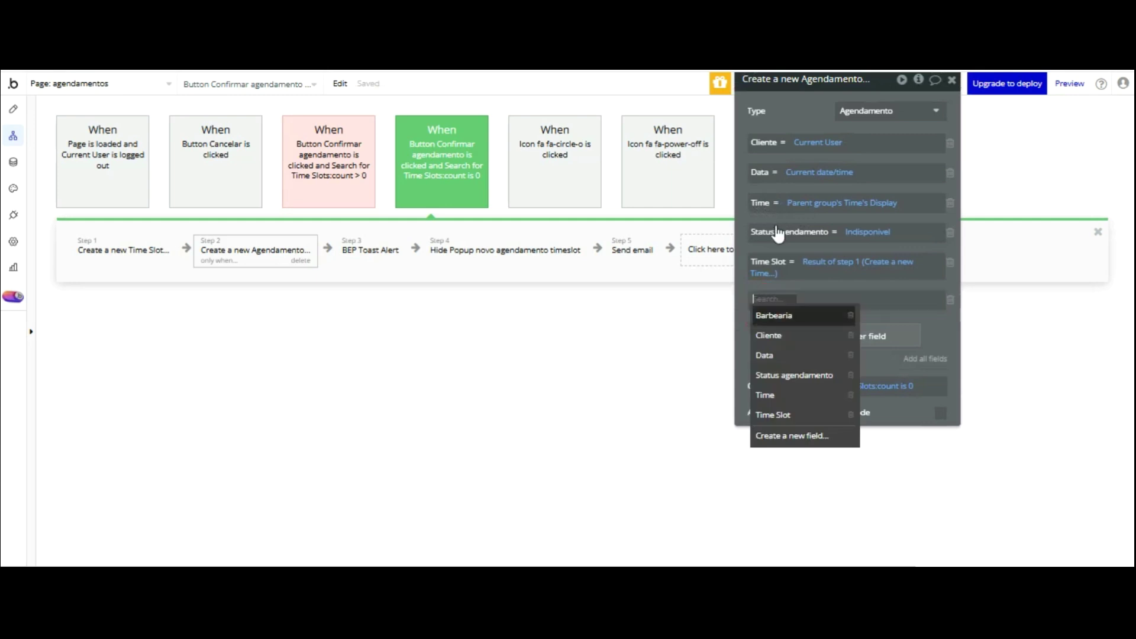
{"action": "left_click", "coordinate": [774, 315]}
{"action": "left_click", "coordinate": [815, 298]}
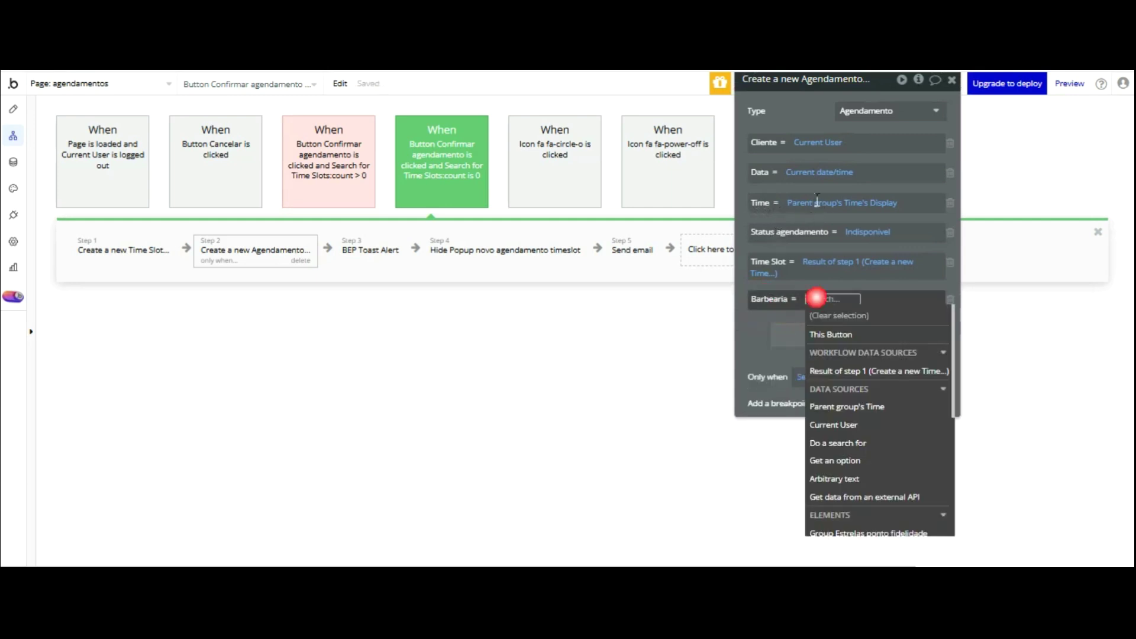
{"action": "left_click", "coordinate": [878, 371]}
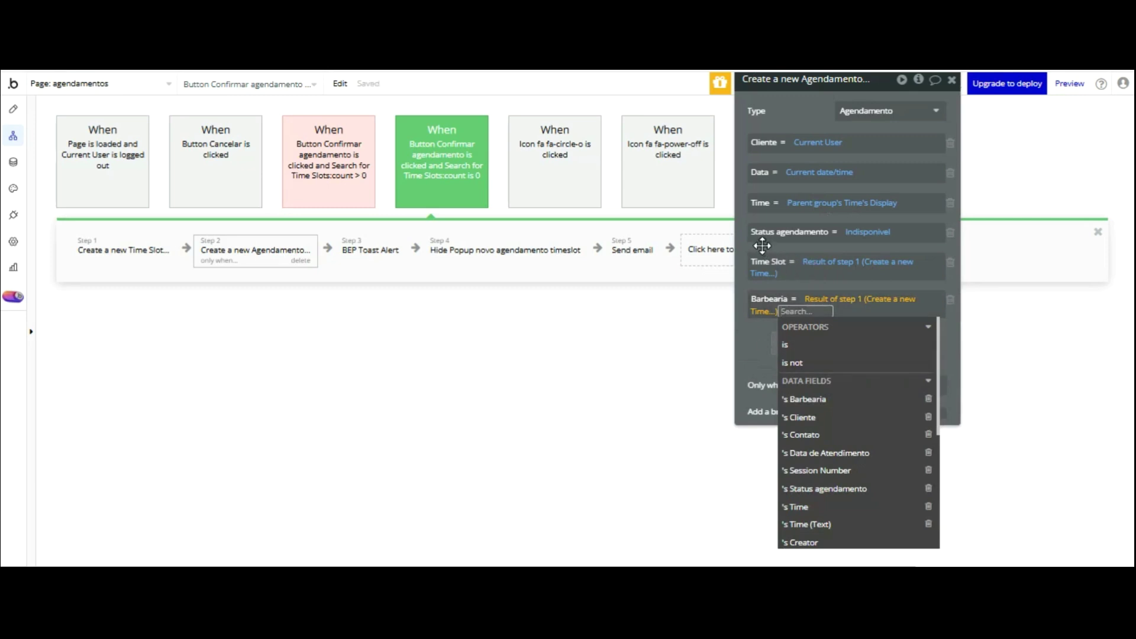
{"action": "left_click", "coordinate": [762, 245]}
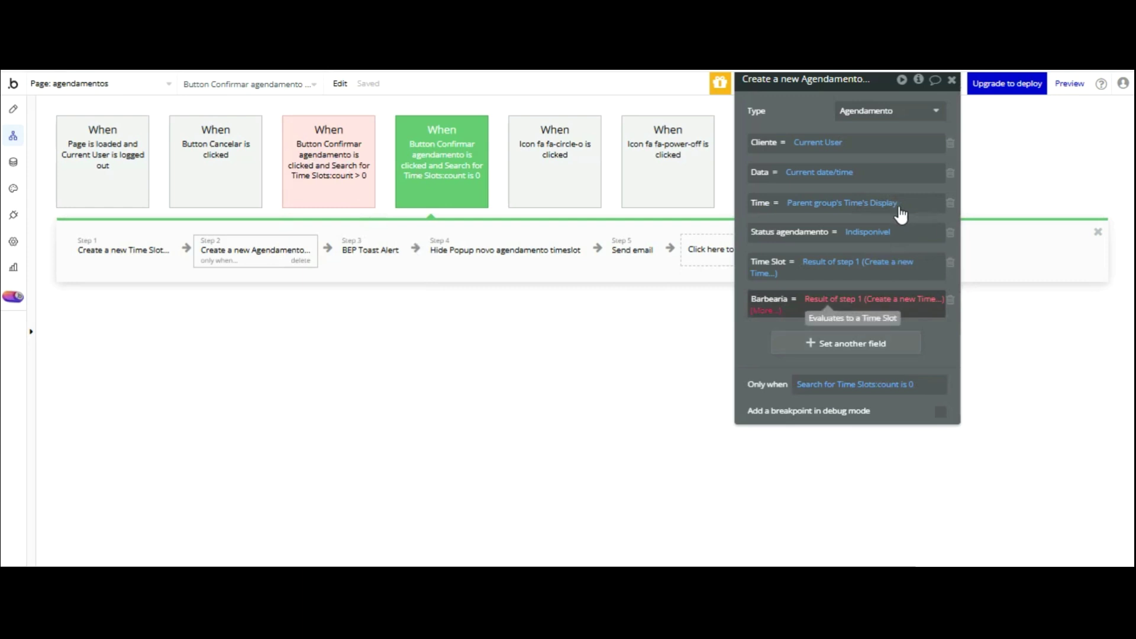
{"action": "left_click", "coordinate": [765, 309]}
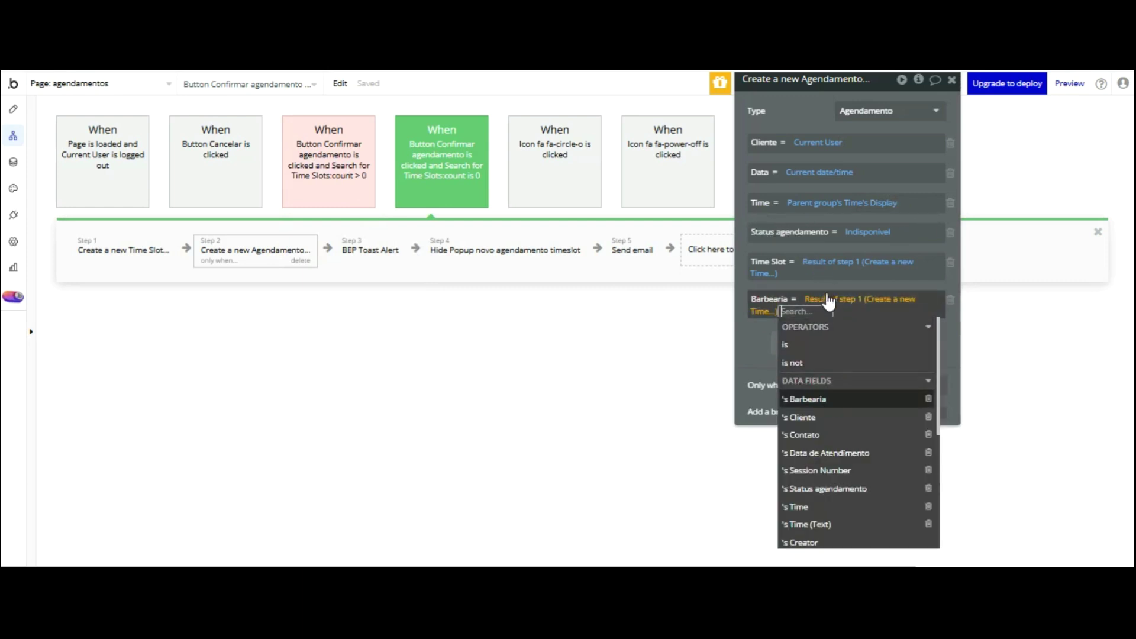
{"action": "key", "text": "Return"}
{"action": "left_click_drag", "start_coordinate": [756, 249], "coordinate": [760, 249]}
{"action": "left_click", "coordinate": [766, 246]}
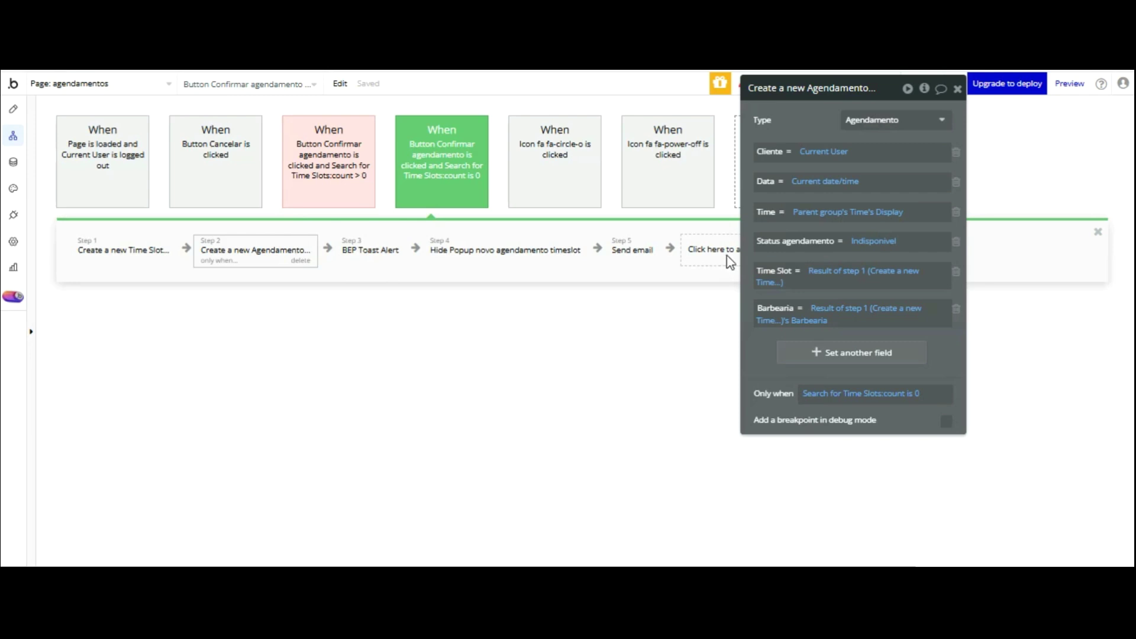
- Move the Create a new Agendamento panel aside and open the new-action menu
{"action": "left_click_drag", "start_coordinate": [802, 93], "coordinate": [947, 114]}
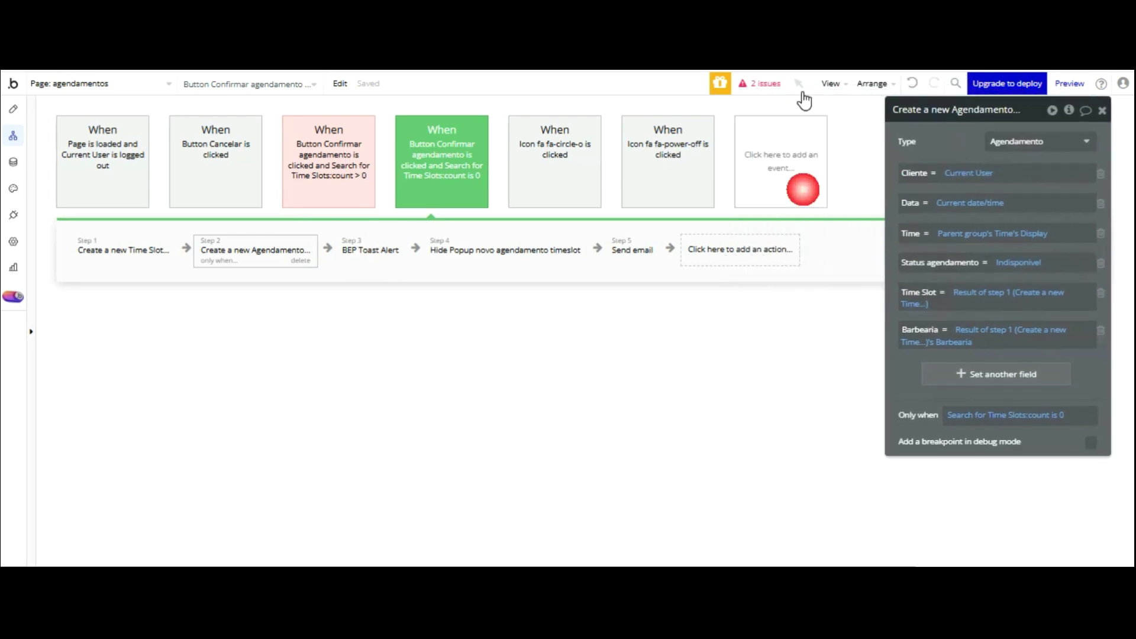
{"action": "left_click", "coordinate": [738, 248]}
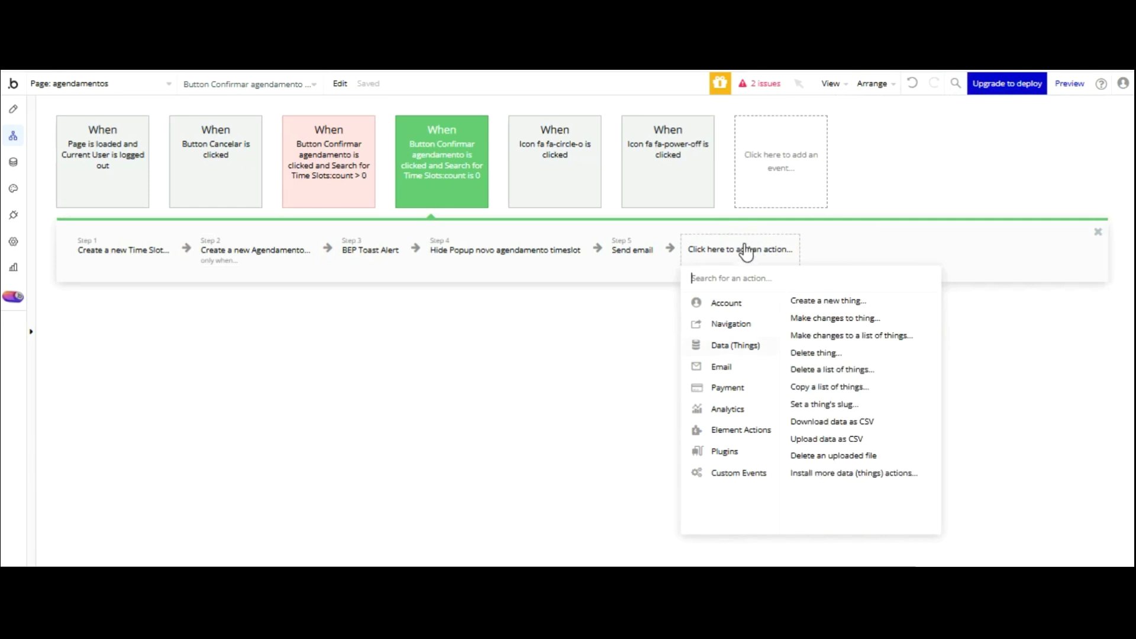
- Add a Create a new Fidelidade step with all fields and place it as step 3
{"action": "left_click", "coordinate": [810, 301]}
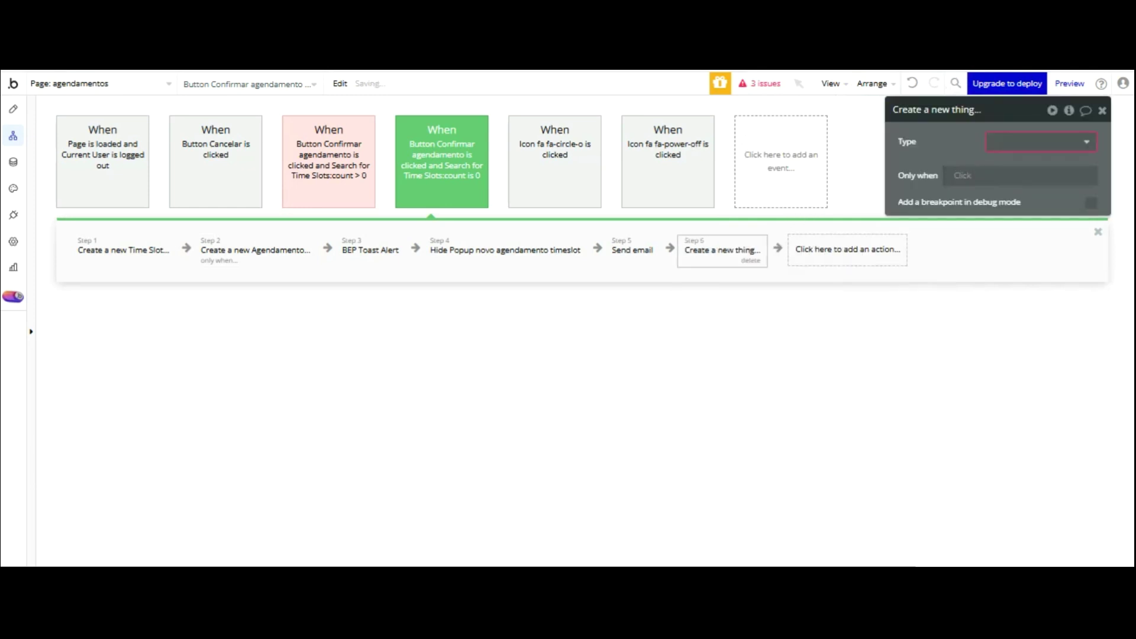
{"action": "left_click", "coordinate": [1032, 228]}
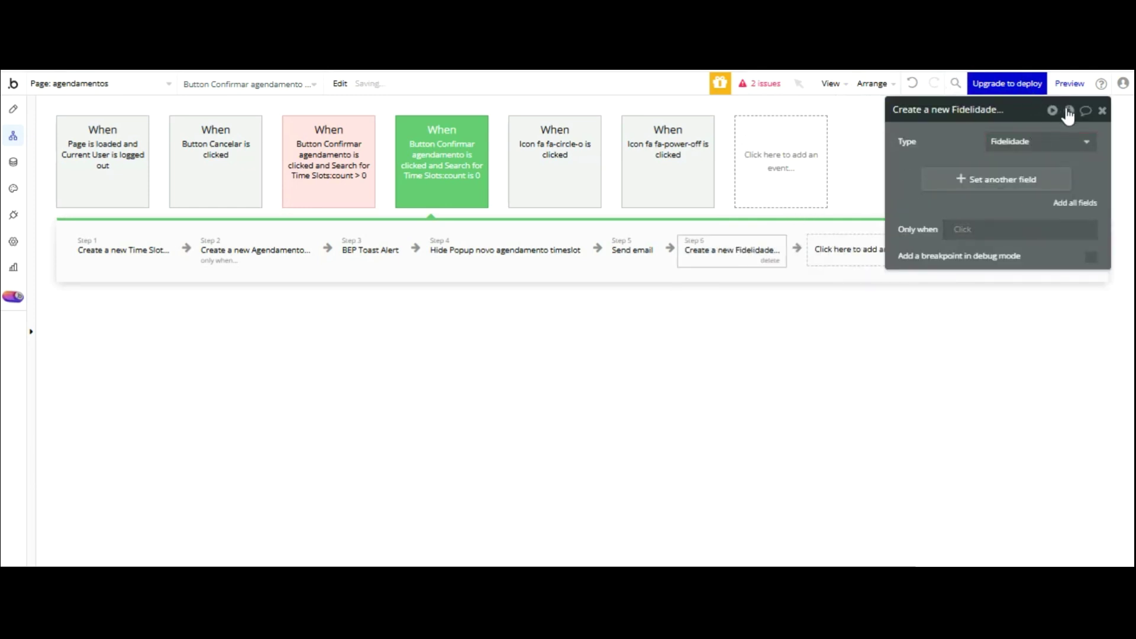
{"action": "left_click", "coordinate": [1075, 202]}
{"action": "left_click_drag", "start_coordinate": [963, 127], "coordinate": [1043, 147]}
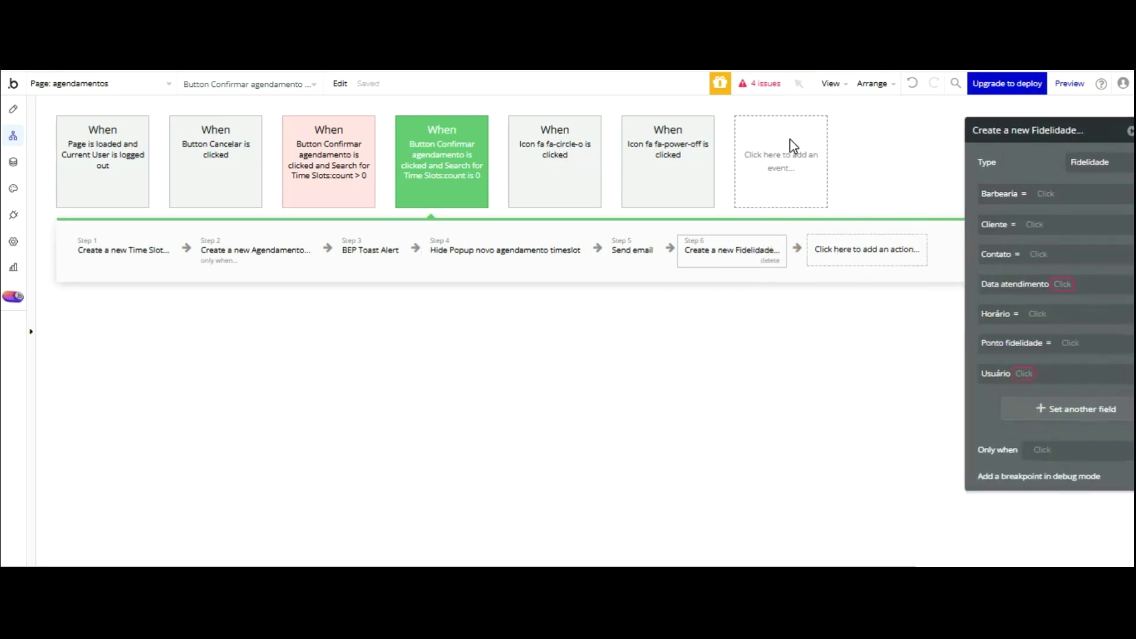
{"action": "left_click_drag", "start_coordinate": [731, 250], "coordinate": [390, 252]}
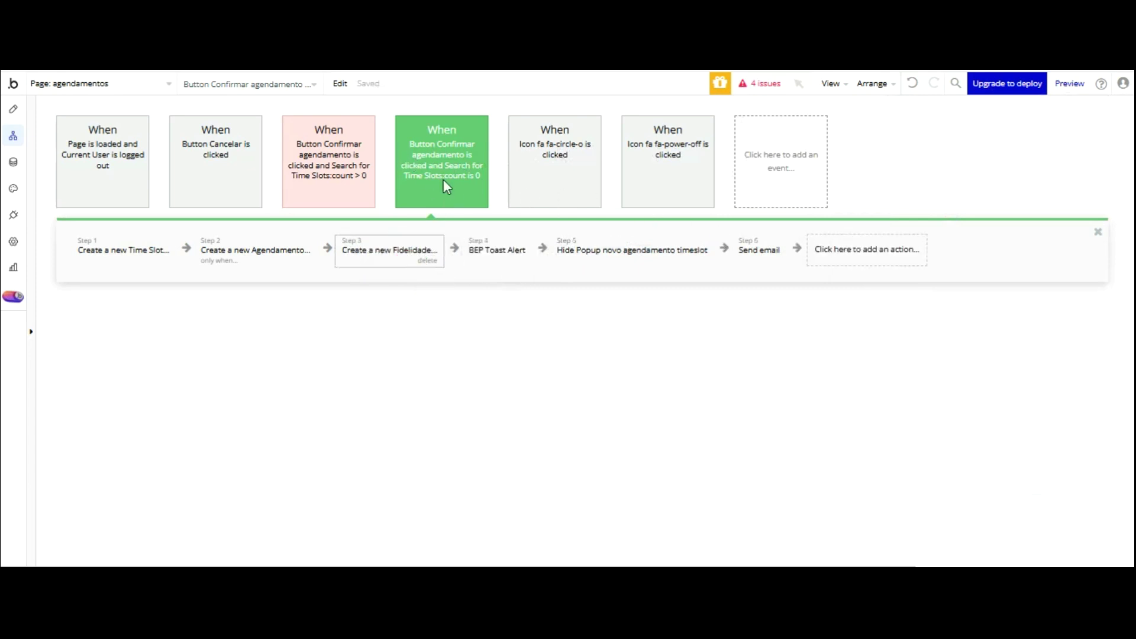
{"action": "left_click", "coordinate": [398, 254]}
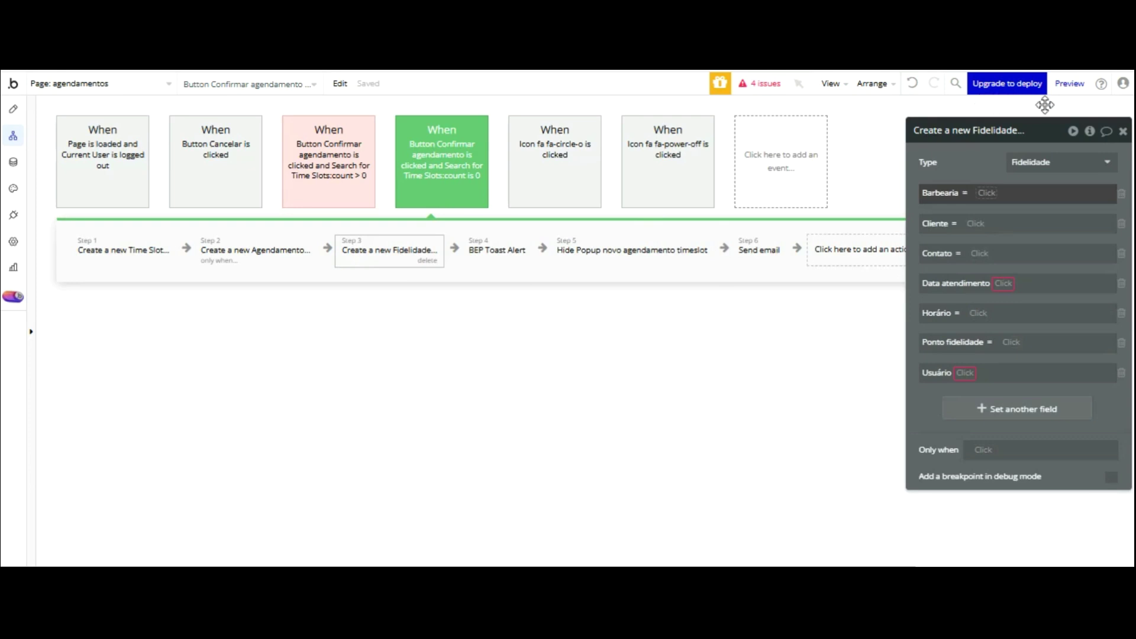
- Remove the Barbearia and Usuário fields and set Ponto fidelidade to 0
{"action": "left_click", "coordinate": [1122, 193]}
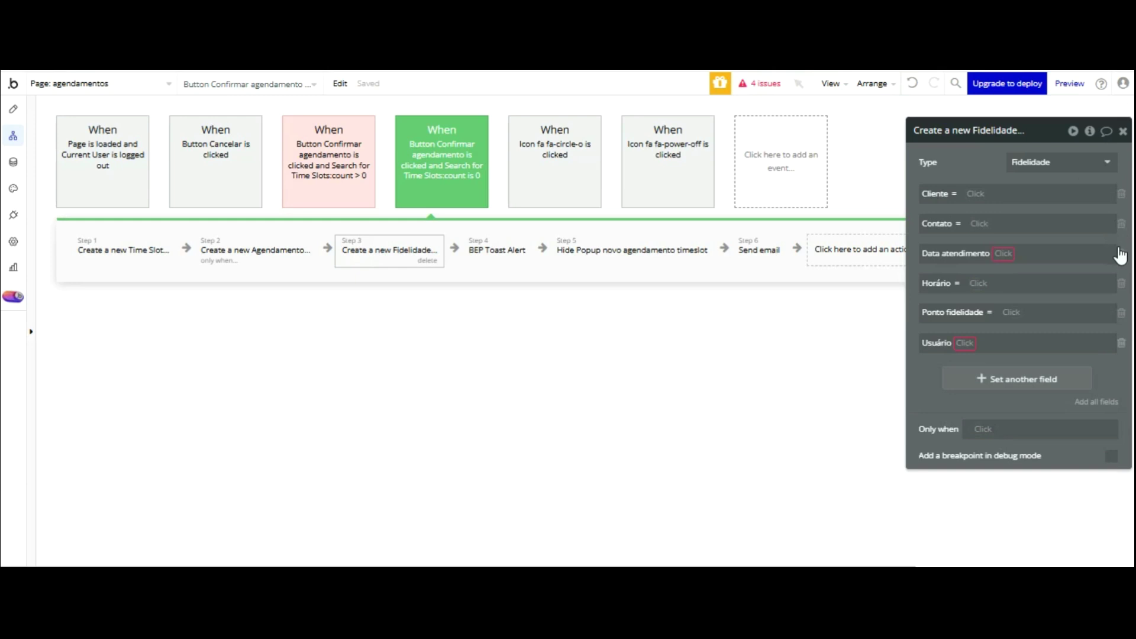
{"action": "left_click", "coordinate": [1121, 343]}
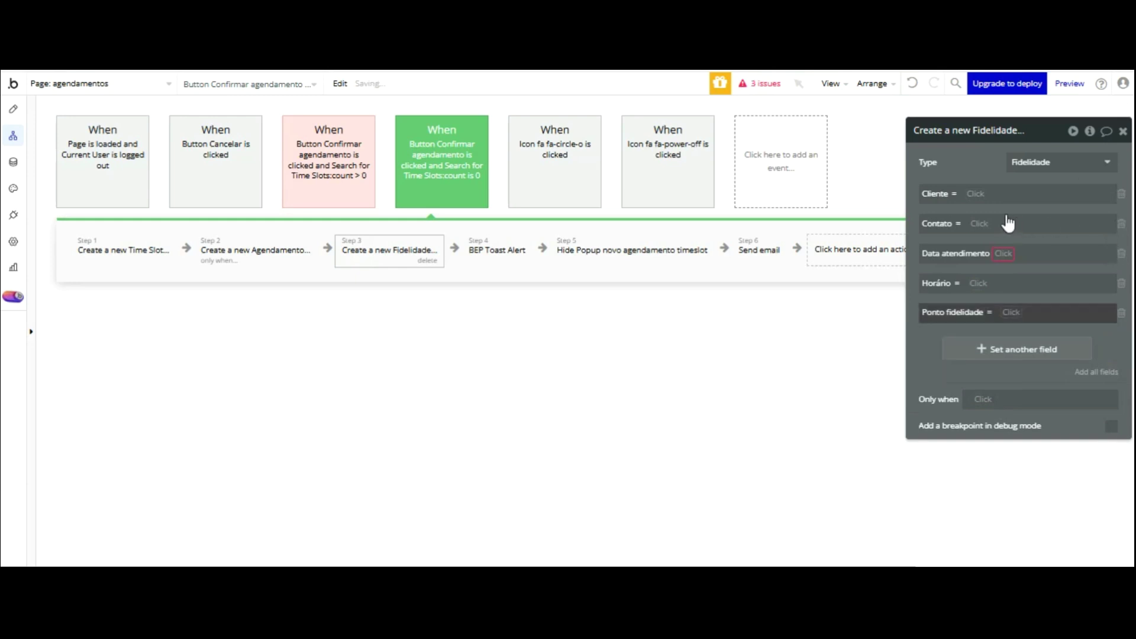
{"action": "left_click", "coordinate": [1009, 312]}
{"action": "type", "text": "0"}
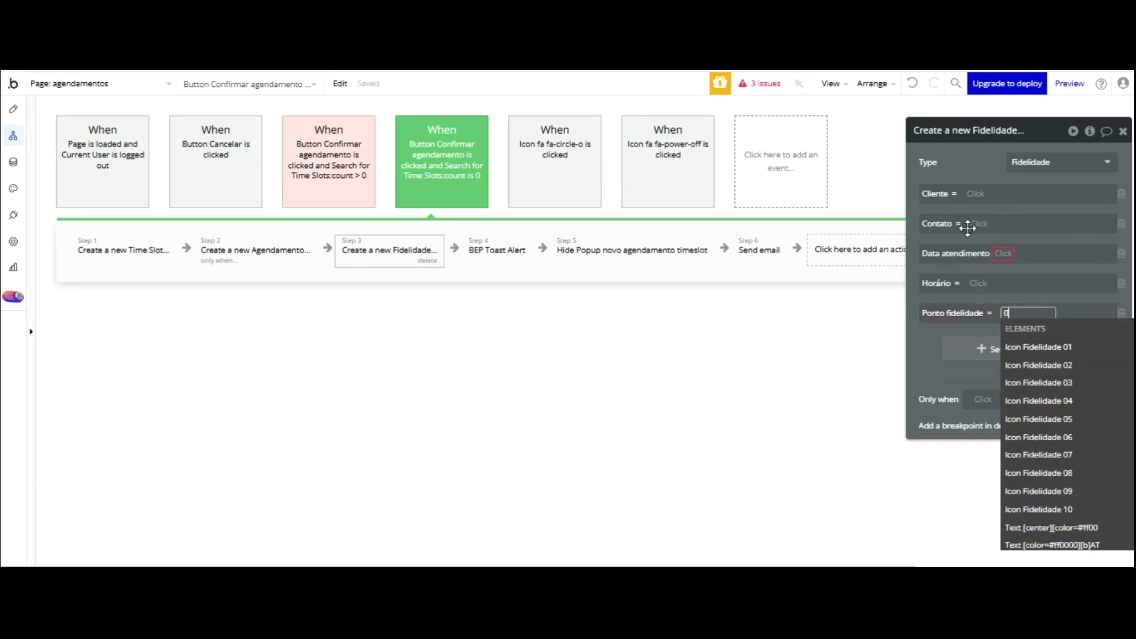
{"action": "left_click", "coordinate": [932, 349]}
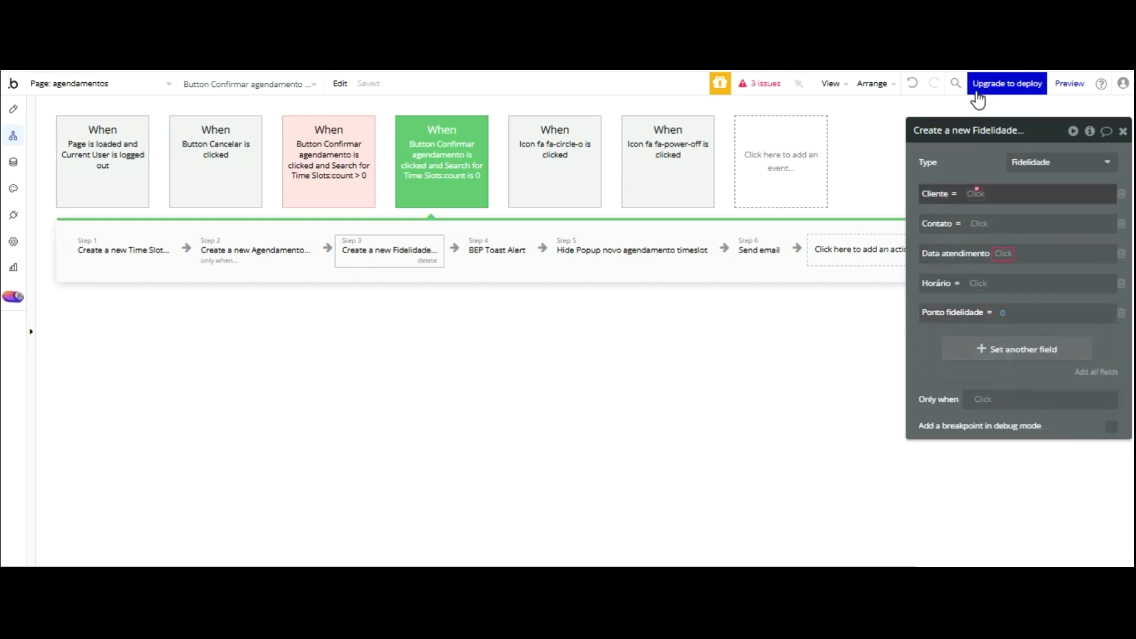
- Set Cliente to Current User's Nome and Contato to Current User's Contato
{"action": "left_click", "coordinate": [976, 193]}
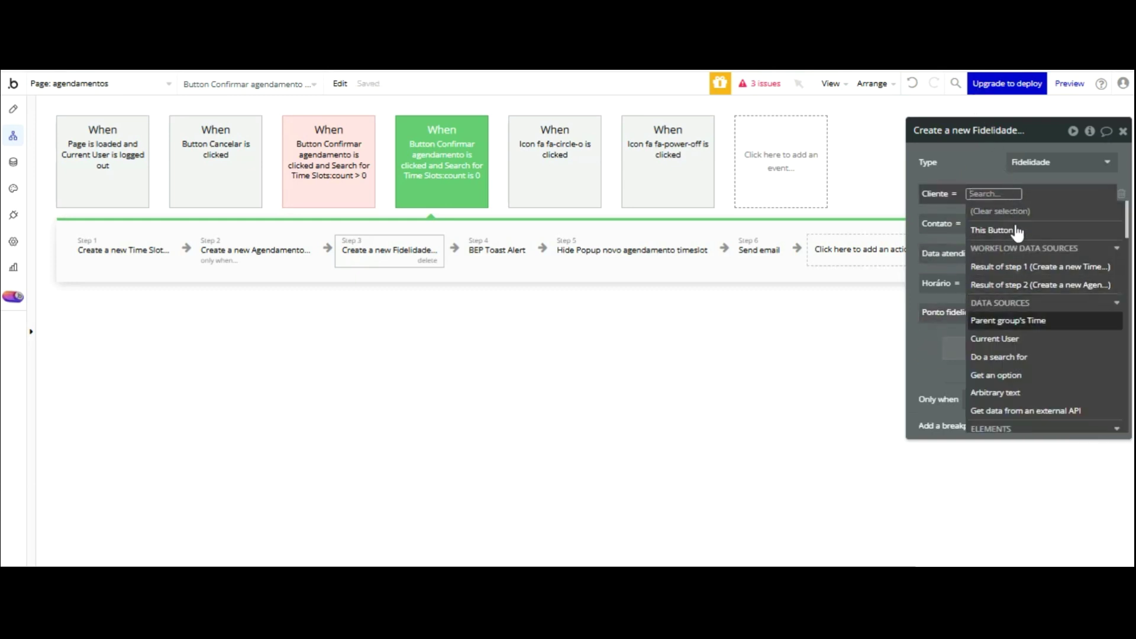
{"action": "left_click", "coordinate": [1006, 338]}
{"action": "key", "text": "Down"}
{"action": "key", "text": "Down"}
{"action": "key", "text": "Down"}
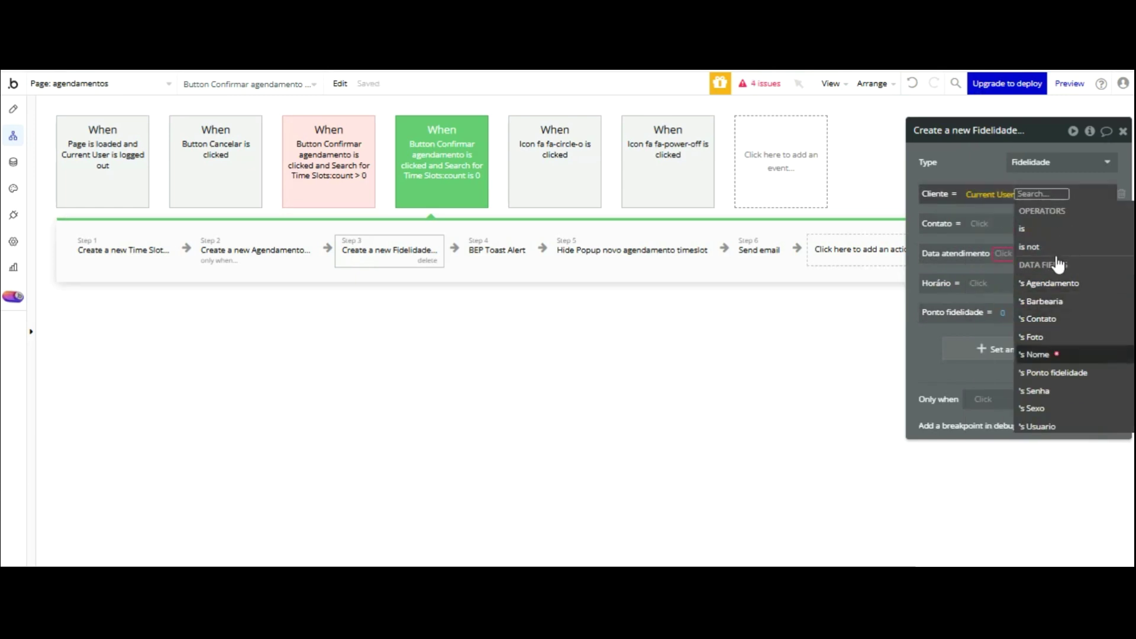
{"action": "key", "text": "Return"}
{"action": "left_click", "coordinate": [980, 170]}
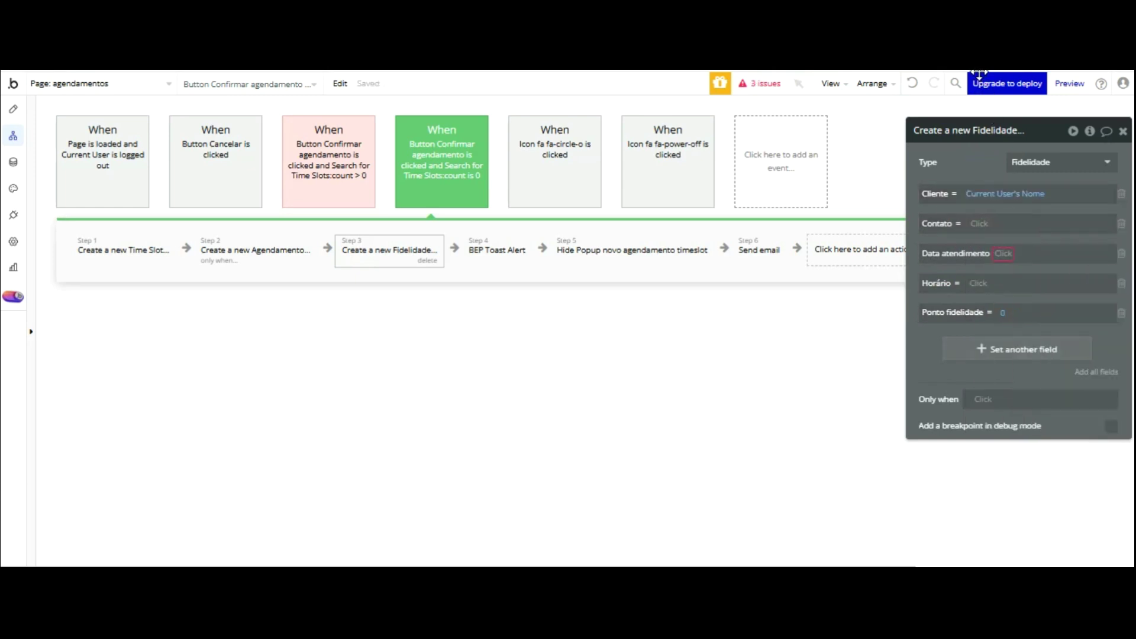
{"action": "left_click", "coordinate": [982, 224]}
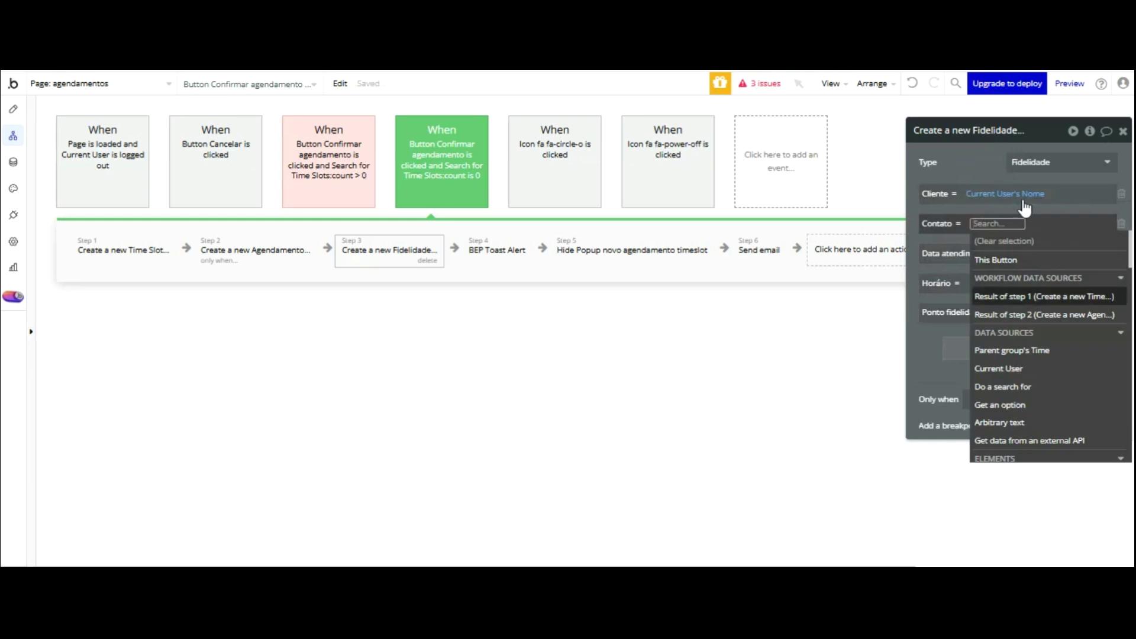
{"action": "left_click", "coordinate": [1024, 369]}
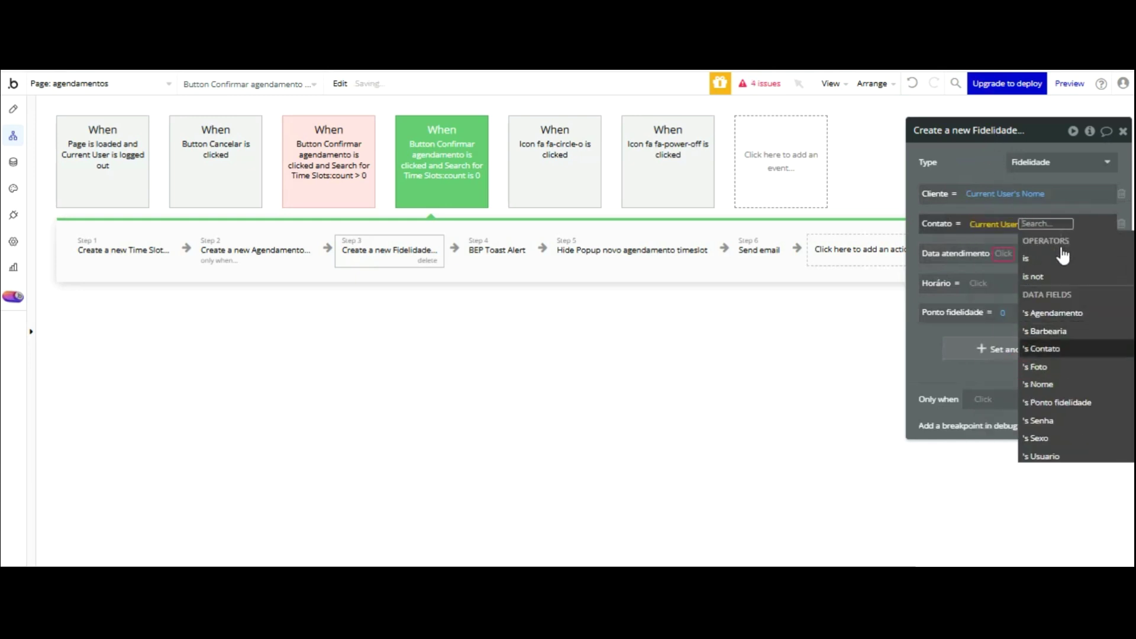
{"action": "left_click", "coordinate": [1061, 261]}
- Set Data atendimento to Result of step 1's Data de Atendimento
{"action": "left_click", "coordinate": [975, 151]}
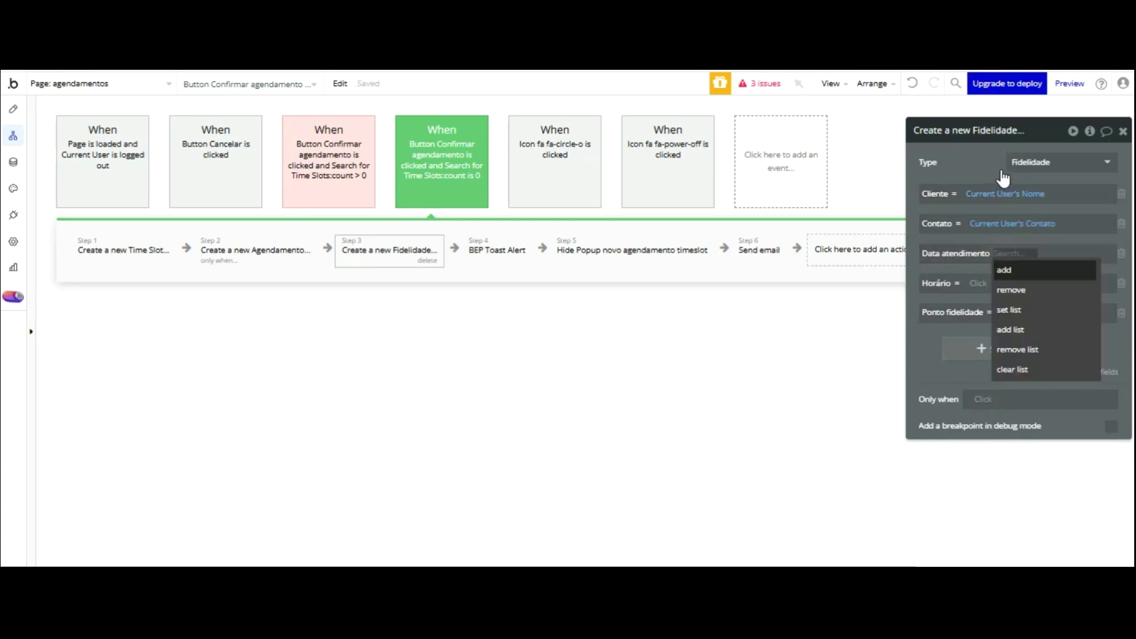
{"action": "key", "text": "Return"}
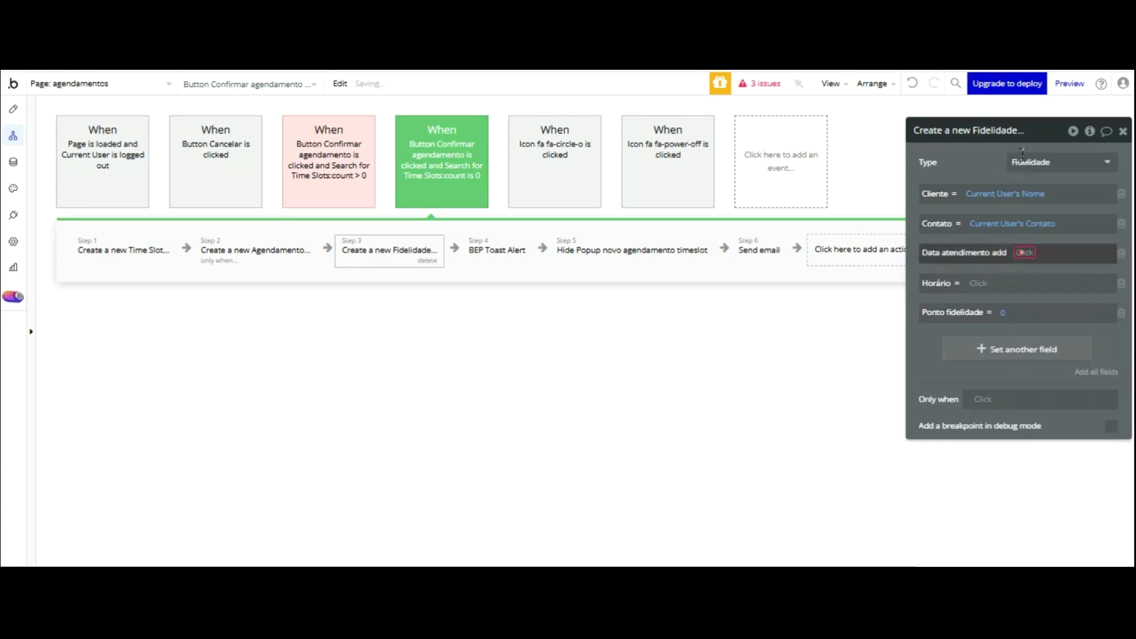
{"action": "left_click", "coordinate": [1024, 252]}
{"action": "left_click", "coordinate": [1051, 216]}
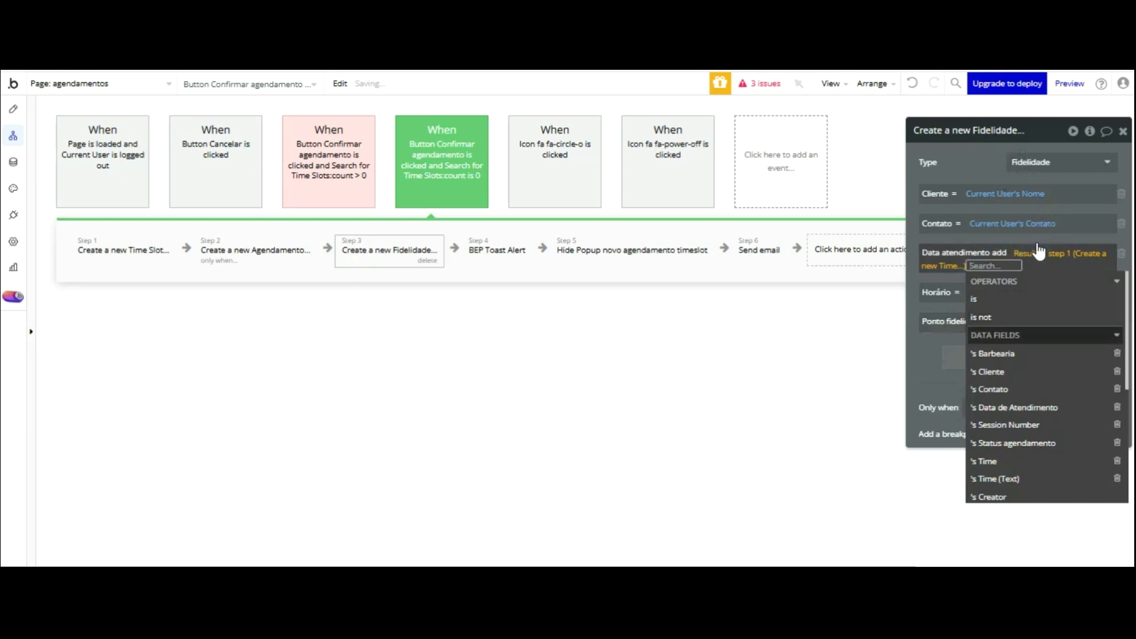
{"action": "left_click", "coordinate": [1021, 407]}
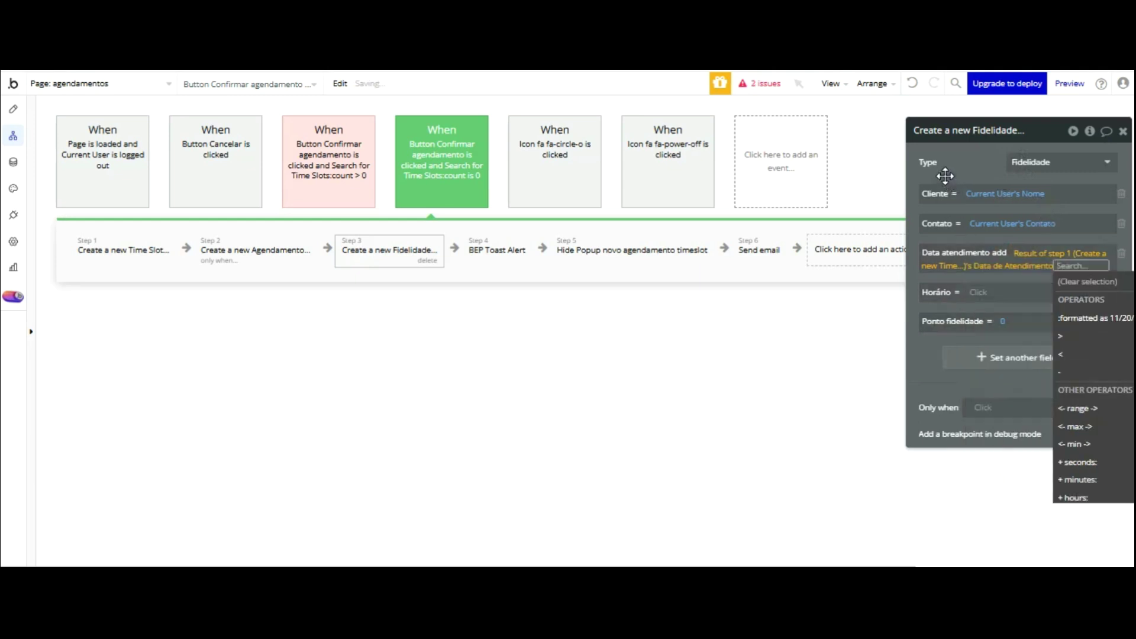
{"action": "left_click", "coordinate": [945, 176]}
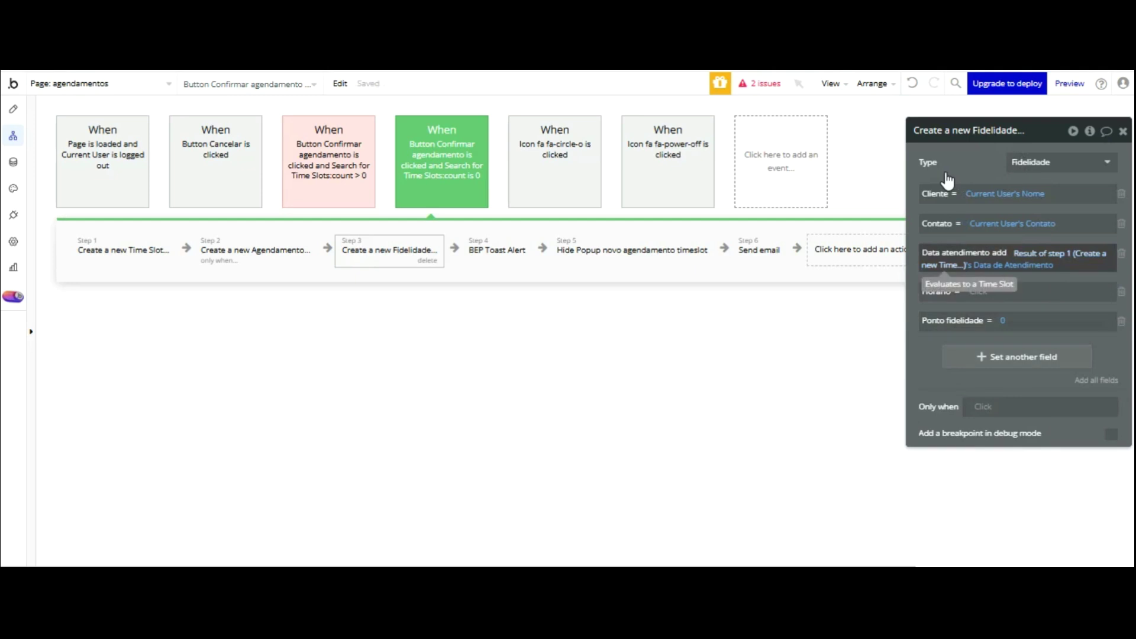
- Replace the Data atendimento expression with Current date/time
{"action": "right_click", "coordinate": [1029, 252]}
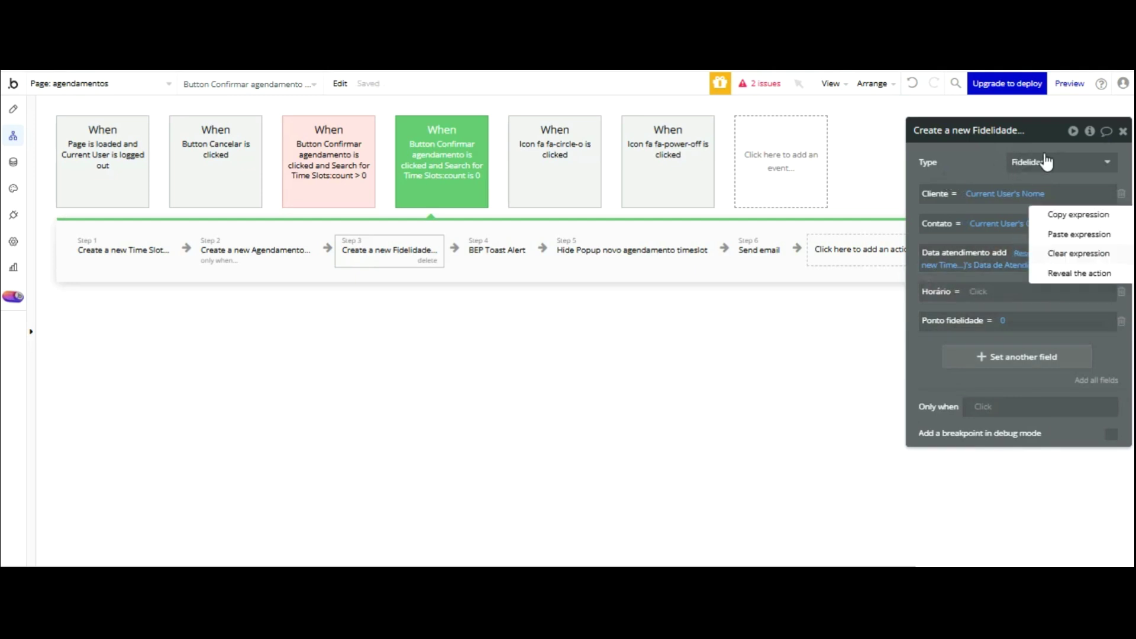
{"action": "left_click", "coordinate": [1066, 251]}
{"action": "left_click", "coordinate": [1027, 252]}
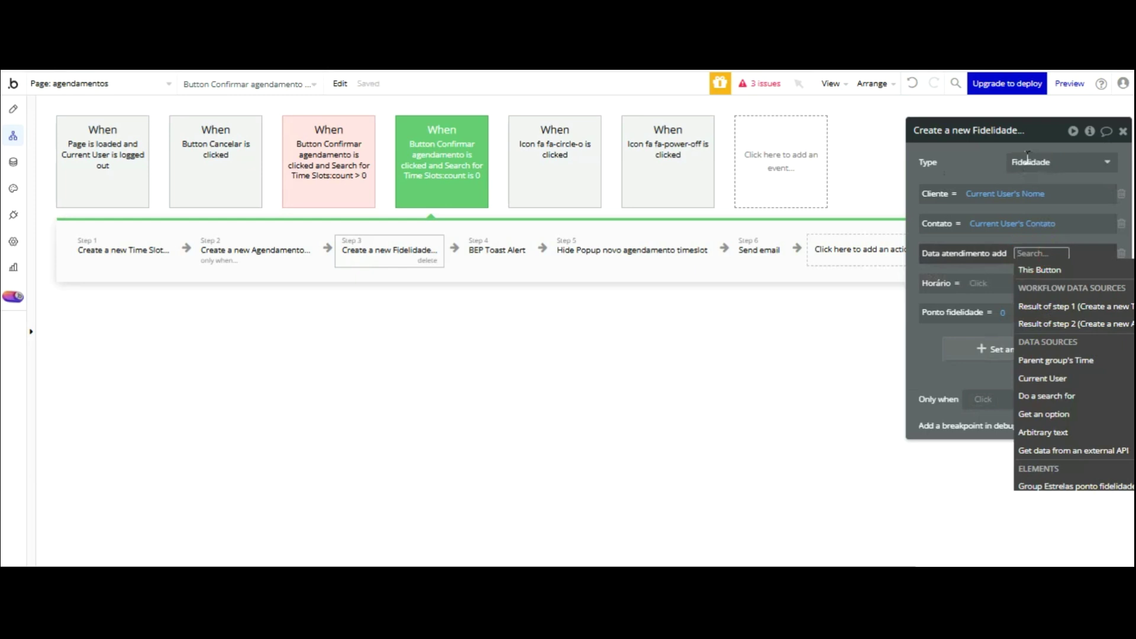
{"action": "type", "text": "curr"}
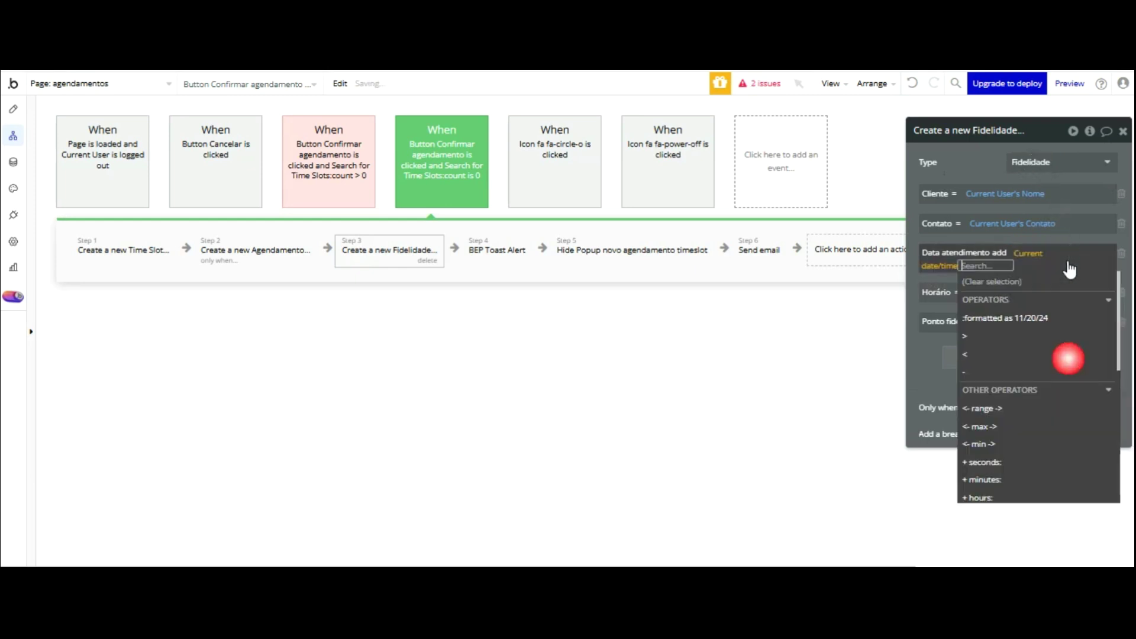
{"action": "left_click", "coordinate": [1064, 359]}
{"action": "left_click", "coordinate": [923, 258]}
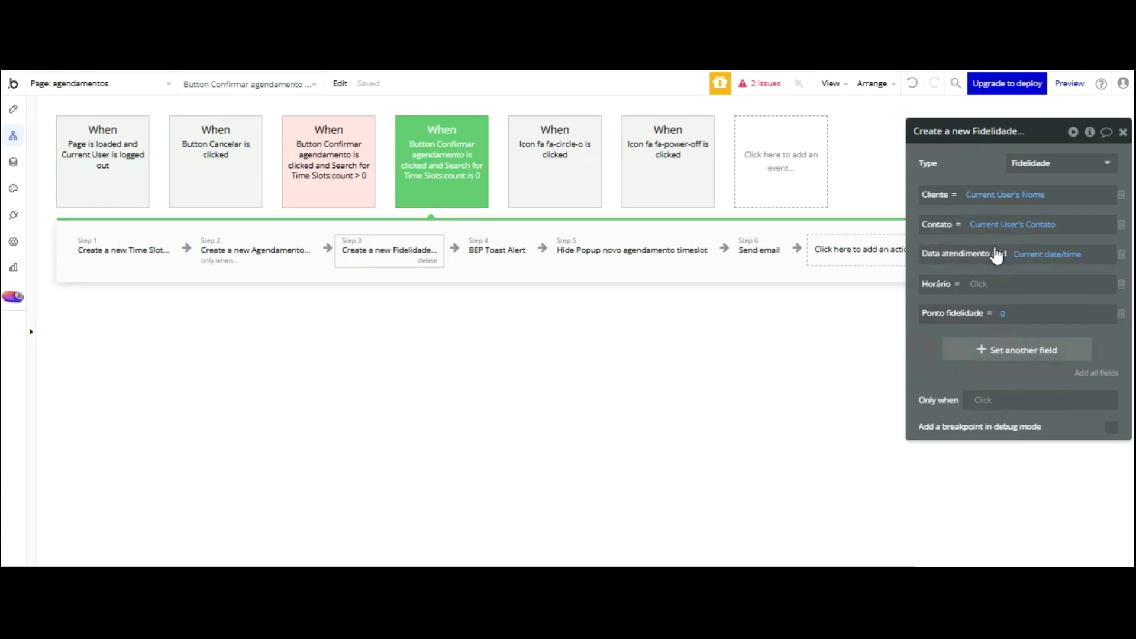
- Add a Barbearia field; set Horário to step 1's Time and Barbearia to step 1's Barbearia
{"action": "left_click", "coordinate": [1000, 348]}
{"action": "left_click", "coordinate": [937, 347]}
{"action": "left_click", "coordinate": [942, 359]}
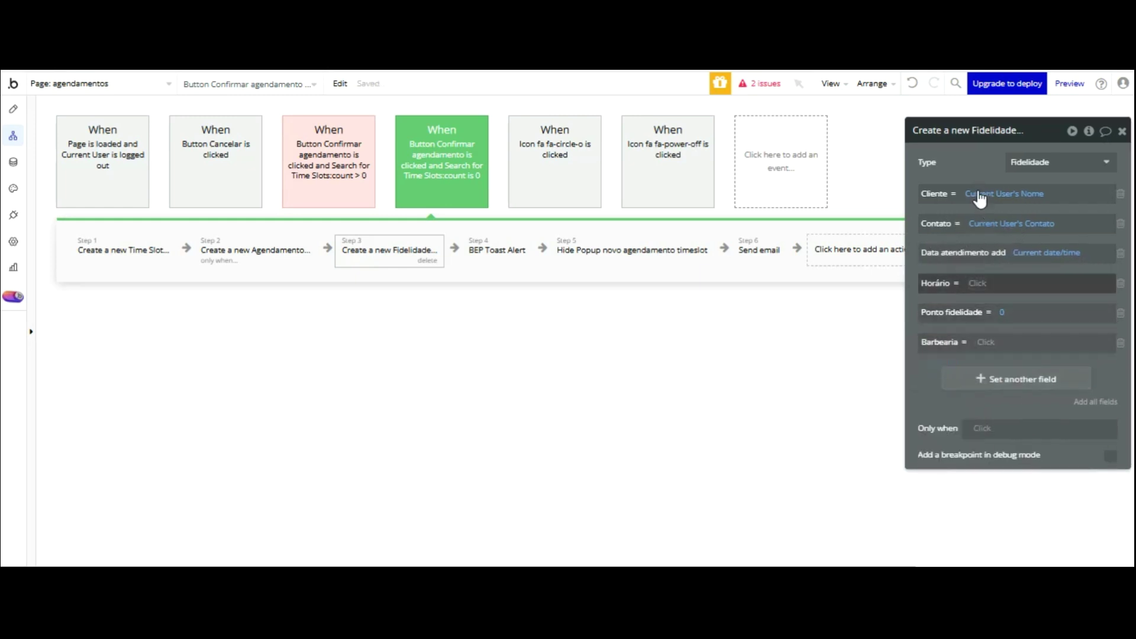
{"action": "left_click", "coordinate": [983, 283]}
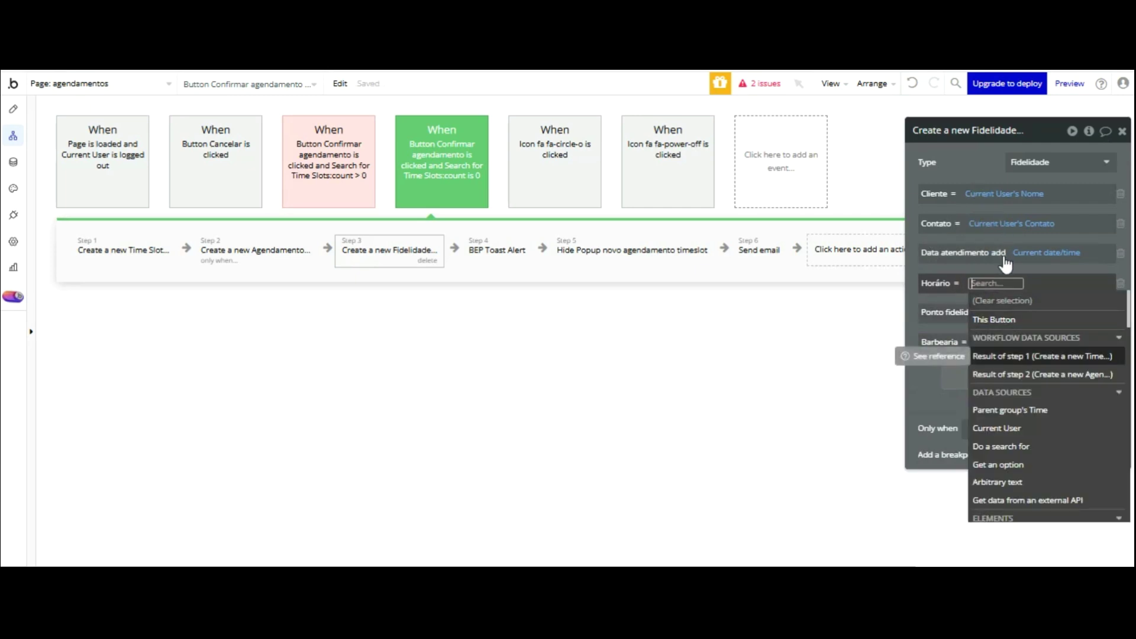
{"action": "key", "text": "Return"}
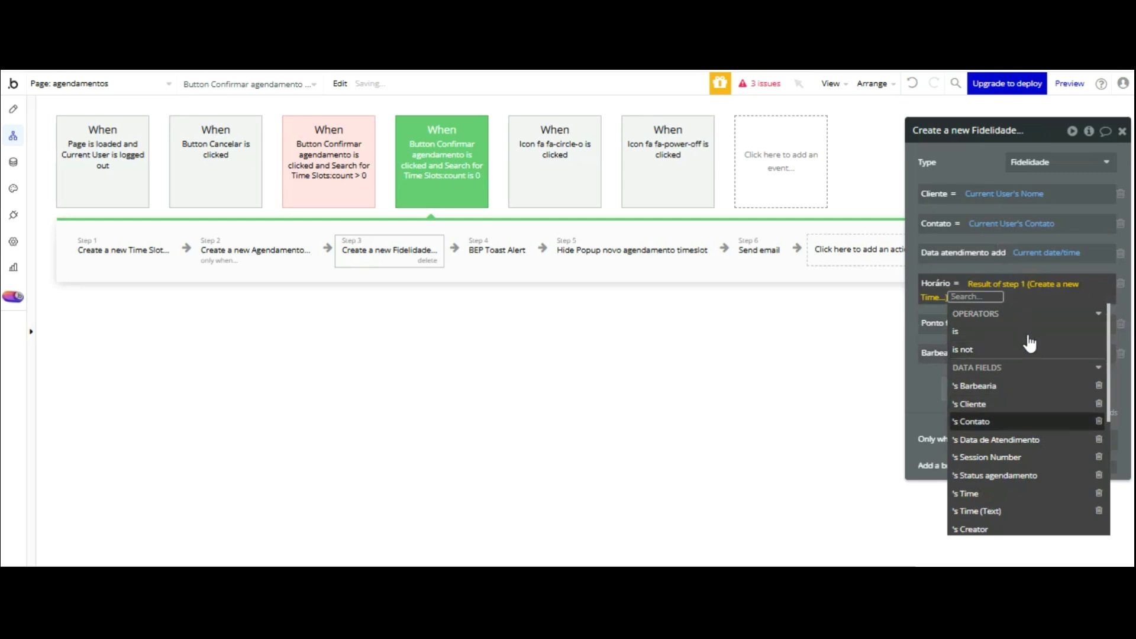
{"action": "left_click", "coordinate": [1033, 510]}
{"action": "left_click", "coordinate": [929, 422]}
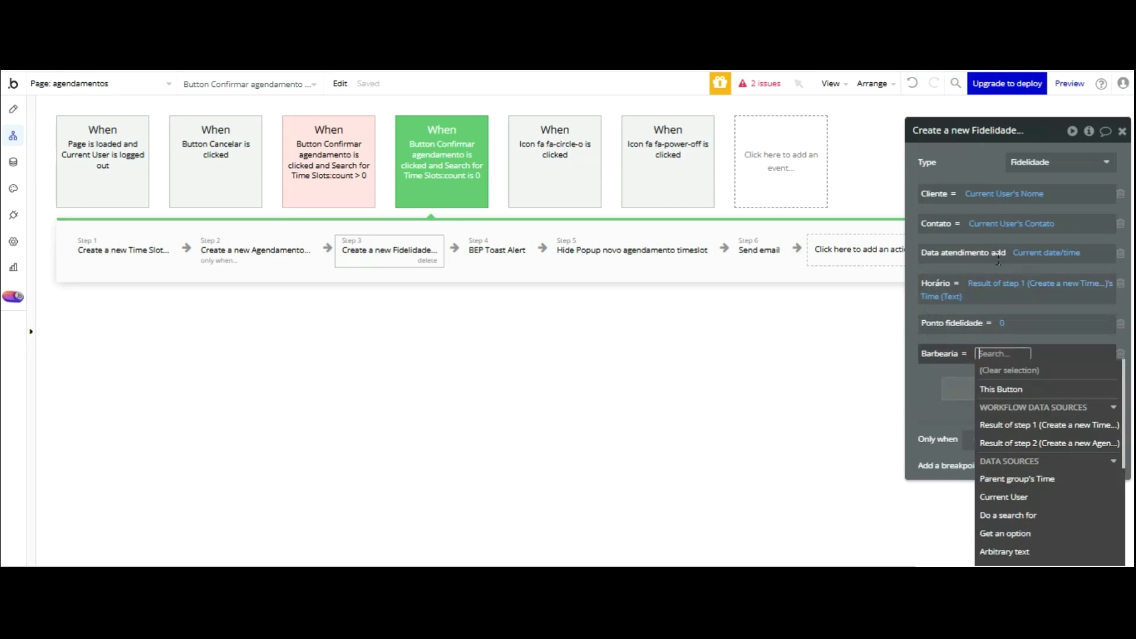
{"action": "left_click", "coordinate": [1056, 424]}
{"action": "left_click", "coordinate": [1028, 453]}
{"action": "left_click", "coordinate": [861, 390]}
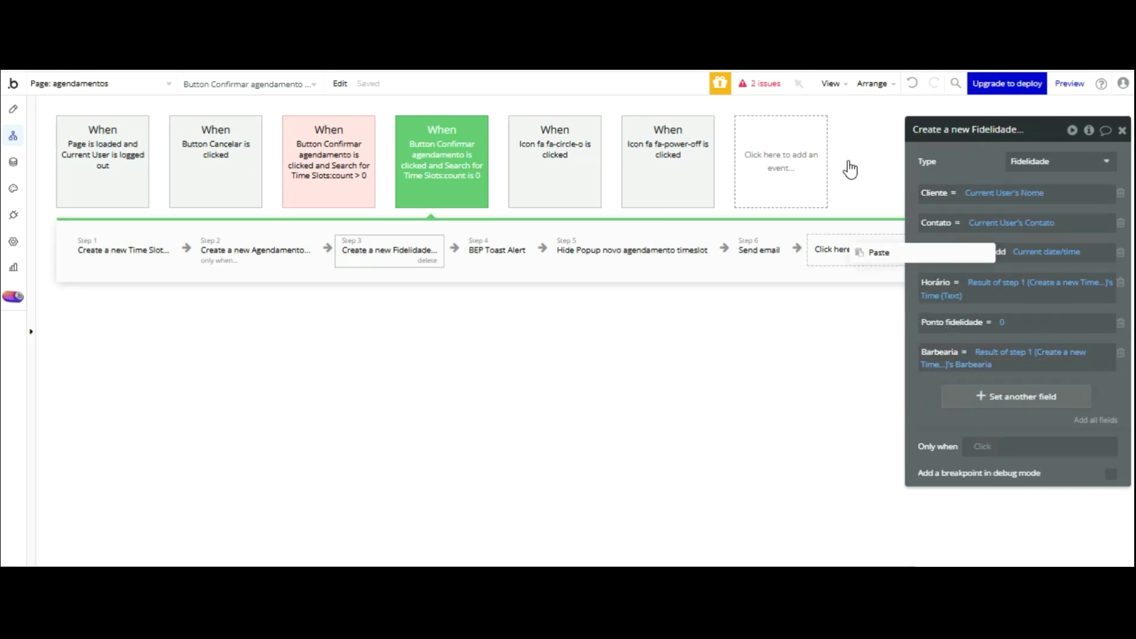
{"action": "left_click", "coordinate": [827, 248]}
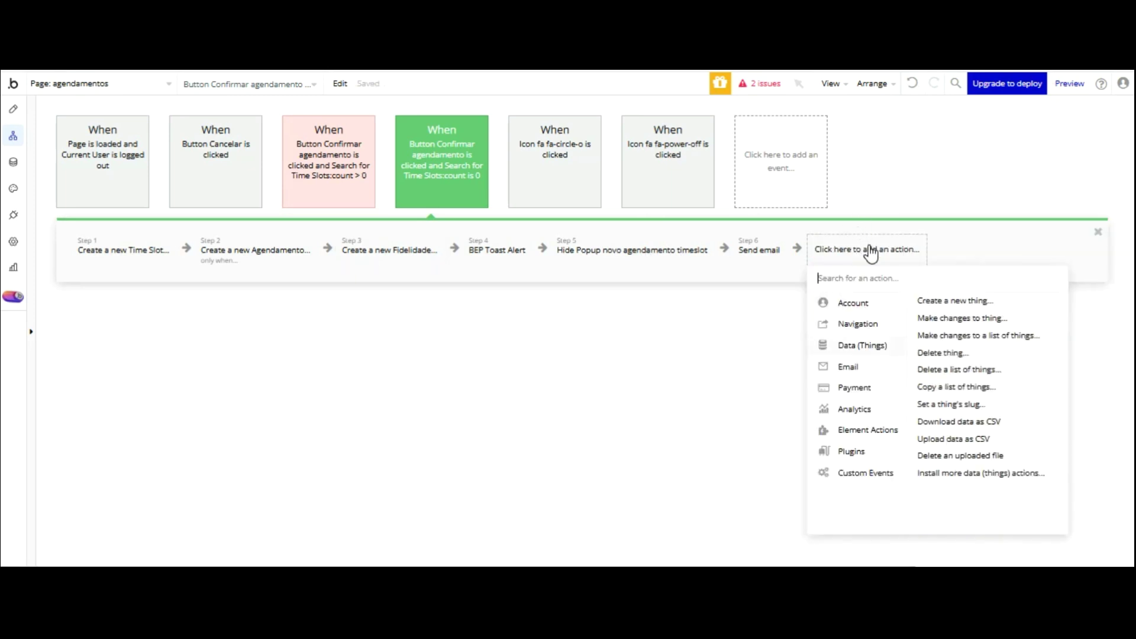
- Add a Make changes to Current User step and place it as step 4
{"action": "left_click", "coordinate": [947, 317]}
{"action": "left_click_drag", "start_coordinate": [853, 249], "coordinate": [510, 243]}
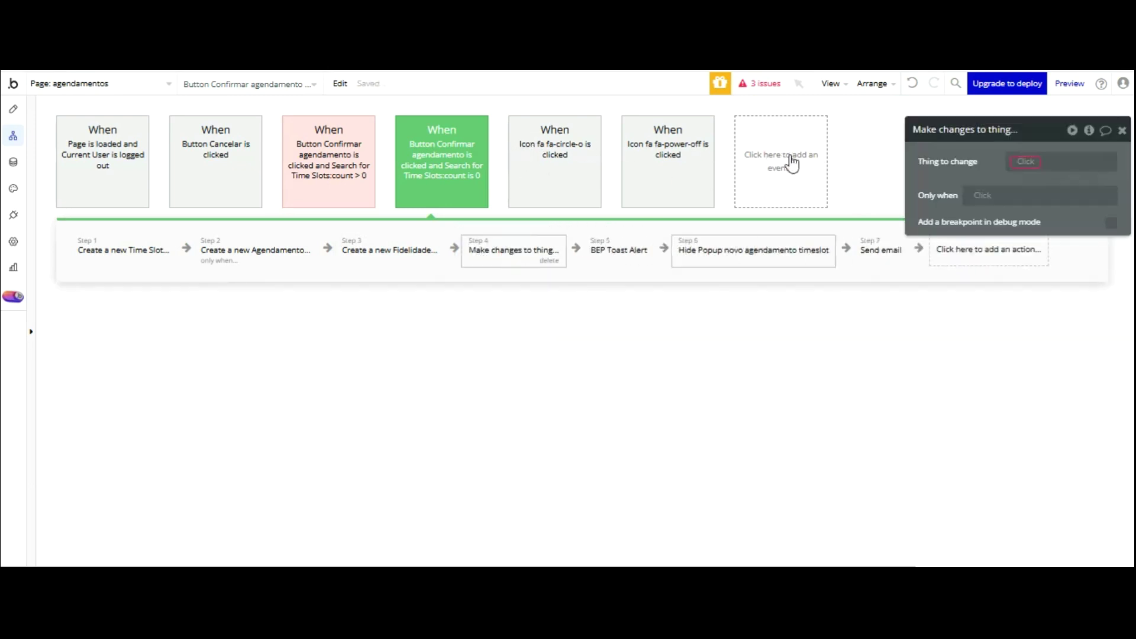
{"action": "left_click", "coordinate": [1027, 157]}
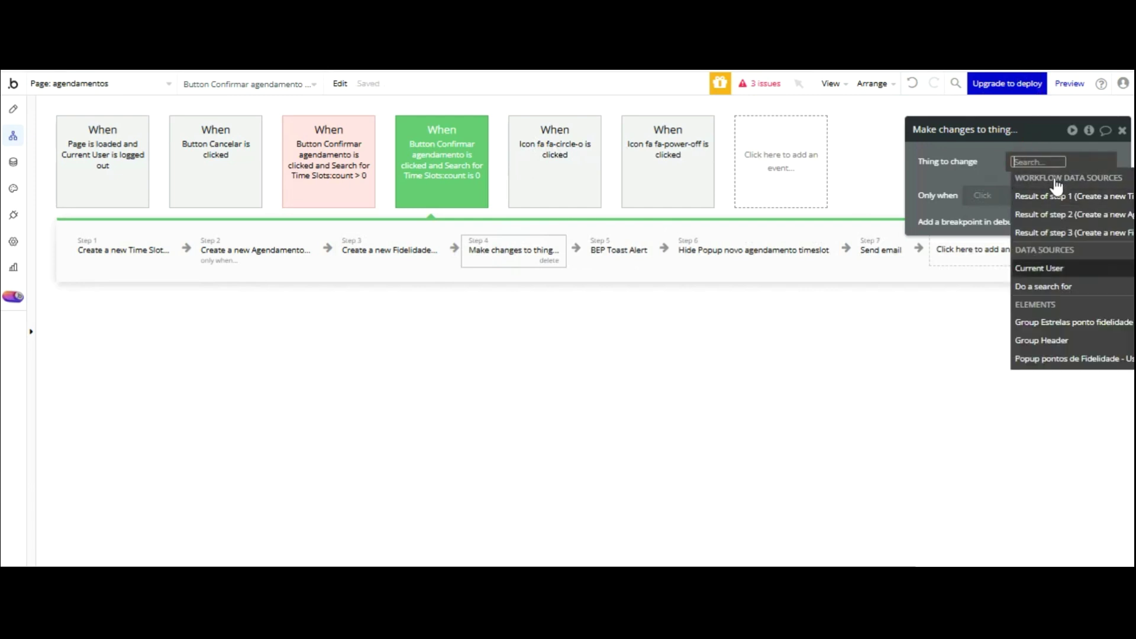
{"action": "left_click", "coordinate": [1039, 268]}
{"action": "left_click_drag", "start_coordinate": [995, 76], "coordinate": [904, 76]}
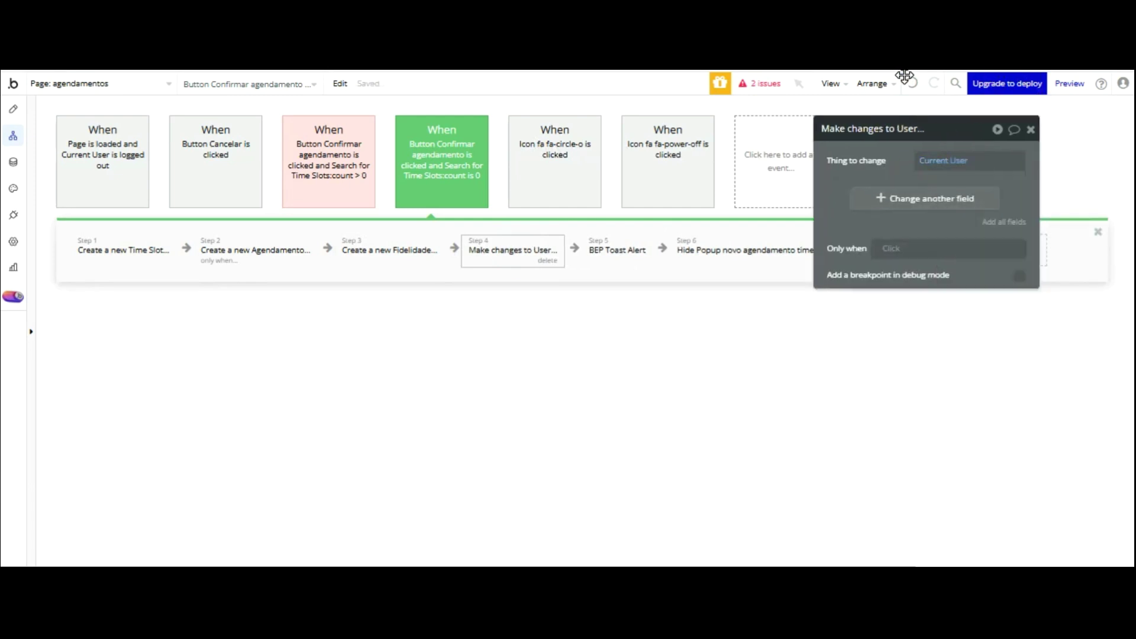
- Set Ponto fidelidade to This User's Ponto fidelidade + 1
{"action": "left_click", "coordinate": [890, 196]}
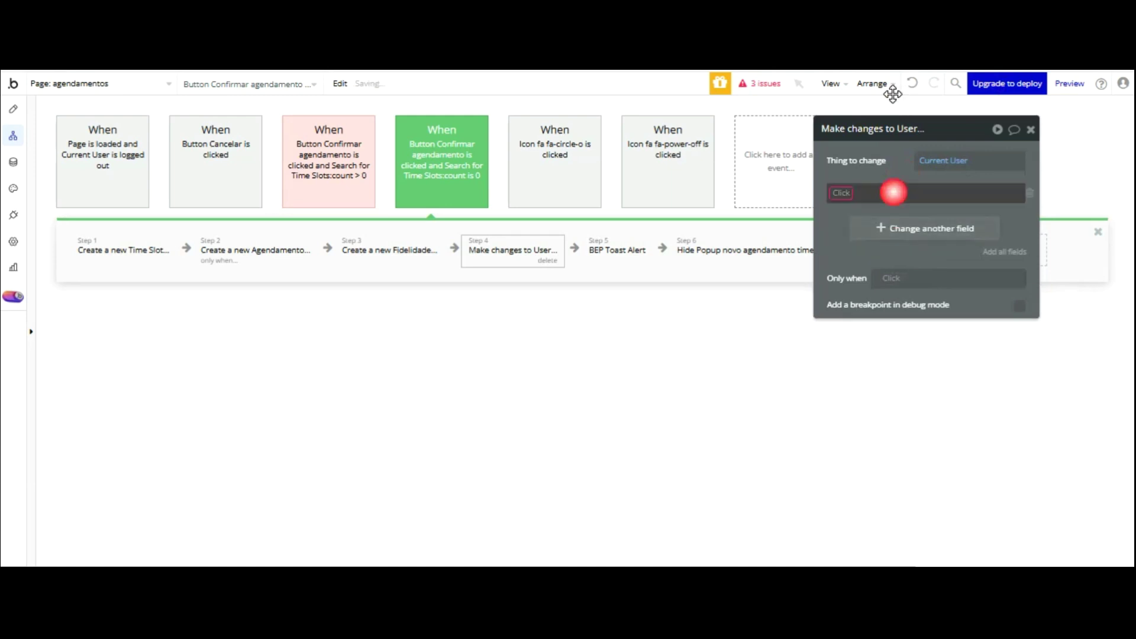
{"action": "left_click", "coordinate": [865, 308]}
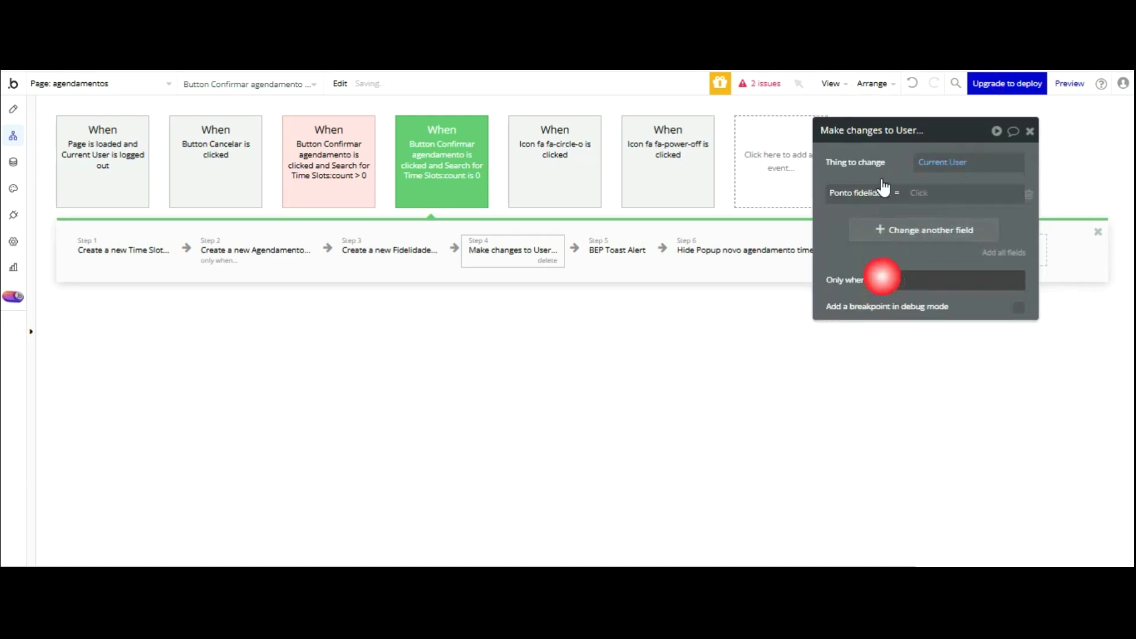
{"action": "left_click", "coordinate": [918, 193]}
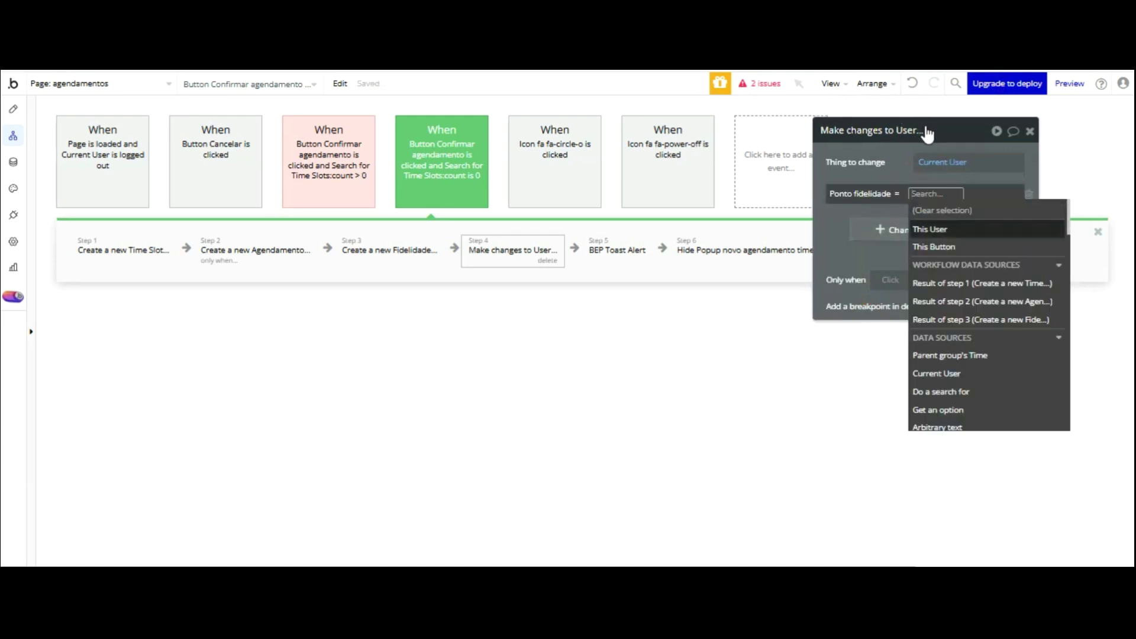
{"action": "left_click", "coordinate": [927, 229]}
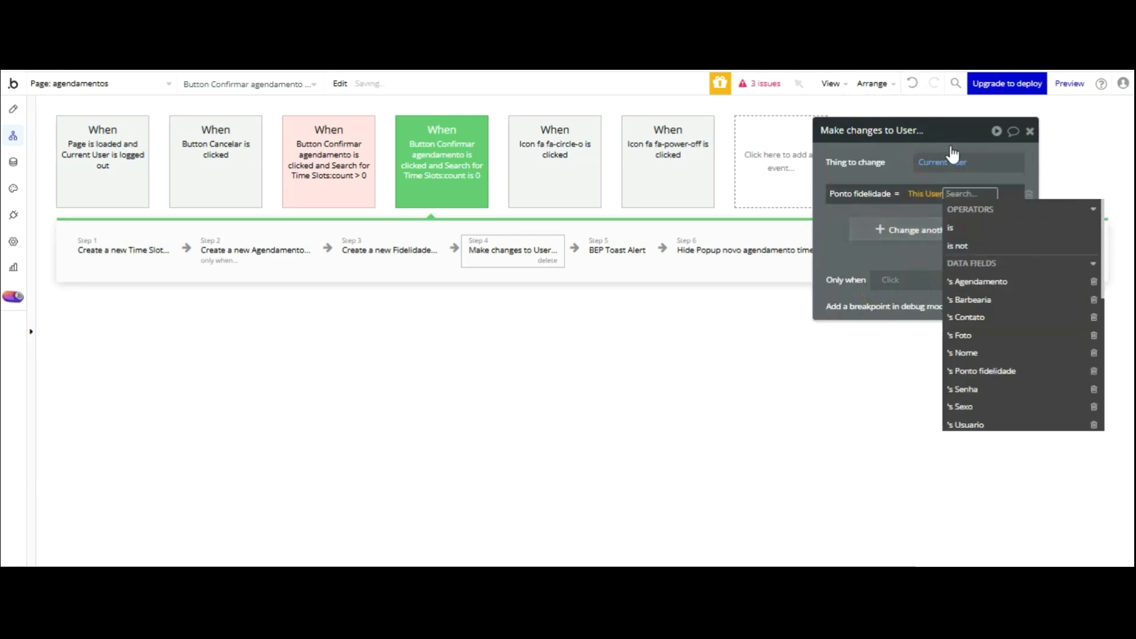
{"action": "left_click", "coordinate": [1004, 371]}
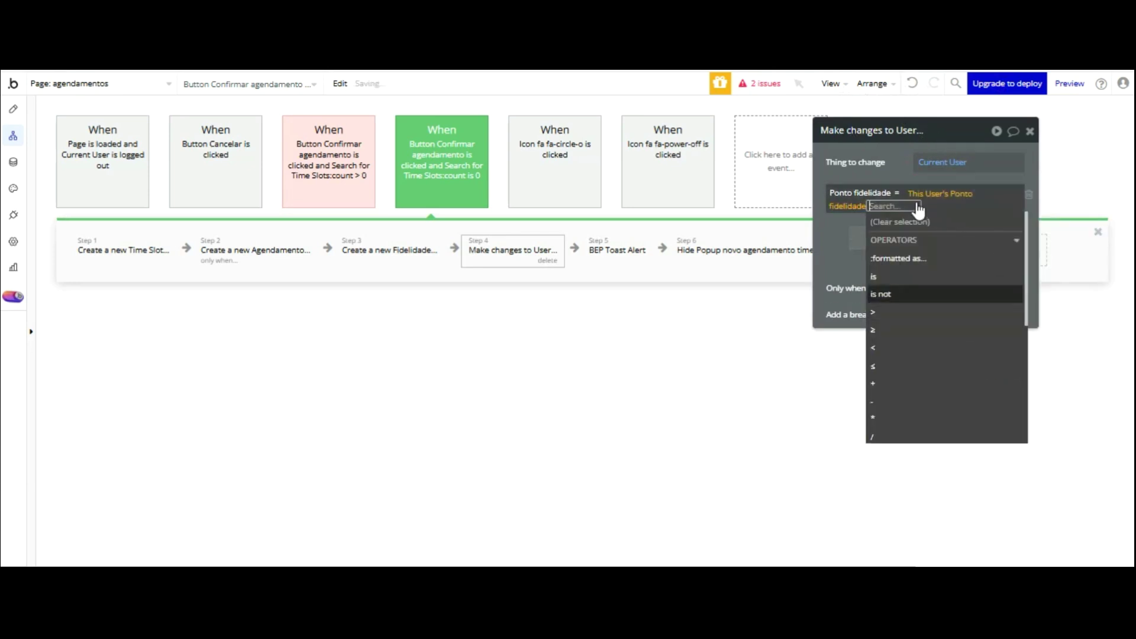
{"action": "type", "text": "+1"}
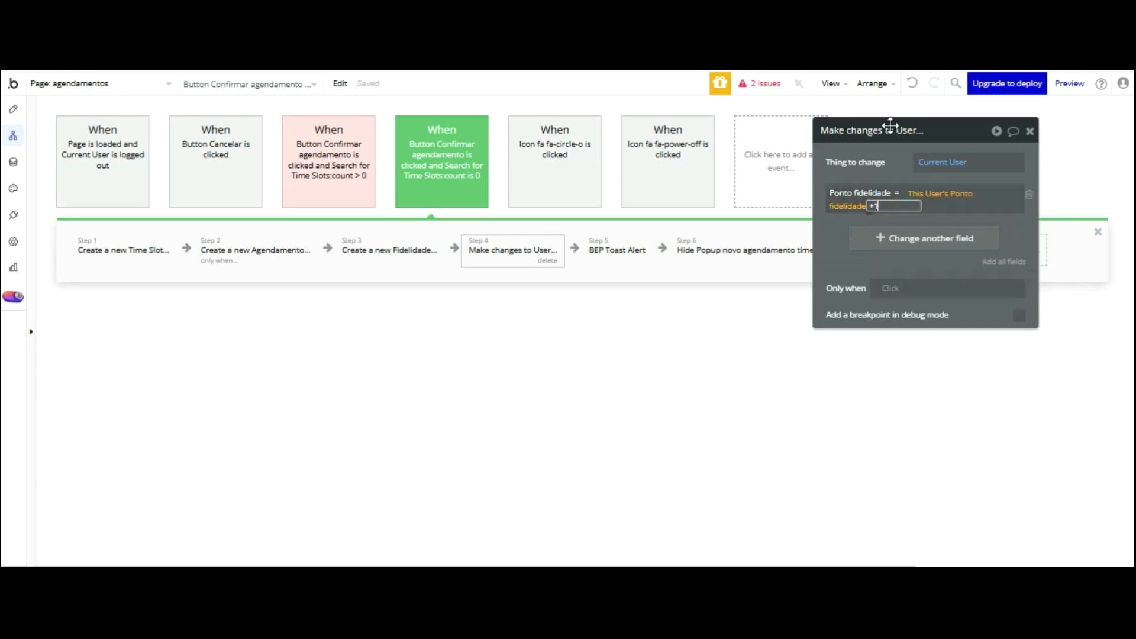
{"action": "left_click", "coordinate": [839, 146]}
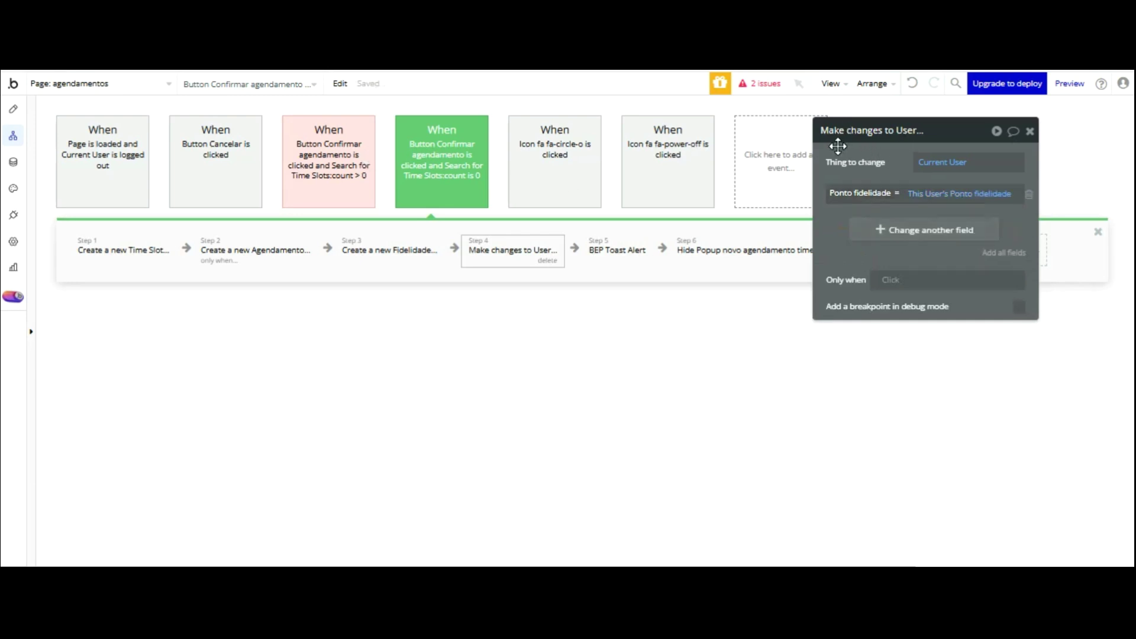
{"action": "left_click", "coordinate": [983, 194]}
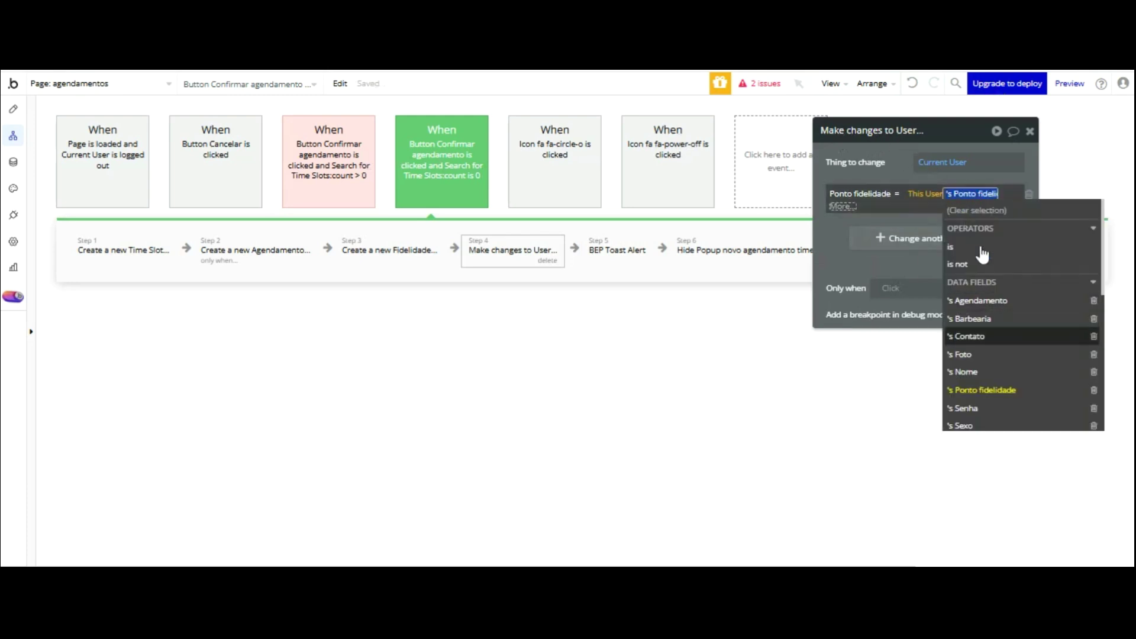
{"action": "left_click", "coordinate": [982, 390]}
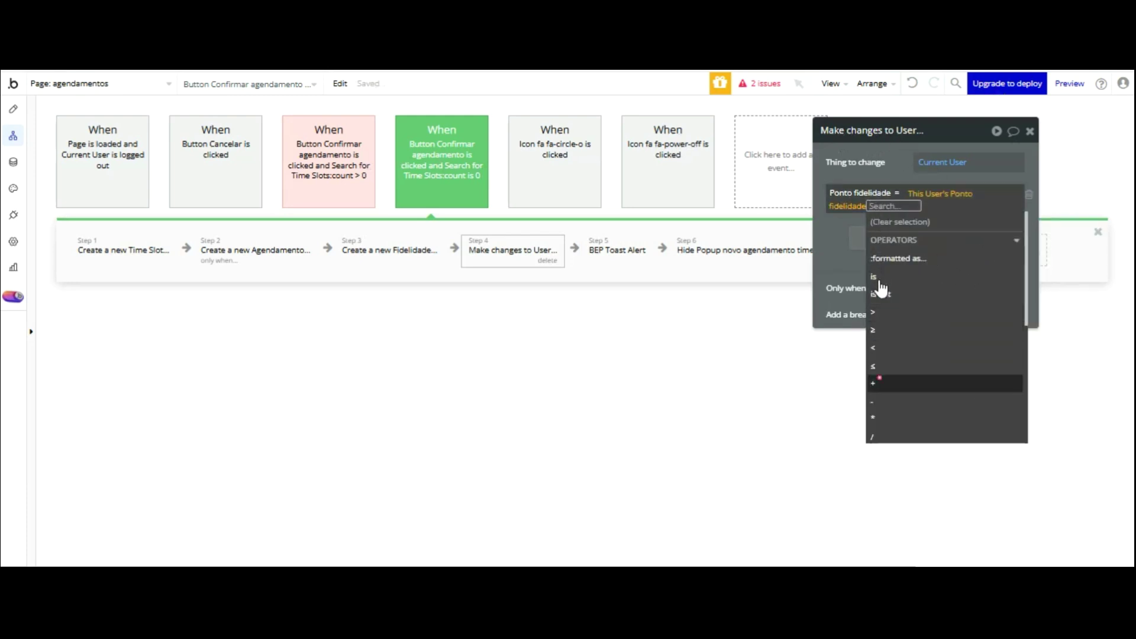
{"action": "left_click", "coordinate": [874, 383]}
{"action": "type", "text": "1"}
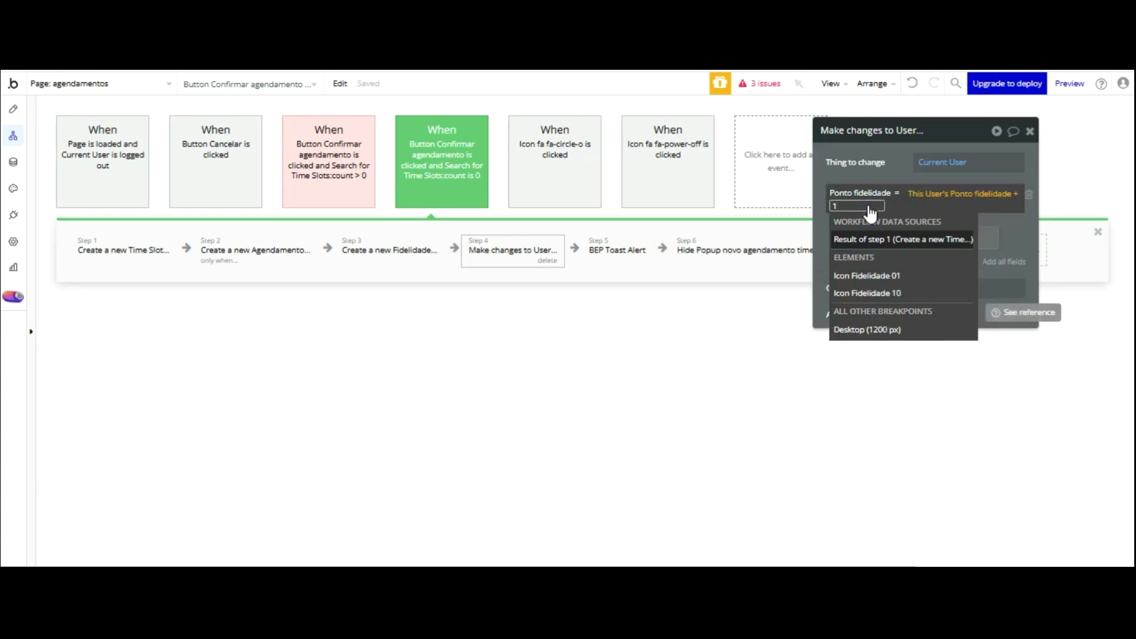
{"action": "left_click", "coordinate": [822, 139]}
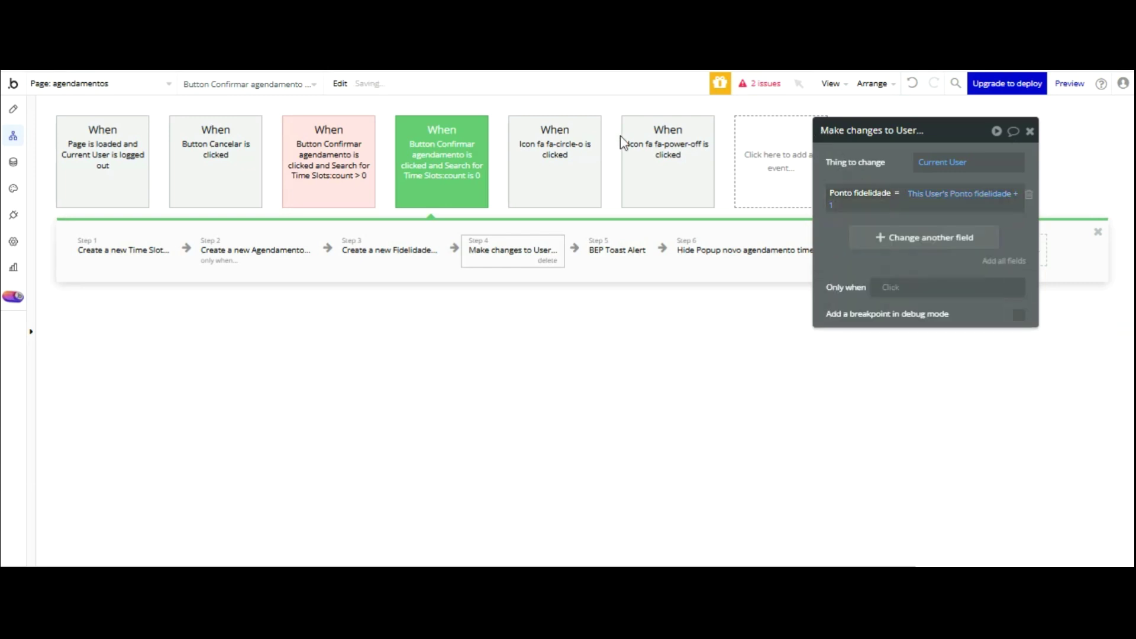
- Add an Only when condition: Current User's Ponto fidelidade ≤ 10
{"action": "left_click", "coordinate": [397, 254]}
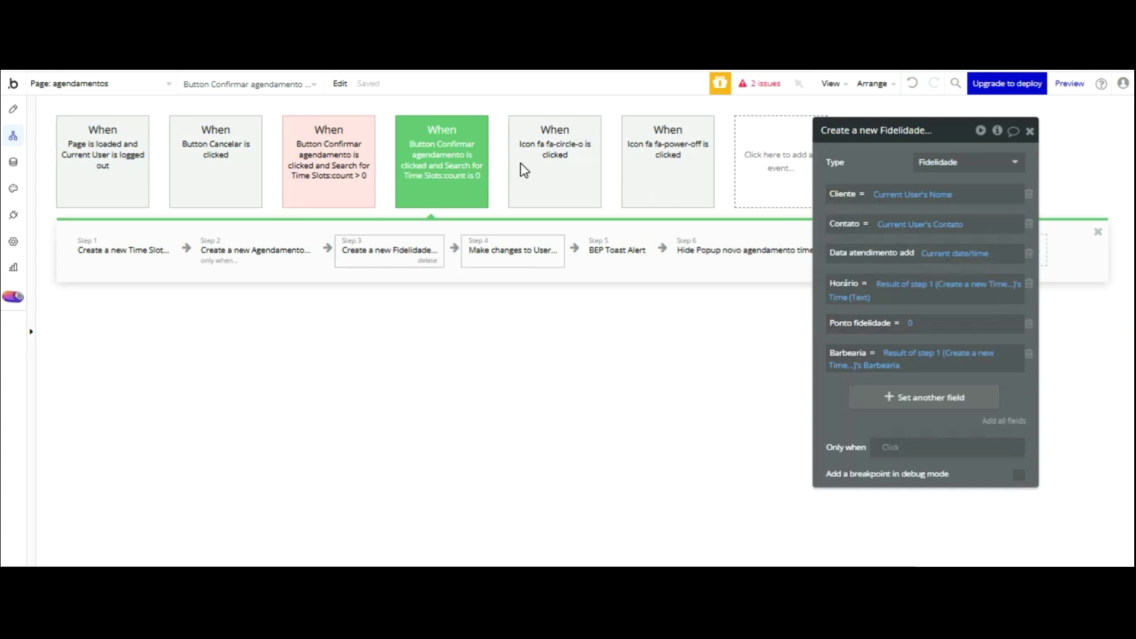
{"action": "left_click", "coordinate": [513, 254]}
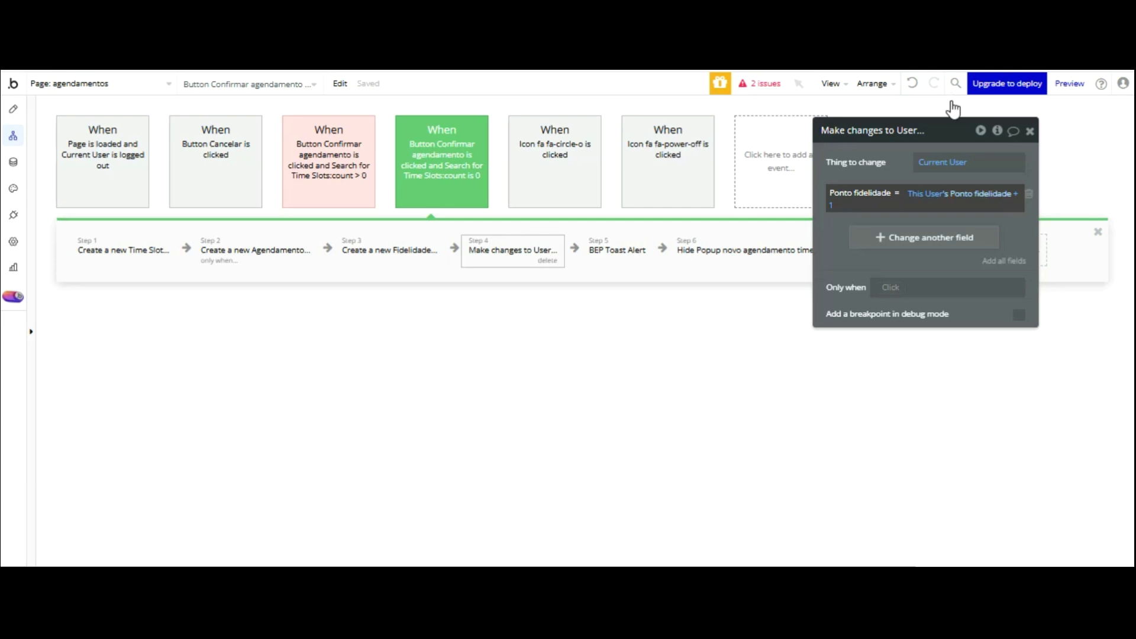
{"action": "left_click", "coordinate": [886, 284]}
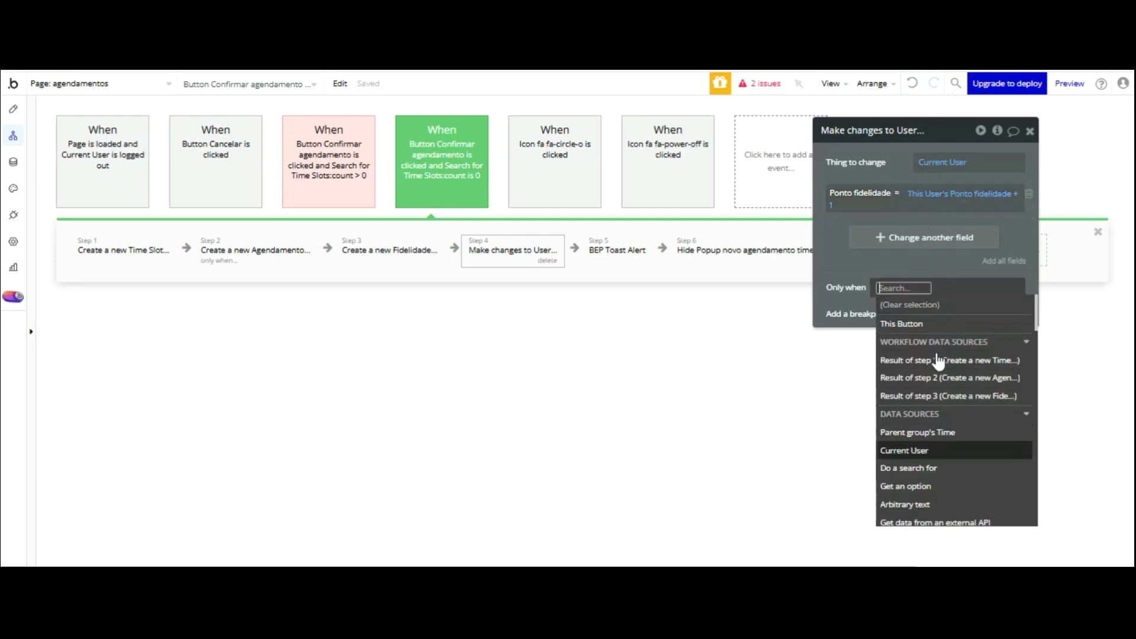
{"action": "left_click", "coordinate": [938, 450]}
{"action": "left_click", "coordinate": [966, 465]}
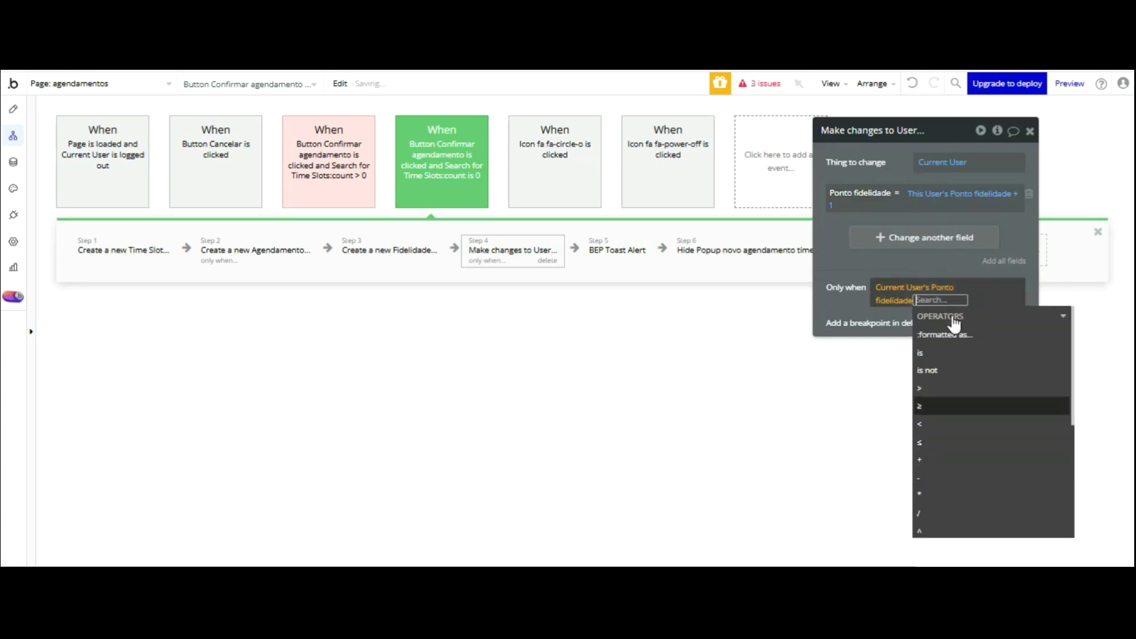
{"action": "left_click", "coordinate": [947, 441]}
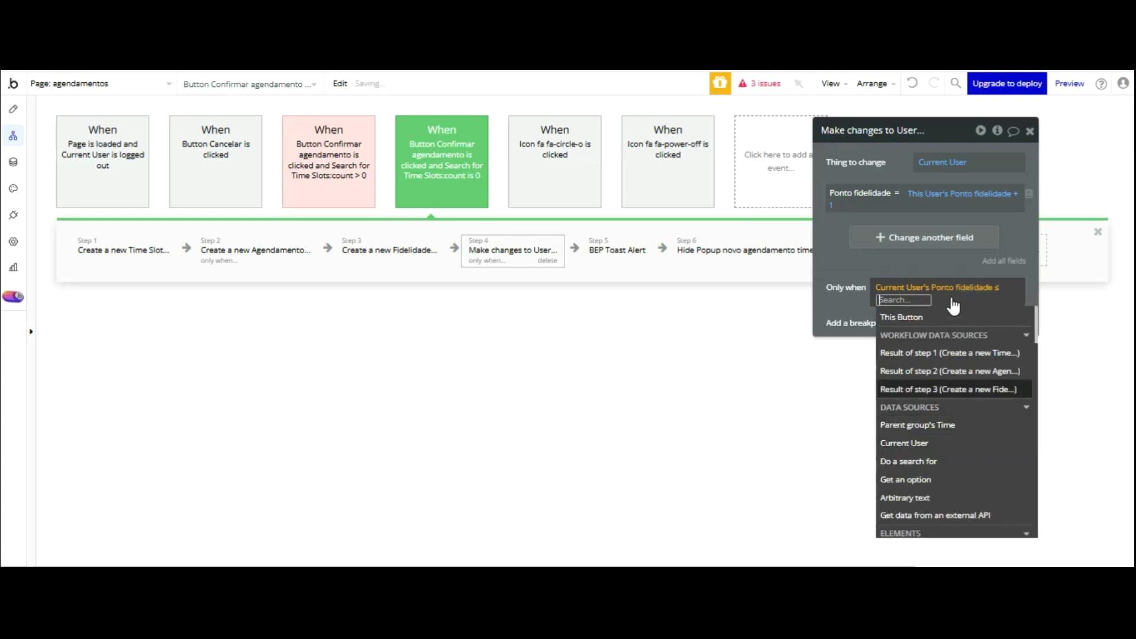
{"action": "type", "text": "10"}
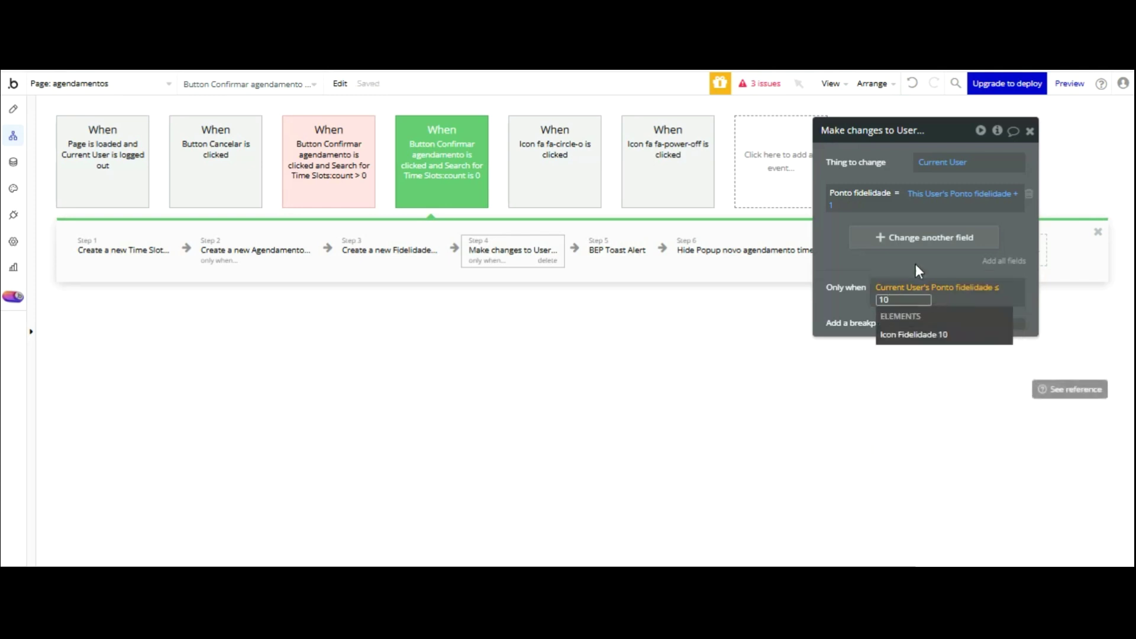
{"action": "left_click", "coordinate": [840, 160]}
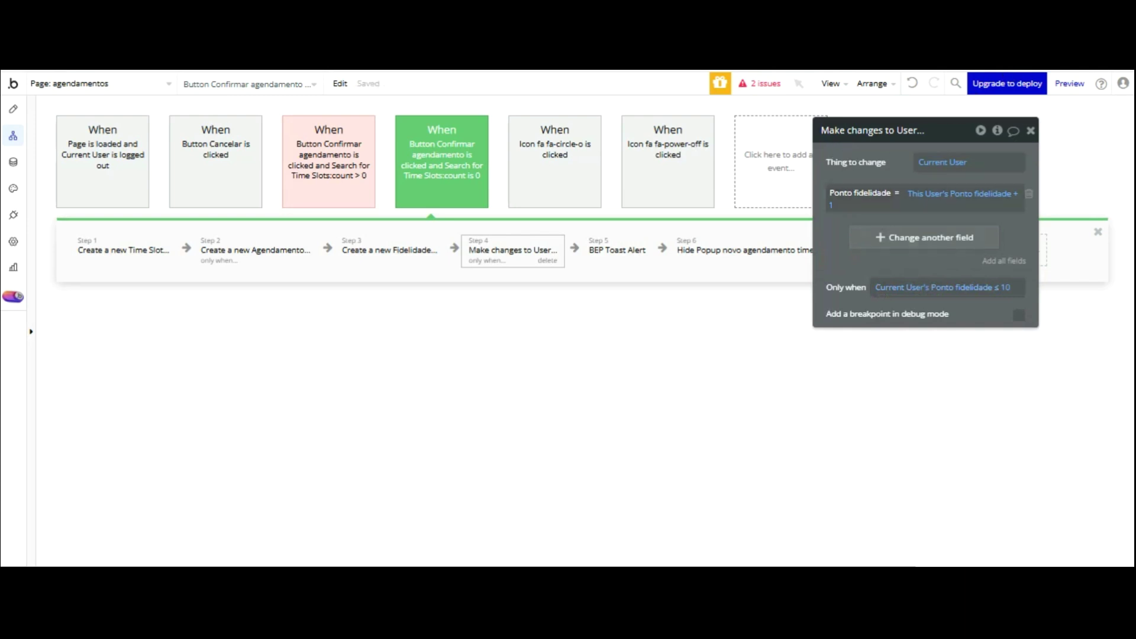
- Add a 2300 ms pause and move it before the Send email step
{"action": "left_click", "coordinate": [601, 251]}
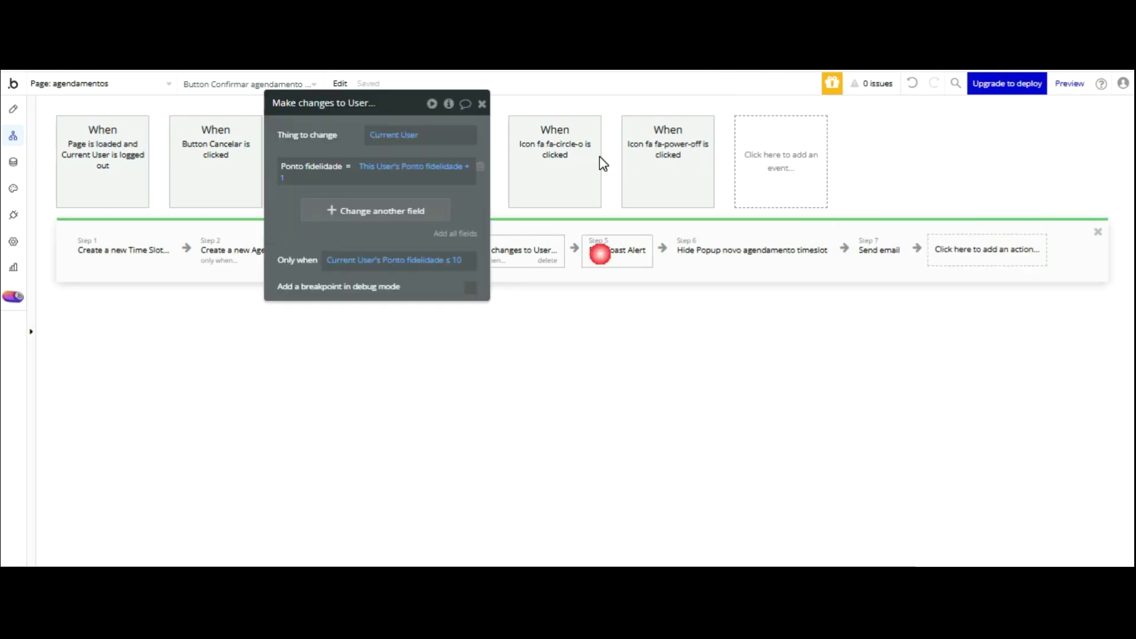
{"action": "left_click", "coordinate": [733, 249]}
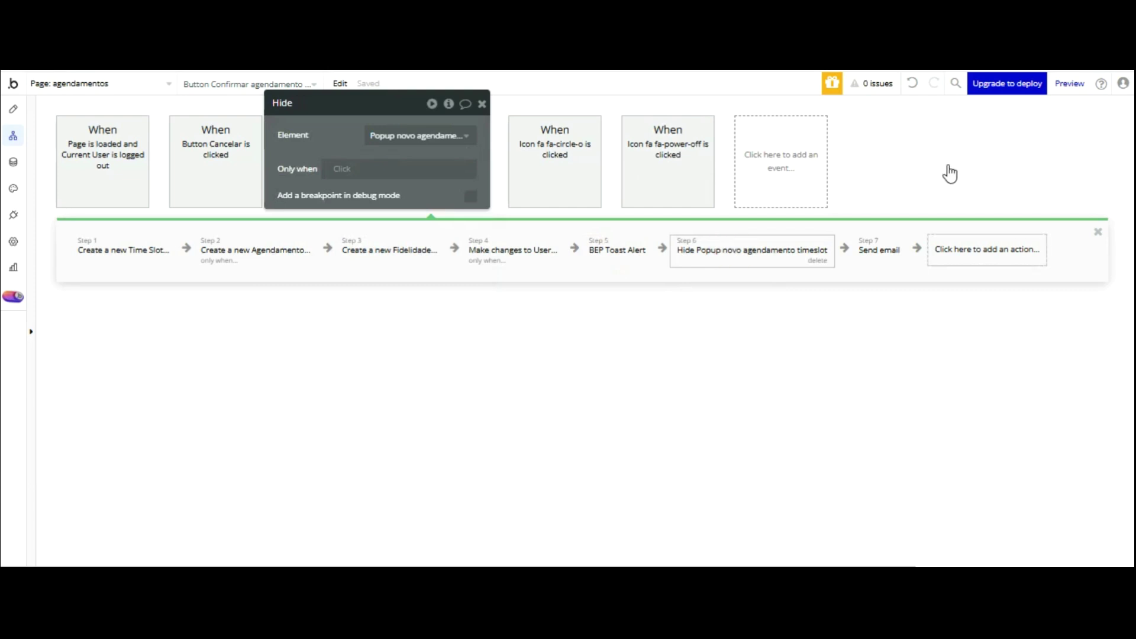
{"action": "left_click", "coordinate": [966, 251]}
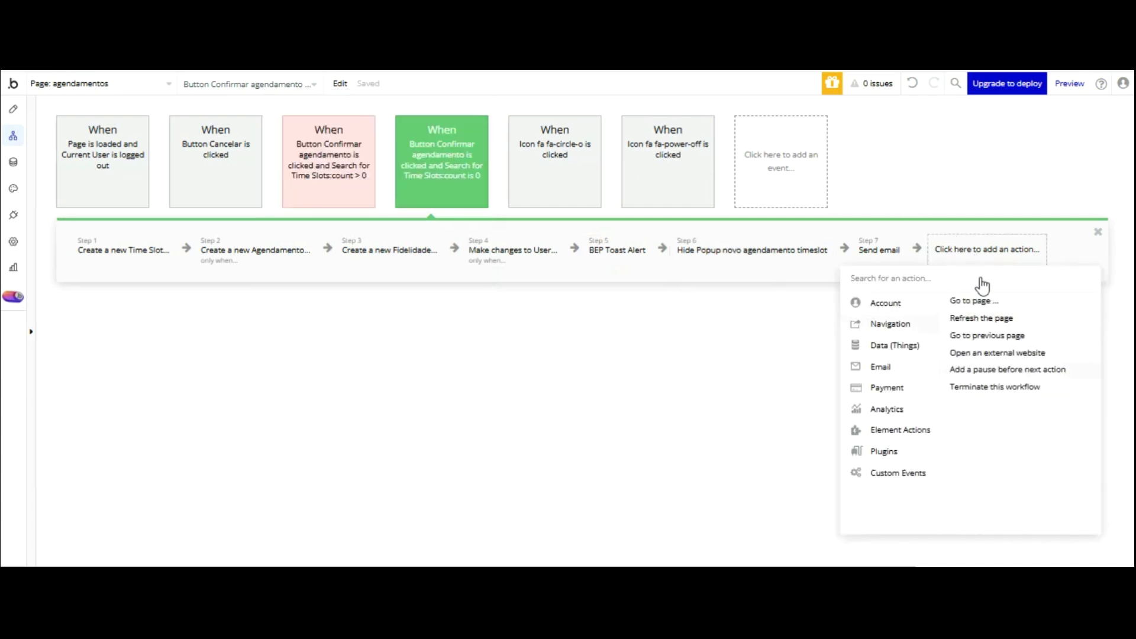
{"action": "left_click", "coordinate": [979, 369]}
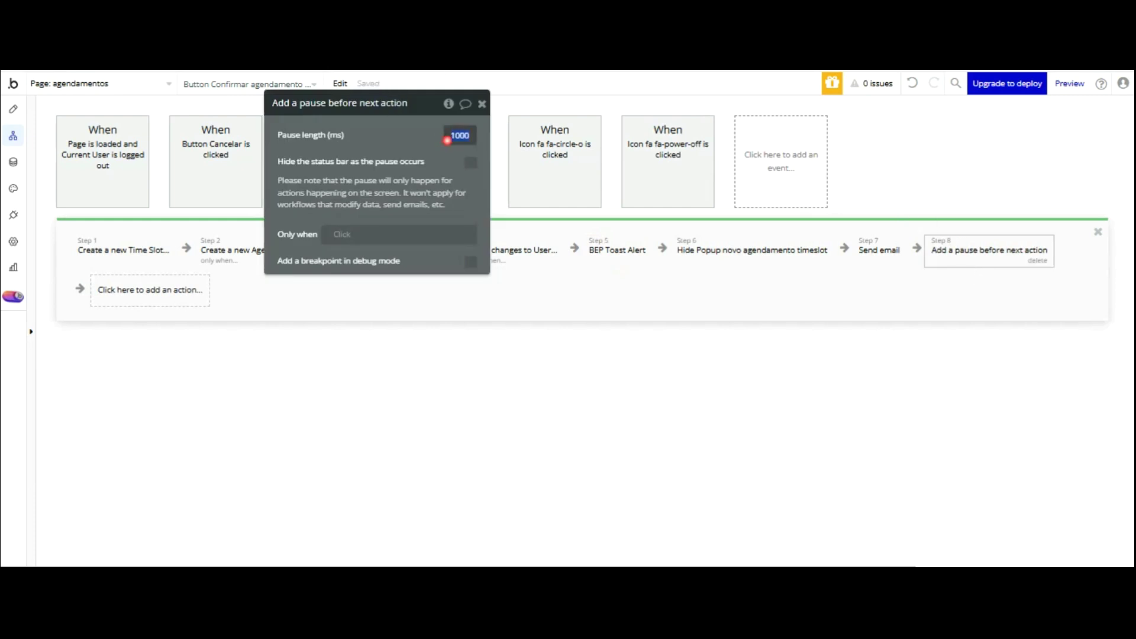
{"action": "type", "text": "23000"}
{"action": "key", "text": "BackSpace"}
{"action": "left_click", "coordinate": [424, 135]}
{"action": "left_click_drag", "start_coordinate": [993, 251], "coordinate": [891, 248]}
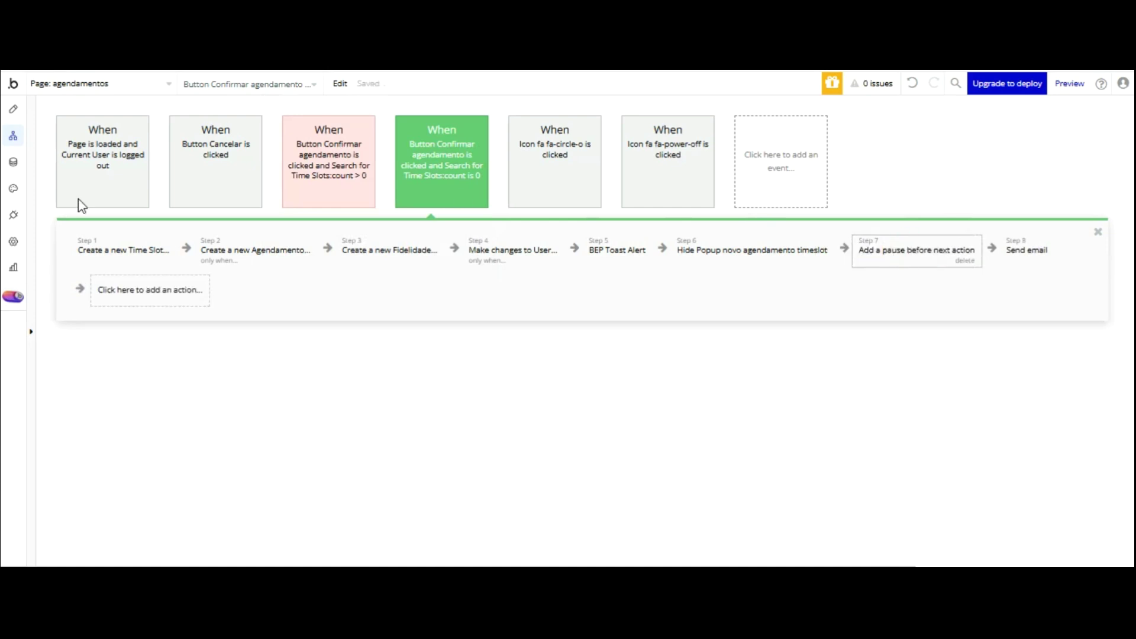
- Add a Show Popup pontos de Fidelidade - Usuário step and move Send email after it
{"action": "left_click", "coordinate": [114, 289]}
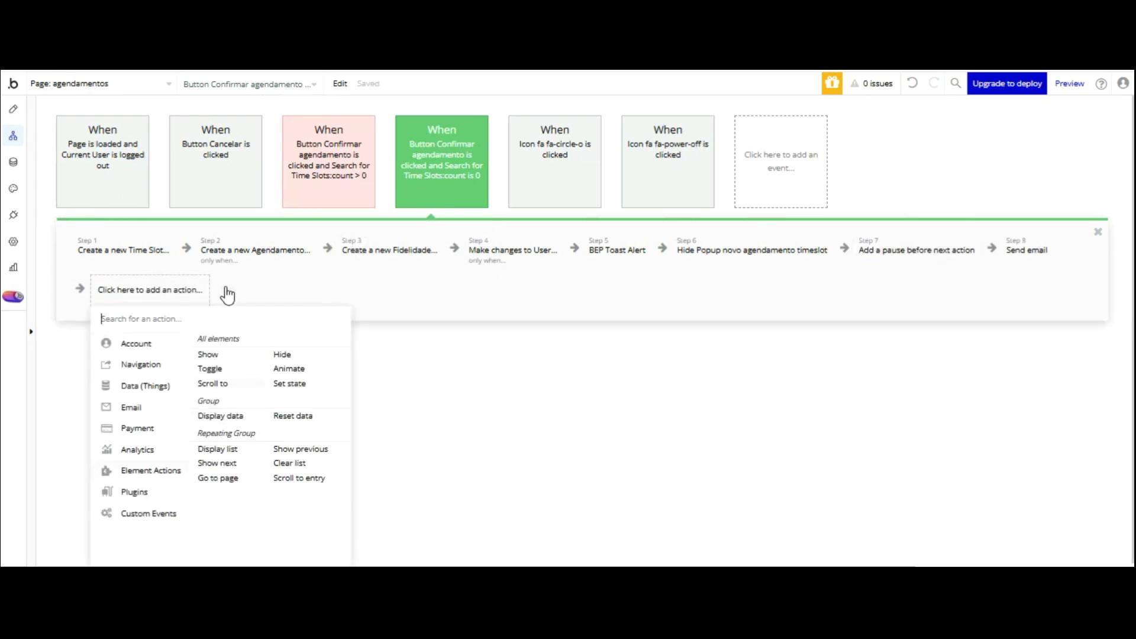
{"action": "left_click", "coordinate": [208, 354]}
{"action": "left_click", "coordinate": [446, 135]}
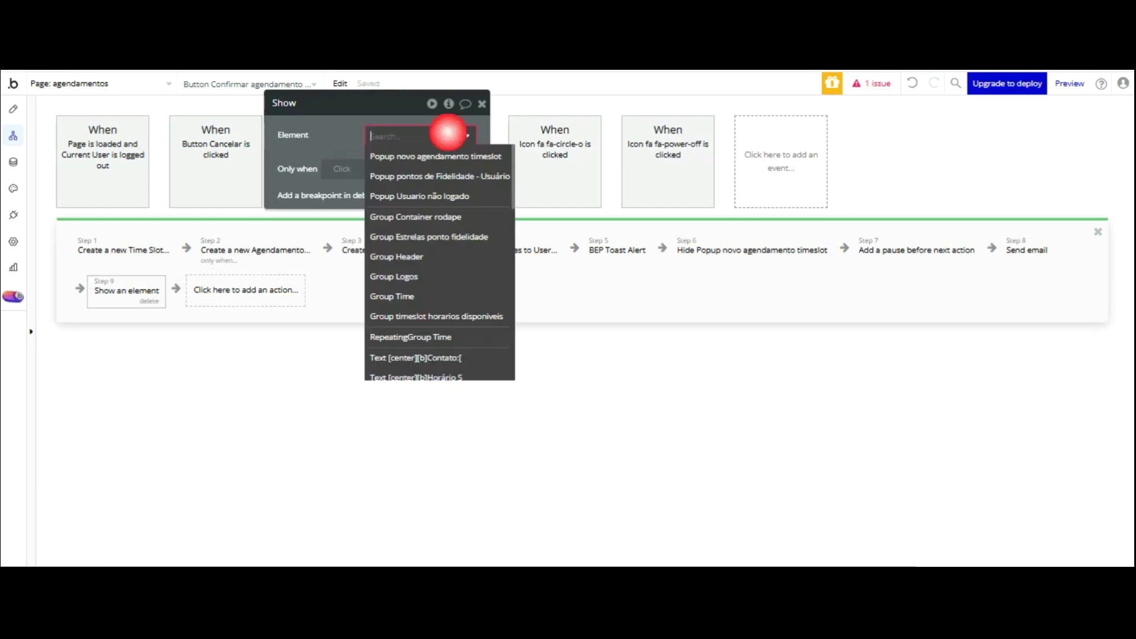
{"action": "key", "text": "Return"}
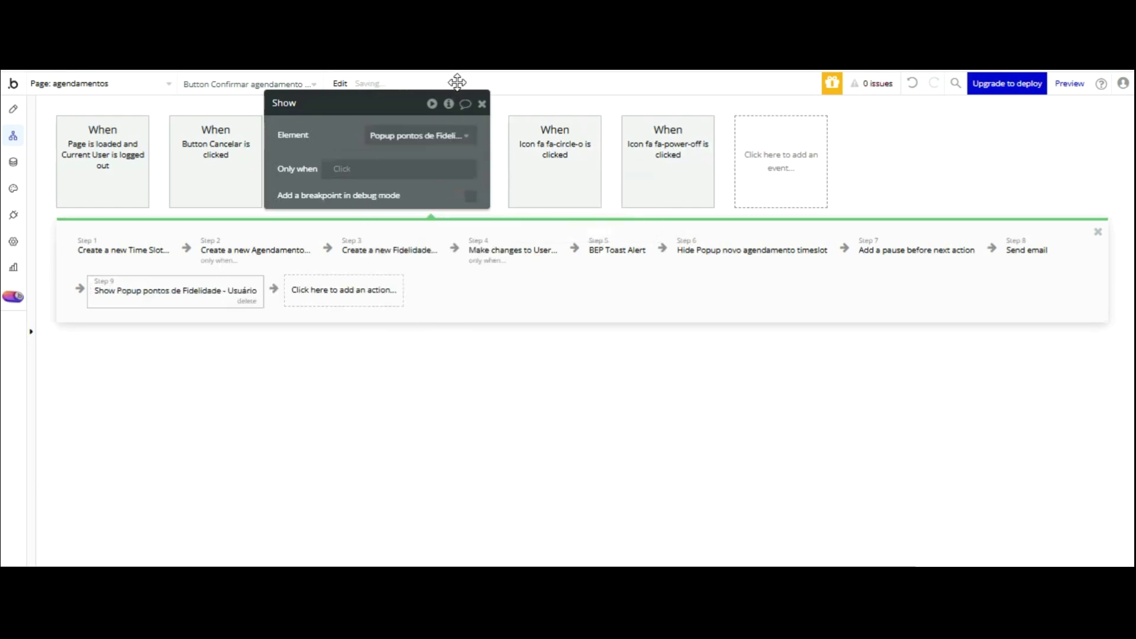
{"action": "left_click", "coordinate": [1027, 250]}
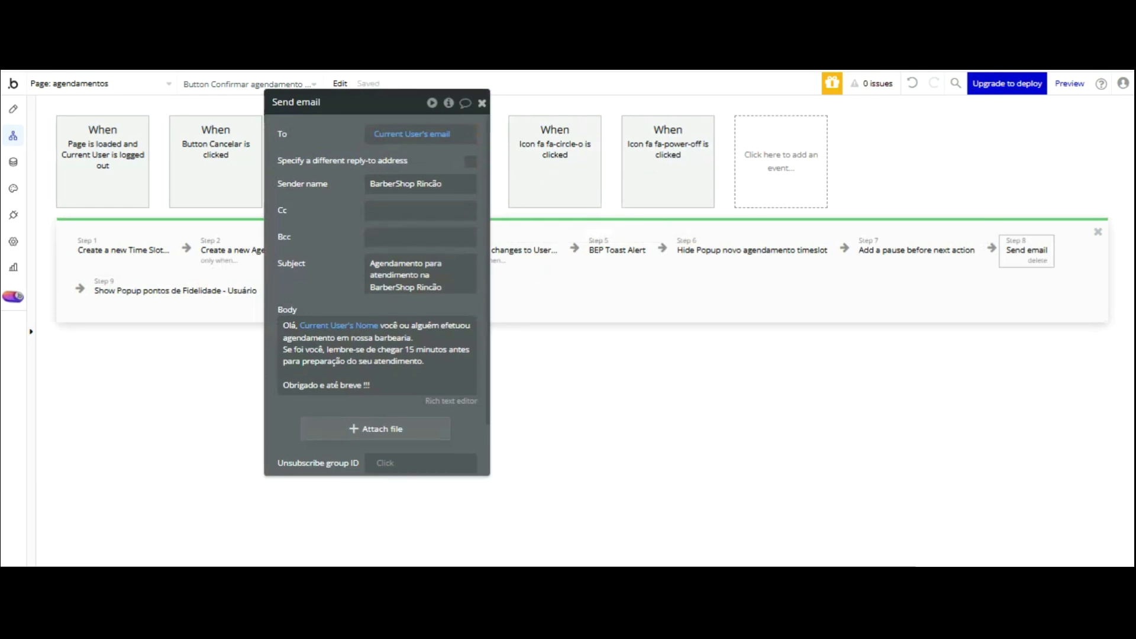
{"action": "left_click", "coordinate": [481, 103]}
{"action": "left_click_drag", "start_coordinate": [1051, 166], "coordinate": [350, 191]}
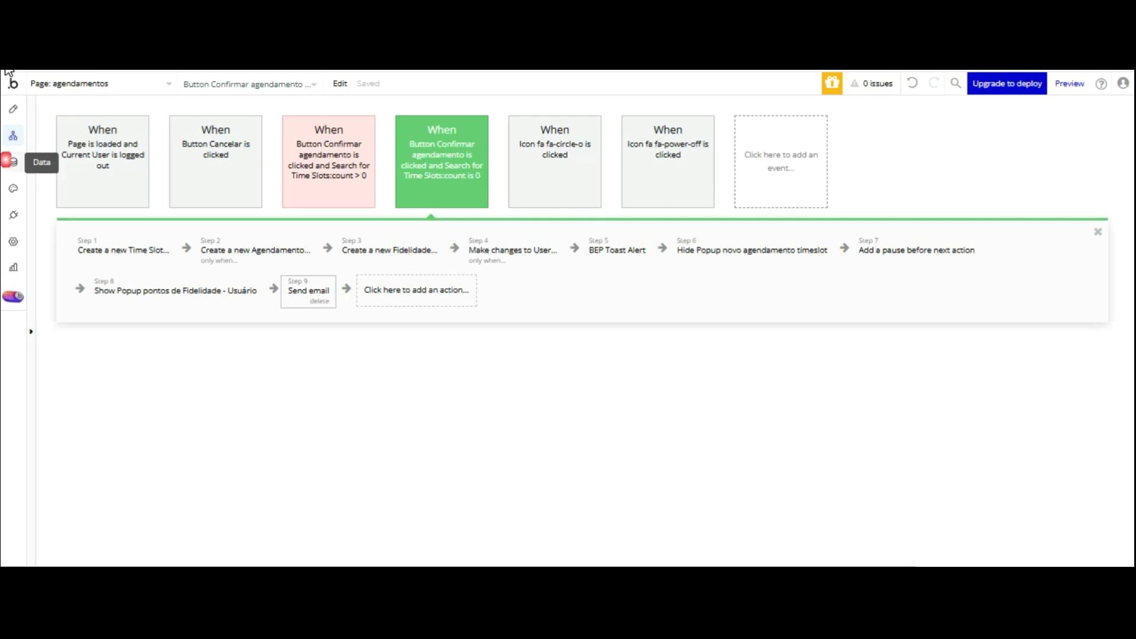
- View the All Users records in App data
{"action": "left_click", "coordinate": [13, 162]}
{"action": "left_click", "coordinate": [88, 489]}
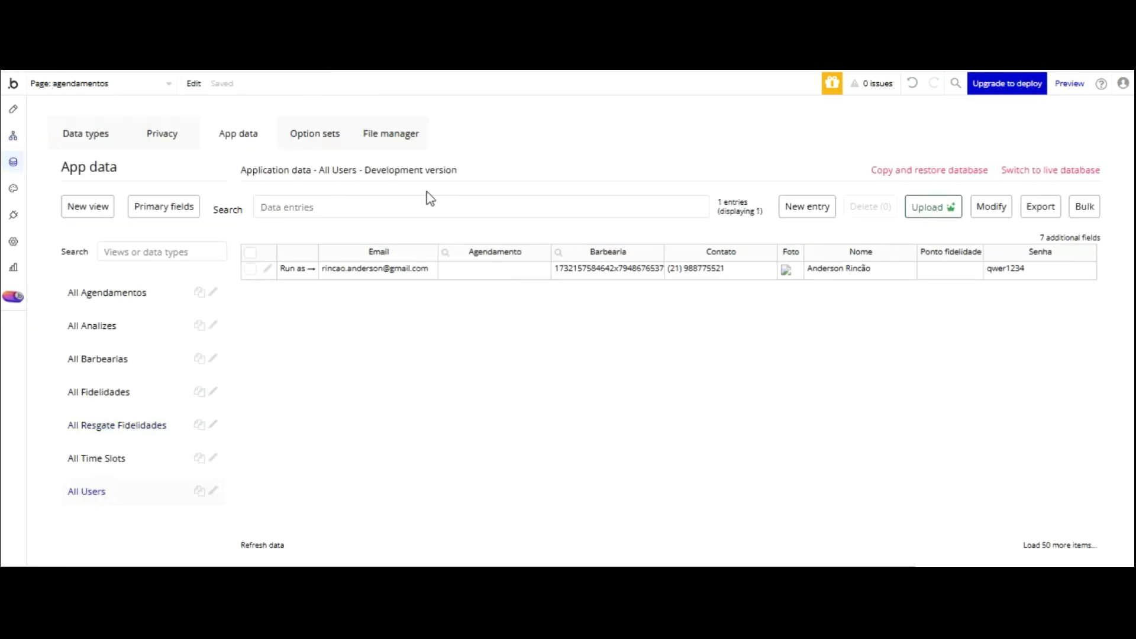
{"action": "left_click", "coordinate": [319, 35]}
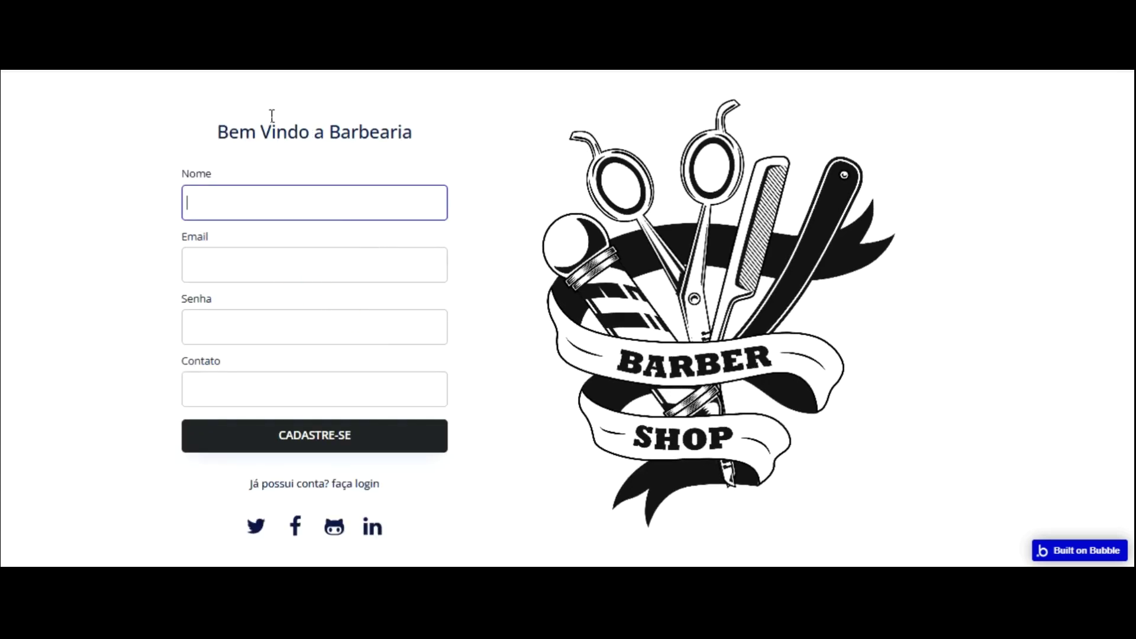
- Sign up a test customer by filling in name, email, password and phone
{"action": "left_click", "coordinate": [286, 189]}
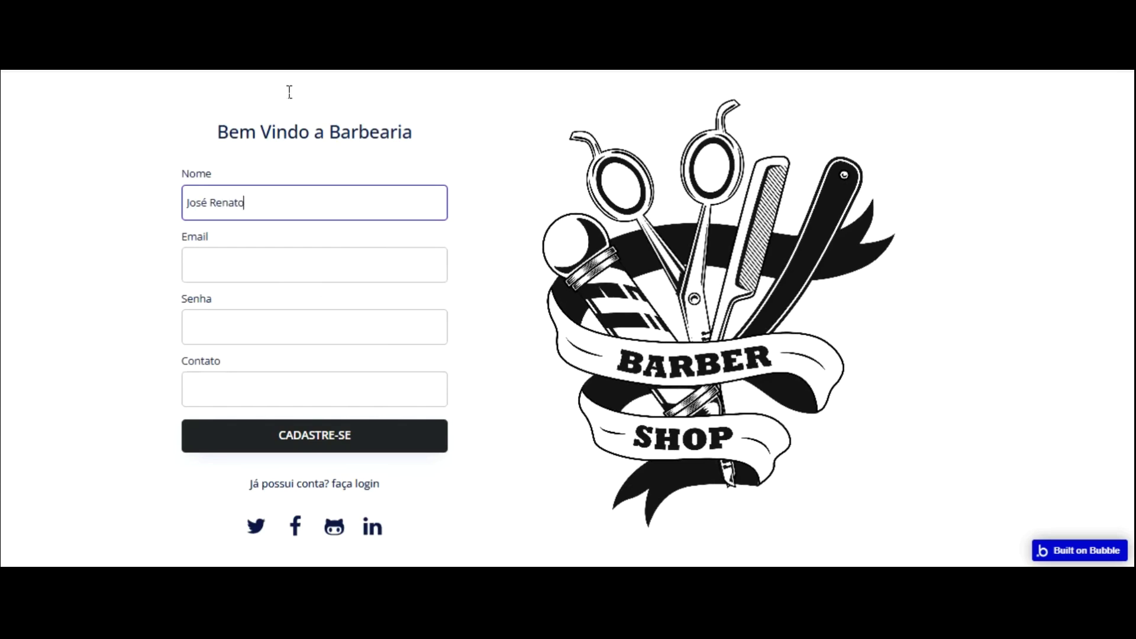
{"action": "key", "text": "Tab"}
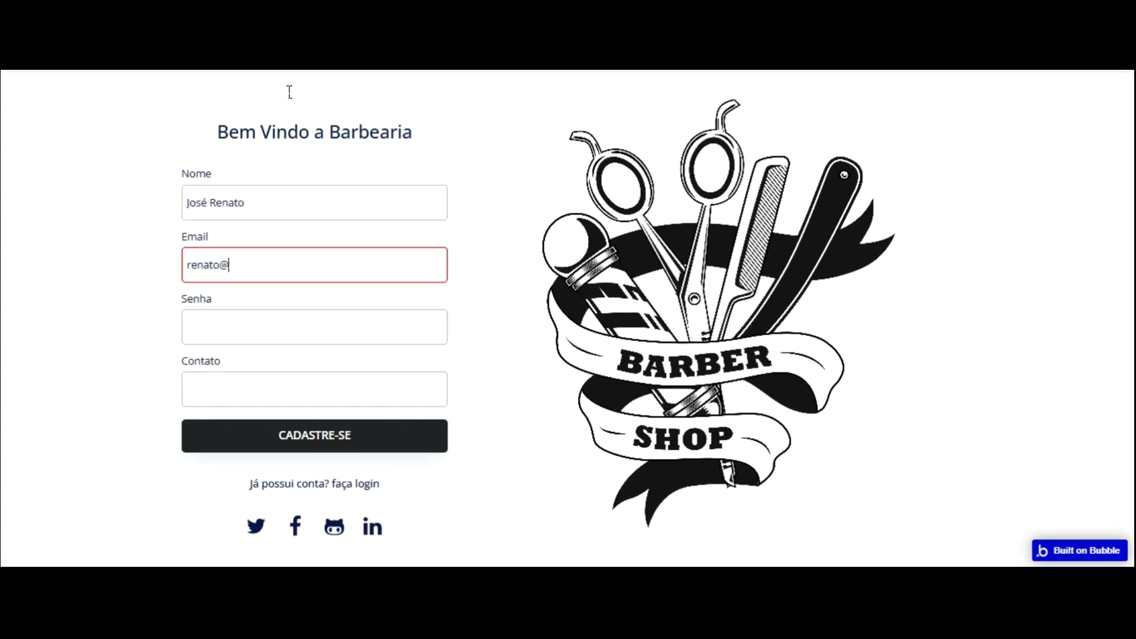
{"action": "key", "text": "Tab"}
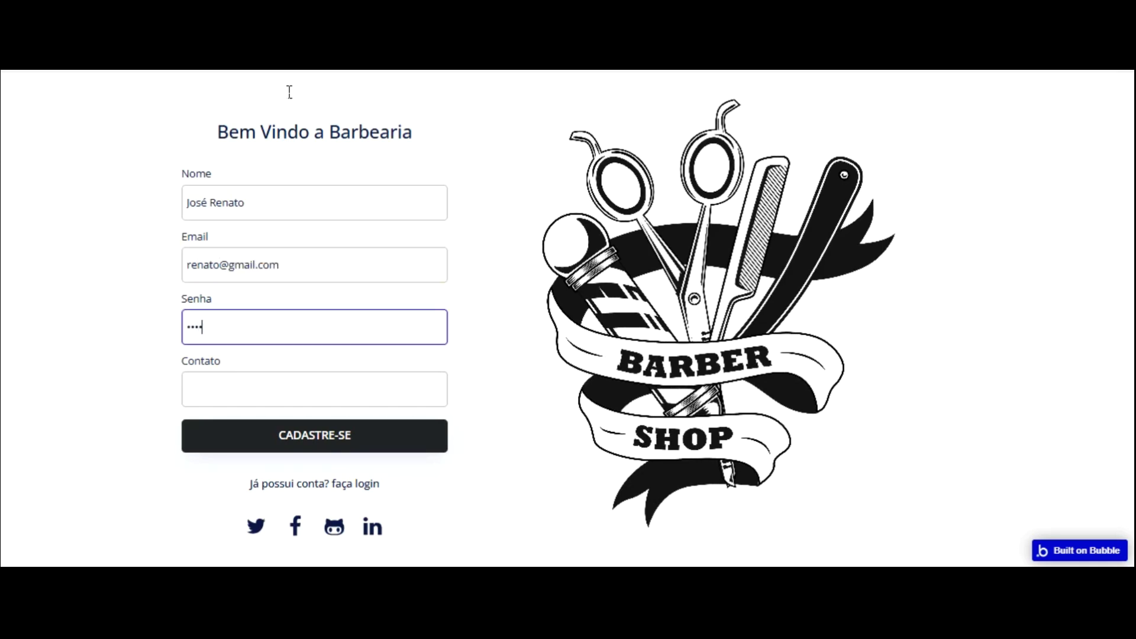
{"action": "key", "text": "Tab"}
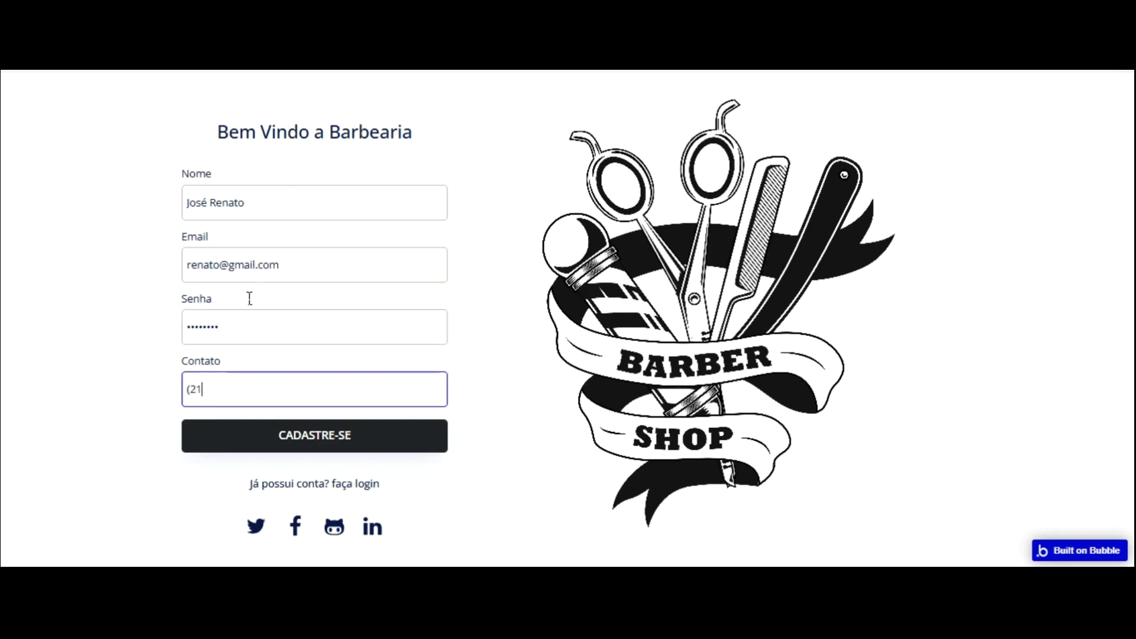
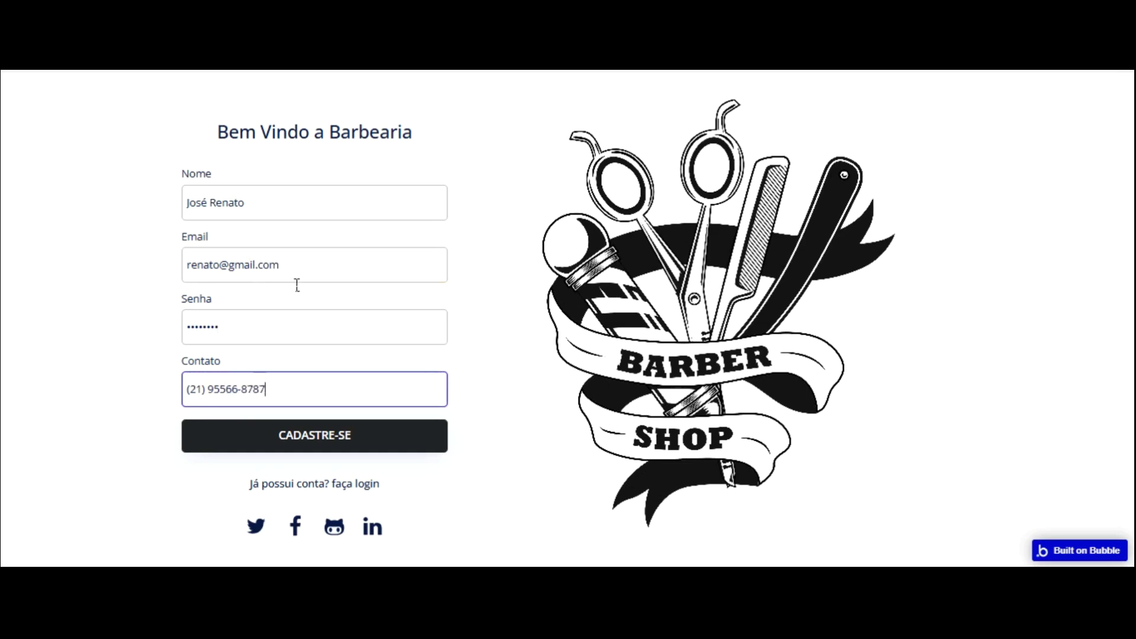
{"action": "key", "text": "Return"}
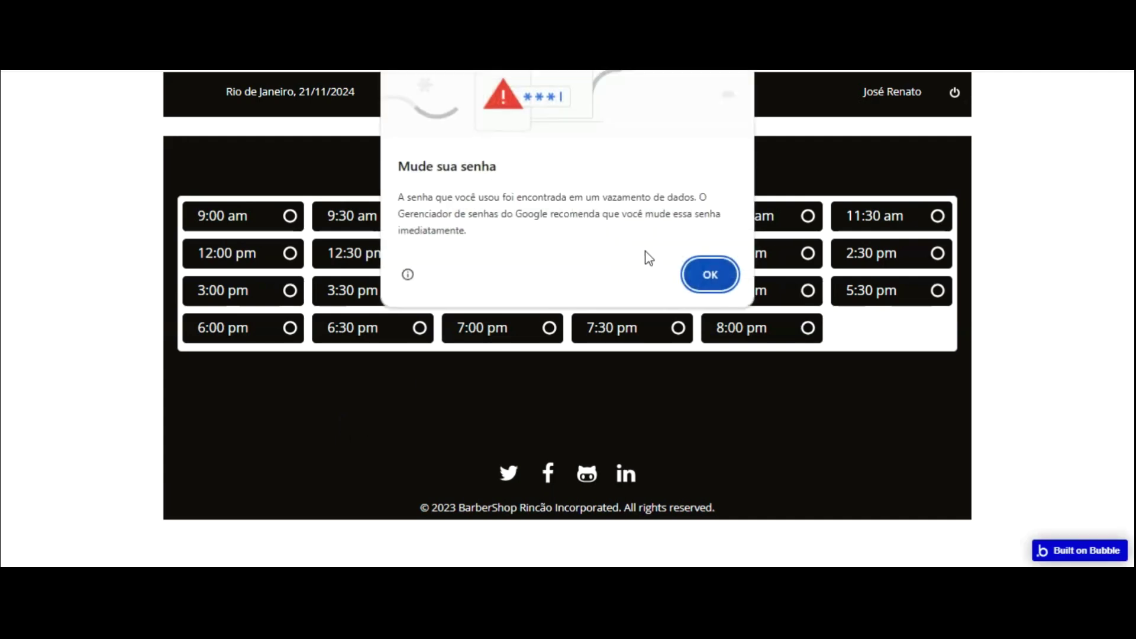
- Dismiss Chrome's password warning, confirm the 9:00 am booking, then go back to the editor
{"action": "key", "text": "Return"}
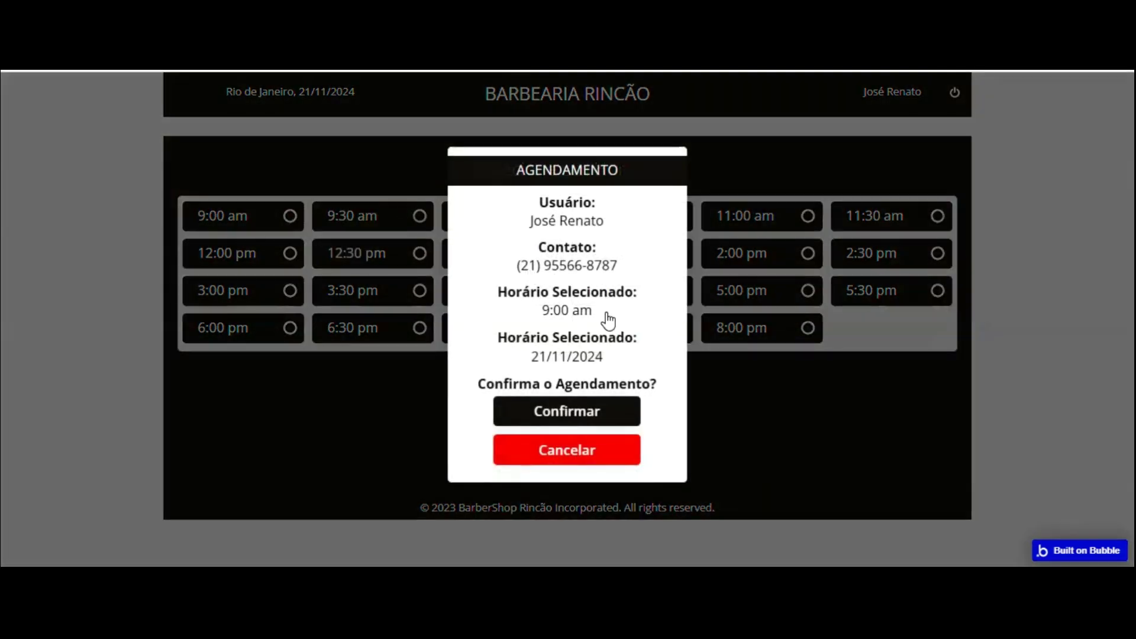
{"action": "left_click", "coordinate": [605, 408]}
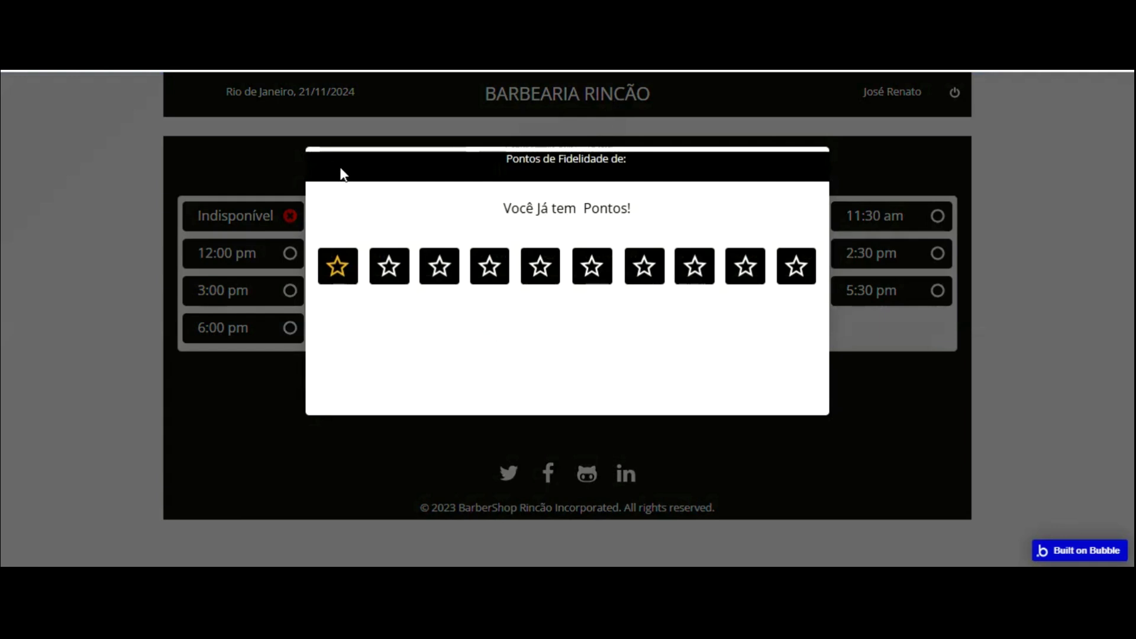
{"action": "left_click", "coordinate": [581, 212]}
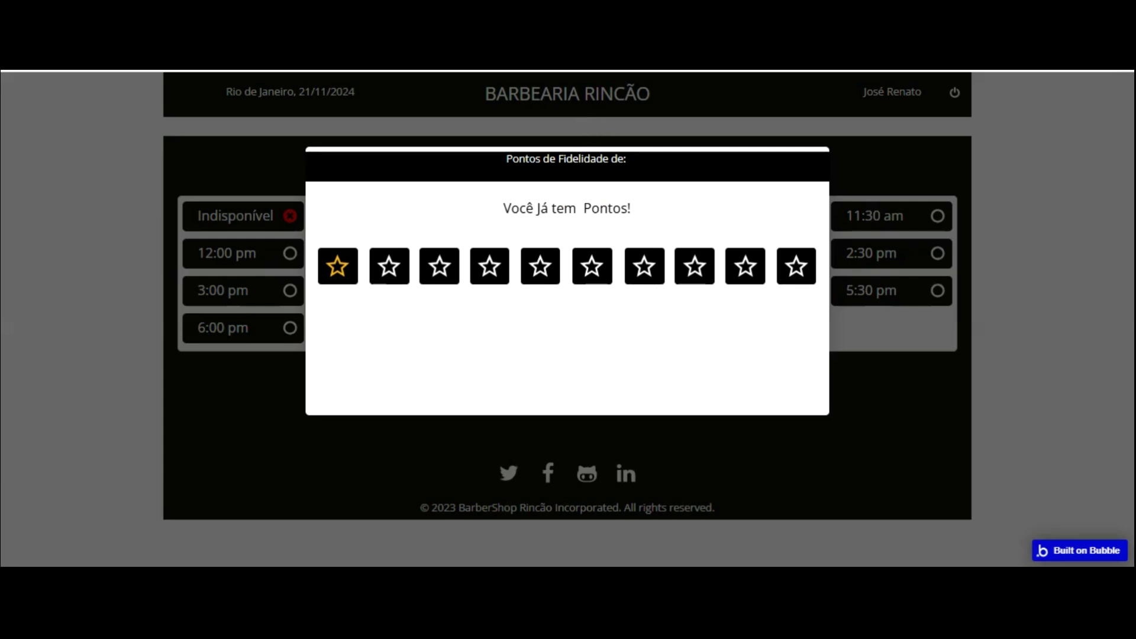
{"action": "left_click", "coordinate": [300, 76]}
- Switch the popup's points text source from Parent group's User to Current User
{"action": "left_click", "coordinate": [13, 108]}
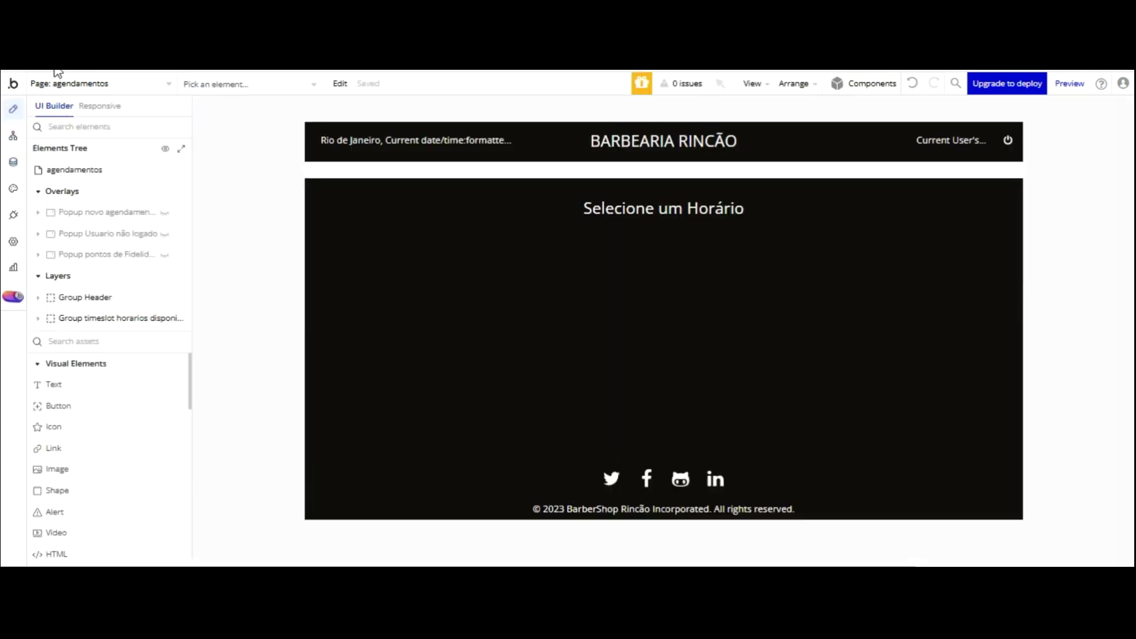
{"action": "left_click", "coordinate": [164, 254]}
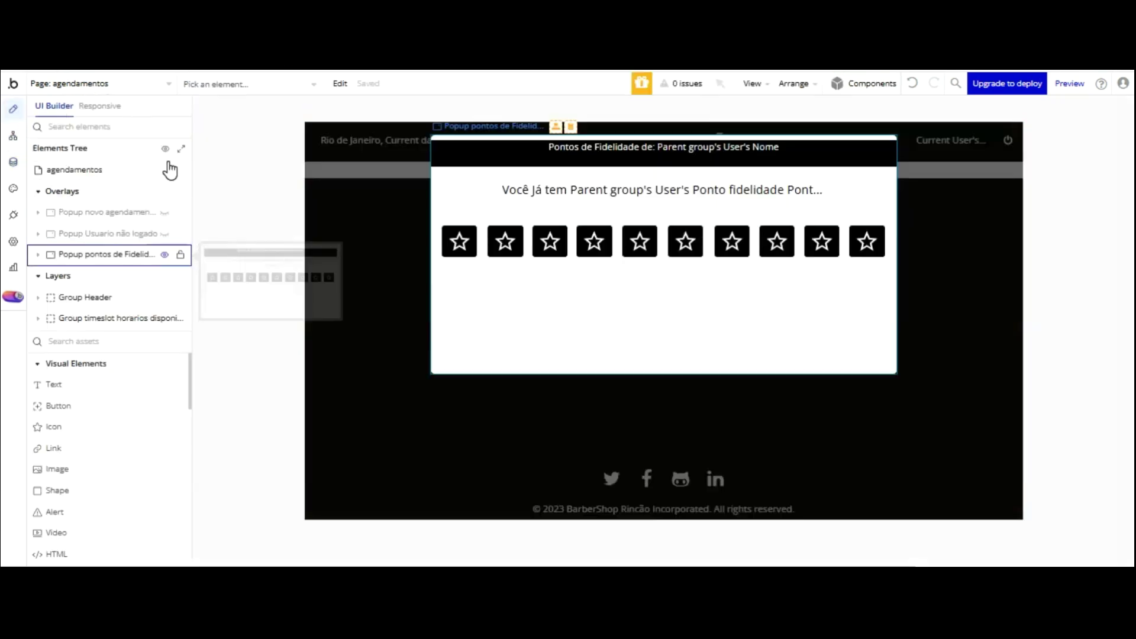
{"action": "double_click", "coordinate": [651, 189]}
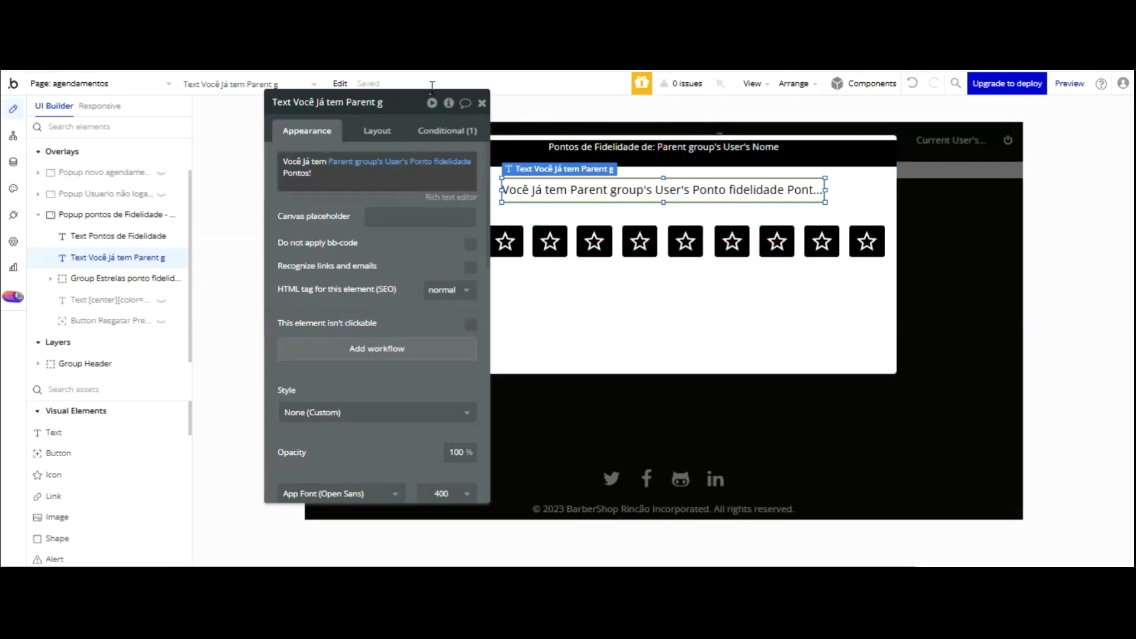
{"action": "mouse_move", "coordinate": [379, 161]}
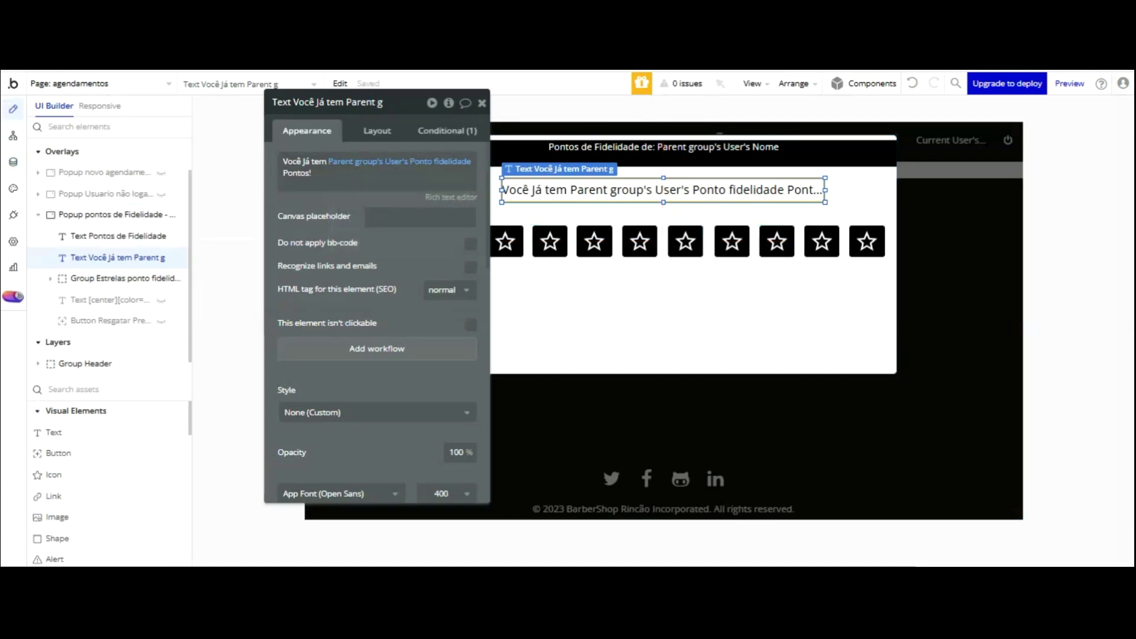
{"action": "left_click", "coordinate": [361, 184]}
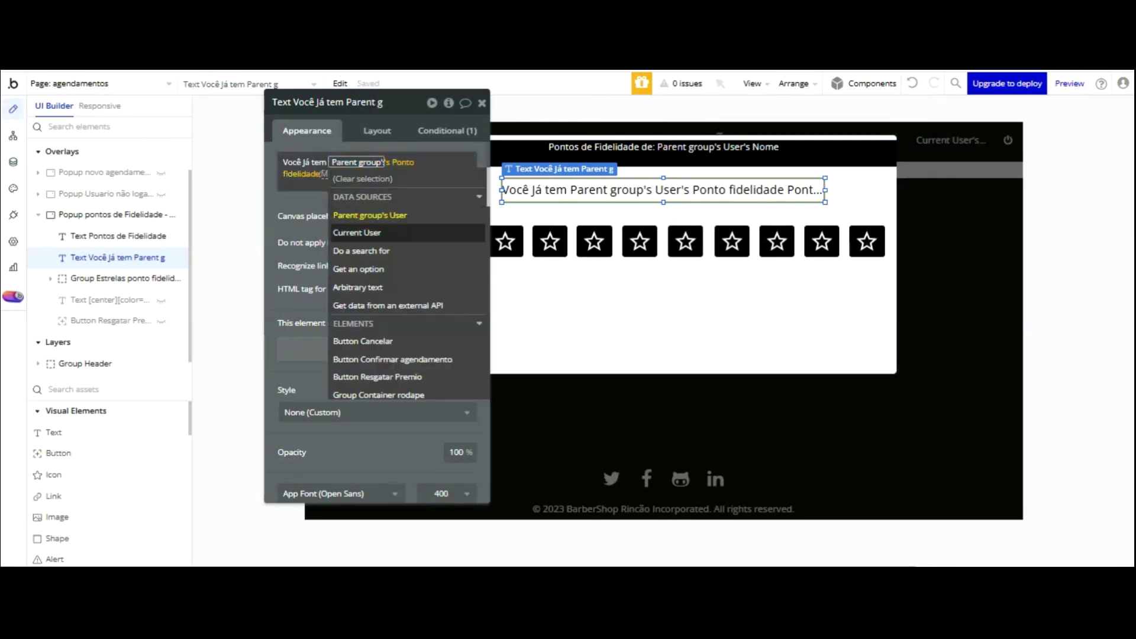
{"action": "key", "text": "Return"}
{"action": "left_click", "coordinate": [325, 132]}
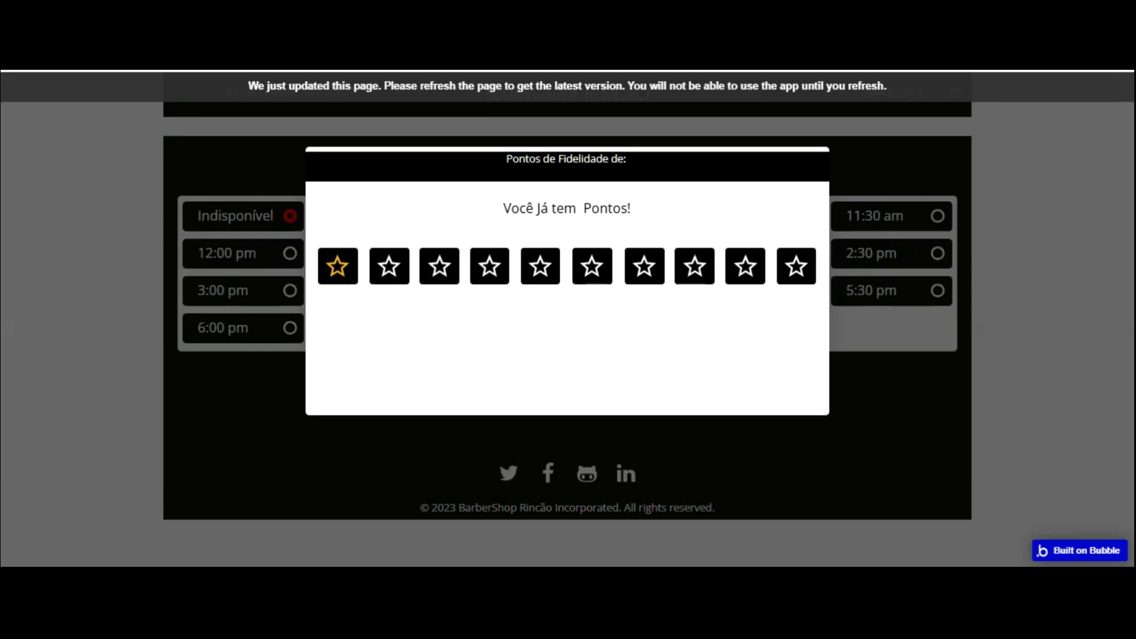
- Reload the preview, book 9:30 am, close the loyalty popup and pick 2:00 pm
{"action": "left_click", "coordinate": [568, 185]}
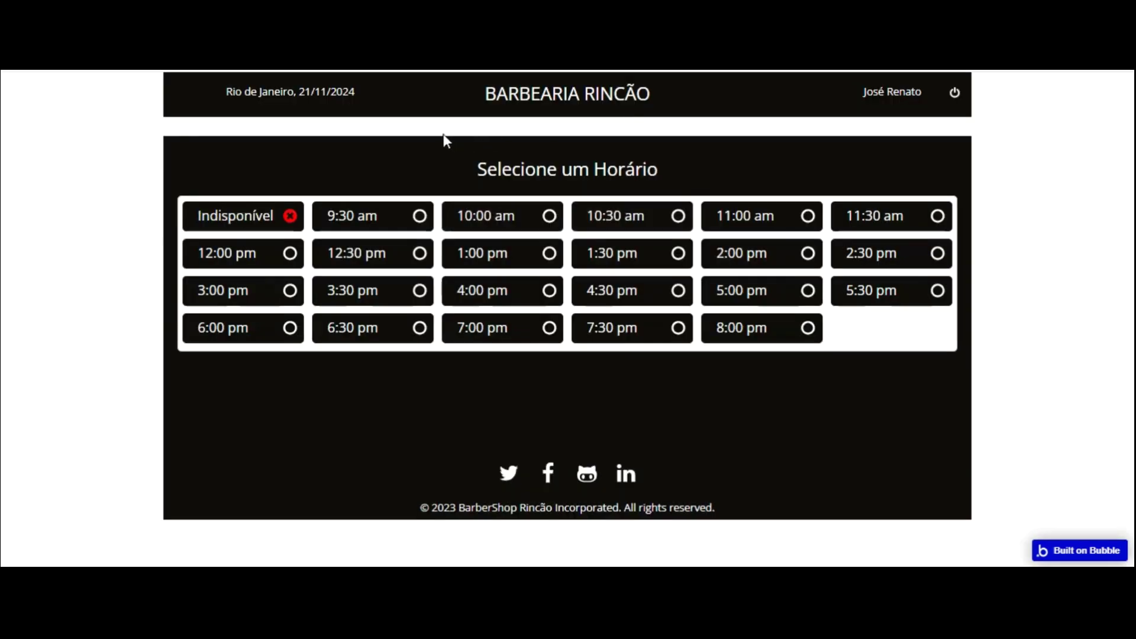
{"action": "left_click", "coordinate": [420, 216]}
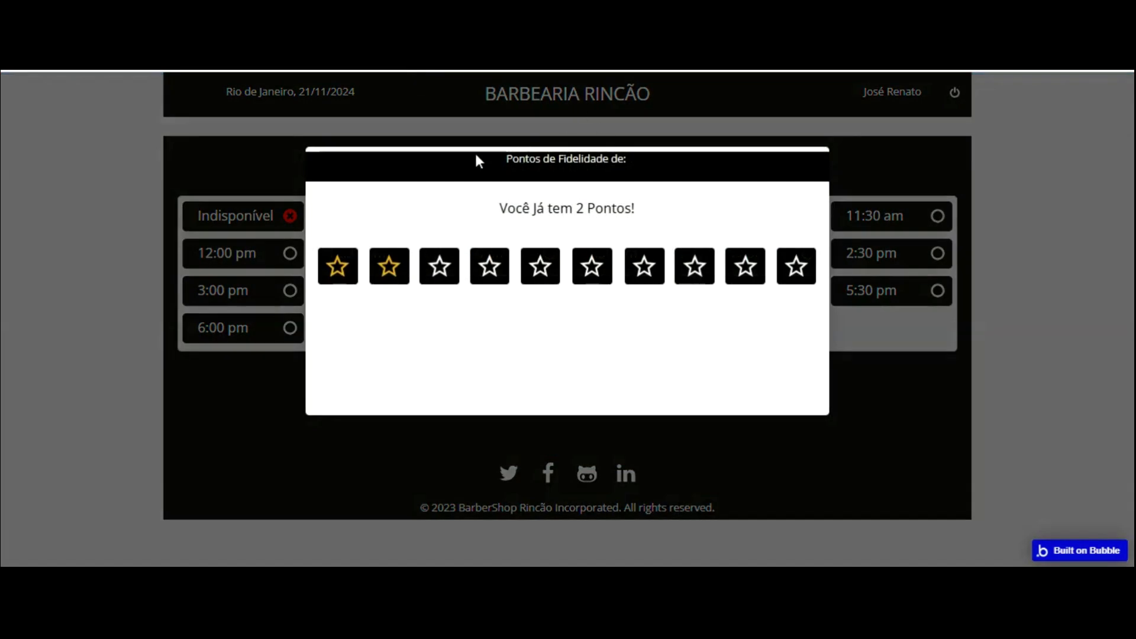
{"action": "left_click", "coordinate": [893, 216]}
{"action": "left_click", "coordinate": [808, 254]}
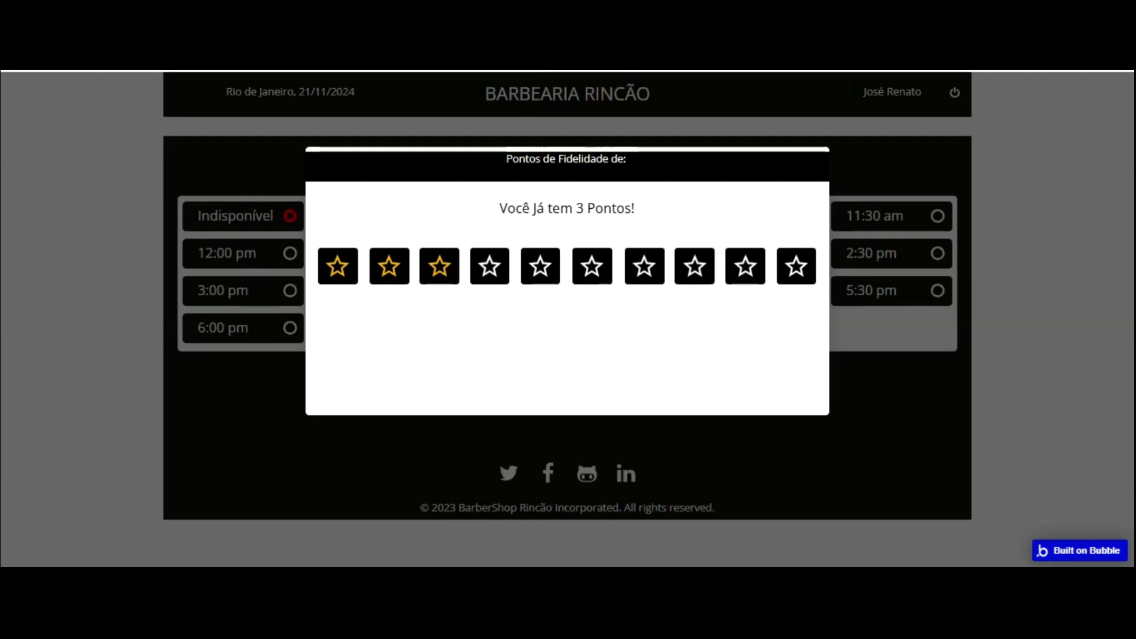
- Load /version-test/barbeiro_agendamentos and open the customer's points popup from the Fidelidade list
{"action": "type", "text": "Bar"}
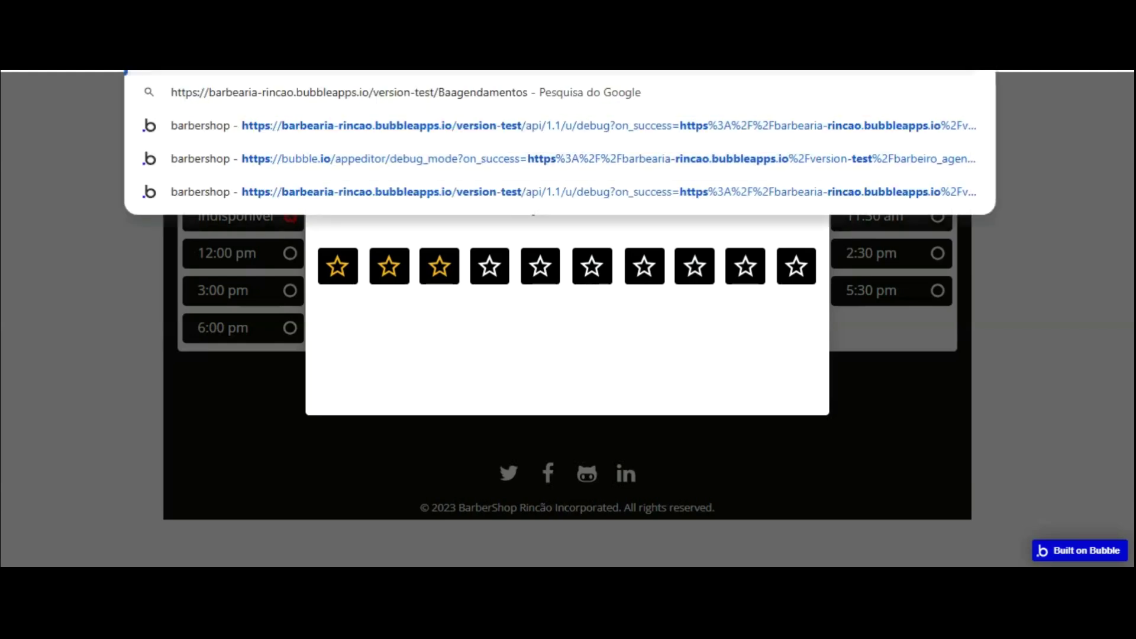
{"action": "type", "text": "beiro_"}
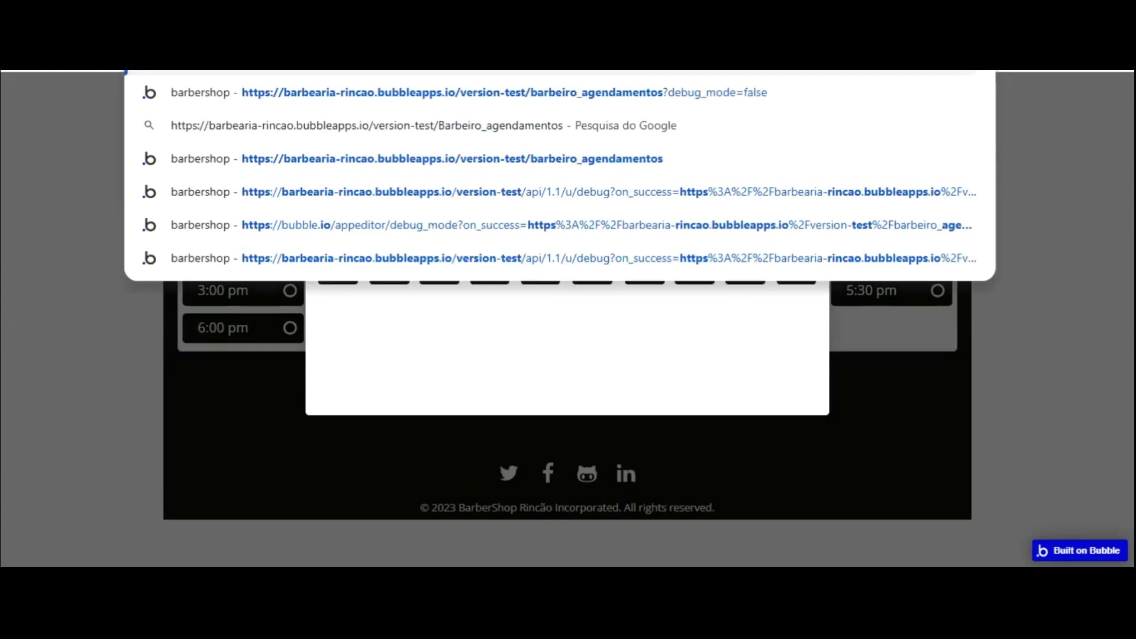
{"action": "key", "text": "Return"}
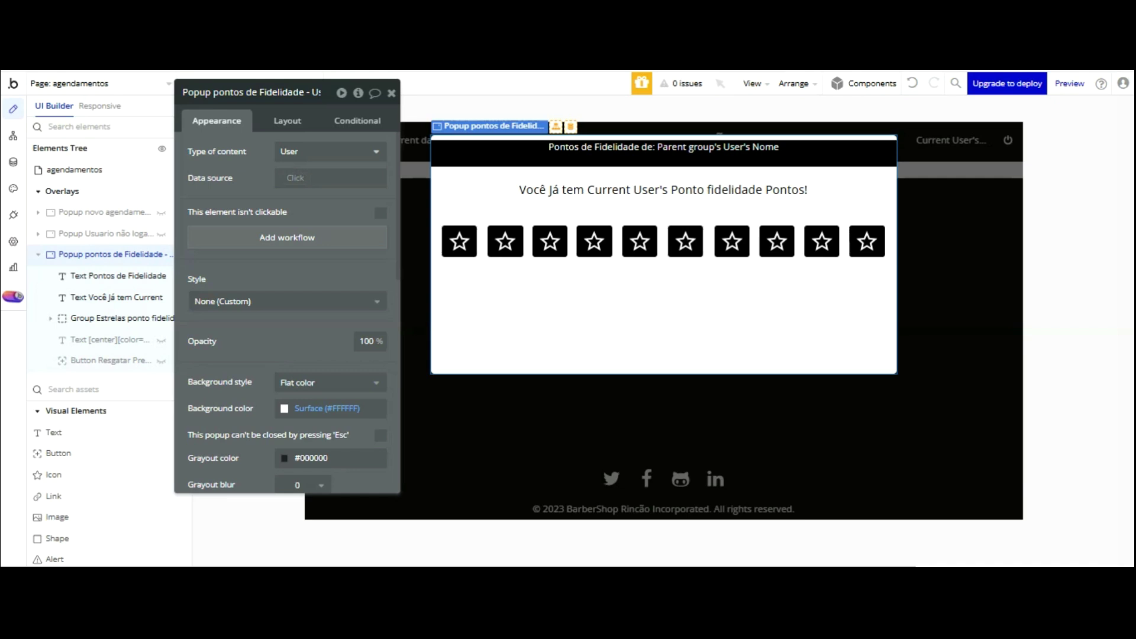
{"action": "left_click", "coordinate": [114, 84]}
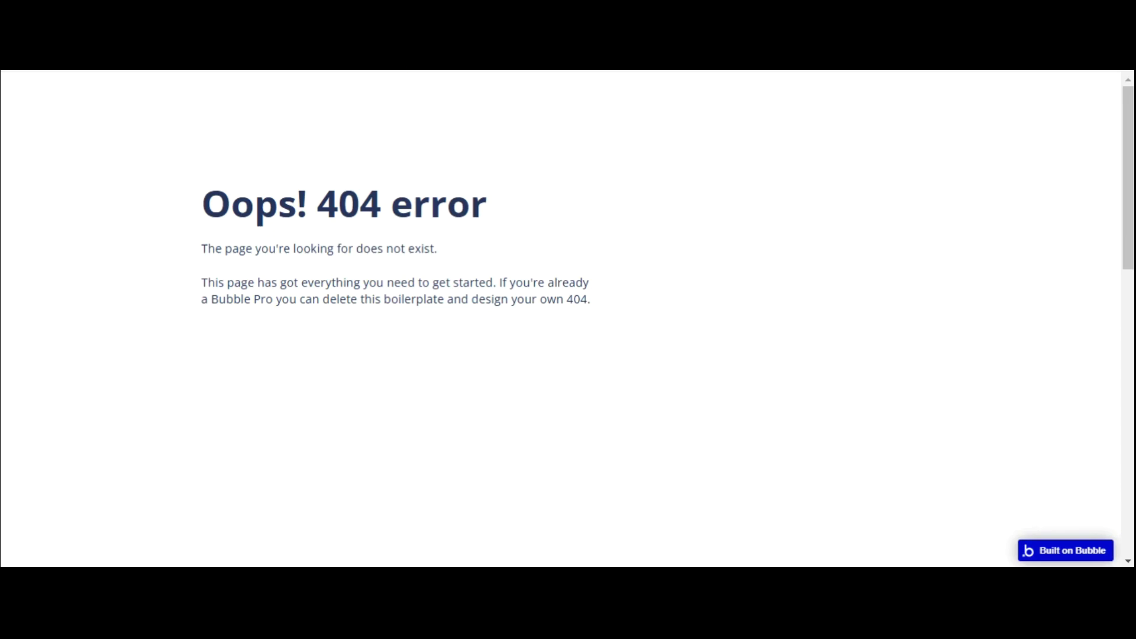
{"action": "key", "text": "BackSpace"}
{"action": "type", "text": "b"}
{"action": "key", "text": "Return"}
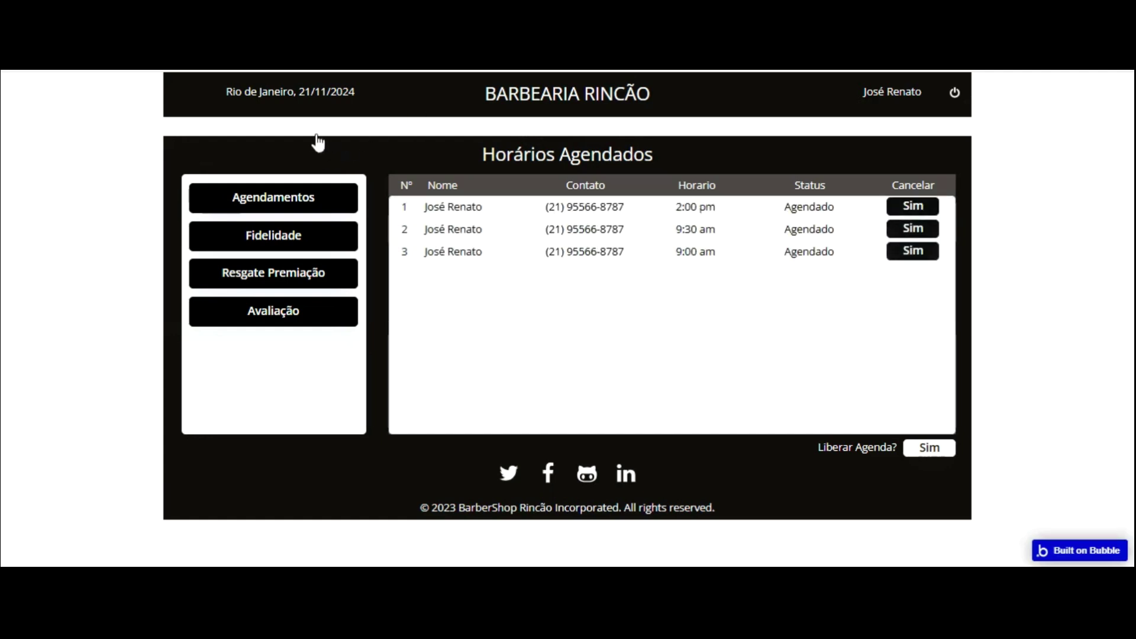
{"action": "left_click", "coordinate": [470, 223]}
{"action": "left_click", "coordinate": [567, 245]}
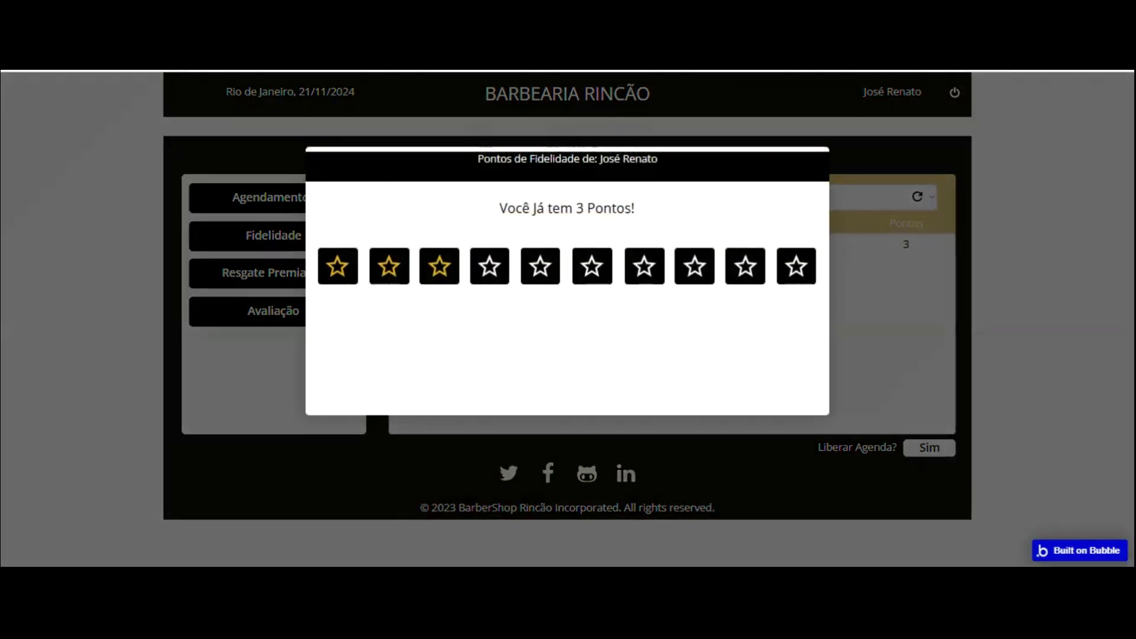
- Add a 'Button Resgatar Premio is clicked' workflow for the prize button
{"action": "left_click", "coordinate": [89, 35]}
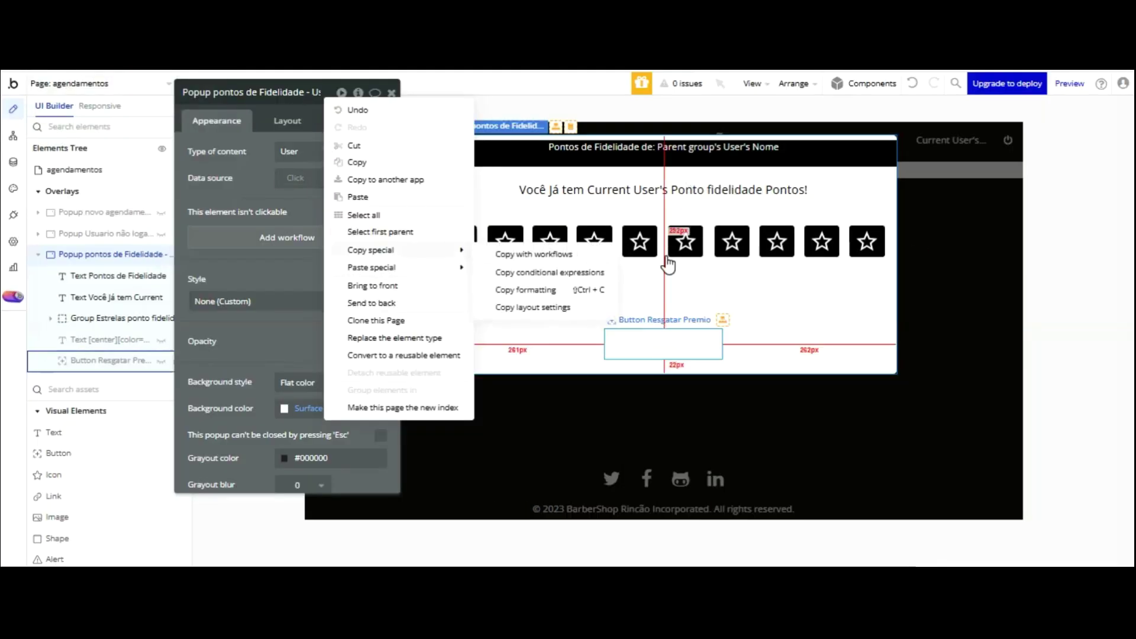
{"action": "left_click", "coordinate": [663, 346]}
{"action": "left_click", "coordinate": [309, 236]}
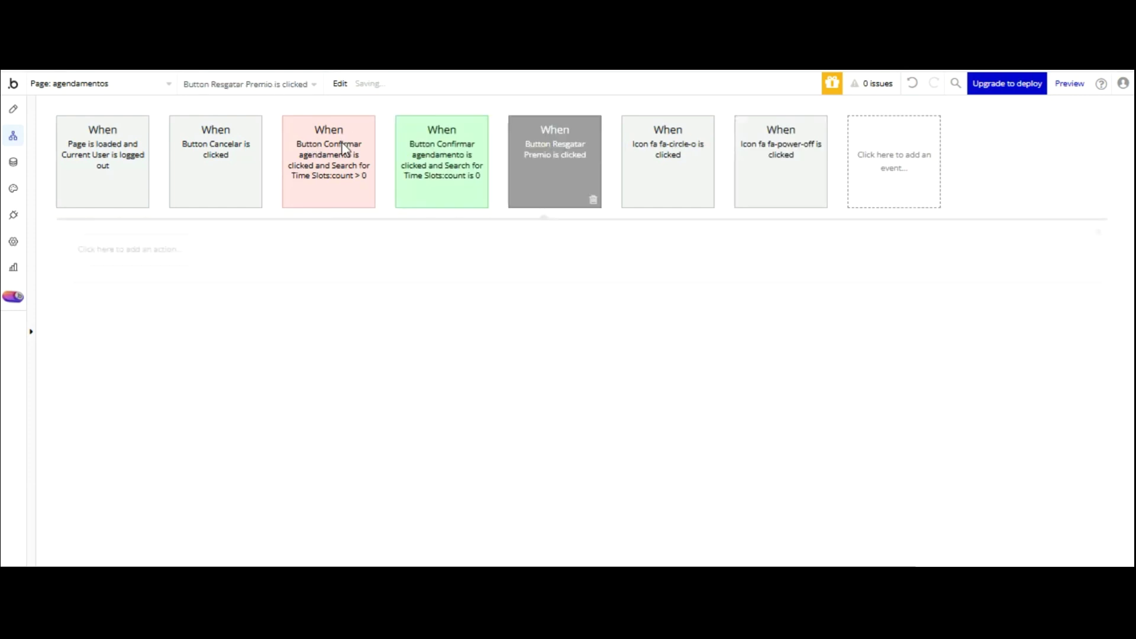
- Add a create-thing step for a Resgate Fidelidade record, showing all its fields
{"action": "left_click", "coordinate": [139, 246]}
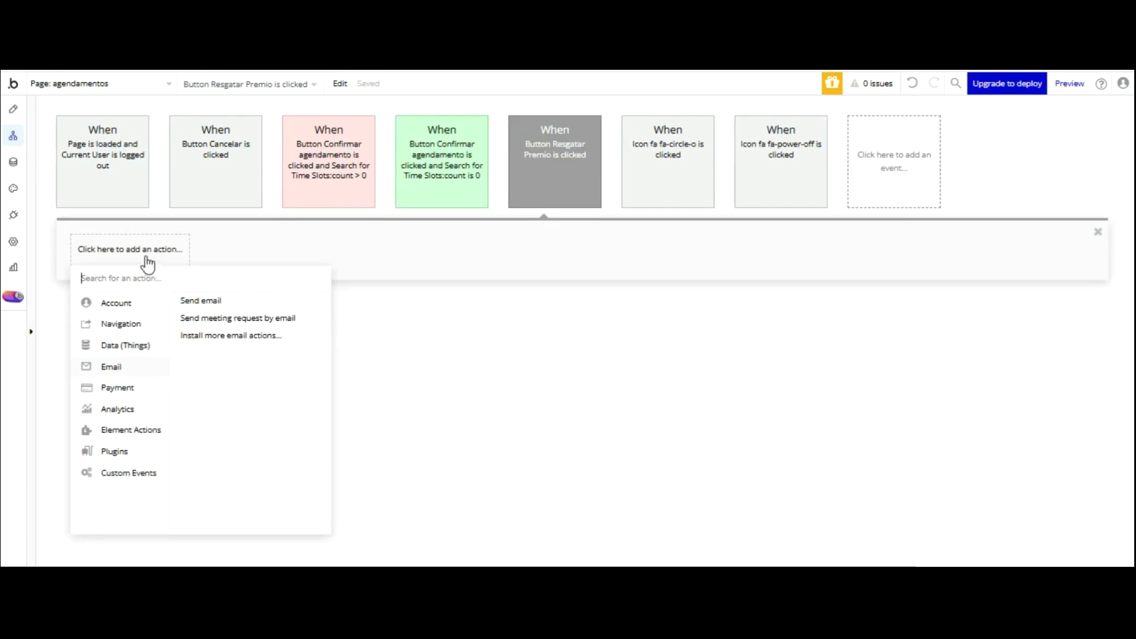
{"action": "key", "text": "Up"}
{"action": "key", "text": "Right"}
{"action": "key", "text": "Return"}
{"action": "left_click", "coordinate": [352, 124]}
{"action": "key", "text": "Down"}
{"action": "key", "text": "Down"}
{"action": "key", "text": "Down"}
{"action": "key", "text": "Return"}
{"action": "left_click", "coordinate": [353, 180]}
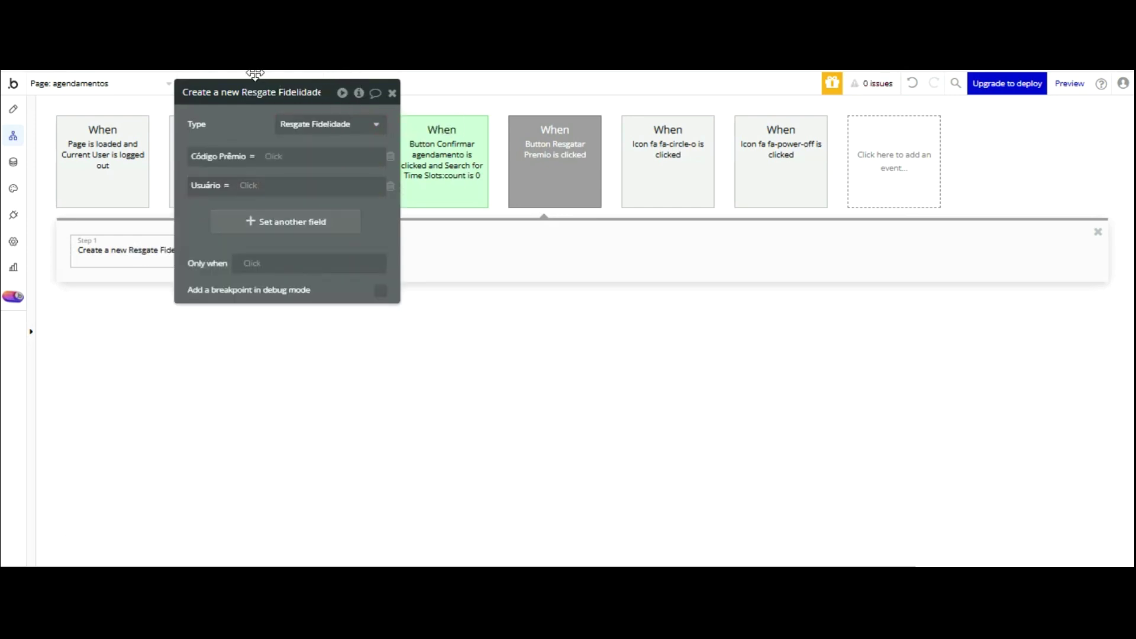
- Set Código Prêmio to a randomly generated 10-character string
{"action": "left_click", "coordinate": [279, 156]}
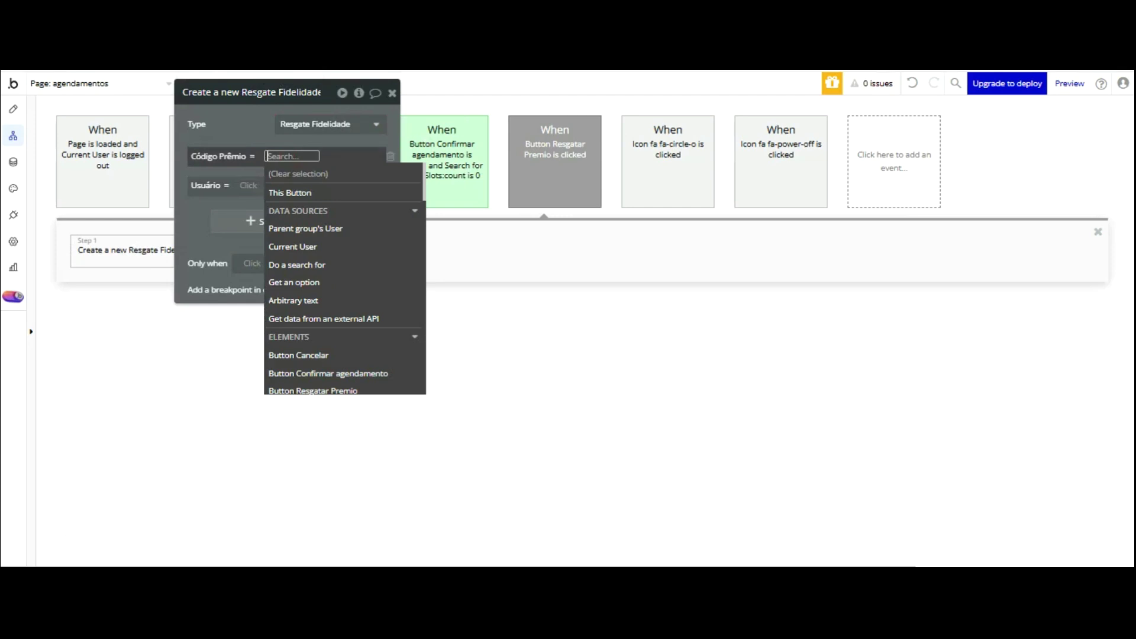
{"action": "type", "text": "calc"}
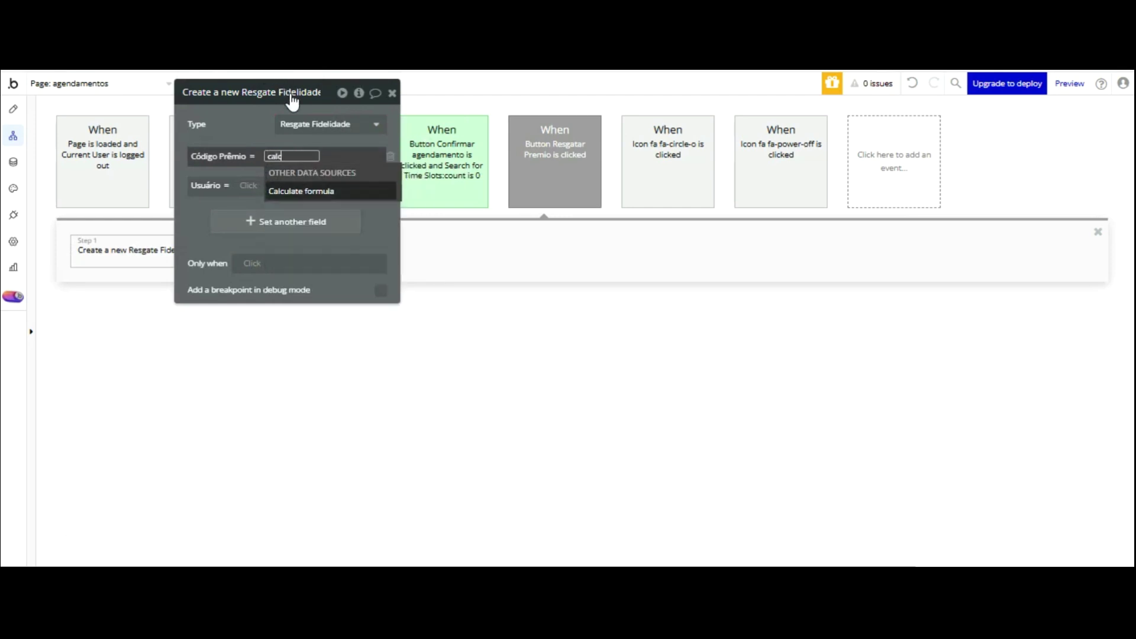
{"action": "key", "text": "Return"}
{"action": "left_click", "coordinate": [569, 124]}
{"action": "key", "text": "Down"}
{"action": "key", "text": "Down"}
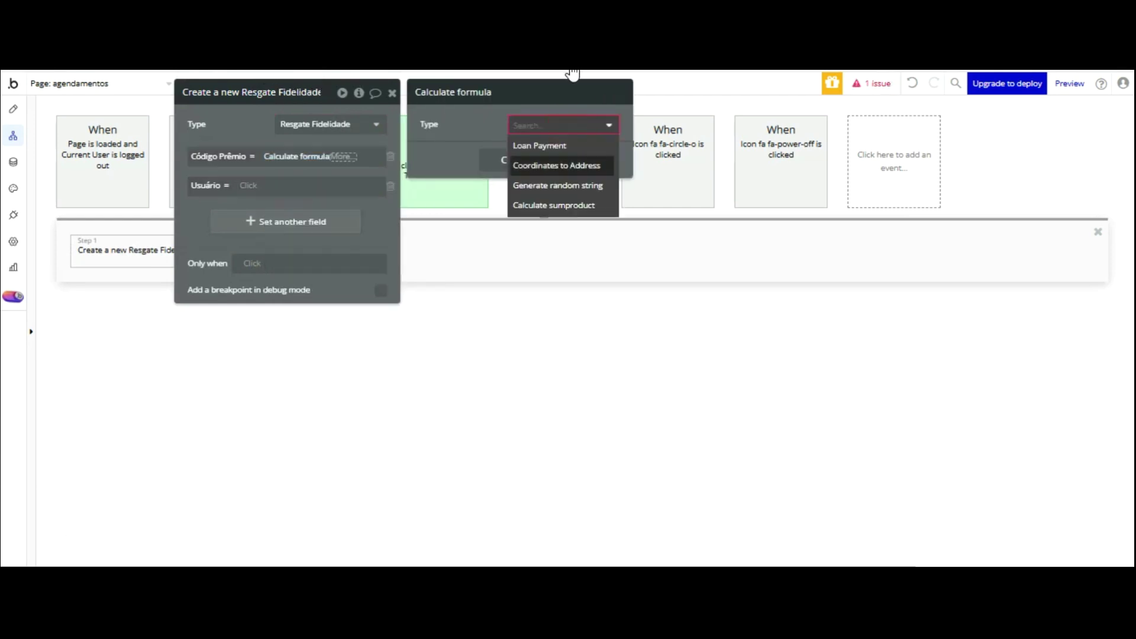
{"action": "key", "text": "Down"}
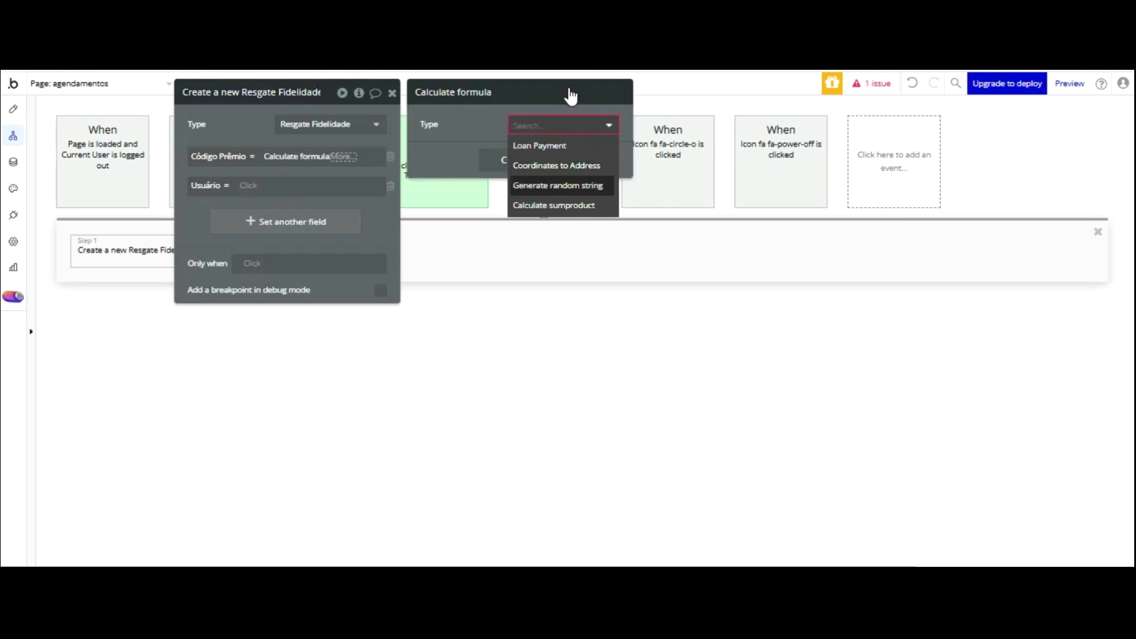
{"action": "key", "text": "Return"}
{"action": "key", "text": "Tab"}
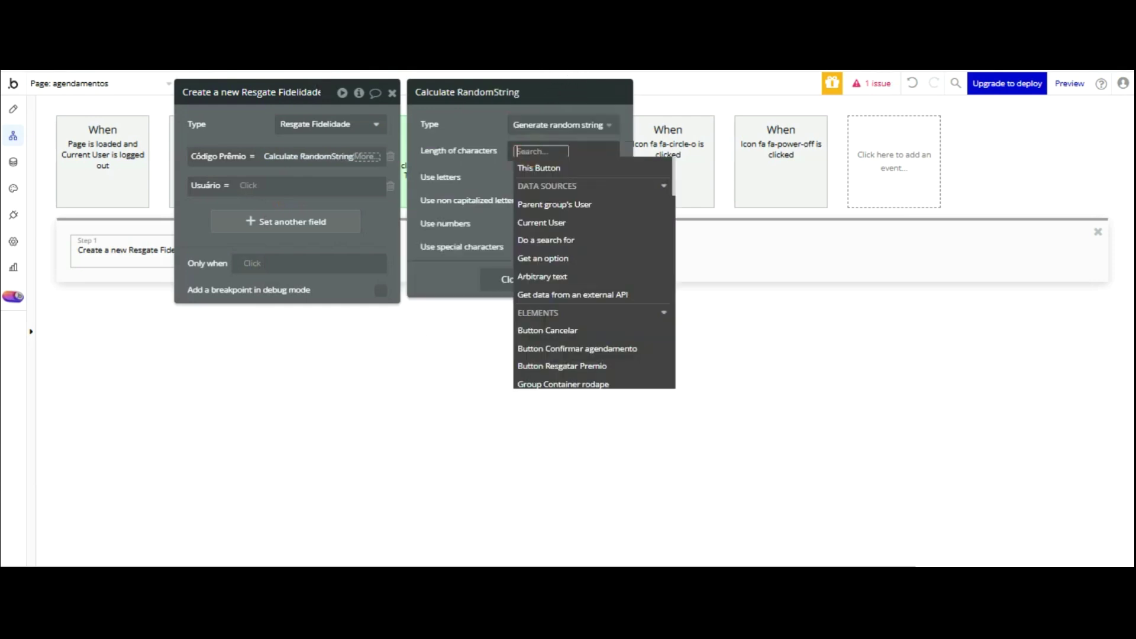
{"action": "type", "text": "10"}
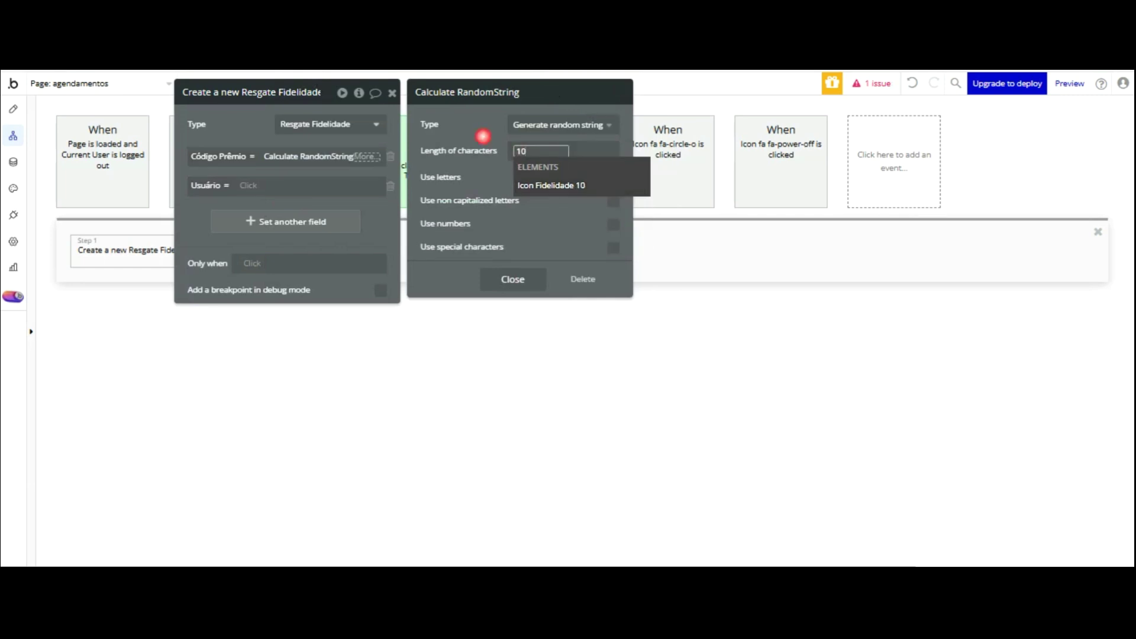
{"action": "left_click", "coordinate": [483, 137]}
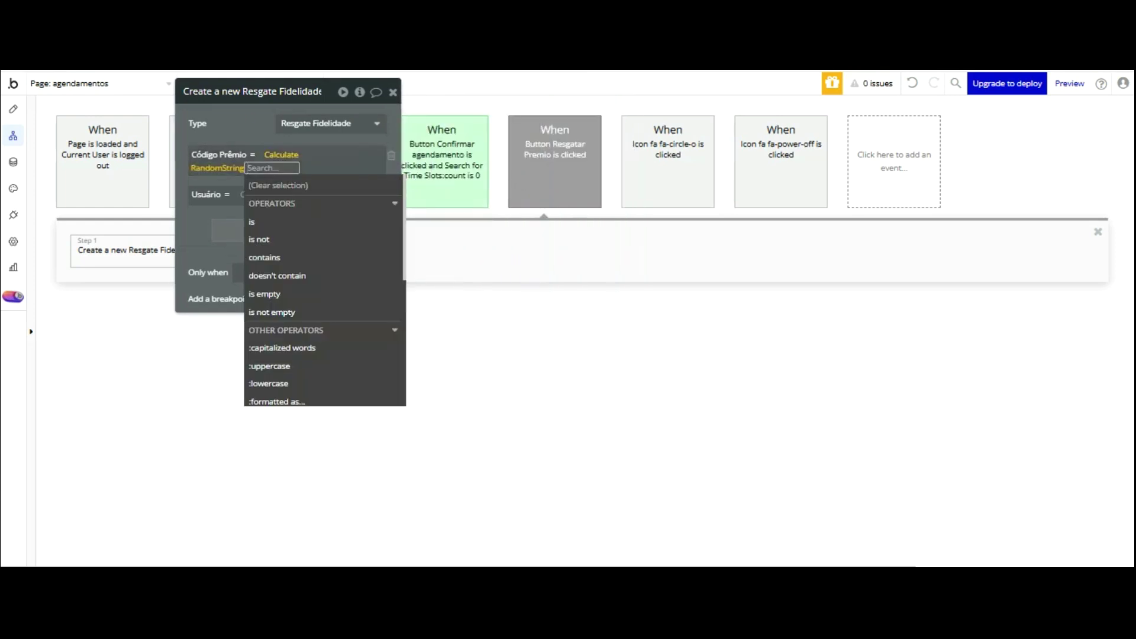
{"action": "key", "text": "Escape"}
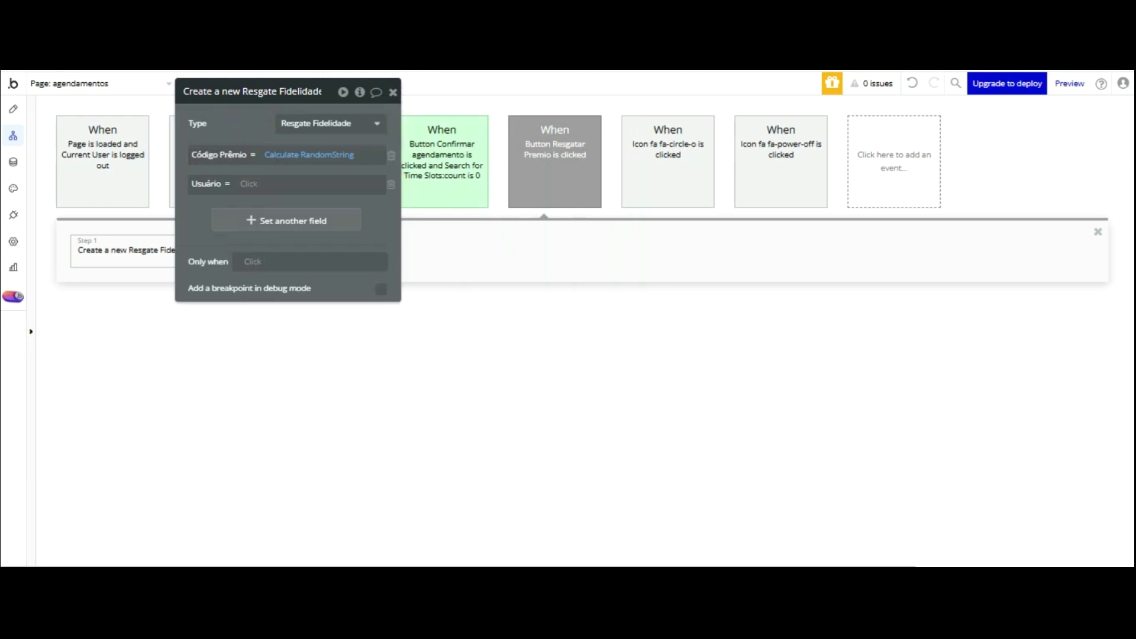
- Set the record's Usuário field to Current User
{"action": "left_click", "coordinate": [254, 184]}
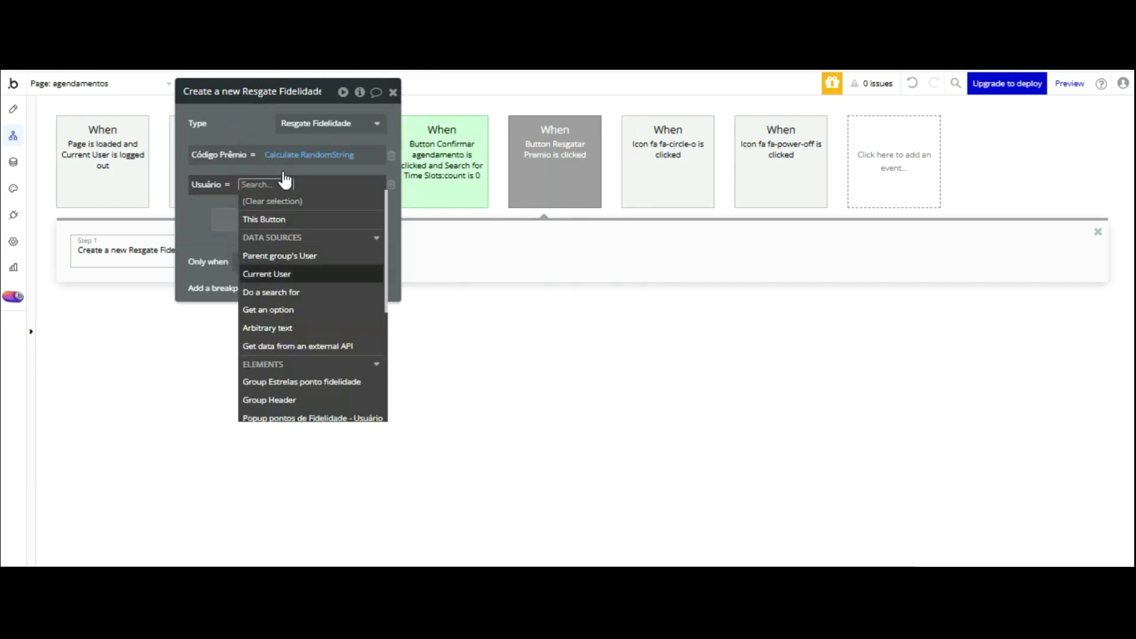
{"action": "left_click", "coordinate": [266, 274]}
{"action": "left_click", "coordinate": [198, 217]}
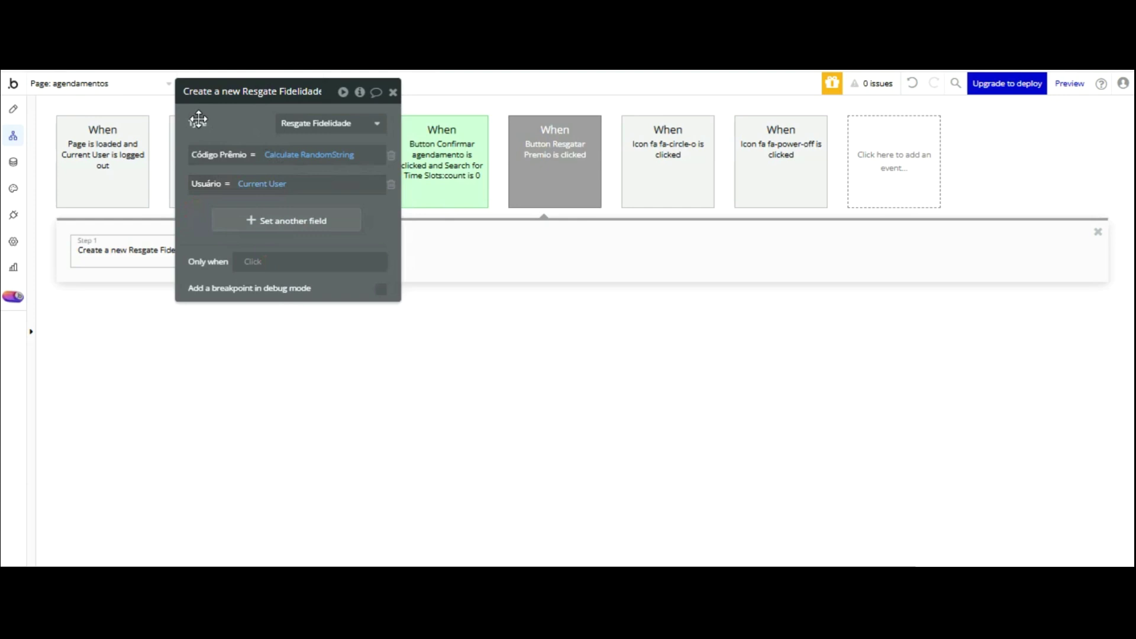
{"action": "left_click_drag", "start_coordinate": [226, 137], "coordinate": [506, 158]}
{"action": "left_click", "coordinate": [303, 249]}
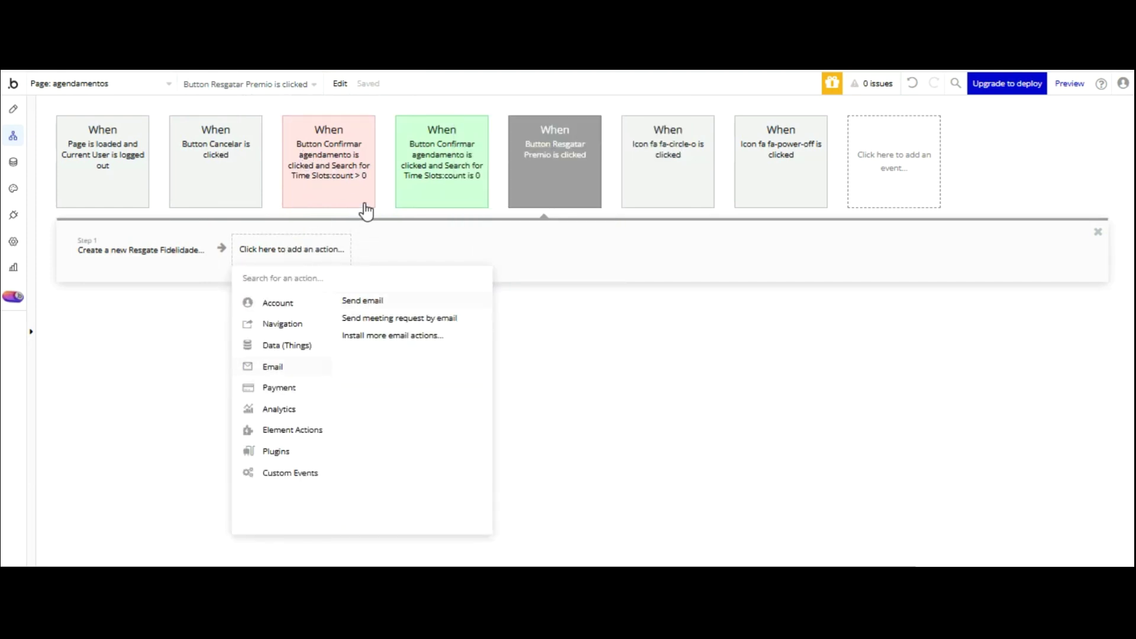
{"action": "left_click", "coordinate": [362, 301]}
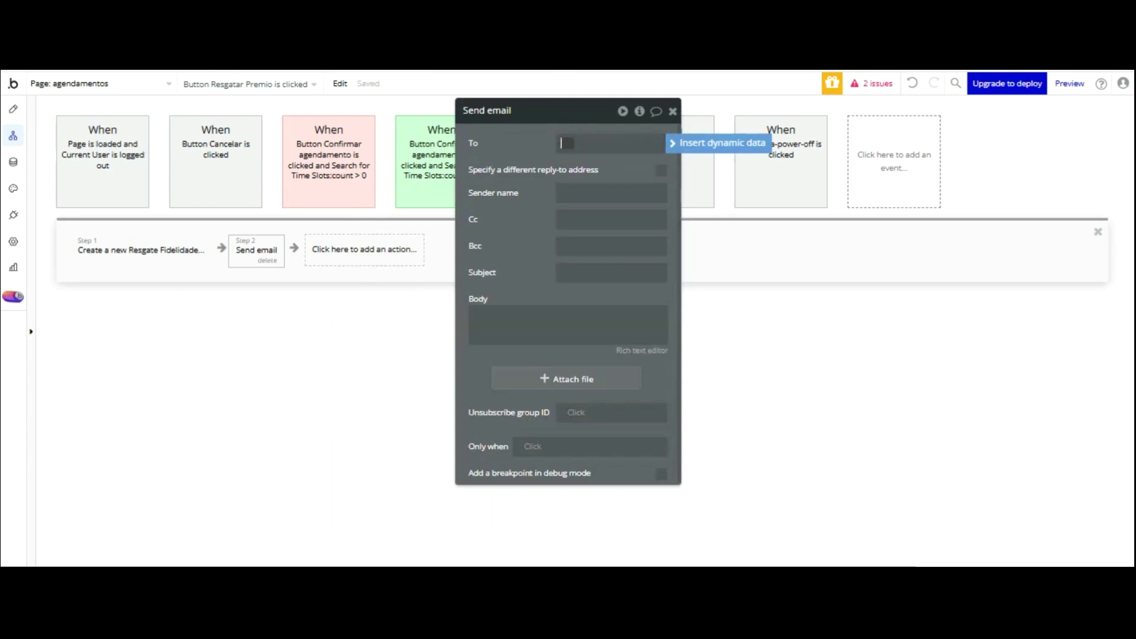
{"action": "left_click", "coordinate": [701, 142]}
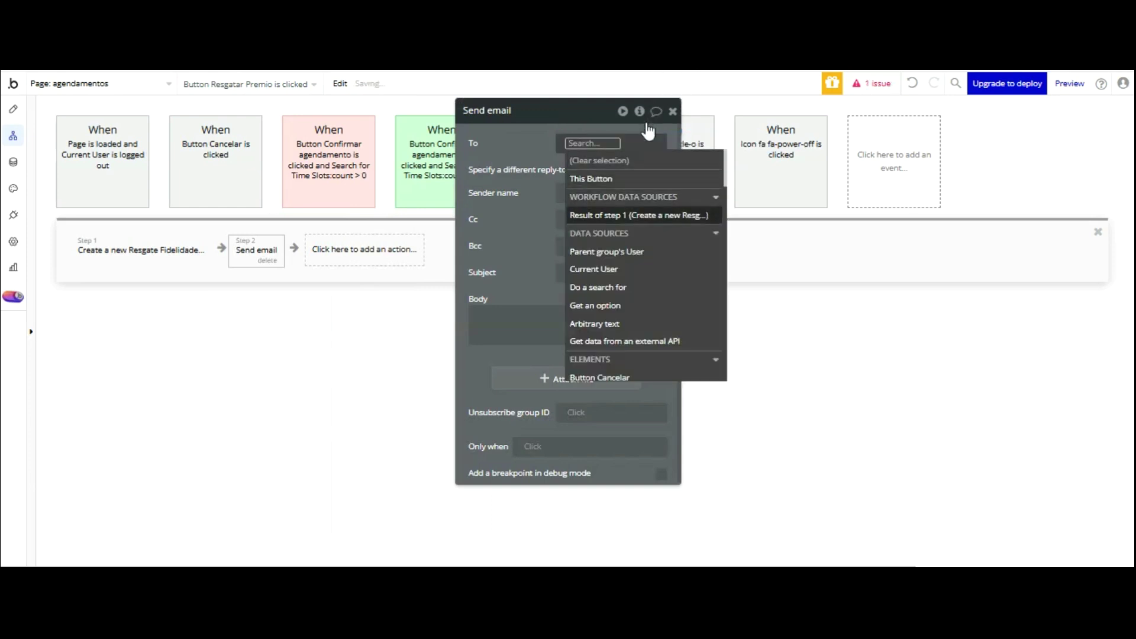
{"action": "left_click", "coordinate": [615, 270]}
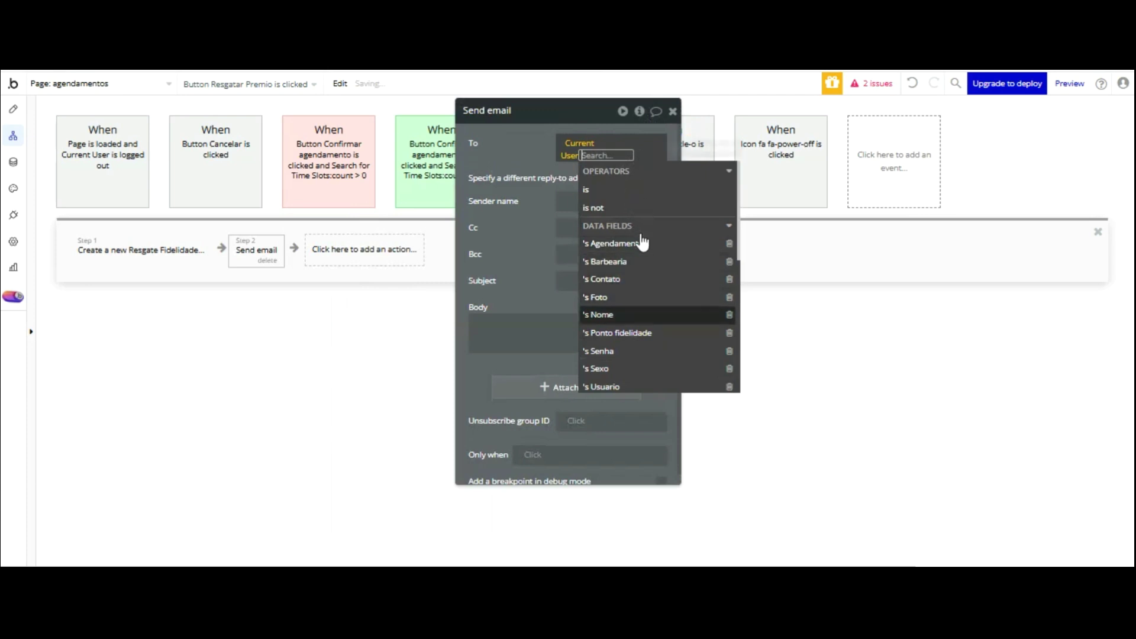
{"action": "scroll", "coordinate": [667, 240], "scroll_direction": "down", "scroll_amount": 2}
{"action": "key", "text": "Down"}
{"action": "key", "text": "Down"}
{"action": "key", "text": "Down"}
{"action": "key", "text": "Down"}
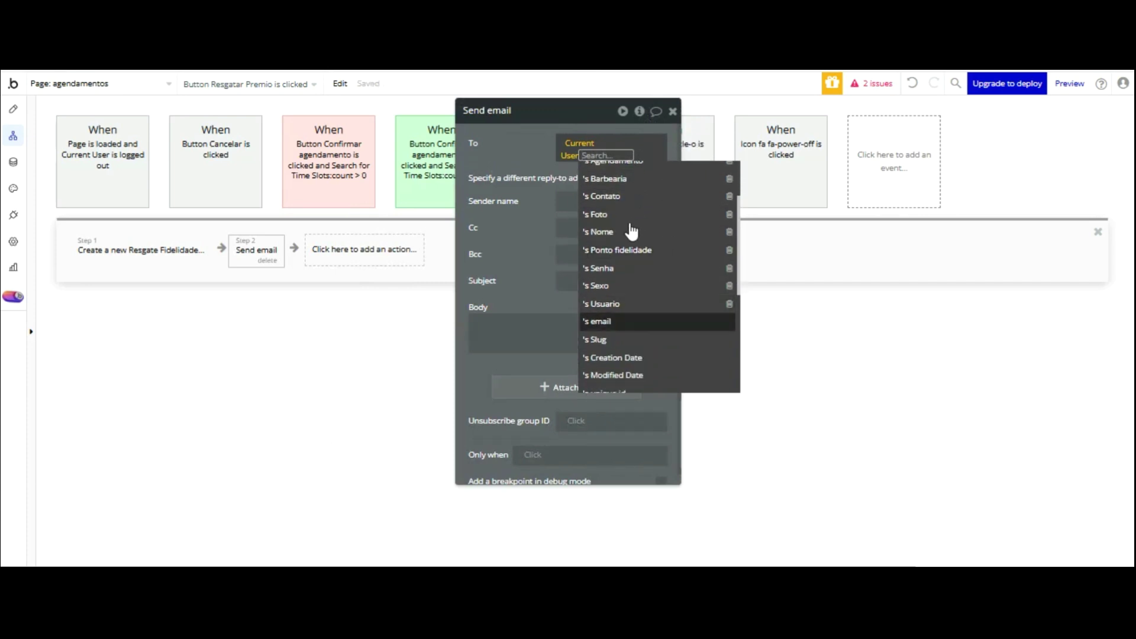
{"action": "key", "text": "Return"}
{"action": "key", "text": "Escape"}
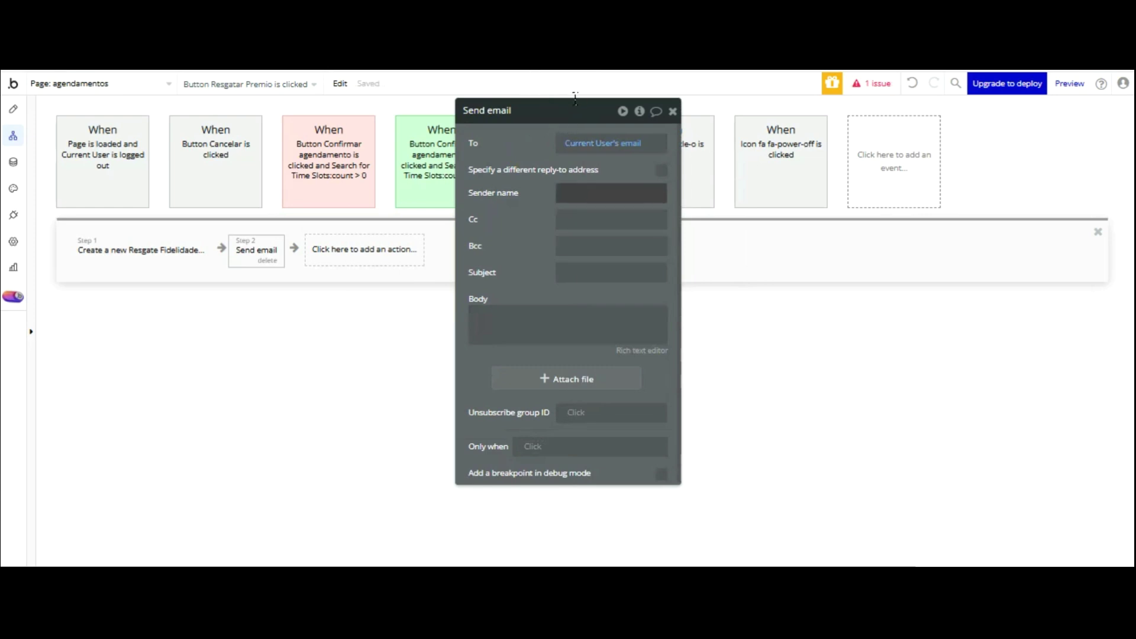
- Use the first Barbearia's Nome barbearia as sender, subject 'Resgate de Pontos de Fidelidade'
{"action": "left_click", "coordinate": [573, 191]}
{"action": "left_click", "coordinate": [700, 194]}
{"action": "key", "text": "Down"}
{"action": "key", "text": "Down"}
{"action": "key", "text": "Down"}
{"action": "key", "text": "Return"}
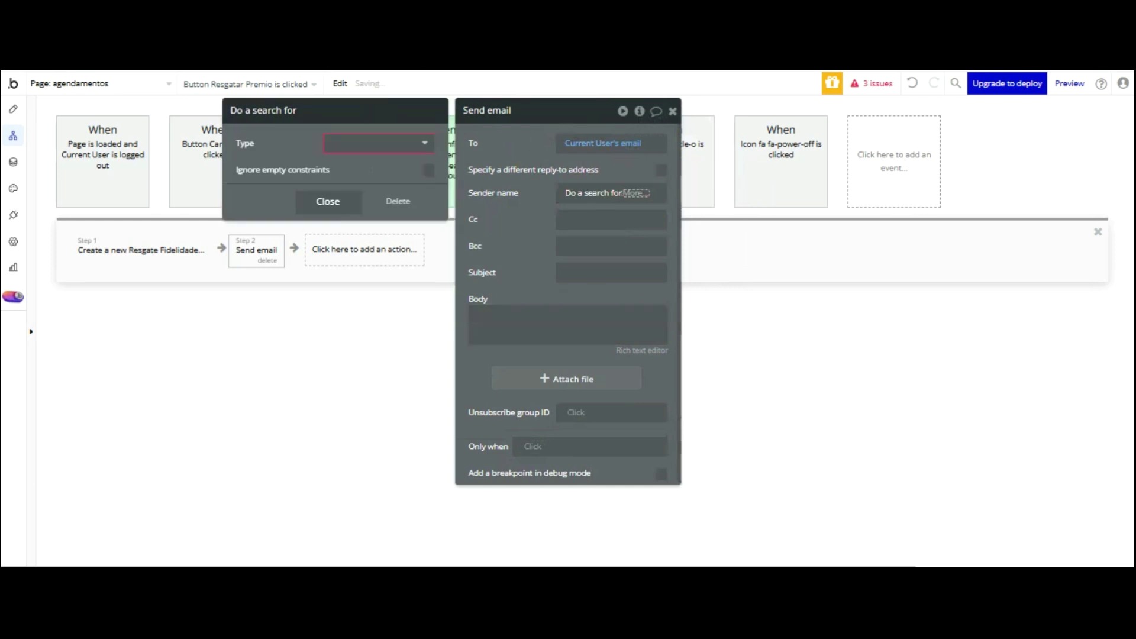
{"action": "key", "text": "Down"}
{"action": "key", "text": "Down"}
{"action": "key", "text": "Down"}
{"action": "key", "text": "Down"}
{"action": "key", "text": "Return"}
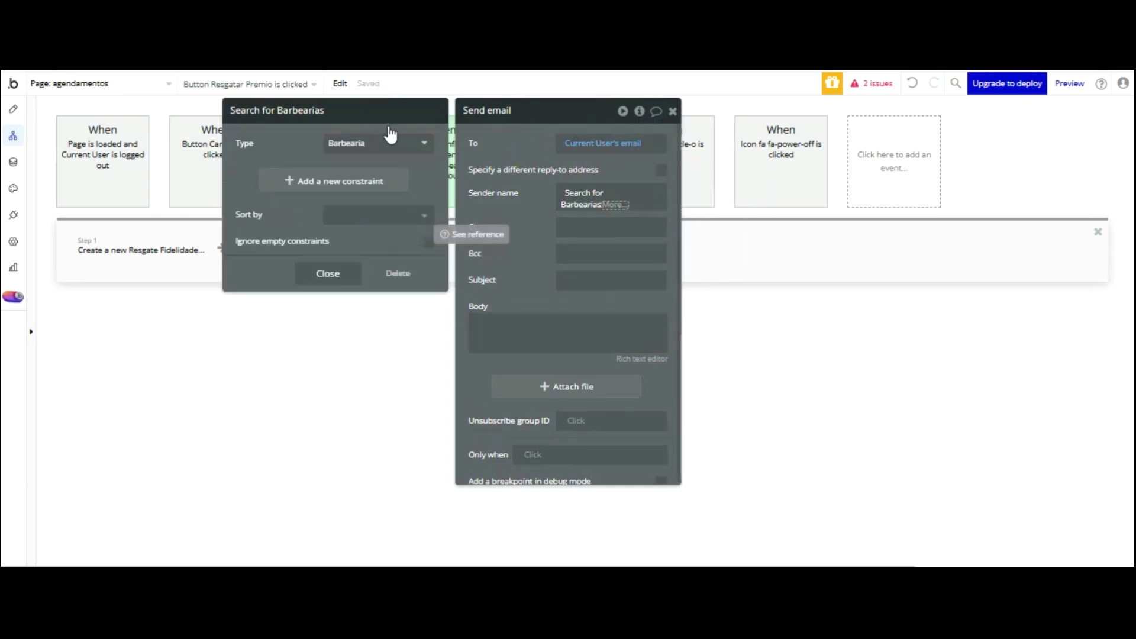
{"action": "left_click", "coordinate": [616, 204]}
{"action": "key", "text": "Down"}
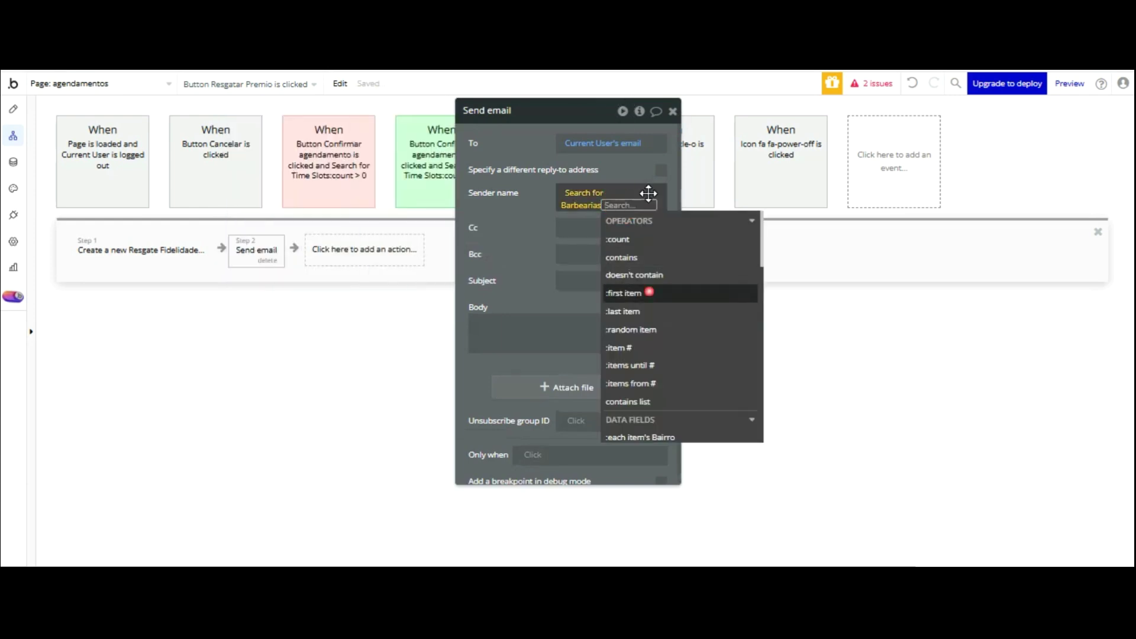
{"action": "left_click", "coordinate": [649, 292]}
{"action": "scroll", "coordinate": [684, 292], "scroll_direction": "down", "scroll_amount": 3}
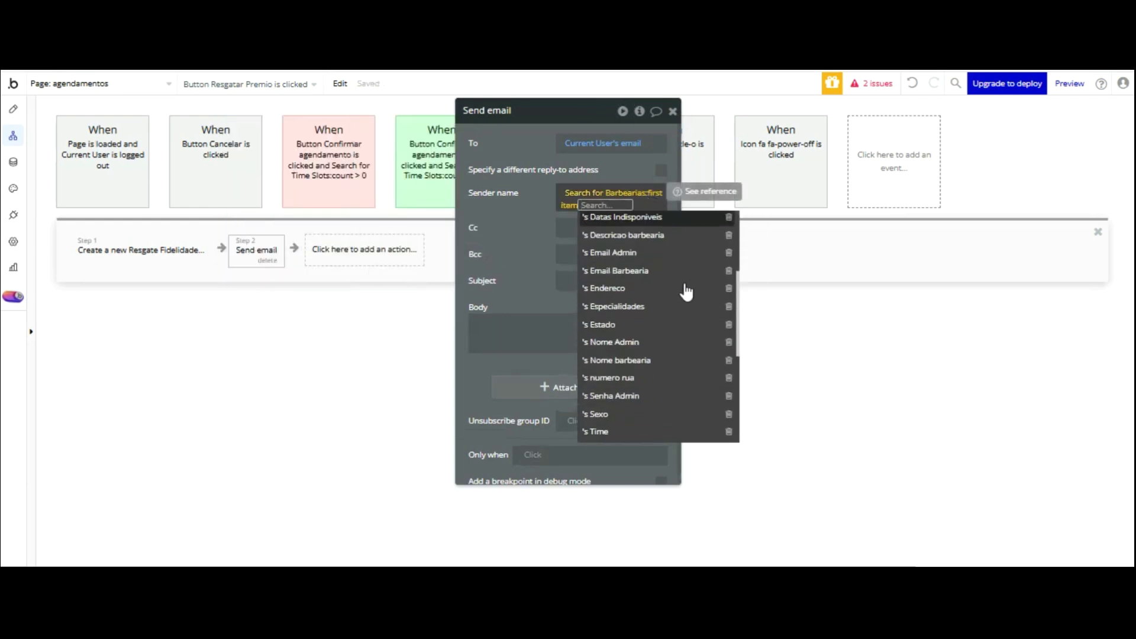
{"action": "left_click", "coordinate": [620, 360]}
{"action": "left_click", "coordinate": [533, 121]}
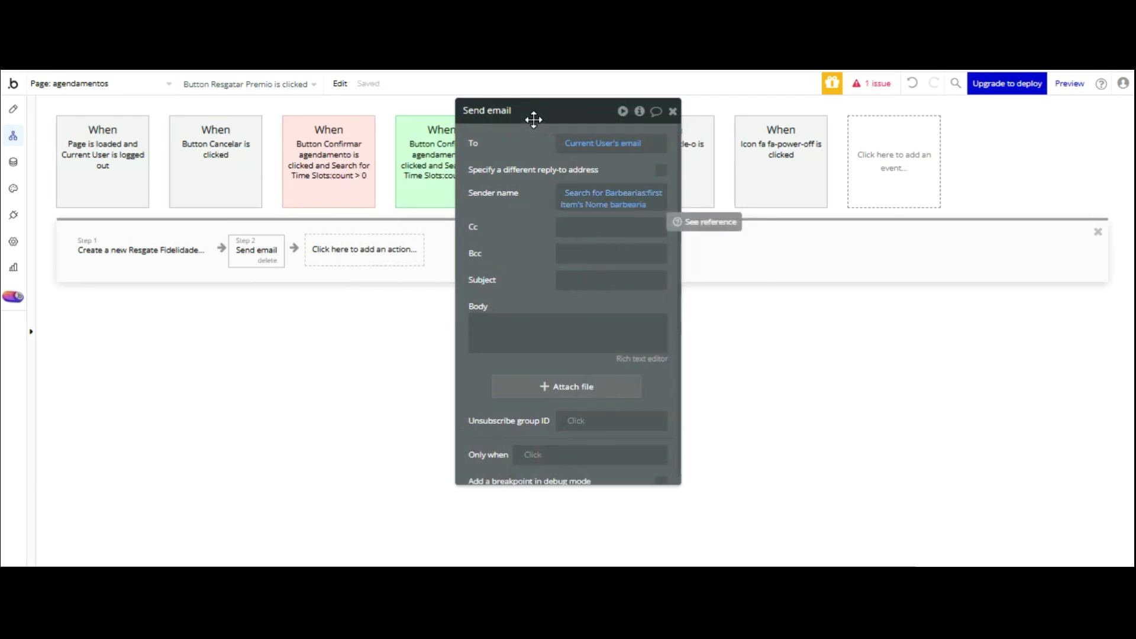
{"action": "left_click", "coordinate": [583, 281]}
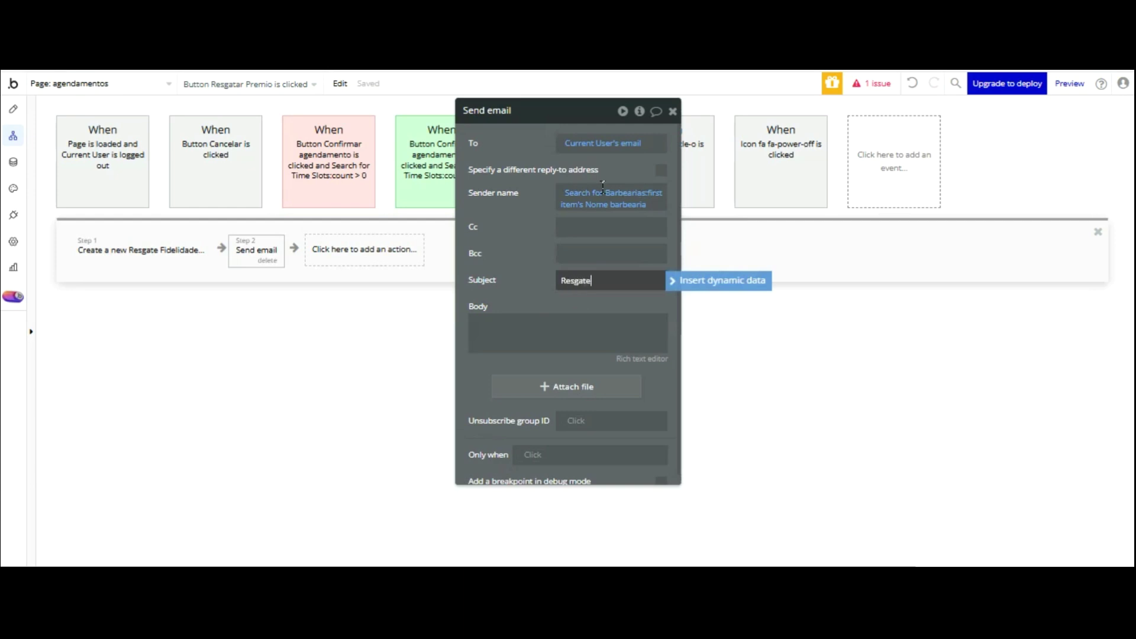
{"action": "type", "text": "Resgate de Ponto"}
{"action": "type", "text": "s de Fidelidade"}
{"action": "left_click", "coordinate": [541, 194]}
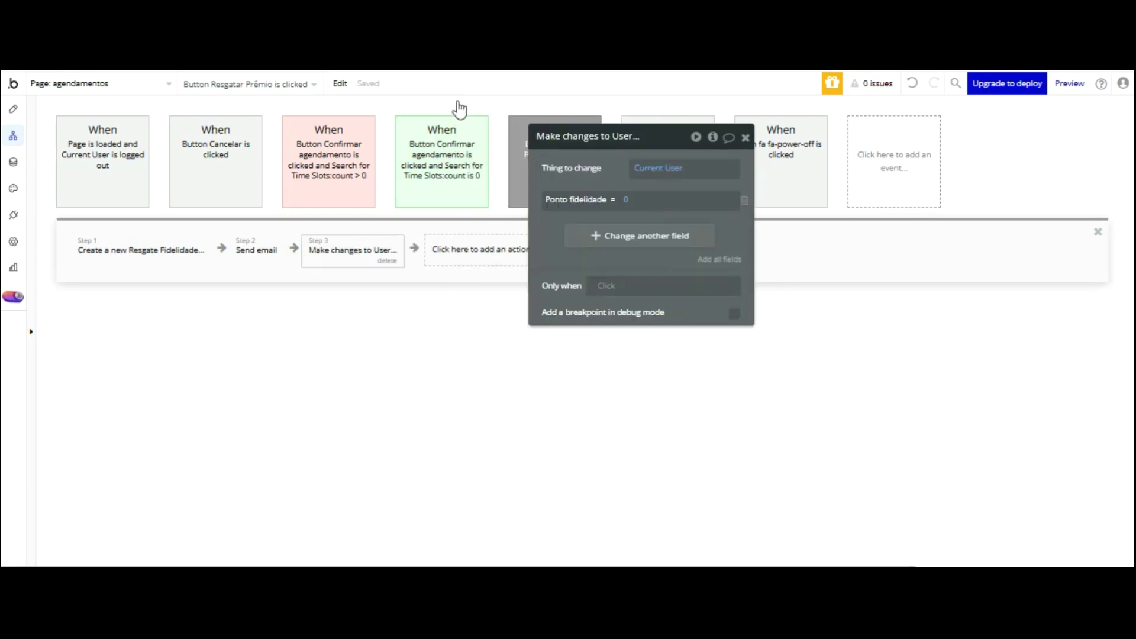
{"action": "left_click", "coordinate": [283, 244]}
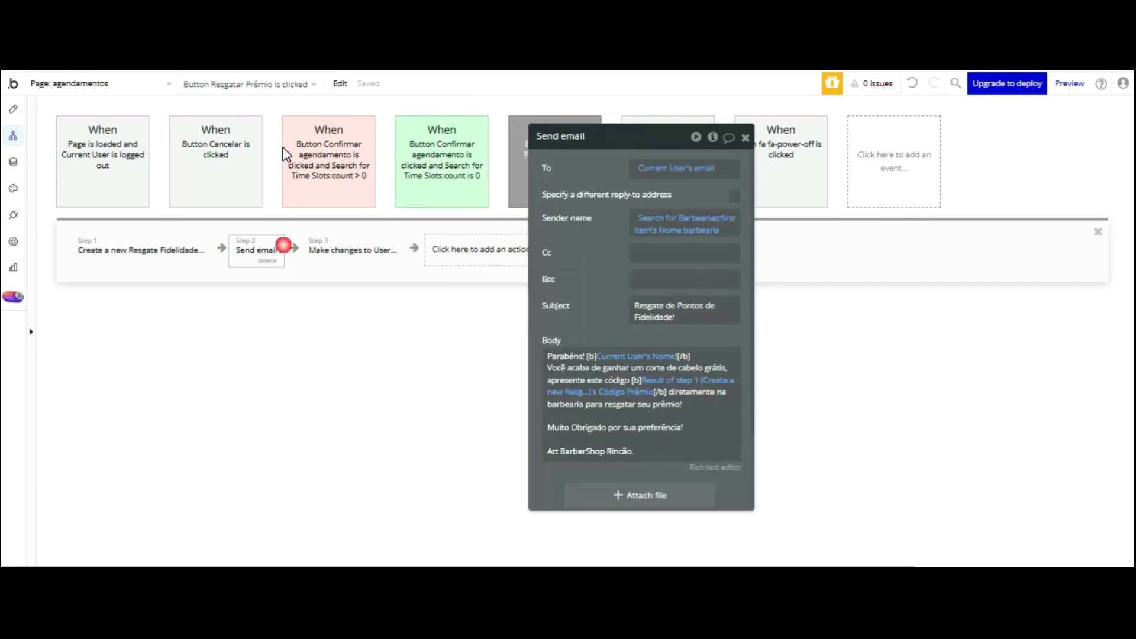
{"action": "left_click", "coordinate": [657, 353]}
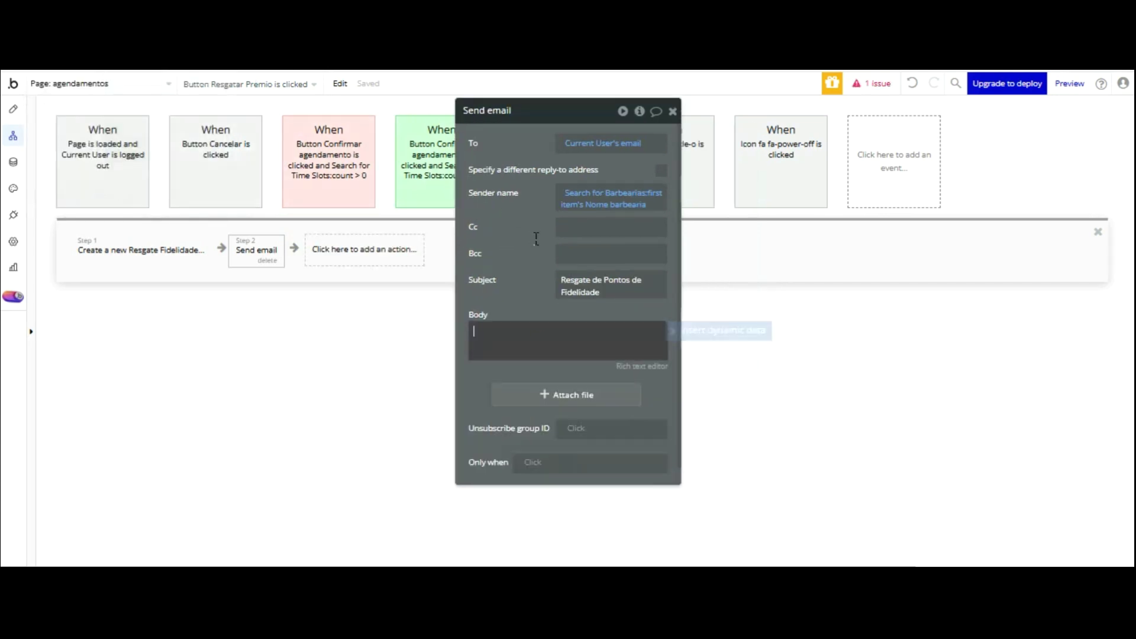
- Paste a prepared message into the body and delete its extra lines and signature
{"action": "key", "text": "ctrl+v"}
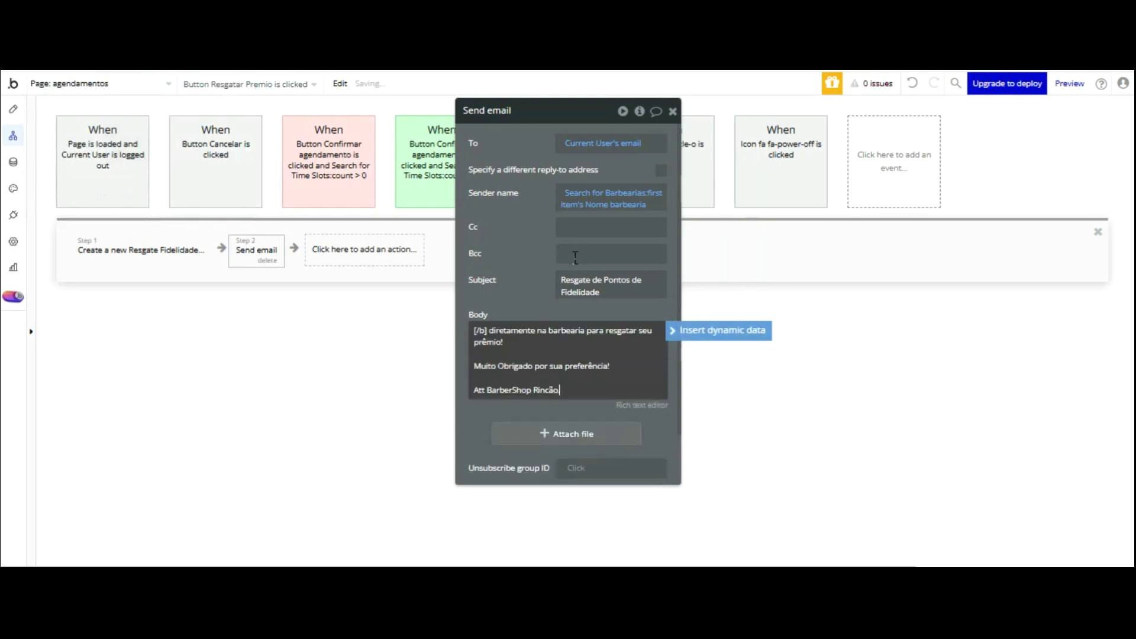
{"action": "mouse_move", "coordinate": [591, 377]}
{"action": "left_mouse_down"}
{"action": "mouse_move", "coordinate": [469, 321]}
{"action": "mouse_move", "coordinate": [456, 326]}
{"action": "left_mouse_up"}
{"action": "key", "text": "BackSpace"}
{"action": "left_click_drag", "start_coordinate": [577, 351], "coordinate": [389, 339]}
{"action": "key", "text": "BackSpace"}
{"action": "left_click", "coordinate": [491, 345]}
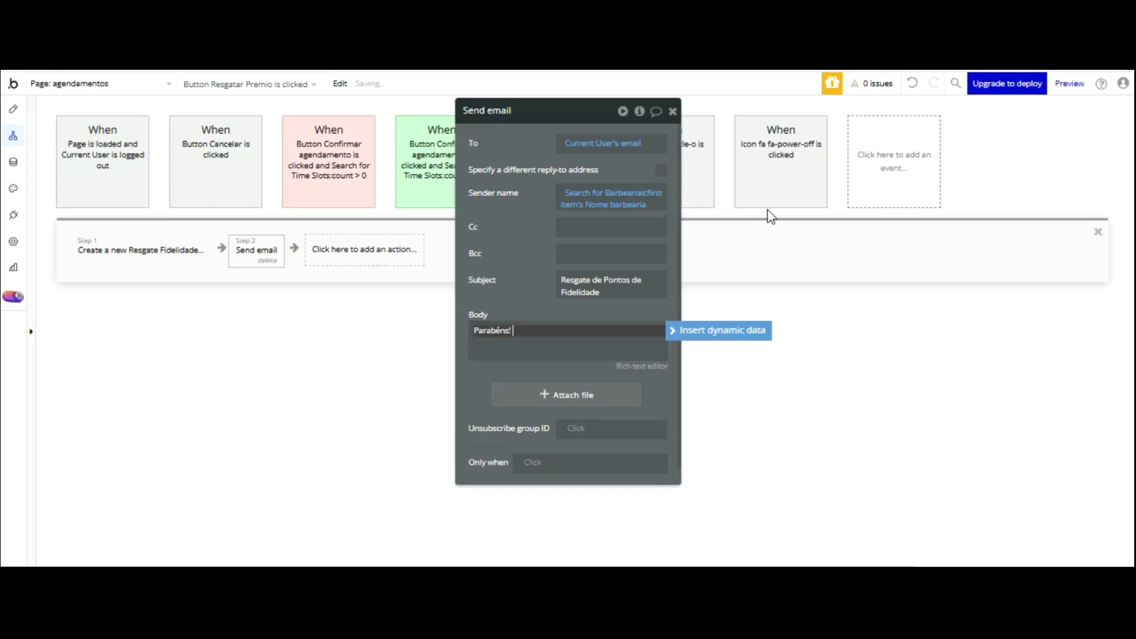
- Insert the Current User's Nome after 'Parabéns!' in the email body
{"action": "left_click", "coordinate": [725, 332]}
{"action": "left_click", "coordinate": [561, 457]}
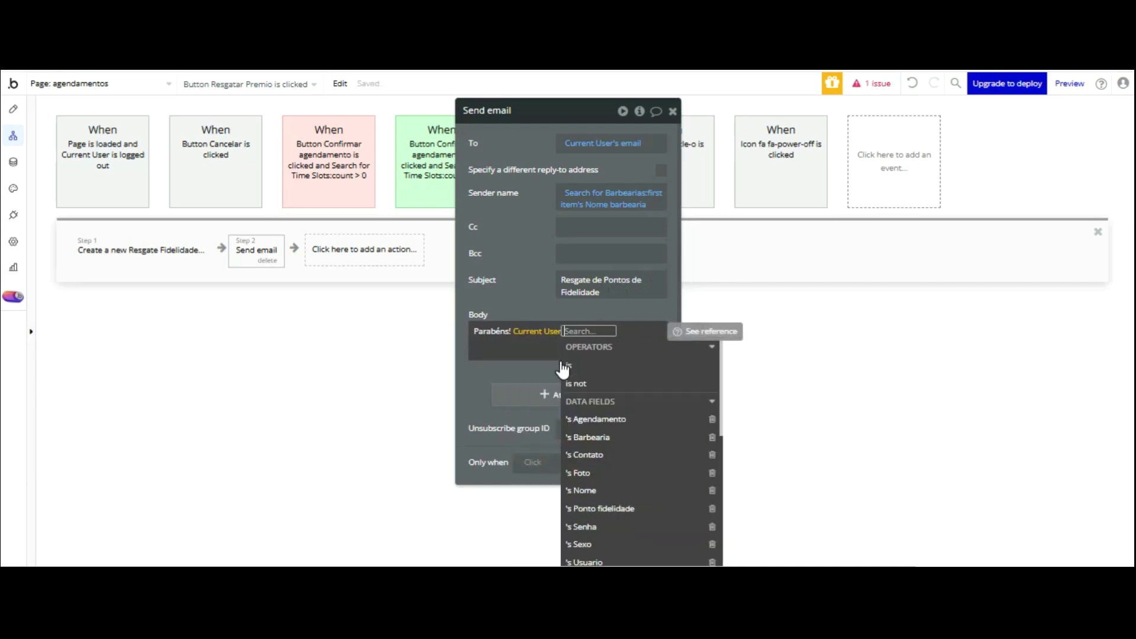
{"action": "left_click", "coordinate": [583, 491]}
{"action": "key", "text": "Escape"}
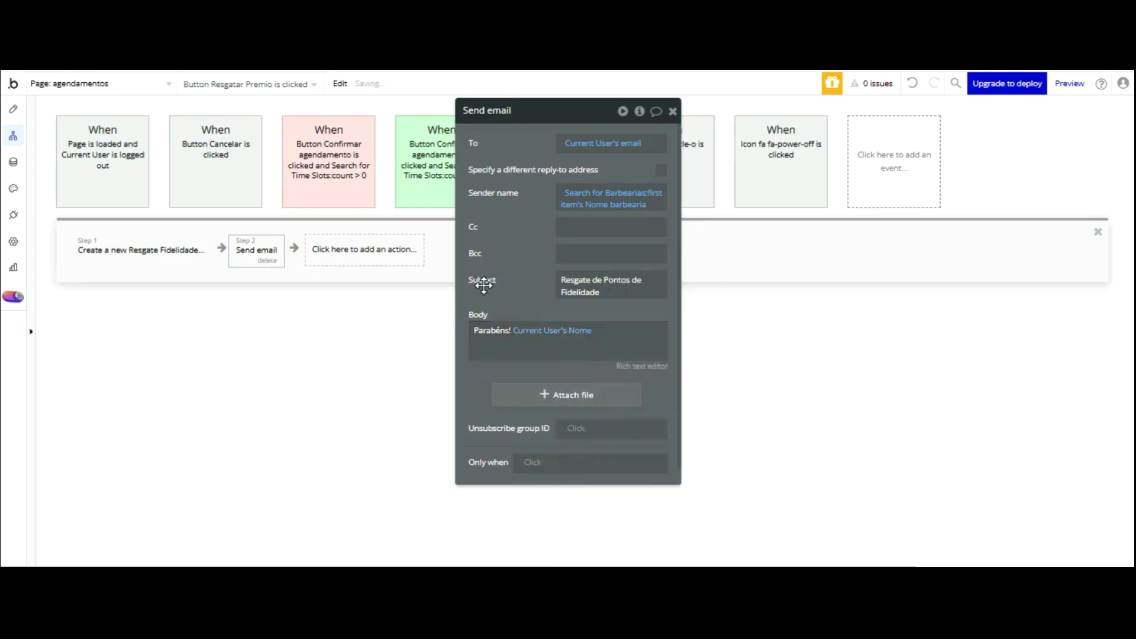
{"action": "key", "text": "Return"}
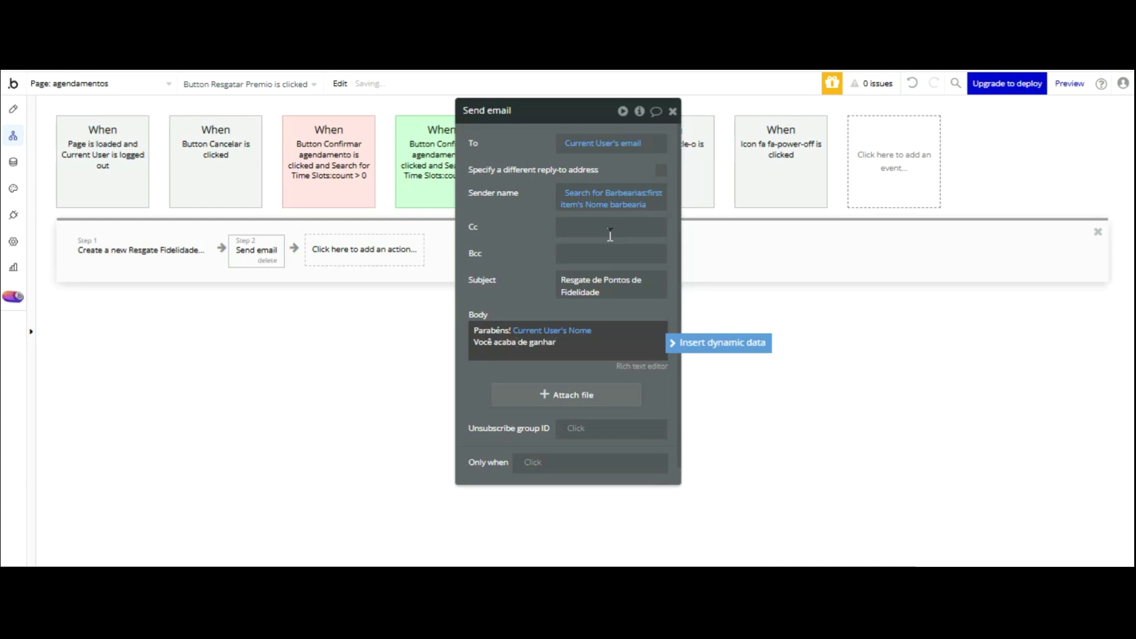
- Add the 'cabelo grátis' line and 'Apresente este código' with step 1's Código Prêmio
{"action": "type", "text": "um"}
{"action": "type", "text": "be"}
{"action": "key", "text": "BackSpace"}
{"action": "type", "text": "abelo grátis."}
{"action": "key", "text": "Return"}
{"action": "type", "text": "Apresente"}
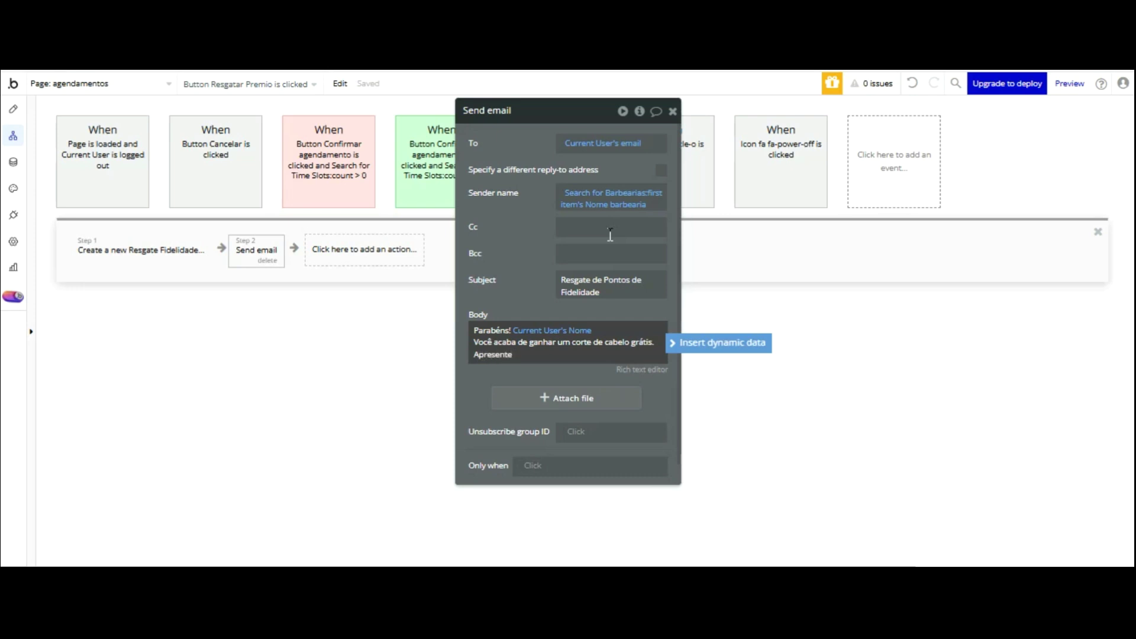
{"action": "type", "text": " este código"}
{"action": "left_click", "coordinate": [717, 252]}
{"action": "left_click", "coordinate": [642, 334]}
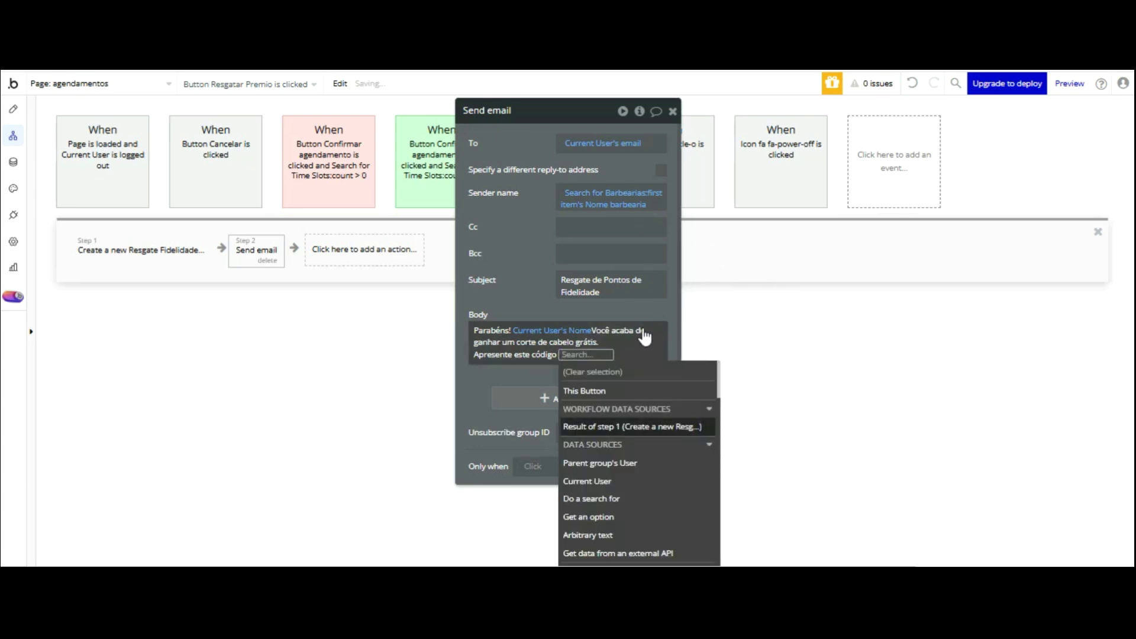
{"action": "left_click", "coordinate": [621, 426]}
{"action": "key", "text": "Return"}
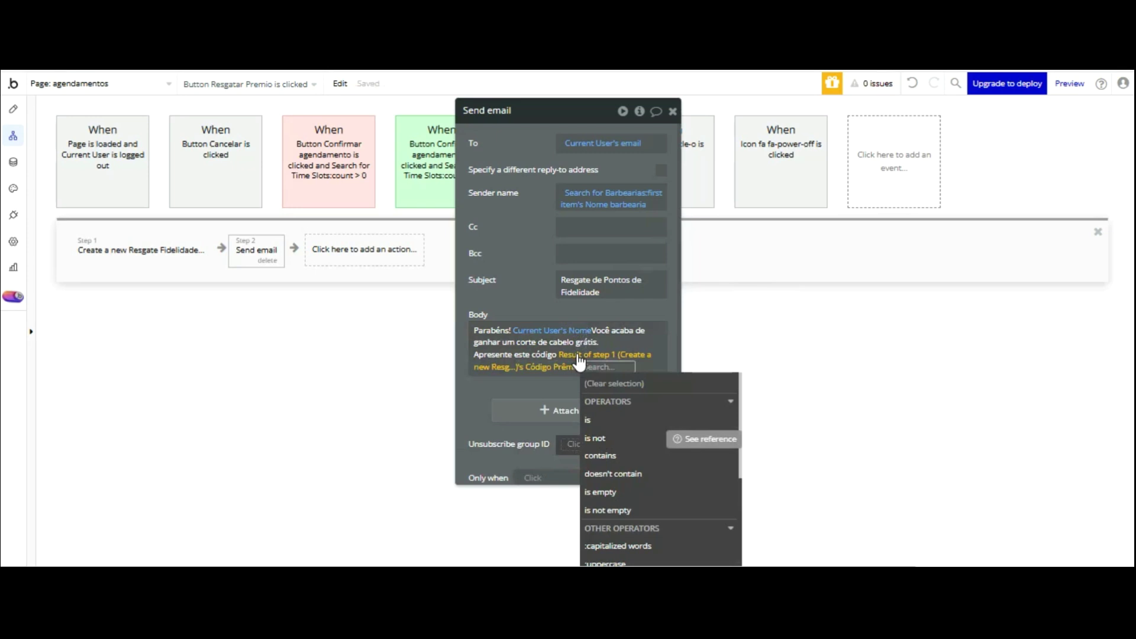
{"action": "left_click", "coordinate": [564, 382]}
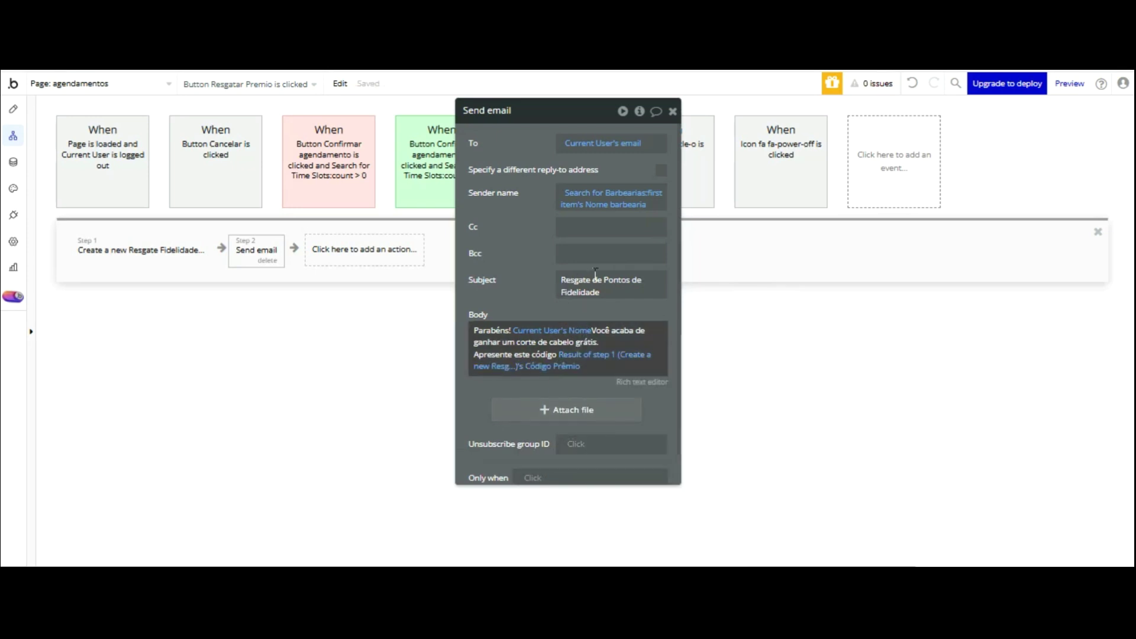
- Continue the code line with 'Diretamente na Barbearia para resgatar seu prêmio'
{"action": "left_click", "coordinate": [594, 372]}
{"action": "type", "text": "Di"}
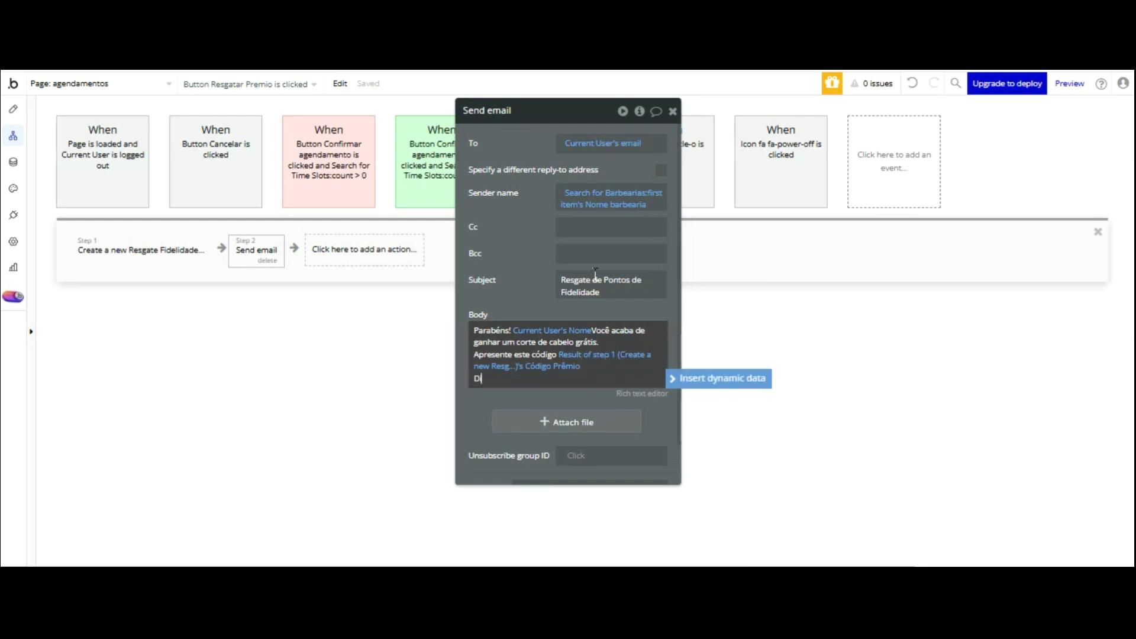
{"action": "type", "text": "retamente"}
{"action": "left_click", "coordinate": [592, 371]}
{"action": "key", "text": "Delete"}
{"action": "scroll", "coordinate": [597, 283], "scroll_direction": "down", "scroll_amount": 1}
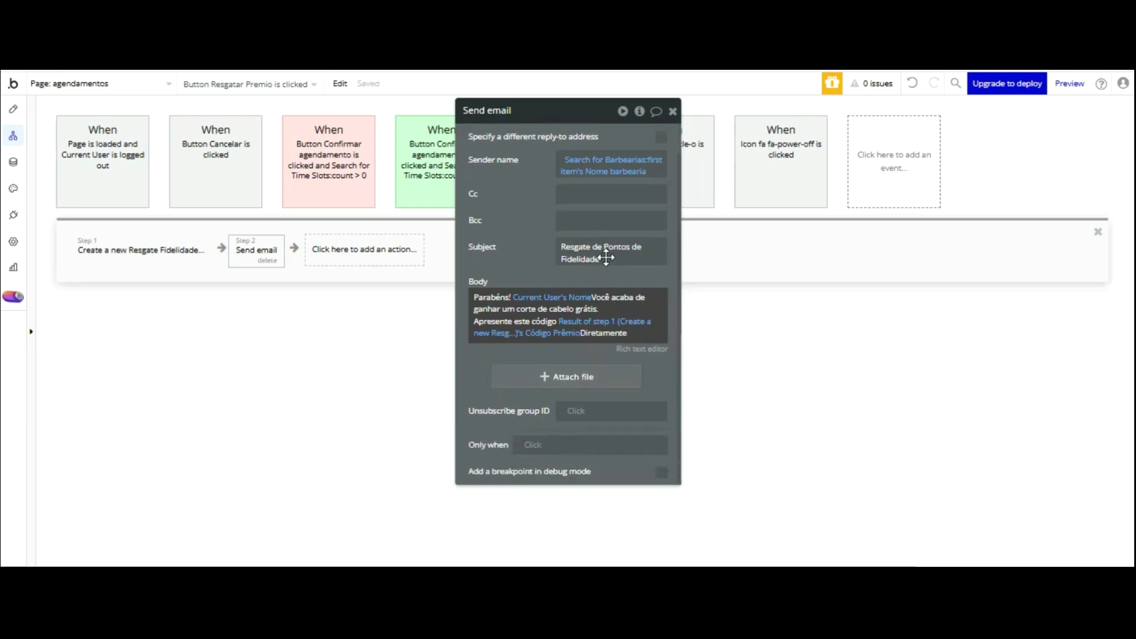
{"action": "left_click", "coordinate": [636, 327]}
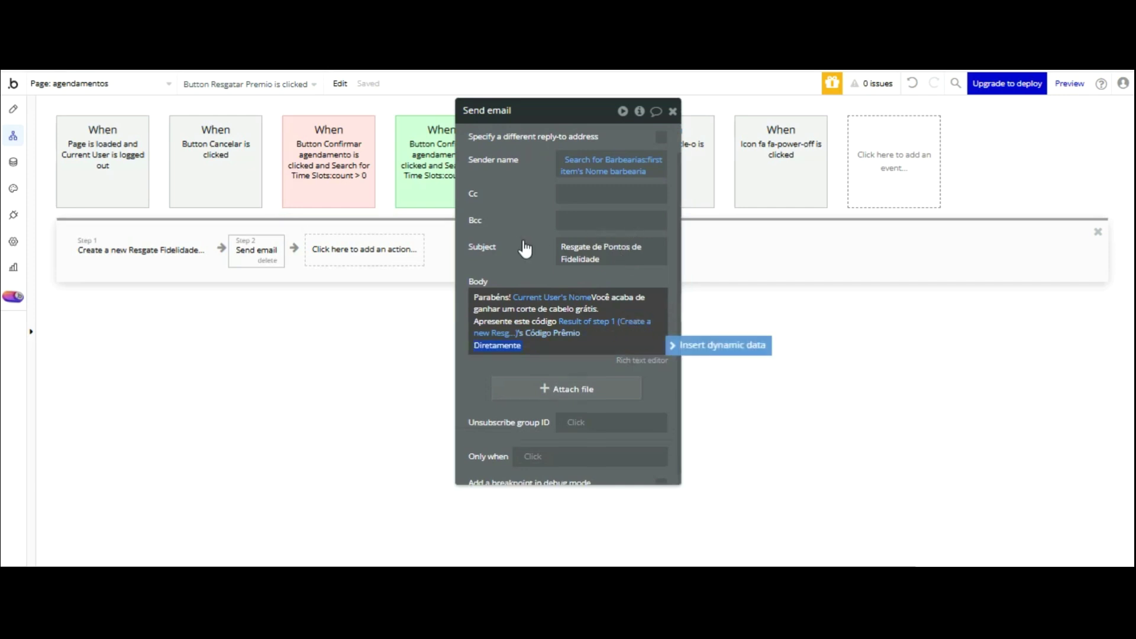
{"action": "key", "text": "Left"}
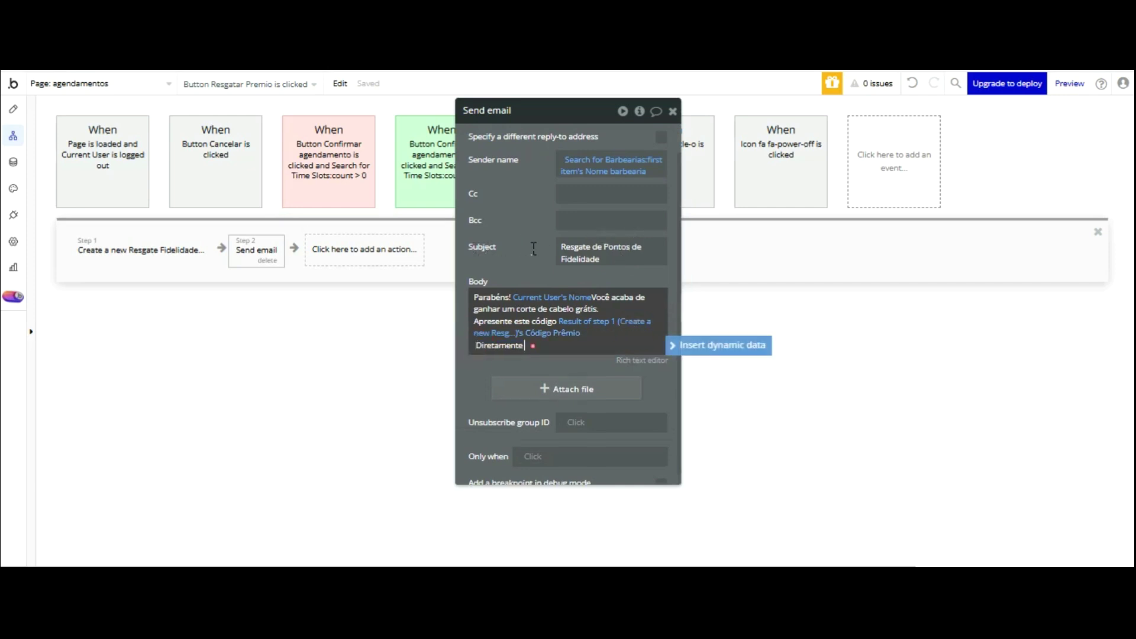
{"action": "type", "text": "na Barbearia para resgatar seu prêmio"}
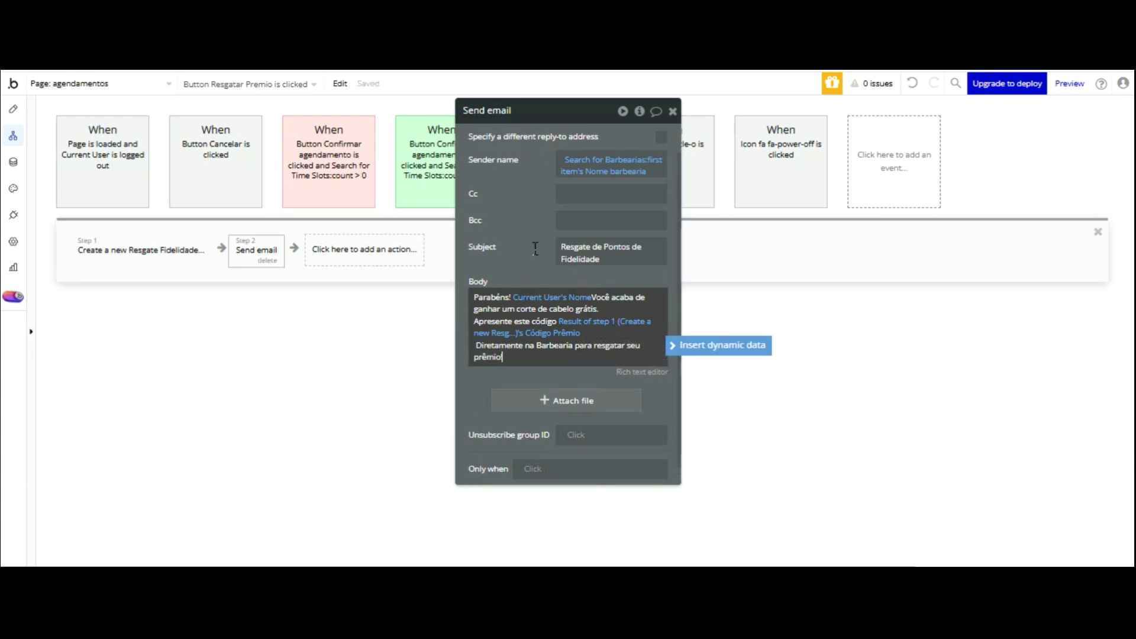
- Add the 'Muito Obrigado por su preferência' line and the 'Att BarberShop Rincão.' sign-off
{"action": "key", "text": "Return"}
{"action": "key", "text": "Return"}
{"action": "type", "text": "M"}
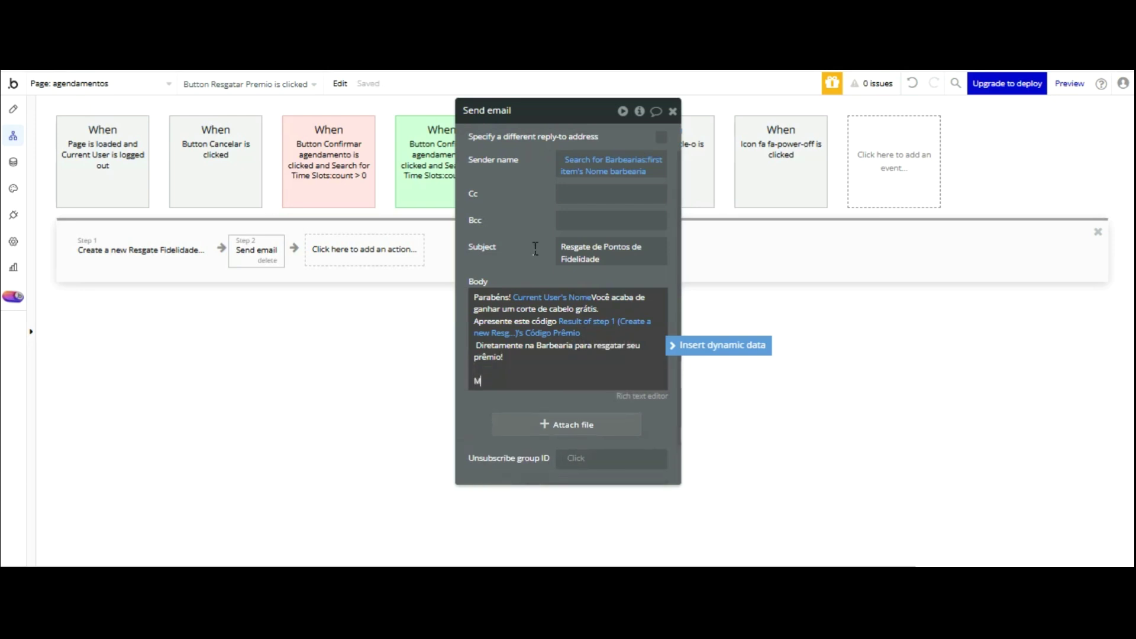
{"action": "type", "text": "uito Obrigdo"}
{"action": "key", "text": "BackSpace"}
{"action": "key", "text": "BackSpace"}
{"action": "type", "text": "a"}
{"action": "type", "text": "do"}
{"action": "type", "text": " por su p"}
{"action": "type", "text": "refer"}
{"action": "type", "text": "ência"}
{"action": "type", "text": "\""}
{"action": "key", "text": "Return"}
{"action": "key", "text": "Return"}
{"action": "type", "text": "Att"}
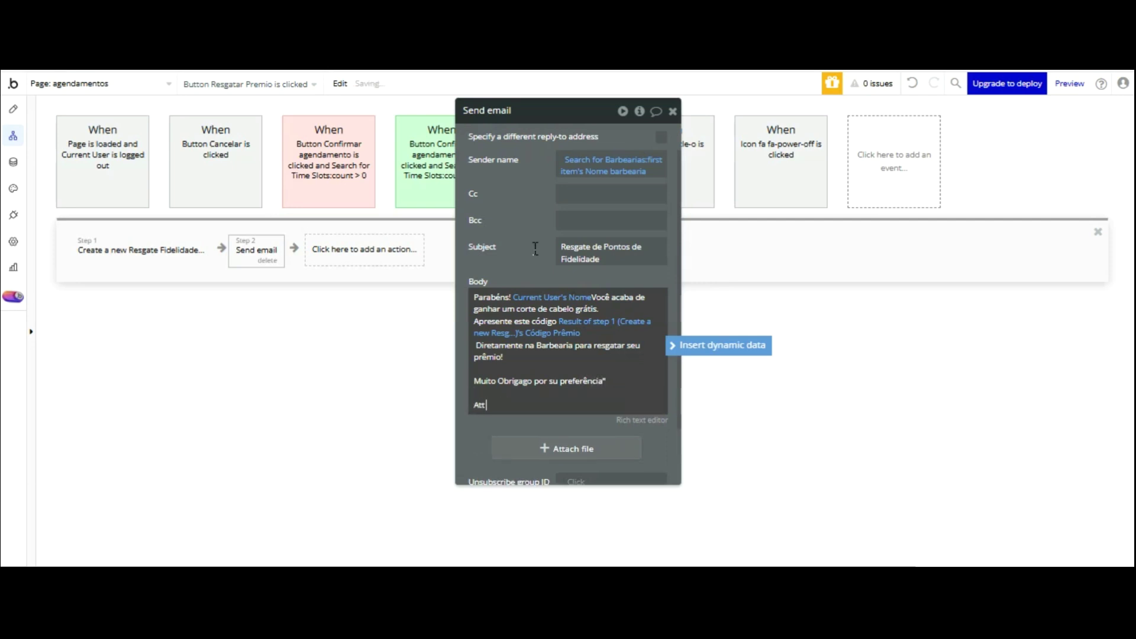
{"action": "type", "text": " BarberShop Rincão."}
- In the rich text editor, make the customer's name expression bold
{"action": "left_click", "coordinate": [652, 421]}
{"action": "left_click", "coordinate": [649, 408]}
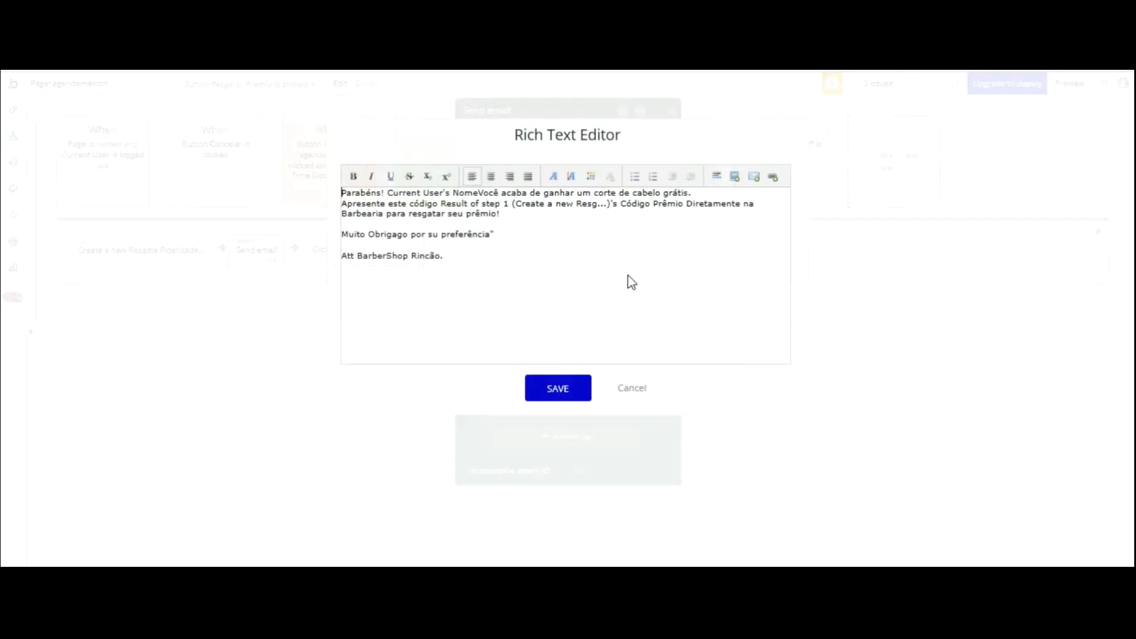
{"action": "left_click_drag", "start_coordinate": [387, 96], "coordinate": [479, 96]}
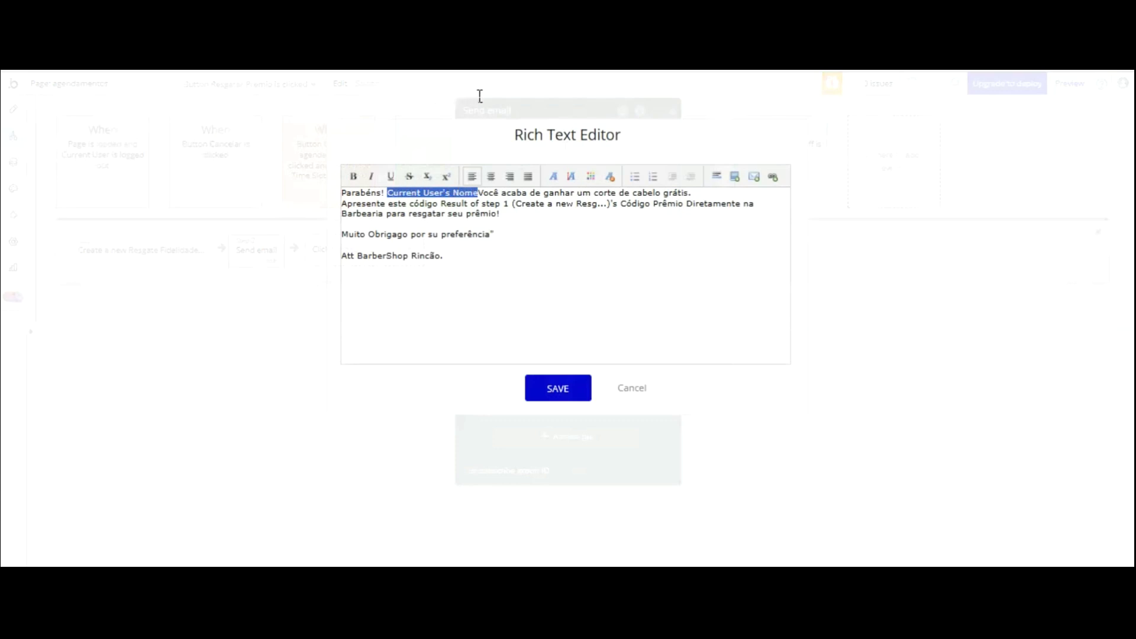
{"action": "left_click", "coordinate": [353, 177]}
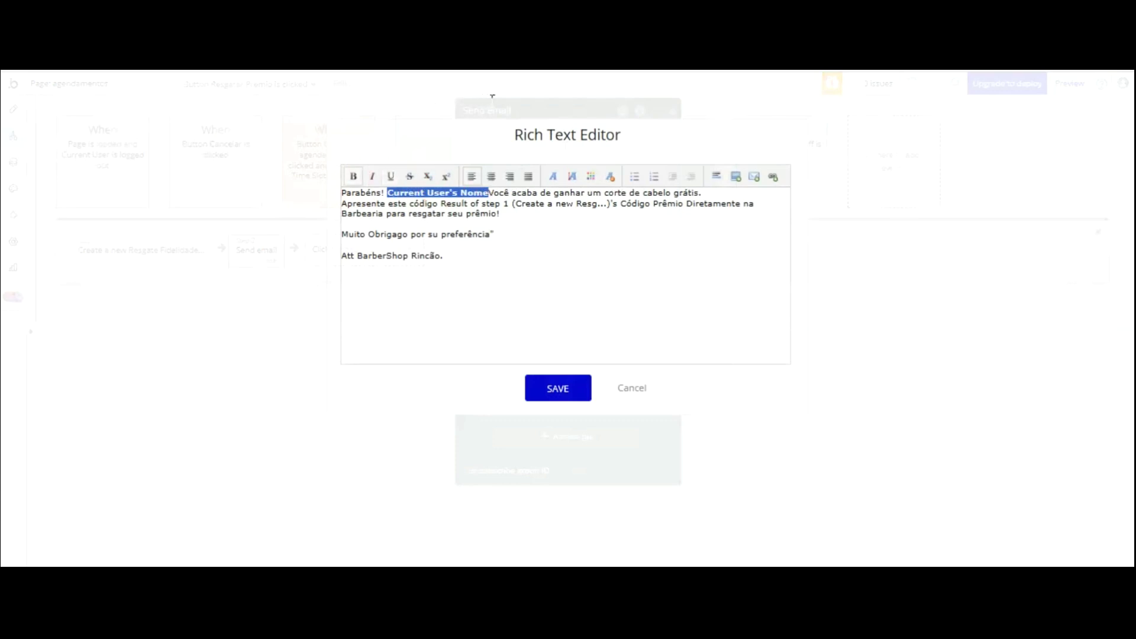
{"action": "left_click", "coordinate": [490, 193]}
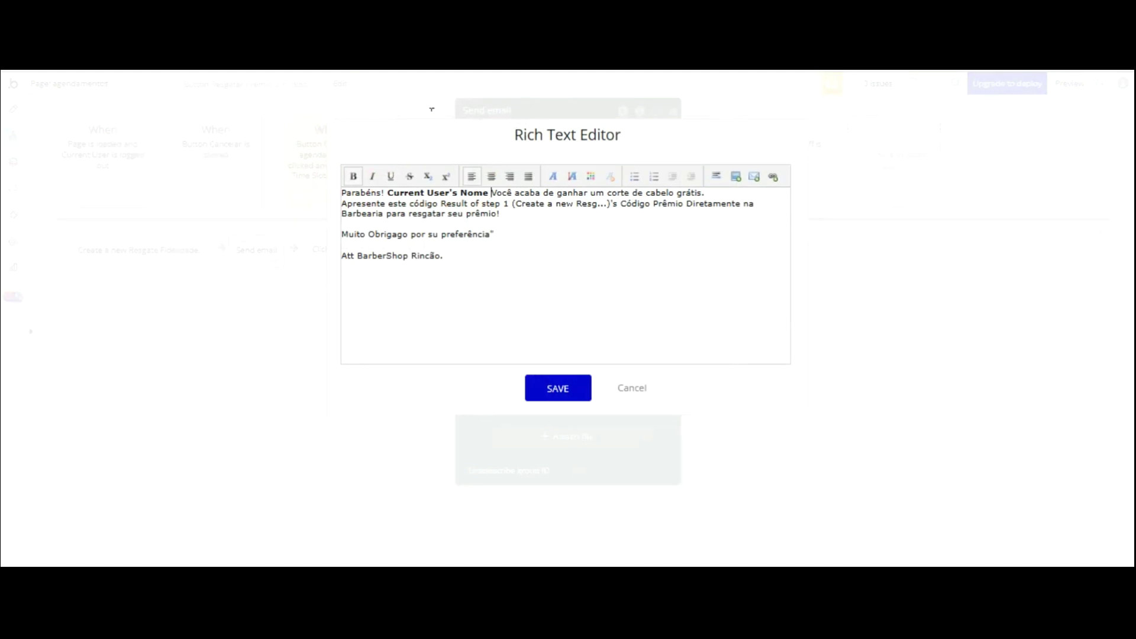
- Bold the prize code with 'Código' and the word 'Prêmio', then save the body
{"action": "left_click_drag", "start_coordinate": [438, 104], "coordinate": [586, 102]}
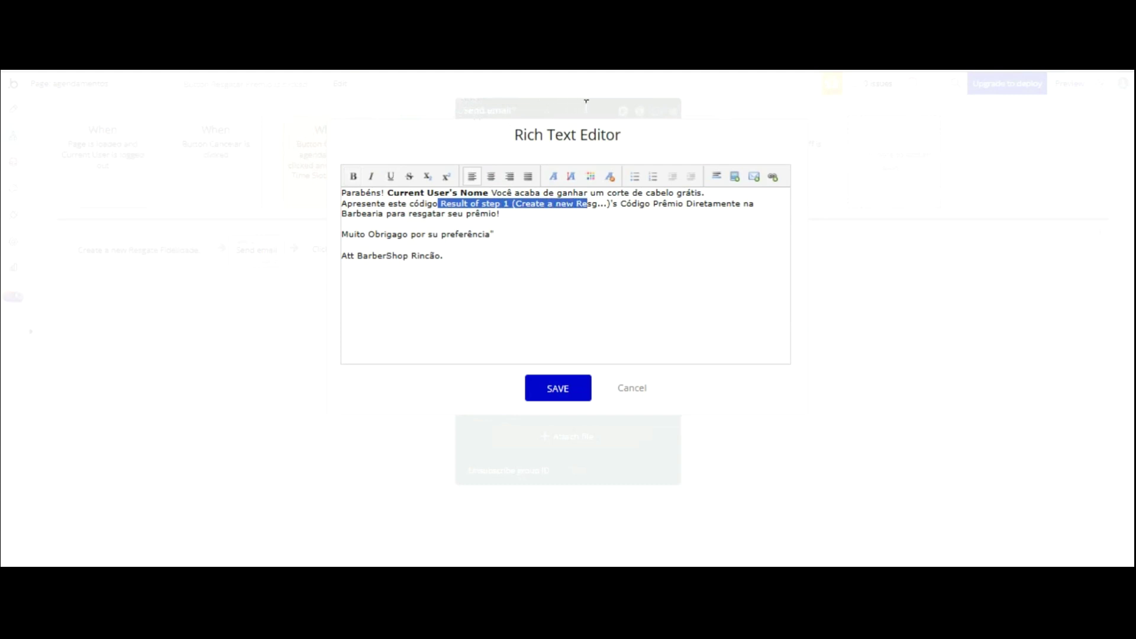
{"action": "left_click_drag", "start_coordinate": [586, 102], "coordinate": [650, 104]}
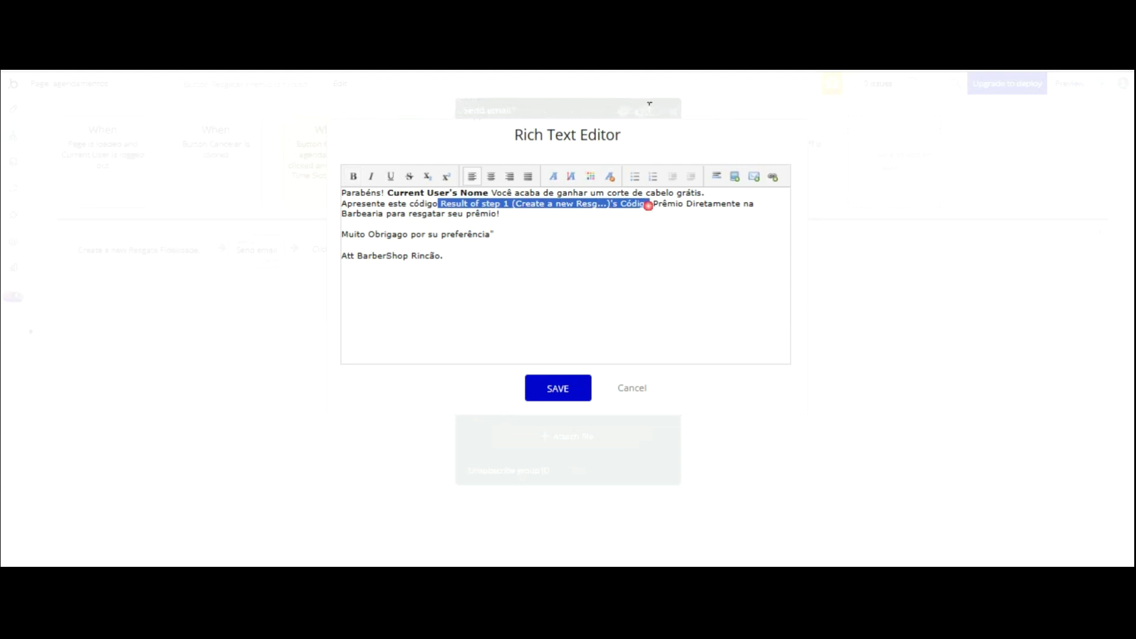
{"action": "left_click", "coordinate": [354, 176]}
{"action": "left_click", "coordinate": [616, 266]}
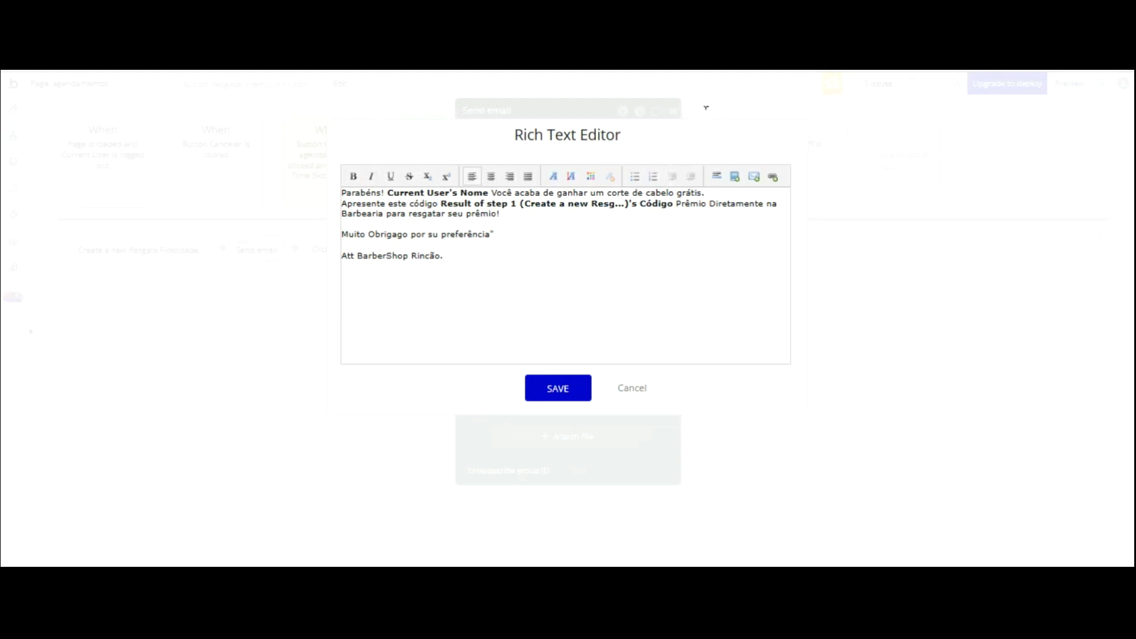
{"action": "left_click_drag", "start_coordinate": [706, 204], "coordinate": [673, 204]}
{"action": "left_click", "coordinate": [353, 177]}
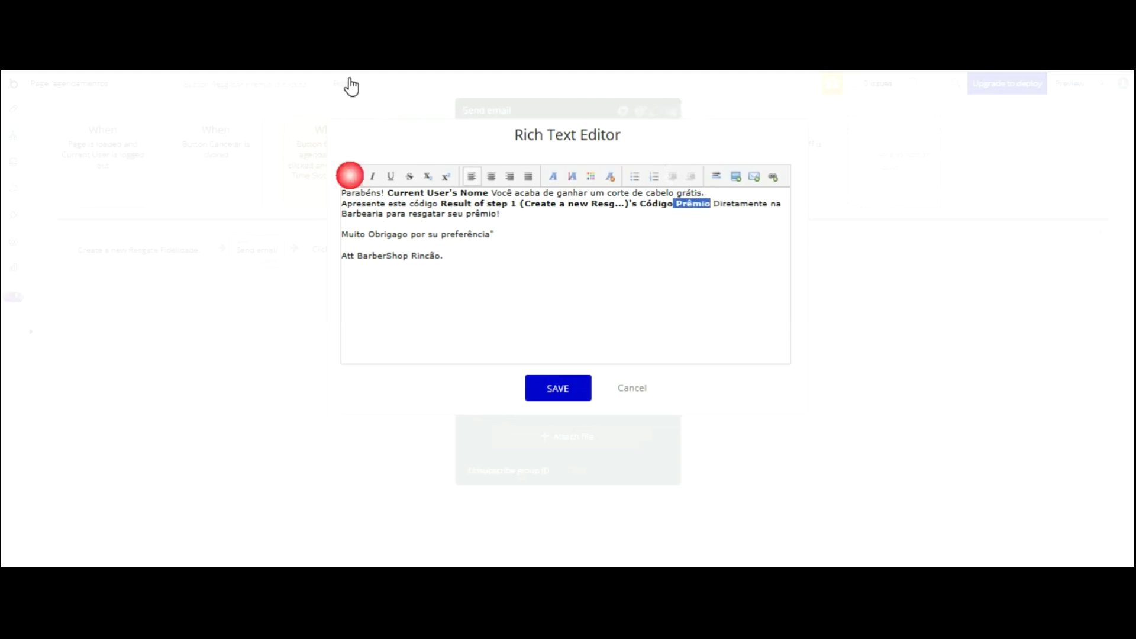
{"action": "left_click", "coordinate": [593, 284]}
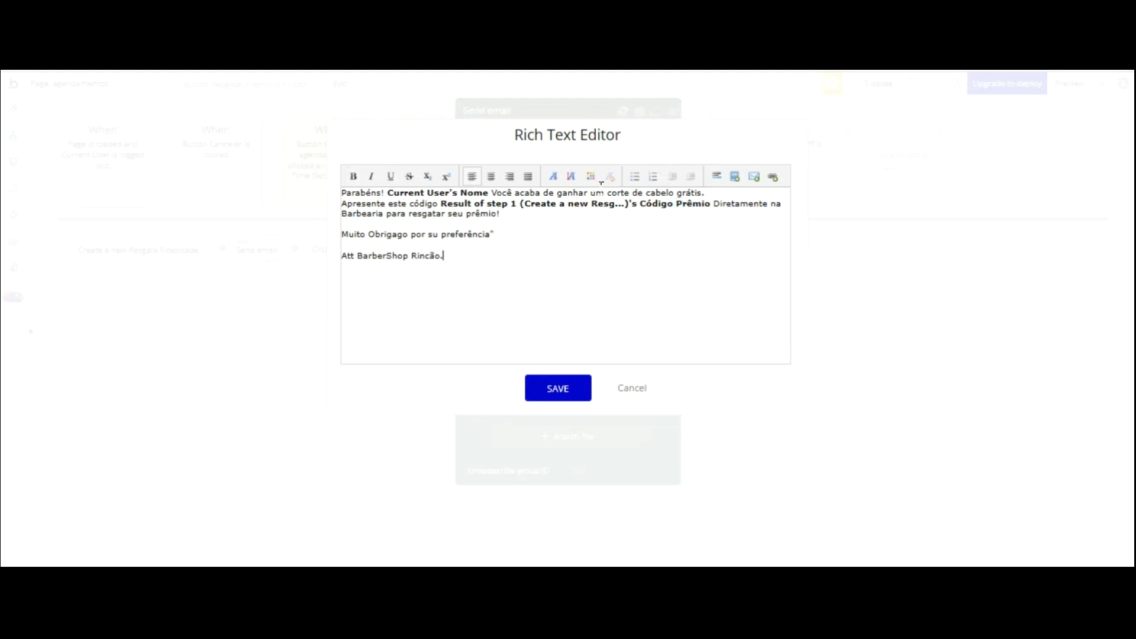
{"action": "left_click", "coordinate": [558, 388]}
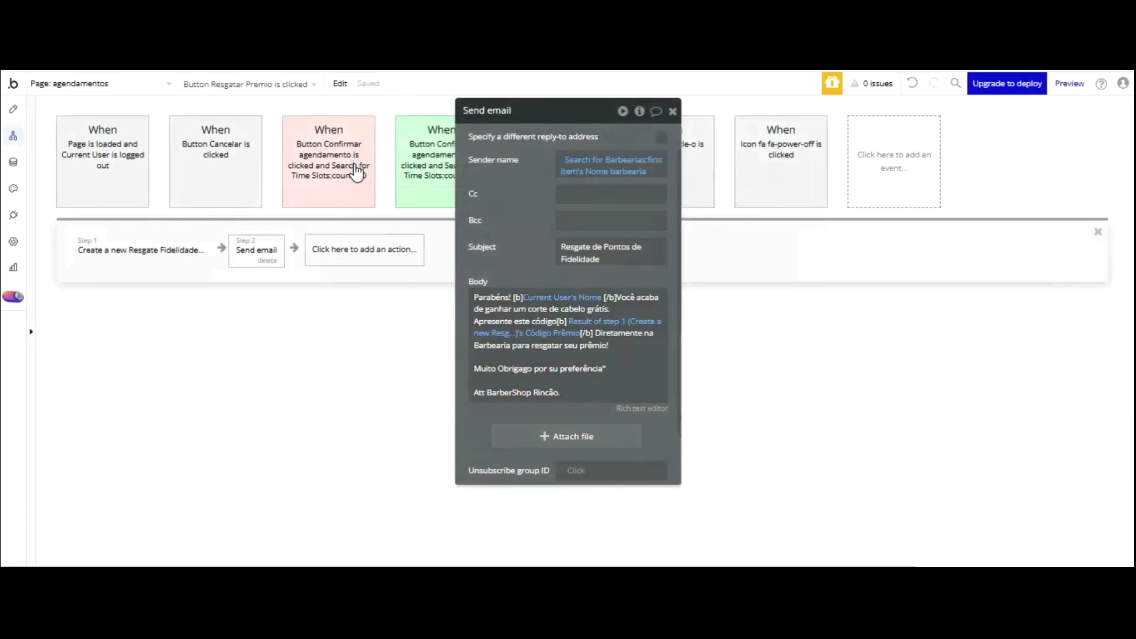
- Add a Make changes to a thing step targeting the Current User
{"action": "left_click", "coordinate": [357, 252]}
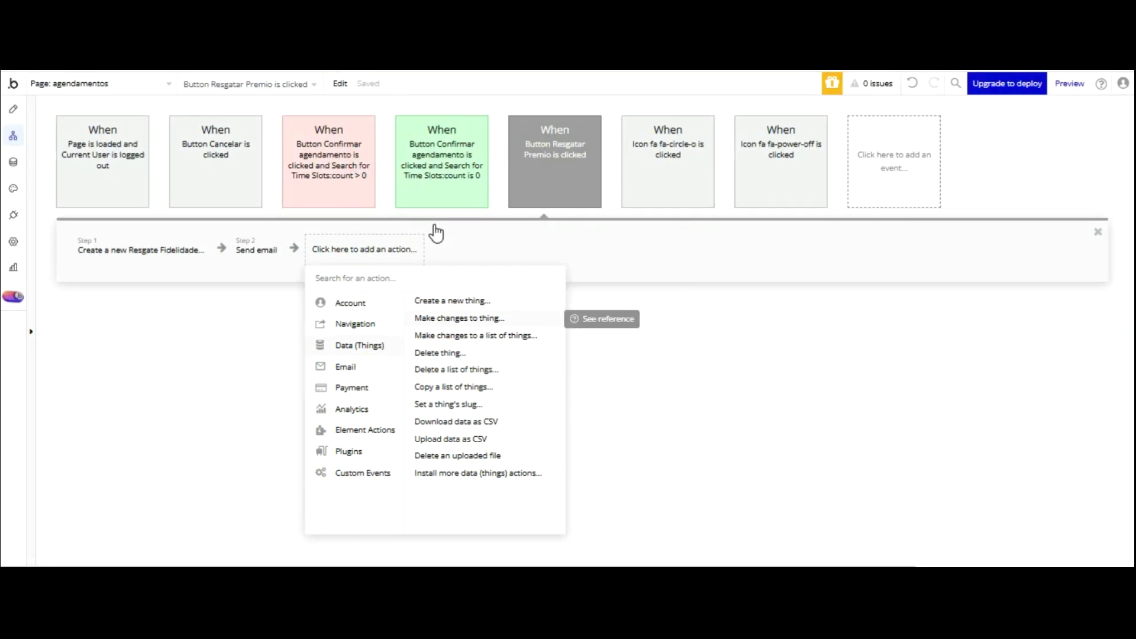
{"action": "key", "text": "Return"}
{"action": "key", "text": "Down"}
{"action": "key", "text": "Down"}
{"action": "key", "text": "Down"}
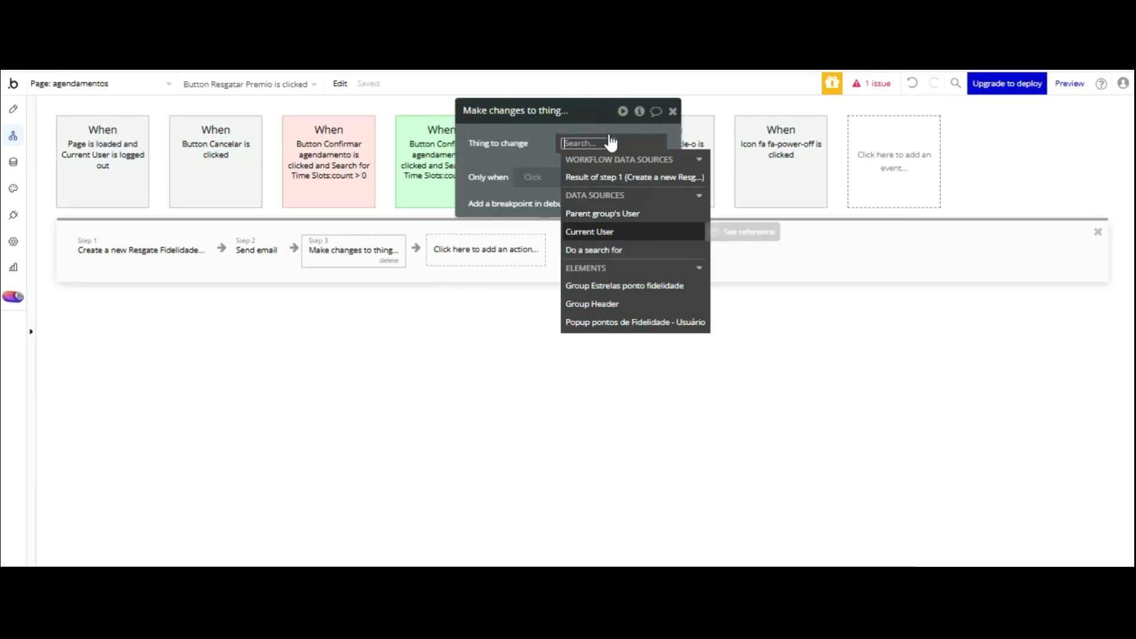
{"action": "left_click", "coordinate": [608, 231]}
{"action": "key", "text": "Down"}
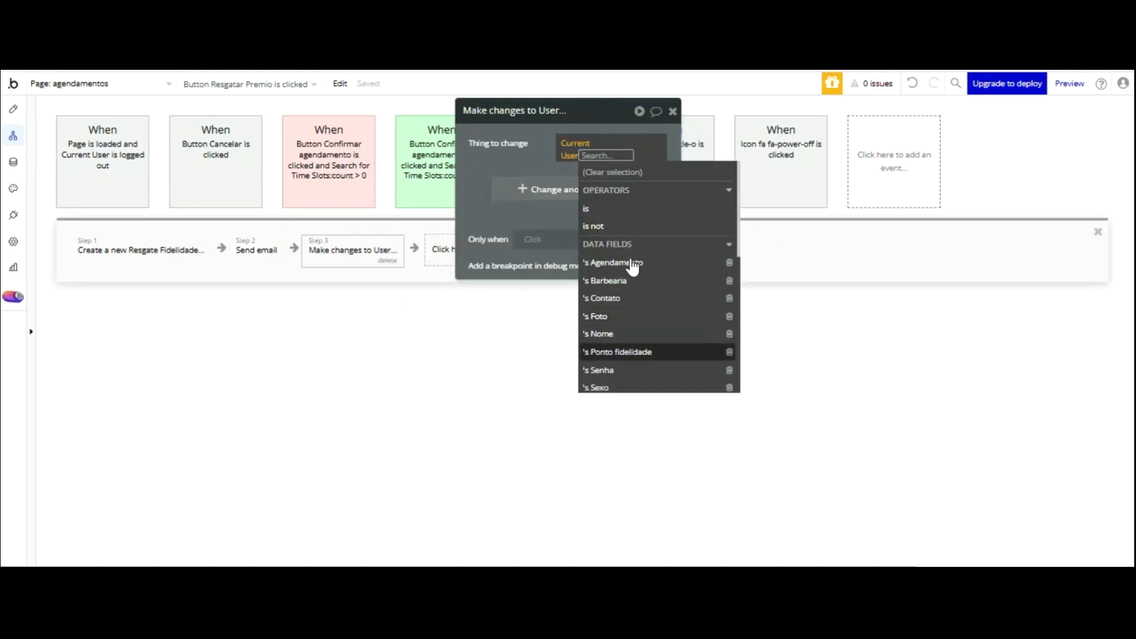
{"action": "key", "text": "Return"}
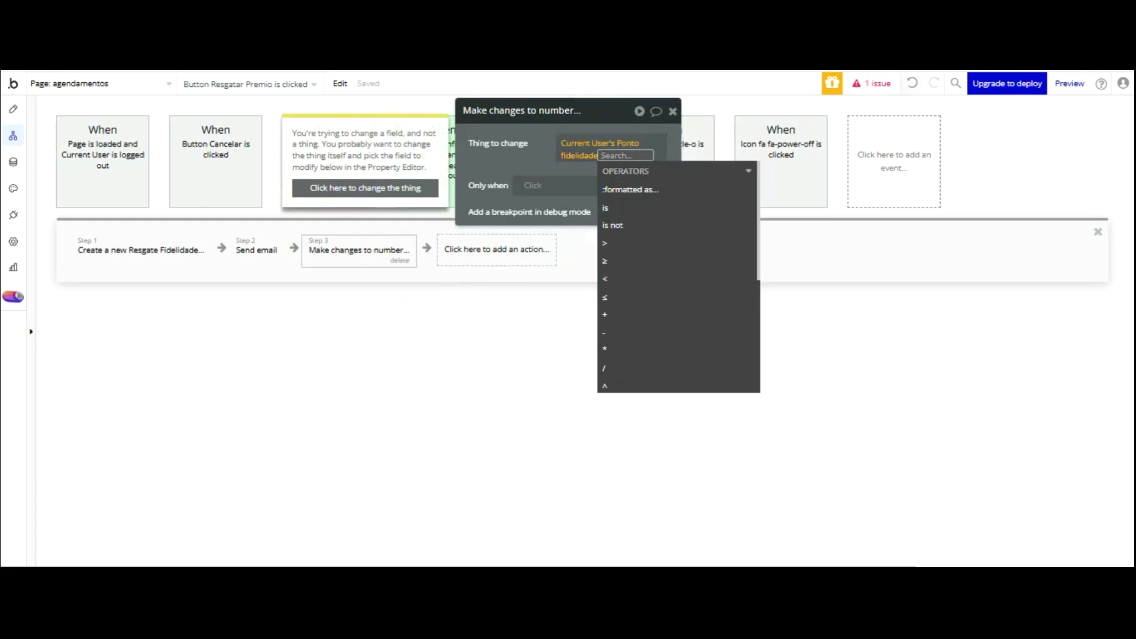
{"action": "left_click", "coordinate": [912, 84]}
- Set the user's Ponto fidelidade to 0, then reload the app preview
{"action": "left_click_drag", "start_coordinate": [539, 176], "coordinate": [536, 177]}
{"action": "left_click", "coordinate": [538, 178]}
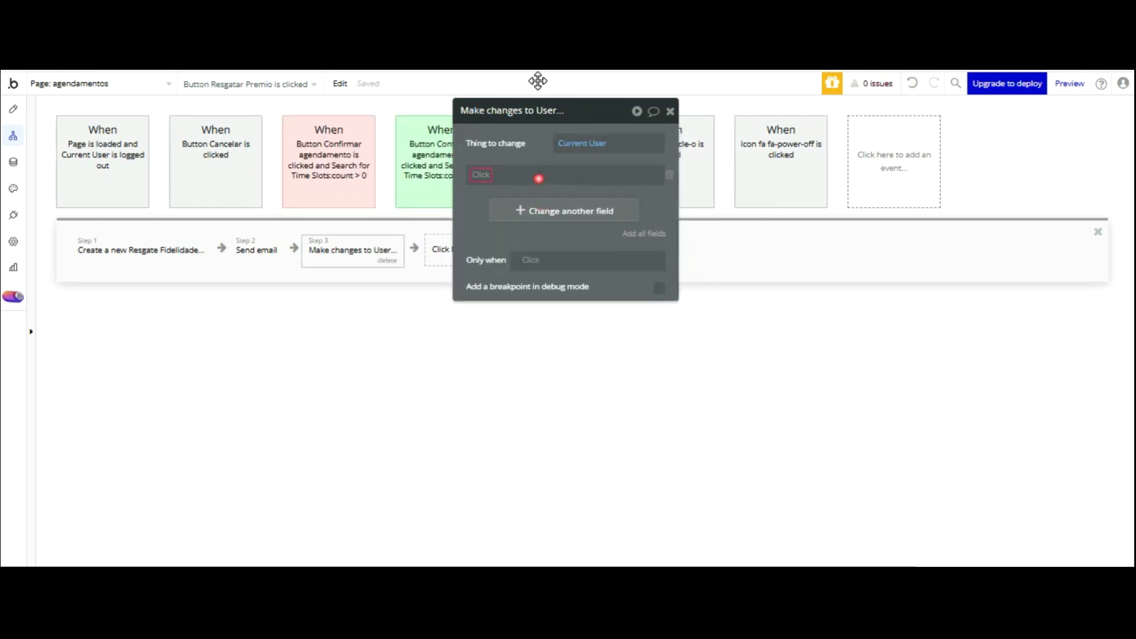
{"action": "left_click", "coordinate": [477, 173]}
{"action": "left_click", "coordinate": [519, 268]}
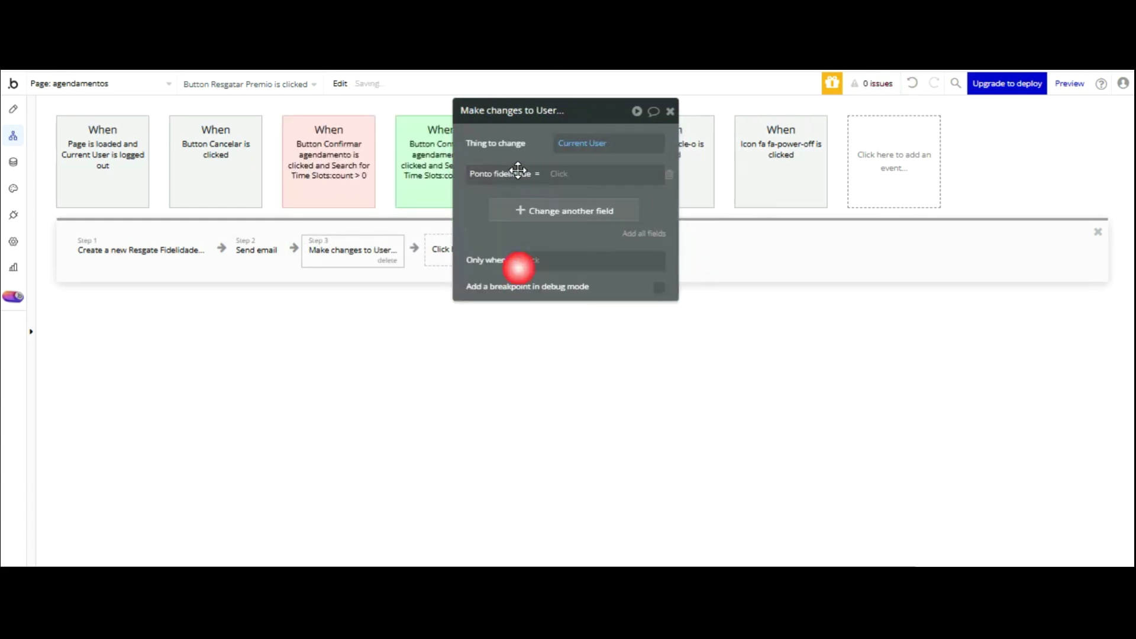
{"action": "left_click", "coordinate": [559, 174]}
{"action": "type", "text": "0"}
{"action": "left_click", "coordinate": [488, 110]}
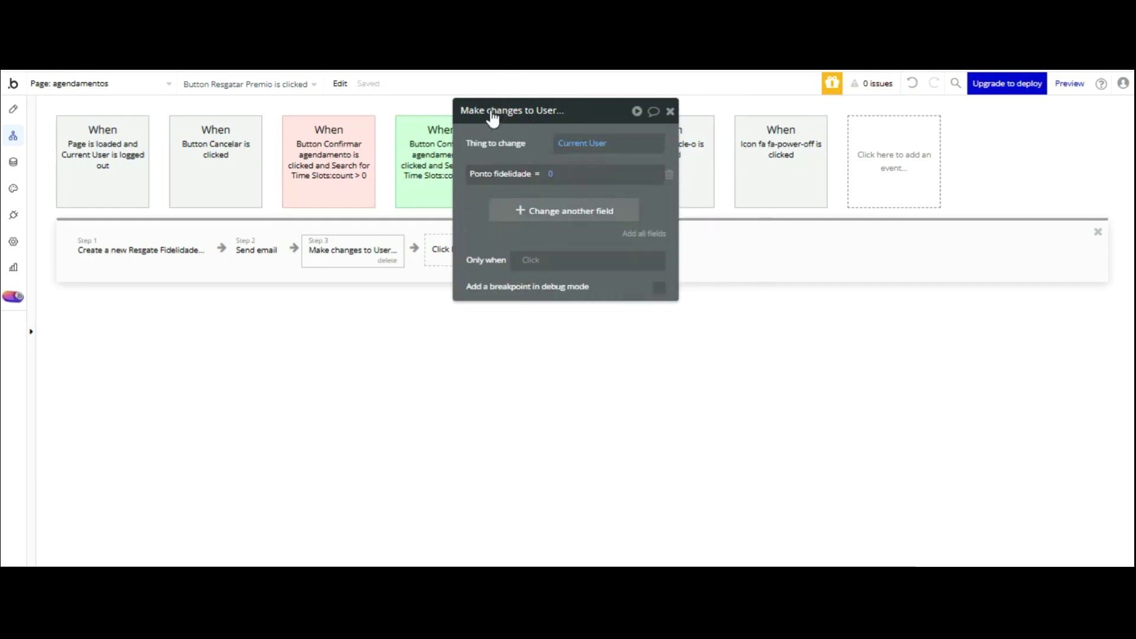
{"action": "left_click", "coordinate": [343, 70]}
{"action": "left_click", "coordinate": [558, 106]}
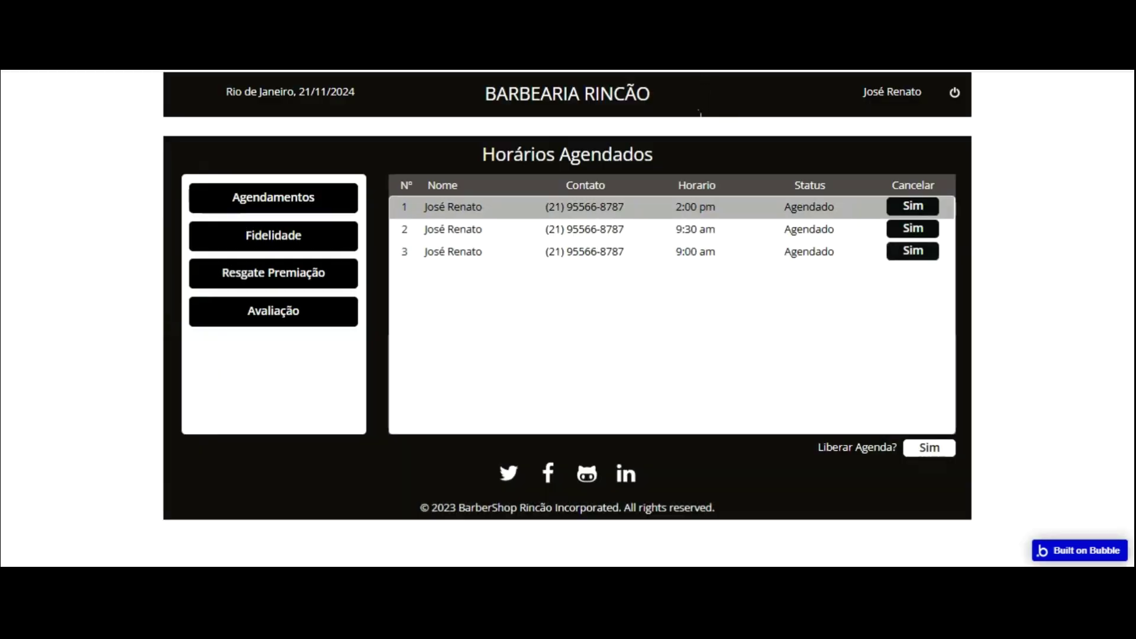
- View a customer's loyalty points in Fidelidade, then log out
{"action": "left_click", "coordinate": [294, 227]}
{"action": "left_click", "coordinate": [440, 204]}
{"action": "left_click", "coordinate": [441, 222]}
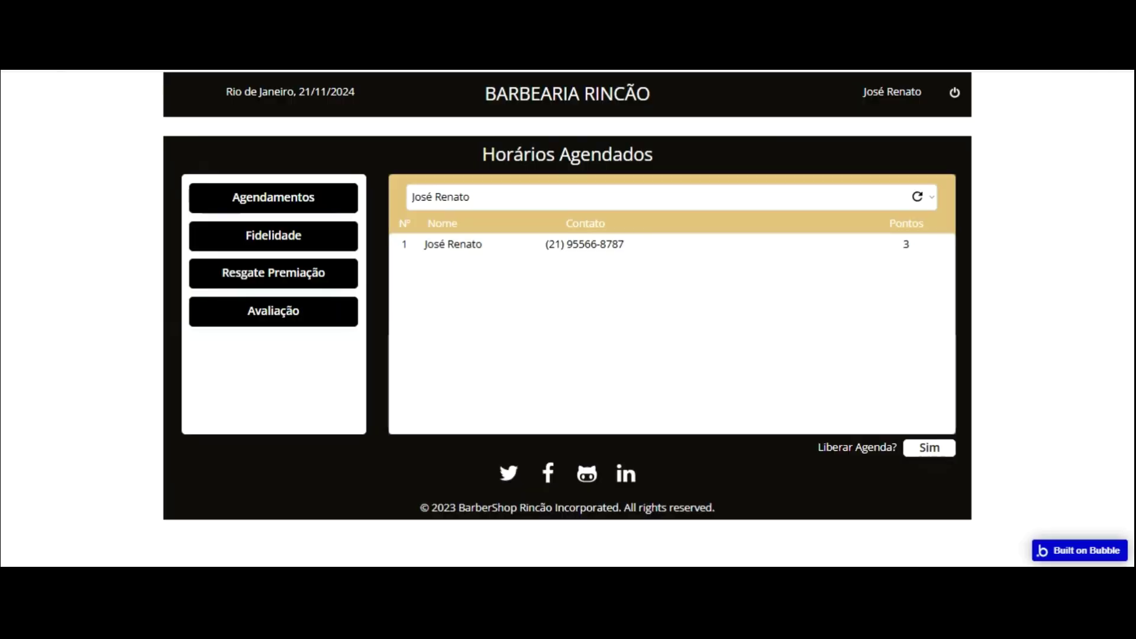
{"action": "left_click", "coordinate": [954, 92]}
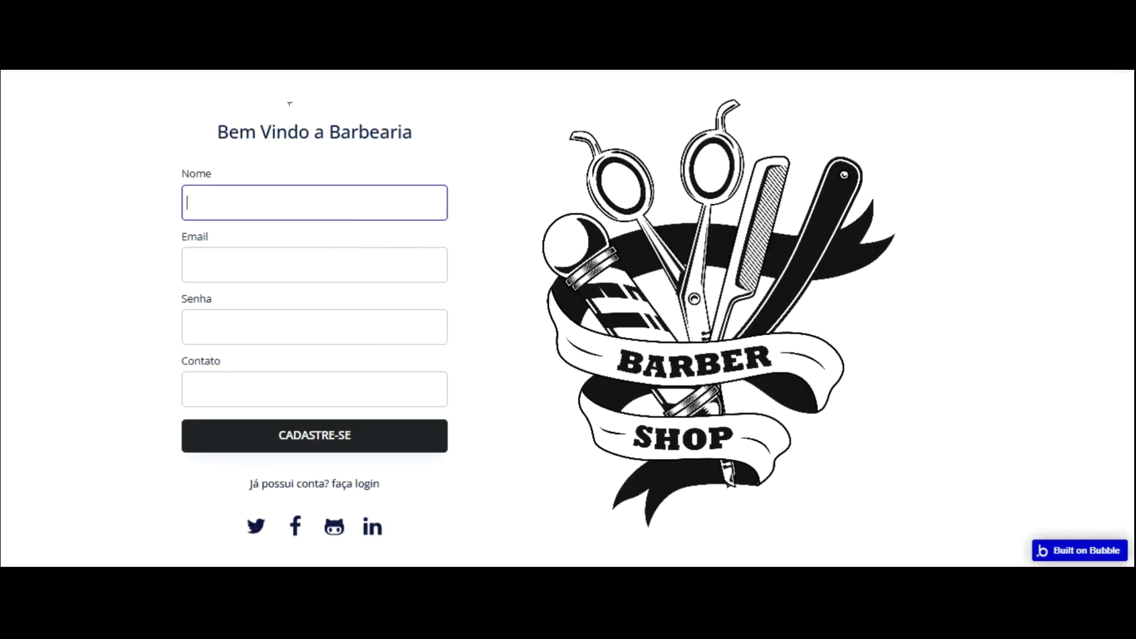
- Sign up a new customer with name, e-mail, password and contact phone
{"action": "key", "text": "Tab"}
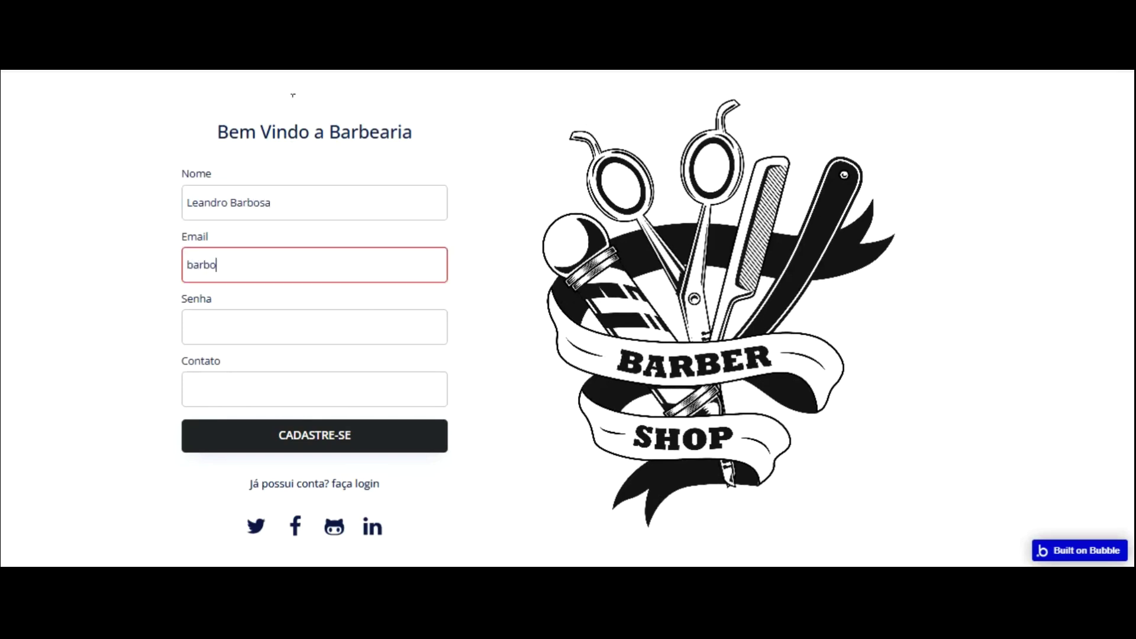
{"action": "key", "text": "Tab"}
{"action": "type", "text": "1234"}
{"action": "key", "text": "BackSpace"}
{"action": "key", "text": "BackSpace"}
{"action": "key", "text": "BackSpace"}
{"action": "key", "text": "BackSpace"}
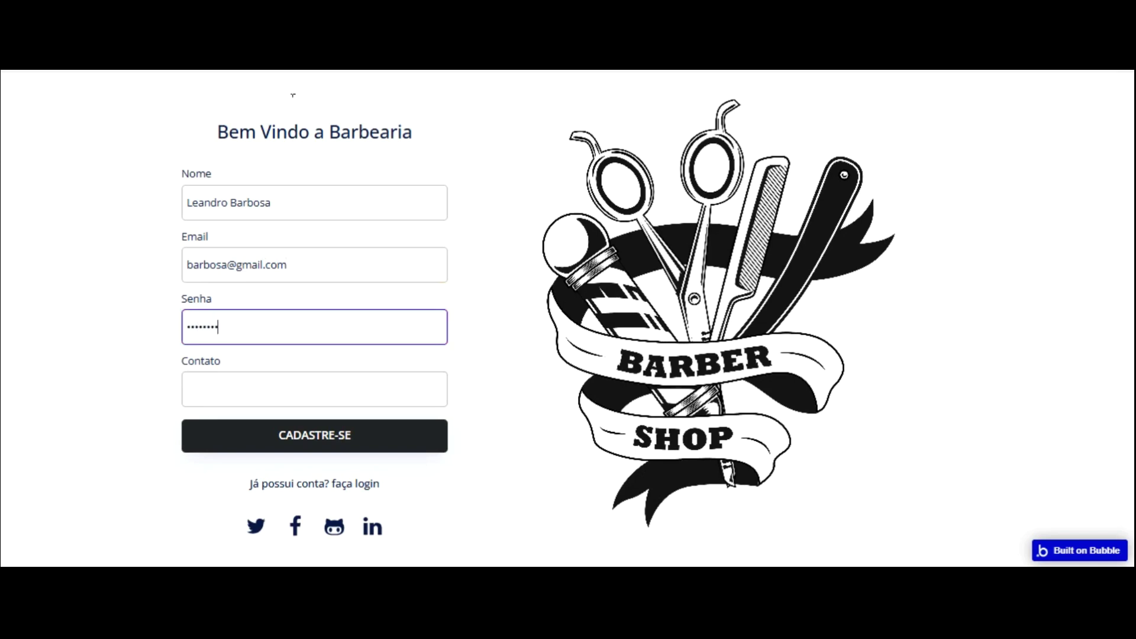
{"action": "key", "text": "Tab"}
{"action": "type", "text": "("}
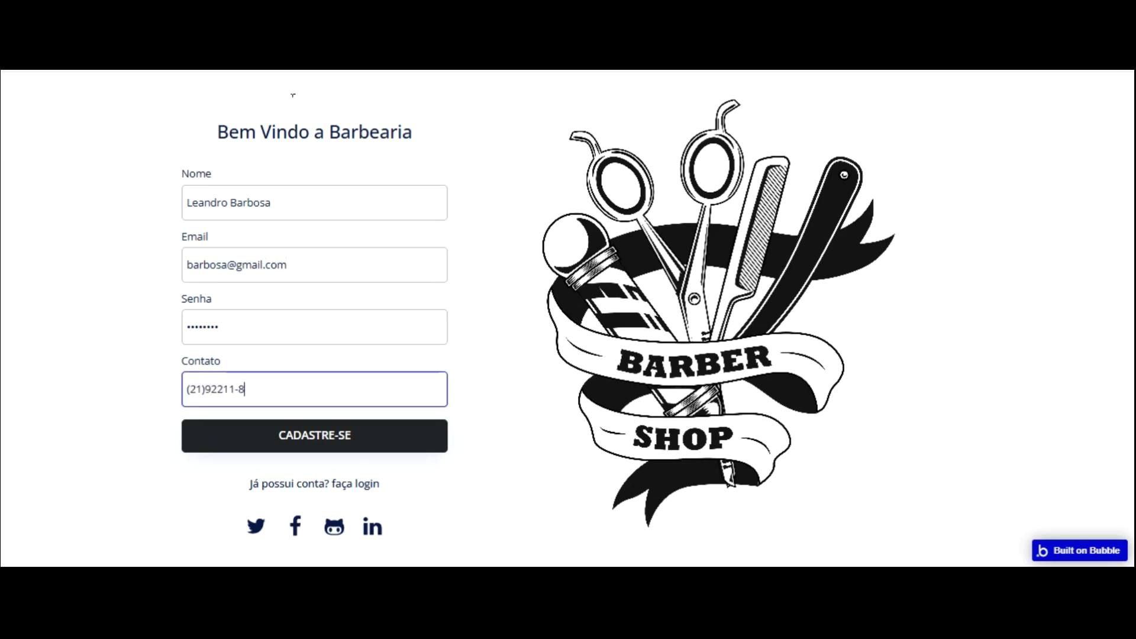
{"action": "left_click", "coordinate": [349, 435]}
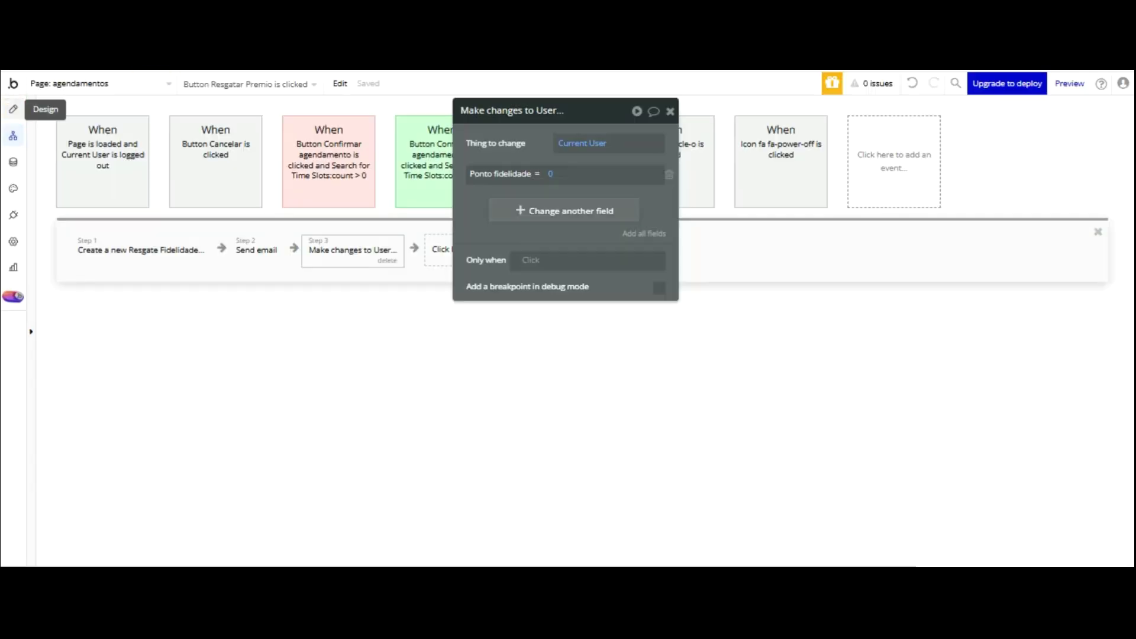
- Open the BEP Toast Alert step in the index page's sign-up workflow
{"action": "left_click", "coordinate": [13, 109]}
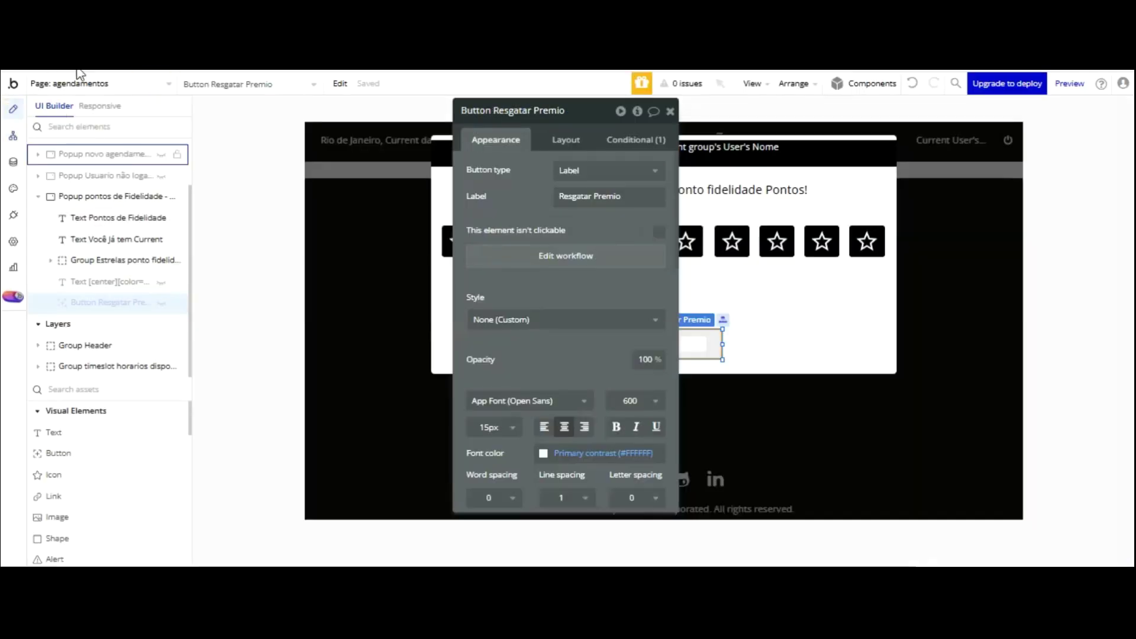
{"action": "left_click", "coordinate": [134, 91]}
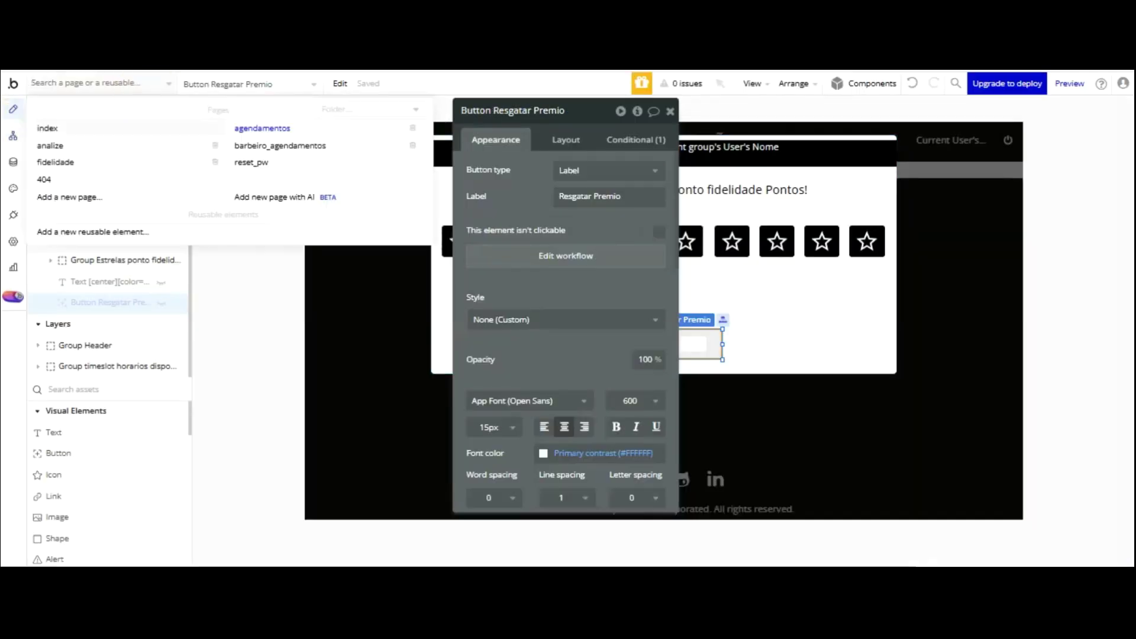
{"action": "left_click", "coordinate": [83, 129]}
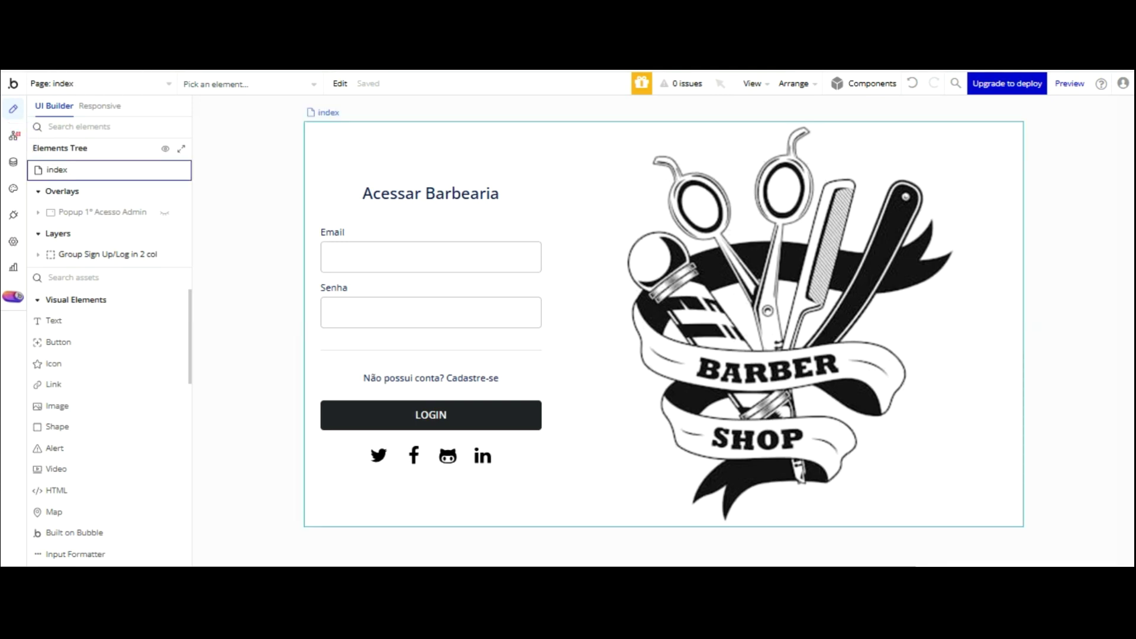
{"action": "left_click", "coordinate": [13, 136]}
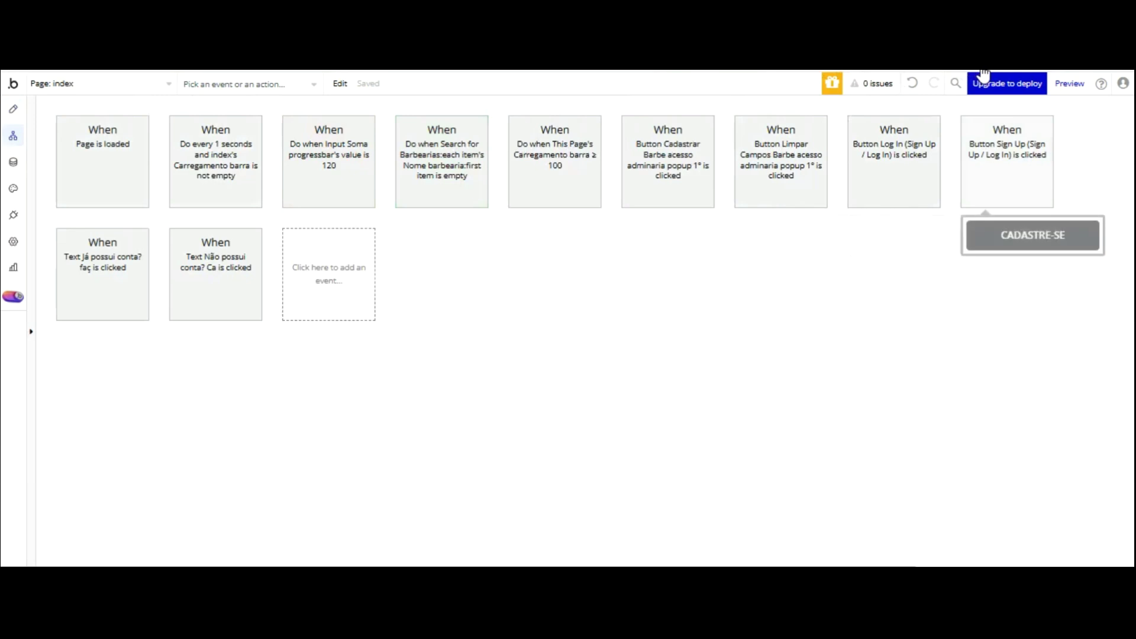
{"action": "left_click", "coordinate": [1007, 163]}
{"action": "left_click", "coordinate": [211, 248]}
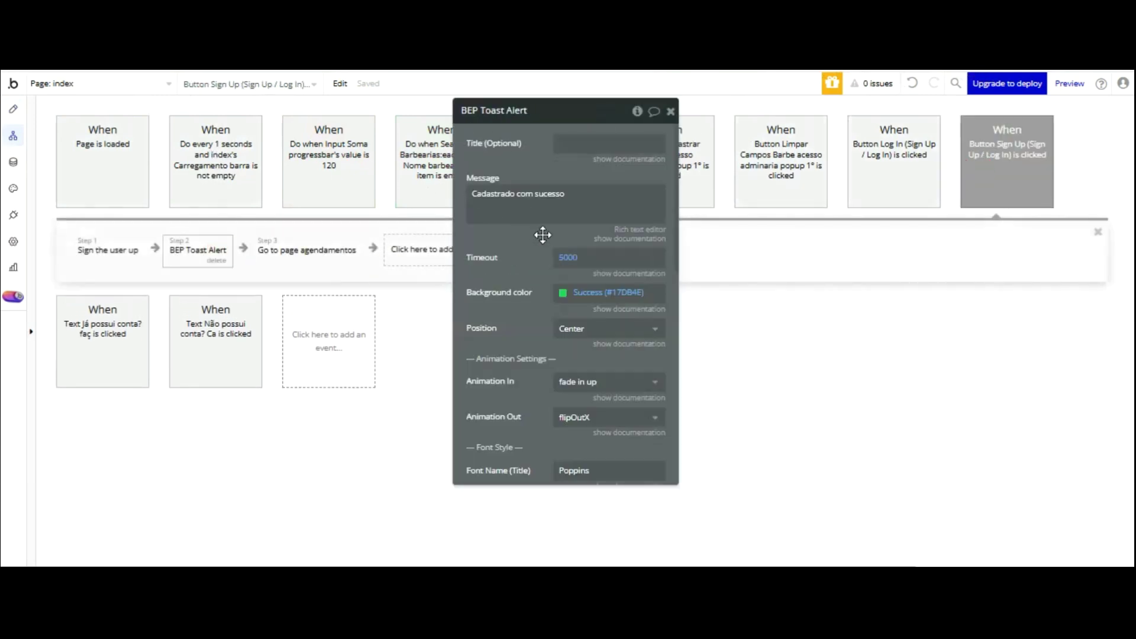
- Set the toast's message font size to 20 and return to the app preview
{"action": "scroll", "coordinate": [574, 288], "scroll_direction": "down", "scroll_amount": 3}
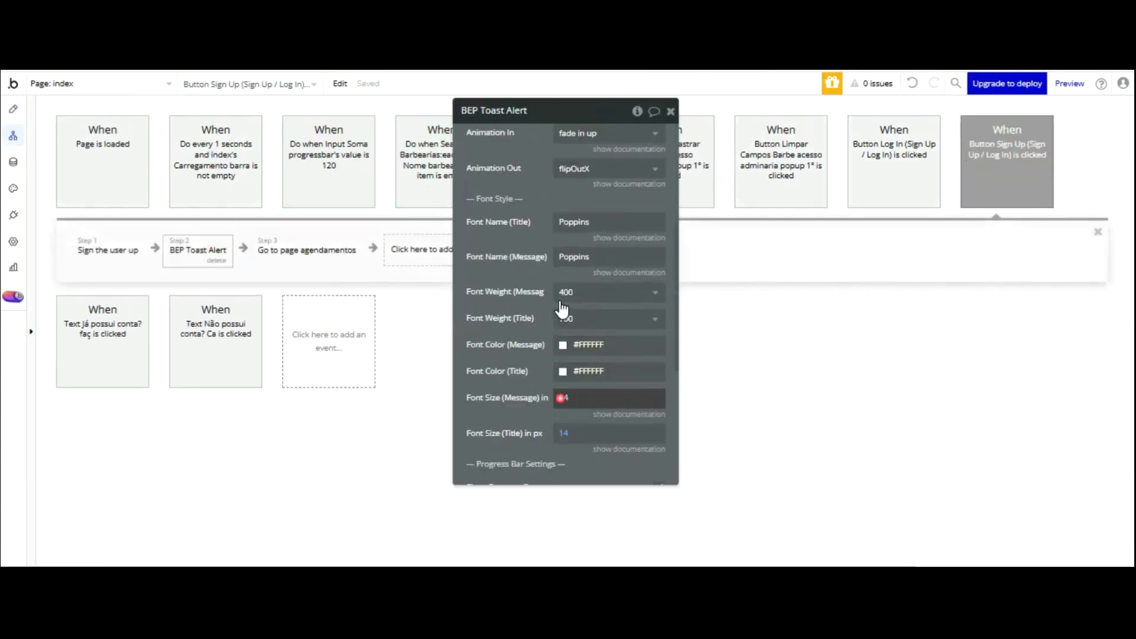
{"action": "left_click", "coordinate": [568, 398]}
{"action": "type", "text": "20"}
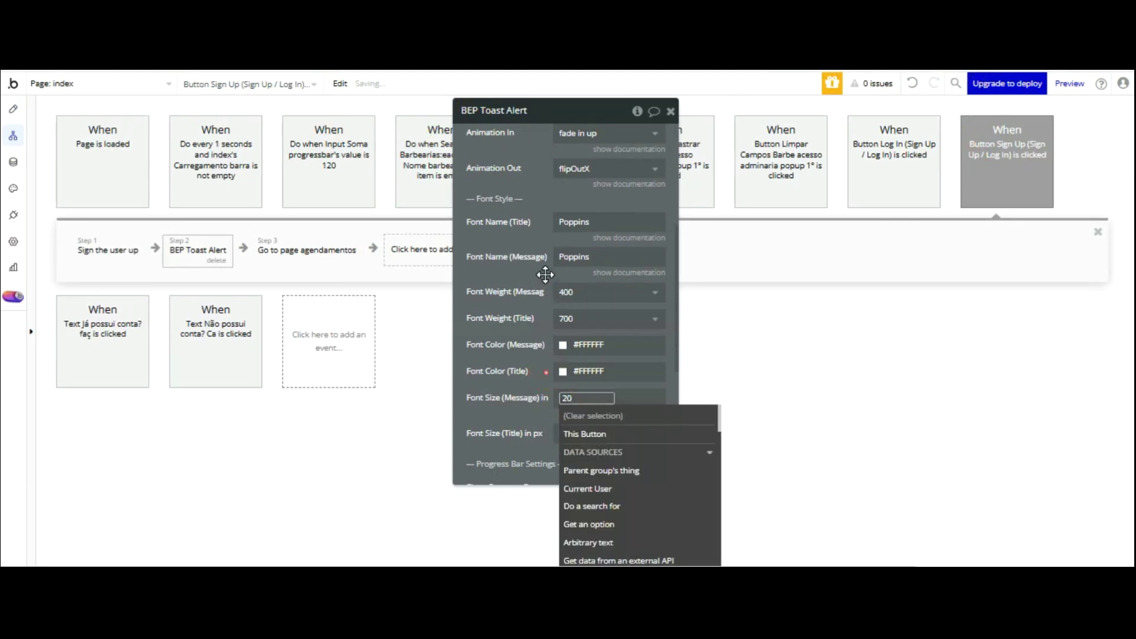
{"action": "left_click", "coordinate": [545, 274]}
{"action": "key", "text": "ctrl+Tab"}
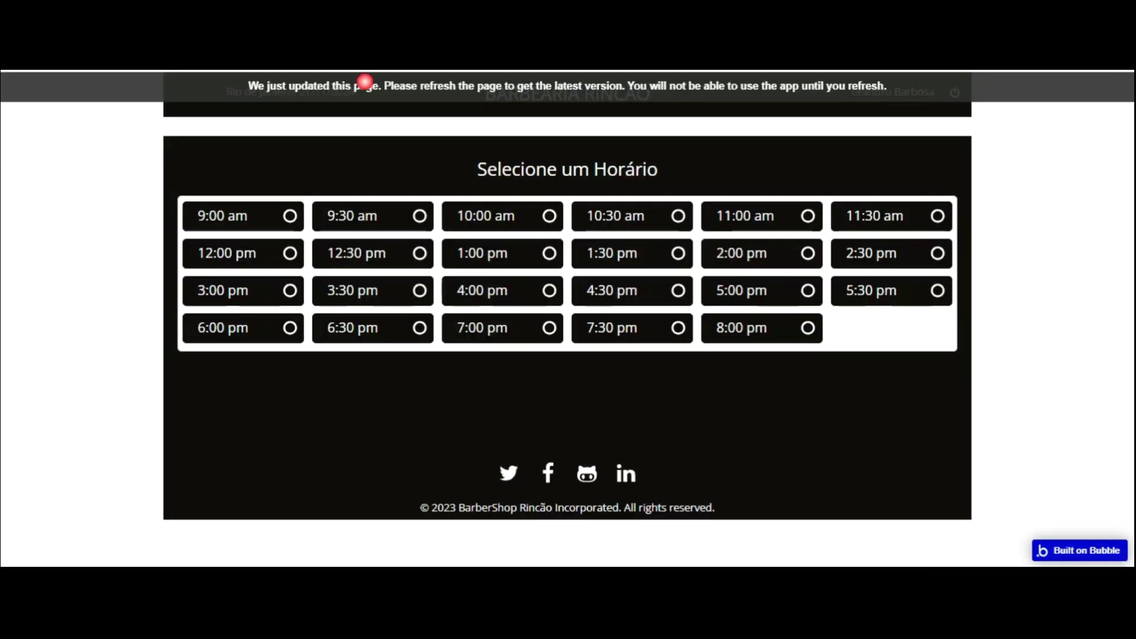
- Reload the preview and book the 9:00 am, 5:30 pm, 12:00 pm and 12:30 pm slots
{"action": "key", "text": "F5"}
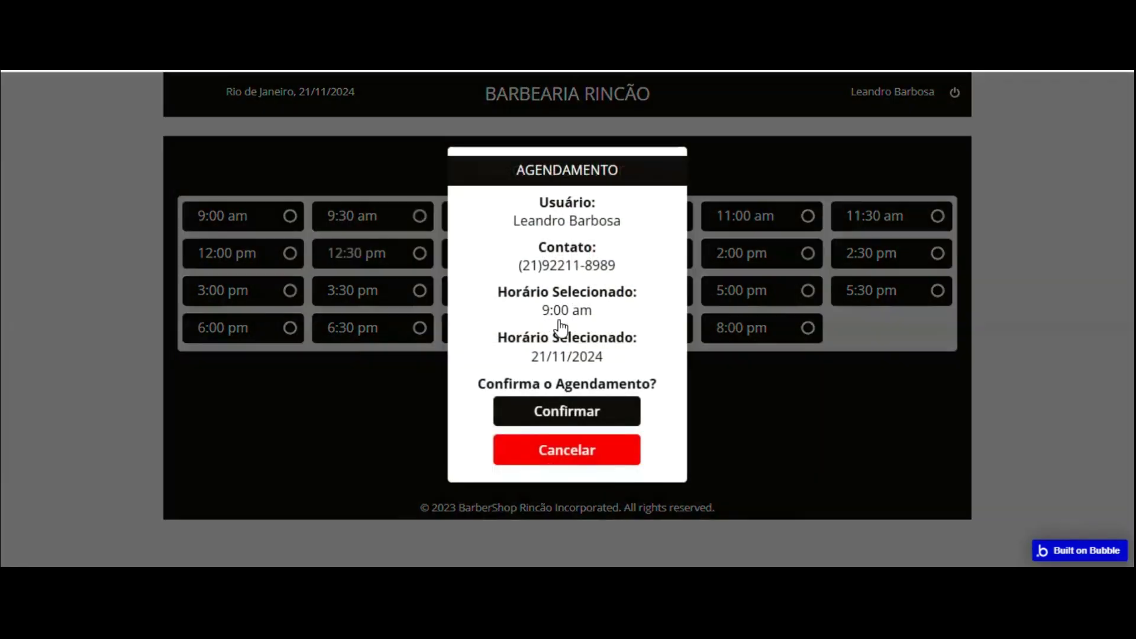
{"action": "key", "text": "Return"}
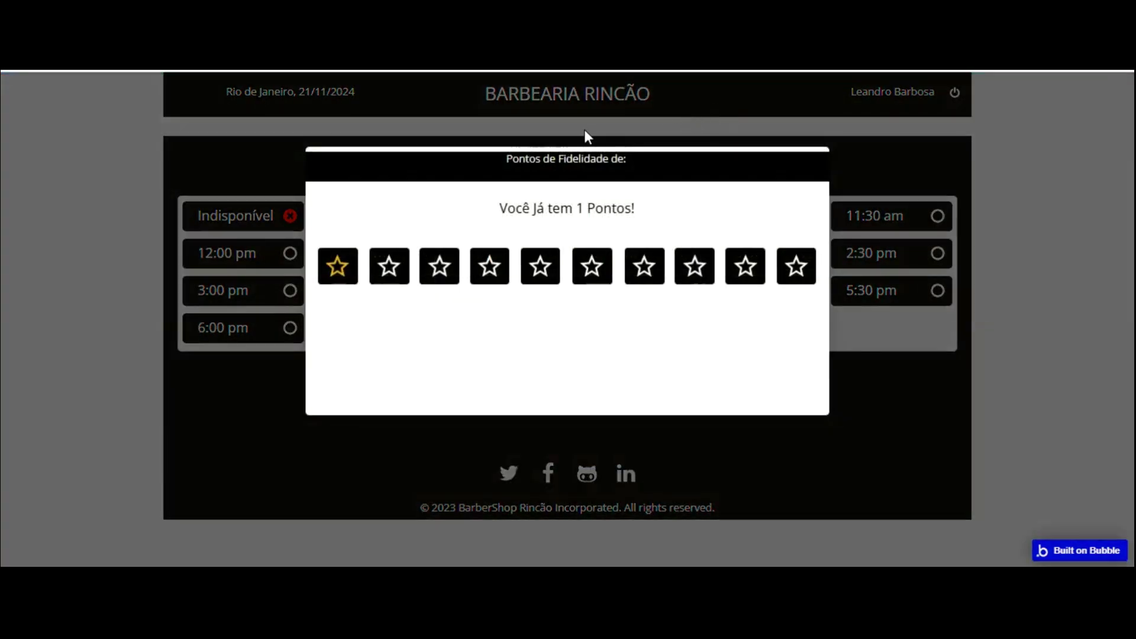
{"action": "left_click", "coordinate": [933, 290]}
{"action": "left_click", "coordinate": [935, 290]}
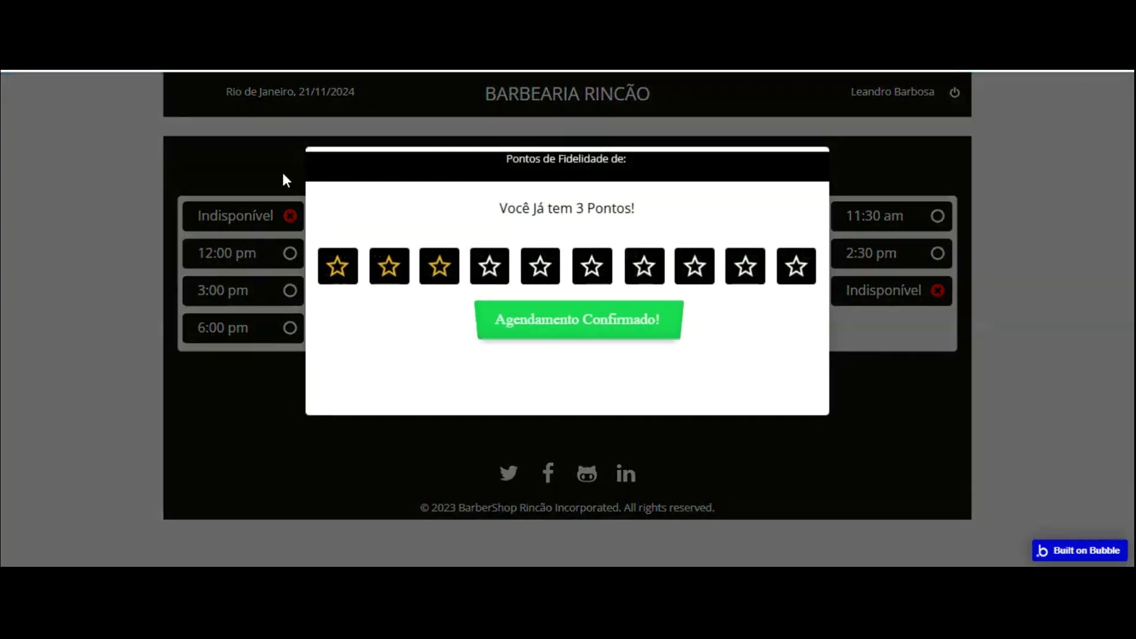
{"action": "left_click", "coordinate": [286, 157]}
{"action": "left_click", "coordinate": [543, 406]}
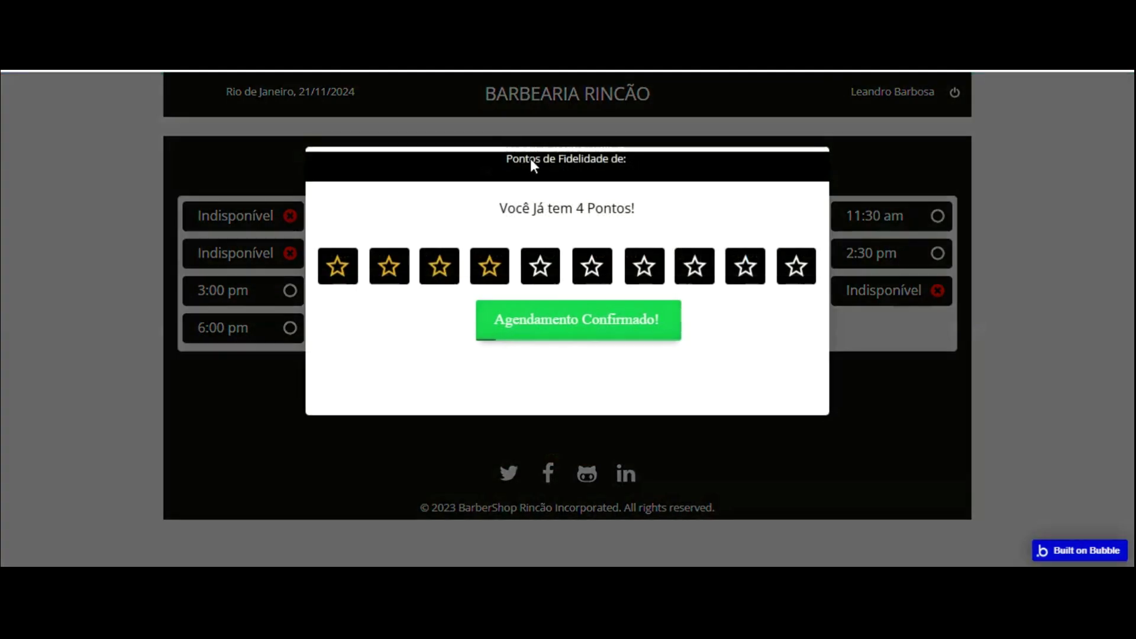
{"action": "left_click", "coordinate": [243, 189]}
{"action": "left_click", "coordinate": [419, 253]}
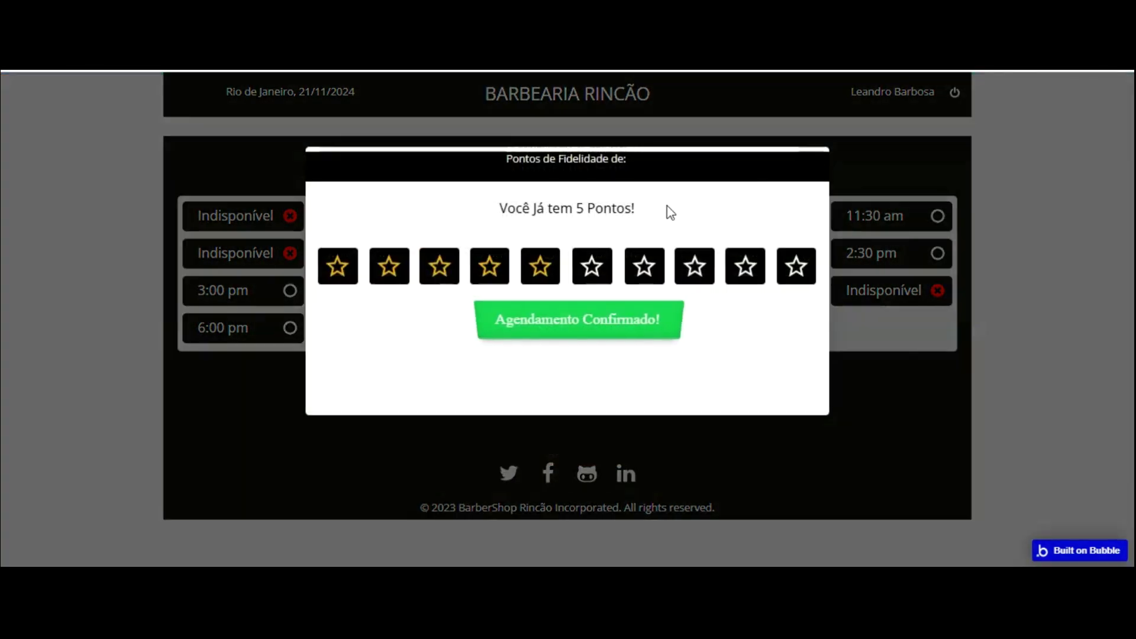
{"action": "left_click", "coordinate": [868, 152]}
- Book the 2:00, 2:30, 6:00, 7:00 and 1:30 pm slots, dismissing the points popups
{"action": "left_click", "coordinate": [802, 254]}
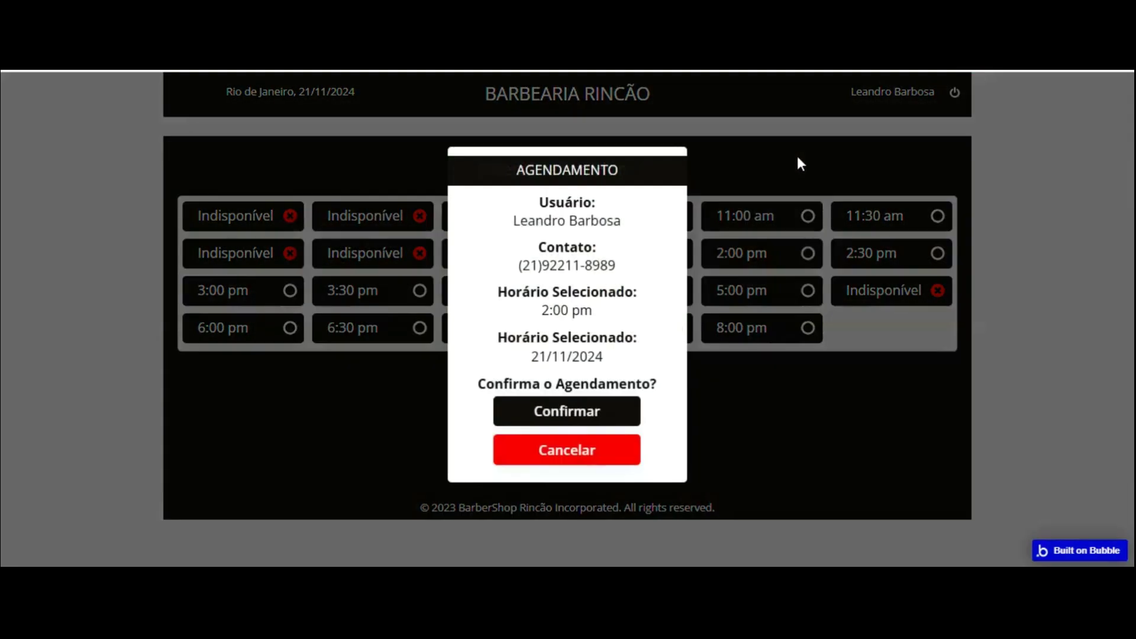
{"action": "left_click", "coordinate": [605, 403]}
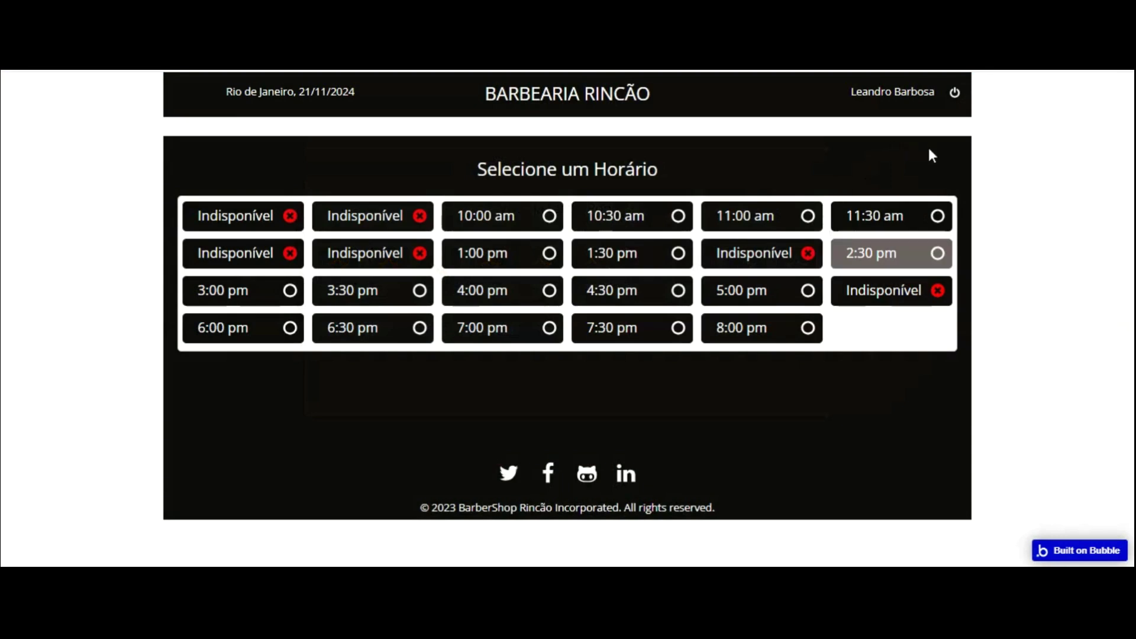
{"action": "left_click", "coordinate": [938, 253]}
{"action": "left_click", "coordinate": [602, 402]}
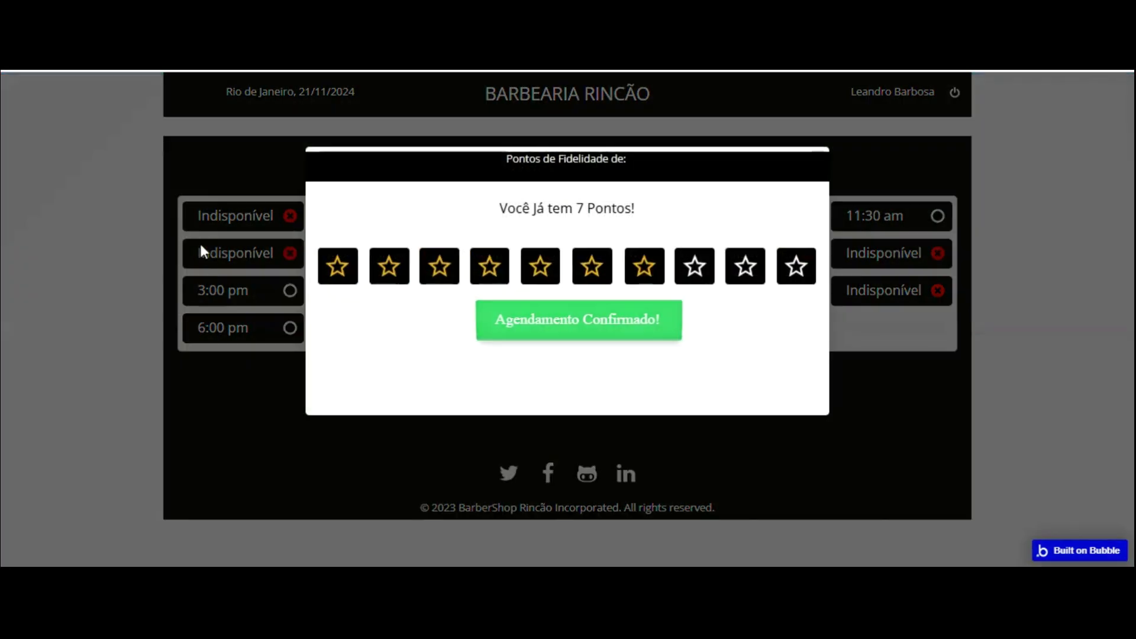
{"action": "left_click", "coordinate": [264, 265]}
{"action": "left_click", "coordinate": [261, 327]}
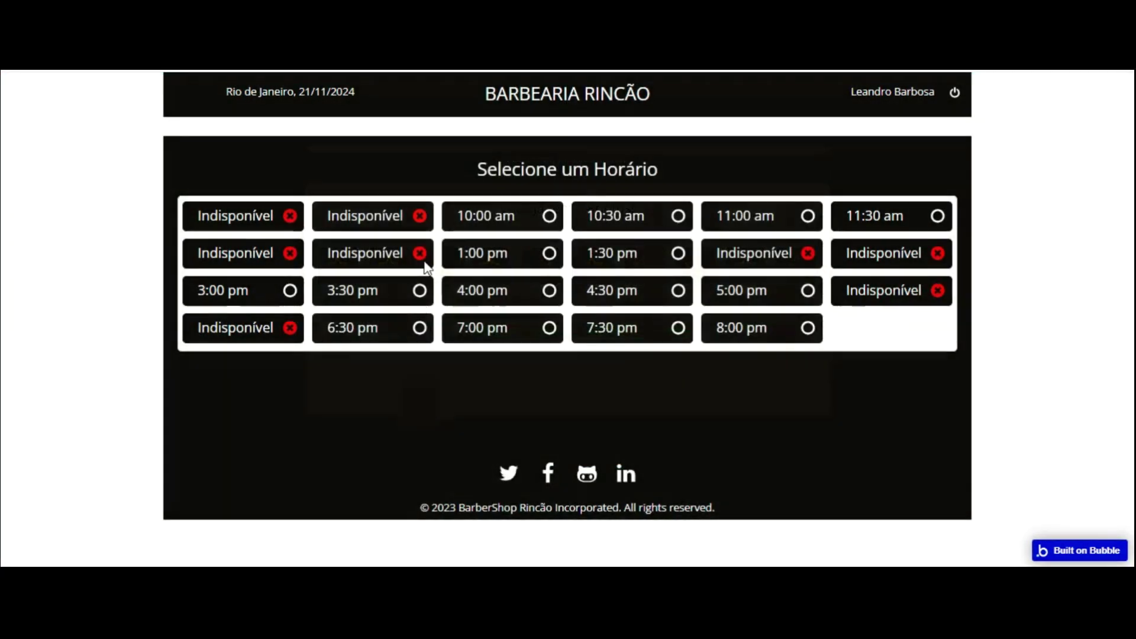
{"action": "left_click", "coordinate": [550, 331]}
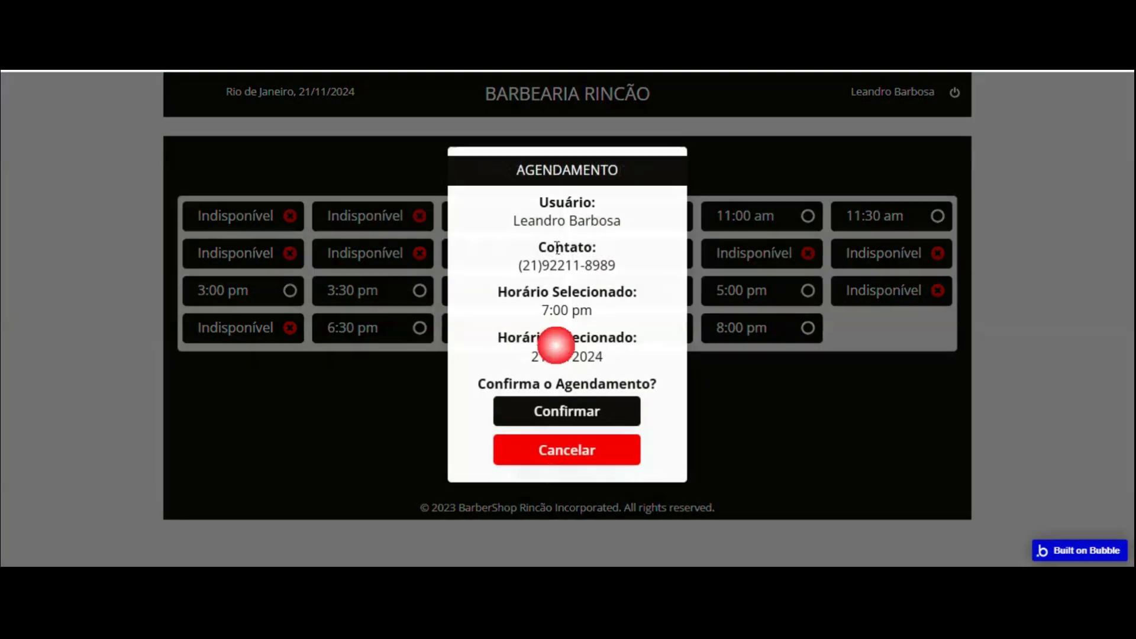
{"action": "key", "text": "Return"}
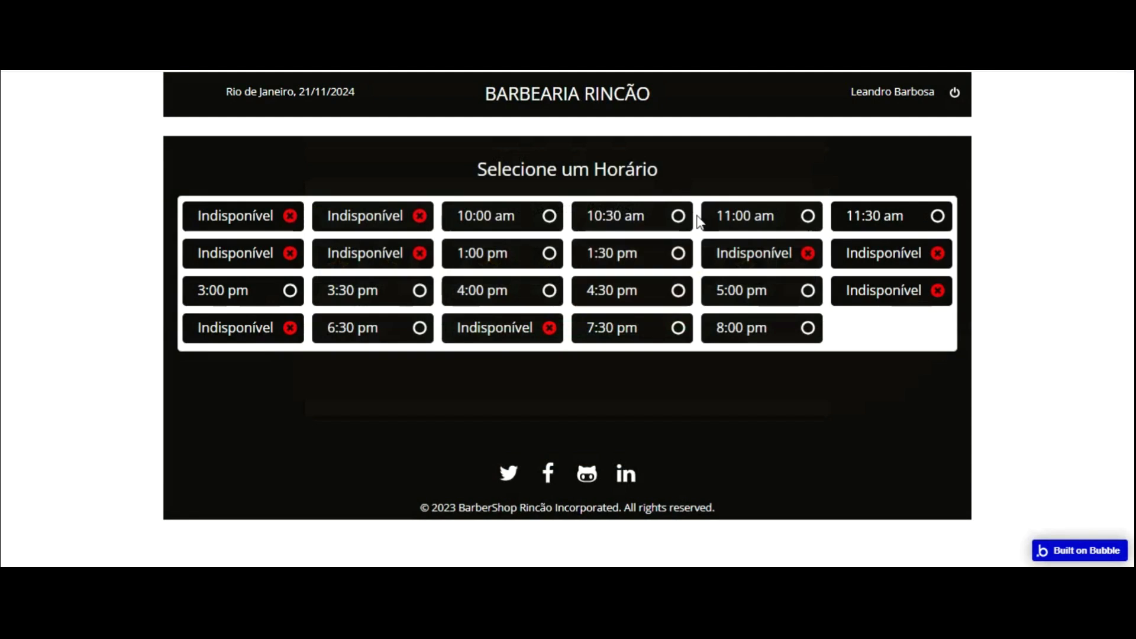
{"action": "left_click", "coordinate": [677, 253]}
{"action": "left_click", "coordinate": [572, 406]}
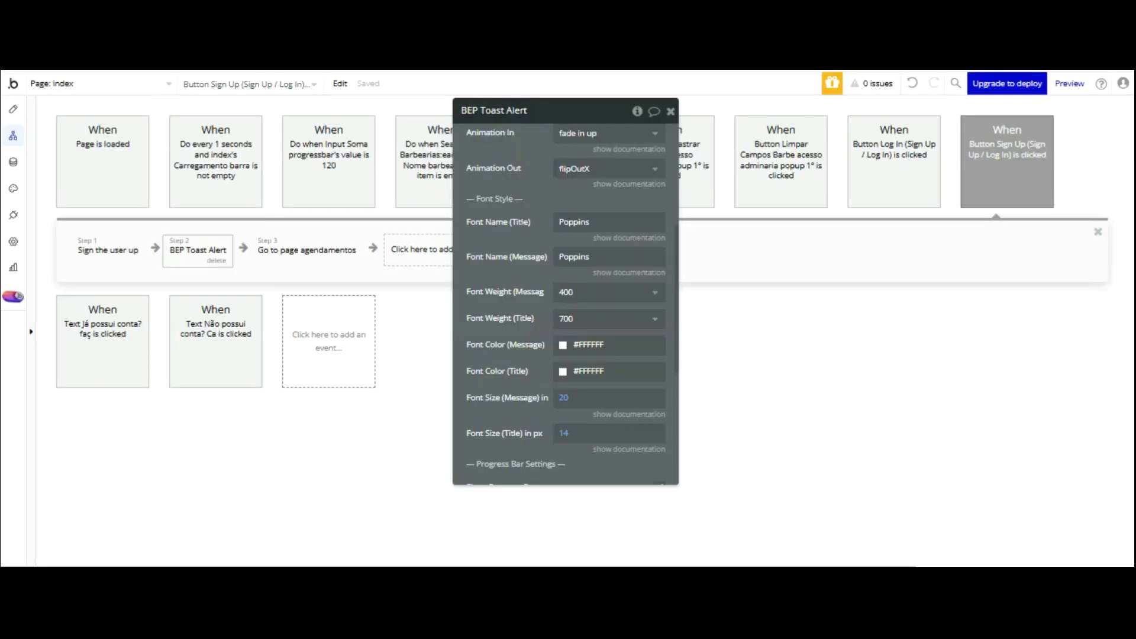
- On the agendamentos page, change the points text's condition operator to Ponto fidelidade ≥ 10
{"action": "left_click", "coordinate": [13, 109]}
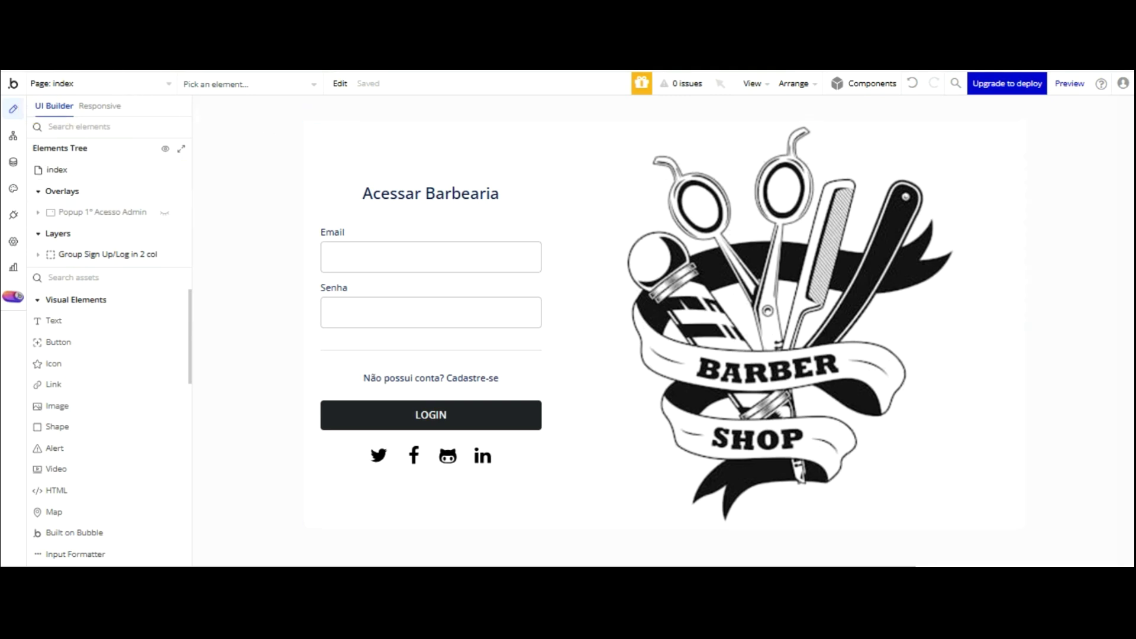
{"action": "left_click", "coordinate": [127, 84]}
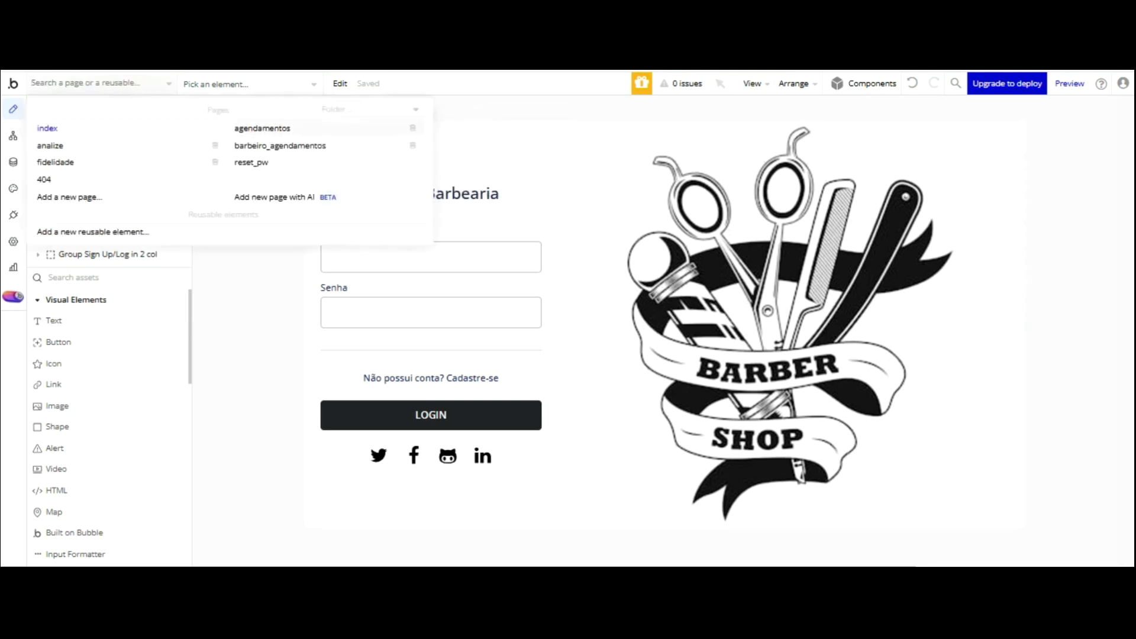
{"action": "left_click", "coordinate": [262, 128]}
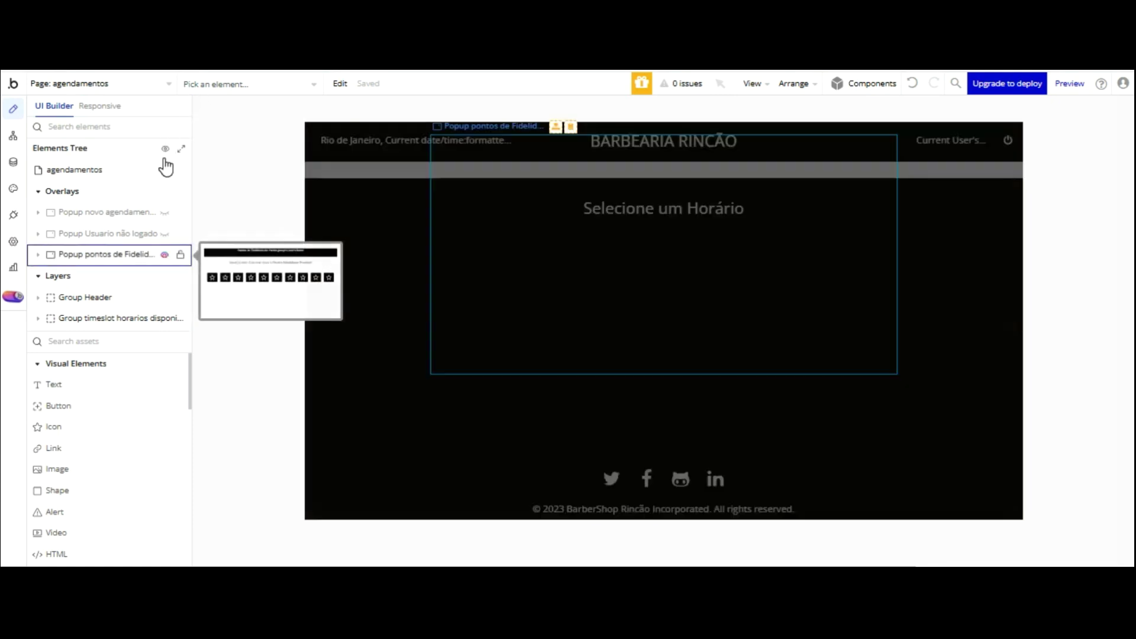
{"action": "double_click", "coordinate": [599, 188]}
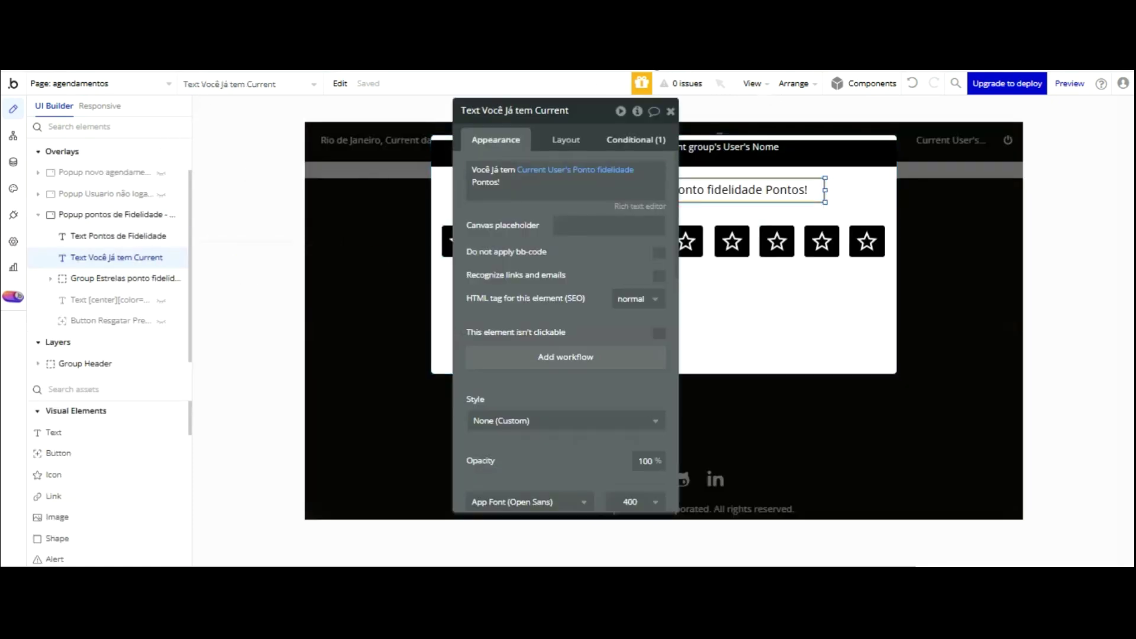
{"action": "left_click", "coordinate": [638, 143]}
{"action": "left_click", "coordinate": [647, 176]}
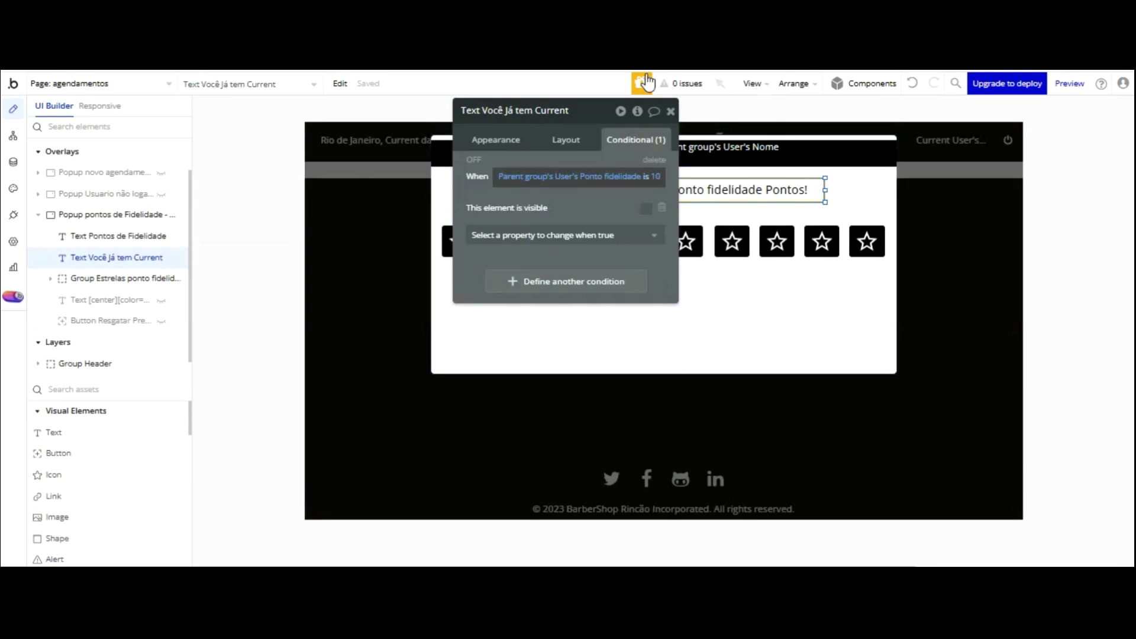
{"action": "left_click", "coordinate": [553, 189]}
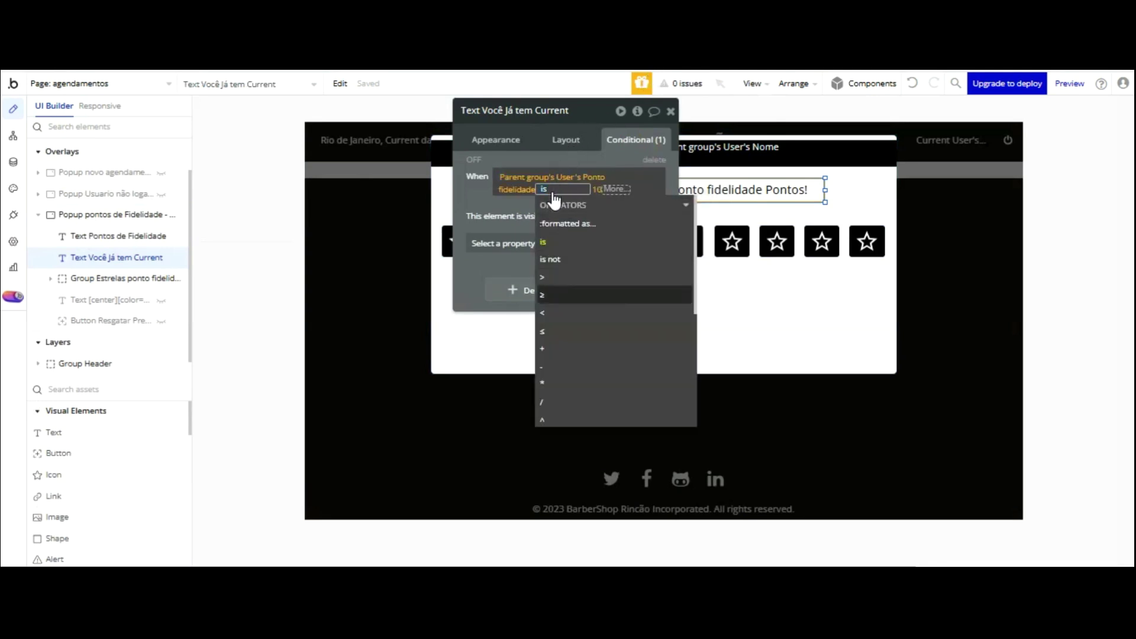
{"action": "left_click", "coordinate": [542, 295]}
{"action": "left_click", "coordinate": [504, 201]}
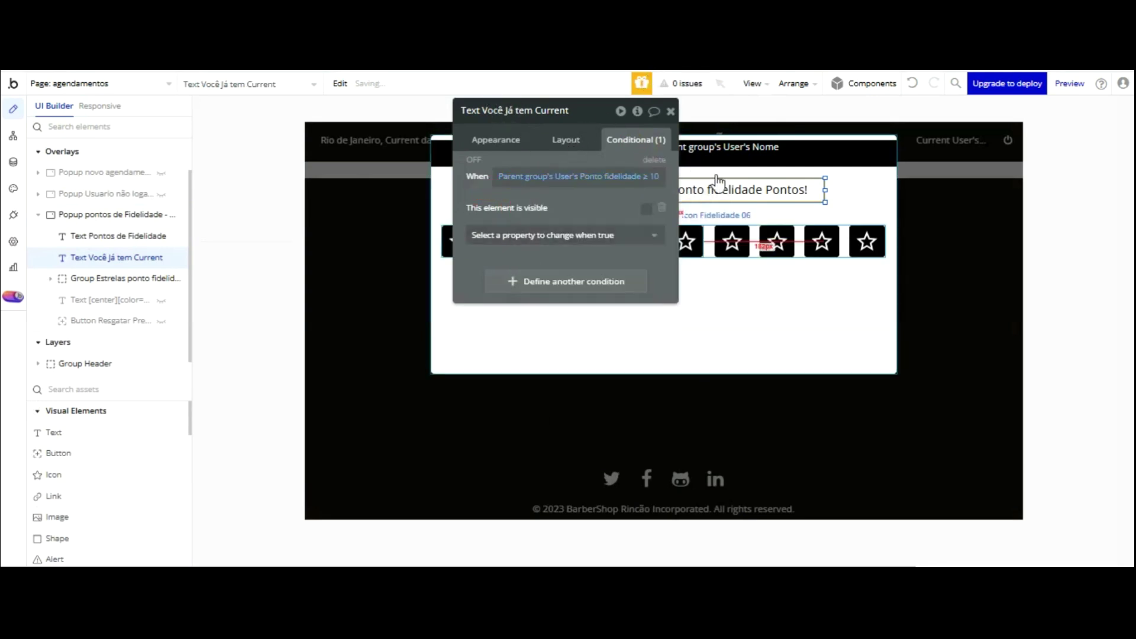
{"action": "left_click", "coordinate": [727, 280]}
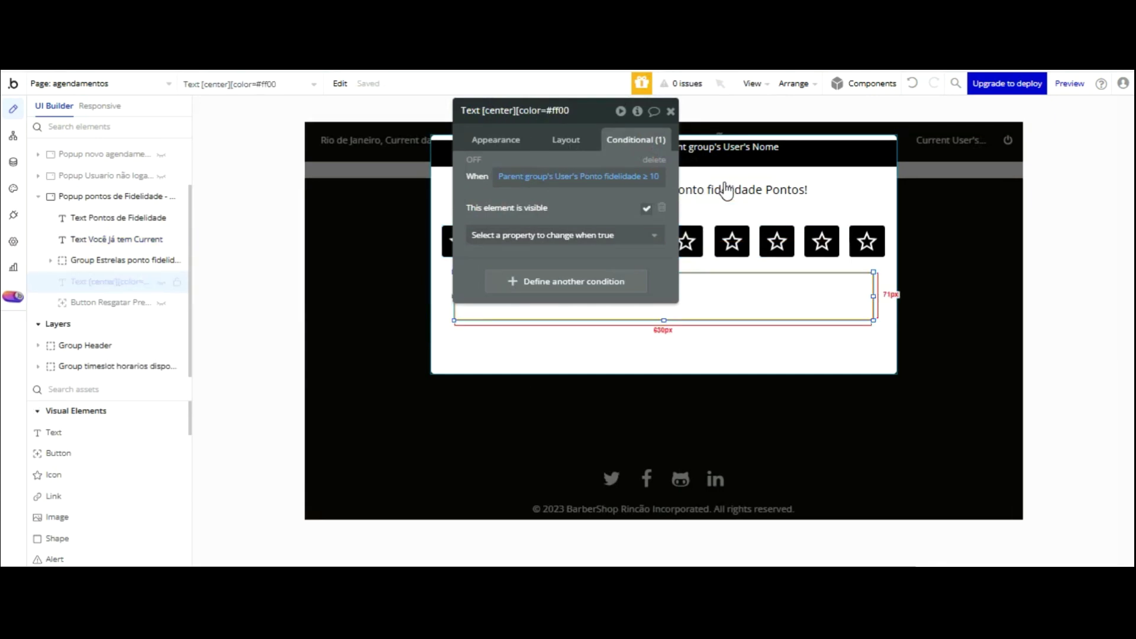
{"action": "left_click", "coordinate": [545, 42]}
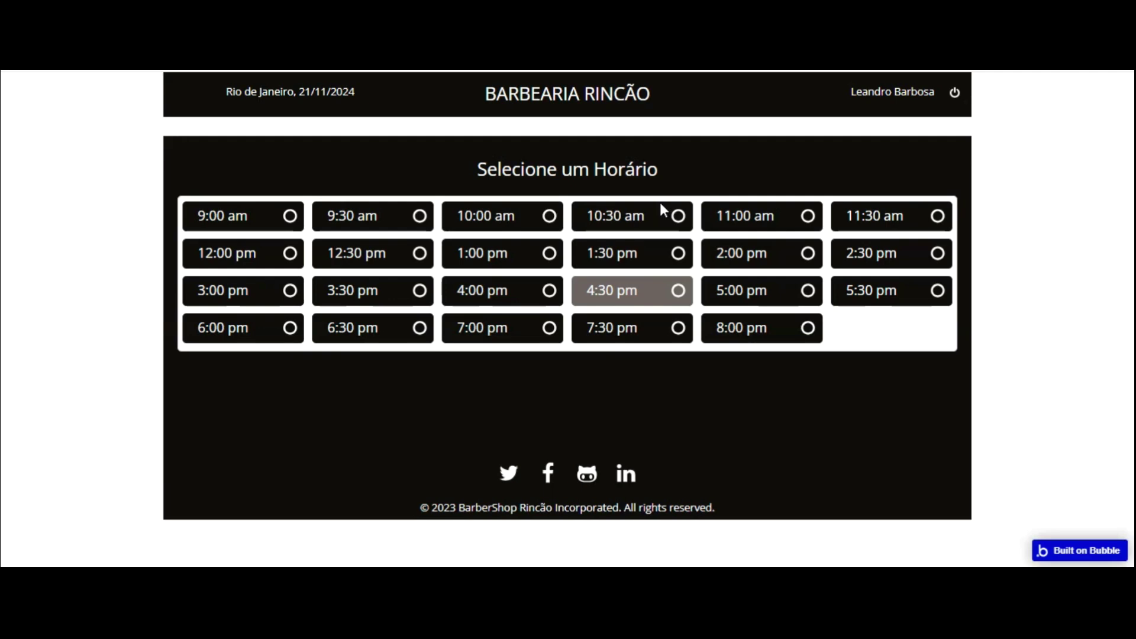
- Dismiss the 10-point popup and book the 4:30 pm slot
{"action": "left_click", "coordinate": [588, 301]}
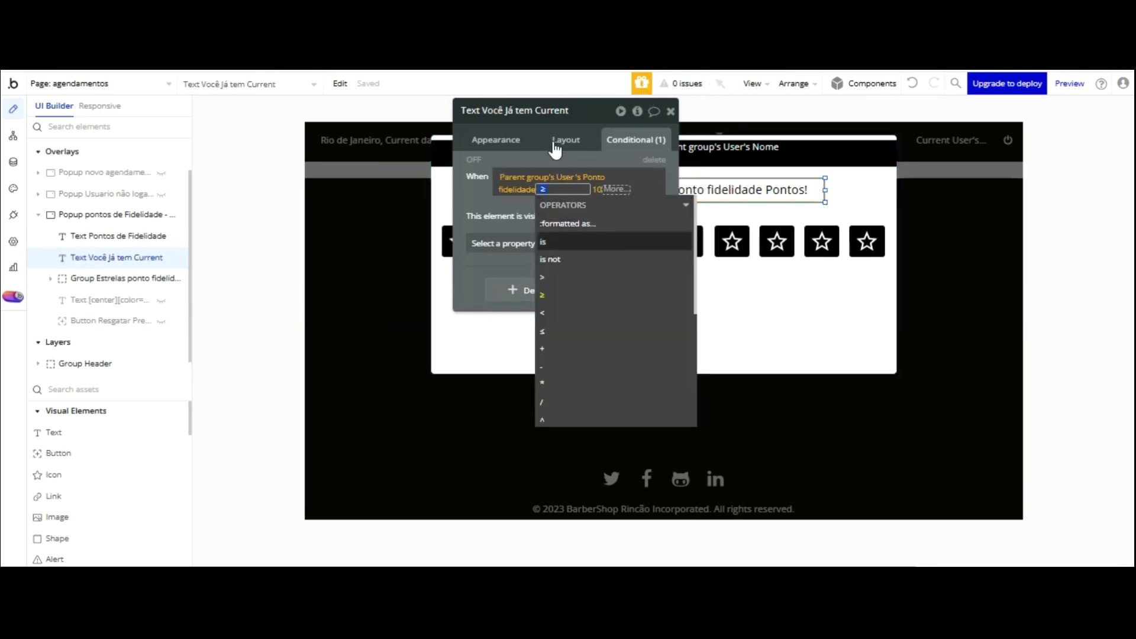
- Set the points text and hidden prize message conditions to Ponto fidelidade is 10
{"action": "left_click", "coordinate": [548, 242]}
{"action": "left_click", "coordinate": [489, 98]}
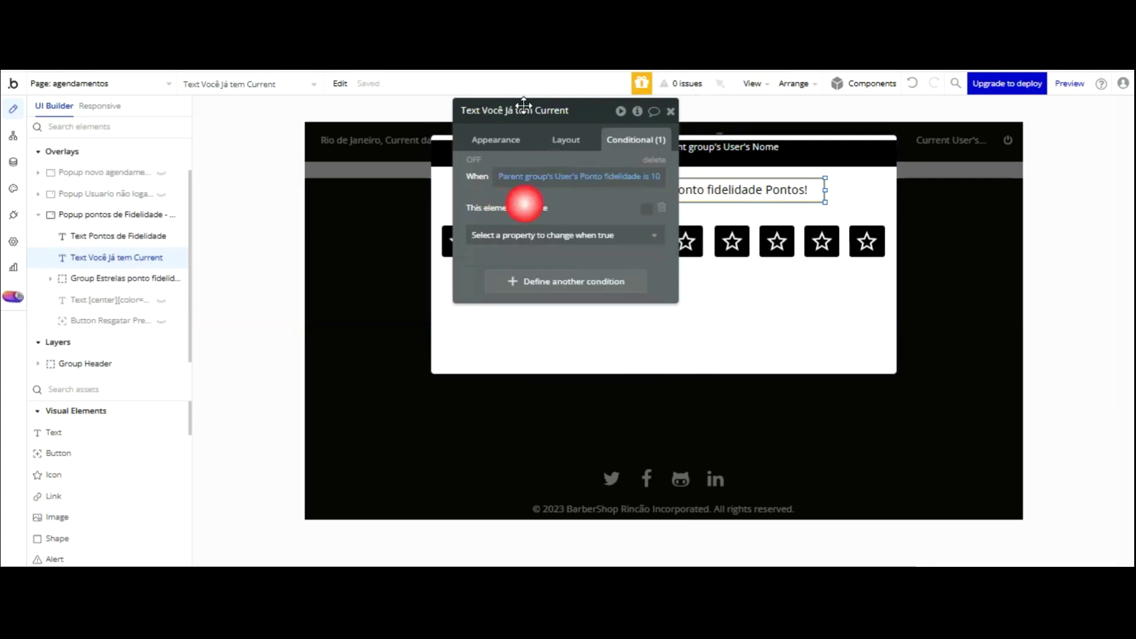
{"action": "left_click", "coordinate": [565, 139]}
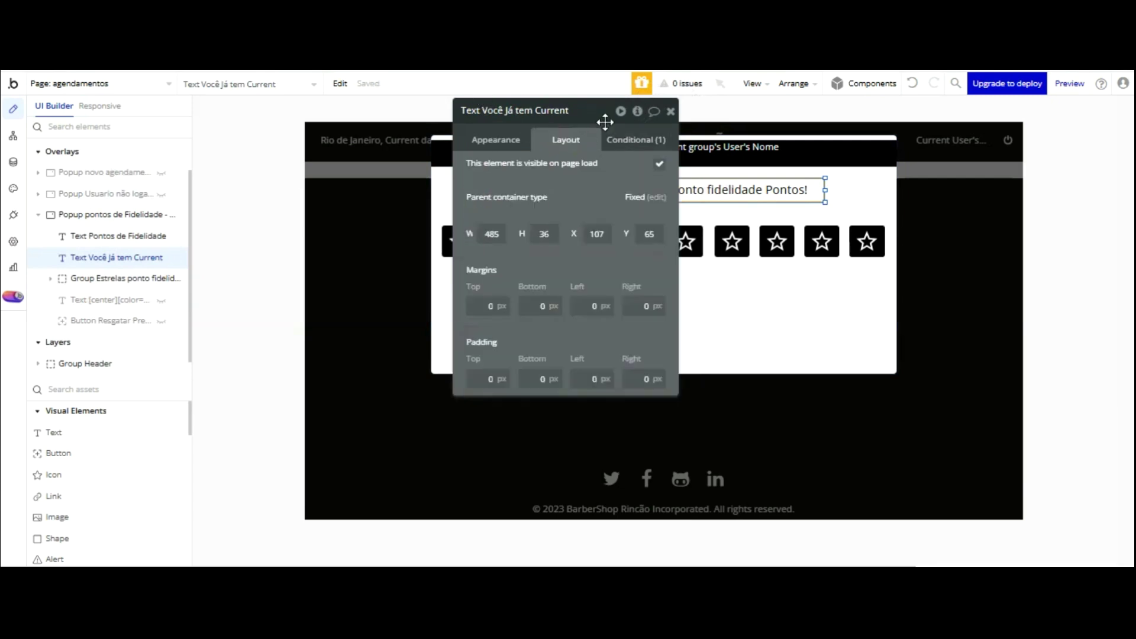
{"action": "left_click", "coordinate": [712, 281]}
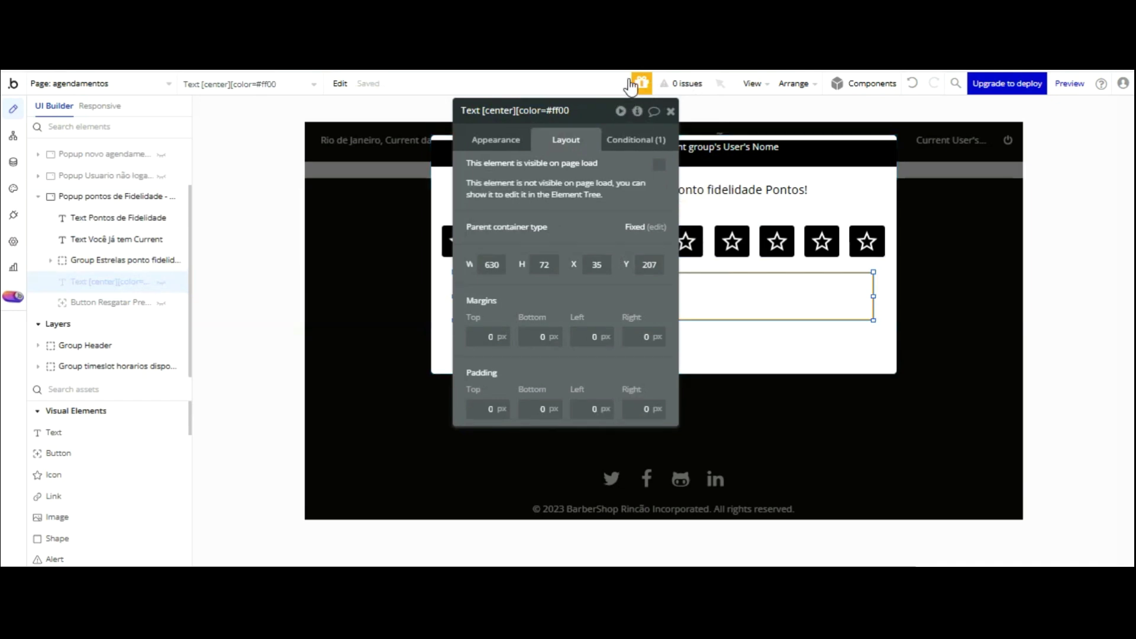
{"action": "left_click", "coordinate": [636, 139]}
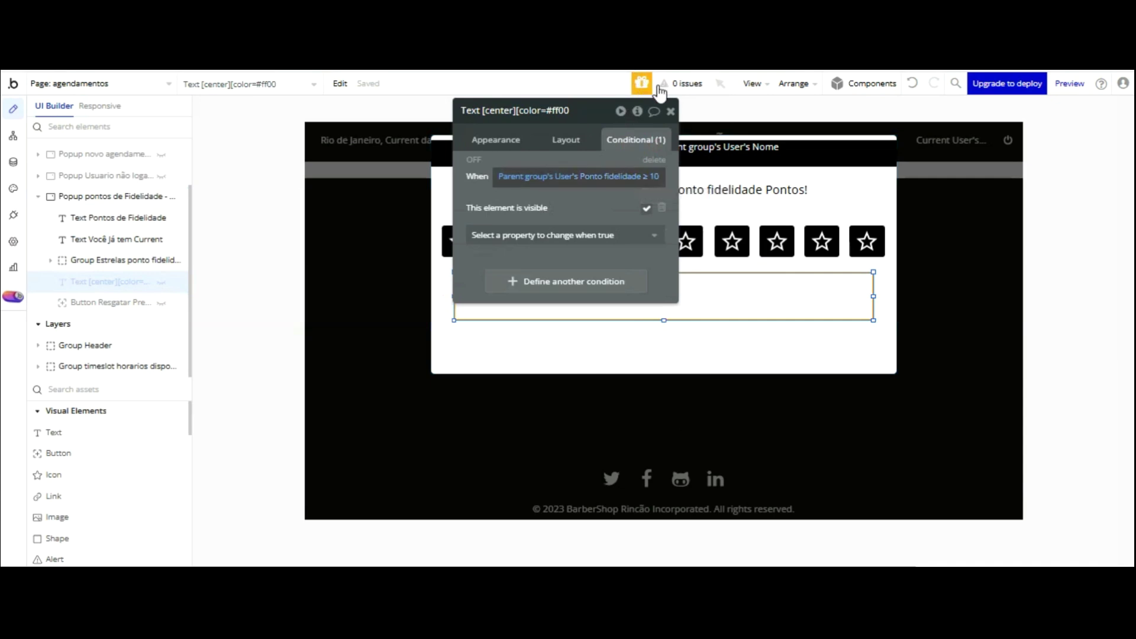
{"action": "left_click", "coordinate": [644, 177]}
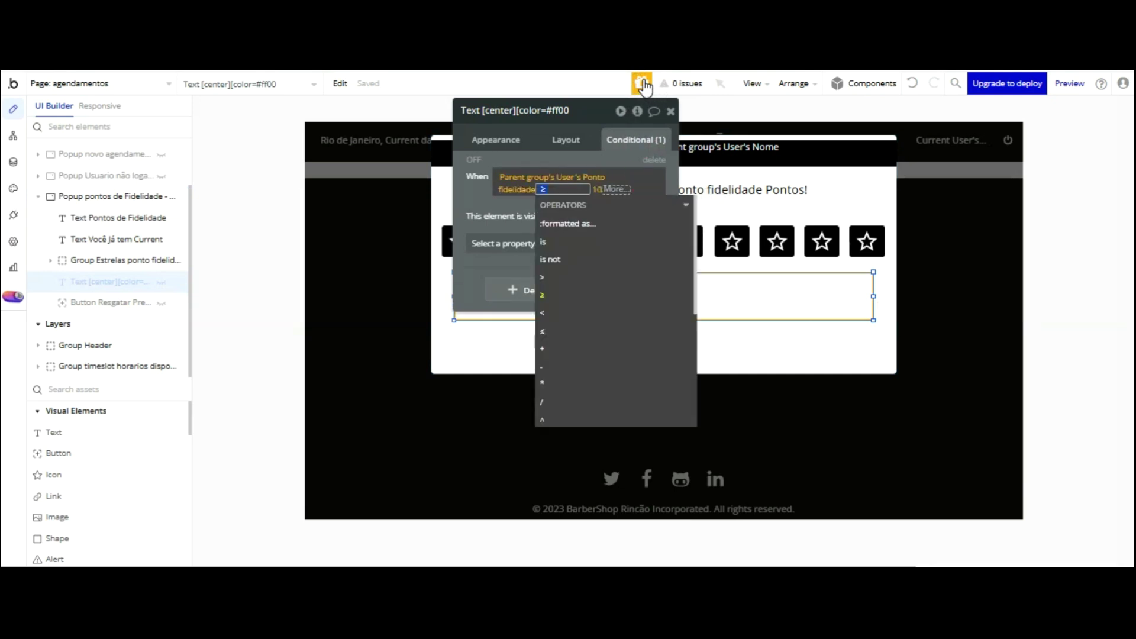
{"action": "key", "text": "Down"}
{"action": "key", "text": "Down"}
{"action": "key", "text": "Down"}
{"action": "key", "text": "Down"}
{"action": "key", "text": "Down"}
{"action": "key", "text": "Down"}
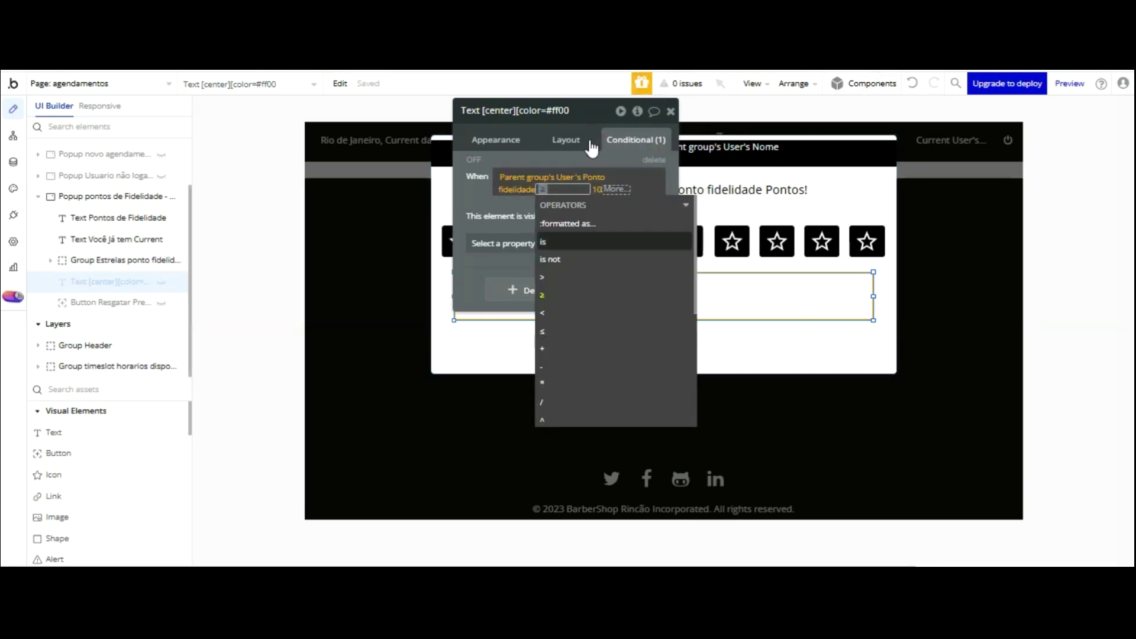
{"action": "left_click", "coordinate": [559, 242]}
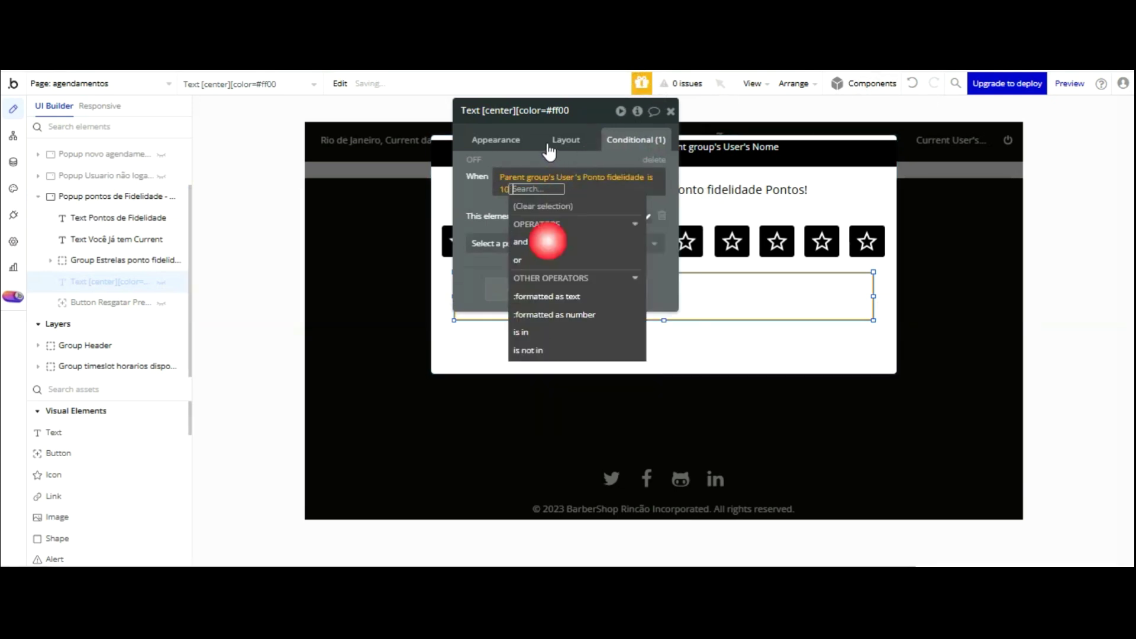
{"action": "left_click", "coordinate": [484, 102]}
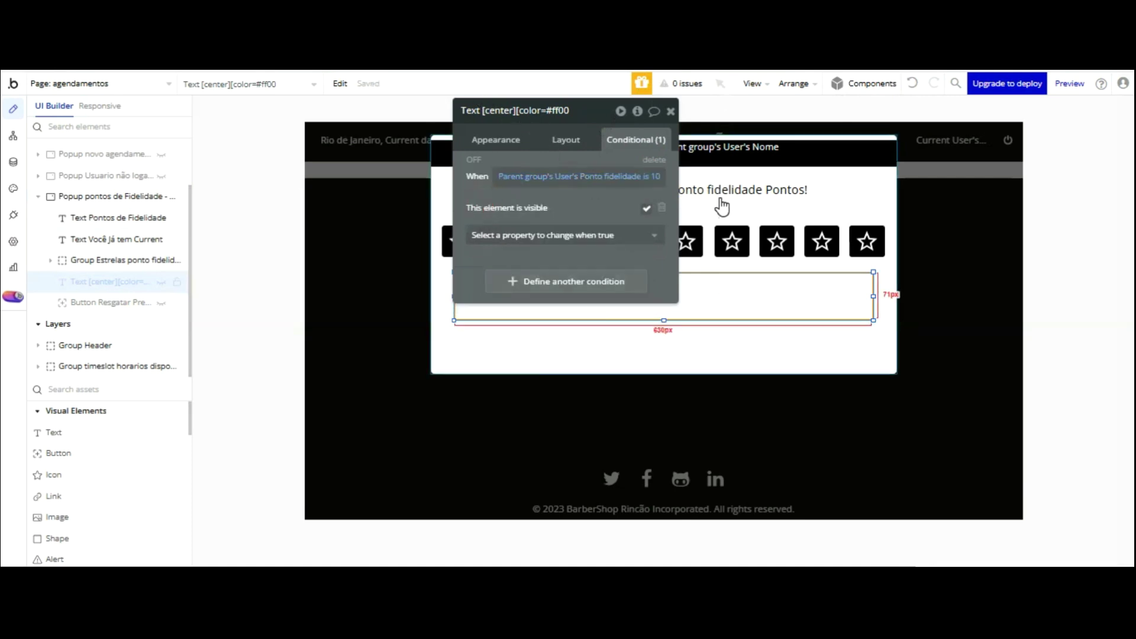
{"action": "left_click", "coordinate": [656, 177]}
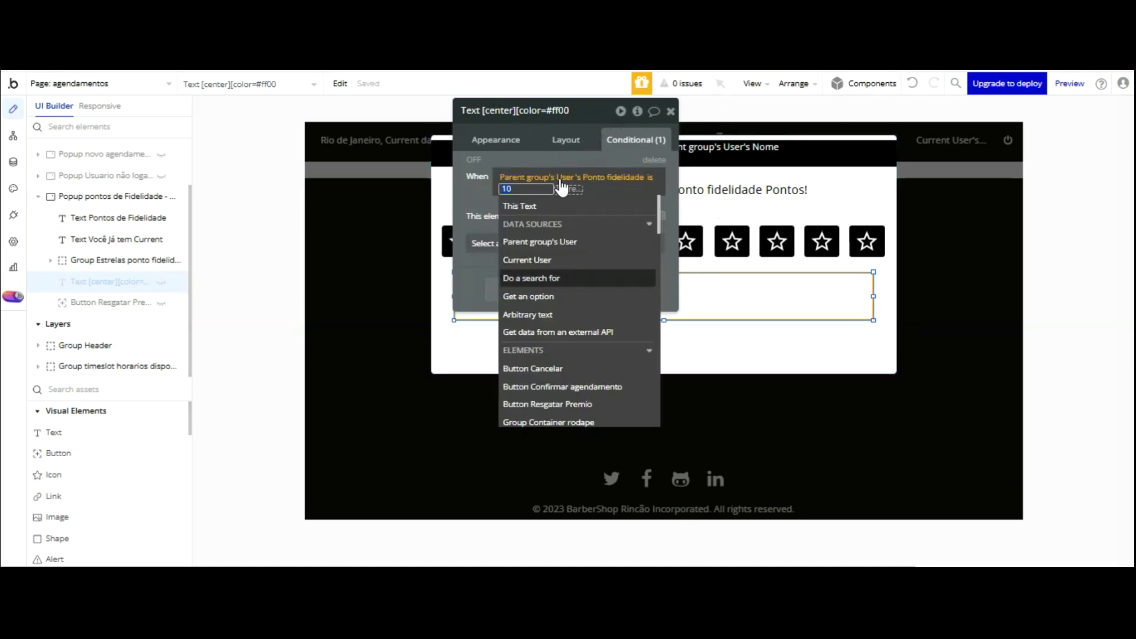
- Make the redeem button's condition Ponto fidelidade is 10, then open App data
{"action": "left_click", "coordinate": [694, 345]}
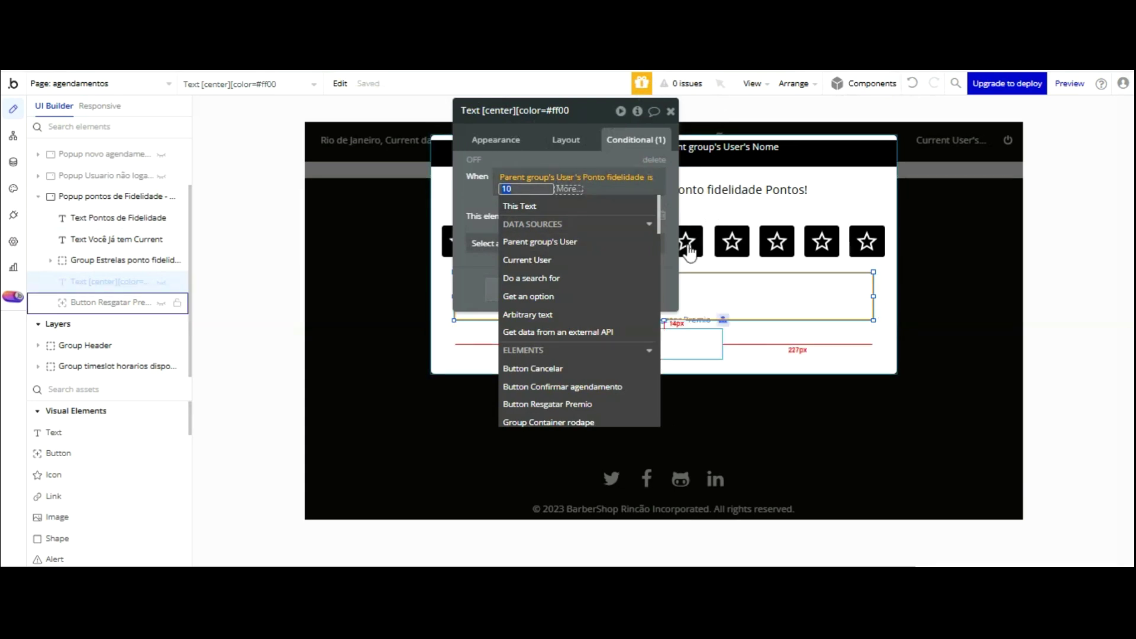
{"action": "left_click", "coordinate": [651, 176]}
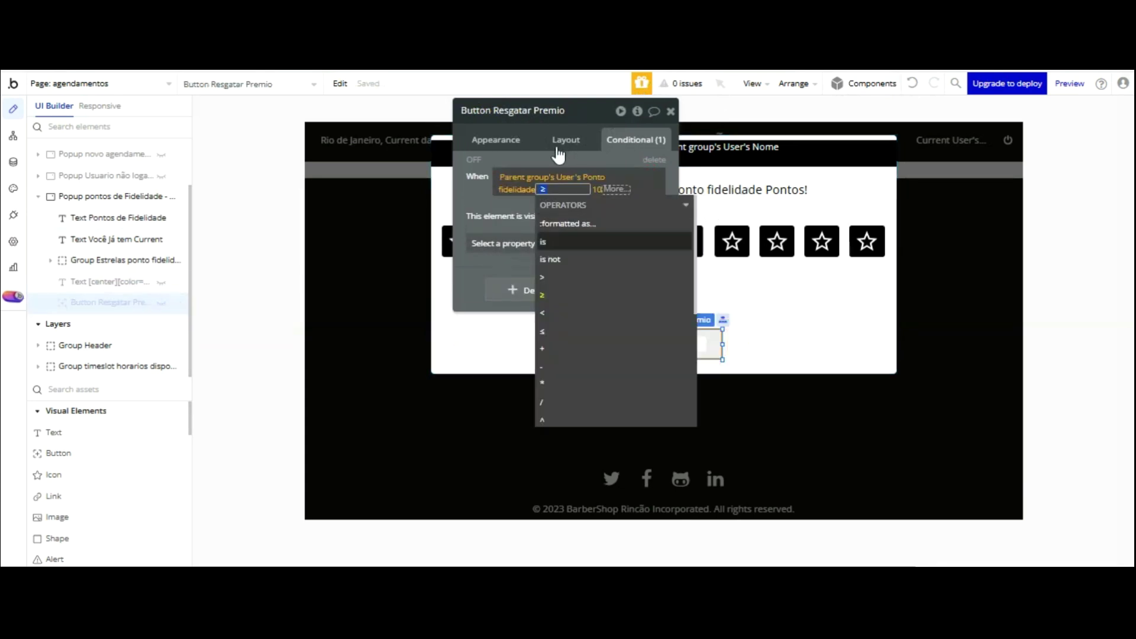
{"action": "left_click", "coordinate": [553, 240]}
{"action": "left_click", "coordinate": [474, 101]}
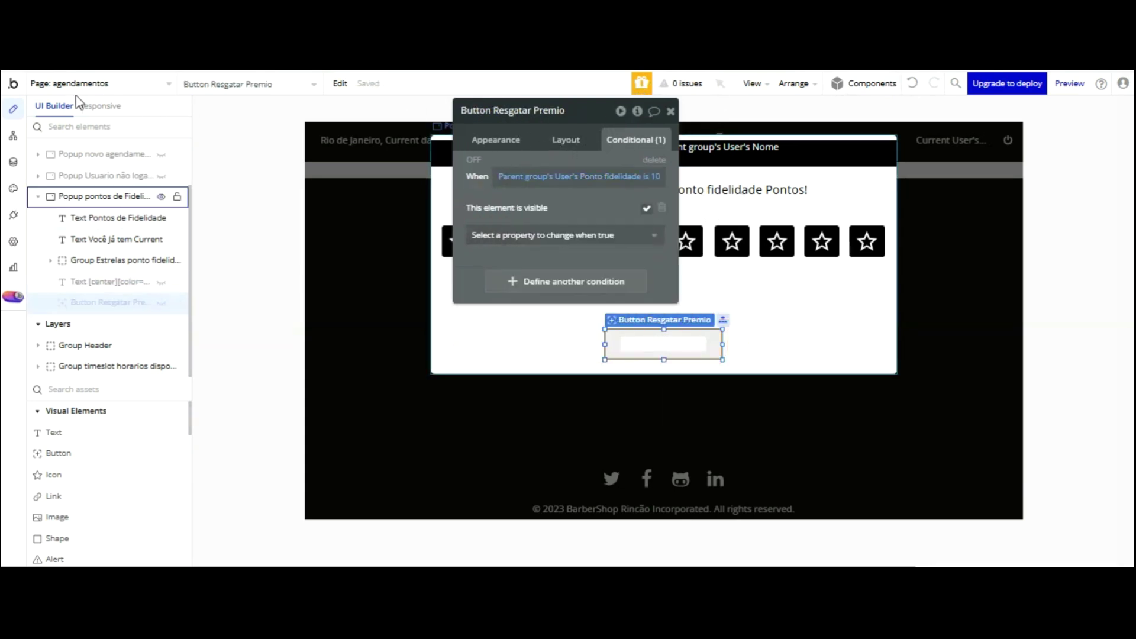
{"action": "left_click", "coordinate": [13, 162]}
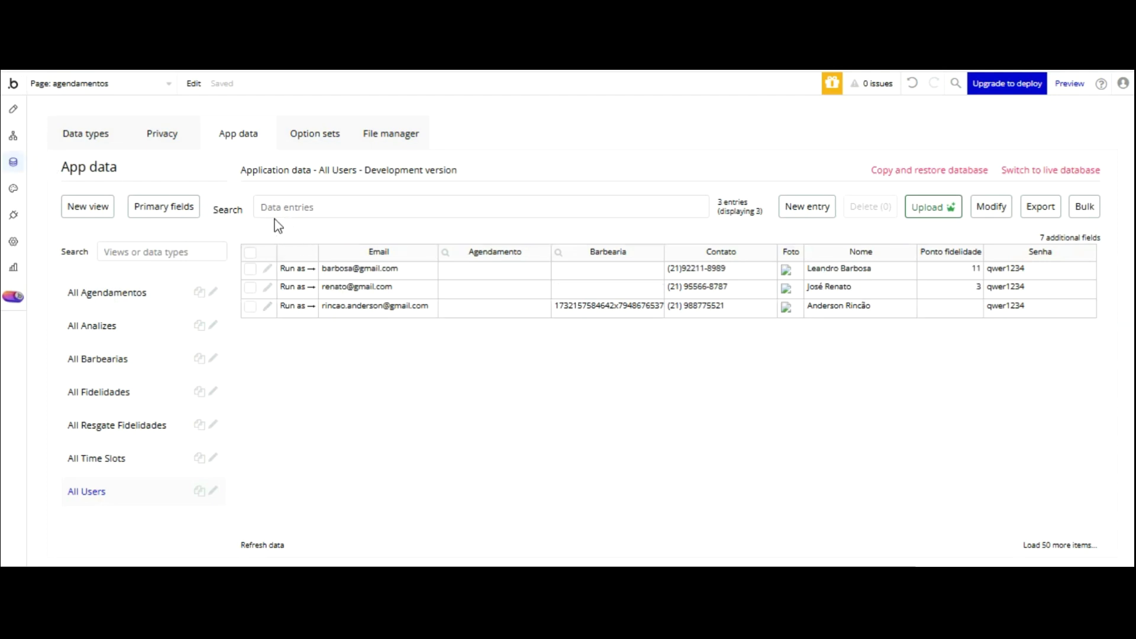
- Change the test client's Ponto fidelidade from 11 to 9 in All Users and save
{"action": "left_click", "coordinate": [267, 269]}
{"action": "key", "text": "Tab"}
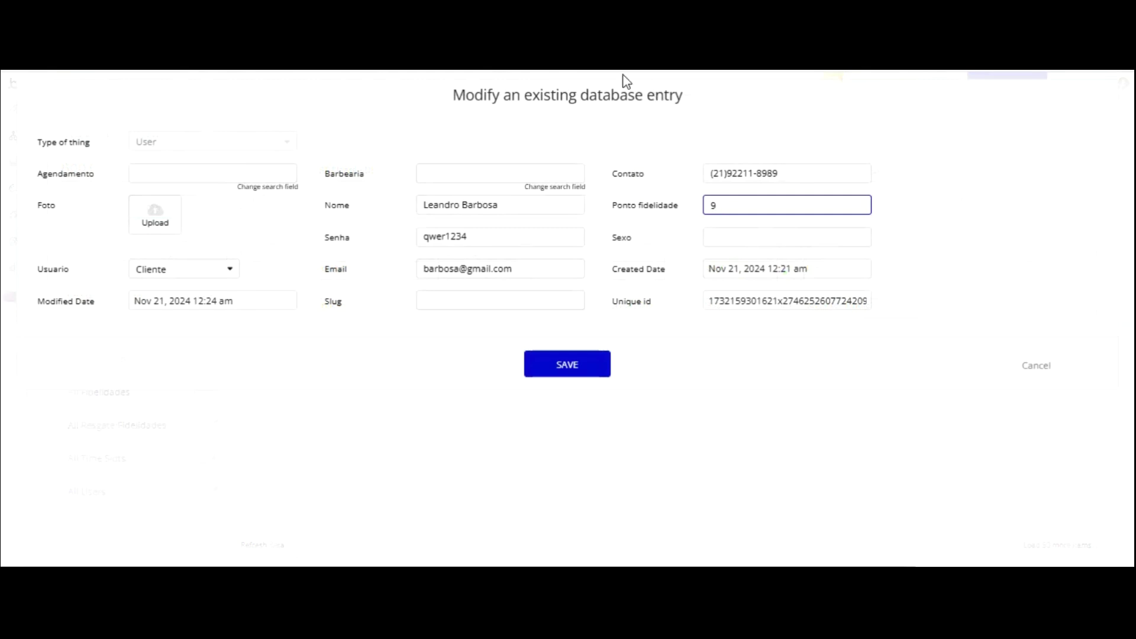
{"action": "type", "text": "9"}
{"action": "key", "text": "Return"}
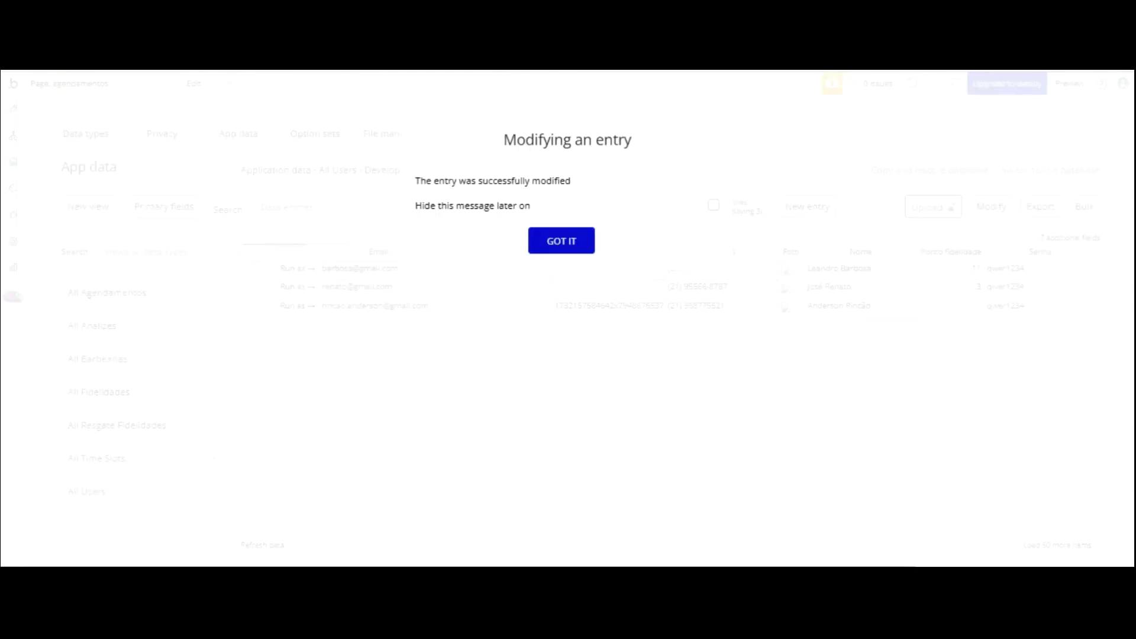
{"action": "left_click", "coordinate": [578, 242]}
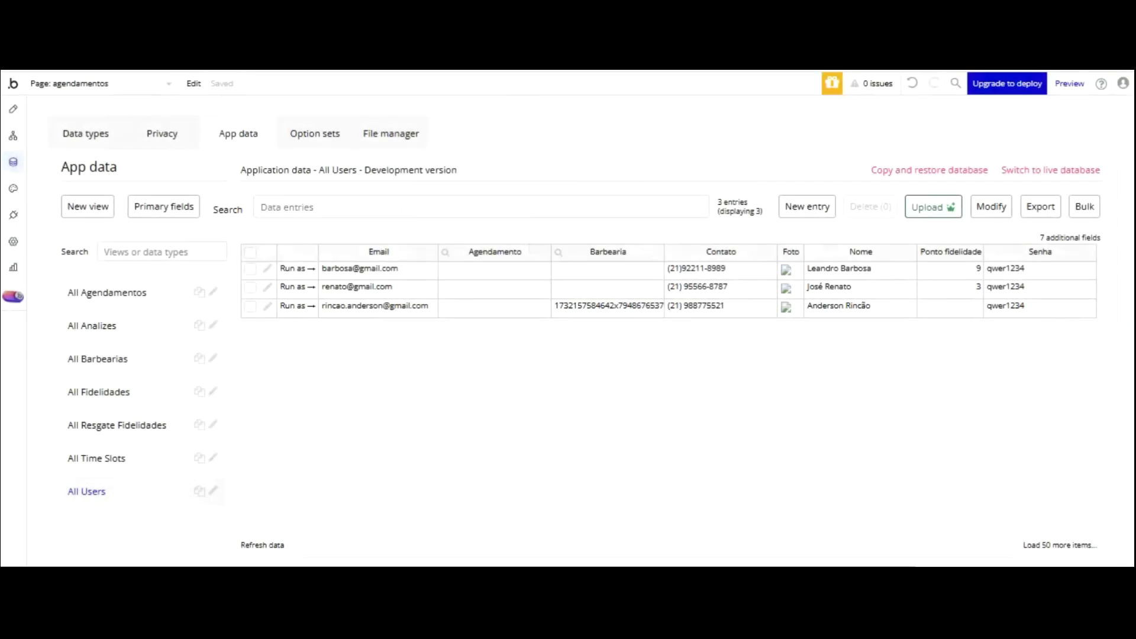
{"action": "key", "text": "ctrl+Tab"}
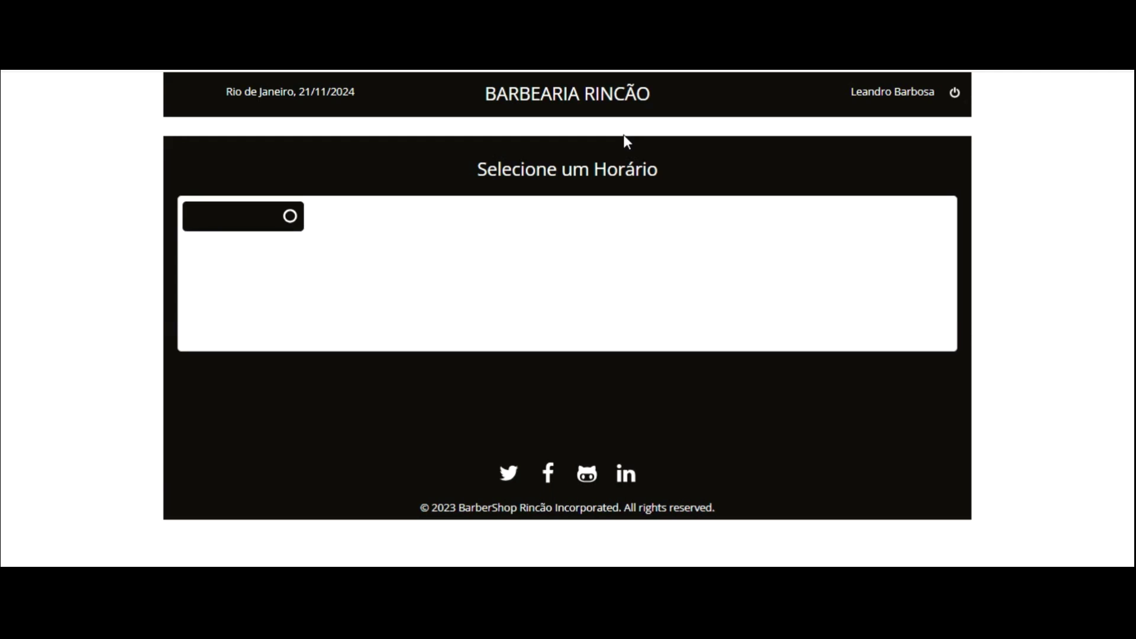
- Book and confirm the 1:00 pm slot on 21/11/2024
{"action": "left_click", "coordinate": [546, 253]}
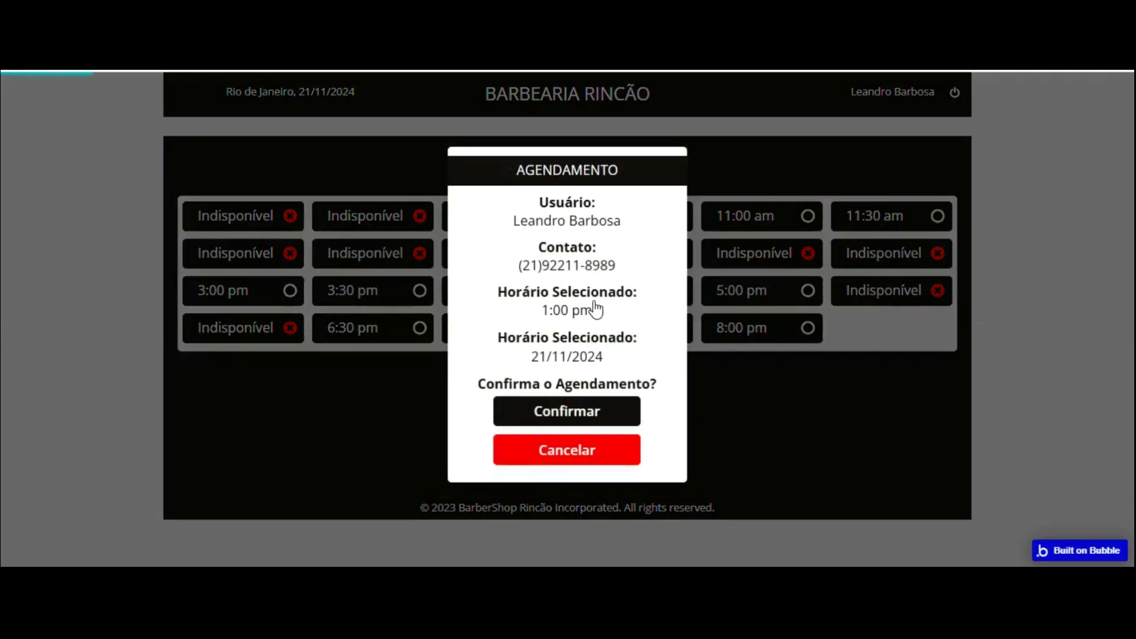
{"action": "key", "text": "Return"}
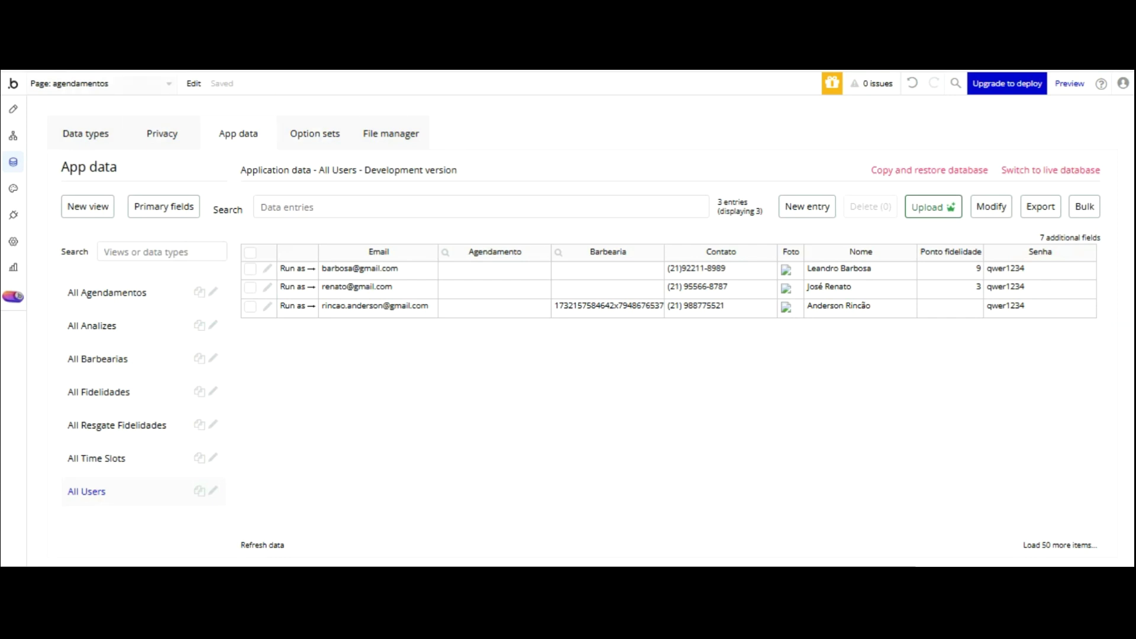
- Base the prize message's condition on Current User's Ponto fidelidade is 10
{"action": "left_click", "coordinate": [13, 109]}
{"action": "left_click", "coordinate": [700, 293]}
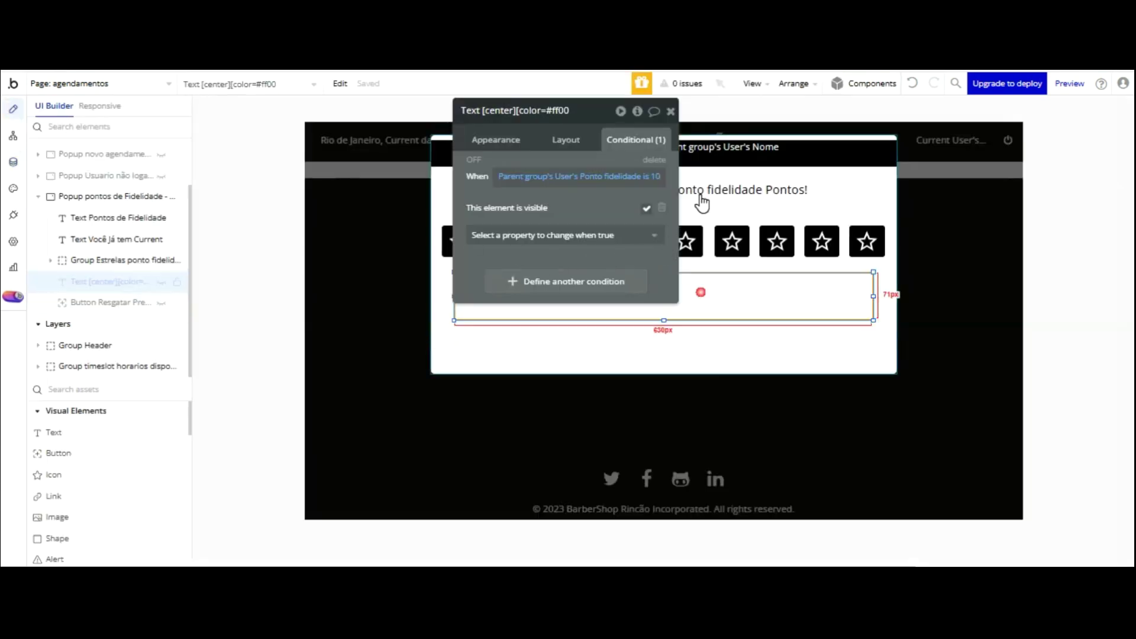
{"action": "left_click", "coordinate": [524, 176]}
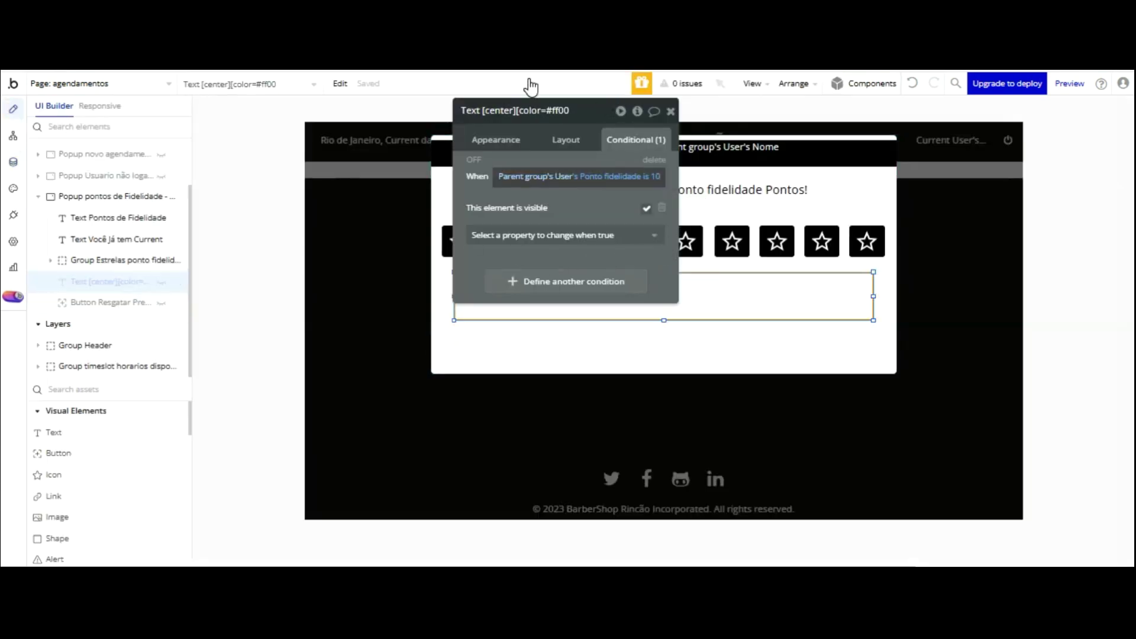
{"action": "left_click", "coordinate": [547, 248]}
{"action": "left_click", "coordinate": [514, 128]}
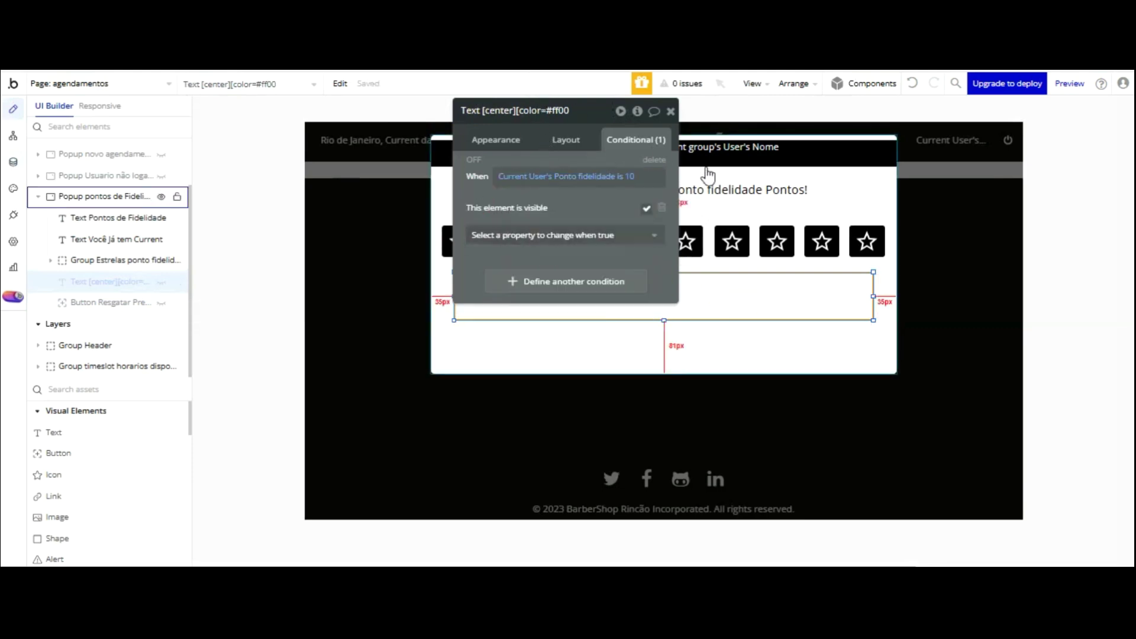
- Base the redeem button's condition on Current User's Ponto fidelidade as well
{"action": "left_click", "coordinate": [703, 331]}
{"action": "left_click", "coordinate": [529, 176]}
{"action": "left_click", "coordinate": [527, 248]}
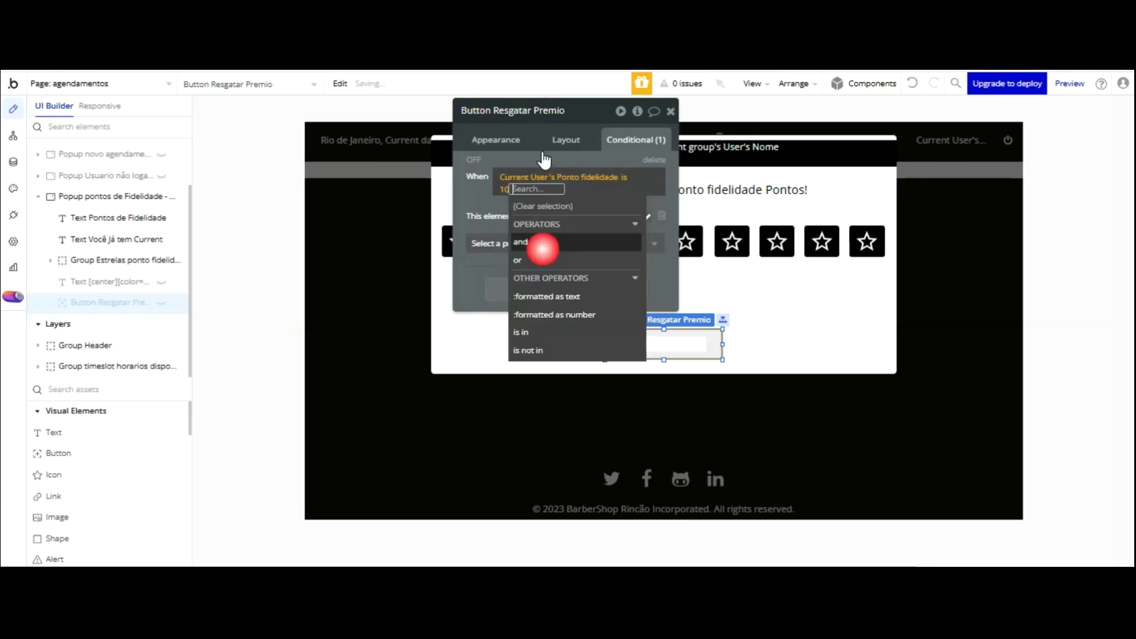
{"action": "left_click", "coordinate": [477, 107]}
- Base the points count text's condition on Current User's Ponto fidelidade too
{"action": "left_click", "coordinate": [698, 190]}
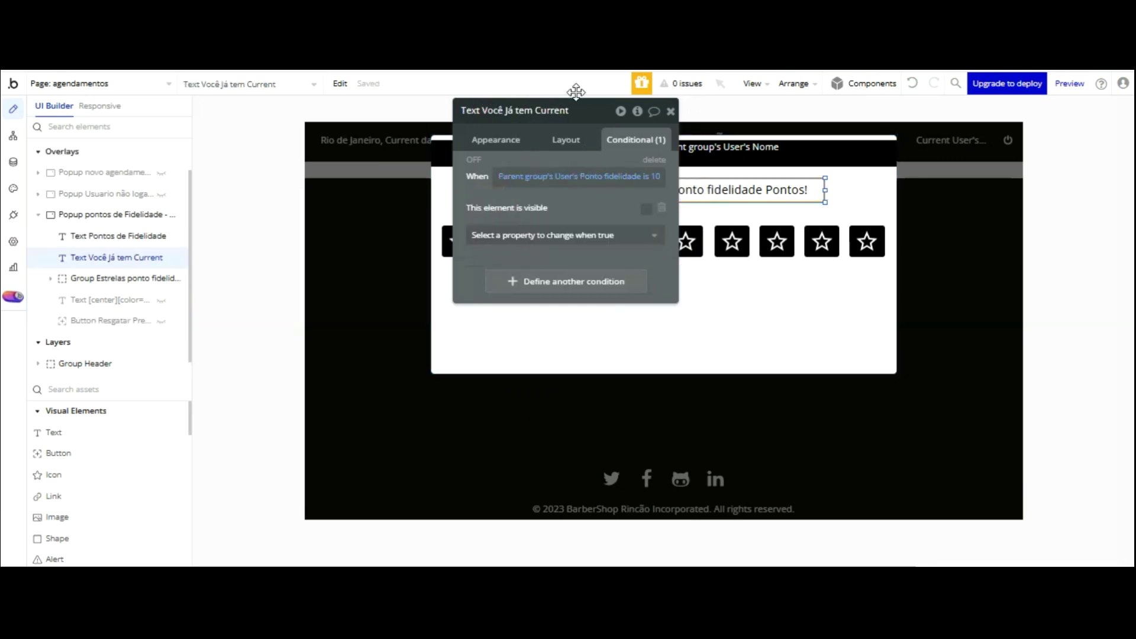
{"action": "left_click", "coordinate": [535, 177]}
{"action": "left_click", "coordinate": [528, 248]}
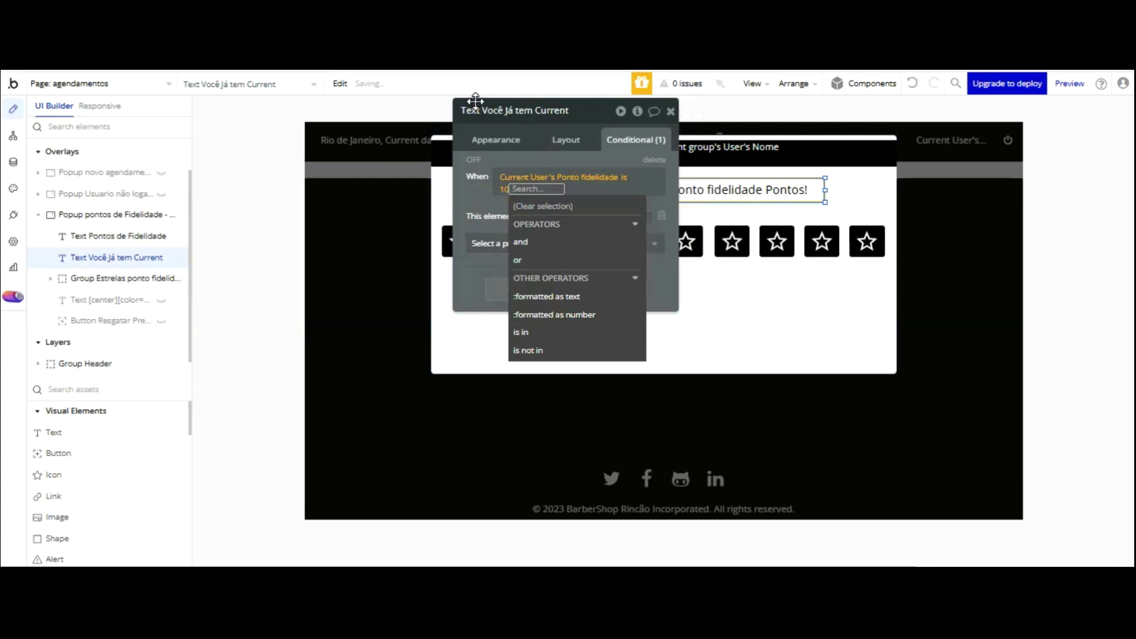
{"action": "left_click", "coordinate": [475, 103]}
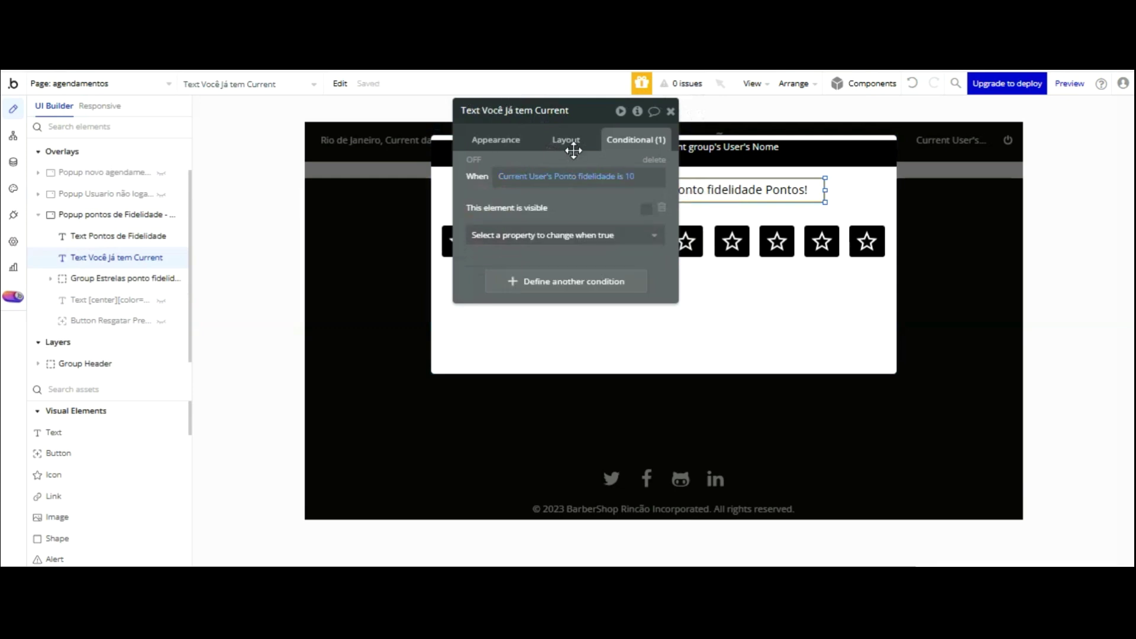
{"action": "left_click_drag", "start_coordinate": [595, 166], "coordinate": [455, 144]}
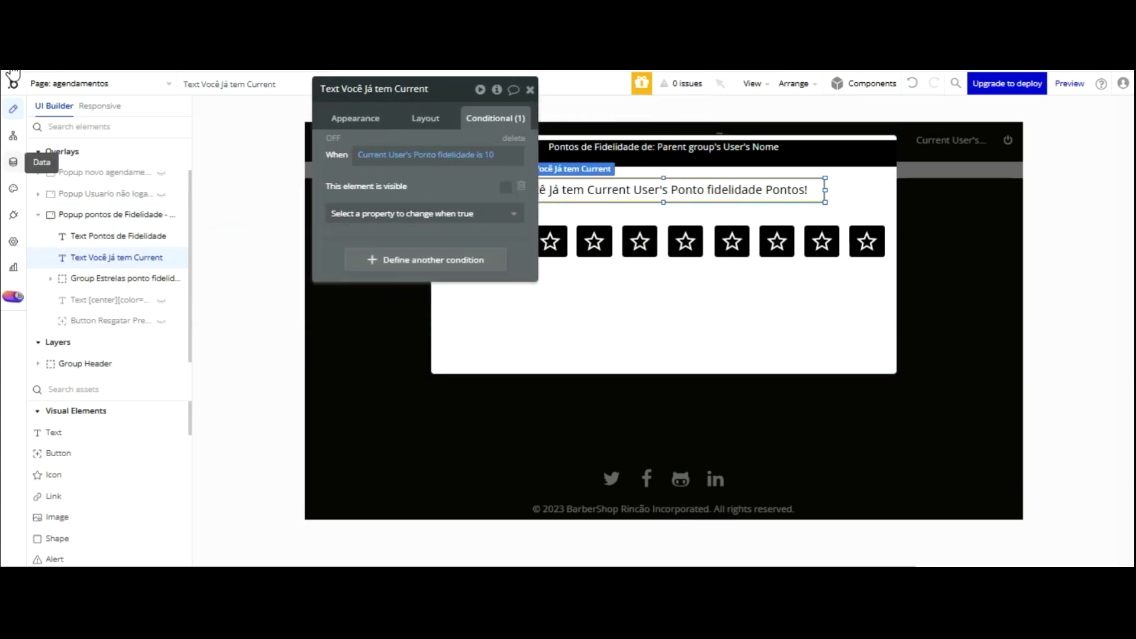
{"action": "left_click", "coordinate": [13, 162]}
- Save the test client's Ponto fidelidade as 8 in All Users and dismiss the confirmation
{"action": "left_click", "coordinate": [382, 268]}
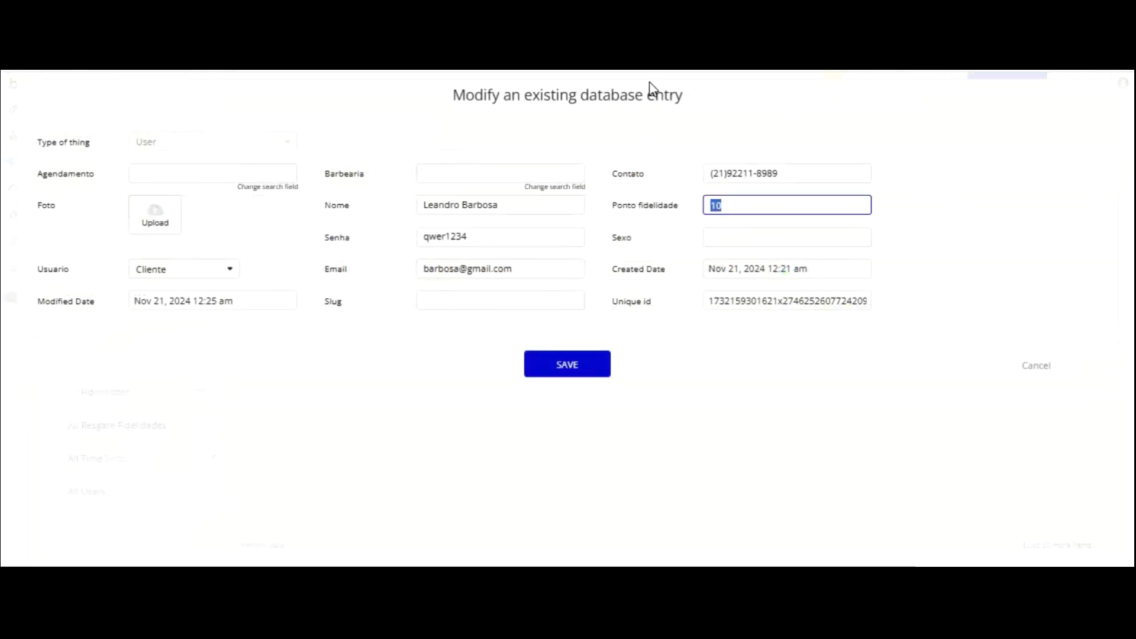
{"action": "left_click", "coordinate": [550, 364]}
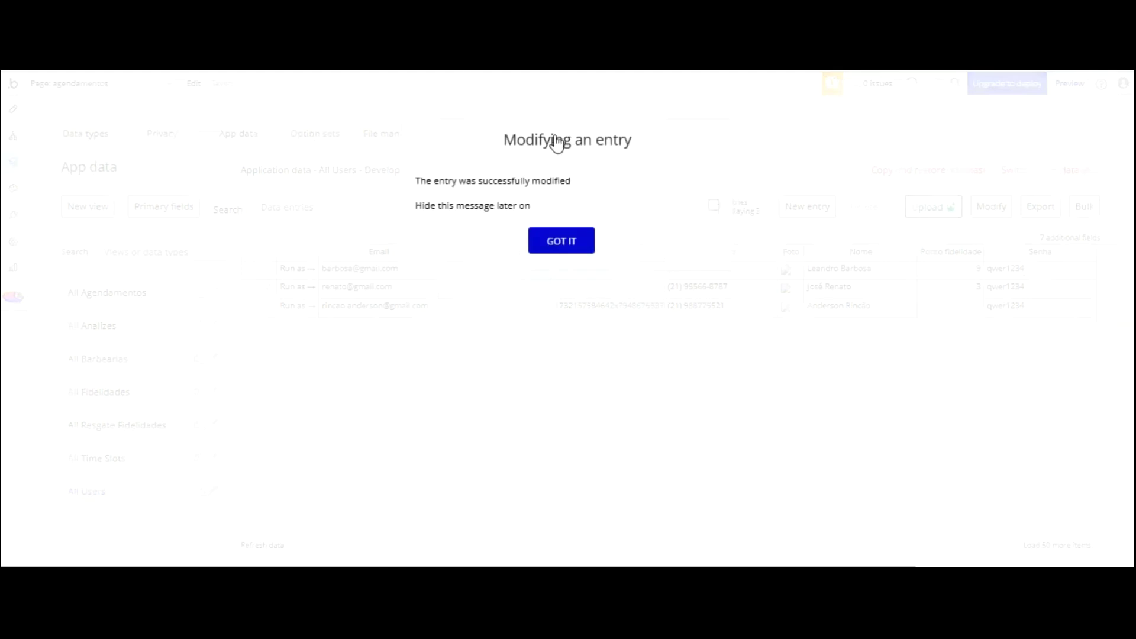
{"action": "left_click", "coordinate": [548, 241]}
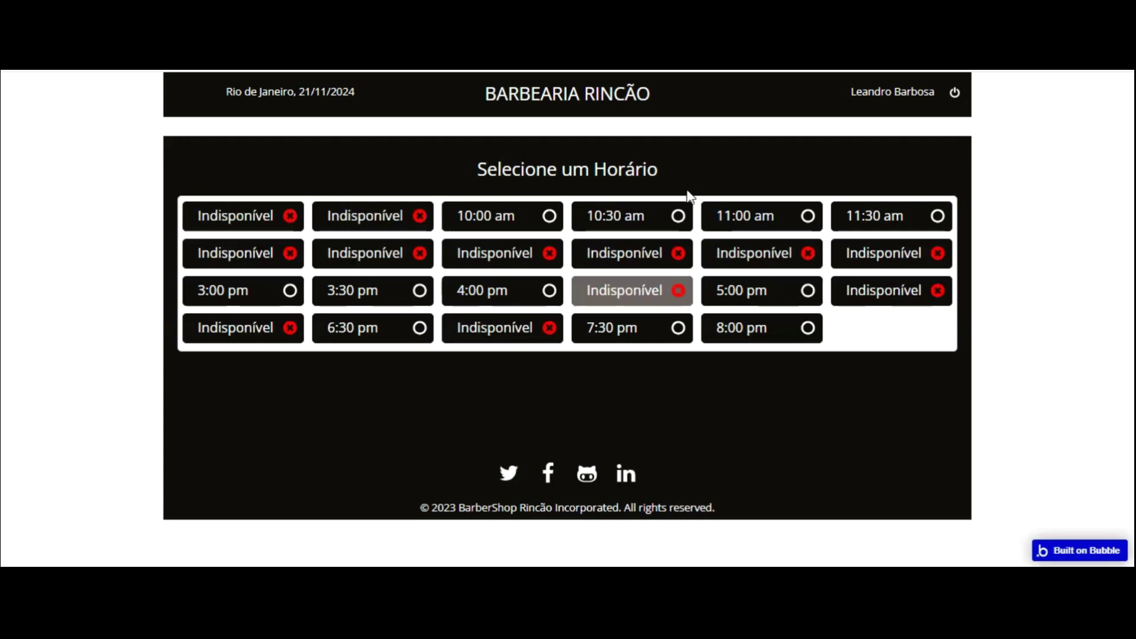
- Reload the preview and book slots, including 8:00 pm, until the 10-star prize popup appears
{"action": "left_click", "coordinate": [682, 211]}
{"action": "left_click", "coordinate": [598, 309]}
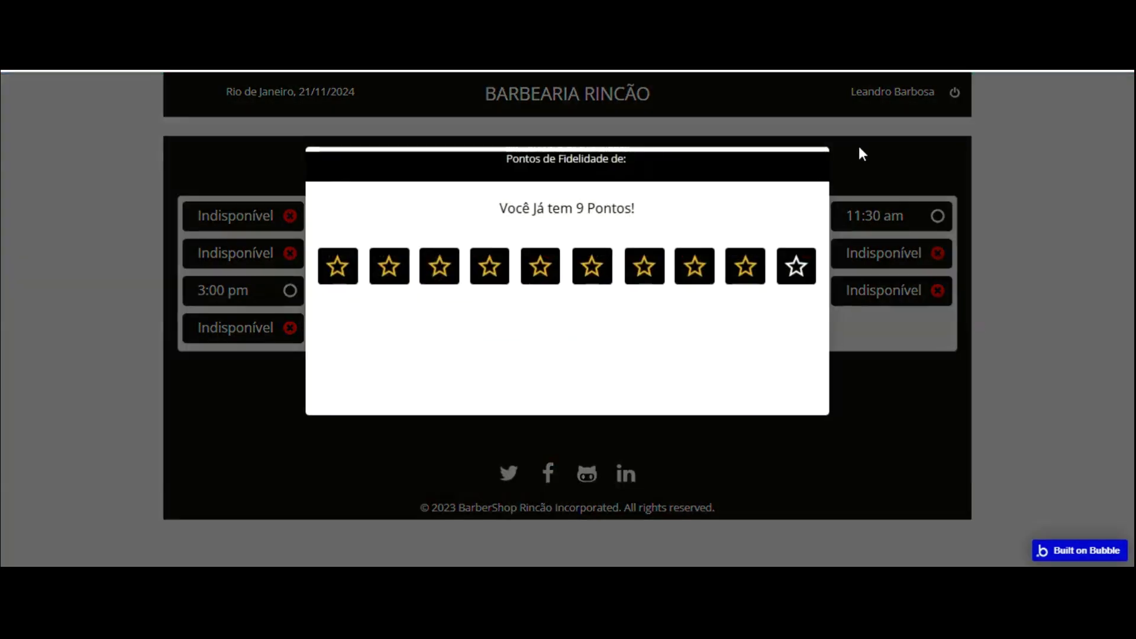
{"action": "left_click", "coordinate": [928, 127]}
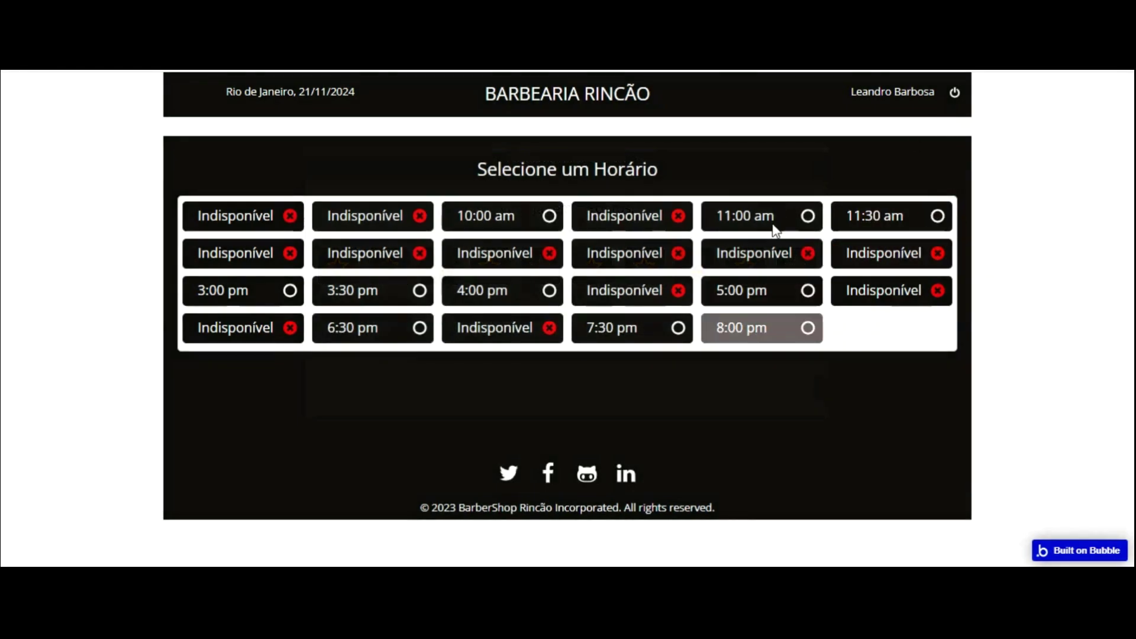
{"action": "left_click", "coordinate": [761, 327]}
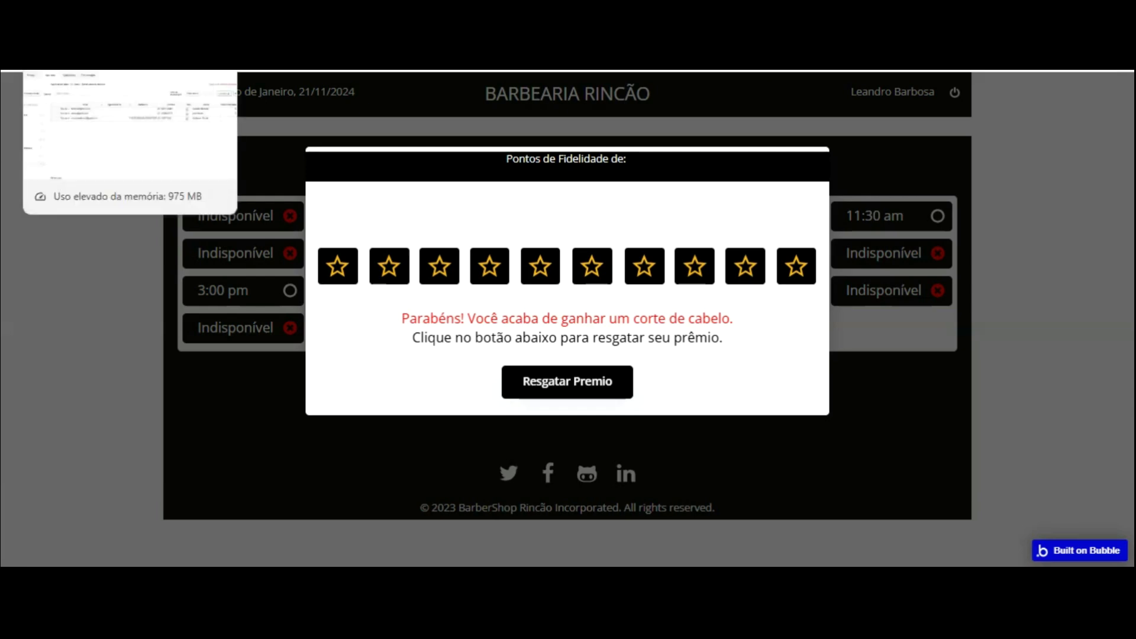
{"action": "key", "text": "ctrl+shift+Tab"}
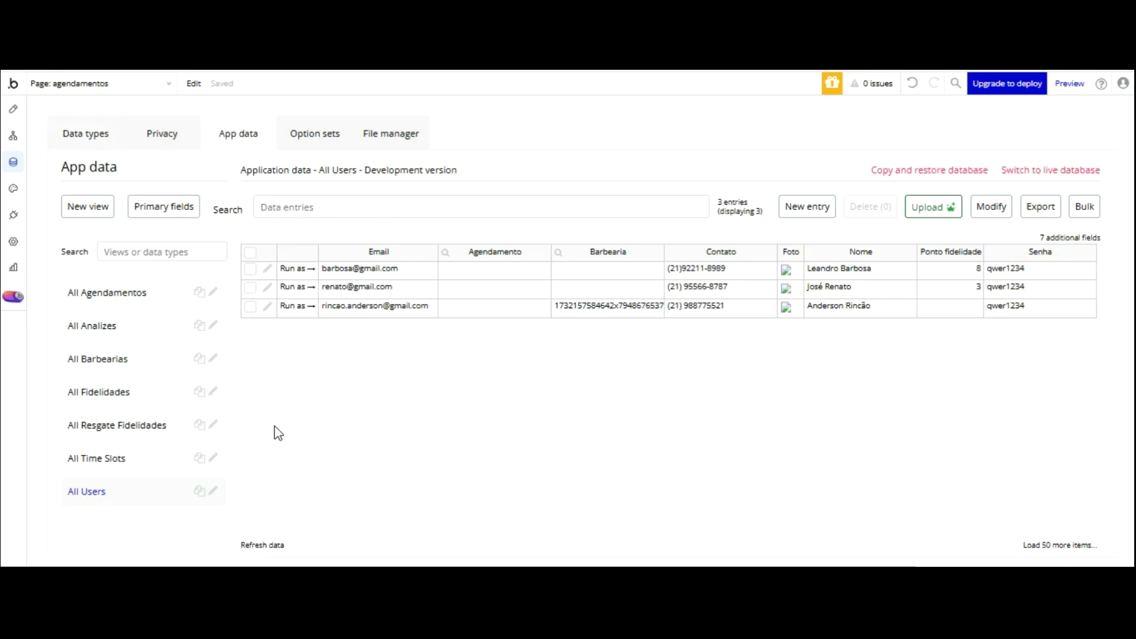
- Refresh All Users and save the test client's Ponto fidelidade as 9
{"action": "left_click", "coordinate": [274, 544]}
{"action": "left_click", "coordinate": [268, 269]}
{"action": "key", "text": "Tab"}
{"action": "type", "text": "9"}
{"action": "left_click", "coordinate": [569, 365]}
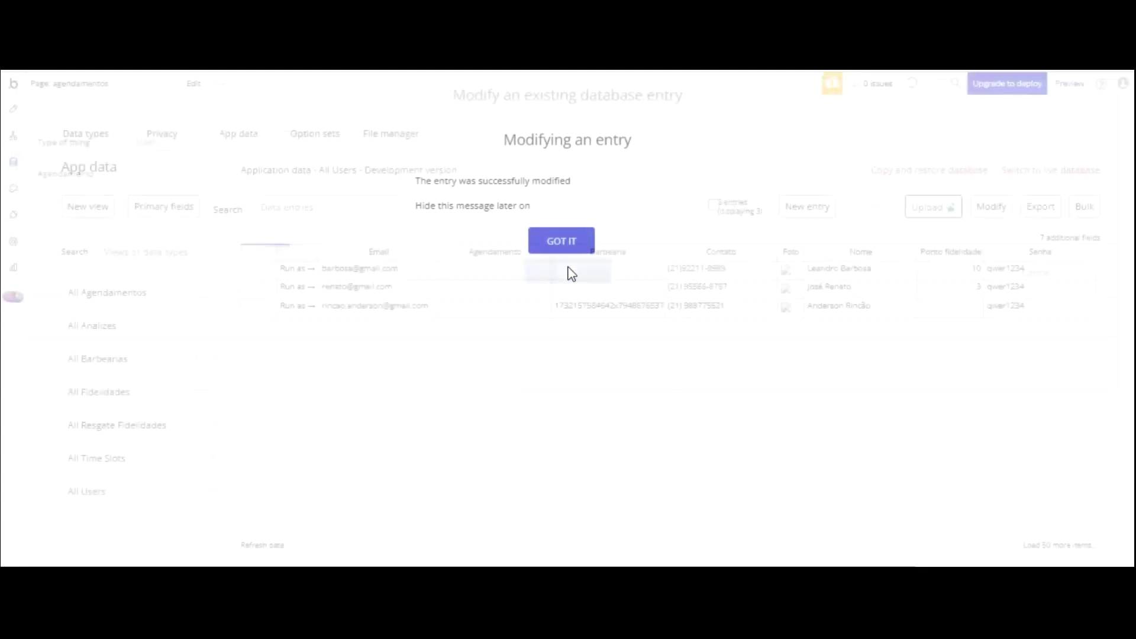
{"action": "left_click", "coordinate": [565, 243]}
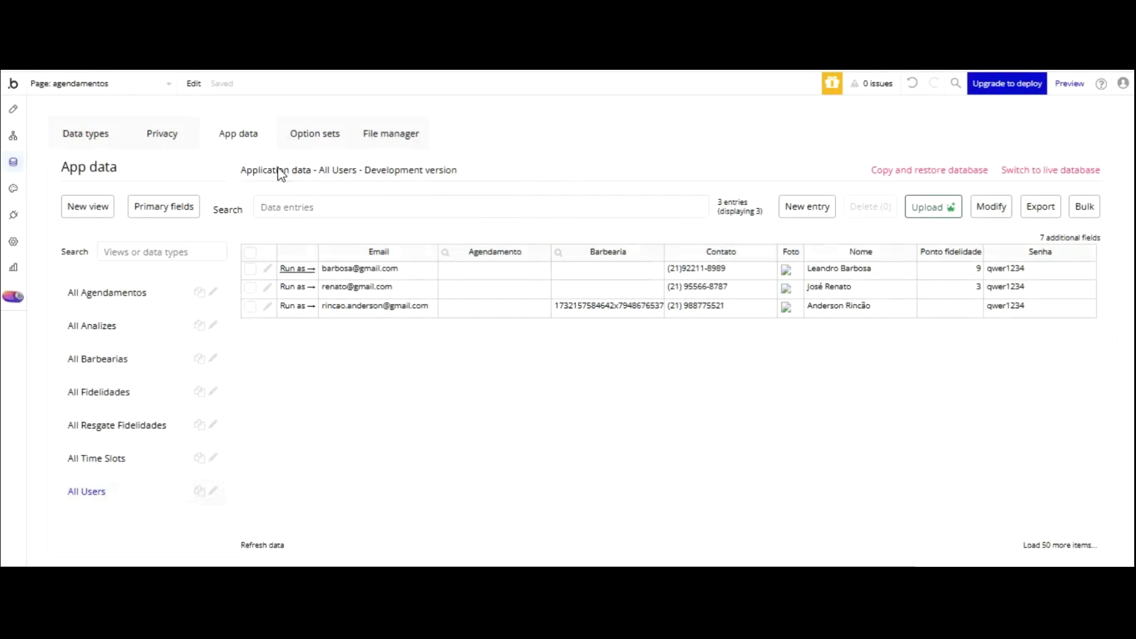
- Replace the client's email address with the completed one and save the record
{"action": "left_click", "coordinate": [267, 268]}
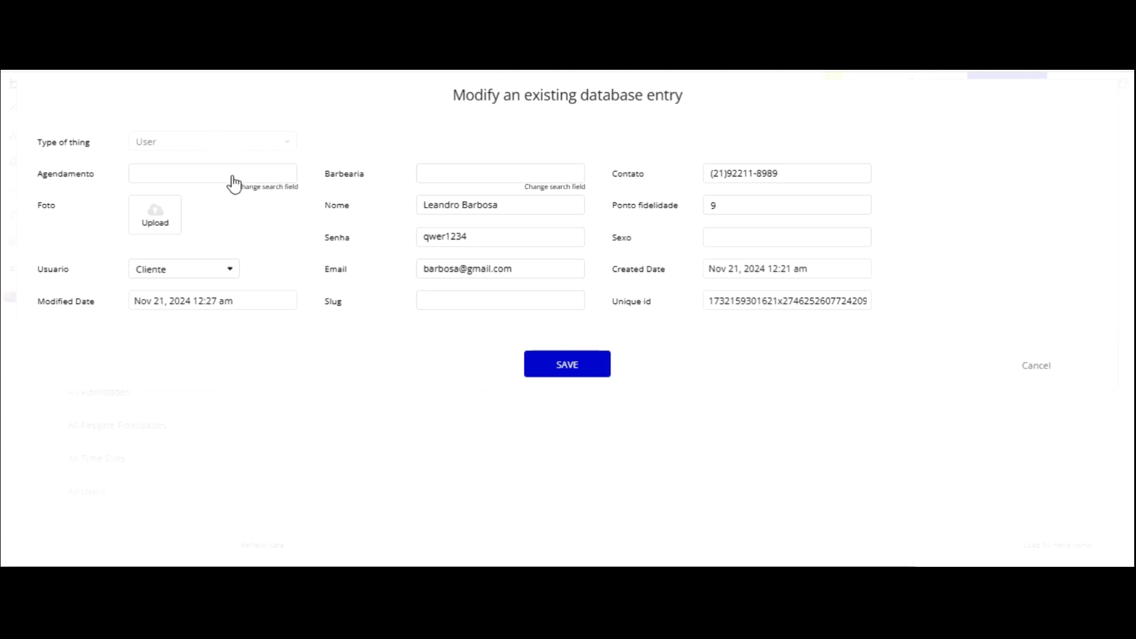
{"action": "mouse_move", "coordinate": [523, 268]}
{"action": "left_mouse_down"}
{"action": "mouse_move", "coordinate": [383, 266]}
{"action": "mouse_move", "coordinate": [348, 230]}
{"action": "left_mouse_up"}
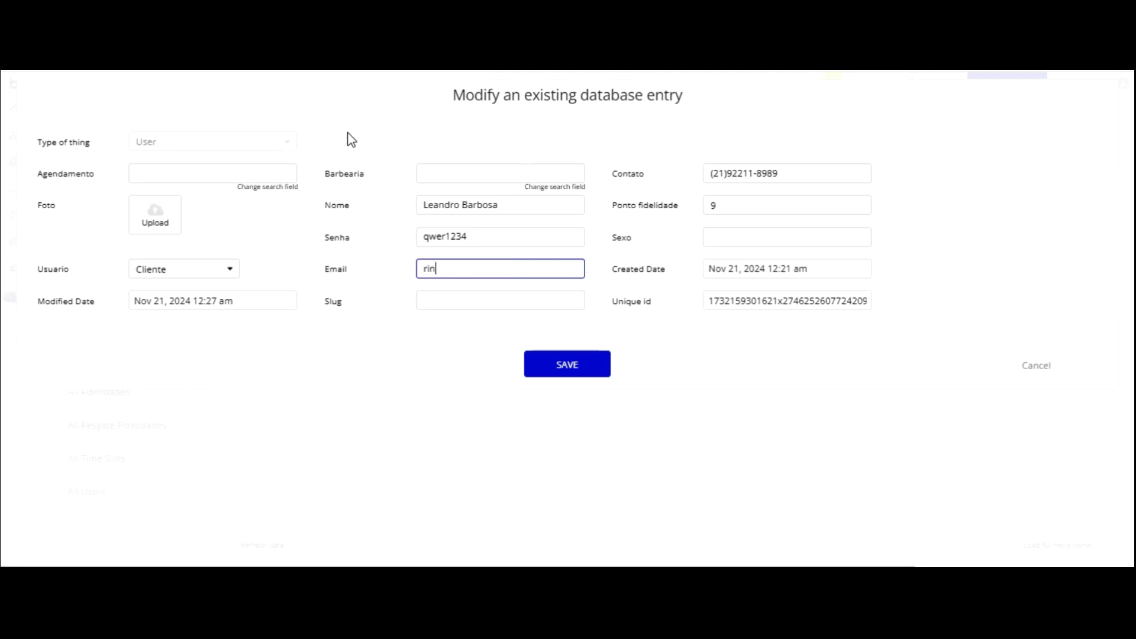
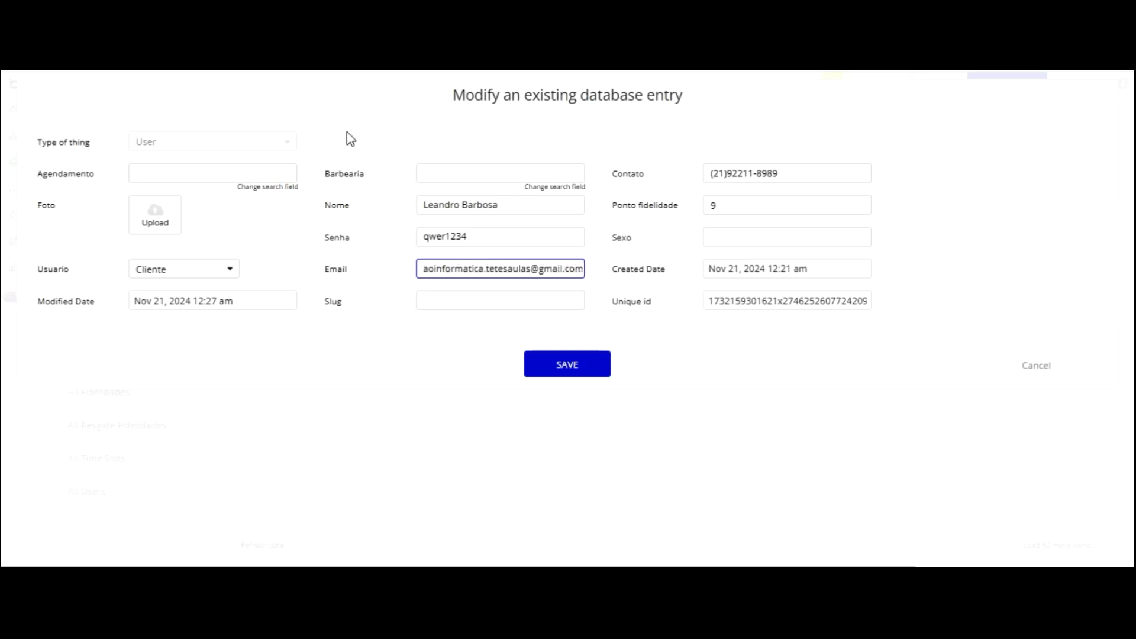
{"action": "left_click", "coordinate": [589, 256]}
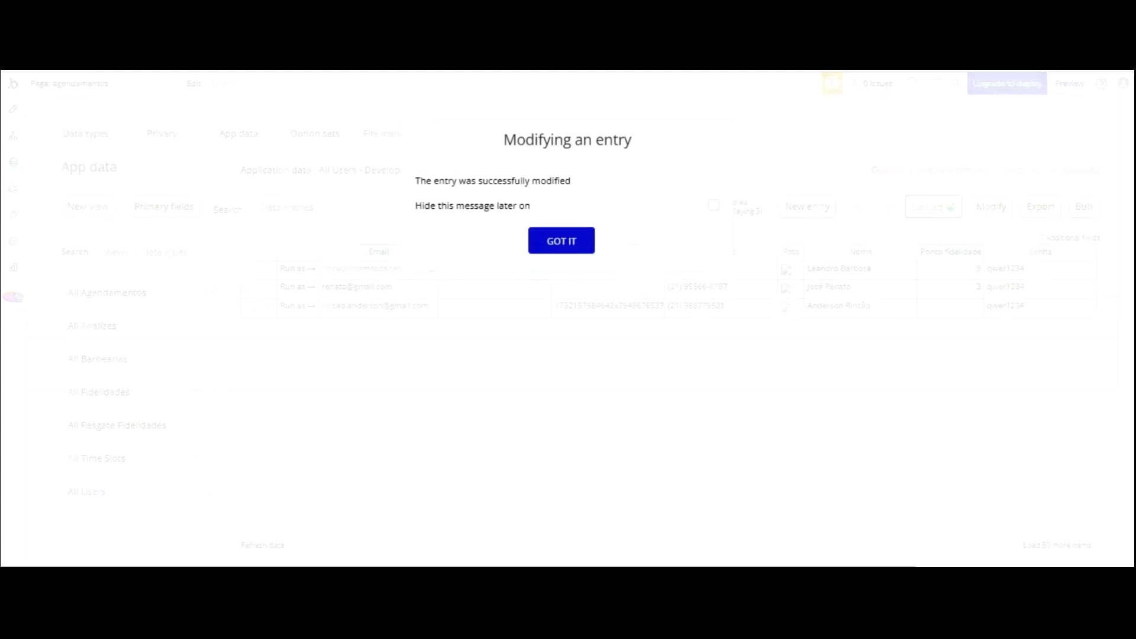
- Book the 11:30 am slot to hit ten points, then redeem the haircut prize via Resgatar Premio
{"action": "key", "text": "Return"}
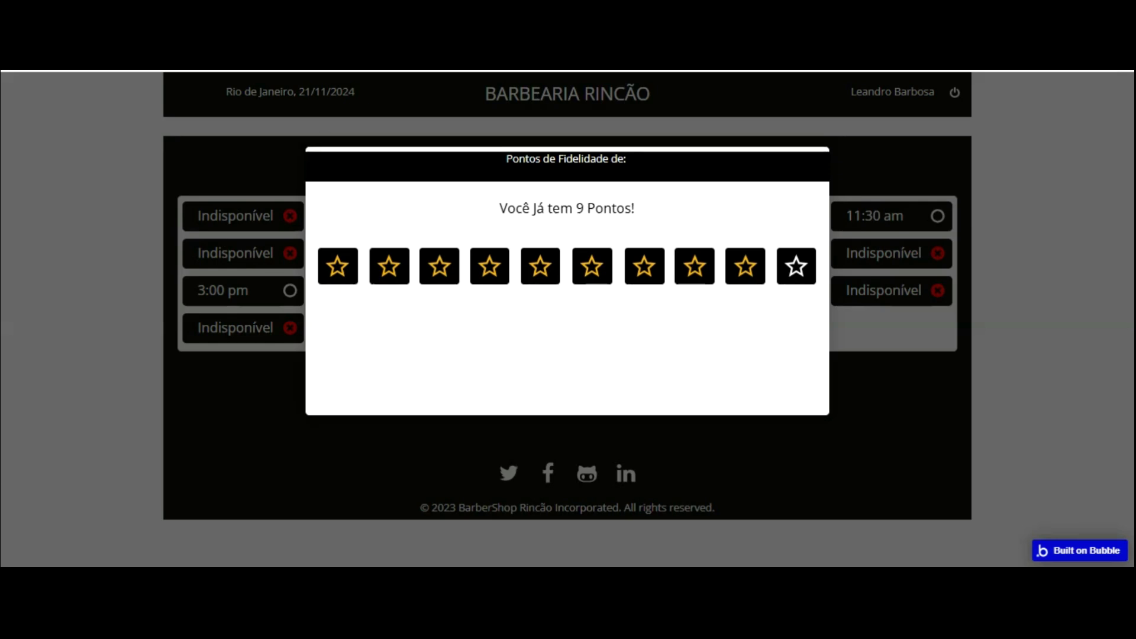
{"action": "left_click", "coordinate": [857, 255]}
{"action": "left_click", "coordinate": [870, 216]}
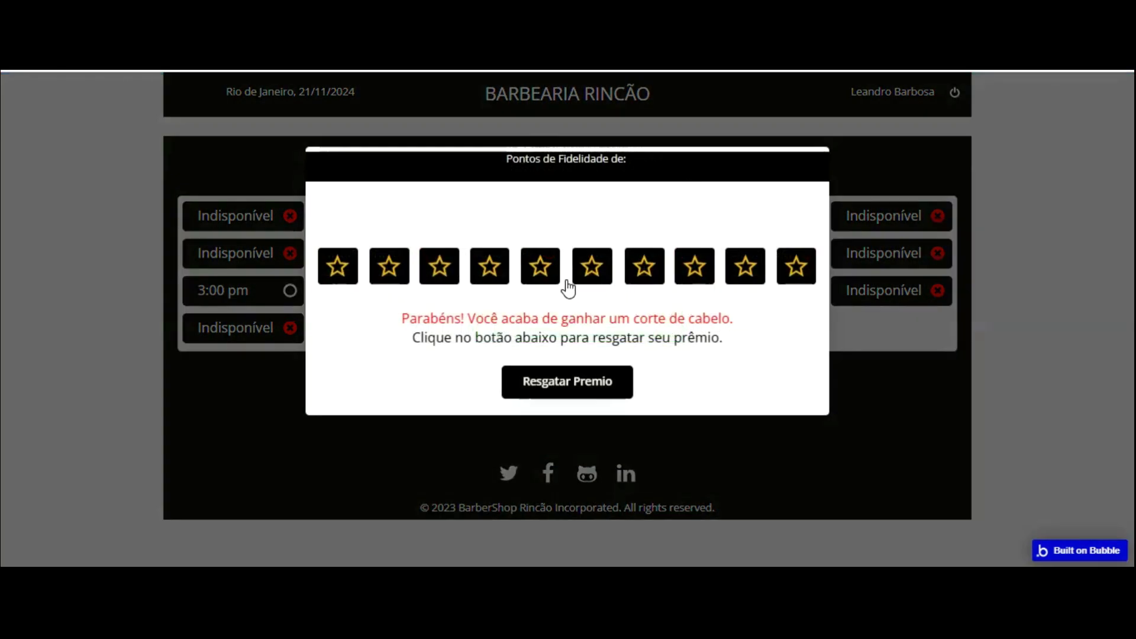
{"action": "left_click", "coordinate": [565, 378]}
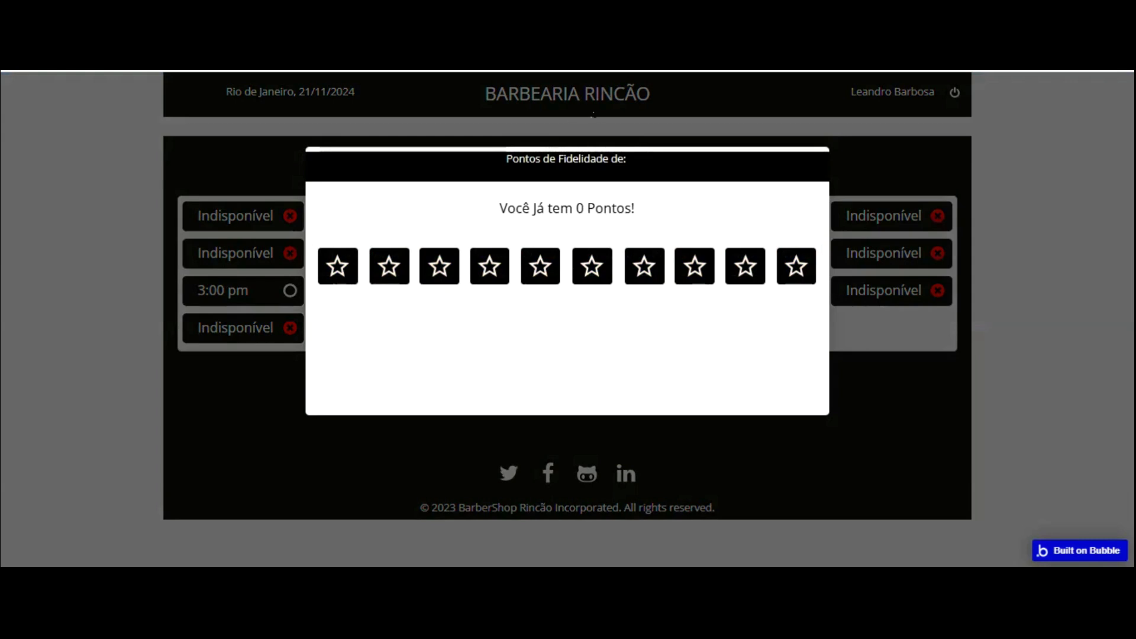
{"action": "left_click", "coordinate": [877, 317]}
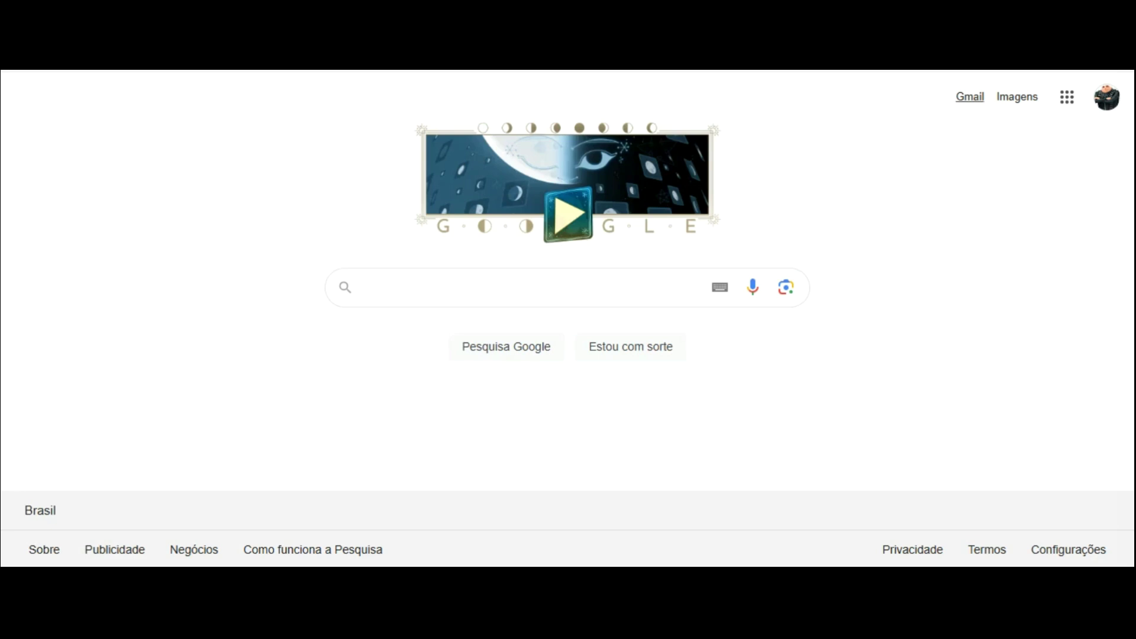
{"action": "left_click", "coordinate": [969, 97]}
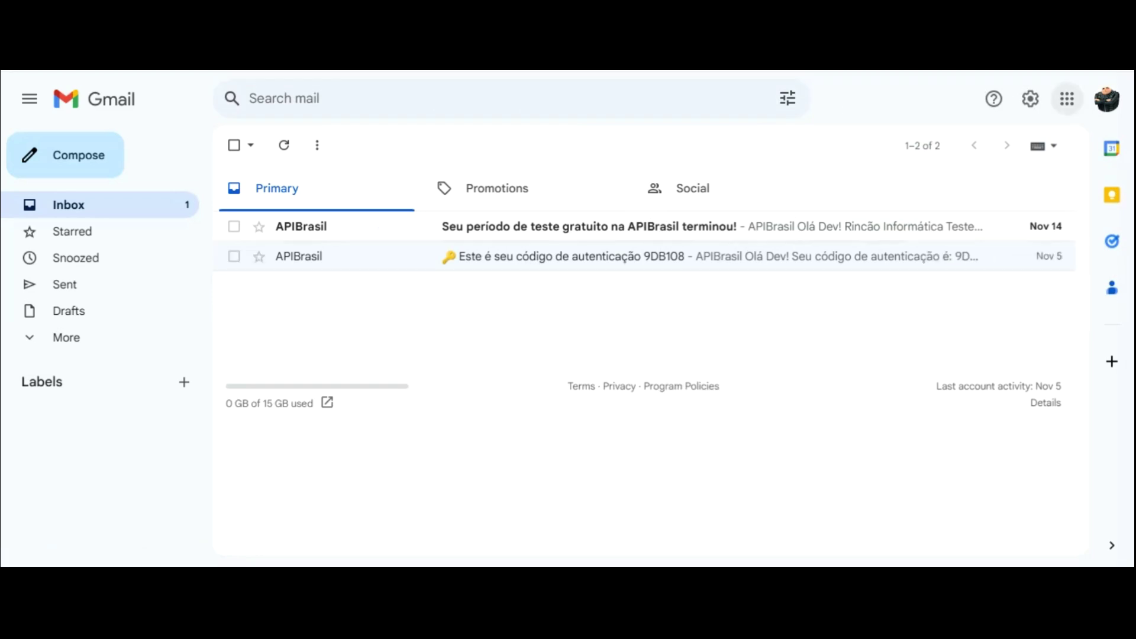
- Check which Google account the Gmail inbox is signed into from the profile avatar
{"action": "left_click", "coordinate": [1107, 99]}
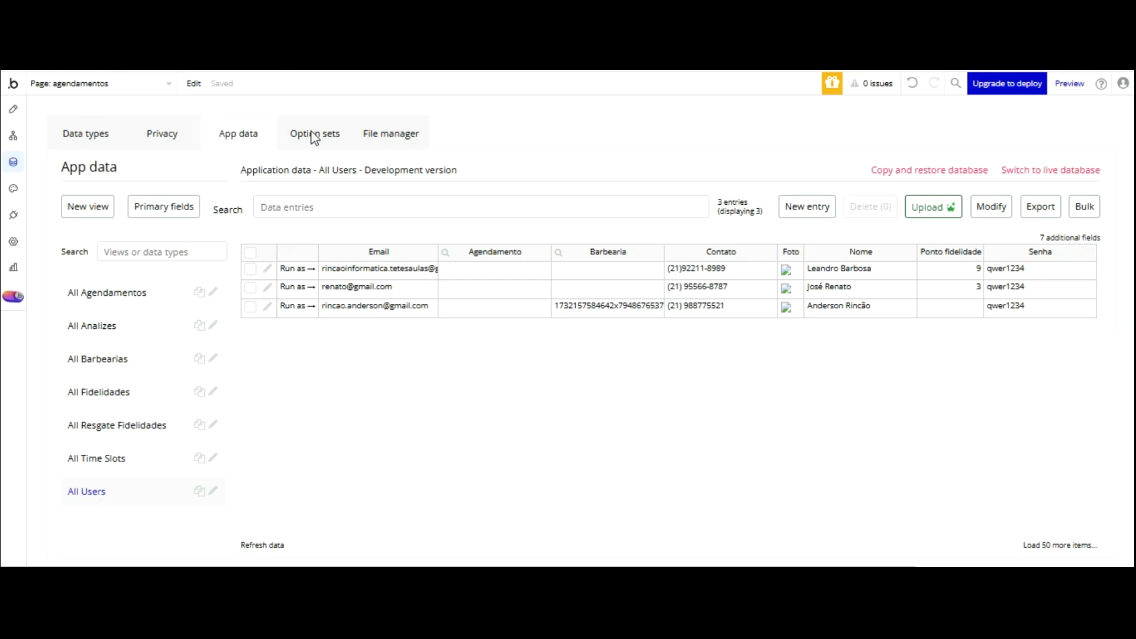
- Fix the first user's misspelled Email by moving the misplaced letter 's', and save the record
{"action": "left_click", "coordinate": [267, 268]}
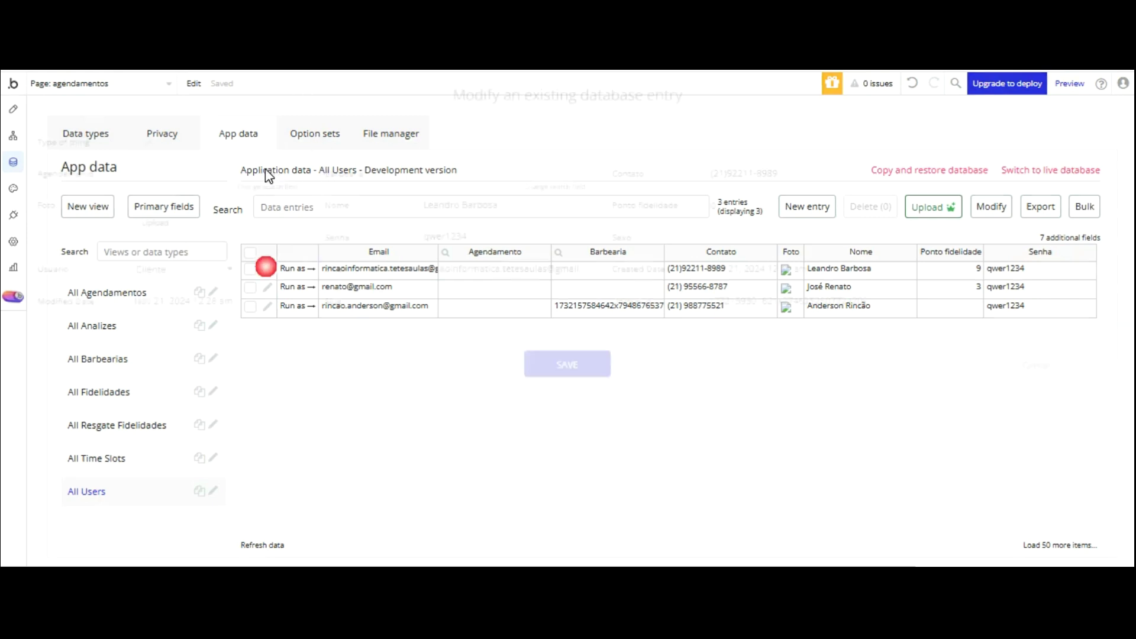
{"action": "left_click", "coordinate": [520, 268]}
{"action": "key", "text": "Delete"}
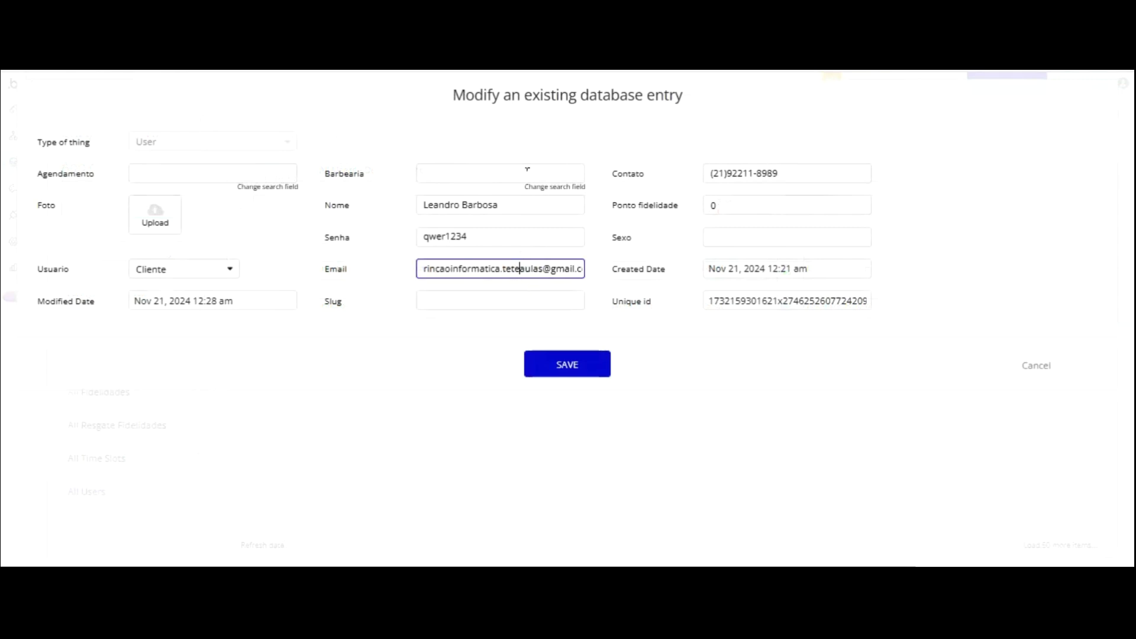
{"action": "key", "text": "Left"}
{"action": "key", "text": "Left"}
{"action": "type", "text": "s"}
{"action": "left_click", "coordinate": [560, 358]}
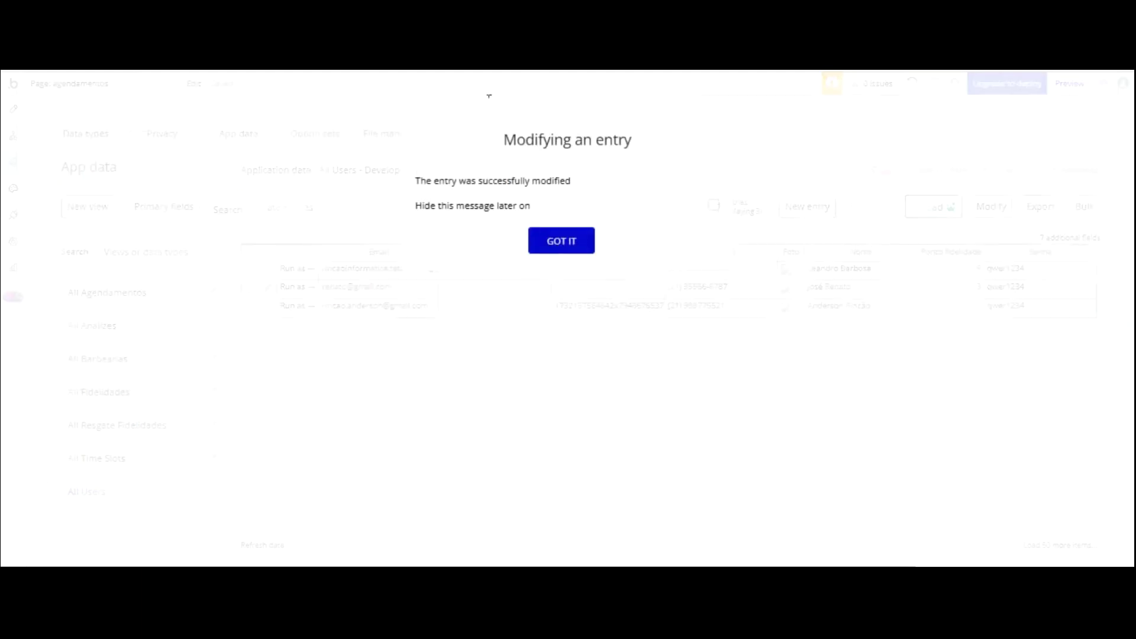
{"action": "left_click", "coordinate": [561, 241]}
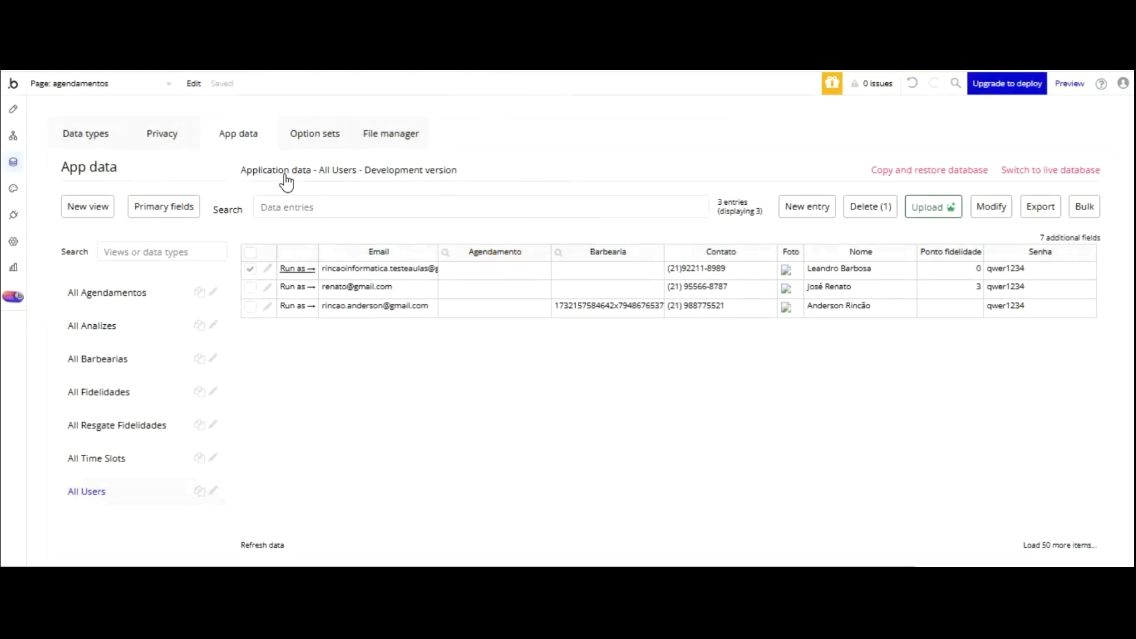
- Set the same user's Ponto fidelidade back to 9 and save
{"action": "left_click", "coordinate": [267, 268]}
{"action": "left_click_drag", "start_coordinate": [733, 204], "coordinate": [695, 205]}
{"action": "type", "text": "9"}
{"action": "left_click", "coordinate": [573, 363]}
{"action": "left_click", "coordinate": [575, 249]}
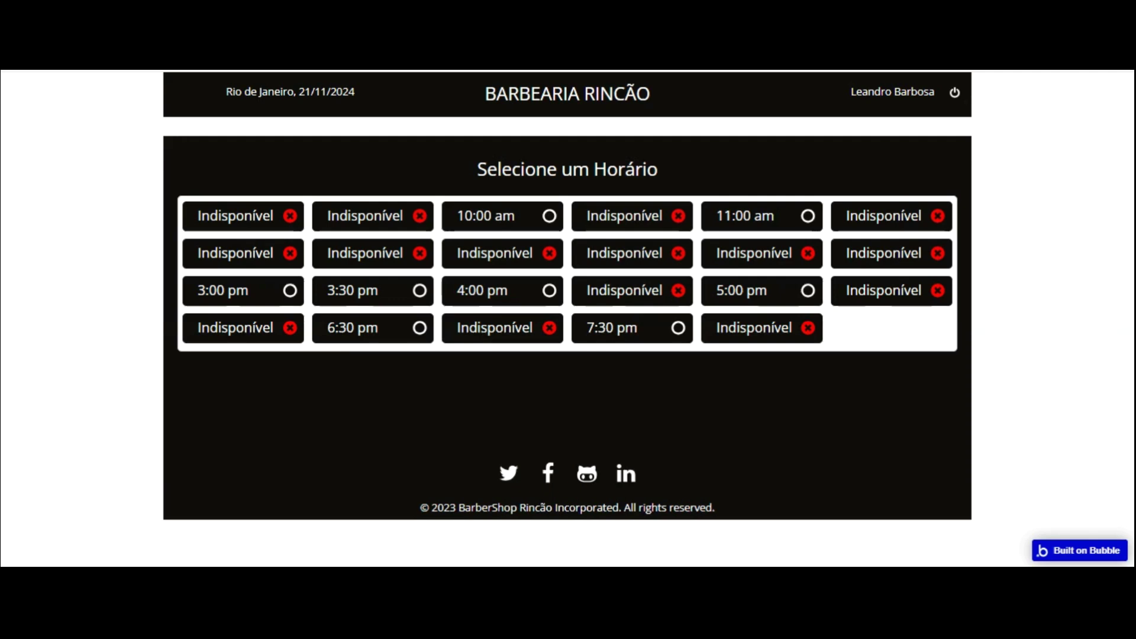
- Book and confirm the 4:00 pm slot, then redeem the haircut prize so points read 0
{"action": "left_click", "coordinate": [558, 288]}
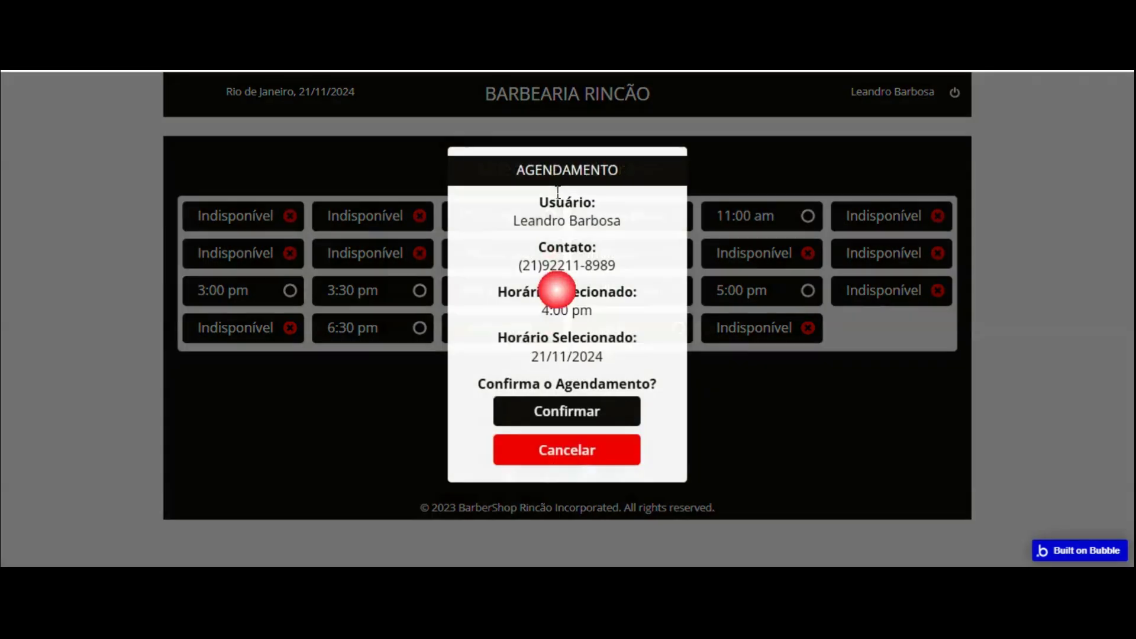
{"action": "left_click", "coordinate": [567, 411]}
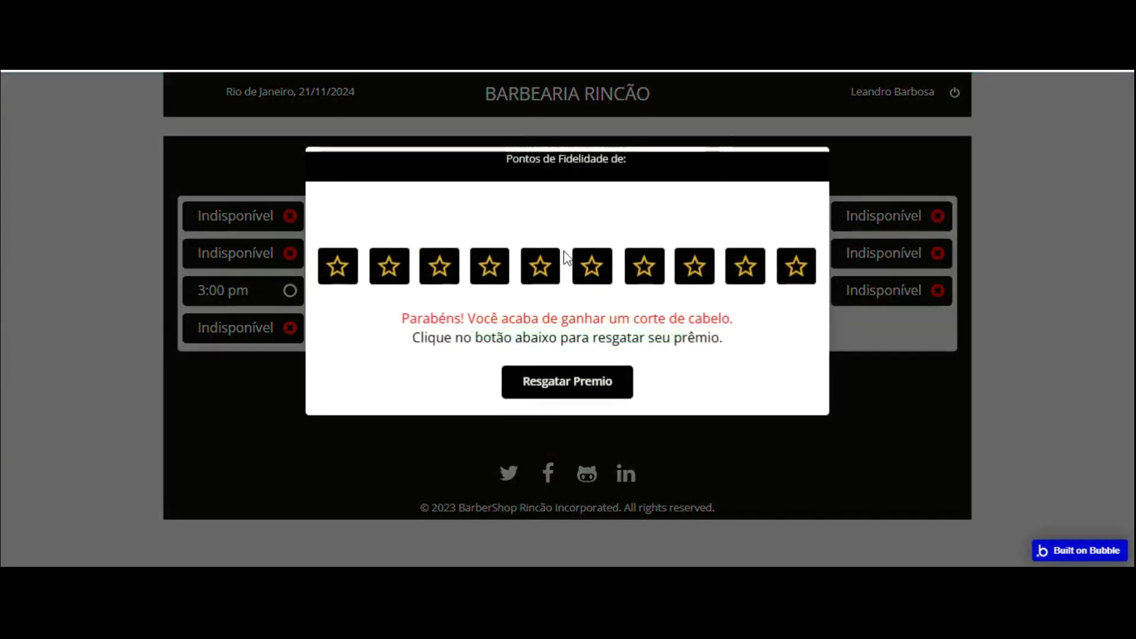
{"action": "left_click", "coordinate": [579, 379]}
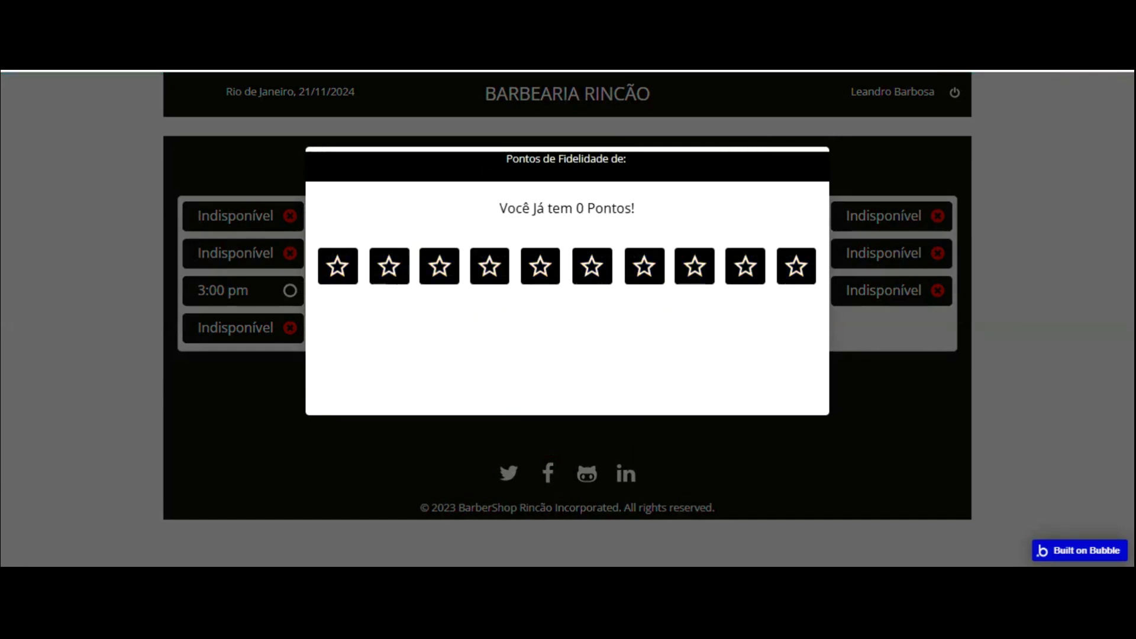
{"action": "left_click", "coordinate": [661, 70]}
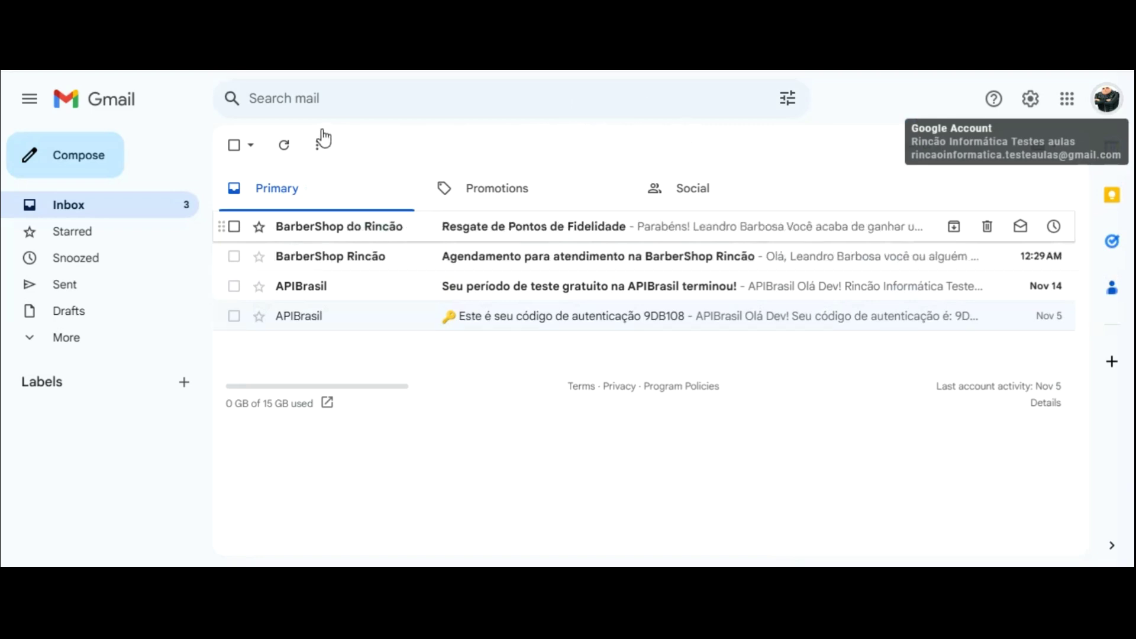
- Open the 'Resgate de Pontos de Fidelidade' email from BarberShop do Rincão
{"action": "left_click", "coordinate": [321, 224]}
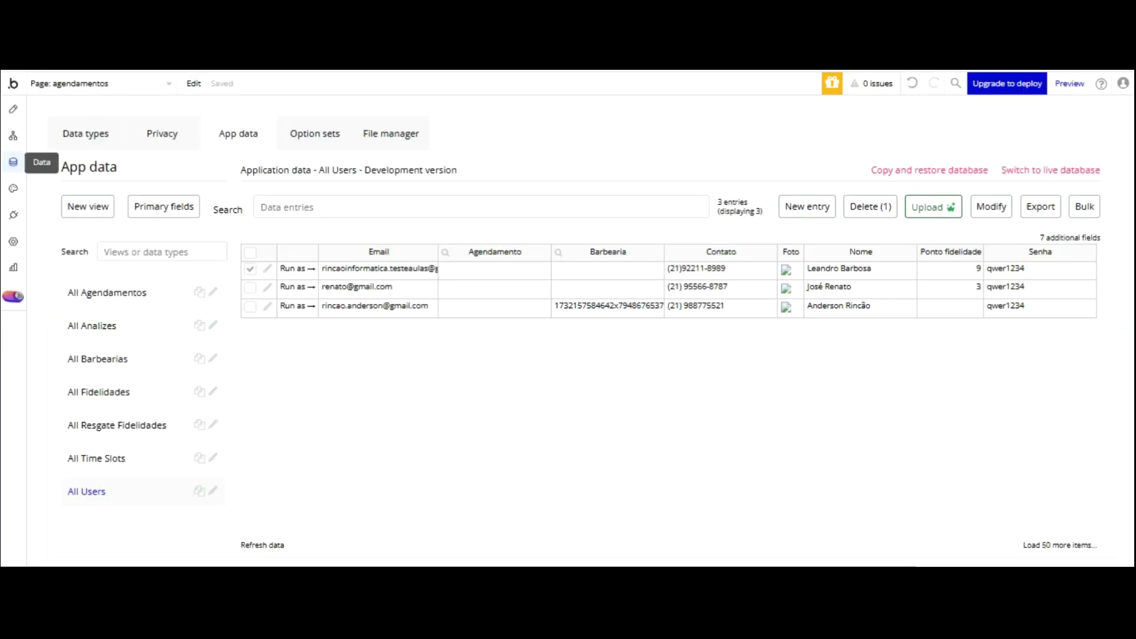
- In the 'Button Resgatar Premio is clicked' workflow's Send email step, change 'su' to 'sua' in the Body
{"action": "left_click", "coordinate": [13, 136]}
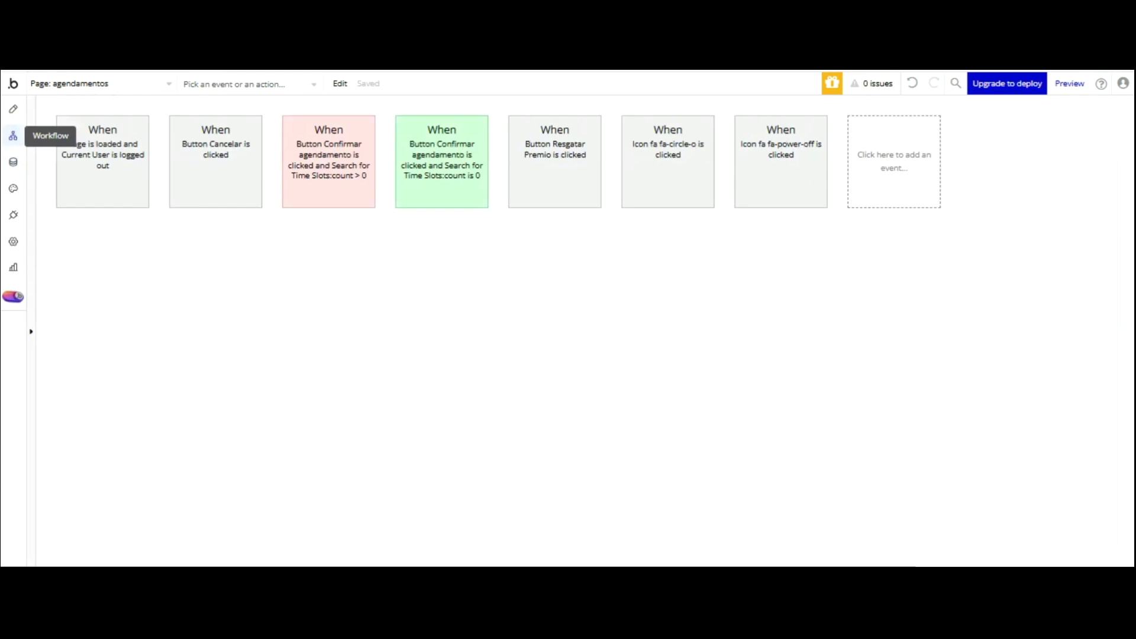
{"action": "left_click", "coordinate": [520, 156]}
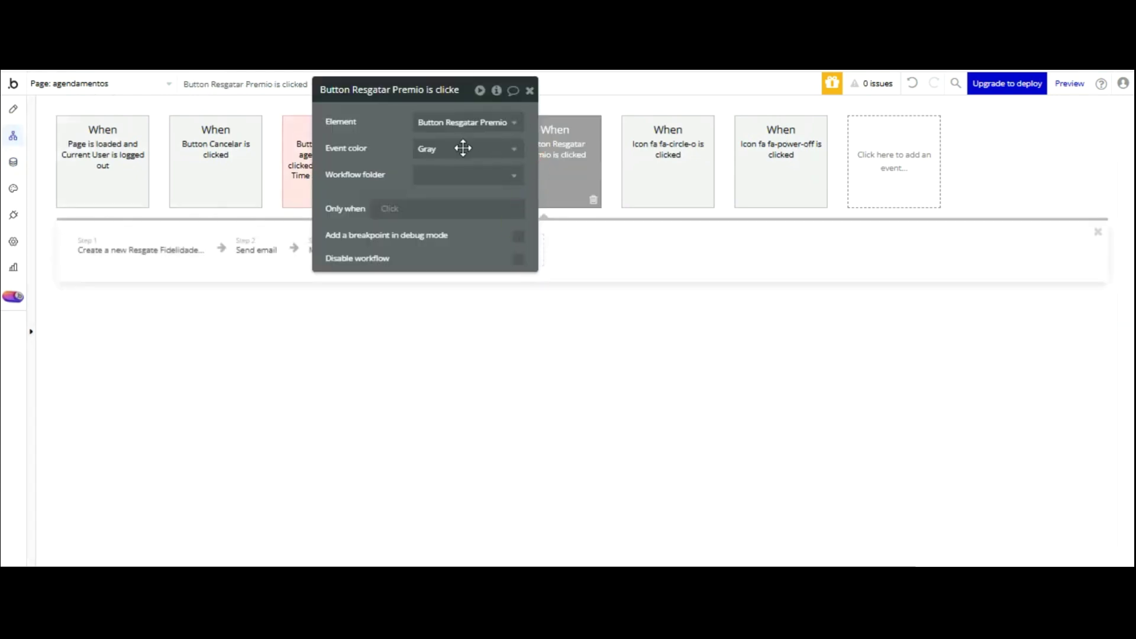
{"action": "left_click", "coordinate": [276, 247]}
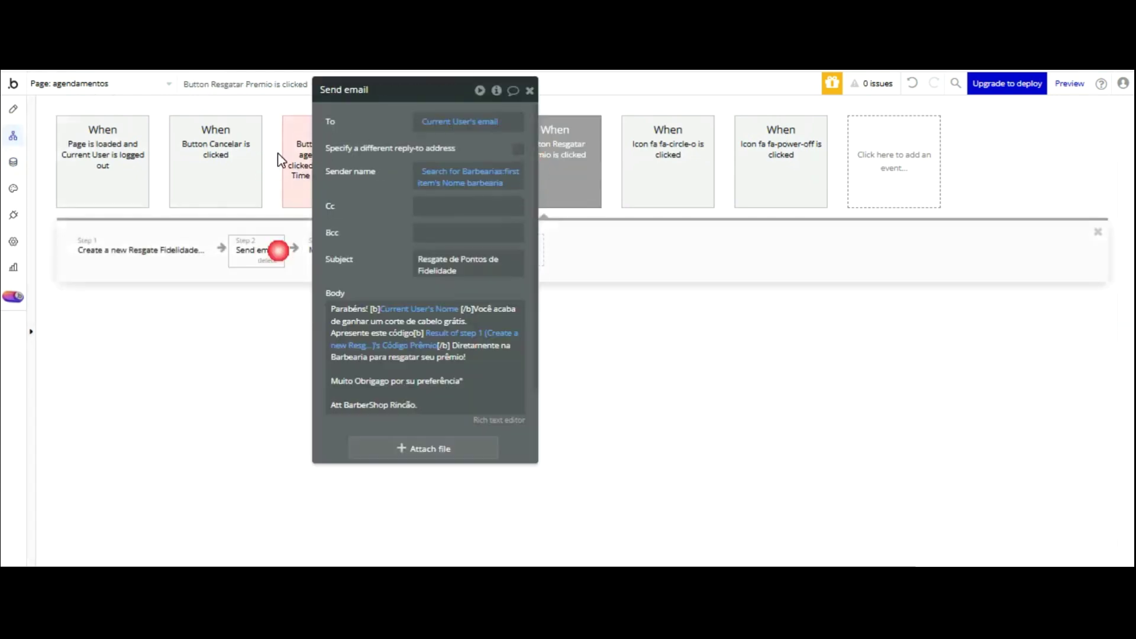
{"action": "left_click", "coordinate": [419, 295]}
{"action": "scroll", "coordinate": [418, 293], "scroll_direction": "down", "scroll_amount": 2}
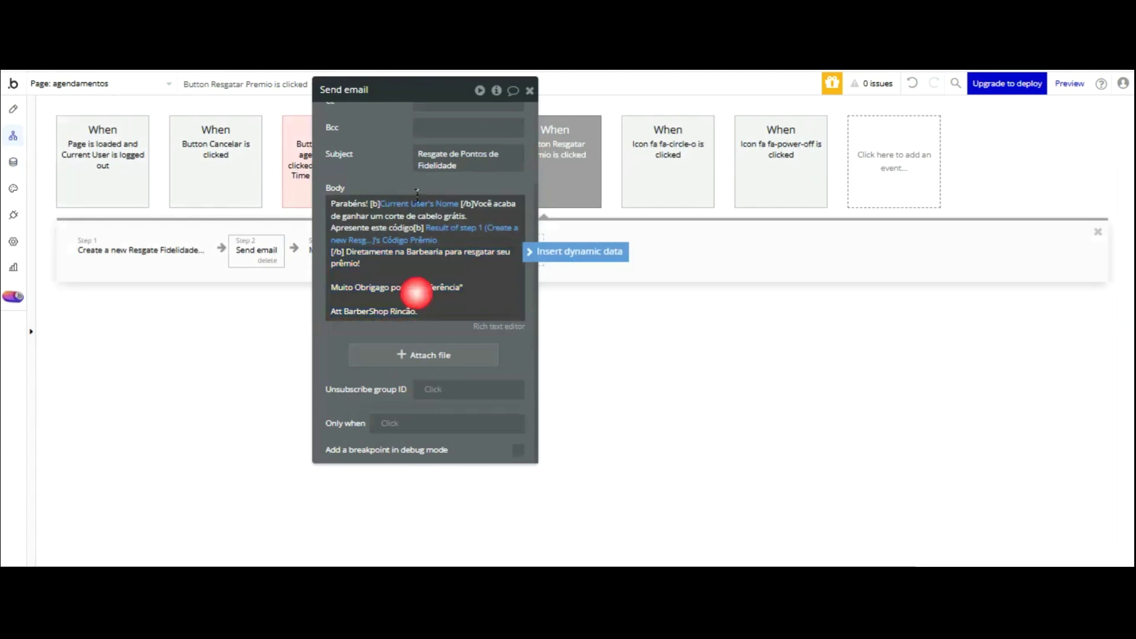
{"action": "type", "text": "a"}
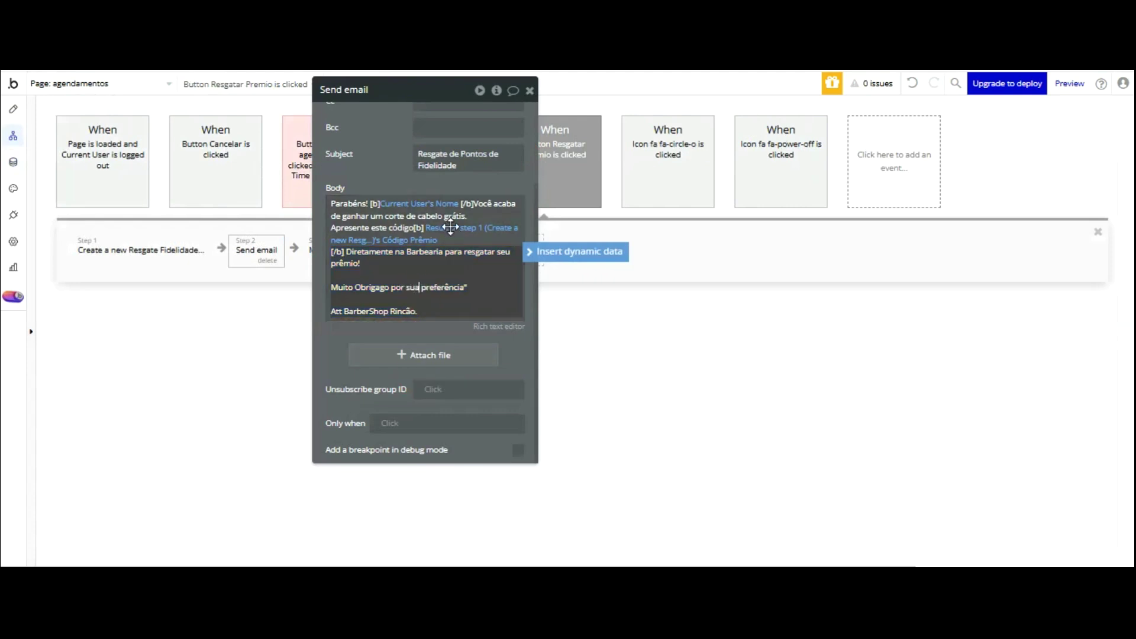
{"action": "left_click", "coordinate": [449, 226]}
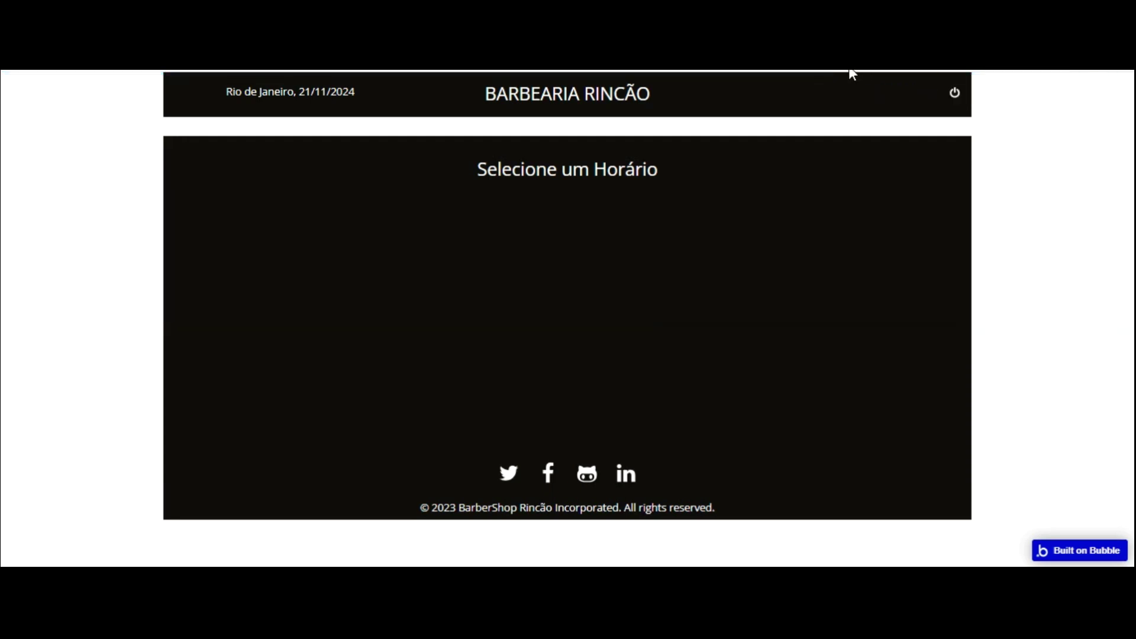
- Log in on Acessar Barbearia with the owner's email address and password
{"action": "key", "text": "Tab"}
{"action": "type", "text": "••••••••"}
{"action": "key", "text": "Tab"}
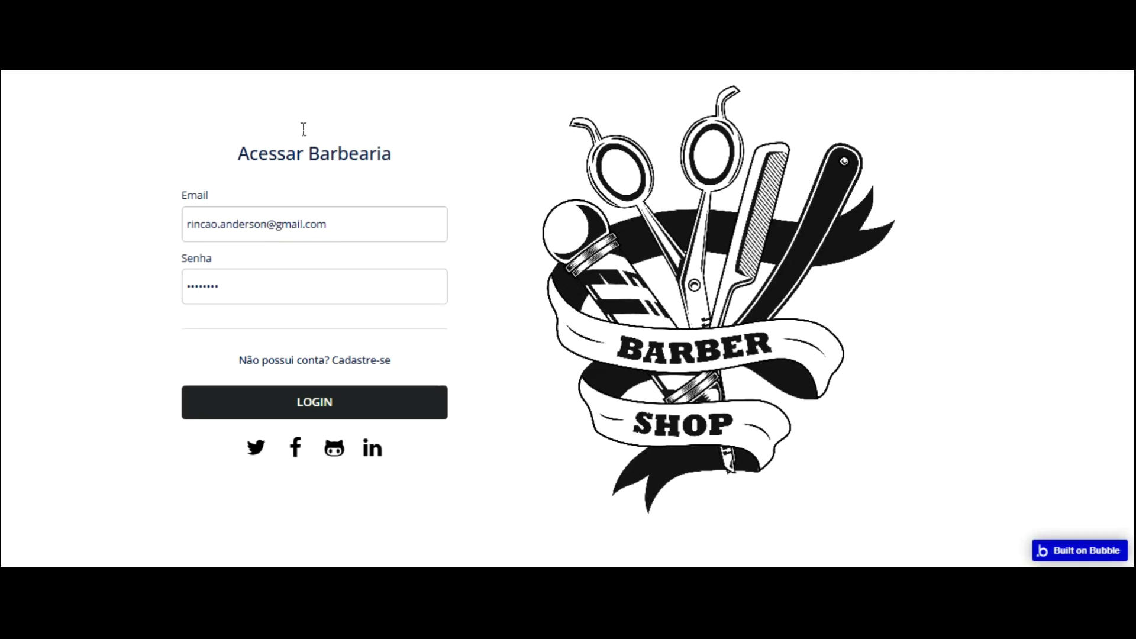
{"action": "key", "text": "Return"}
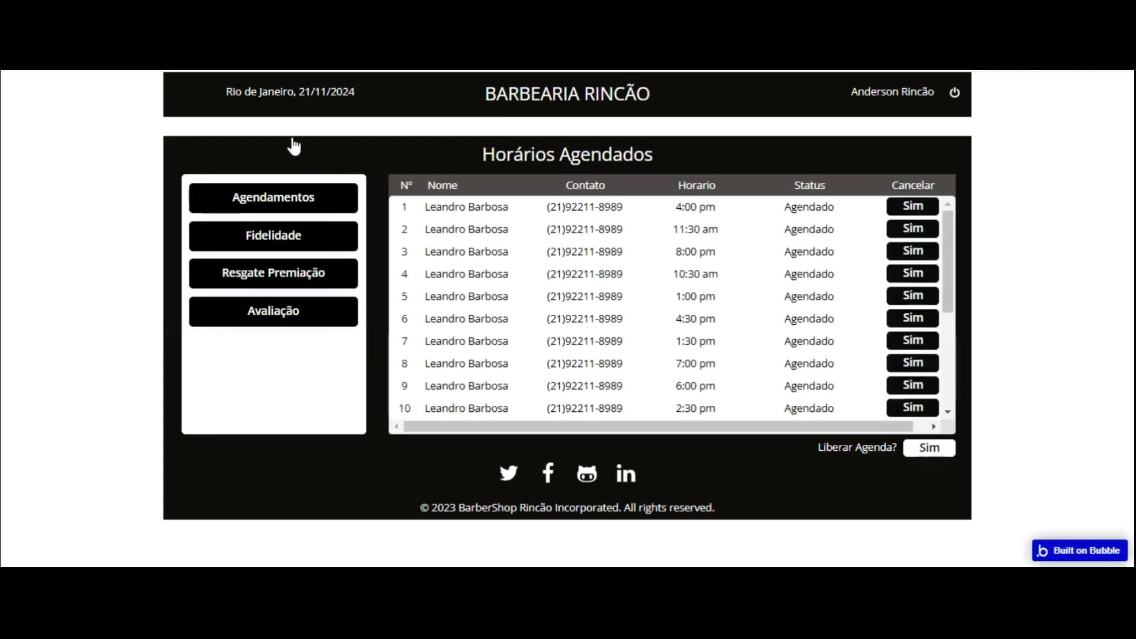
- Show the Resgate Premiação table under Fidelidade, listing the client's two redeemed Código entries
{"action": "left_click", "coordinate": [293, 235]}
{"action": "left_click", "coordinate": [293, 188]}
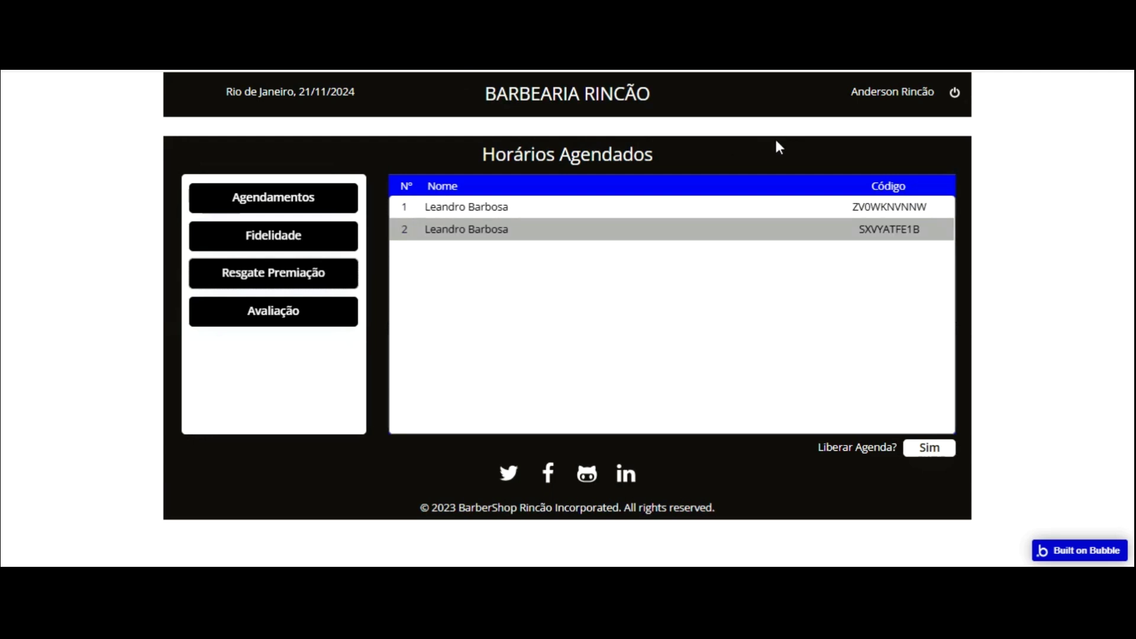
{"action": "left_click", "coordinate": [271, 233]}
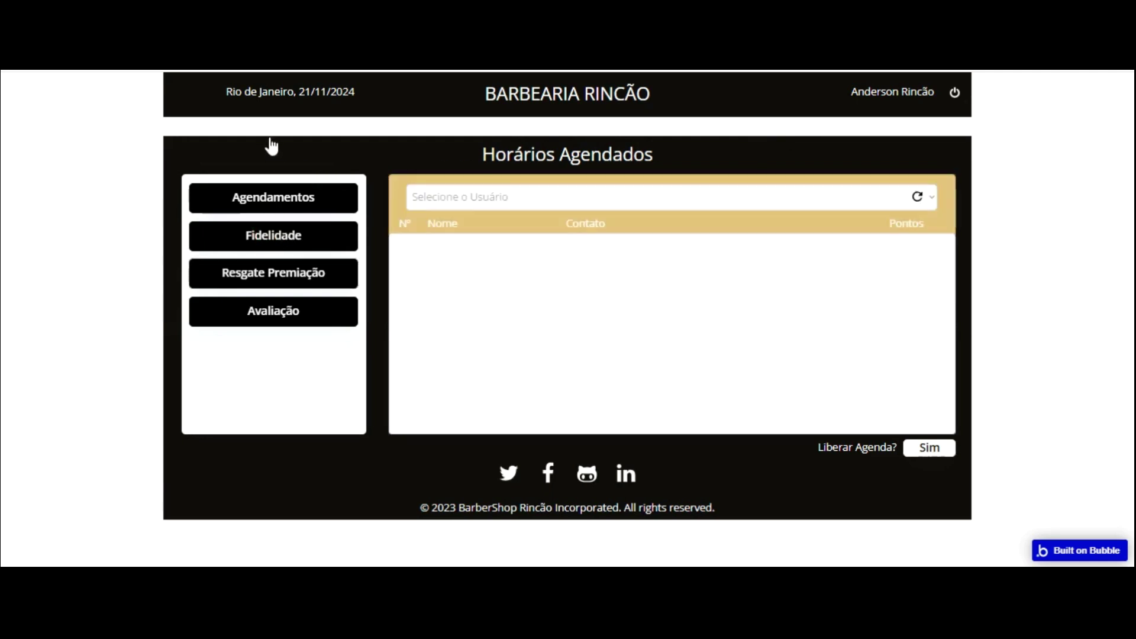
{"action": "left_click", "coordinate": [291, 275]}
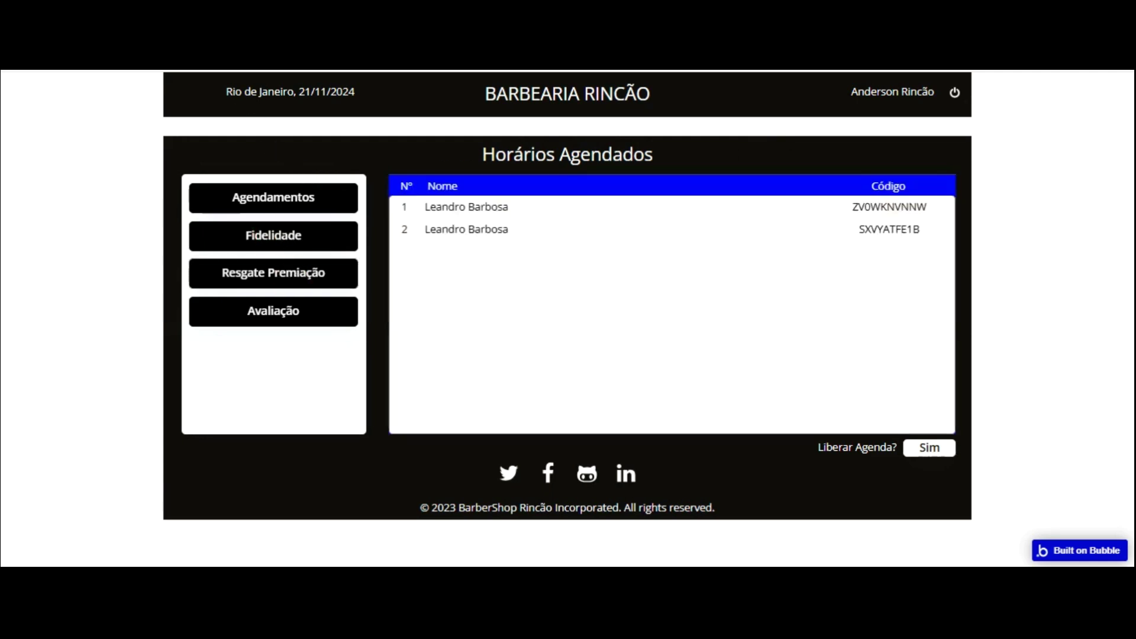